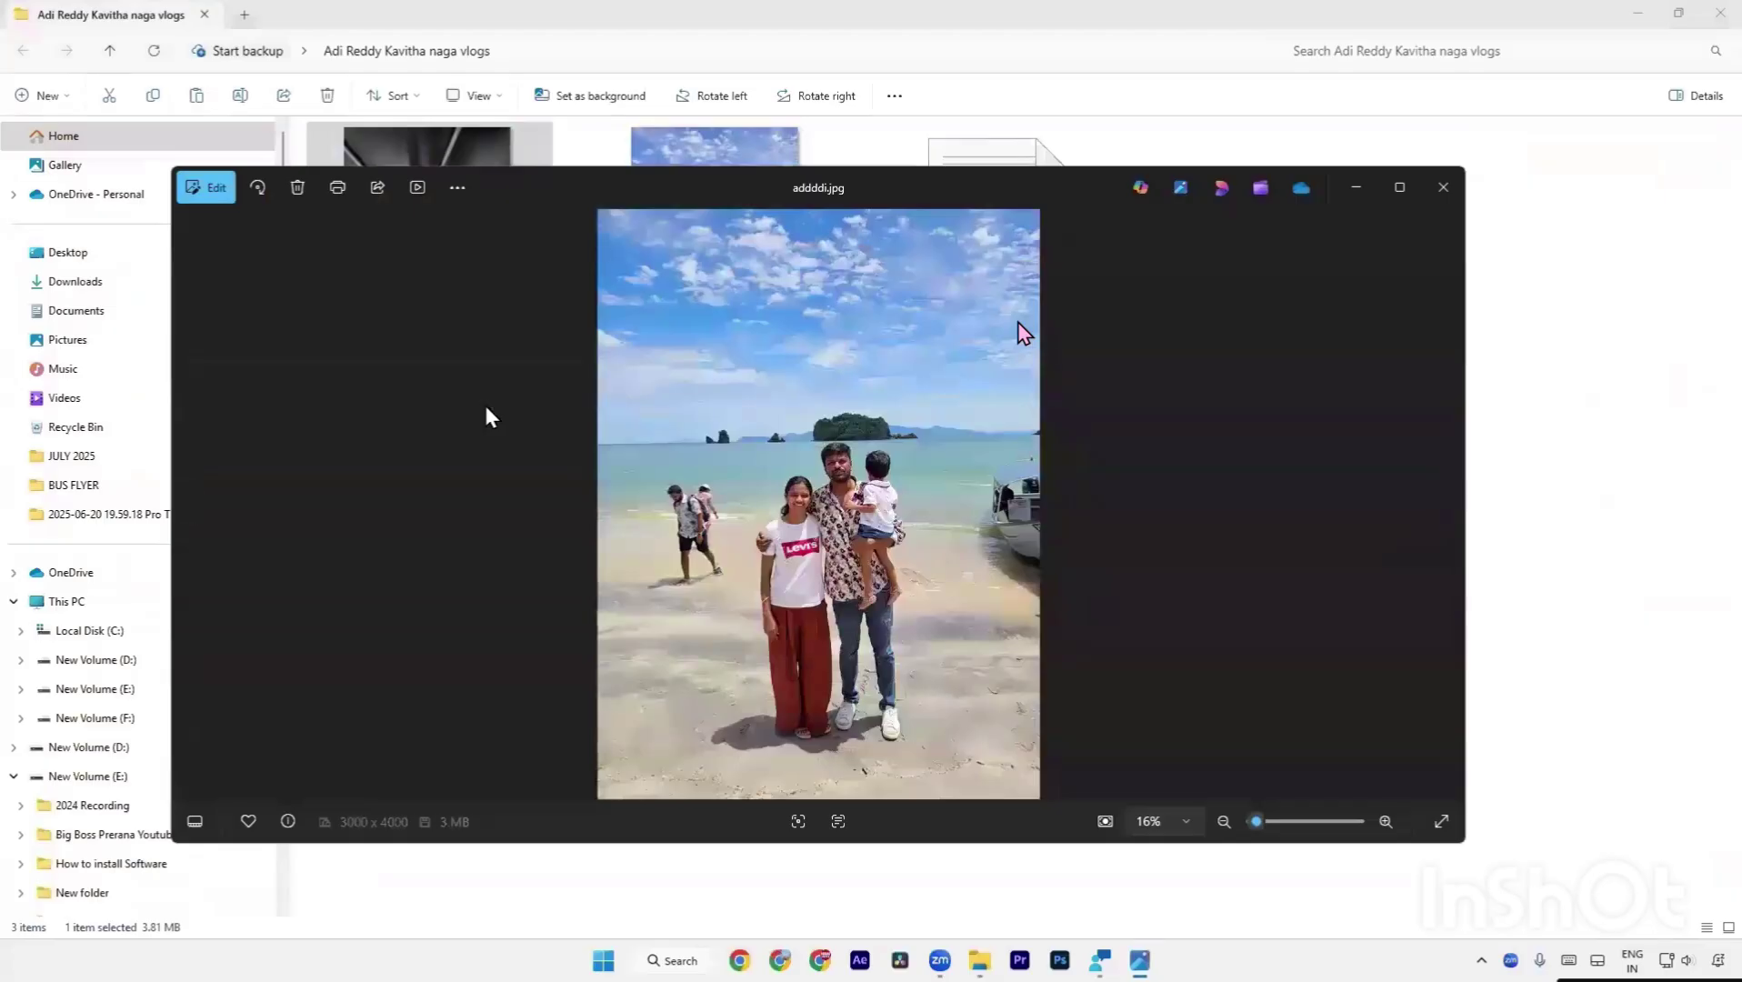
Review the beach and boat photos in the viewer, then close it.
key(Right)
key(Left)
click(1443, 188)
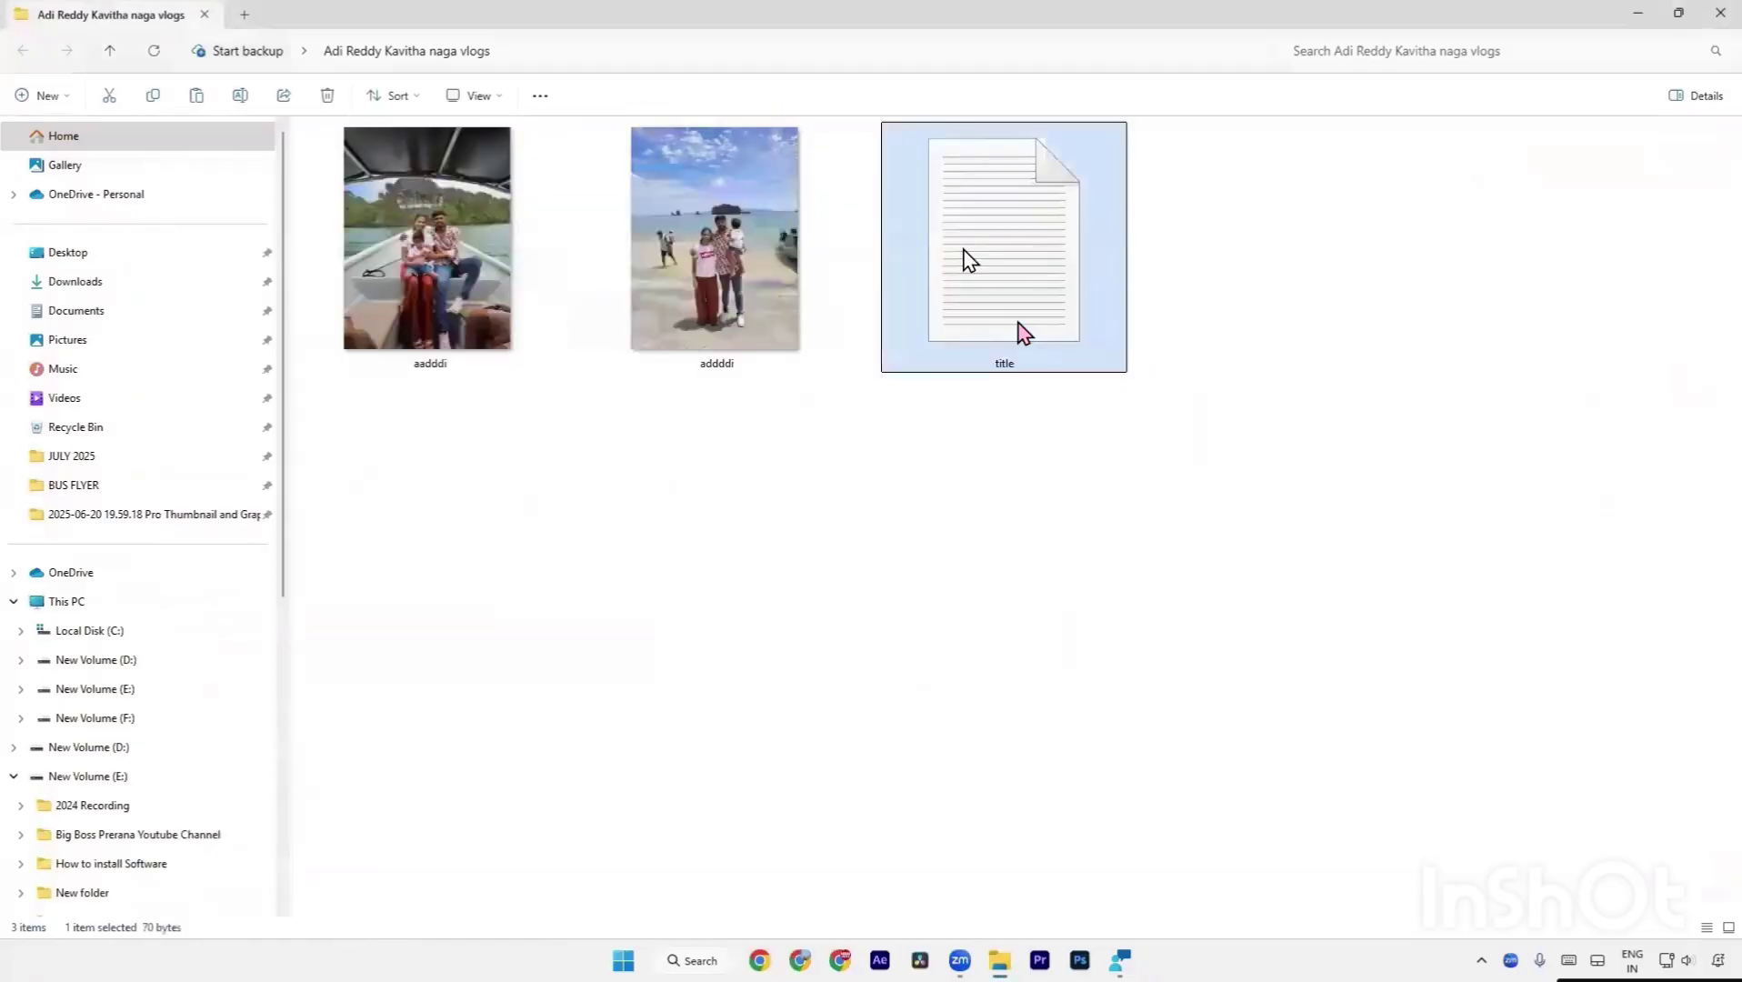
Open the title.txt notes in Notepad, reposition the window, then minimise it.
double_click(965, 260)
drag(720, 118, 984, 343)
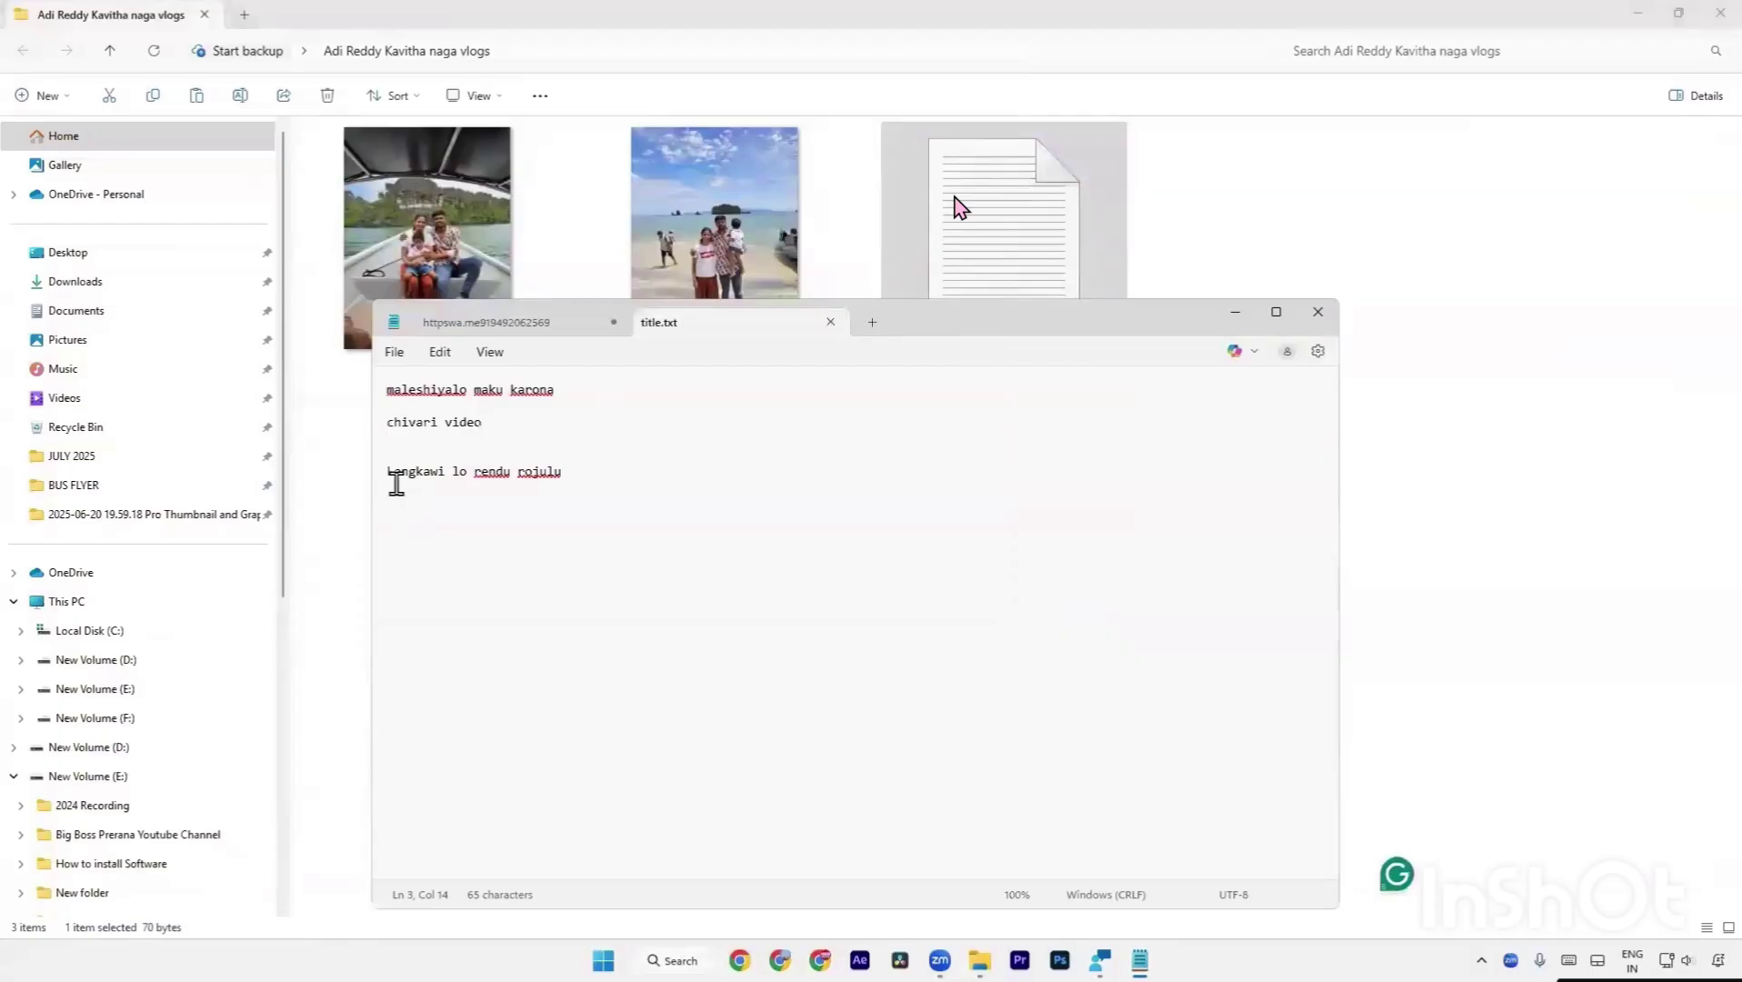
click(1235, 312)
Marquee-select the three vlog files, deselect them, and open Windows search.
click(389, 427)
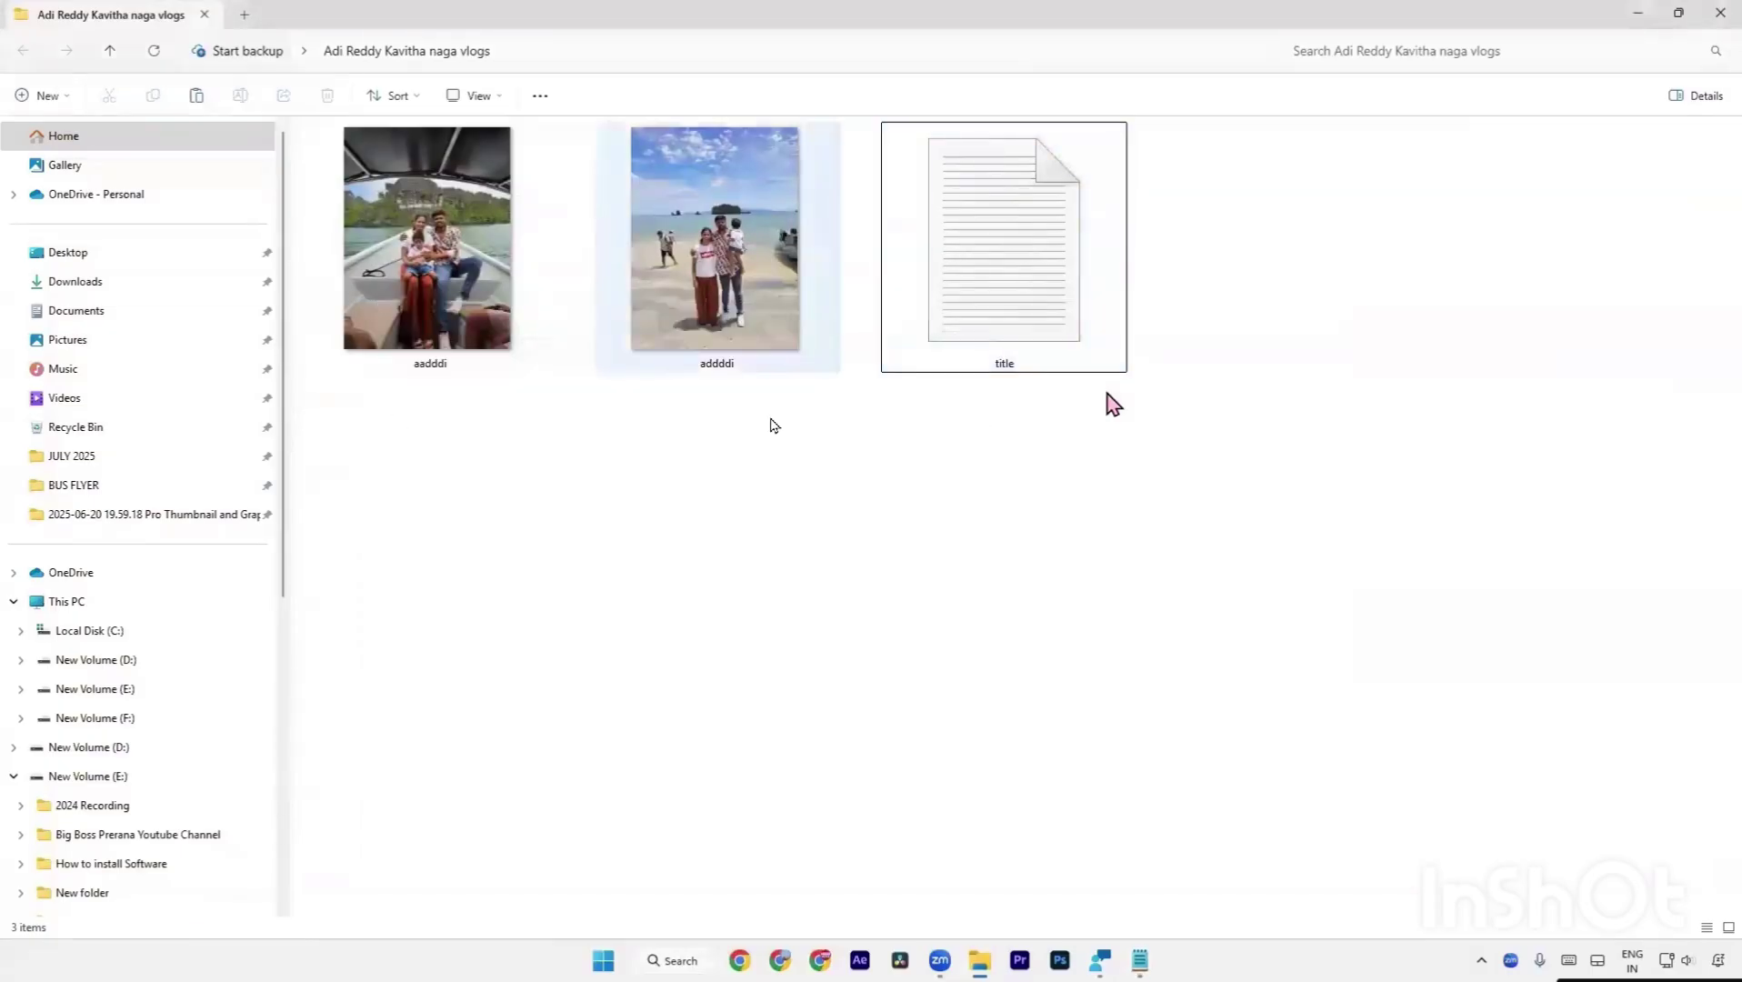
drag(360, 459, 1142, 342)
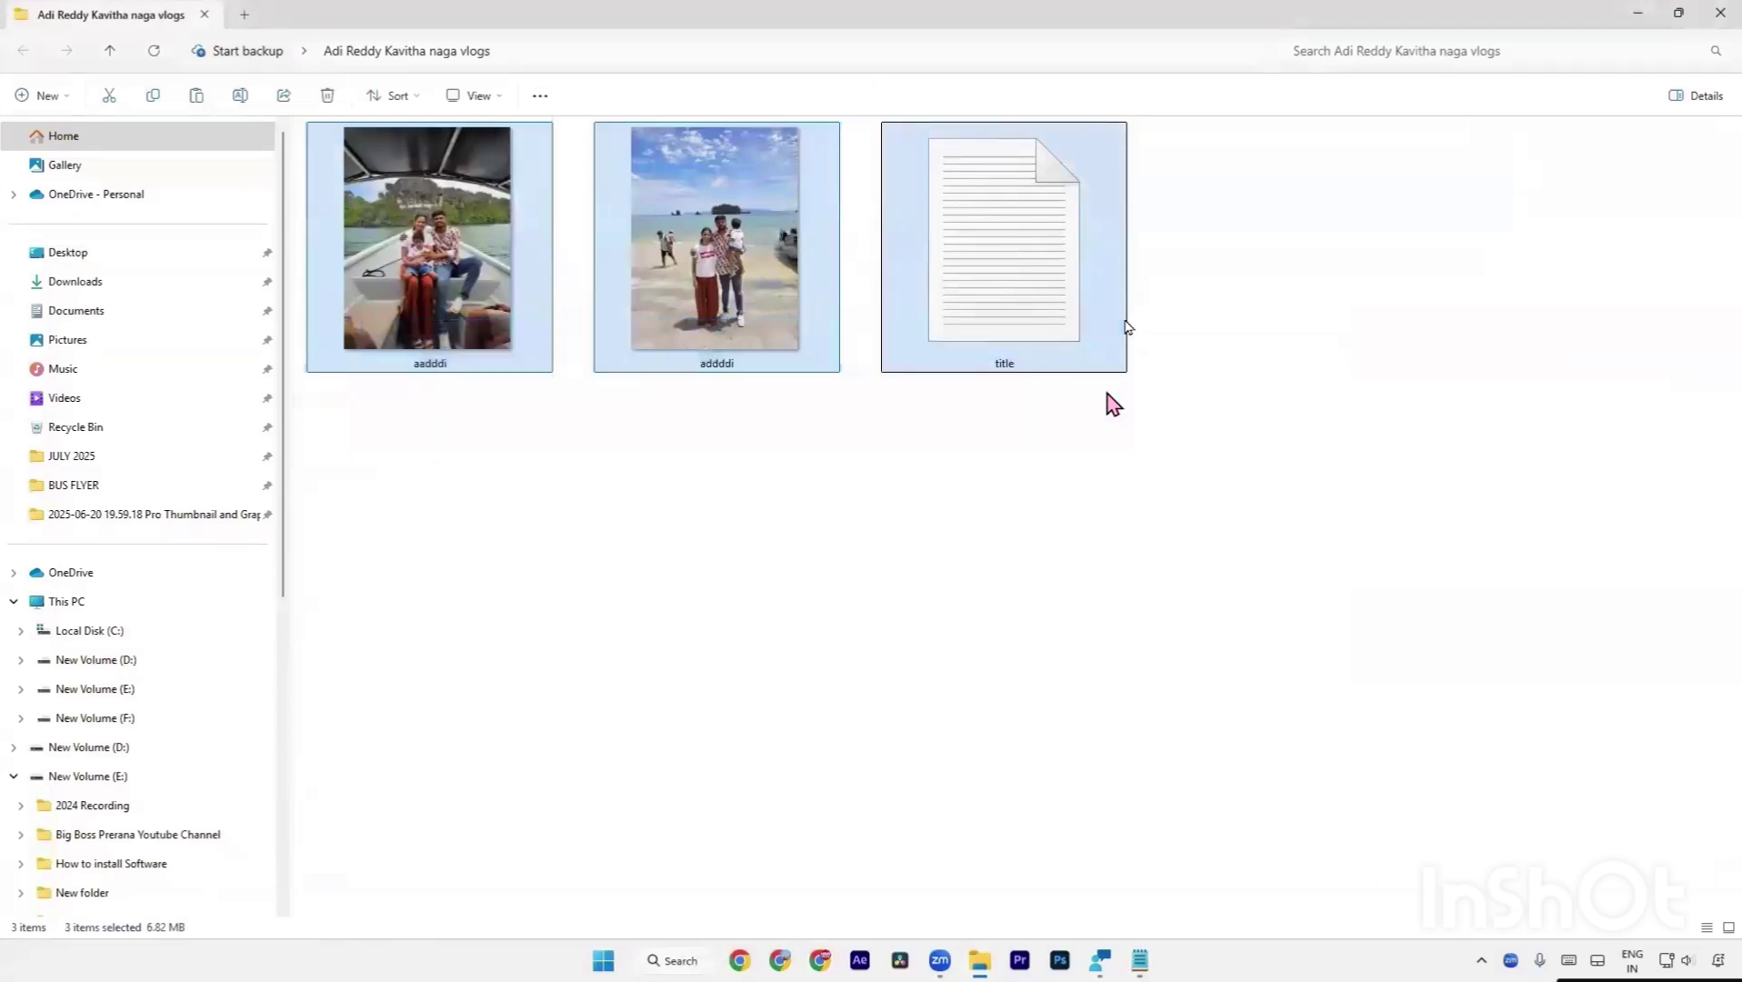
click(1069, 672)
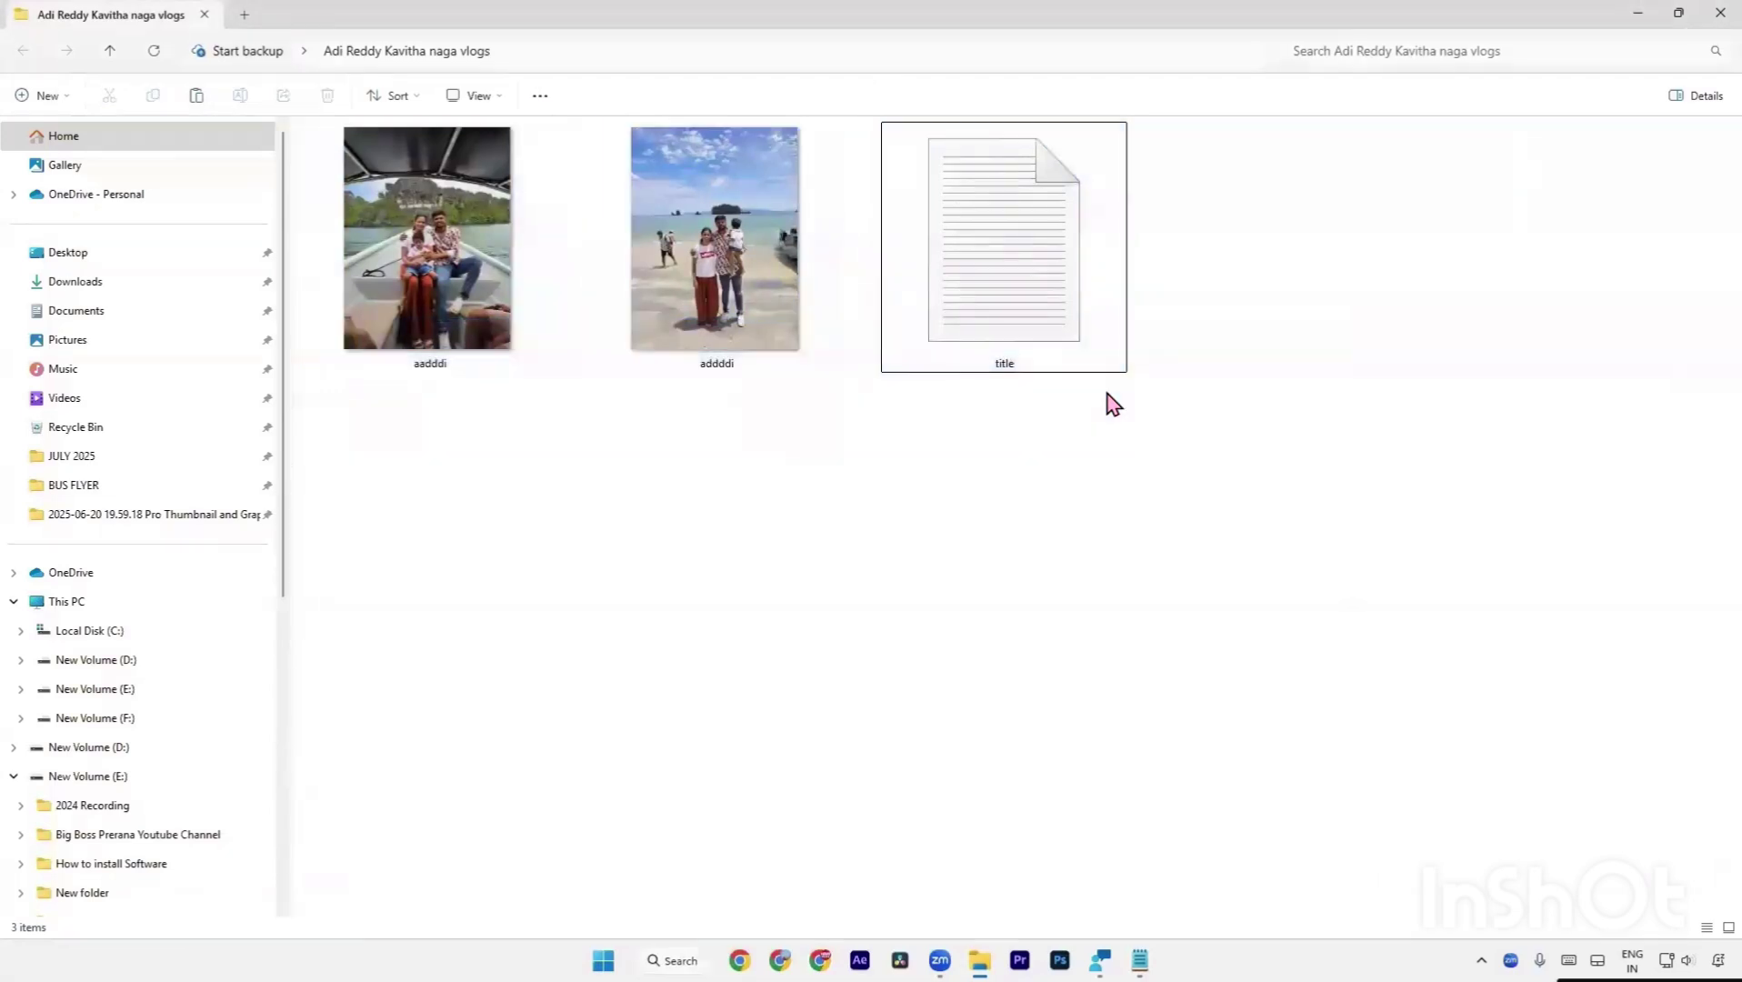
key(super+s)
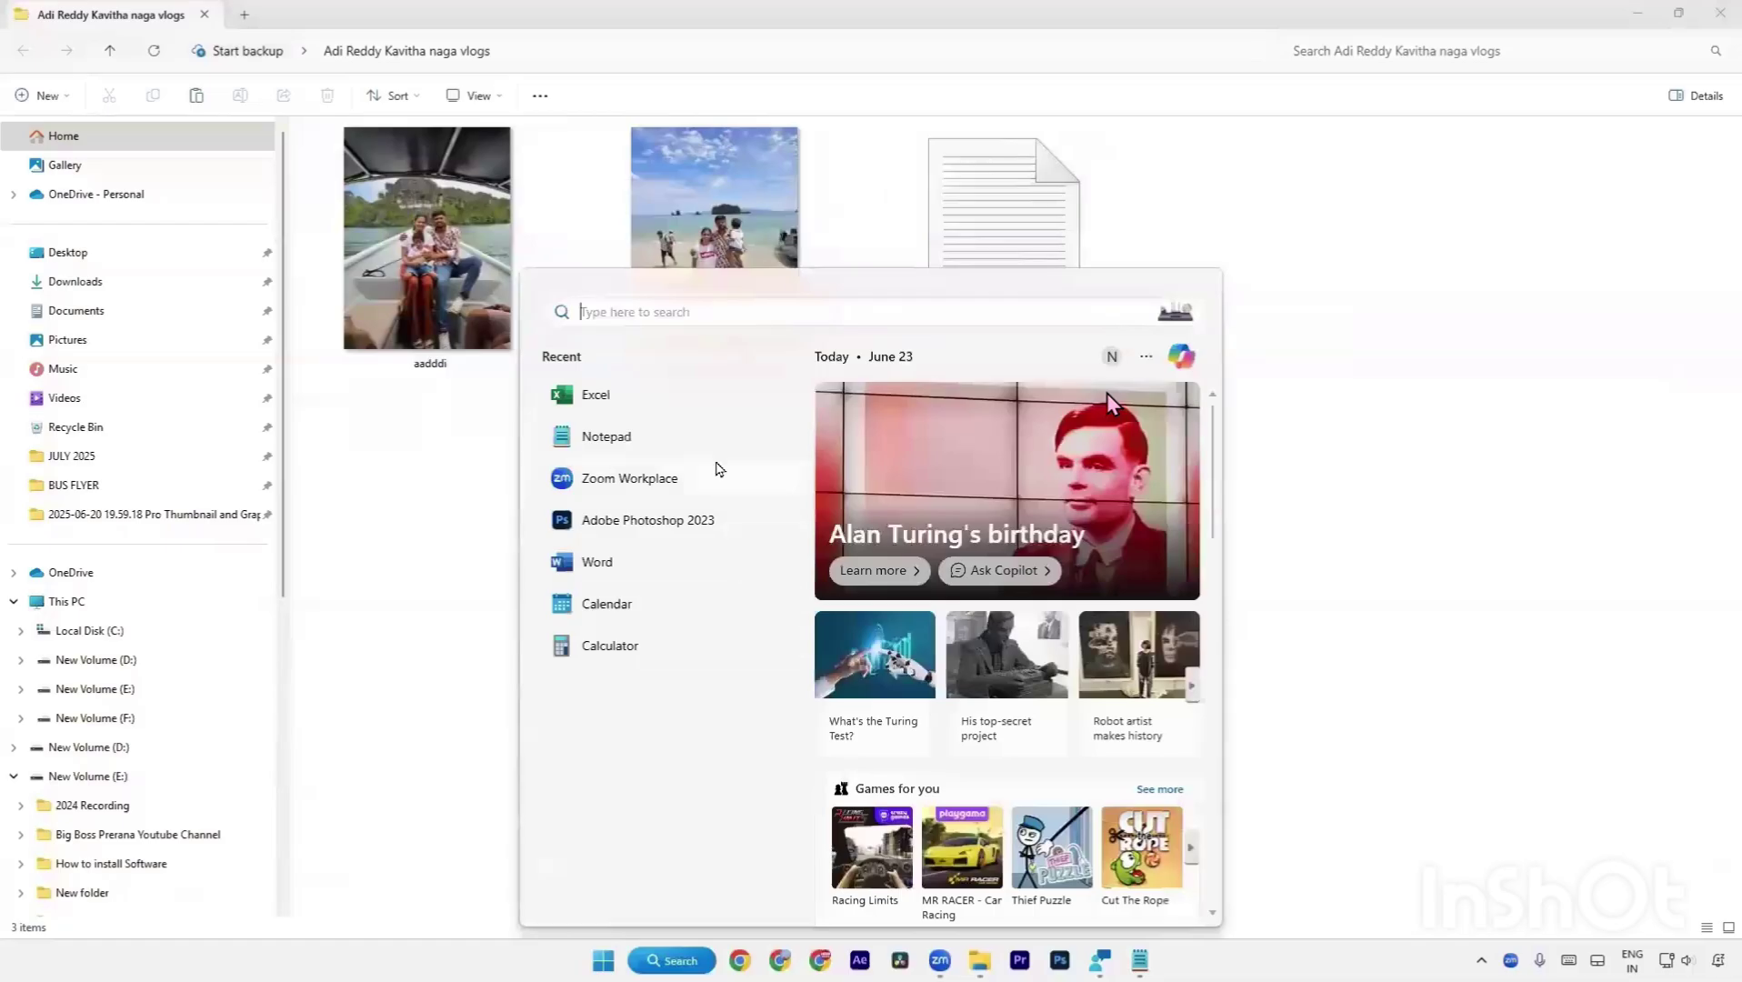
Search 'ad' and launch Adobe Photoshop 2023 from the results.
text(ad)
click(1022, 596)
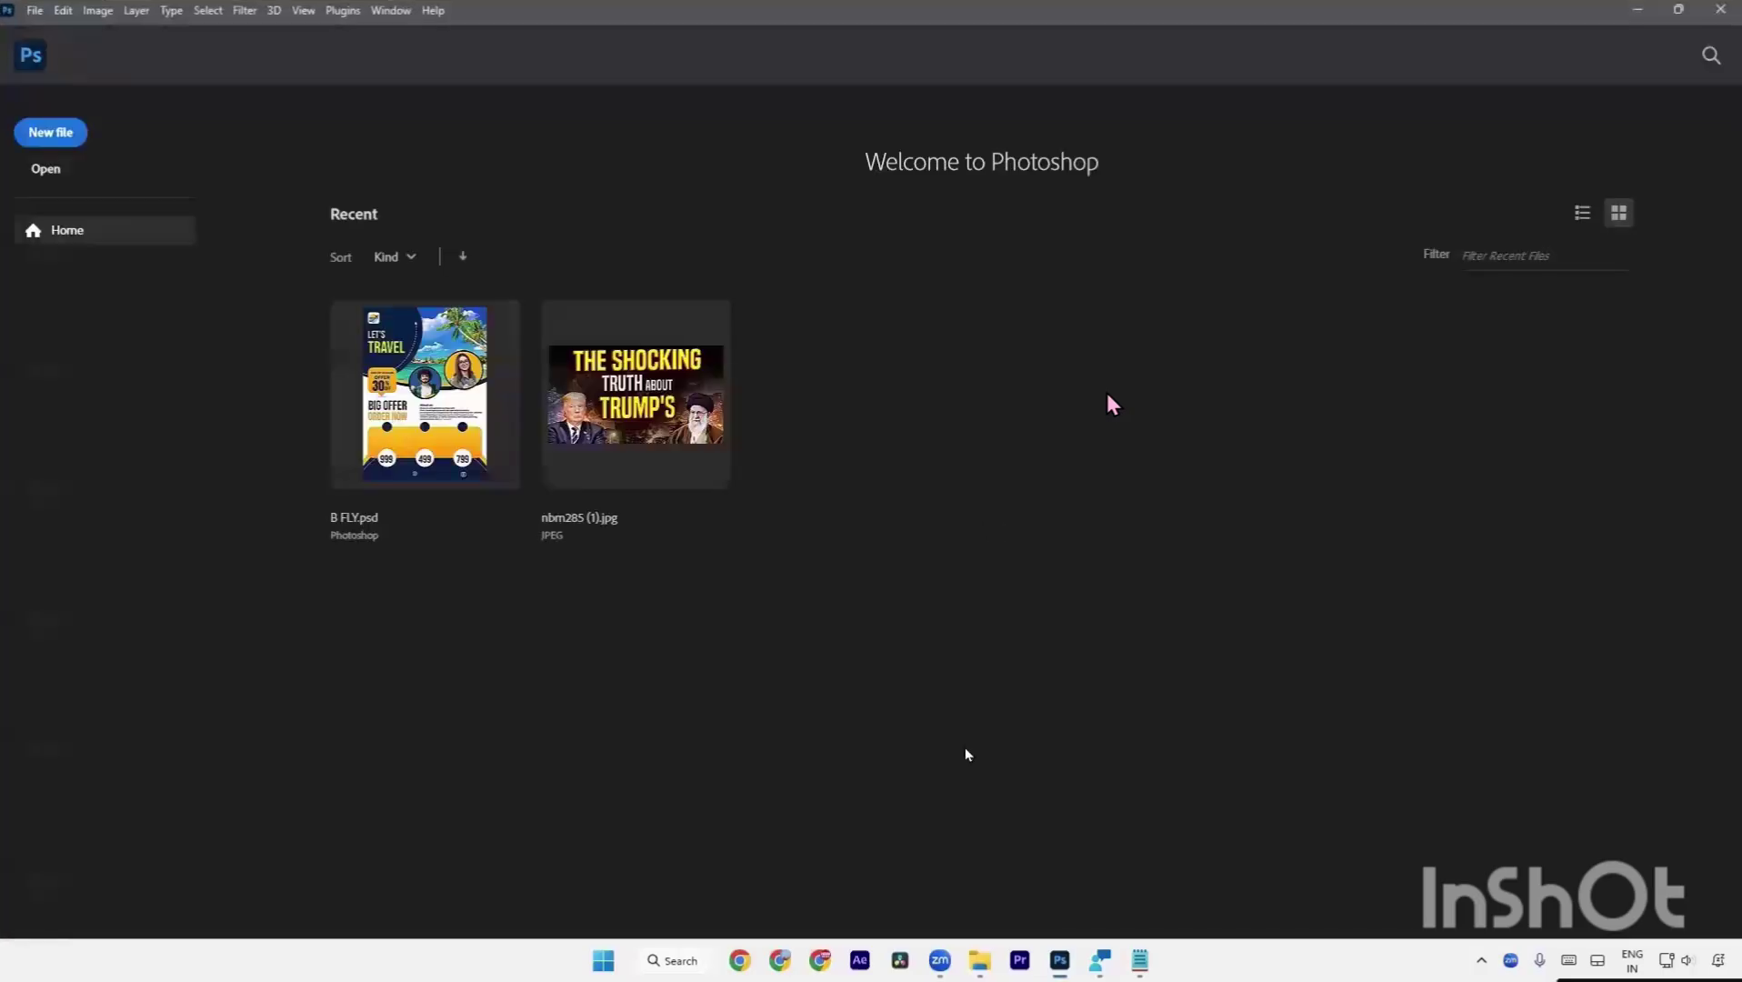
Clear the recent file list via File > Open Recent, then choose File > New.
click(34, 10)
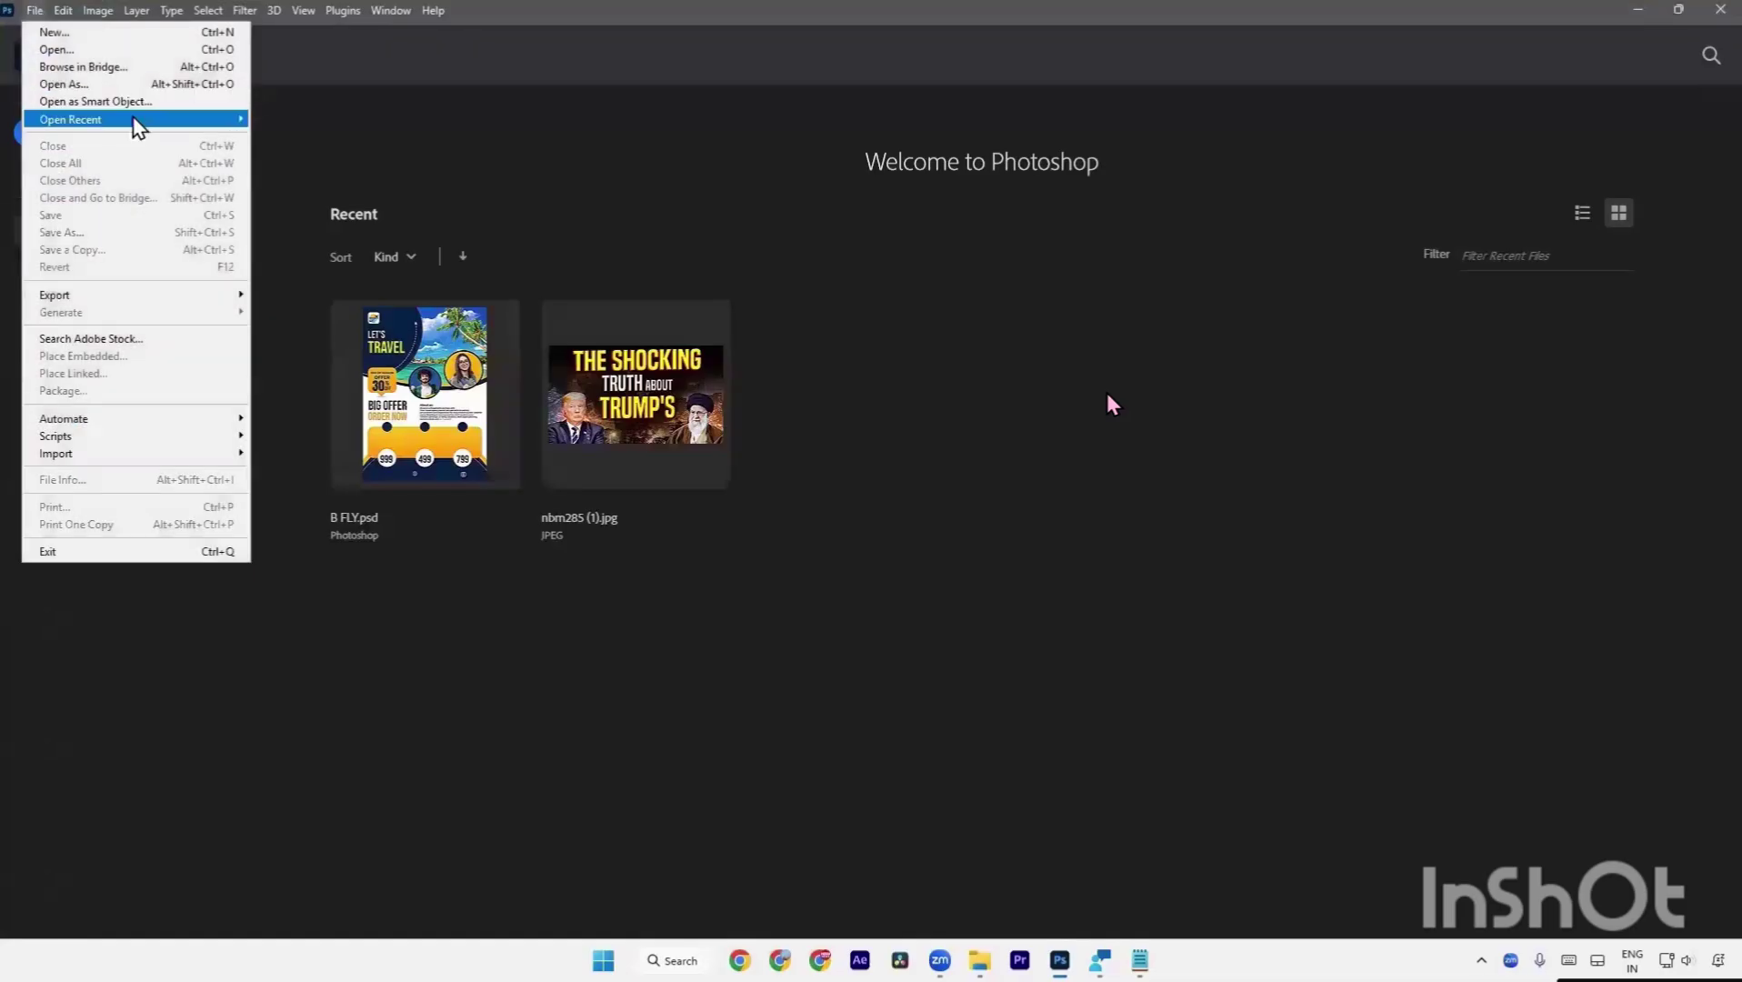
mouse_move(140, 120)
click(329, 164)
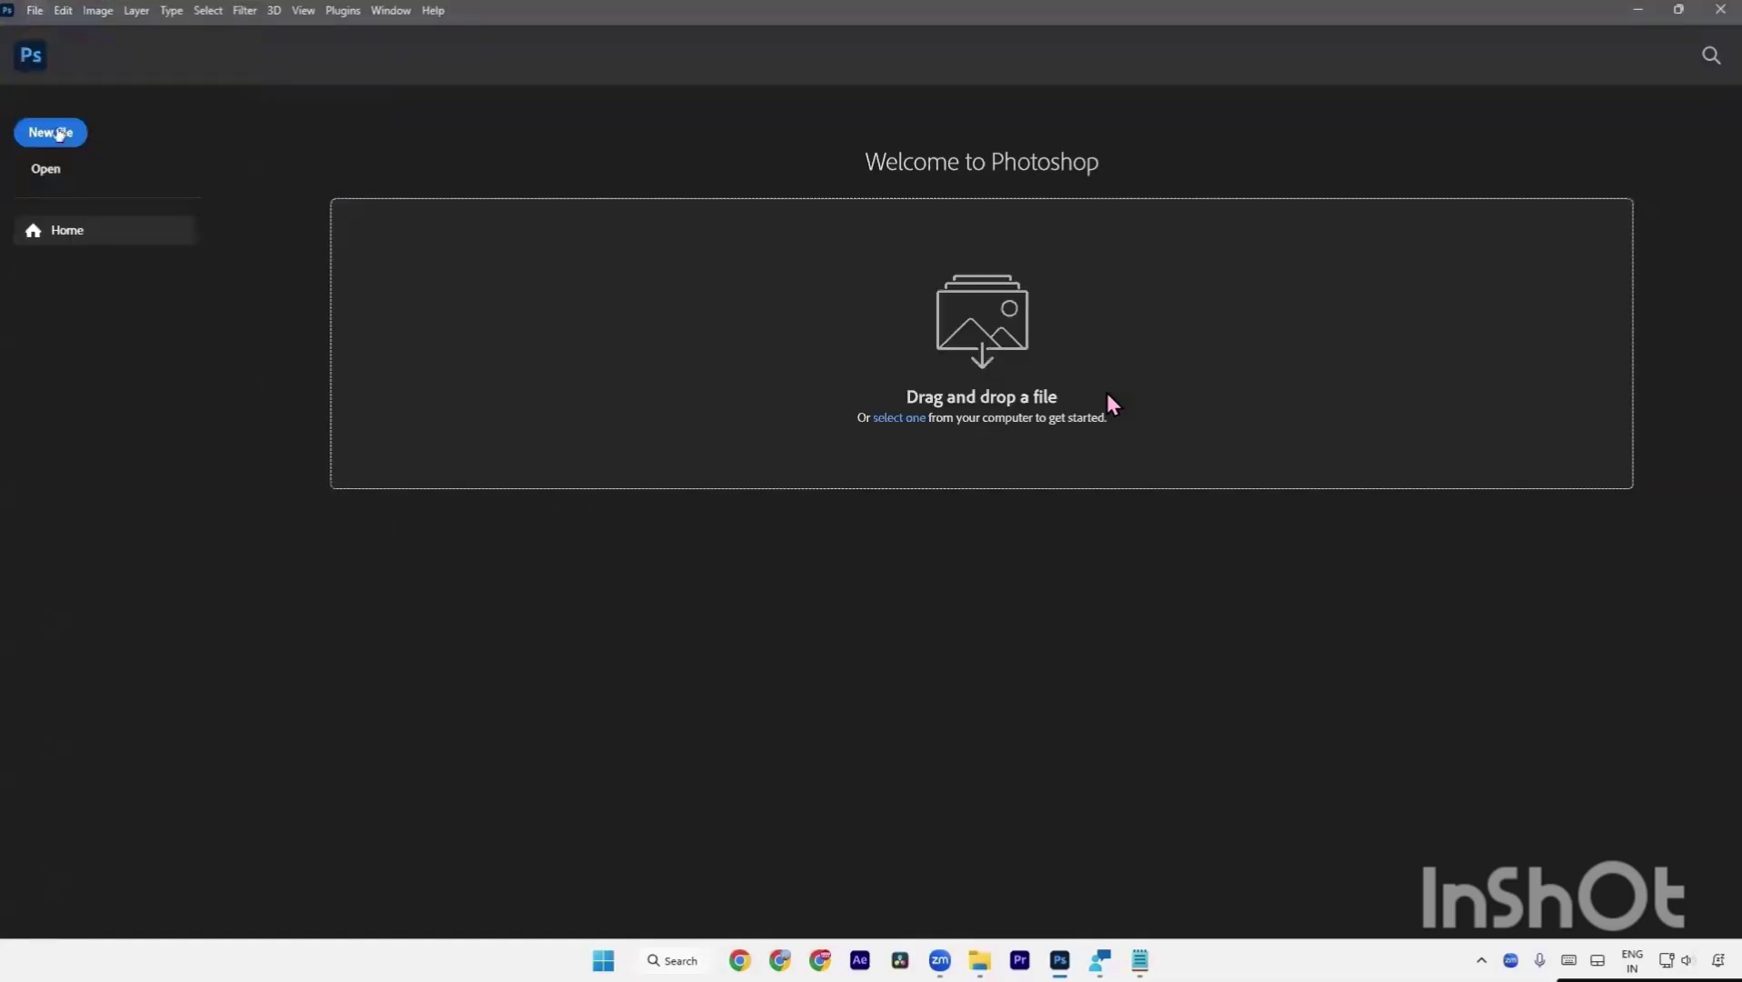
click(39, 8)
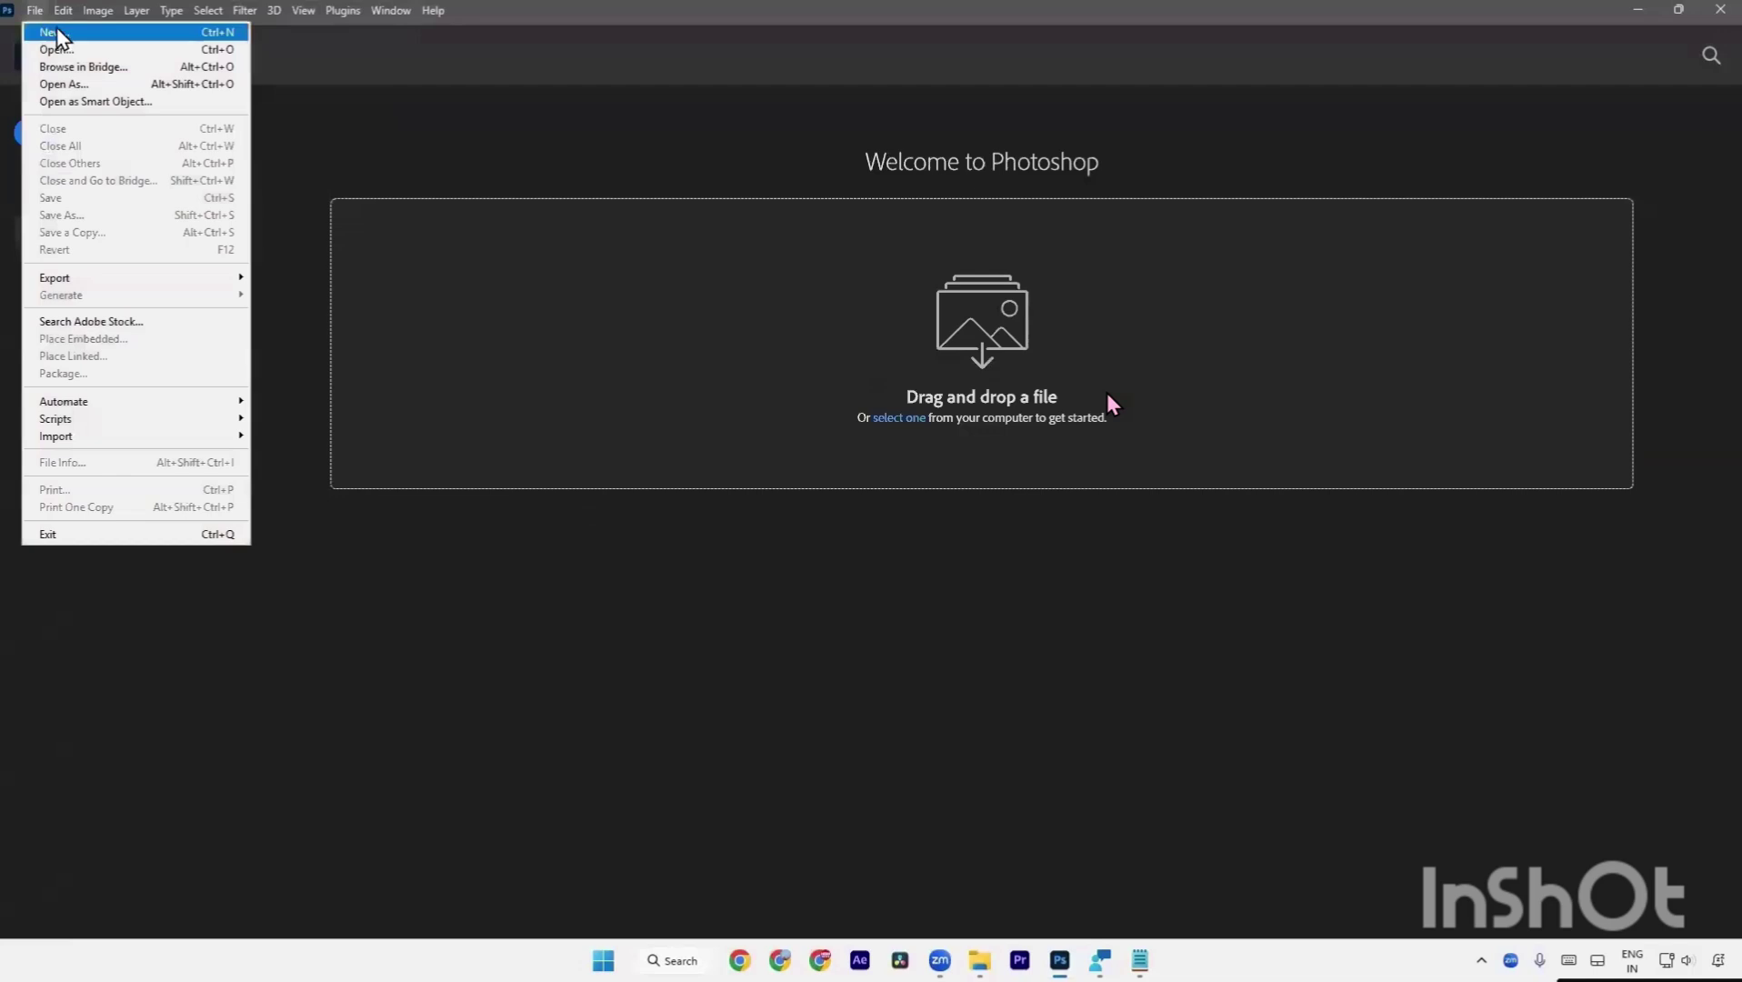
click(45, 33)
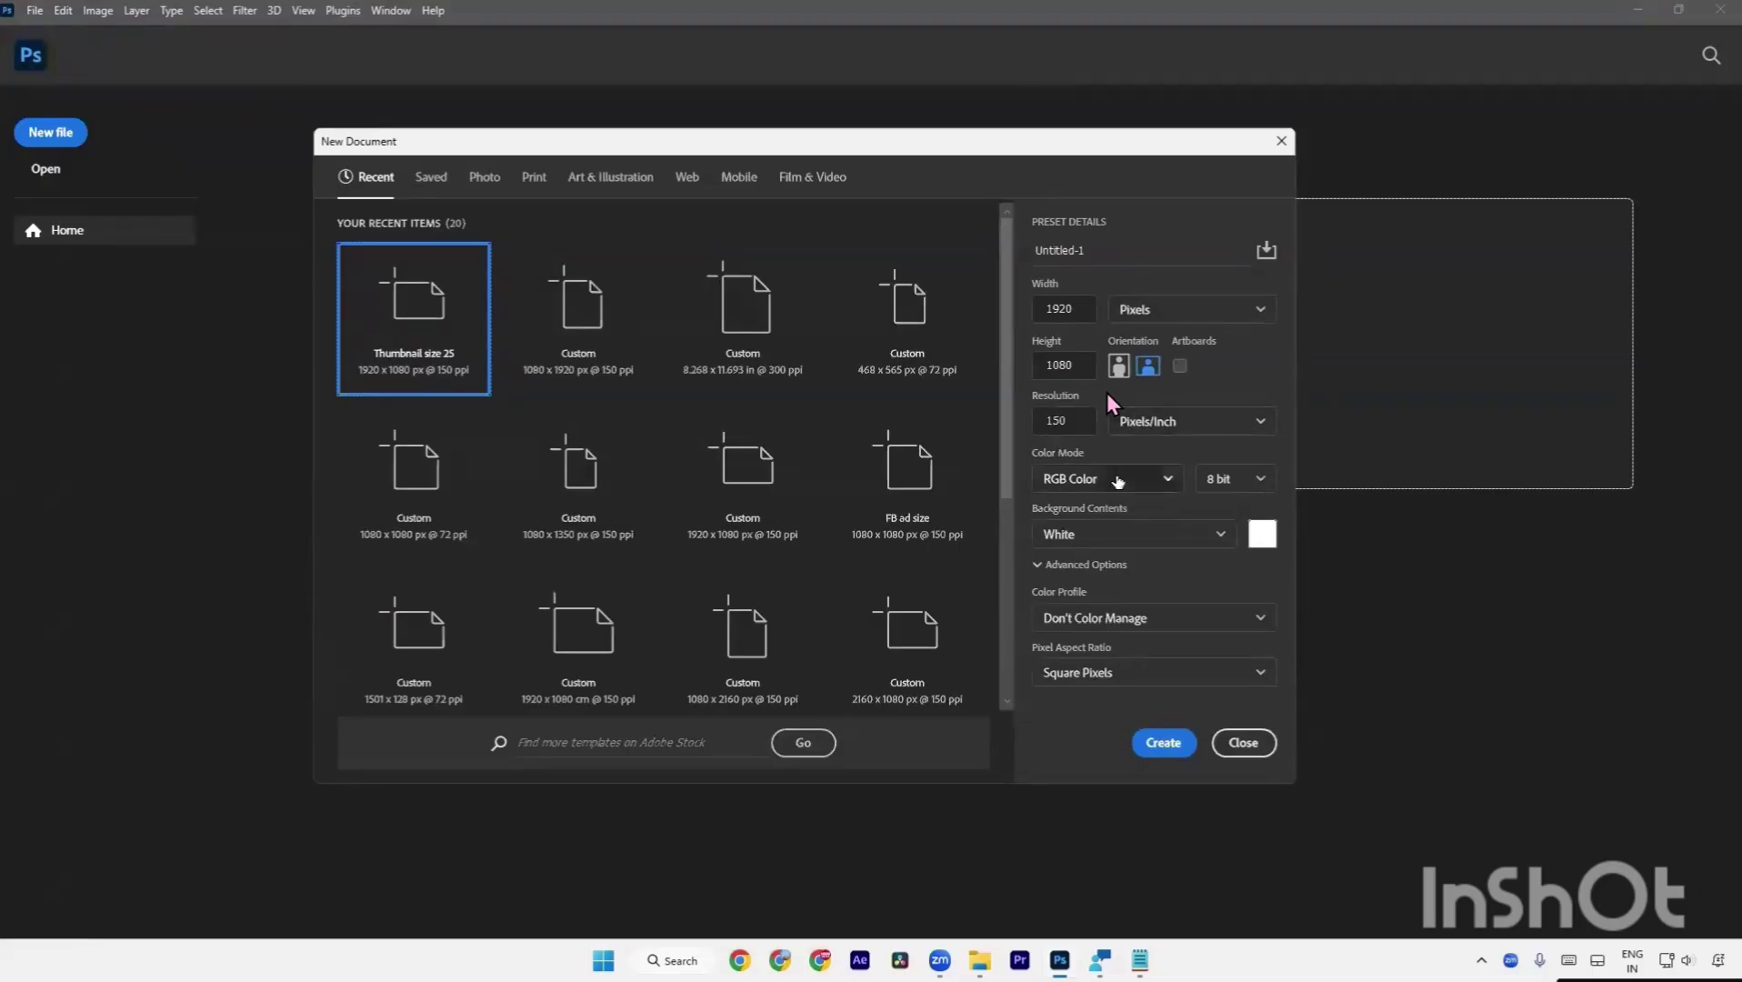
Keep RGB Color and save the 1920x1080, 150 ppi settings as preset 'Thumbnail Size'.
click(1169, 490)
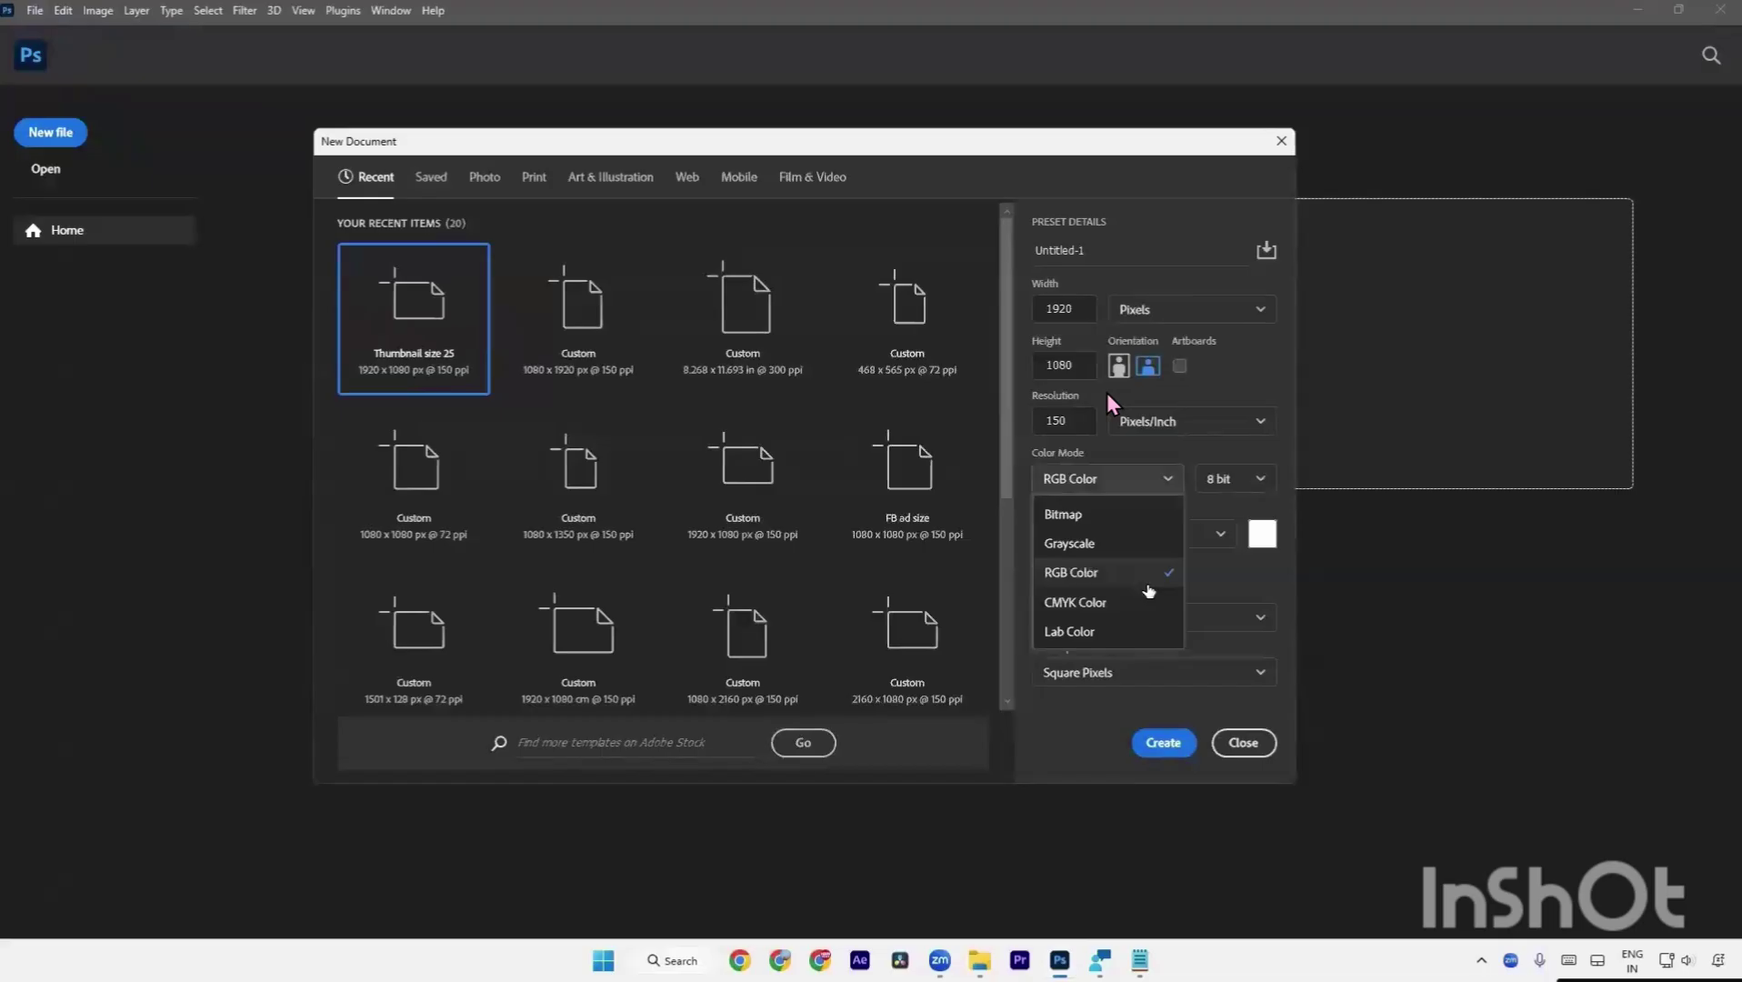
click(1148, 586)
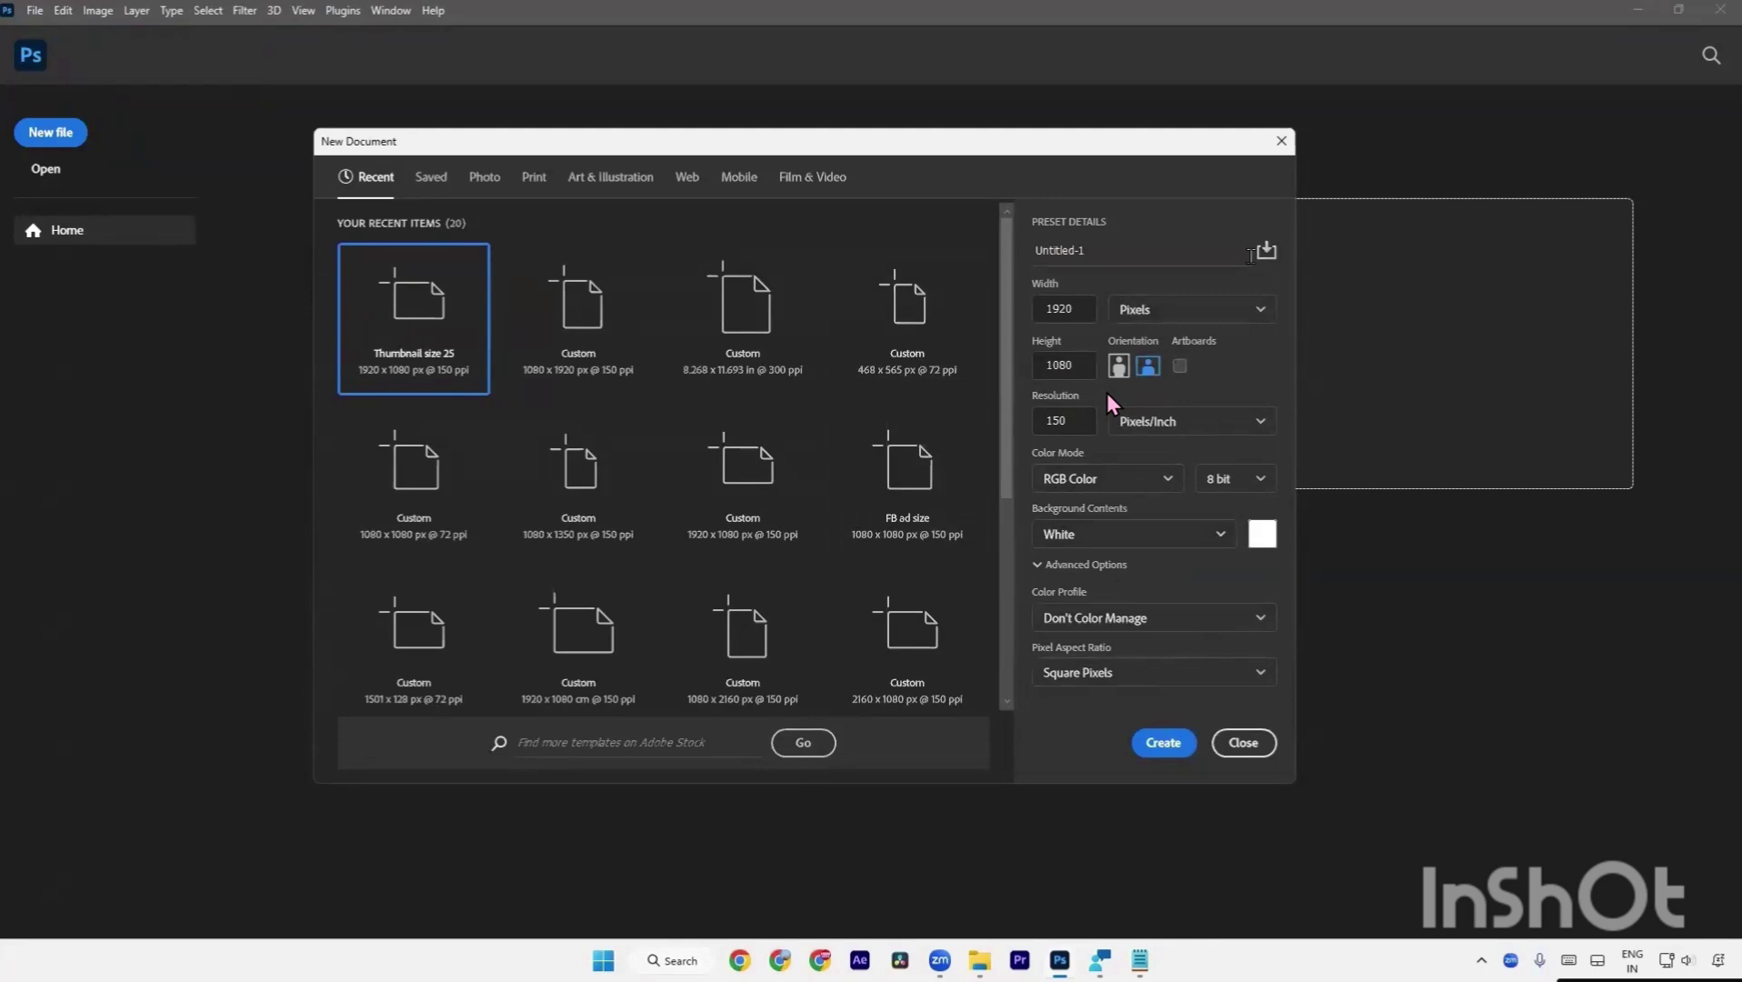
click(1264, 262)
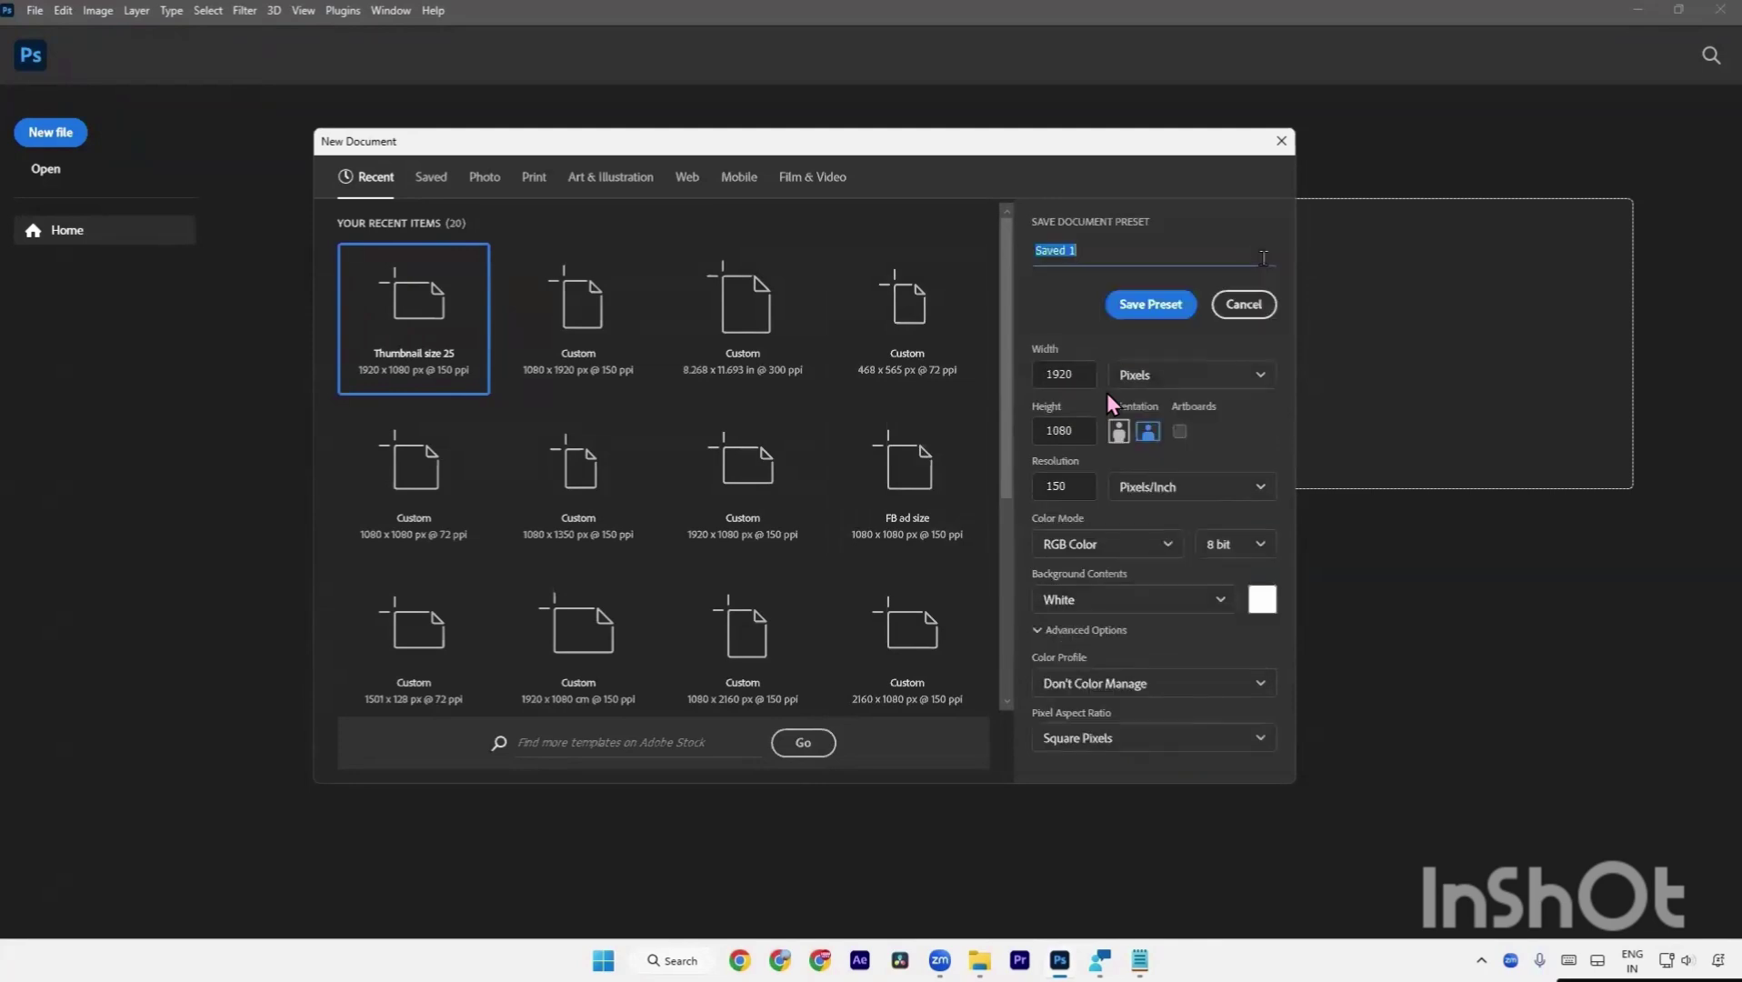
click(1174, 255)
double_click(1179, 256)
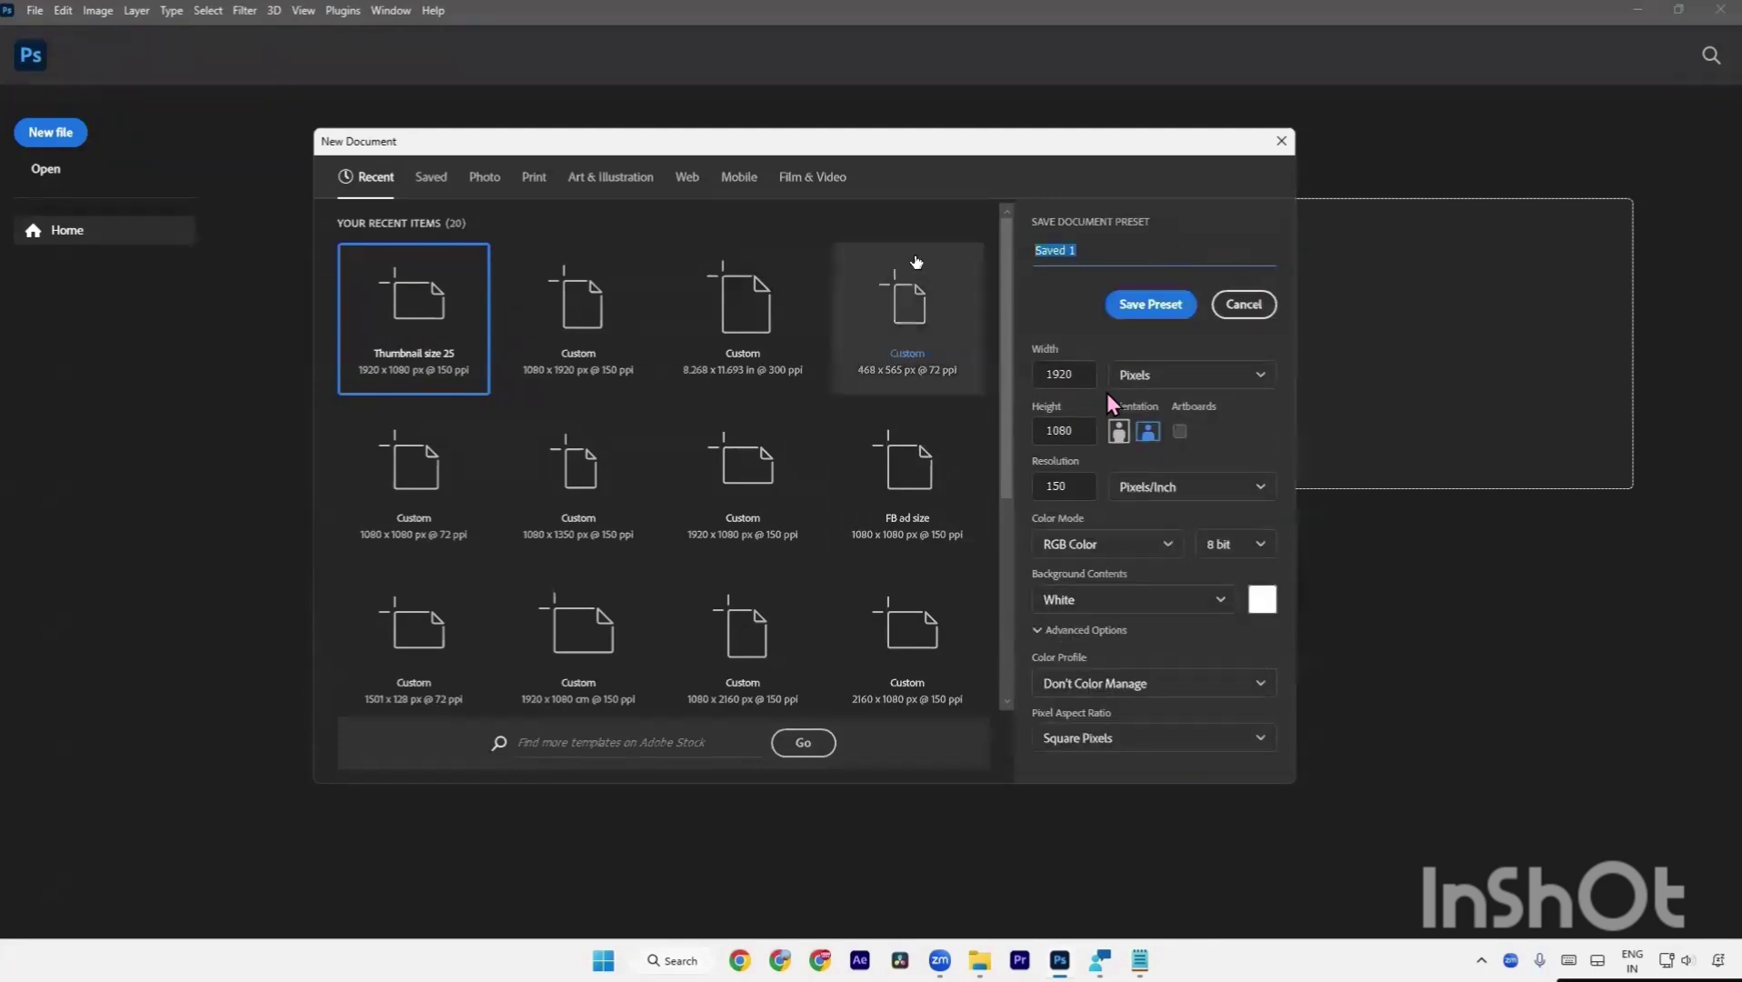
text(Thumbnail)
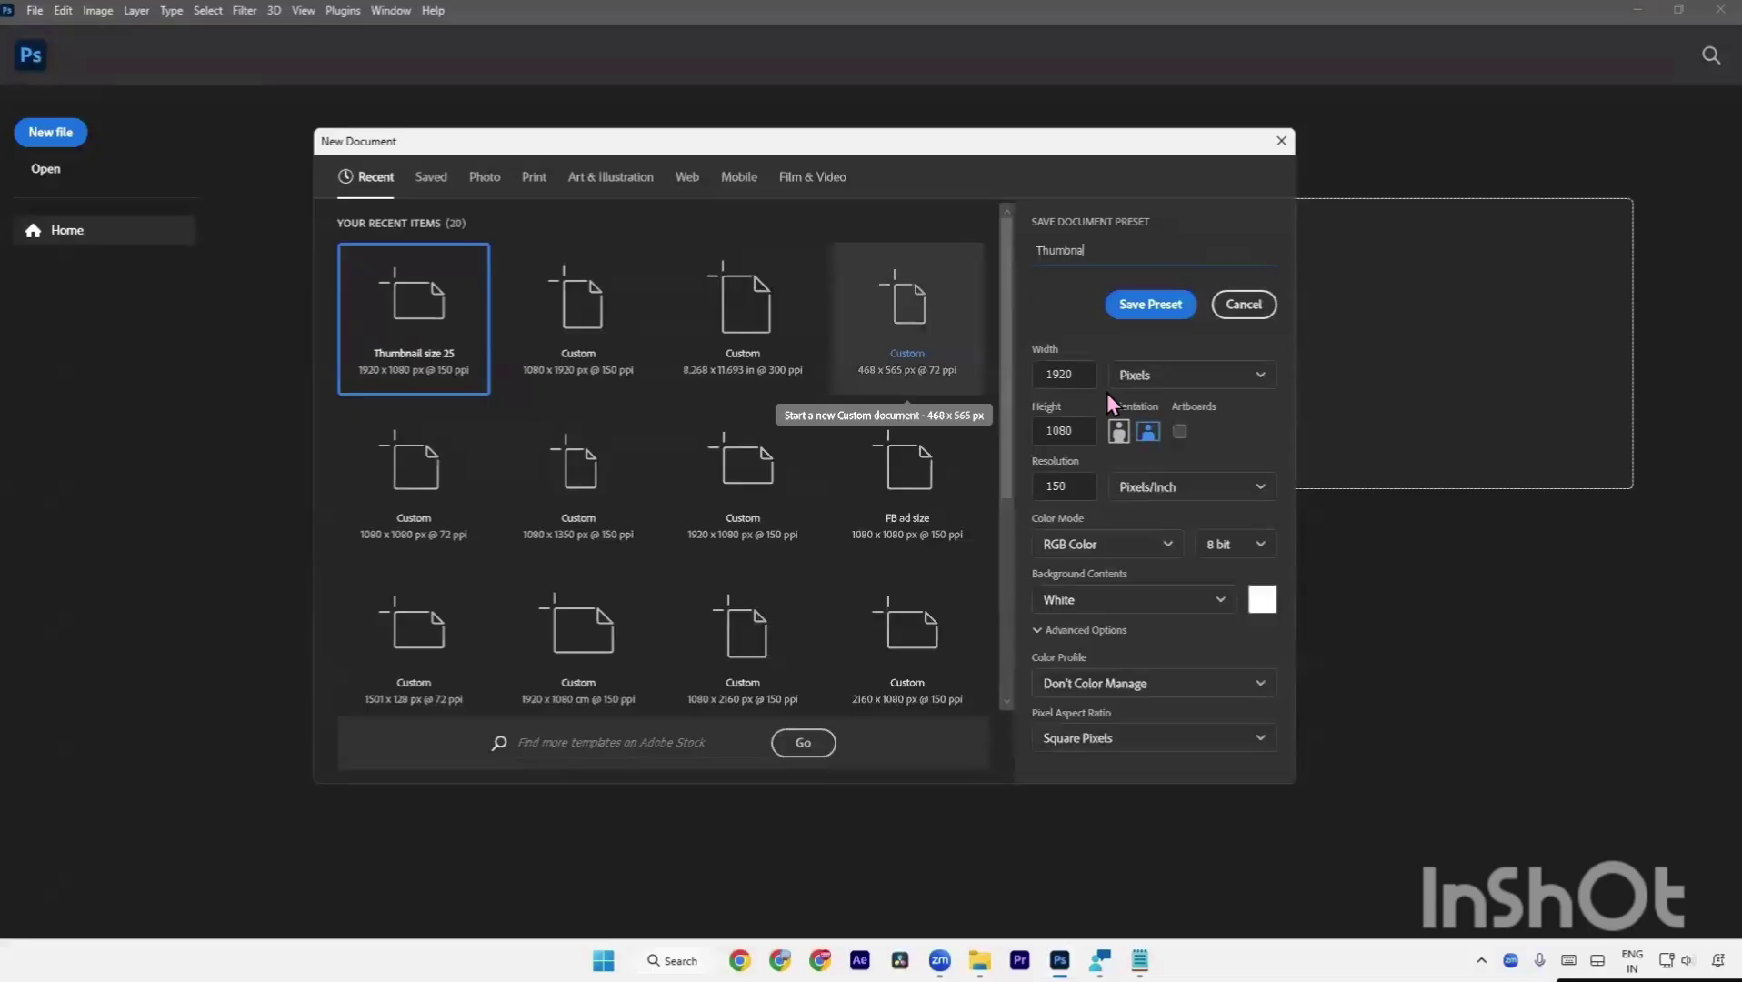
text( Size)
click(1150, 304)
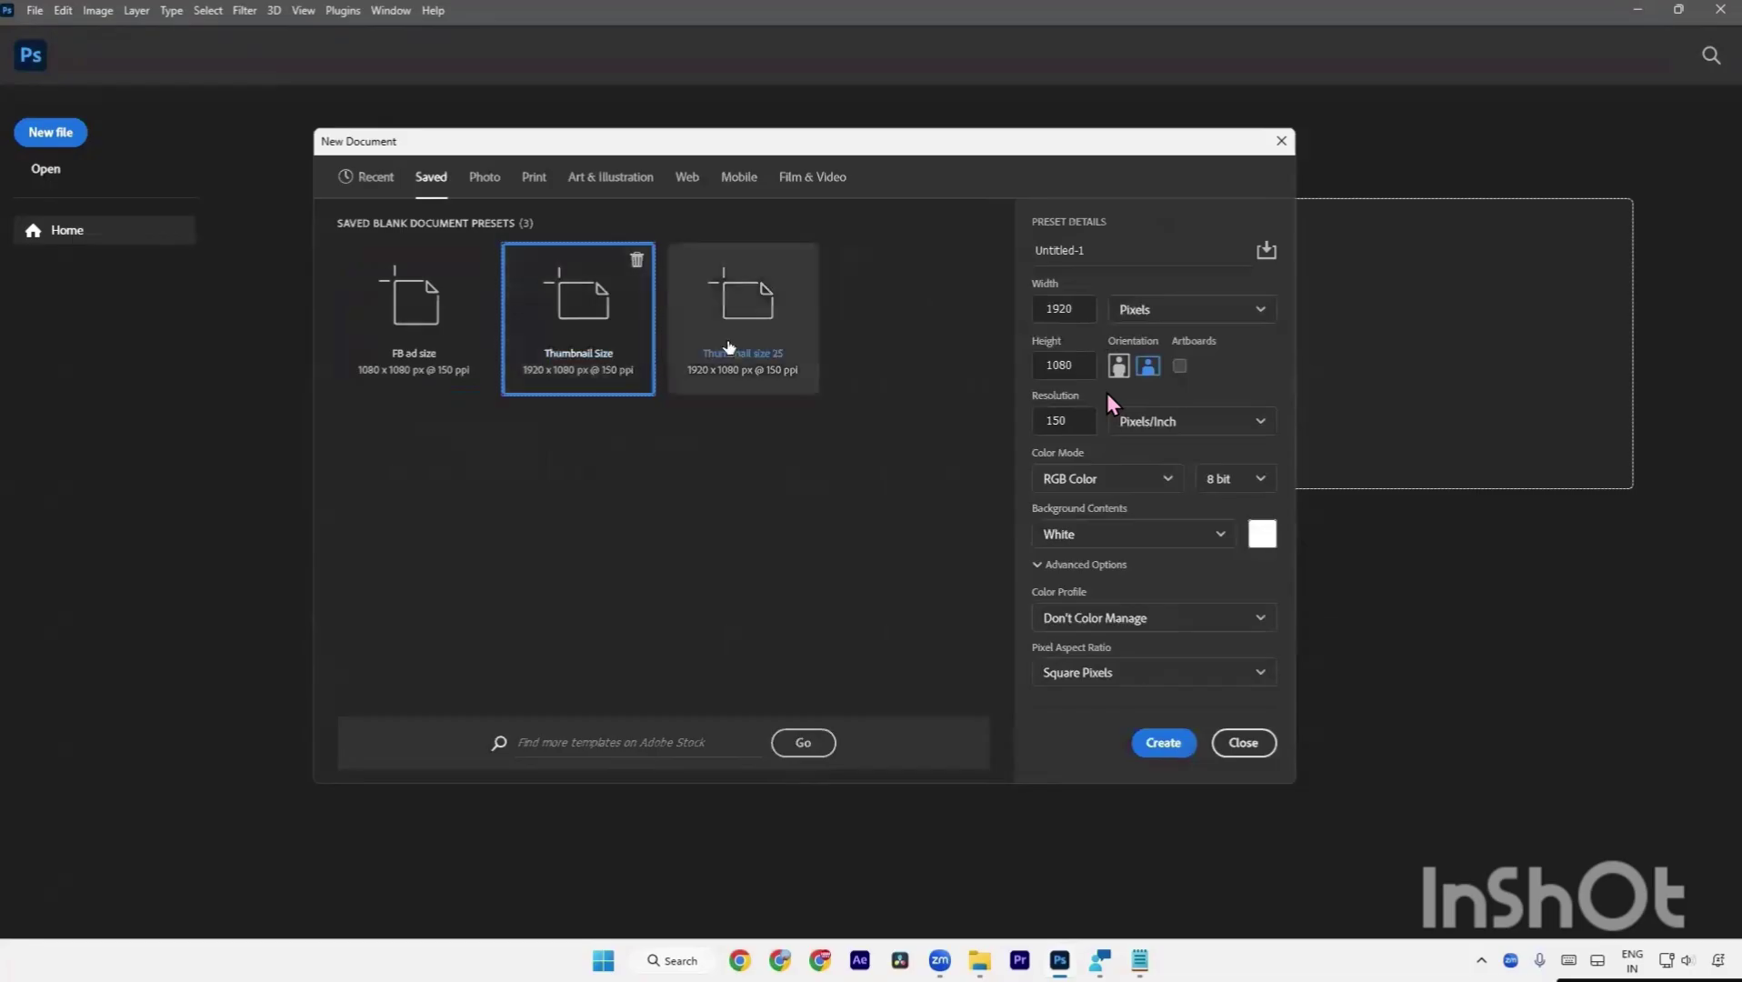
Pick the Thumbnail Size preset from the Saved tab and create the blank document.
click(477, 185)
click(378, 179)
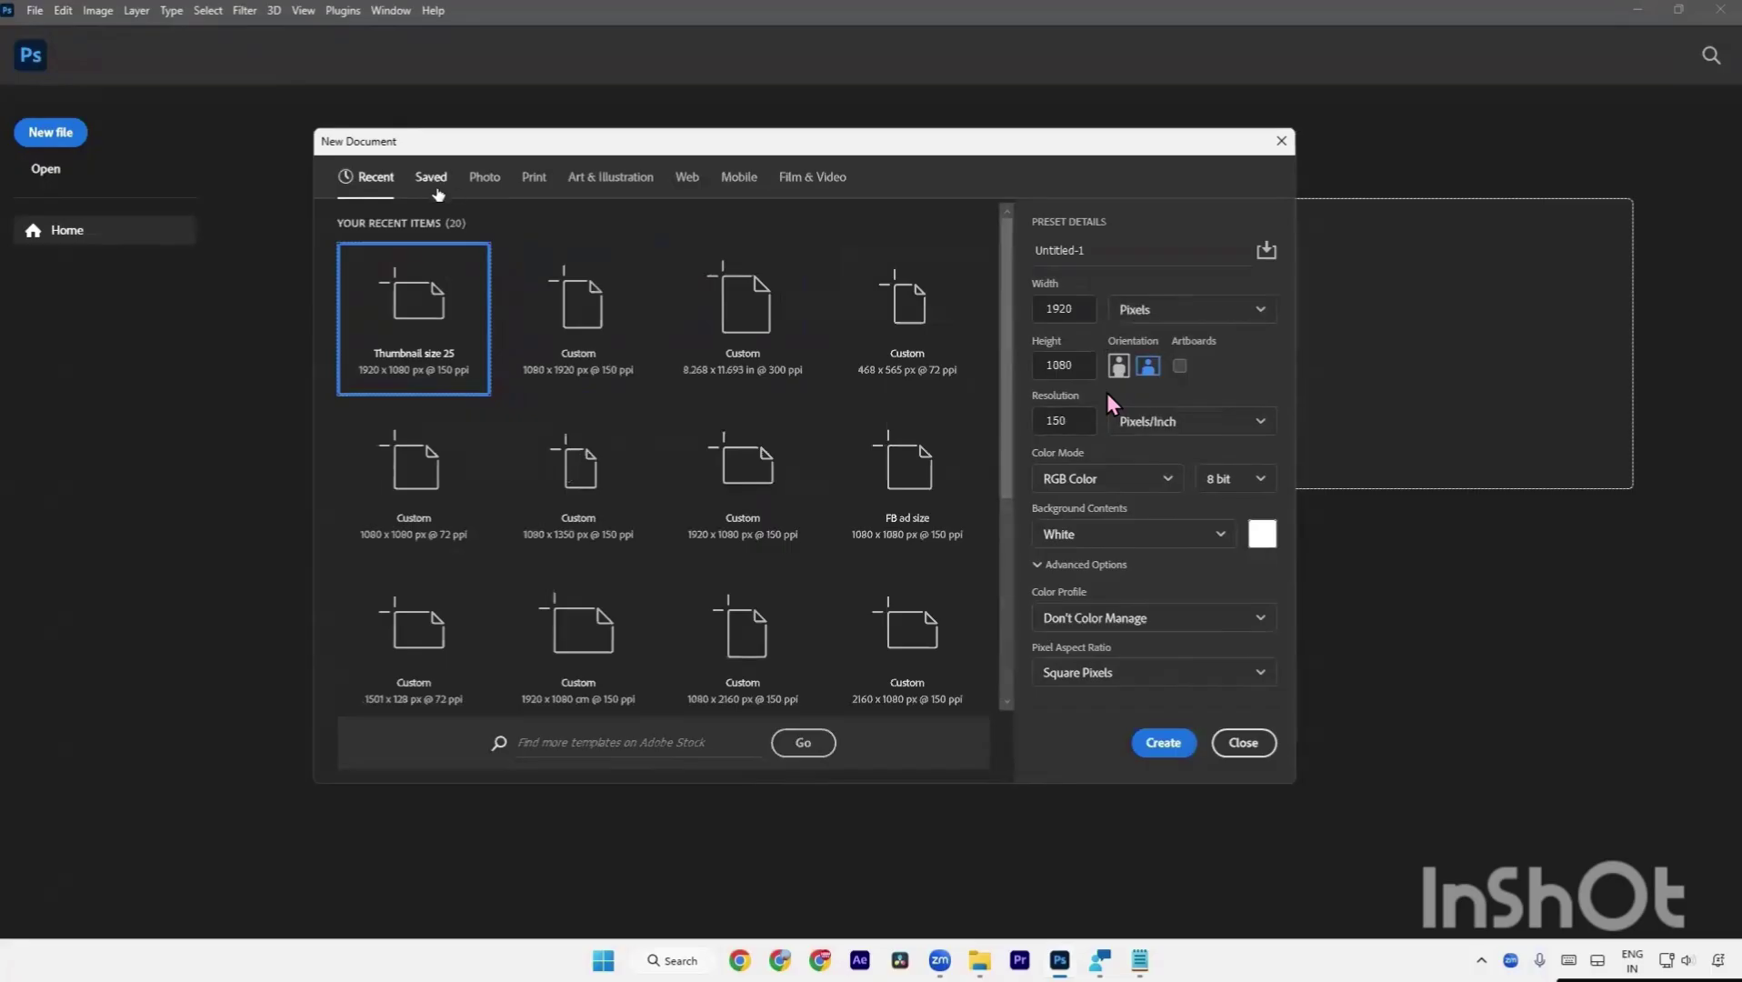
click(438, 192)
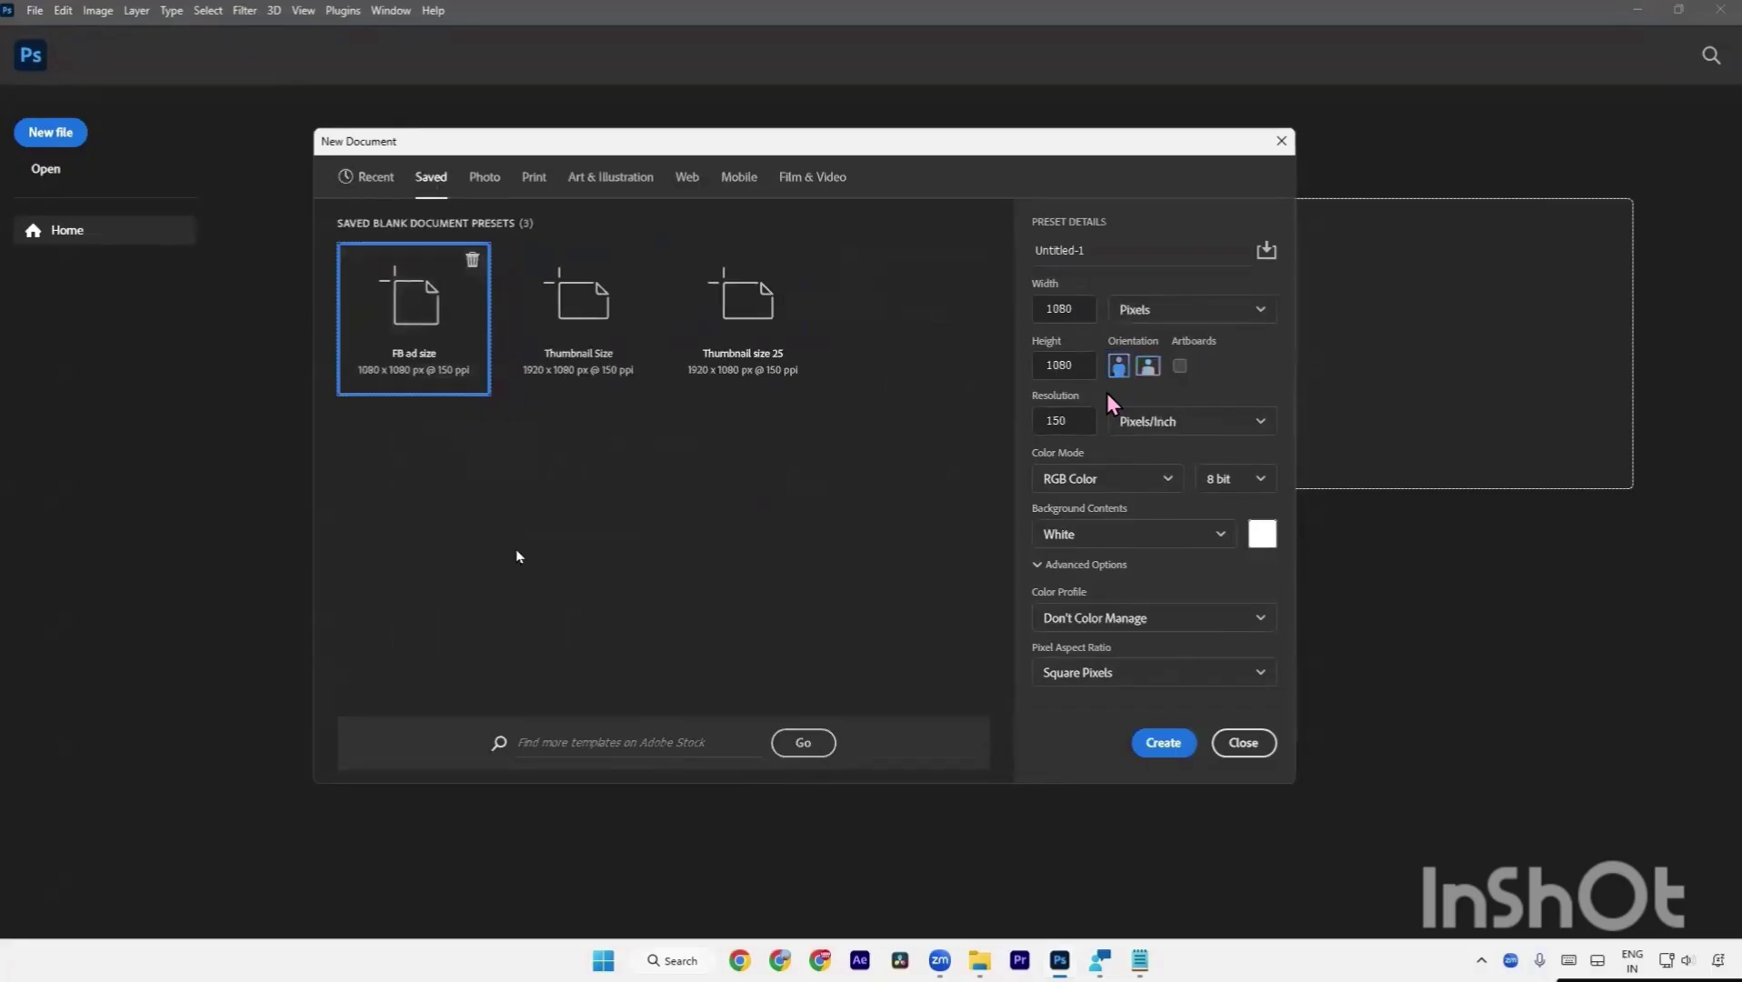
click(590, 368)
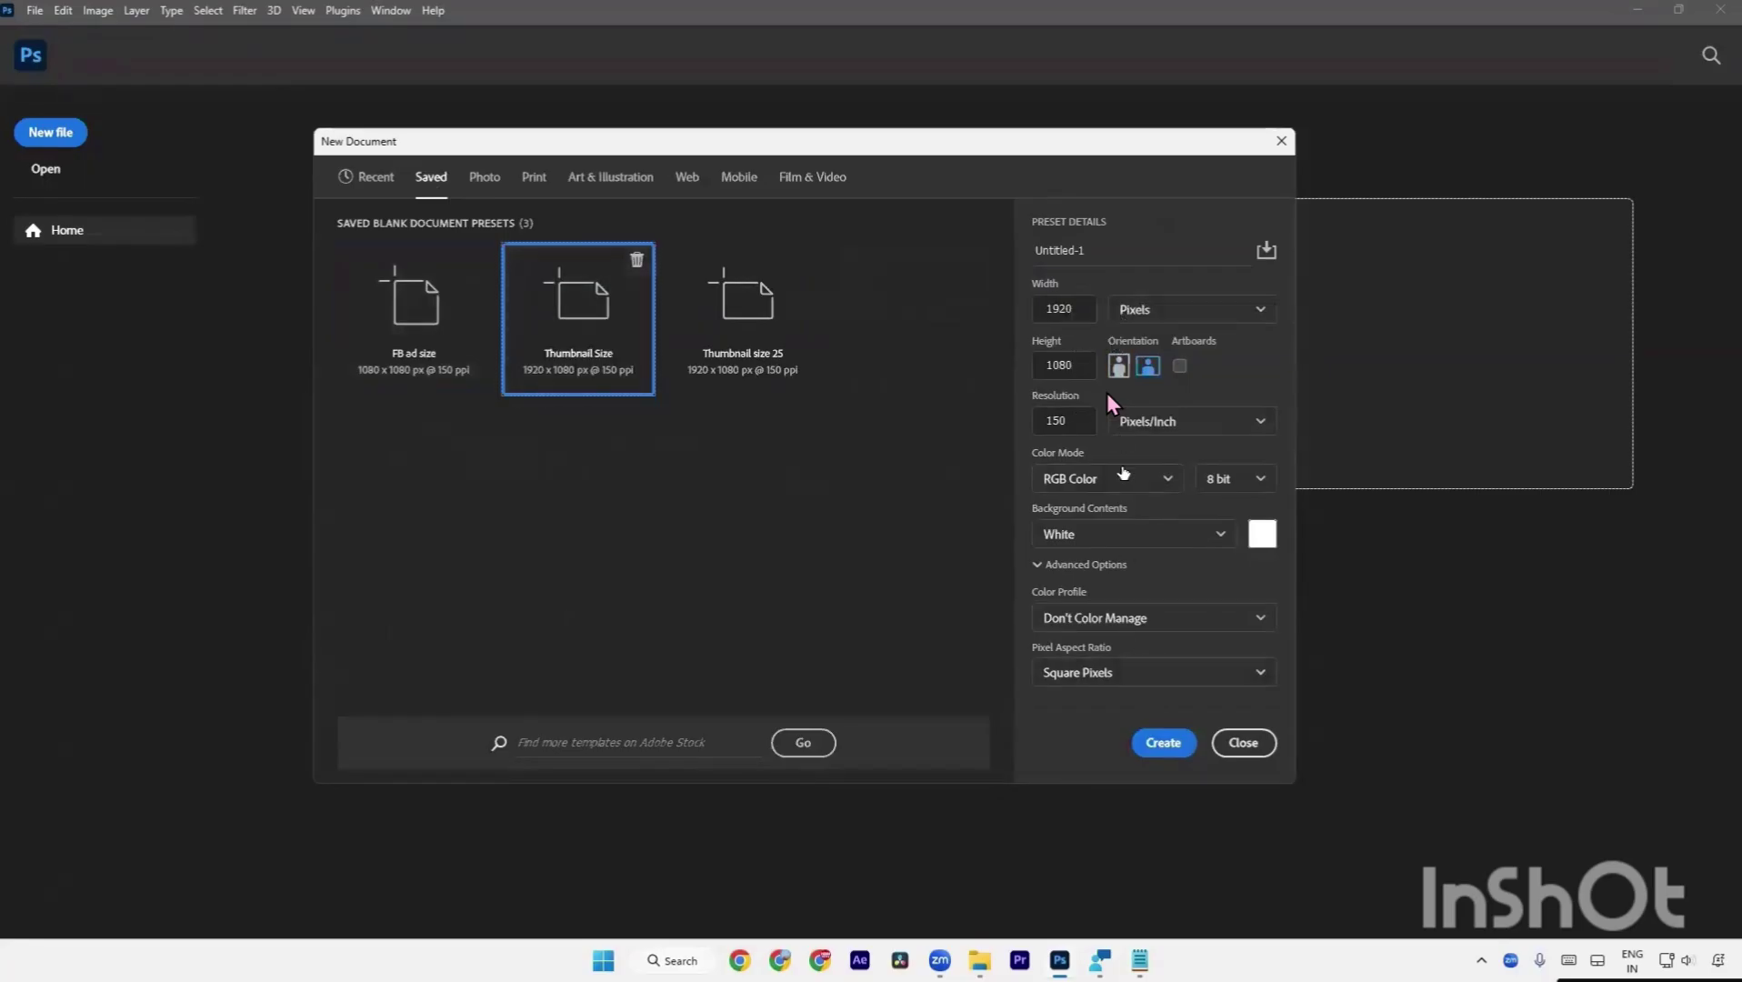
click(1163, 742)
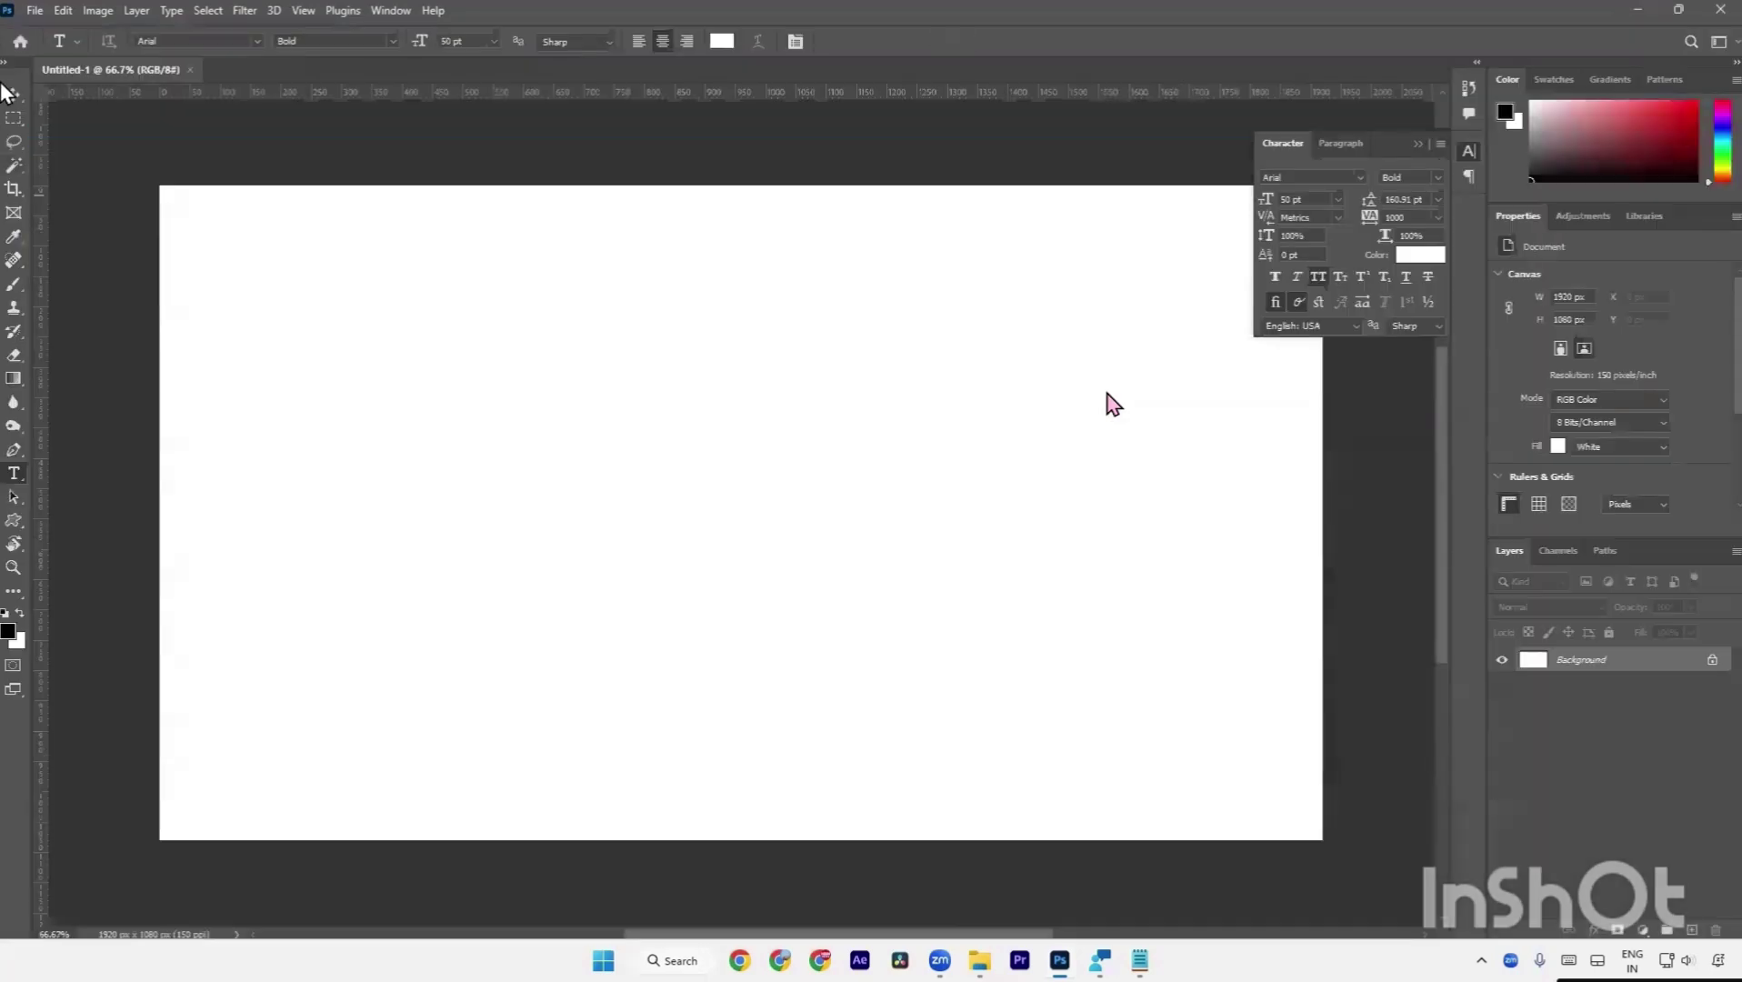
Select the Move tool and close the Layers and Channels panels.
click(13, 95)
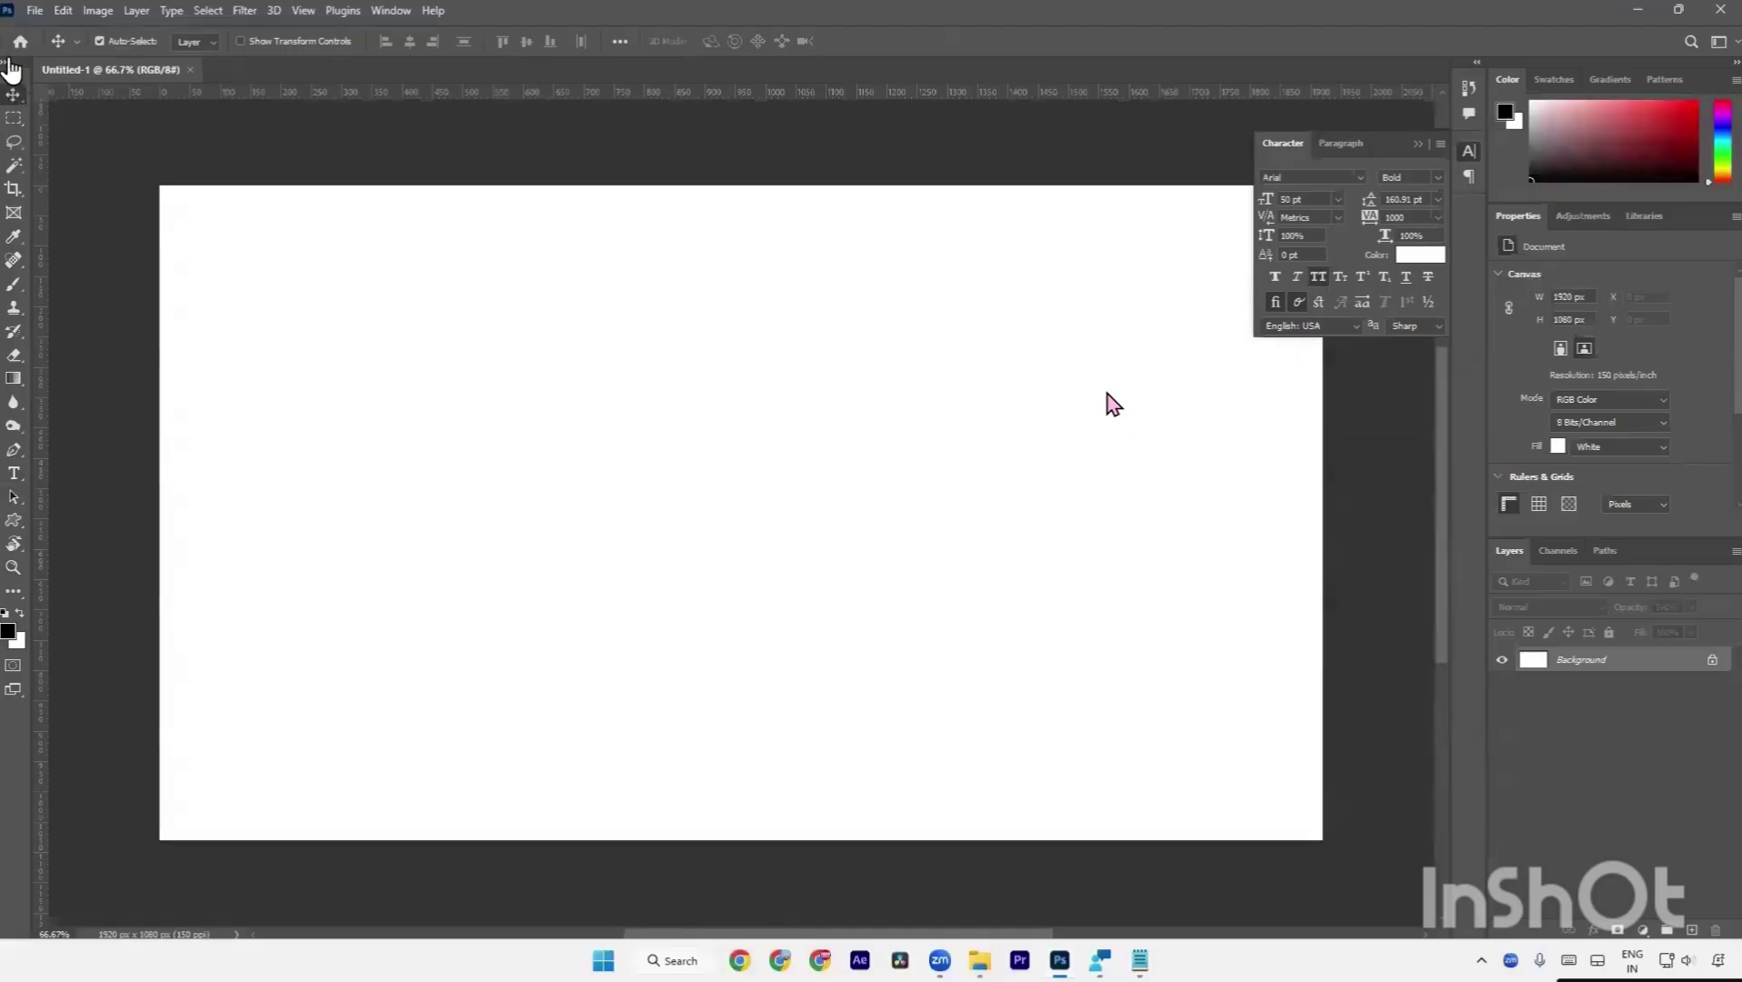
right_click(1514, 564)
click(1505, 561)
right_click(1504, 562)
click(1545, 568)
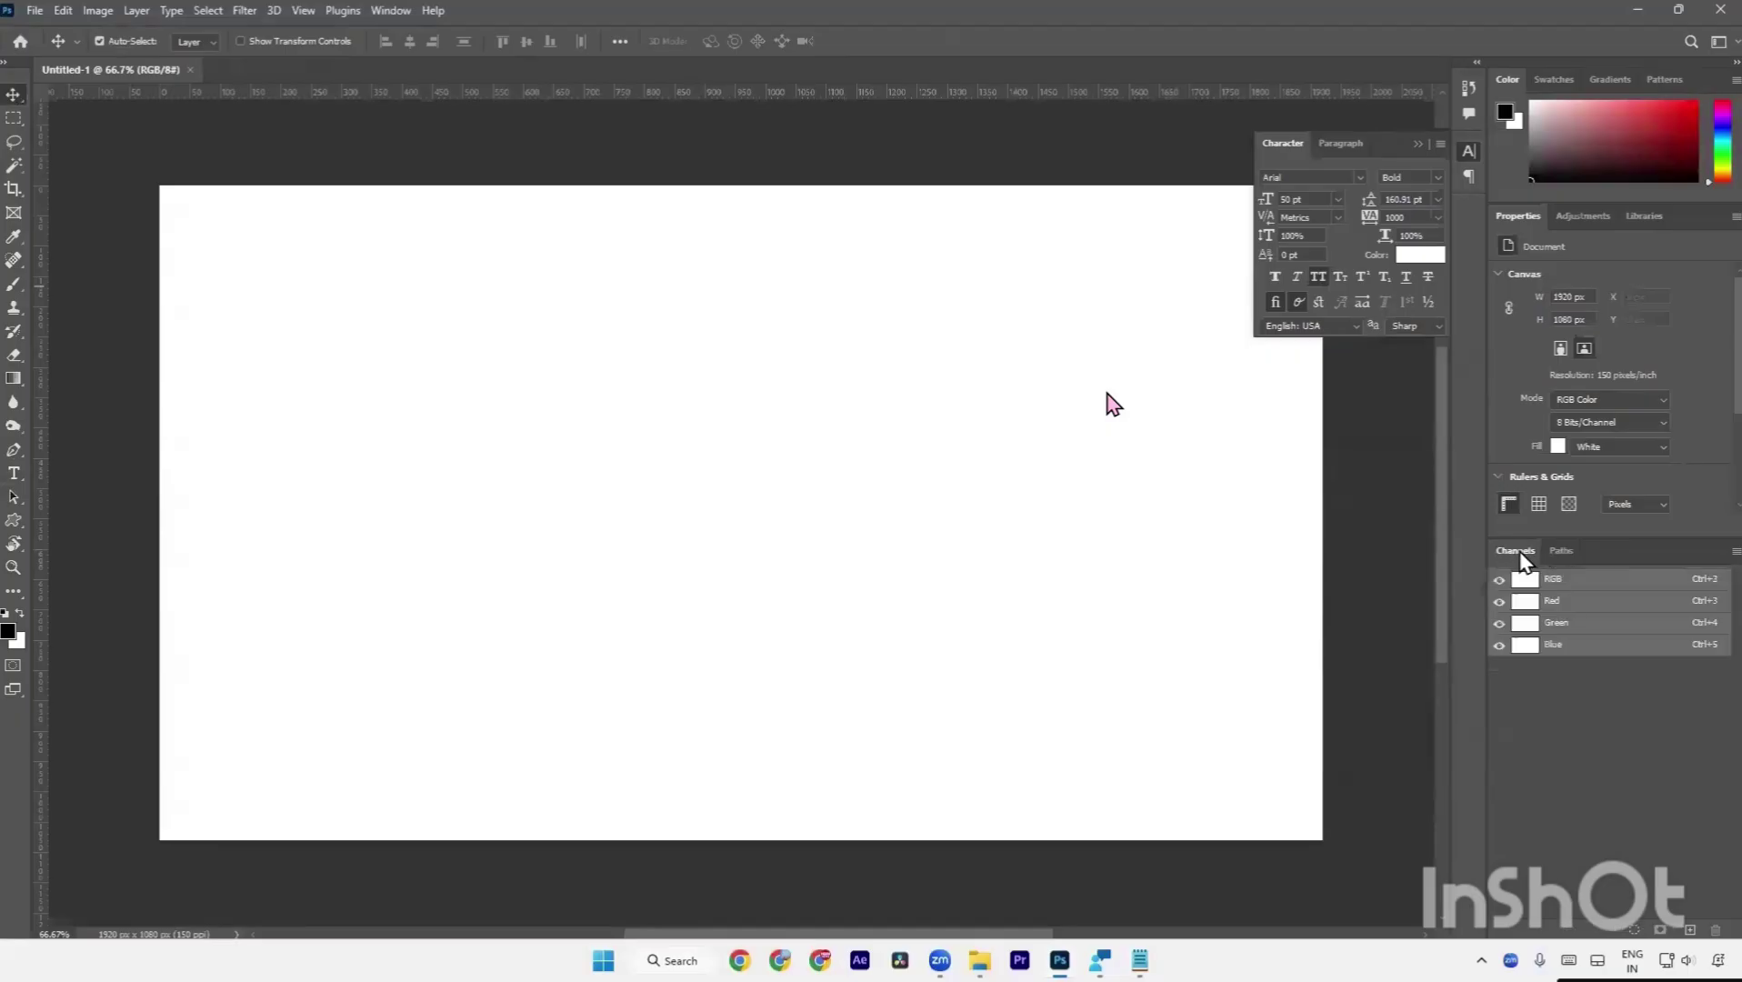
right_click(1520, 554)
click(1548, 572)
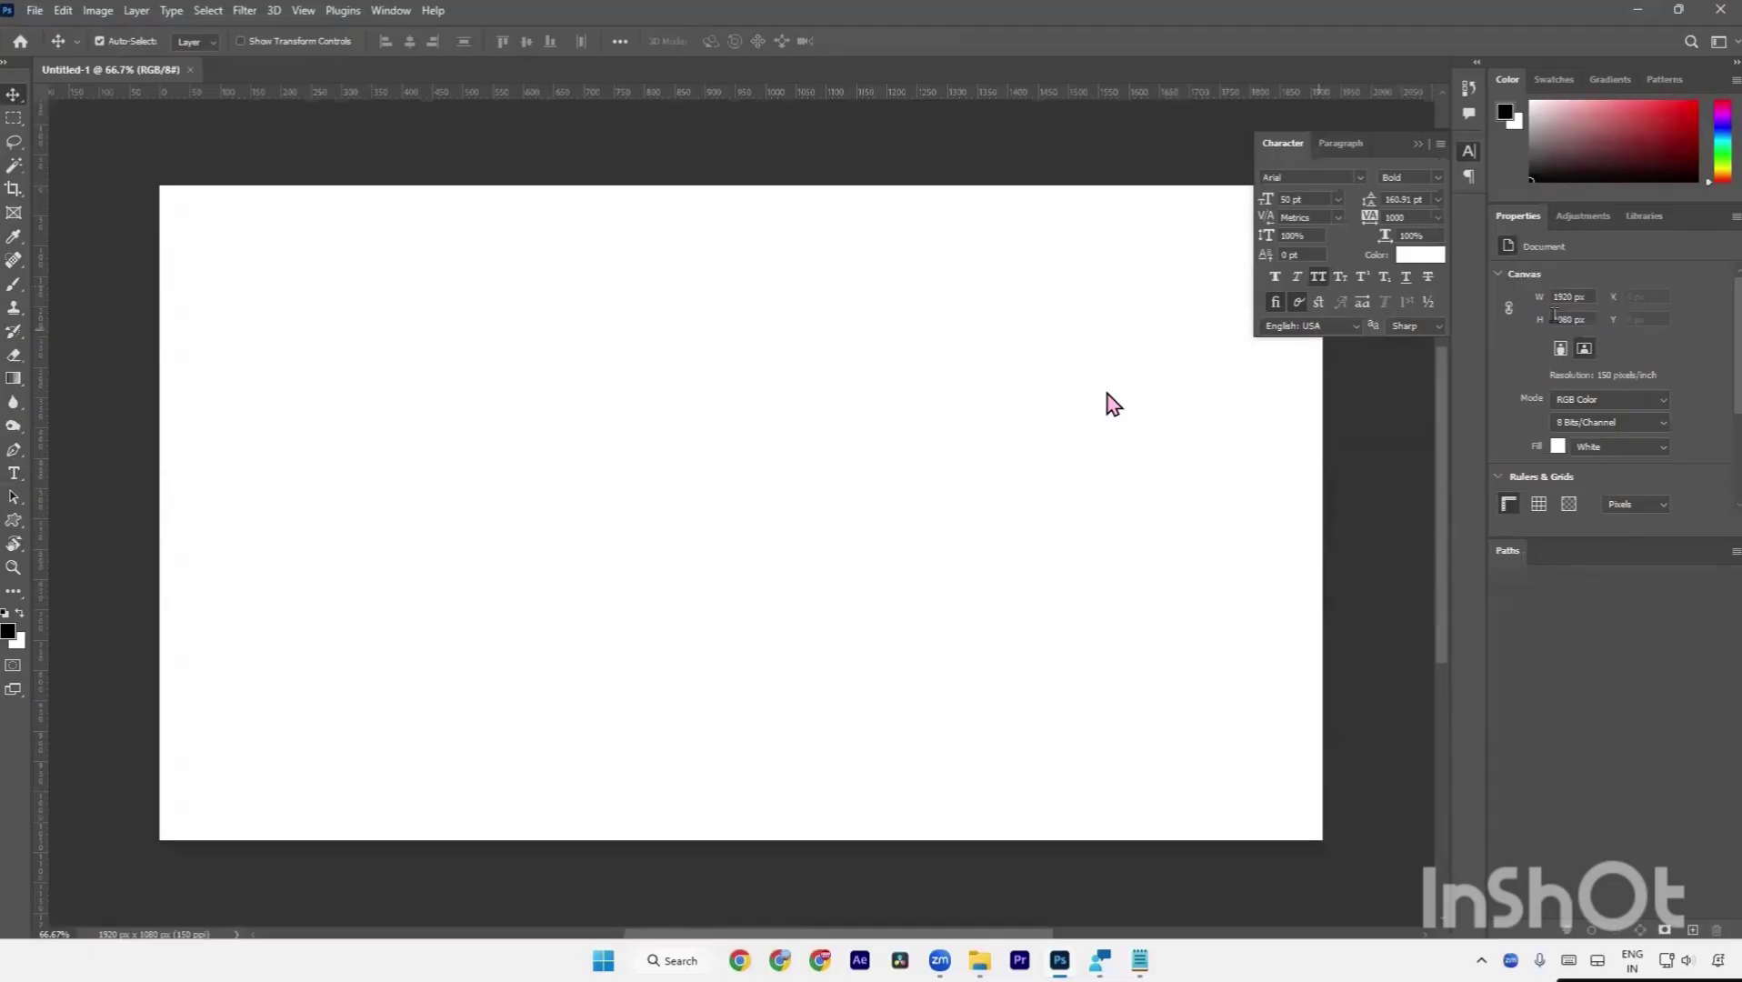
Reset the workspace to Essentials via Window > Workspace.
click(389, 11)
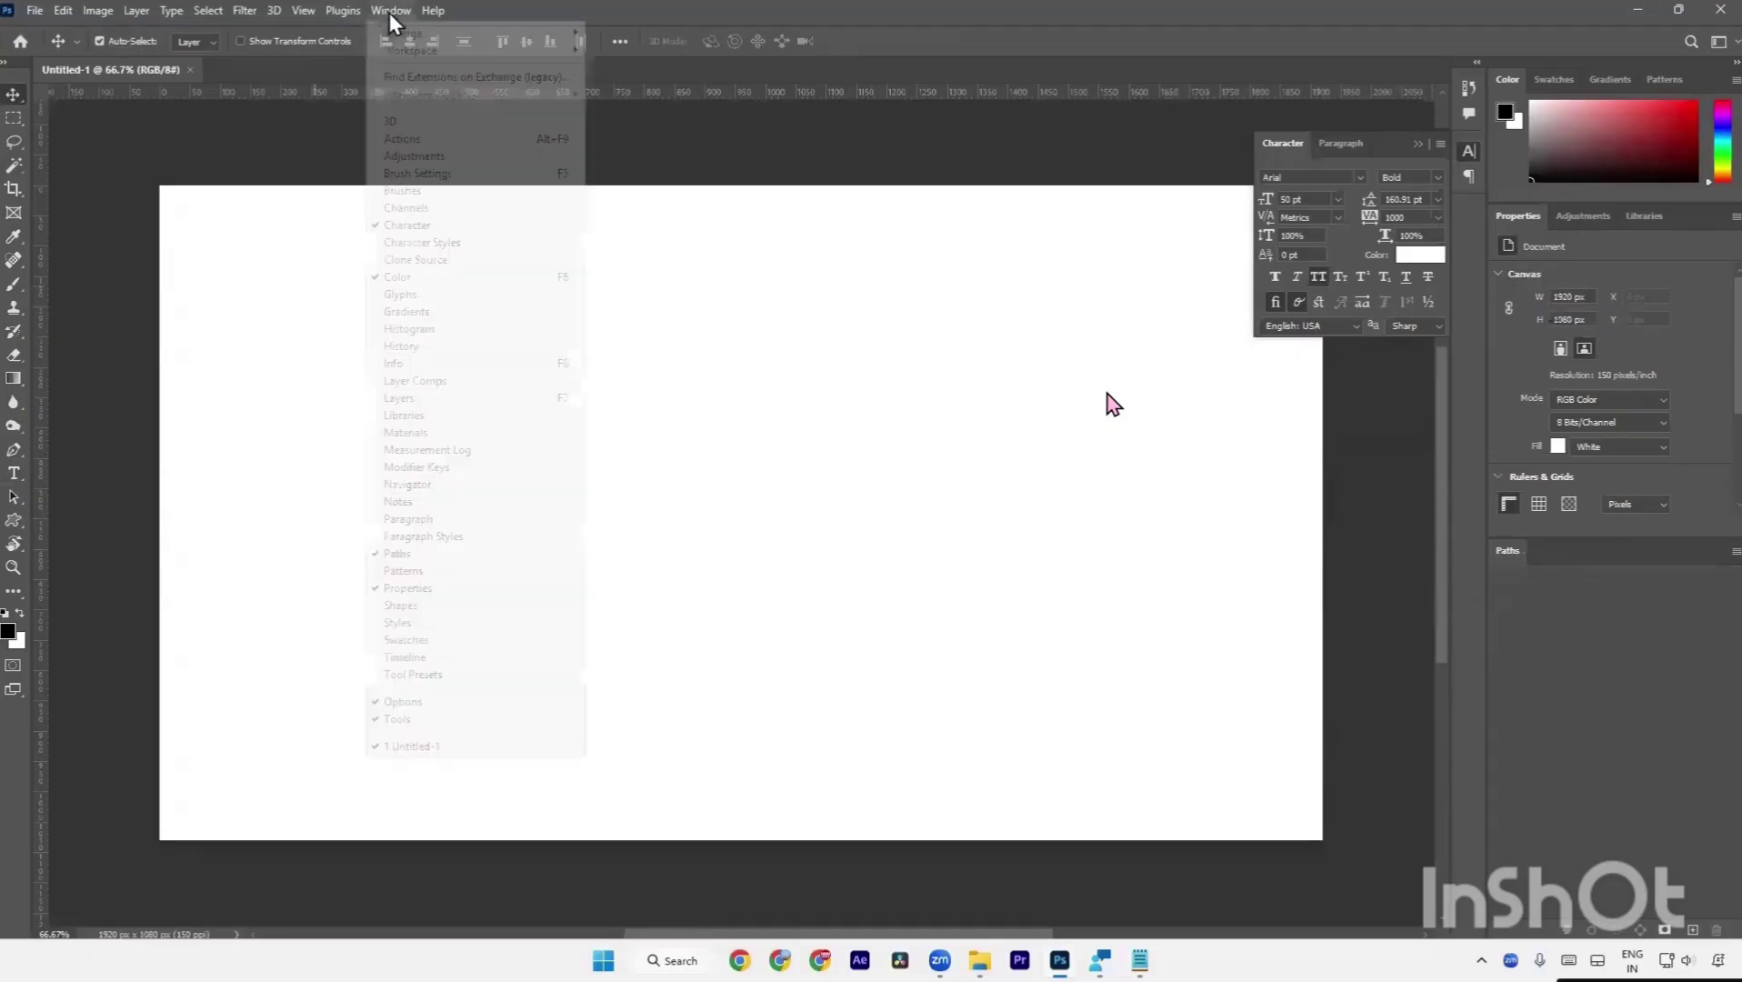
mouse_move(389, 52)
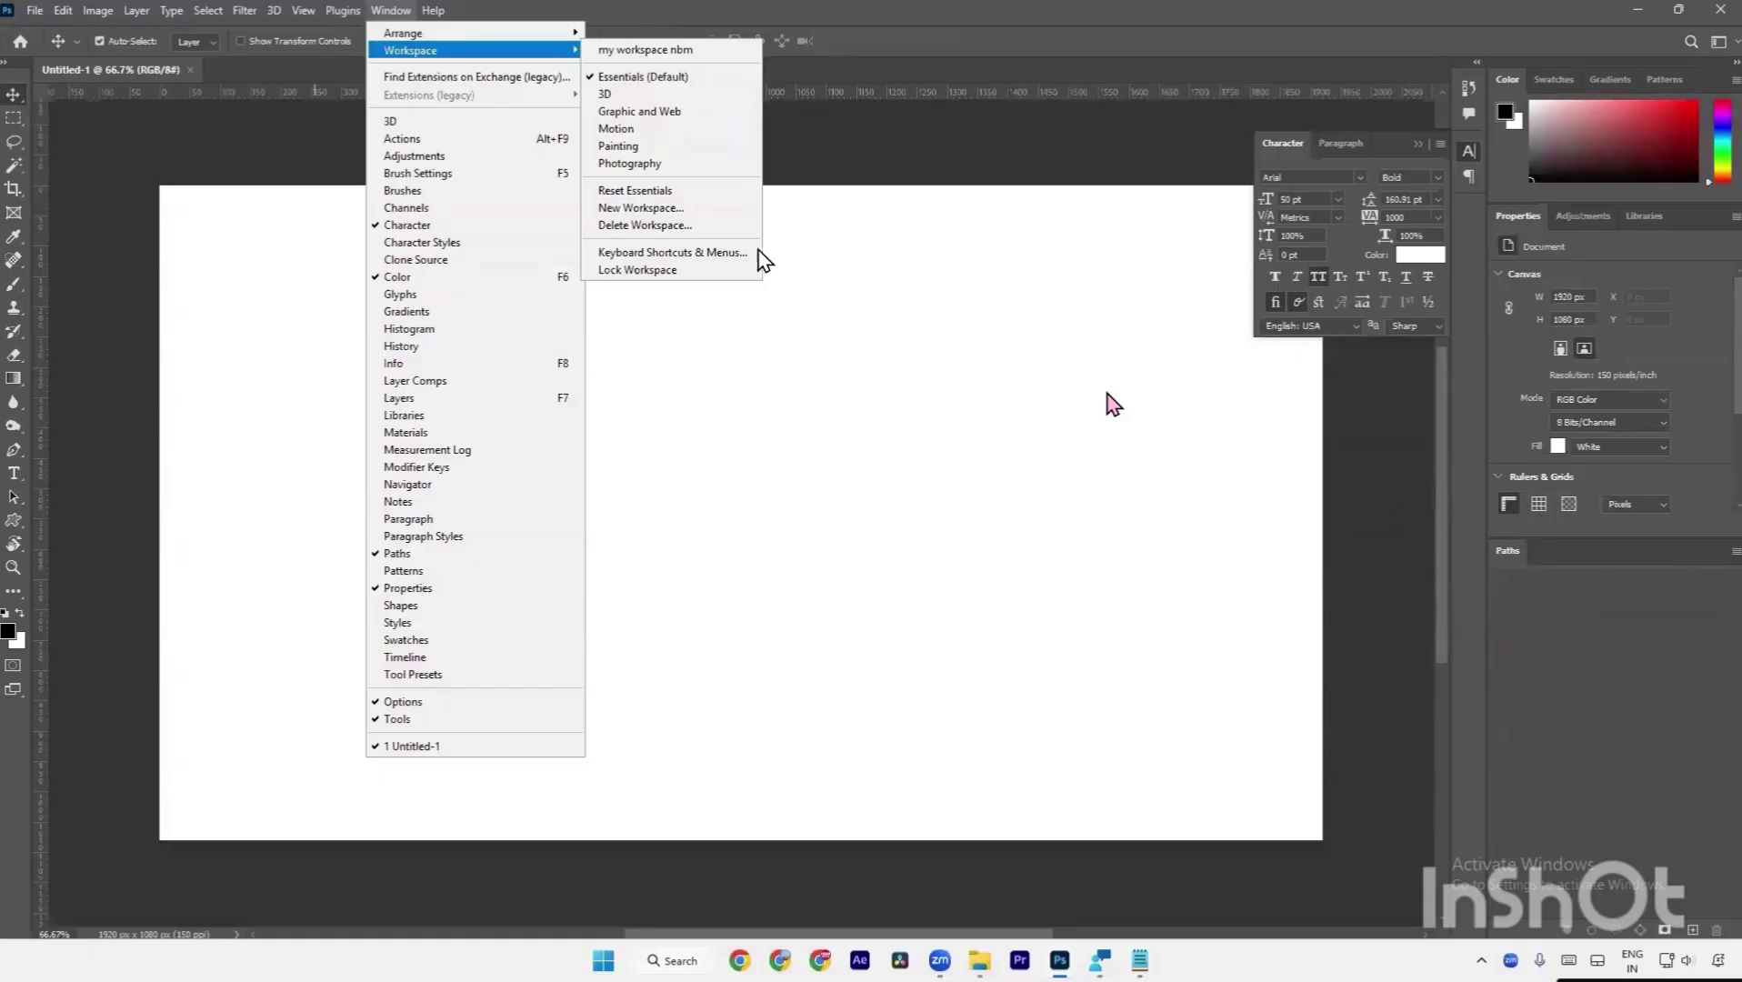
click(714, 192)
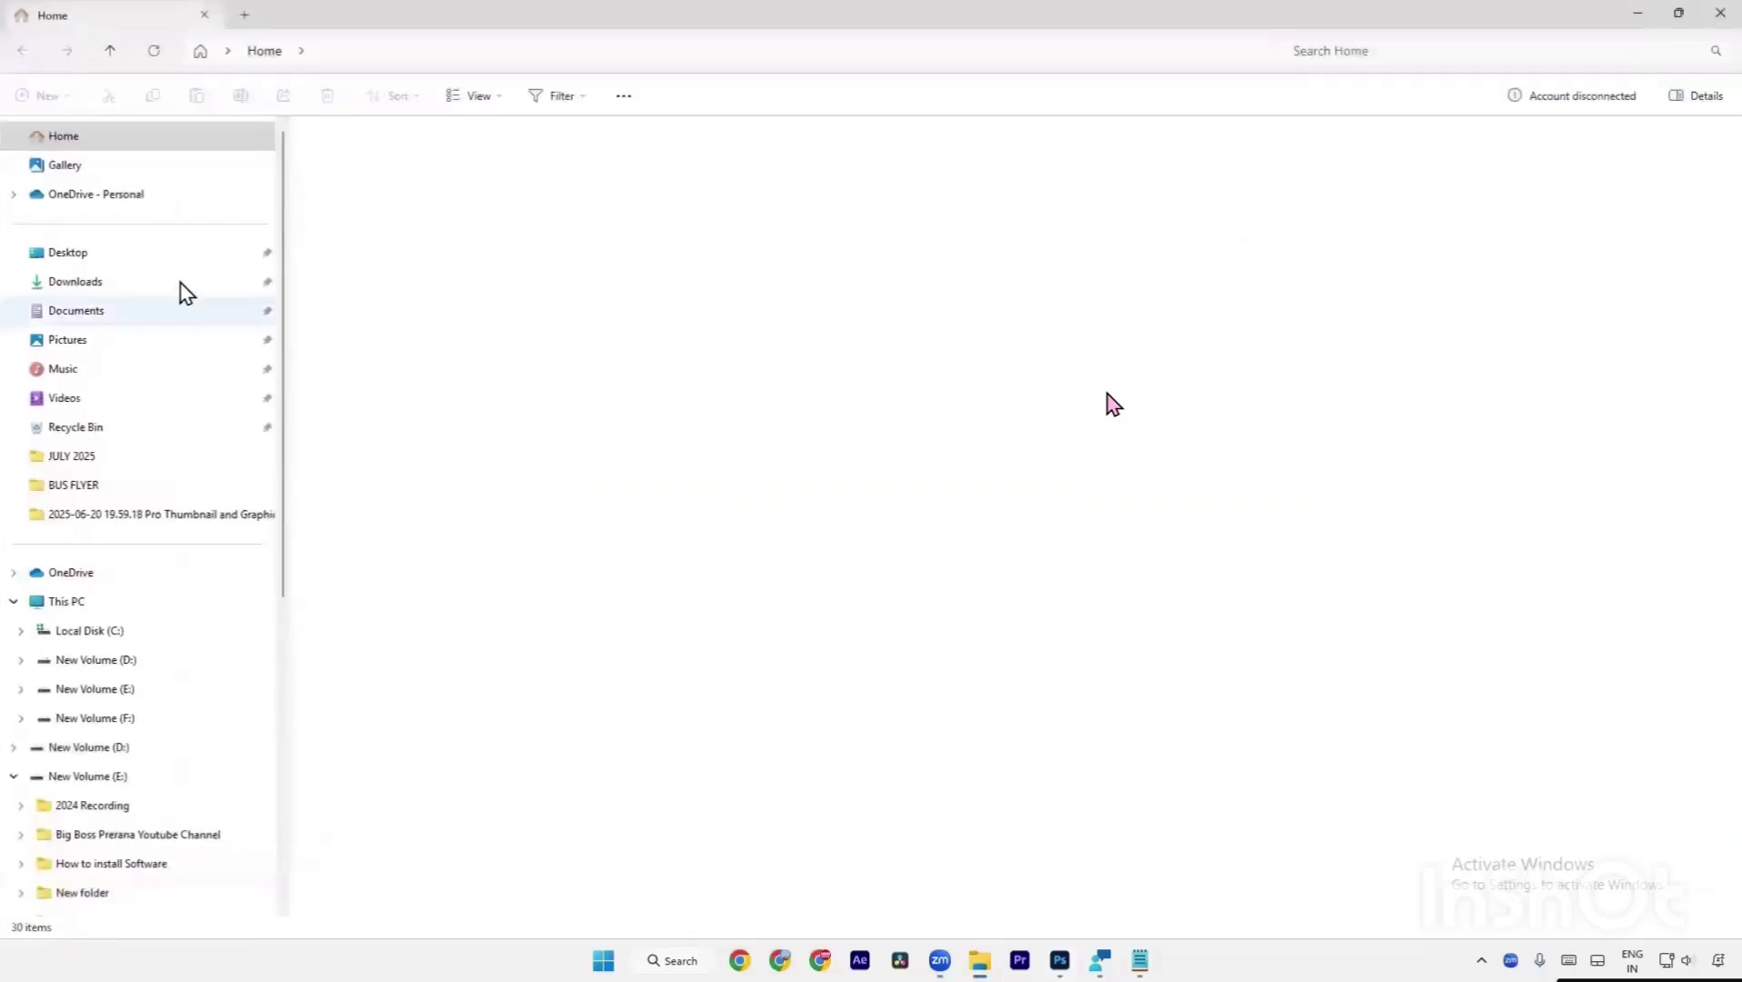
Open the vlogs folder in File Explorer and drag the aadddi boat photo onto the canvas.
click(176, 279)
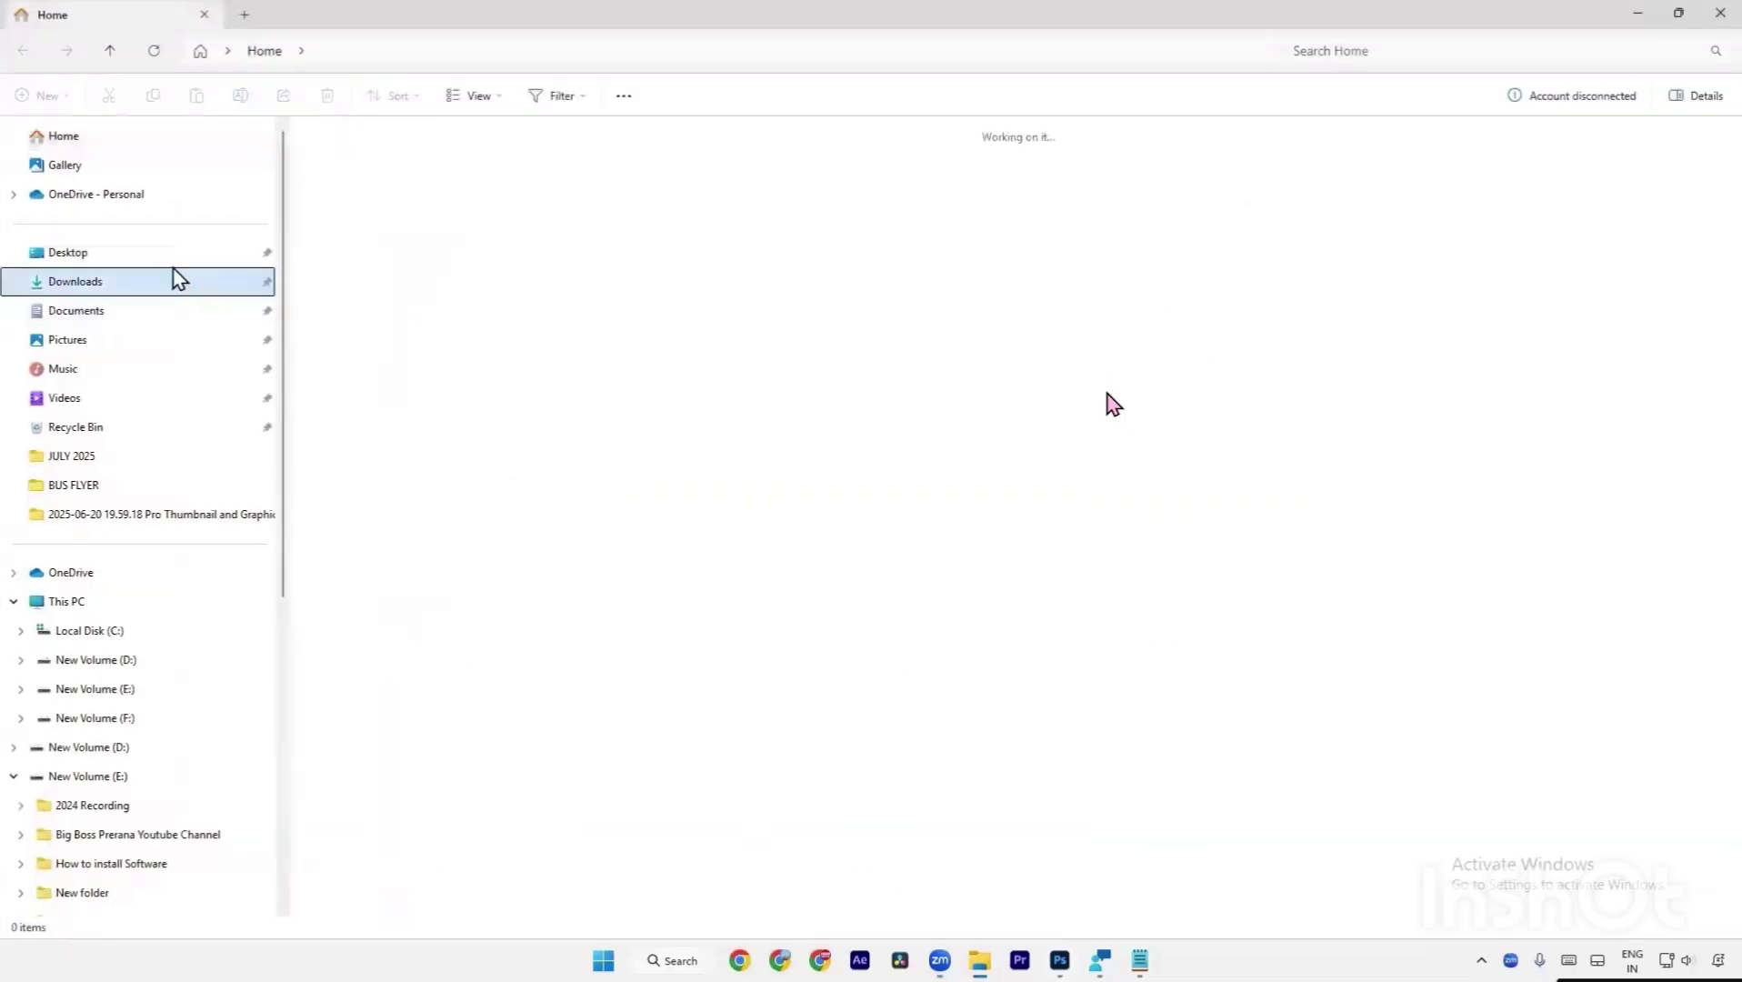
click(1678, 13)
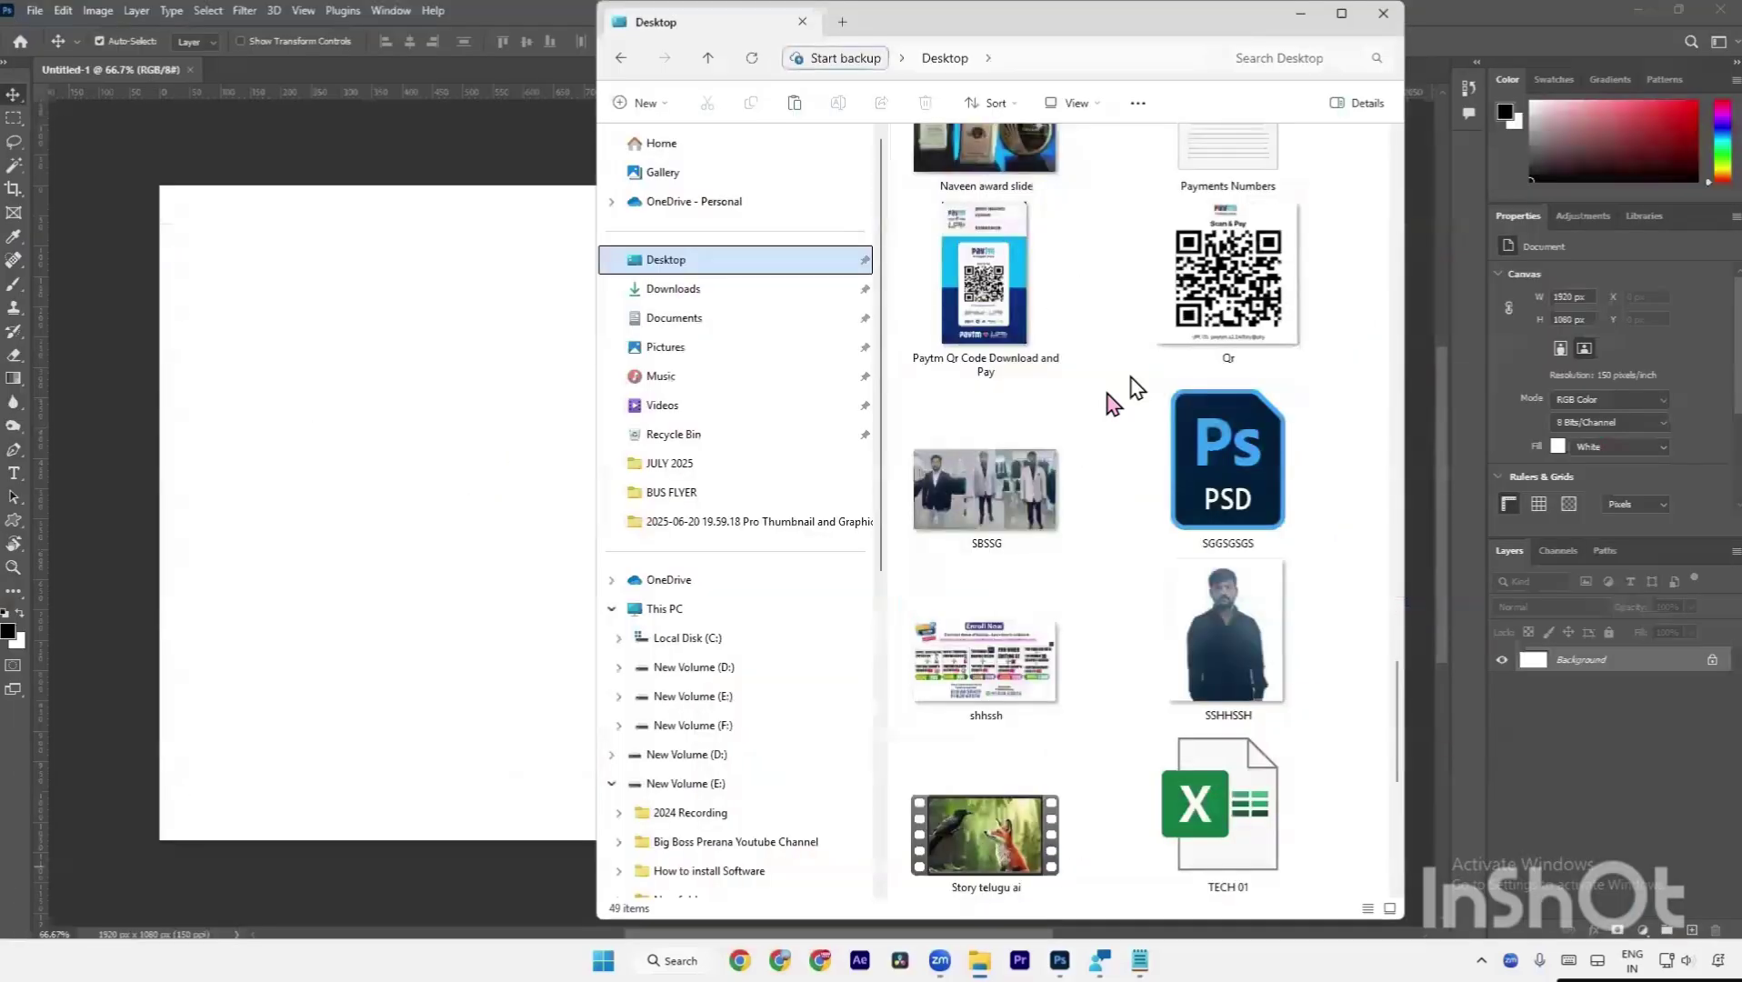
scroll(1128, 388, up, 10)
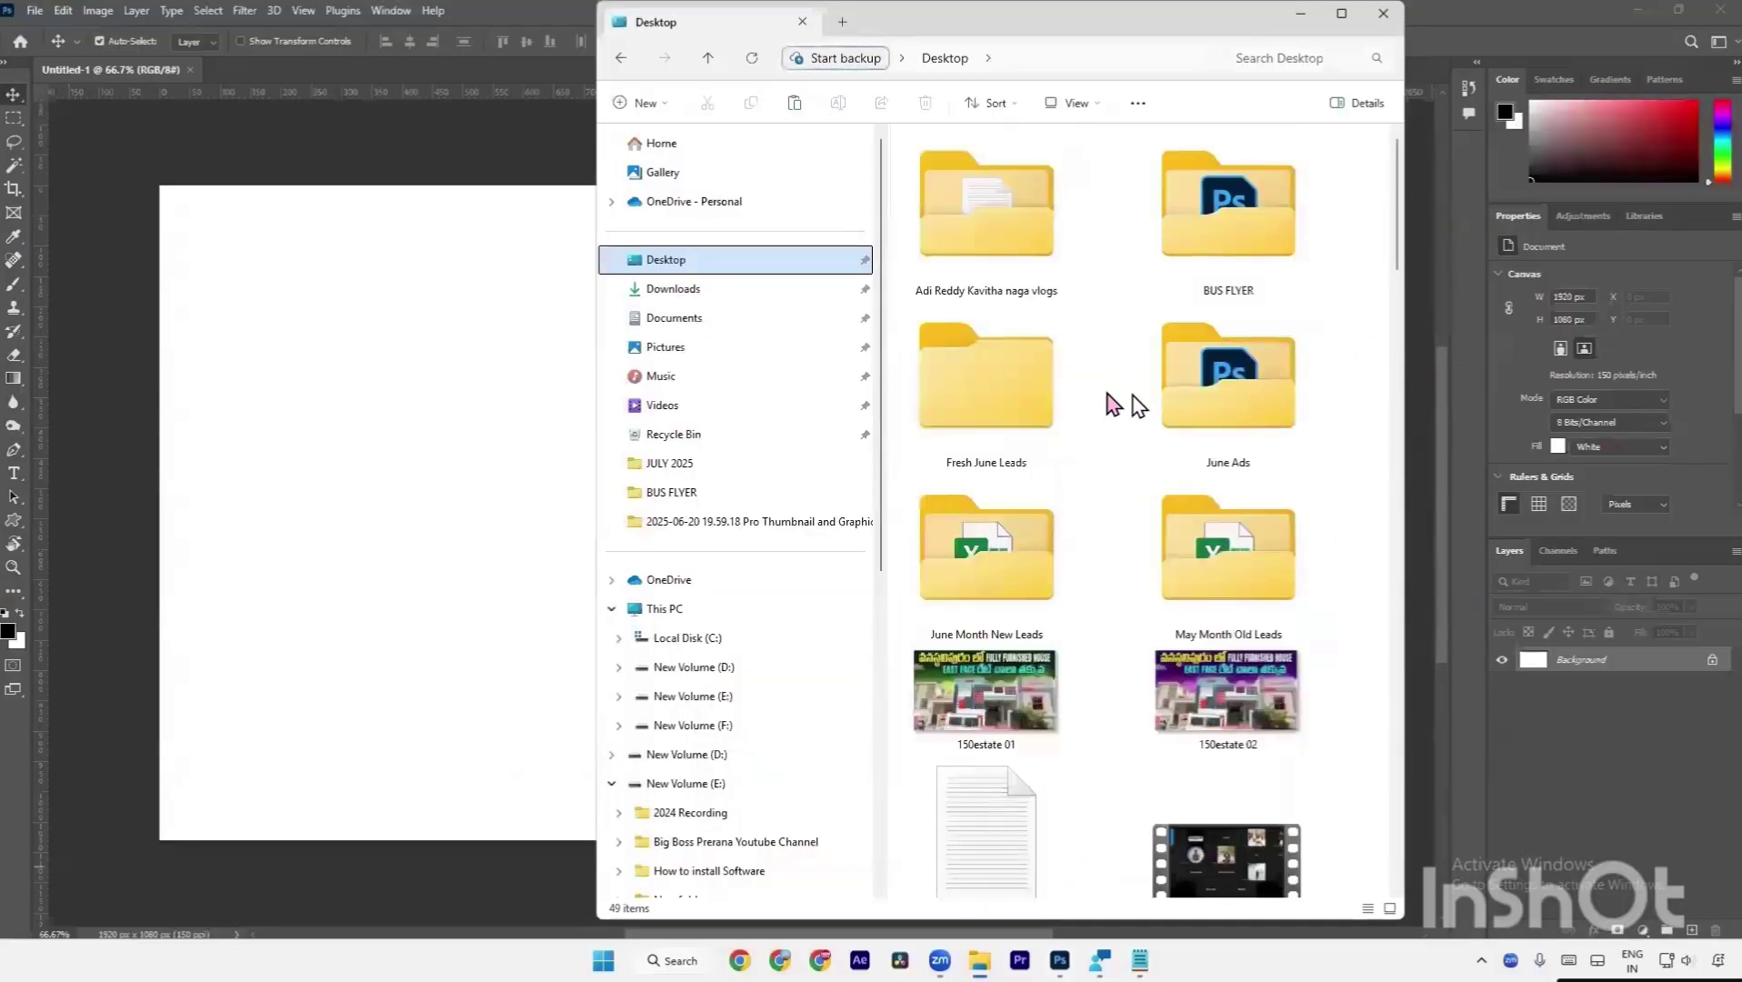
double_click(1056, 288)
drag(978, 232, 443, 470)
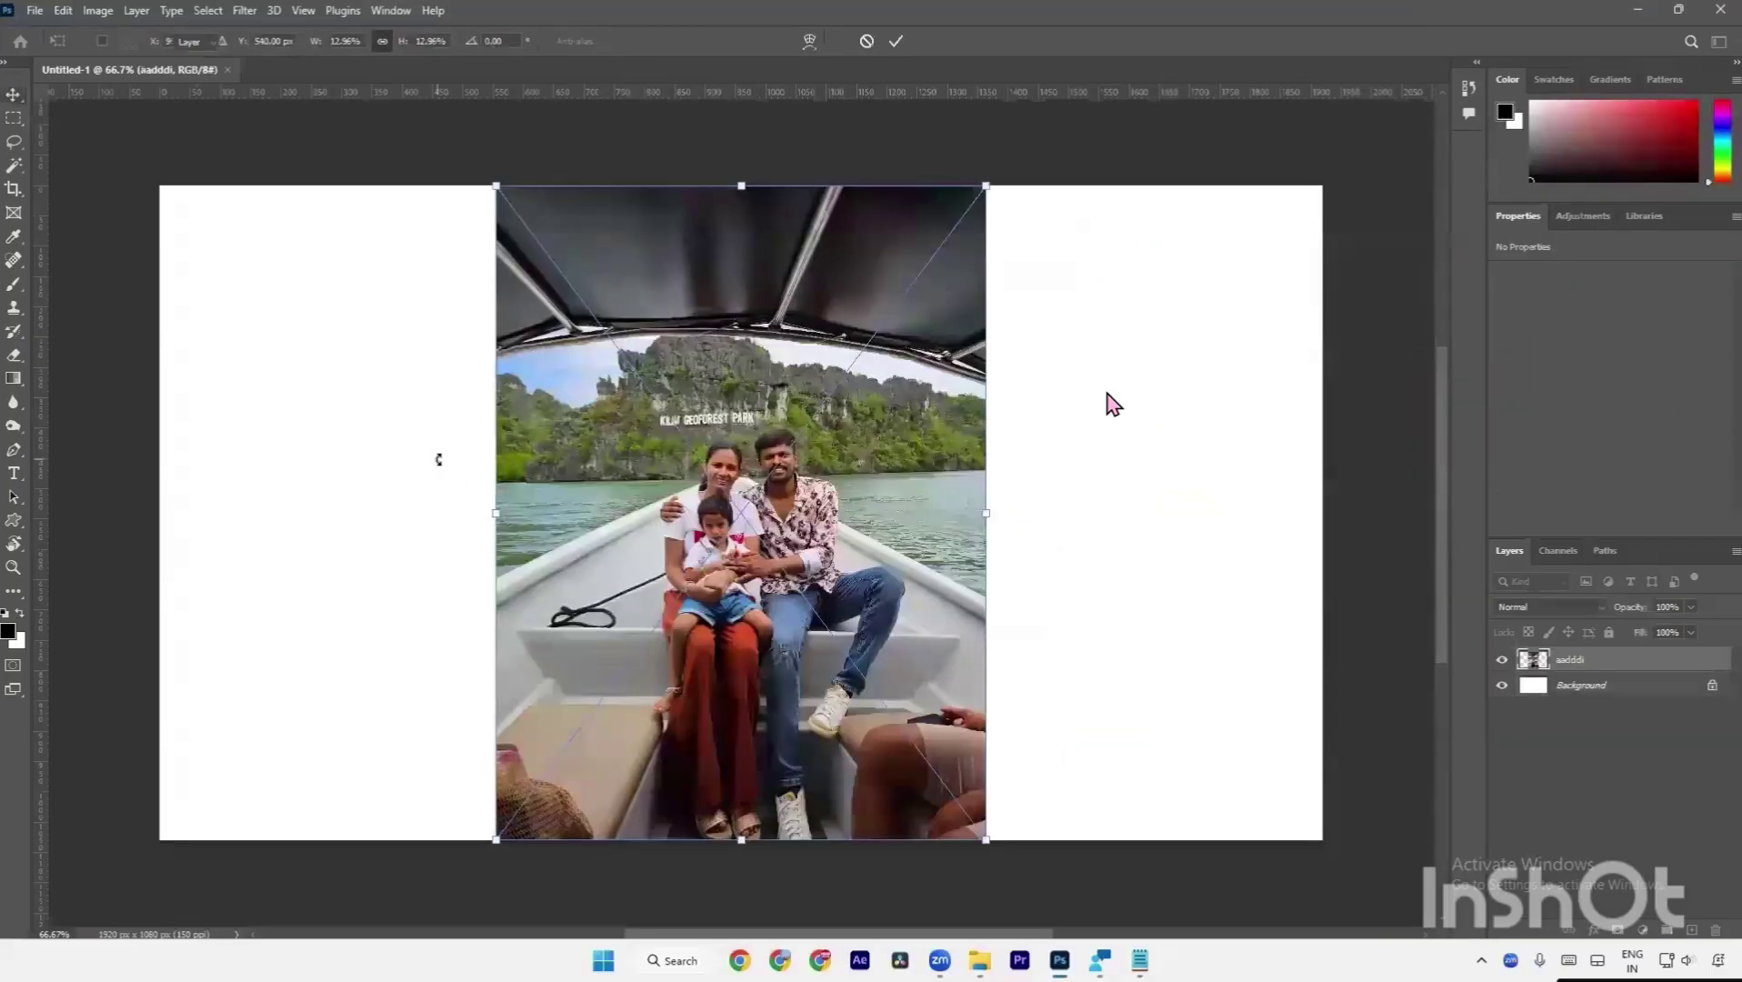
Commit the placed boat photo, then toggle the Windows screen magnifier on and off.
key(Return)
key(a)
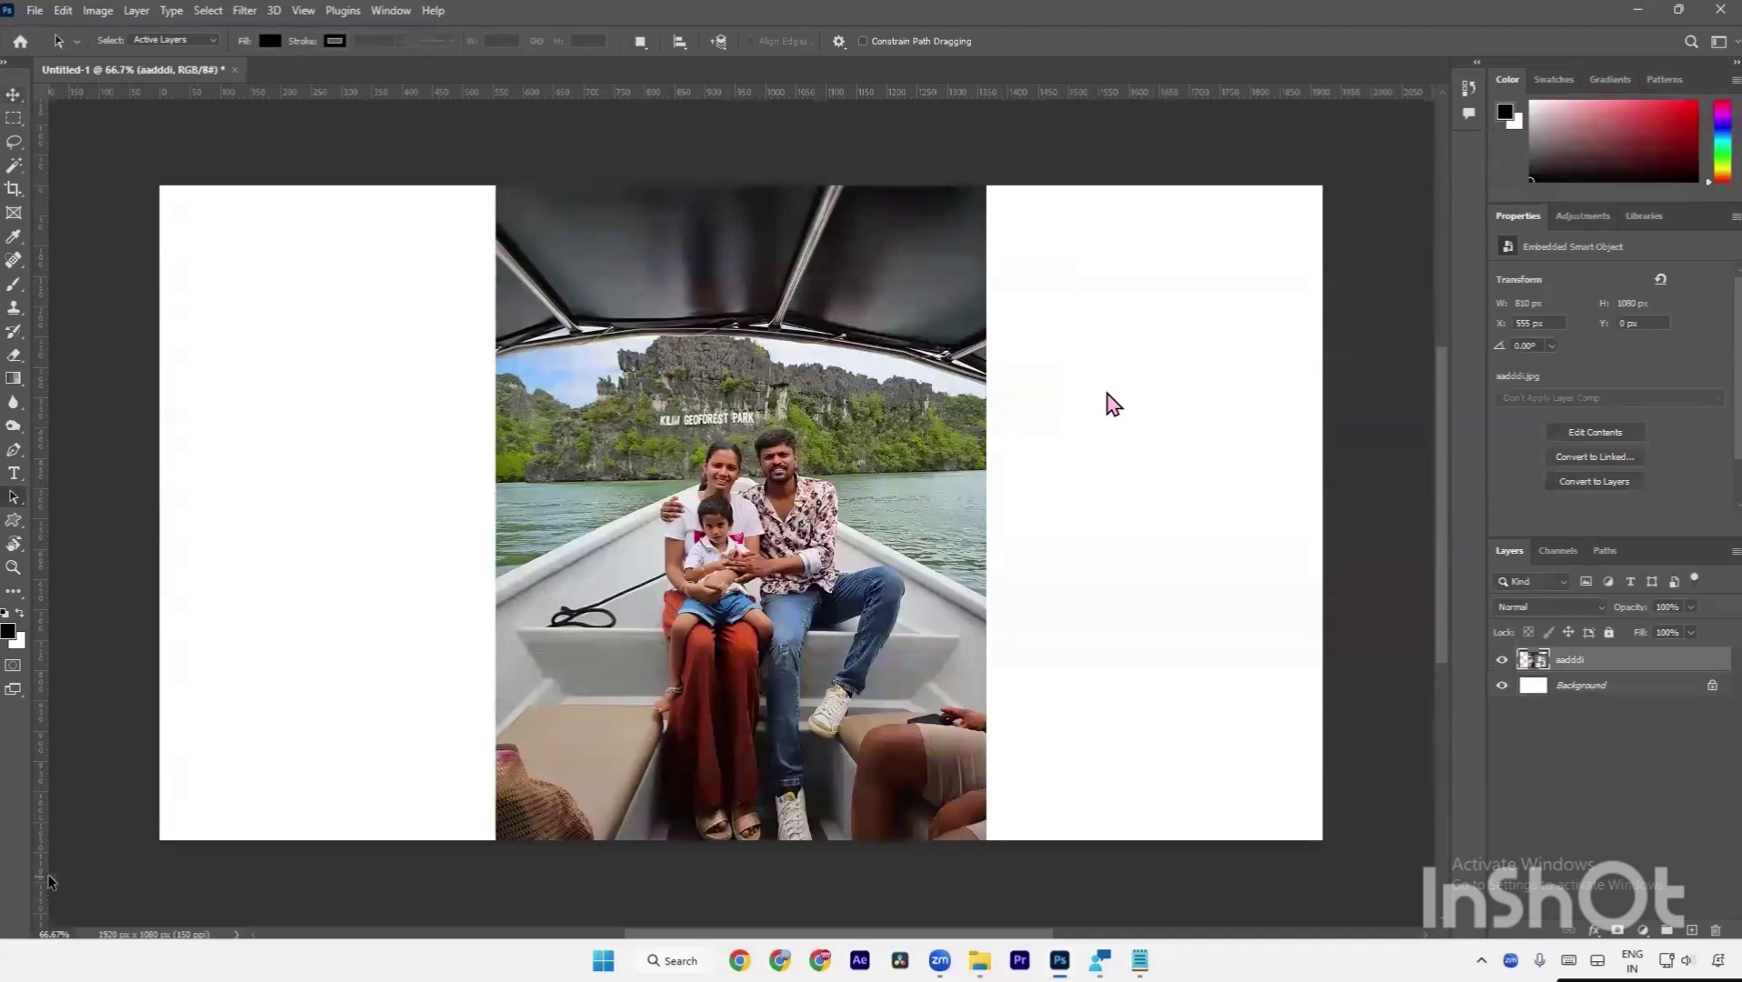
key(super+plus)
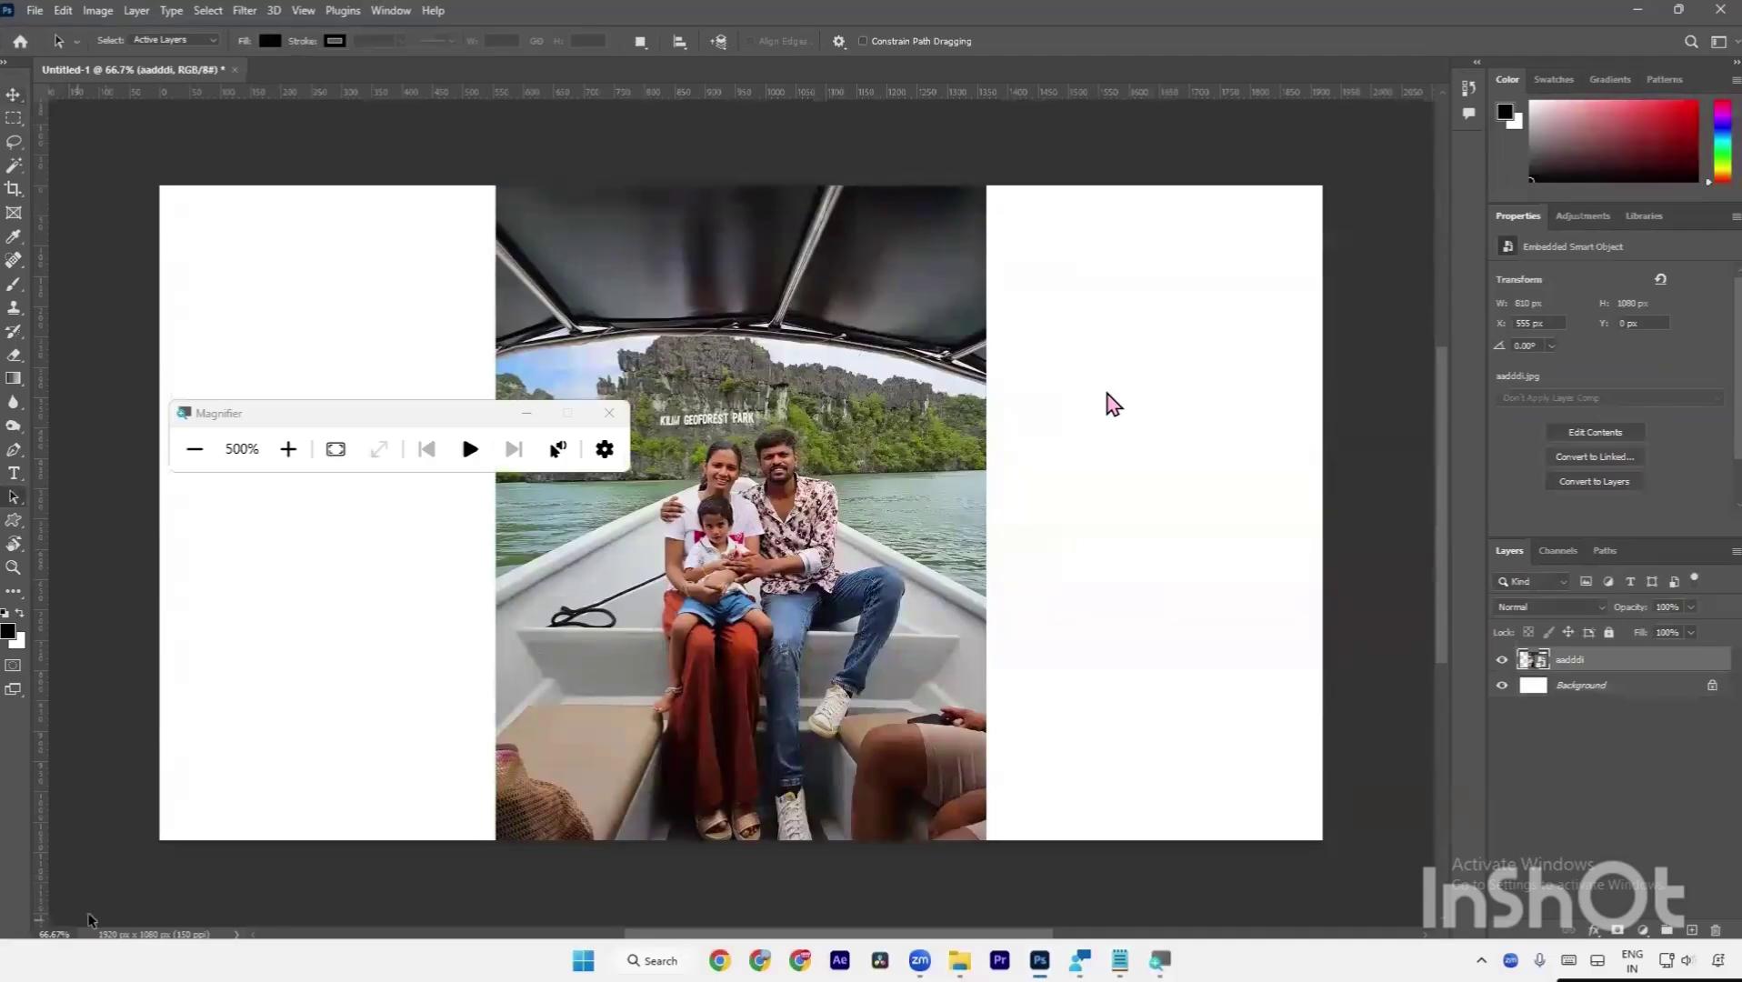
key(super+minus)
key(super+minus)
key(super+minus)
click(609, 413)
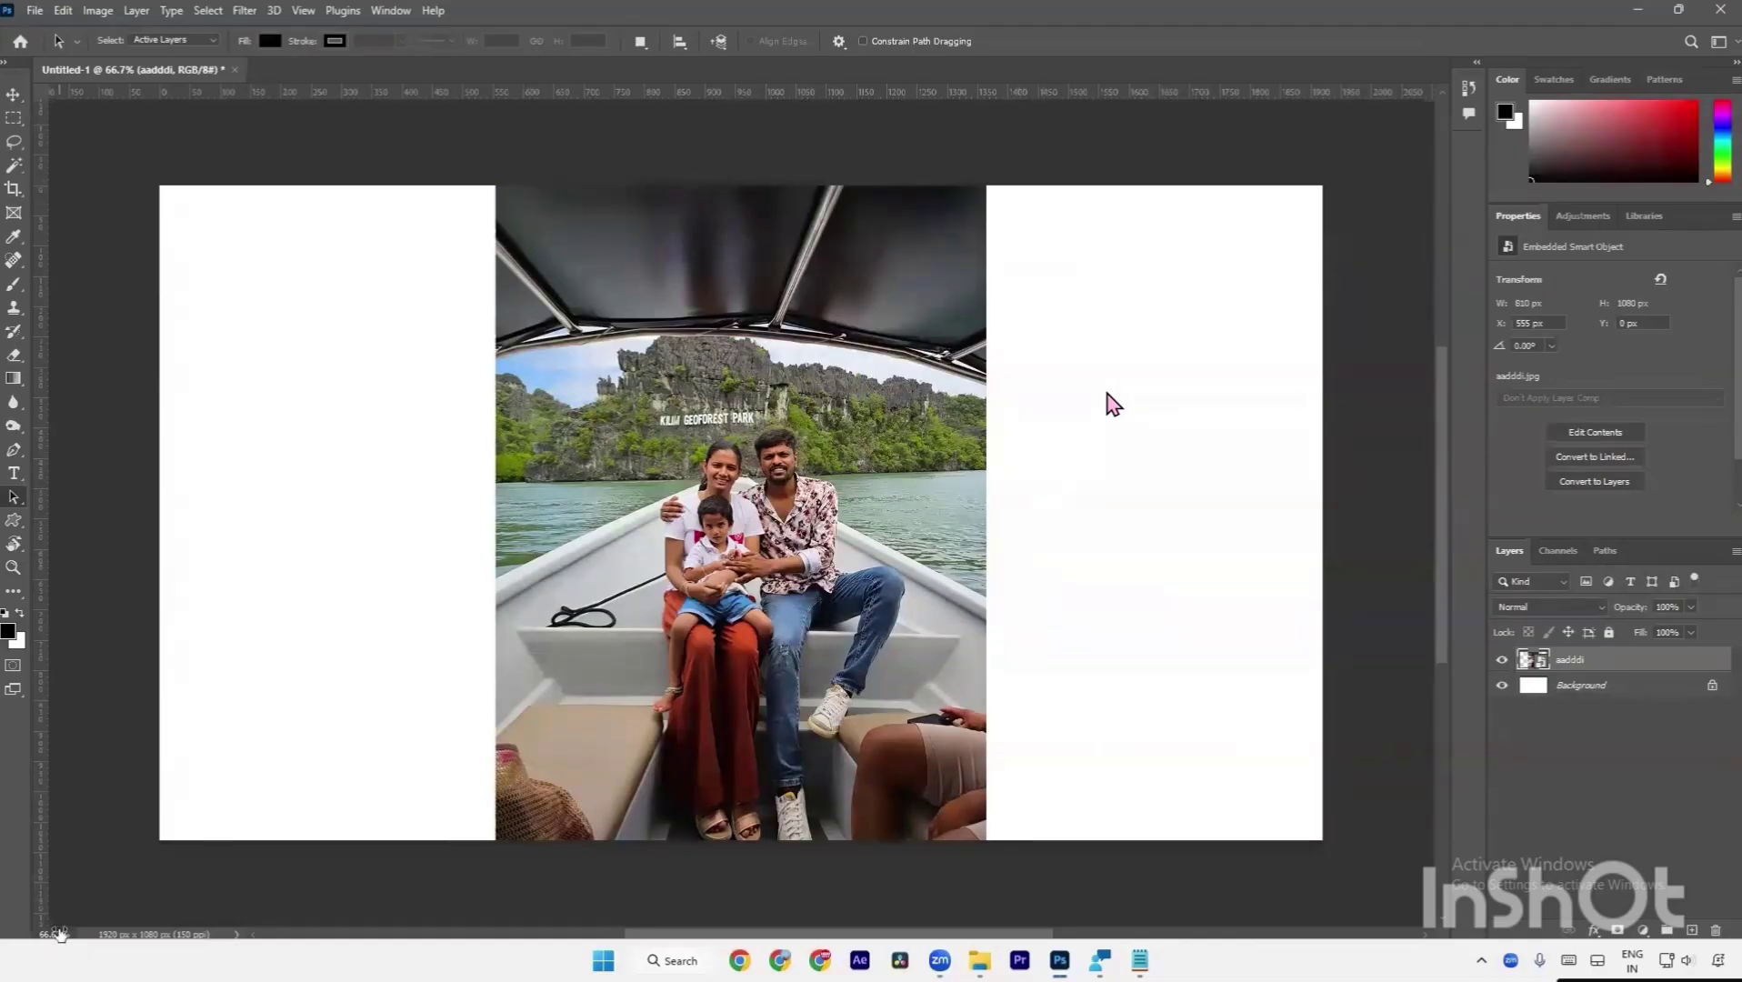
Zoom out twice and marquee-select the area around the boat photo.
key(ctrl+minus)
key(ctrl+minus)
key(ctrl+minus)
key(ctrl+minus)
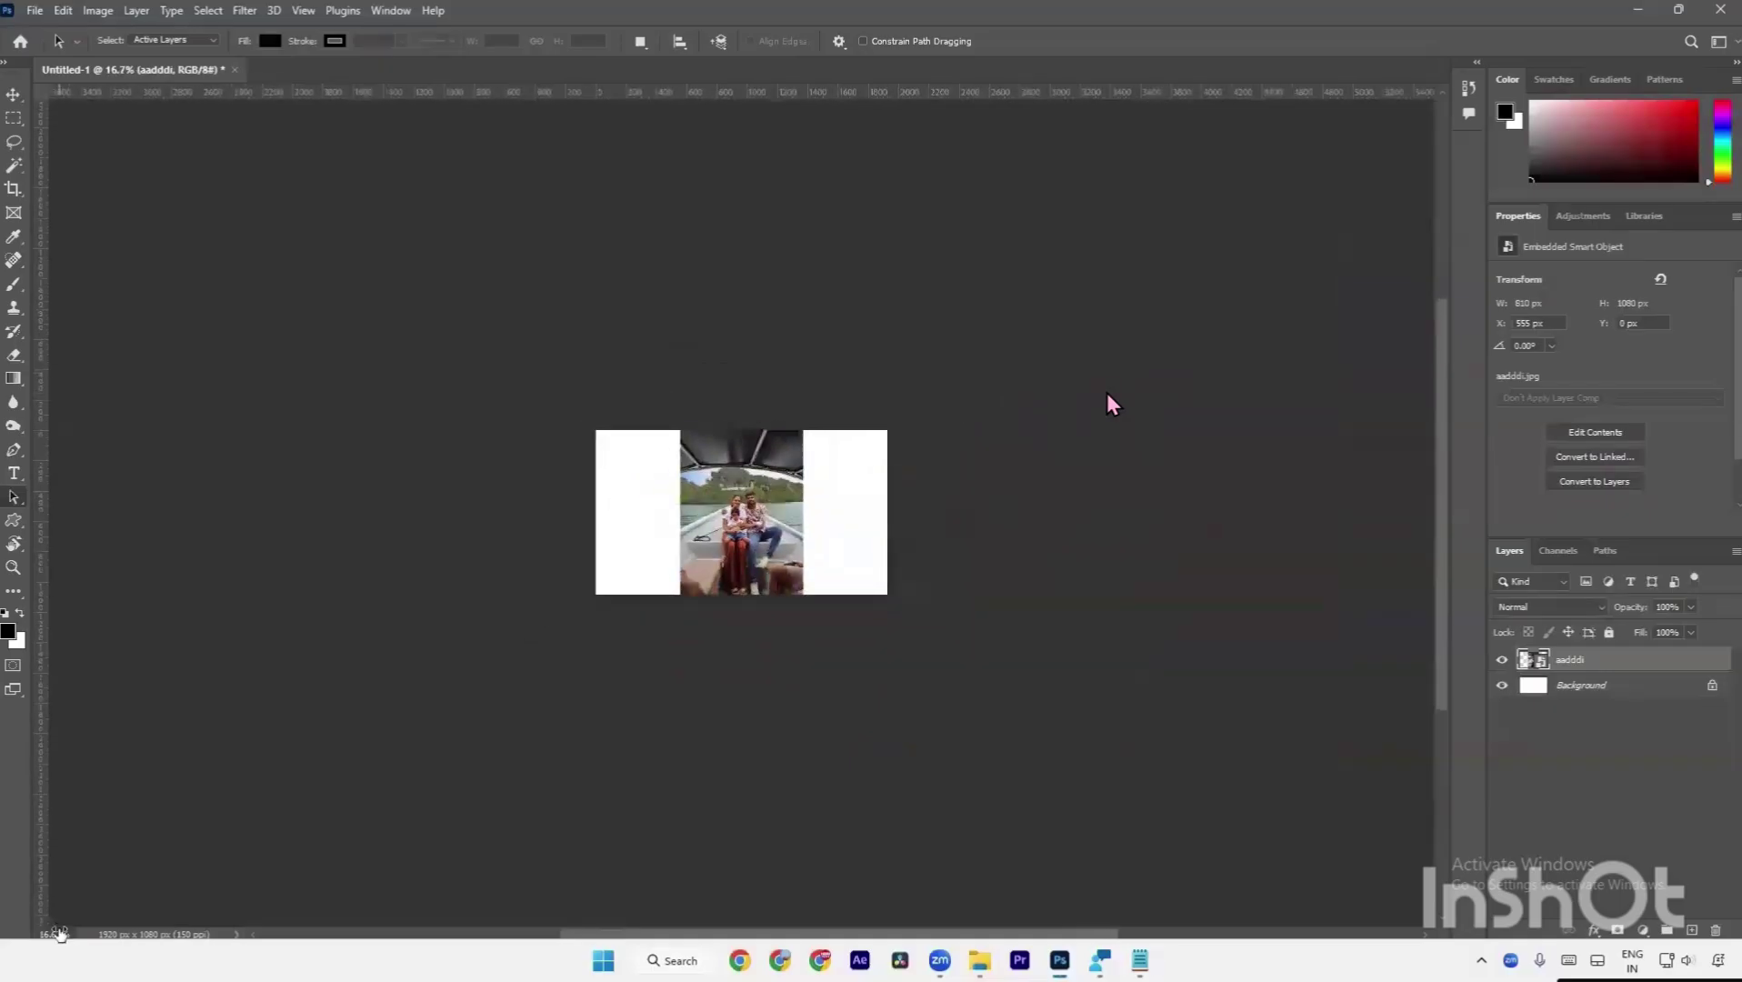
key(ctrl+minus)
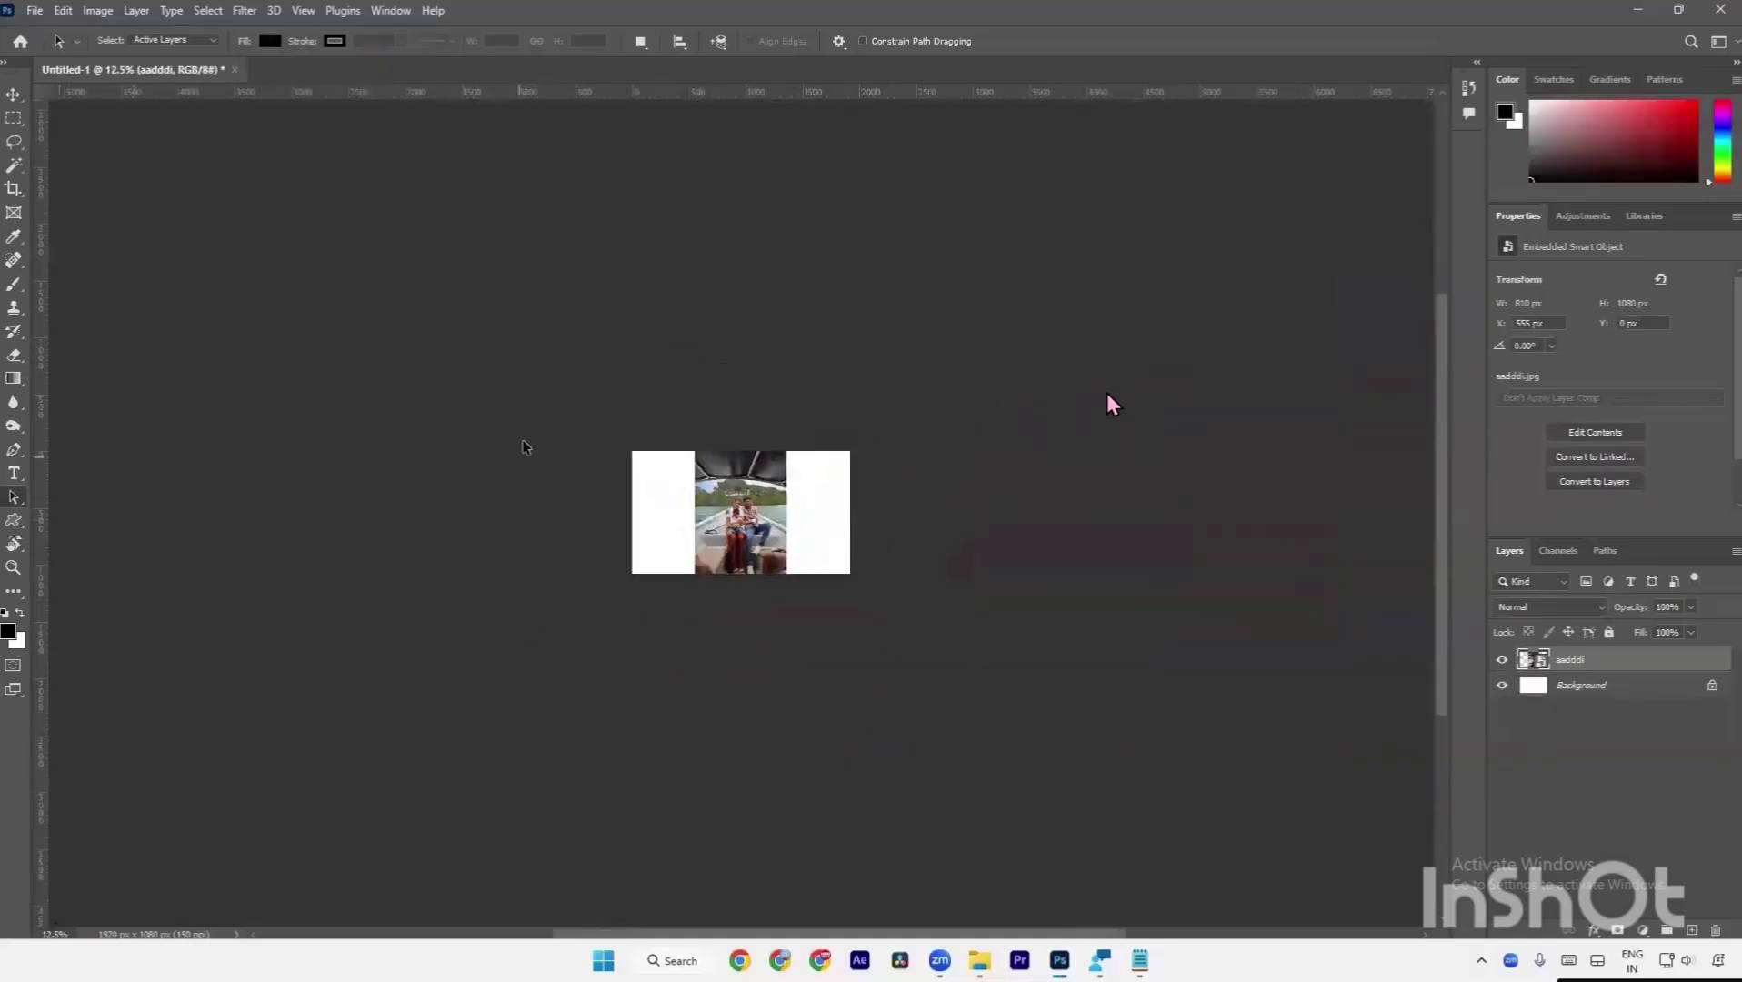
drag(524, 436, 871, 599)
Move the boat photo to the left edge and add a LOREM IPSUM text layer with tracking 0.
key(v)
drag(749, 548, 686, 548)
key(t)
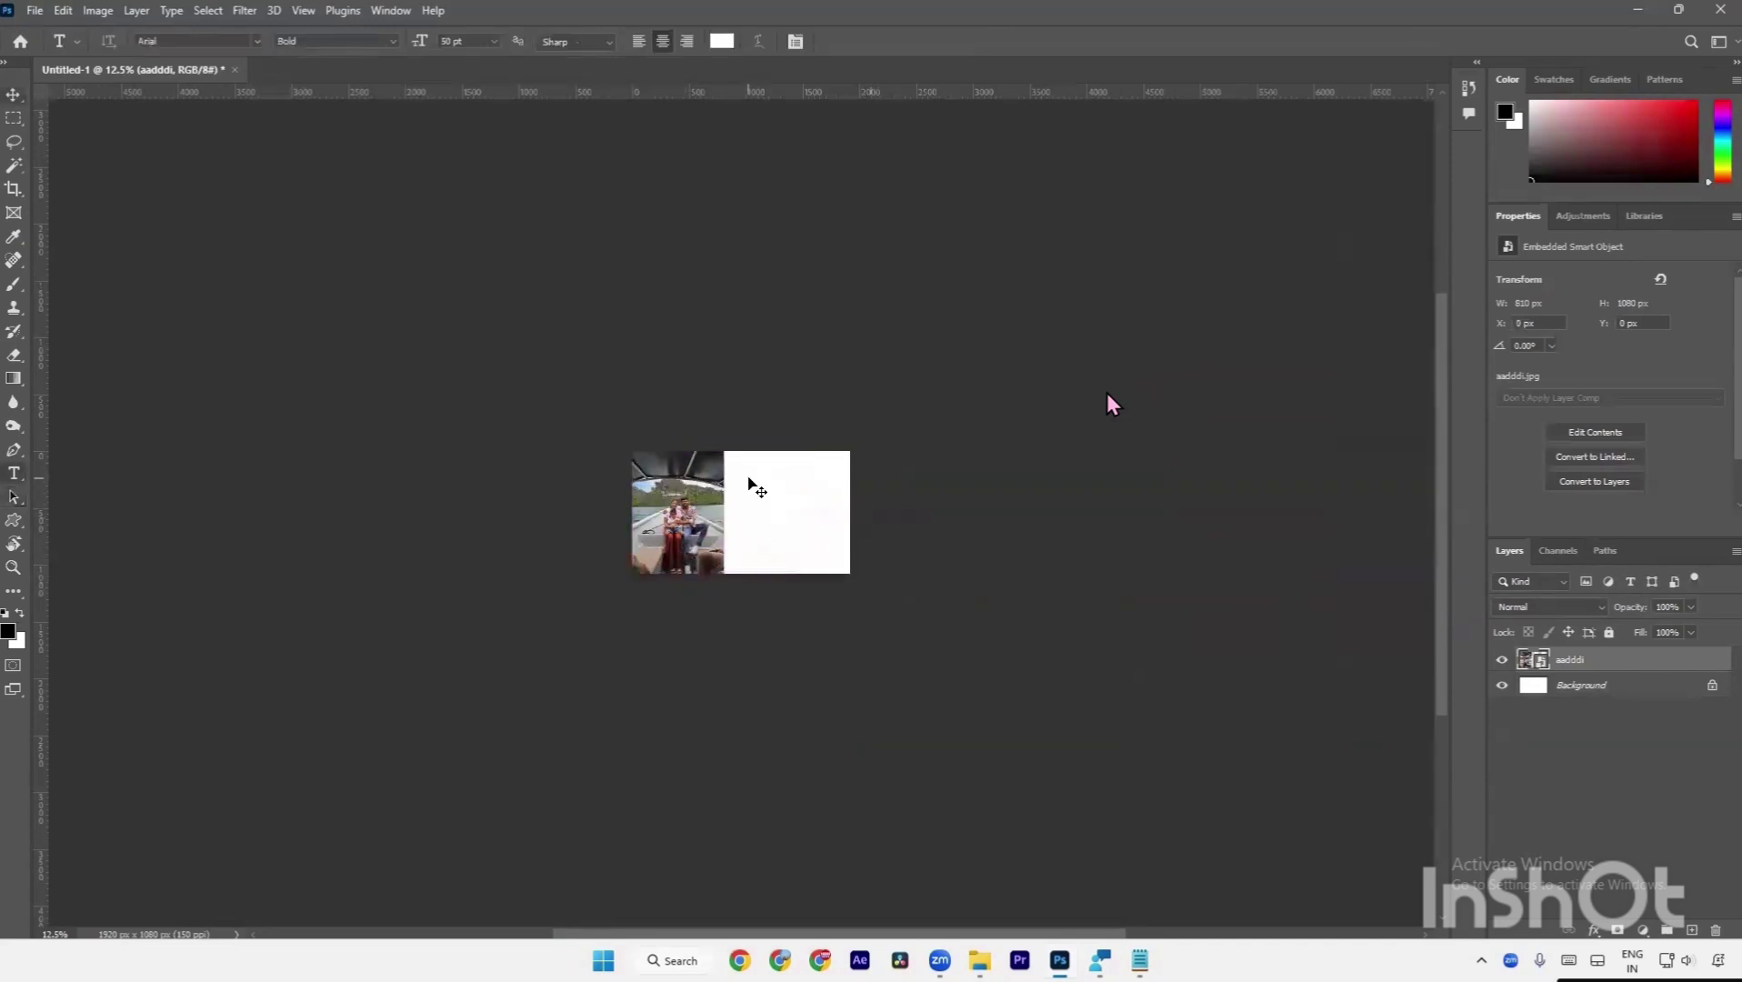
key(ctrl+0)
click(743, 323)
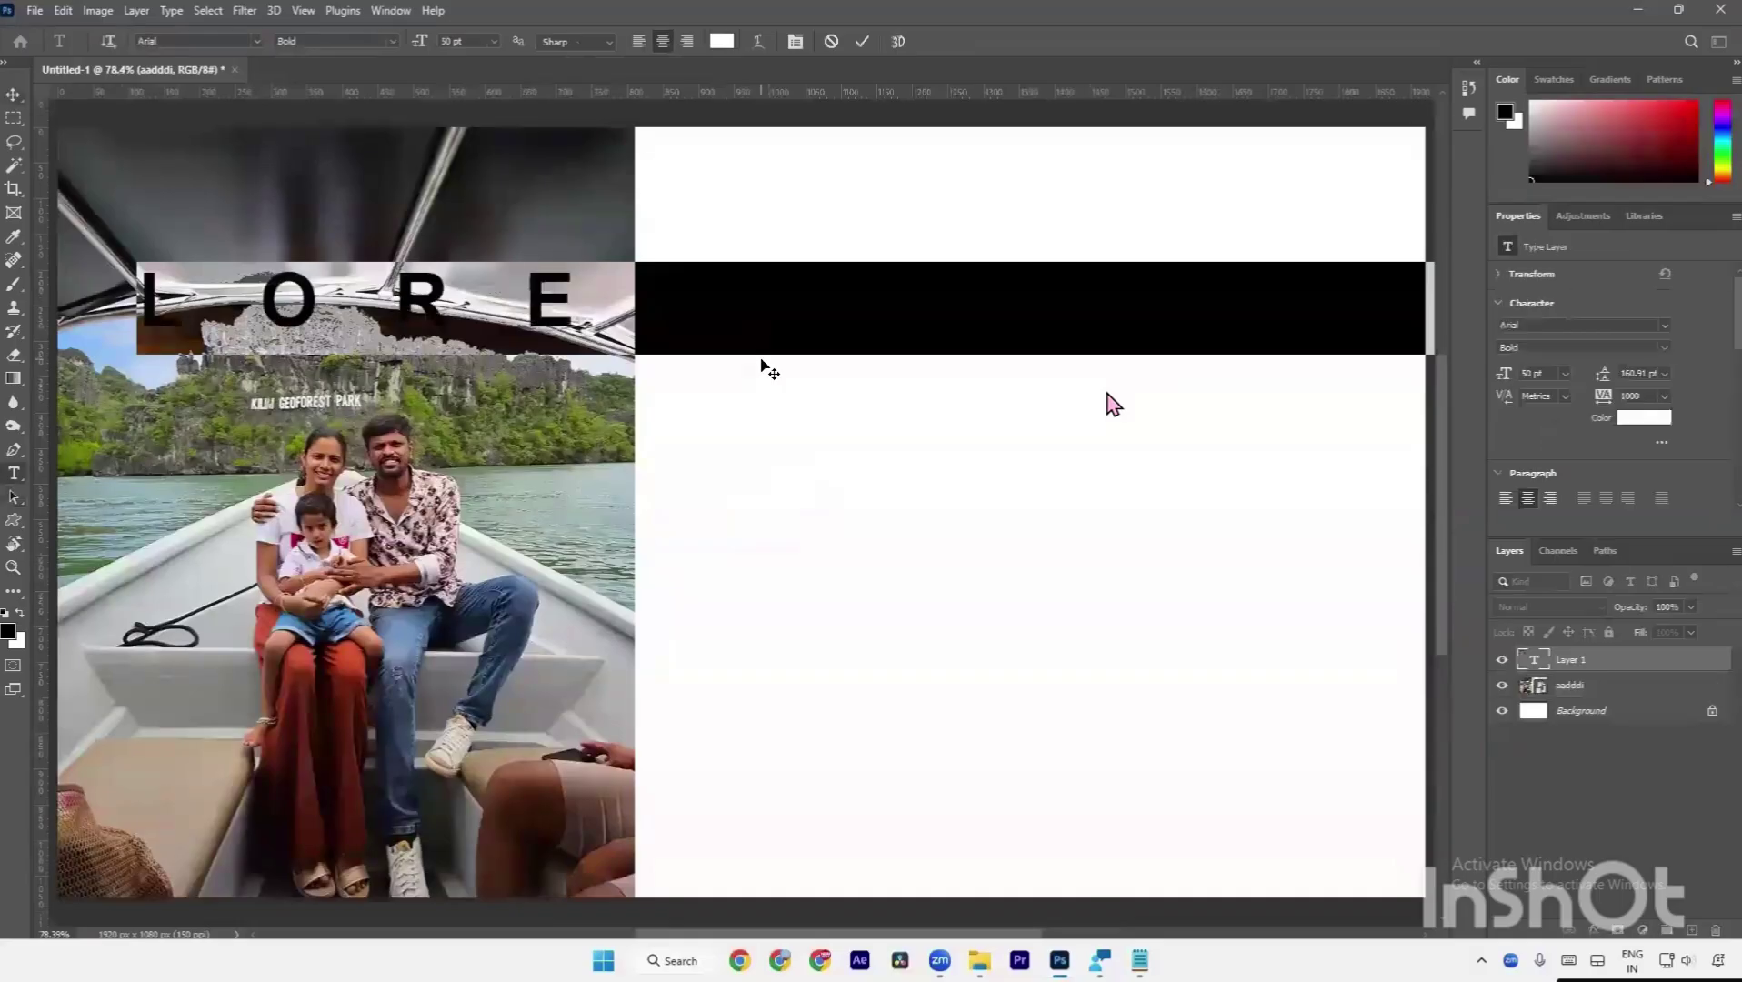
click(796, 42)
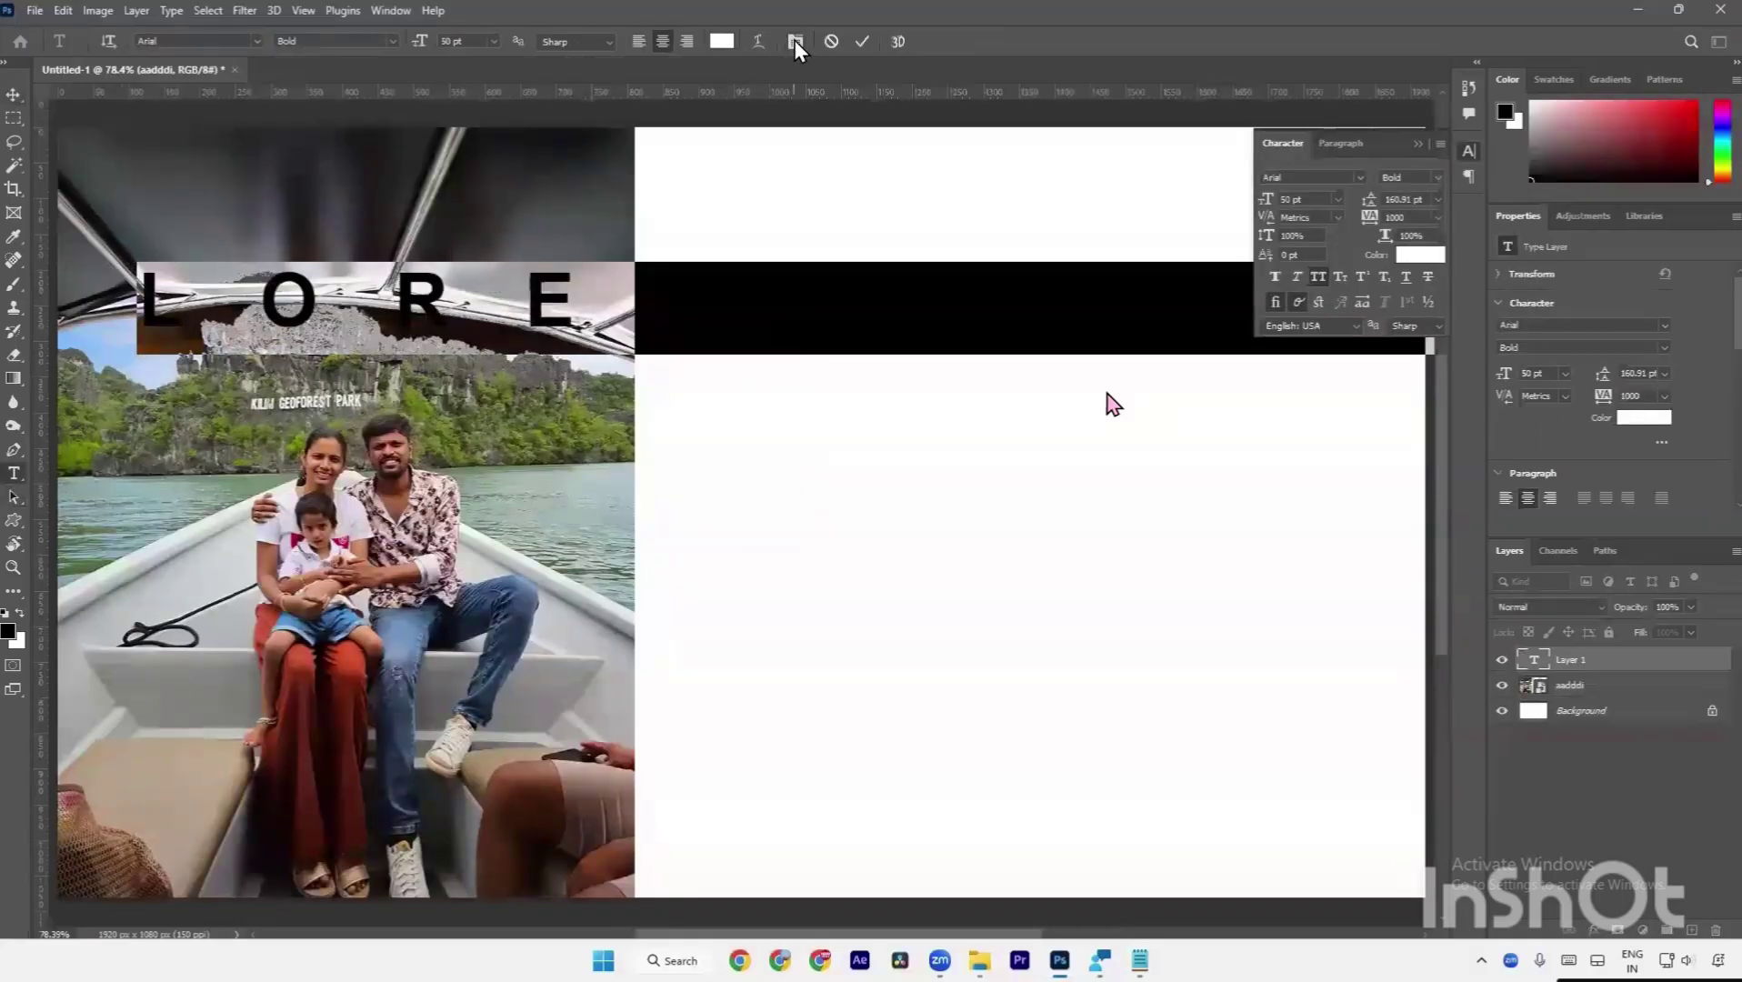
click(1391, 219)
text(0)
key(Return)
key(ctrl+Return)
Move the LOREM IPSUM text to the right half and fill it bright yellow.
key(ctrl+t)
drag(712, 326, 986, 304)
key(Return)
click(1718, 172)
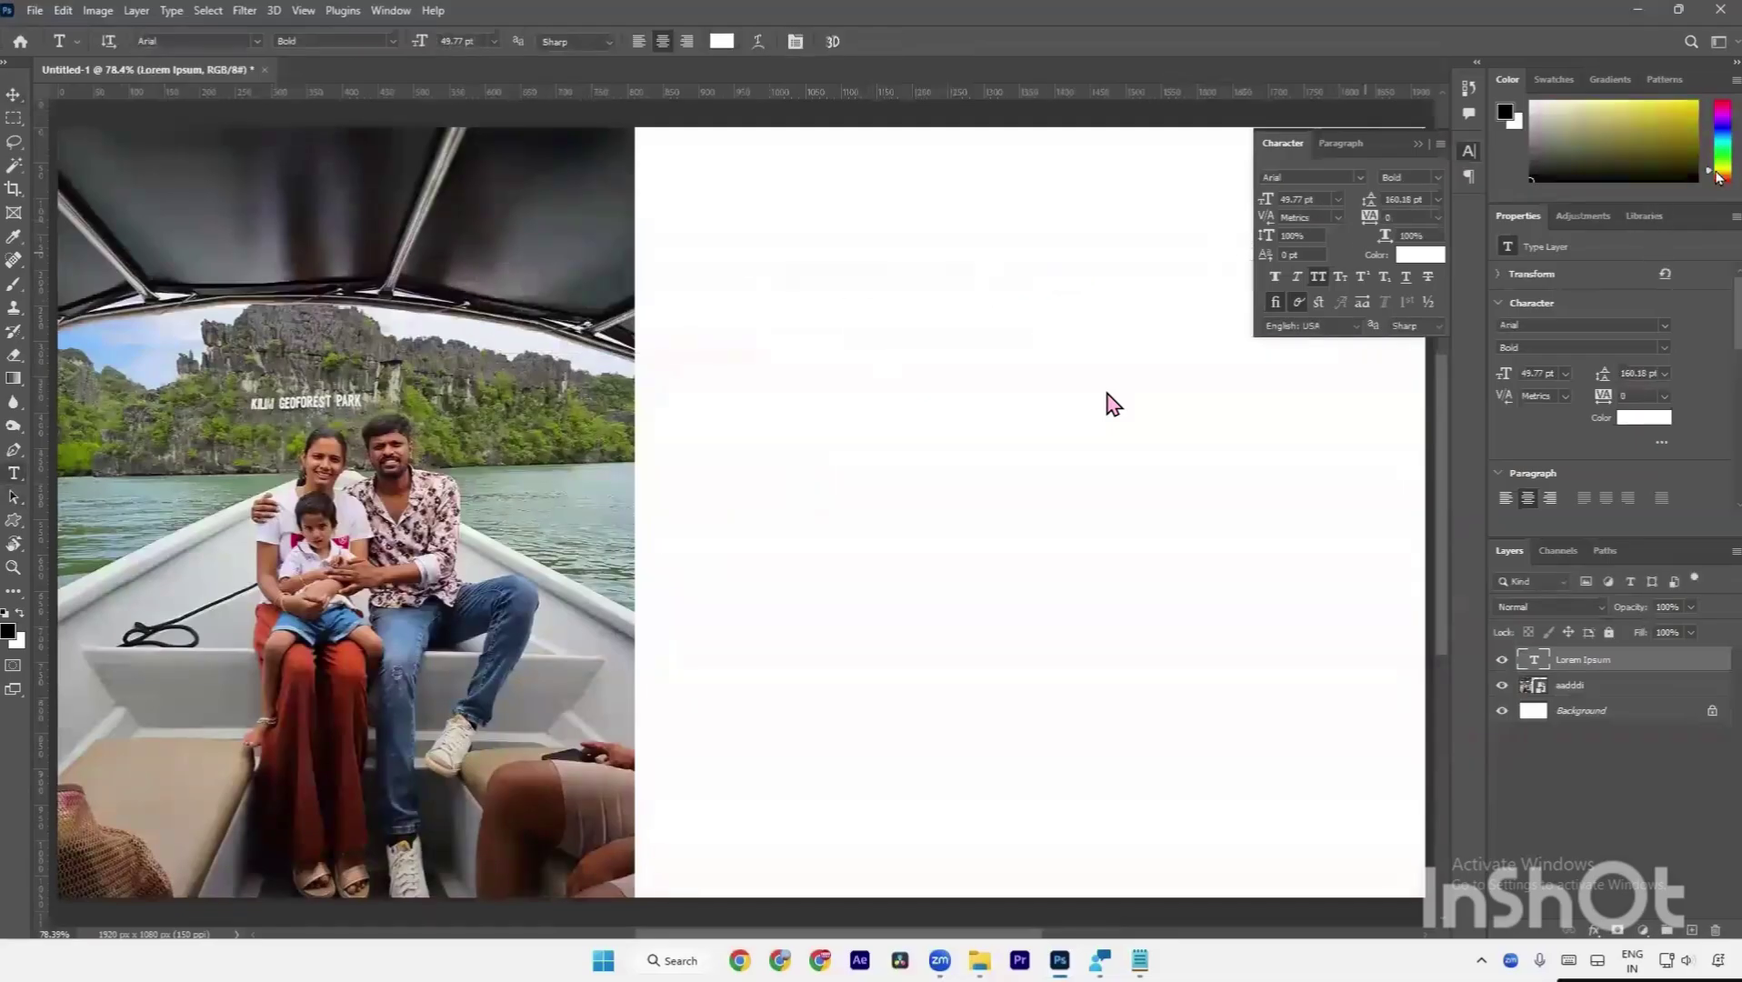
click(1696, 102)
key(alt+BackSpace)
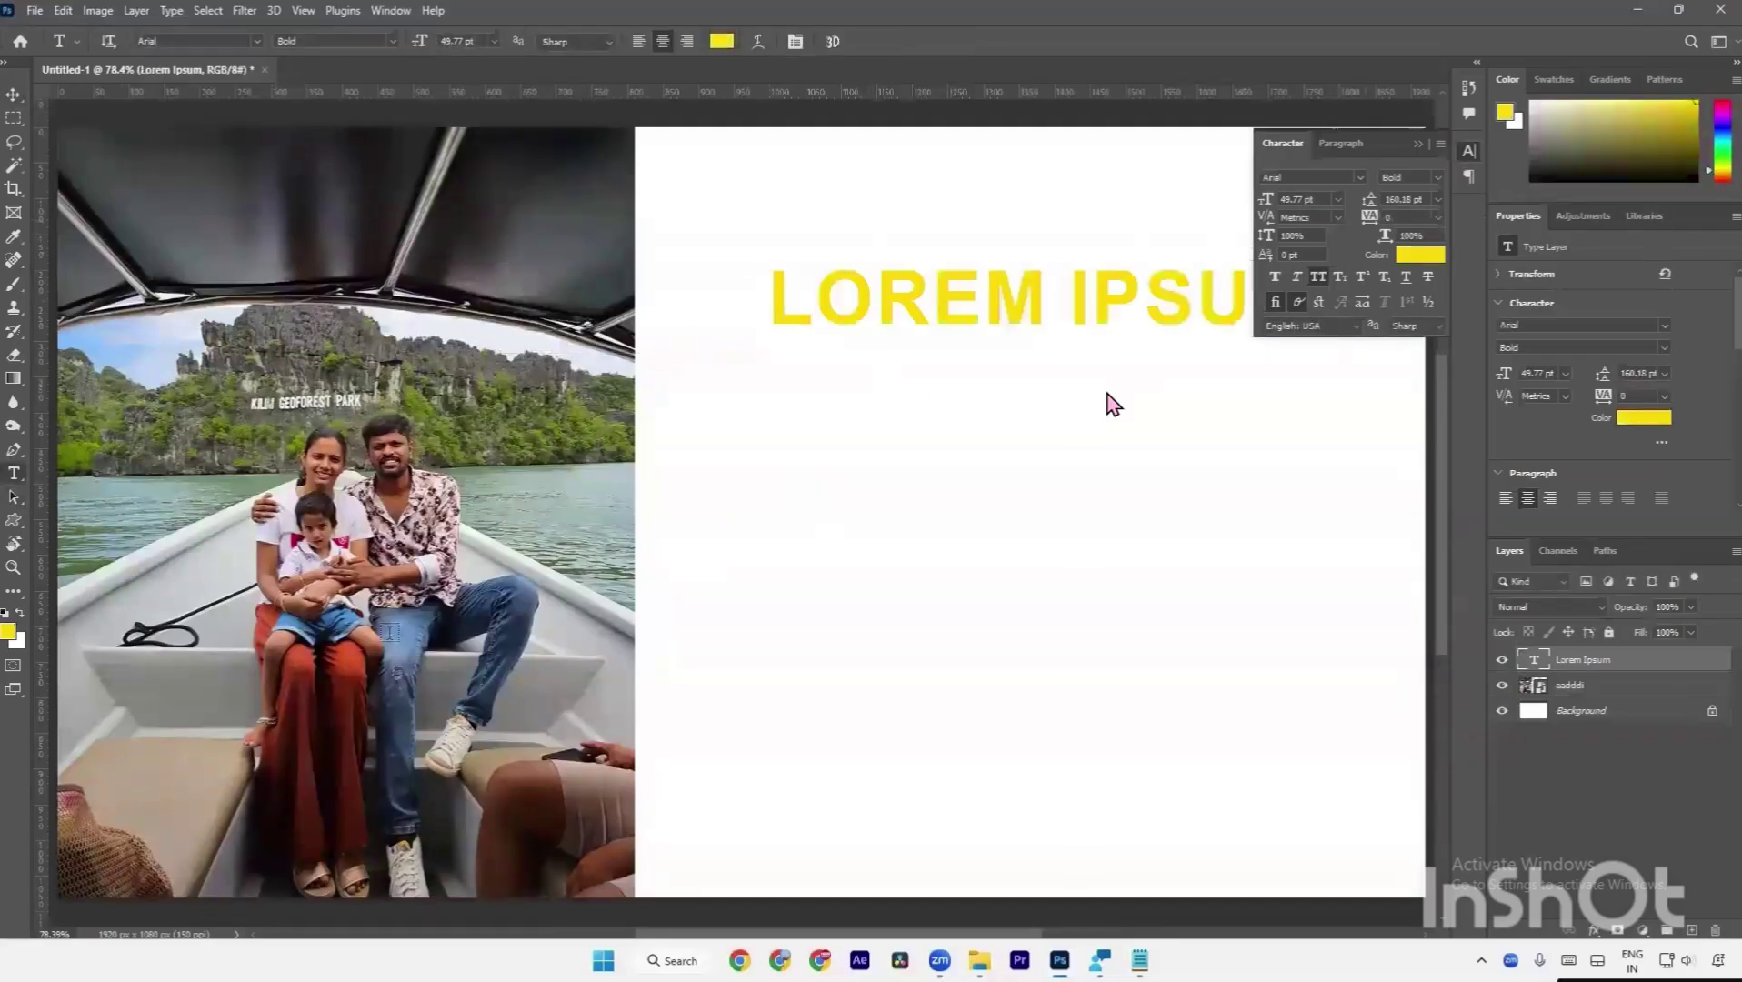
Nudge LOREM IPSUM slightly up-left and enlarge it to about 126%.
scroll(818, 341, down, 3)
key(v)
drag(904, 328, 872, 319)
key(ctrl+t)
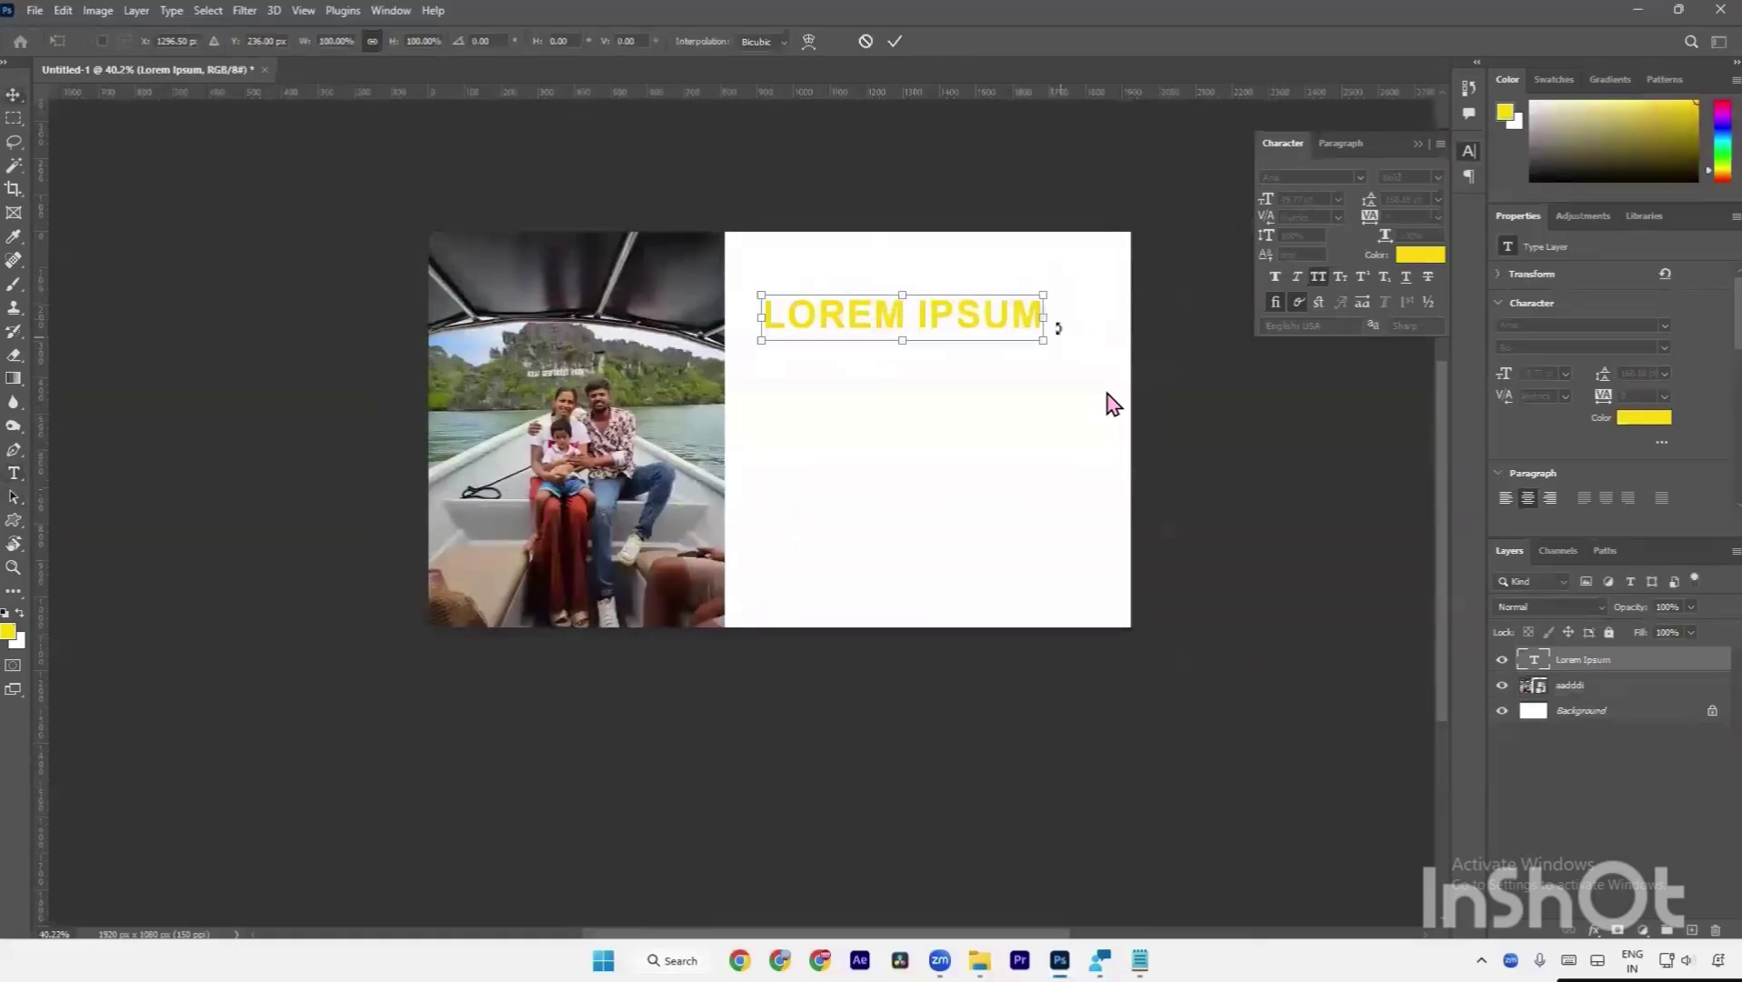
mouse_move(1050, 316)
mouse_down()
mouse_move(1122, 295)
mouse_move(1100, 287)
mouse_move(1076, 327)
mouse_up()
key(Return)
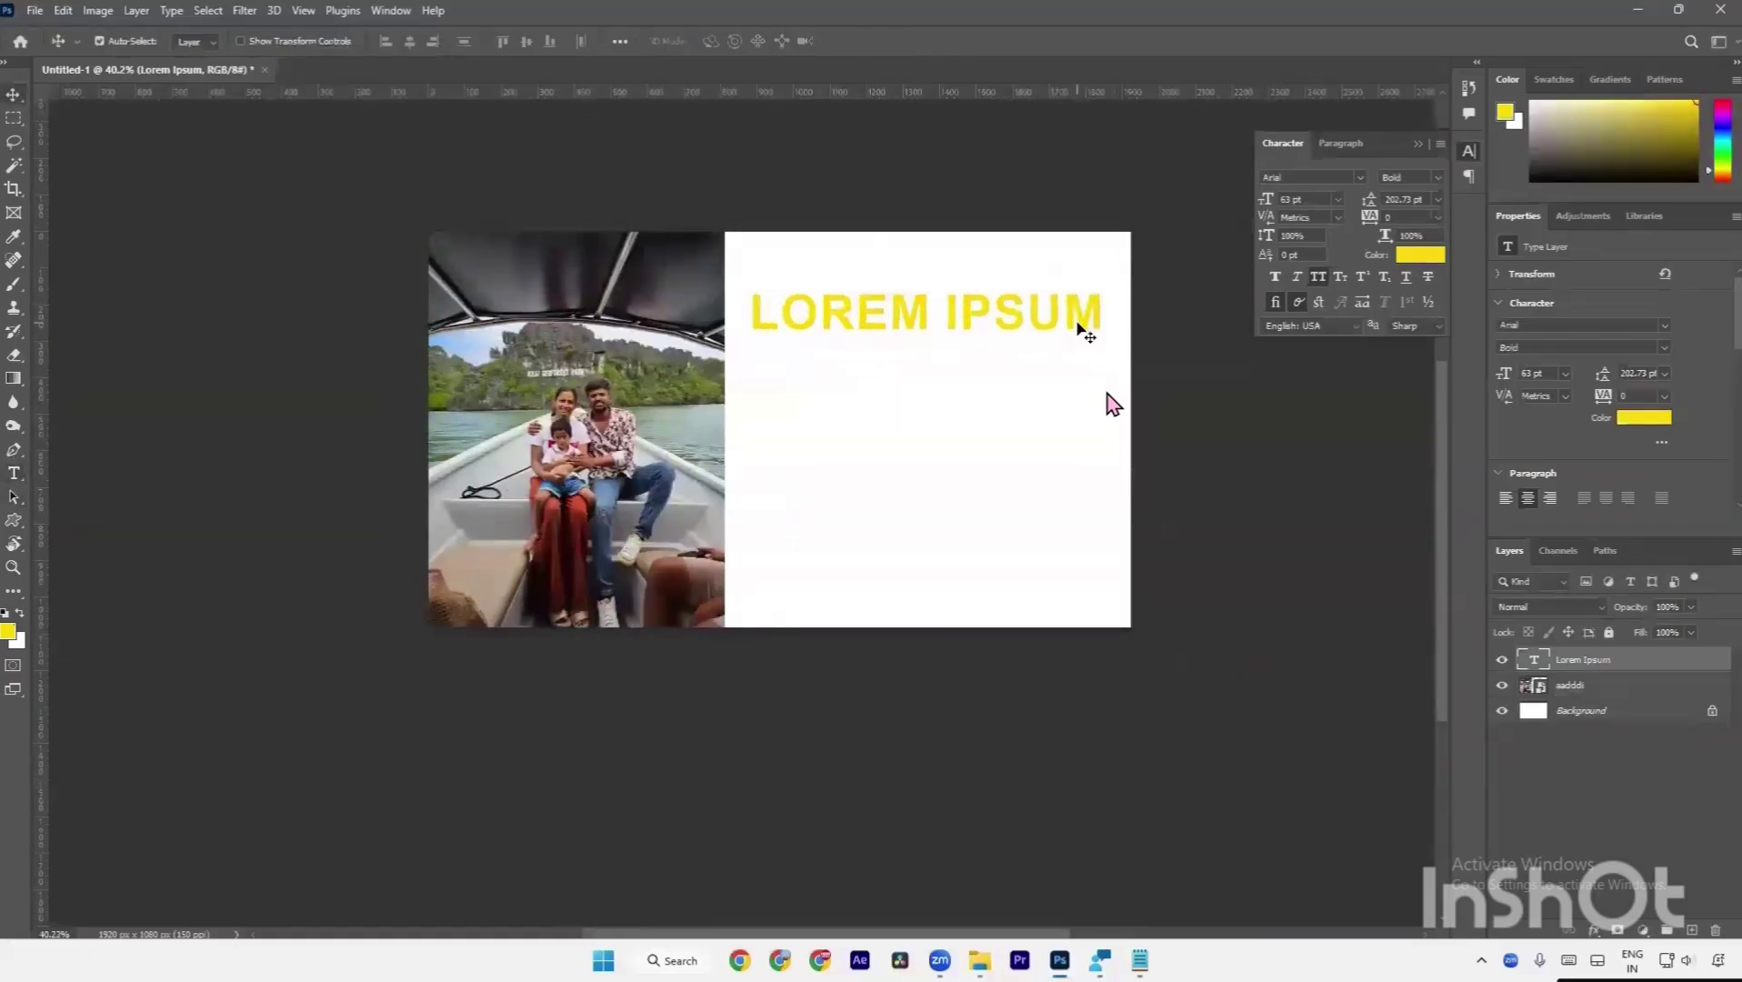
scroll(1080, 328, up, 3)
Close the floating Character panel and marquee-select around the LOREM IPSUM text.
right_click(1274, 155)
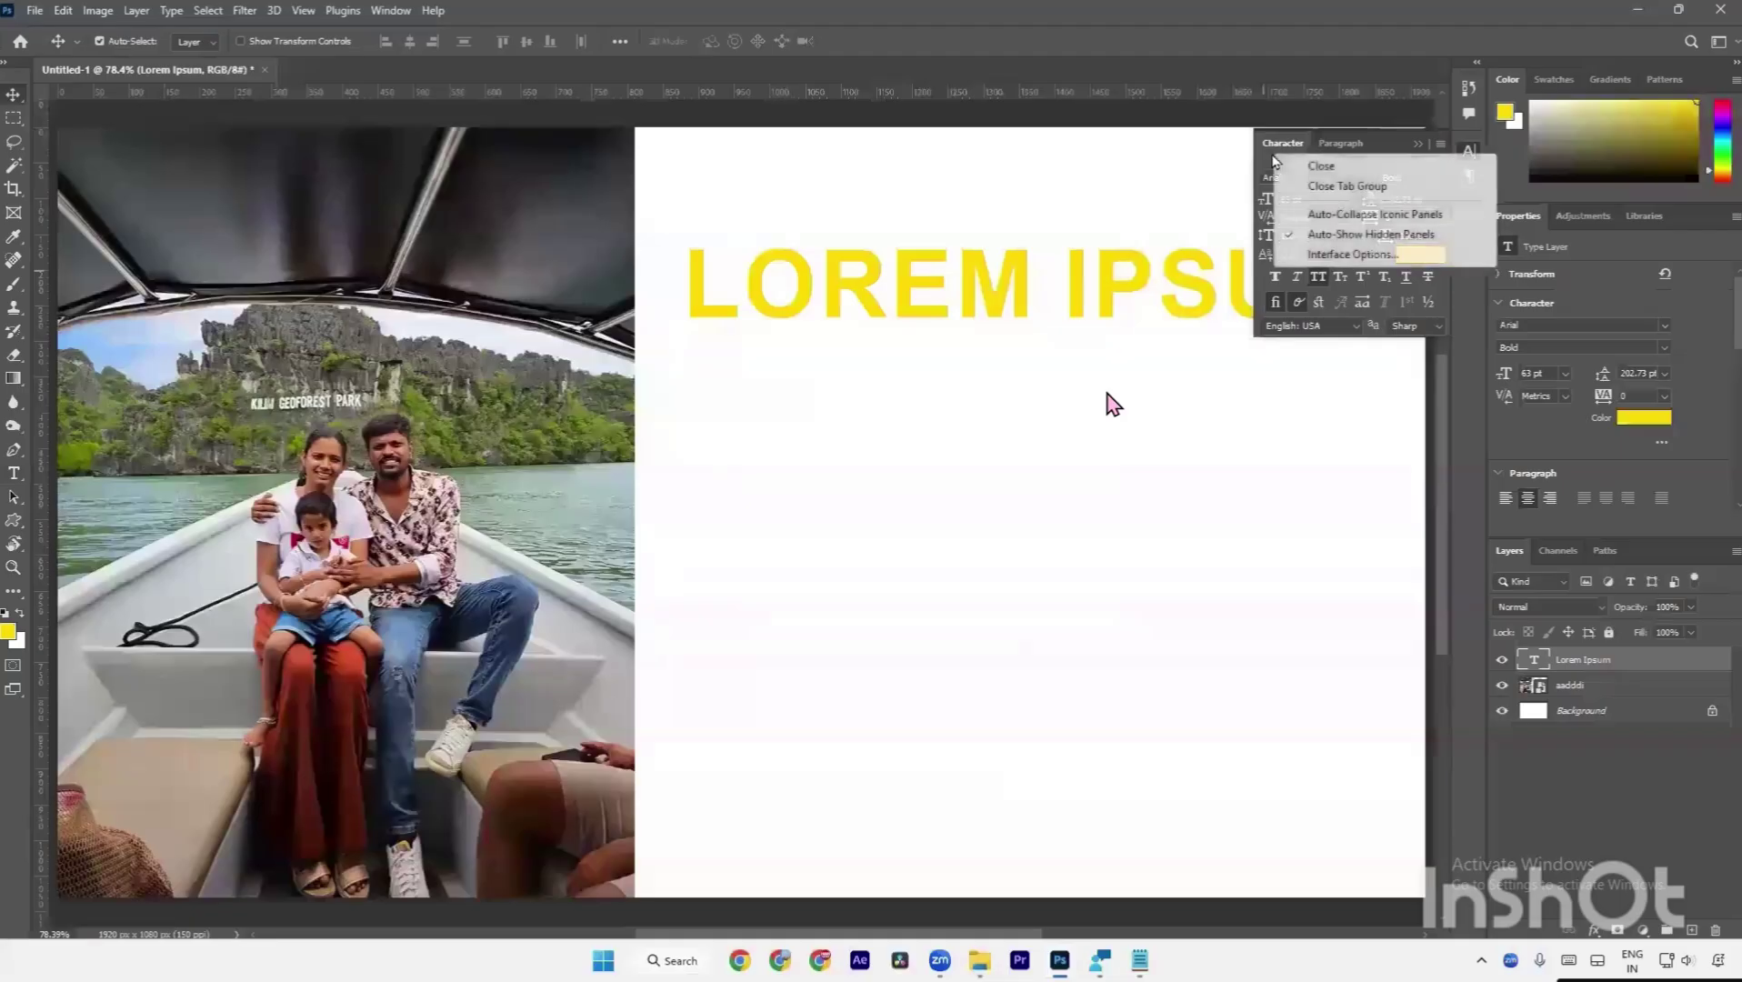
click(1277, 160)
right_click(1276, 150)
click(1282, 175)
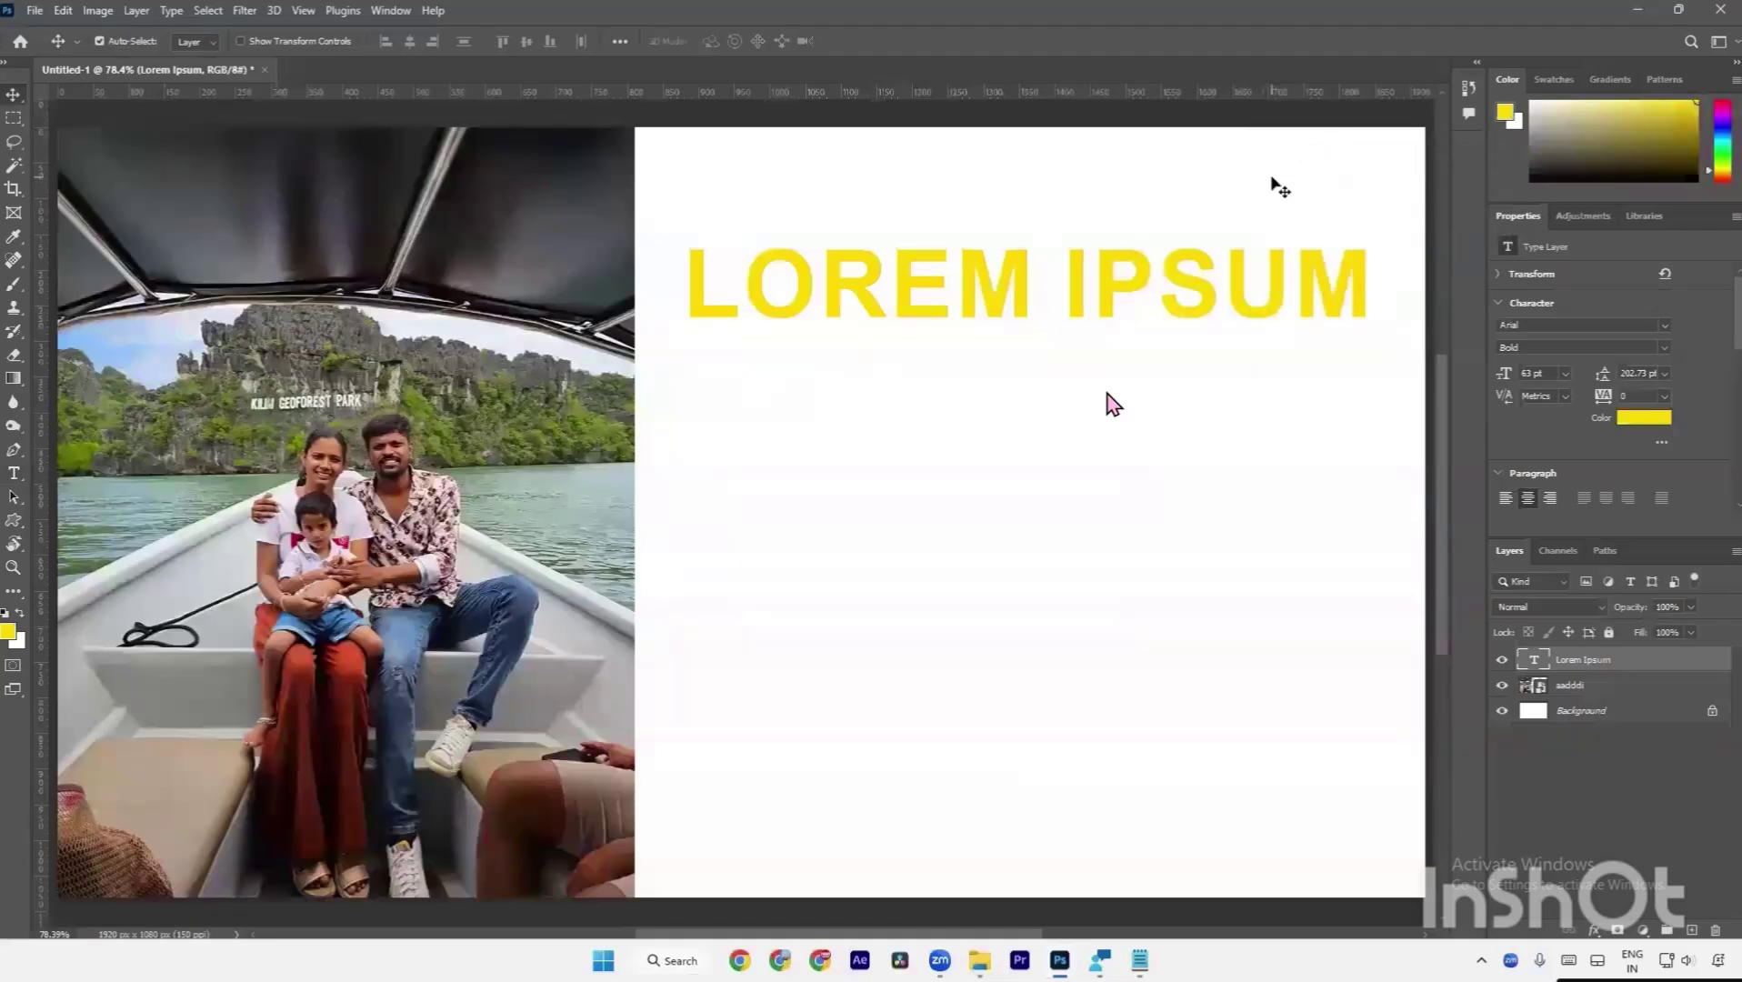
key(a)
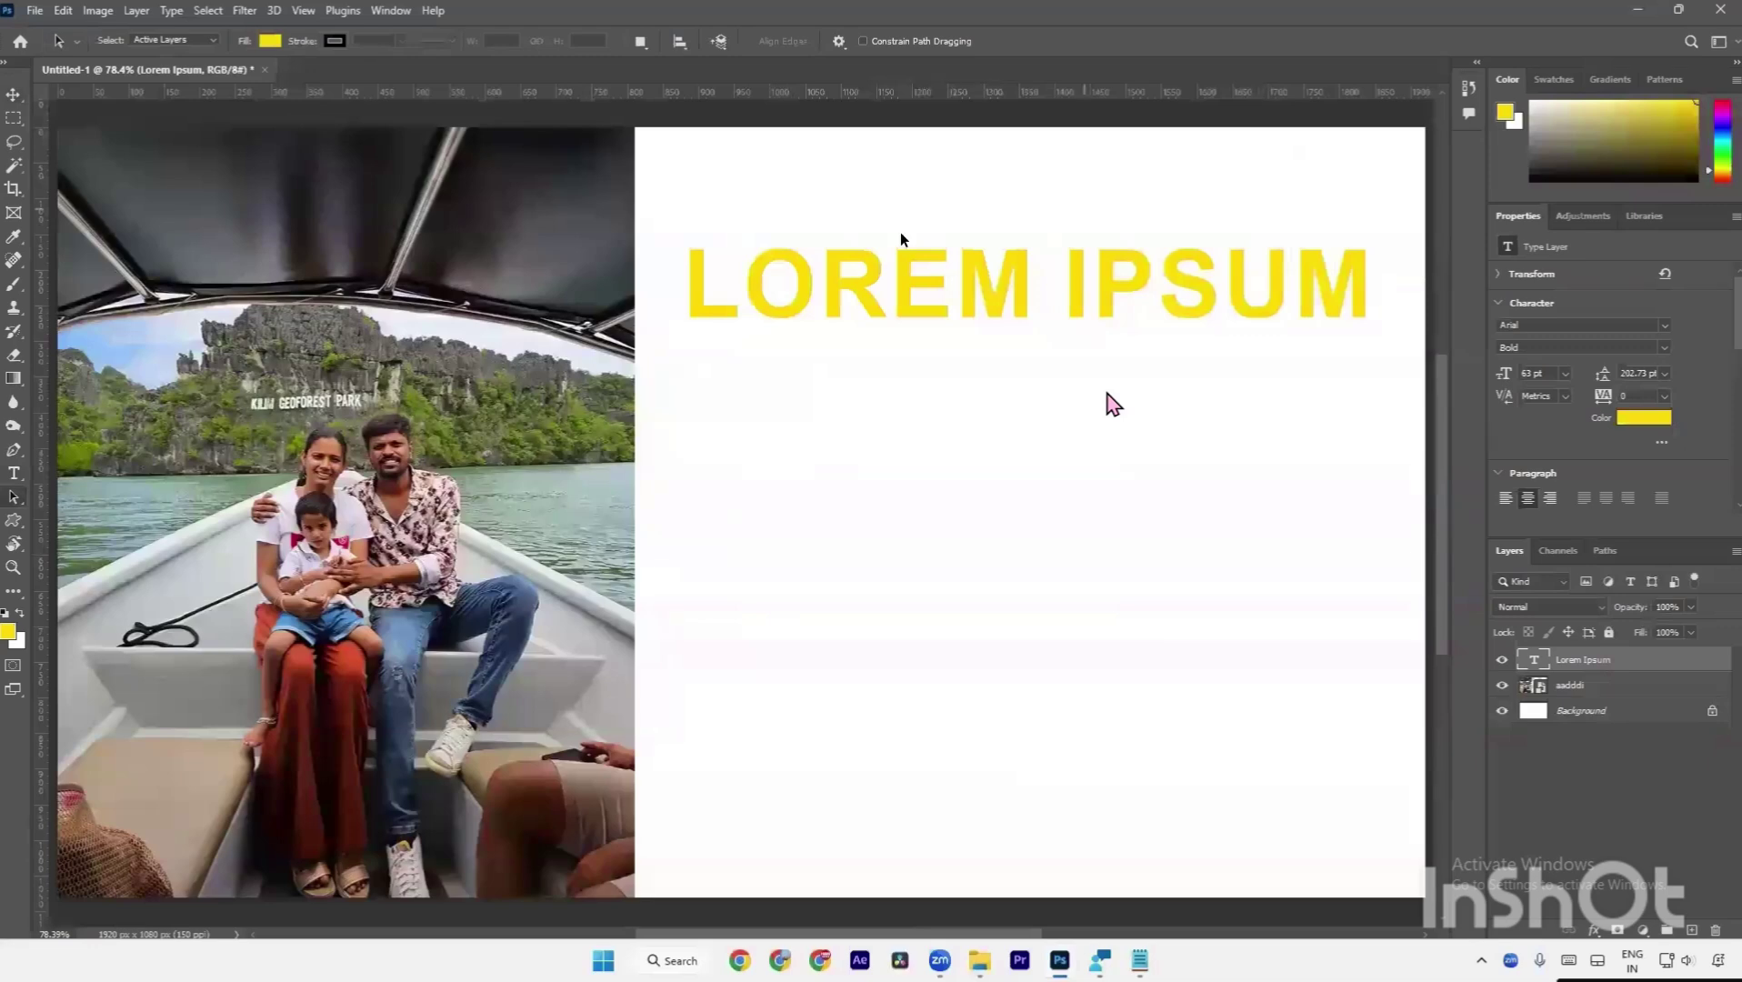
drag(666, 234, 1427, 348)
Zoom out, scale LOREM IPSUM to about 190%, then delete the text layer.
key(ctrl+minus)
key(ctrl+minus)
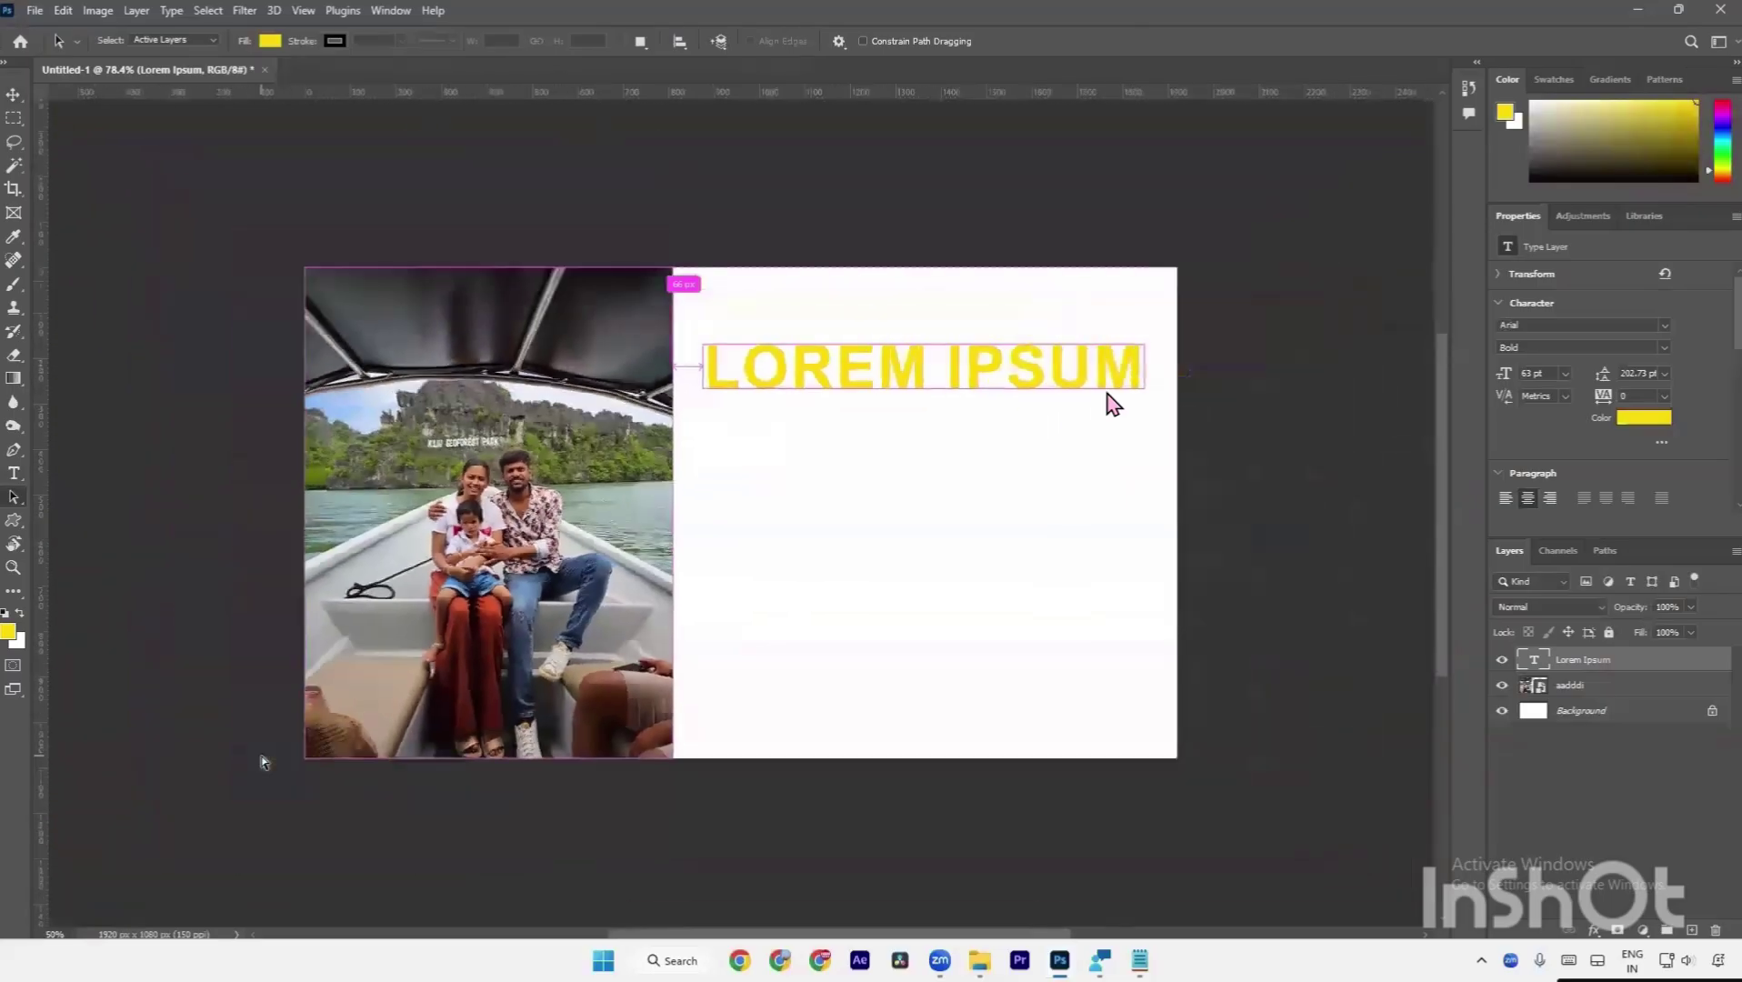
key(ctrl+minus)
key(ctrl+minus)
key(ctrl+minus)
key(ctrl+minus)
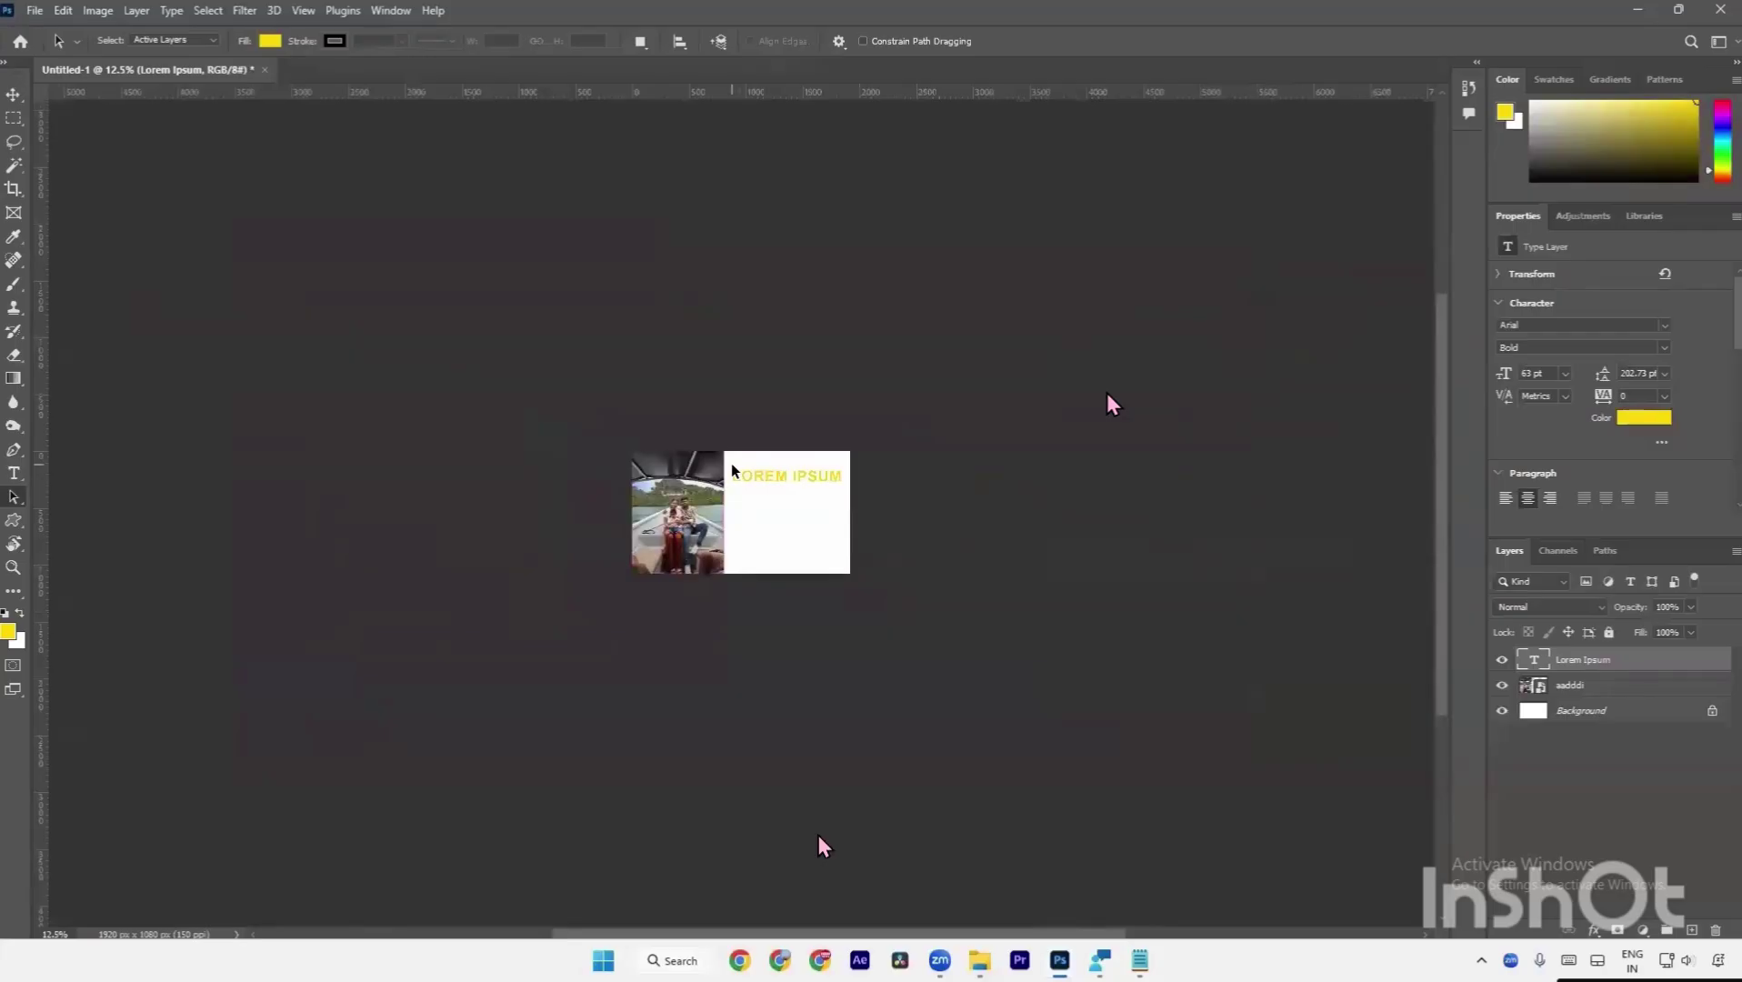
double_click(732, 470)
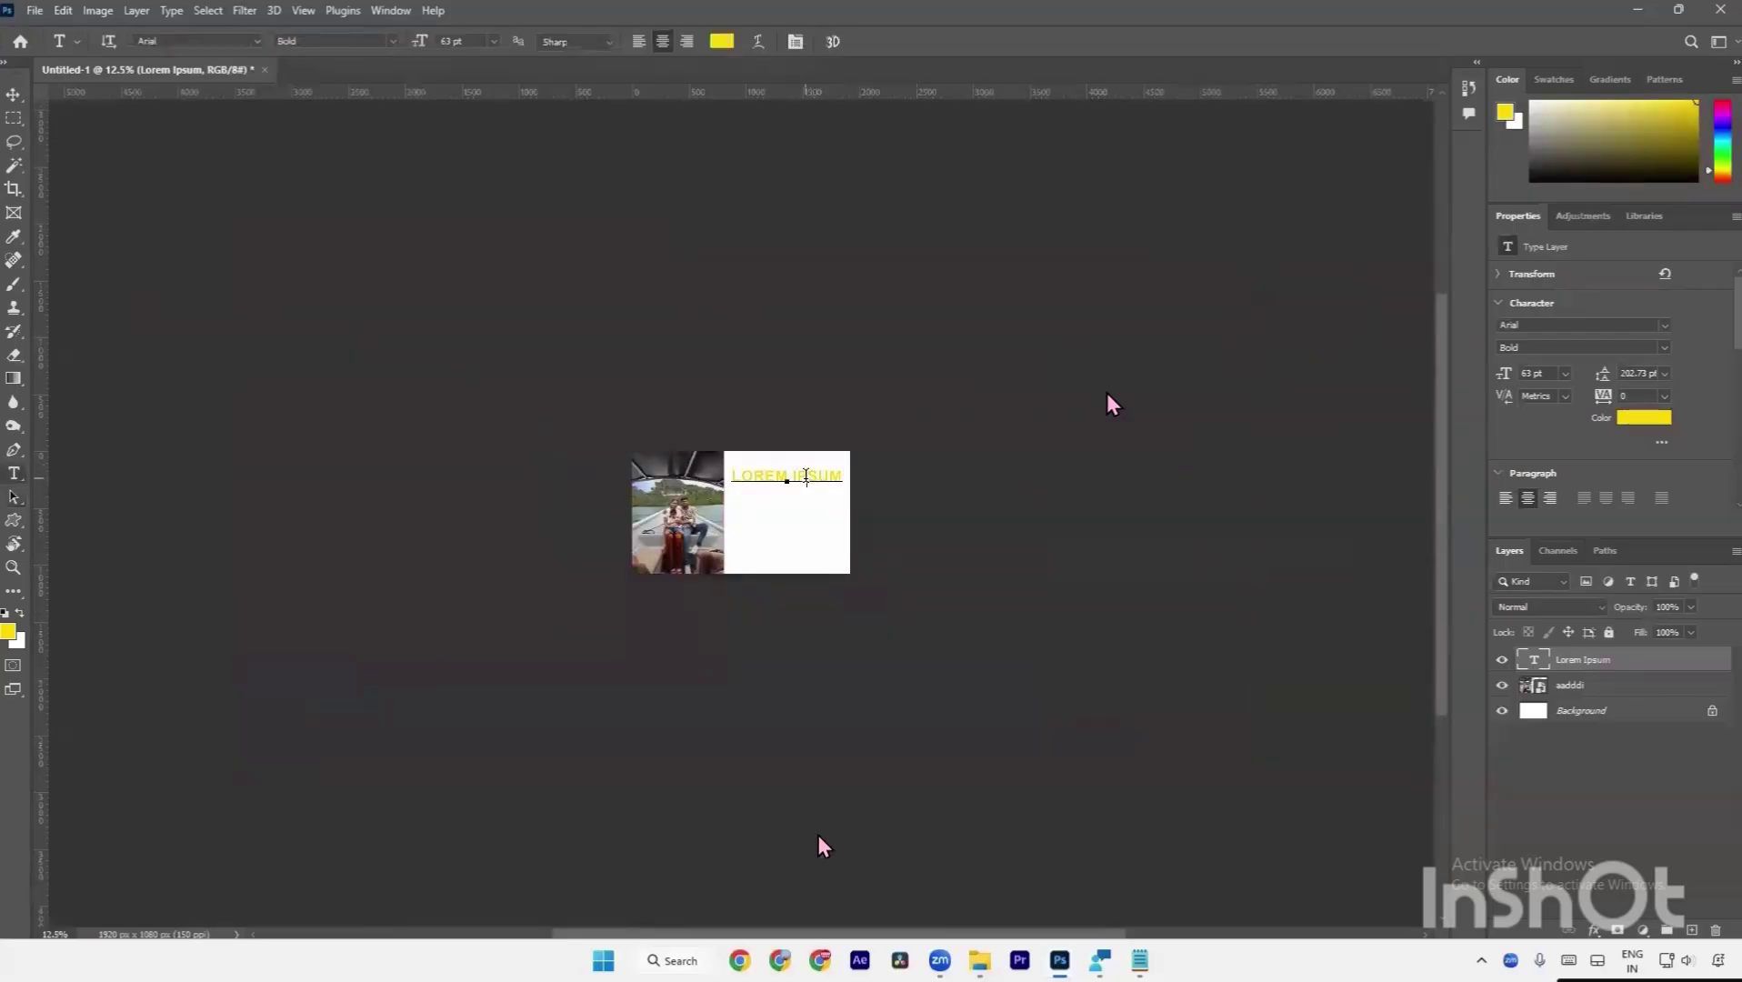
key(ctrl+t)
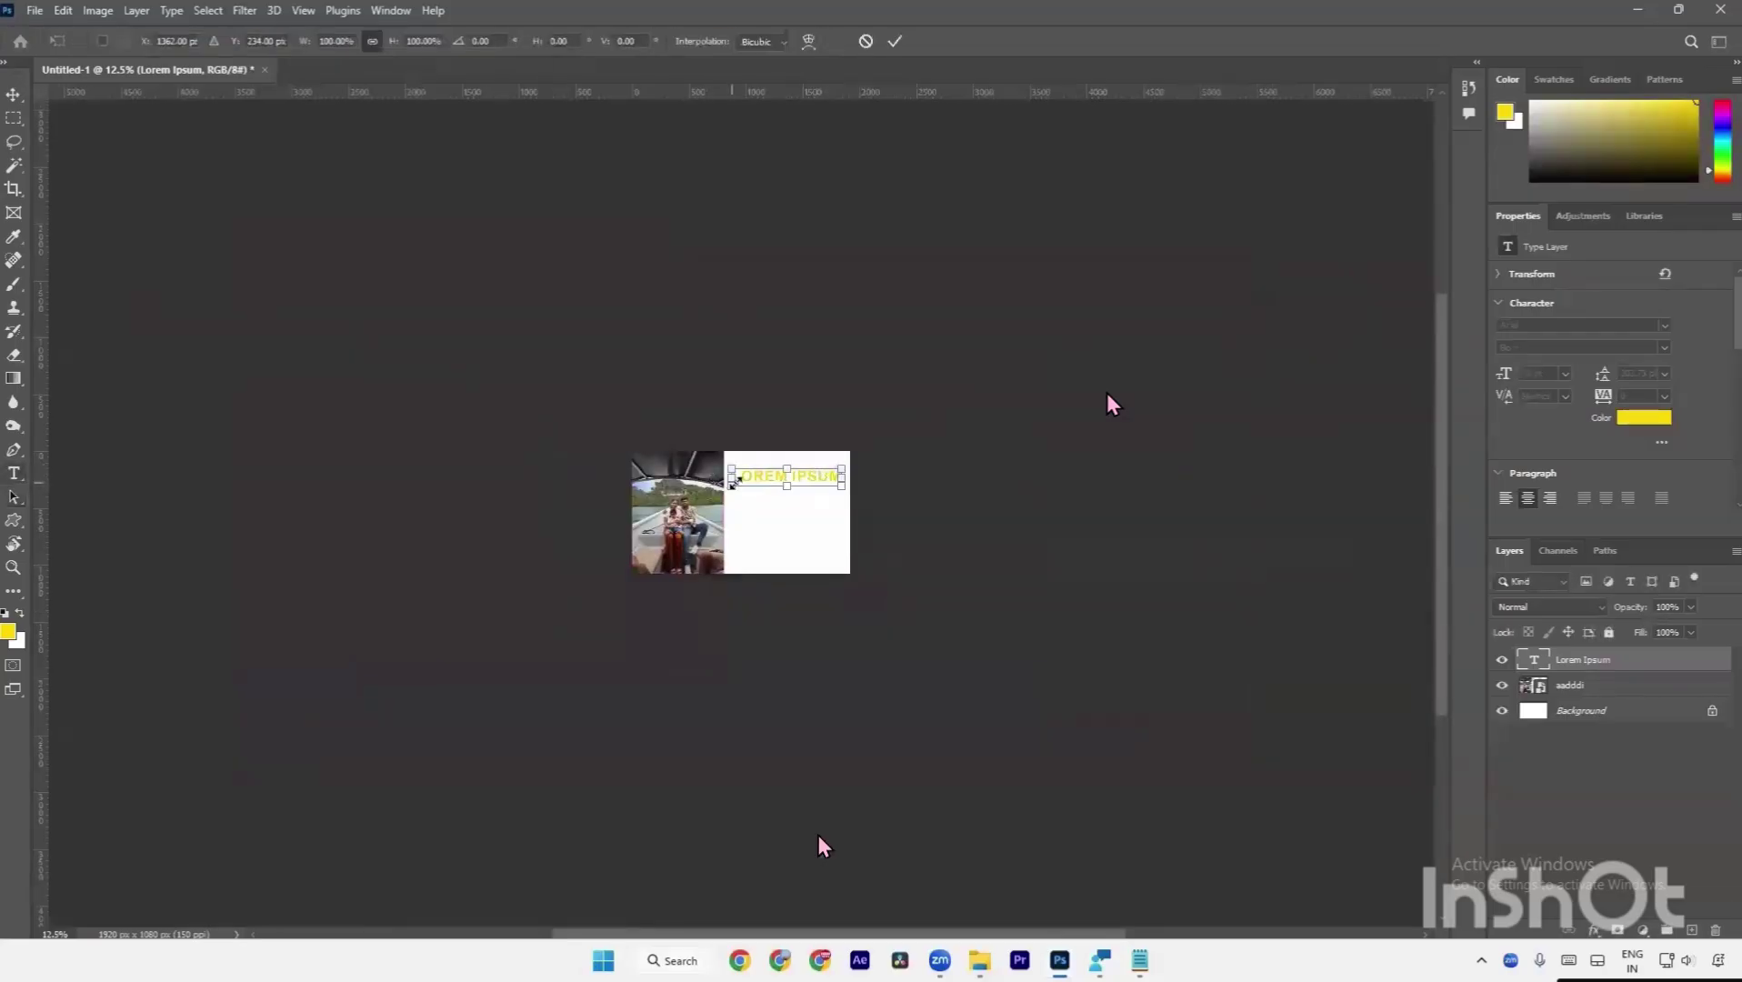
drag(732, 478, 637, 475)
key(Return)
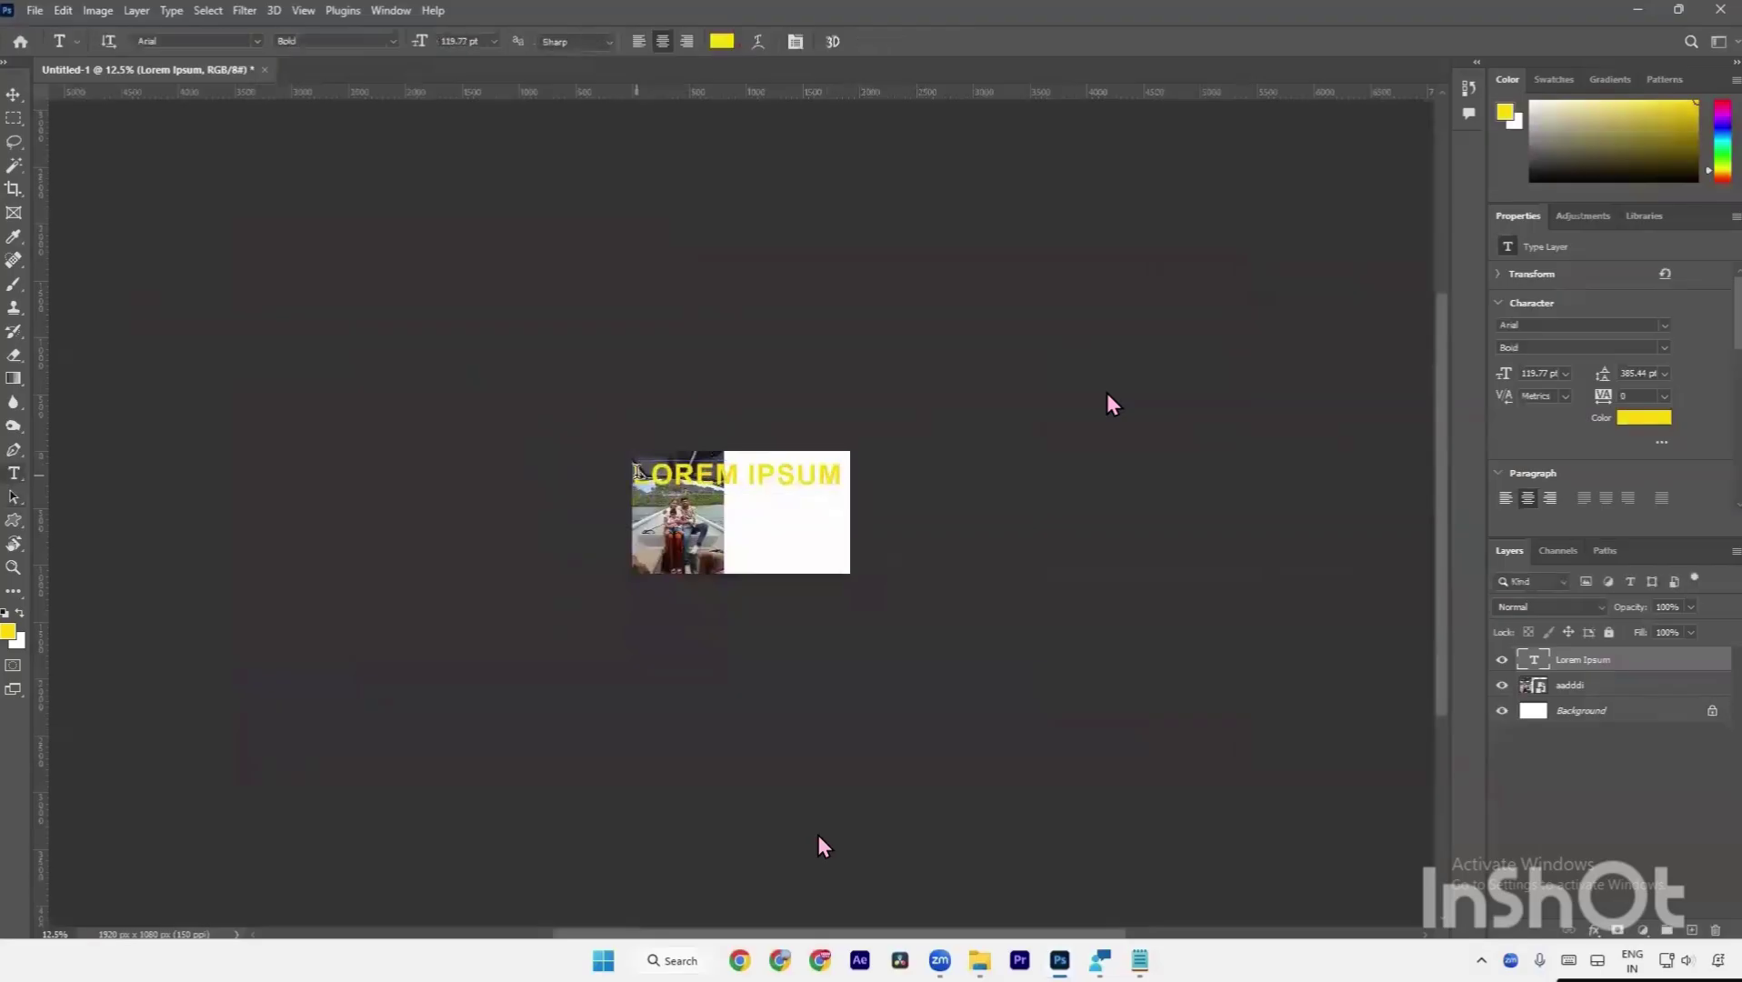
key(Delete)
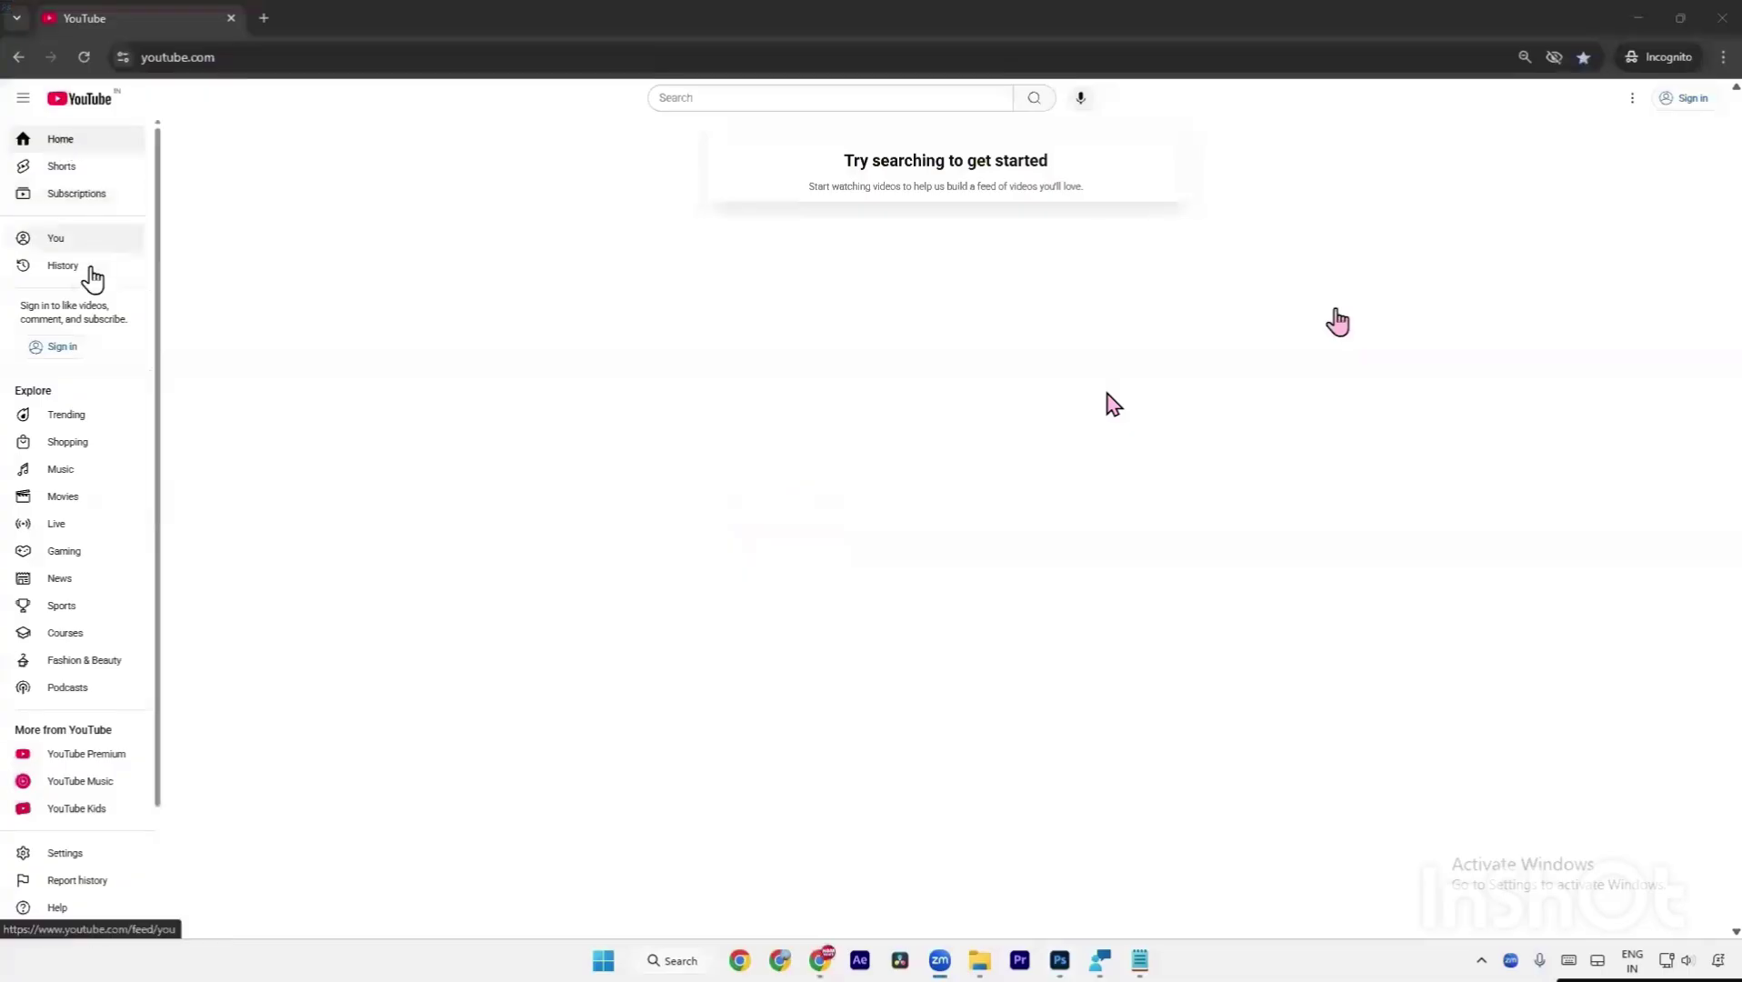
Visit YouTube's Trending and Shopping pages, return to the home feed, and attempt closing the window.
click(91, 421)
click(101, 449)
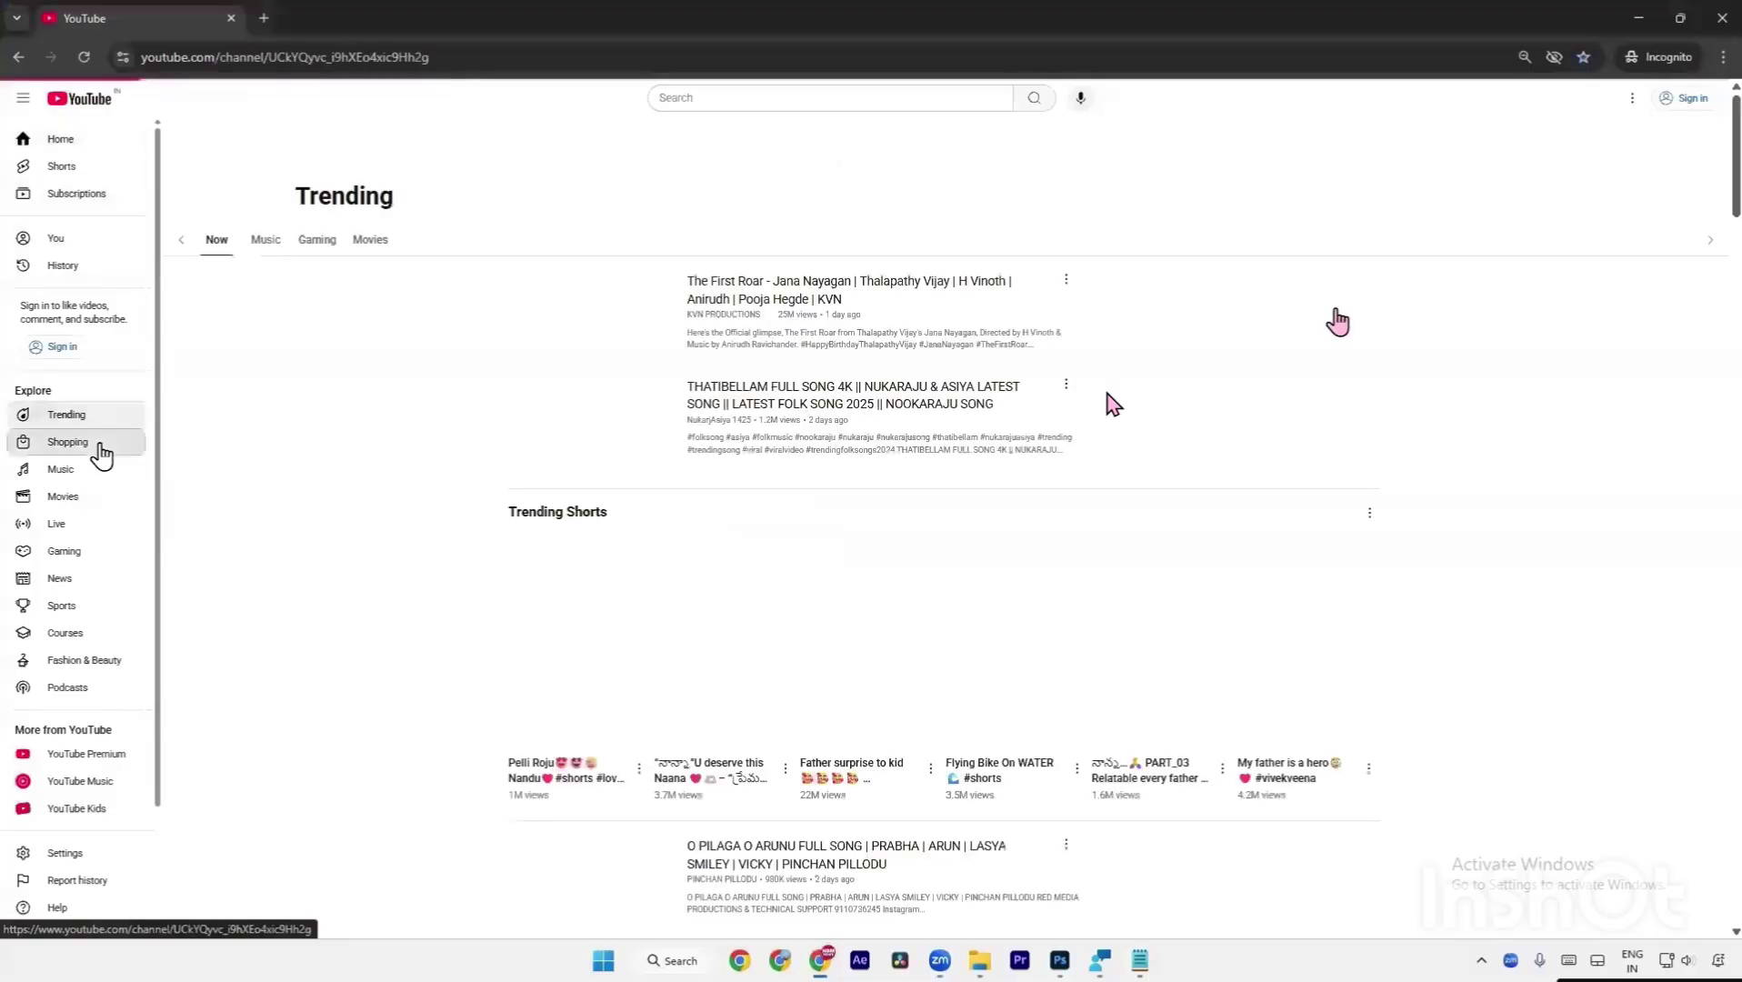
click(78, 146)
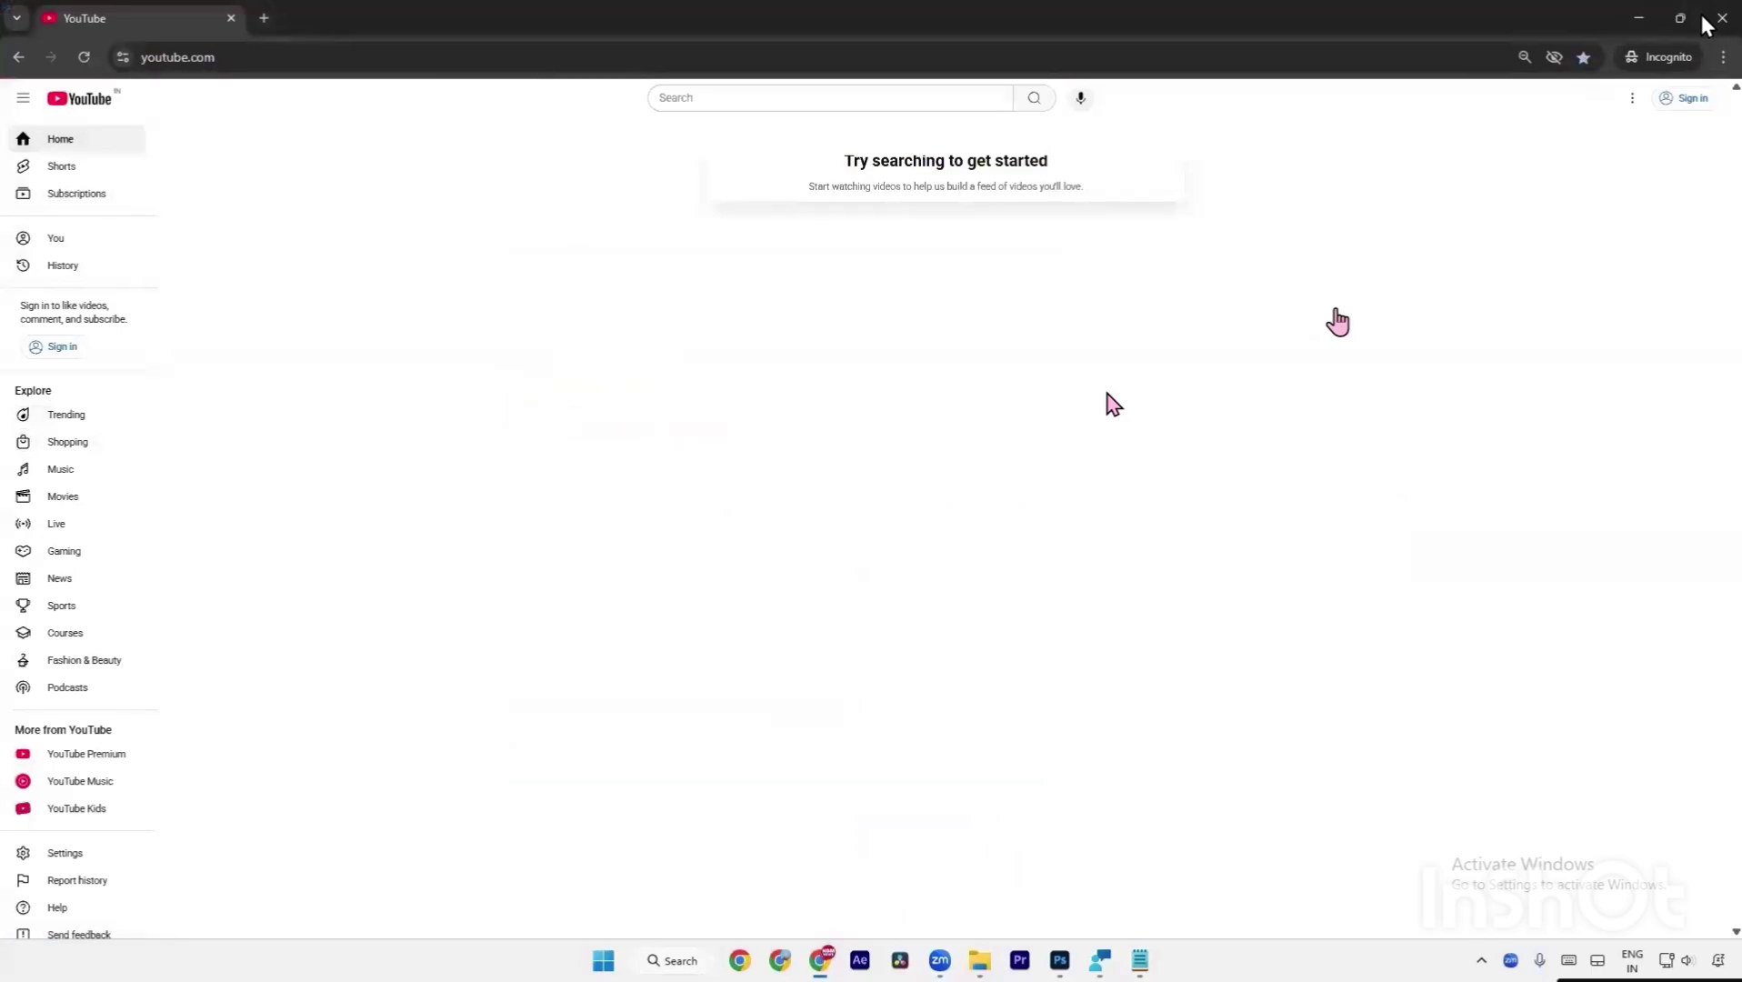
click(1706, 22)
Scroll through the YouTube home feed, then minimise Chrome to return to Photoshop.
scroll(1718, 365, down, 8)
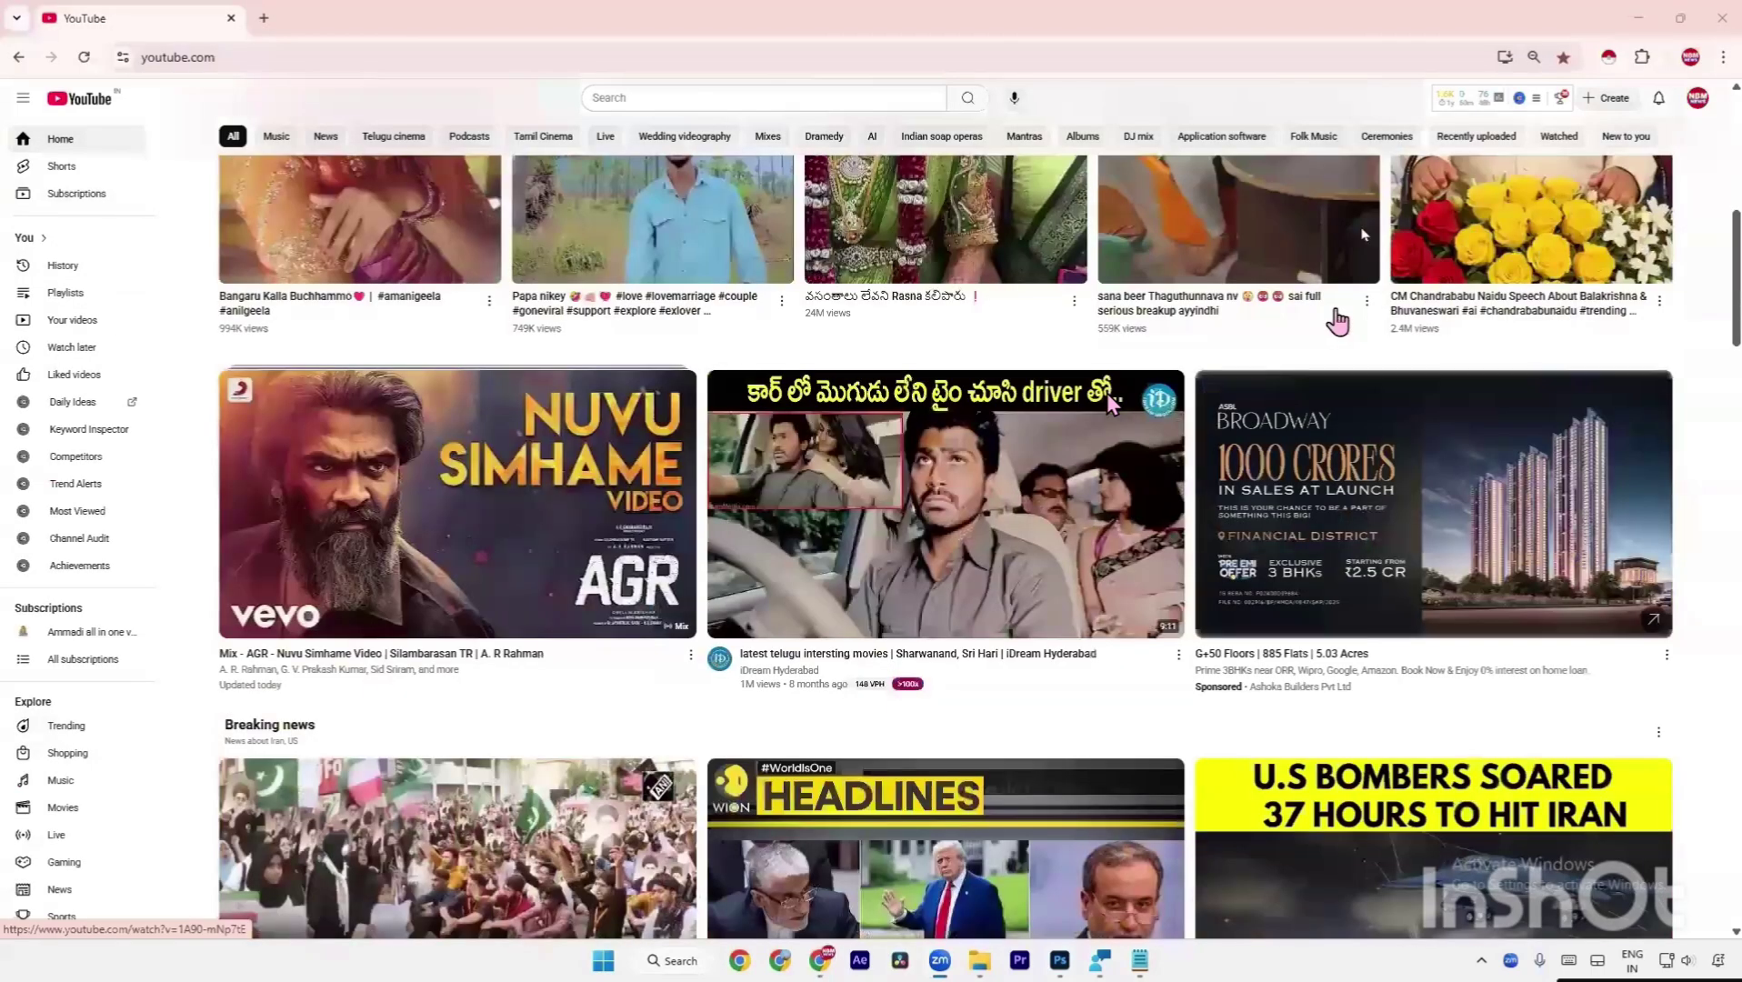
scroll(1719, 364, down, 9)
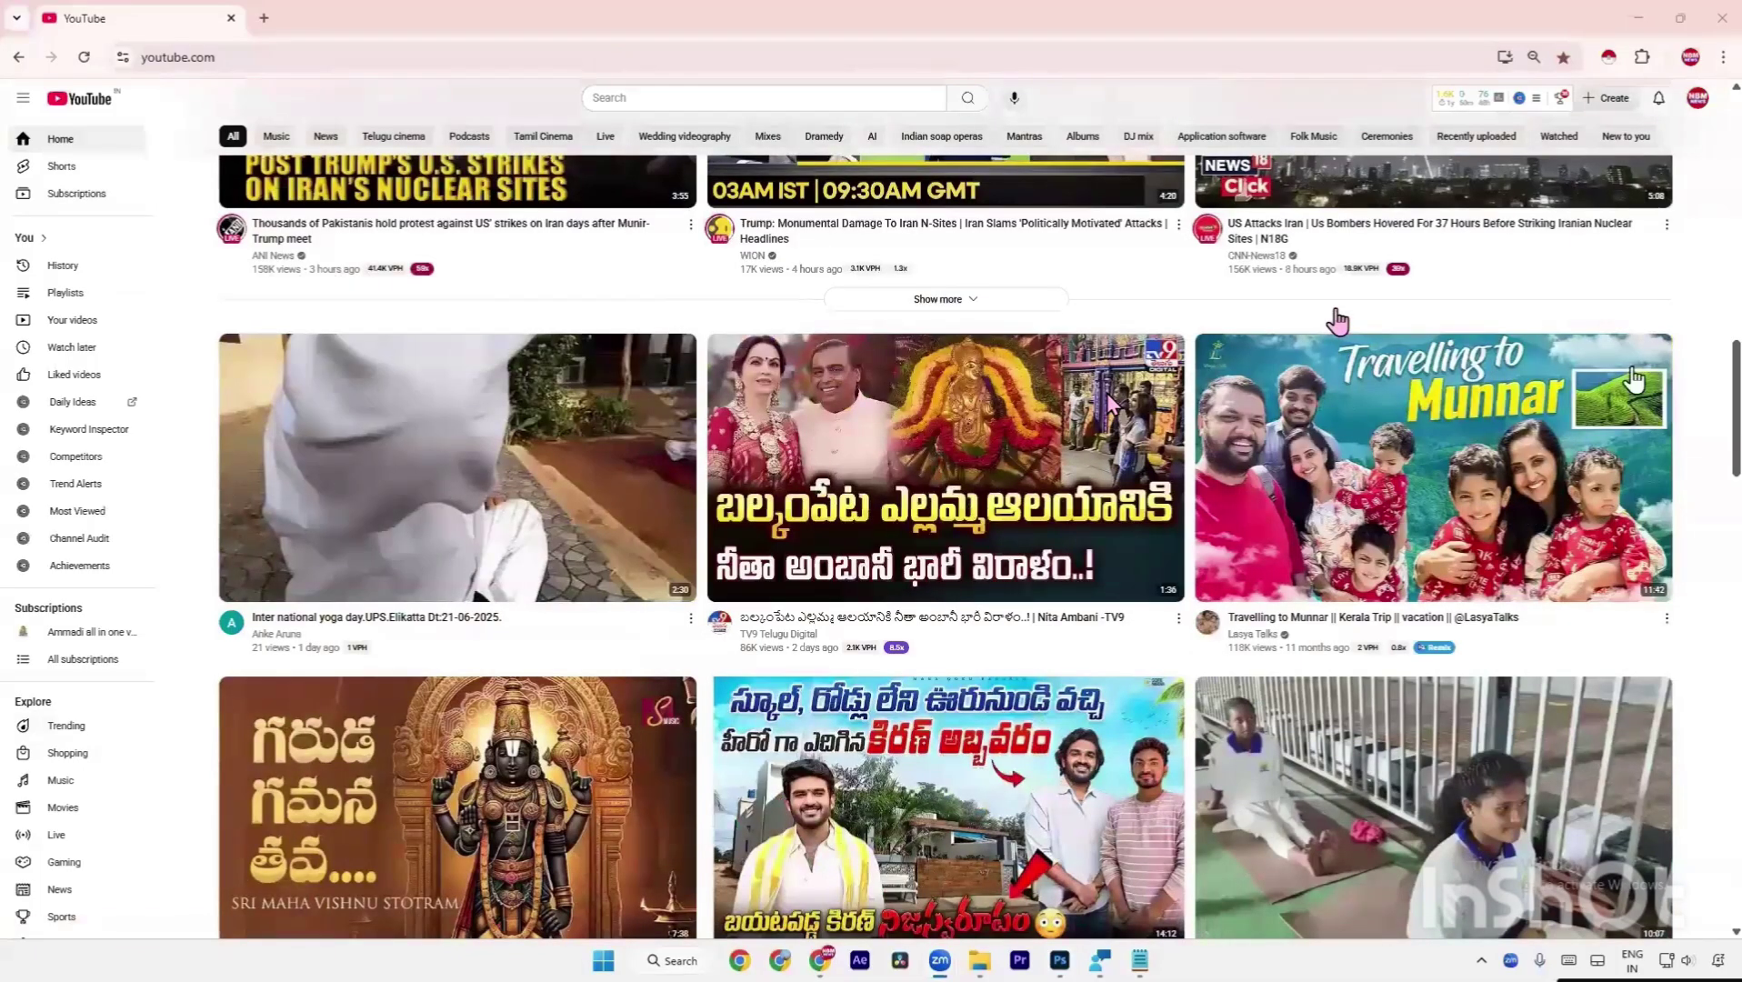
scroll(1336, 320, down, 3)
scroll(1113, 403, down, 5)
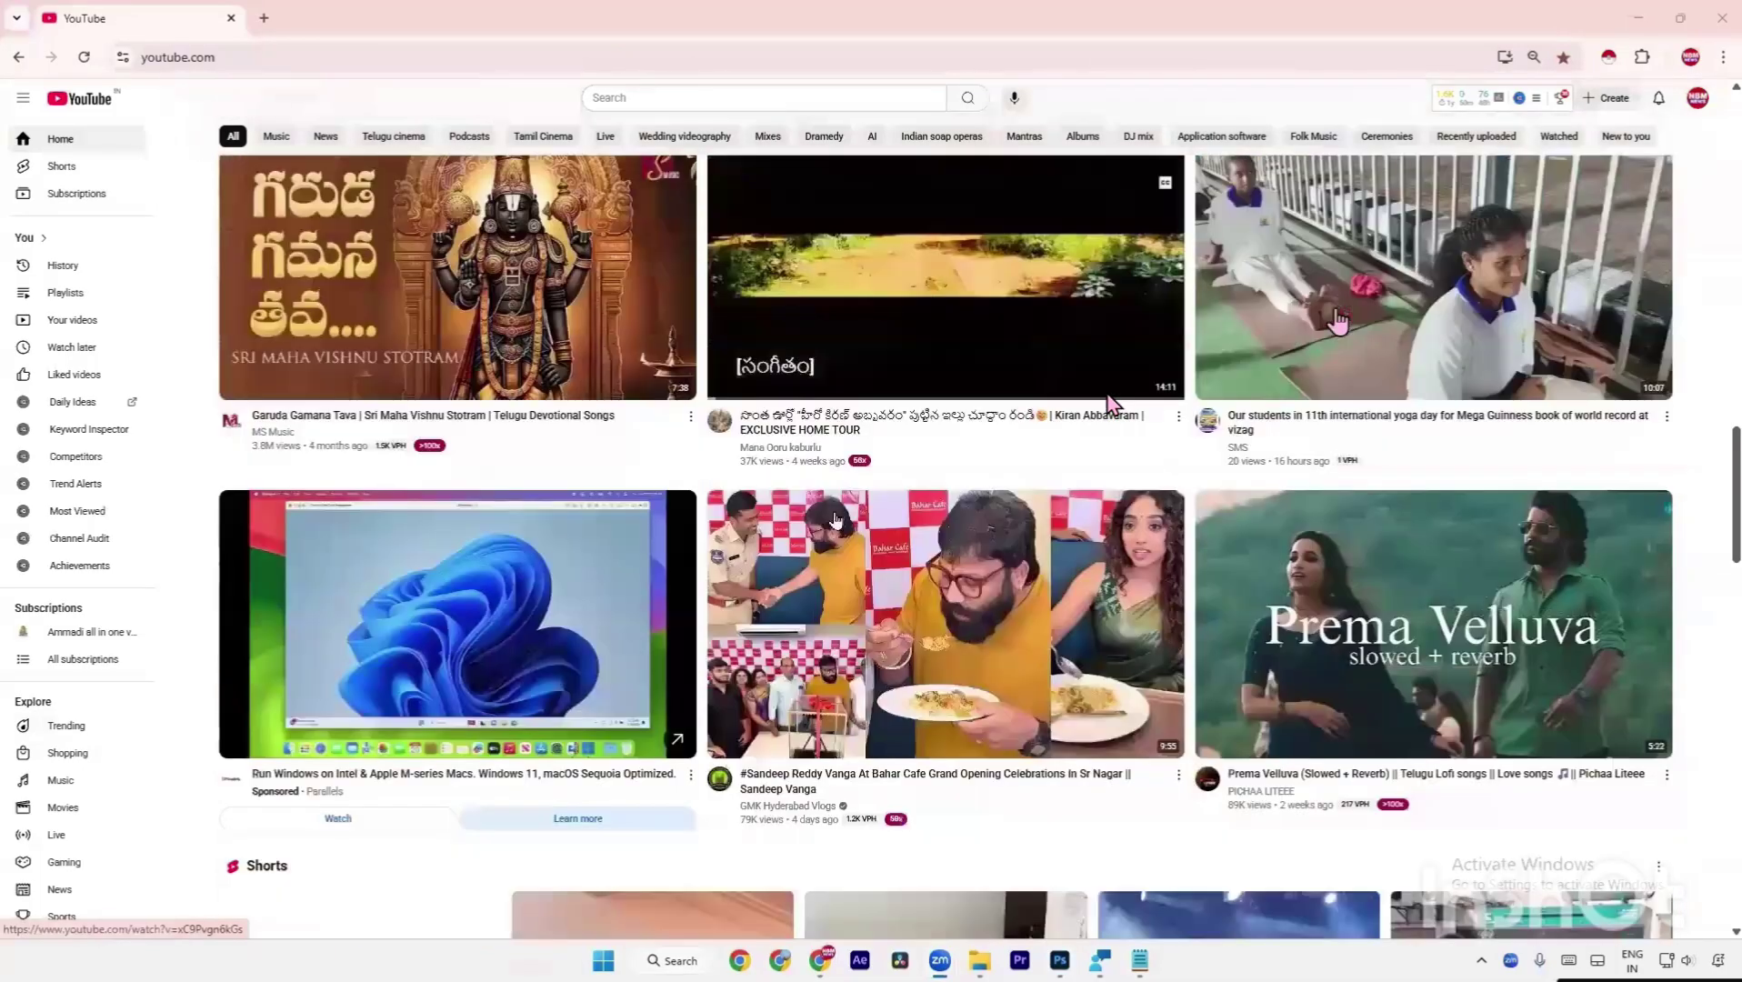
scroll(1181, 455, up, 7)
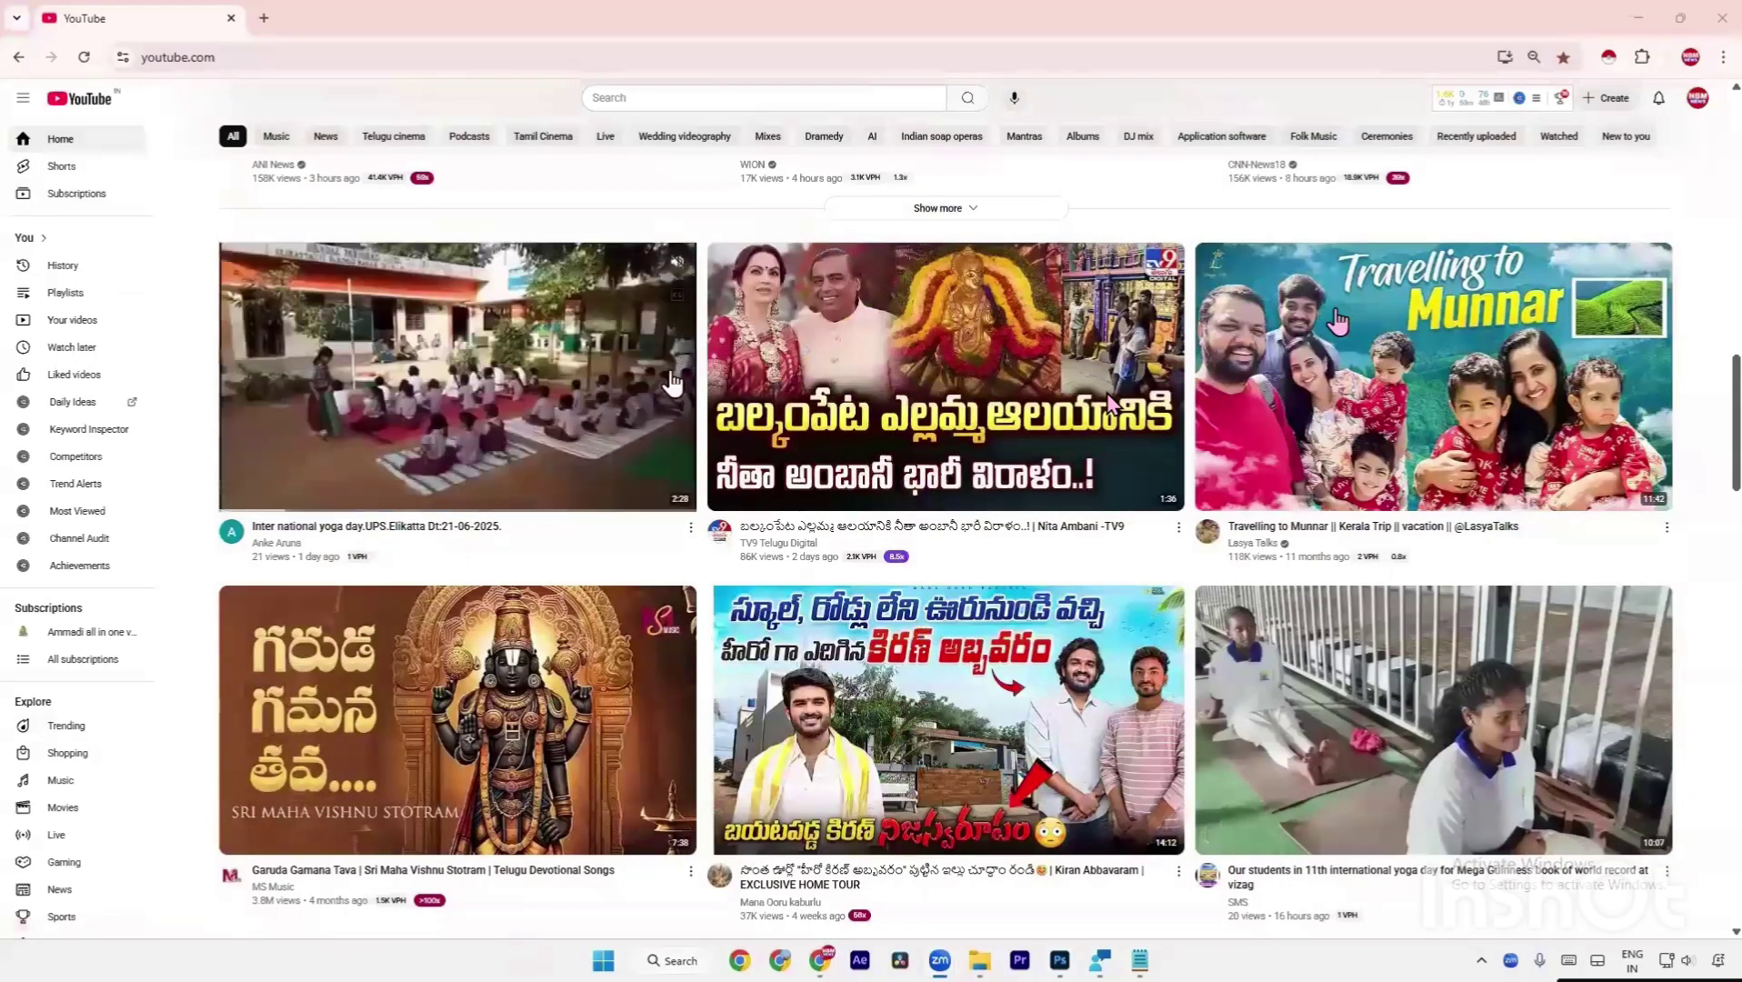
mouse_move(680, 559)
scroll(680, 559, down, 20)
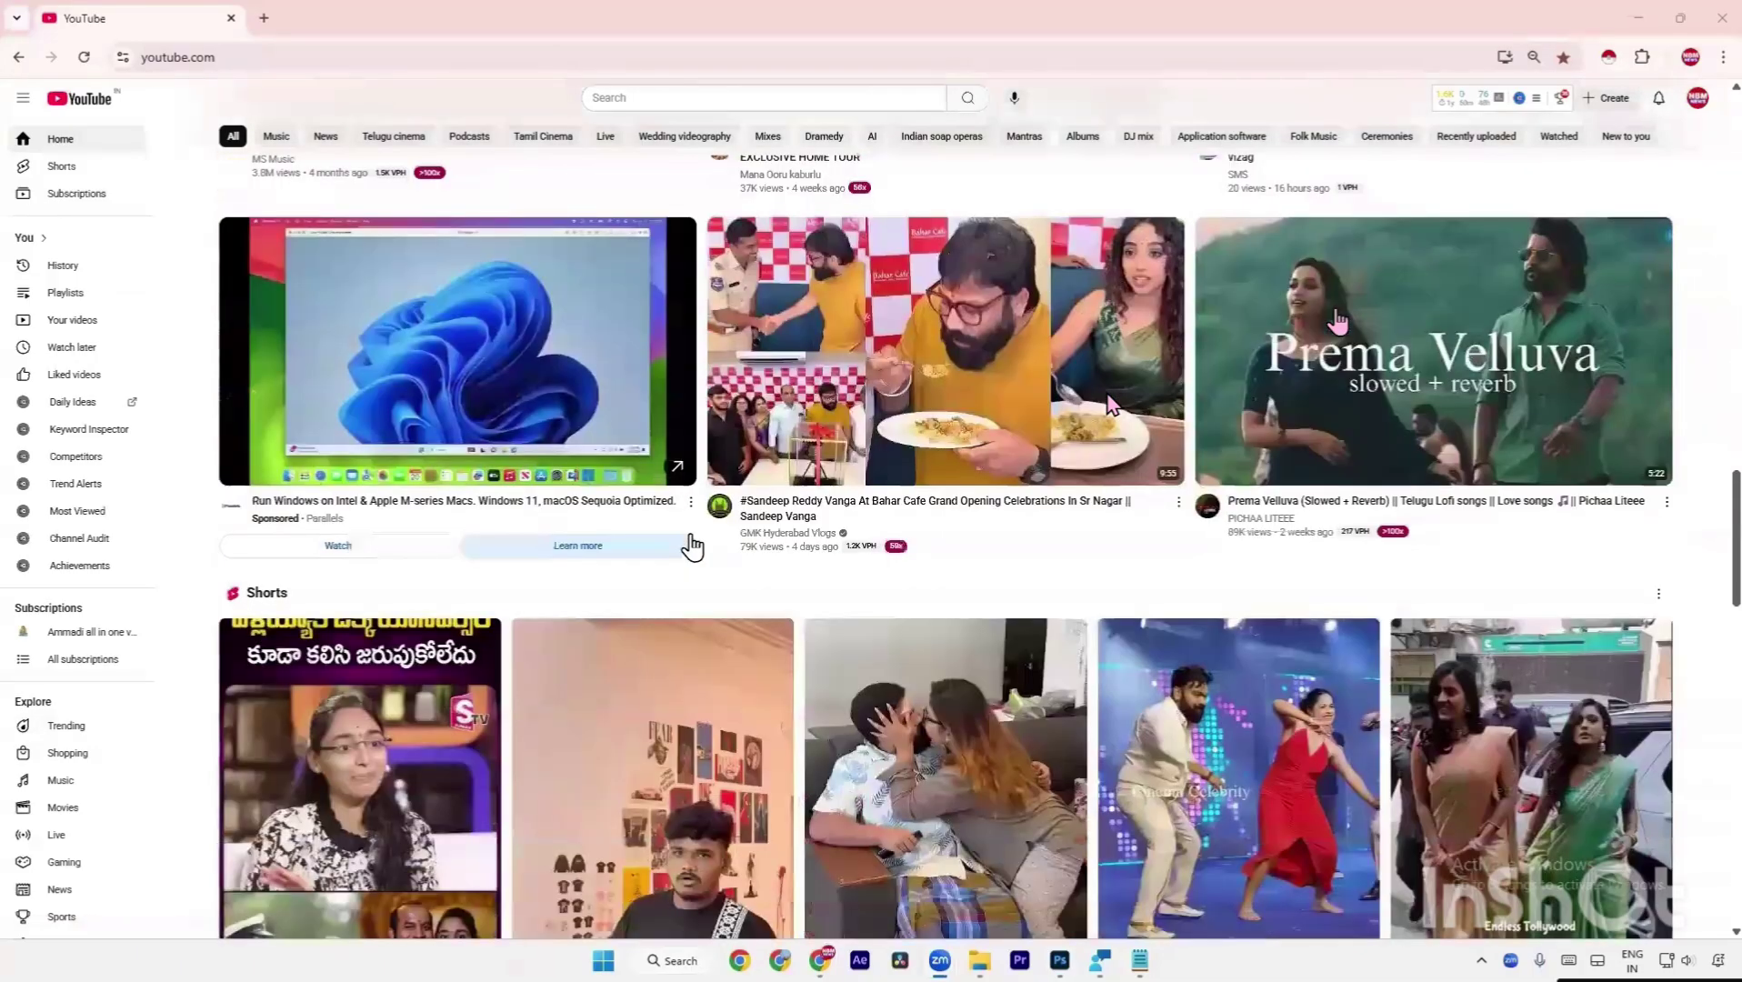
scroll(691, 545, up, 1)
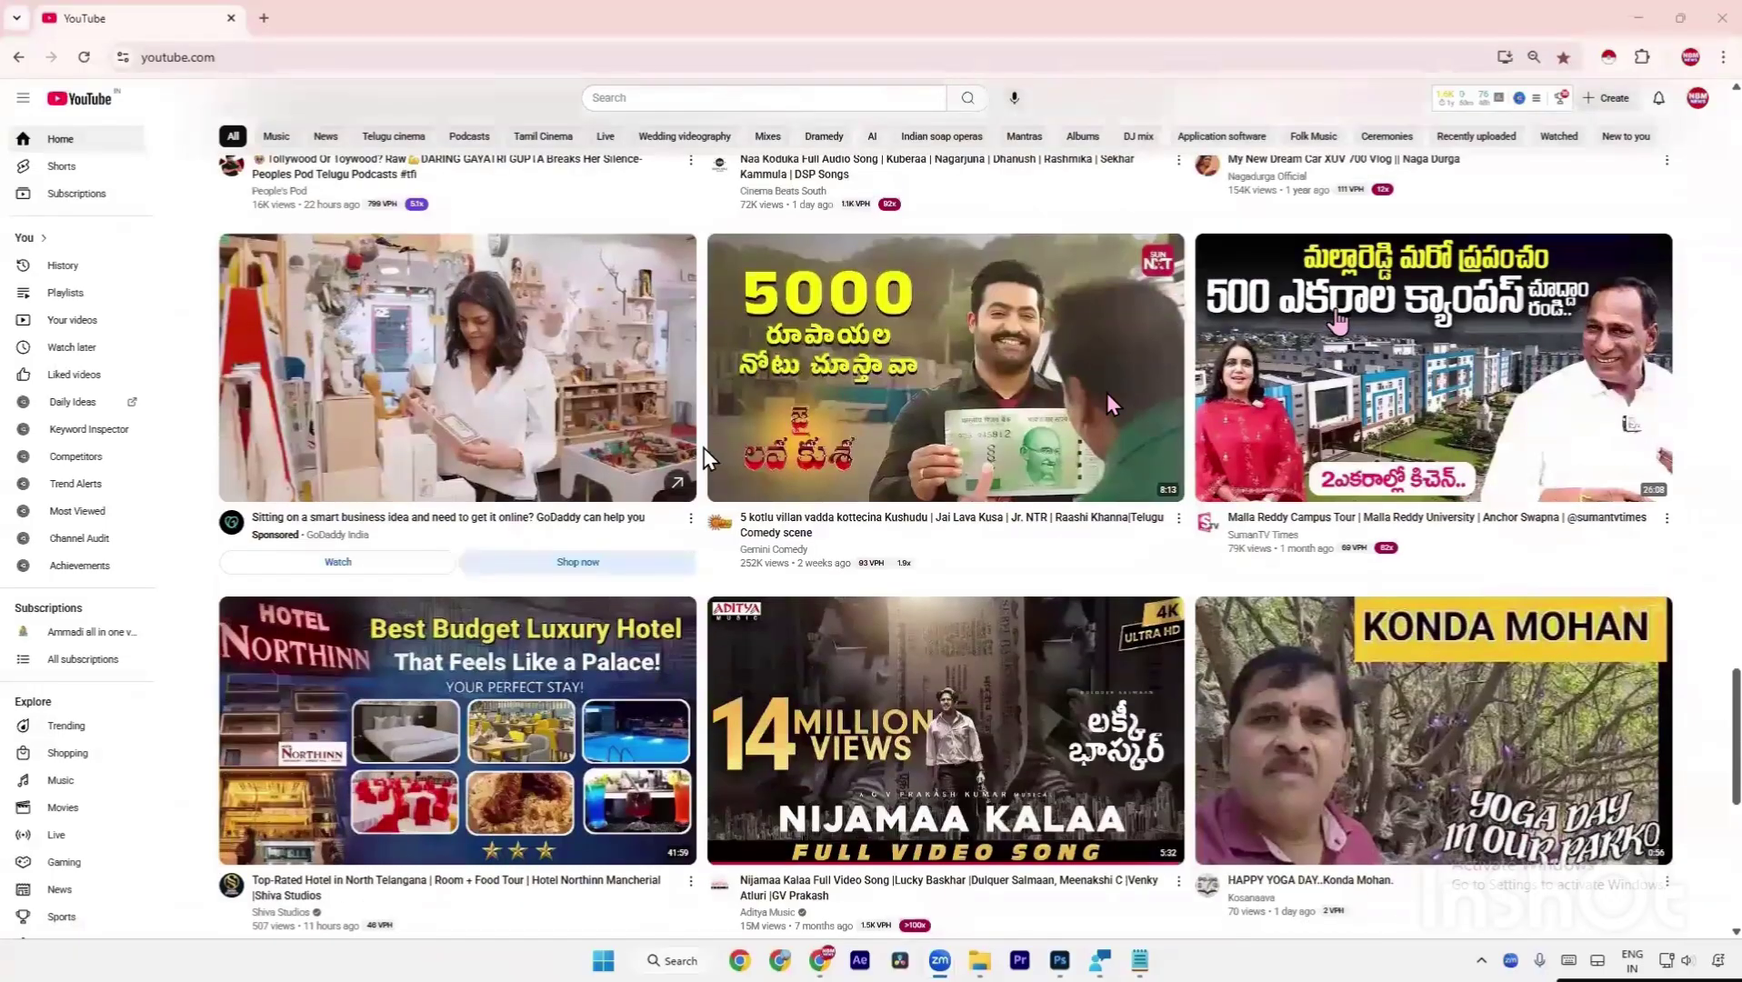
scroll(913, 312, down, 6)
scroll(1337, 320, down, 8)
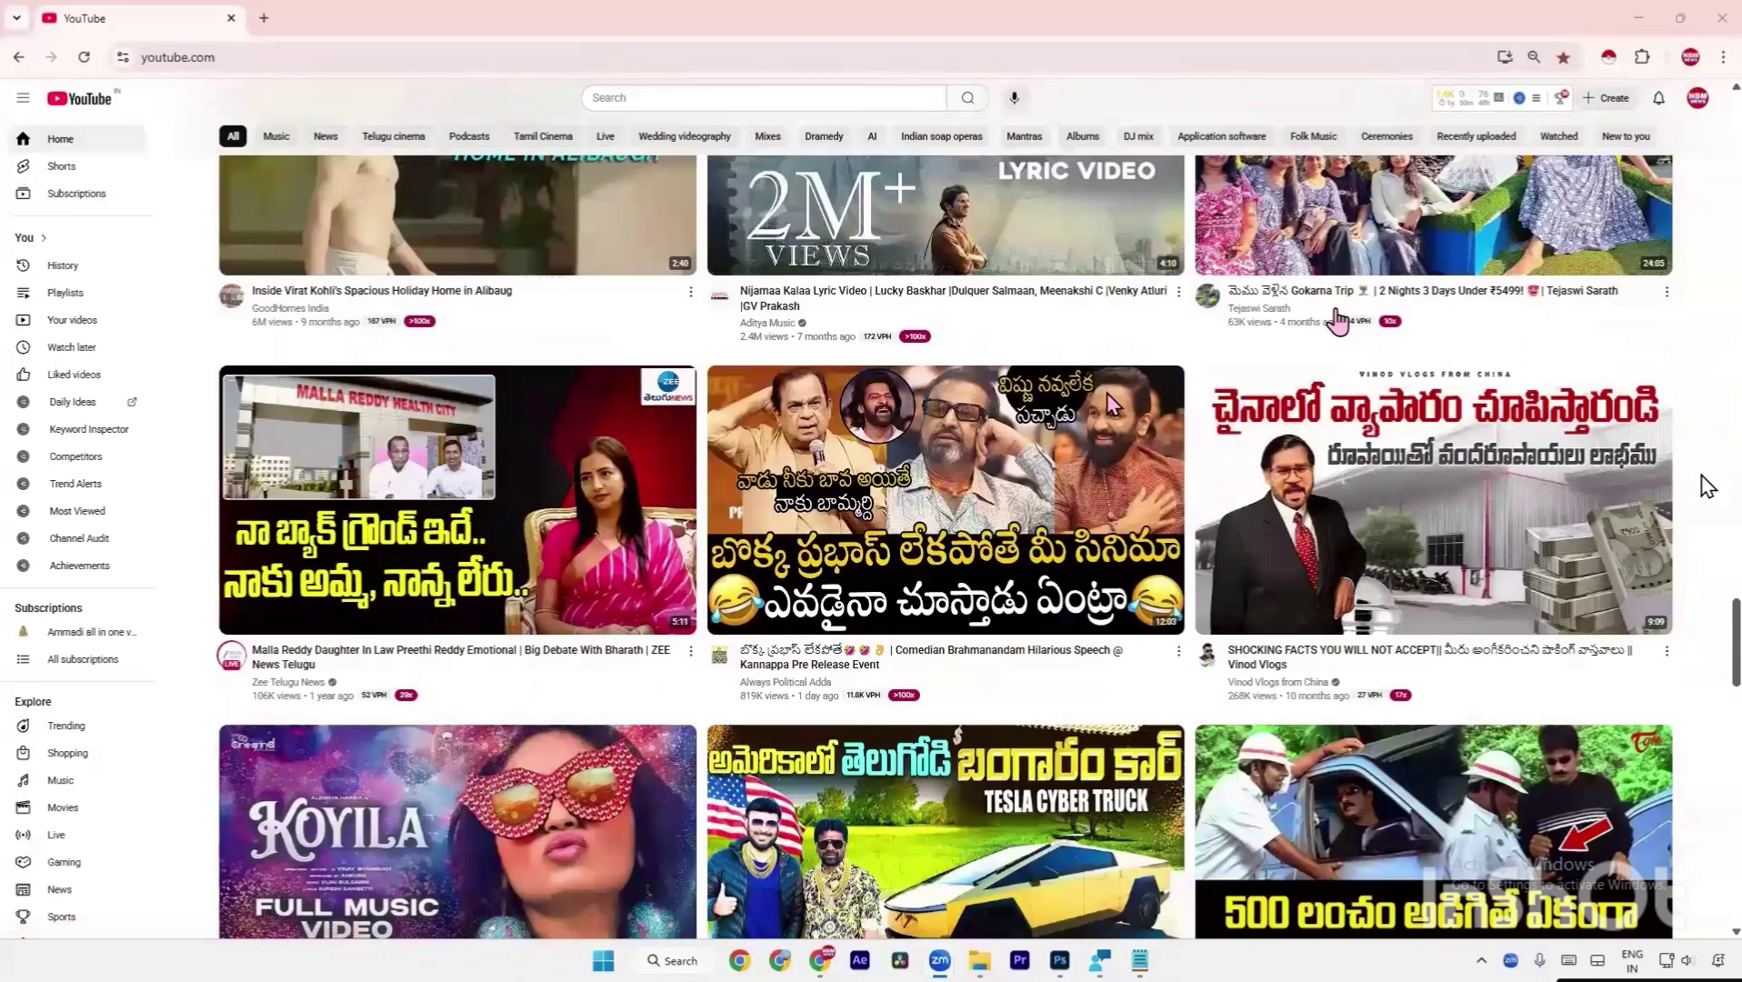
scroll(1705, 482, down, 1)
scroll(1706, 486, down, 6)
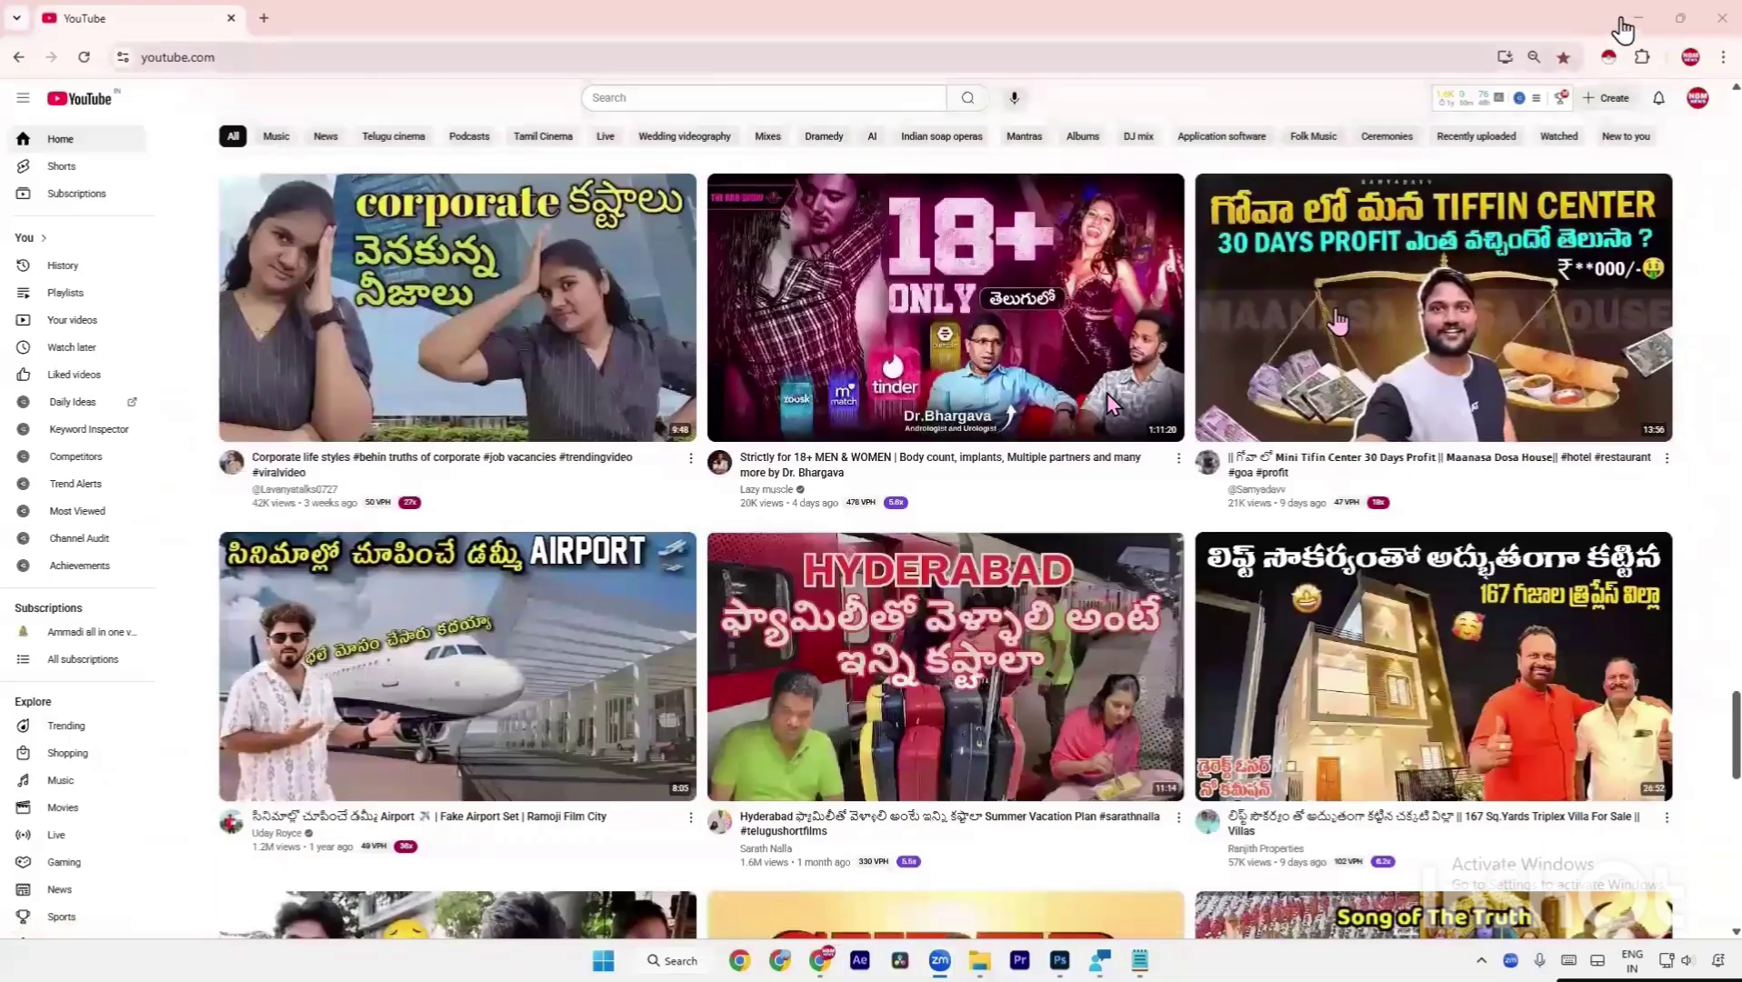
click(1639, 17)
Fit the whole collage canvas in the window.
key(a)
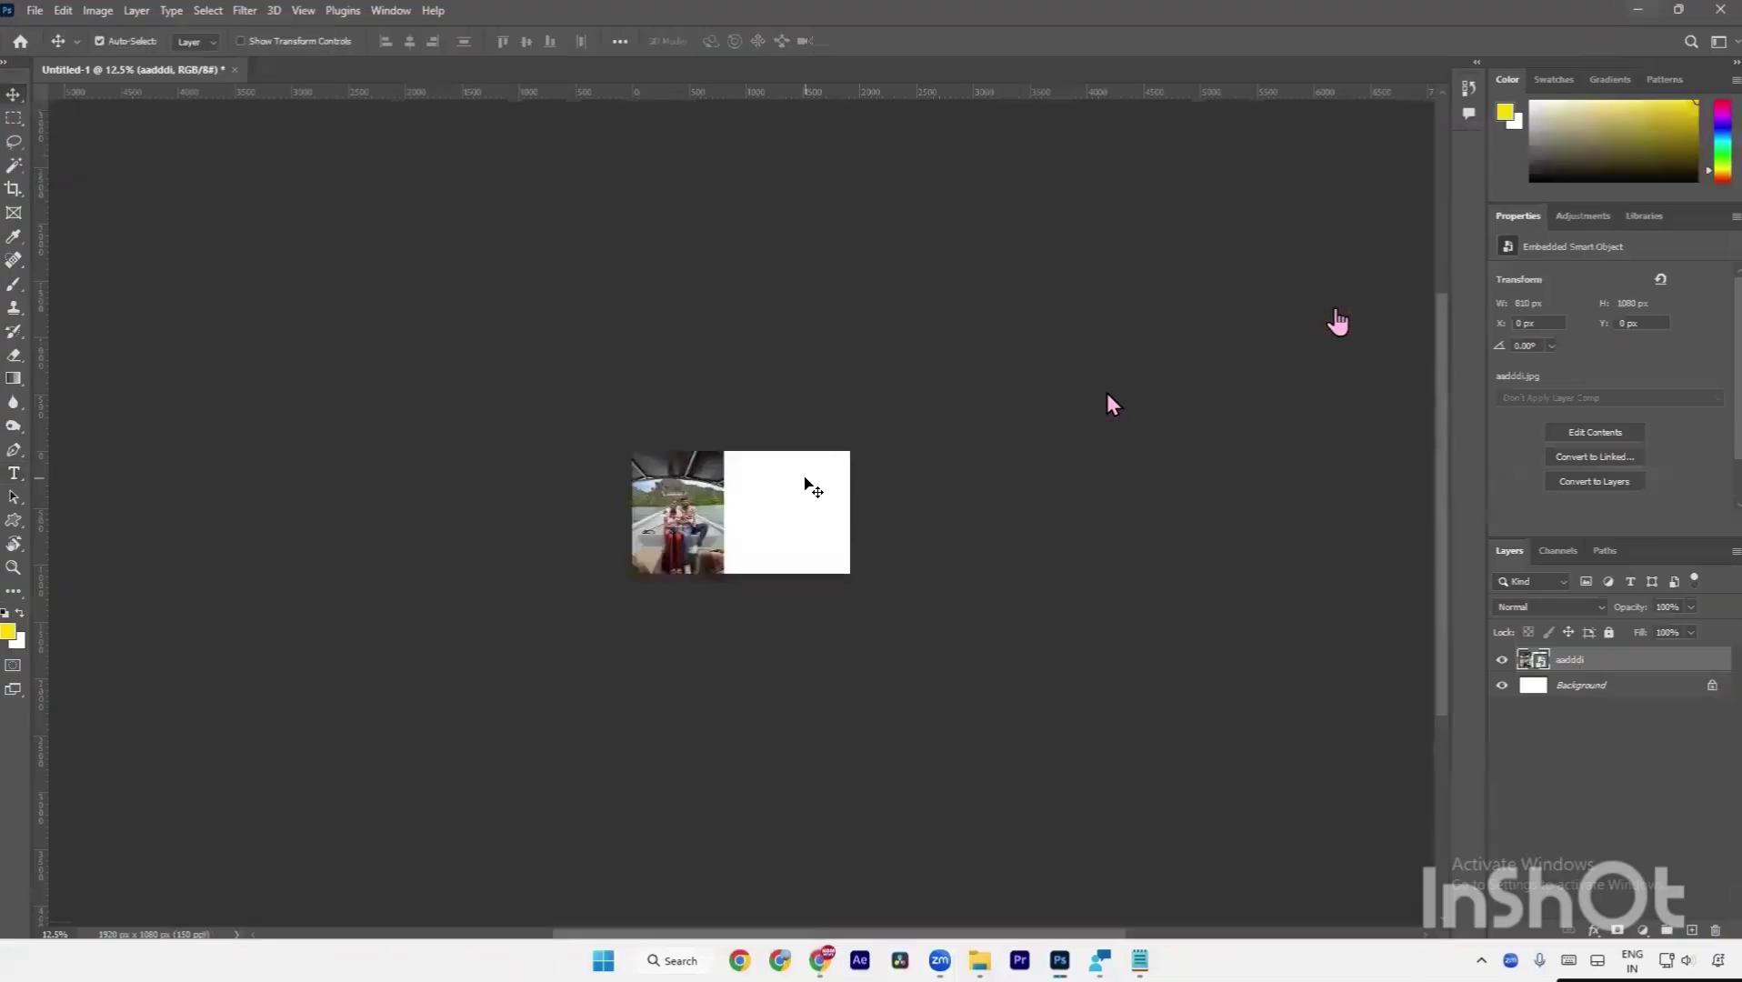
key(ctrl+0)
scroll(805, 482, down, 2)
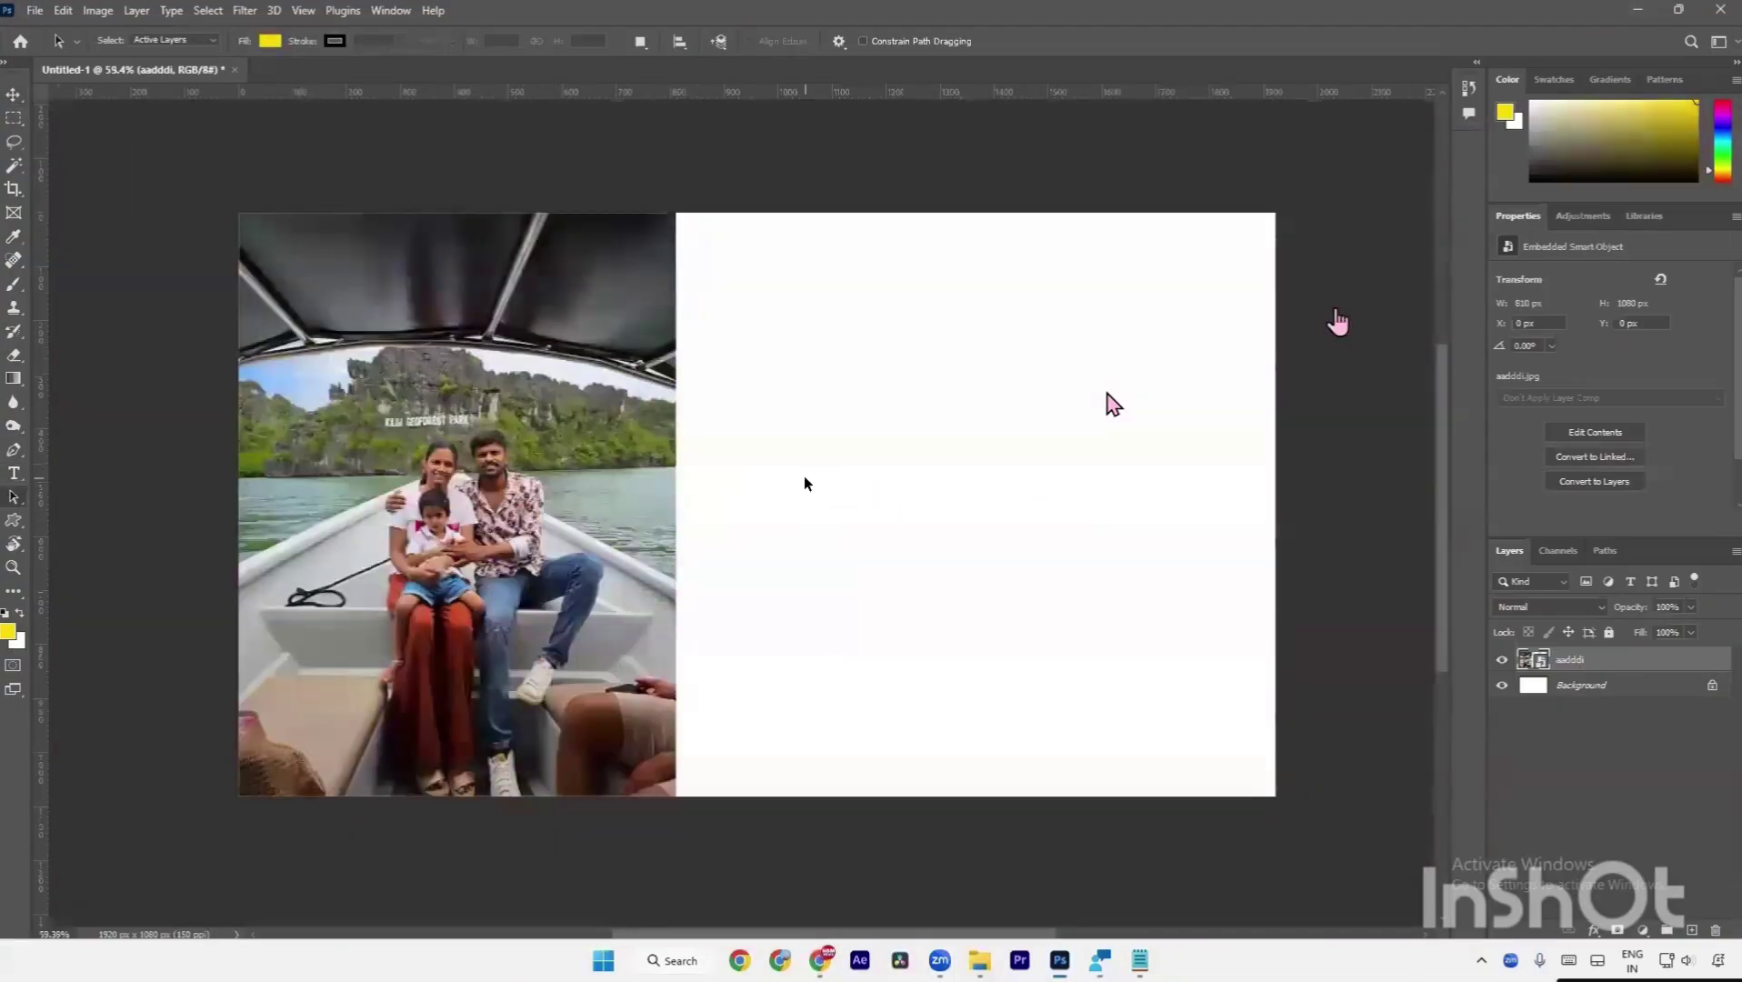
key(v)
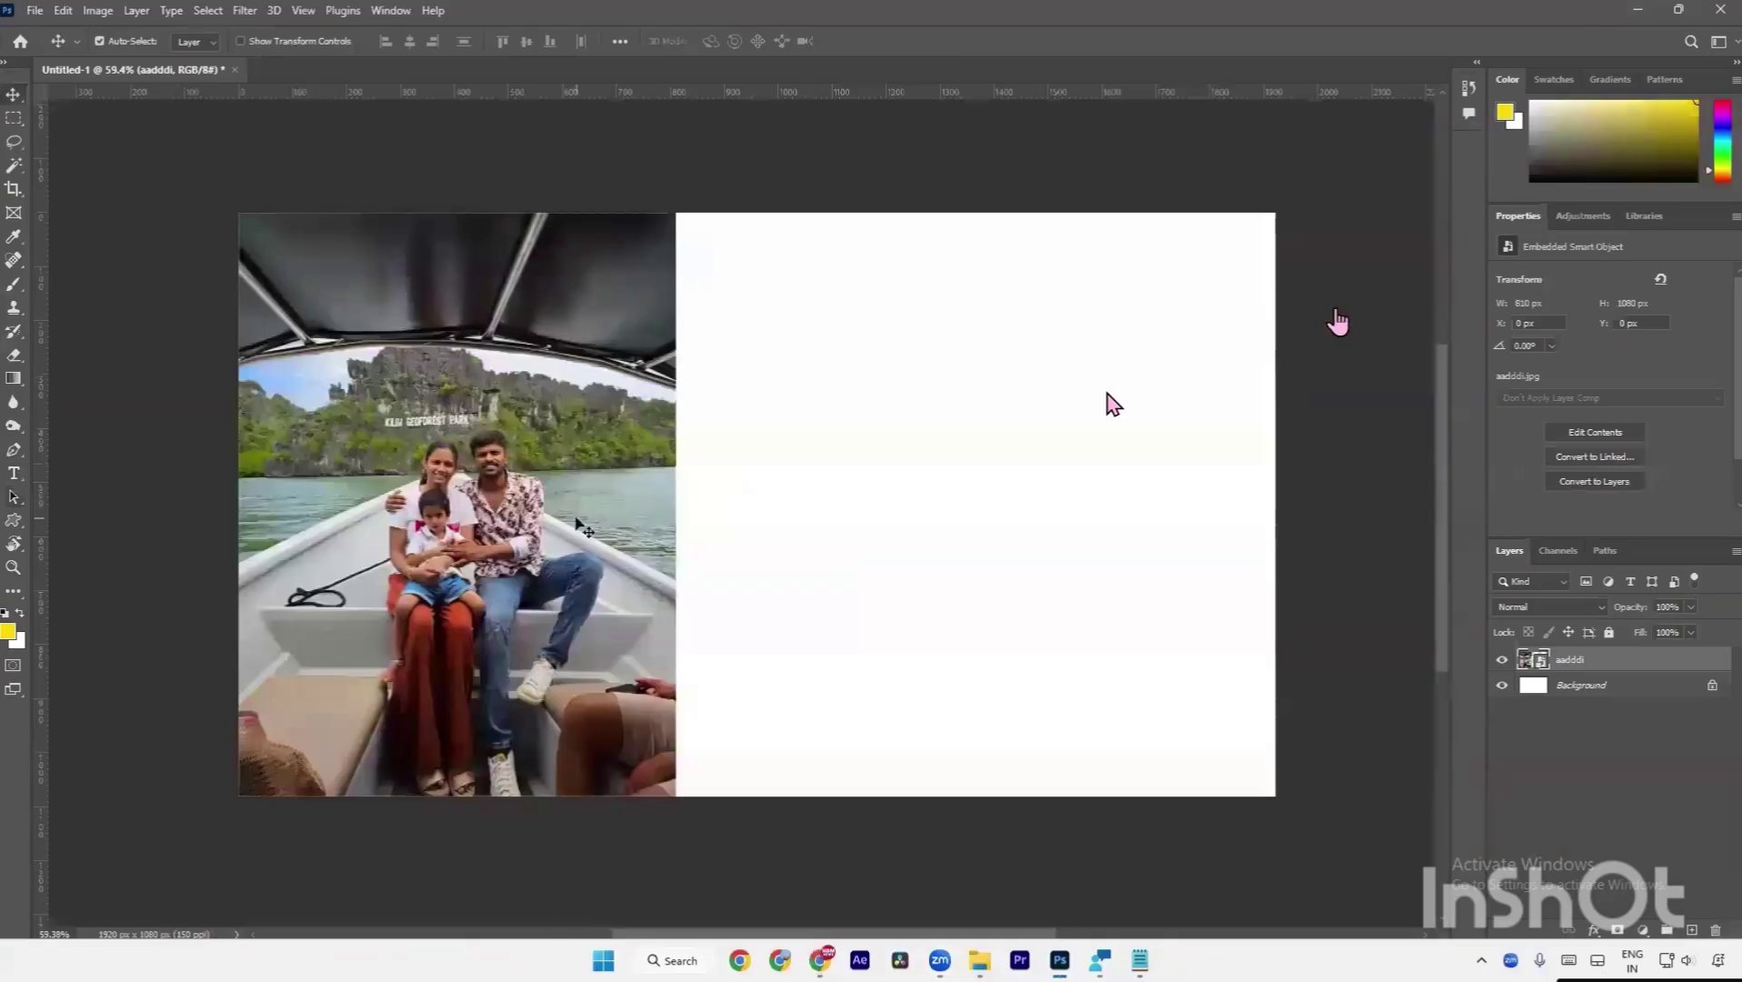
key(s)
scroll(806, 552, down, 4)
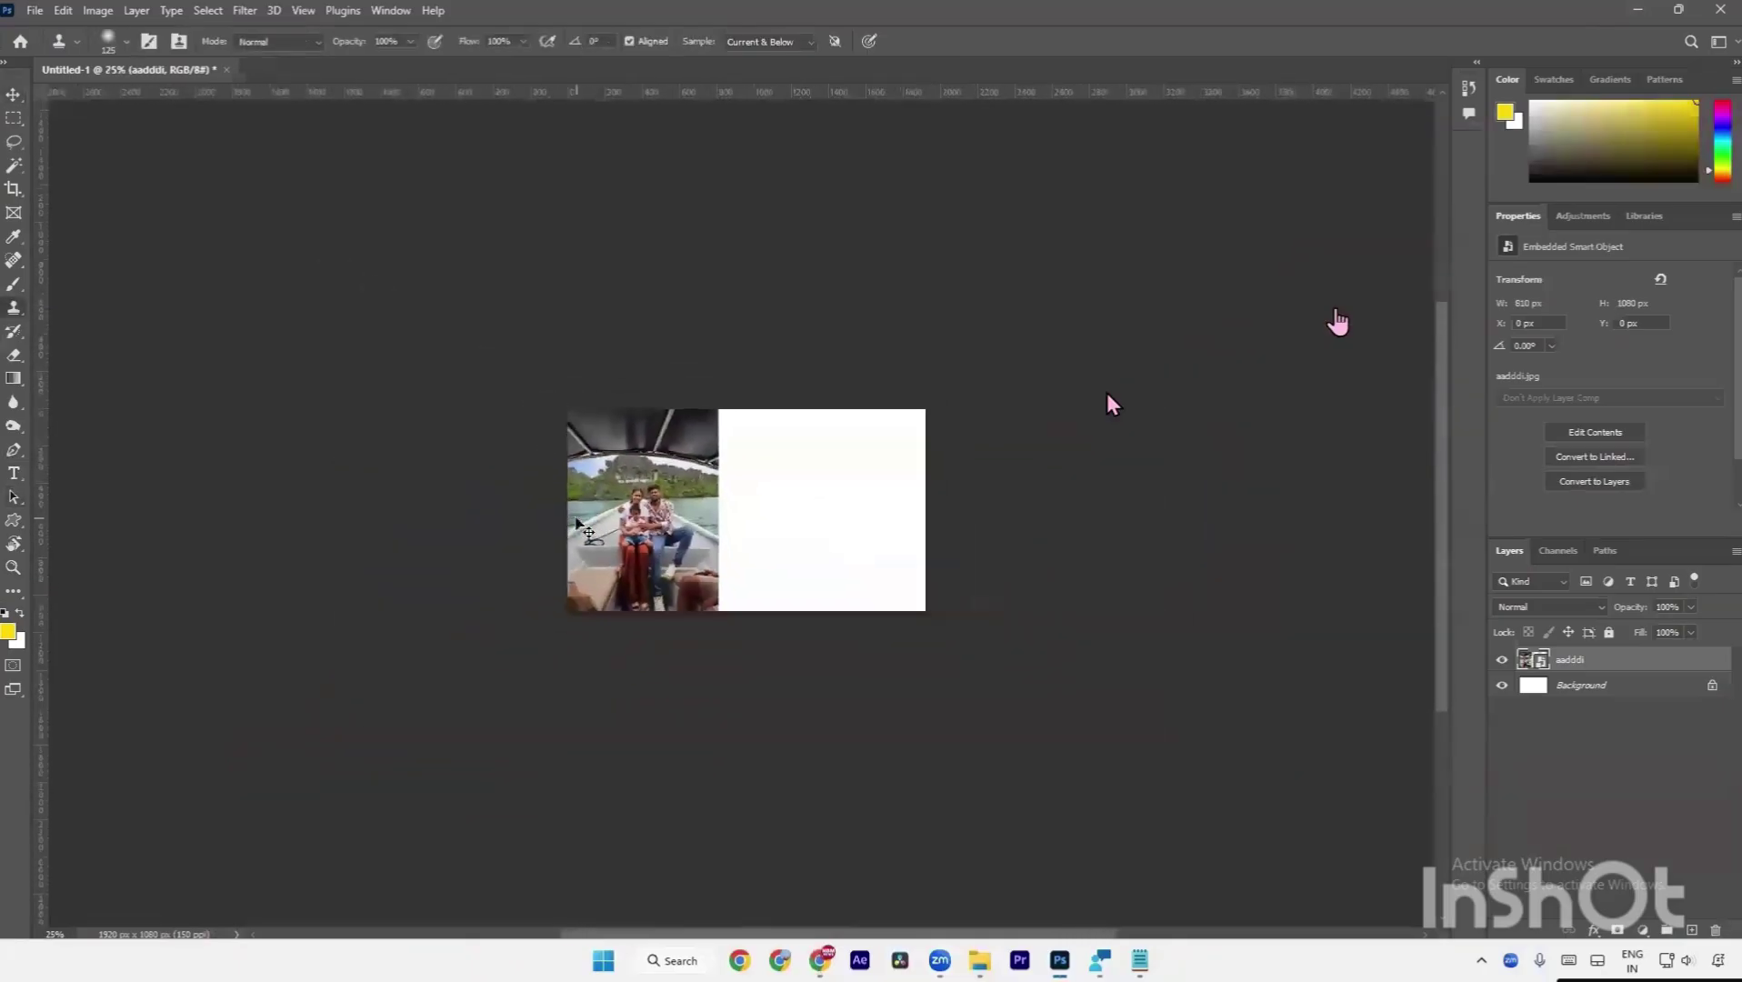
scroll(584, 529, down, 3)
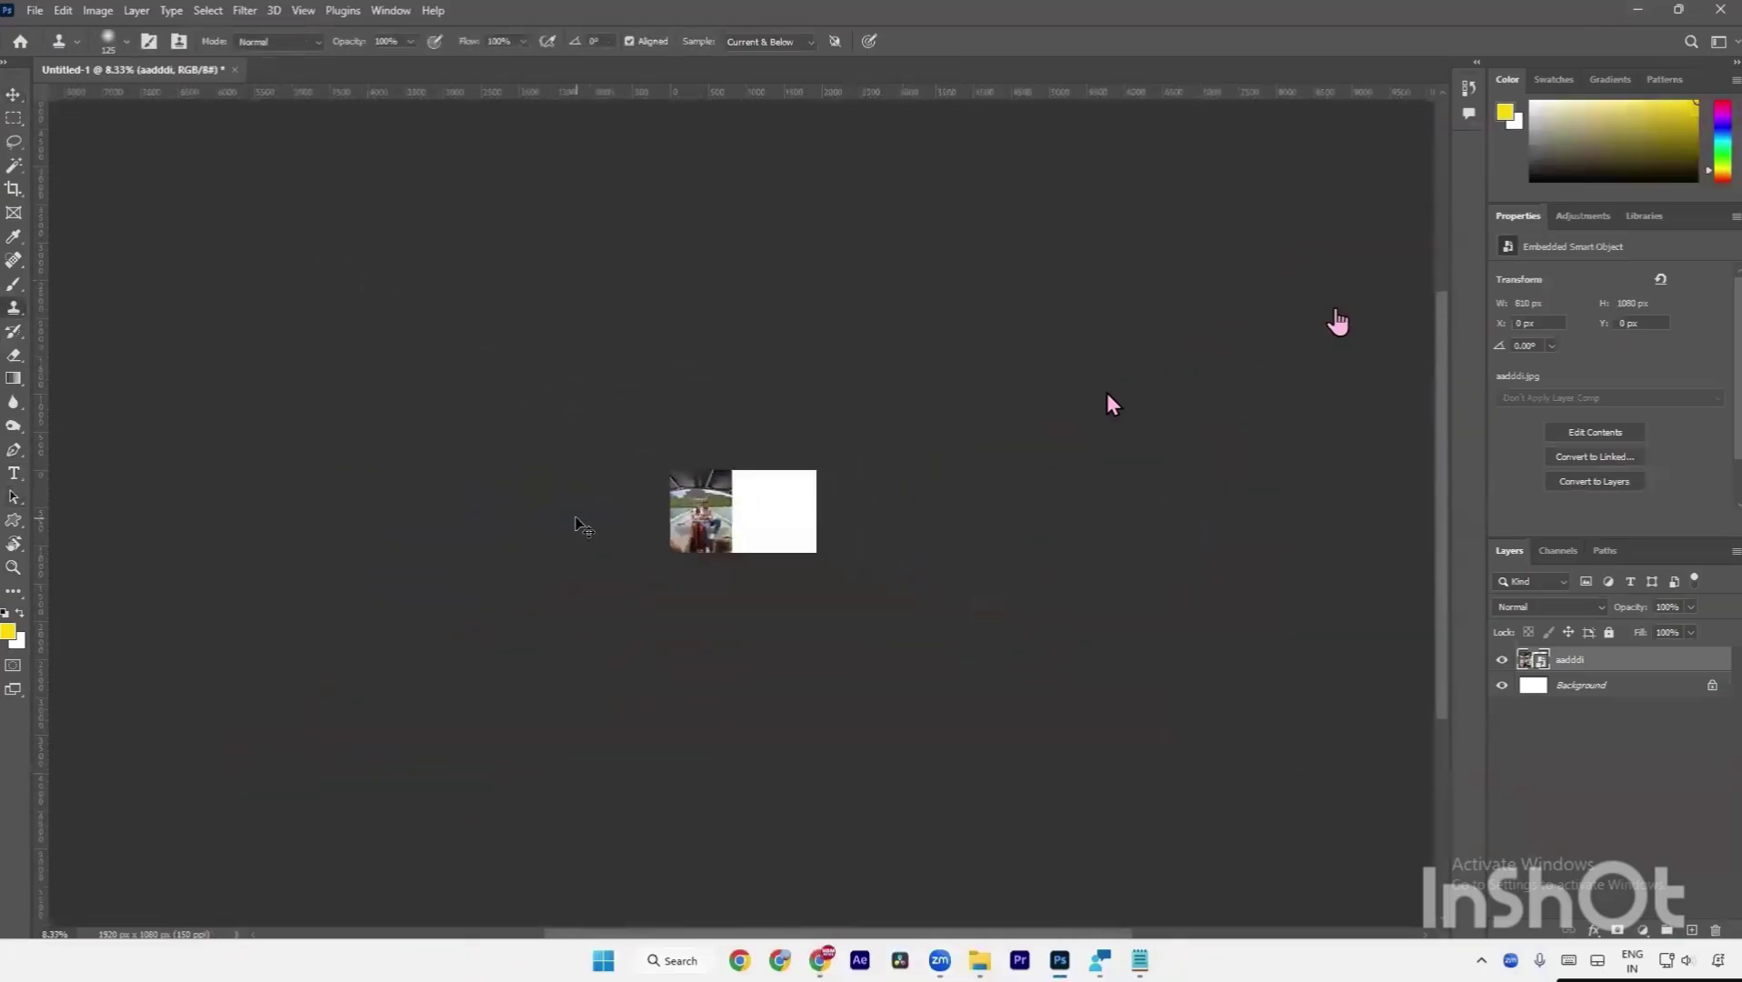
scroll(577, 520, up, 1)
Select across the boat photo to check its distance from the canvas edge.
key(a)
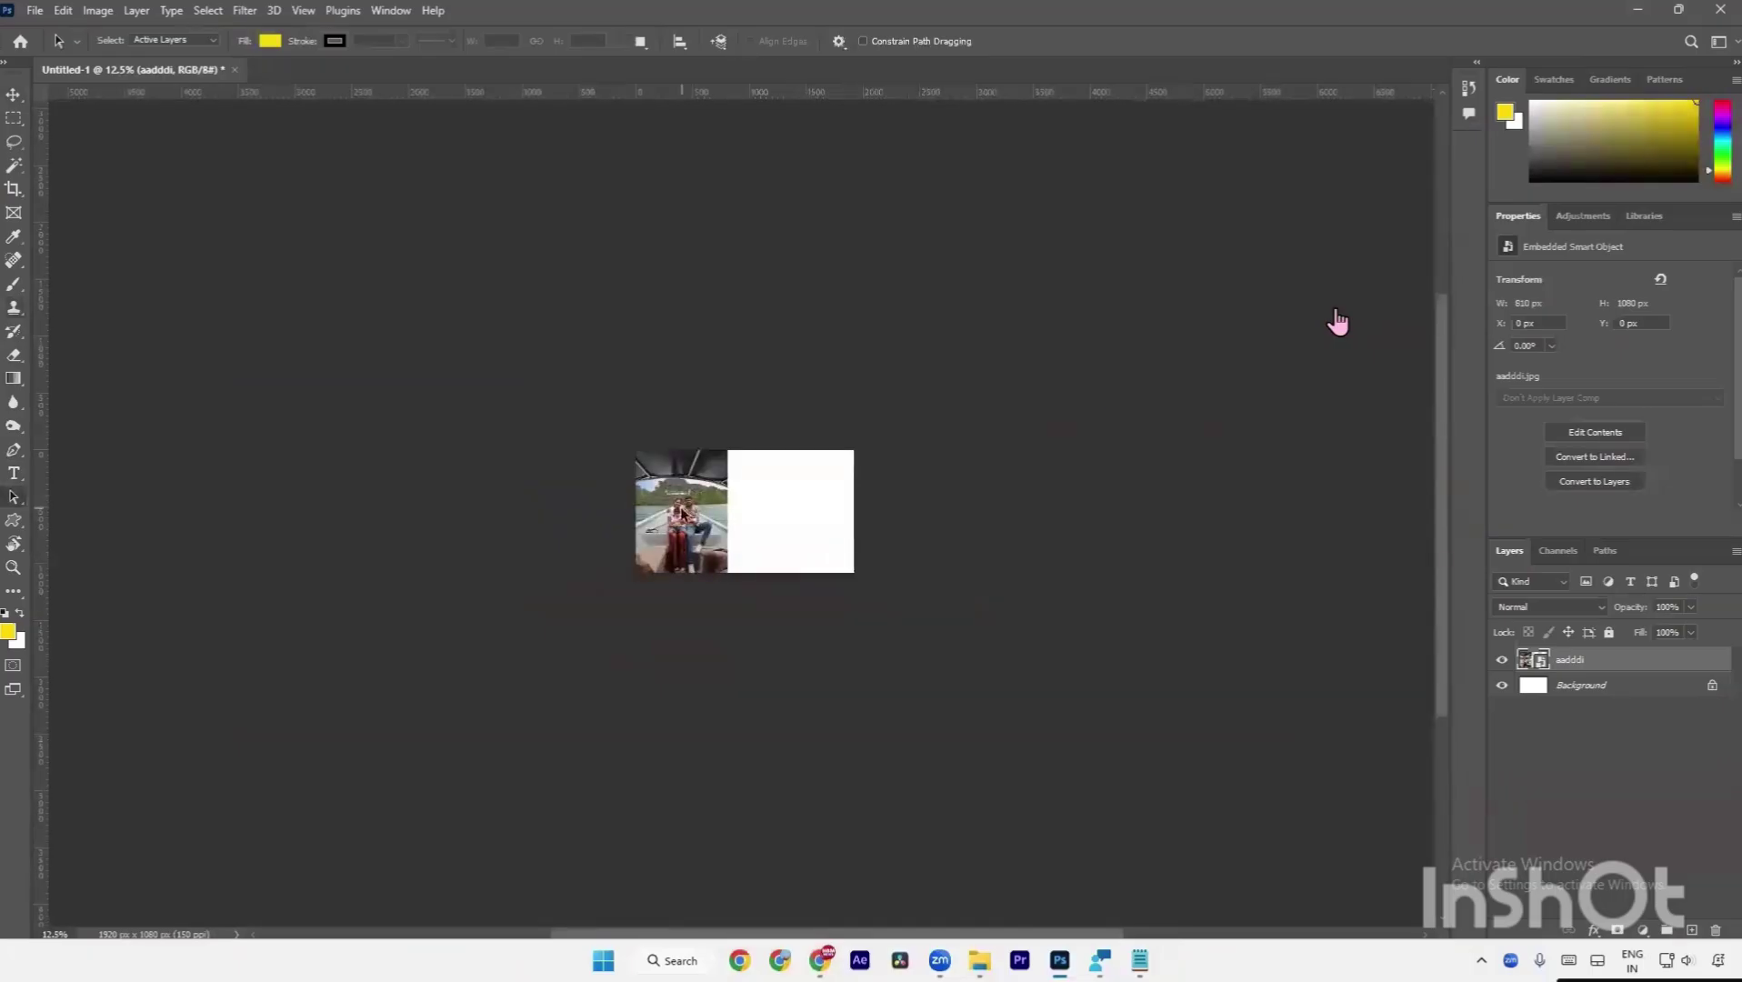
key(v)
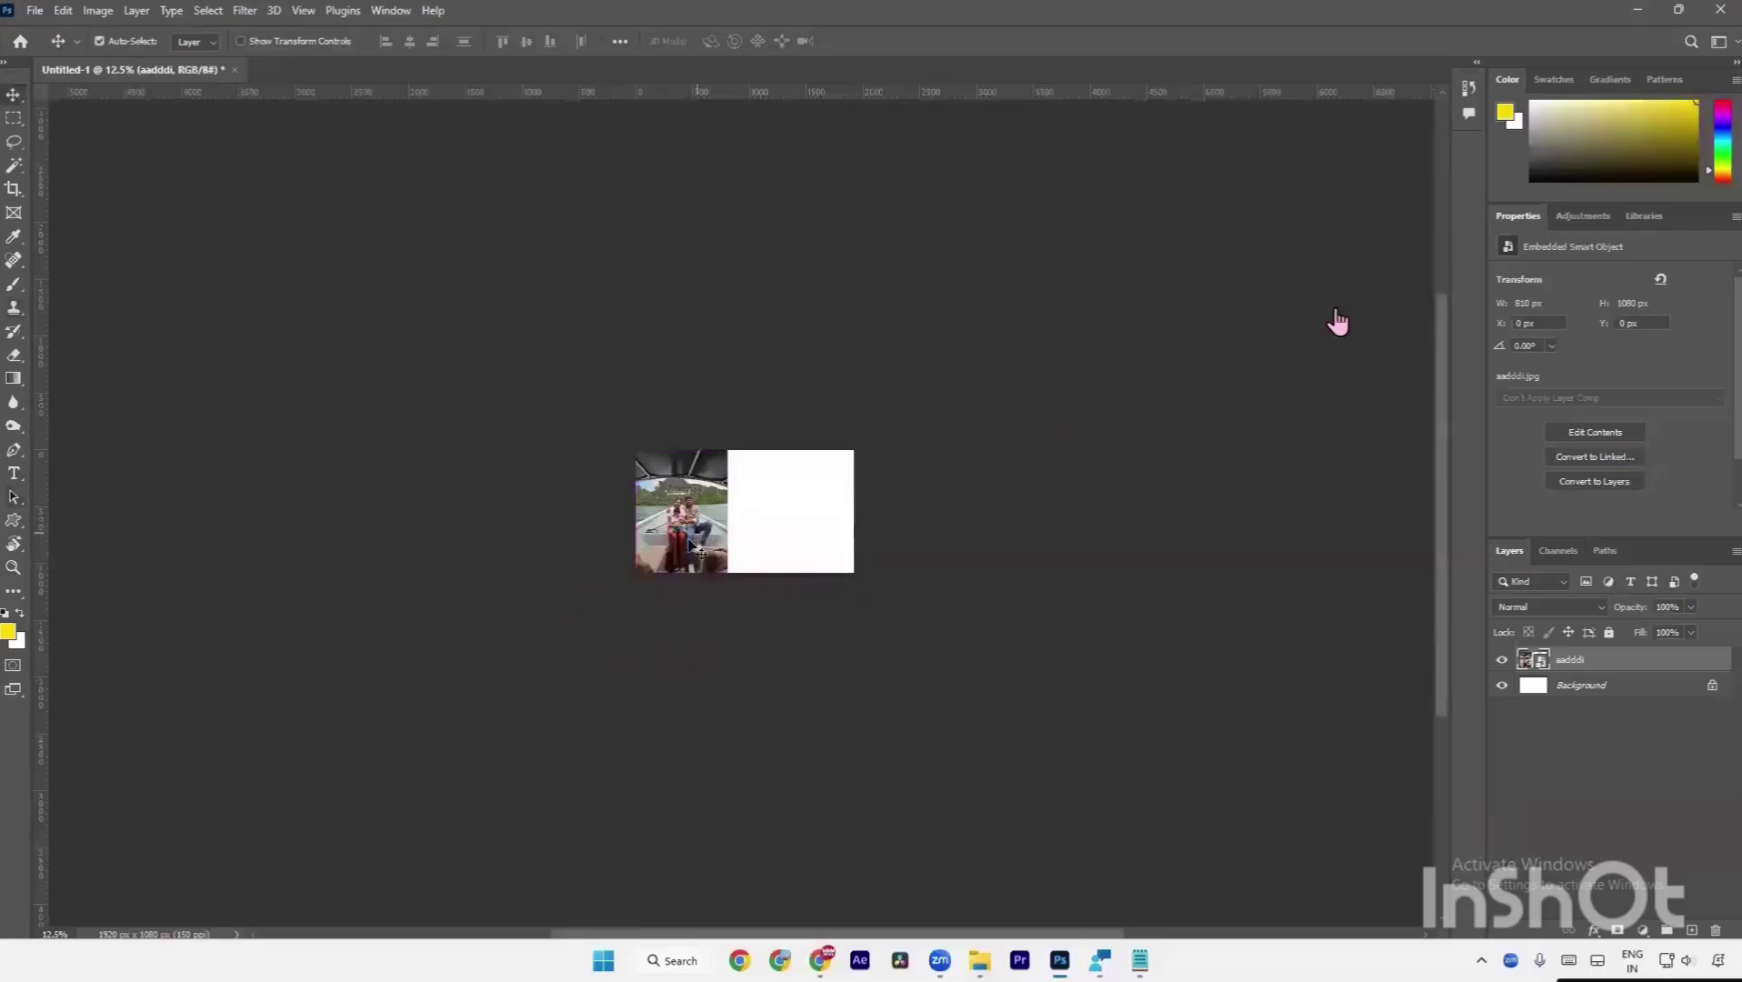
key(a)
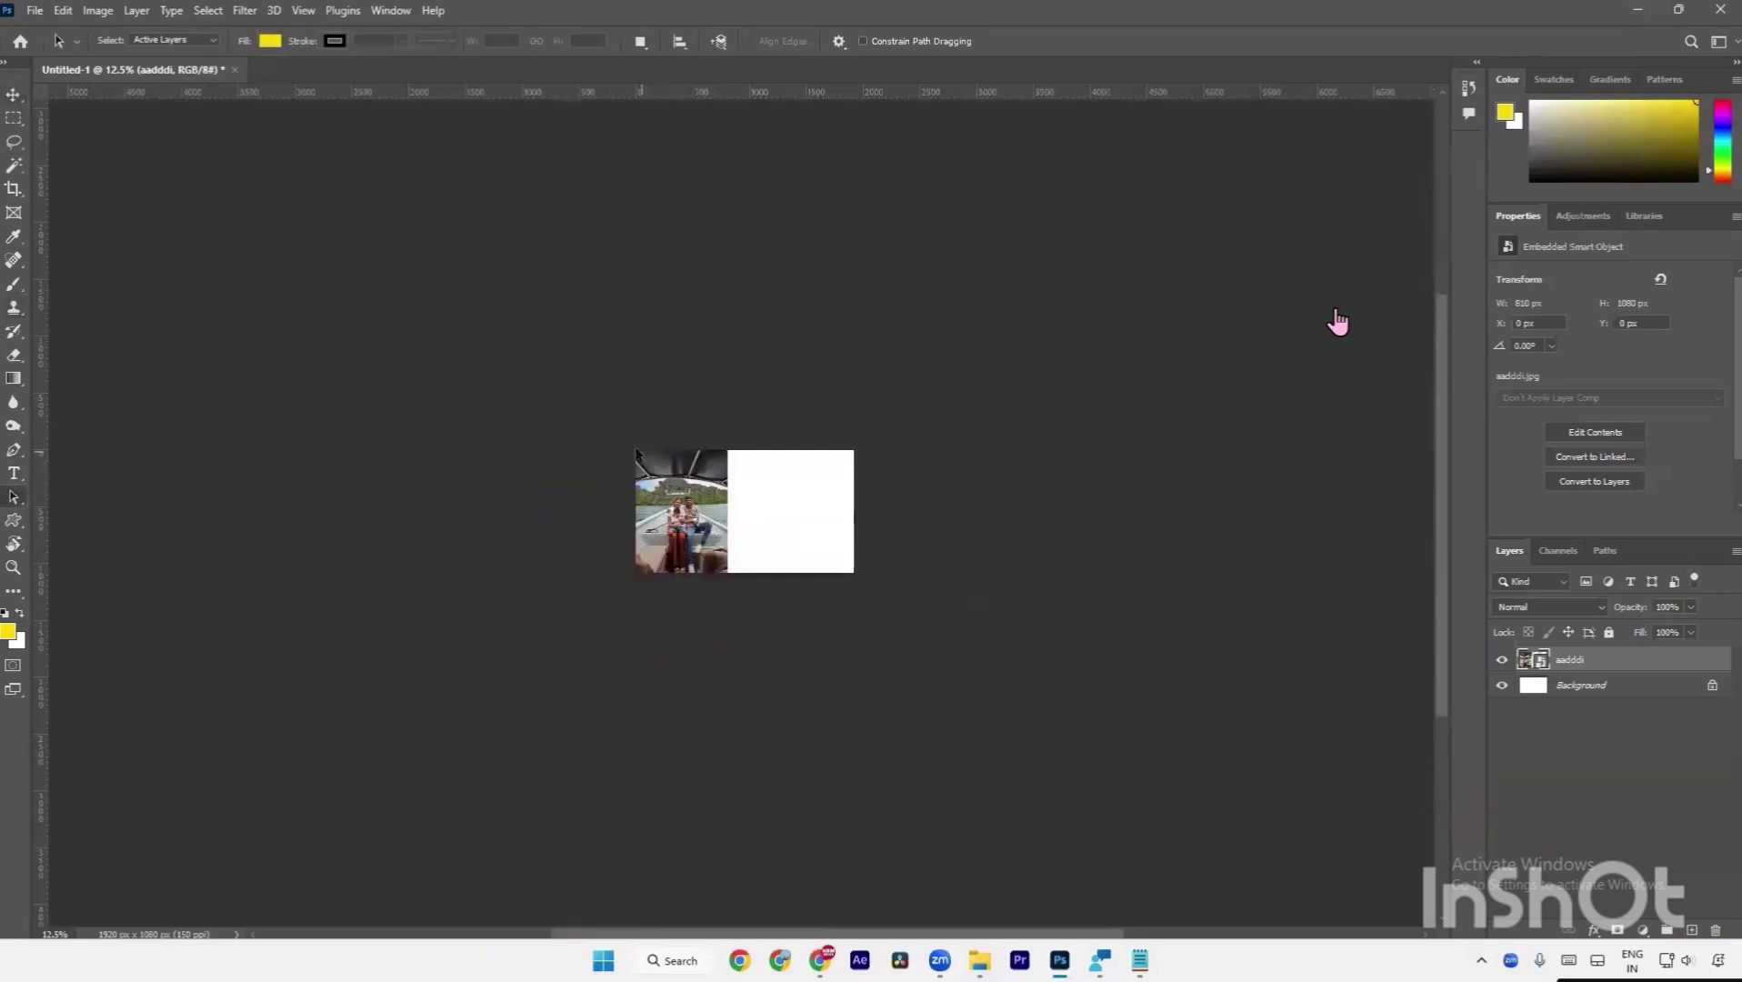
drag(636, 452, 854, 495)
key(ctrl)
Turn off Move tool Auto-Select and start Free Transform on the aadddi boat layer.
key(v)
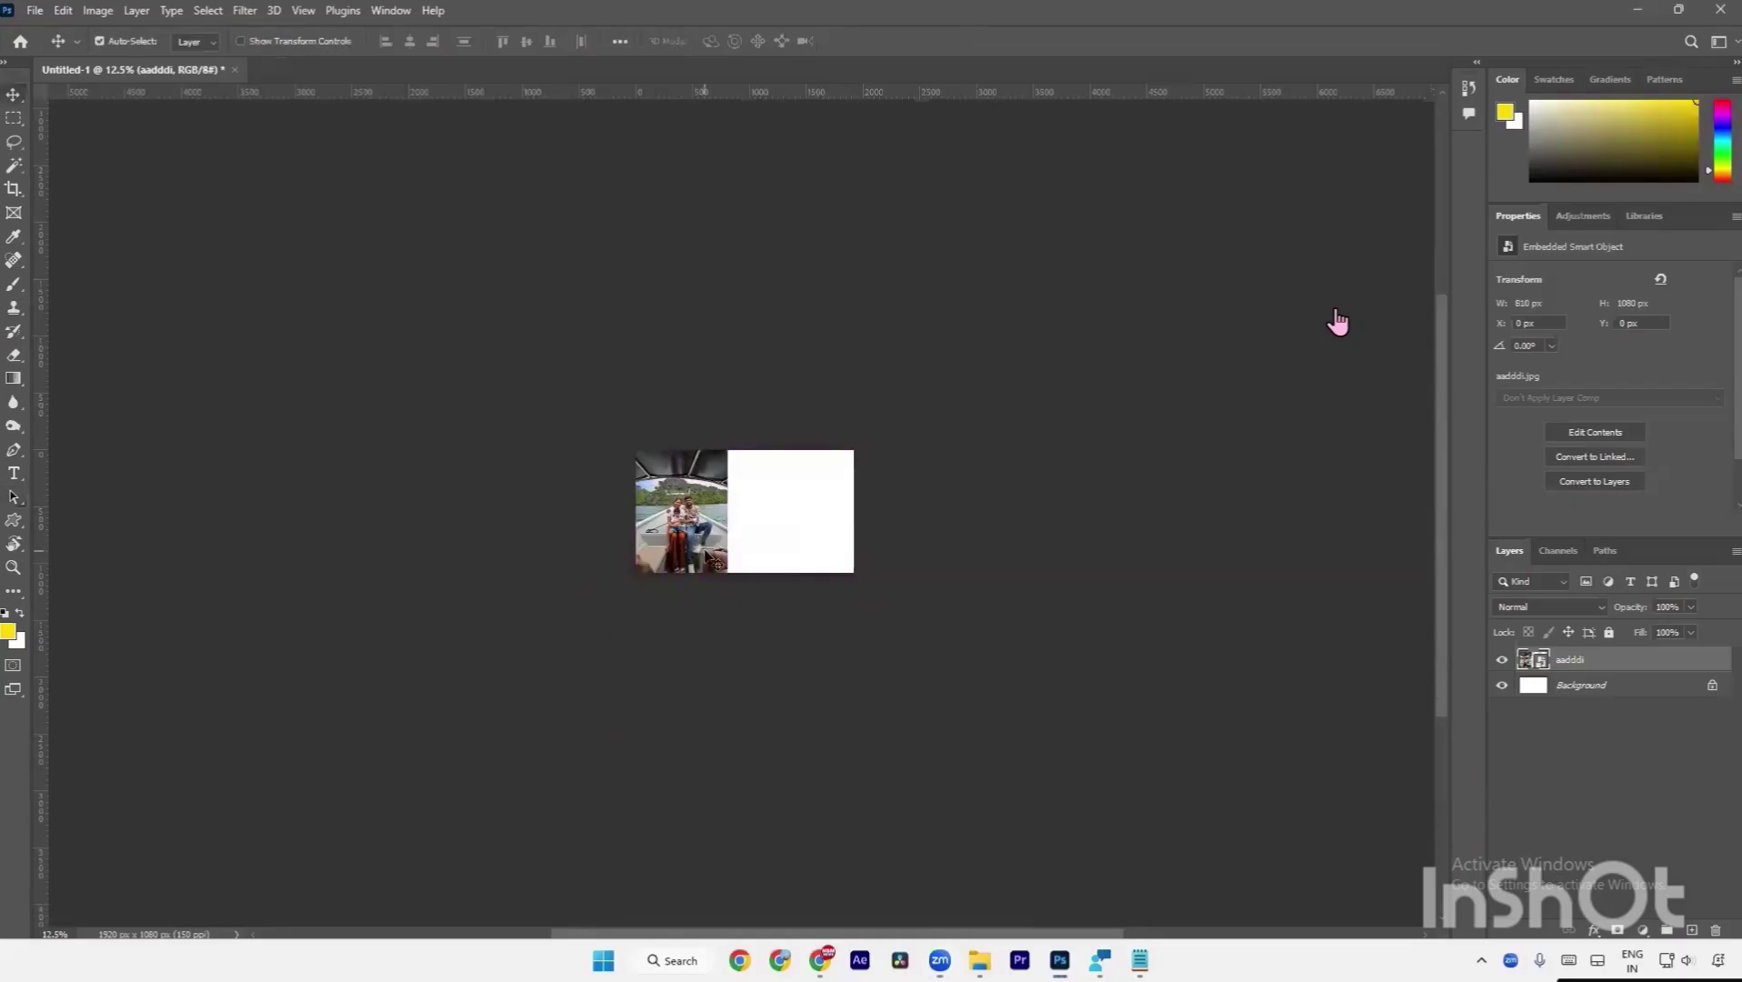
key(ctrl)
key(ctrl+t)
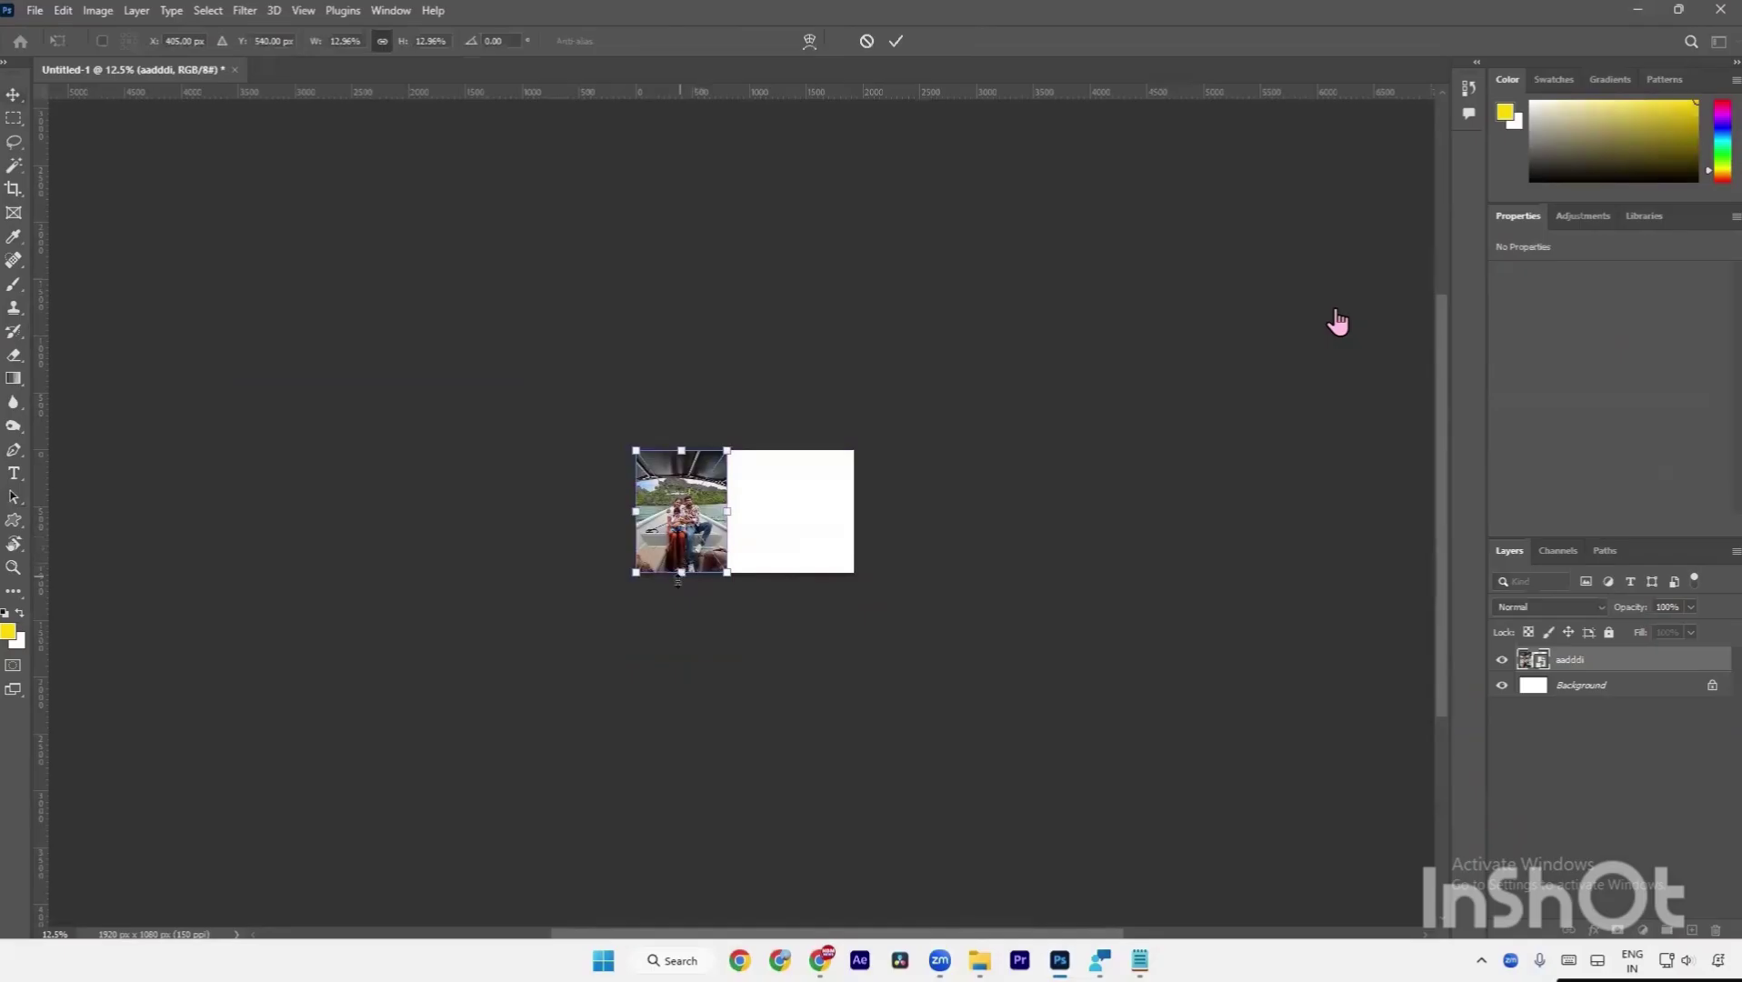
Scale the boat photo to the full canvas height, 1022 x 1362 px at X -106 px.
mouse_move(678, 580)
mouse_down()
mouse_move(674, 633)
mouse_move(672, 580)
mouse_up()
key(Return)
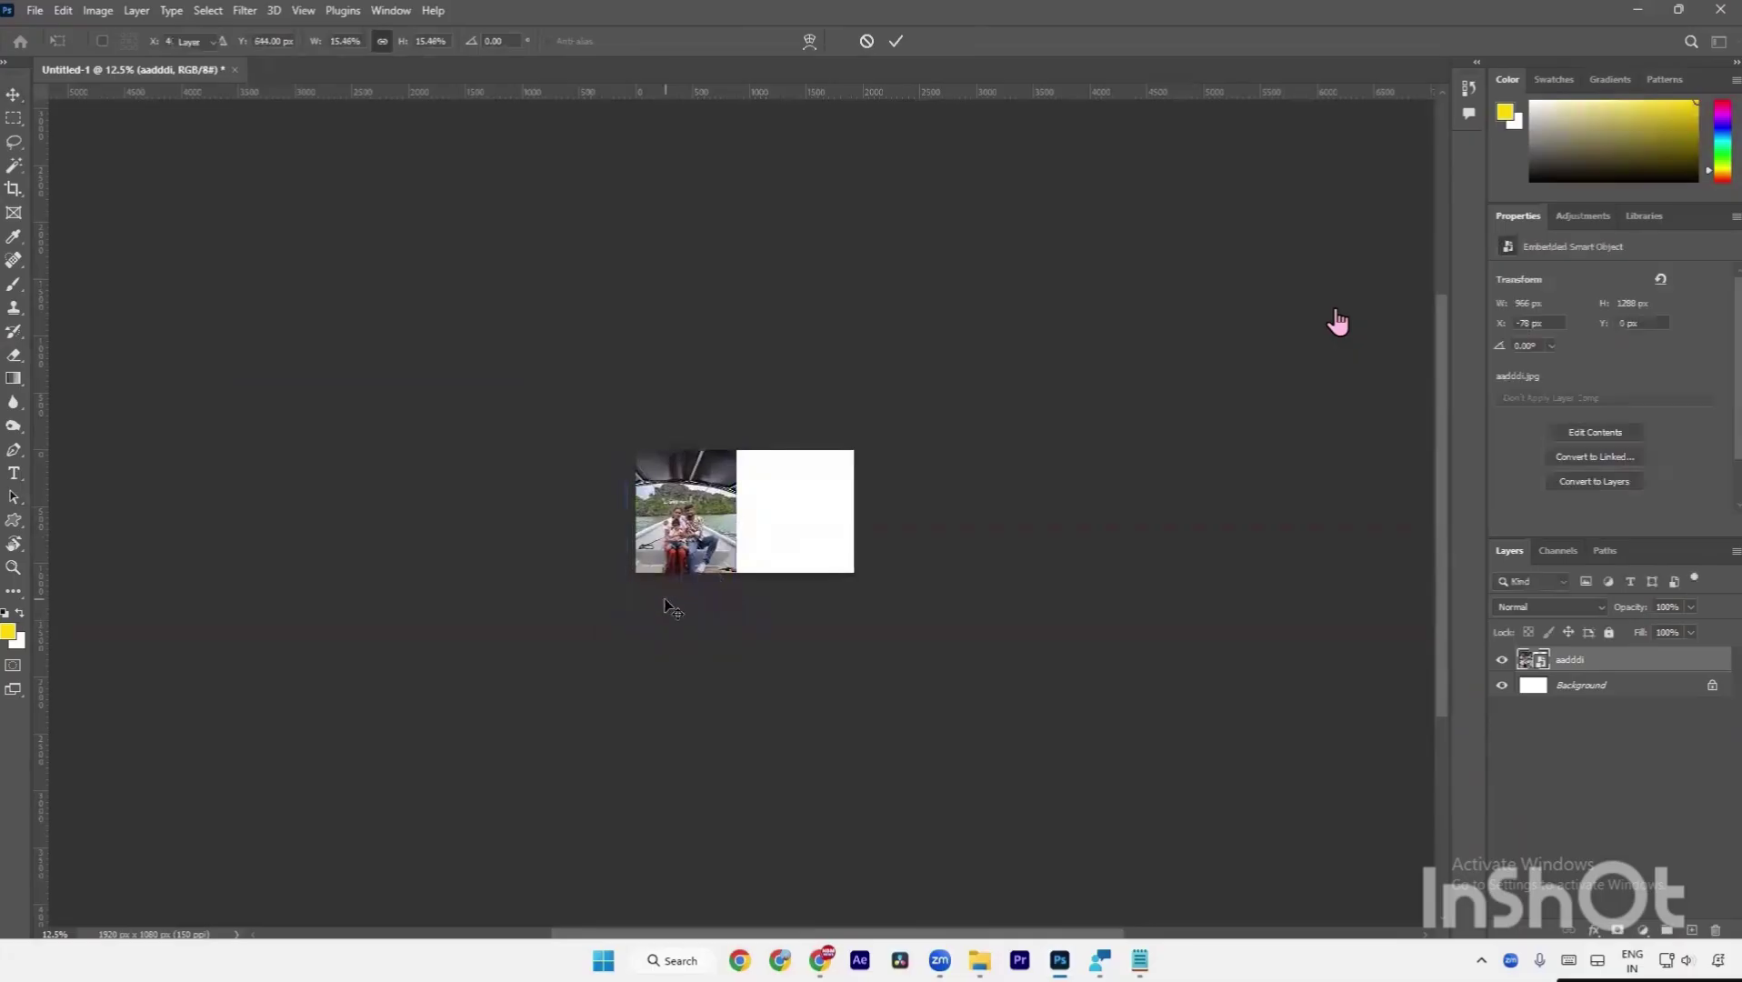
scroll(673, 580, up, 5)
key(a)
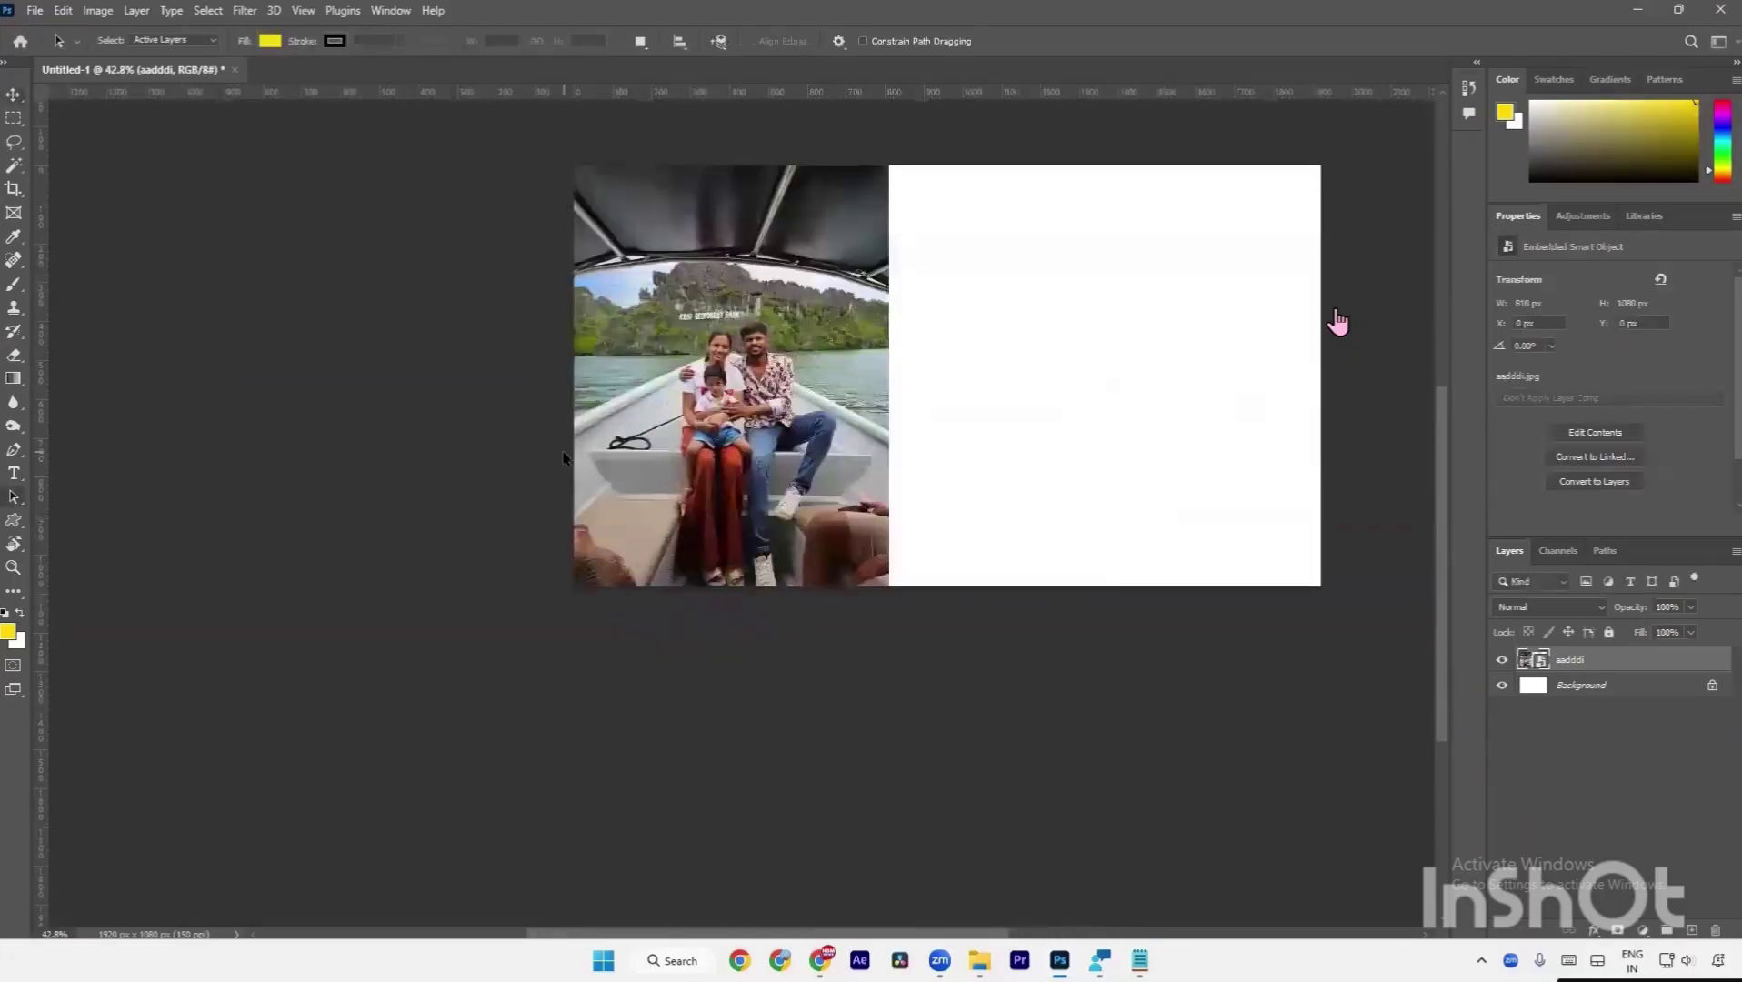
drag(562, 485, 888, 594)
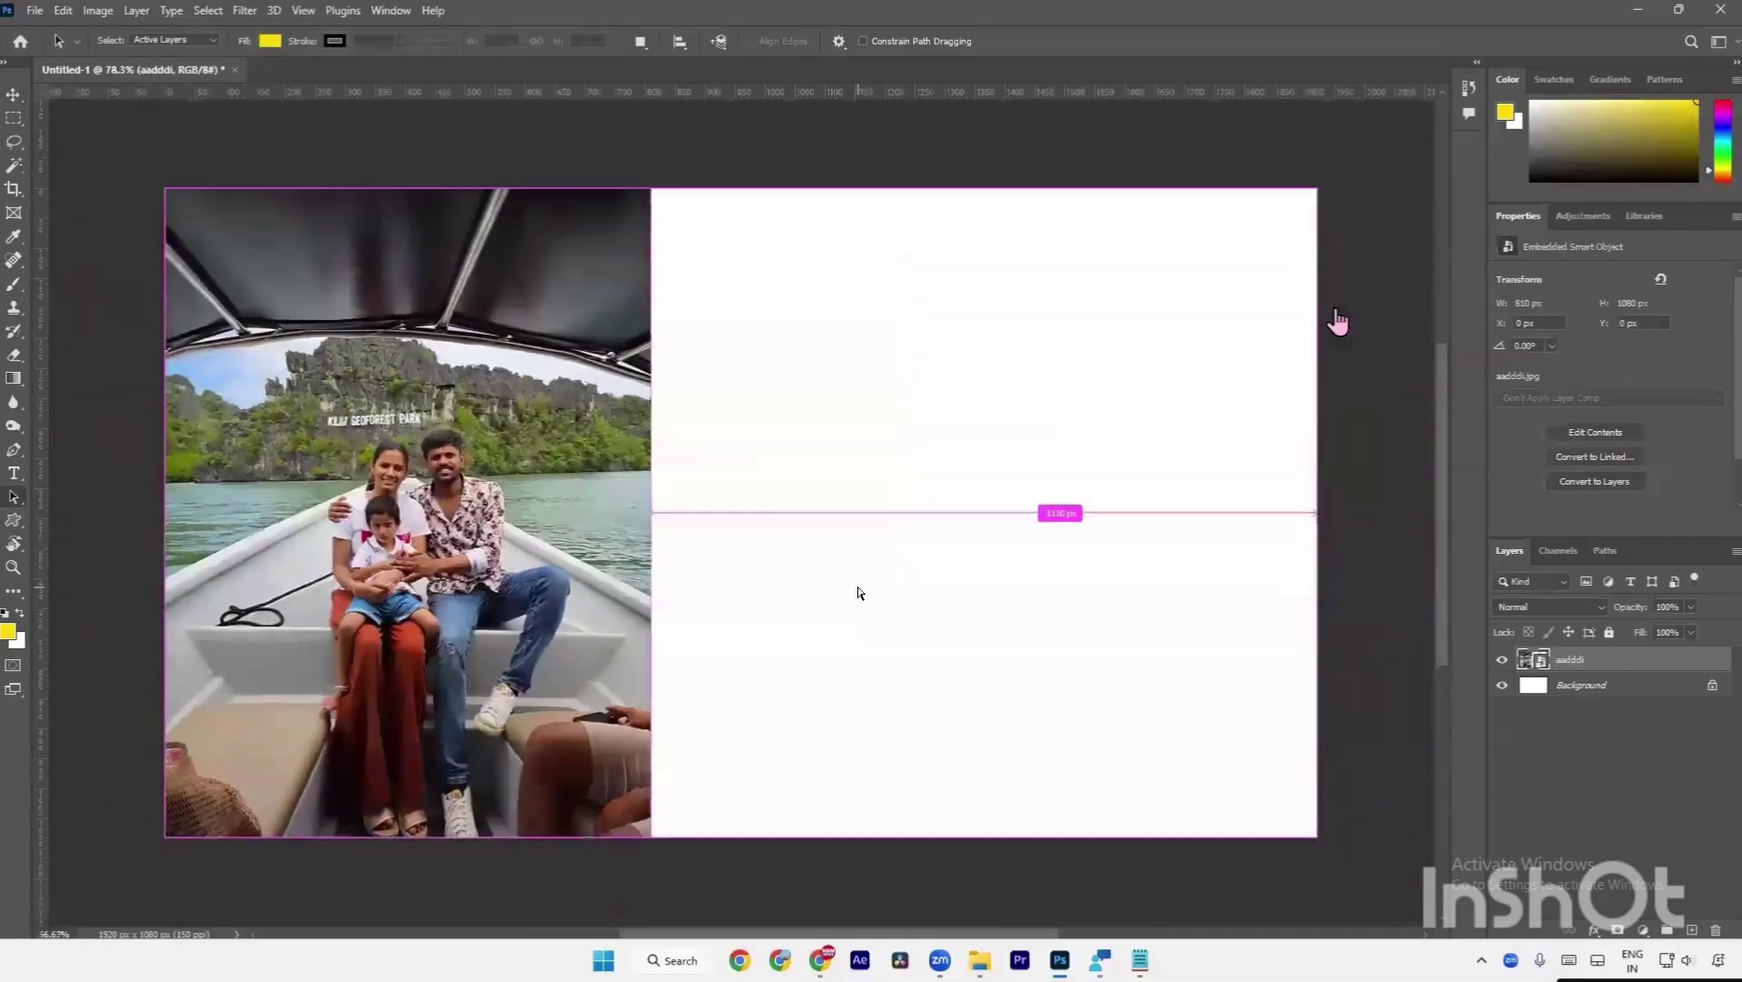
key(ctrl+t)
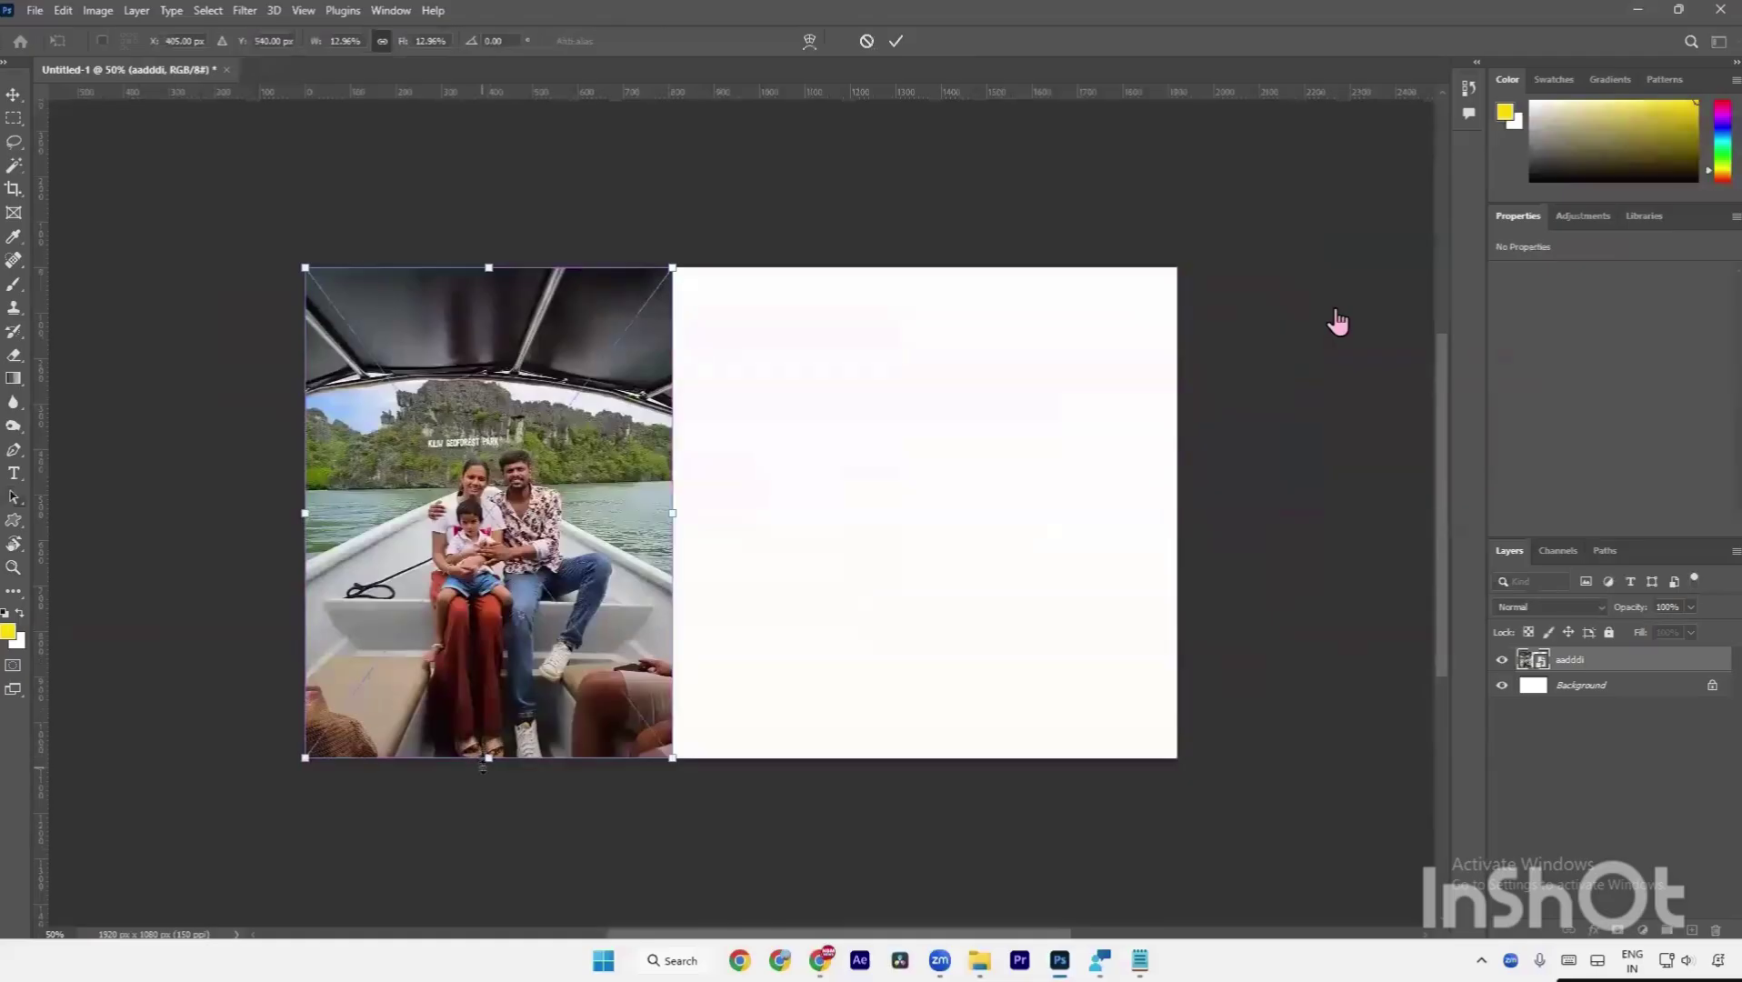
drag(482, 768, 485, 892)
click(485, 892)
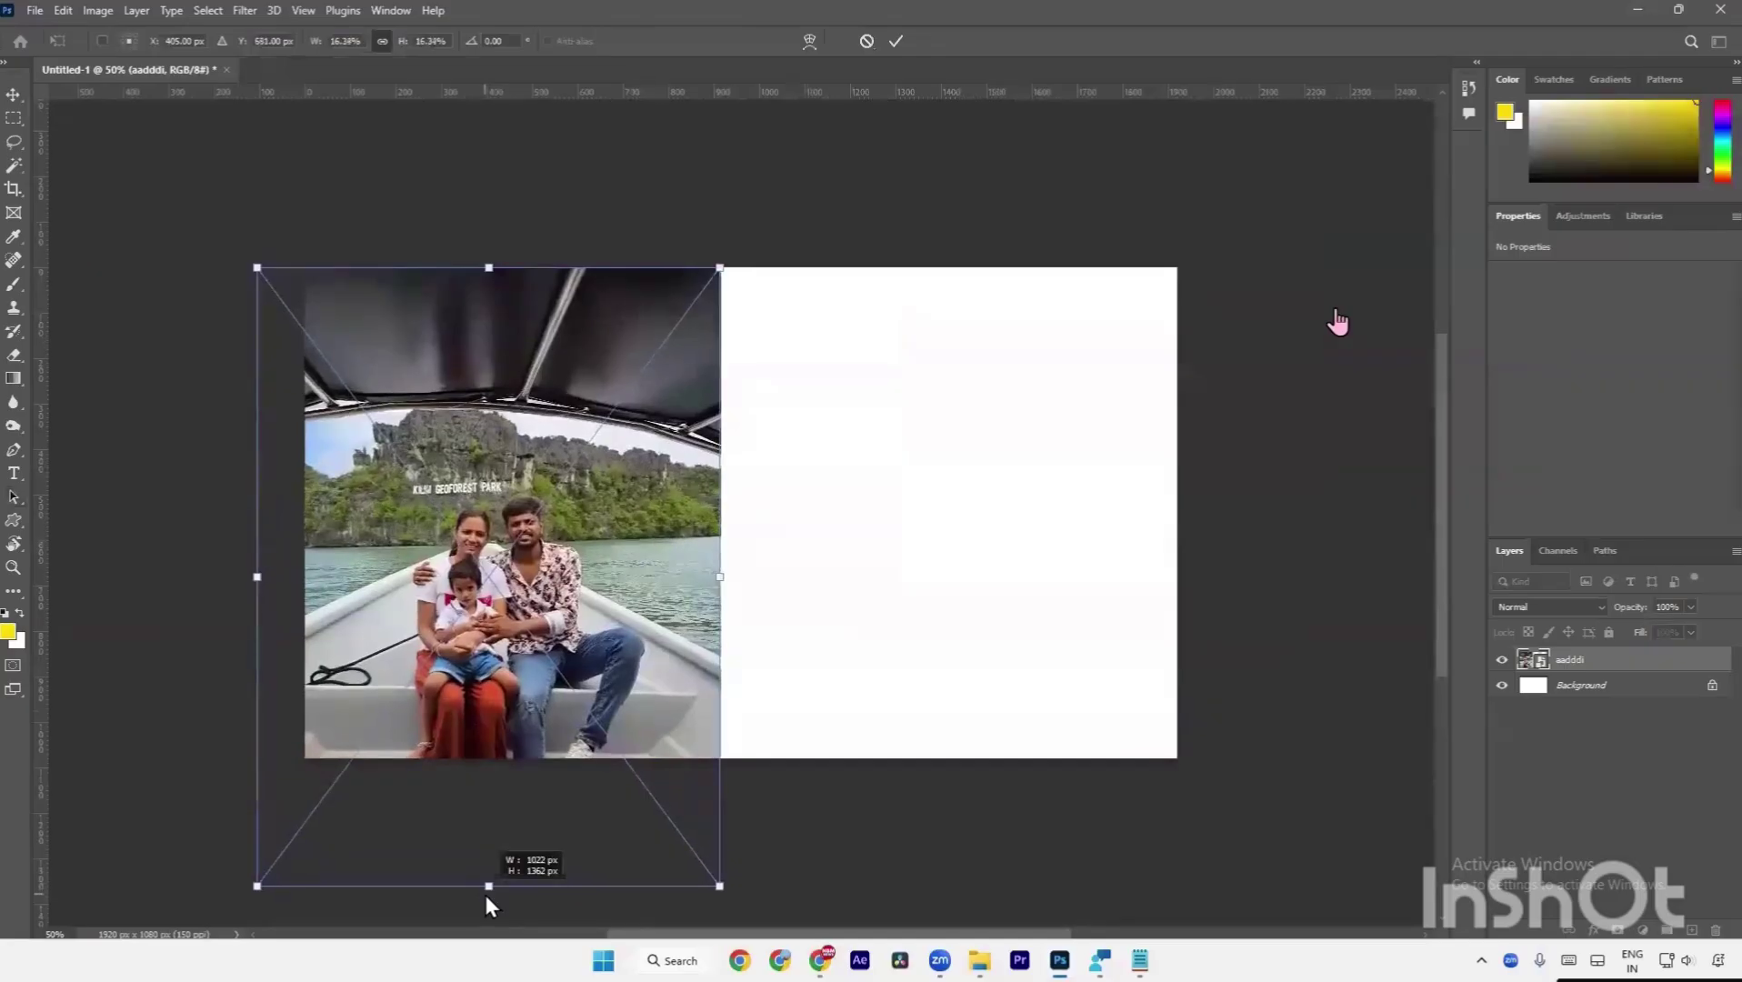
key(Return)
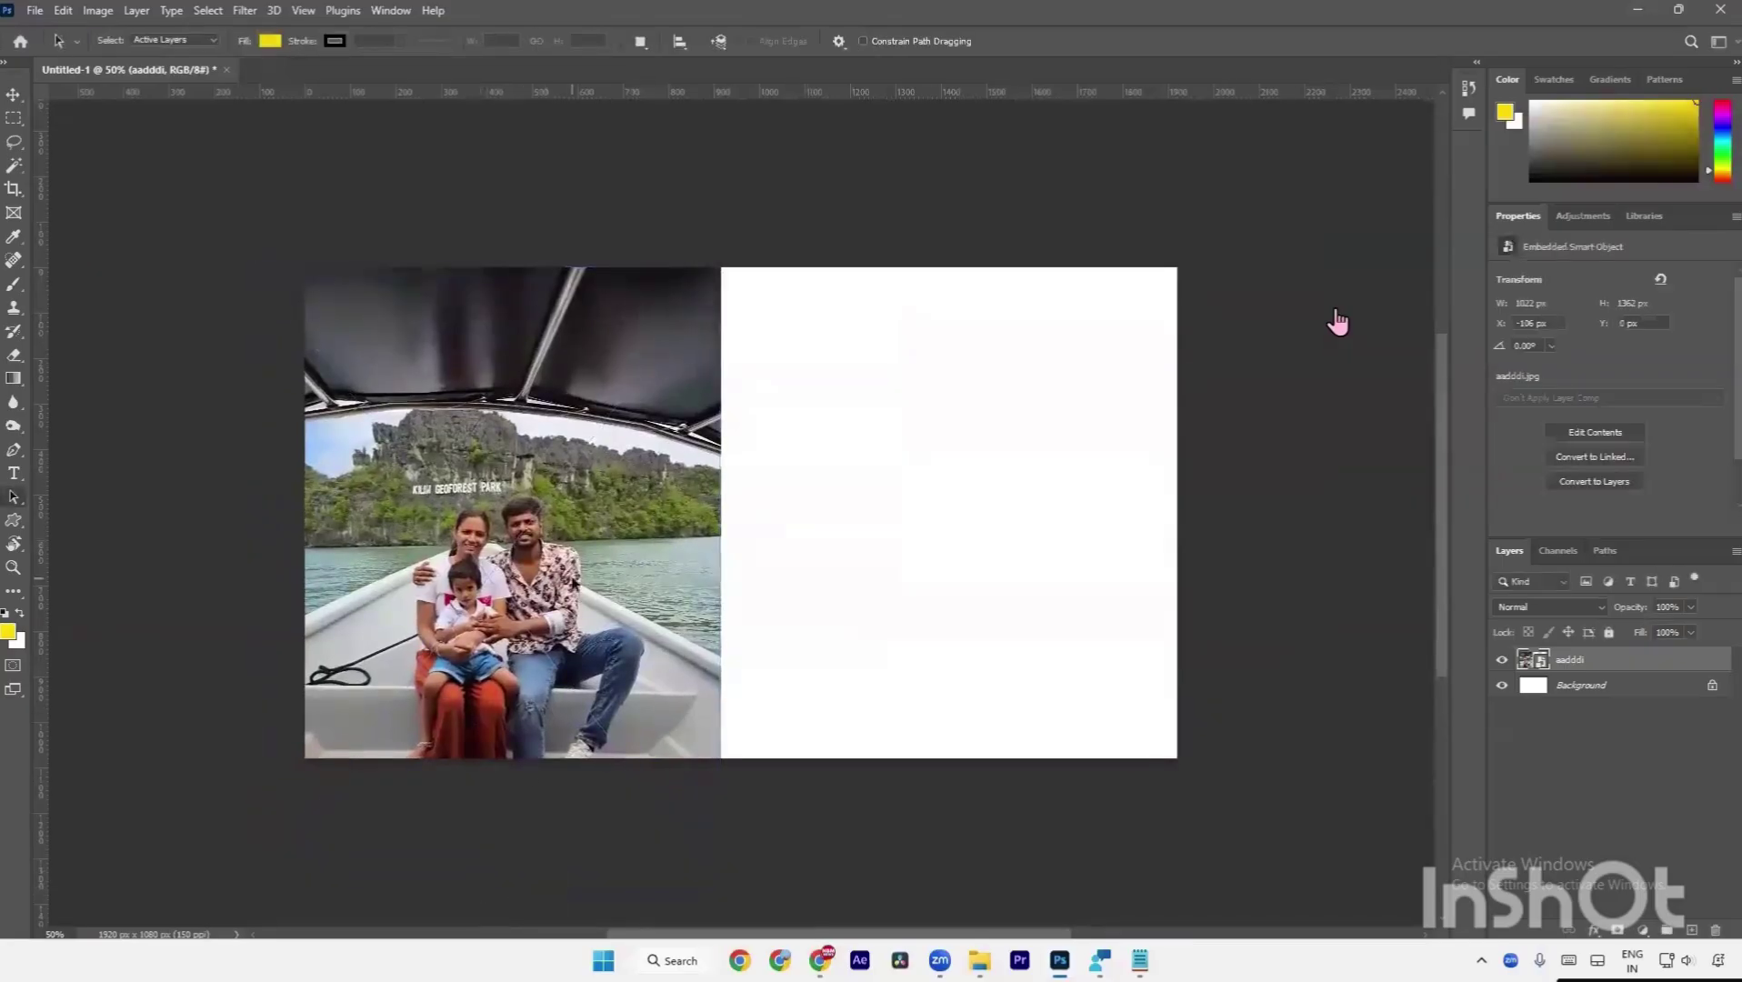
Drag the adddi beach photo in from File Explorer and place it at X 936 px.
key(alt+Tab)
key(alt+Tab)
key(alt+Tab)
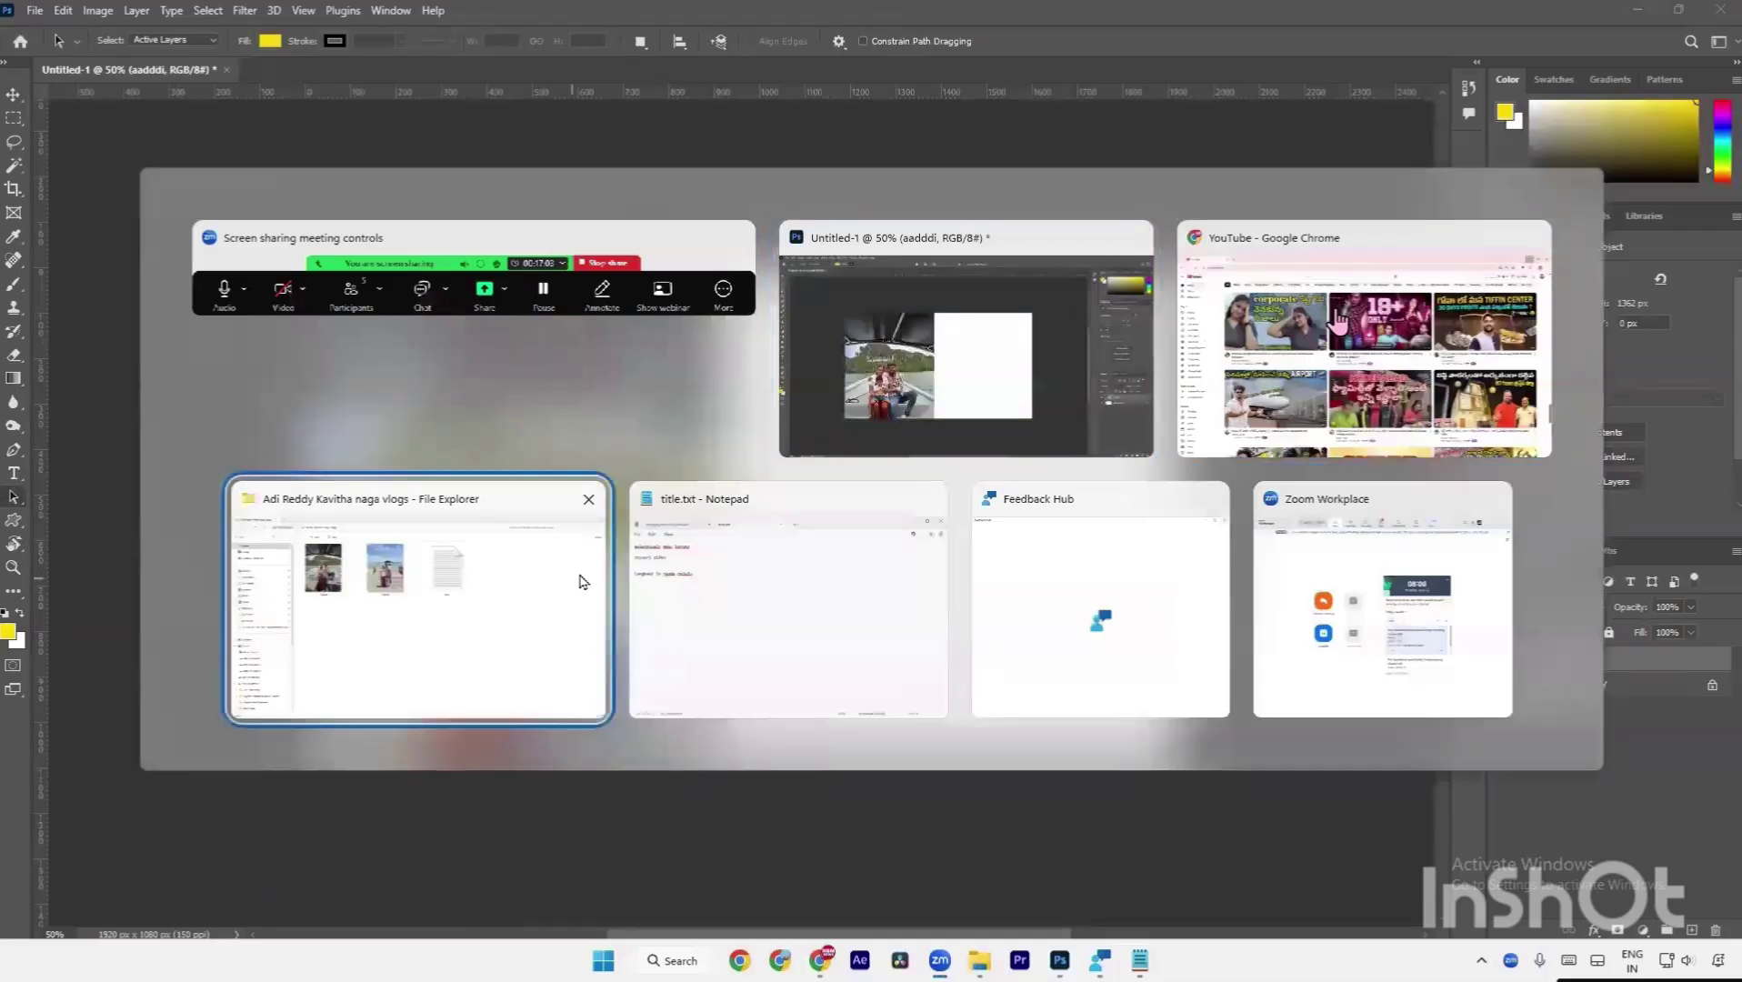
drag(712, 234, 865, 479)
key(alt+Tab)
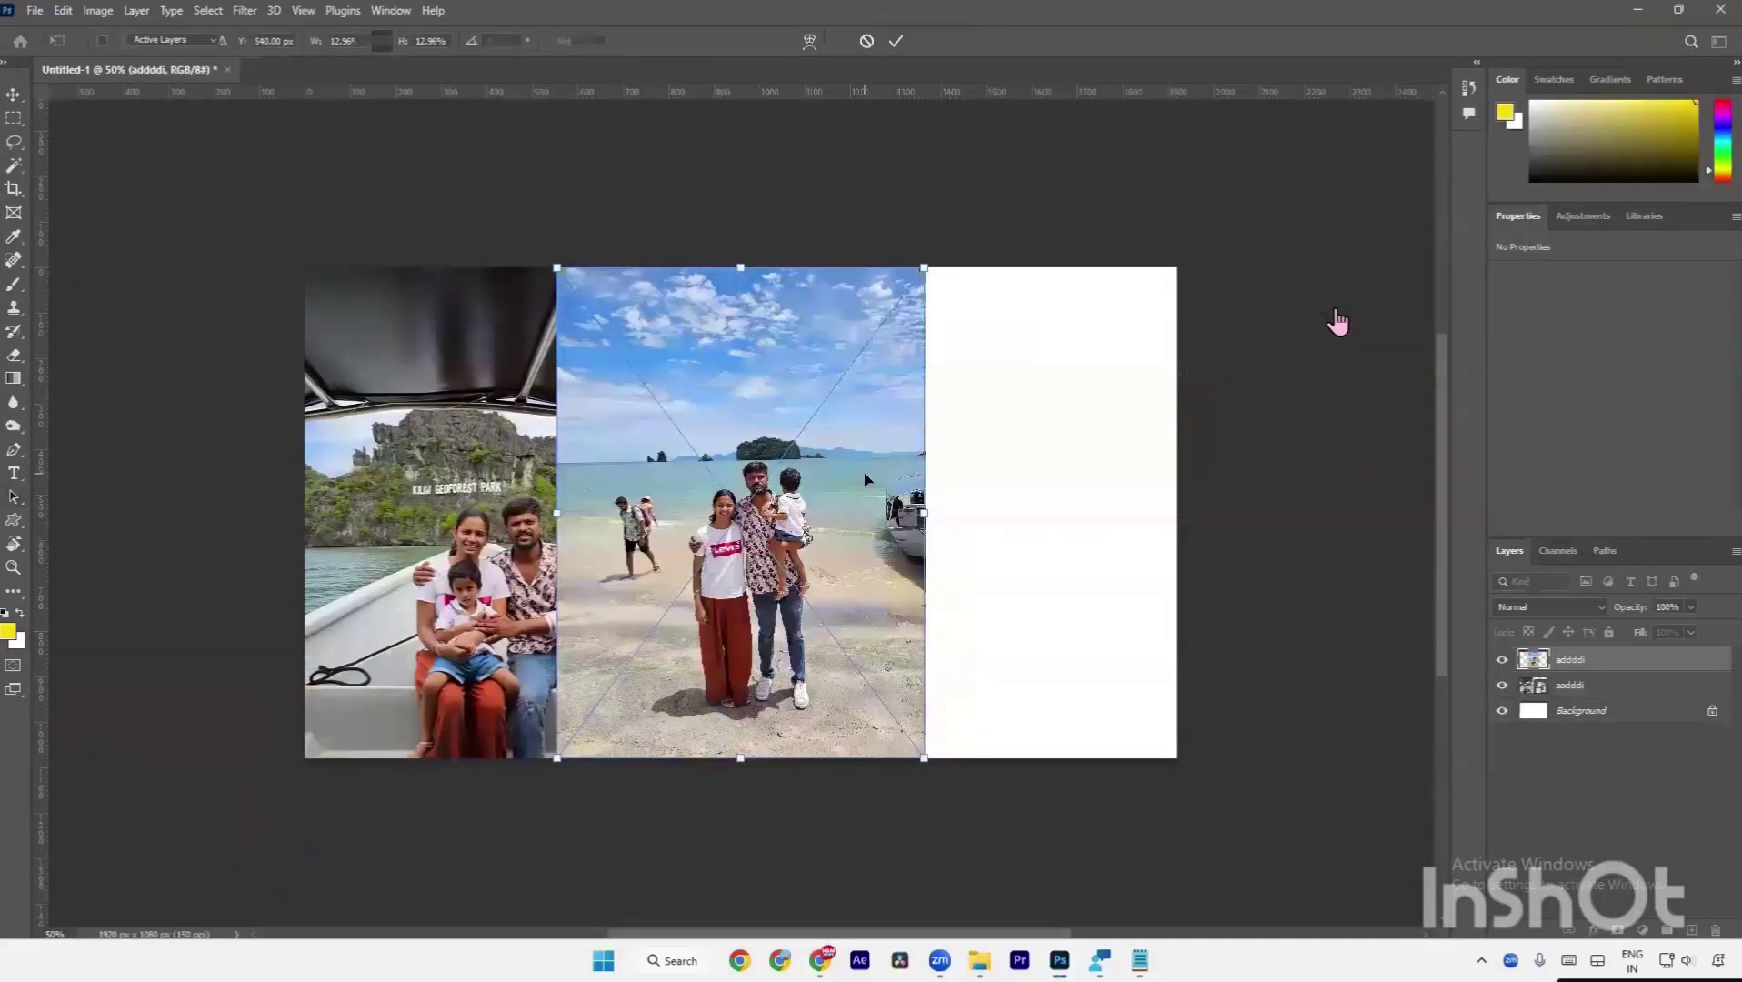
key(Return)
drag(781, 520, 948, 520)
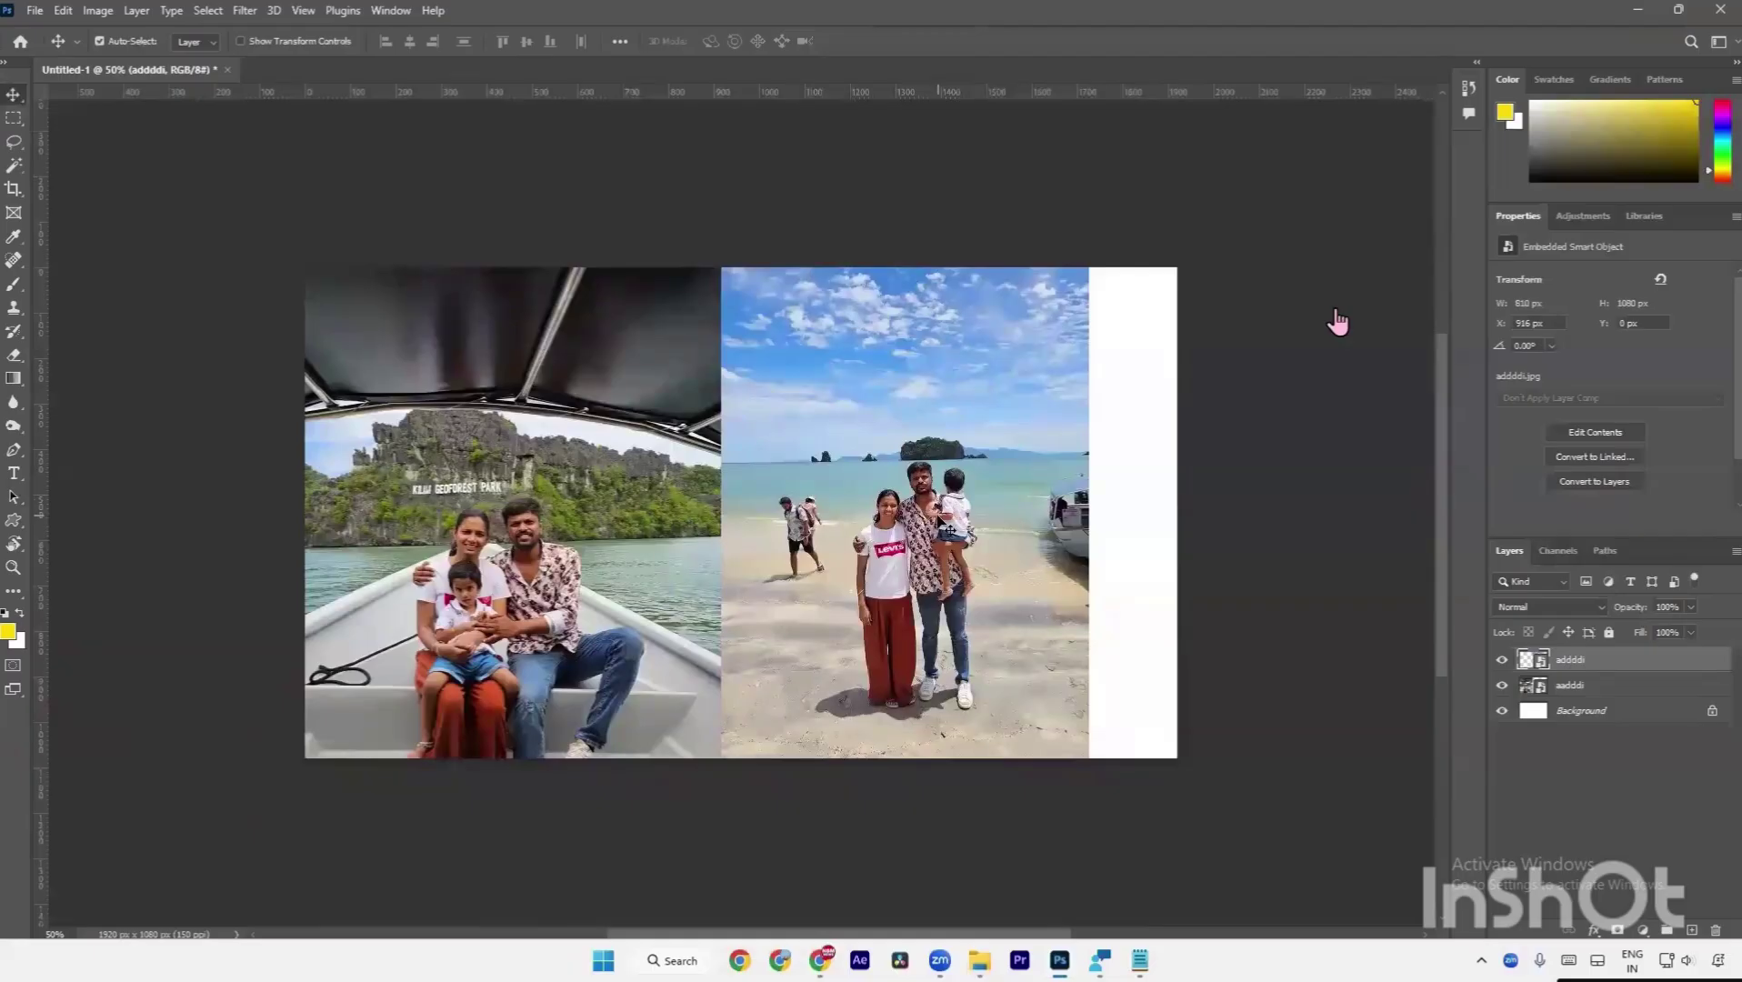
Enlarge the beach photo to about 1003 x 1338 px to fill the right side.
key(ctrl+t)
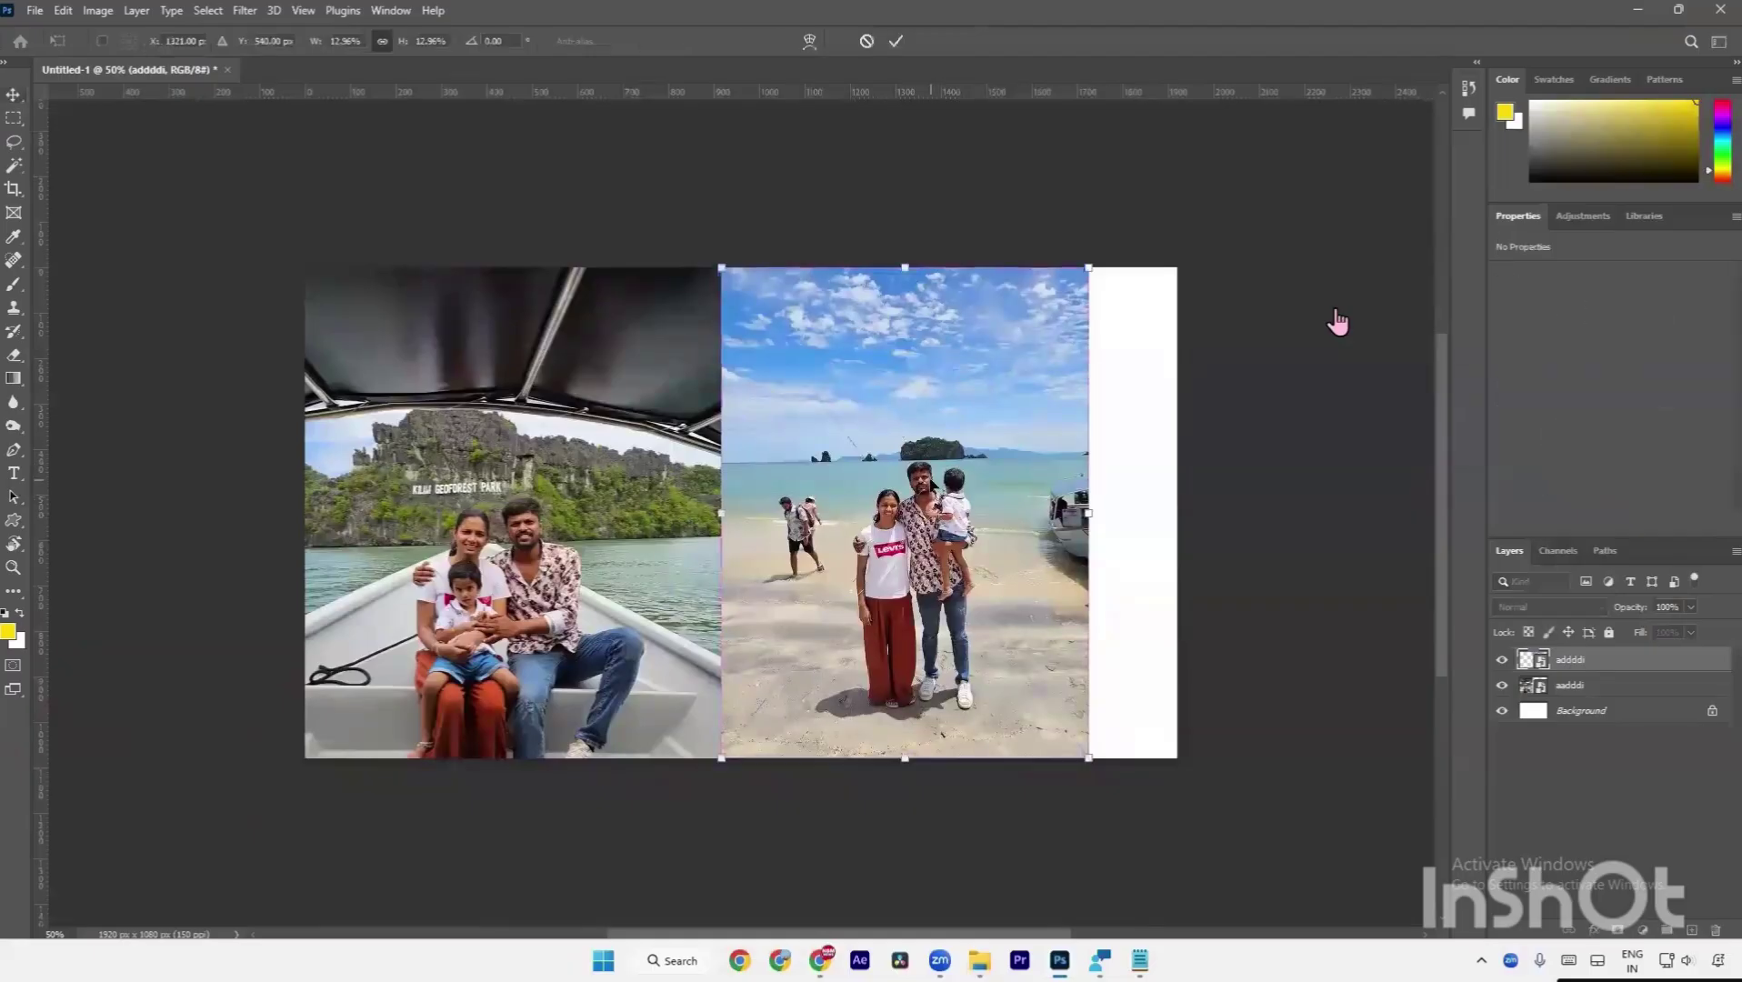
drag(1089, 758, 1150, 848)
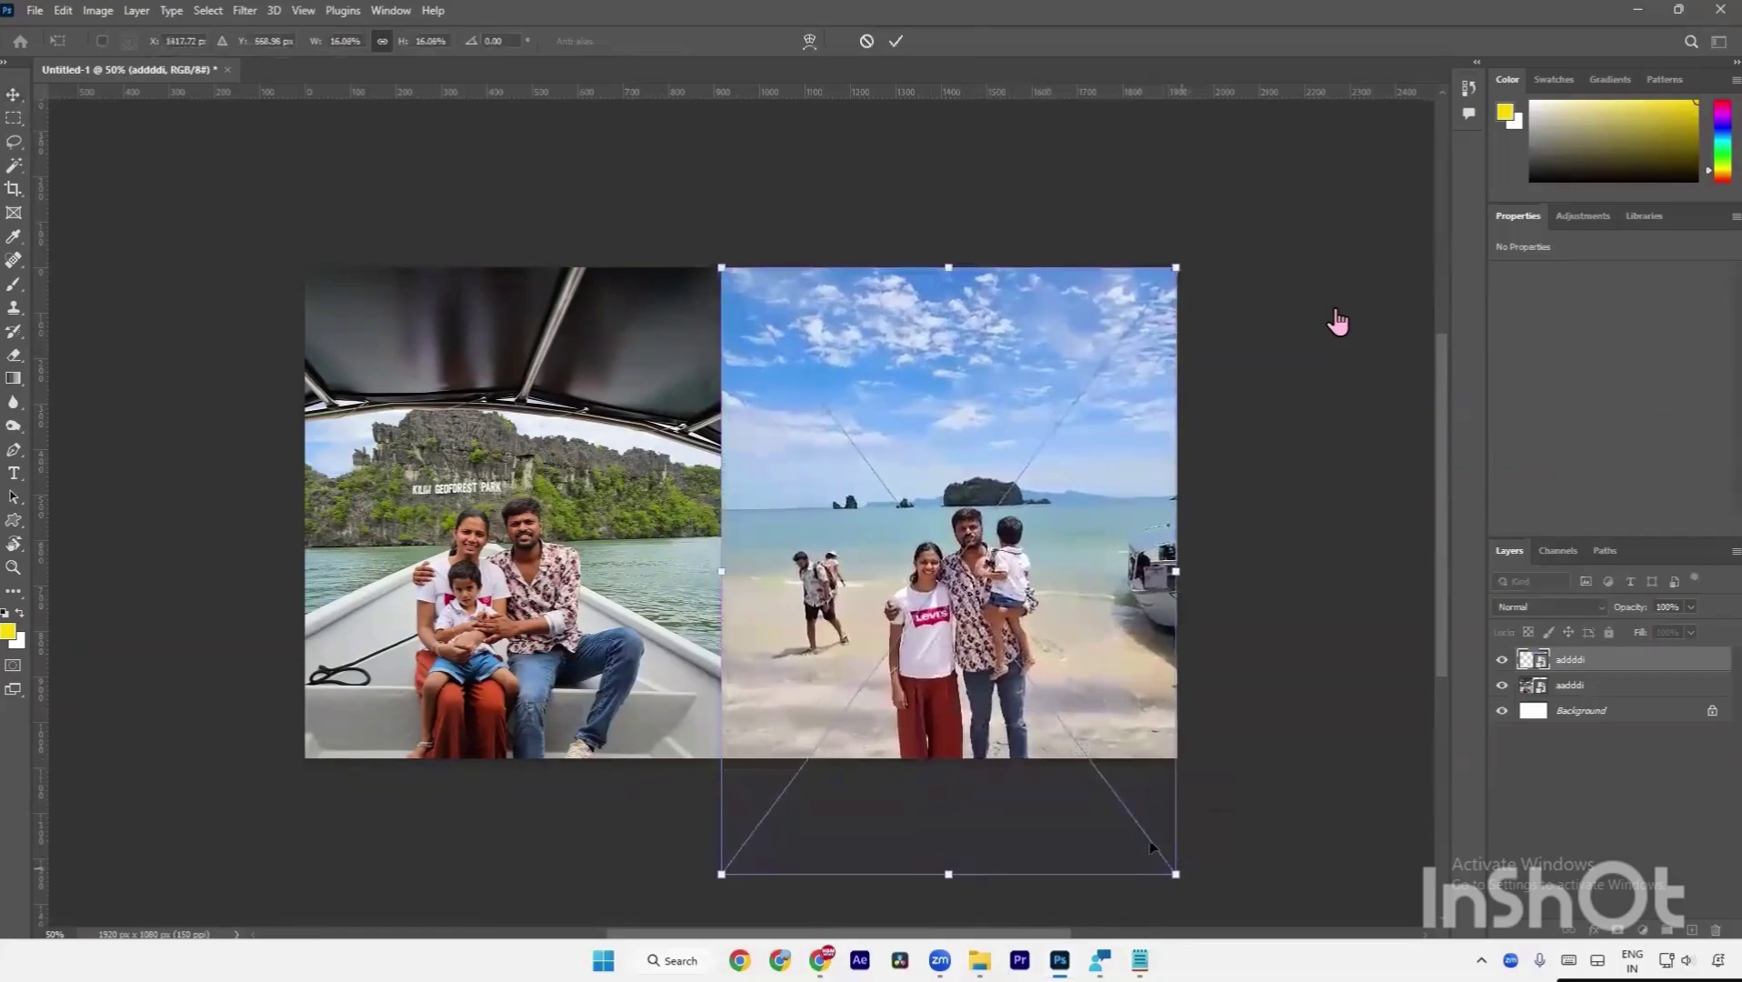
key(Return)
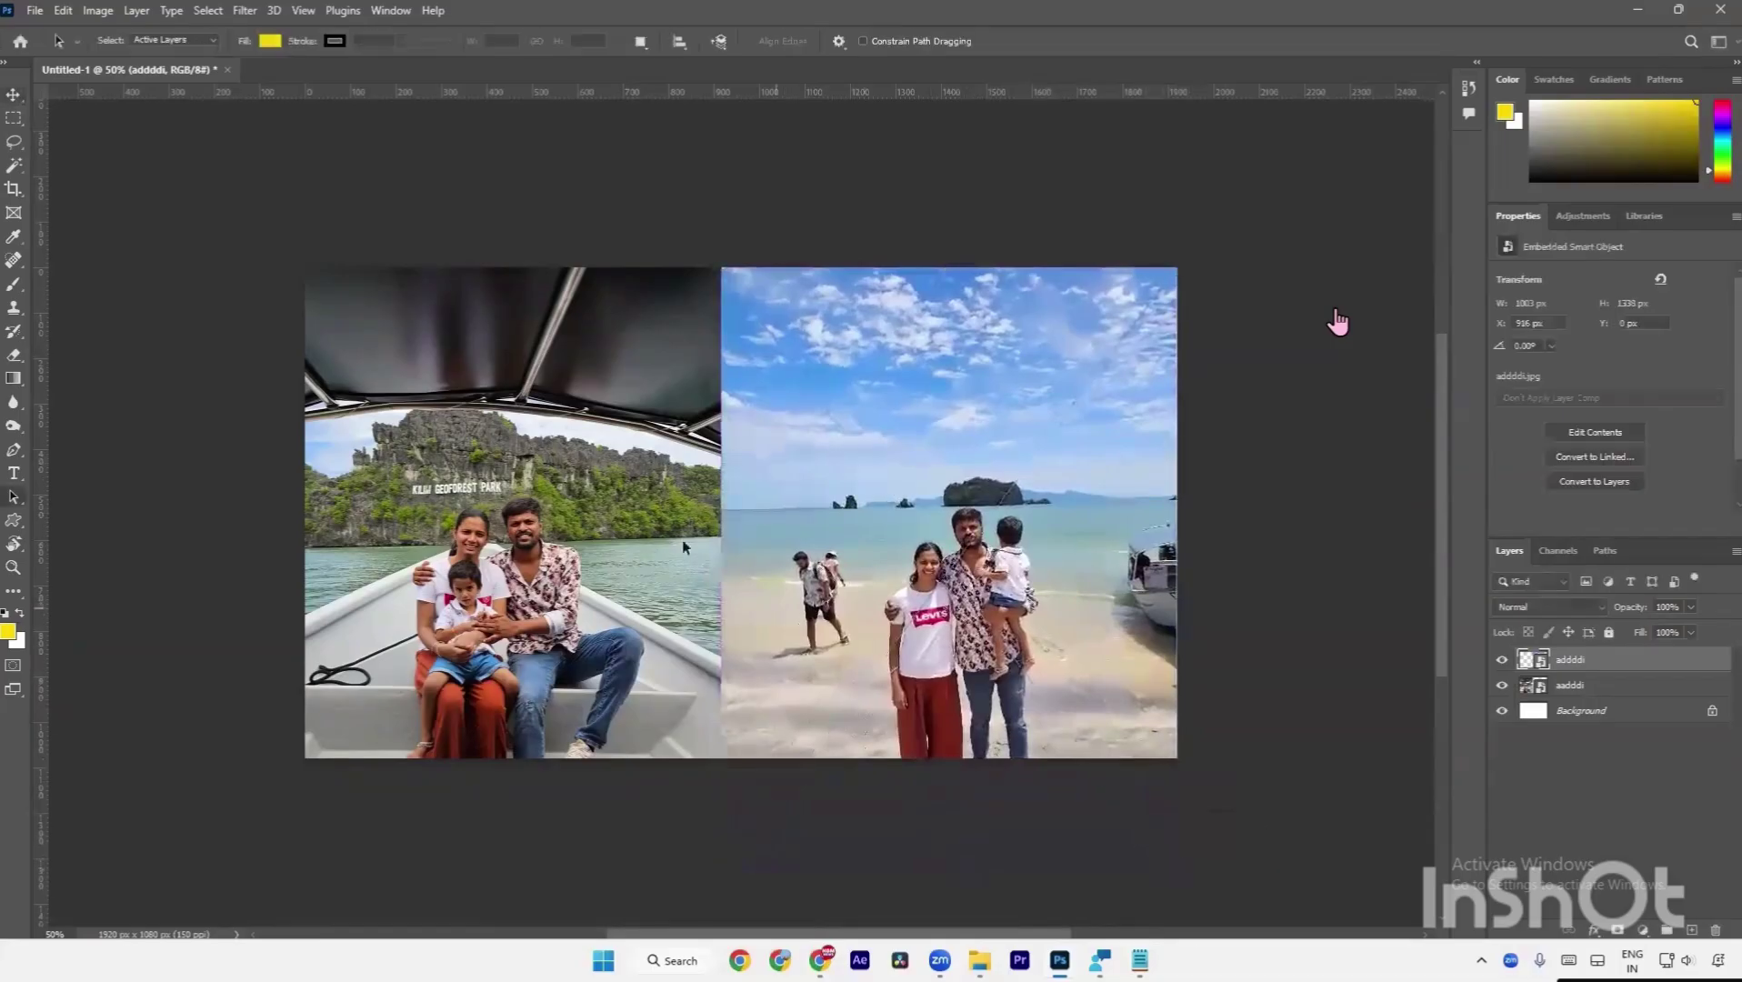
scroll(700, 512, up, 5)
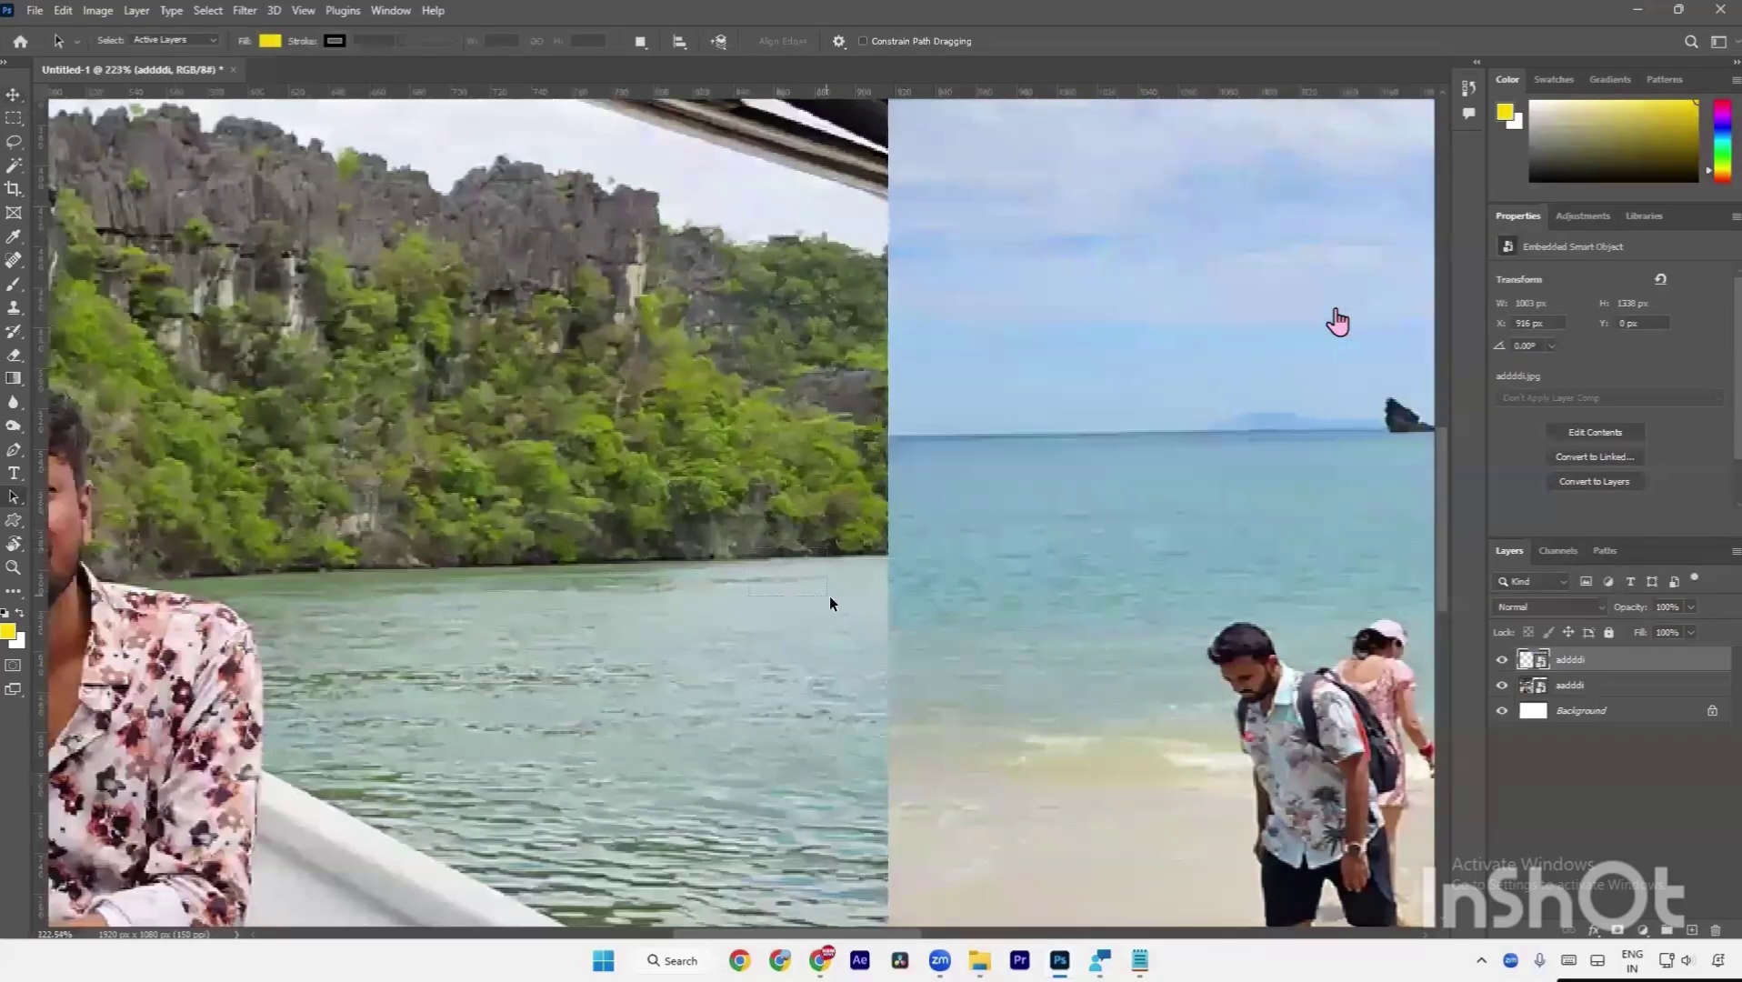
drag(833, 596, 833, 597)
drag(951, 444, 586, 458)
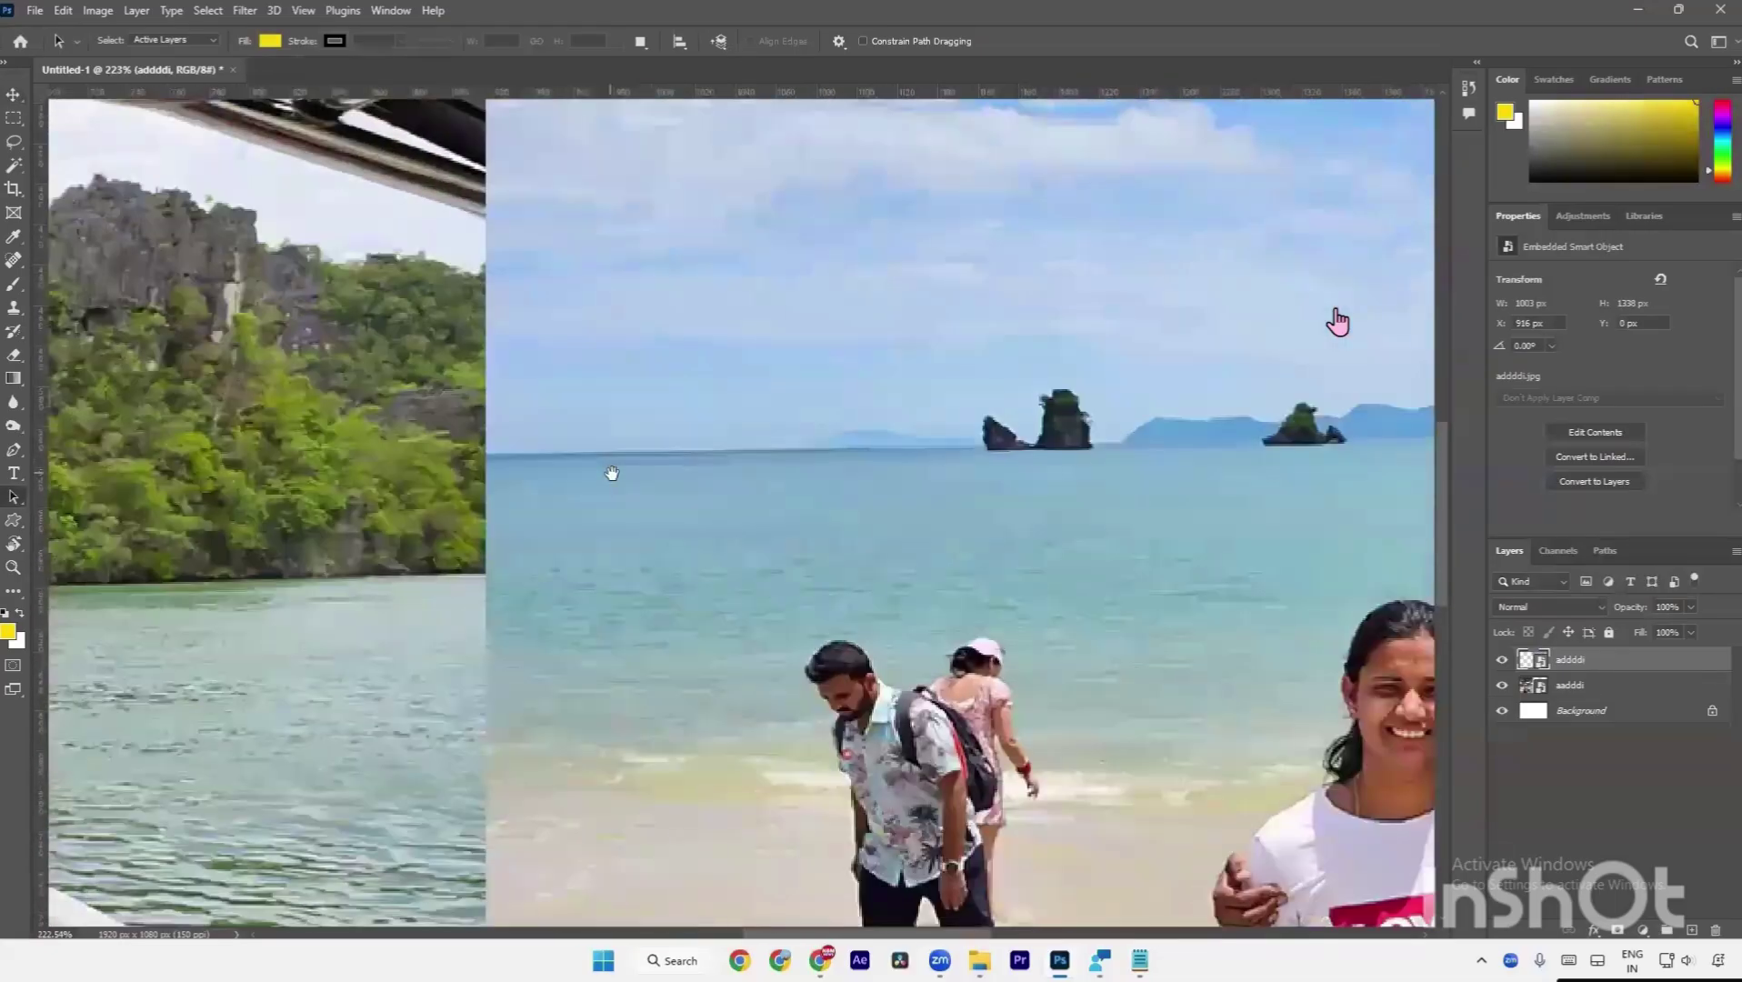
Move the beach photo down, then up and left, to close the white gap.
key(b)
key(v)
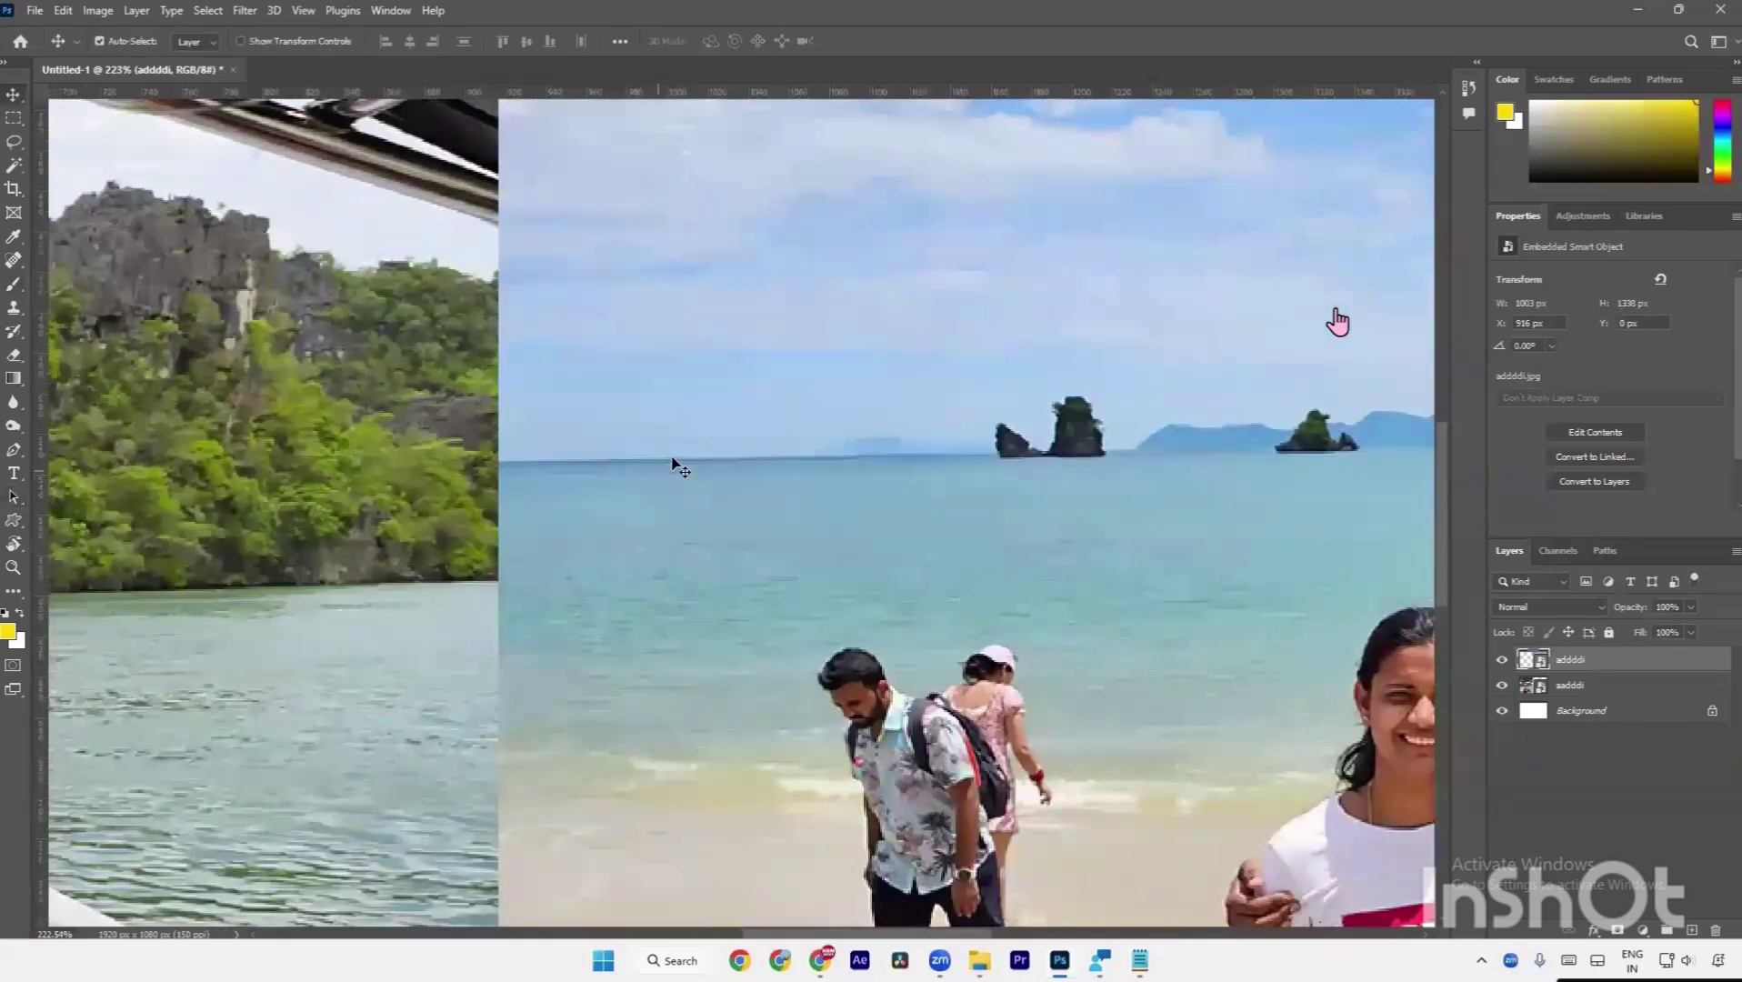
mouse_move(677, 455)
mouse_down()
mouse_move(661, 576)
mouse_move(691, 575)
mouse_move(570, 578)
mouse_move(689, 577)
mouse_up()
drag(658, 543, 653, 411)
scroll(644, 402, down, 5)
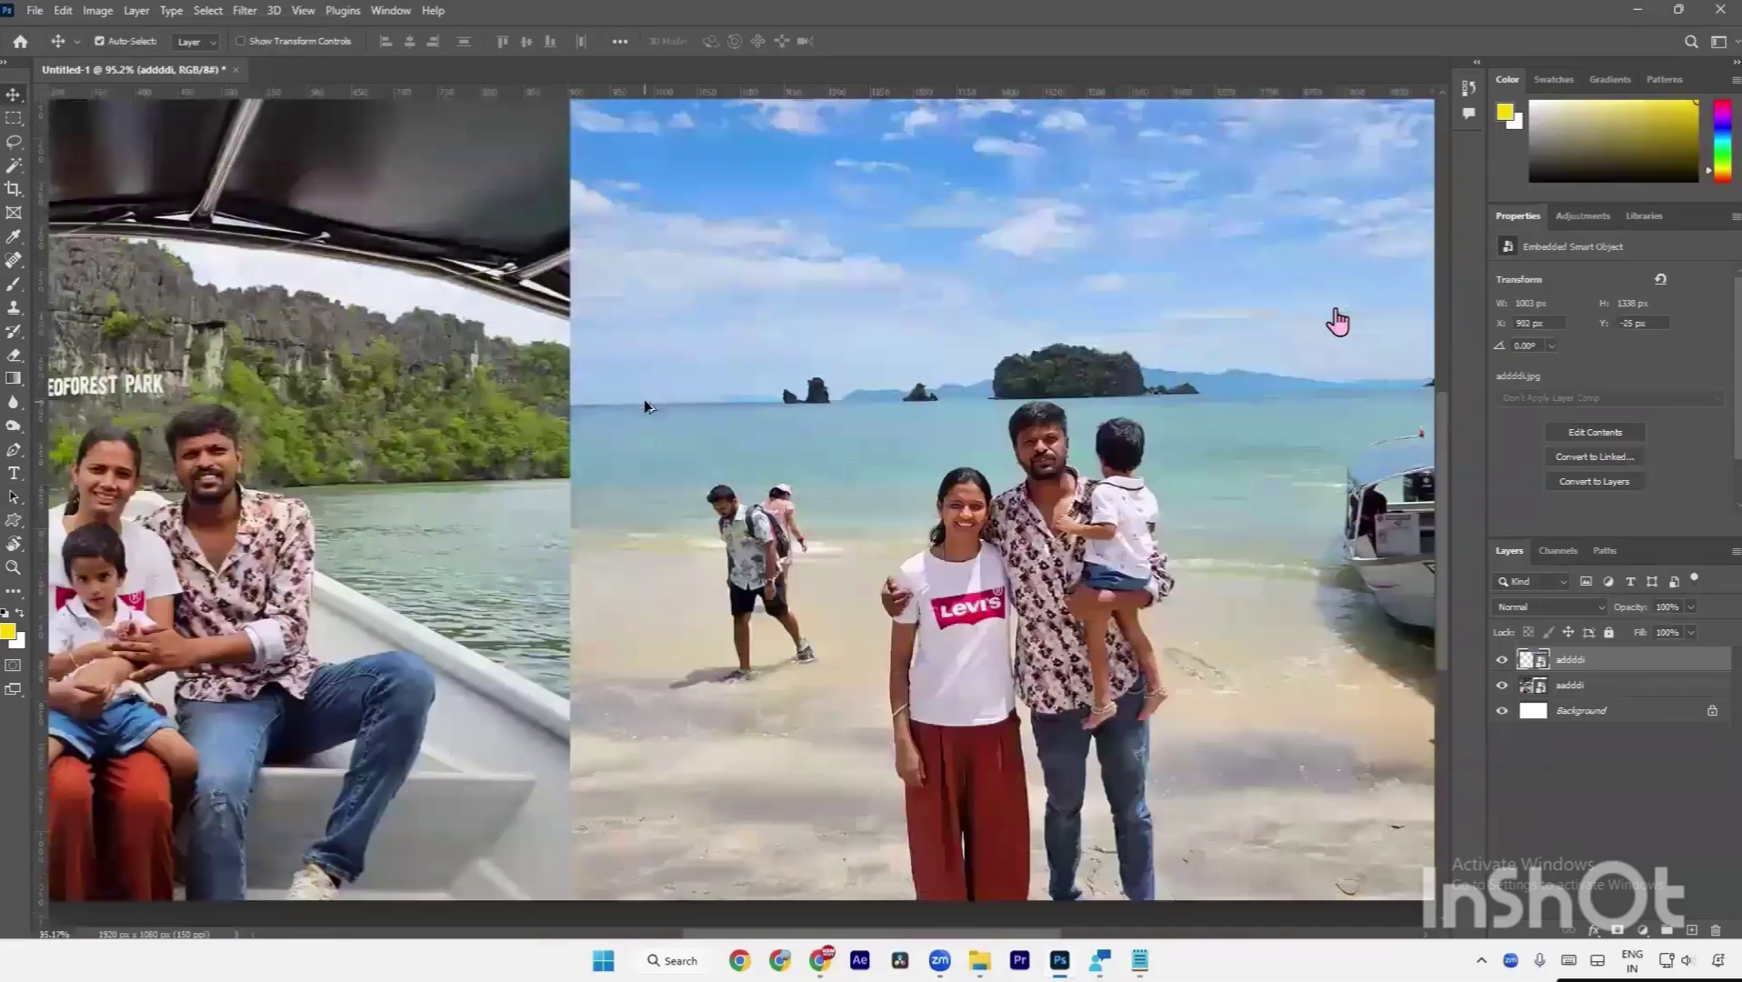
key(a)
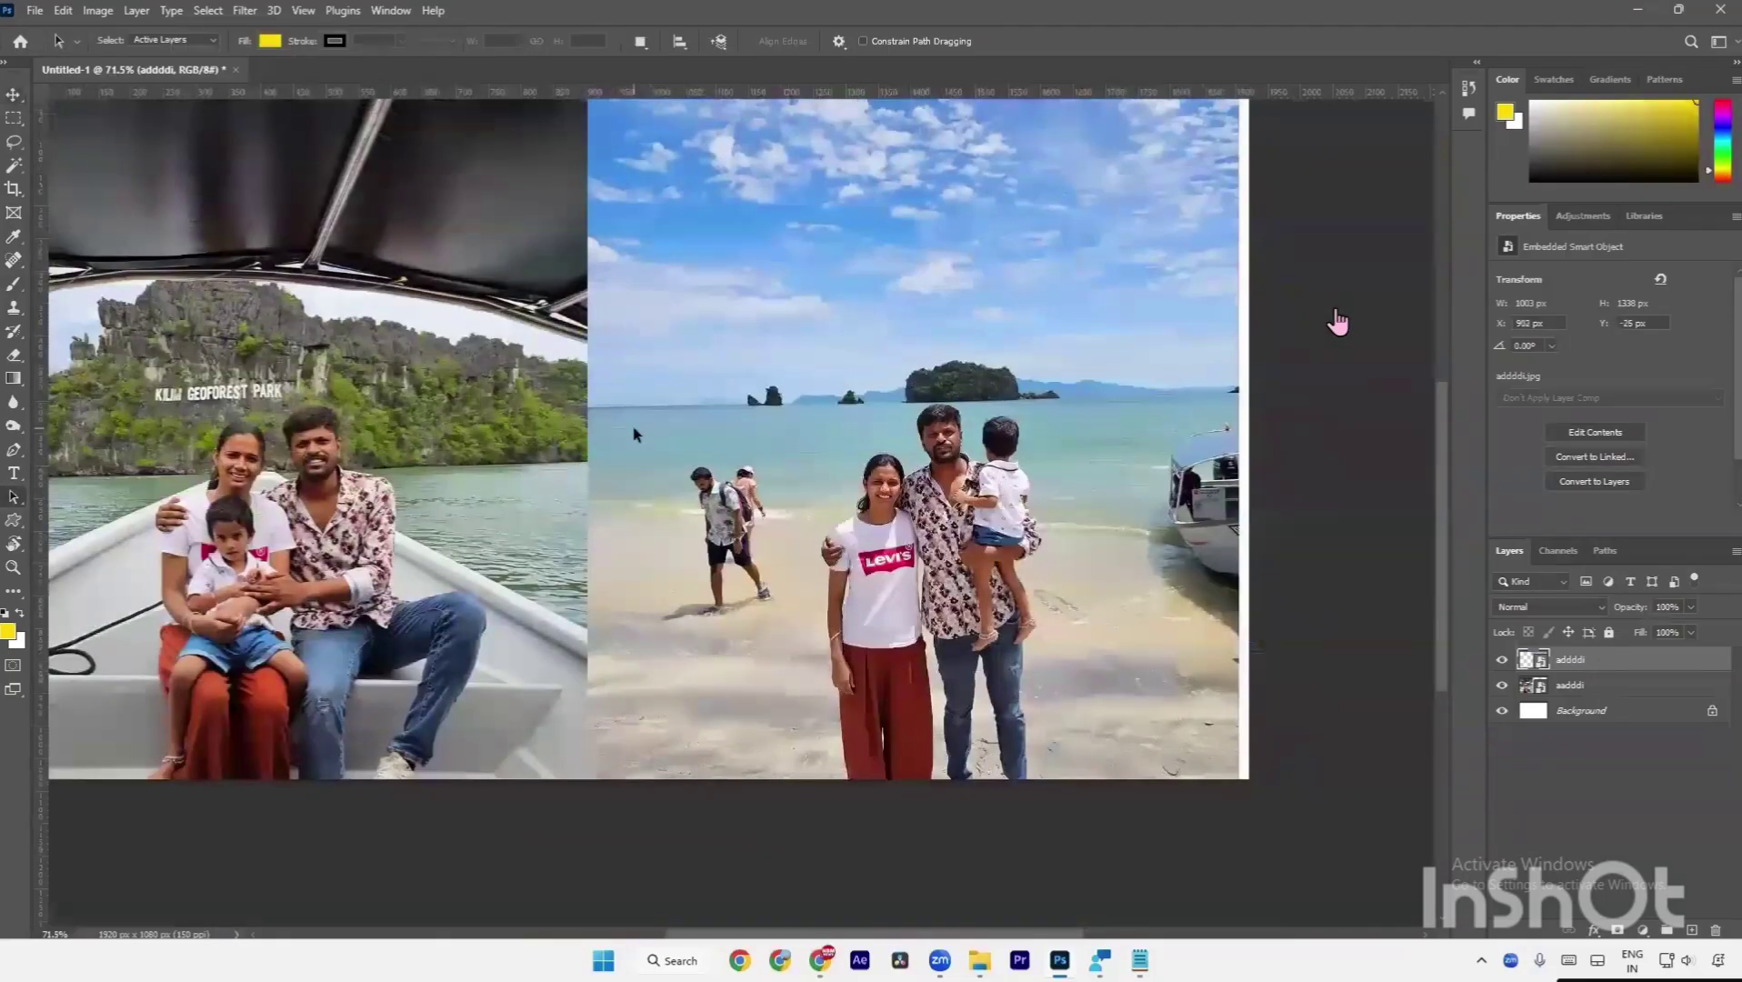
key(v)
scroll(628, 440, up, 5)
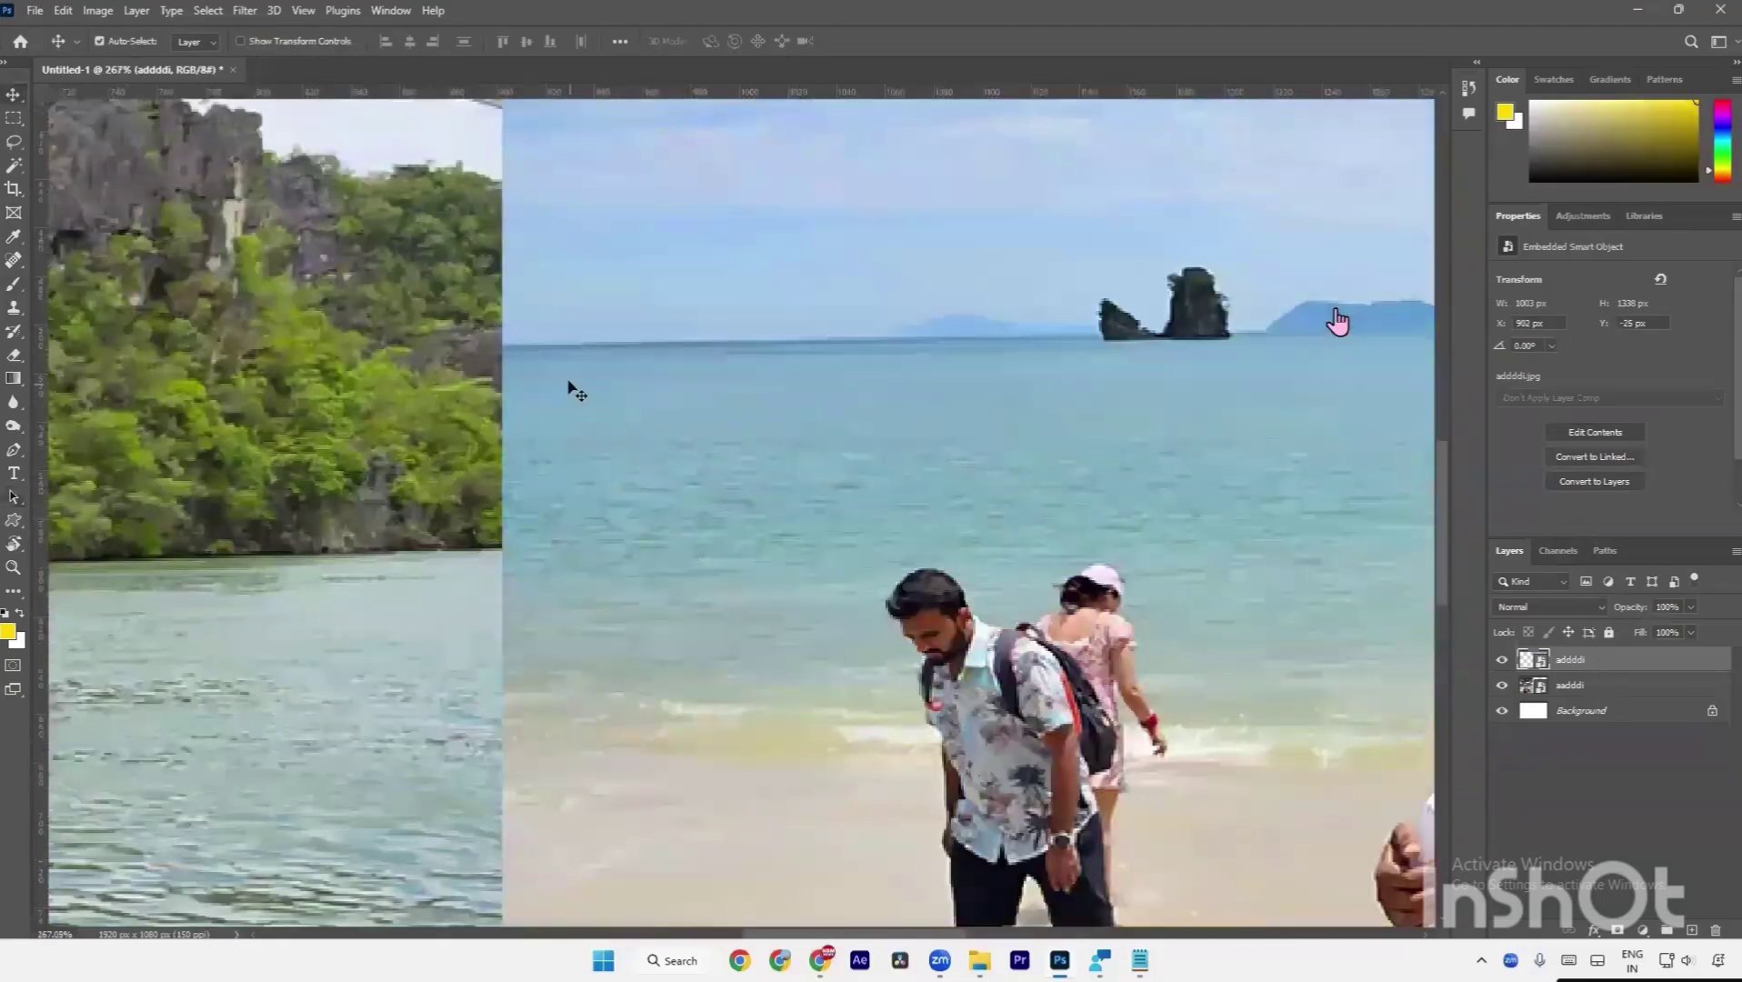
drag(576, 392, 625, 591)
key(a)
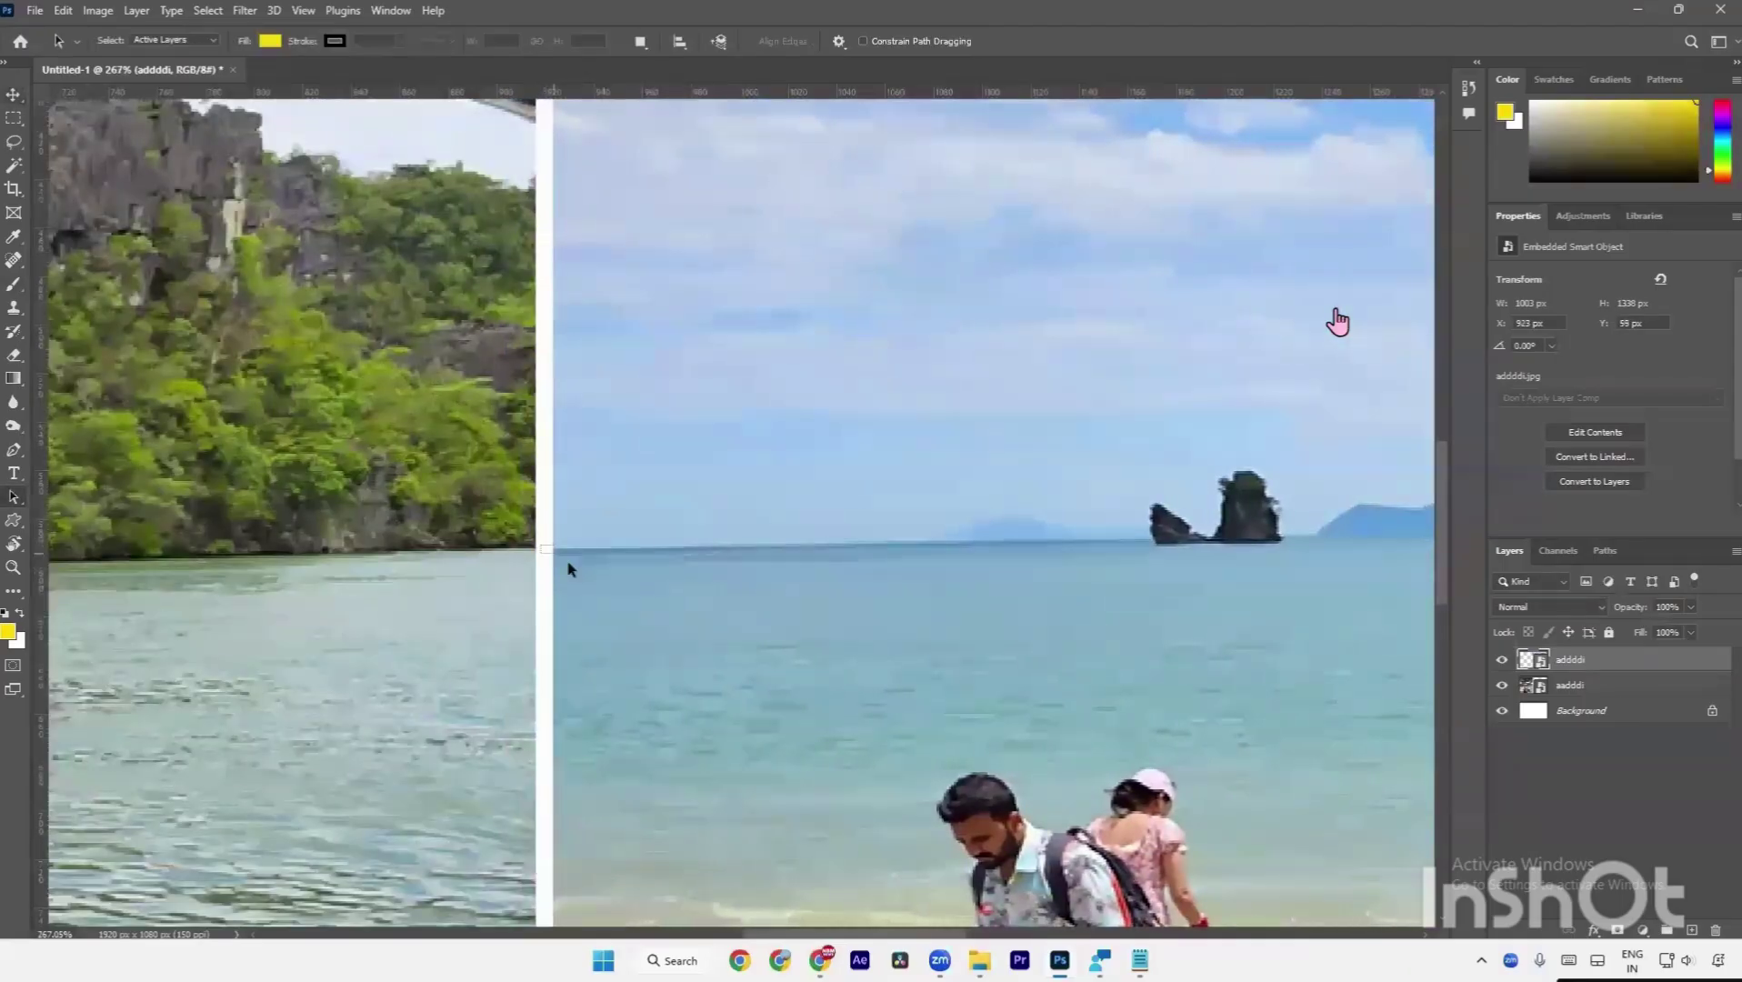
Toggle the beach layer's visibility and align its horizon with the boat photo at X 884 px.
click(1502, 659)
click(1502, 659)
key(v)
drag(933, 685, 848, 694)
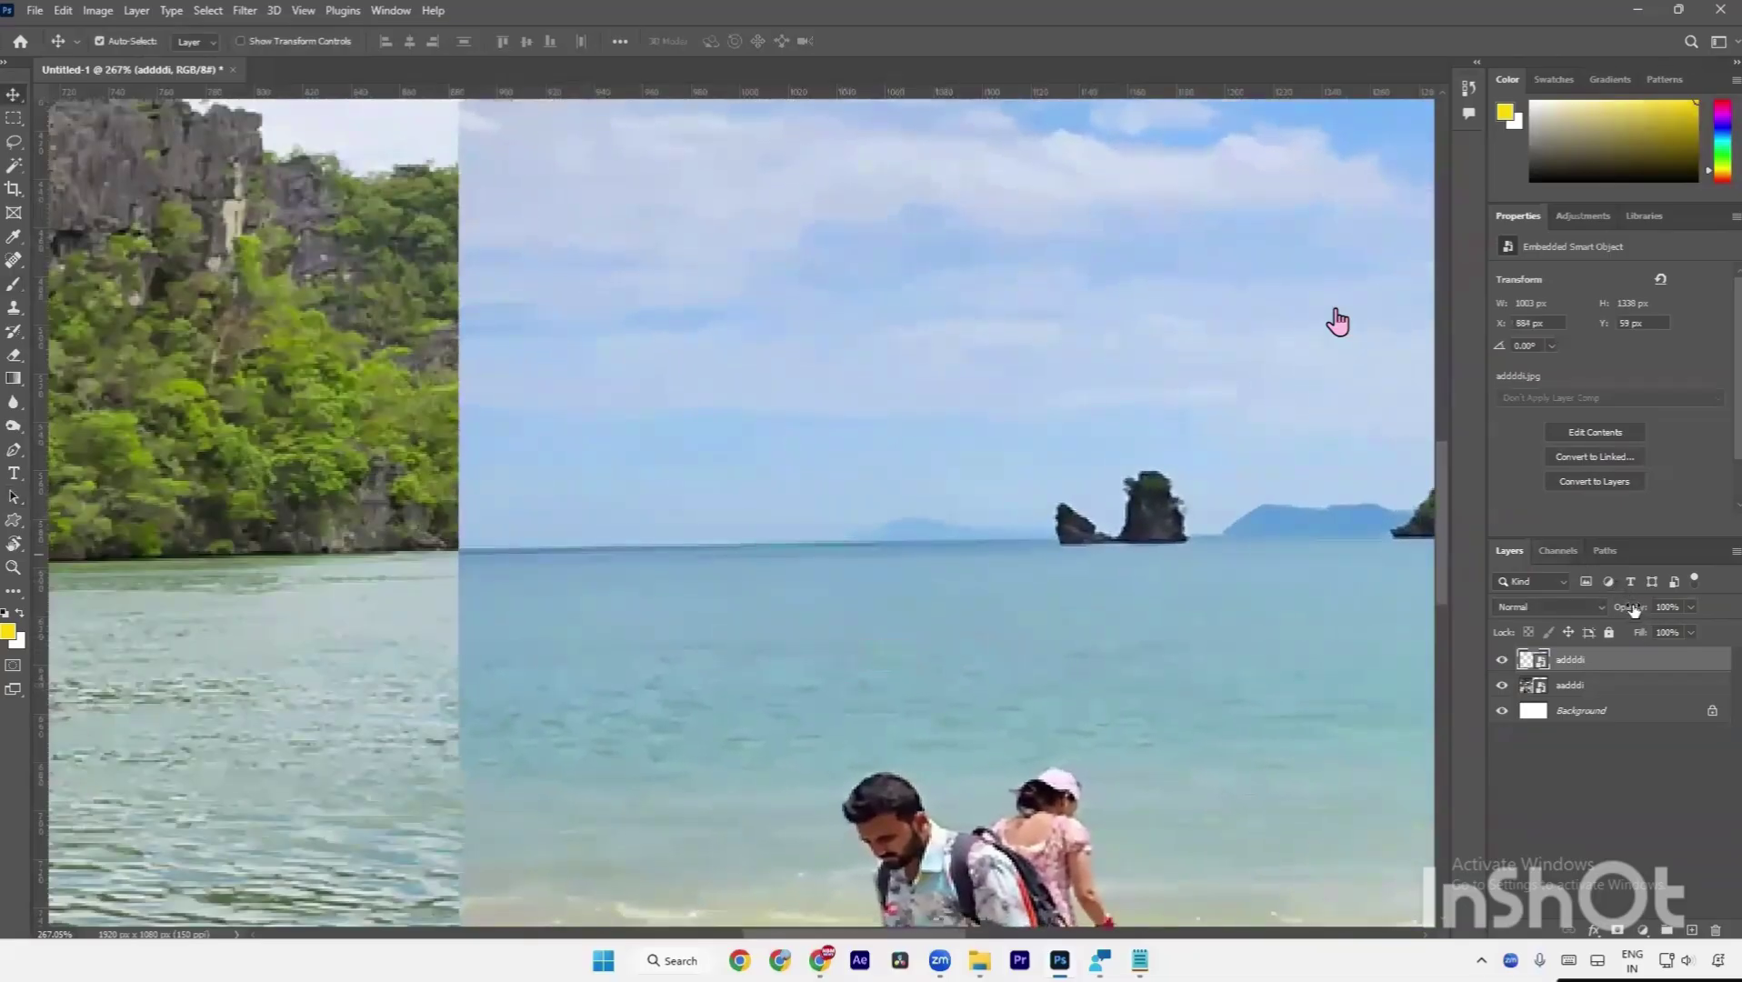
Lower the beach layer's opacity to about 68% and shift it slightly left.
drag(1630, 606, 1601, 609)
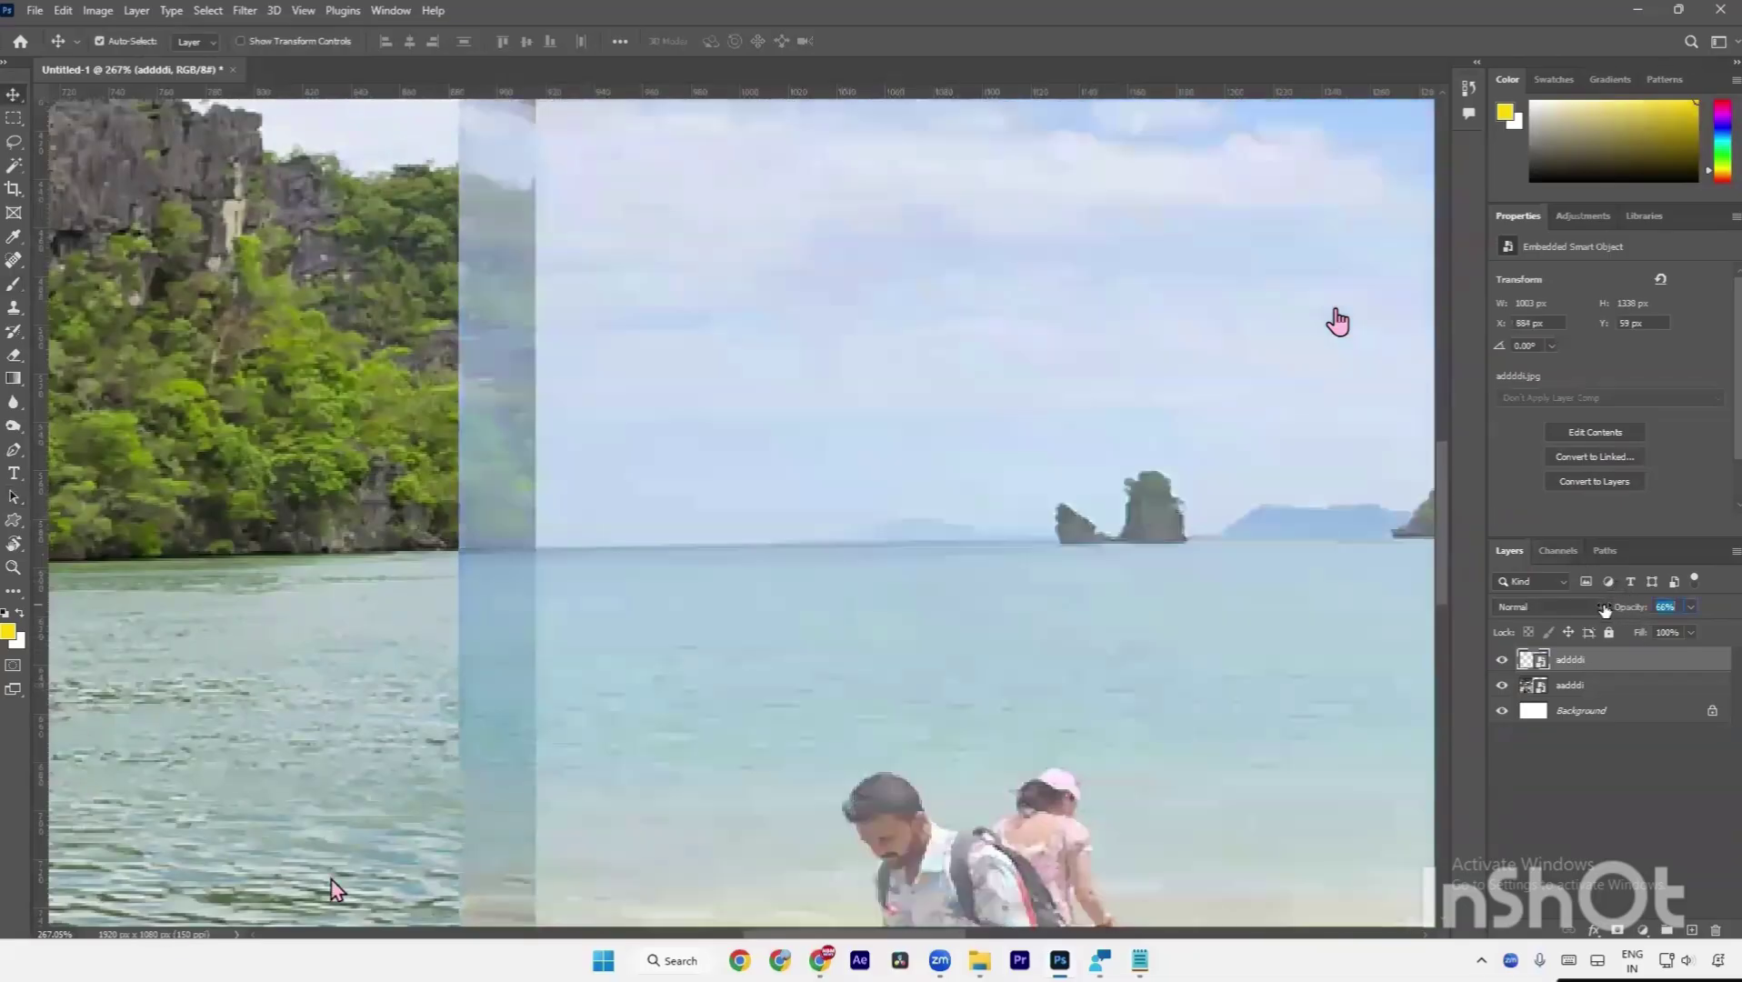
drag(717, 629, 699, 631)
key(ctrl+0)
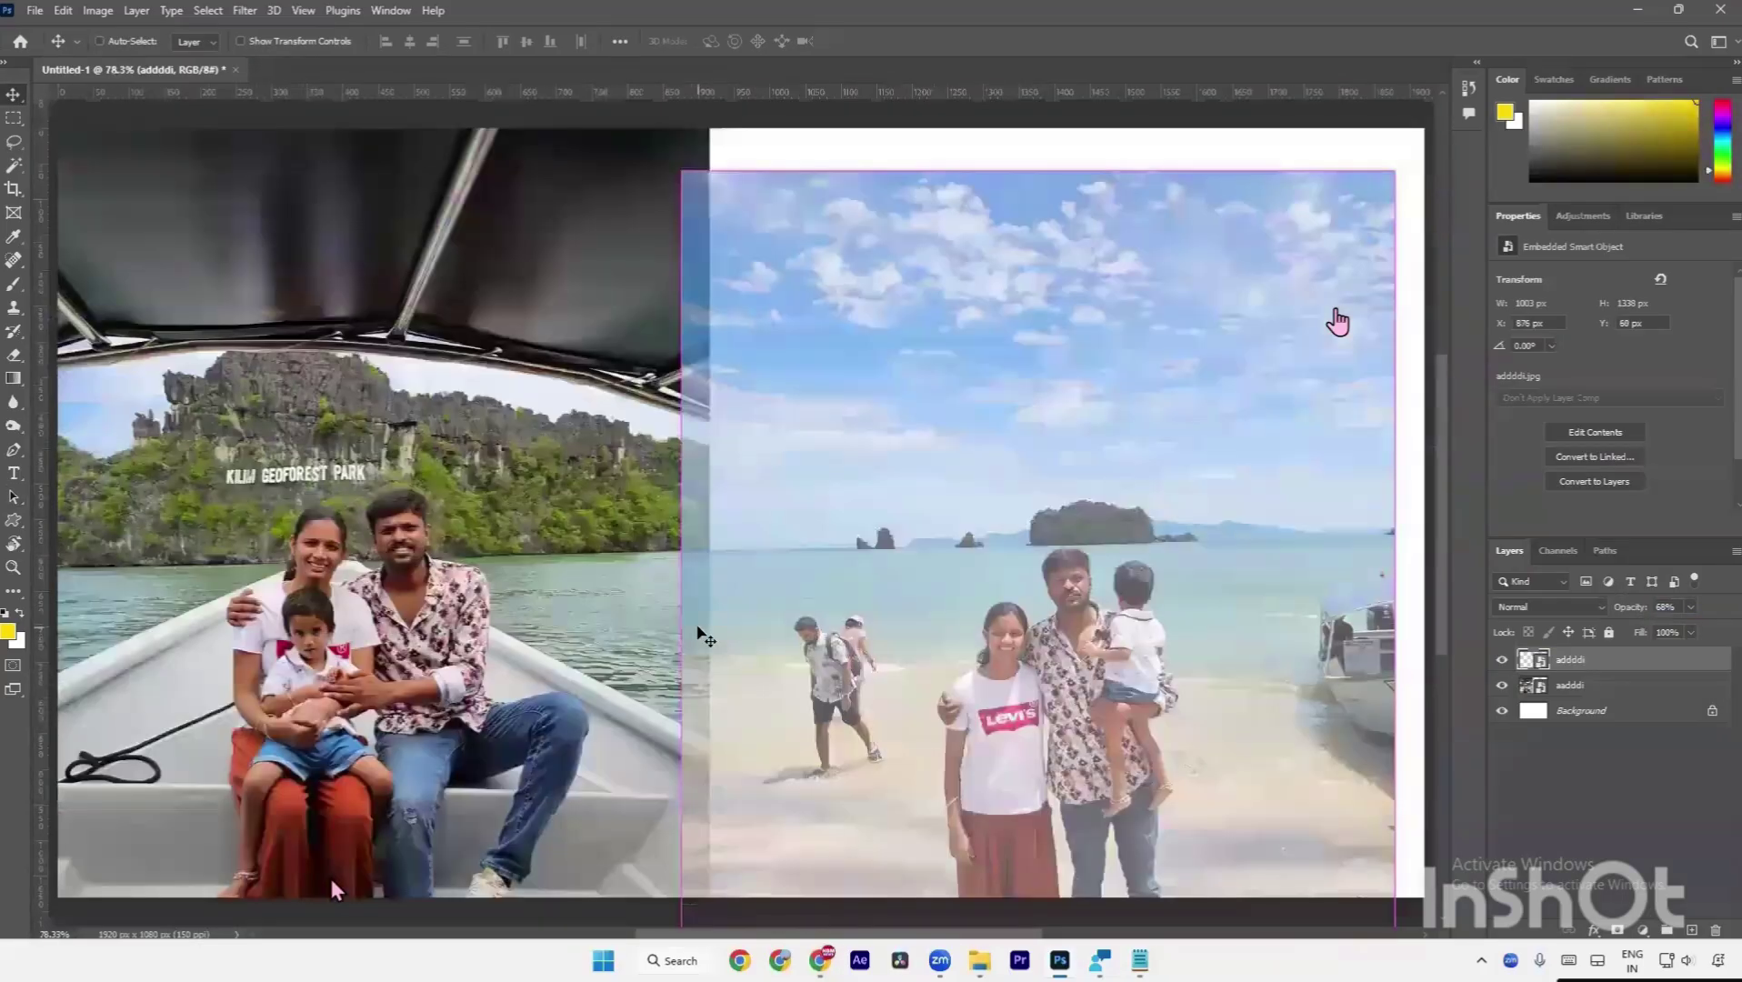
scroll(752, 568, down, 1)
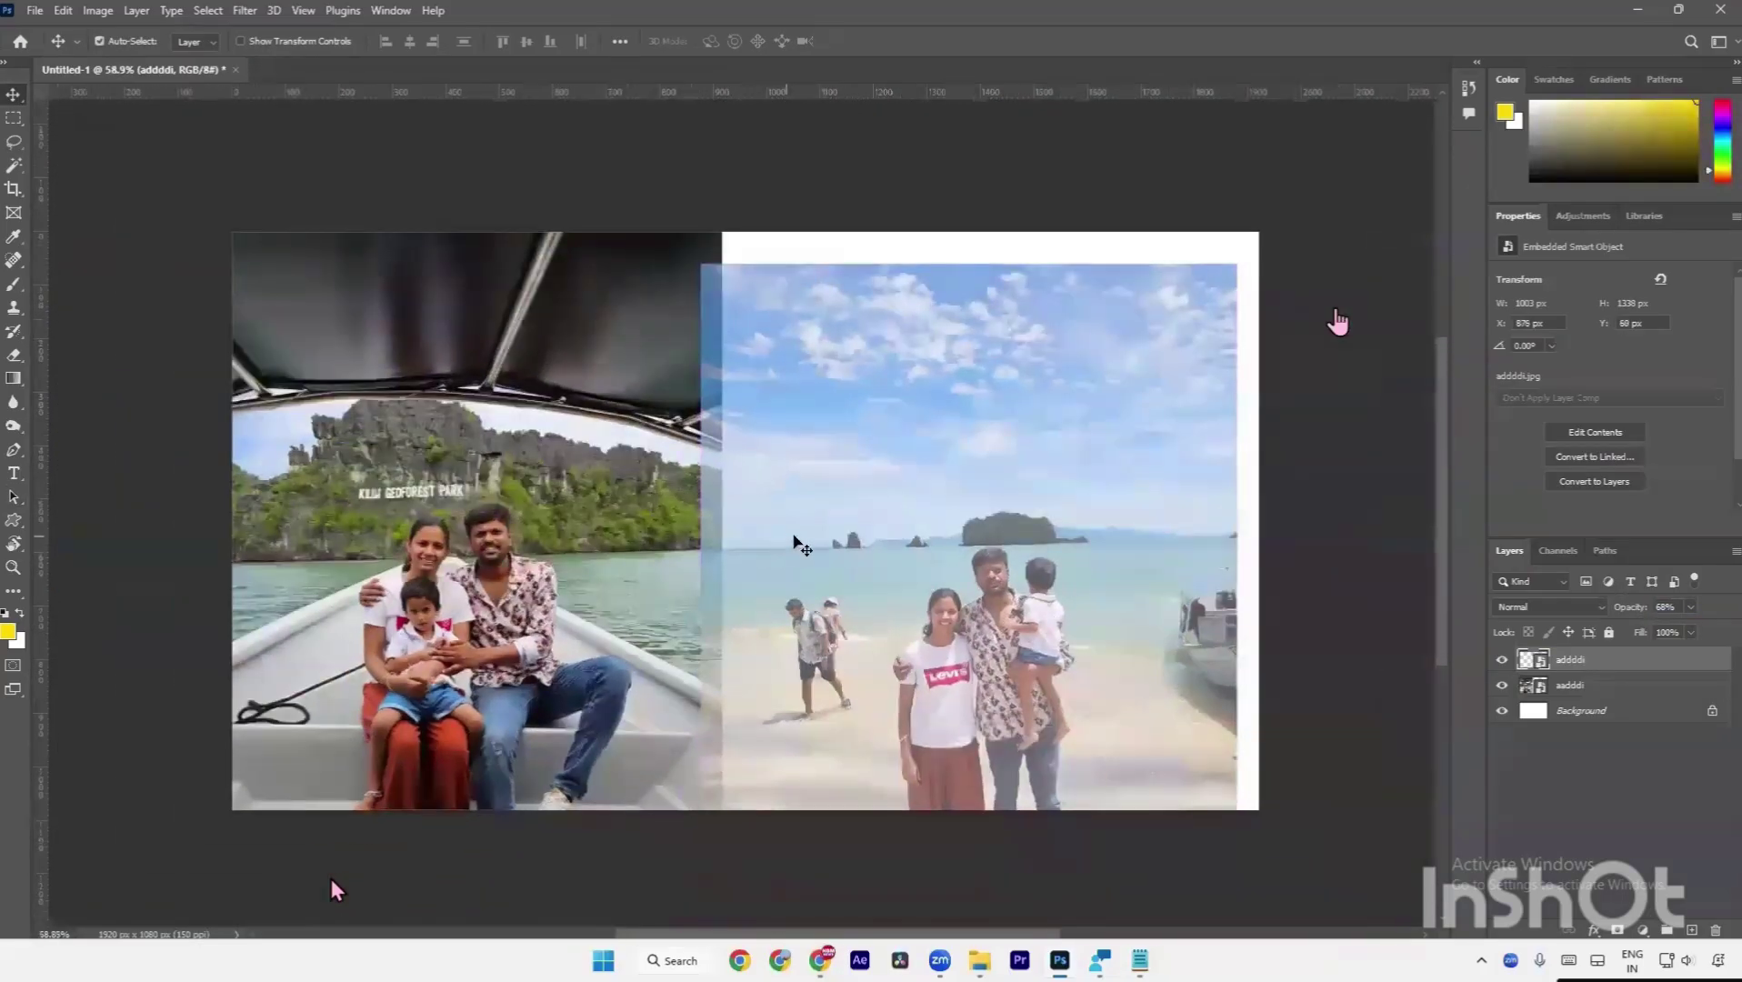
Scale the beach photo to 1294 x 1726 px at X 731, Y -182 px.
key(ctrl+t)
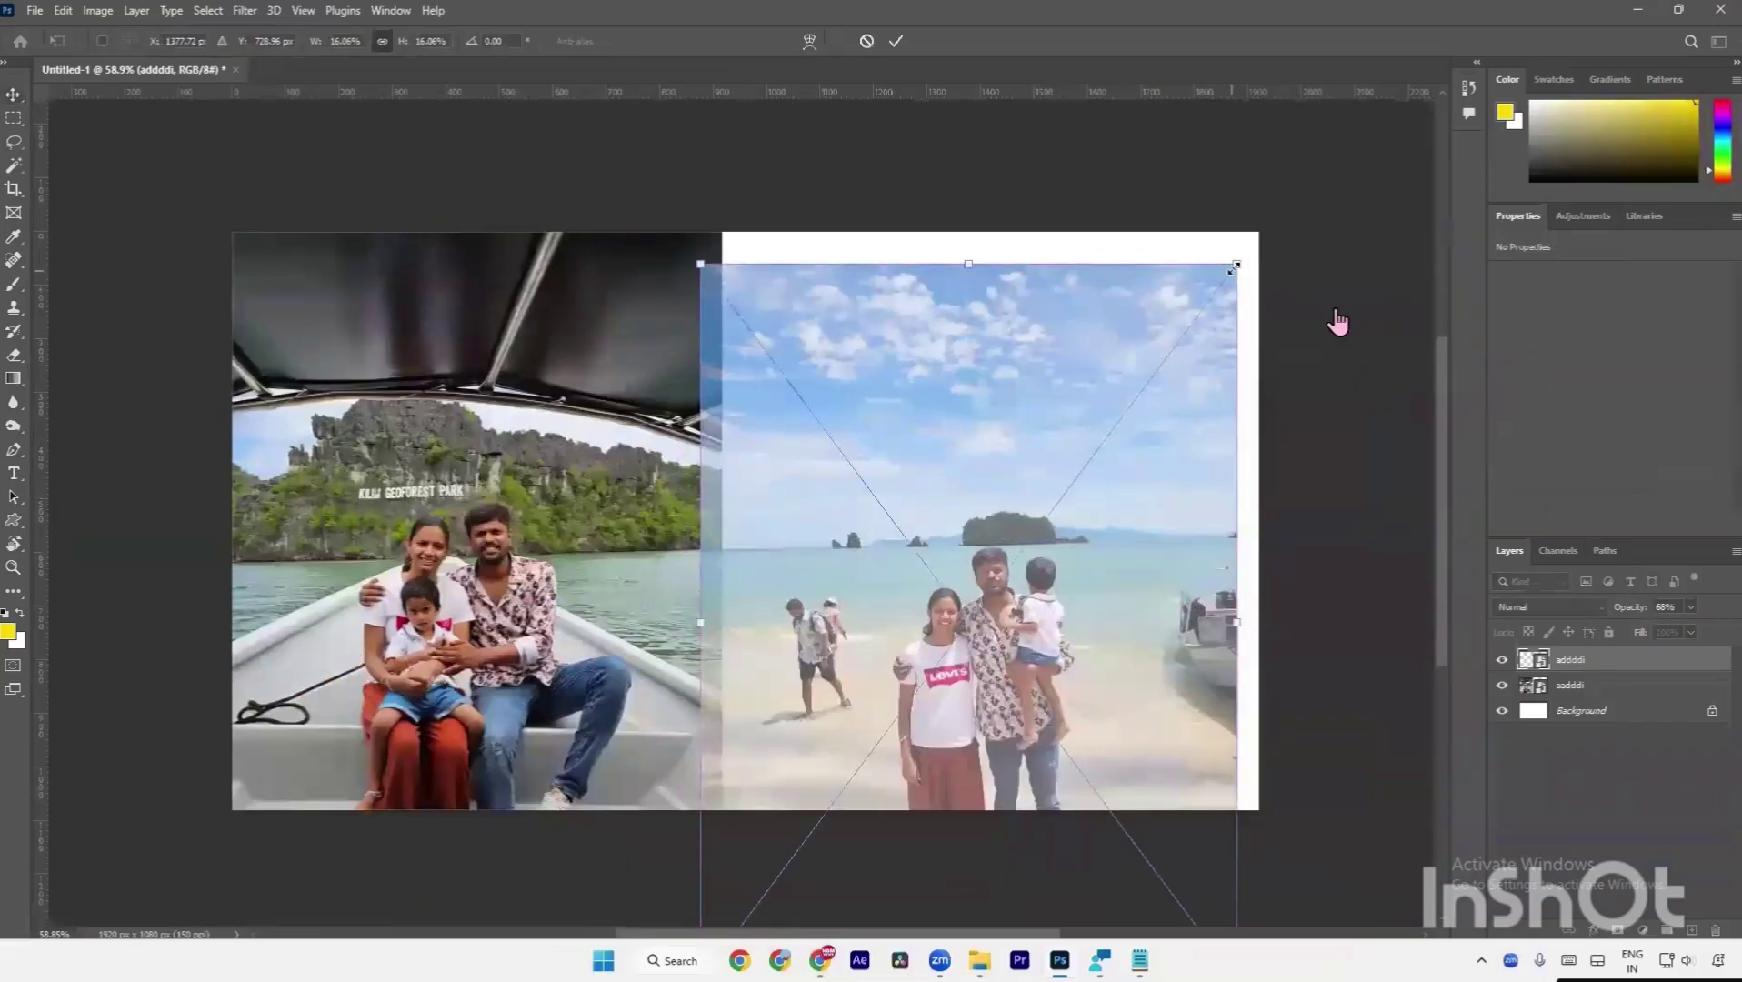
drag(1240, 260, 1275, 211)
mouse_move(1196, 310)
mouse_down()
mouse_move(1198, 345)
mouse_move(1268, 238)
mouse_move(1217, 350)
mouse_move(1217, 323)
mouse_up()
scroll(1019, 405, down, 5)
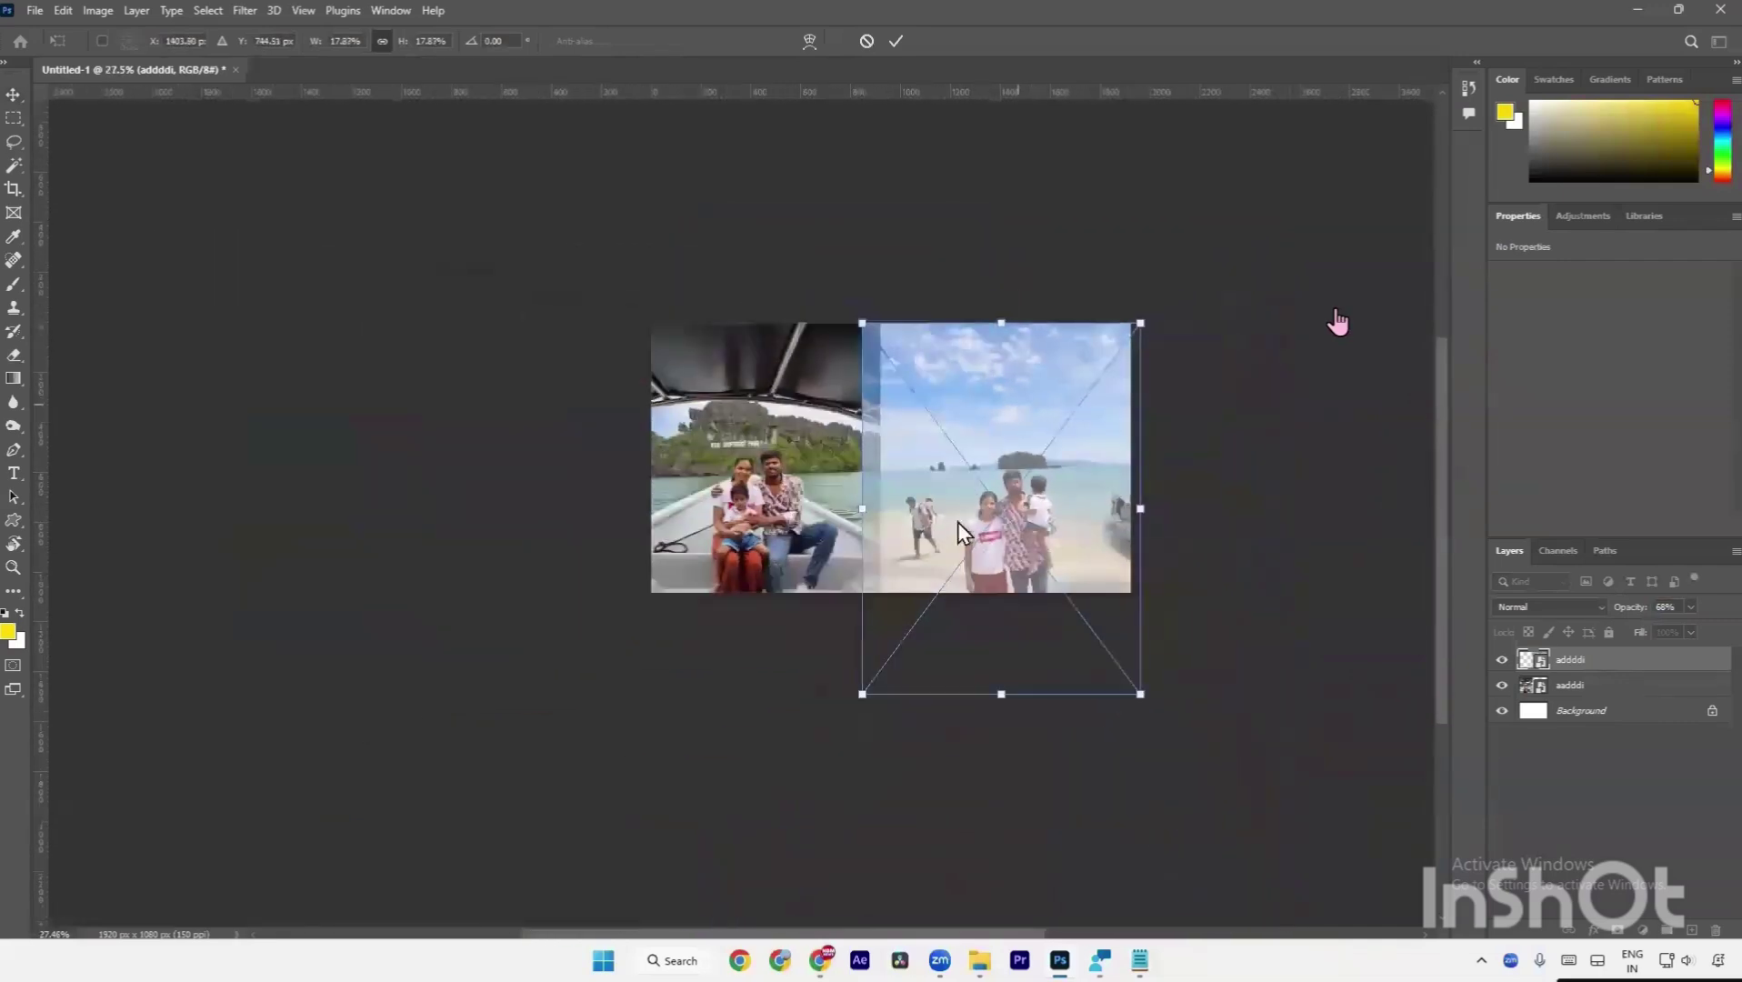
mouse_move(996, 703)
mouse_down()
mouse_move(1012, 744)
mouse_move(1012, 646)
mouse_move(1008, 691)
mouse_up()
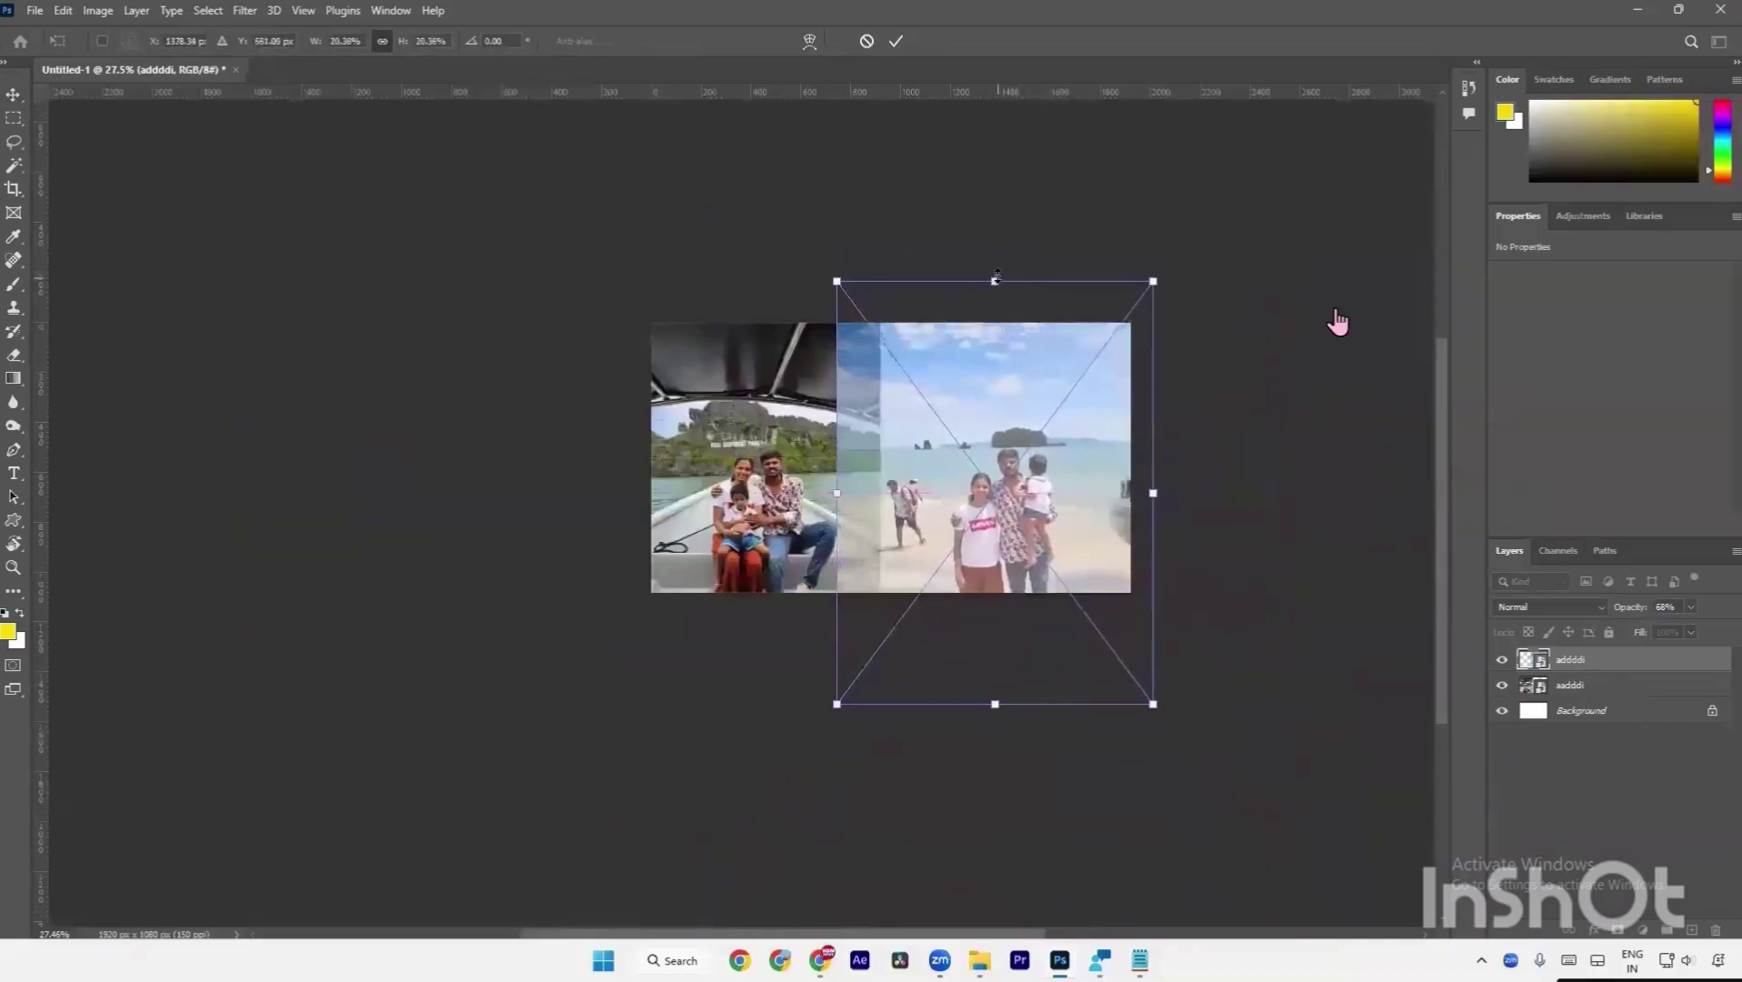
mouse_move(996, 277)
mouse_down()
mouse_move(999, 255)
mouse_move(1003, 280)
mouse_up()
mouse_move(1013, 409)
mouse_down()
mouse_move(1025, 418)
mouse_move(1011, 415)
mouse_up()
key(Return)
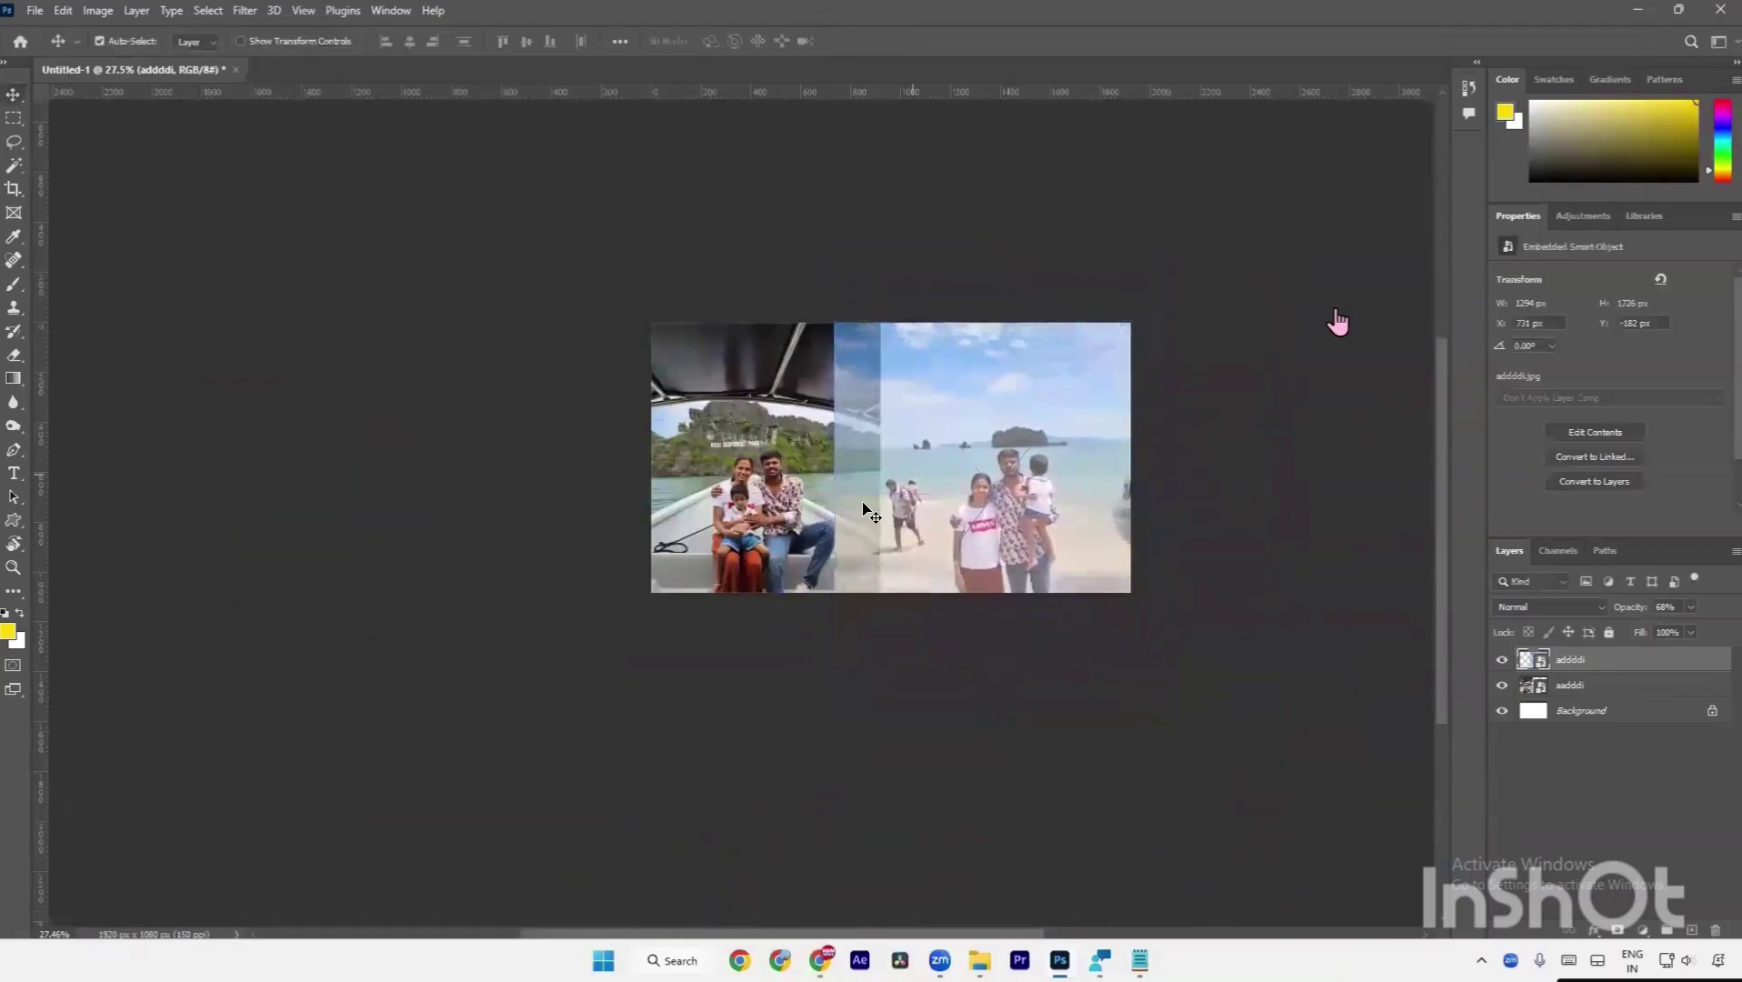
Enlarge the boat photo layer wider and further downward.
click(785, 496)
key(ctrl+t)
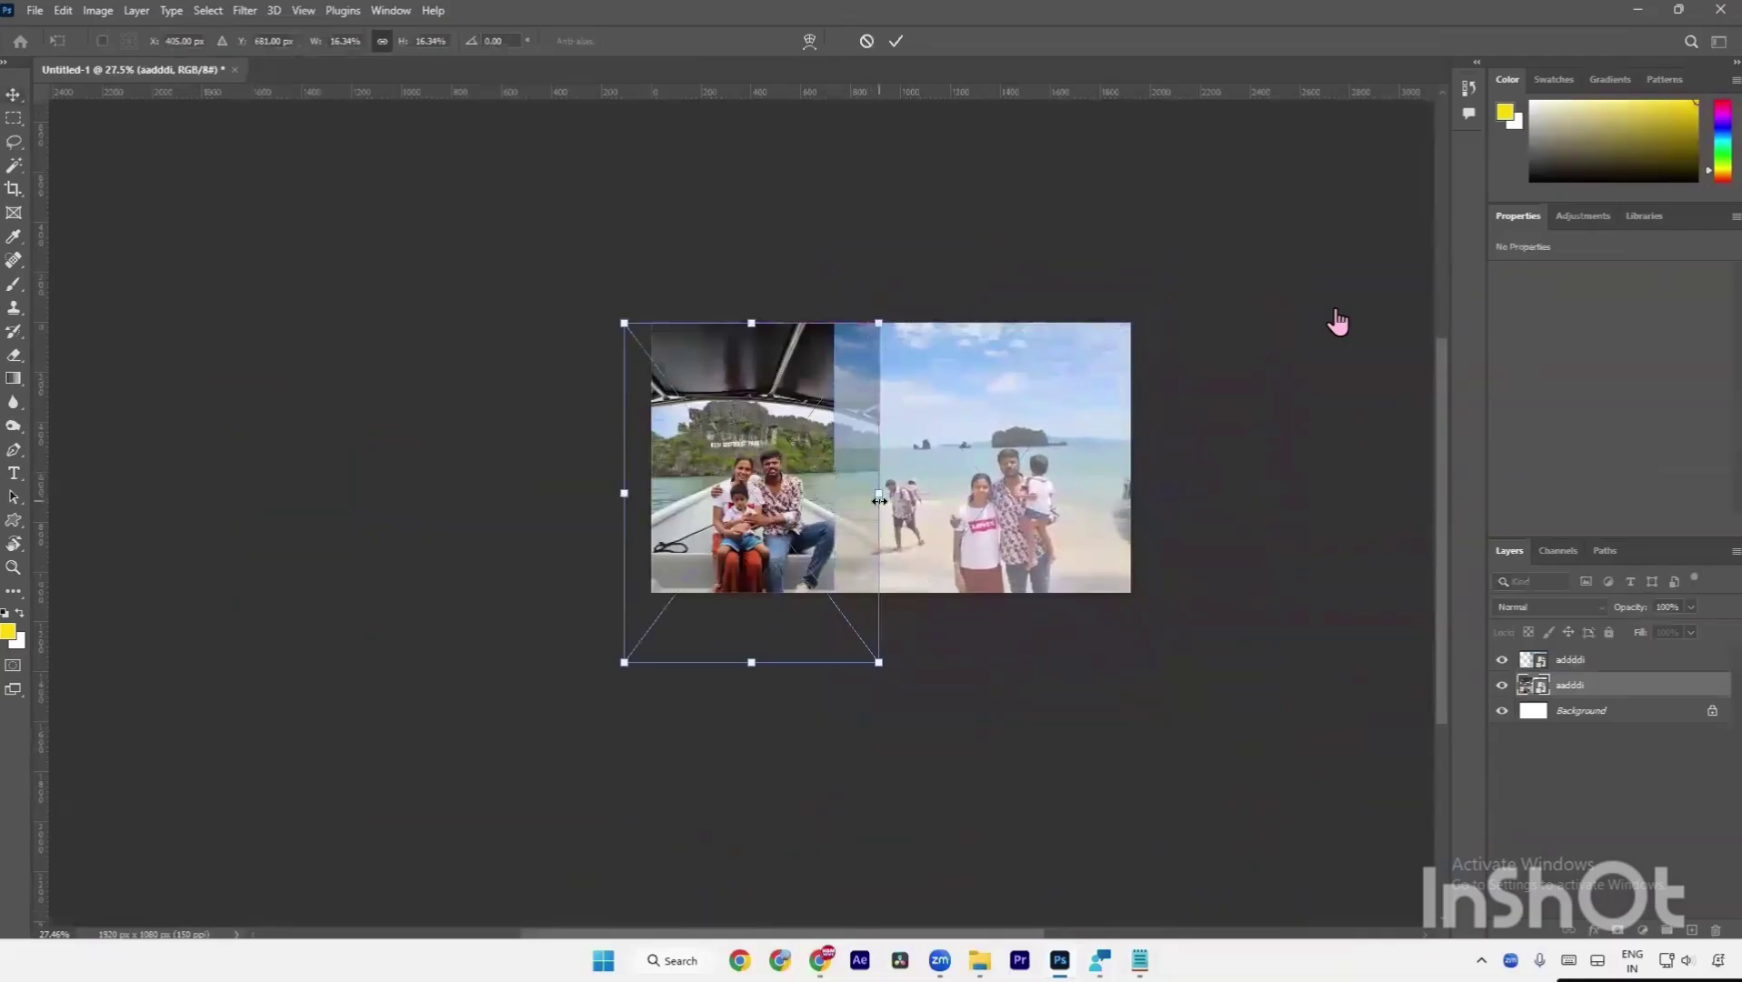
mouse_move(879, 500)
mouse_down()
mouse_move(902, 495)
mouse_move(888, 485)
mouse_up()
mouse_move(752, 653)
mouse_down()
mouse_move(763, 676)
mouse_move(776, 656)
mouse_up()
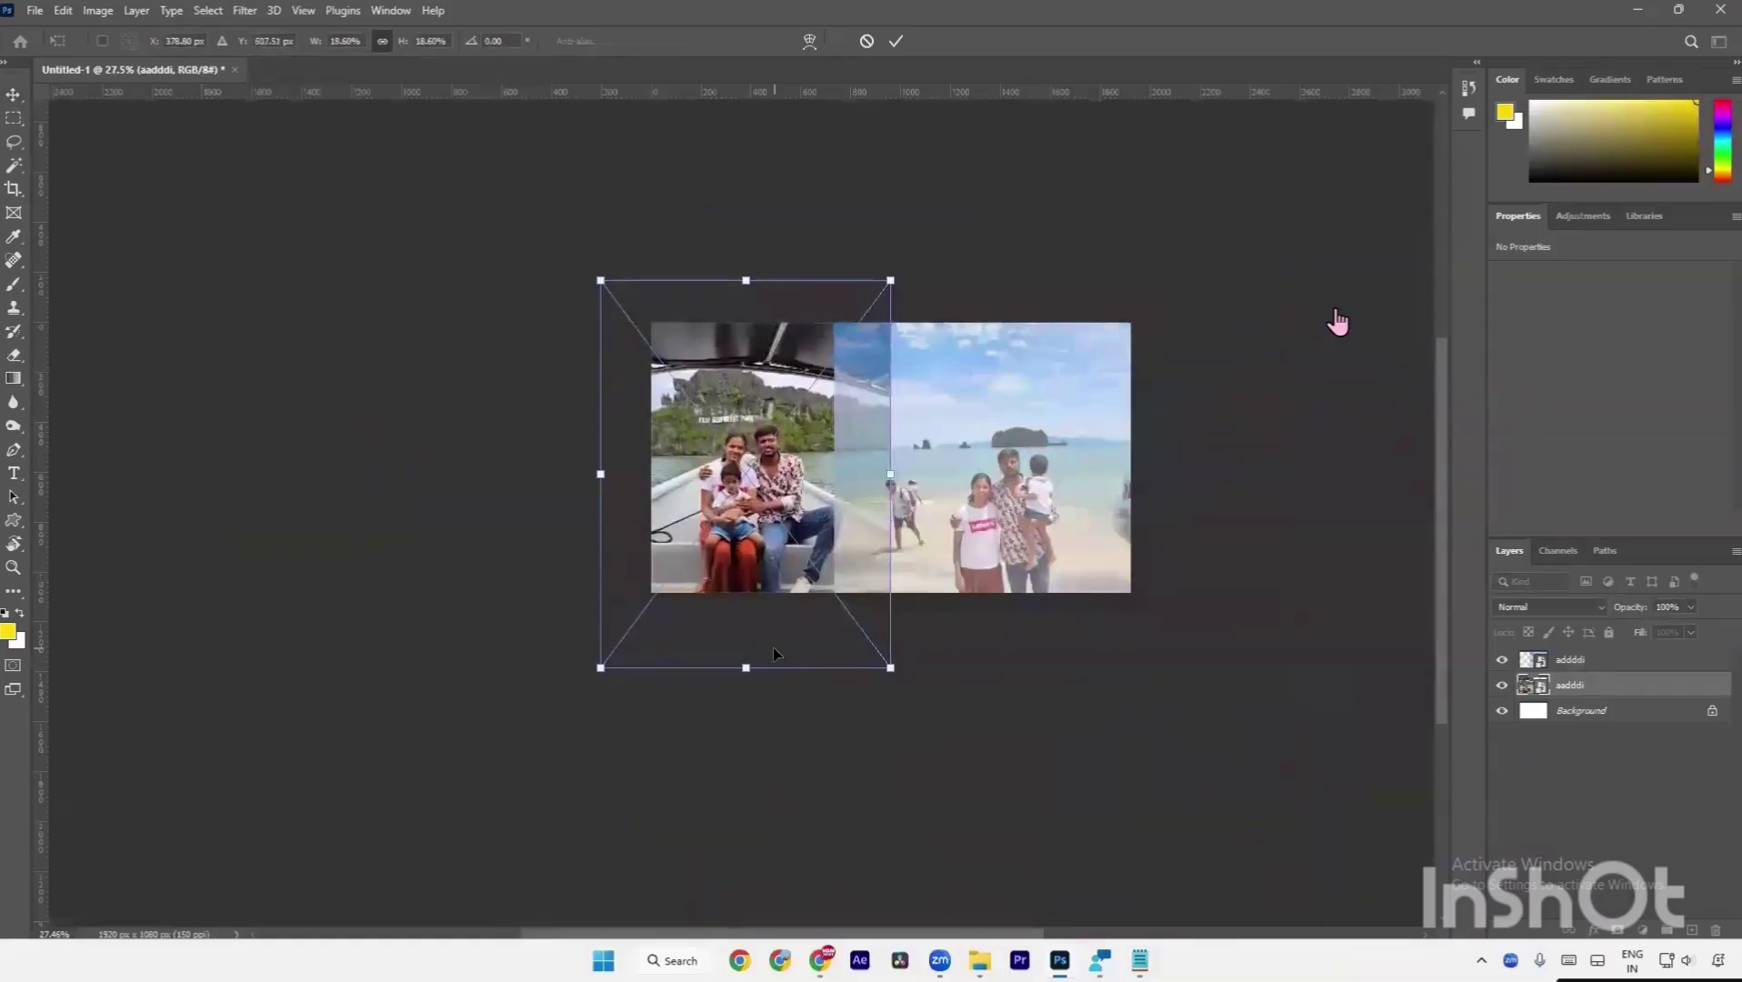
key(Return)
key(alt+space)
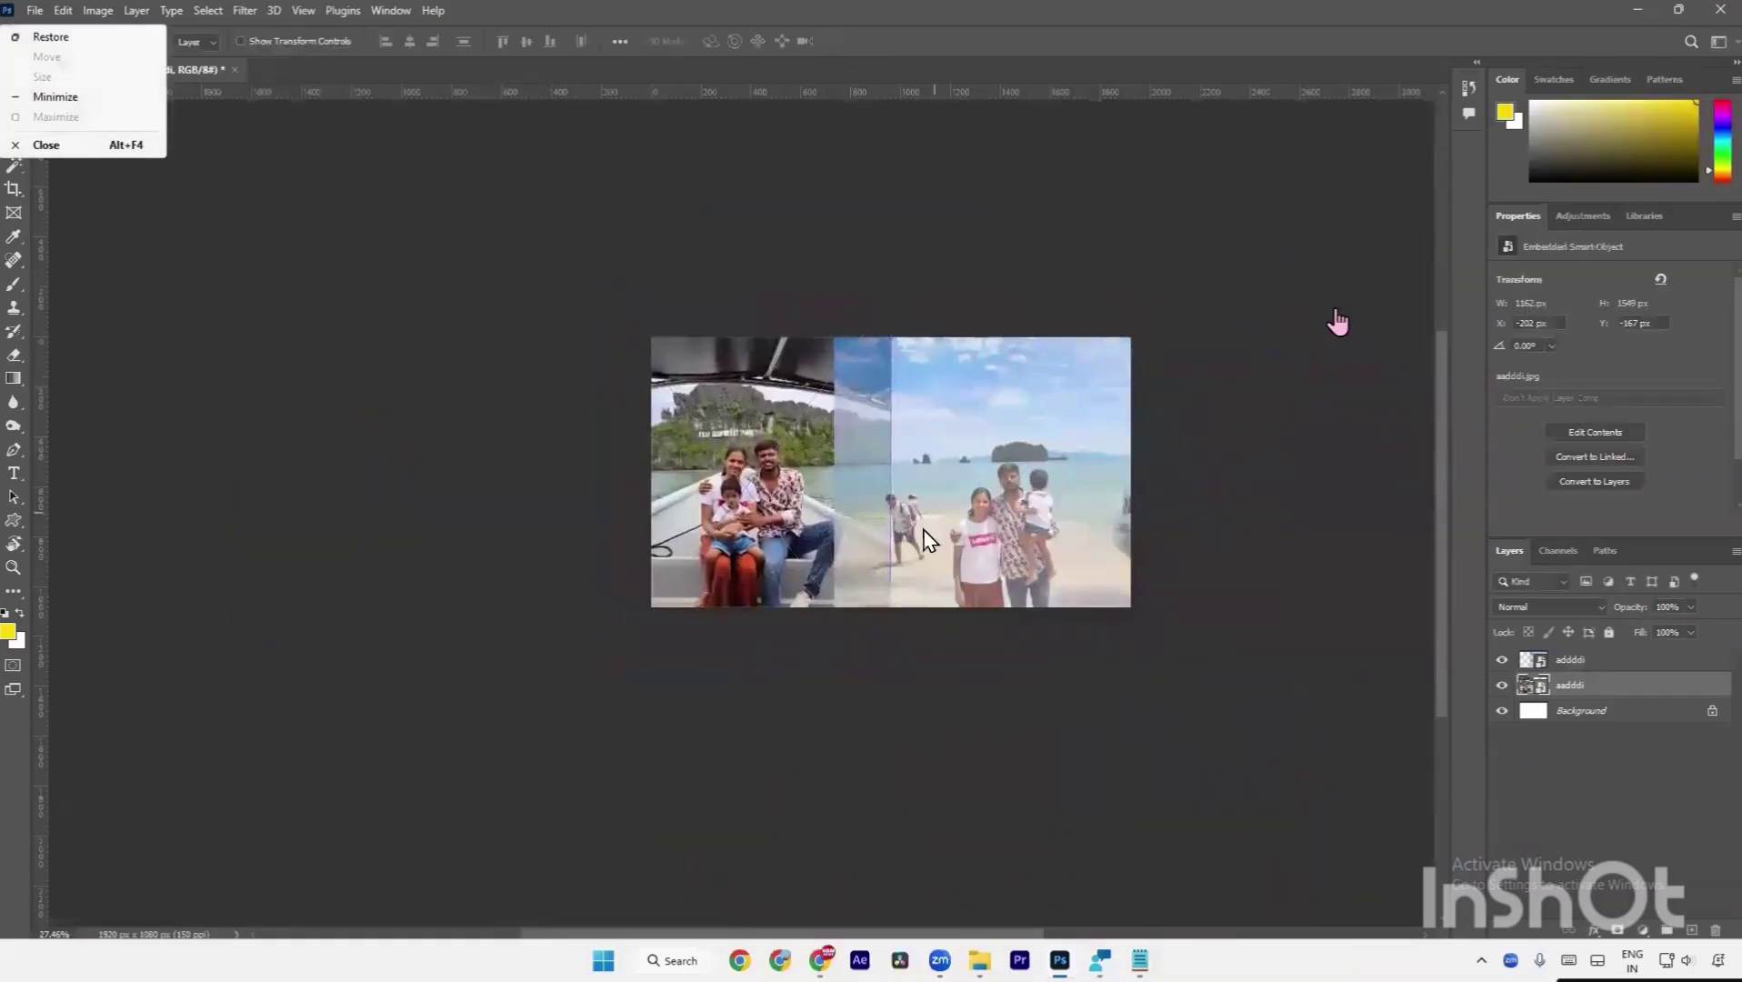
key(Escape)
scroll(937, 545, up, 2)
Scale the beach photo to 1422 x 1896 px at X 760, Y -246 px and restore 100% opacity.
click(945, 556)
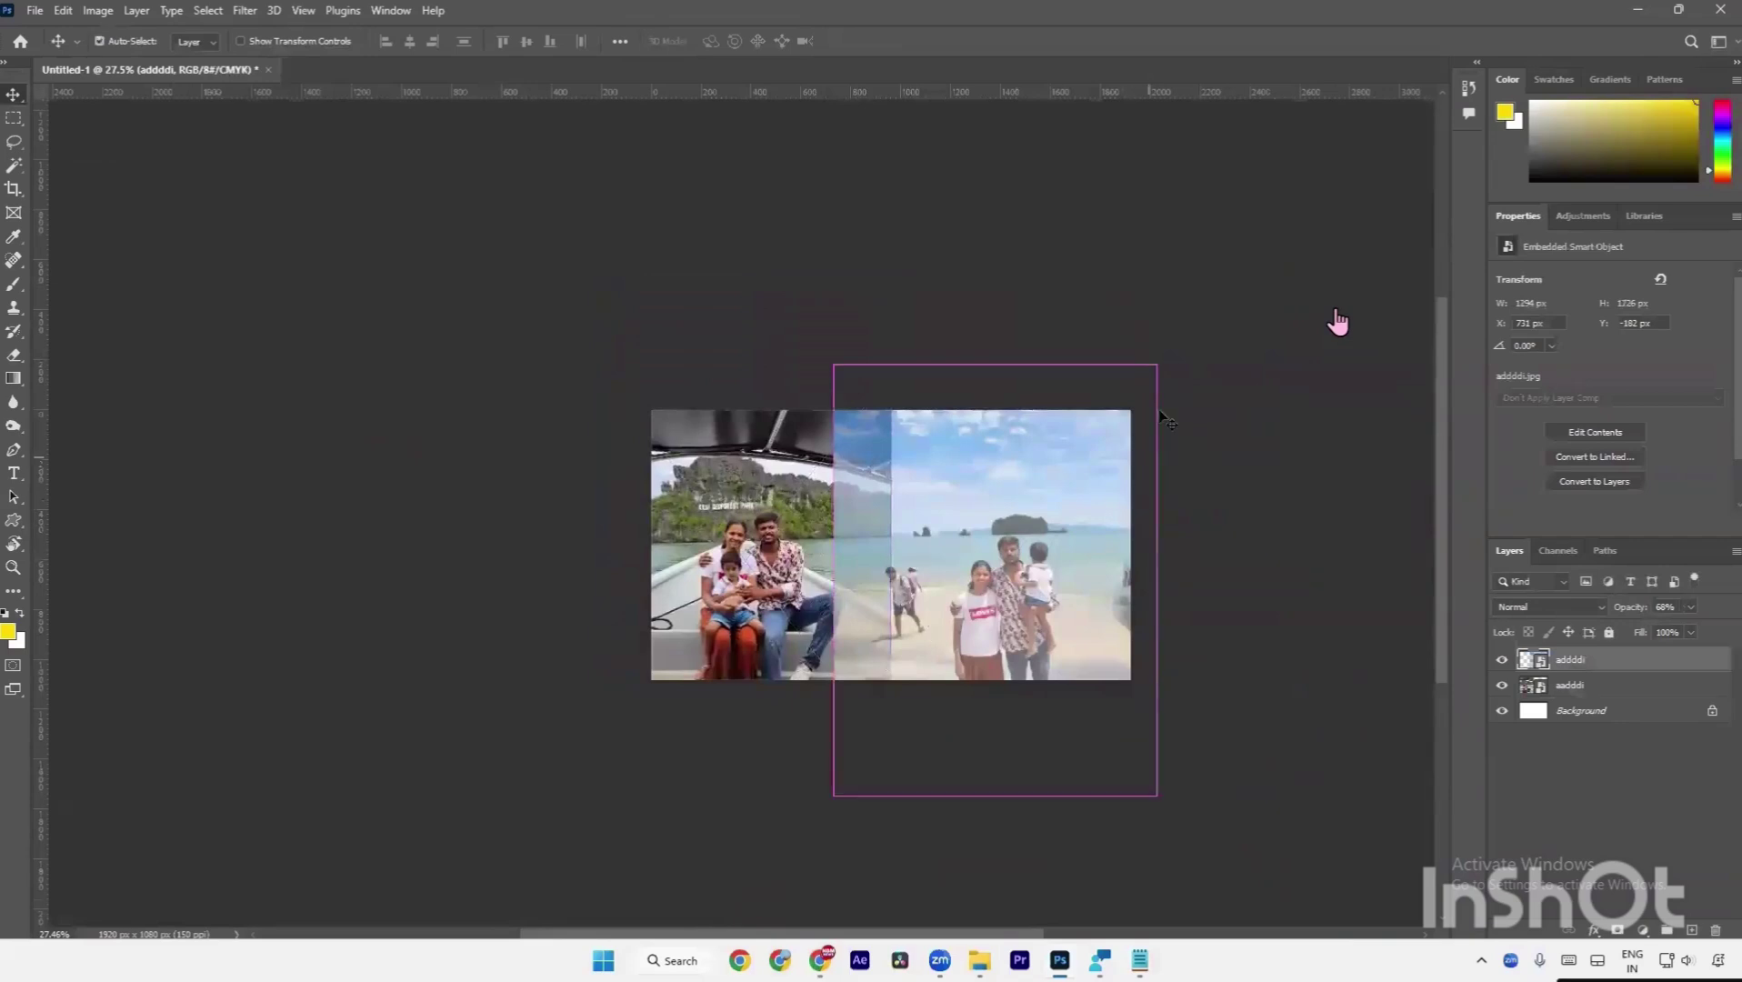
key(ctrl+t)
drag(1156, 365, 1190, 323)
drag(1047, 482, 1051, 503)
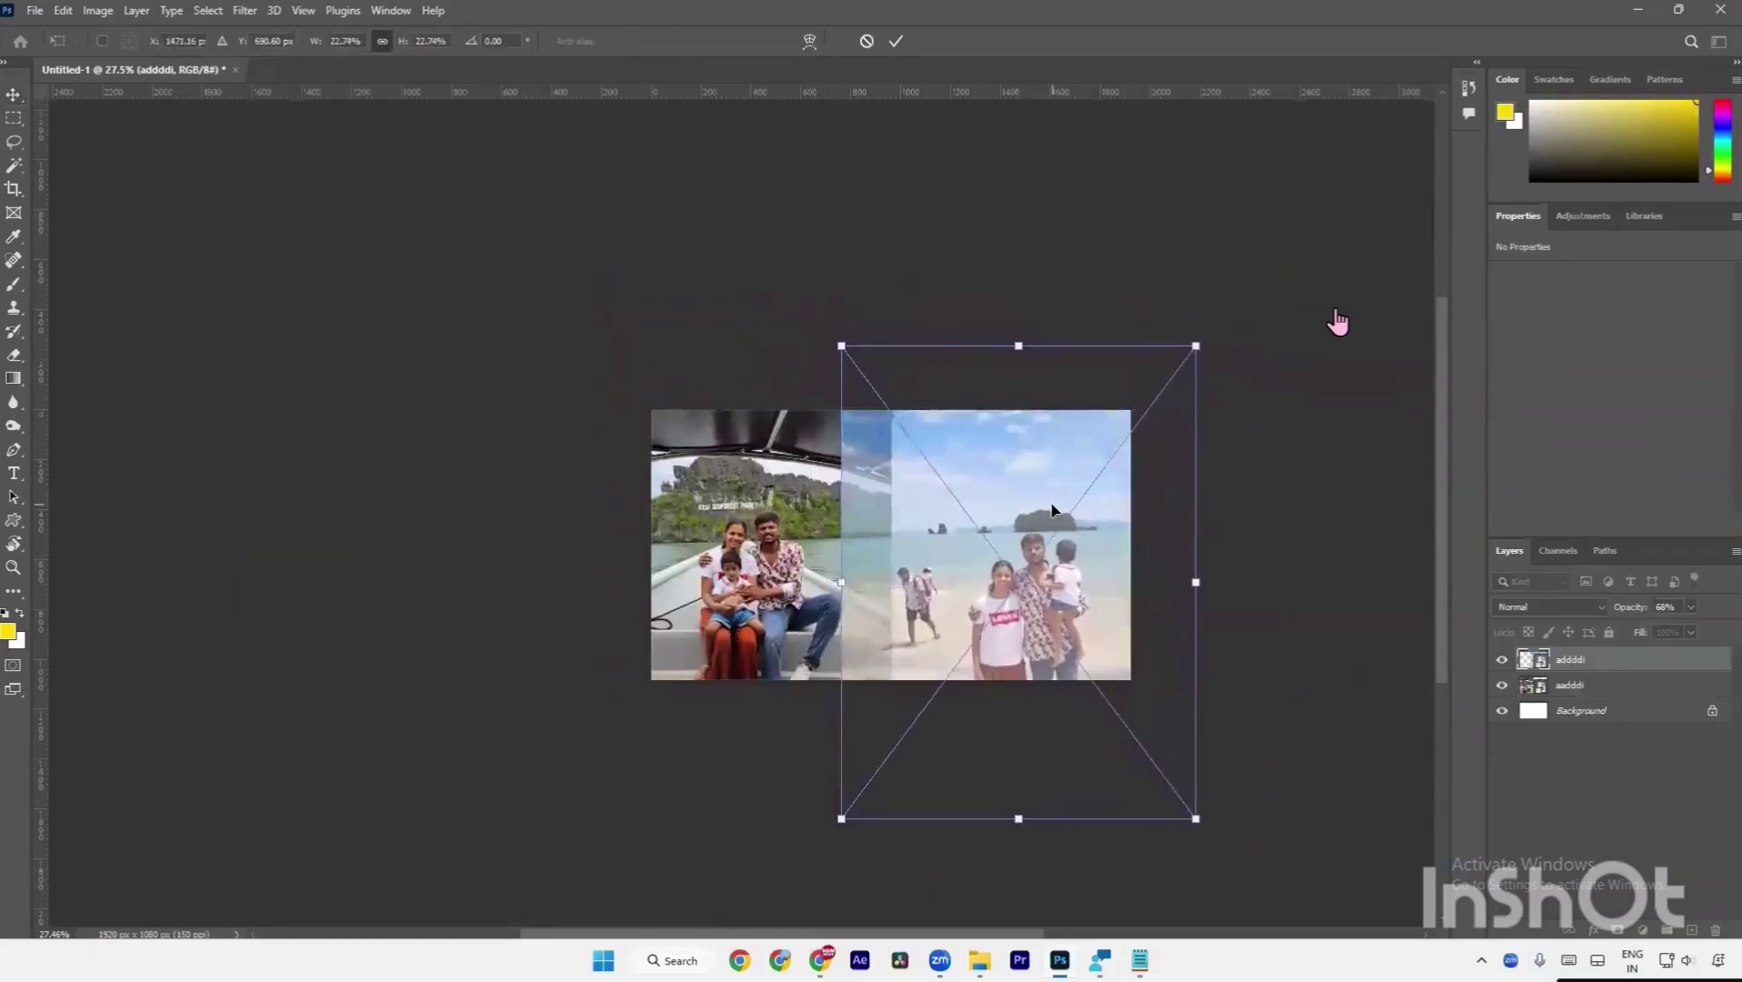
key(Return)
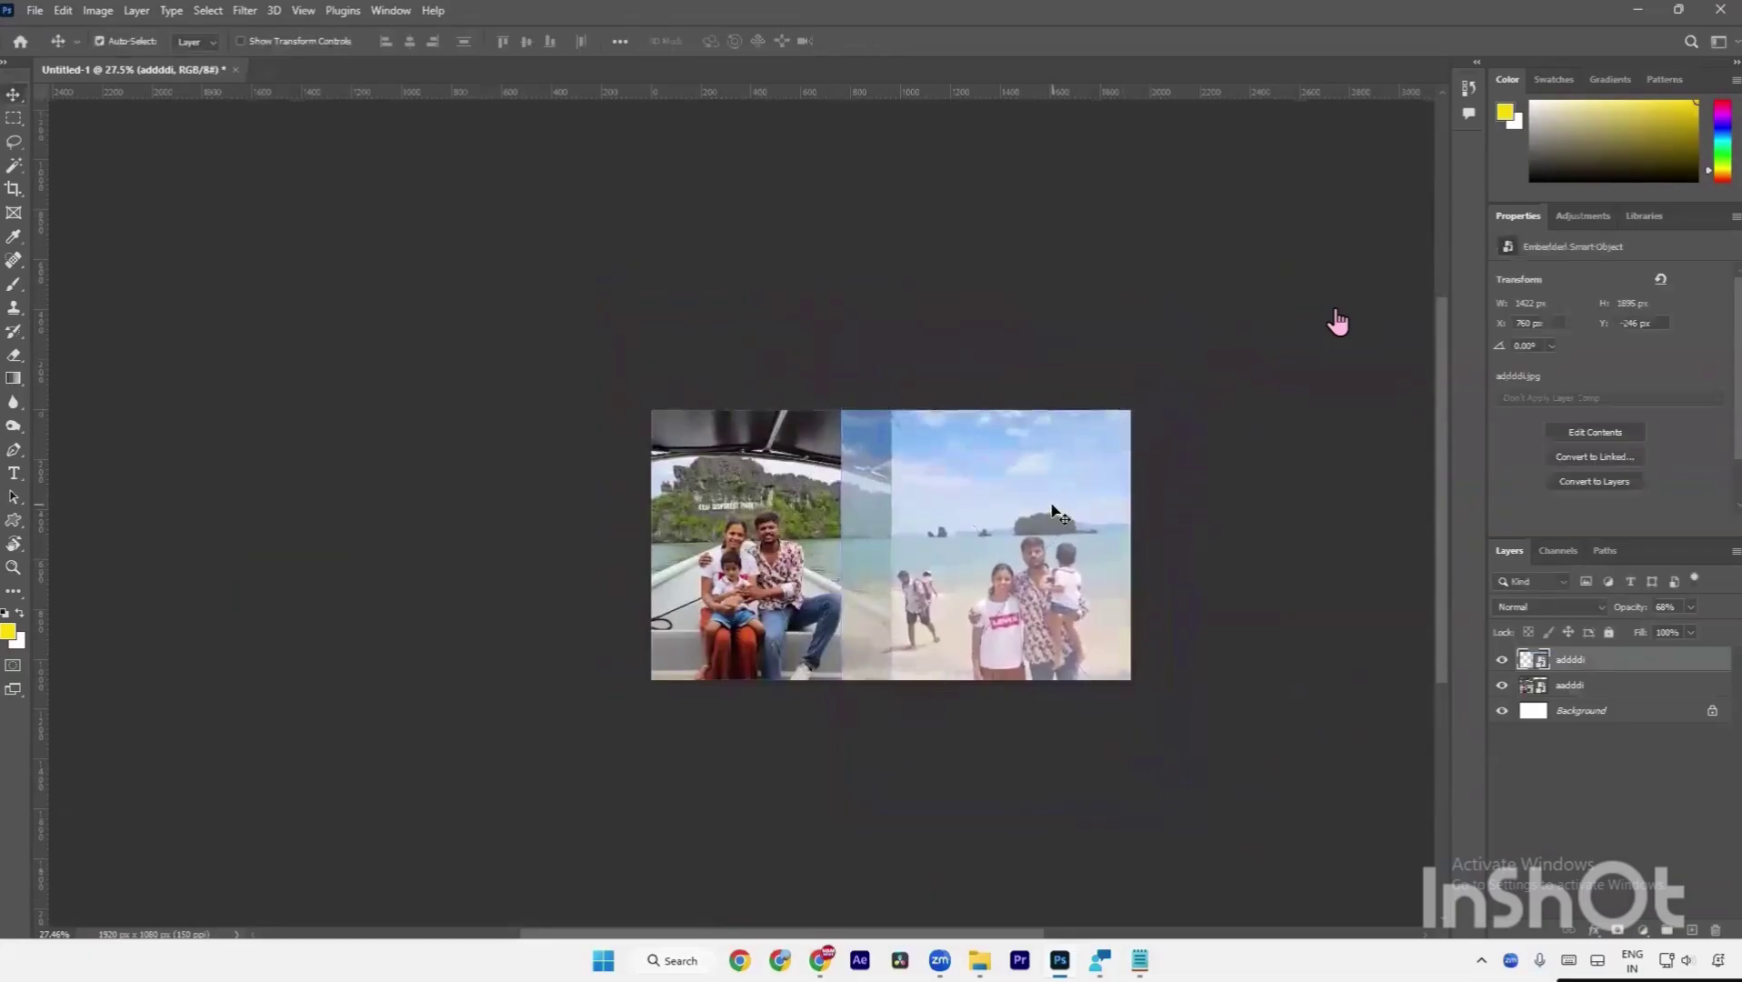
drag(1632, 607, 1721, 606)
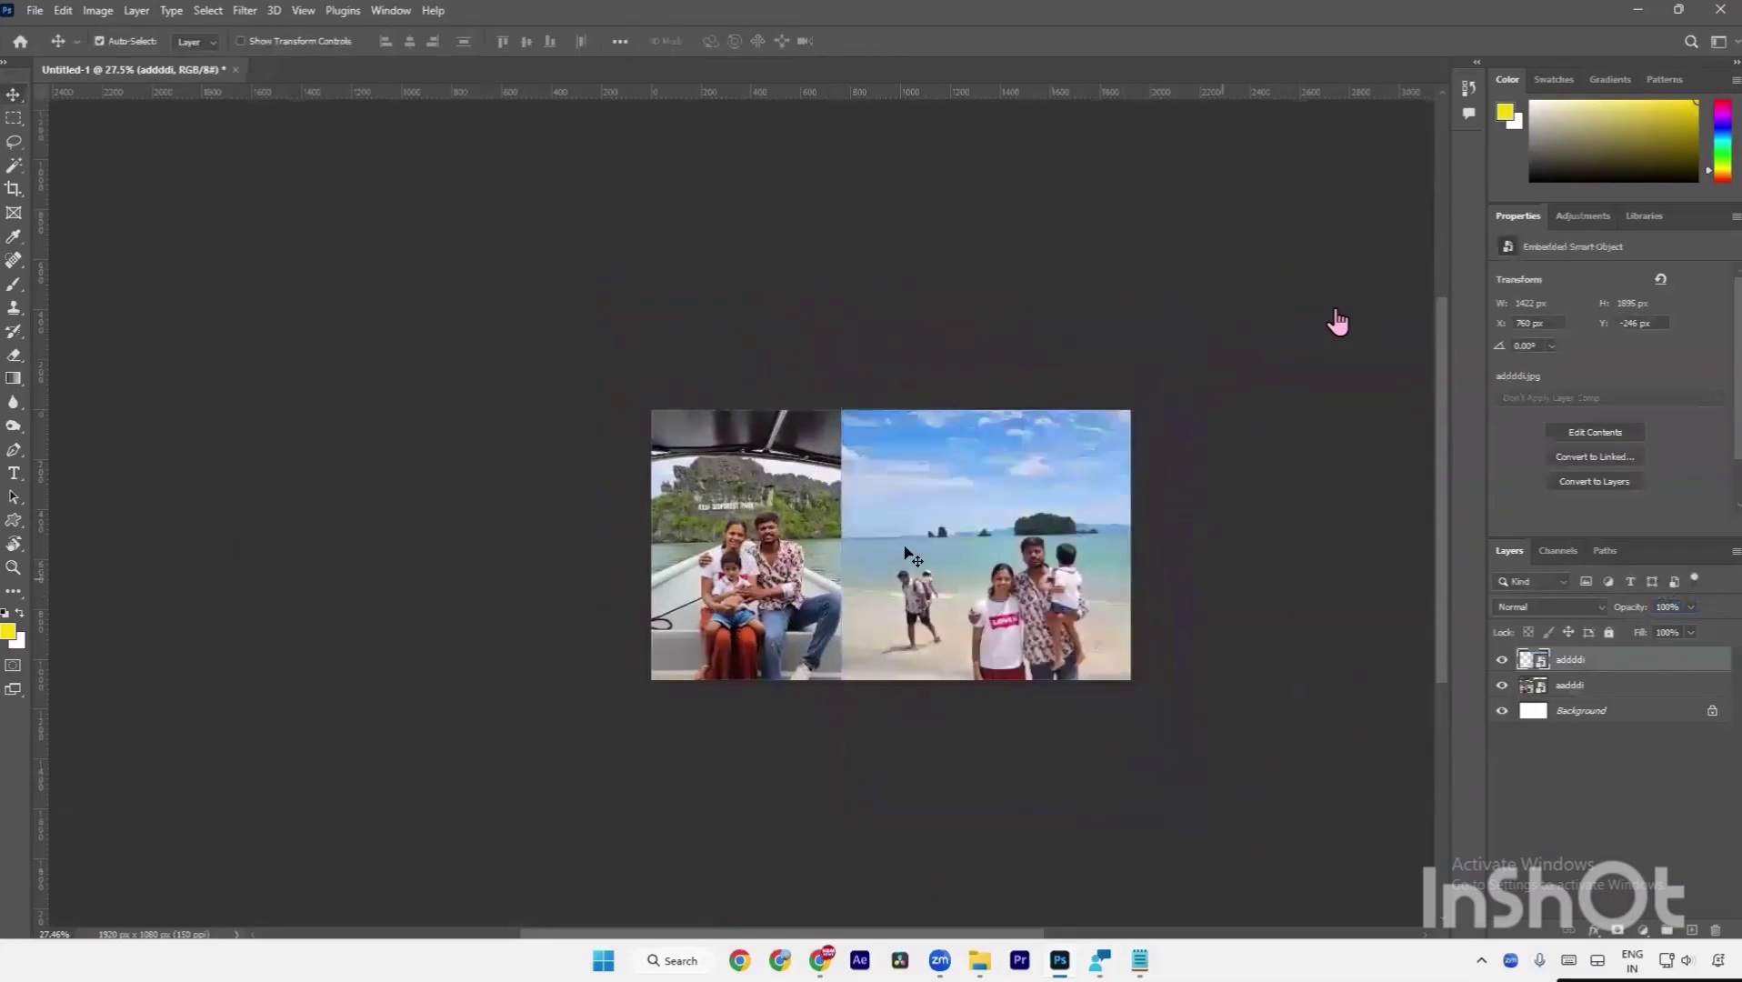
scroll(909, 536, up, 3)
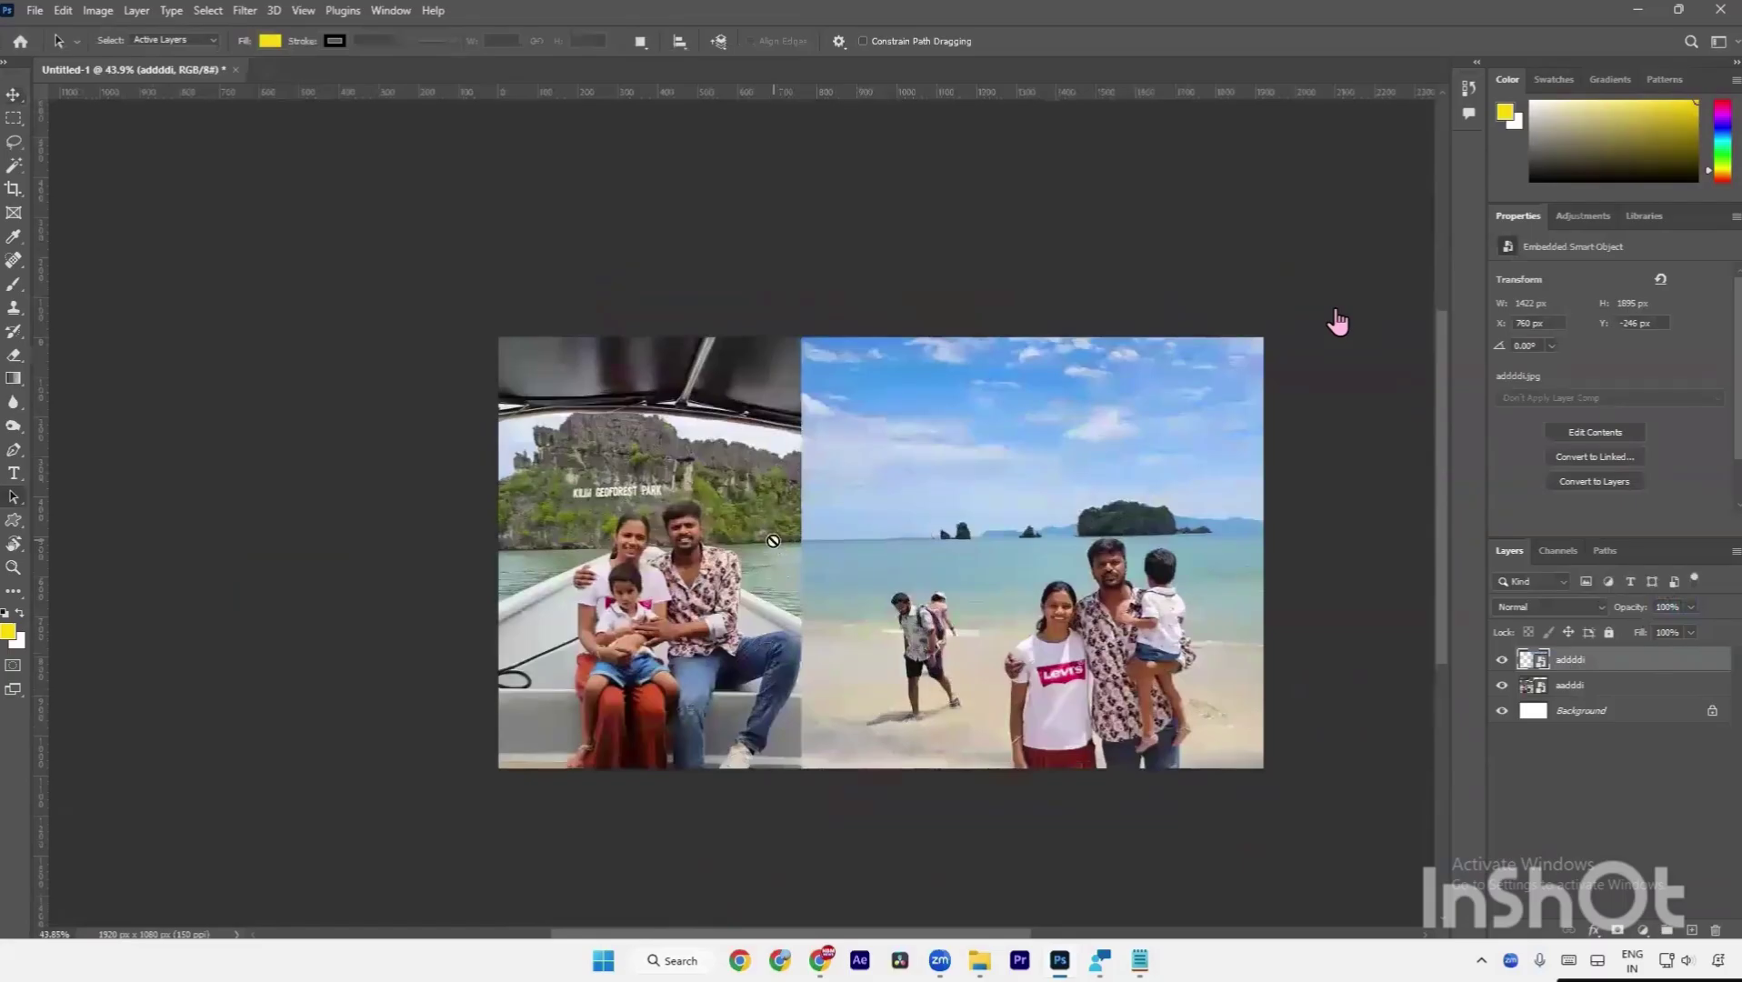
Float the Layers panel beside the collage and lengthen it by dragging its bottom edge.
key(b)
key(v)
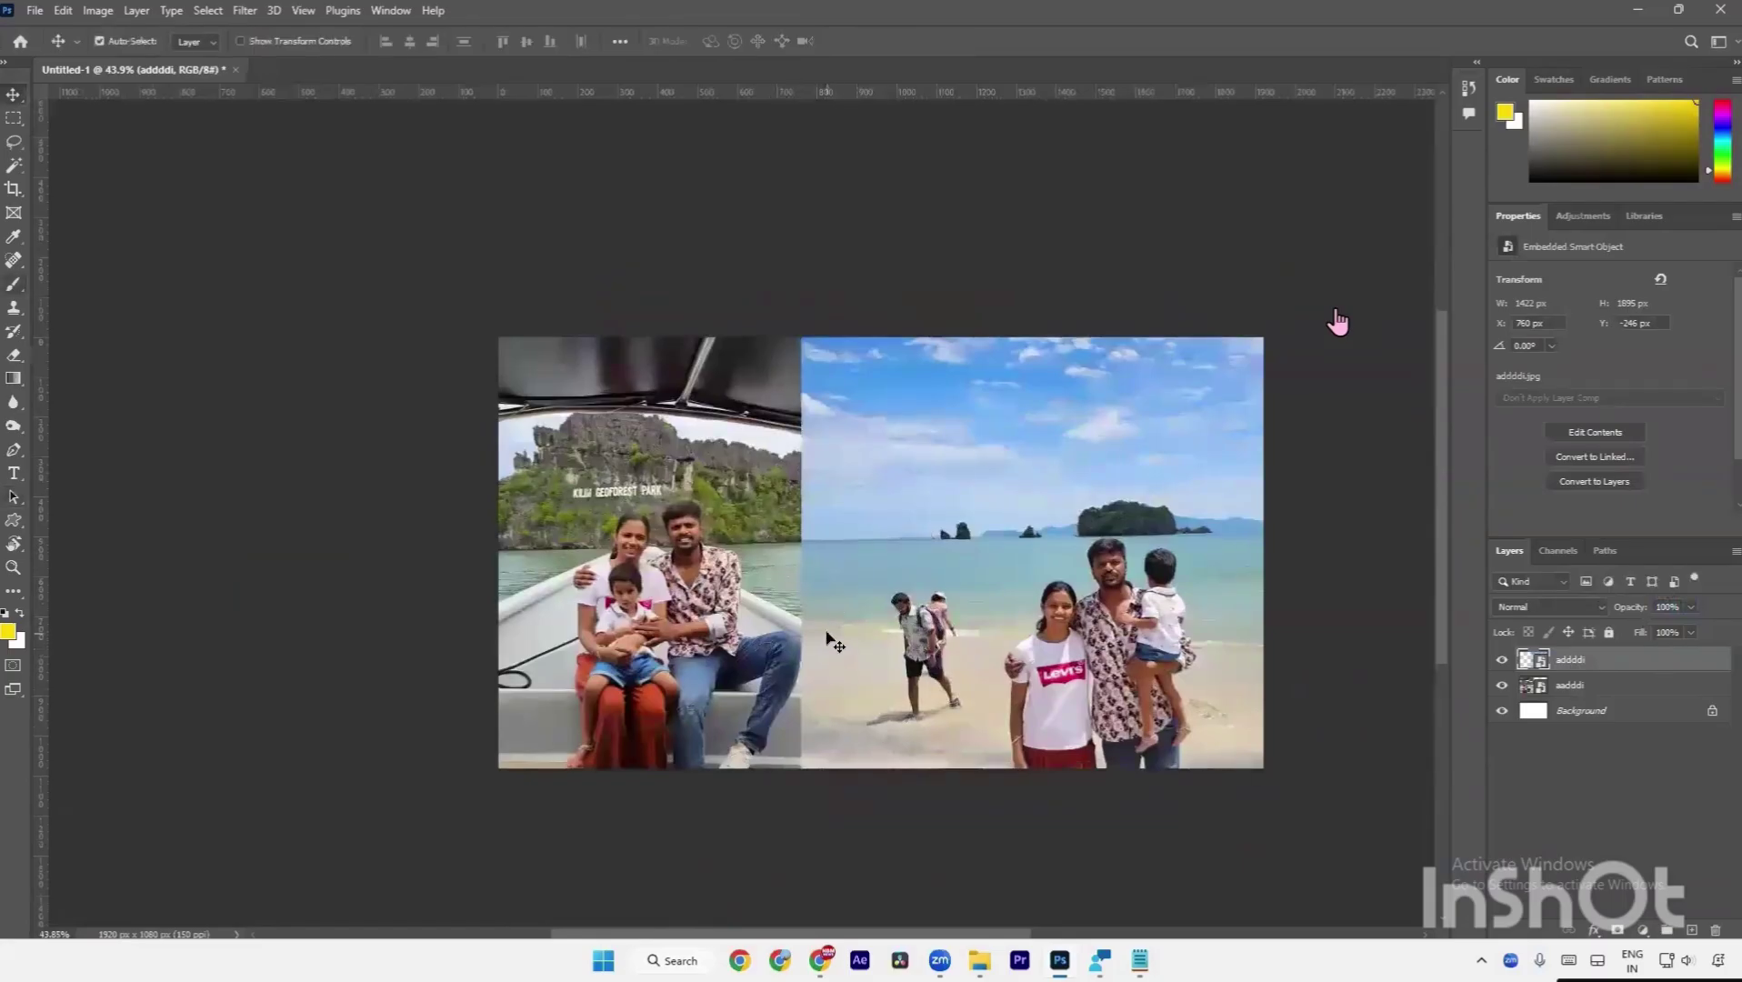
key(s)
key(a)
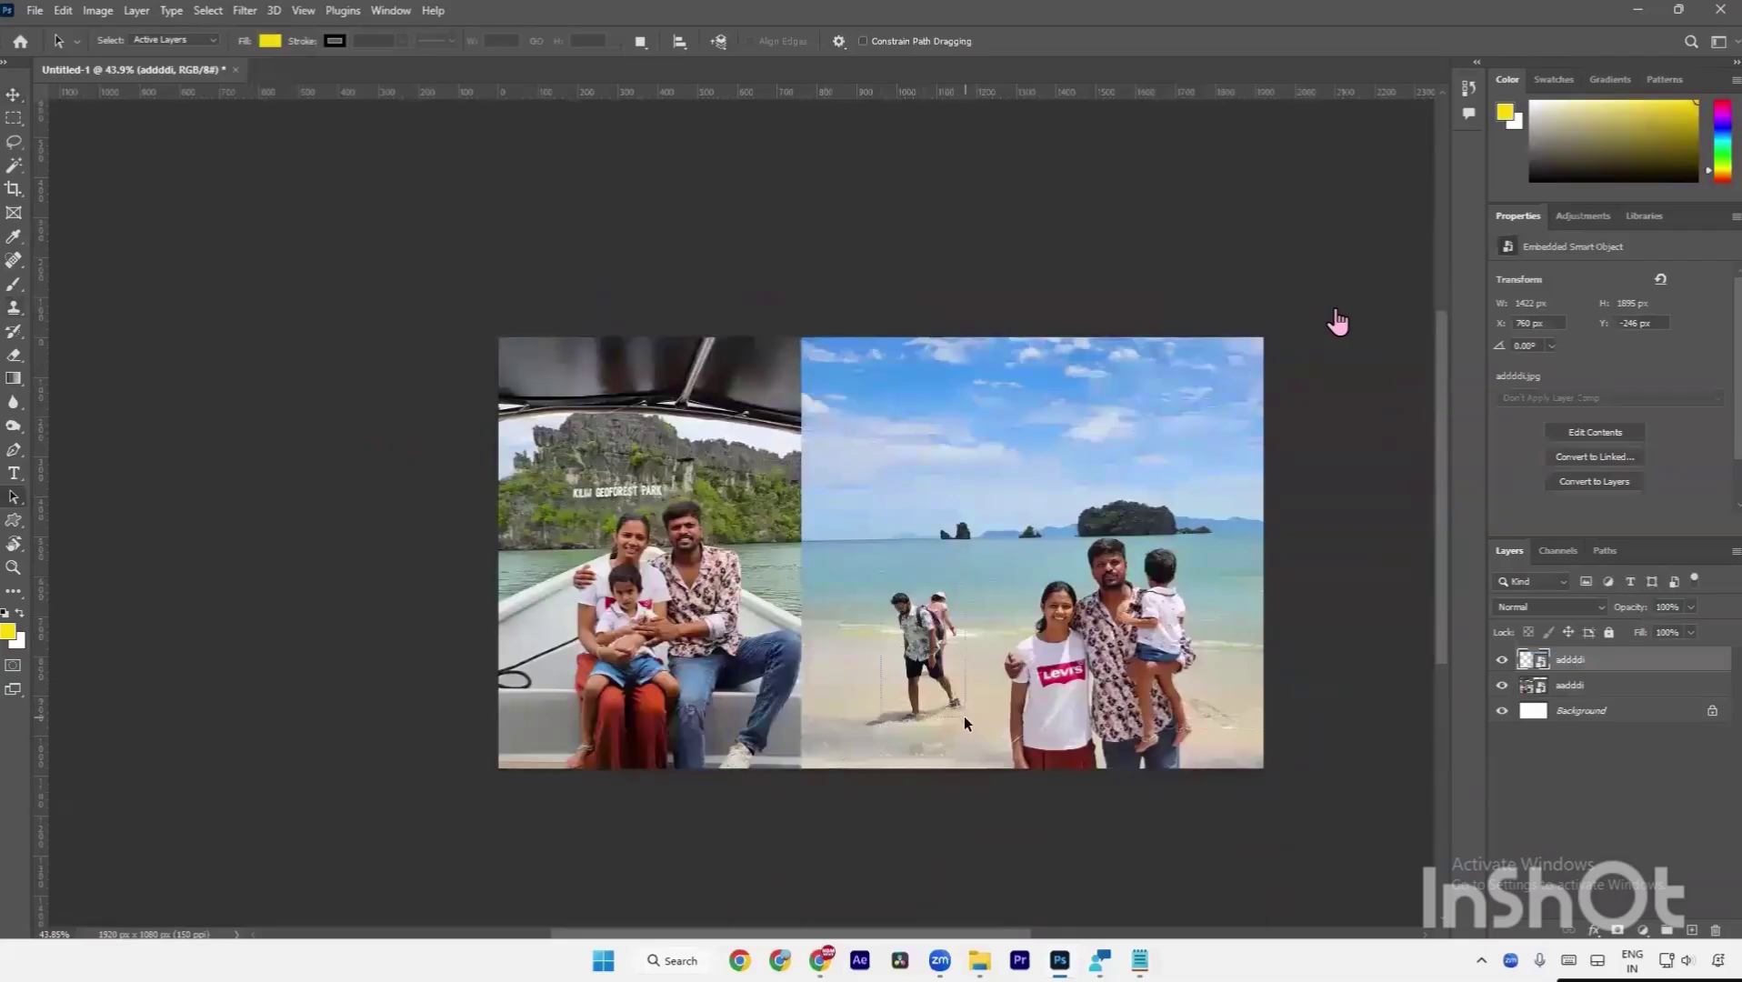
drag(964, 741, 951, 728)
drag(964, 769, 974, 745)
drag(1509, 550, 1273, 400)
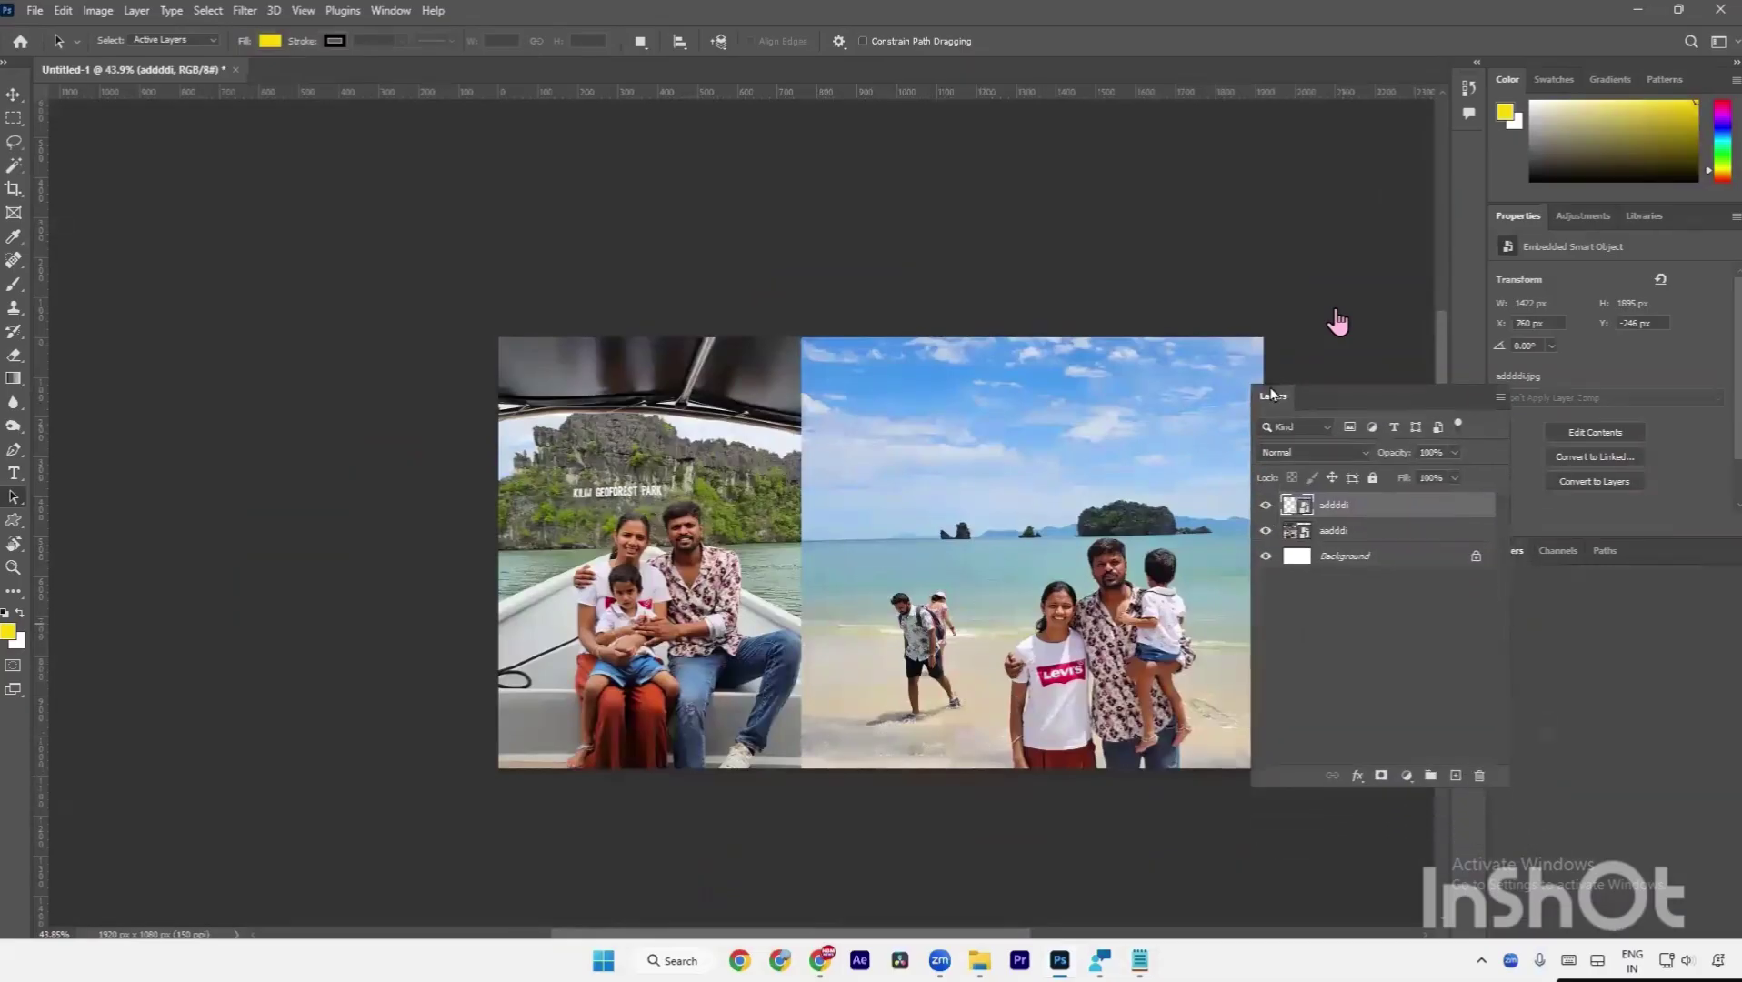
drag(1322, 602, 1330, 775)
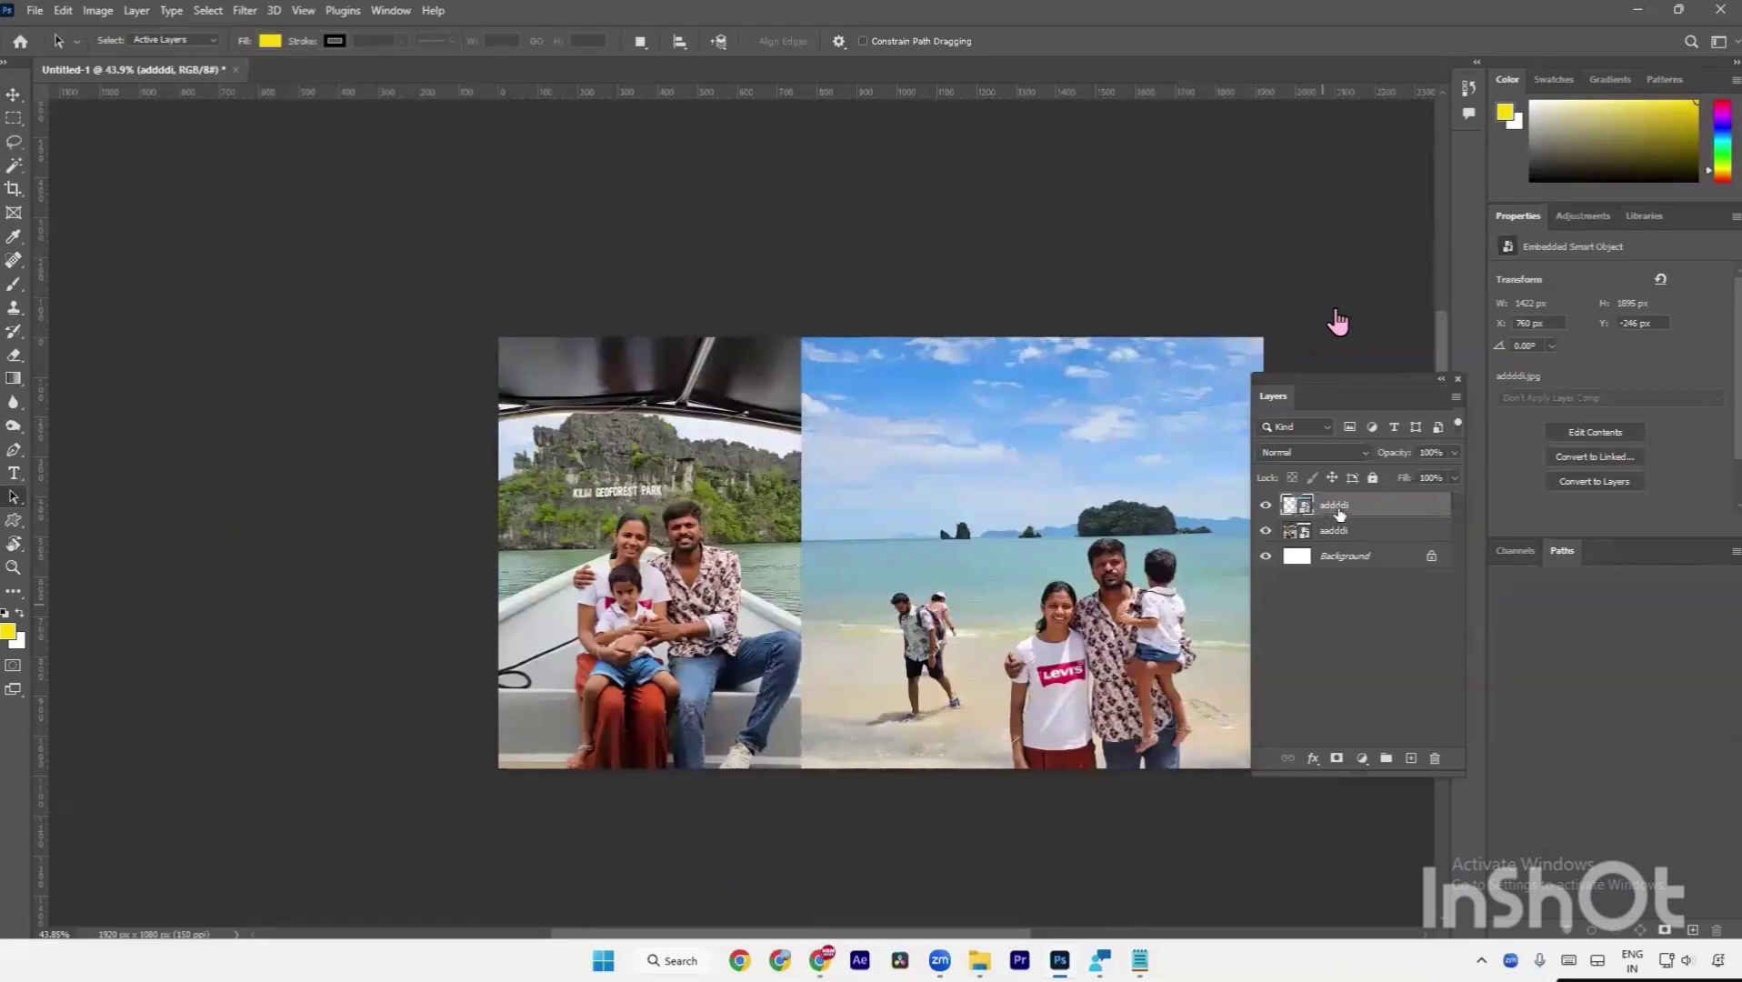
Rasterize the adddi beach photo layer via its right-click menu in the Layers panel.
right_click(1339, 514)
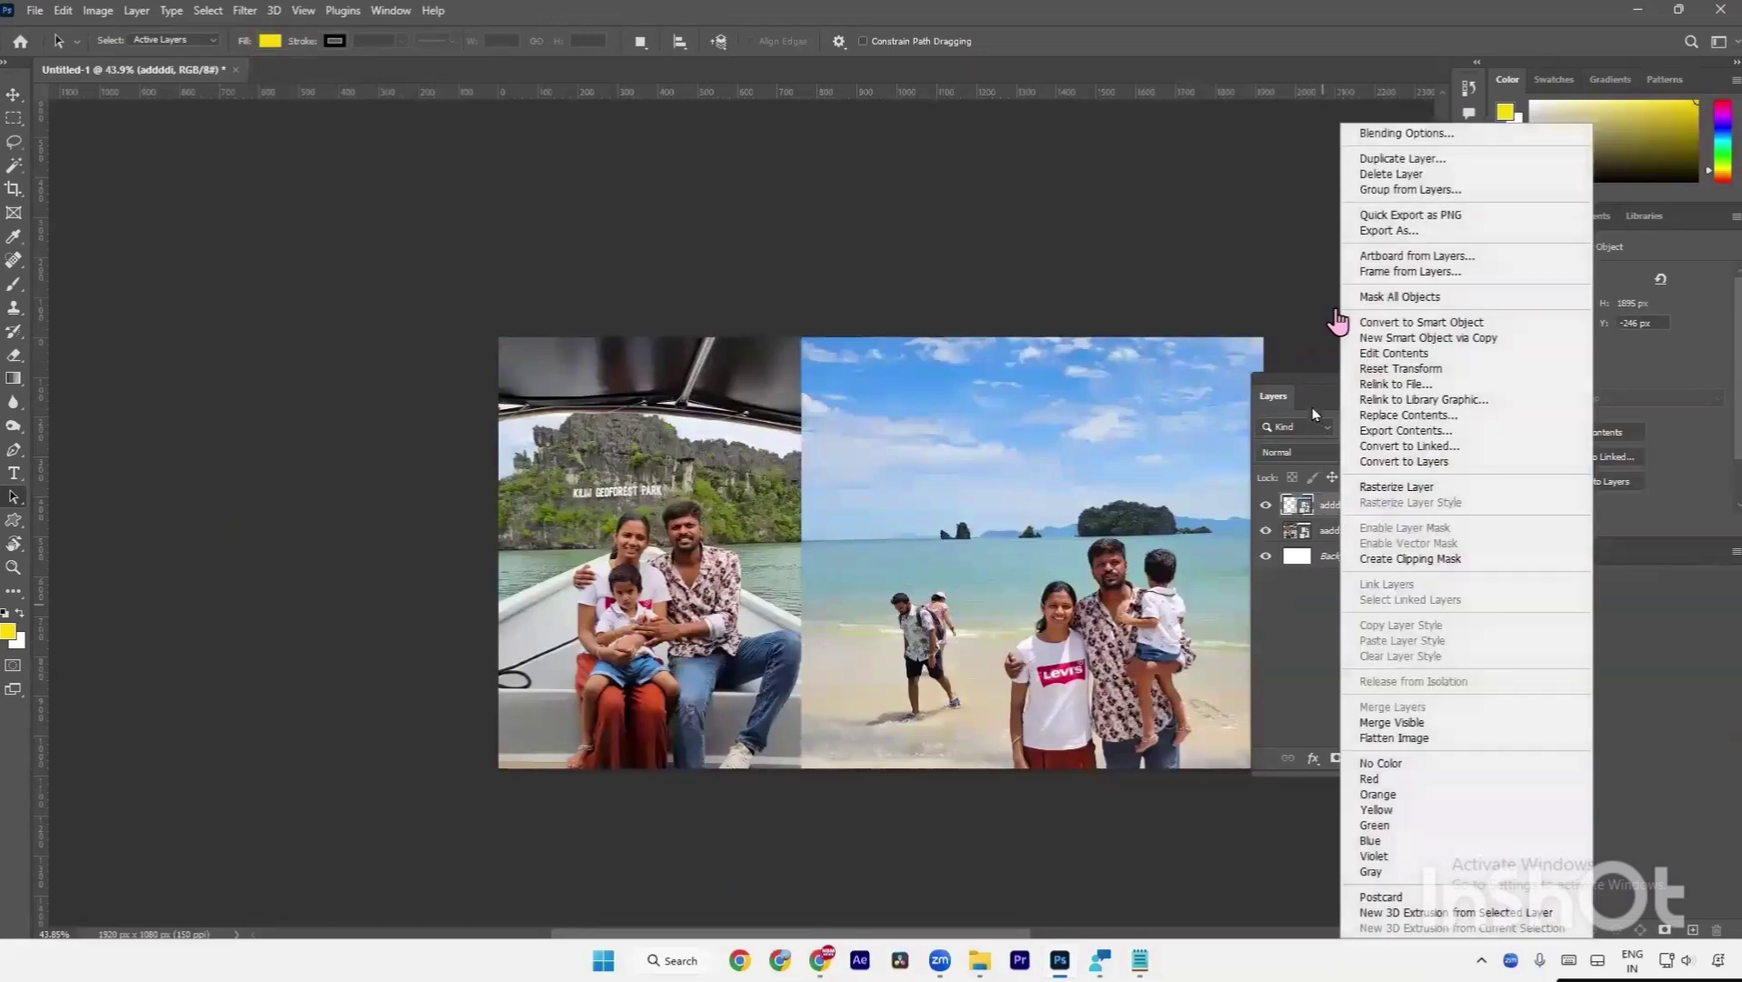
key(Escape)
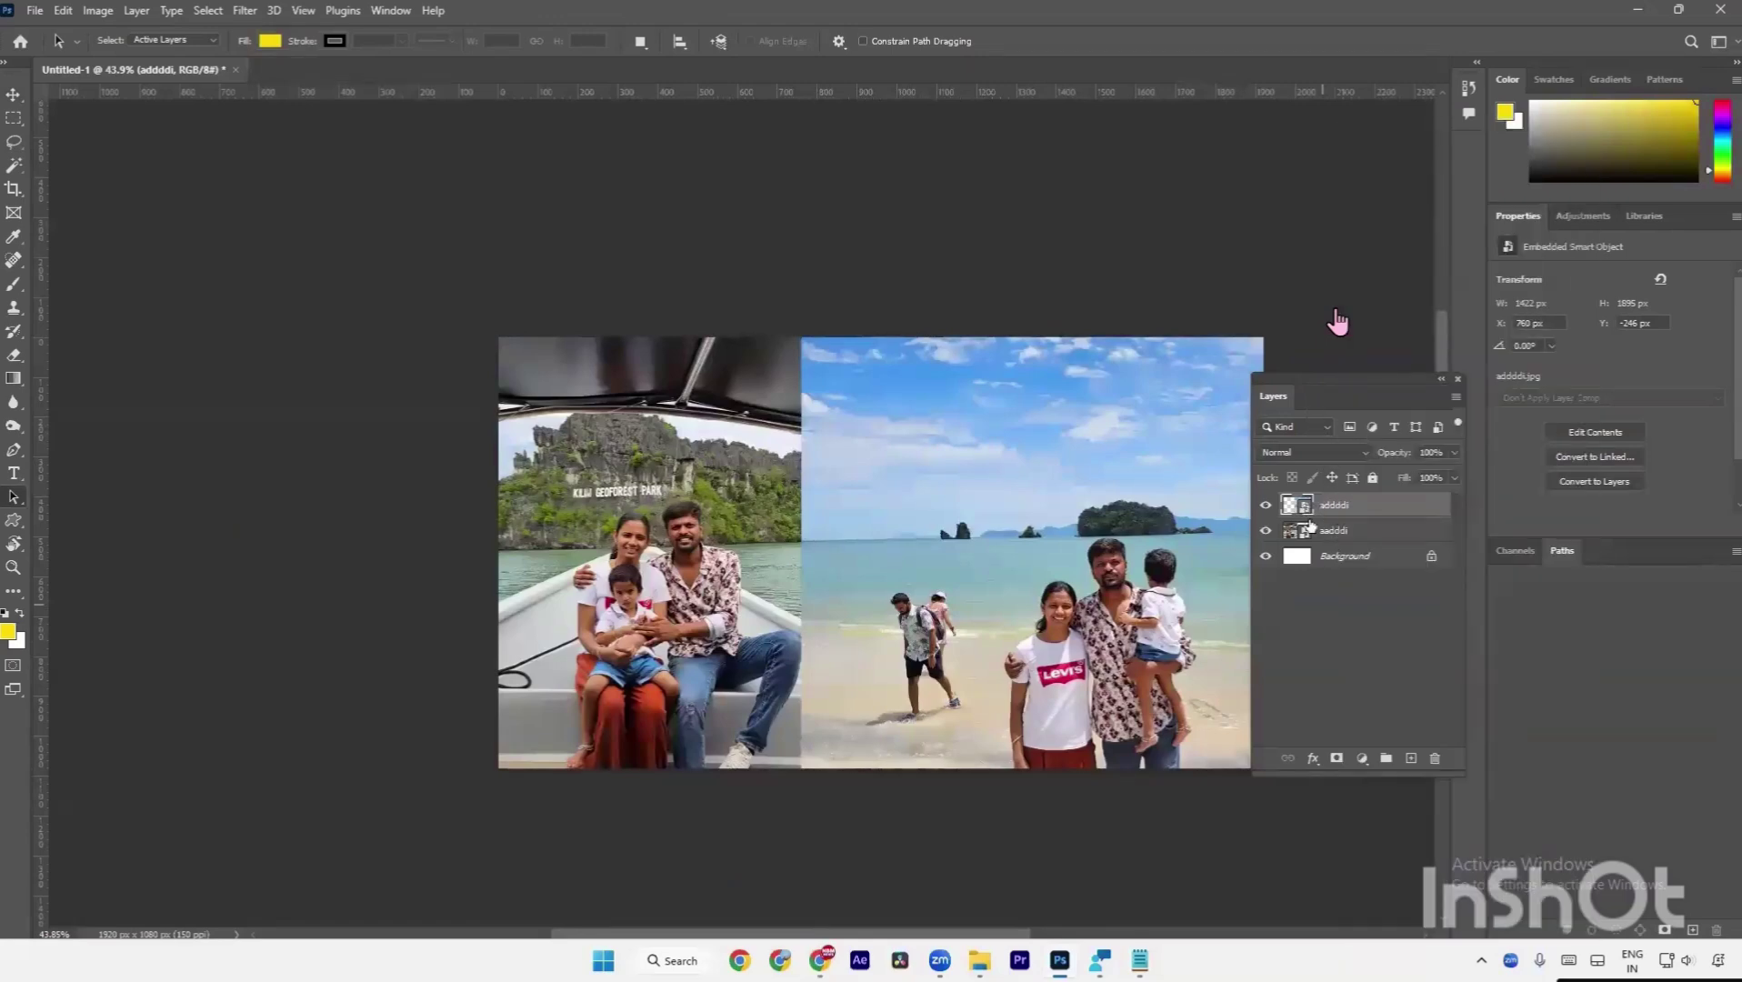
drag(1327, 504, 1331, 508)
right_click(1337, 507)
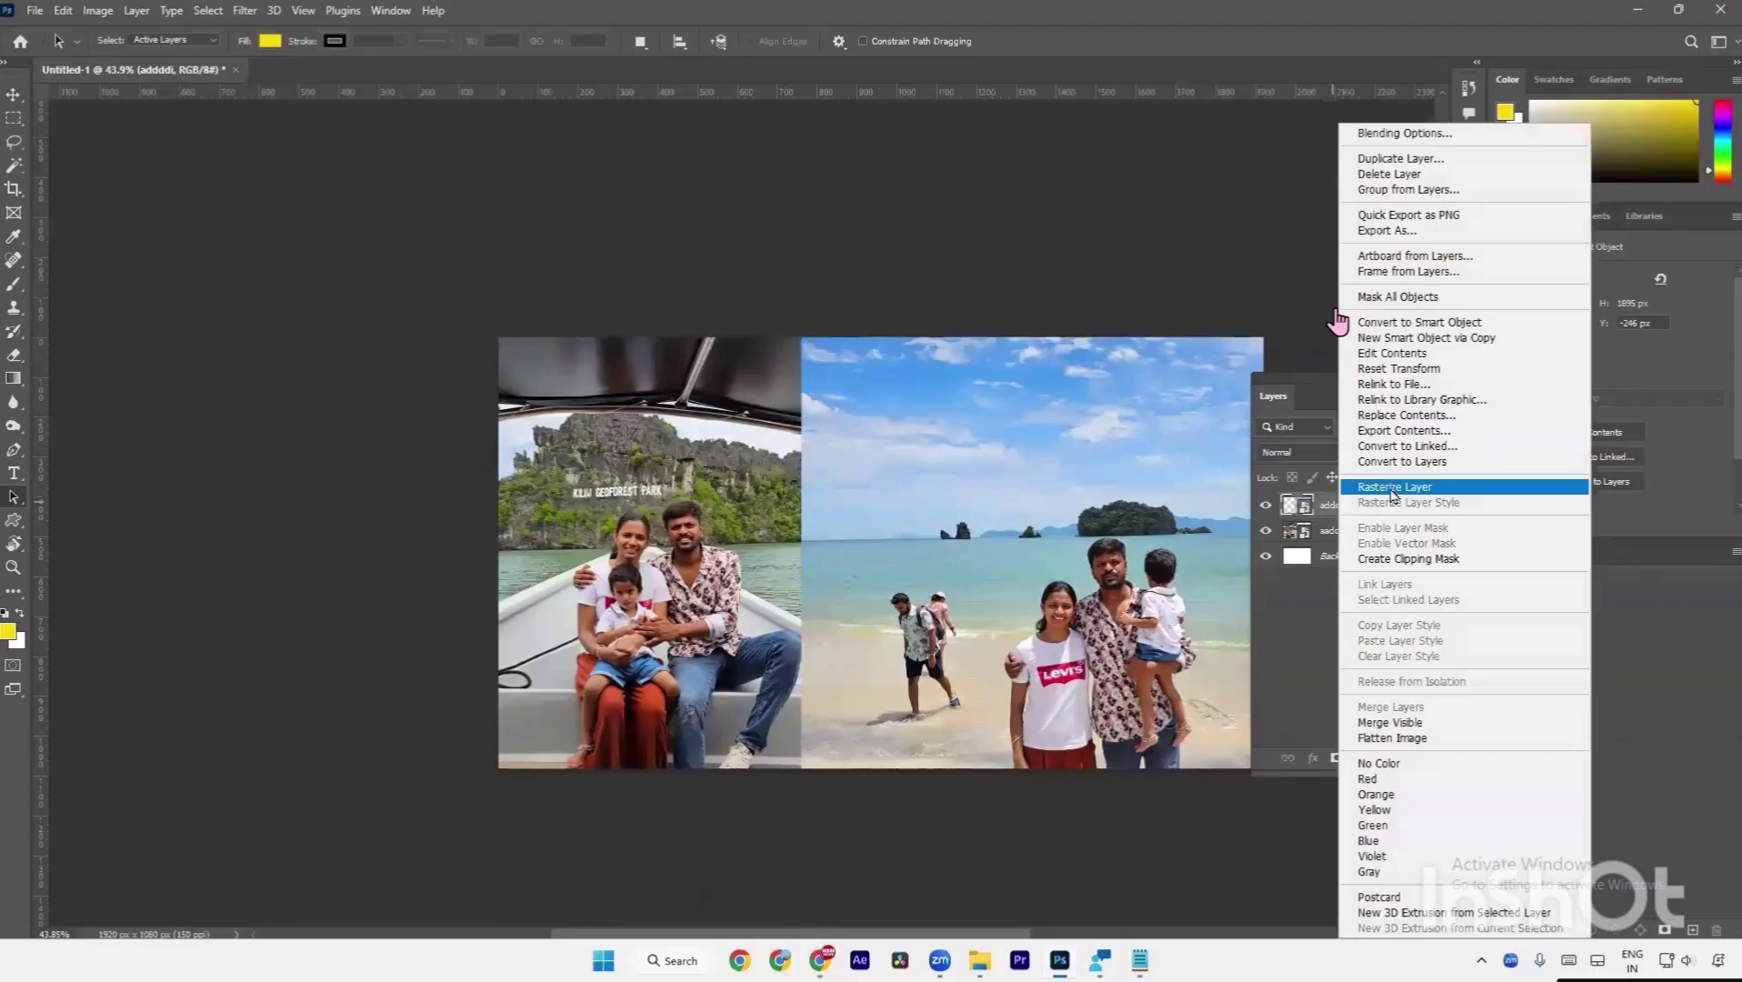
click(1391, 489)
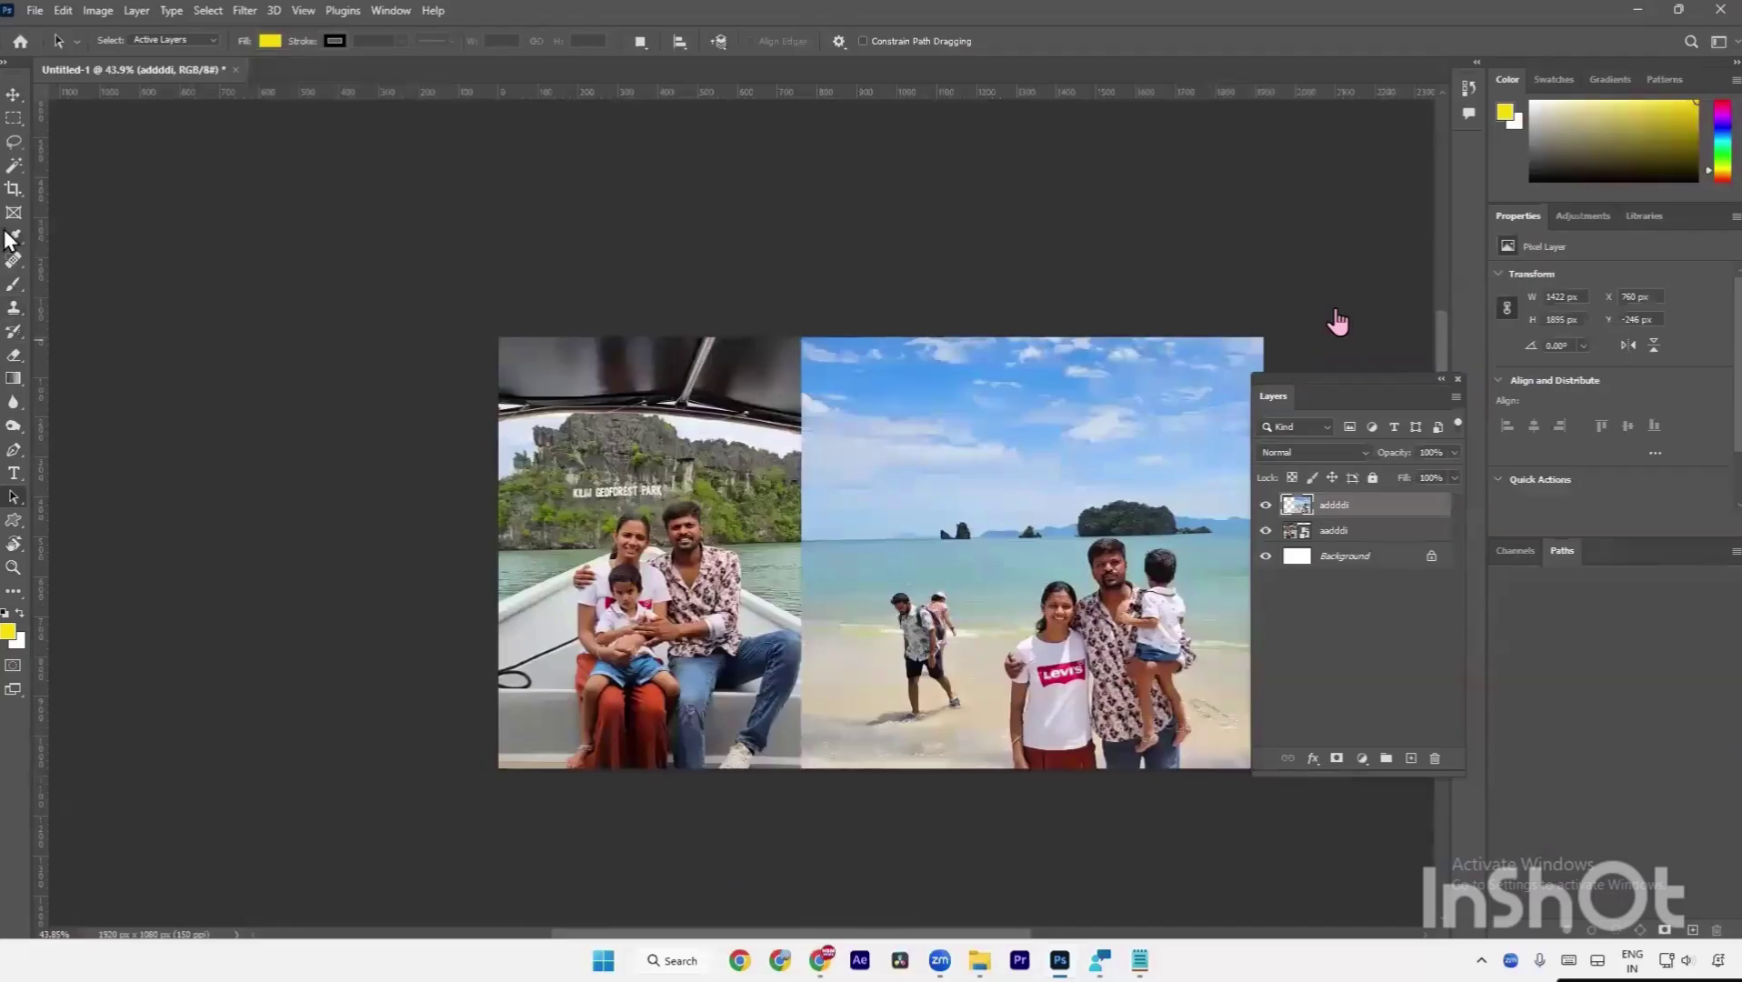
Outline the walking figures on the beach with the freehand Lasso tool.
click(12, 142)
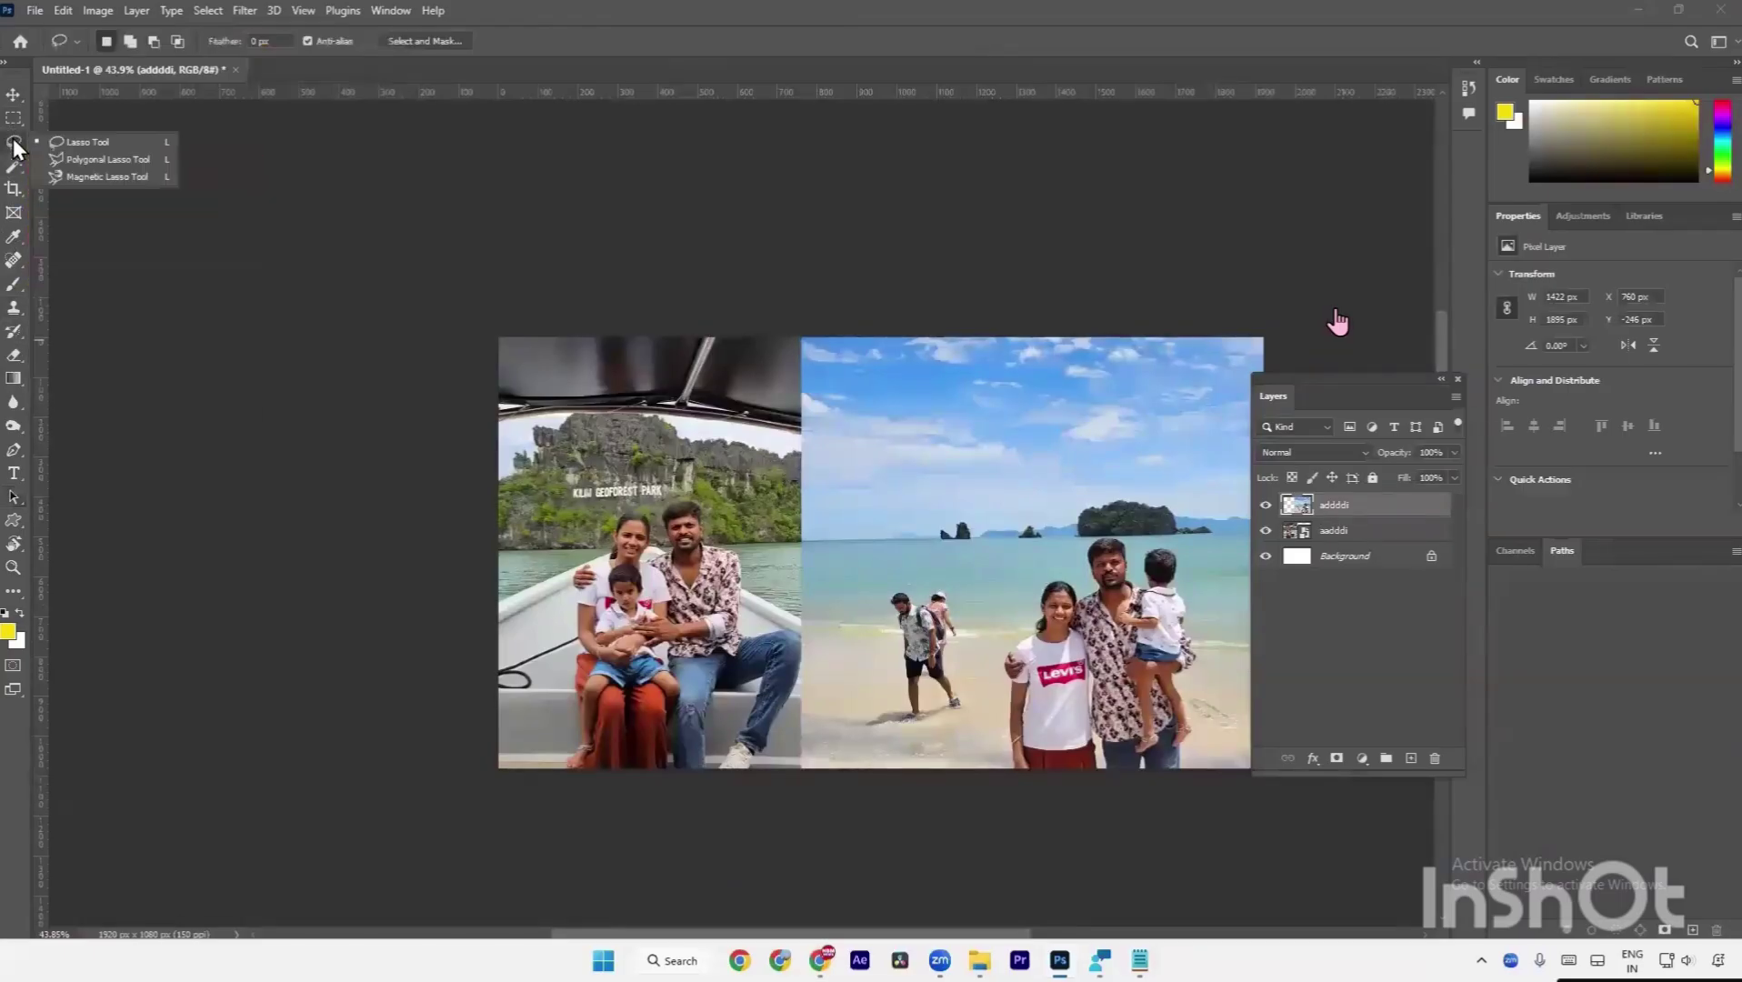
click(55, 148)
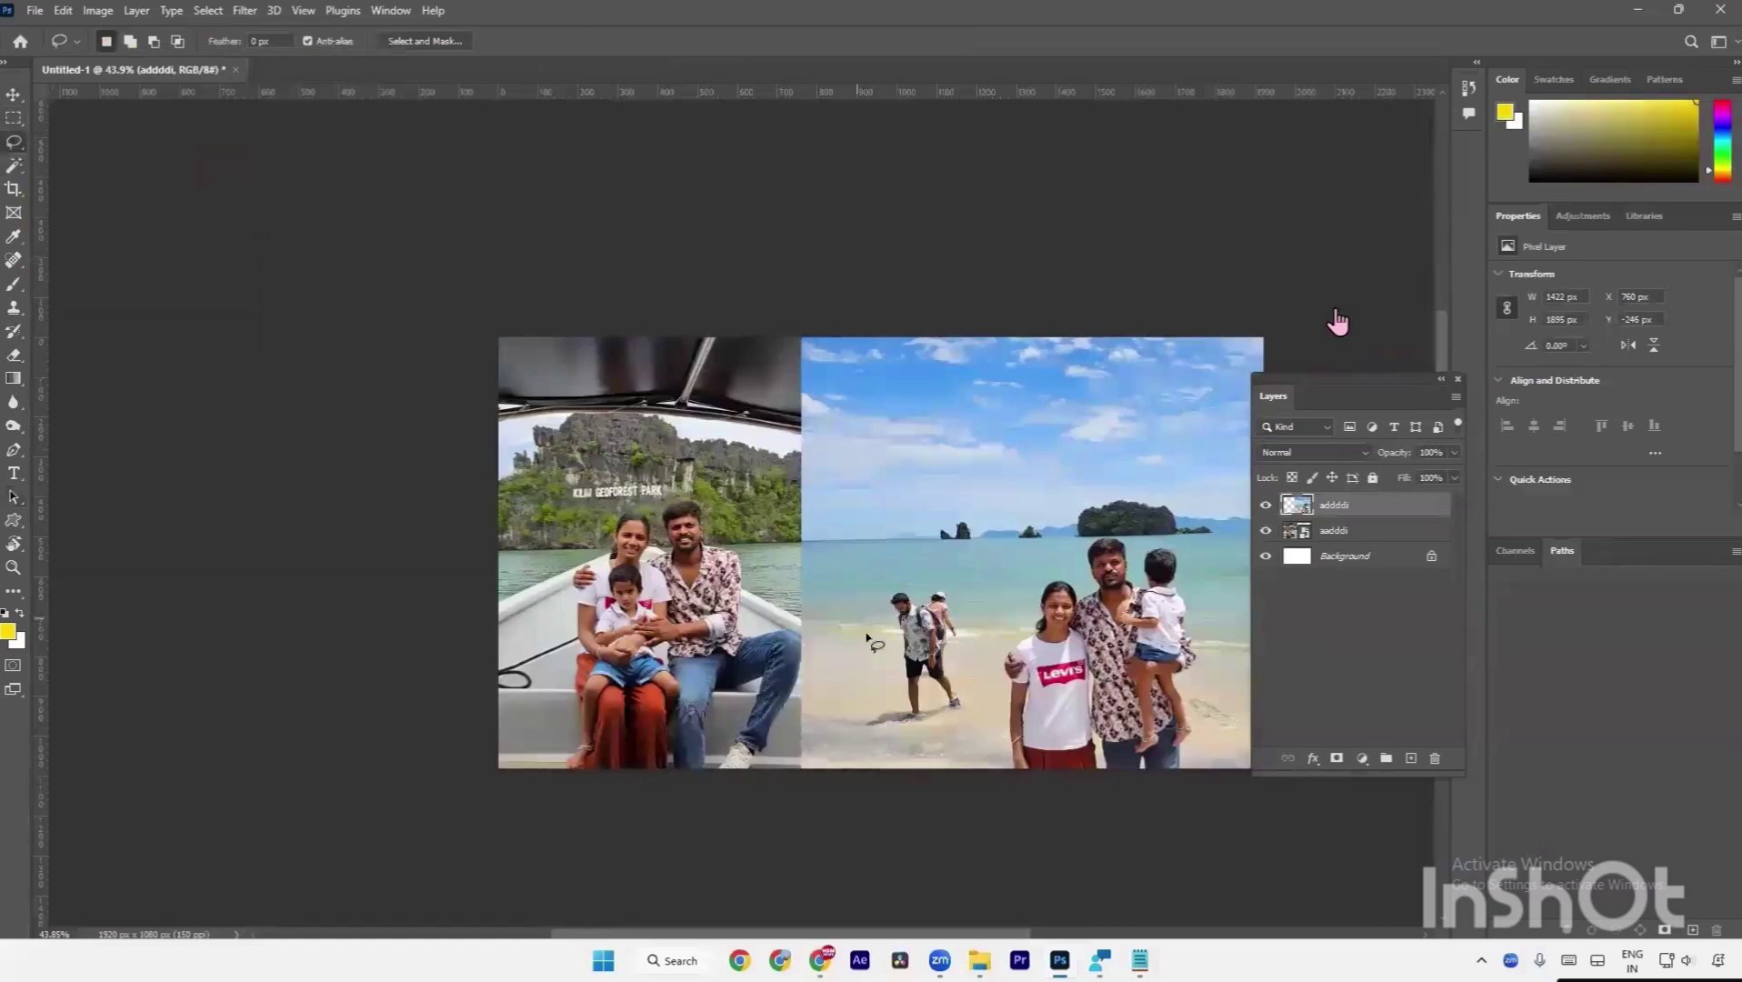
mouse_move(892, 662)
mouse_down()
mouse_move(859, 727)
mouse_move(932, 732)
mouse_move(971, 709)
mouse_move(961, 627)
mouse_move(924, 586)
mouse_move(884, 610)
mouse_move(893, 668)
mouse_up()
Open Content-Aware Fill for the lassoed area from the right-click menu.
right_click(928, 647)
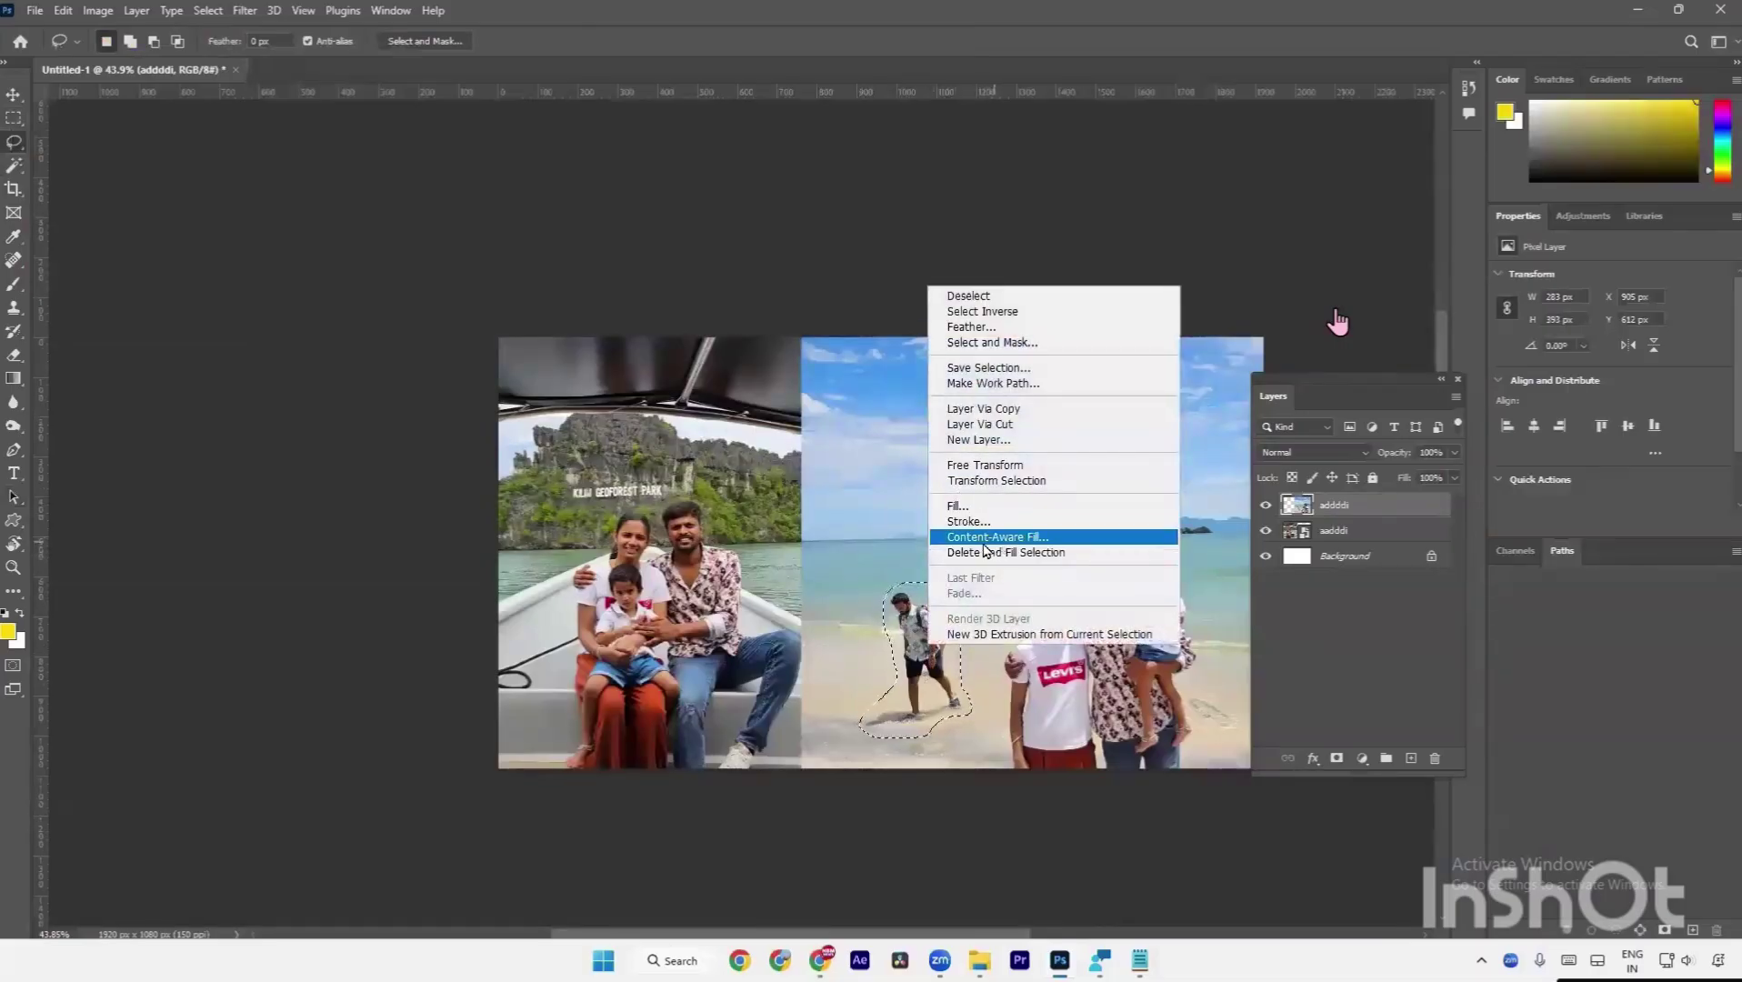
click(988, 538)
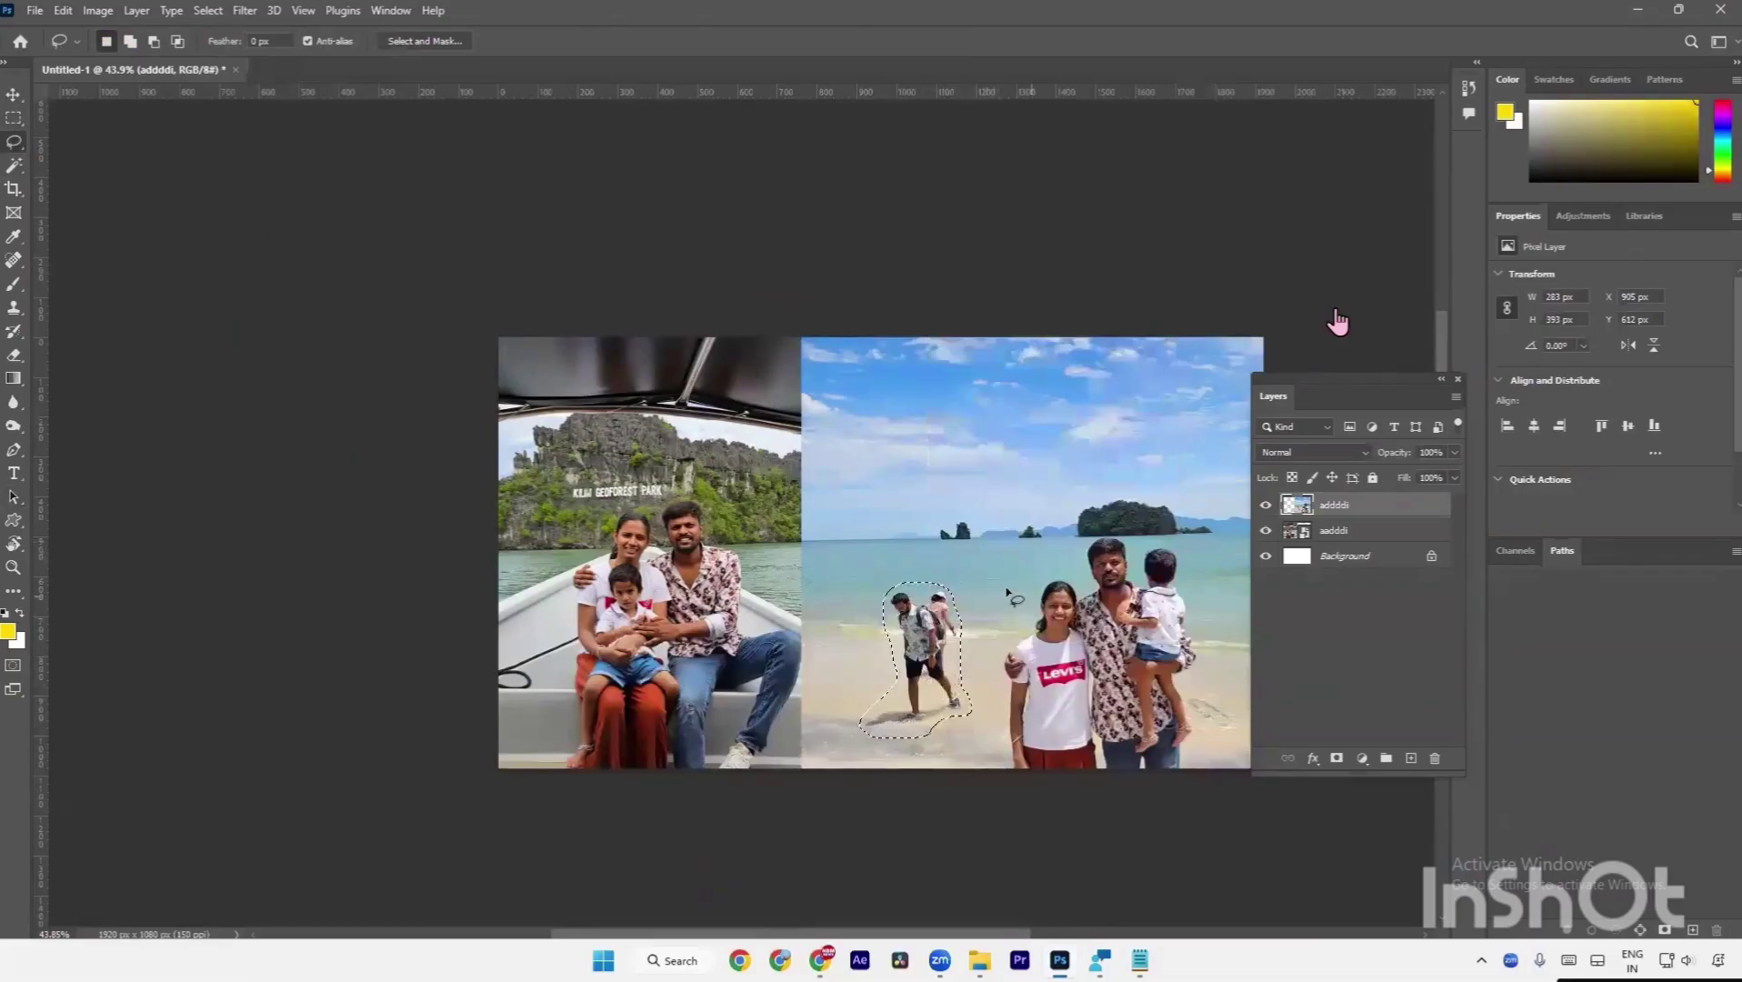
right_click(1005, 593)
right_click(946, 640)
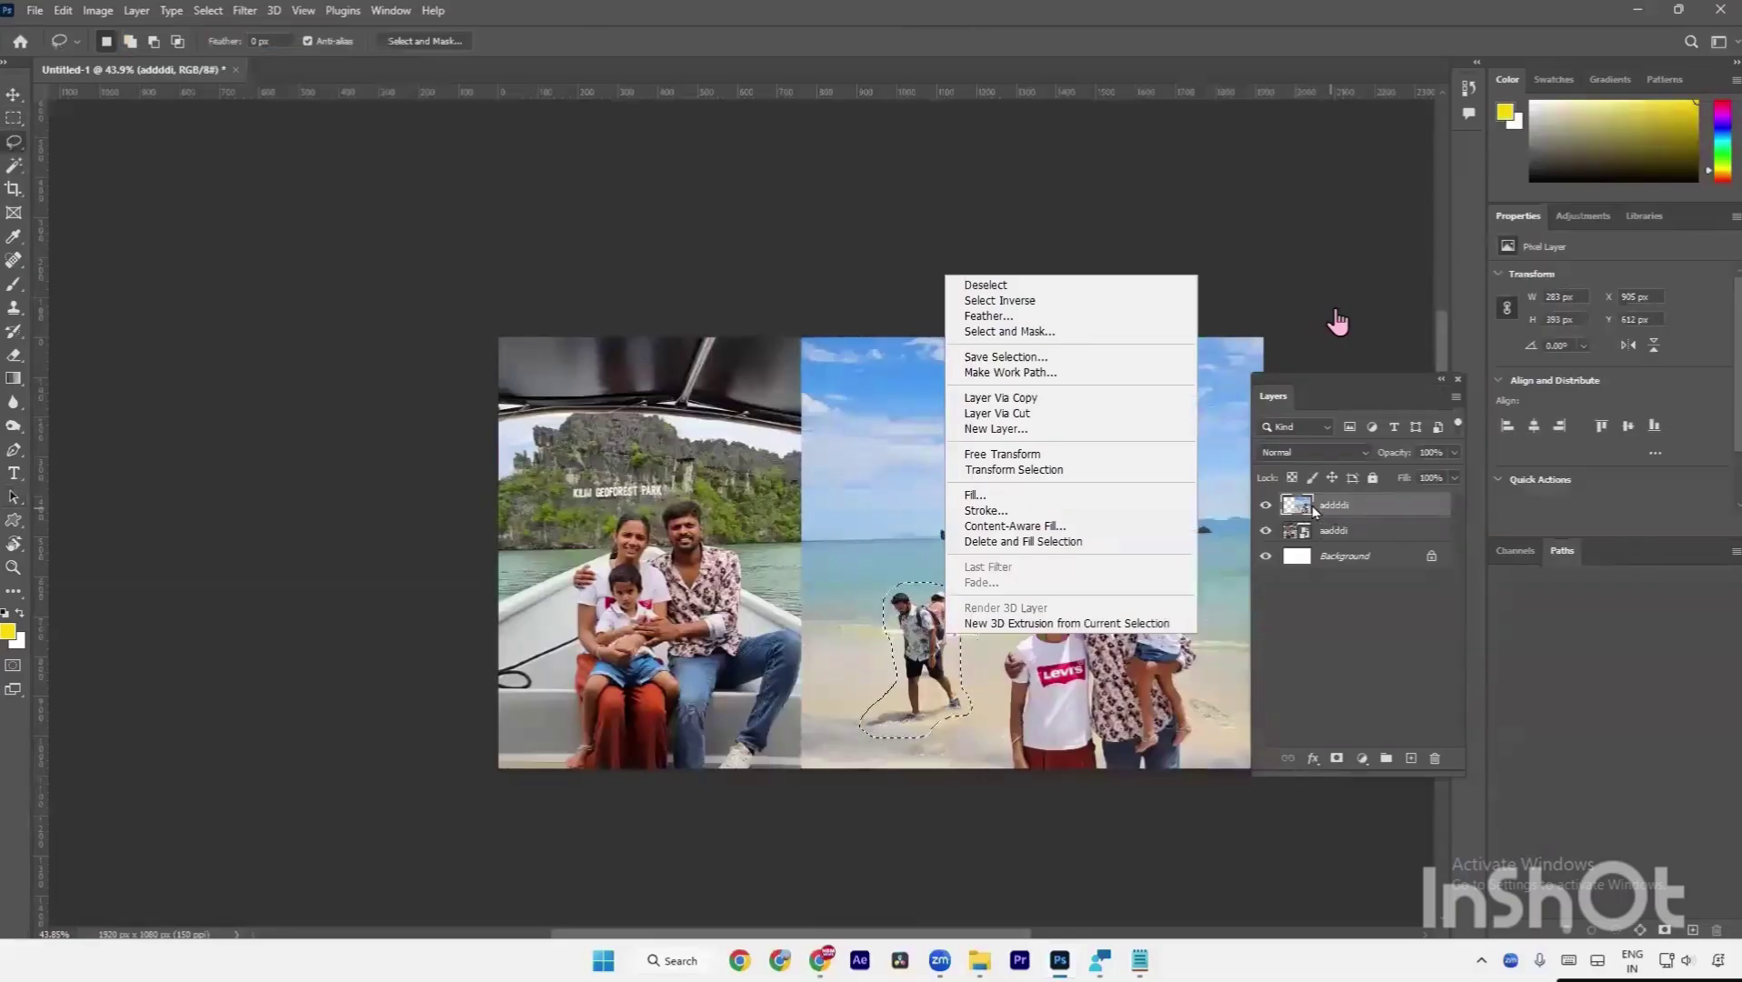
click(1082, 529)
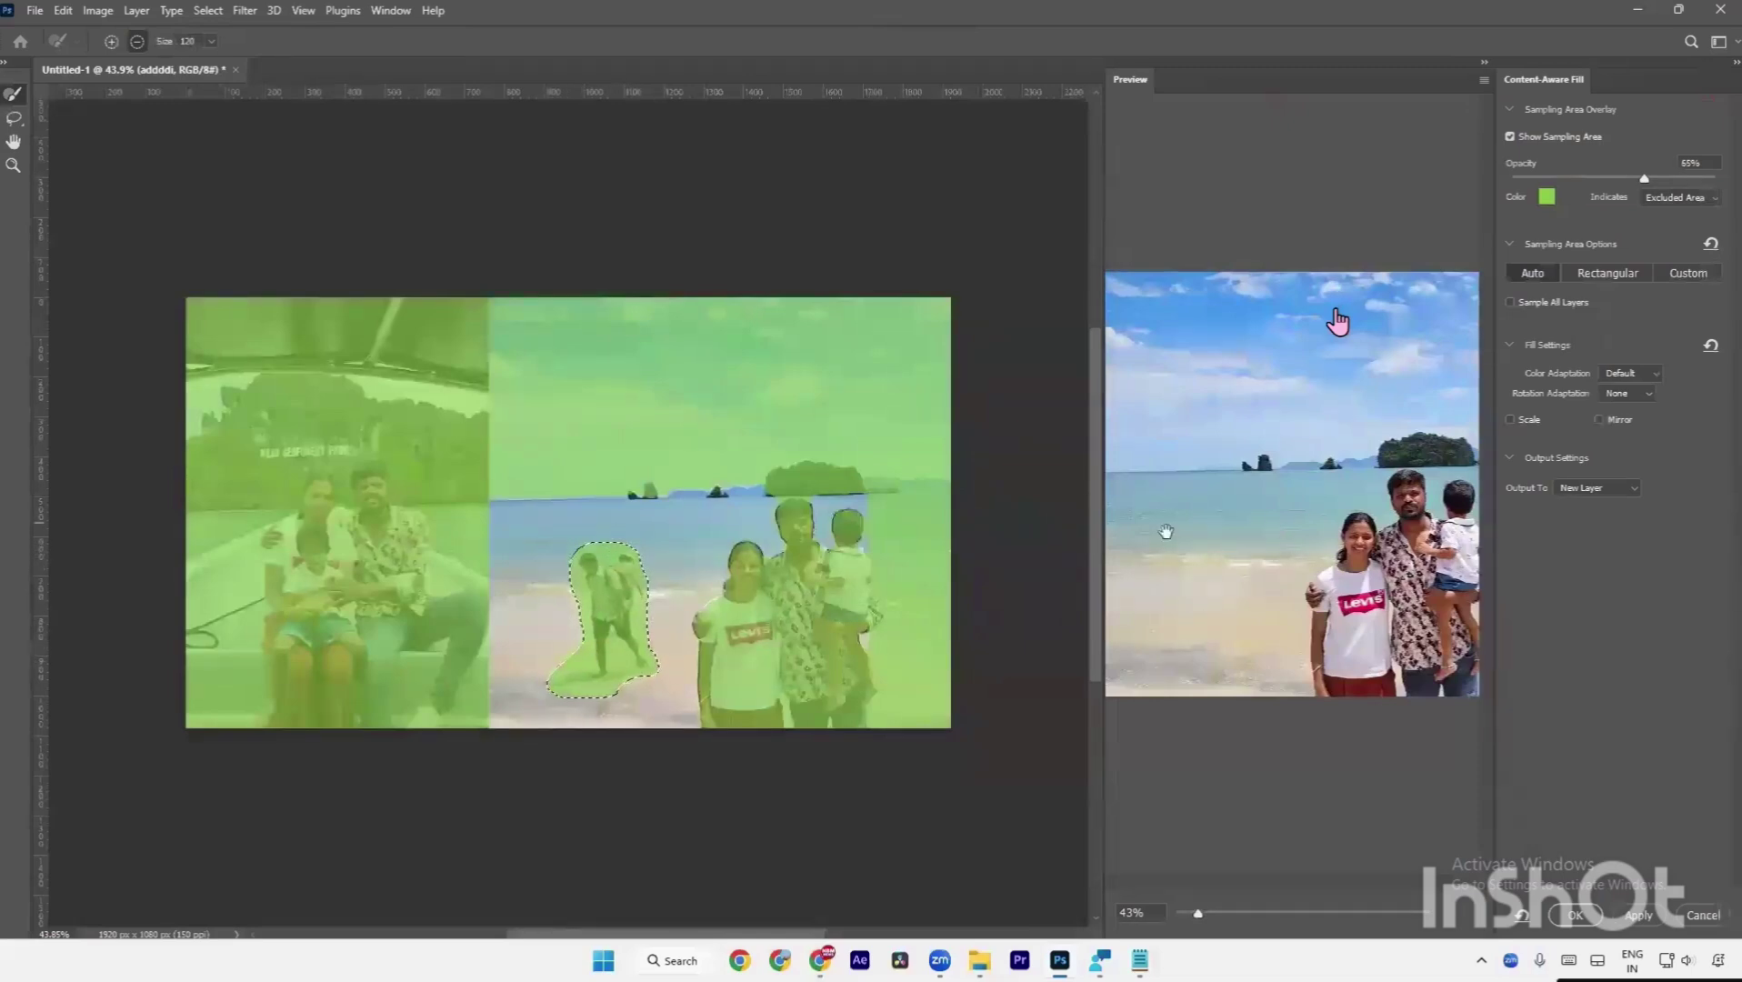
Zoom out the fill preview and apply the content-aware fill to a new layer.
scroll(1300, 603, down, 1)
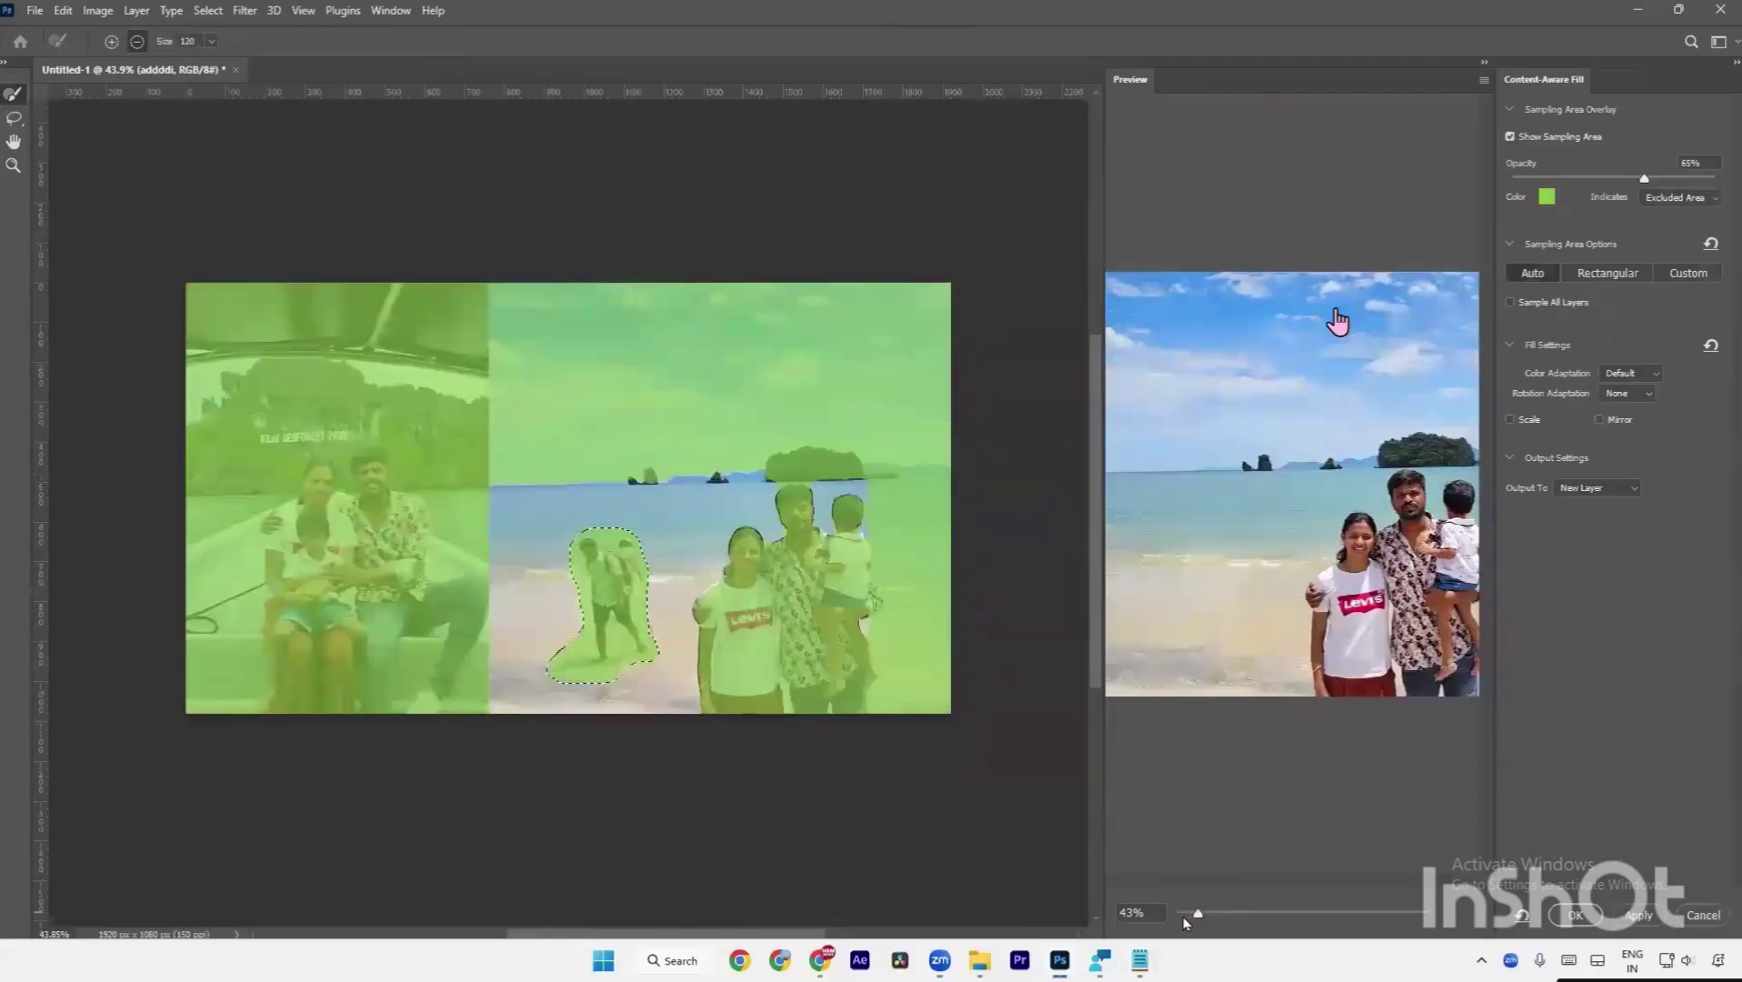
drag(1198, 914, 1194, 915)
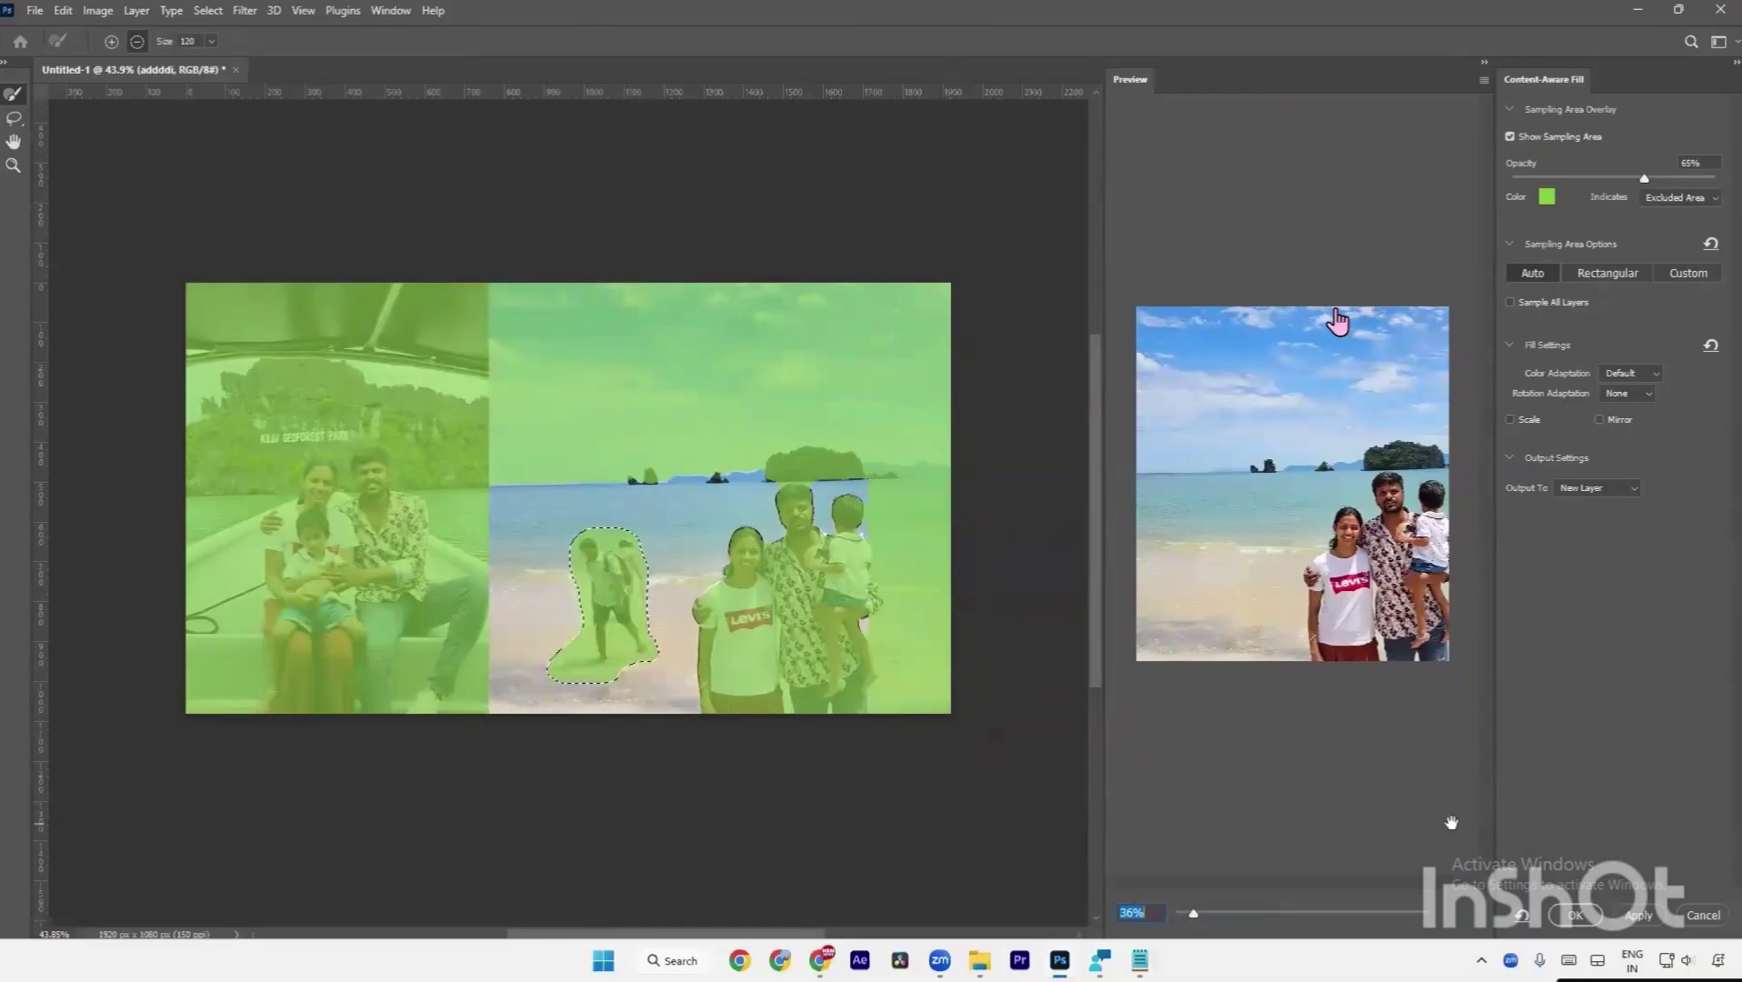
click(1637, 916)
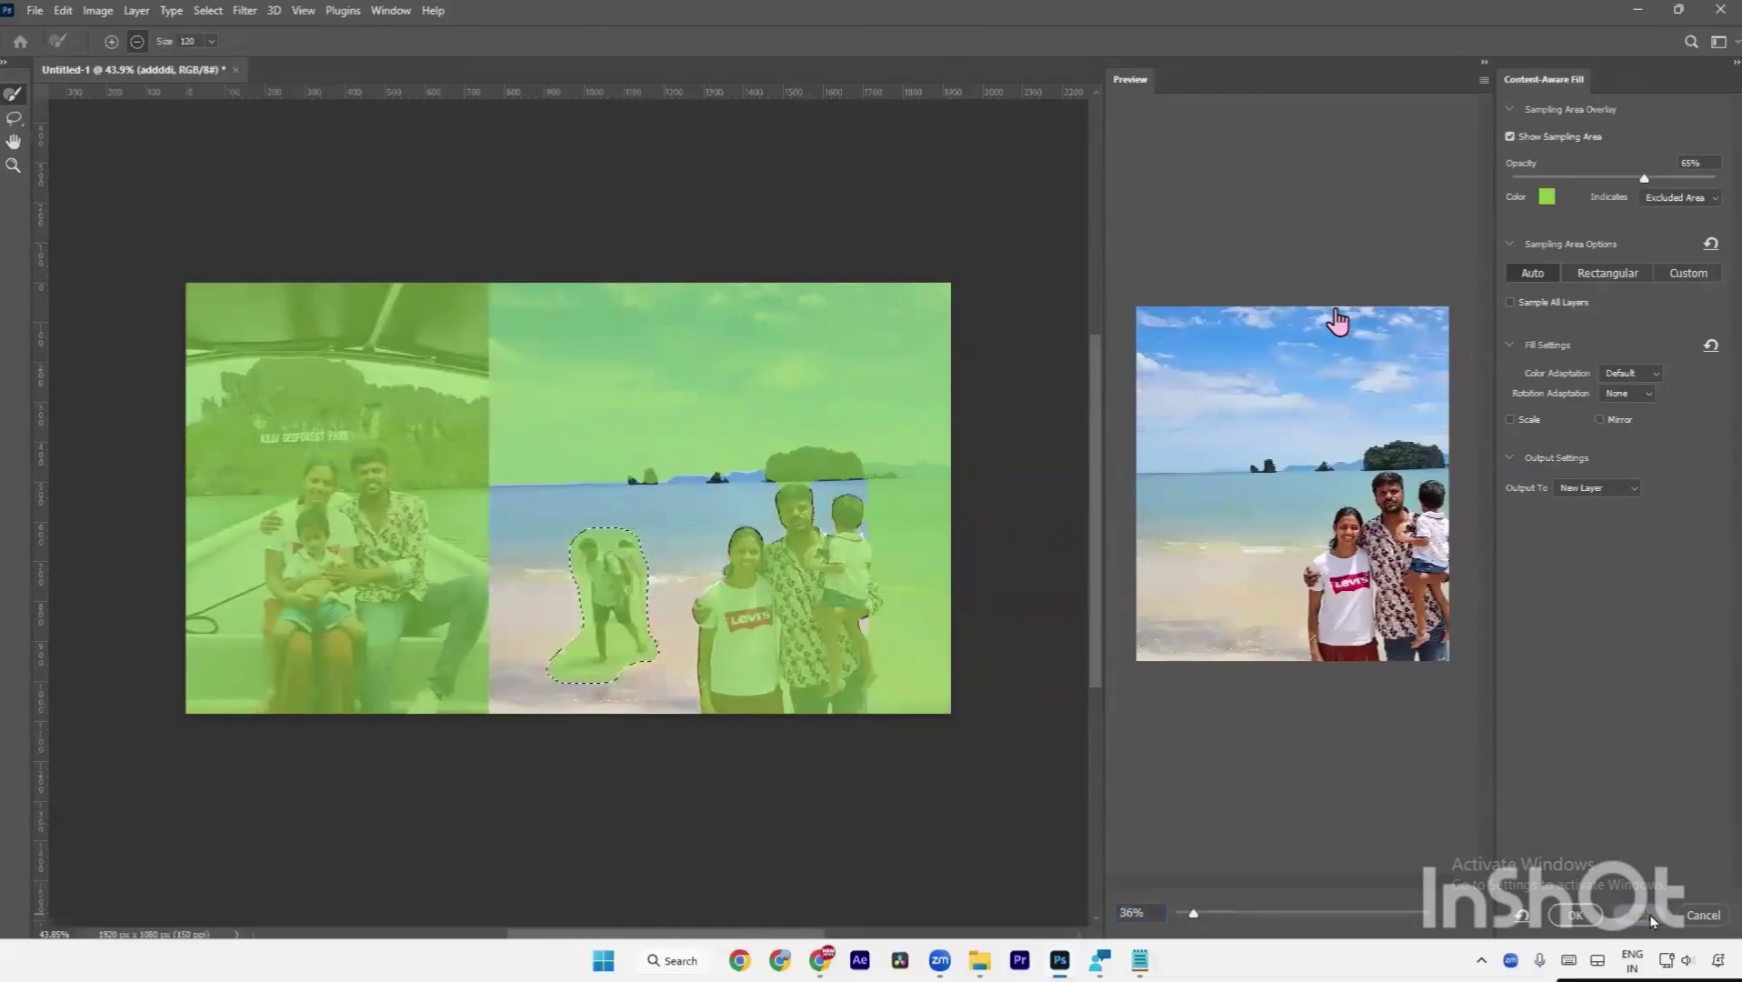
Commit the fill, deselect, and toggle the adddi copy layer to compare before and after.
click(1576, 916)
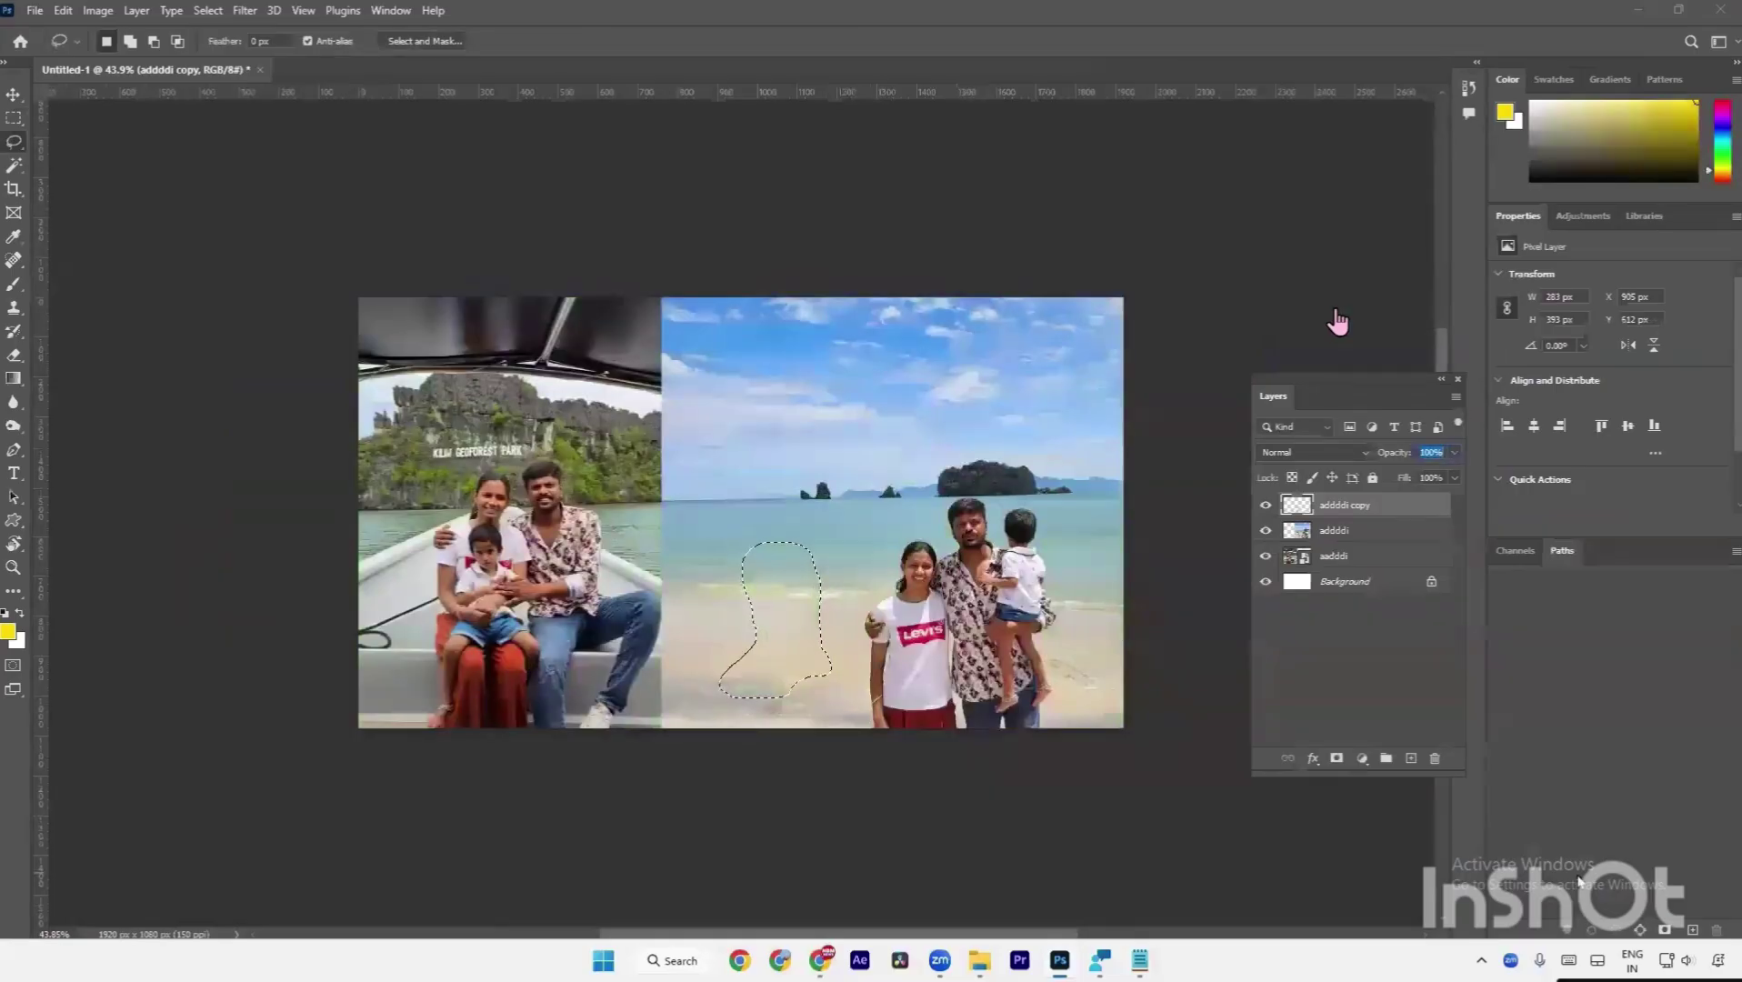
key(ctrl+d)
click(1266, 511)
click(1266, 511)
click(1265, 511)
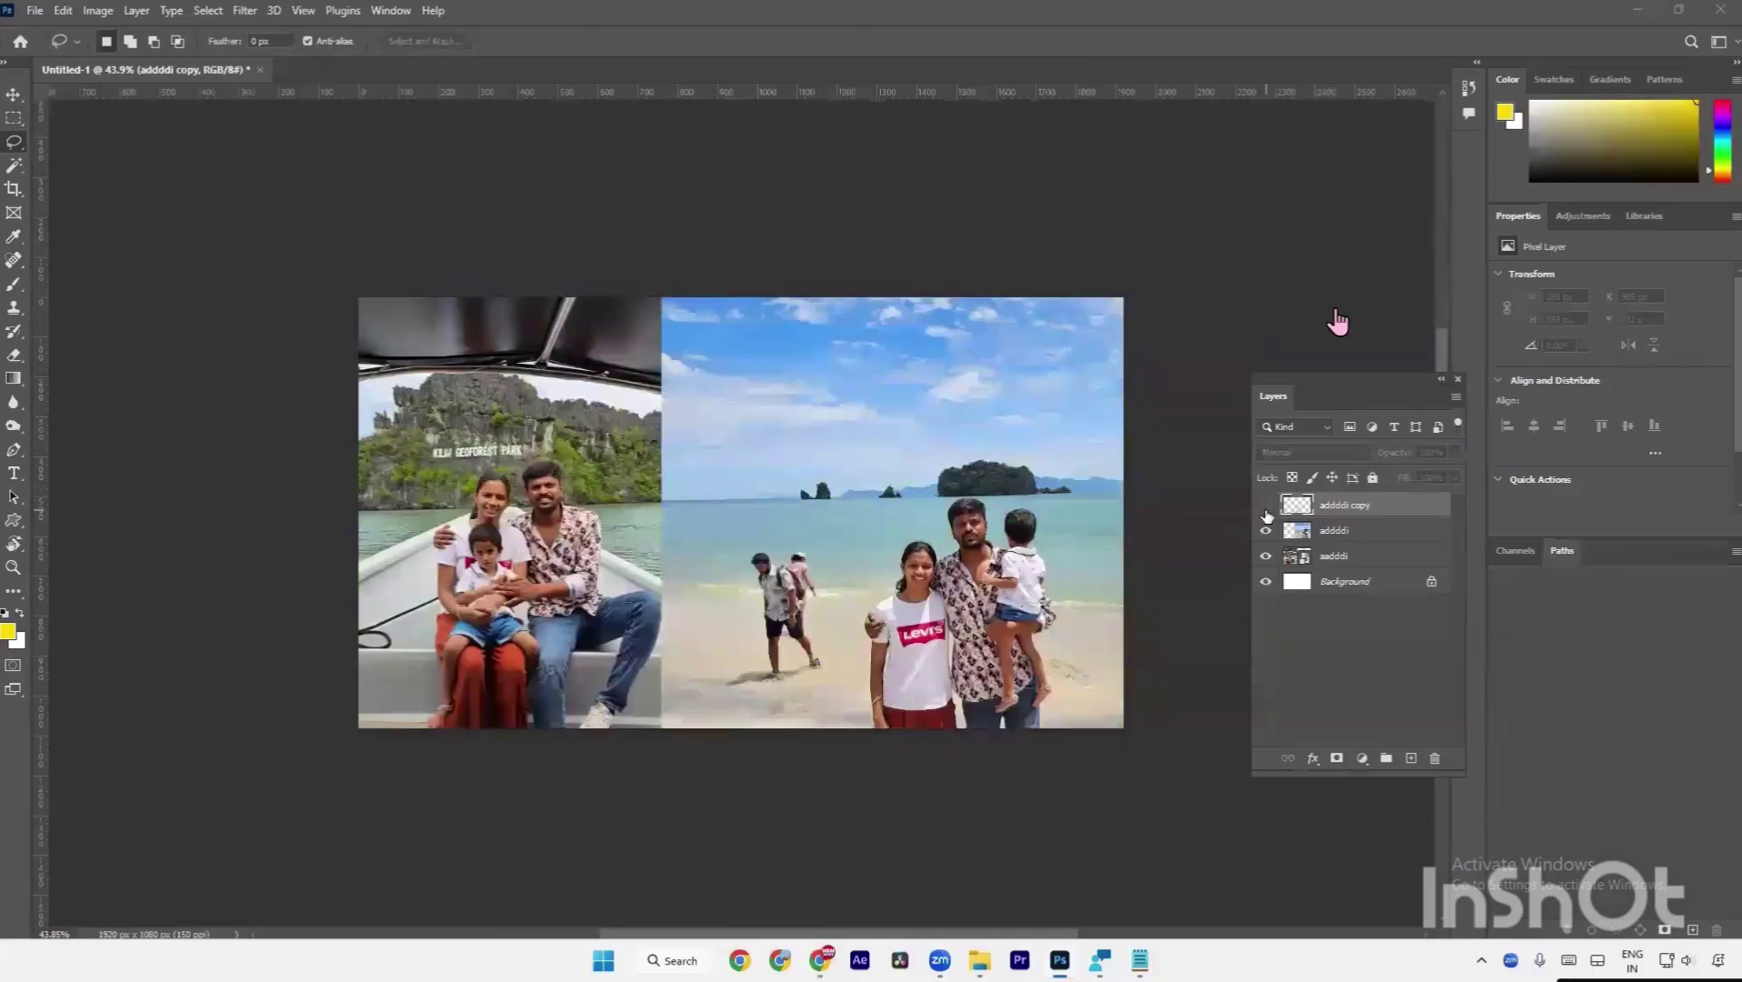
click(1266, 511)
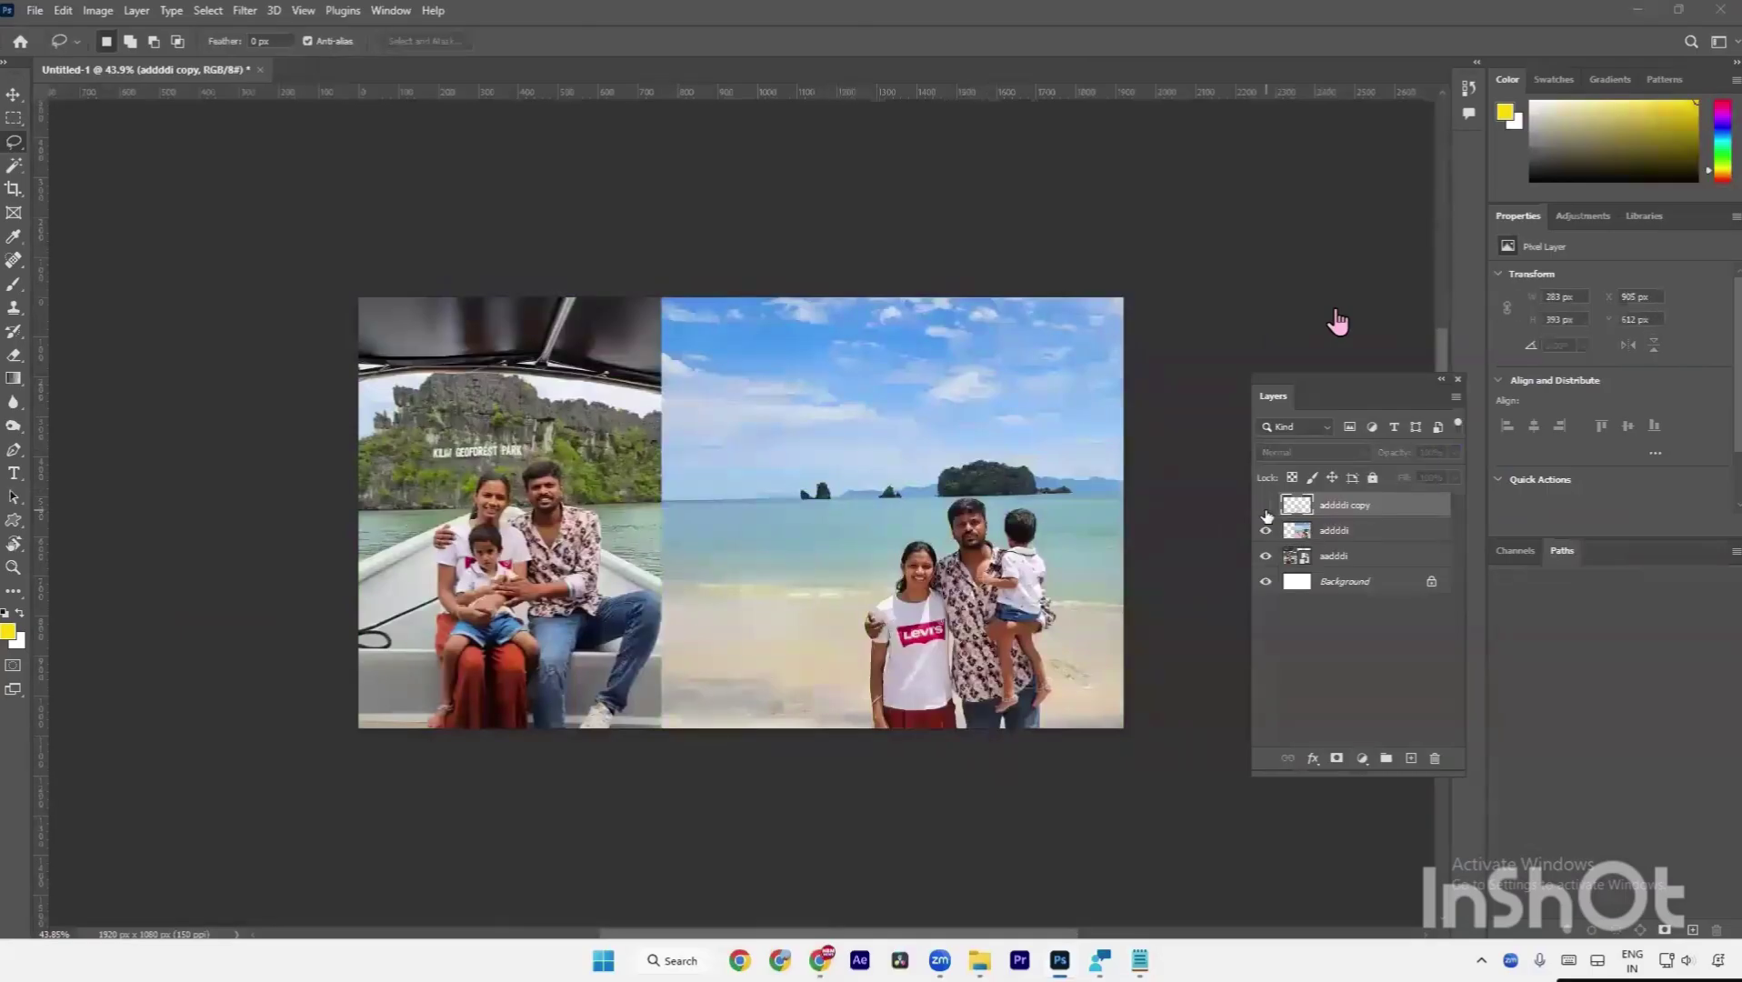
click(1266, 511)
click(1266, 511)
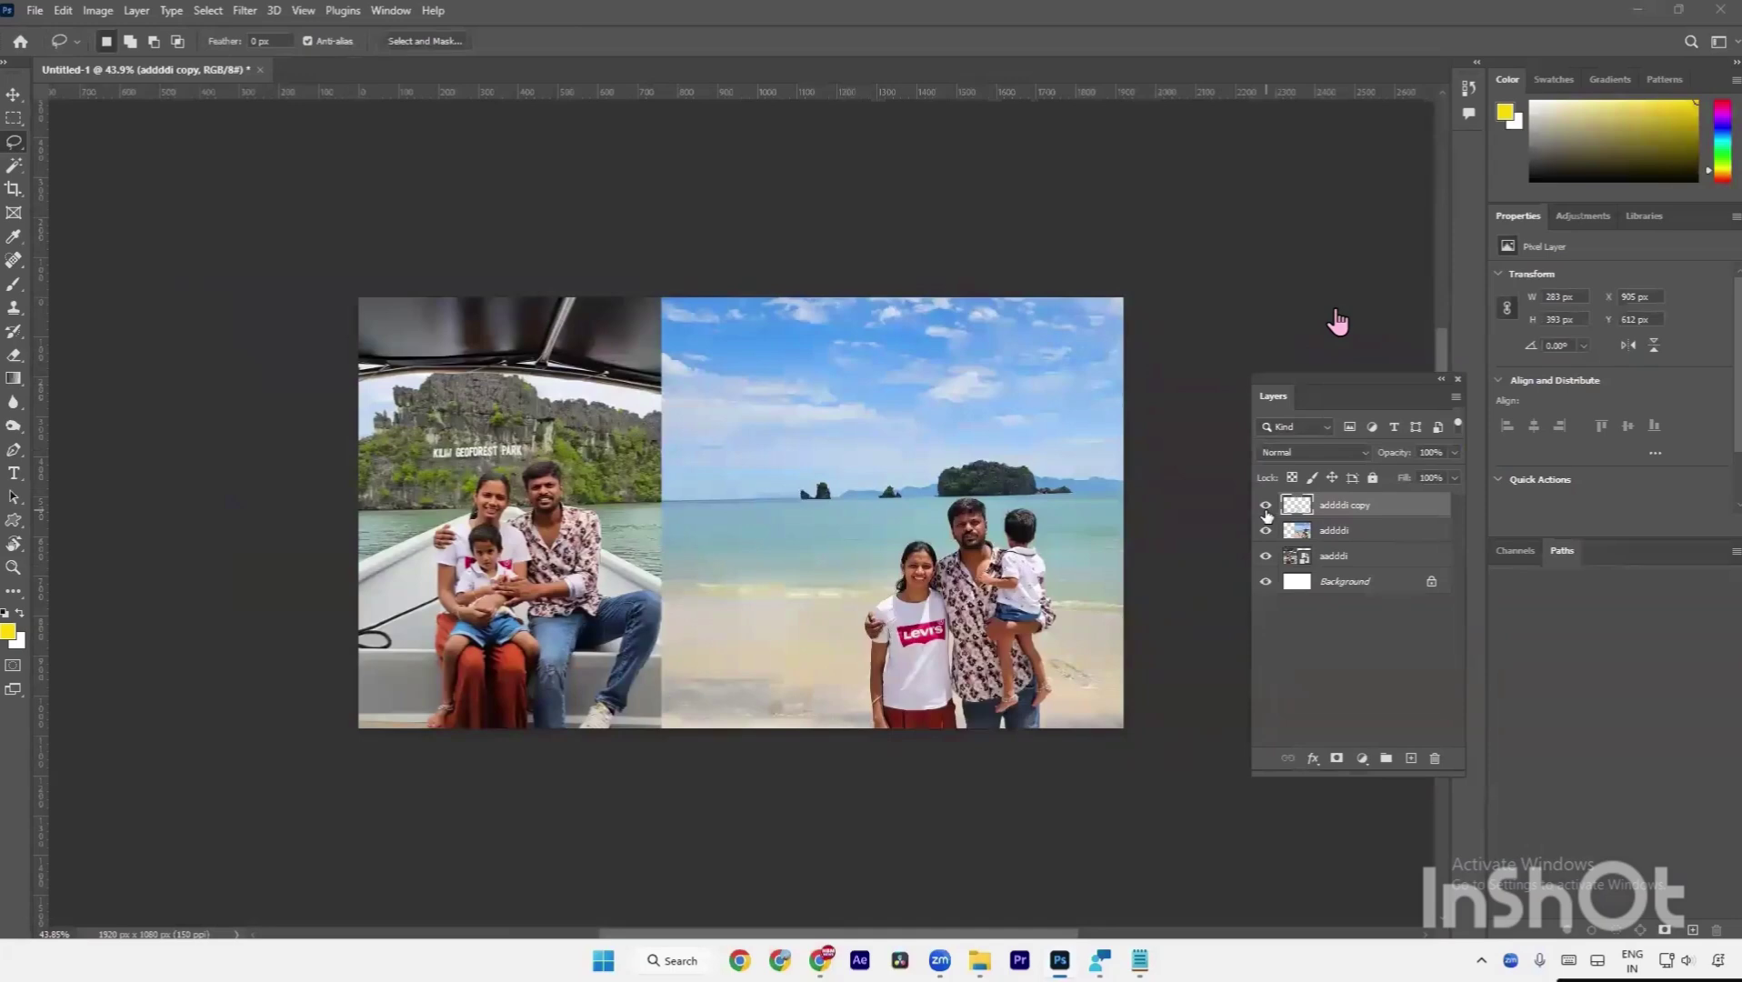
Reset colours to default black and white, then recheck the fill, leaving the adddi copy layer visible.
key(alt+d)
key(Escape)
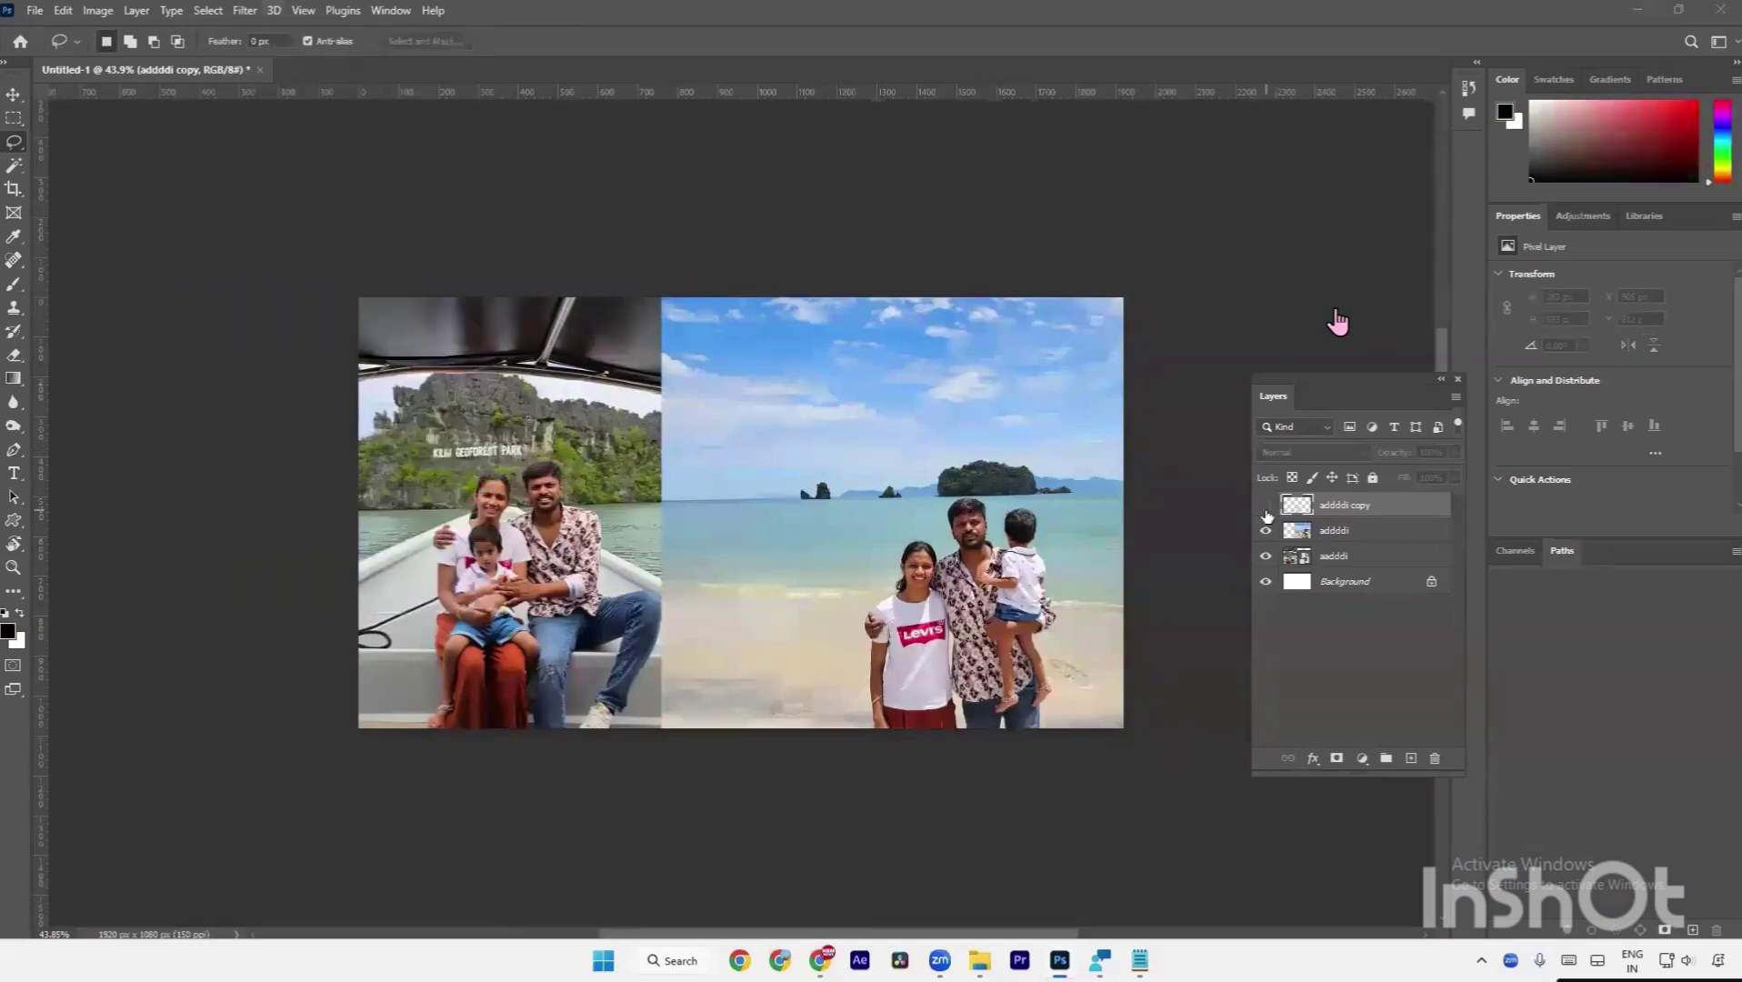
key(a)
drag(734, 571, 821, 673)
click(1268, 511)
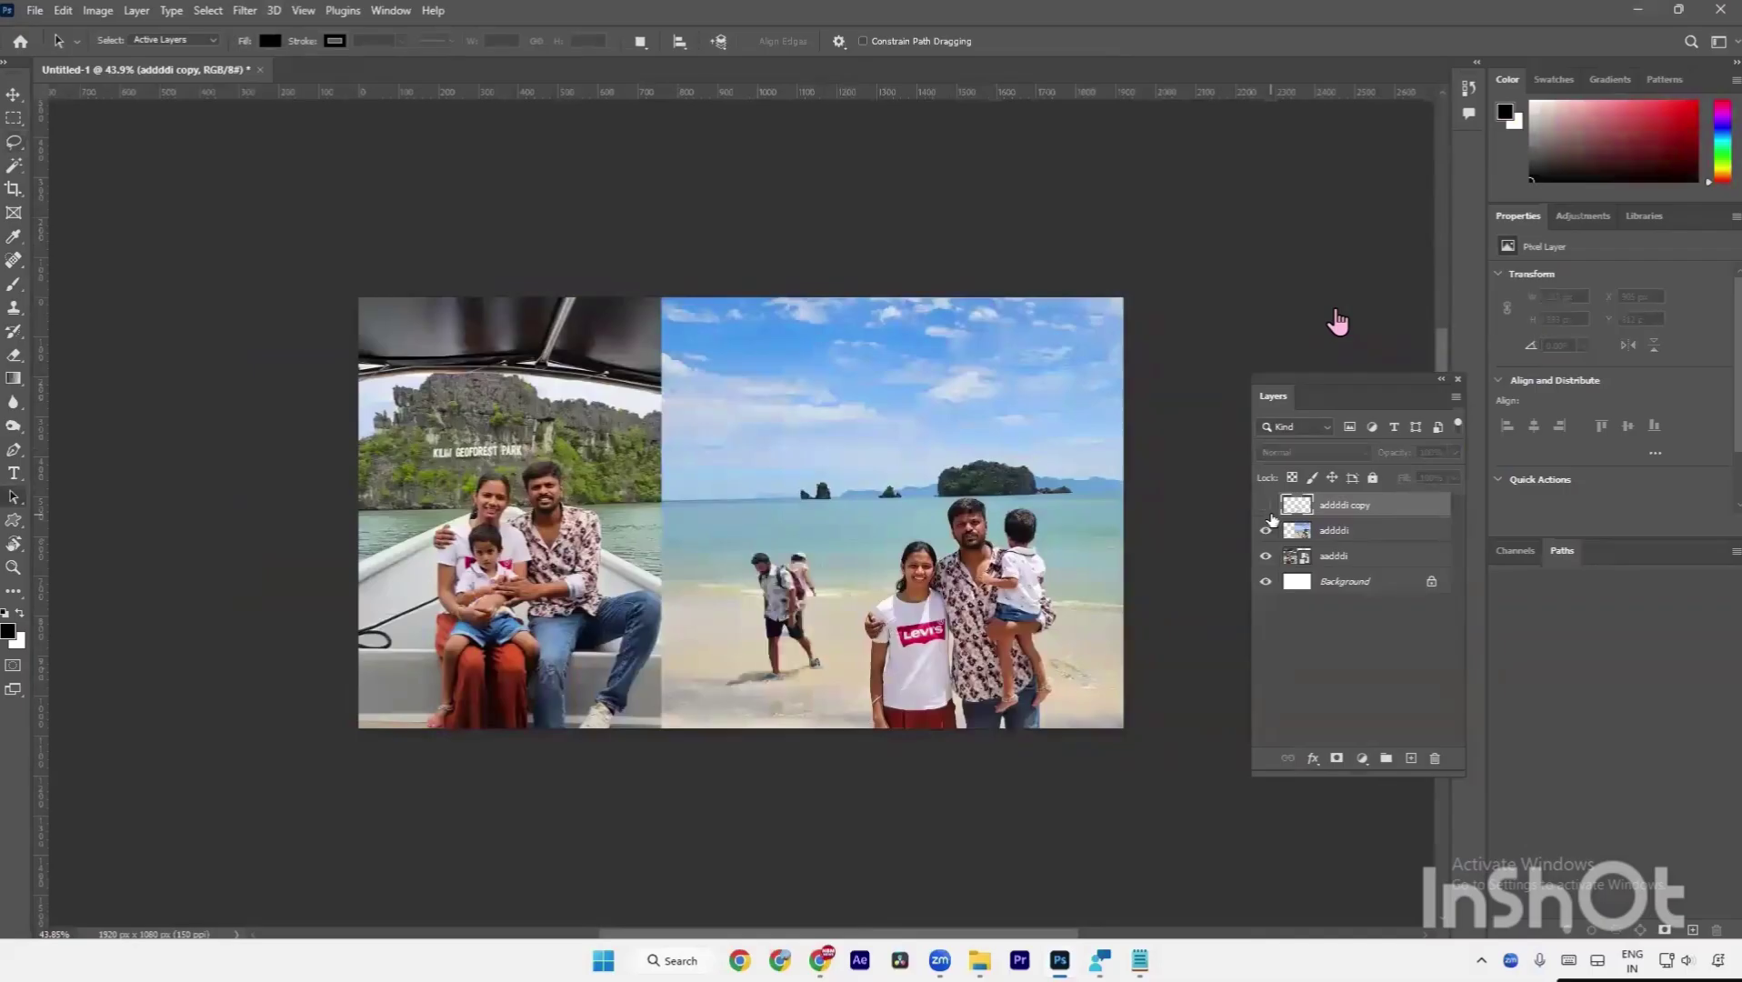
click(1268, 511)
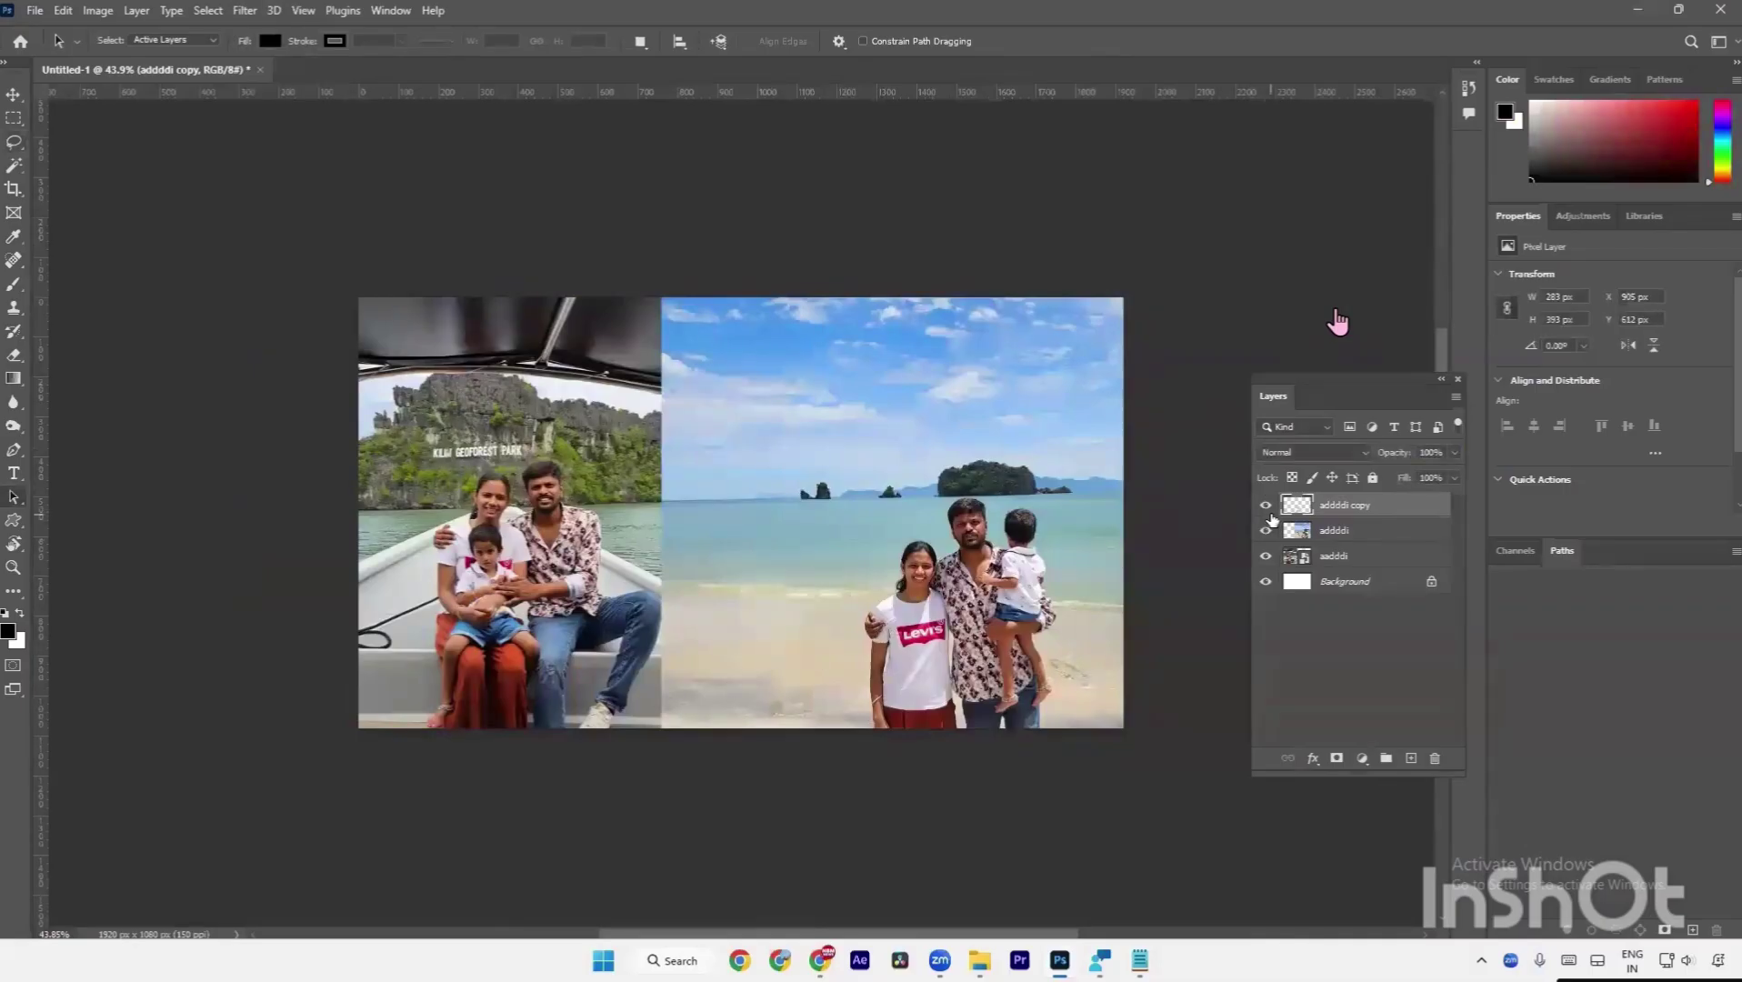
click(1270, 514)
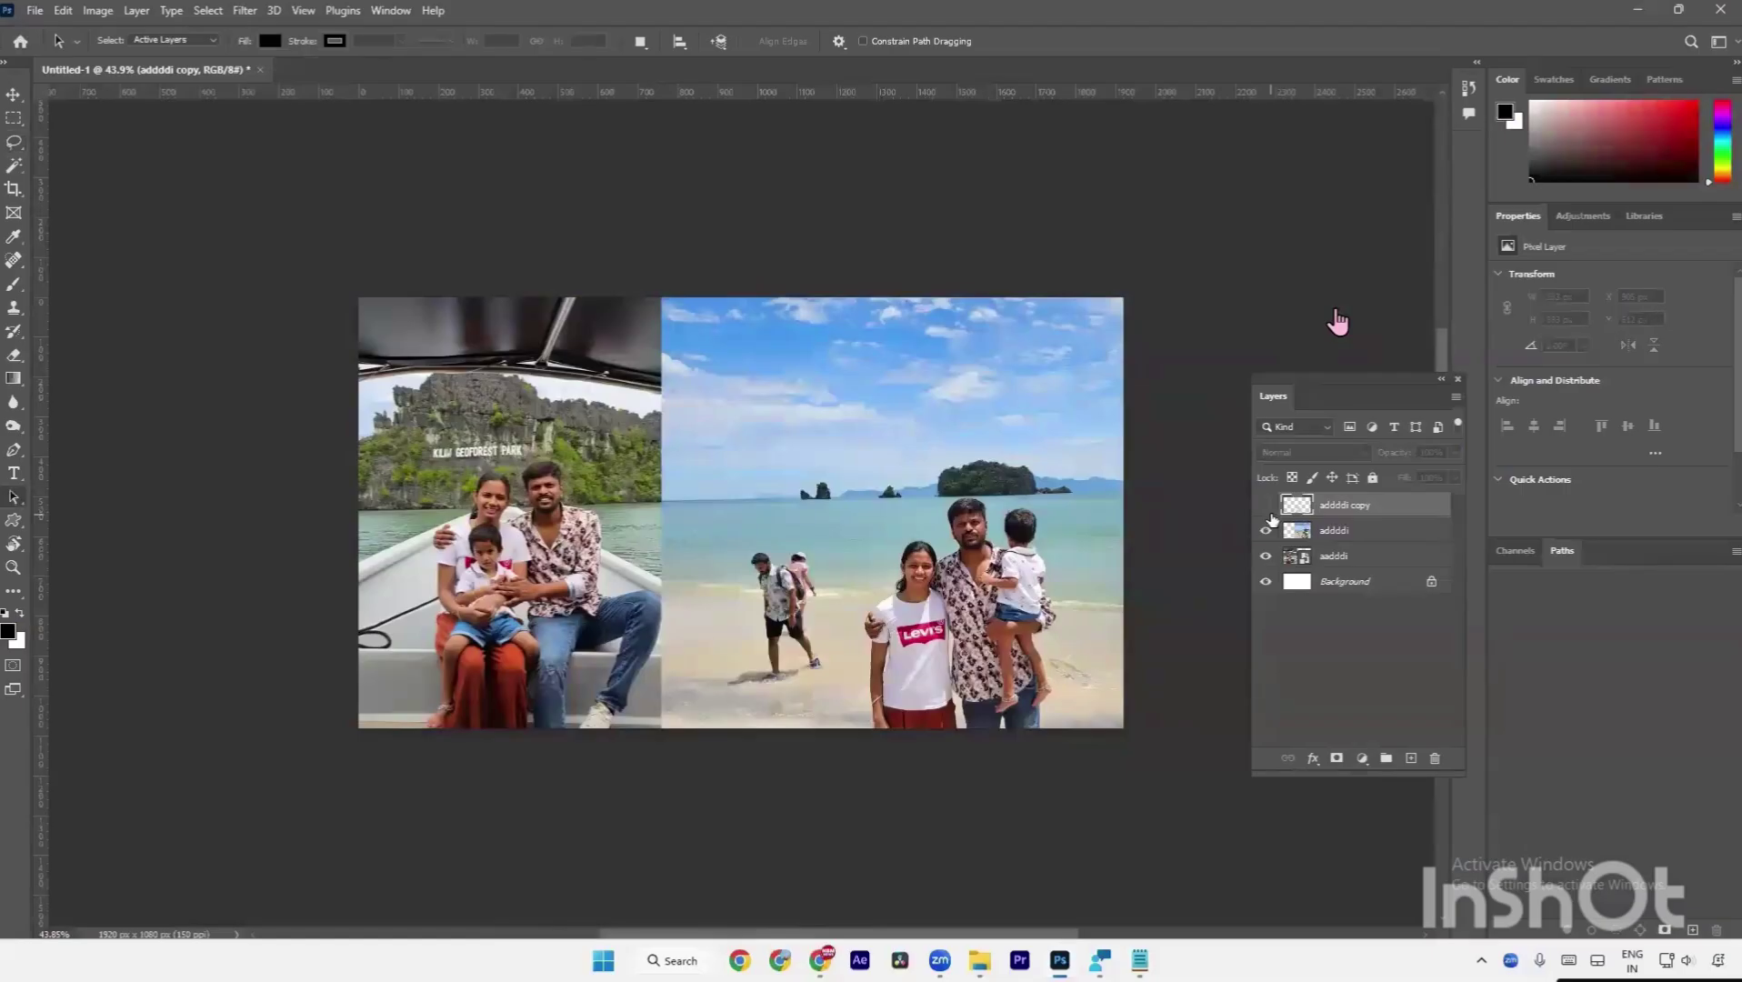
click(1270, 515)
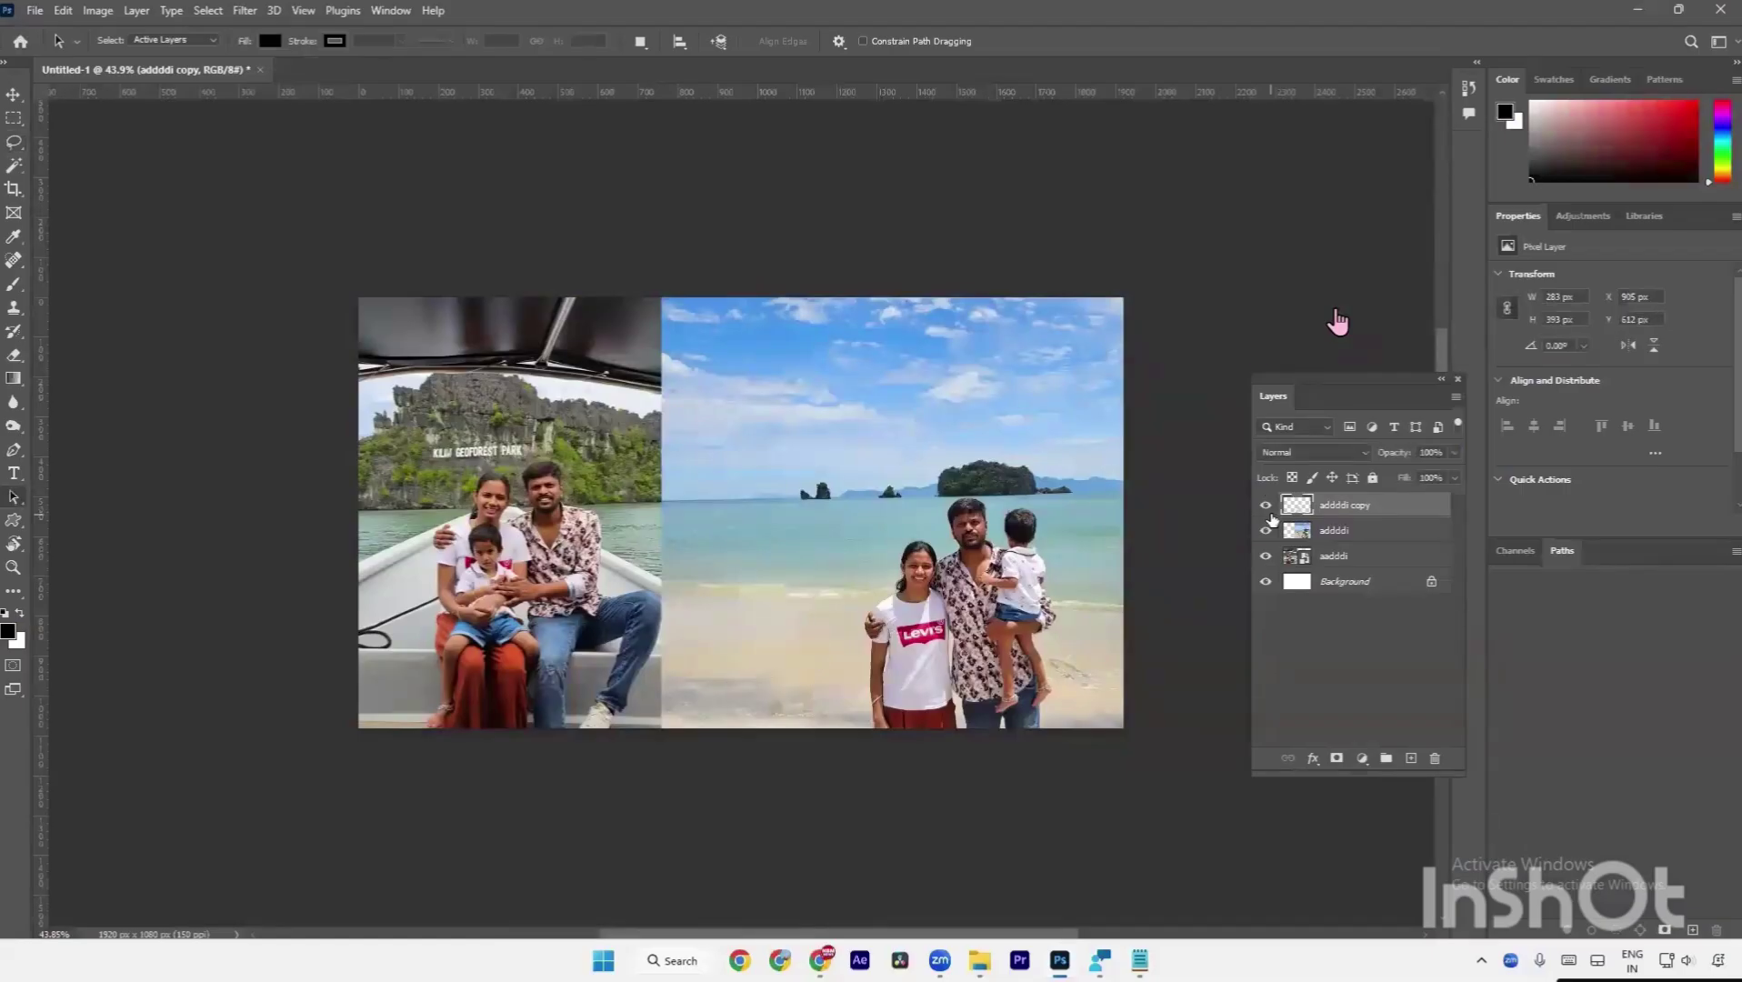
click(1270, 515)
click(1270, 515)
Fit the whole collage back on screen.
key(l)
scroll(680, 464, up, 5)
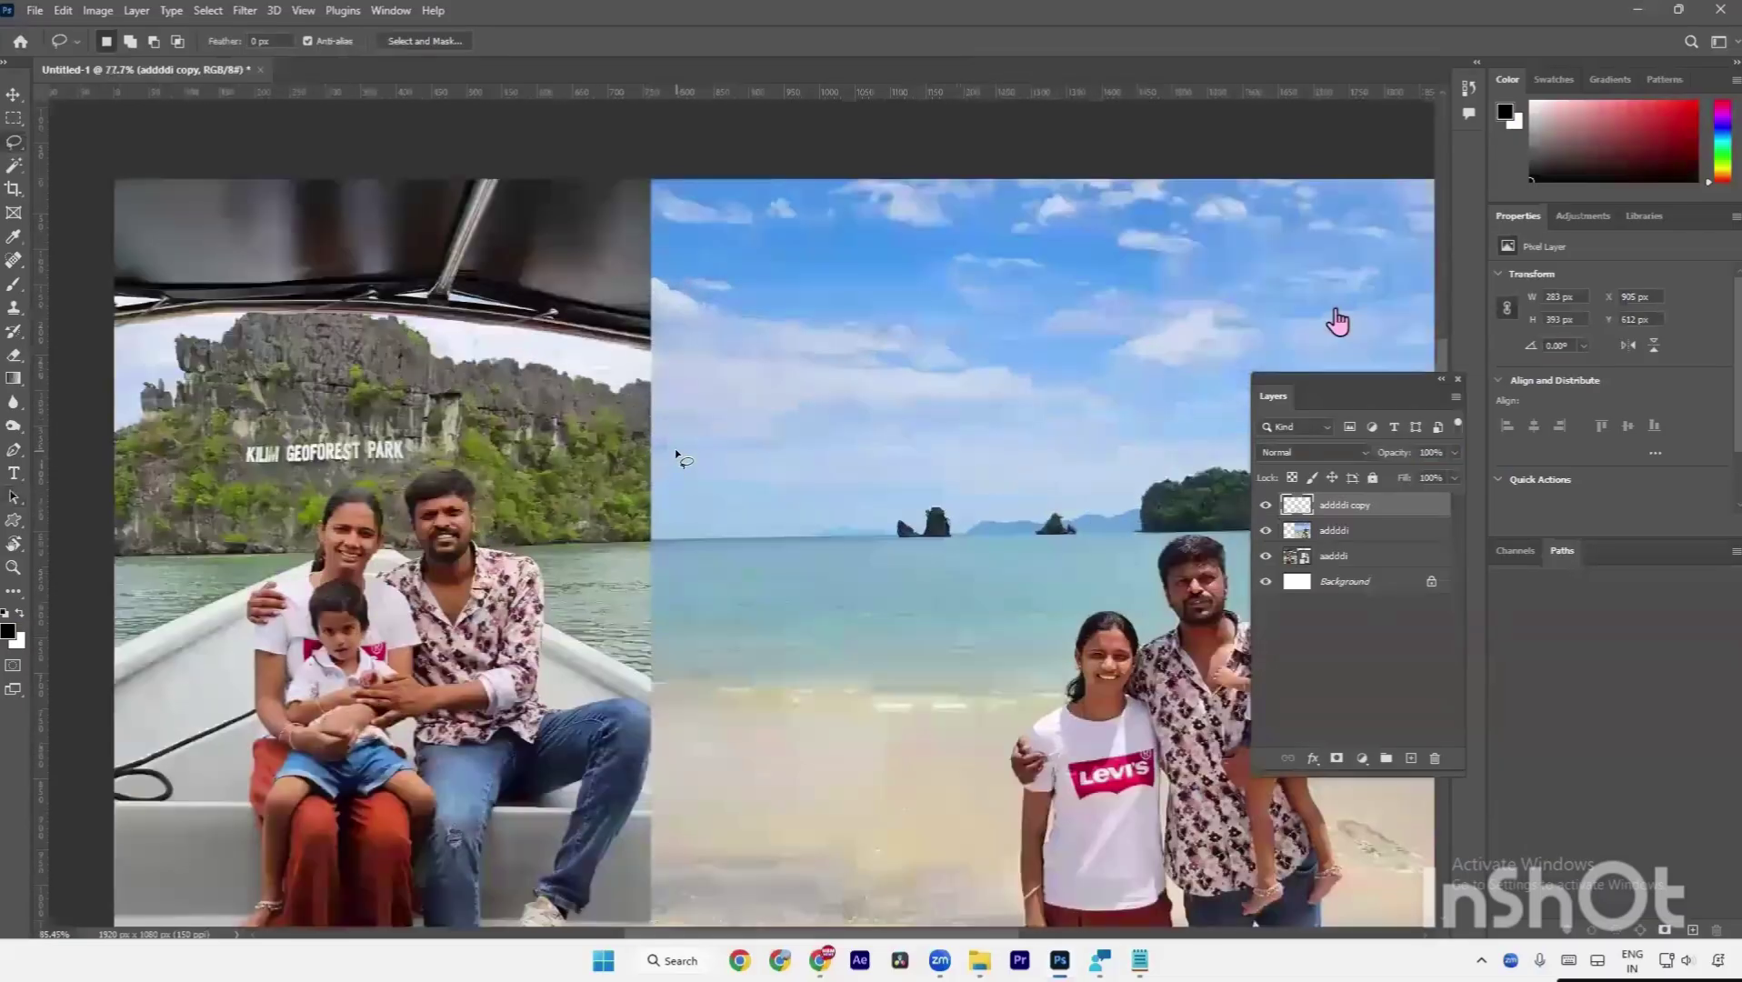
key(ctrl+0)
key(a)
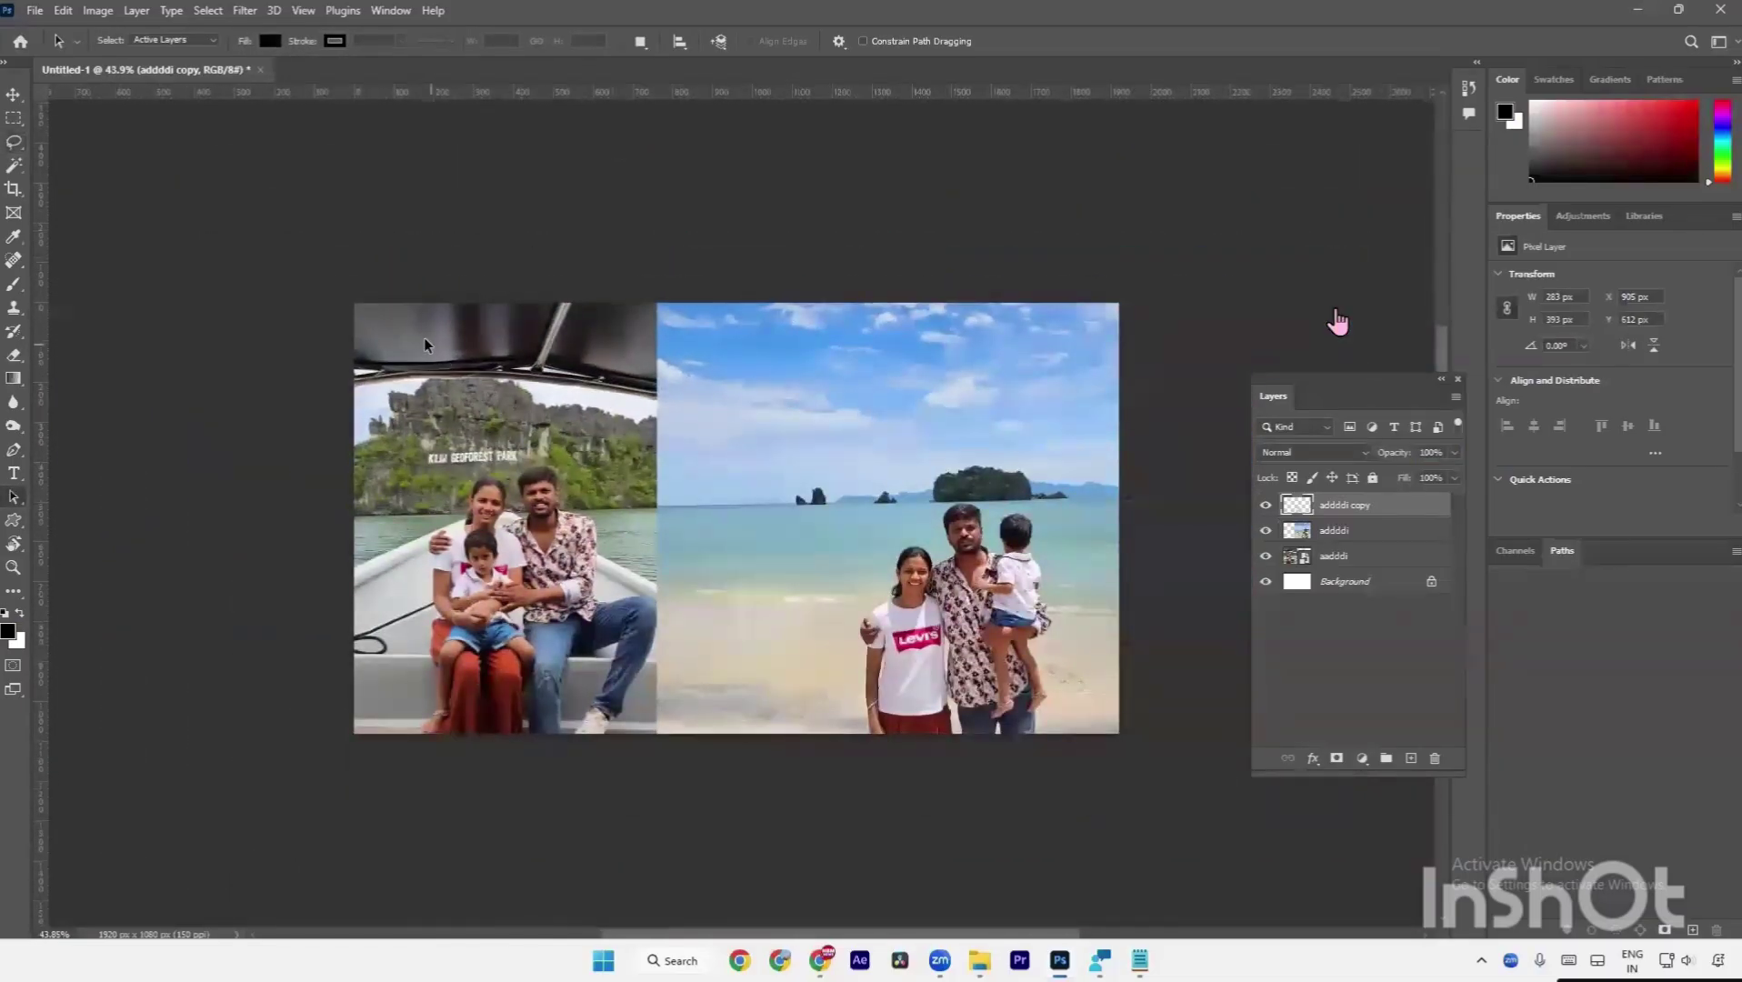
Make the aadddi boat photo layer active and bring up the Pen tool variants.
drag(314, 293, 699, 447)
drag(294, 306, 354, 383)
drag(672, 382, 669, 401)
drag(302, 288, 707, 418)
click(1346, 563)
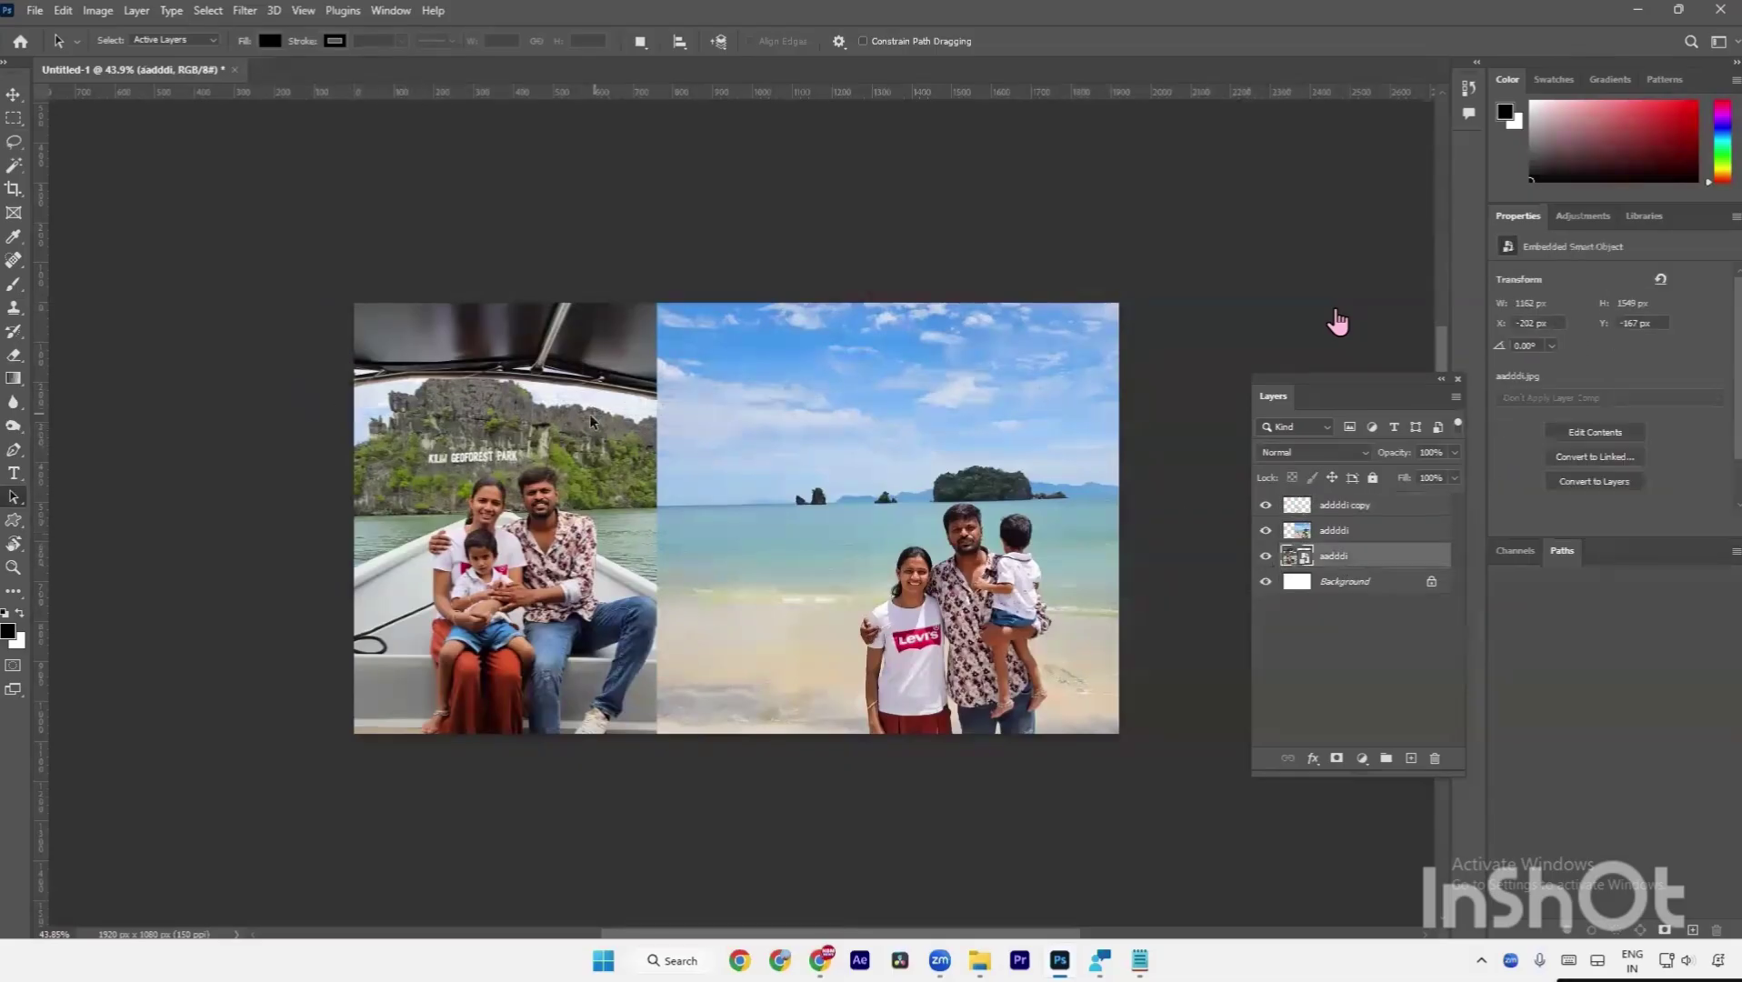
click(15, 450)
With the Pen tool, start the rock outline at its lower left and trace up the left edge.
click(71, 452)
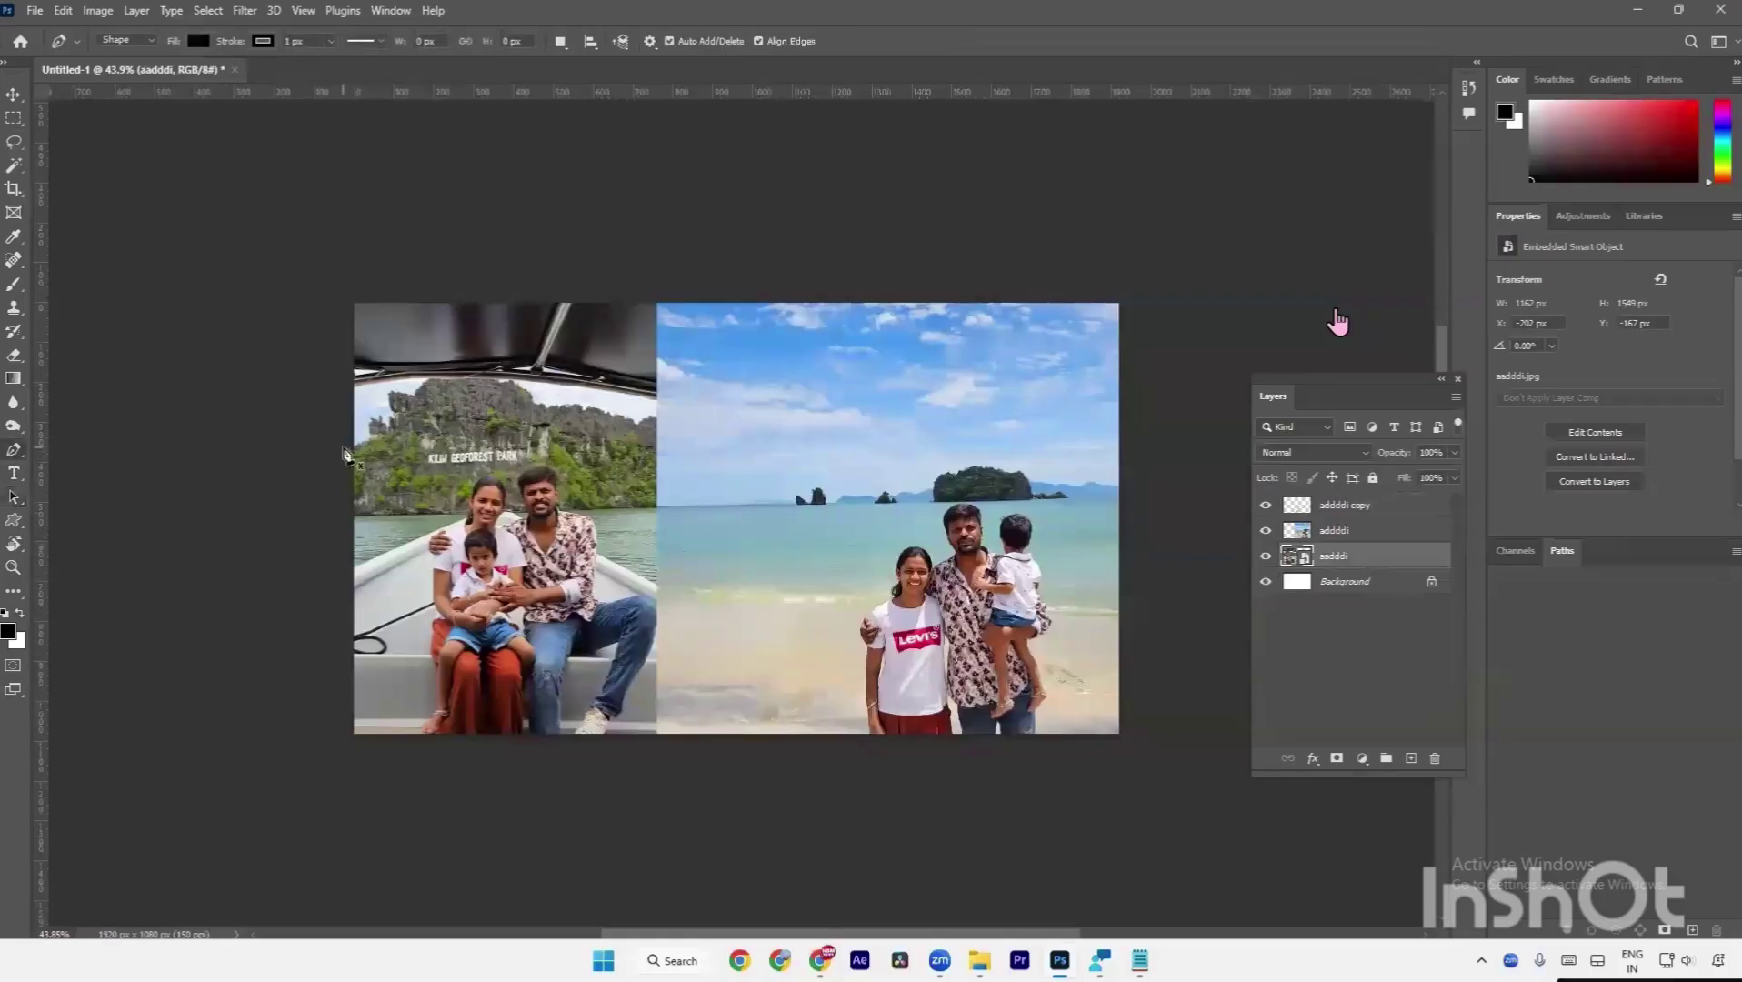
scroll(345, 455, up, 5)
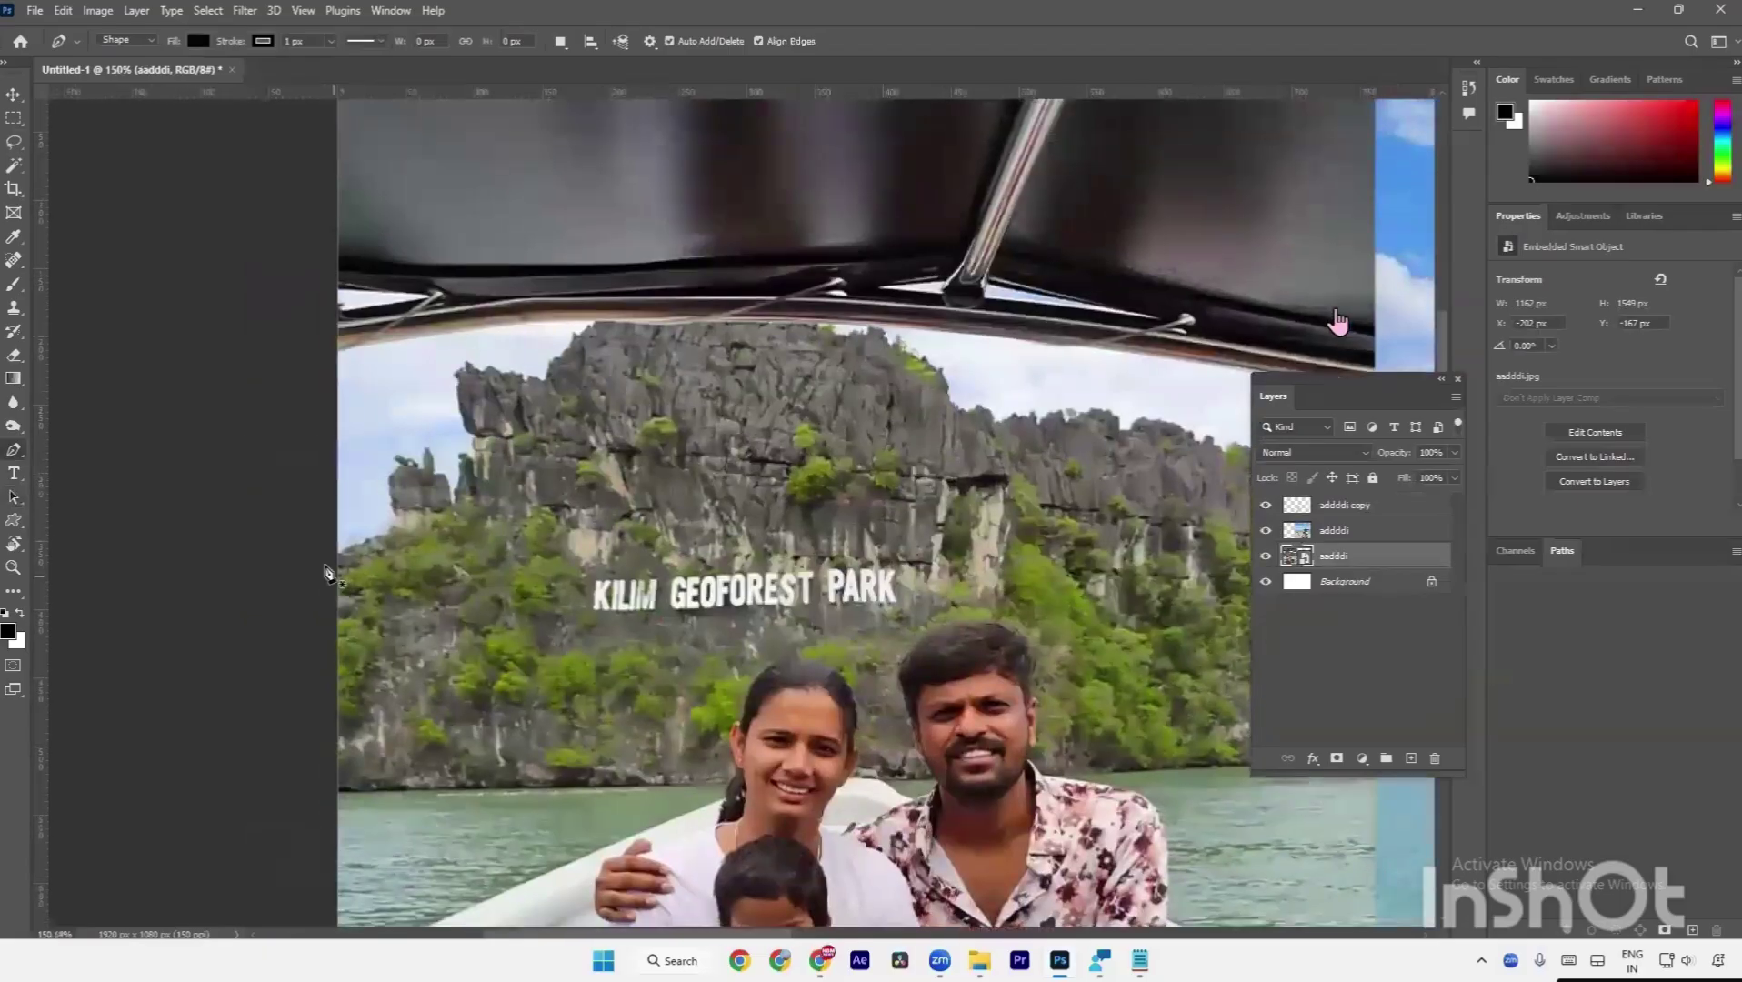
scroll(328, 571, up, 3)
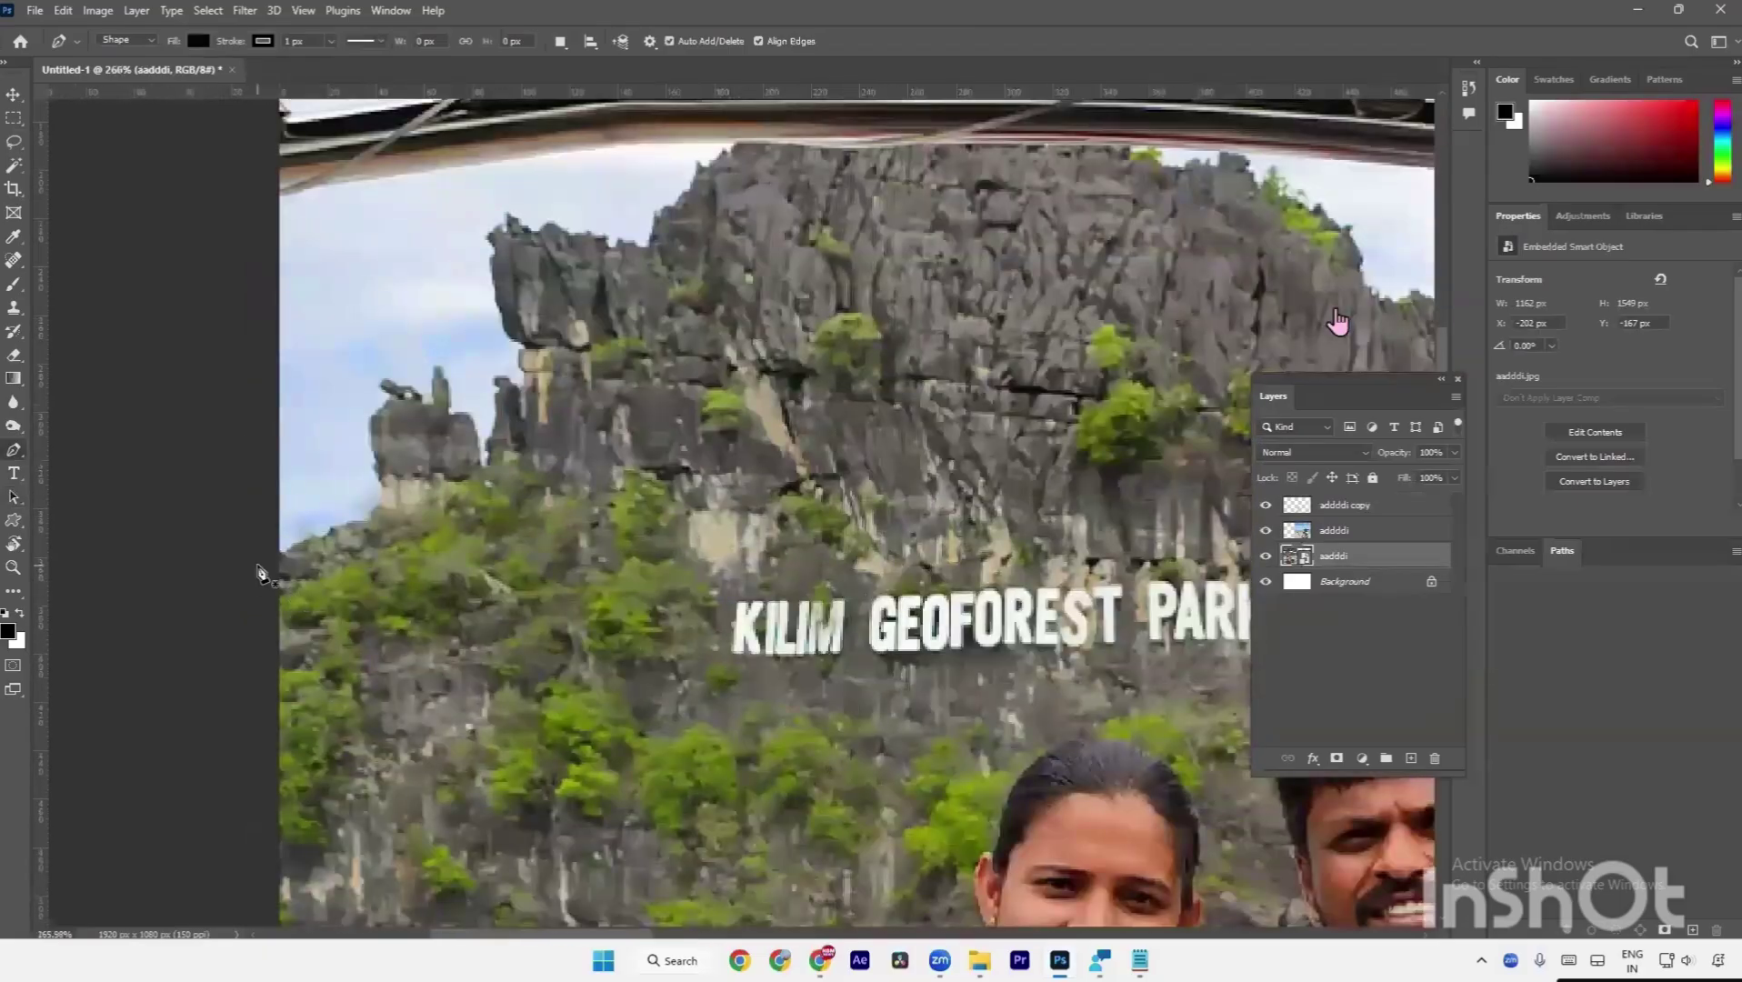
click(257, 565)
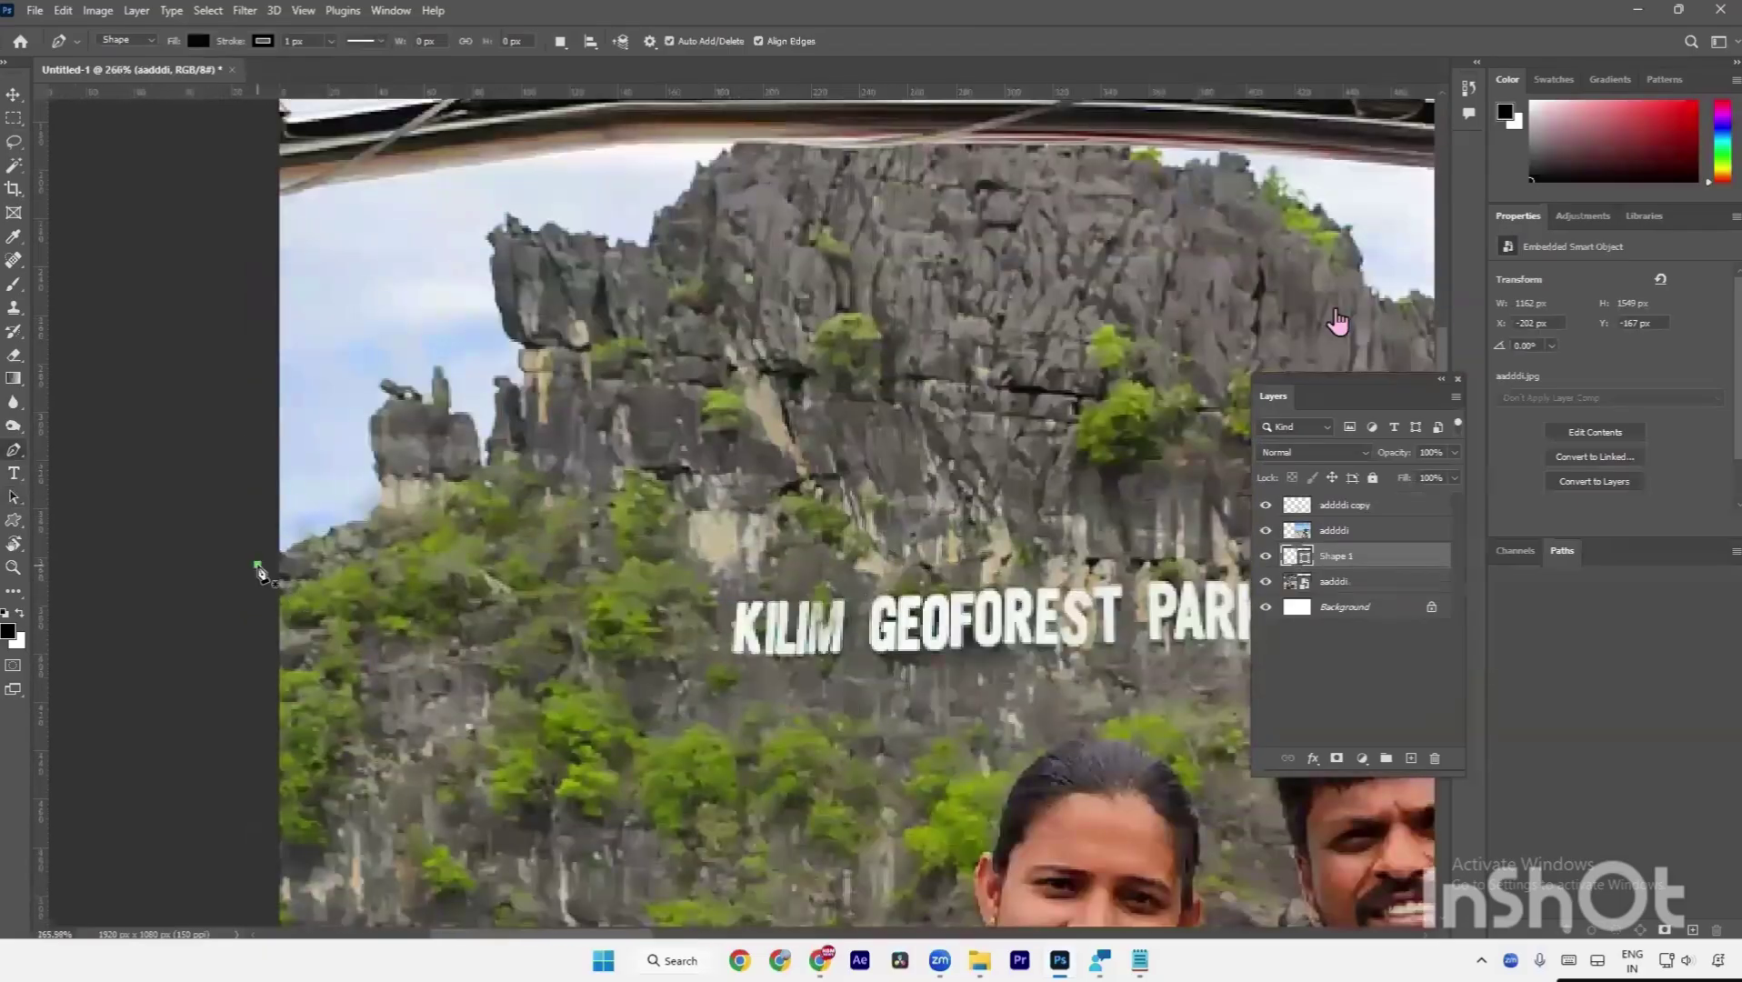
click(314, 543)
click(337, 536)
click(394, 526)
click(389, 491)
drag(411, 424, 434, 432)
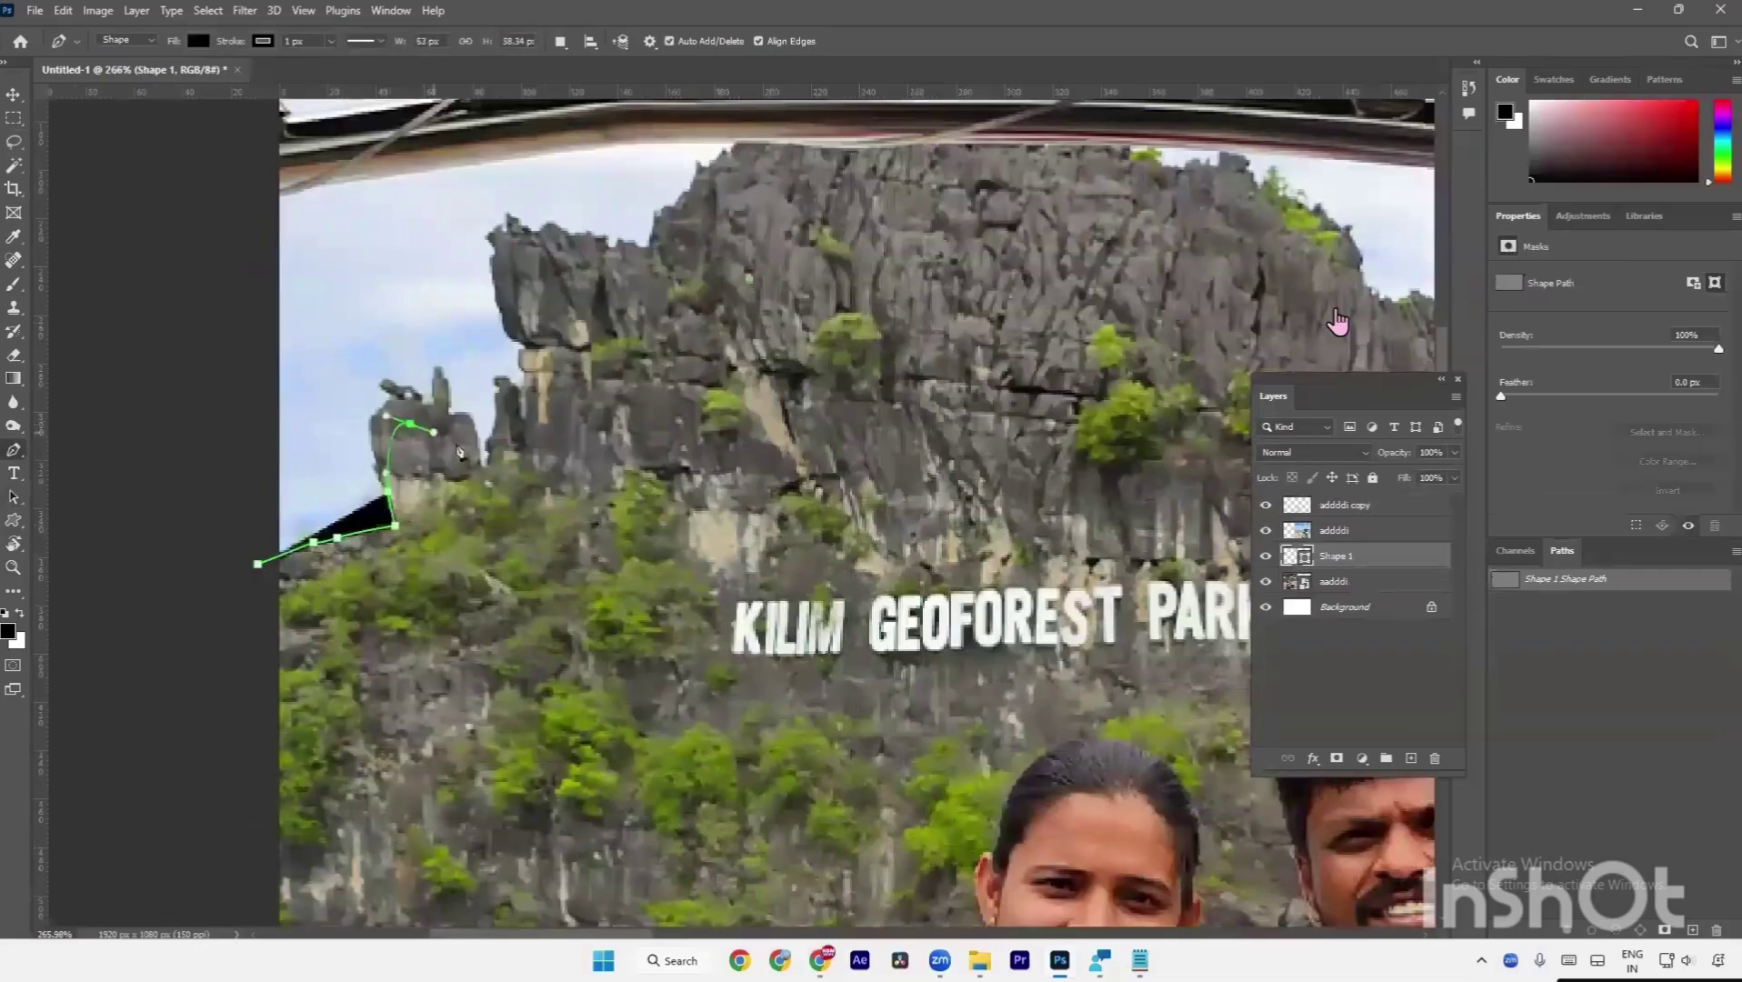
click(456, 443)
click(479, 470)
click(507, 427)
click(535, 373)
click(550, 351)
click(530, 248)
click(557, 244)
drag(595, 254, 605, 255)
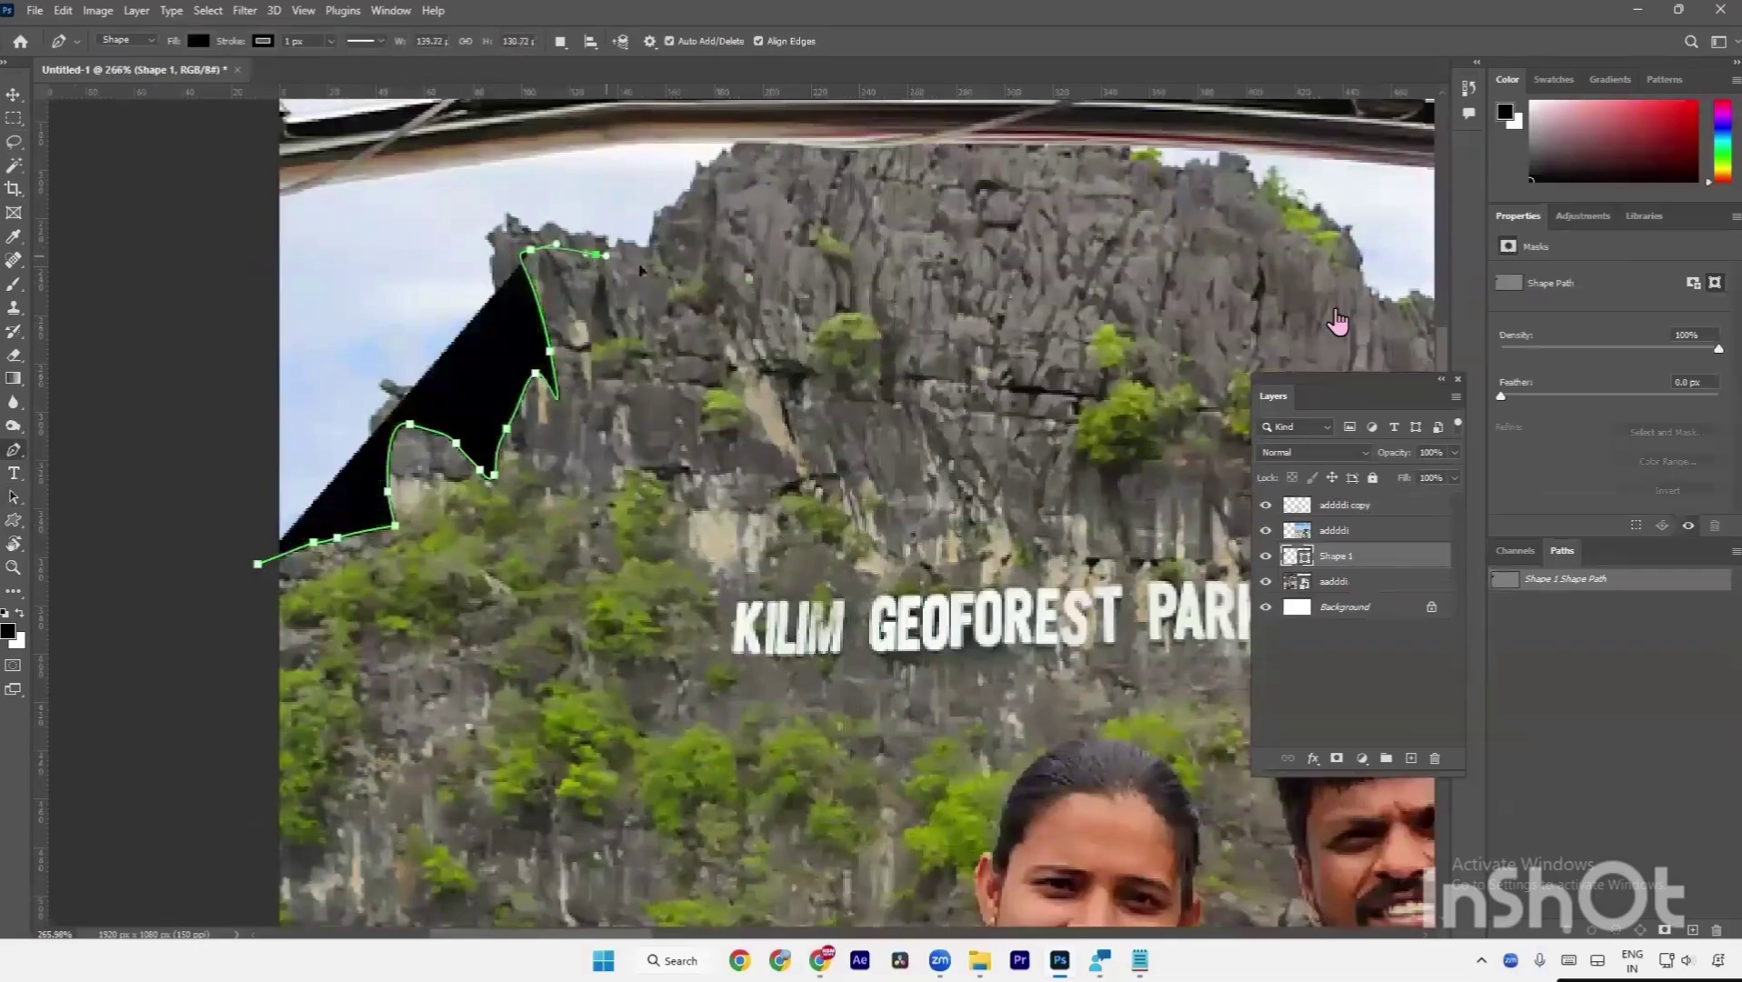
Continue the outline along the ridge top and down the rock's right side.
click(644, 266)
click(703, 200)
click(736, 189)
click(806, 180)
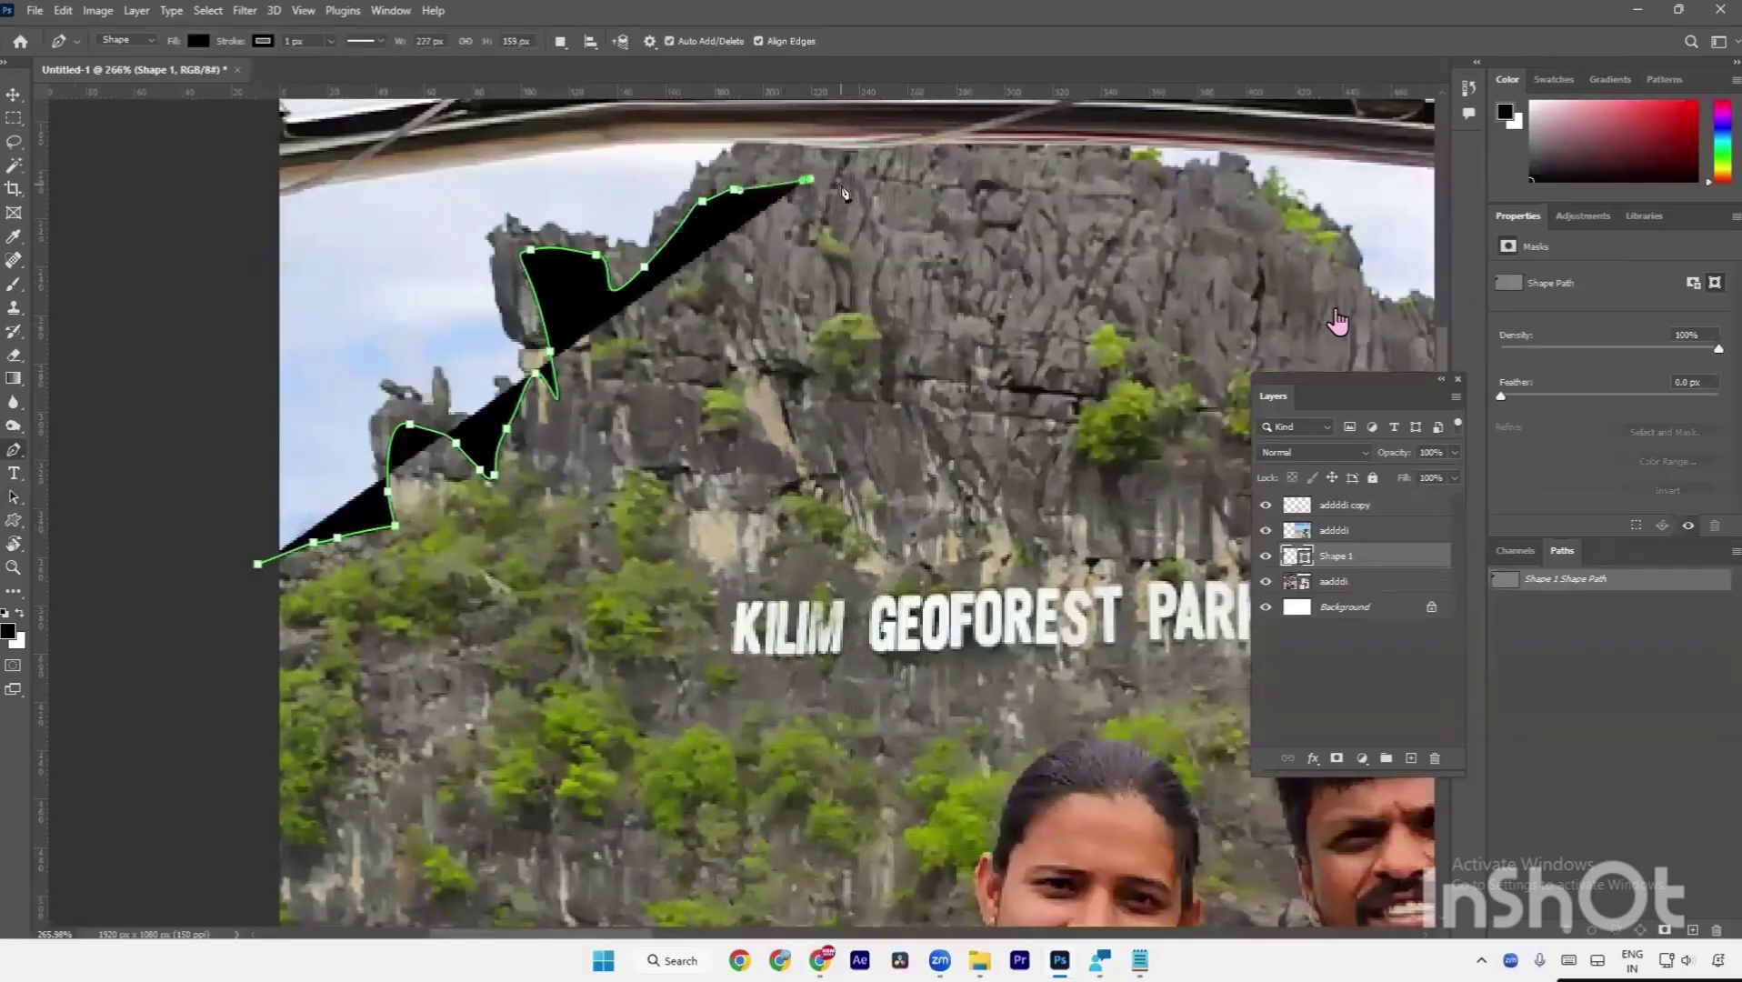
click(841, 185)
click(920, 171)
click(922, 216)
click(928, 267)
click(935, 318)
click(933, 365)
click(886, 461)
click(829, 517)
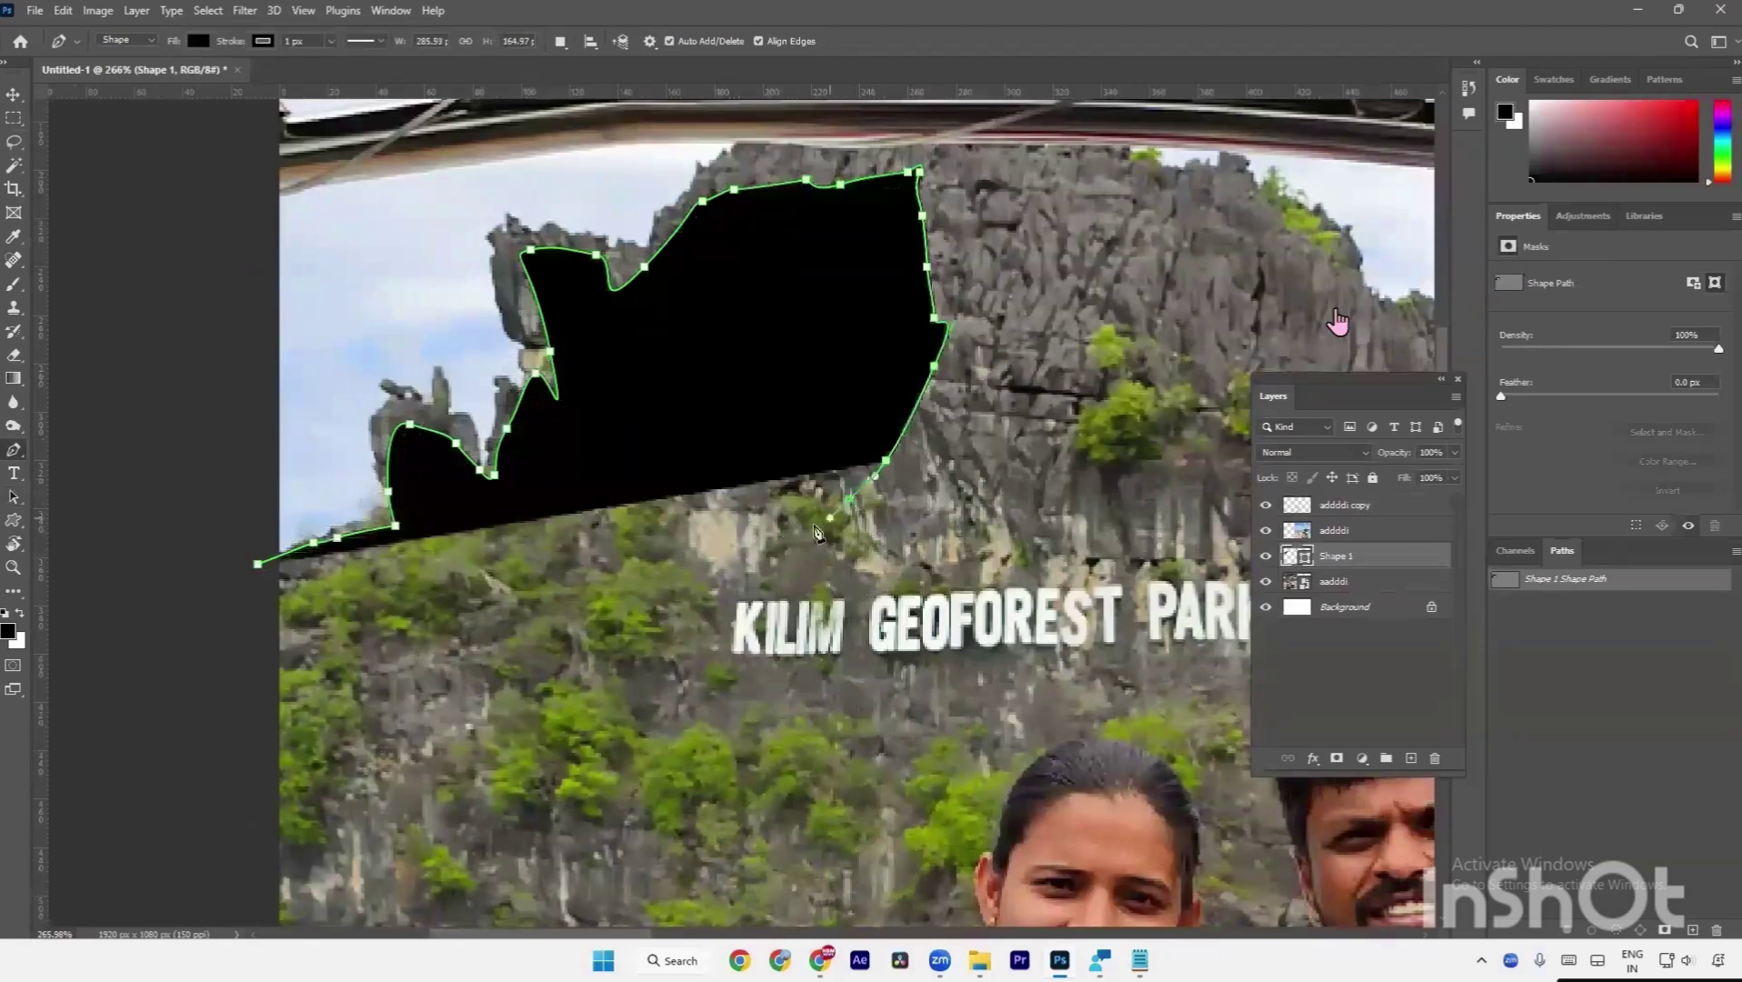
Trace the outline back leftward along the rock's lower edge.
click(709, 568)
click(663, 597)
click(608, 622)
click(566, 646)
click(512, 670)
click(443, 680)
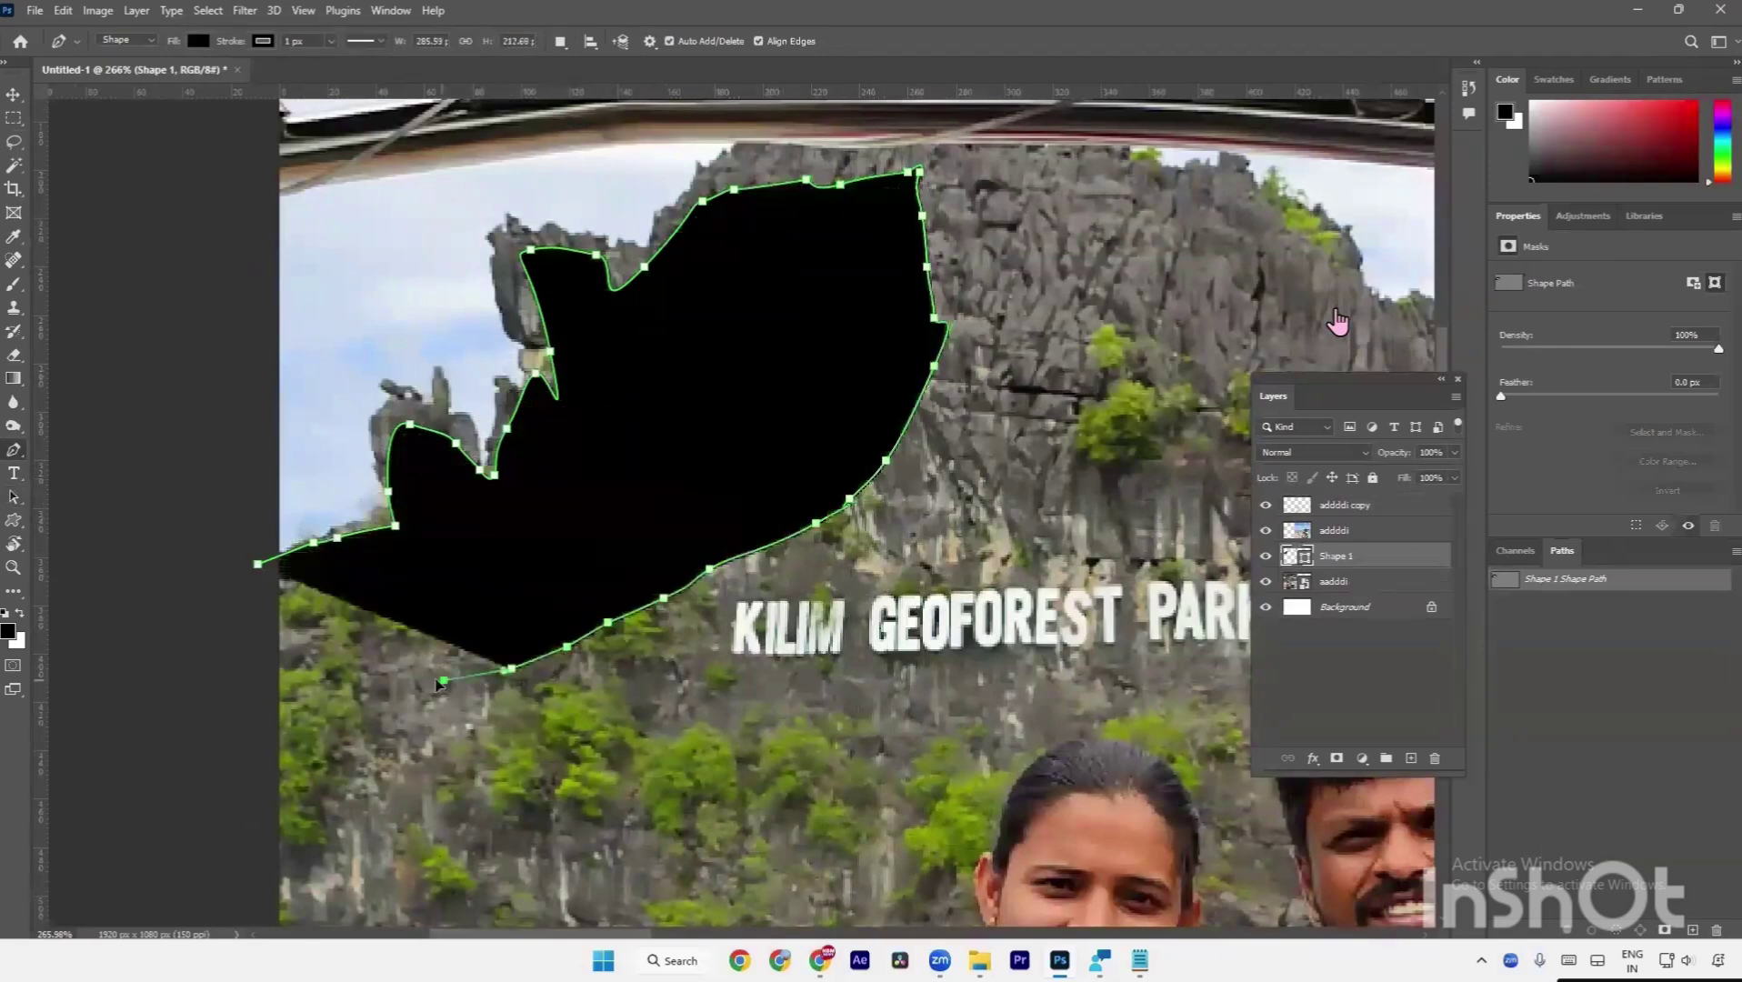
click(421, 680)
click(412, 680)
click(400, 680)
click(389, 680)
click(368, 677)
click(338, 676)
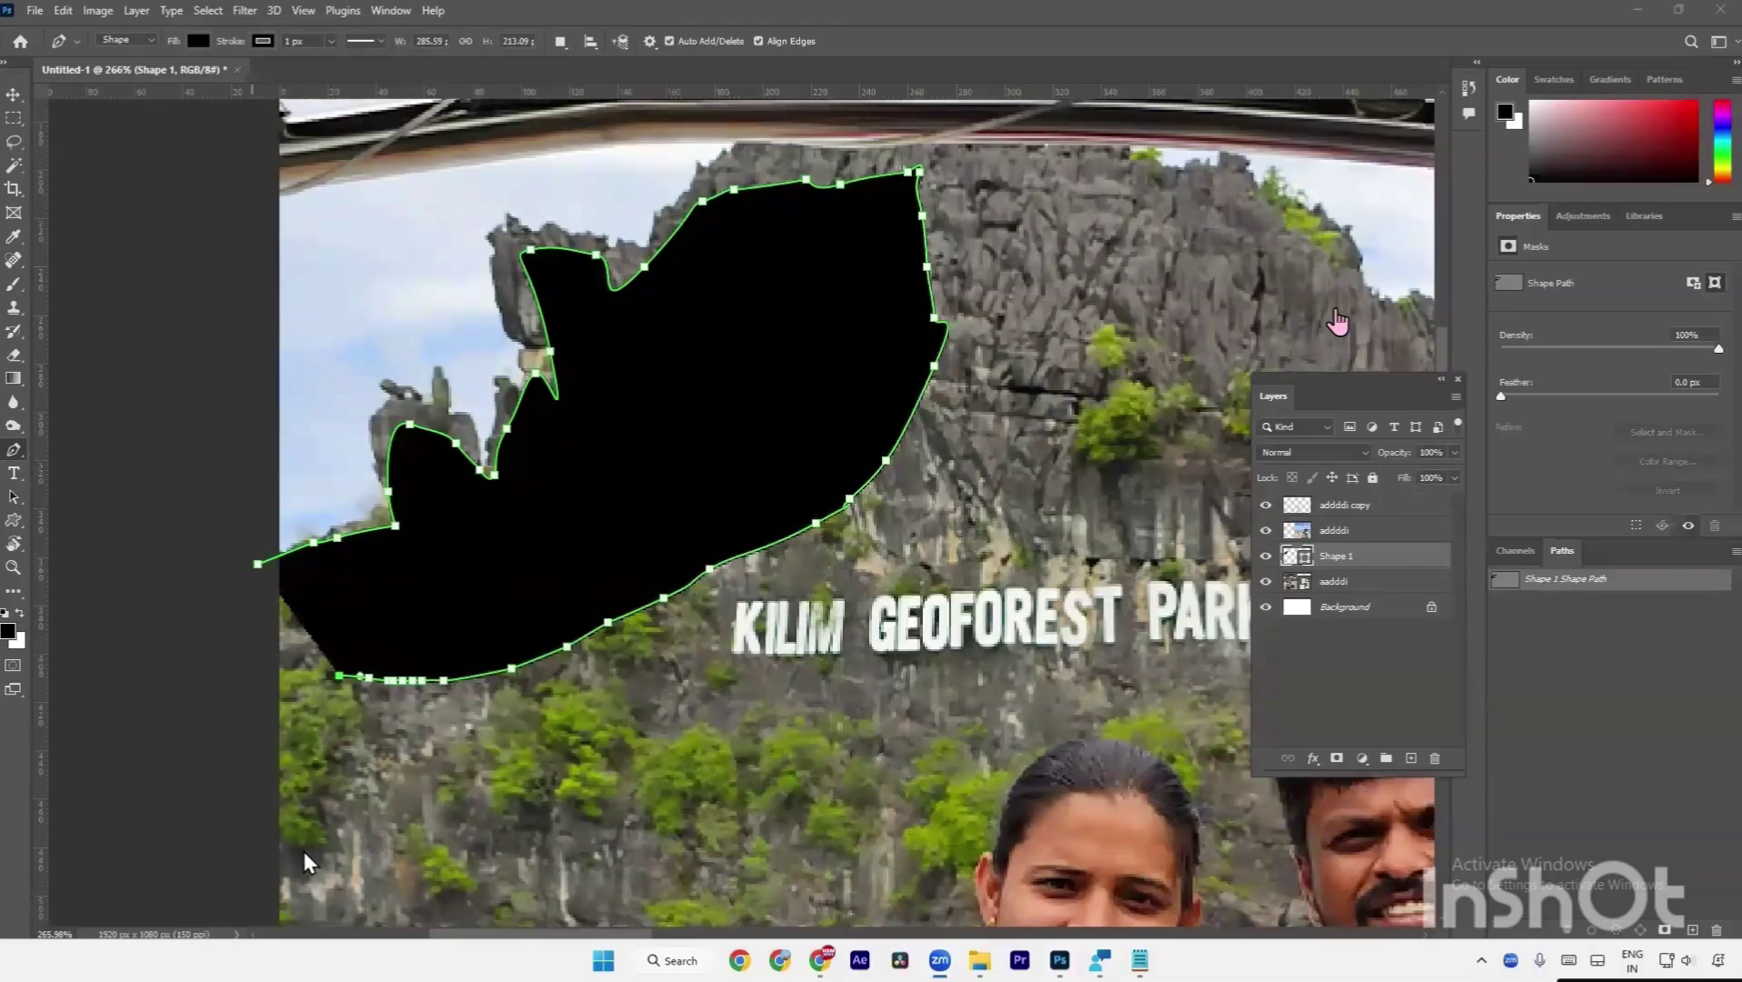
Extend the outline through the lower left area and close it at the starting point.
click(520, 764)
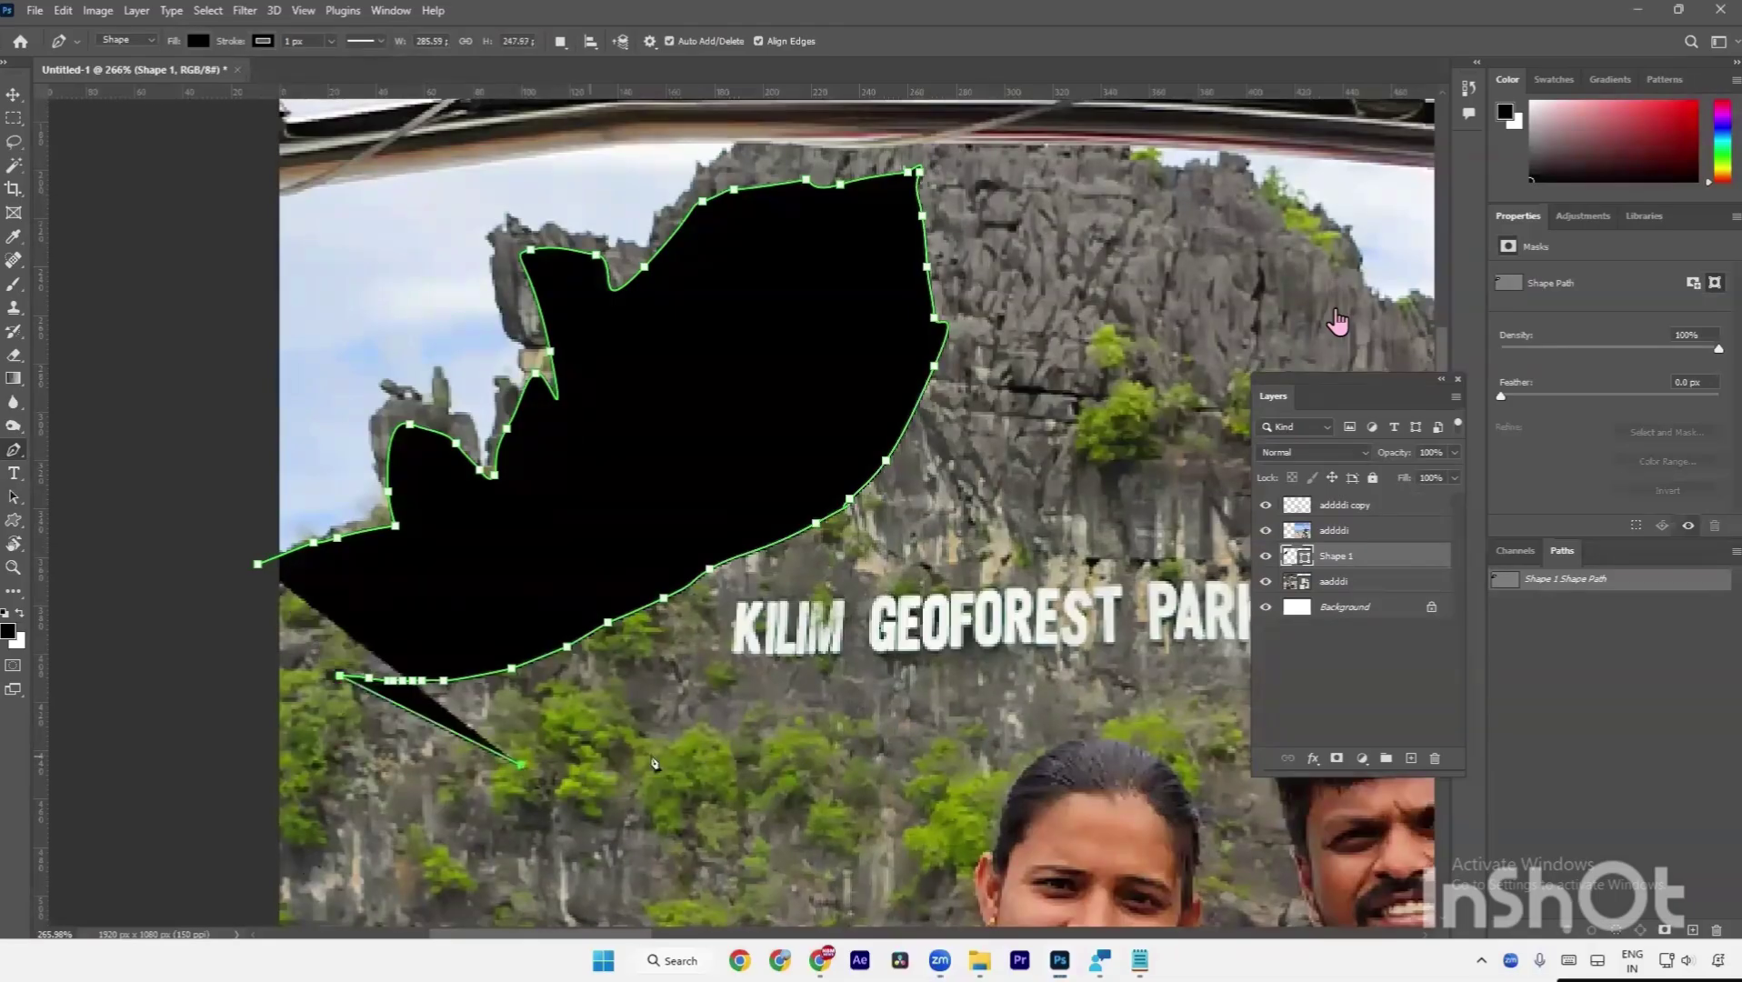
click(654, 756)
click(640, 795)
click(553, 821)
click(479, 822)
click(449, 807)
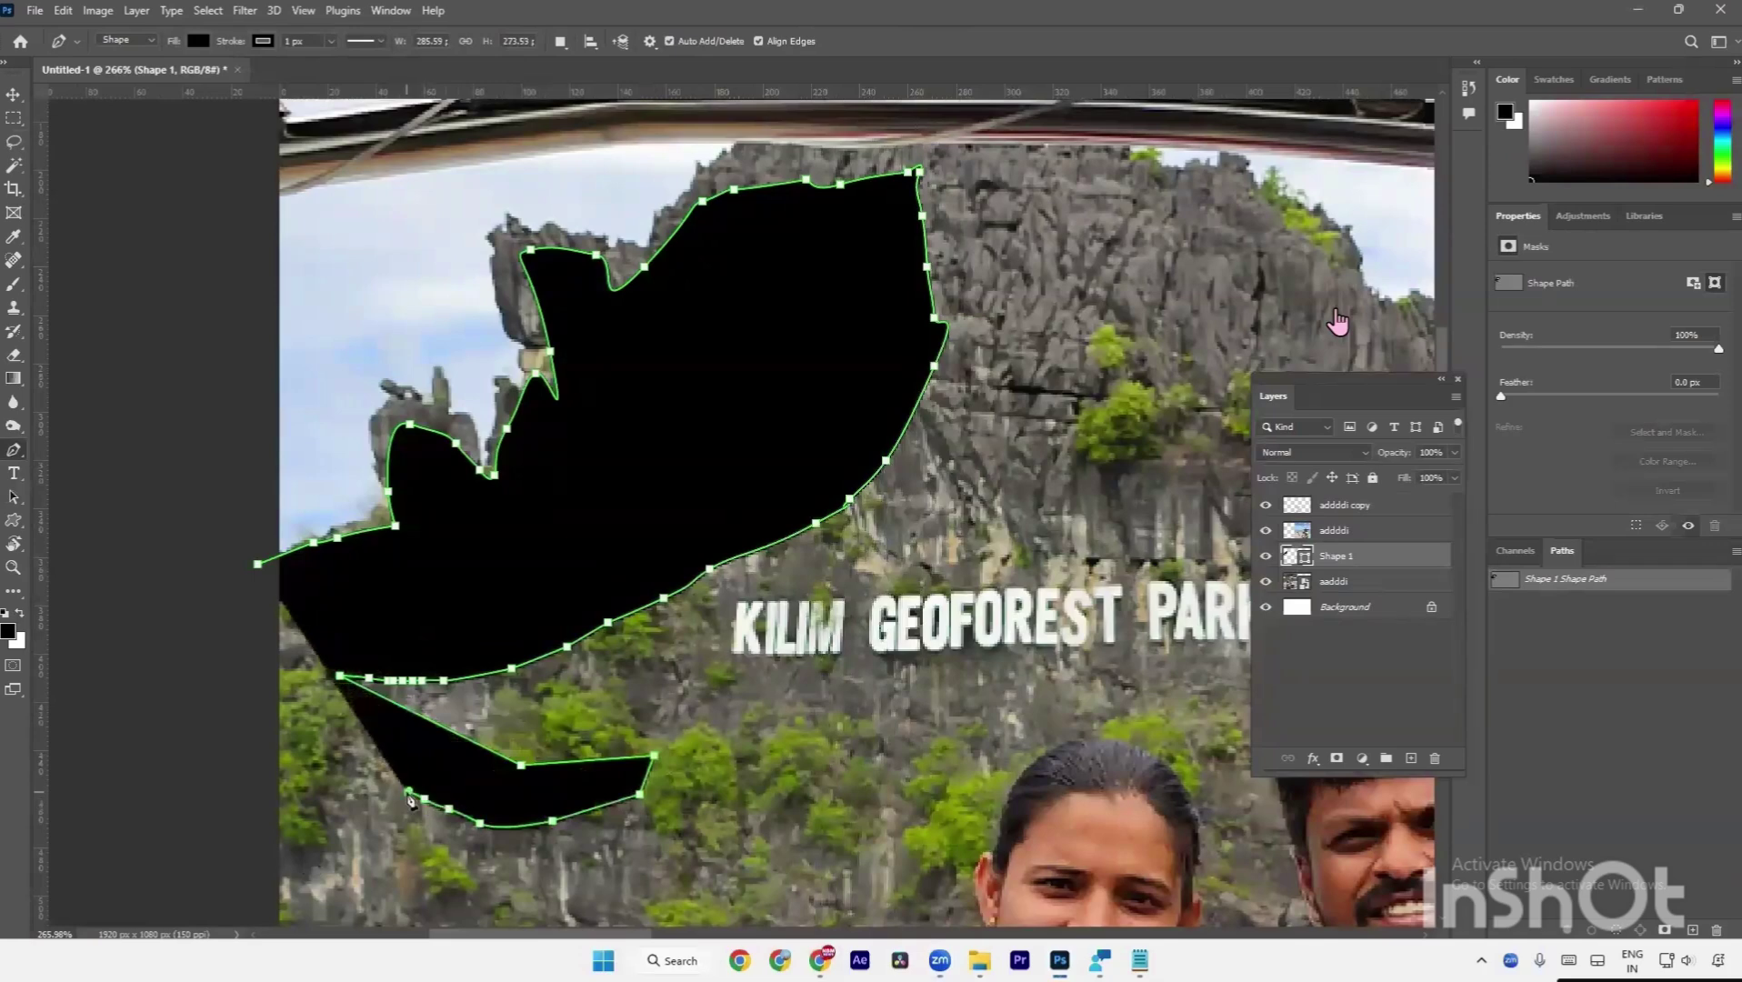
click(424, 798)
click(409, 791)
click(259, 565)
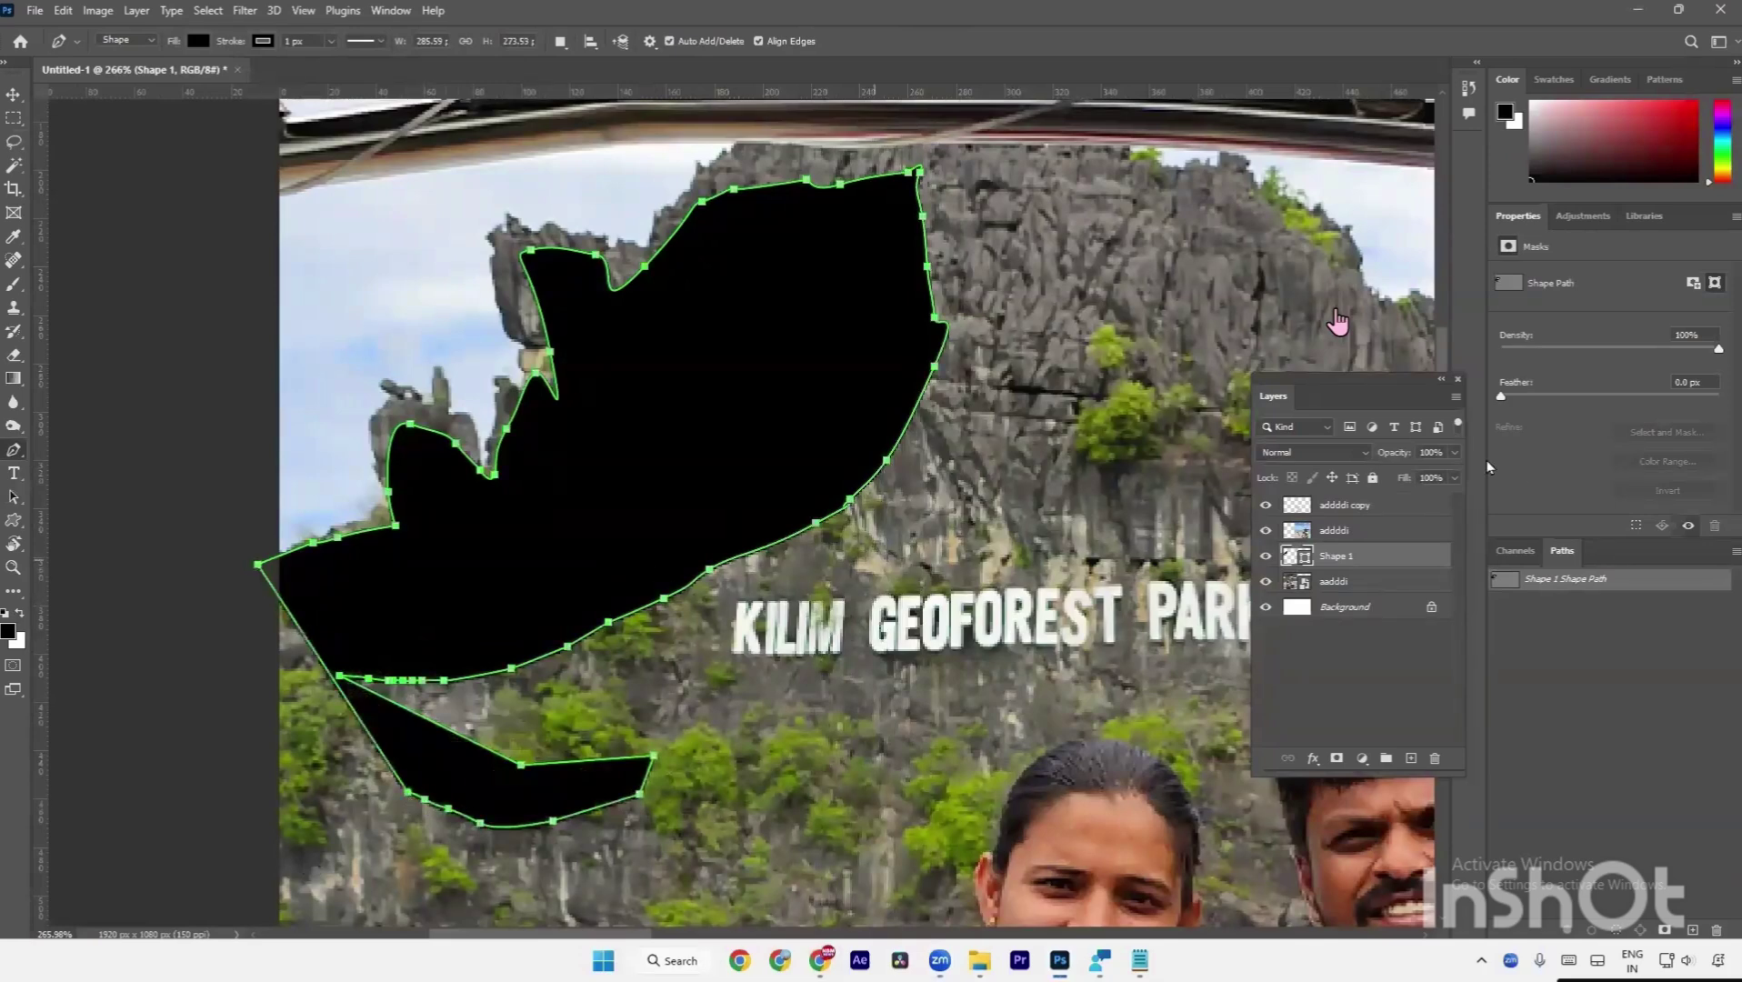
Delete the Shape 1 layer, confirming the removal.
click(1435, 758)
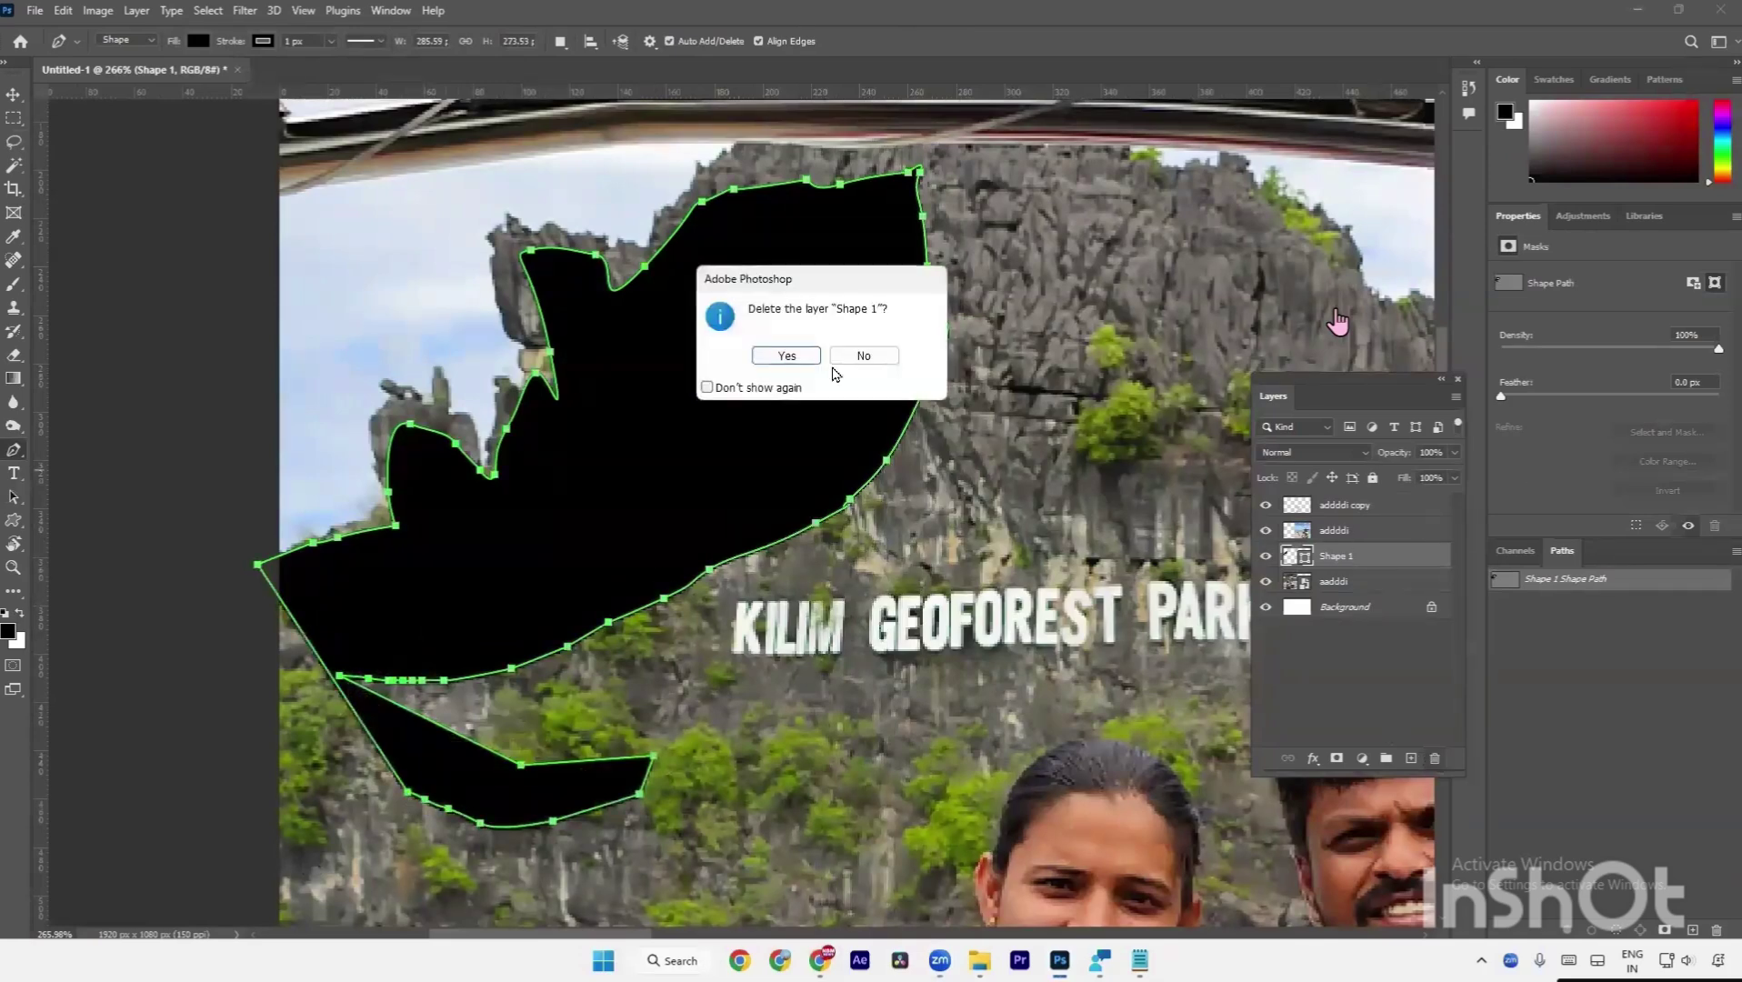
click(805, 360)
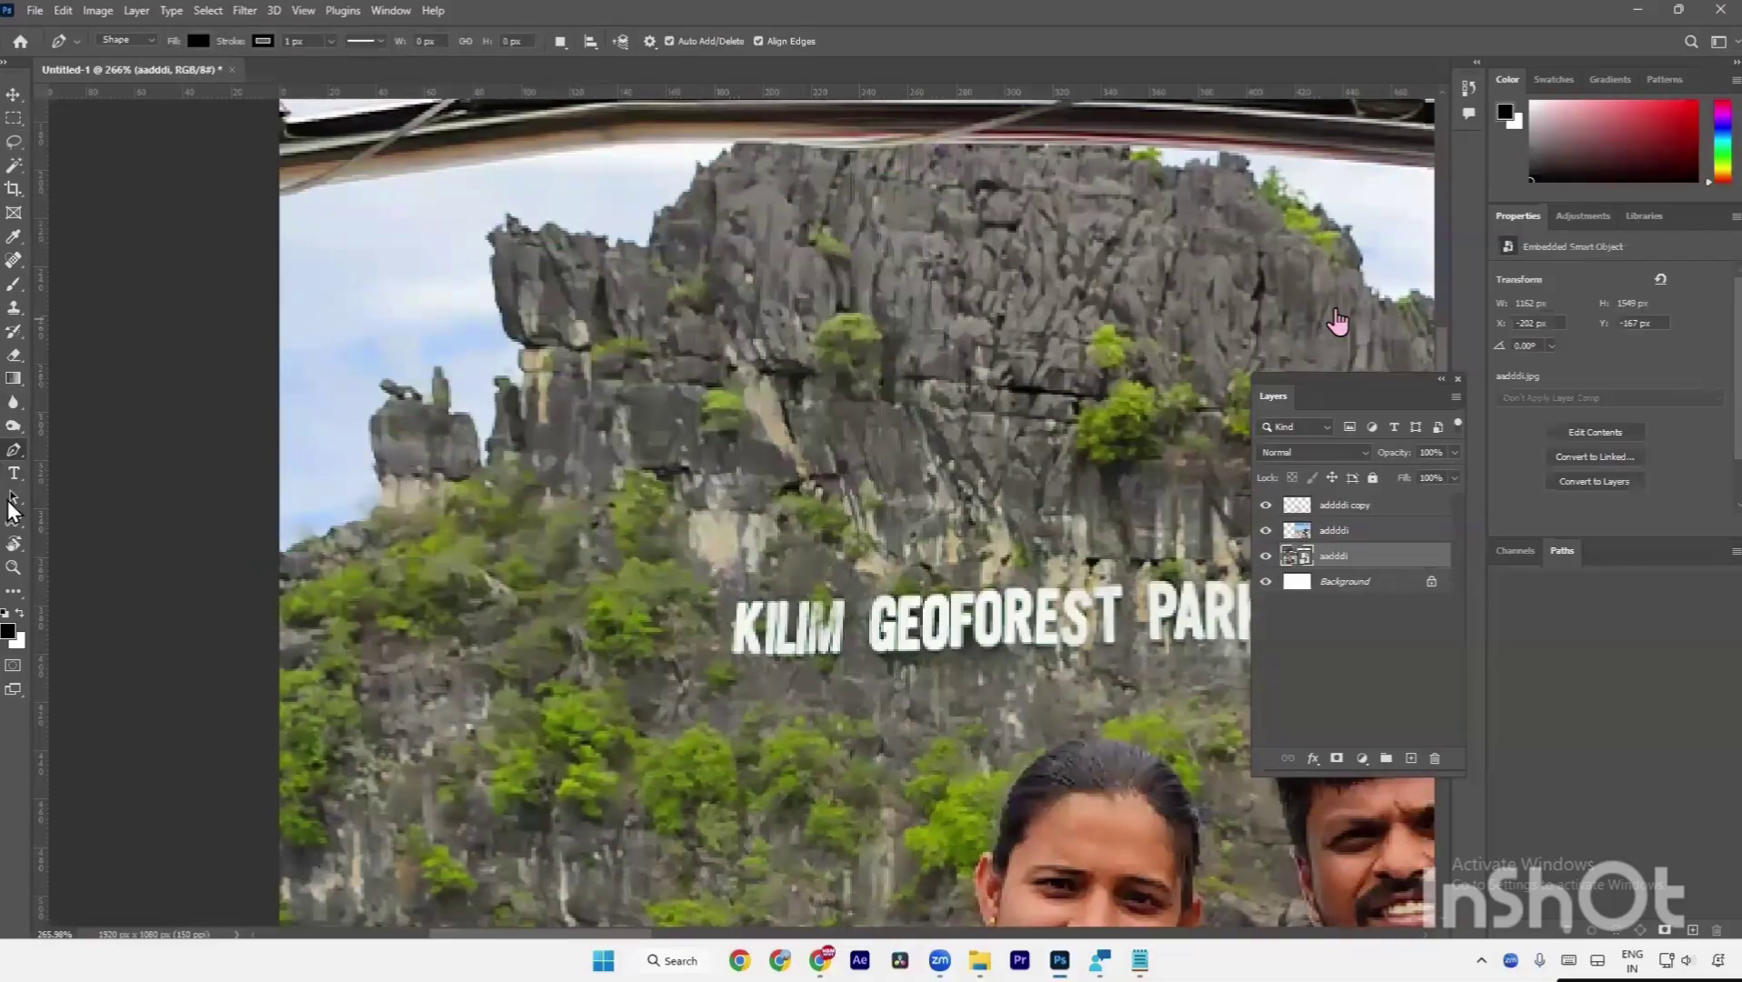
click(18, 520)
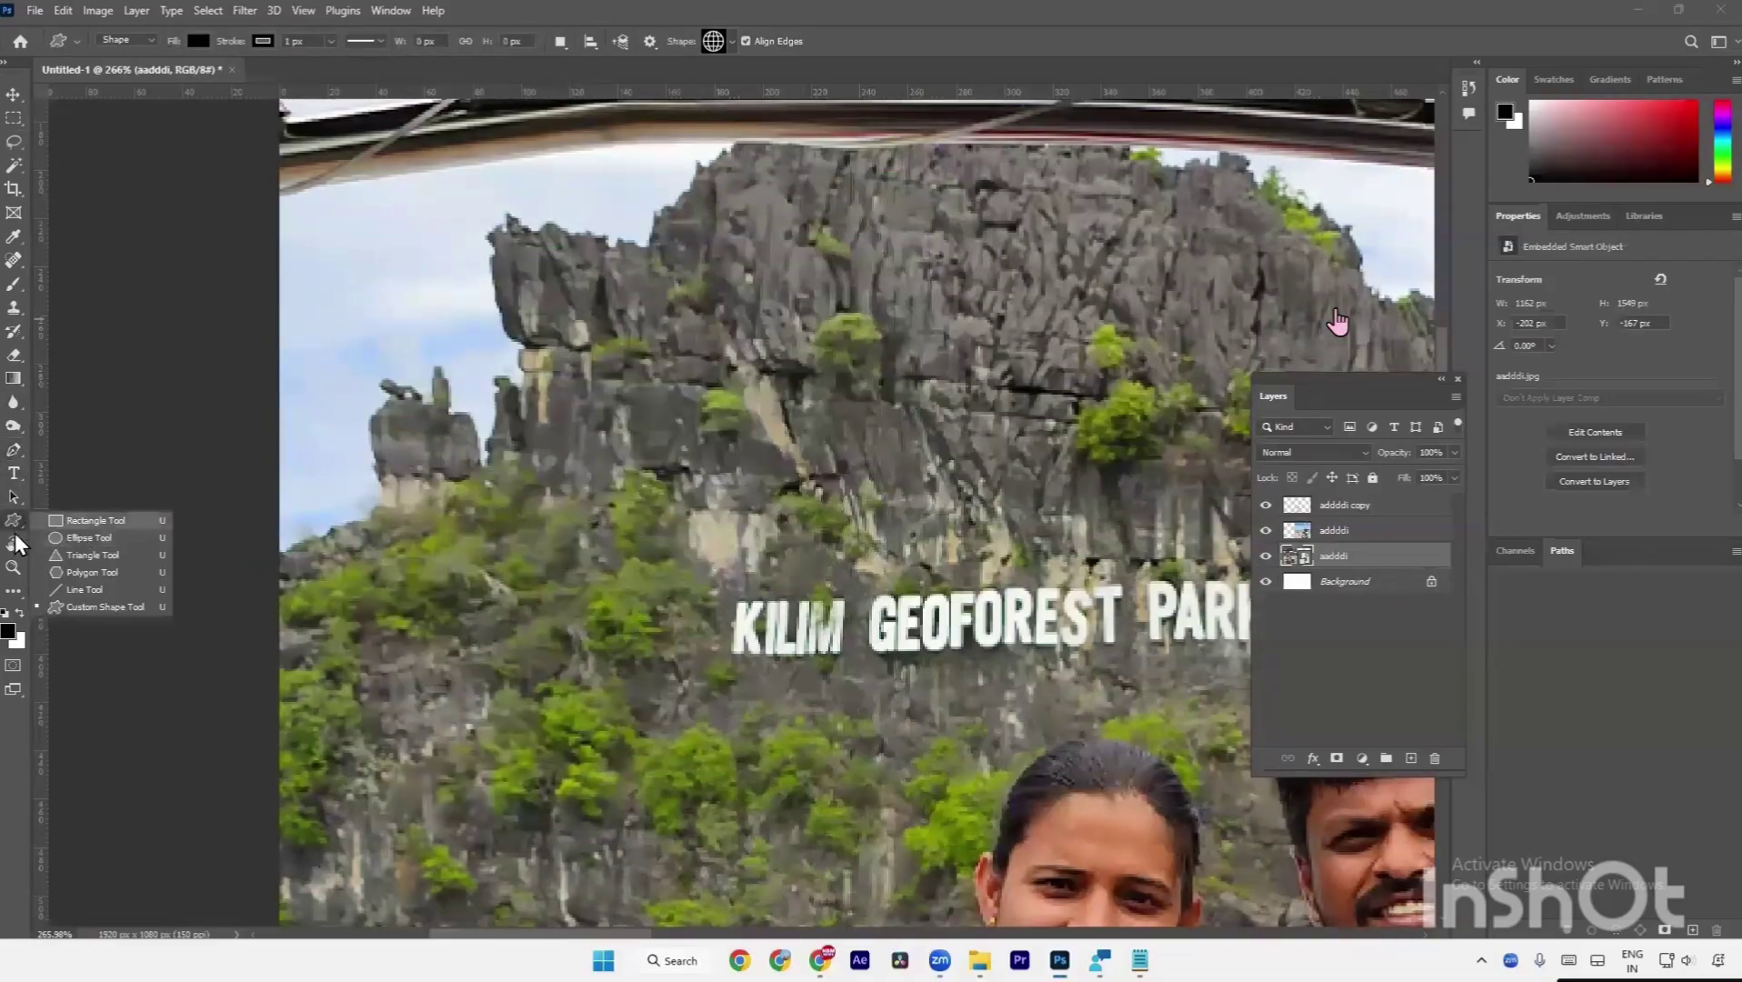
click(7, 530)
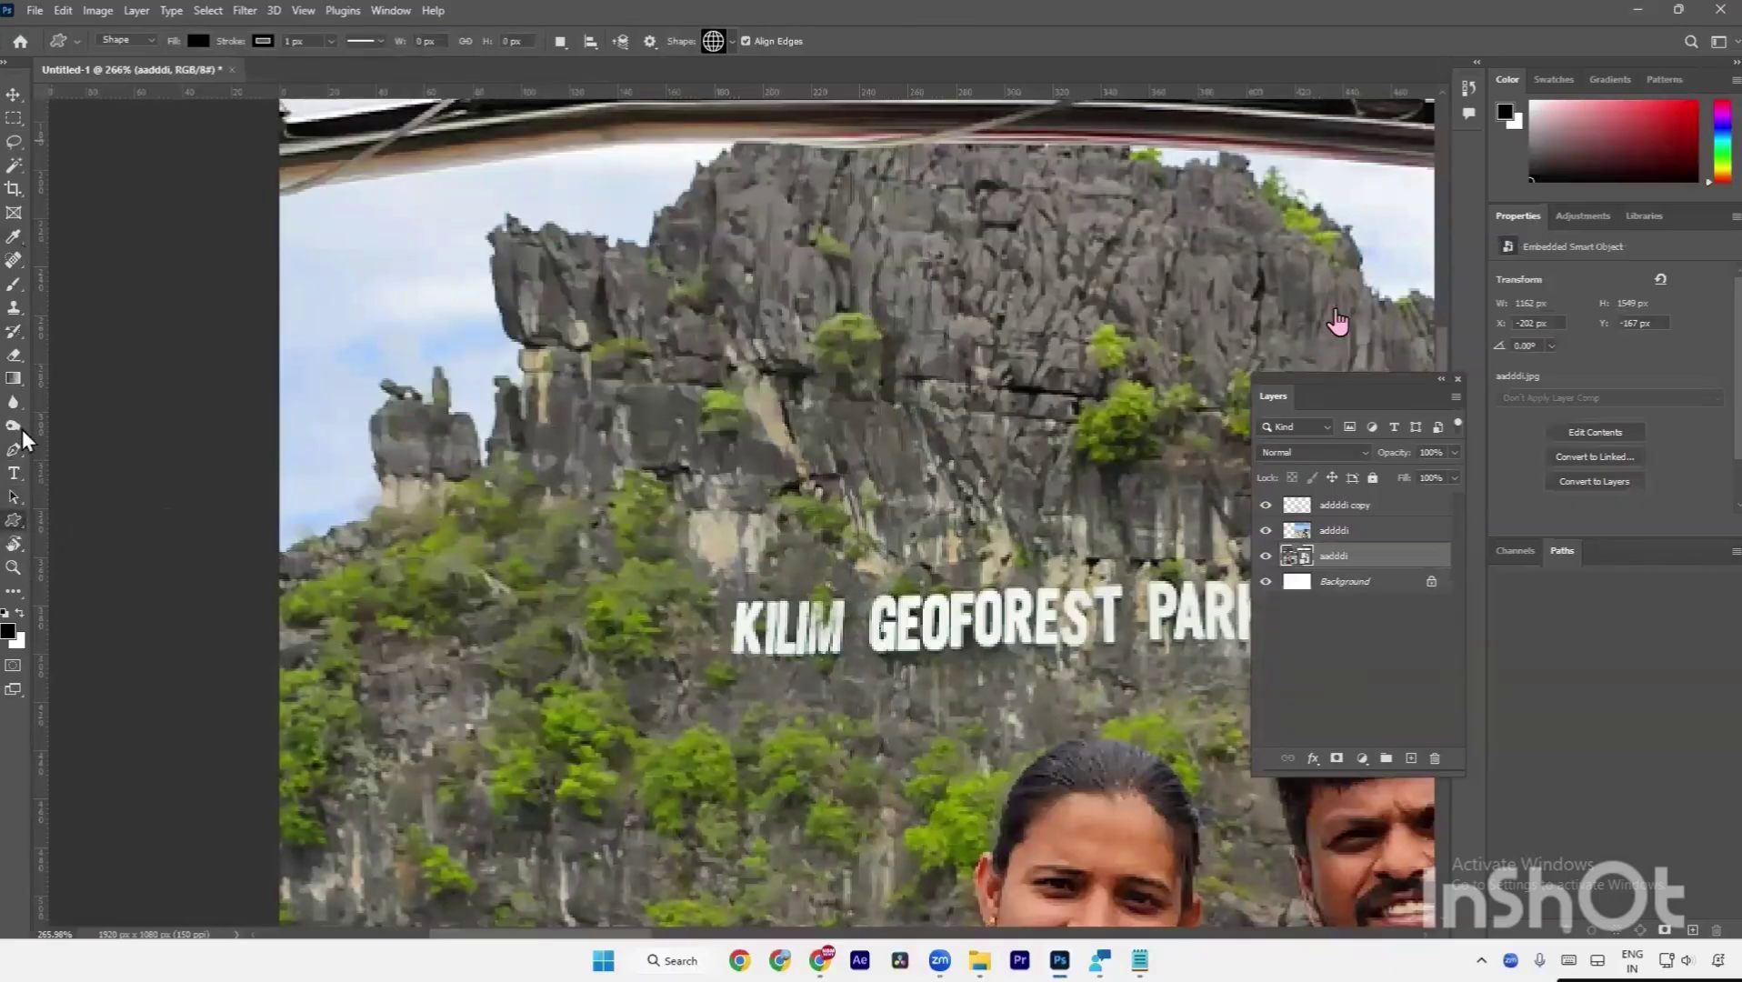
Switch to the Pen tool and set its drawing mode to Path.
click(13, 455)
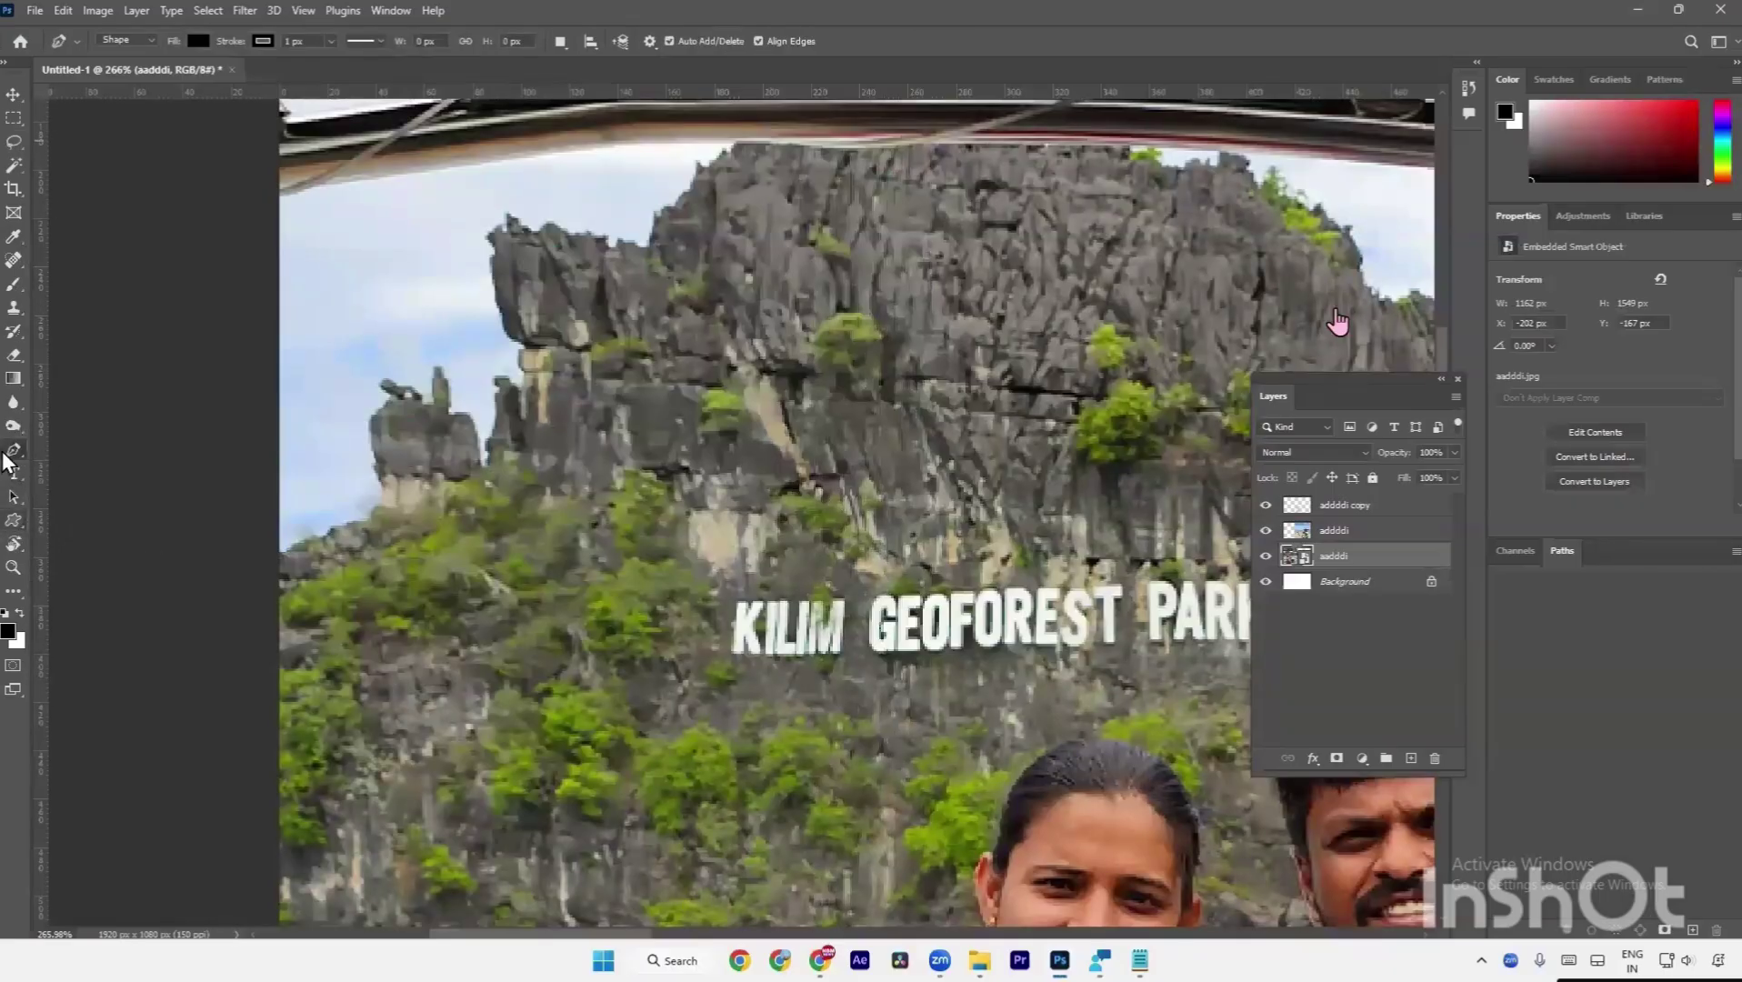
click(129, 44)
click(131, 71)
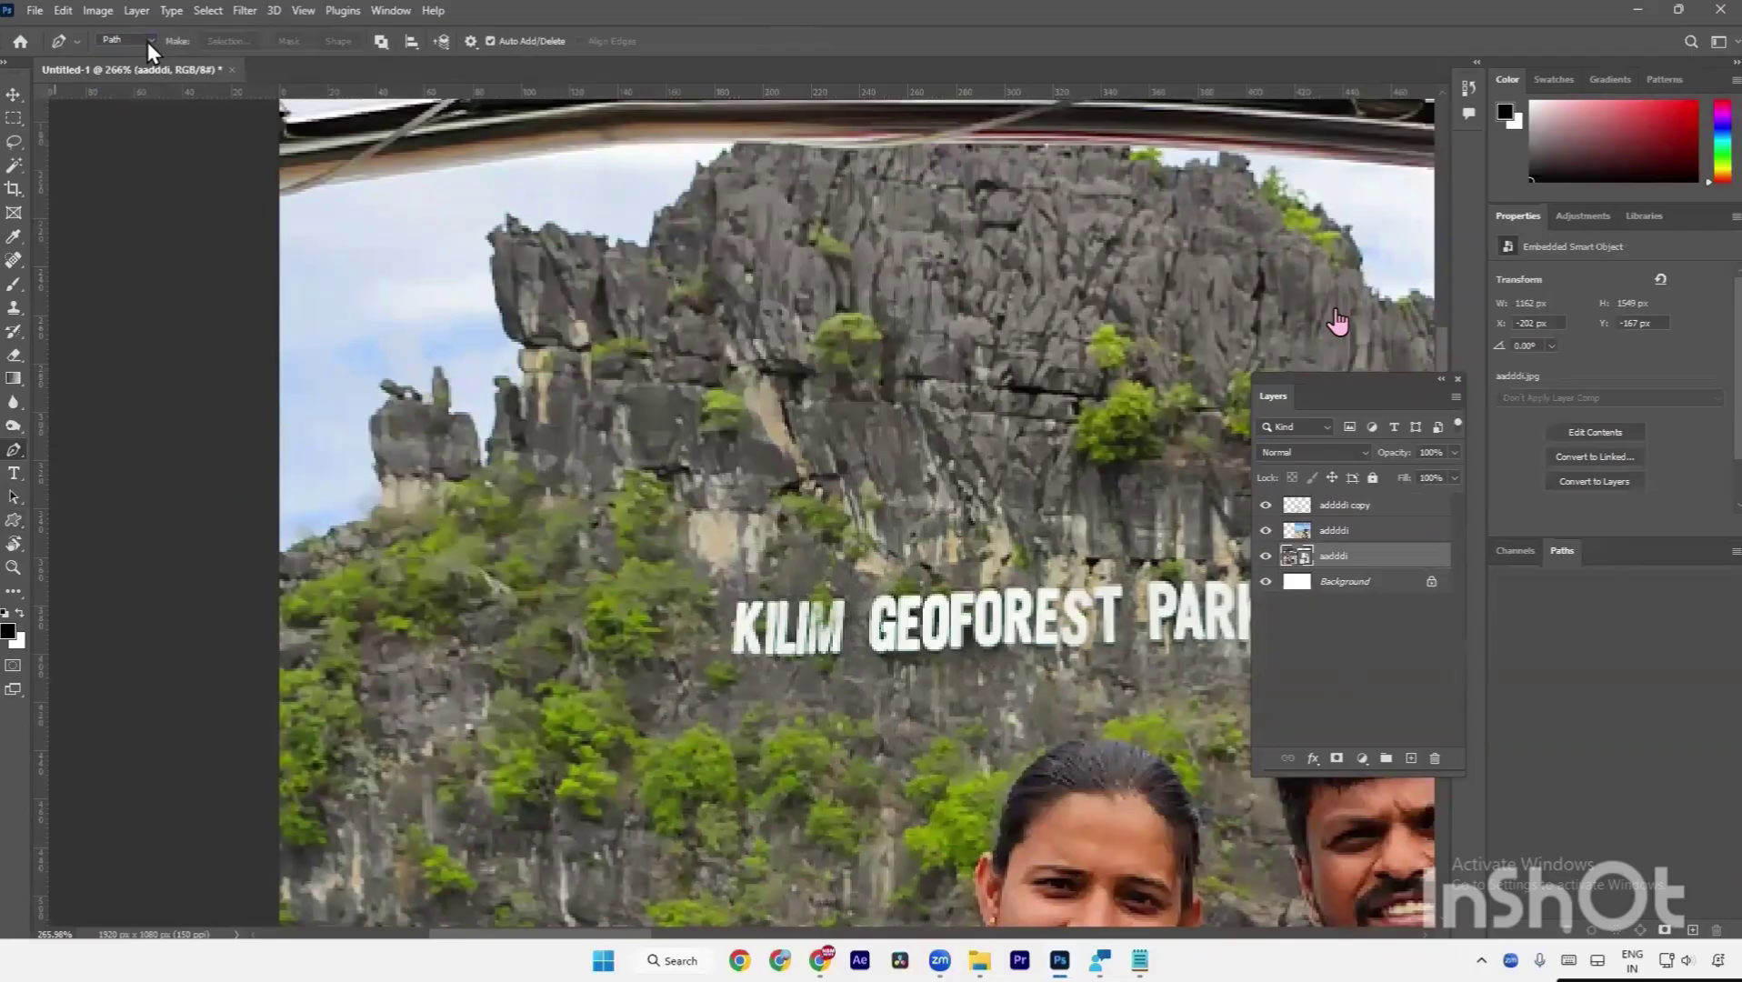
Confirm Path mode and start the path at the left rock edge, curving around the rock pillar.
click(150, 46)
click(139, 70)
click(266, 578)
click(335, 532)
click(375, 512)
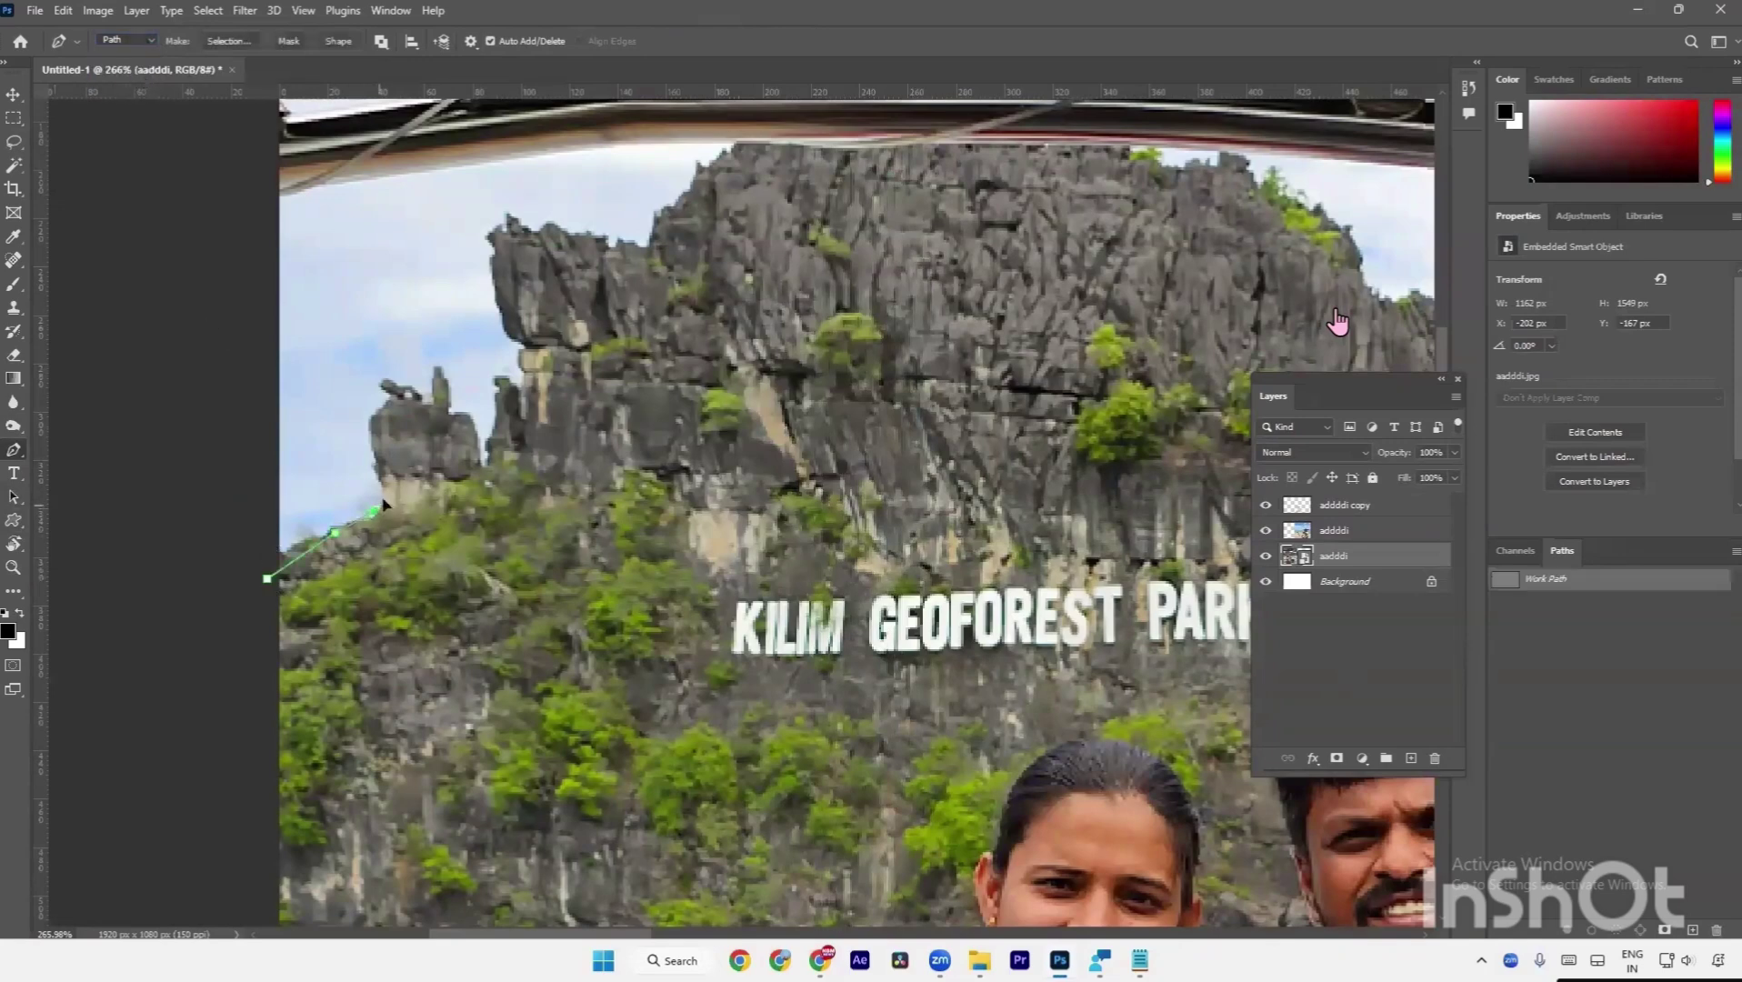
click(400, 412)
click(455, 433)
drag(472, 466, 481, 473)
Continue the path up the rock edge and along the rock top.
click(505, 462)
click(508, 426)
click(506, 391)
click(533, 399)
click(536, 380)
click(539, 339)
click(530, 329)
click(509, 295)
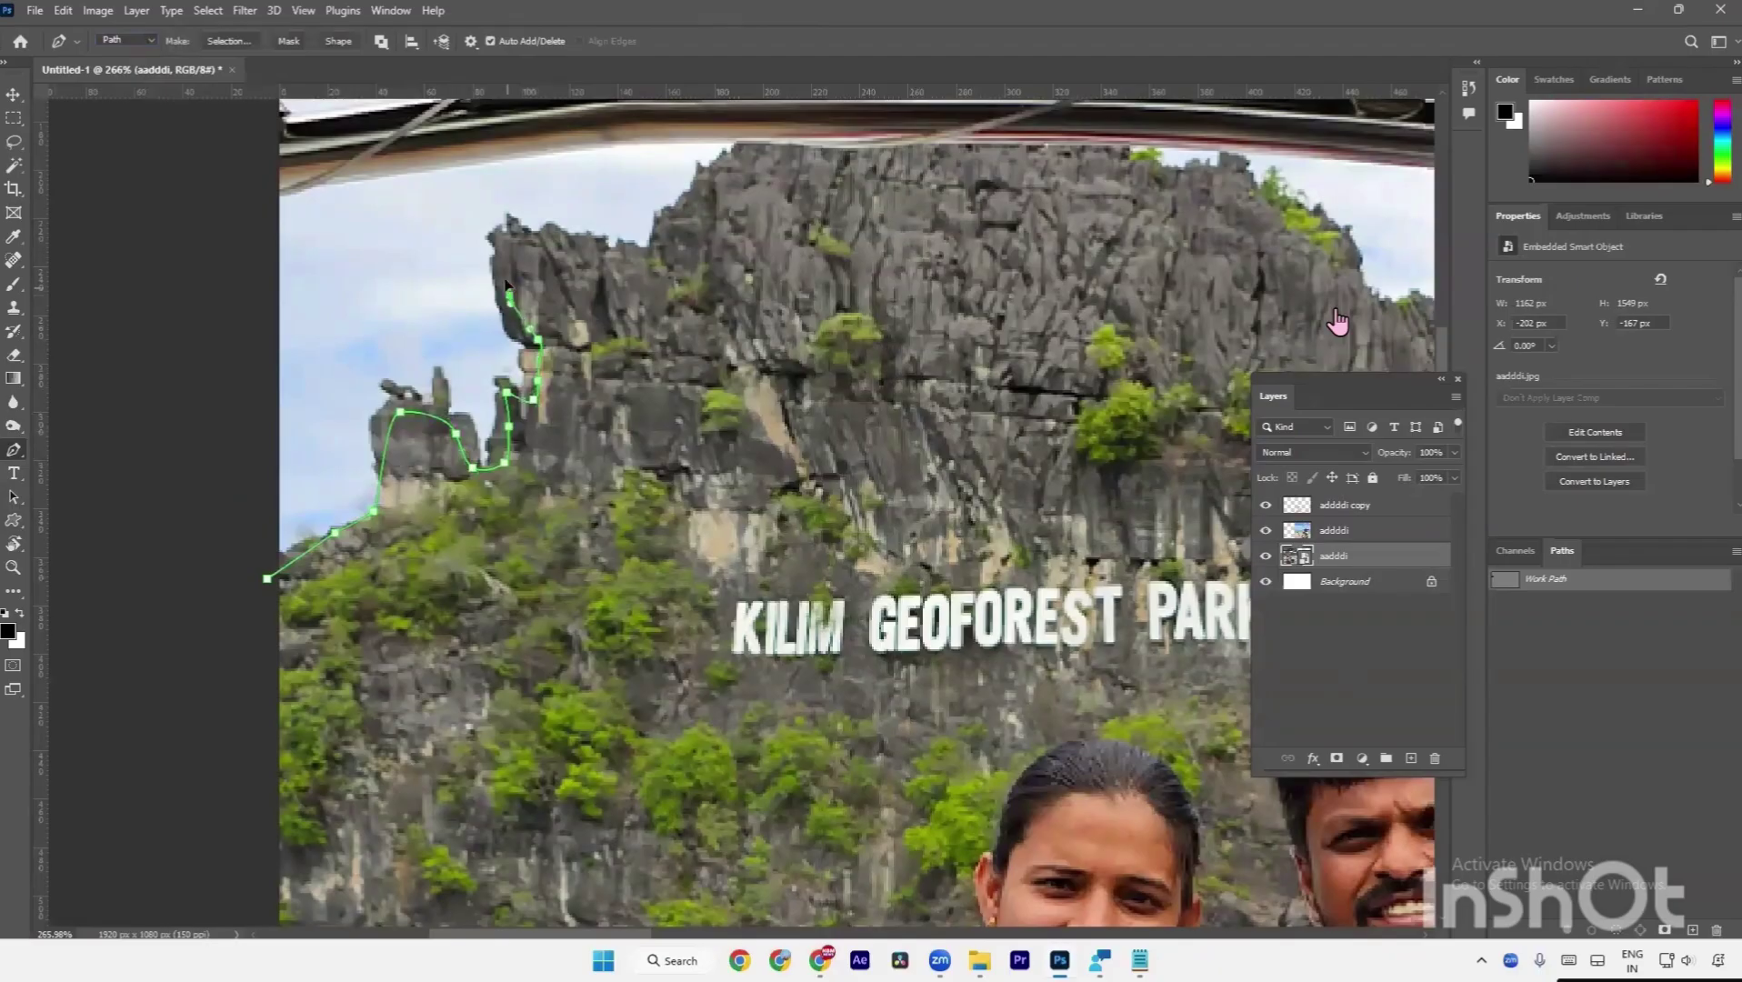
click(503, 259)
click(567, 240)
click(599, 256)
click(625, 259)
click(653, 240)
Bring the rest of the rock top into view and anchor along it, including a curved point.
drag(717, 274, 506, 461)
drag(505, 371, 552, 426)
click(400, 456)
click(423, 445)
click(501, 440)
Follow the rock top to the right and extend the path down its edge.
click(571, 436)
click(654, 429)
click(741, 442)
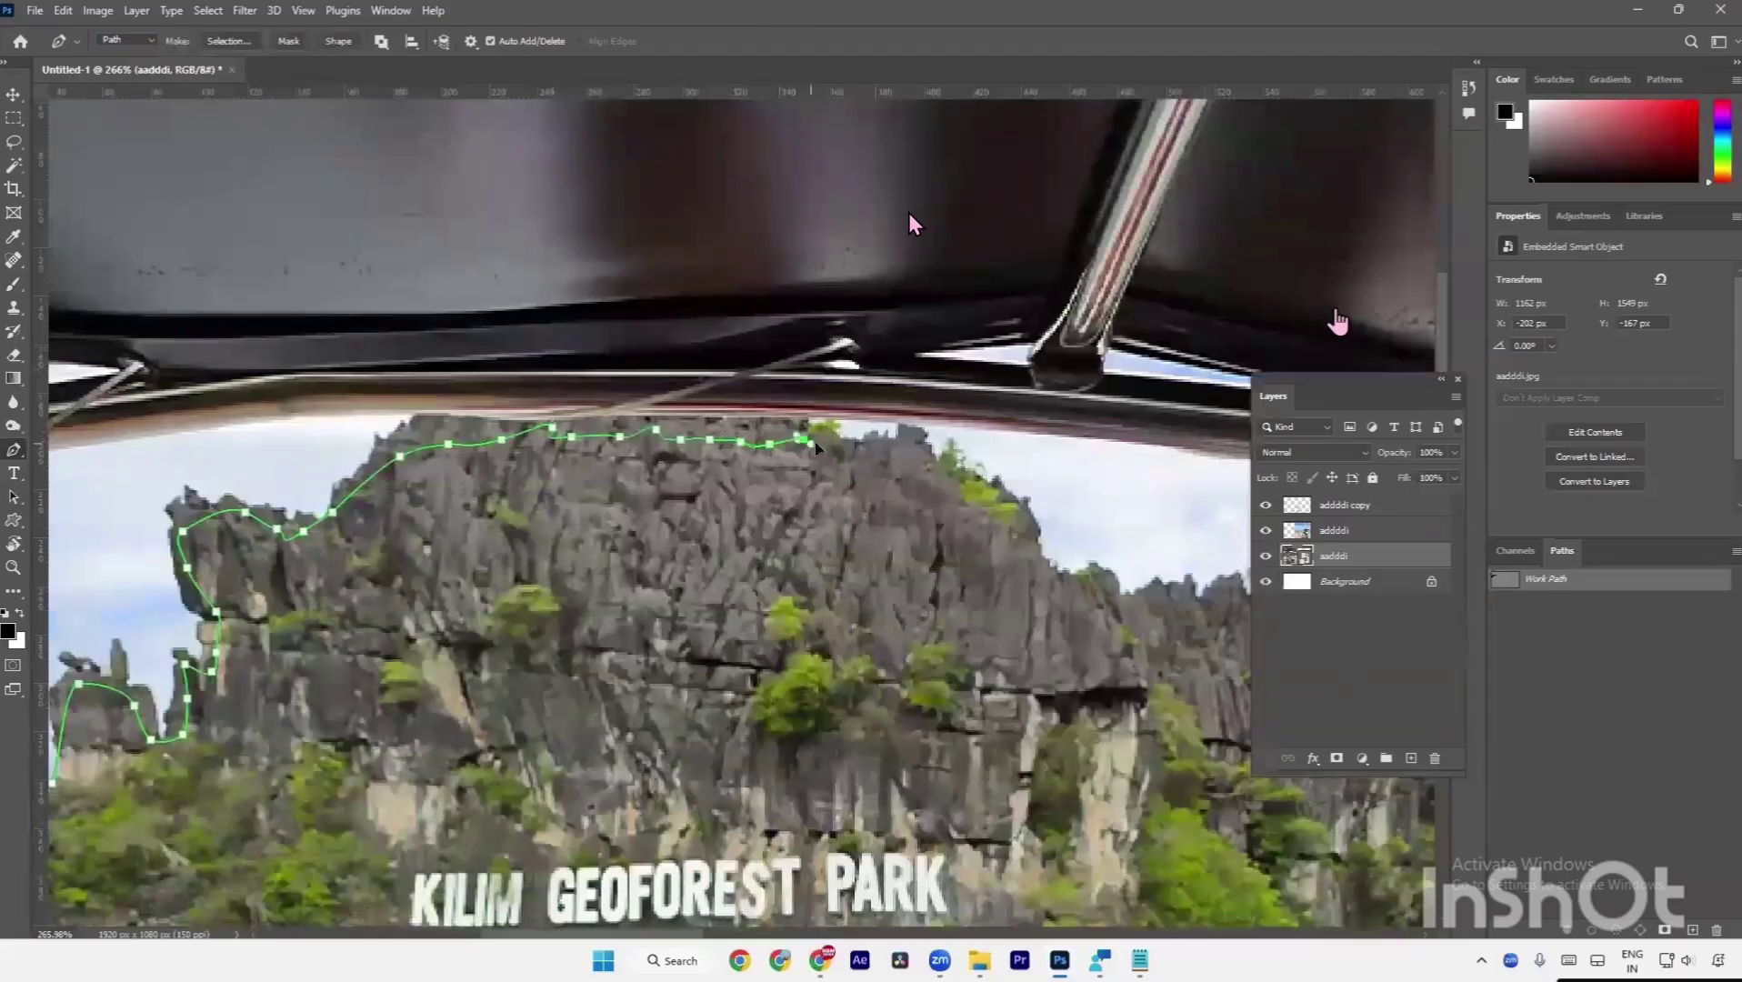
click(804, 440)
click(846, 454)
click(903, 476)
click(948, 499)
click(971, 514)
click(984, 529)
click(999, 543)
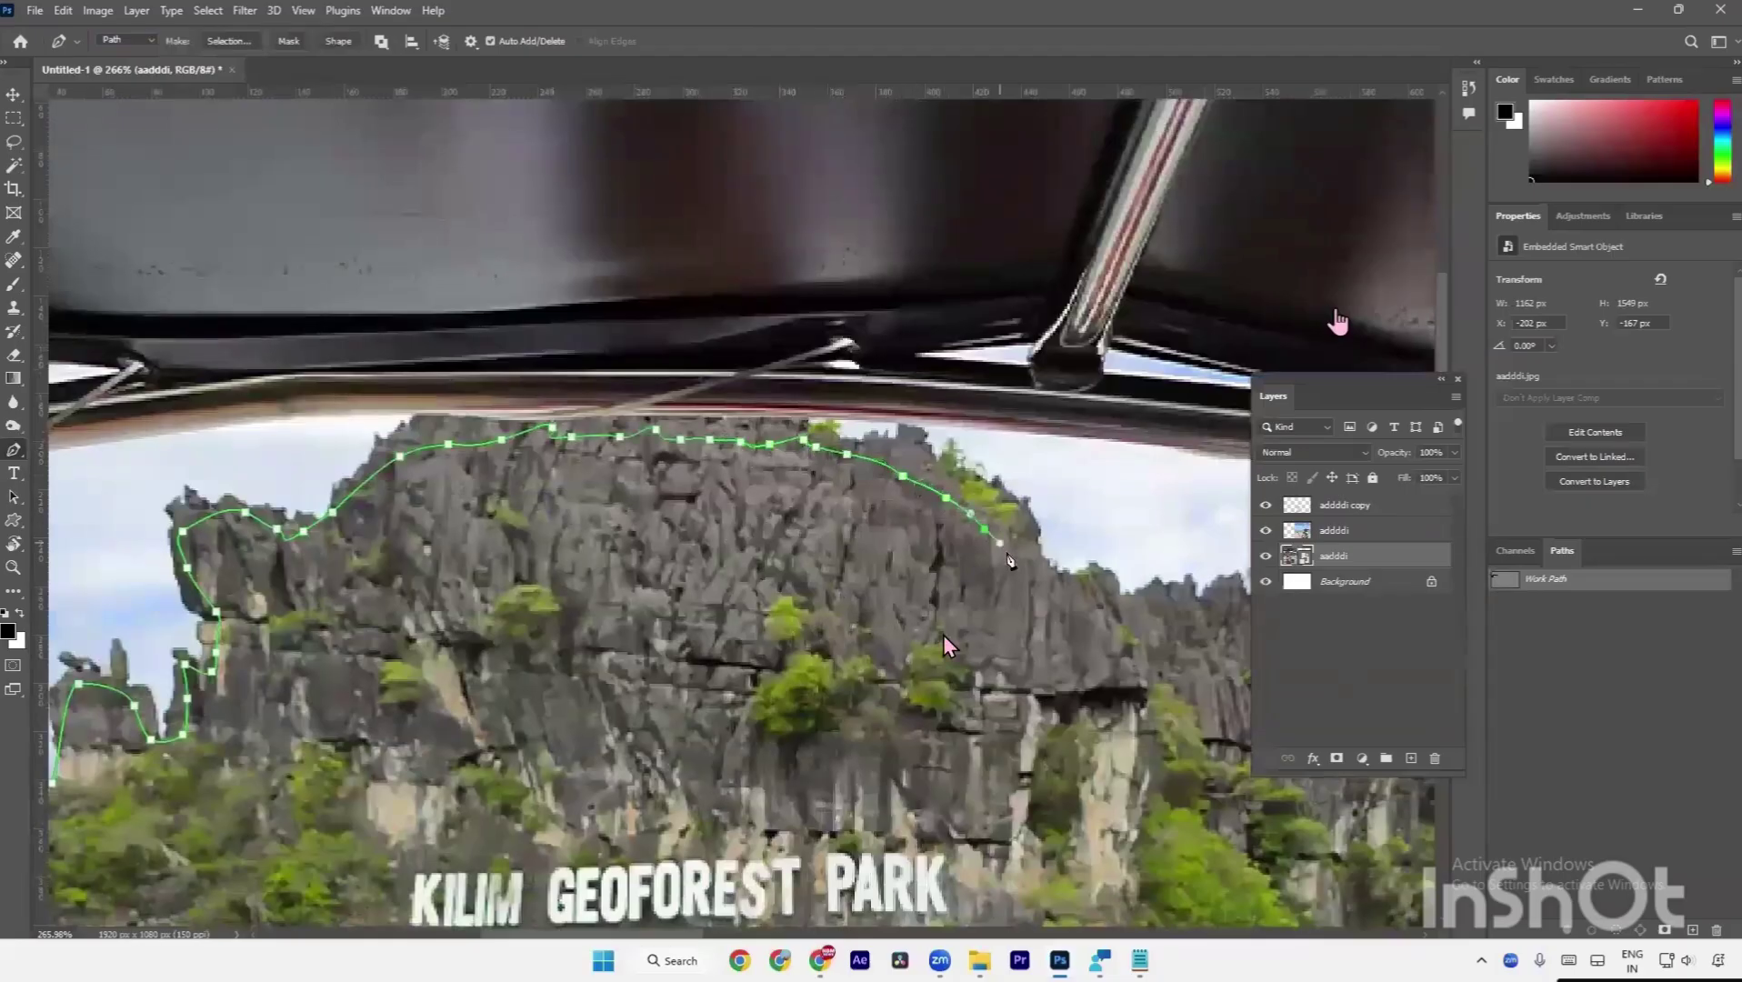
Pan to the next part of the ridge and add anchors along the rock edge.
drag(1009, 561, 545, 523)
click(632, 539)
click(638, 566)
click(657, 559)
click(676, 553)
drag(702, 548, 593, 525)
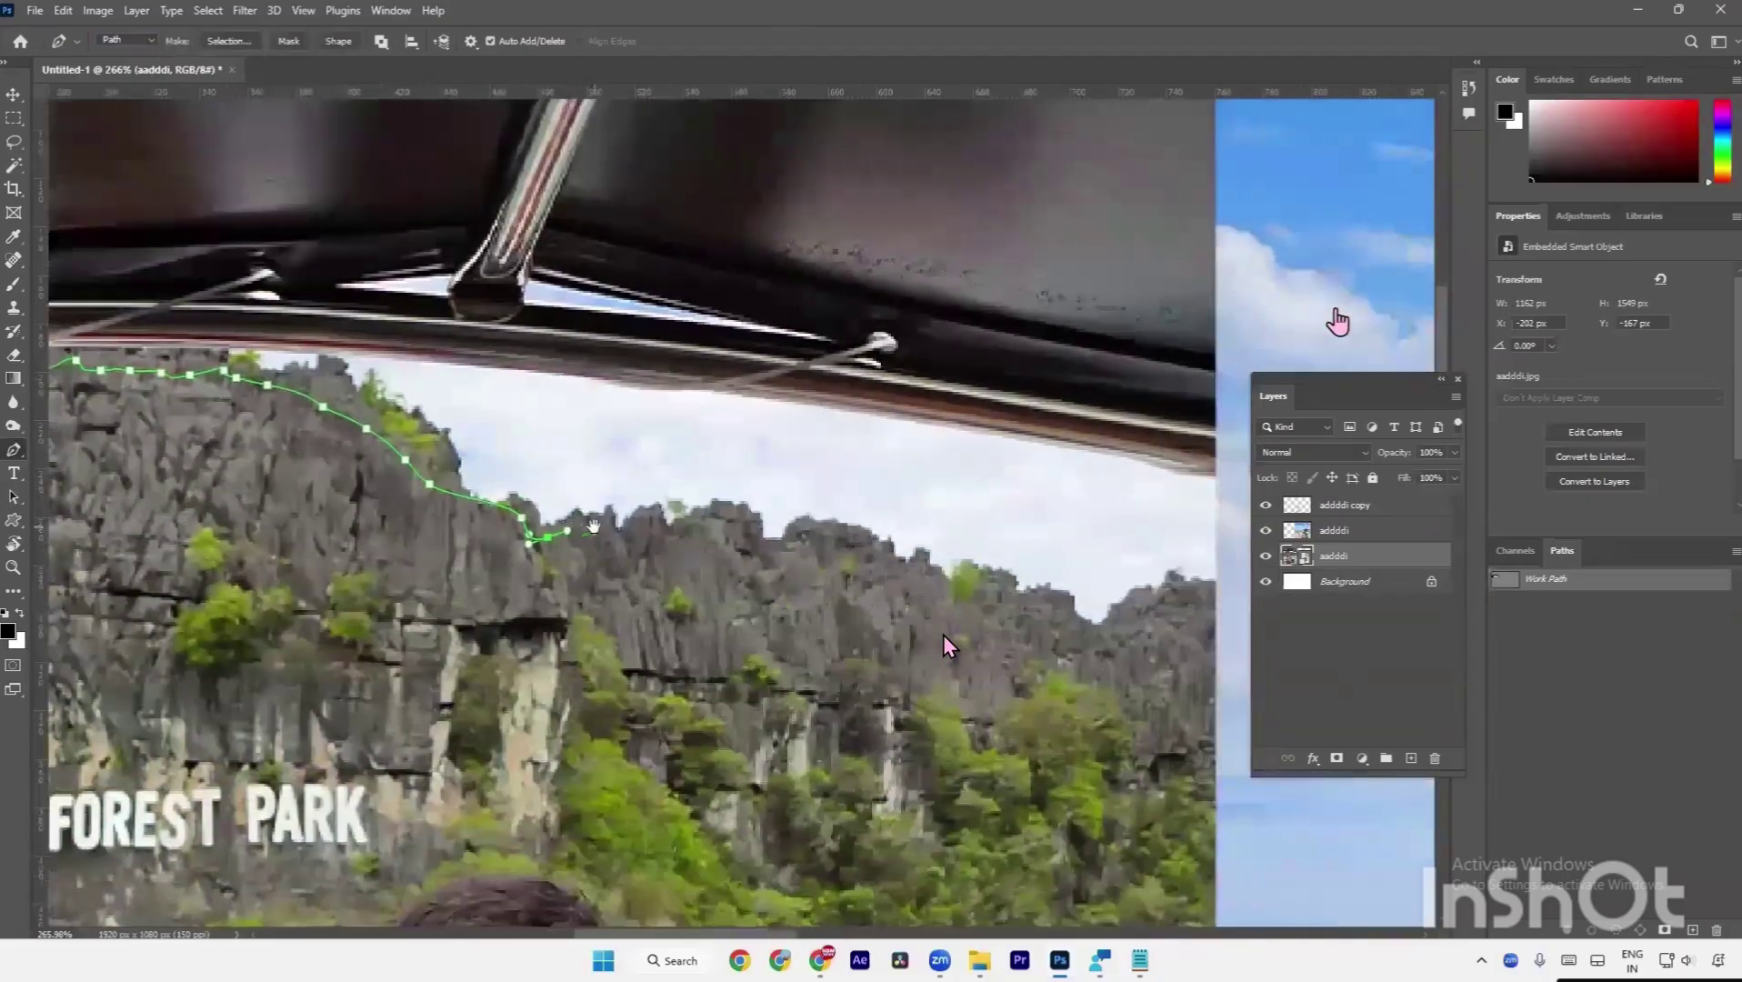
scroll(593, 525, up, 3)
Trace the path further along the rock edge.
click(592, 515)
click(612, 534)
click(634, 528)
click(640, 526)
click(656, 534)
click(640, 548)
click(673, 518)
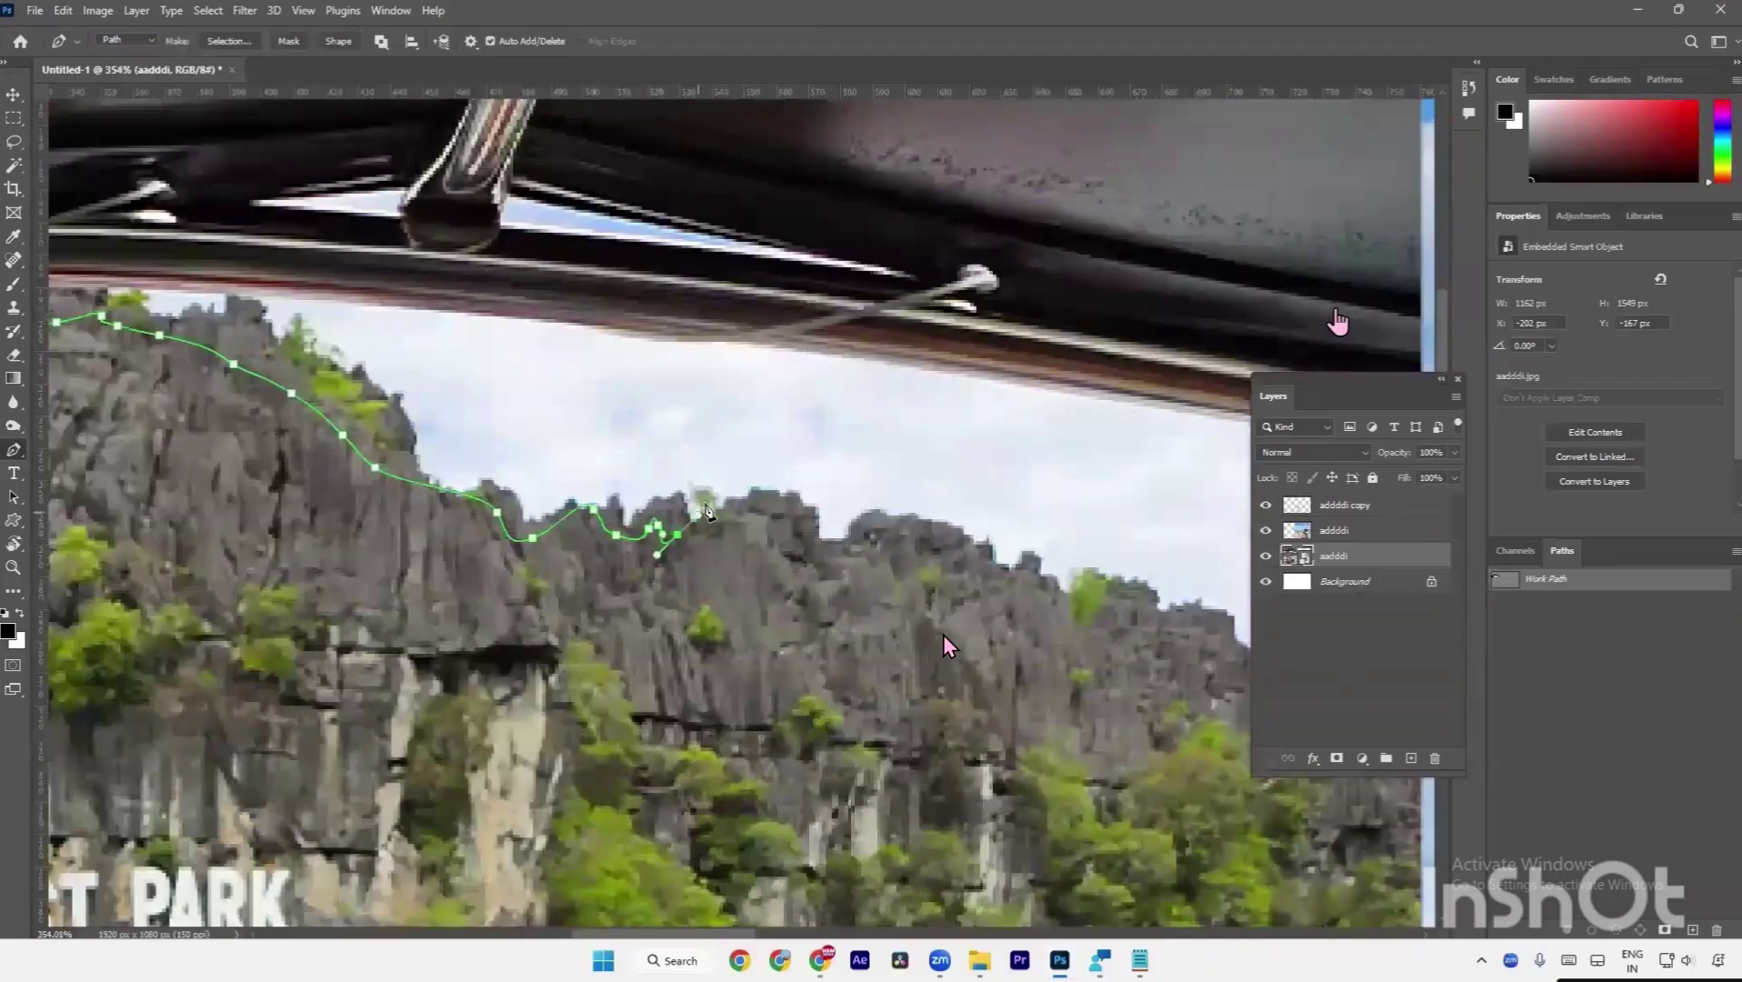
Follow the ridge rightward with anchors out to its next point.
click(712, 536)
click(757, 512)
click(770, 514)
click(798, 527)
click(807, 544)
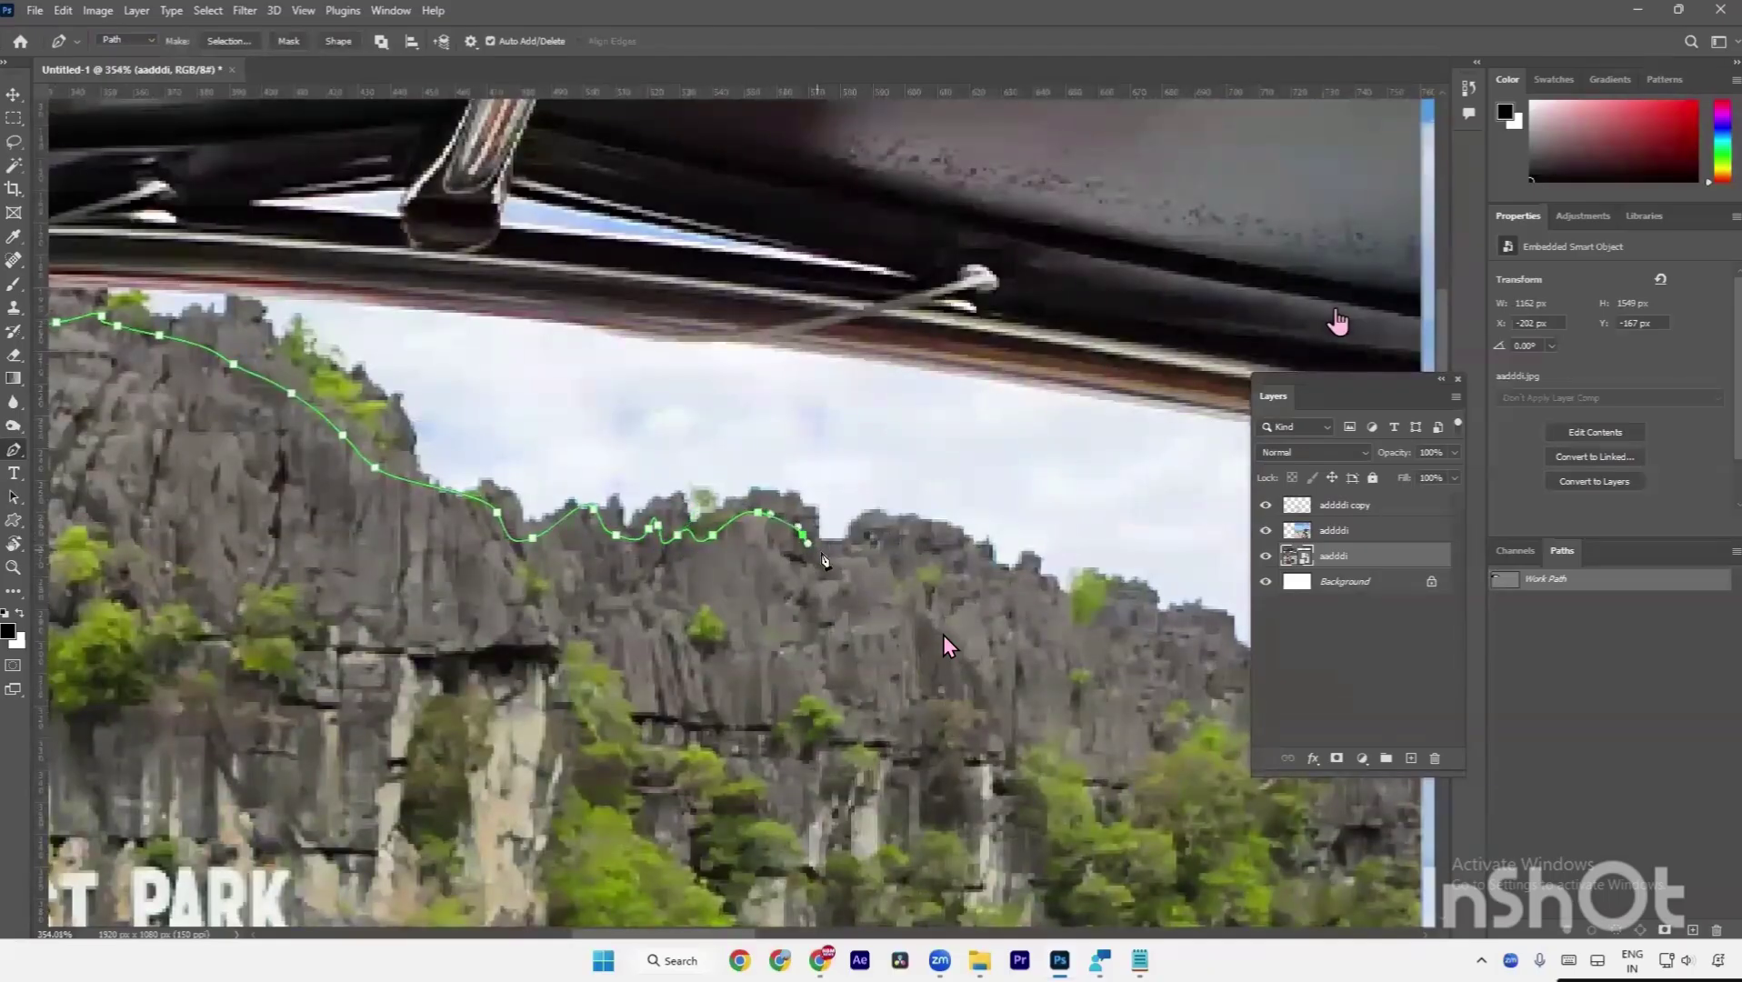
click(866, 537)
Continue the path across the ridge to an end anchor.
drag(866, 536, 626, 423)
click(697, 436)
click(832, 487)
click(853, 489)
click(880, 503)
click(905, 520)
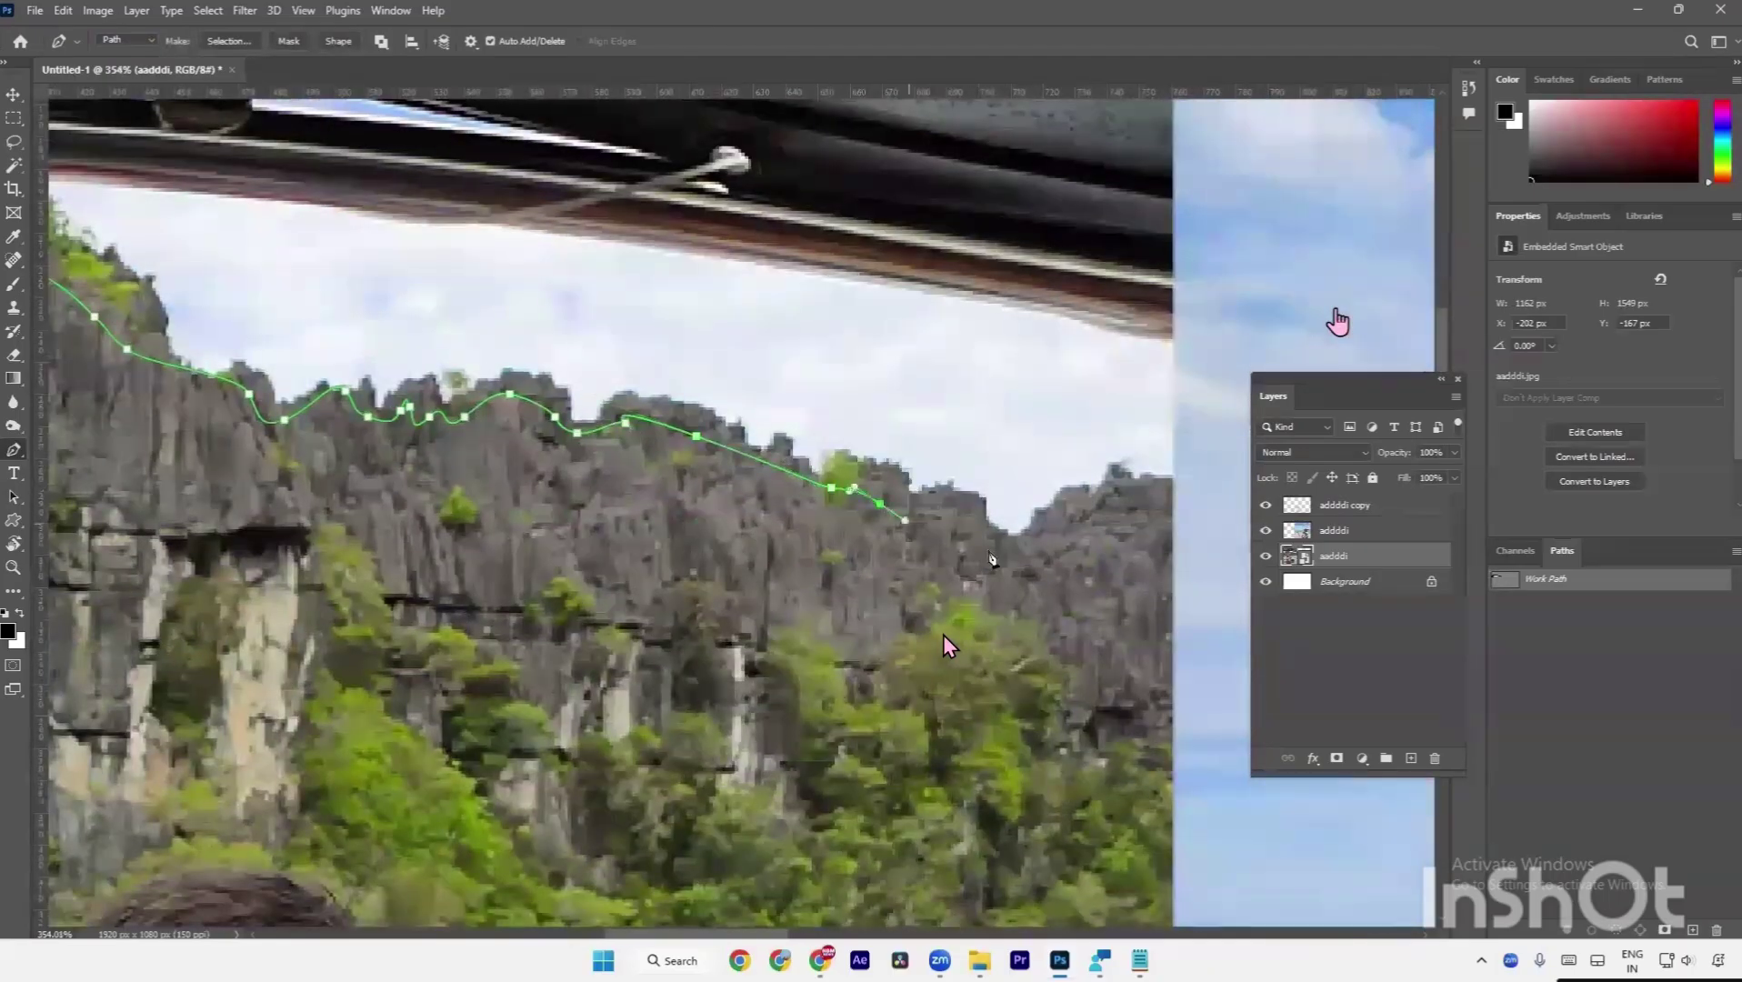
click(991, 555)
Undo the misplaced anchors and extend the path right along the ridge.
drag(1017, 532, 845, 263)
key(ctrl+z)
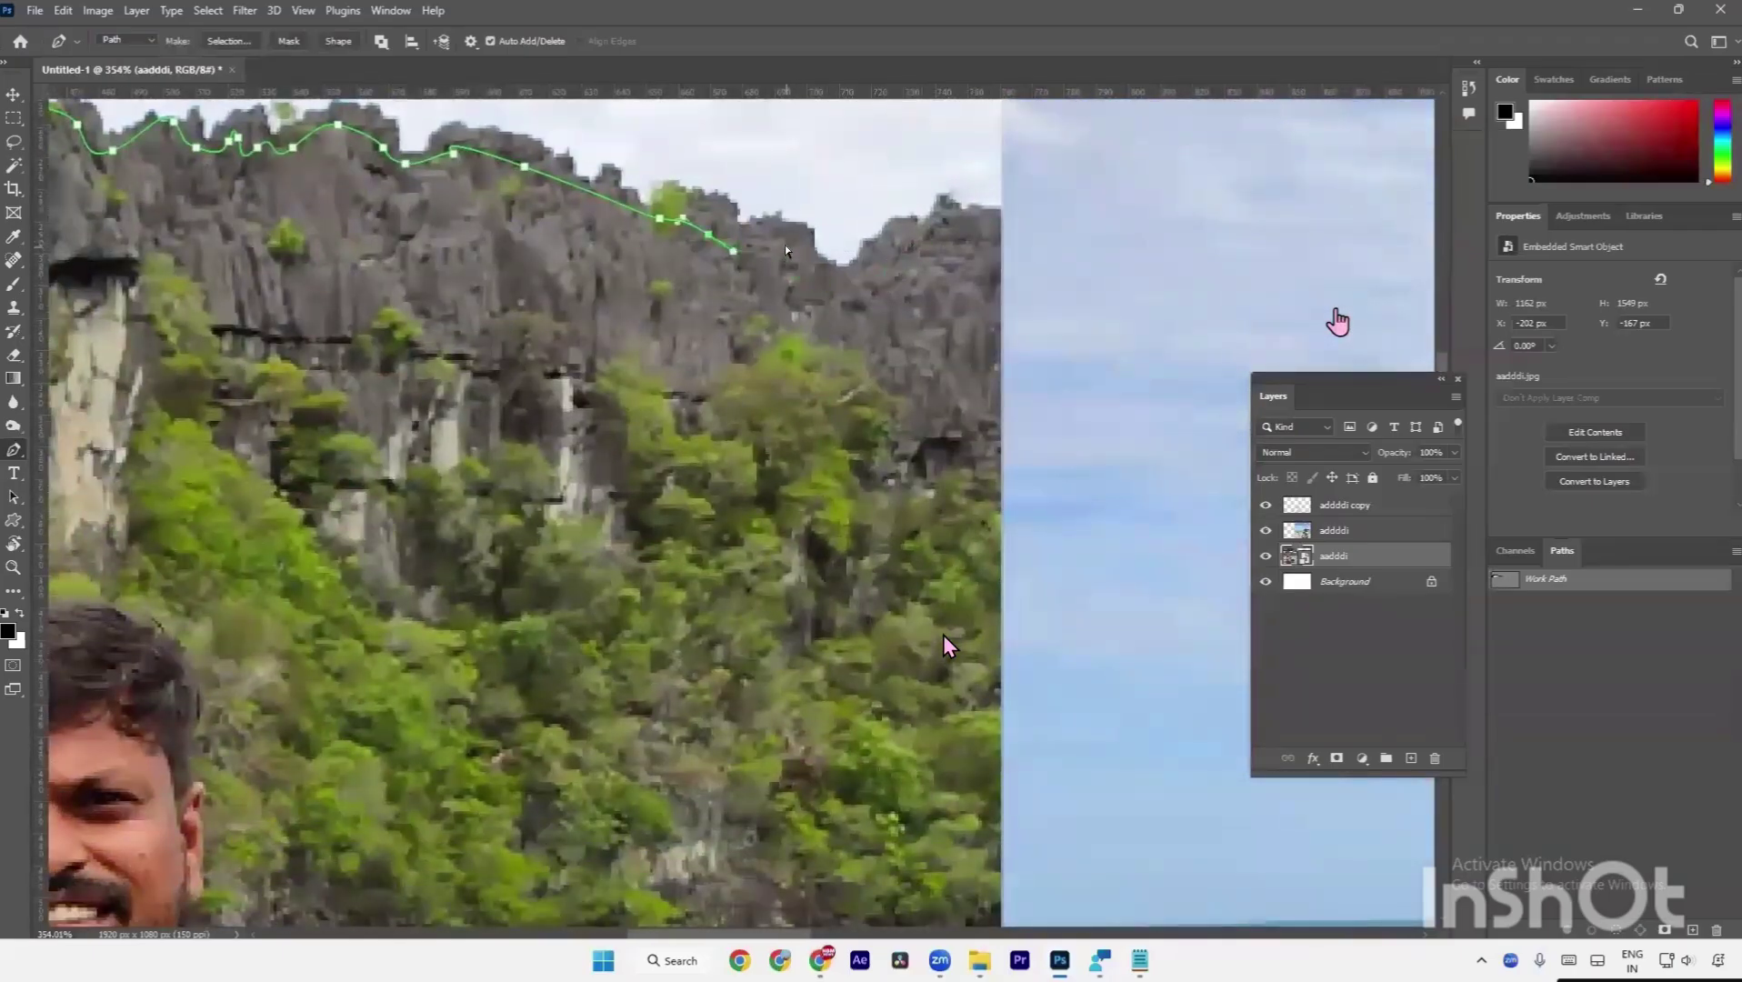
click(779, 227)
click(823, 279)
click(903, 266)
click(924, 238)
click(932, 227)
click(953, 228)
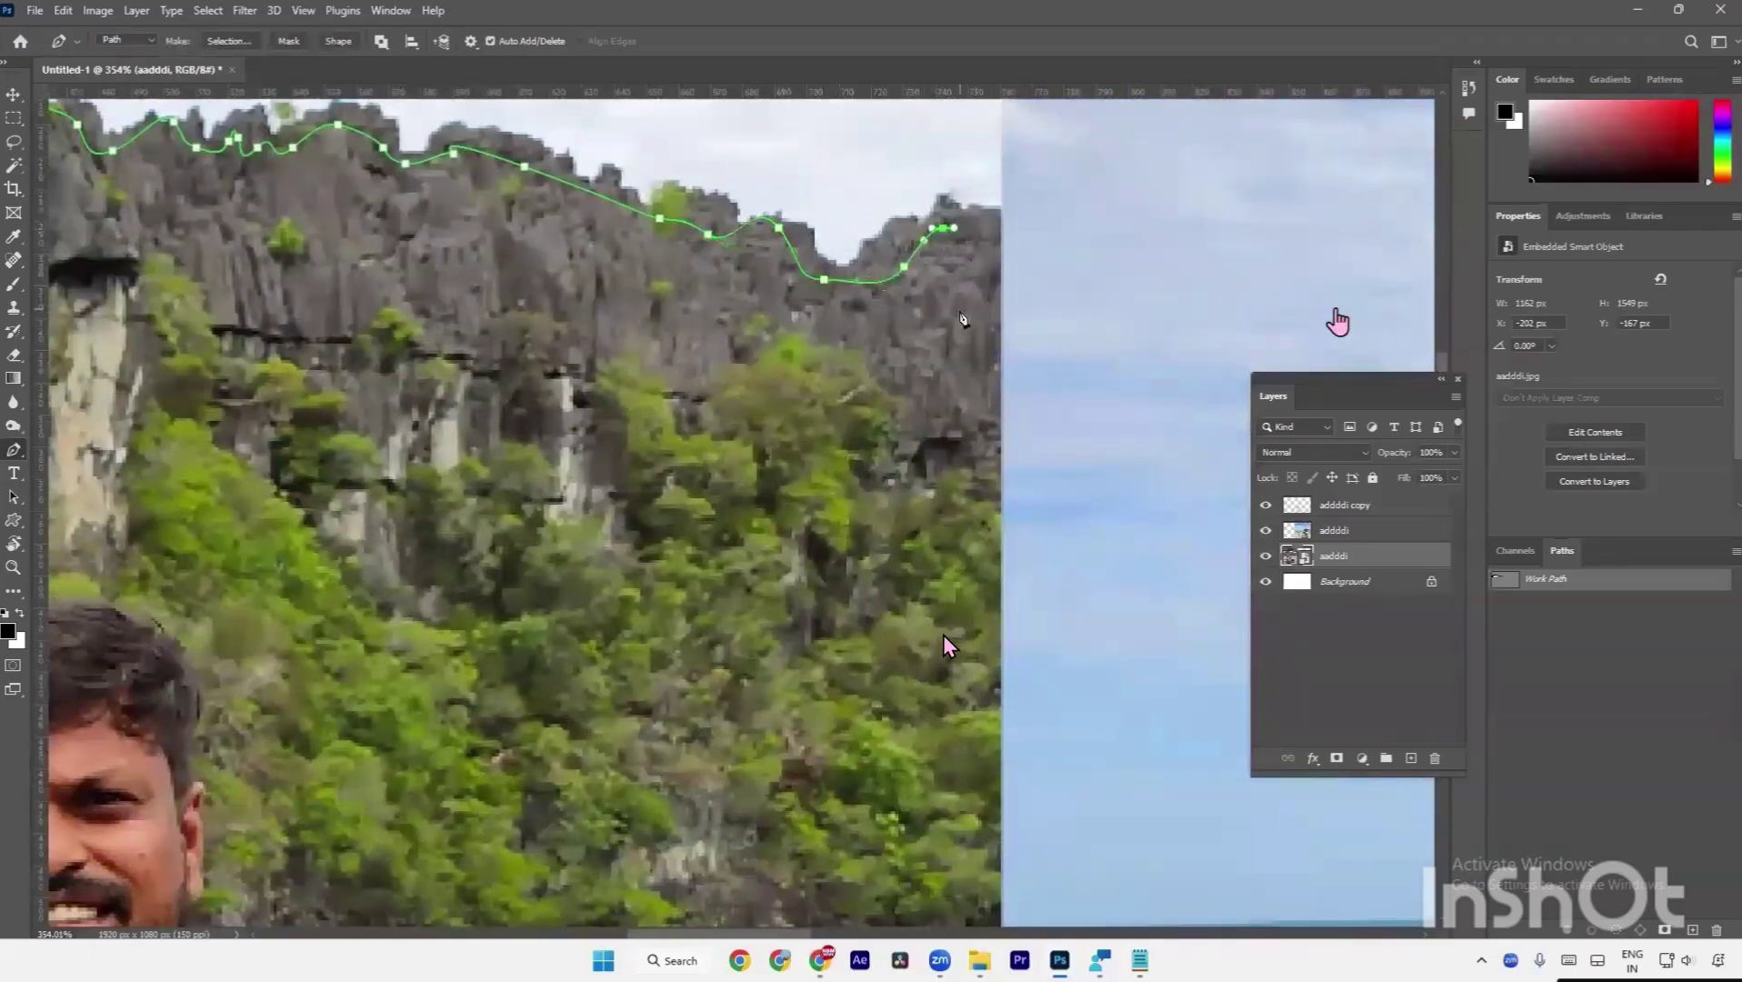
Redraw the path down the cliff edge and end it with an anchor on the horizon.
scroll(961, 318, down, 4)
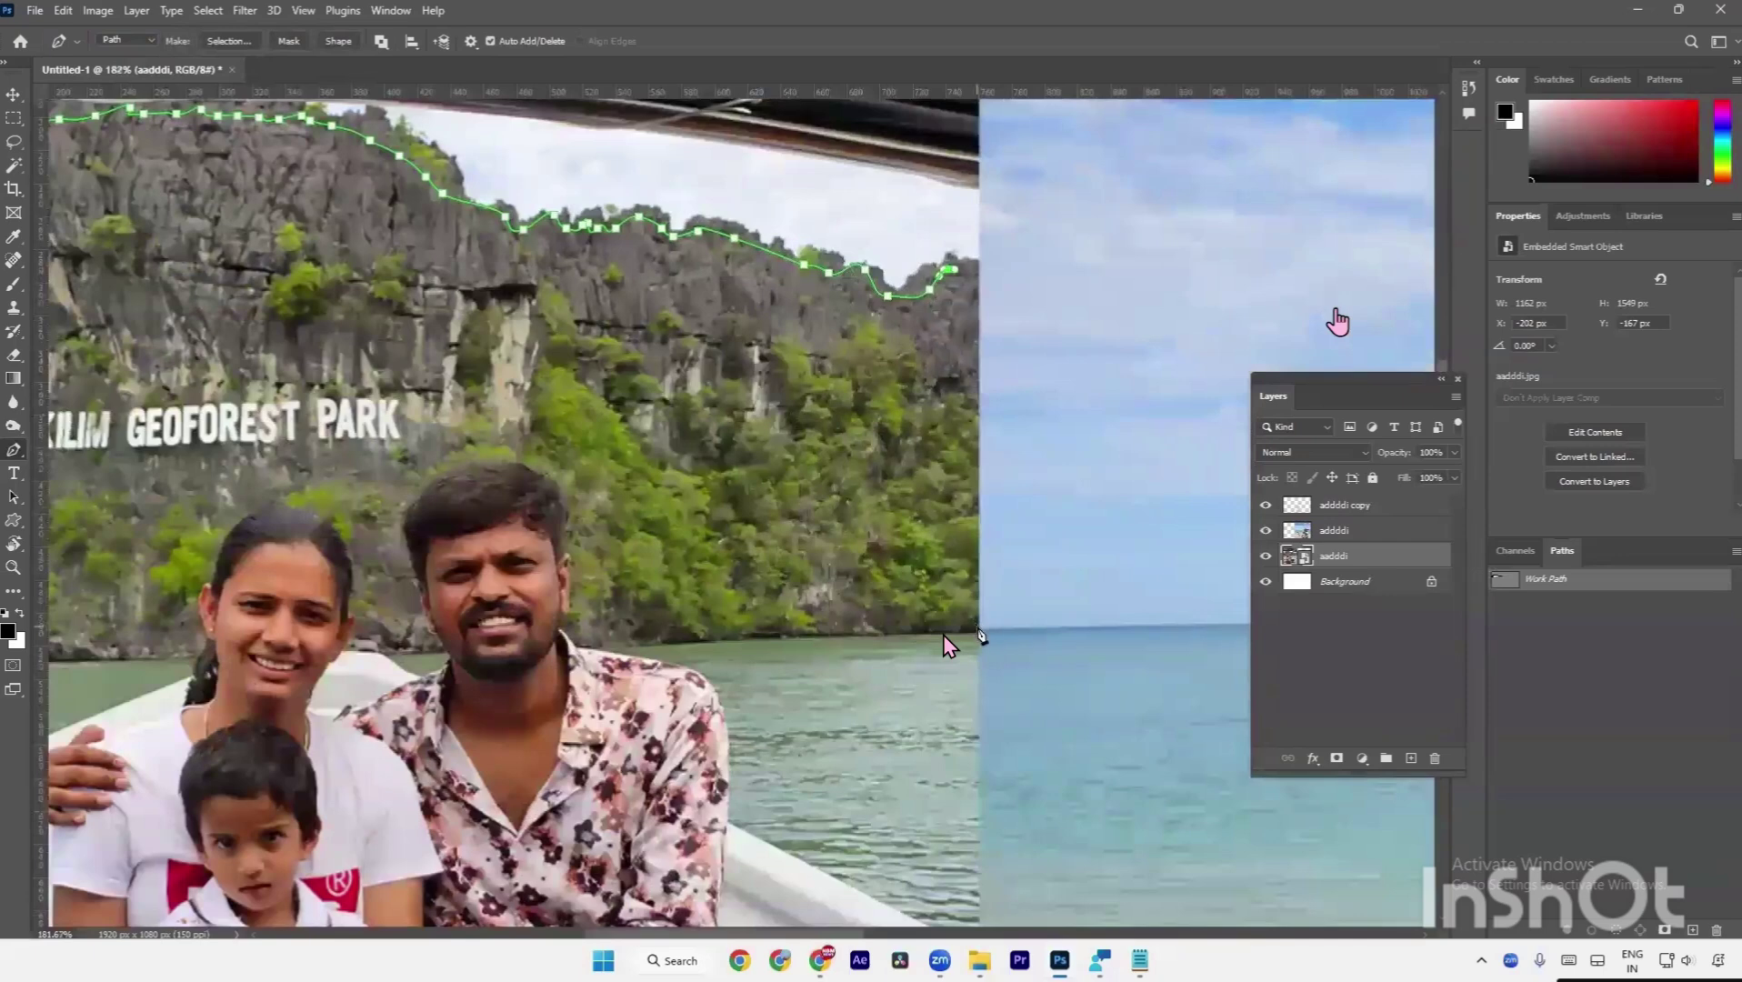
key(ctrl+z)
key(ctrl+z)
key(ctrl+z)
drag(934, 382, 968, 502)
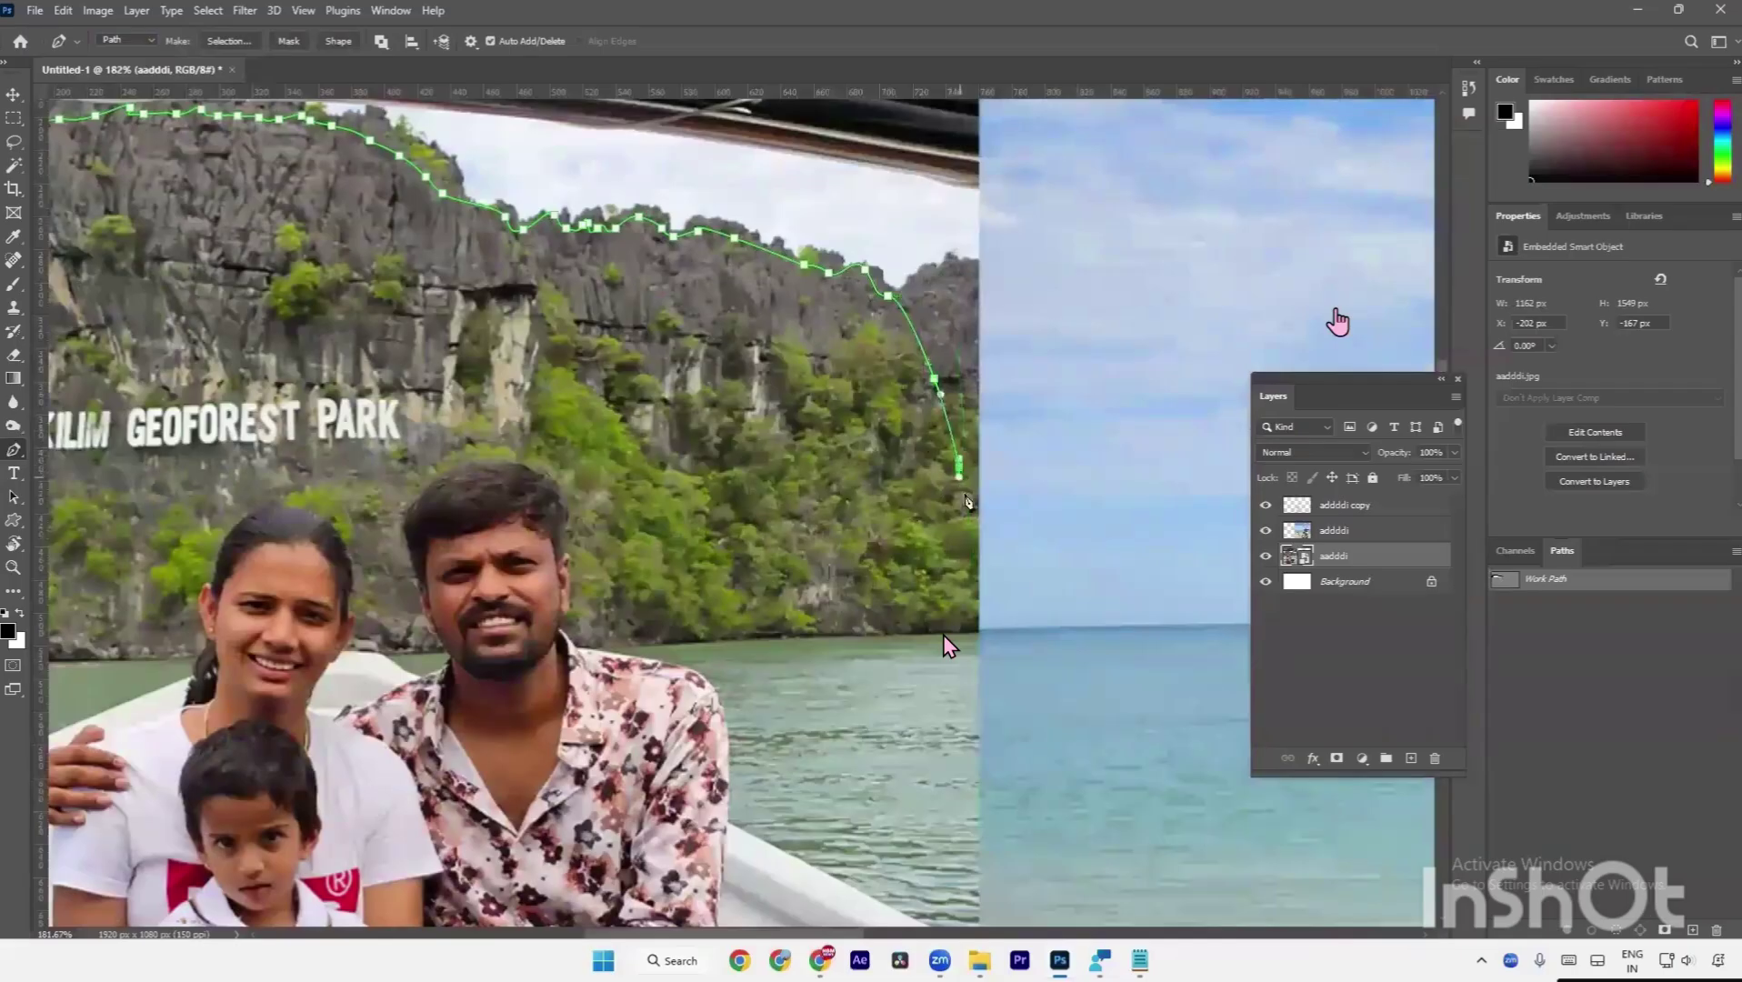
key(ctrl+z)
key(ctrl+z)
key(ctrl+z)
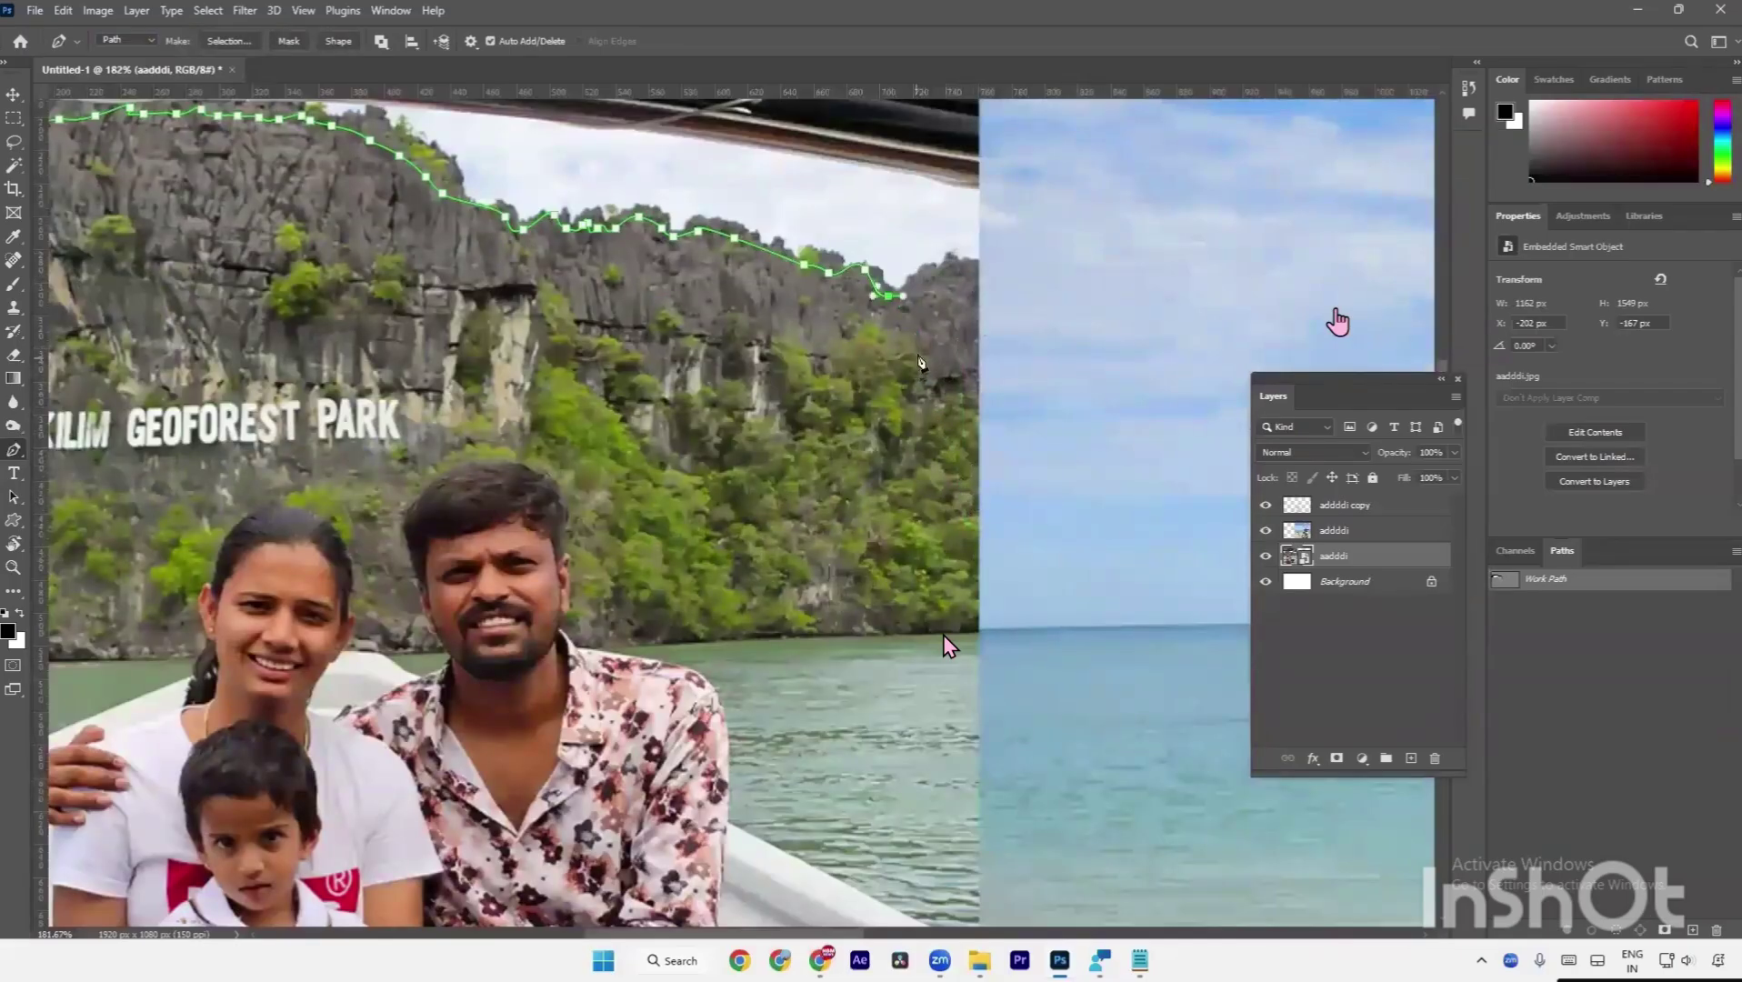
mouse_move(921, 362)
mouse_down()
mouse_move(970, 600)
mouse_move(983, 634)
mouse_move(1005, 630)
mouse_move(989, 647)
mouse_up()
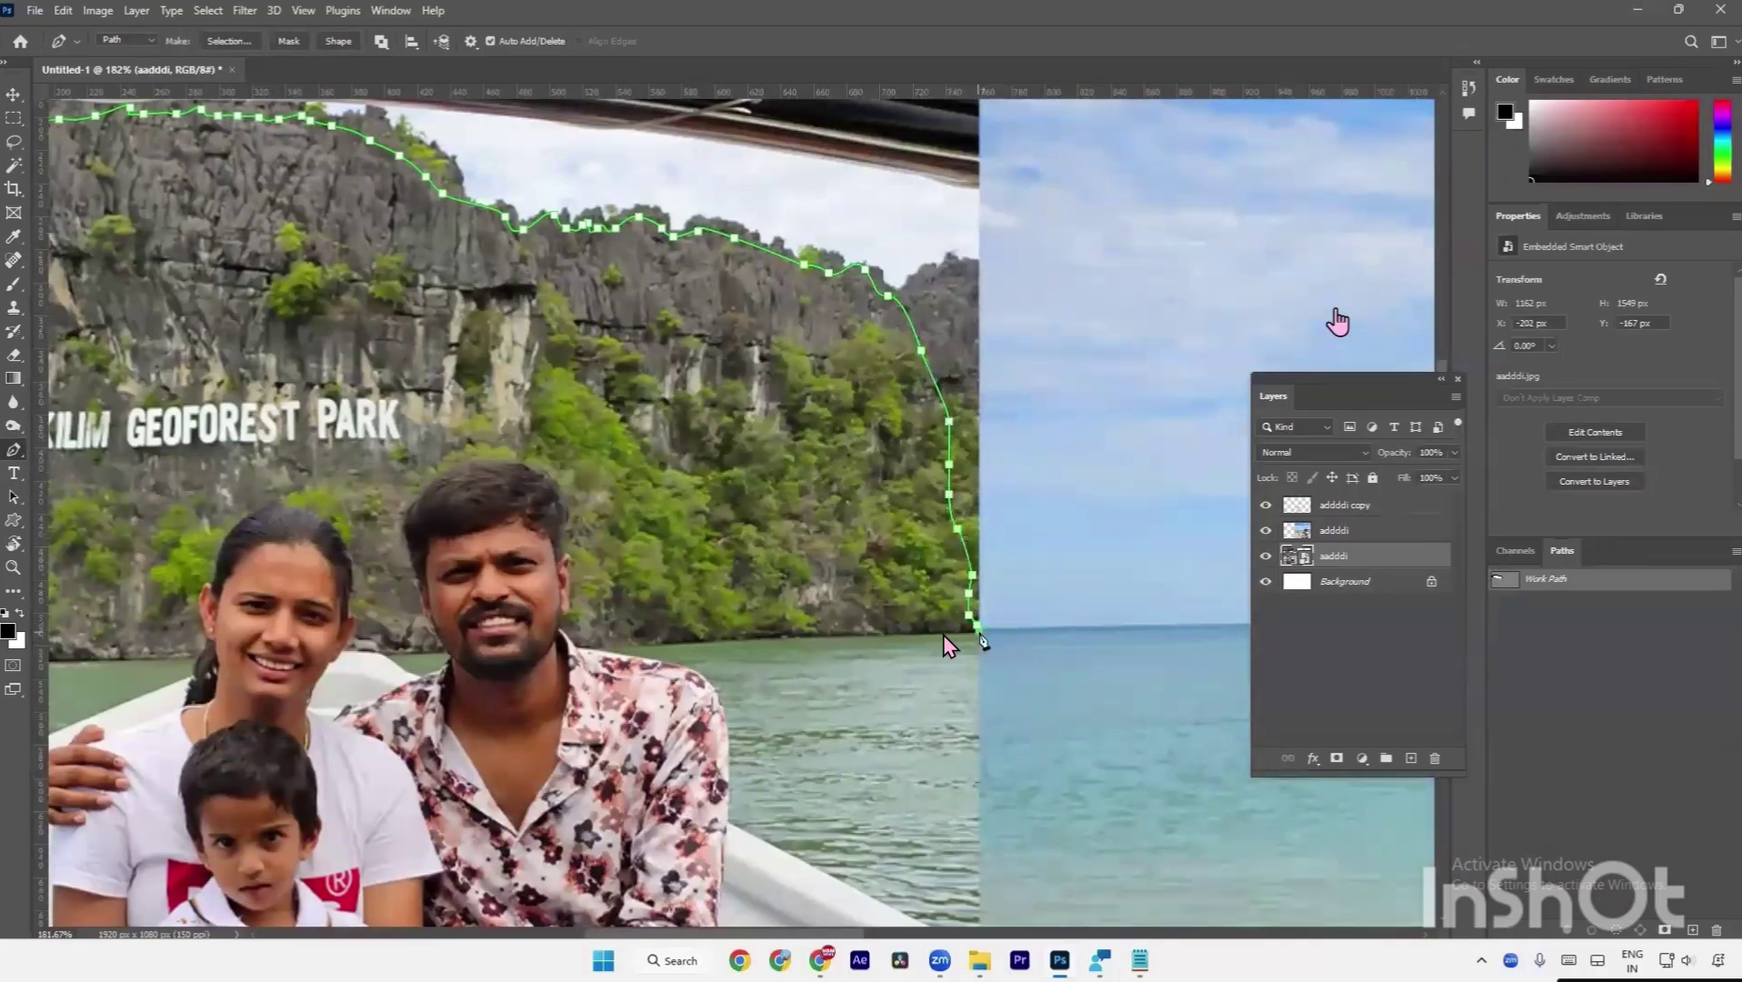
click(1000, 638)
scroll(1013, 627, down, 3)
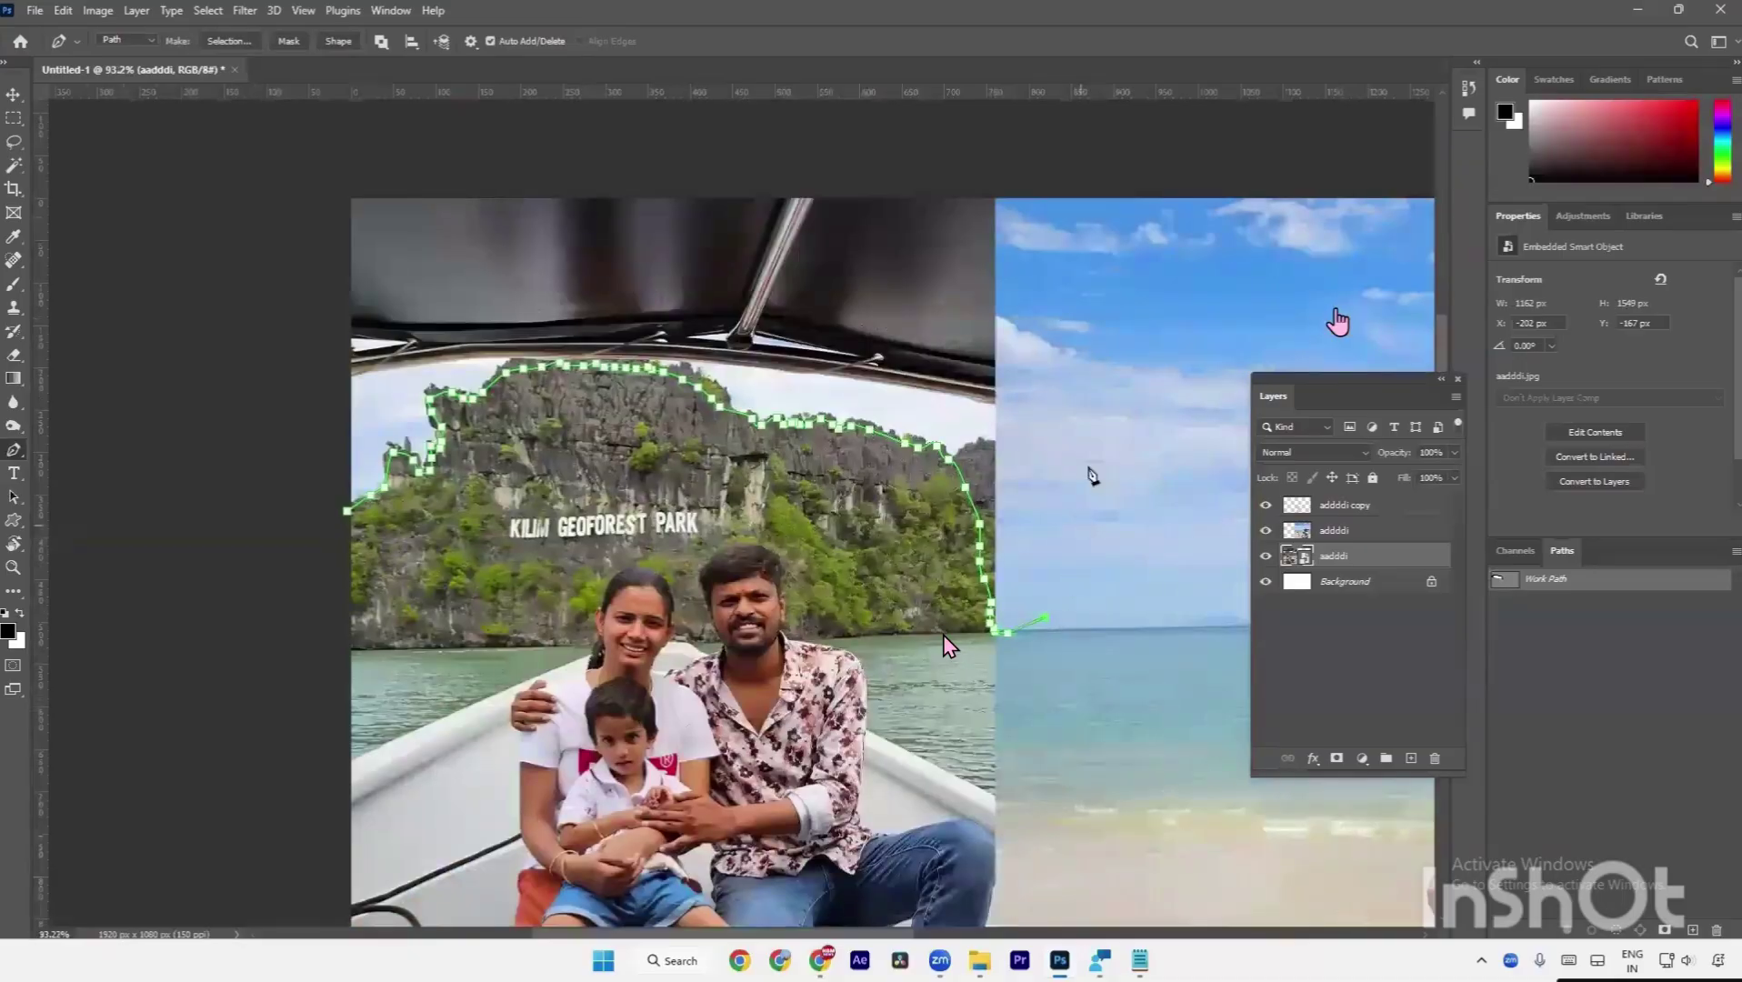
Run the path up into the sky and across above the image.
click(1090, 434)
click(1079, 276)
drag(1051, 230, 1023, 342)
click(1019, 278)
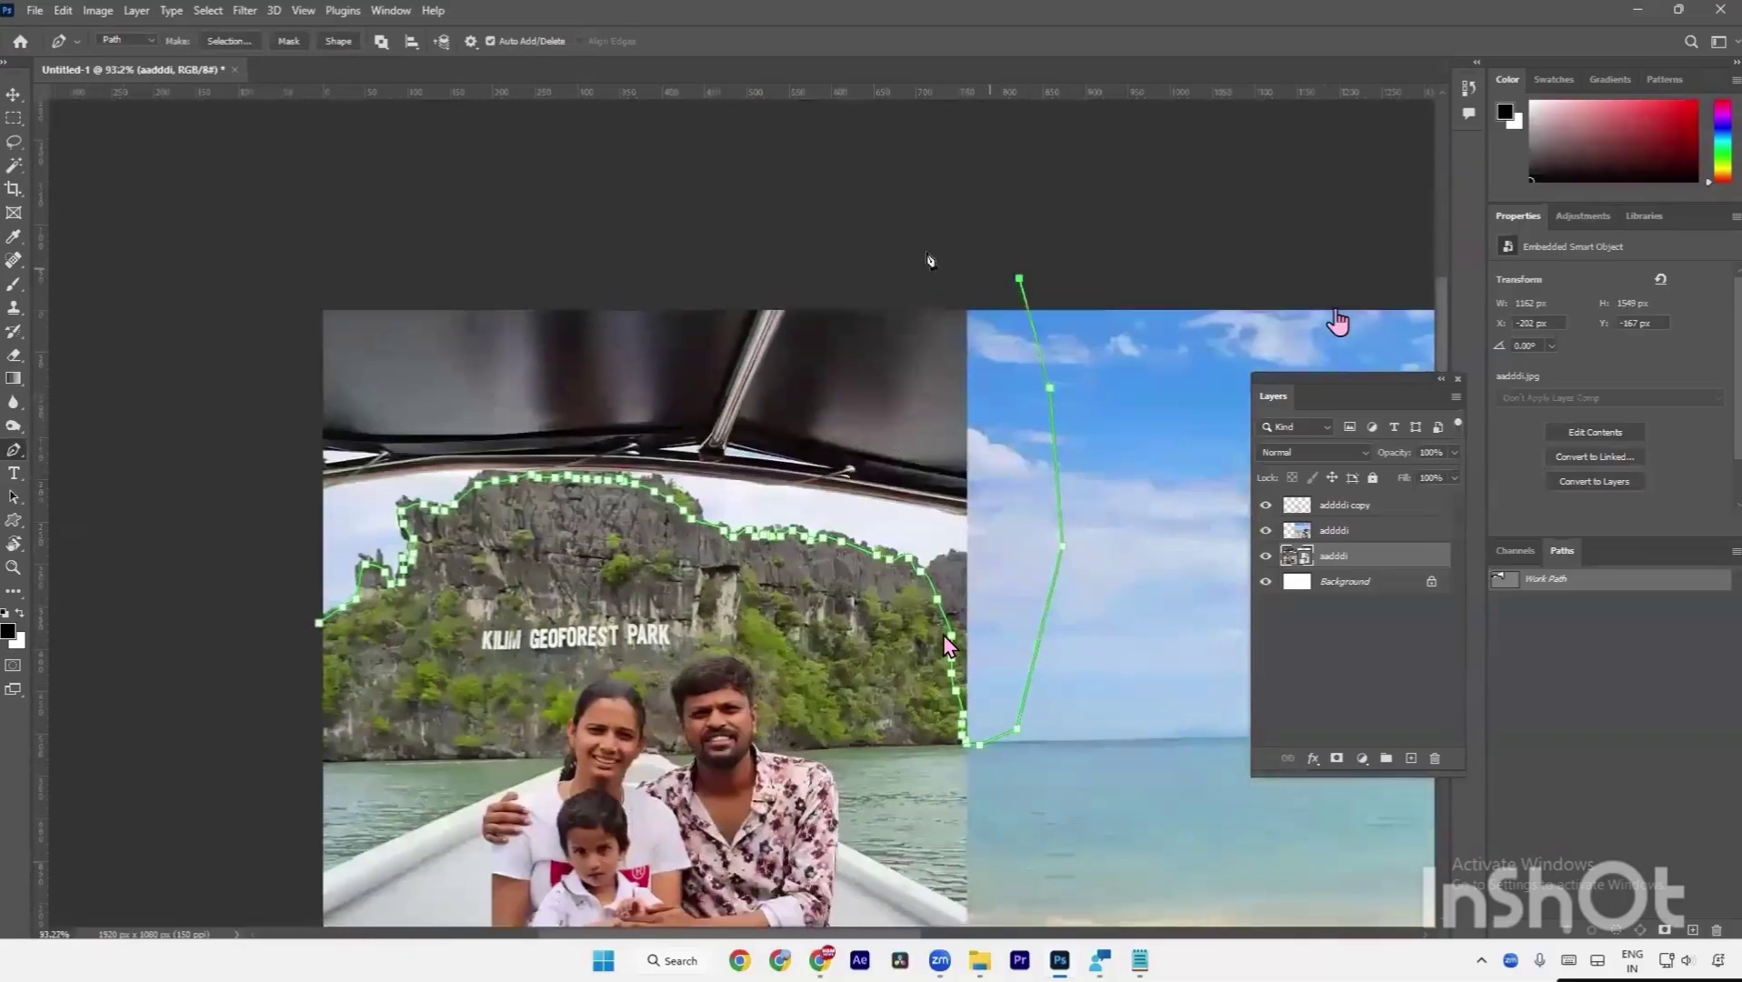
click(923, 250)
click(806, 258)
click(579, 267)
Bring the path down the left side and close it at its starting point.
click(403, 283)
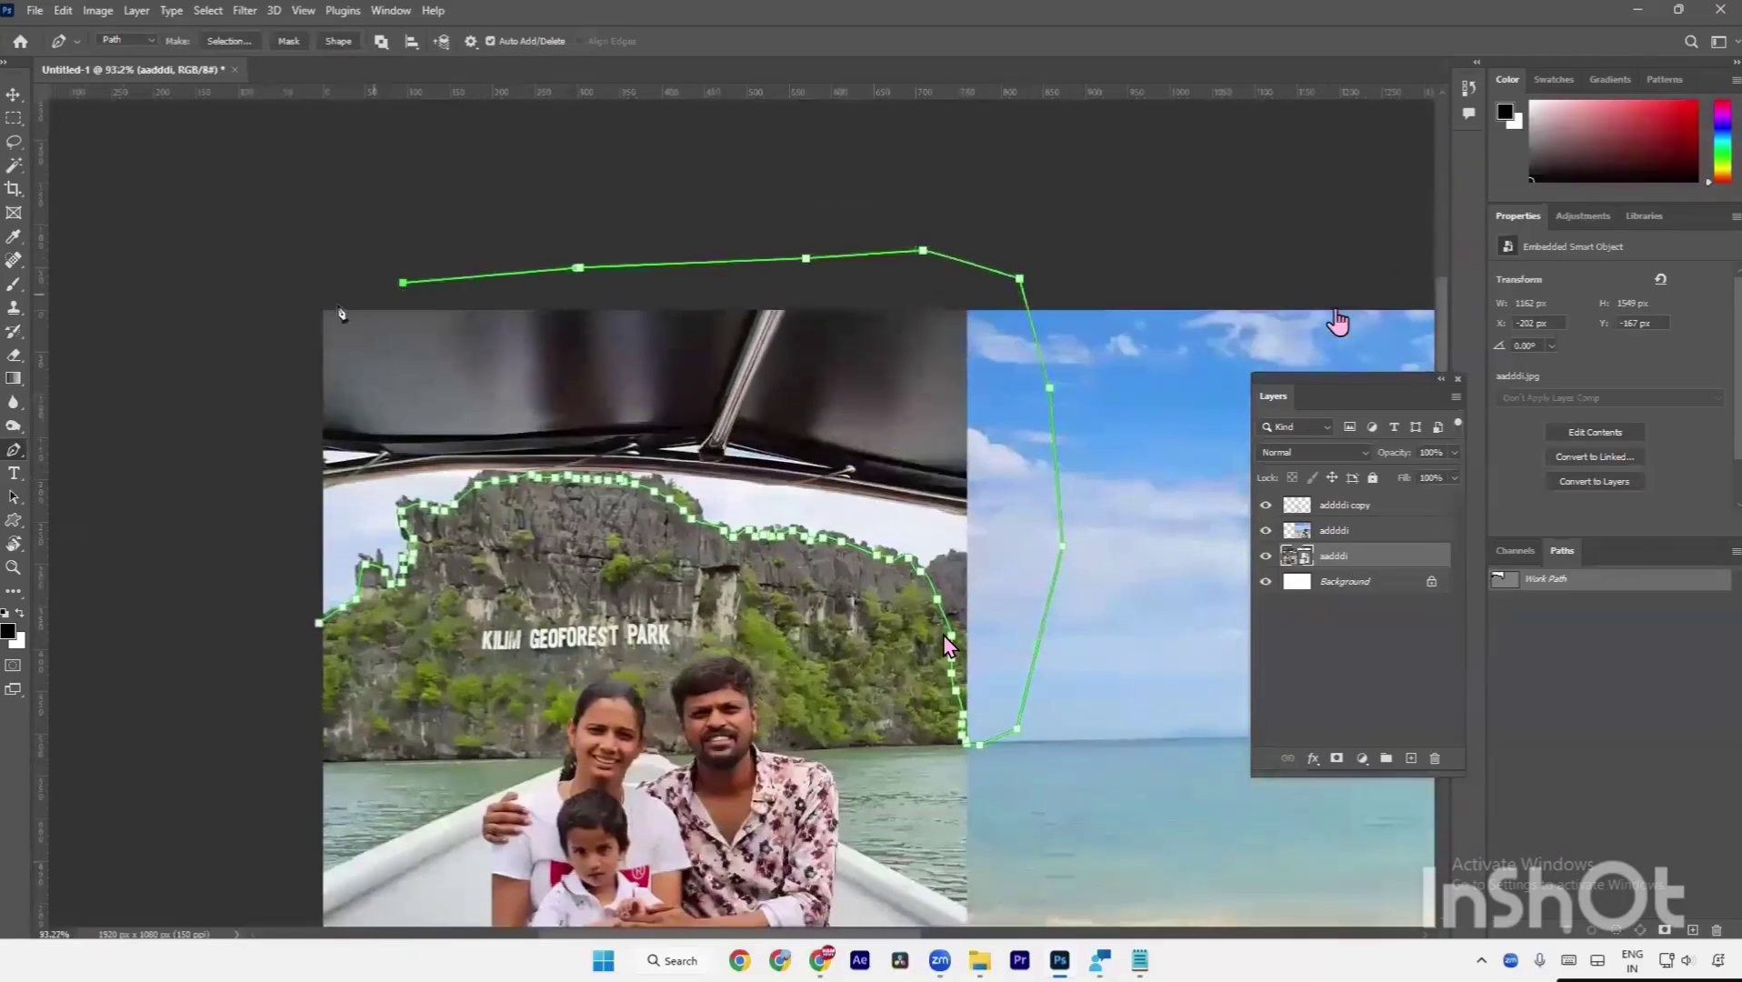
click(303, 305)
click(262, 395)
click(318, 624)
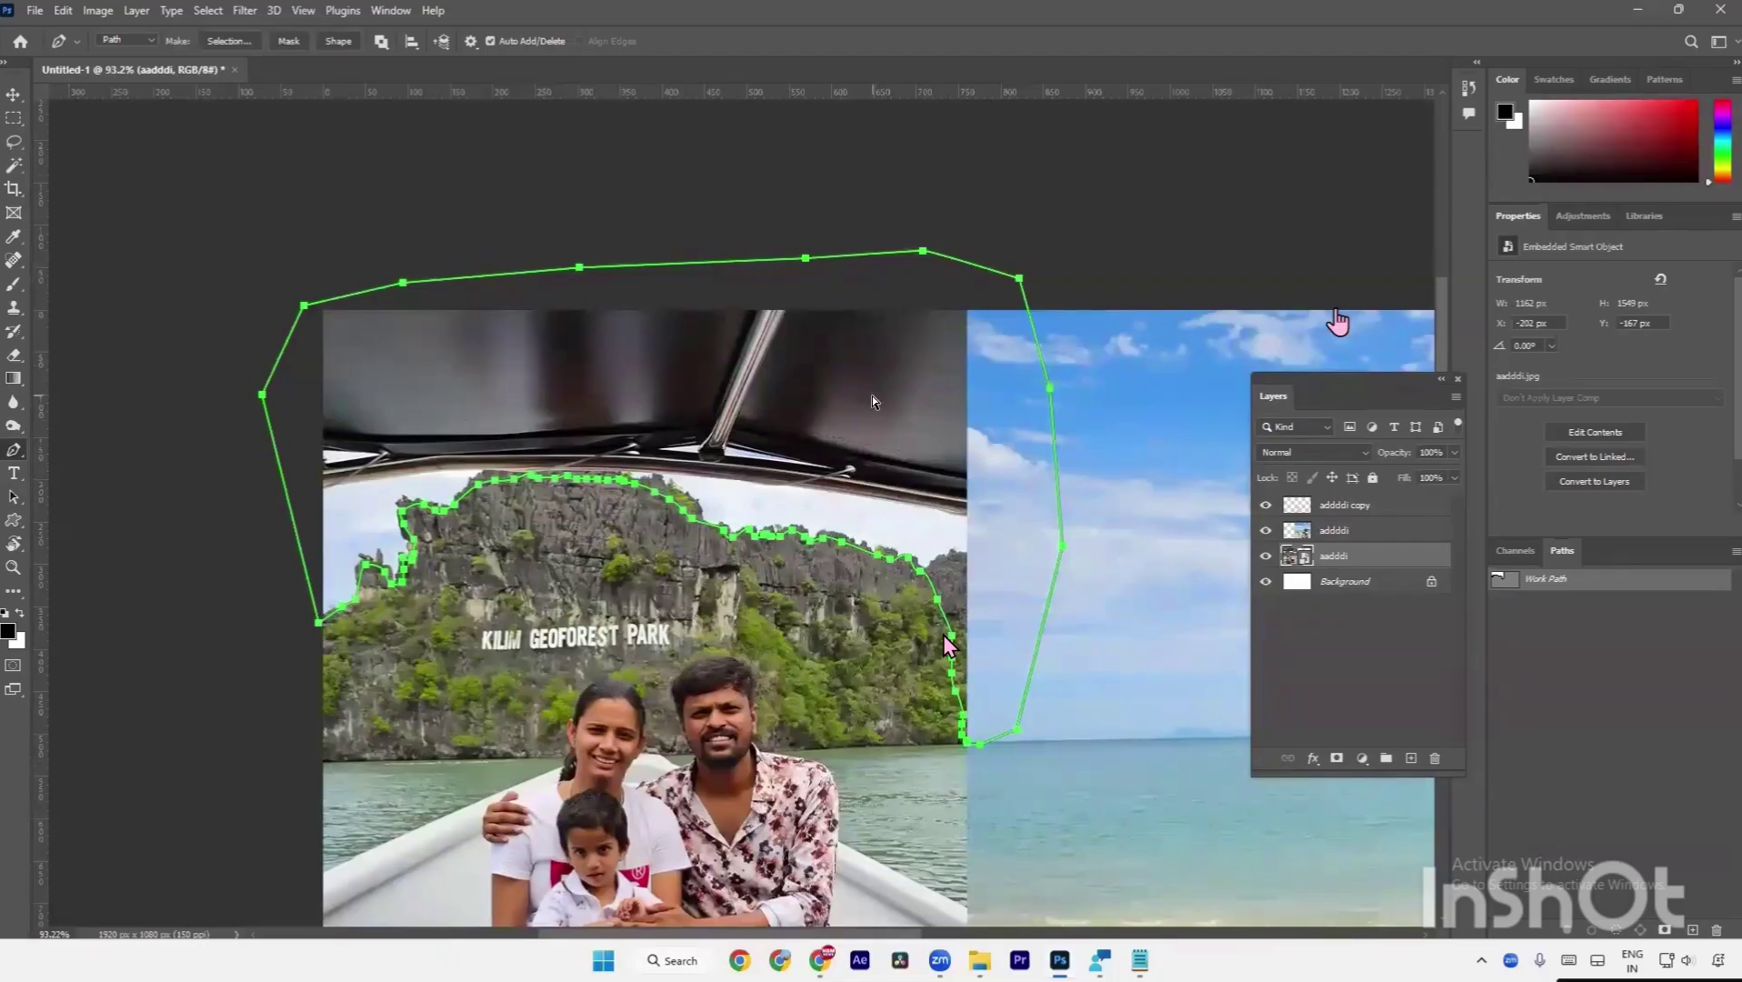
Convert the path to a selection with Ctrl+Enter, switch to Path Selection, and reposition the Layers panel.
key(ctrl+Return)
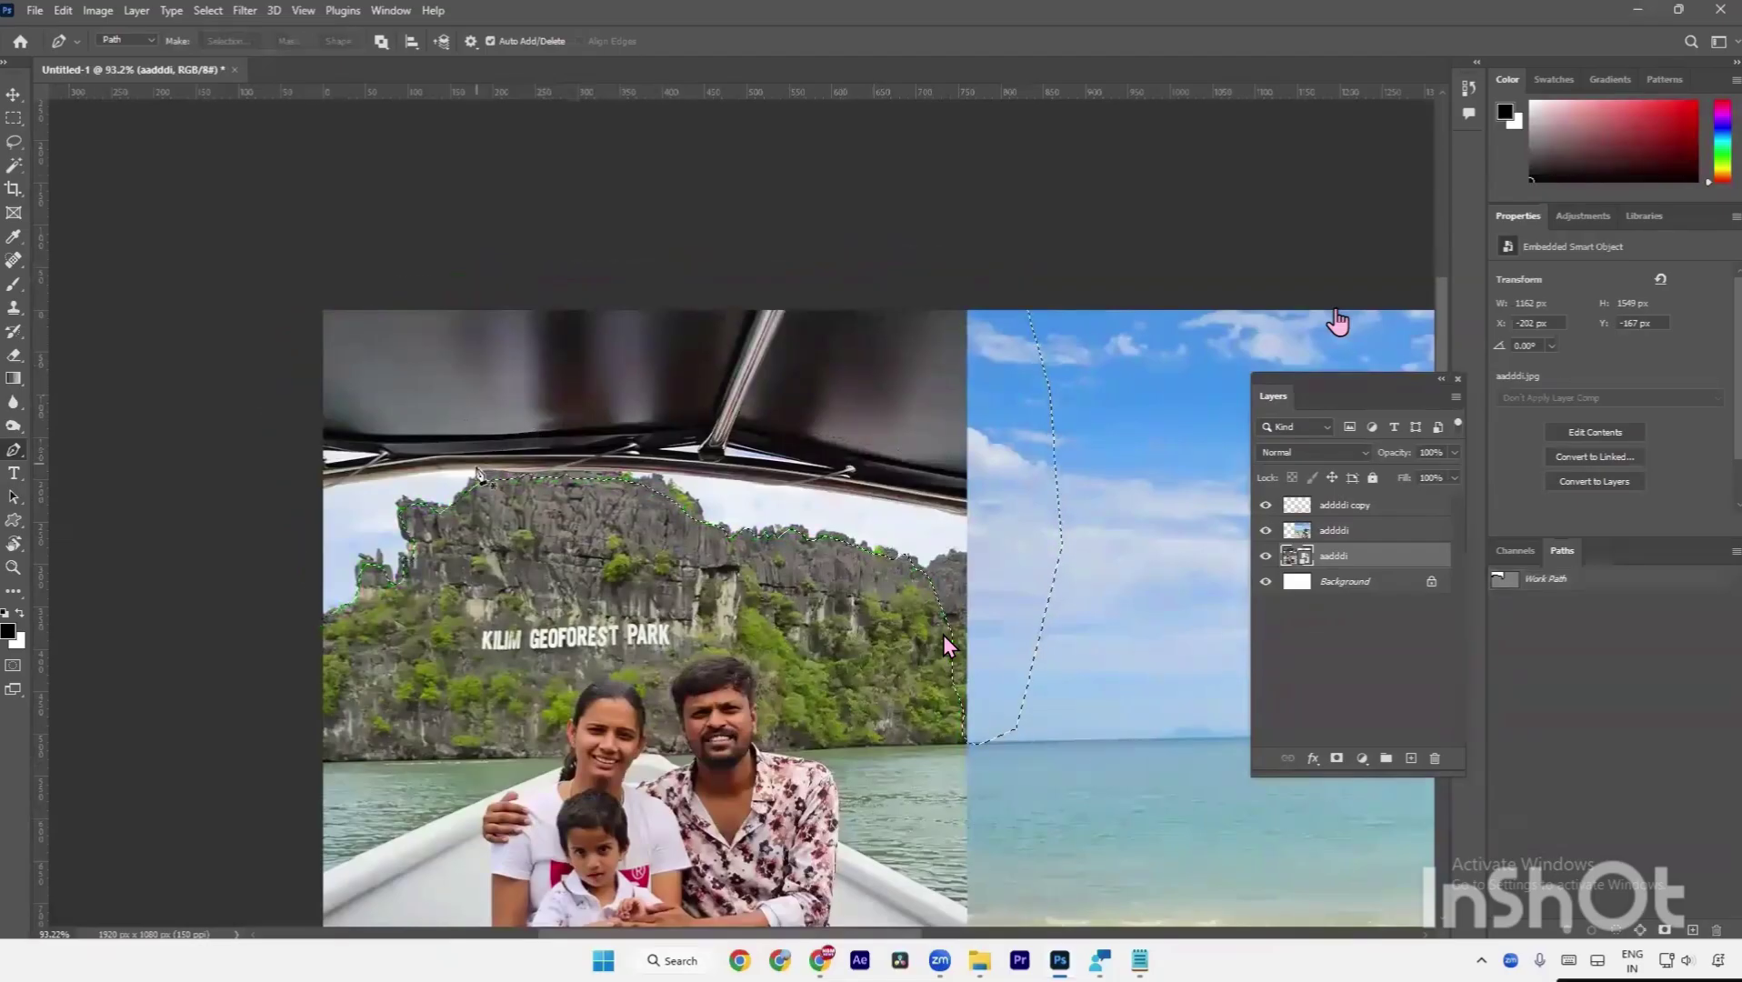
key(a)
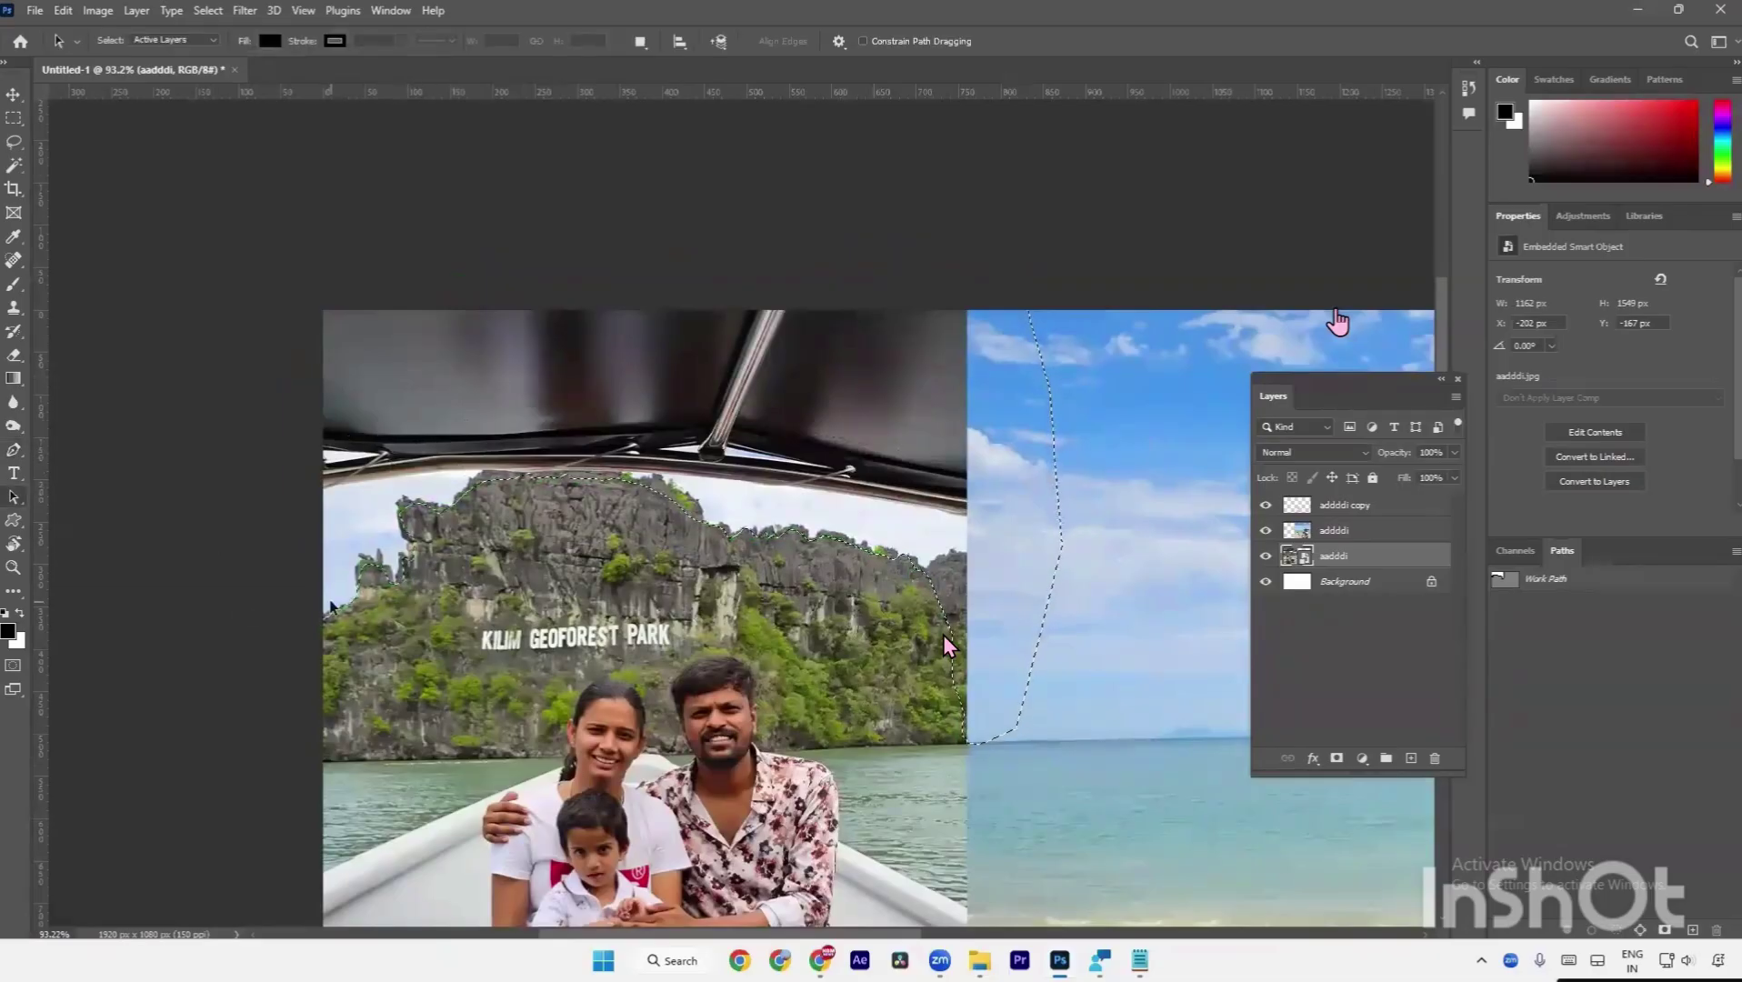
scroll(1218, 718, up, 1)
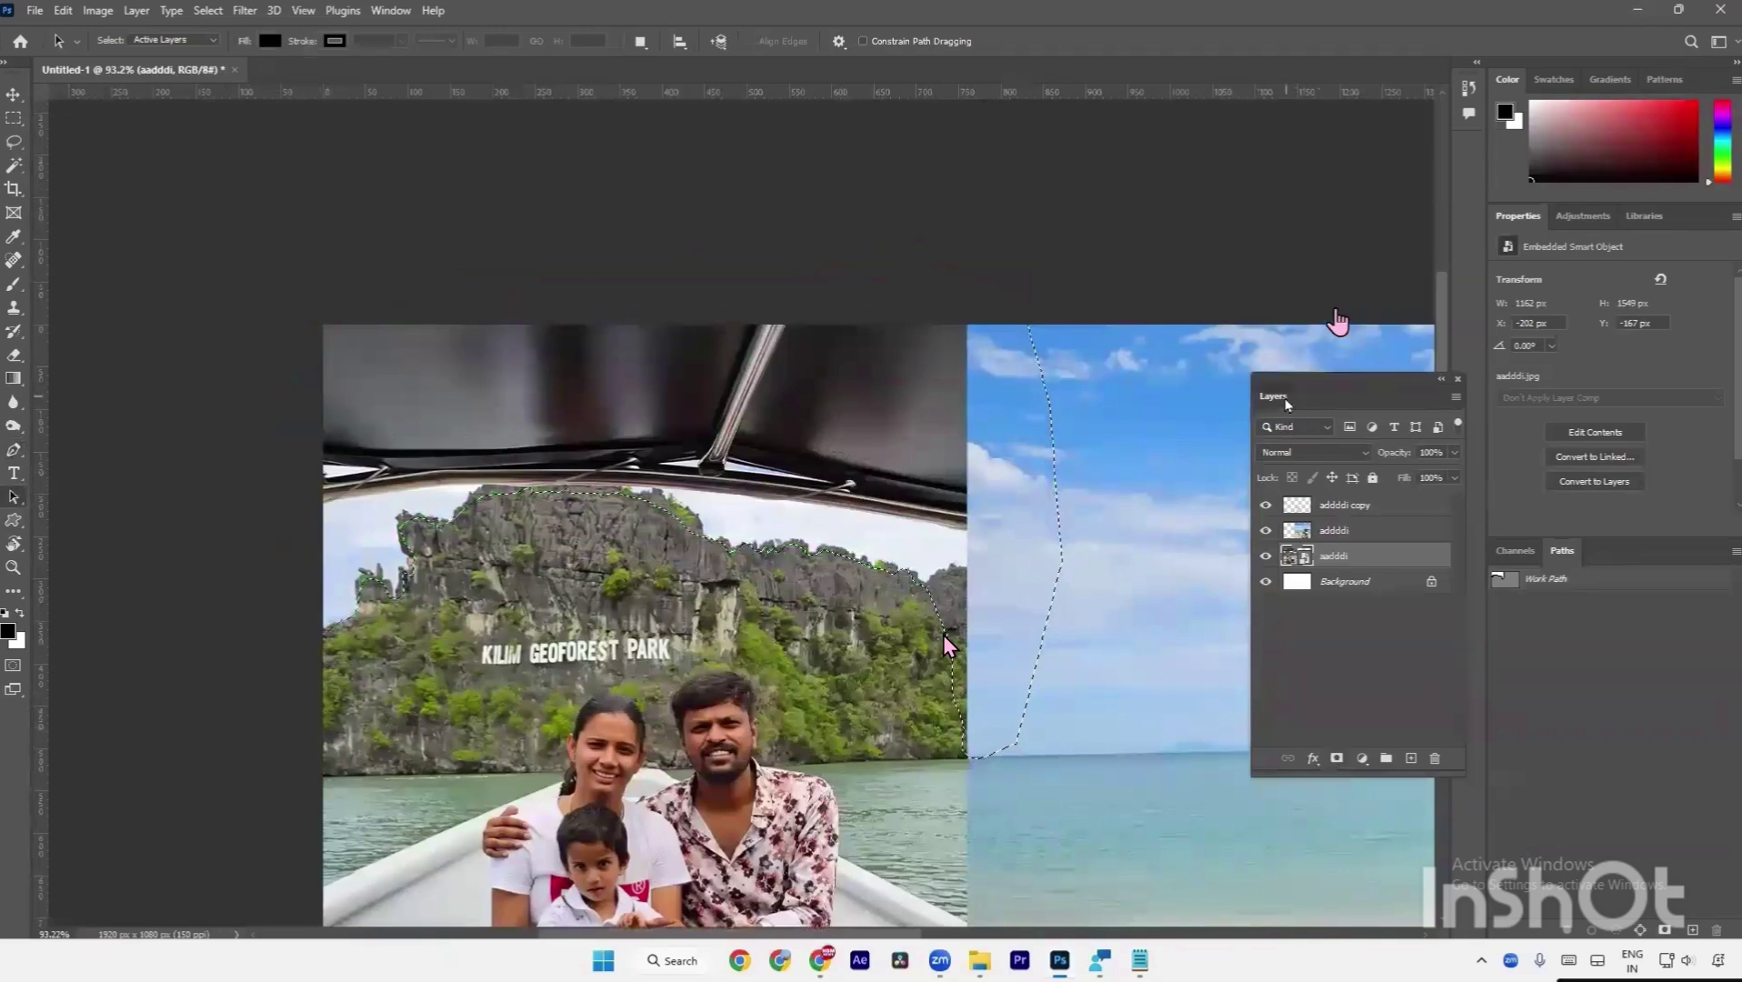
drag(1283, 404, 1126, 382)
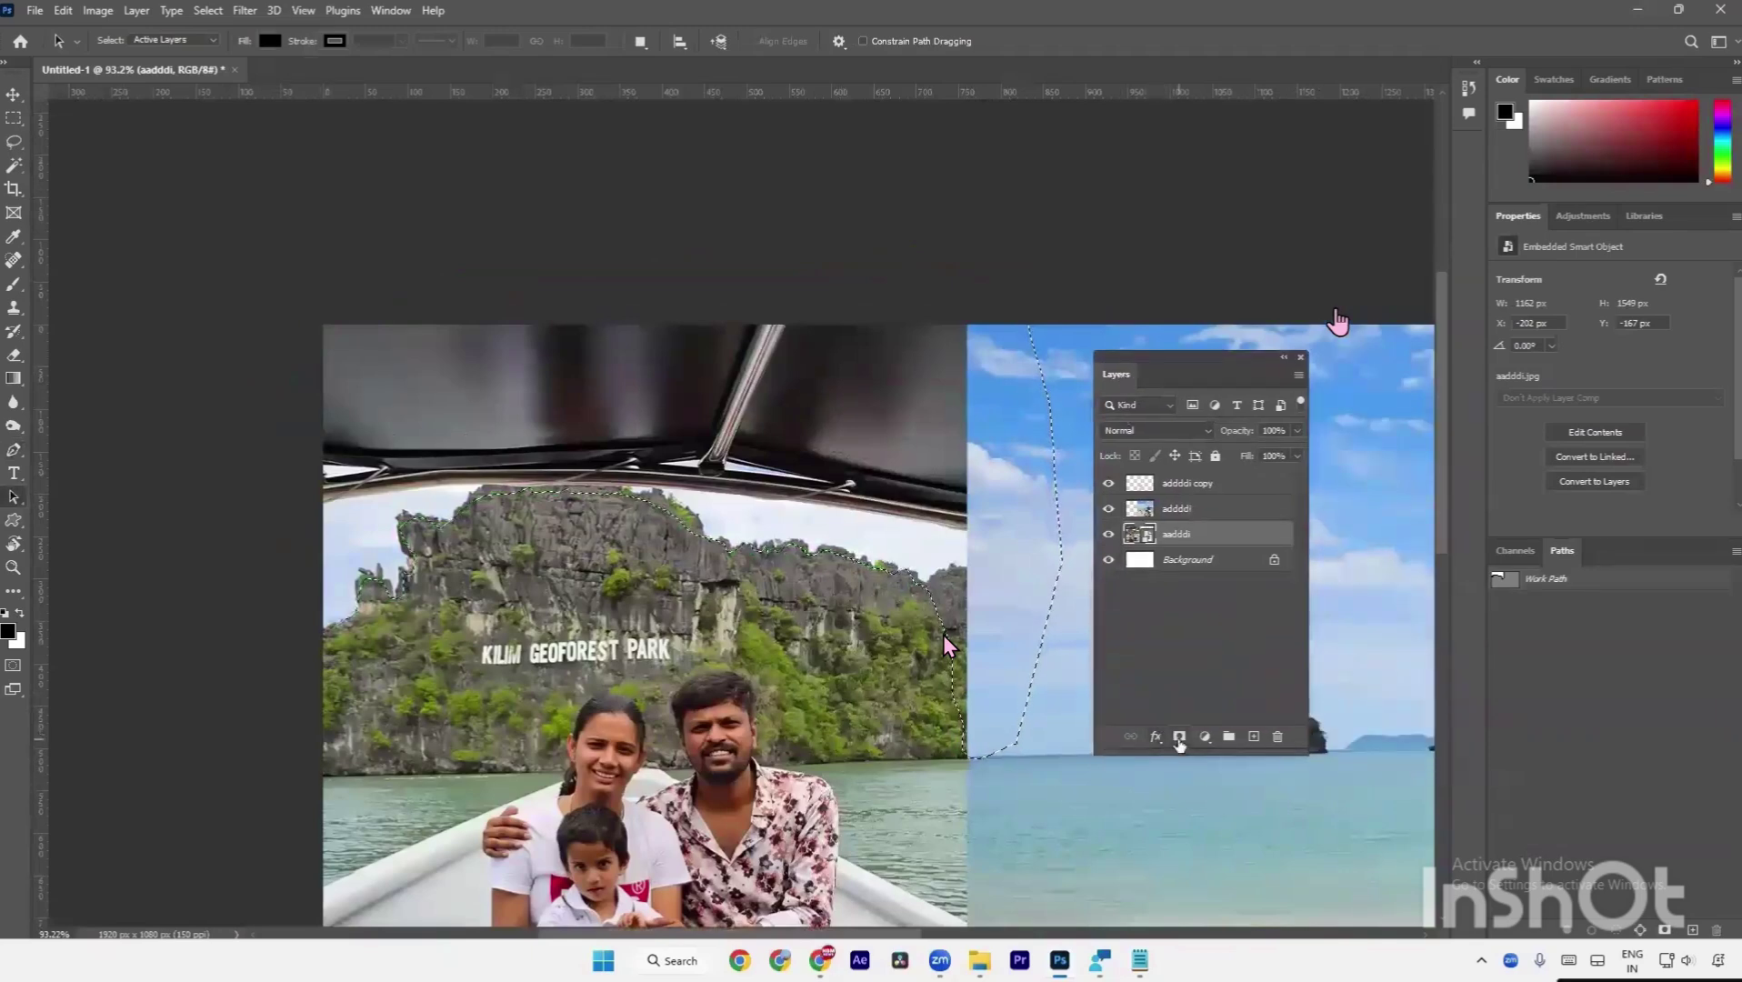
Add a selection-based mask to the aadddi layer and invert the mask so the sky turns white.
click(1179, 737)
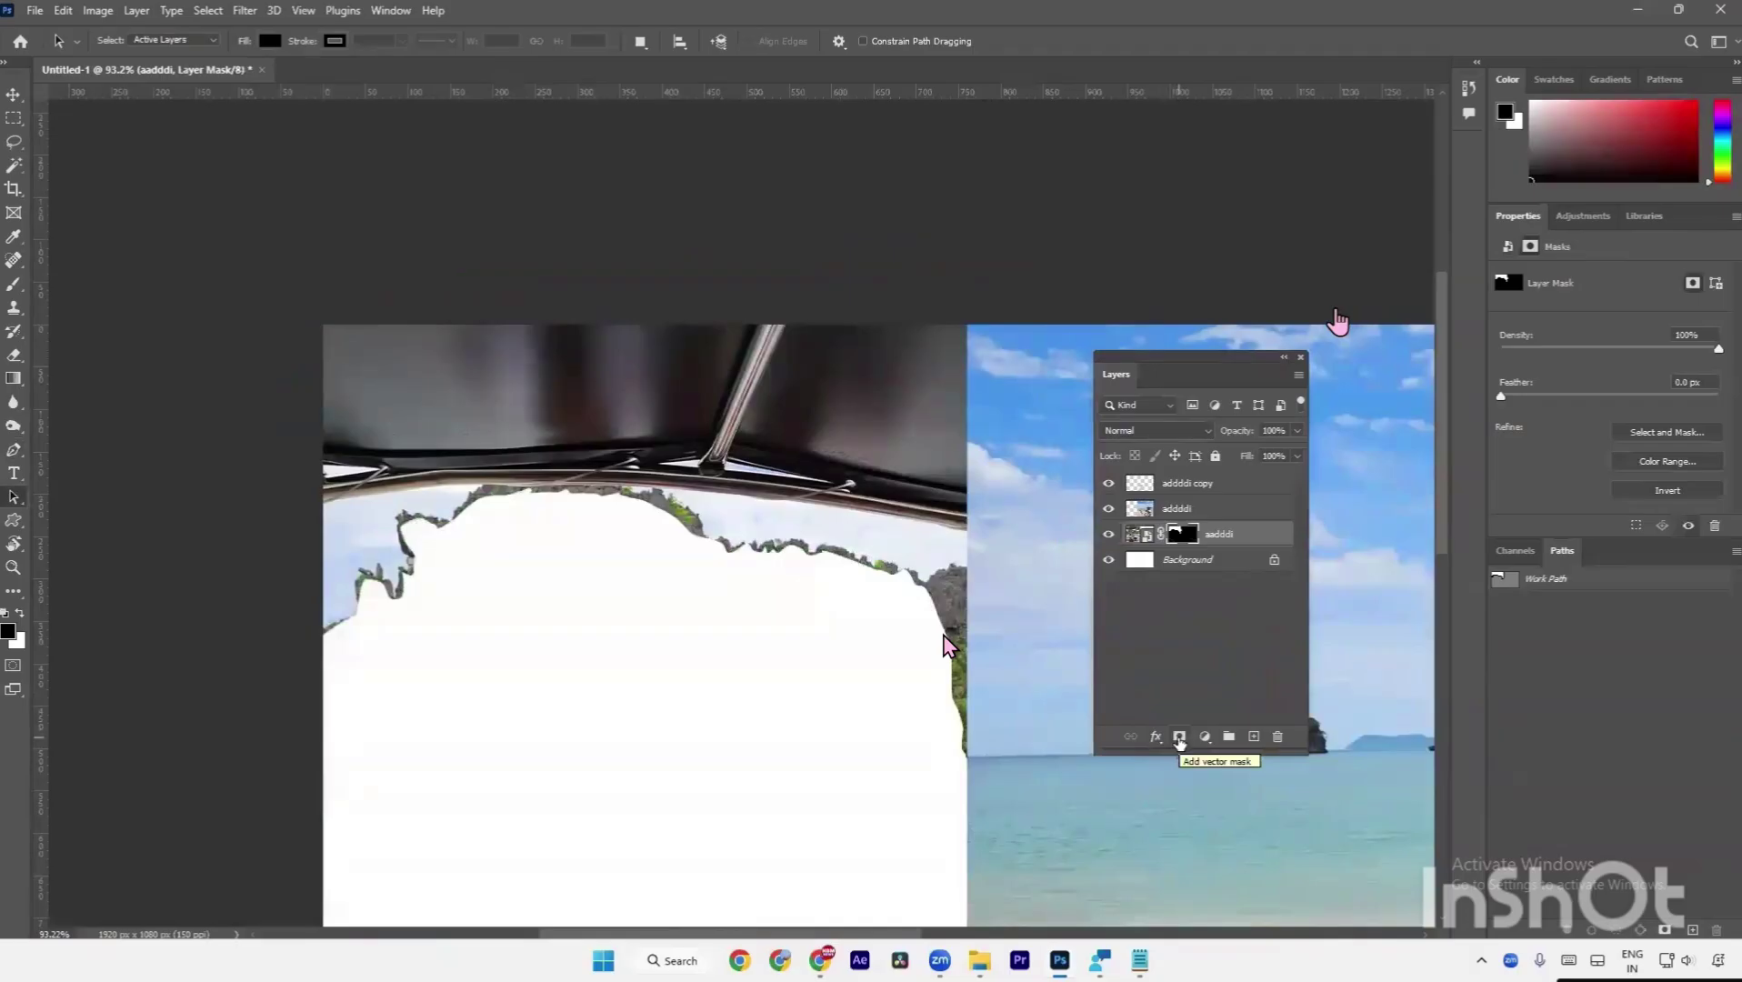
key(ctrl+minus)
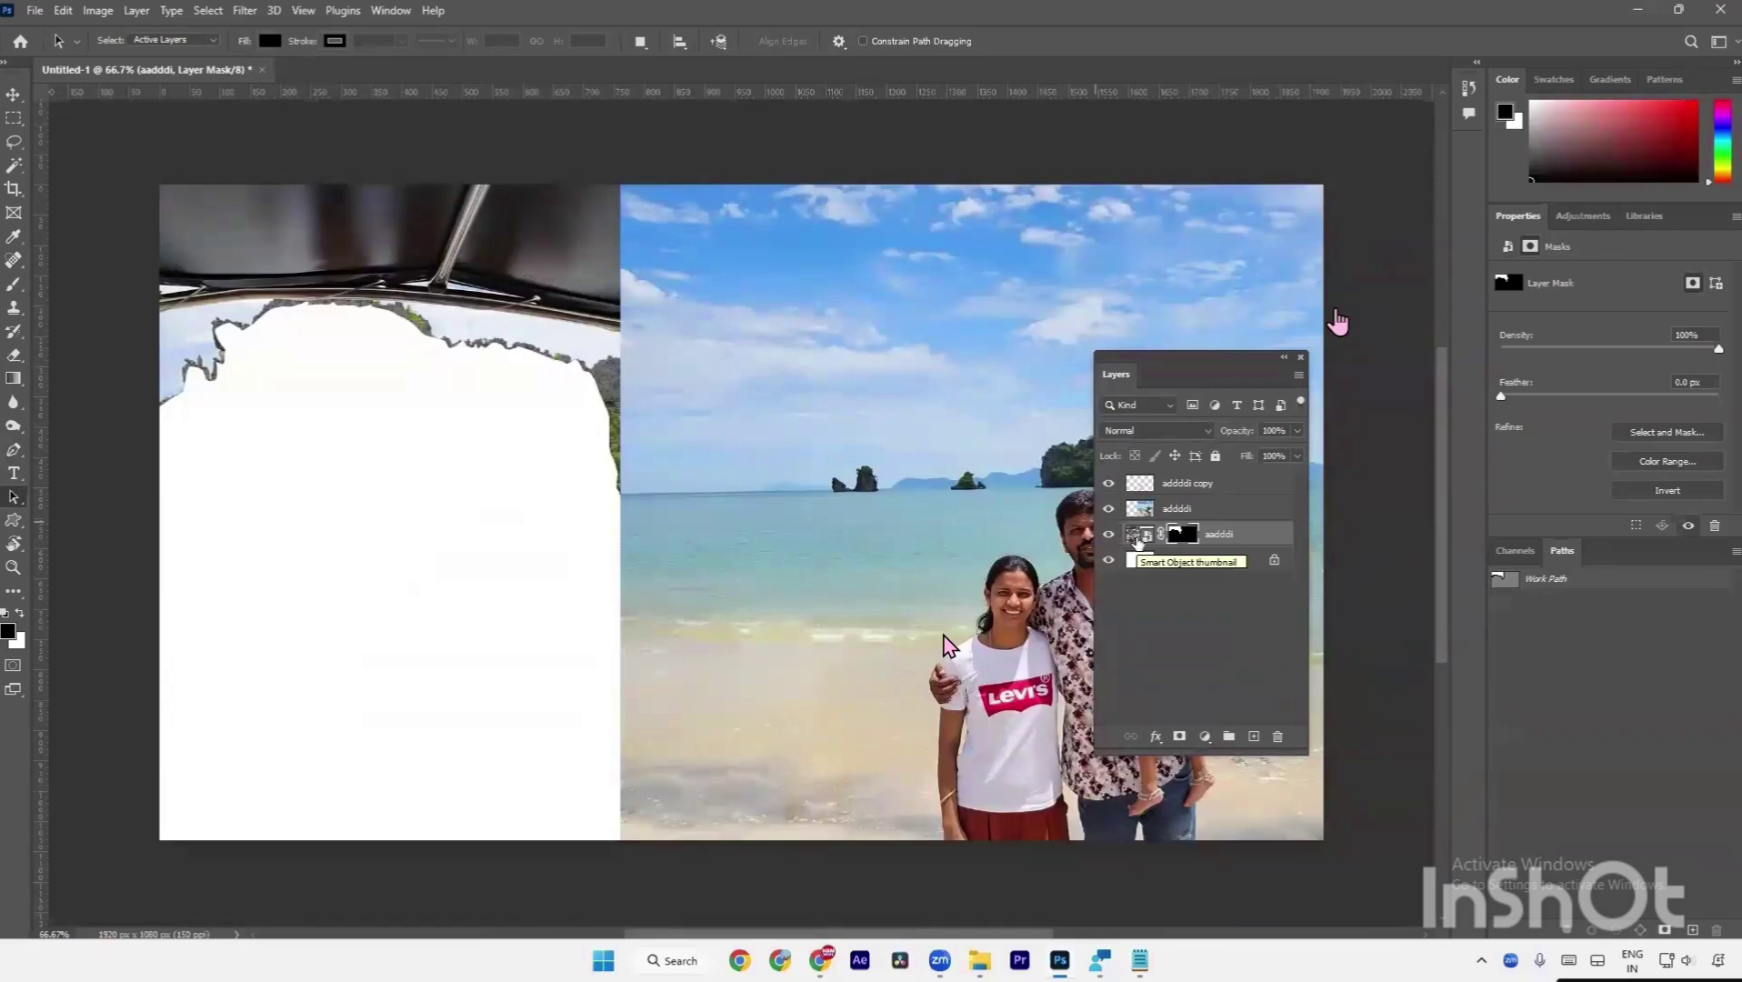
click(1136, 540)
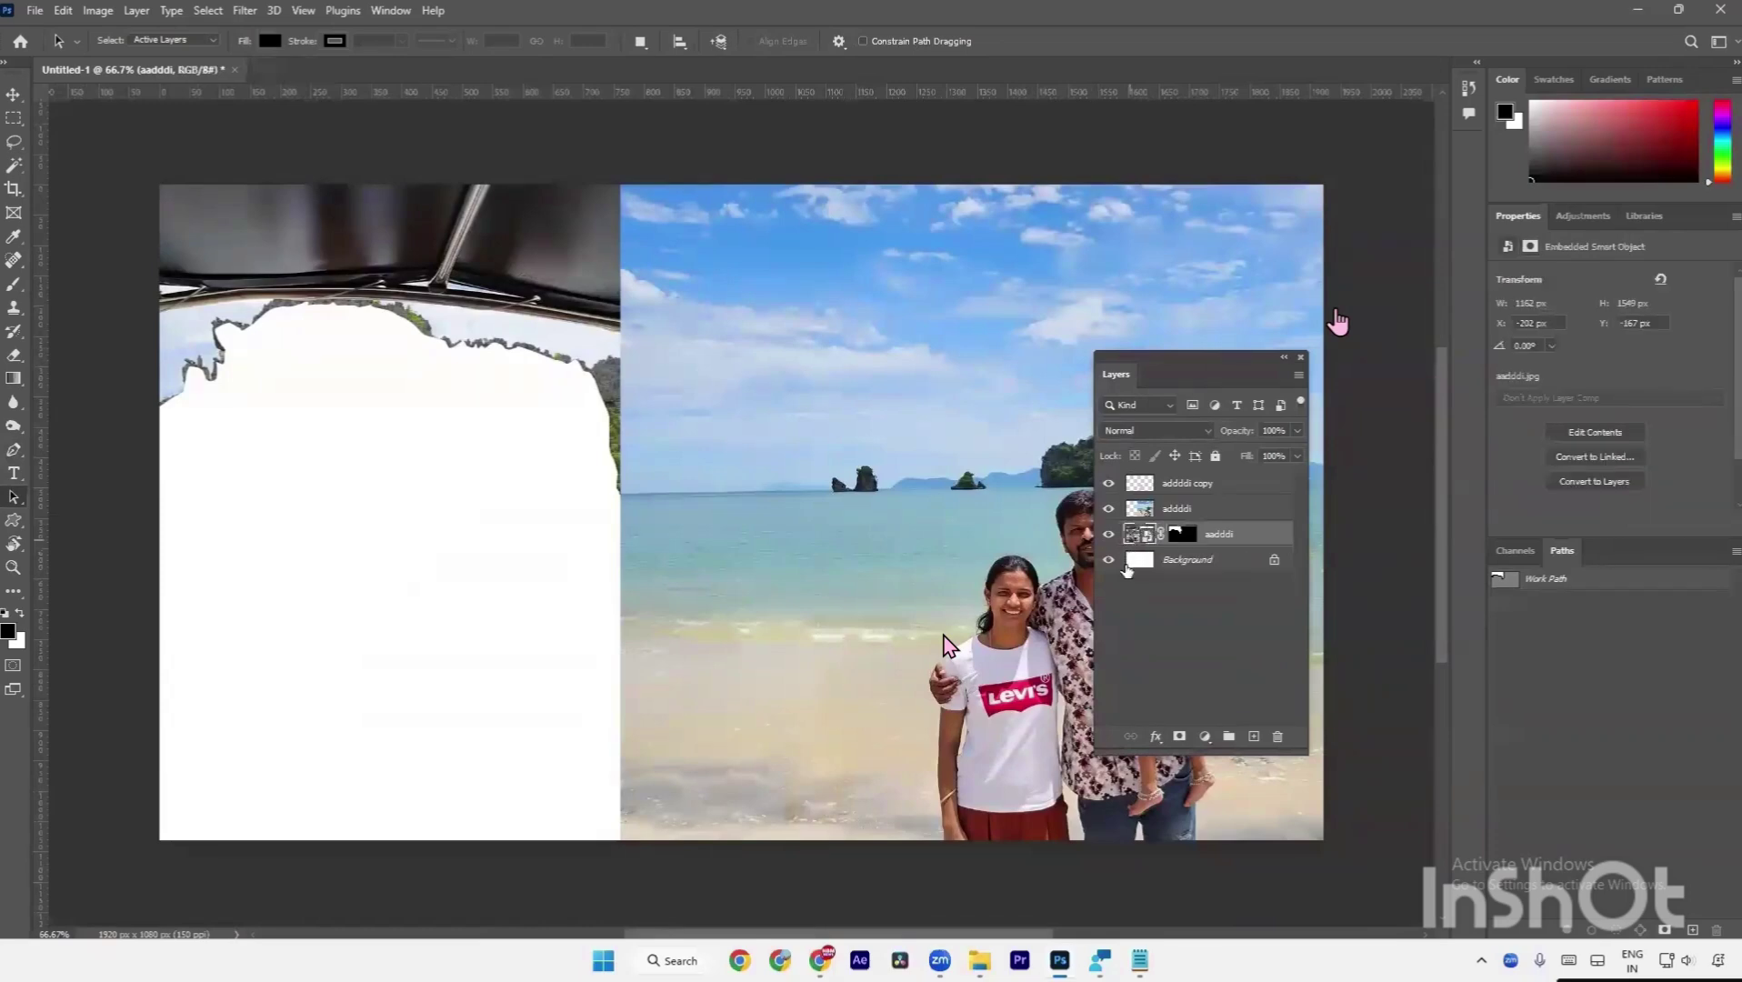
key(ctrl+i)
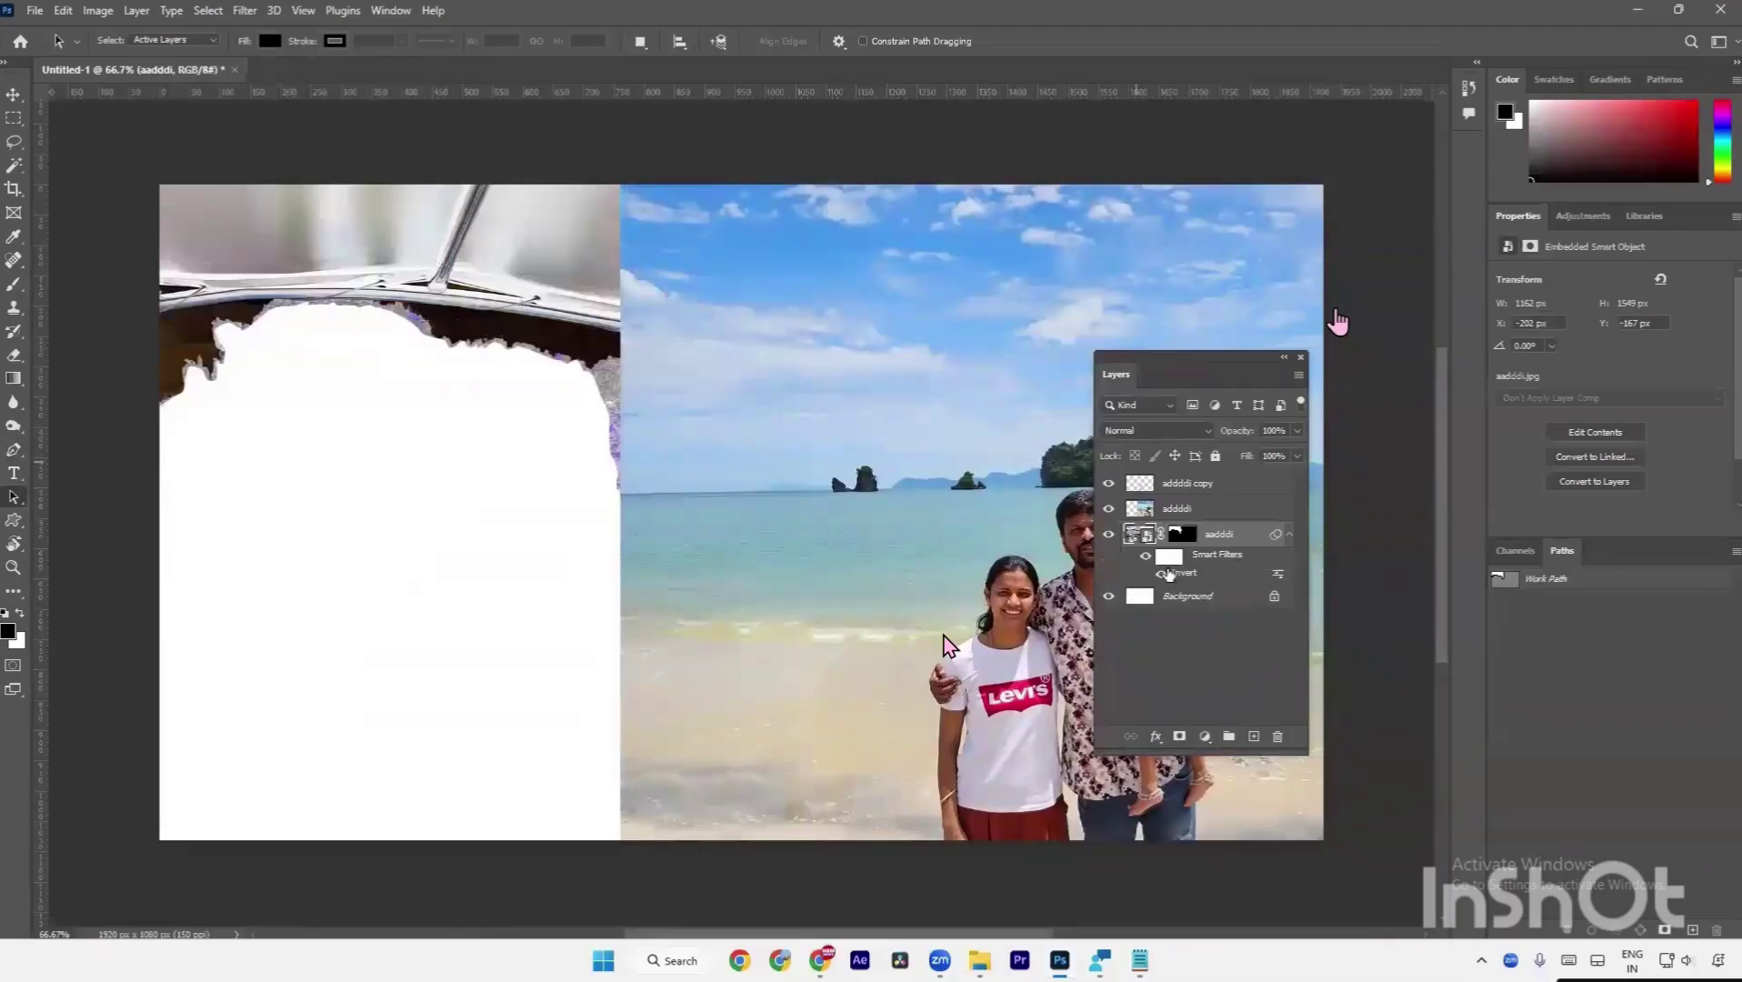
key(ctrl+i)
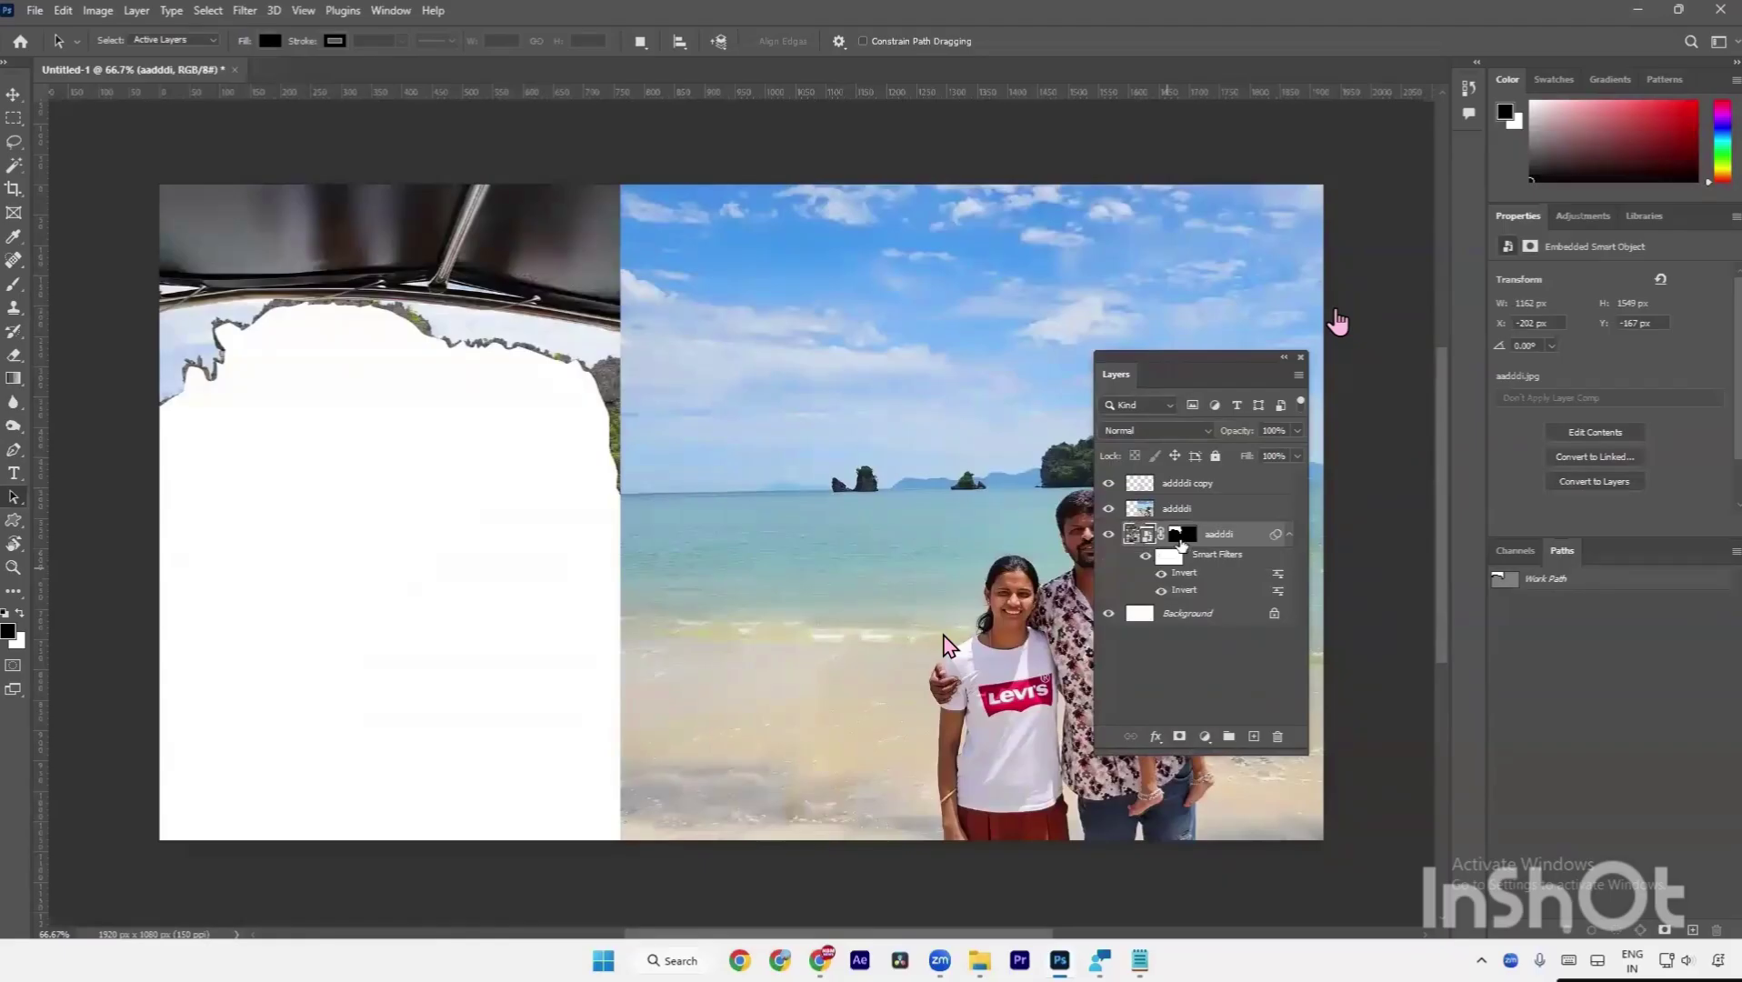
click(1179, 542)
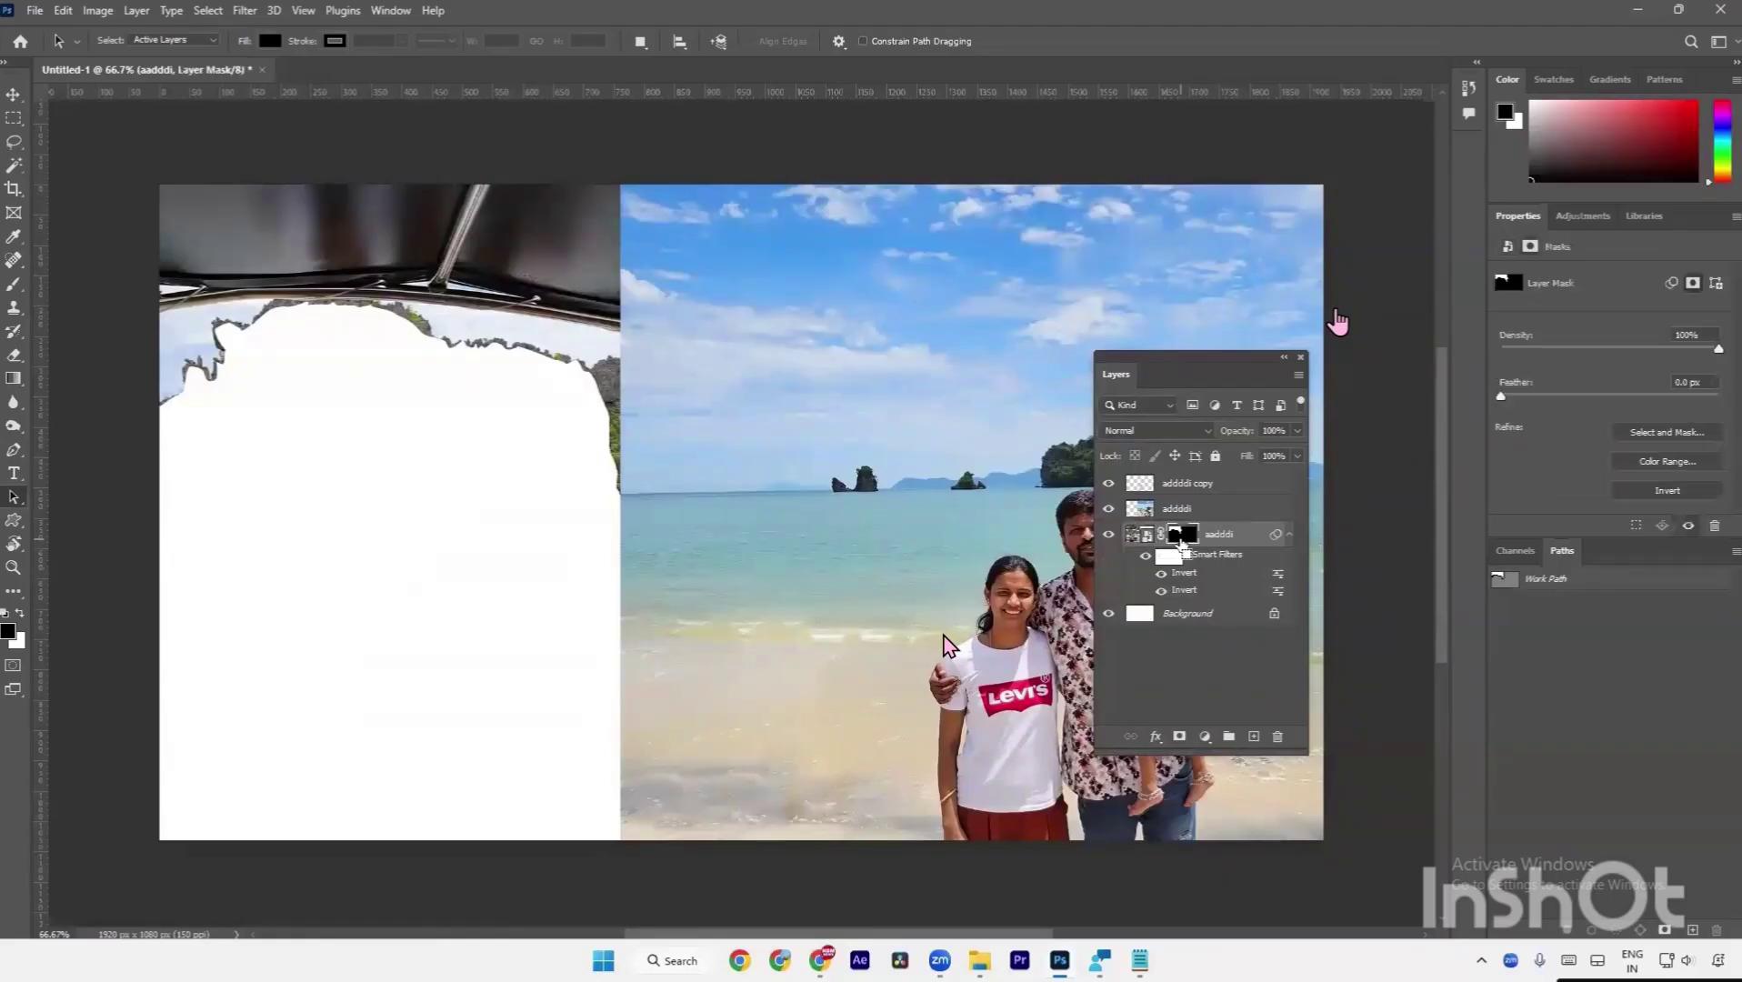
key(ctrl+i)
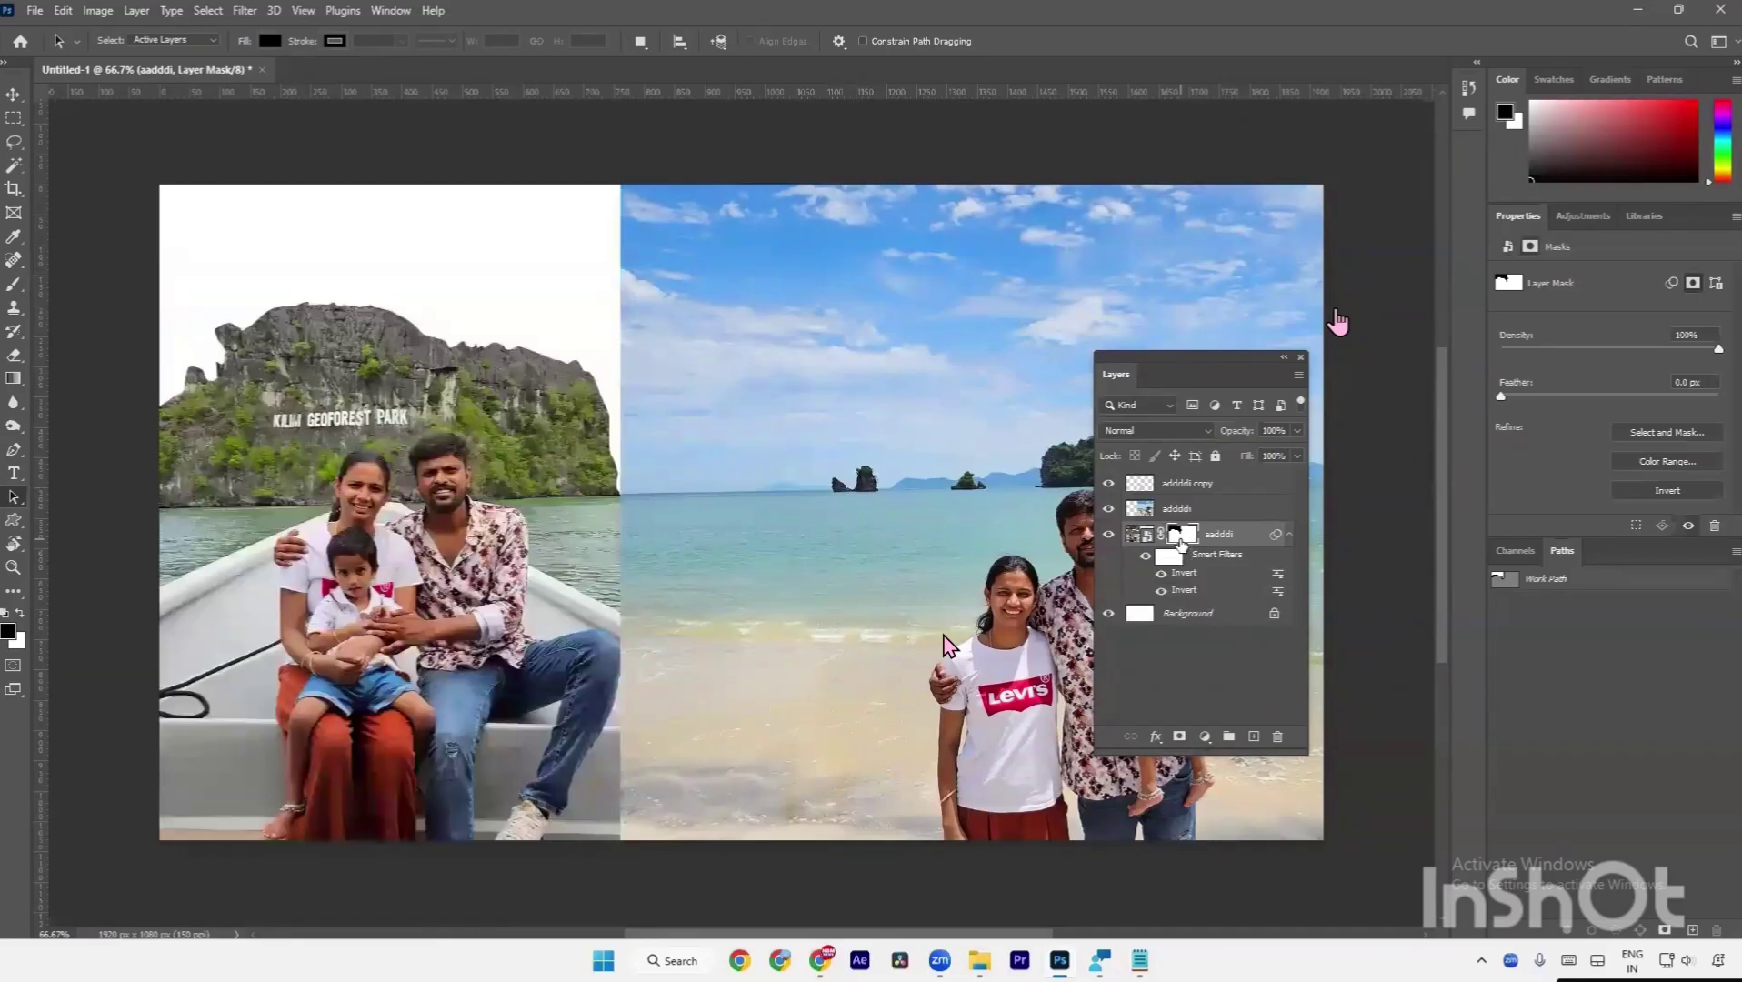
Toggle the aadddi mask to compare, invert it again, and draw rectangular selections on the canvas.
shift+click(1180, 538)
shift+click(1180, 538)
shift+click(1180, 538)
shift+click(1180, 538)
key(ctrl+i)
key(ctrl+i)
key(ctrl+i)
key(ctrl+i)
key(ctrl+i)
key(ctrl+i)
drag(644, 425, 537, 540)
drag(171, 383, 327, 497)
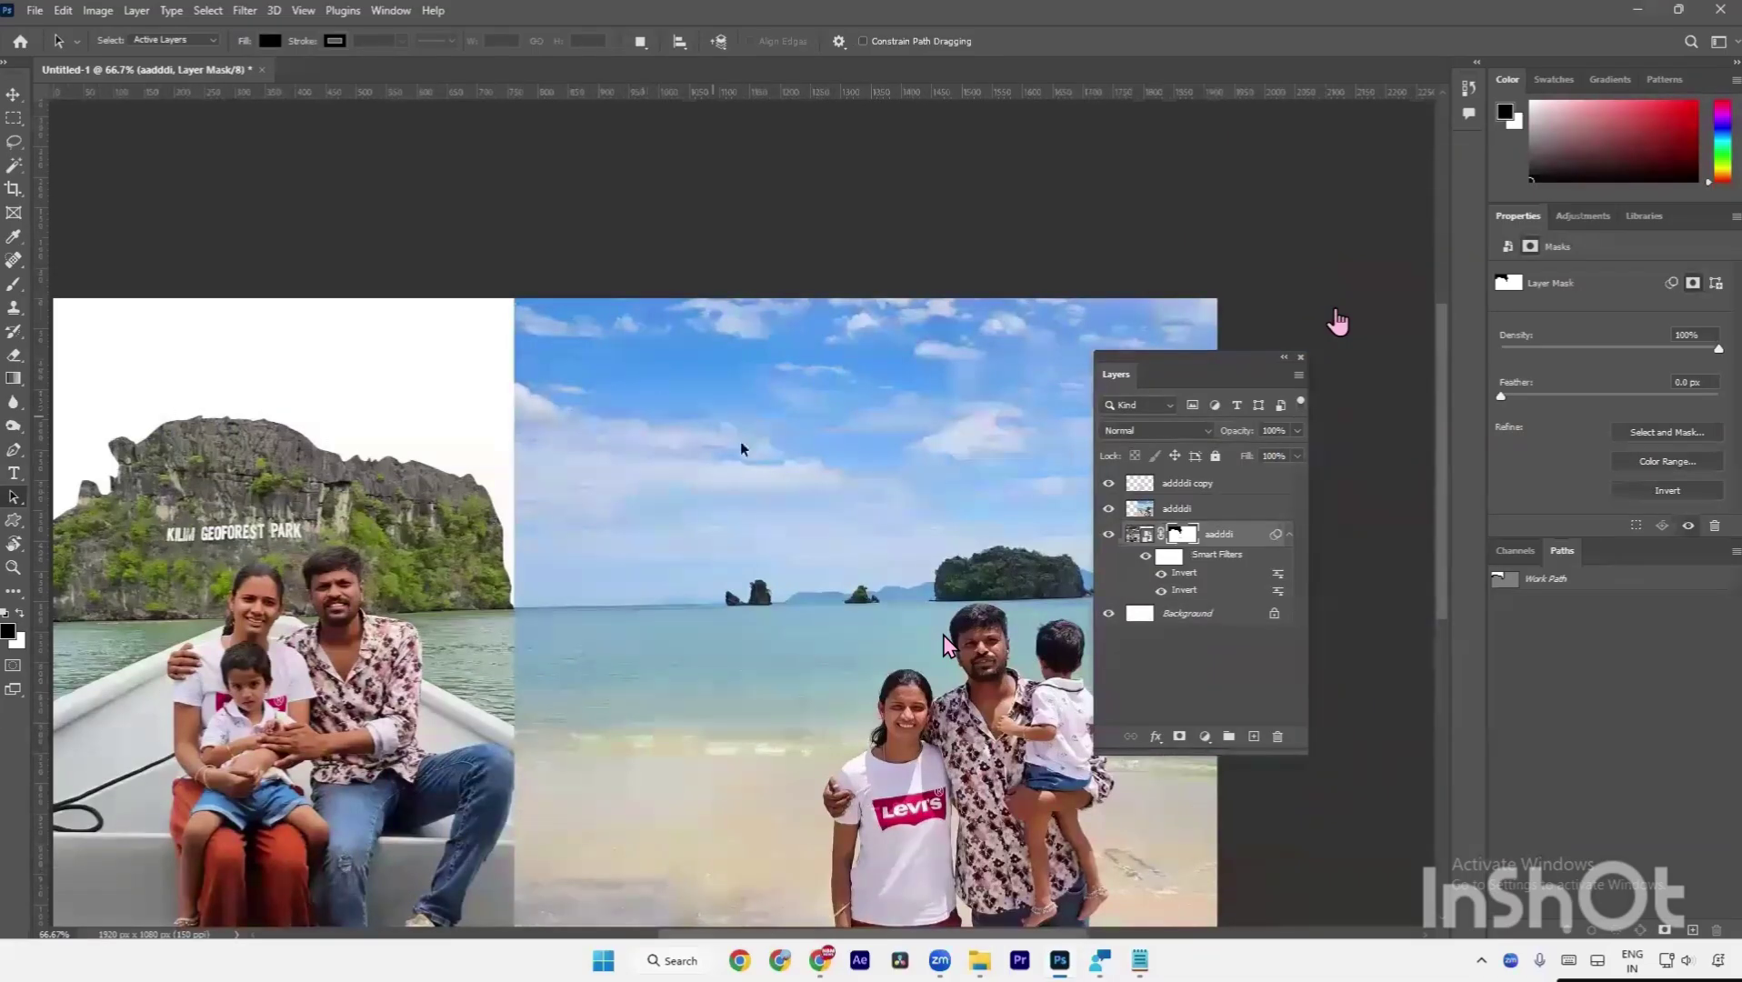
drag(643, 431, 970, 531)
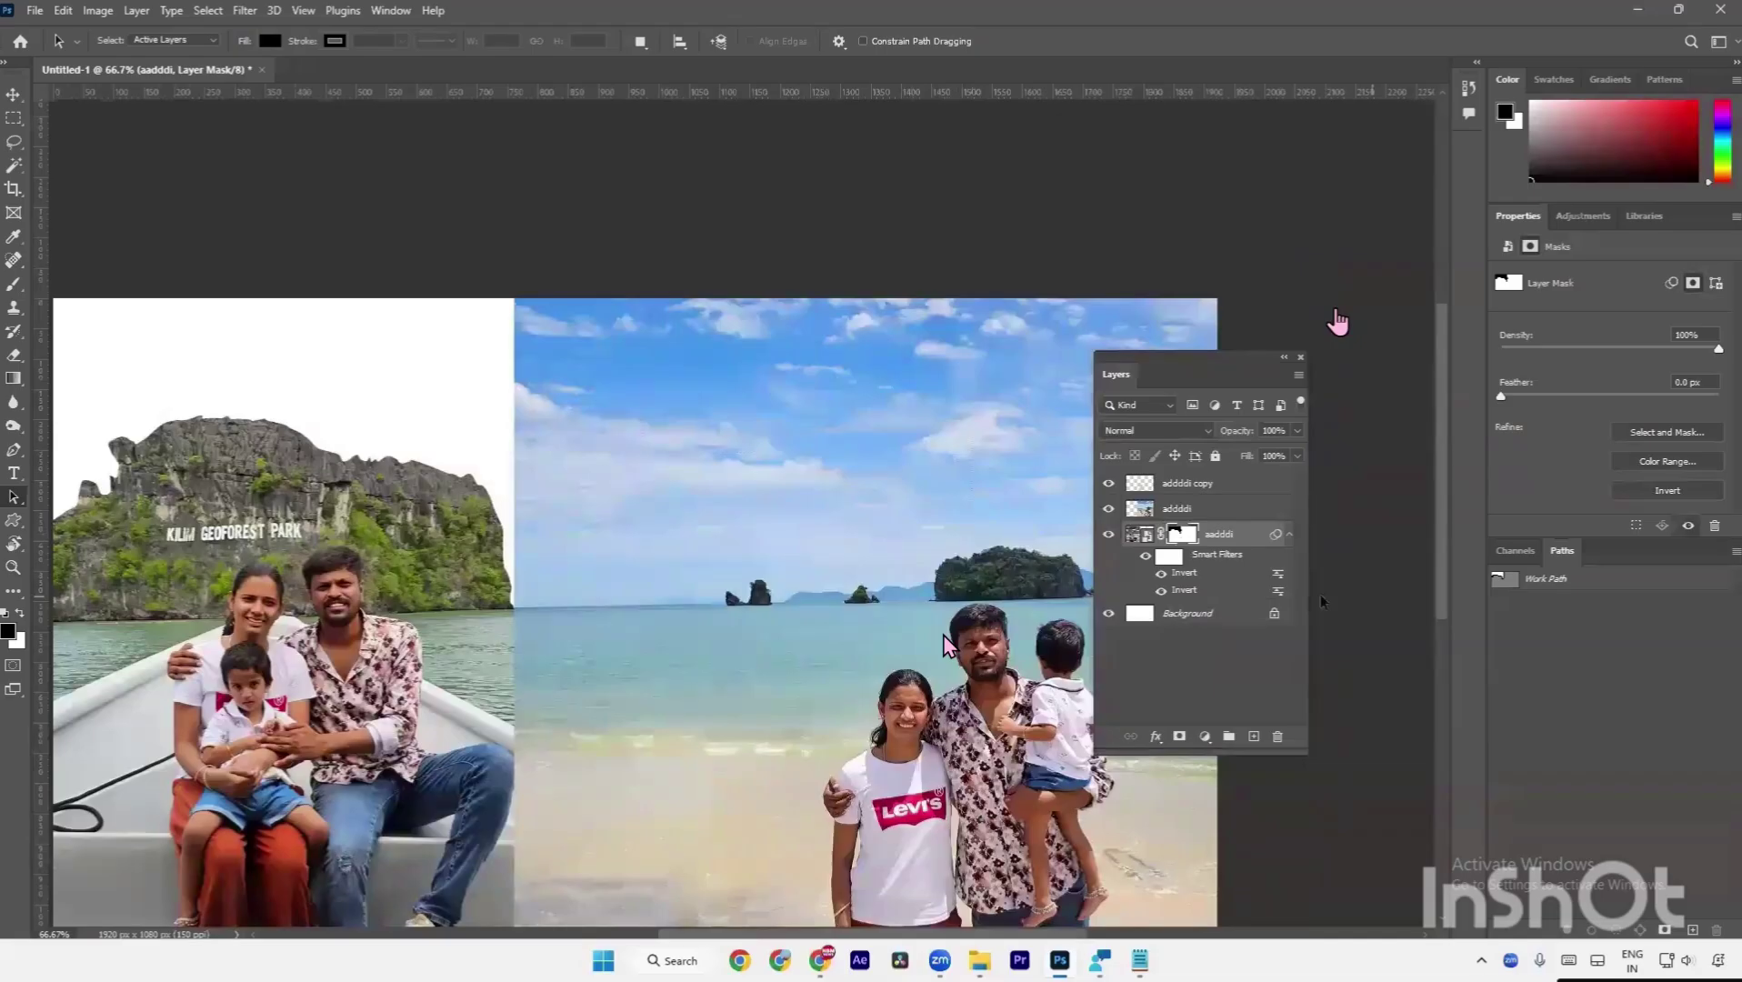
Delete both Invert smart filters from aadddi, then select a small area over the beach sky.
right_click(1187, 575)
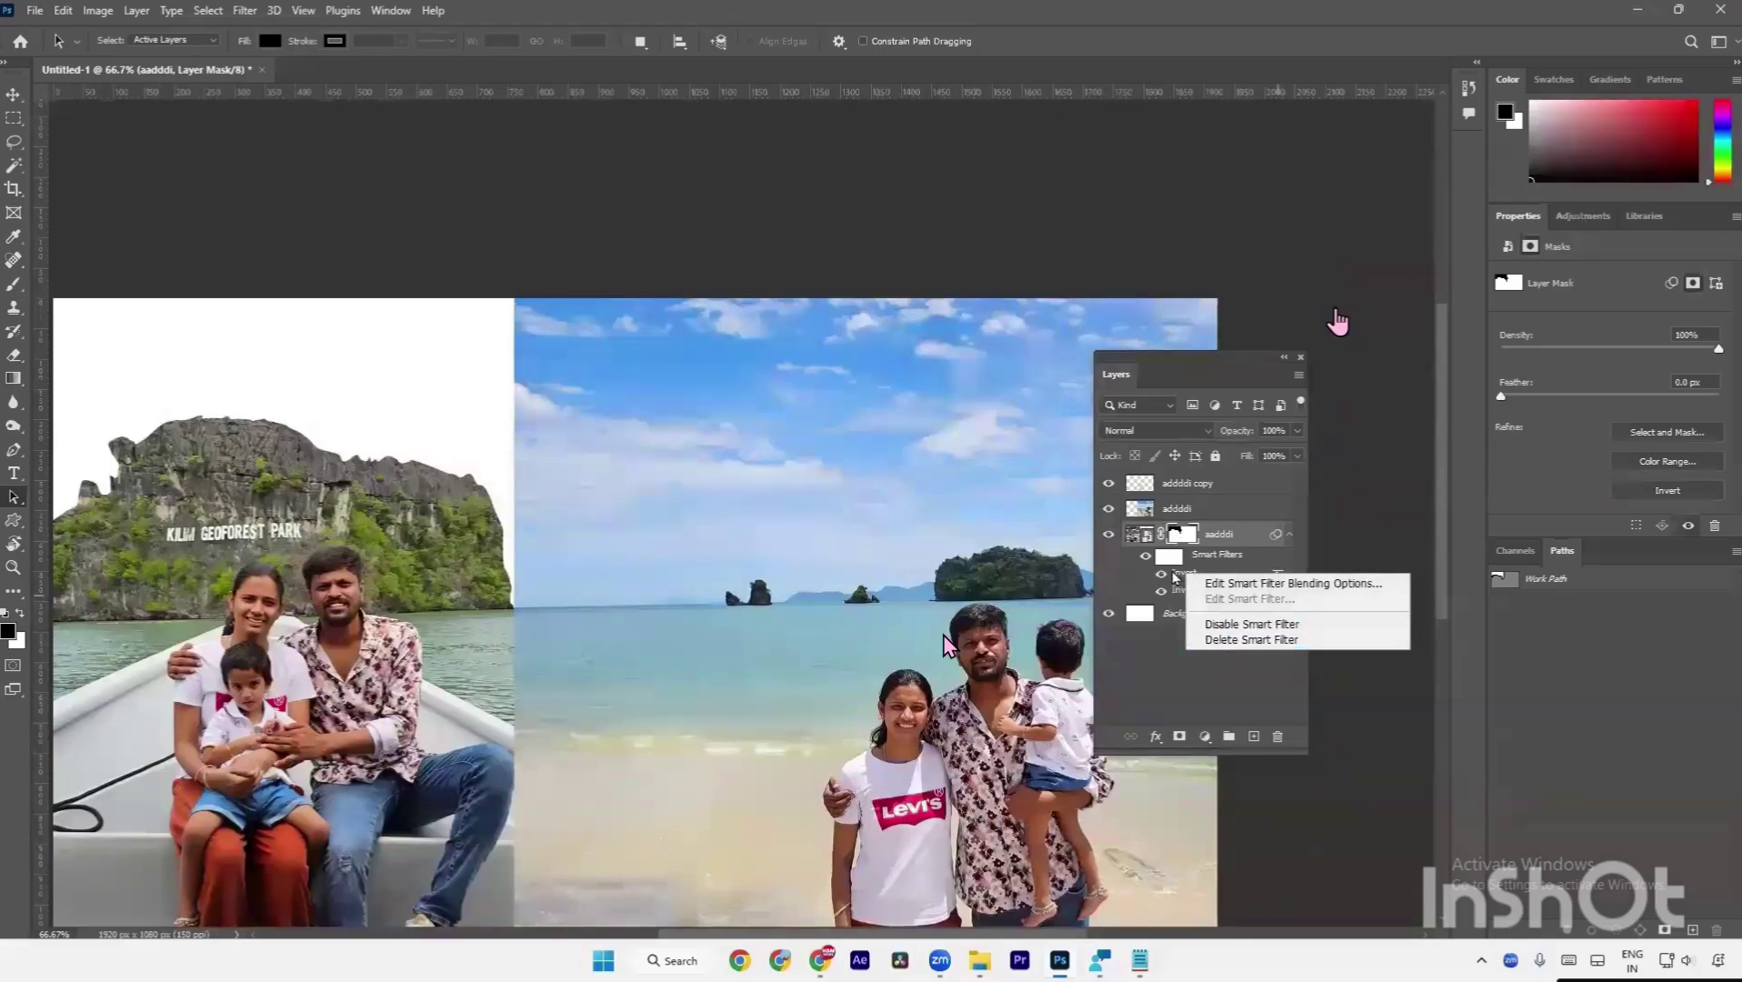
right_click(1173, 576)
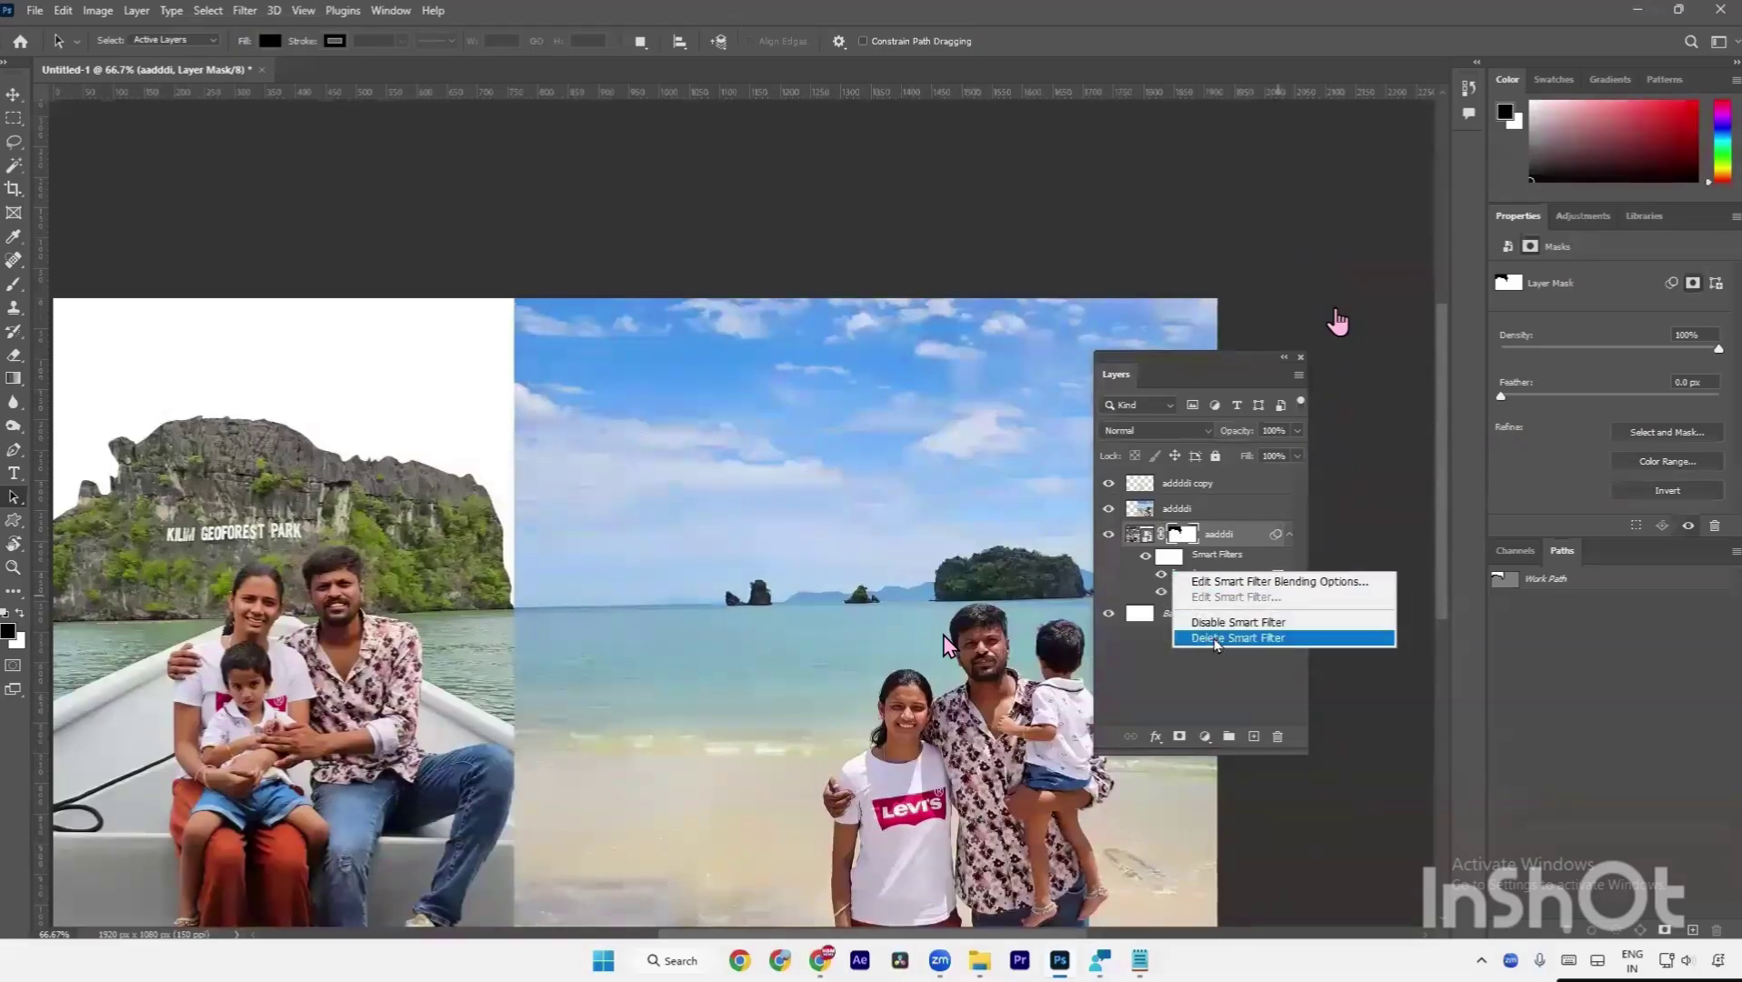
click(1215, 638)
right_click(1186, 575)
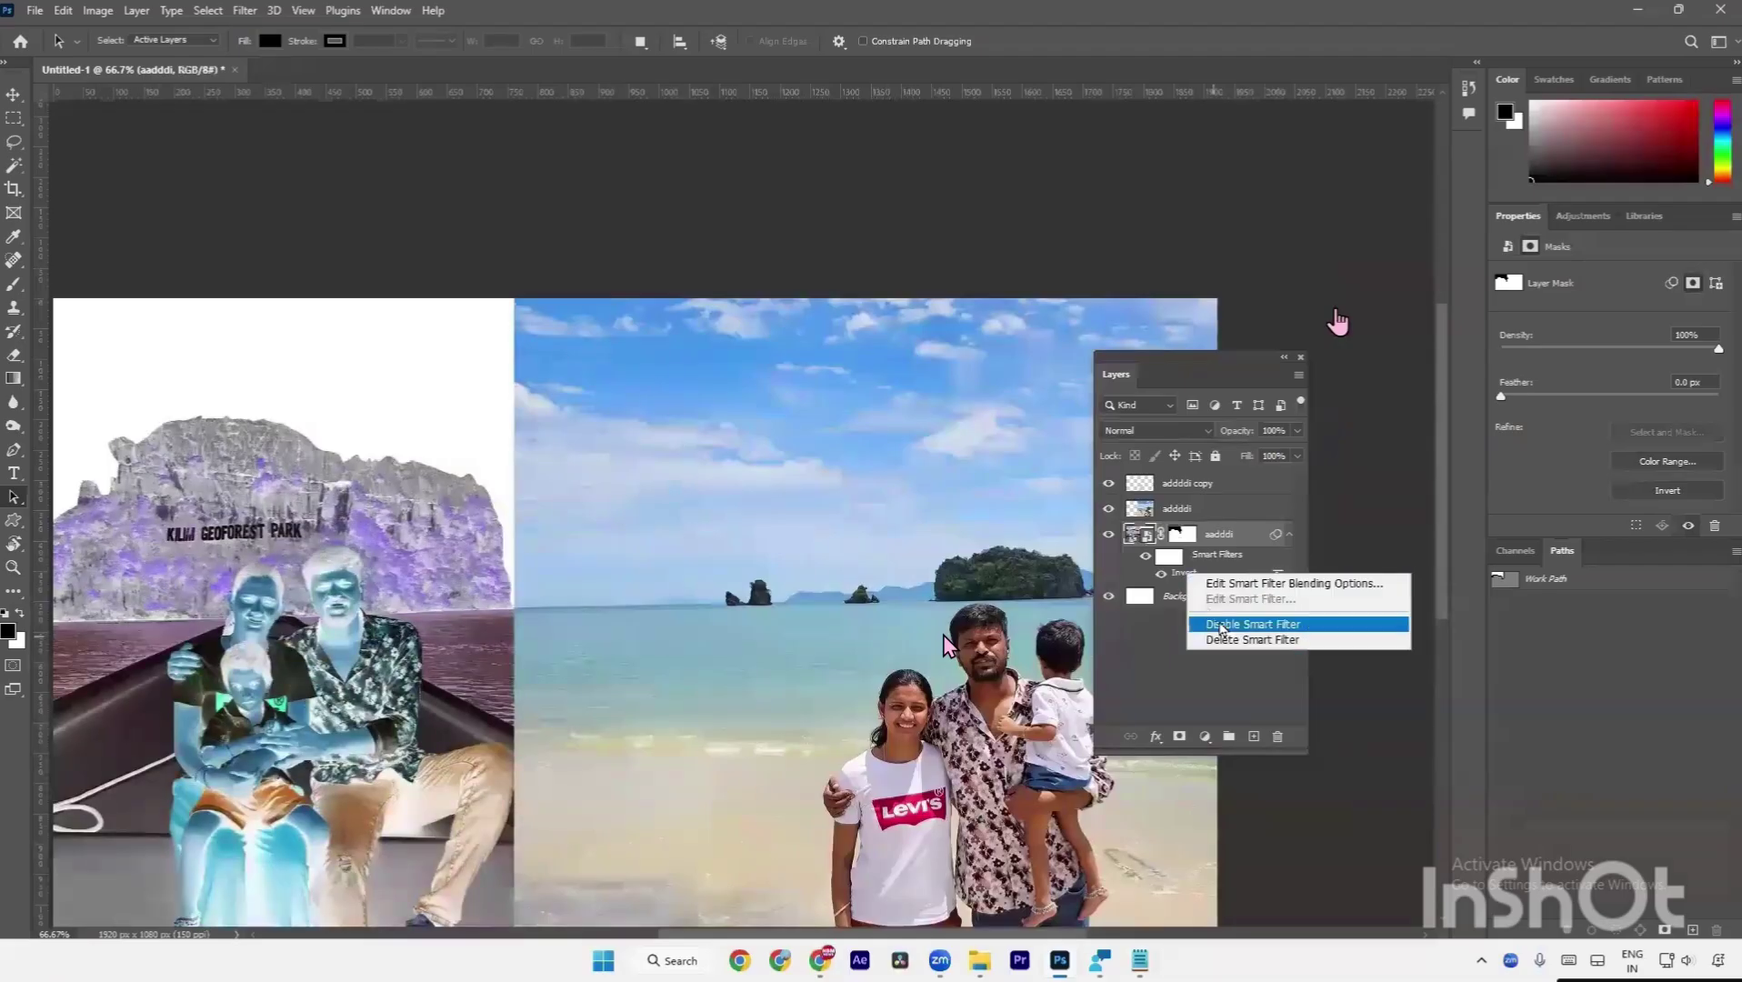
click(1224, 642)
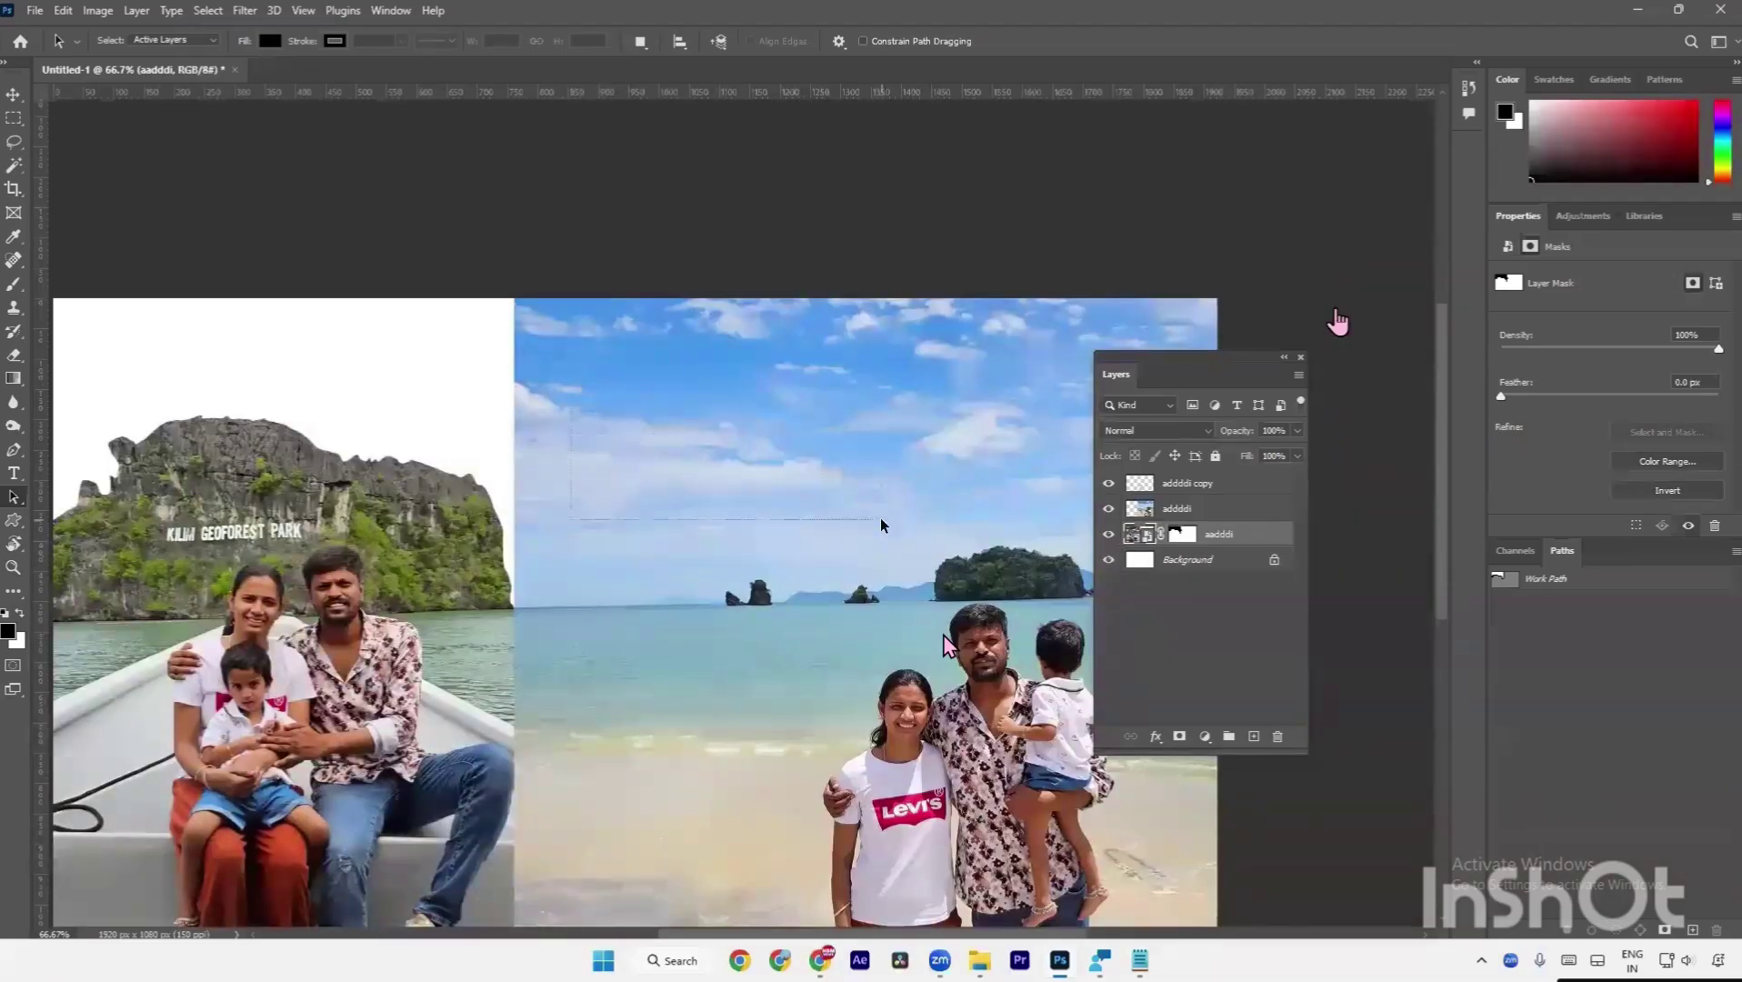
scroll(880, 526, down, 2)
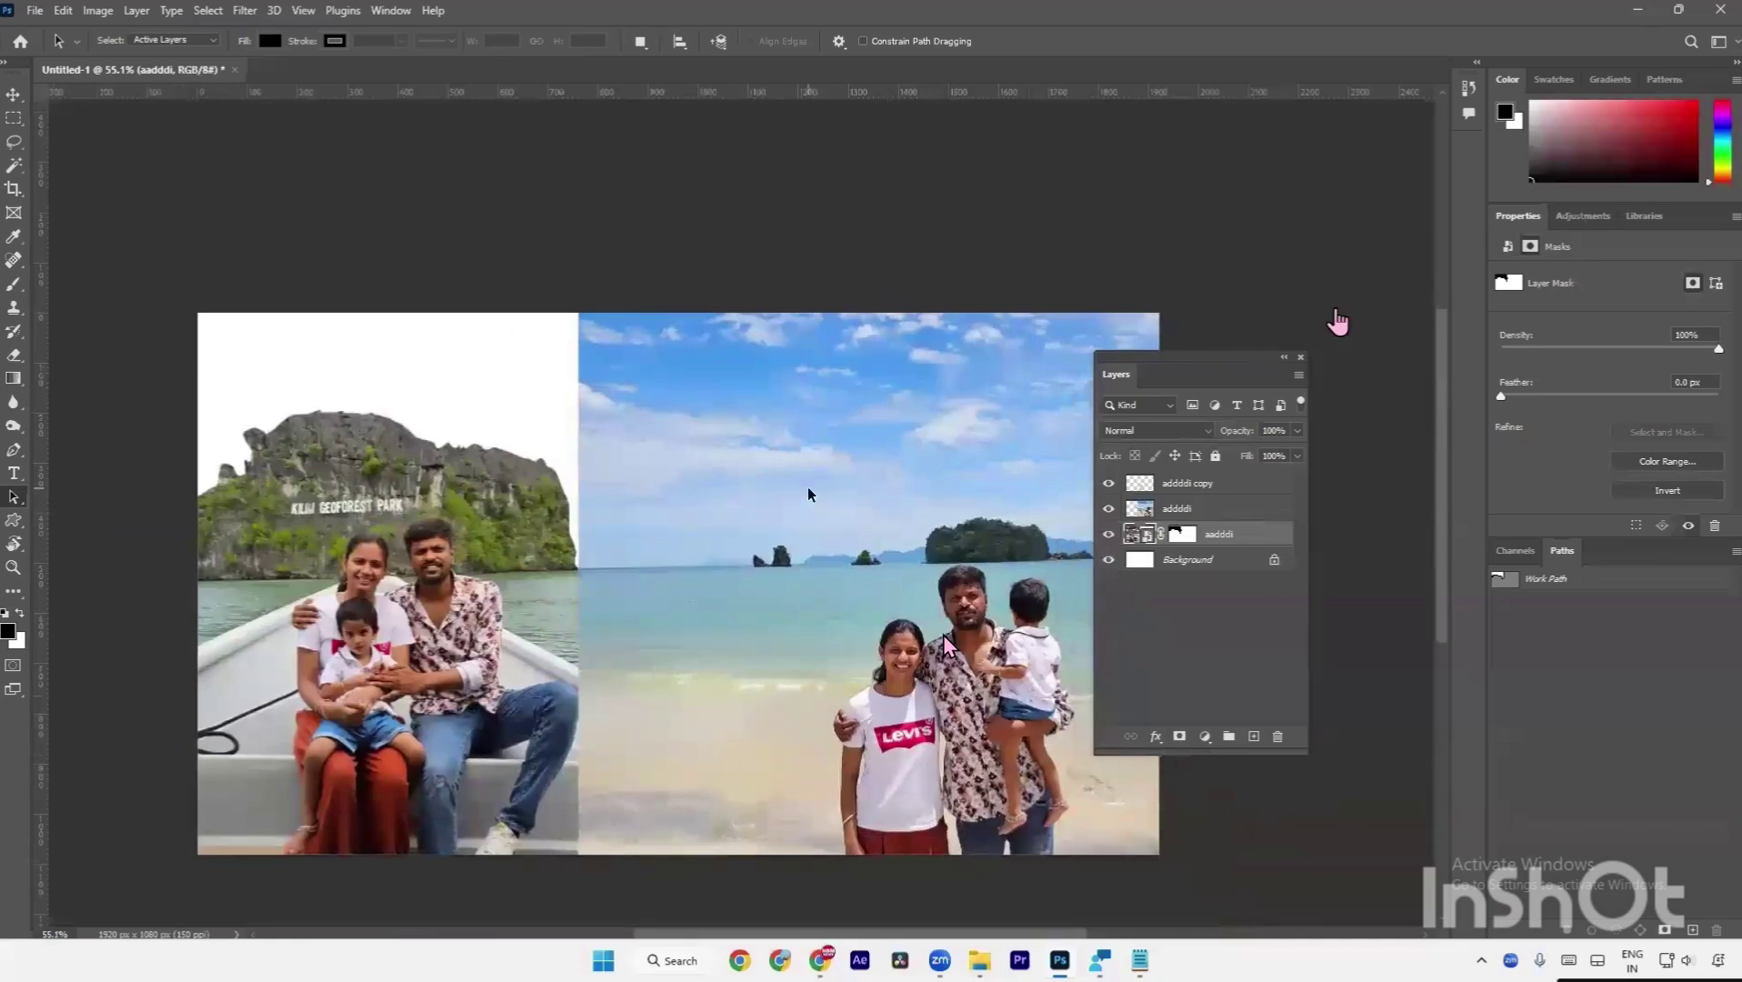
scroll(792, 478, right, 2)
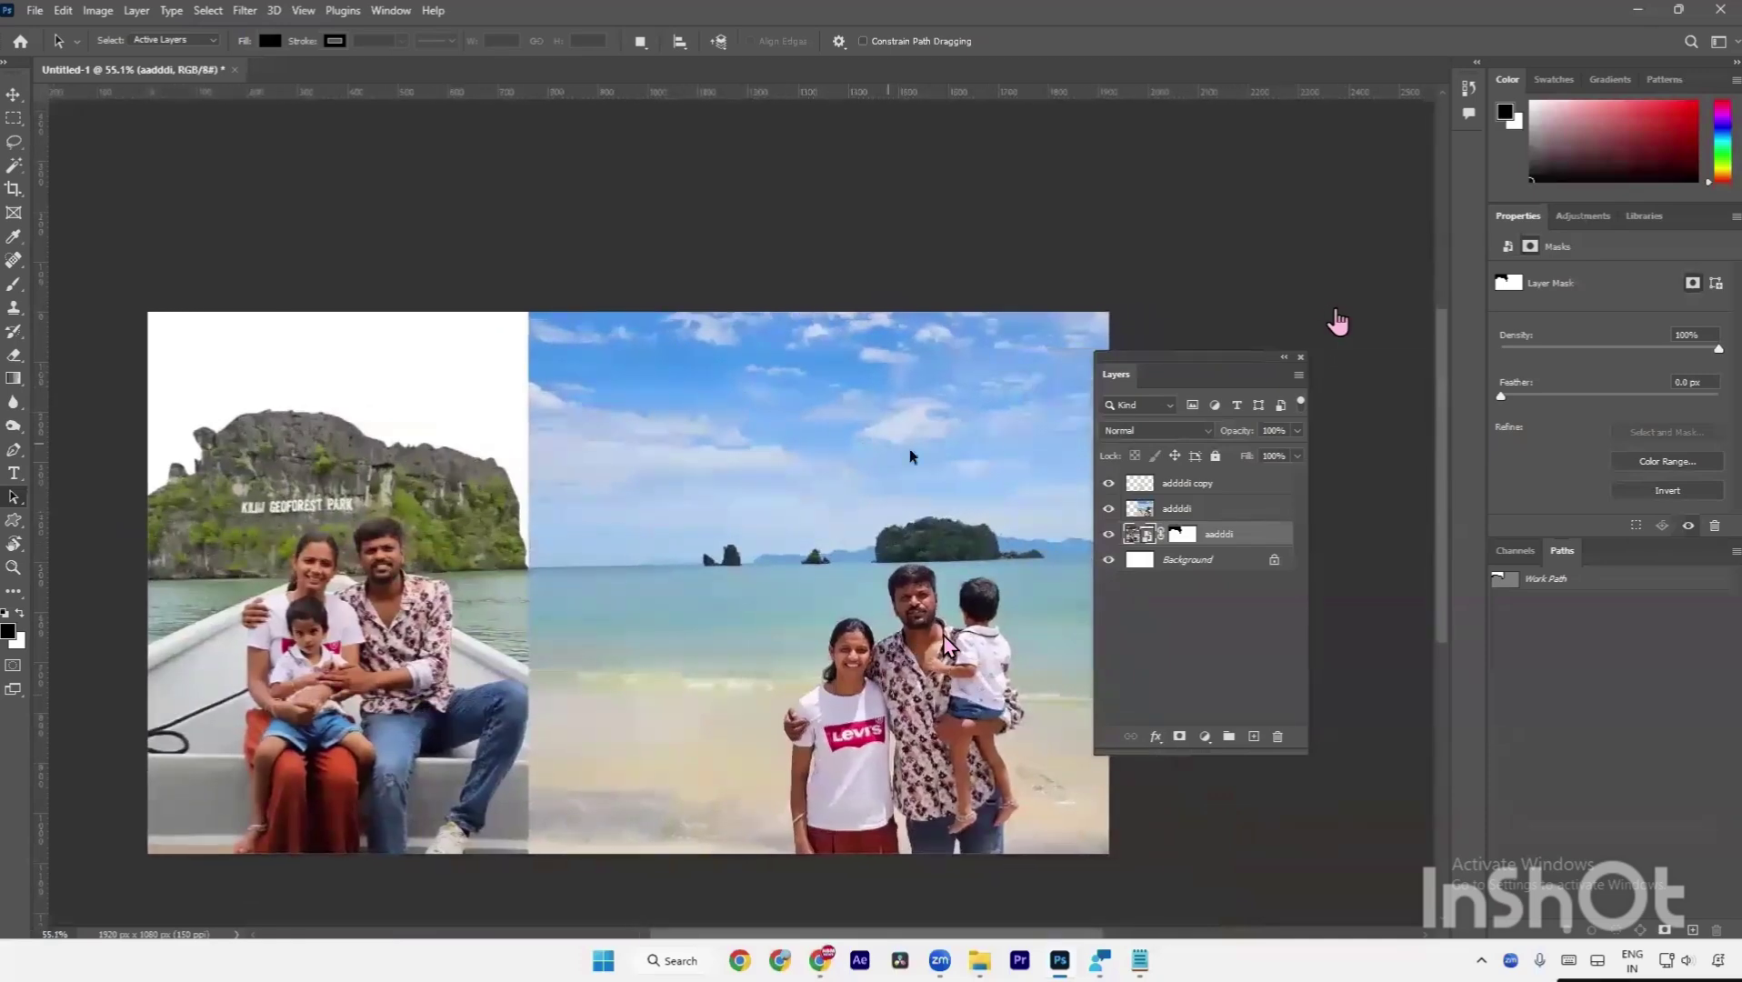
drag(962, 467, 966, 471)
Search Google for 'sky background hd' in a new tab and preview the Freepik and Unsplash images.
click(820, 960)
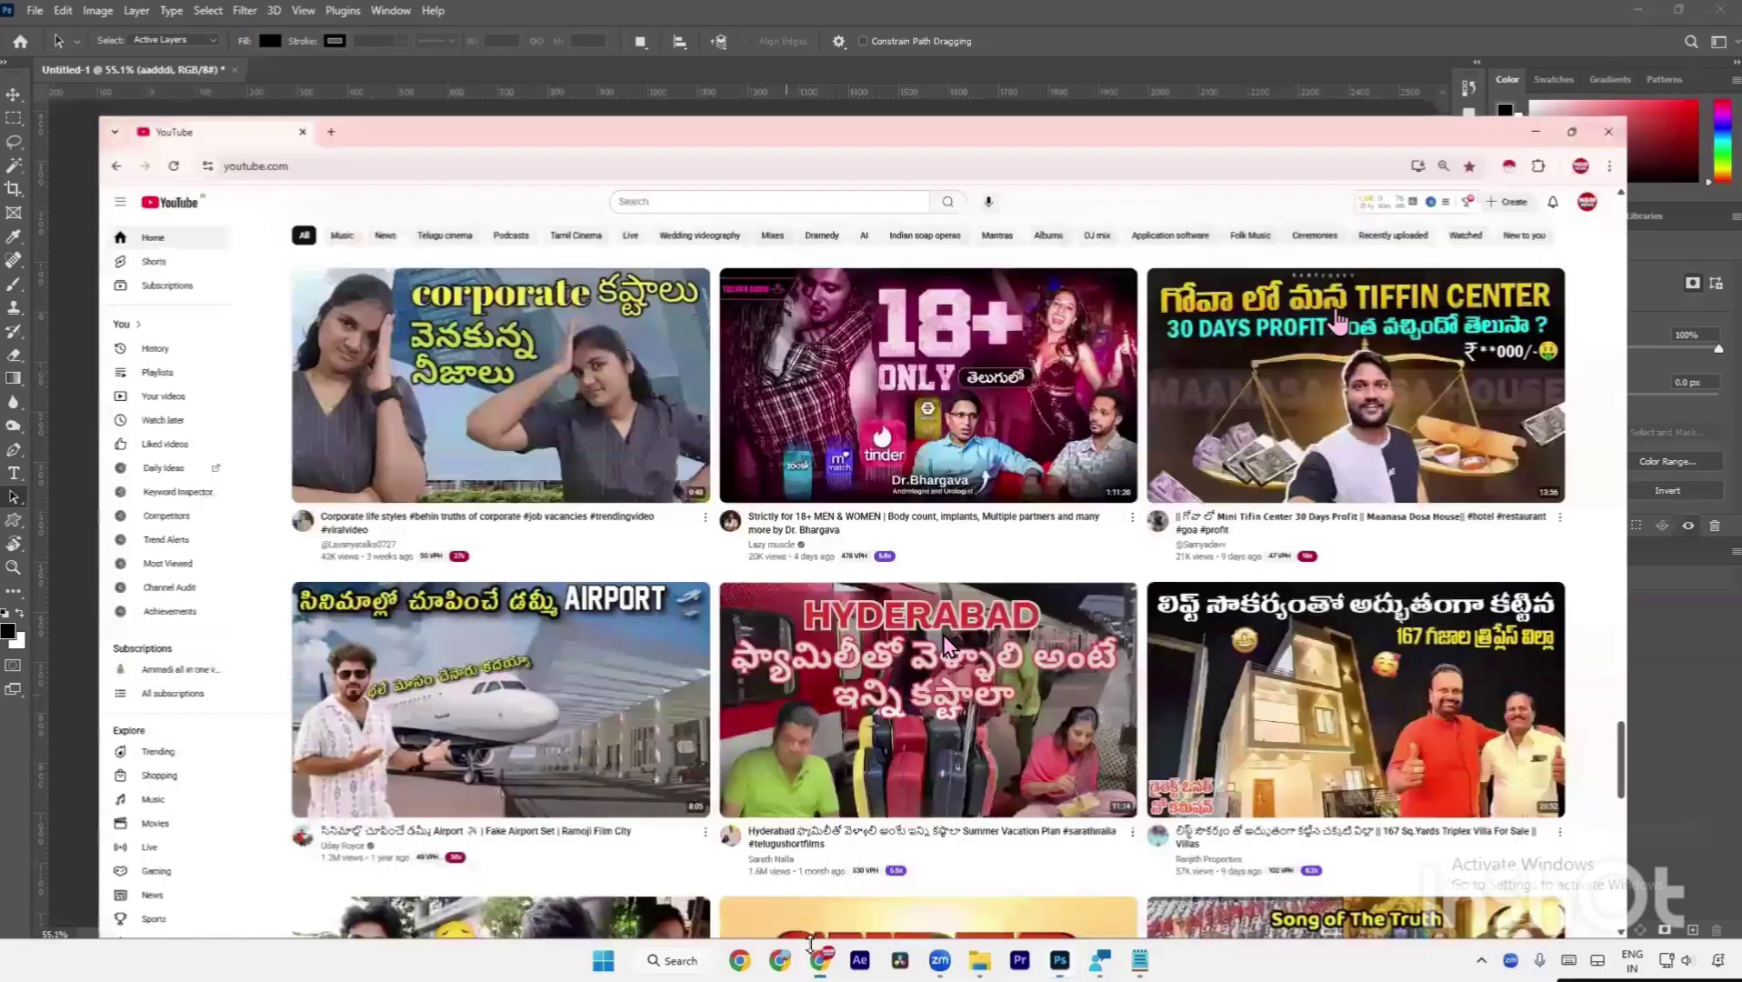
click(265, 16)
text(pi)
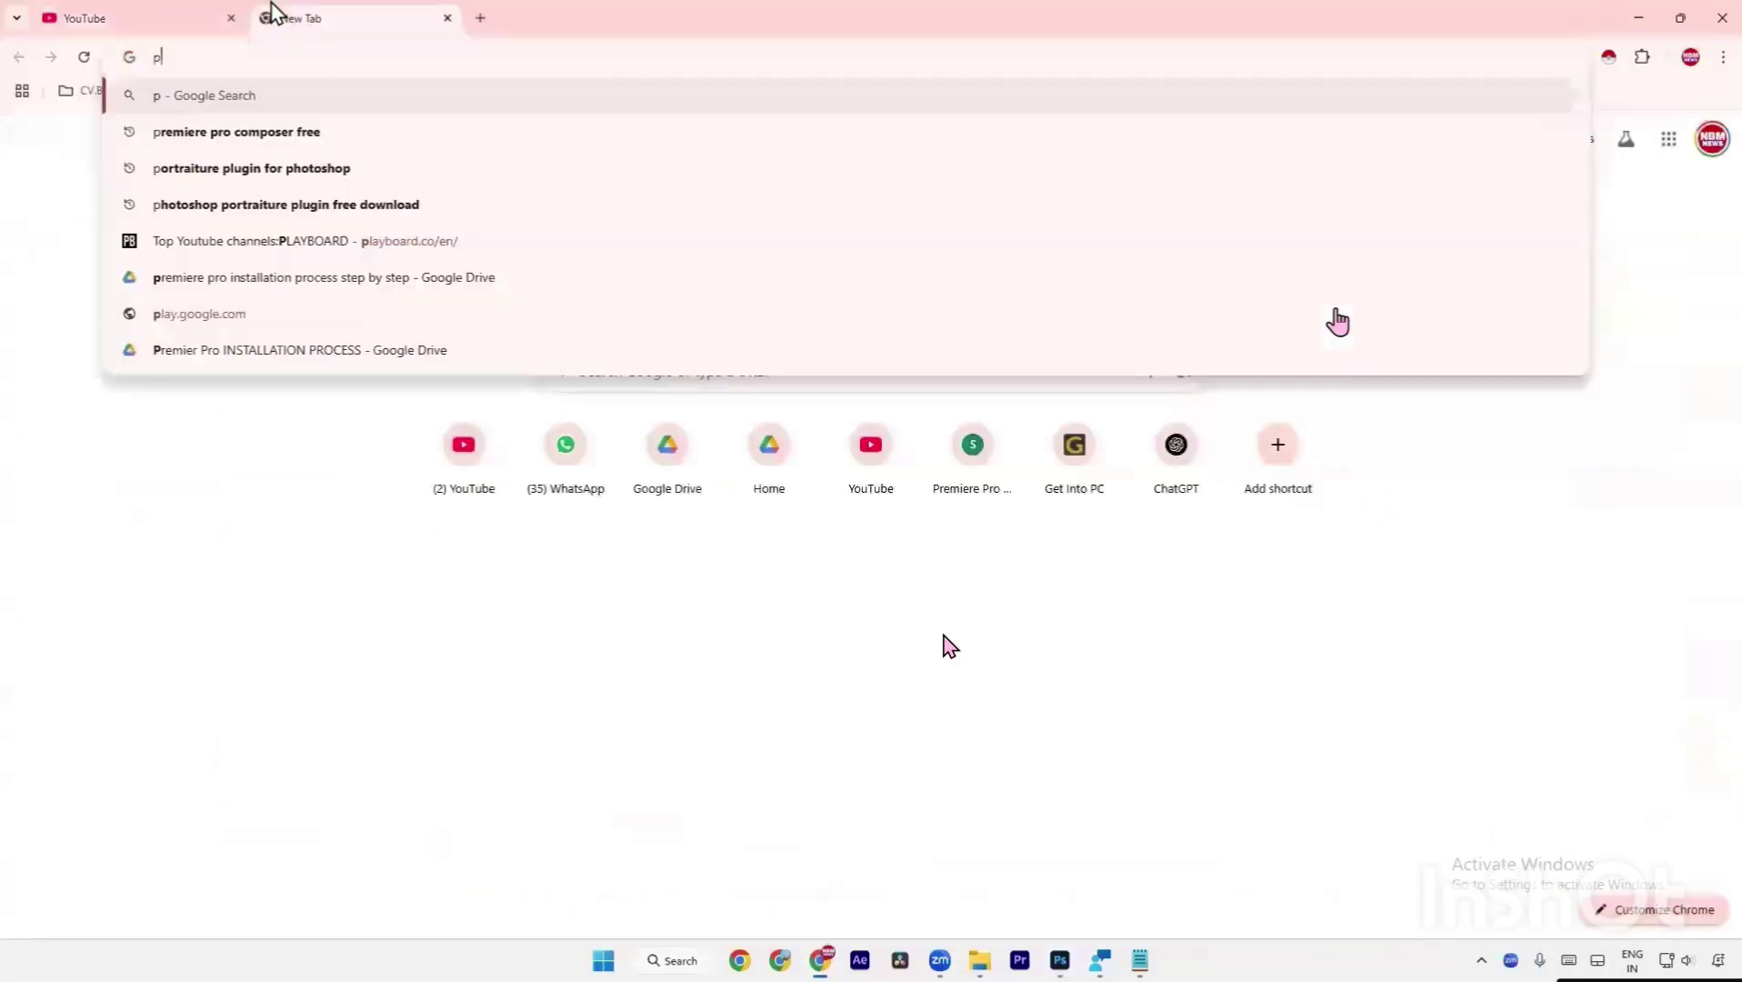
key(BackSpace)
key(BackSpace)
key(BackSpace)
text(s)
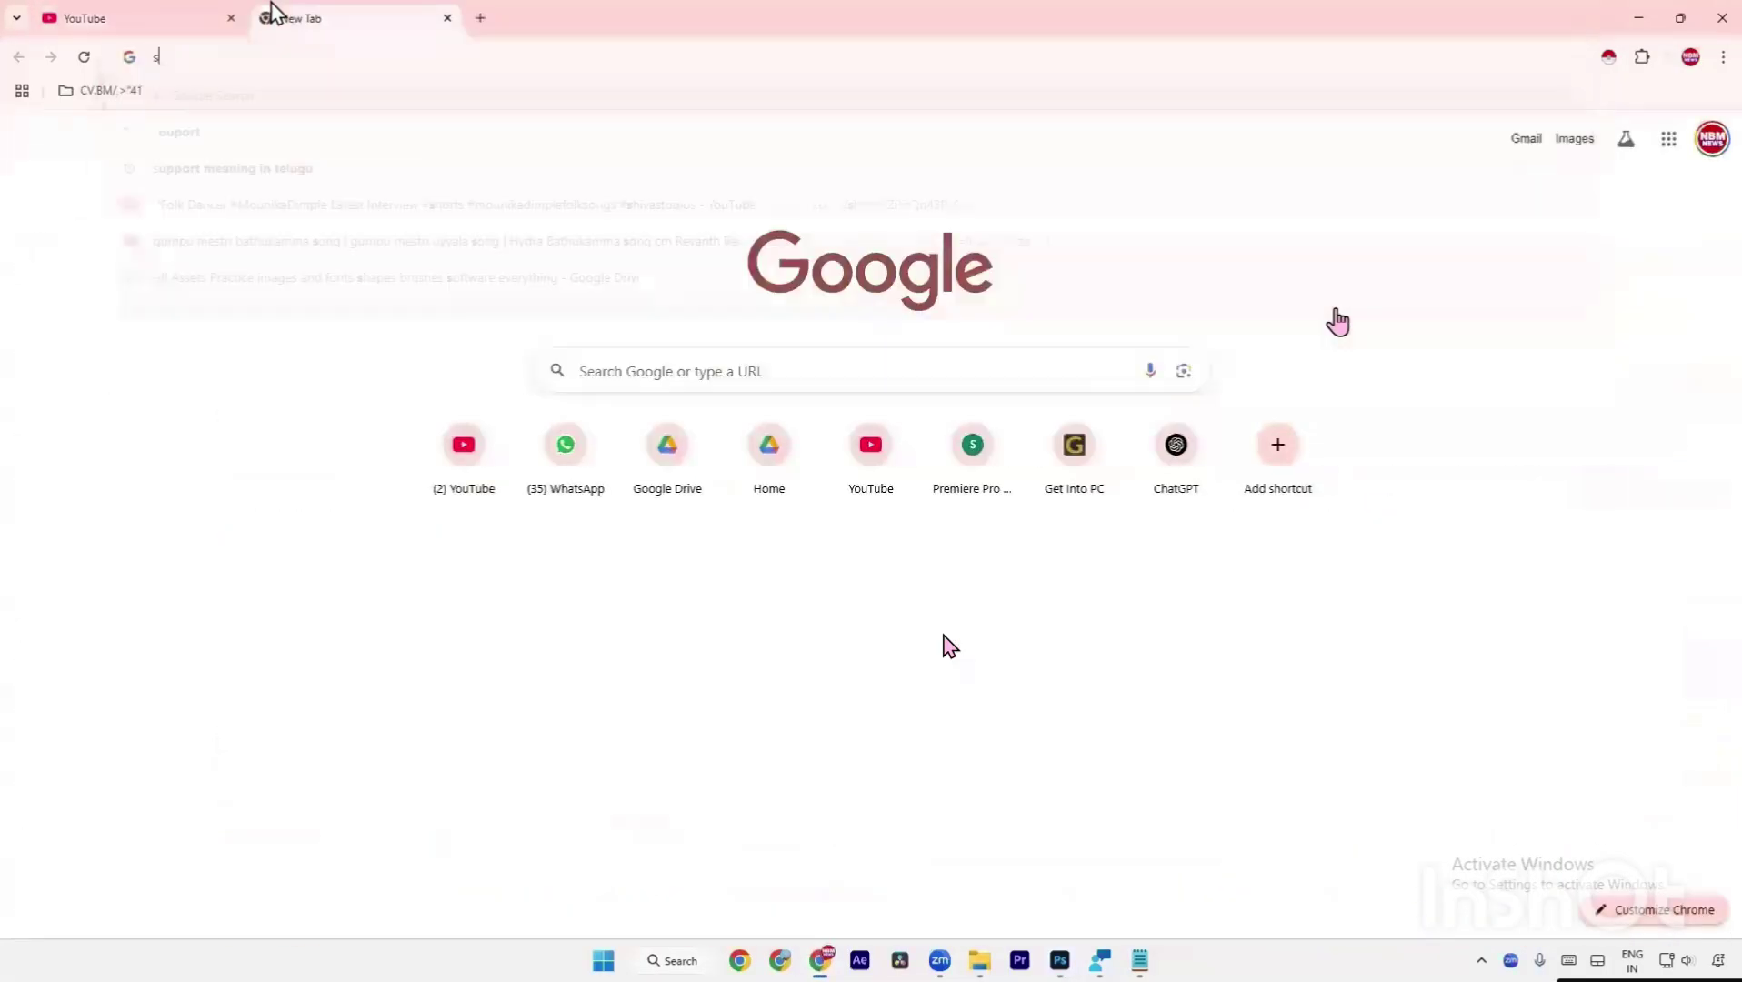
text(ky backgrou)
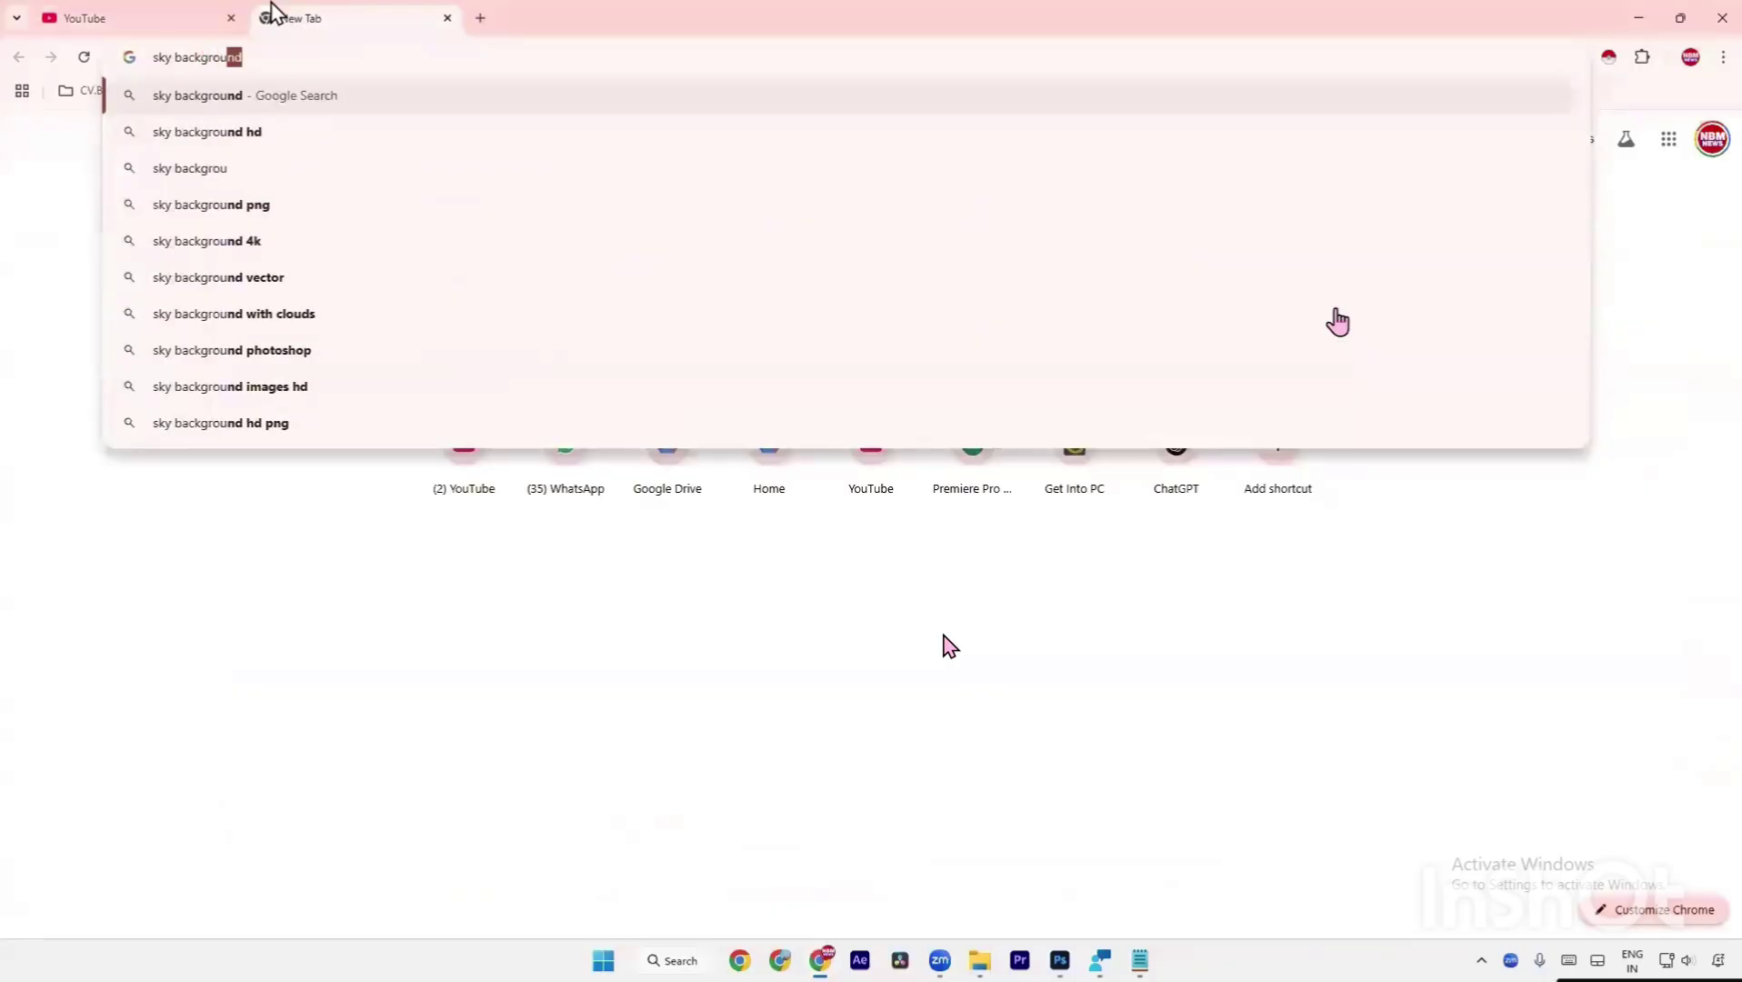
key(Down)
key(Return)
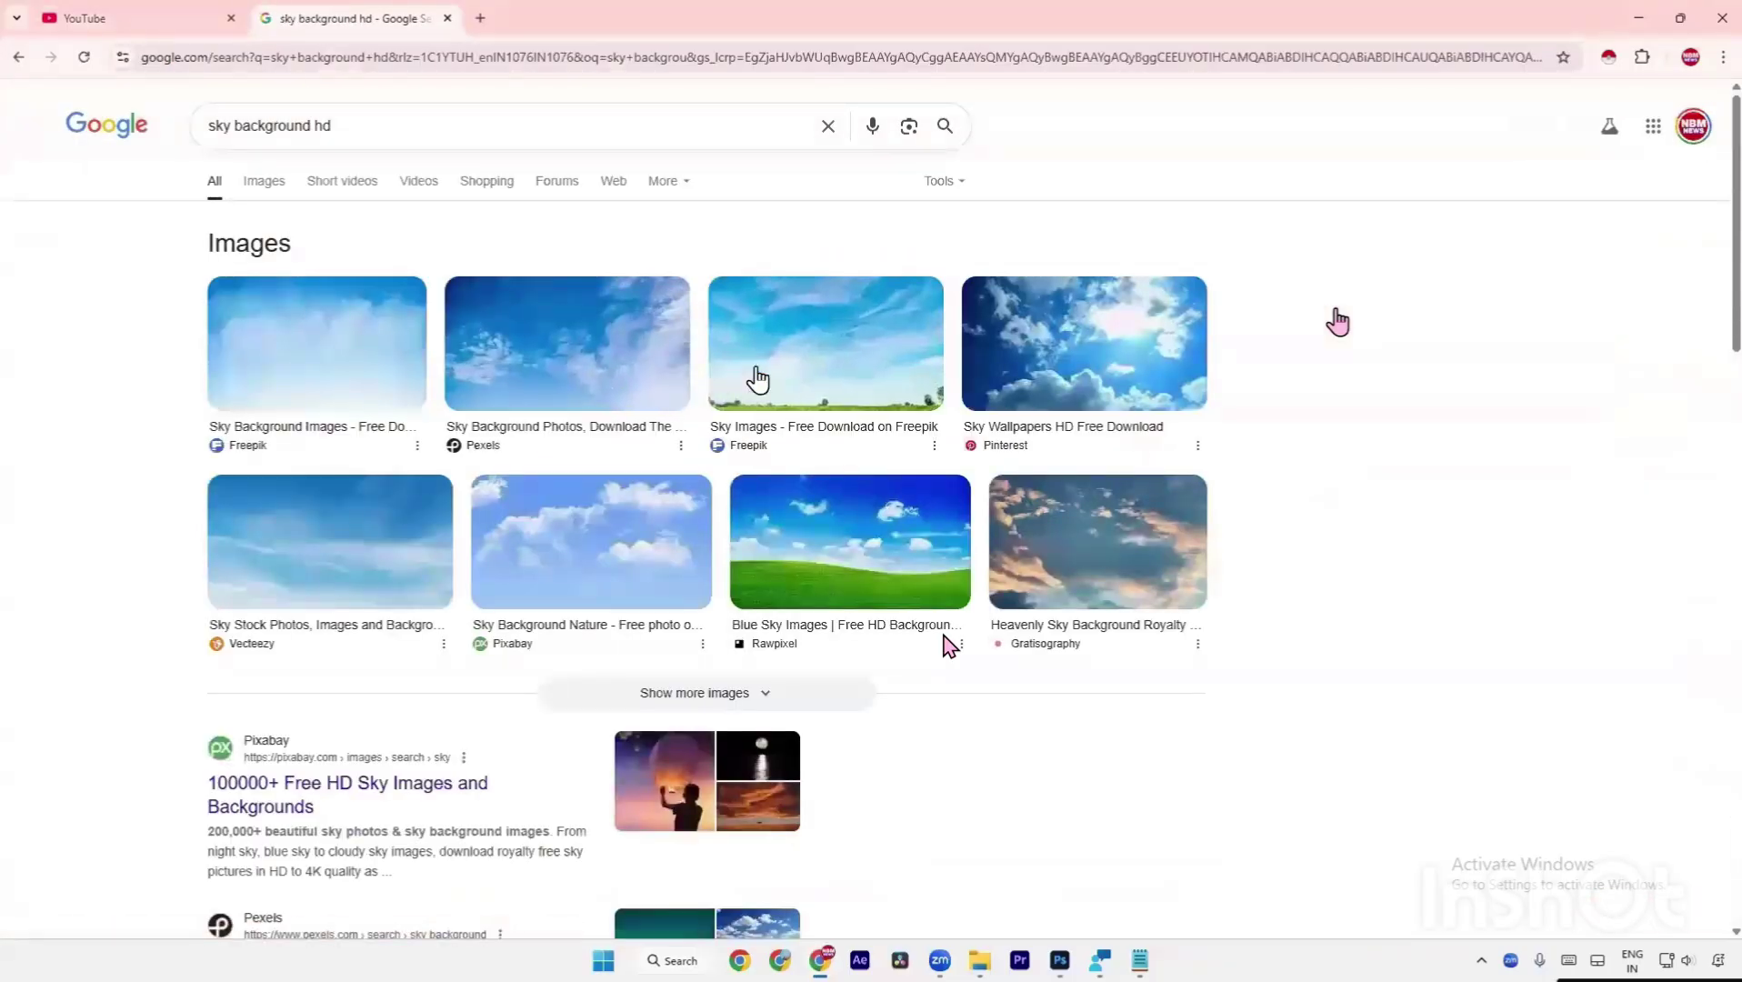
click(759, 380)
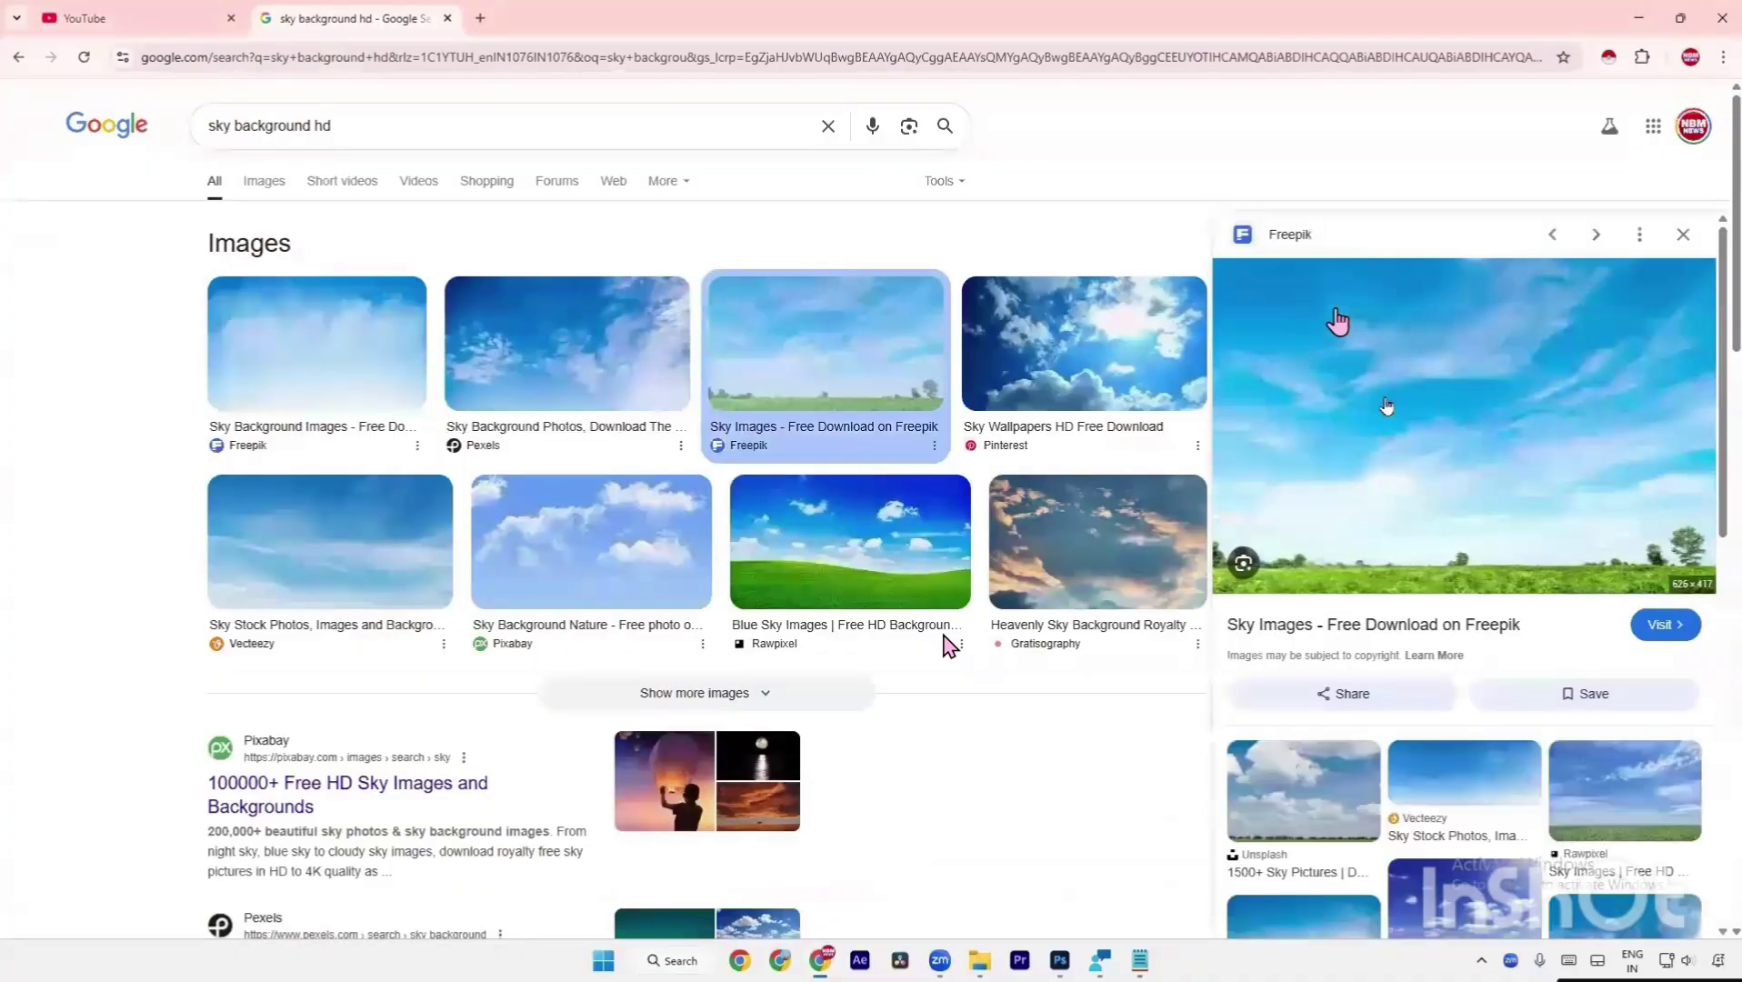
click(1334, 647)
Browse the Unsplash sky photos page and preview the cows-on-water sky photo.
click(1337, 321)
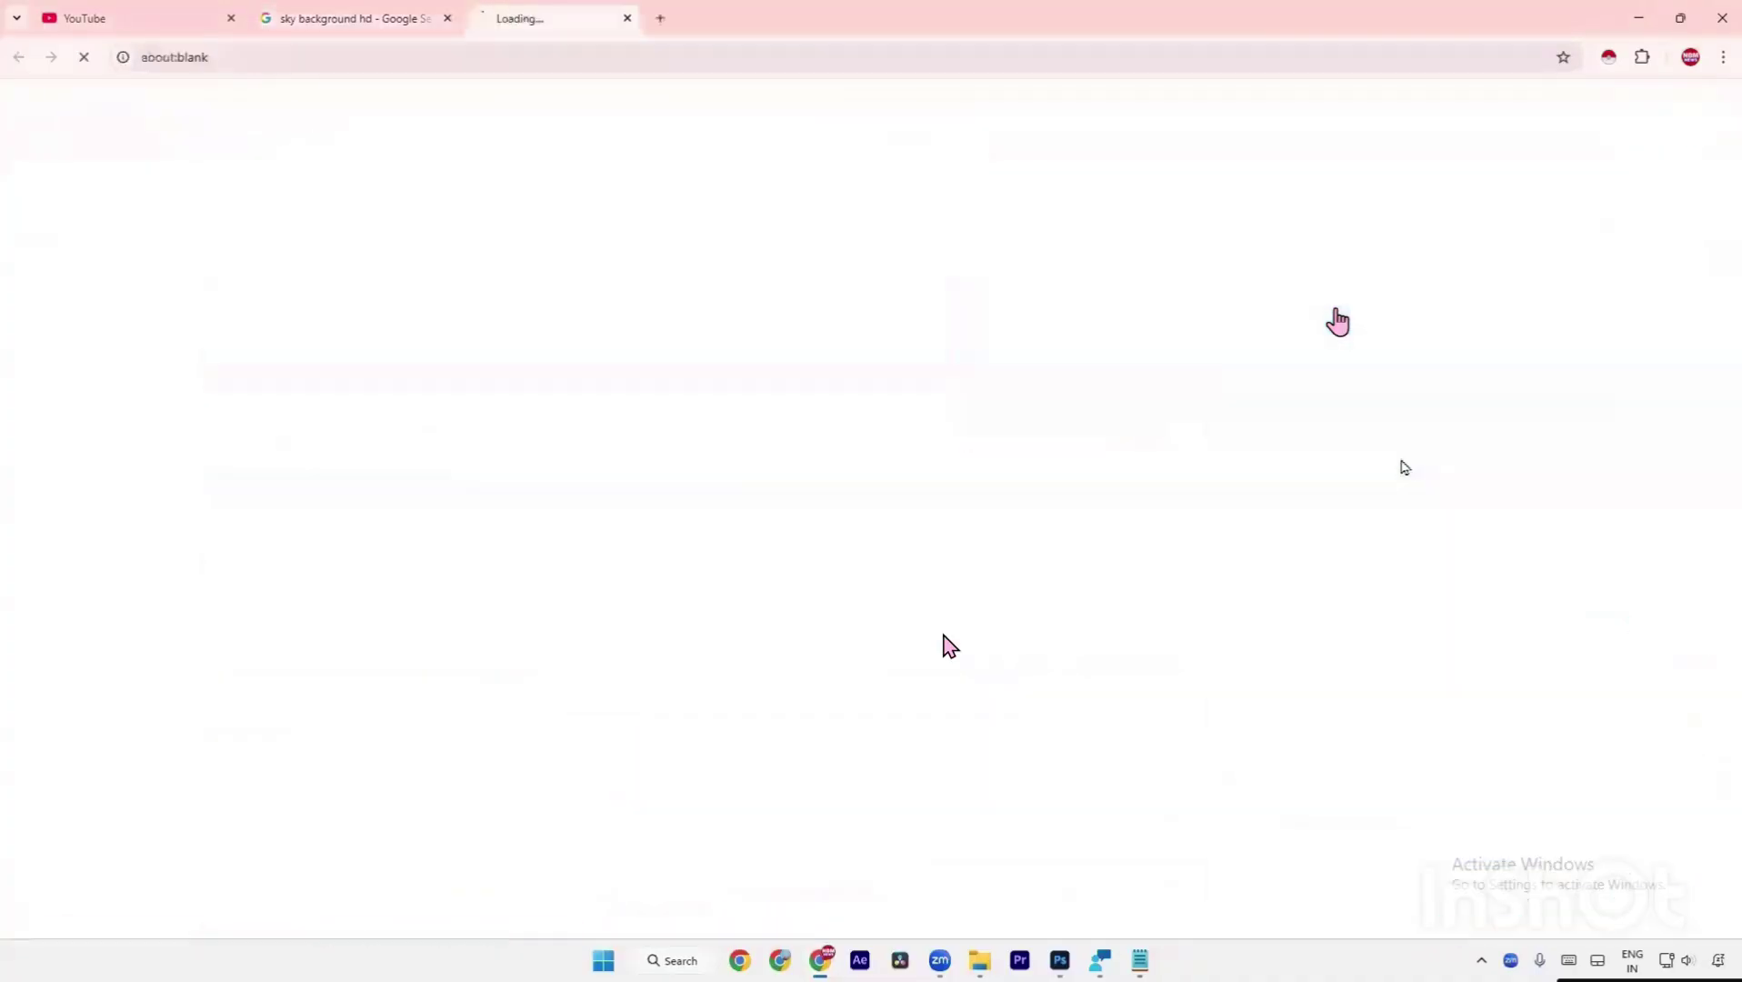
scroll(515, 327, down, 5)
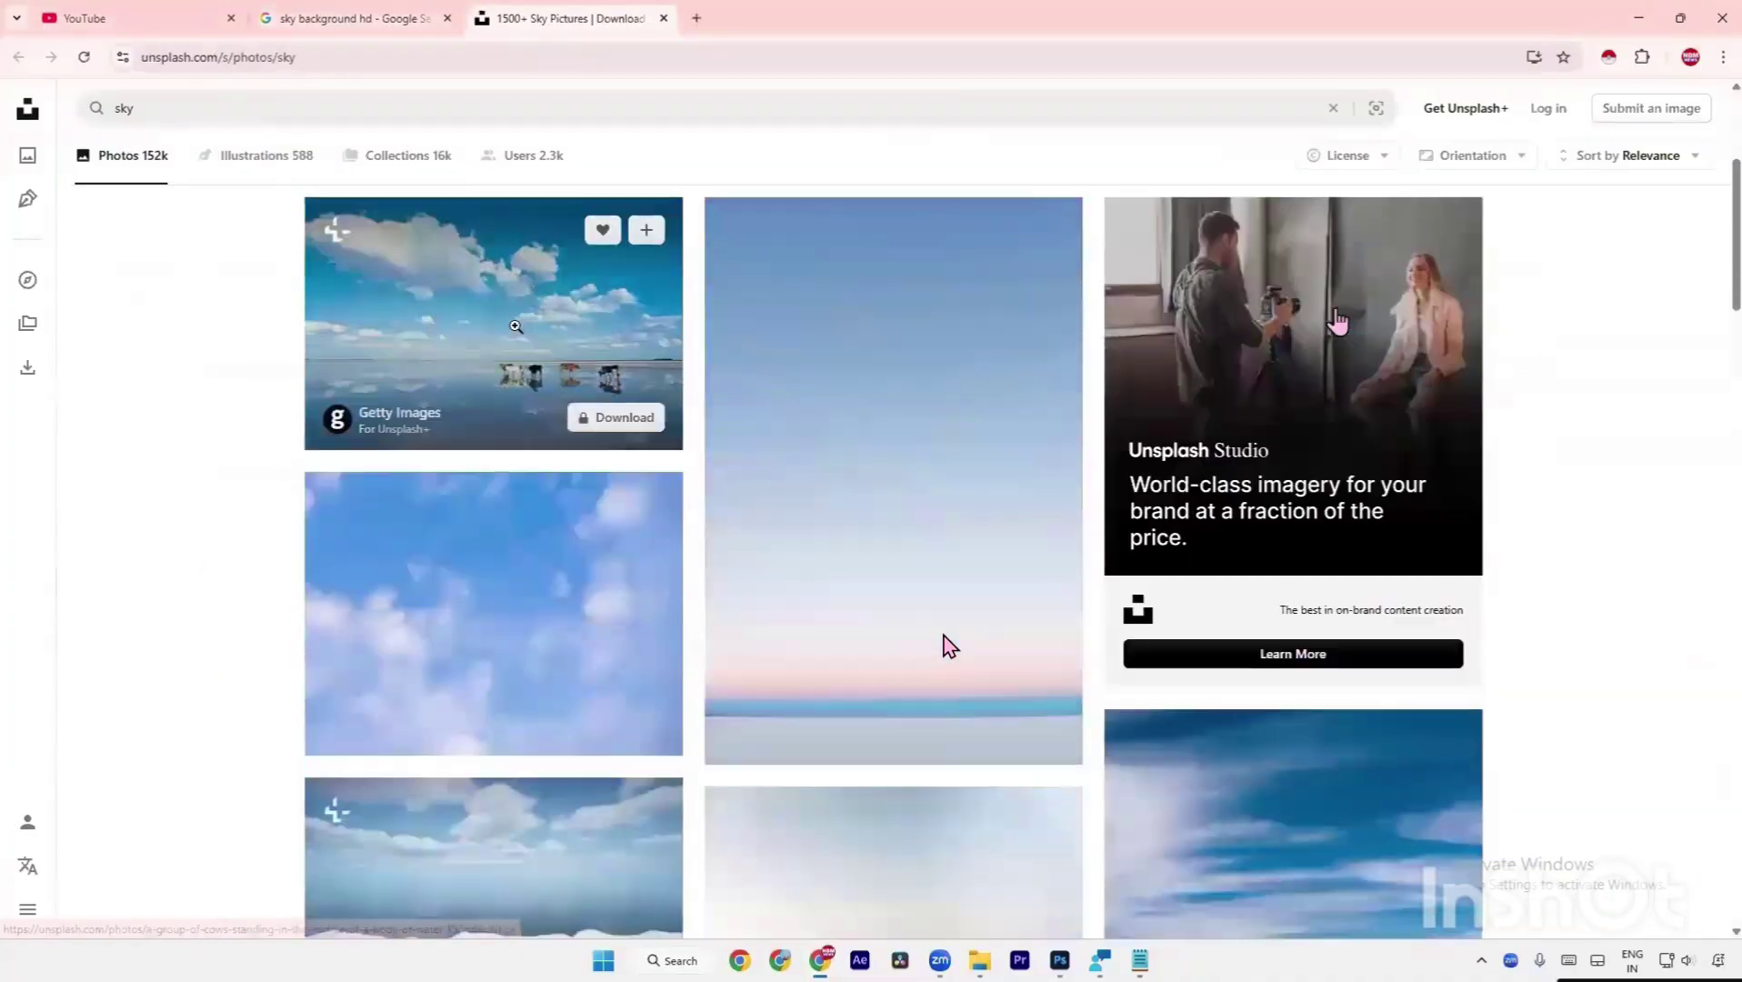
scroll(514, 328, down, 7)
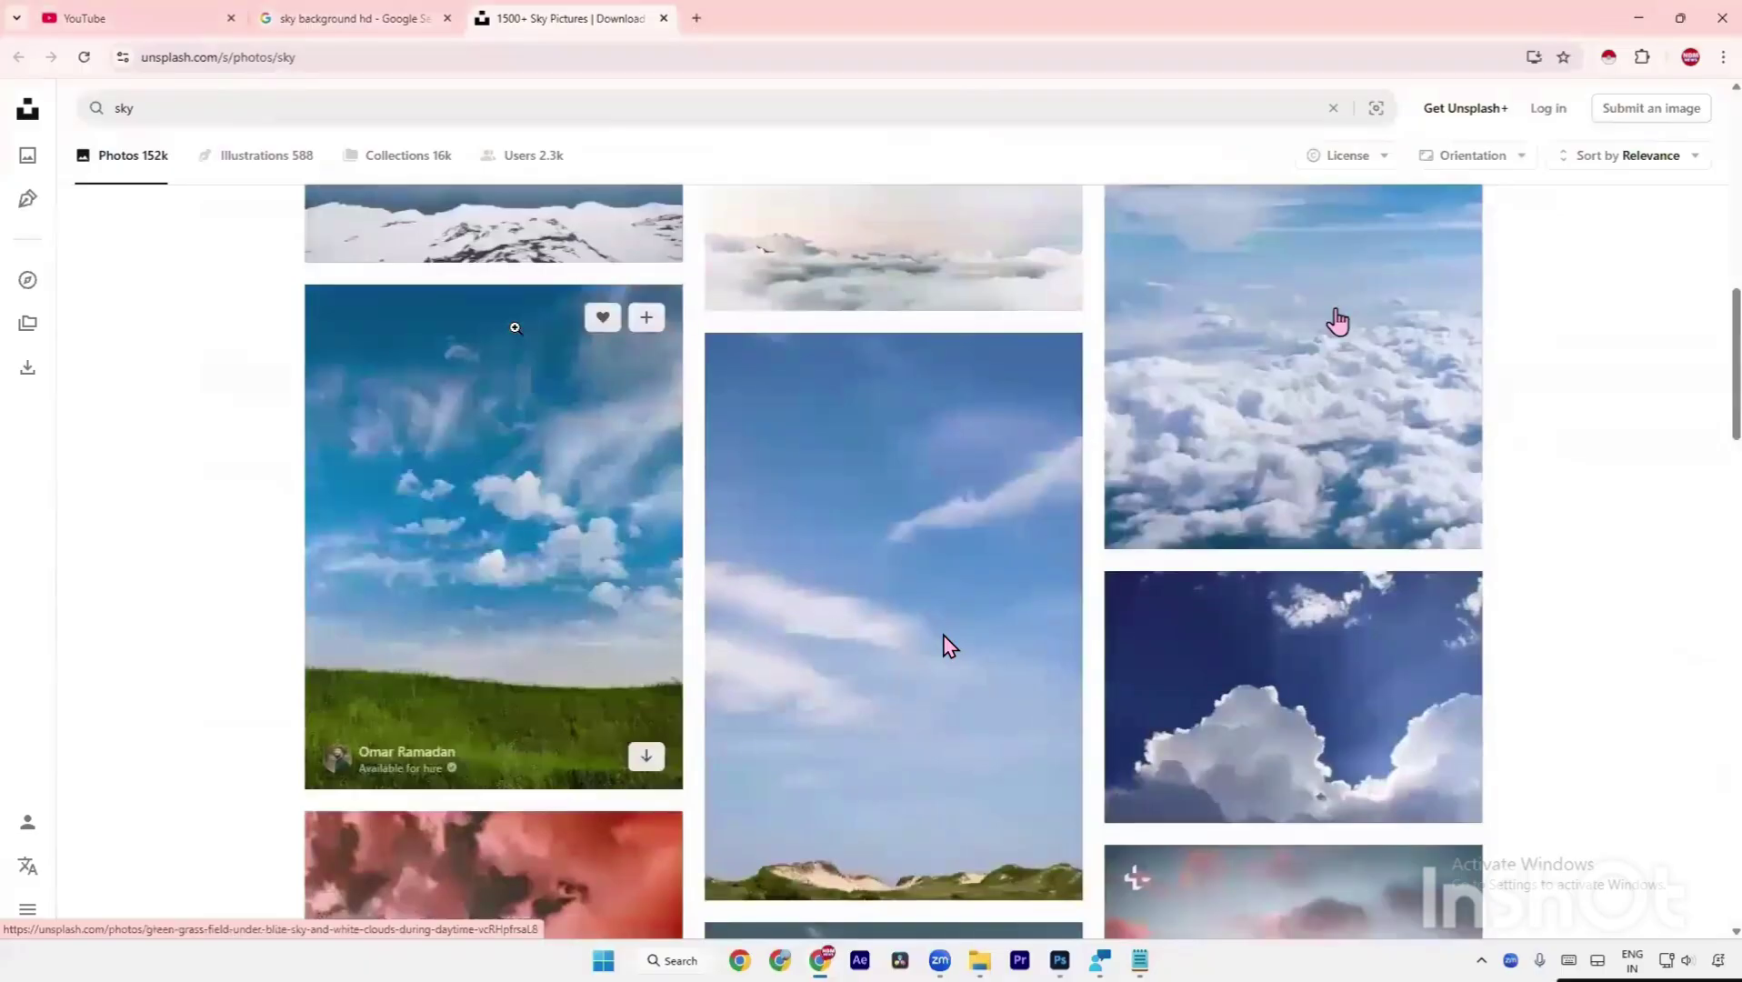
scroll(515, 327, down, 16)
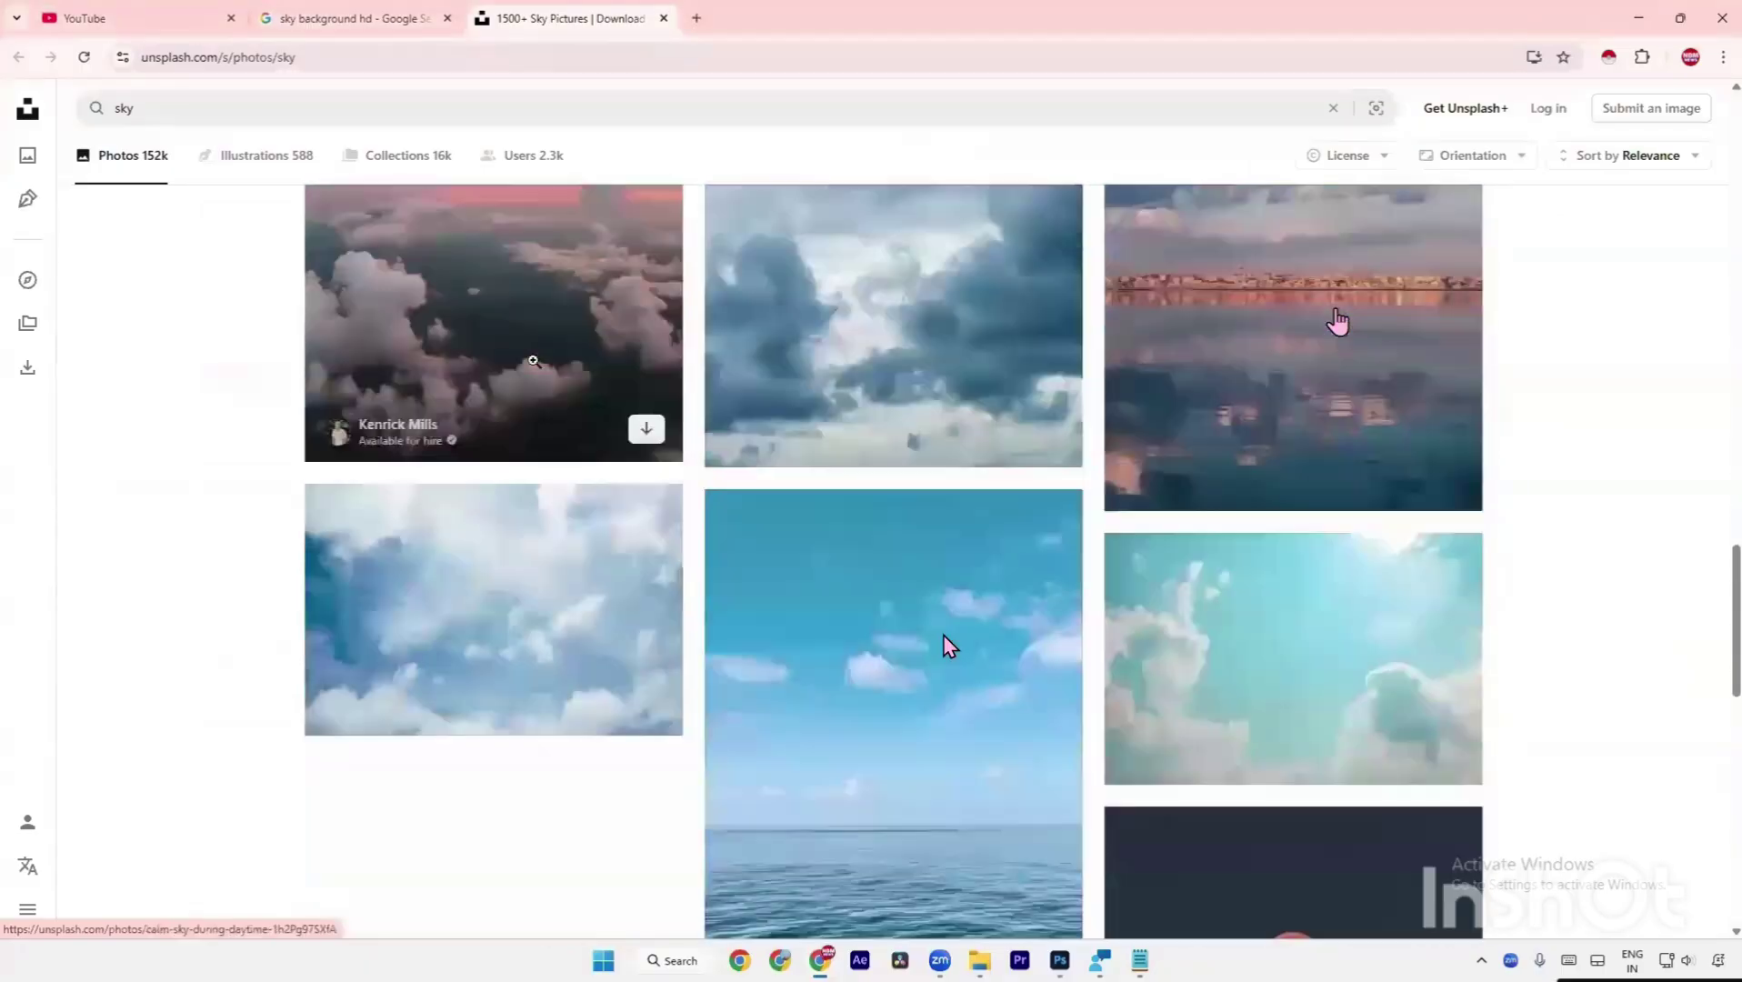
scroll(943, 439, up, 5)
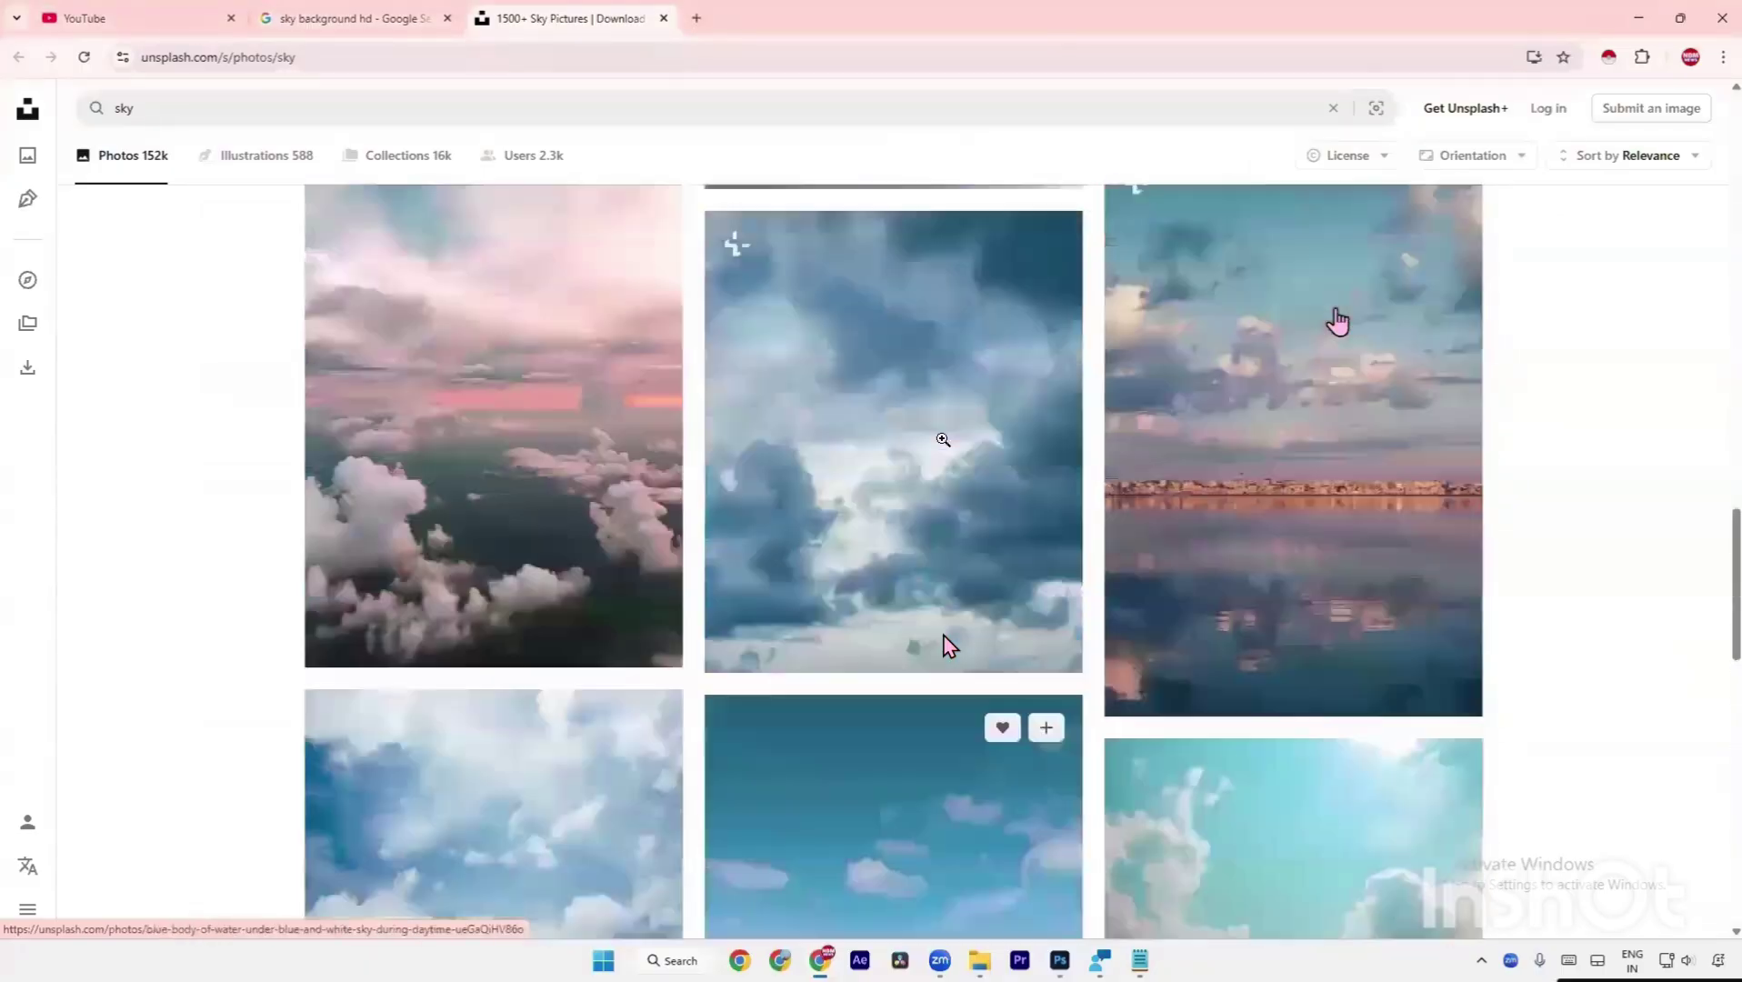
scroll(942, 440, up, 10)
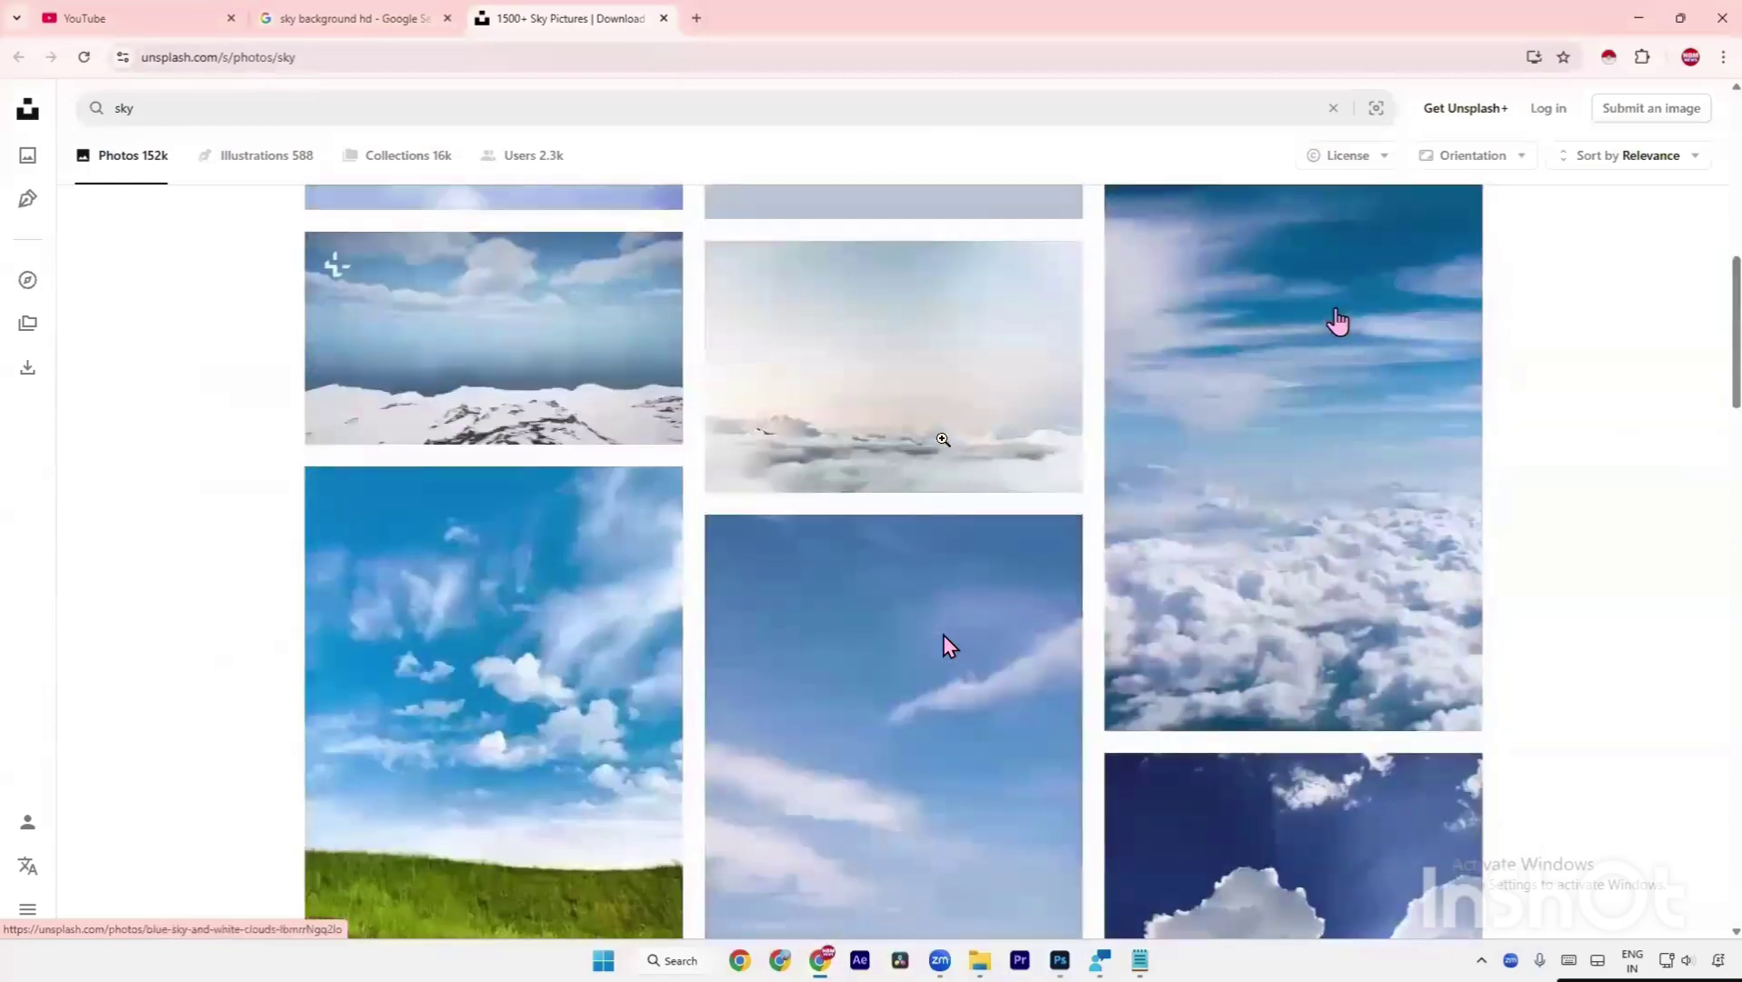
scroll(942, 439, up, 8)
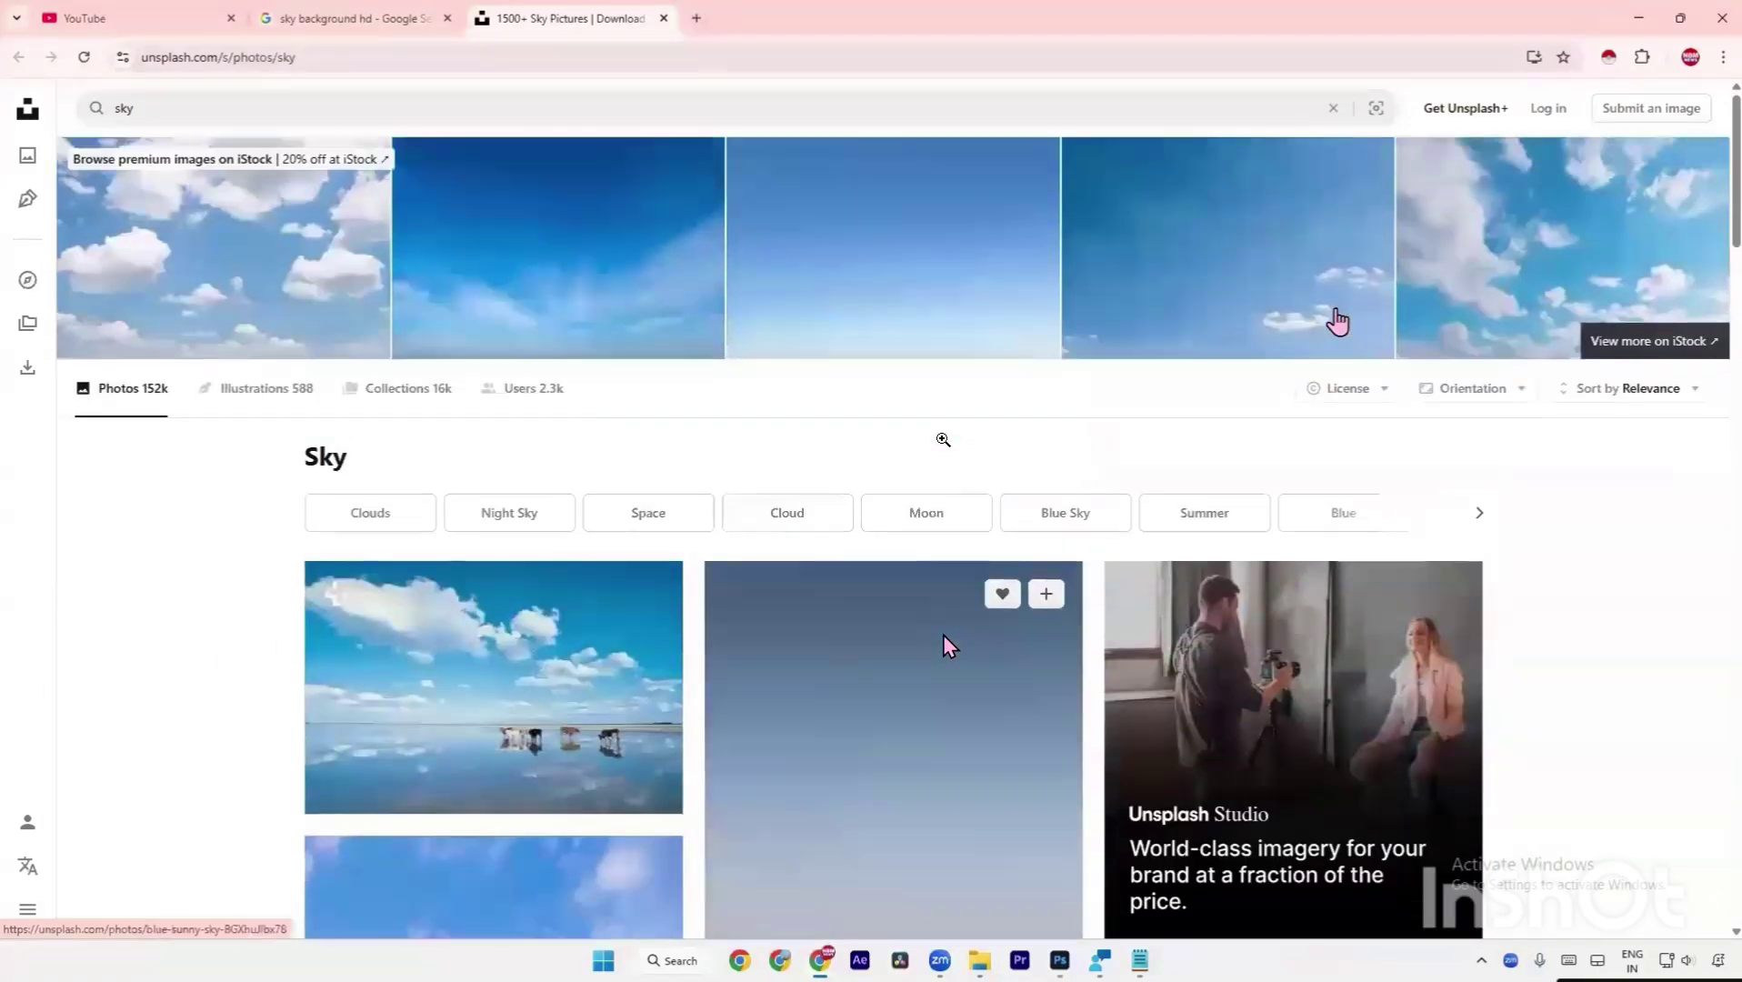
click(498, 661)
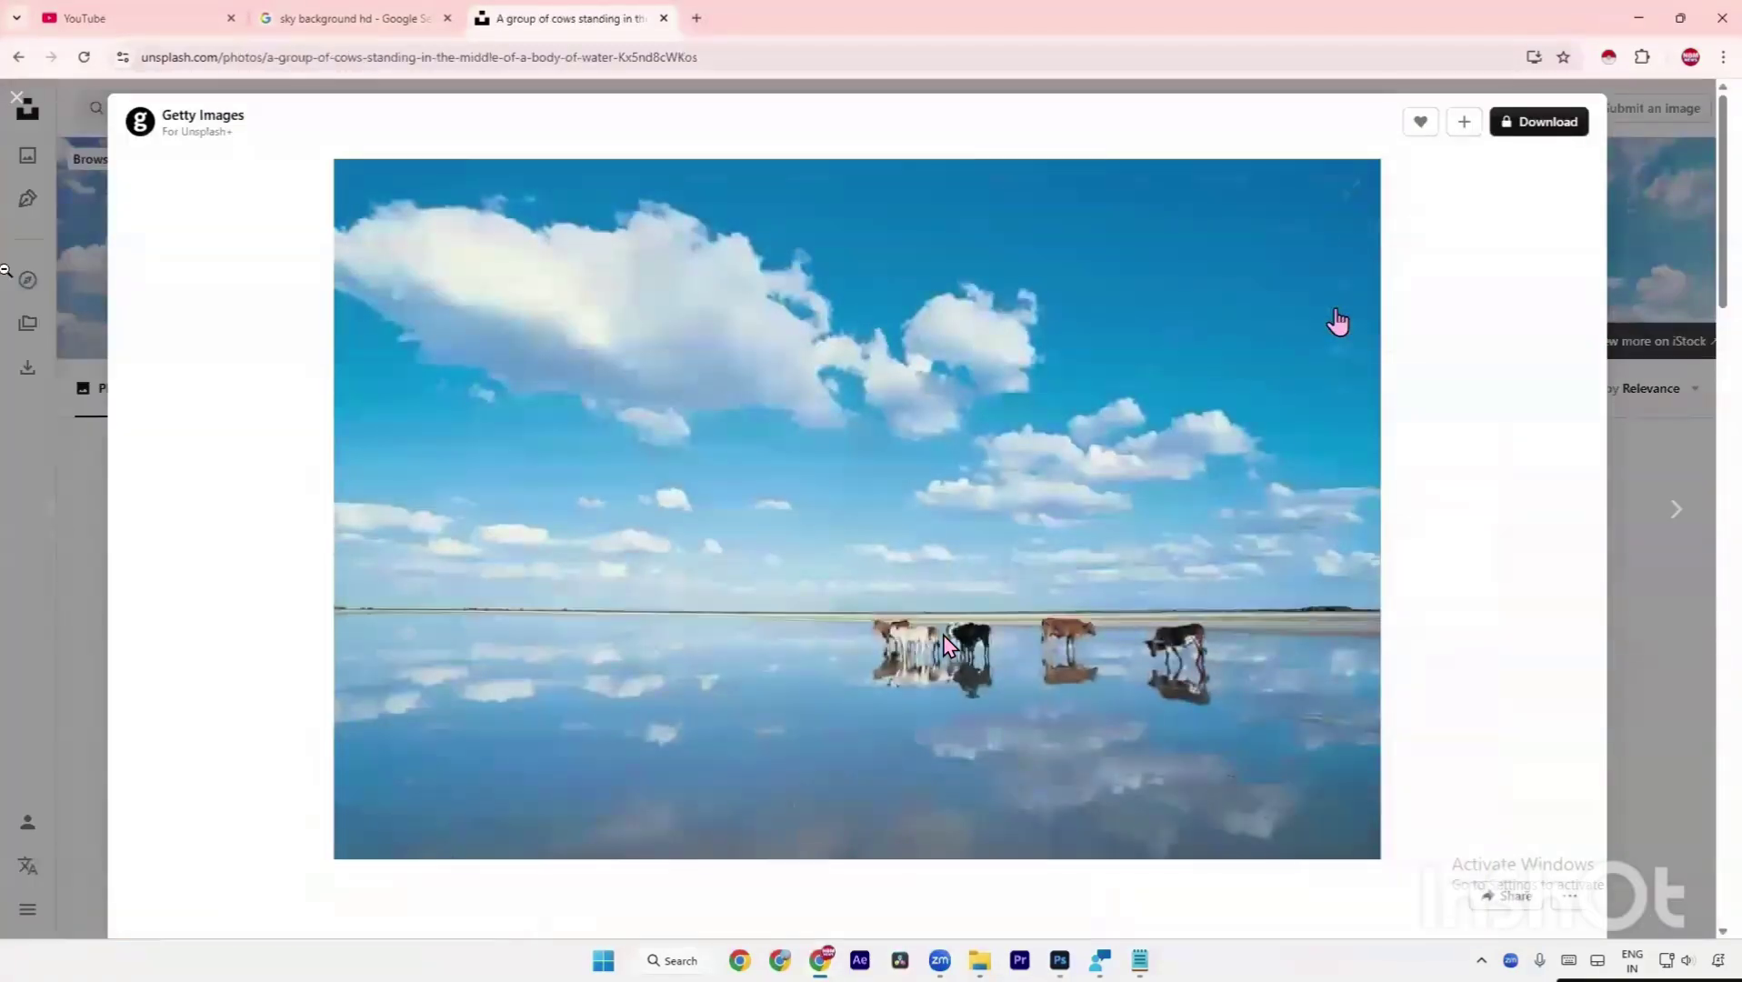
click(16, 98)
Download the green grass field sky photo free and show it in its folder.
scroll(945, 645, down, 10)
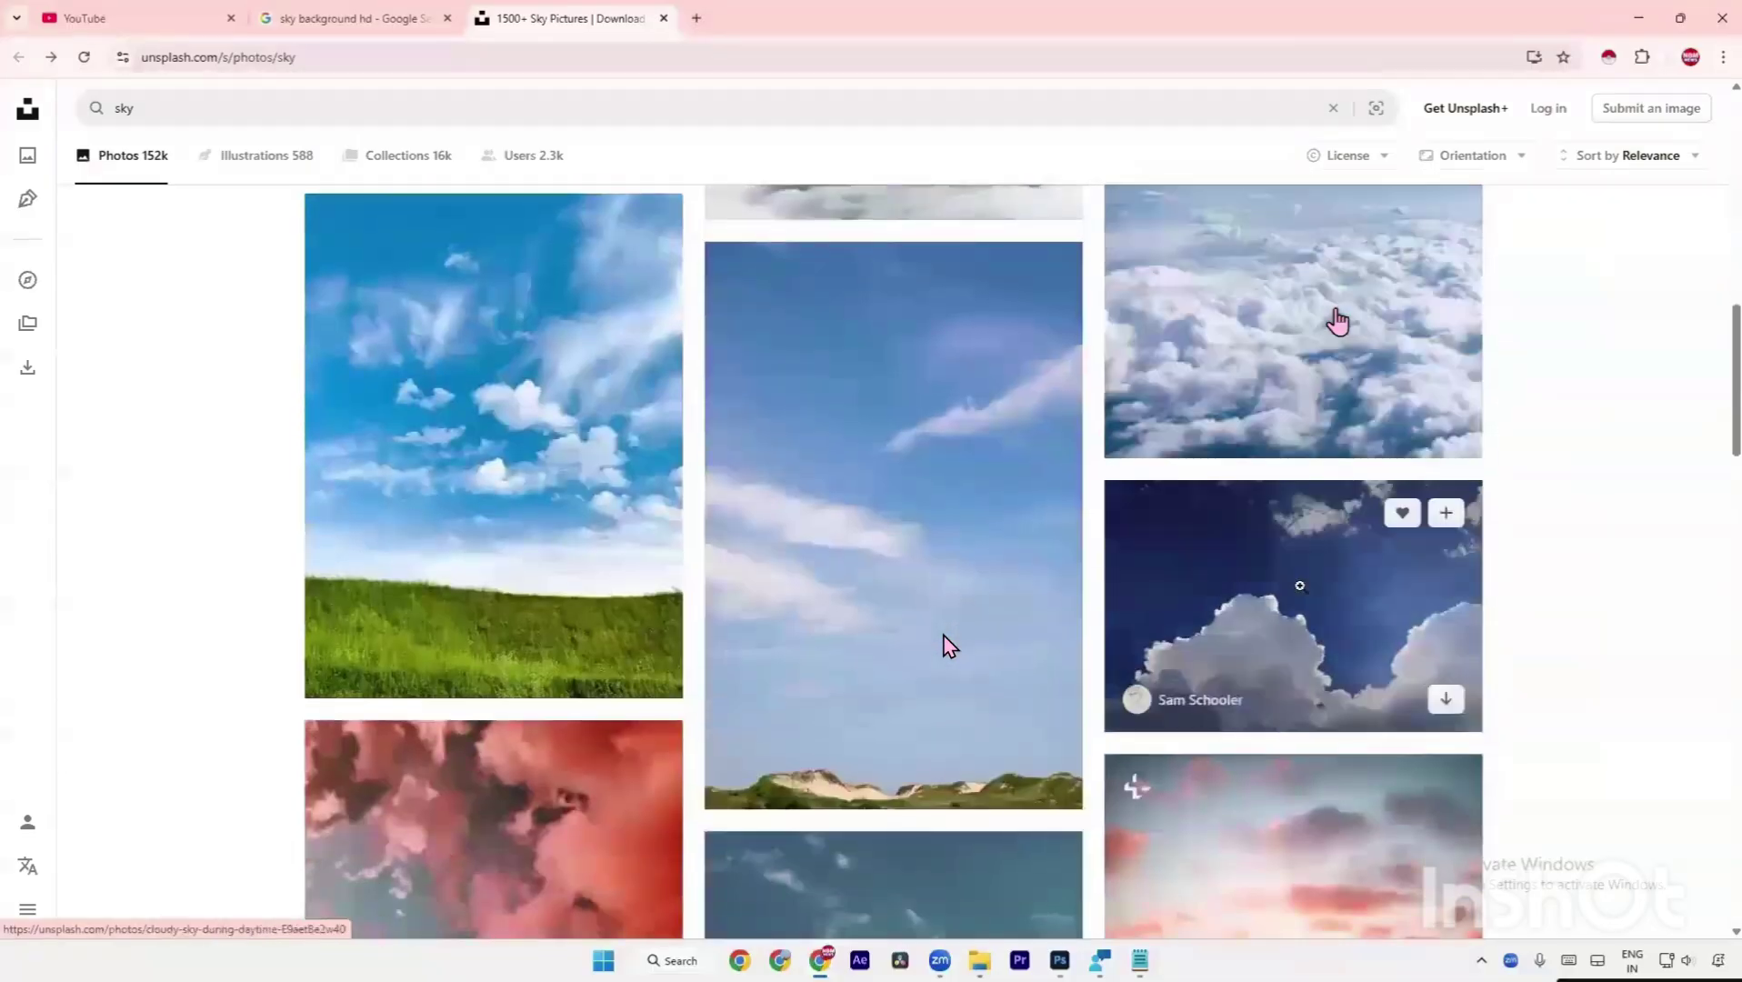
click(487, 420)
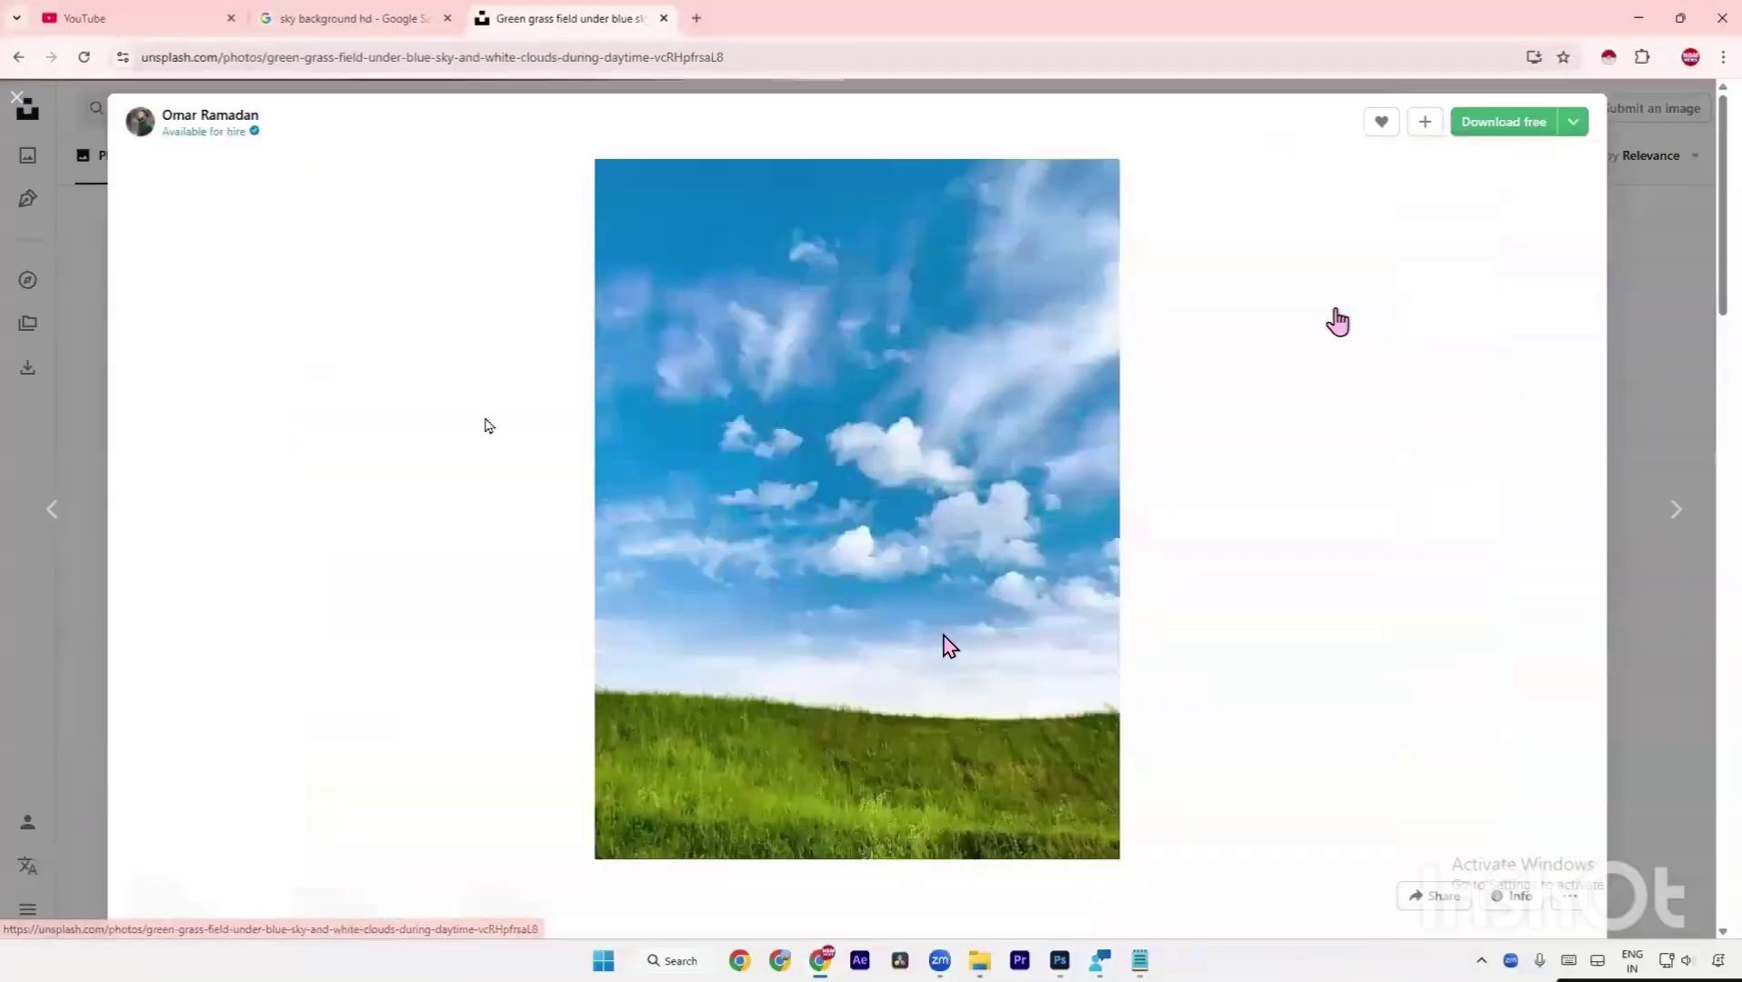
click(1502, 128)
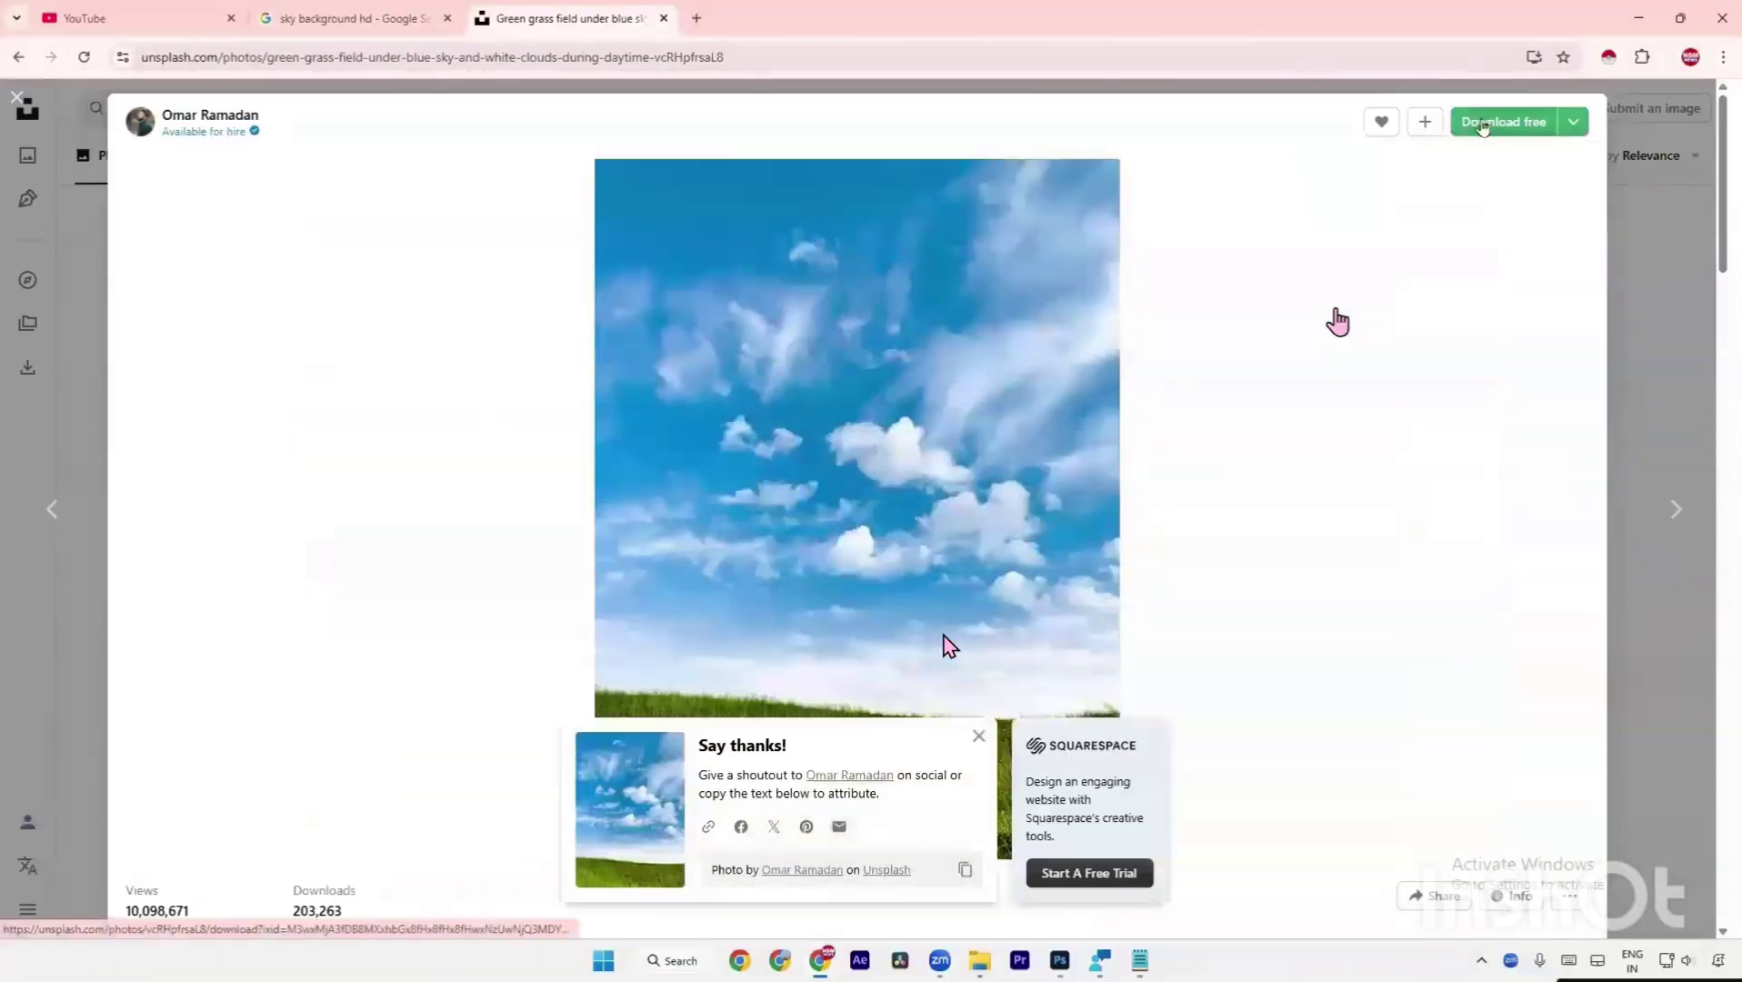
click(1613, 101)
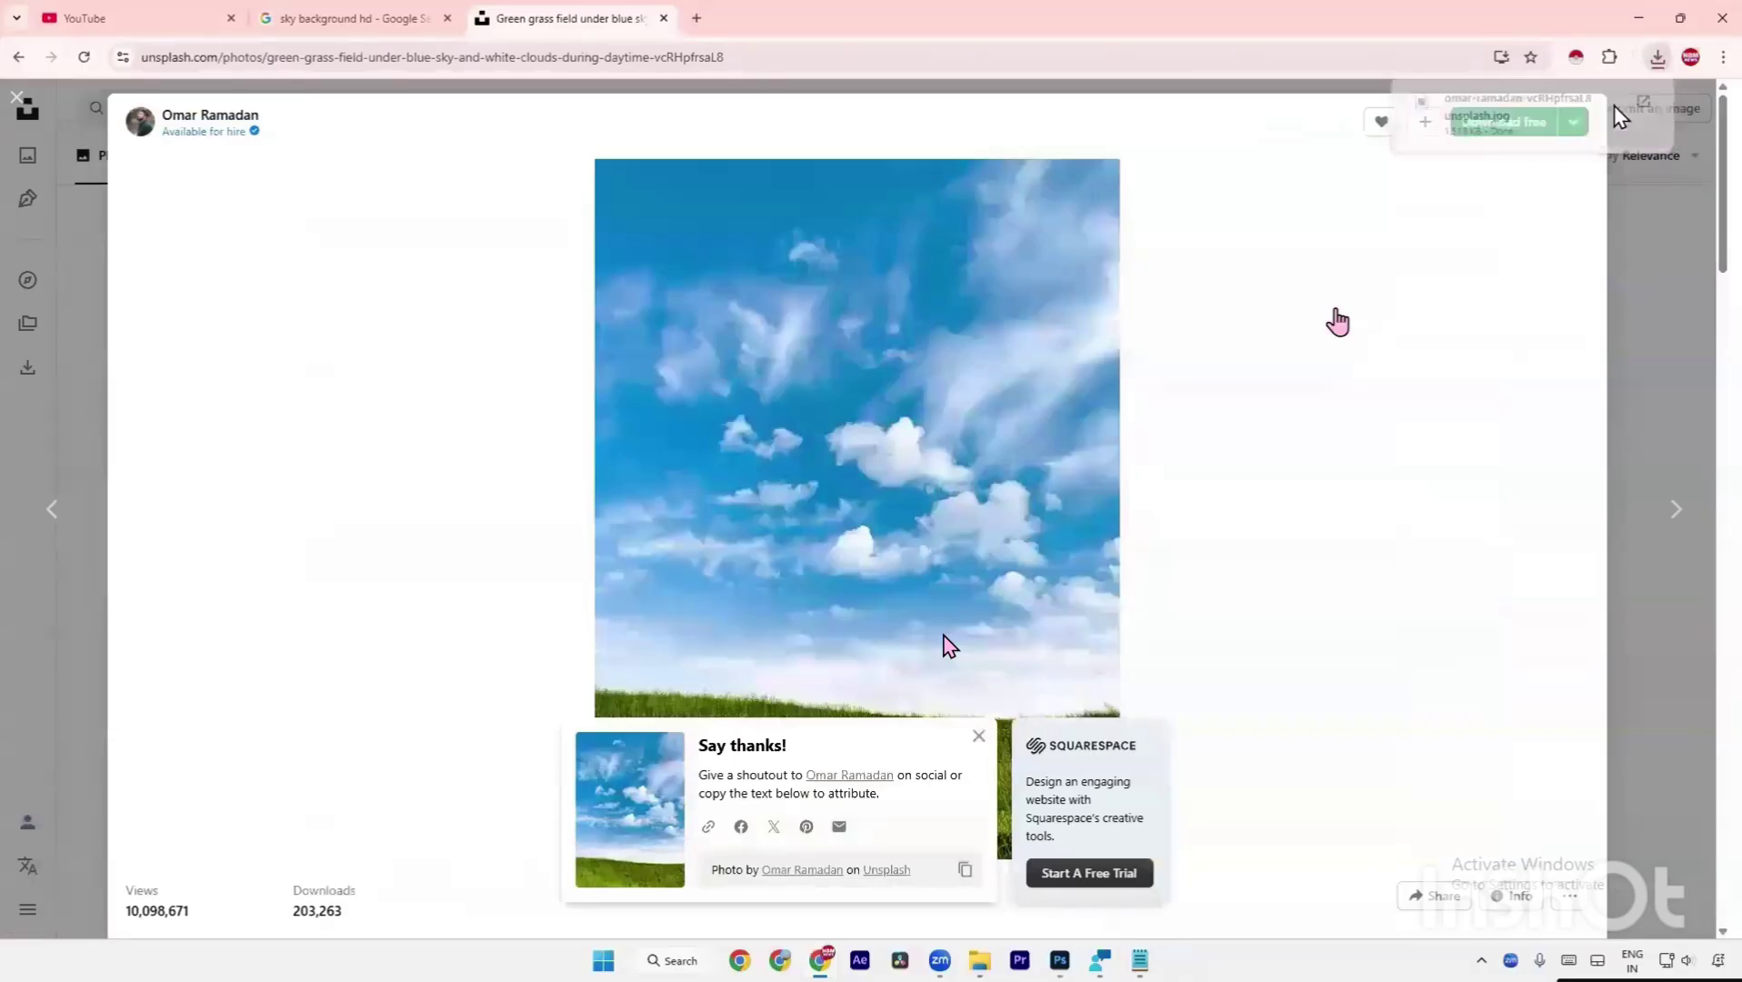
Place the downloaded cloudy sky photo into the collage, with its layer beneath the boat photo layer.
drag(954, 250, 443, 515)
key(alt+Tab)
key(alt+Tab)
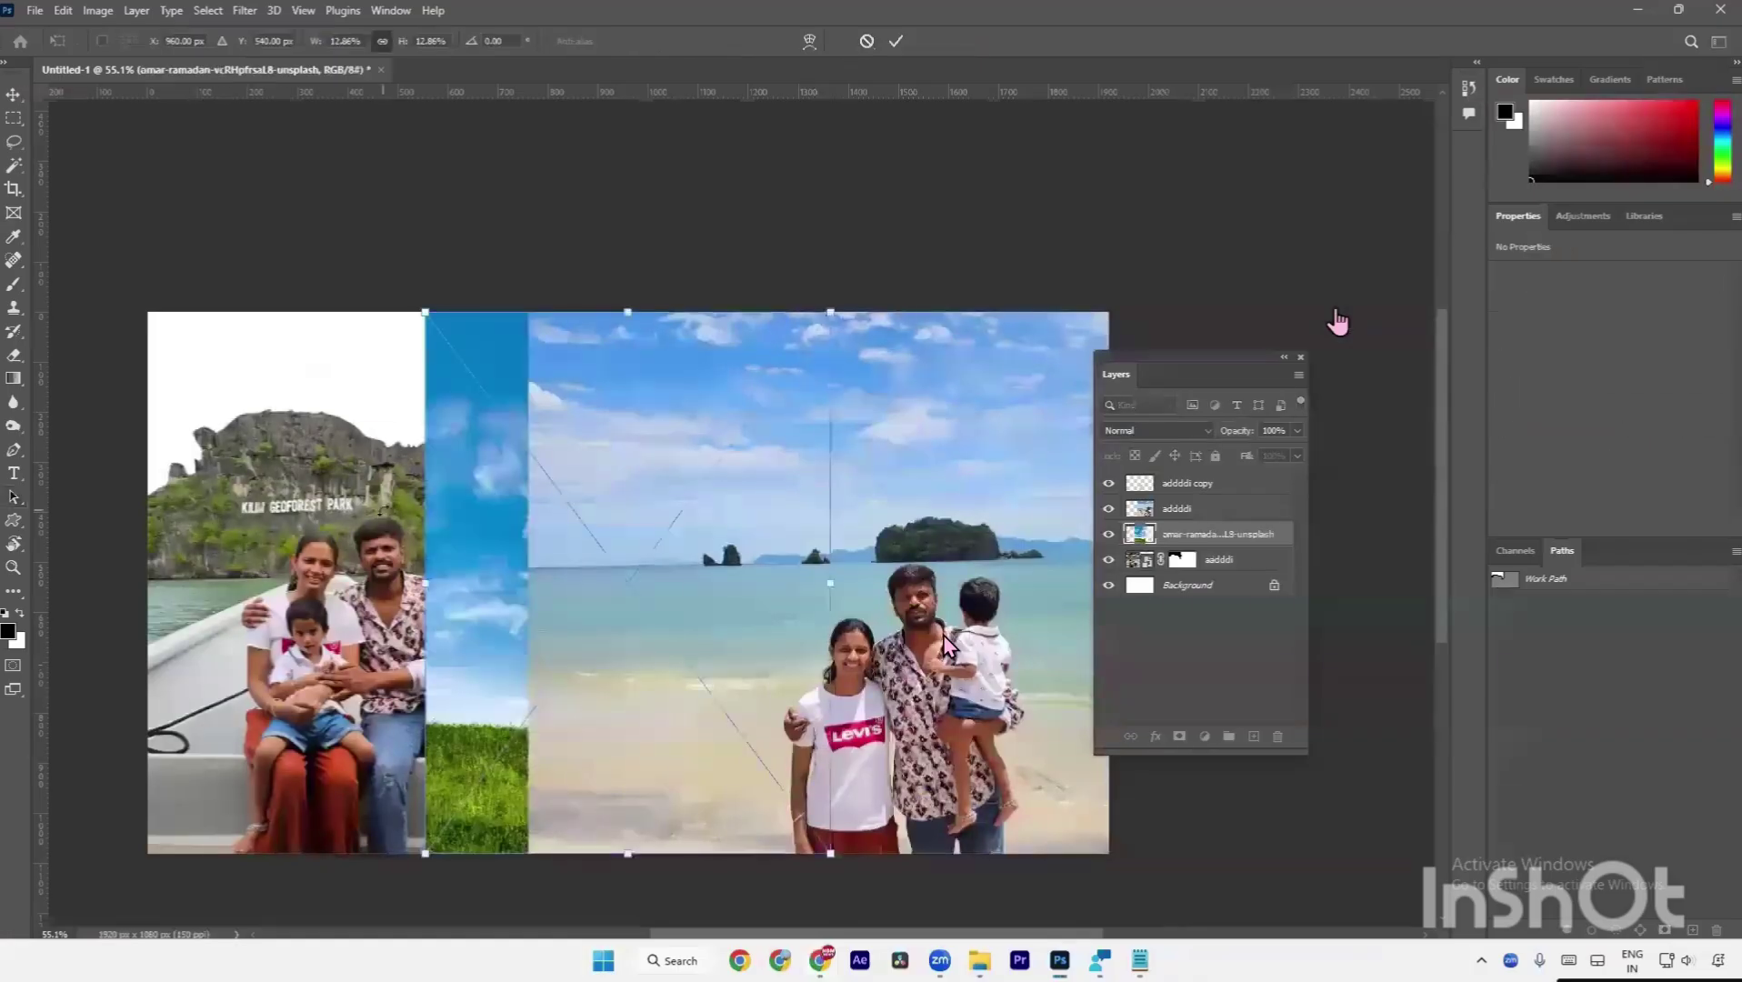
key(Return)
drag(1229, 542, 1227, 574)
Scale and position the sky image so it fills the sky area behind the boat picture.
key(ctrl+t)
drag(609, 488, 276, 383)
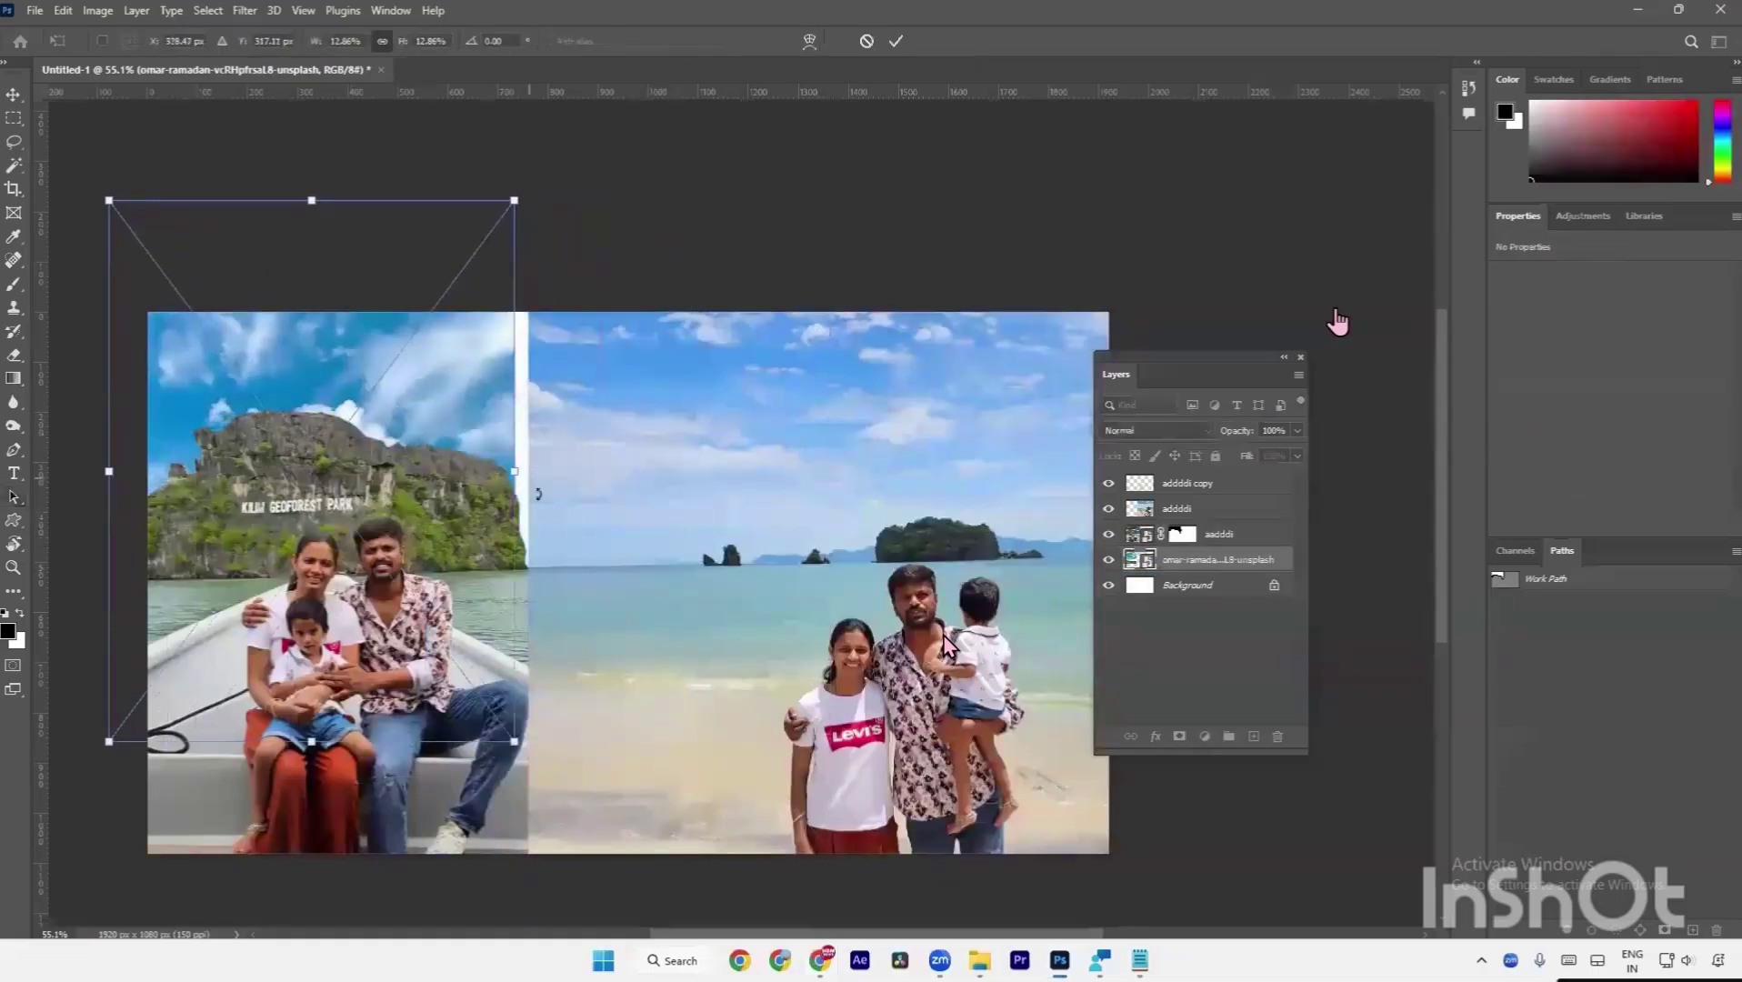
drag(509, 464, 558, 386)
drag(455, 514, 449, 441)
key(Return)
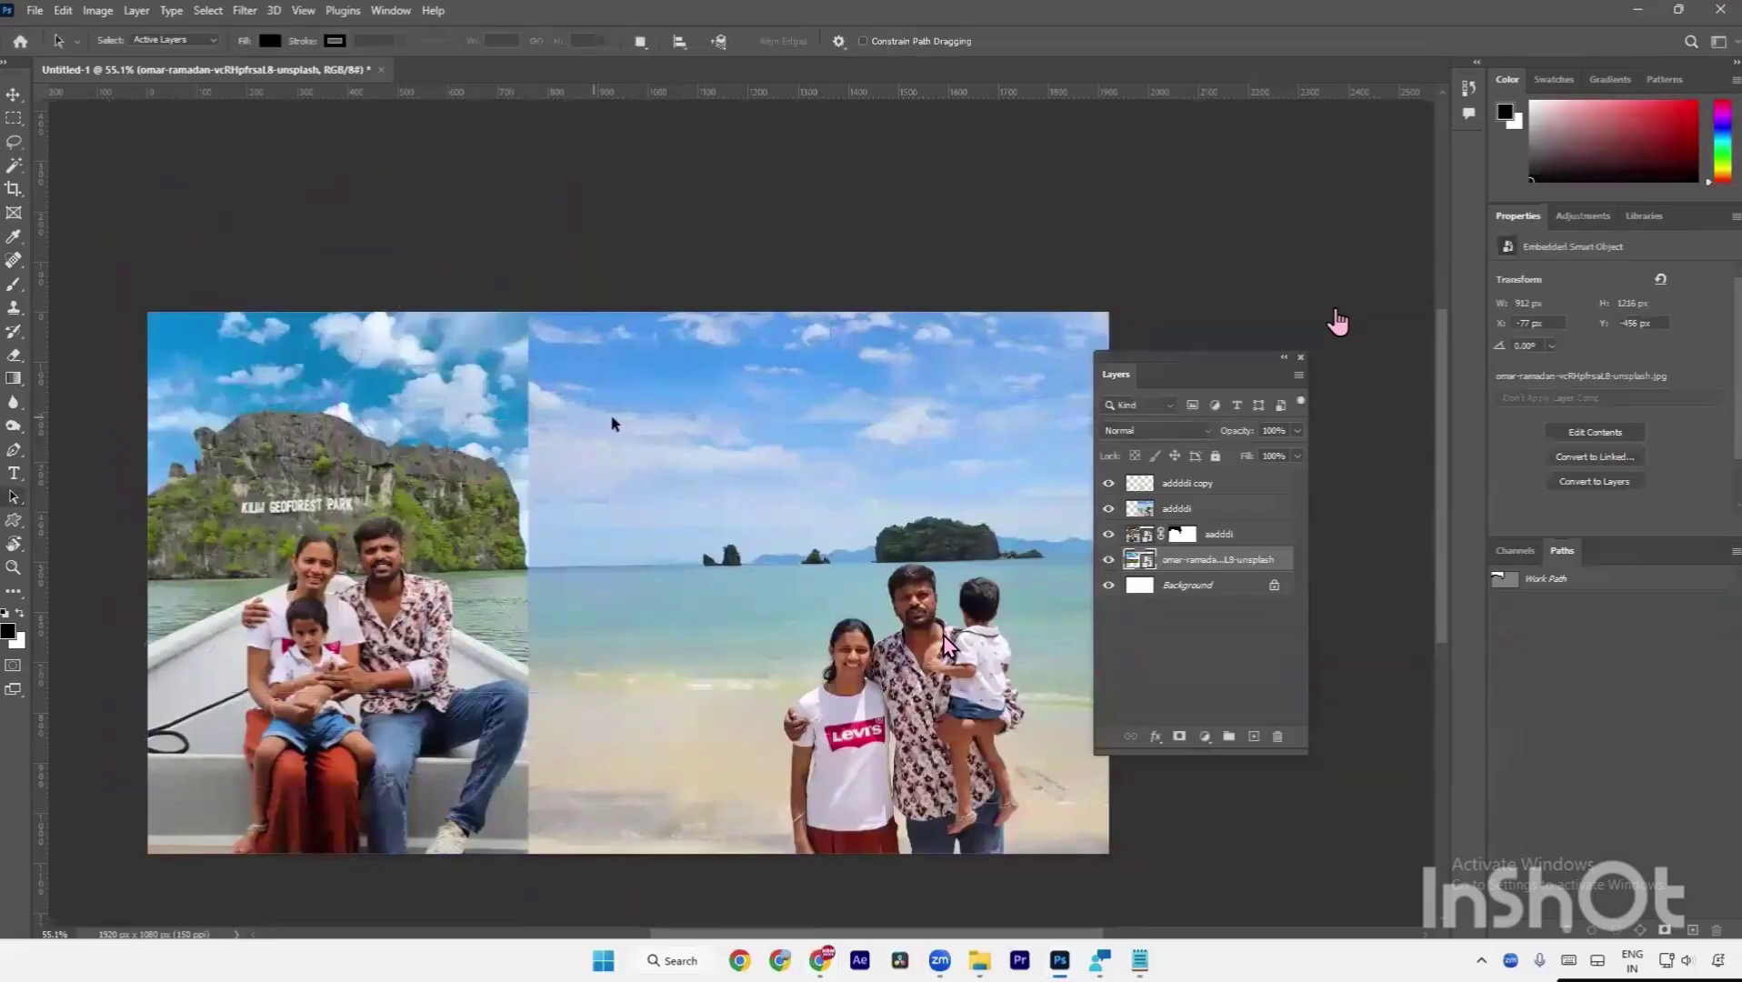
key(v)
click(639, 427)
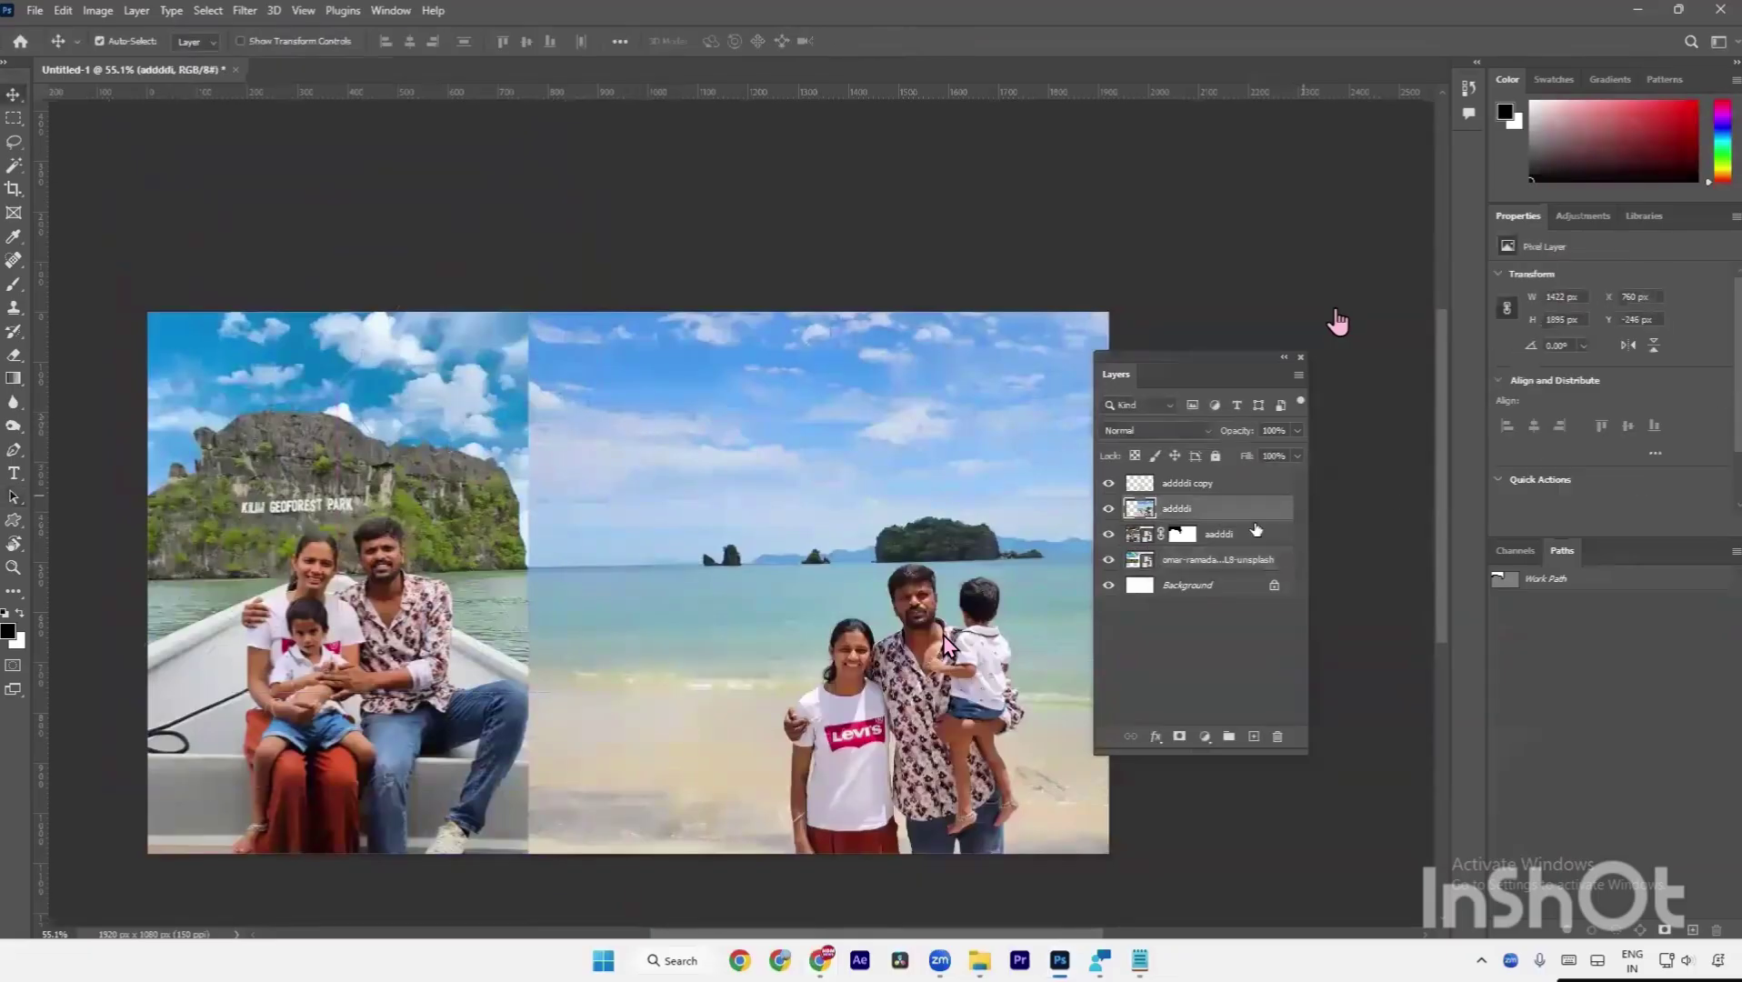
Add a layer mask to the beach photo and paint out its sky with a large round brush.
click(1179, 736)
key(b)
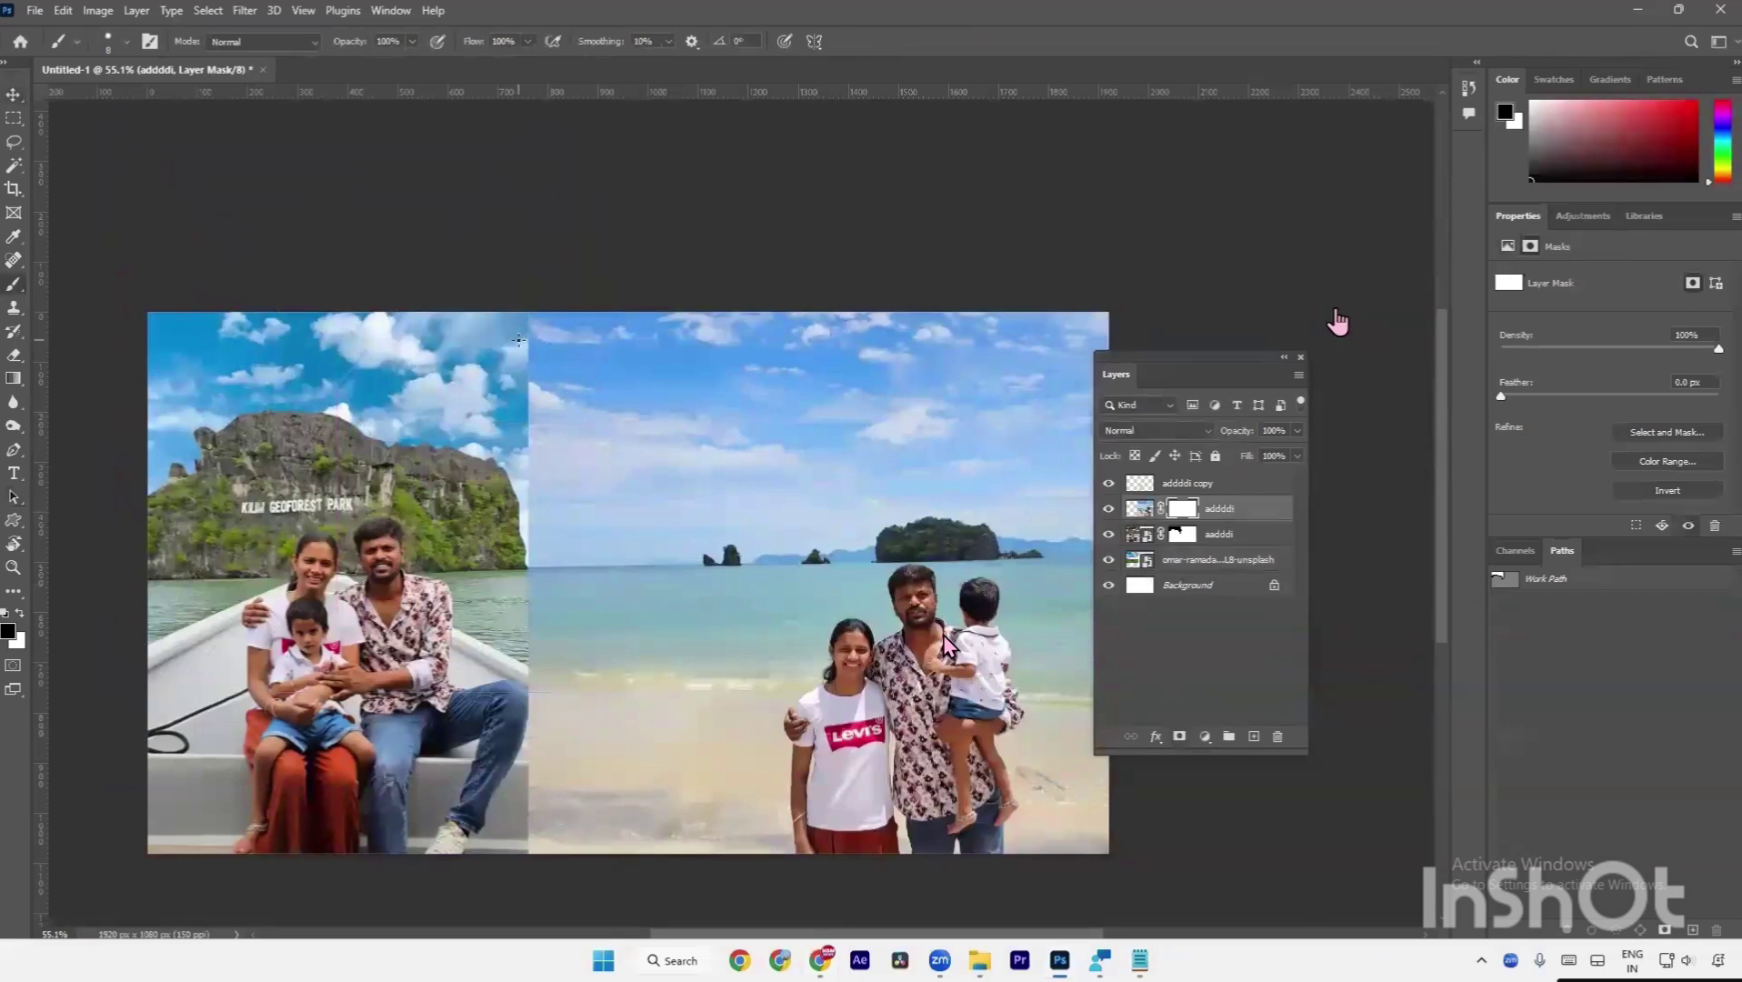
key(bracketright)
key(bracketright)
key(bracketright)
key(bracketright)
key(bracketright)
key(bracketright)
key(bracketright)
key(bracketright)
key(bracketright)
key(bracketright)
key(bracketright)
key(bracketright)
key(bracketright)
mouse_move(540, 350)
mouse_down()
mouse_move(1096, 344)
mouse_move(522, 368)
mouse_move(1141, 362)
mouse_move(844, 407)
mouse_move(565, 407)
mouse_move(1197, 380)
mouse_move(559, 428)
mouse_move(1154, 408)
mouse_up()
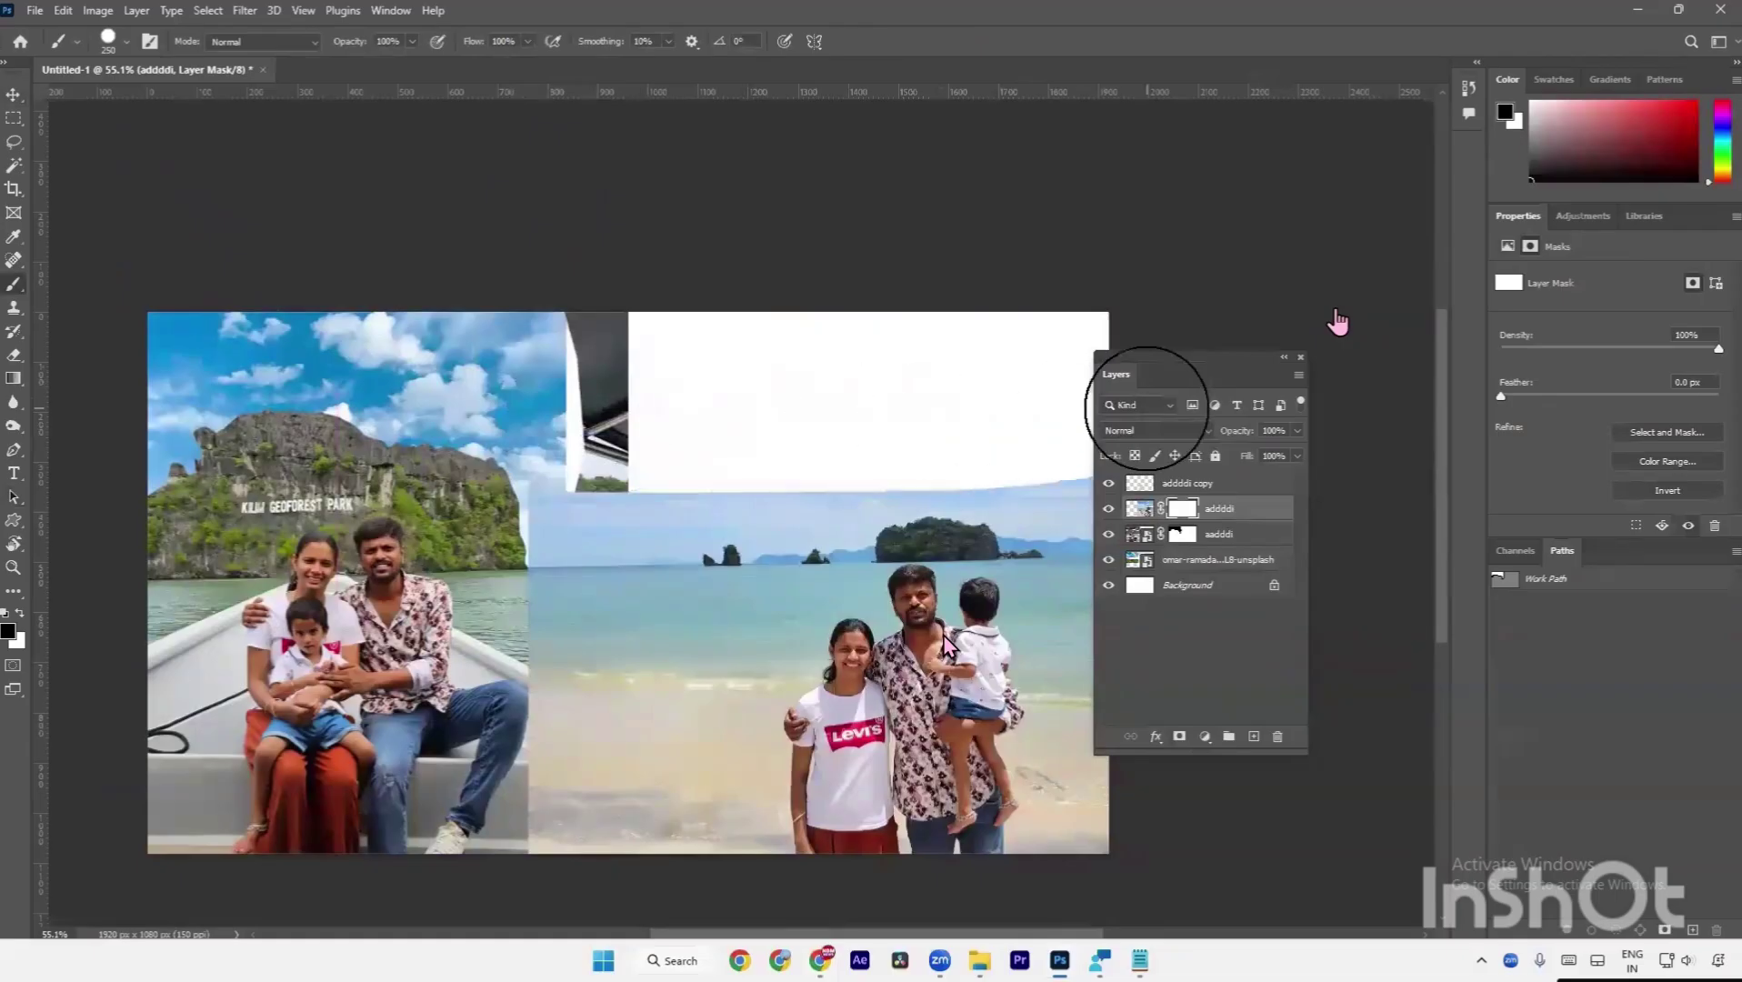
key(ctrl+z)
right_click(941, 408)
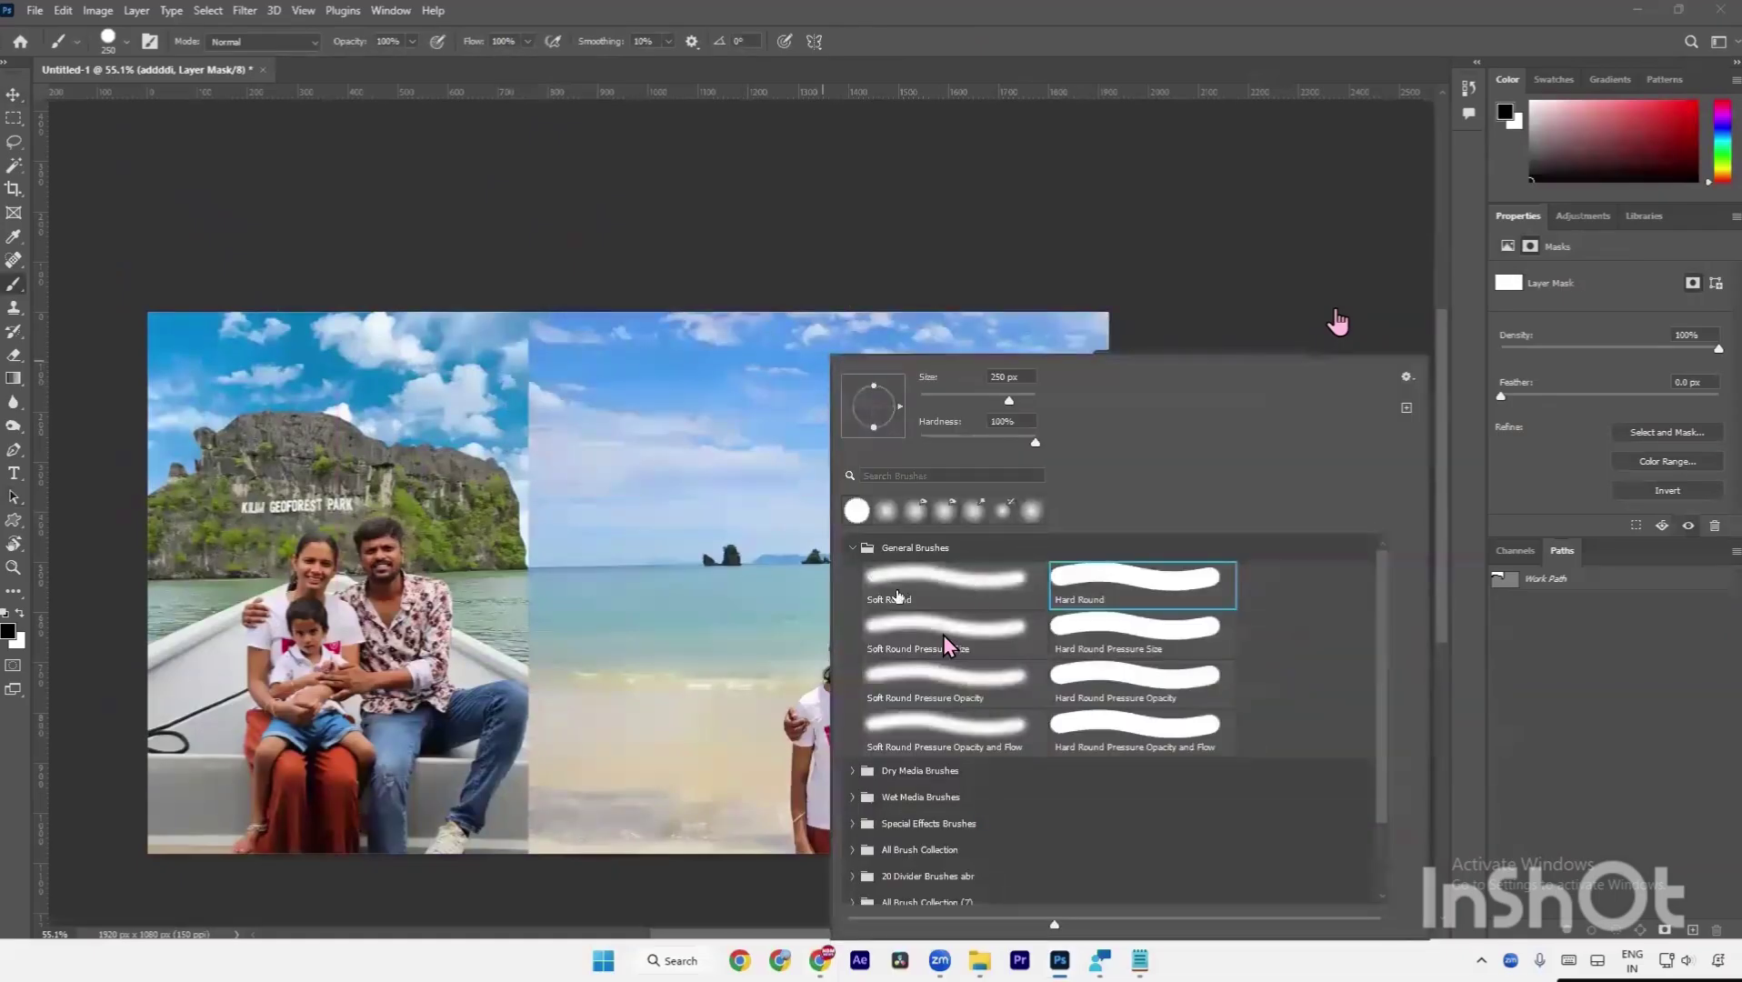
click(459, 362)
mouse_move(459, 362)
mouse_down()
mouse_move(1283, 330)
mouse_move(563, 349)
mouse_move(1234, 358)
mouse_move(540, 374)
mouse_move(557, 420)
mouse_move(1011, 407)
mouse_move(575, 420)
mouse_move(641, 389)
mouse_move(536, 439)
mouse_move(868, 420)
mouse_up()
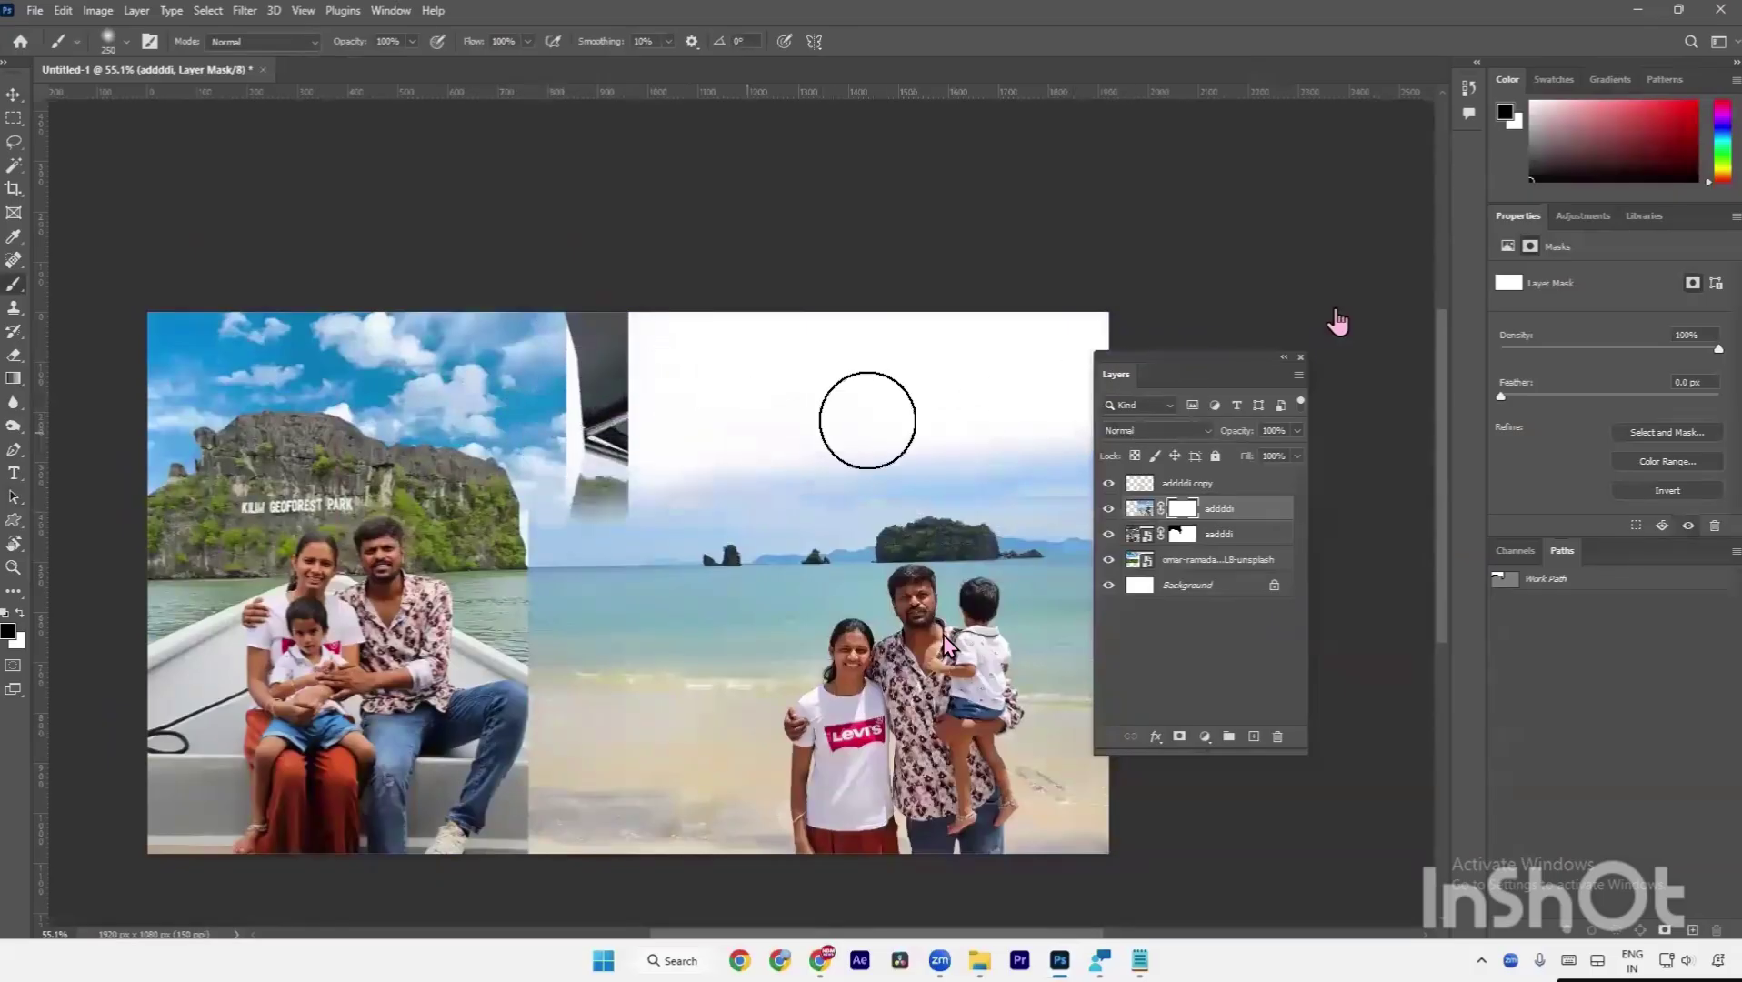
Move the cloudy sky layer further right and slightly up.
click(1186, 560)
key(ctrl+t)
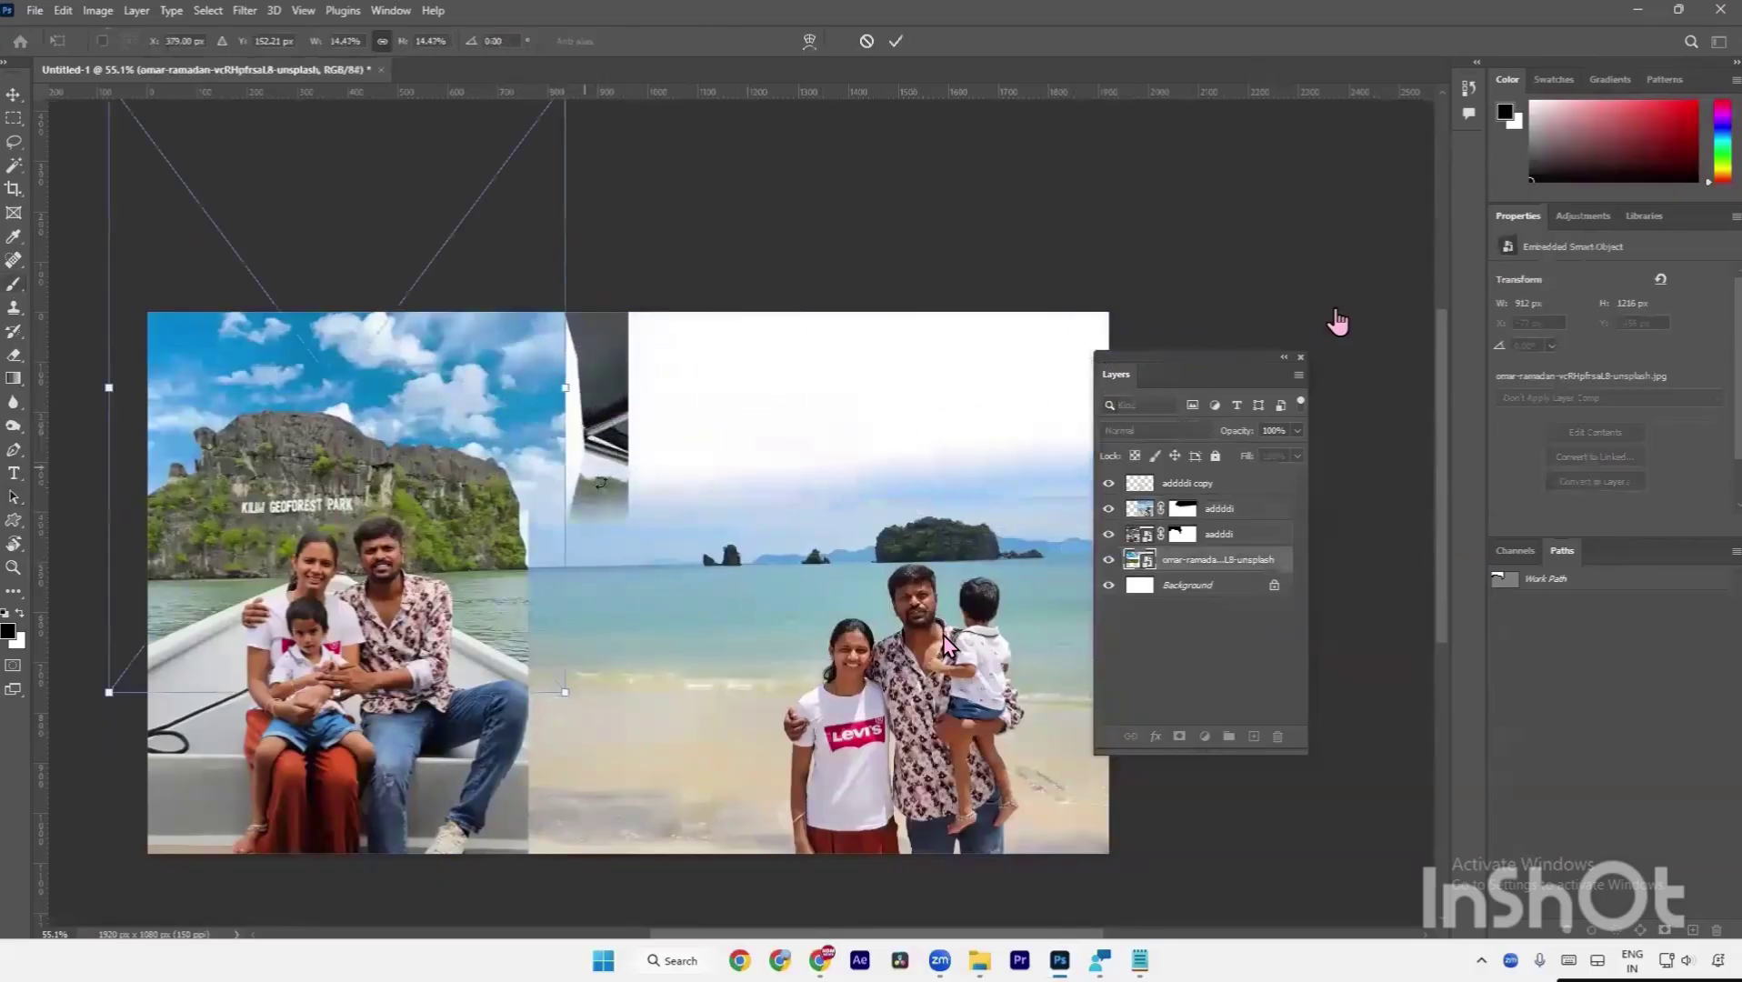
drag(542, 471, 669, 388)
key(Return)
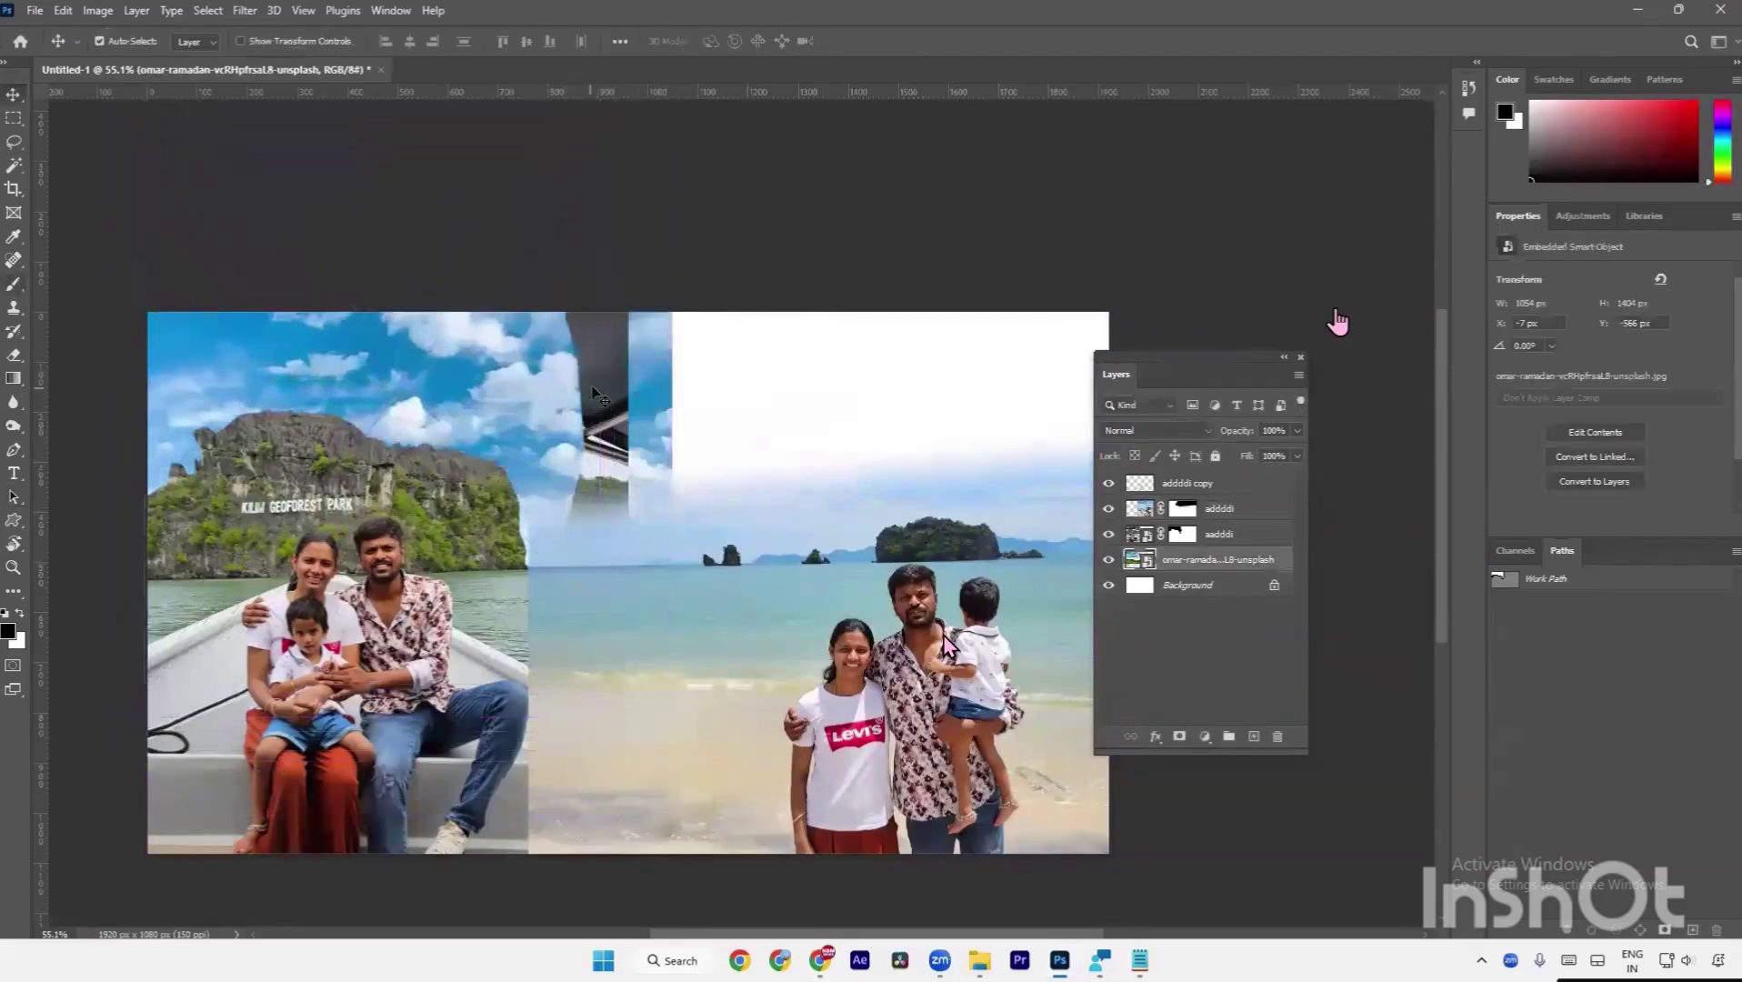
Paint on the boat photo's mask to reveal the cloudy sky above the boat.
click(1250, 537)
click(1183, 535)
key(b)
mouse_move(581, 296)
mouse_down()
mouse_move(602, 473)
mouse_move(621, 484)
mouse_move(627, 400)
mouse_move(563, 487)
mouse_move(580, 500)
mouse_up()
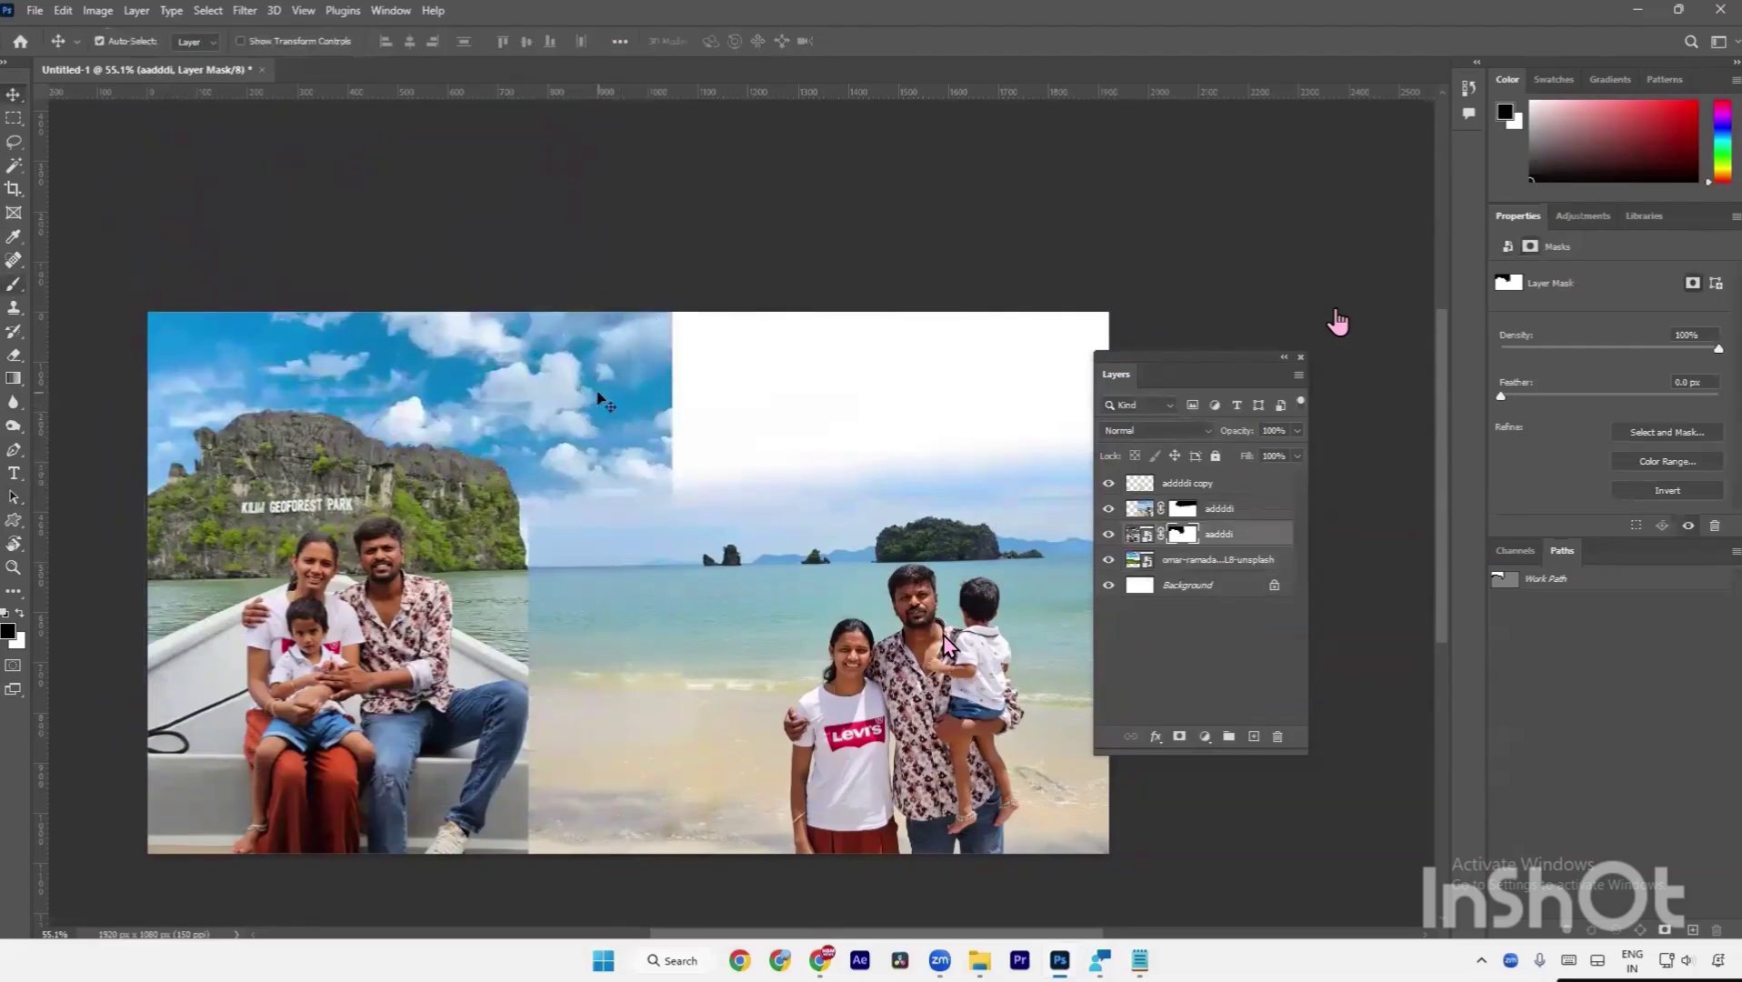
Stretch the sky layer slightly wider to the right.
key(alt+bracketleft)
key(ctrl+t)
drag(666, 377, 681, 411)
key(Return)
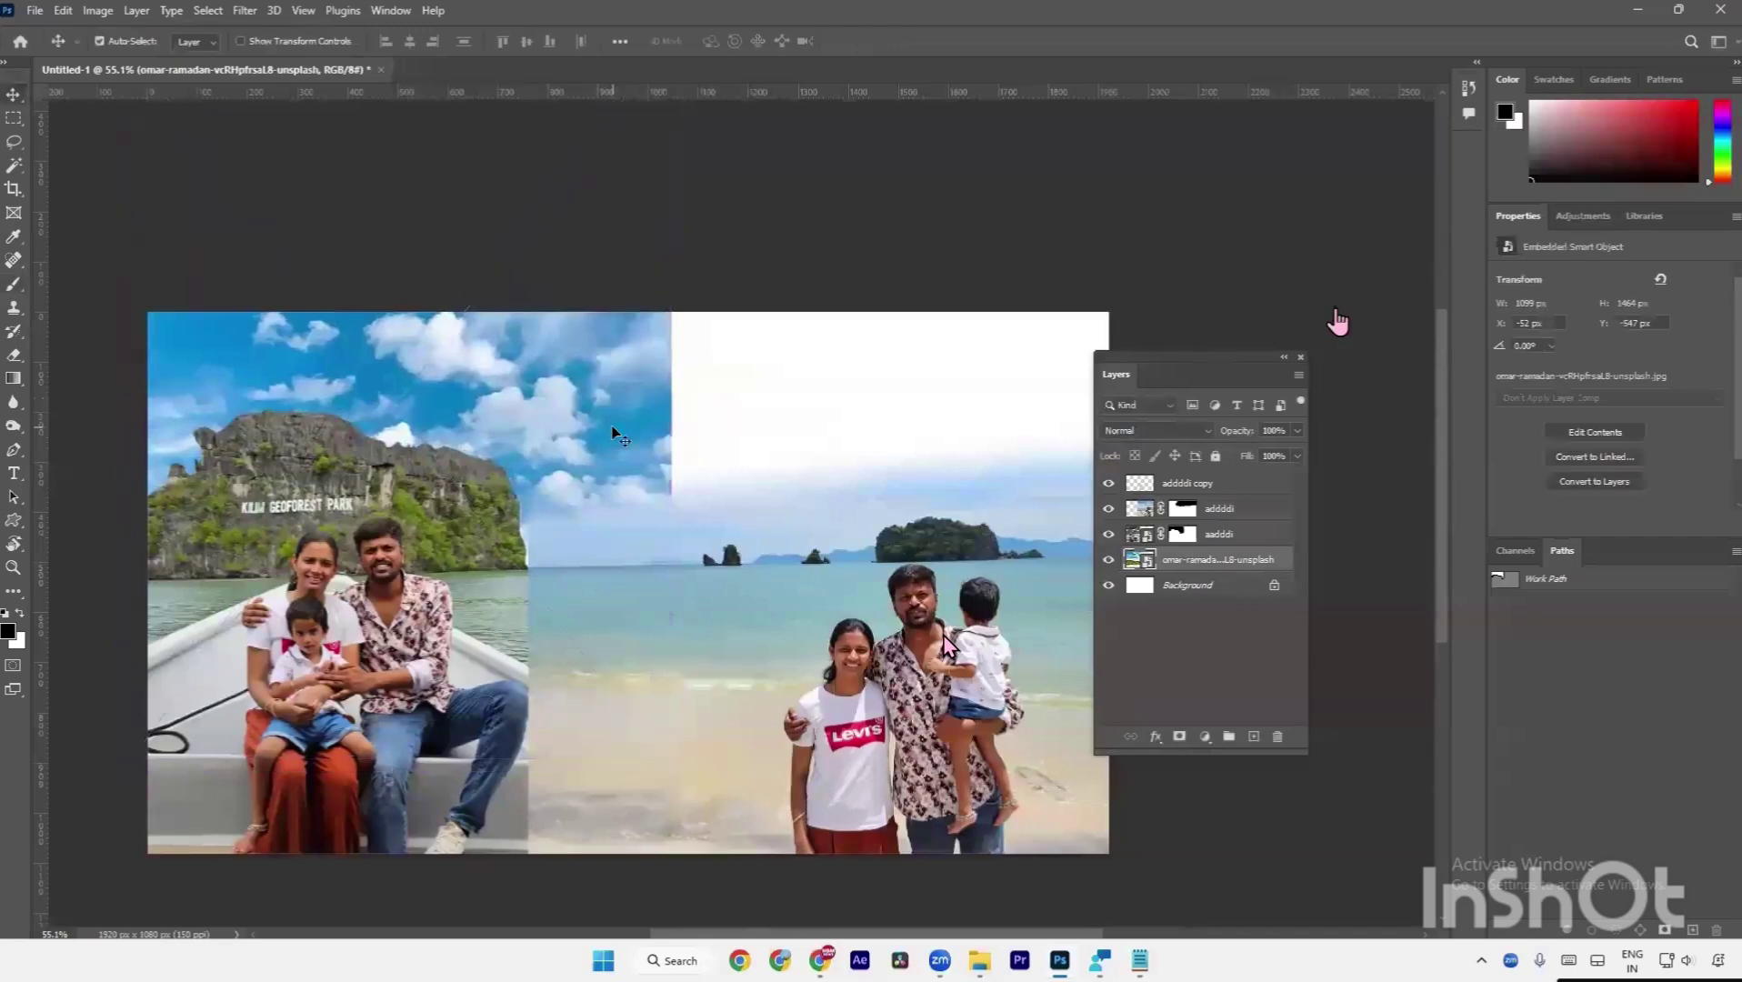
Duplicate the sky, move the copy over the beach half, and mask and shift it to soften the seam.
key(ctrl+j)
key(ctrl+t)
drag(548, 440, 1086, 488)
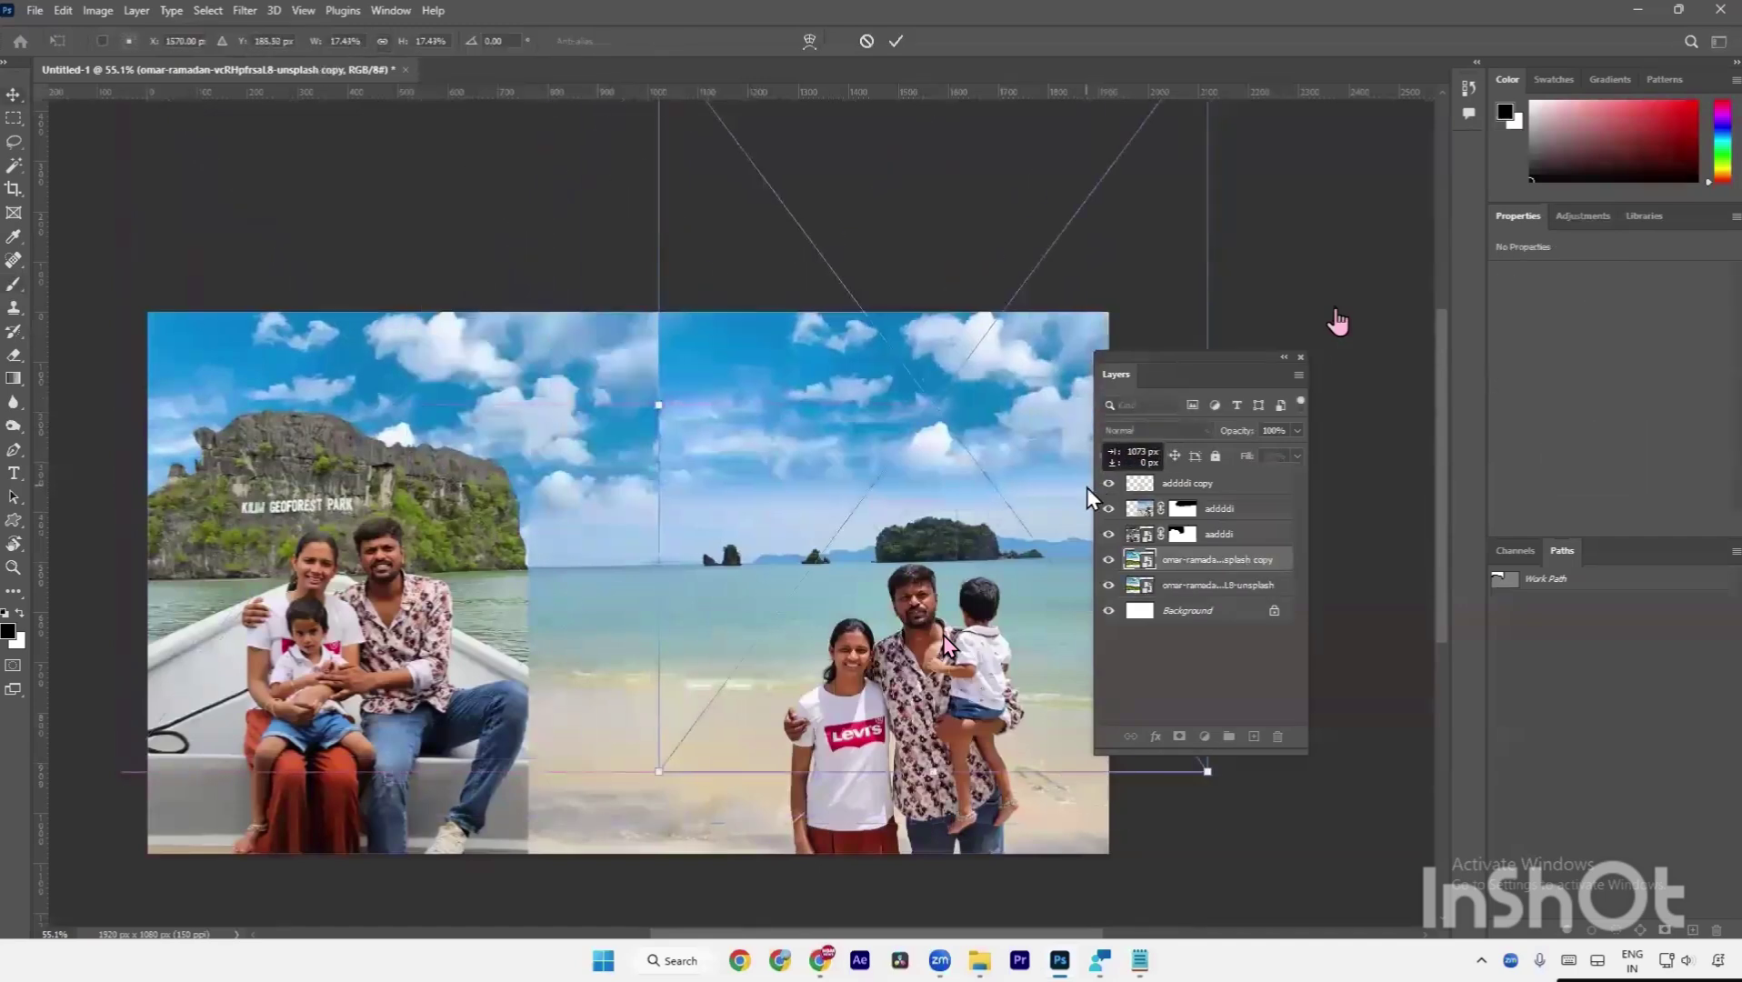
key(Return)
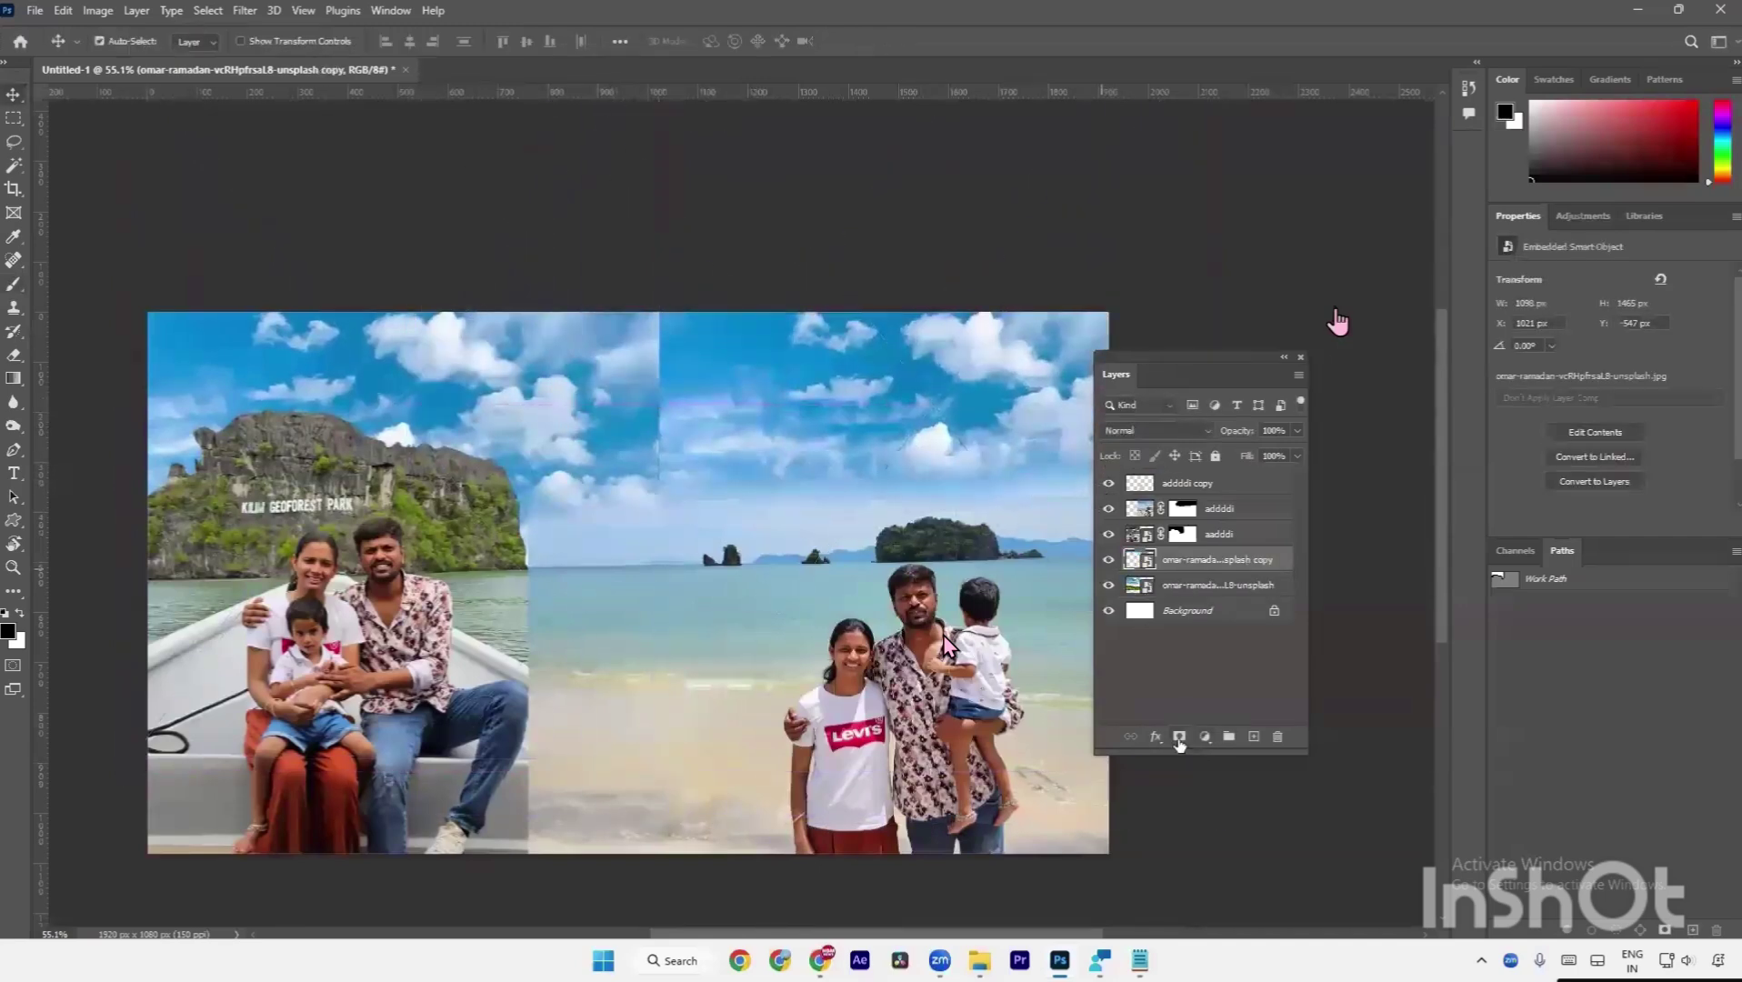
click(1179, 736)
key(b)
drag(642, 342, 647, 500)
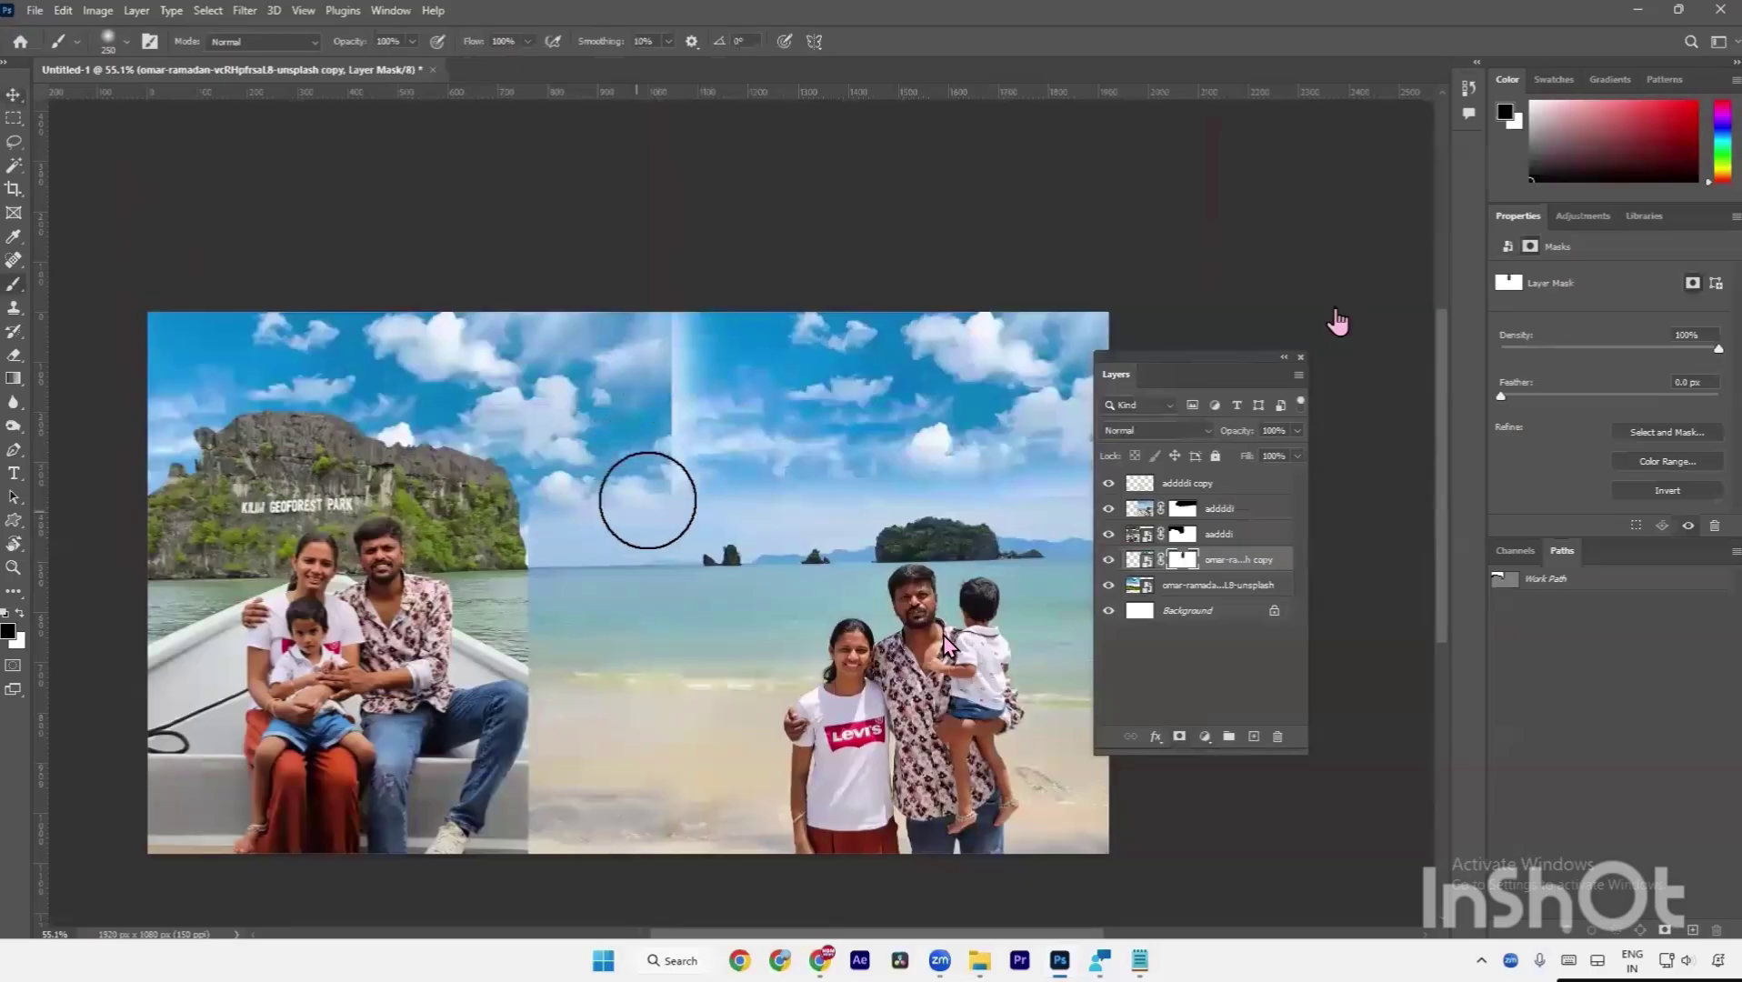
key(ctrl+t)
drag(804, 477, 741, 481)
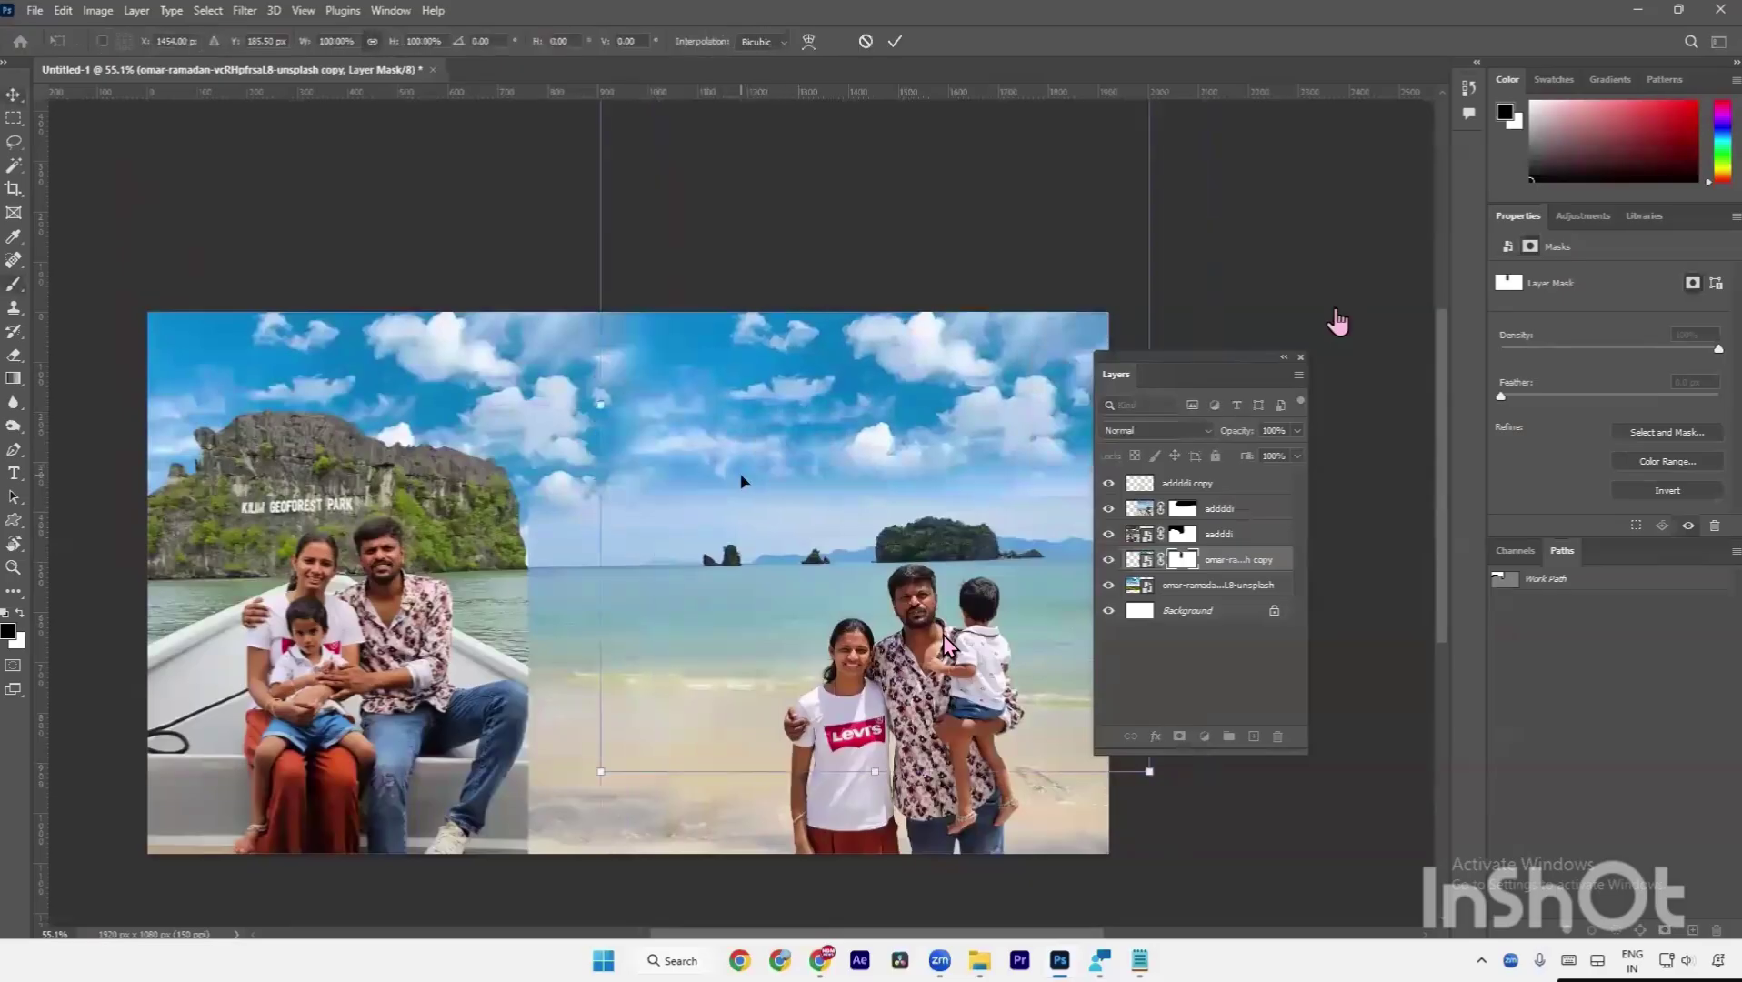
key(Return)
Zoom in and paint away the white fringe beside the cliff on the beach photo's mask.
key(a)
scroll(636, 546, right, 2)
scroll(509, 543, up, 5)
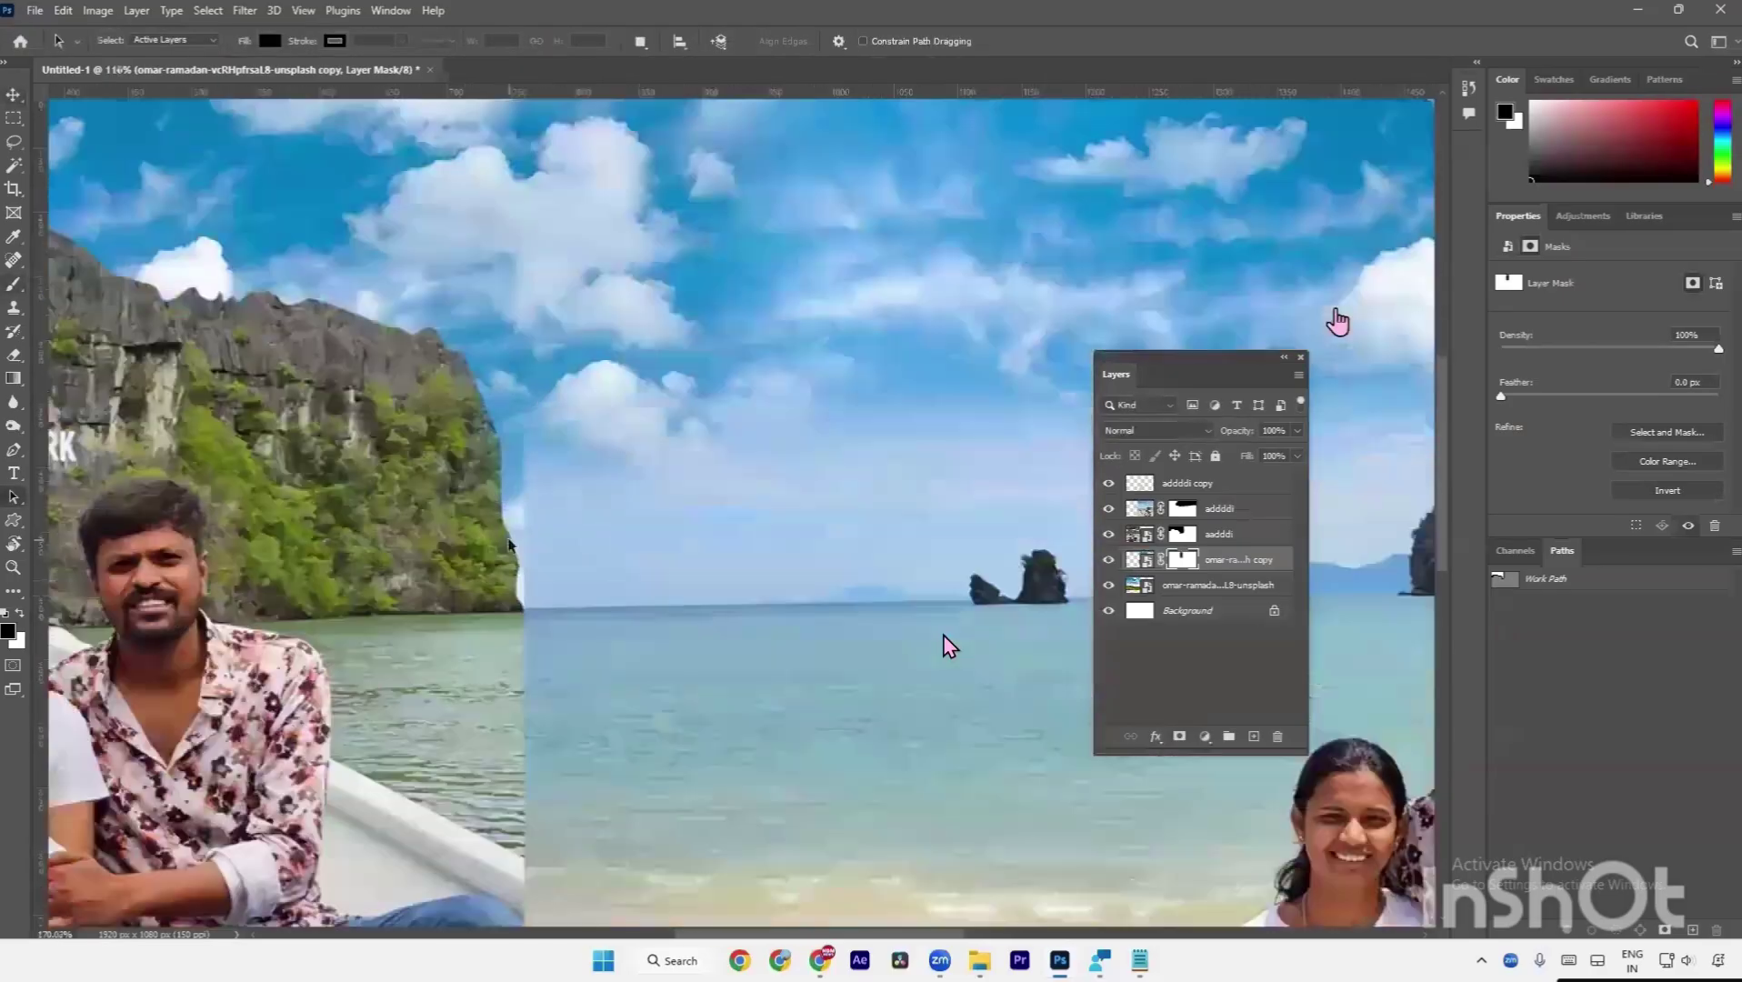
scroll(491, 405, up, 1)
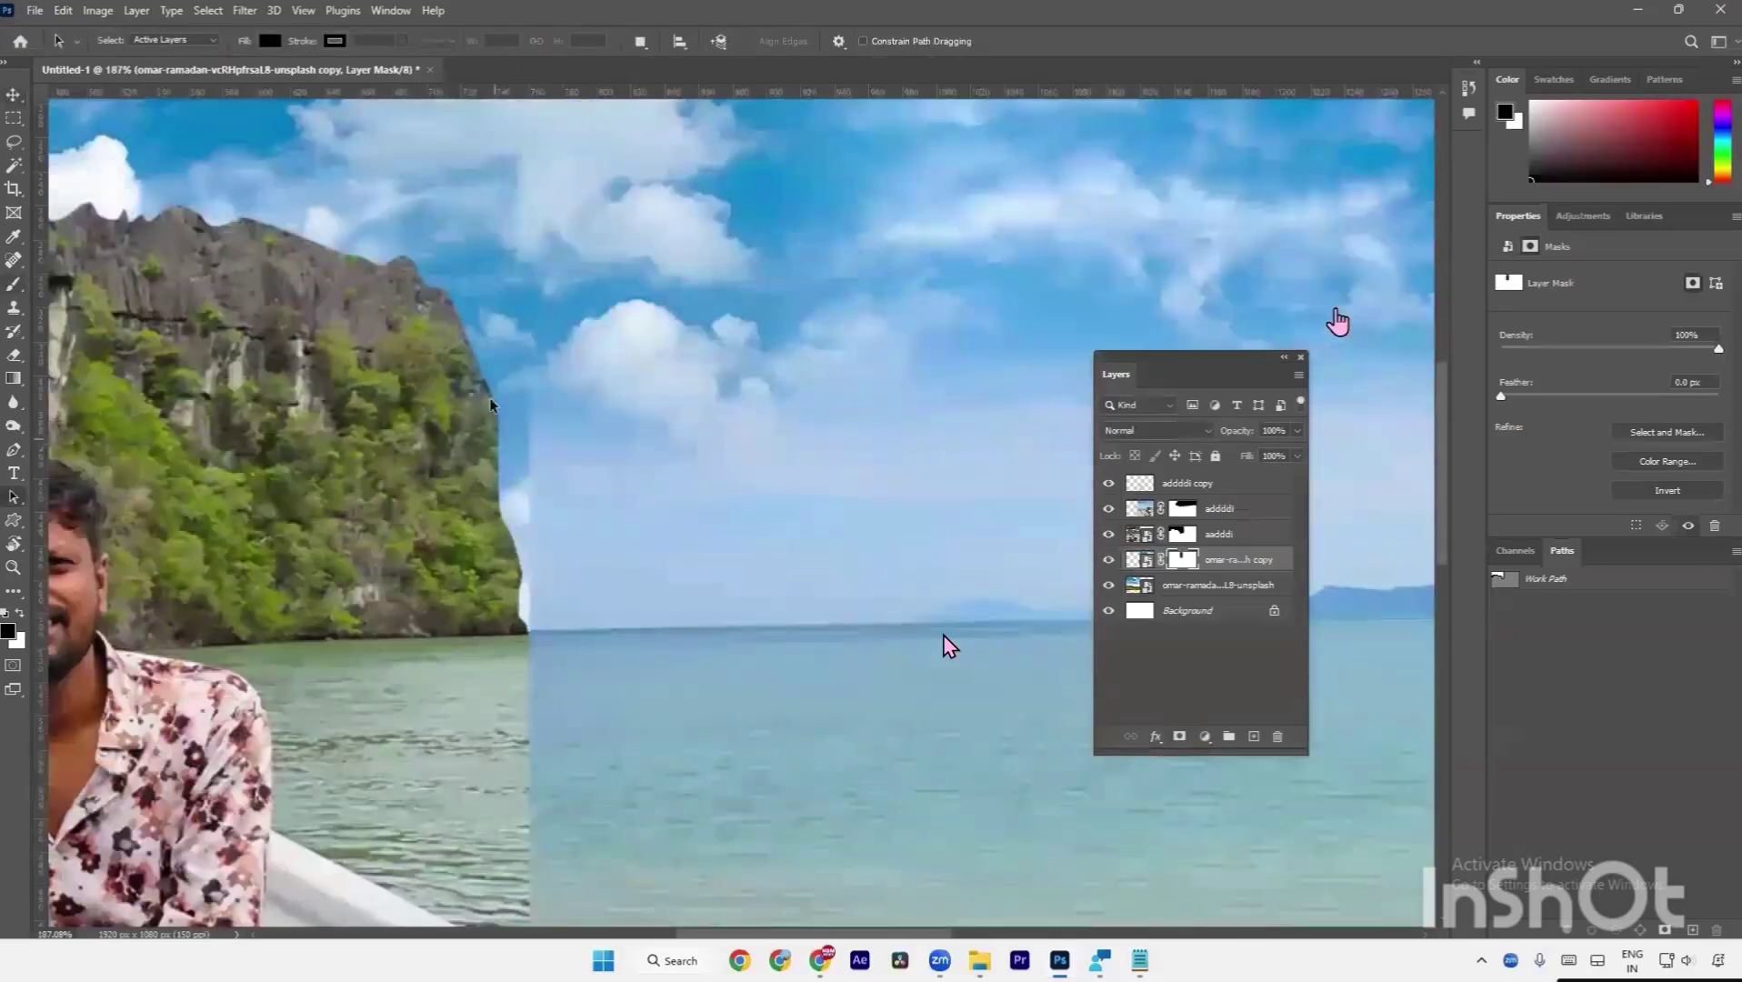
click(1179, 513)
key(b)
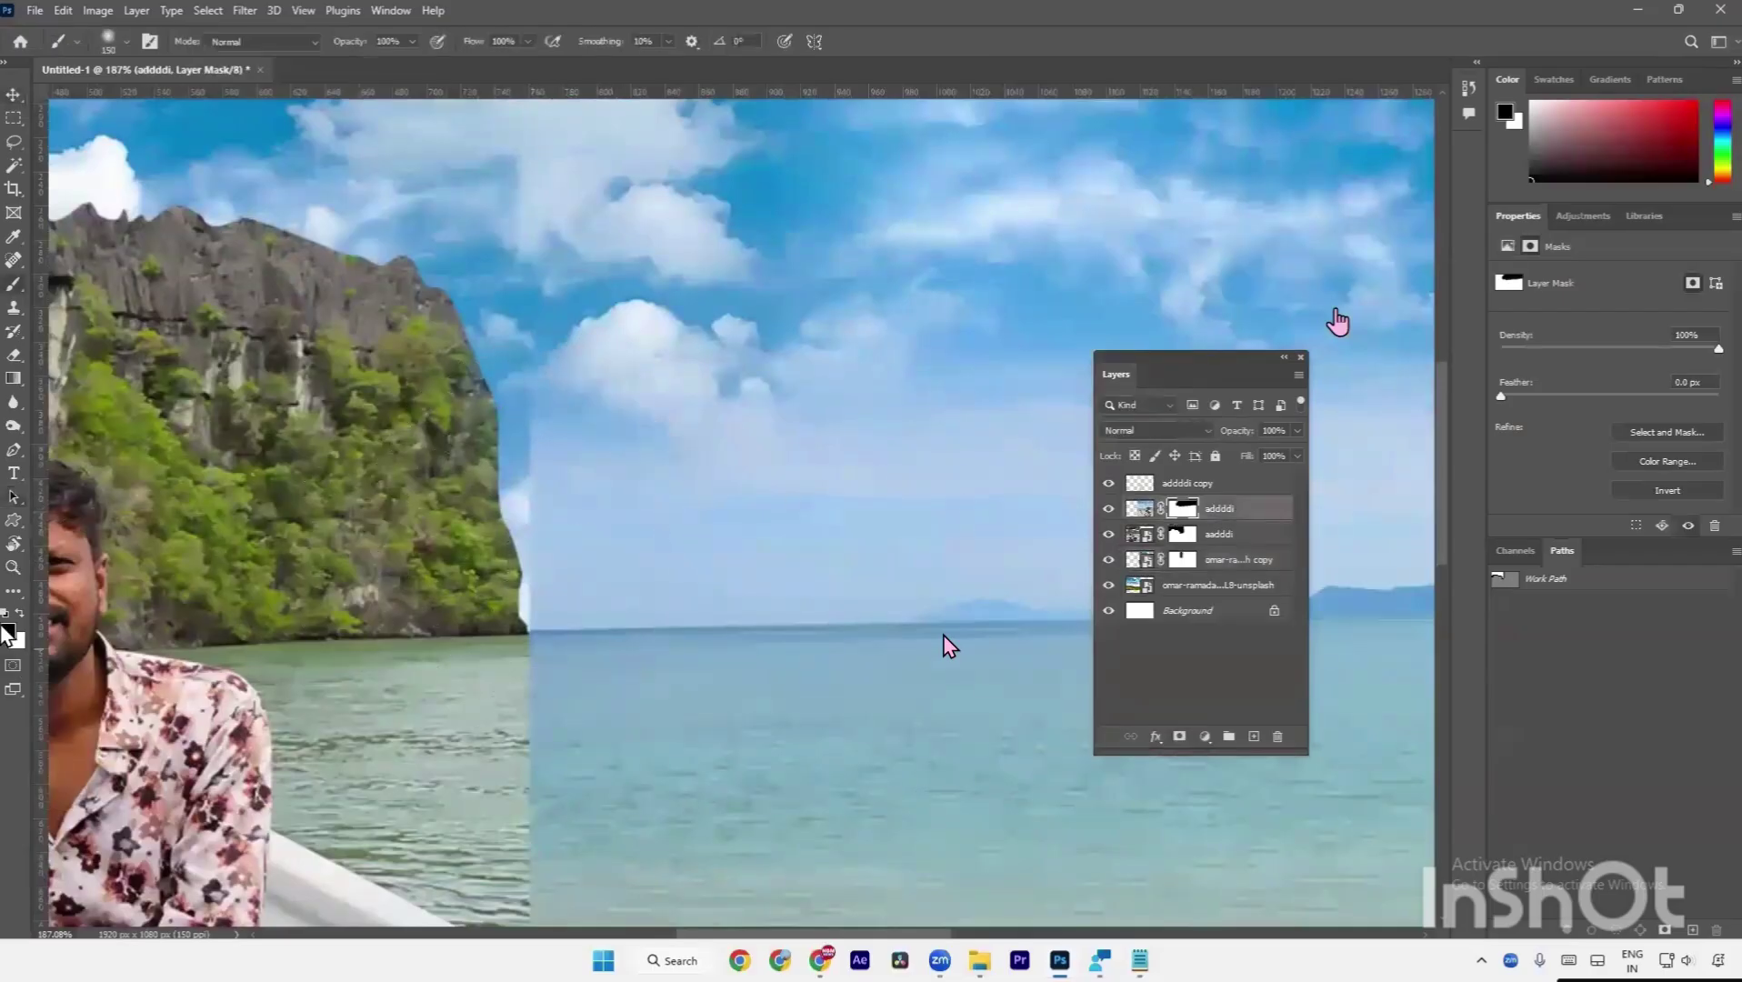
key(bracketleft)
key(bracketleft)
key(bracketleft)
mouse_move(529, 454)
mouse_down()
mouse_move(512, 572)
mouse_move(549, 481)
mouse_move(545, 545)
mouse_move(500, 575)
mouse_move(636, 530)
mouse_move(644, 487)
mouse_move(606, 532)
mouse_move(577, 462)
mouse_move(498, 515)
mouse_move(510, 341)
mouse_move(513, 564)
mouse_up()
Reveal clouds in the plain sky above the islands, then zoom out to view the collage.
key(space)
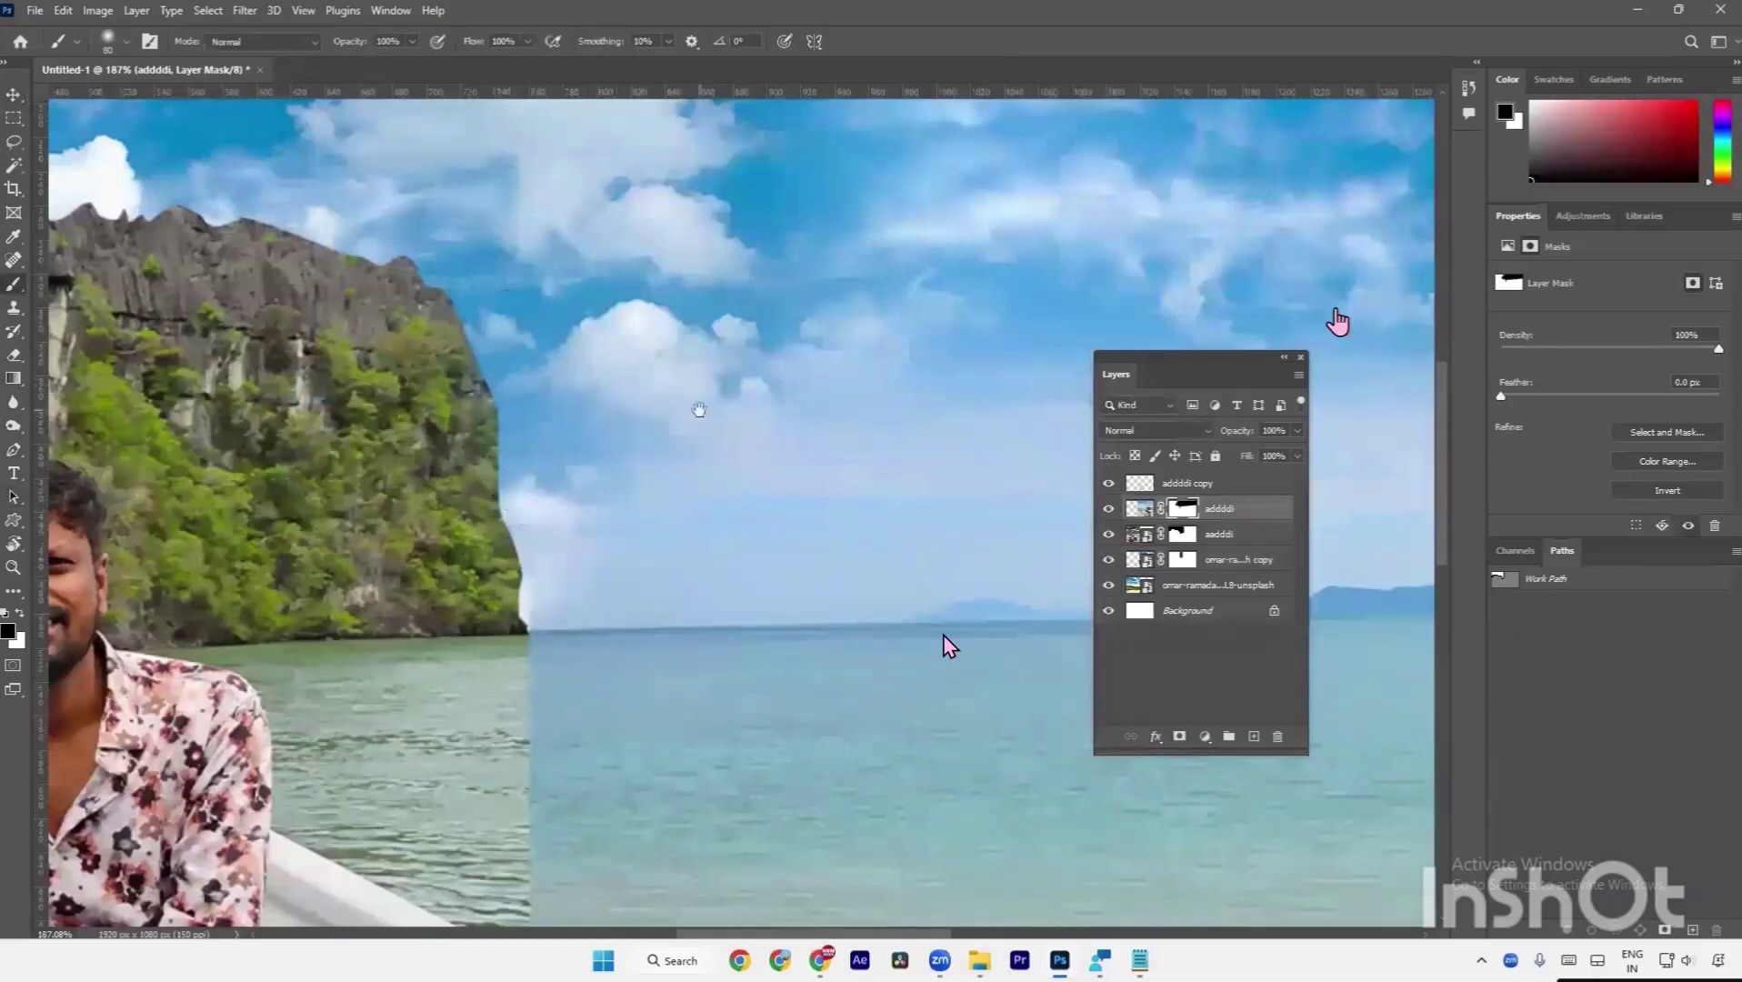
drag(700, 409, 104, 612)
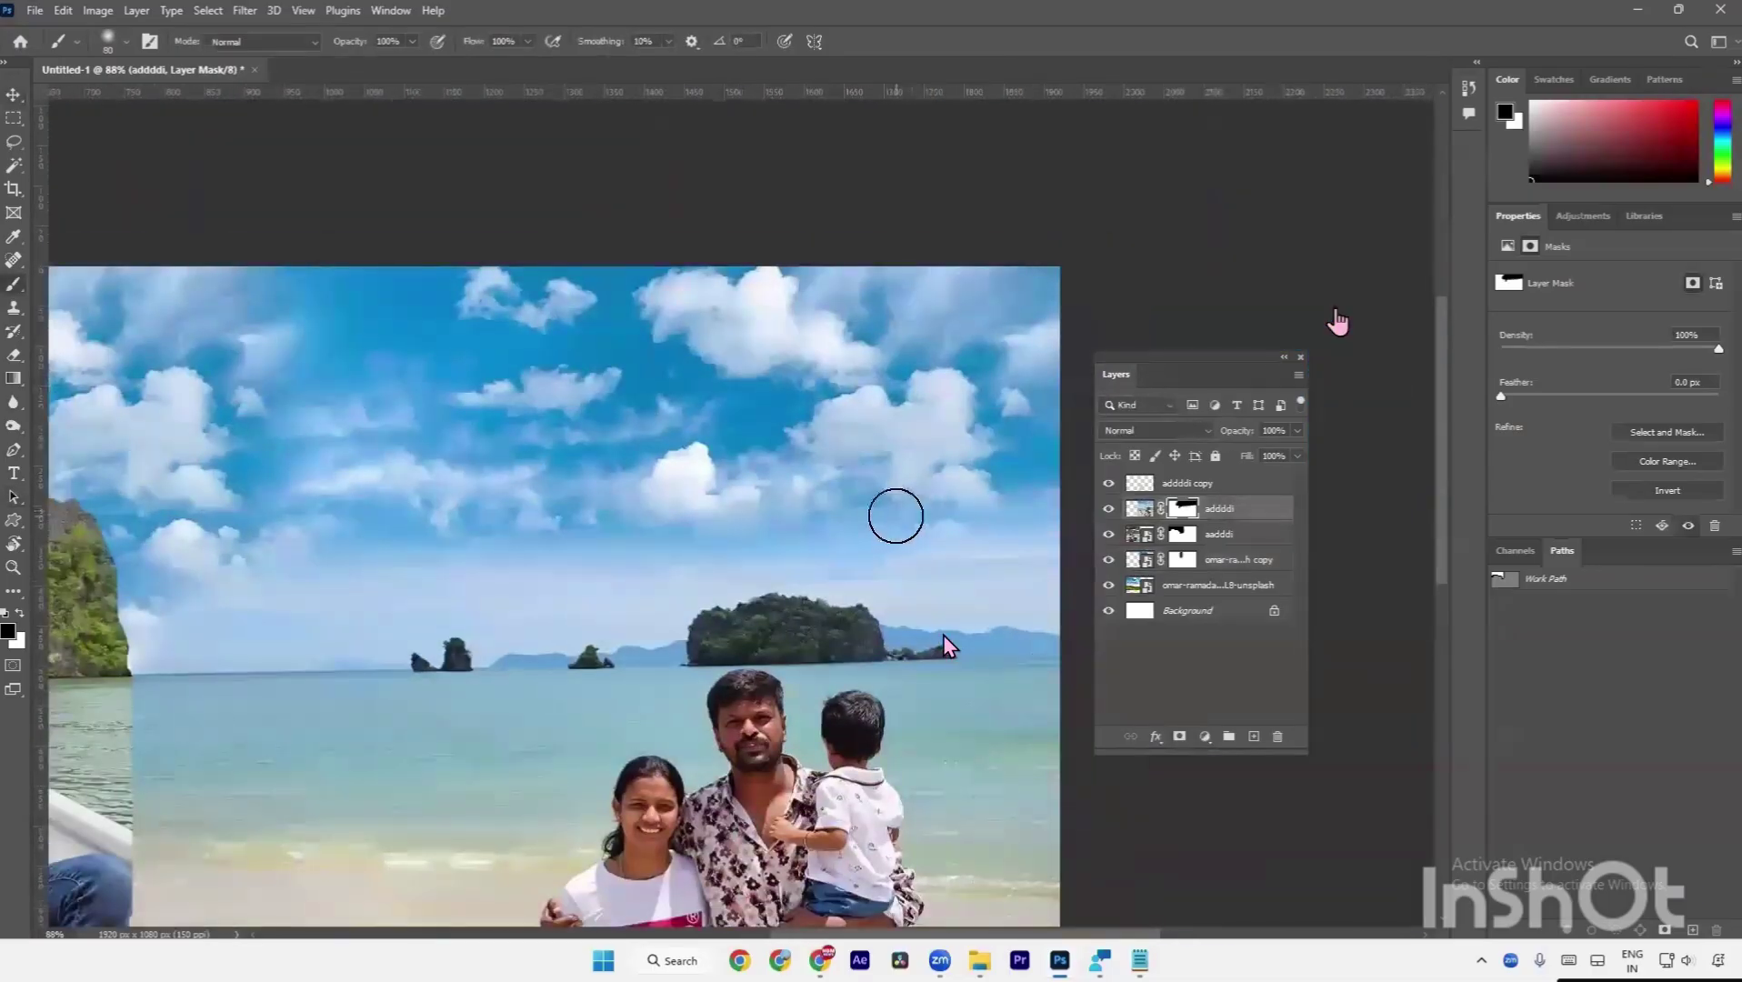
key(bracketright)
drag(873, 509, 913, 514)
key(ctrl+minus)
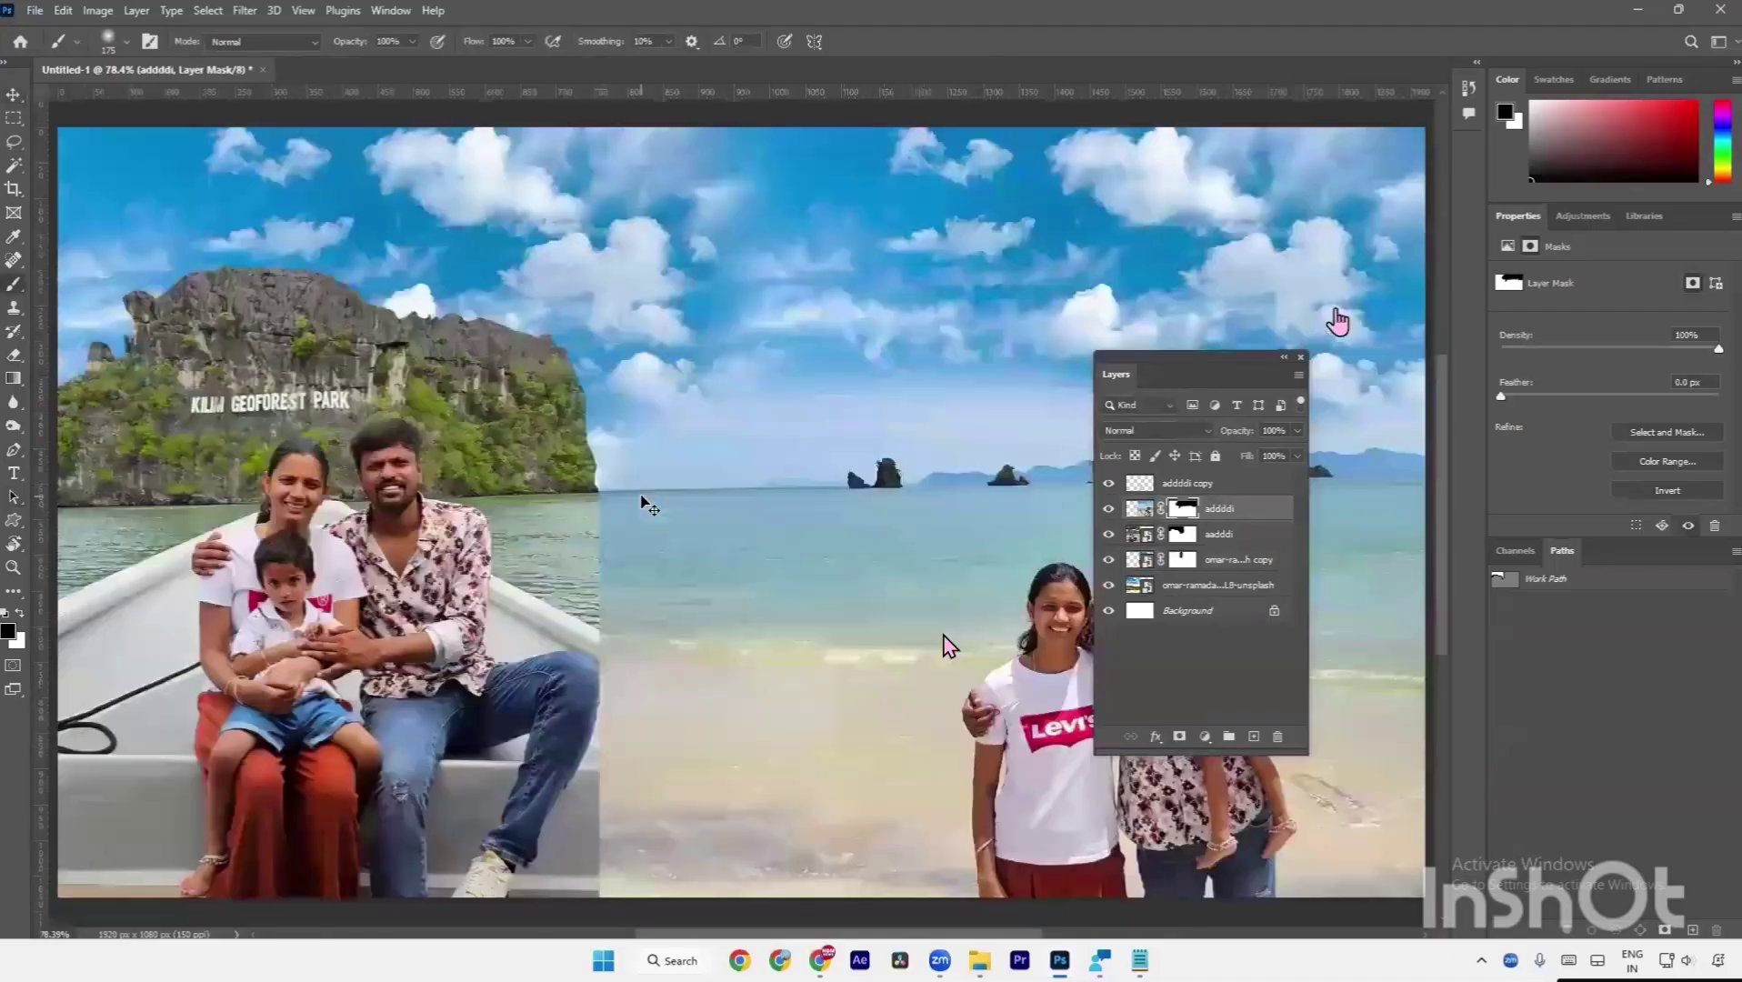
key(ctrl+minus)
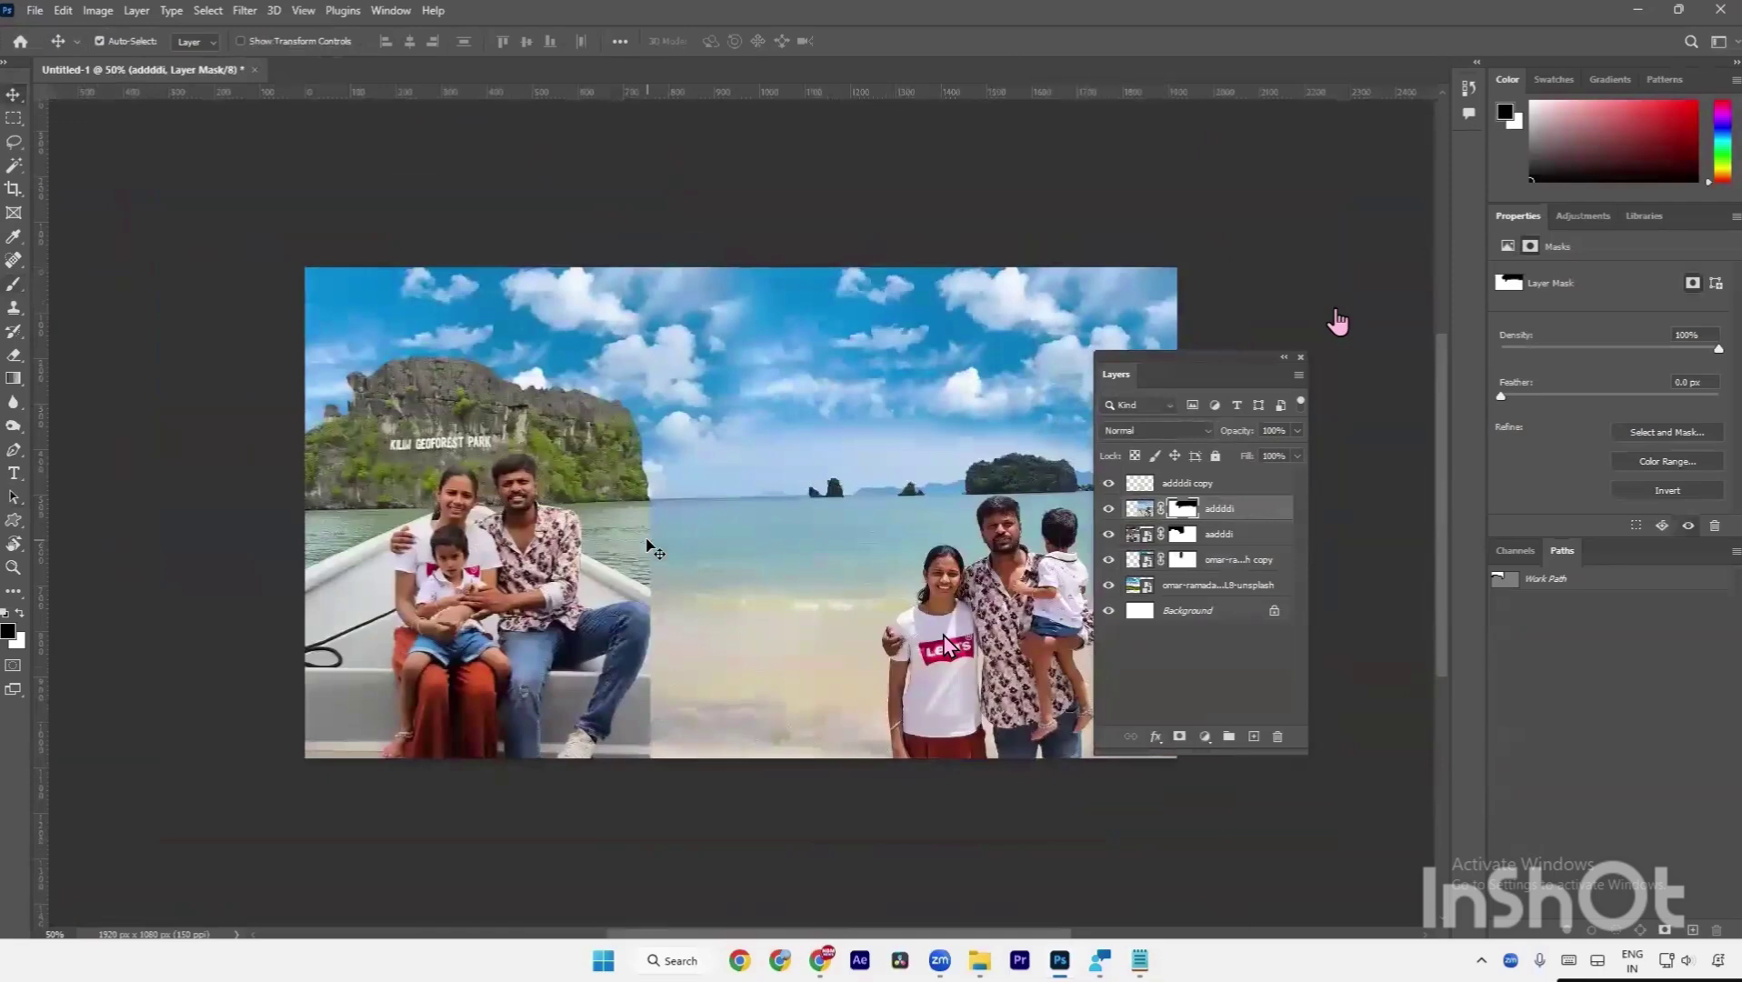
Delete both Unsplash sky layers and reset the beach photo's mask to fully white.
click(1199, 567)
key(Delete)
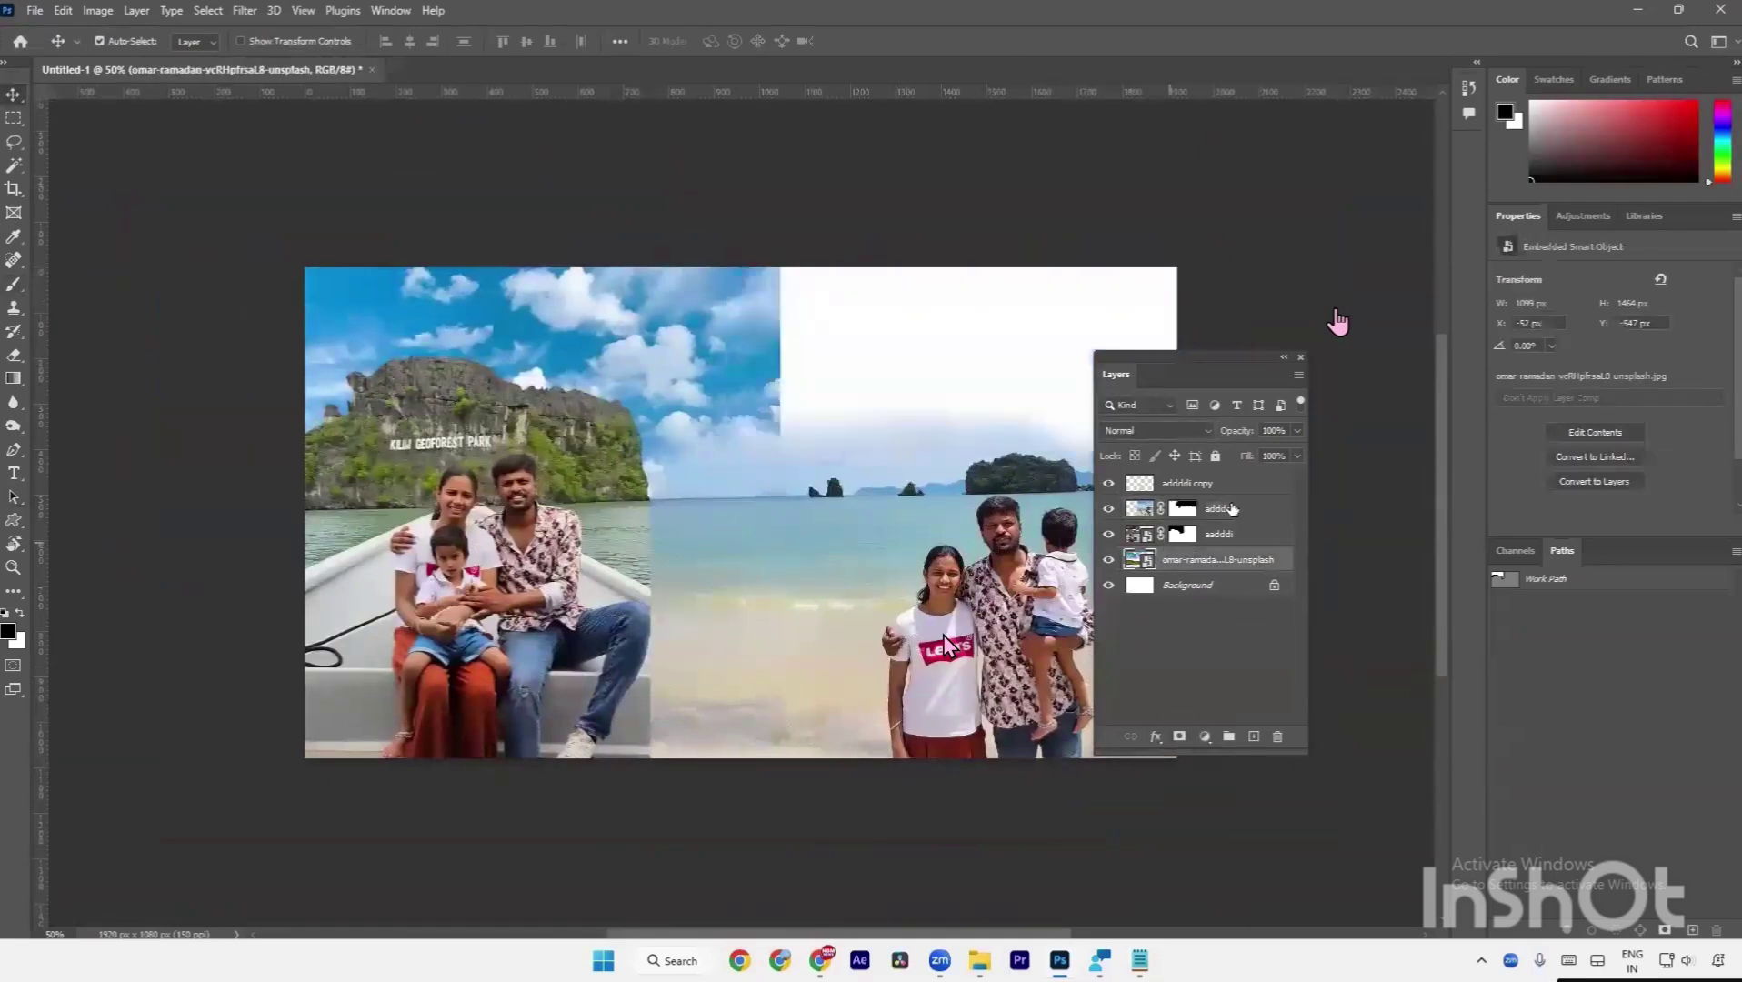
key(Delete)
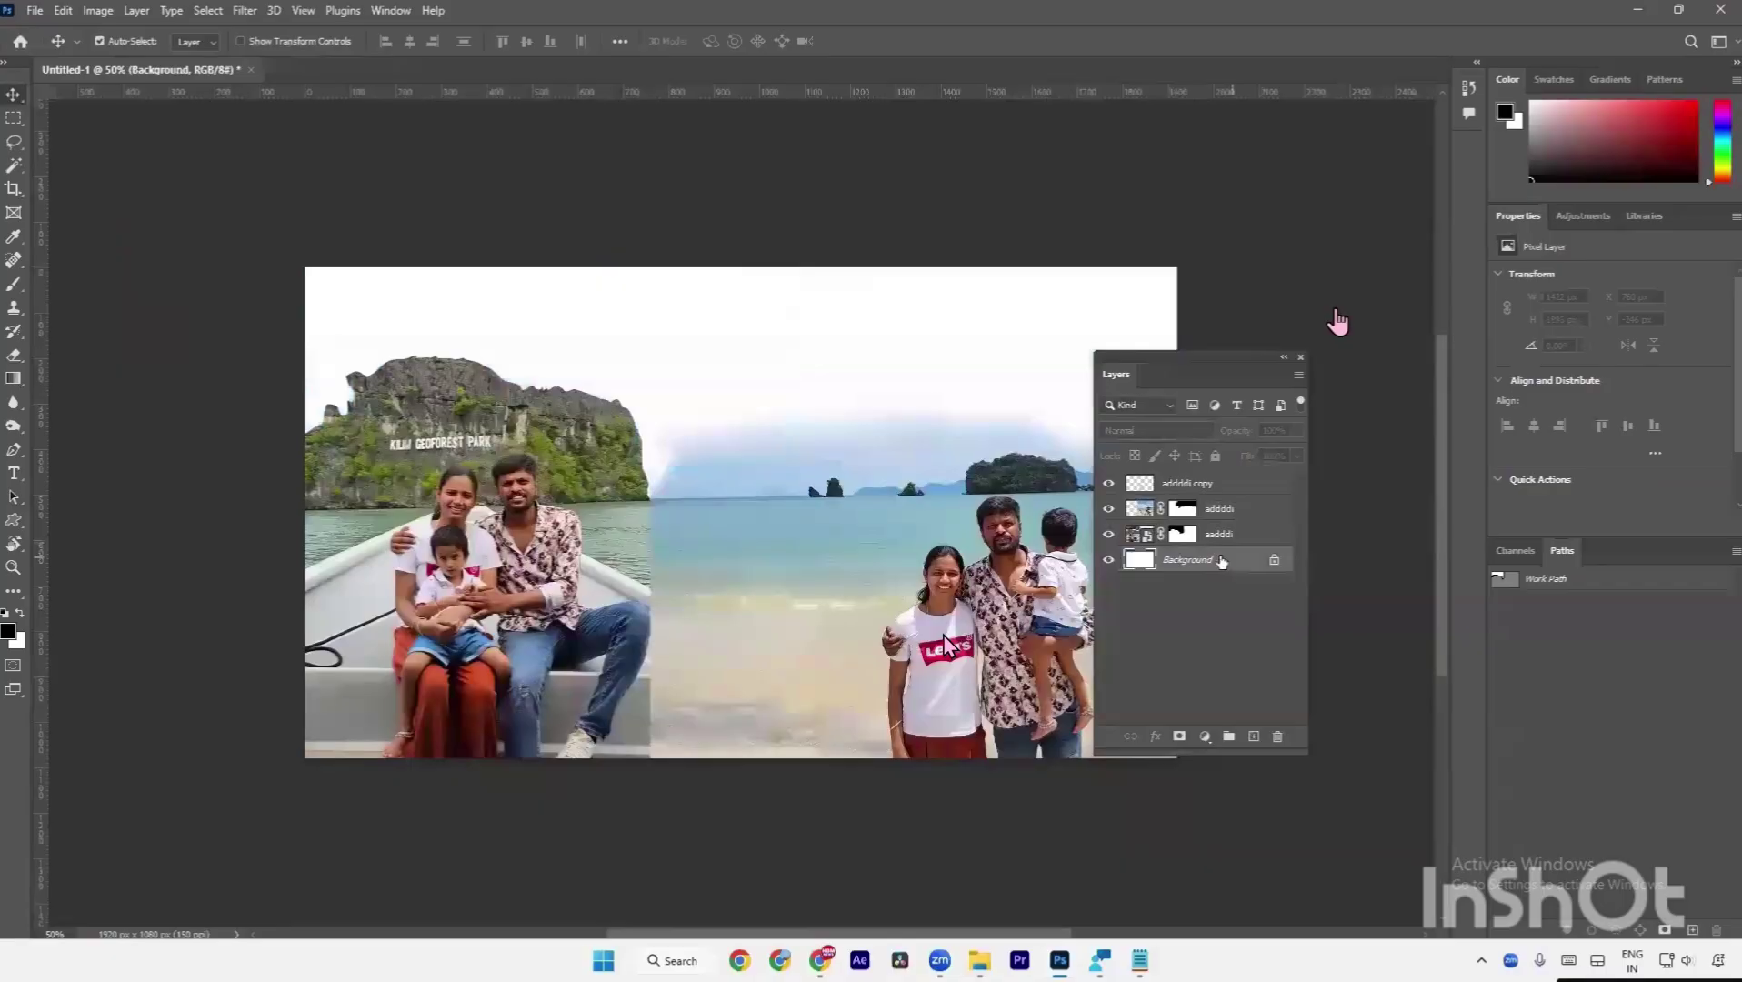
click(1184, 510)
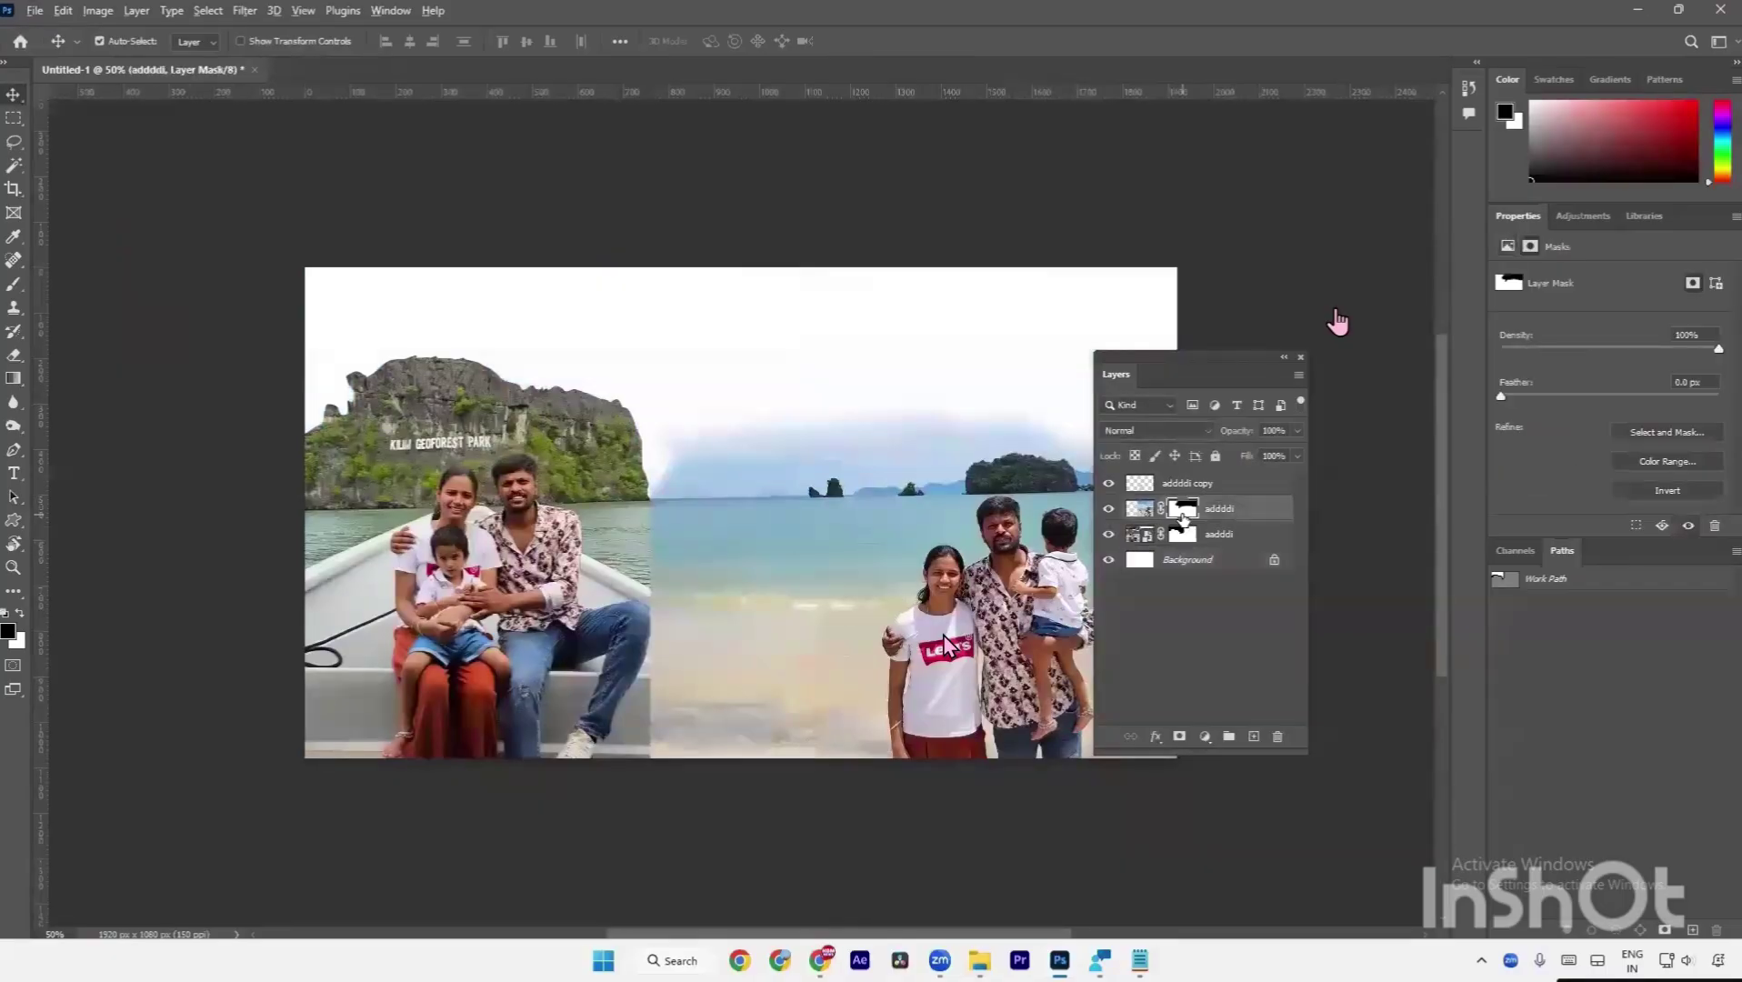
key(alt+BackSpace)
key(ctrl+i)
Drag with the Path Selection tool, then retarget the beach photo's image instead of its mask.
key(a)
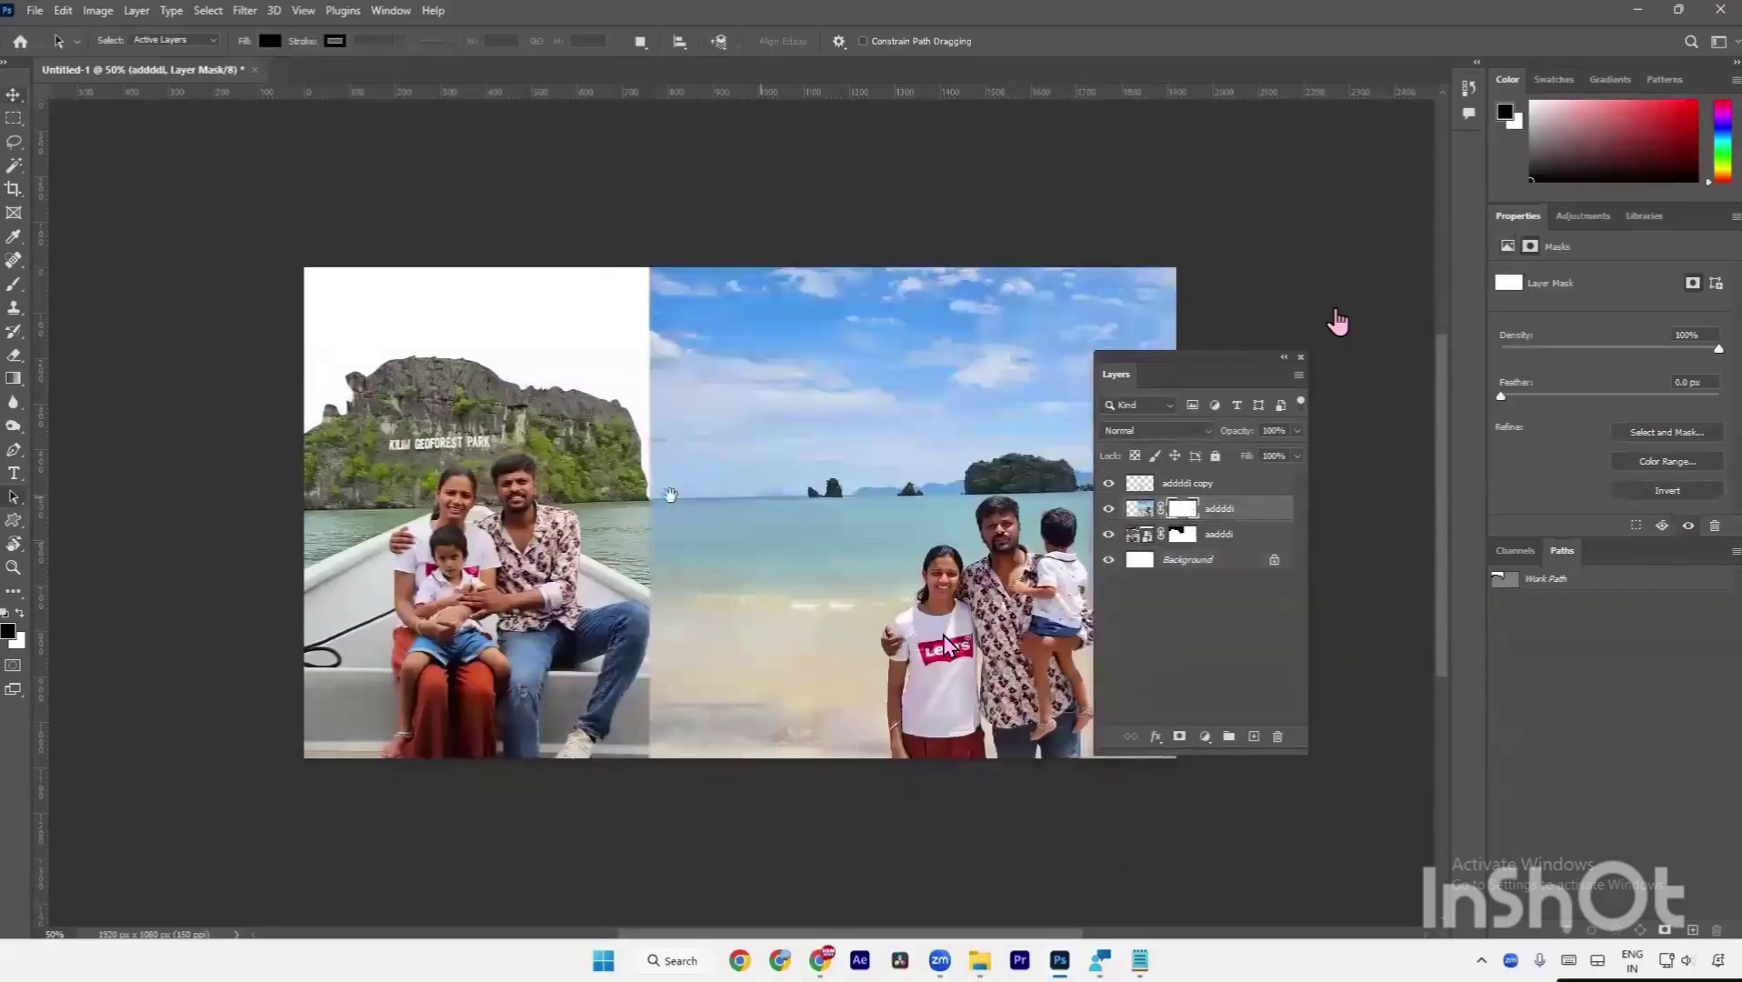
drag(670, 495, 573, 503)
drag(521, 307, 920, 450)
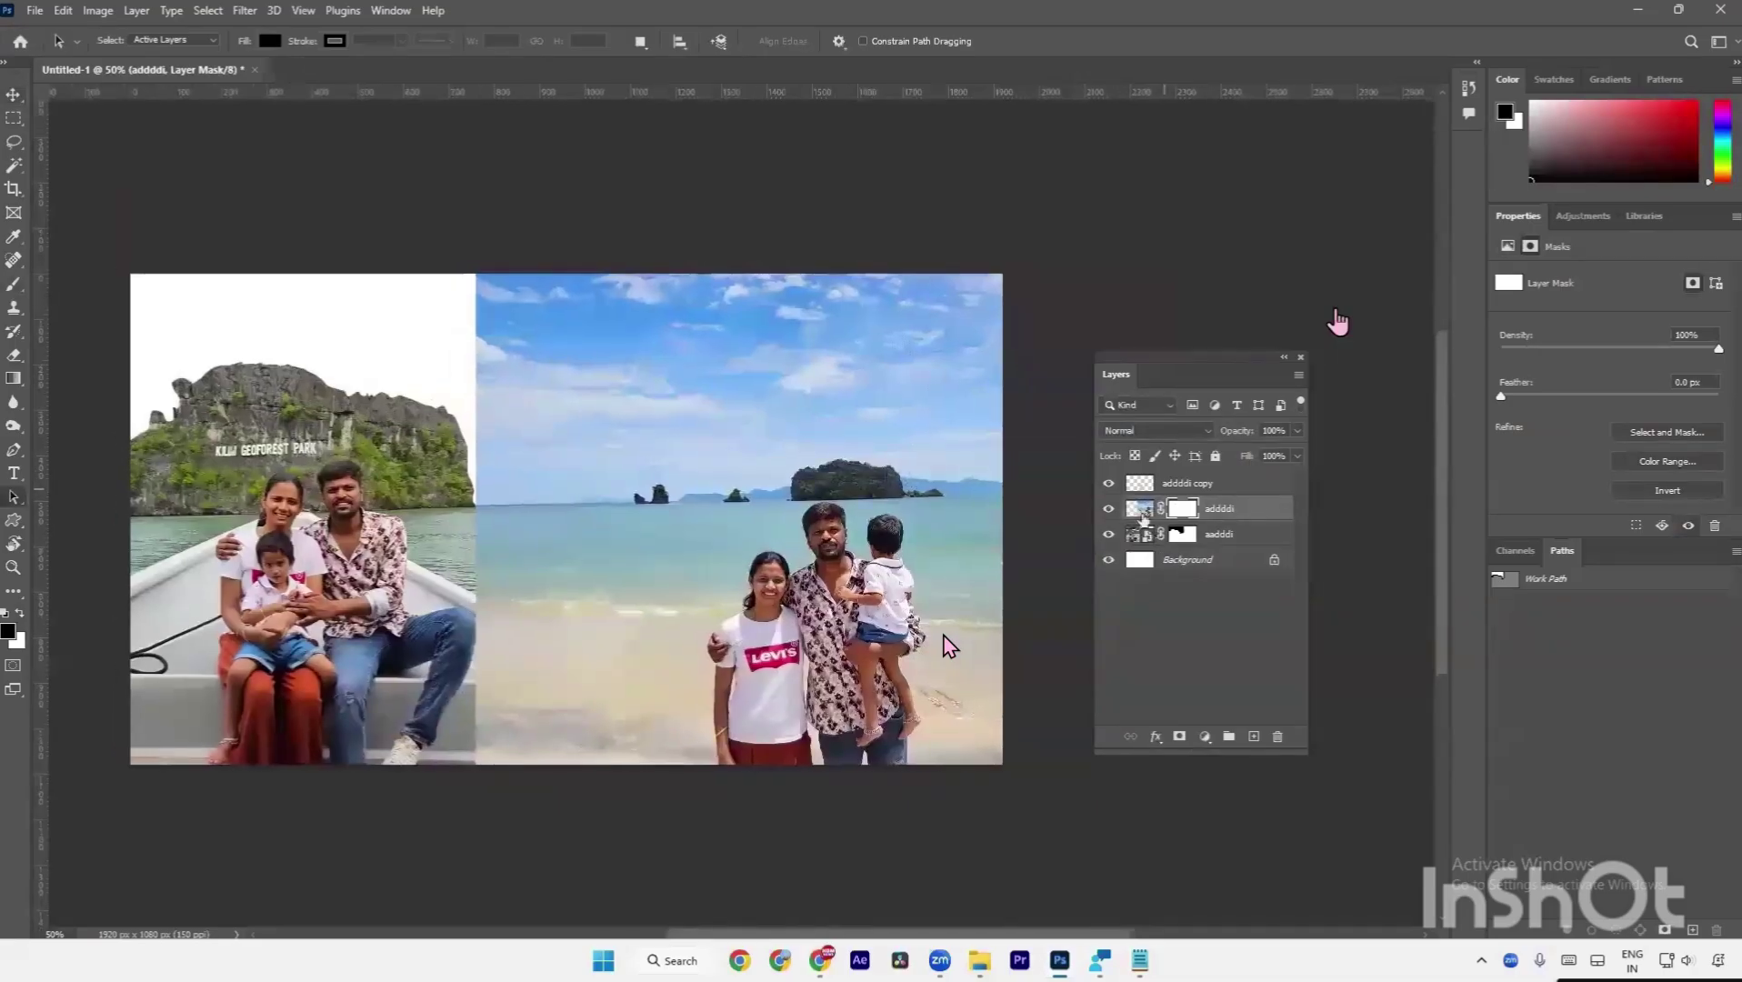
click(1140, 509)
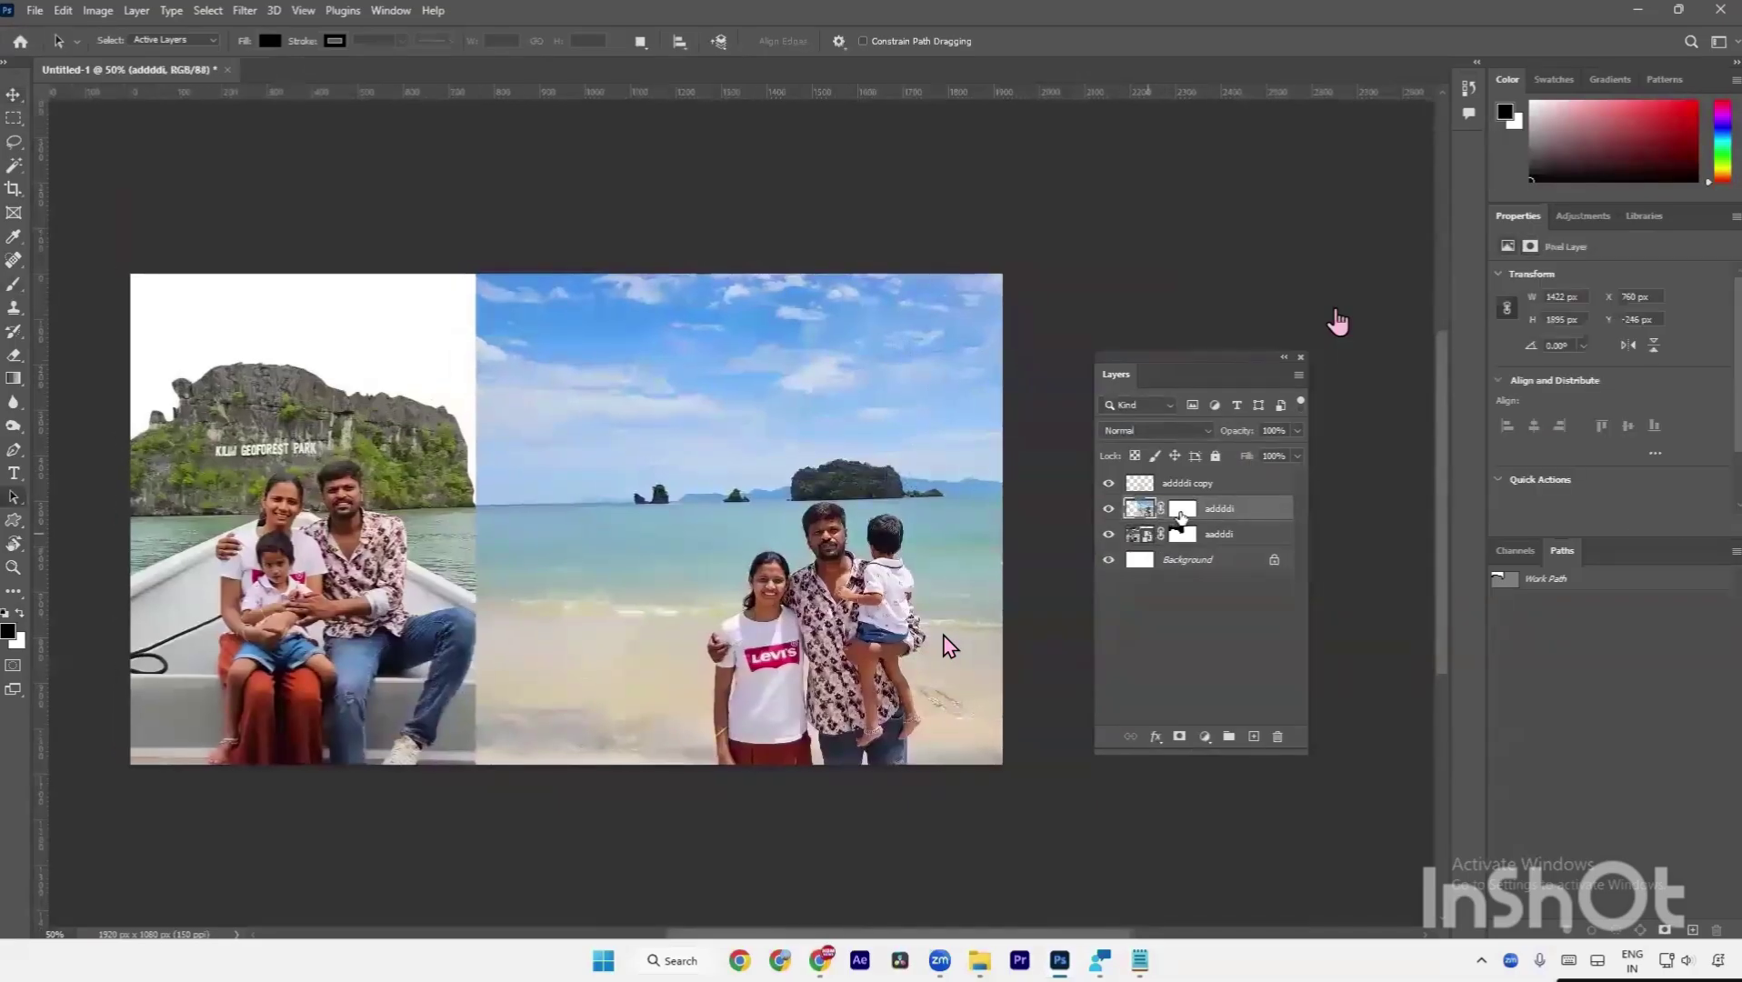
click(1185, 509)
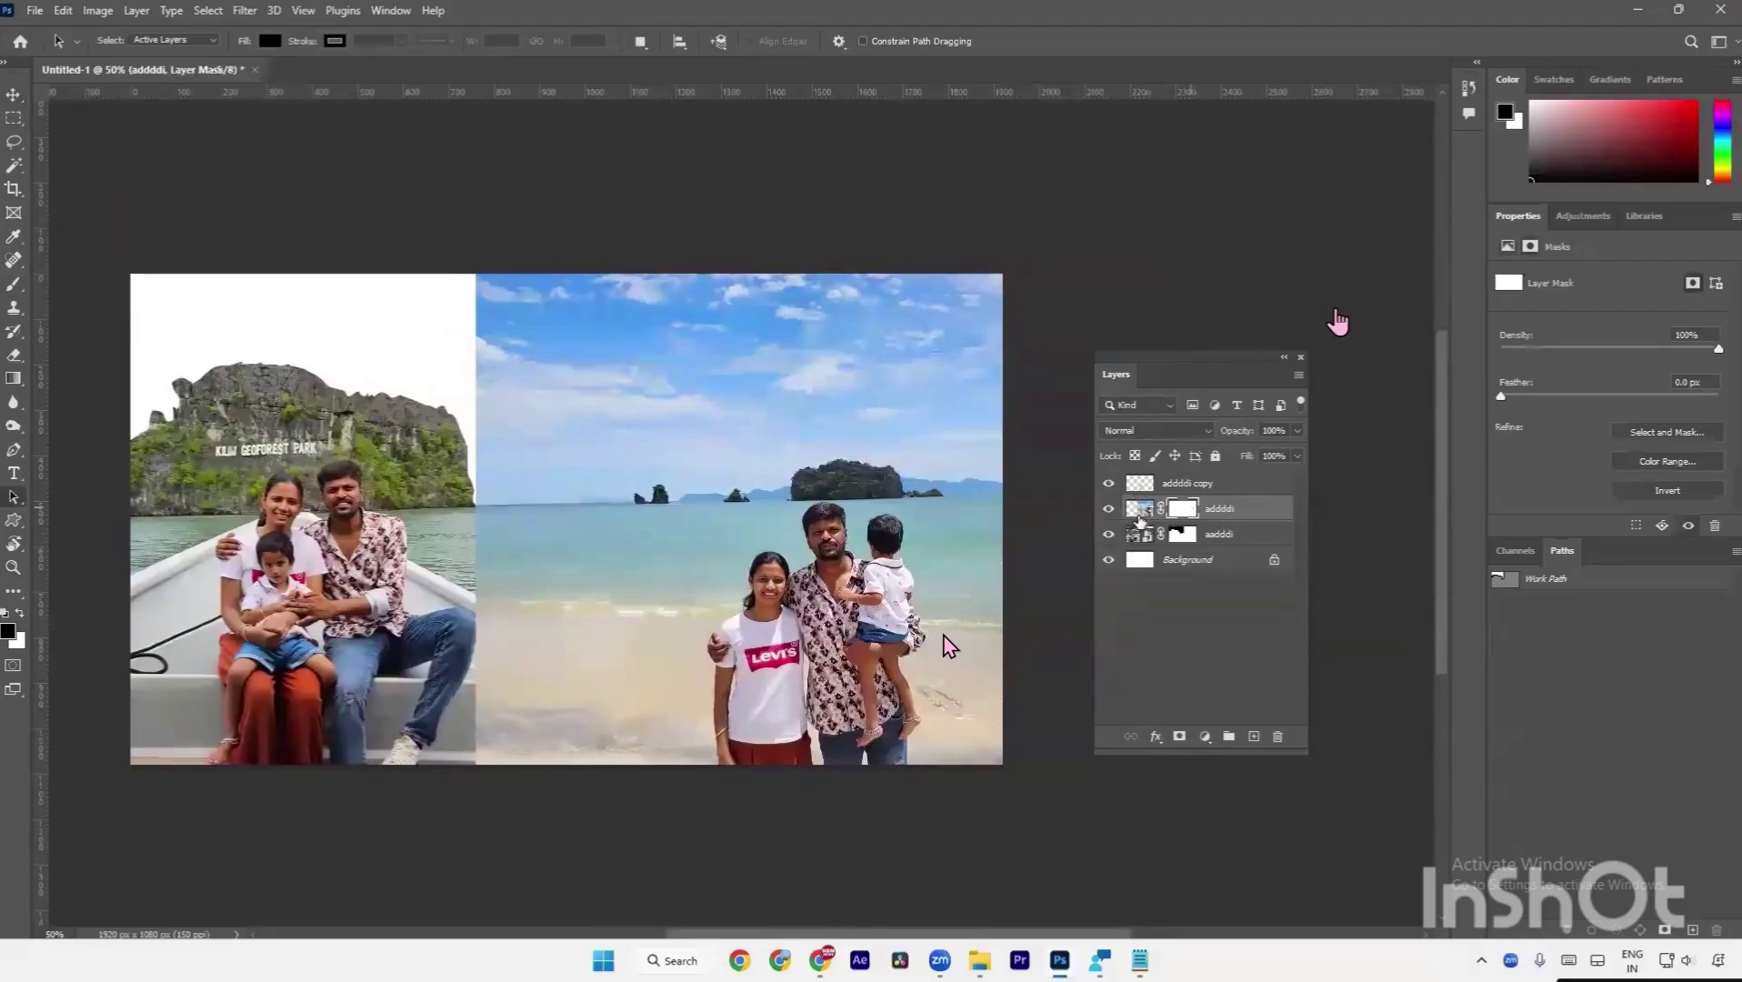
click(1139, 513)
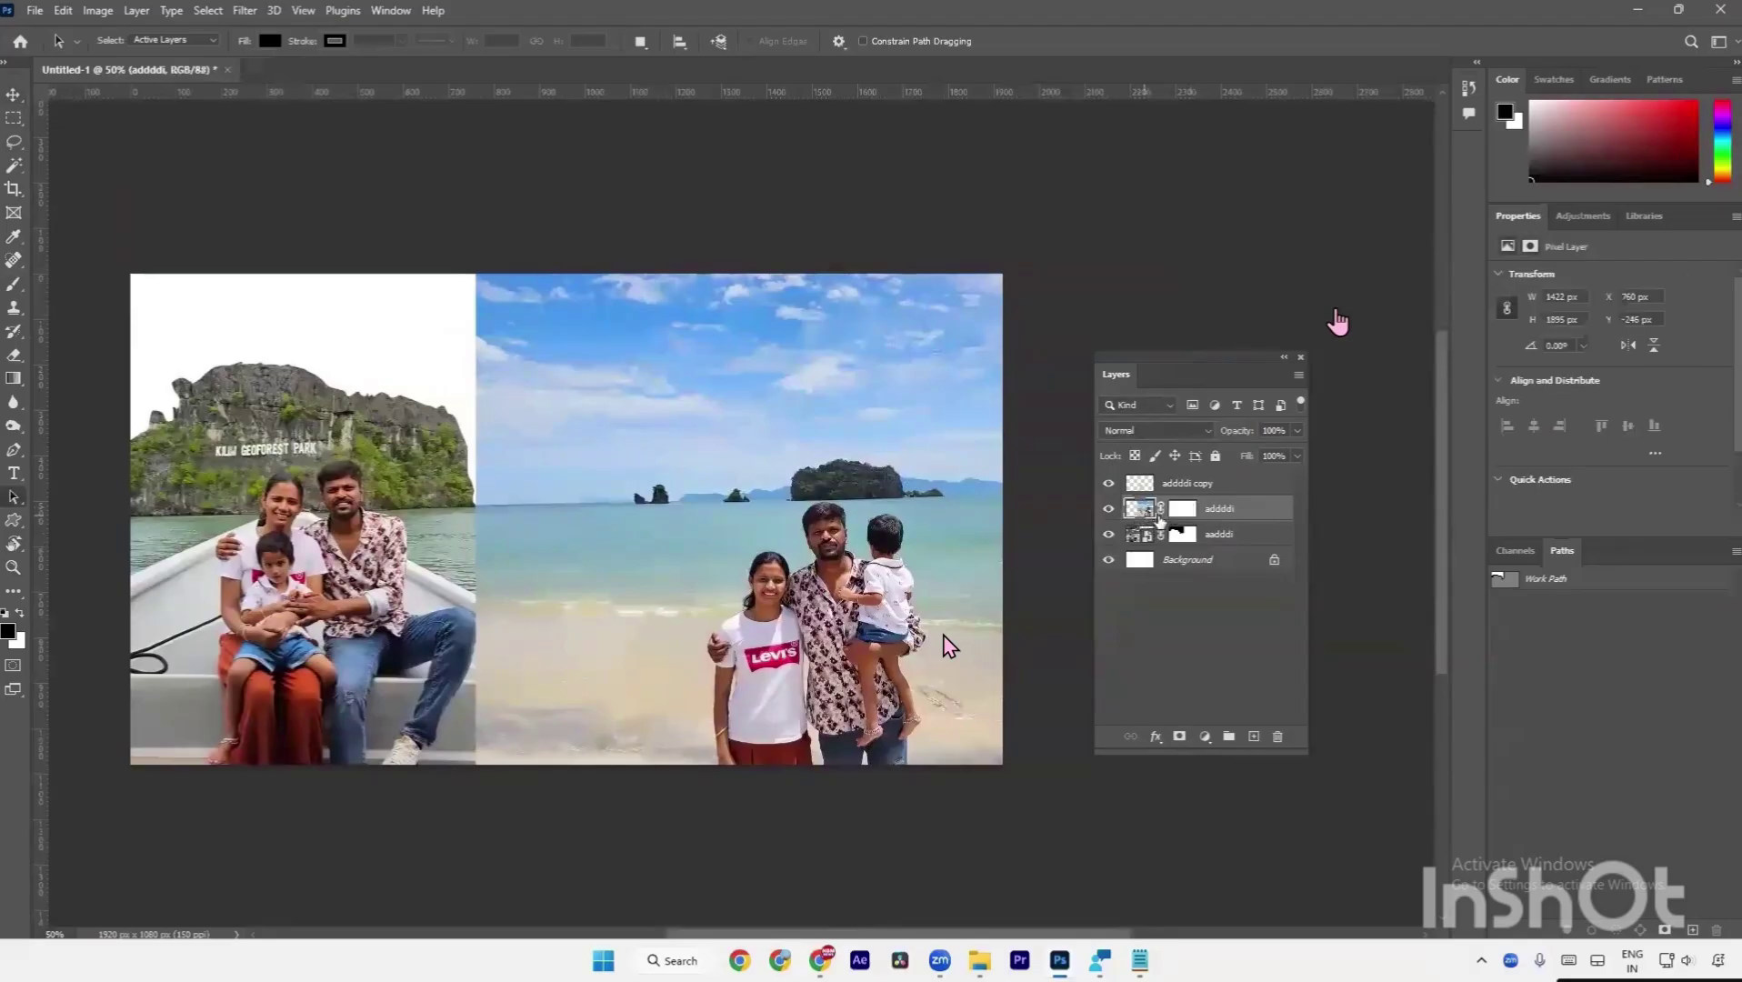
click(15, 118)
Select the sky strip across the top of the beach photo and copy it to Layer 1.
right_click(15, 117)
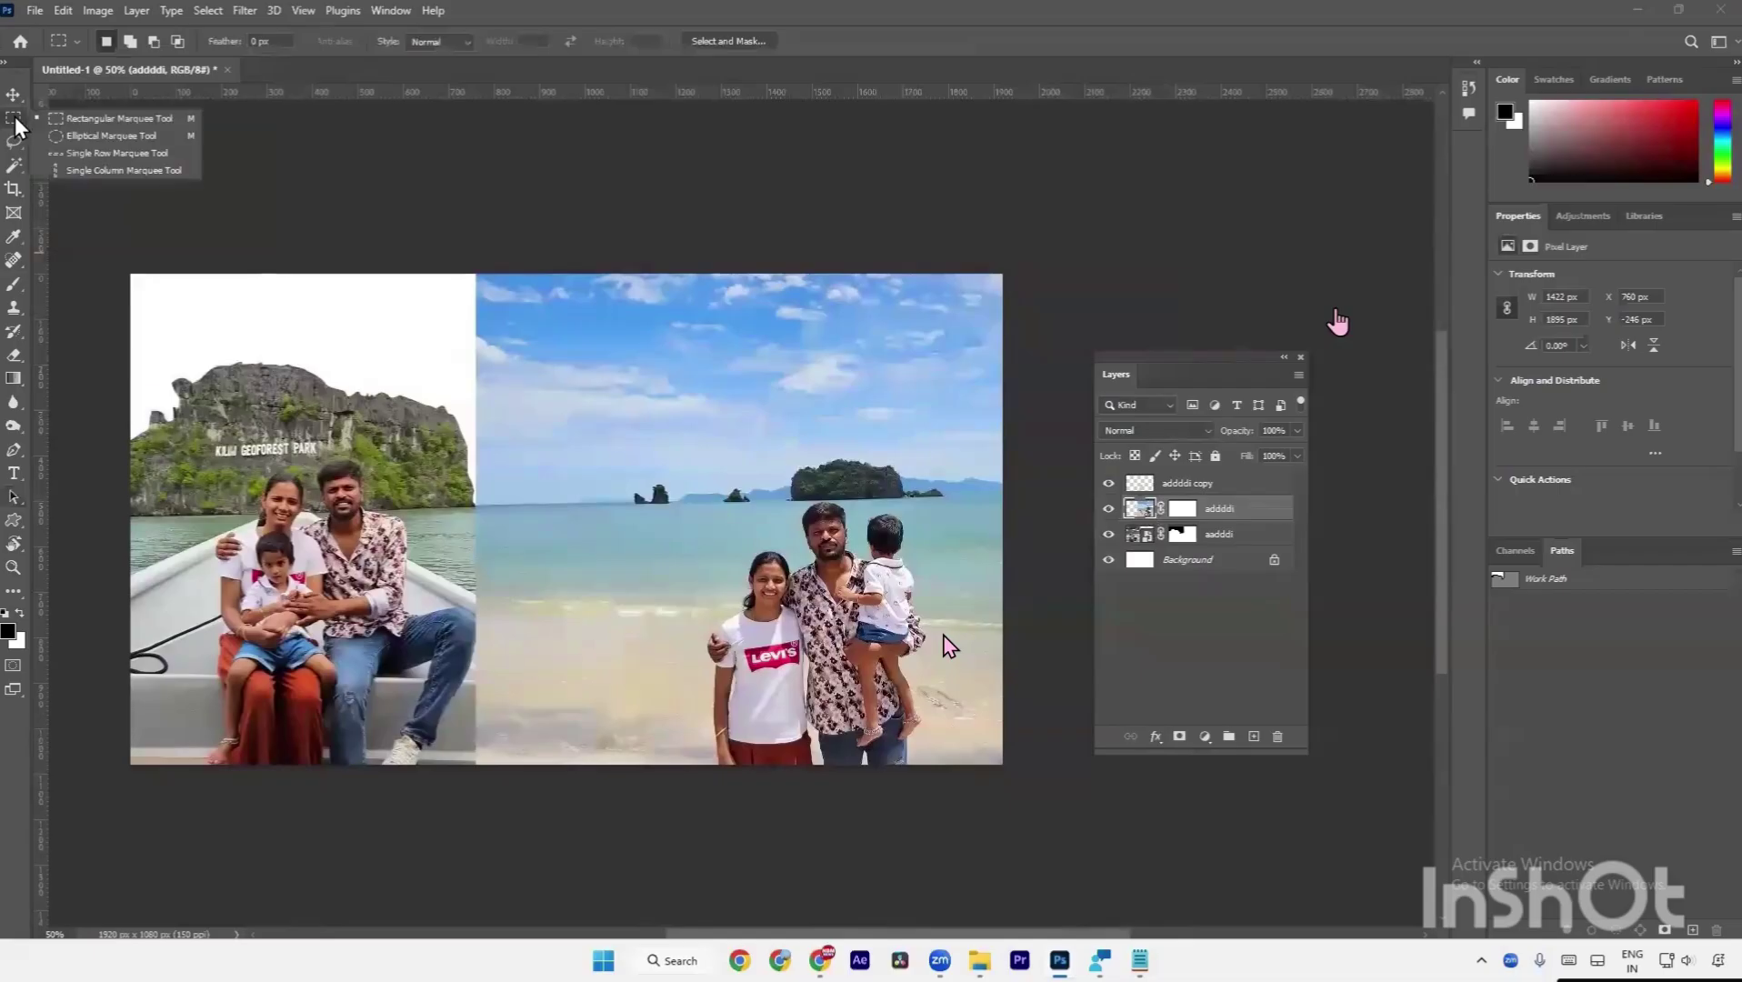
click(93, 121)
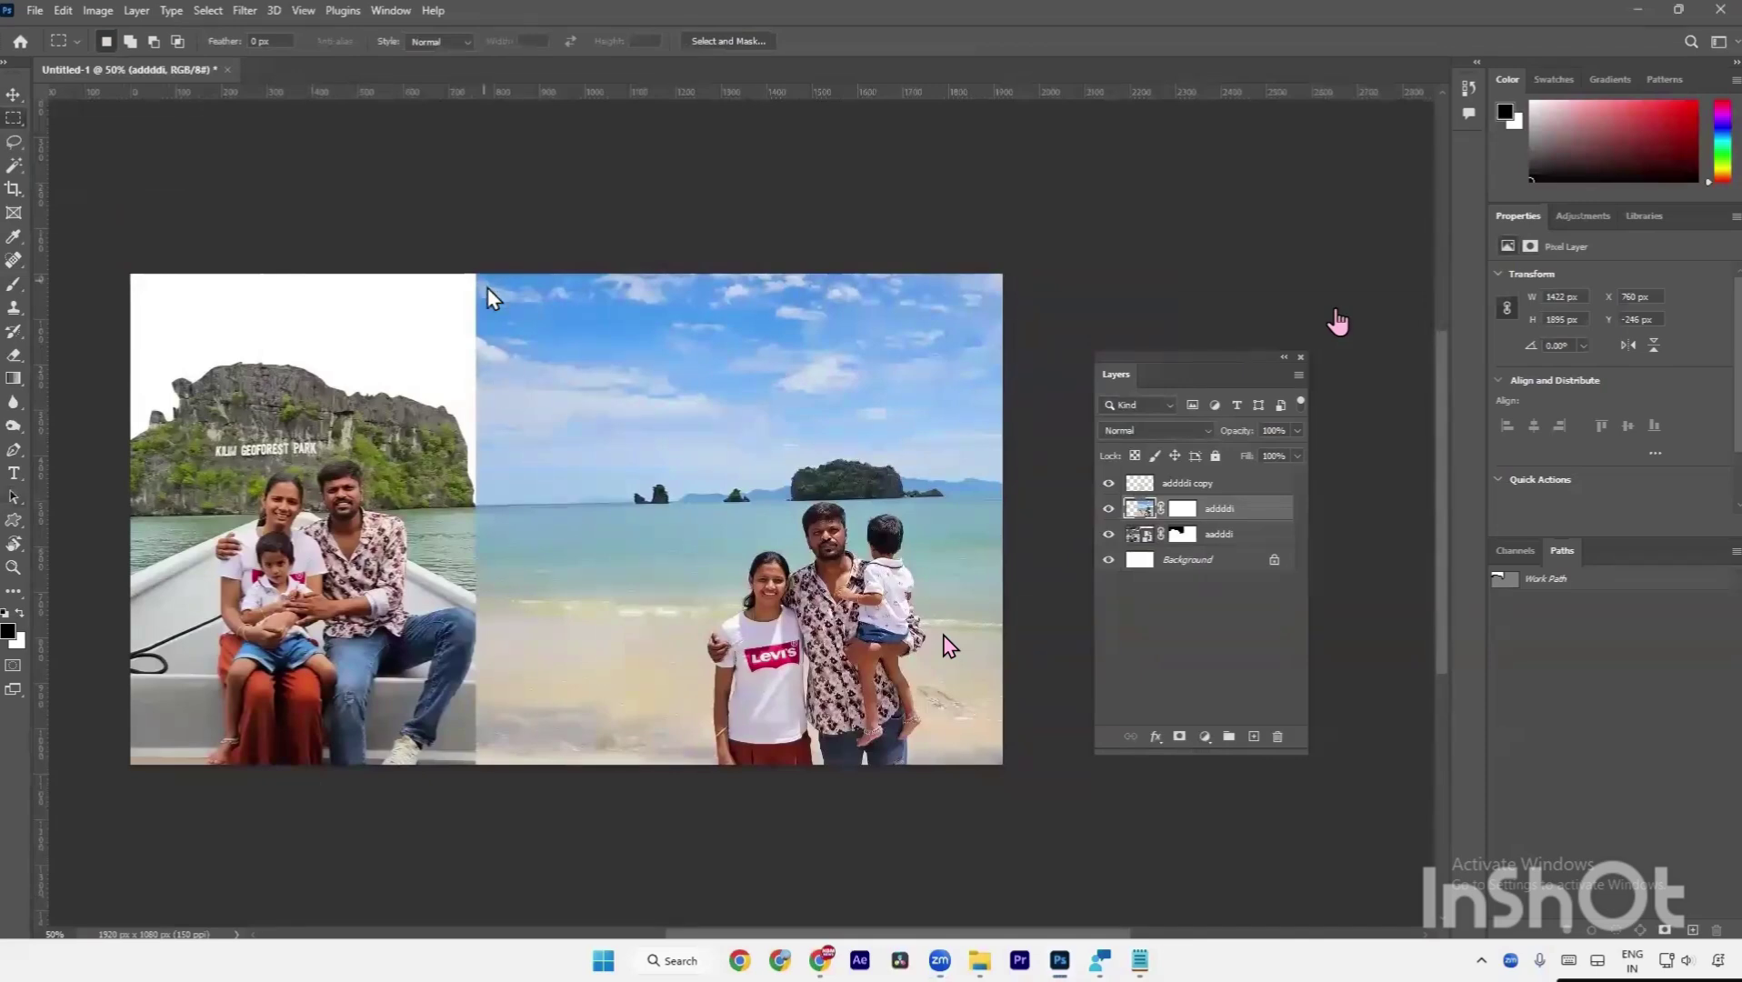
drag(491, 287, 996, 455)
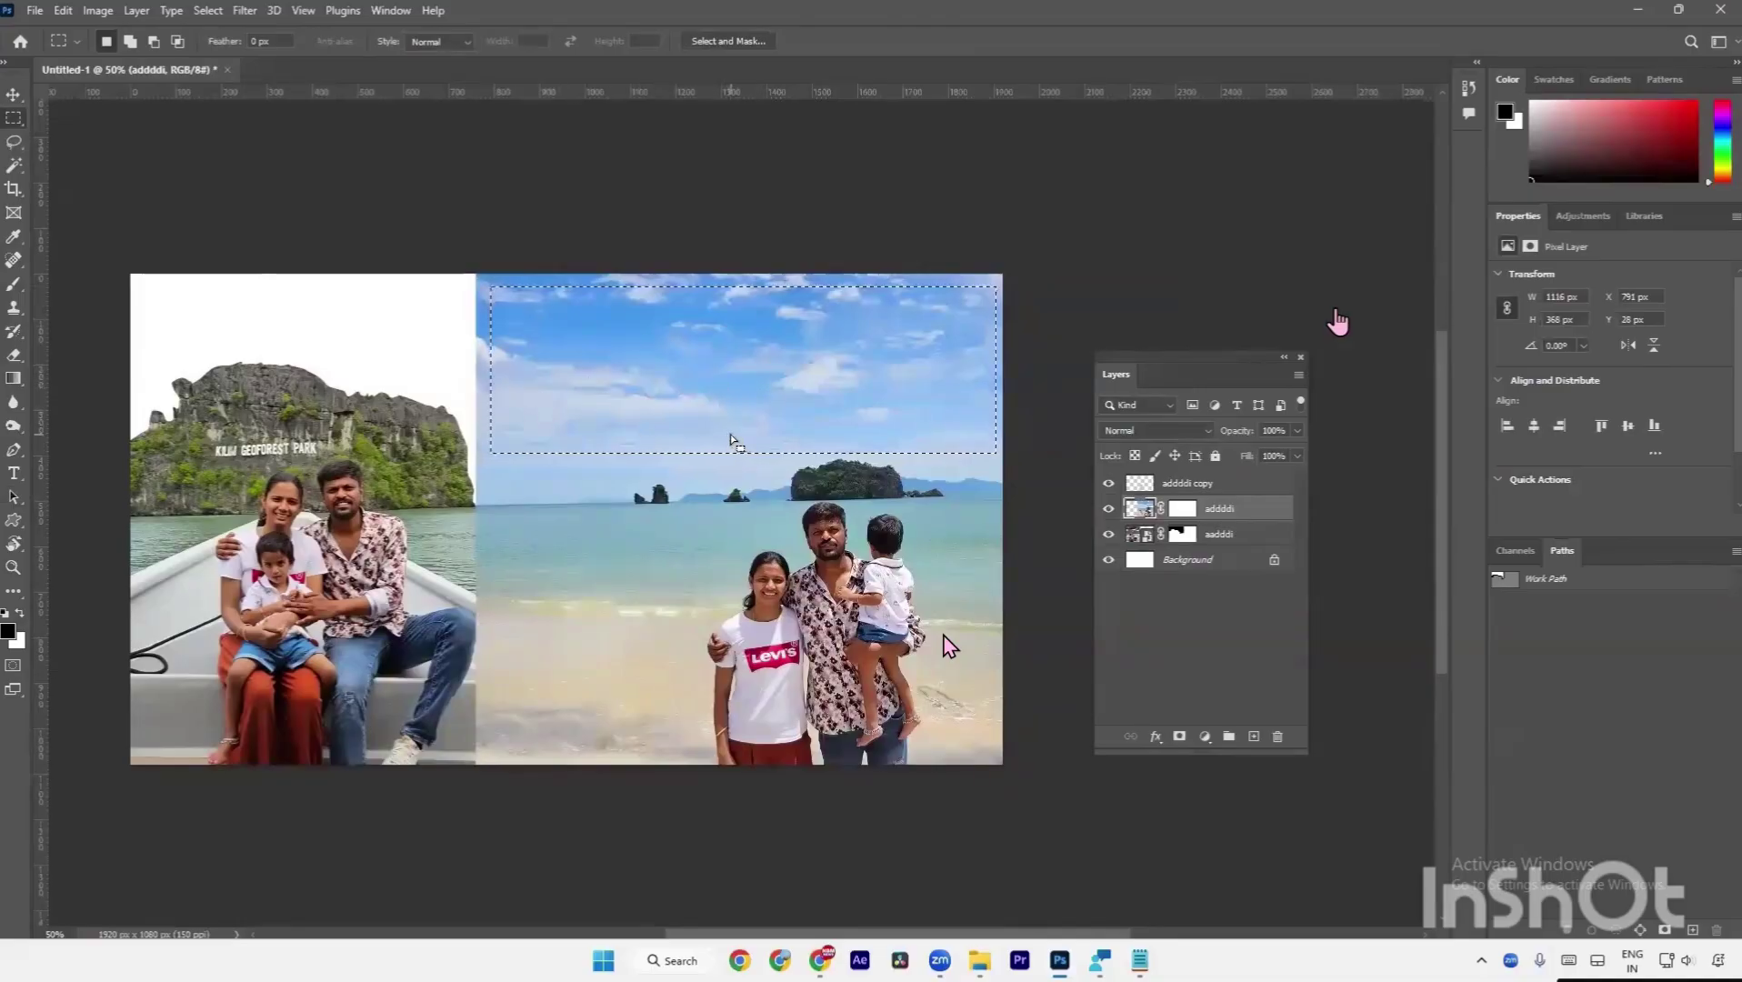
key(ctrl+d)
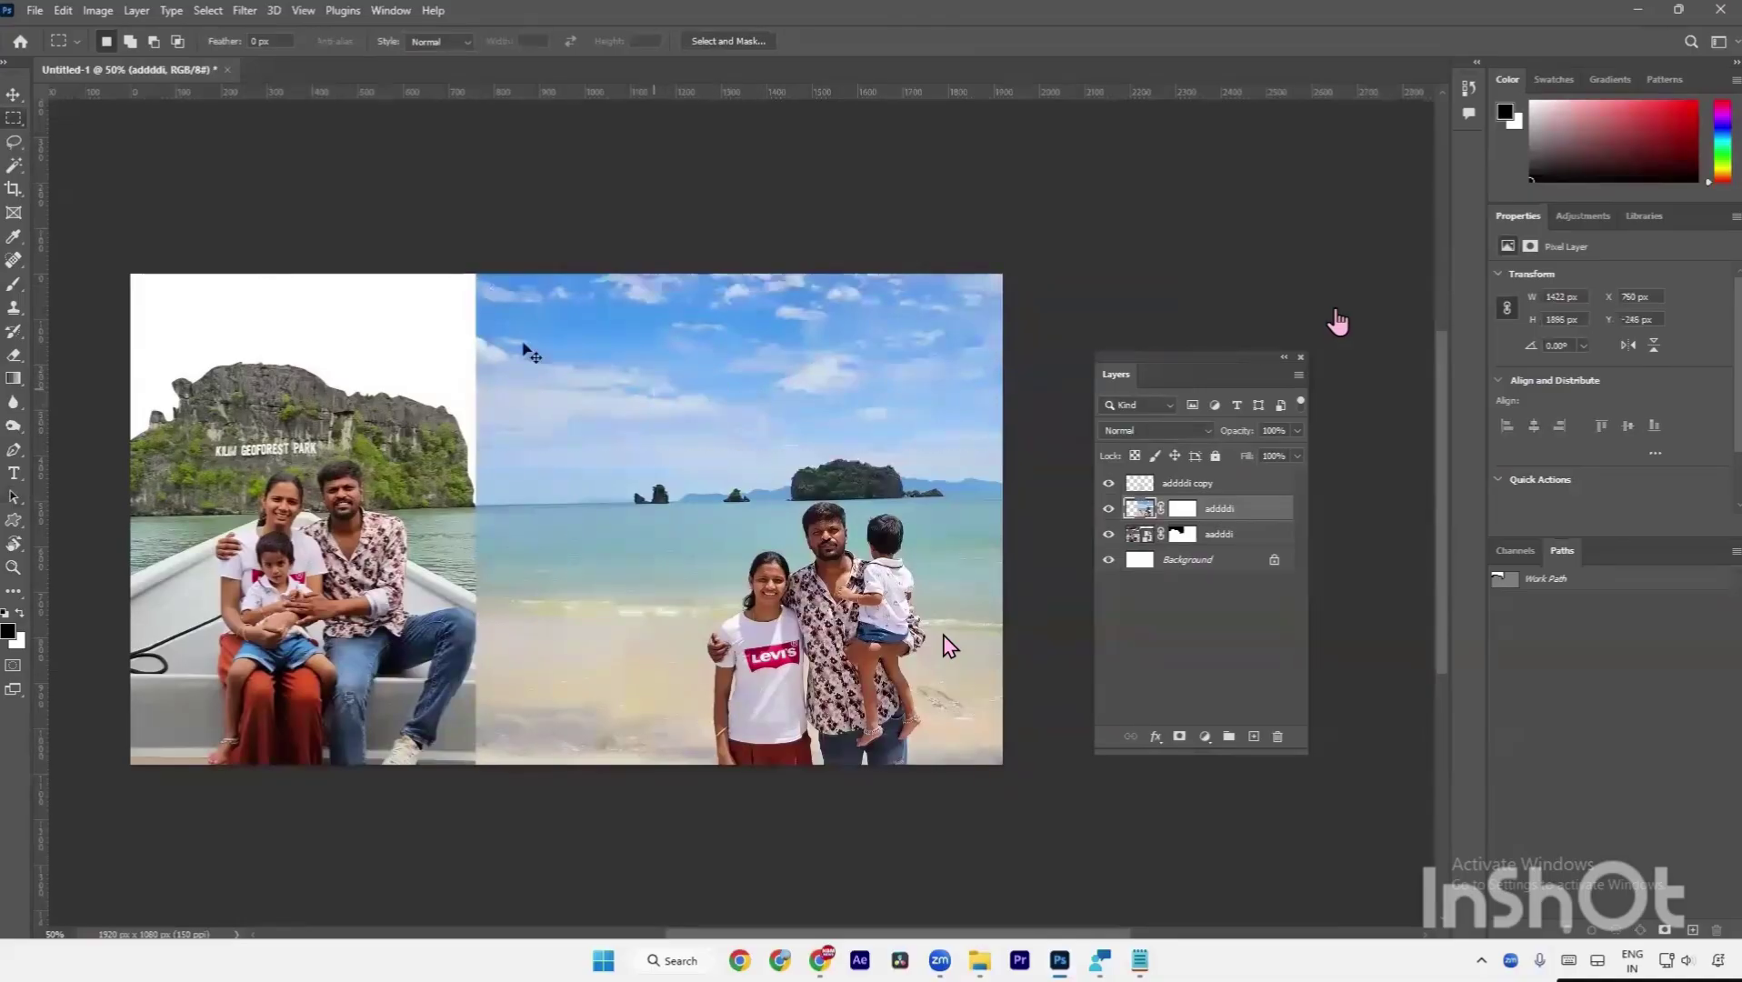
drag(481, 261, 1002, 455)
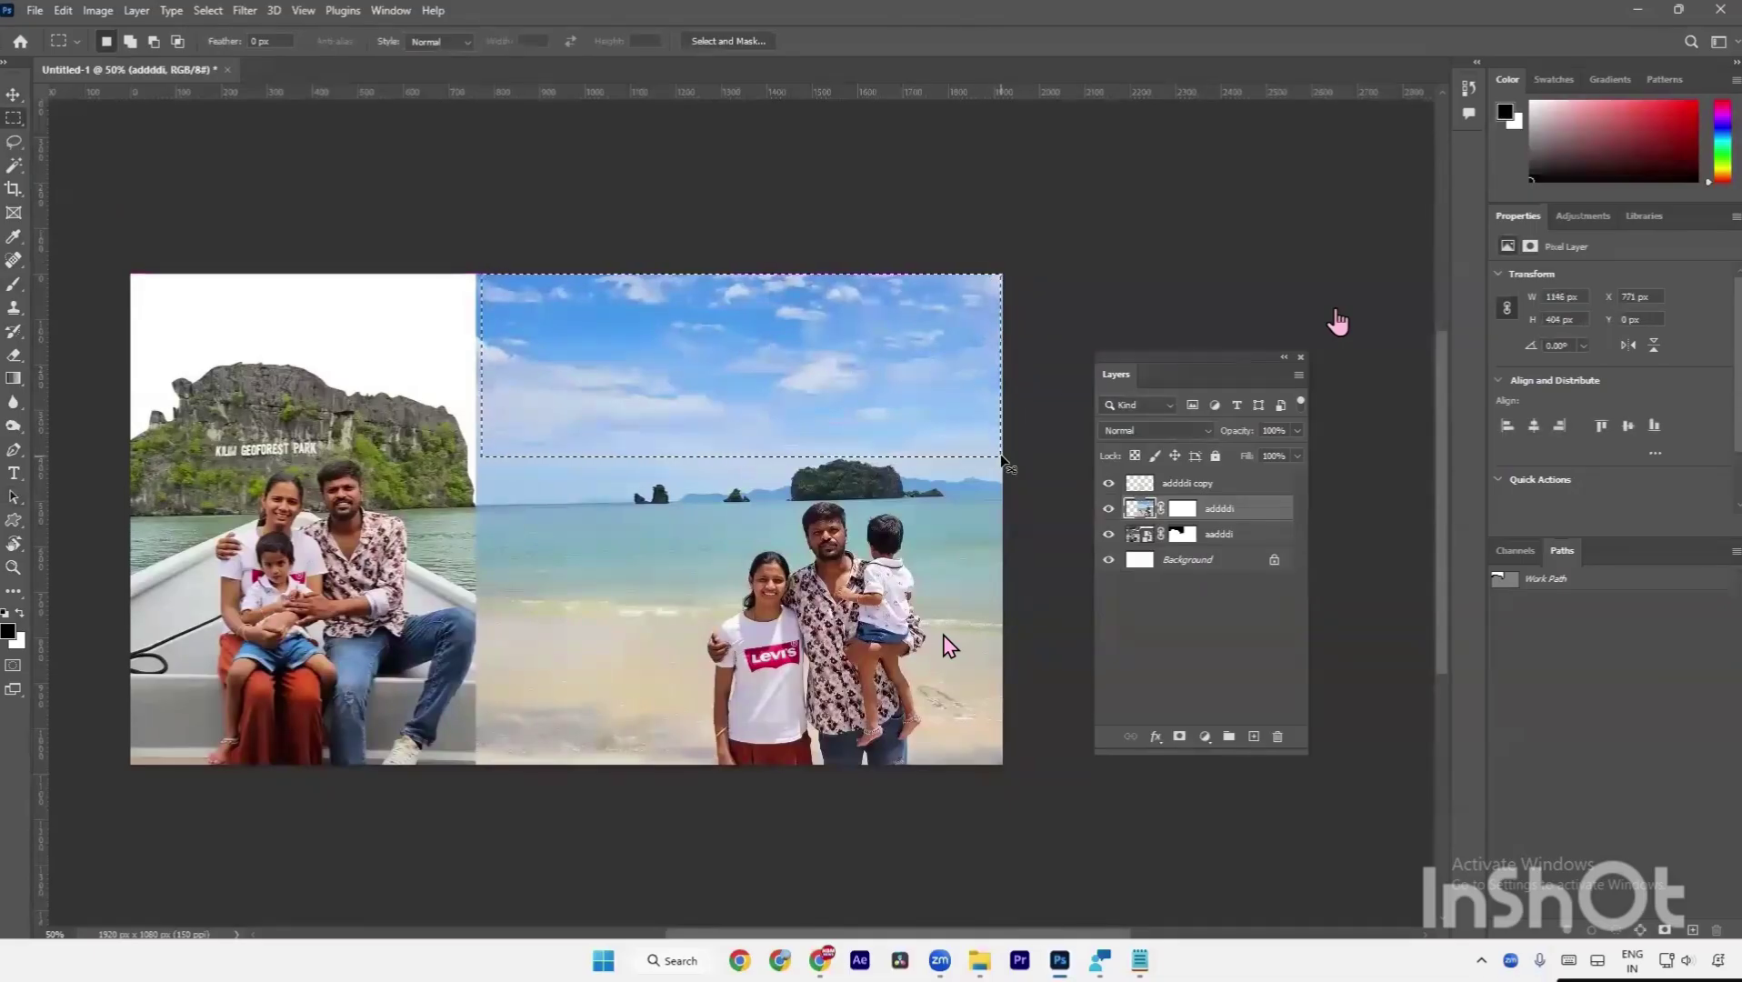
key(ctrl+j)
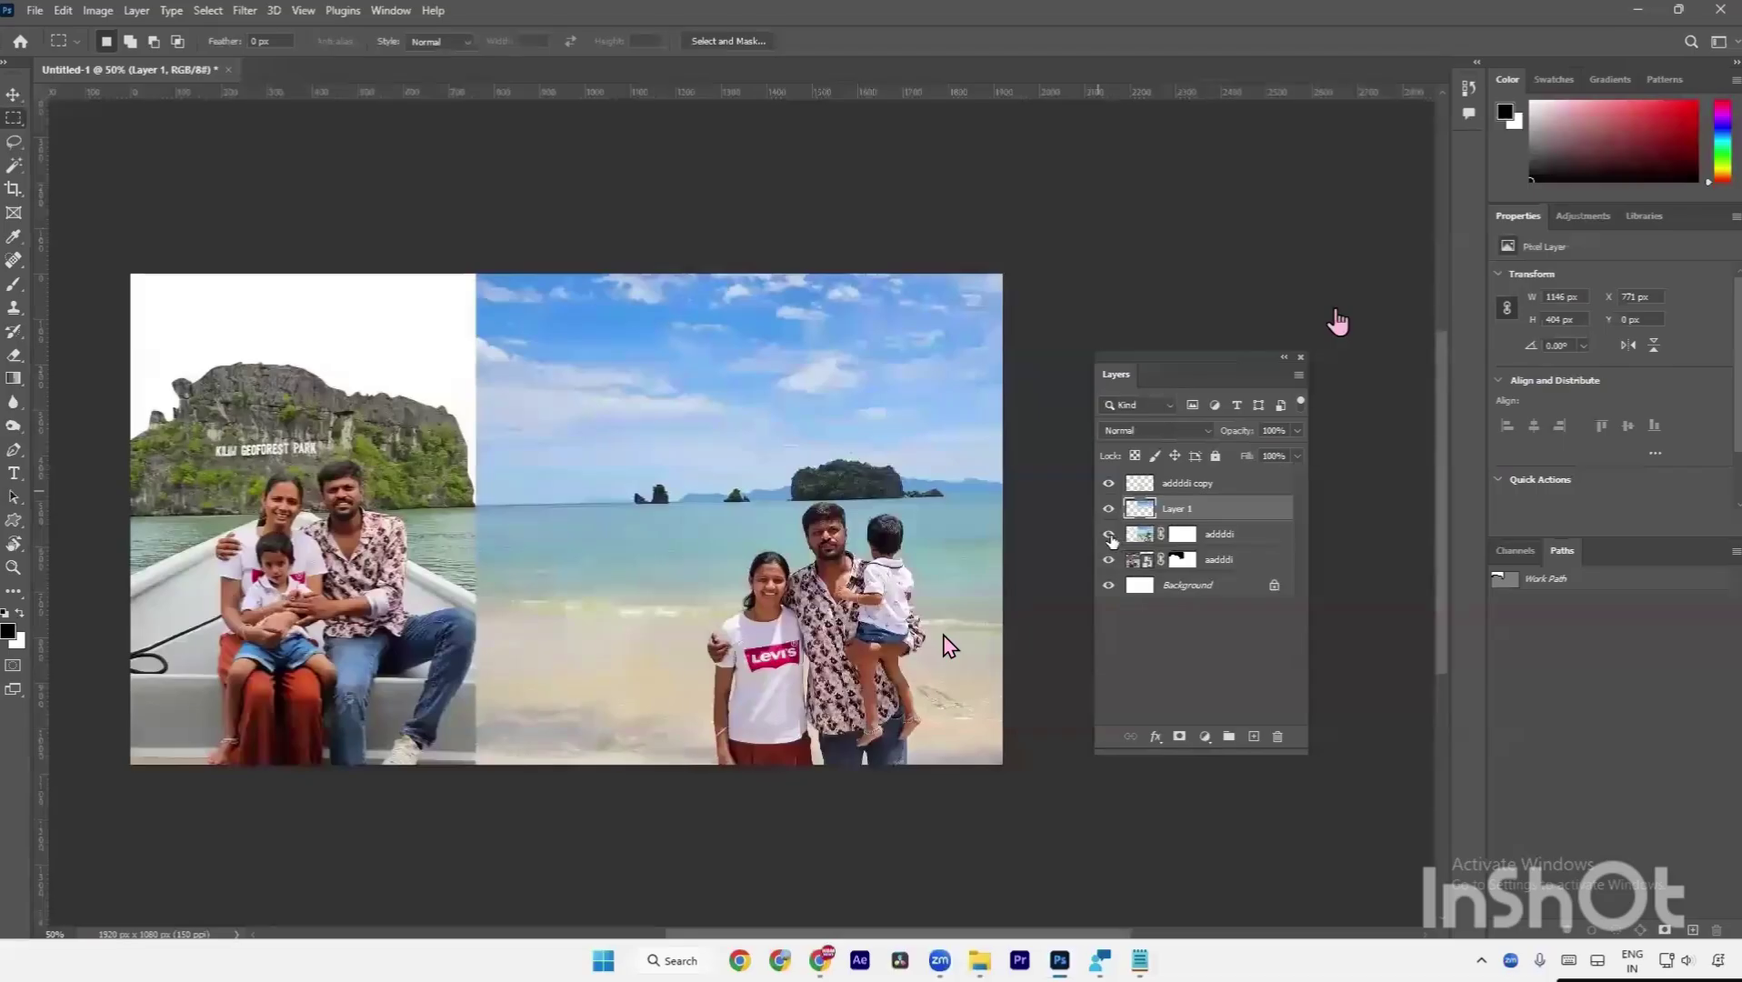
Hide the other layers and move the sky copy to the canvas's top left.
drag(1111, 539, 1109, 559)
click(1108, 485)
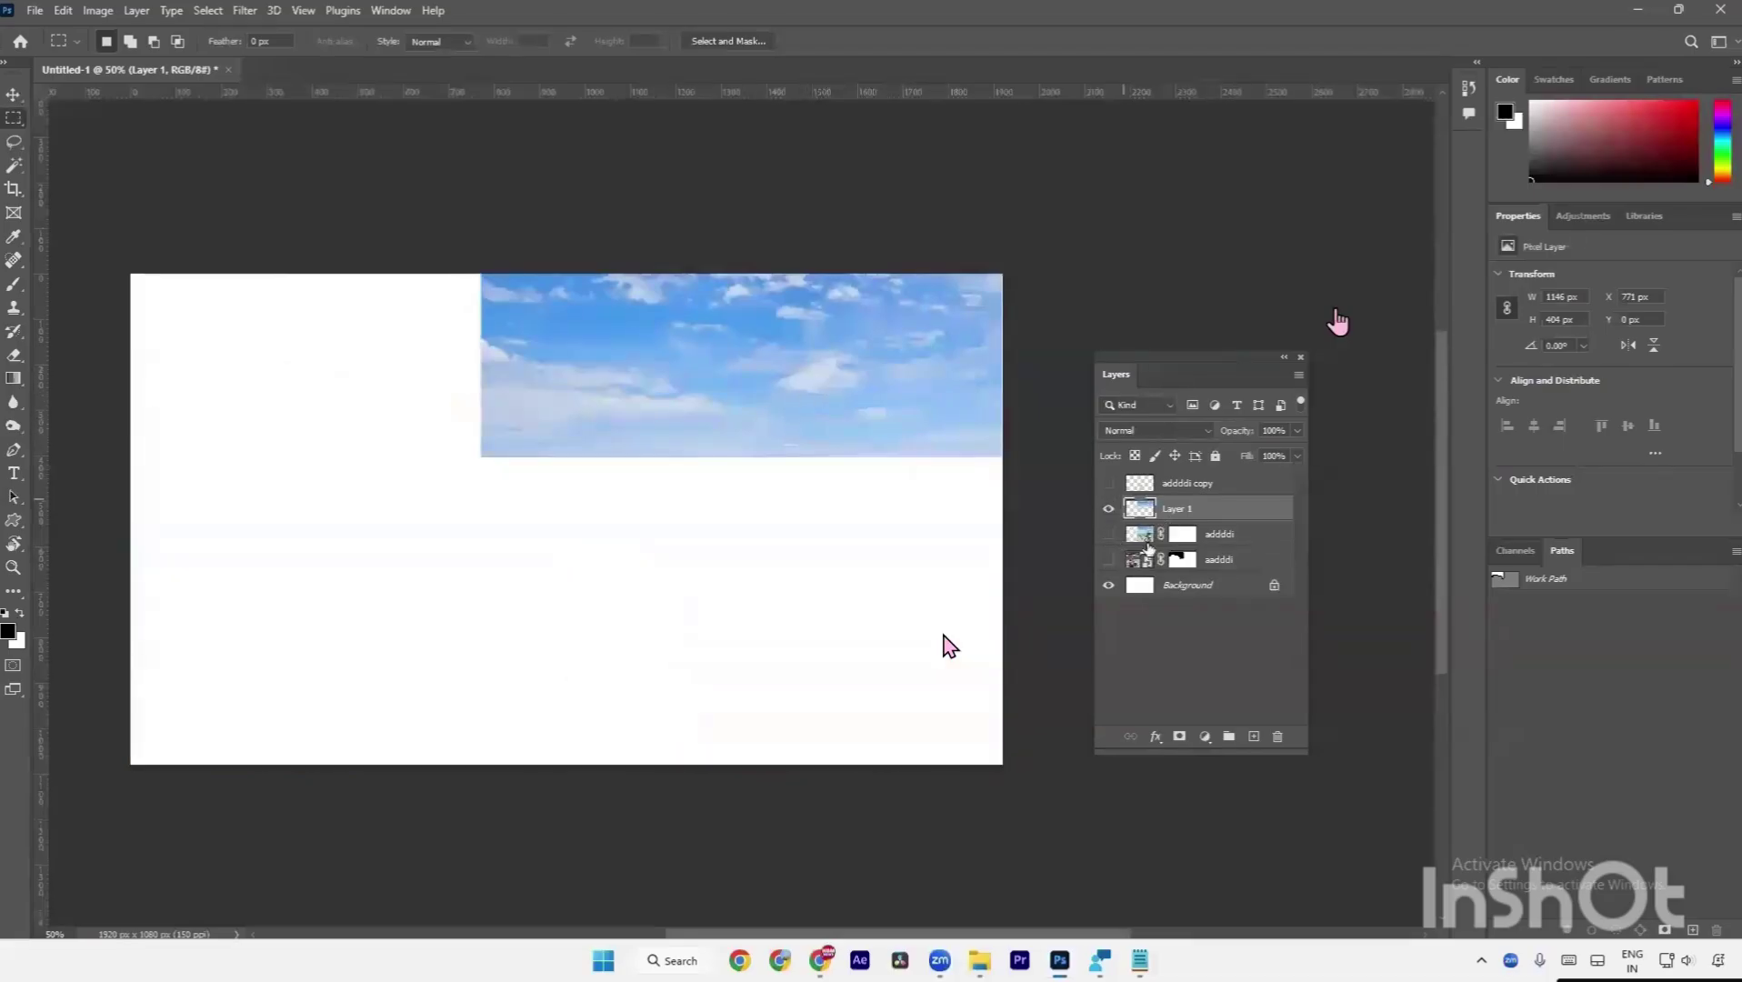
click(1109, 585)
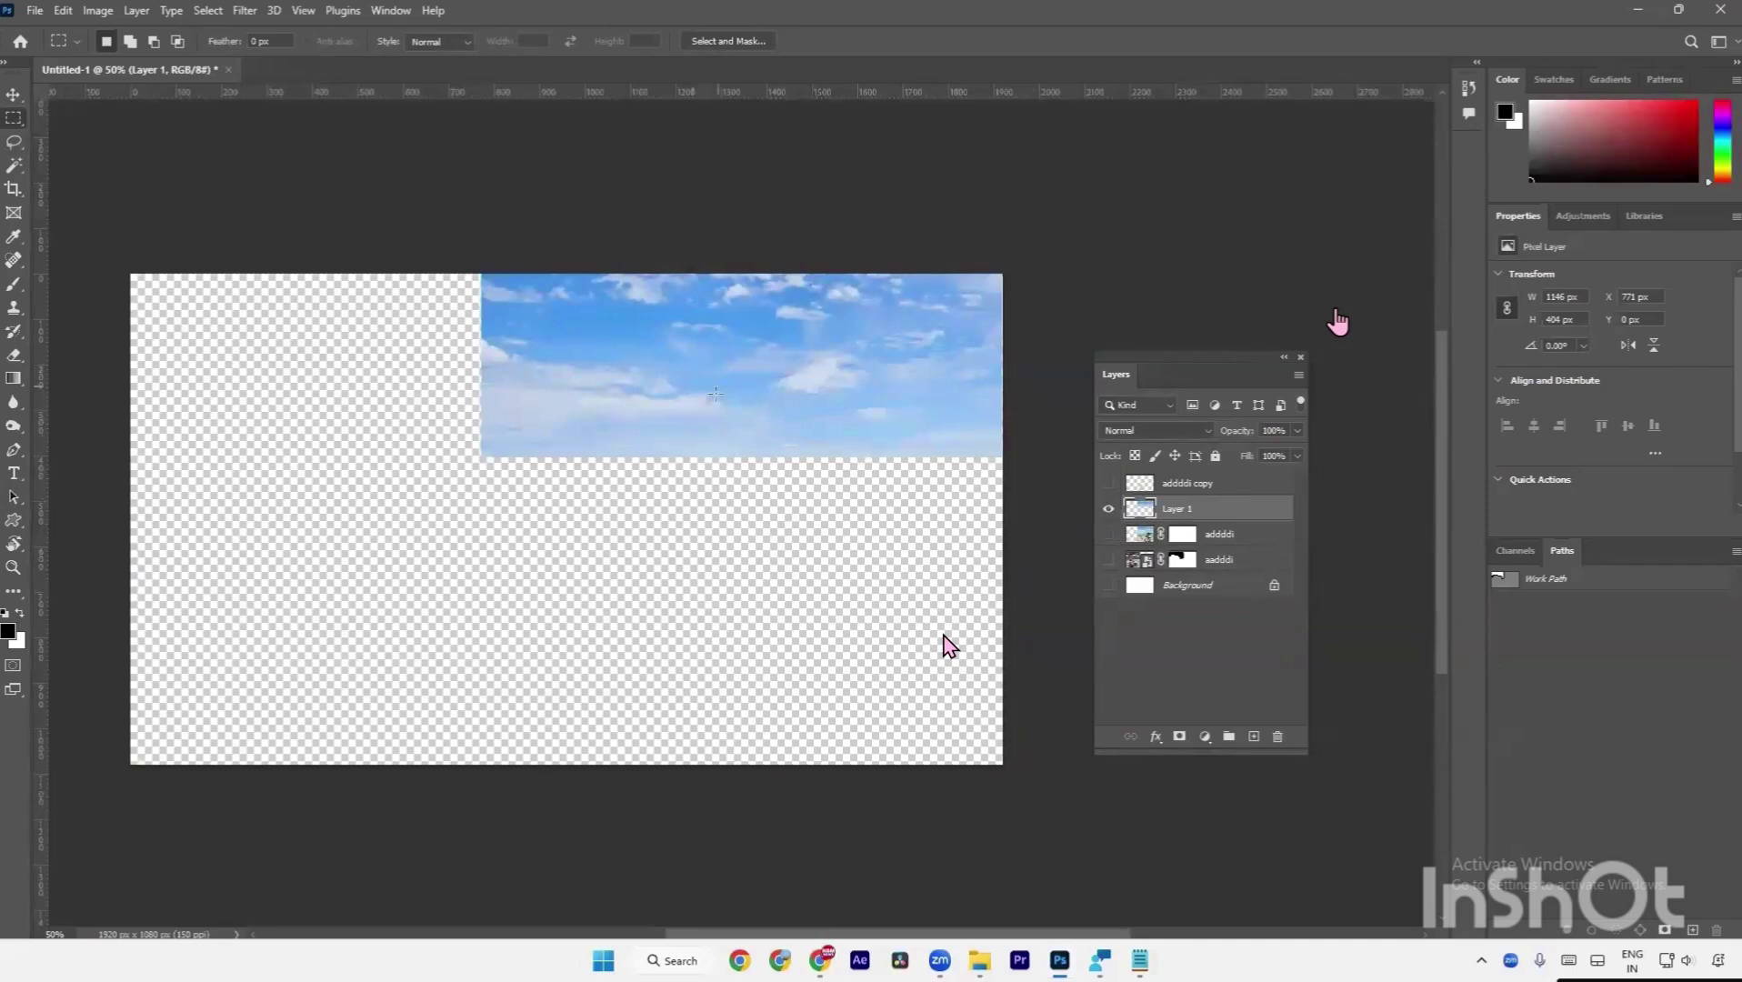
key(v)
drag(691, 420, 402, 420)
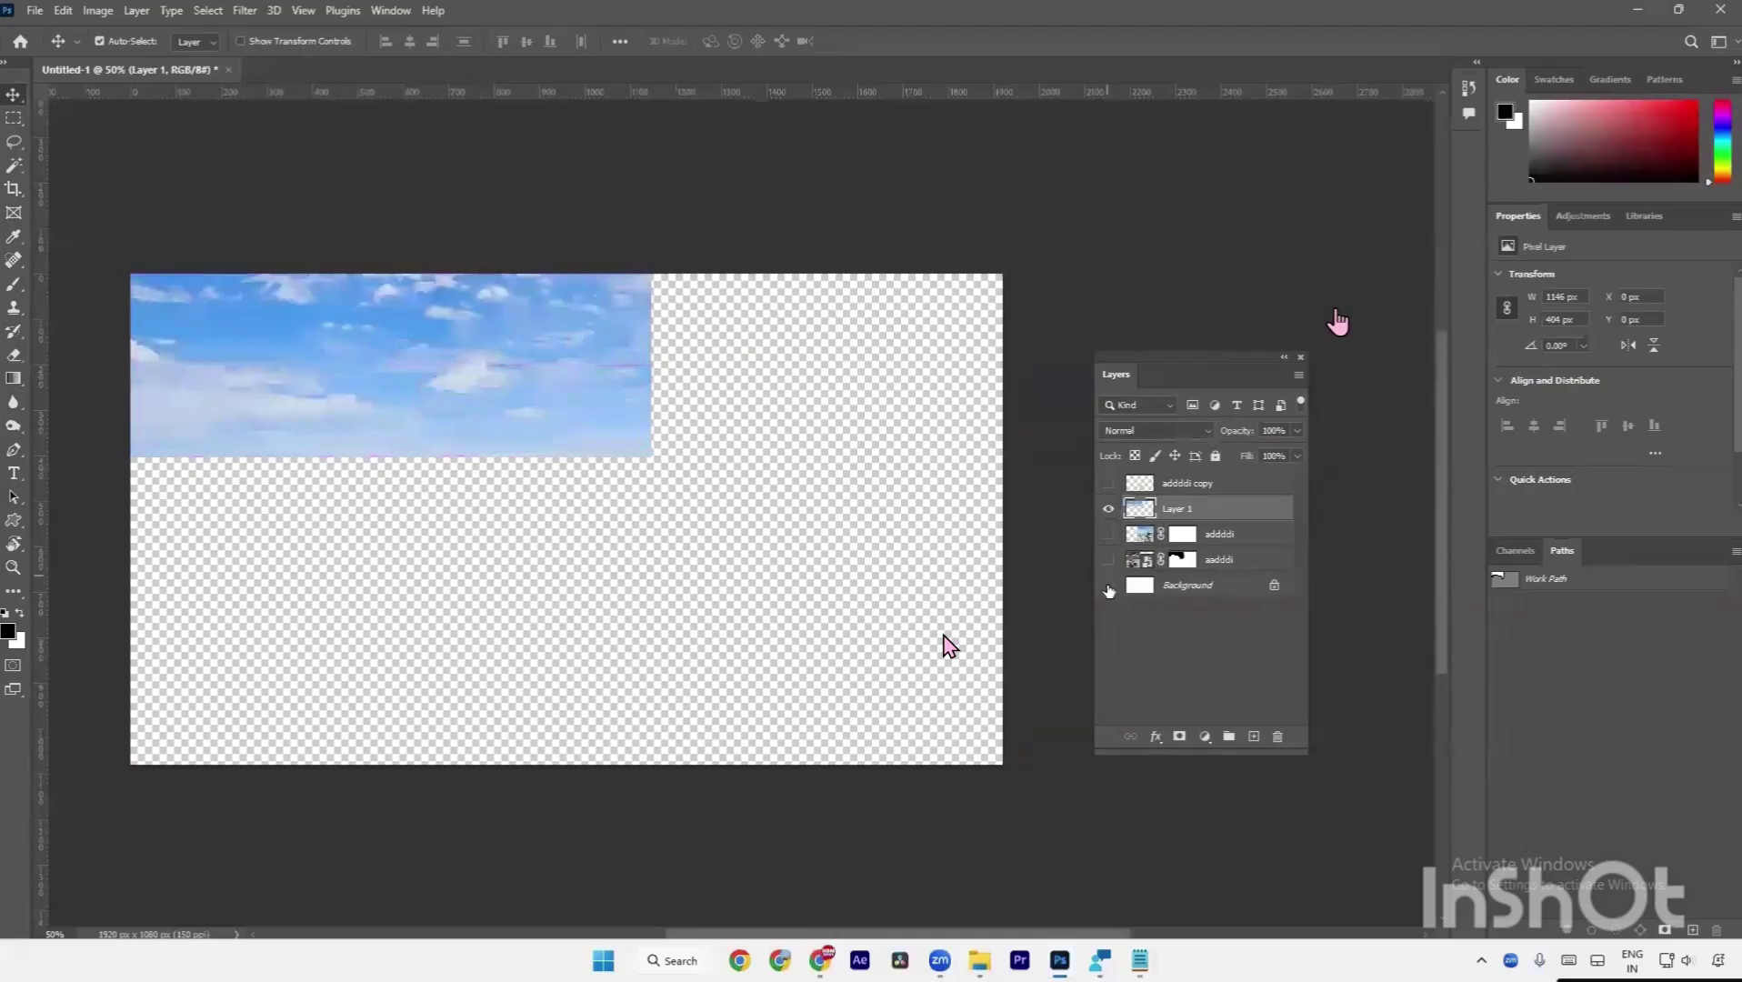
Show all layers again, move Layer 1 beneath the boat photo, and stretch it larger.
drag(1108, 586, 1108, 486)
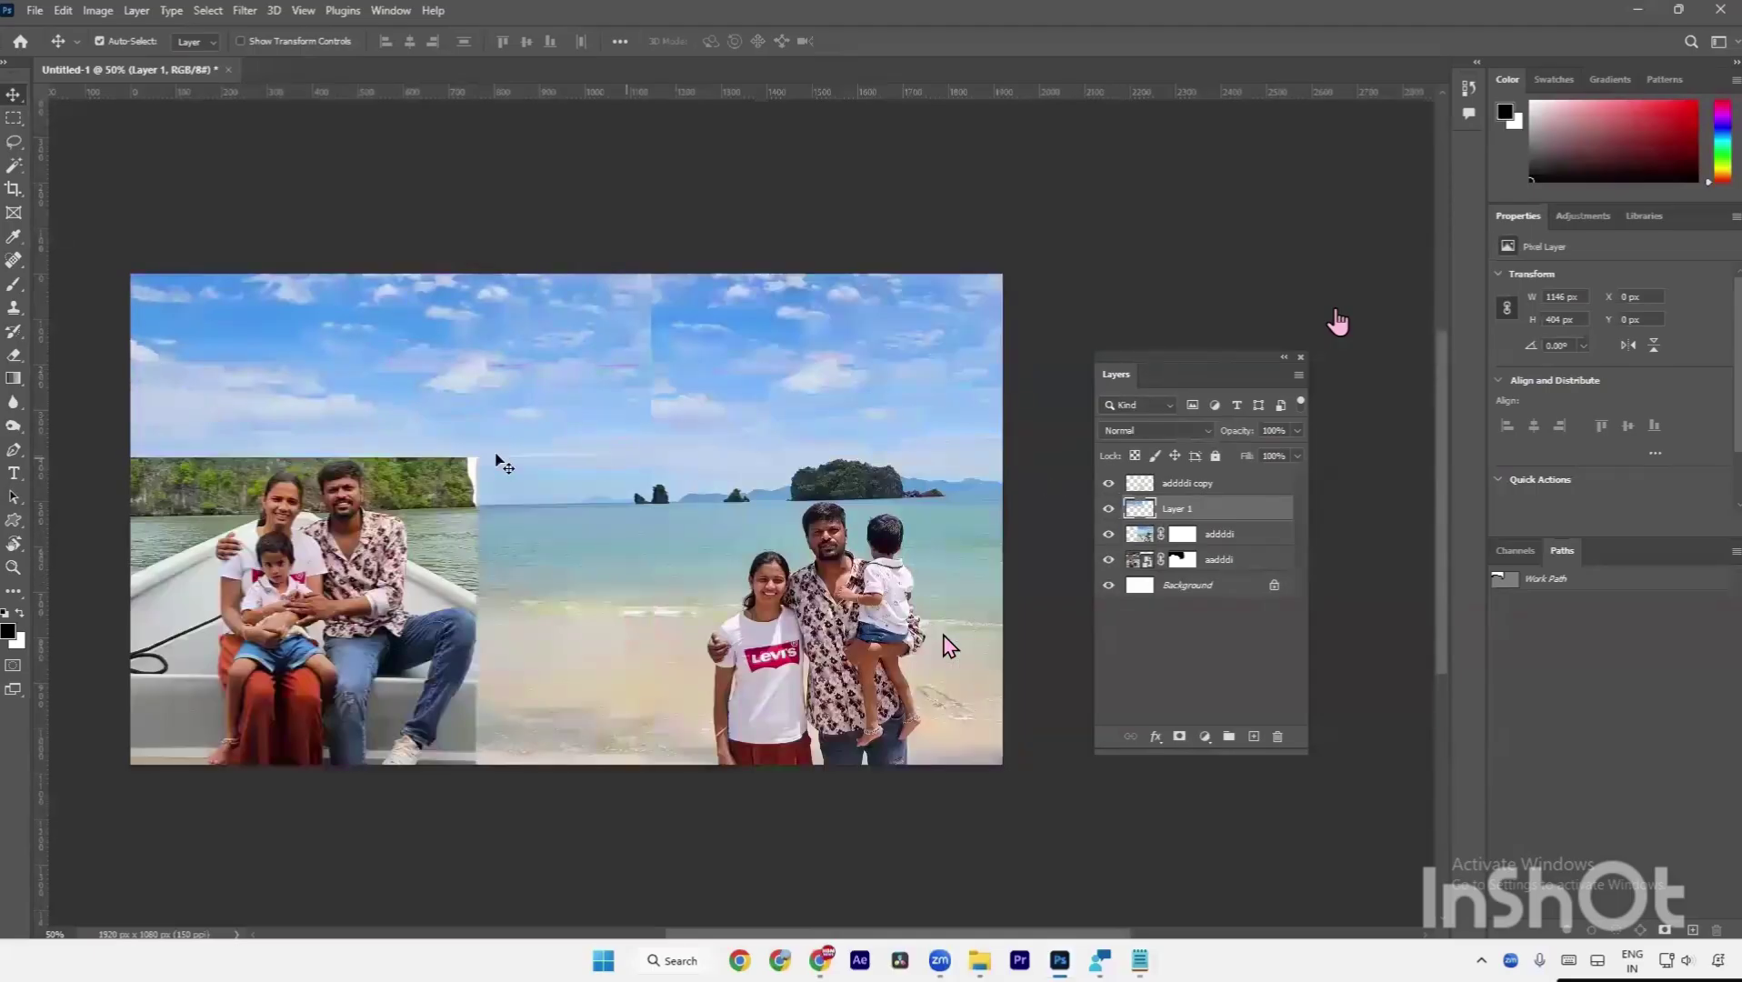
drag(1224, 519, 1223, 573)
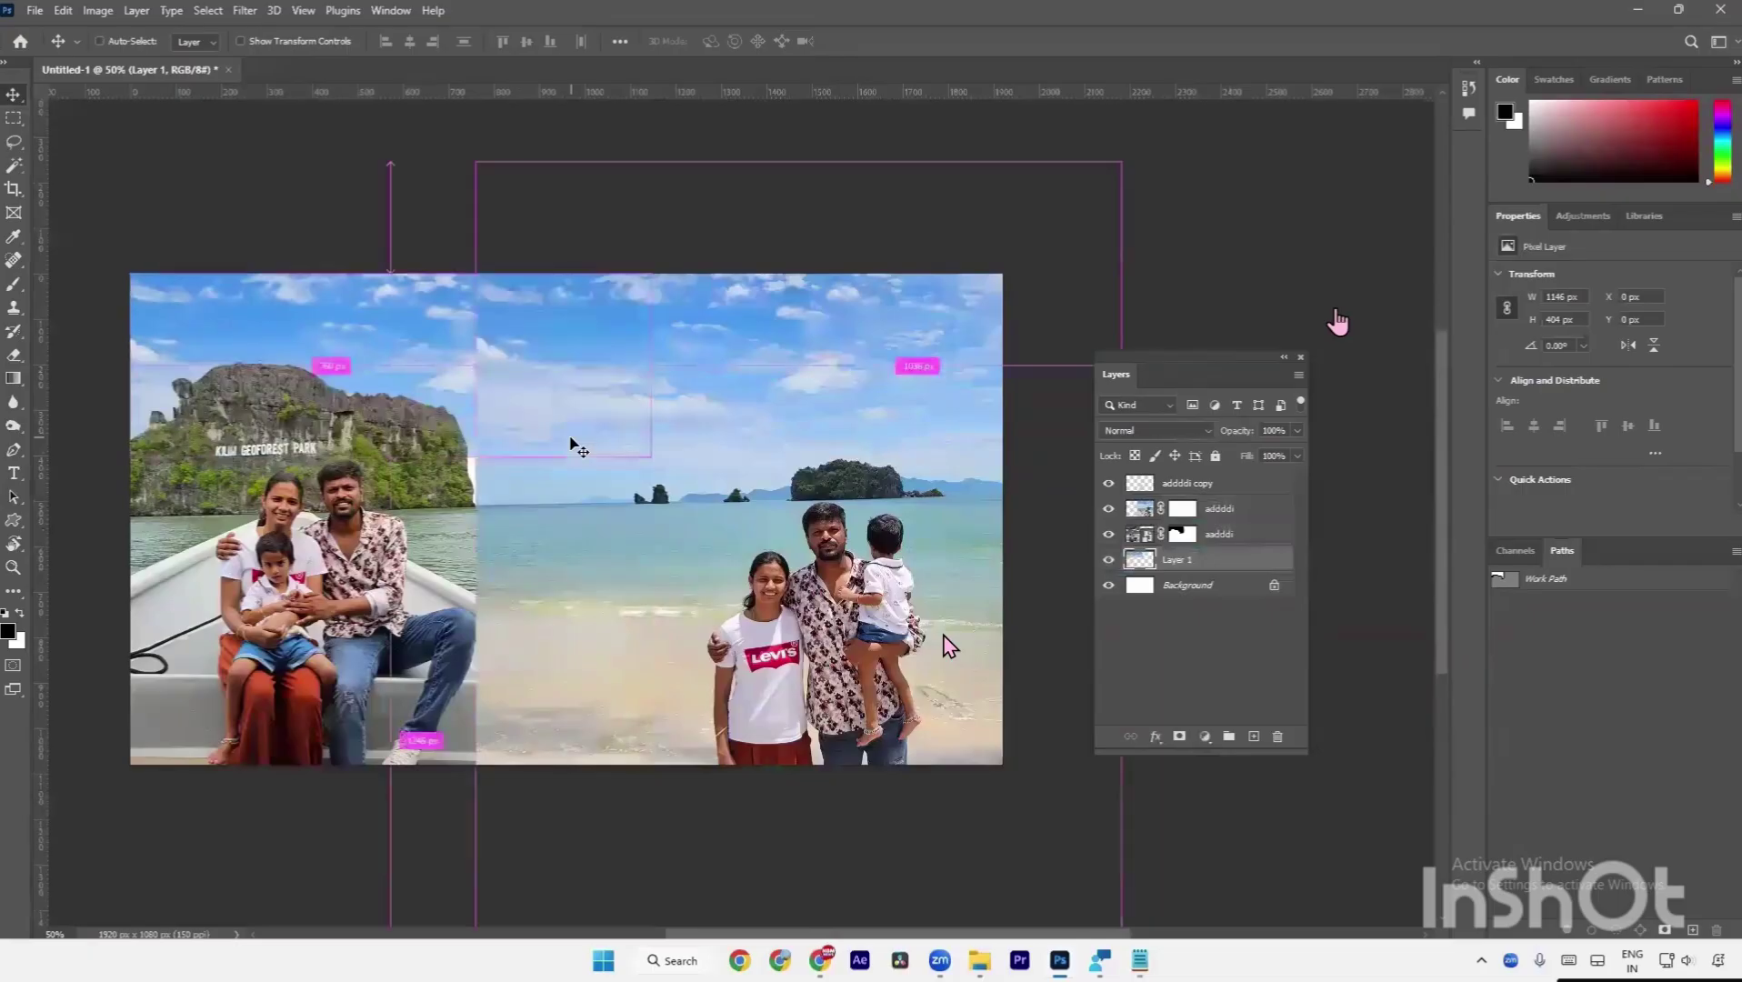
key(ctrl+t)
drag(651, 457, 525, 477)
Commit the enlarged sky, fit the whole collage in view, and select the beach photo layer.
key(Return)
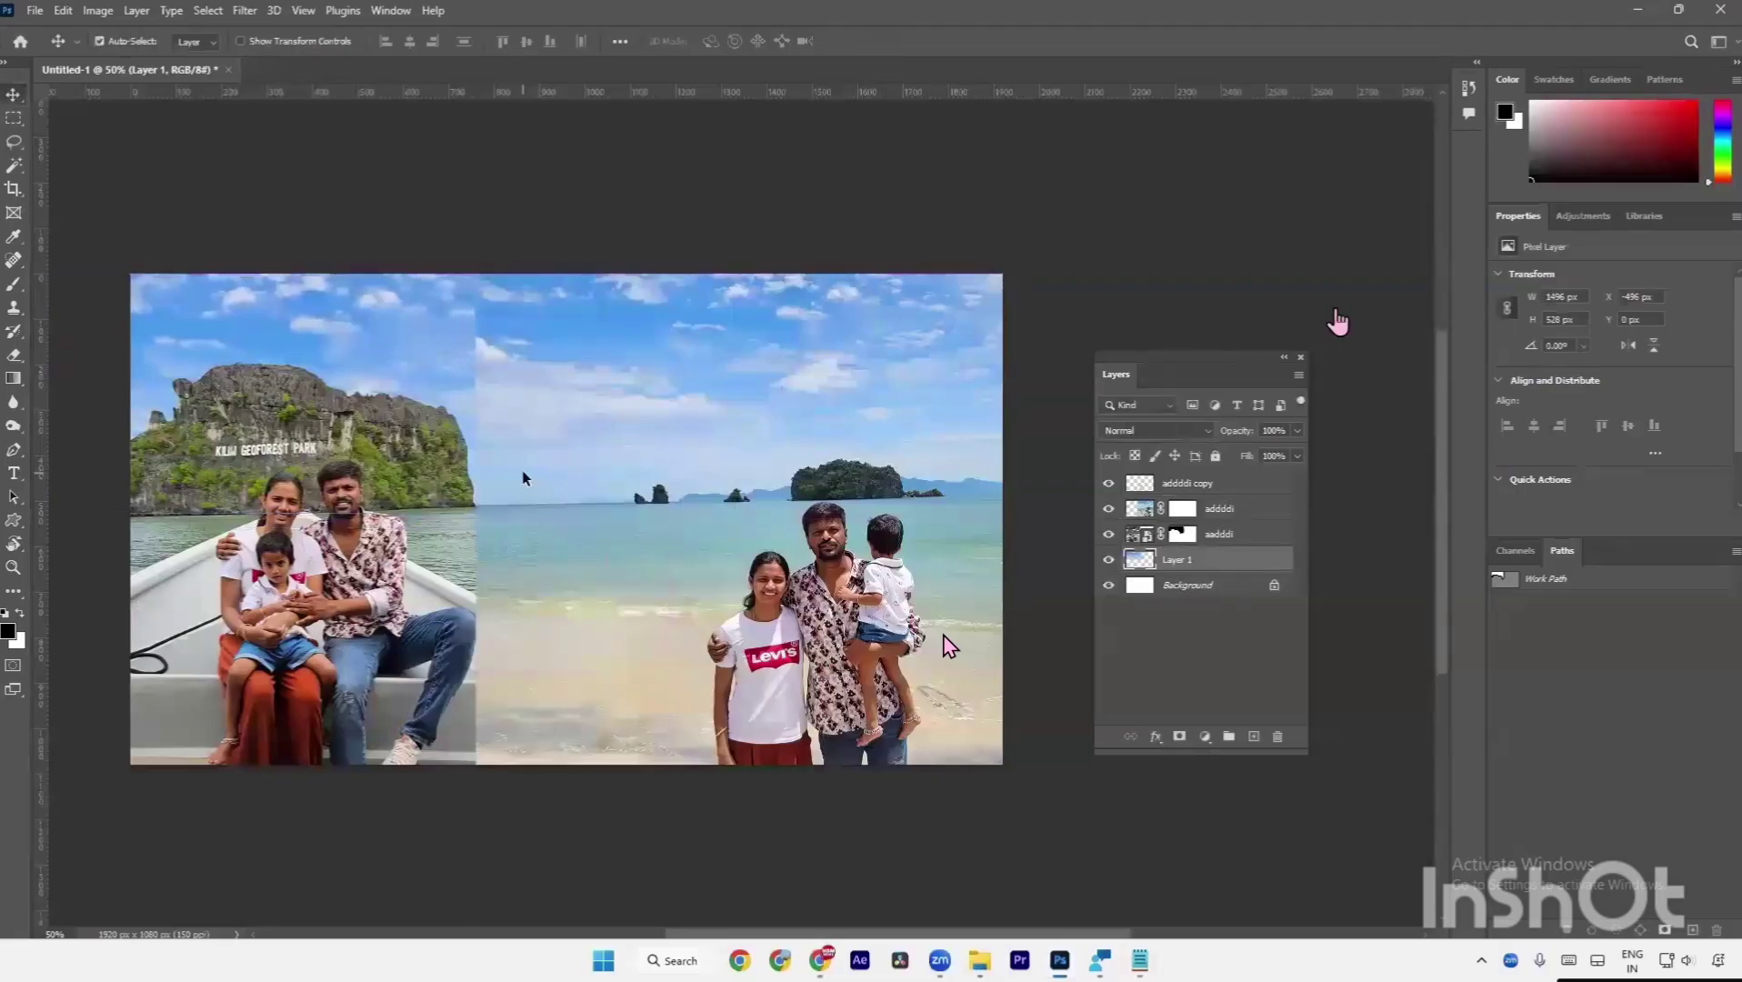
key(a)
key(ctrl+0)
key(ctrl+minus)
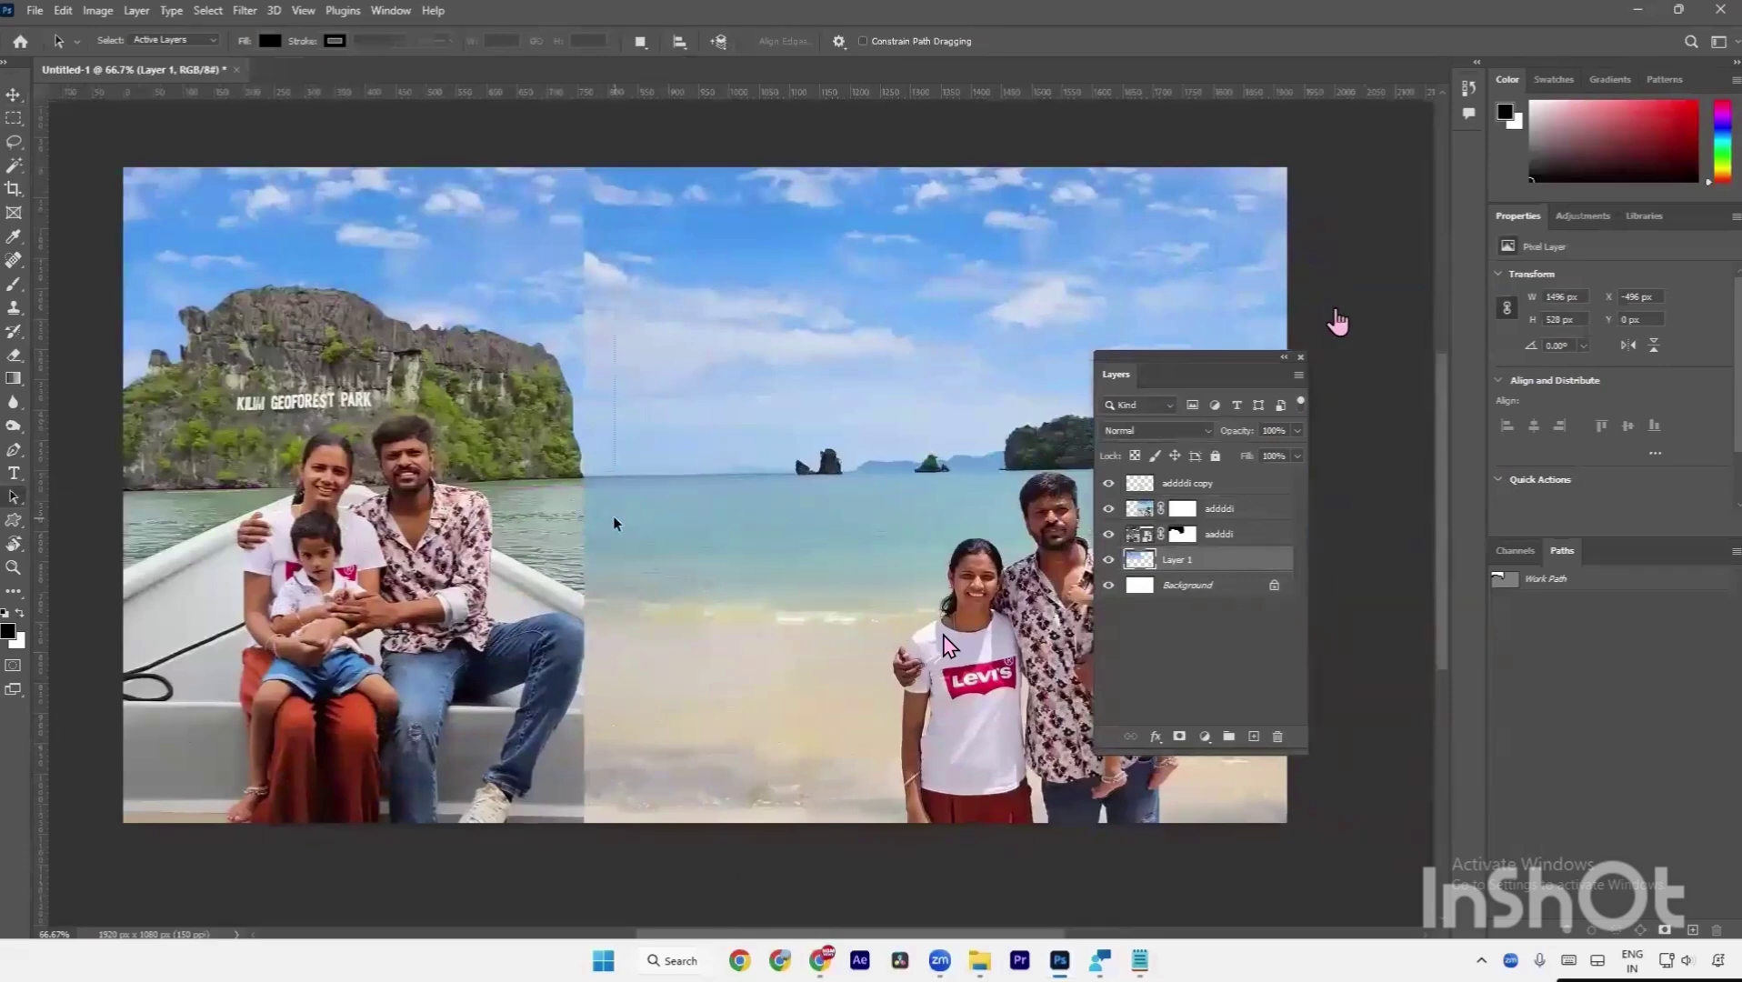
key(v)
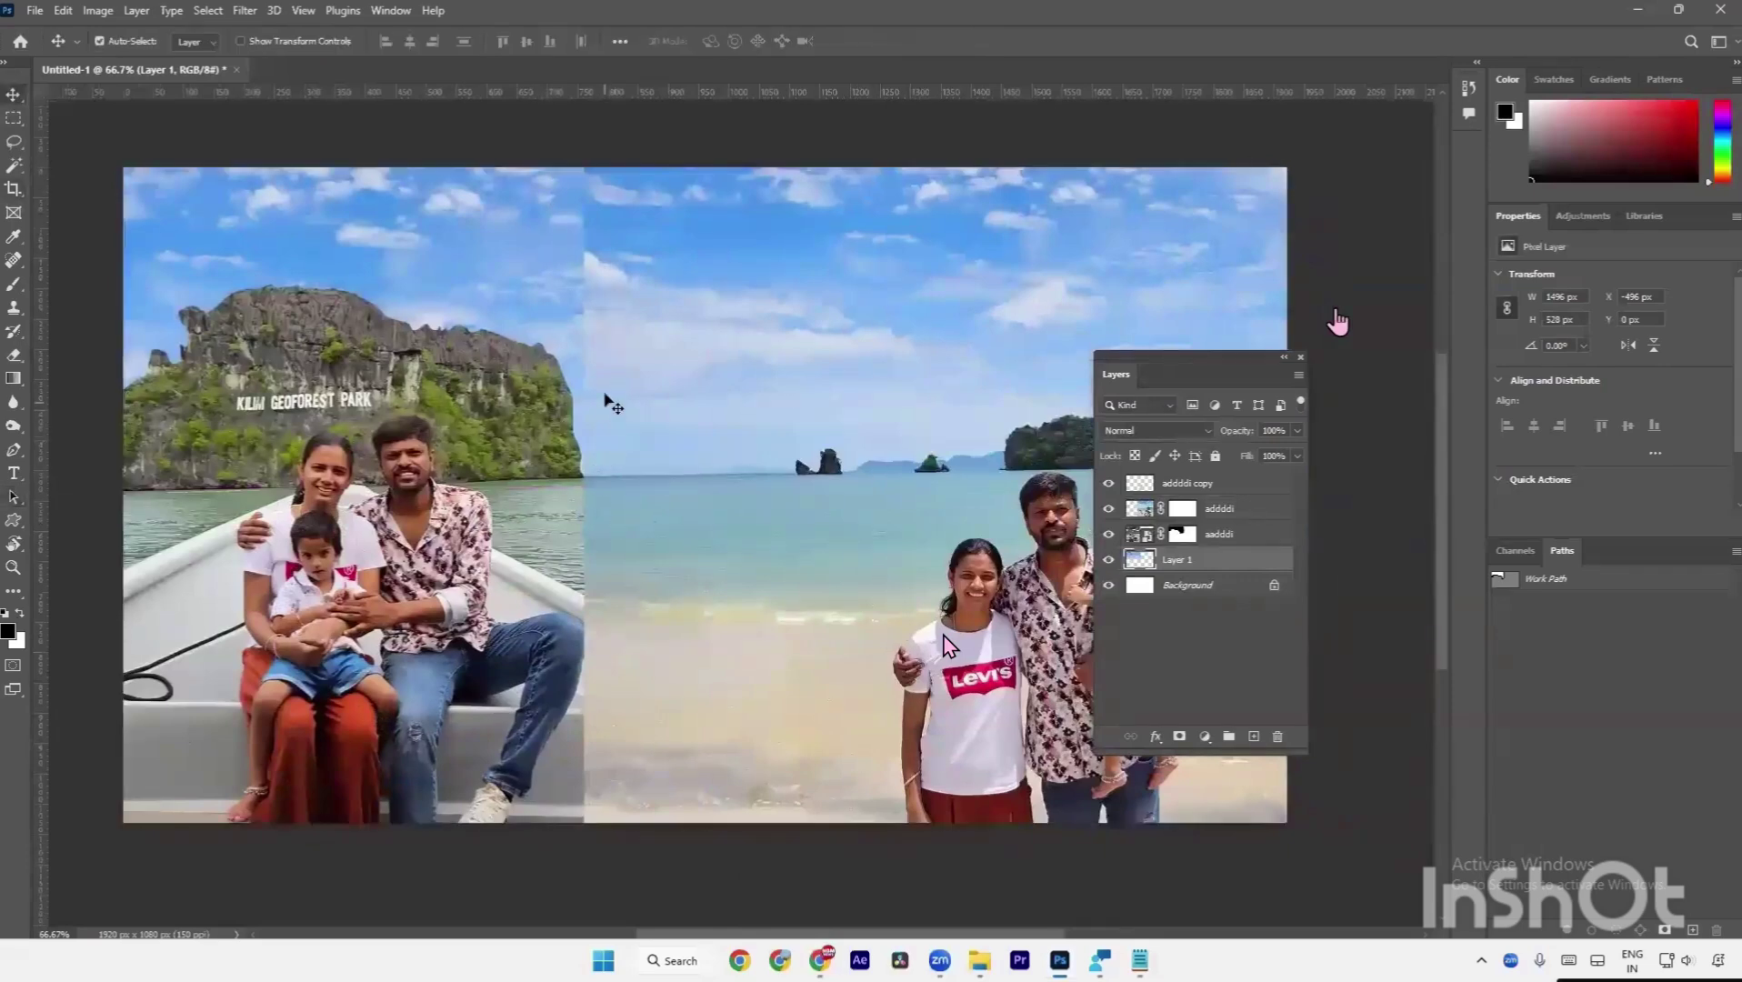
click(605, 391)
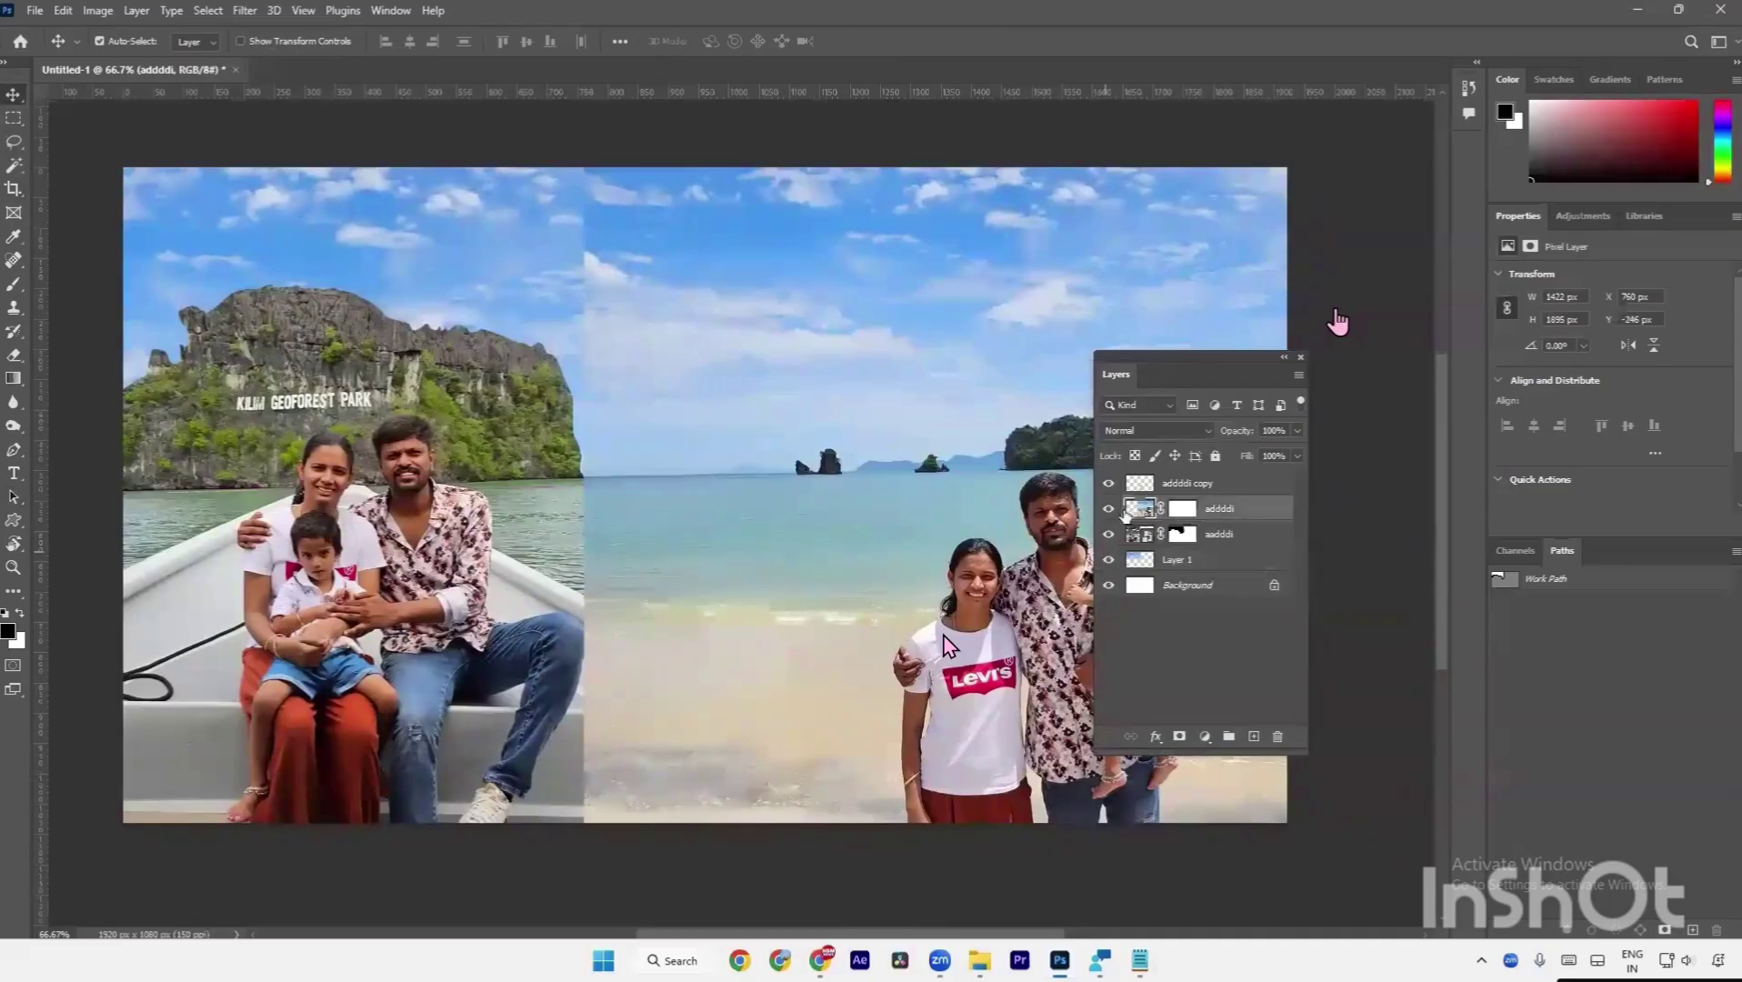
Toggle the beach photo's visibility to compare the sky, then target its mask with the Brush.
click(1109, 509)
click(1109, 509)
click(1109, 509)
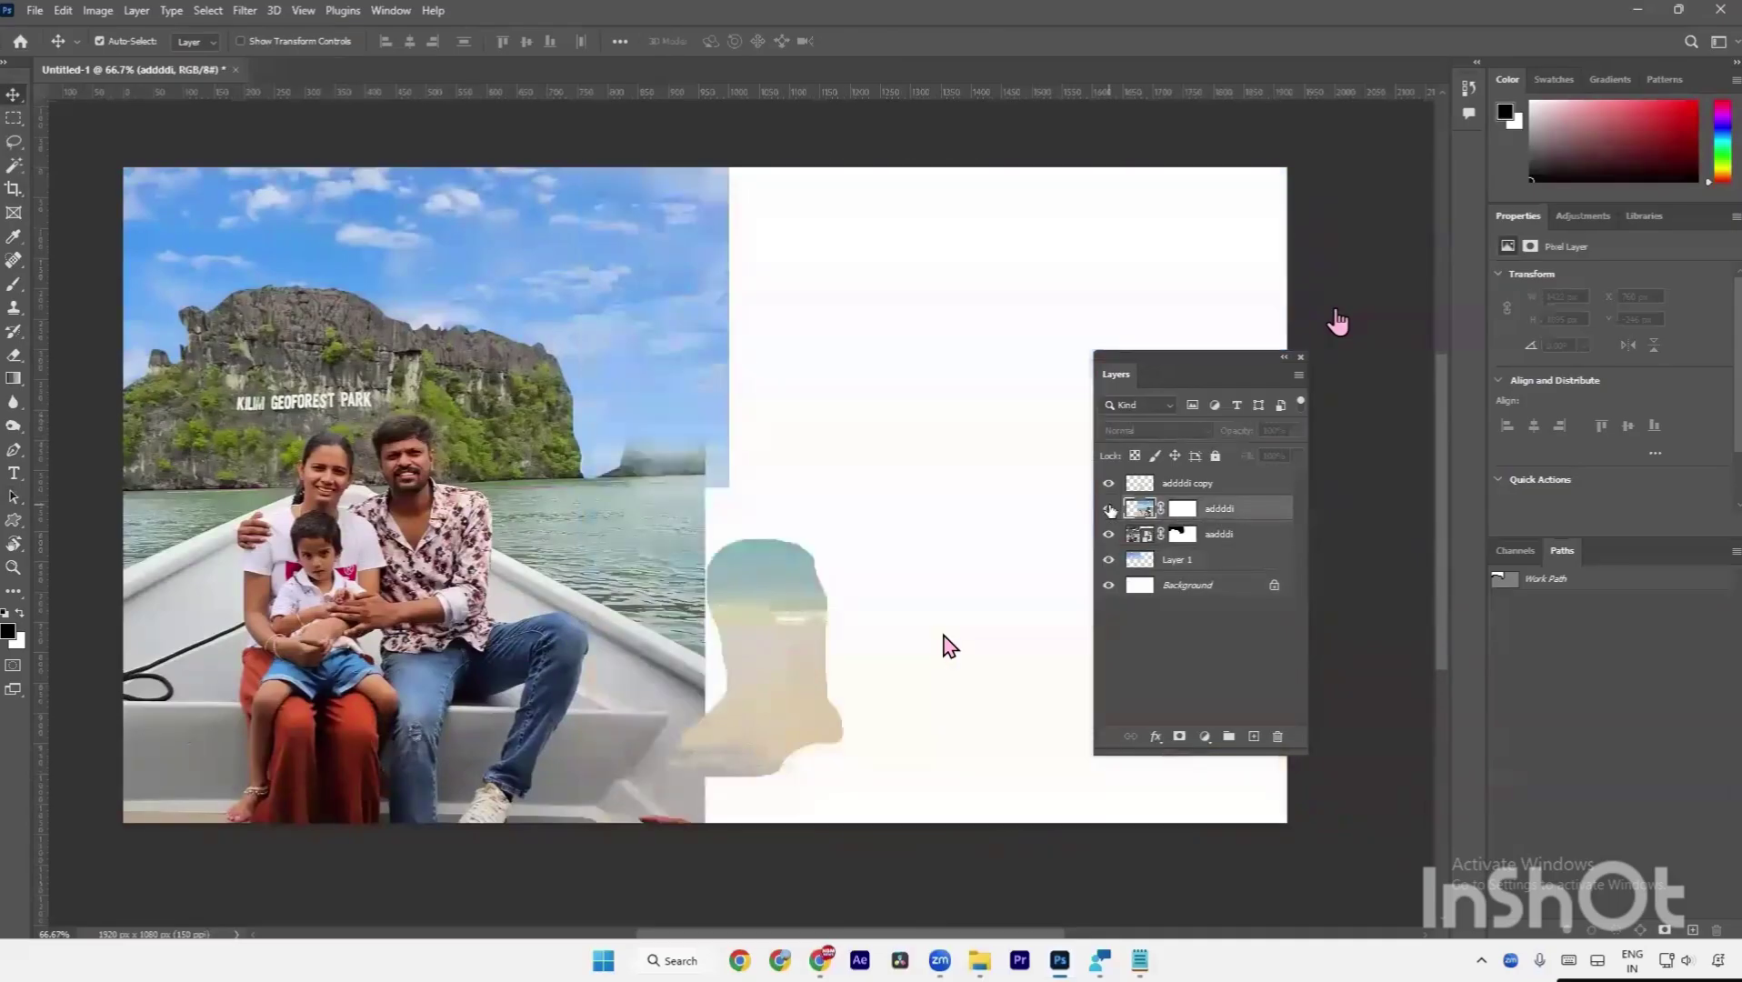
click(1109, 510)
click(1109, 509)
click(1109, 509)
click(1109, 510)
click(1109, 509)
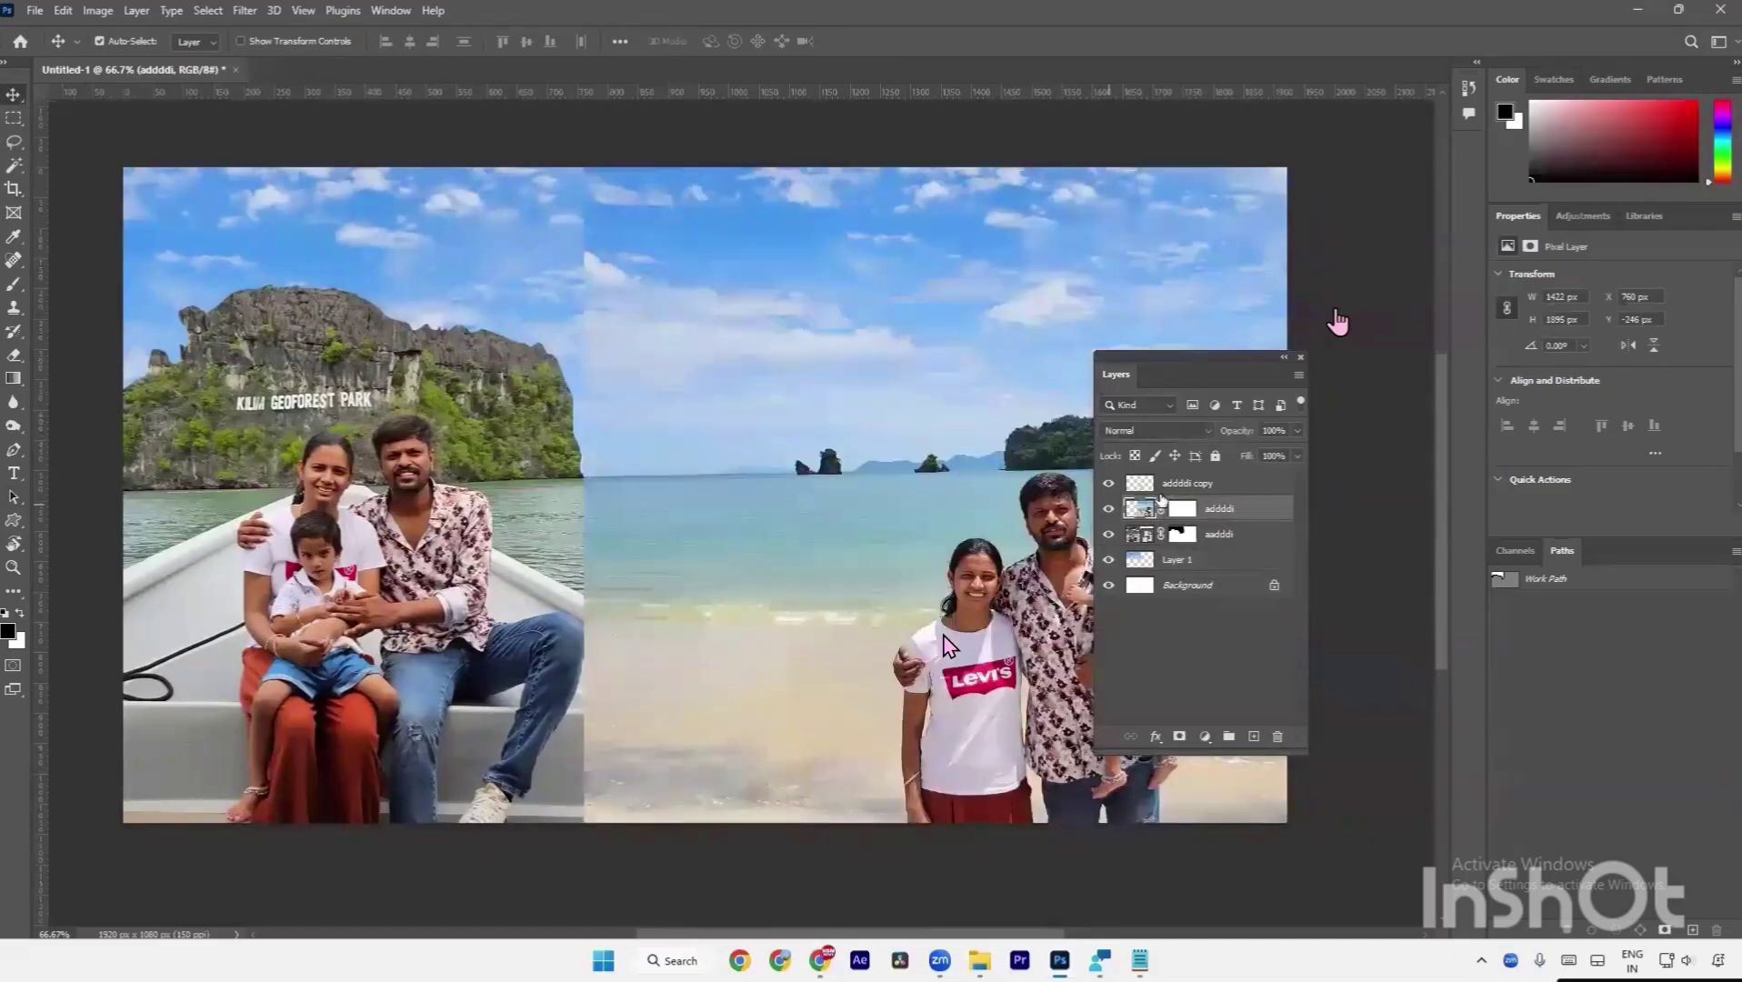
click(1181, 510)
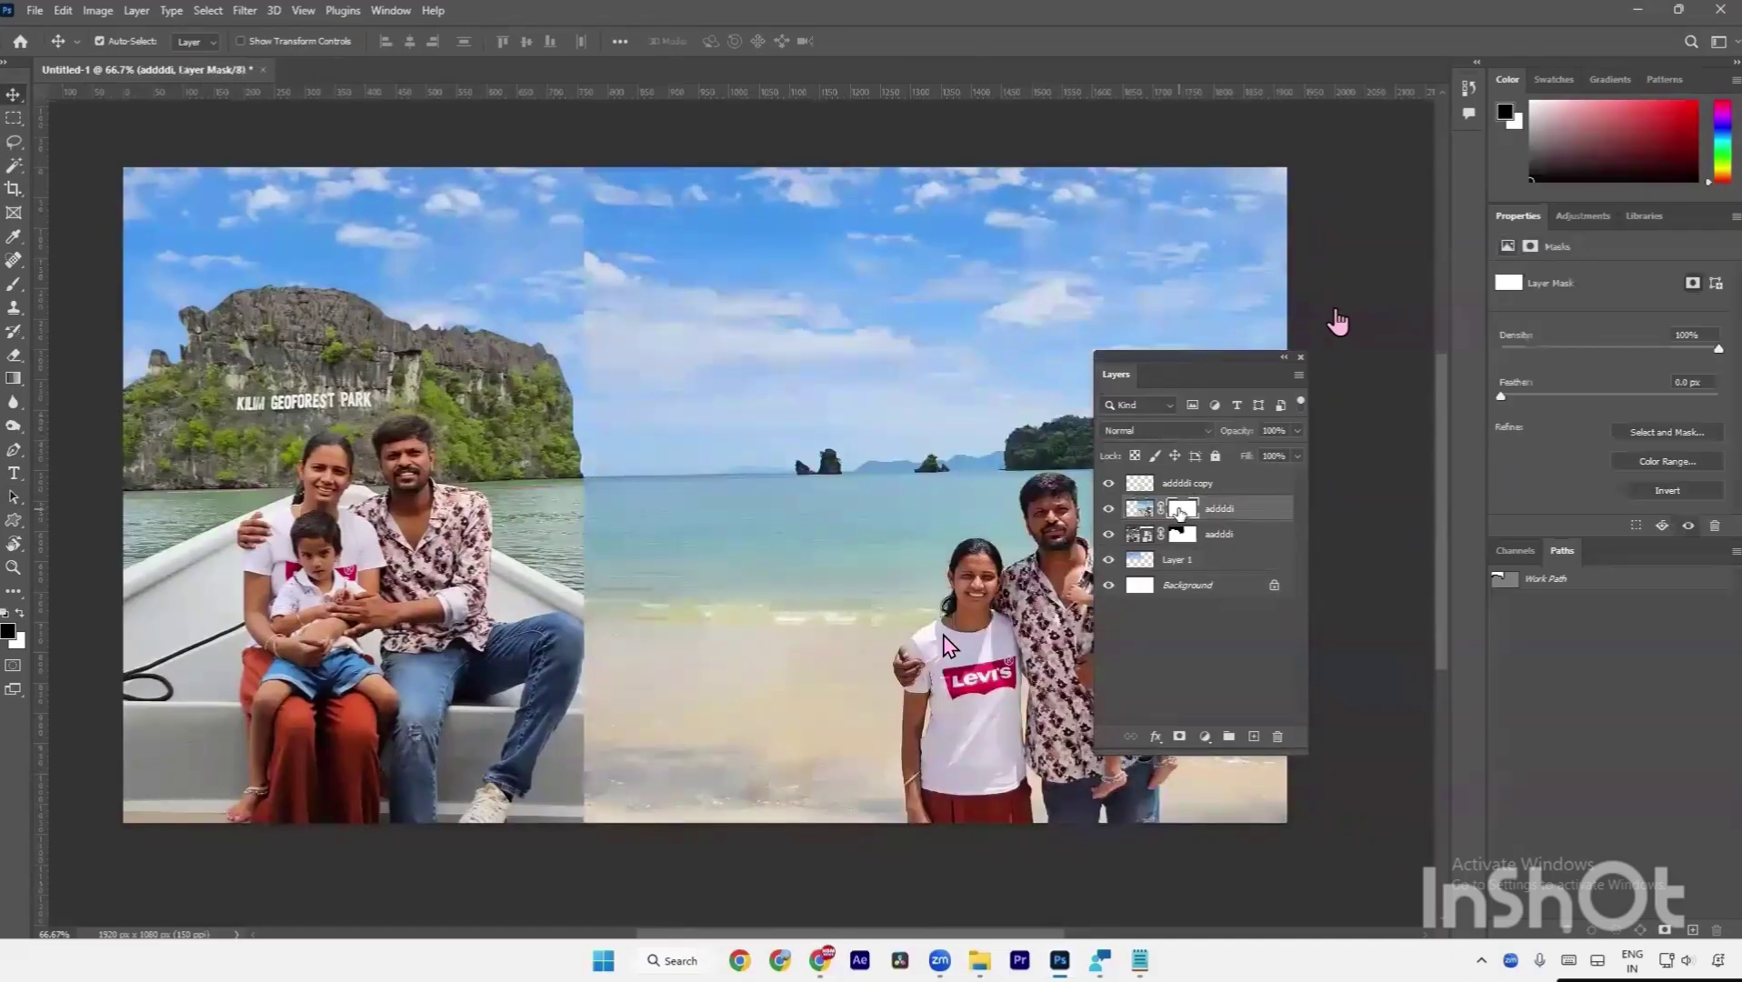
click(15, 286)
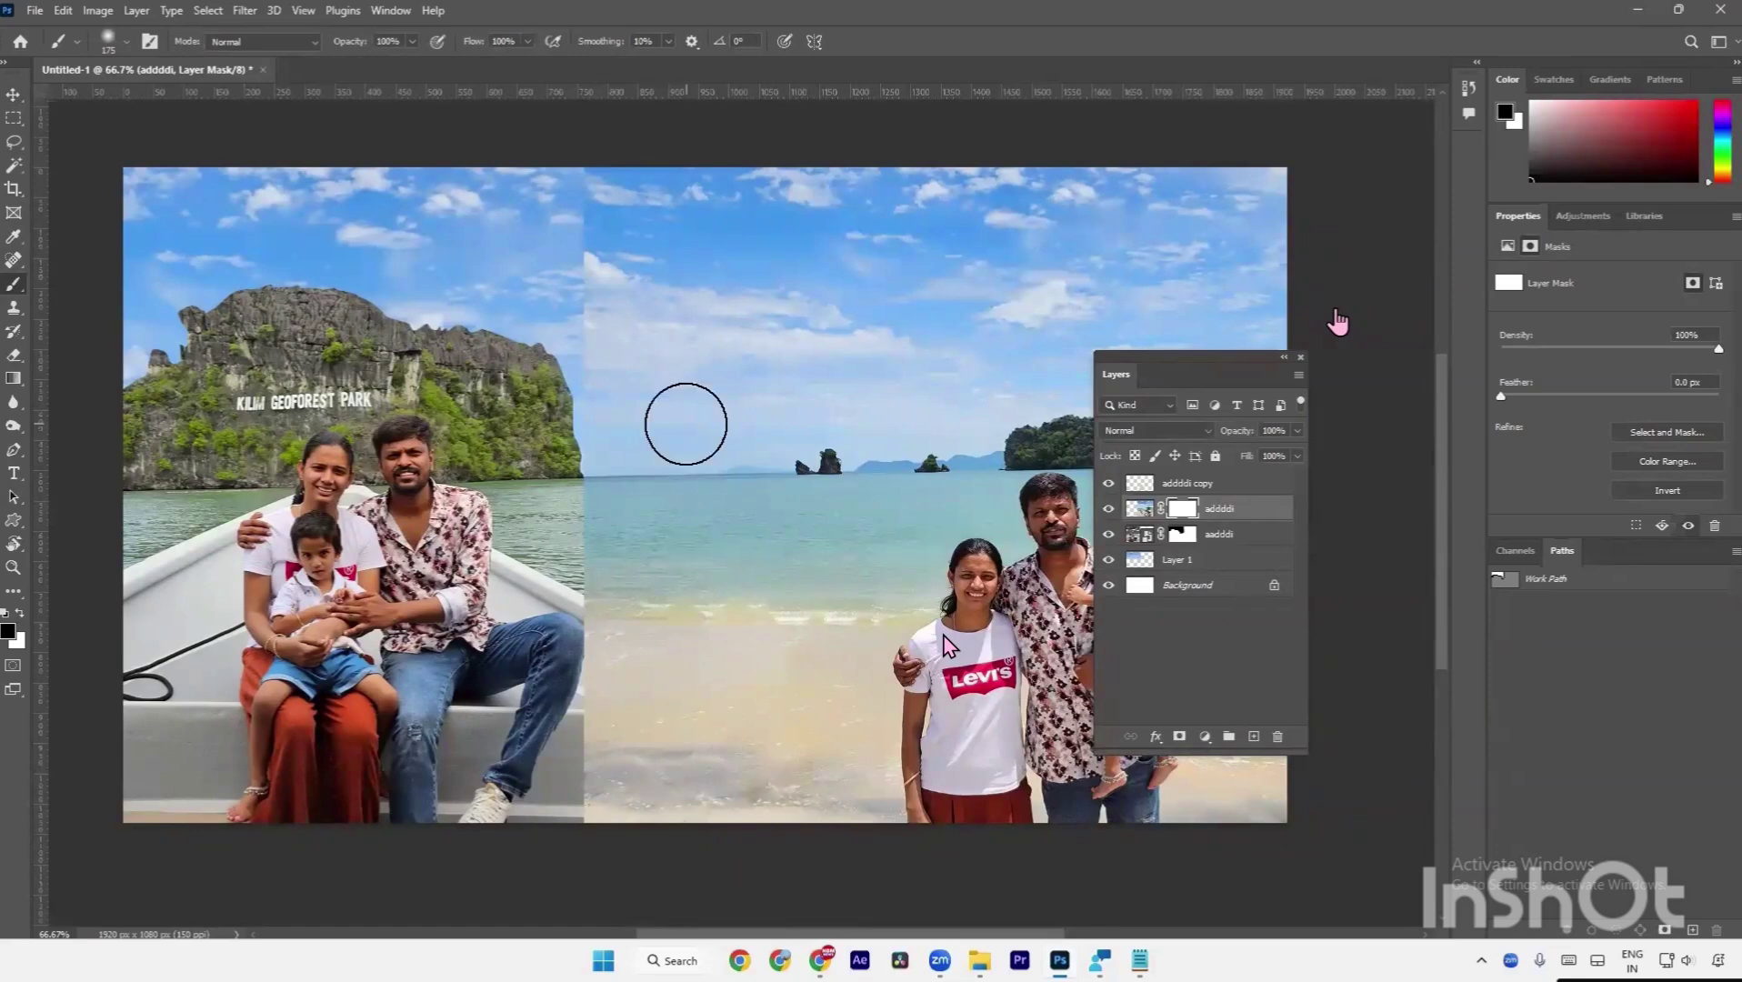
Nudge the mask brush size up and down with the bracket keys.
key(bracketright)
key(bracketright)
key(bracketright)
key(bracketright)
key(bracketright)
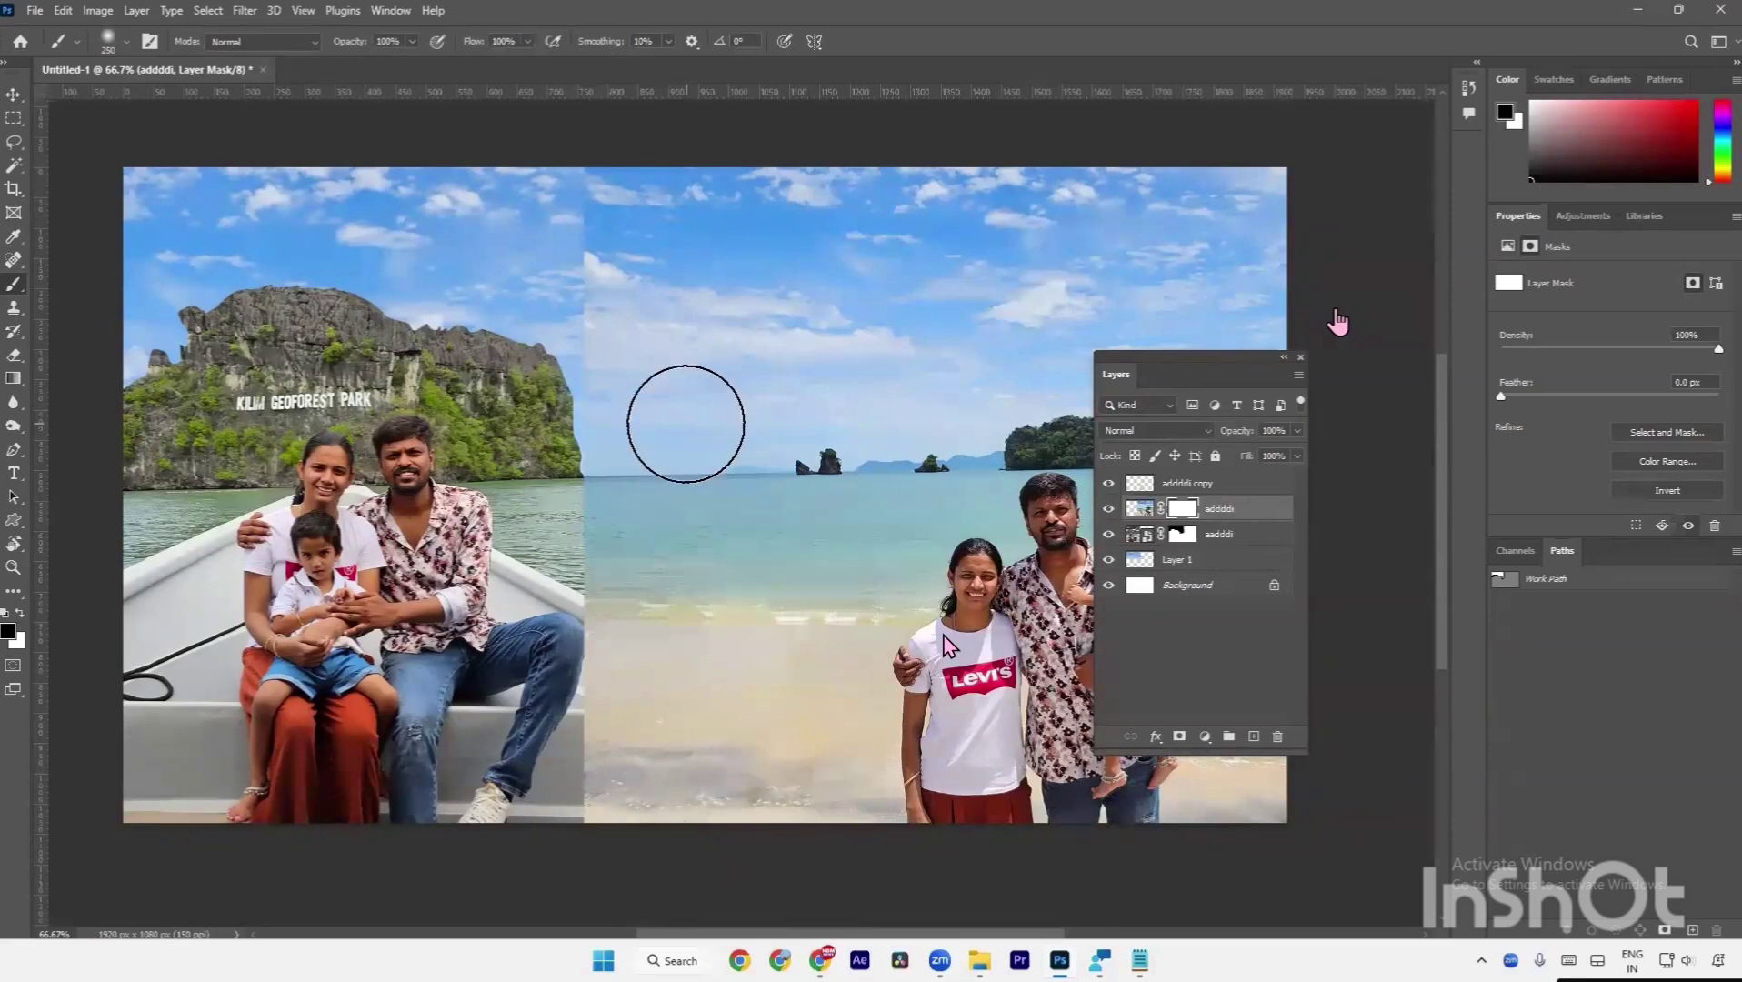
key(bracketleft)
key(bracketleft)
key(bracketright)
key(bracketright)
key(bracketright)
key(bracketright)
key(bracketright)
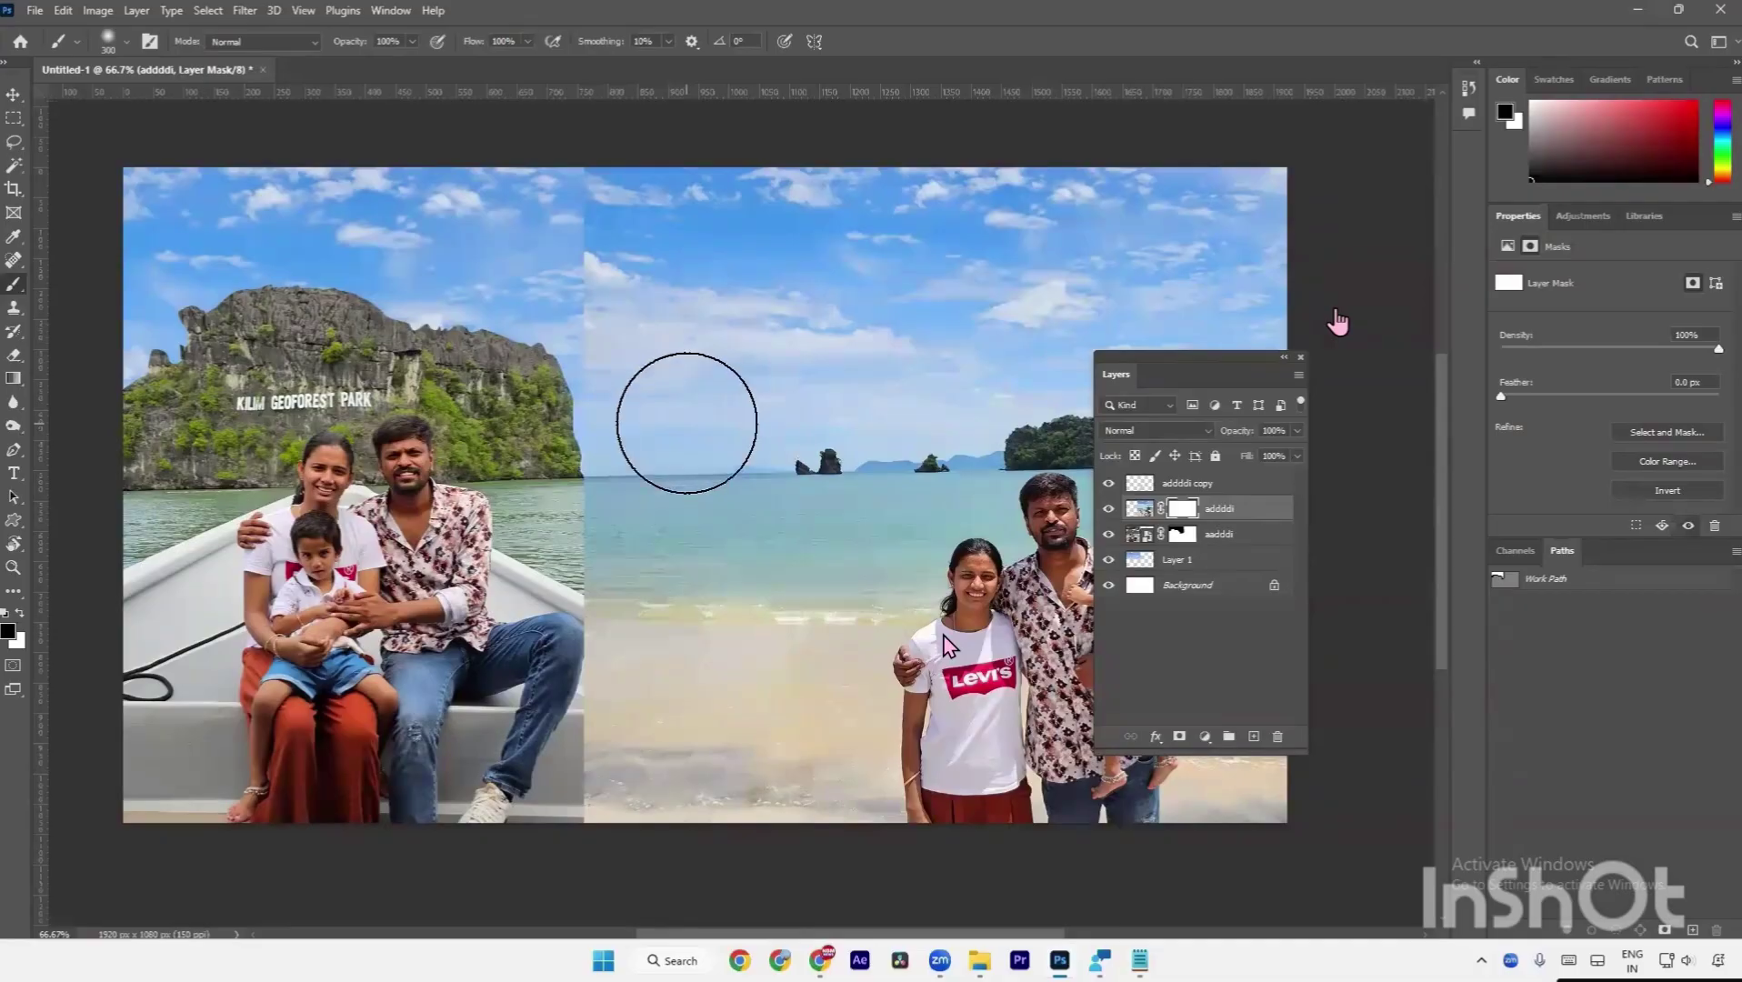
key(bracketleft)
key(bracketright)
key(bracketright)
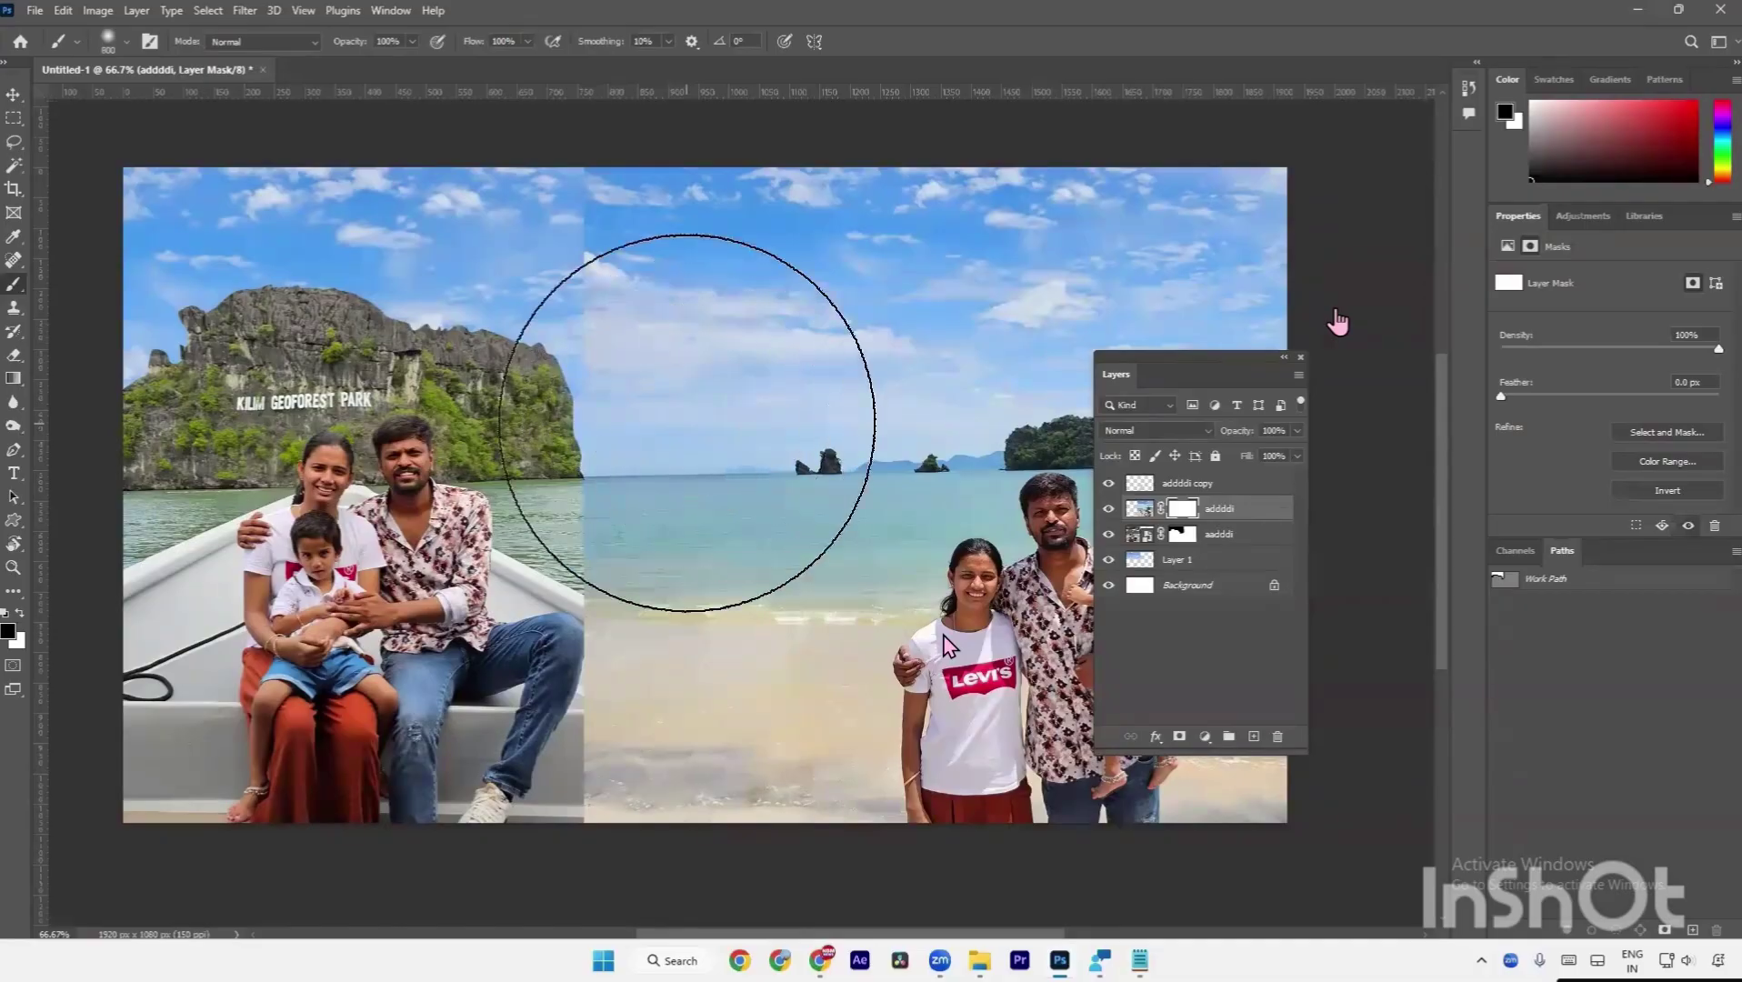
key(bracketright)
key(bracketleft)
key(bracketleft)
key(bracketleft)
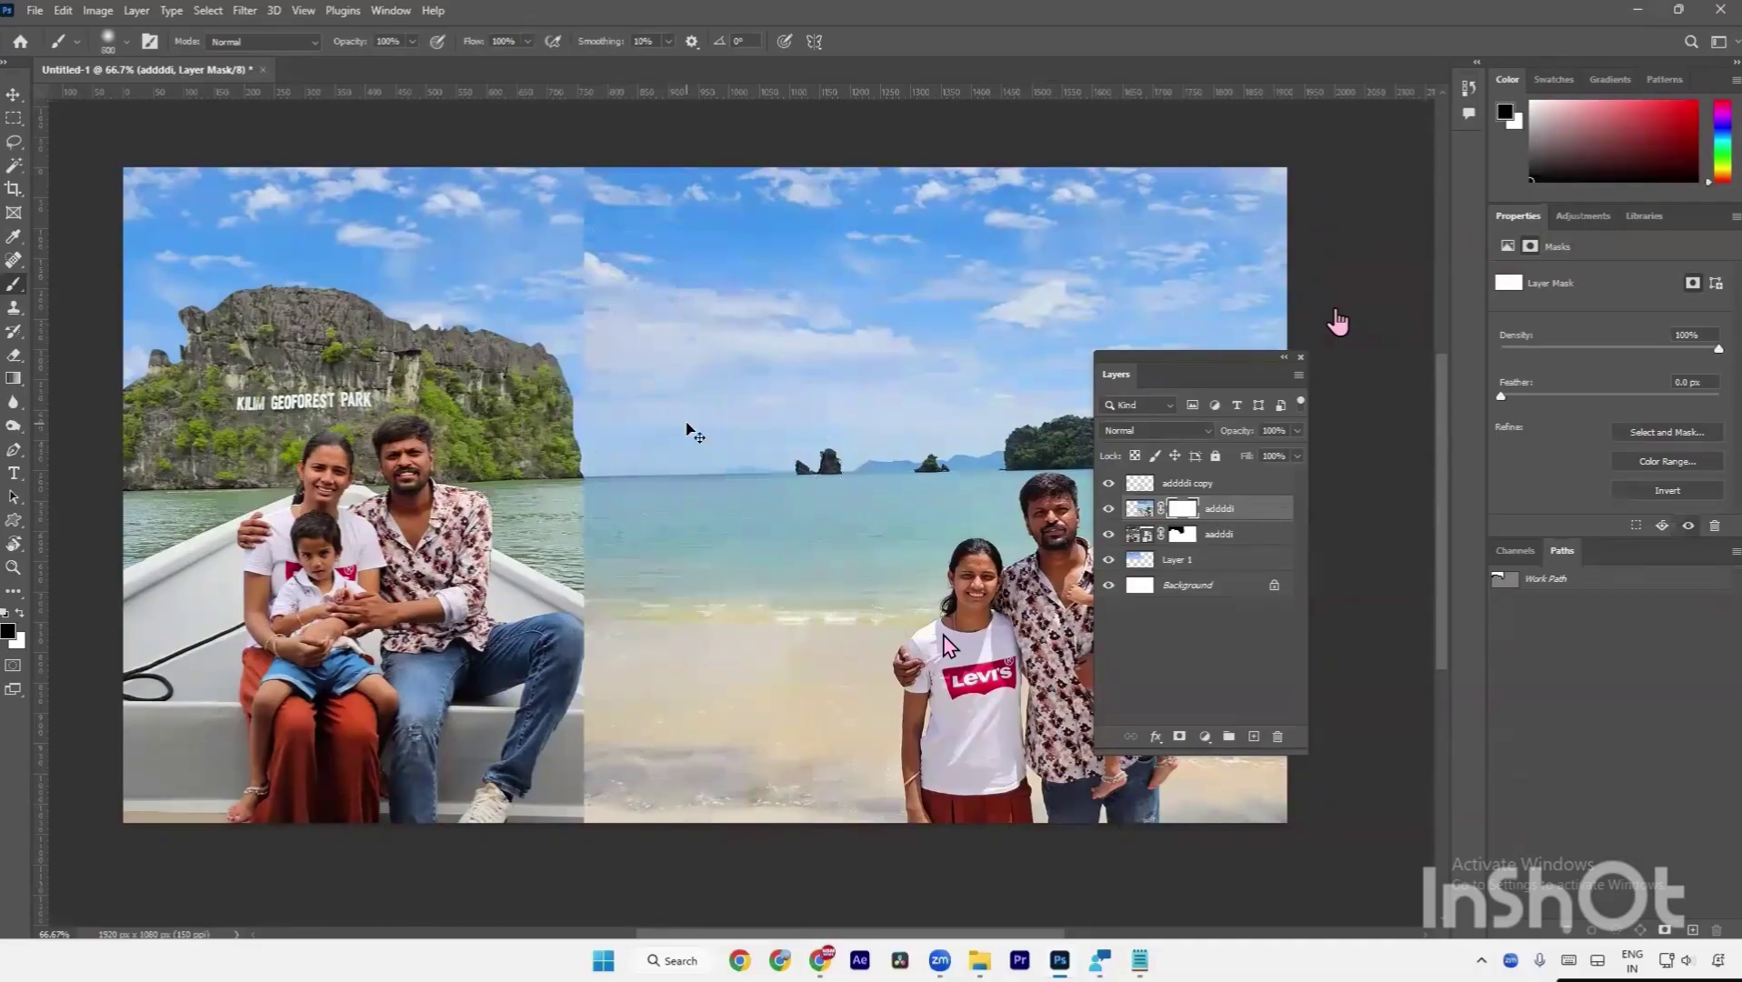
Shrink the brush step by step with the Windows On-Screen Keyboard's bracket keys.
key(ctrl+super+o)
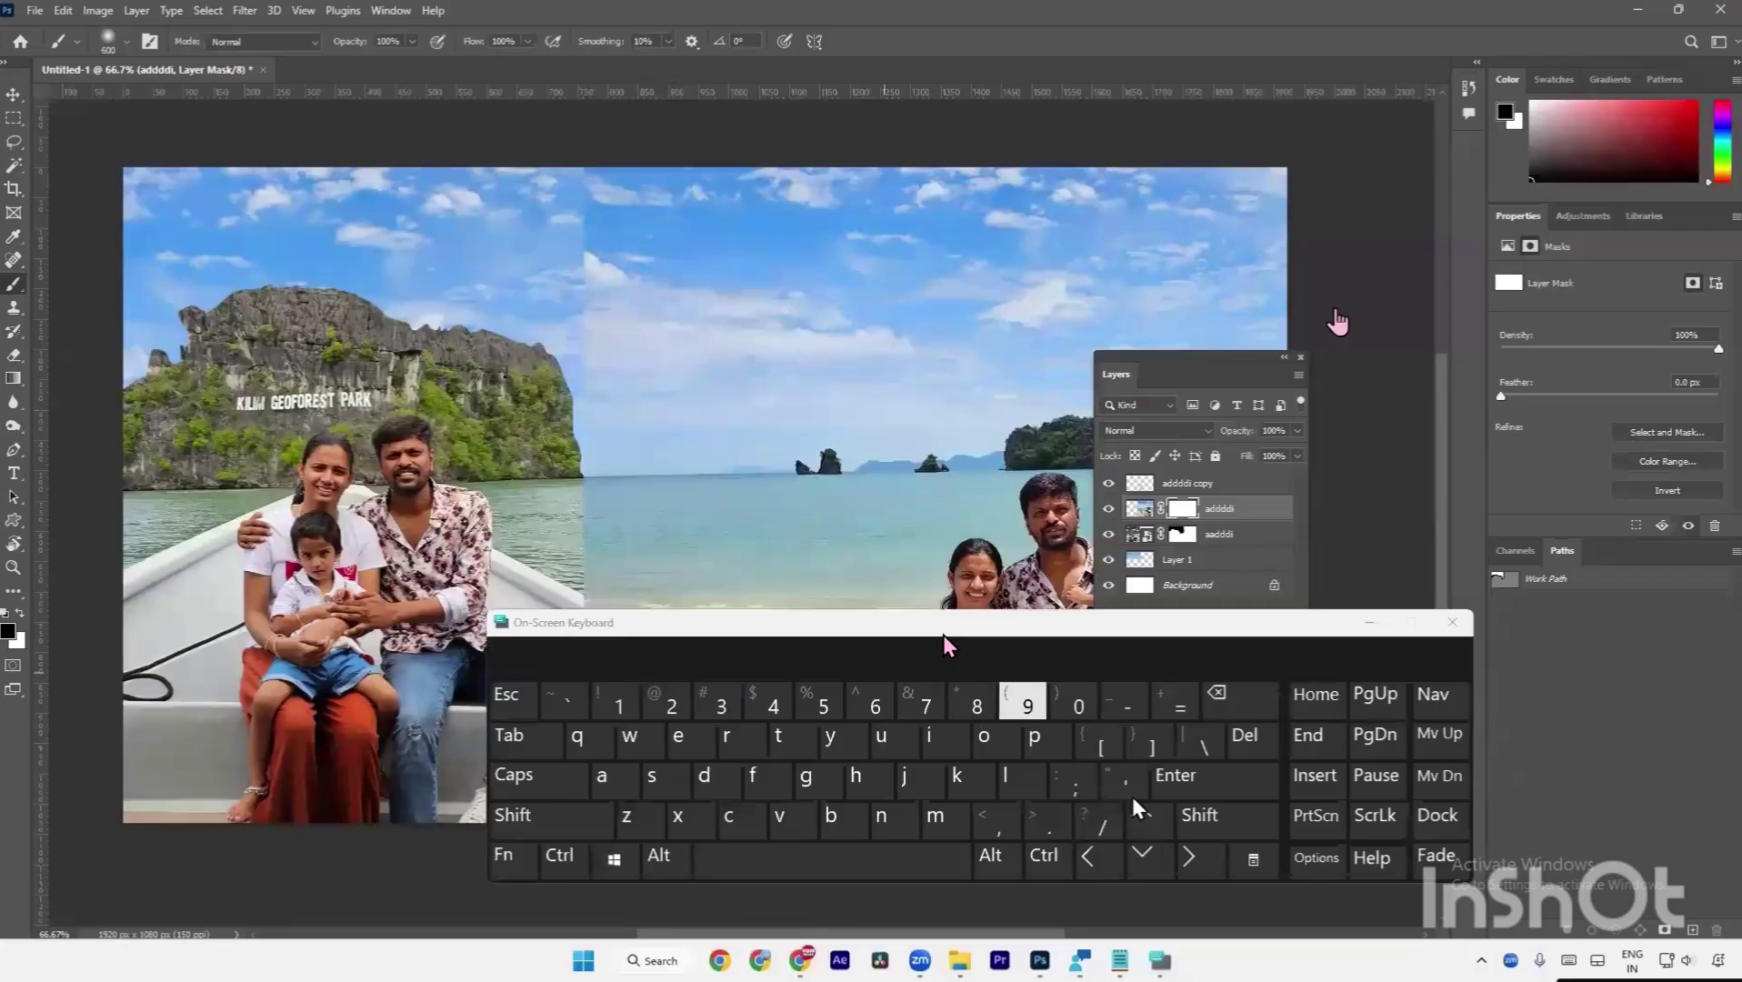
click(1151, 745)
click(1151, 746)
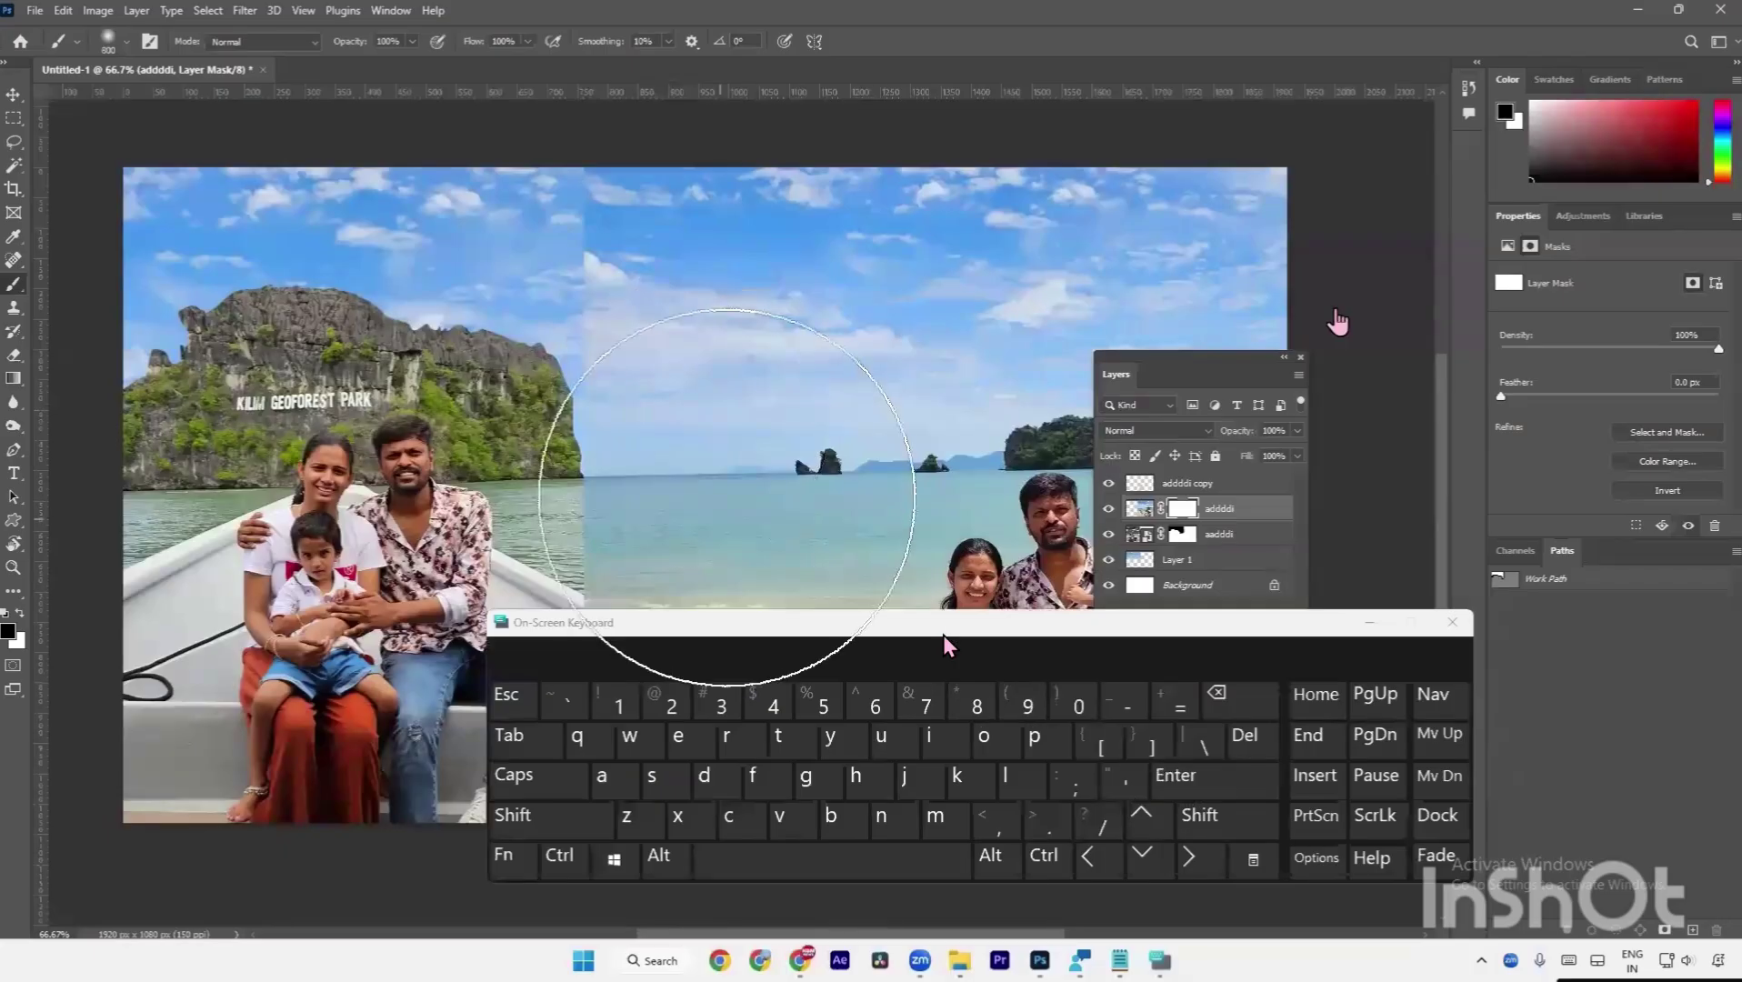
click(1148, 743)
click(1104, 747)
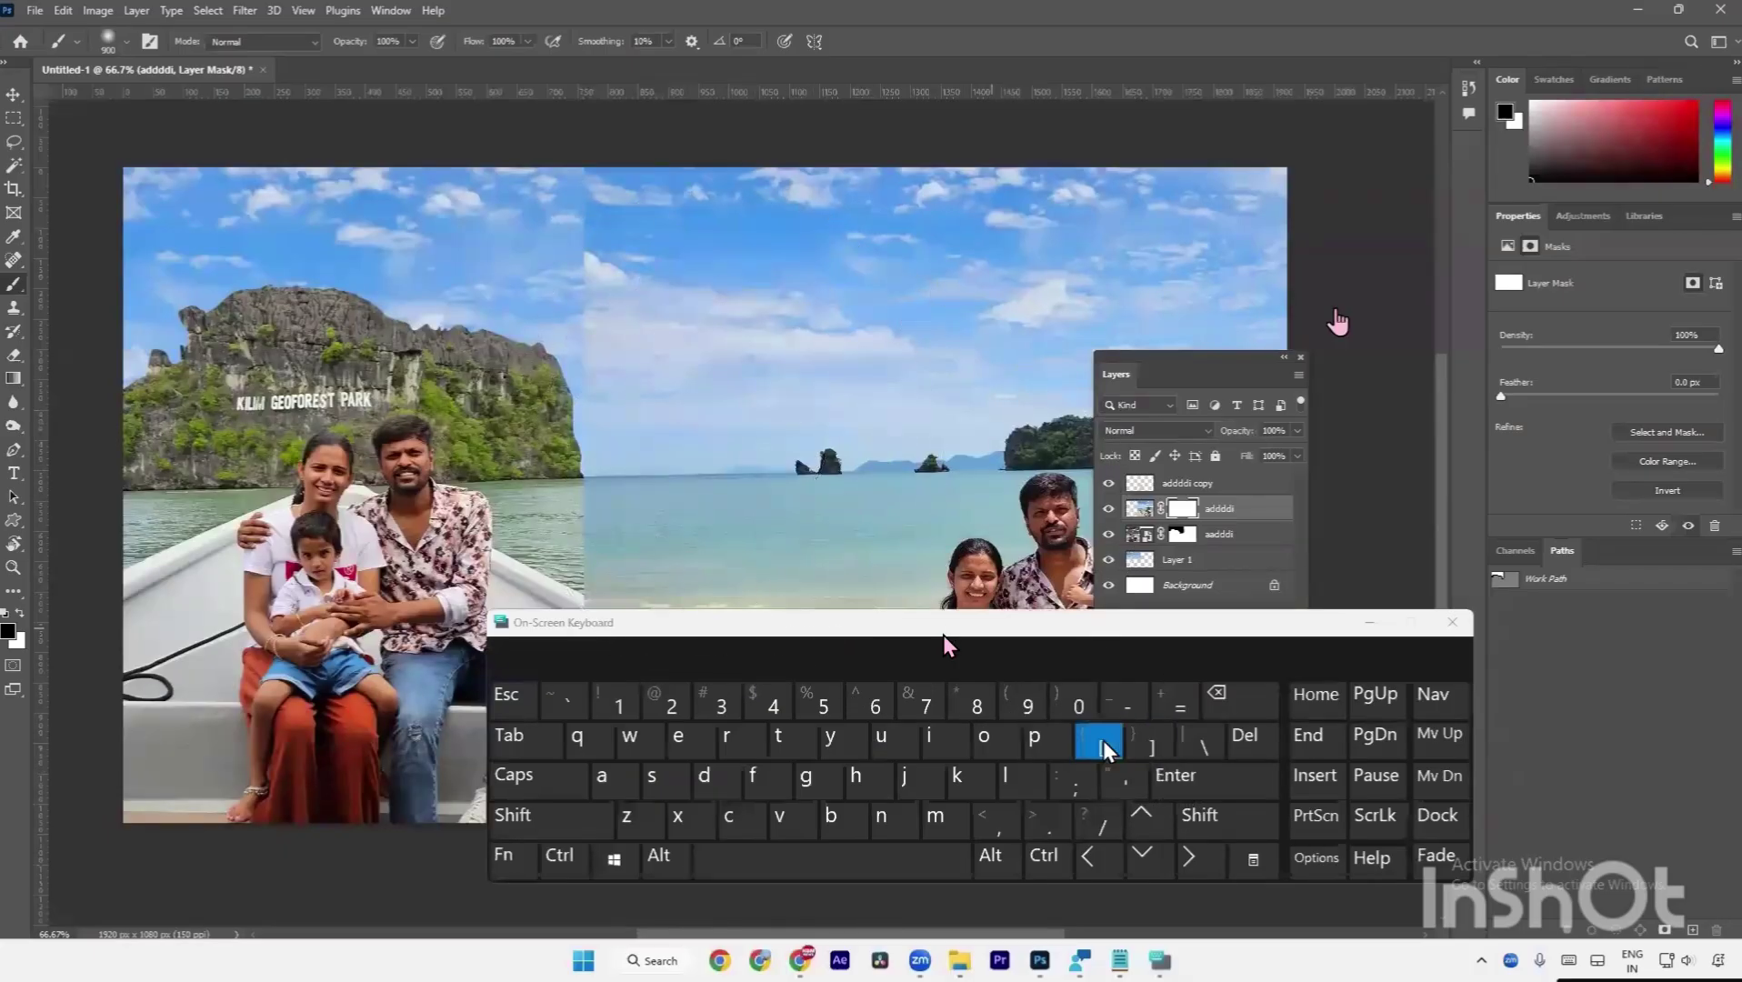
click(1102, 741)
click(1102, 740)
click(1103, 741)
click(1103, 741)
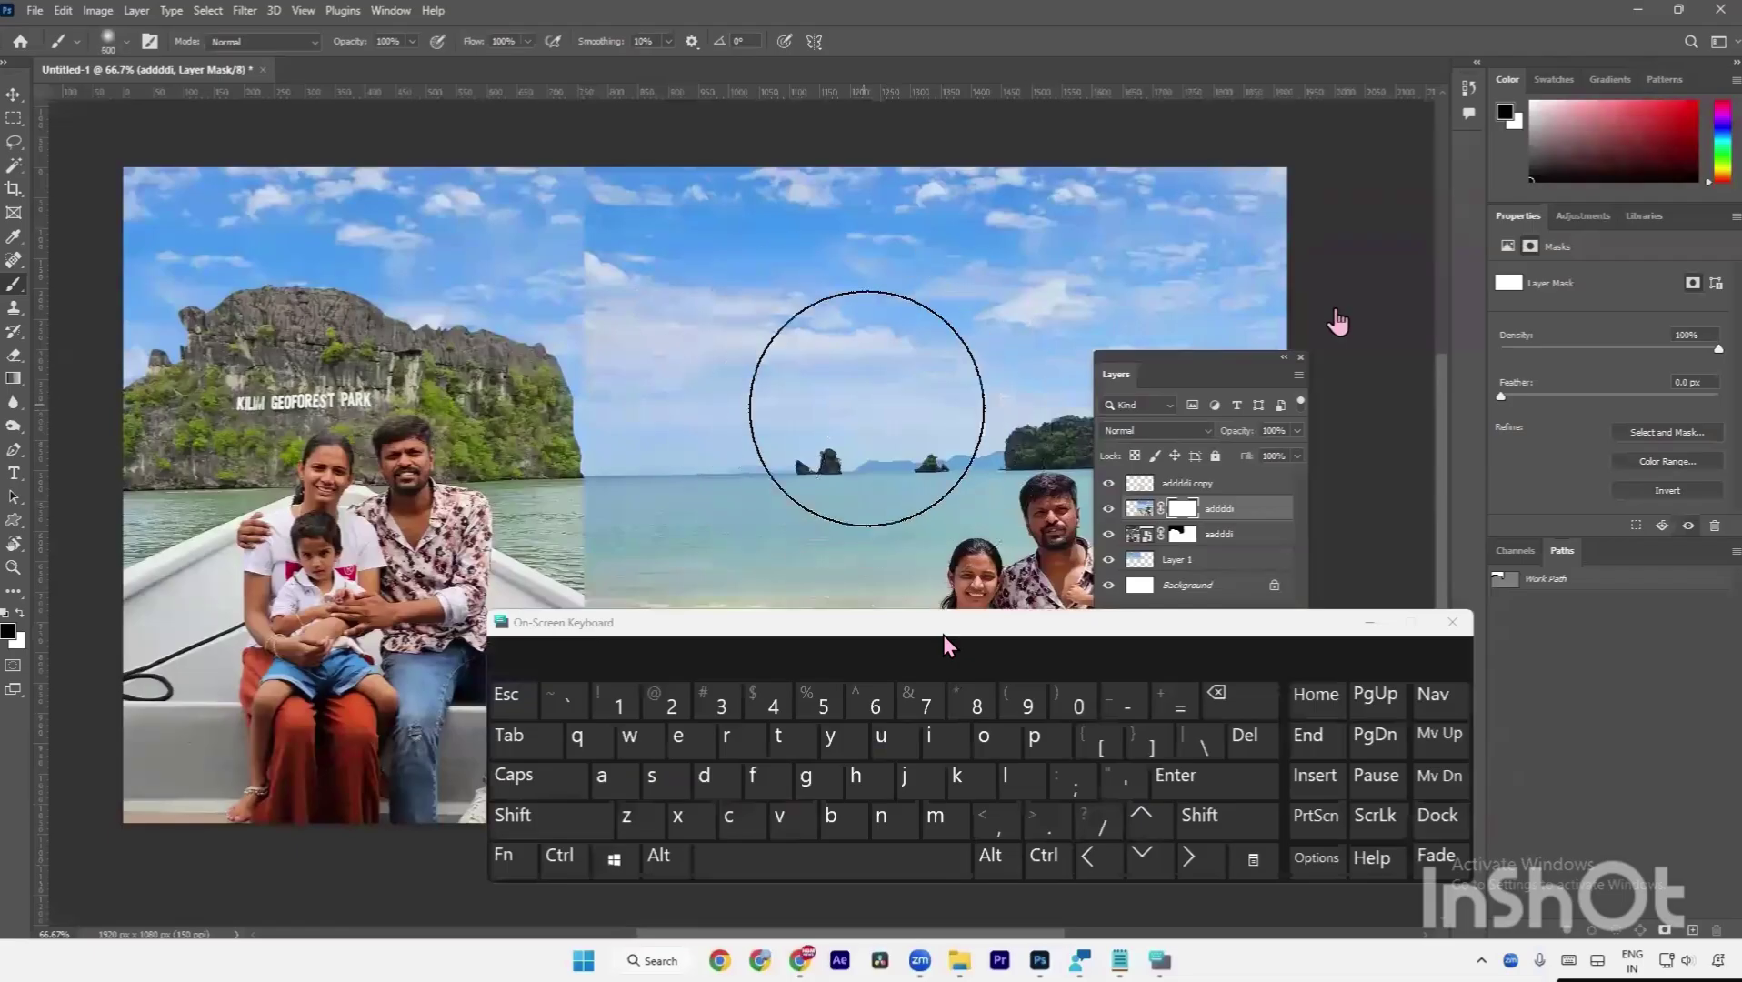
click(1103, 741)
click(1103, 741)
click(1103, 741)
click(1104, 741)
click(1105, 741)
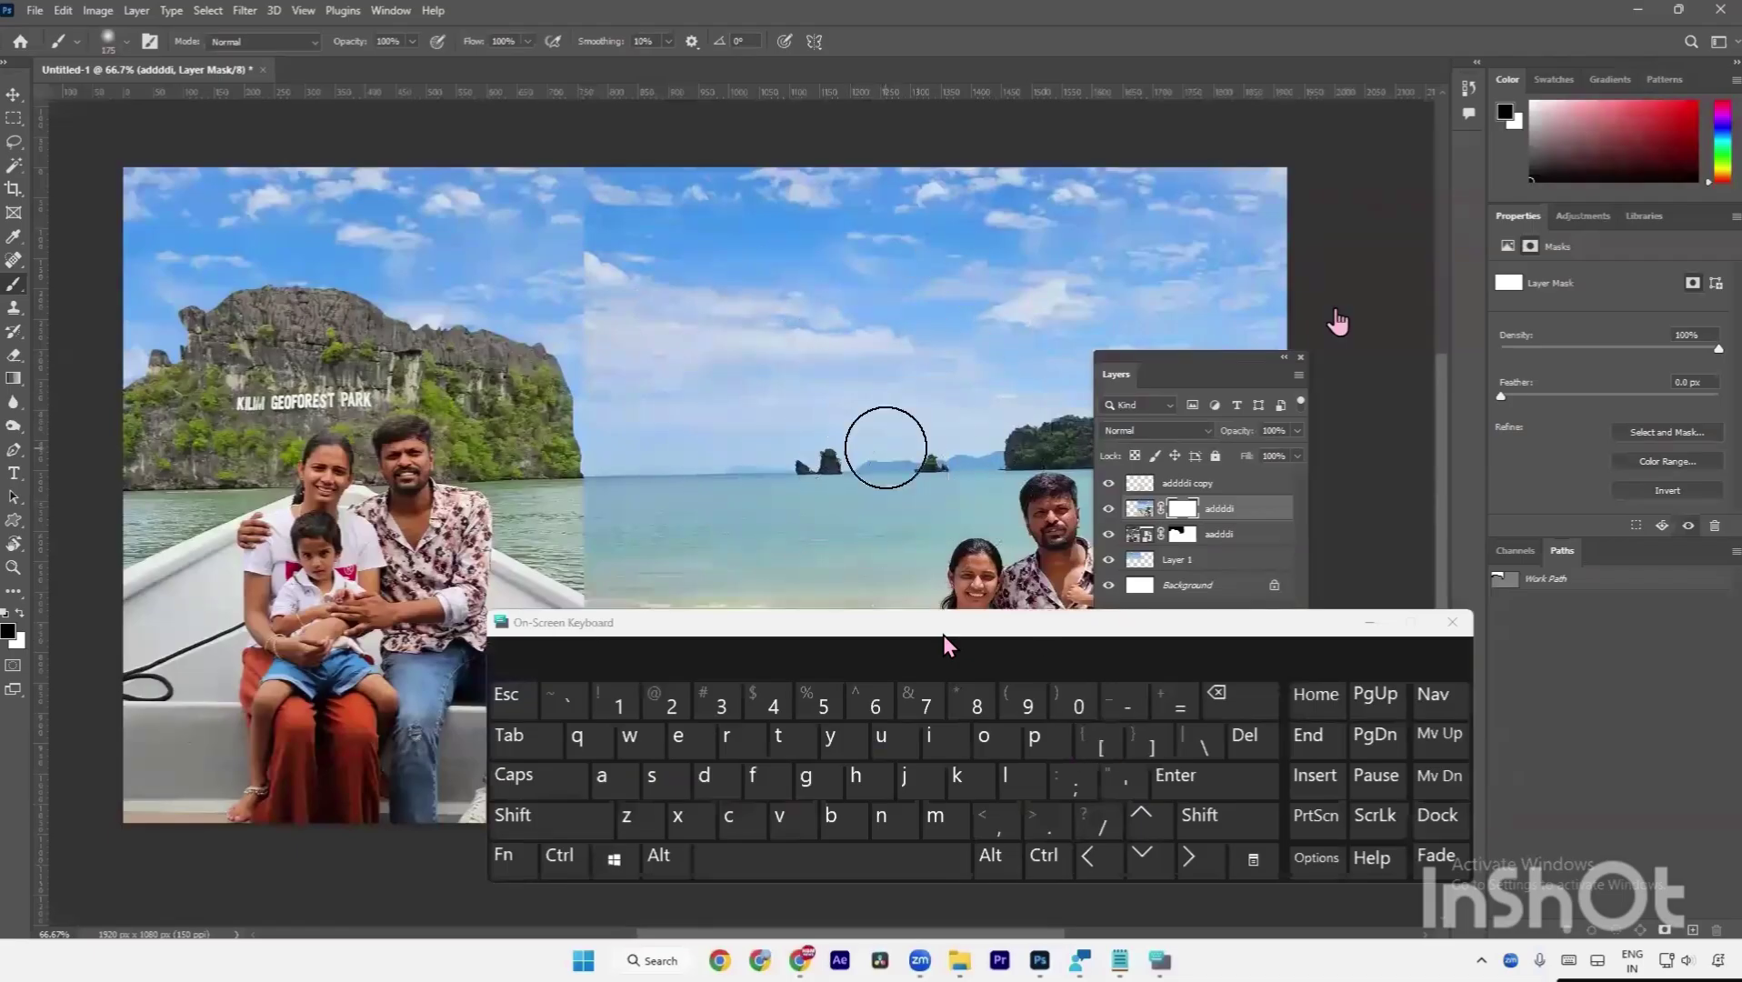
click(1102, 746)
click(1103, 746)
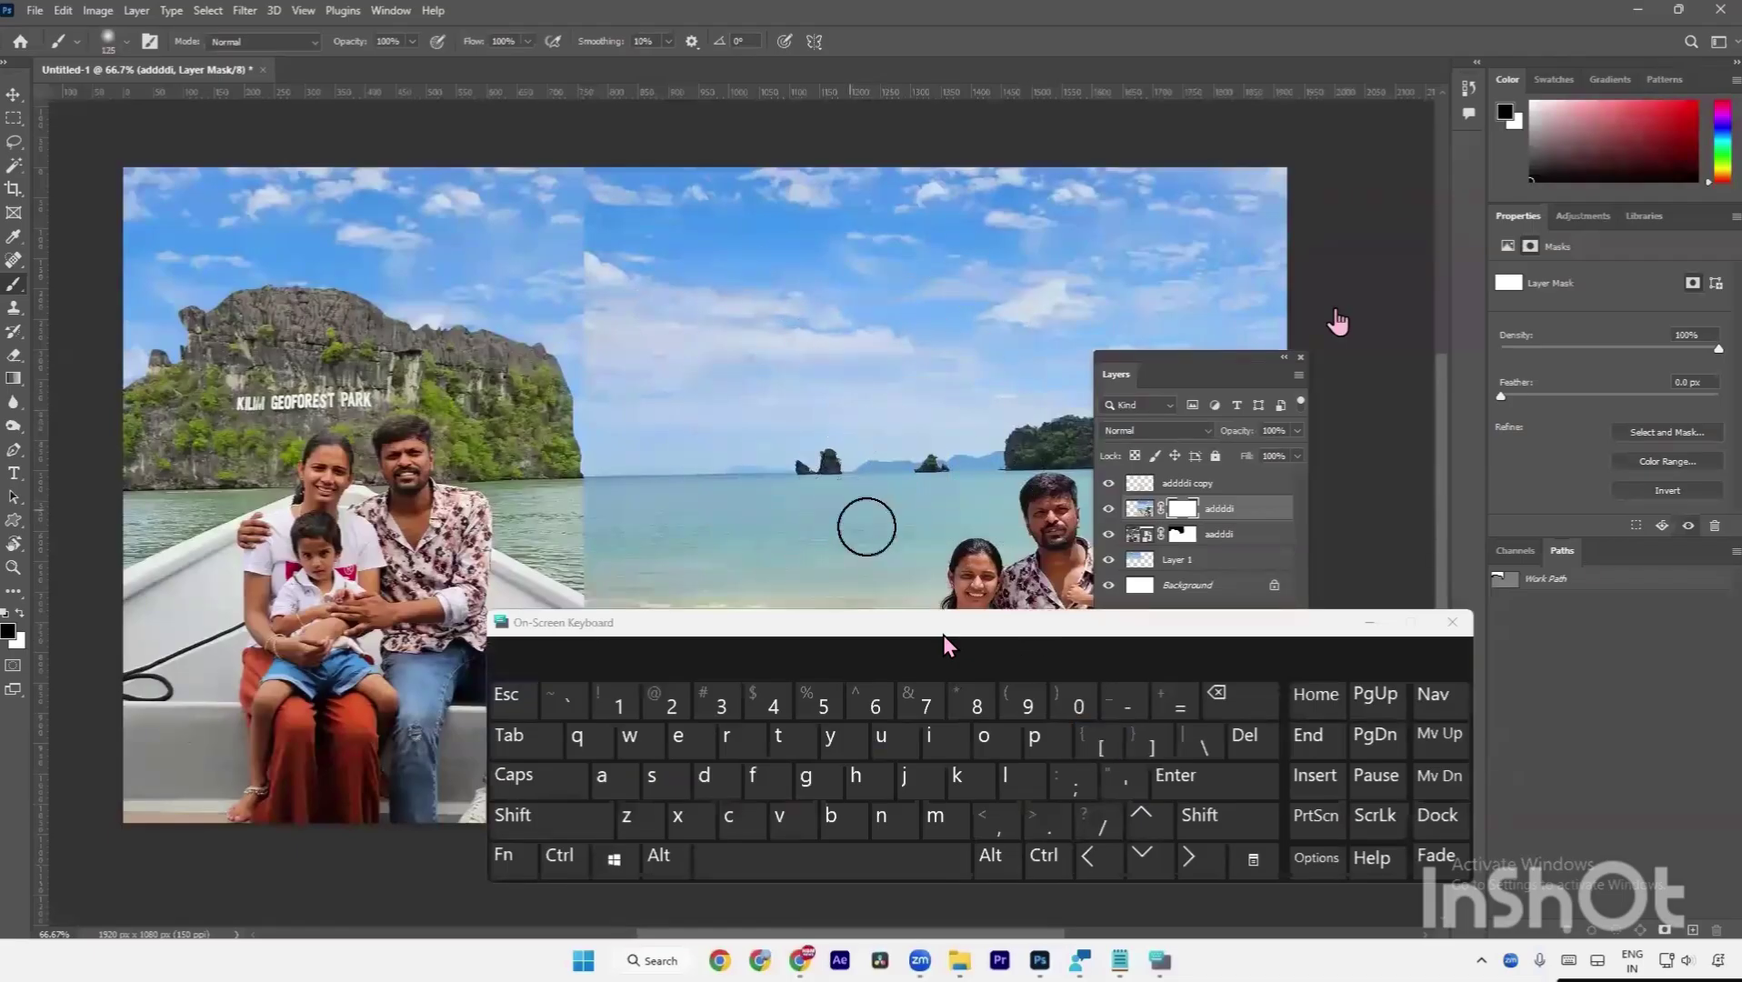
Close the on-screen keyboard and fine-tune the brush to about 100 px.
click(1452, 623)
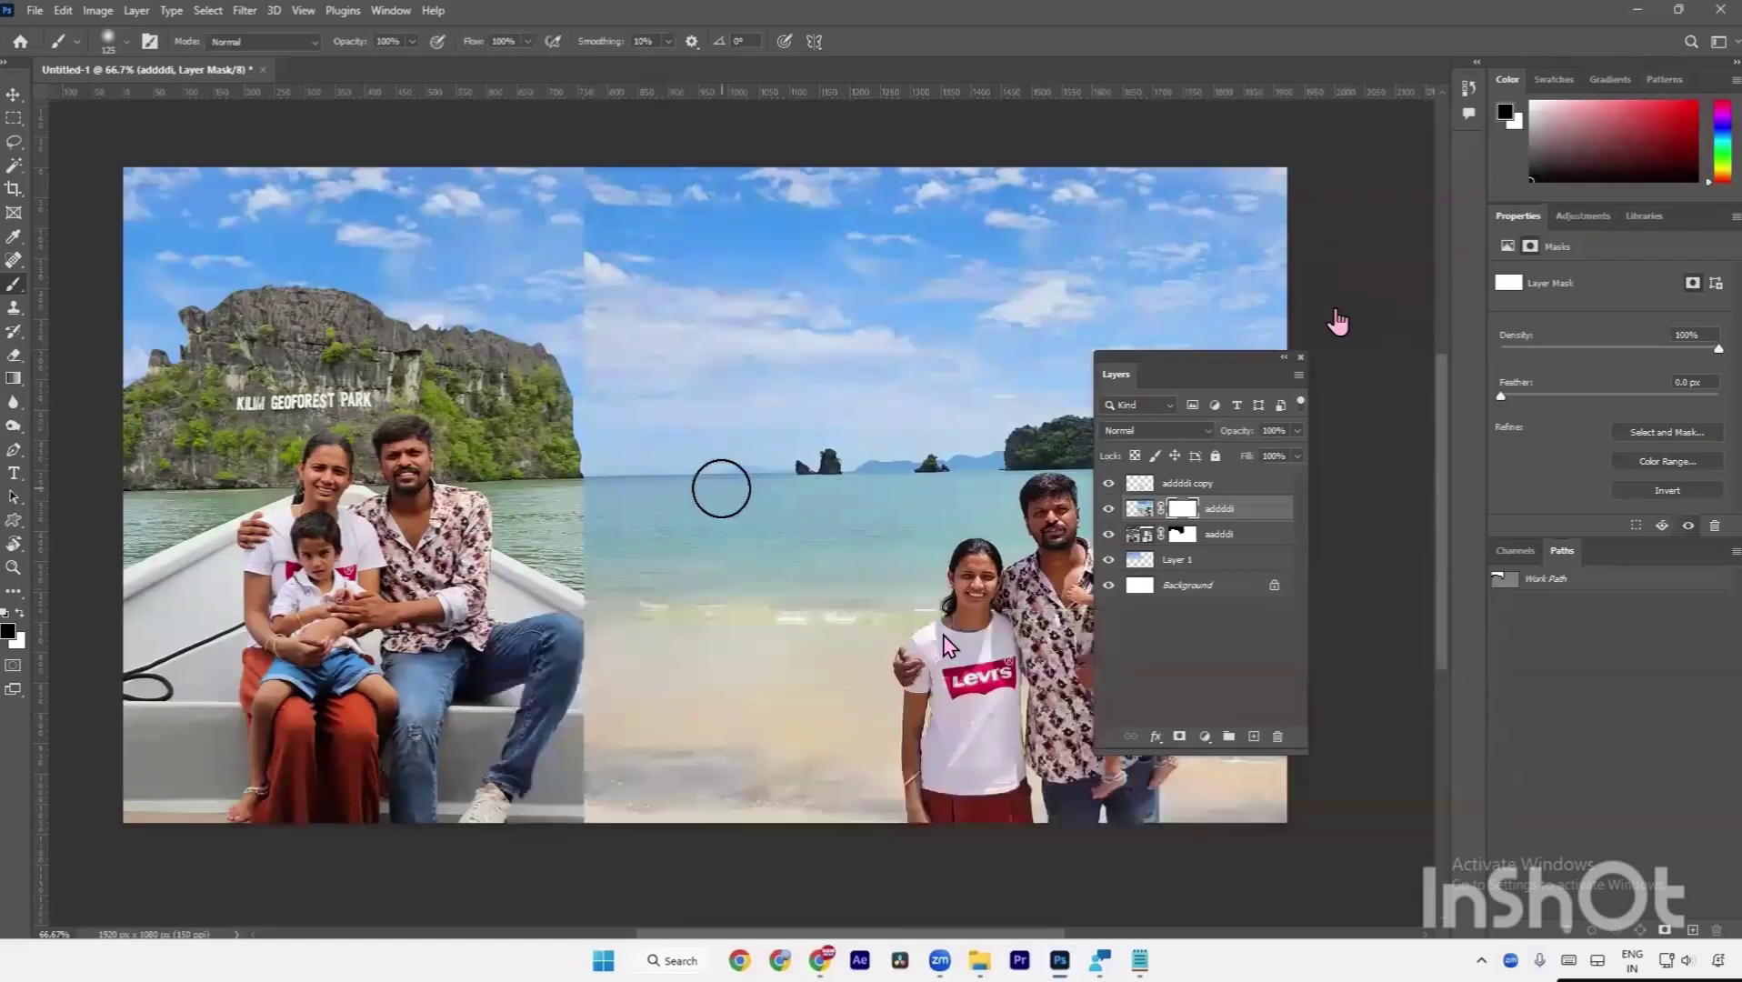
key(bracketright)
key(bracketright)
key(bracketright)
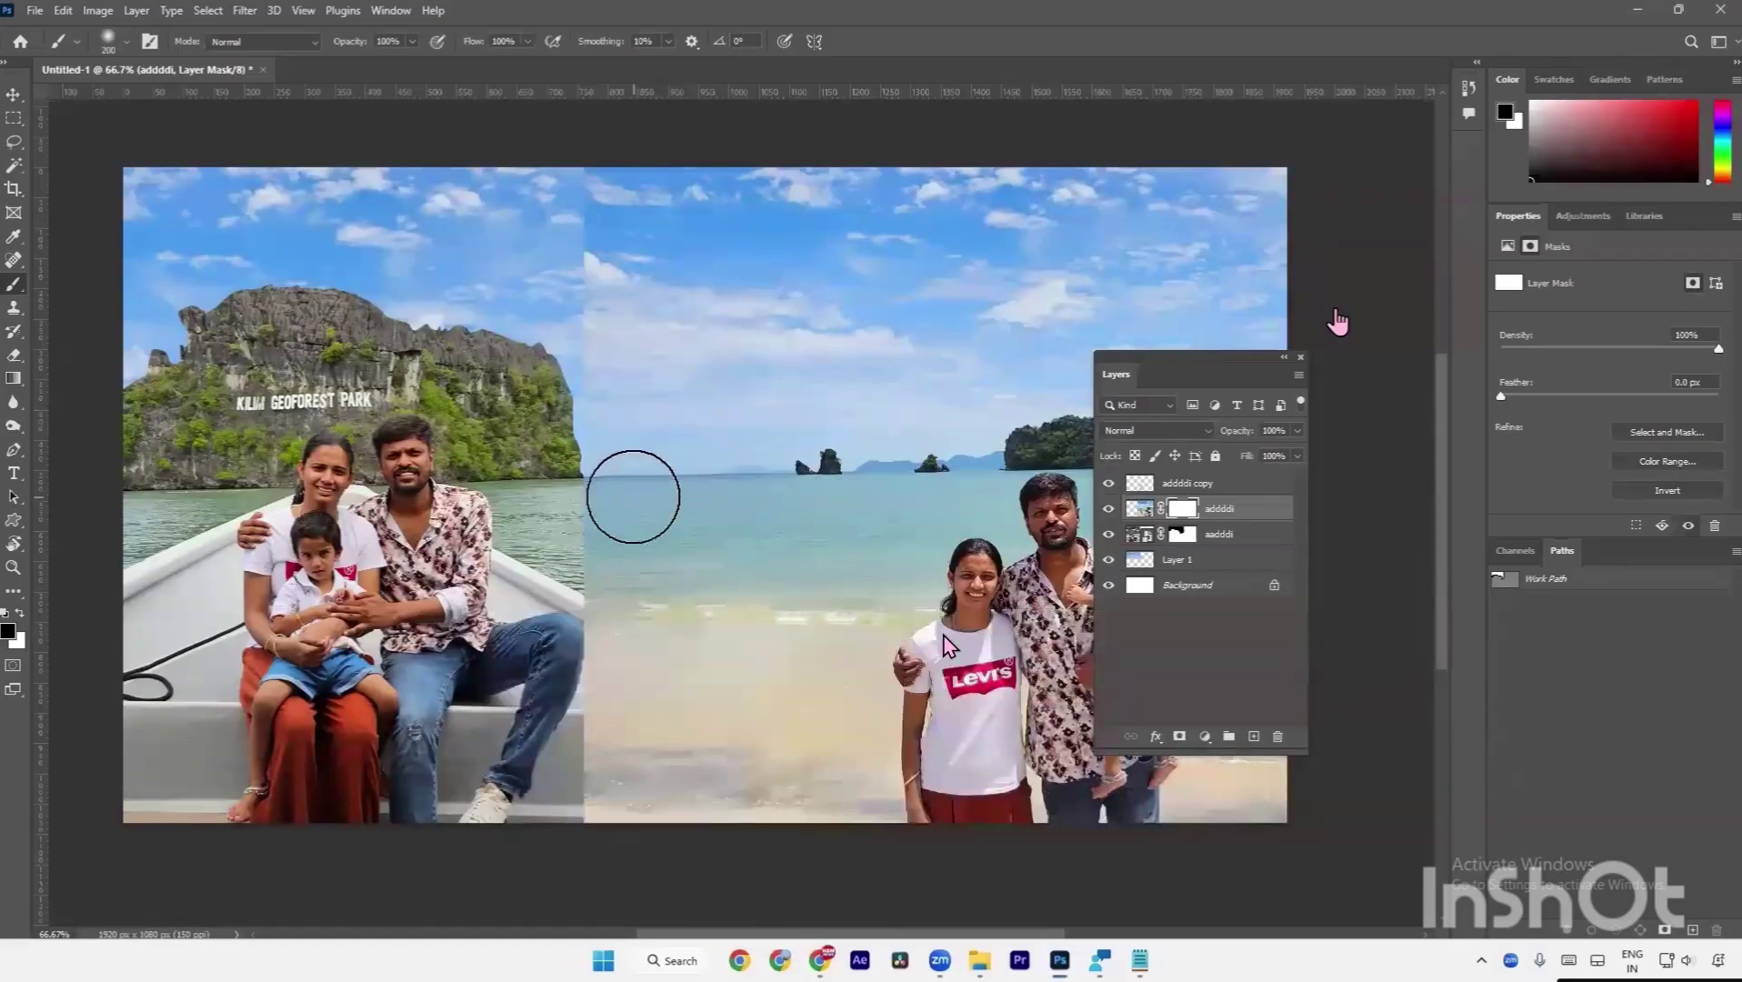
key(bracketleft)
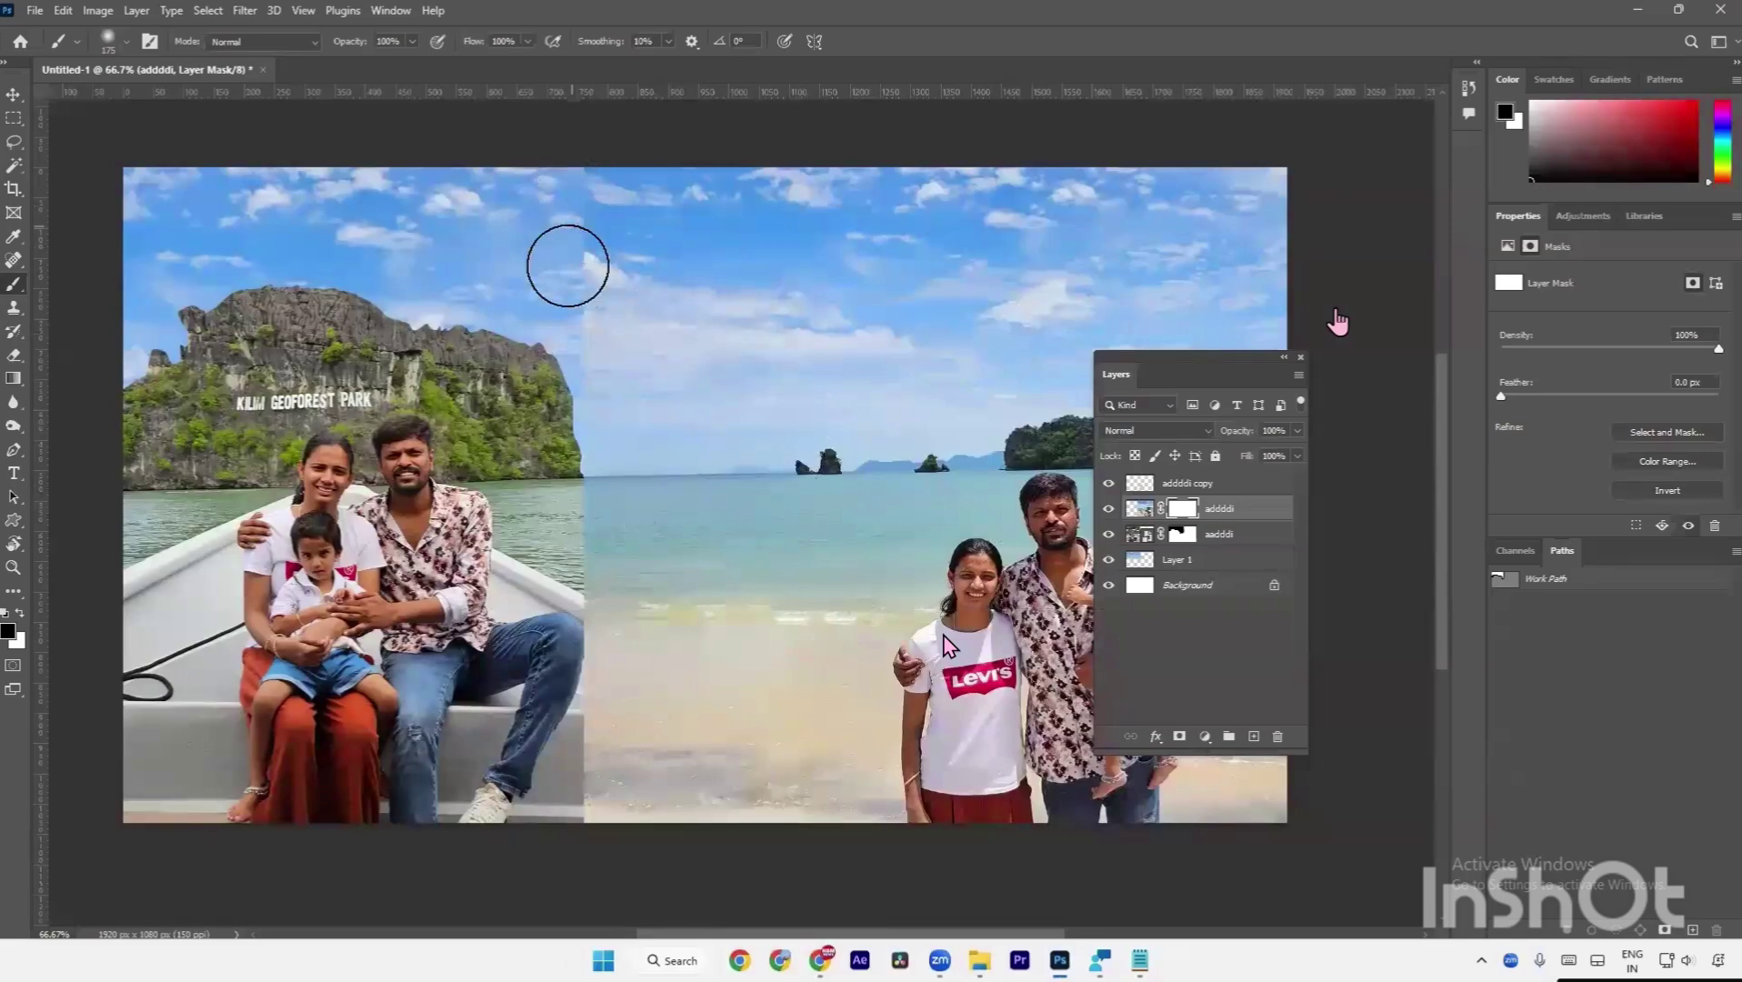
key(bracketleft)
key(bracketleft)
key(bracketleft)
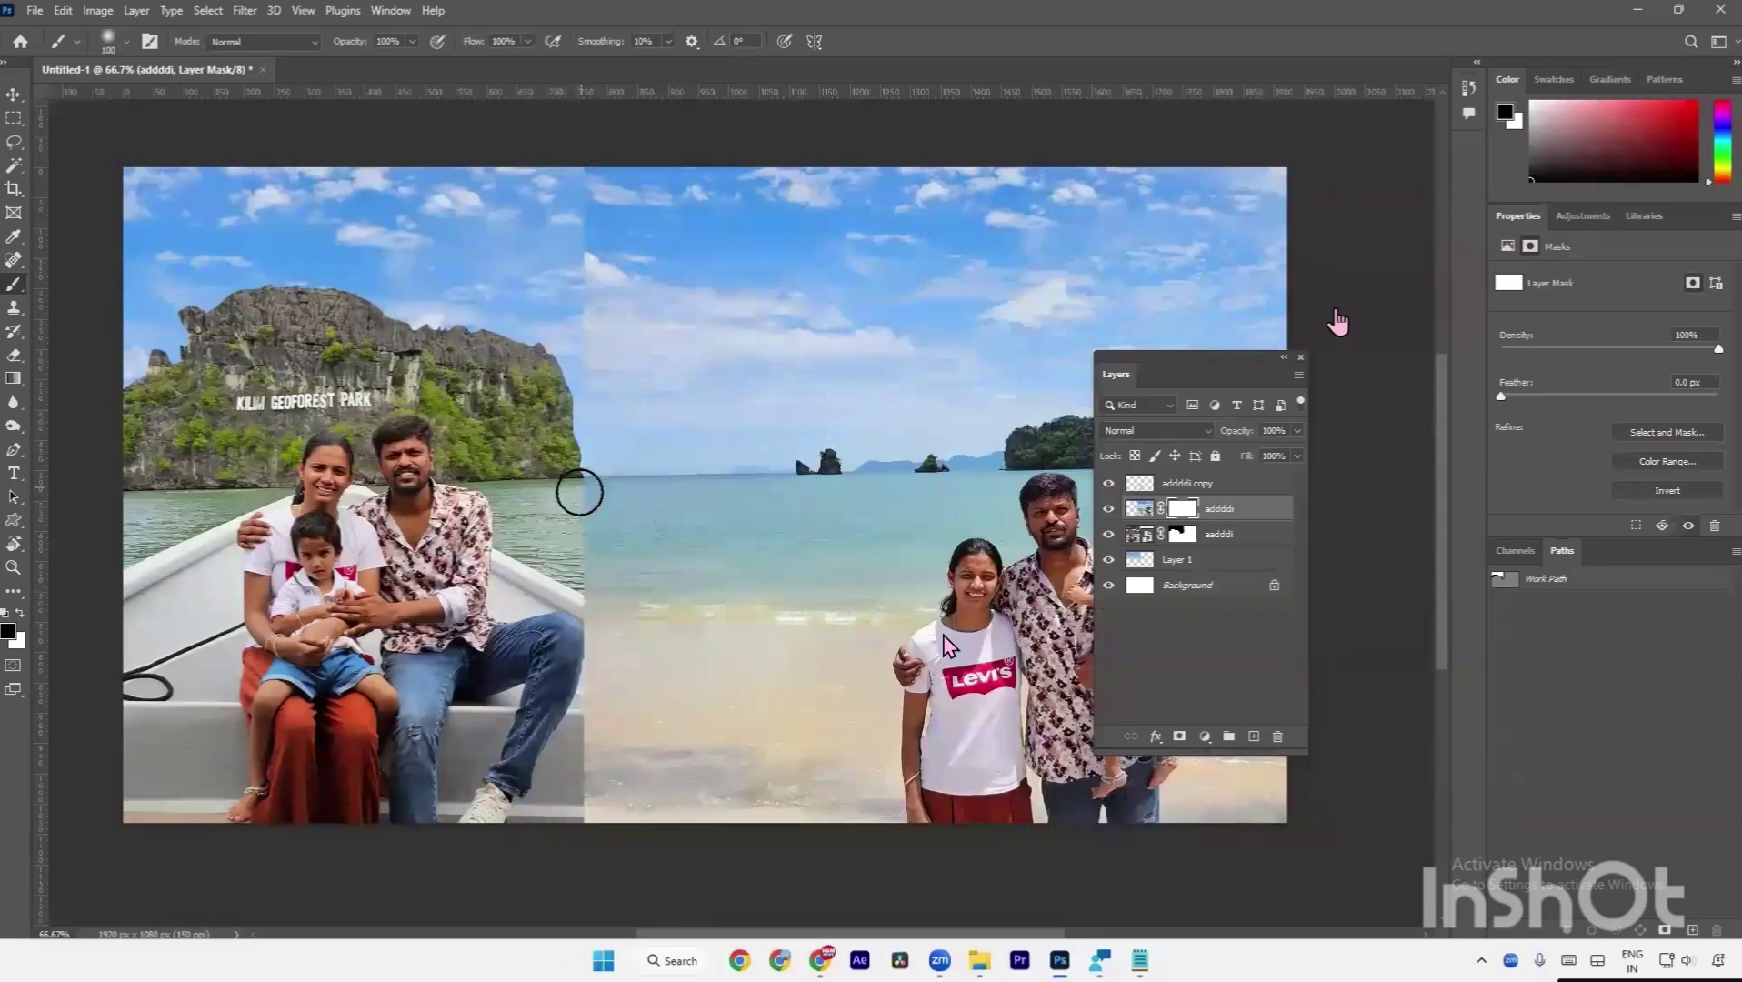
Zoom in and paint the mask to soften the hard seam in the water.
scroll(576, 505, up, 5)
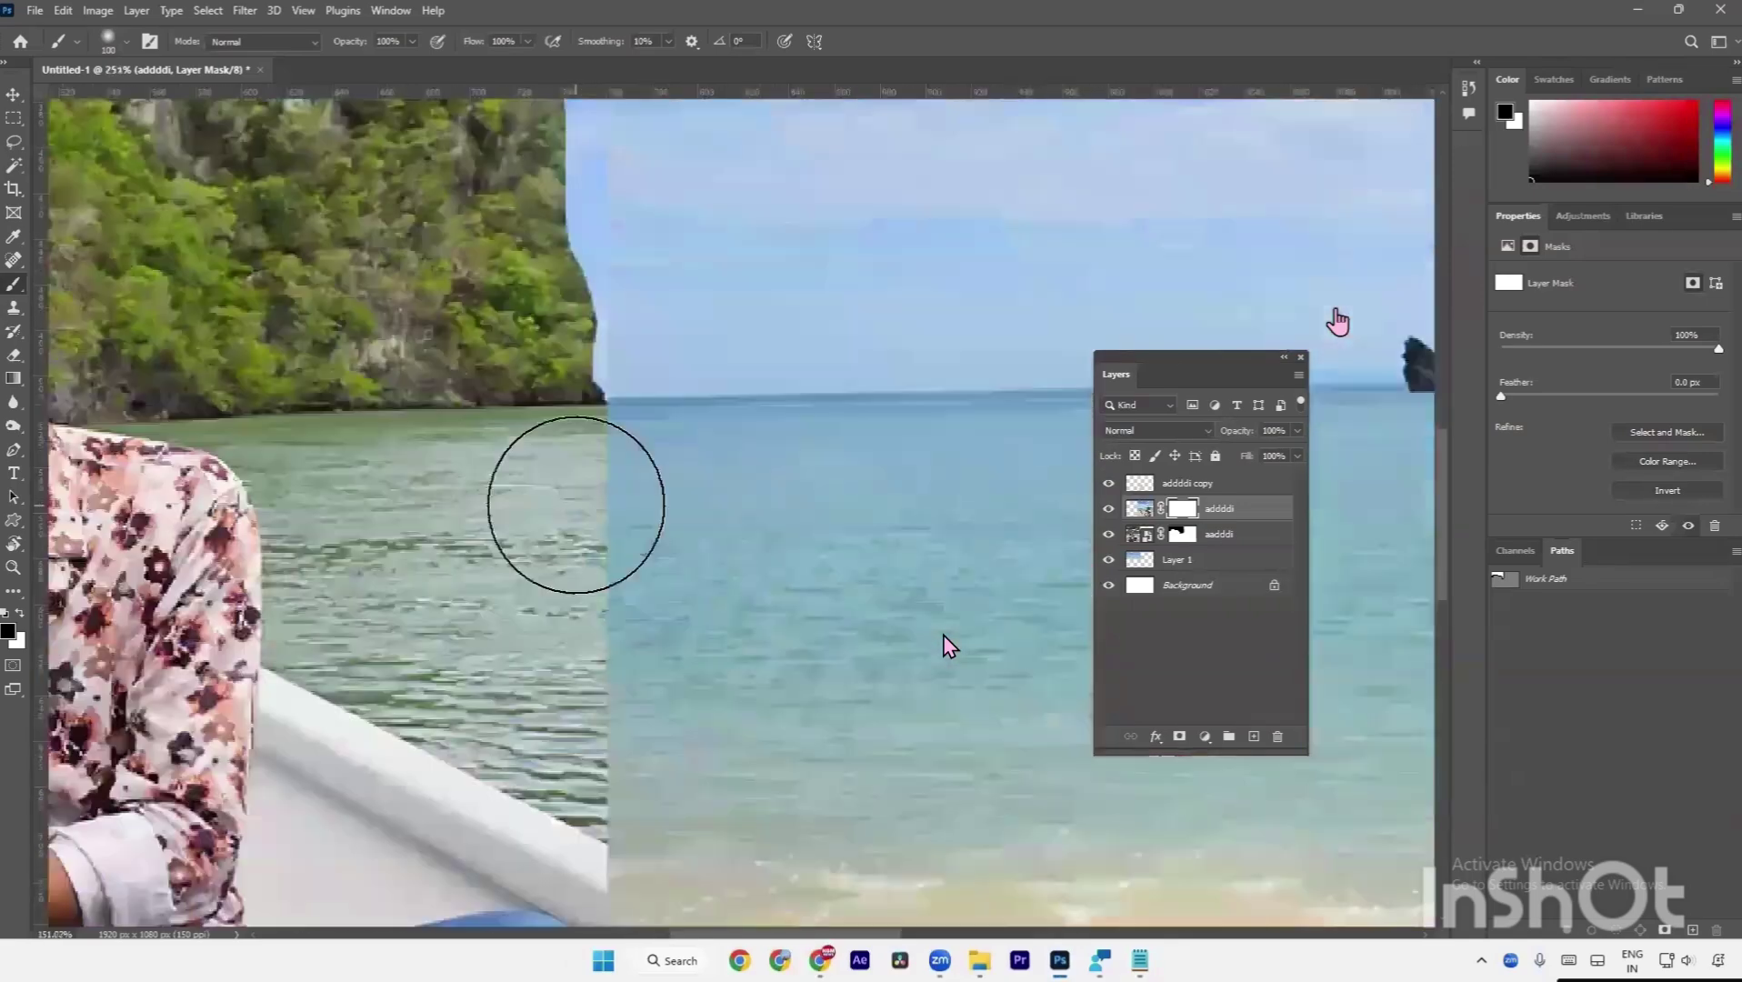
key(bracketright)
key(bracketright)
key(bracketleft)
key(bracketleft)
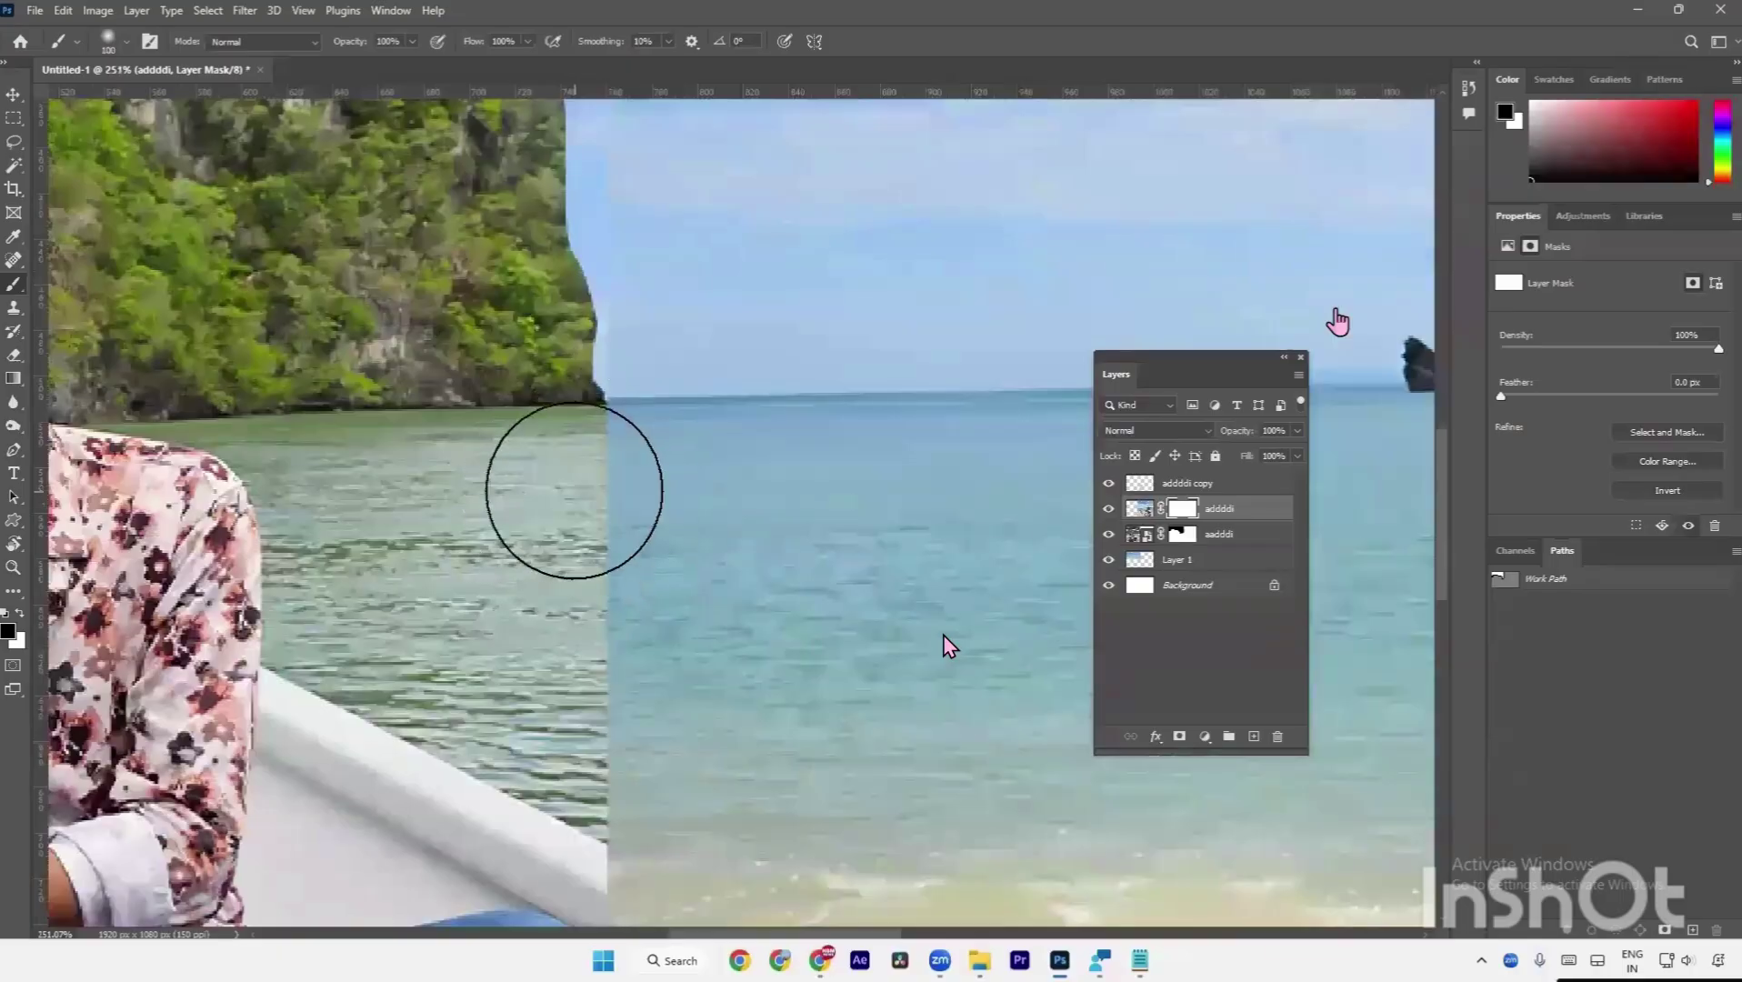
mouse_move(575, 554)
mouse_down()
mouse_move(573, 754)
mouse_move(561, 332)
mouse_move(530, 629)
mouse_up()
Pan up over the sky beside the cliff, then back to the beach and people.
mouse_move(531, 494)
mouse_down()
mouse_move(537, 449)
mouse_move(535, 535)
mouse_up()
drag(553, 337, 521, 591)
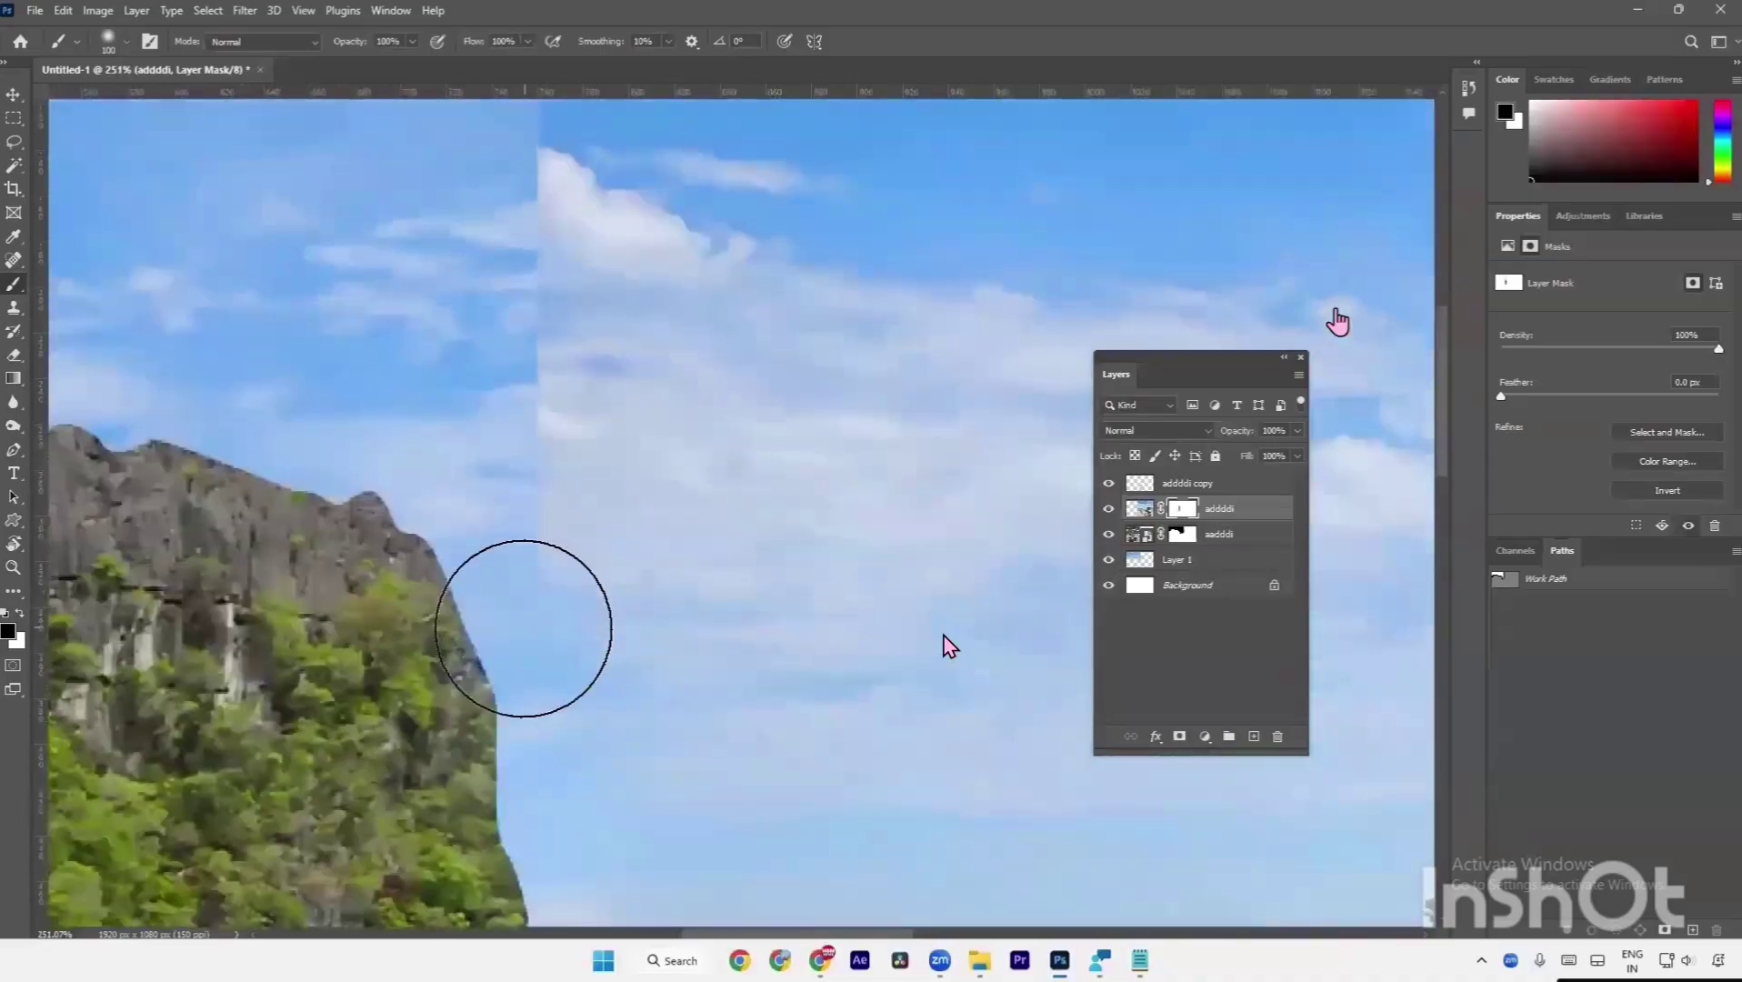
mouse_move(533, 253)
mouse_down()
mouse_move(524, 443)
mouse_move(521, 183)
mouse_move(521, 525)
mouse_up()
scroll(535, 363, down, 5)
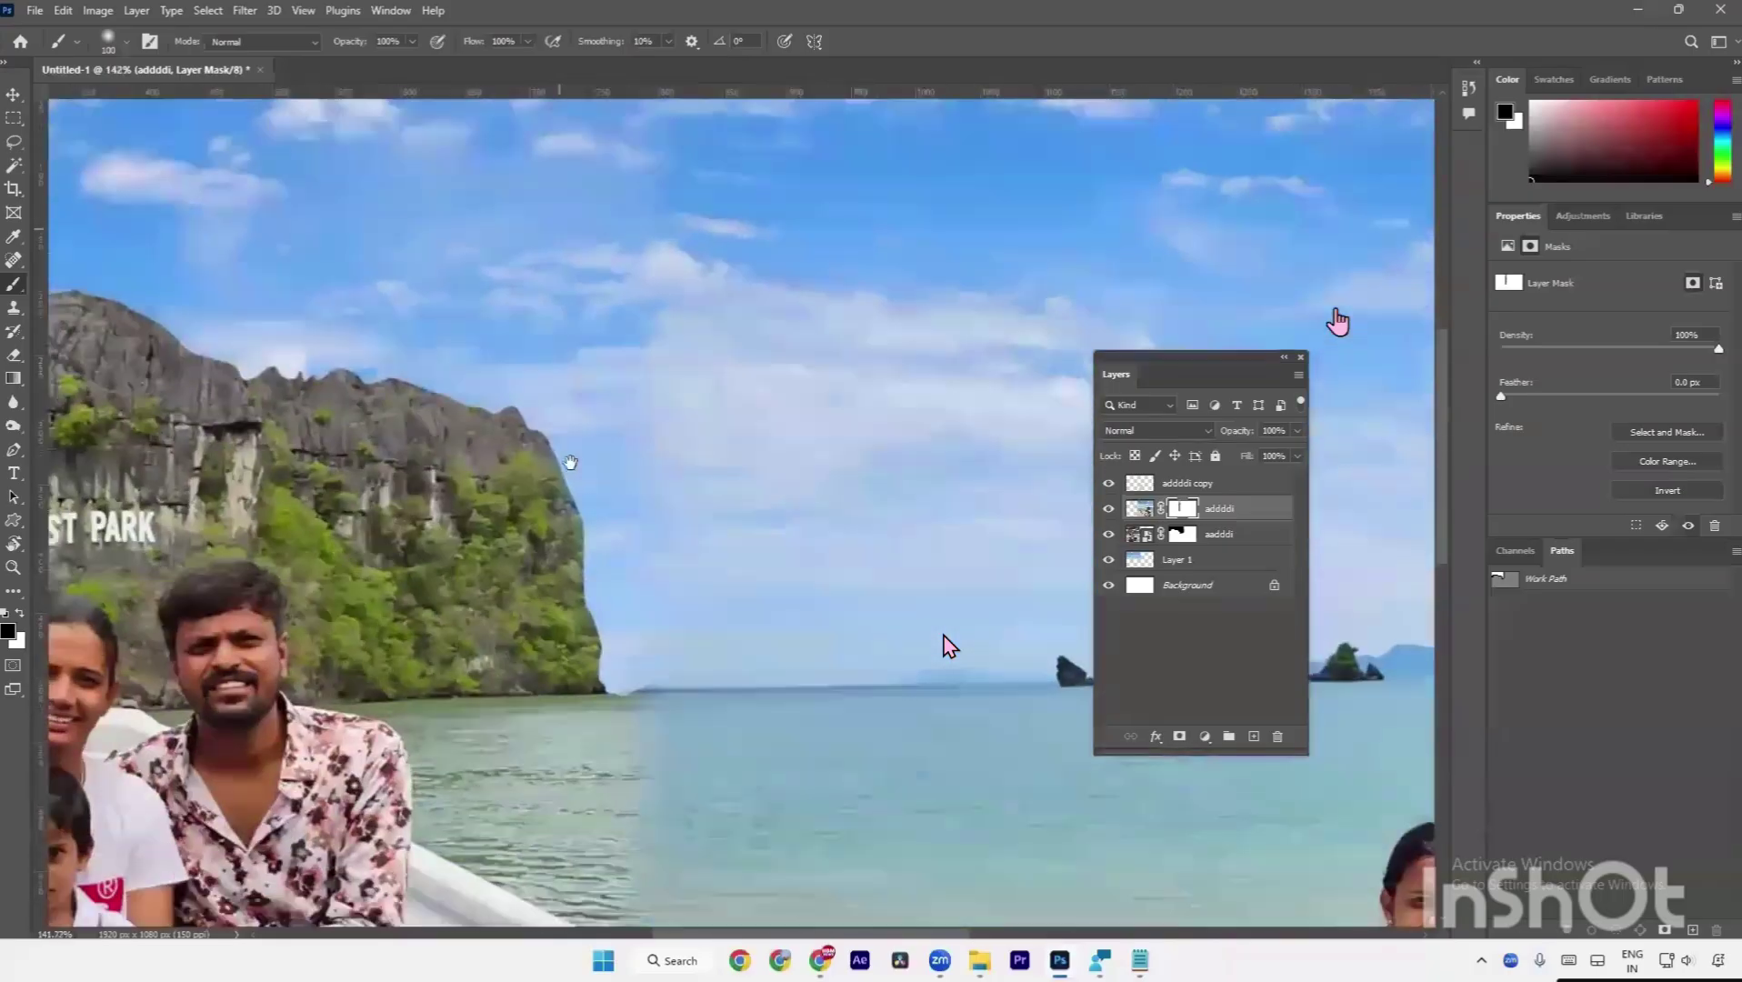
drag(572, 459, 548, 223)
scroll(669, 284, down, 1)
scroll(603, 318, up, 2)
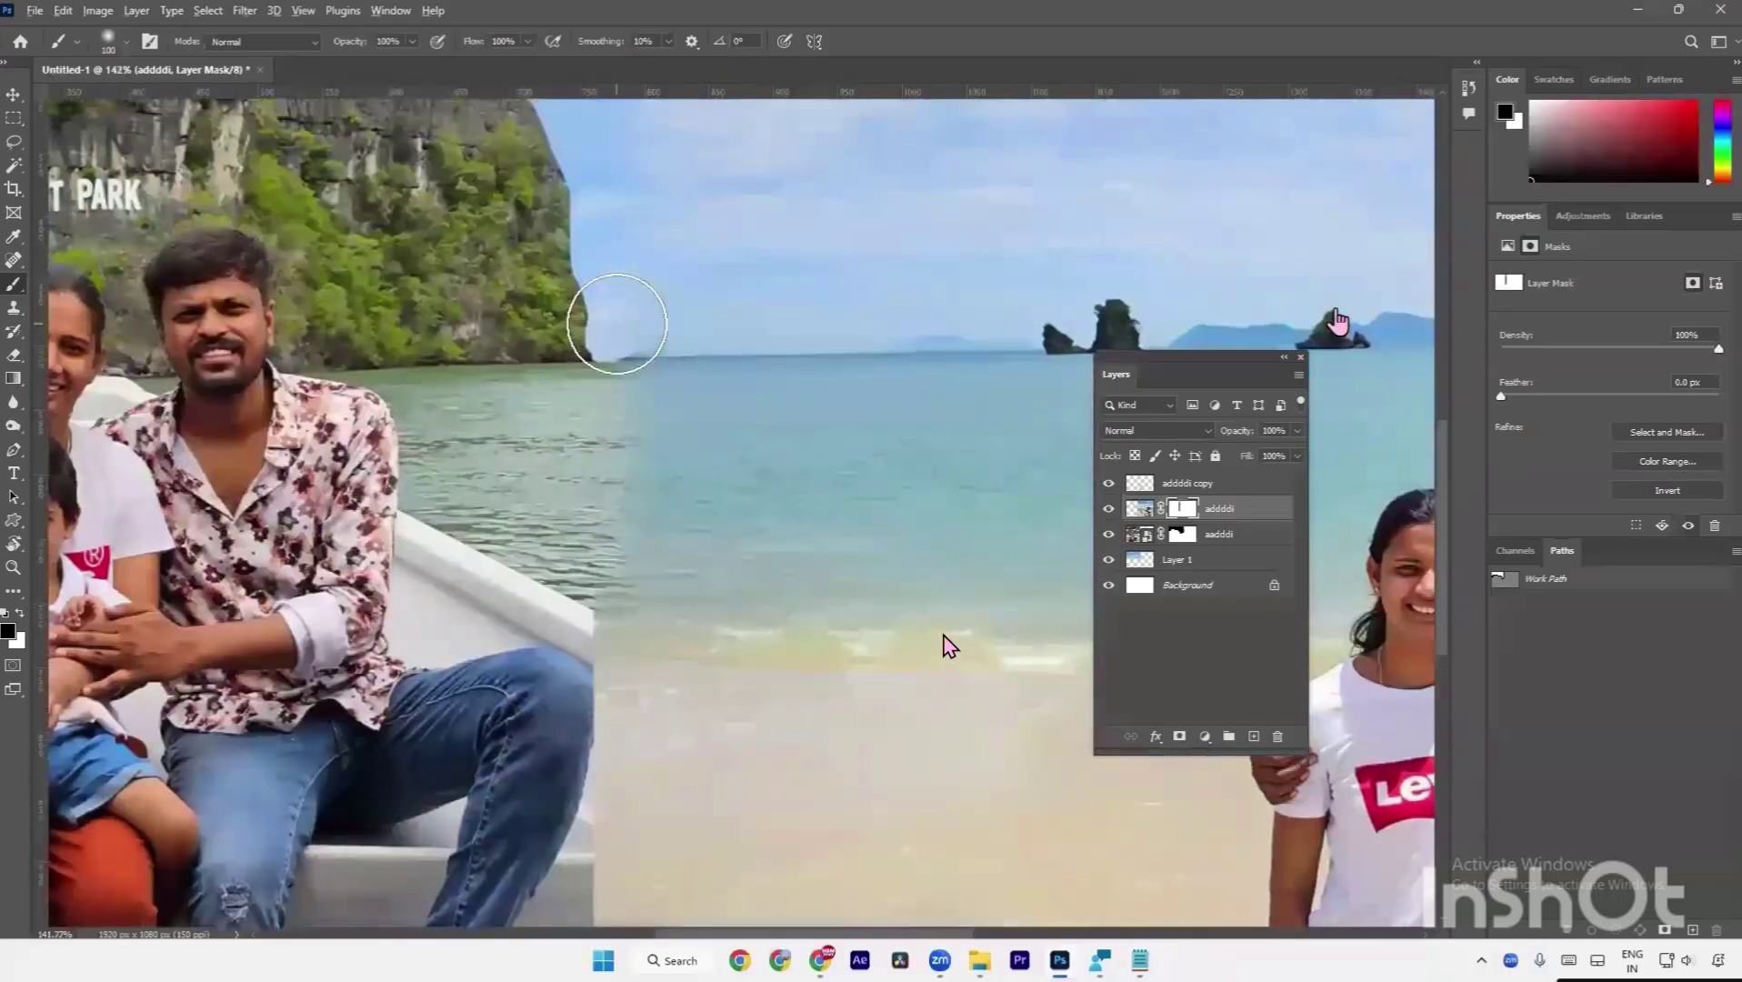
scroll(568, 645, down, 3)
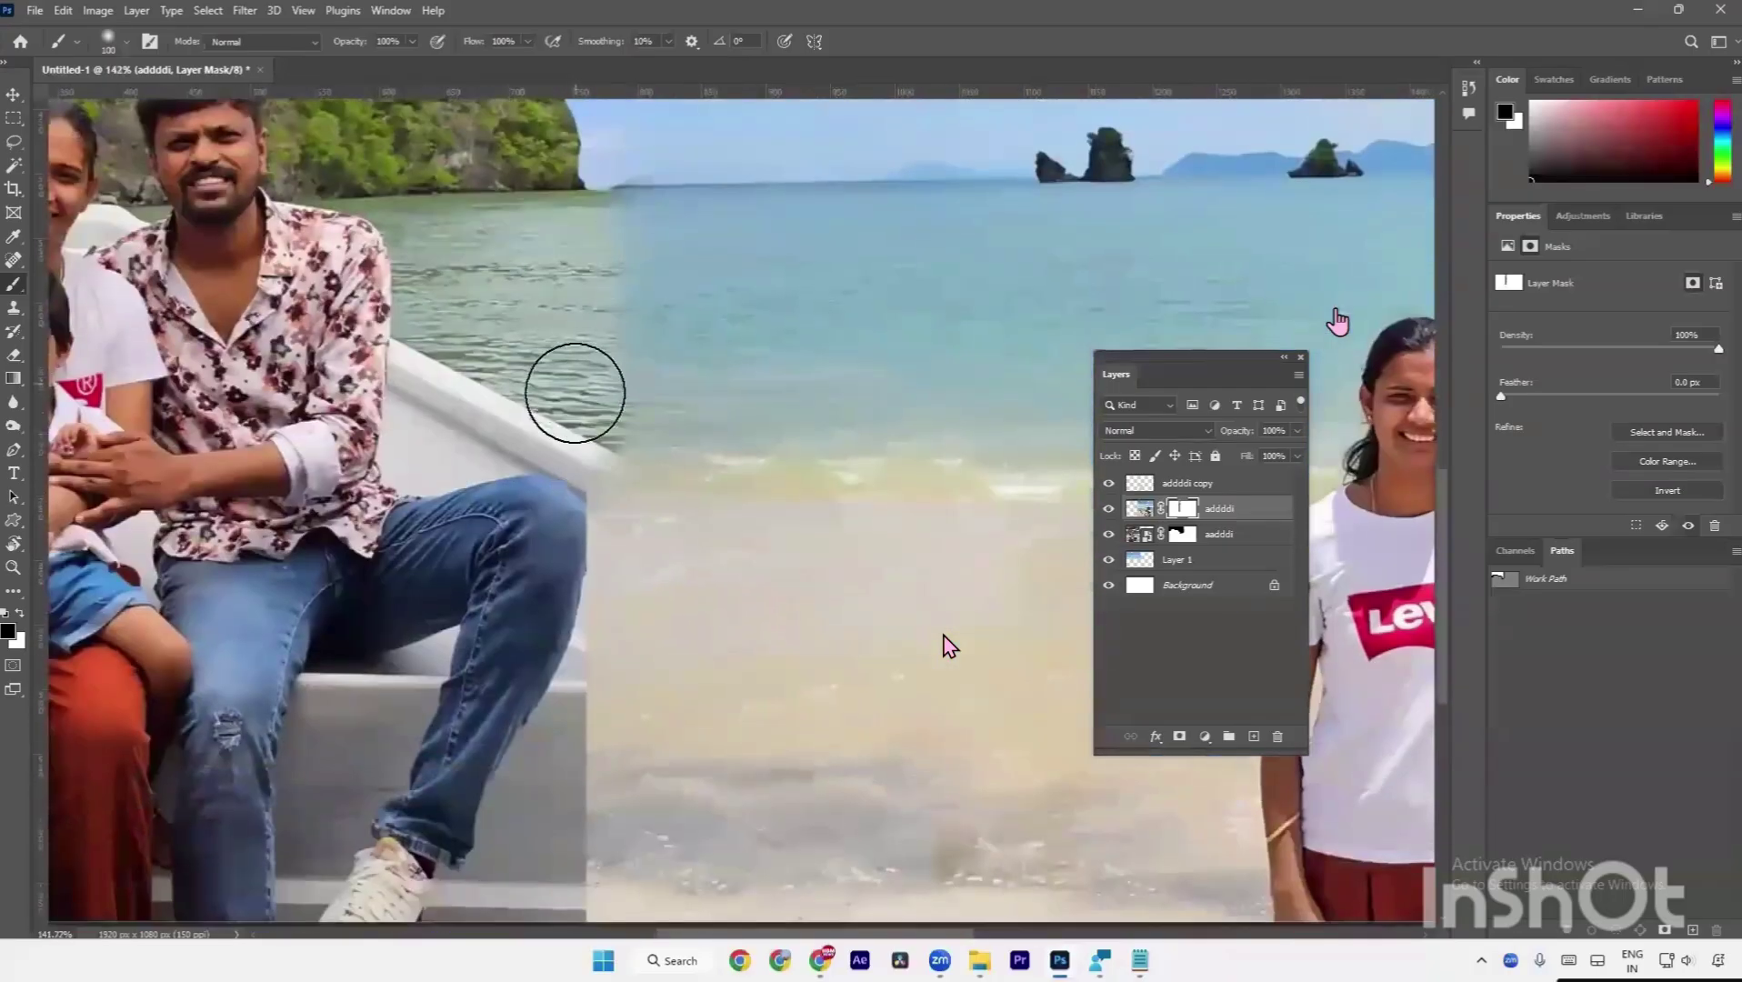
scroll(569, 705, down, 5)
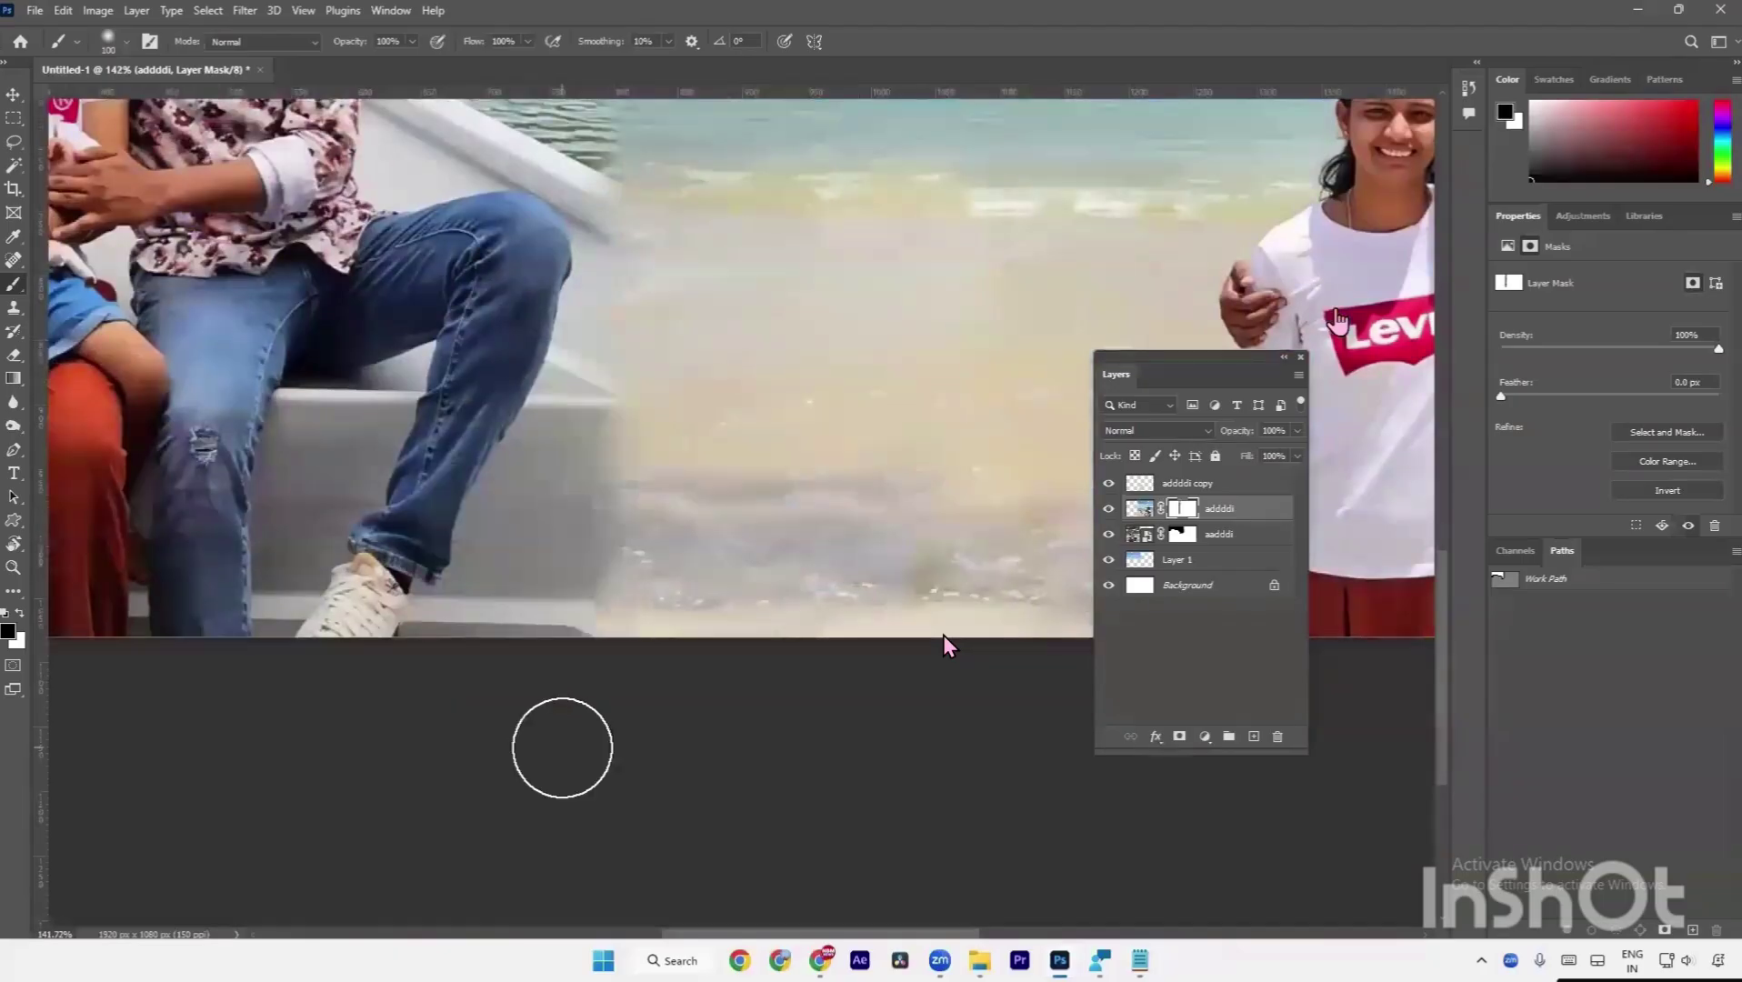
scroll(573, 621, up, 8)
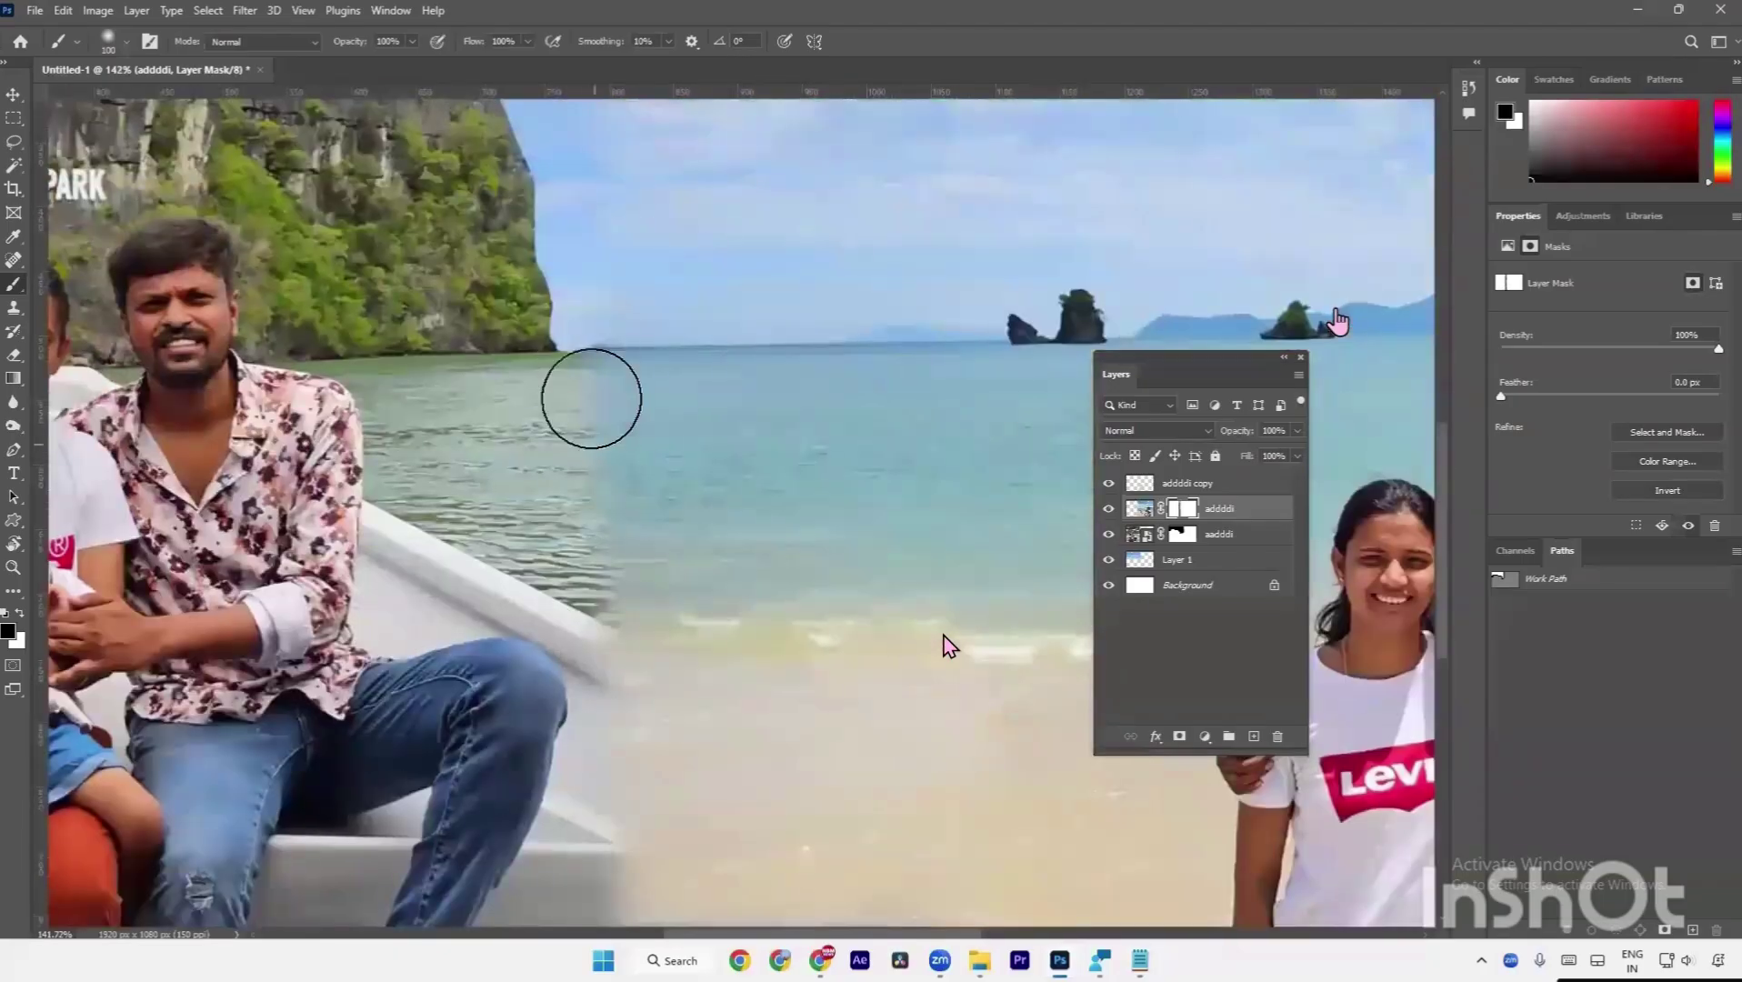
key(c)
key(b)
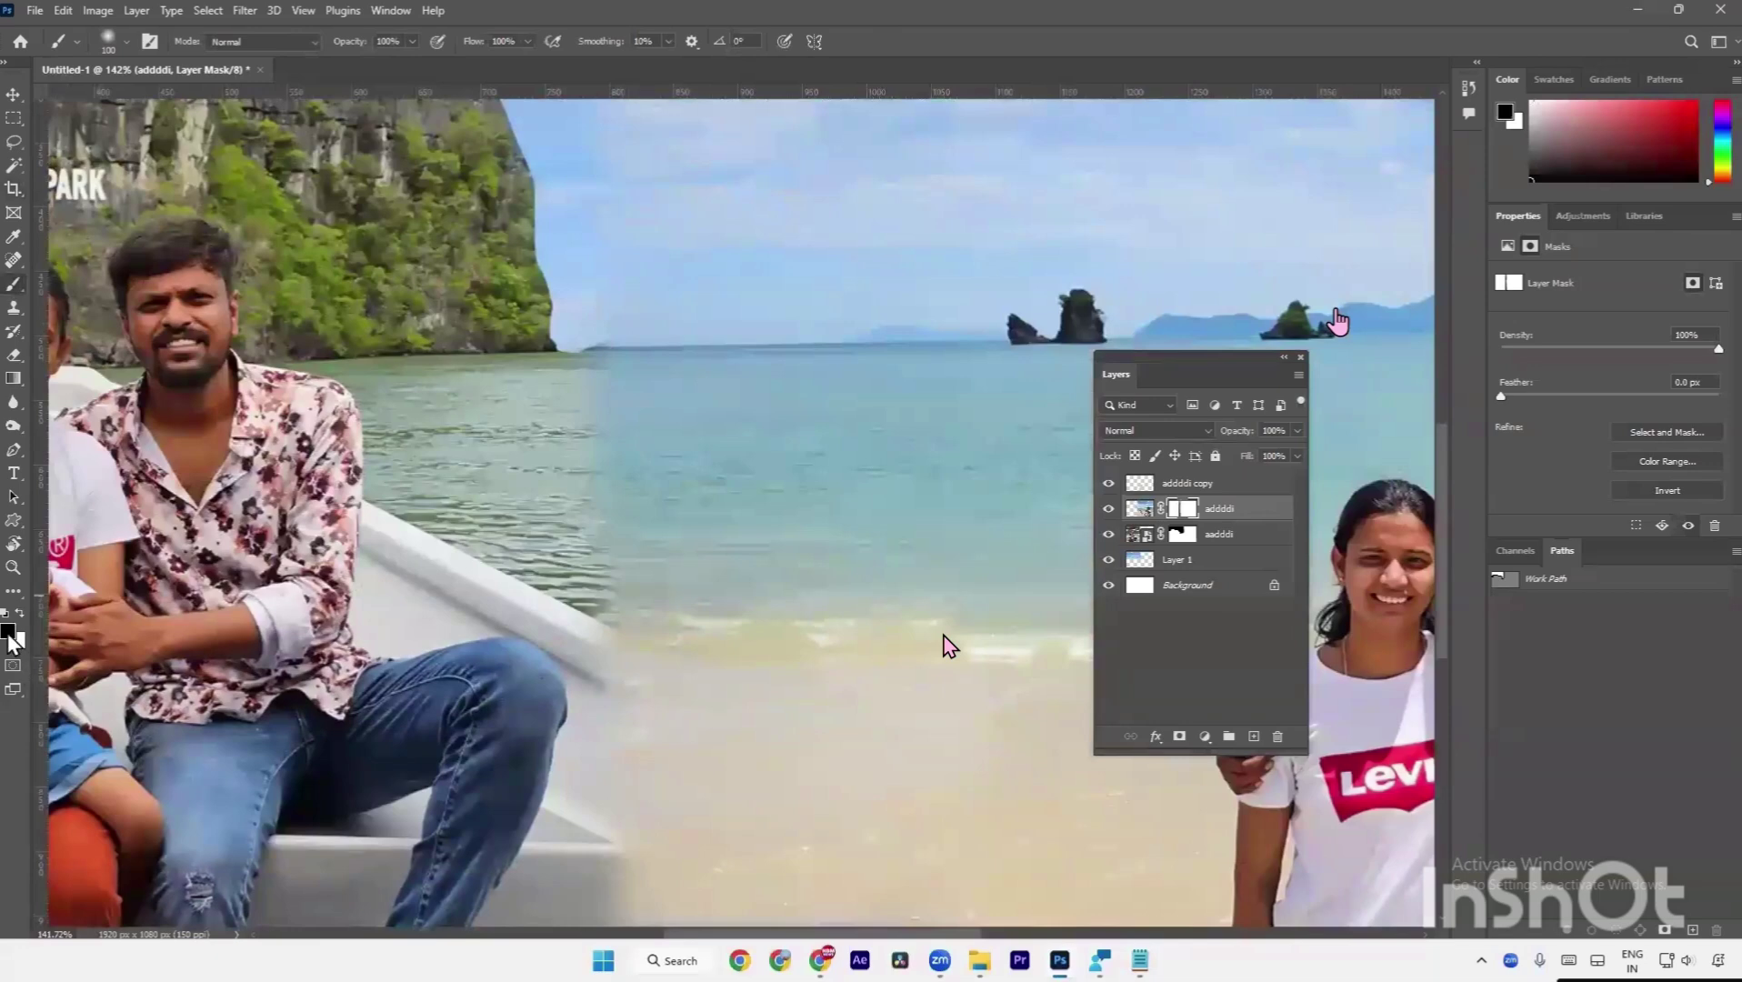
Paint along the horizon seam, hide the mismatched rock patch with white, then fit the collage on screen.
mouse_move(619, 327)
mouse_down()
mouse_move(663, 340)
mouse_move(685, 288)
mouse_move(797, 269)
mouse_move(733, 378)
mouse_up()
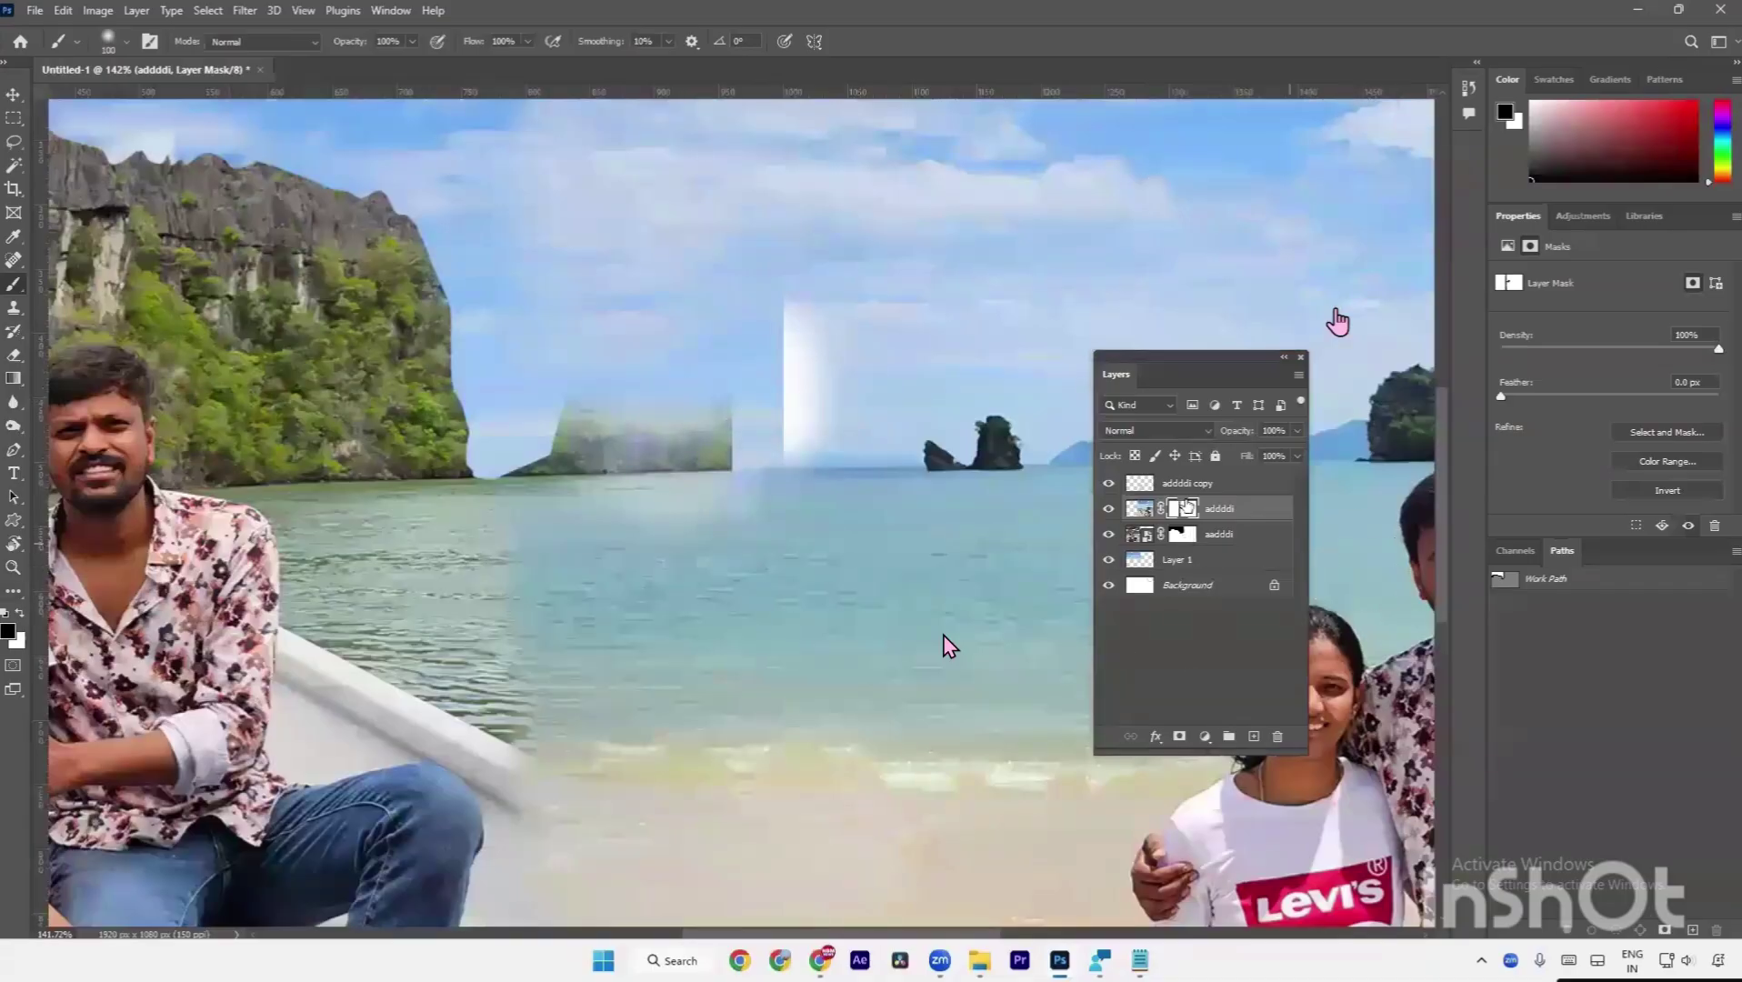
click(20, 615)
mouse_move(587, 417)
mouse_down()
mouse_move(573, 481)
mouse_move(548, 426)
mouse_move(544, 458)
mouse_move(685, 405)
mouse_move(717, 319)
mouse_move(685, 458)
mouse_move(645, 502)
mouse_move(736, 449)
mouse_move(780, 488)
mouse_move(769, 254)
mouse_move(811, 365)
mouse_up()
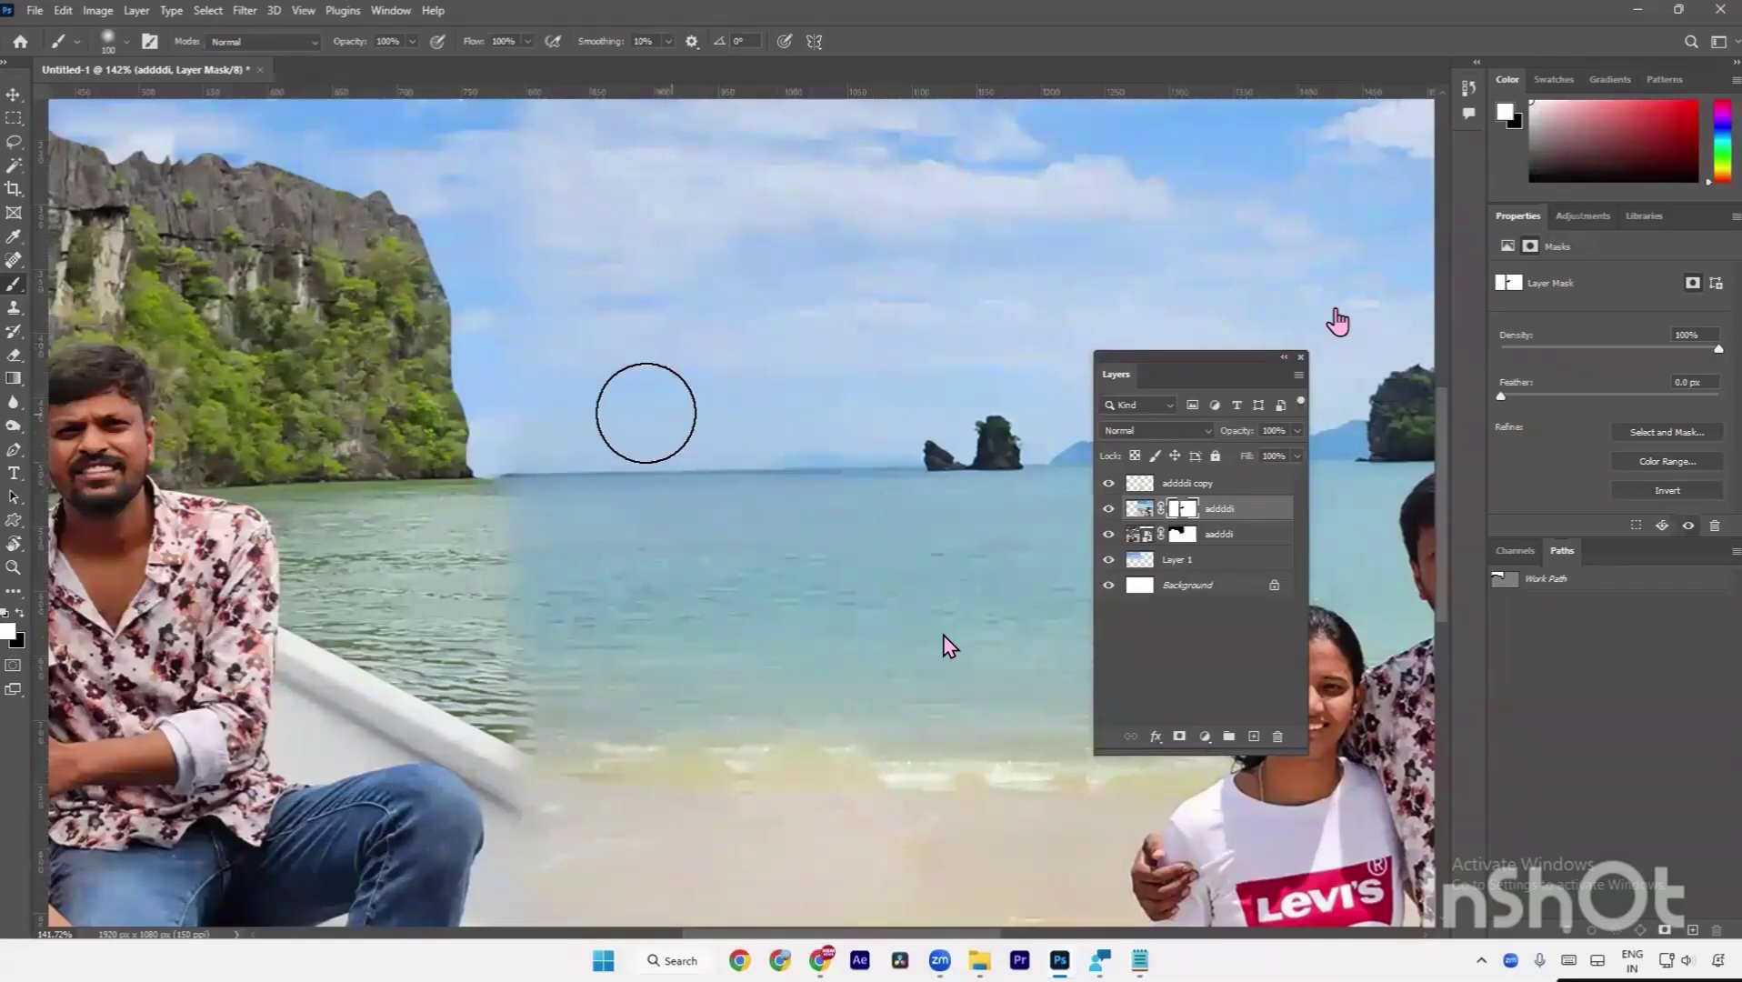
key(ctrl+0)
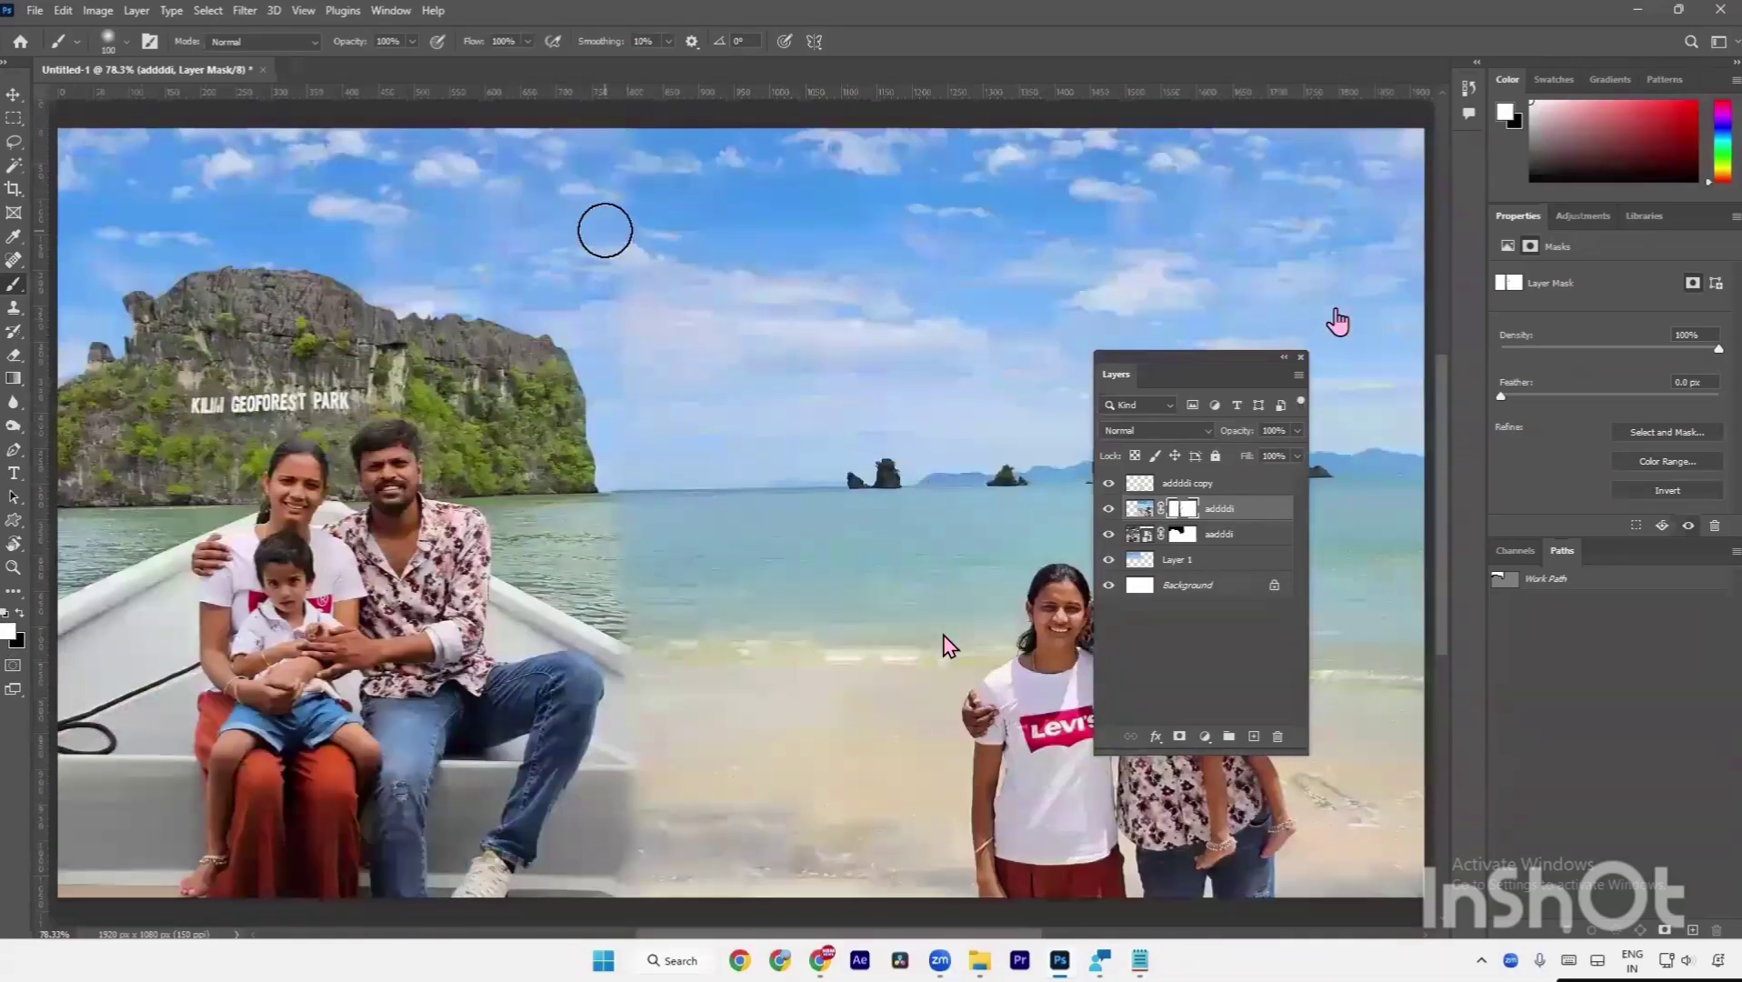
key(bracketright)
key(bracketright)
key(bracketright)
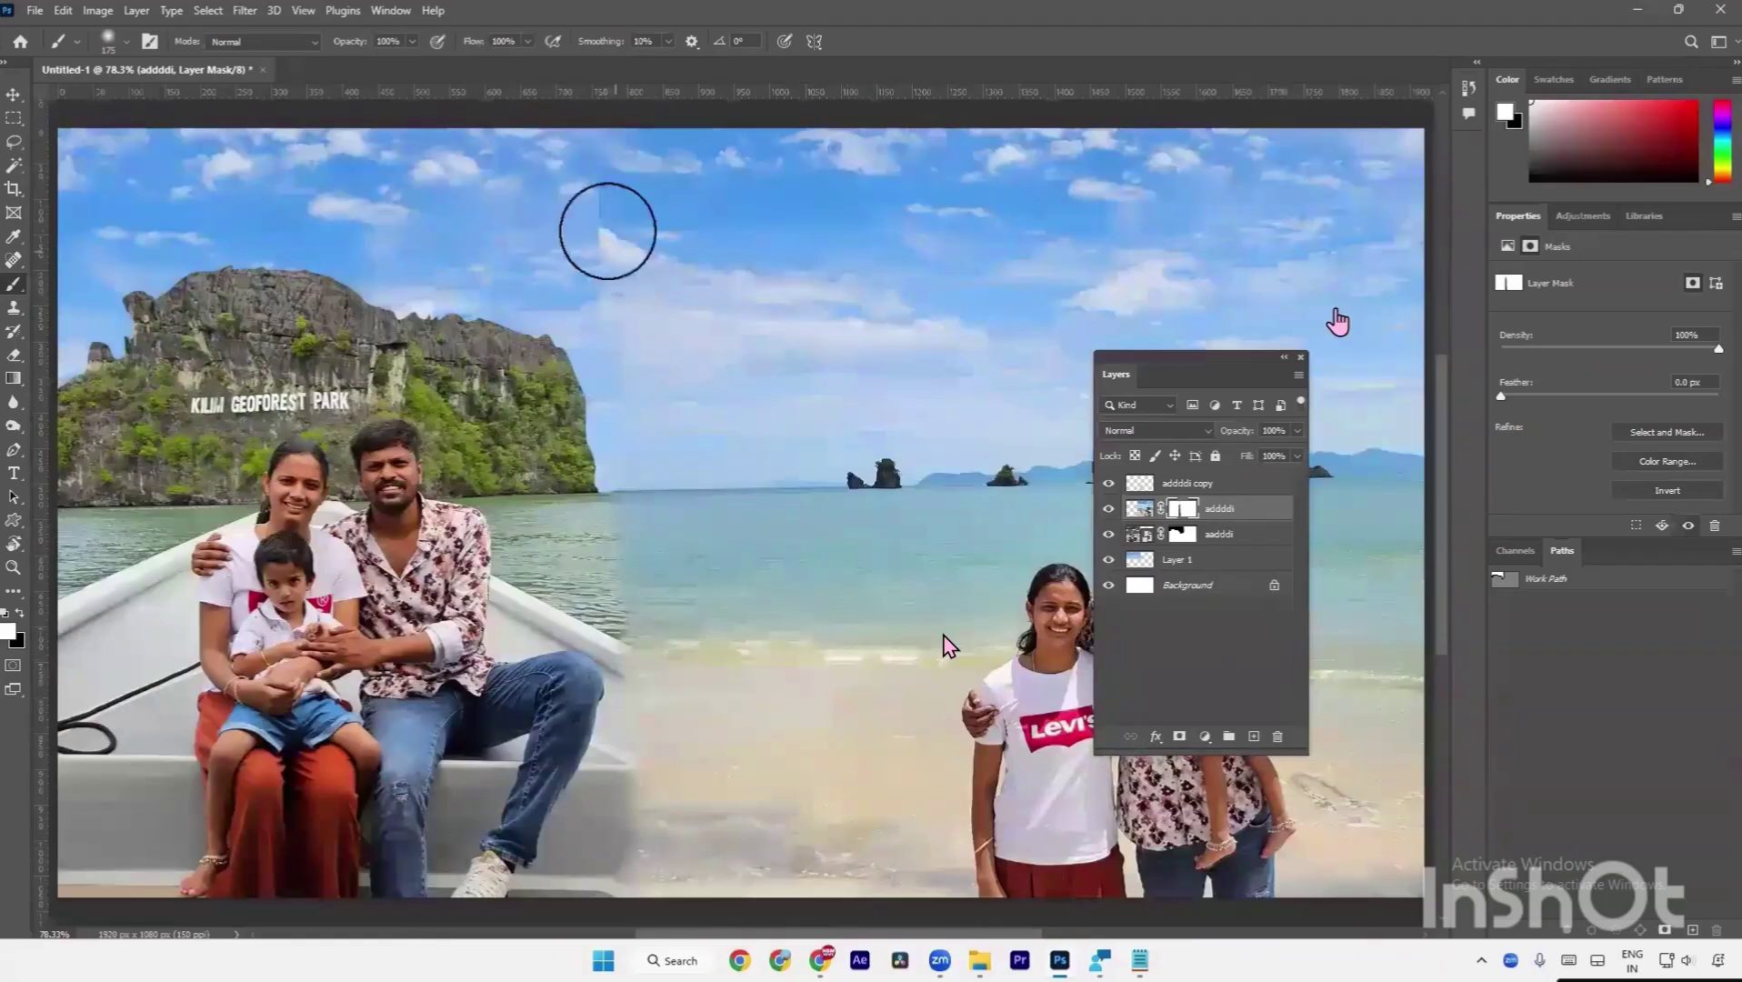
Swap paint colours, select the aadddi layer and try duplicating the boat photo over the seam.
key(x)
scroll(657, 427, down, 3)
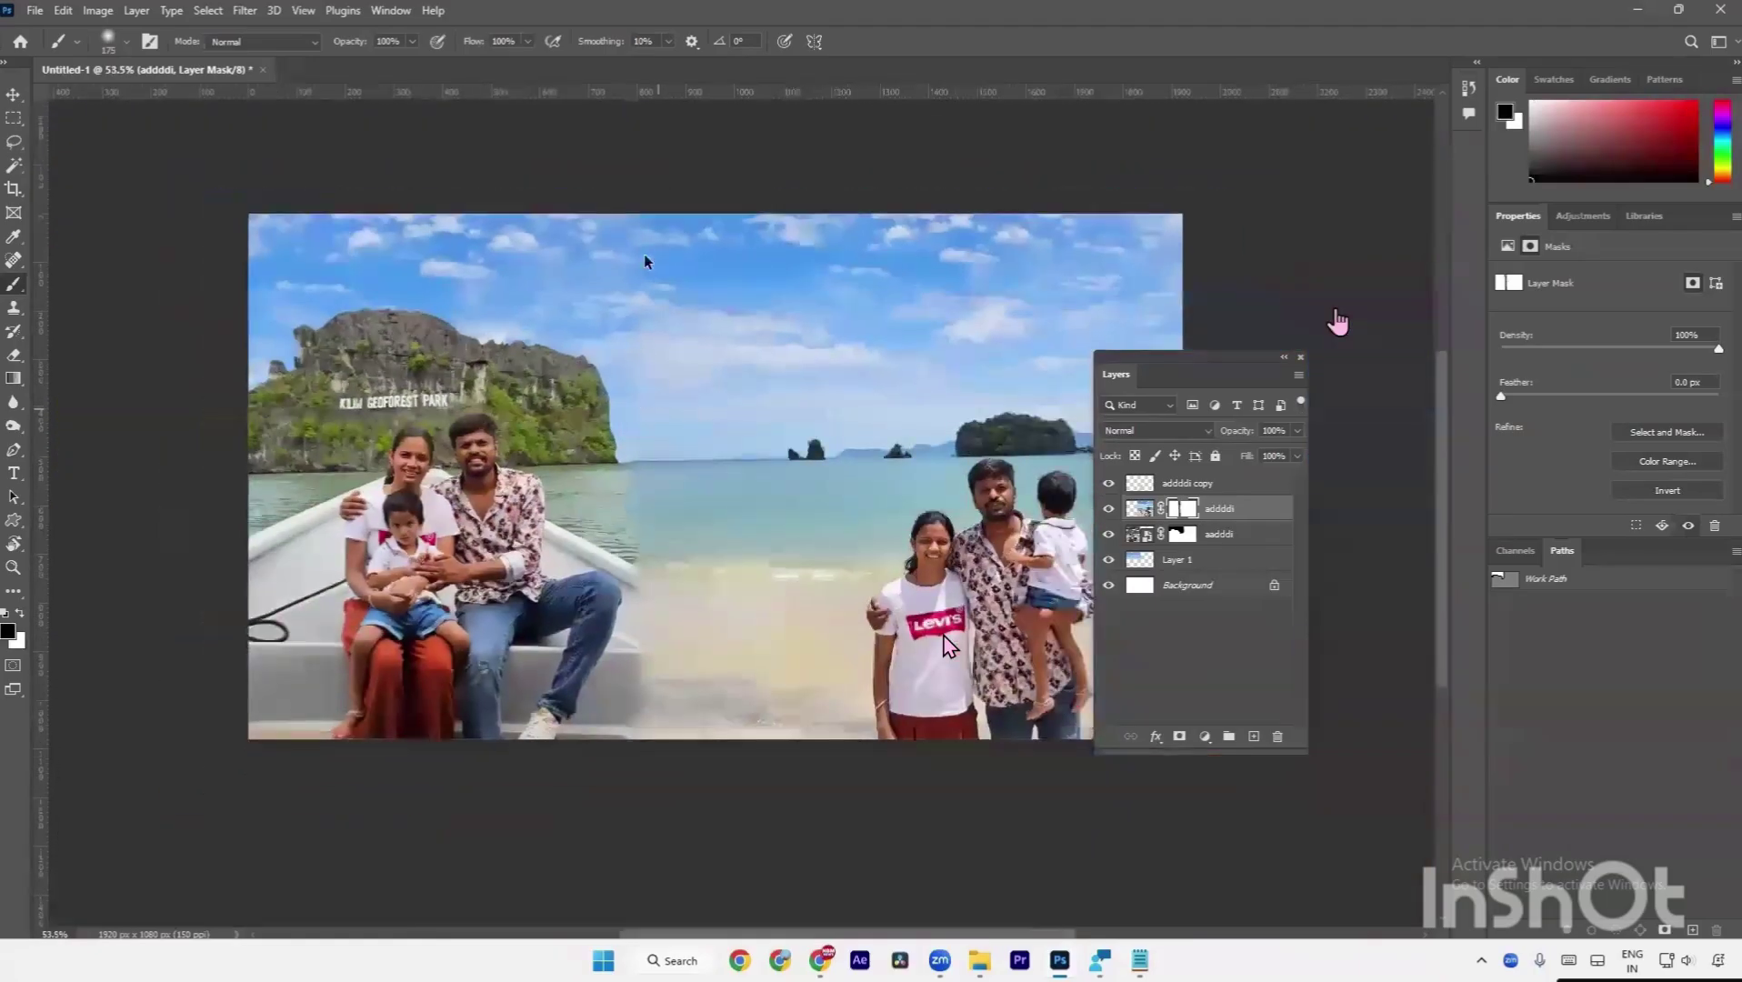
key(a)
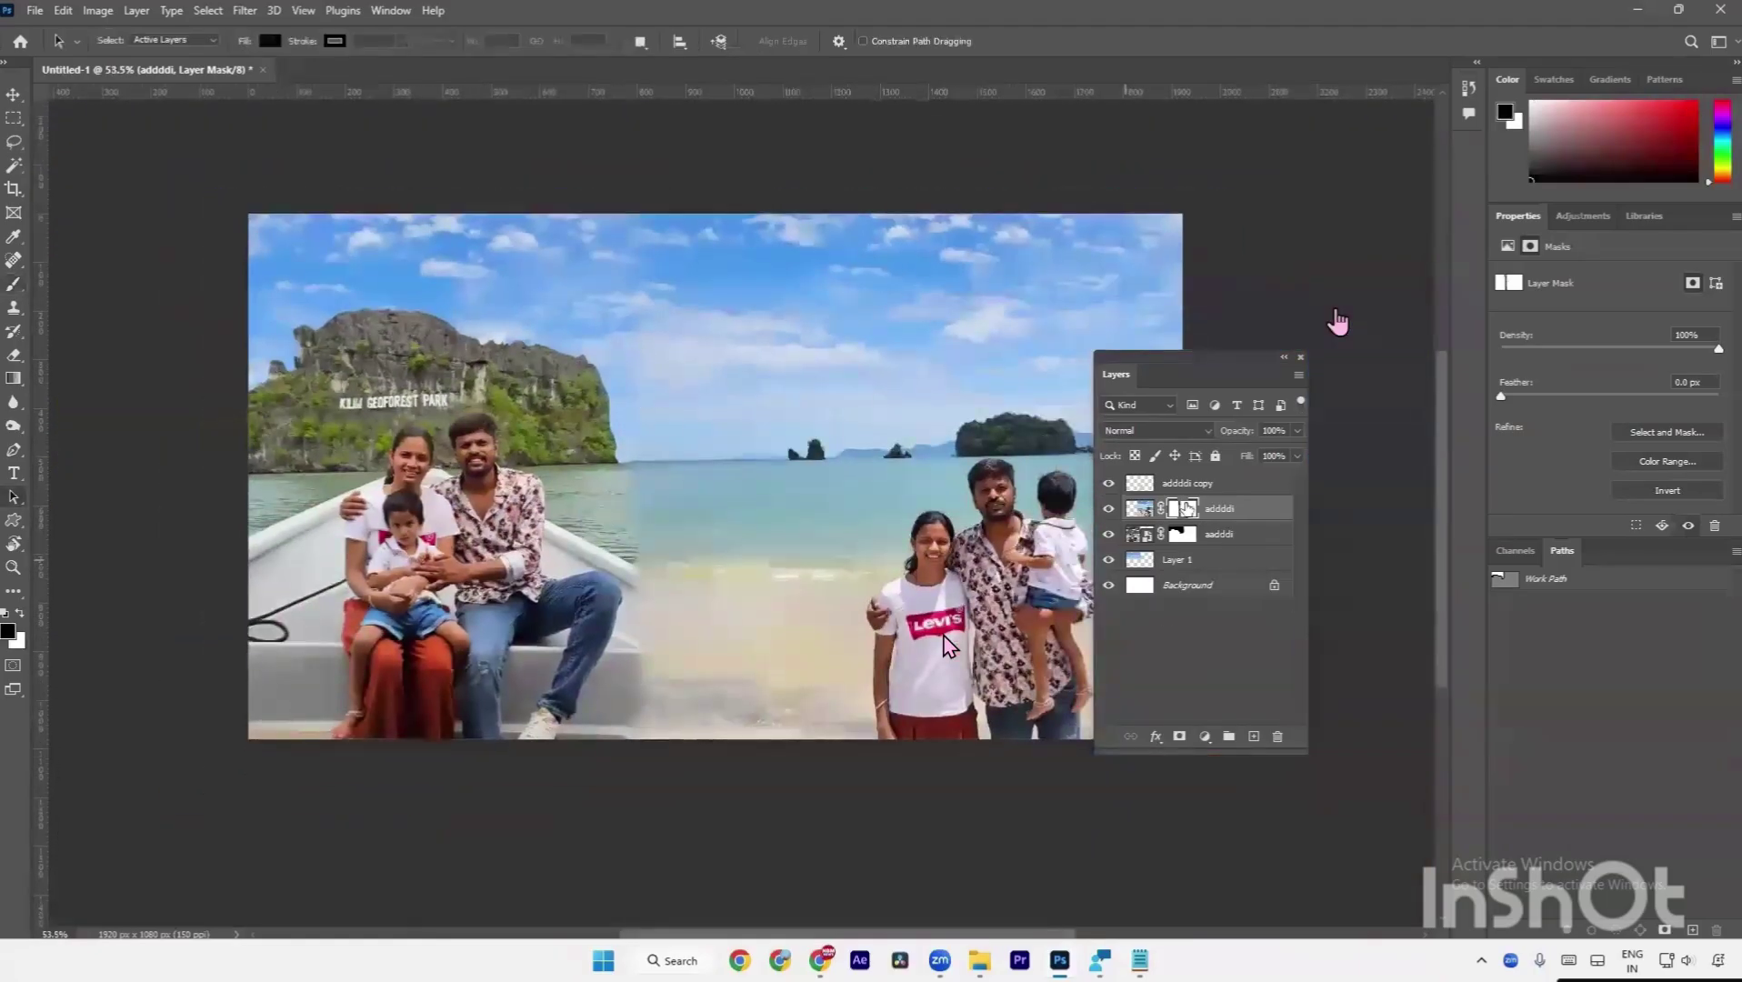
key(v)
click(655, 625)
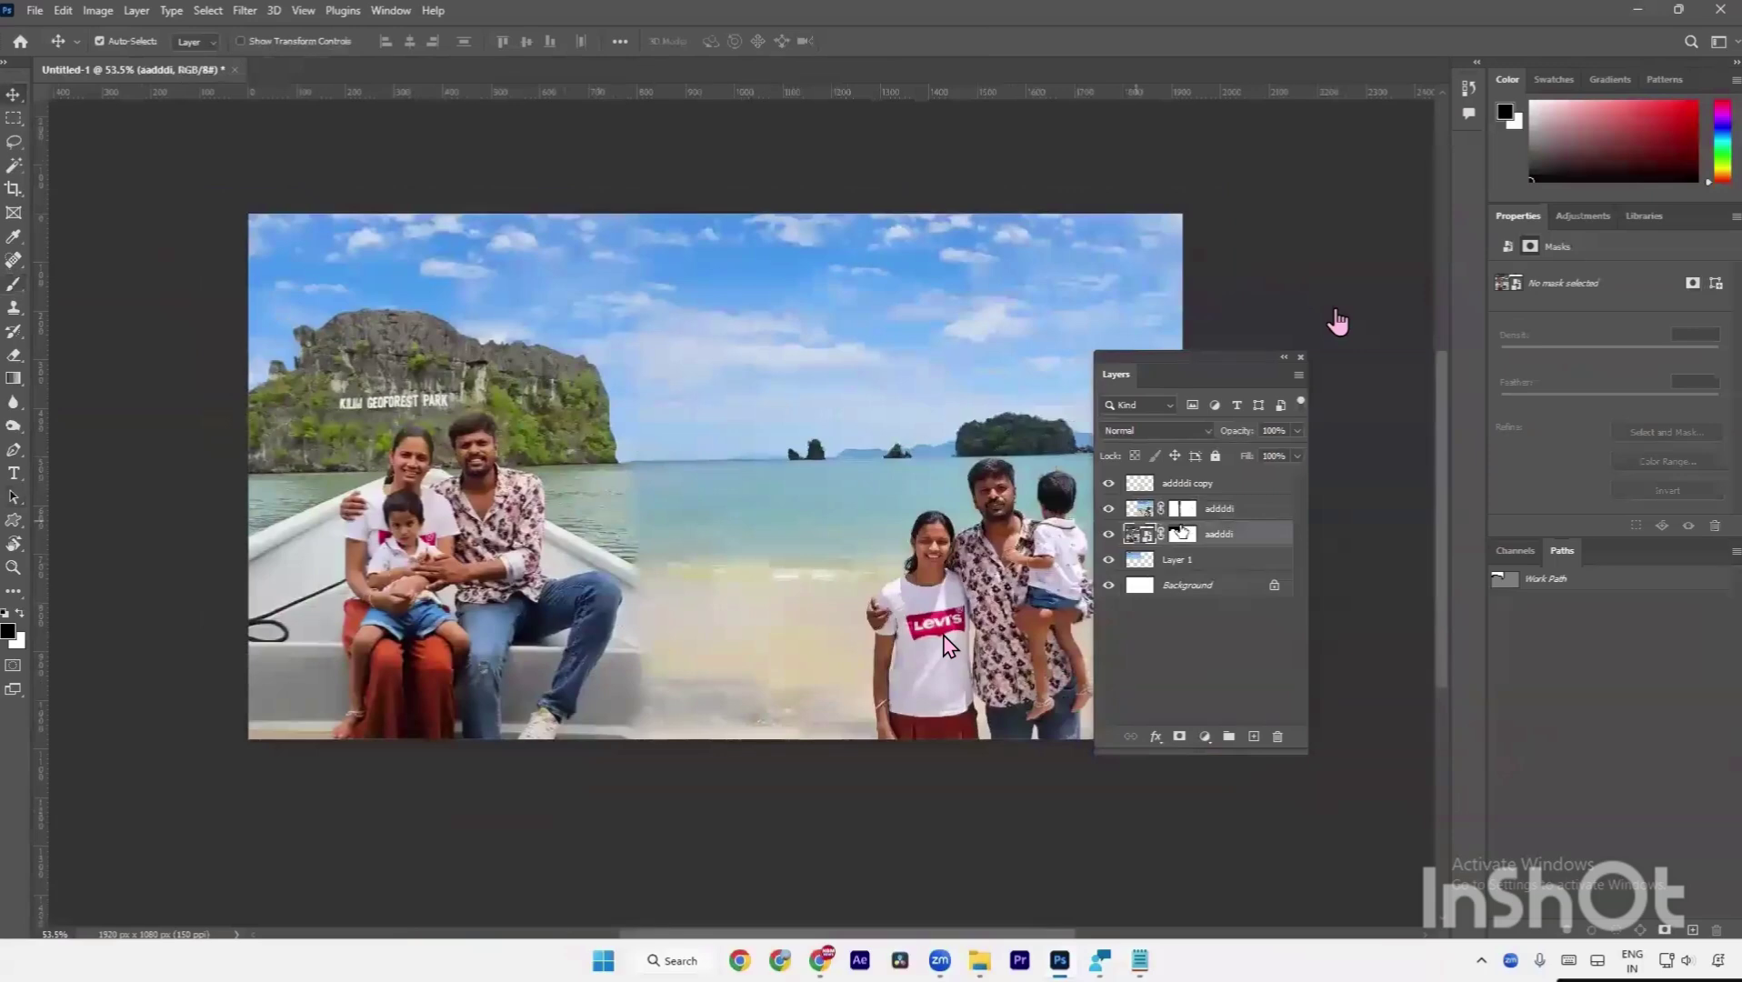
key(a)
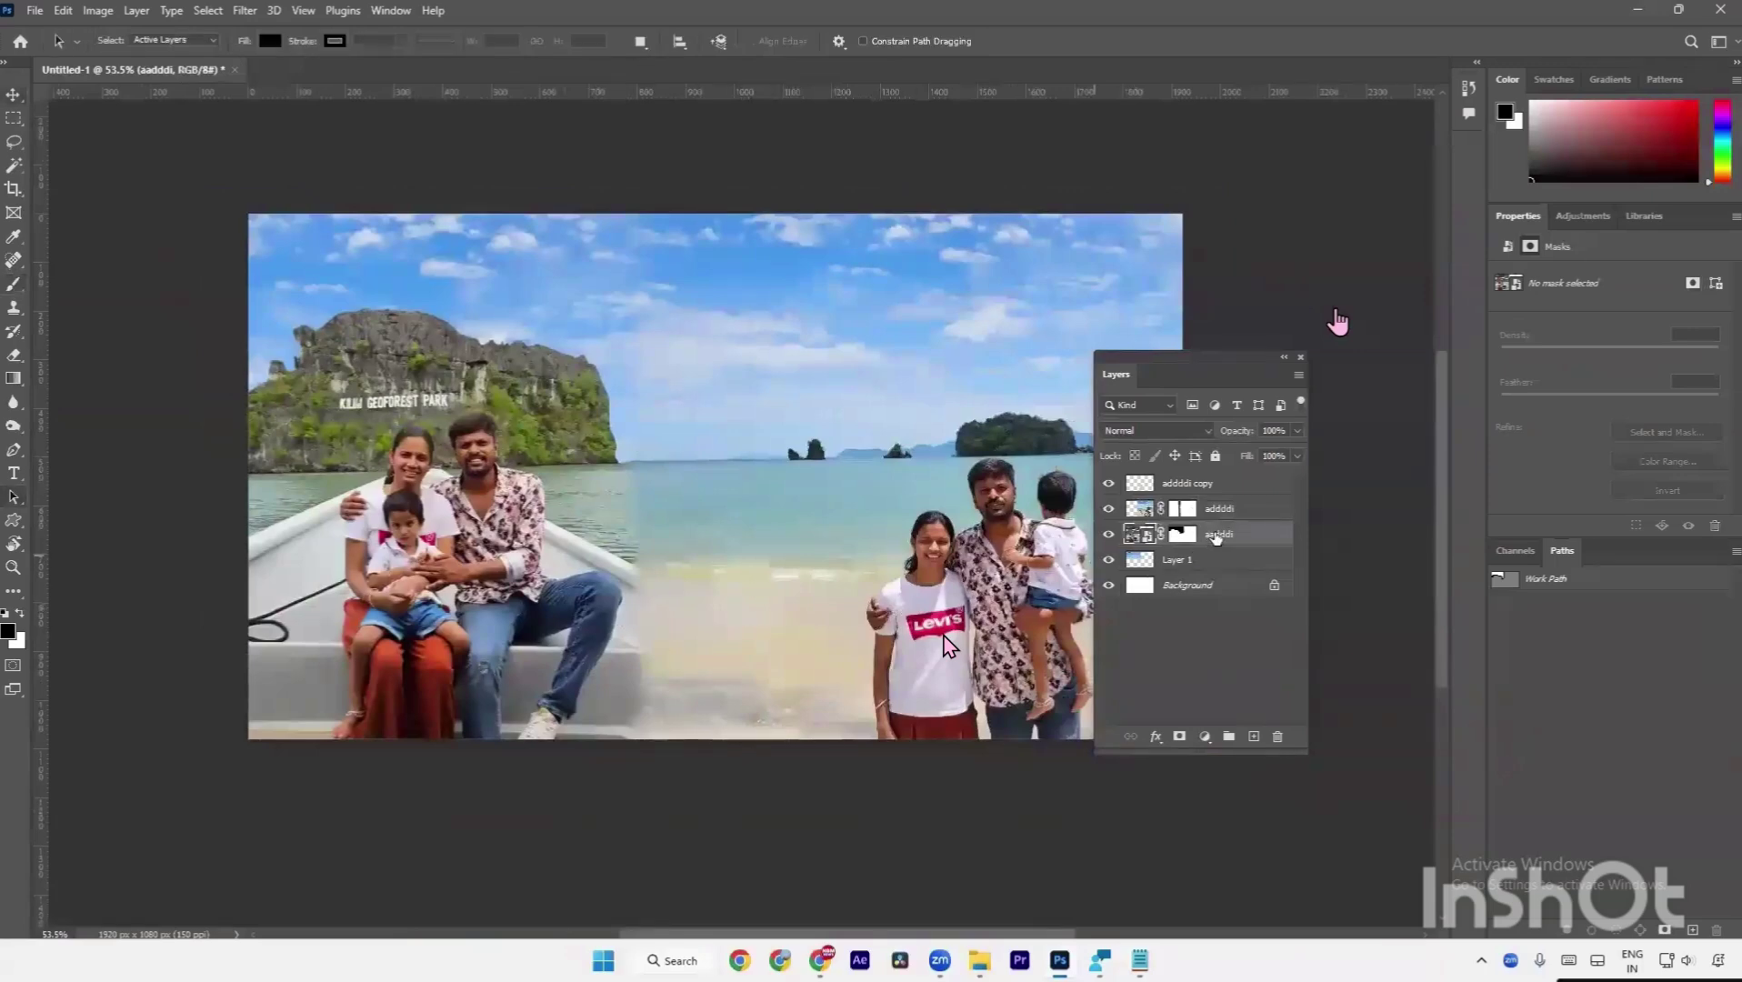
drag(1222, 537, 1220, 507)
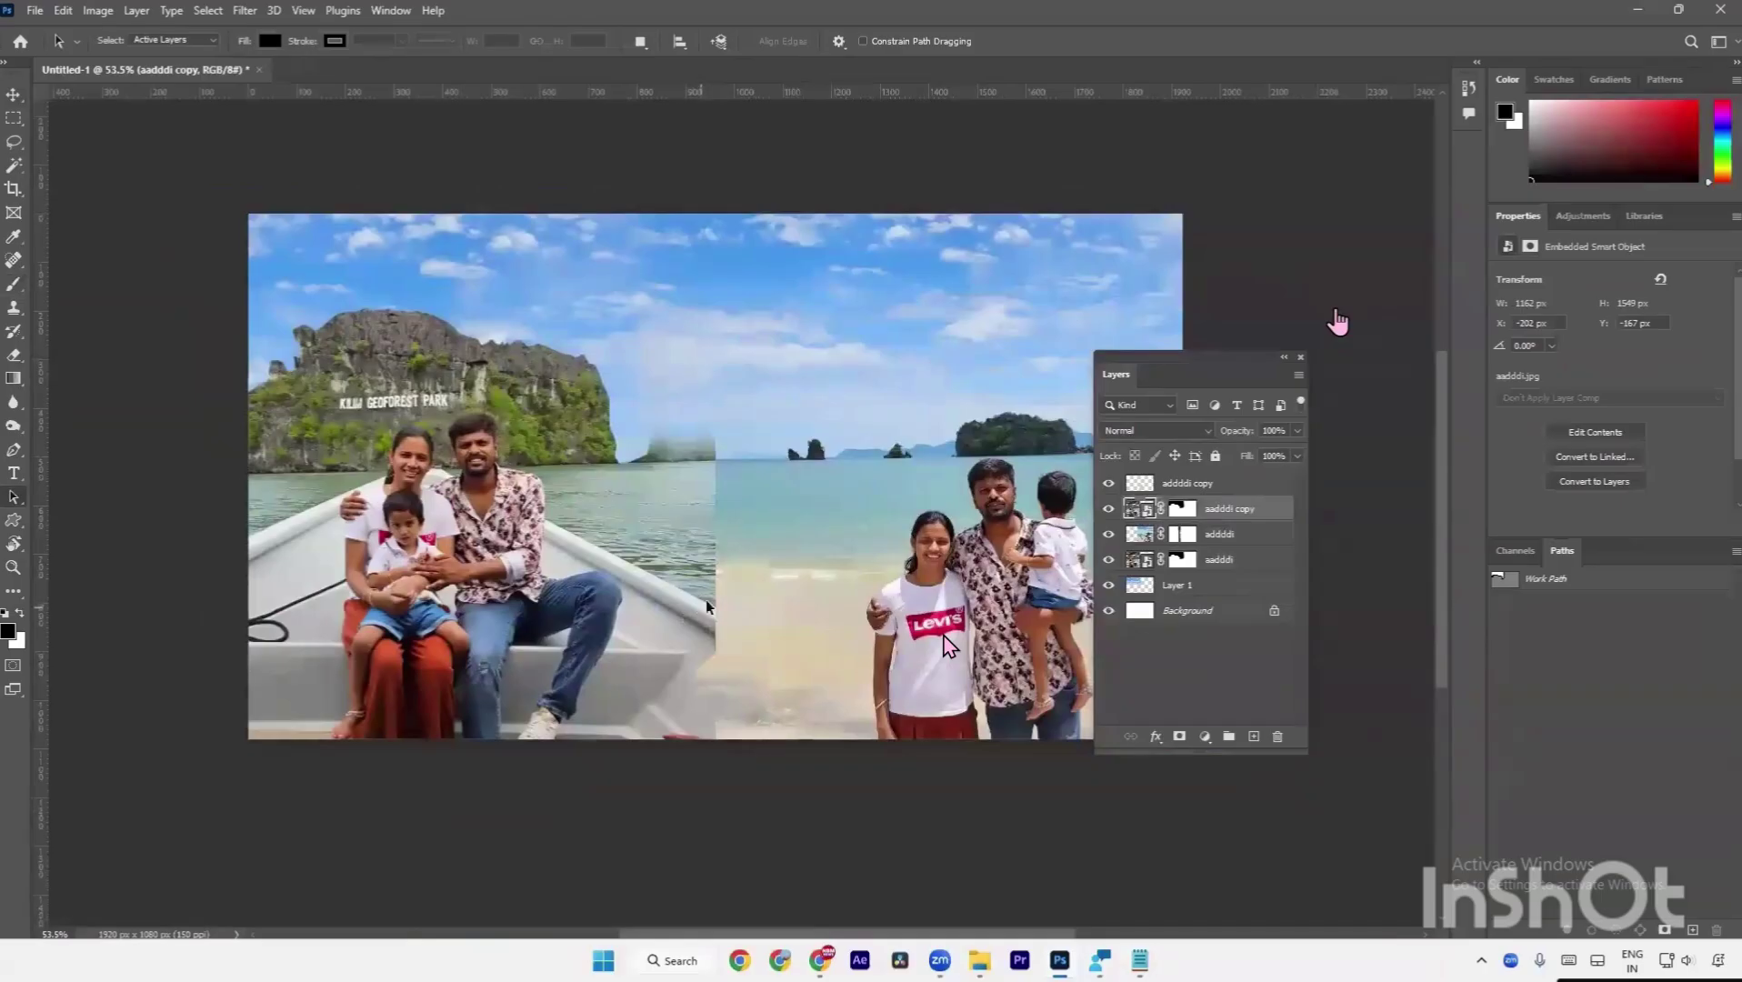
key(v)
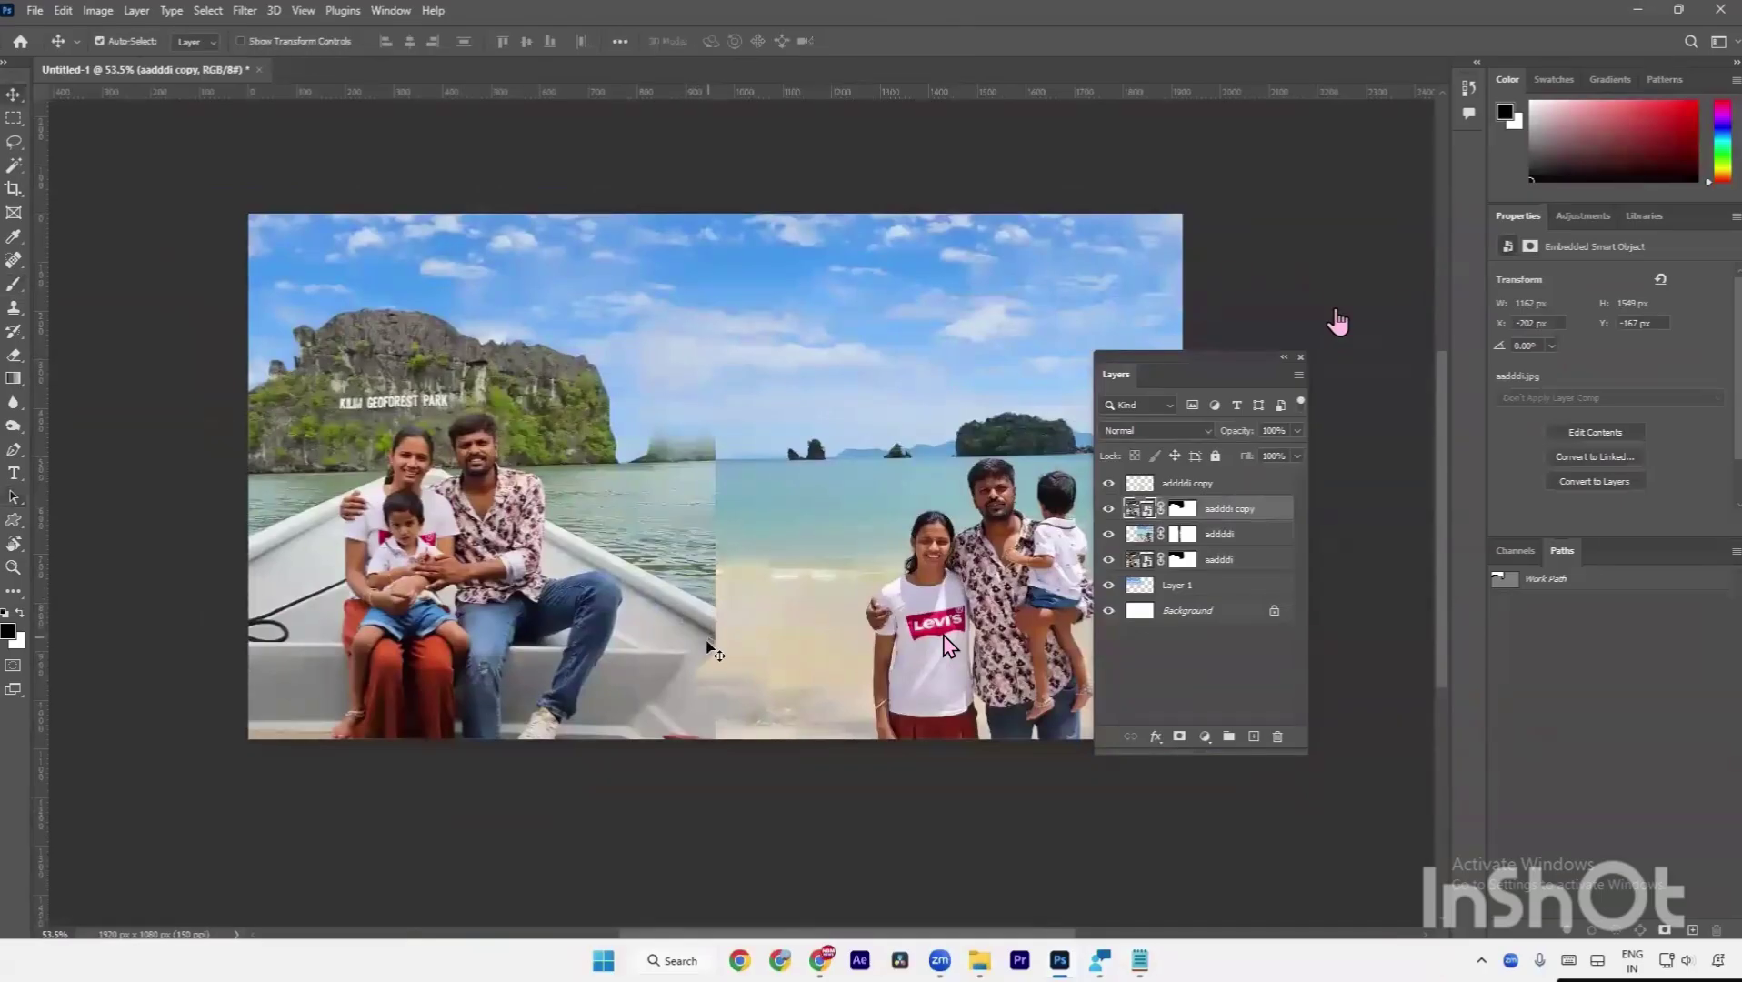
click(714, 678)
Pick the boat photo layer directly on the canvas with the Move tool.
key(e)
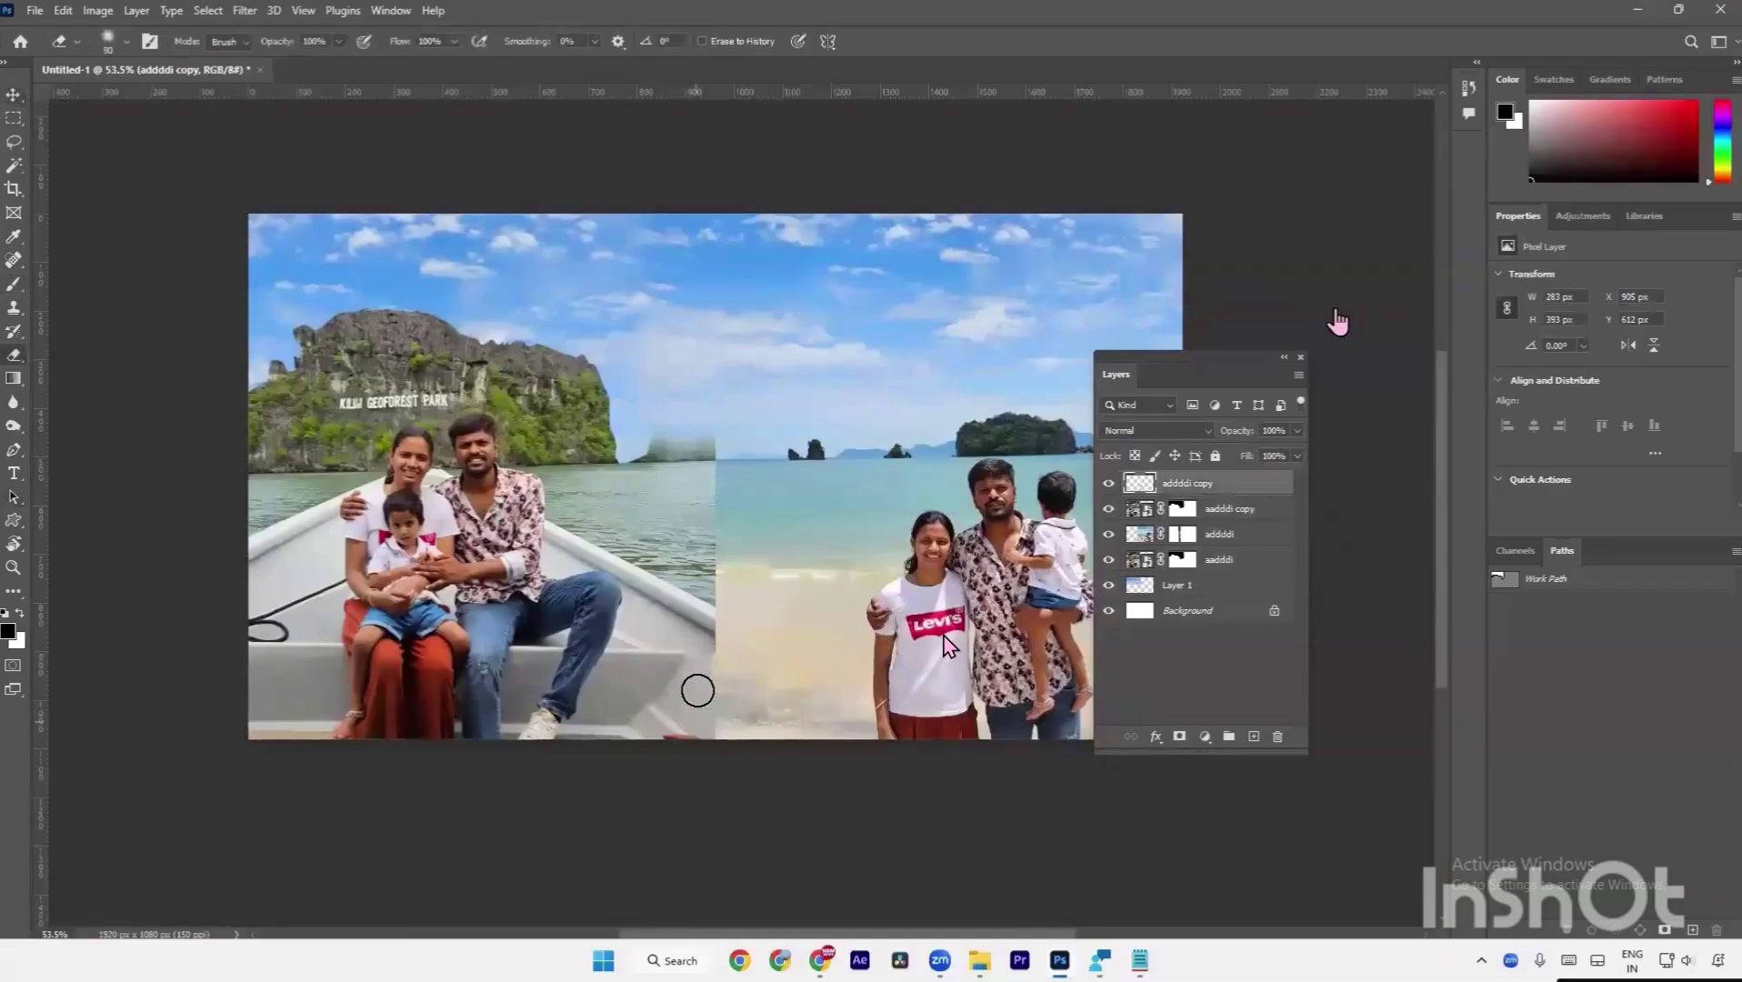
scroll(696, 680, up, 2)
scroll(697, 683, up, 2)
key(v)
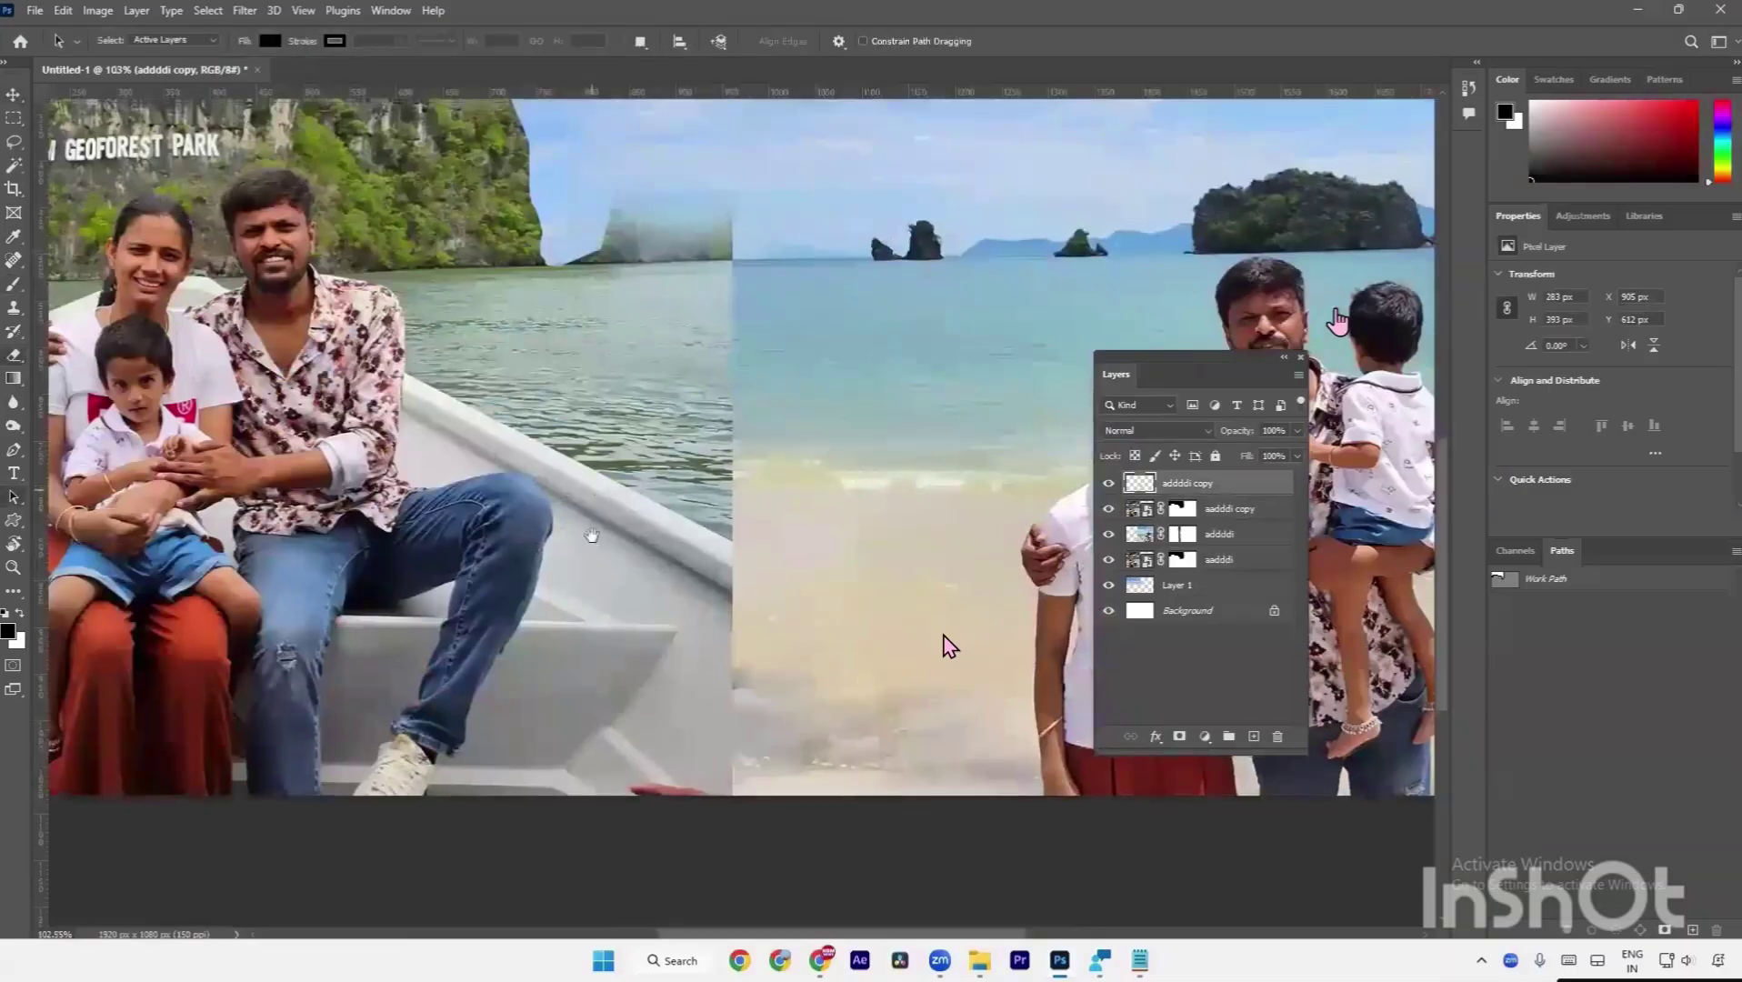
scroll(731, 507, up, 2)
scroll(731, 507, down, 4)
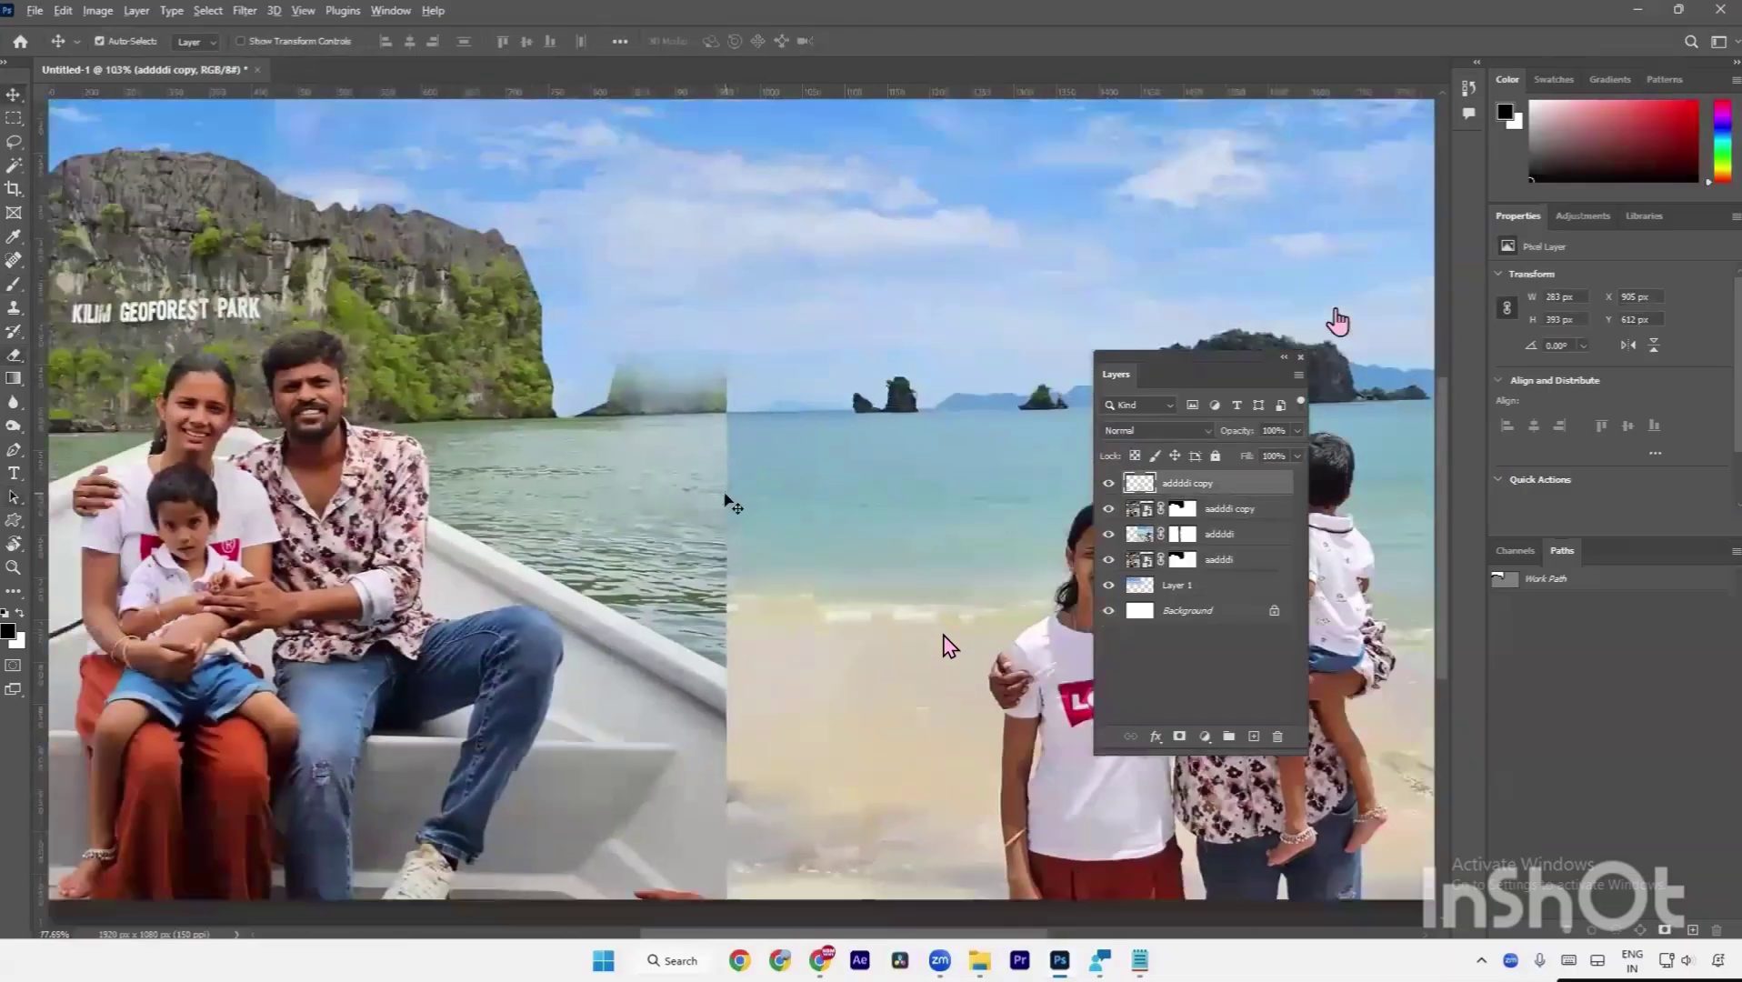
key(ctrl)
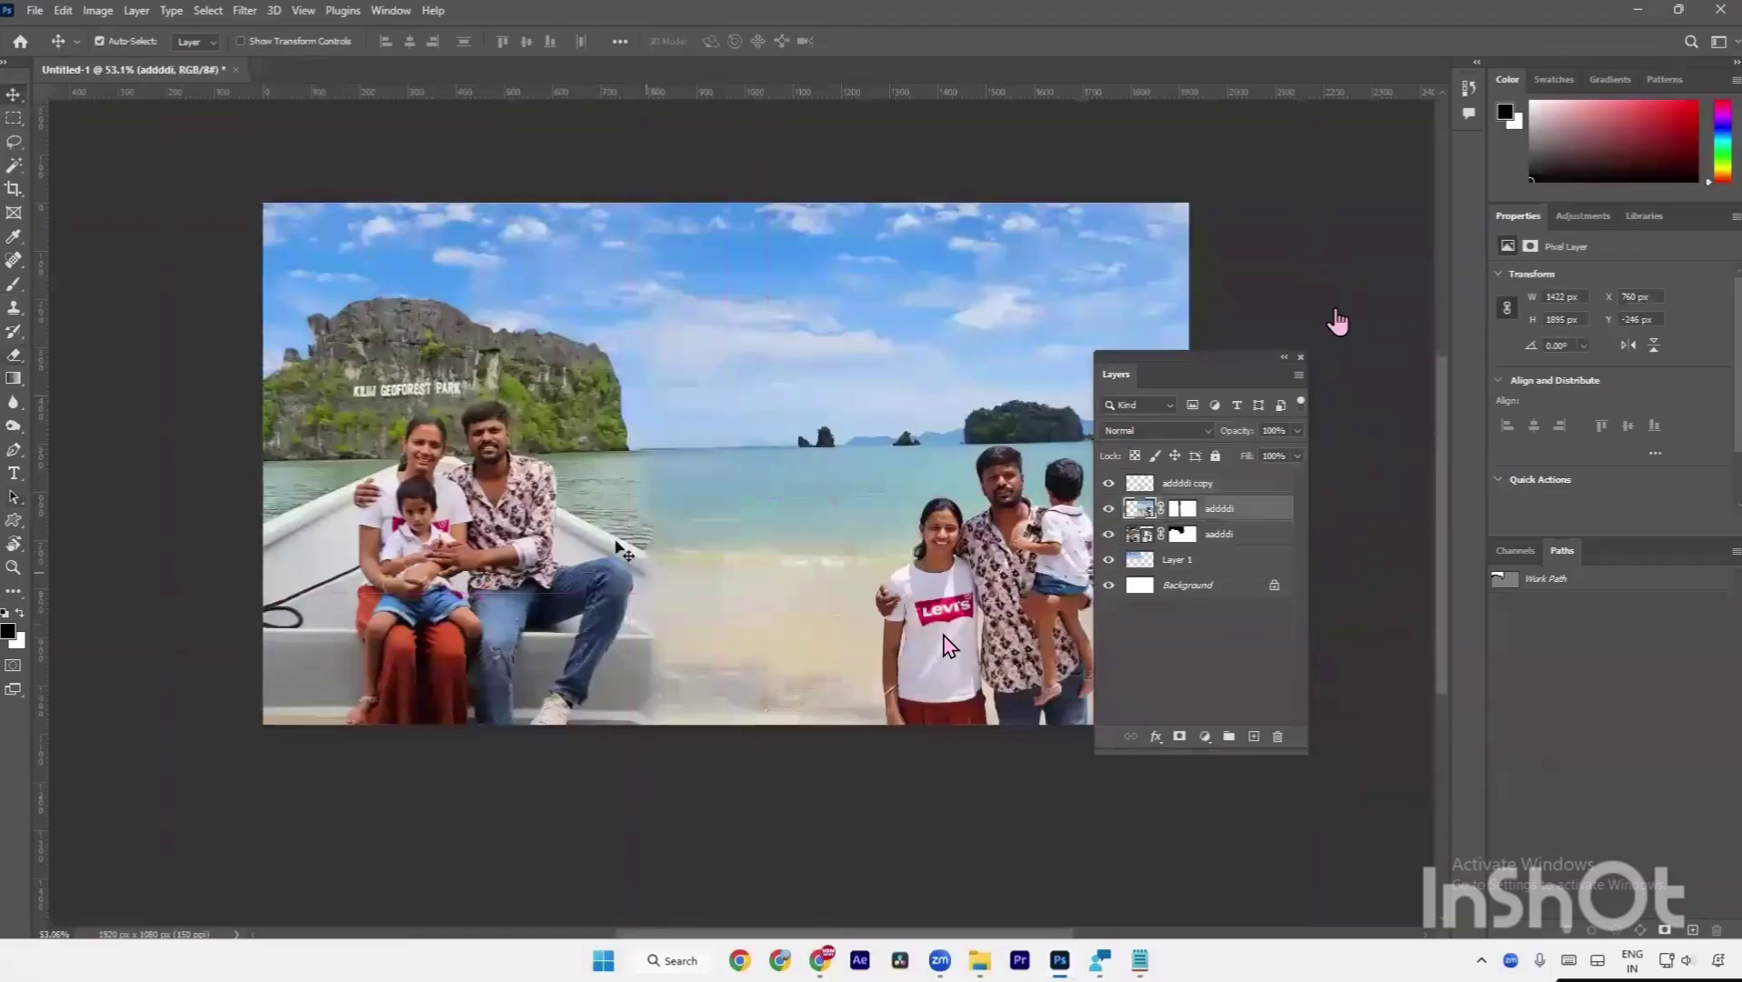
click(514, 378)
drag(606, 403, 515, 452)
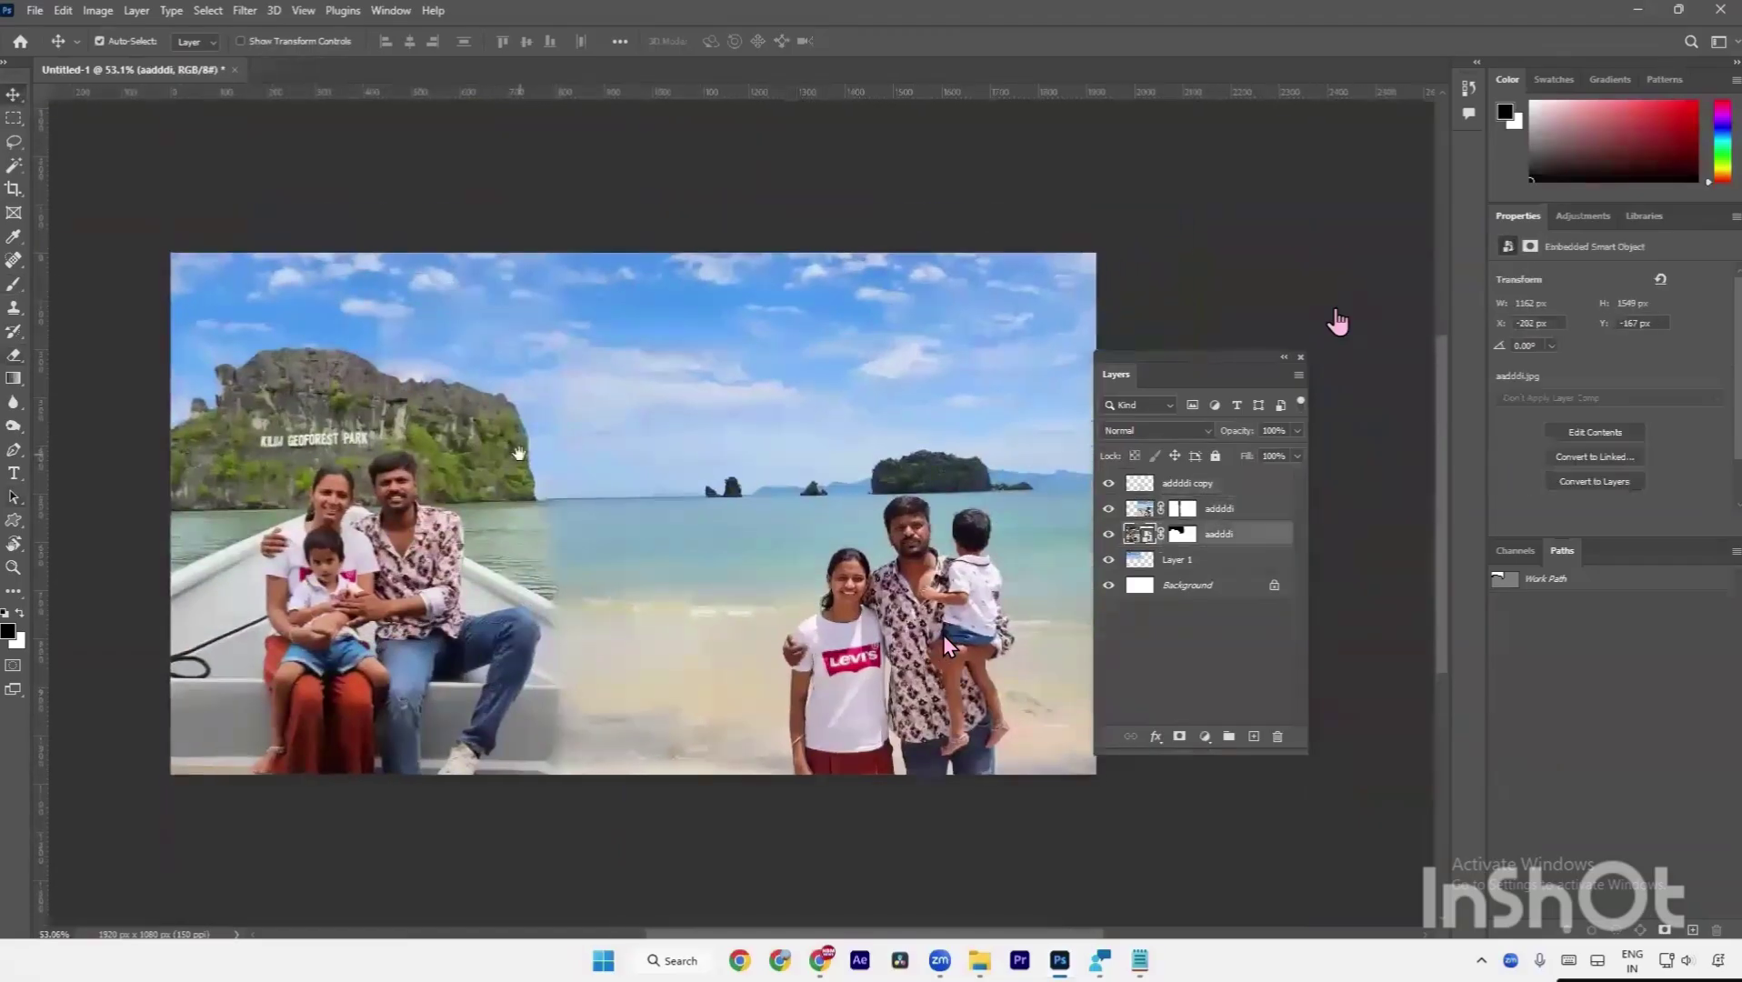
key(a)
key(v)
Duplicate the boat photo, slide the copy right, and move it up the layer stack.
key(ctrl)
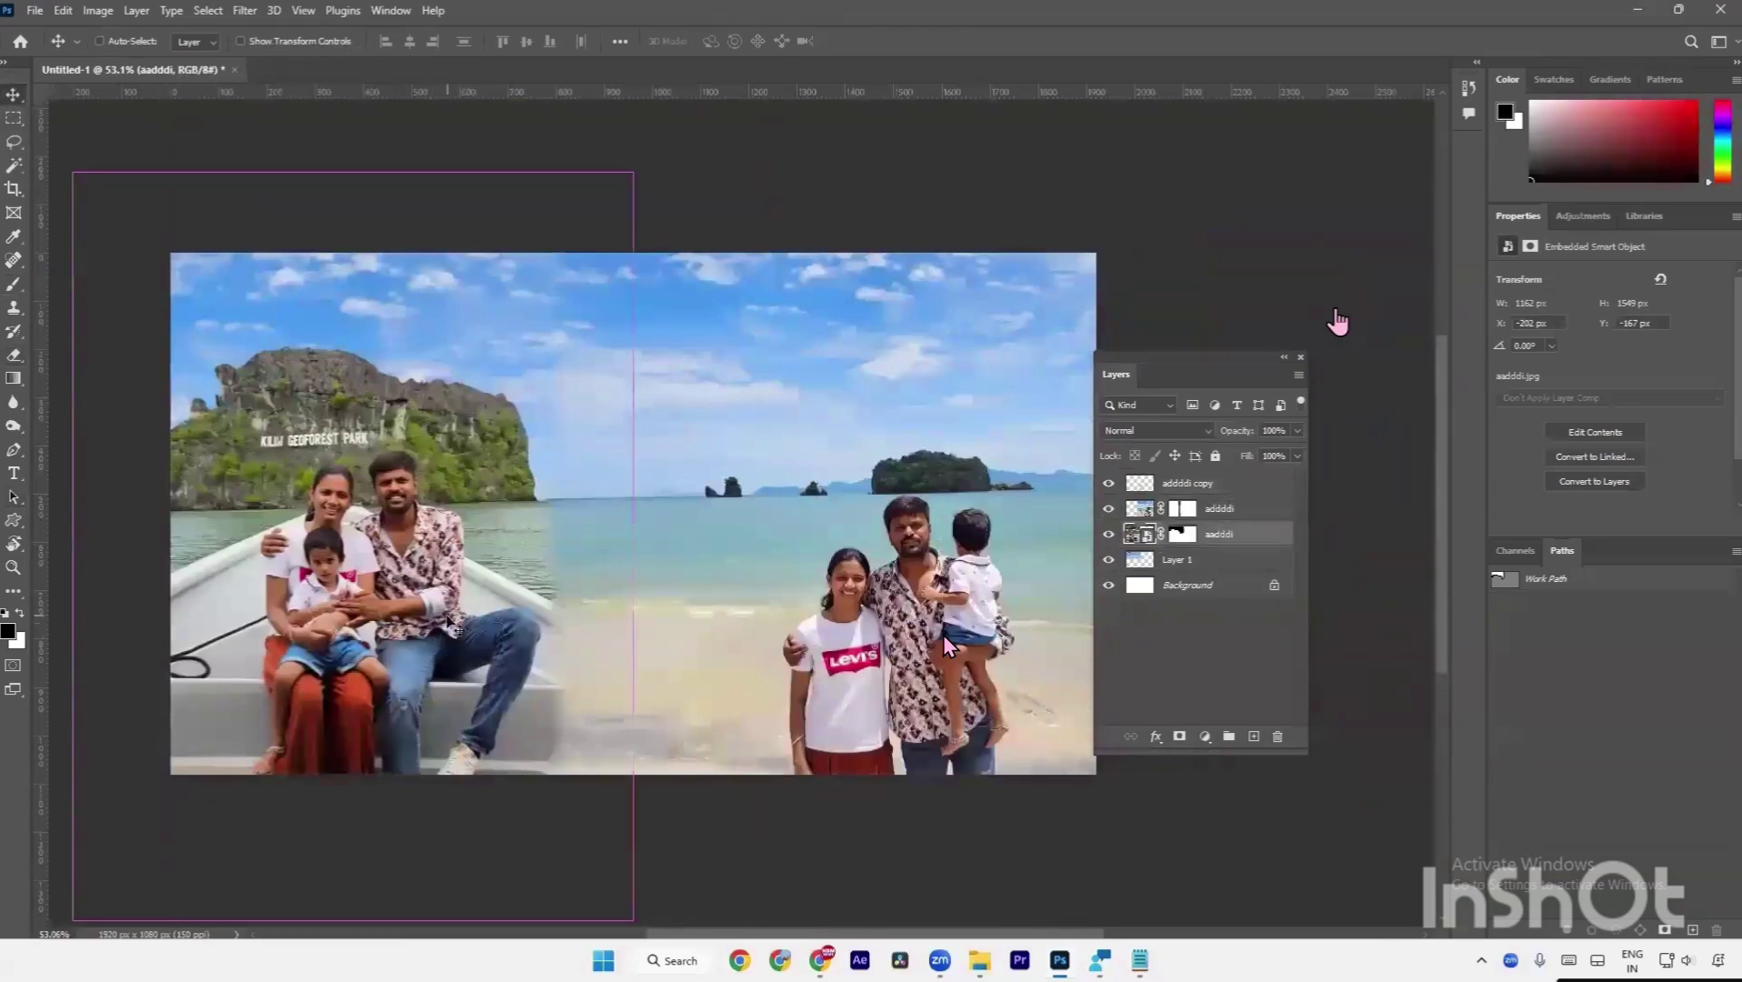
drag(452, 626, 930, 552)
drag(1250, 547, 1250, 498)
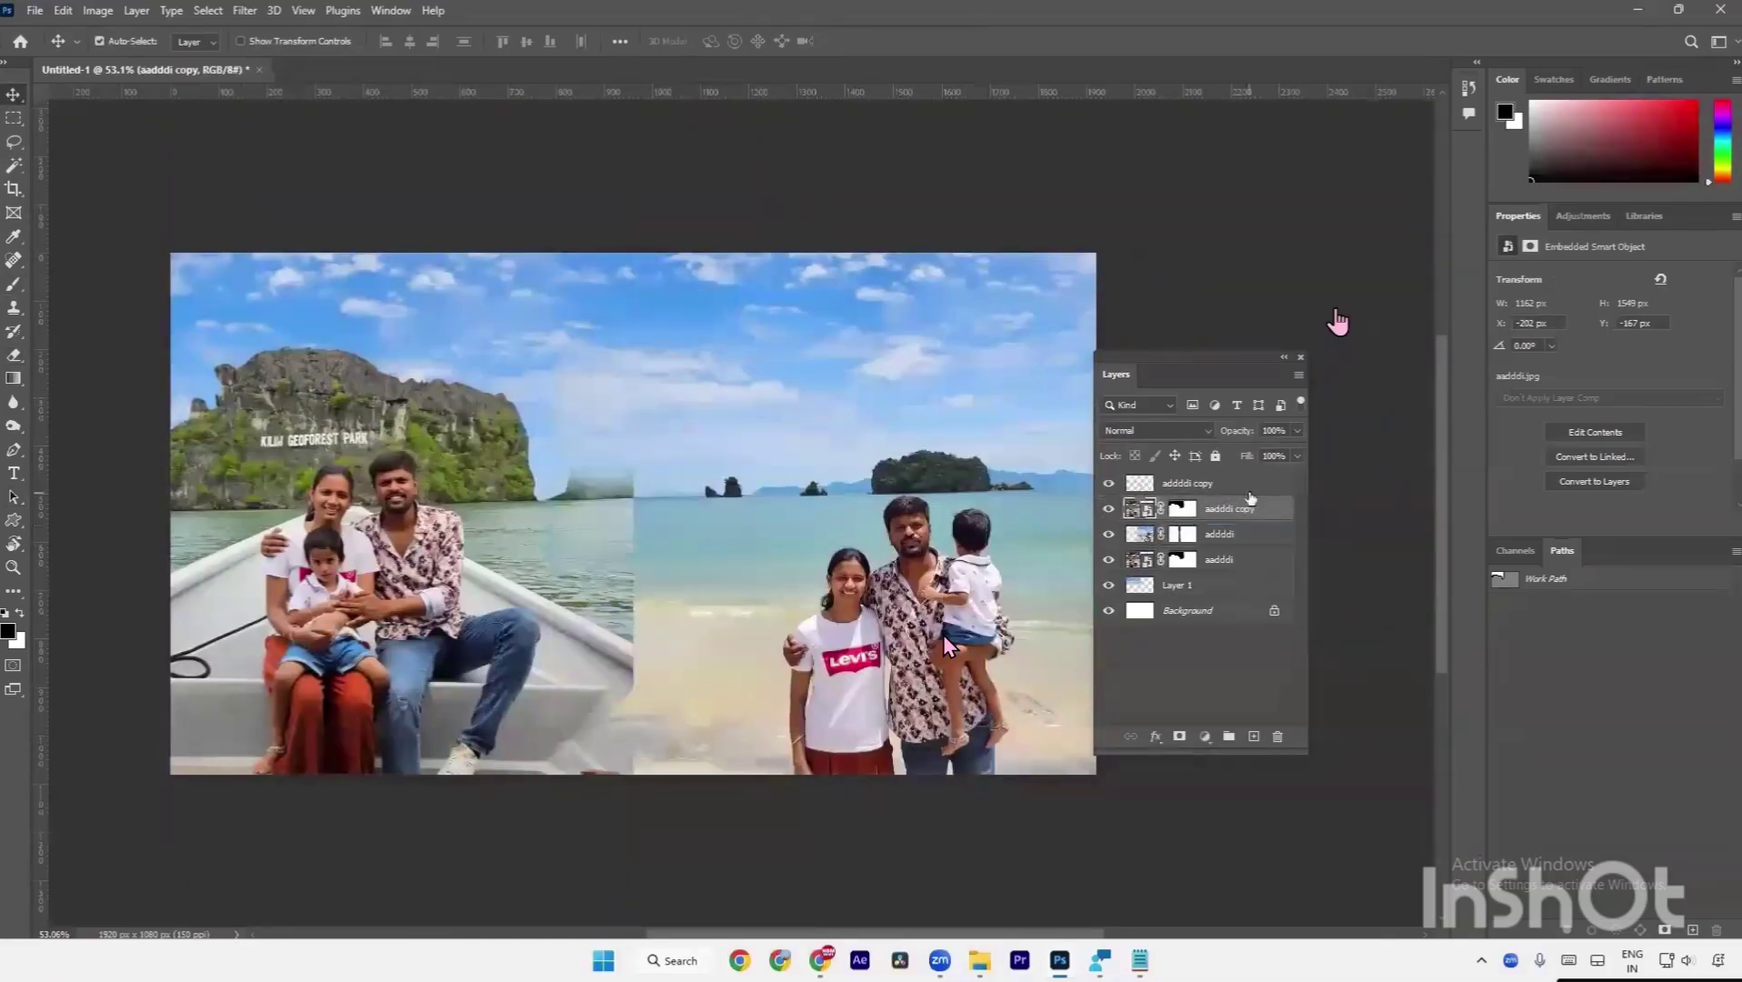
click(1239, 488)
key(e)
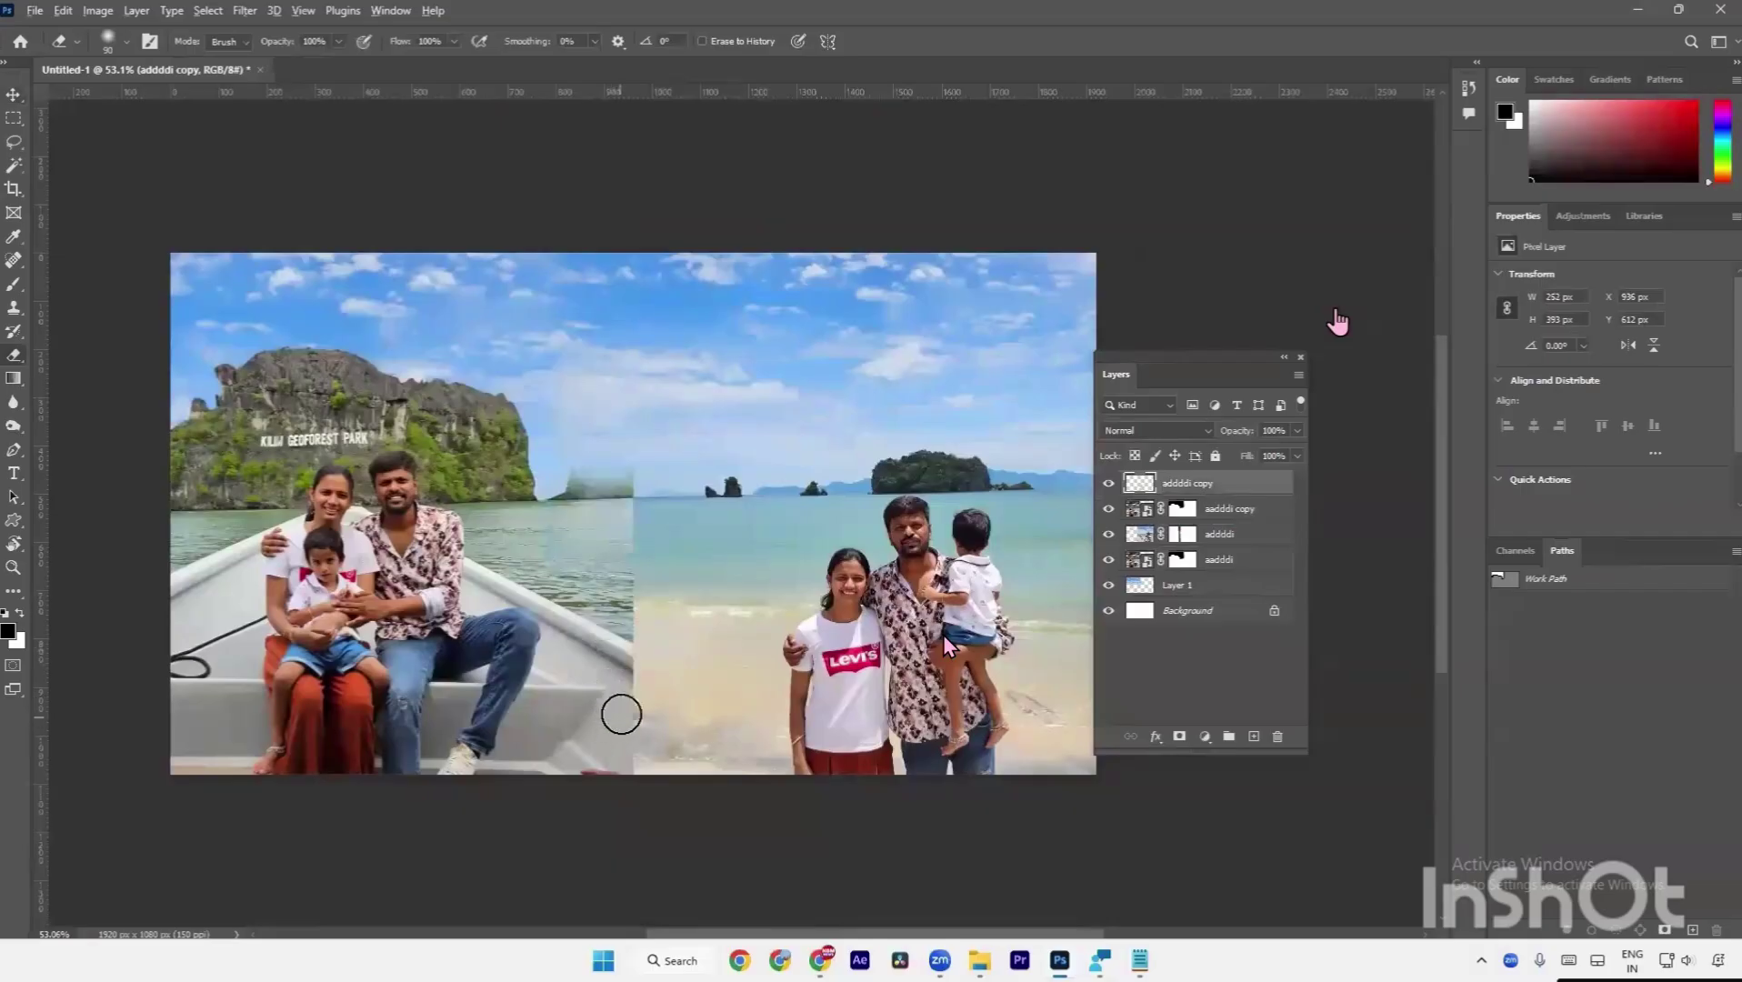
Paint near the horizon to soften the seam and target the boat copy's layer mask.
scroll(622, 714, up, 4)
key(a)
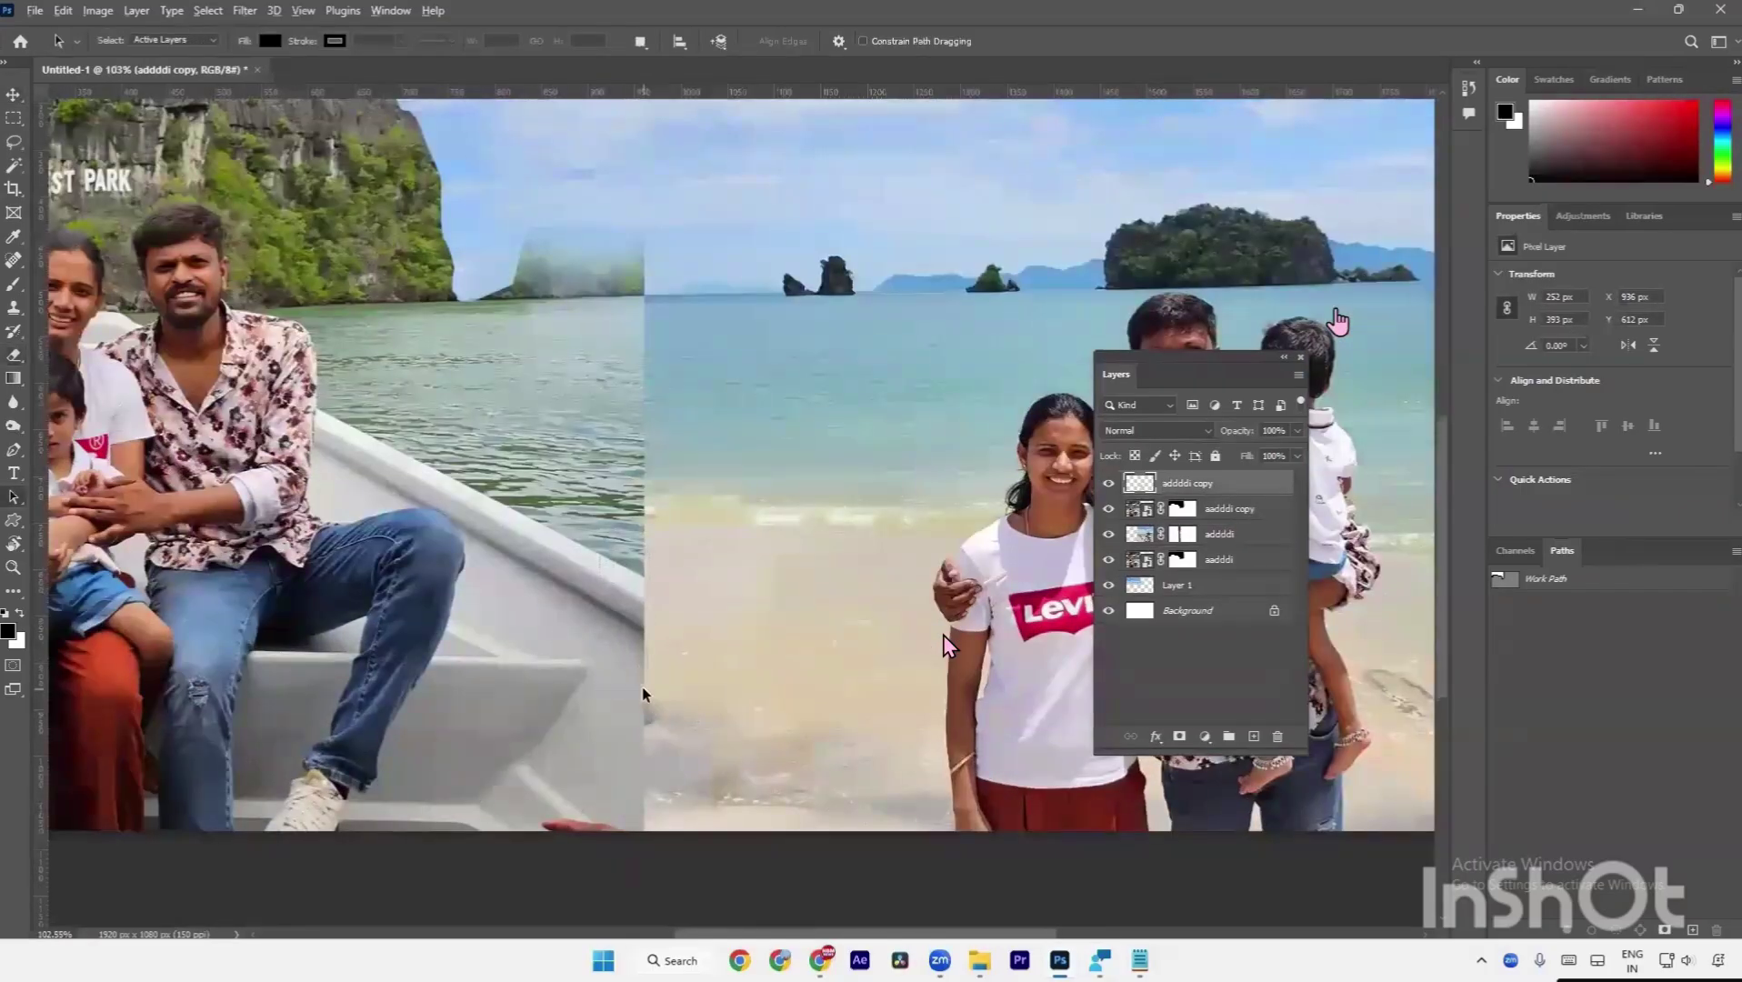
scroll(642, 686, down, 4)
key(b)
drag(603, 470, 610, 473)
click(1166, 509)
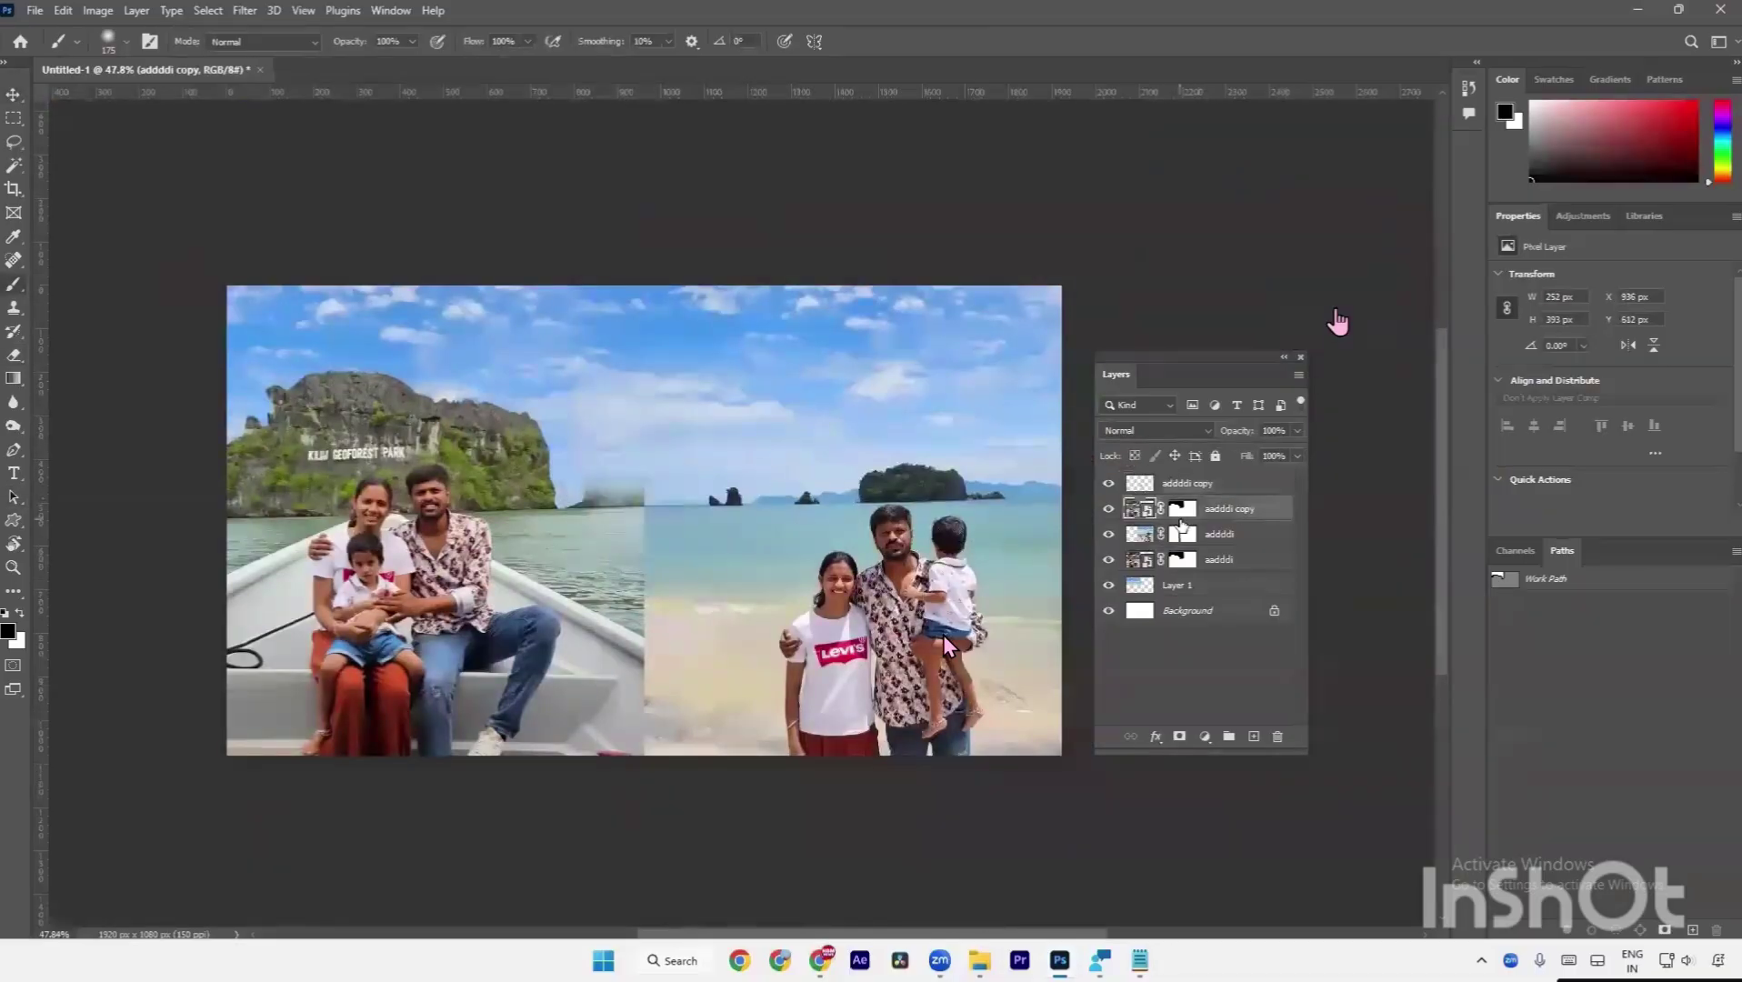
click(1182, 509)
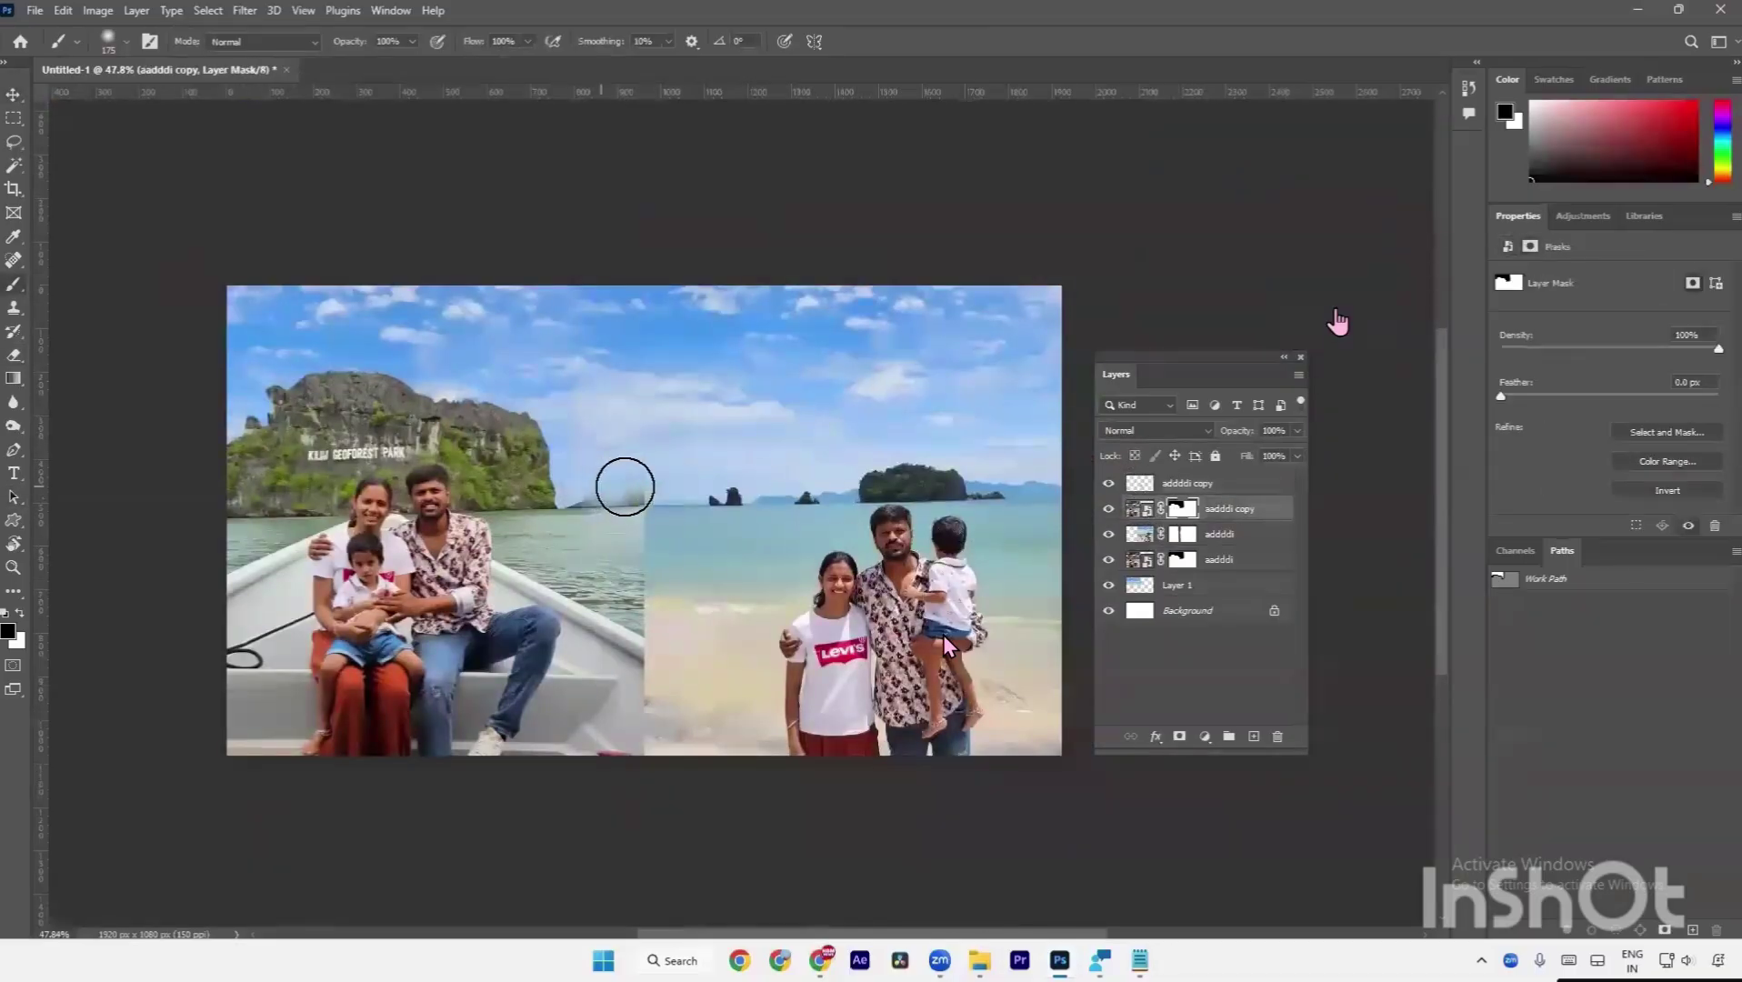
Paint the copy's mask over the water by the boat with a smaller brush.
scroll(602, 487, up, 3)
scroll(600, 483, up, 1)
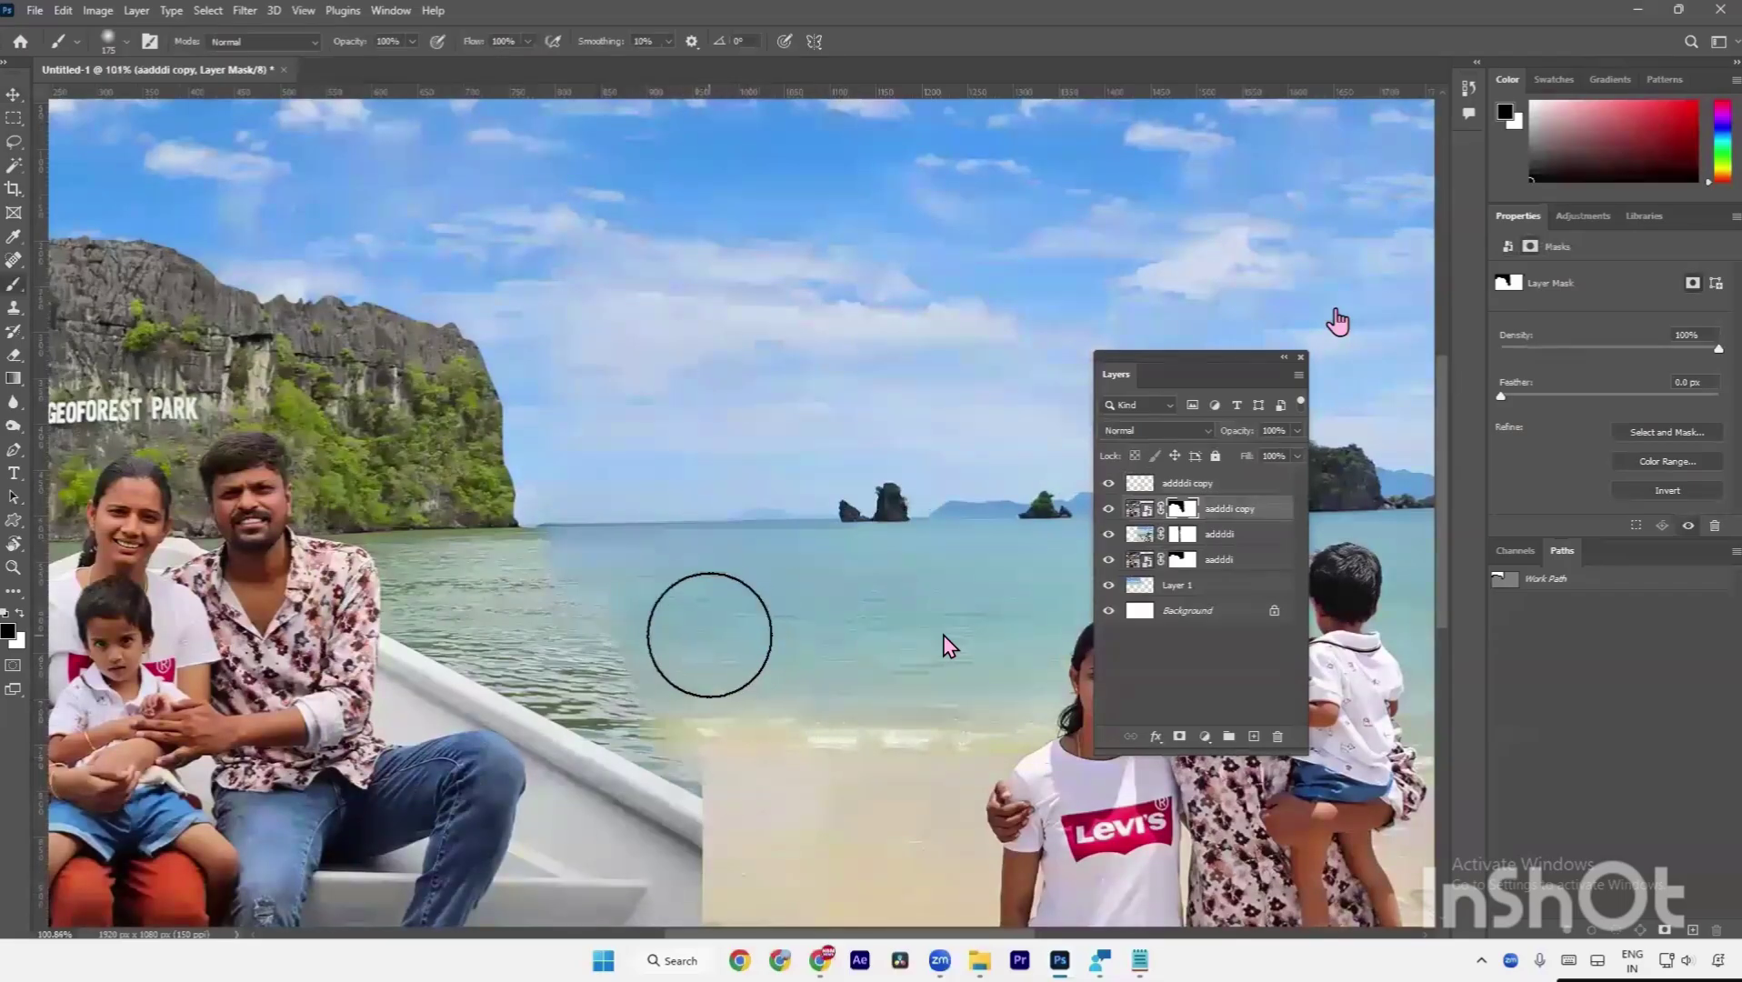
key(bracketleft)
key(bracketleft)
key(bracketleft)
key(bracketleft)
drag(697, 673, 709, 760)
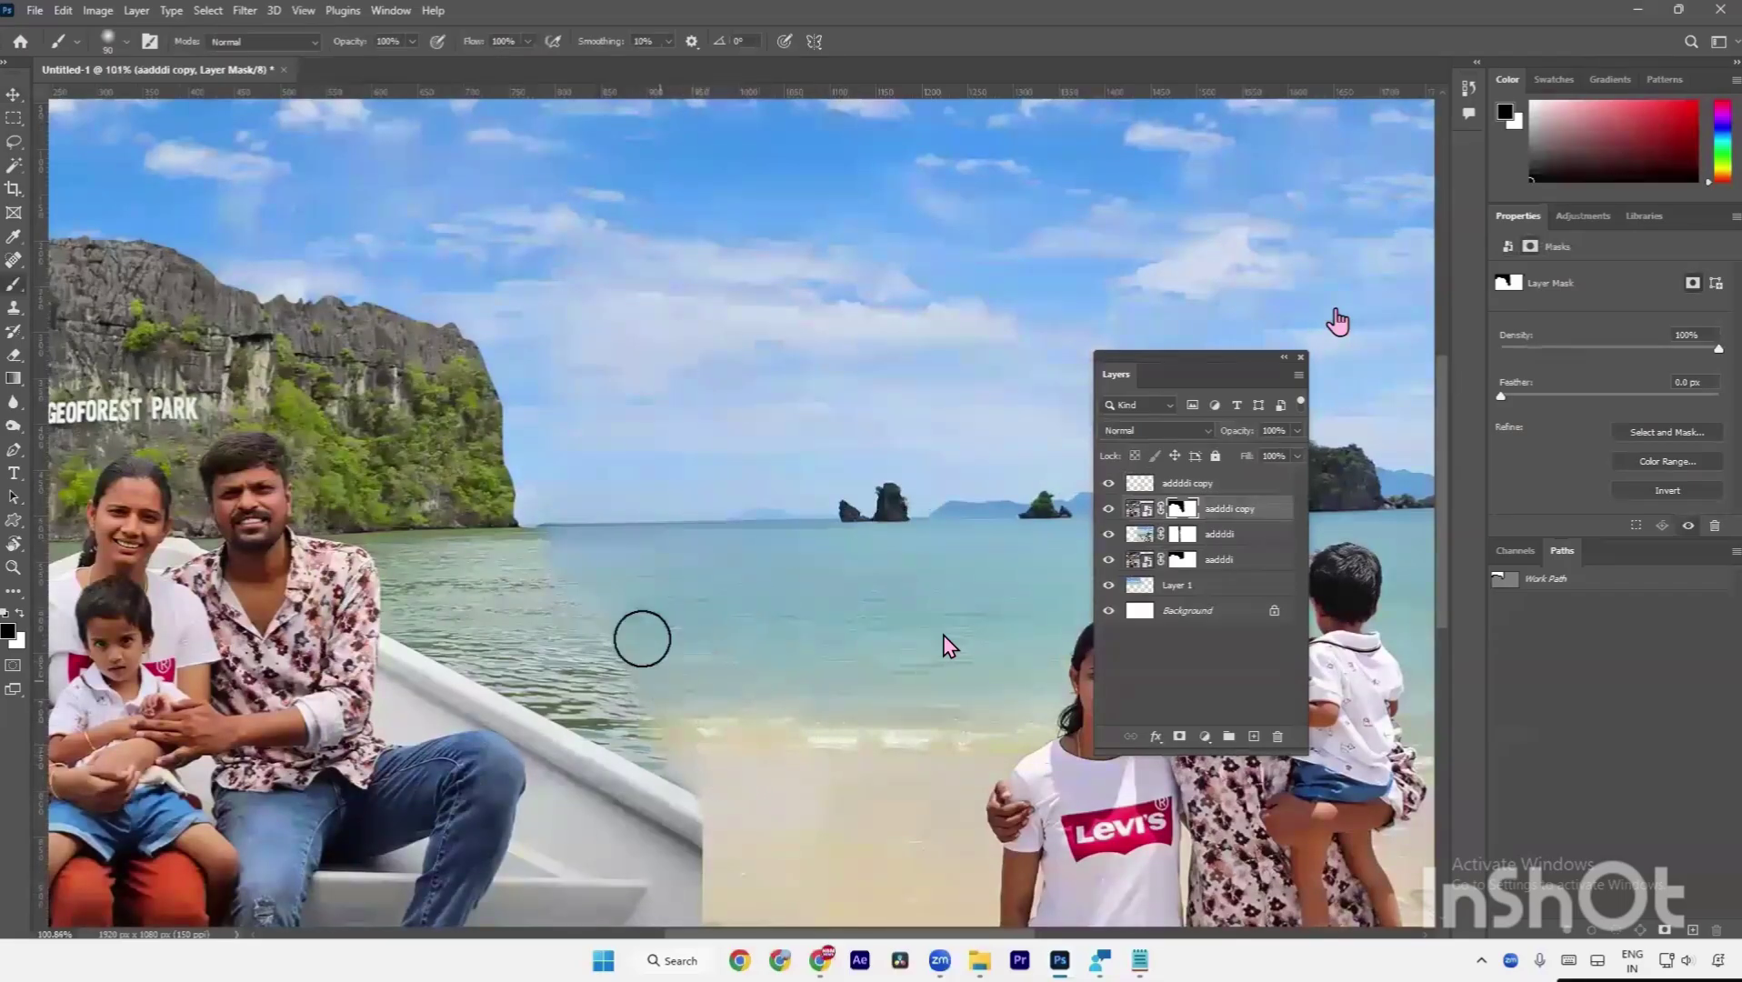
key(bracketright)
key(bracketright)
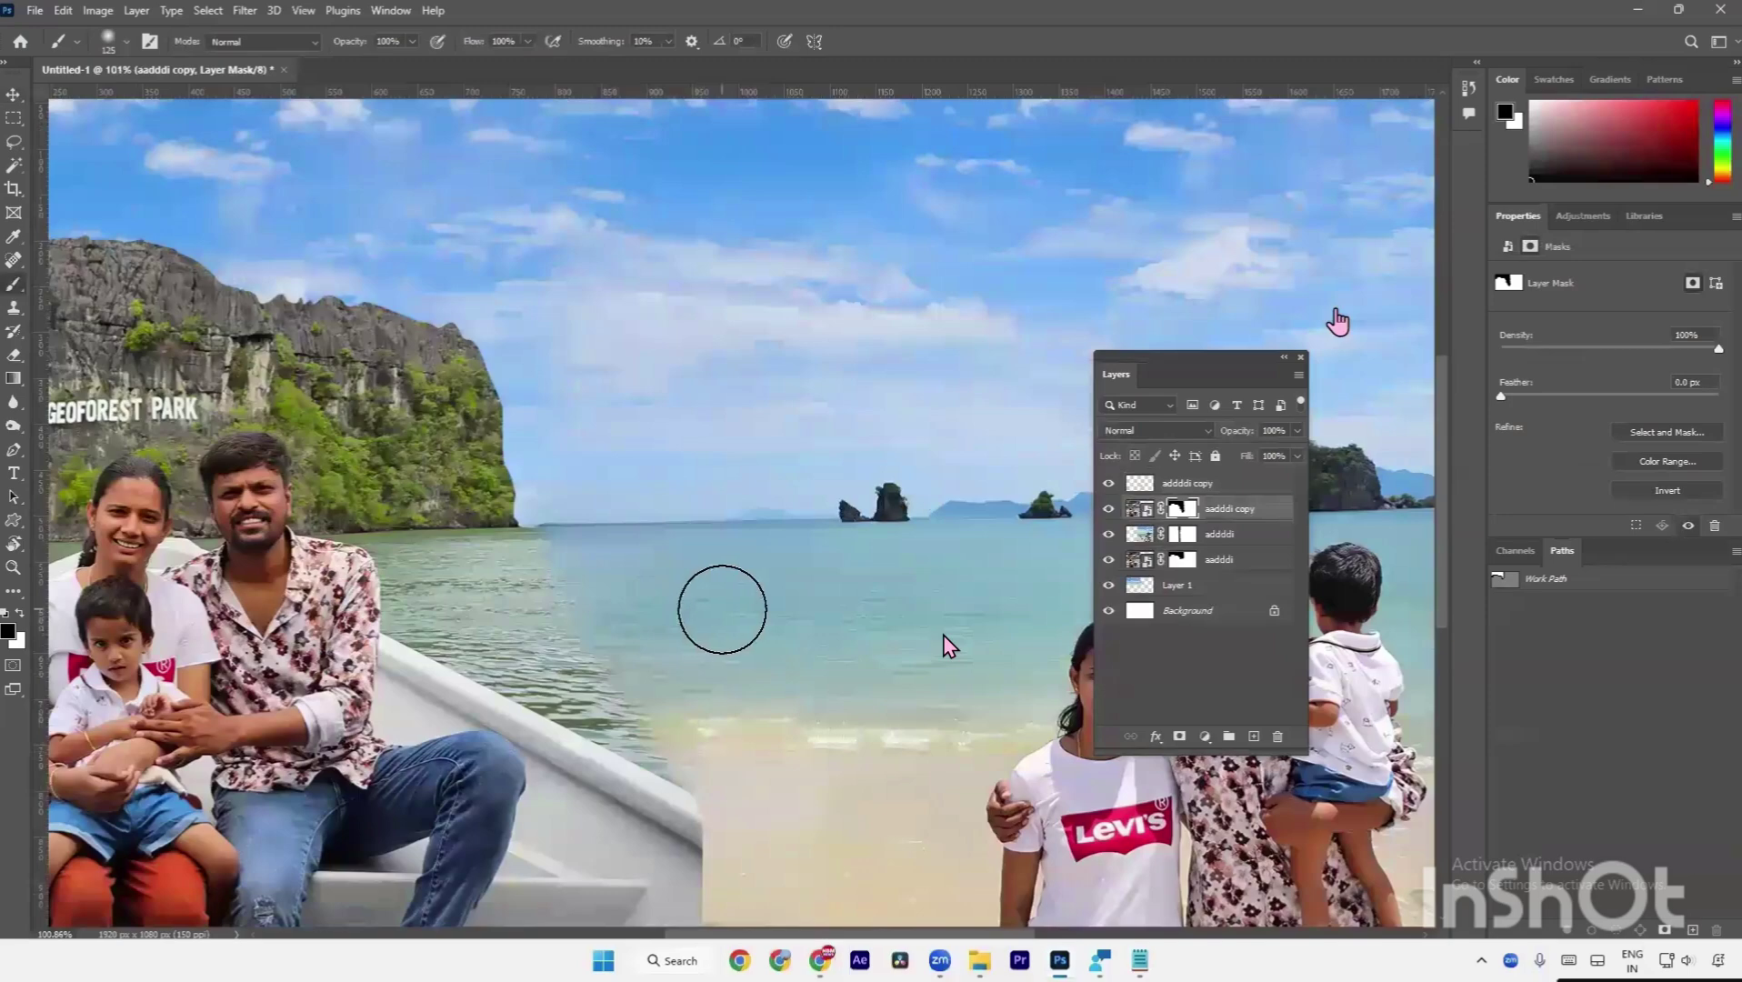
scroll(723, 613, down, 2)
scroll(700, 509, down, 2)
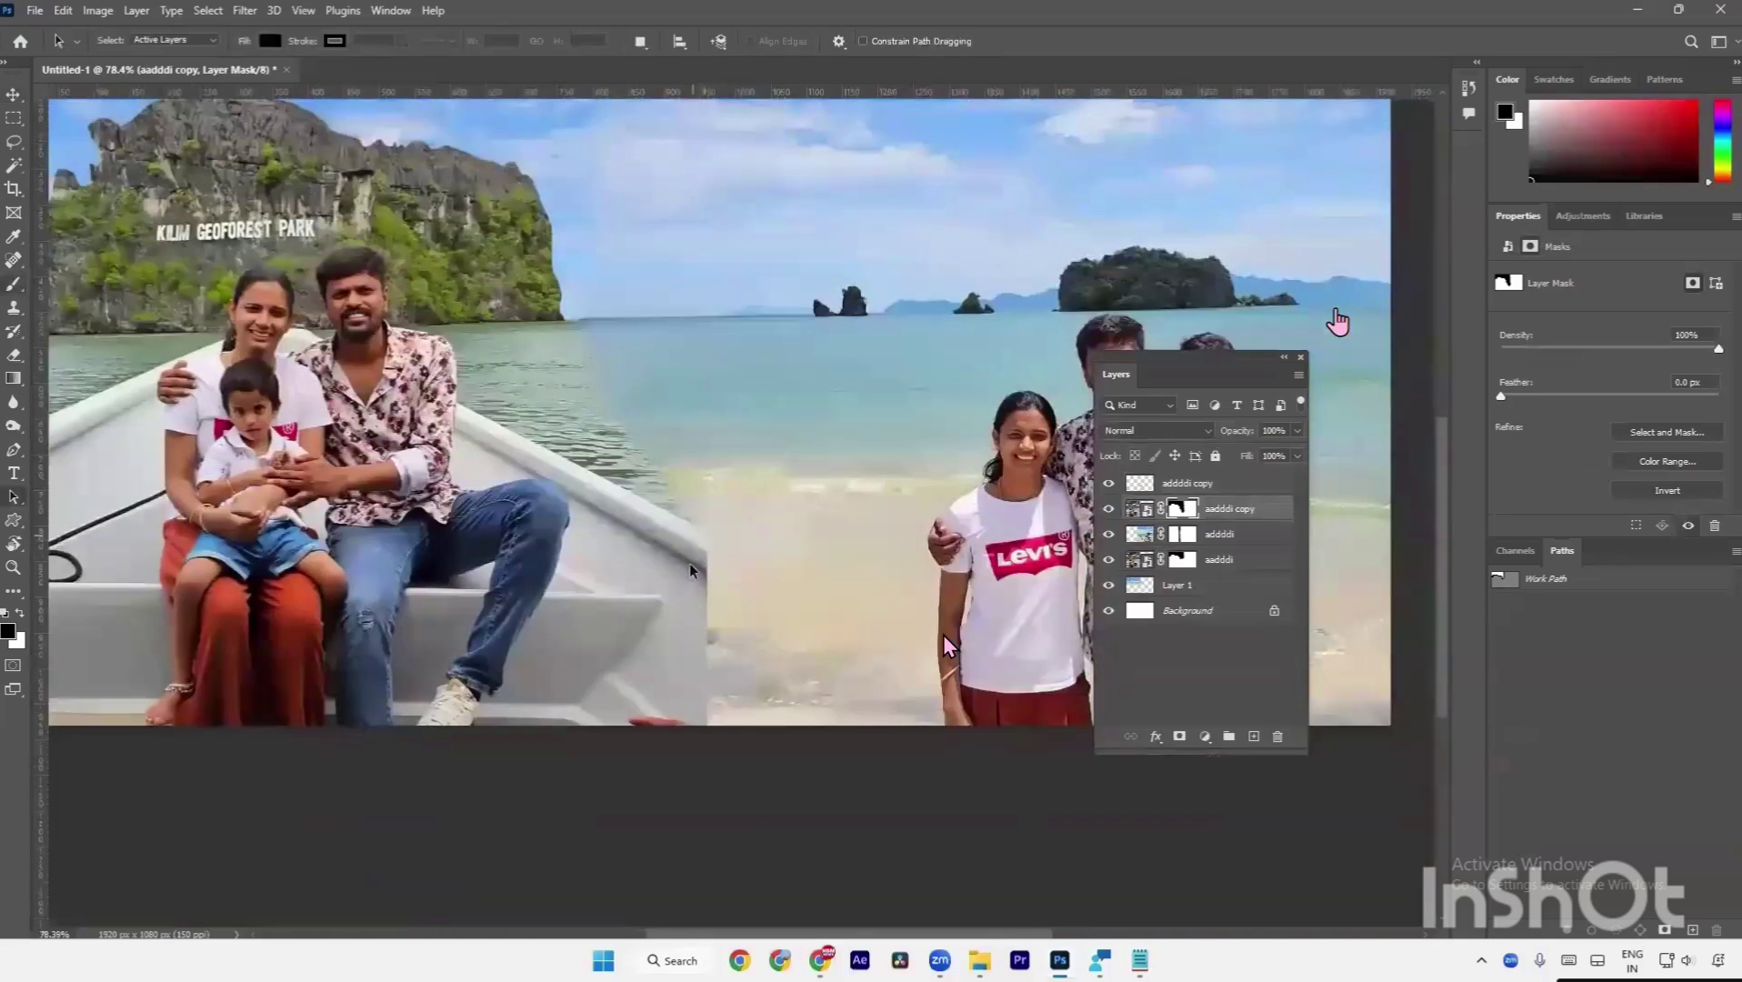
key(v)
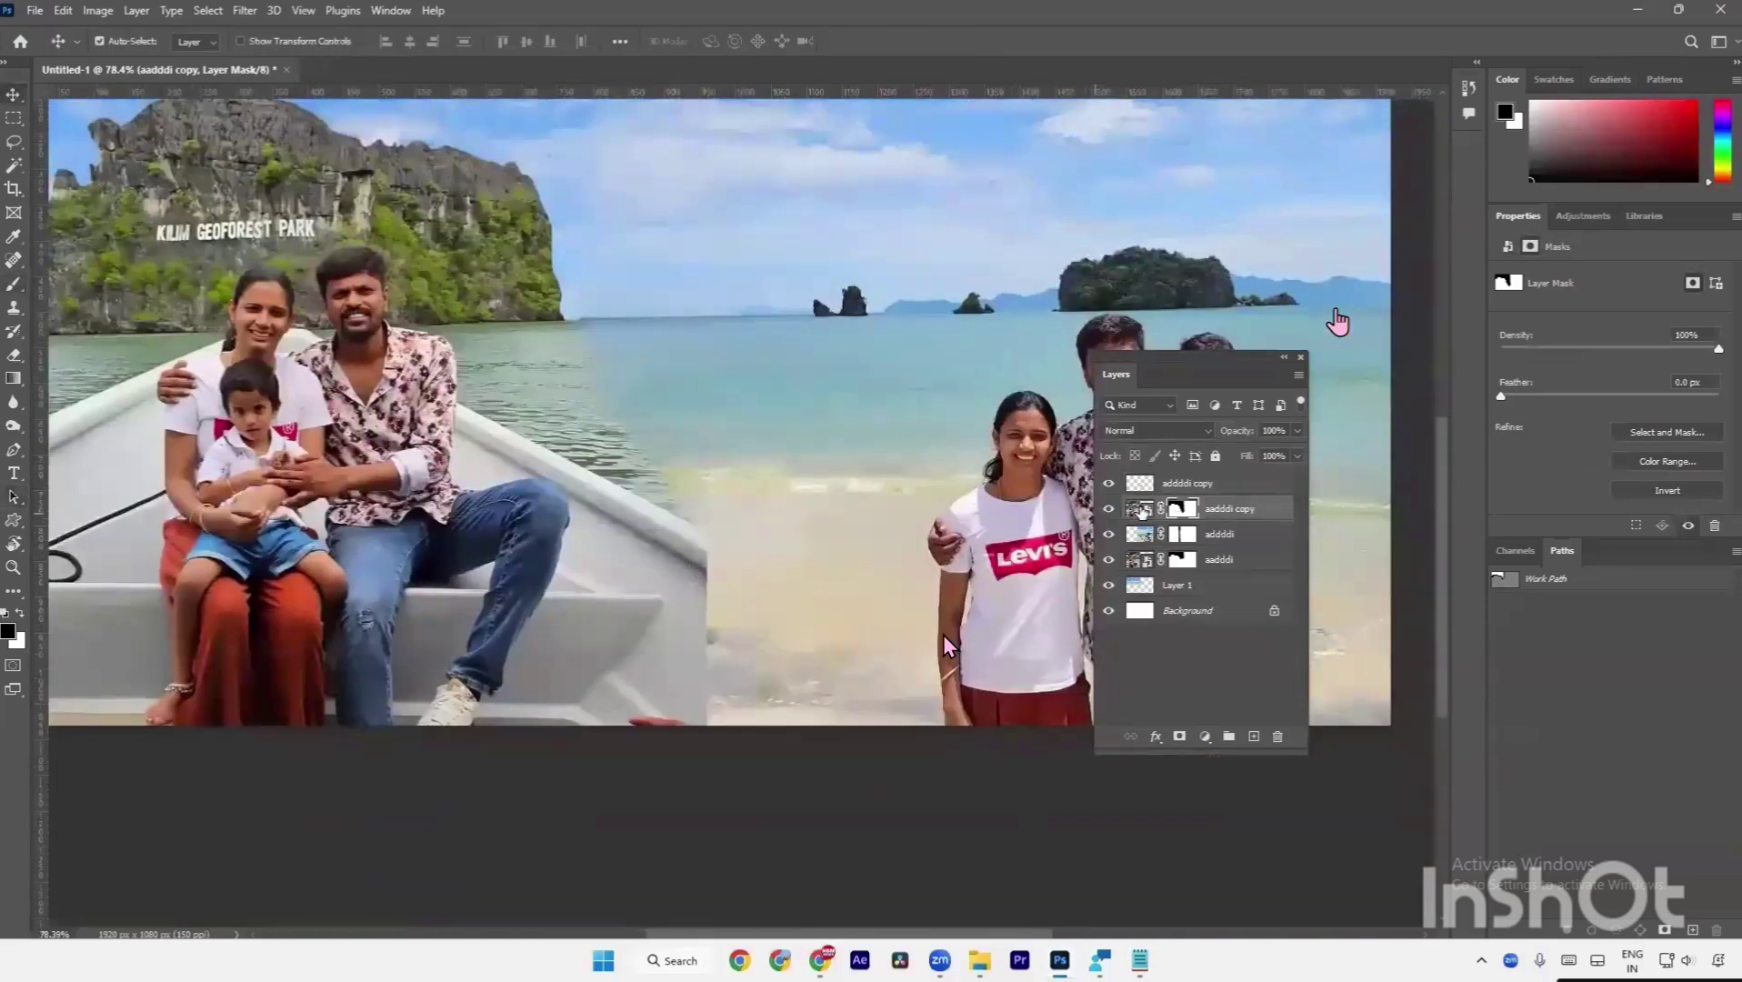
click(1137, 509)
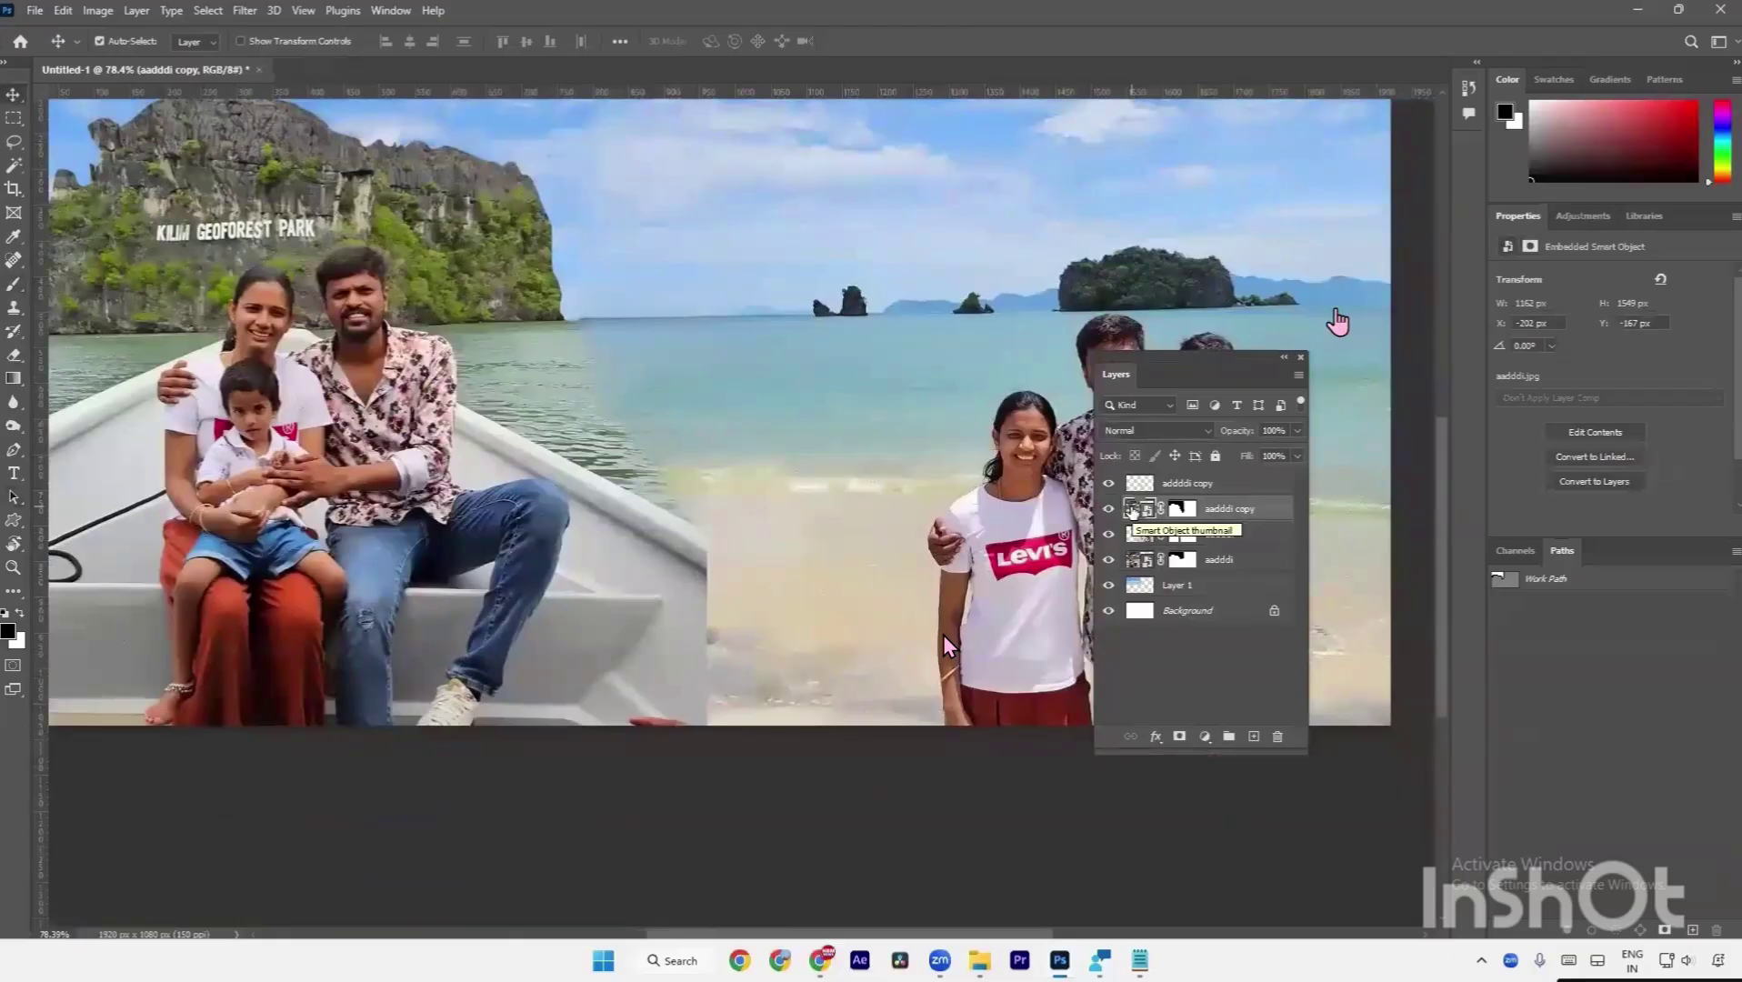
key(a)
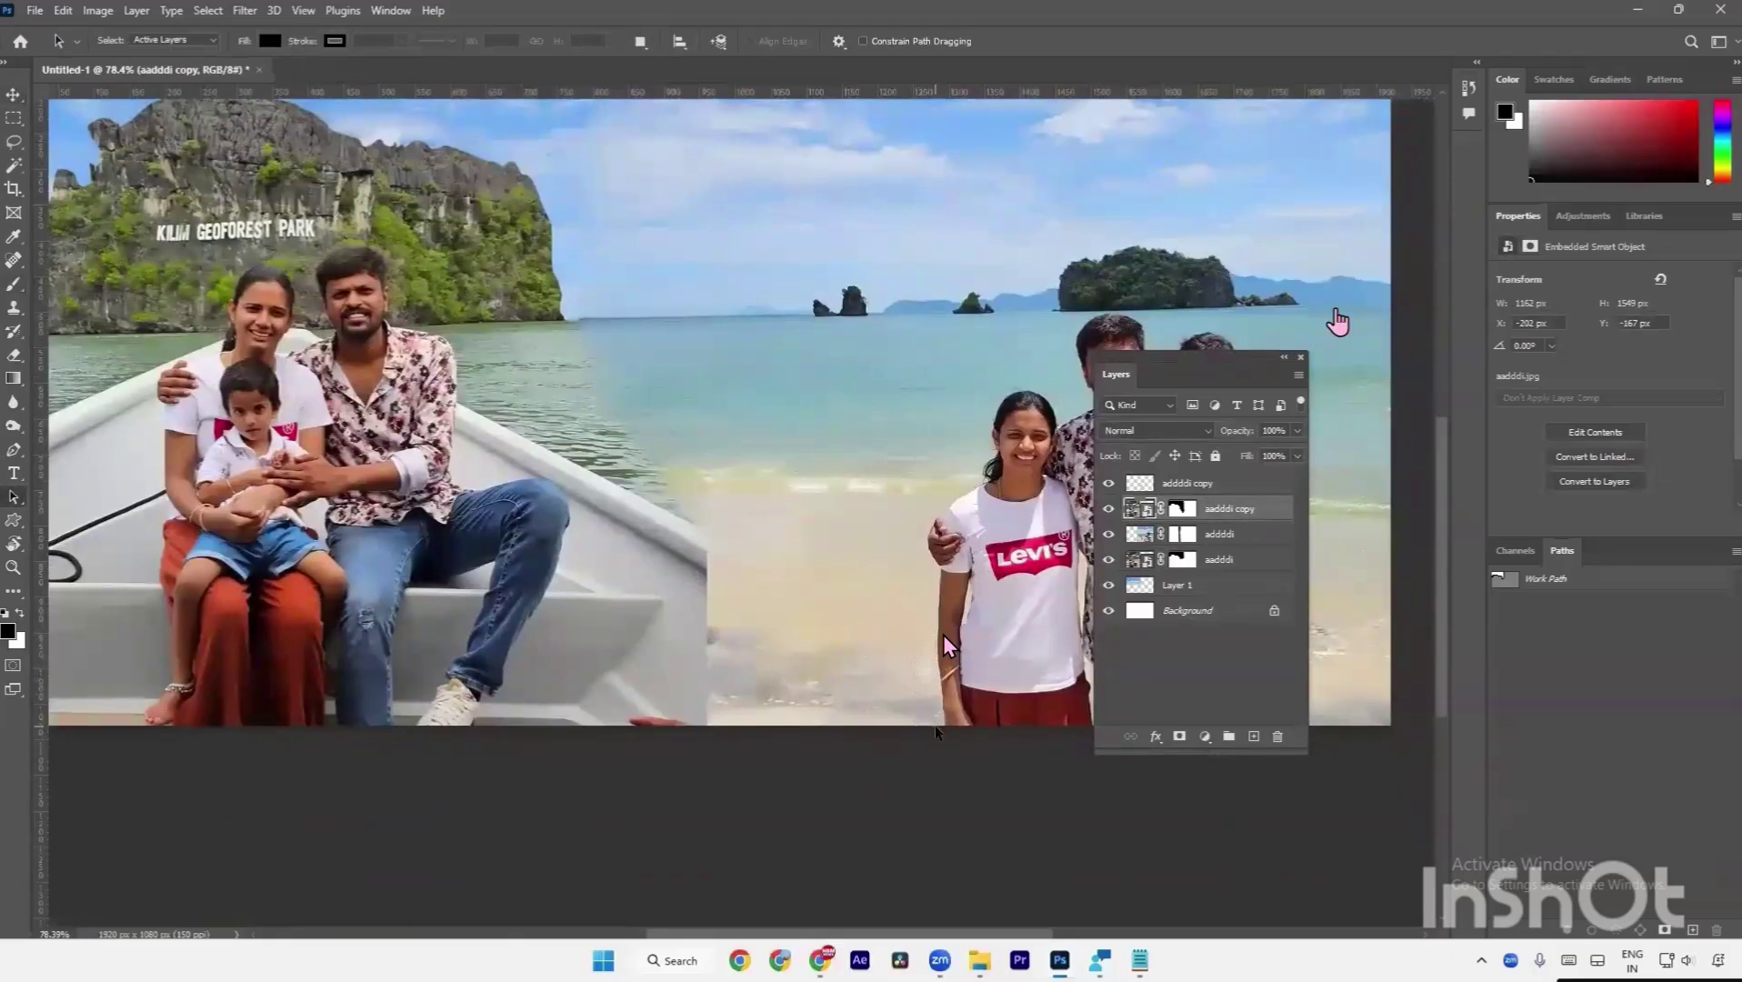
key(v)
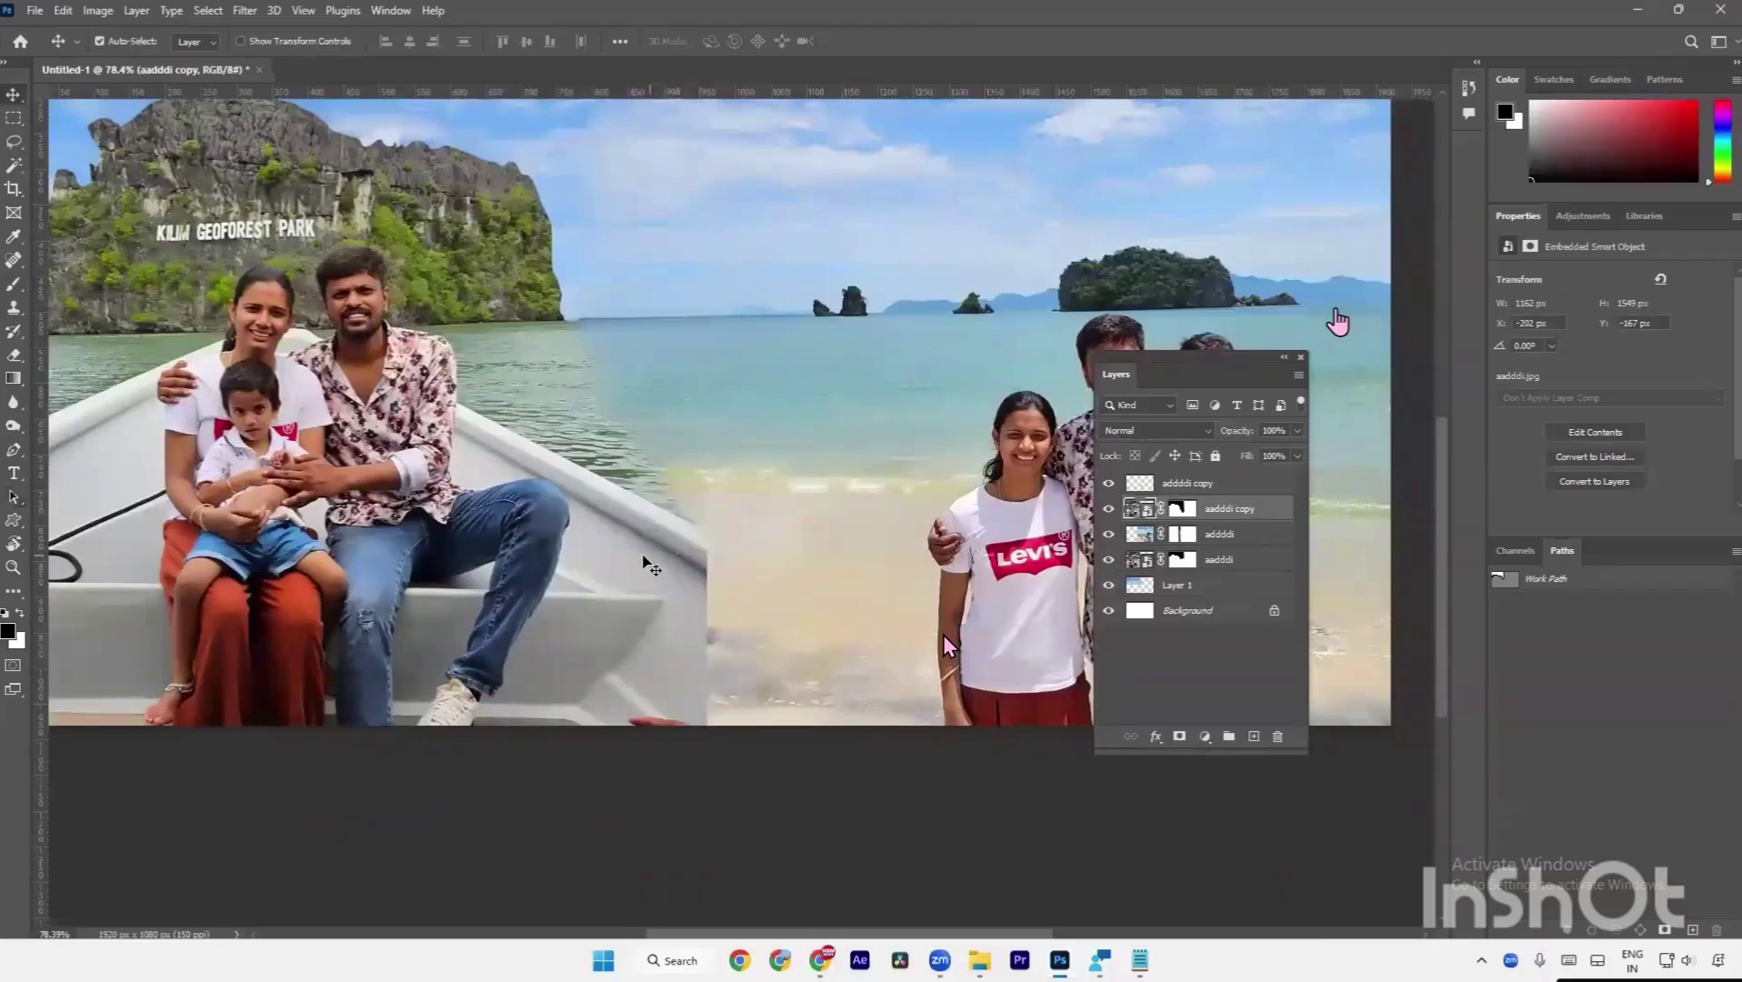
key(a)
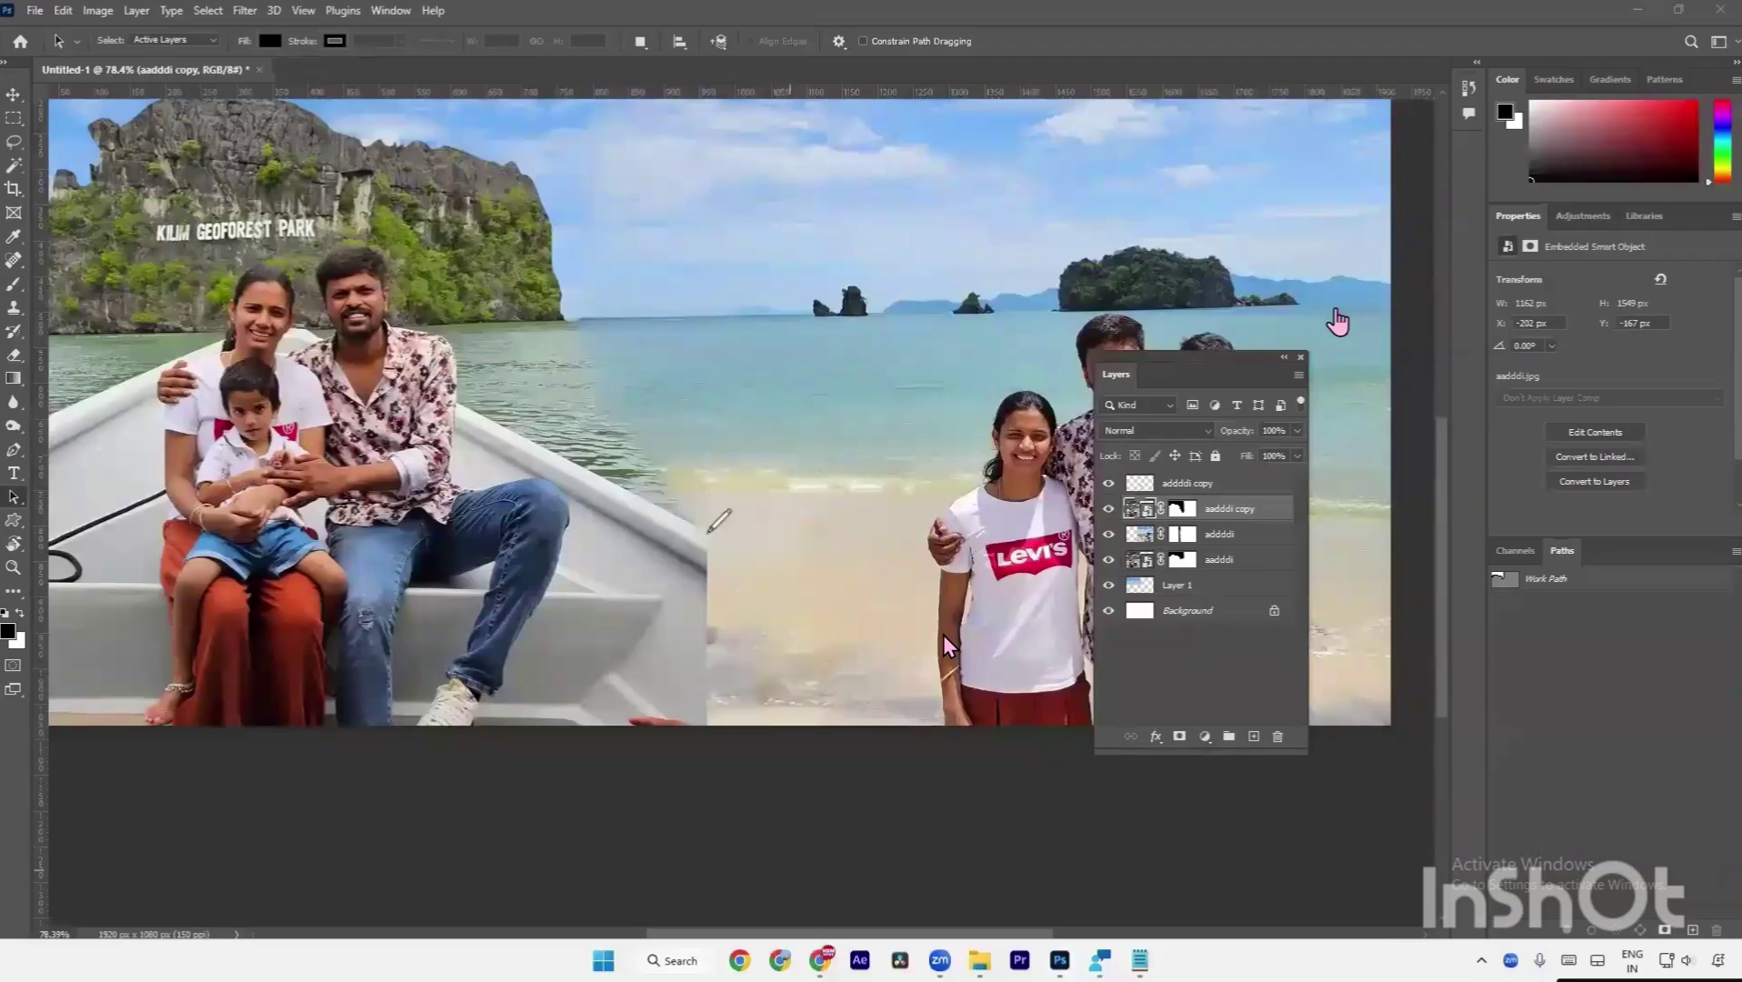
click(705, 533)
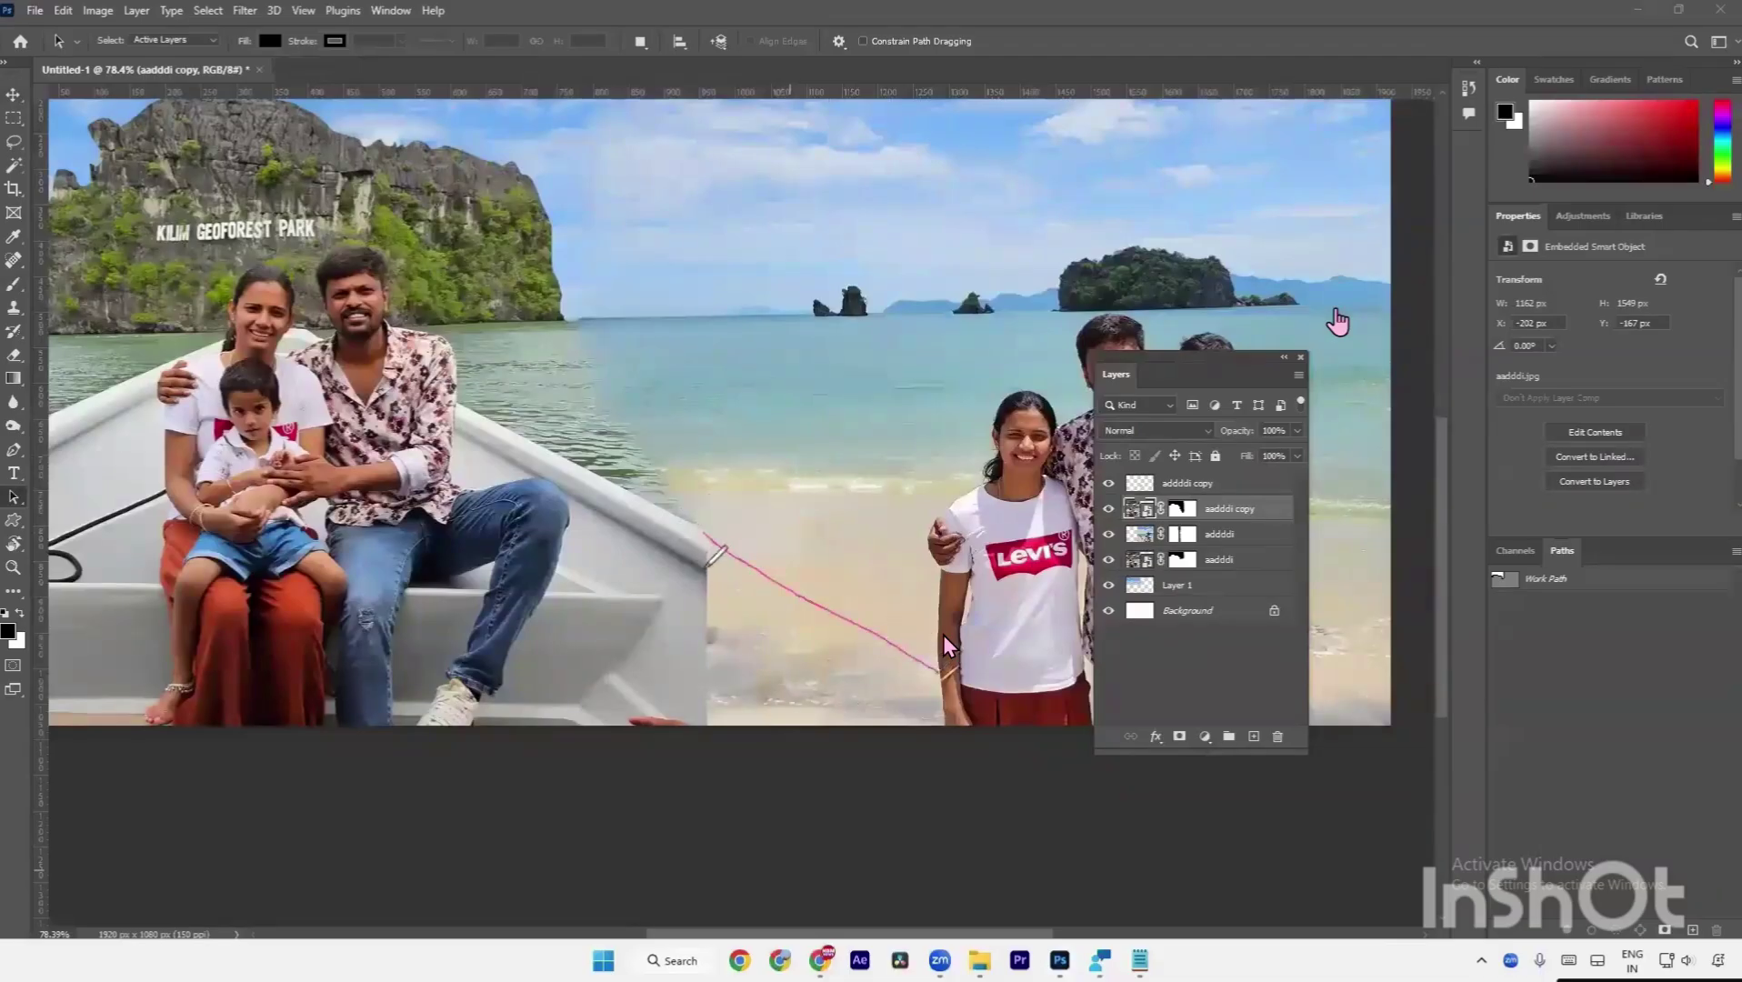
click(709, 568)
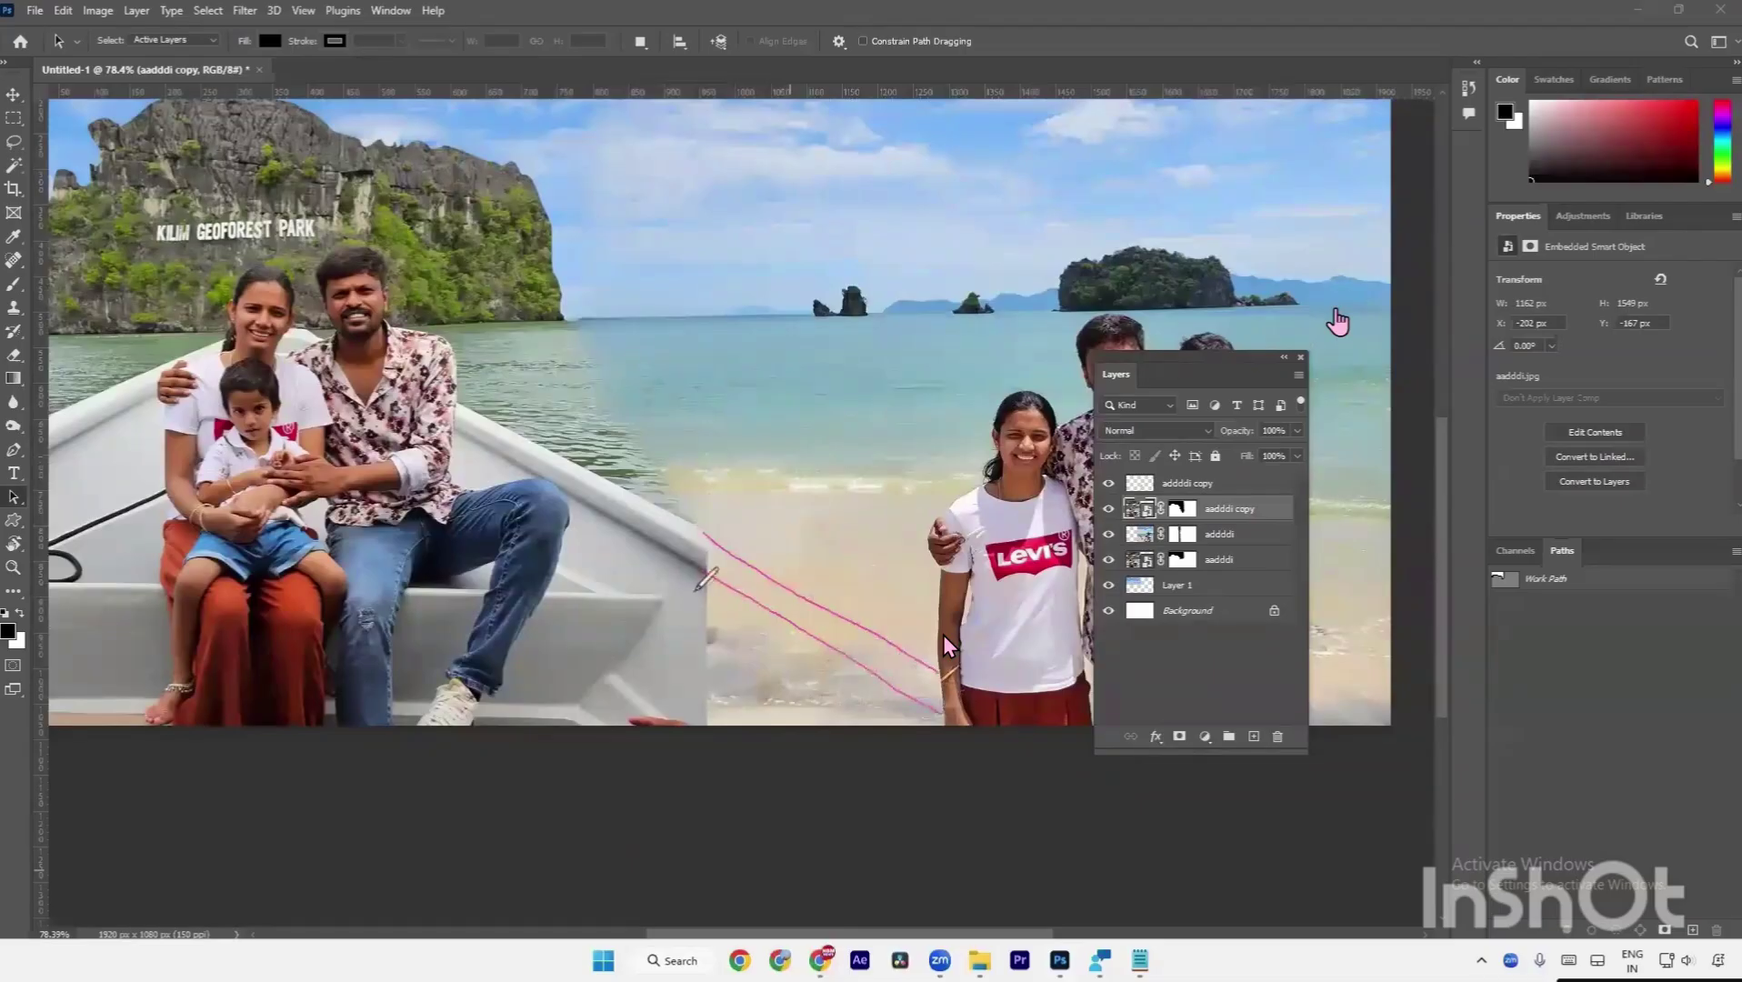
mouse_move(677, 618)
mouse_down()
mouse_move(794, 701)
mouse_move(773, 649)
mouse_move(827, 697)
mouse_move(864, 684)
mouse_move(732, 618)
mouse_move(769, 703)
mouse_move(743, 686)
mouse_move(750, 644)
mouse_move(785, 694)
mouse_move(737, 654)
mouse_move(778, 691)
mouse_move(768, 655)
mouse_move(801, 671)
mouse_move(776, 644)
mouse_up()
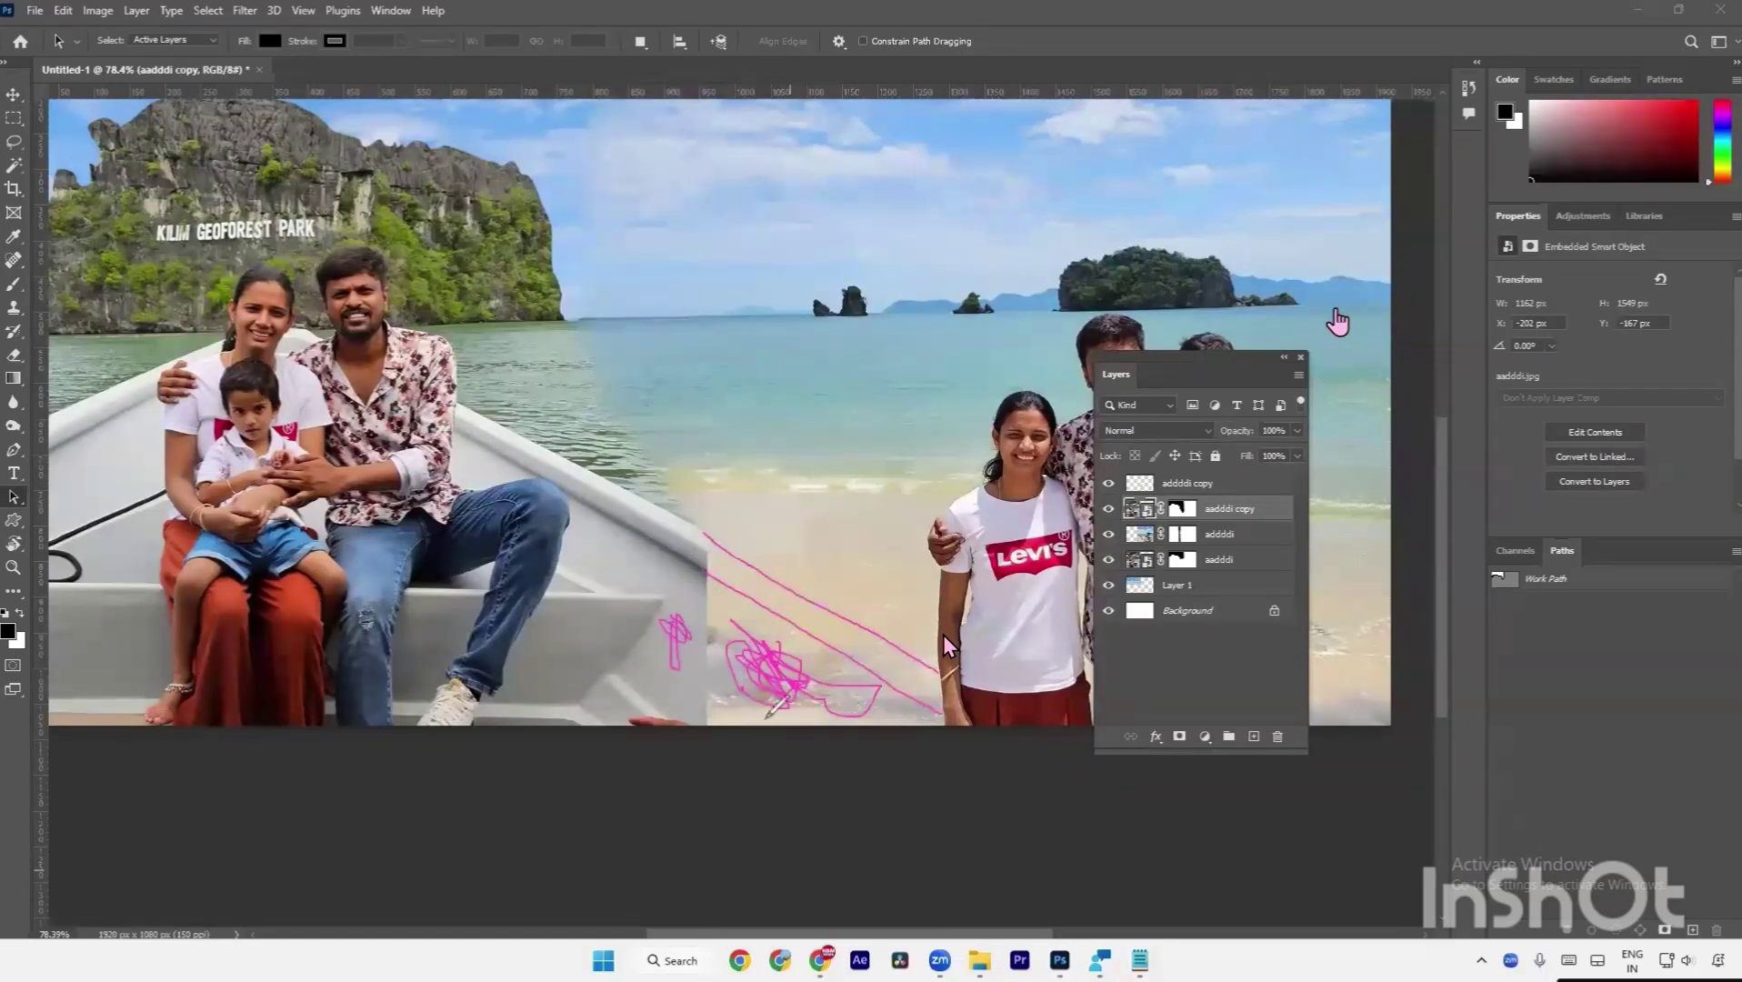
mouse_move(675, 641)
mouse_down()
mouse_move(789, 701)
mouse_move(816, 690)
mouse_move(871, 716)
mouse_up()
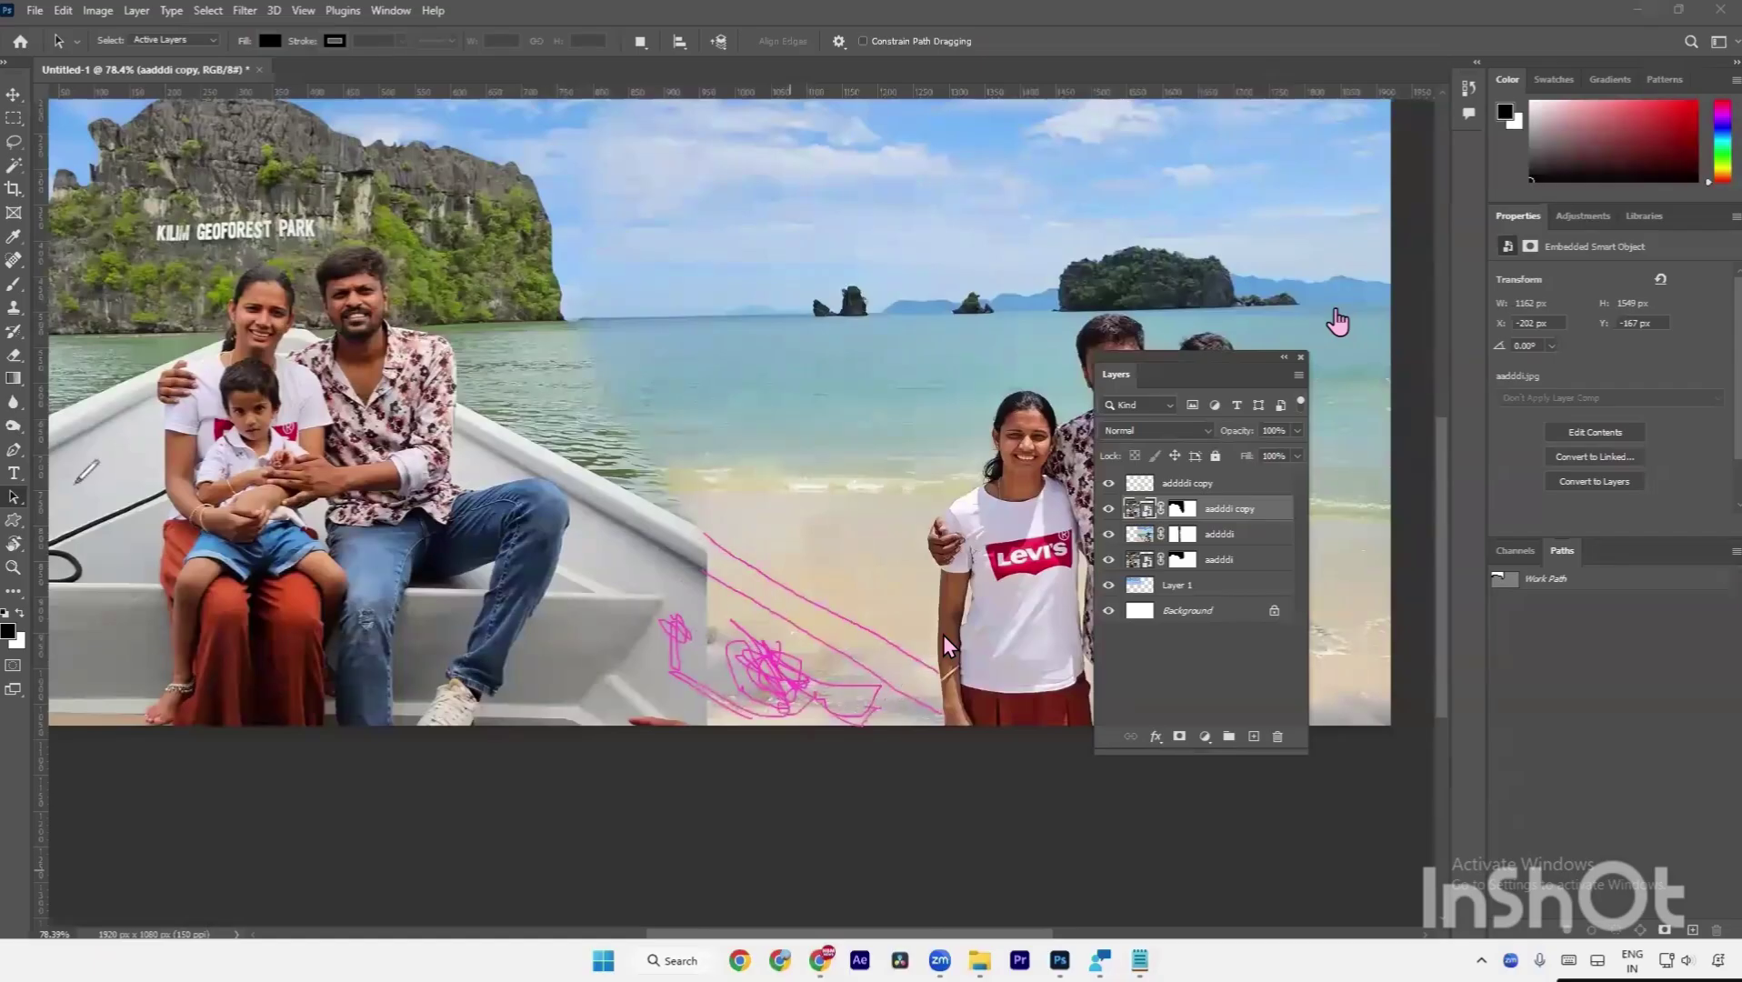
mouse_move(936, 700)
mouse_down()
mouse_move(770, 633)
mouse_move(711, 718)
mouse_up()
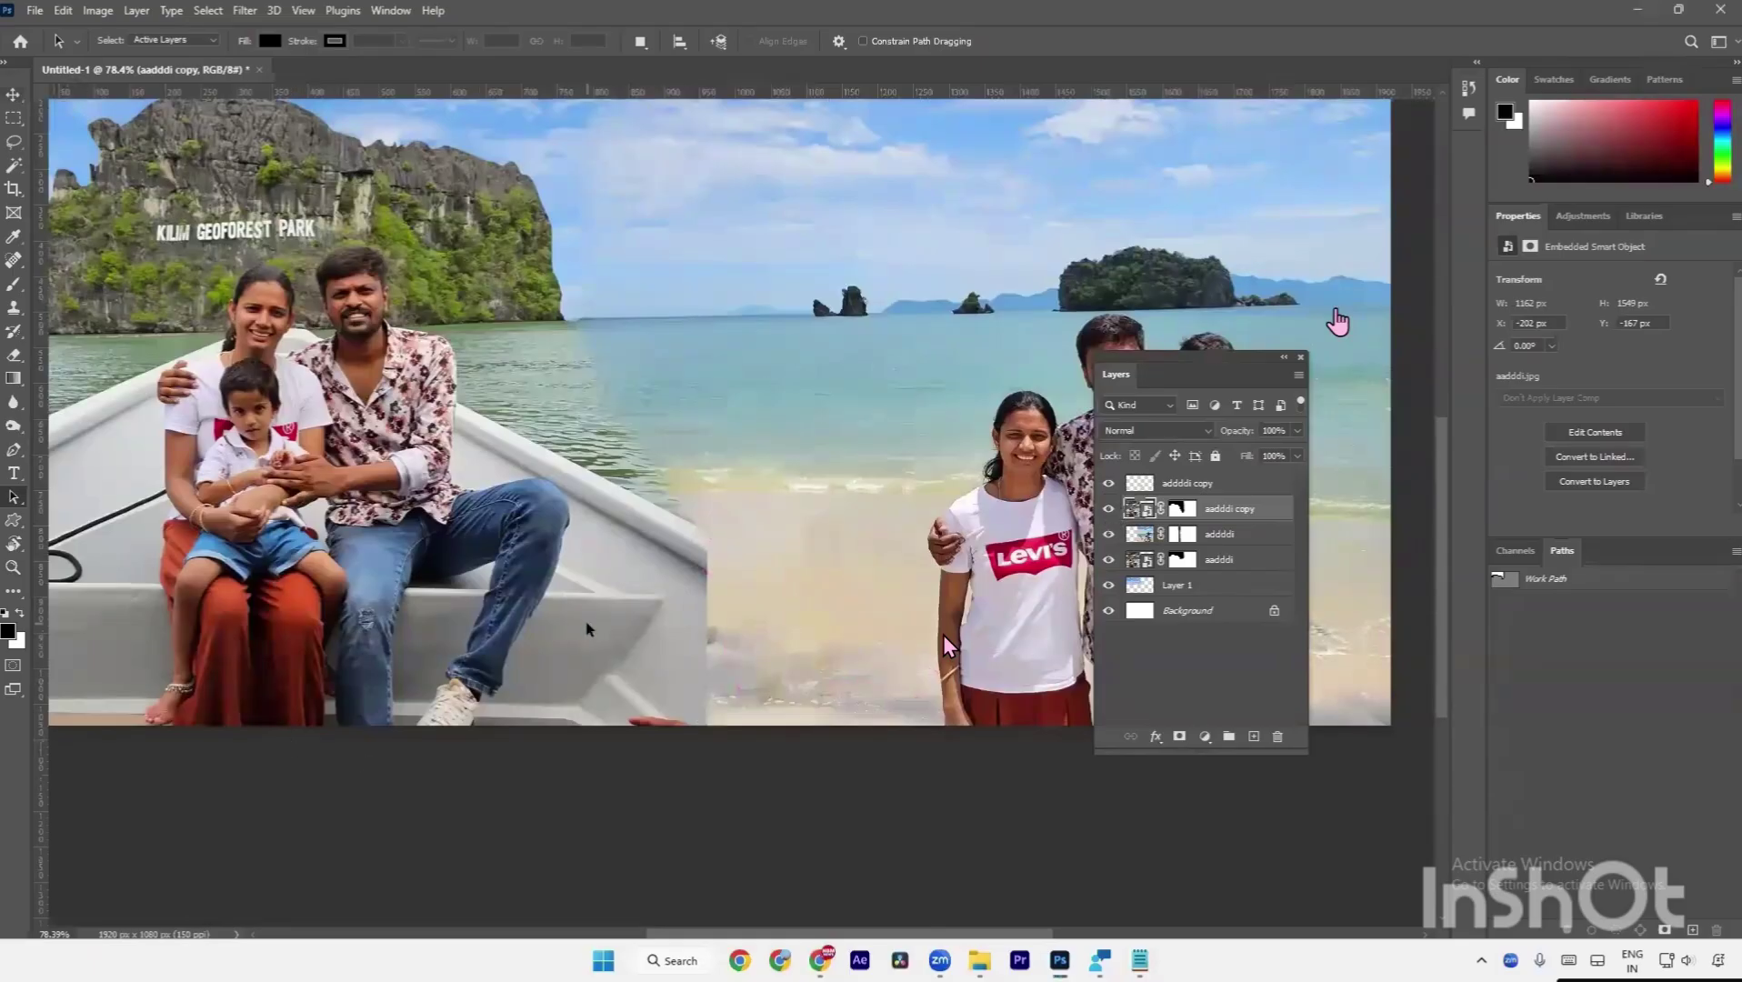
click(14, 94)
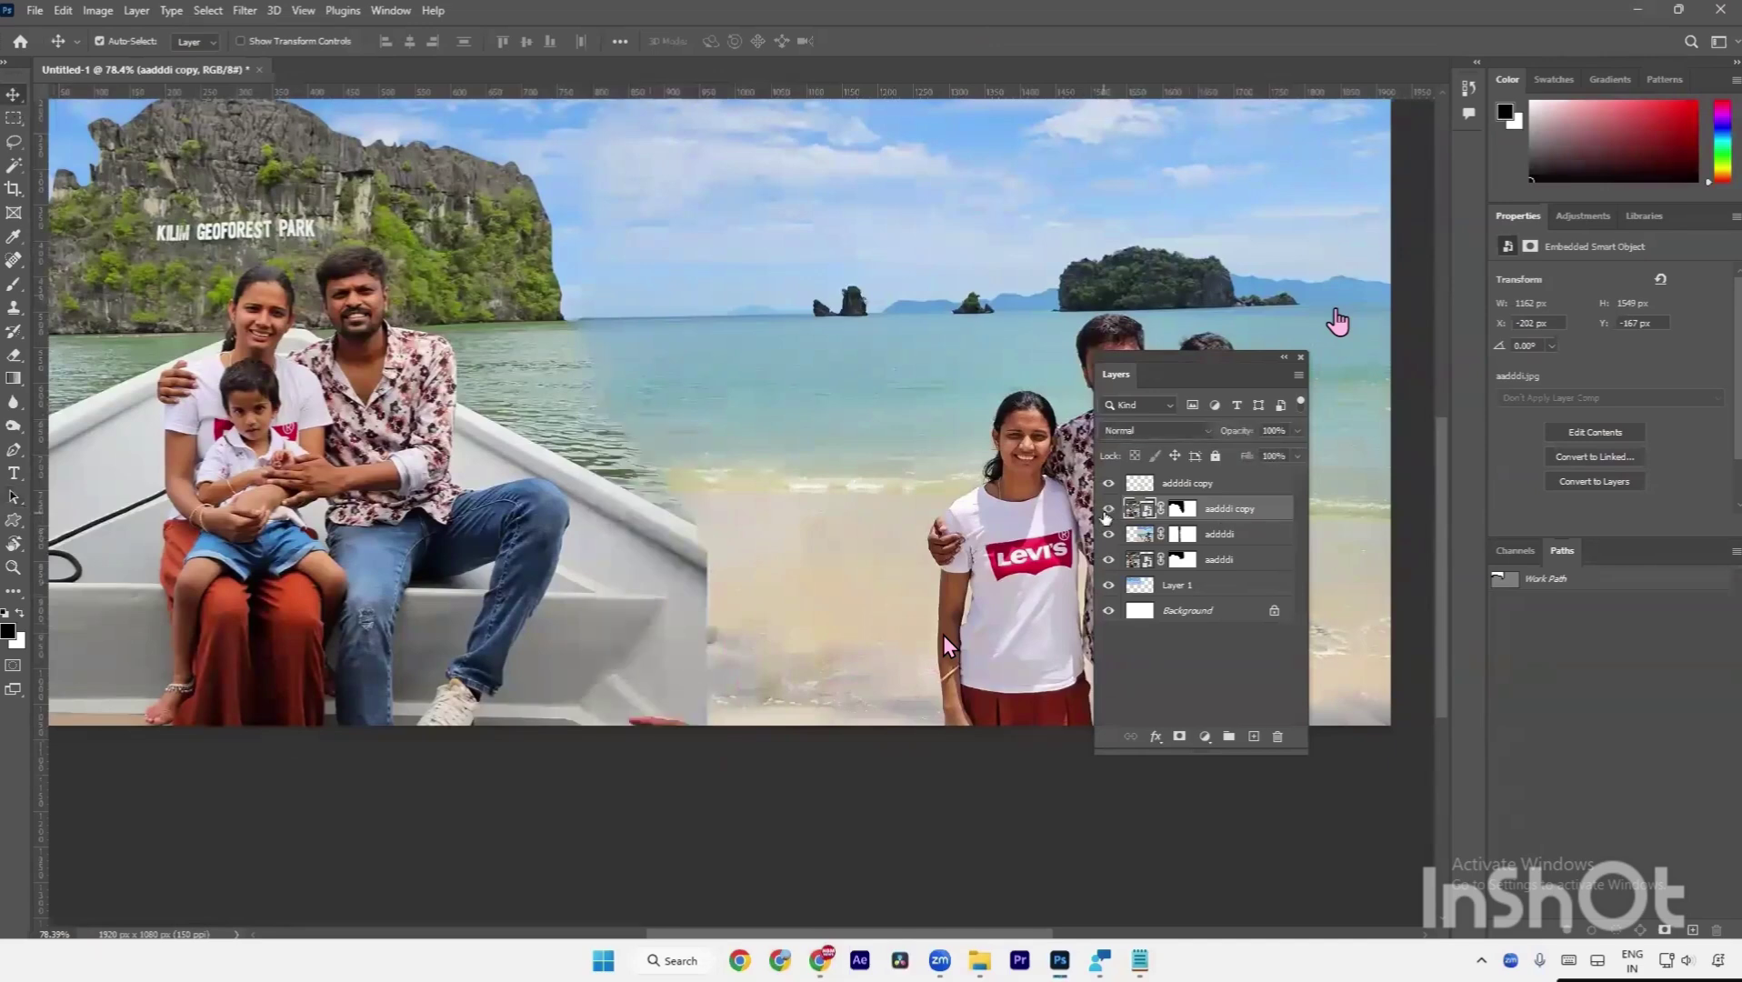
Rasterize the boat copy into a plain pixel layer.
right_click(1229, 511)
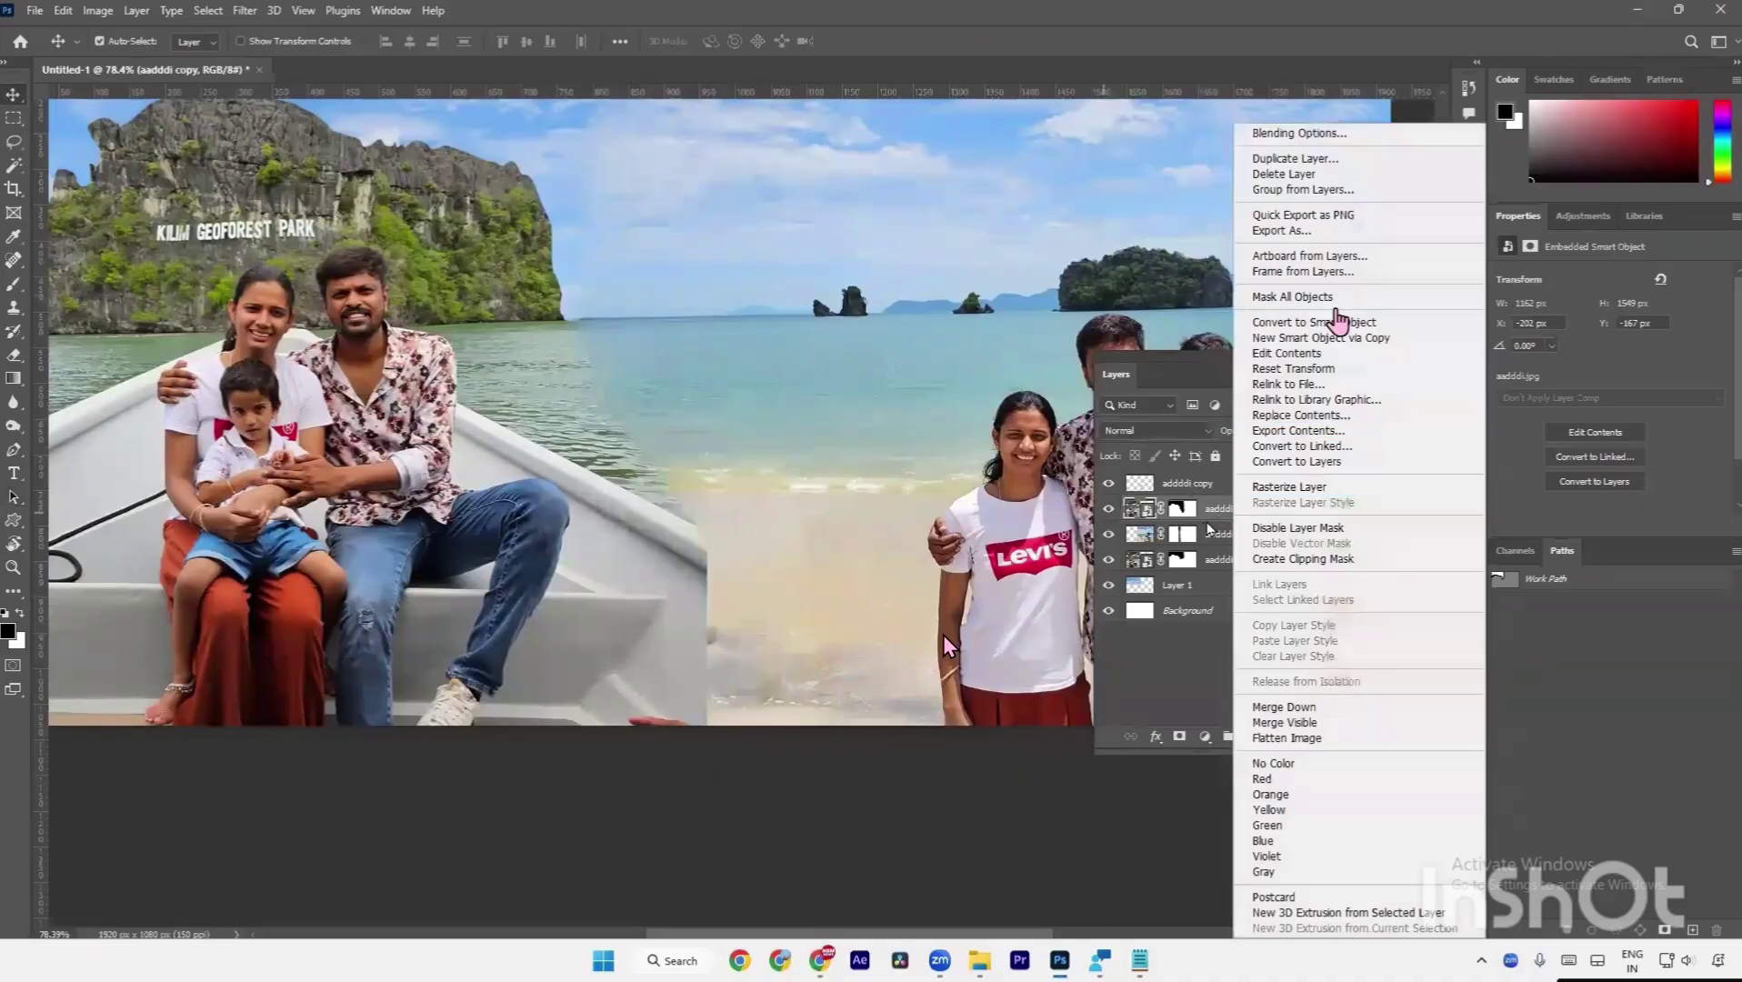
click(1215, 516)
right_click(1215, 517)
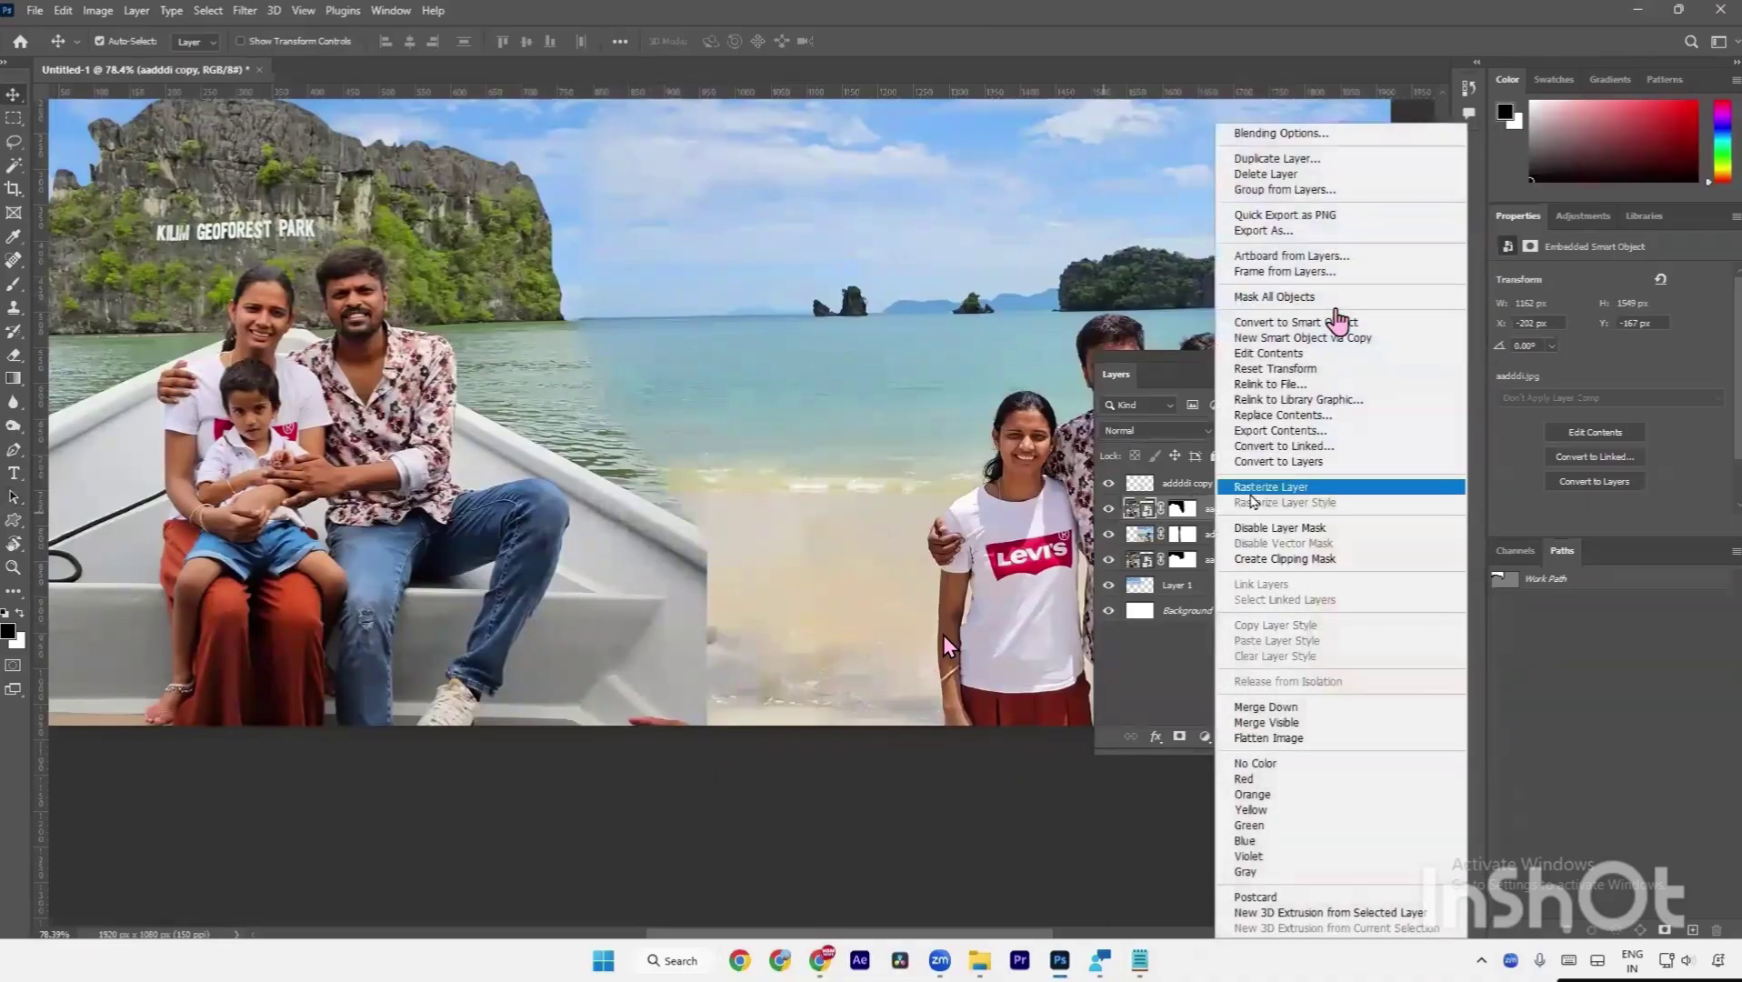
click(1252, 492)
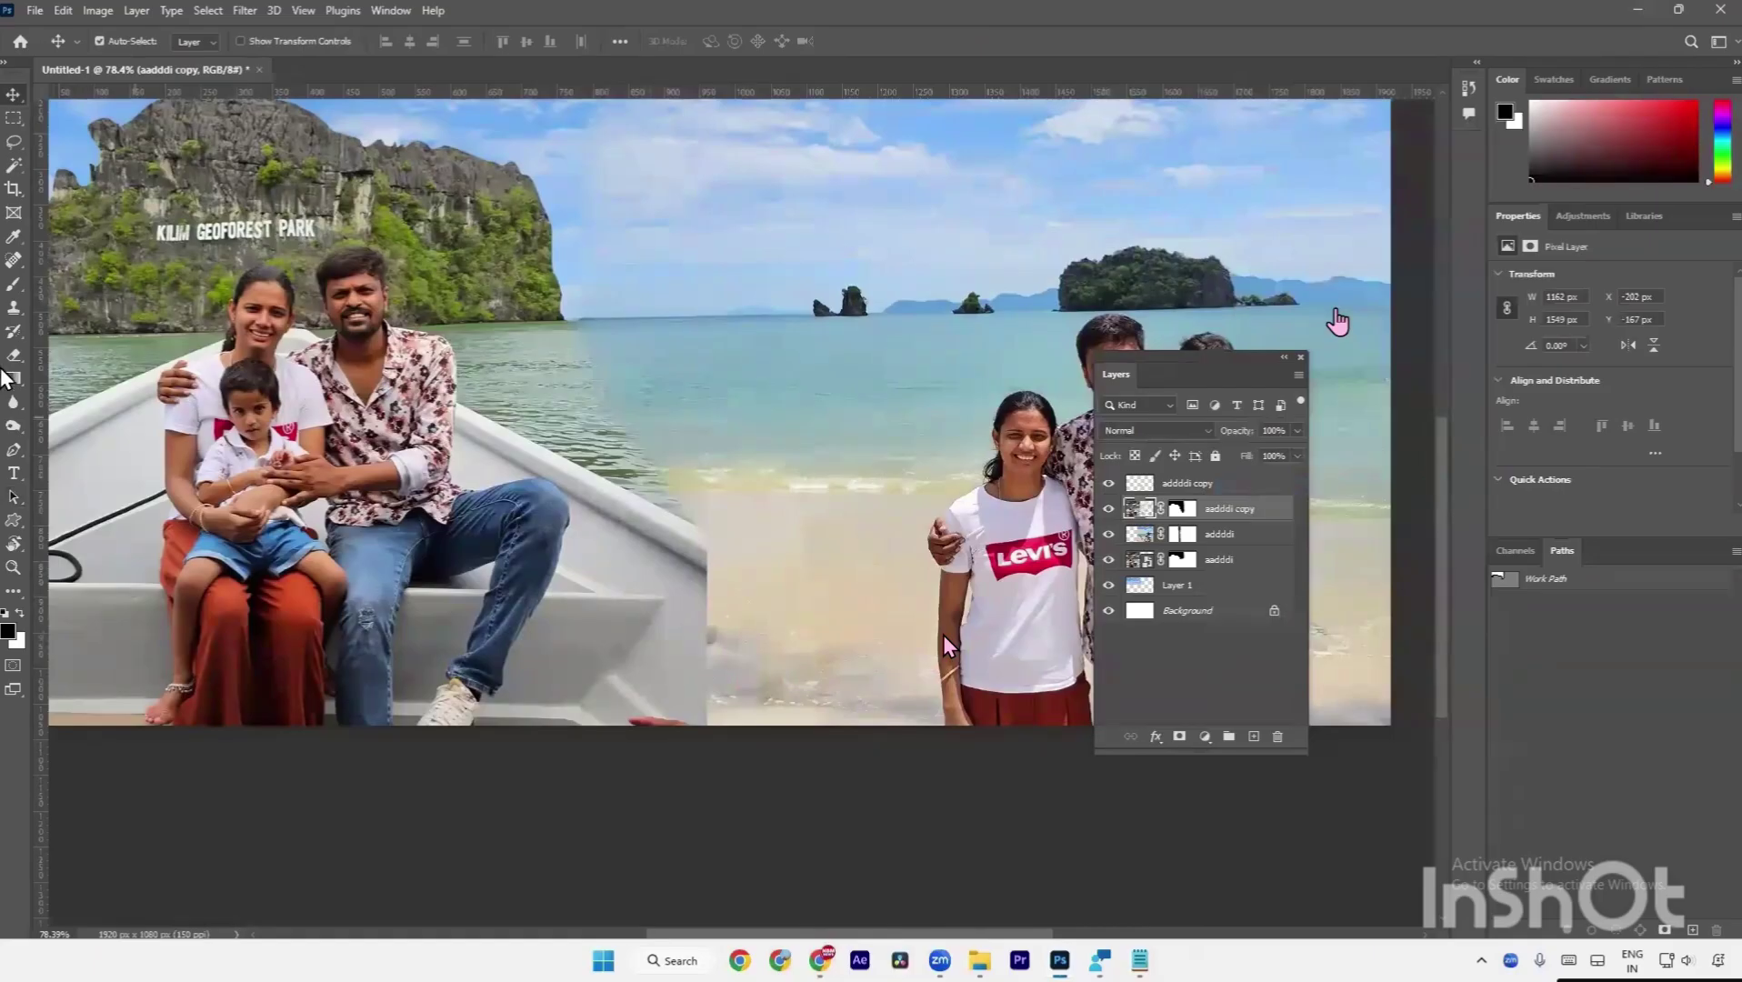
Trace a closed Pen path around the boat rail, make it a selection, and copy it to Layer 2.
click(14, 453)
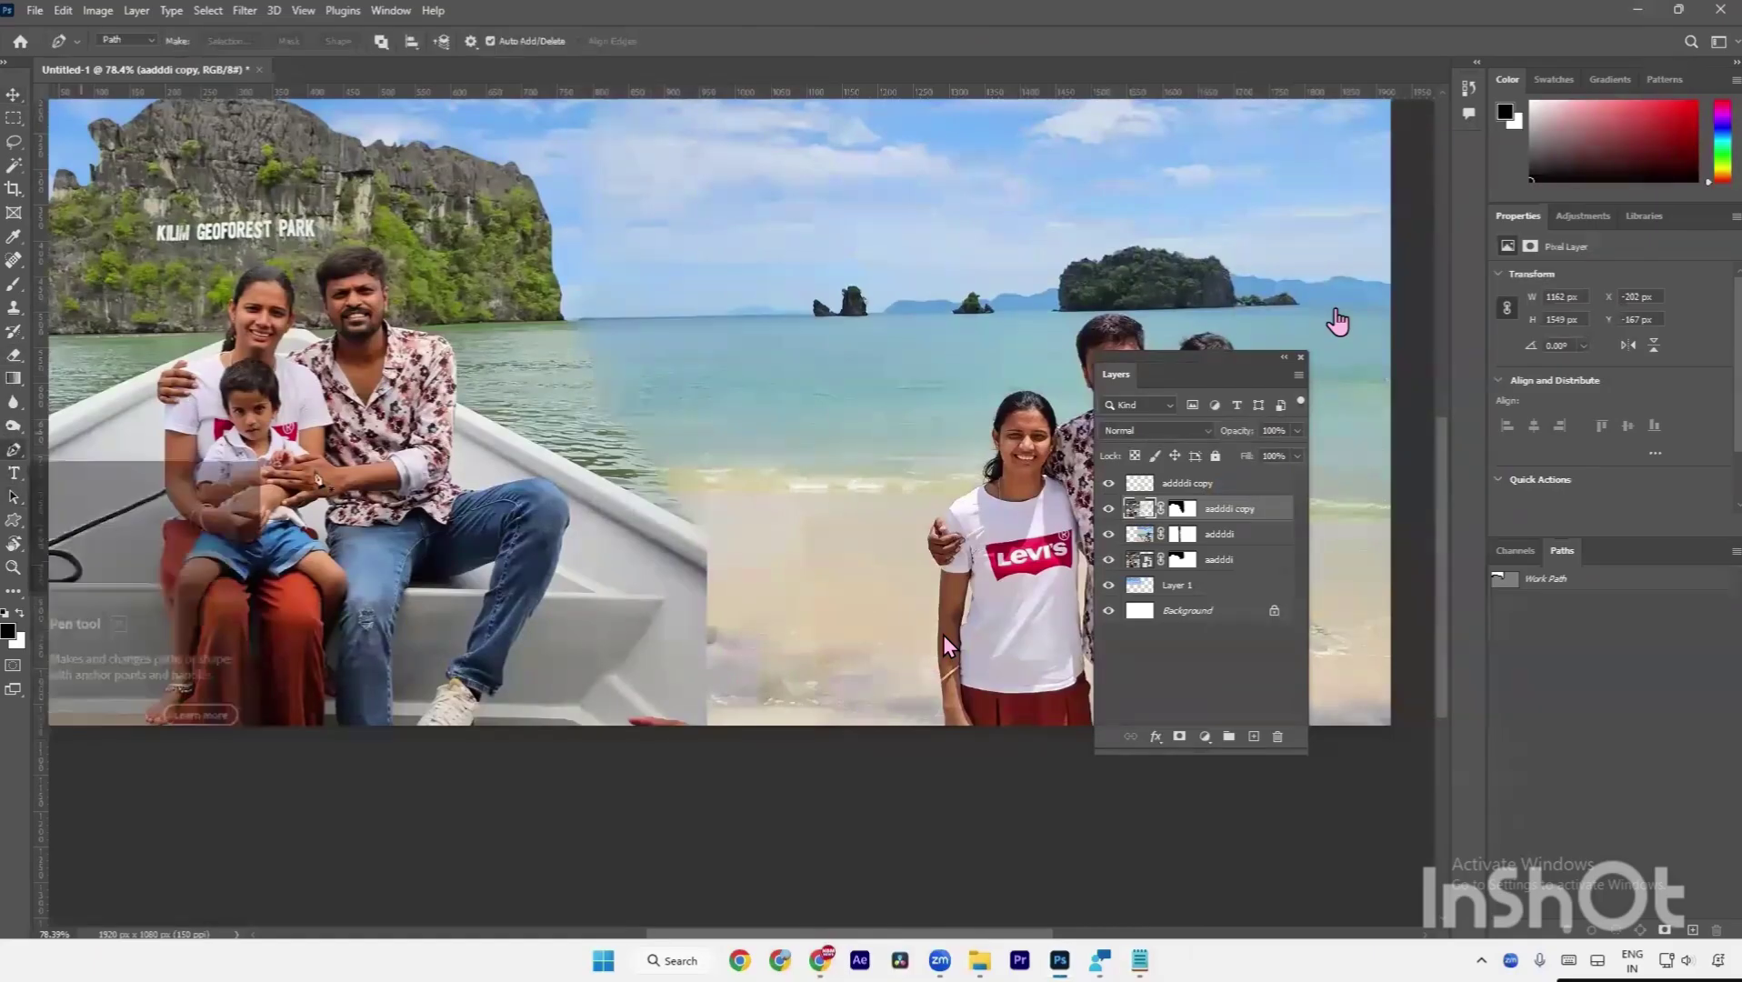
scroll(627, 520, up, 5)
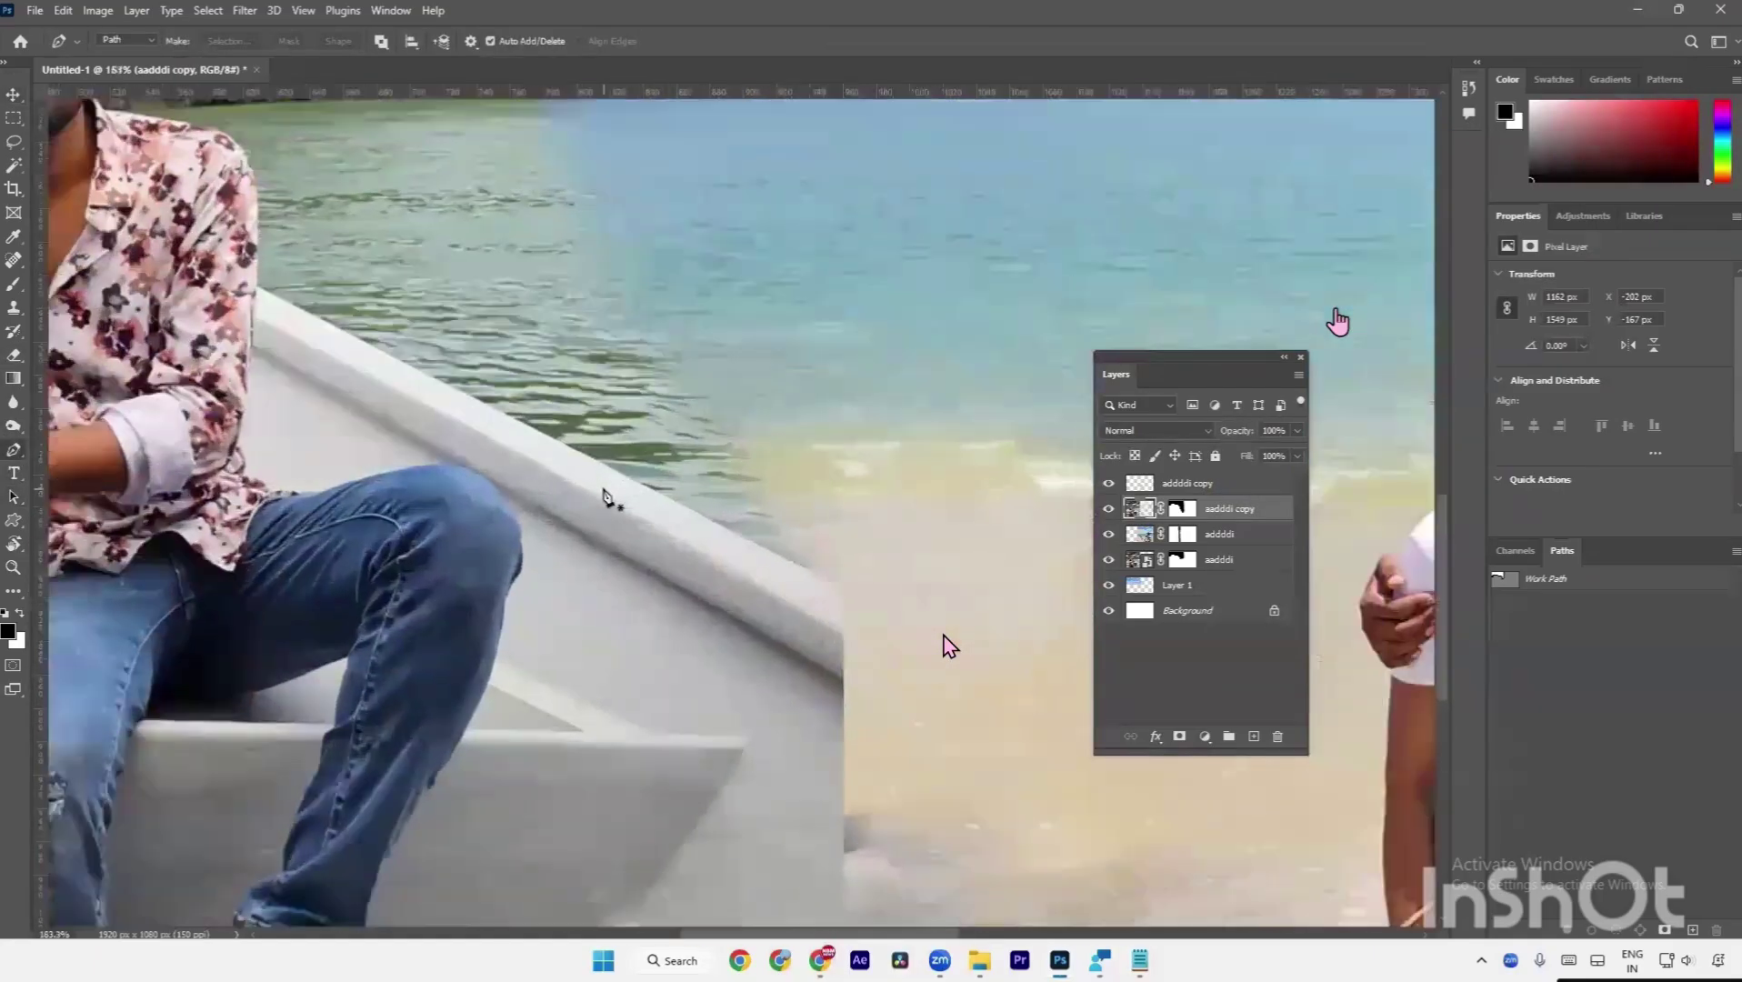
click(486, 403)
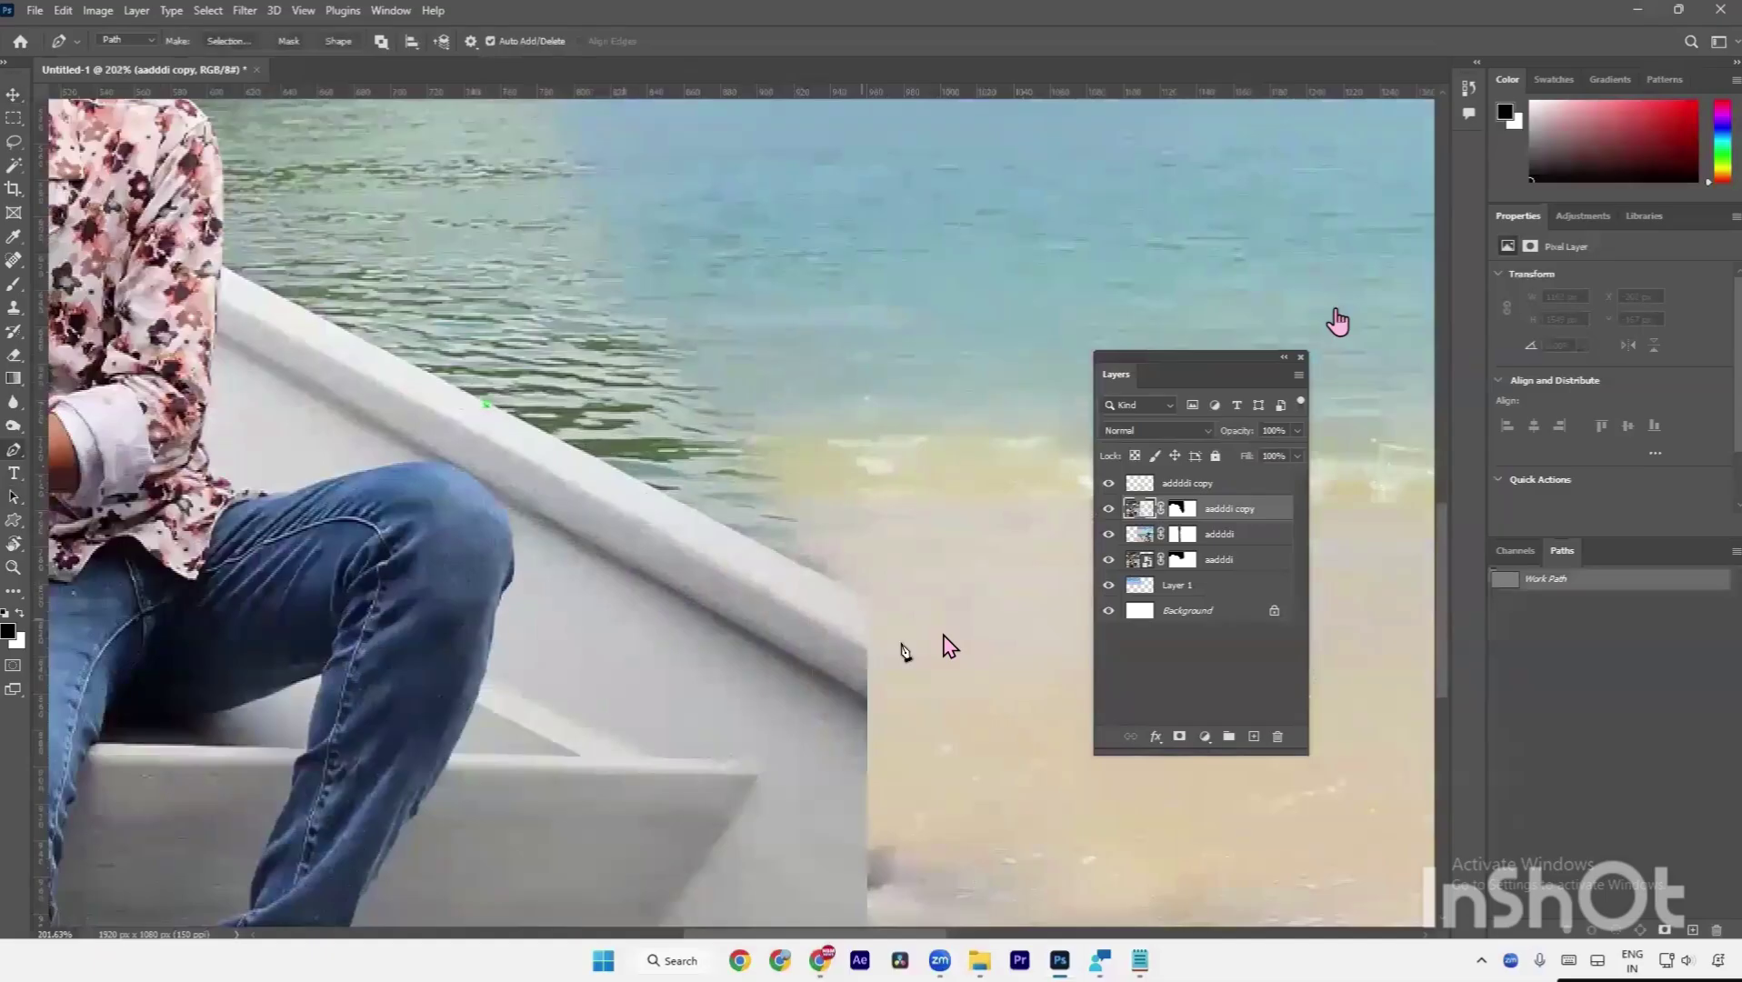
click(864, 601)
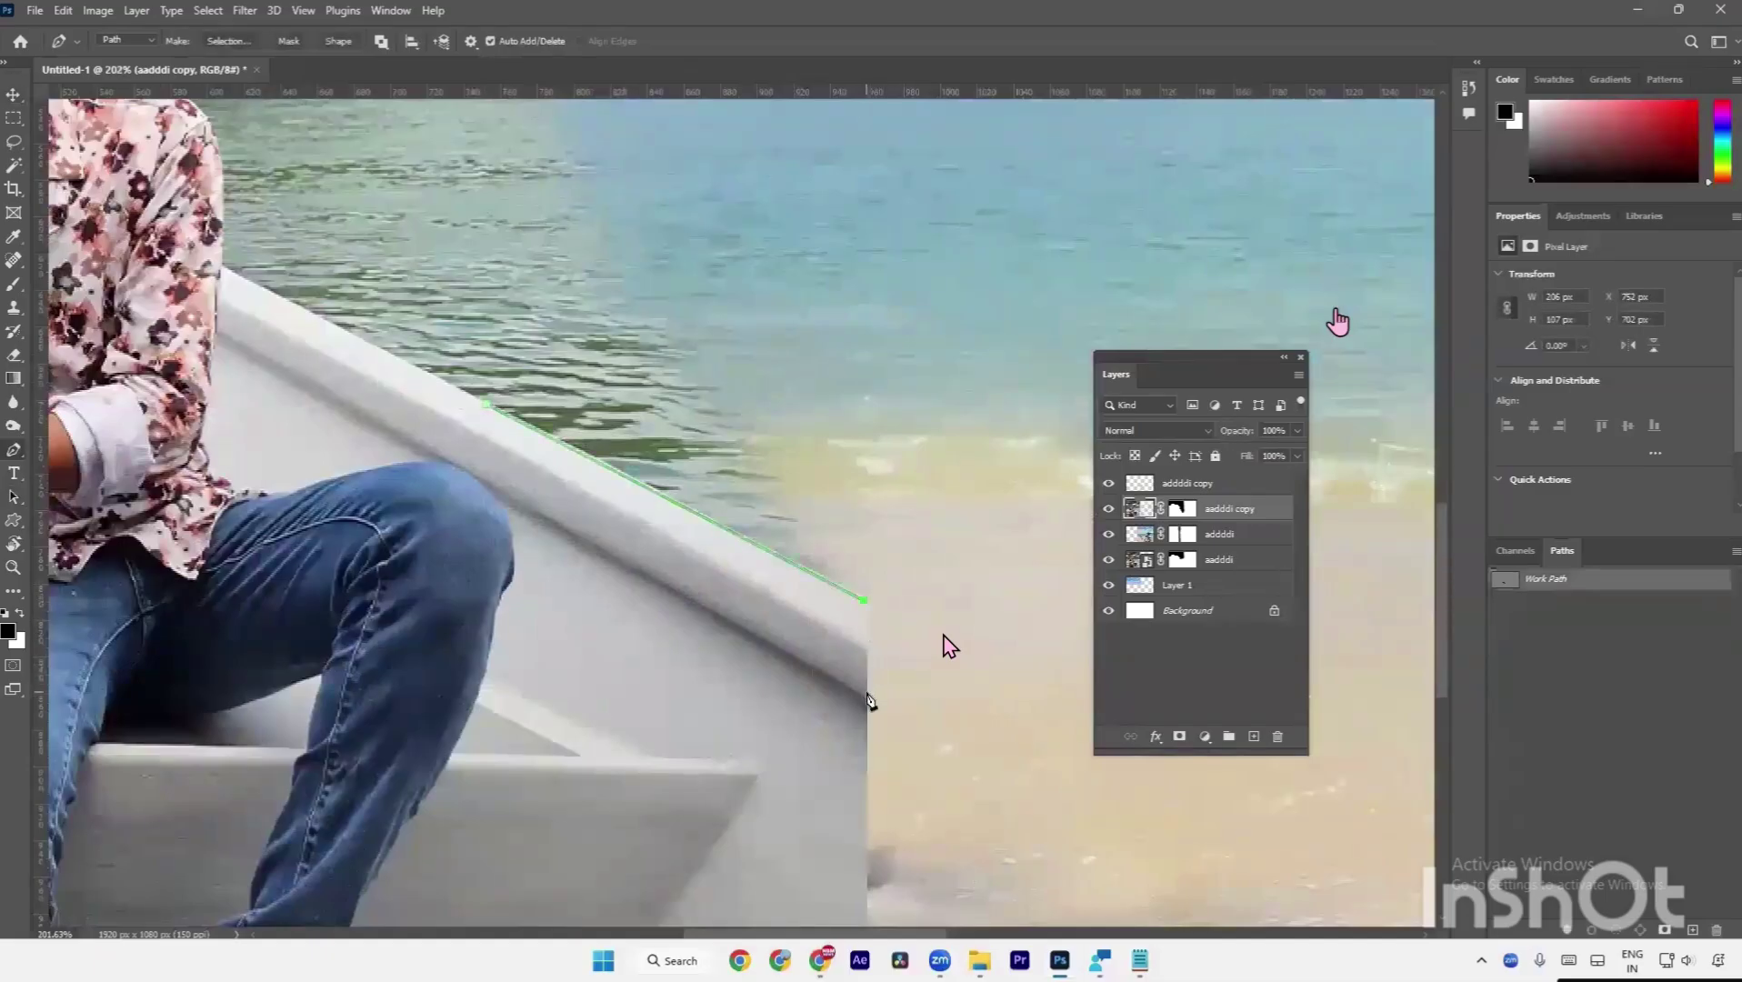
click(864, 694)
click(445, 459)
drag(486, 403, 524, 420)
key(ctrl+Return)
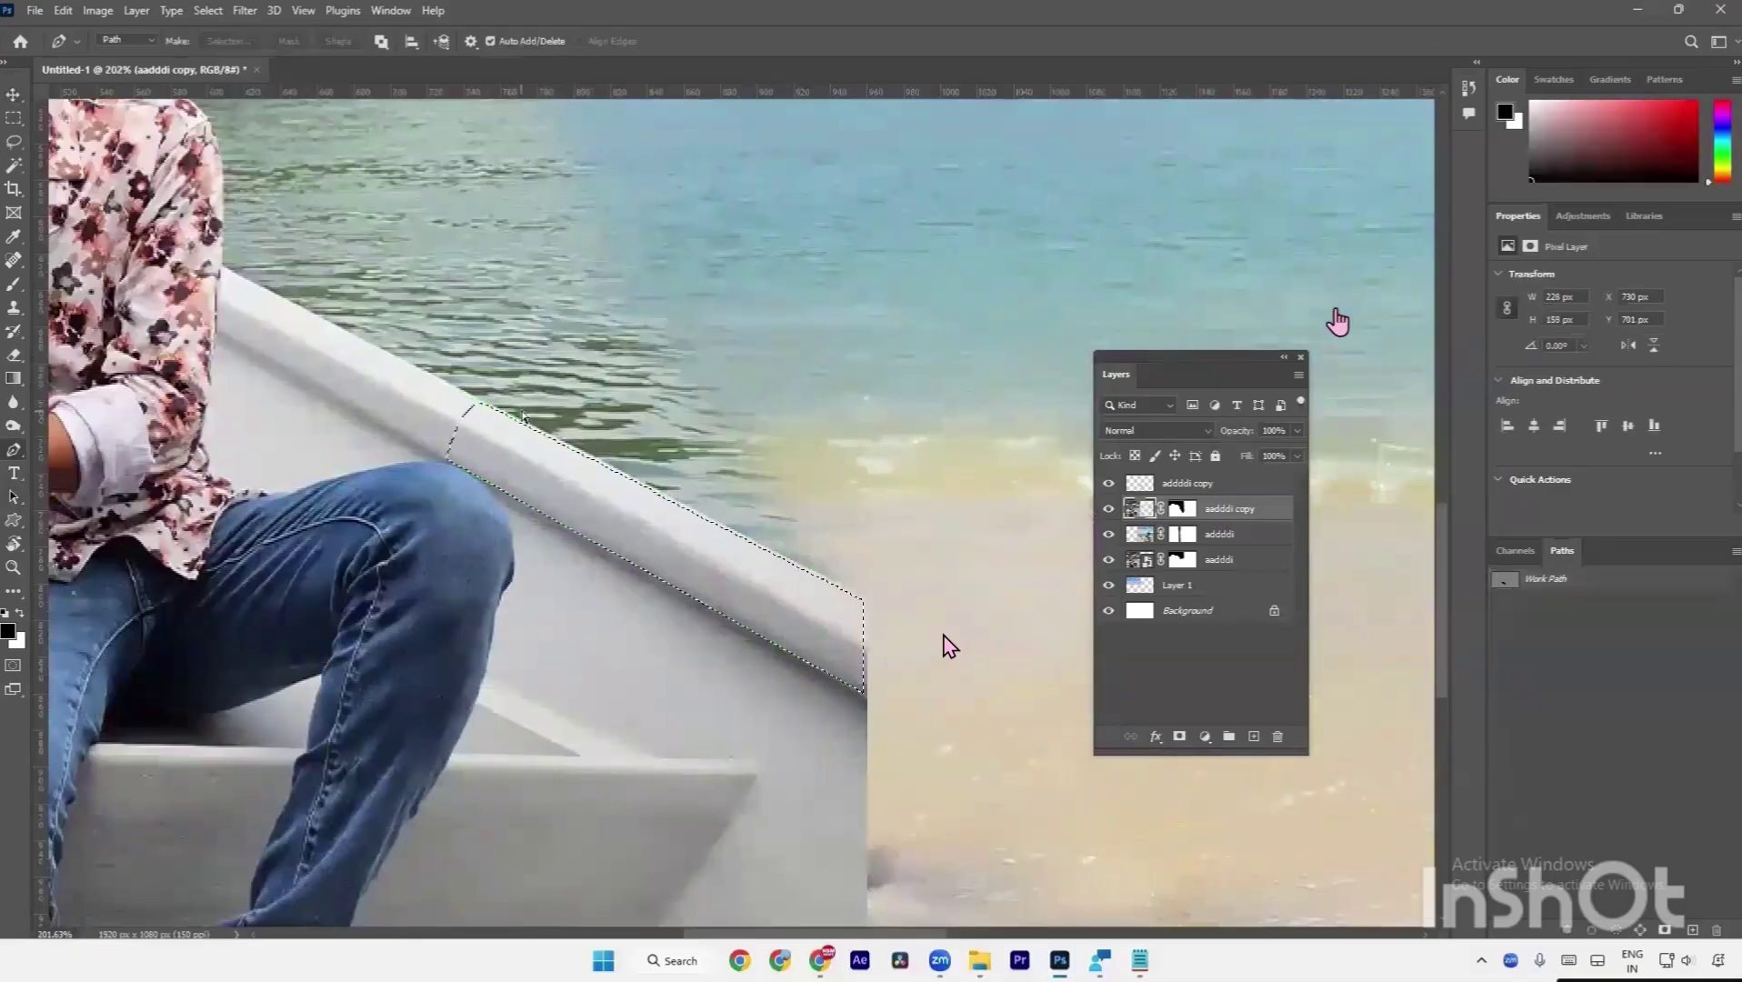
key(ctrl+j)
Shift the copied rail piece right and down, then move Layer 2 above addddi copy.
key(ctrl+0)
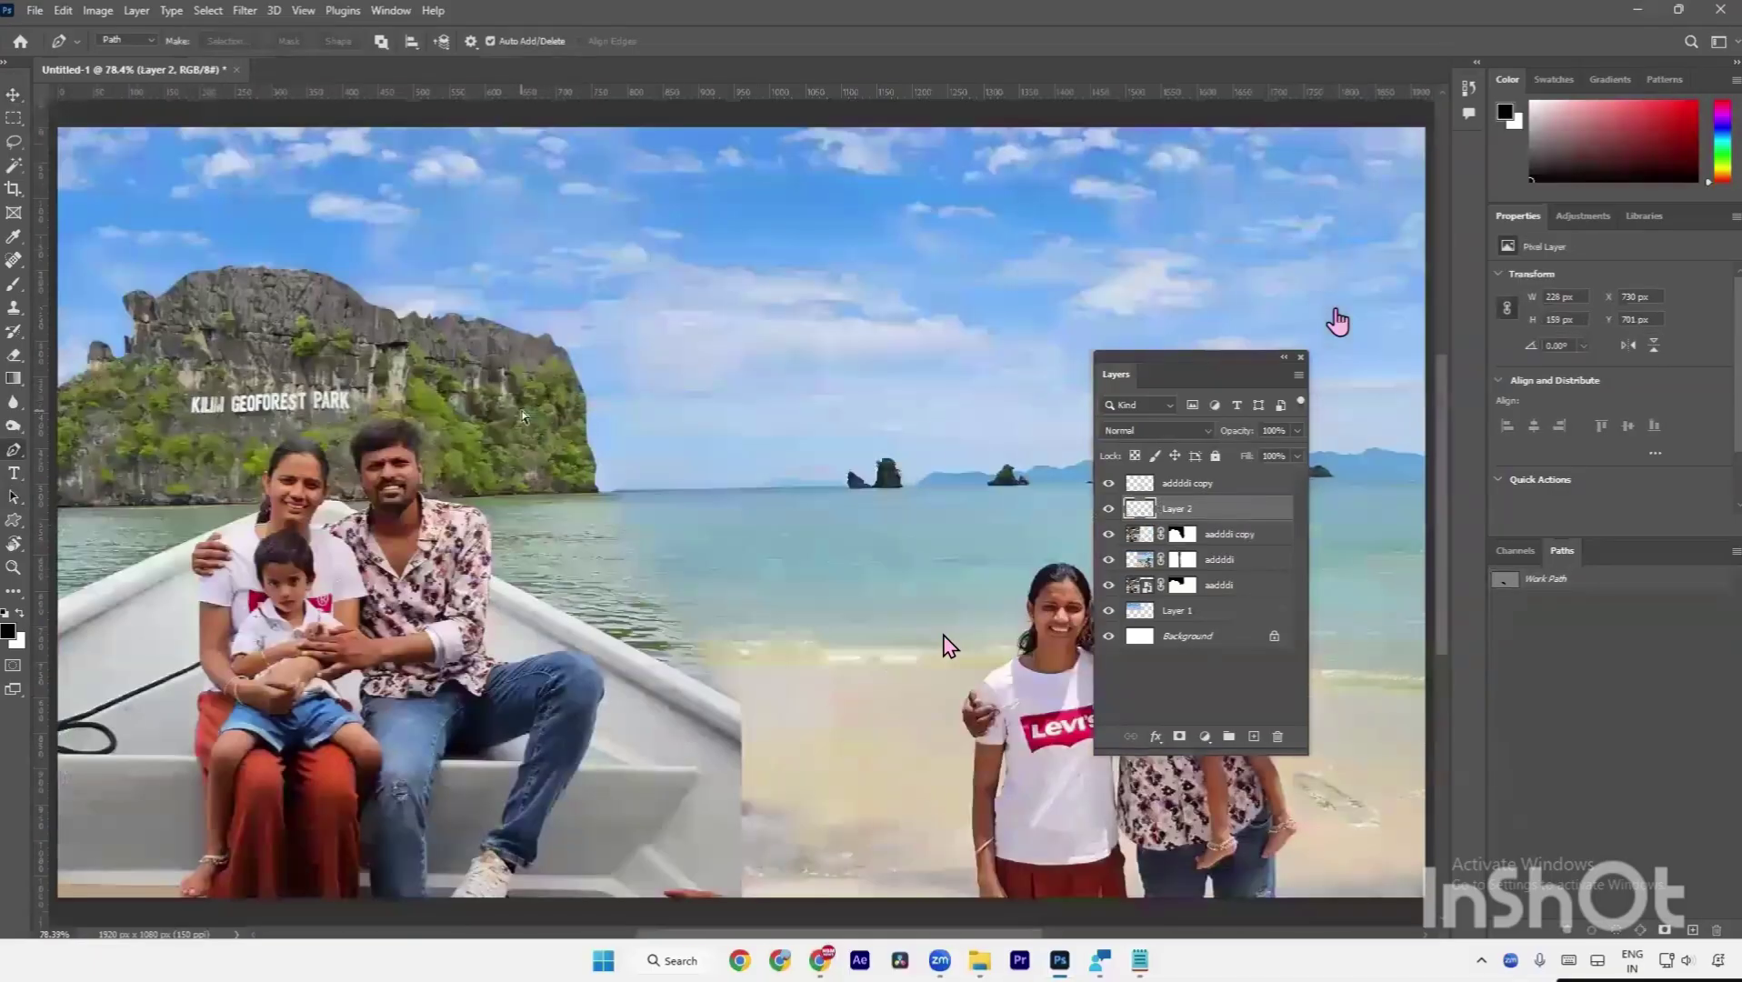
key(ctrl+t)
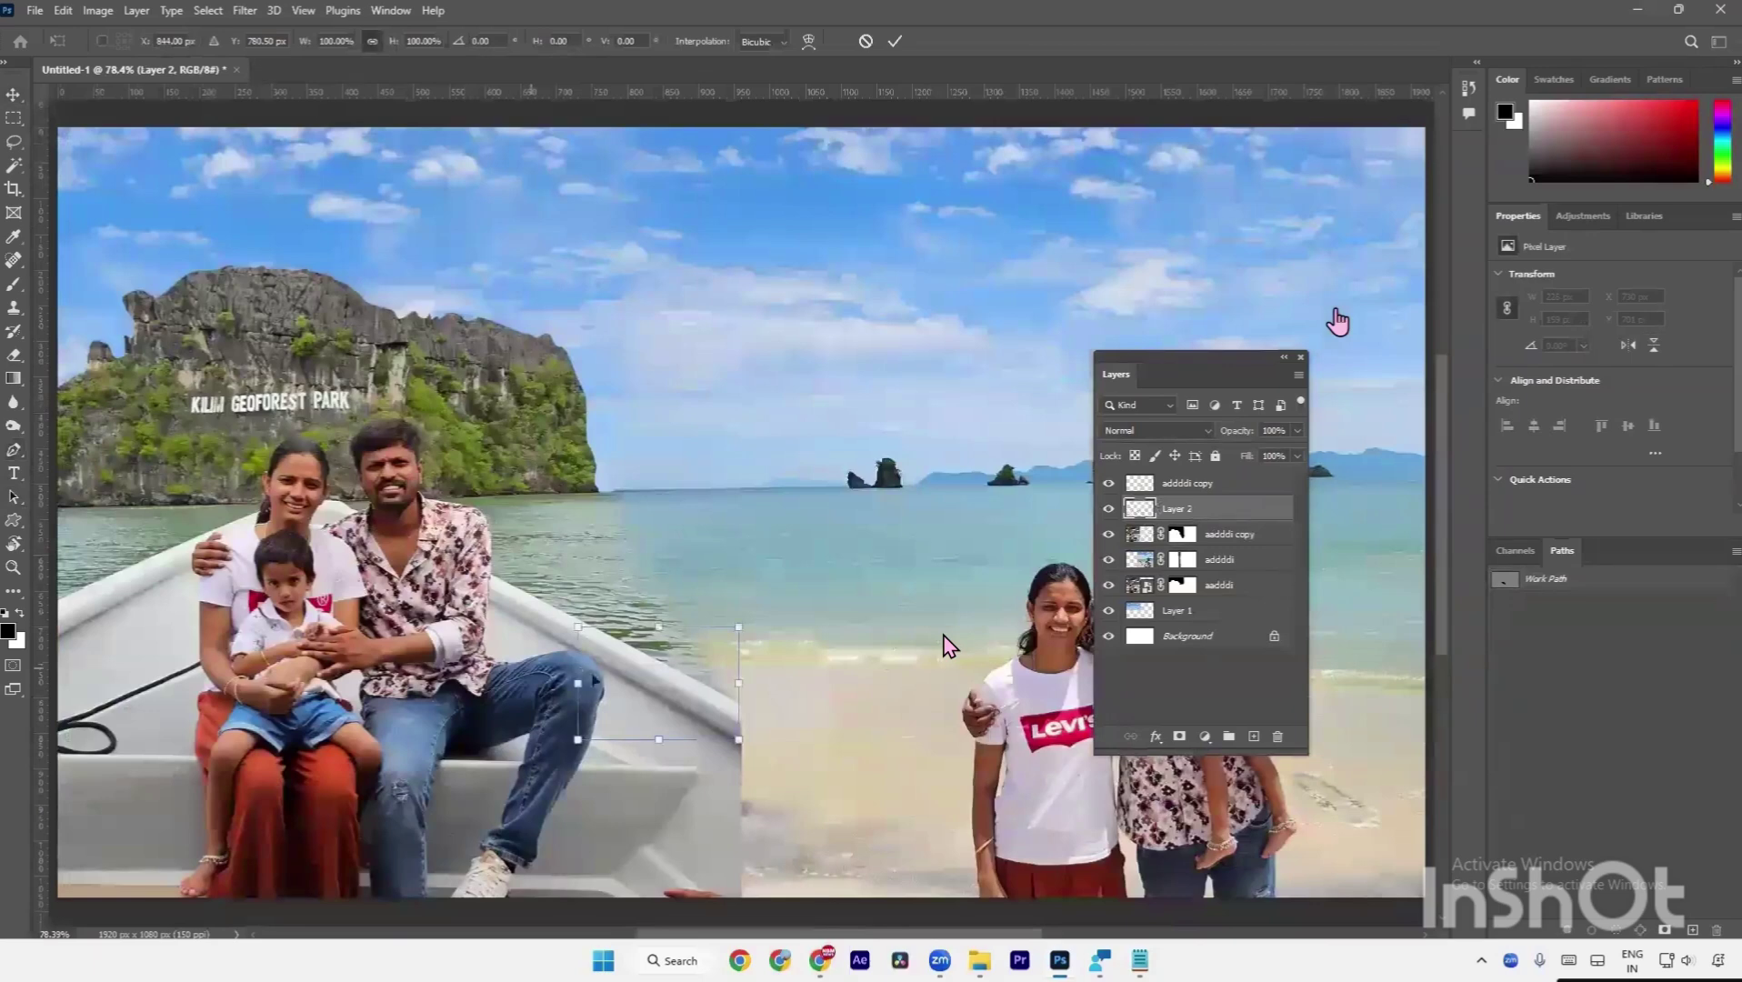
drag(610, 689, 774, 768)
key(Return)
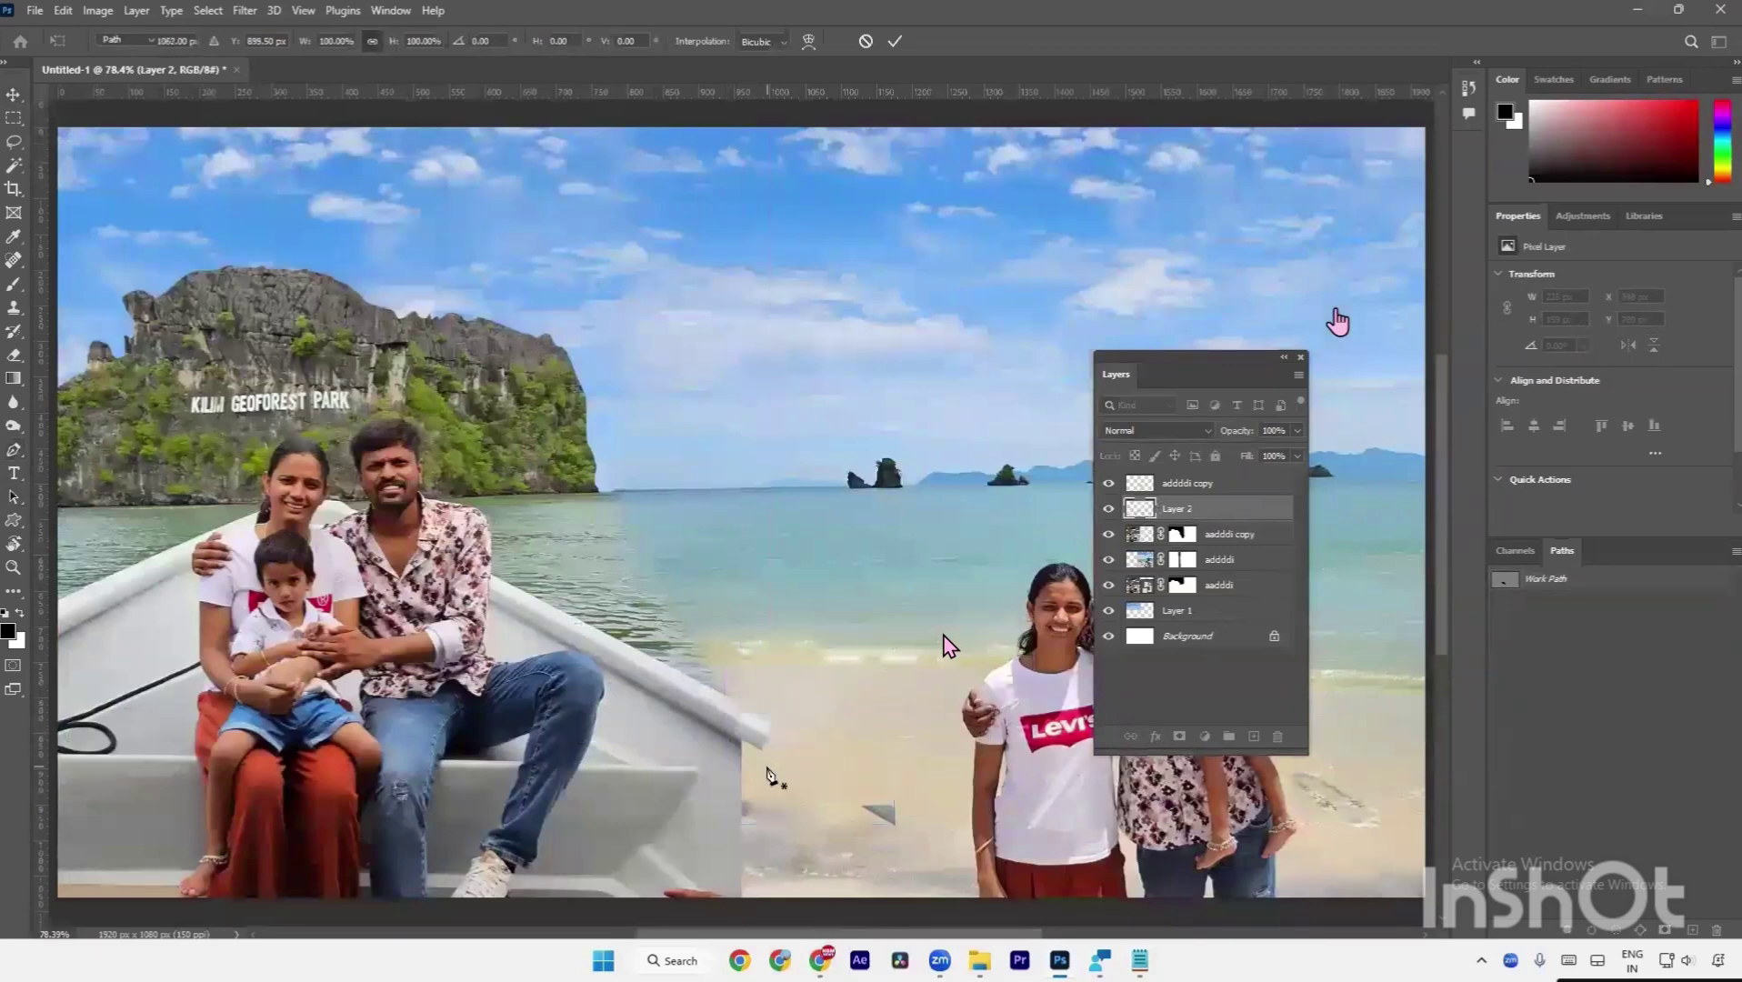
key(p)
drag(1207, 510, 1152, 497)
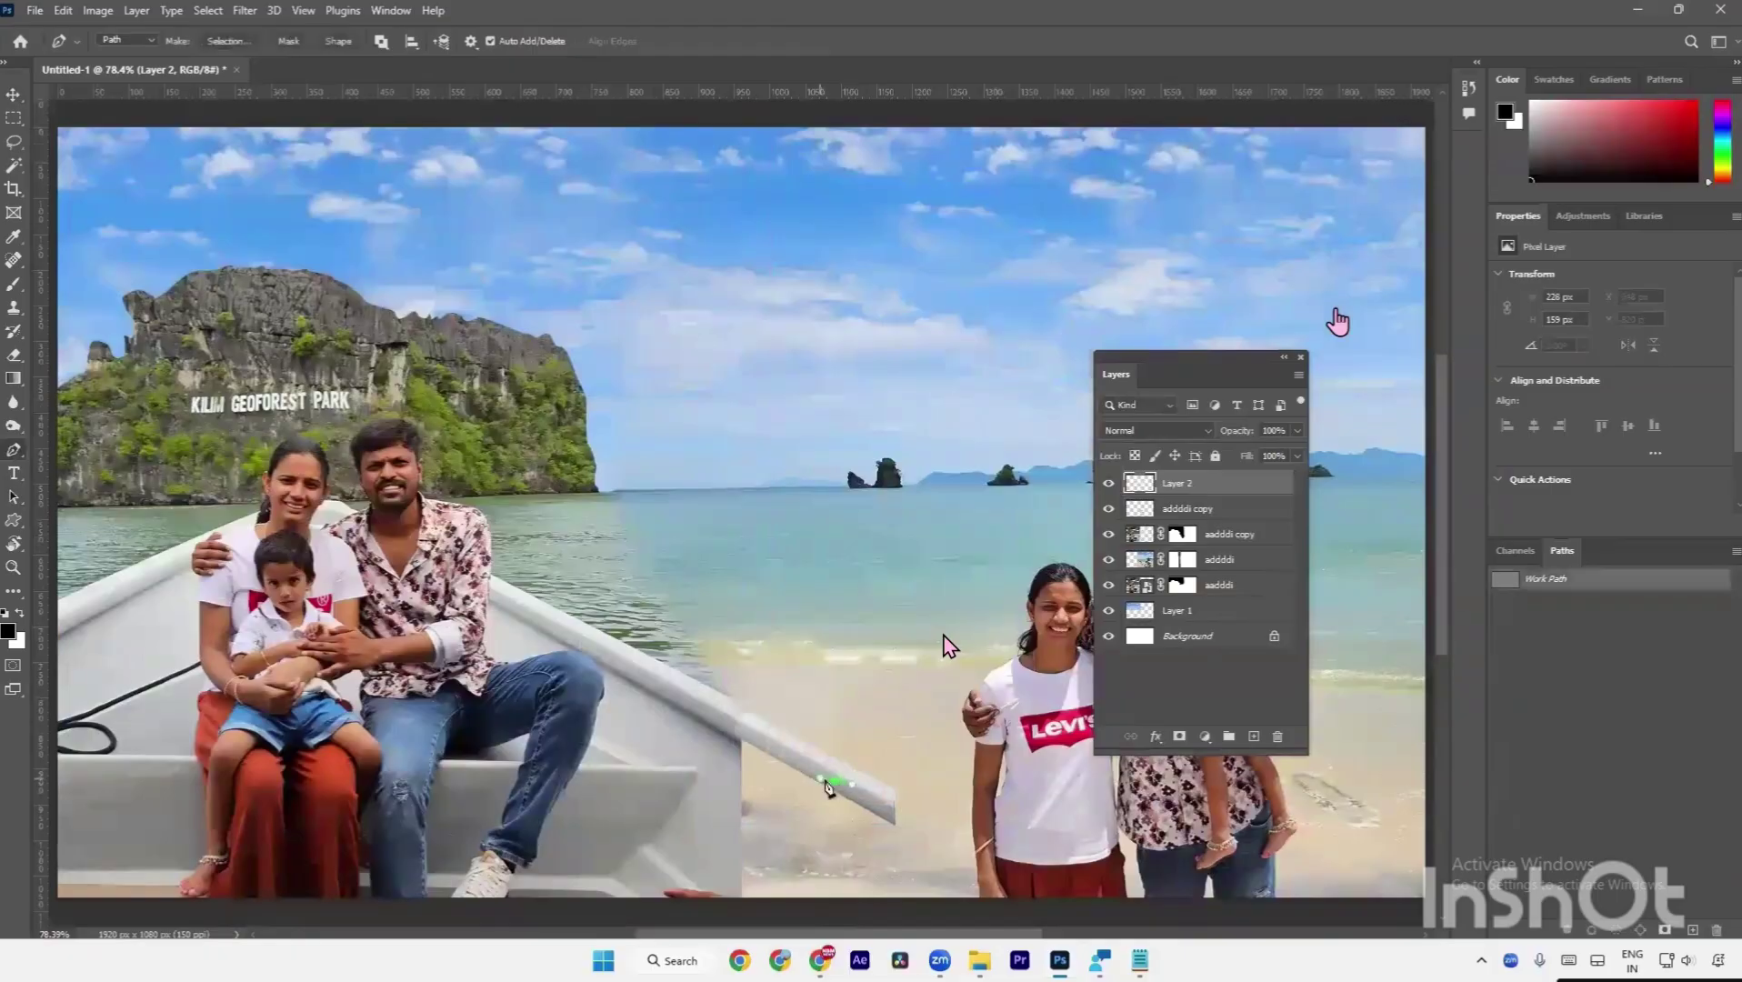
Scale the rail piece to about 134% and nudge it into line with the rail.
key(v)
key(ctrl+t)
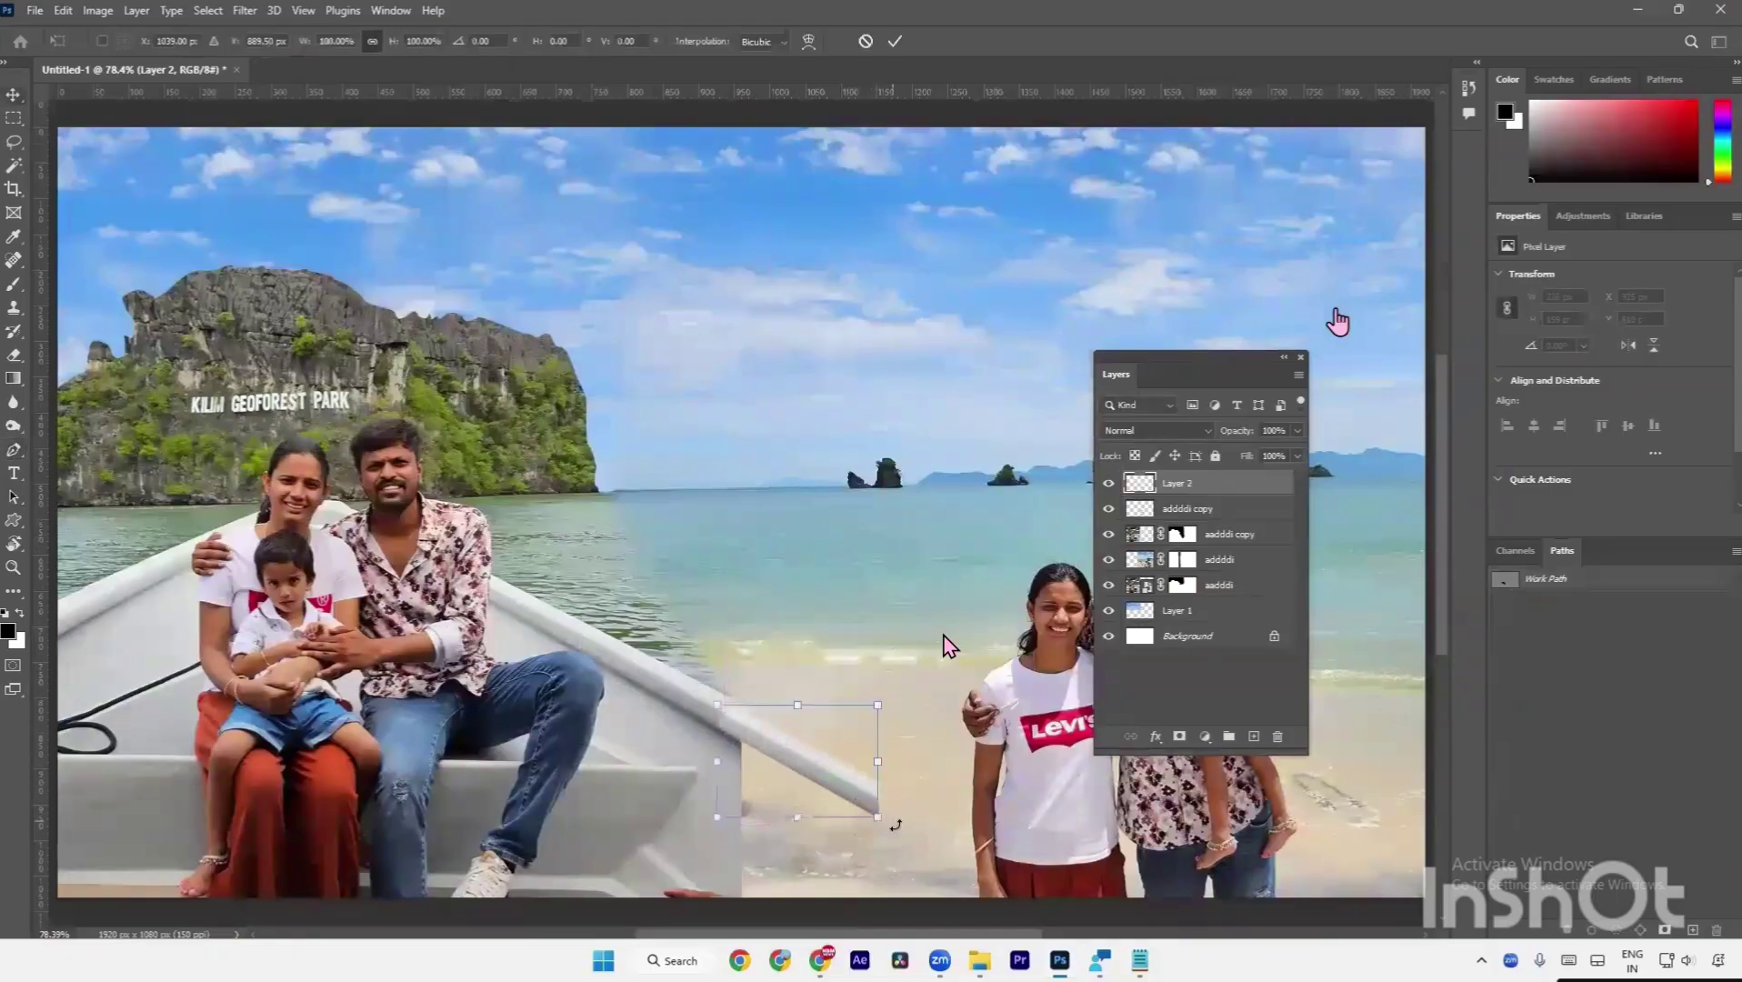
drag(857, 799, 901, 824)
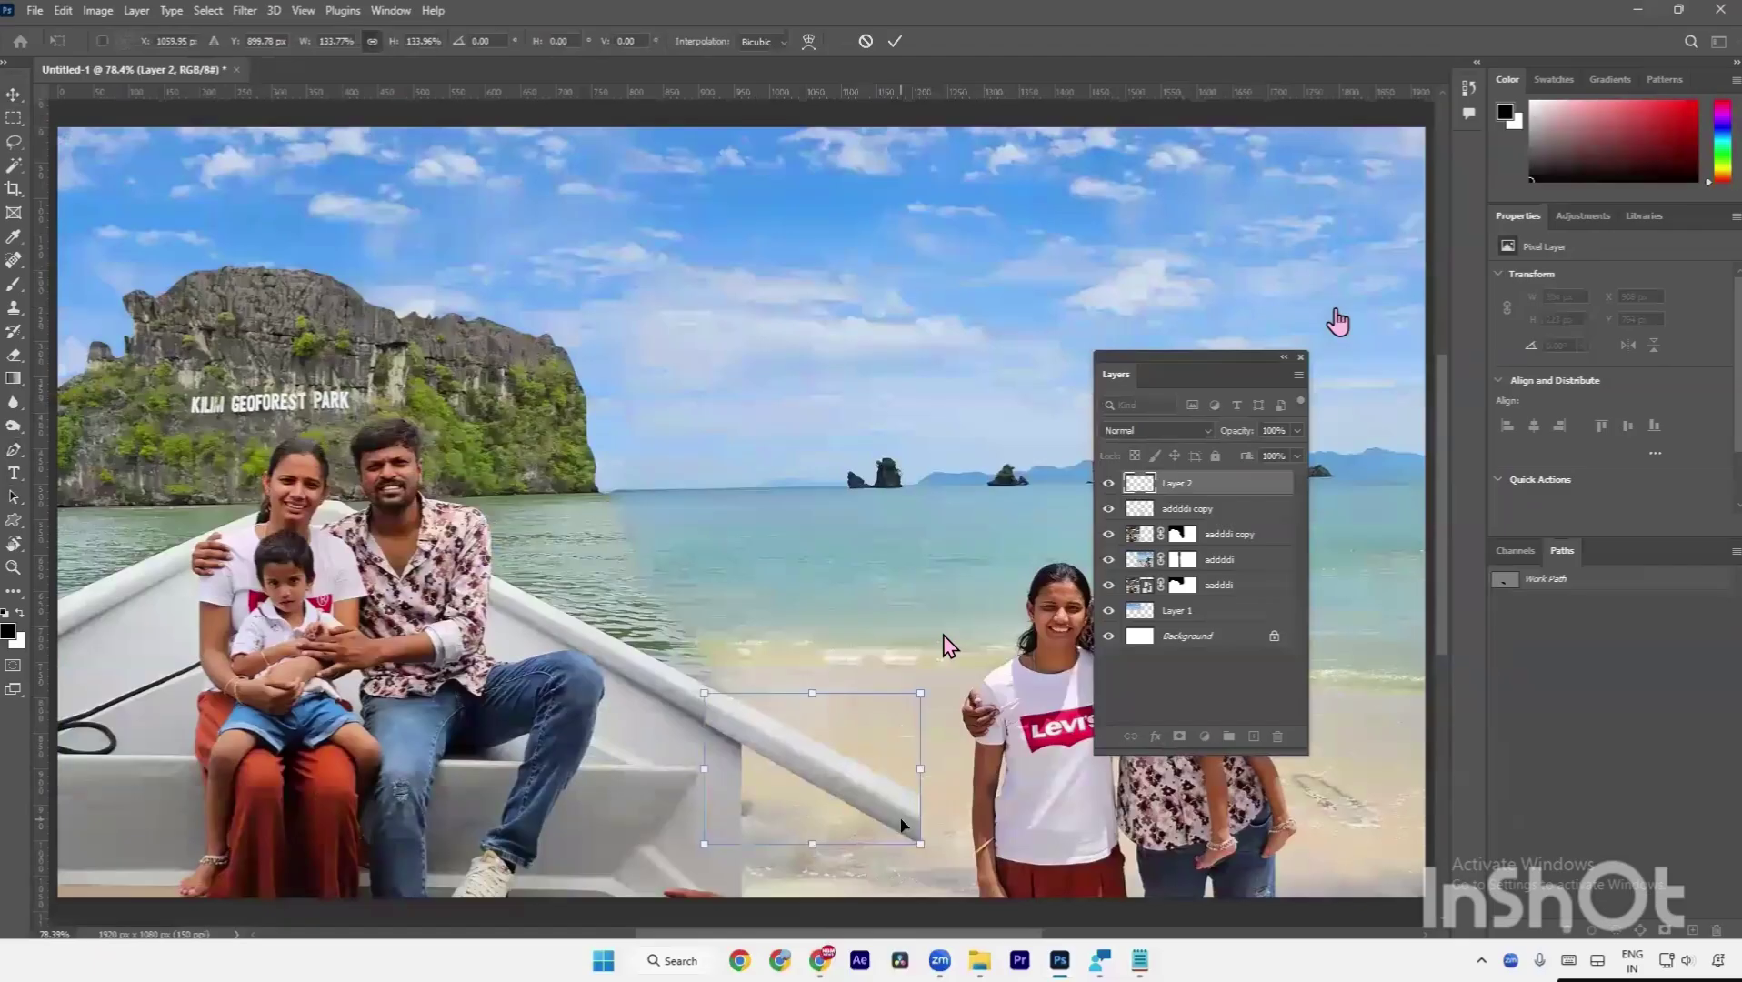
key(Return)
scroll(778, 751, up, 5)
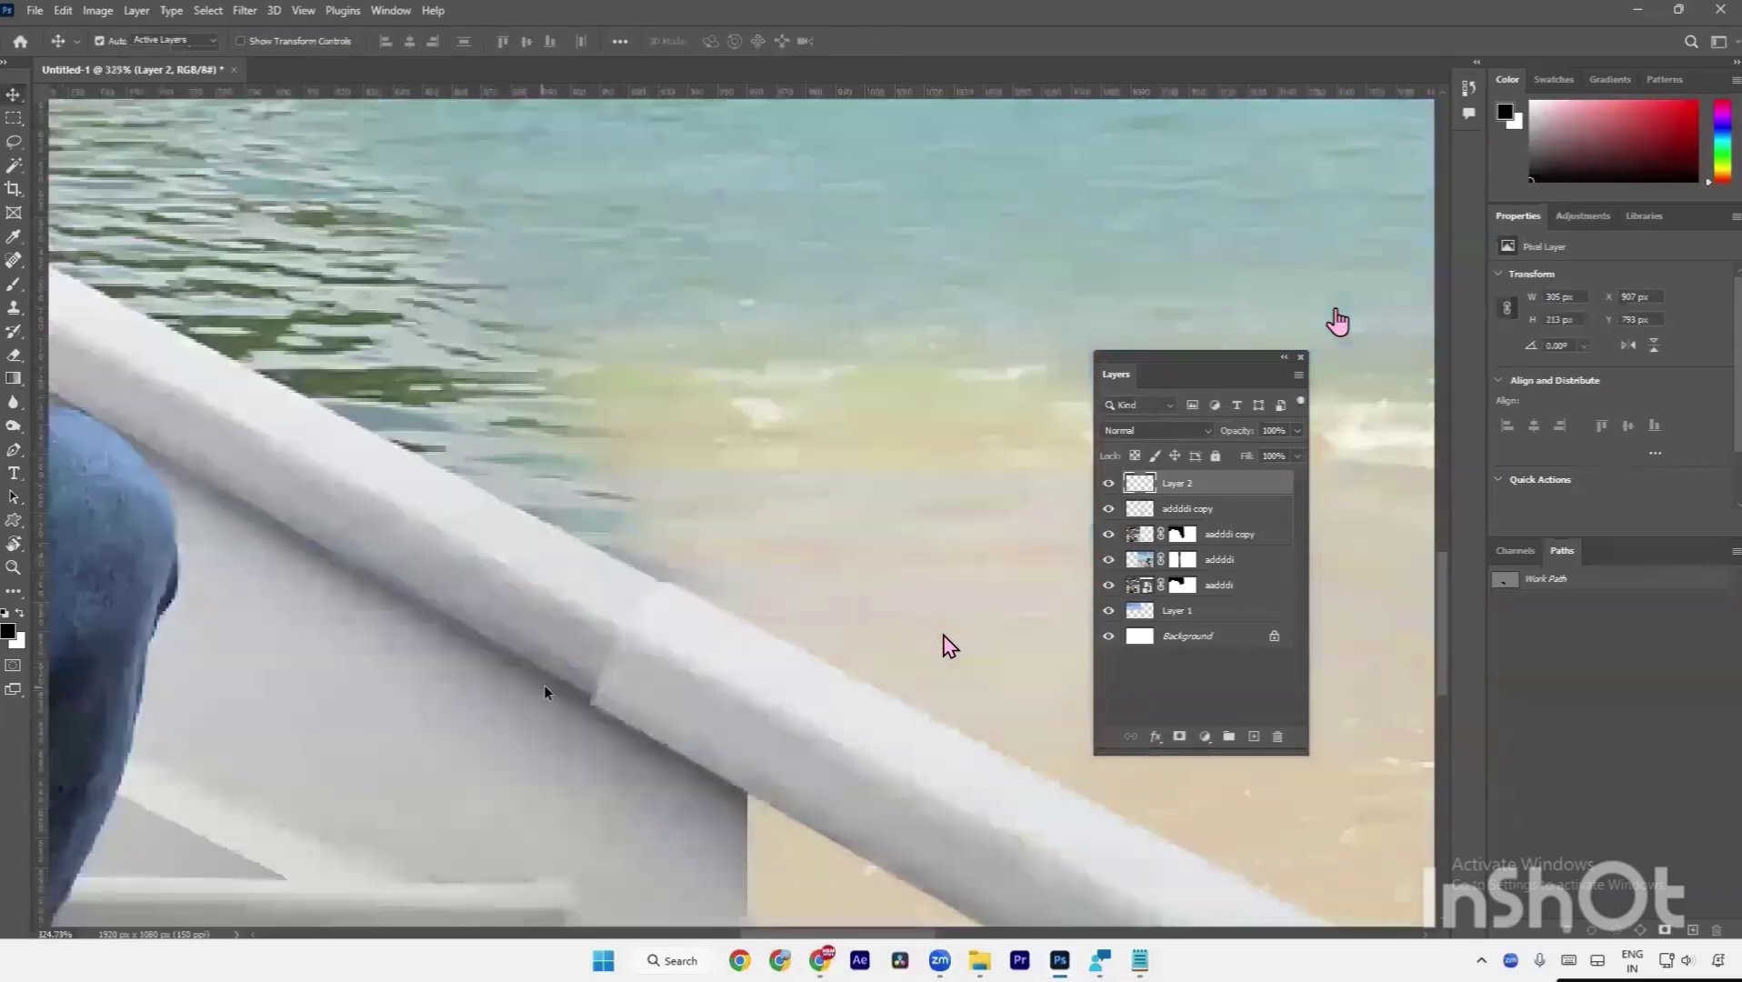
key(a)
mouse_move(655, 687)
mouse_down()
mouse_move(688, 727)
mouse_move(855, 816)
mouse_move(680, 711)
mouse_up()
key(v)
Erase the rail patch's seam with a soft round 60 px eraser.
key(e)
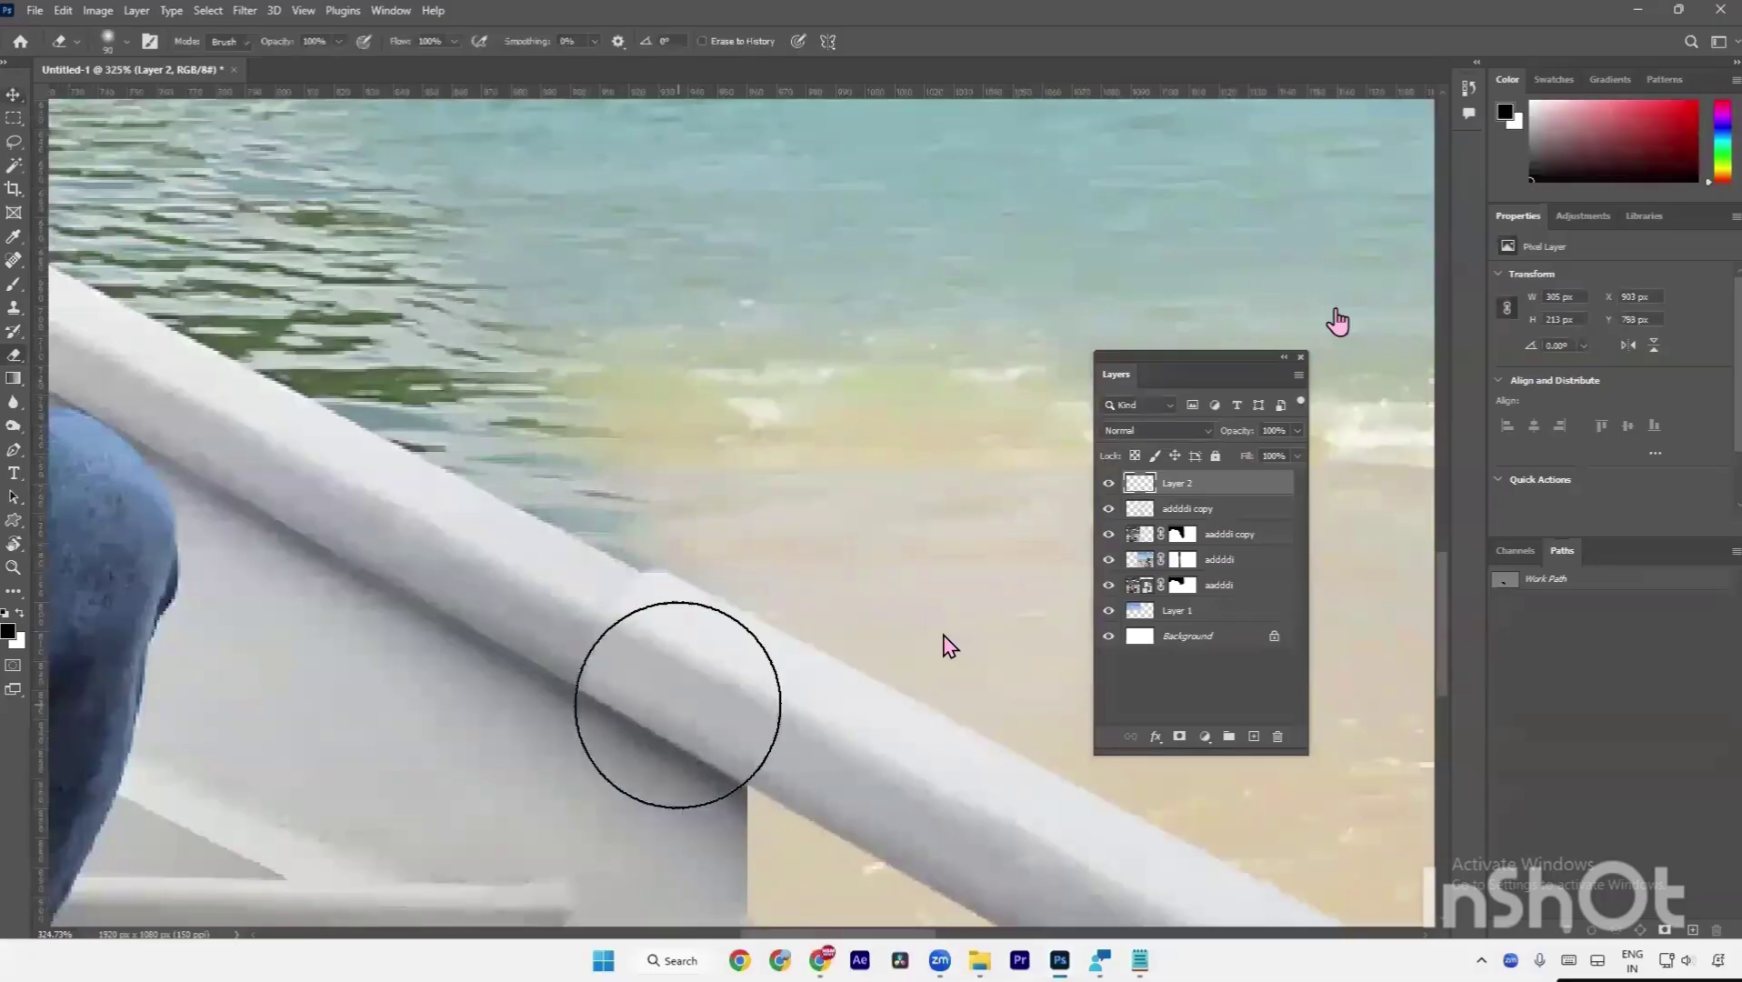
right_click(521, 486)
click(557, 510)
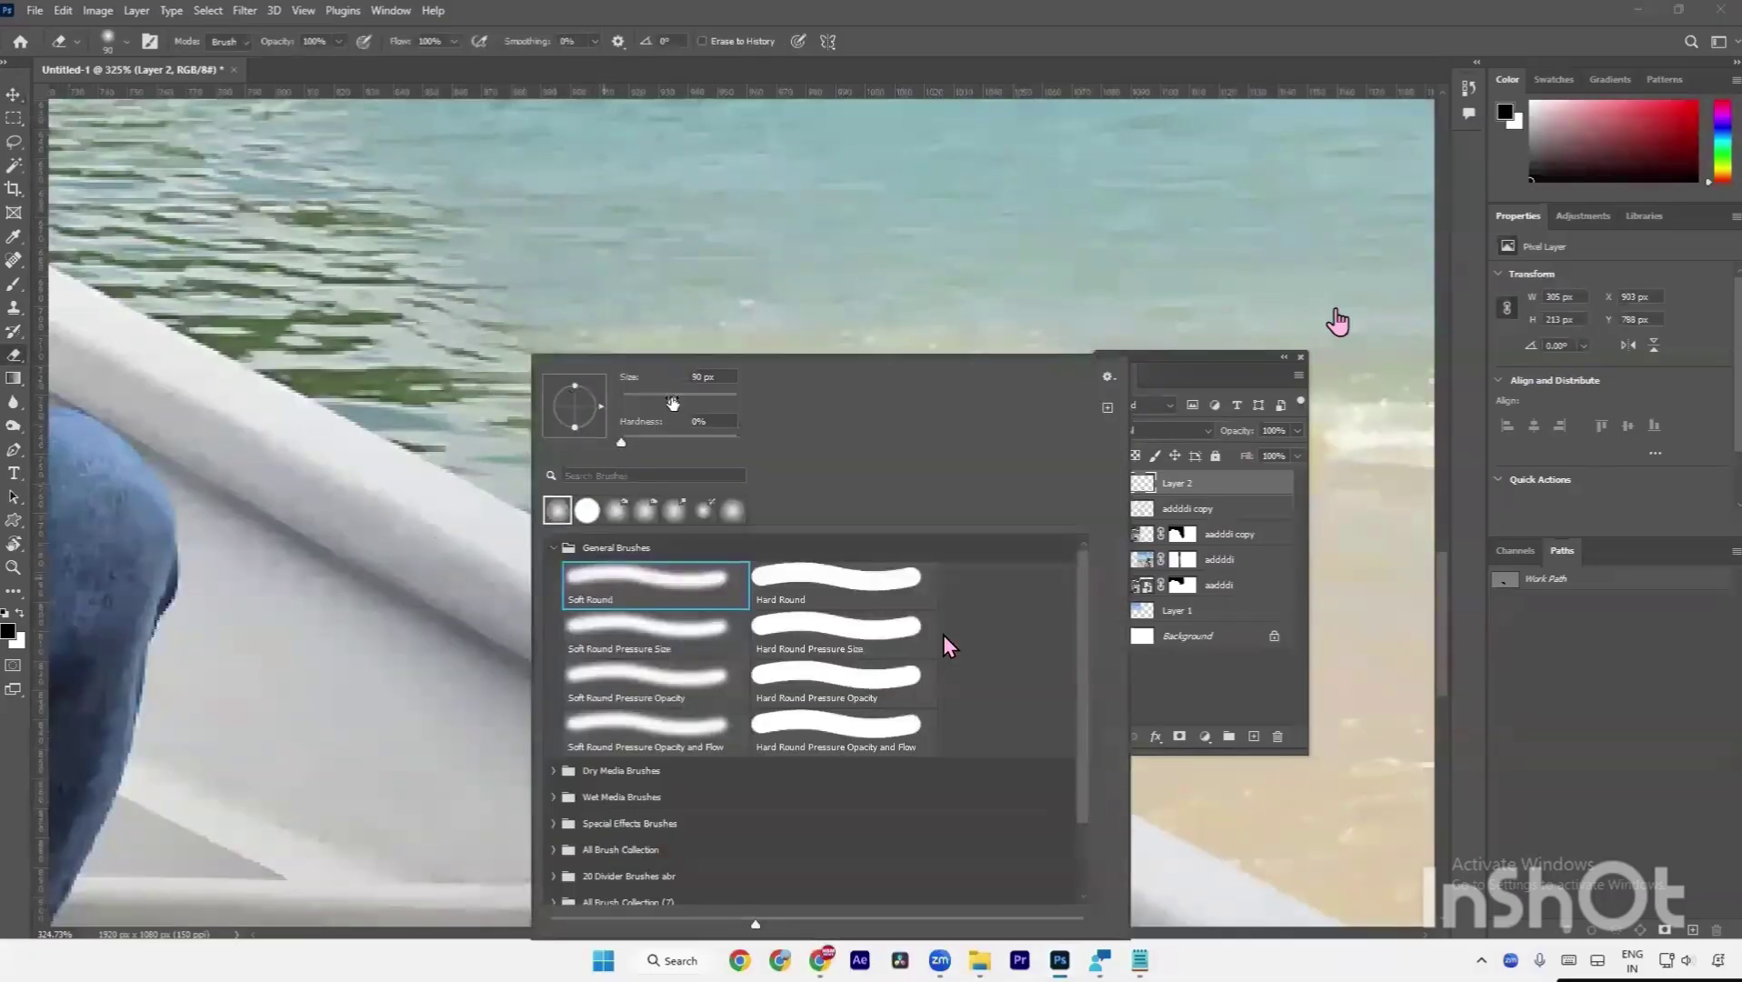
click(500, 453)
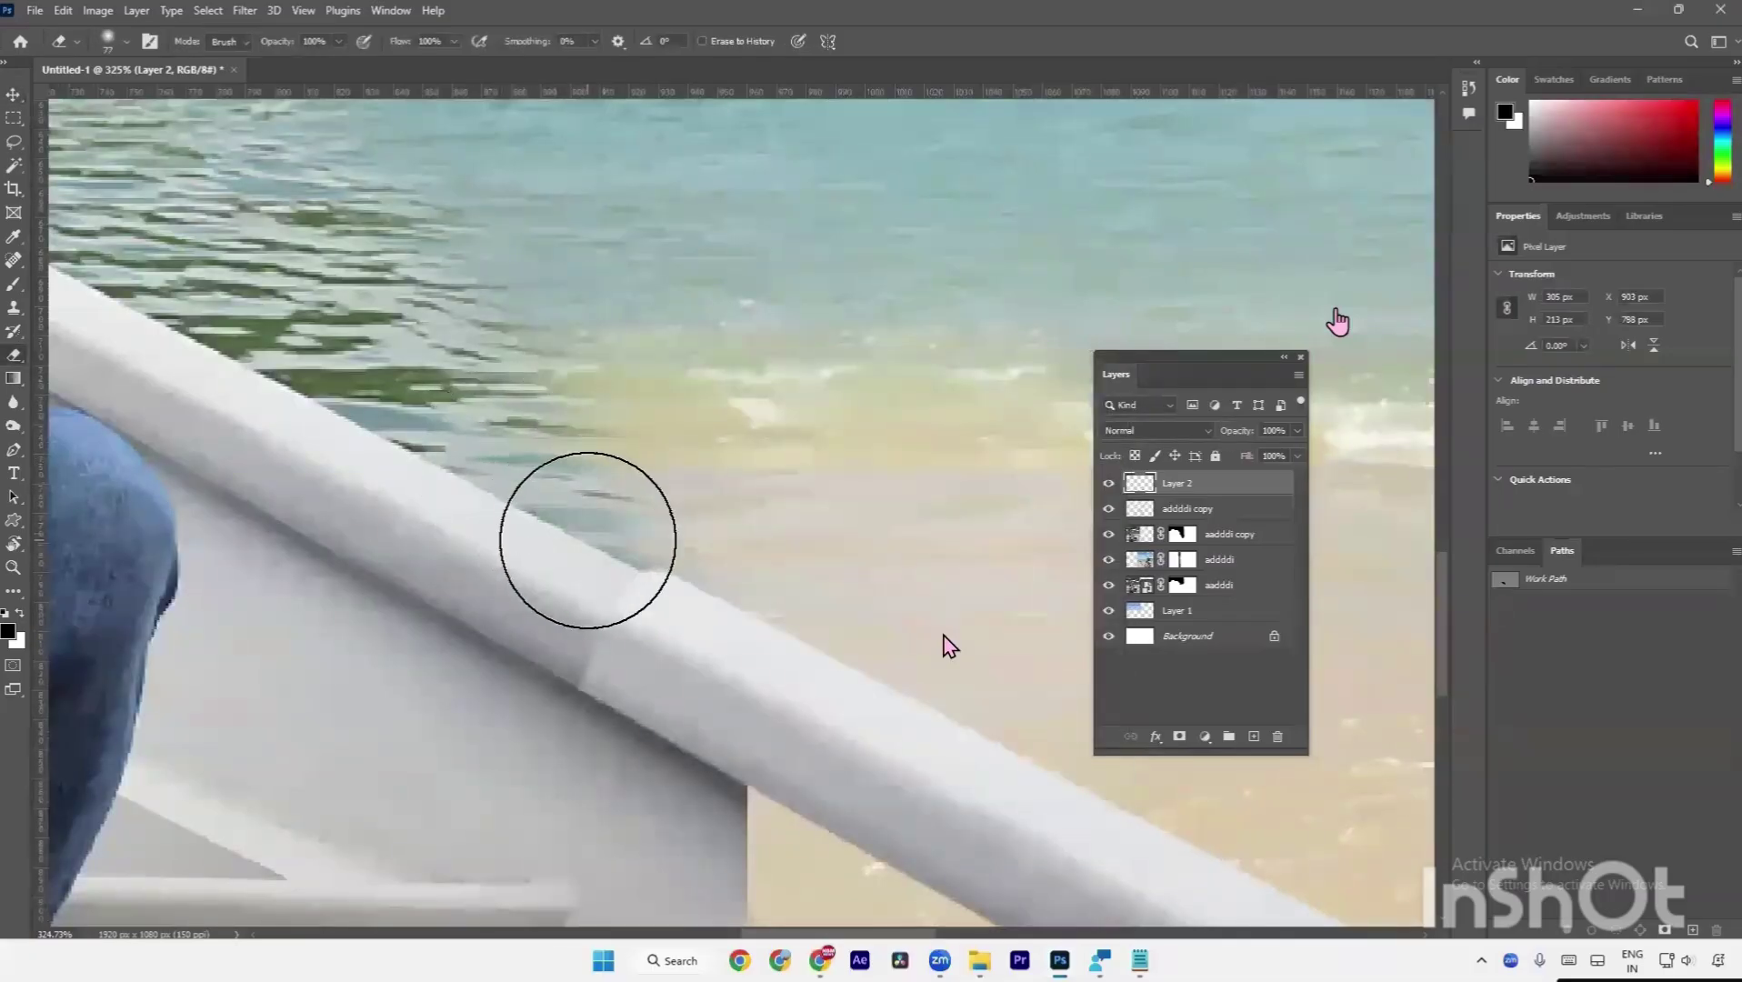
key(bracketleft)
key(bracketleft)
mouse_move(622, 512)
mouse_down()
mouse_move(543, 668)
mouse_move(523, 689)
mouse_move(612, 521)
mouse_move(470, 734)
mouse_up()
Skew the rail patch about 1° to align, compare with undo/redo, and review the full collage.
key(ctrl+r)
key(ctrl+t)
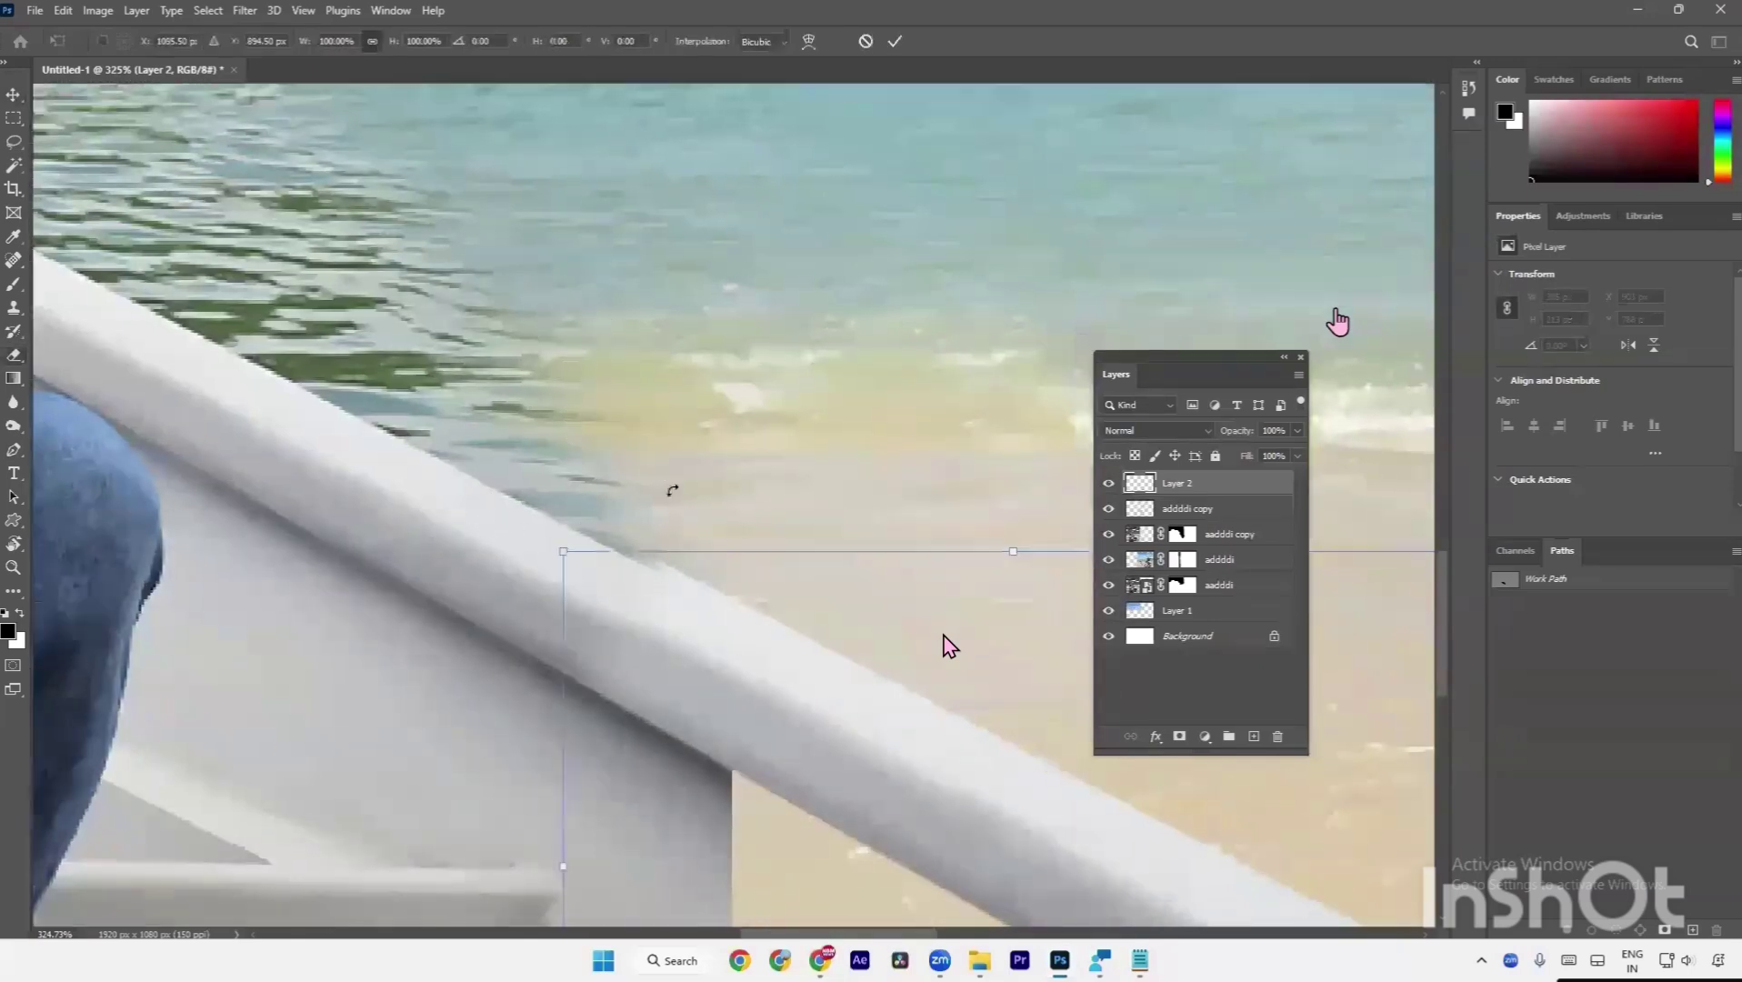
mouse_move(1015, 554)
mouse_down()
mouse_move(998, 566)
mouse_move(1005, 552)
mouse_up()
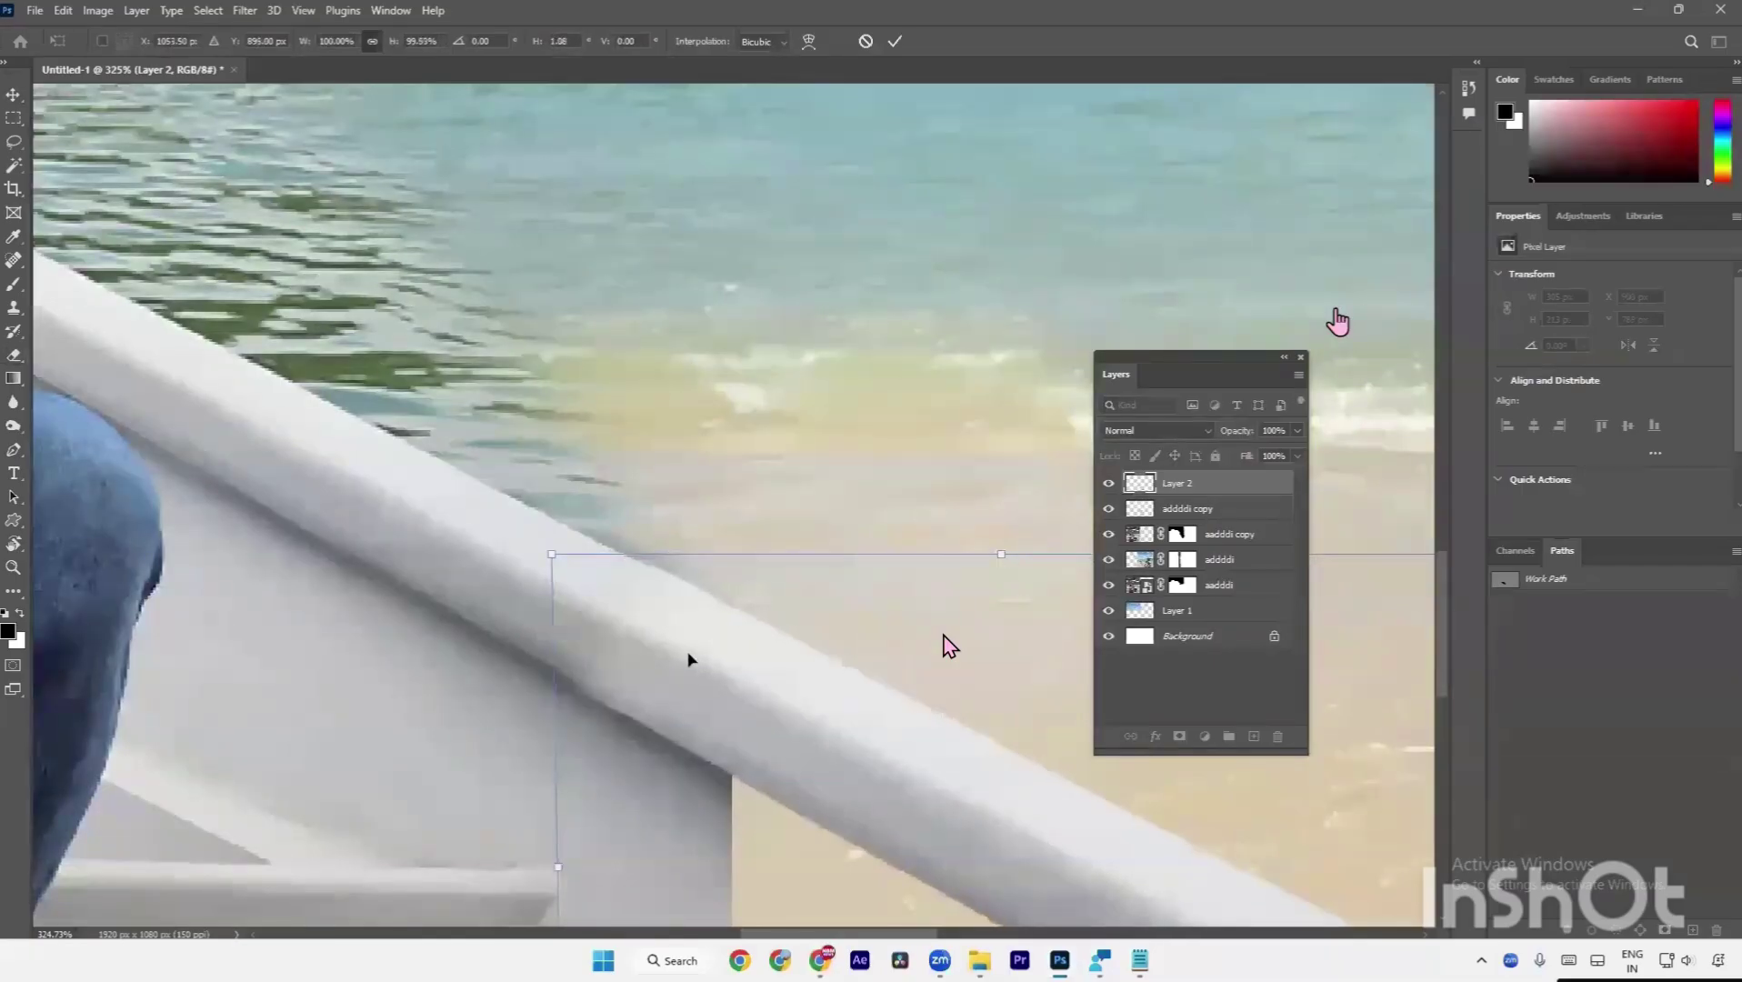
key(Return)
key(ctrl+z)
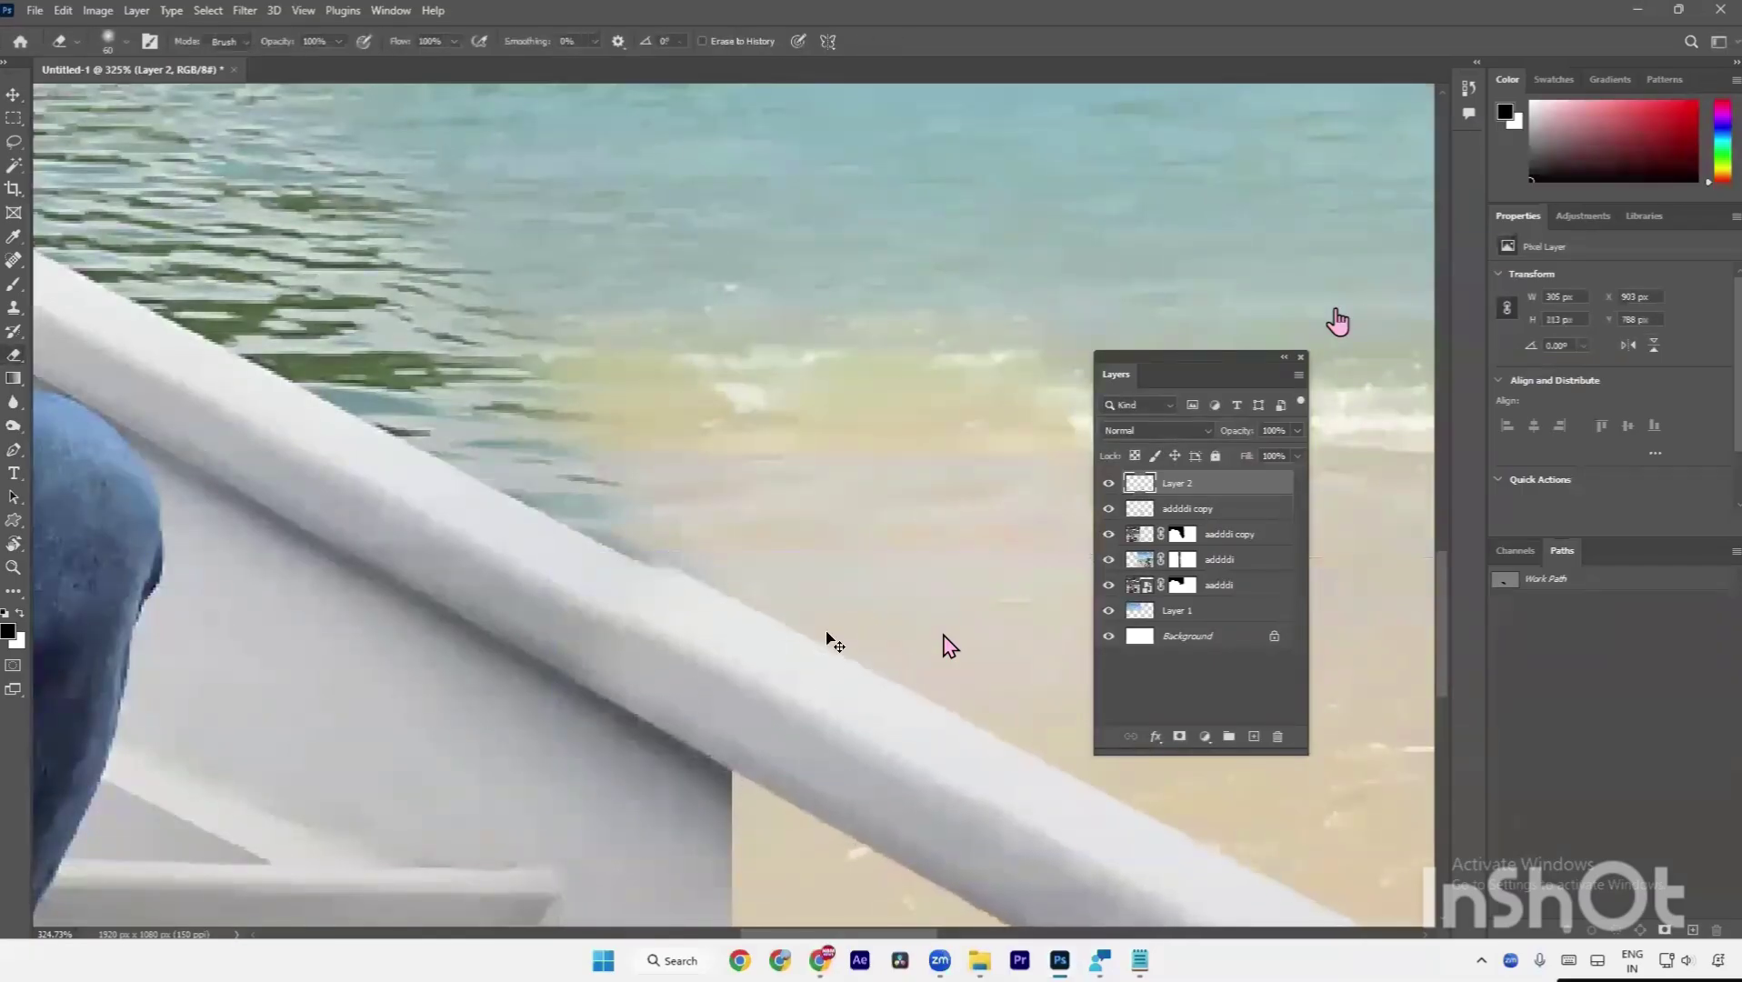
key(ctrl+shift+z)
key(ctrl+z)
key(ctrl+0)
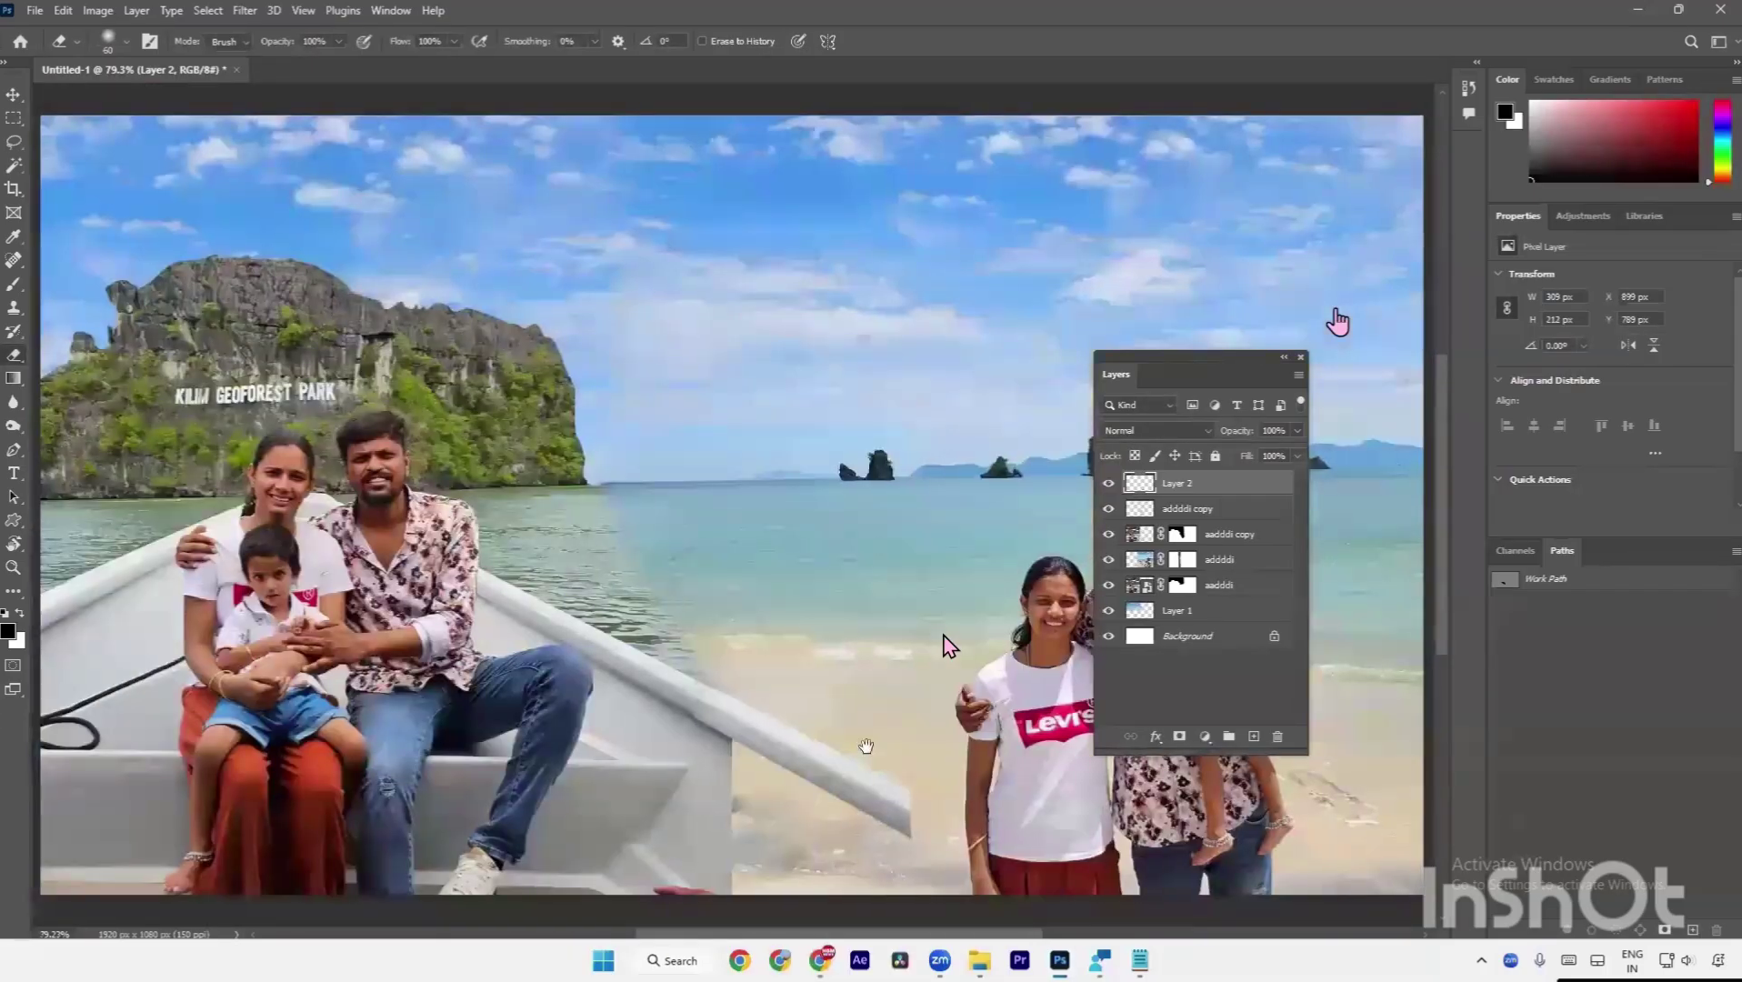
scroll(636, 673, up, 5)
scroll(672, 658, up, 3)
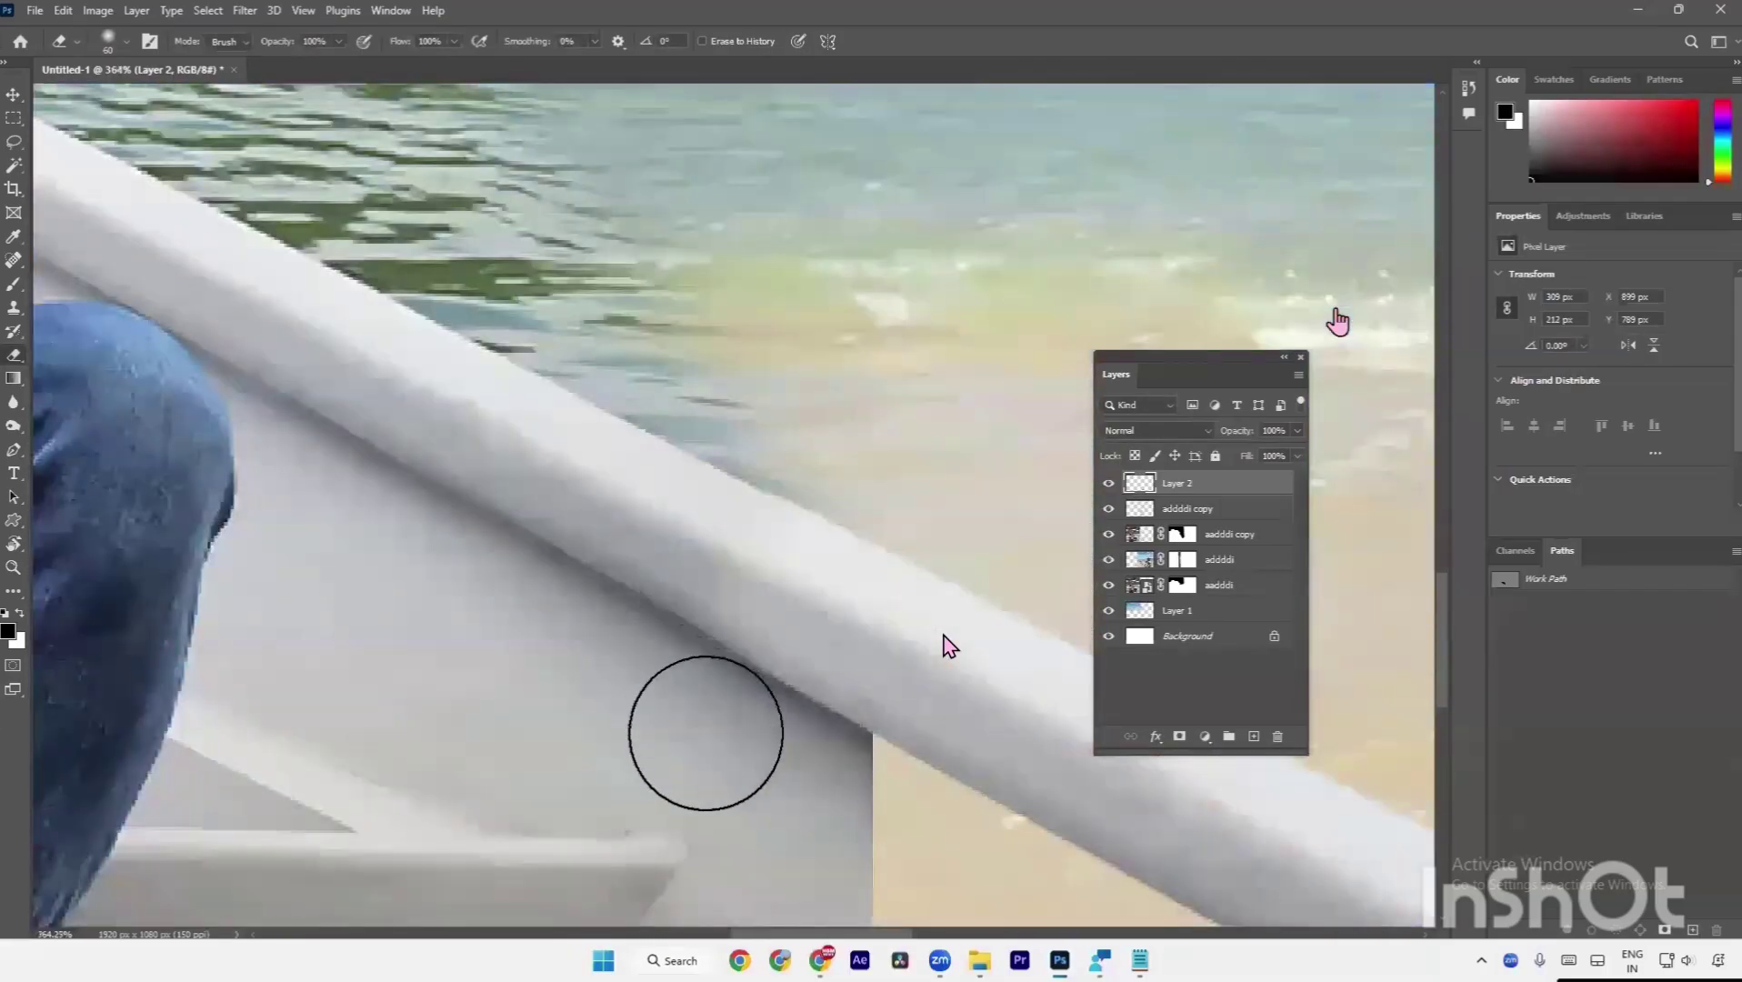
scroll(714, 698, down, 3)
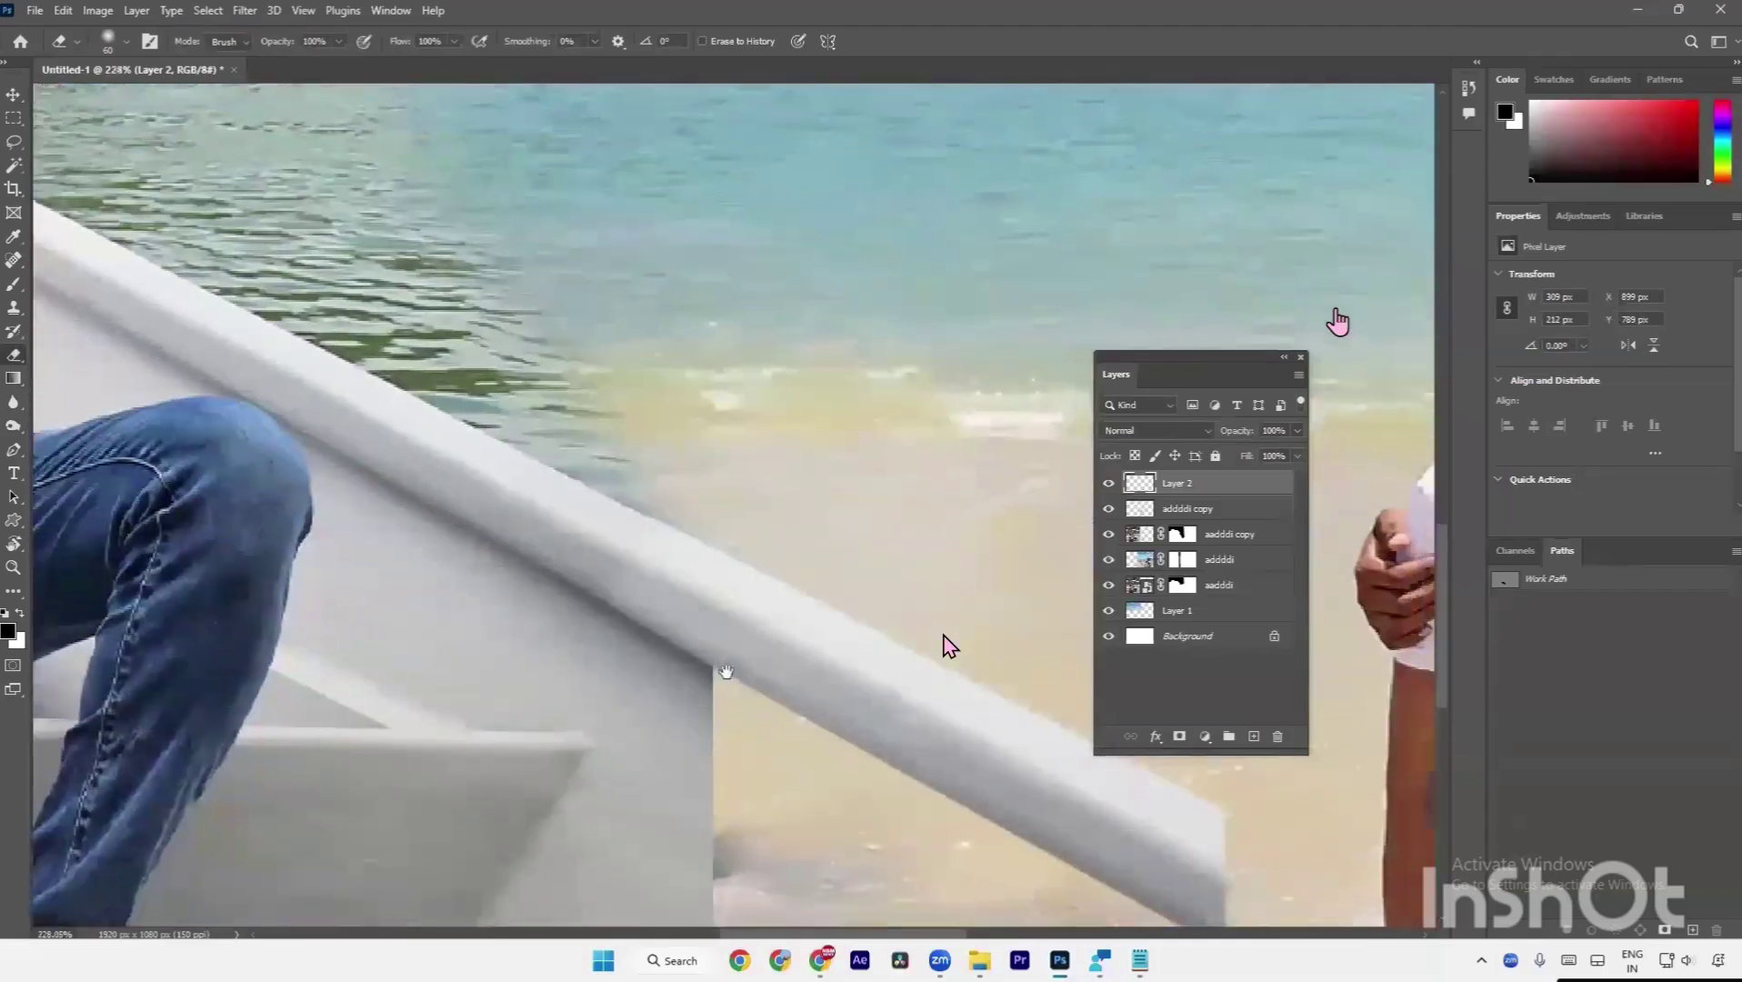
key(ctrl+l)
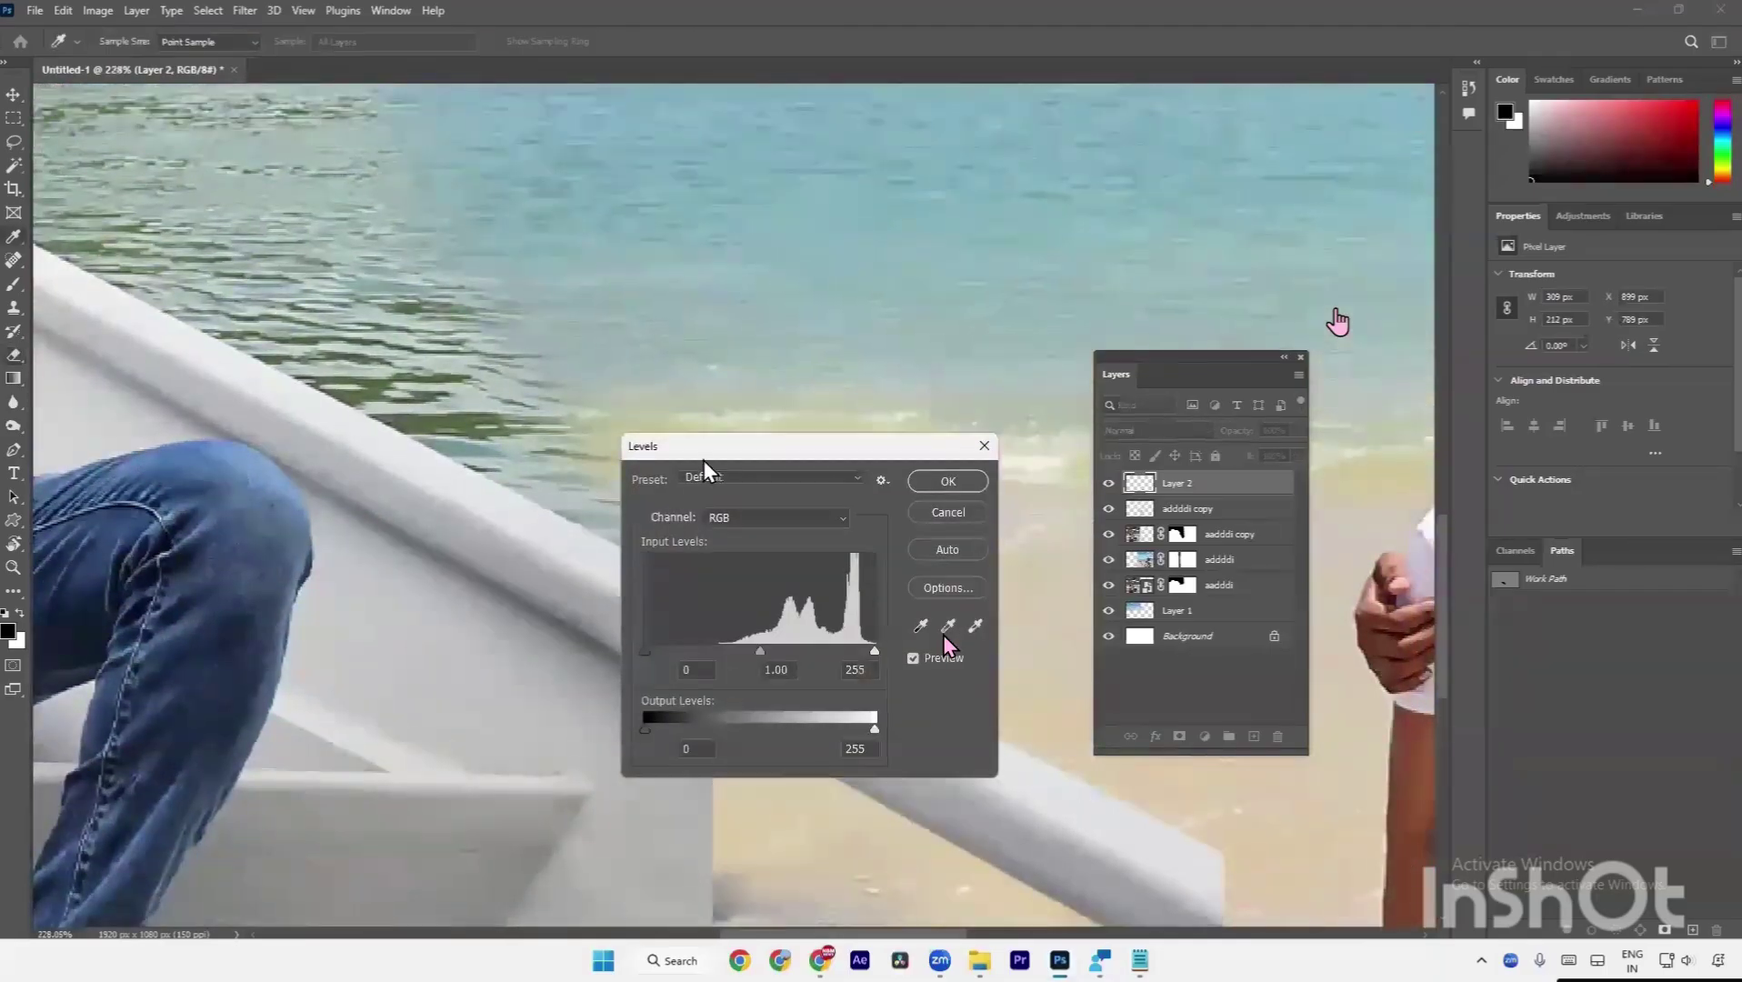
drag(715, 449, 760, 137)
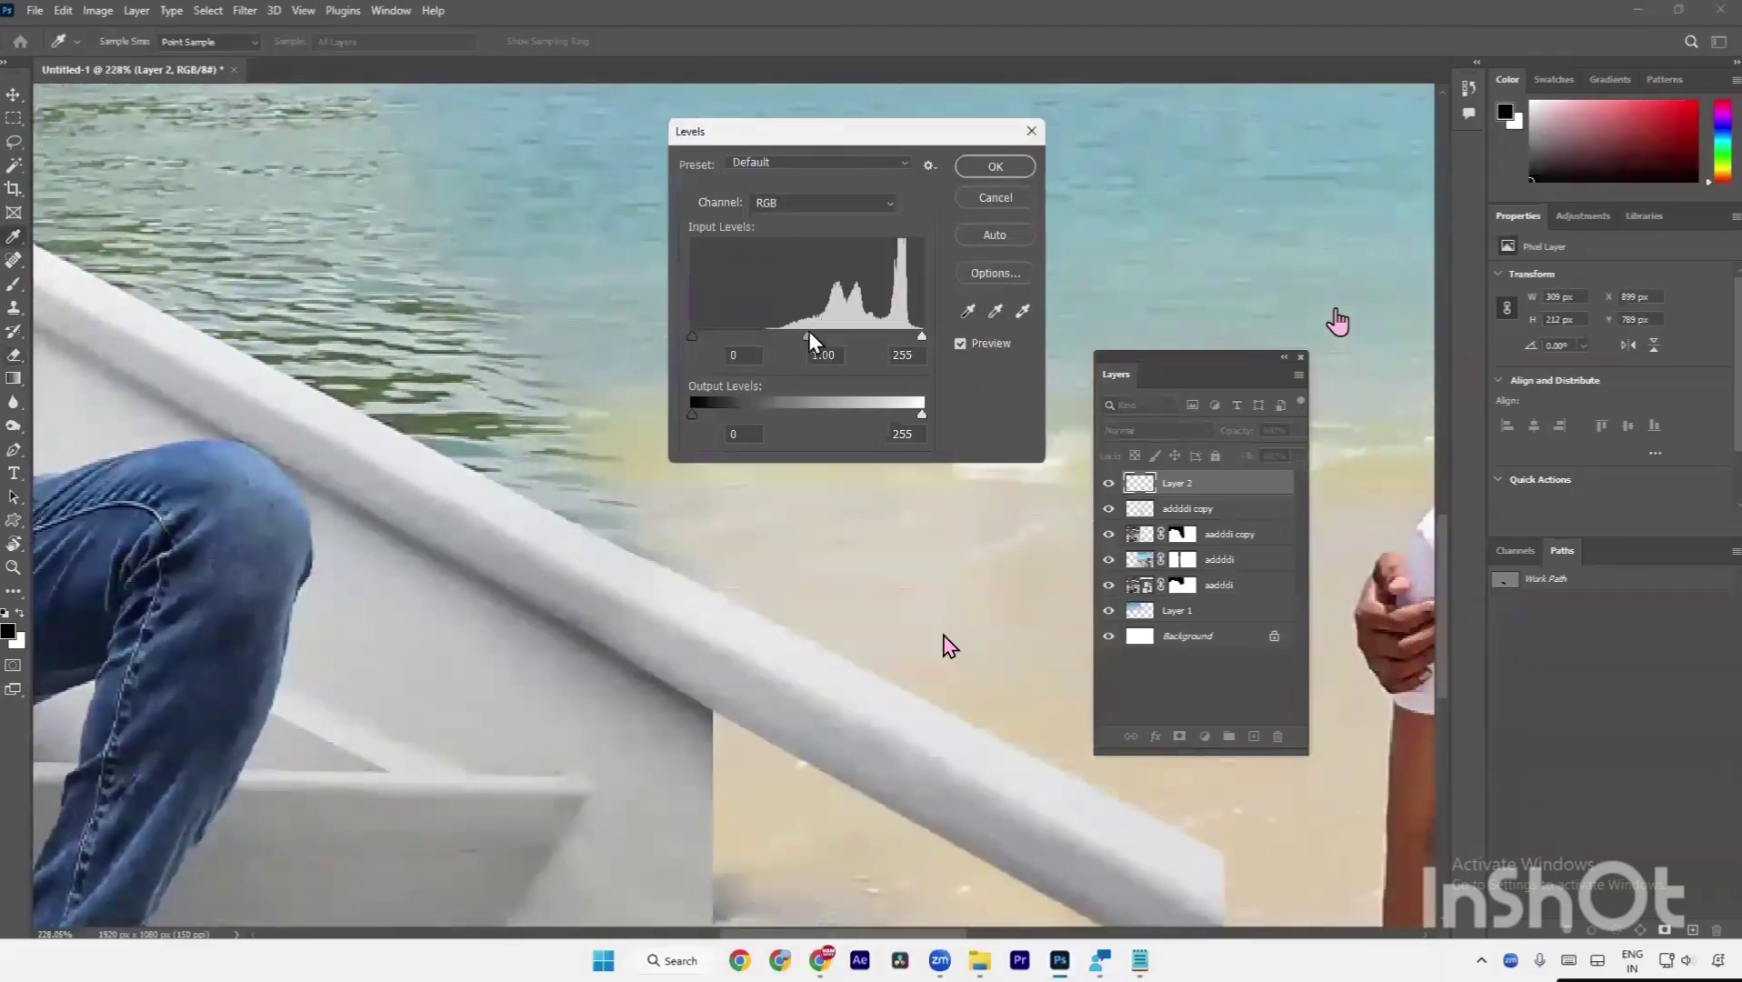
mouse_move(809, 333)
mouse_down()
mouse_move(758, 331)
mouse_move(830, 340)
mouse_move(707, 335)
mouse_move(795, 336)
mouse_up()
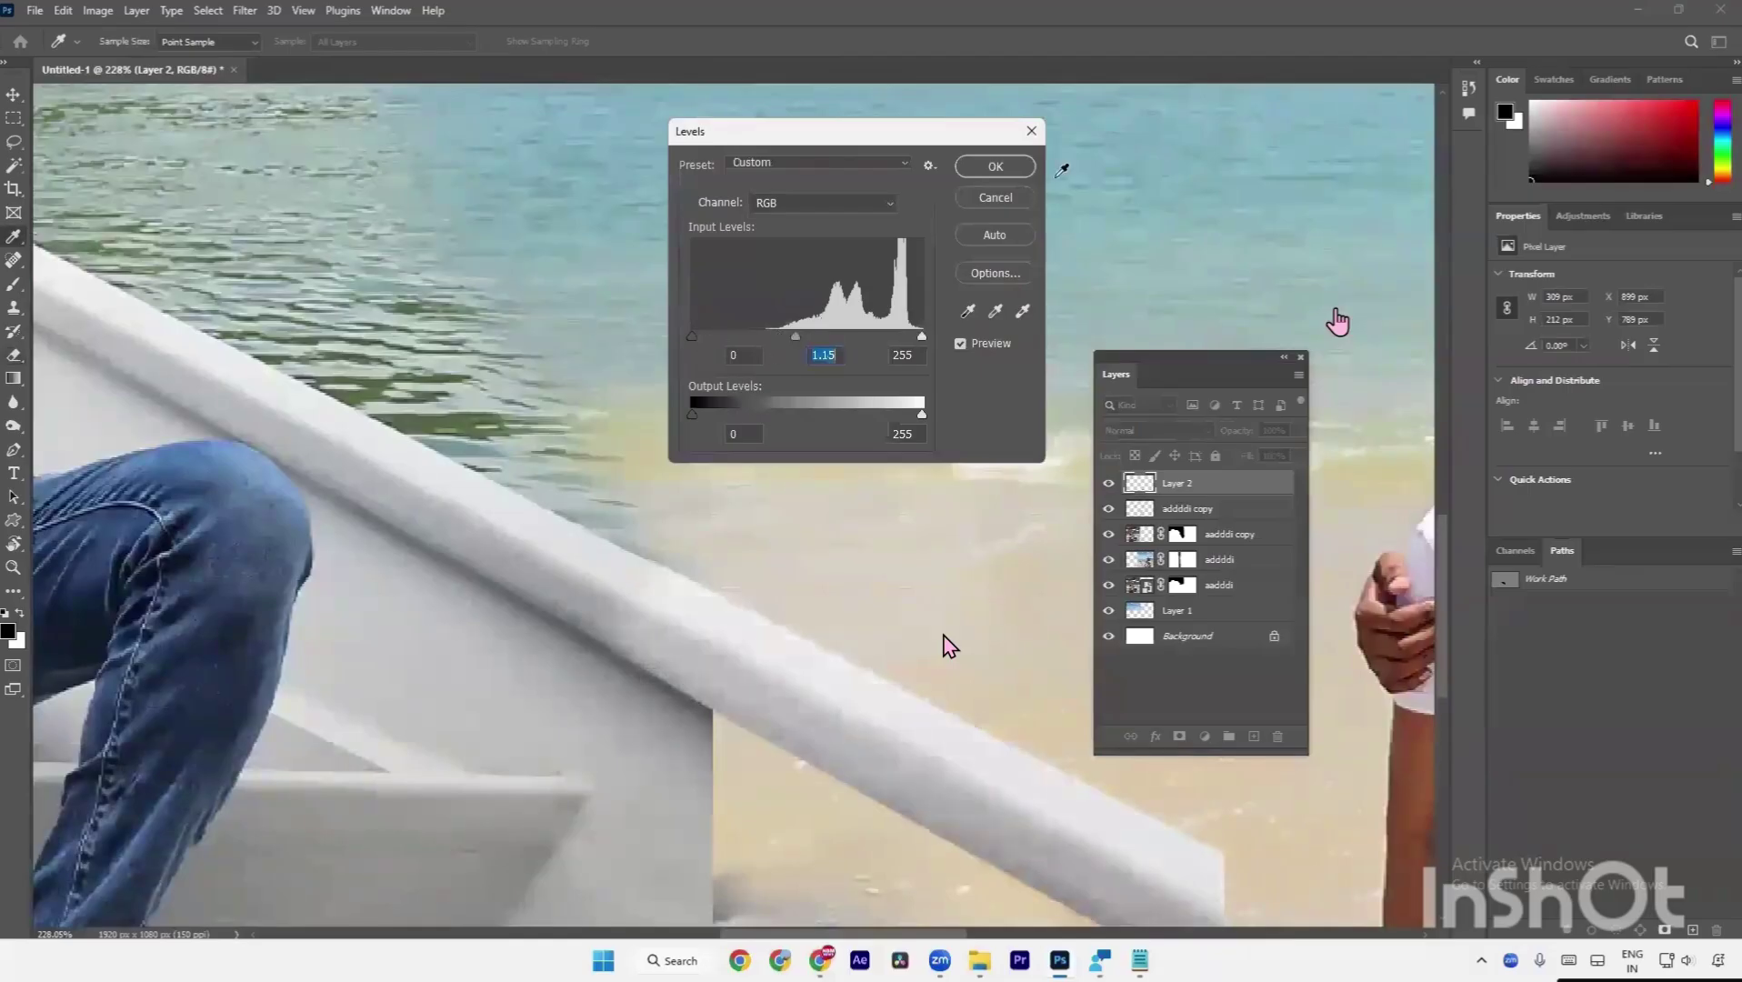
click(1008, 196)
key(ctrl+l)
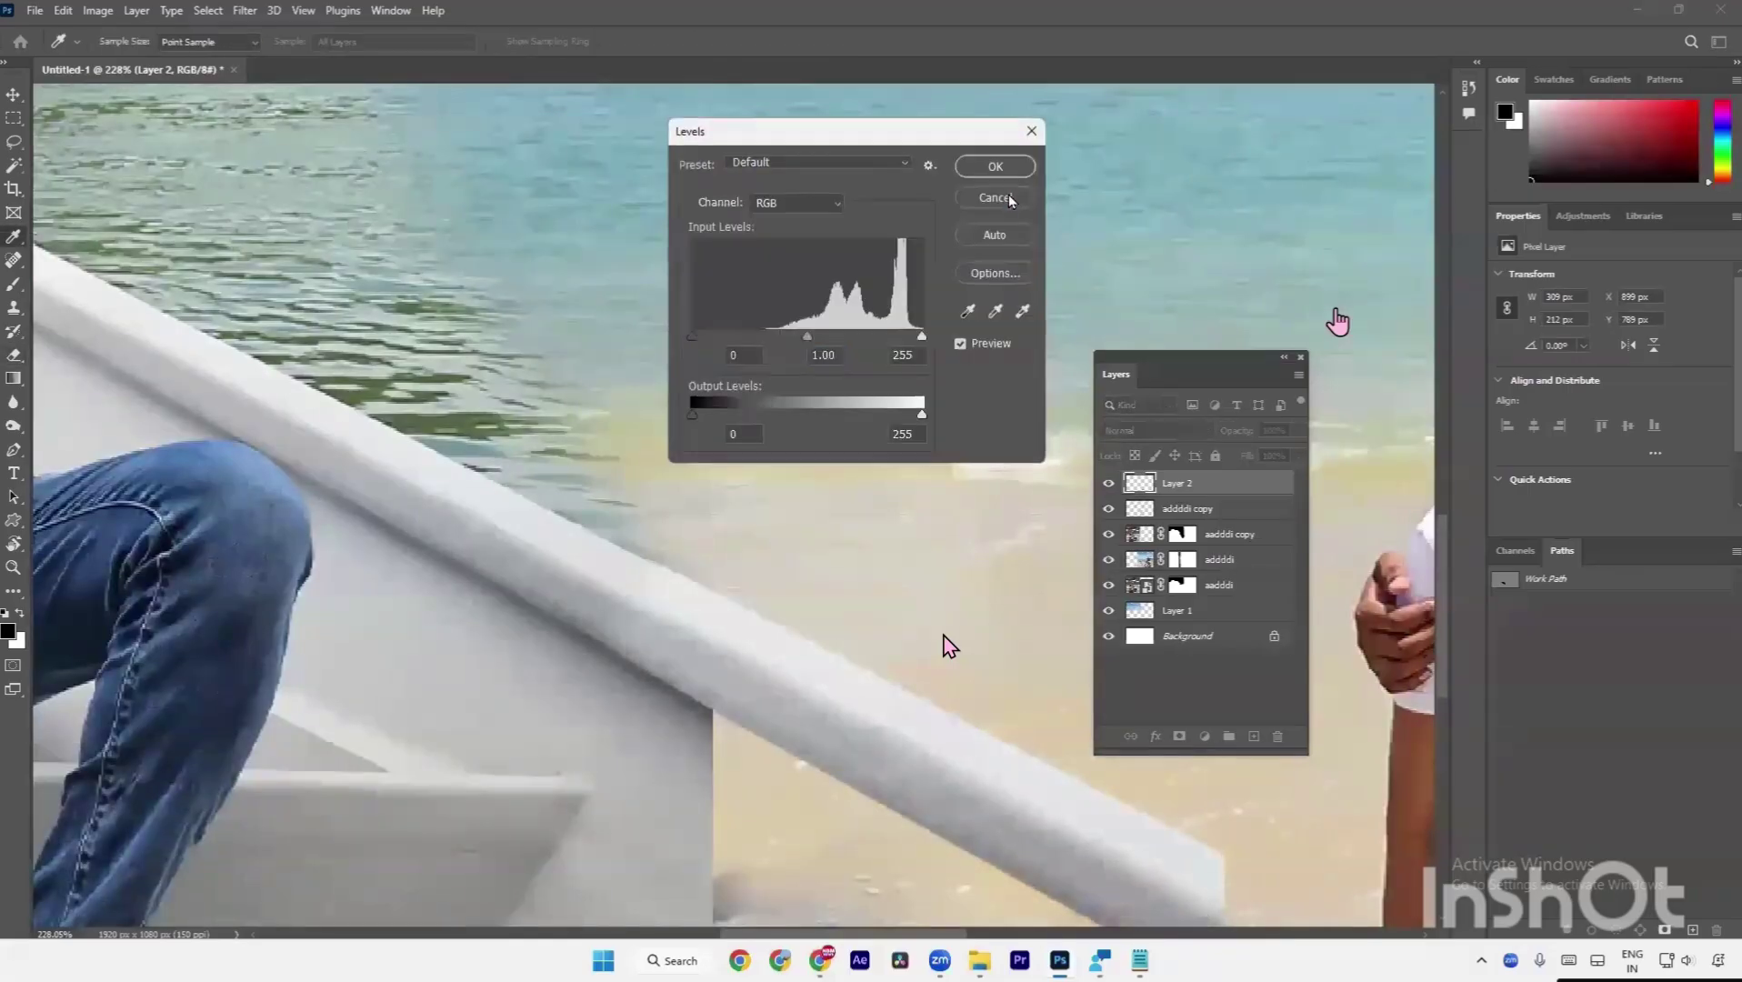
drag(803, 338, 848, 360)
drag(842, 361, 829, 361)
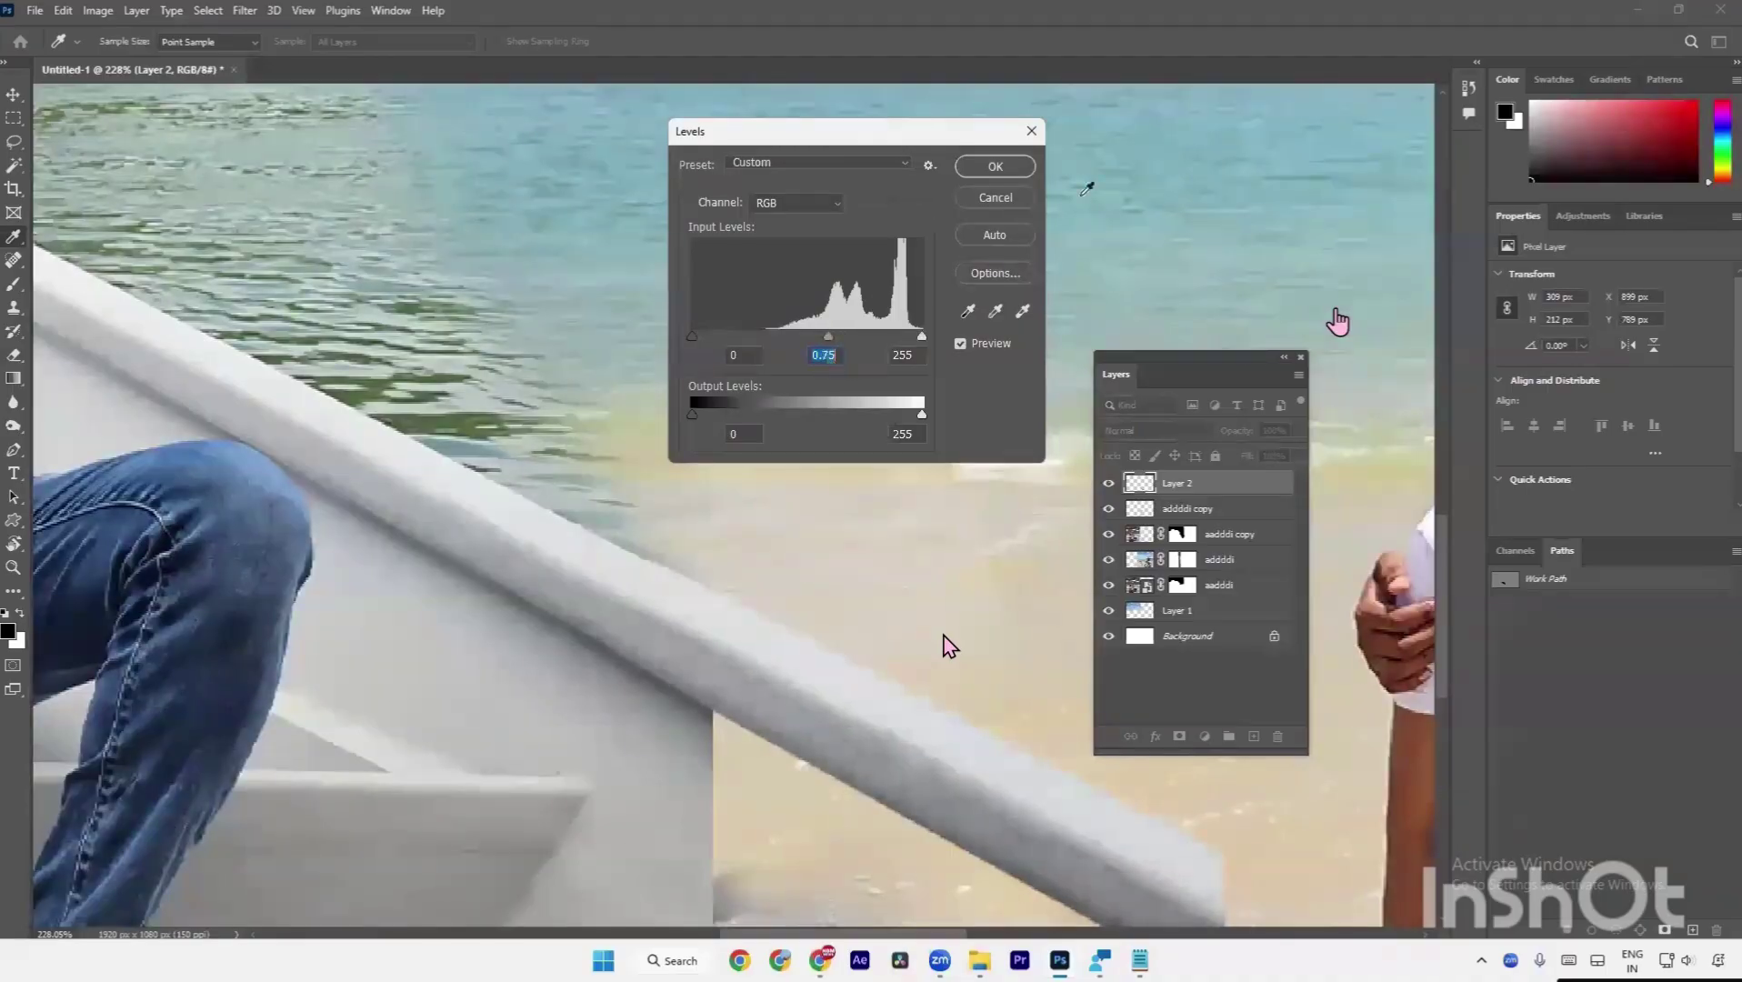
click(986, 202)
scroll(748, 564, down, 4)
Slightly resize the rail end piece with Free Transform.
drag(822, 620, 702, 551)
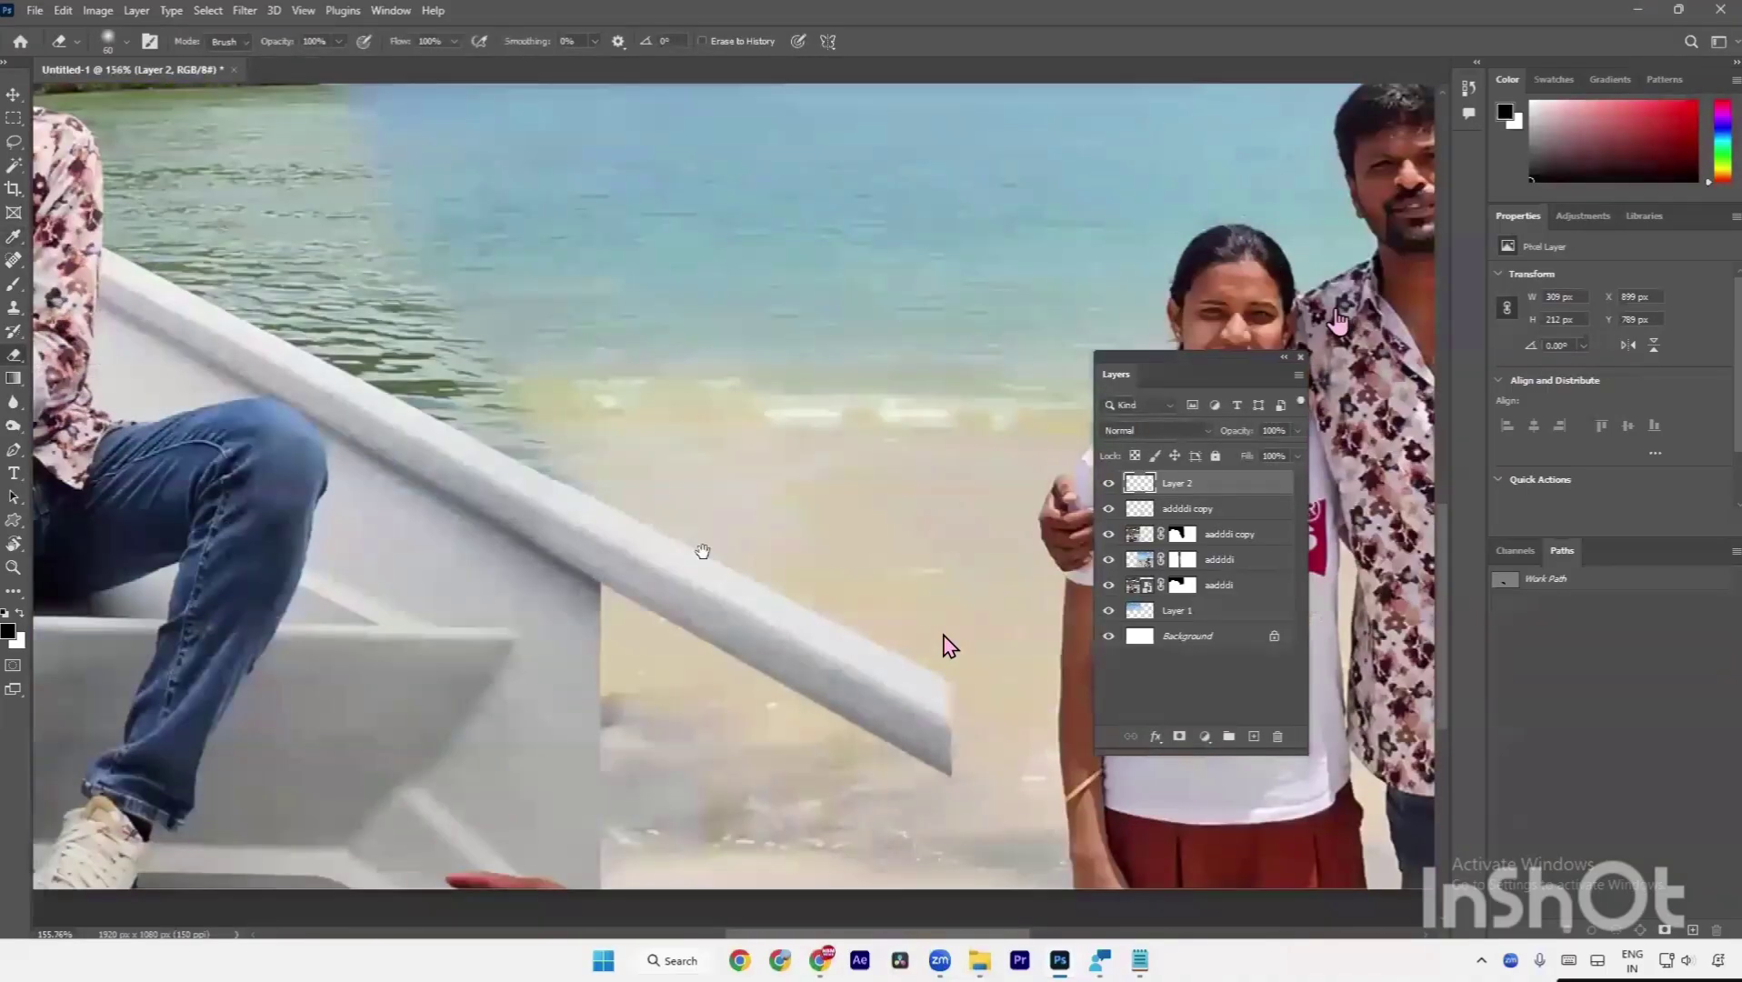
key(v)
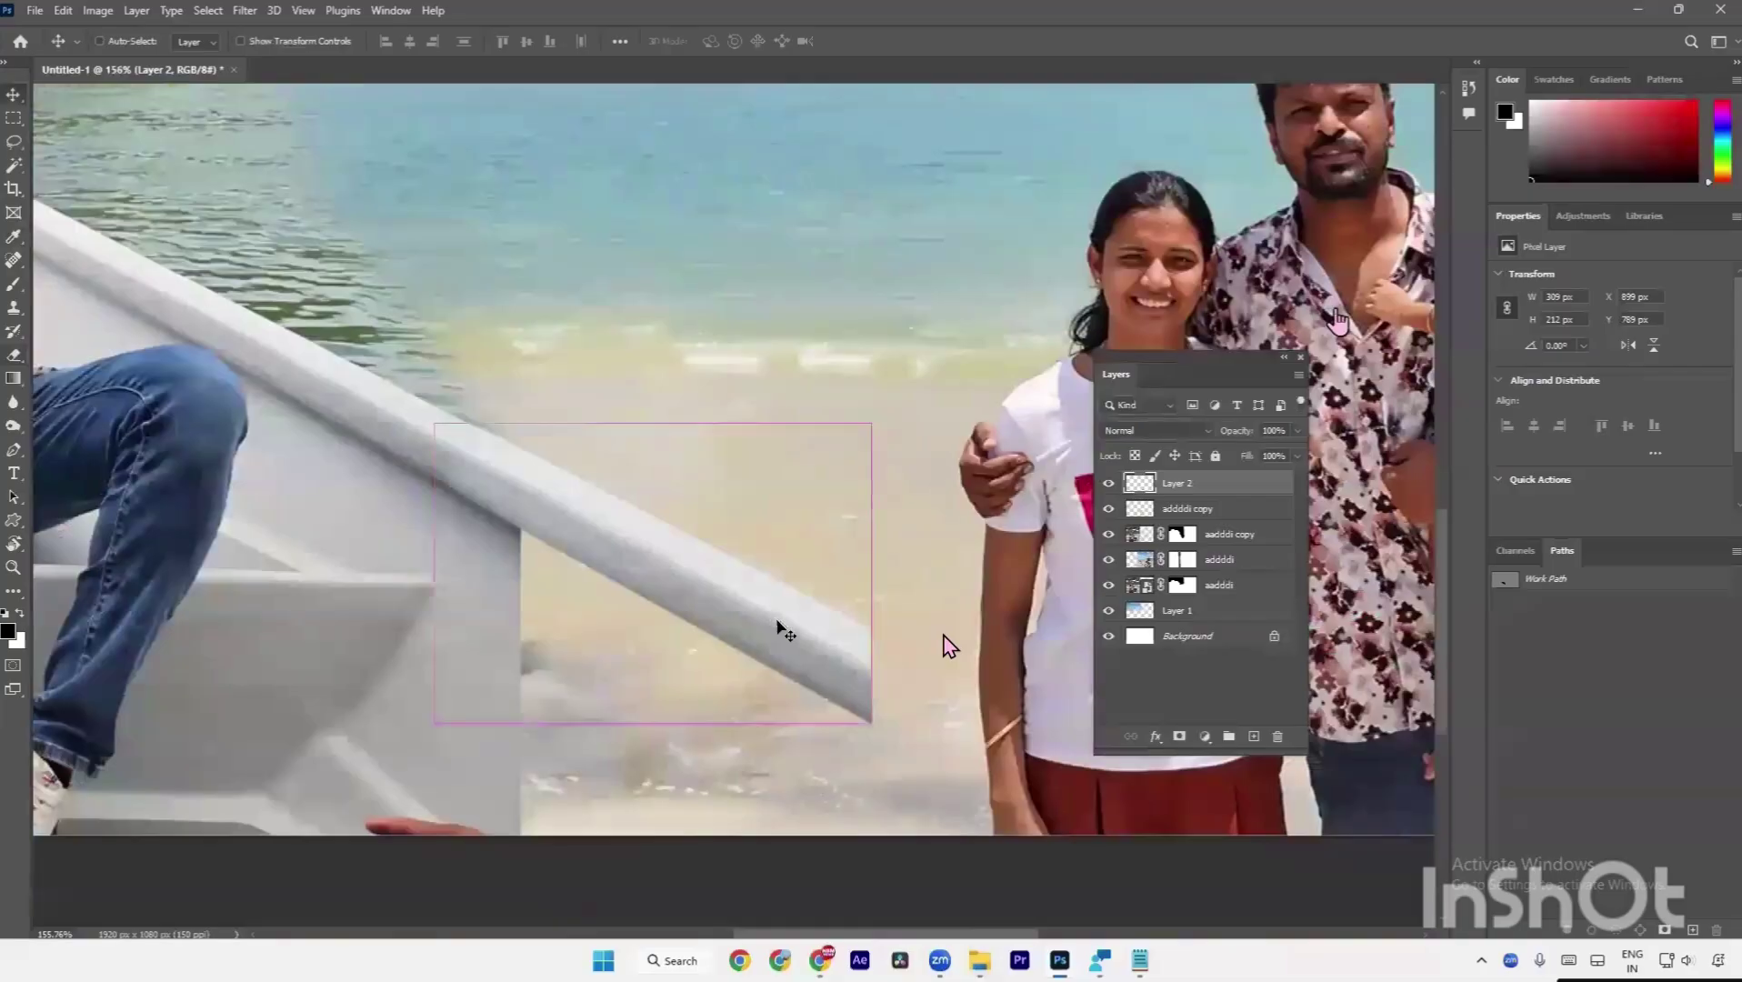
key(ctrl+t)
drag(868, 426, 868, 438)
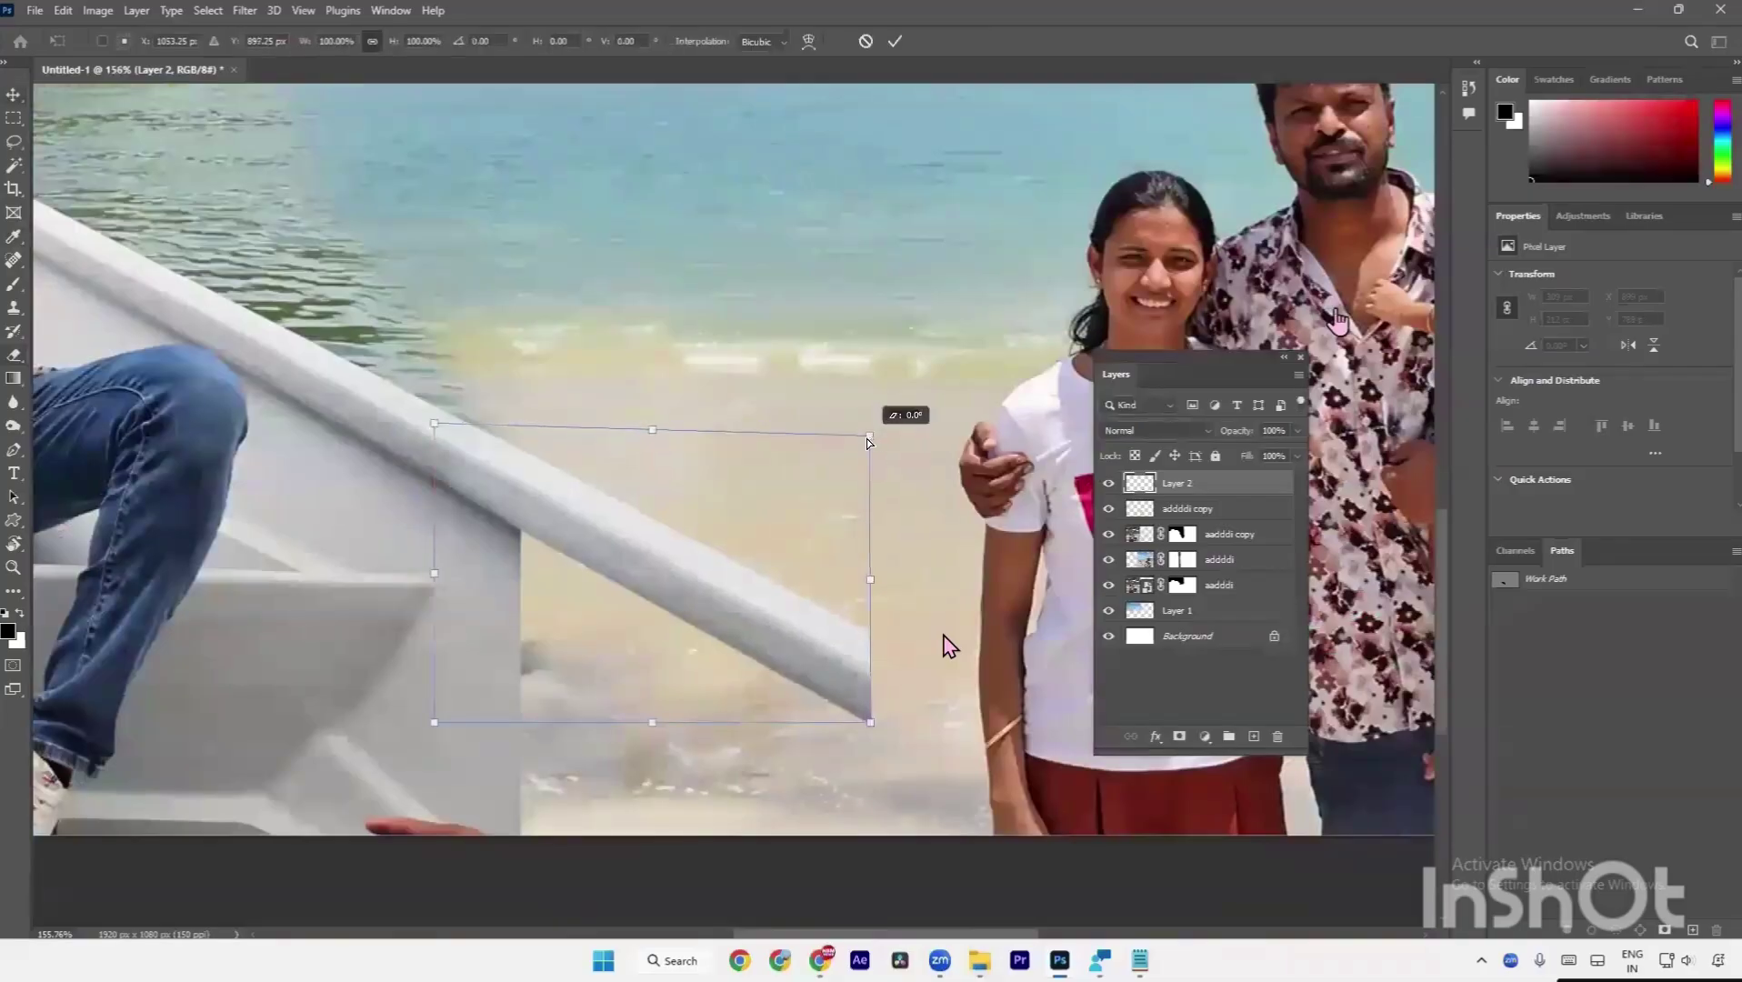
key(Return)
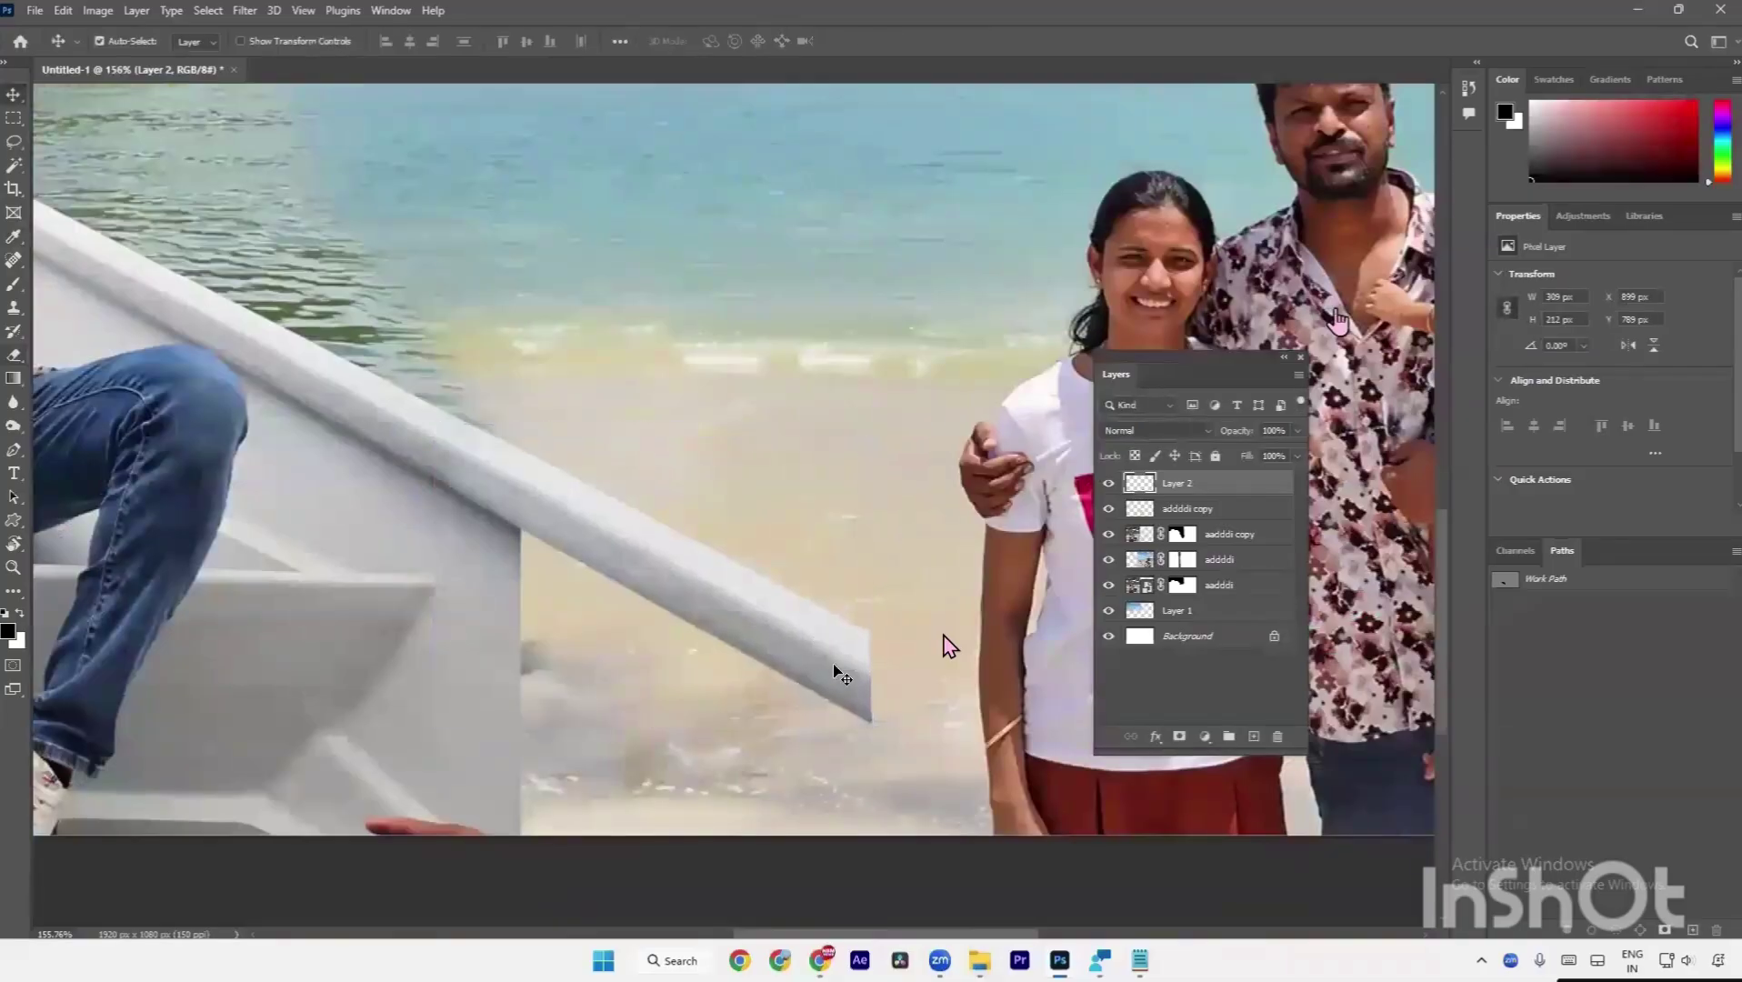
Duplicate the rail piece to a new layer and move the copy right and down.
key(a)
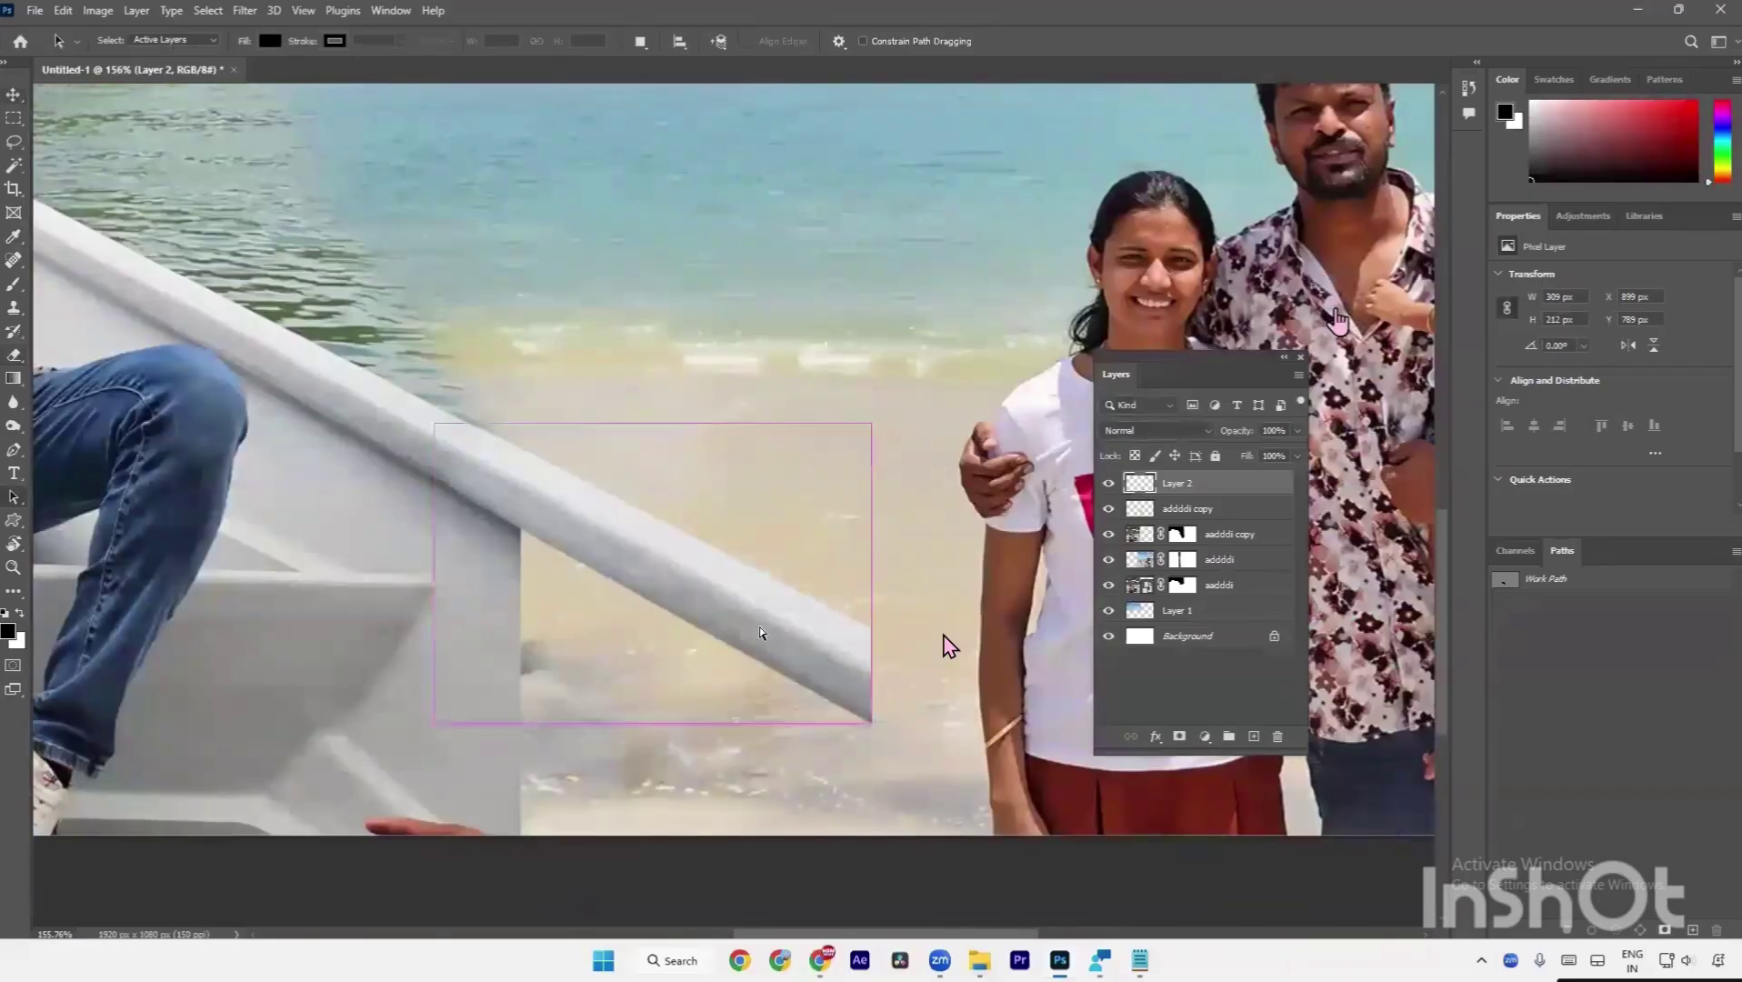
key(ctrl+j)
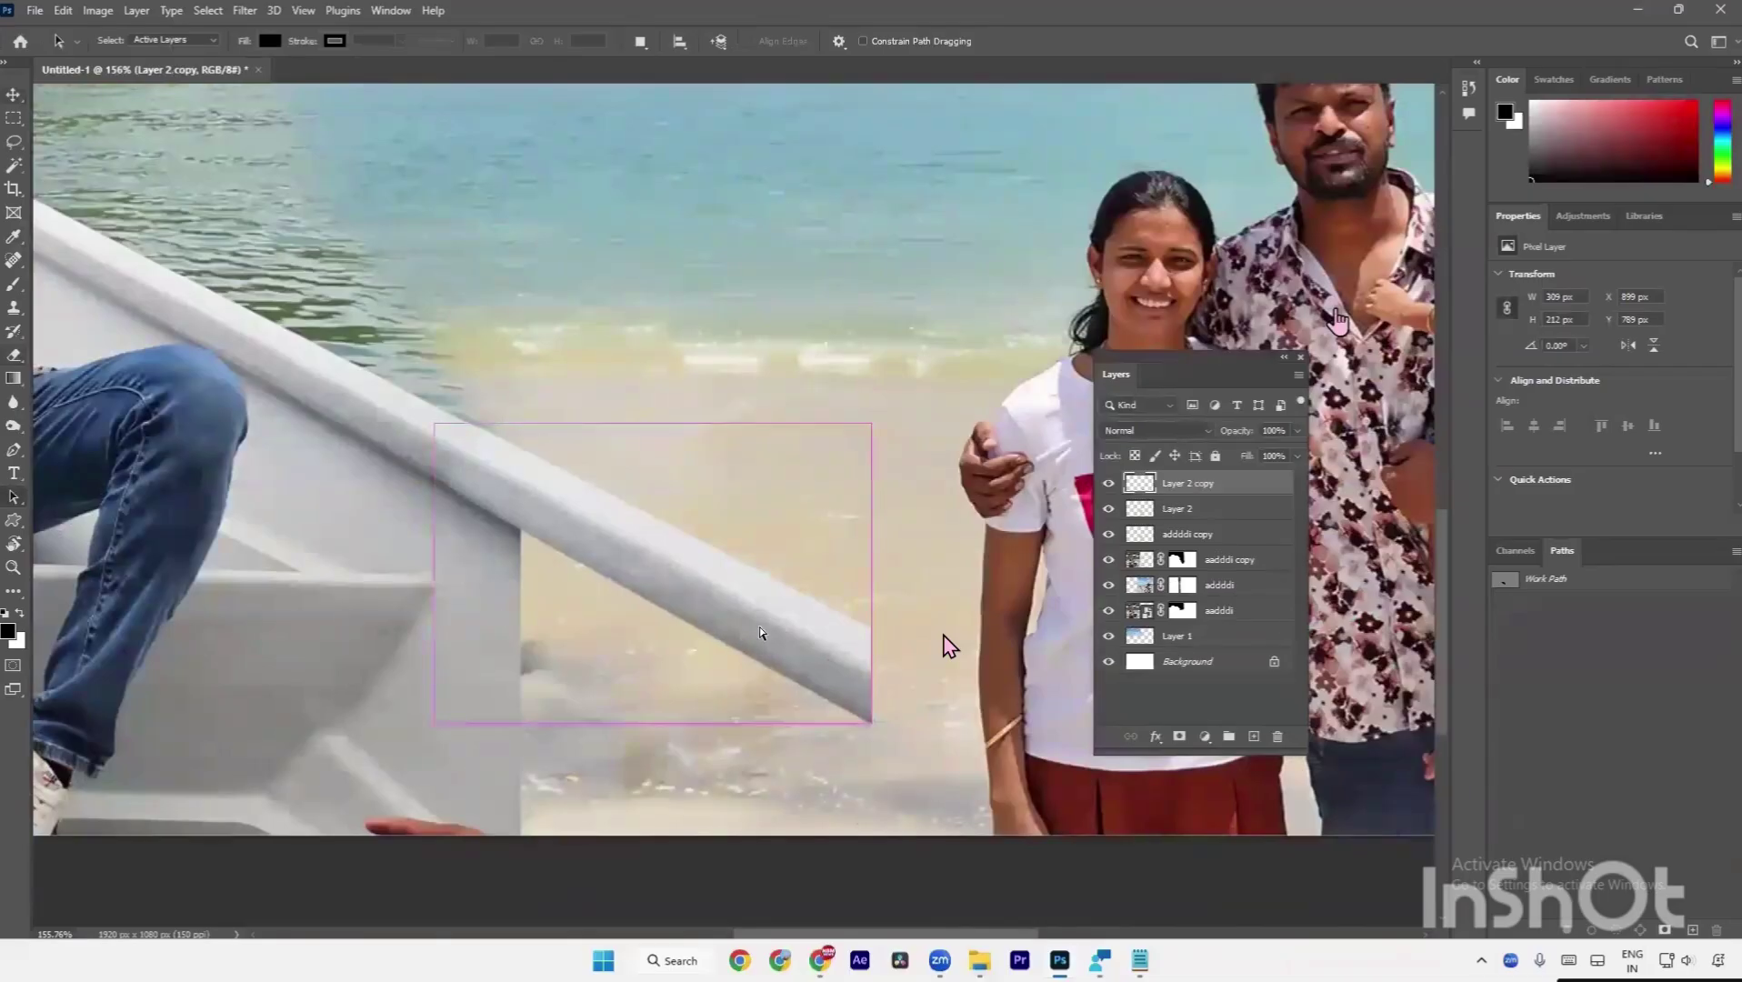
key(ctrl+t)
drag(716, 610, 834, 674)
key(Return)
Skew the copied rail's right end downward so it reaches the girl's arm.
scroll(861, 649, up, 3)
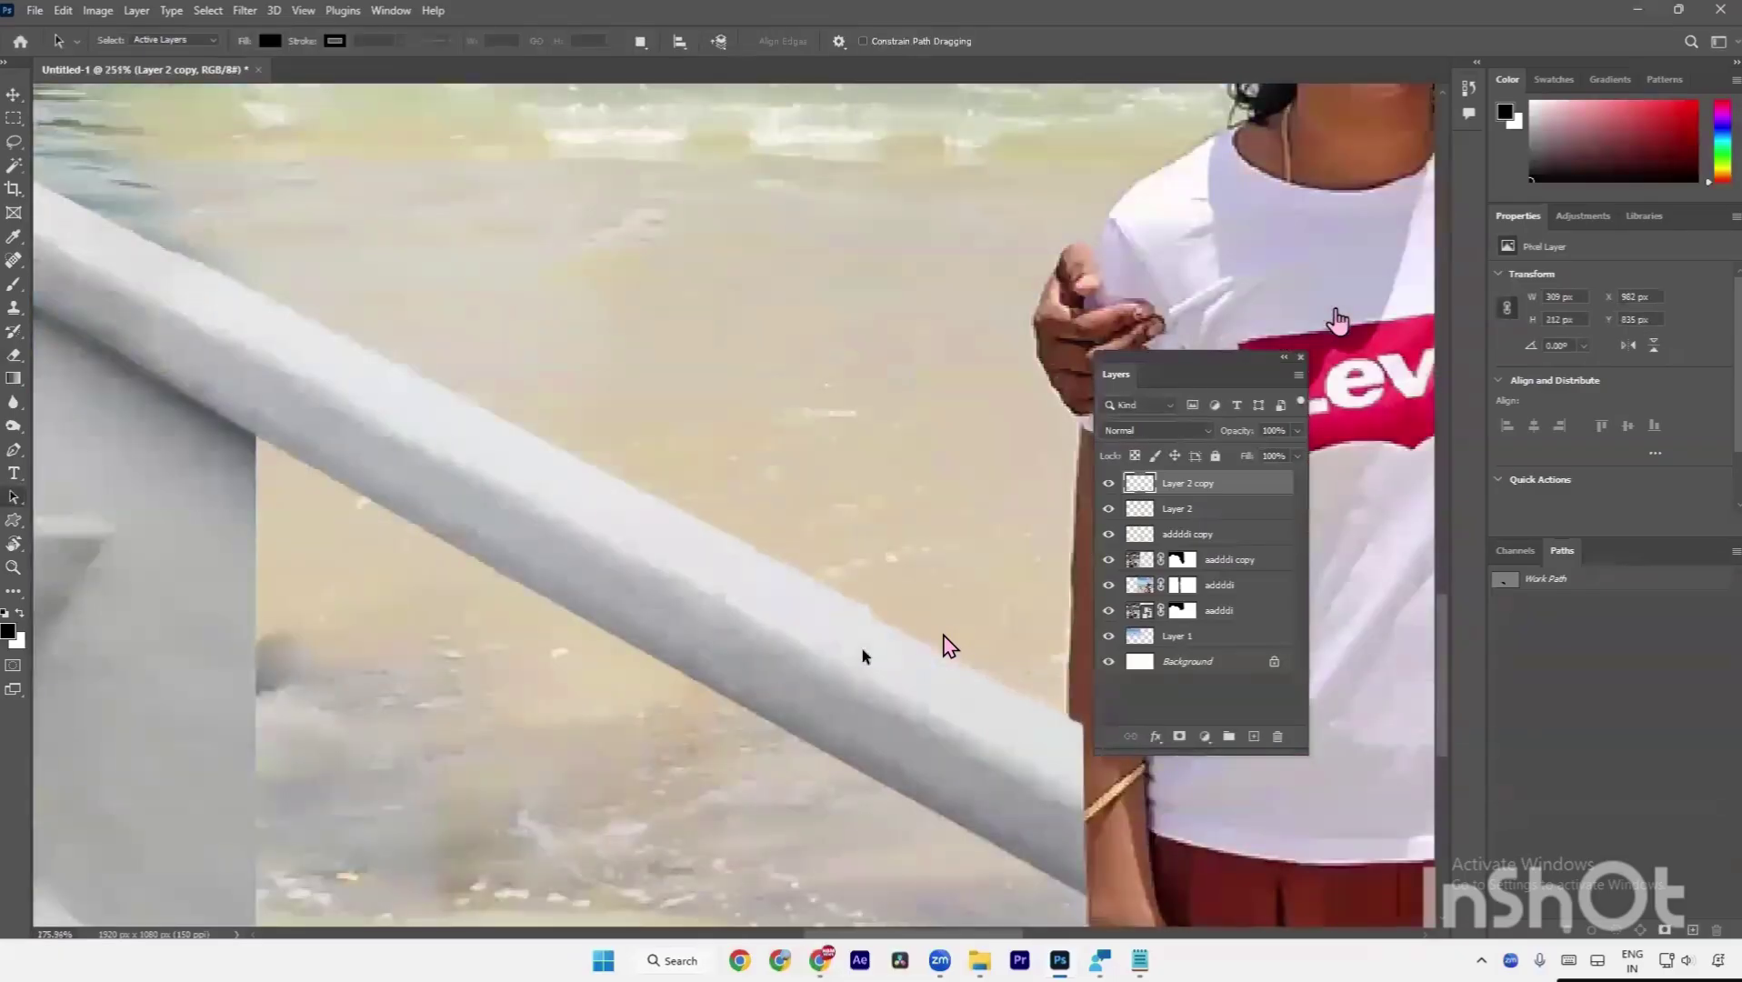
scroll(950, 646, right, 2)
key(ctrl+t)
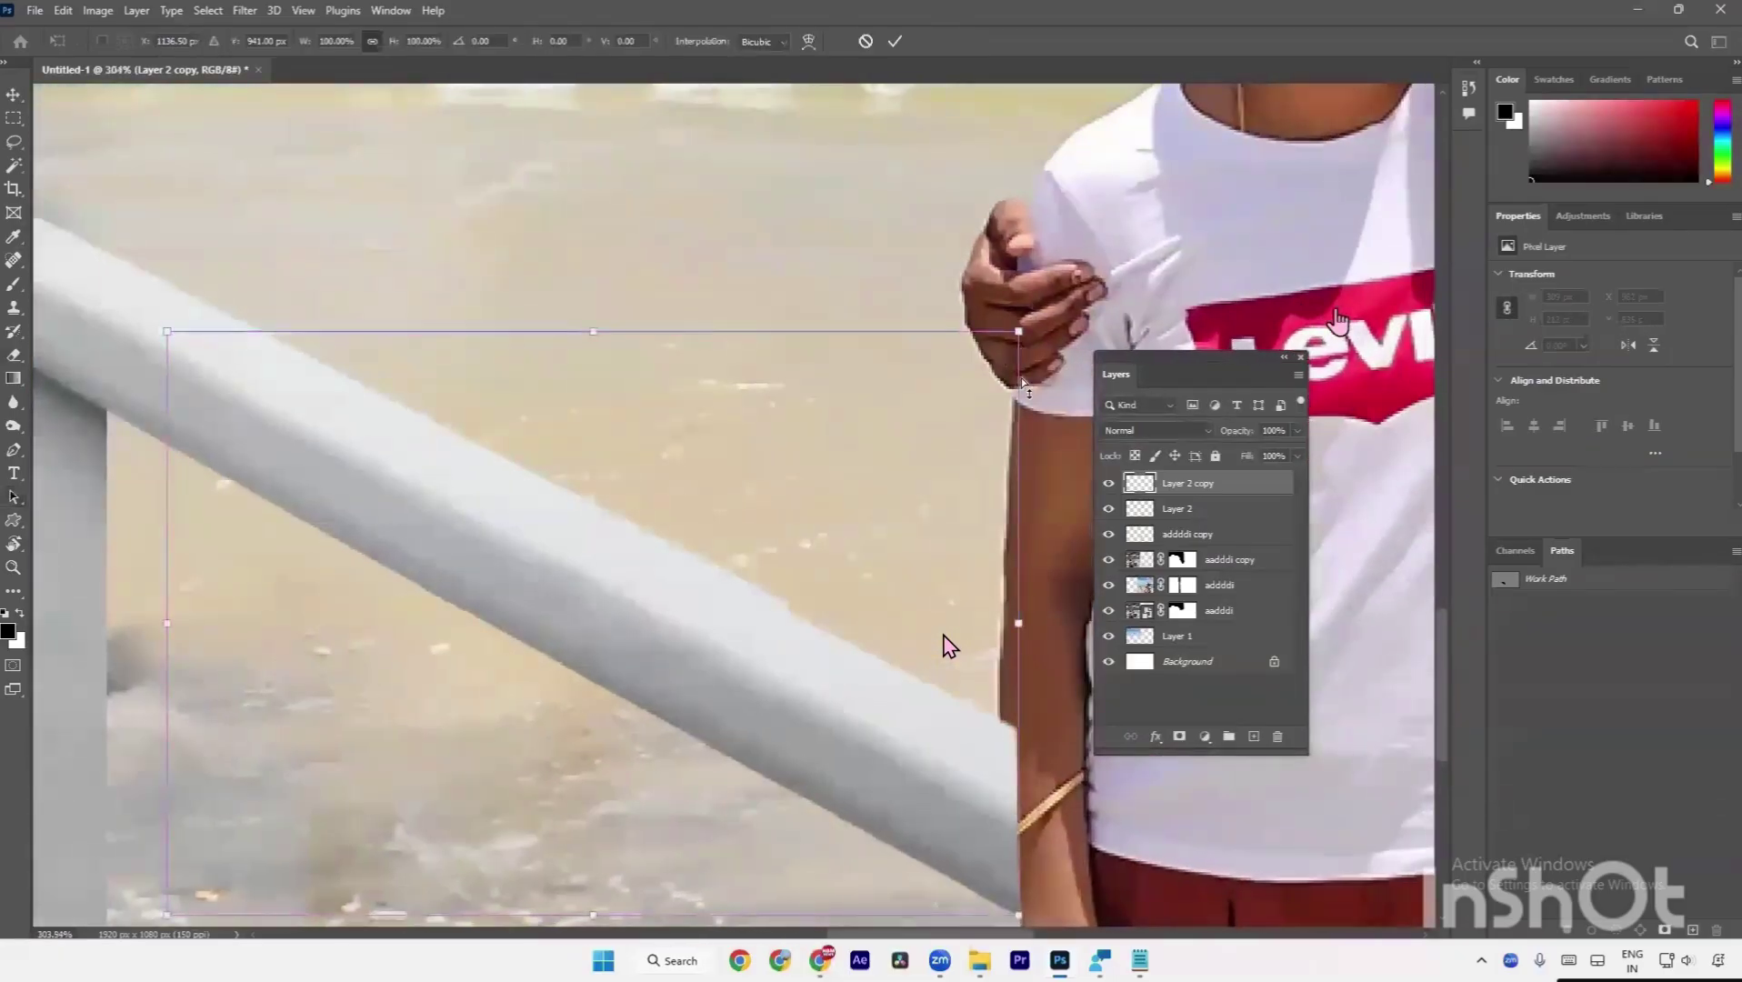
drag(1017, 368, 991, 529)
scroll(914, 607, down, 3)
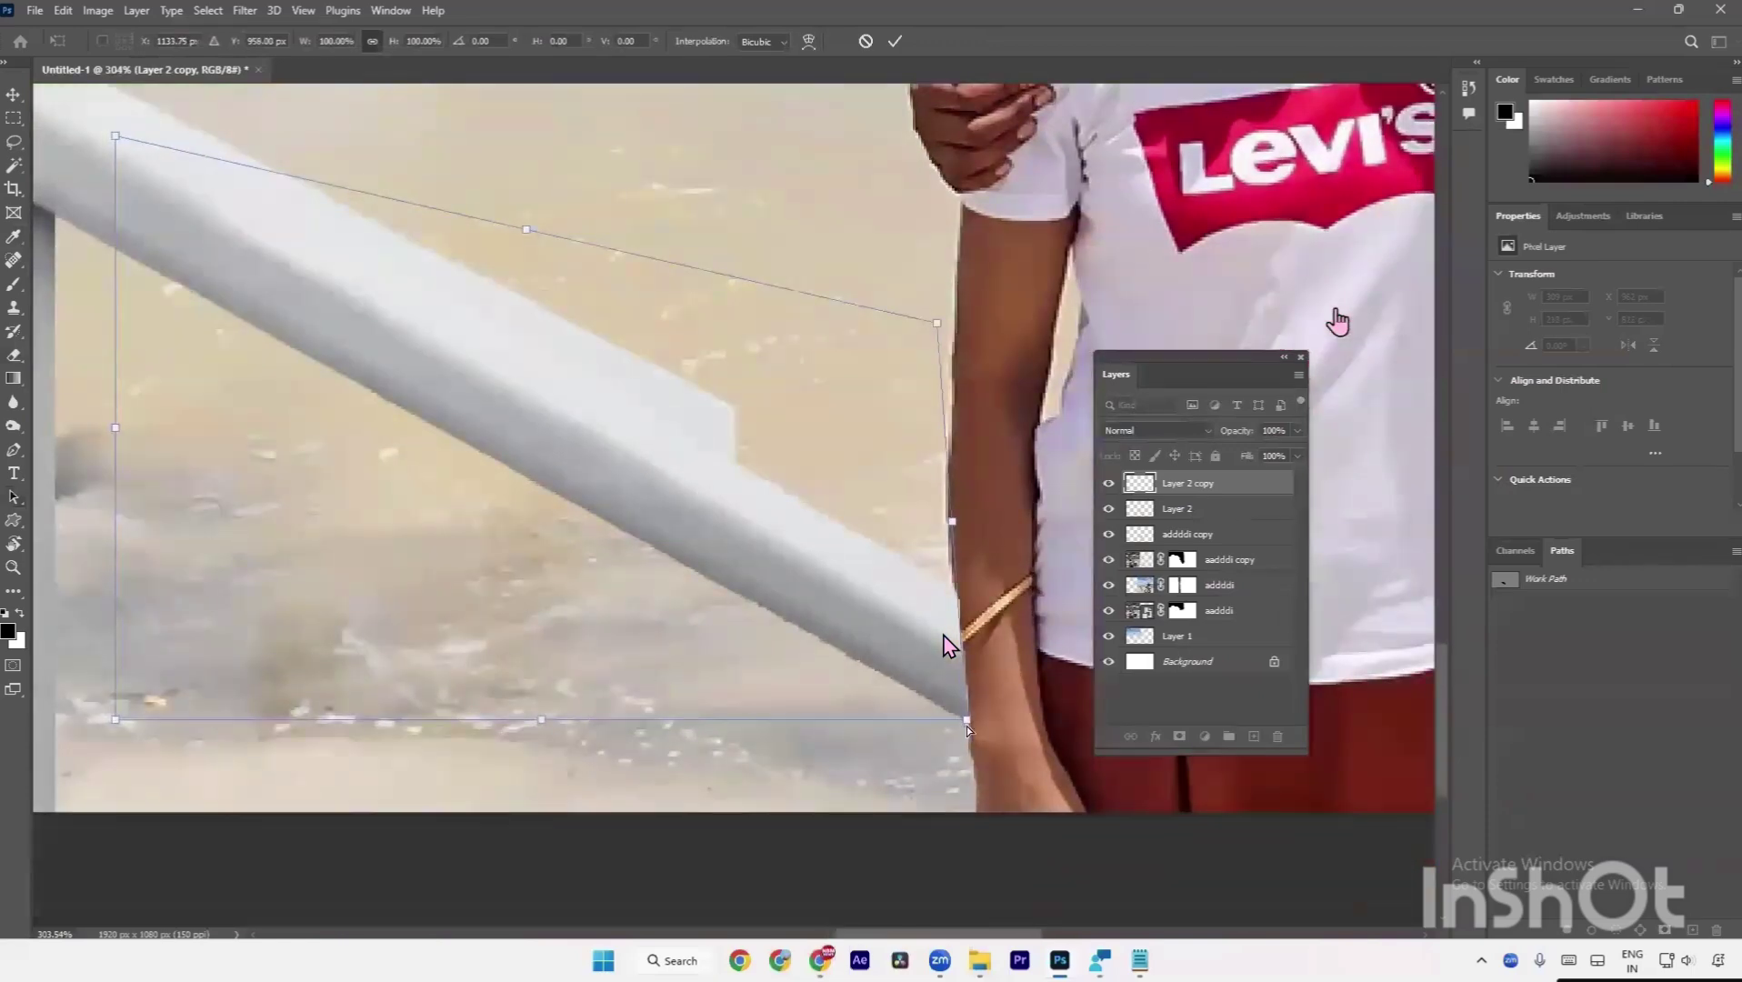
drag(968, 727, 963, 727)
key(Return)
scroll(919, 705, up, 2)
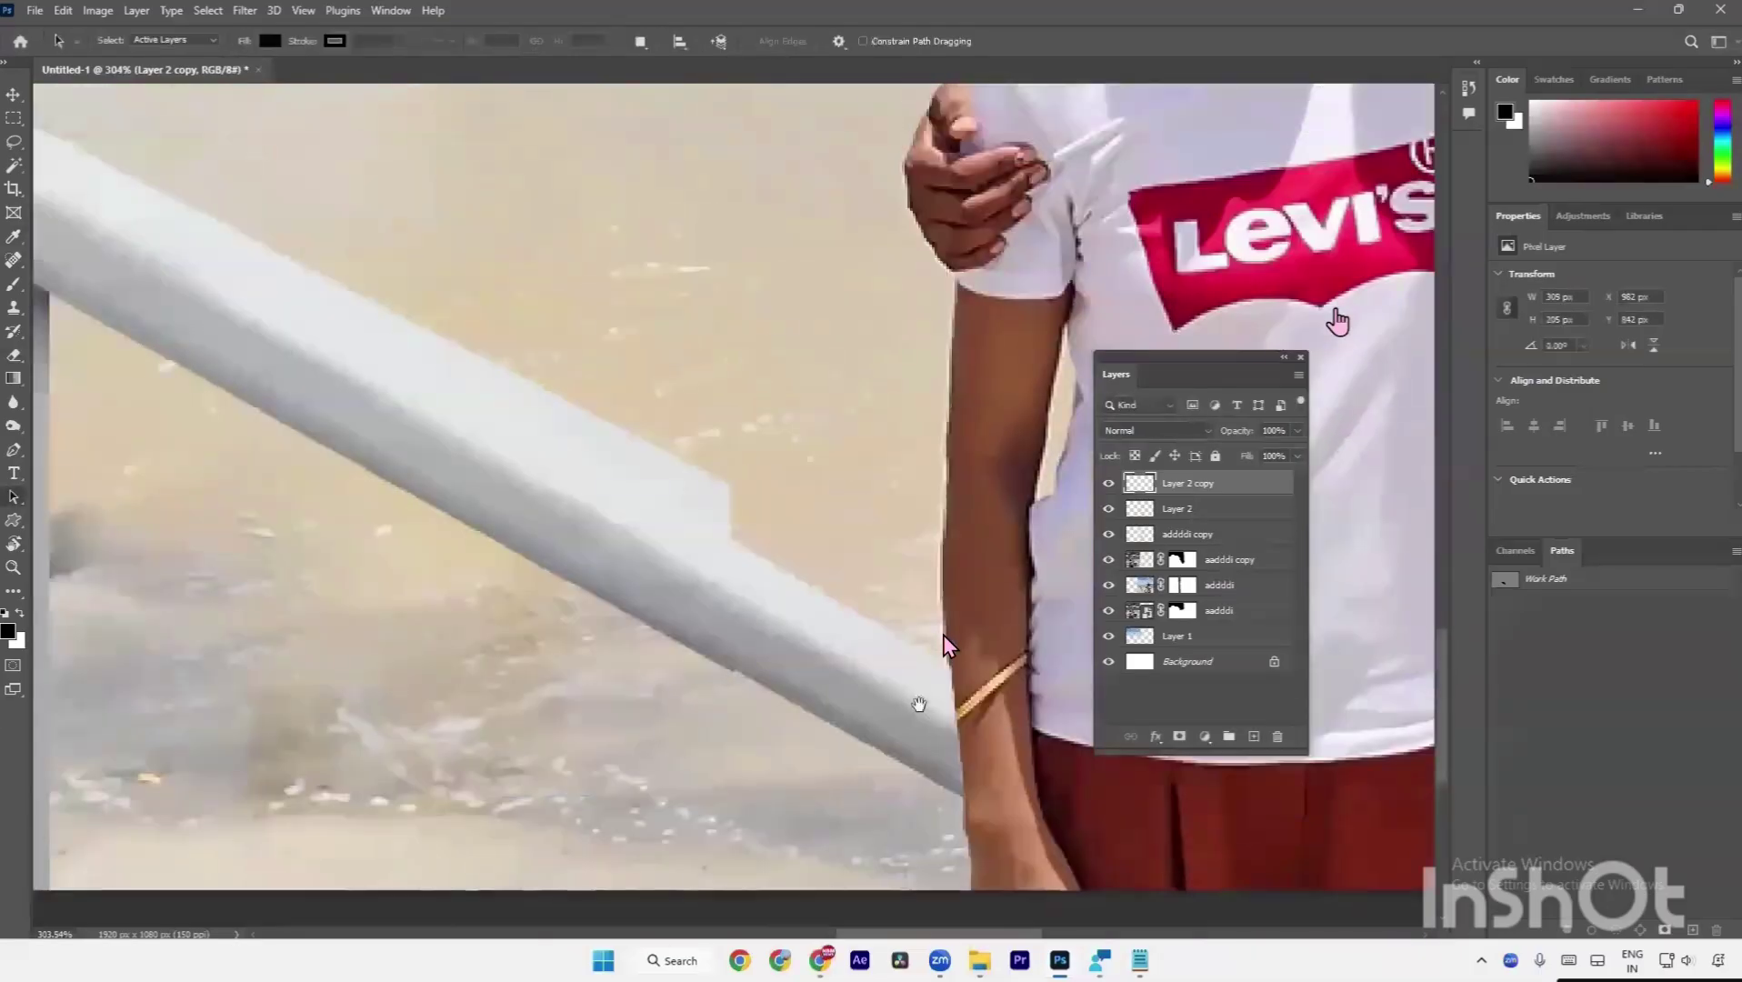
key(e)
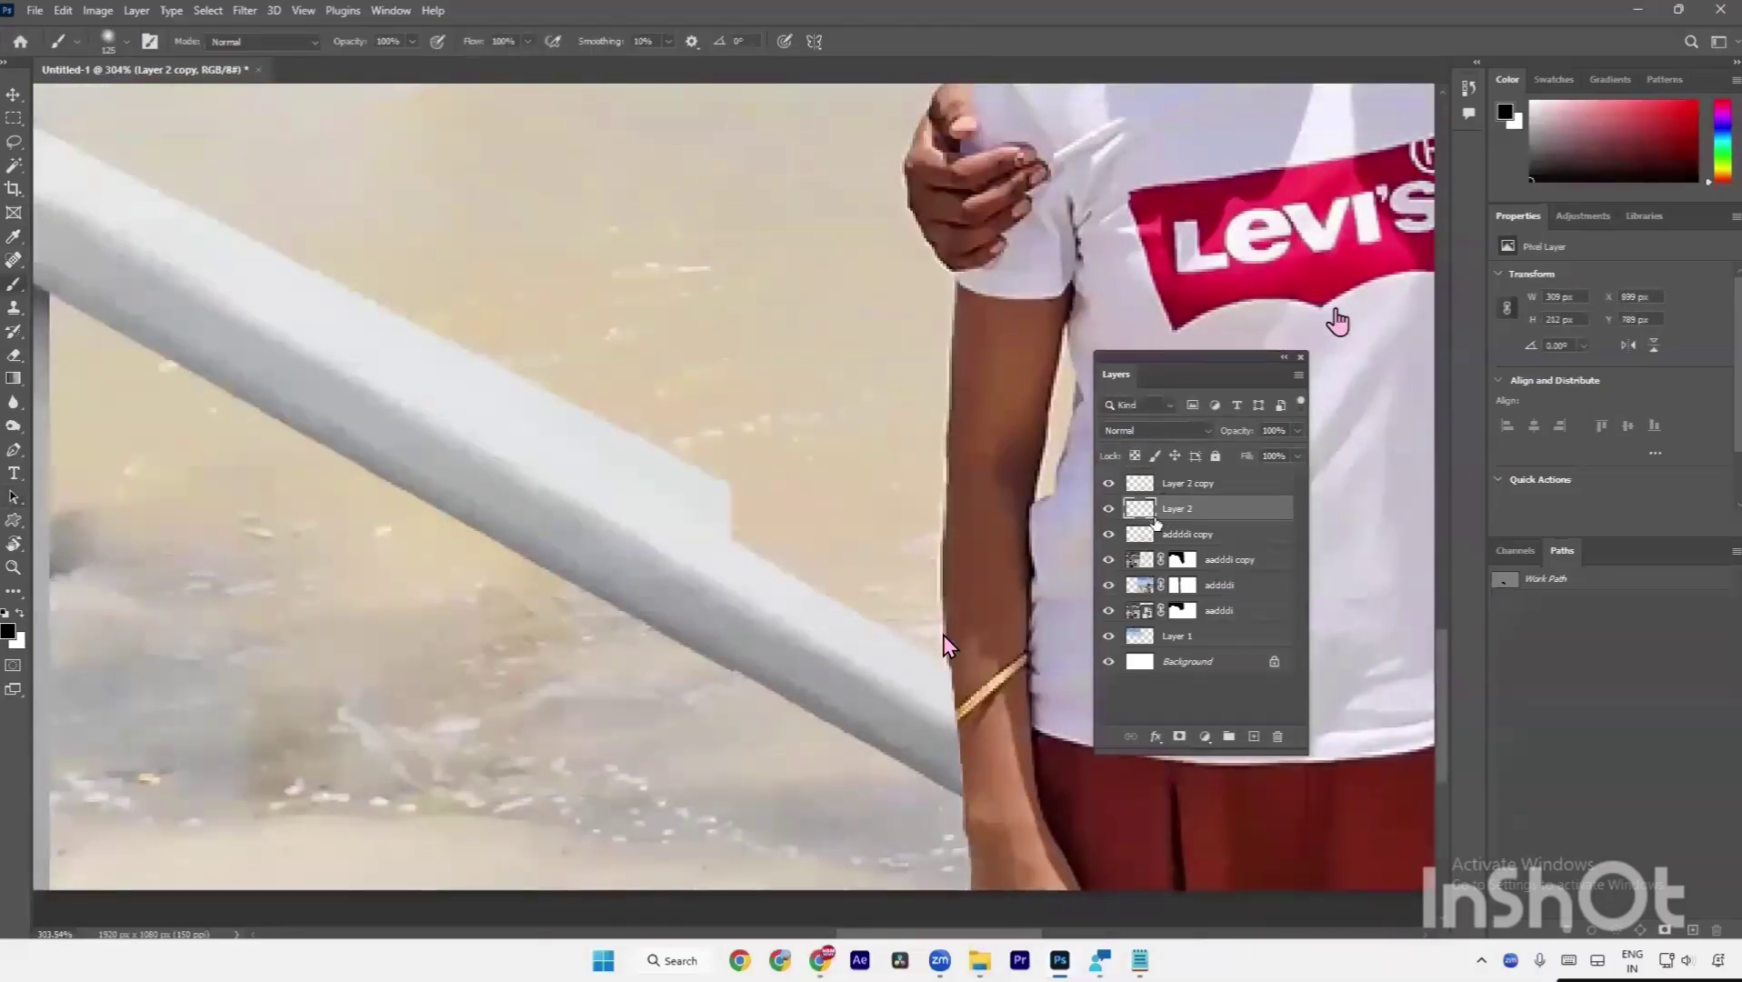
click(1164, 511)
drag(637, 414, 727, 546)
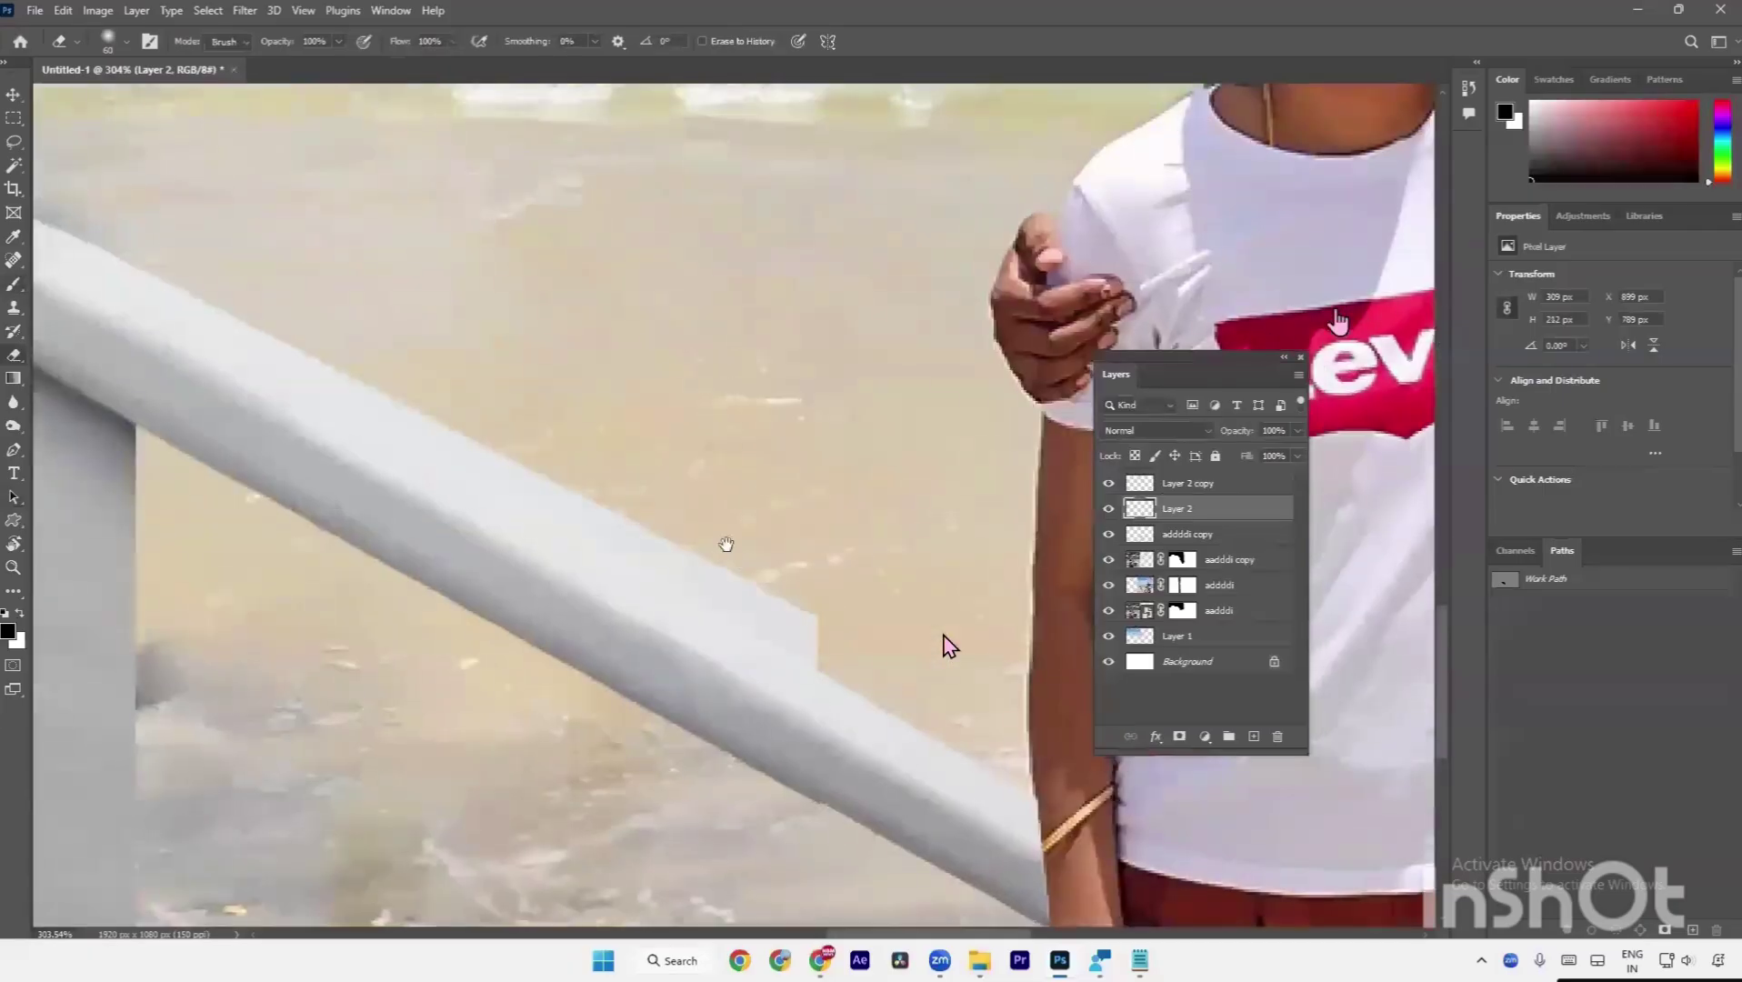
scroll(835, 601, down, 1)
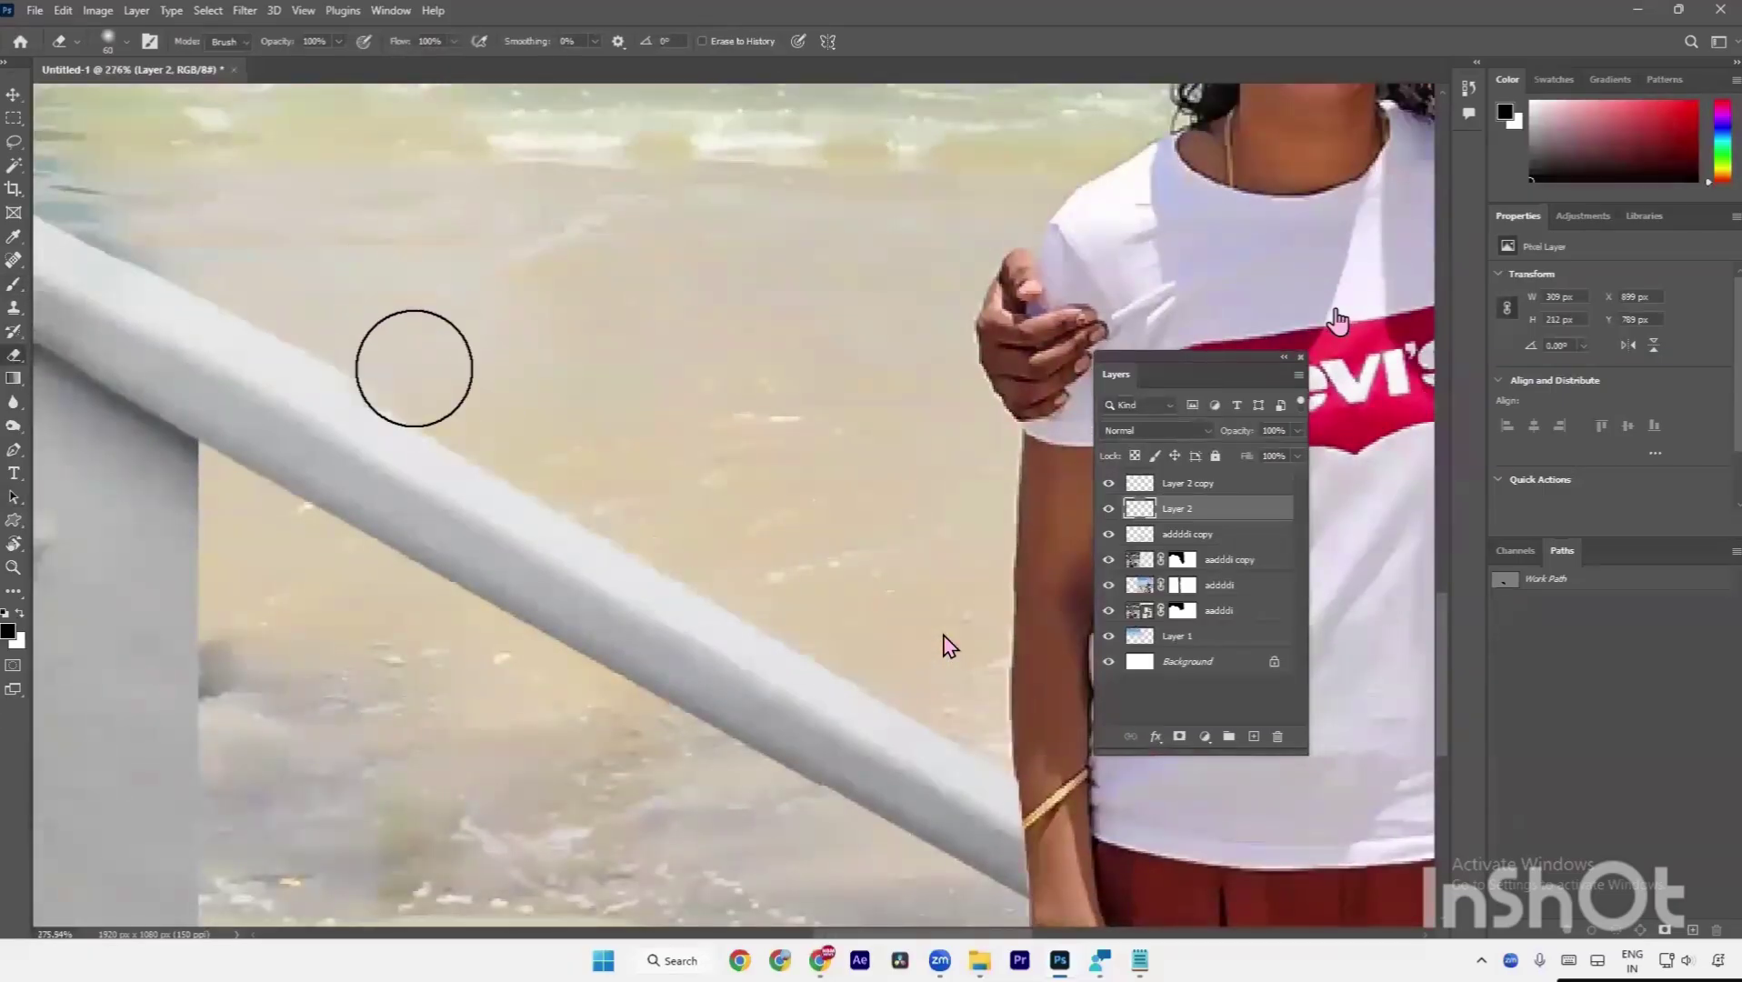
key(ctrl+z)
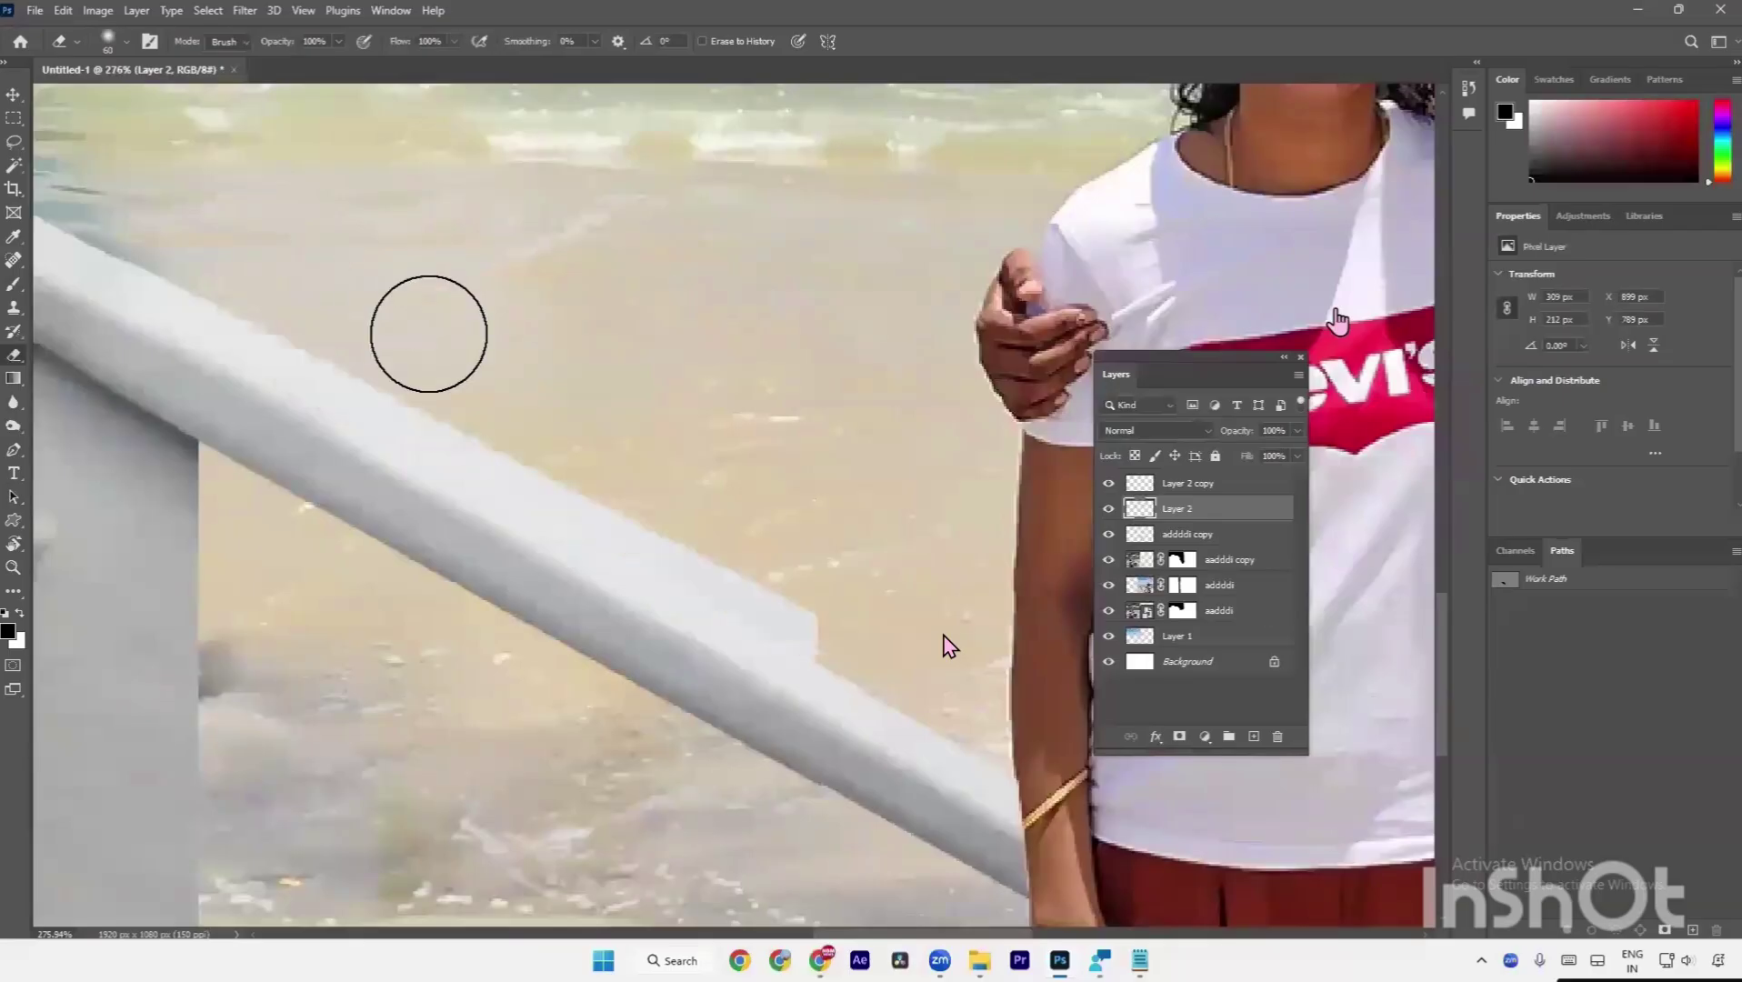
key(ctrl+shift+z)
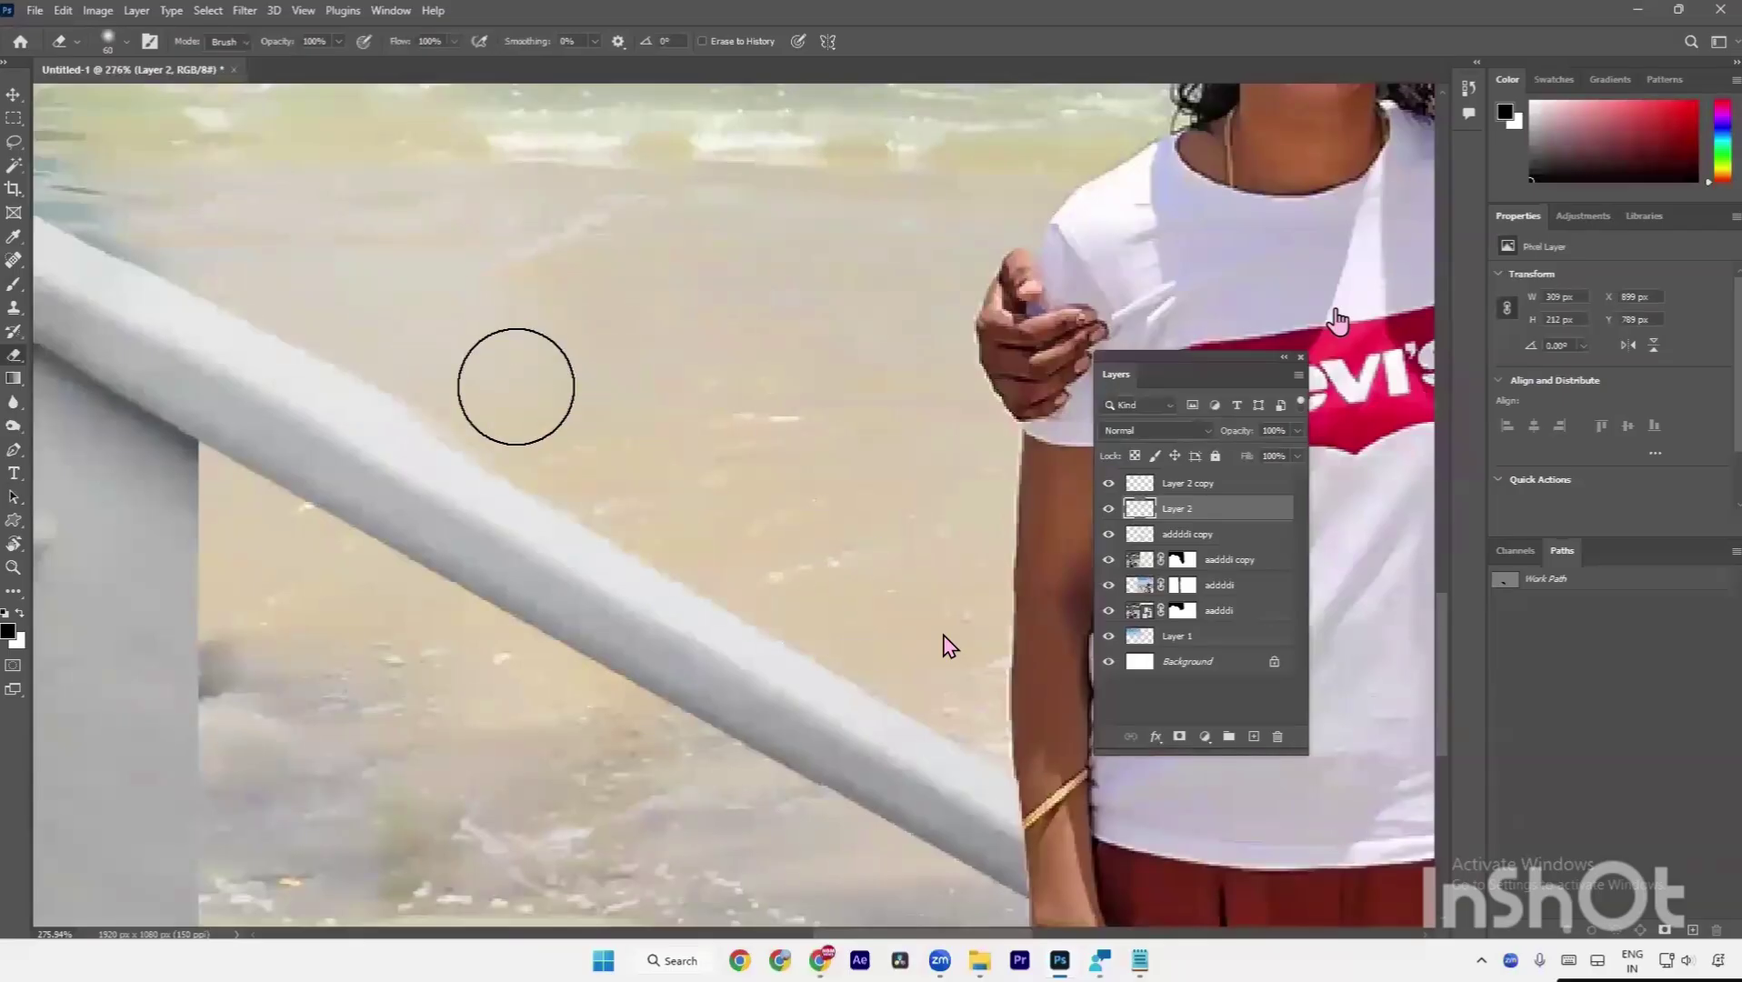
key(p)
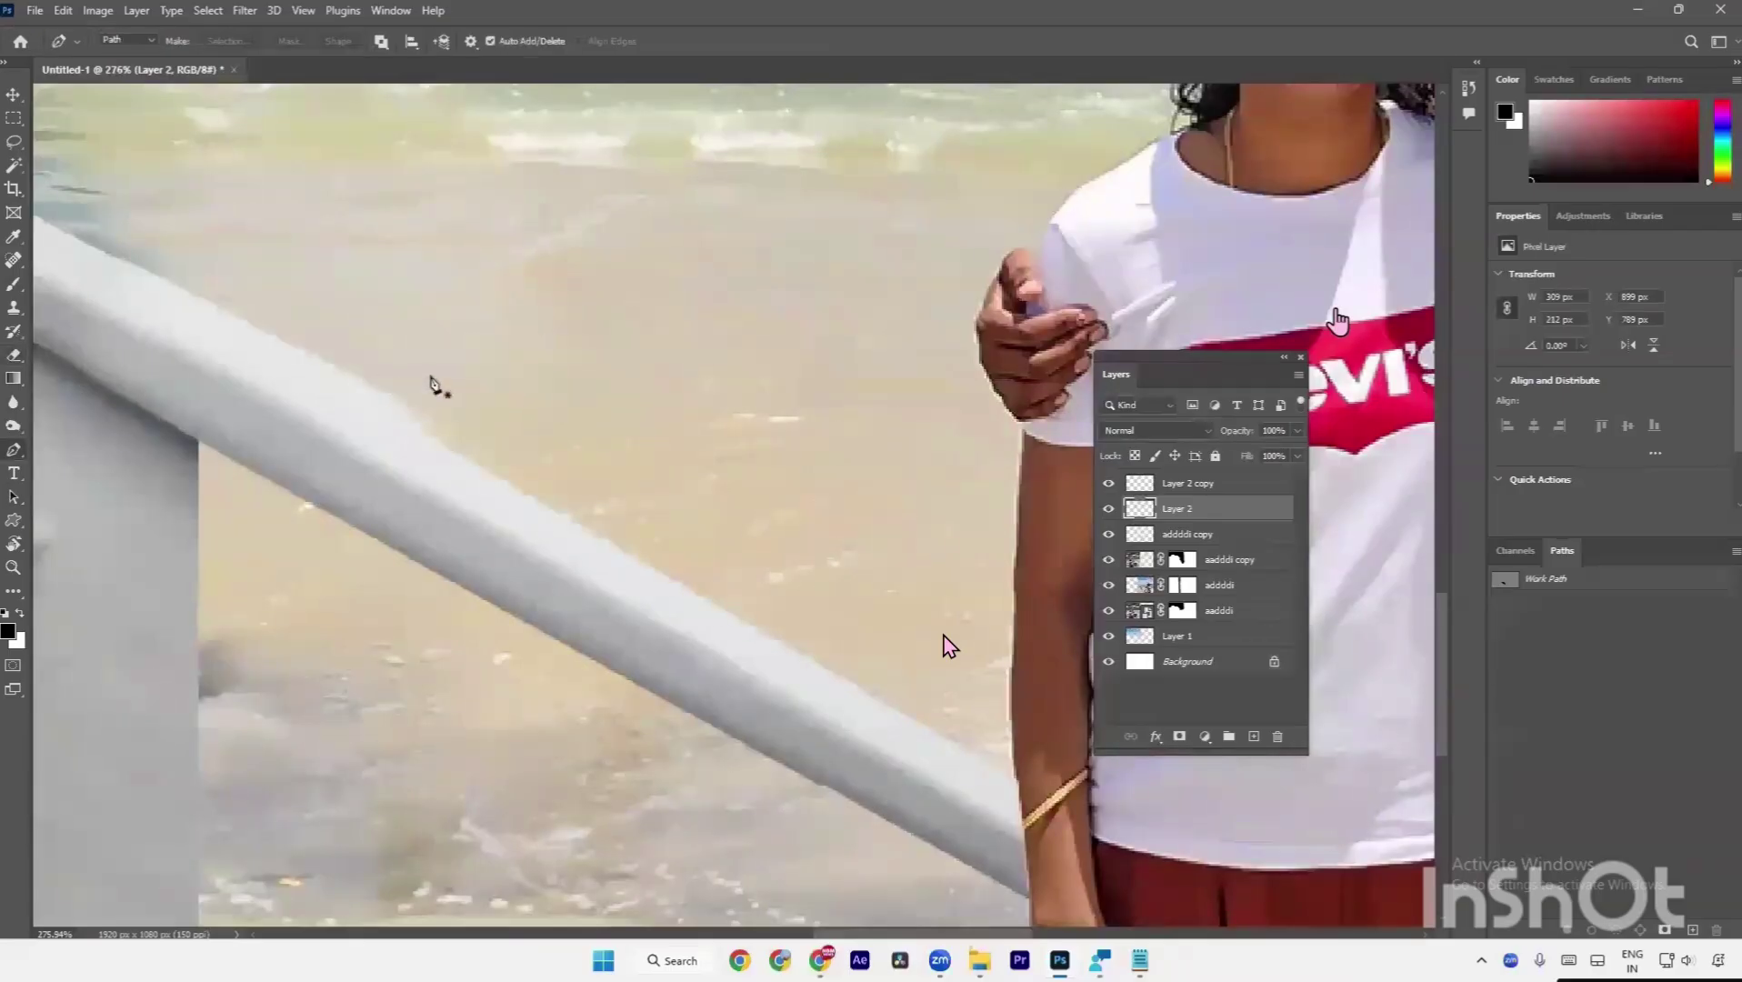
key(e)
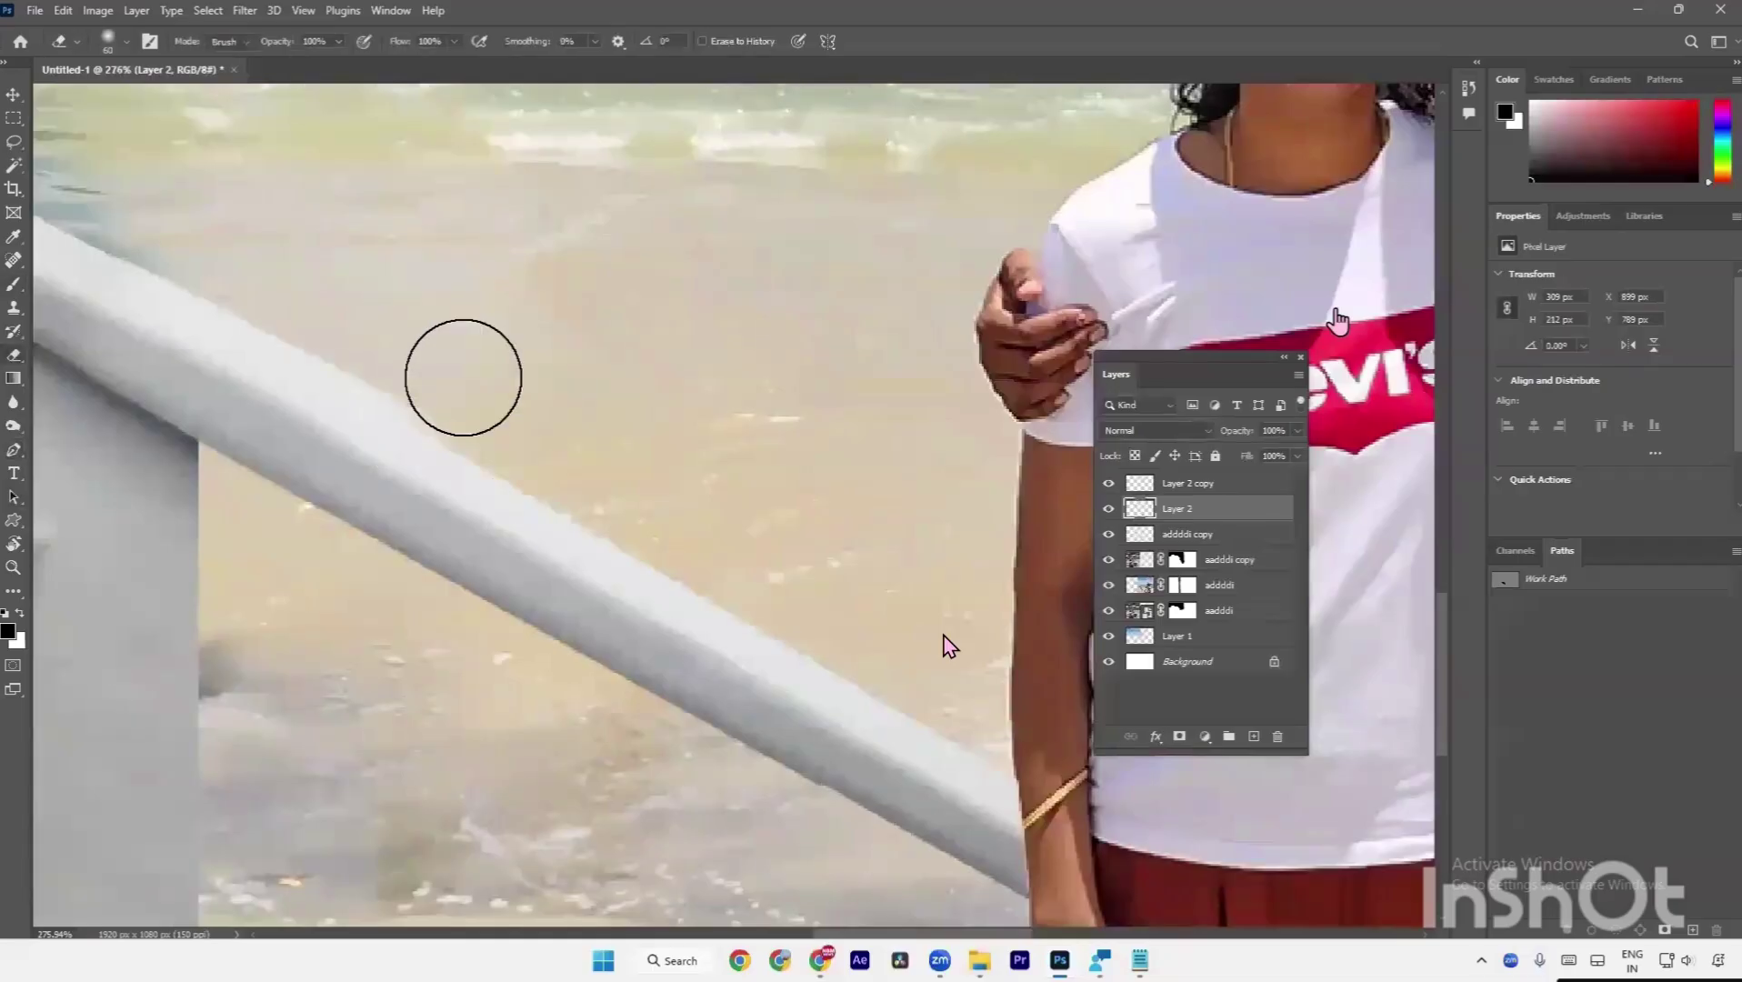
key(bracketleft)
key(bracketleft)
key(bracketleft)
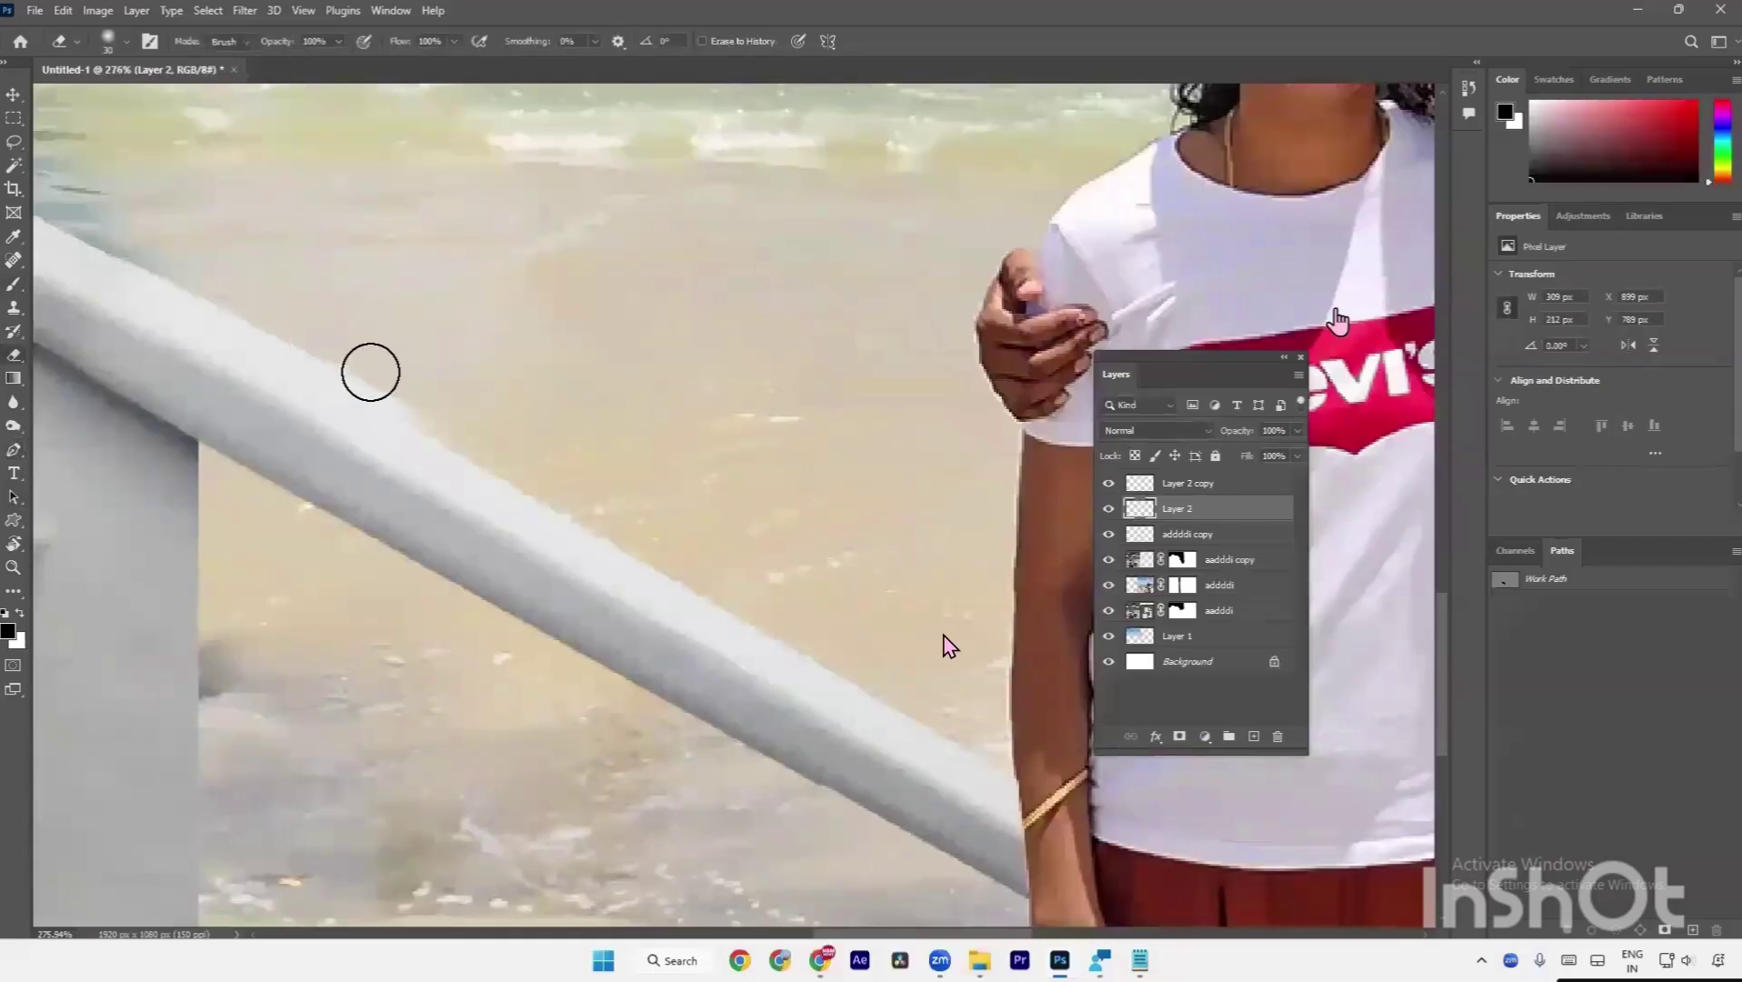
key(bracketleft)
key(bracketleft)
key(bracketleft)
key(ctrl+0)
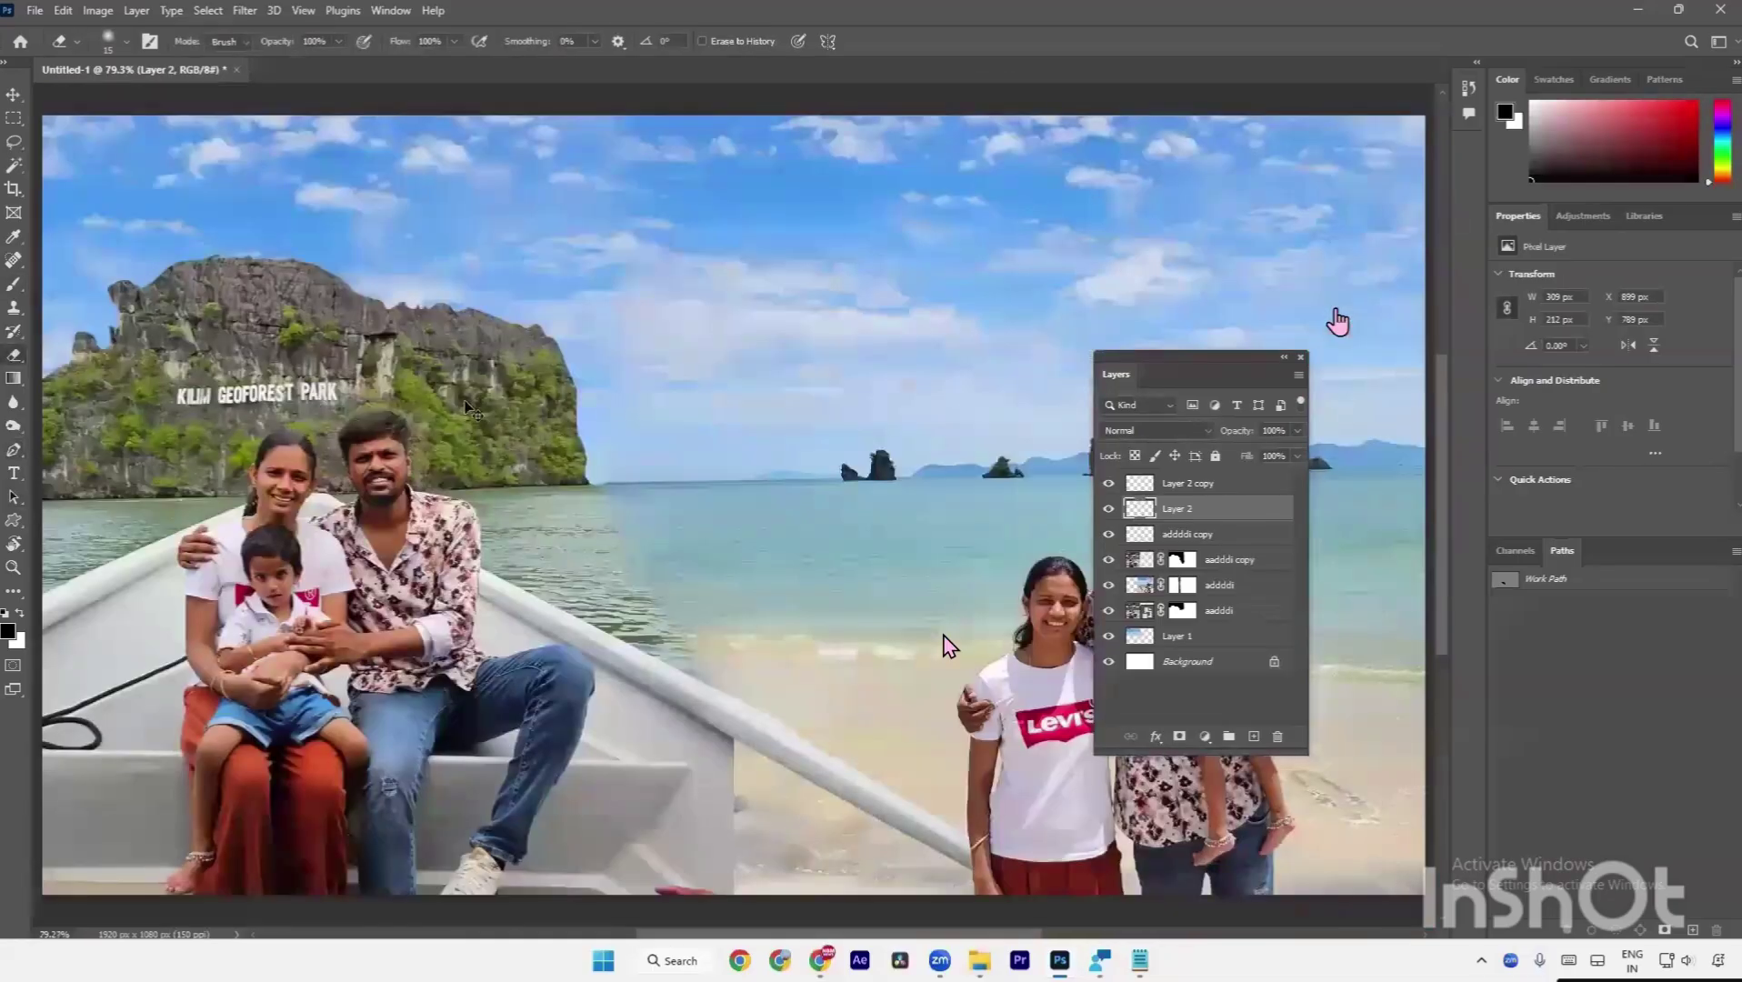
key(a)
scroll(766, 684, up, 5)
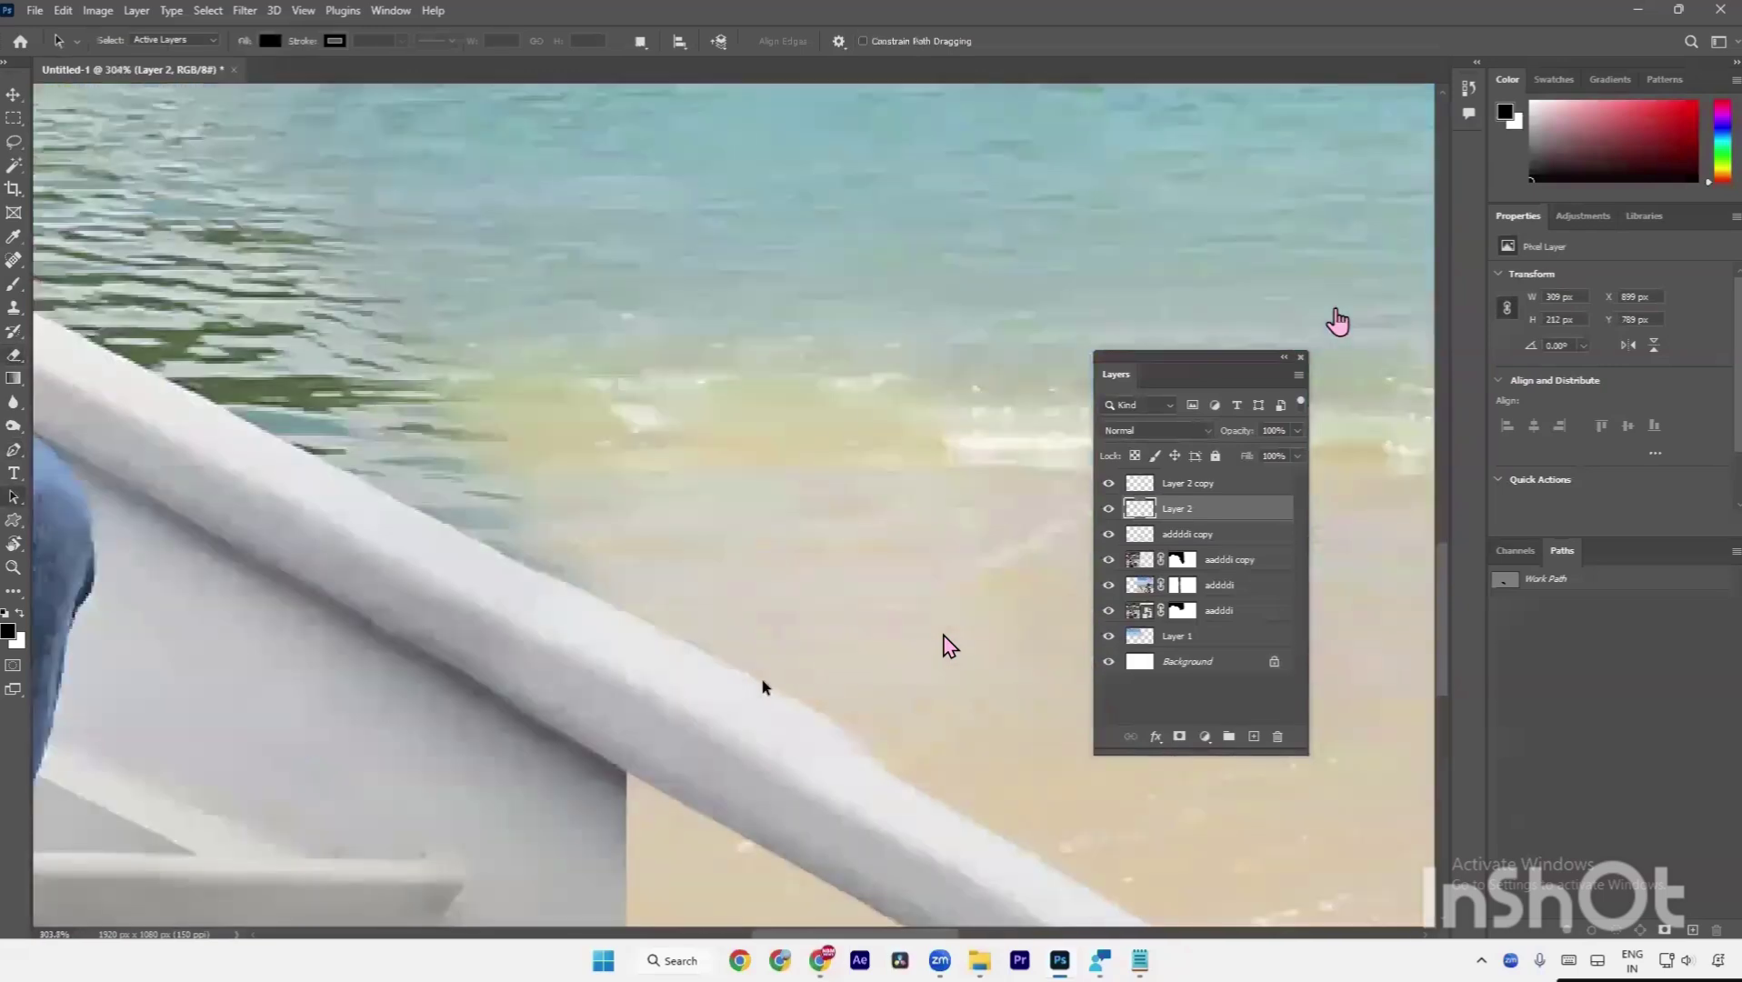
key(v)
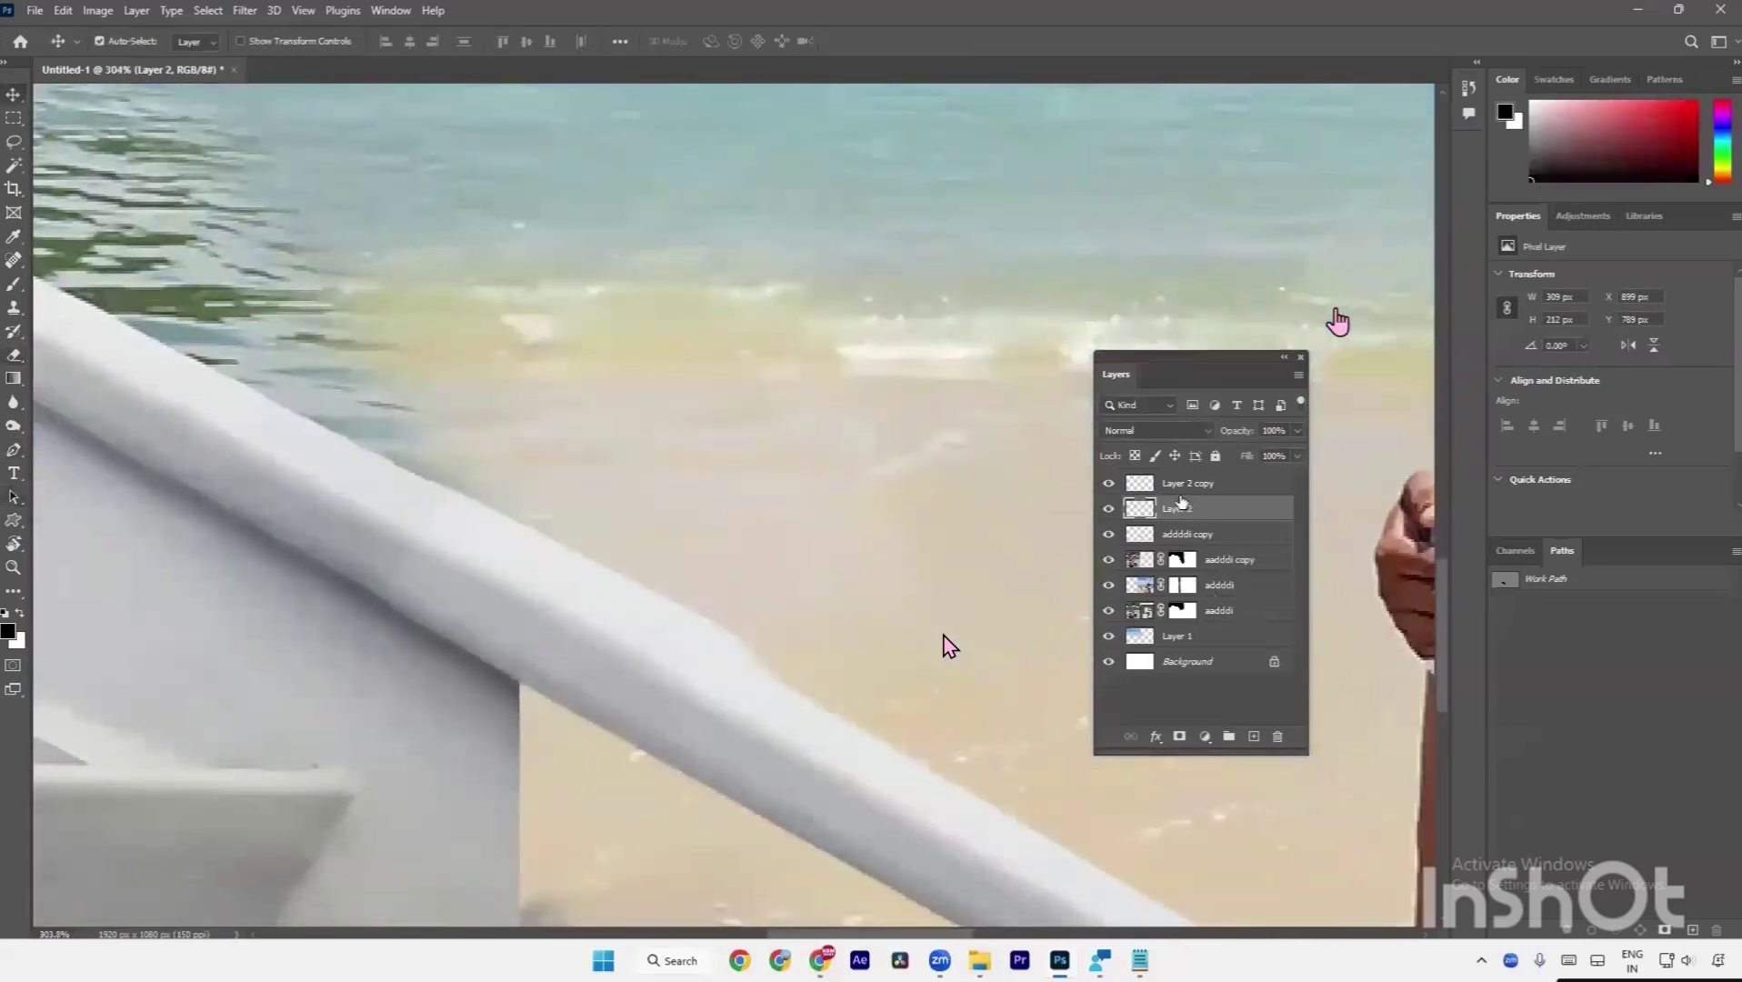
click(1150, 488)
click(1108, 483)
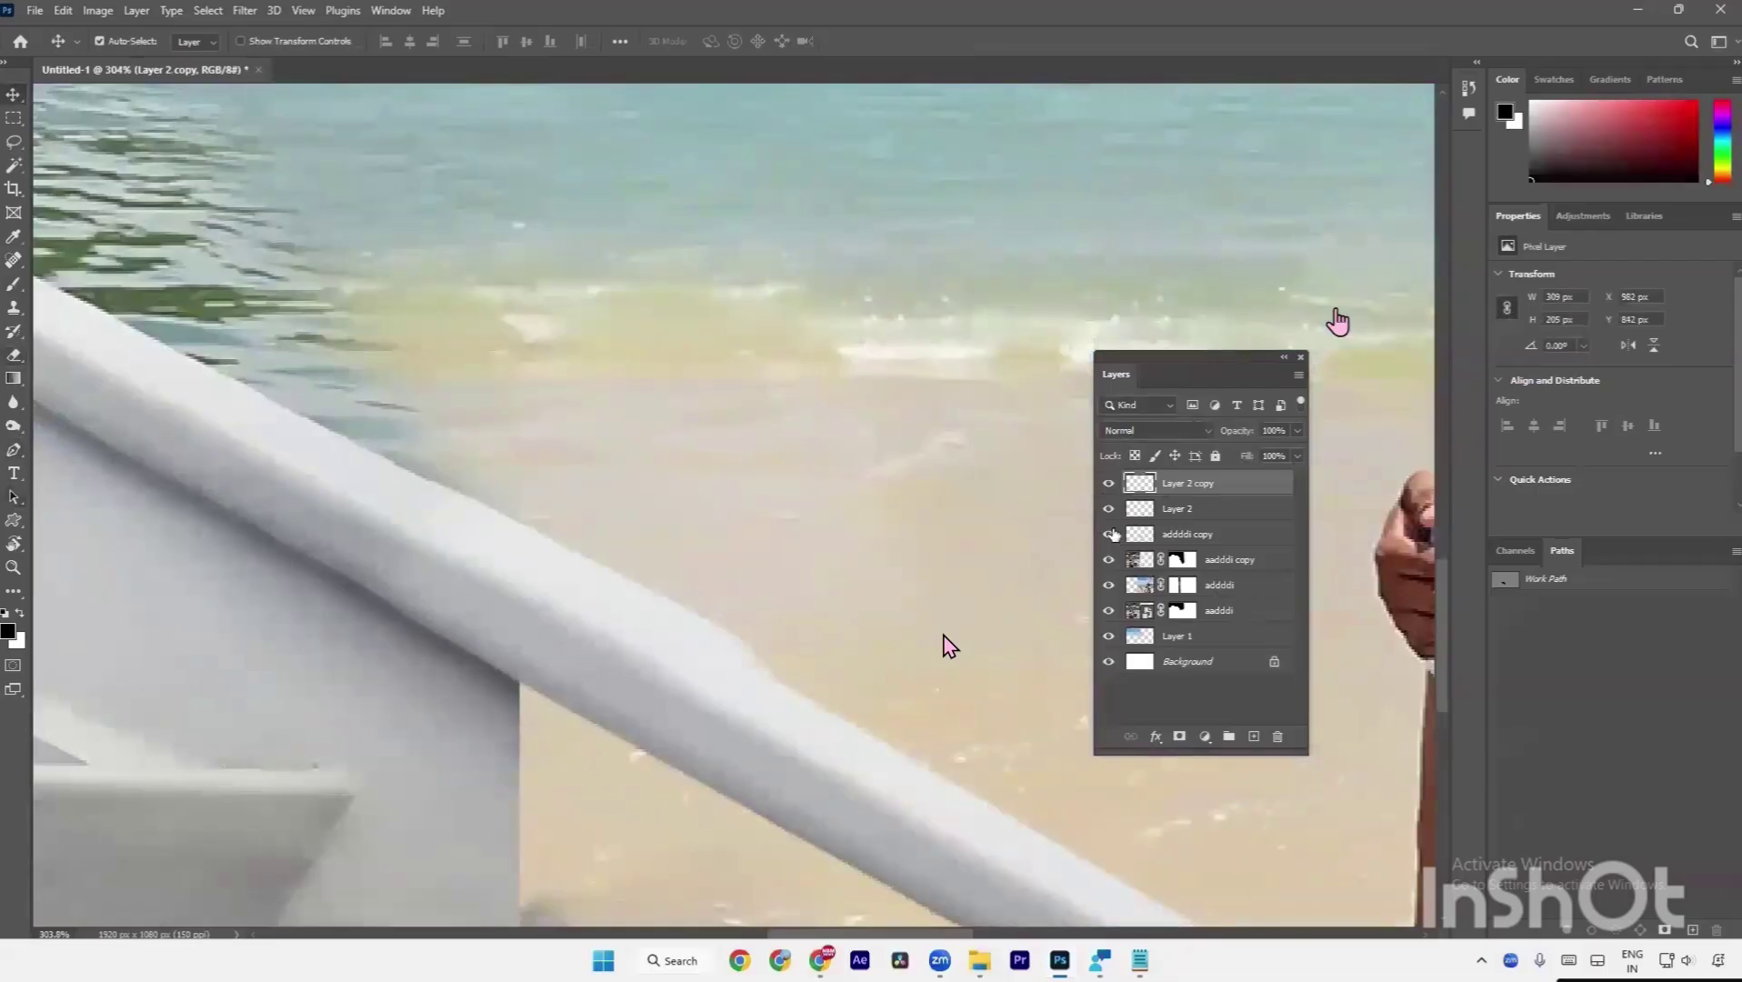
click(1109, 510)
click(1161, 511)
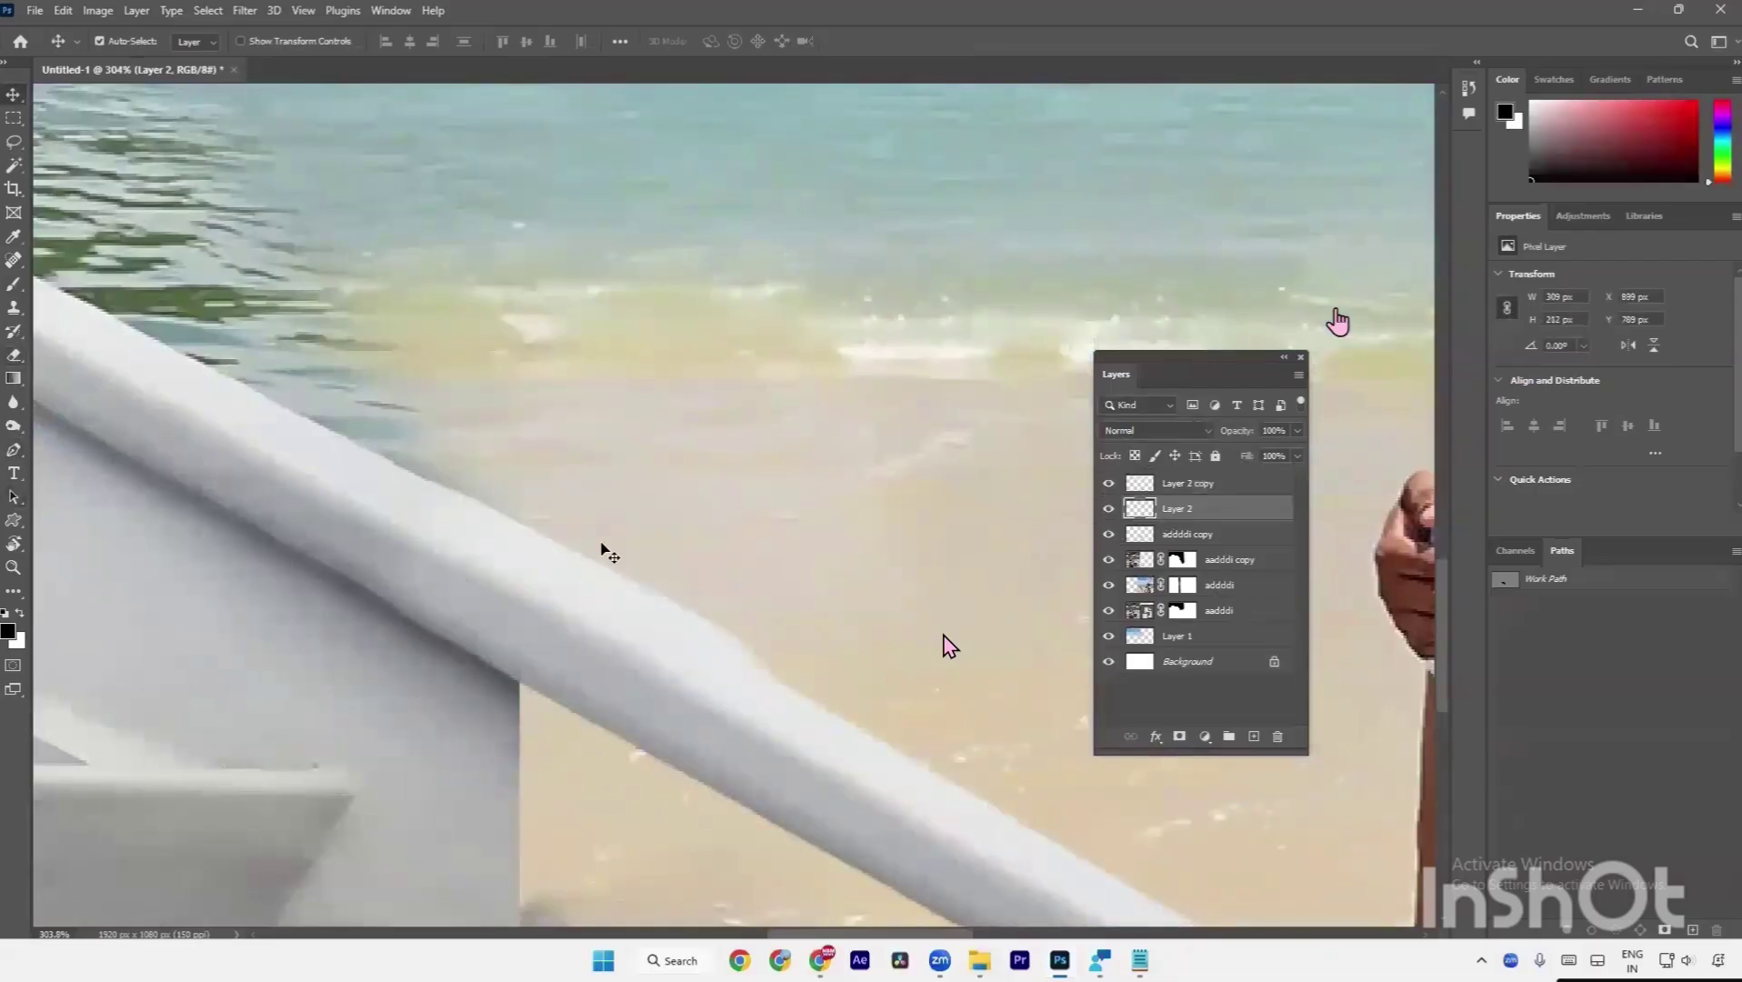
key(b)
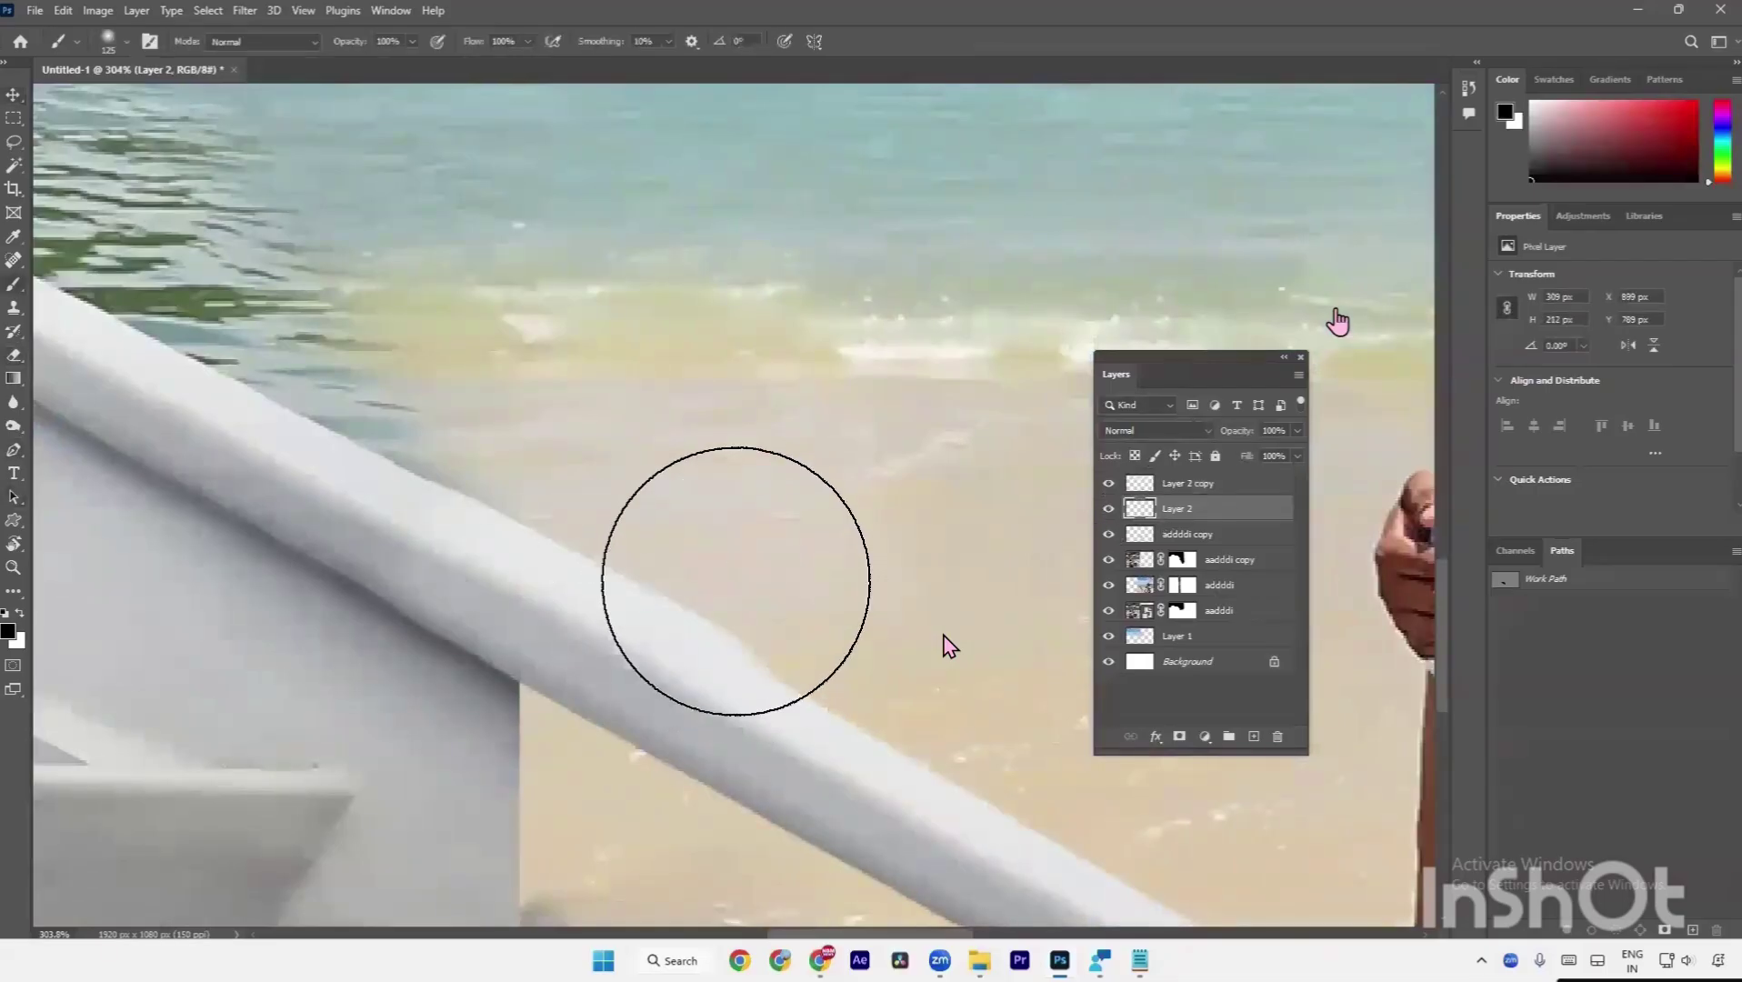
key(bracketleft)
key(bracketleft)
key(bracketleft)
key(bracketleft)
key(bracketleft)
key(bracketleft)
drag(533, 505, 751, 645)
key(ctrl+z)
key(e)
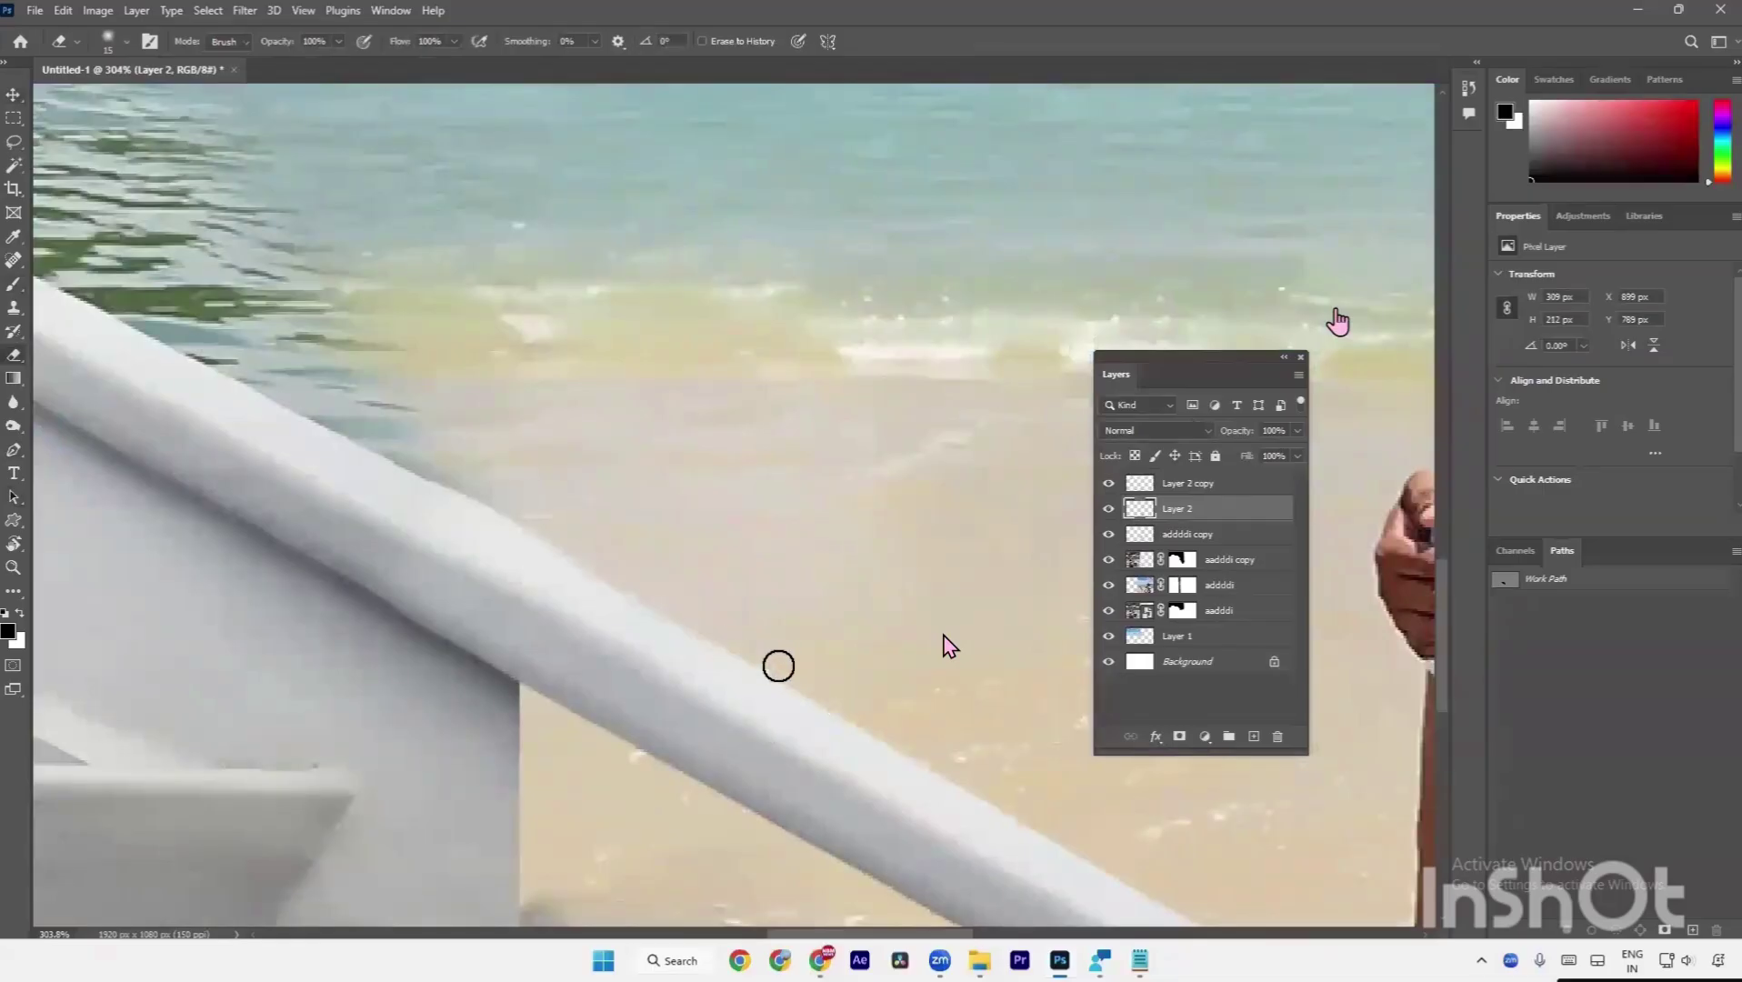
key(ctrl+0)
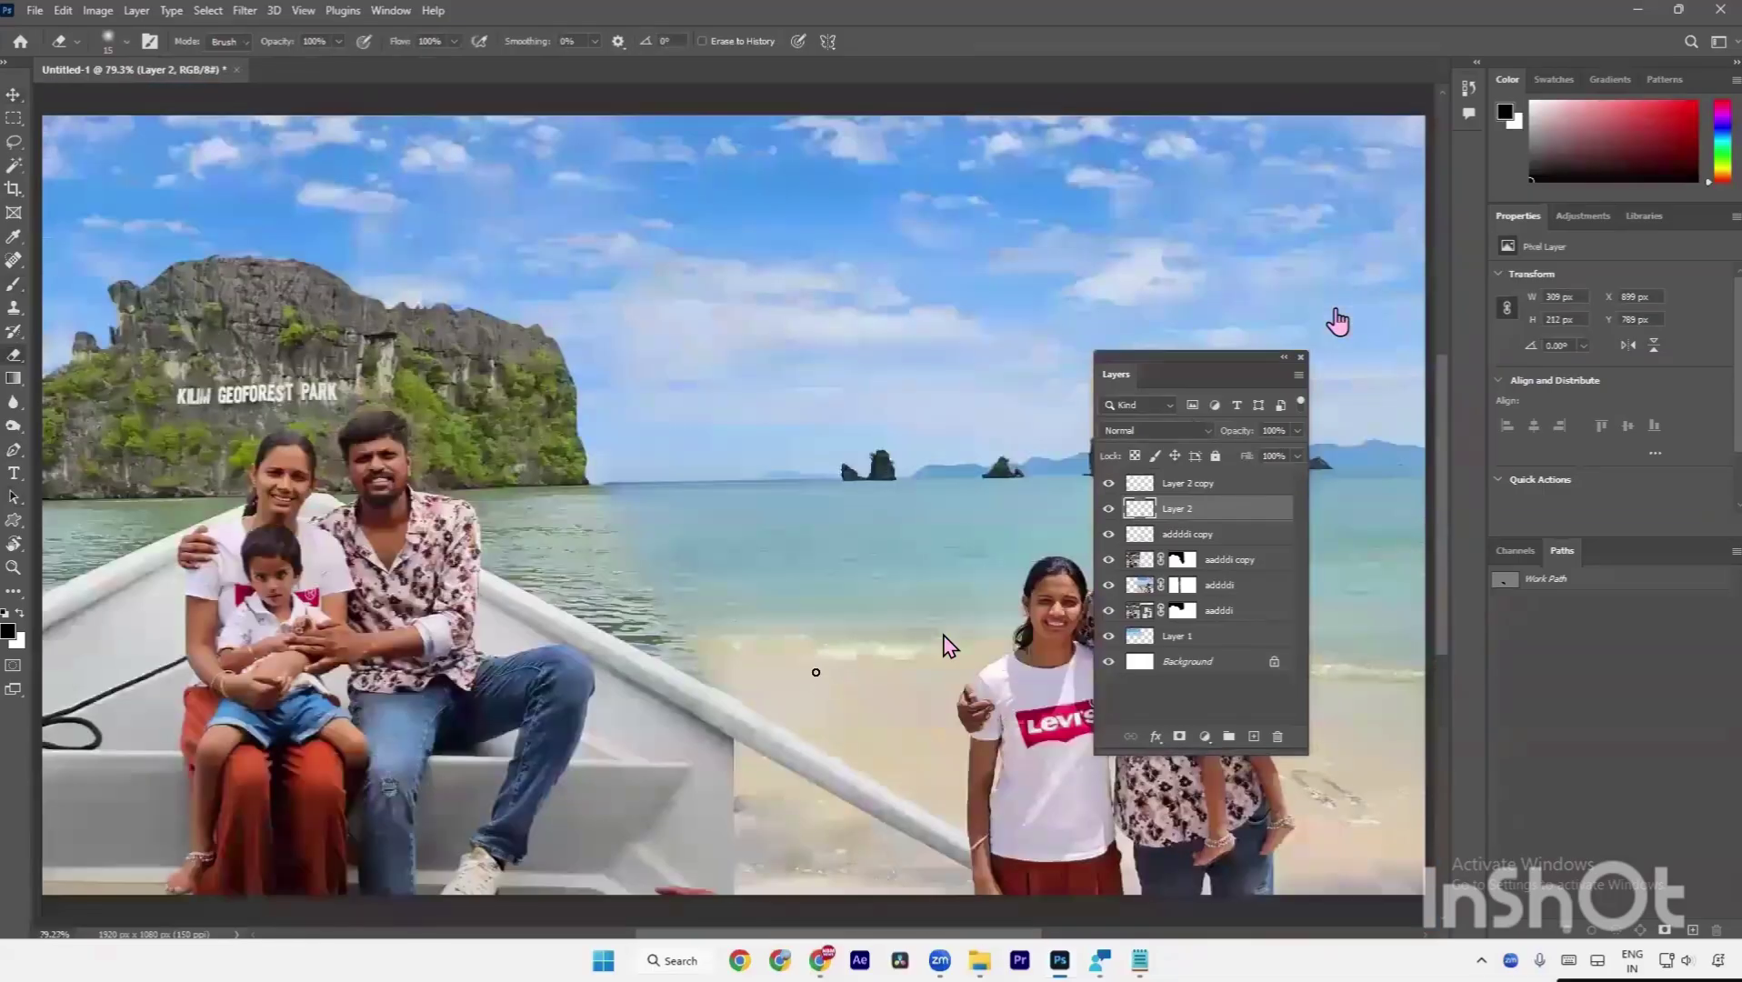
key(v)
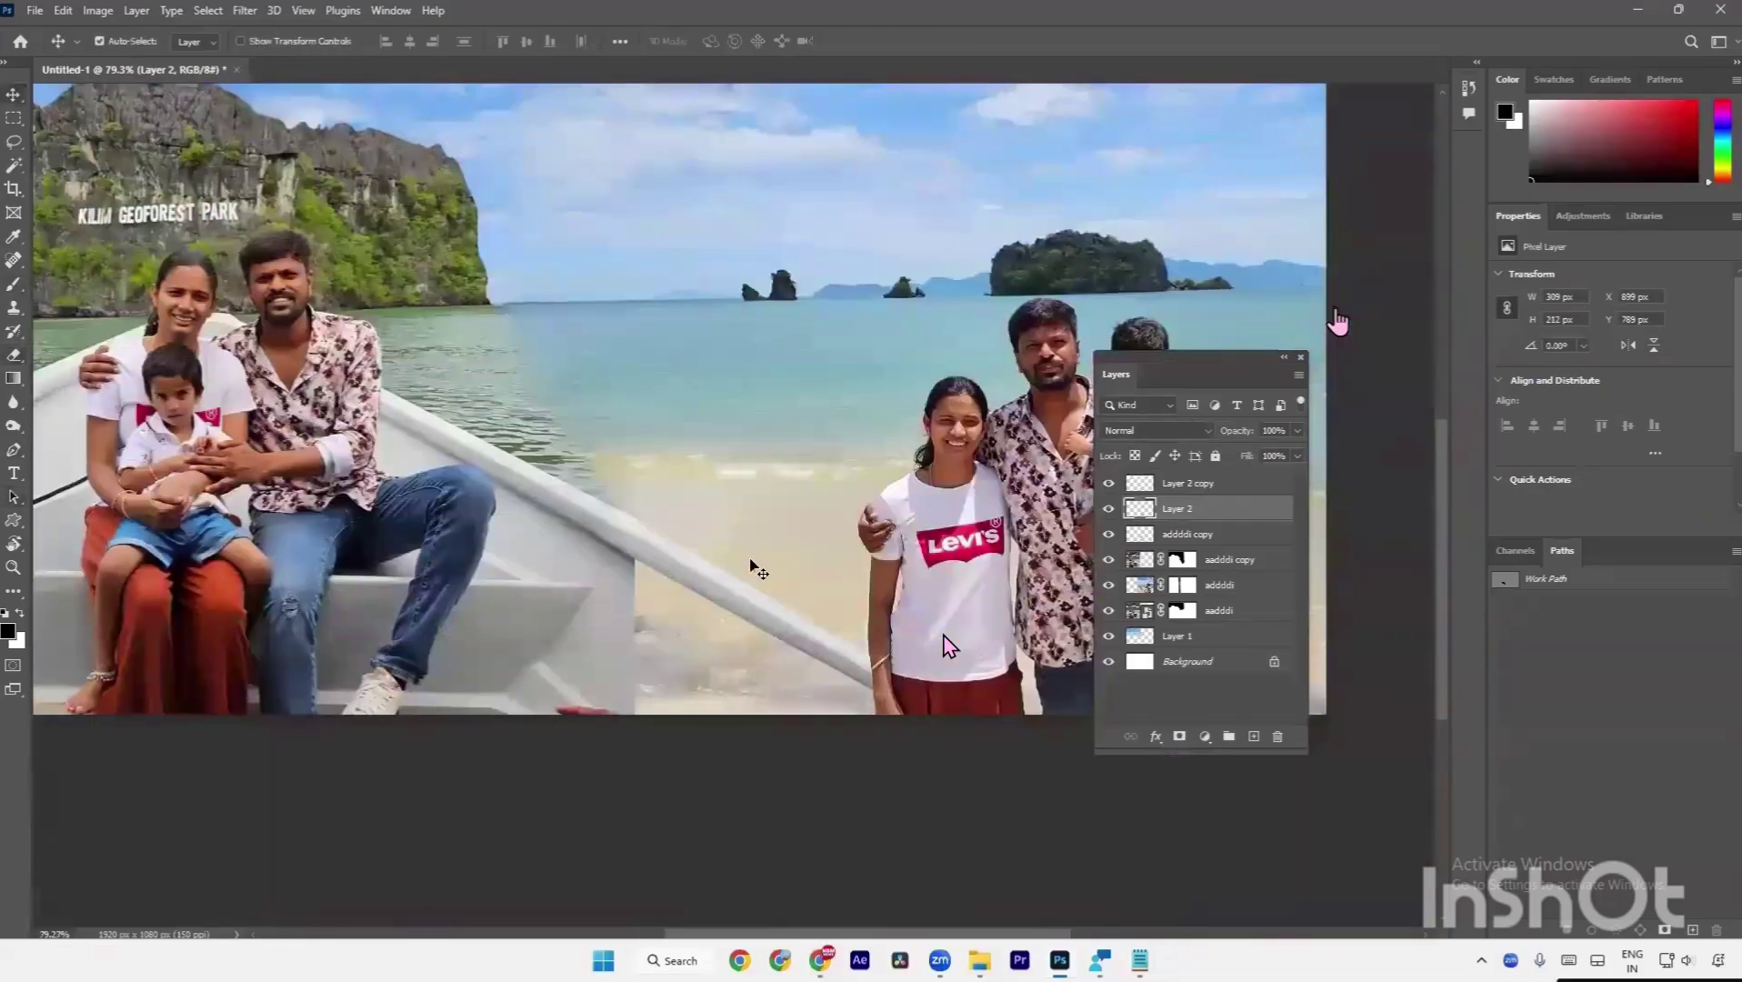
Make the aadddi copy layer active and choose the Lasso tool for the gap below the railing.
click(604, 686)
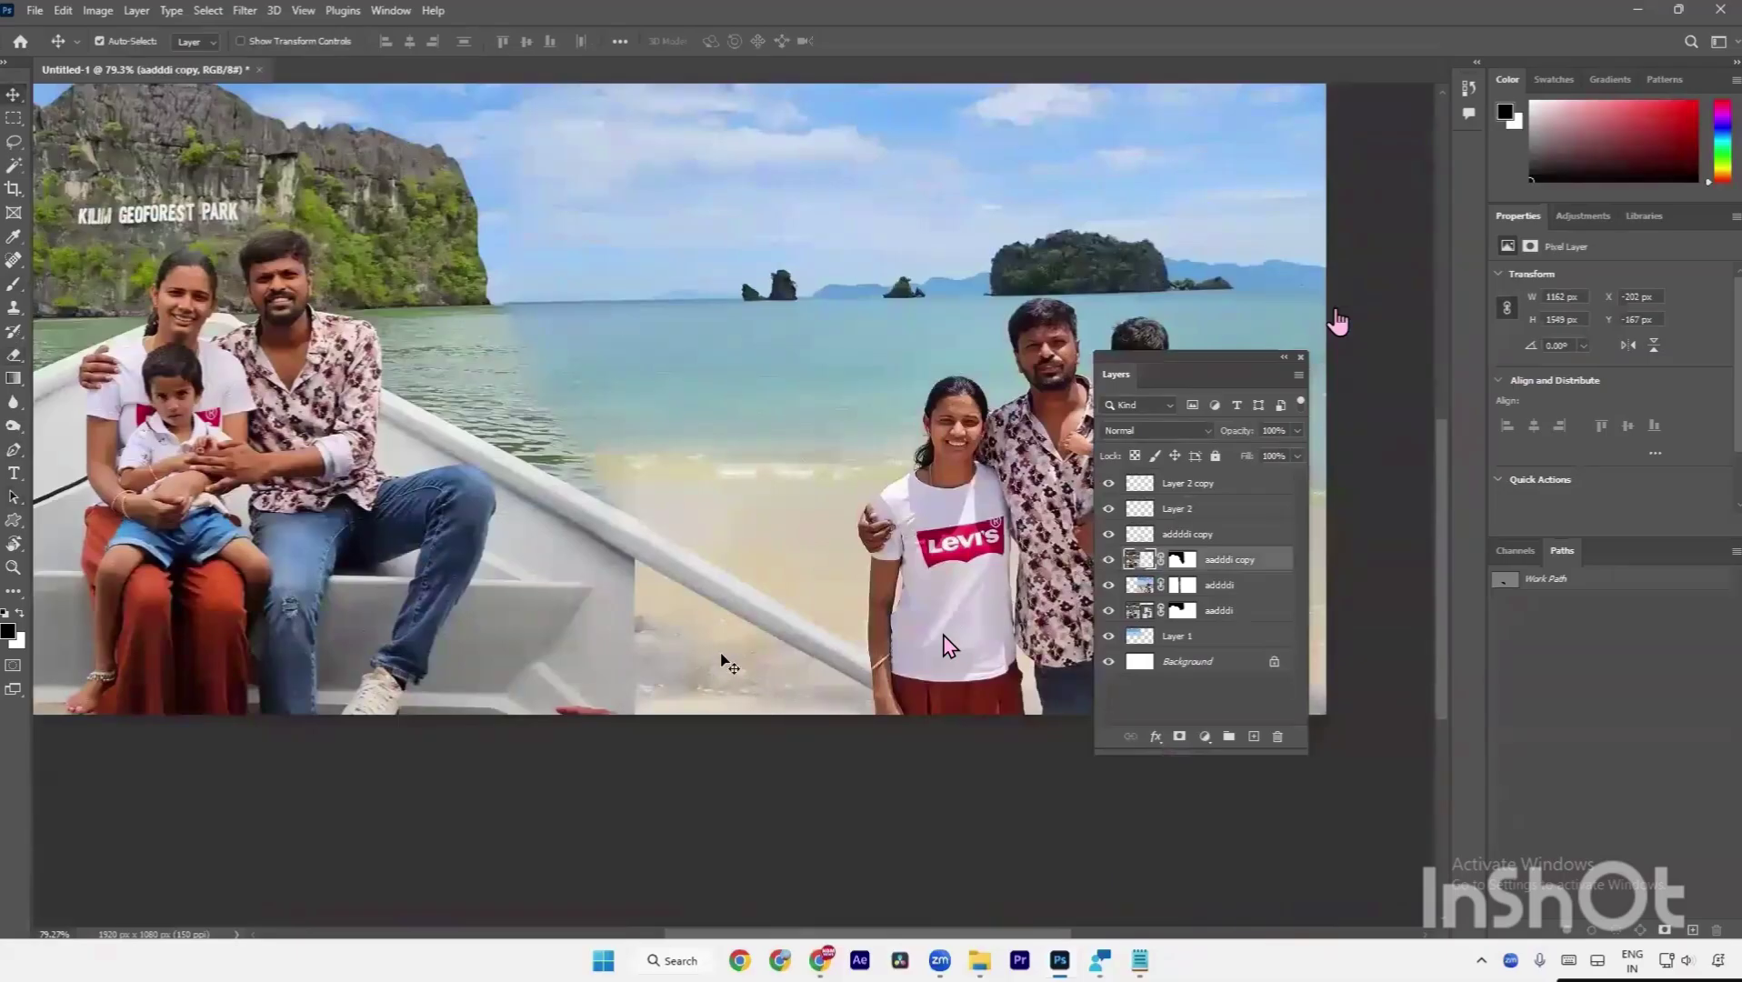
key(a)
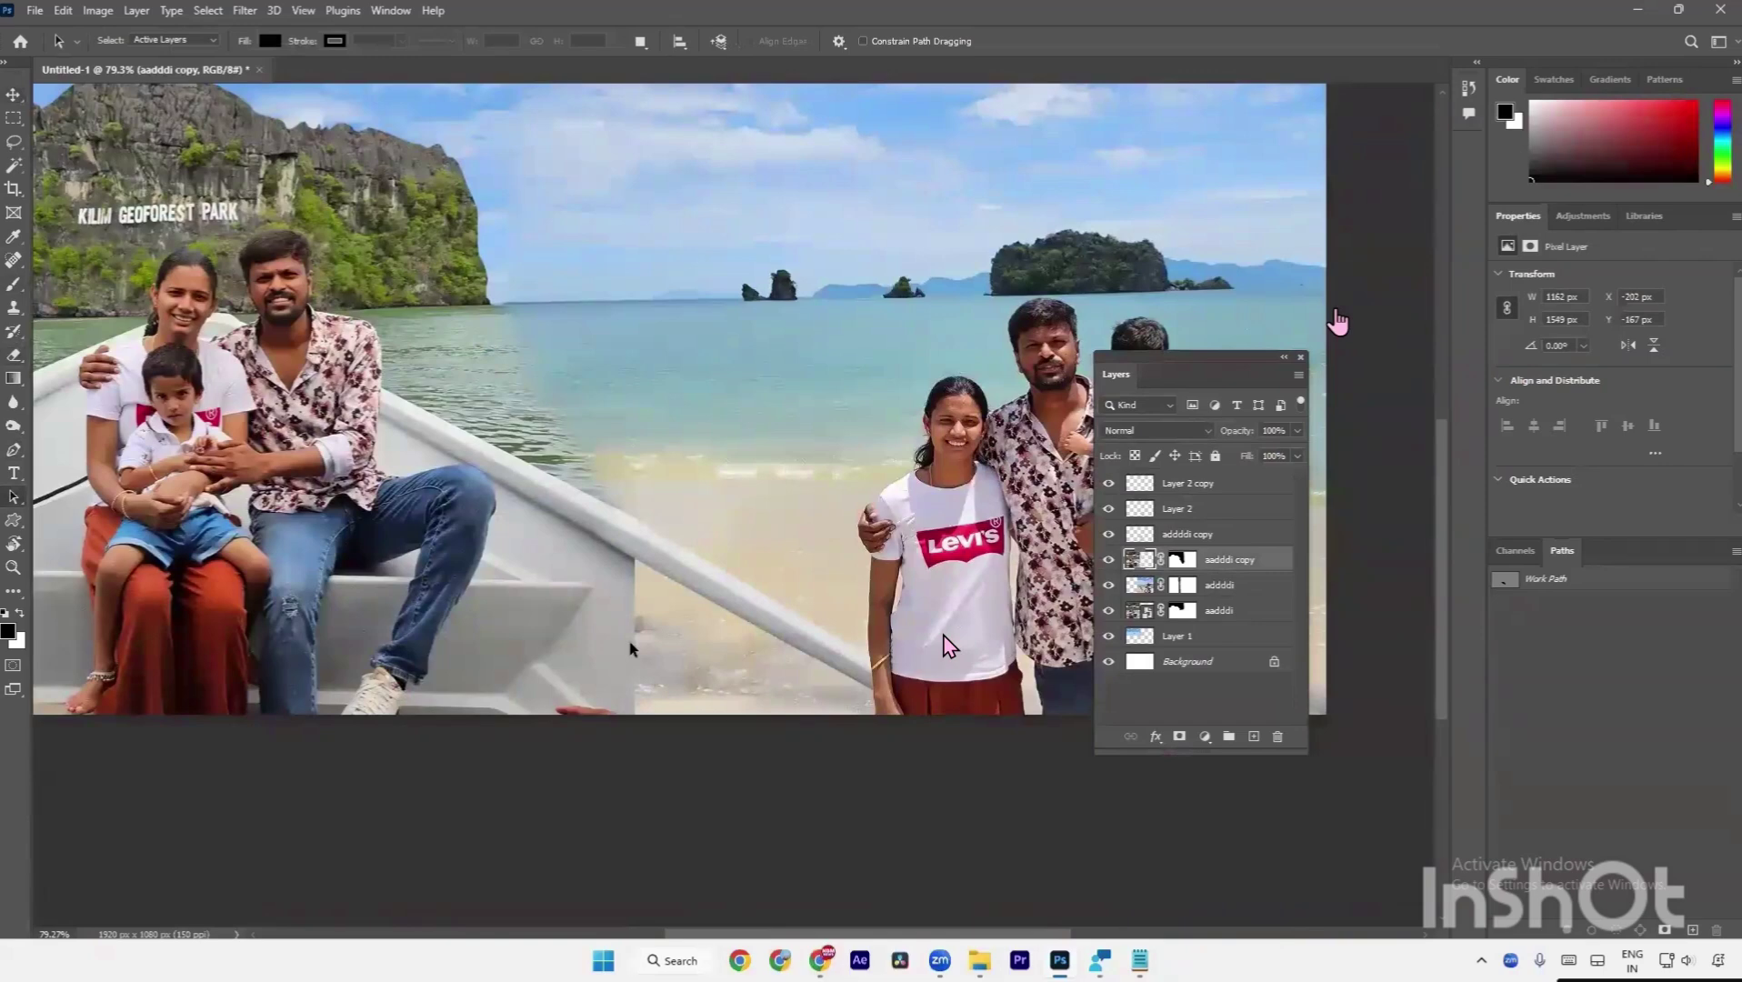
click(12, 144)
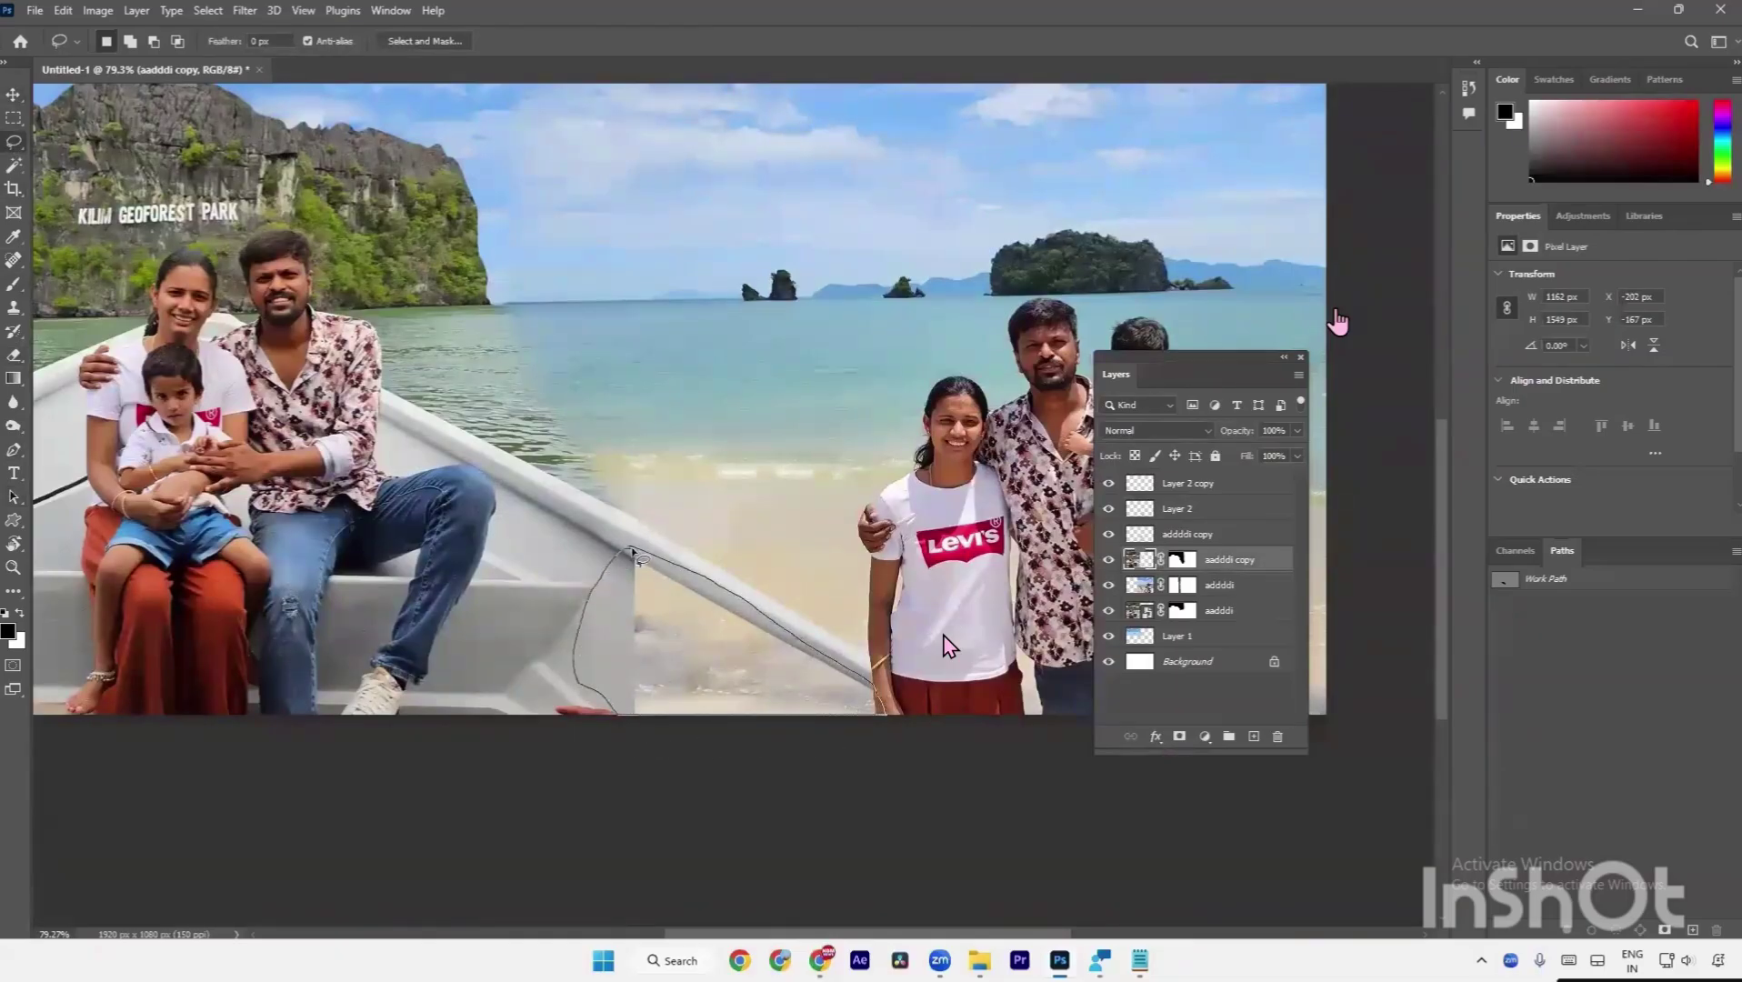
Lasso the gap beside the hull and Content-Aware Fill it onto a new layer.
drag(634, 552, 637, 555)
right_click(635, 628)
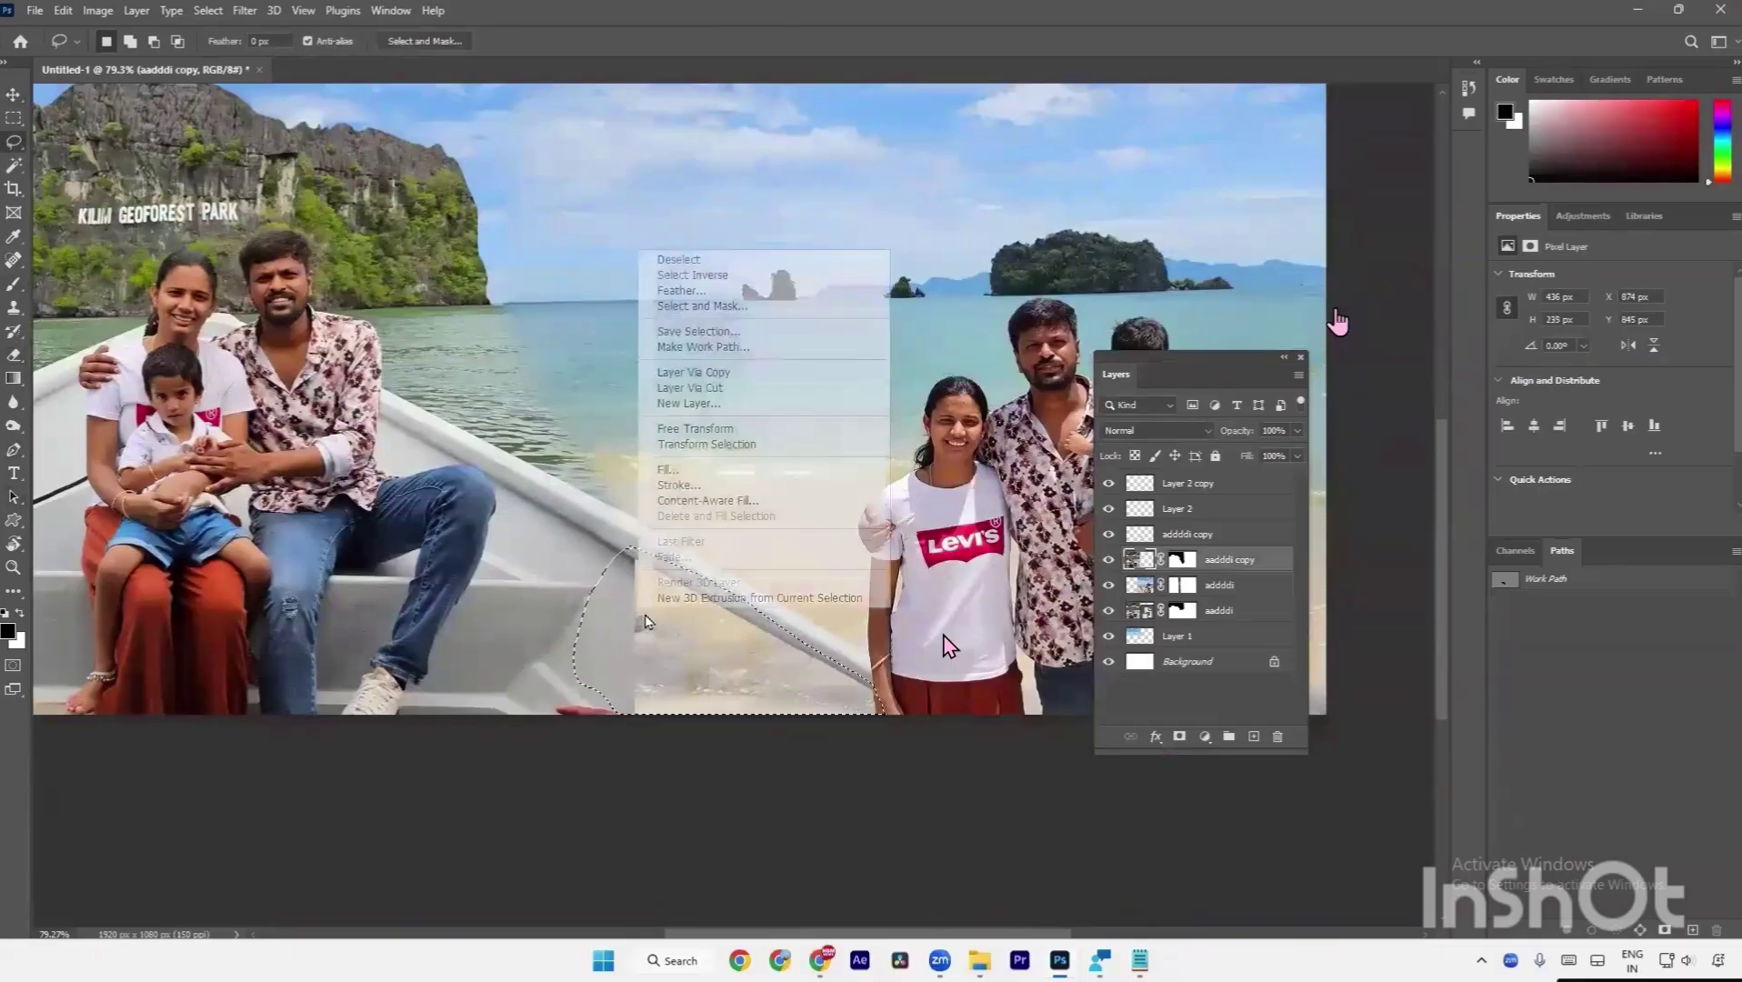
click(718, 502)
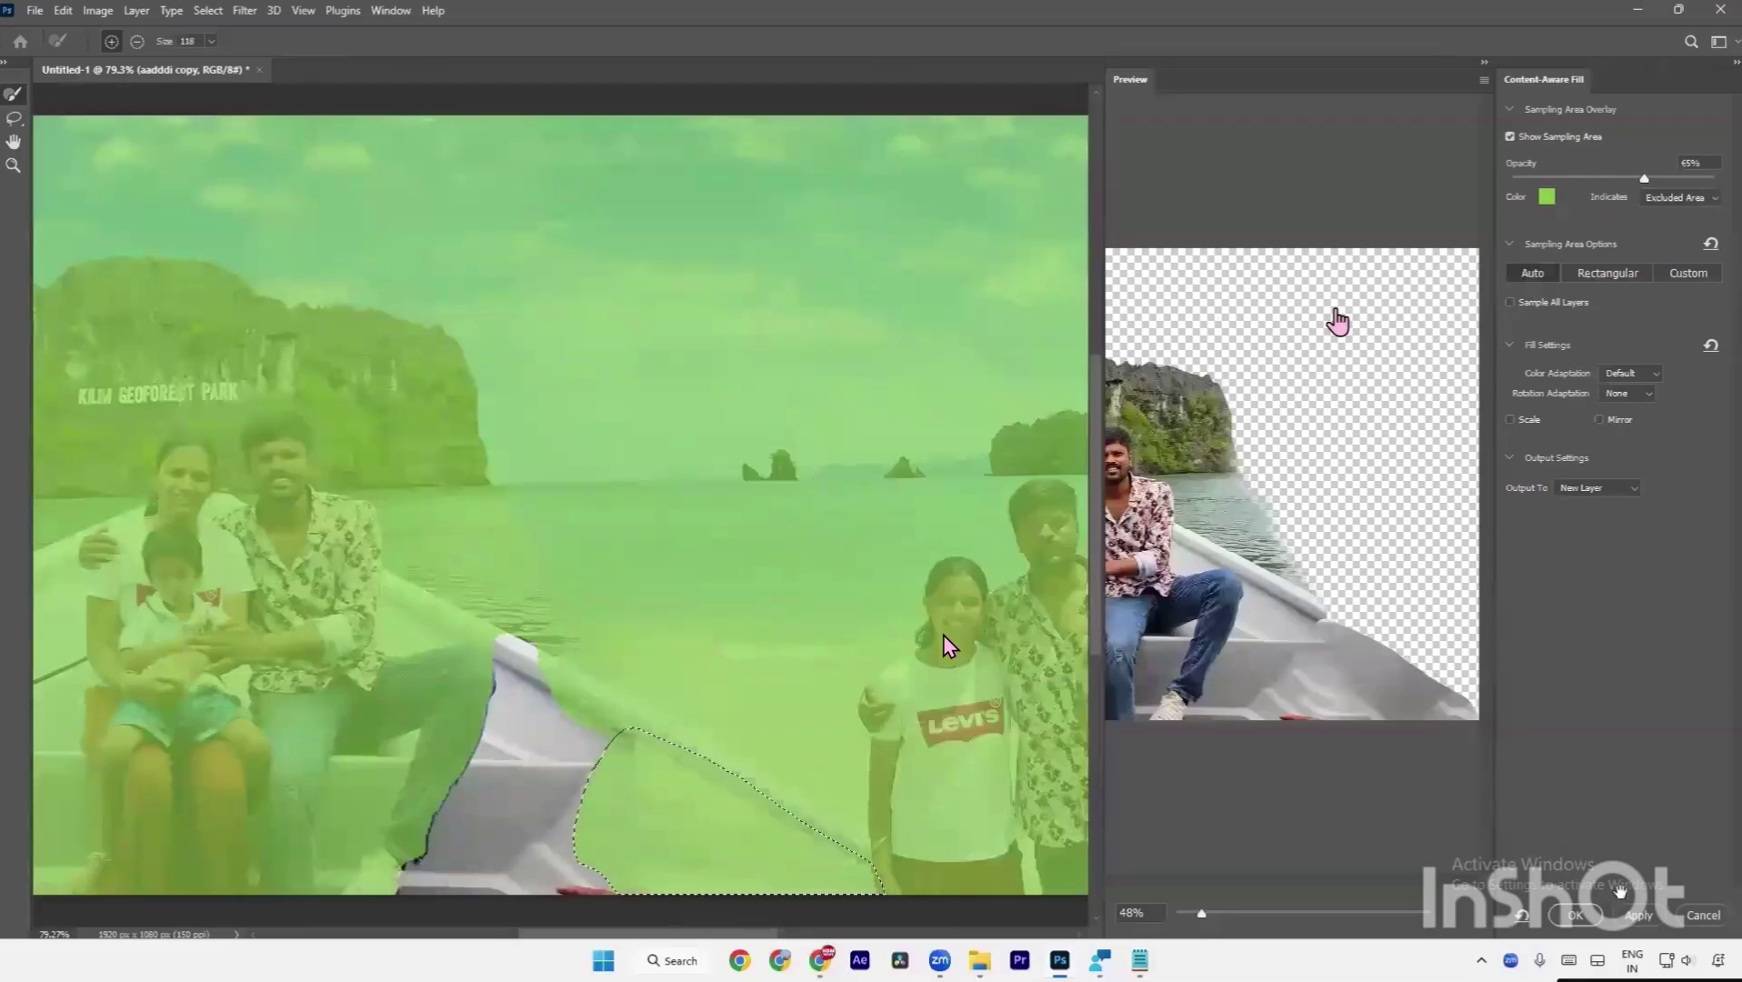
click(1635, 914)
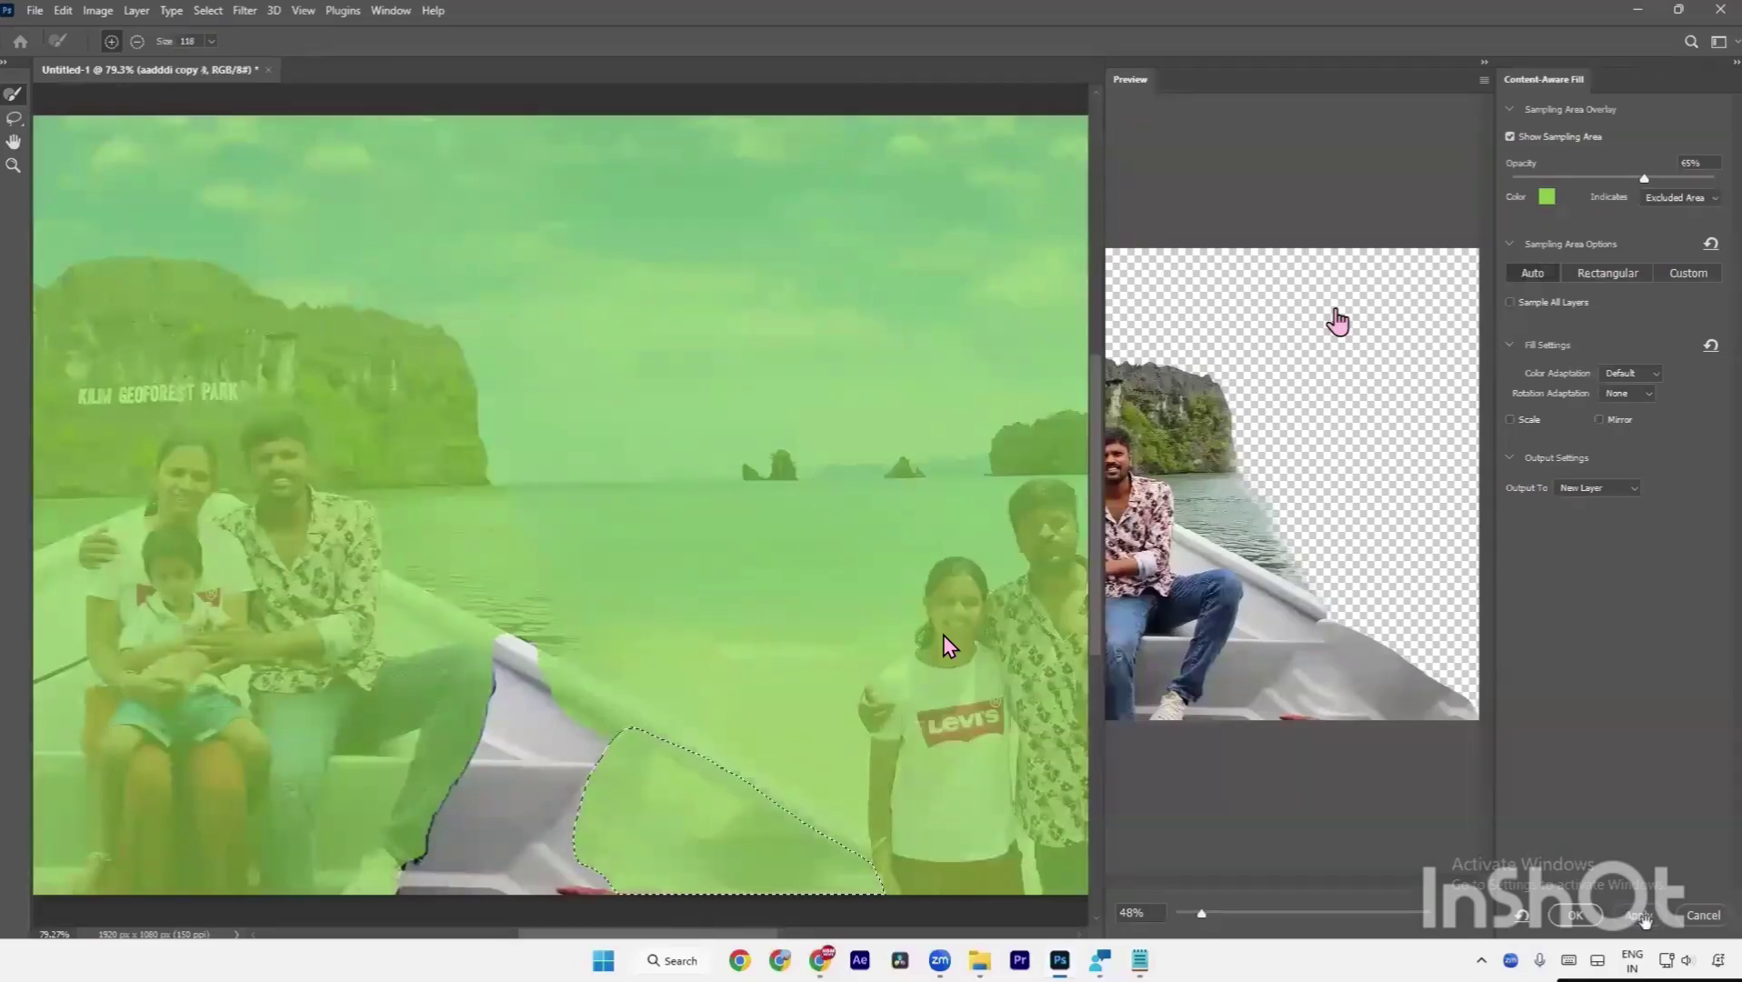
click(1574, 915)
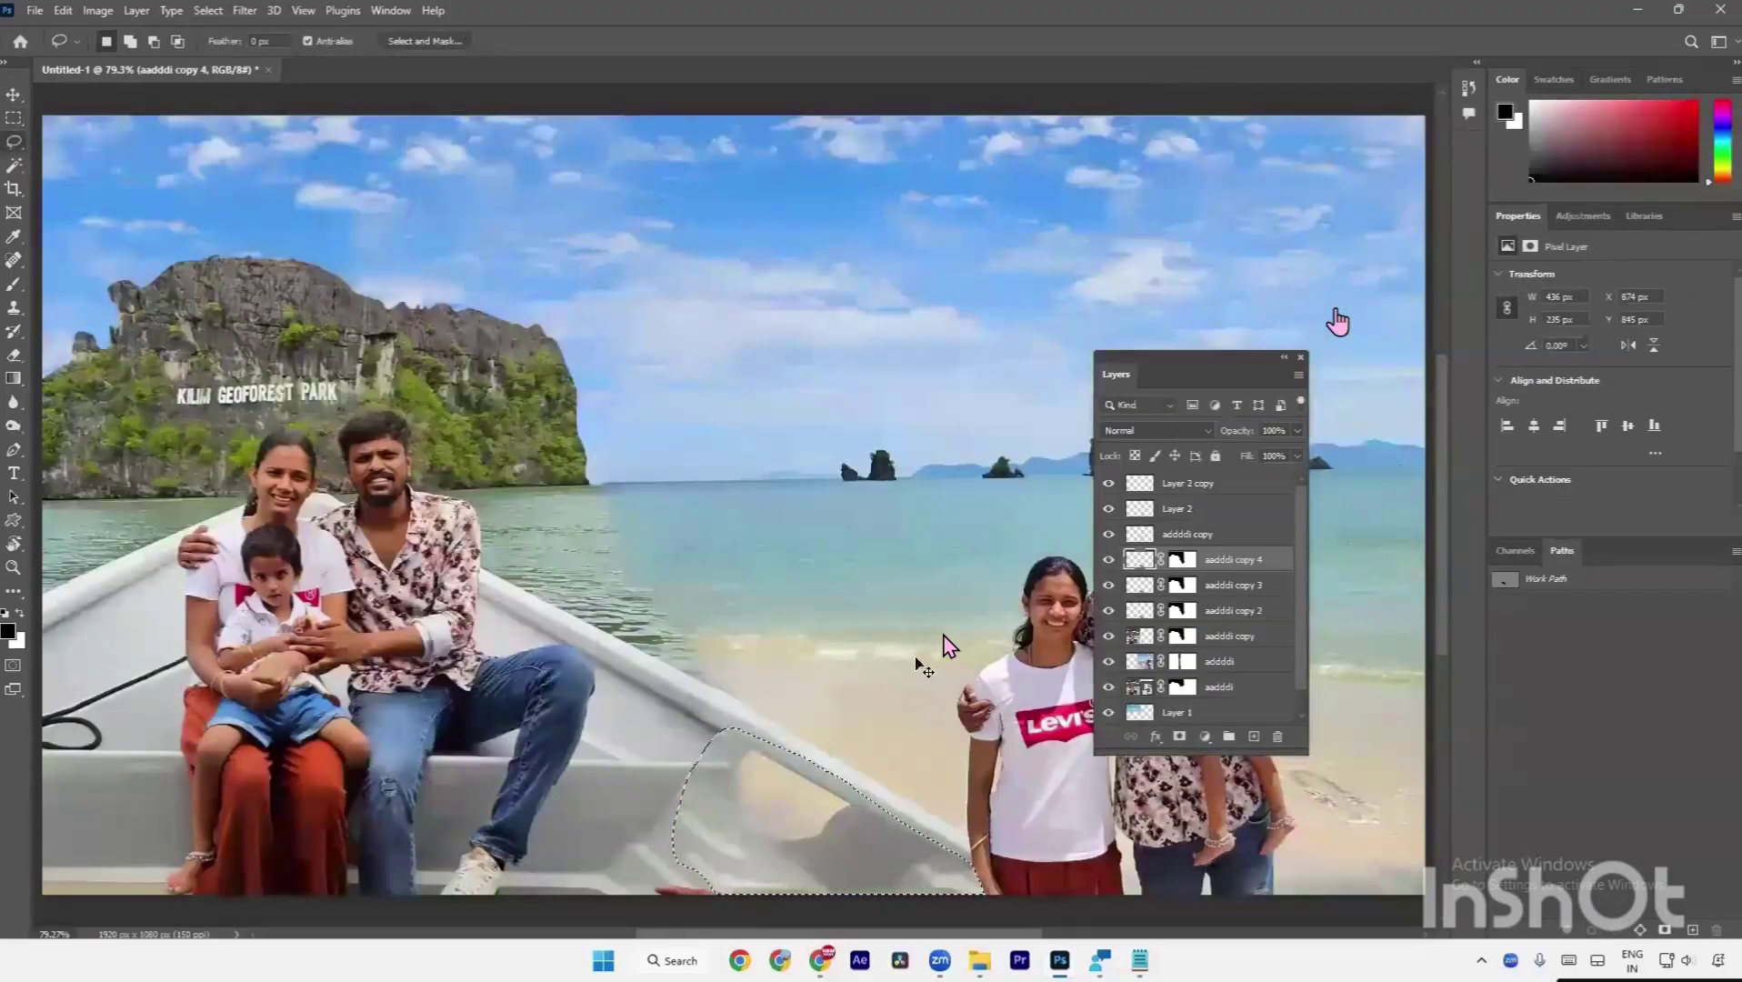
Deselect, delete fill layers aadddi copy 4 and copy 3, and toggle aadddi copy 2 to compare.
key(ctrl+d)
key(Delete)
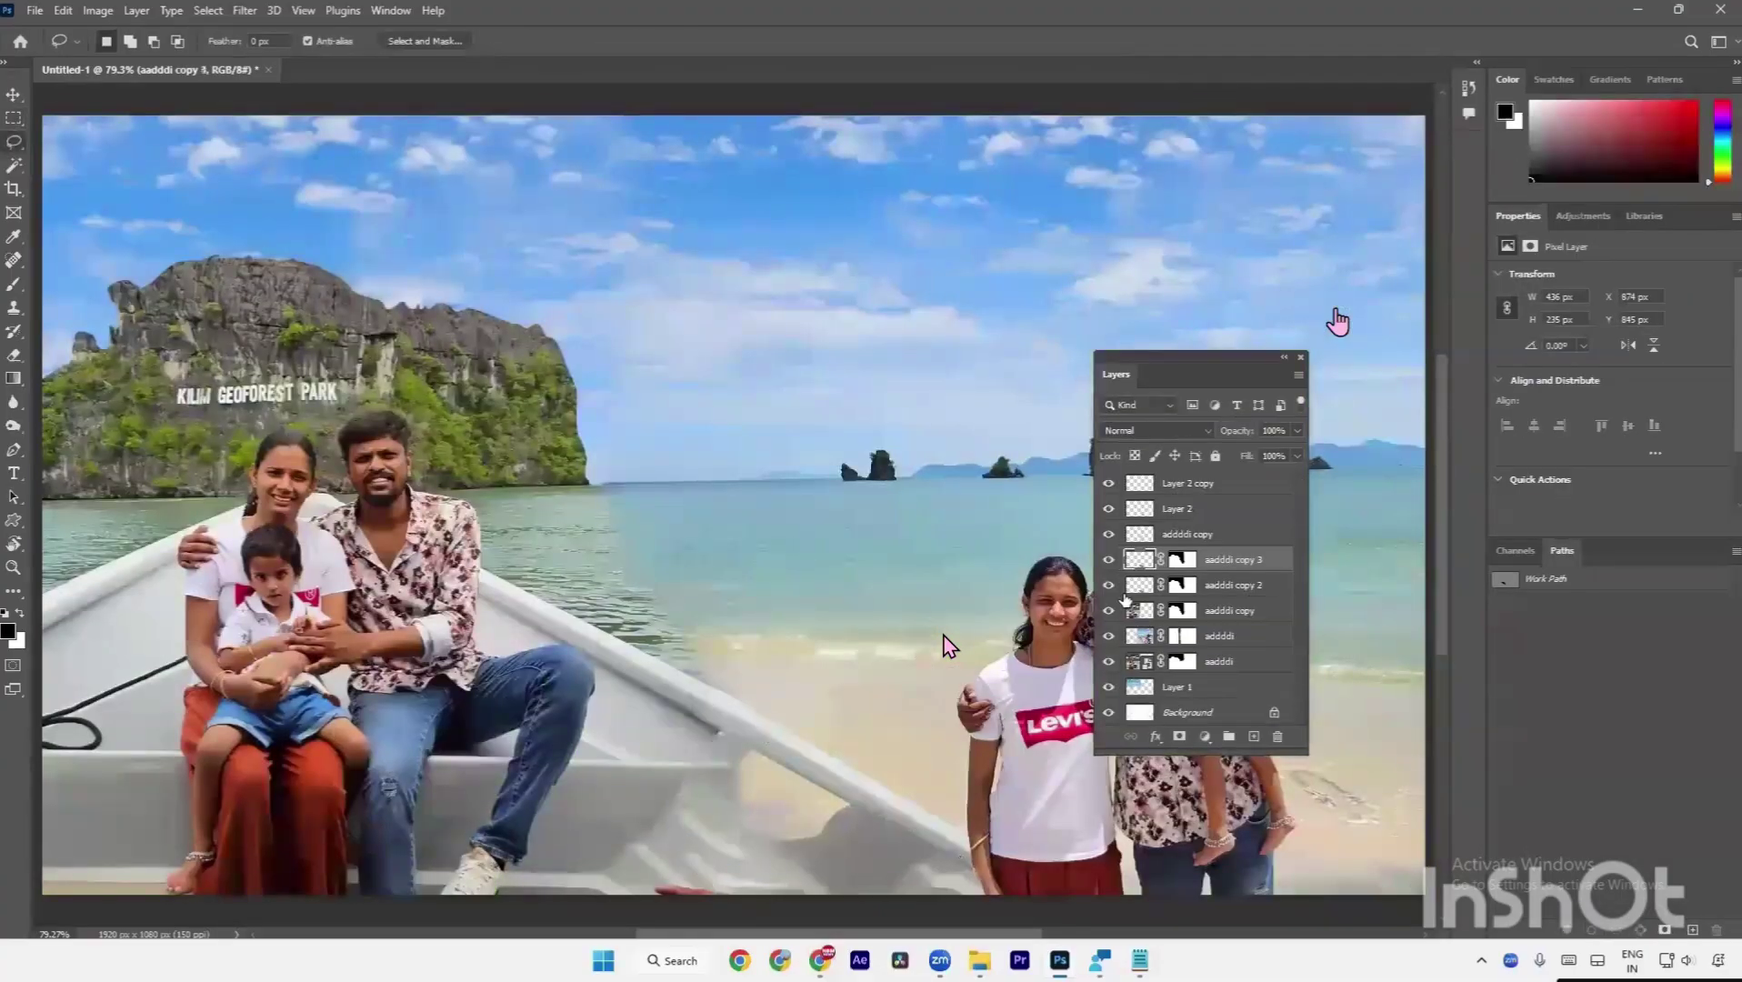
key(Delete)
drag(825, 760, 770, 593)
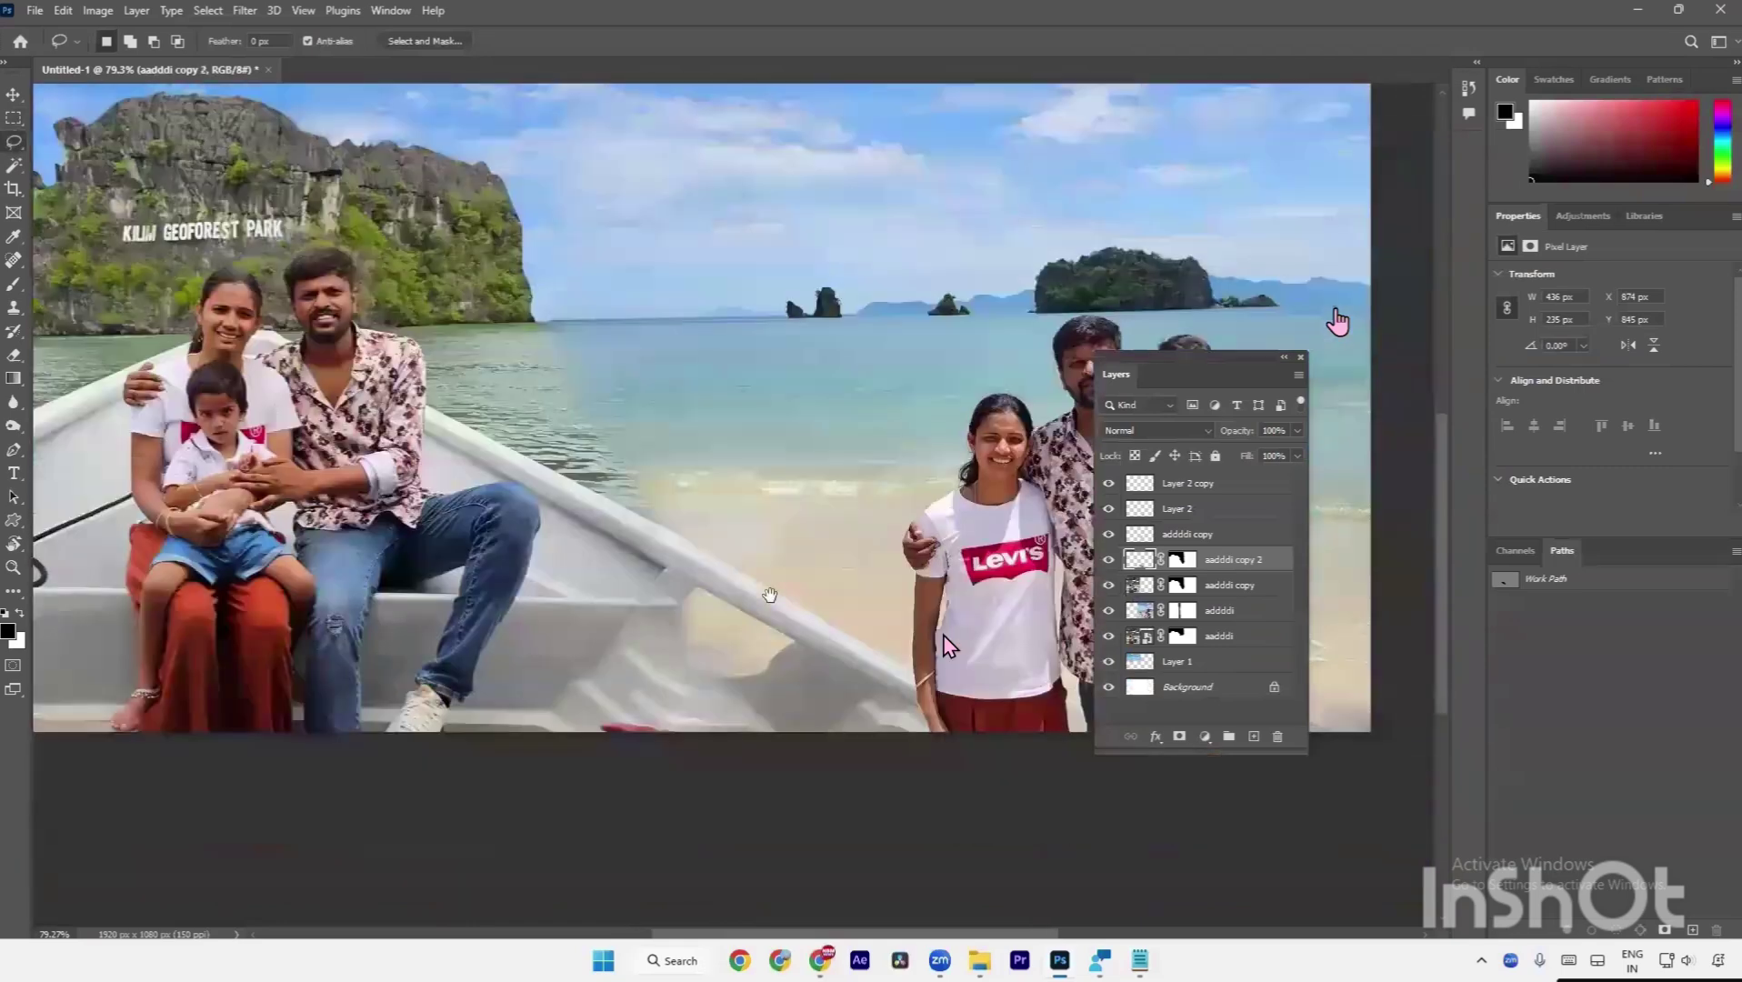
key(a)
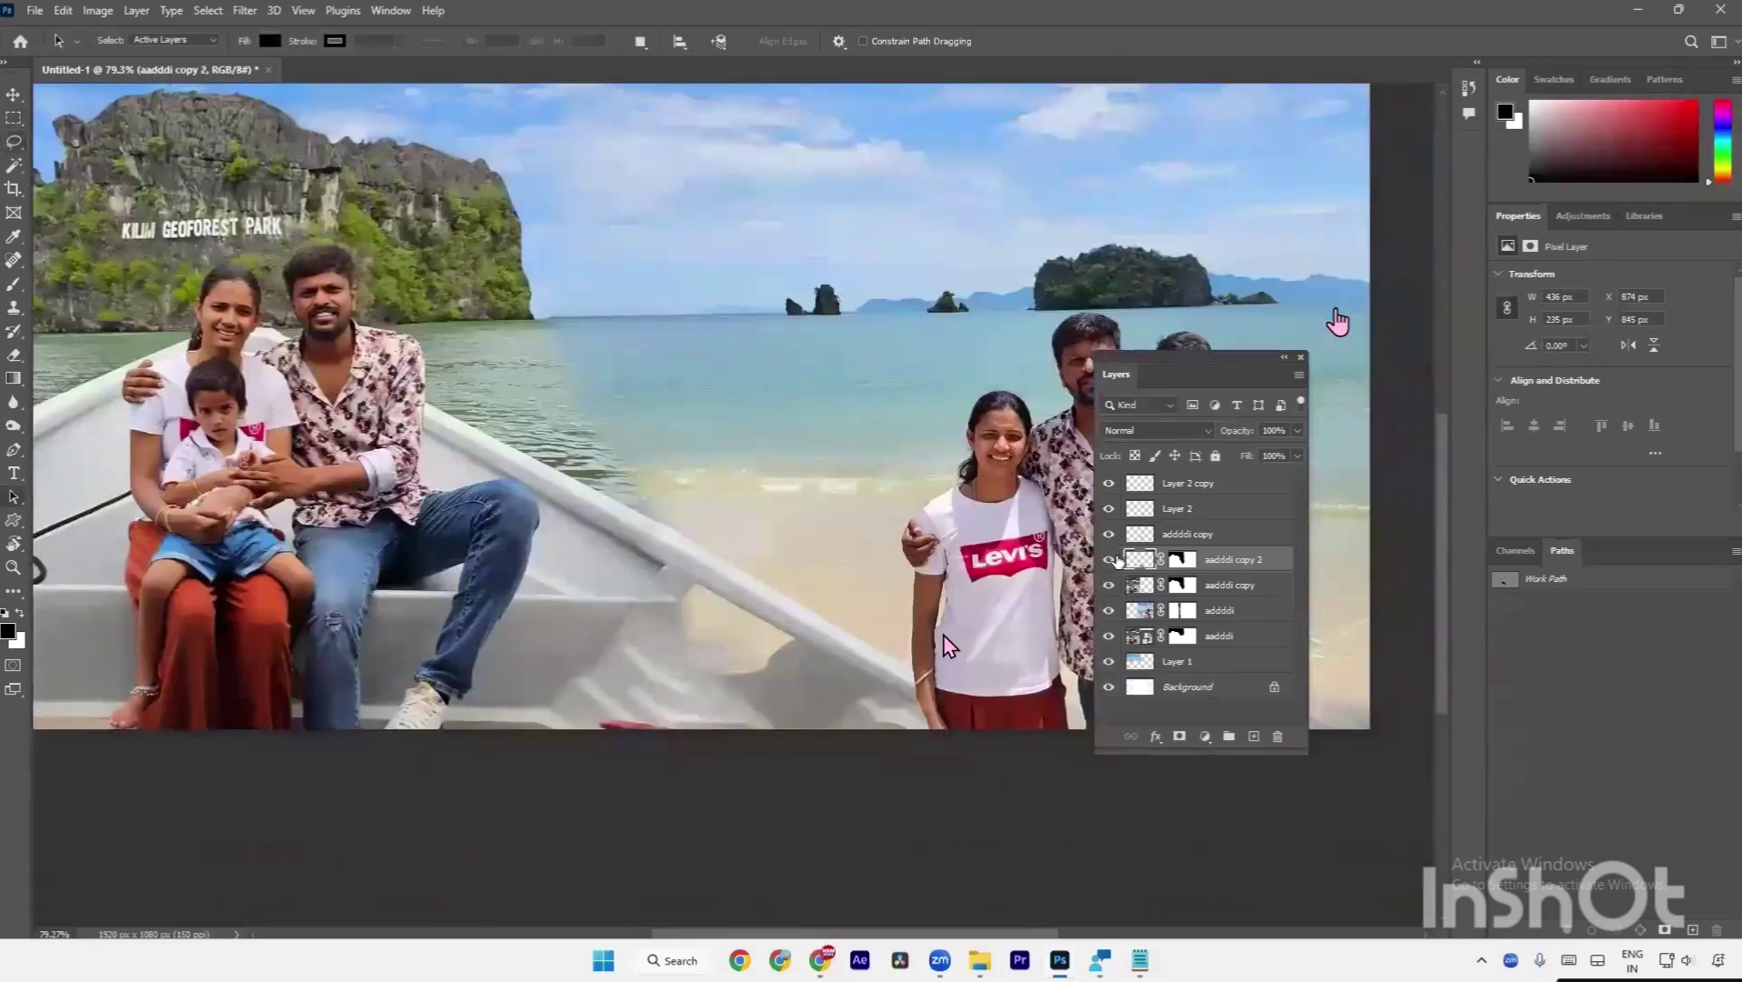
click(1109, 559)
click(1108, 559)
Select the Clone Stamp Tool and shrink its brush to about 60.
key(s)
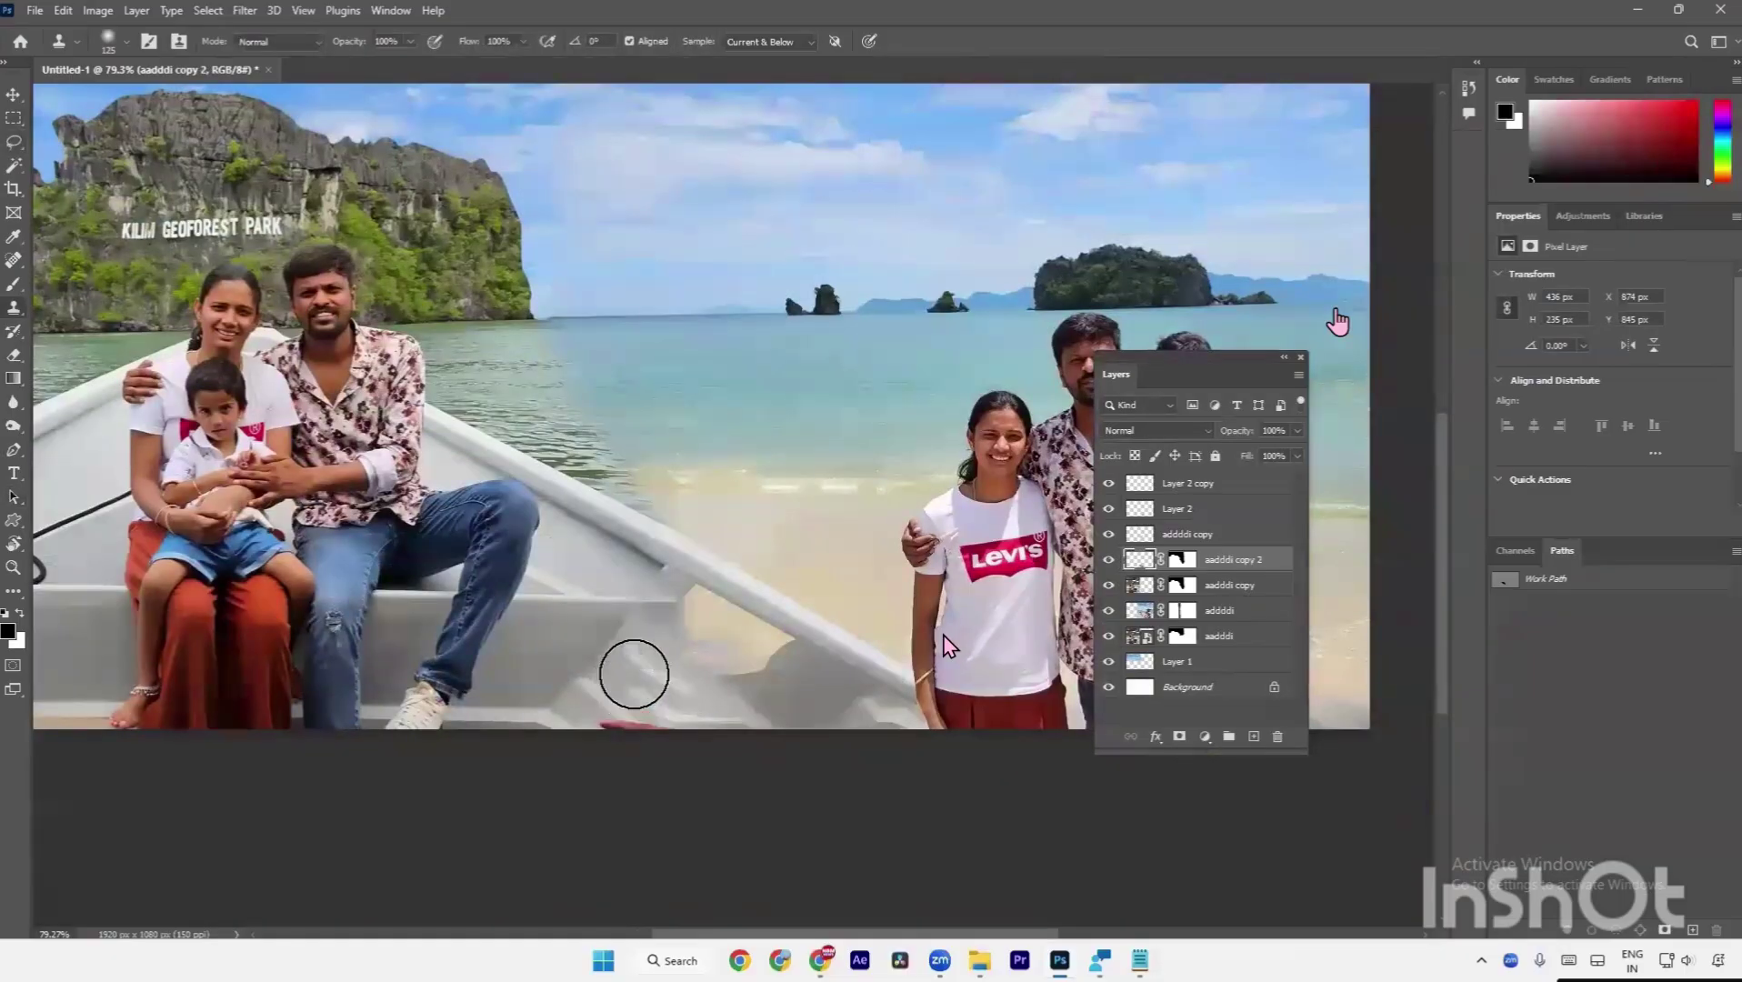
scroll(639, 669, up, 2)
scroll(640, 668, up, 4)
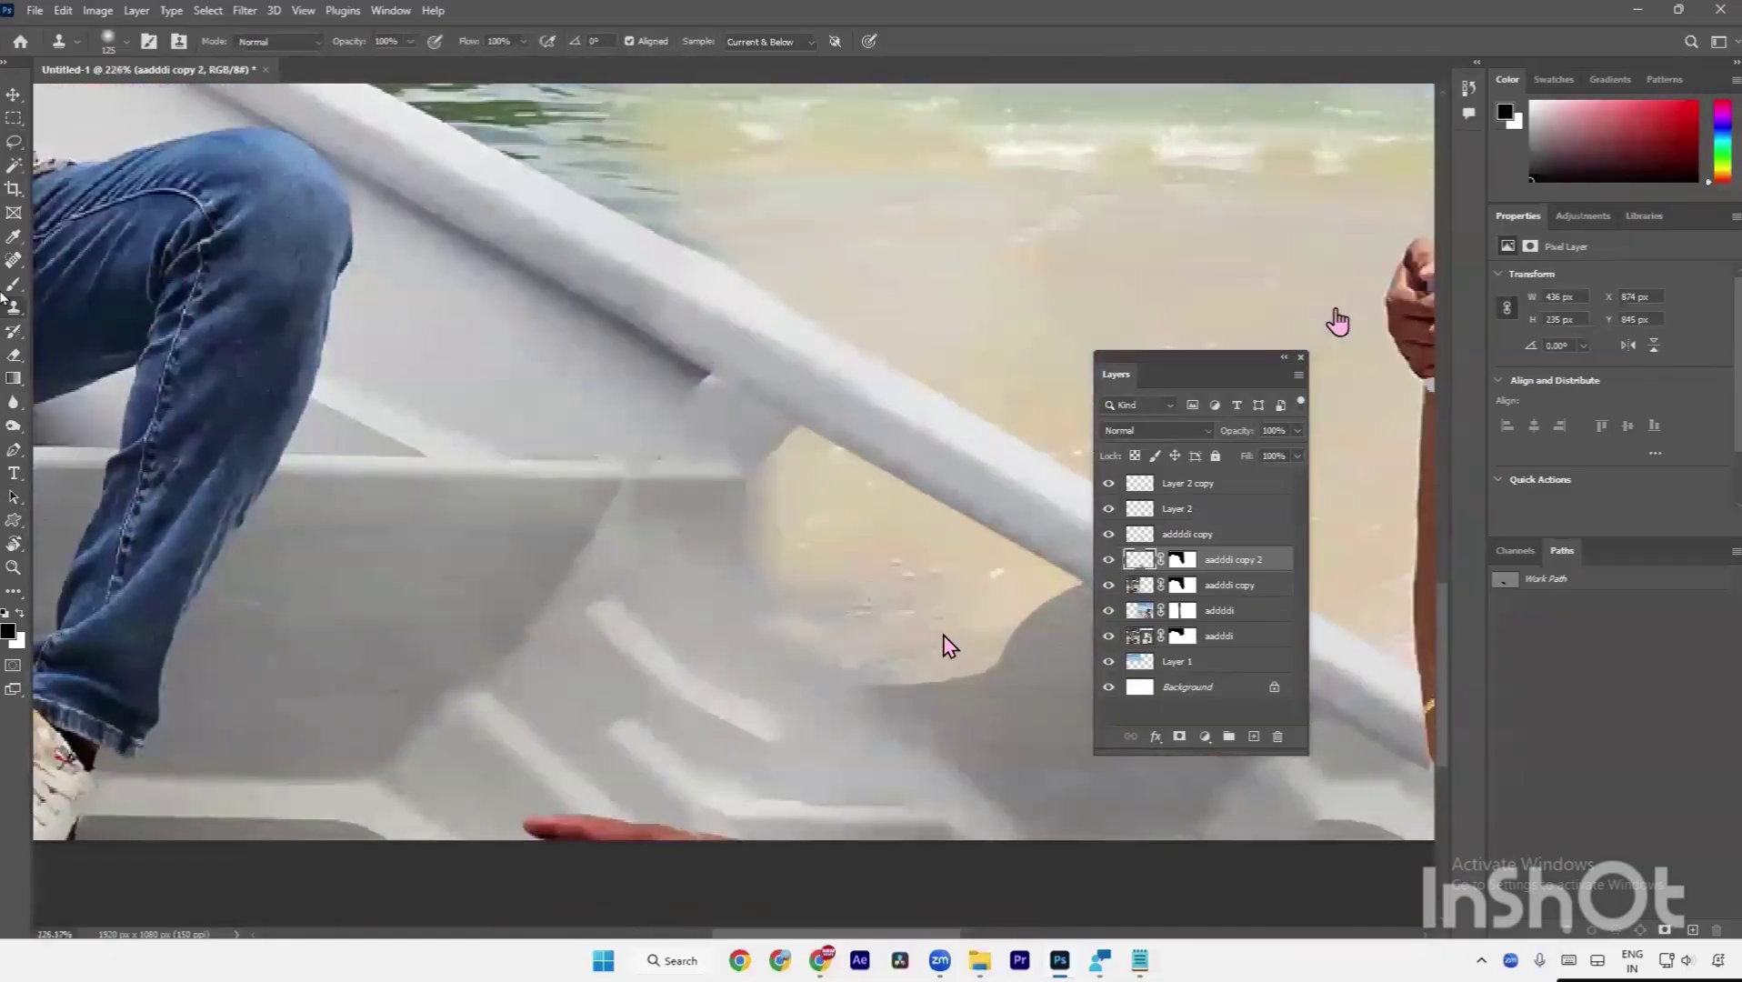
right_click(13, 311)
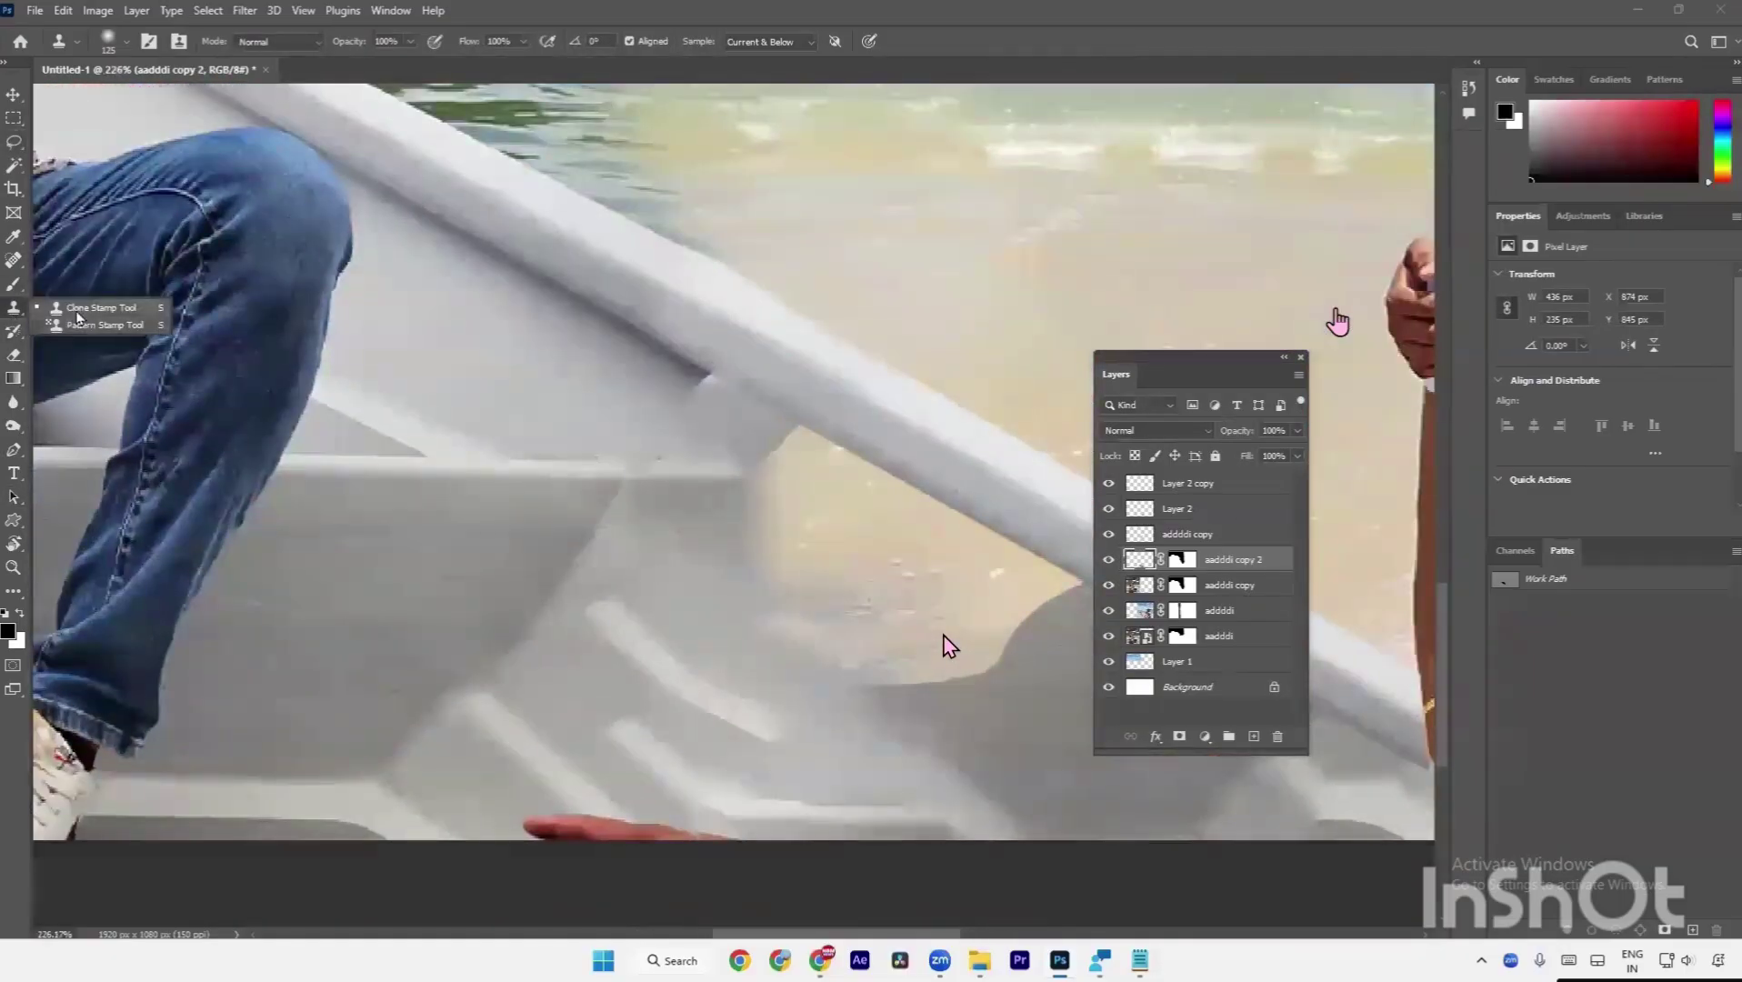
click(78, 313)
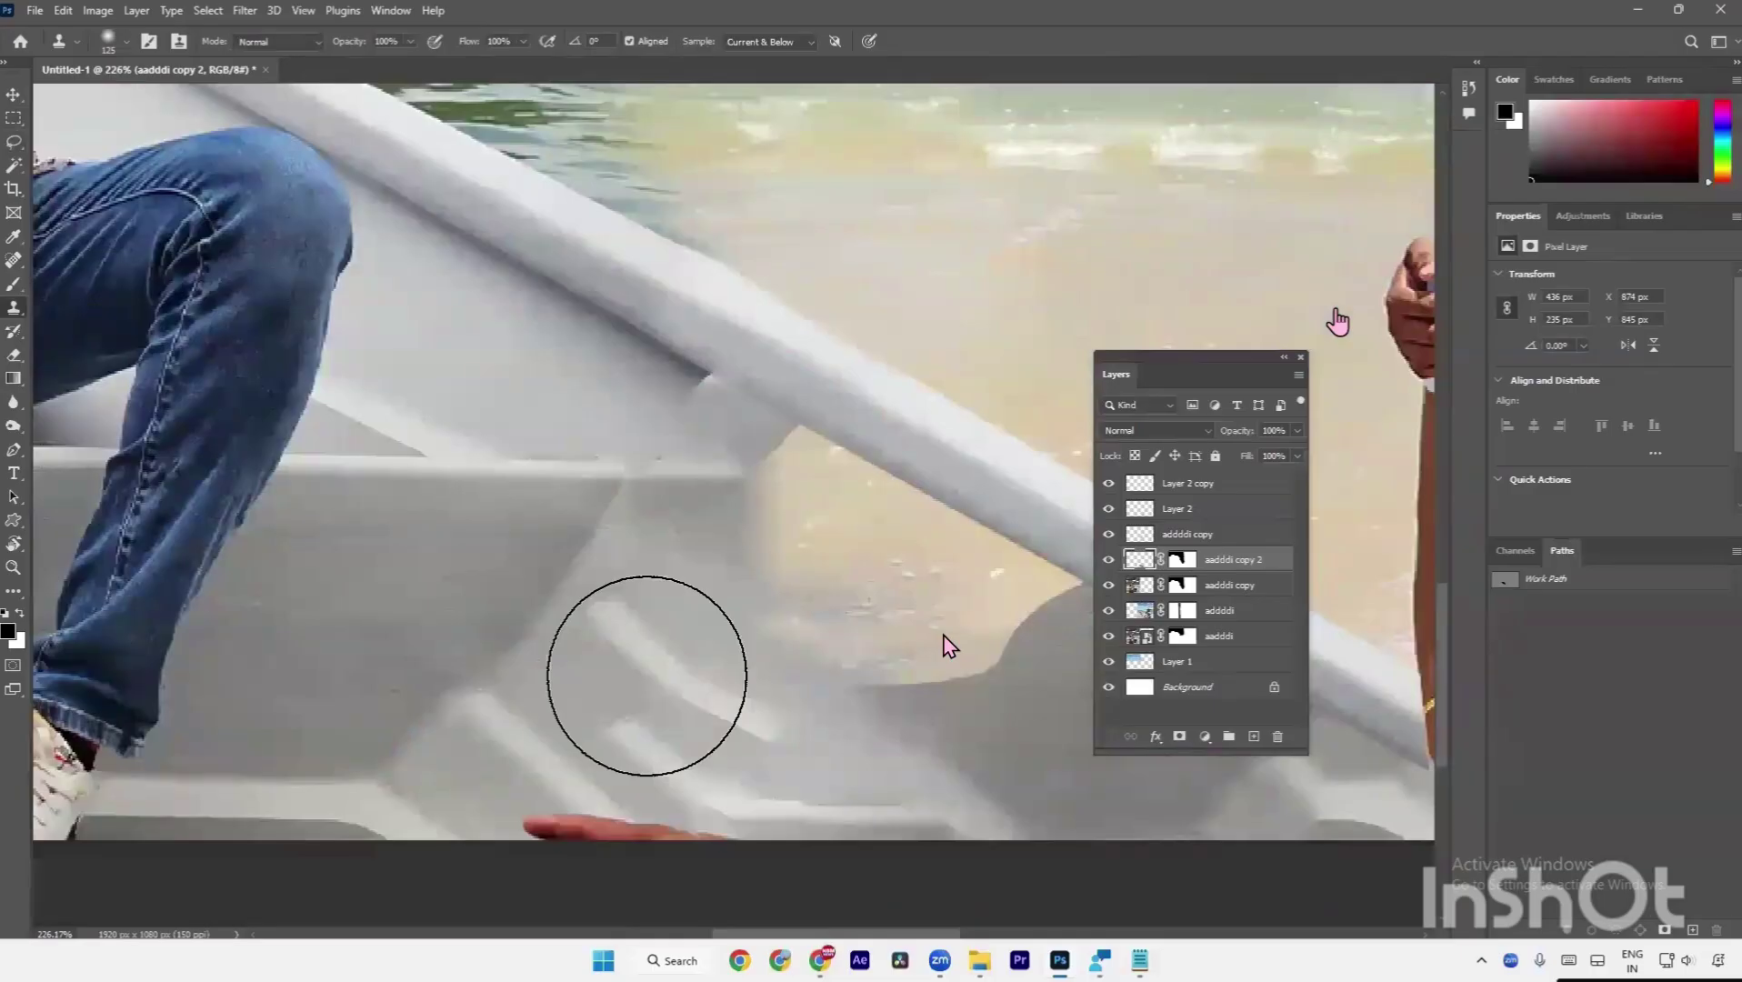
key(bracketleft)
key(bracketleft)
key(bracketleft)
key(bracketleft)
key(bracketleft)
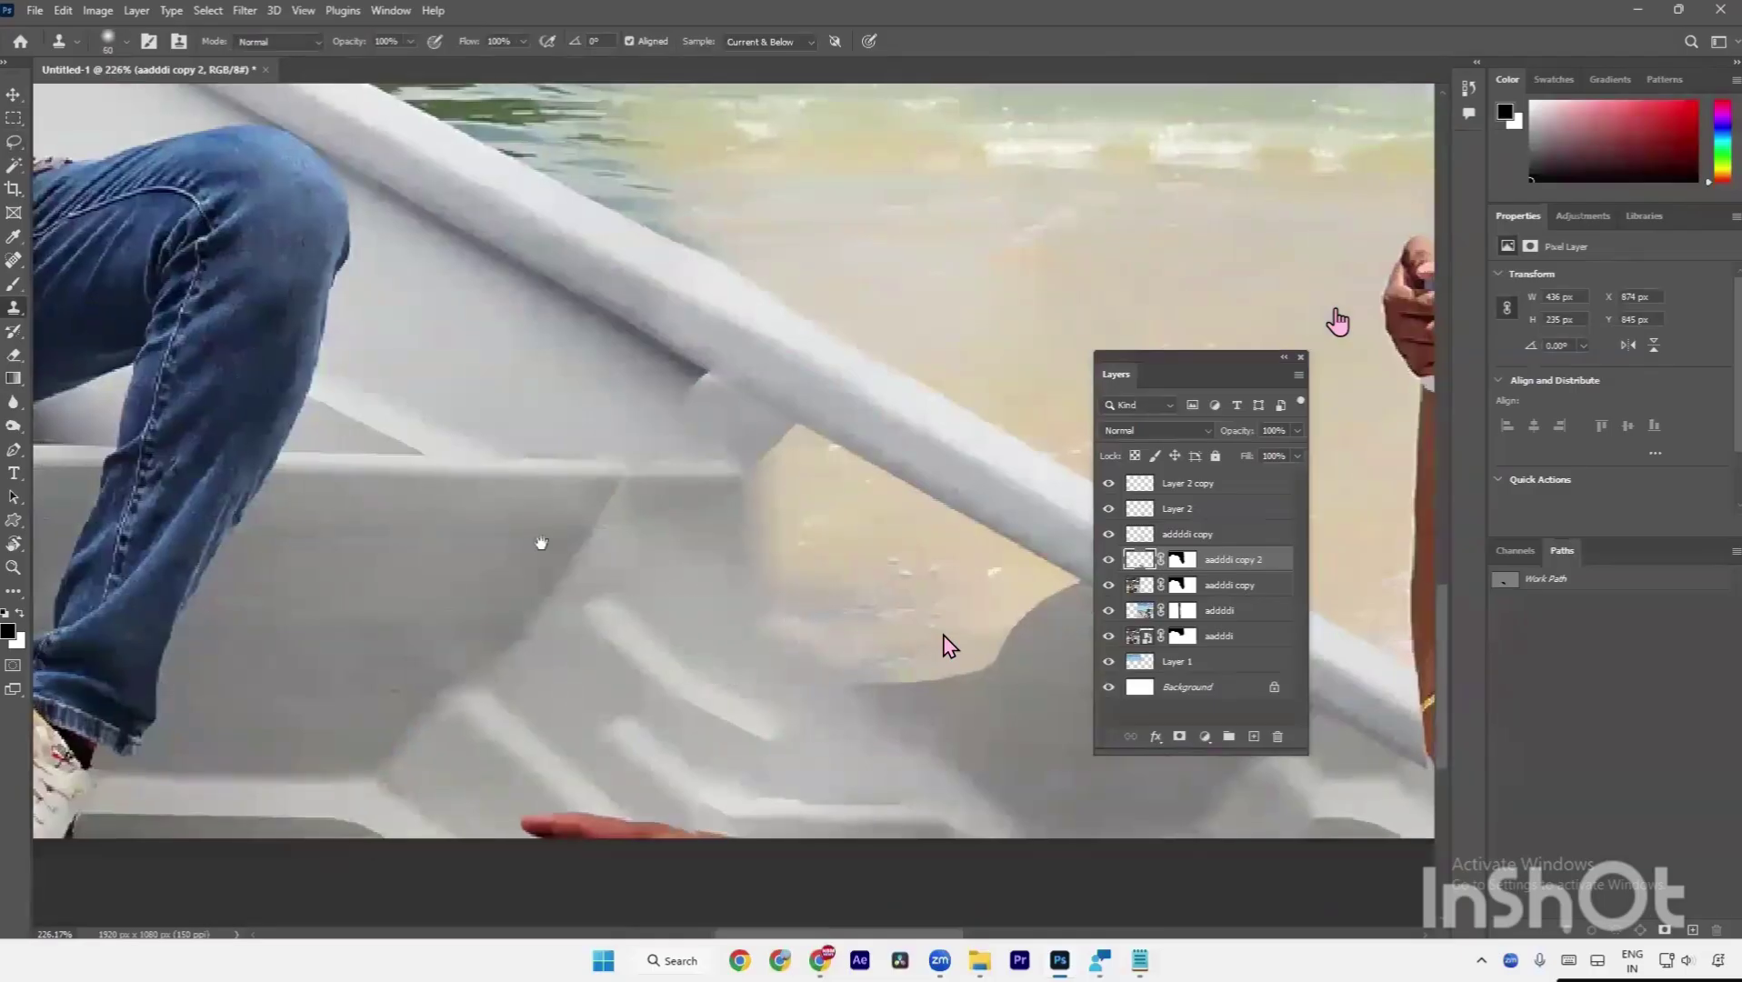
scroll(506, 533, down, 2)
scroll(506, 533, right, 3)
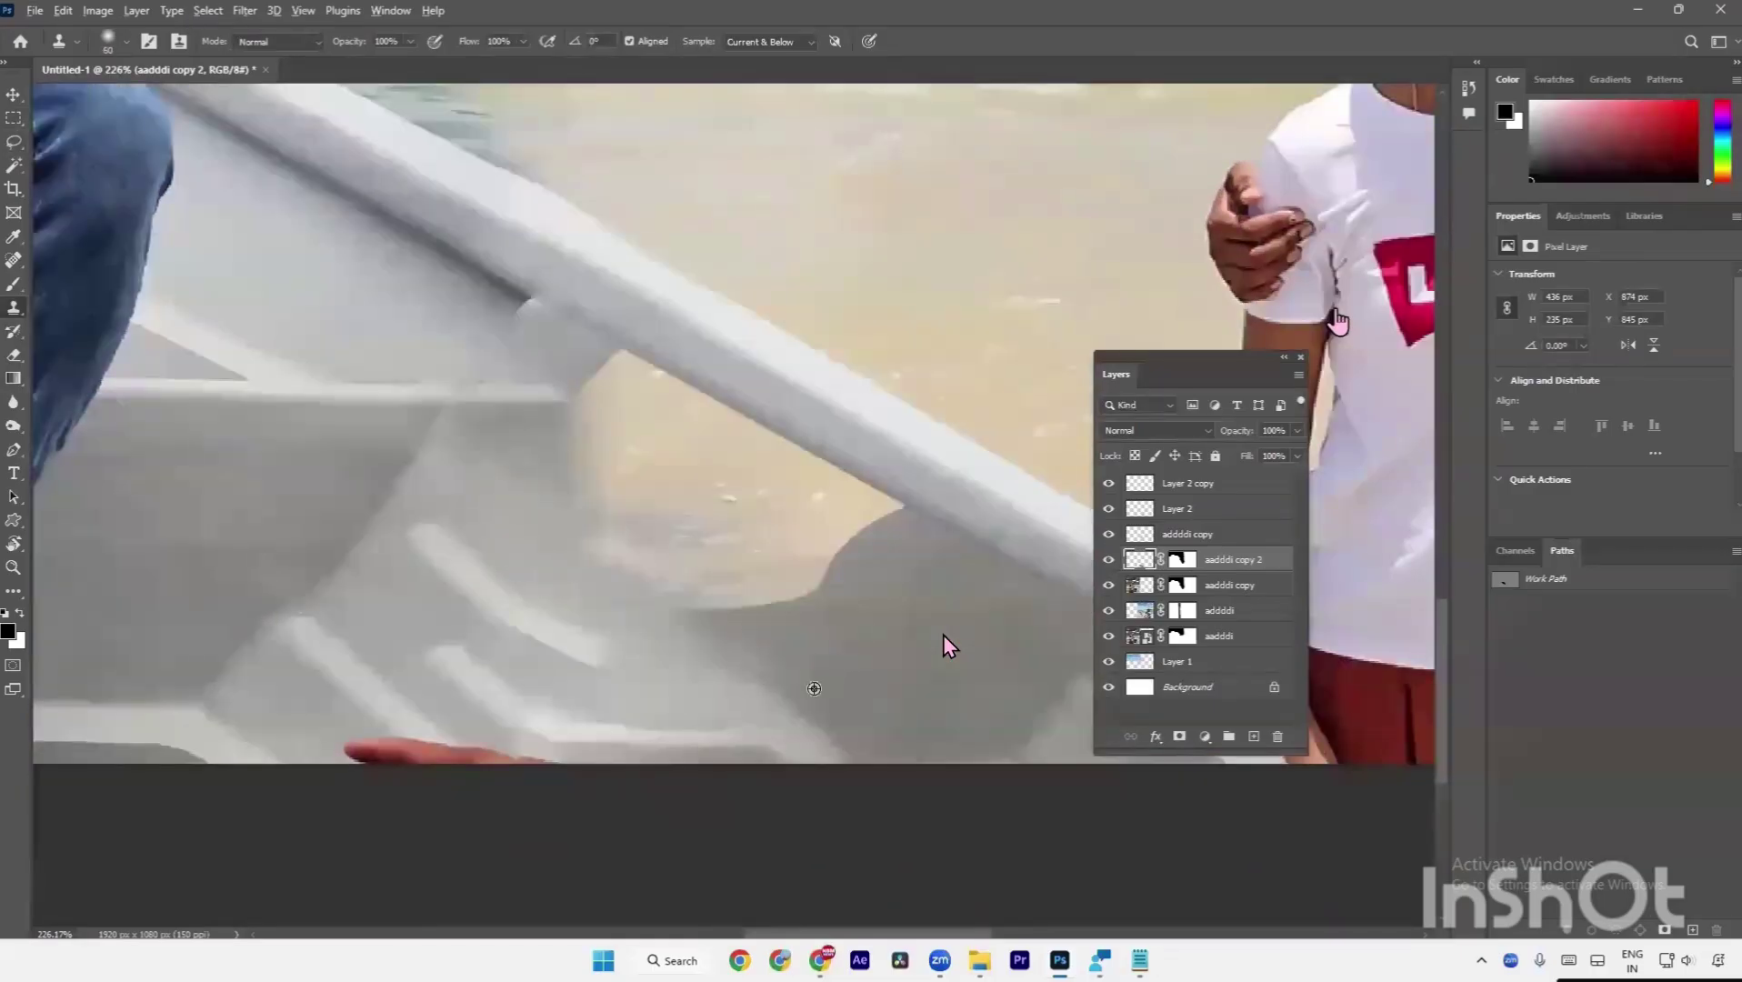
Clone clean hull texture over the hull's bottom edge and light stripe.
alt+click(813, 688)
mouse_move(763, 736)
mouse_down()
mouse_move(738, 727)
mouse_move(784, 751)
mouse_up()
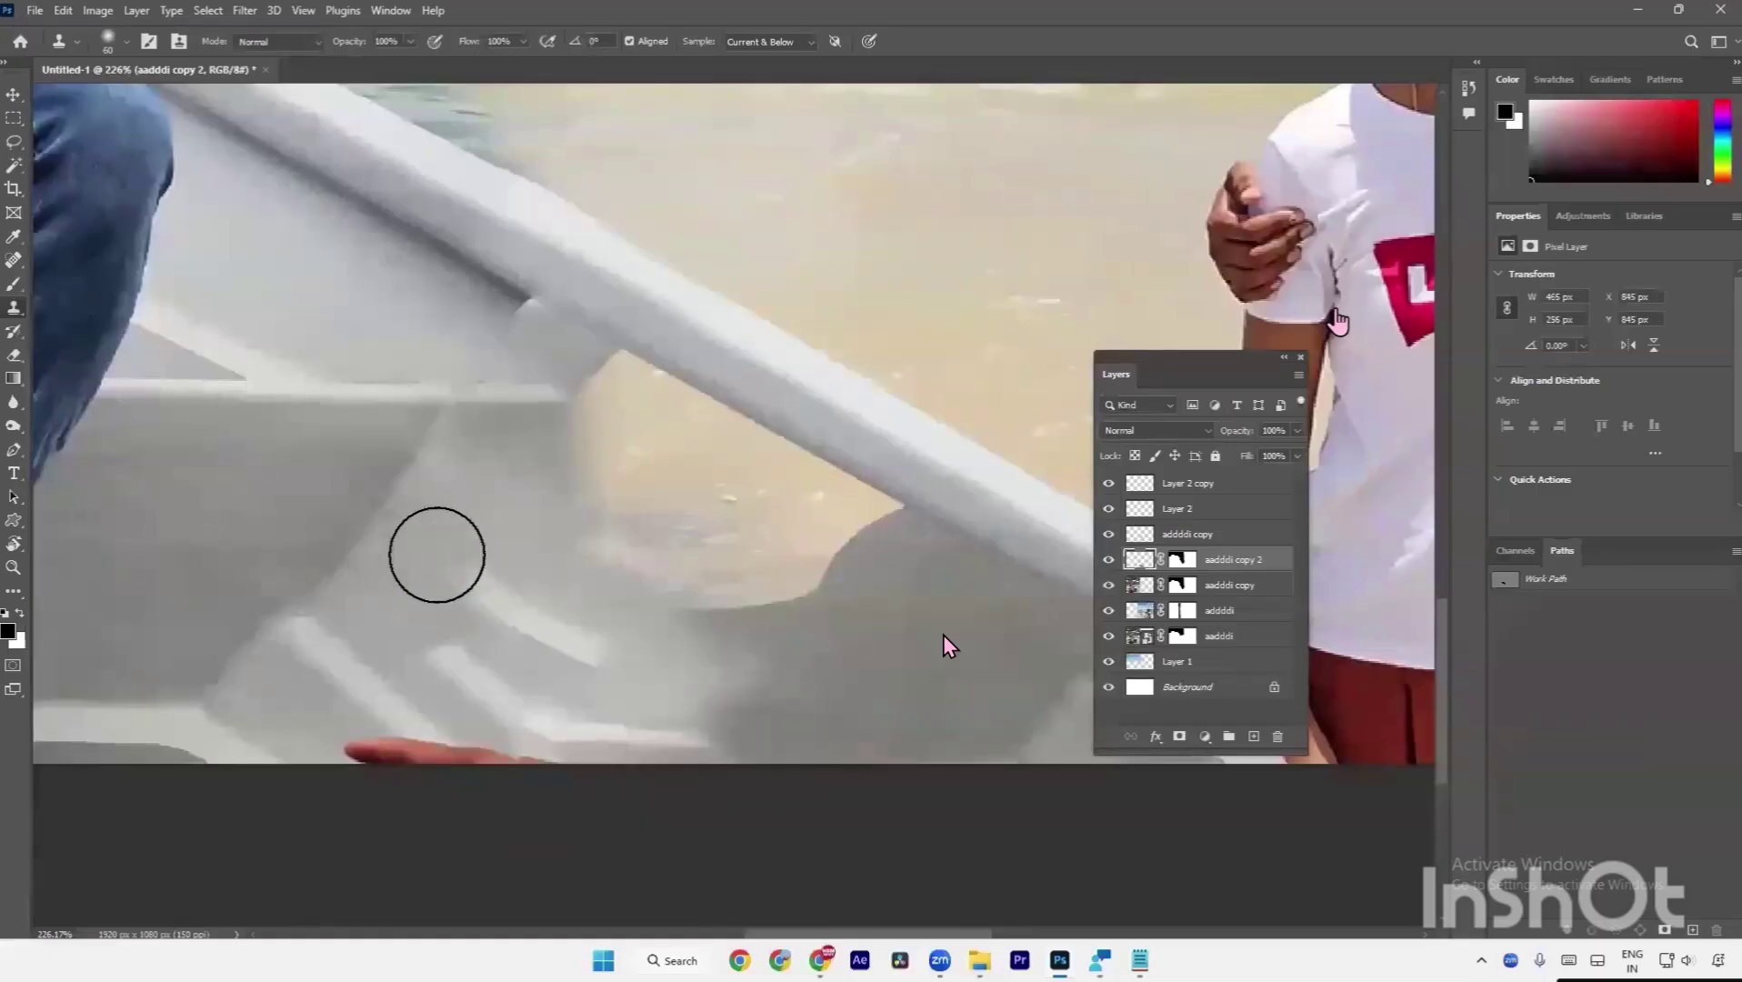
mouse_move(432, 555)
mouse_down()
mouse_move(515, 551)
mouse_move(443, 565)
mouse_up()
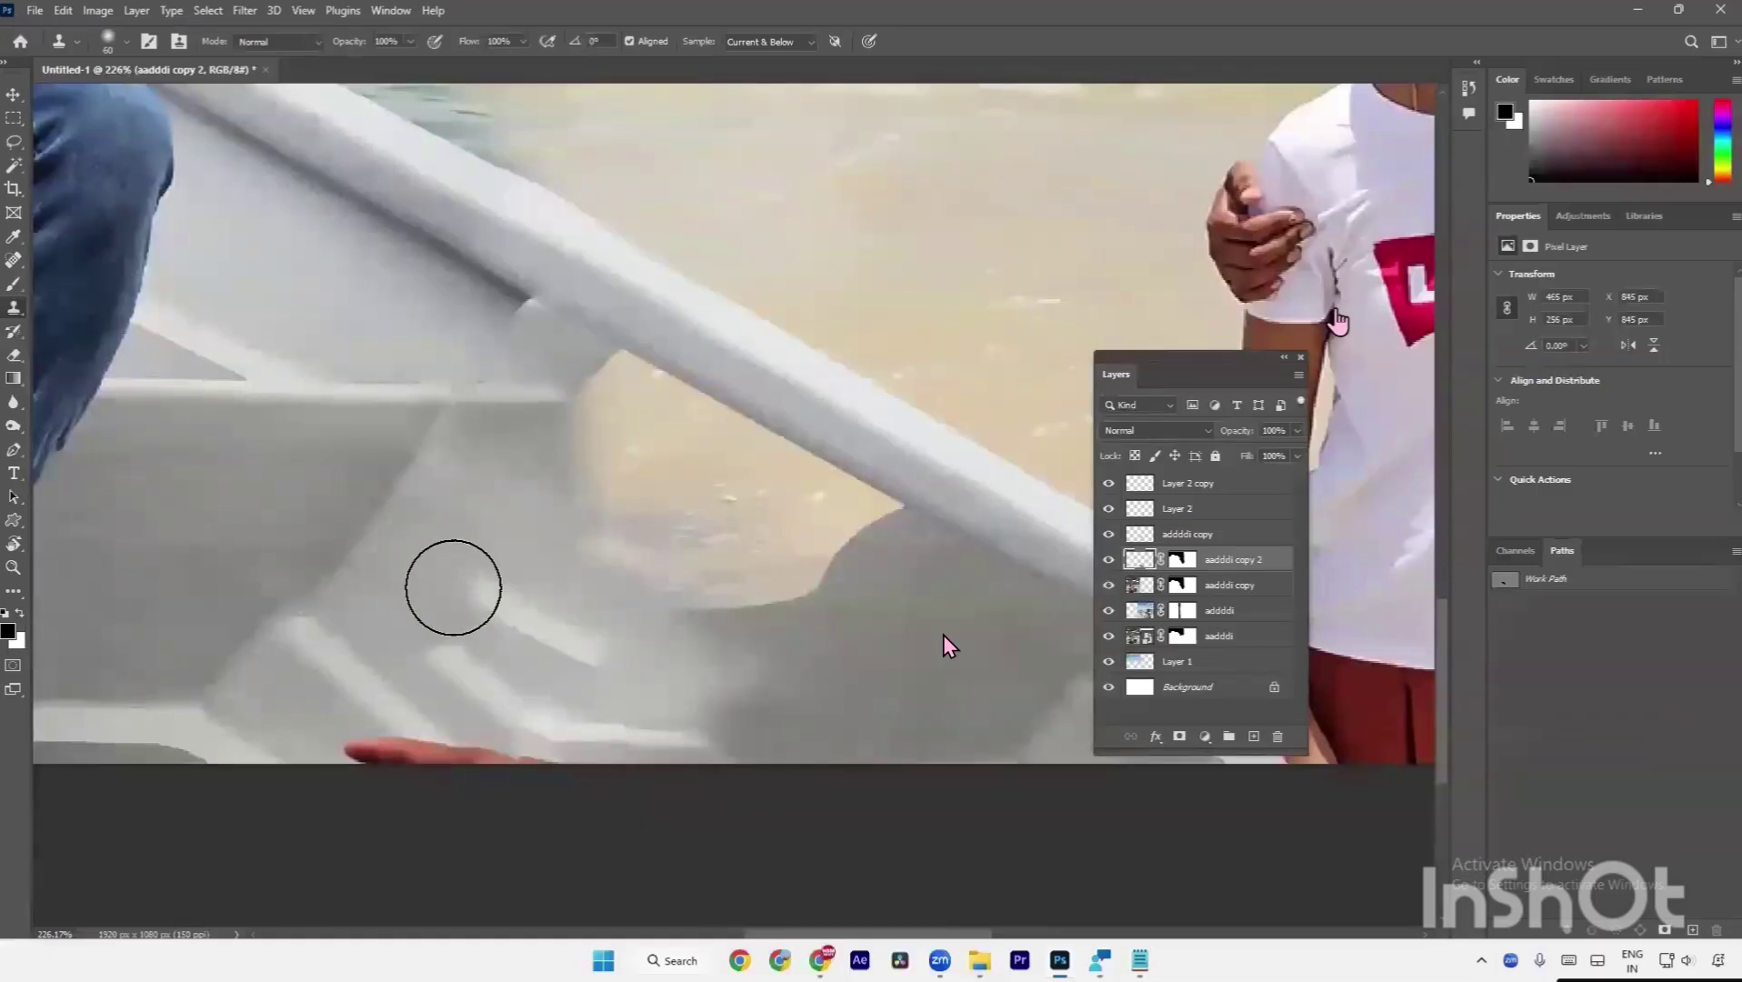
alt+click(391, 596)
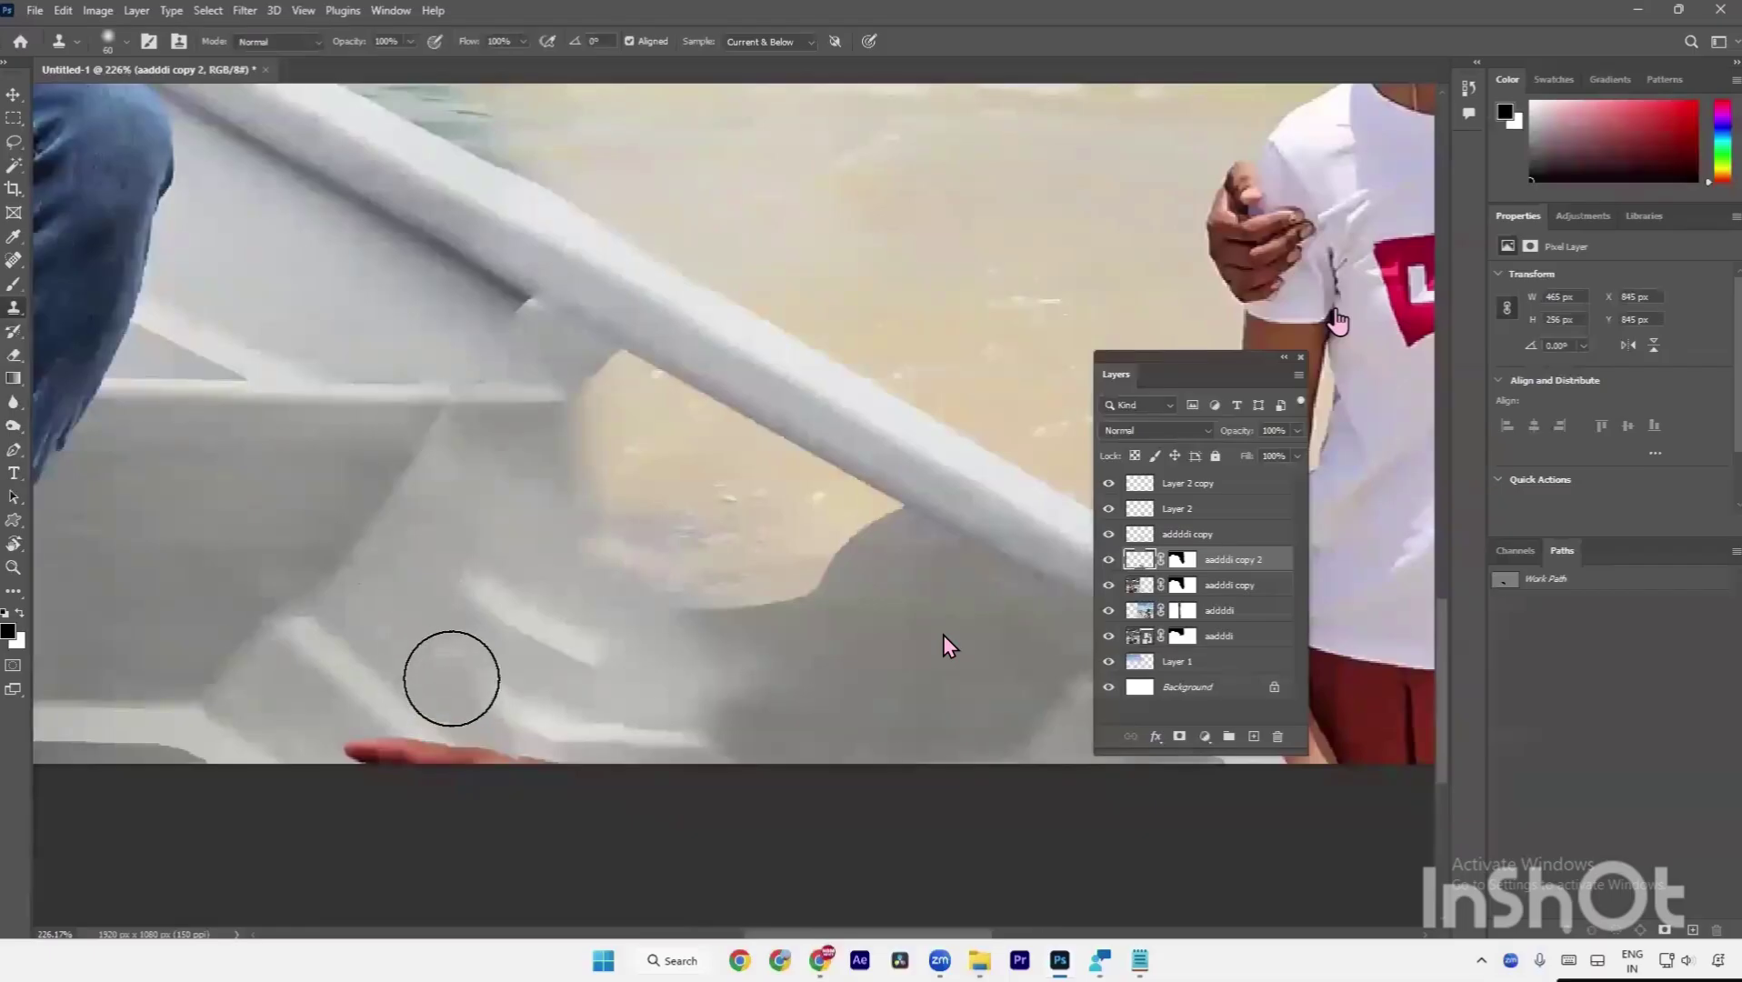
click(458, 678)
mouse_move(459, 678)
mouse_down()
mouse_move(481, 699)
mouse_move(514, 609)
mouse_move(555, 673)
mouse_move(509, 636)
mouse_move(571, 630)
mouse_move(497, 704)
mouse_up()
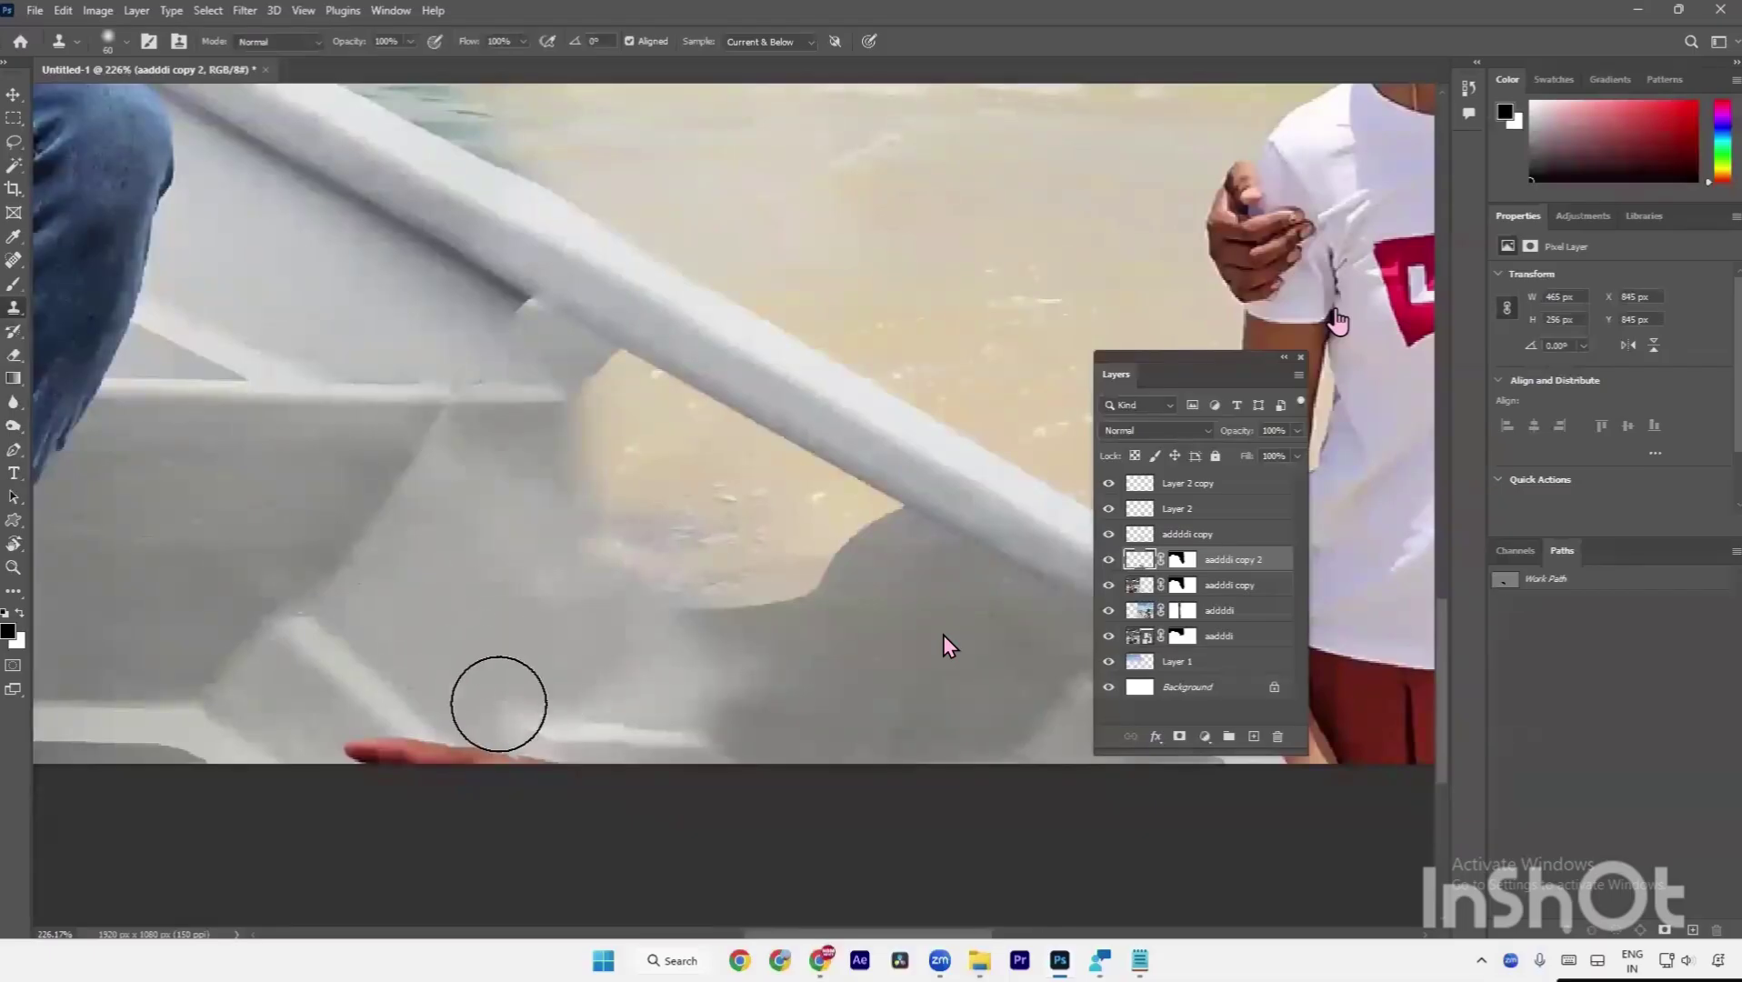
alt+click(456, 718)
drag(331, 687, 459, 614)
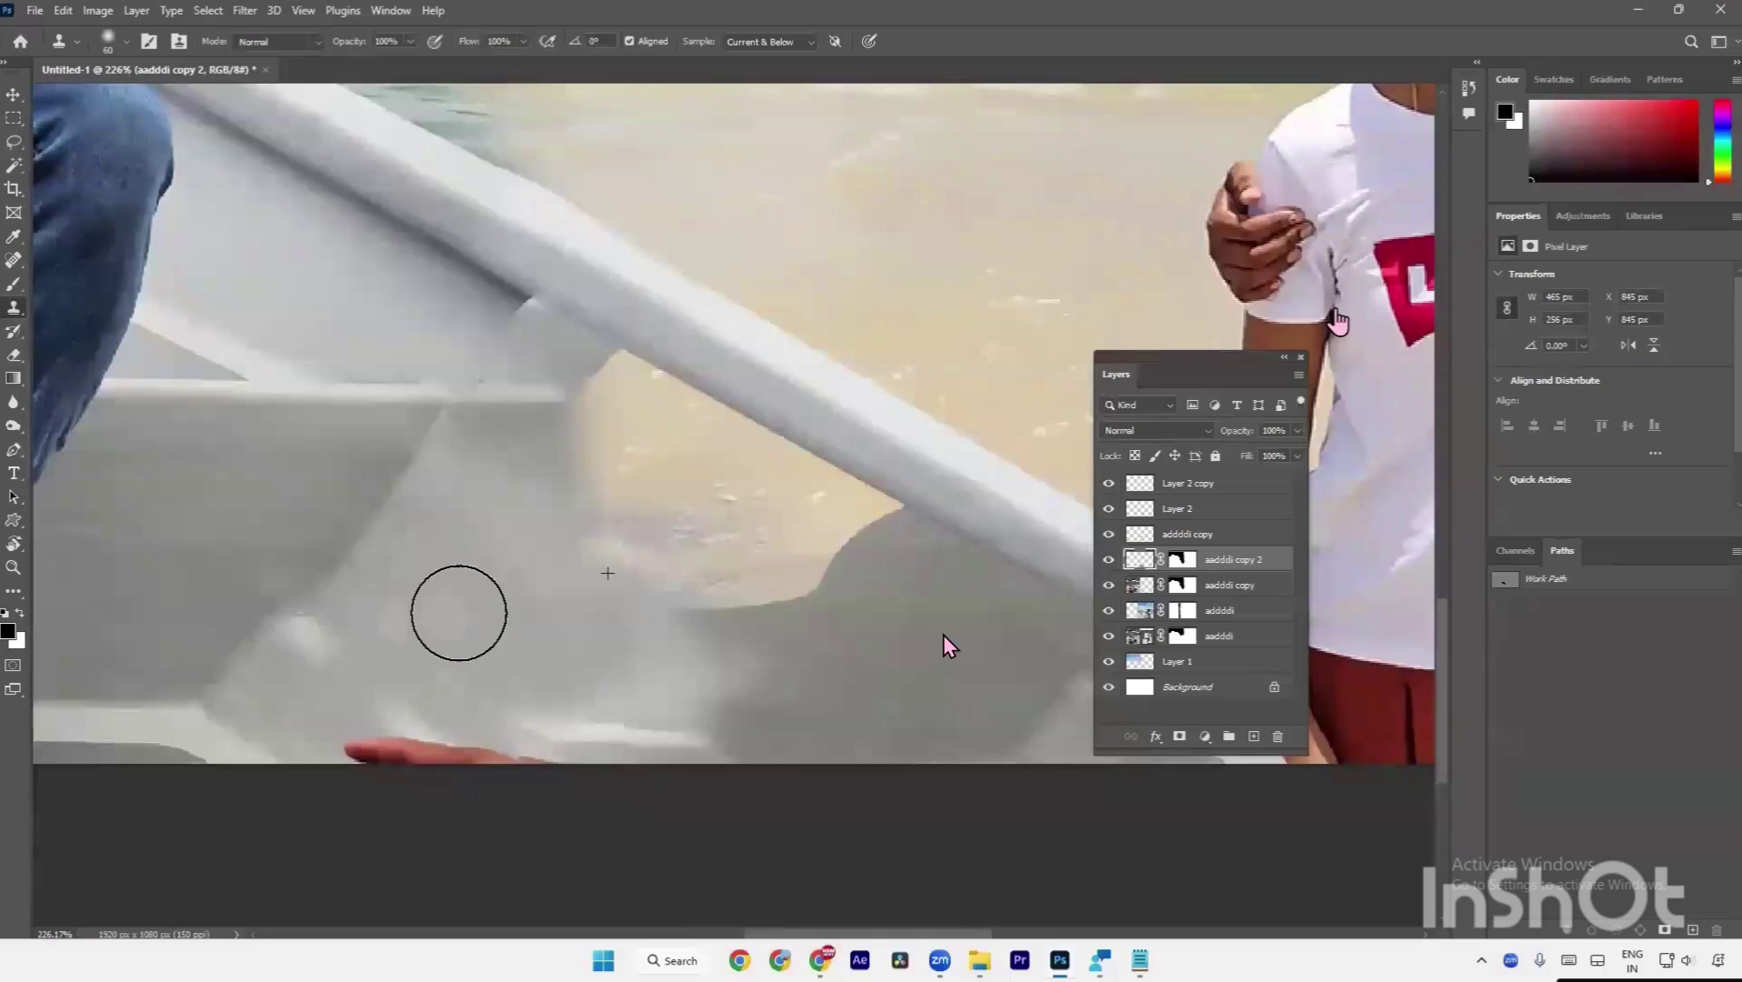
alt+click(454, 692)
alt+click(255, 645)
mouse_move(255, 645)
mouse_down()
mouse_move(410, 730)
mouse_move(487, 827)
mouse_up()
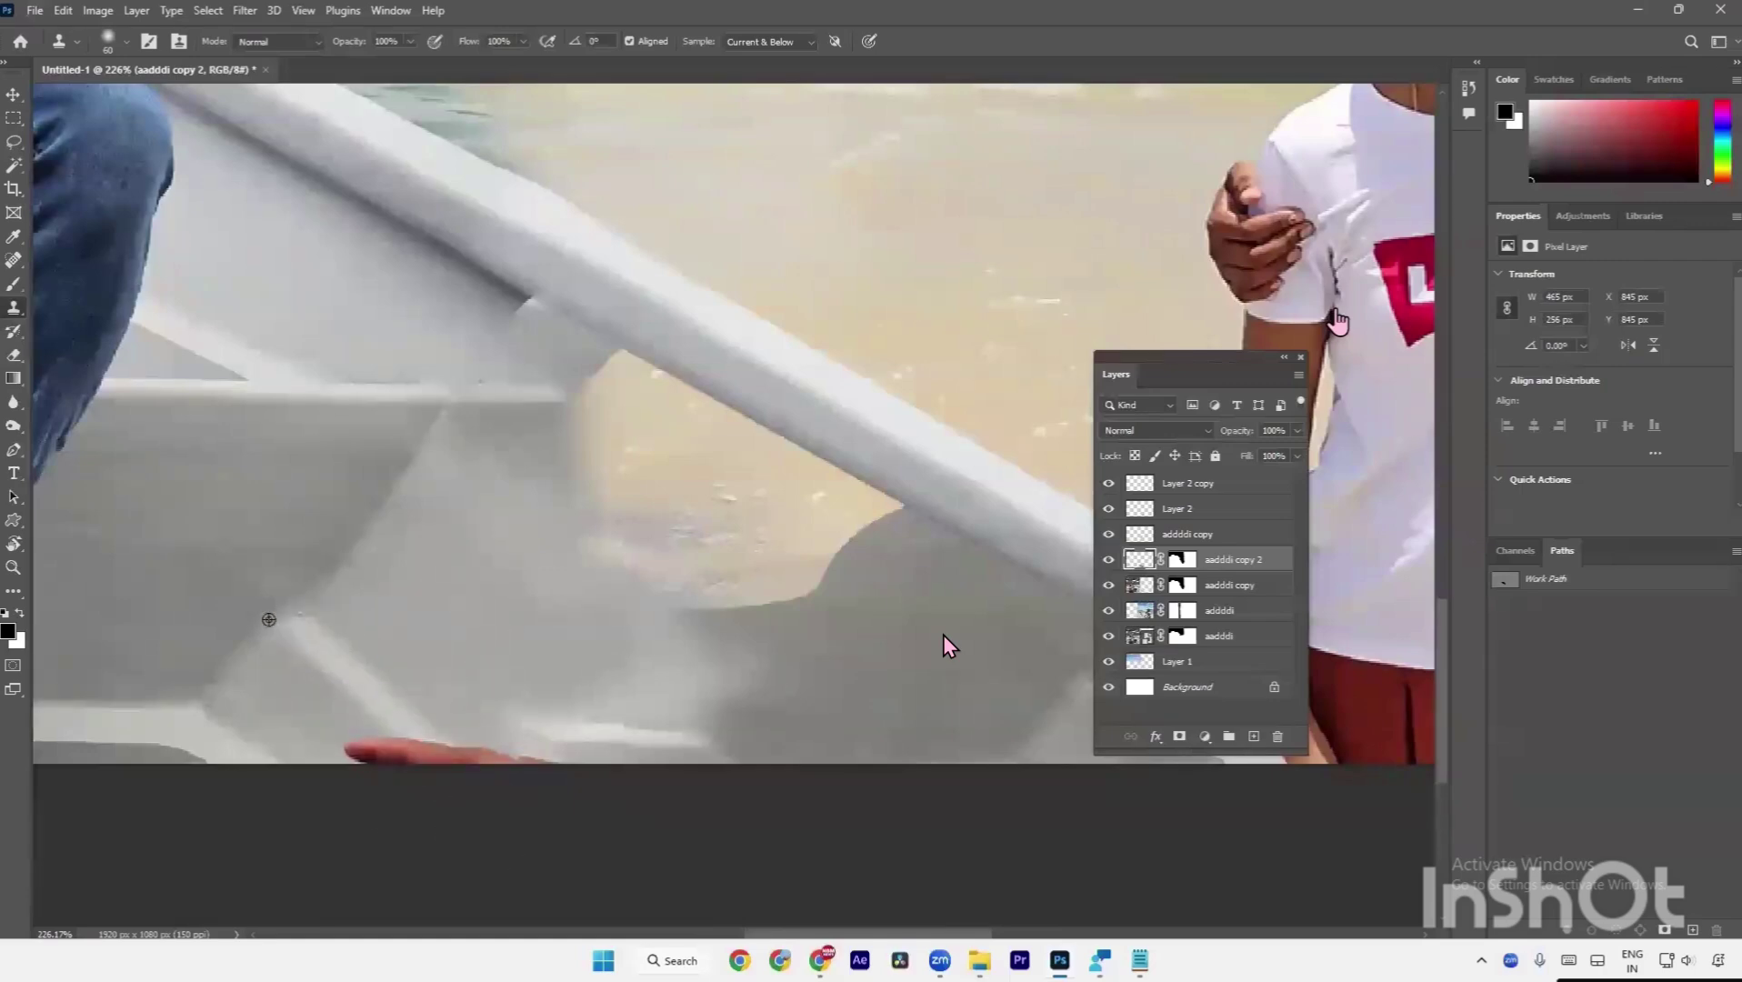
drag(227, 445, 451, 584)
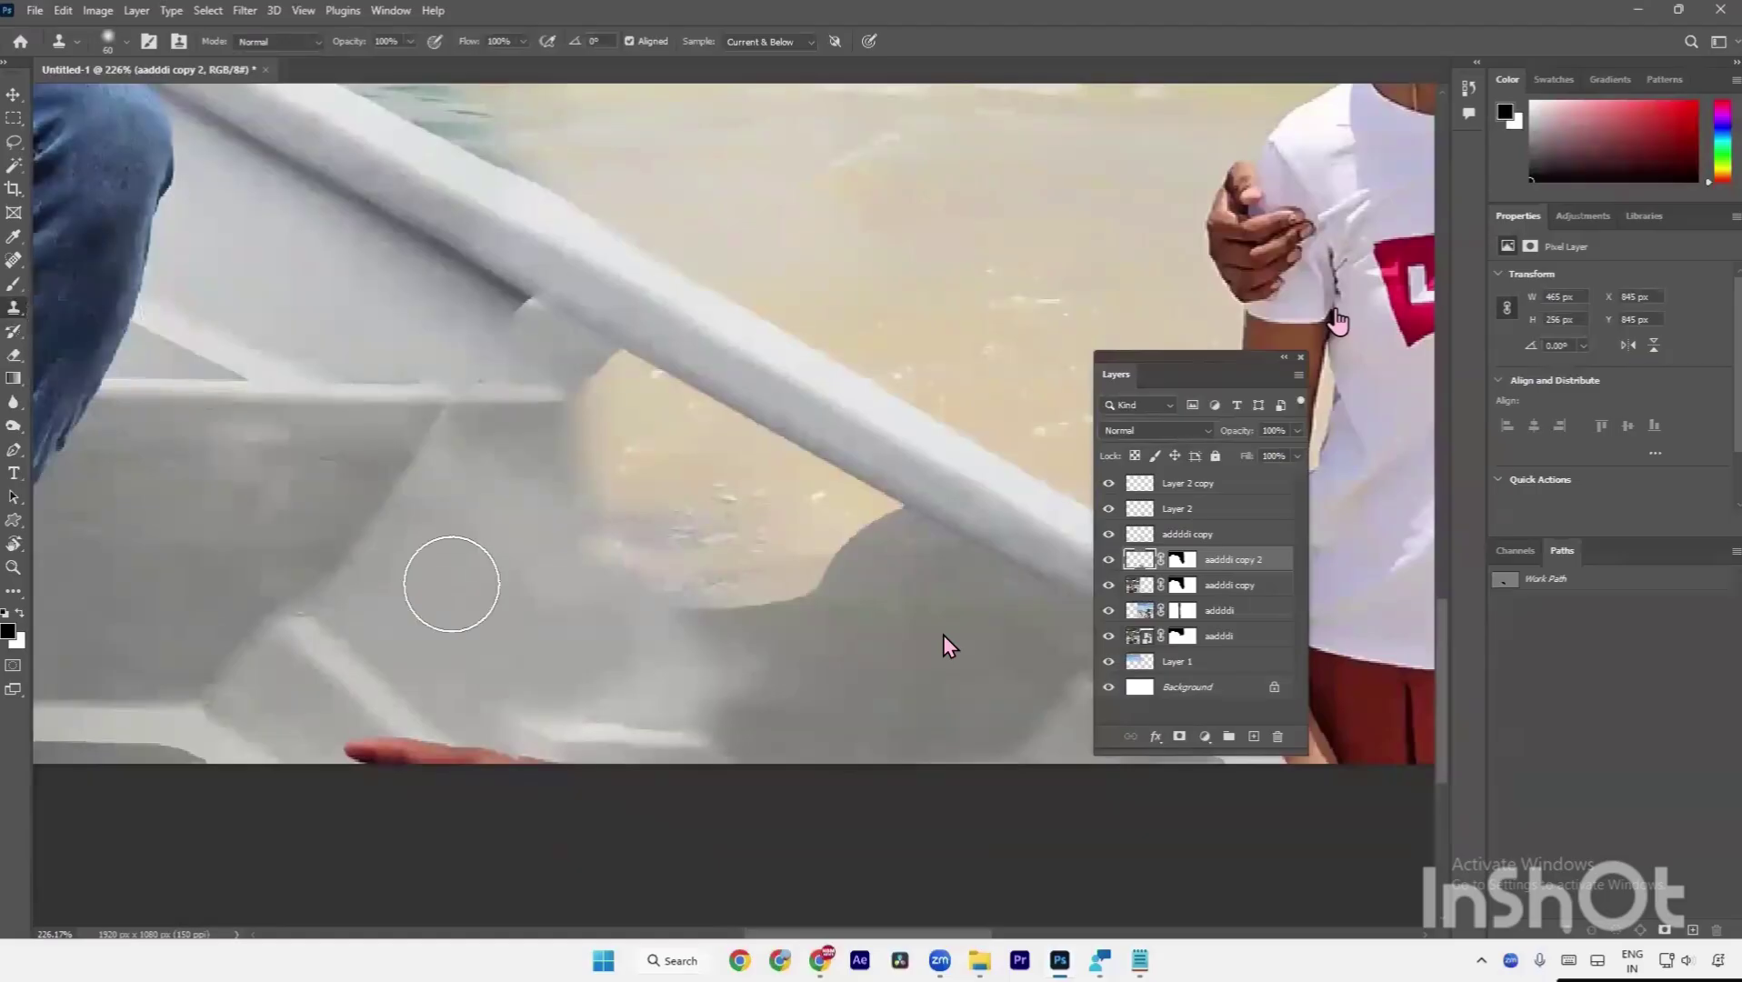
key(ctrl+z)
With a 50 brush, clone away the red finger and smooth the notch under the rail.
key(bracketright)
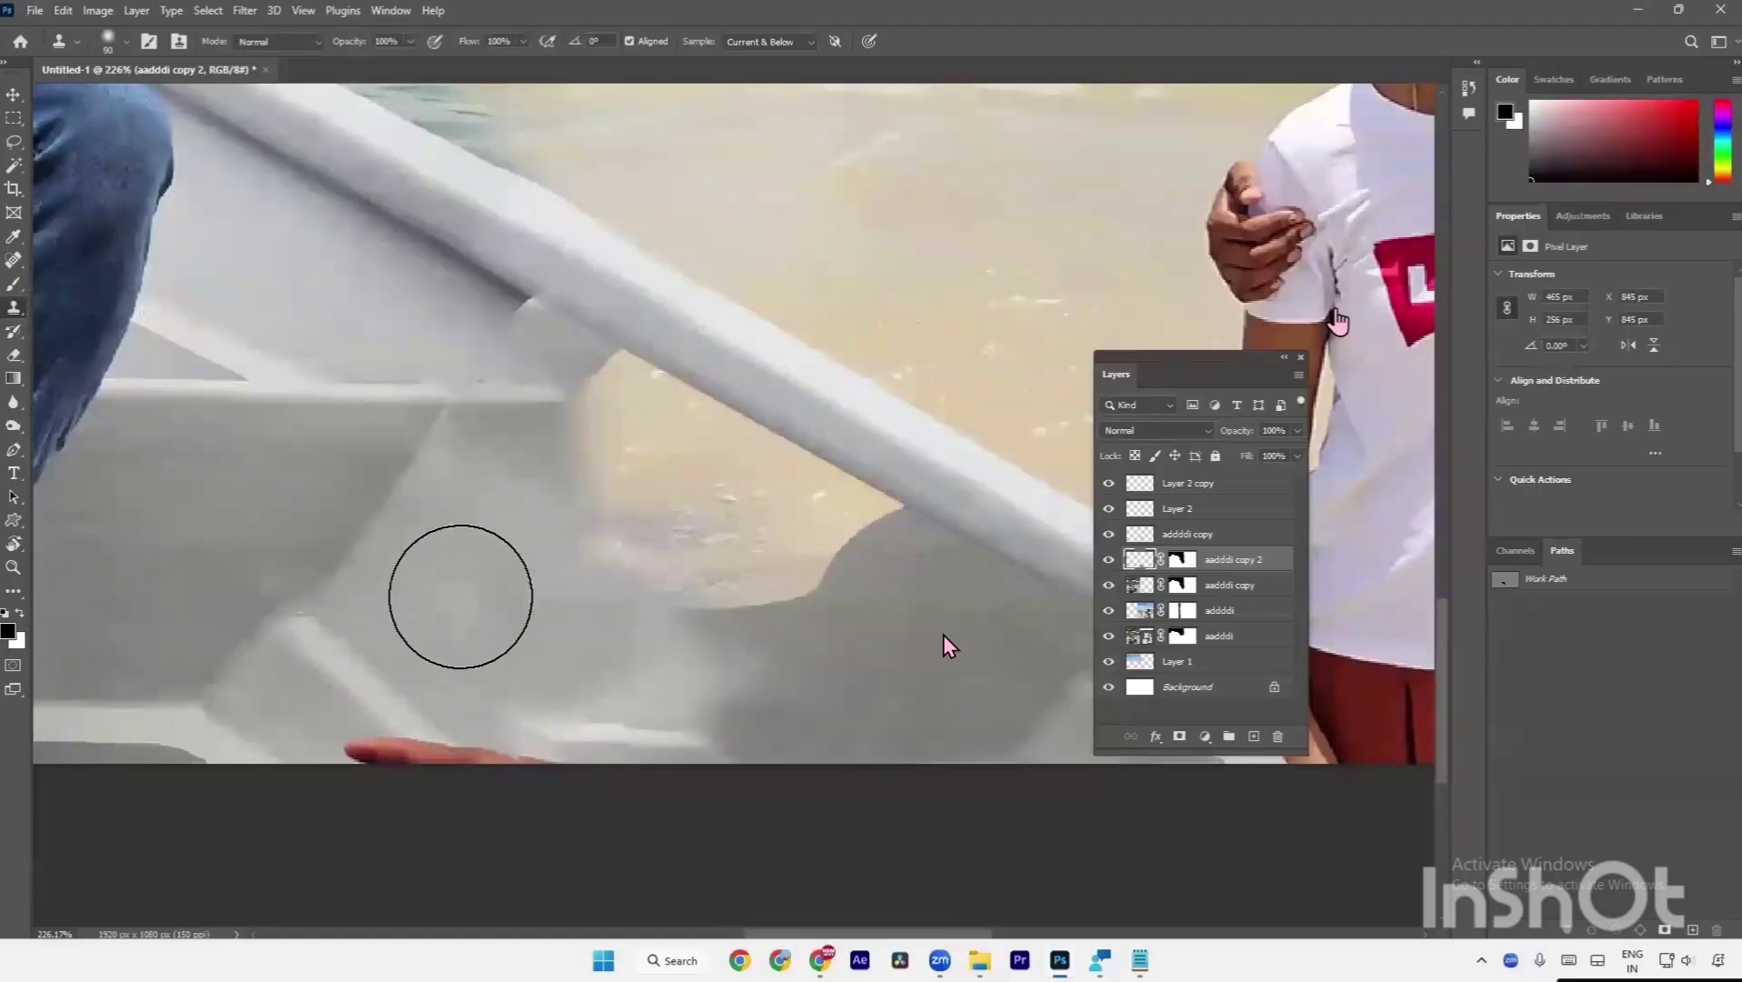
key(bracketleft)
key(bracketleft)
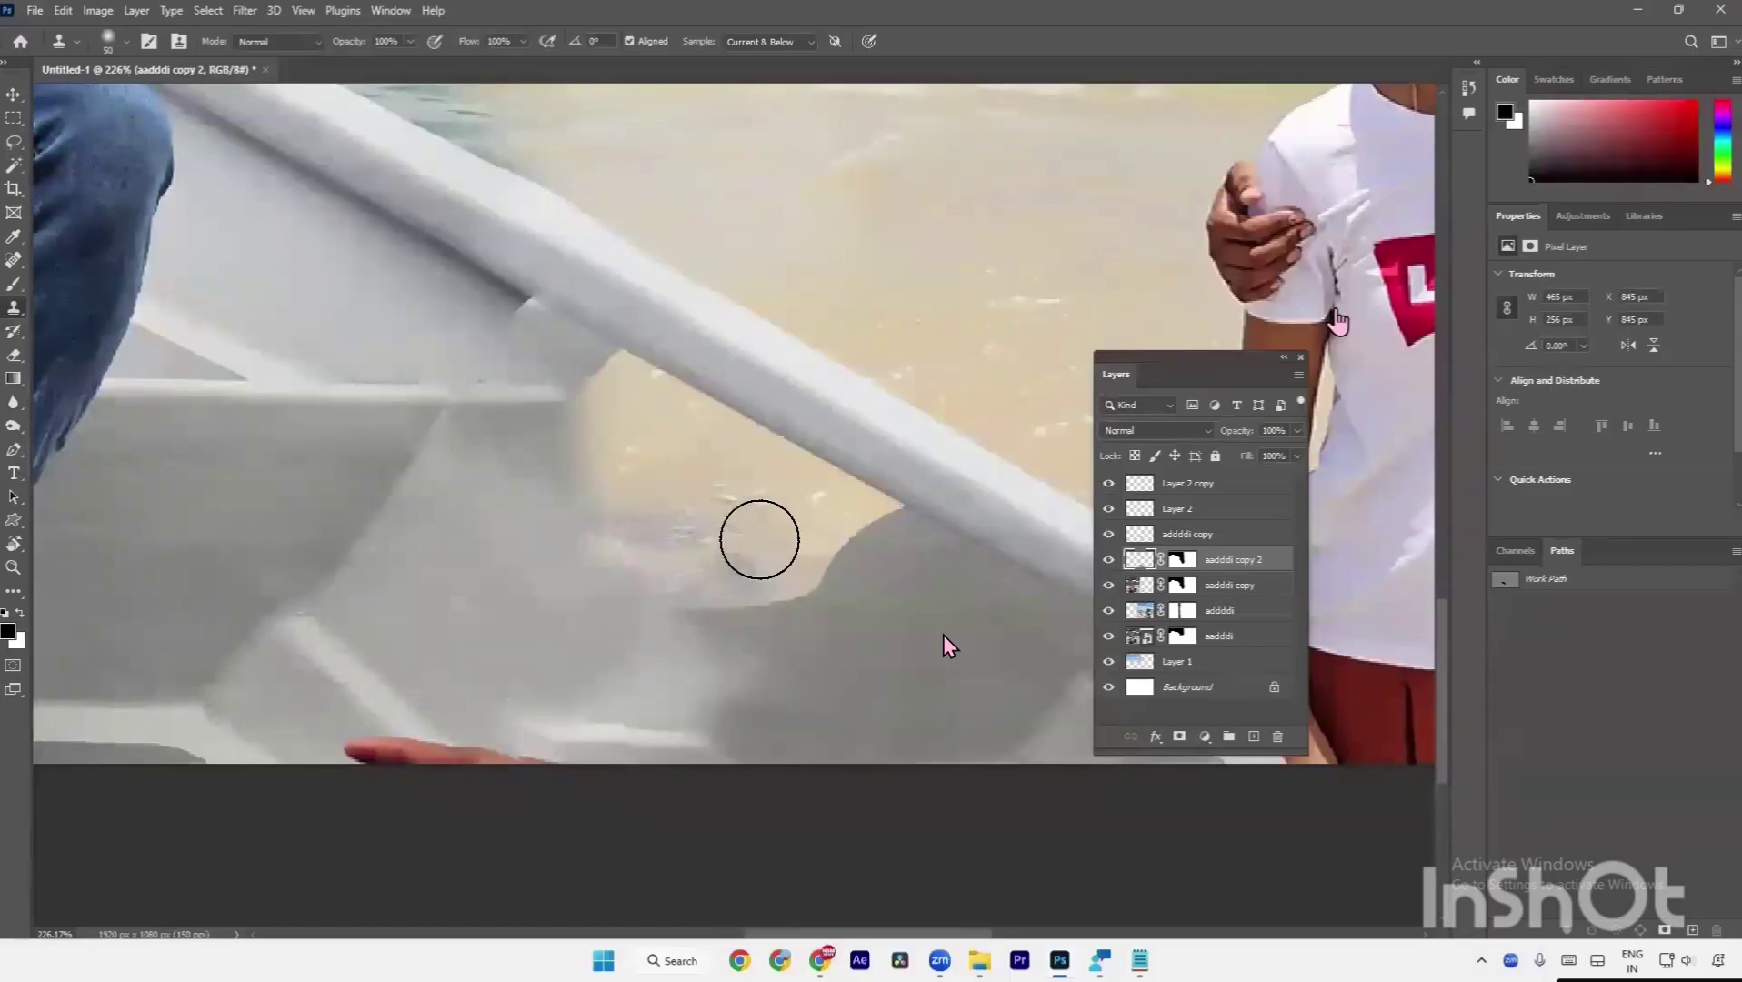
mouse_move(399, 737)
mouse_down()
mouse_move(450, 777)
mouse_move(534, 790)
mouse_move(350, 760)
mouse_move(417, 756)
mouse_up()
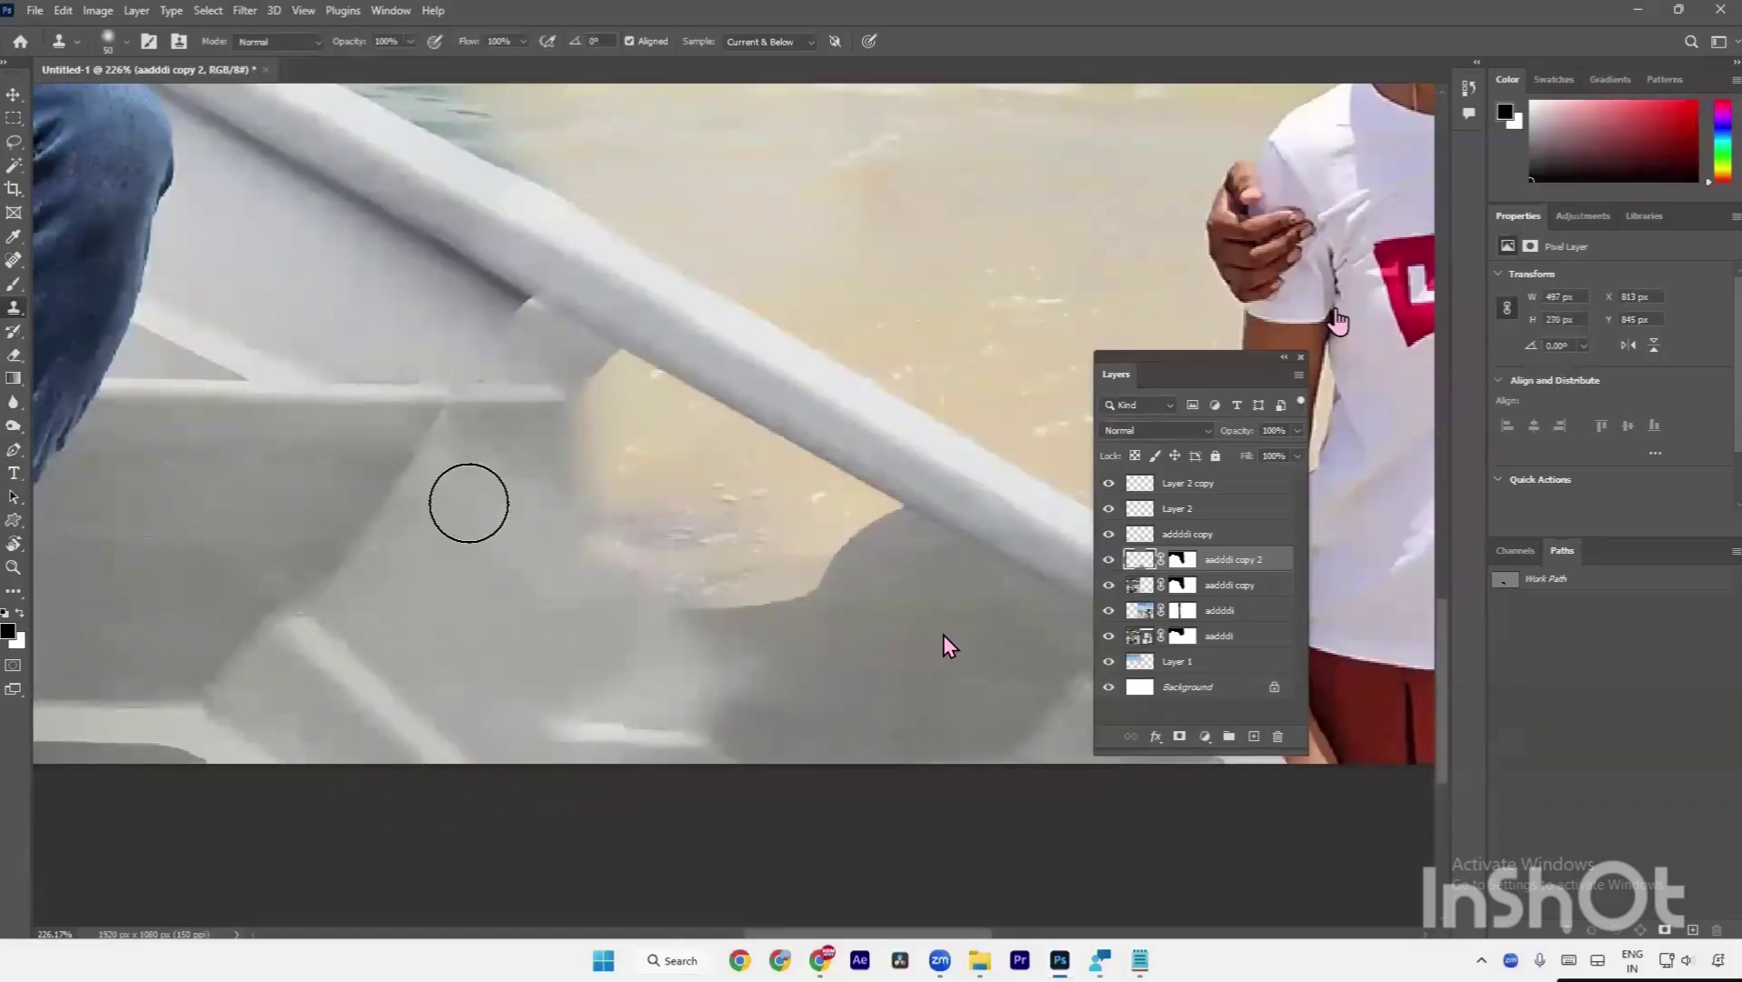
mouse_move(545, 319)
mouse_down()
mouse_move(497, 296)
mouse_move(544, 338)
mouse_move(557, 319)
mouse_move(591, 365)
mouse_move(487, 393)
mouse_move(634, 396)
mouse_move(610, 396)
mouse_move(700, 514)
mouse_up()
alt+click(505, 357)
alt+click(525, 452)
Grey over the sand patch, cover the white streak and lighten the dark grey patch.
alt+click(608, 630)
mouse_move(731, 595)
mouse_down()
mouse_move(688, 606)
mouse_move(727, 628)
mouse_up()
mouse_move(561, 735)
mouse_down()
mouse_move(669, 762)
mouse_move(746, 755)
mouse_move(732, 754)
mouse_move(874, 719)
mouse_move(789, 704)
mouse_move(886, 685)
mouse_move(918, 610)
mouse_move(992, 630)
mouse_up()
alt+click(585, 714)
scroll(992, 630, right, 3)
mouse_move(828, 668)
mouse_down()
mouse_move(868, 690)
mouse_move(854, 695)
mouse_move(857, 673)
mouse_move(941, 700)
mouse_move(777, 735)
mouse_move(859, 730)
mouse_move(914, 767)
mouse_move(905, 734)
mouse_move(790, 695)
mouse_move(892, 731)
mouse_up()
scroll(897, 728, right, 3)
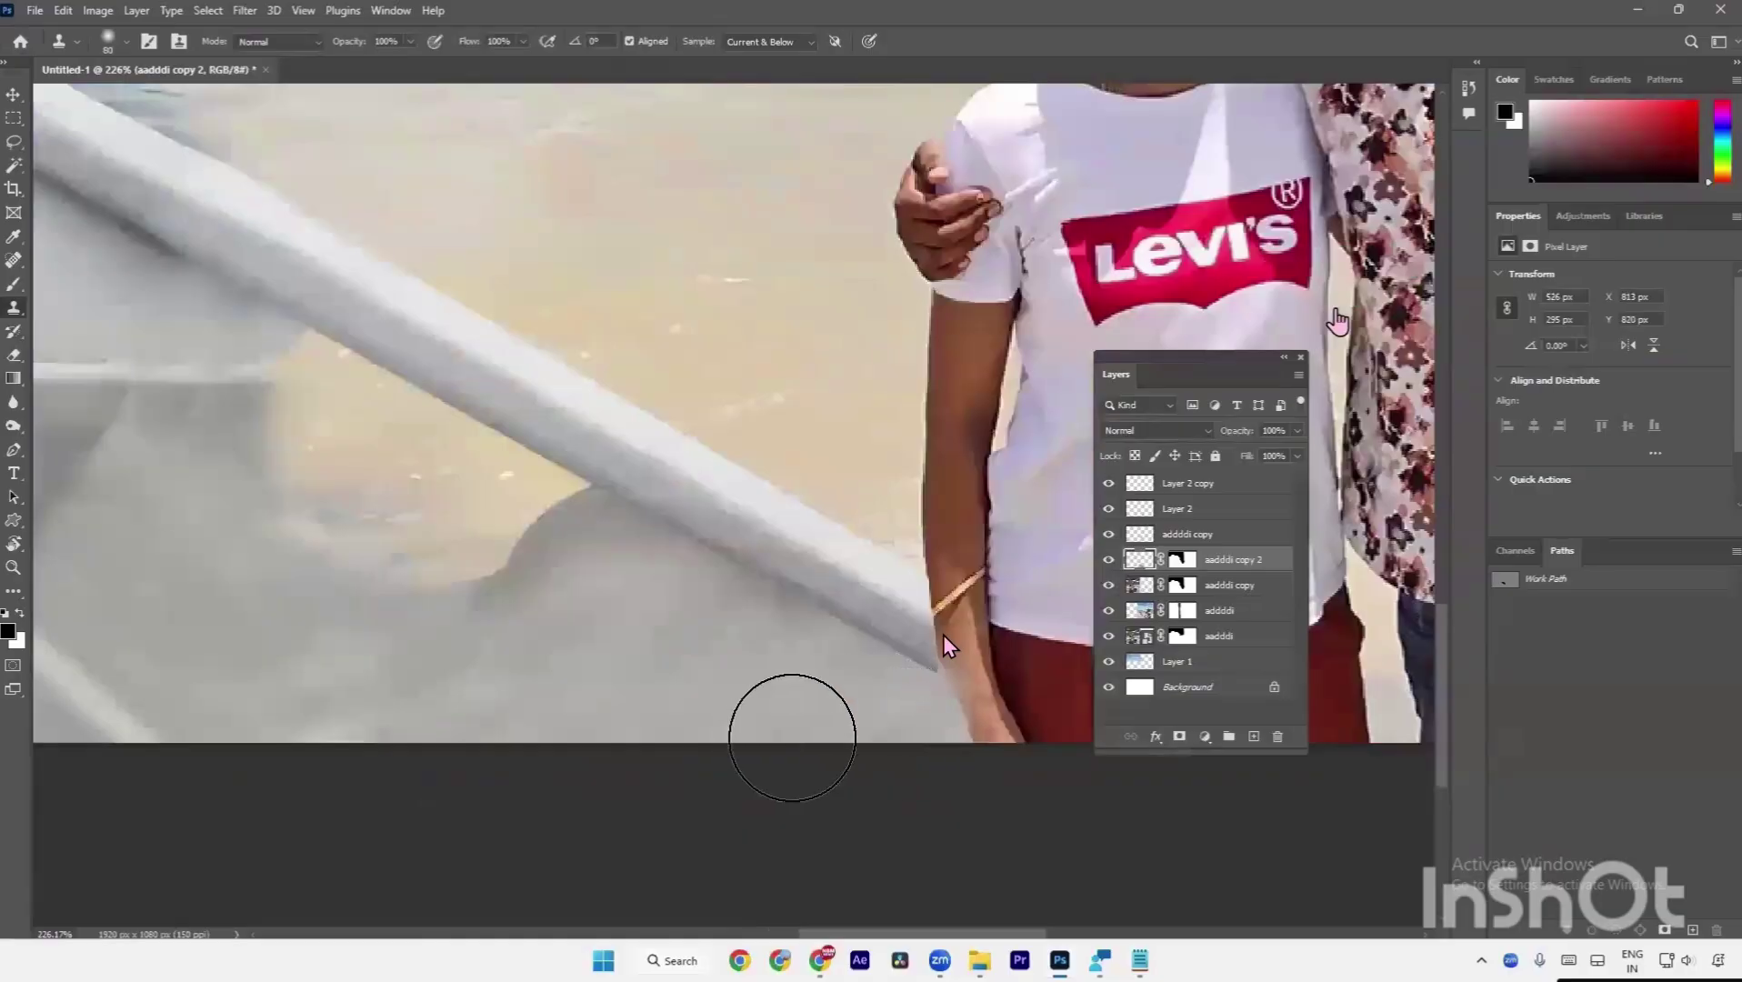
scroll(789, 727, down, 3)
scroll(666, 691, up, 2)
Add a new empty layer, then delete it again.
key(a)
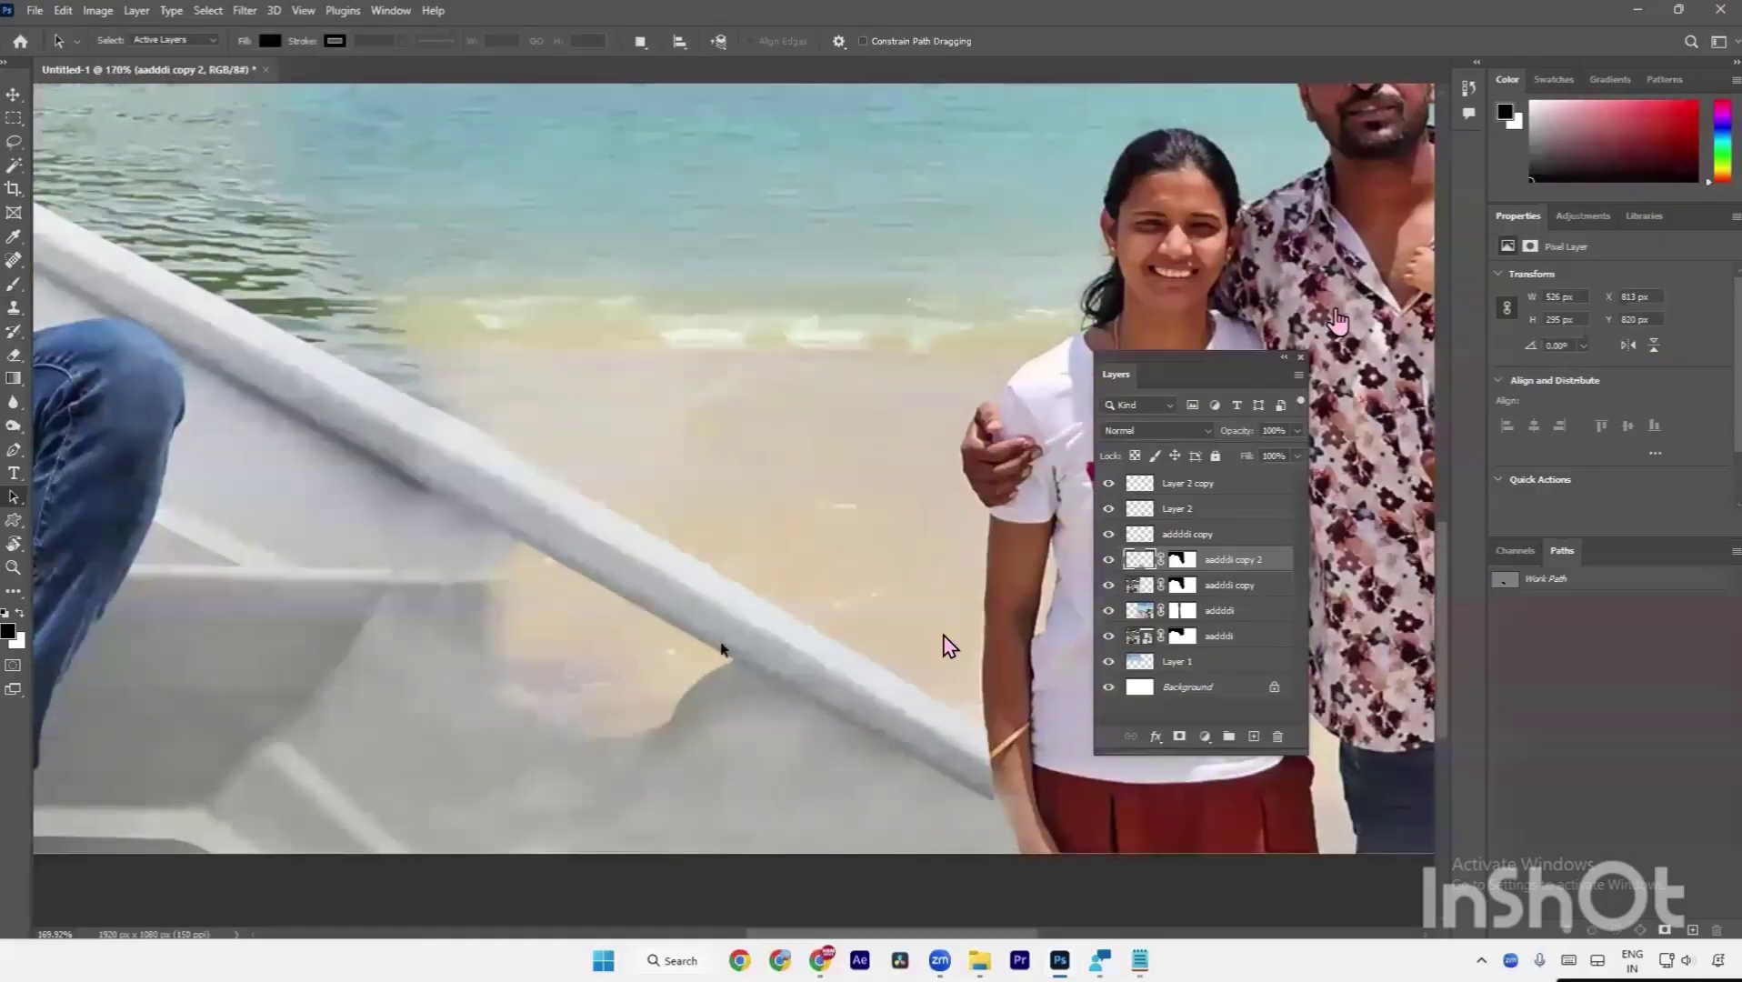
click(1252, 736)
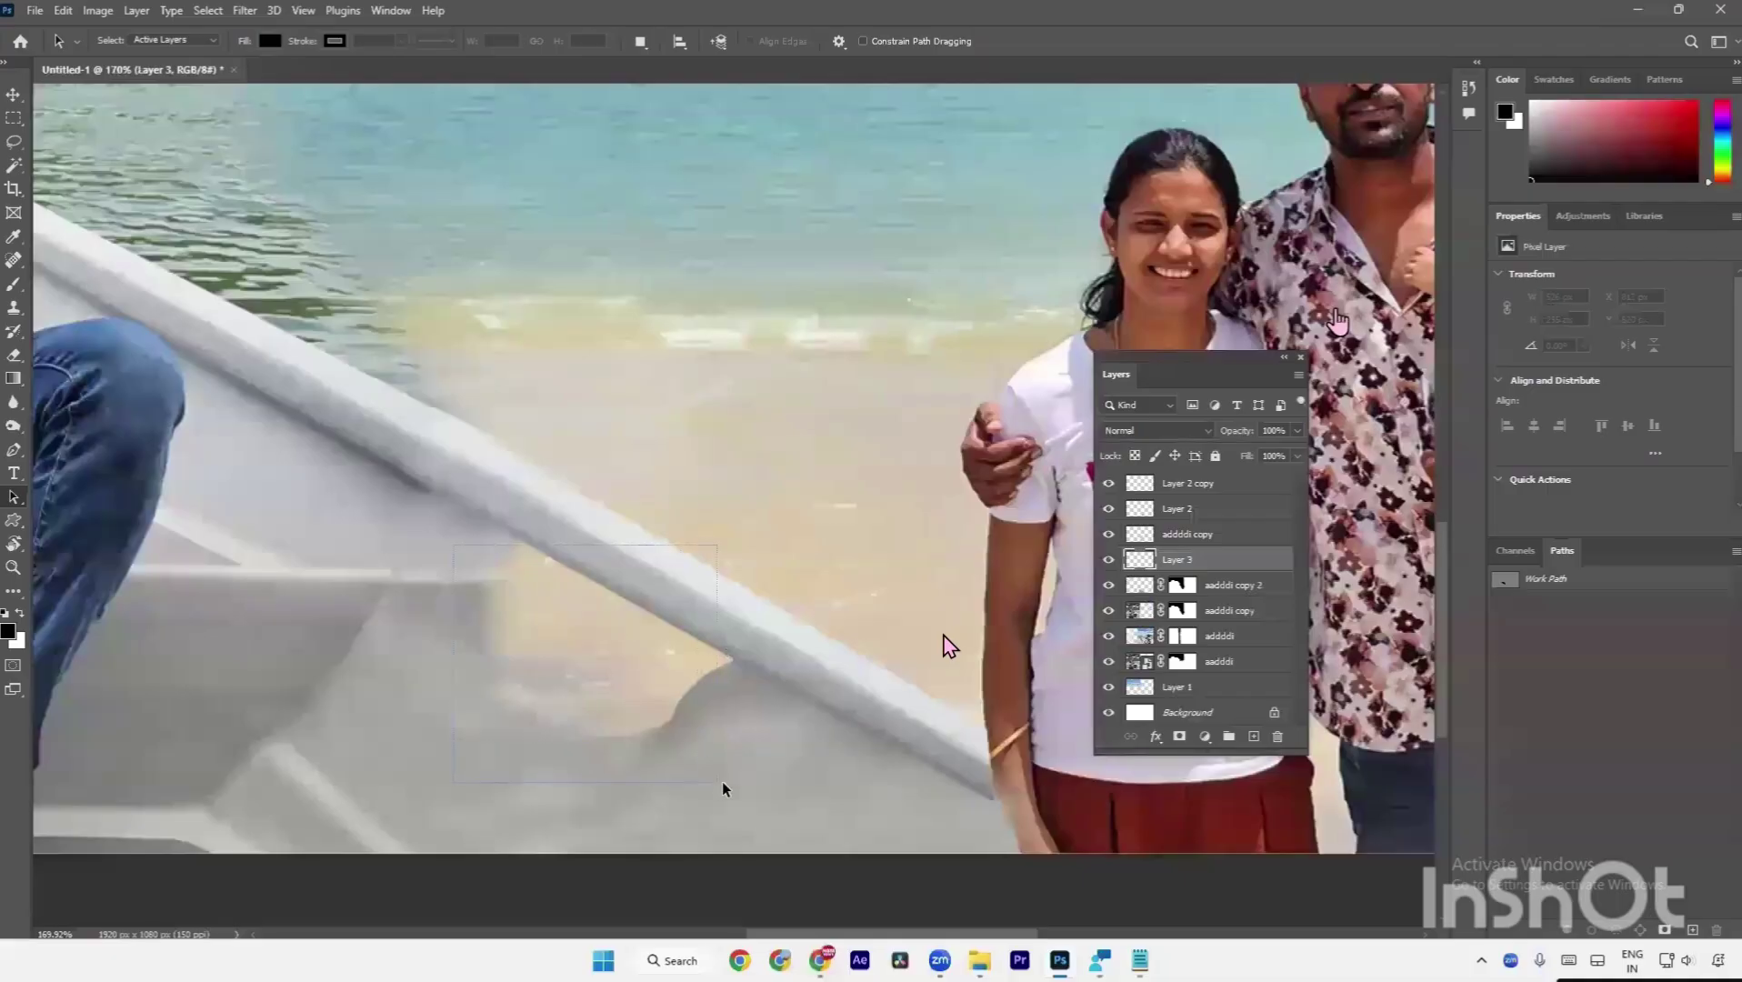
drag(733, 784, 735, 782)
key(Delete)
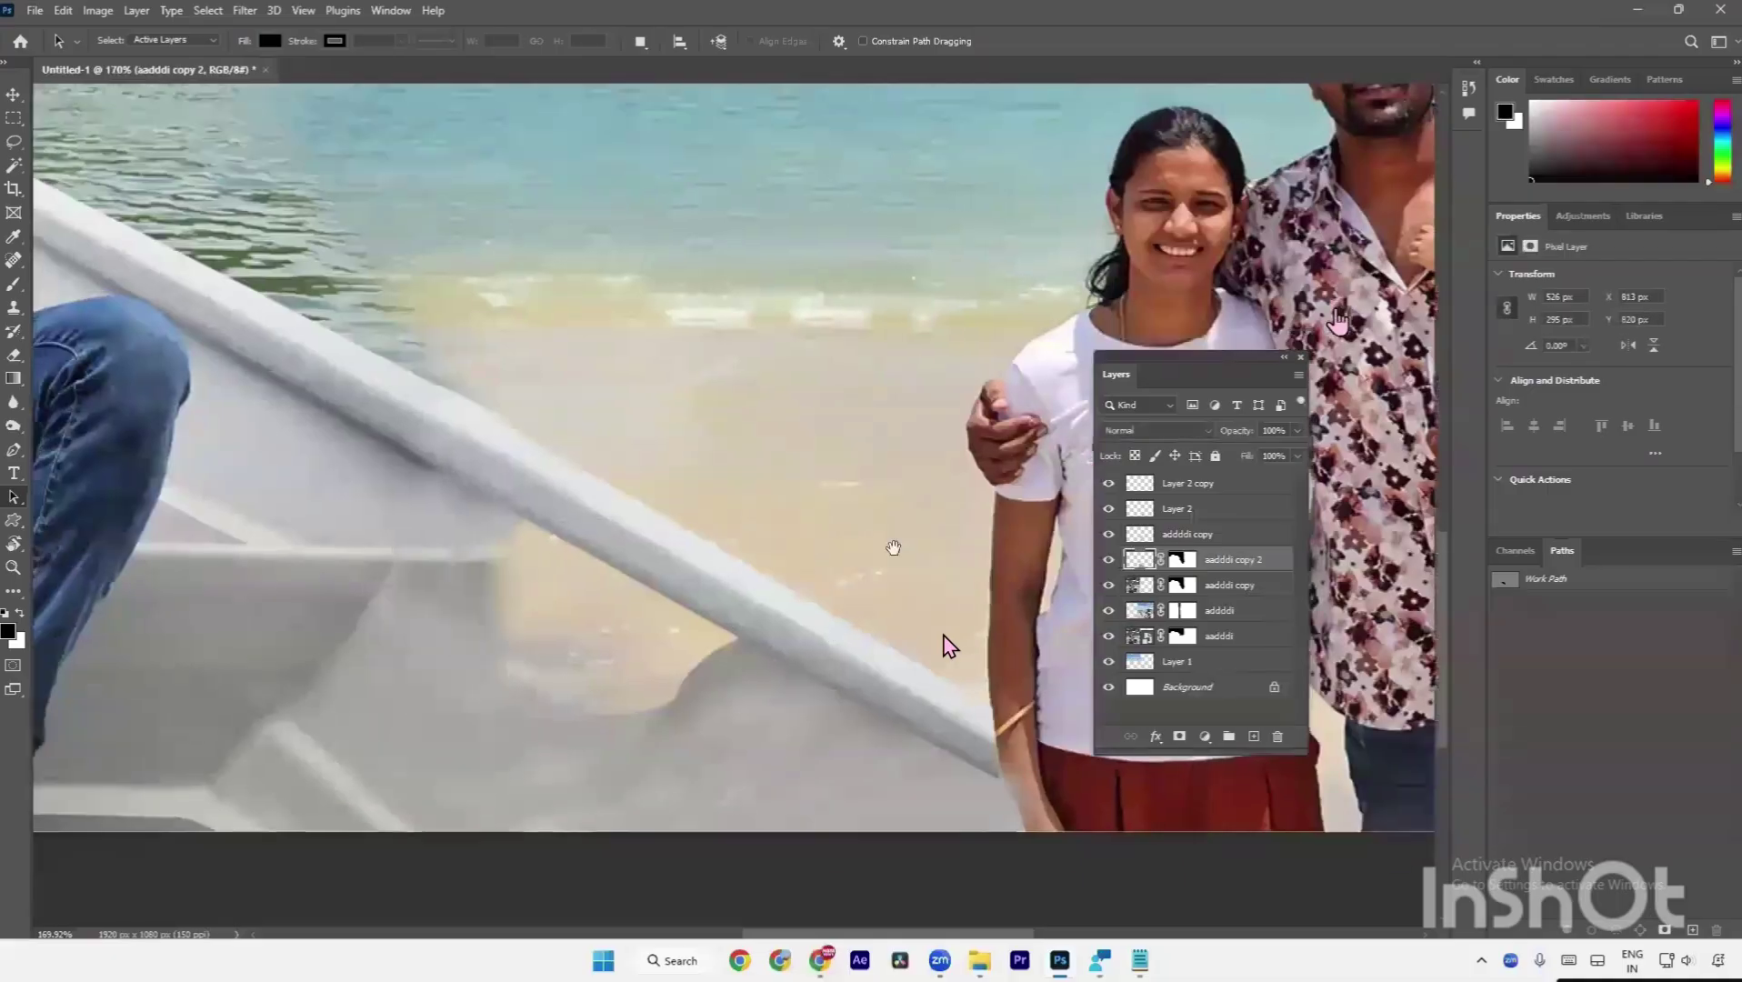
Lasso a patch of grey hull, copy it to Layer 3 and move it upward.
scroll(891, 547, down, 5)
key(l)
mouse_move(700, 642)
mouse_down()
mouse_move(770, 610)
mouse_move(439, 719)
mouse_move(524, 693)
mouse_up()
mouse_move(507, 602)
mouse_down()
mouse_move(501, 706)
mouse_move(526, 734)
mouse_move(806, 750)
mouse_move(952, 722)
mouse_move(947, 660)
mouse_move(921, 638)
mouse_move(607, 667)
mouse_move(506, 604)
mouse_up()
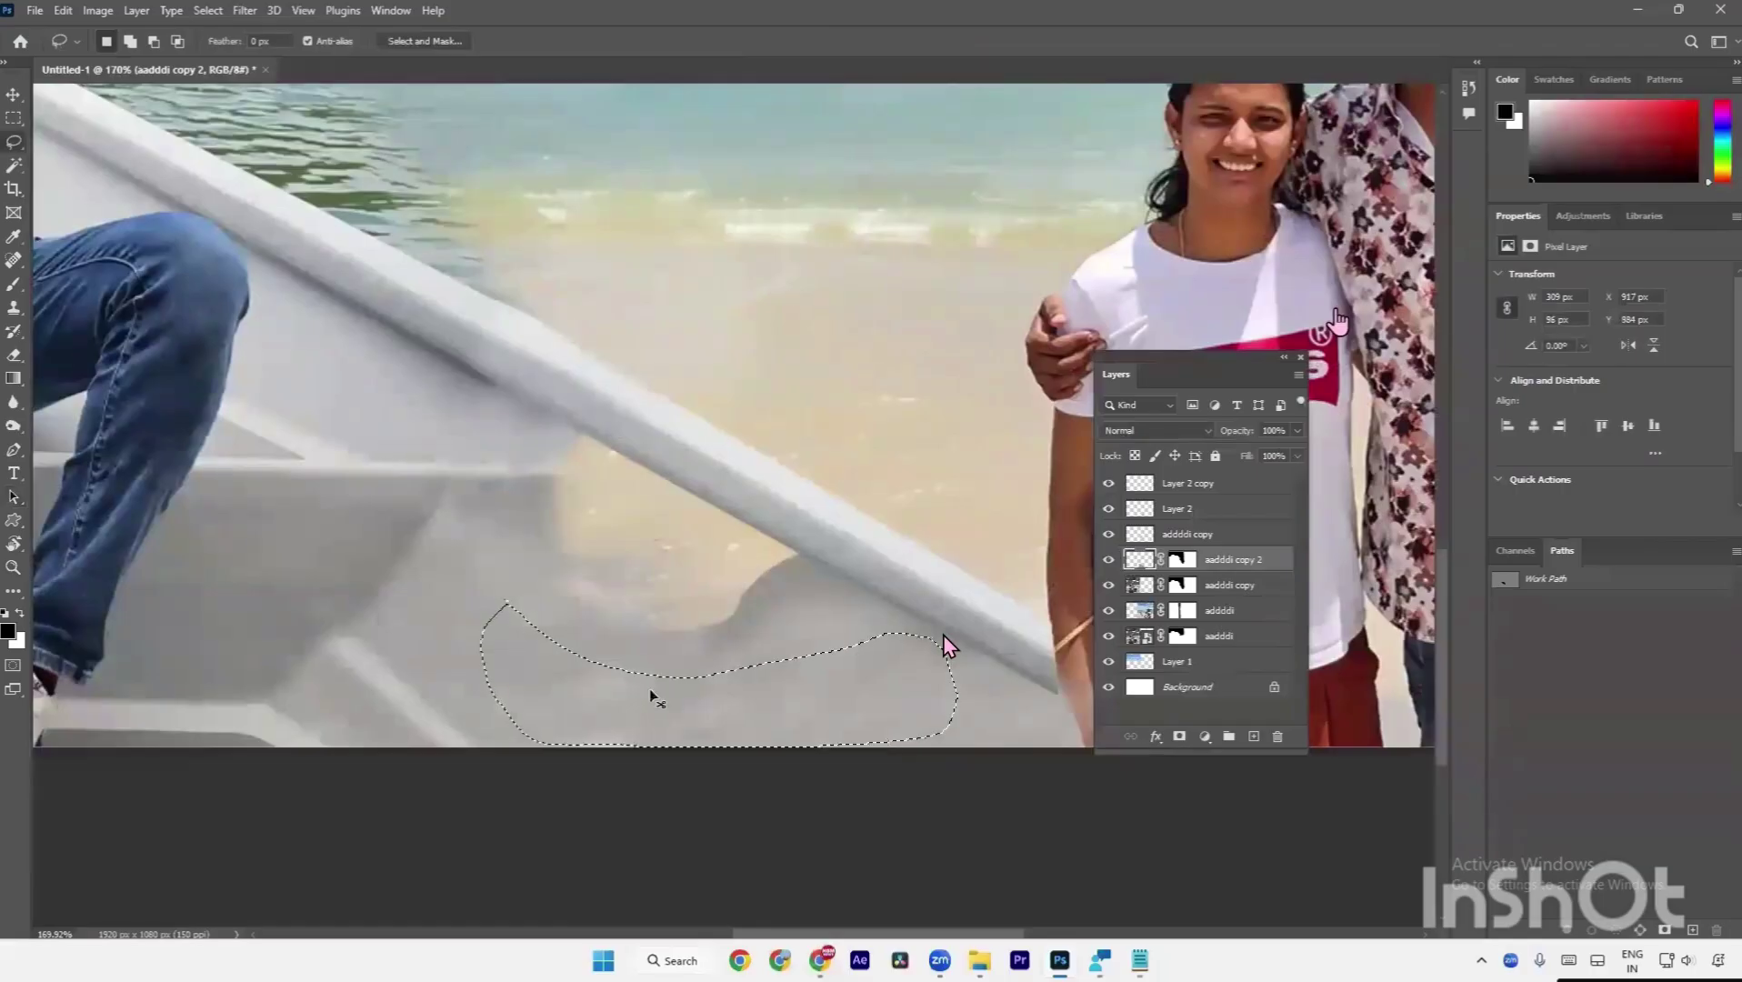
key(ctrl+j)
key(ctrl+t)
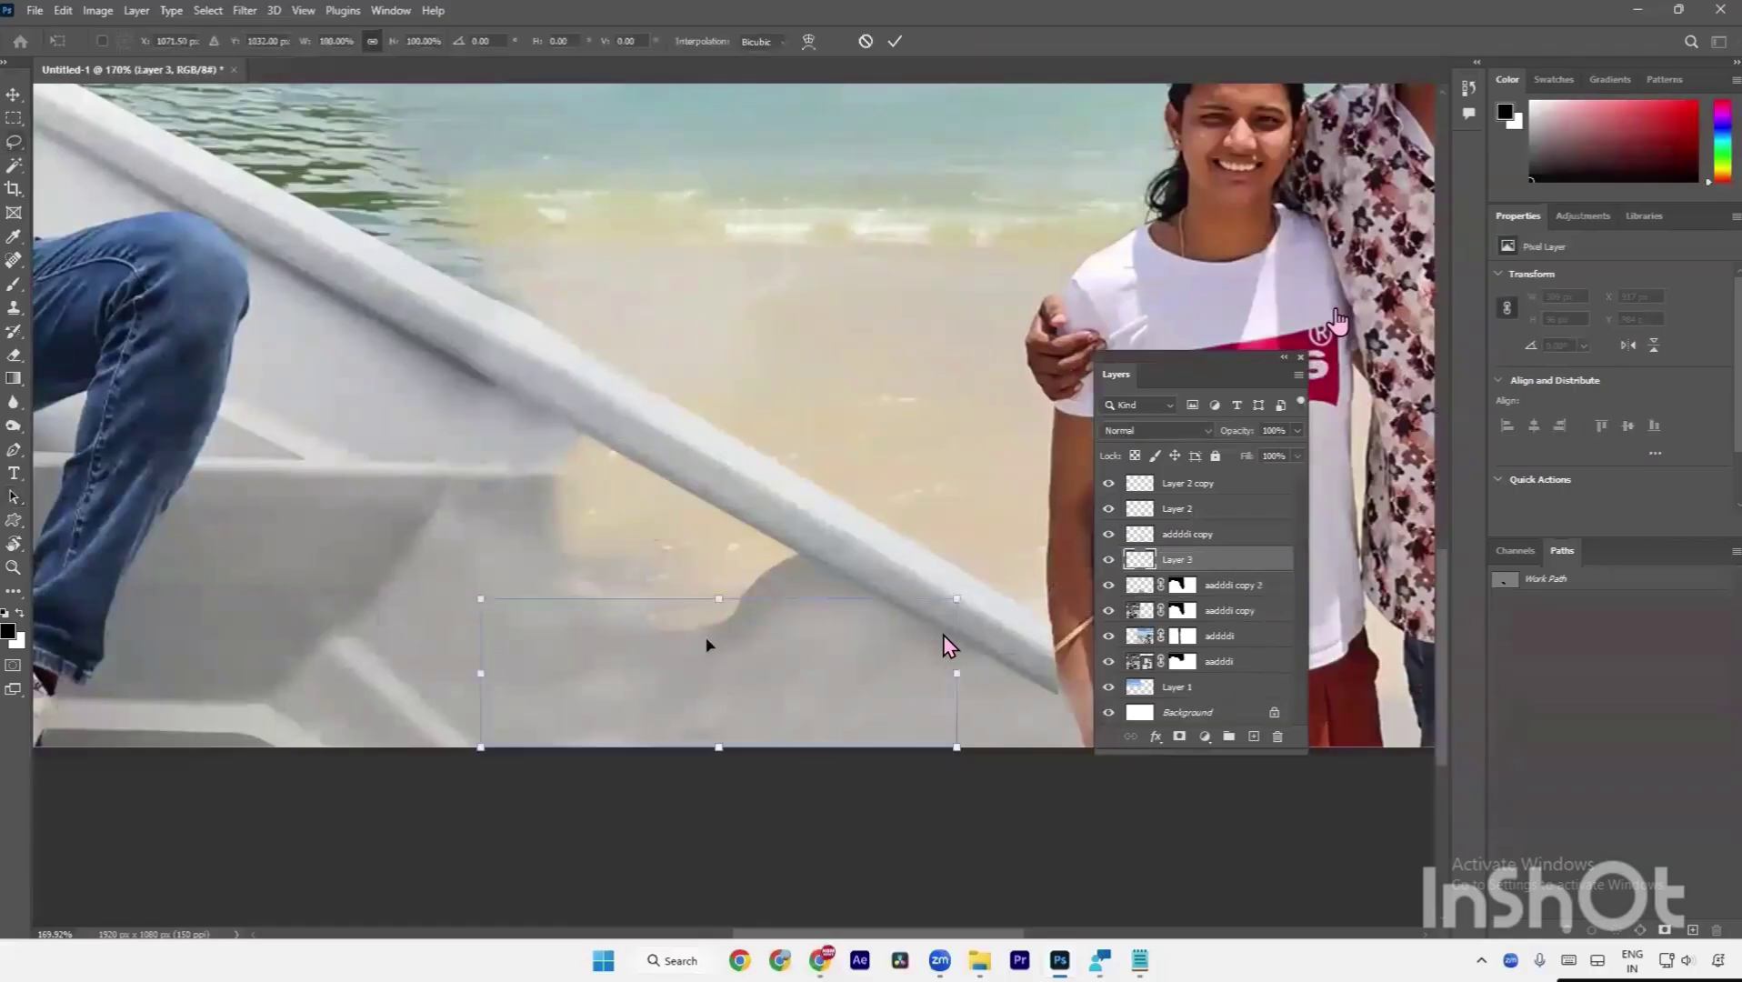
mouse_move(710, 644)
mouse_down()
mouse_move(718, 571)
mouse_move(704, 590)
mouse_up()
key(Return)
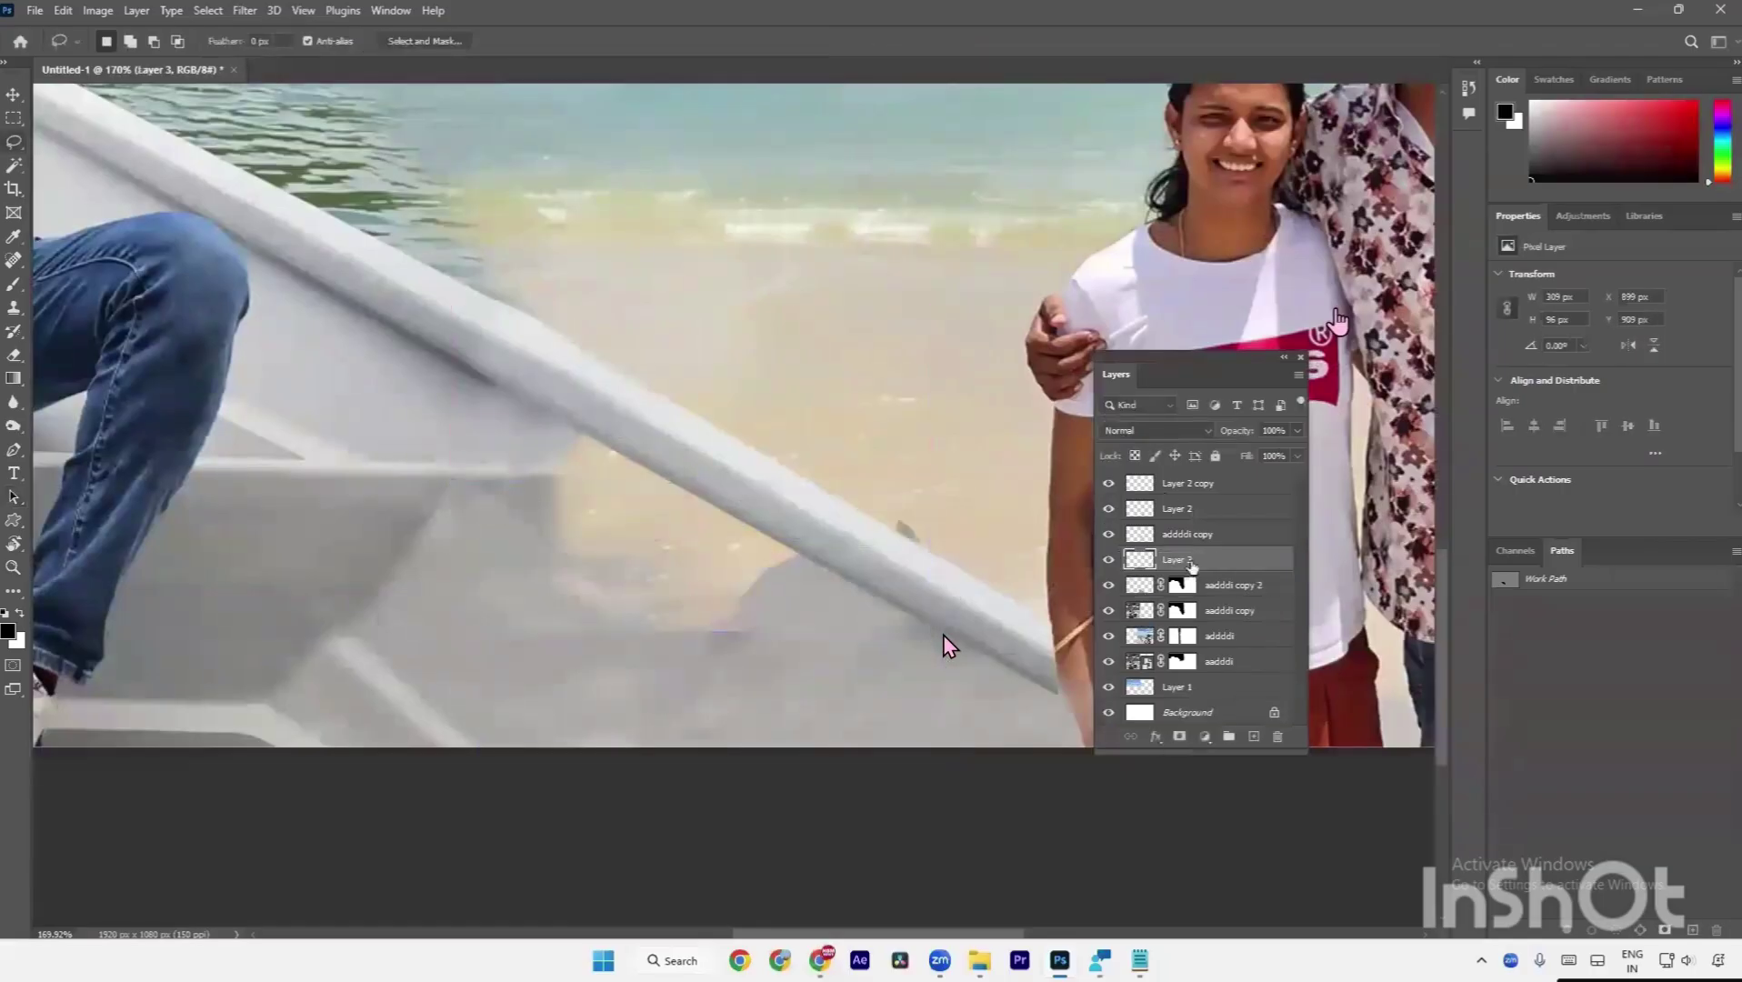
Raise Layer 3 one place, then rotate it about 29° and enlarge it over the hull seam.
drag(1191, 565, 1164, 533)
key(ctrl+t)
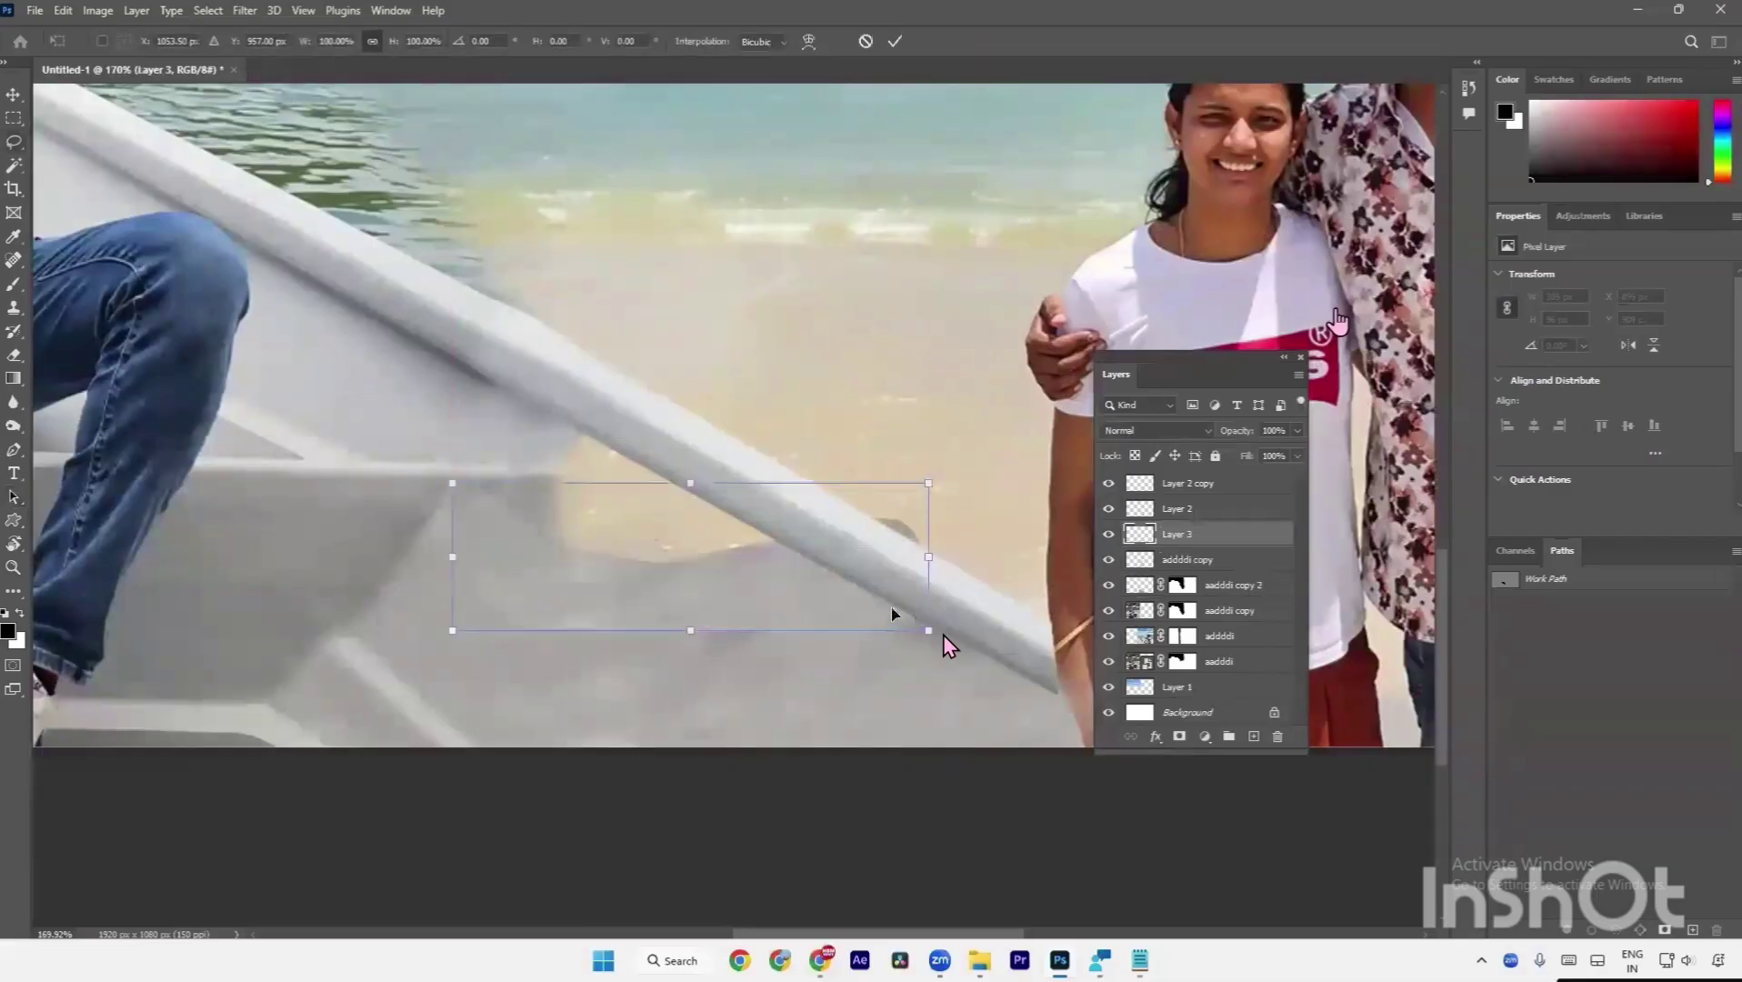
key(shift+Down)
key(shift+Down)
key(shift+Down)
key(shift+Down)
key(shift+Down)
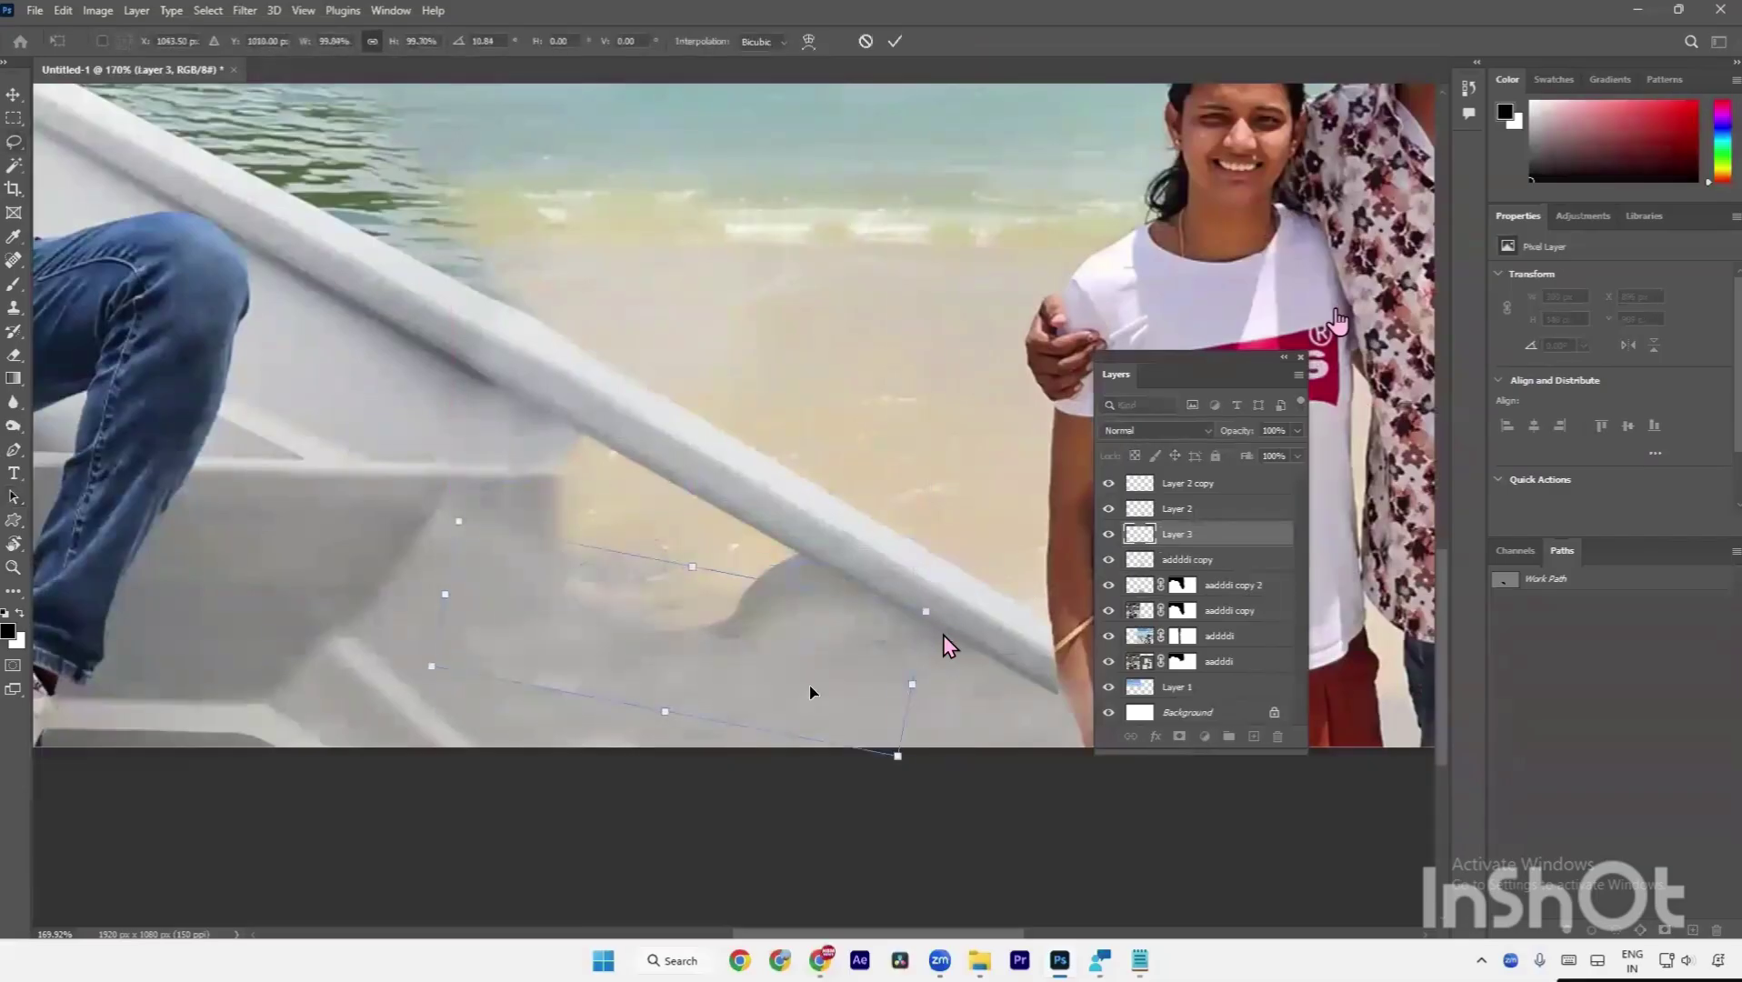
drag(936, 556, 974, 711)
drag(754, 639, 546, 445)
drag(782, 723, 780, 728)
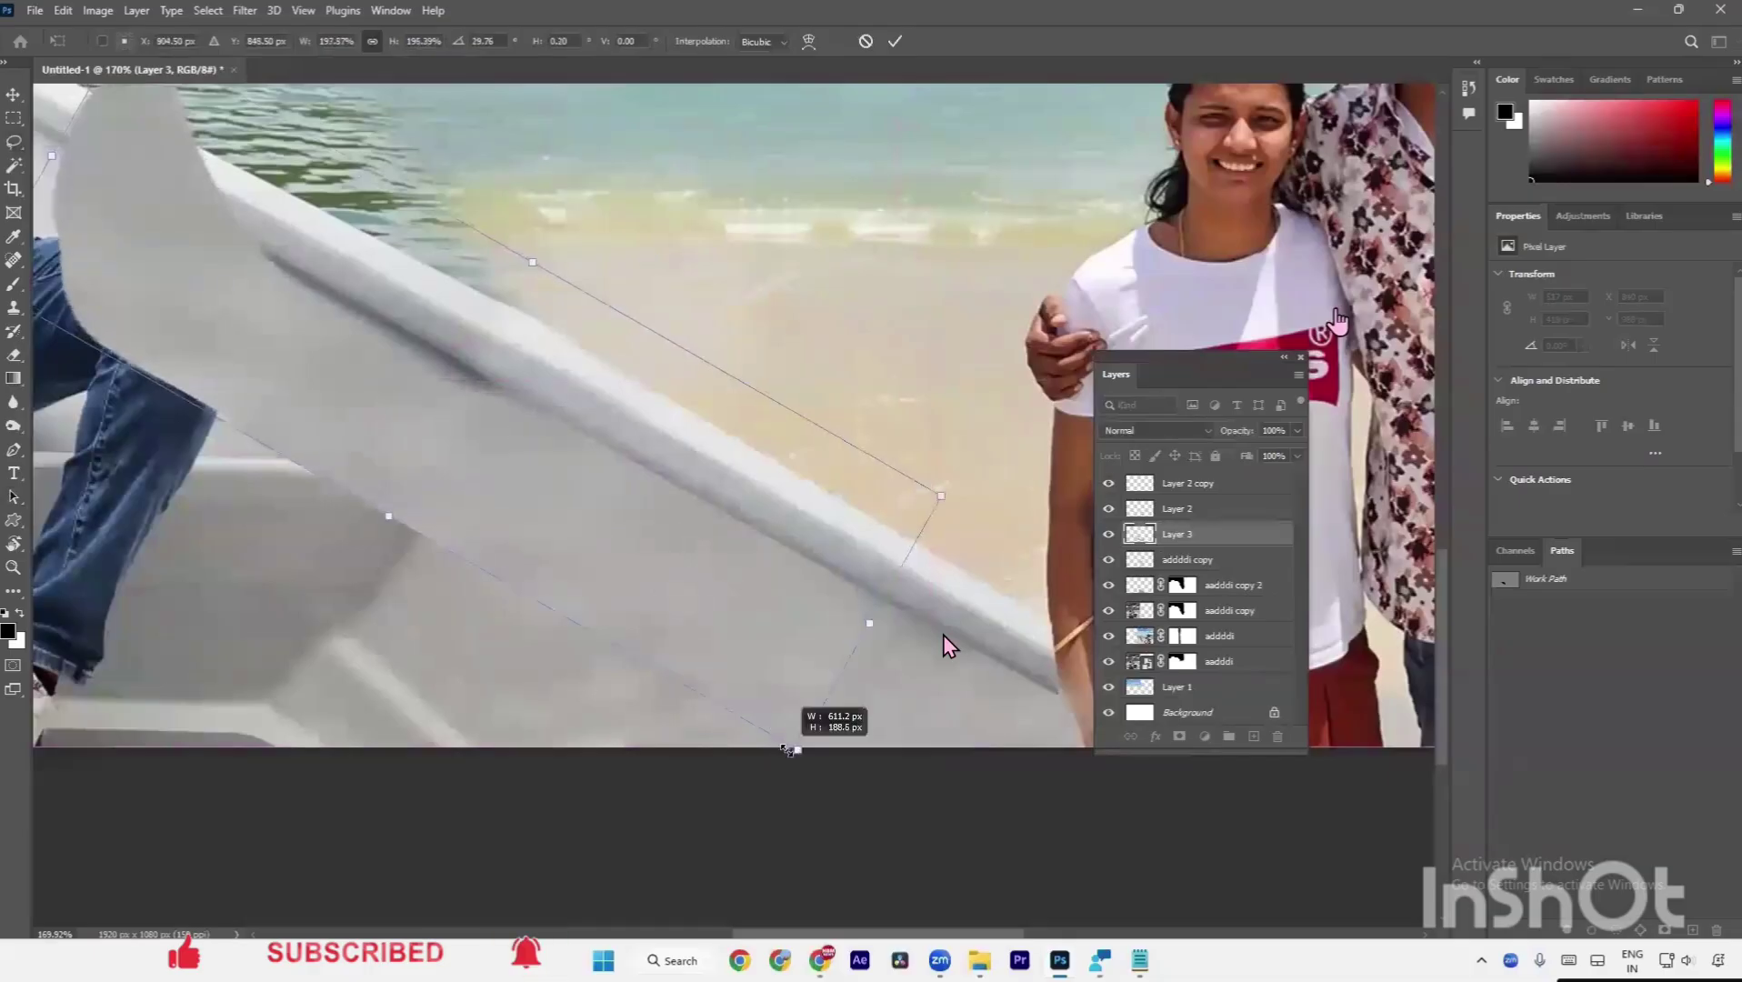
Commit the Layer 3 patch and erase its excess over the boat seat, lower edge and man's knee.
key(Return)
key(l)
key(e)
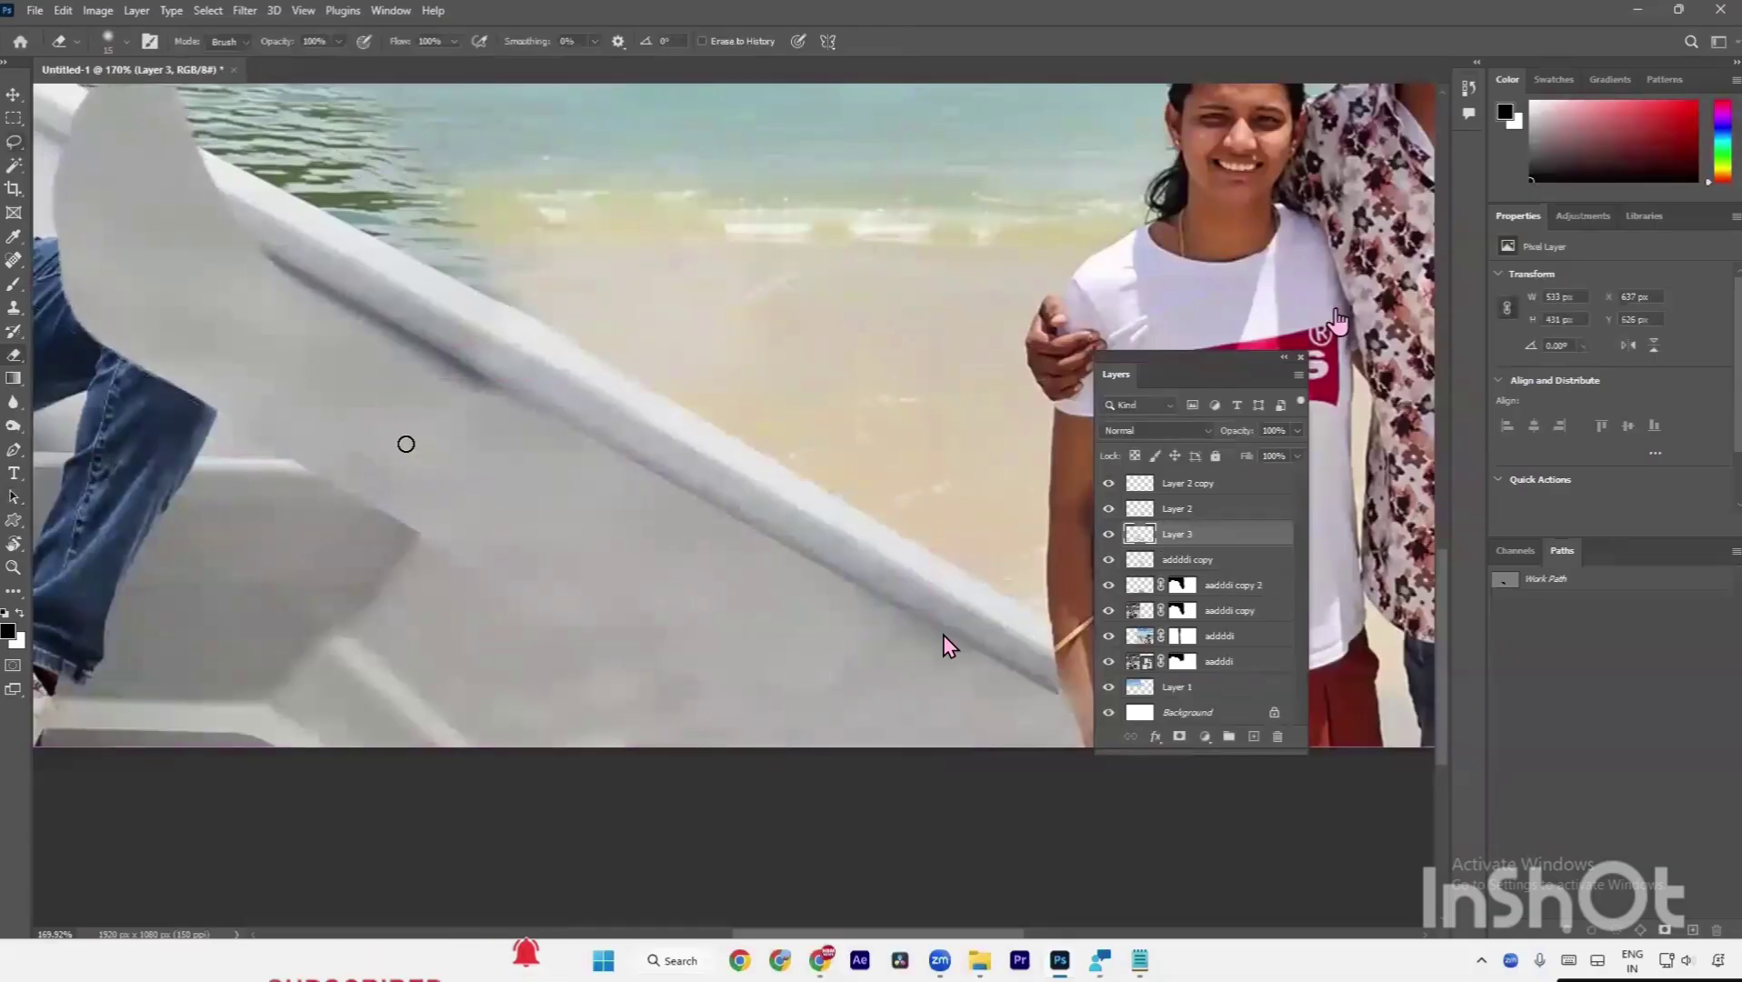
key(bracketright)
key(bracketright)
key(bracketright)
key(bracketright)
key(bracketright)
key(bracketright)
key(bracketright)
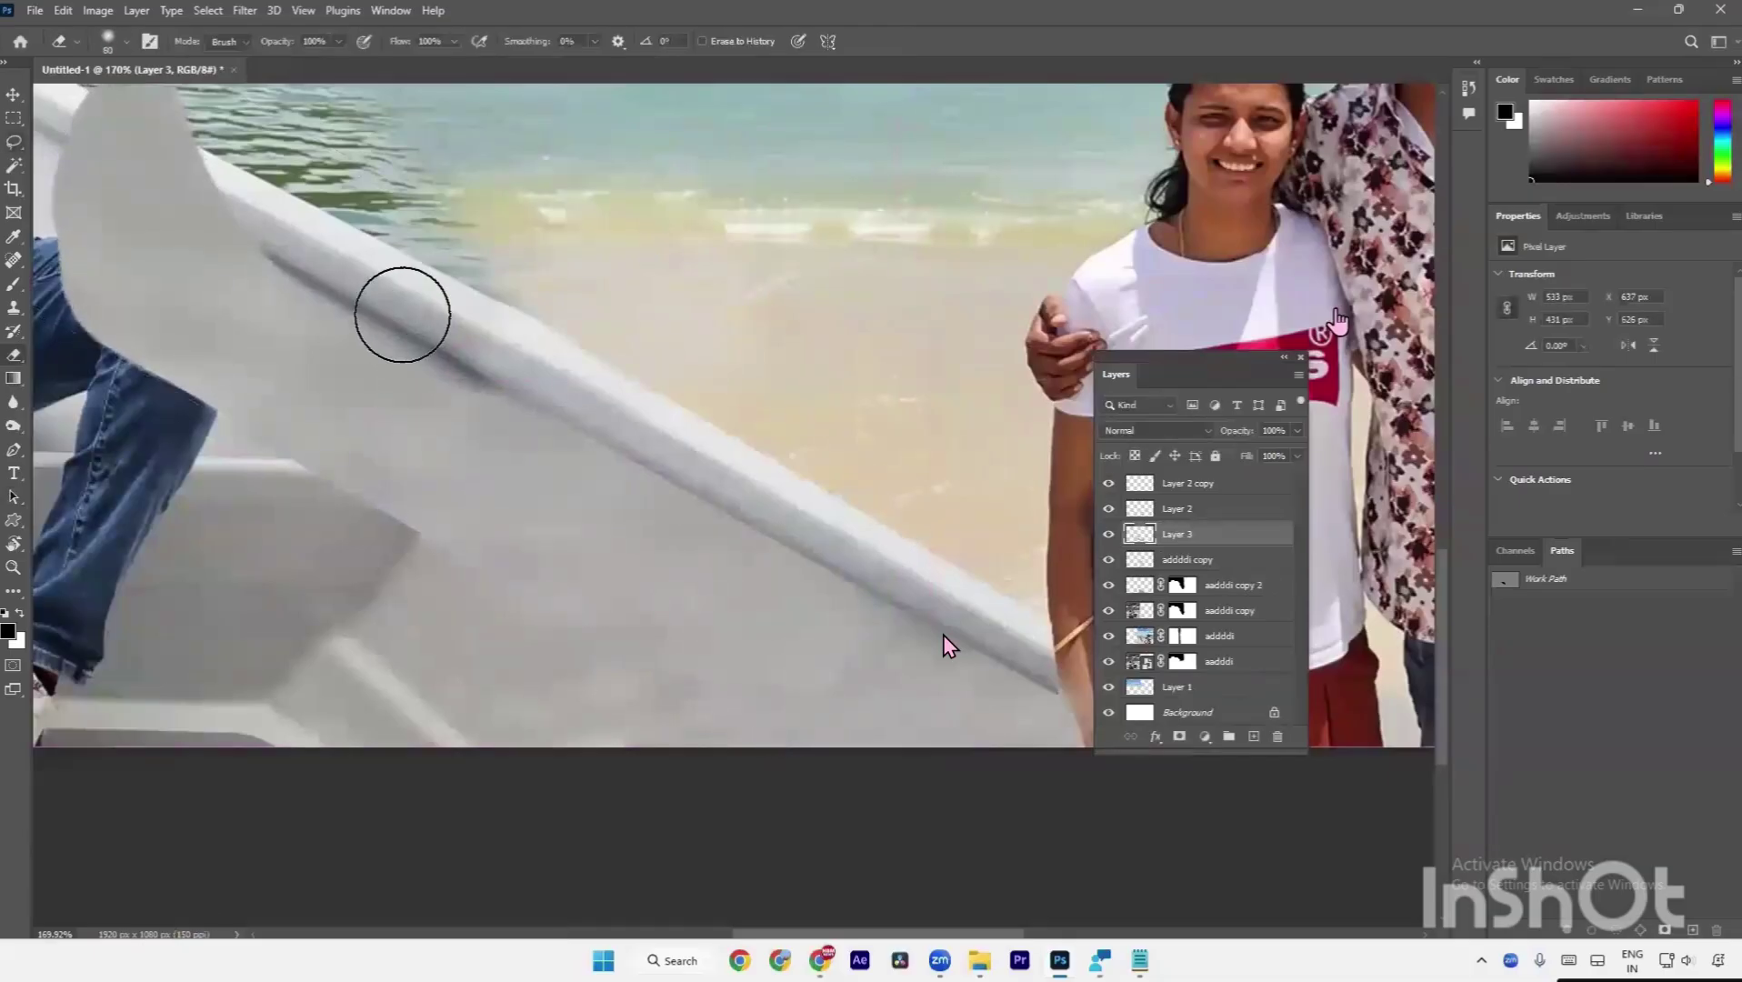
drag(412, 287, 357, 311)
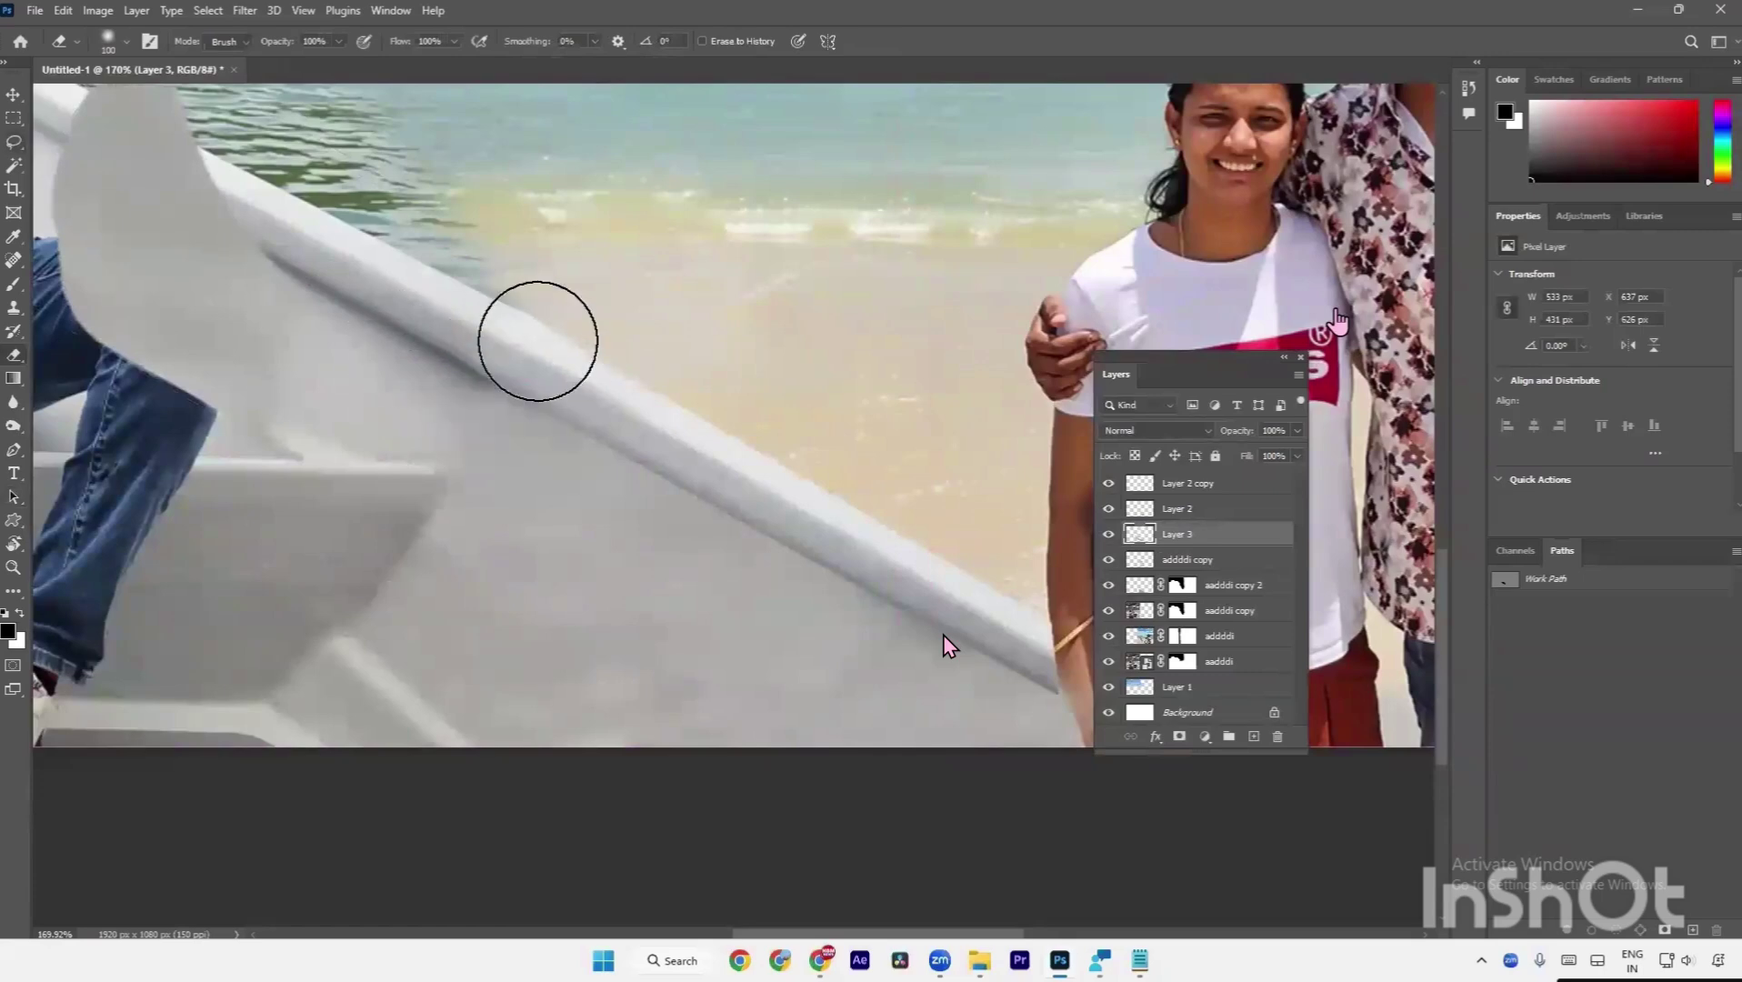
scroll(400, 568, down, 2)
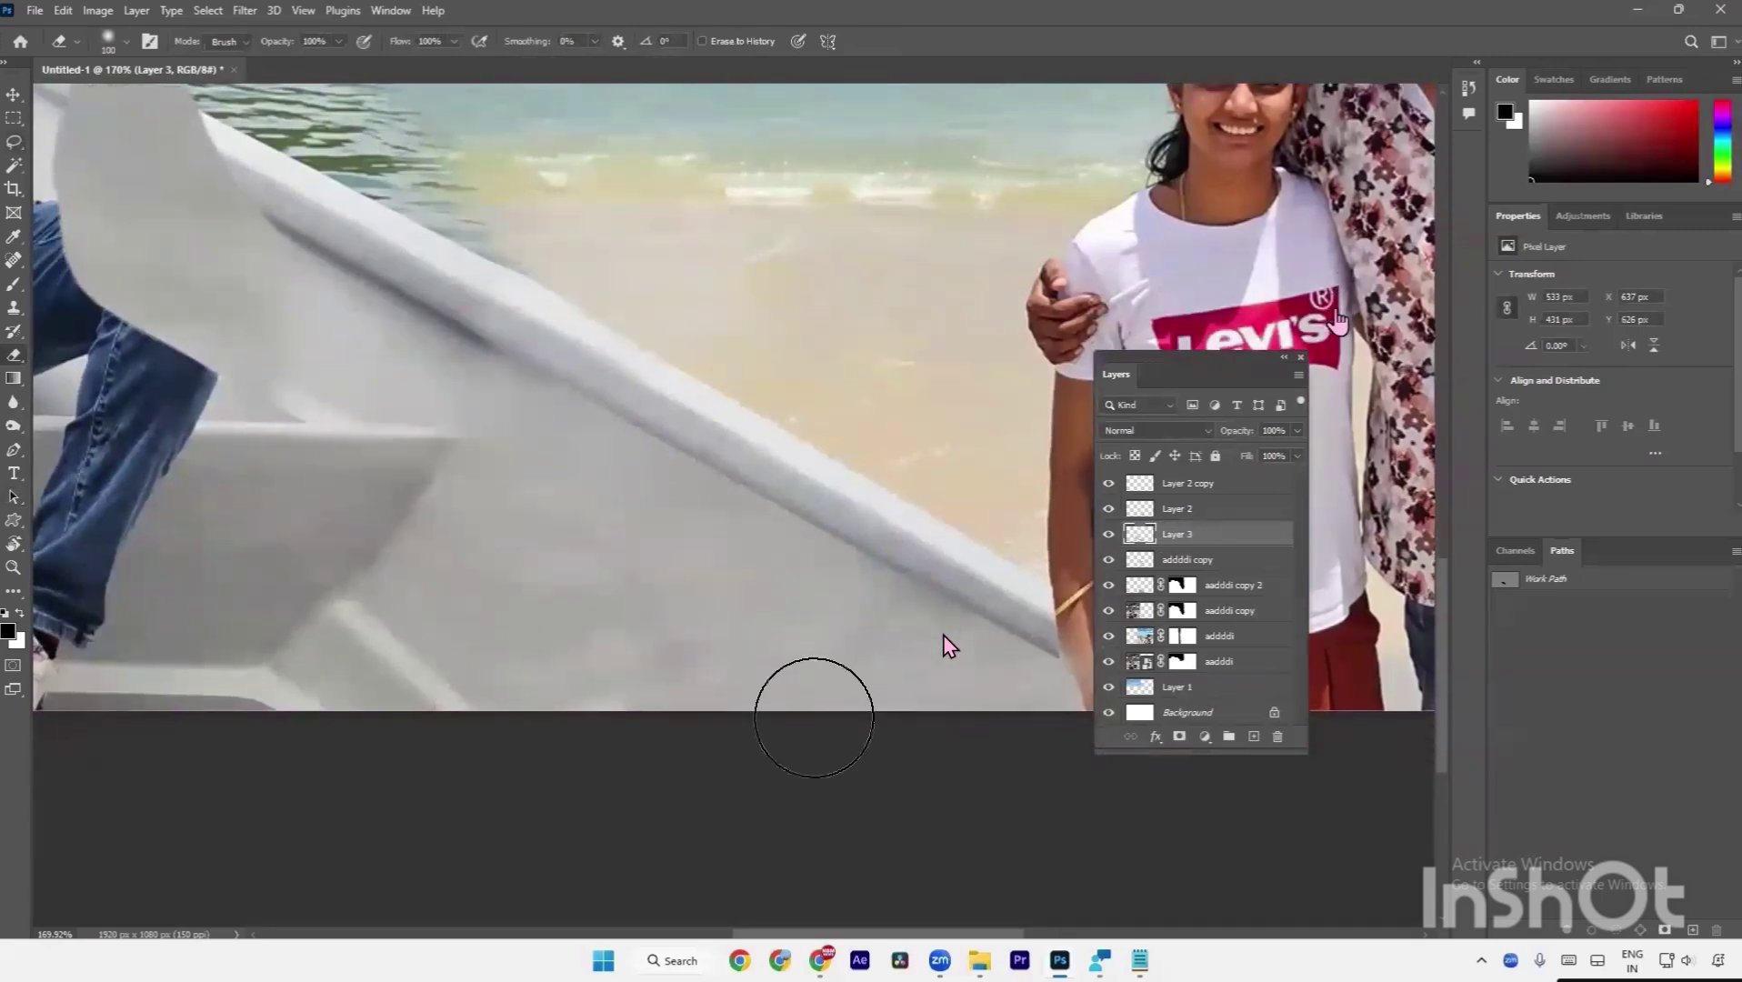
mouse_move(890, 621)
mouse_down()
mouse_move(910, 654)
mouse_move(766, 741)
mouse_move(897, 696)
mouse_move(831, 732)
mouse_up()
drag(602, 530, 981, 793)
mouse_move(703, 572)
mouse_down()
mouse_move(580, 645)
mouse_move(438, 463)
mouse_move(510, 339)
mouse_move(571, 305)
mouse_move(510, 404)
mouse_up()
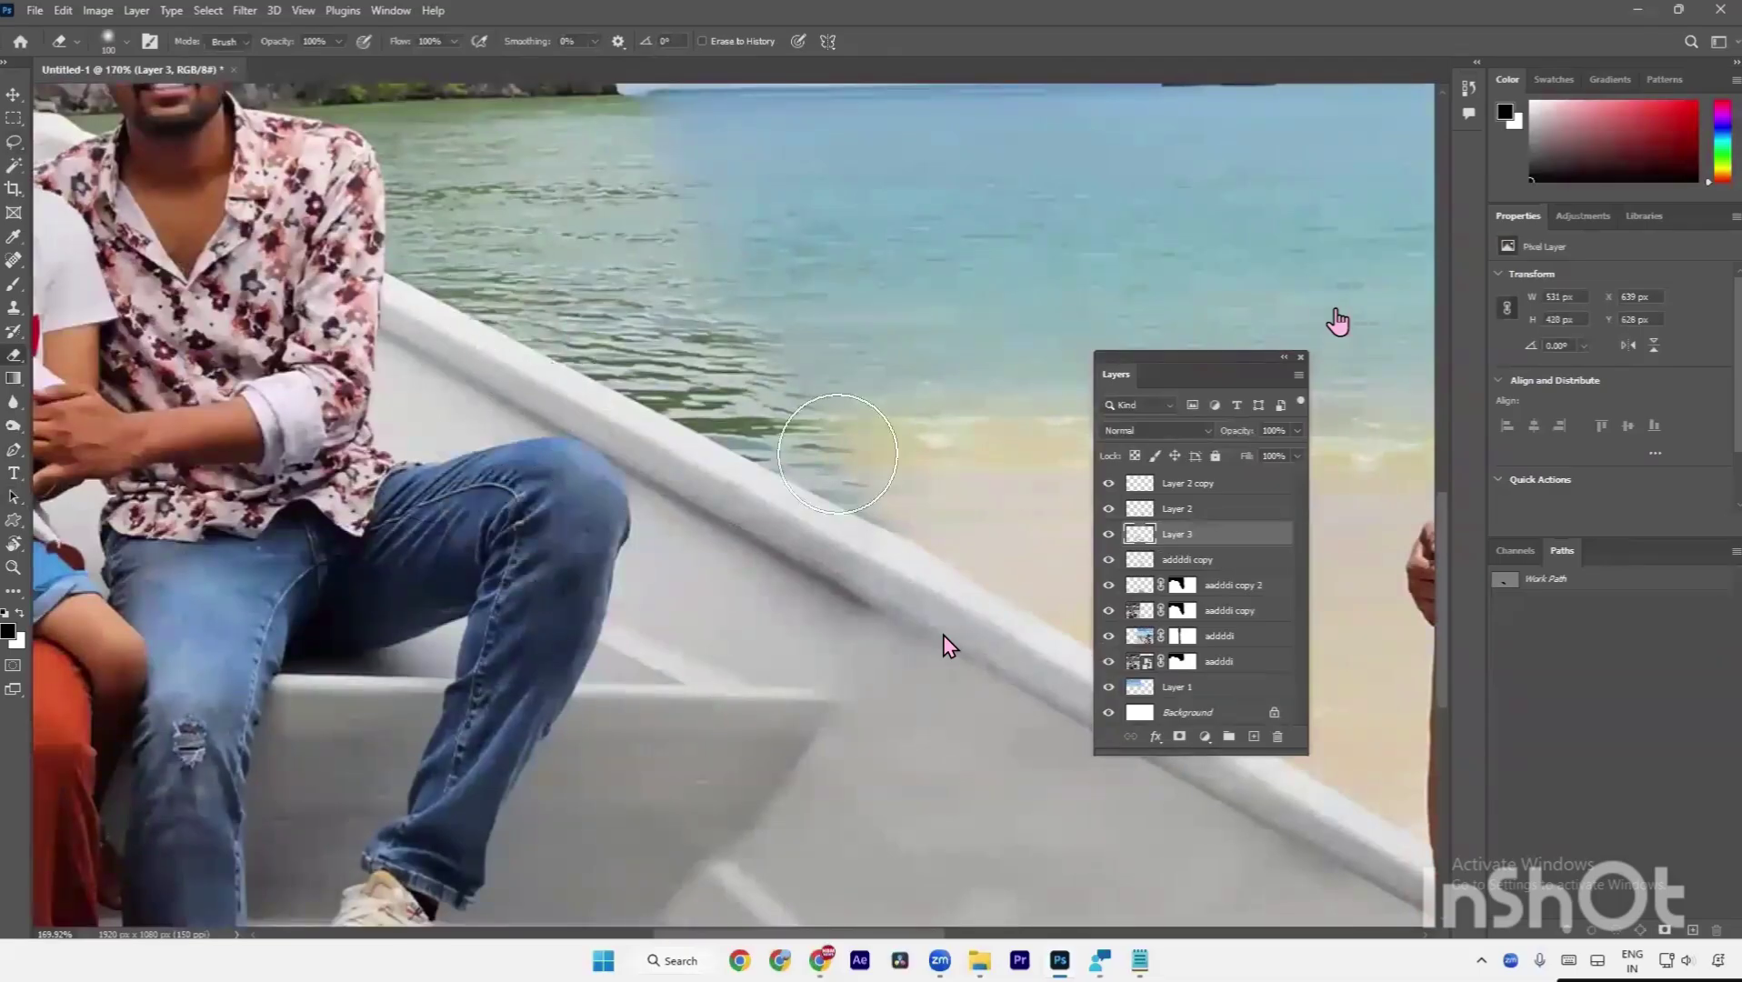
scroll(835, 447, down, 6)
scroll(519, 656, down, 4)
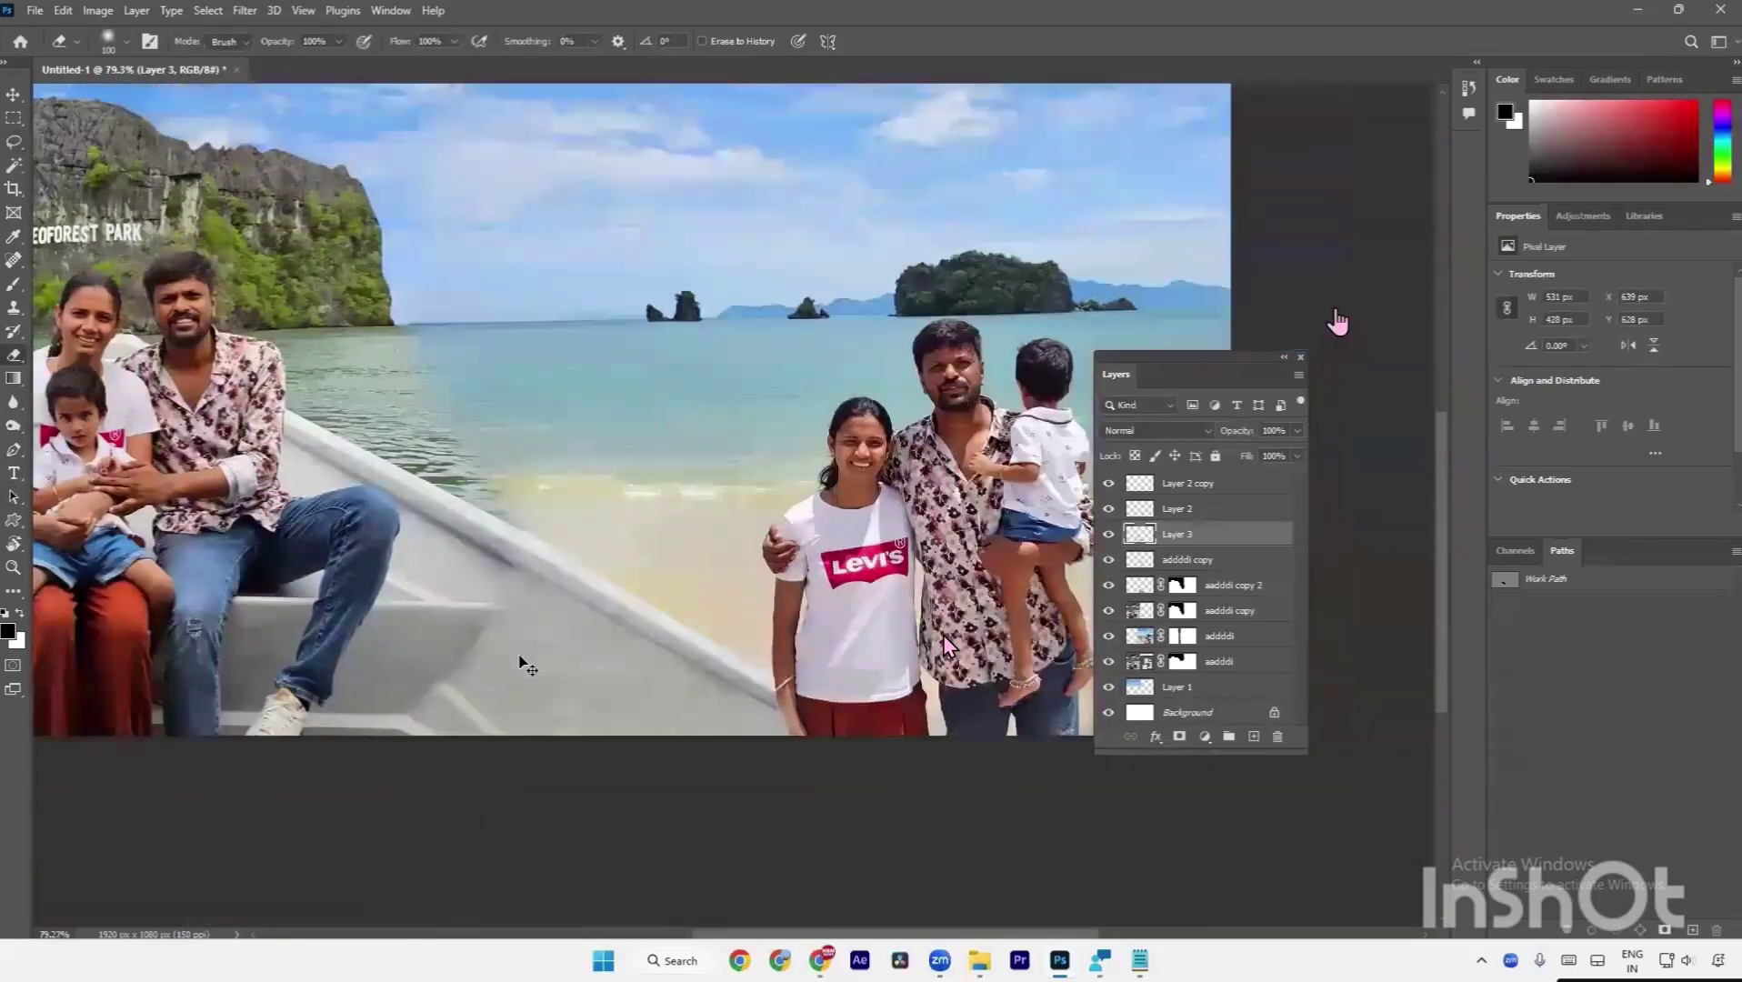
key(a)
key(v)
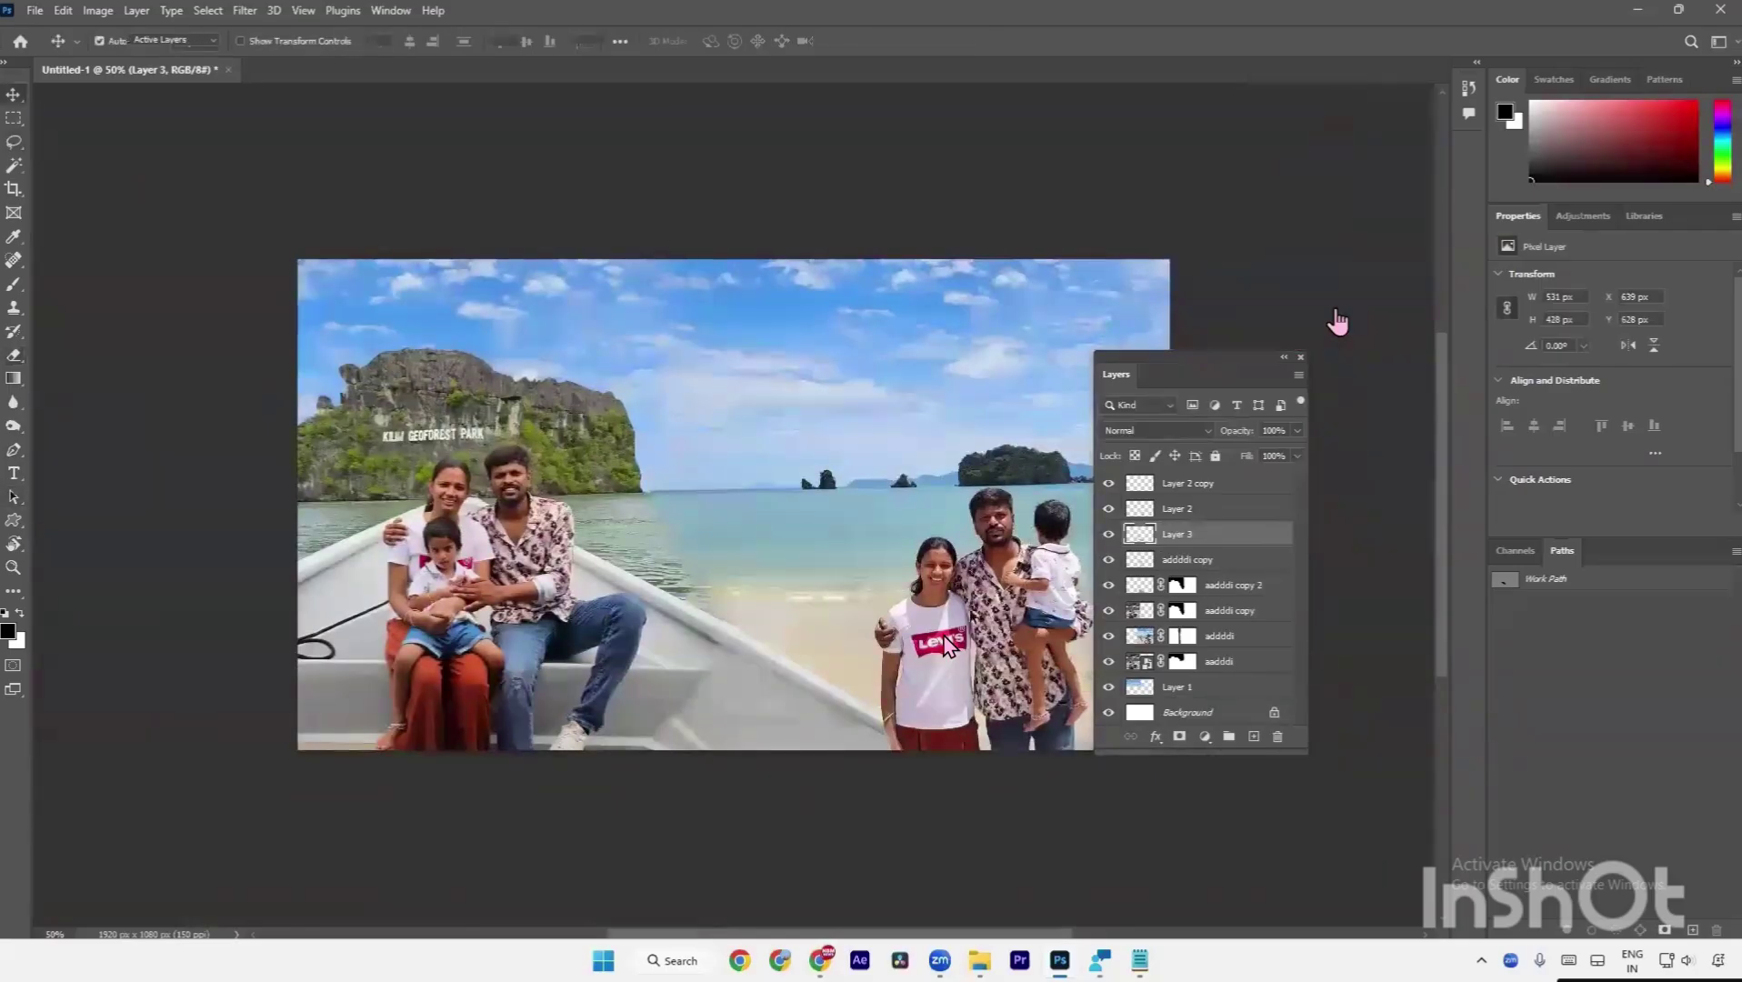
Nudge the Layer 2 boat-edge patch right along the boat, comparing before and after.
scroll(739, 618, up, 5)
scroll(710, 718, up, 4)
click(710, 718)
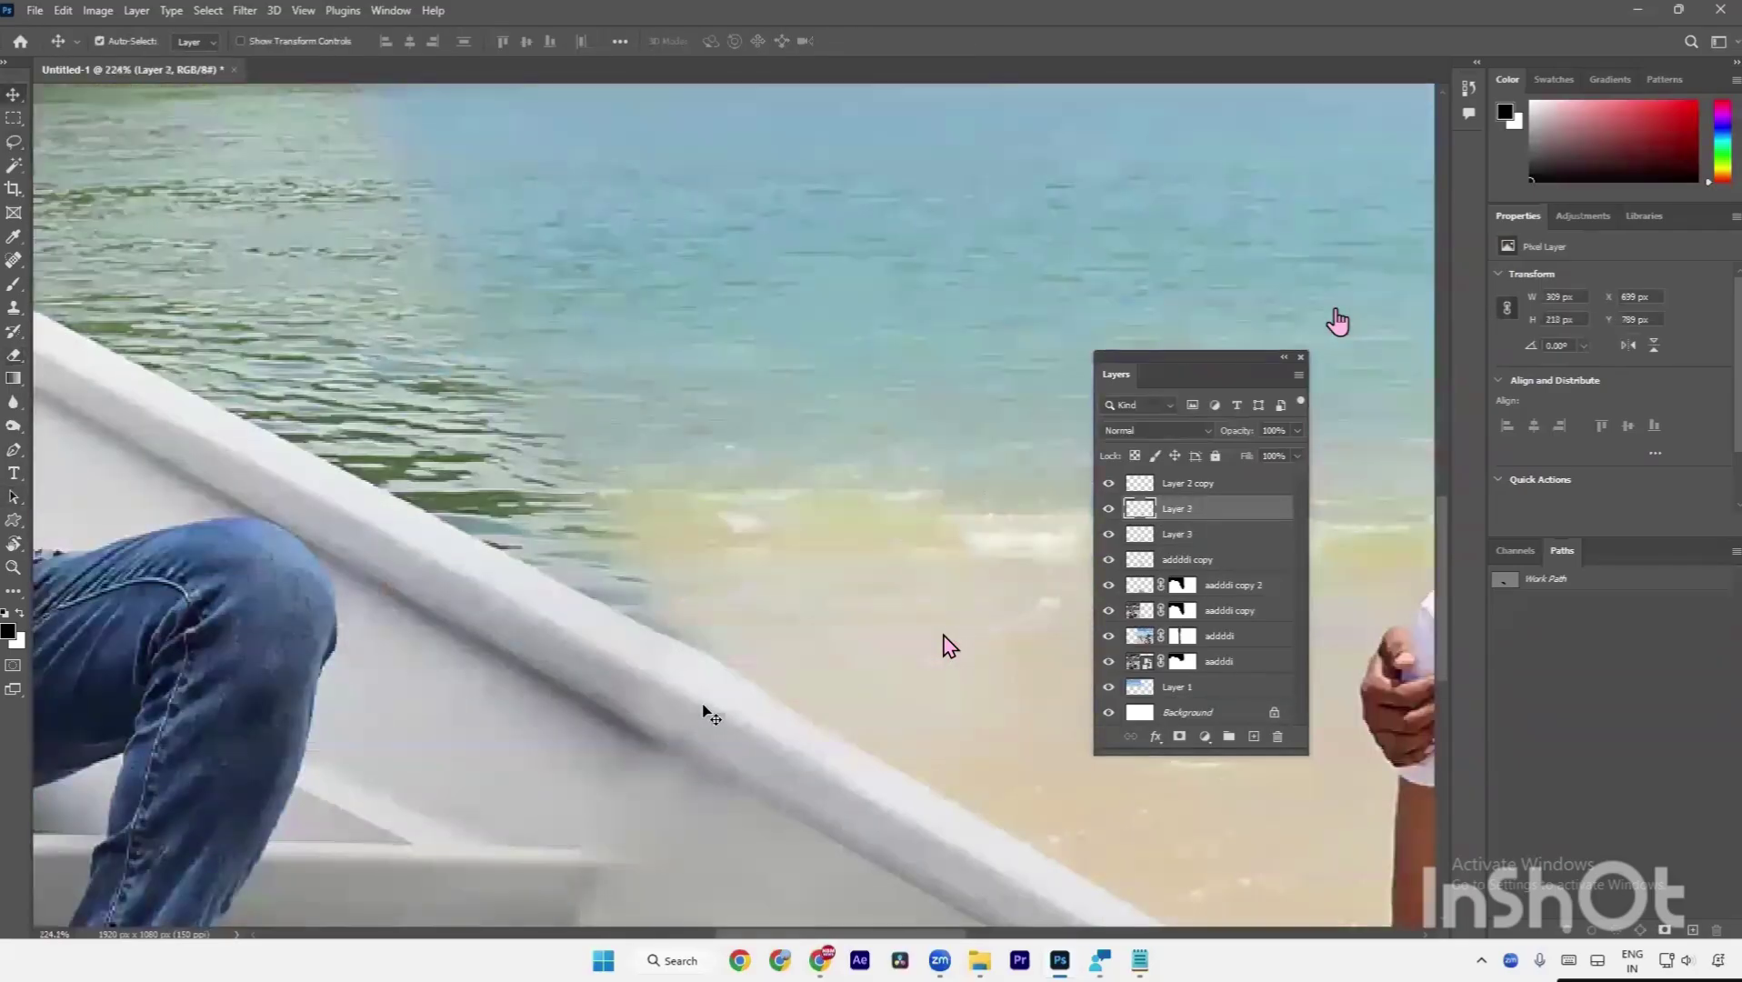
key(shift+Right)
key(ctrl+z)
key(ctrl+shift+z)
key(ctrl+minus)
key(ctrl+minus)
key(ctrl+minus)
key(ctrl+minus)
key(ctrl+minus)
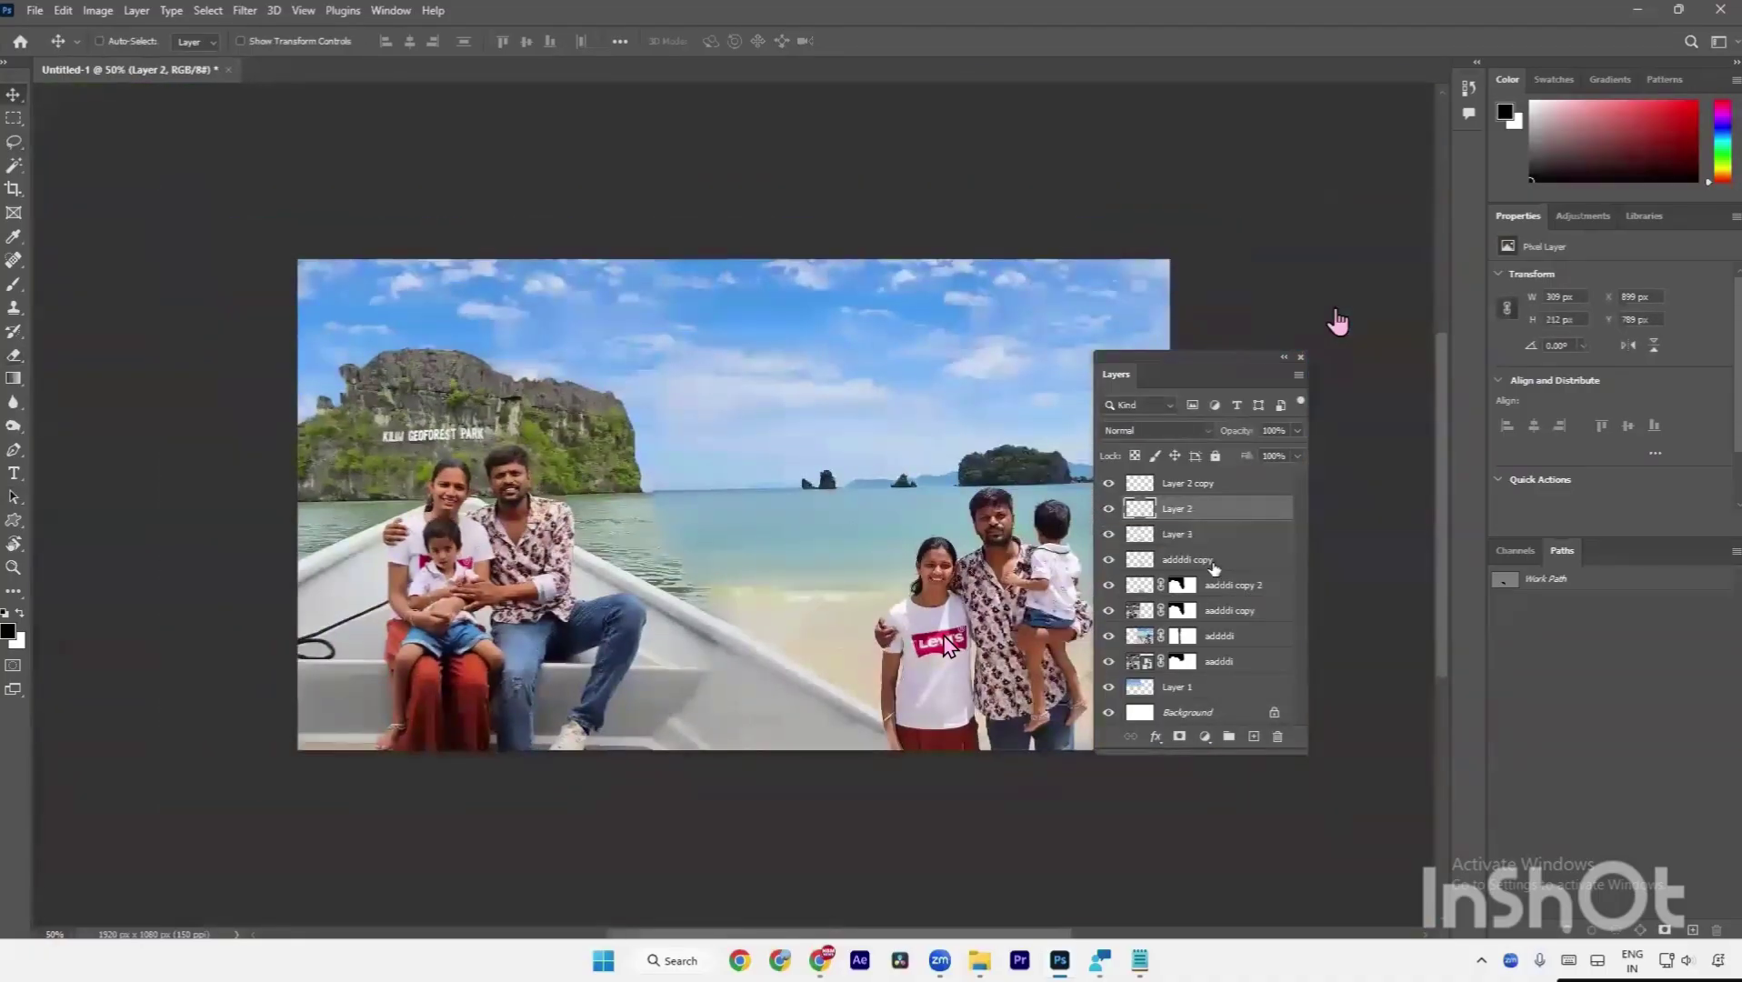
Group Layer 2, Layer 2 copy and aadddi copy 2 into Group 1 and hide it.
shift+click(1213, 561)
ctrl+click(1182, 483)
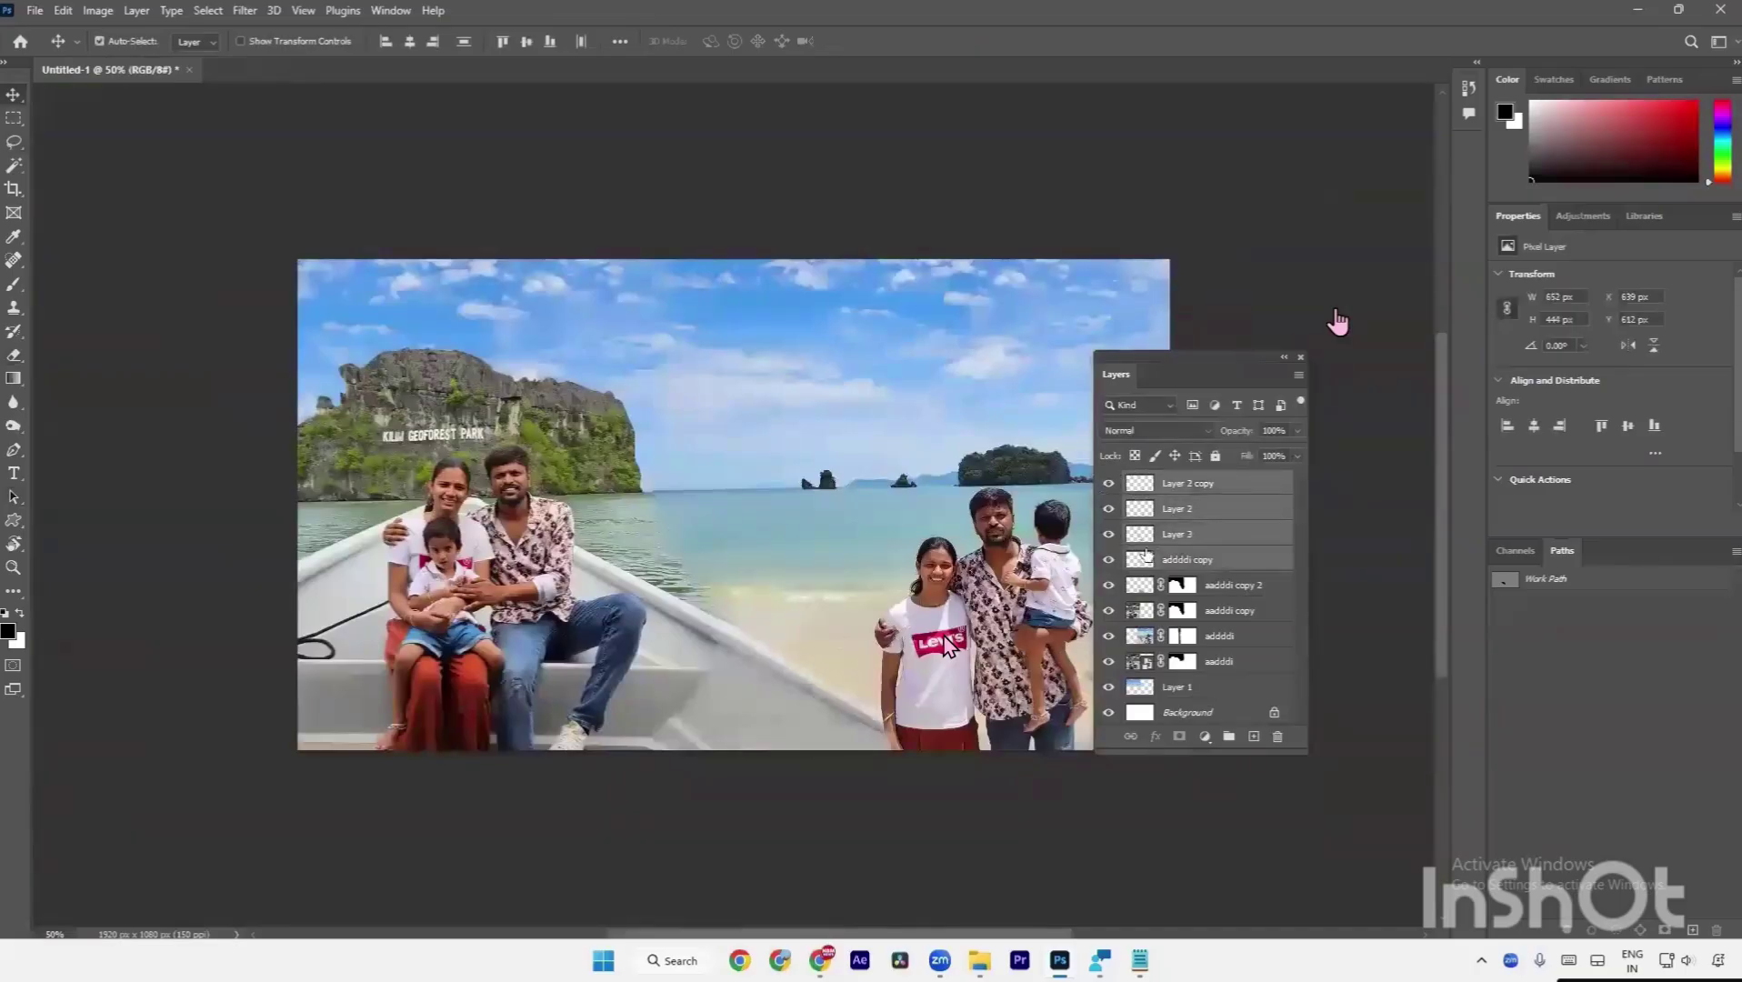
ctrl+click(1205, 593)
key(ctrl+g)
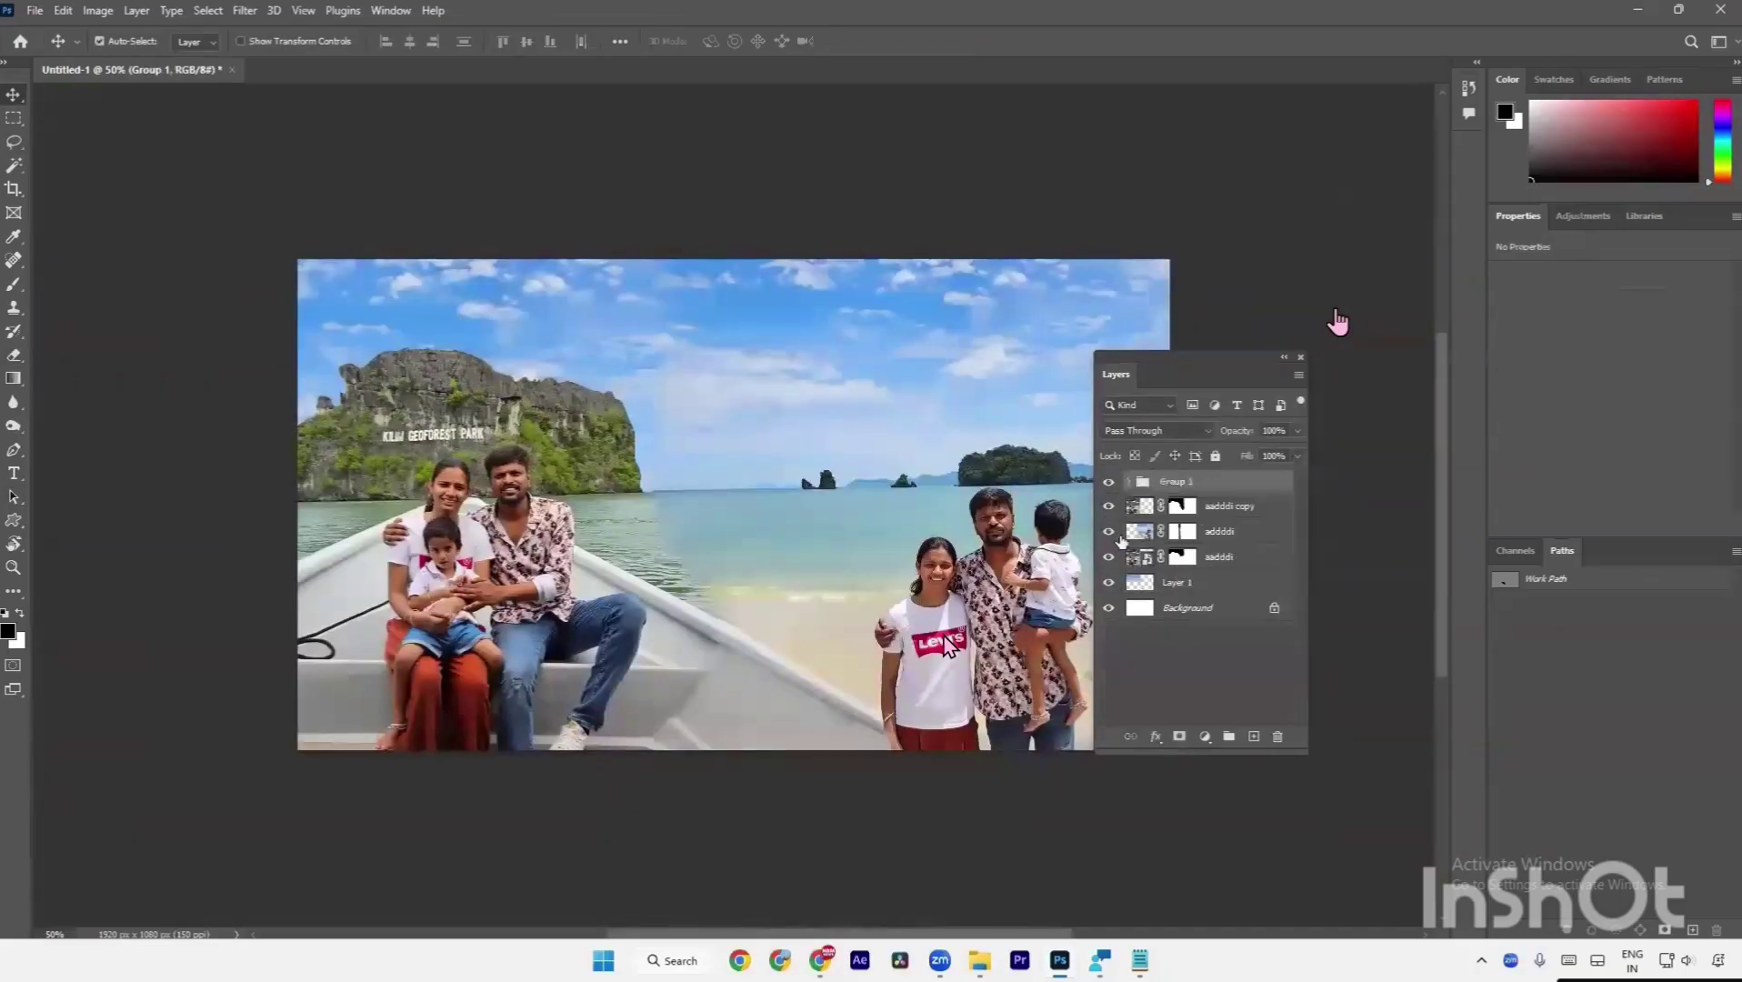
click(1110, 484)
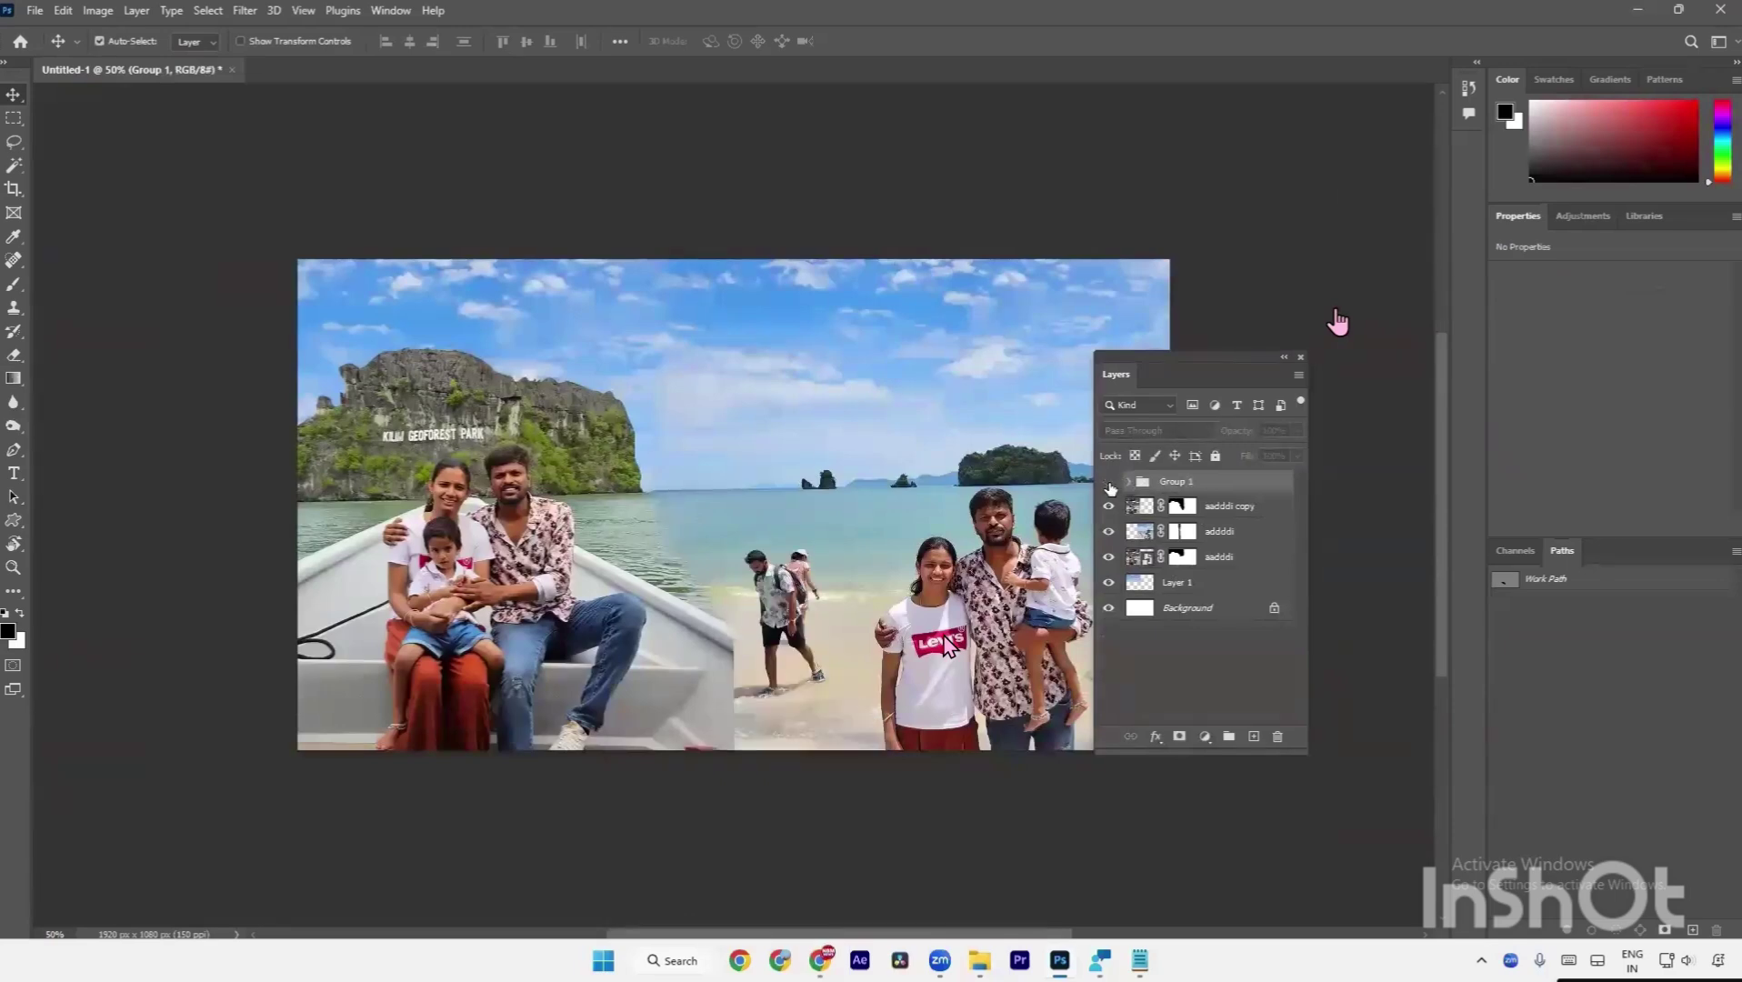
key(ctrl+minus)
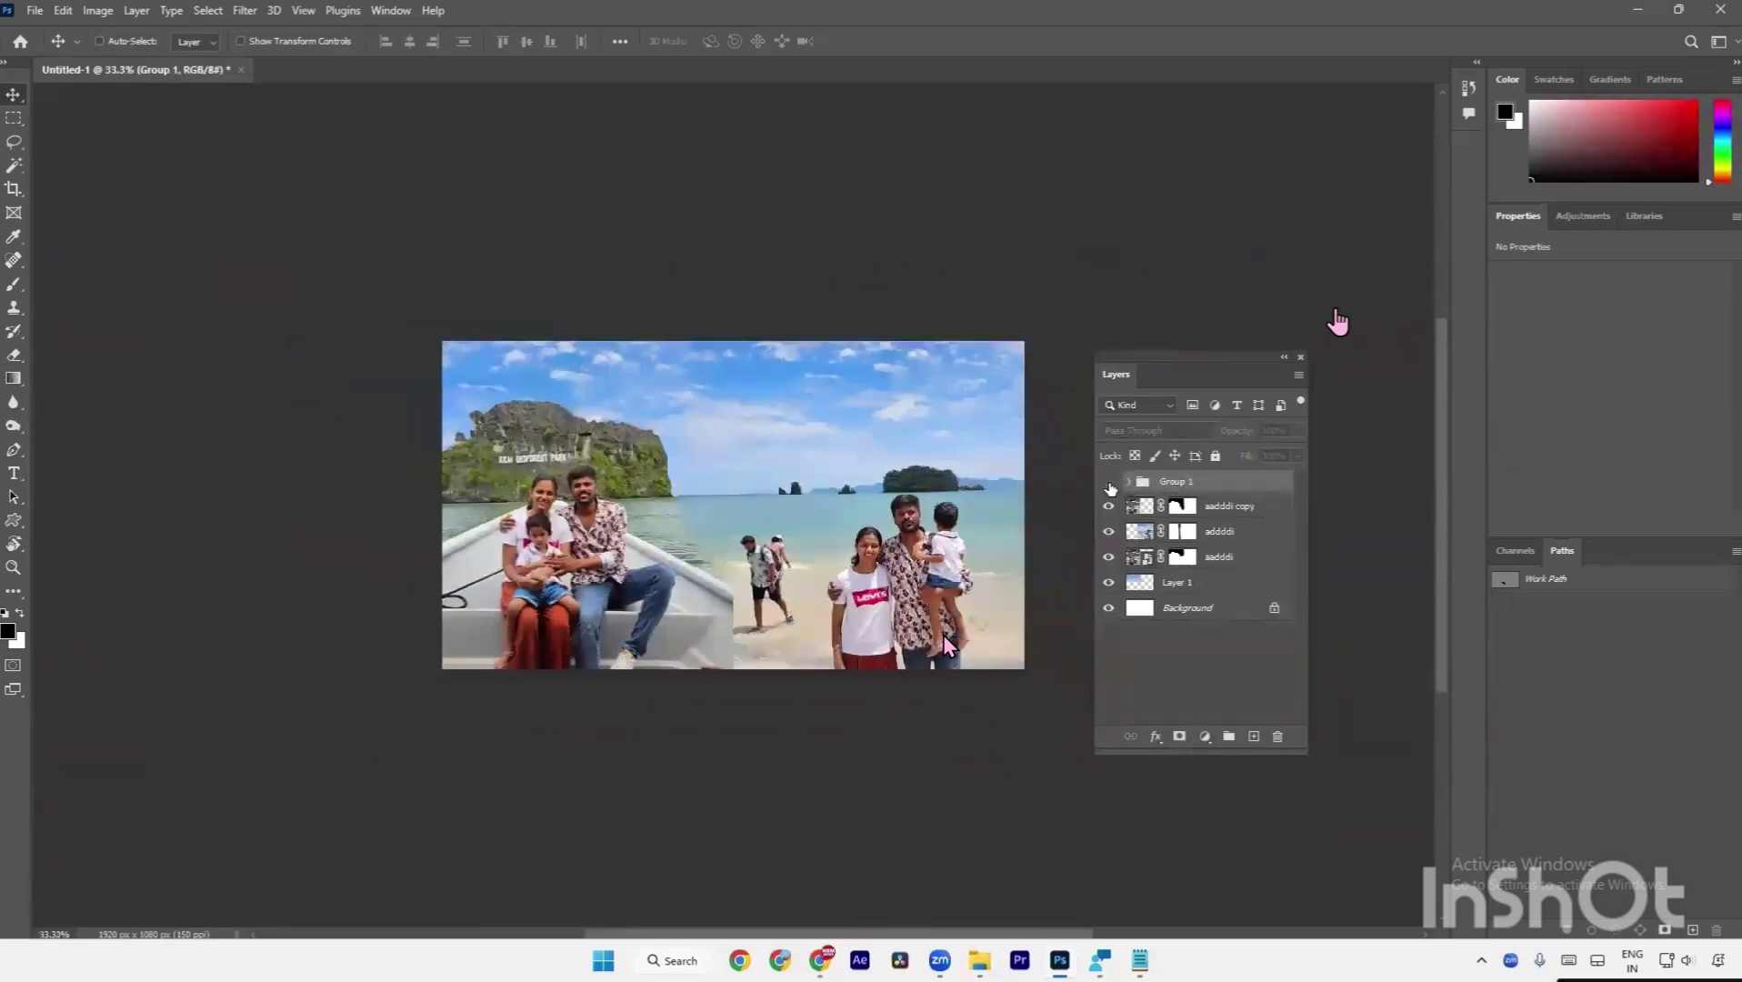
key(ctrl+0)
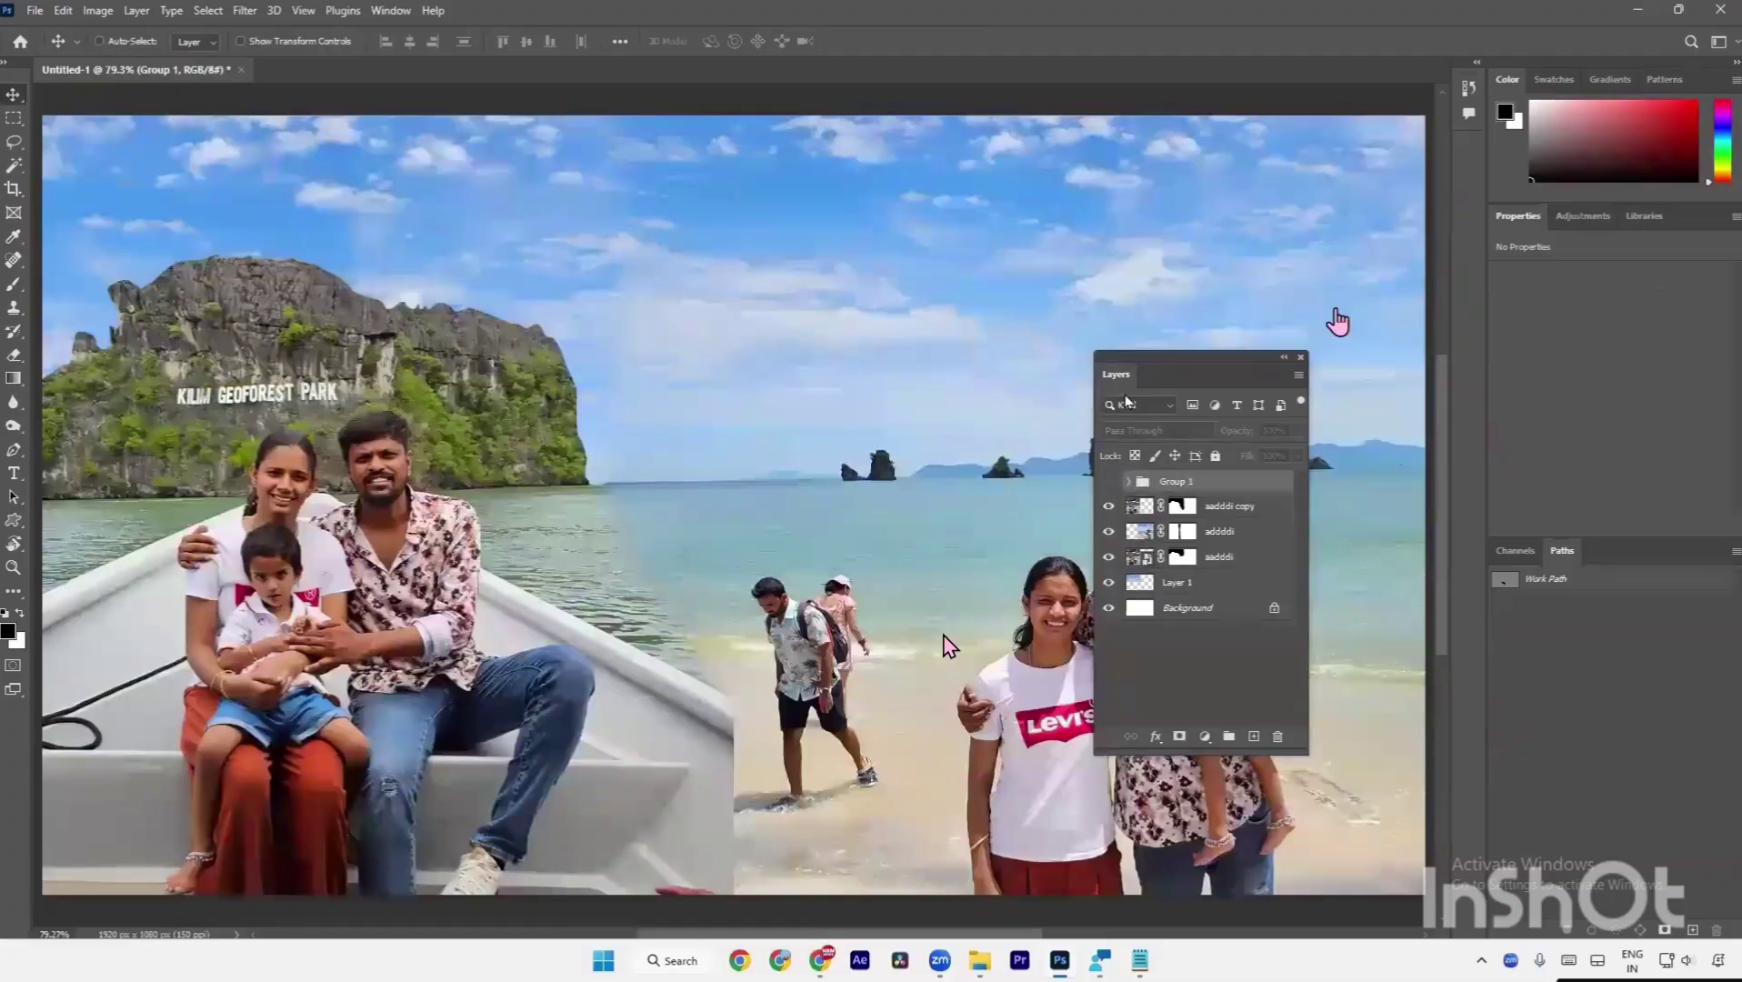
Toggle Group 1 on and off across the full image to check the extended boat.
key(ctrl)
drag(1120, 373, 1545, 410)
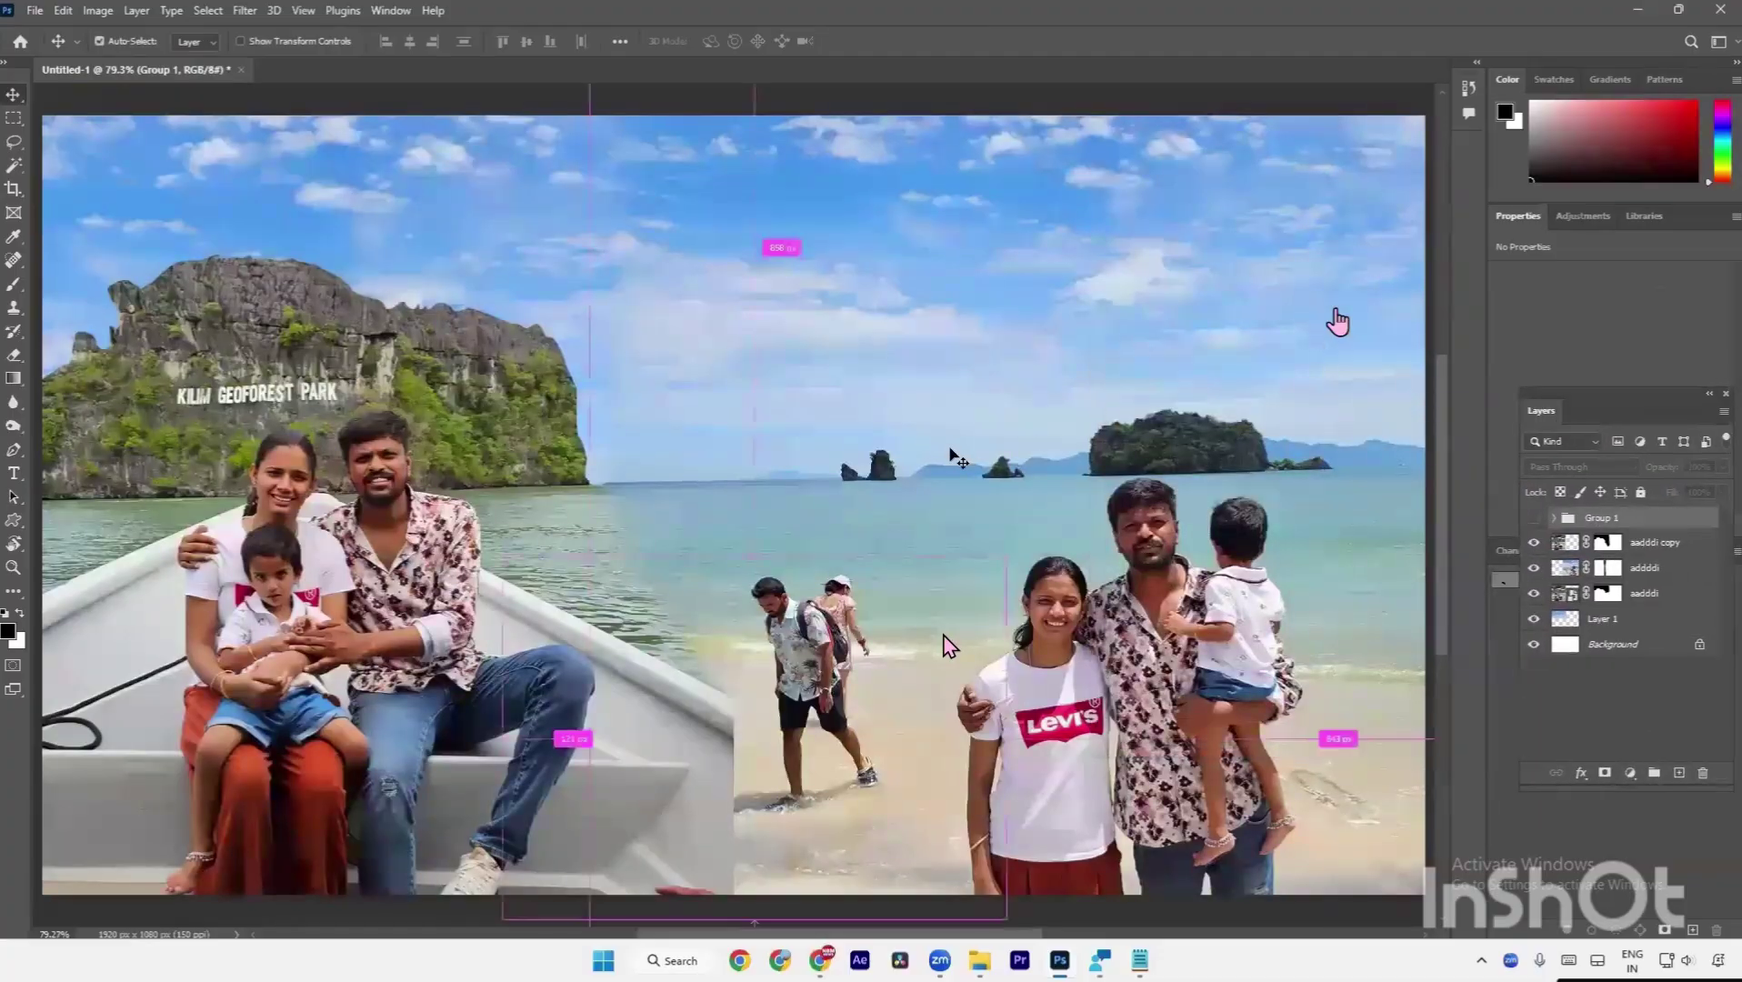
scroll(958, 458, down, 3)
scroll(873, 469, right, 2)
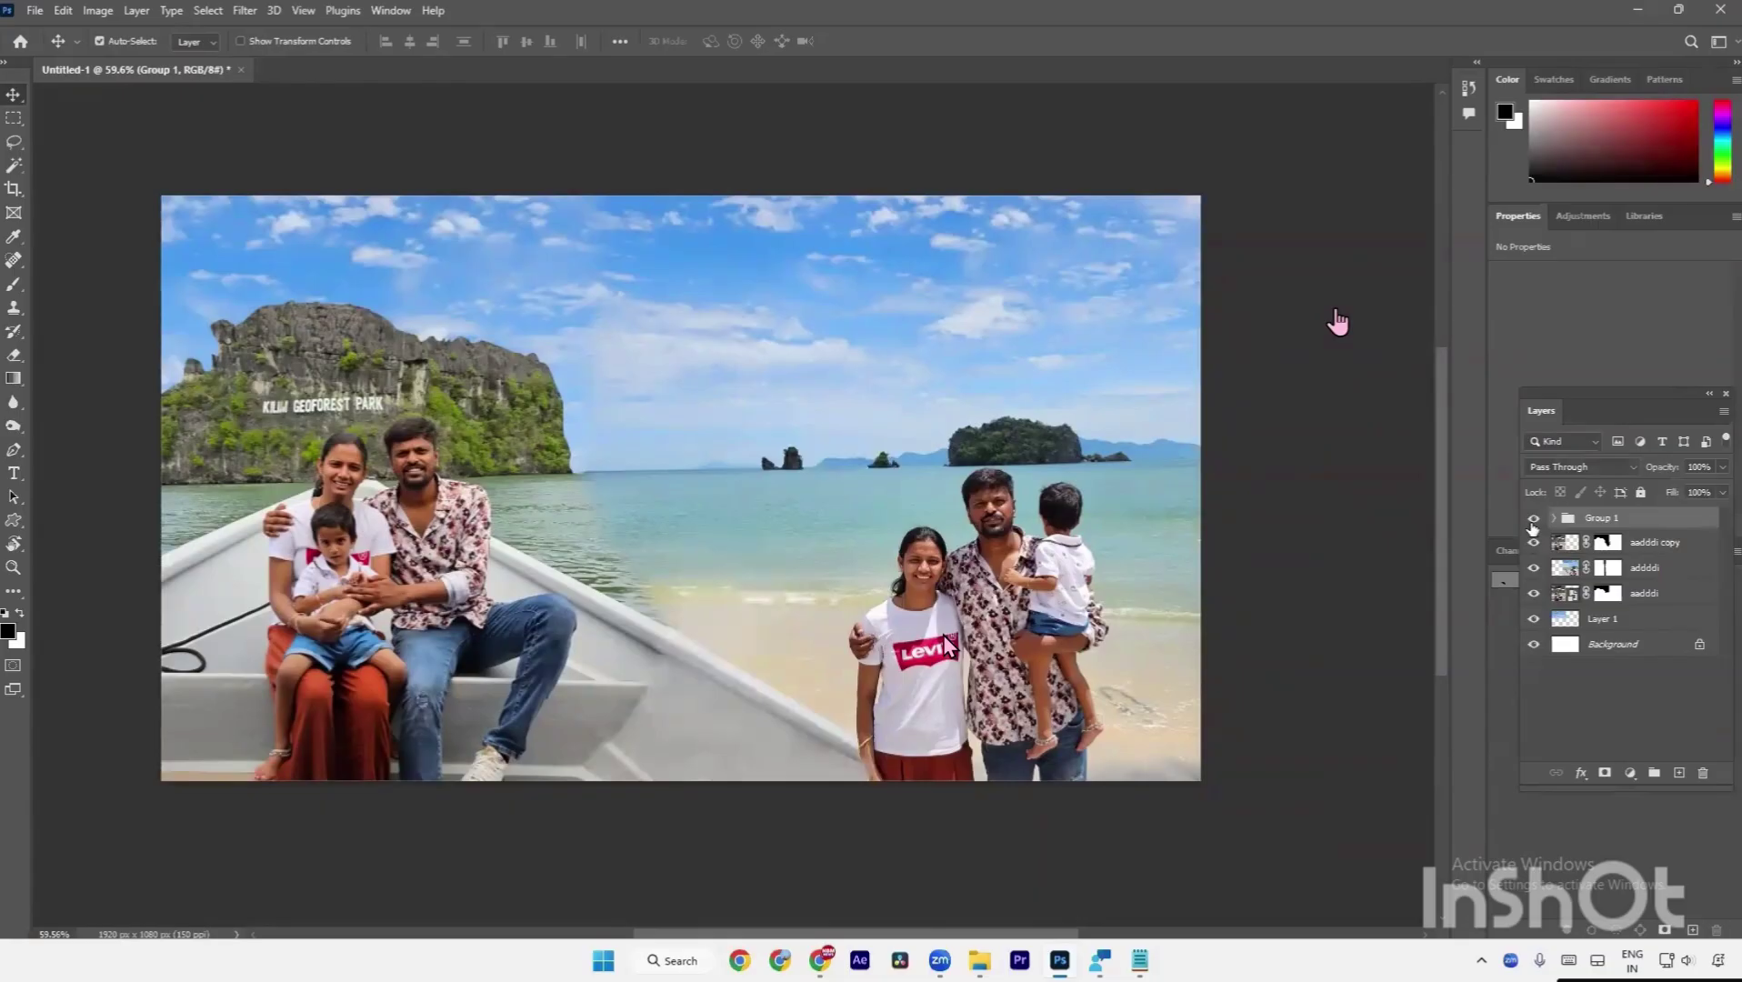
click(1533, 522)
click(1533, 523)
click(1533, 522)
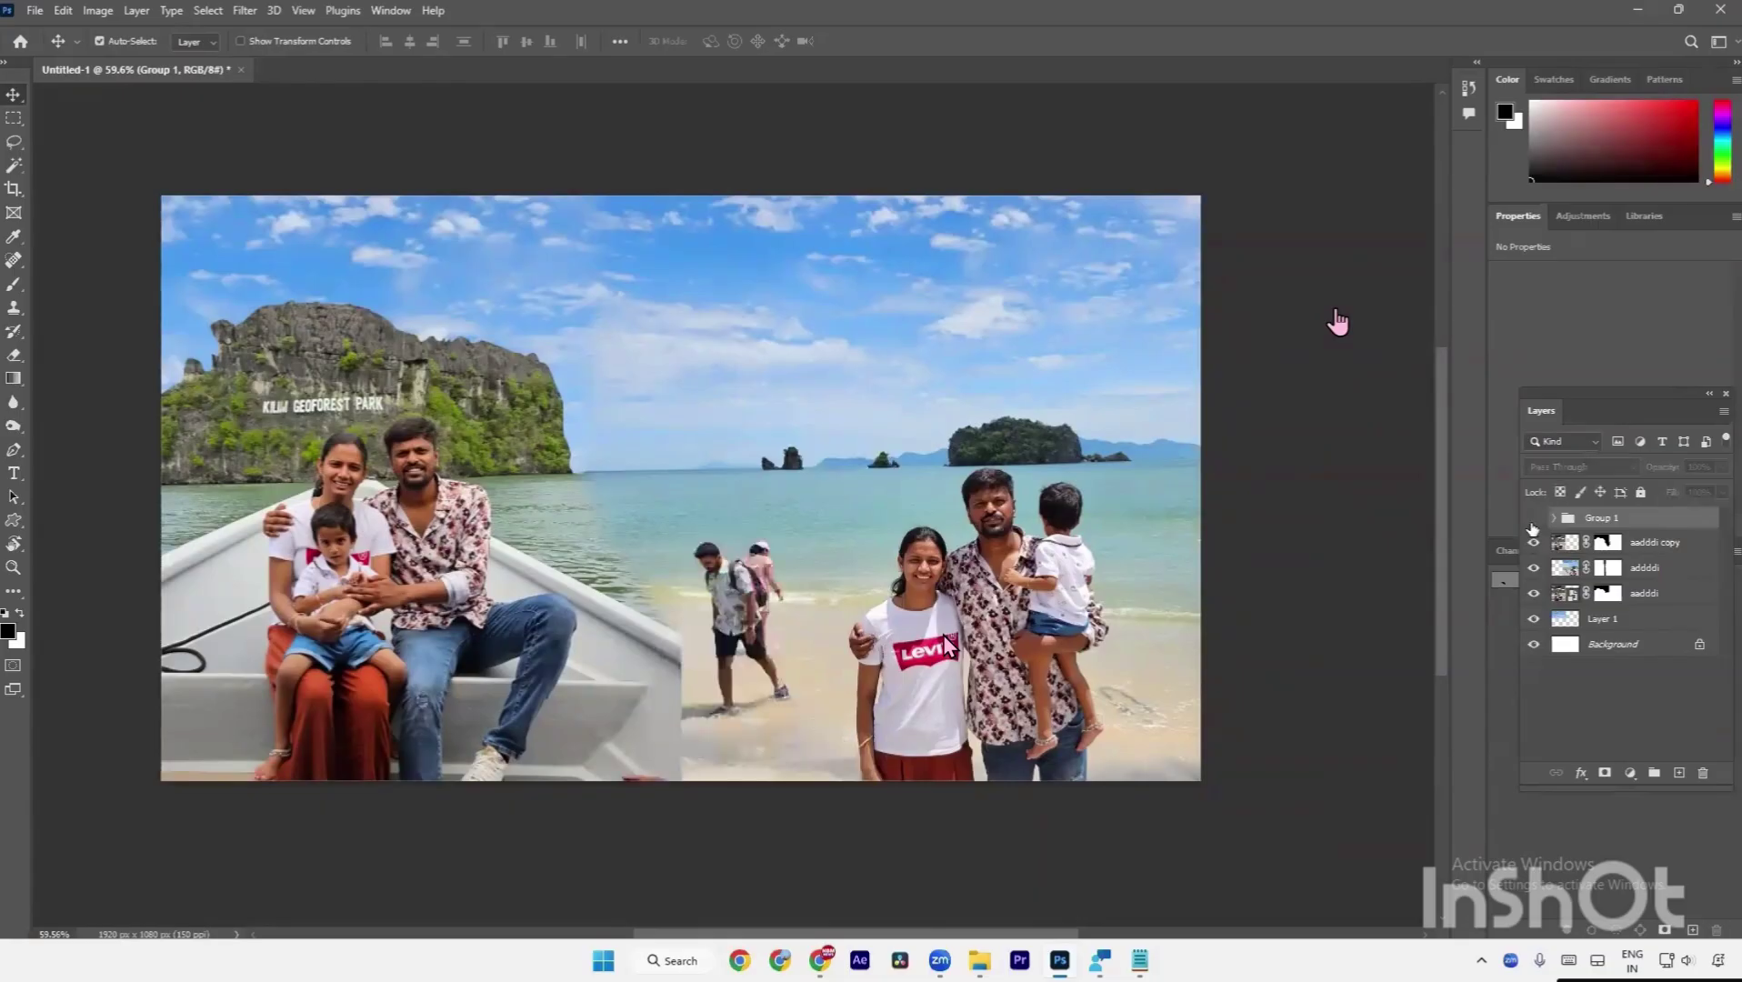
click(1533, 522)
click(1532, 523)
click(1533, 522)
Ungroup the patch layers and turn Layer 2 copy's visibility back on.
key(ctrl+shift+g)
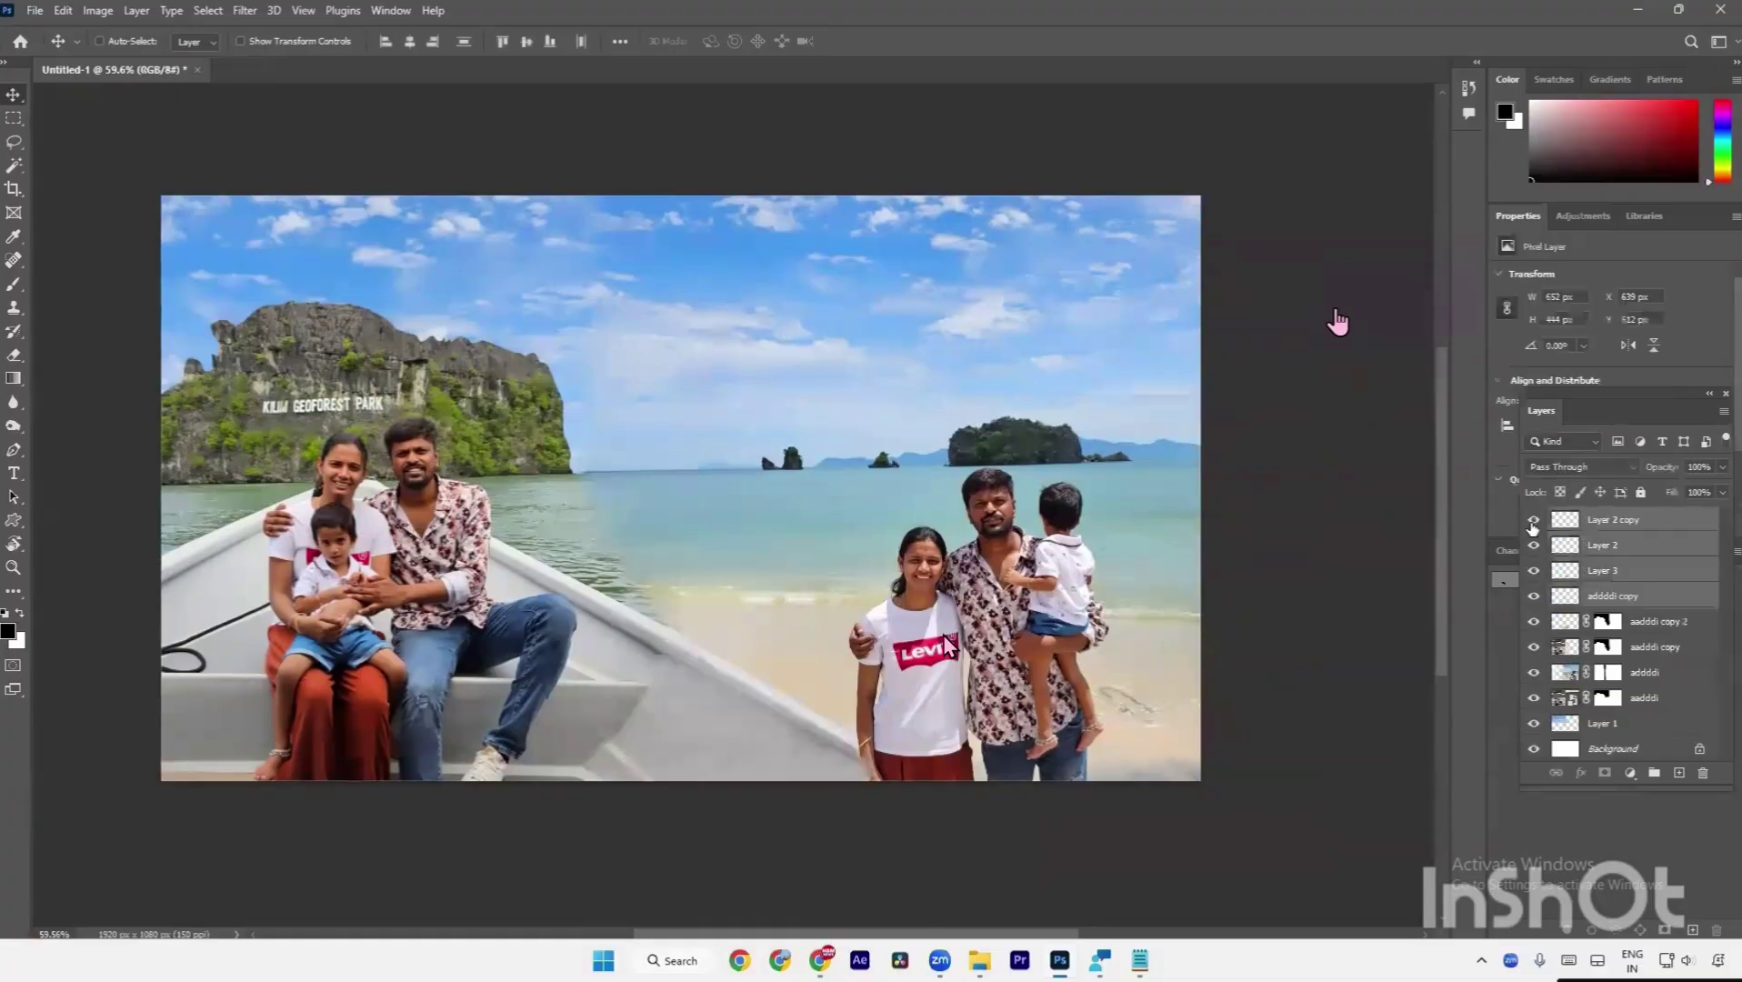
click(1533, 523)
click(1533, 544)
click(1532, 544)
scroll(952, 738, up, 5)
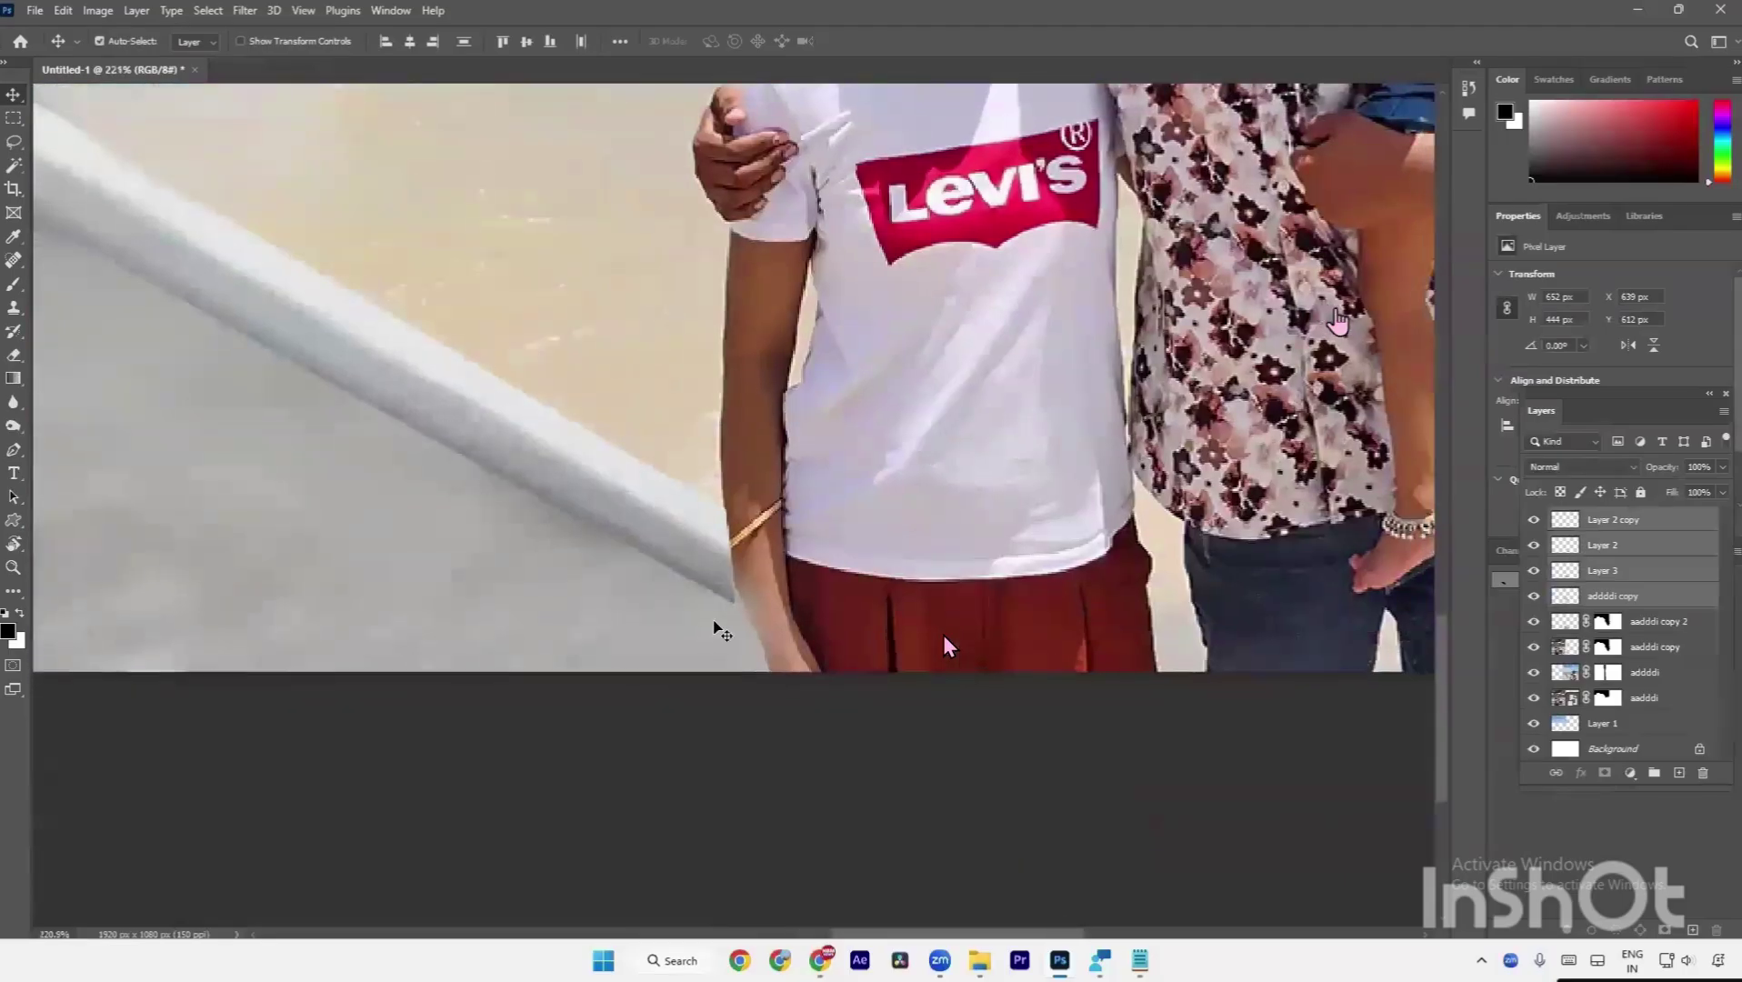
Select aadddi copy 2 at the girl's arm and set a small Eraser brush.
click(741, 625)
scroll(754, 626, up, 4)
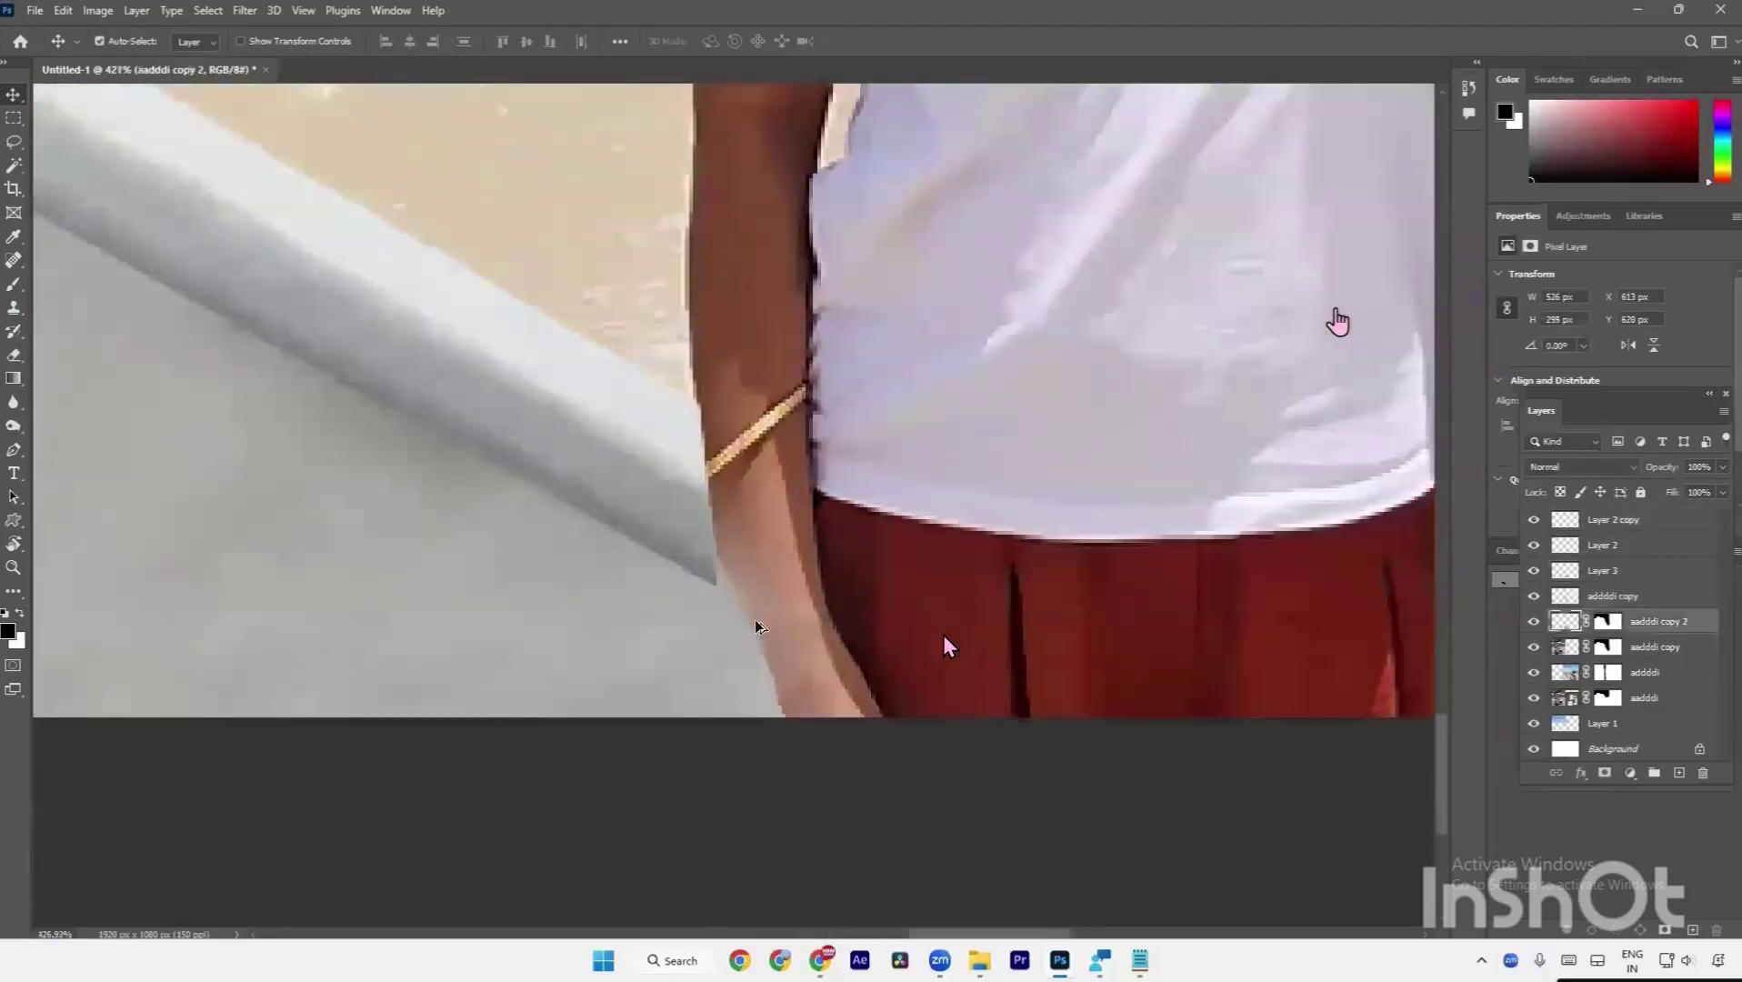
key(e)
key(bracketleft)
key(bracketleft)
key(bracketleft)
key(bracketleft)
key(bracketleft)
key(bracketleft)
key(bracketleft)
key(bracketleft)
key(bracketleft)
key(bracketleft)
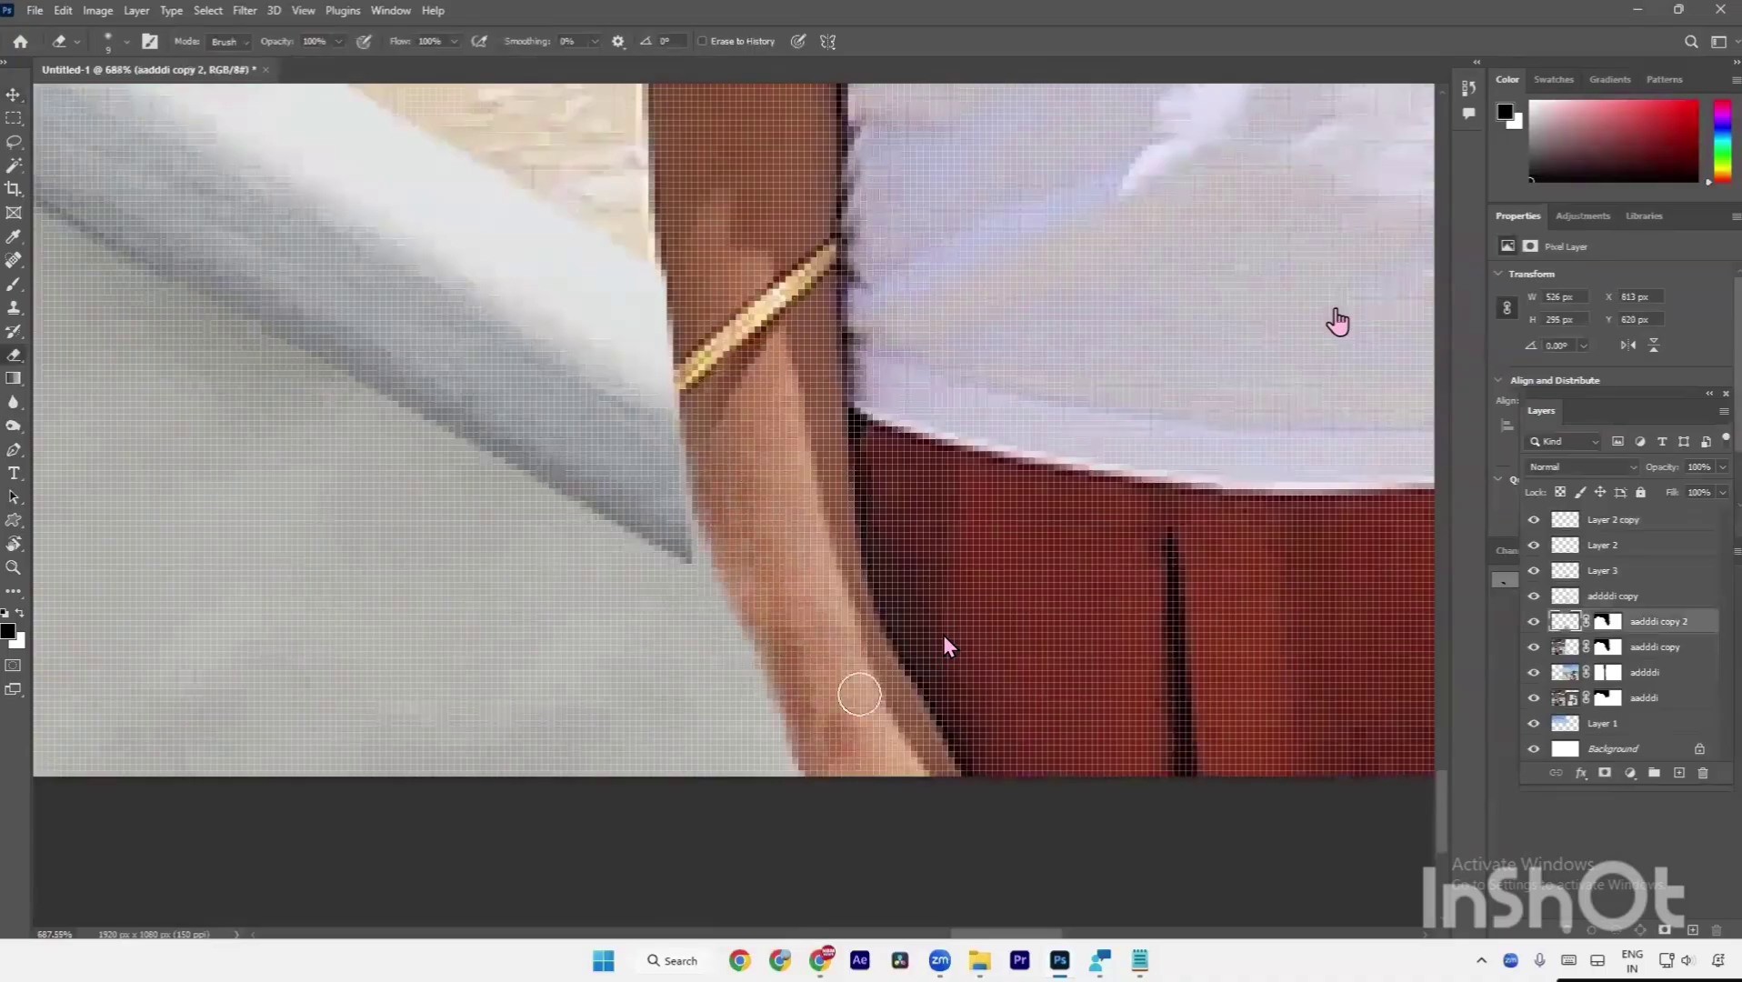
scroll(880, 587, down, 9)
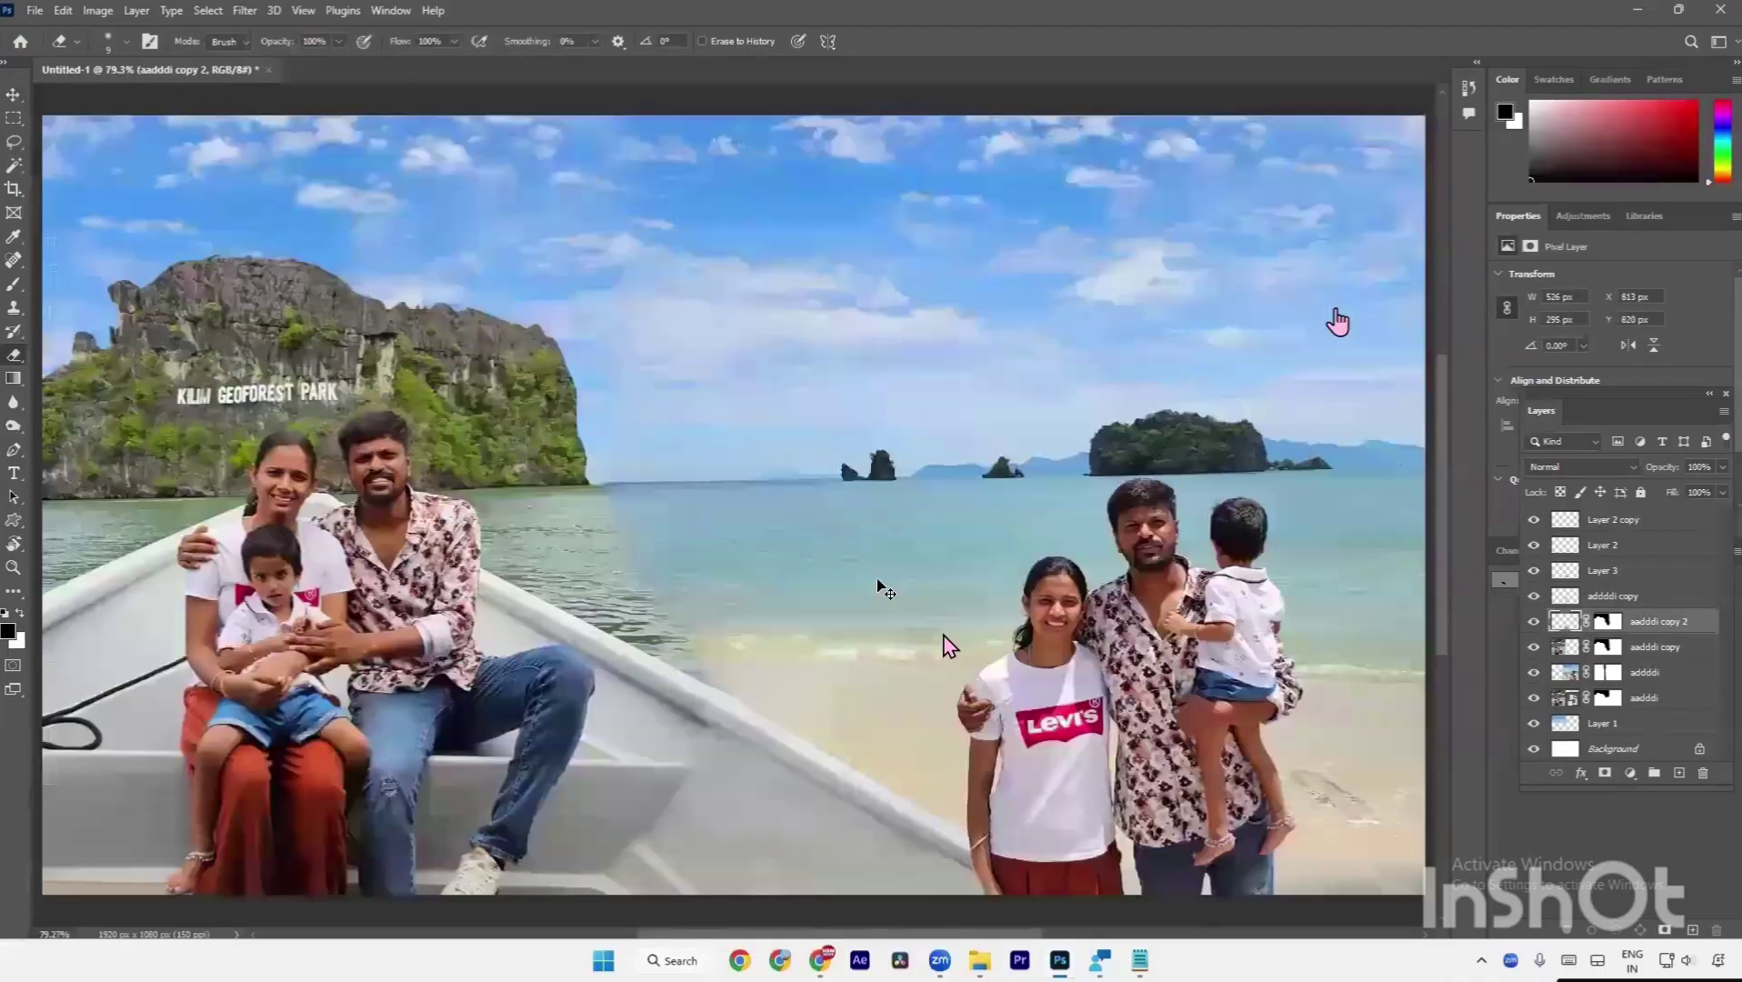
key(a)
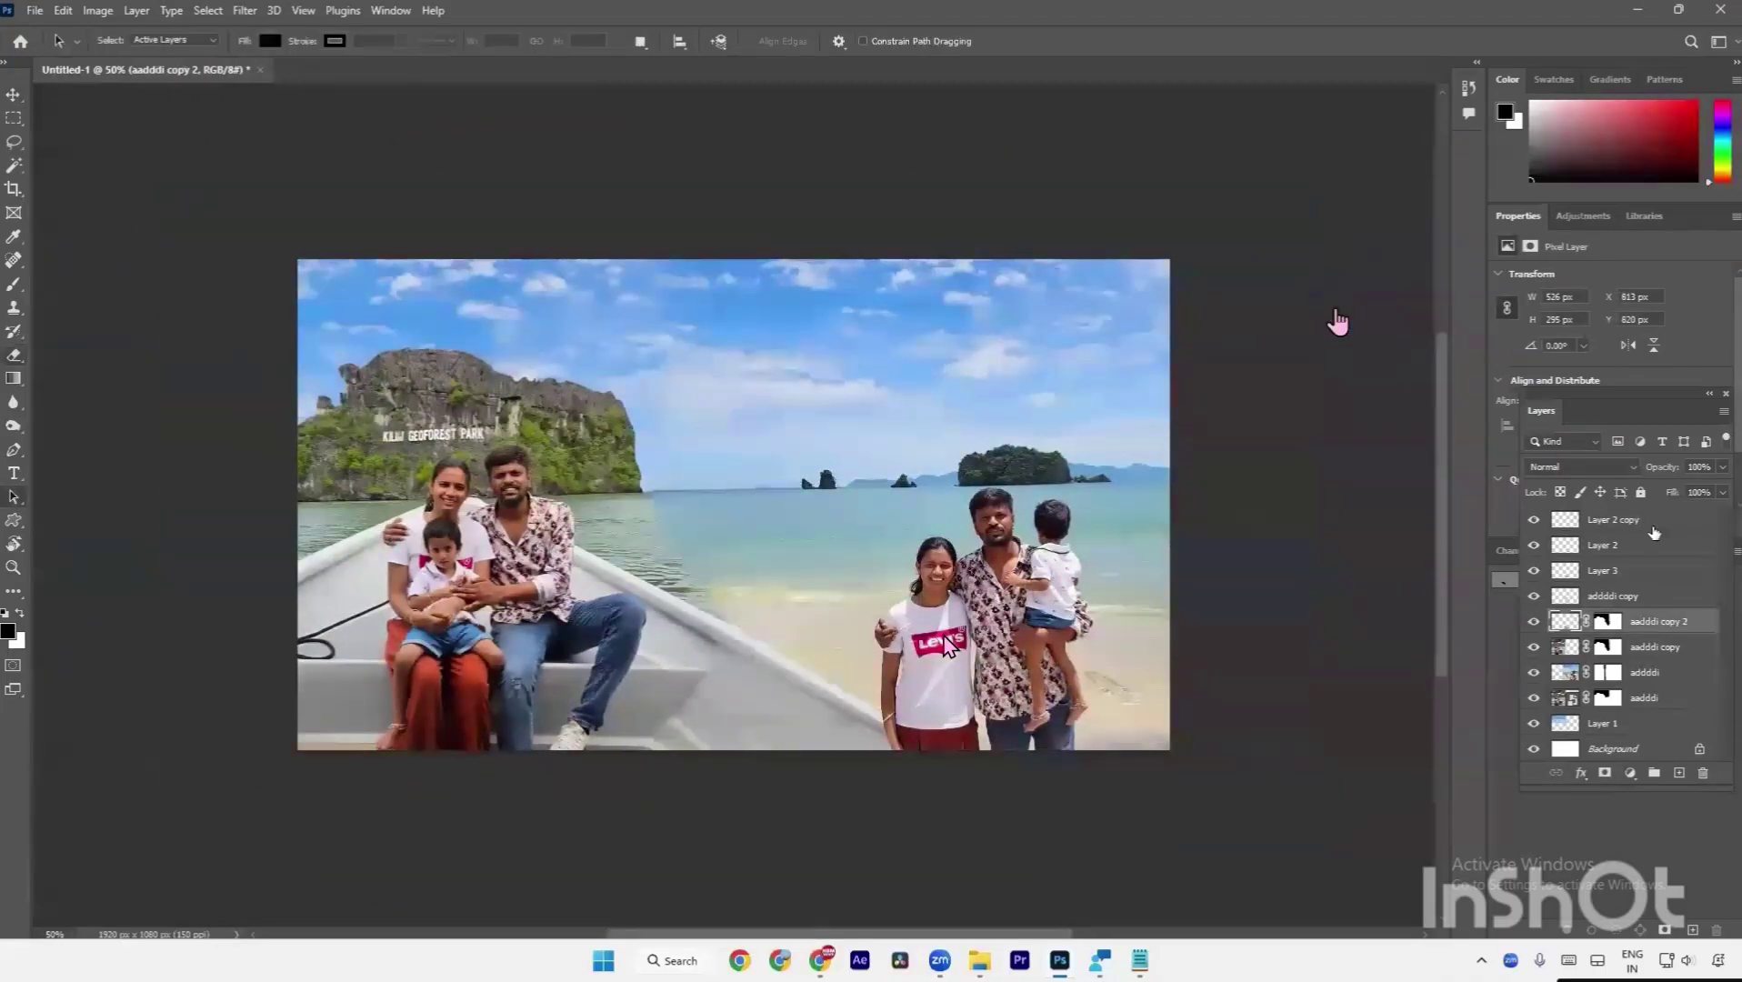
shift+click(1633, 554)
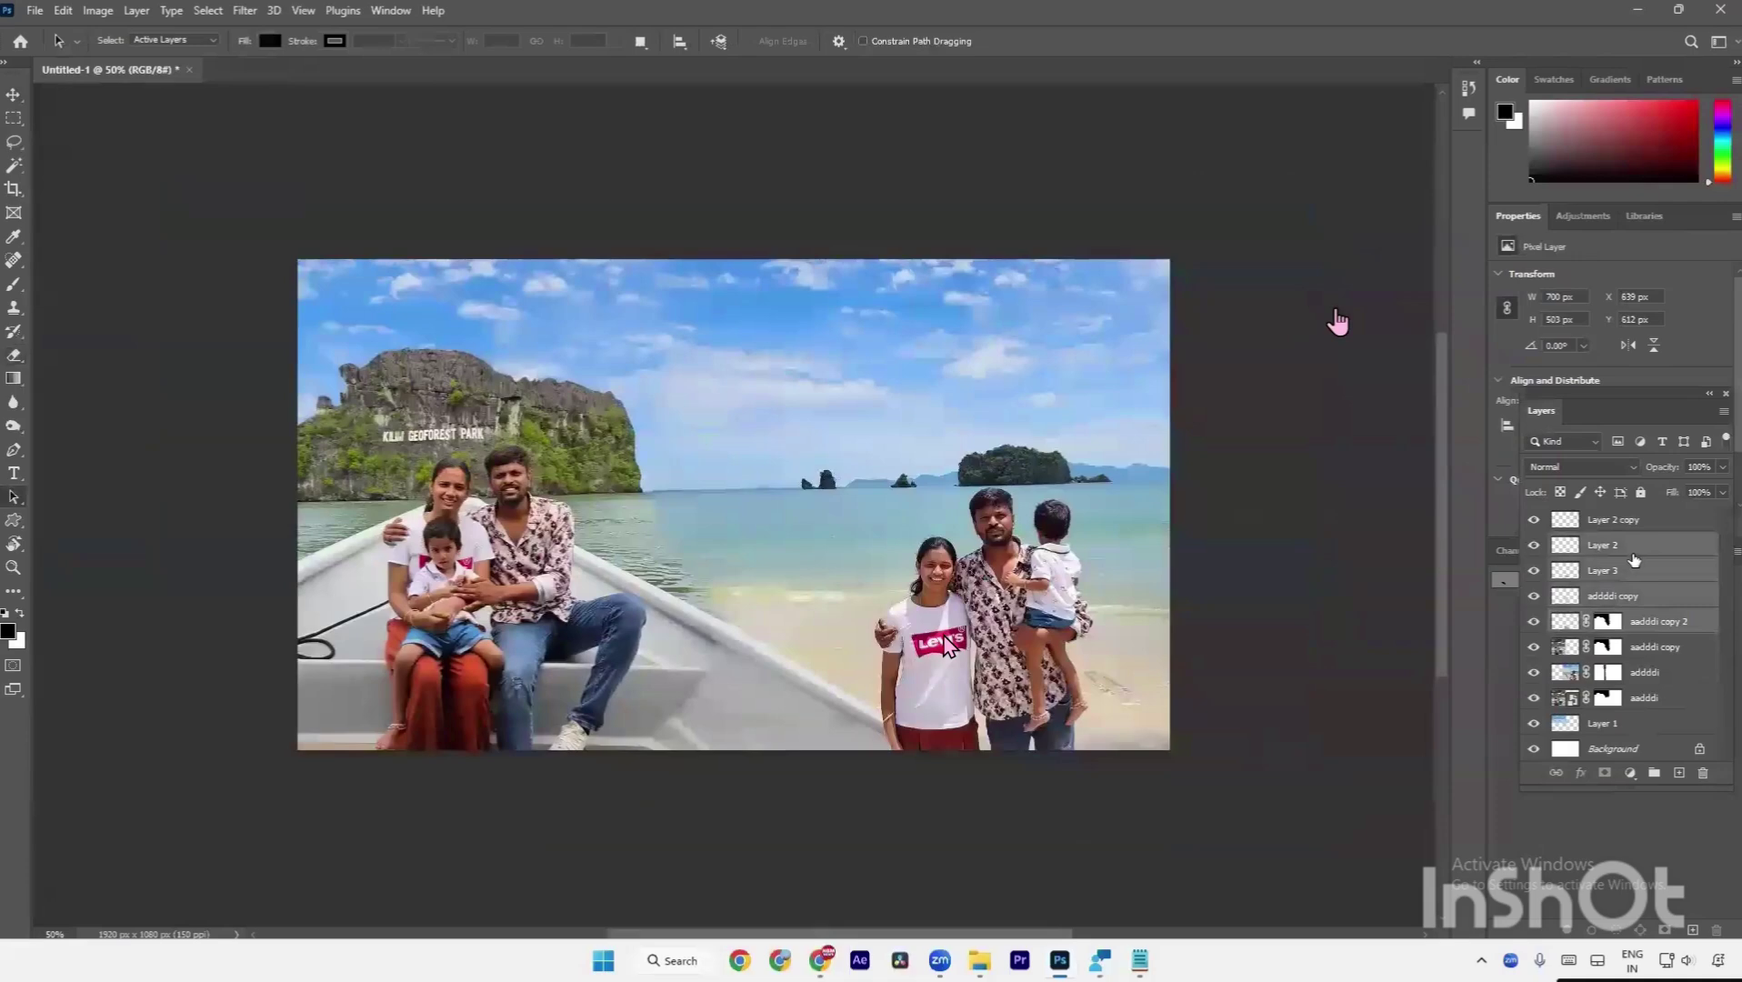
Group the patch layers into Group 1, compare with it hidden, then ungroup them.
key(ctrl+g)
click(1532, 545)
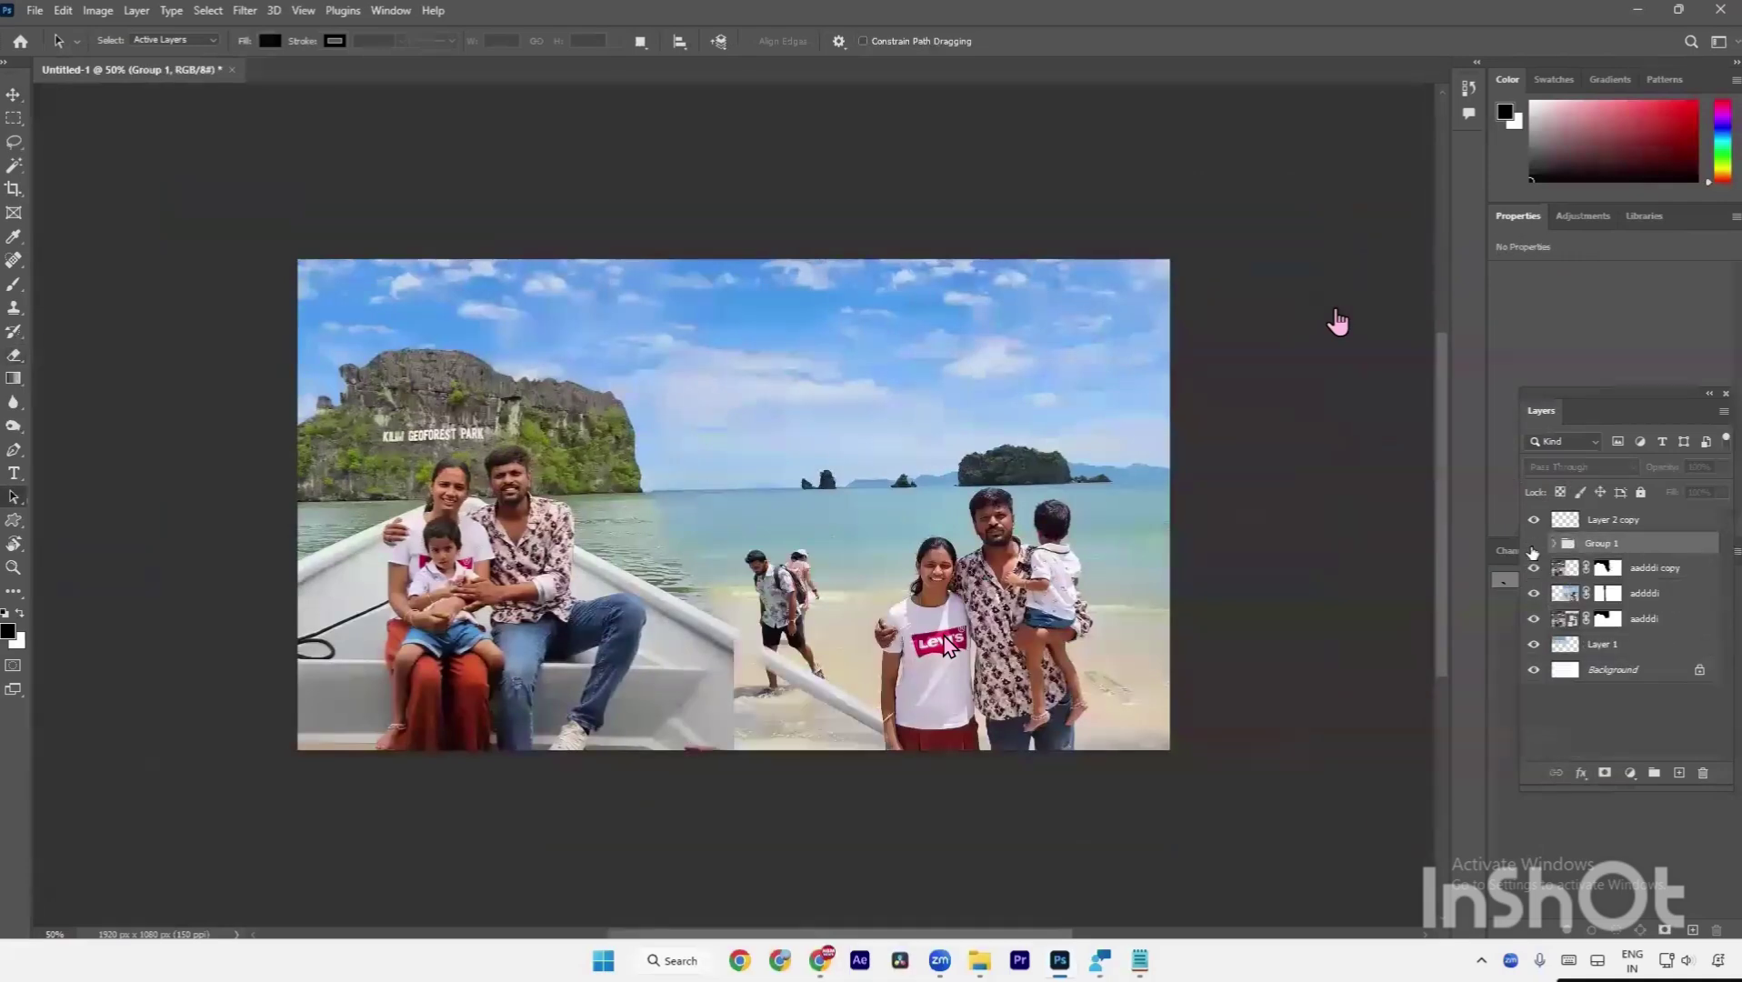
click(1533, 545)
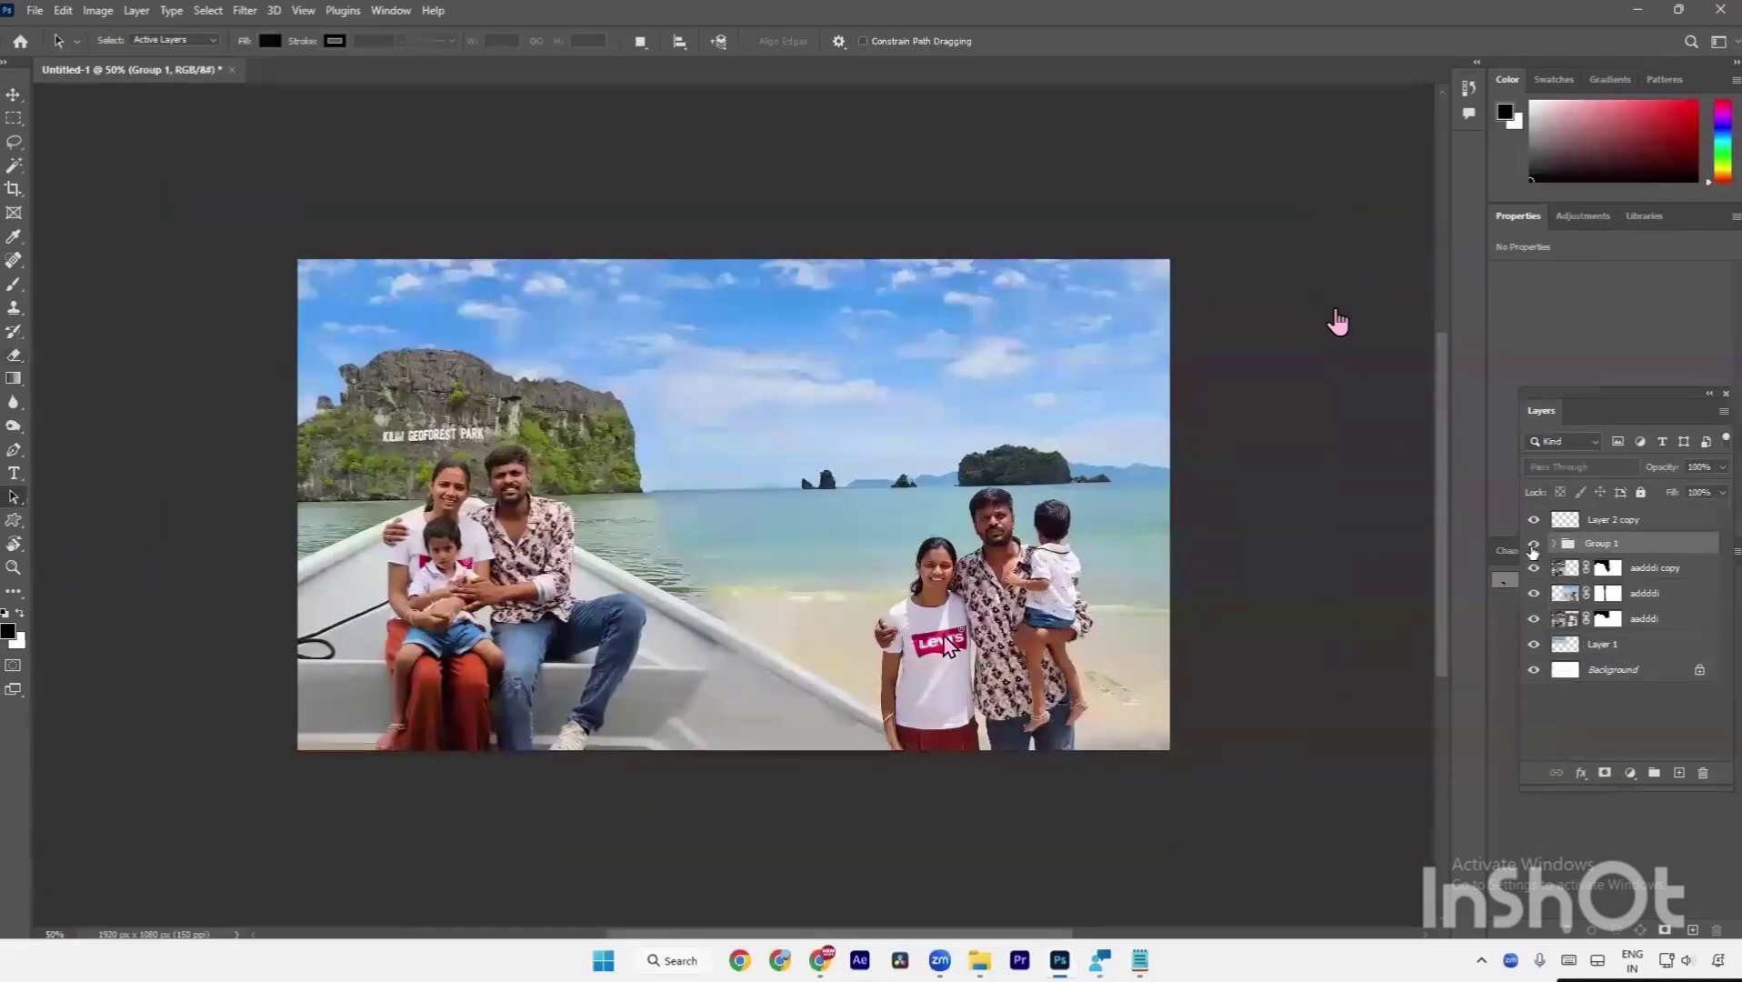
key(ctrl+shift+g)
key(v)
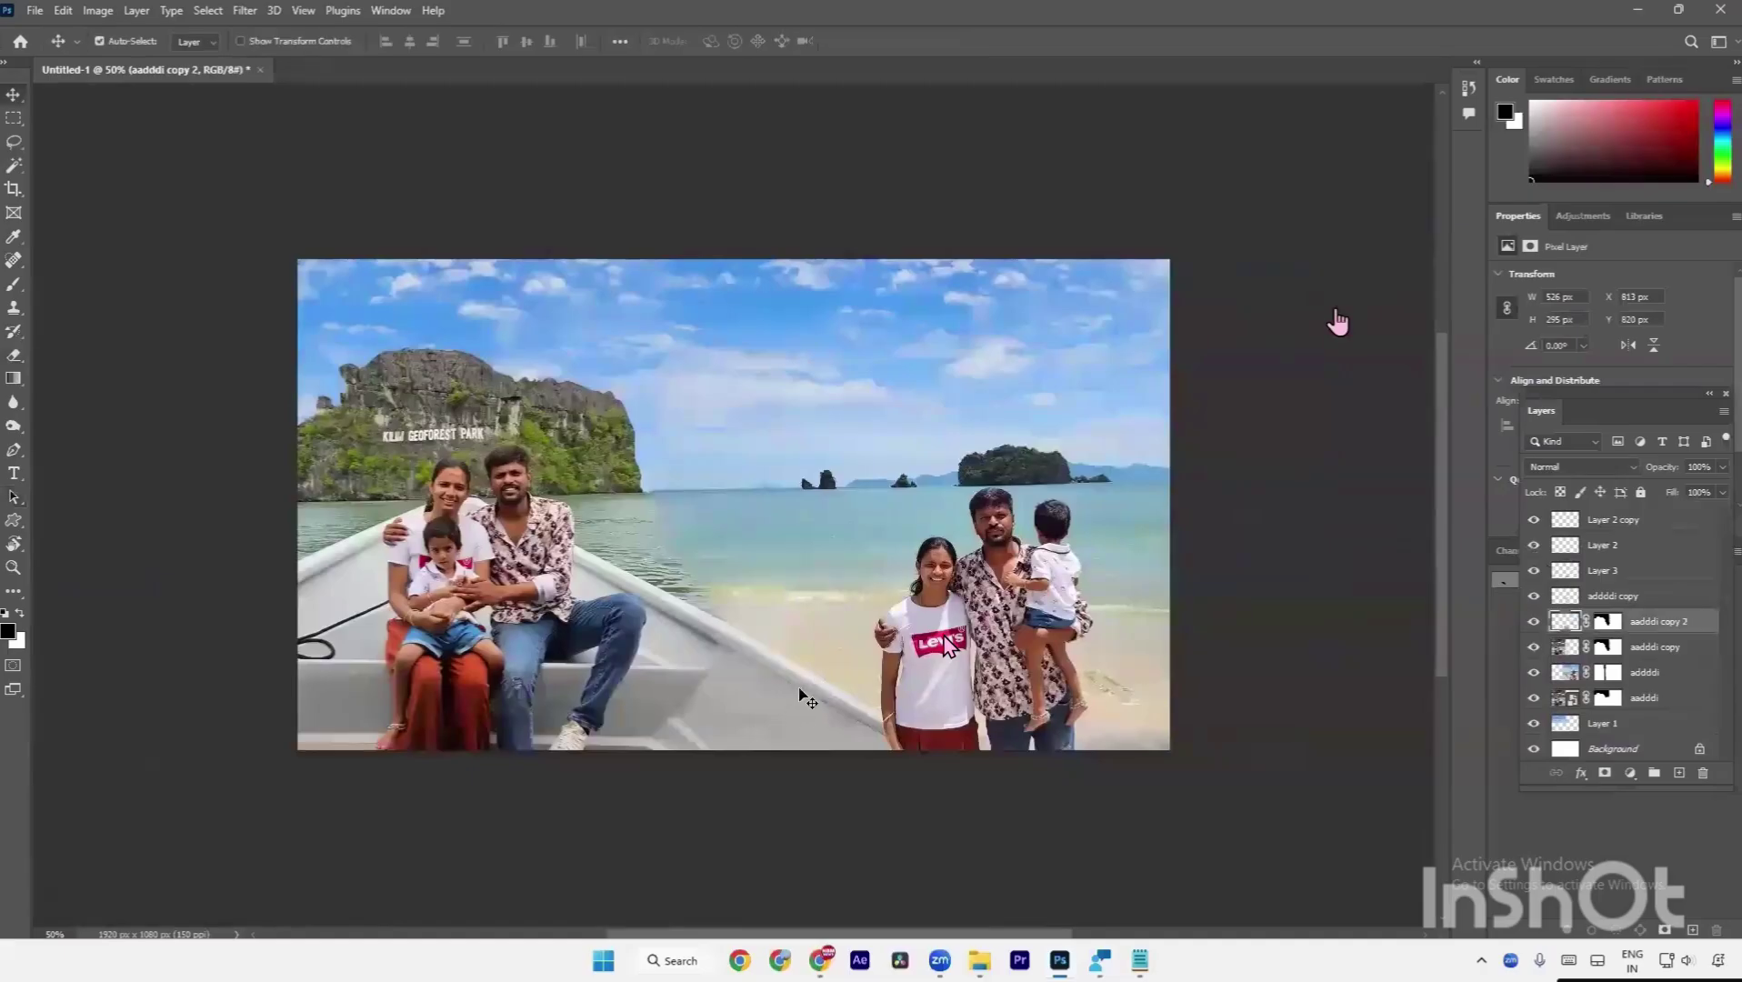
click(1565, 545)
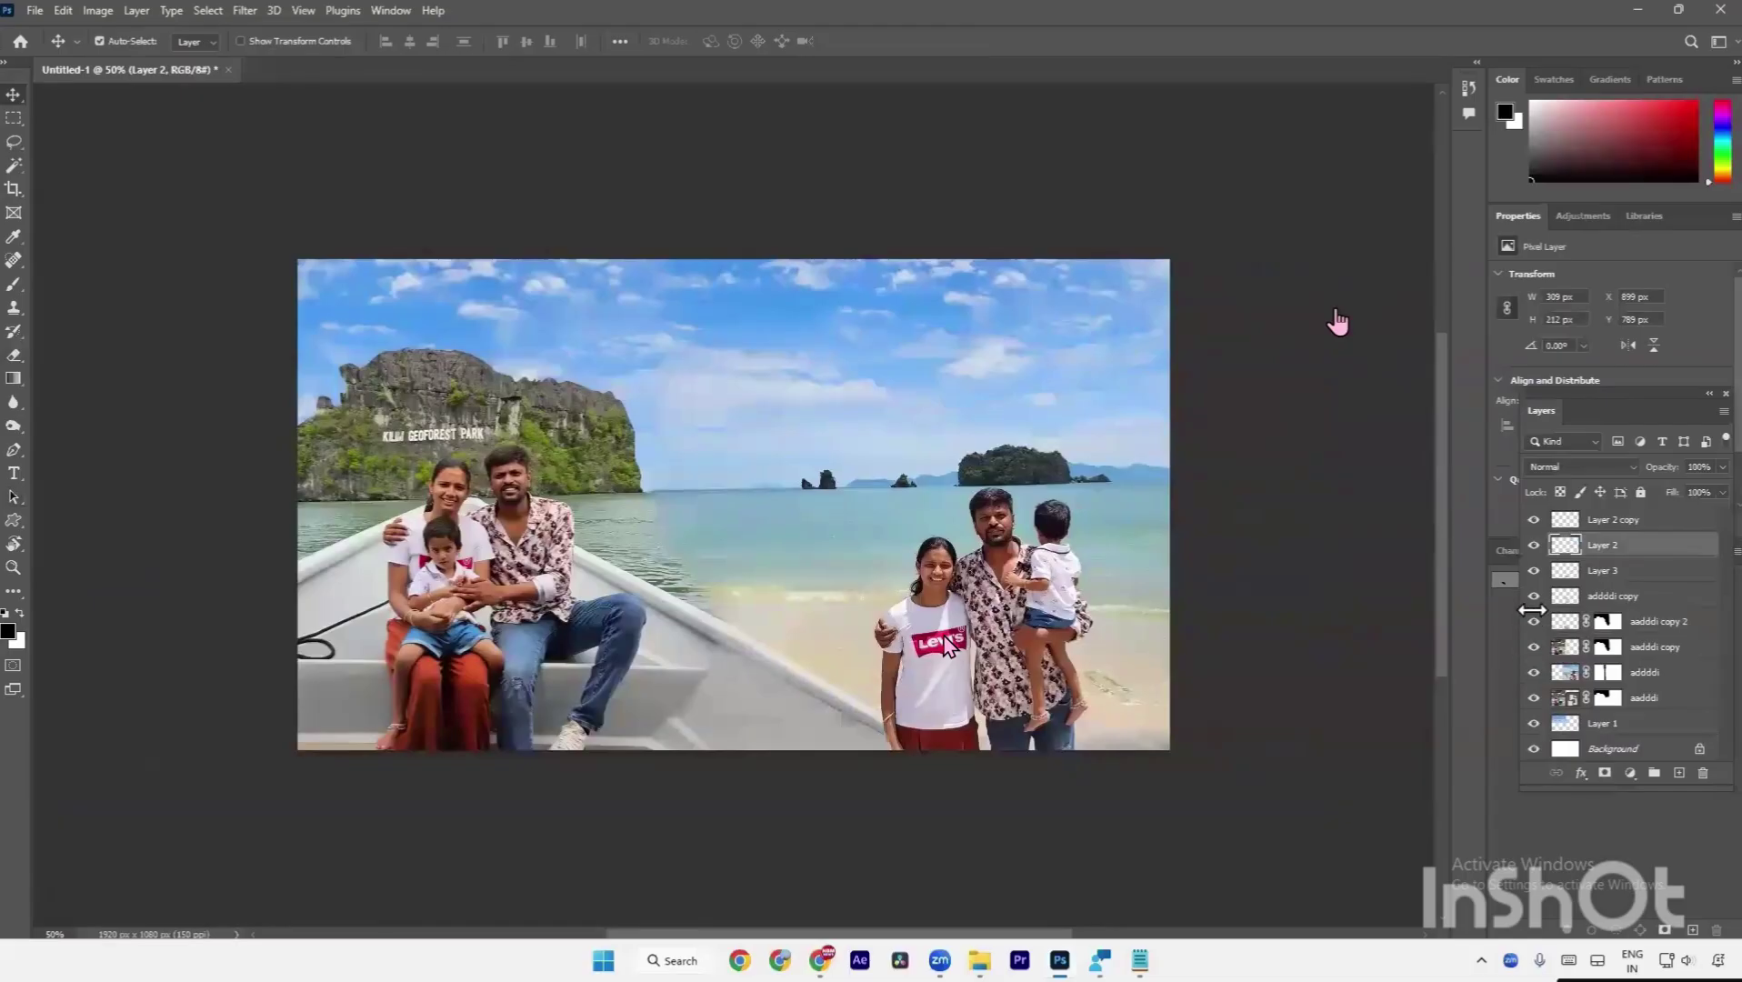
Hide Layer 2 copy, Layer 2, Layer 3 and aadddi copy 2 so the boat ends at the sea seam.
click(1534, 595)
click(1534, 620)
click(1533, 570)
click(1534, 544)
click(1532, 519)
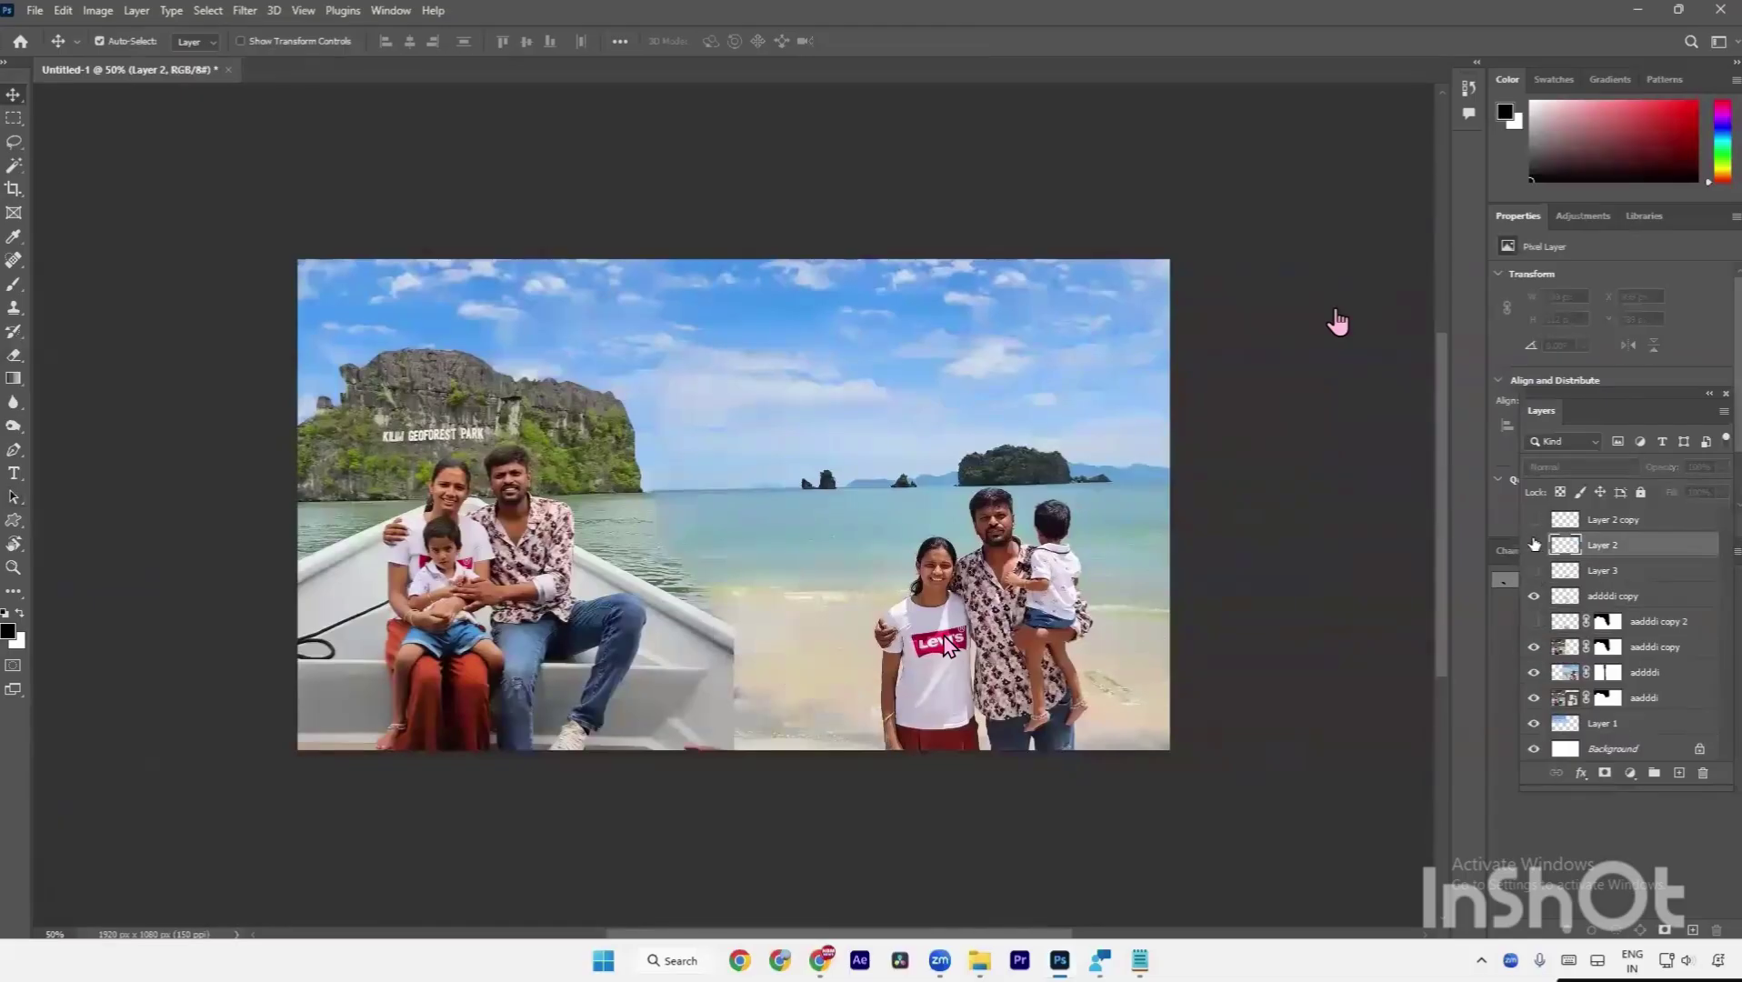
click(1534, 596)
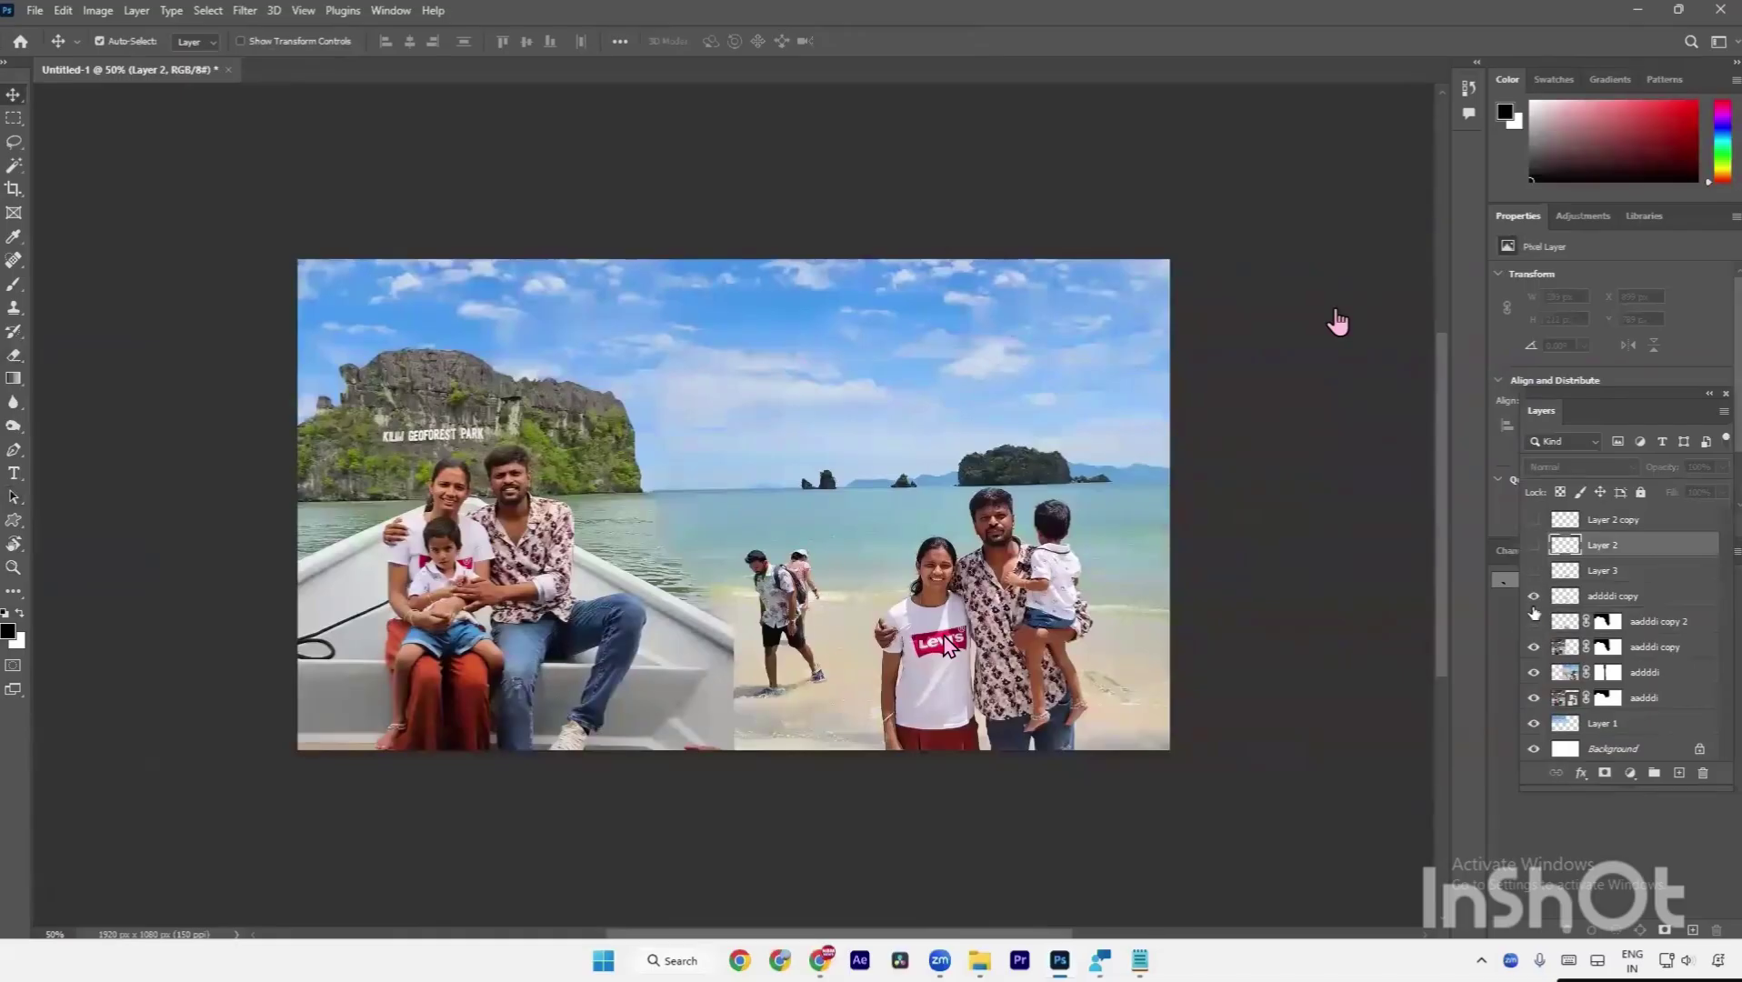
click(1533, 616)
Deselect the path outlines and bring up File Explorer with Win+E.
key(a)
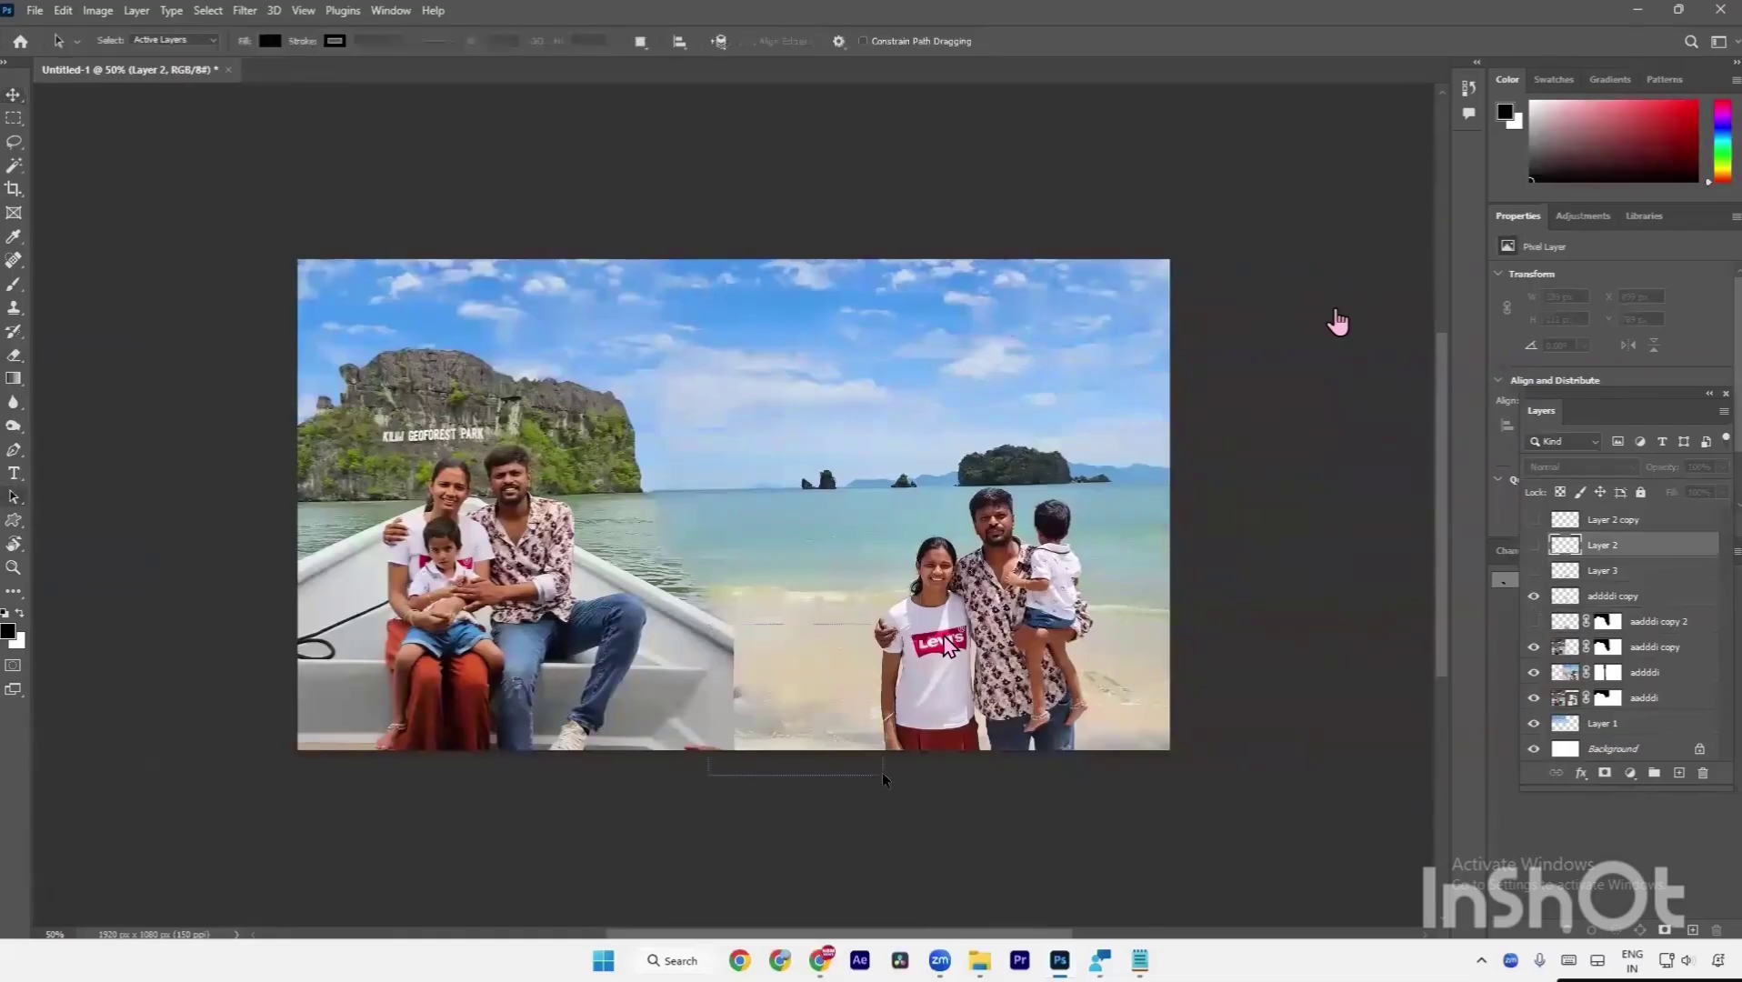
drag(881, 772, 881, 768)
key(super+e)
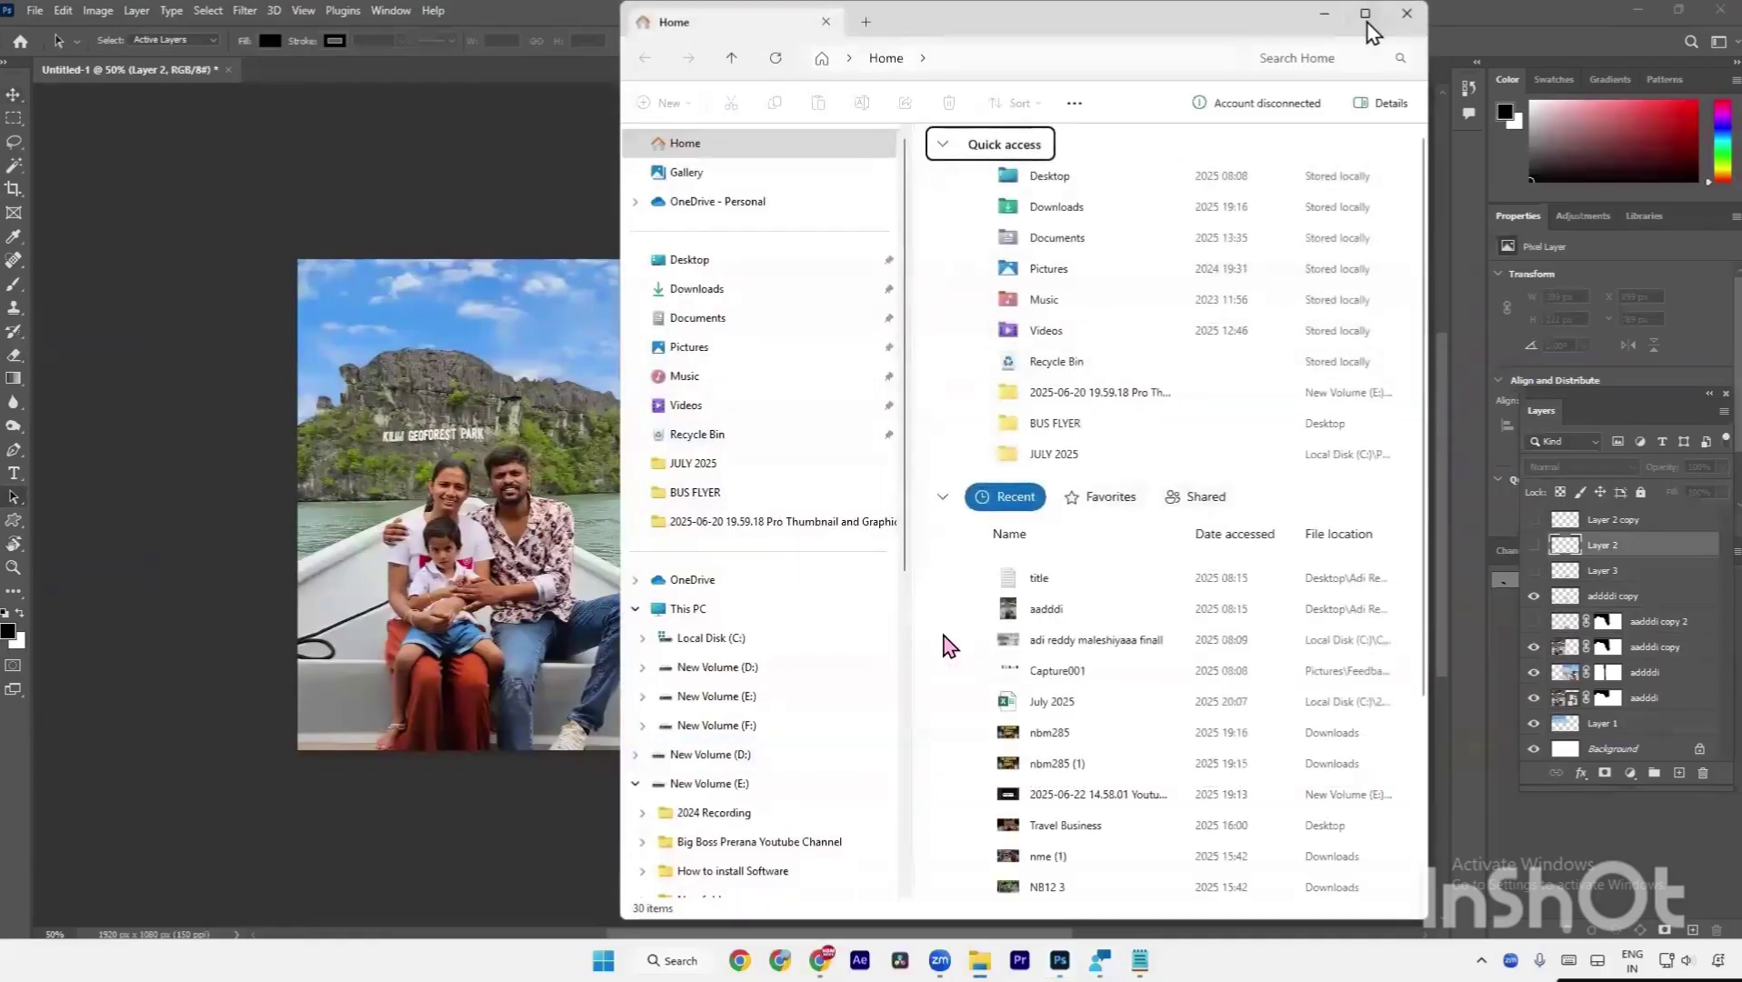
Maximize File Explorer and browse through the Downloads folder.
click(1365, 13)
click(127, 293)
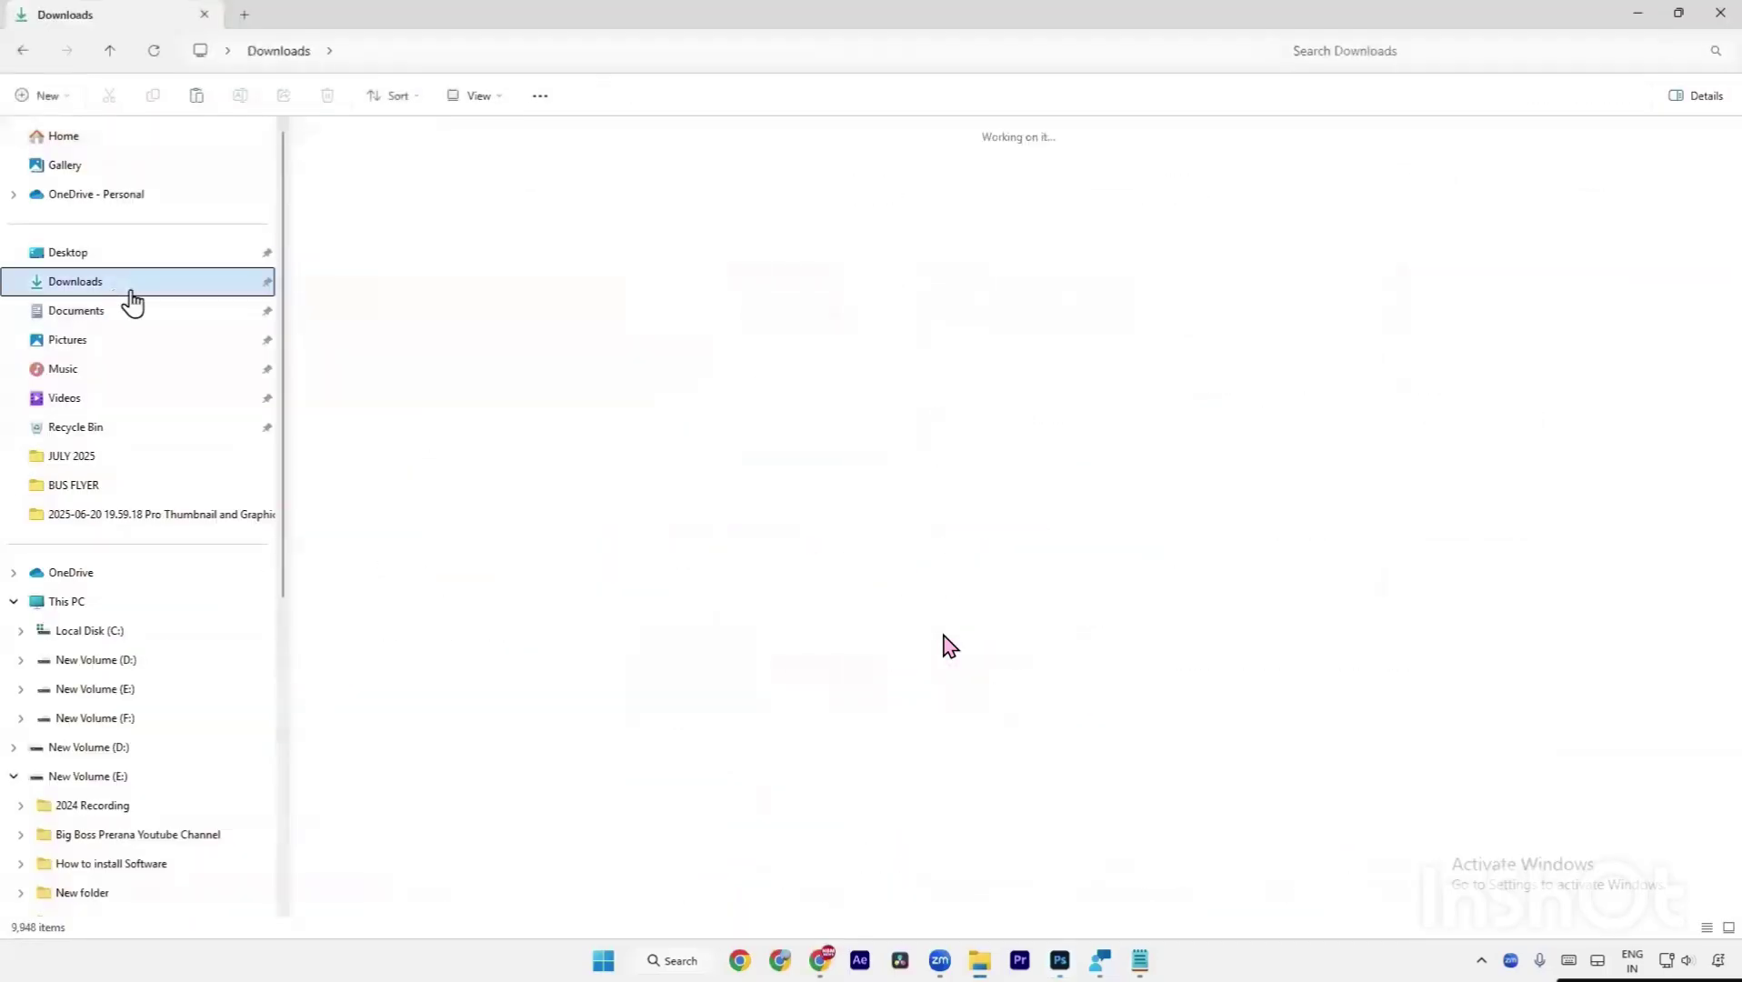
scroll(736, 420, down, 10)
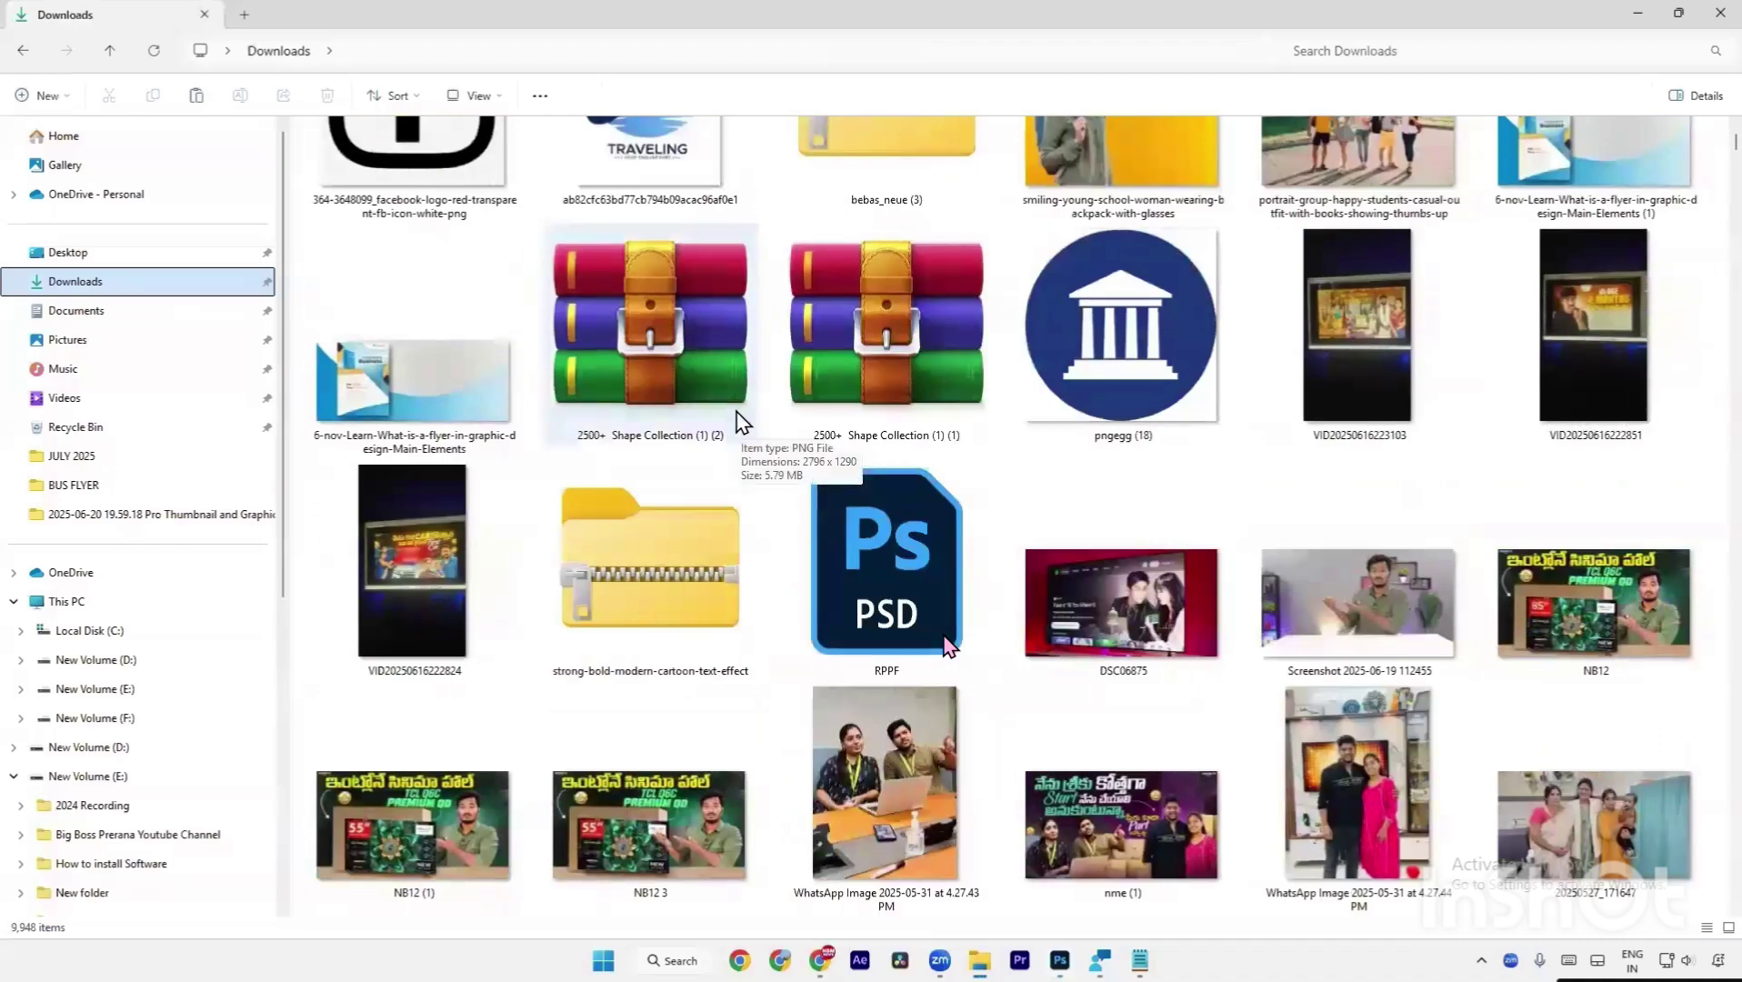
scroll(738, 414, down, 5)
scroll(741, 421, down, 5)
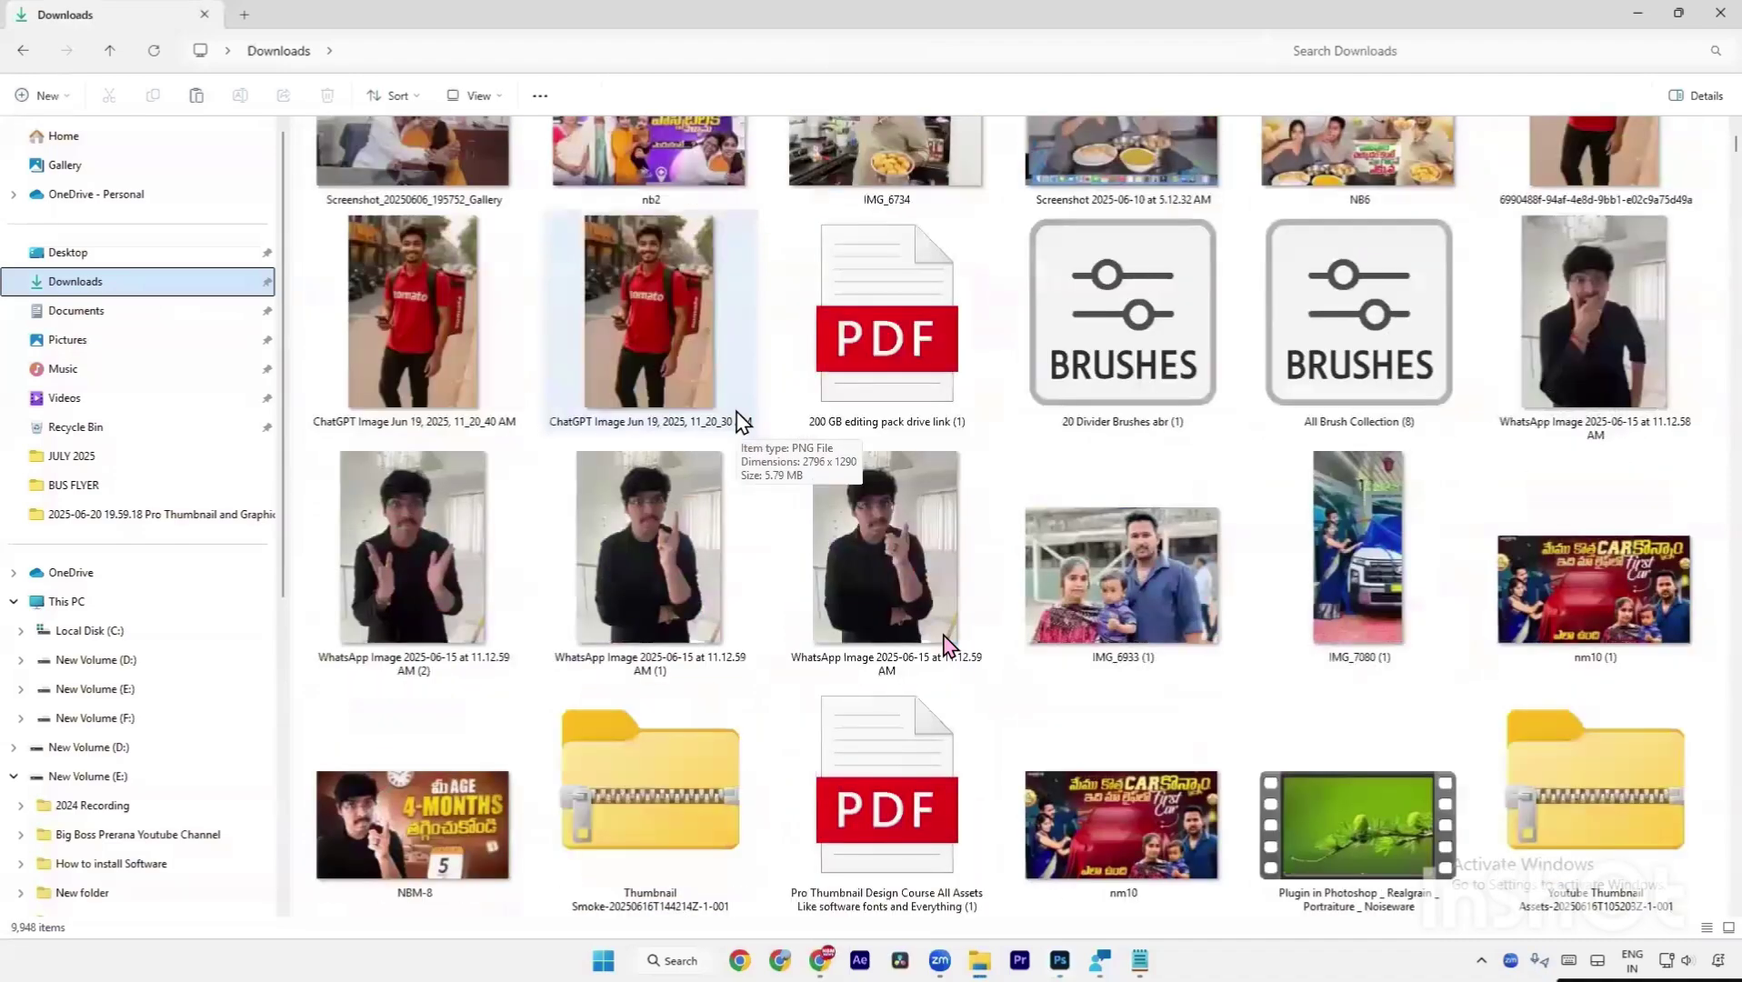
scroll(741, 421, up, 4)
scroll(741, 421, down, 9)
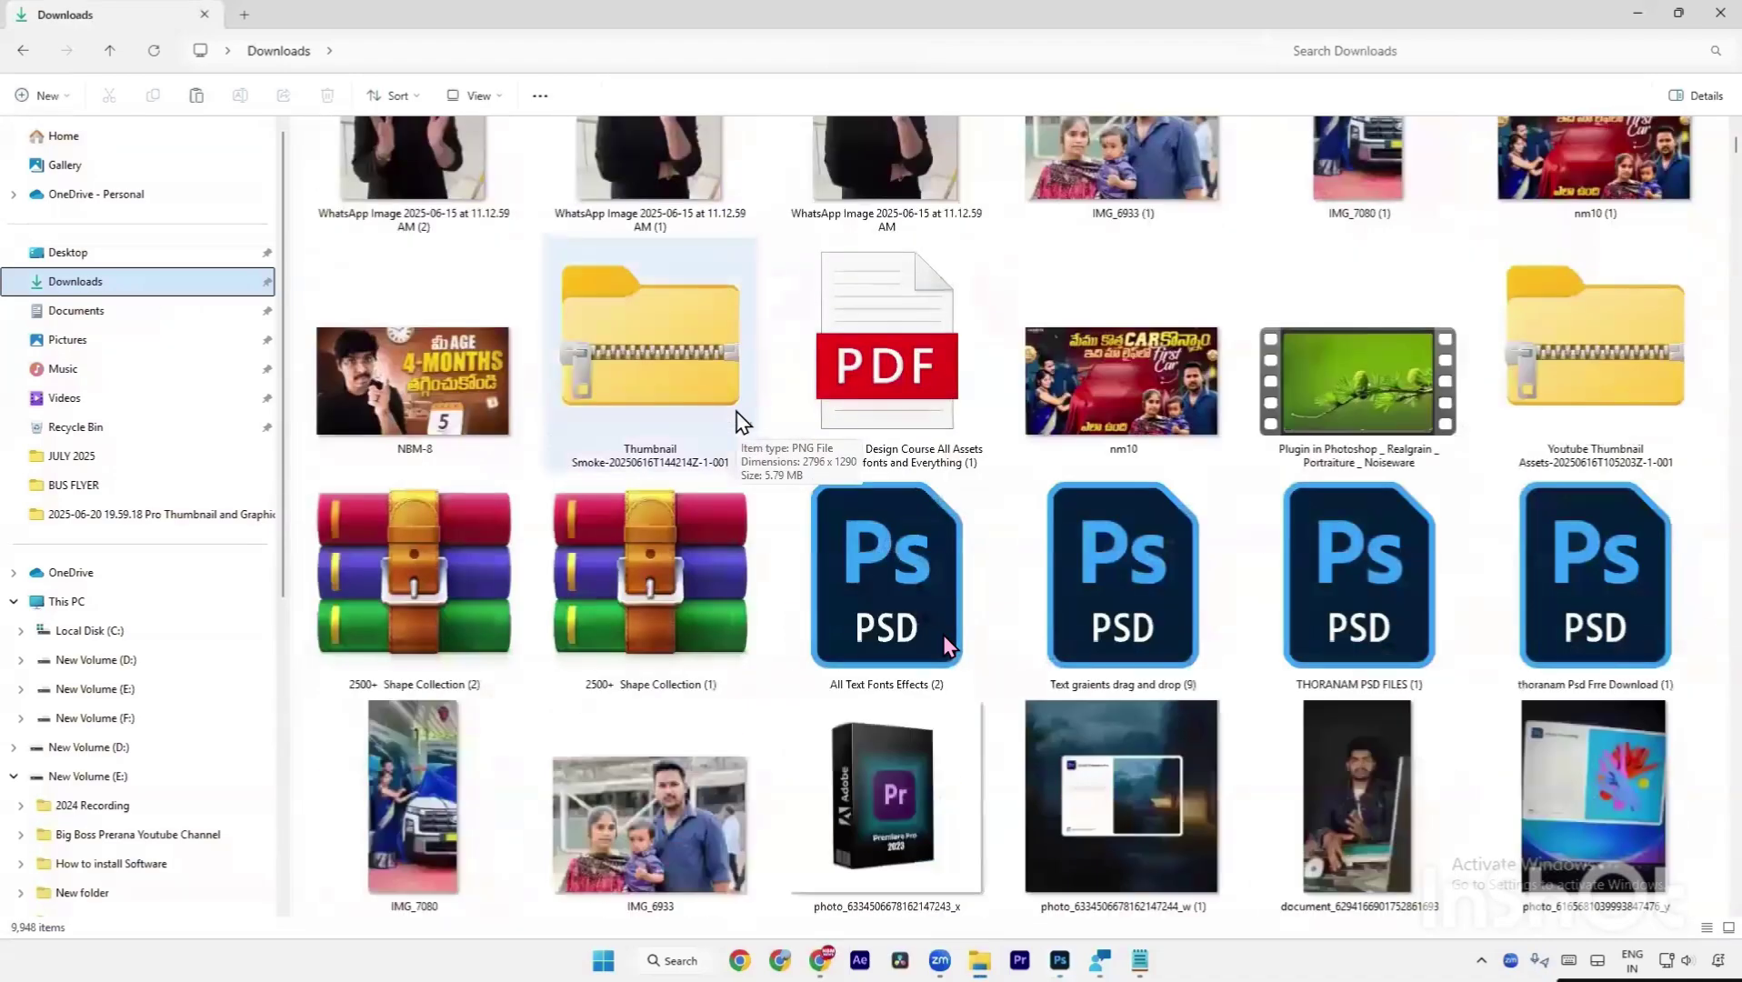
scroll(738, 420, up, 15)
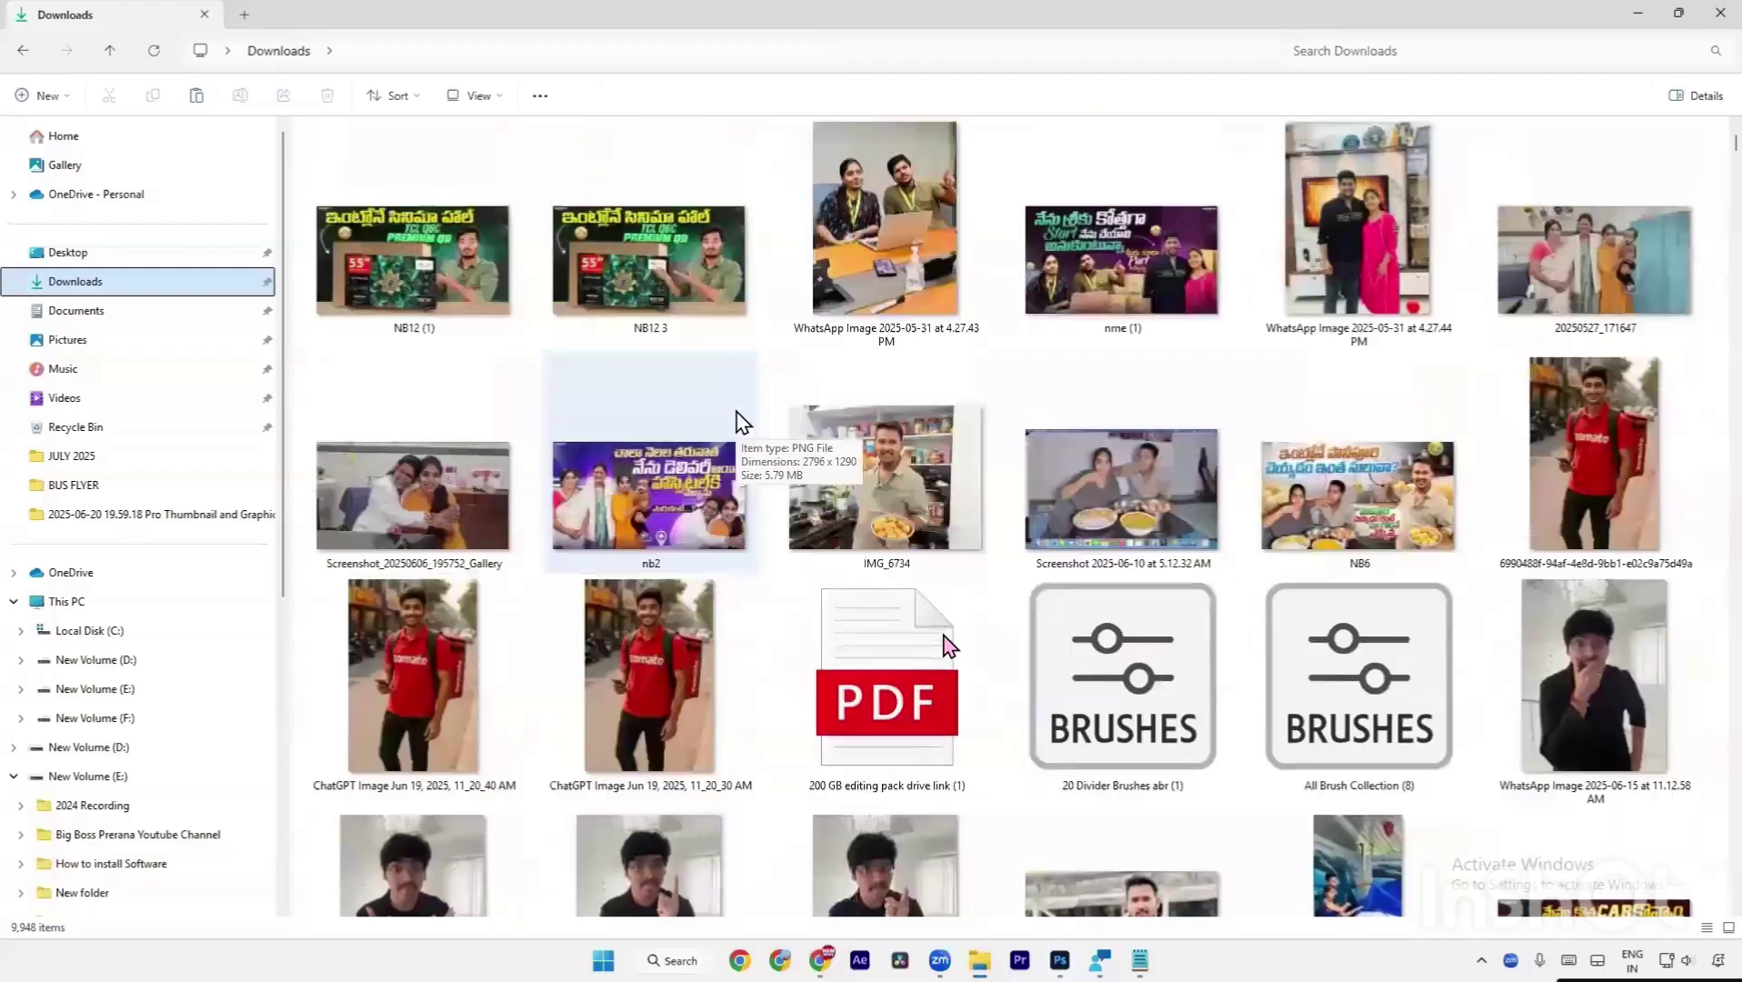
scroll(741, 421, down, 4)
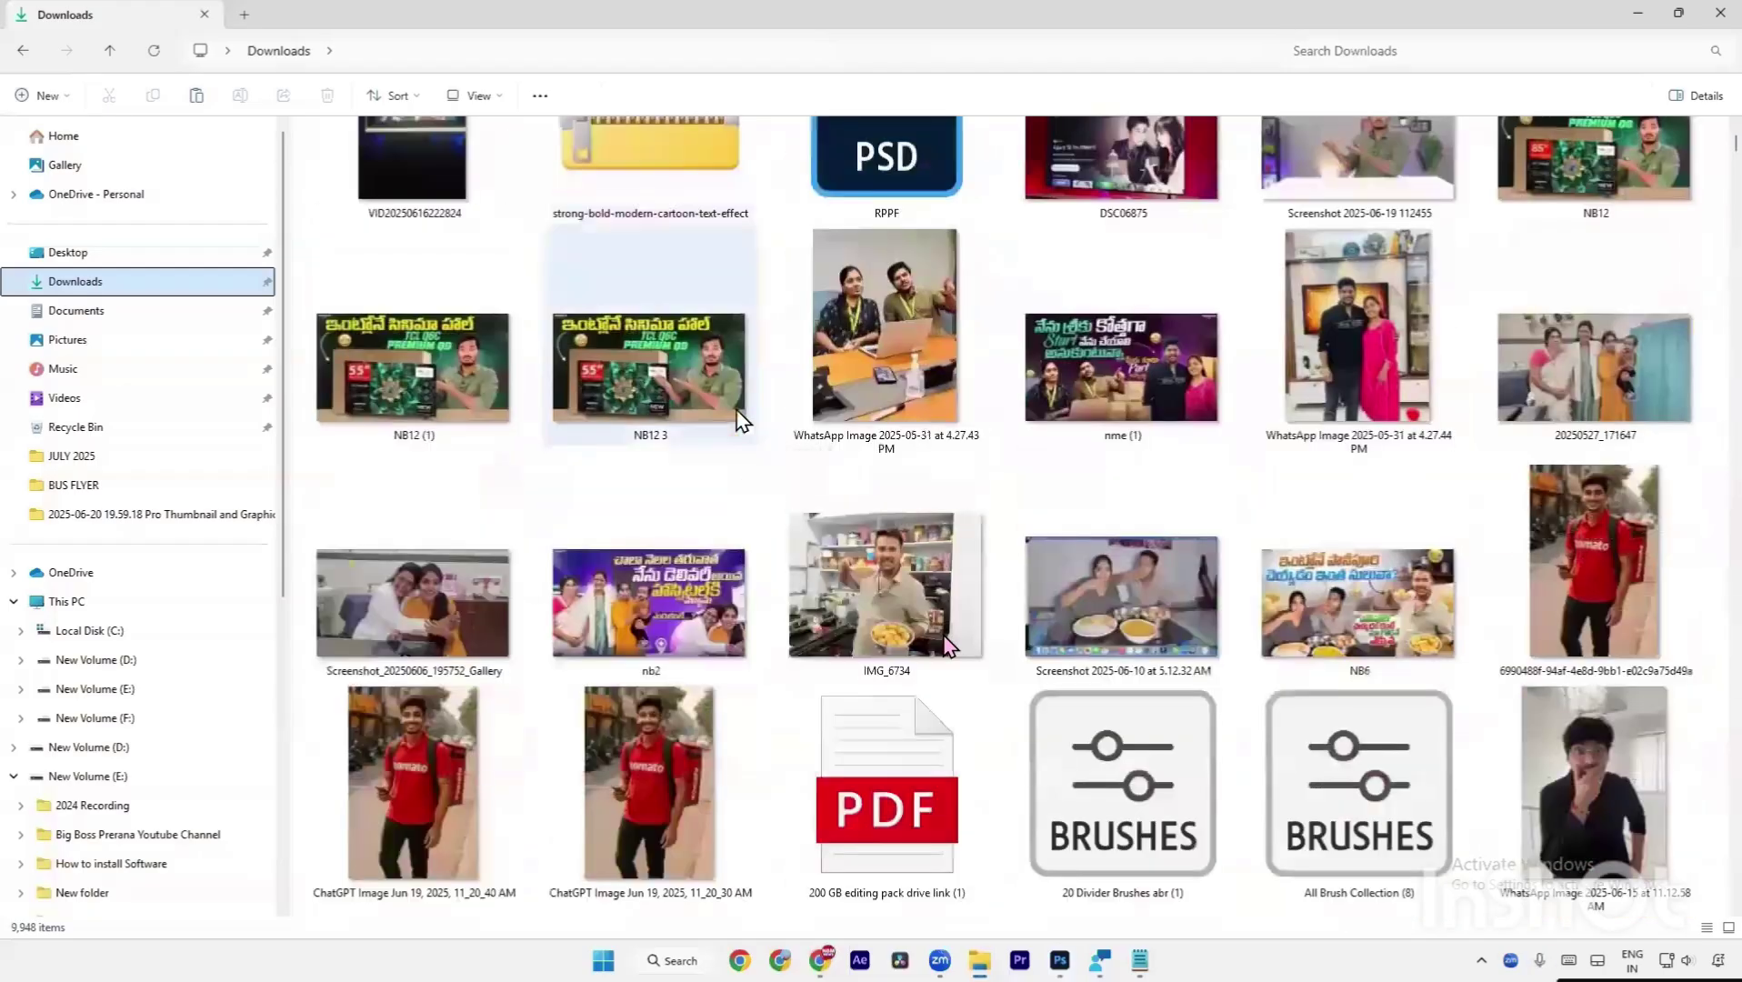
scroll(741, 421, up, 15)
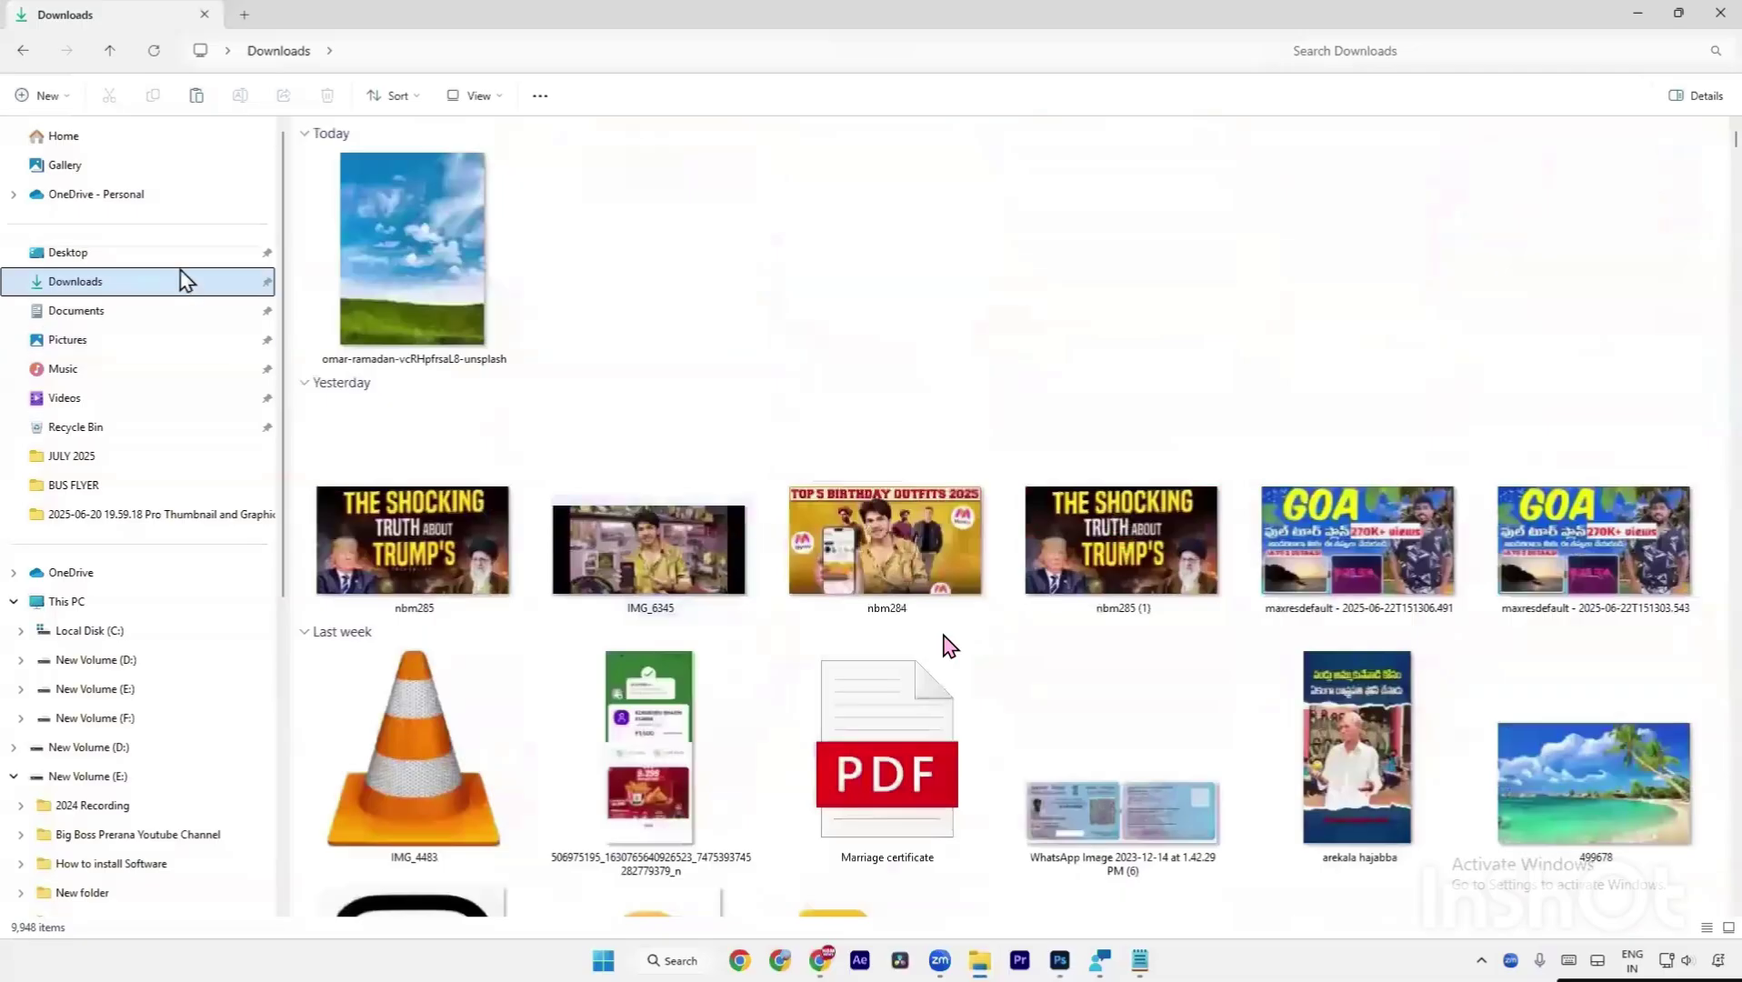
Open the family vlogs folder on the Desktop and drag a boat photo into the collage.
click(182, 255)
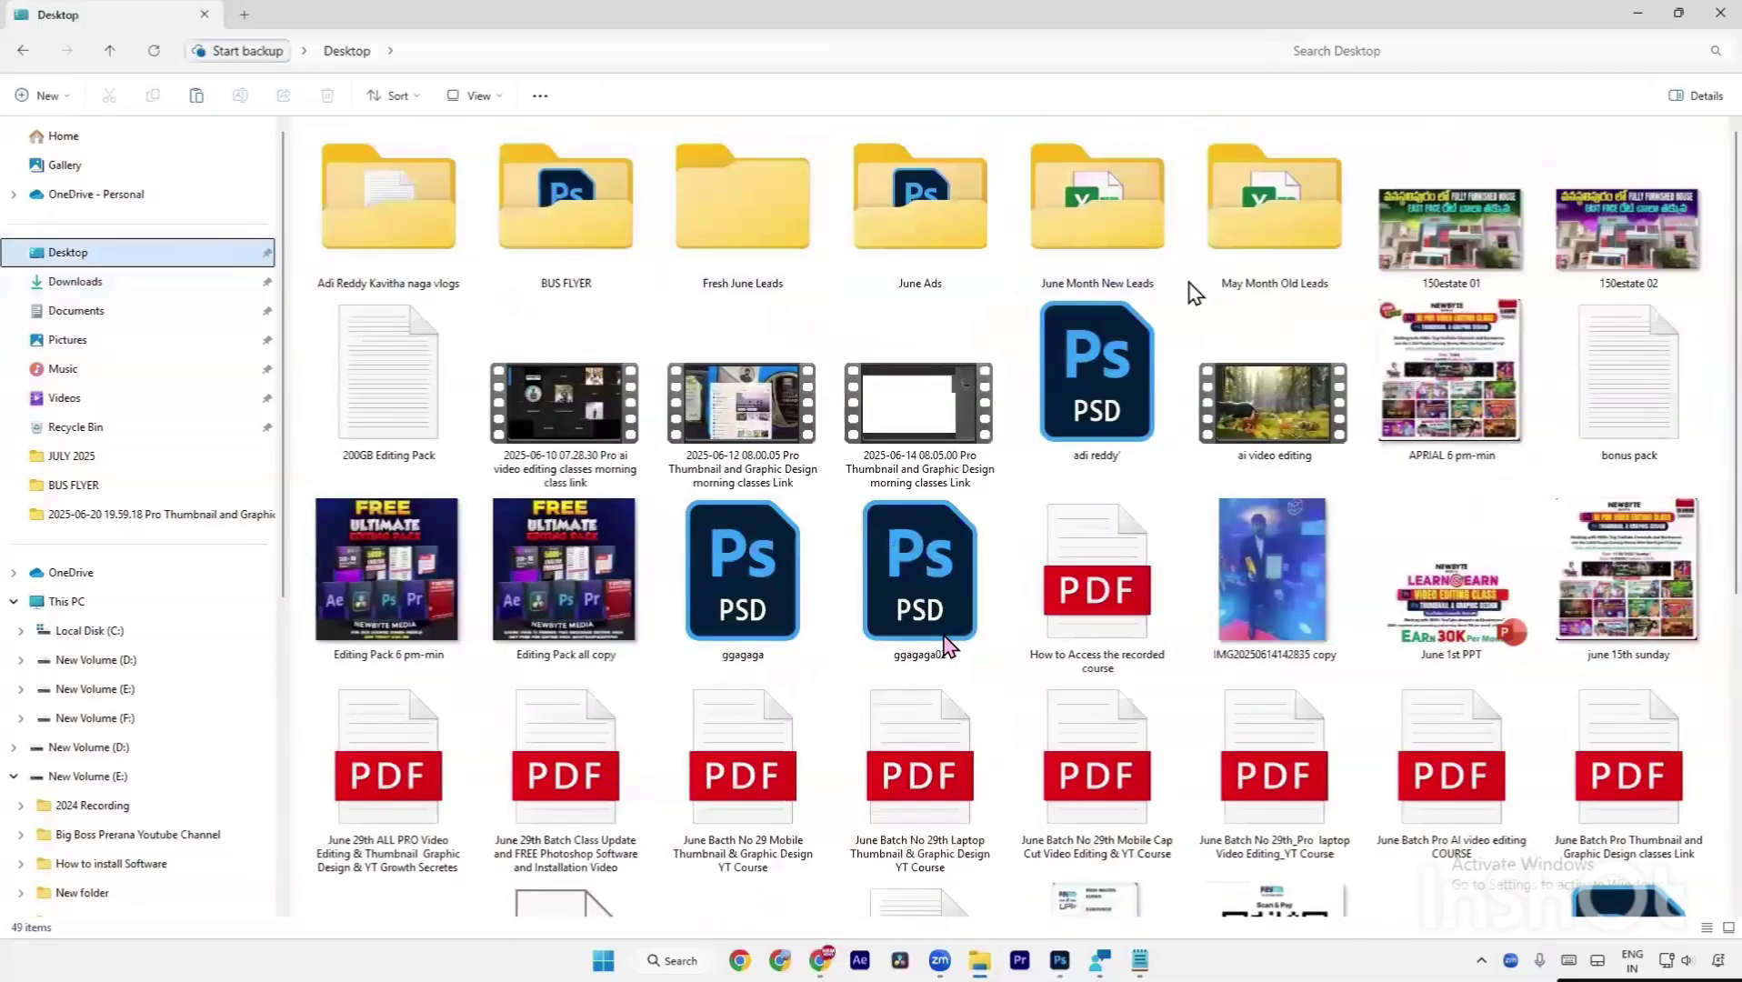
scroll(1190, 286, down, 5)
scroll(1193, 293, up, 5)
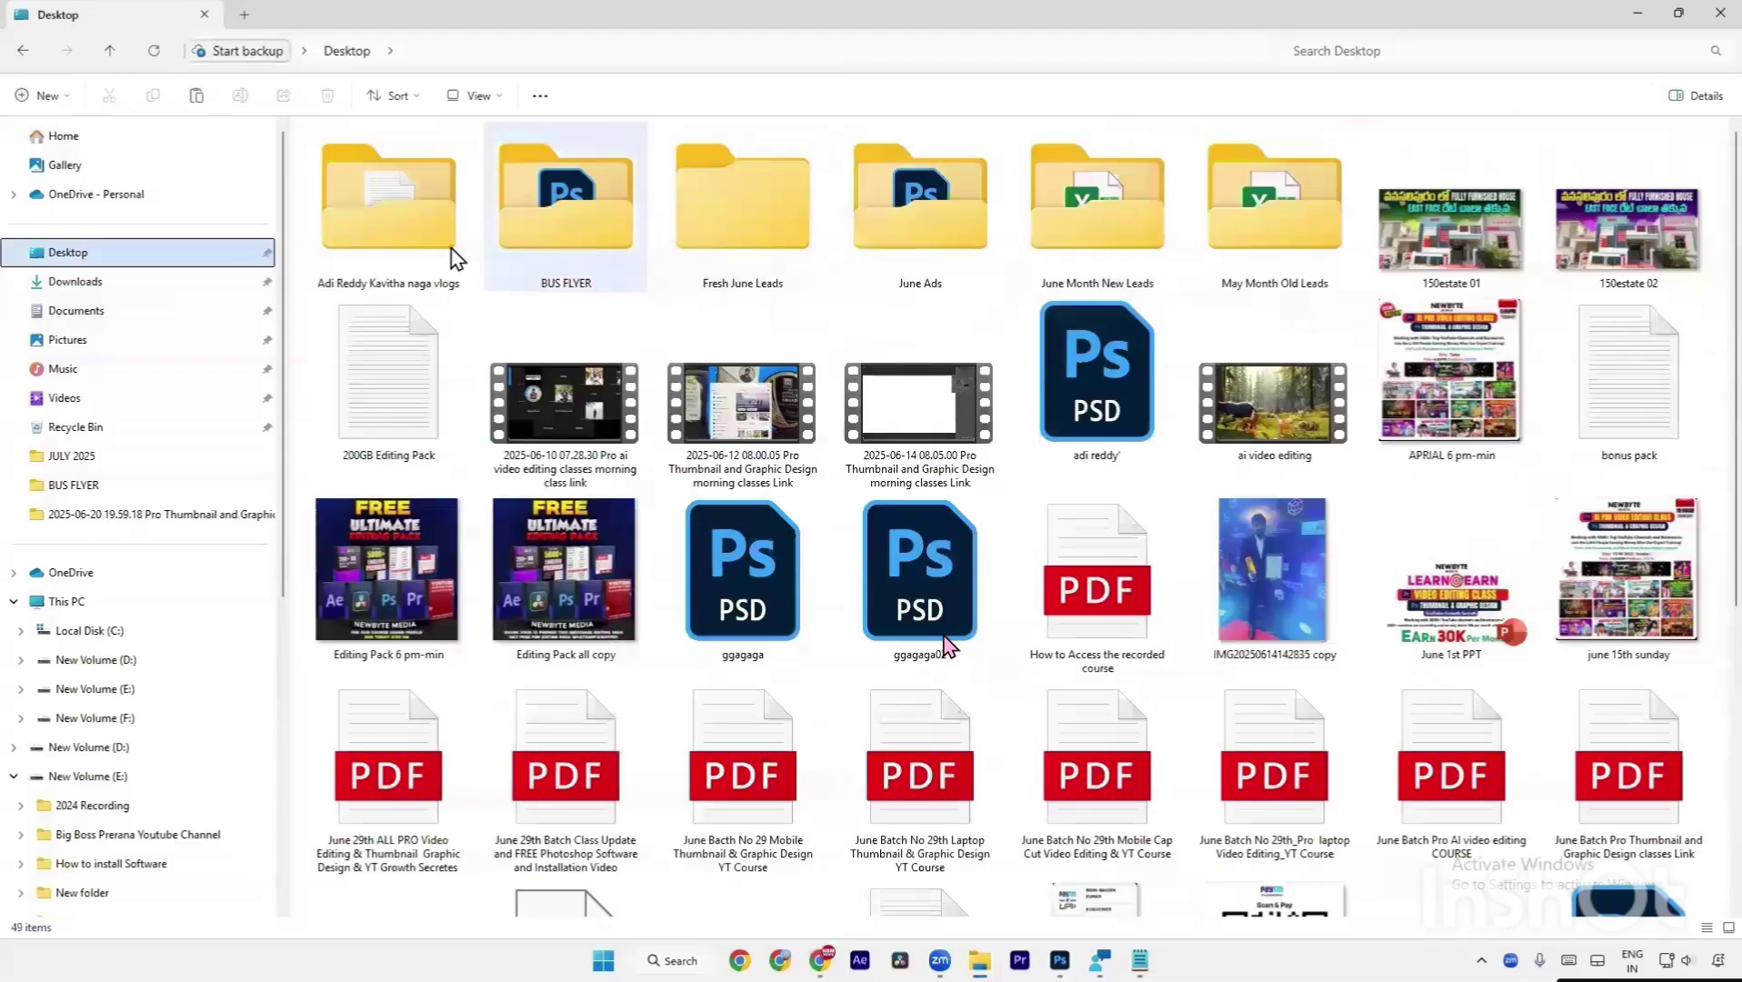
click(415, 241)
double_click(415, 241)
drag(353, 168, 880, 617)
Mask the new boat photo to a rectangle and scale it down to about 69%.
key(alt+Tab)
key(m)
key(ctrl+shift+m)
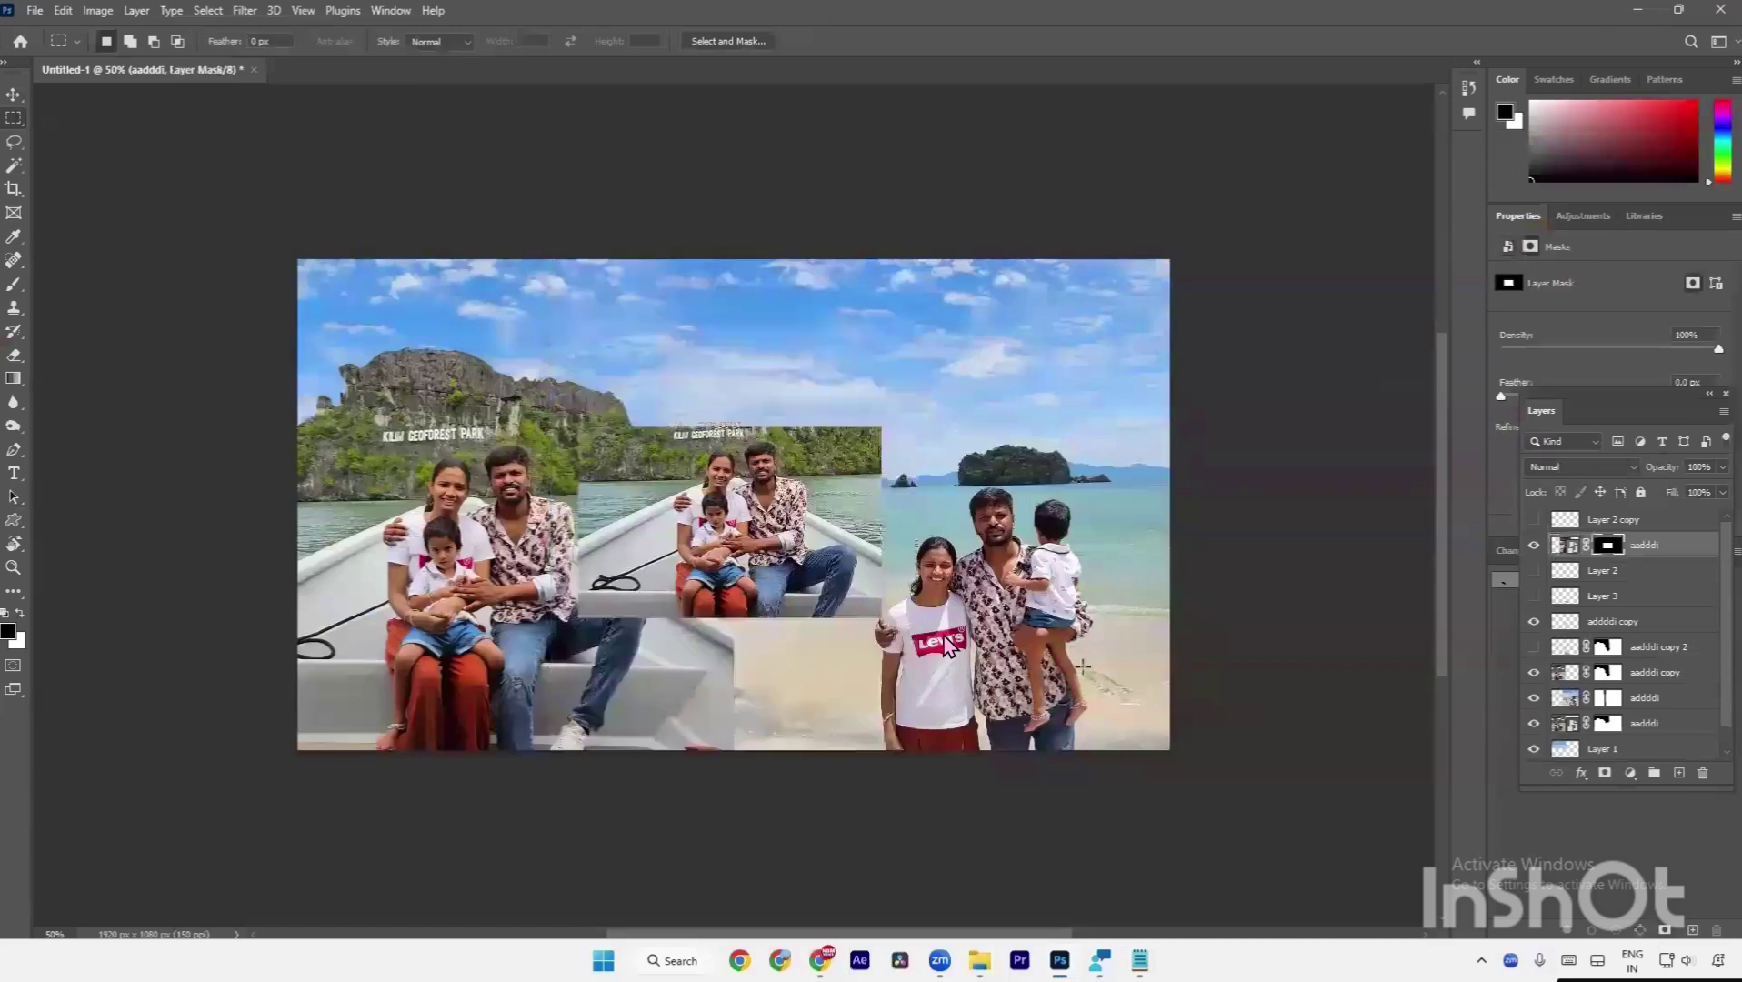
key(ctrl+t)
drag(812, 548, 860, 685)
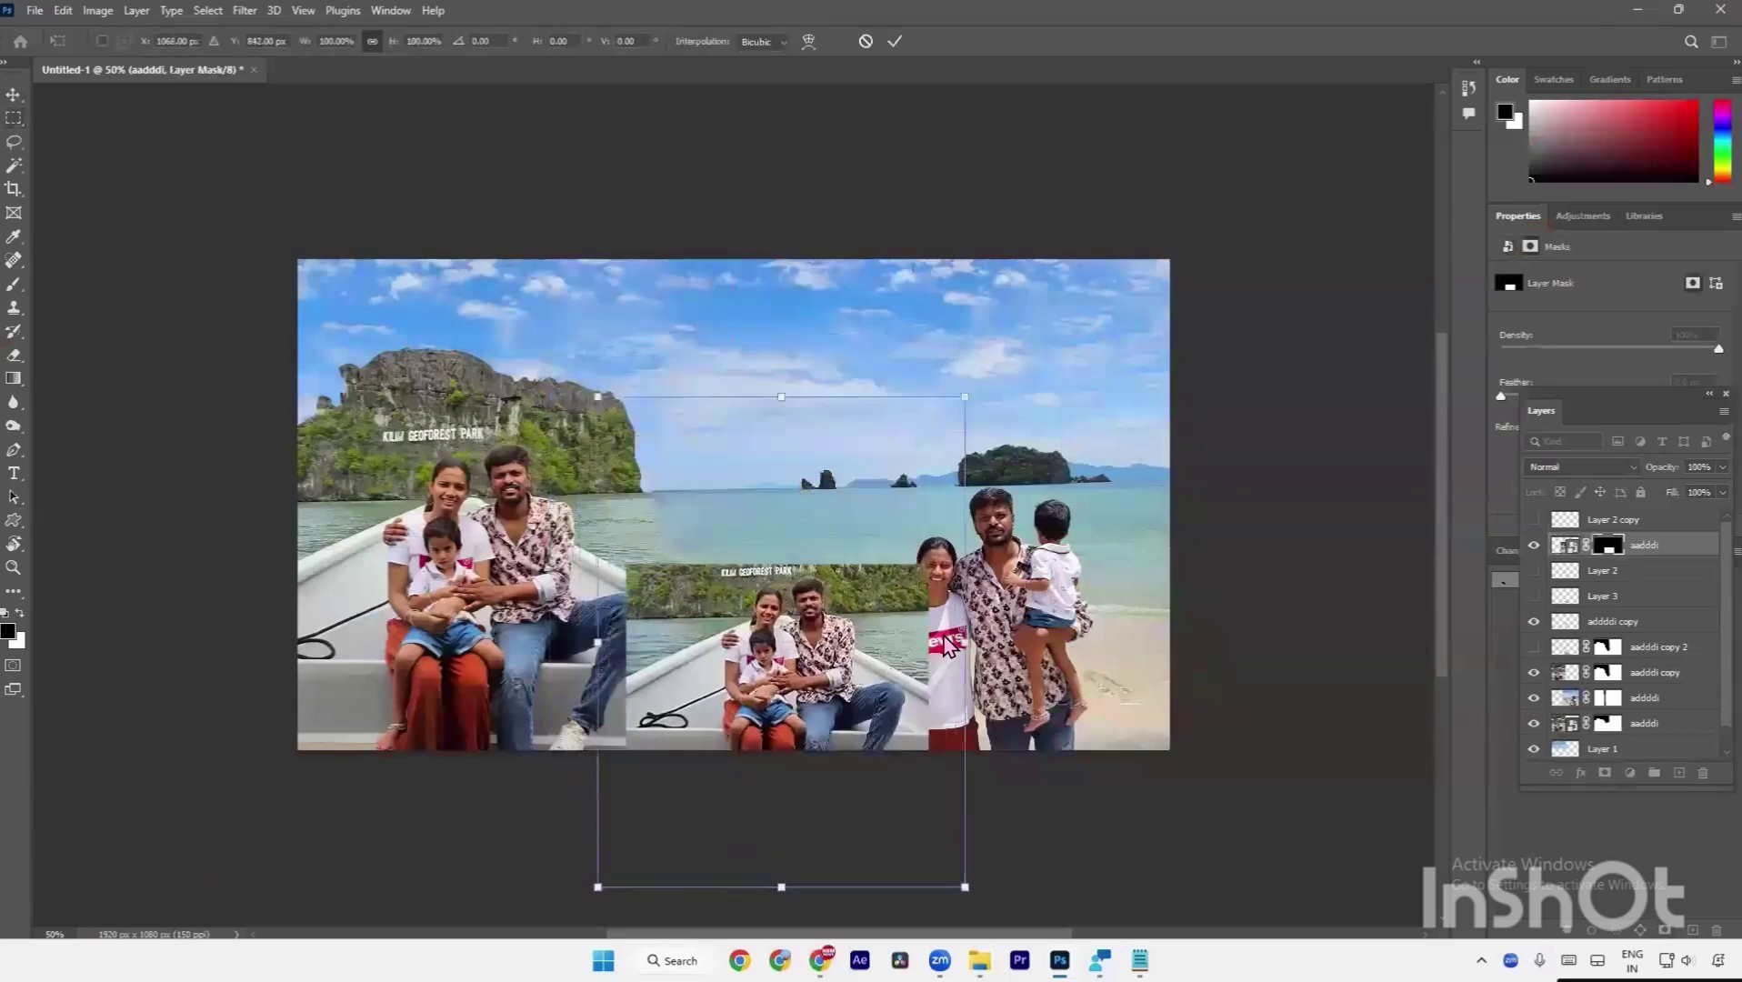
drag(967, 648, 884, 652)
key(Return)
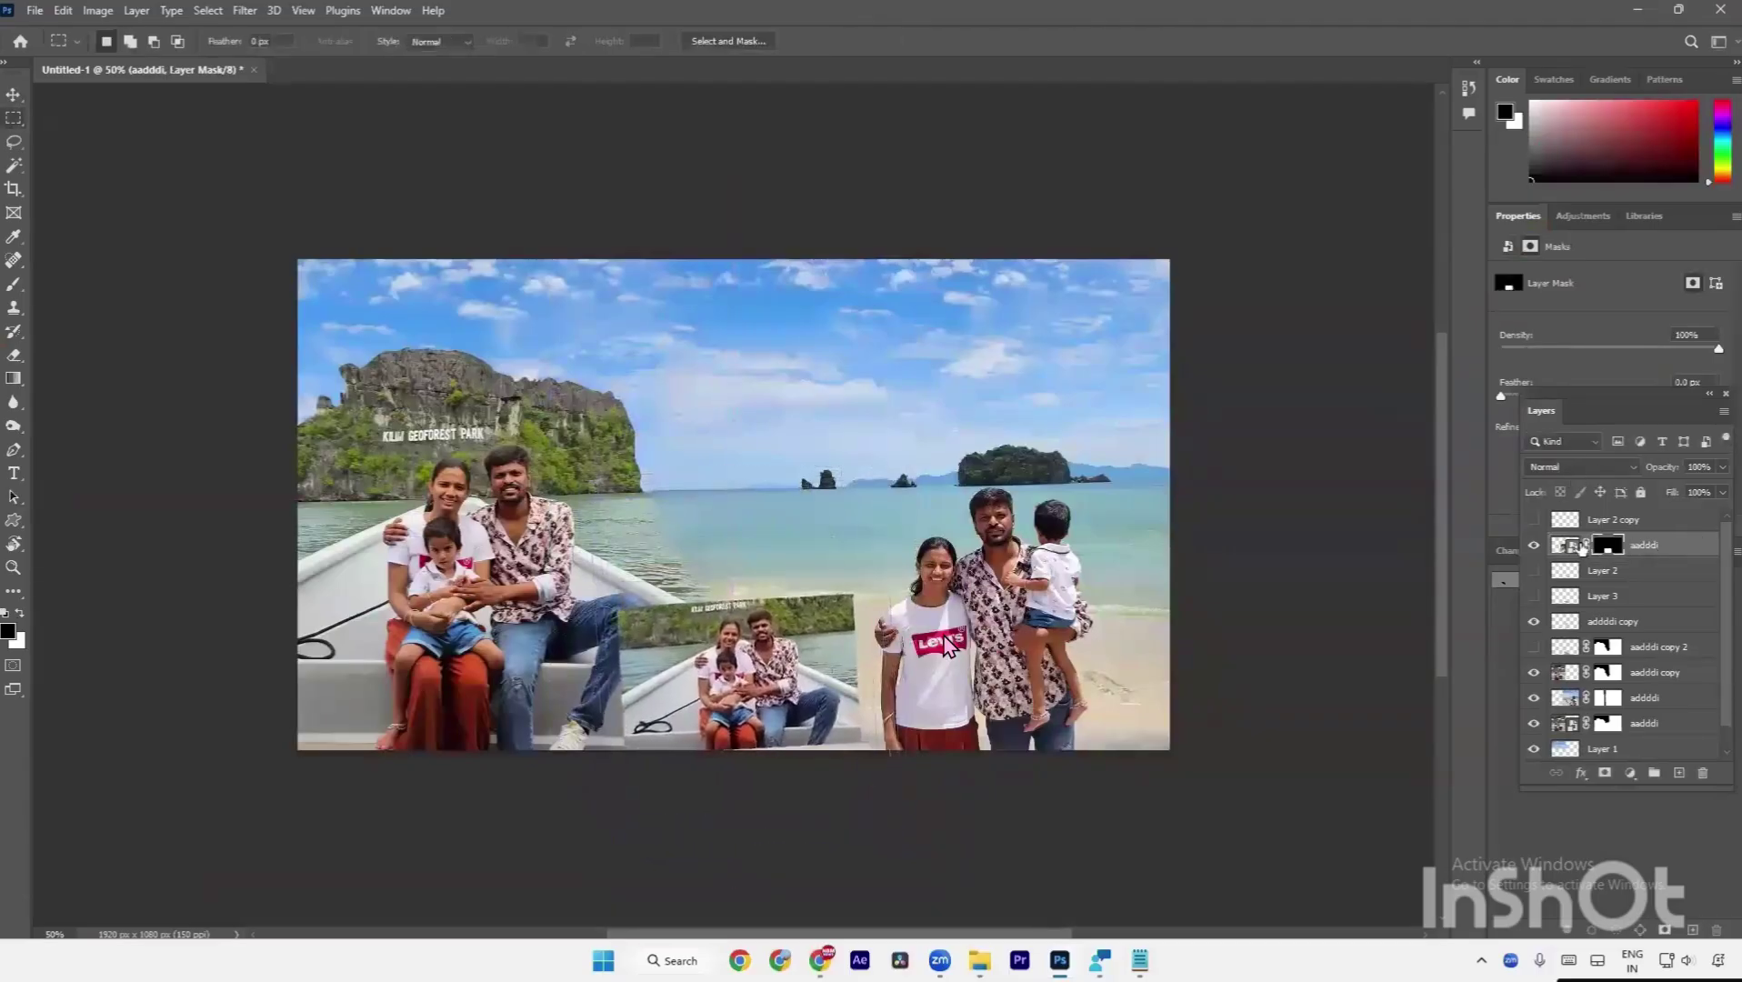
Move the small inset photo to the bottom centre of the collage.
key(alt+])
key(v)
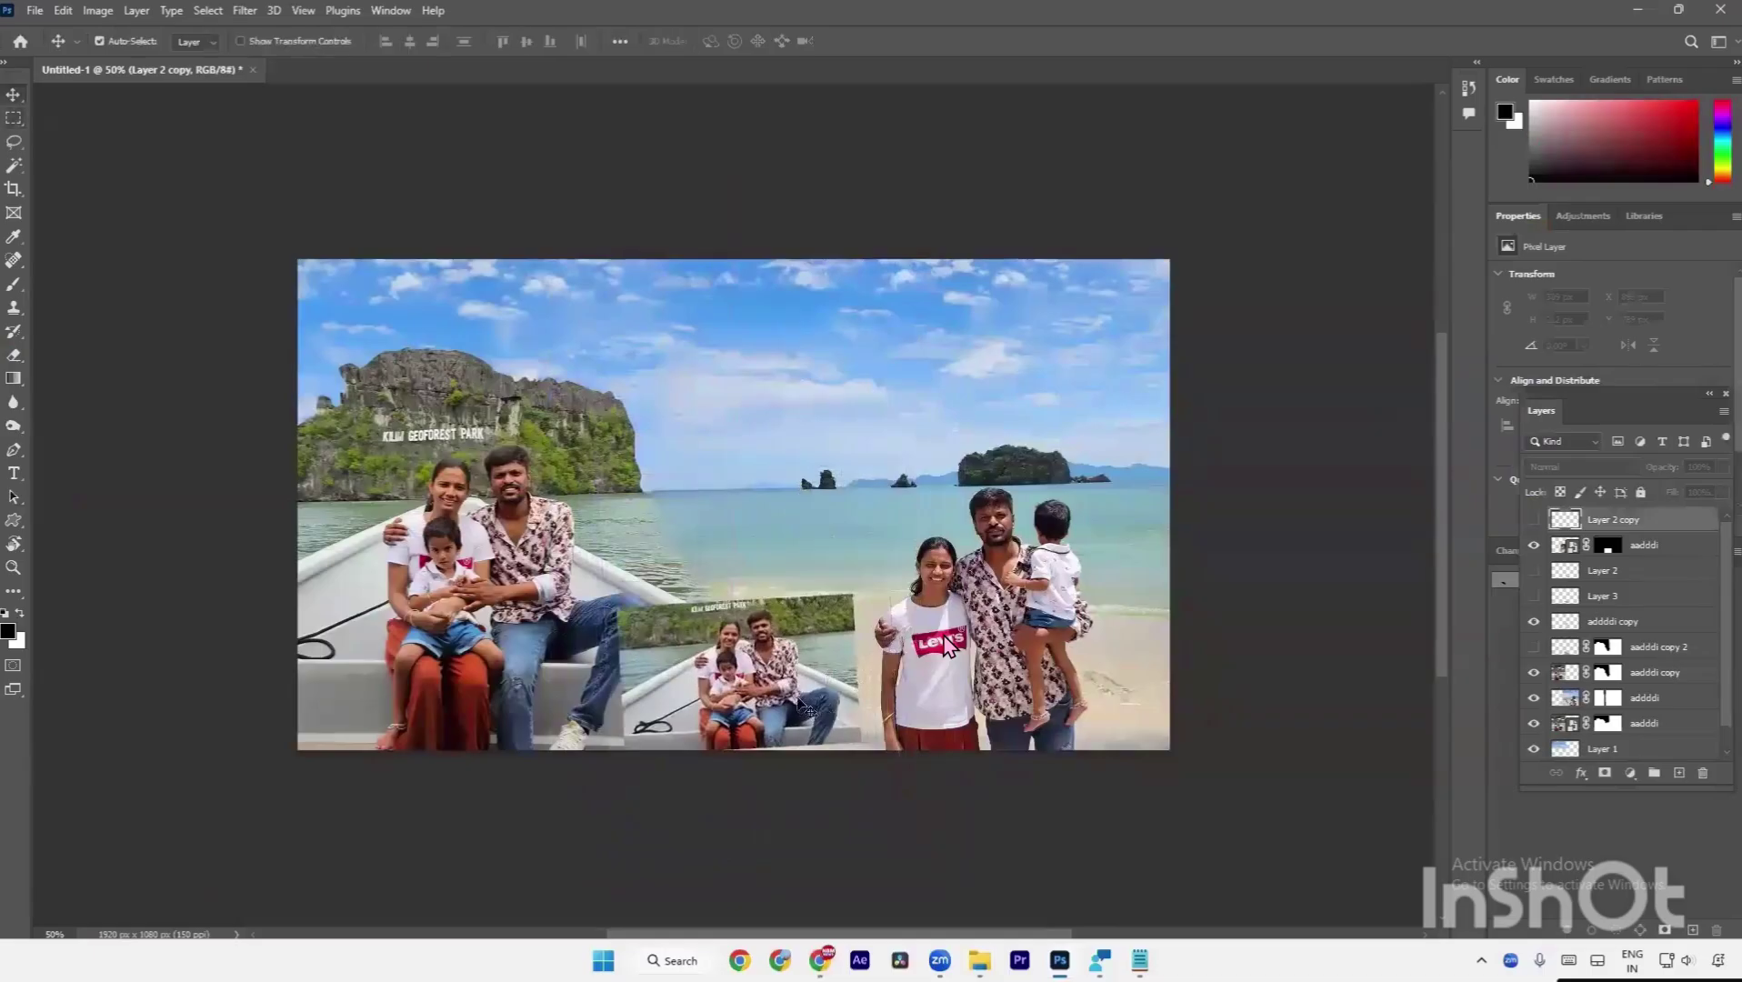
drag(788, 708, 882, 664)
drag(864, 690, 814, 698)
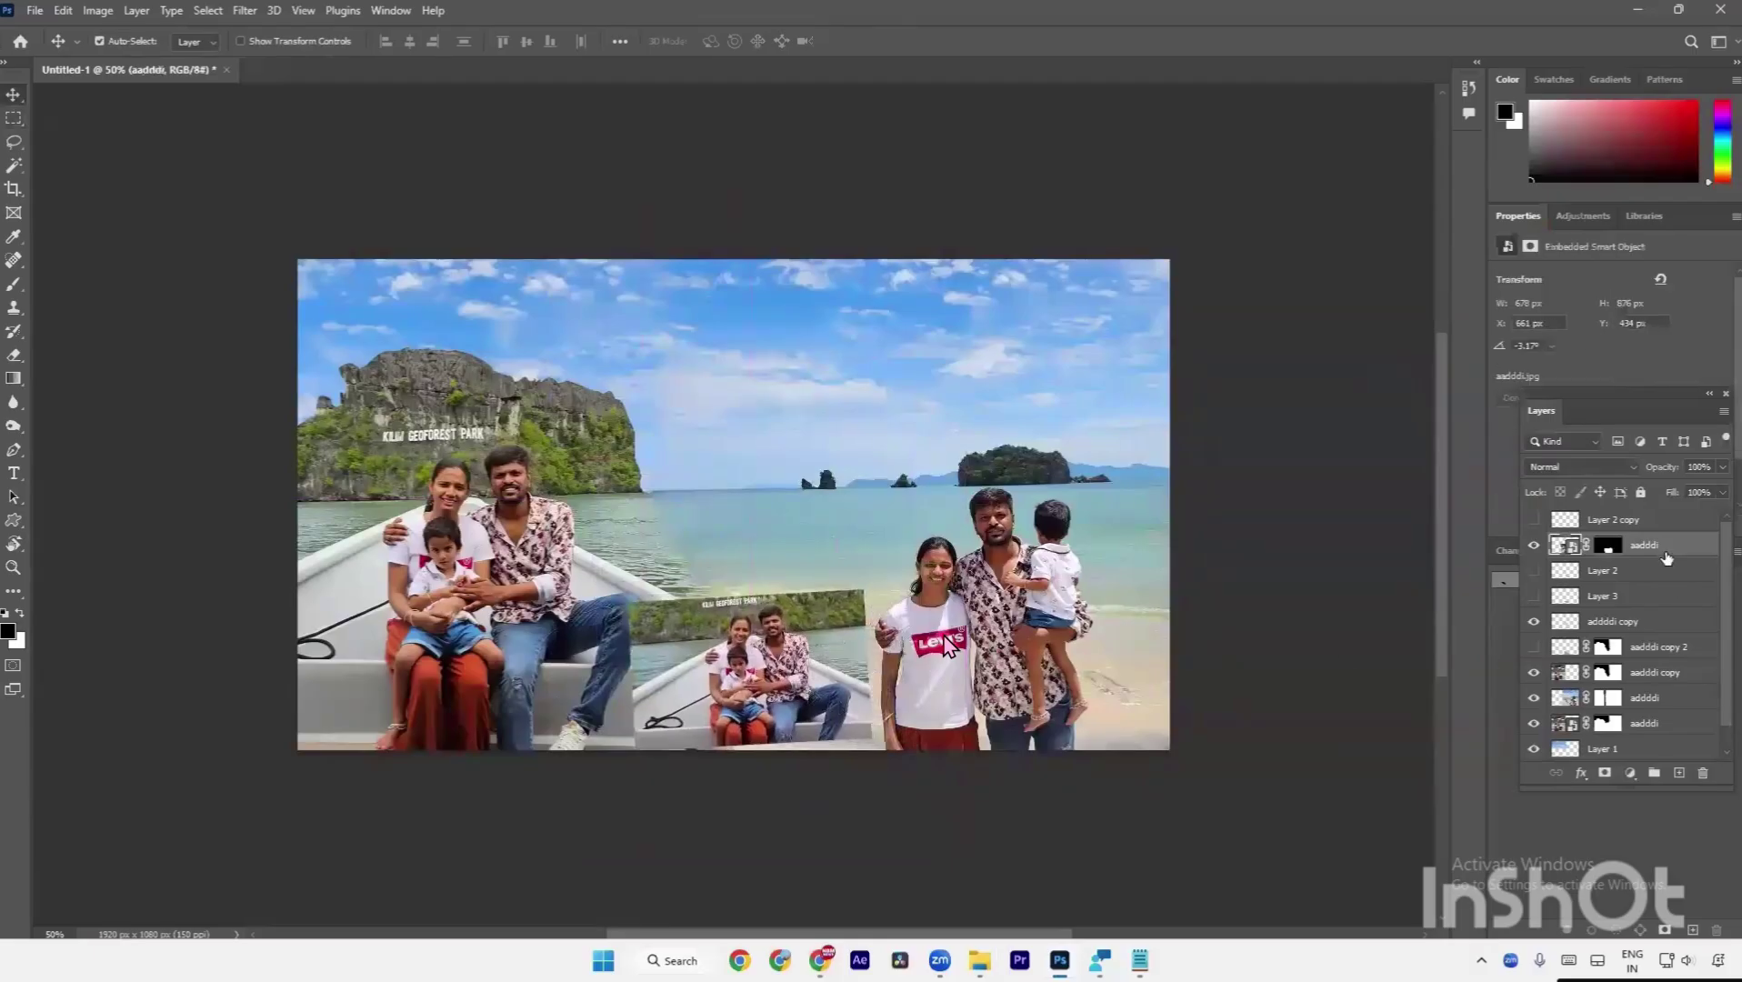
Add a 15 px ffffff white Stroke layer style to the aadddi inset layer.
right_click(1664, 551)
click(1482, 135)
click(1128, 595)
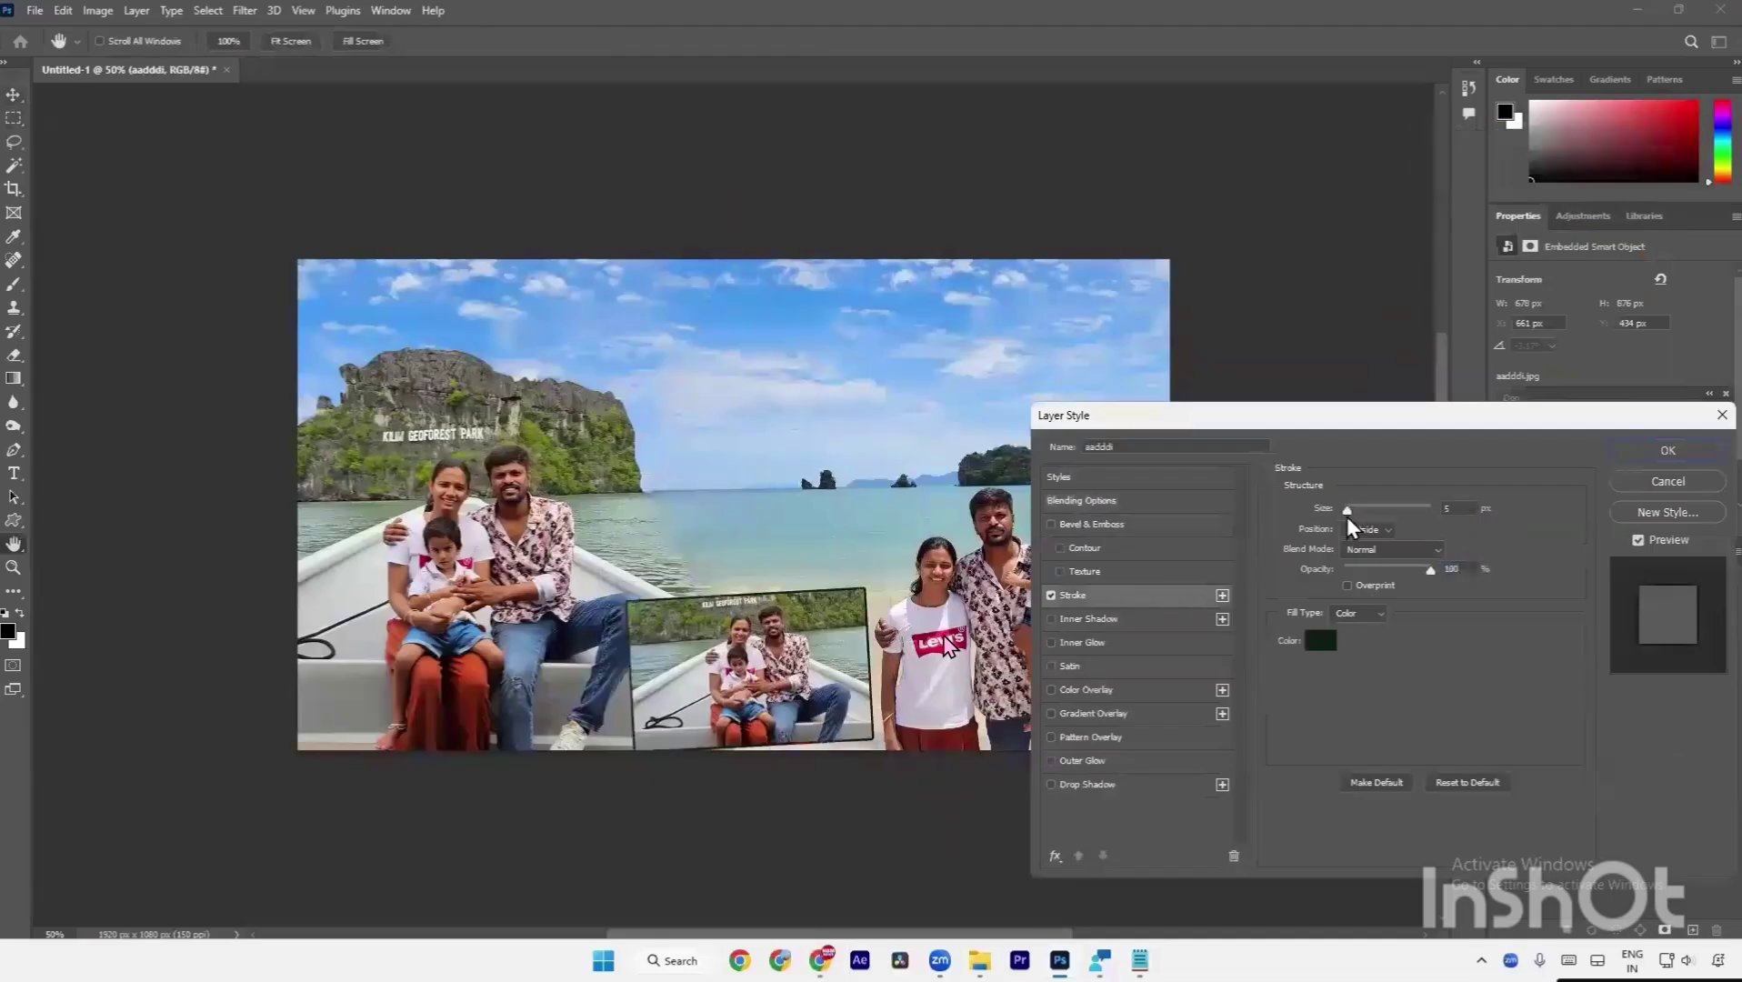
drag(1331, 514, 1353, 509)
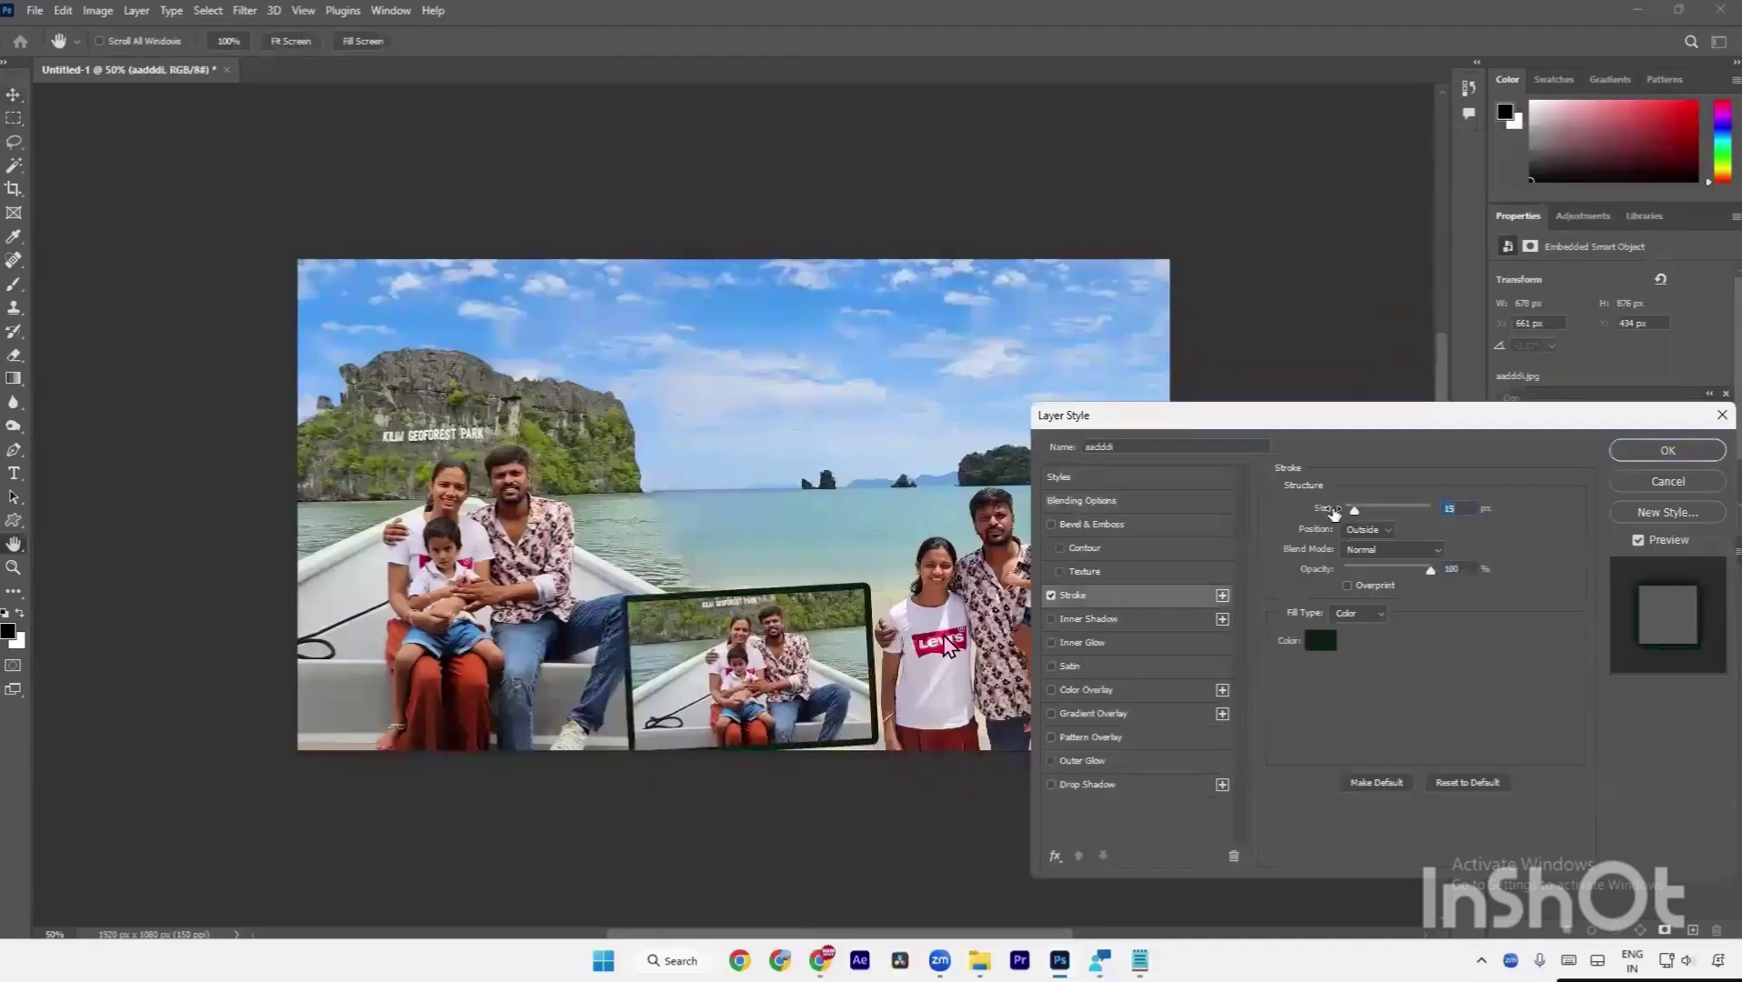
click(1320, 640)
text(ffffff)
key(Return)
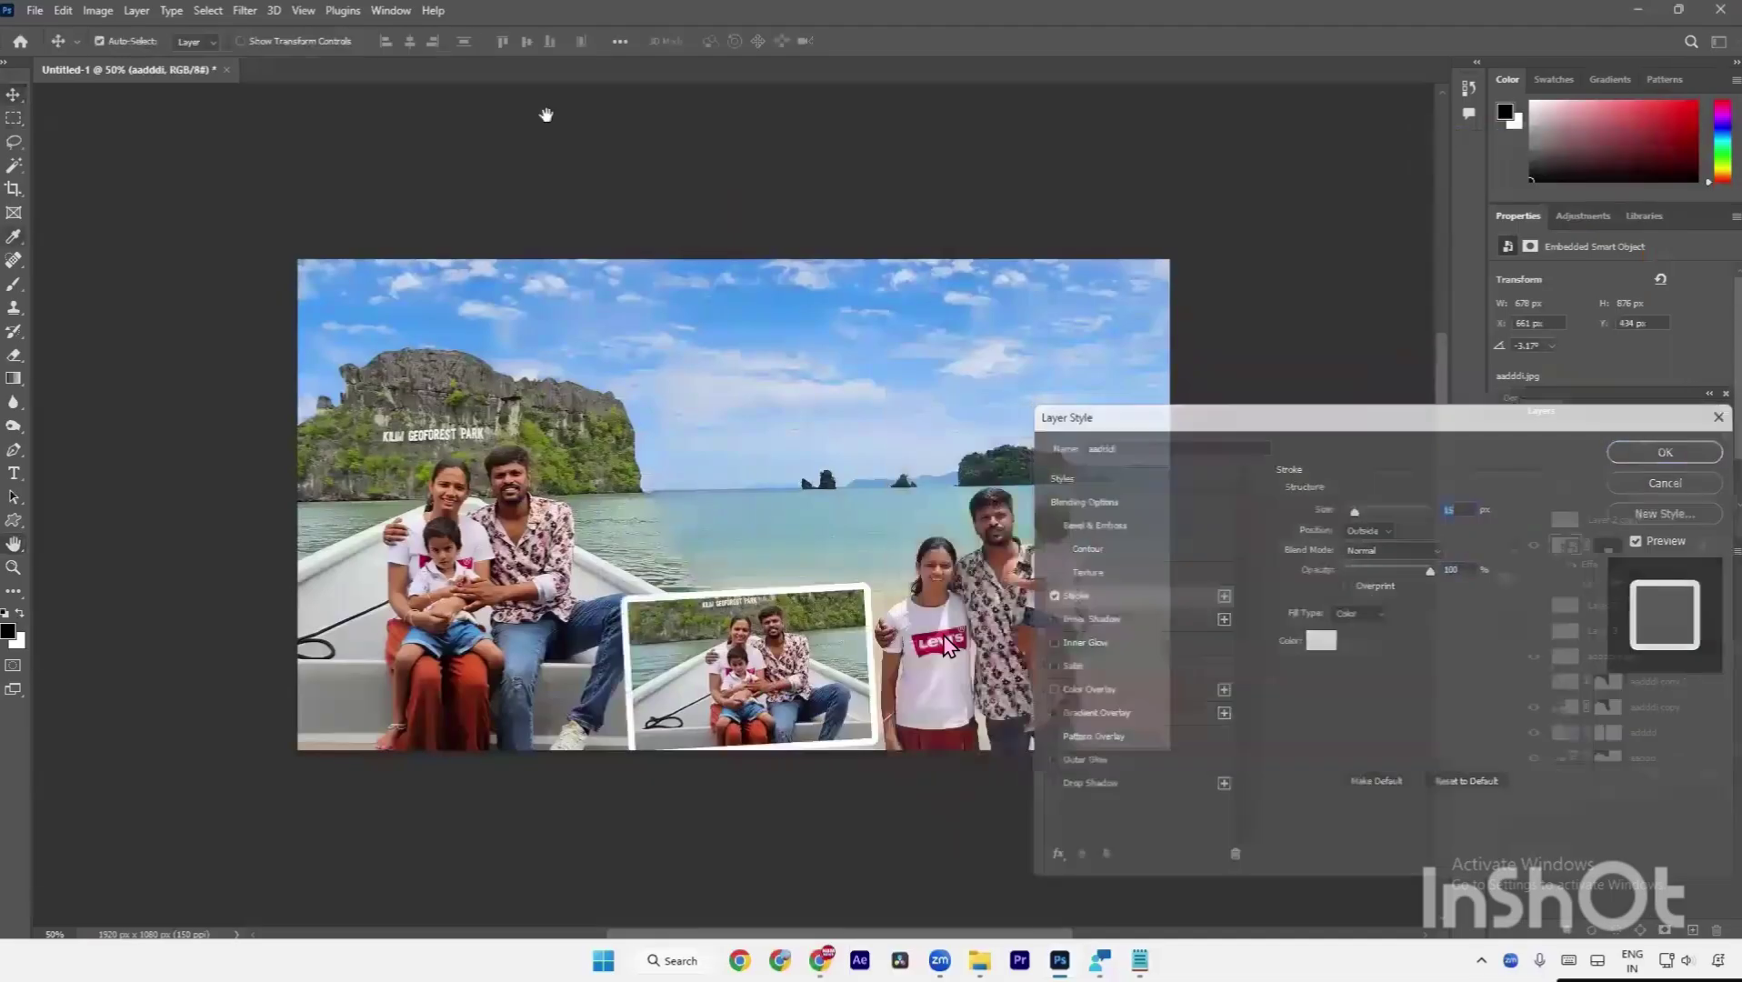
key(Return)
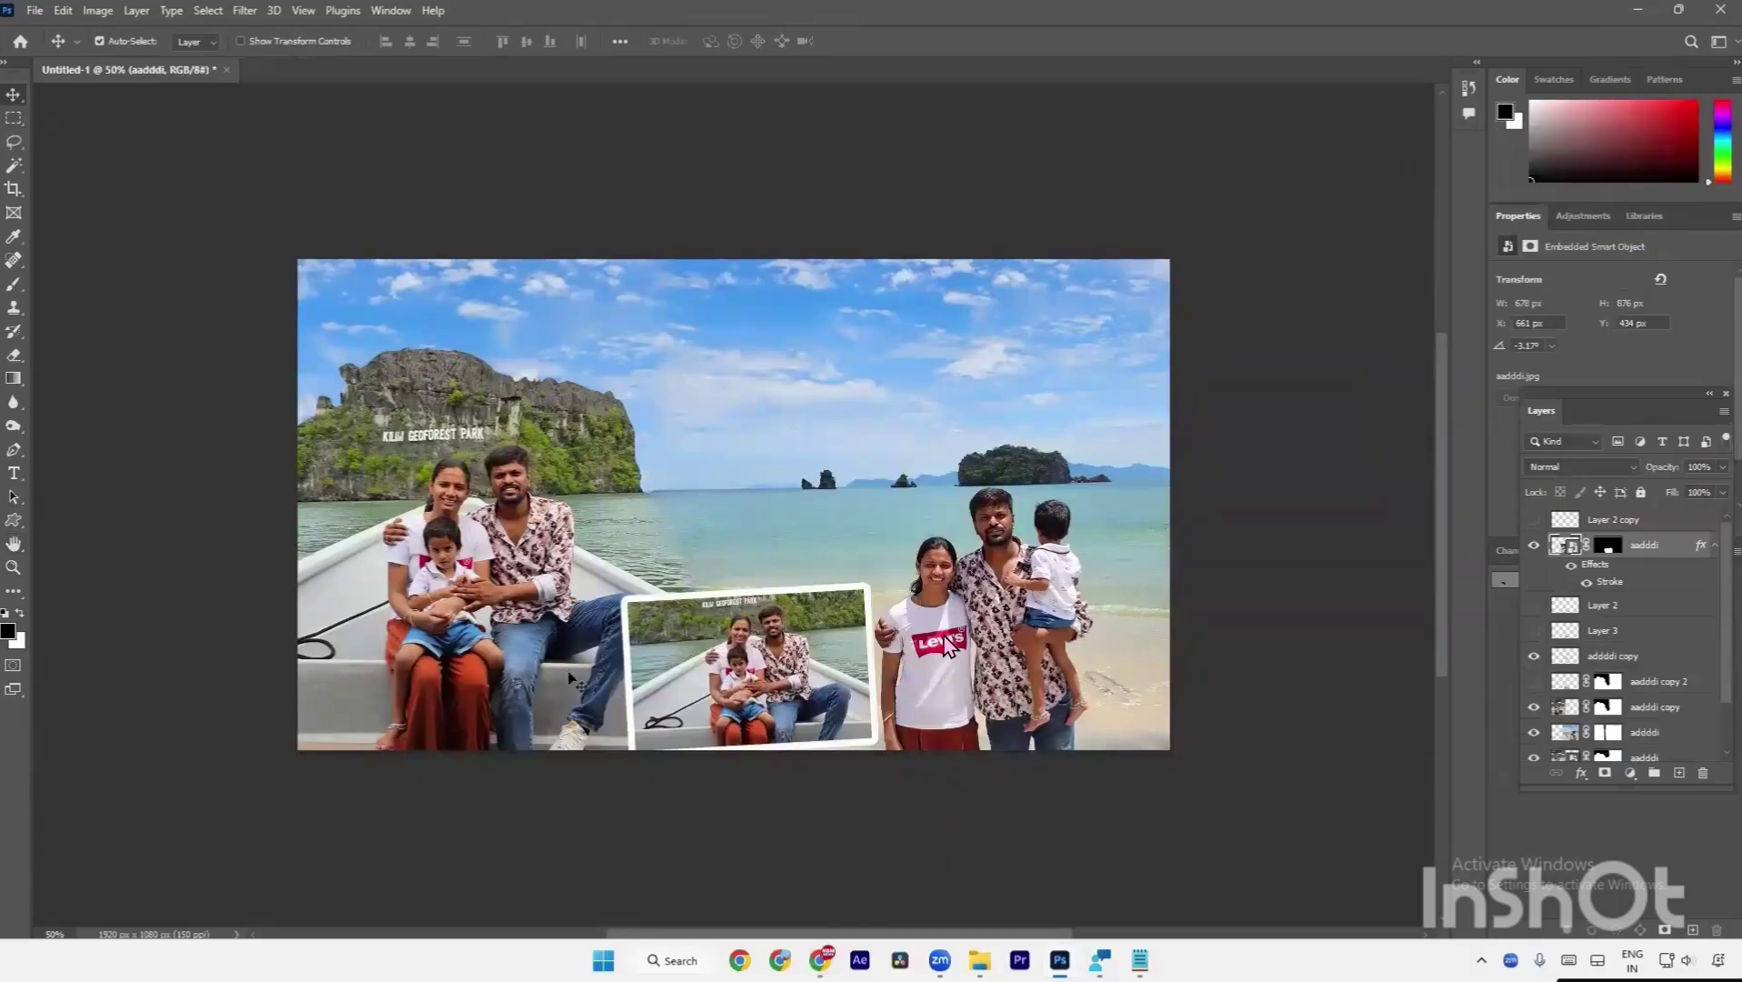
Reposition the framed inset at bottom centre and shrink it to about 72%.
drag(698, 686, 634, 471)
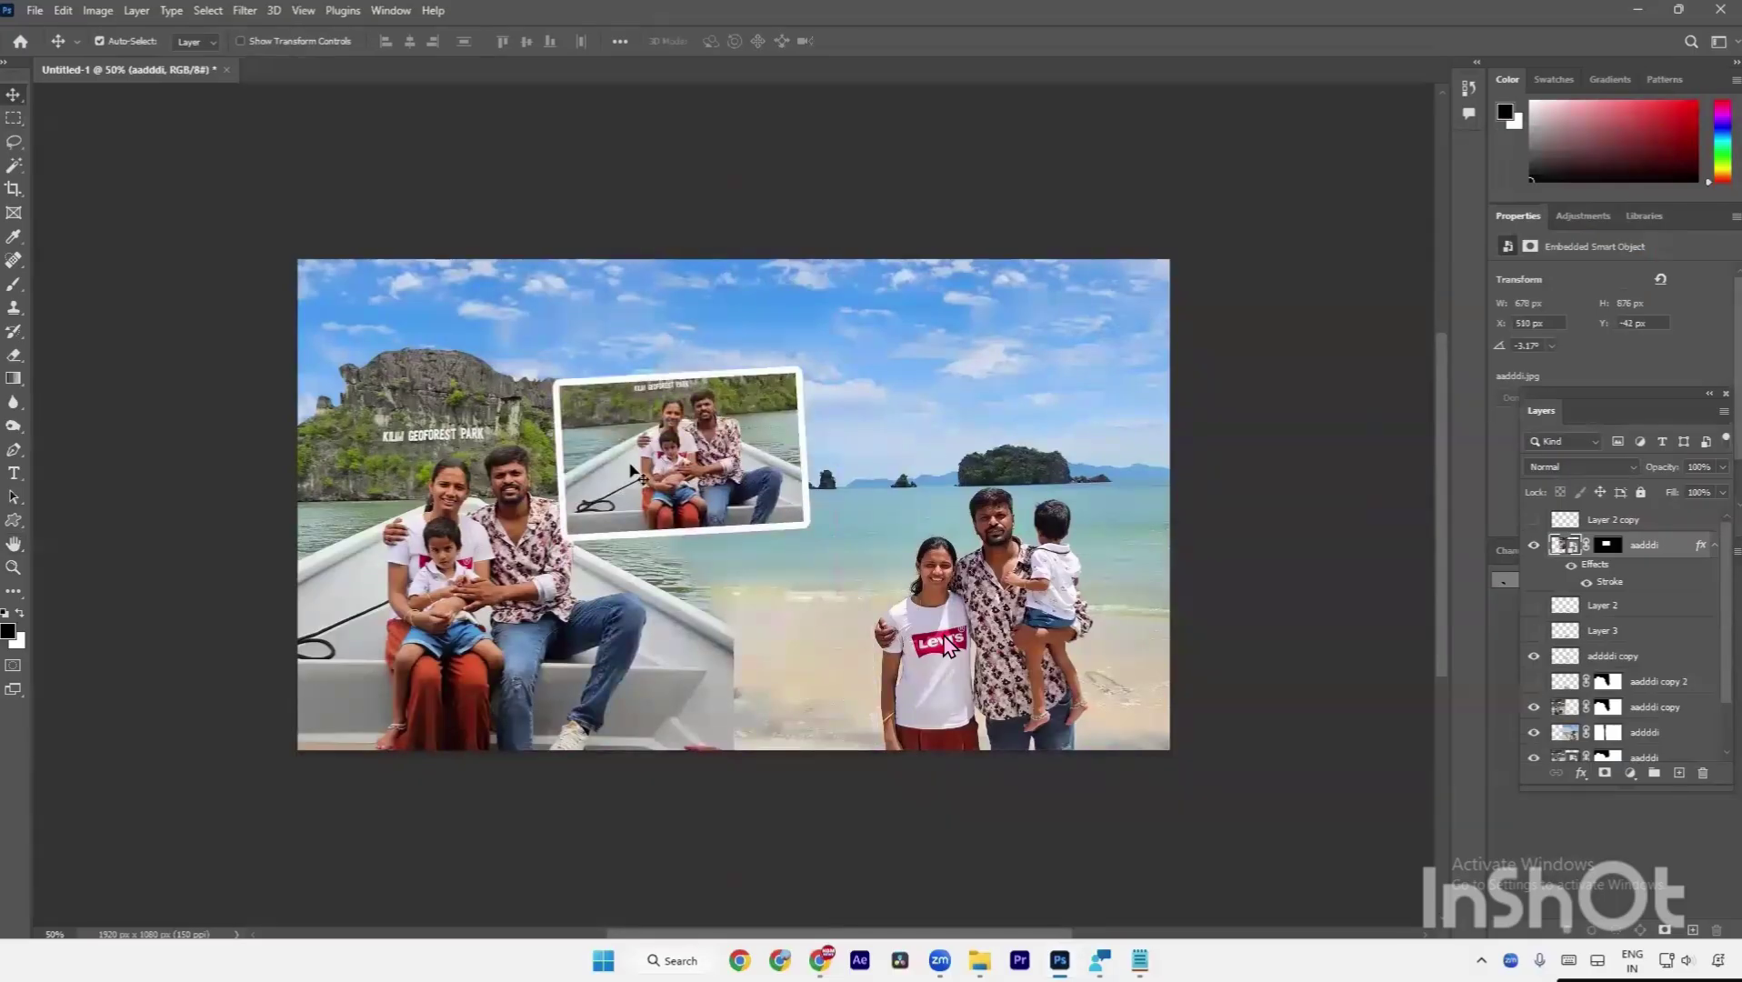
drag(710, 481, 777, 693)
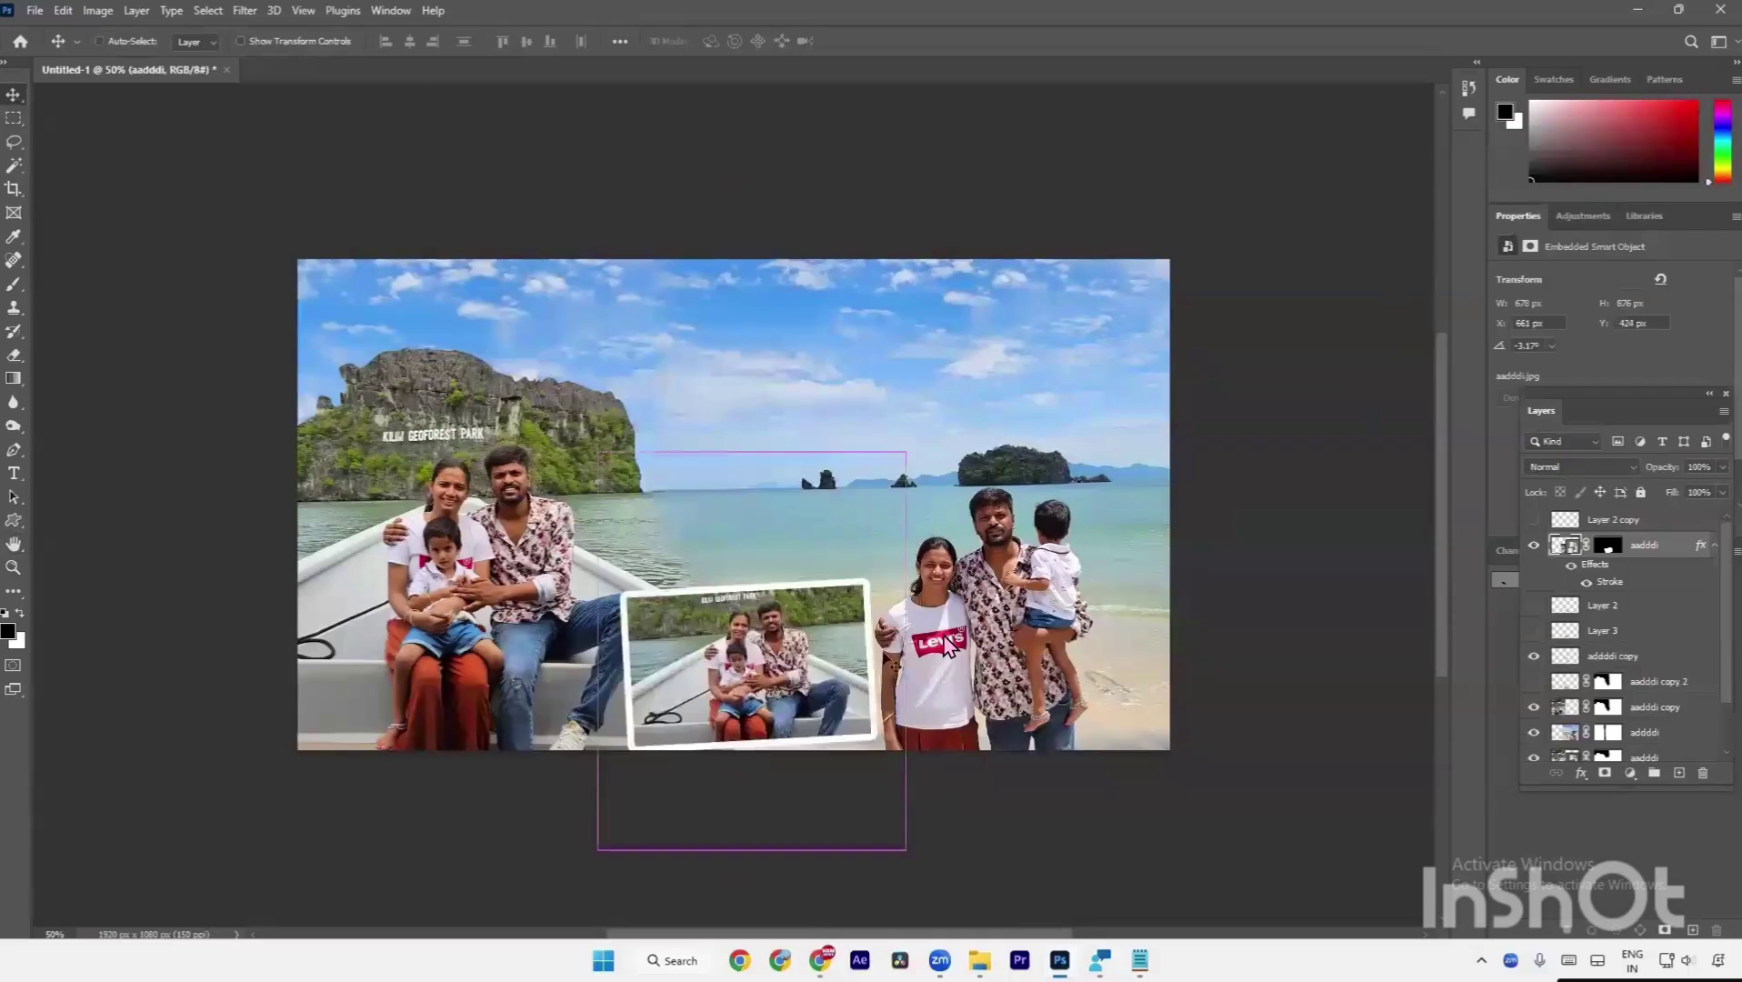
key(ctrl+t)
drag(907, 657, 854, 700)
key(Return)
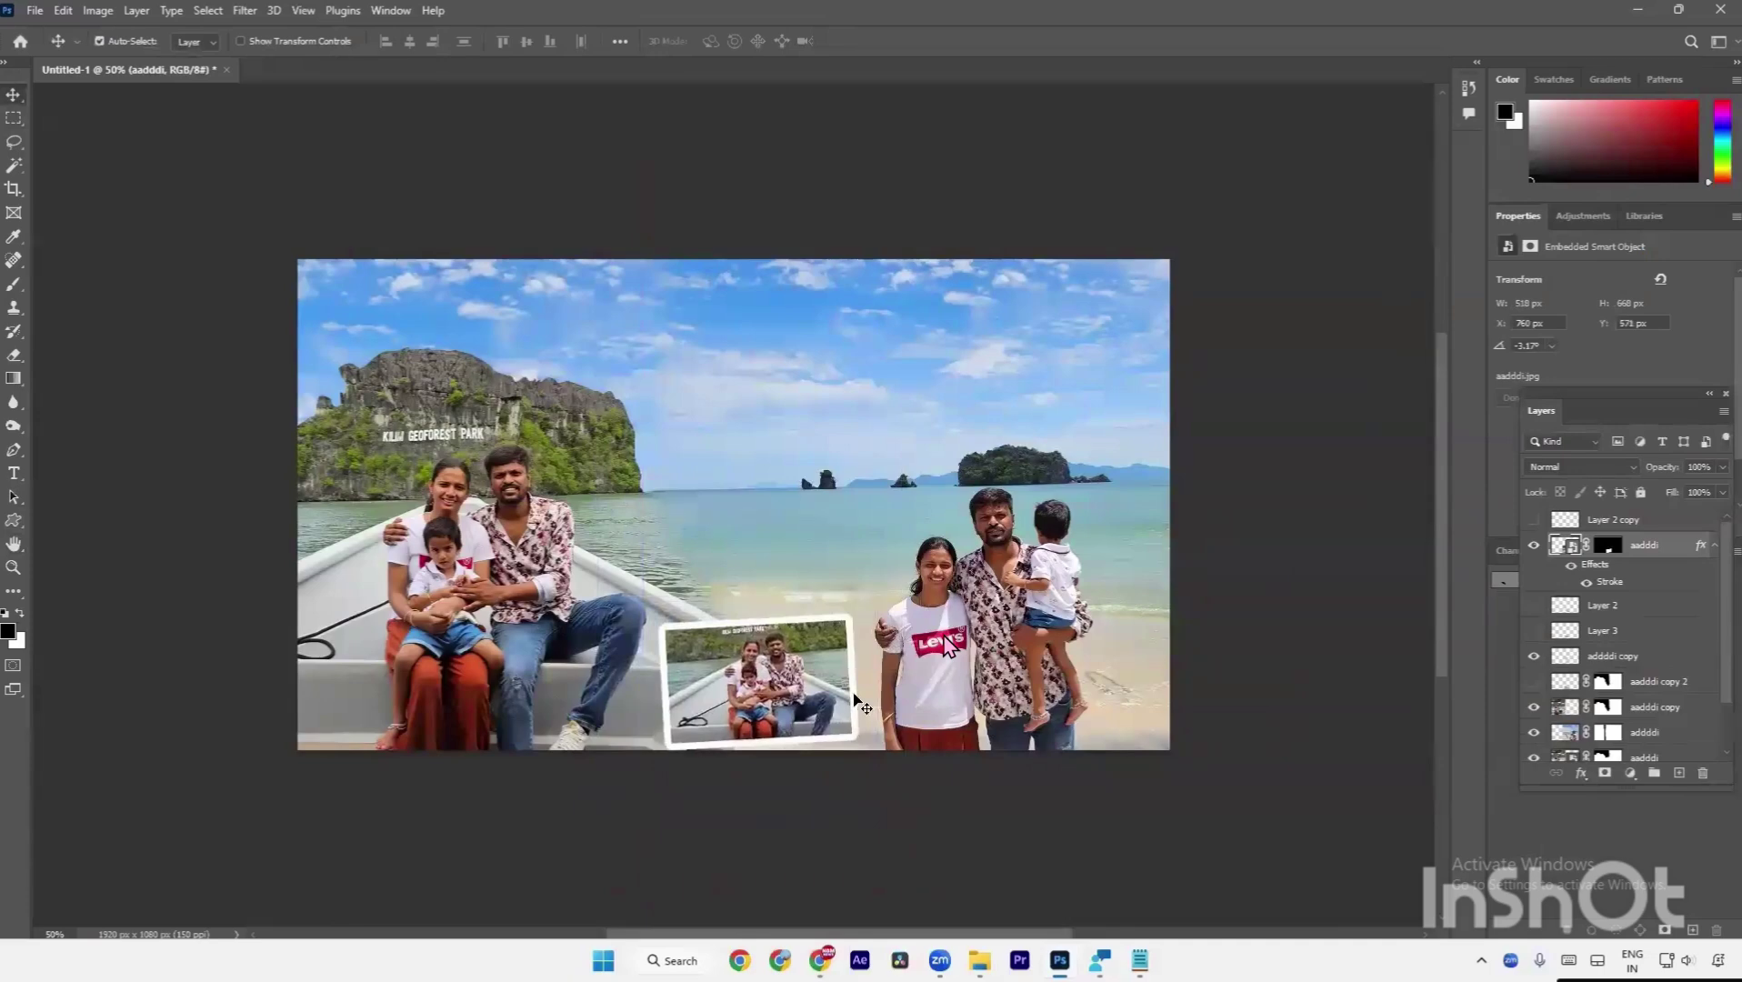
Delete the framed inset layer and turn Layer 3, Layer 2 and Layer 2 copy back on.
key(Delete)
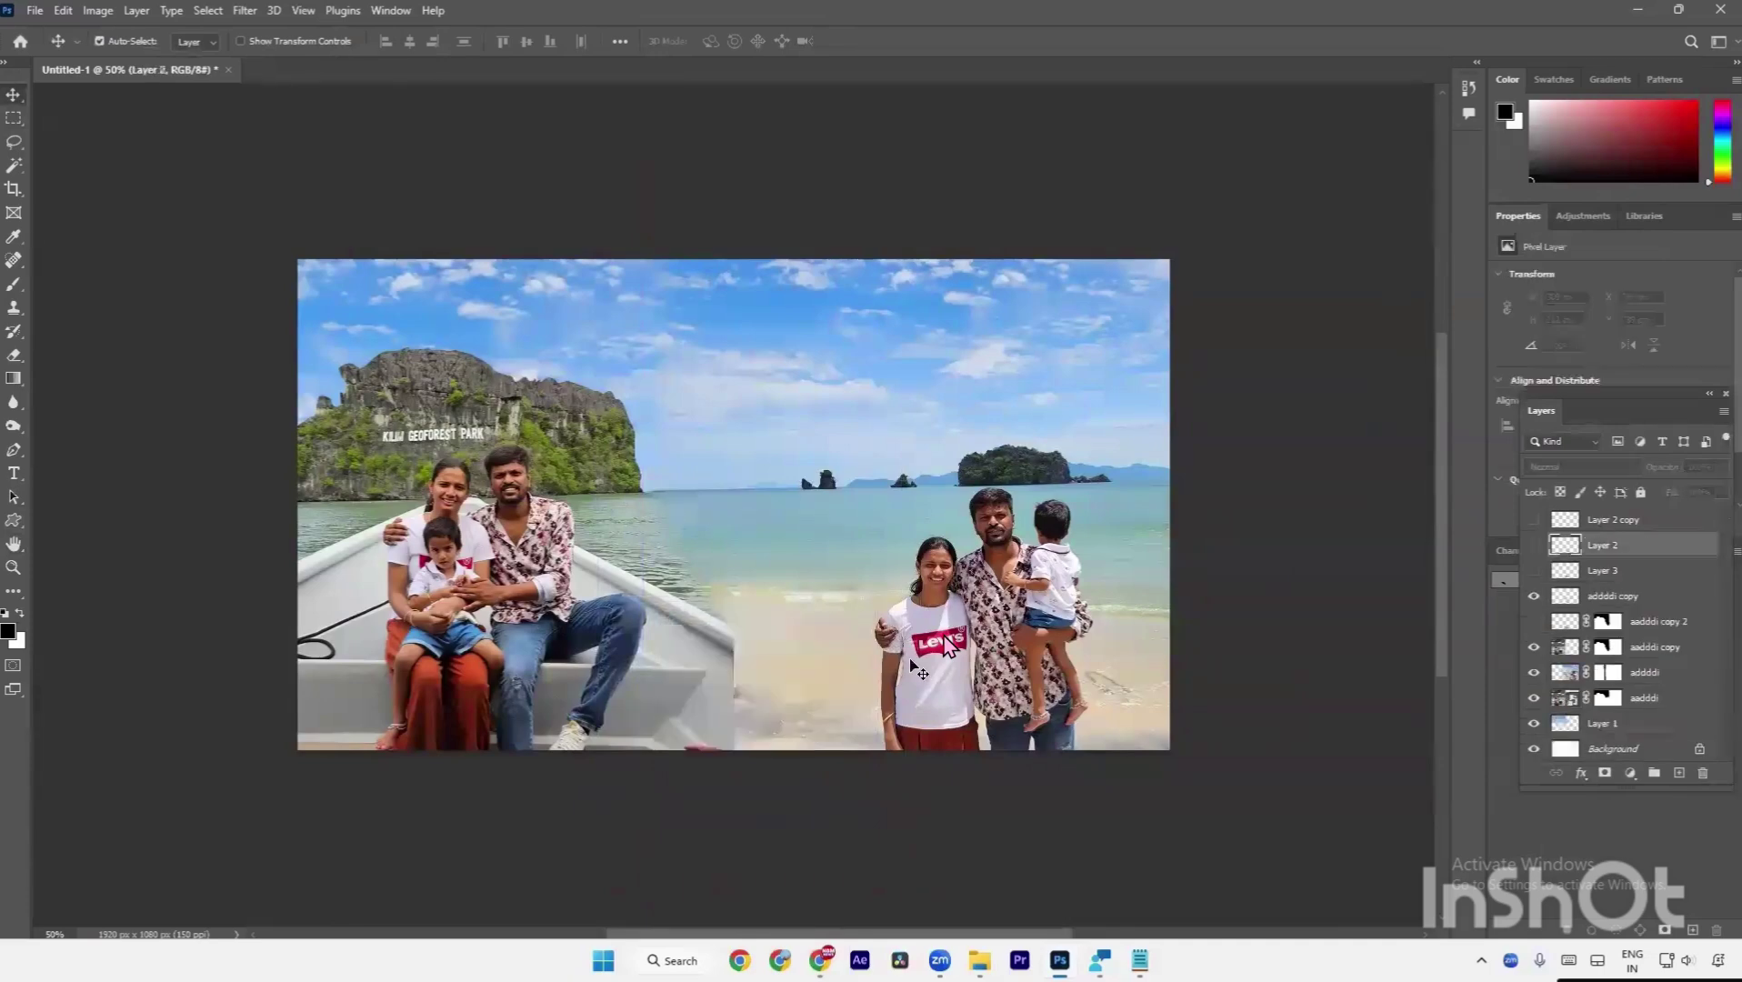
drag(1534, 572, 1532, 520)
key(a)
key(v)
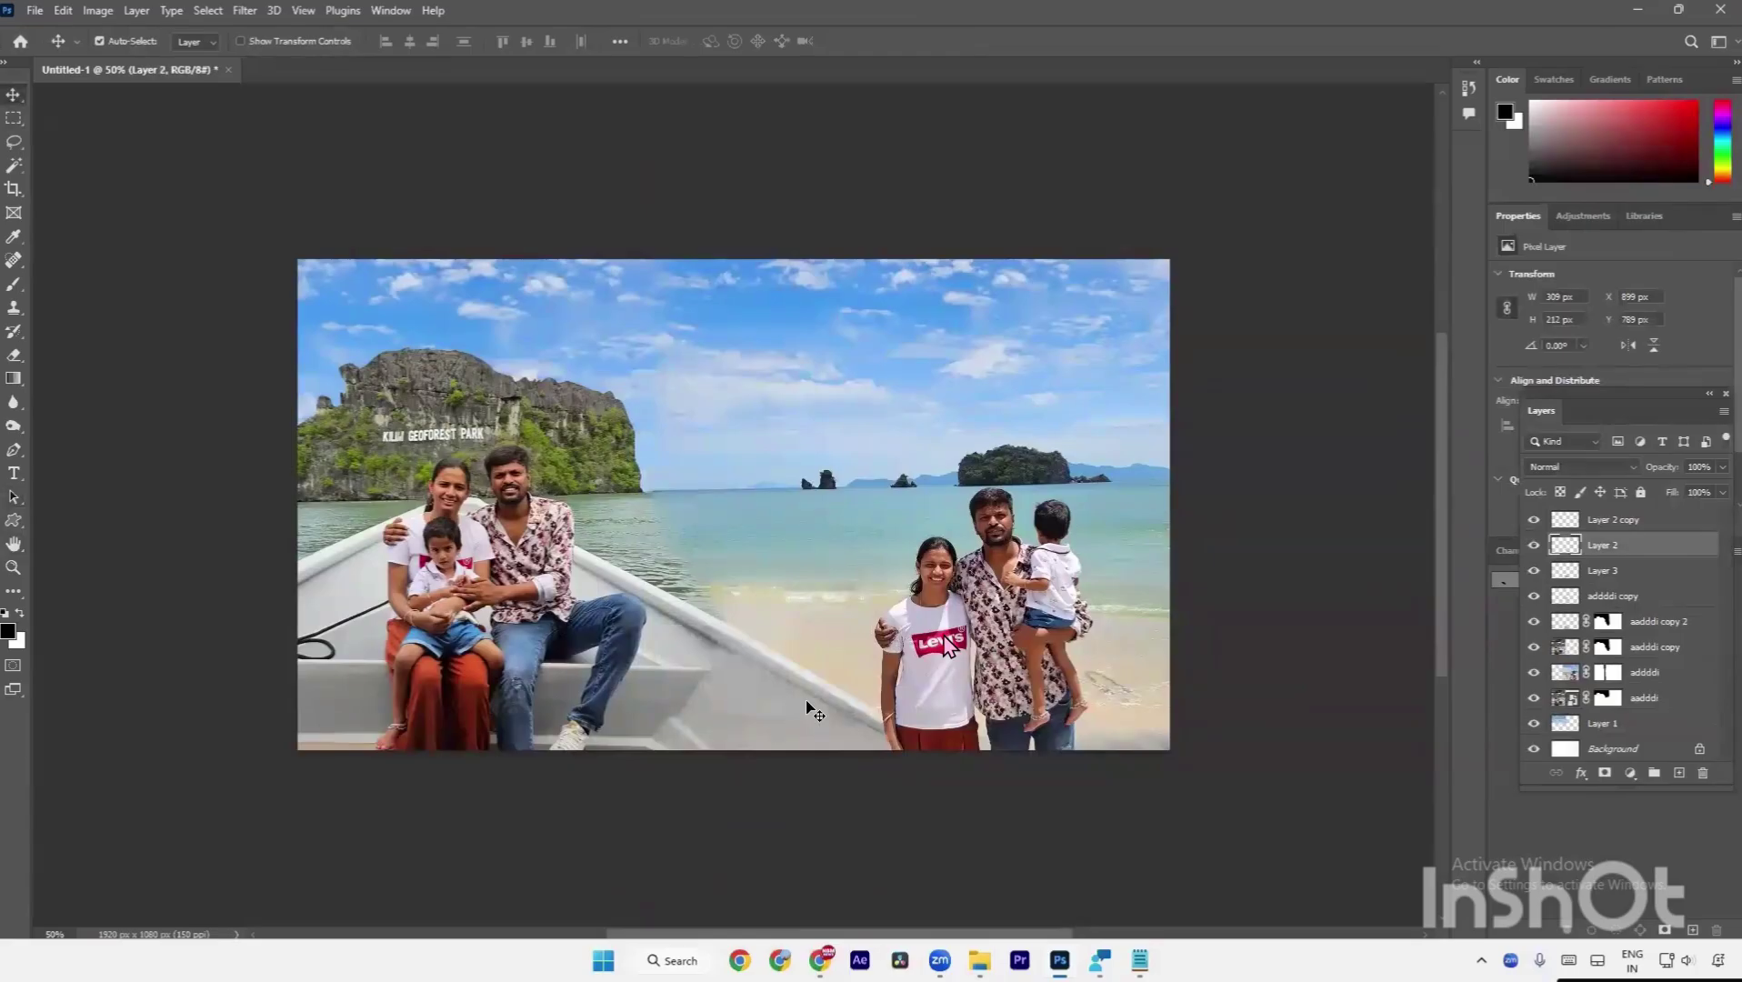
Zoom the canvas to 66.7% and bring up Save As with Ctrl+Shift+S.
key(a)
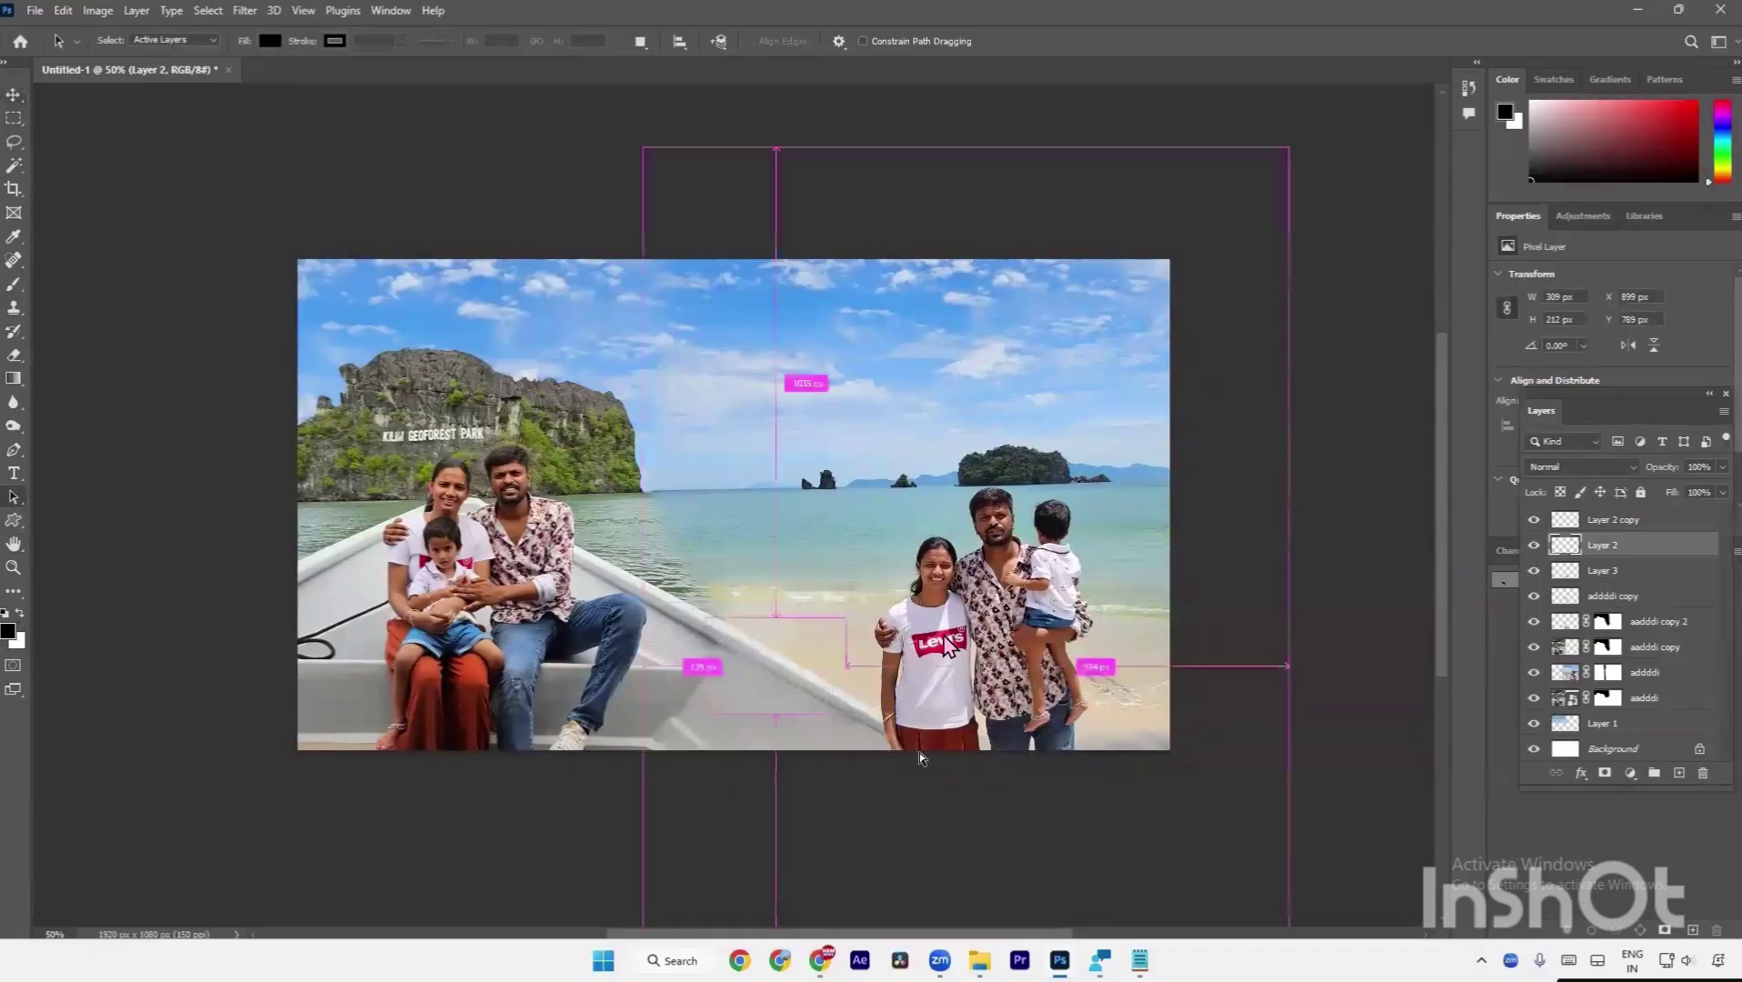
key(ctrl)
key(ctrl+plus)
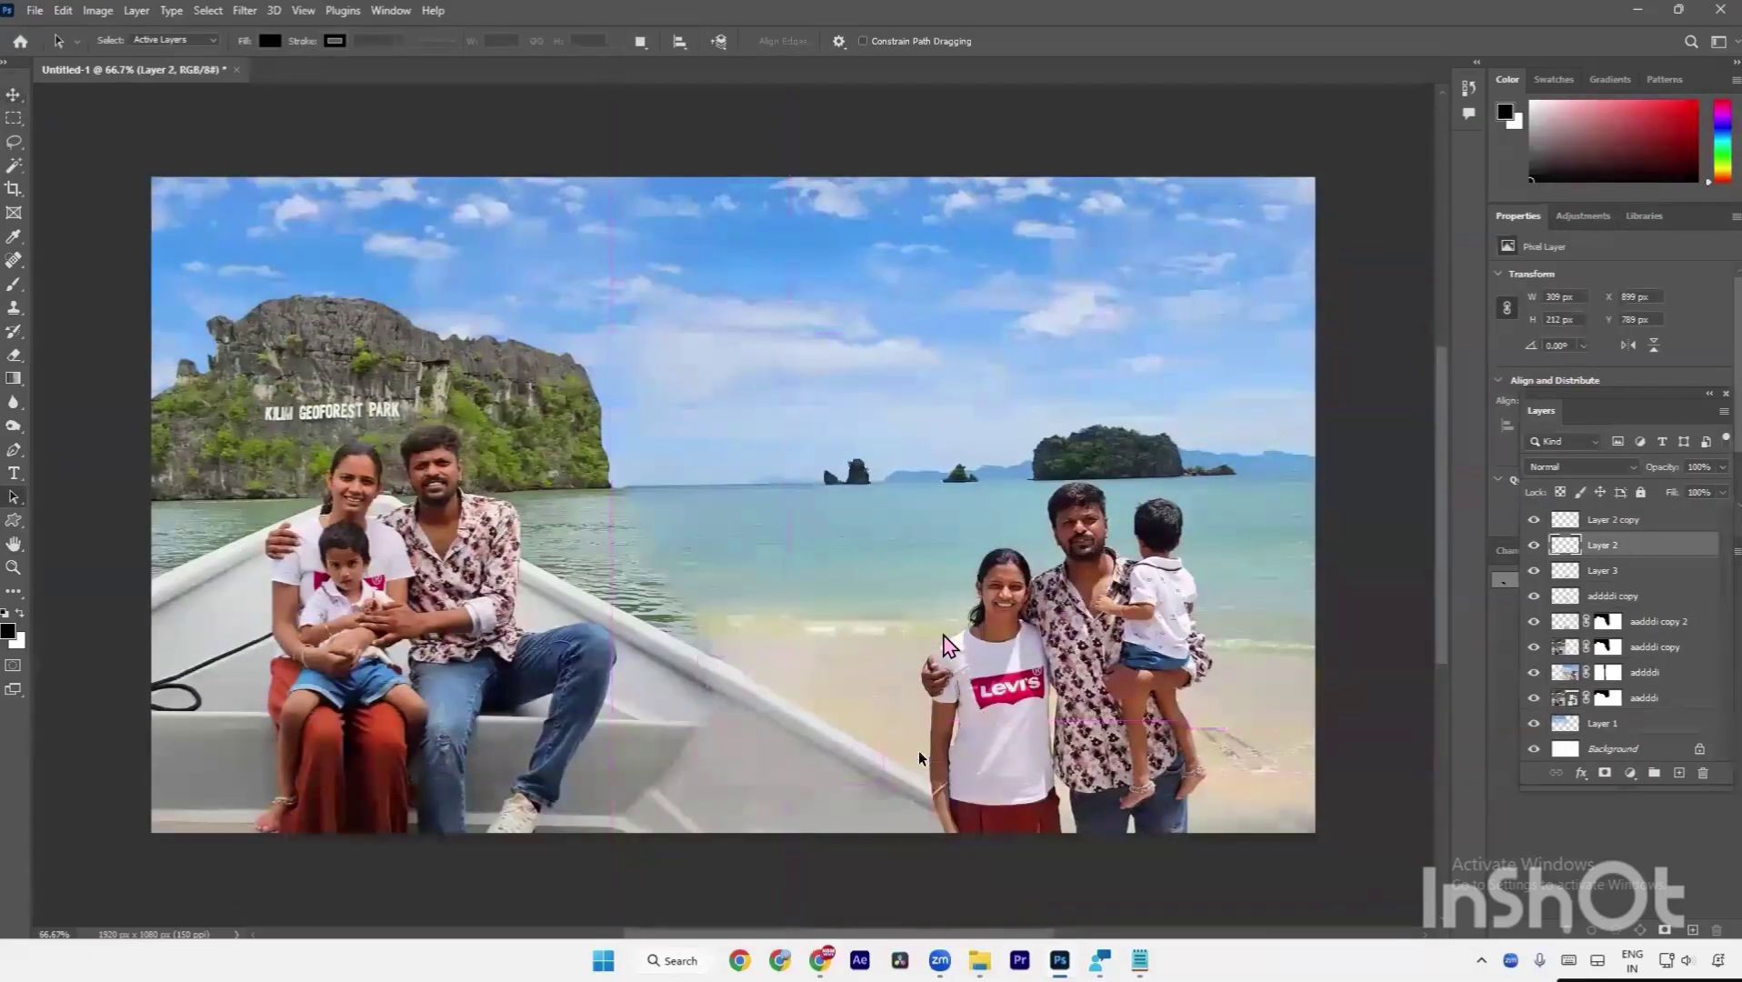
key(ctrl+shift+s)
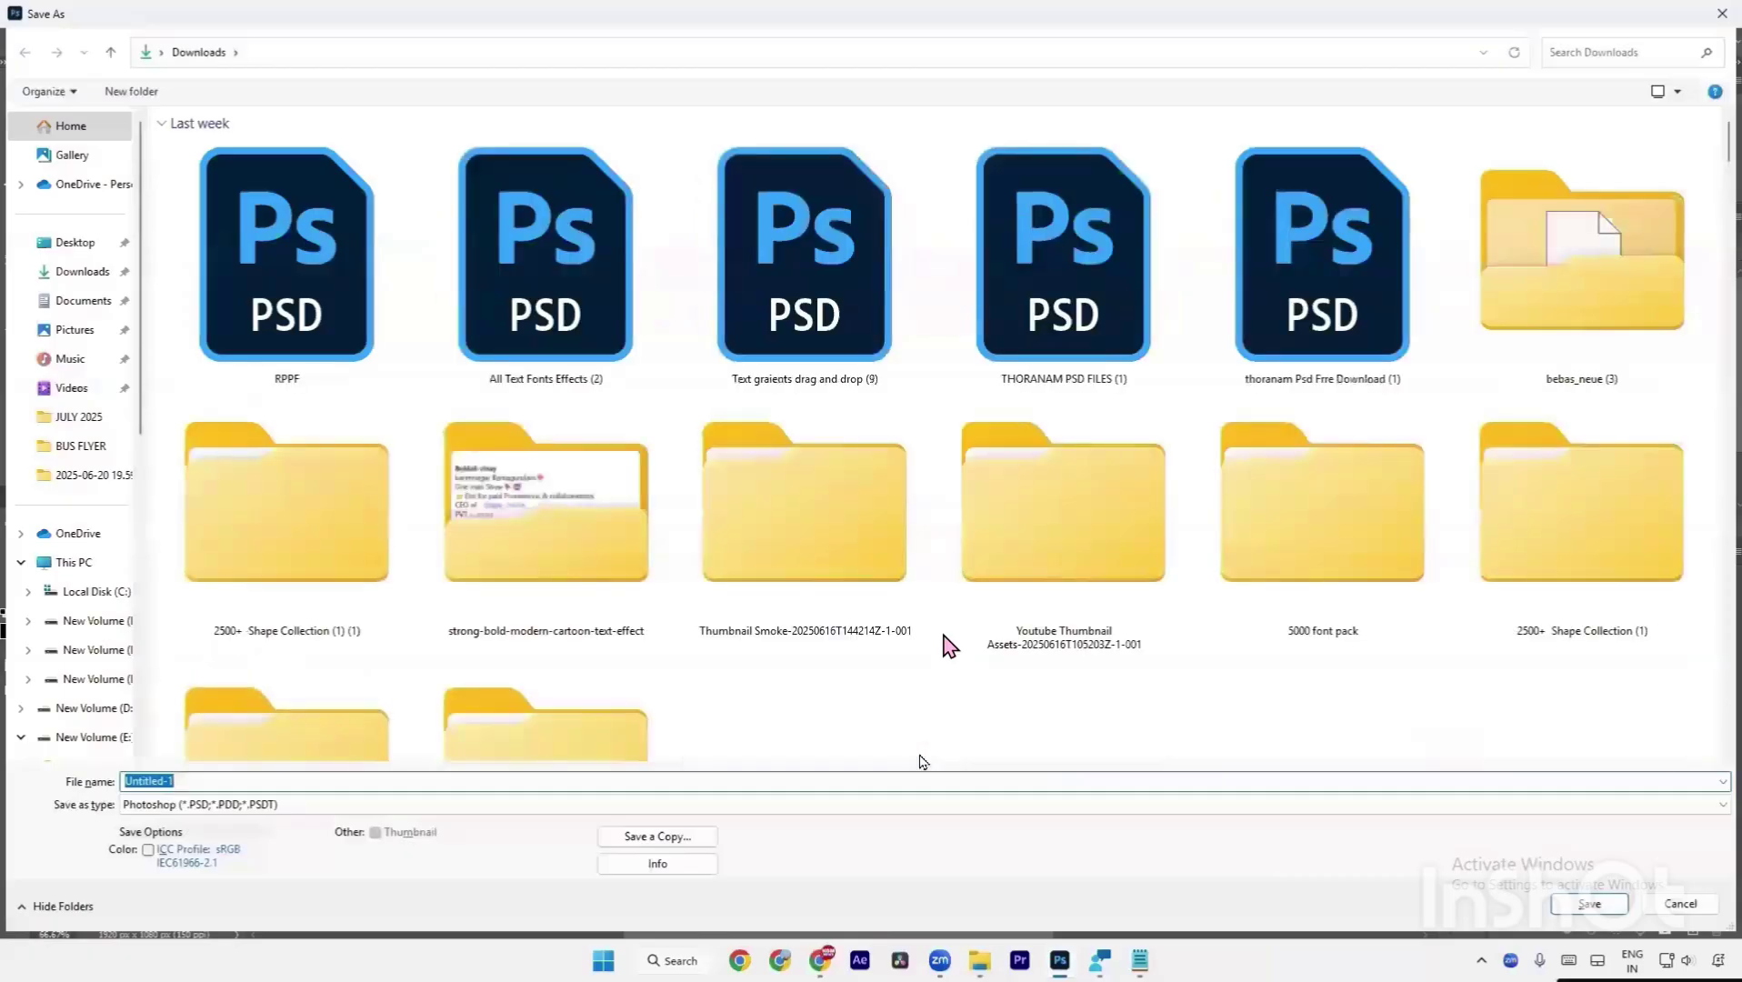
Save the collage as a PSD in the Desktop vlogs folder, named after the folder, with Maximize Compatibility.
click(91, 243)
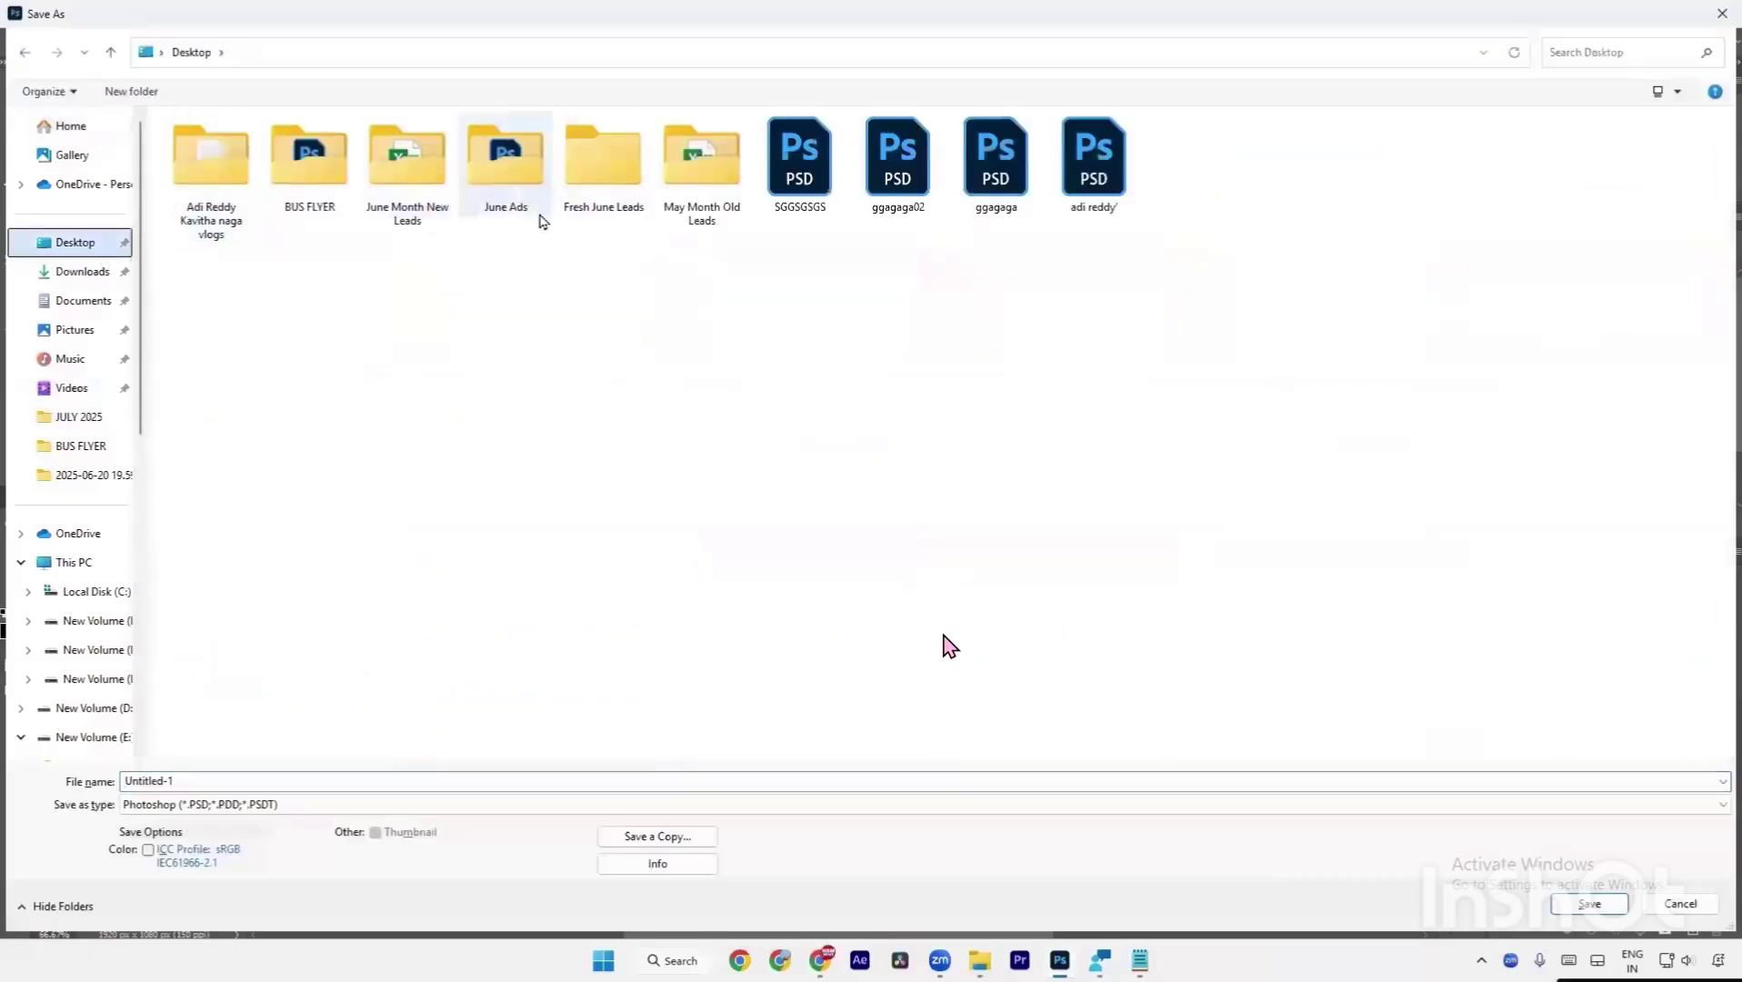
double_click(211, 186)
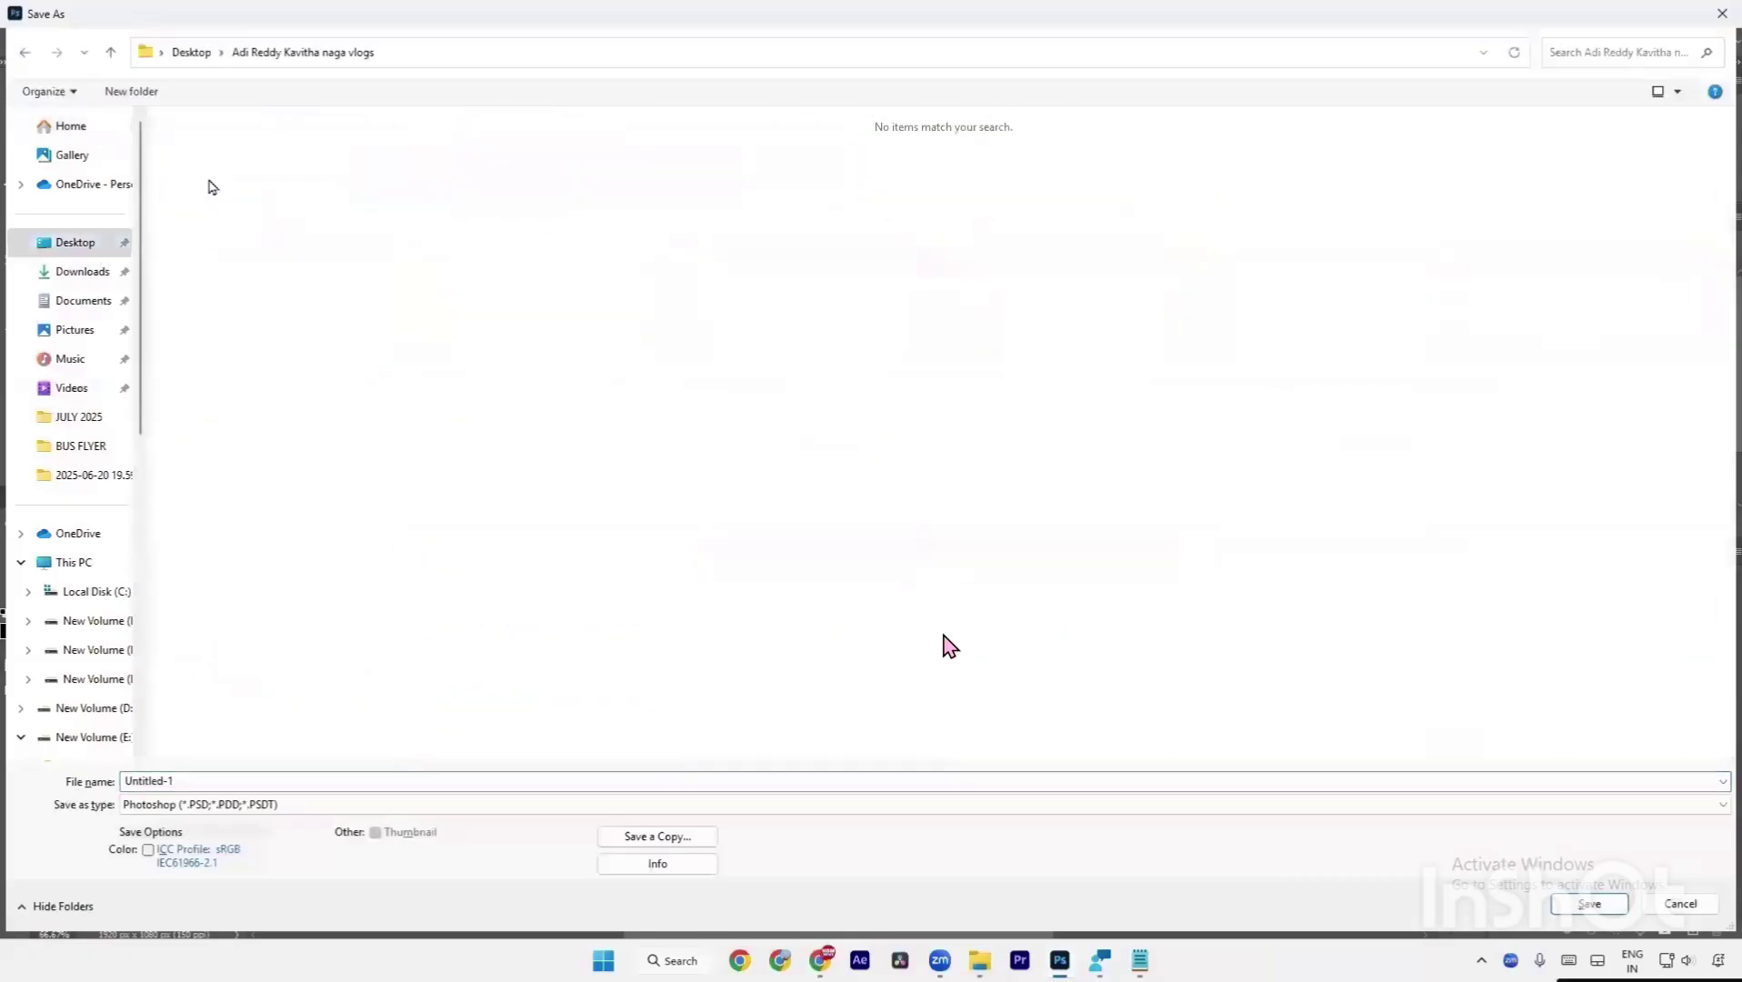
click(267, 773)
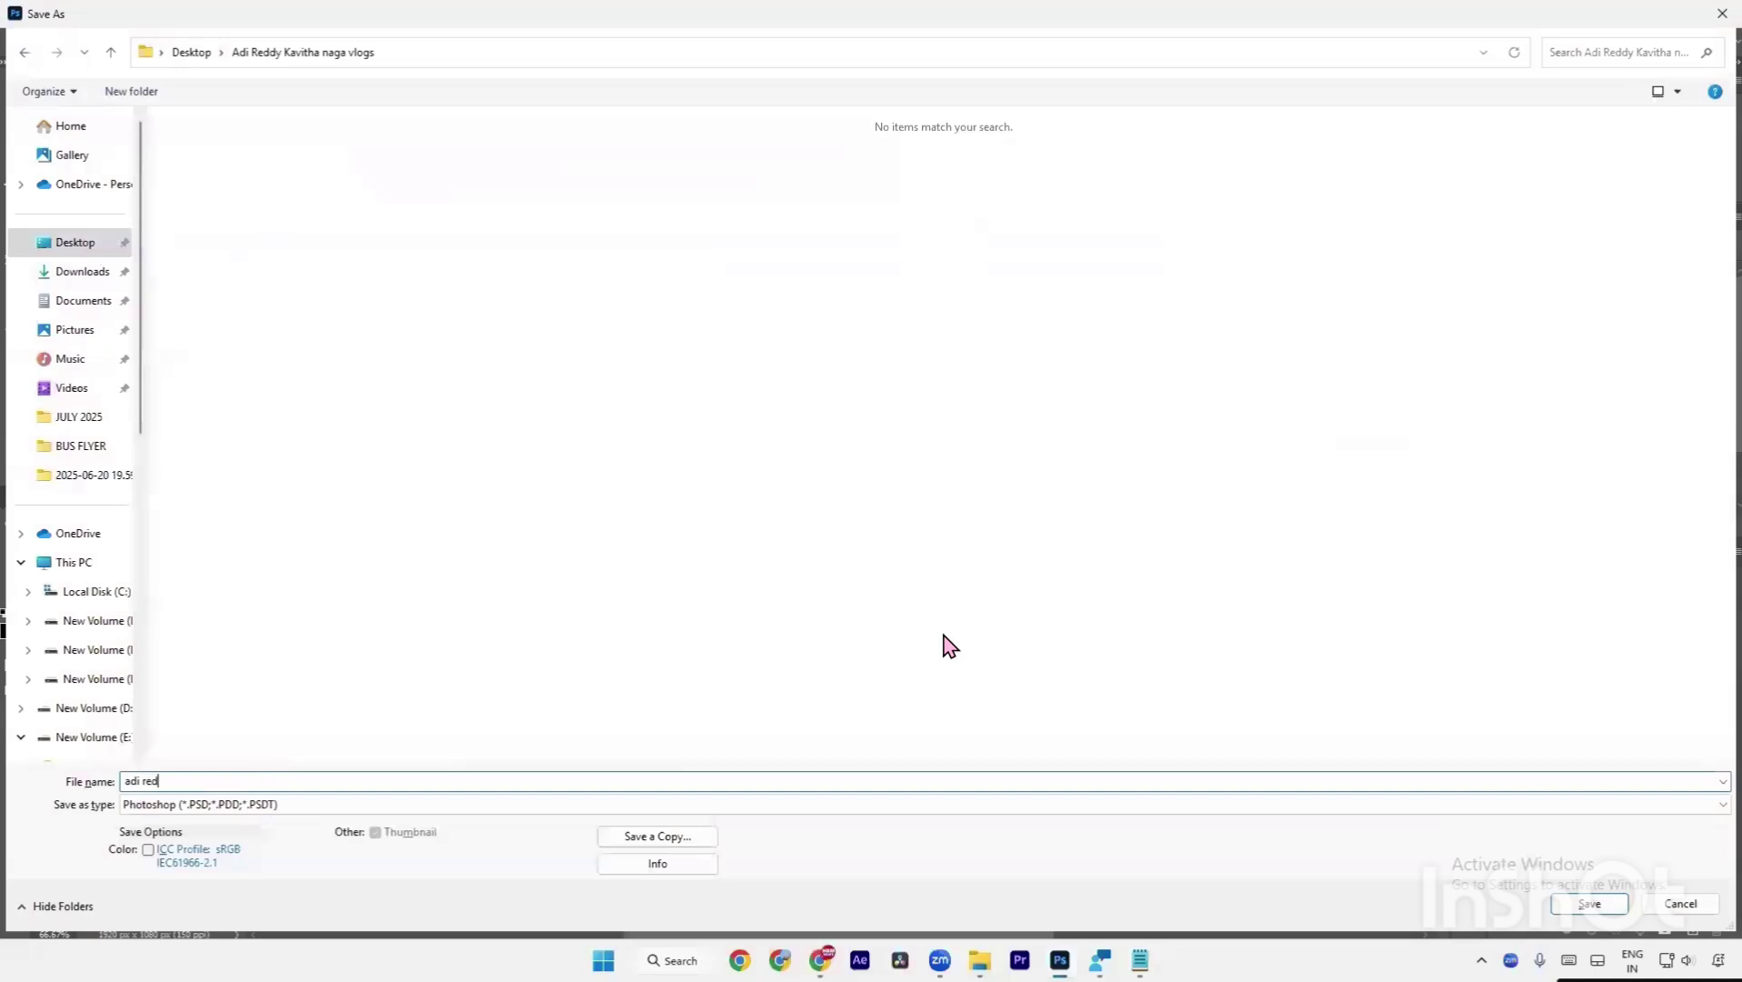
key(Return)
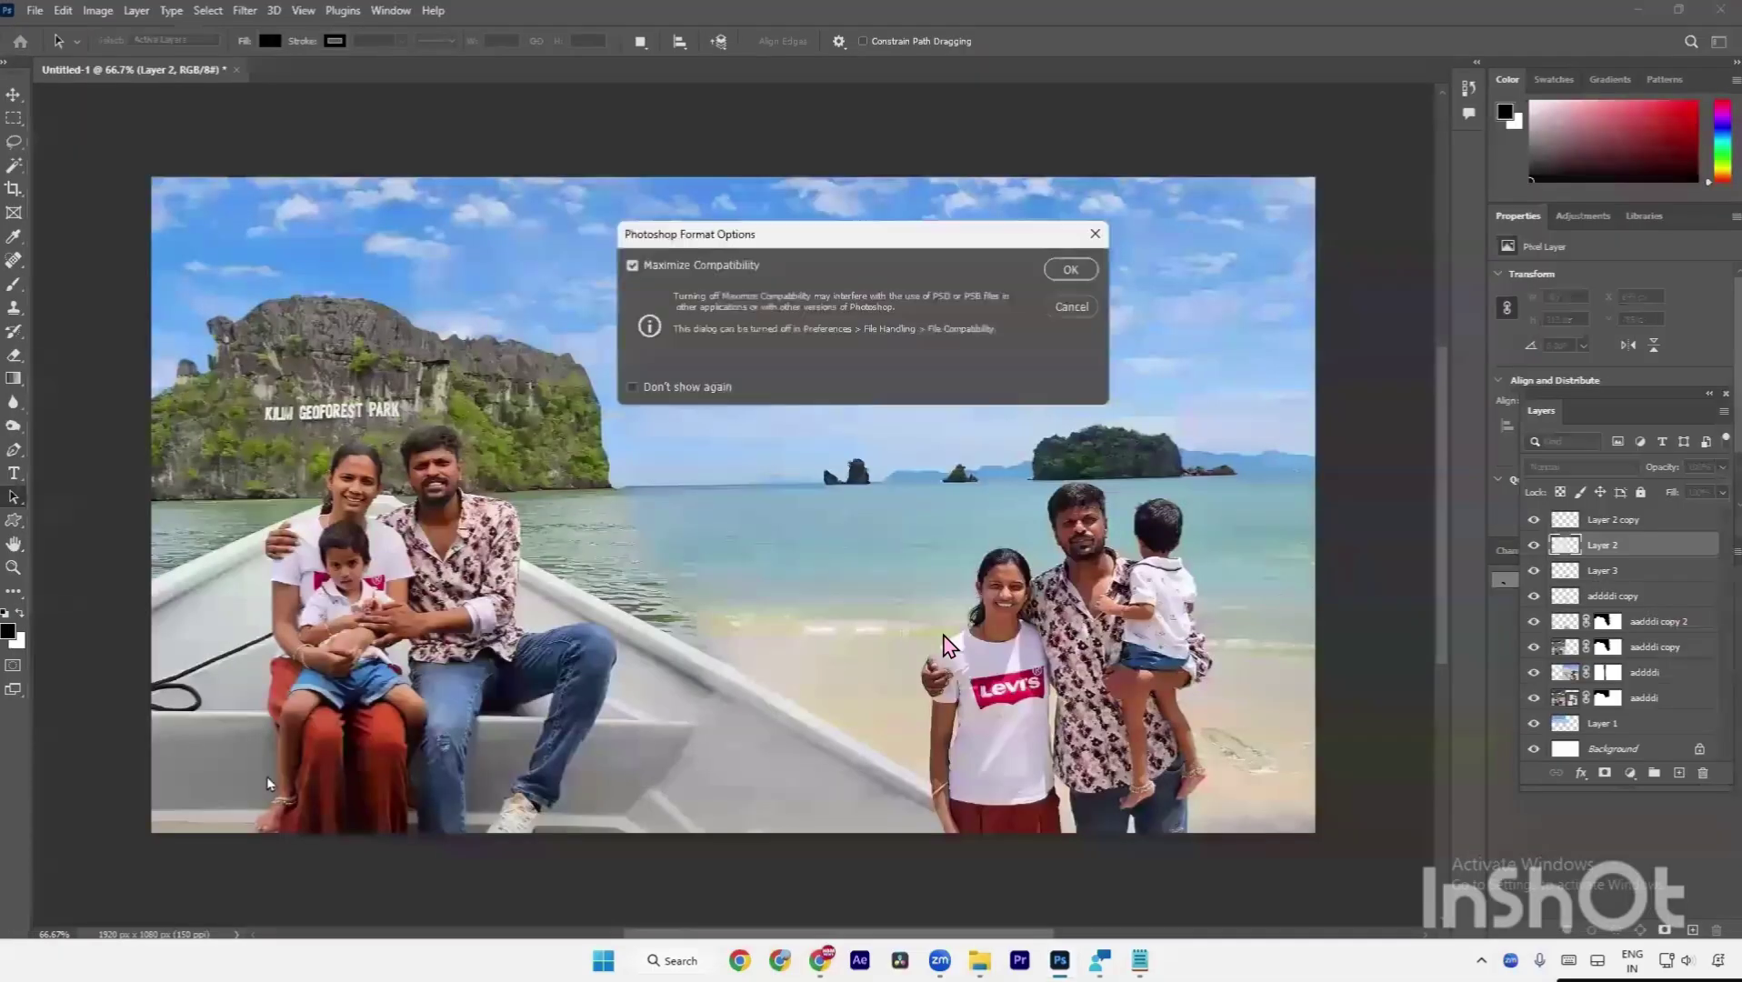
key(Return)
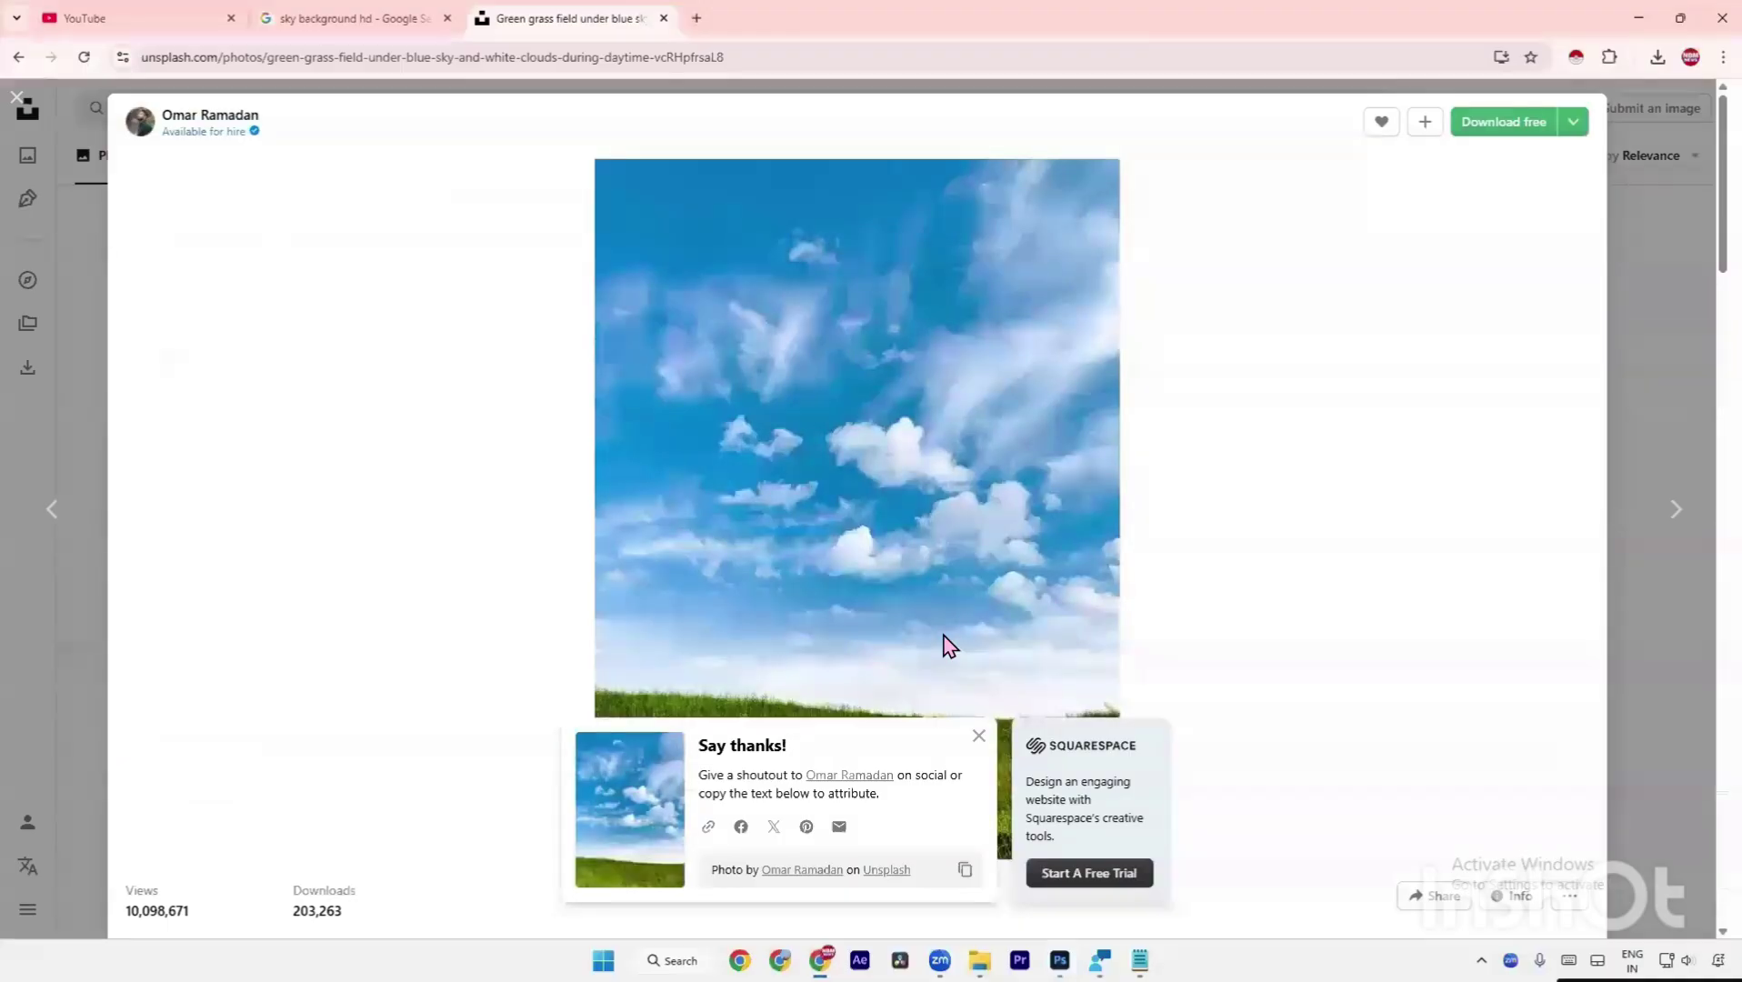
Bring Chrome to the front and open a blank New Tab beside the Unsplash tabs.
click(821, 960)
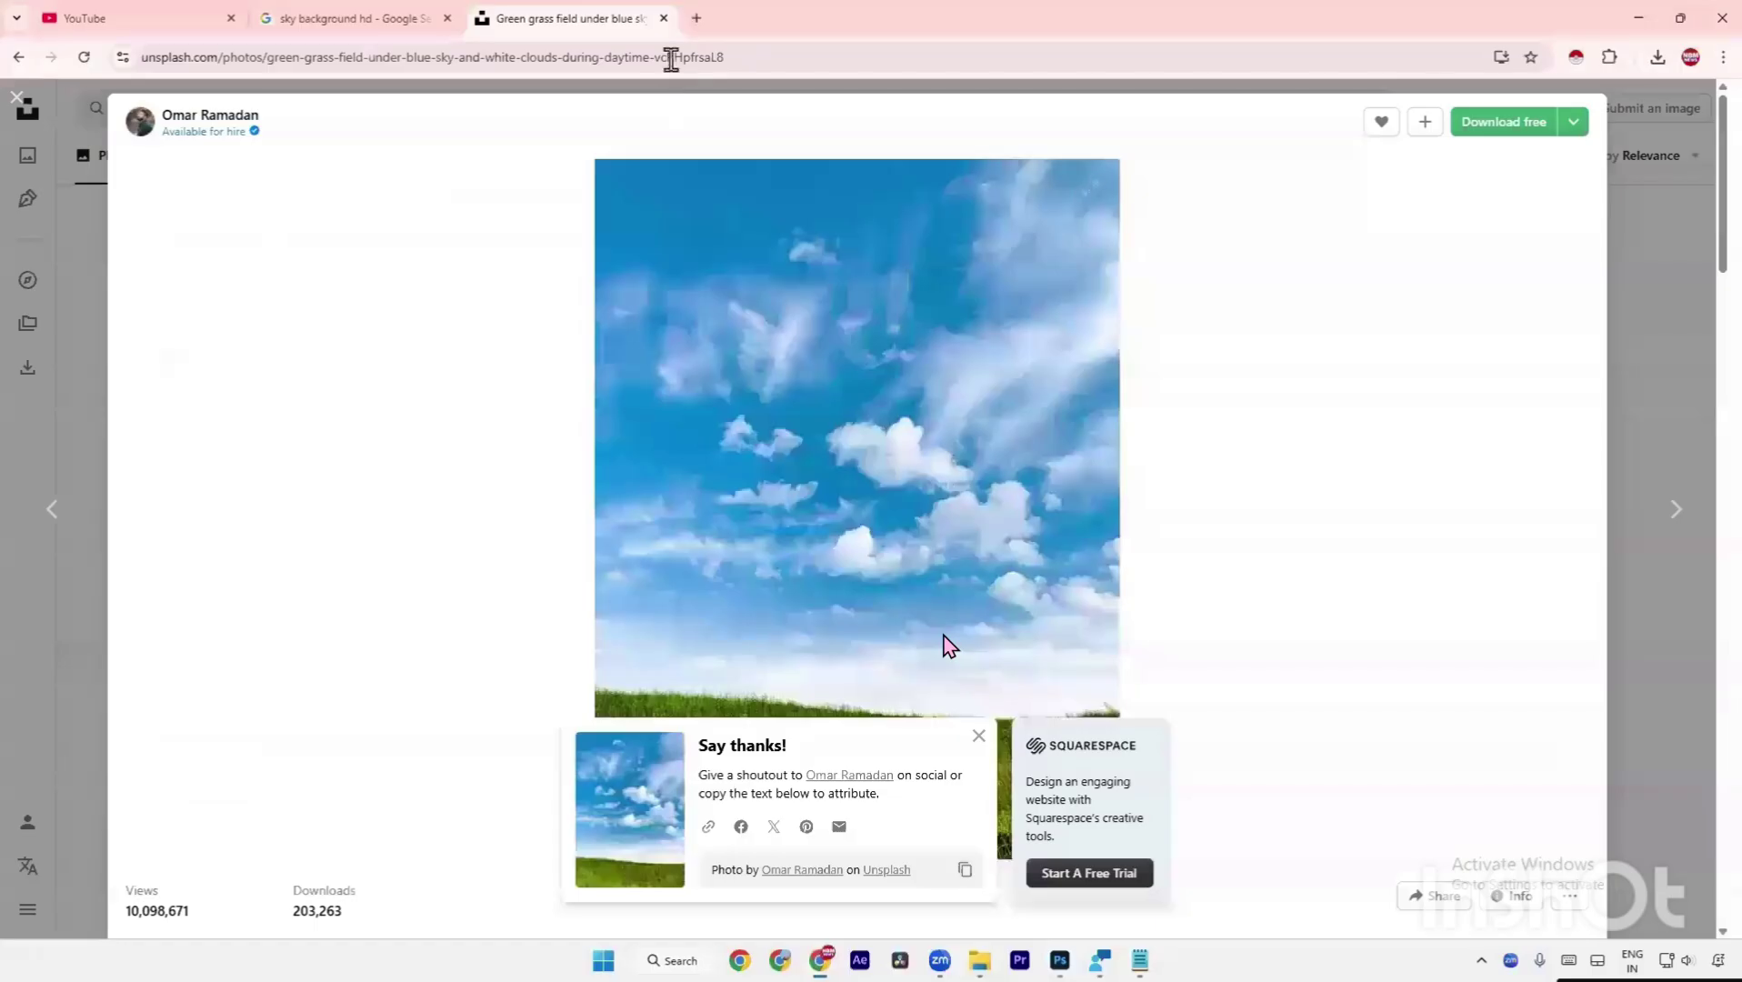
click(707, 18)
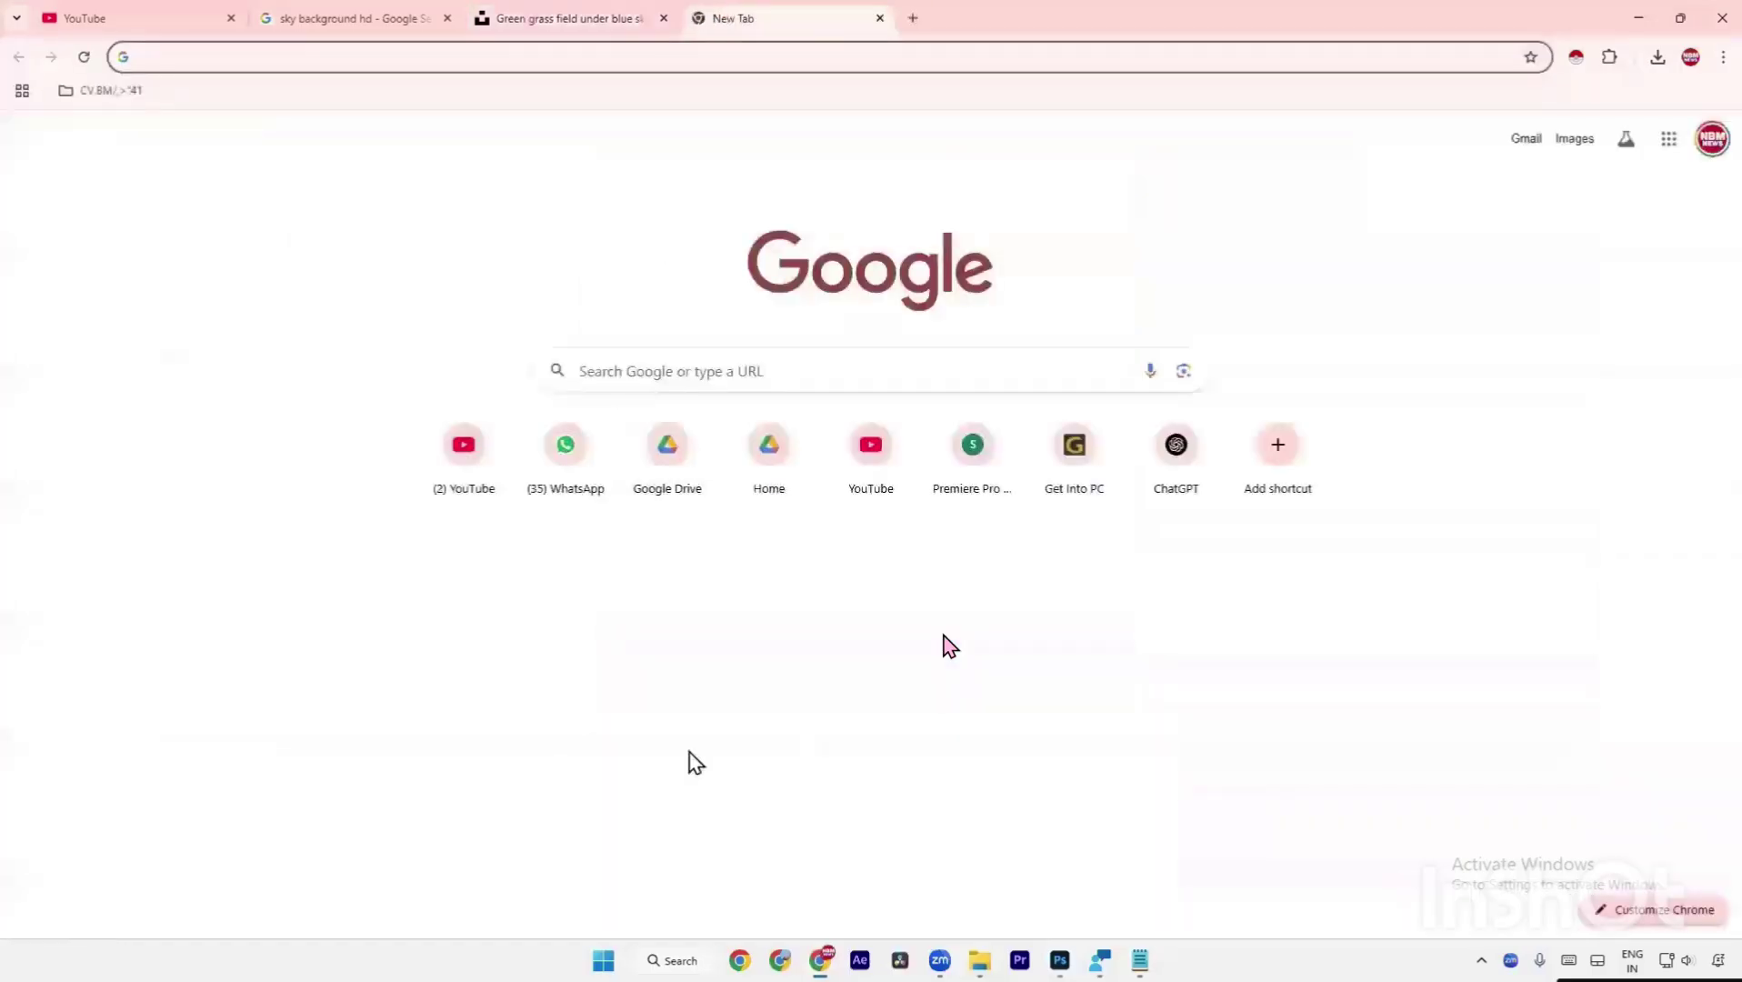
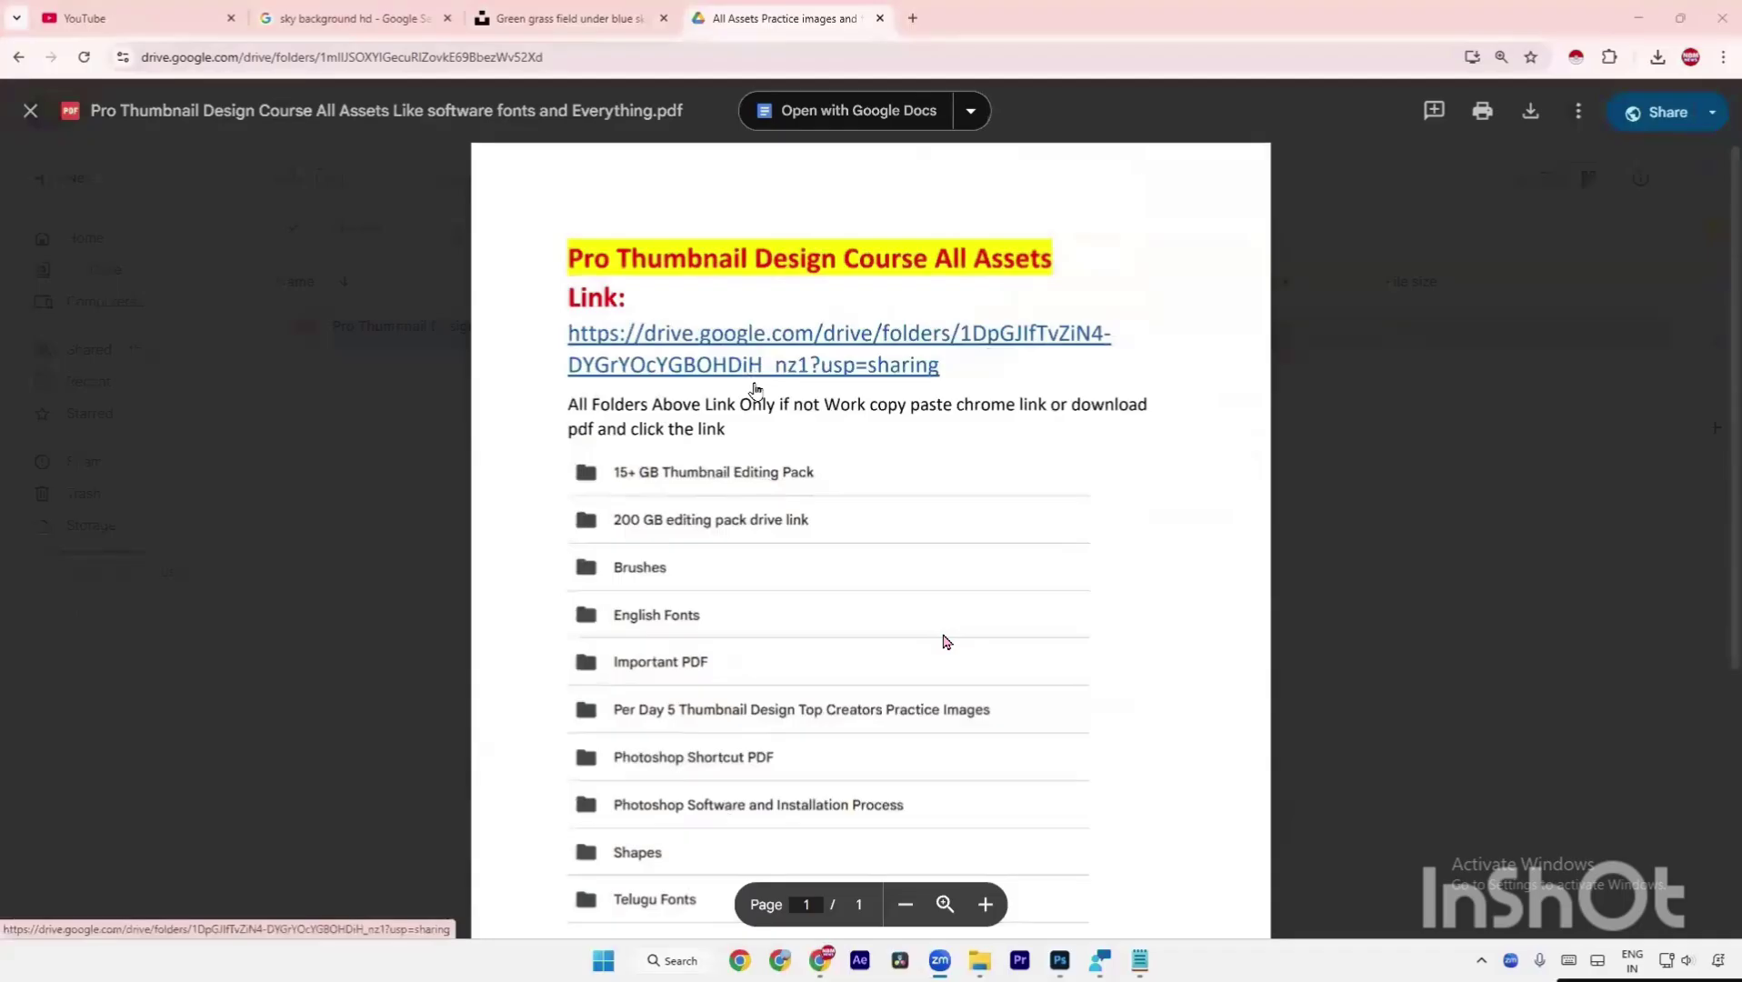
Open the shared course Drive folder from the PDF link, then its Telugu Fonts subfolder.
scroll(758, 400, down, 2)
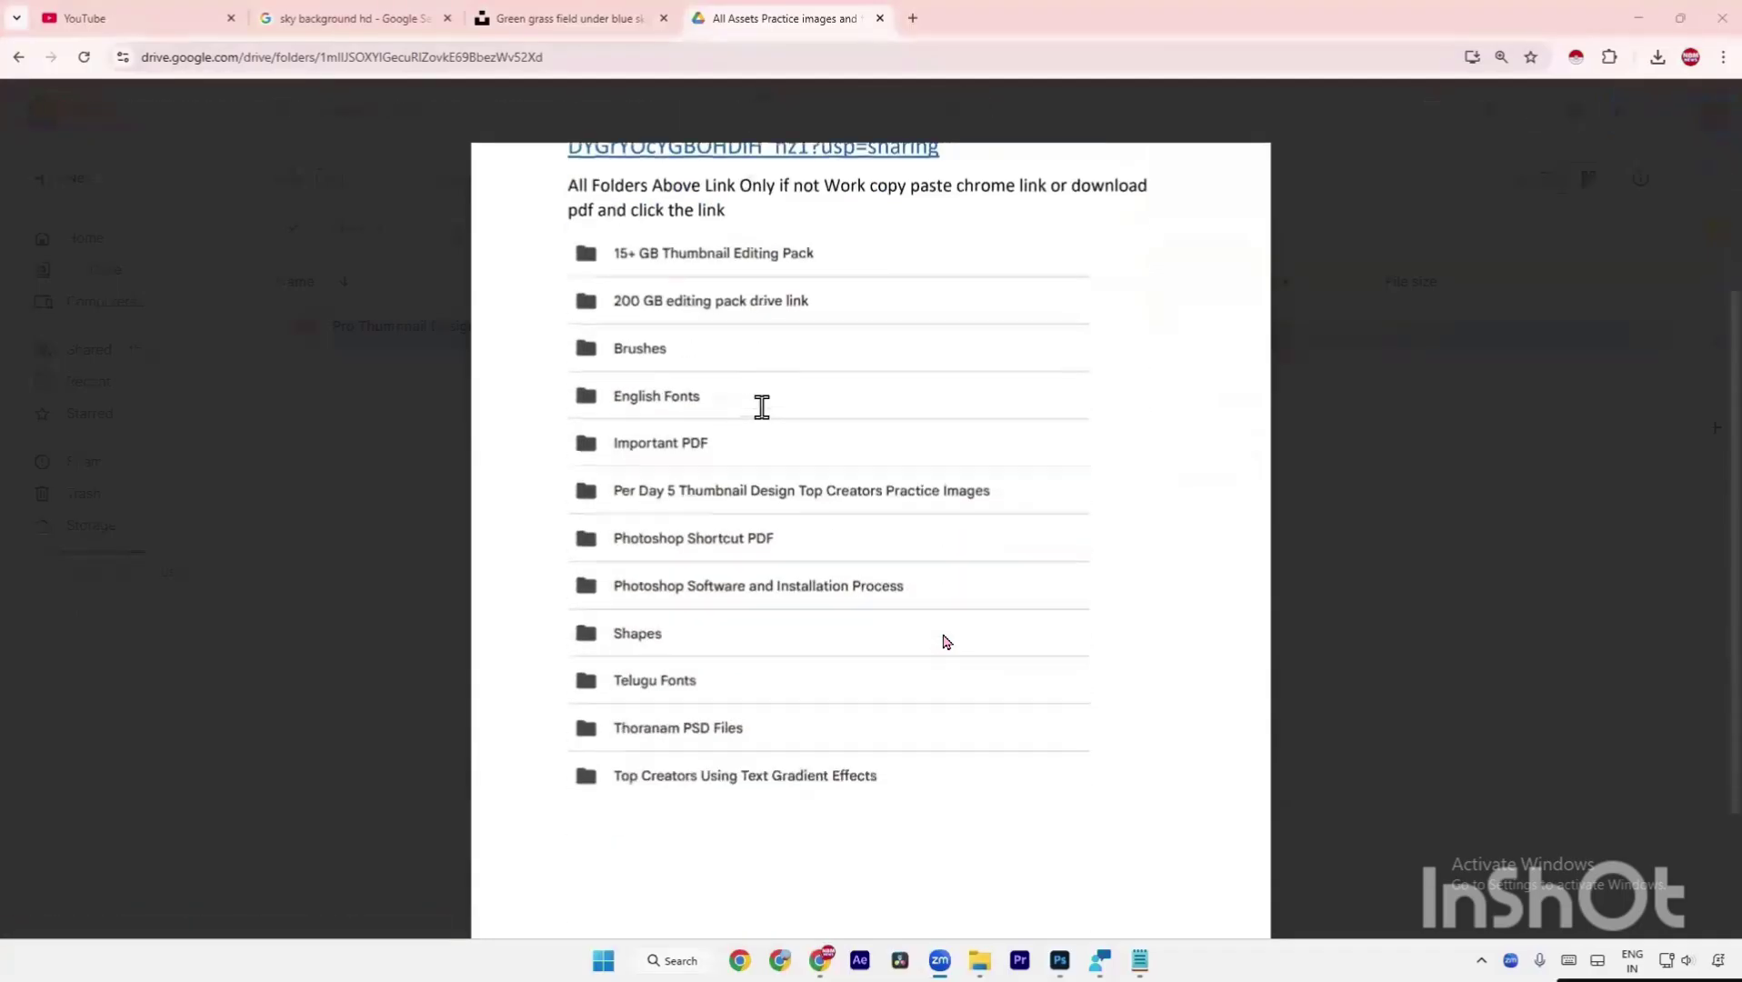
scroll(761, 407, up, 2)
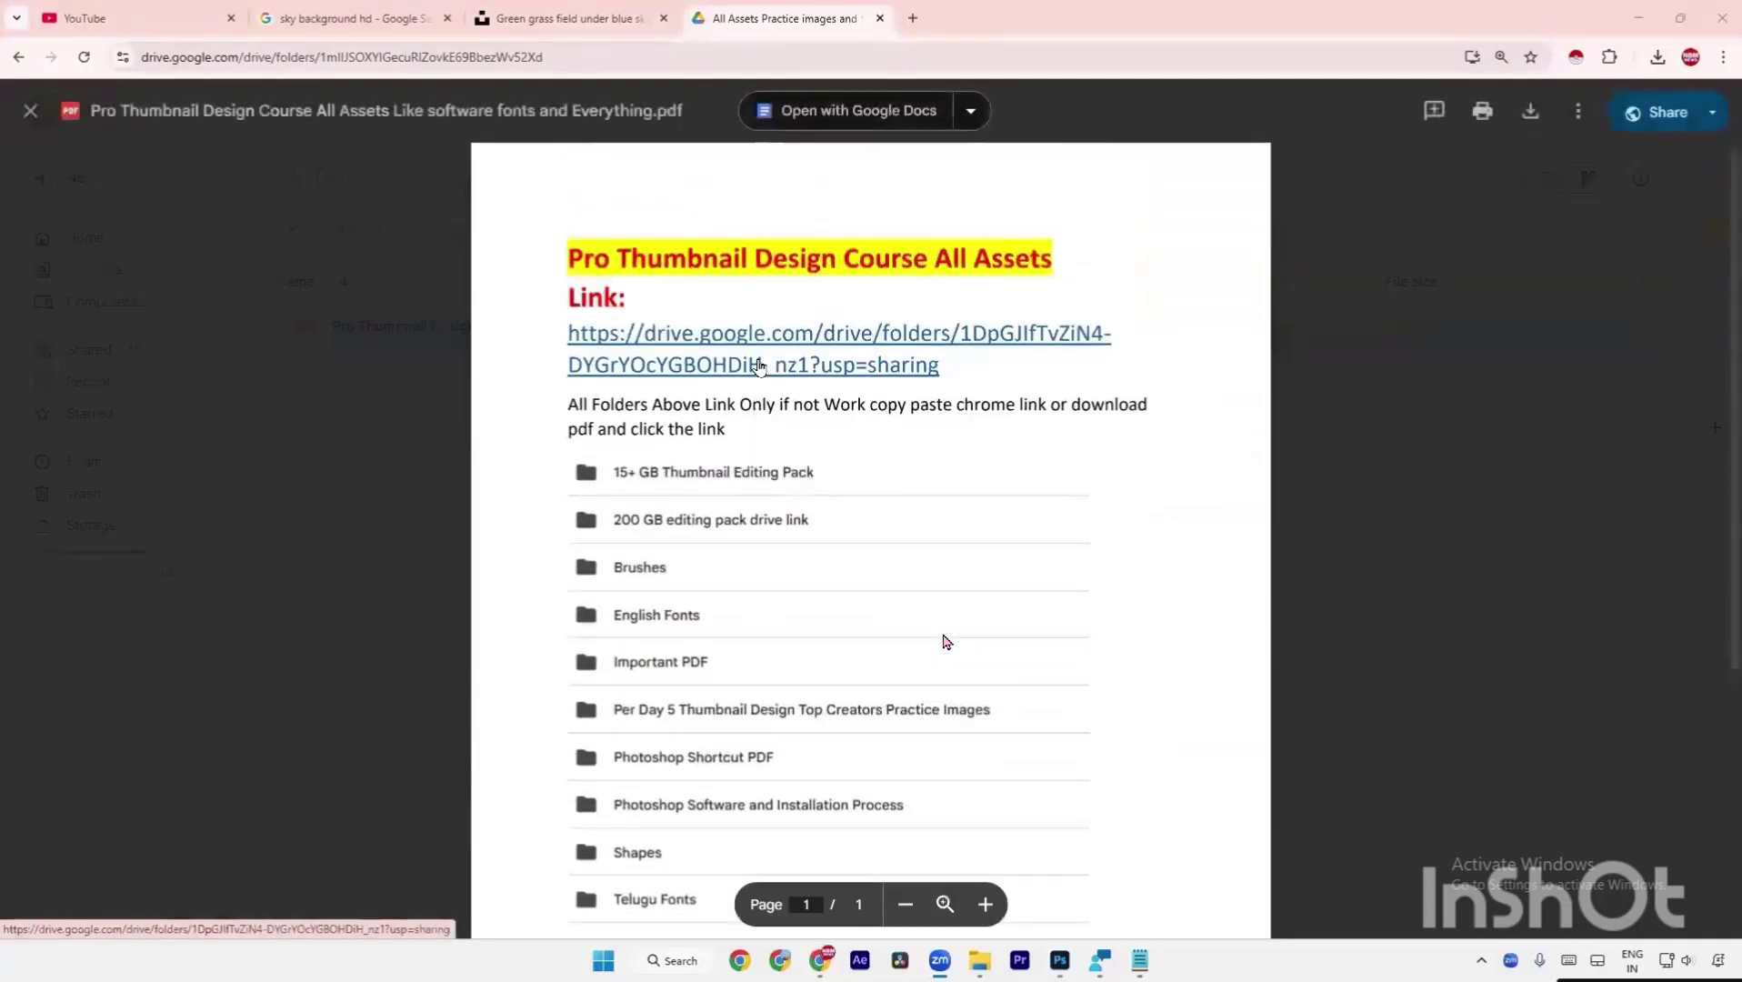
click(759, 365)
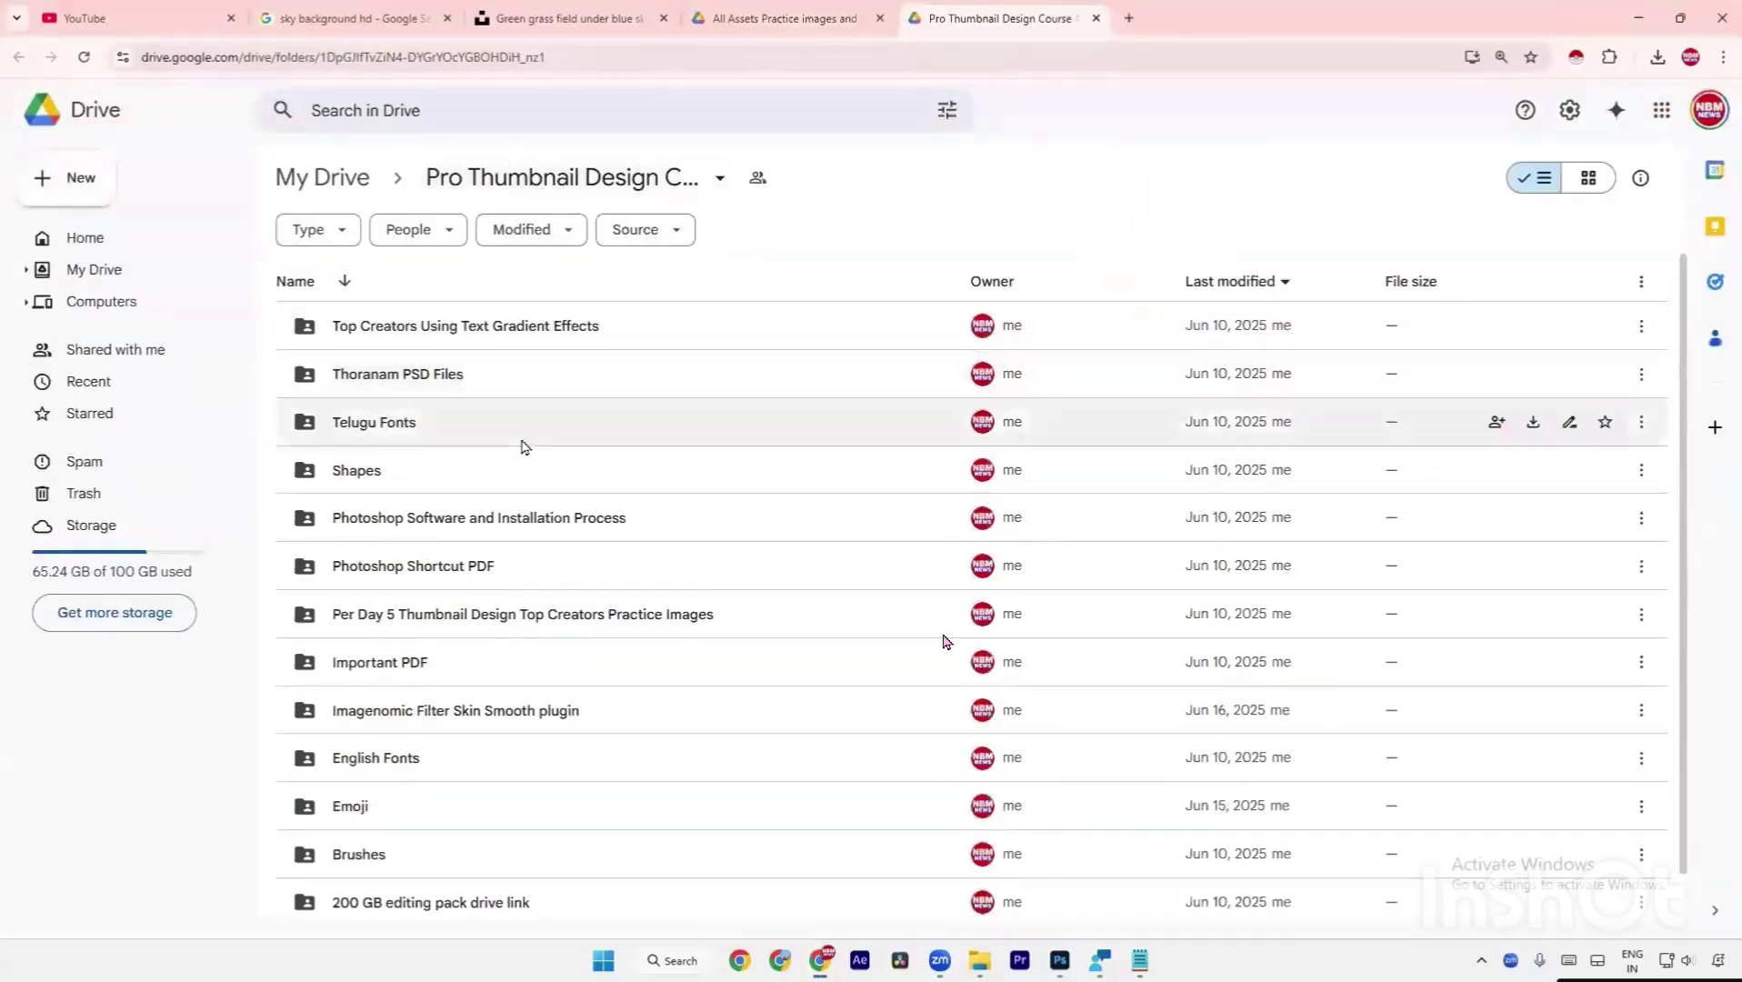
double_click(469, 434)
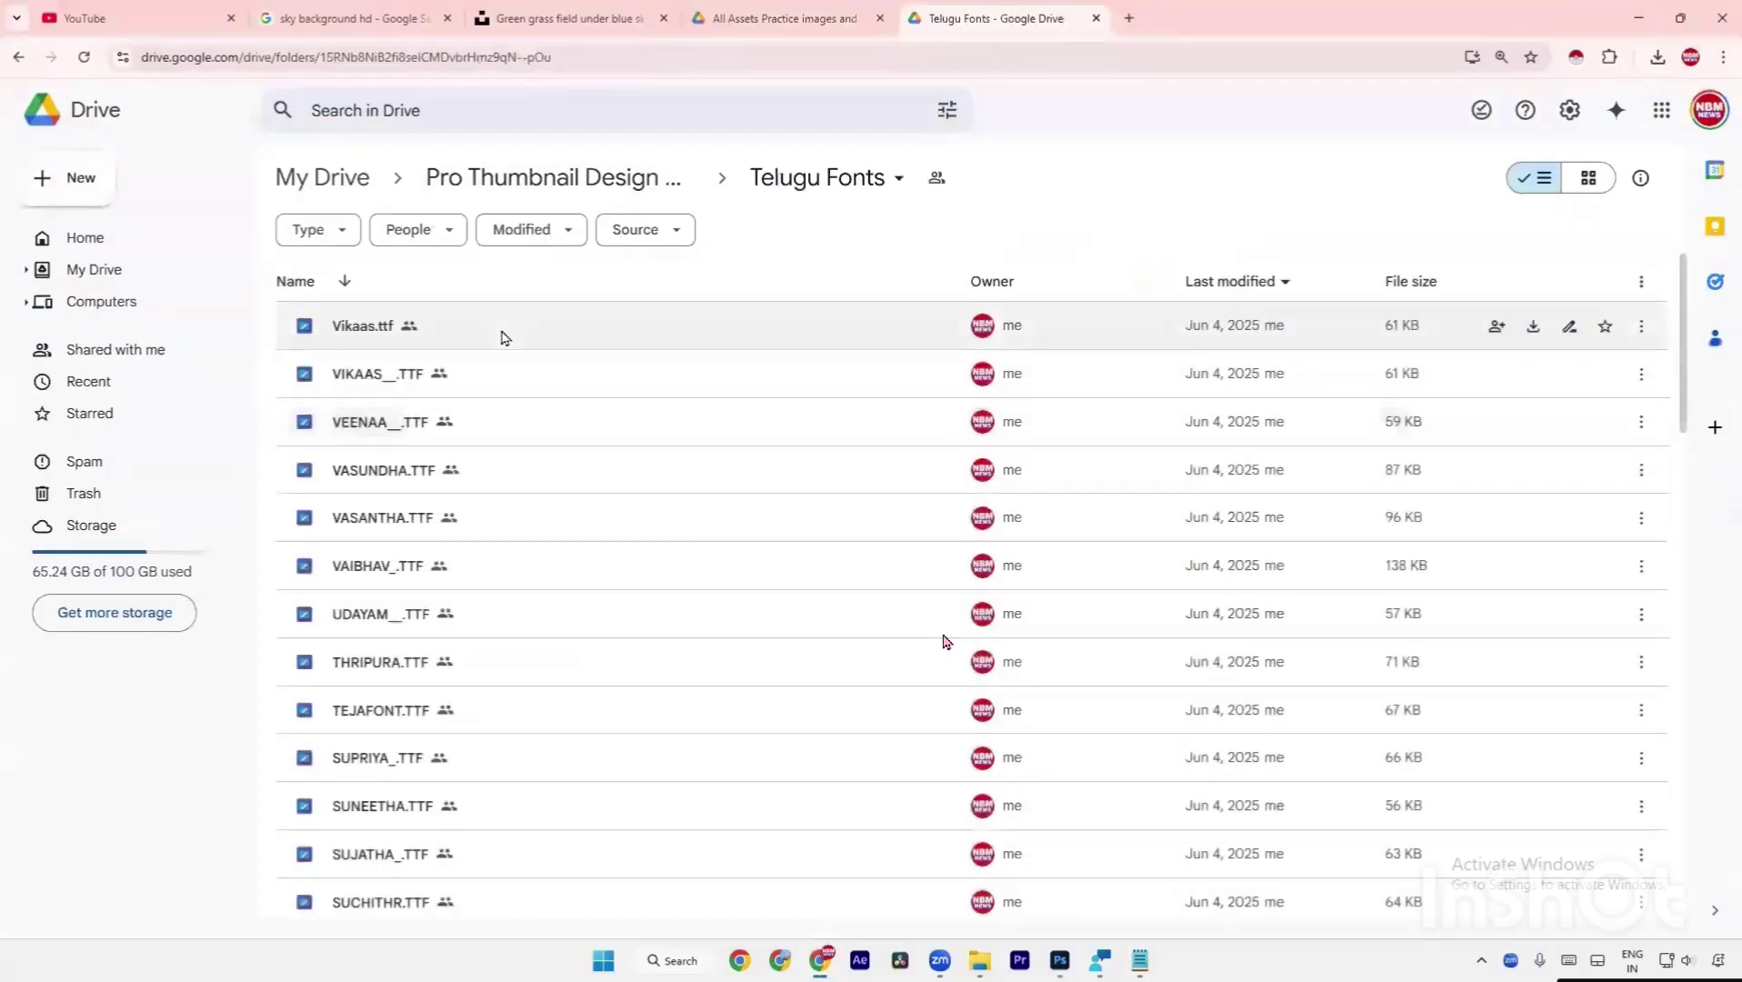
Browse the Telugu Fonts files, reopen the folder once more, and return to the Pro Thumbnail Design Course folder.
scroll(525, 451, down, 20)
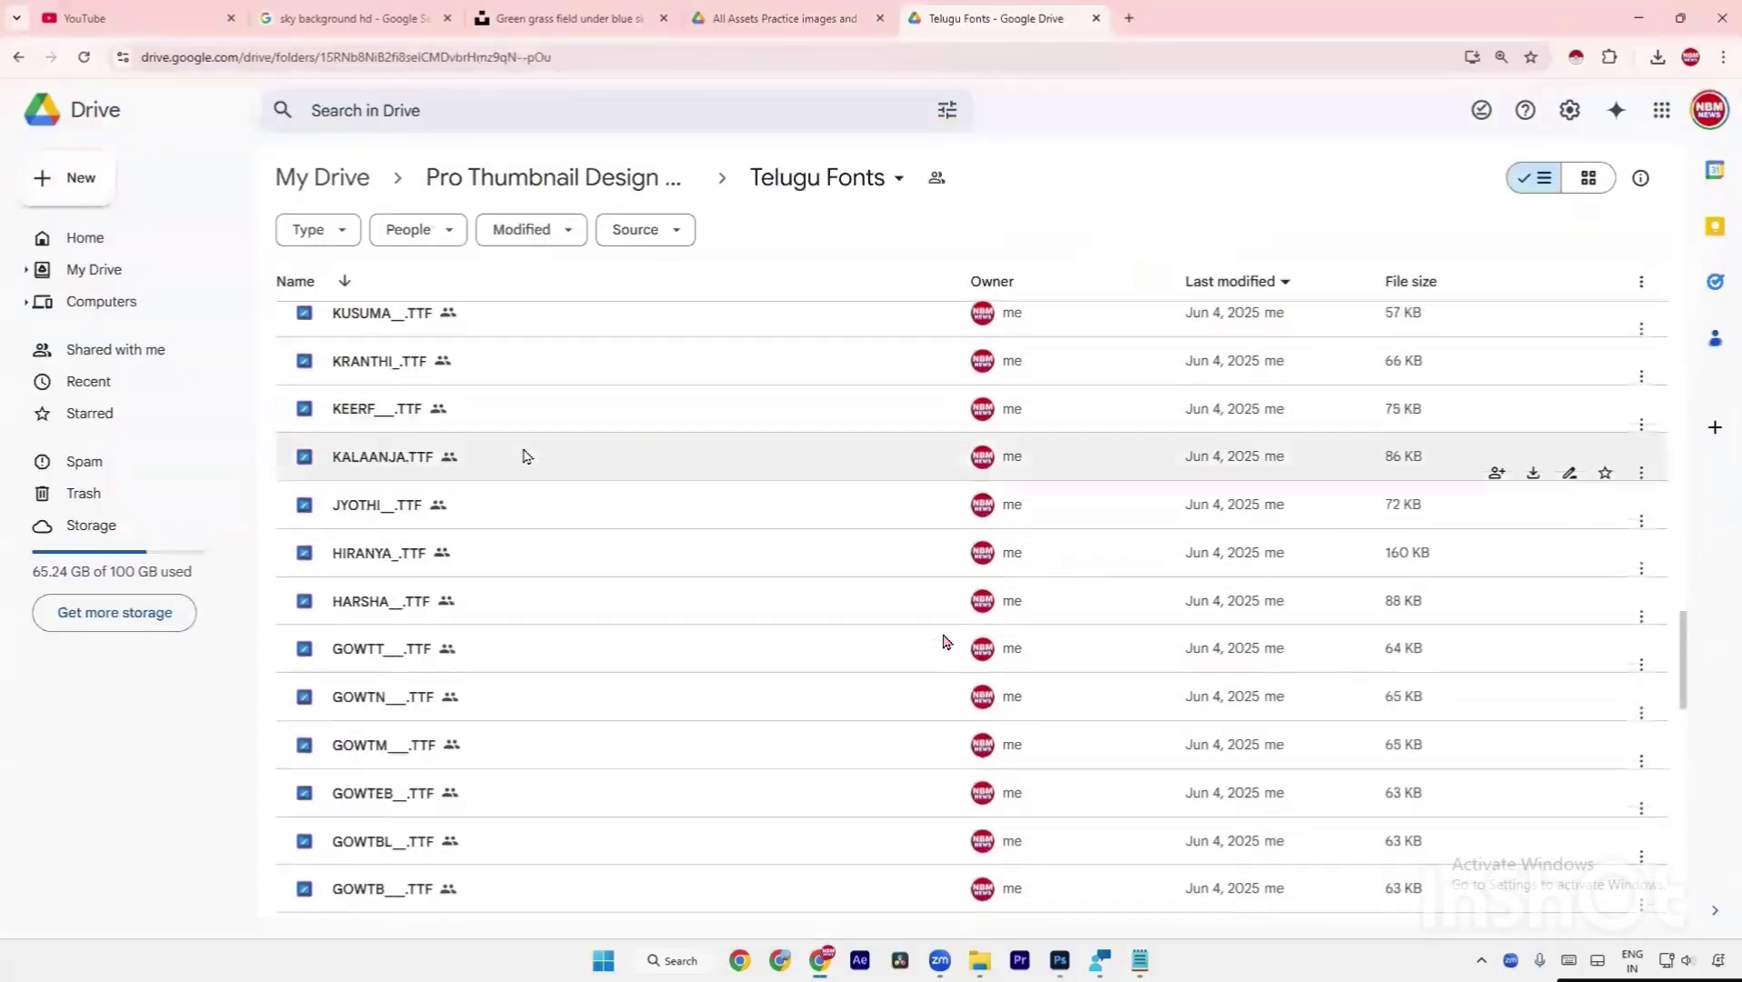
scroll(524, 456, down, 20)
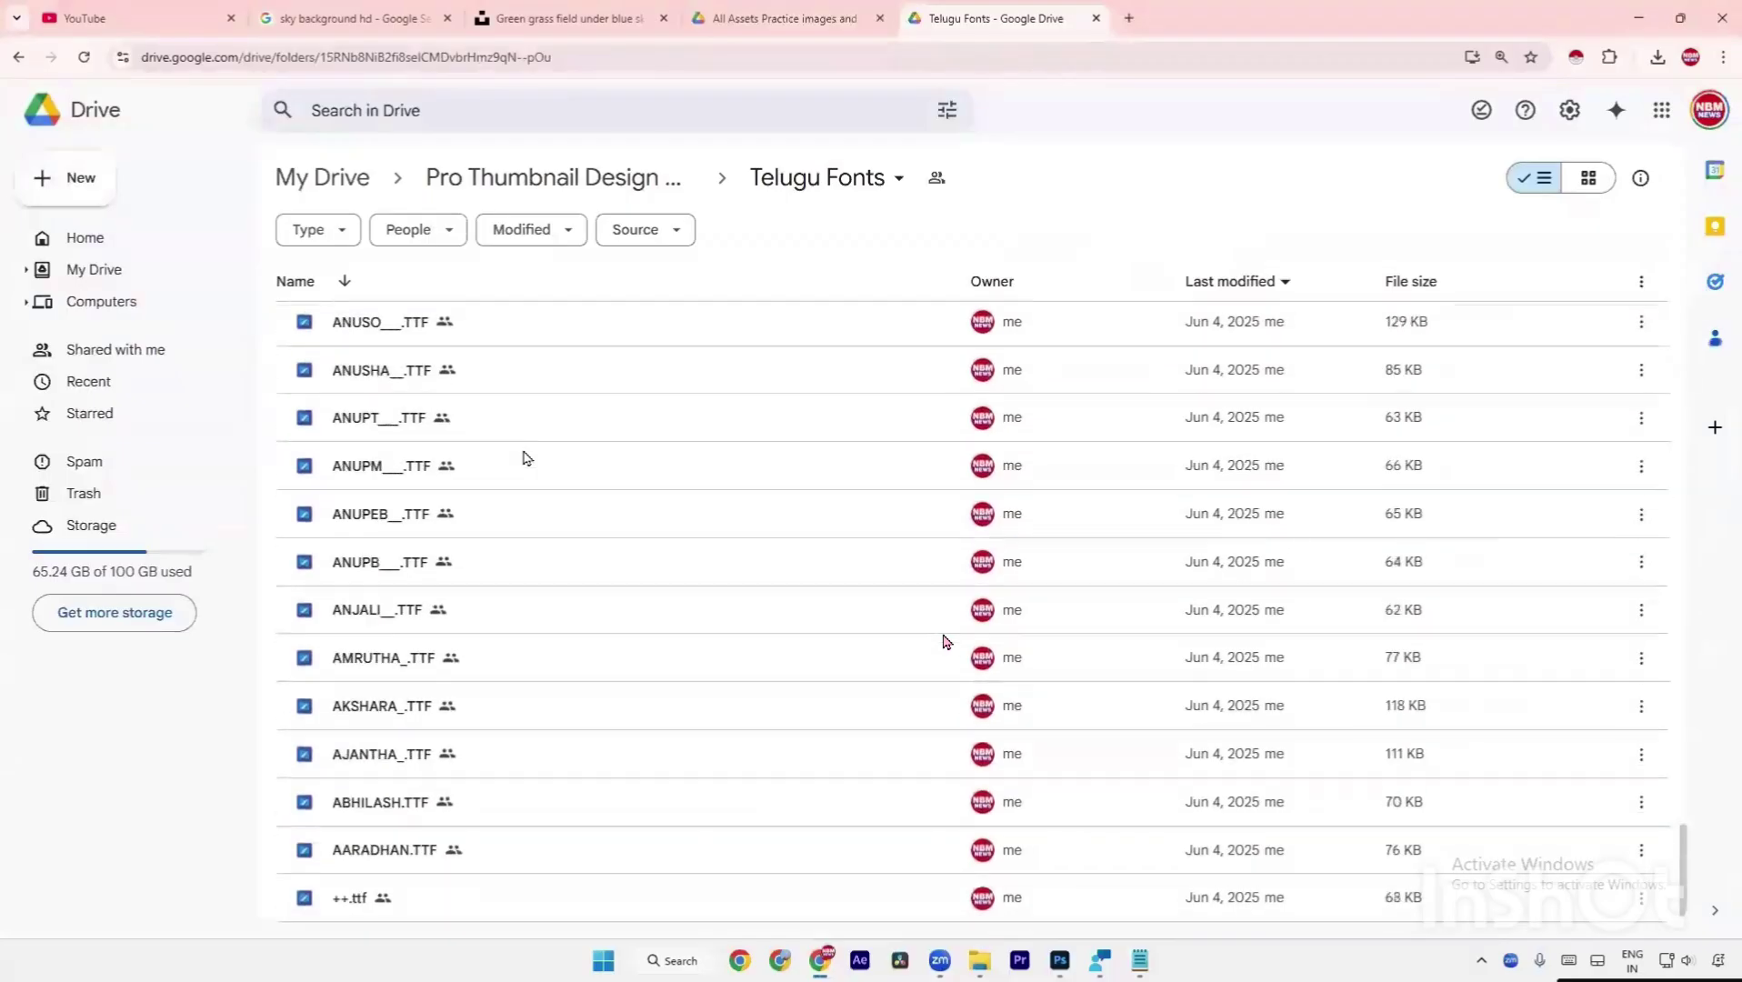
scroll(525, 456, up, 20)
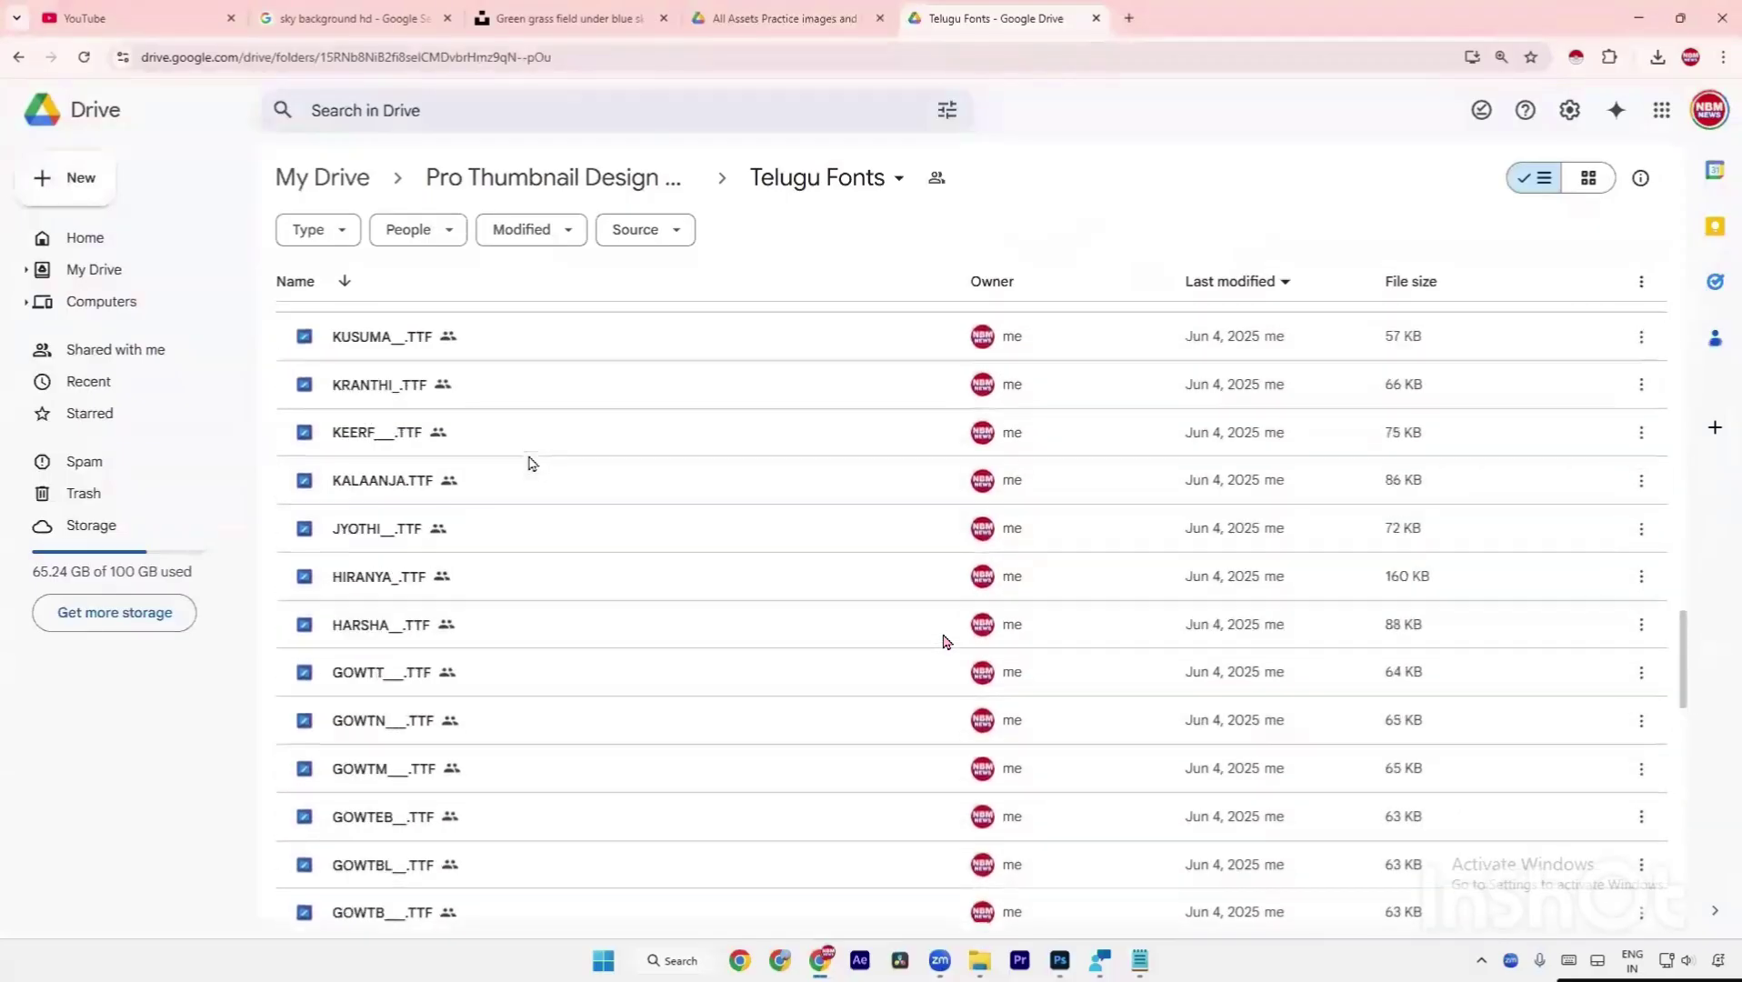
scroll(532, 463, up, 20)
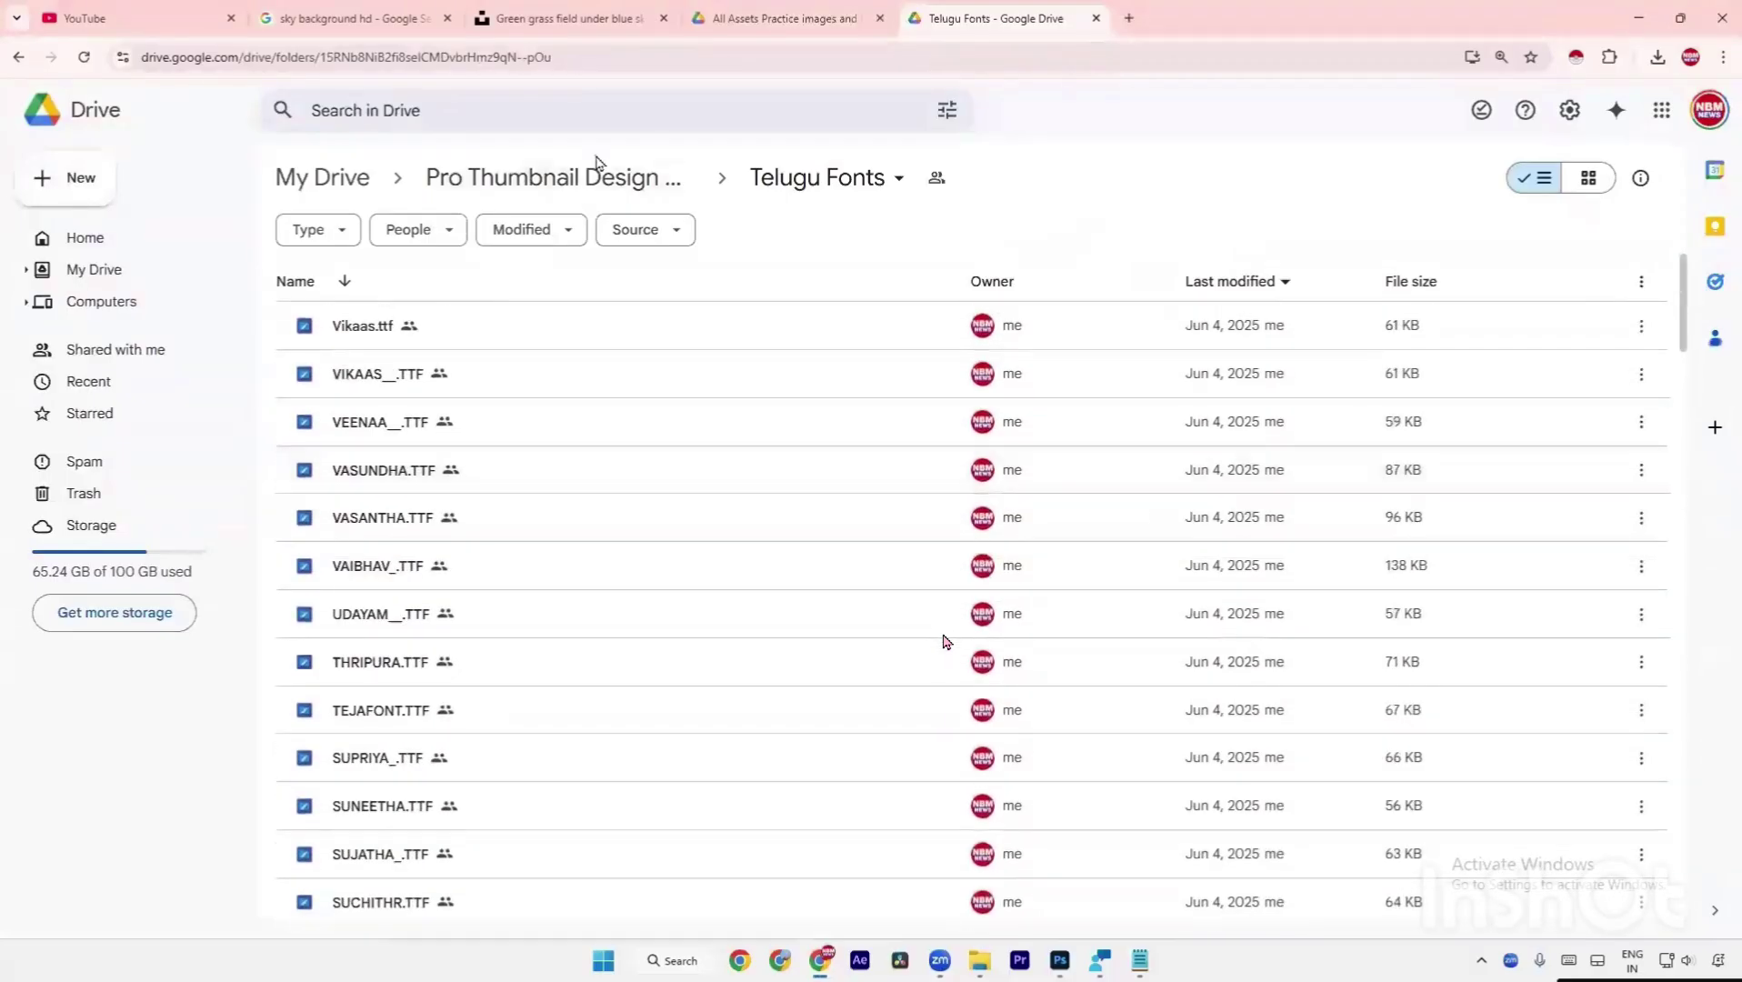
click(629, 180)
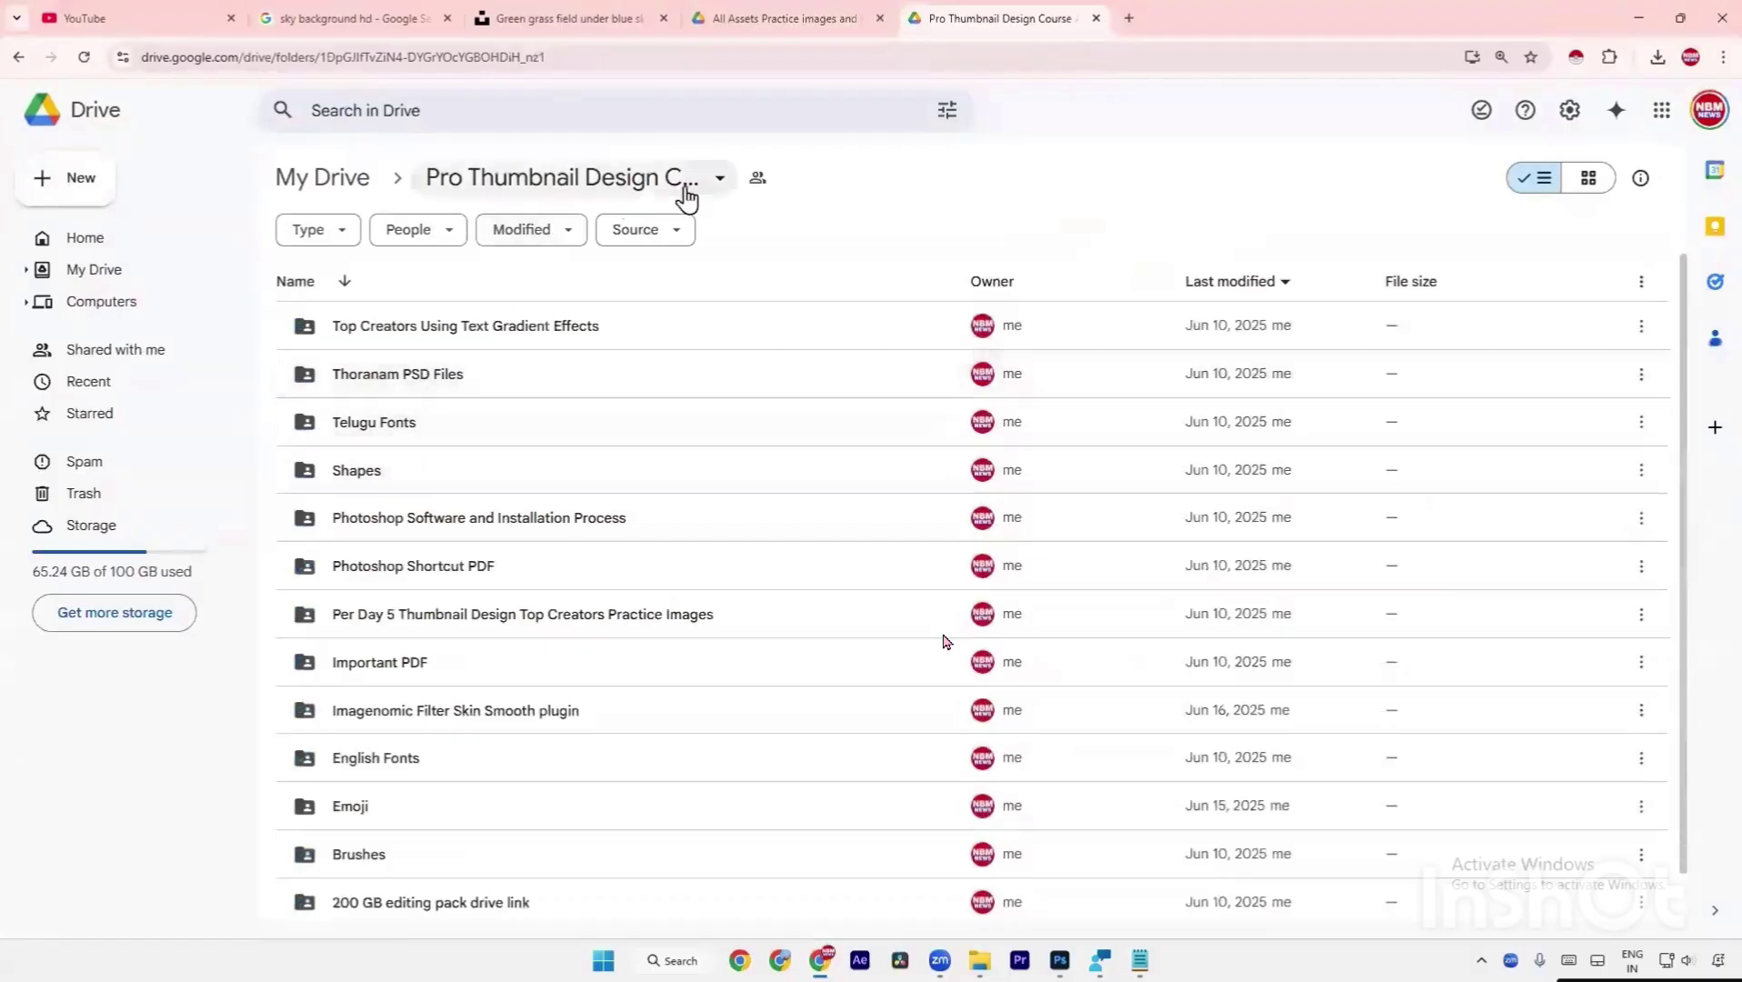
click(575, 459)
click(582, 440)
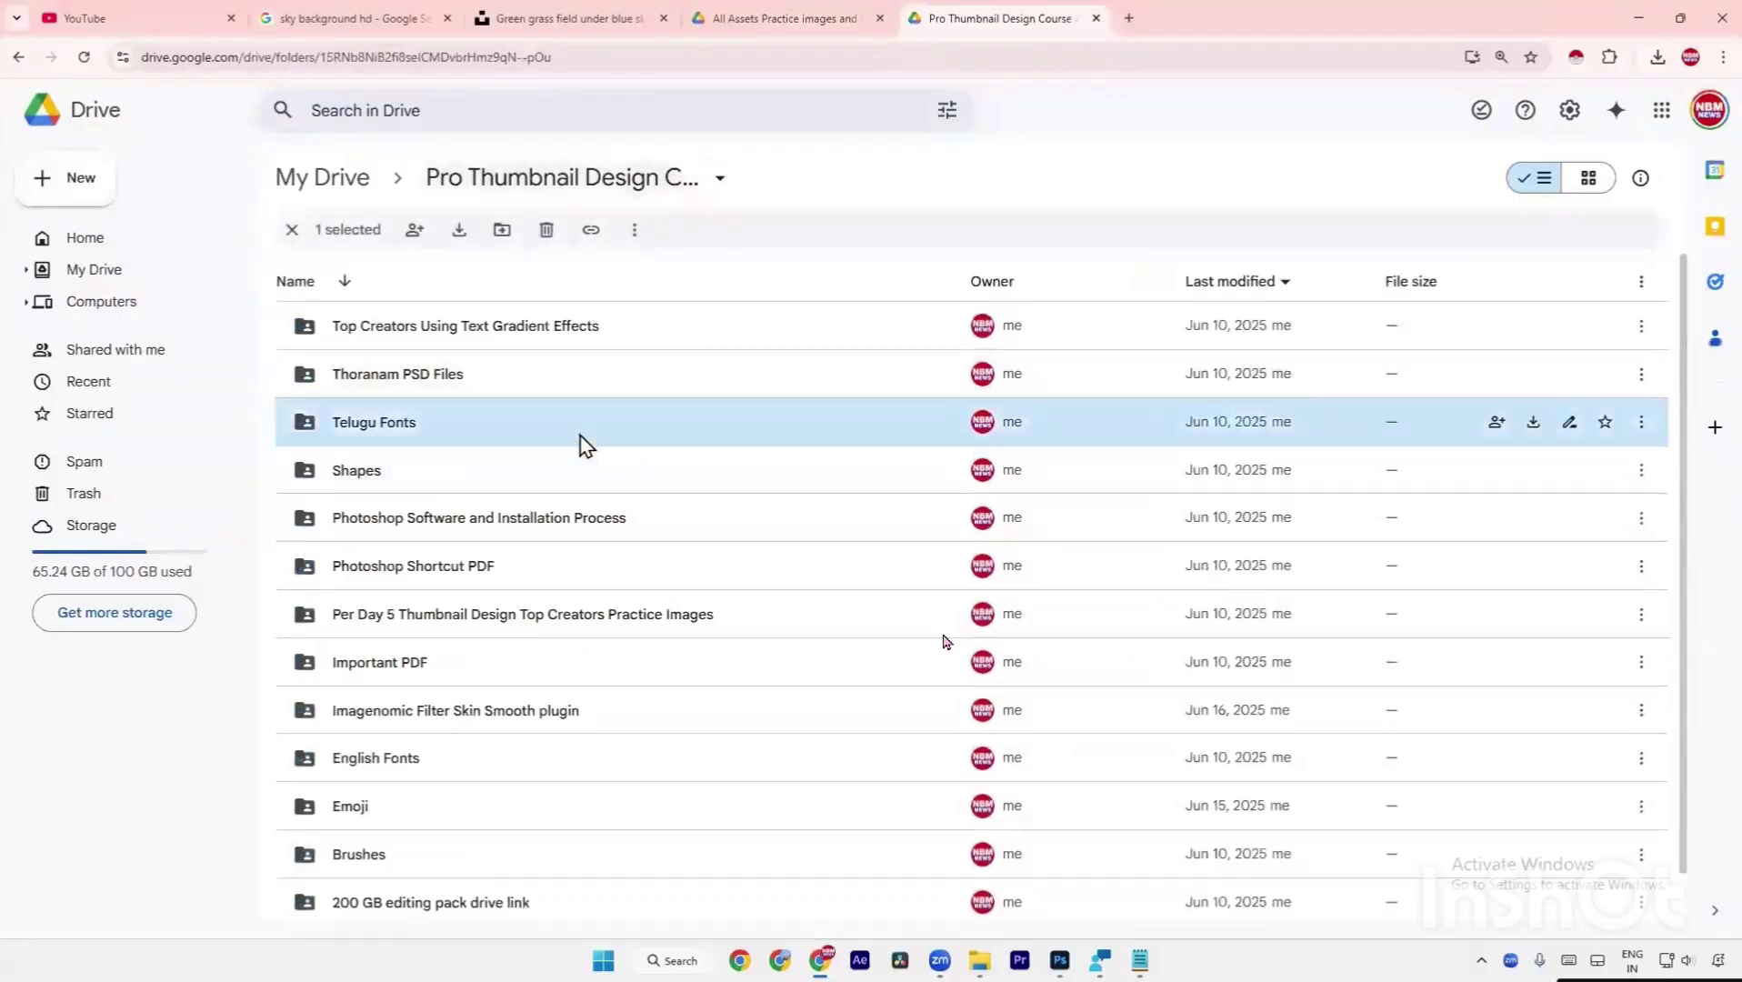
double_click(581, 444)
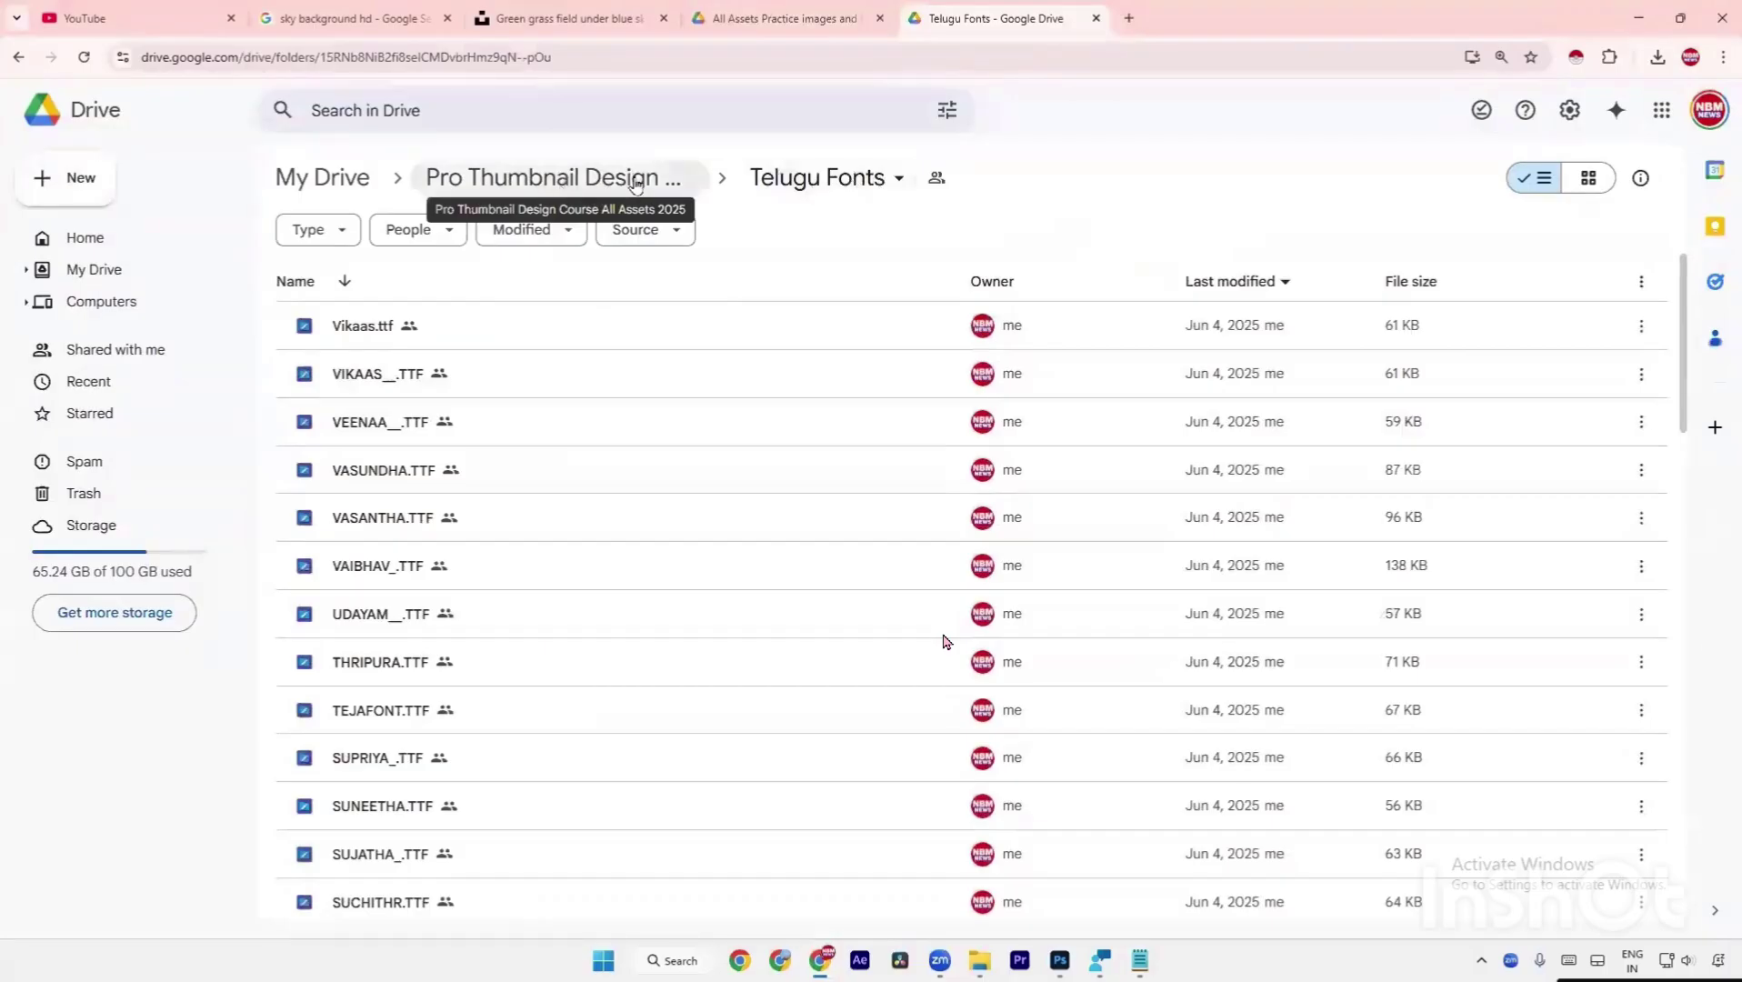
click(607, 184)
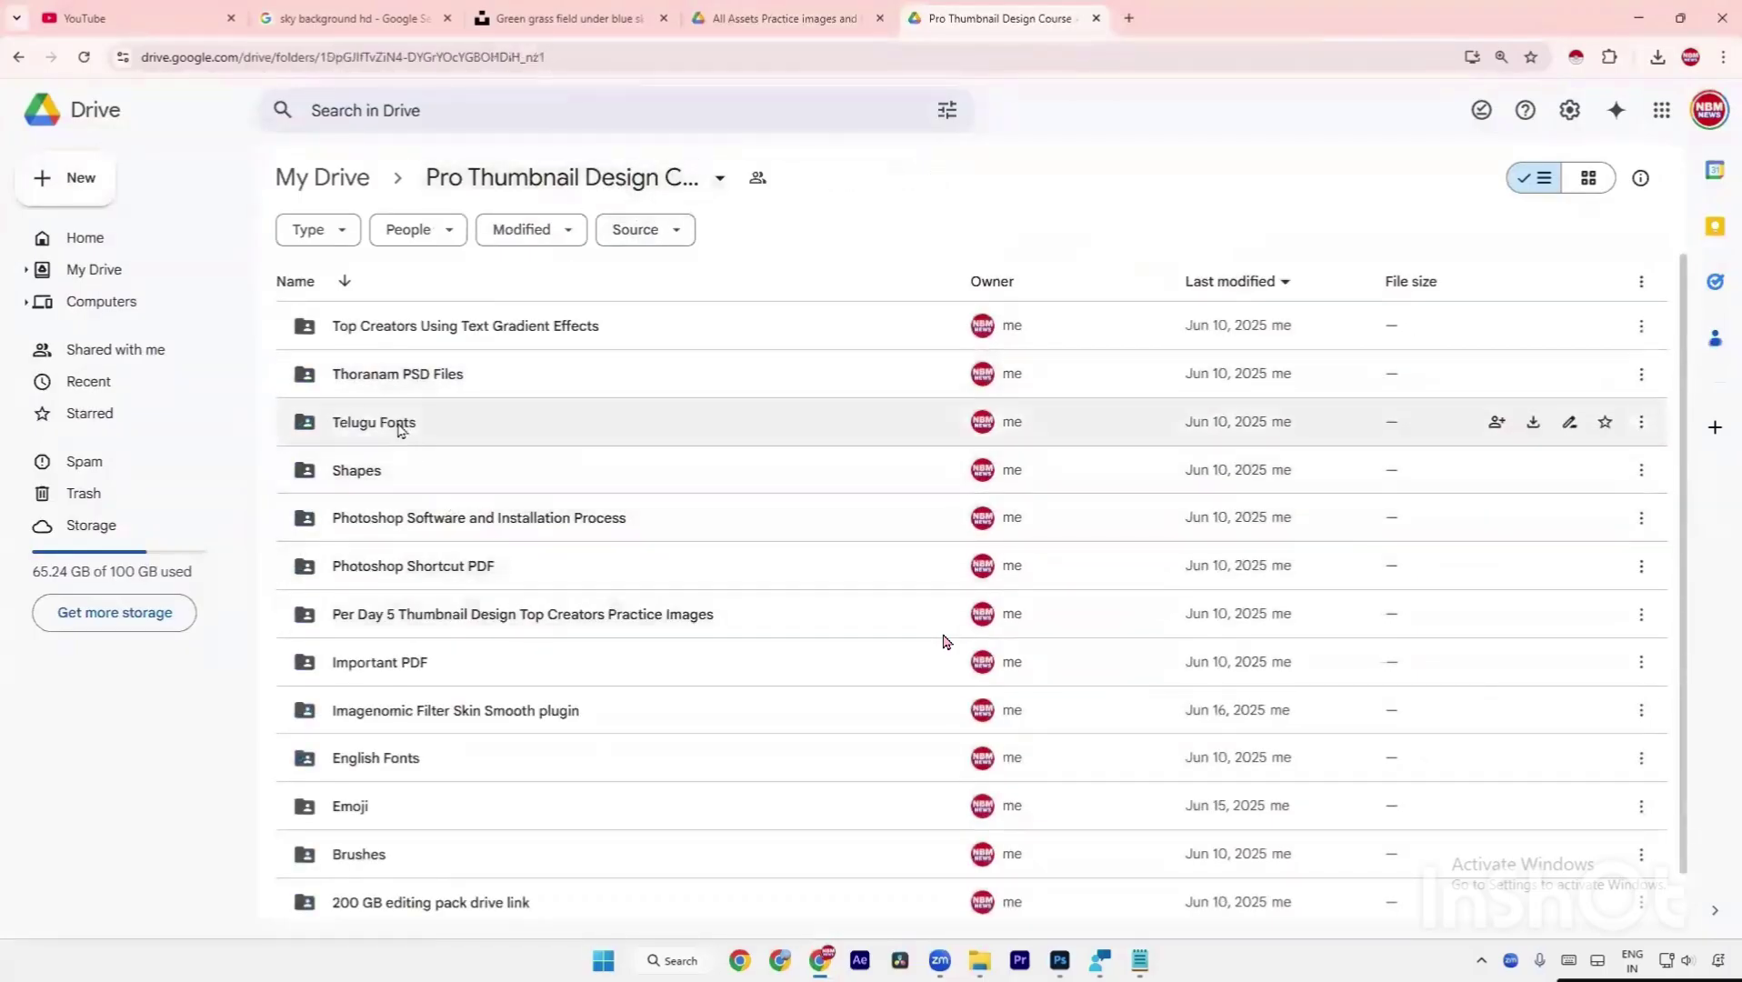
Download the Telugu Fonts folder as a zip and copy all the title text from title.txt.
right_click(482, 426)
click(561, 514)
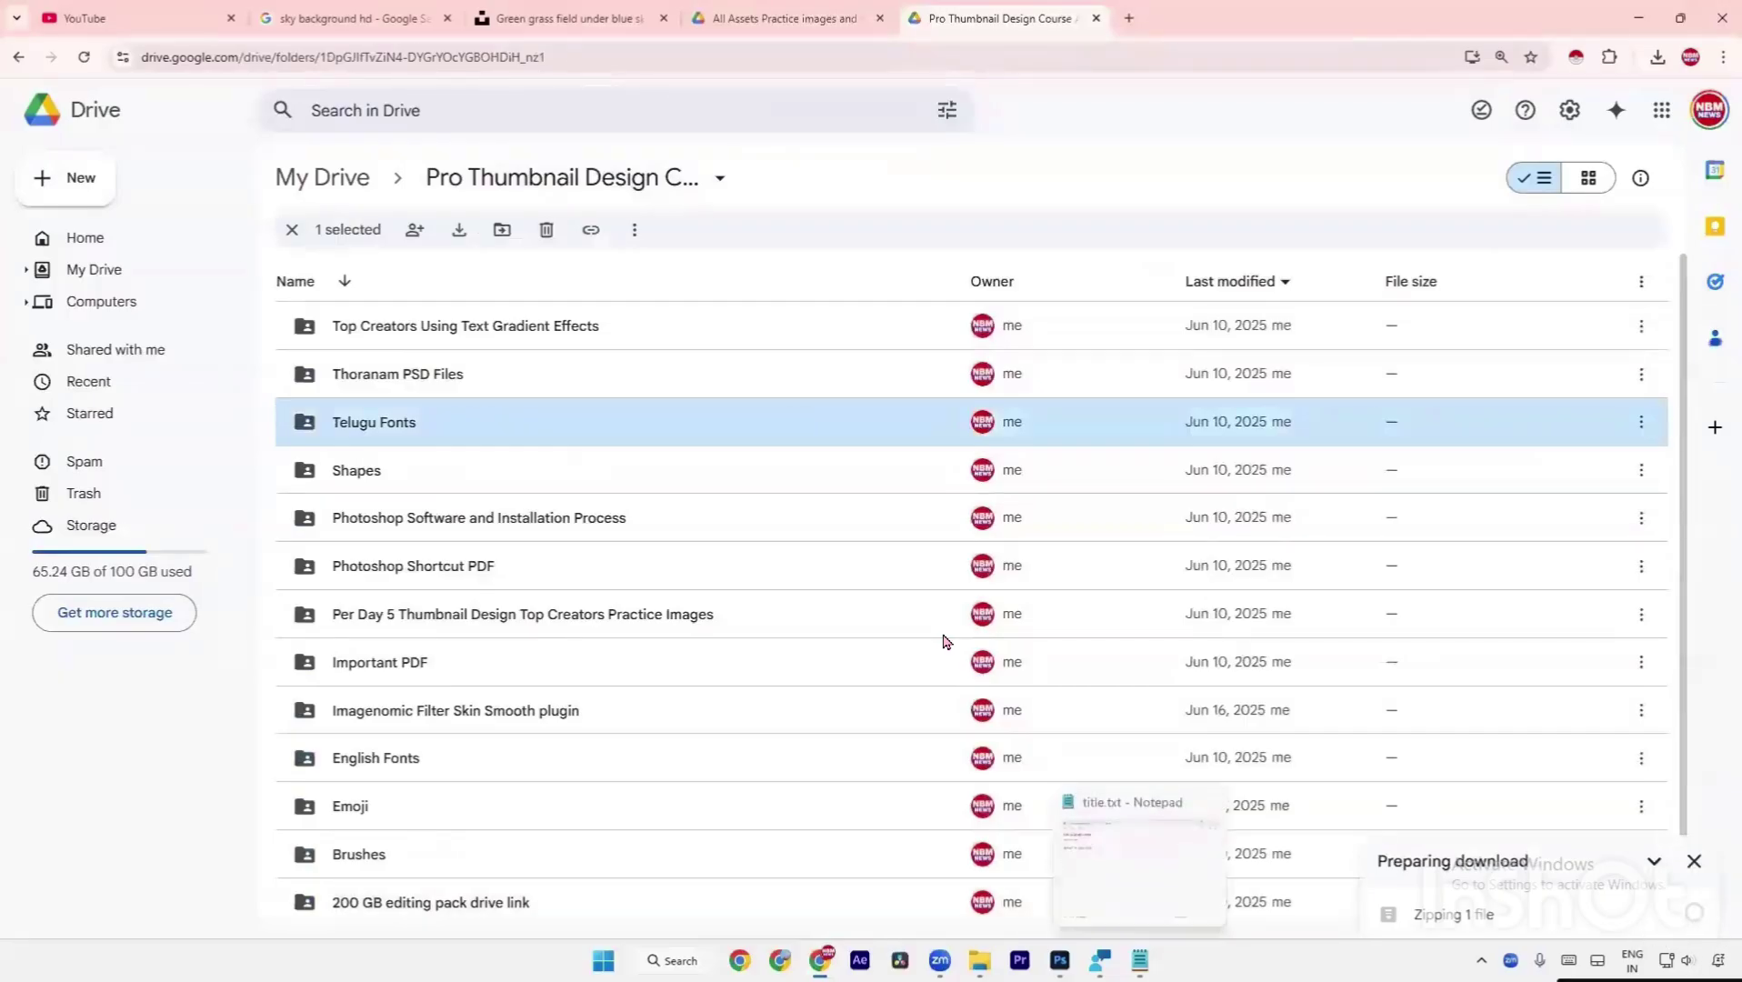
click(1132, 909)
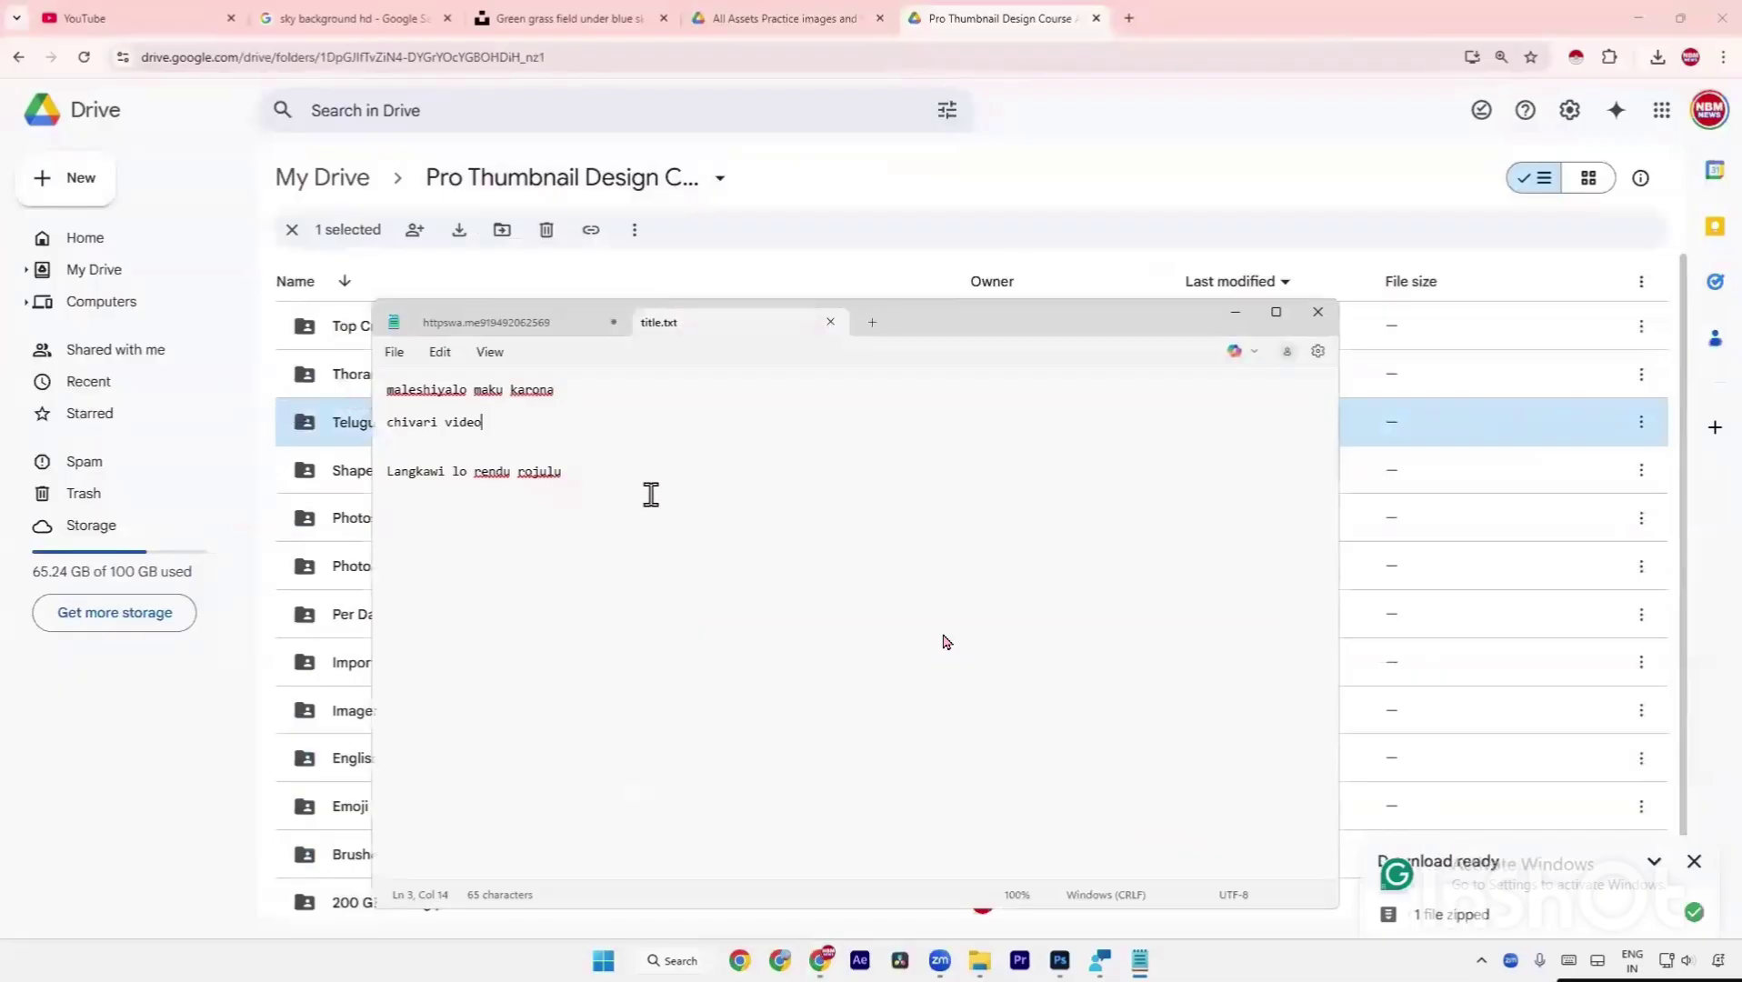
key(ctrl+a)
right_click(442, 397)
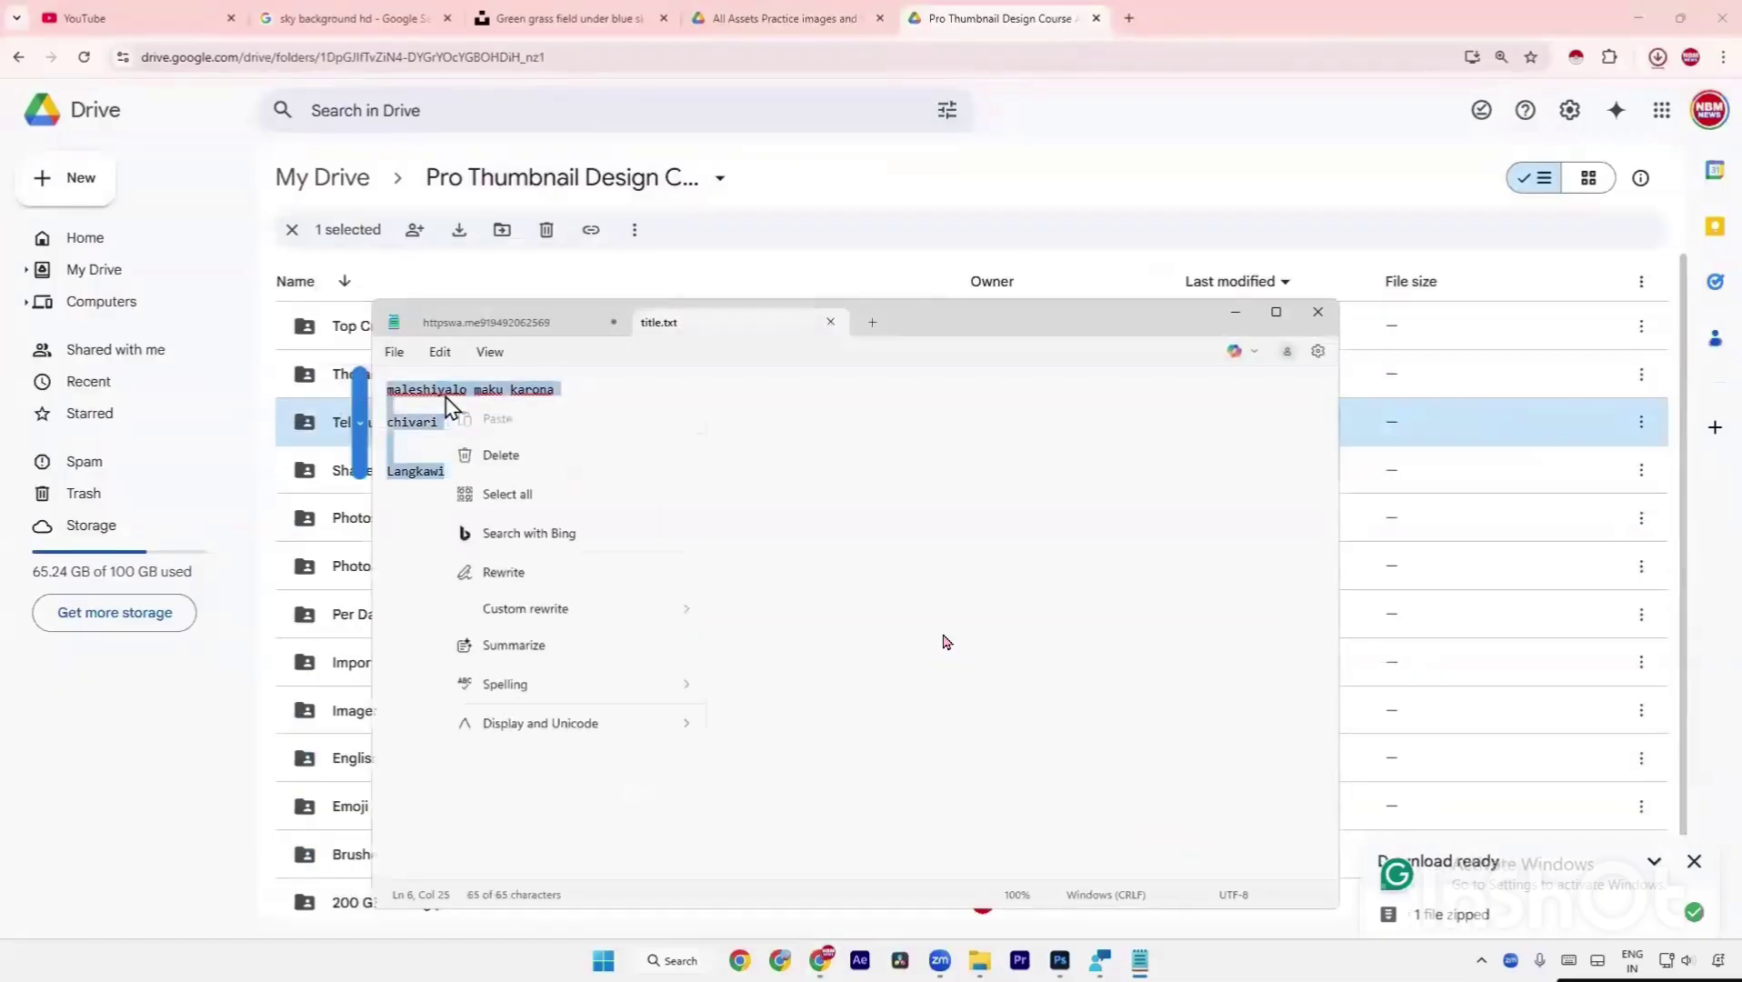
click(494, 494)
Reveal the downloaded Telugu Fonts zip in the Downloads folder from Chrome's download history.
click(1657, 56)
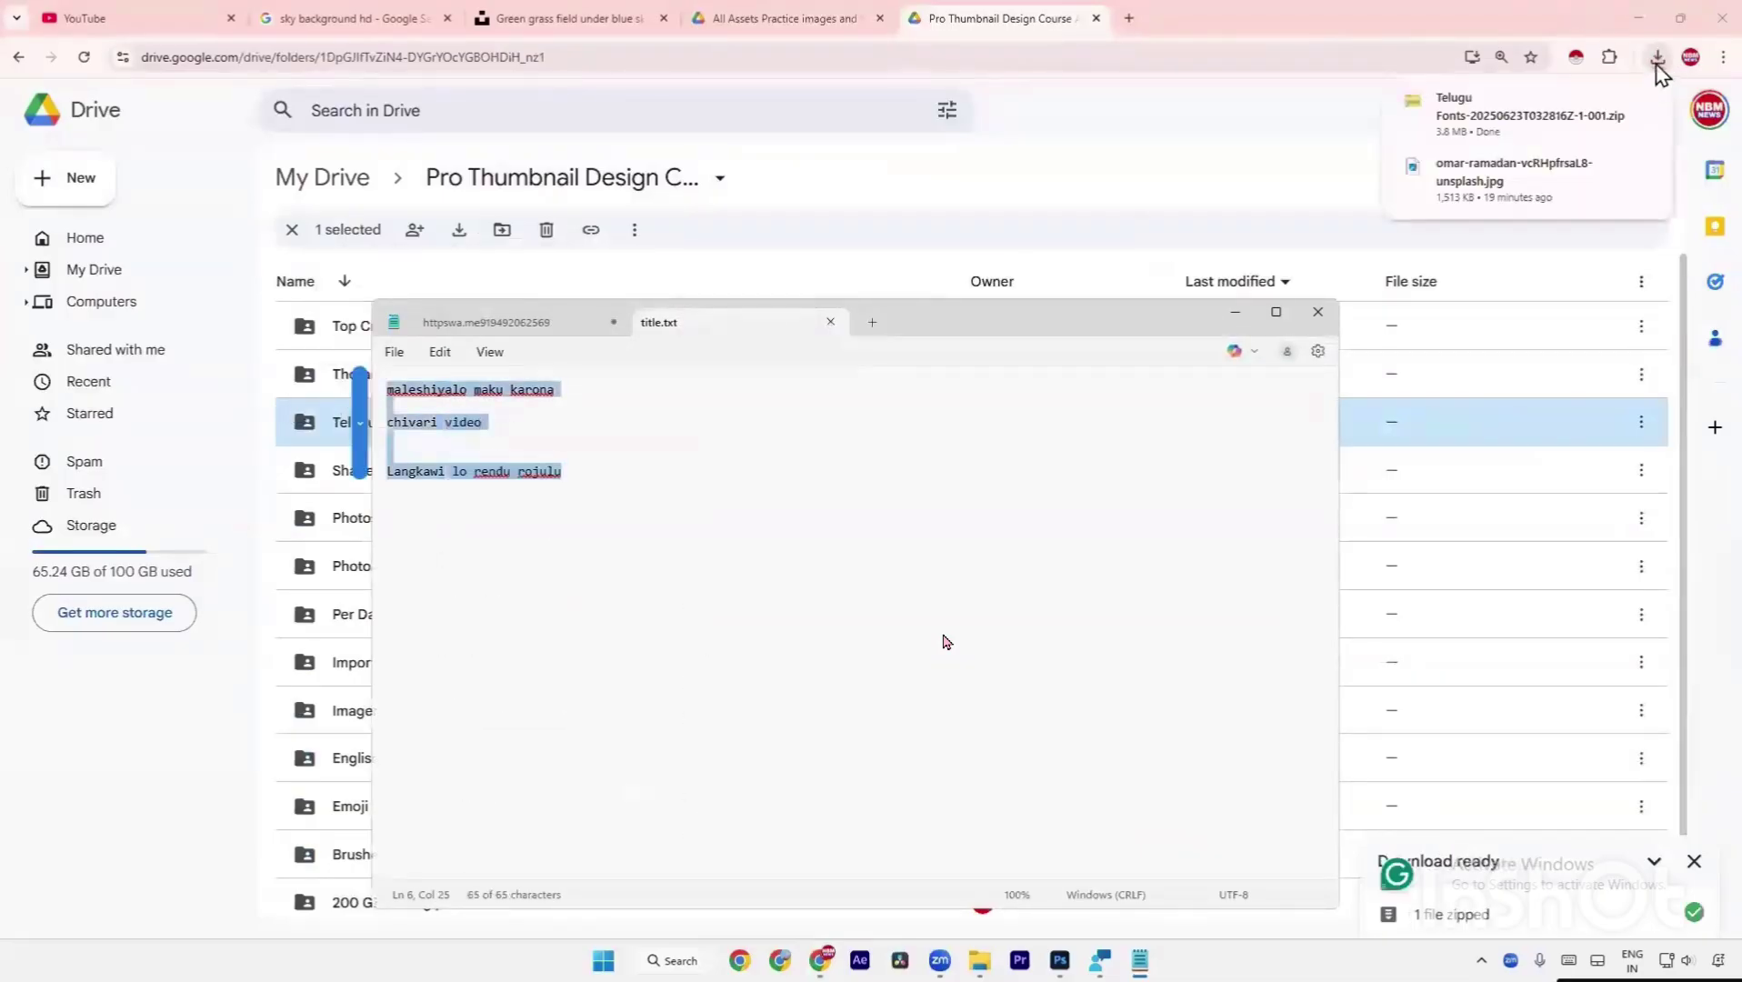
click(1658, 60)
click(1657, 58)
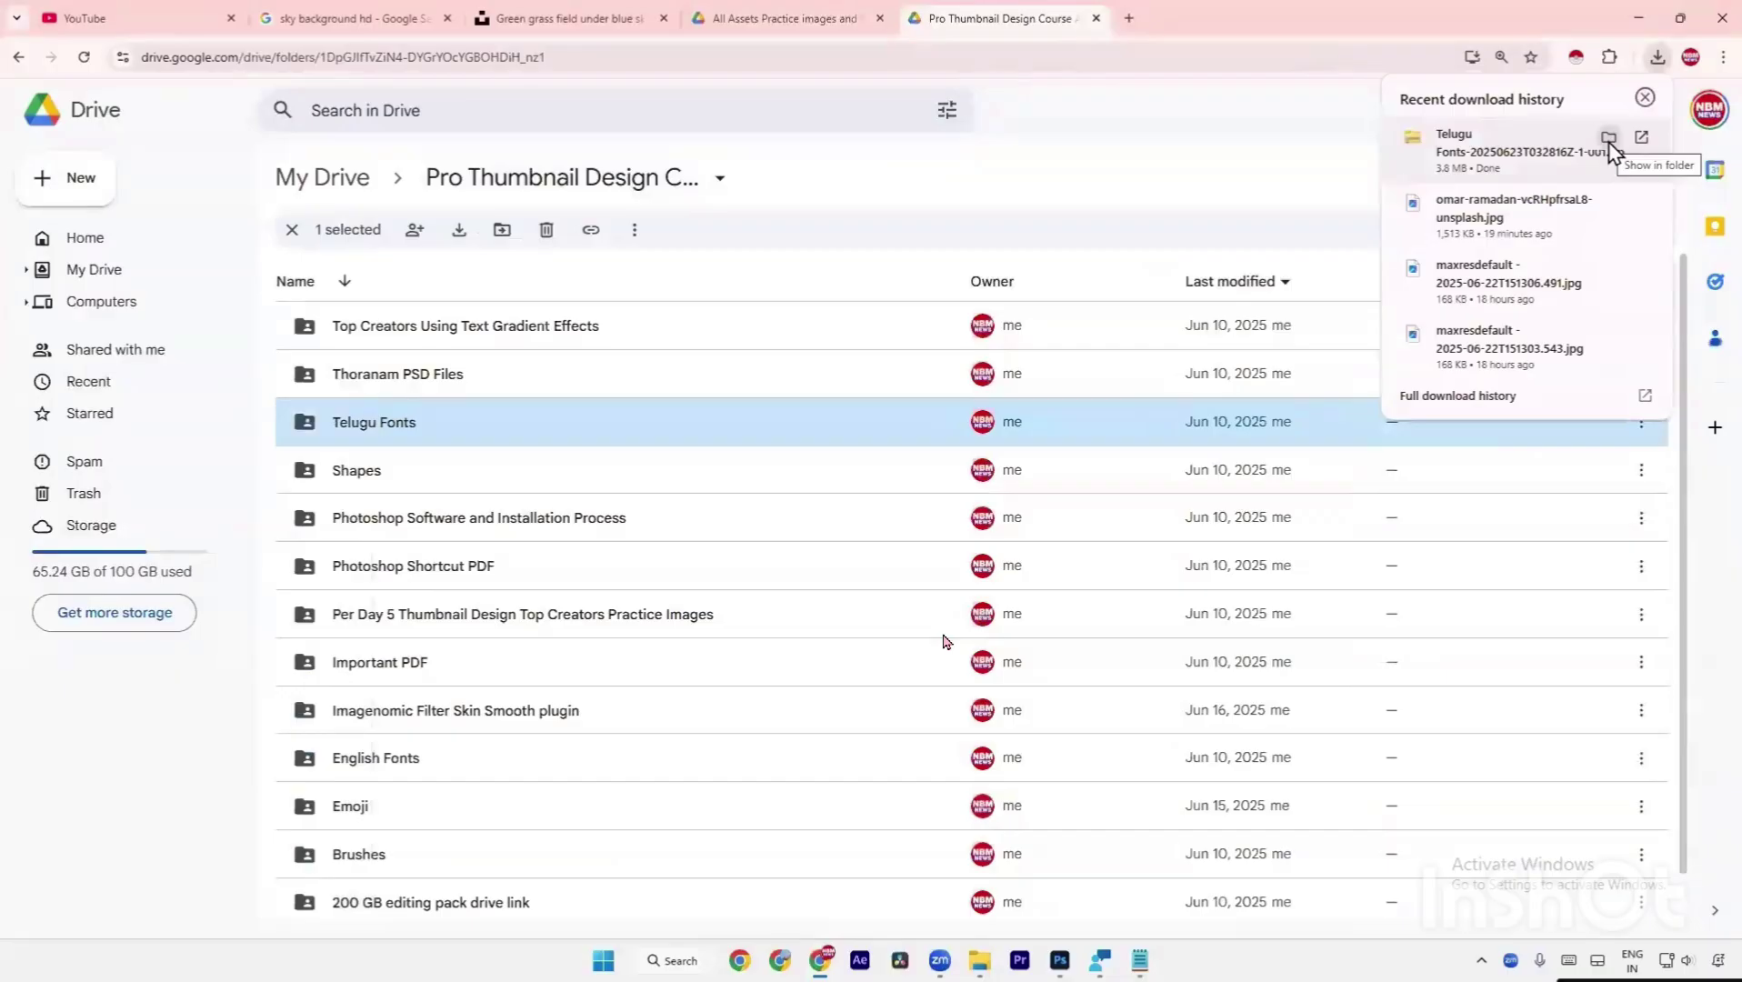
click(1610, 141)
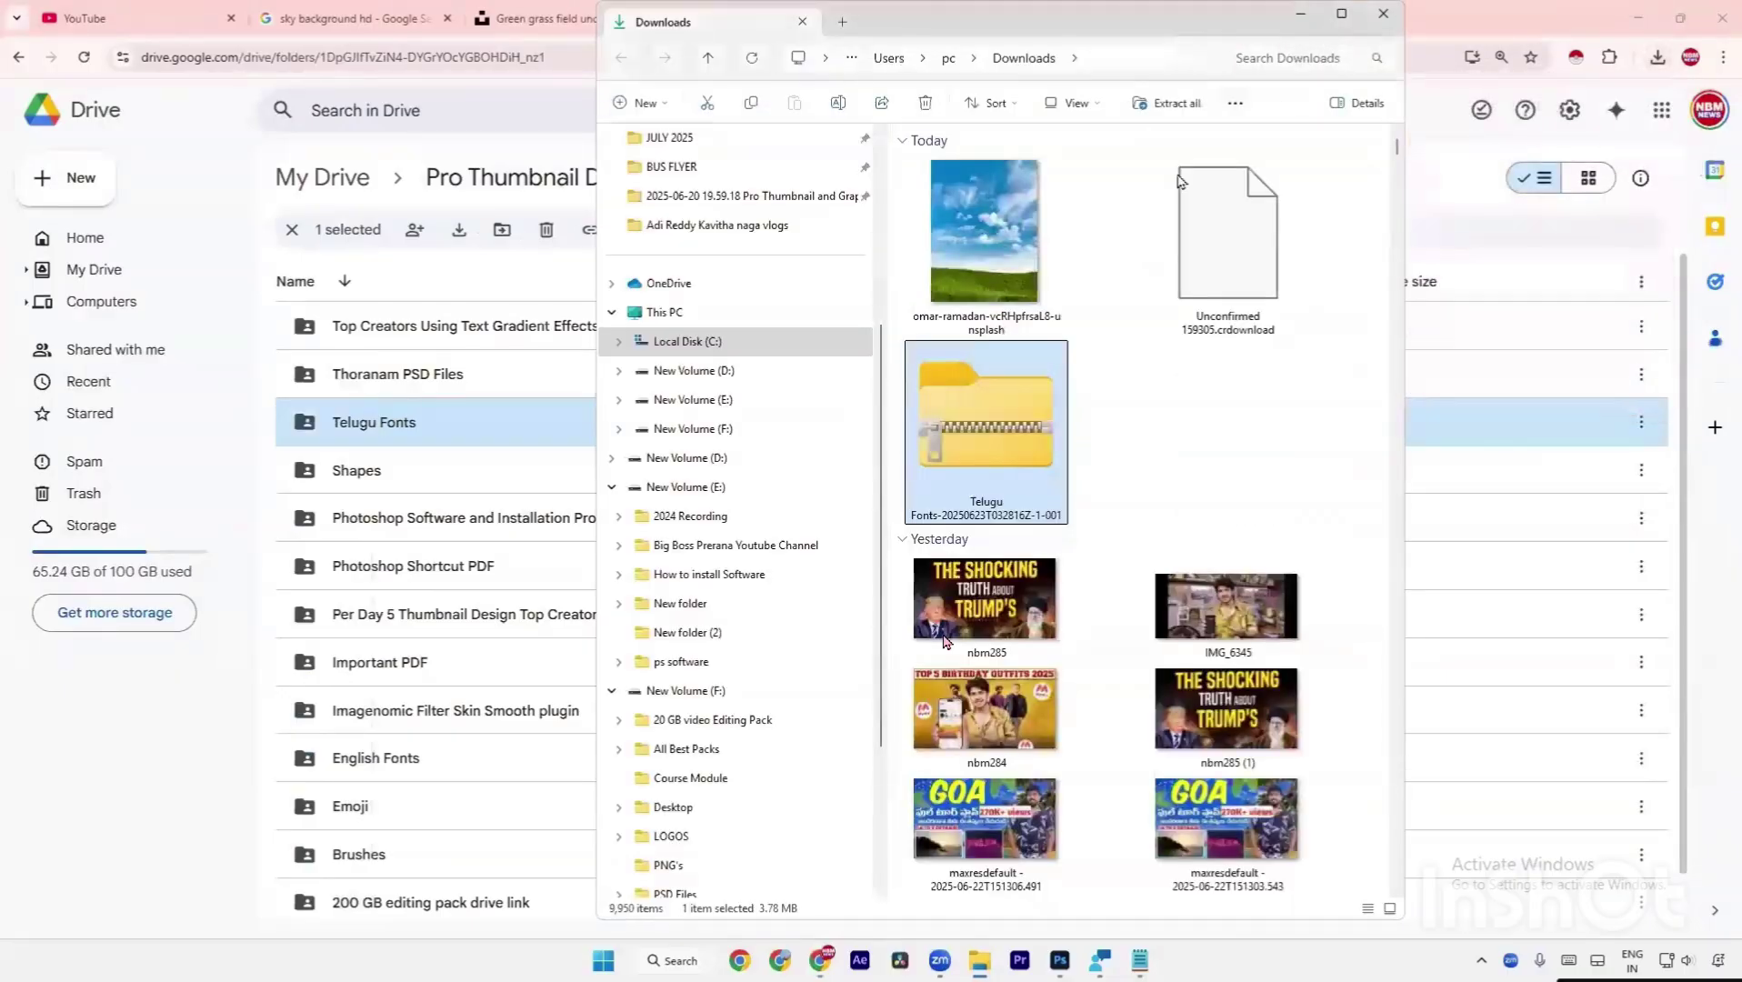
Maximize Explorer and extract the Telugu Fonts zip from Downloads into its suggested folder.
double_click(1343, 38)
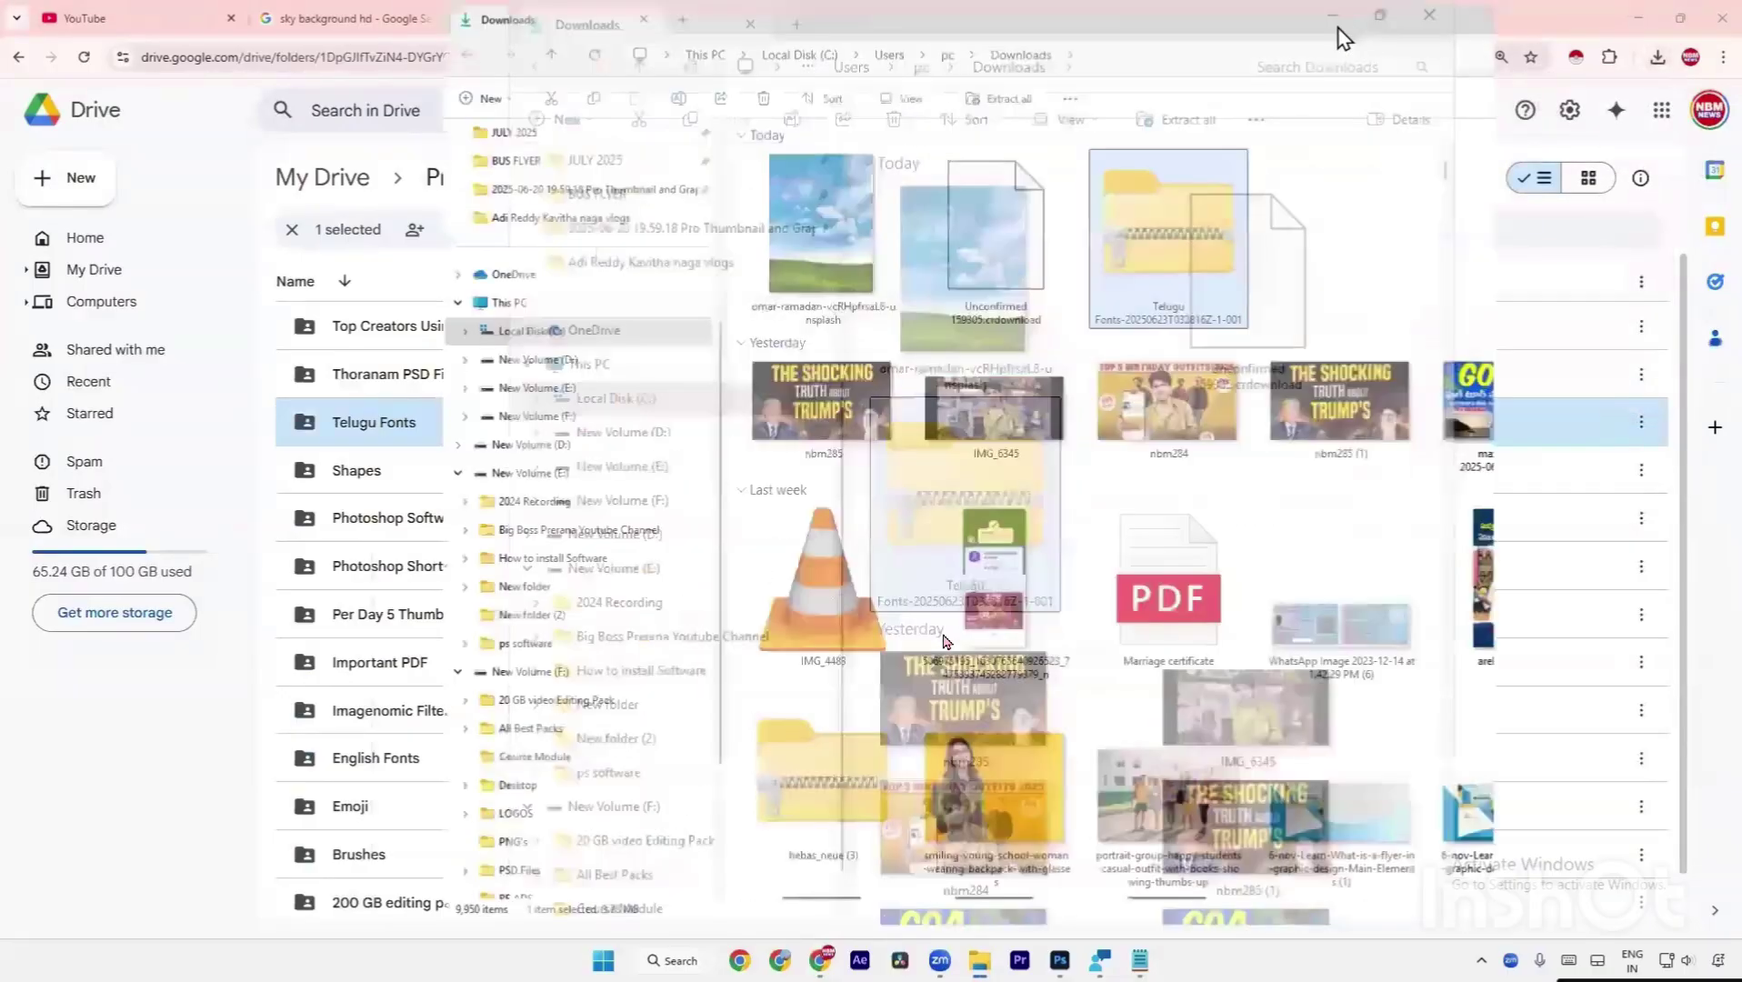
scroll(109, 328, up, 5)
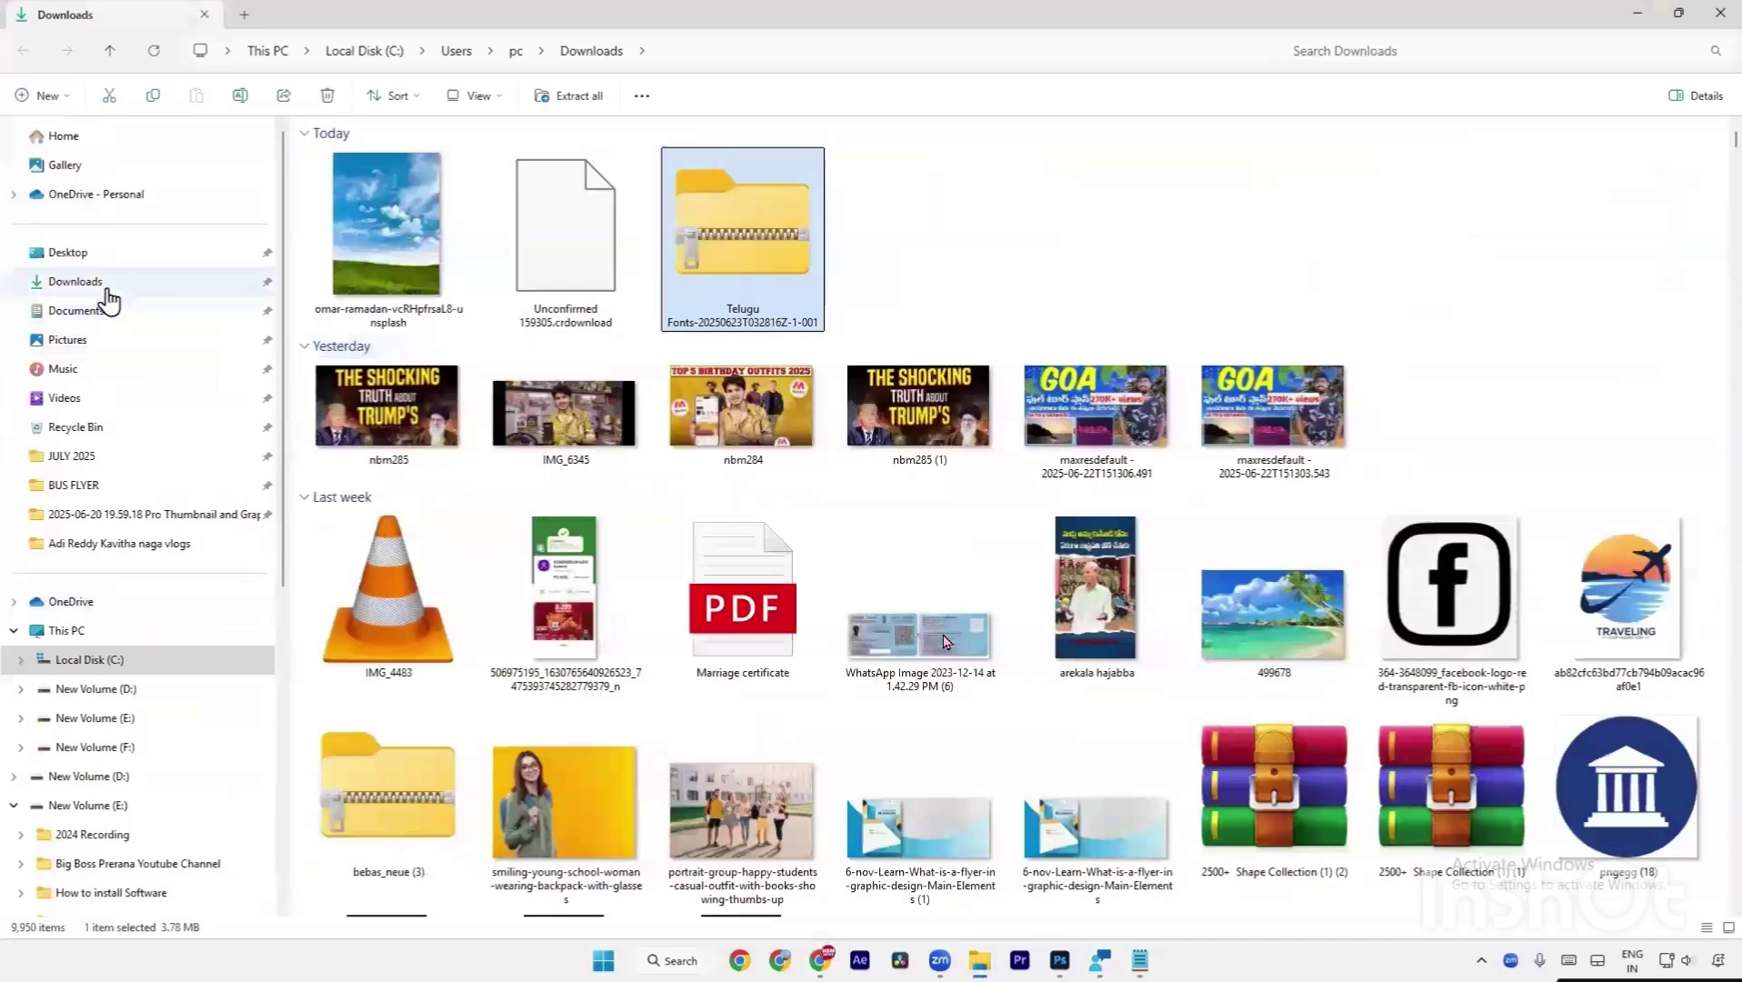
click(107, 291)
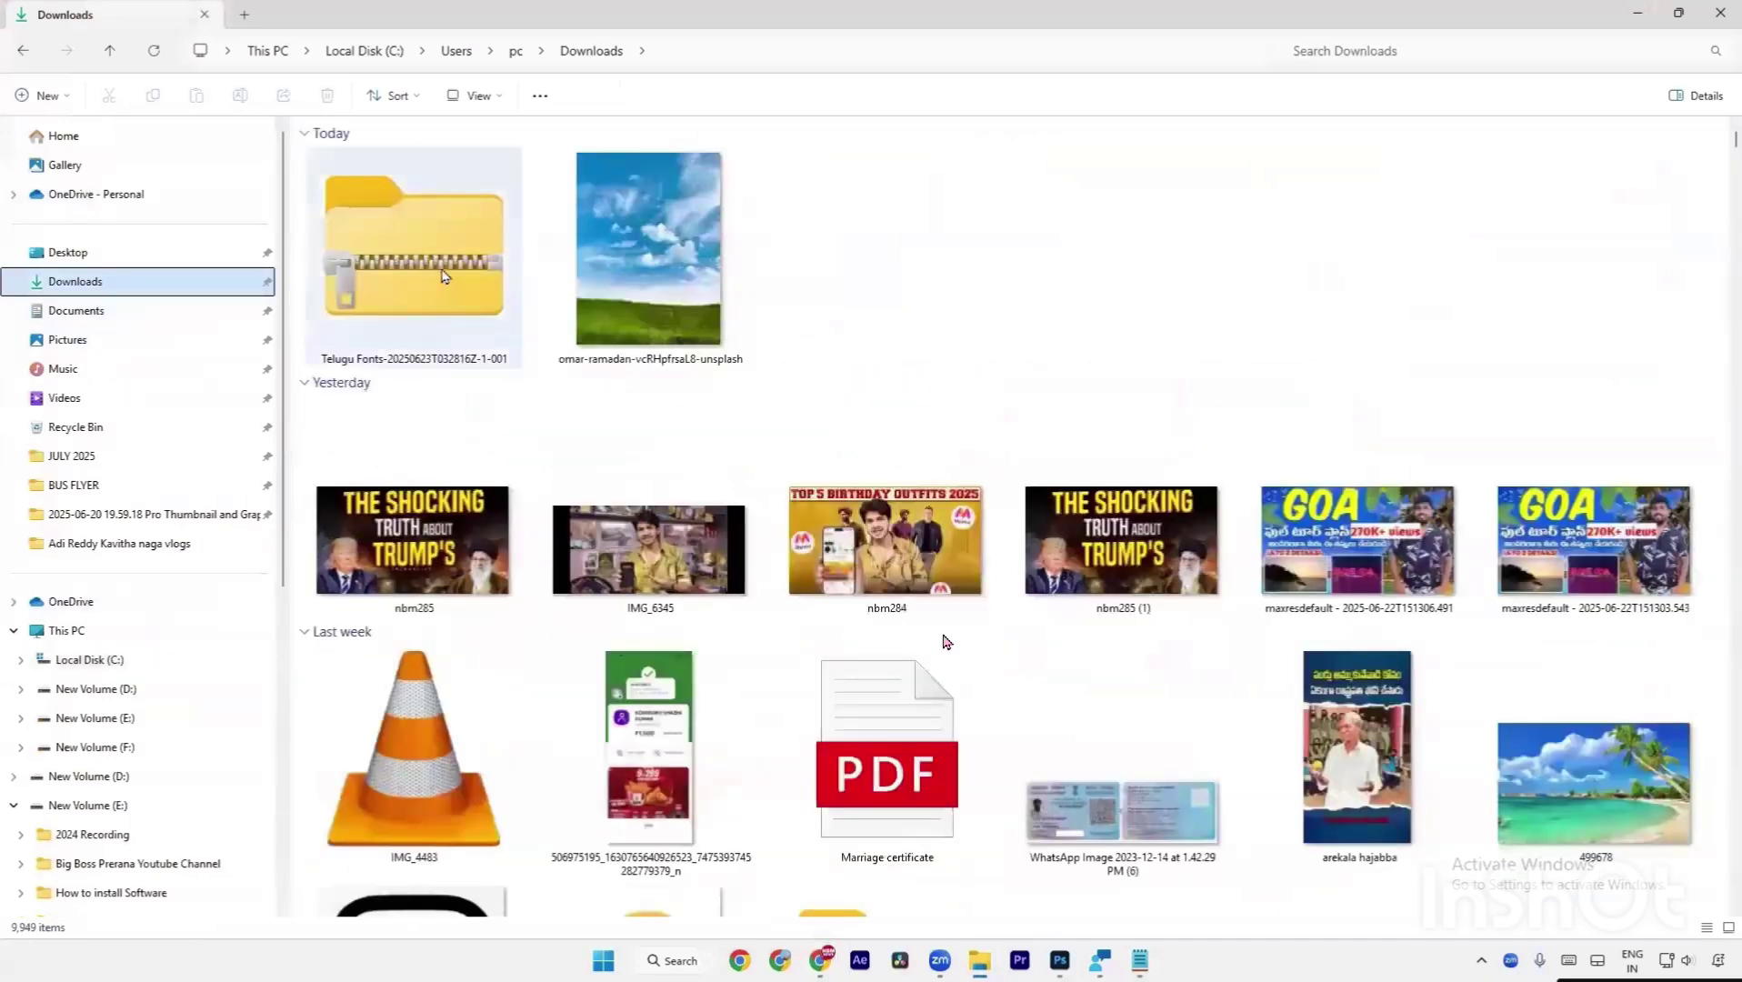
right_click(443, 276)
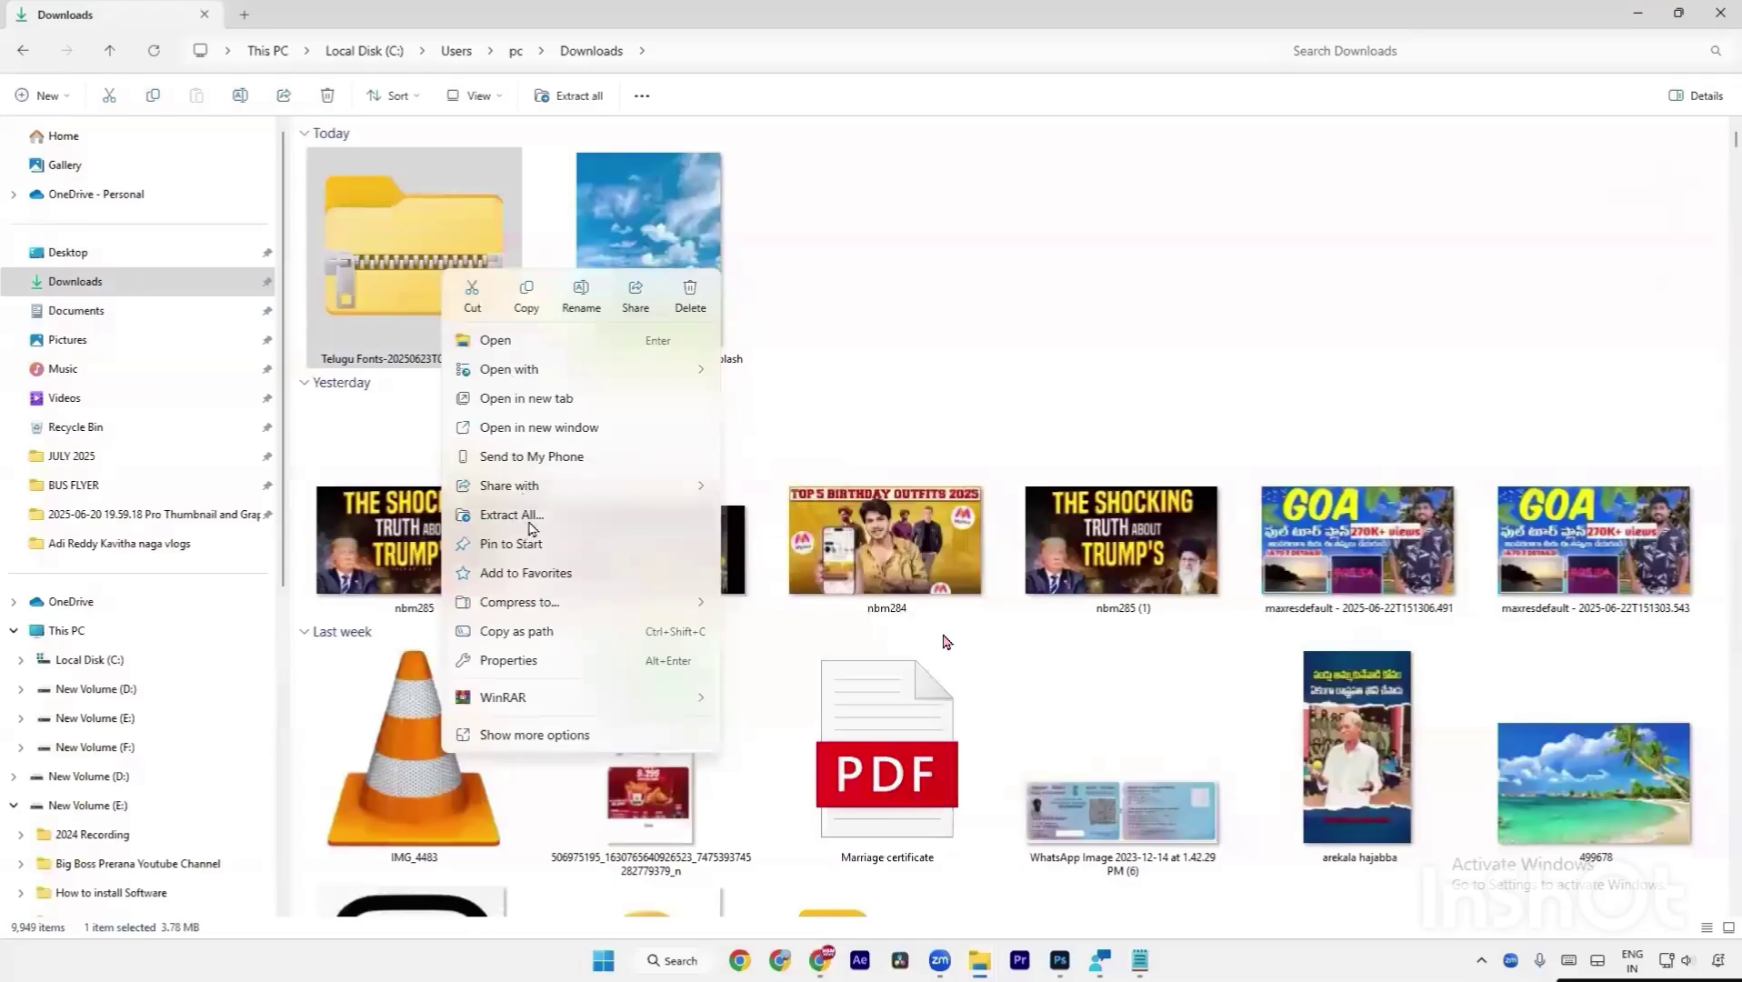
click(532, 525)
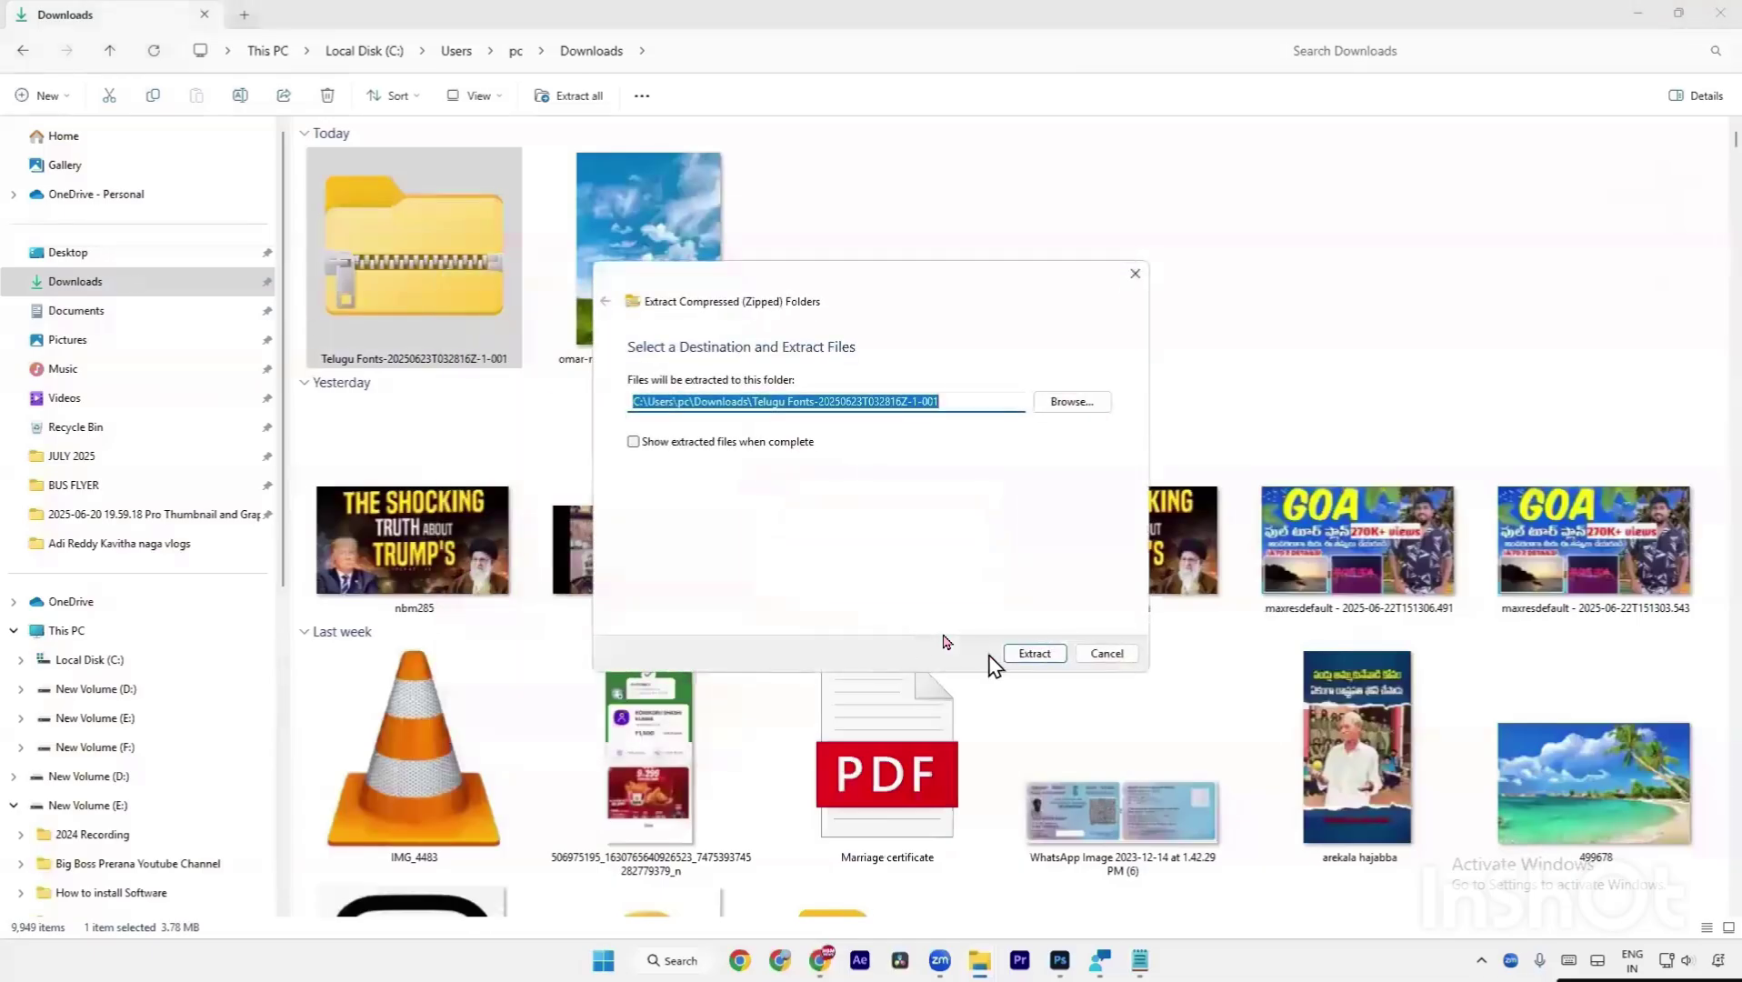
click(1055, 661)
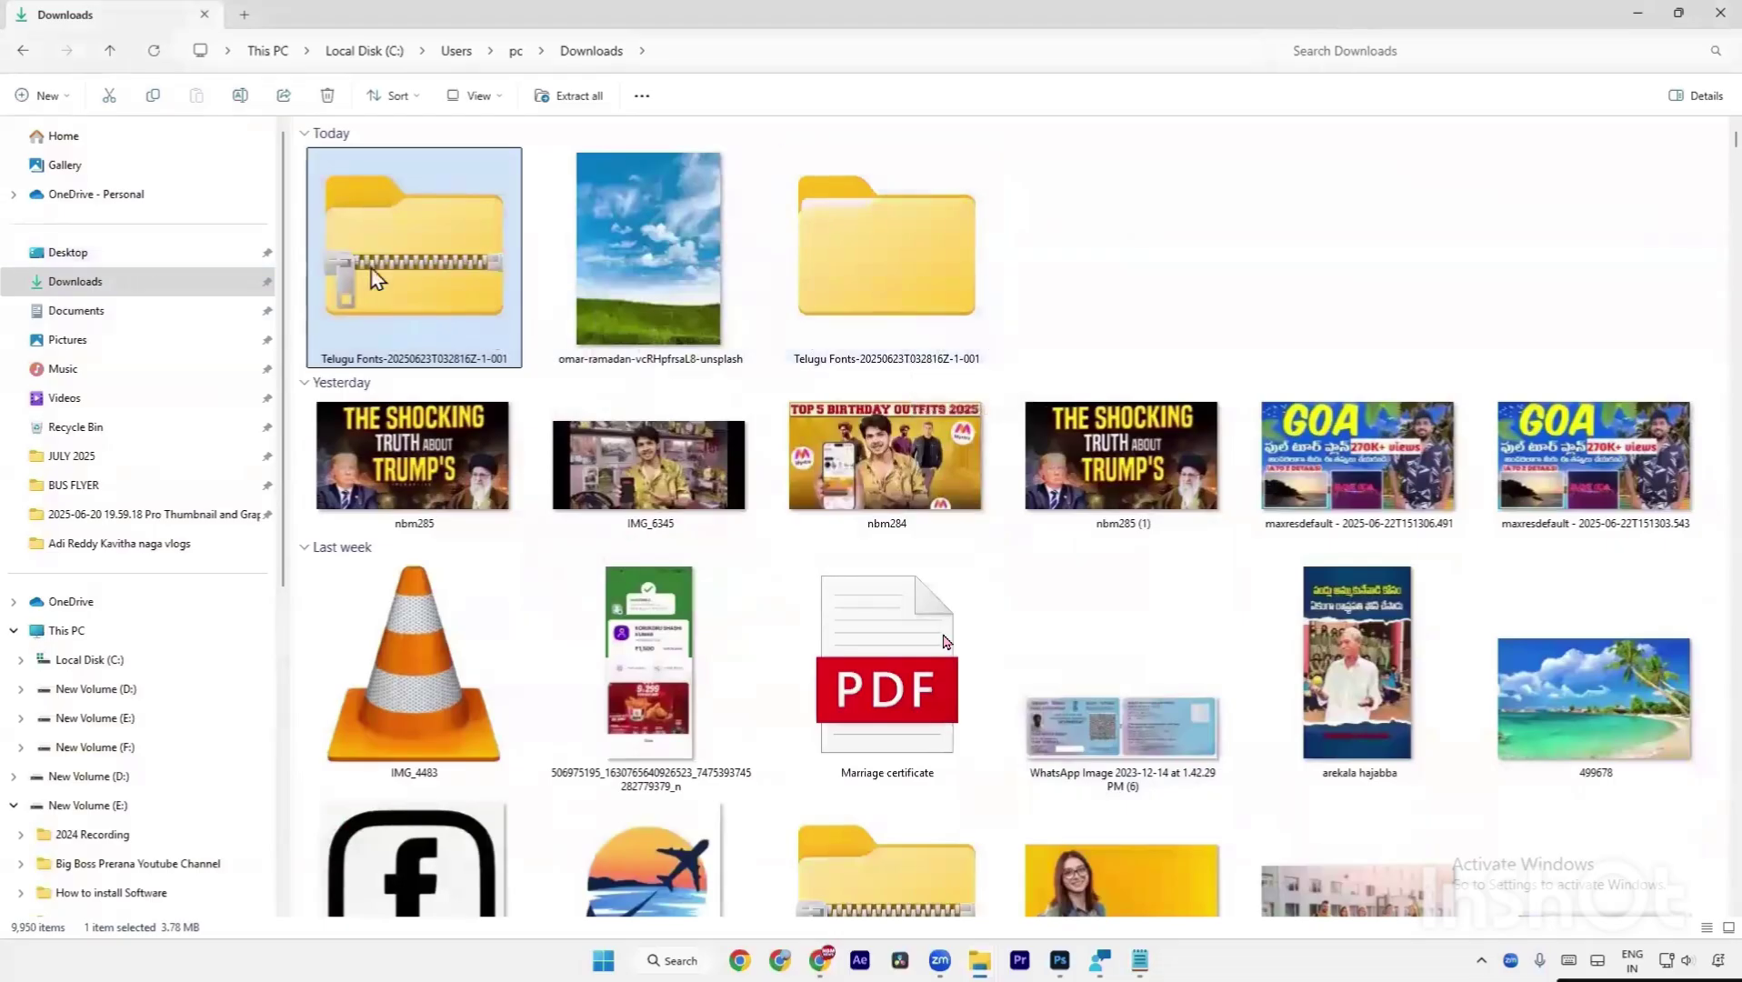
Open the extracted Telugu Fonts folder and its inner subfolder of font files.
double_click(838, 303)
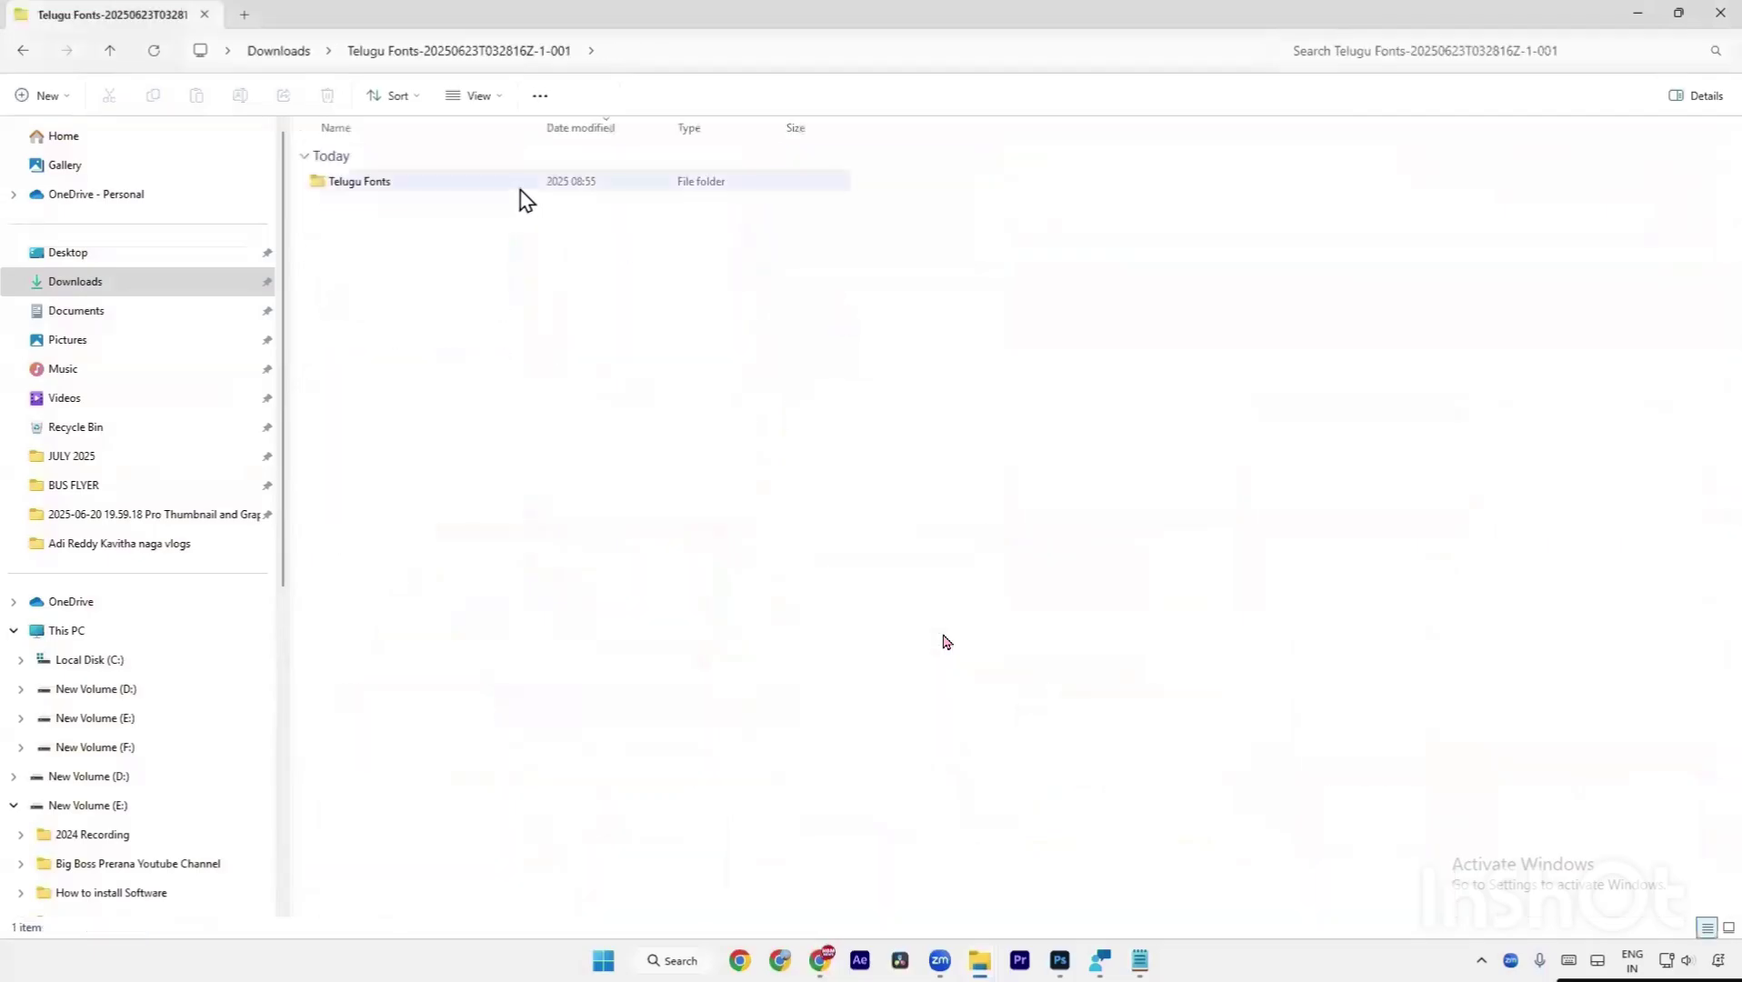
click(521, 189)
double_click(522, 191)
scroll(630, 412, down, 10)
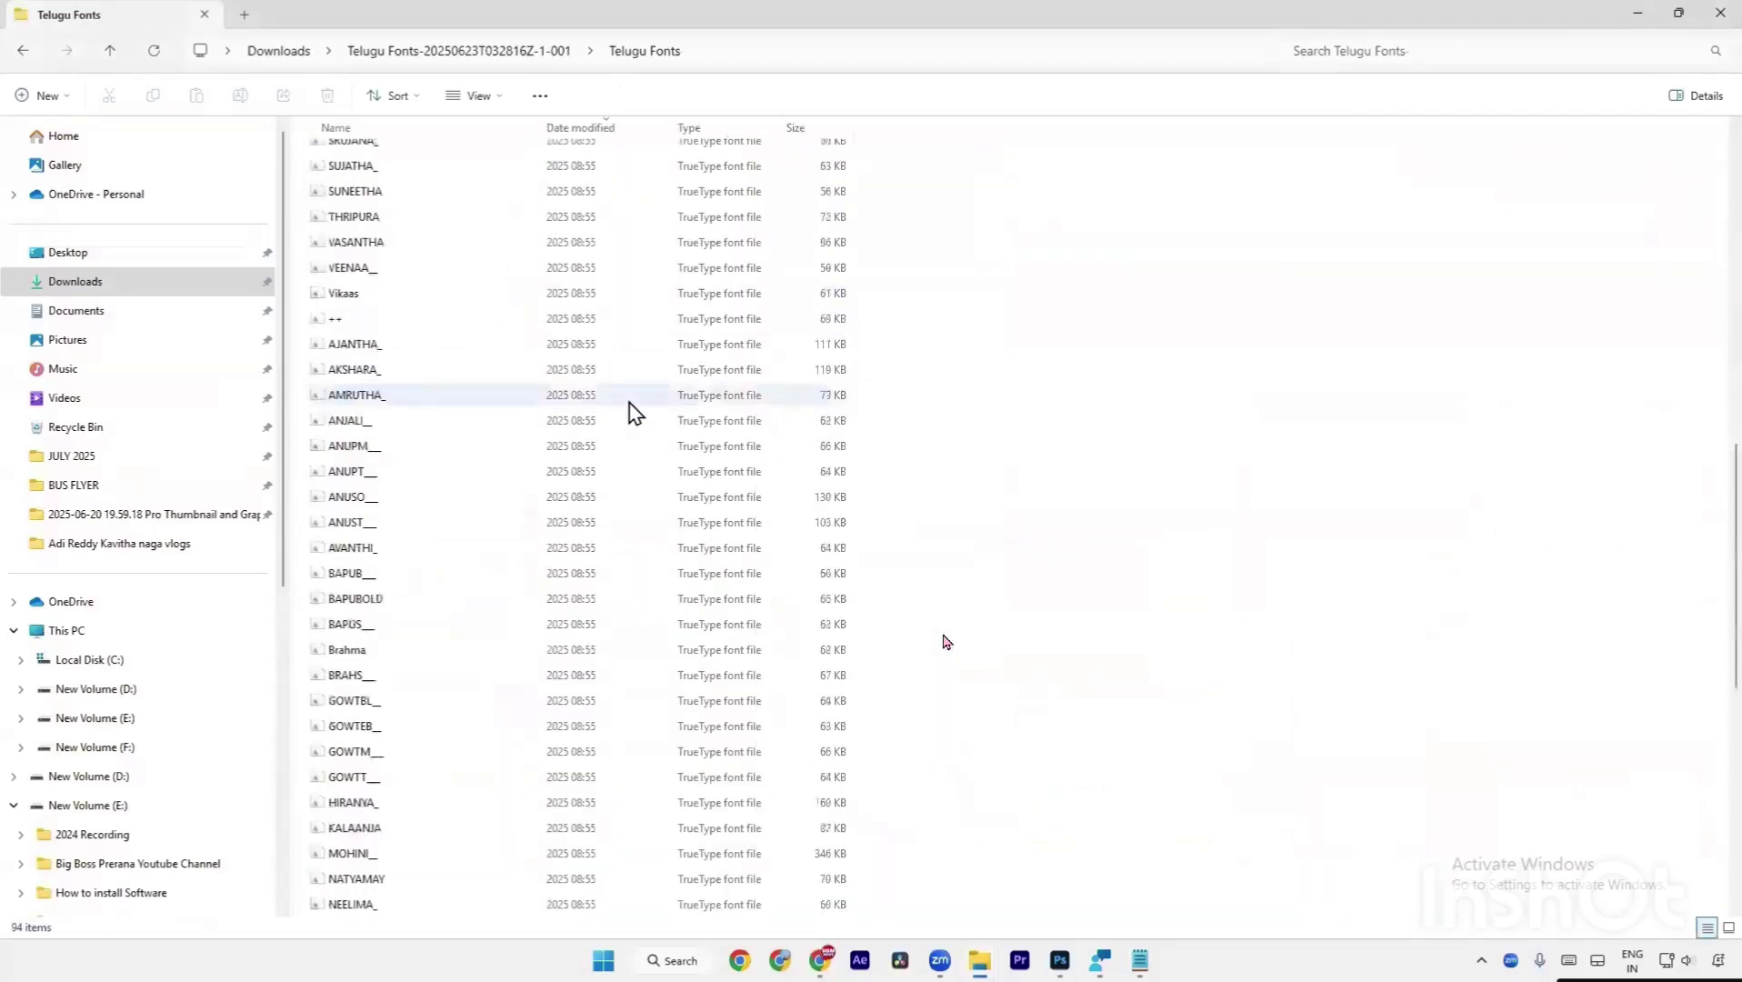
scroll(636, 411, down, 5)
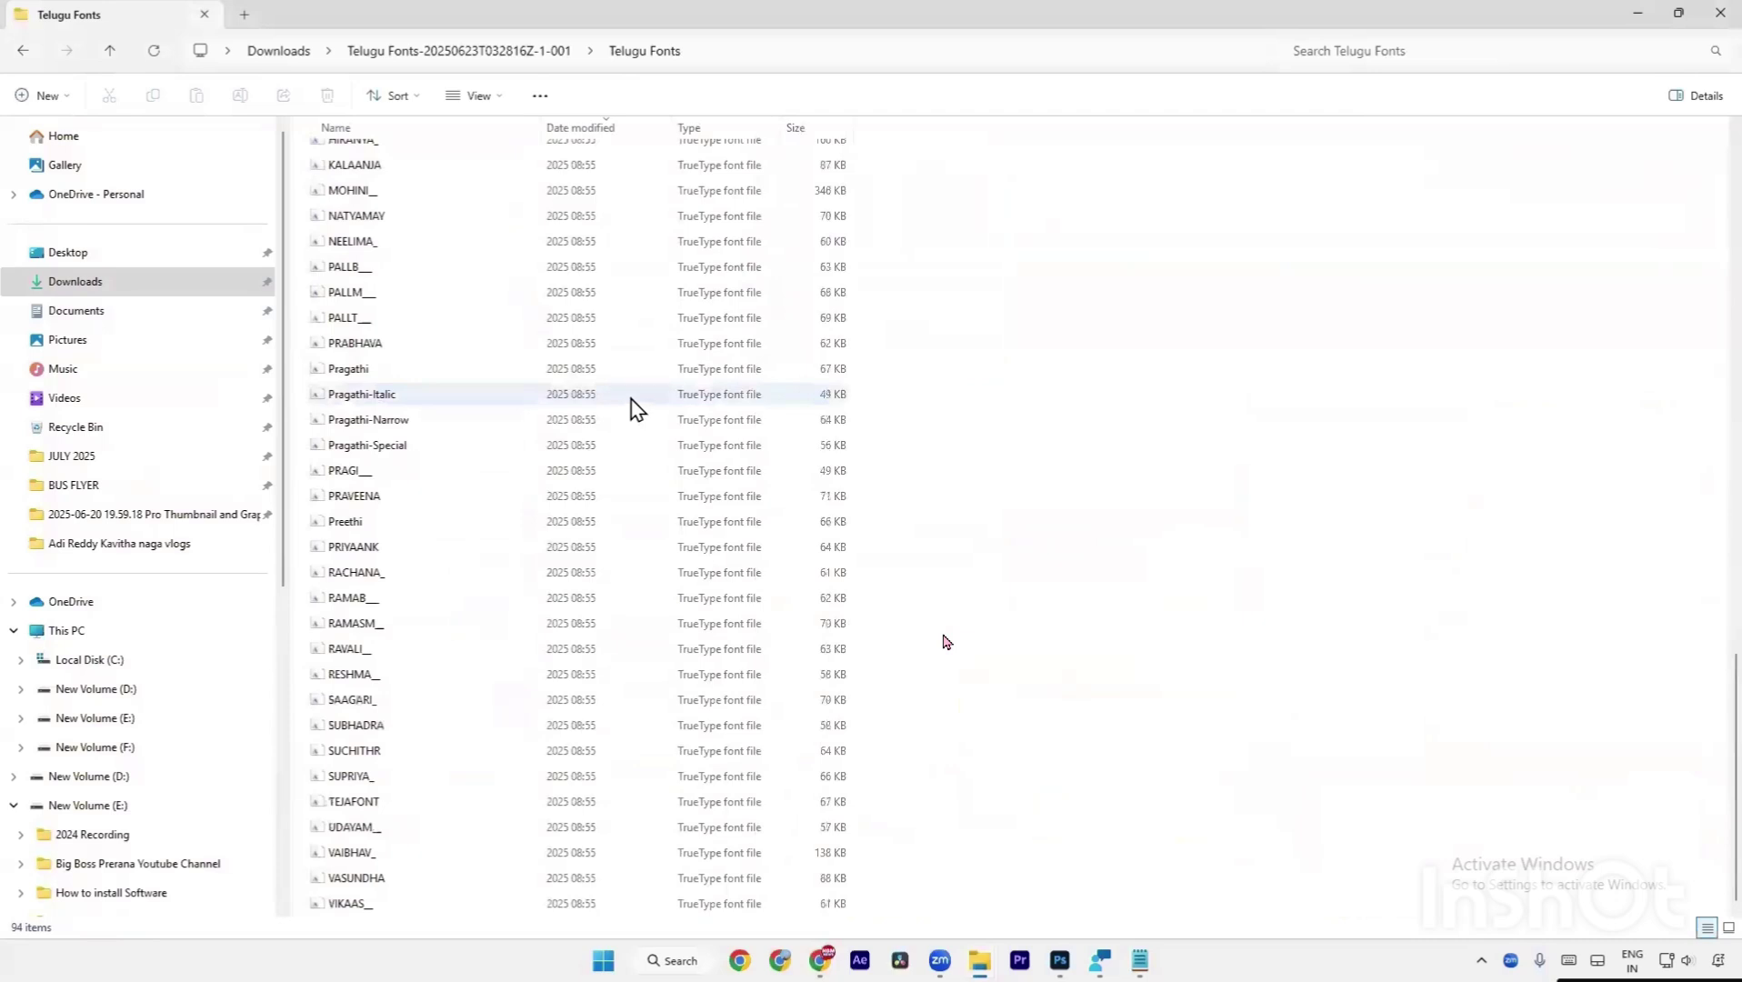
scroll(637, 411, up, 12)
scroll(637, 406, up, 3)
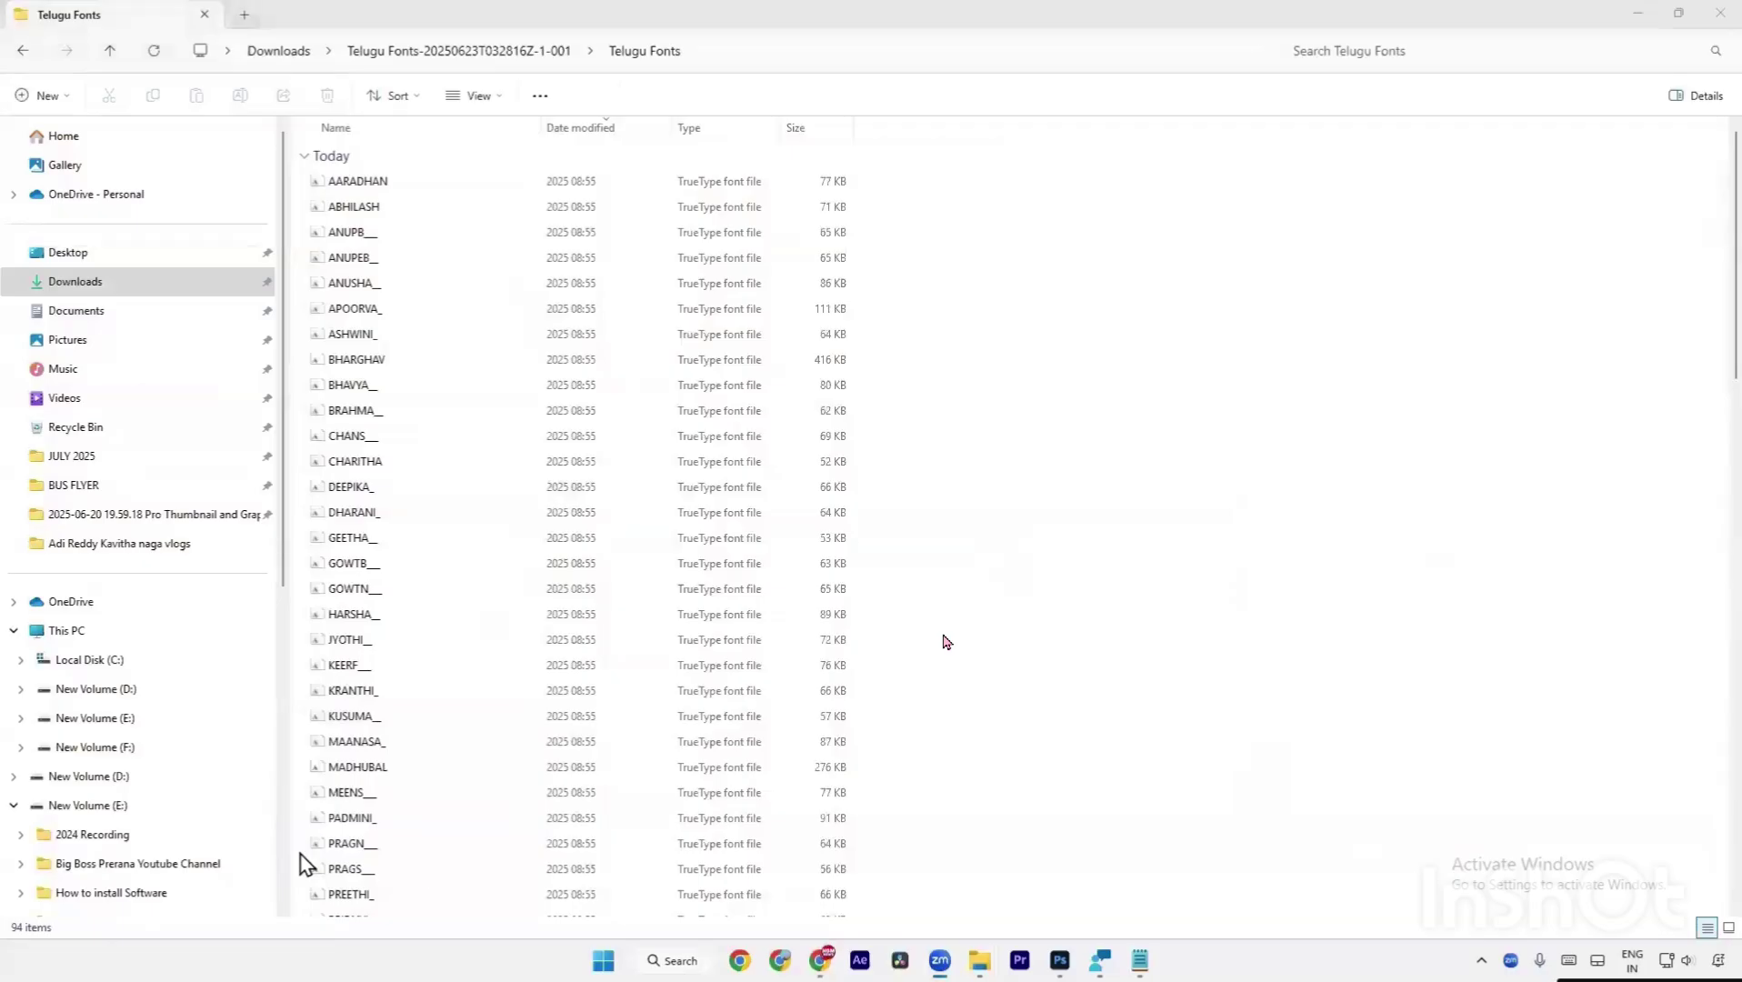
Select all 94 Telugu font files with Ctrl+A.
click(1364, 629)
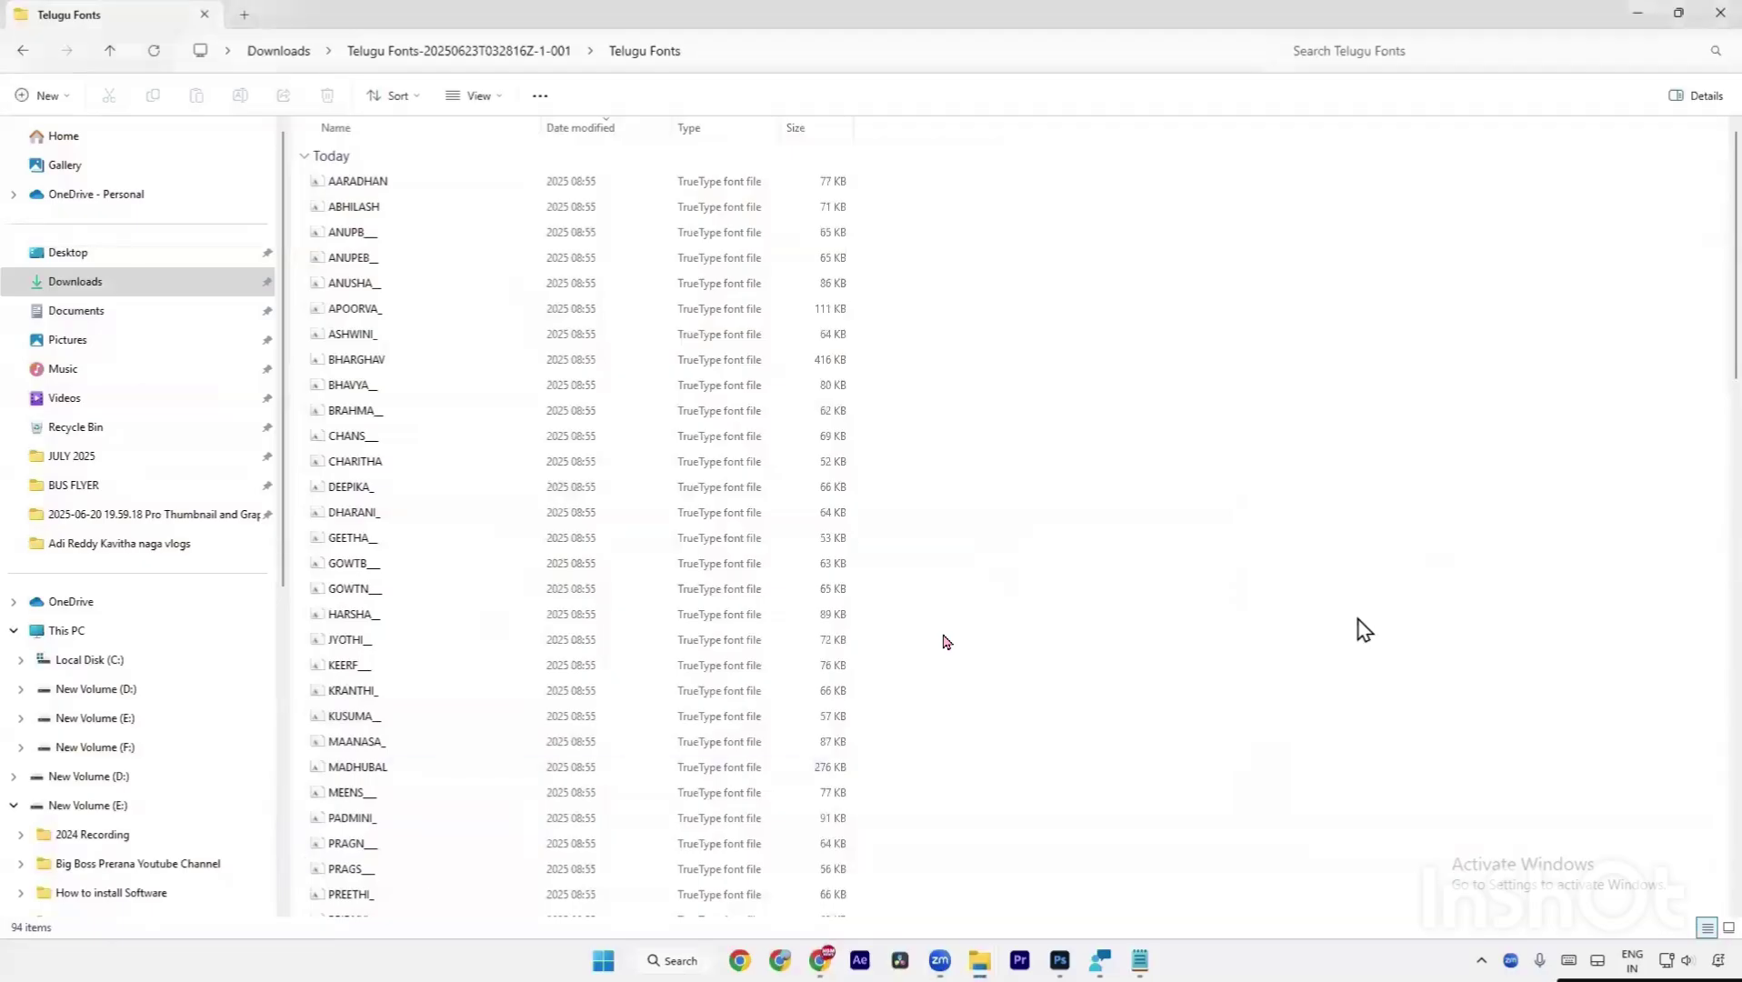
key(ctrl+a)
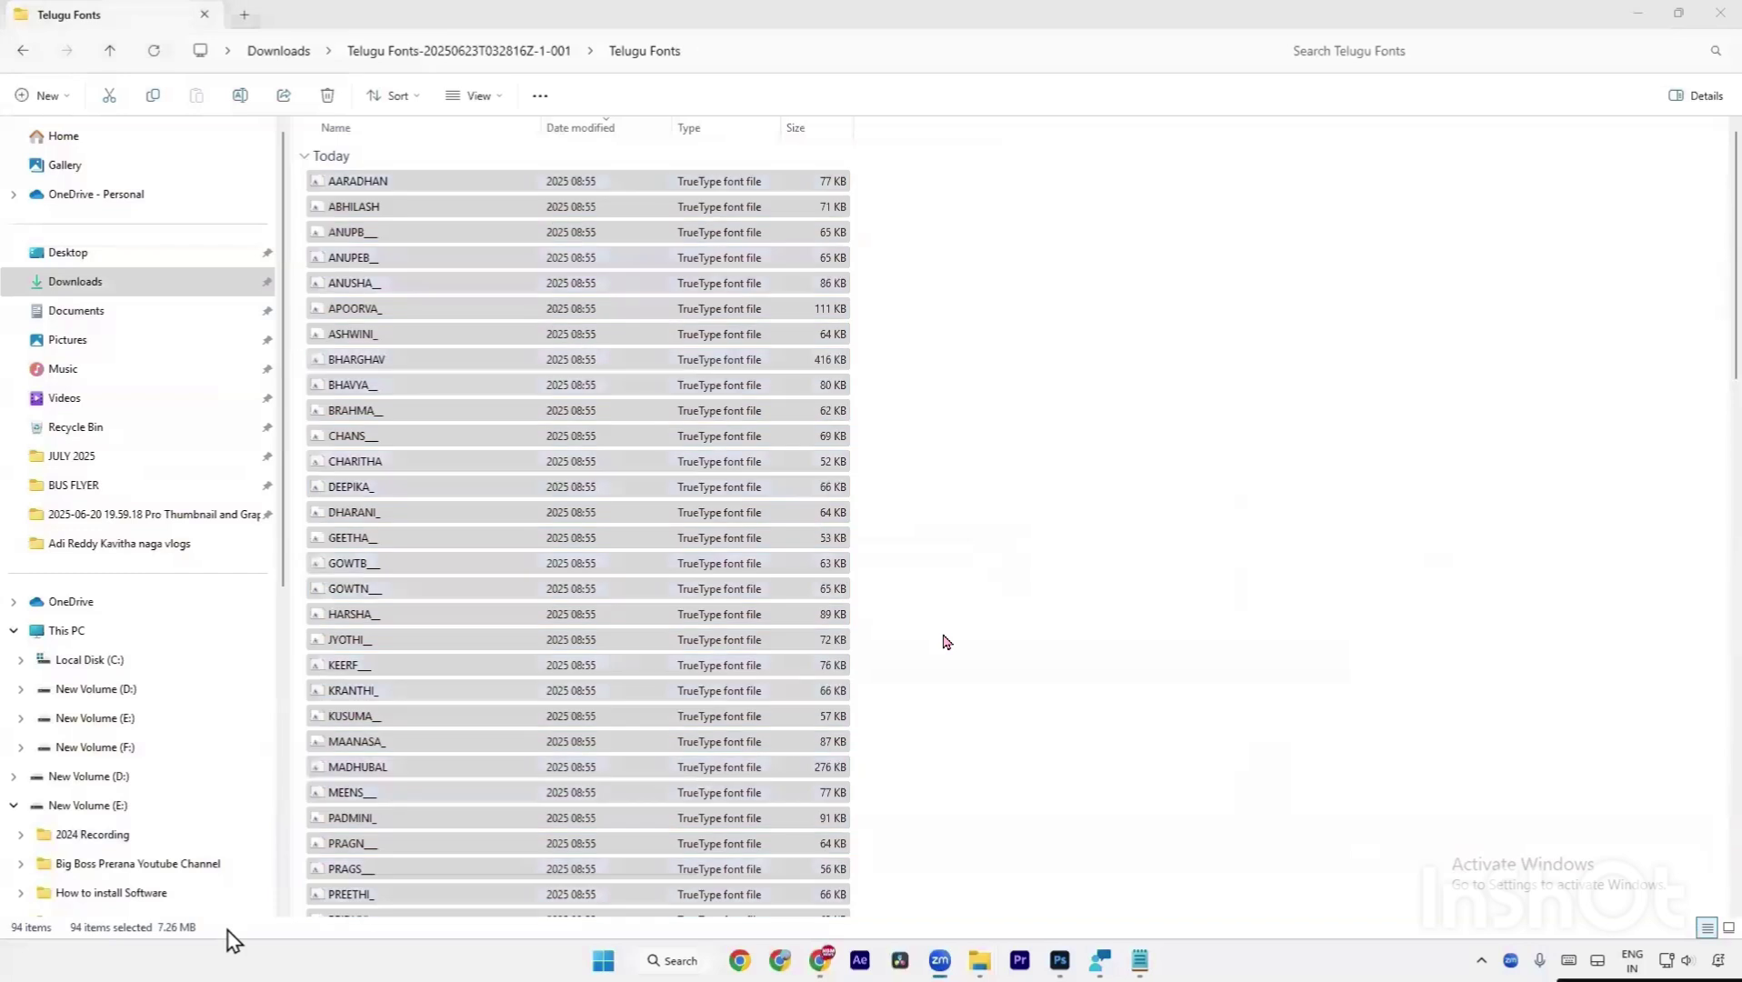
click(993, 655)
key(ctrl+a)
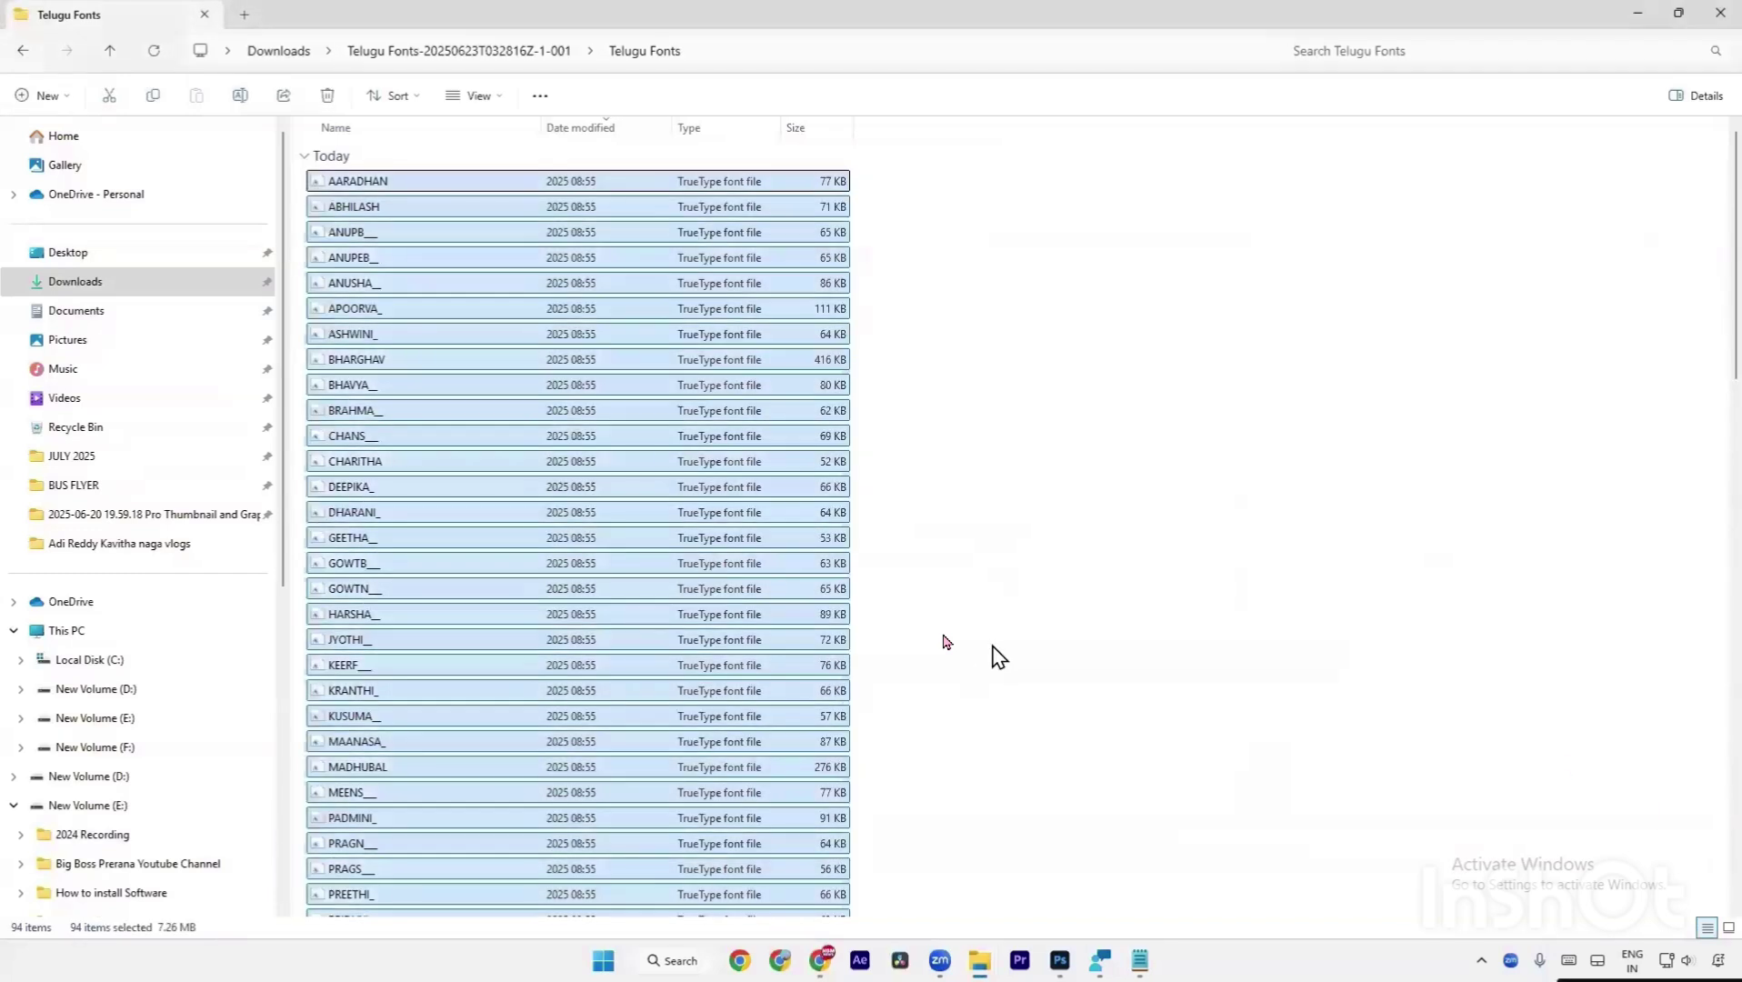
Install the selected fonts, replacing existing versions for all current items.
right_click(688, 265)
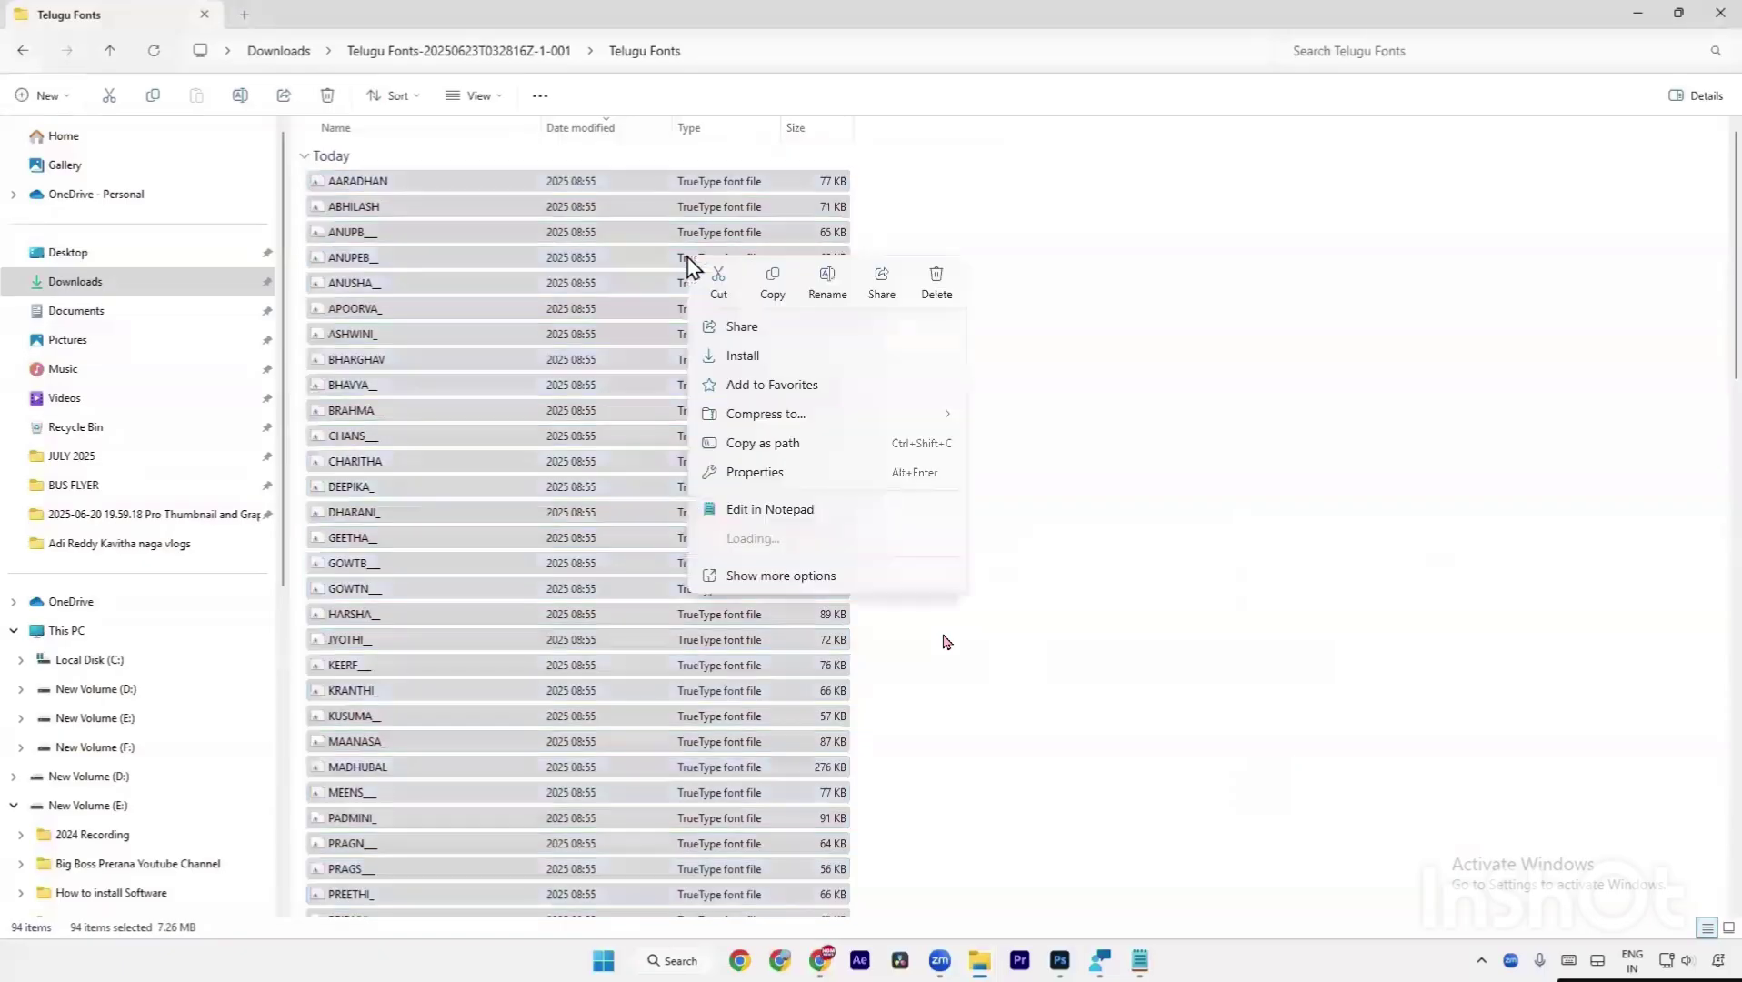
click(756, 358)
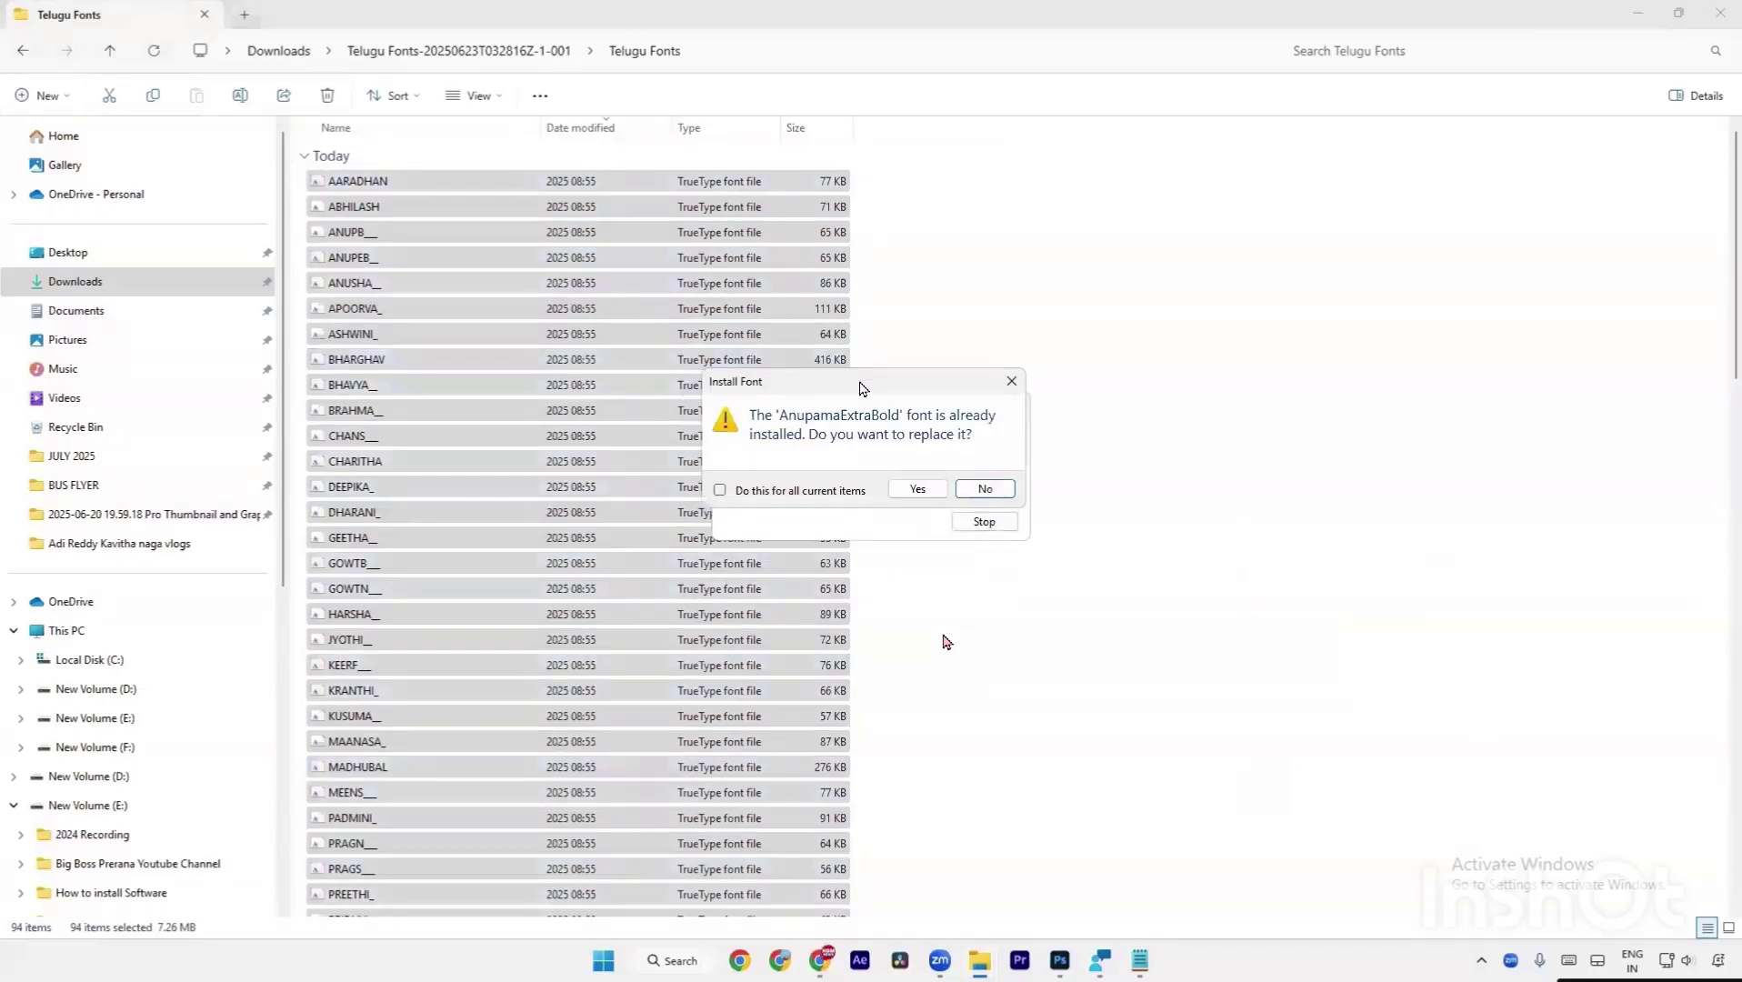
drag(862, 388, 1001, 592)
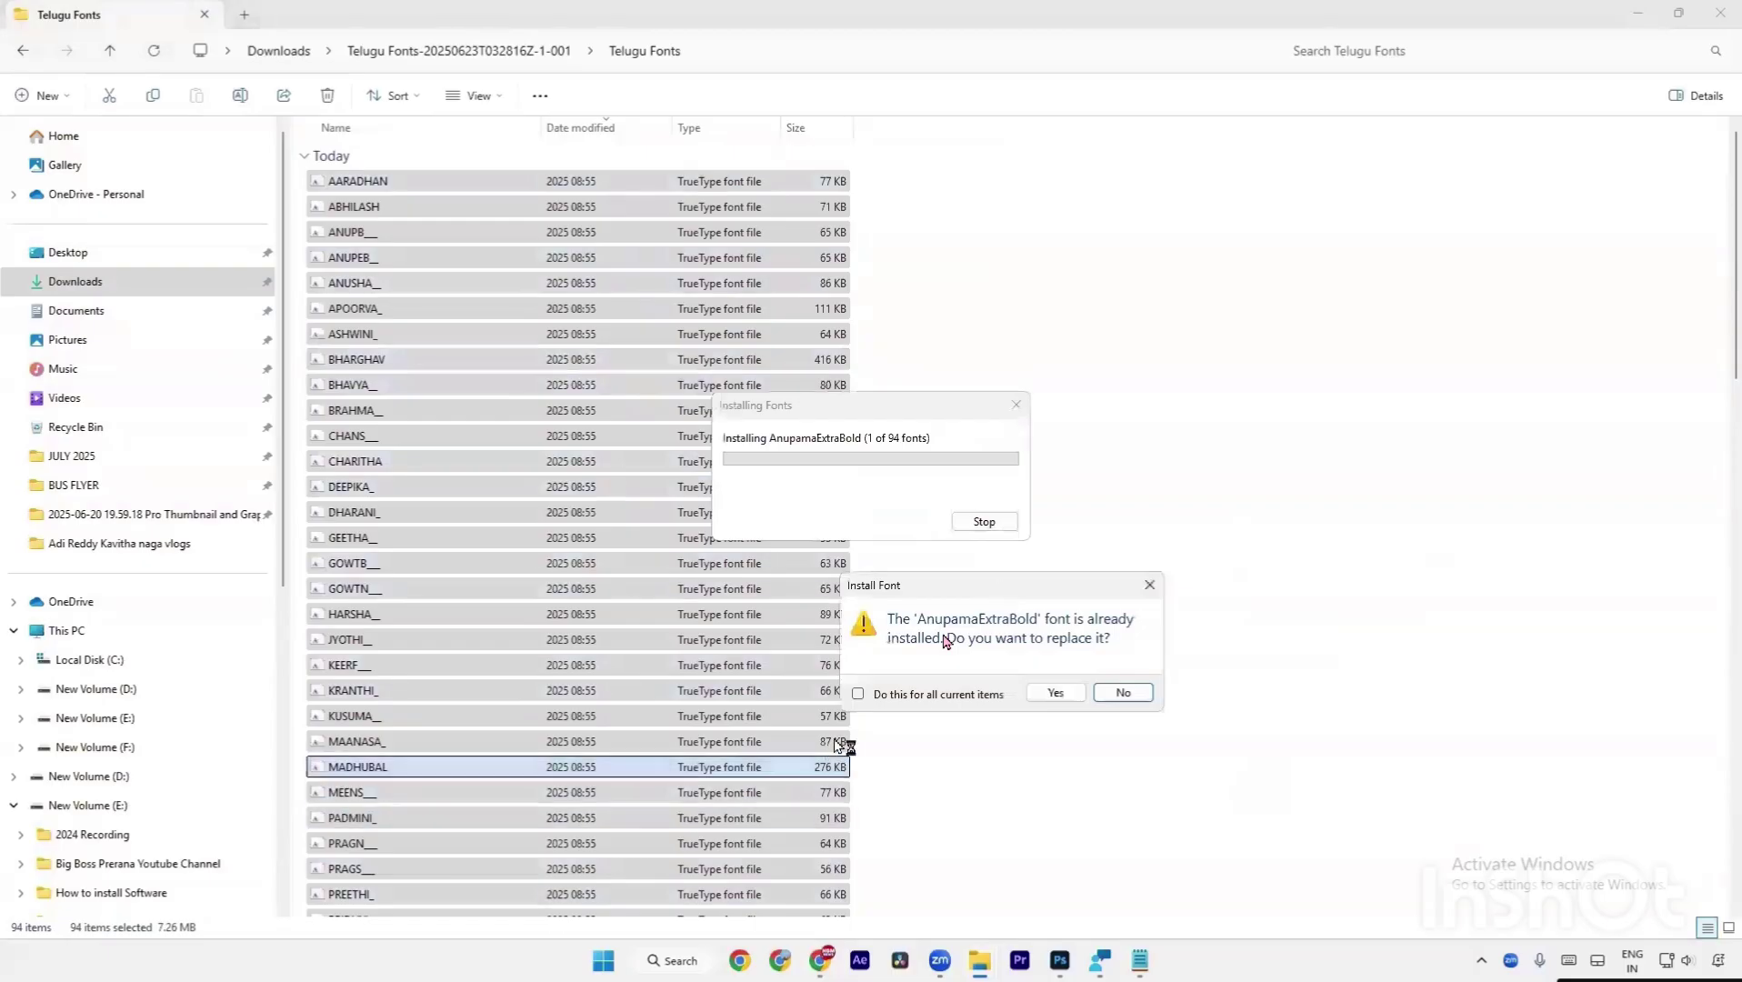
click(862, 694)
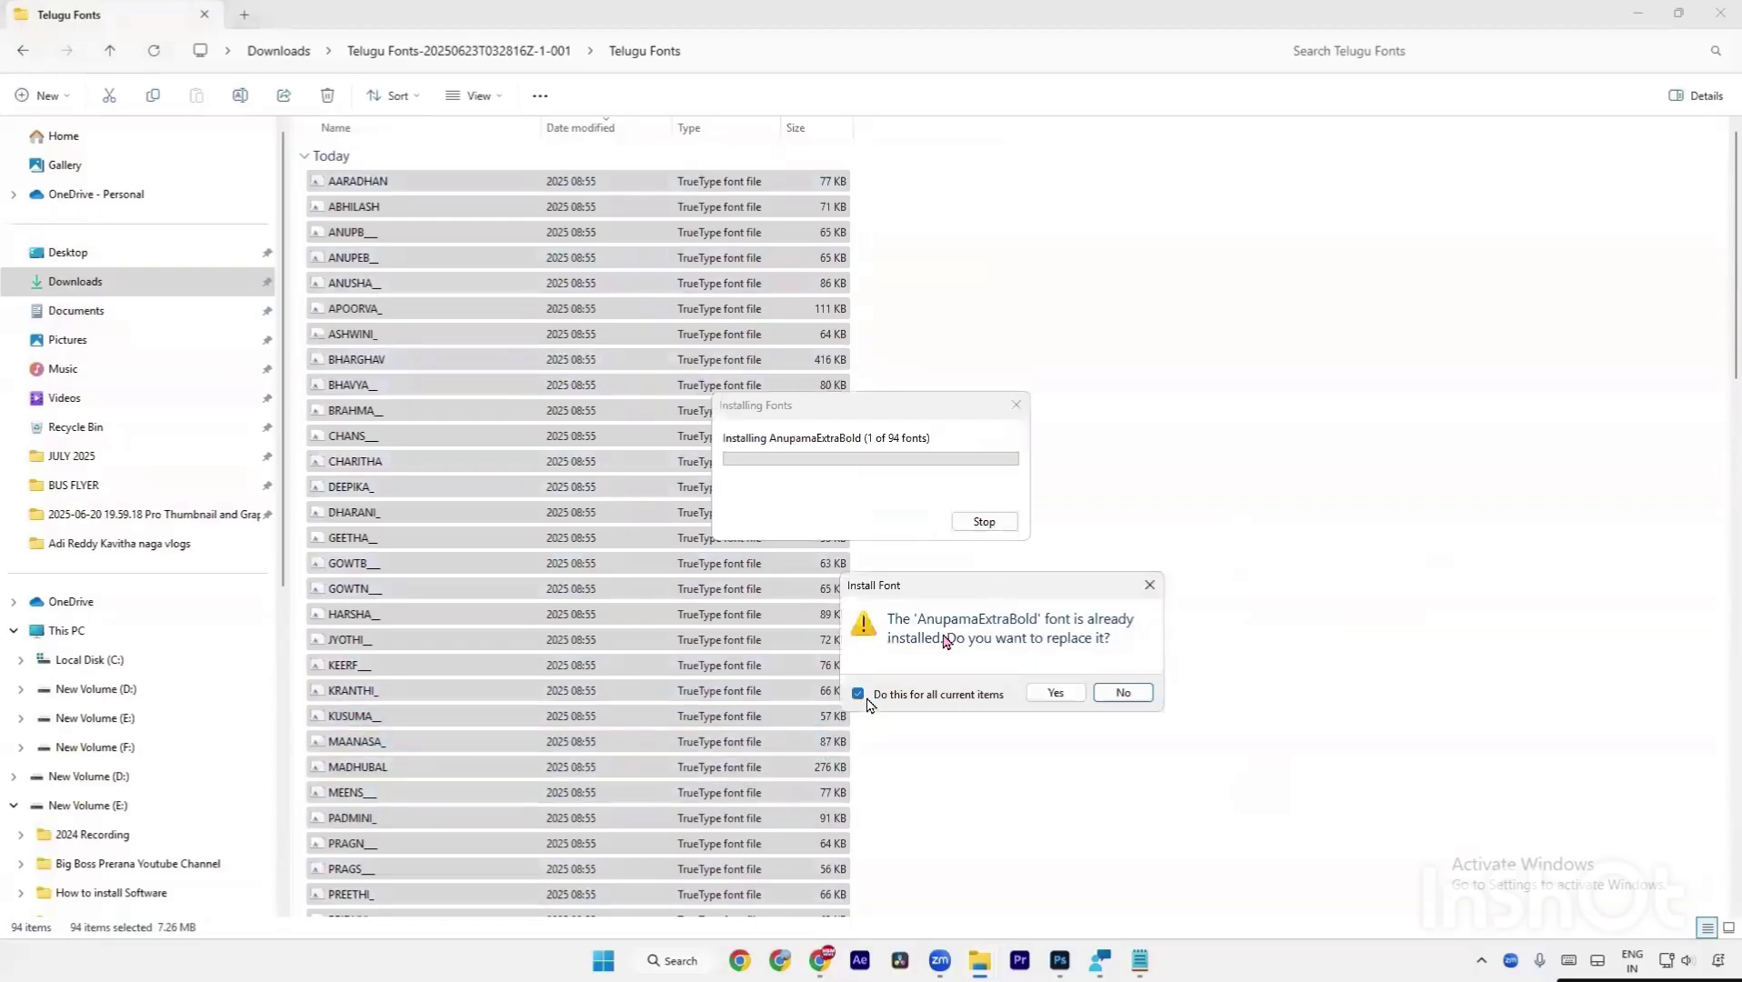
click(1055, 693)
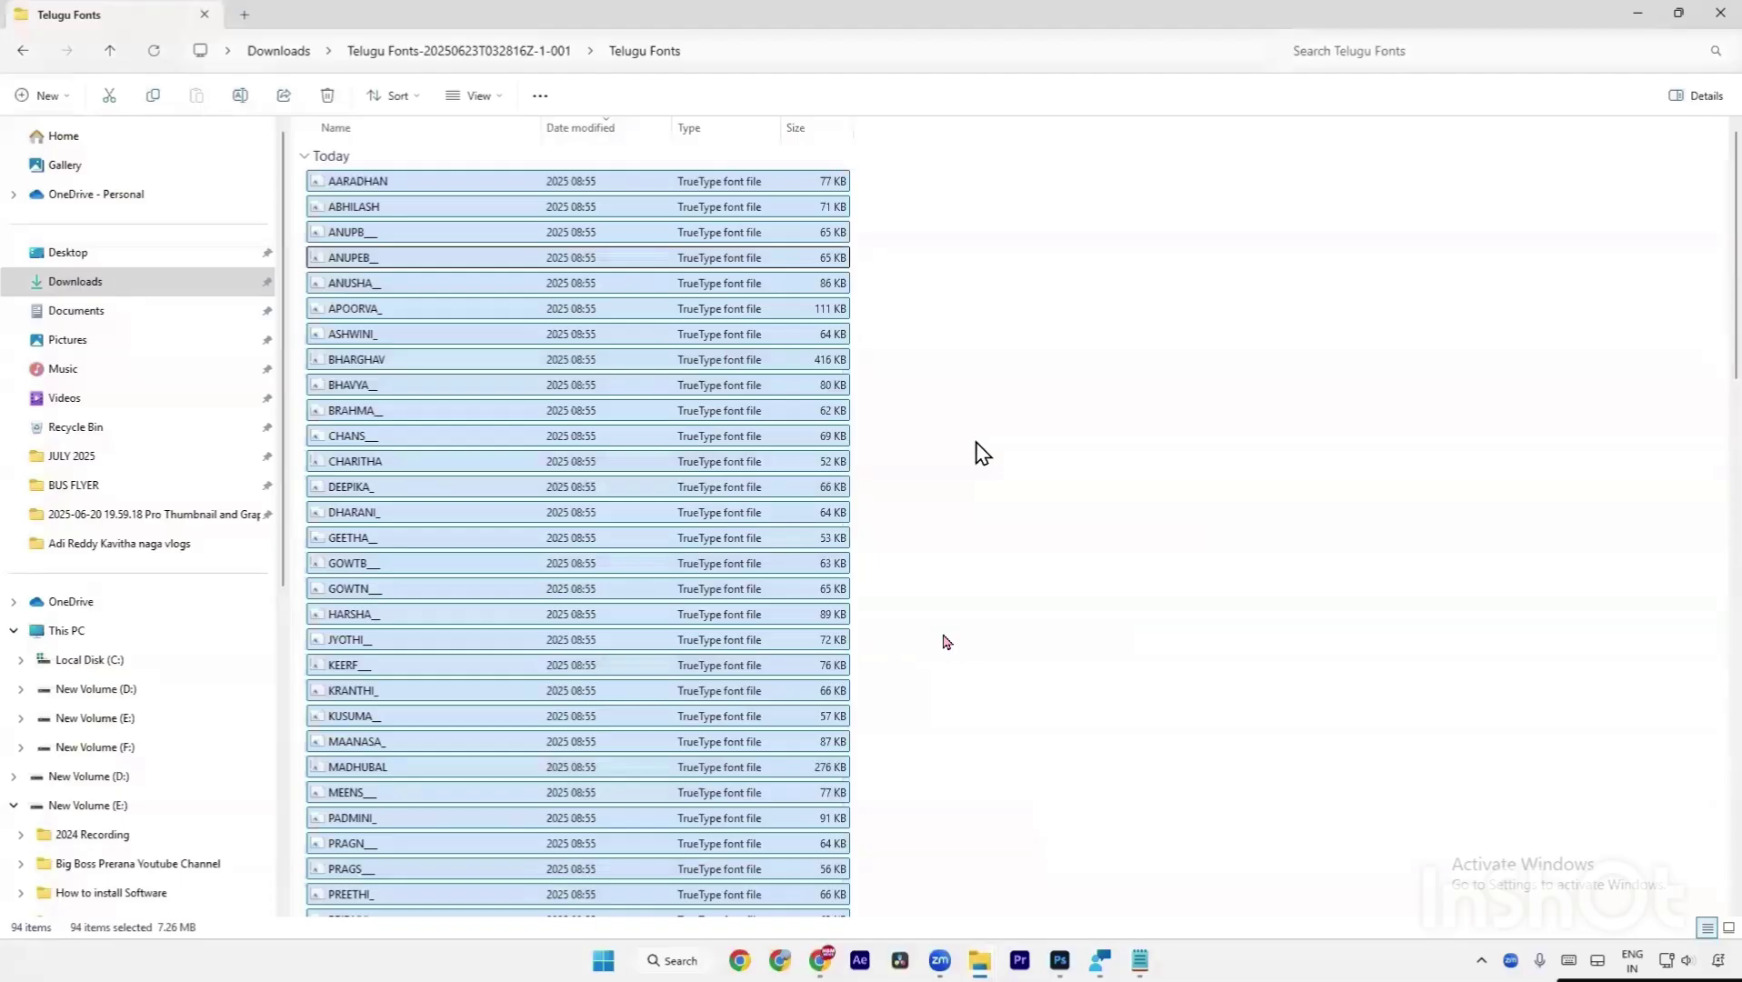
Refresh the Telugu Fonts folder listing.
right_click(982, 452)
click(1042, 664)
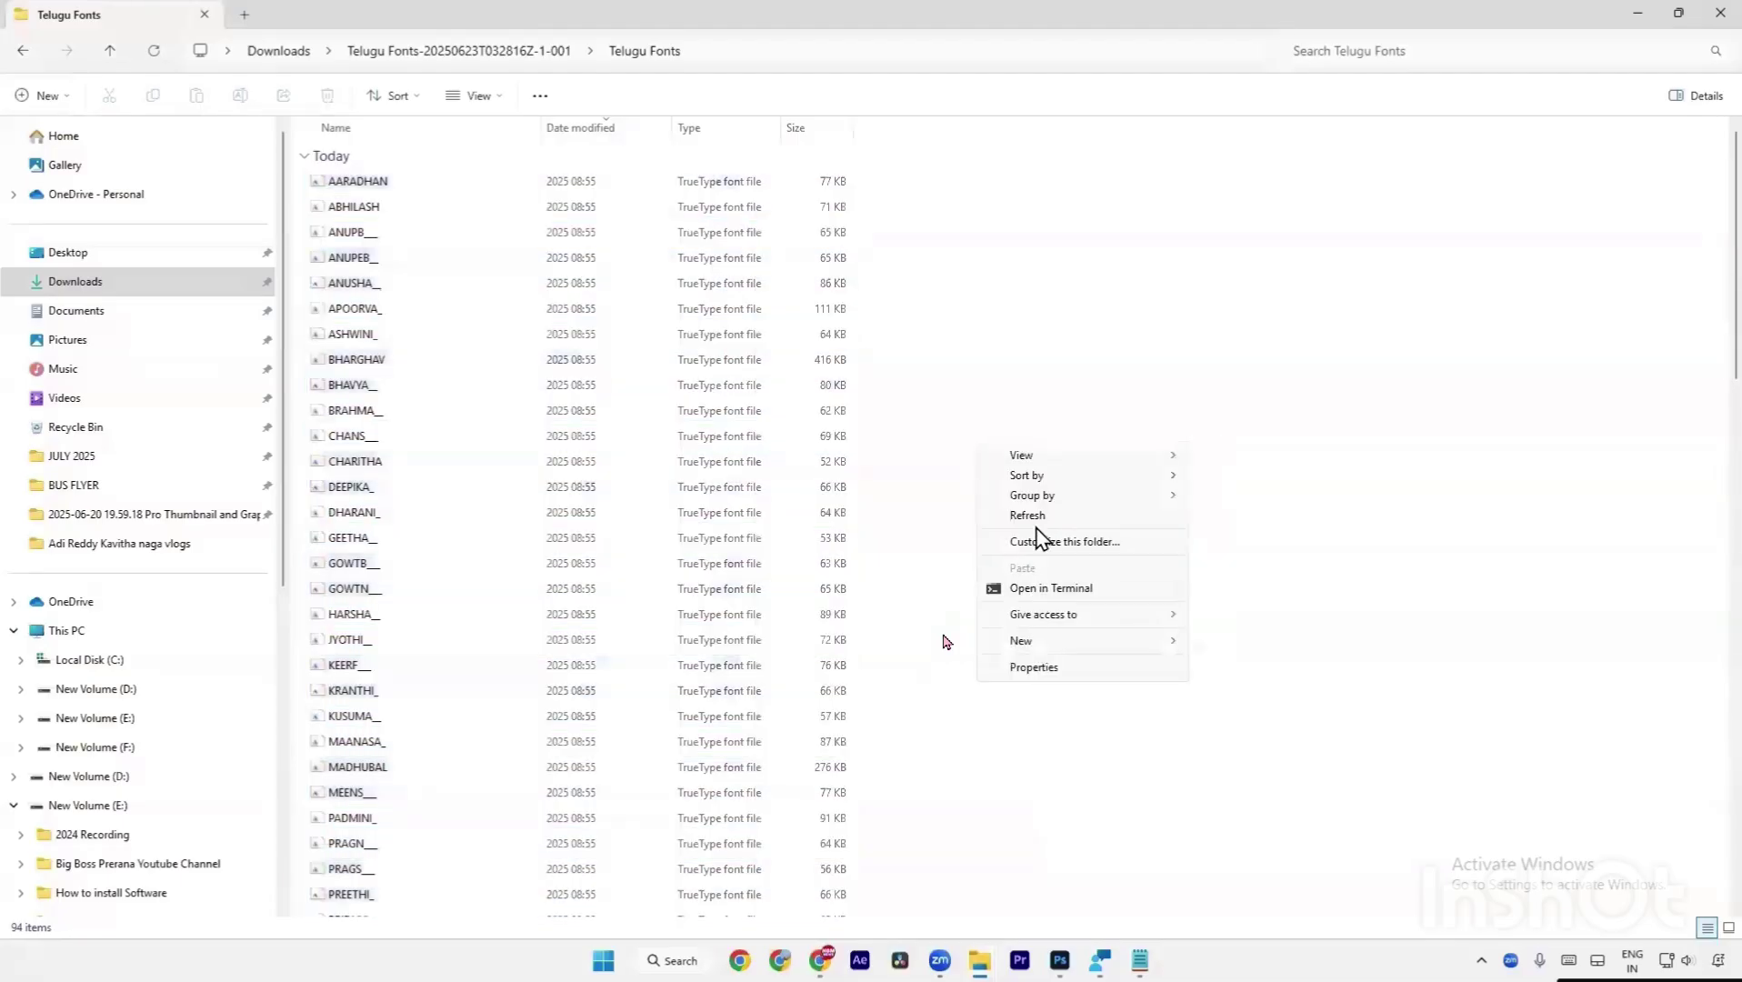
click(1041, 518)
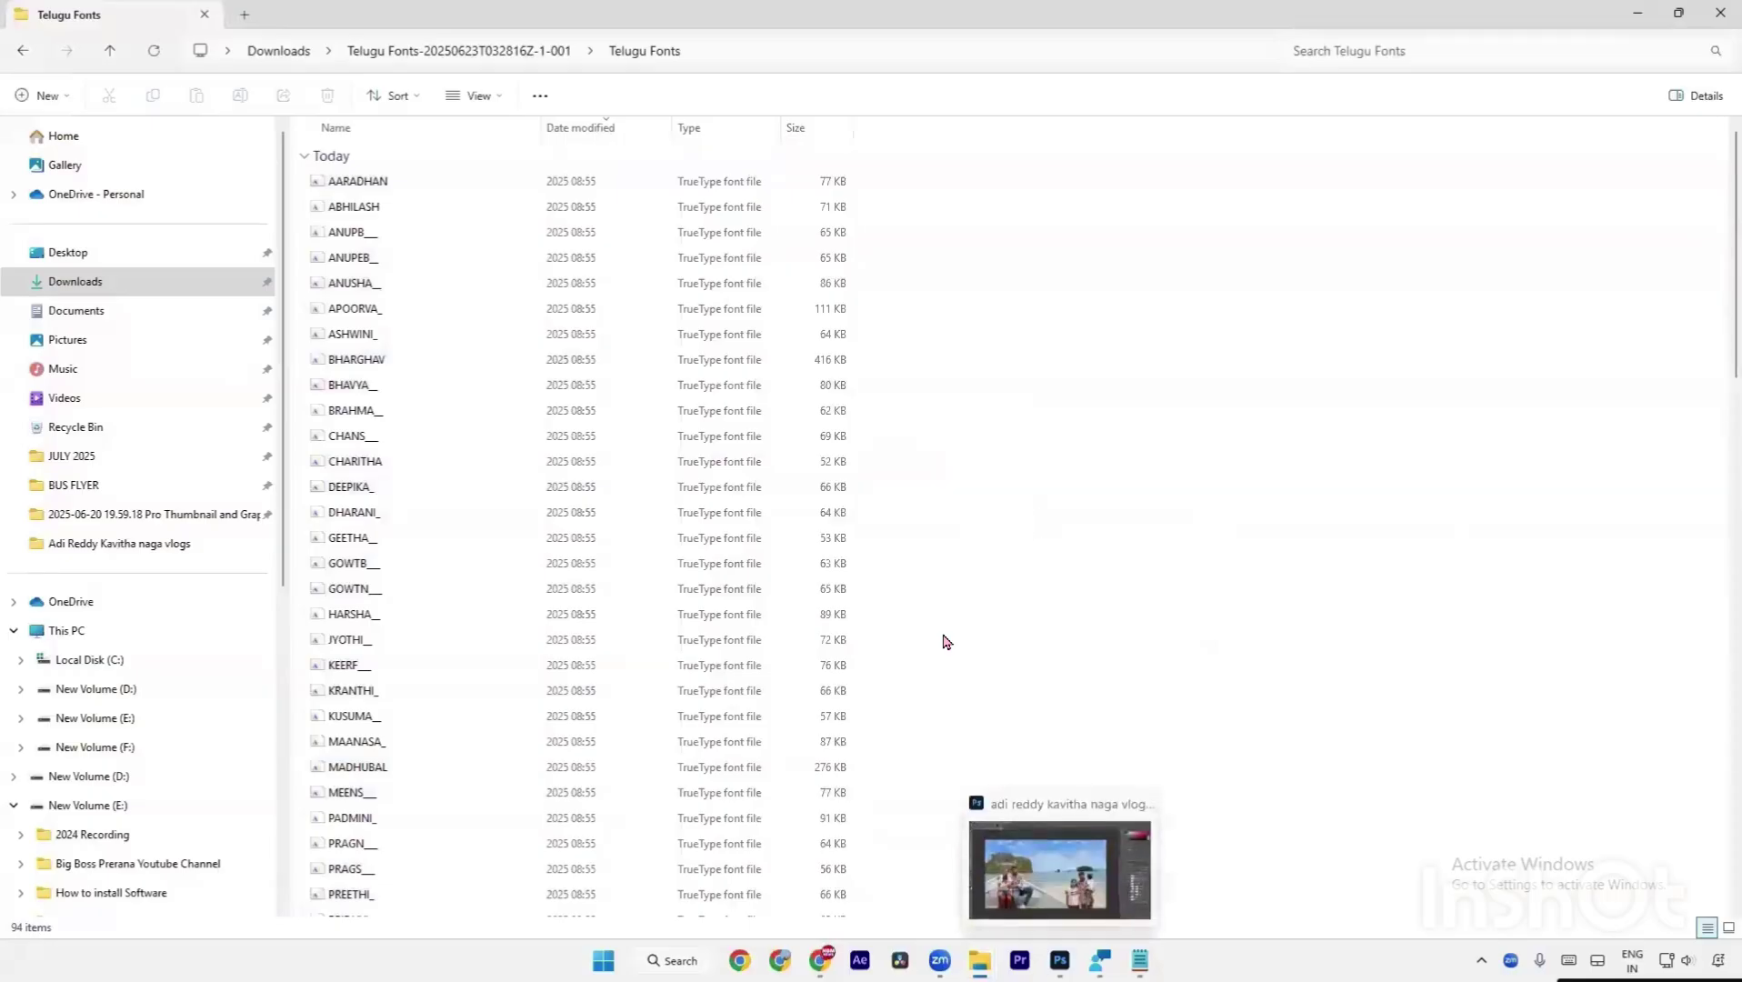
Sort the Drive course folders by name and open Top Creators Using Text Gradient Effects in grid view.
click(1060, 960)
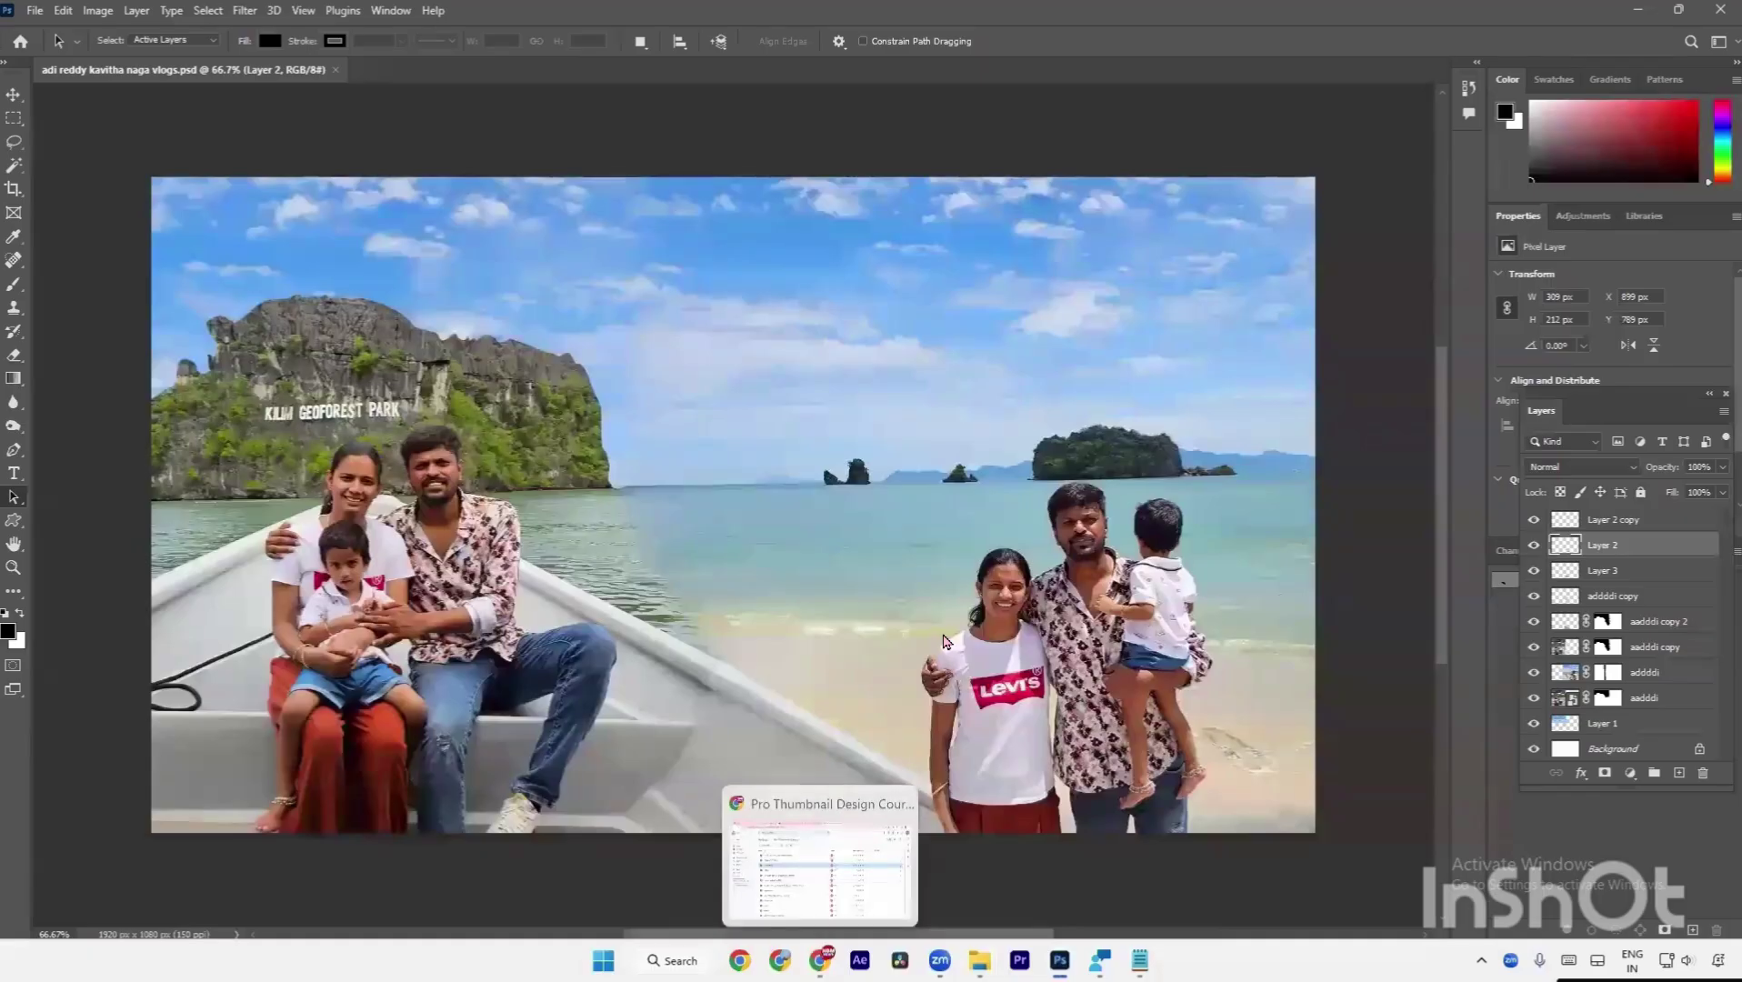
click(820, 960)
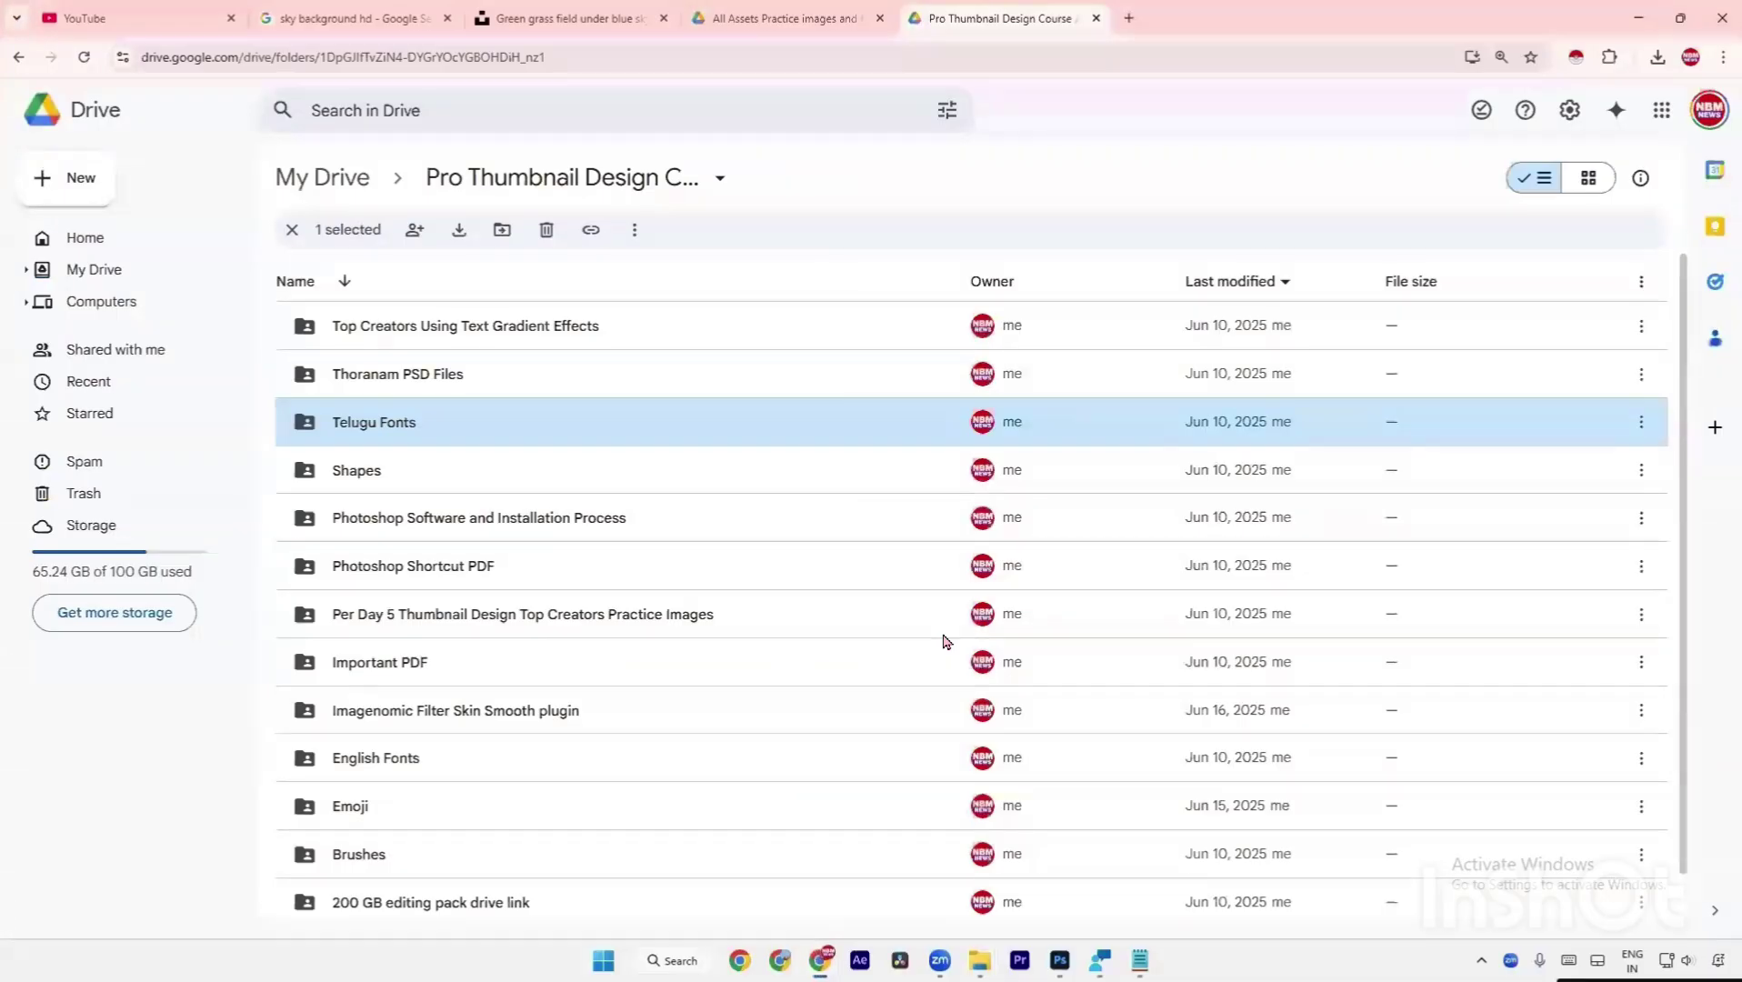
click(677, 297)
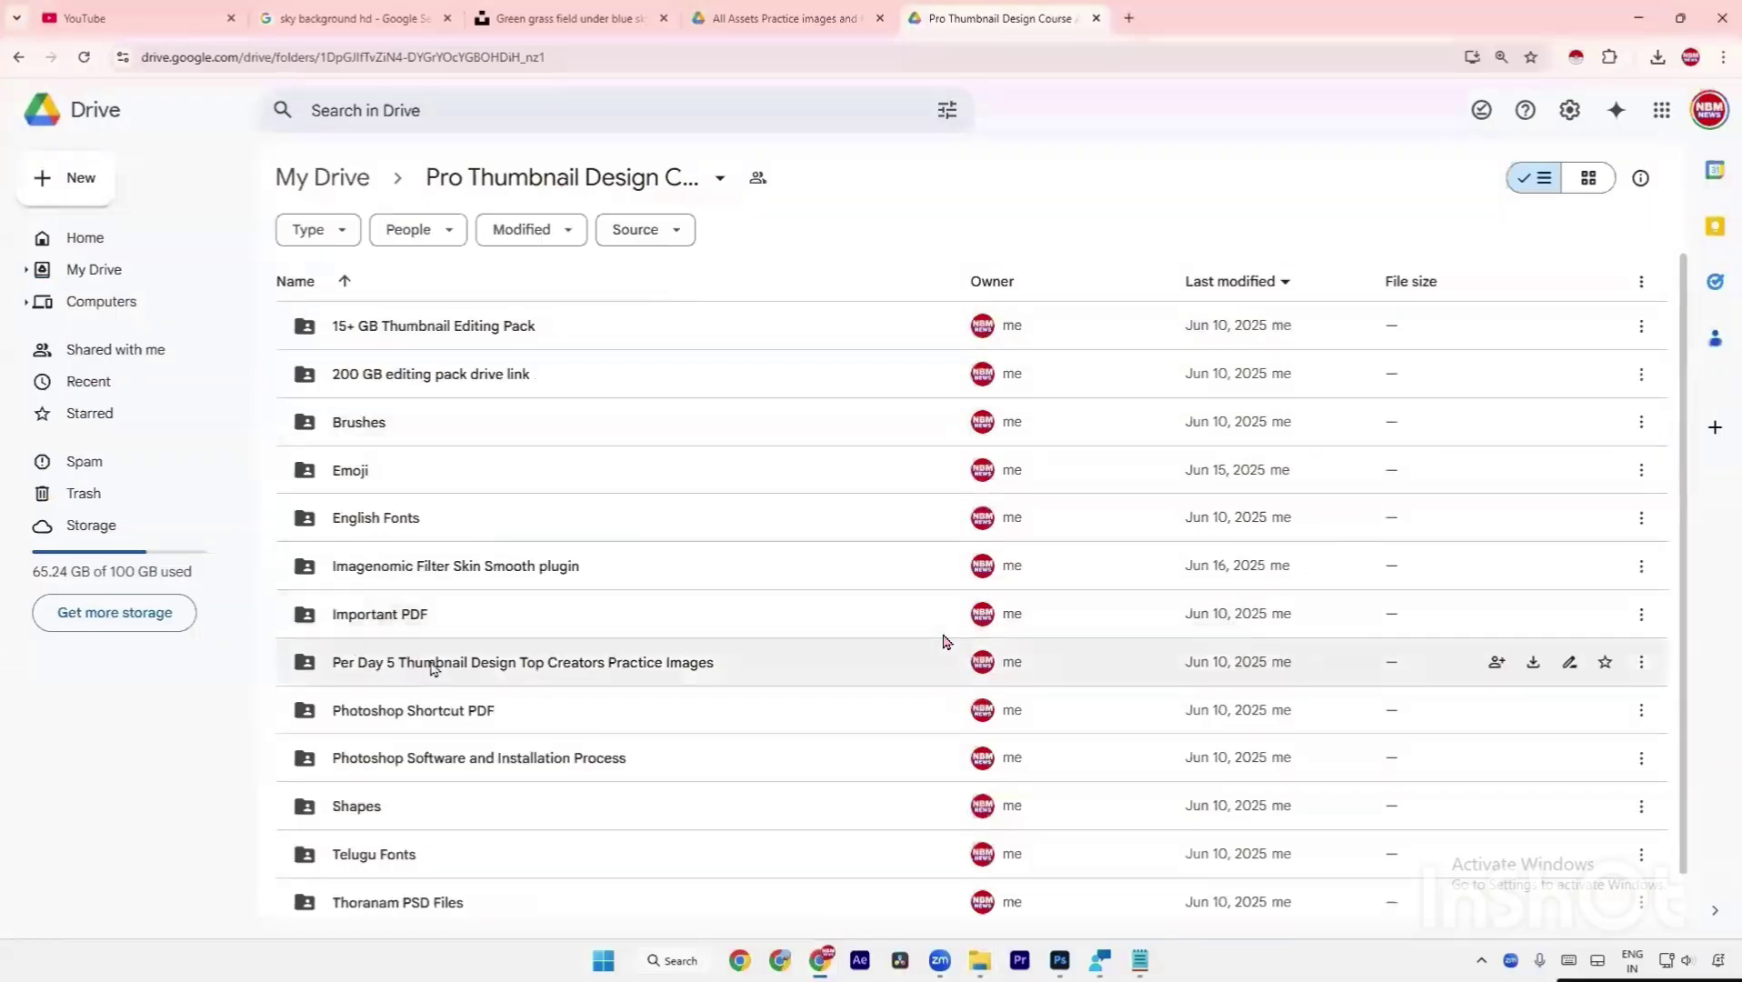
scroll(467, 688, down, 1)
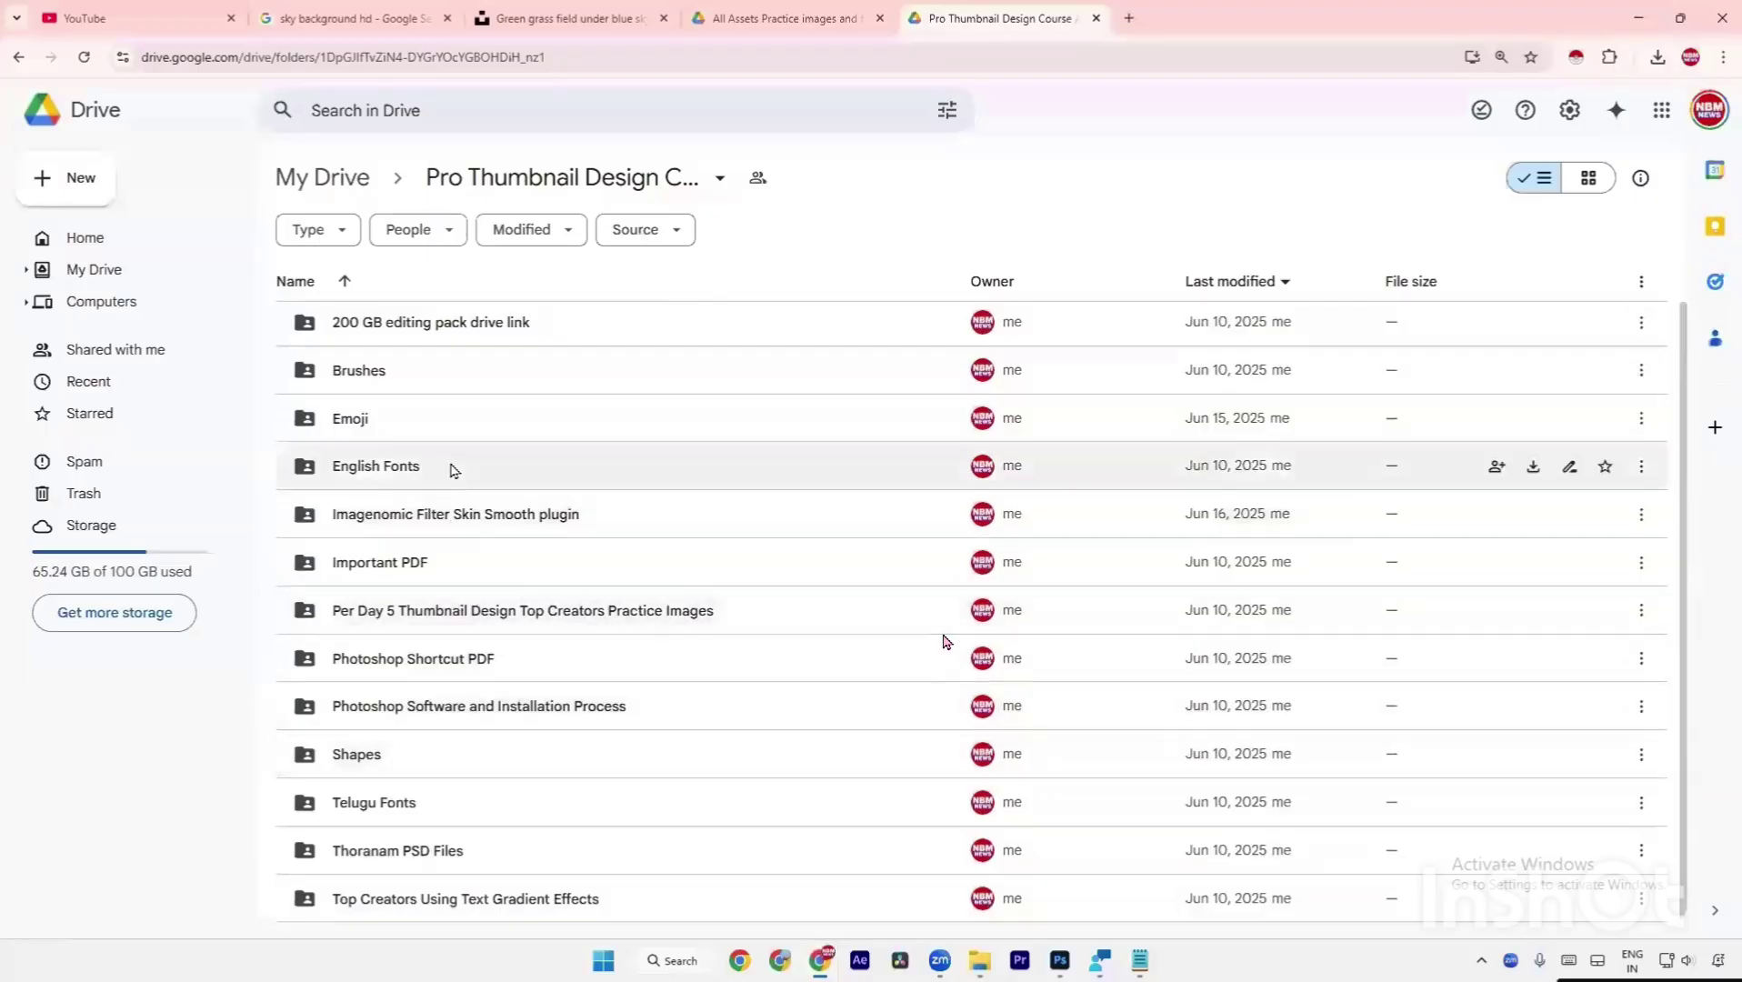
scroll(451, 470, up, 1)
scroll(491, 774, down, 1)
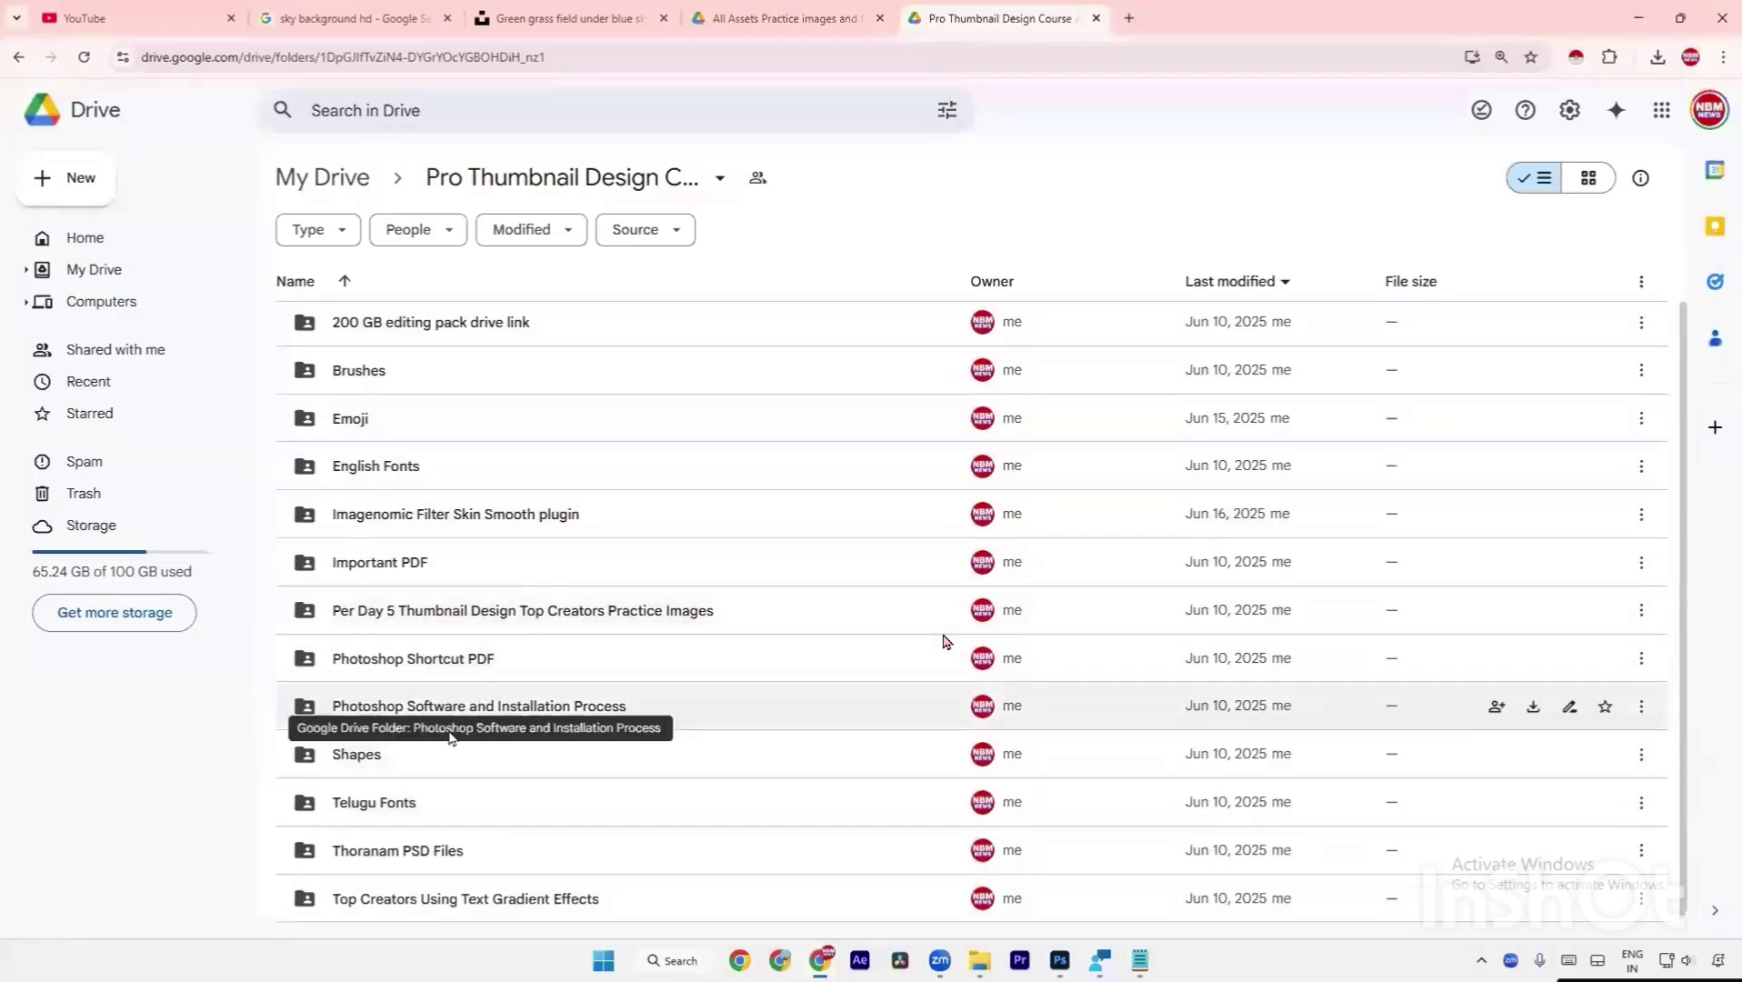
double_click(513, 900)
click(1588, 177)
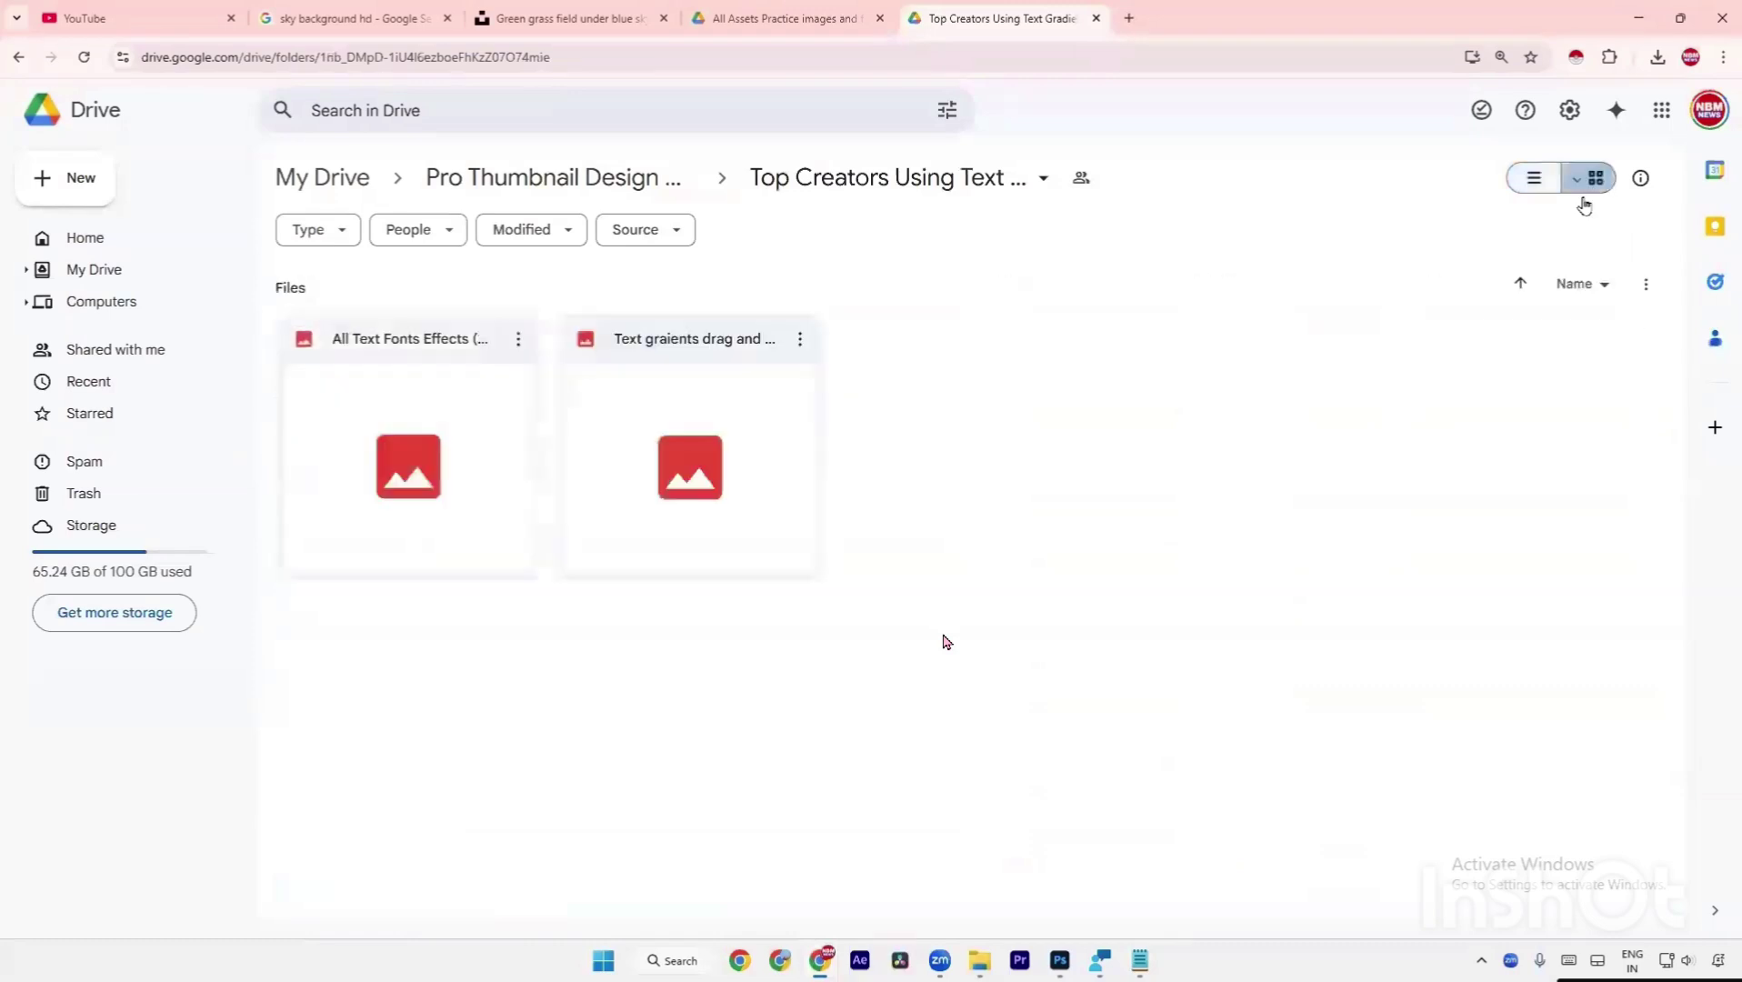
Download Text graients drag and drop (9).psd and drag it from Downloads into Photoshop.
double_click(686, 516)
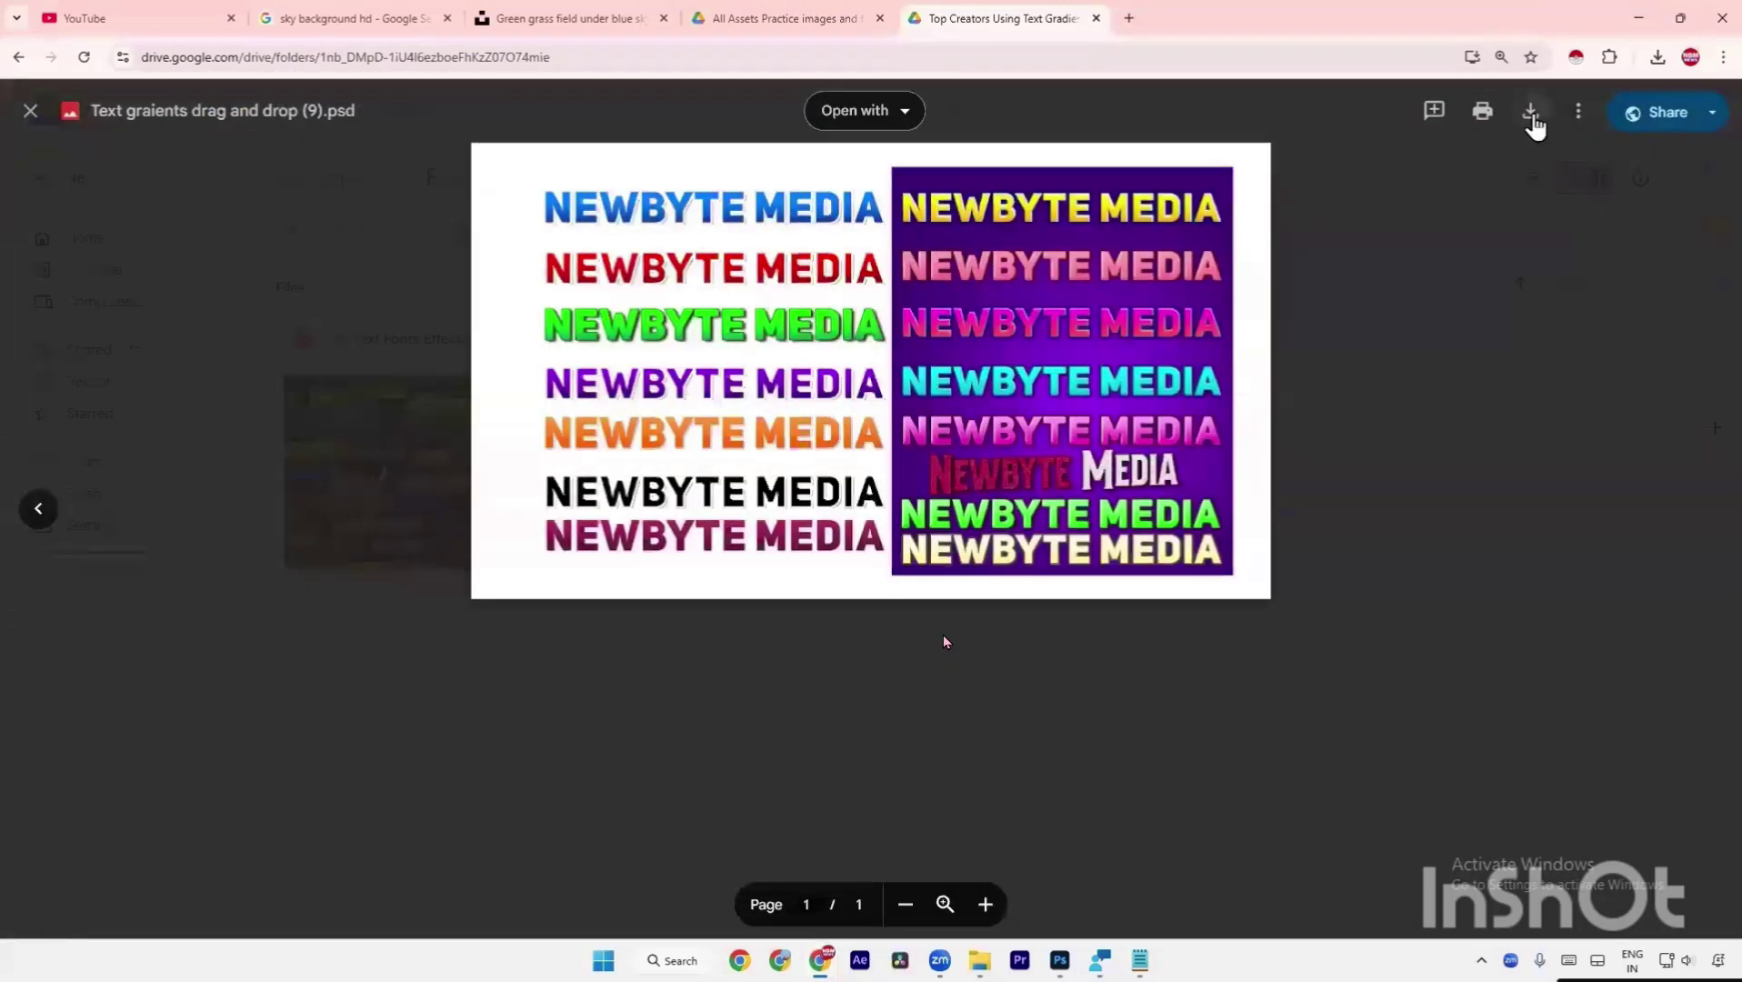
click(1533, 114)
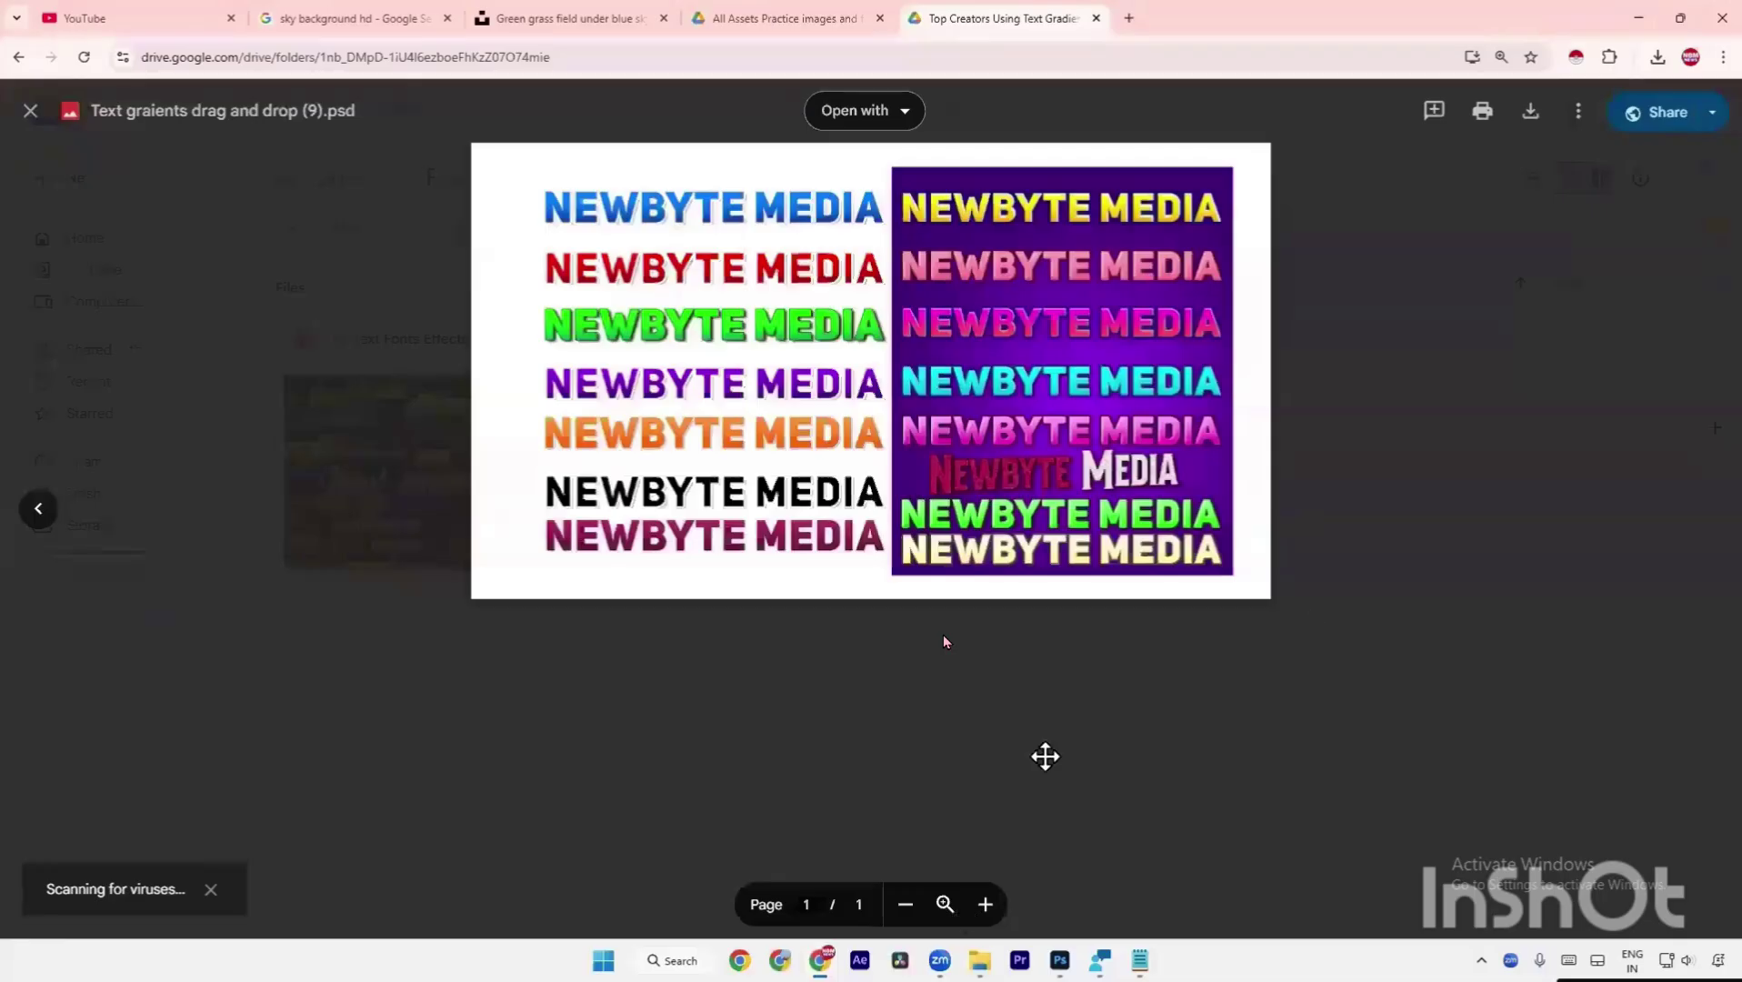
click(1647, 67)
click(1650, 141)
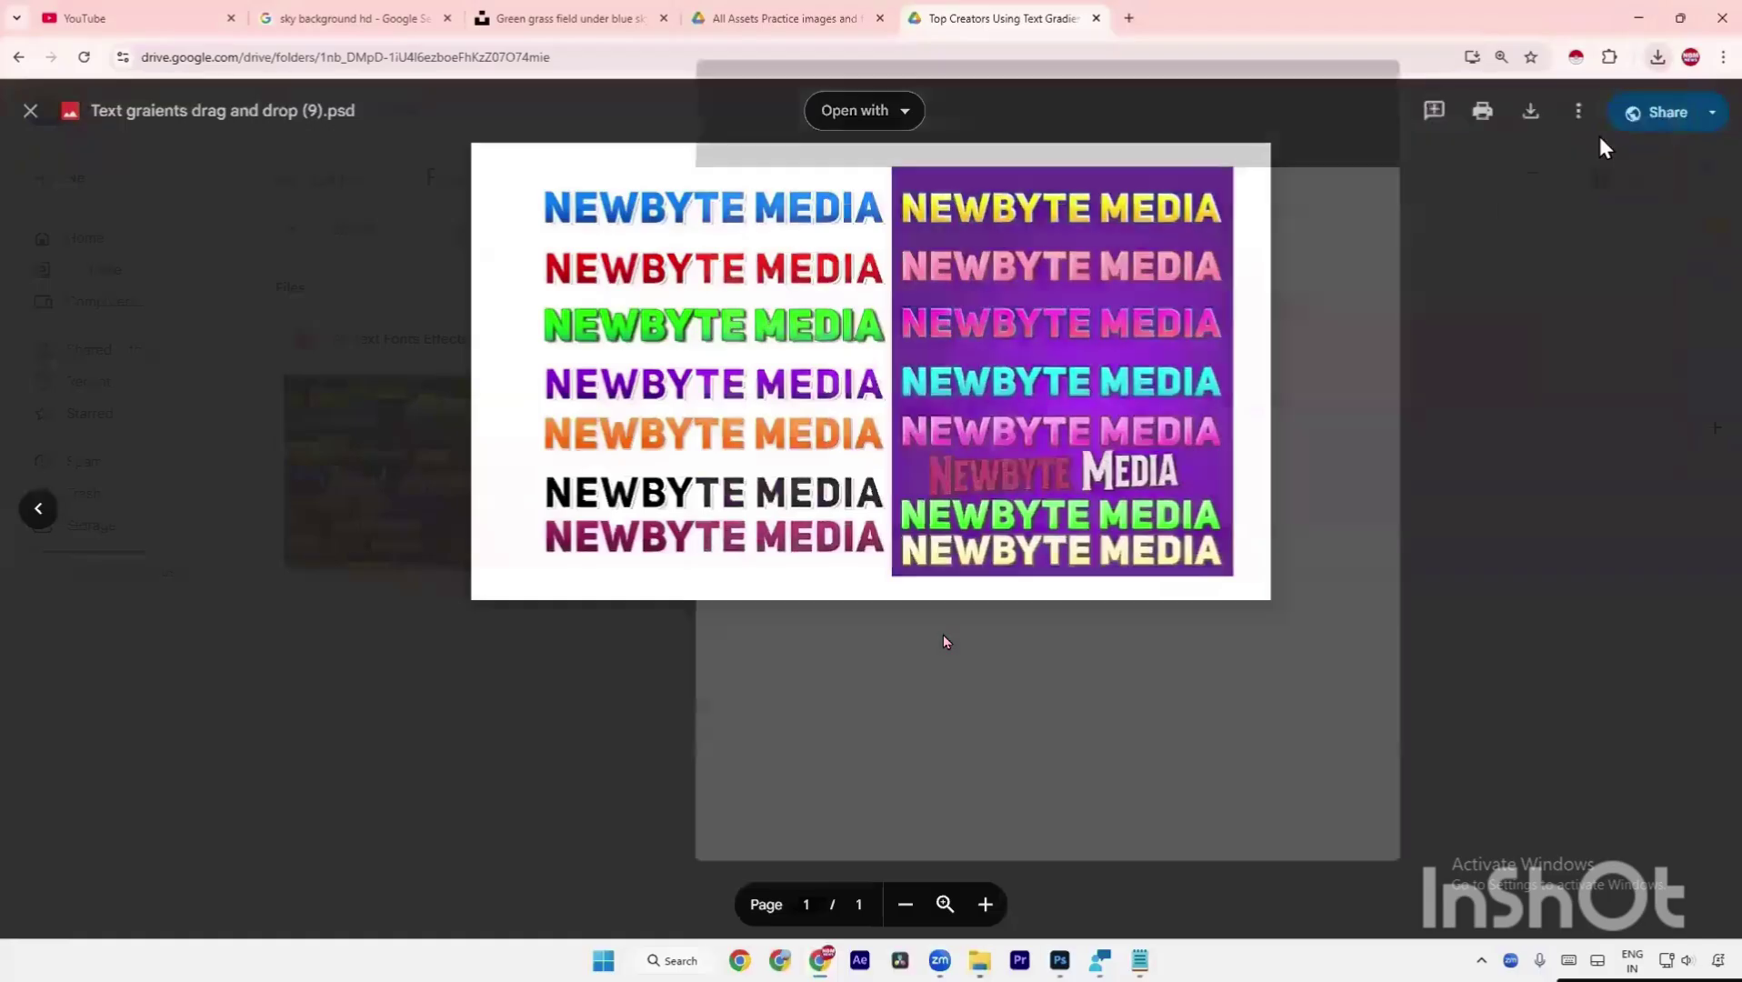
drag(1008, 272, 1009, 275)
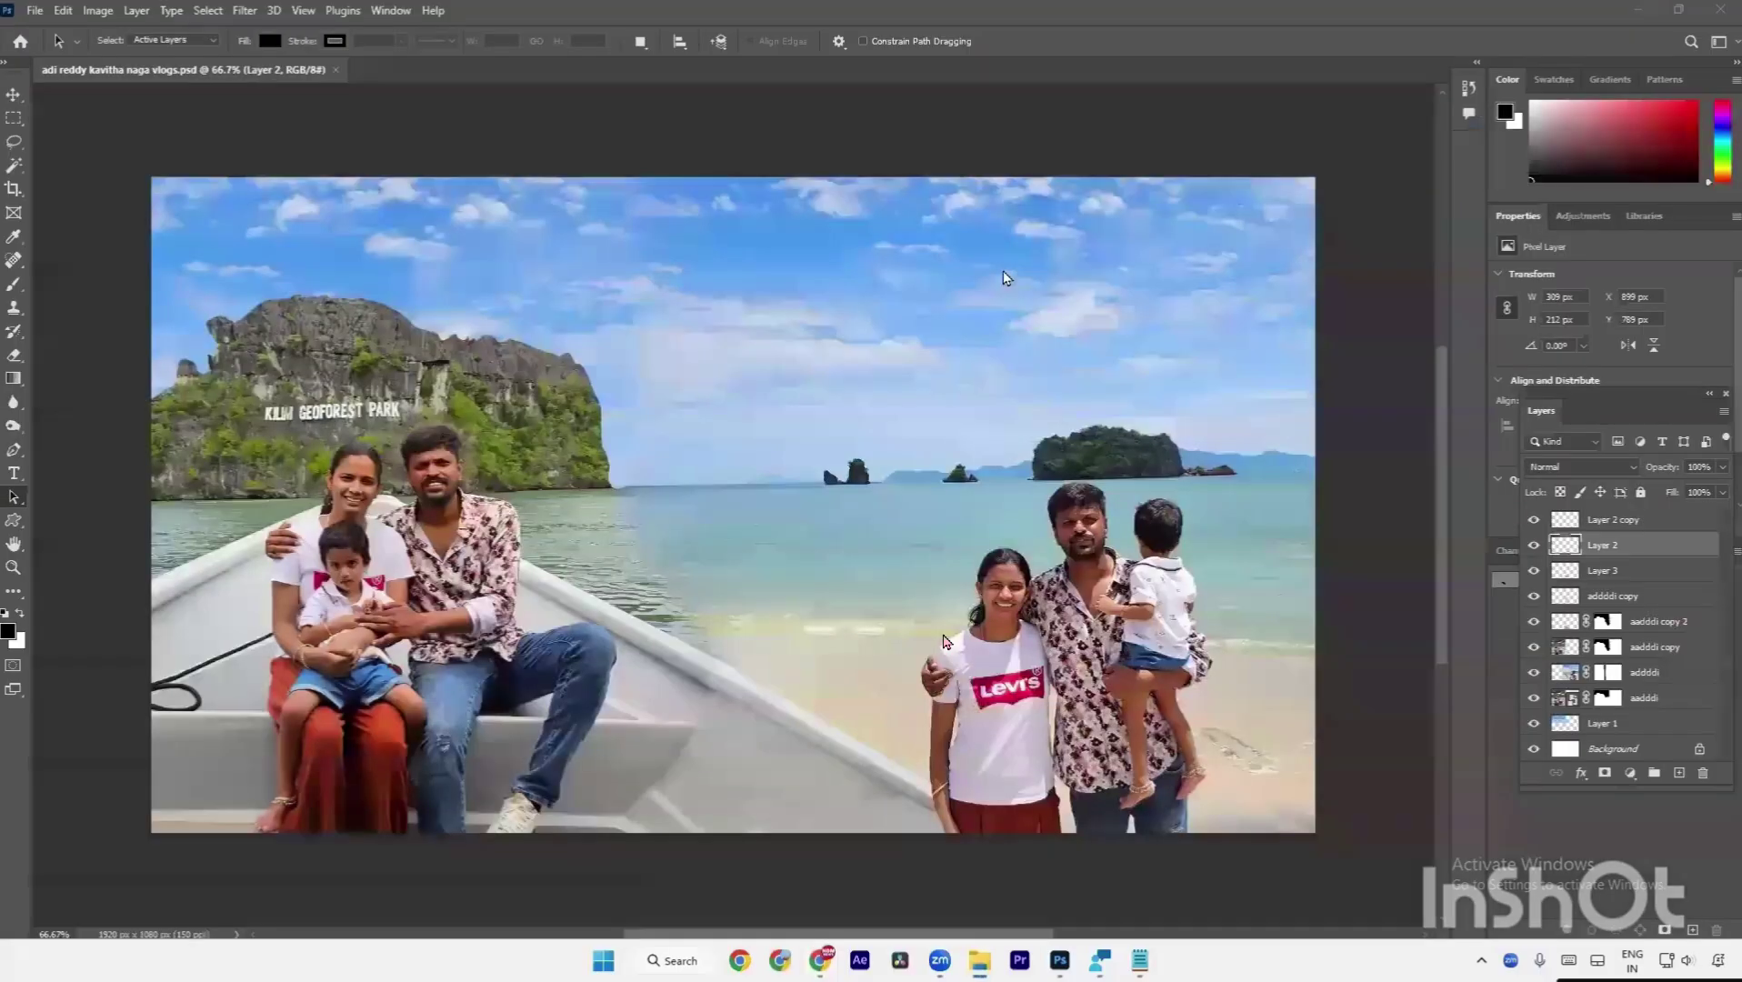
drag(1004, 273, 1002, 268)
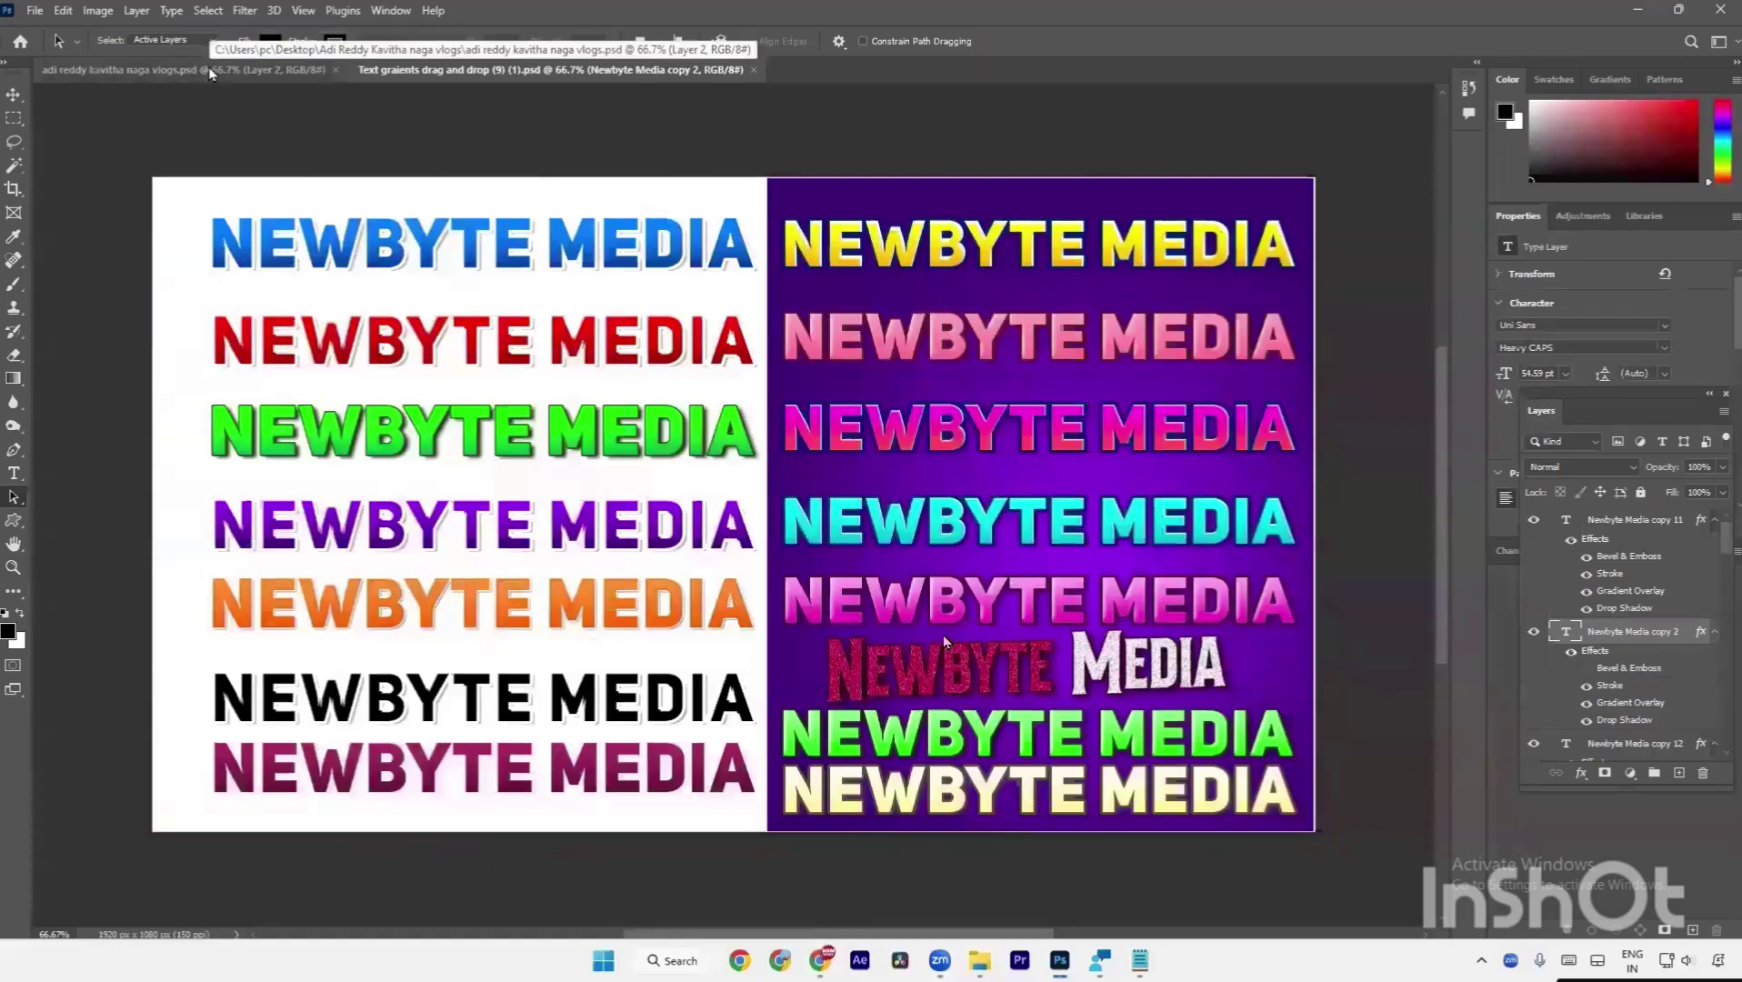
key(t)
click(611, 455)
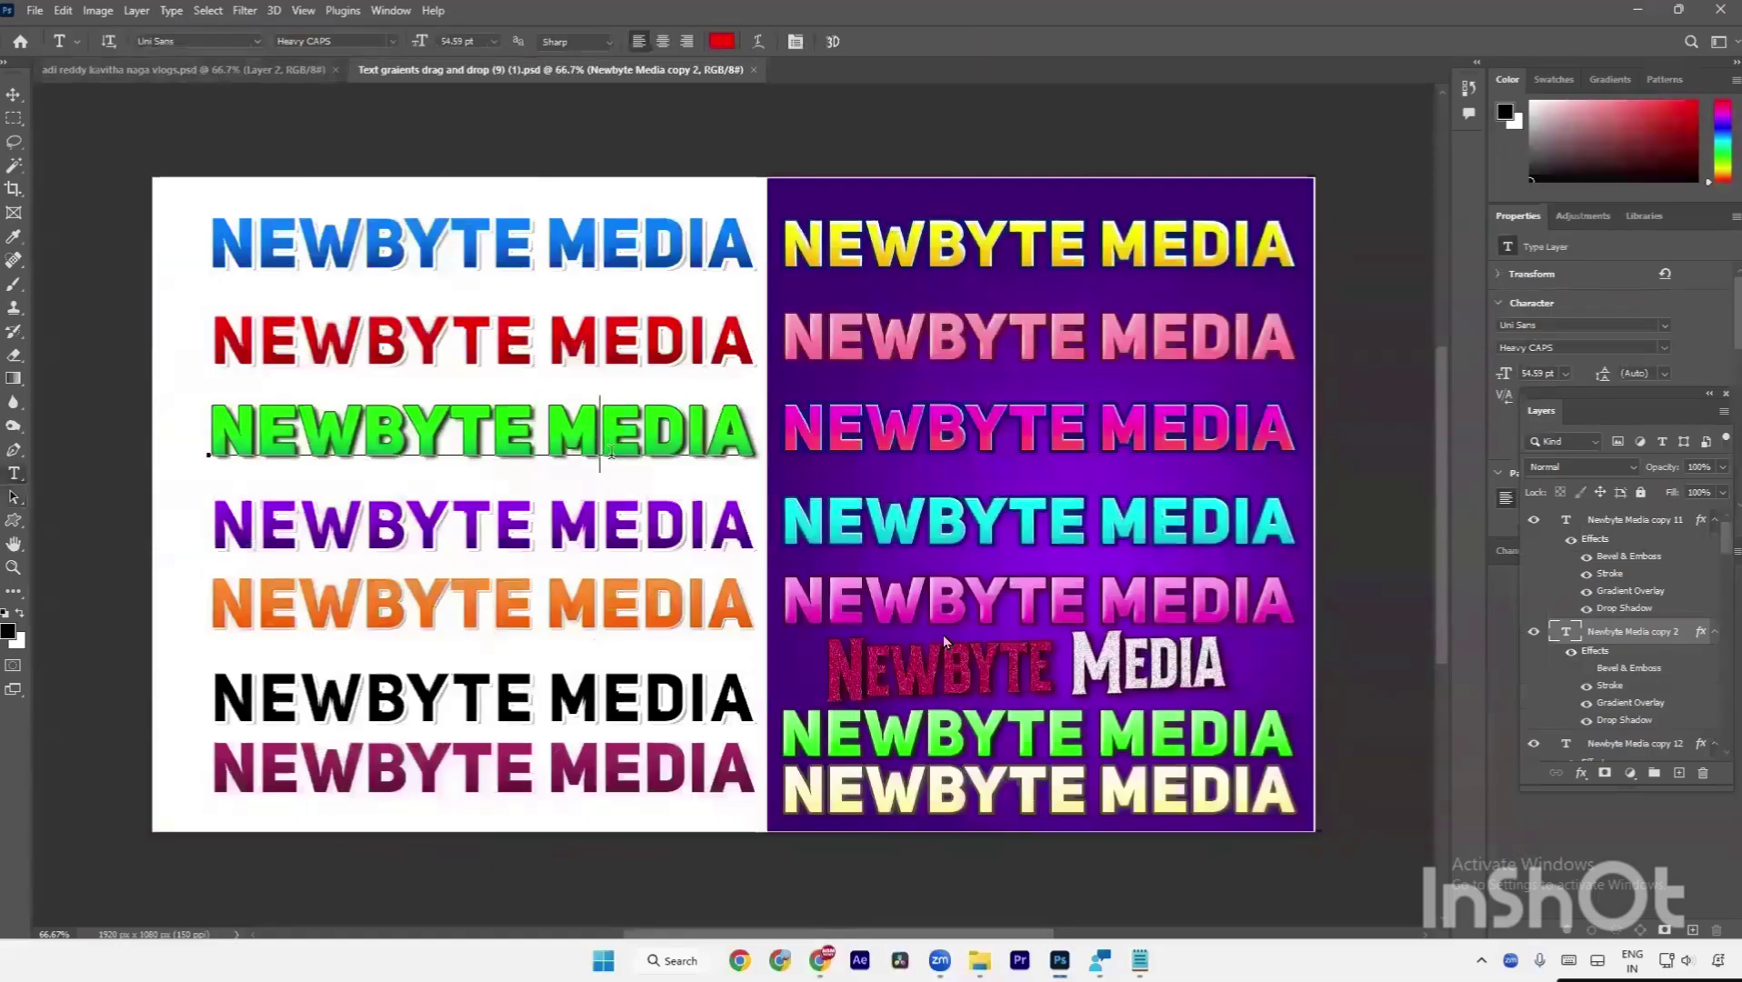
click(606, 424)
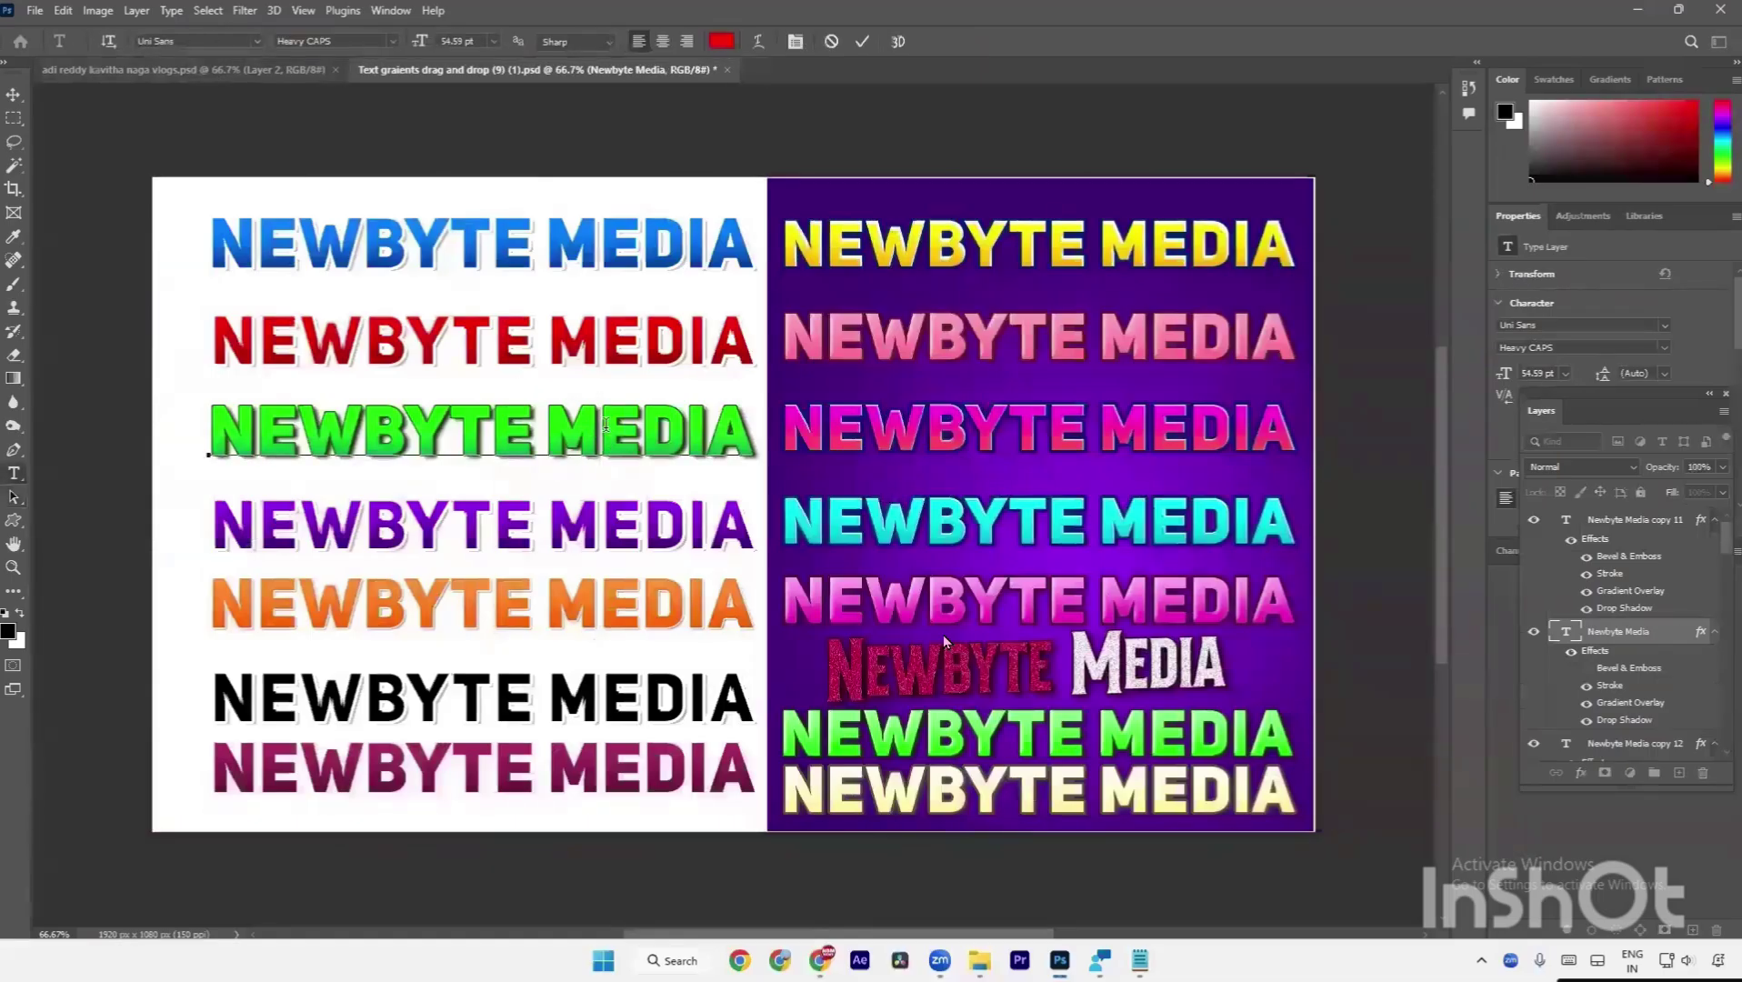
key(ctrl+Return)
click(605, 424)
key(ctrl+Return)
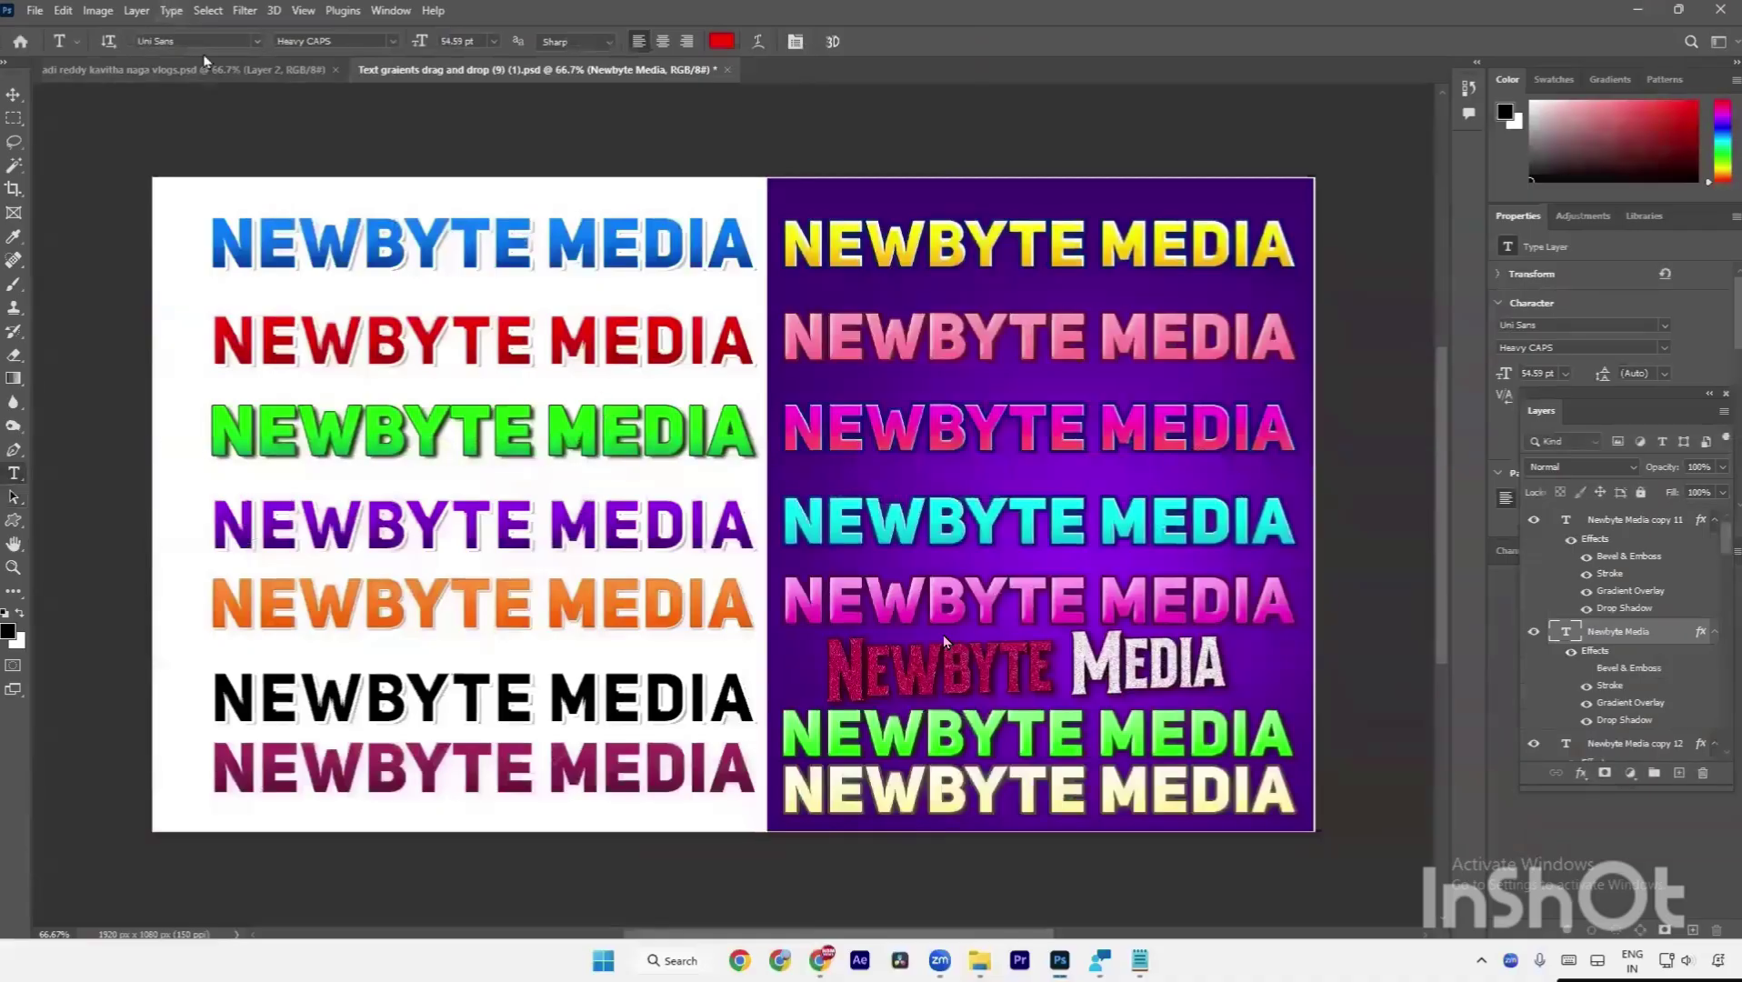
click(218, 40)
click(14, 96)
click(518, 272)
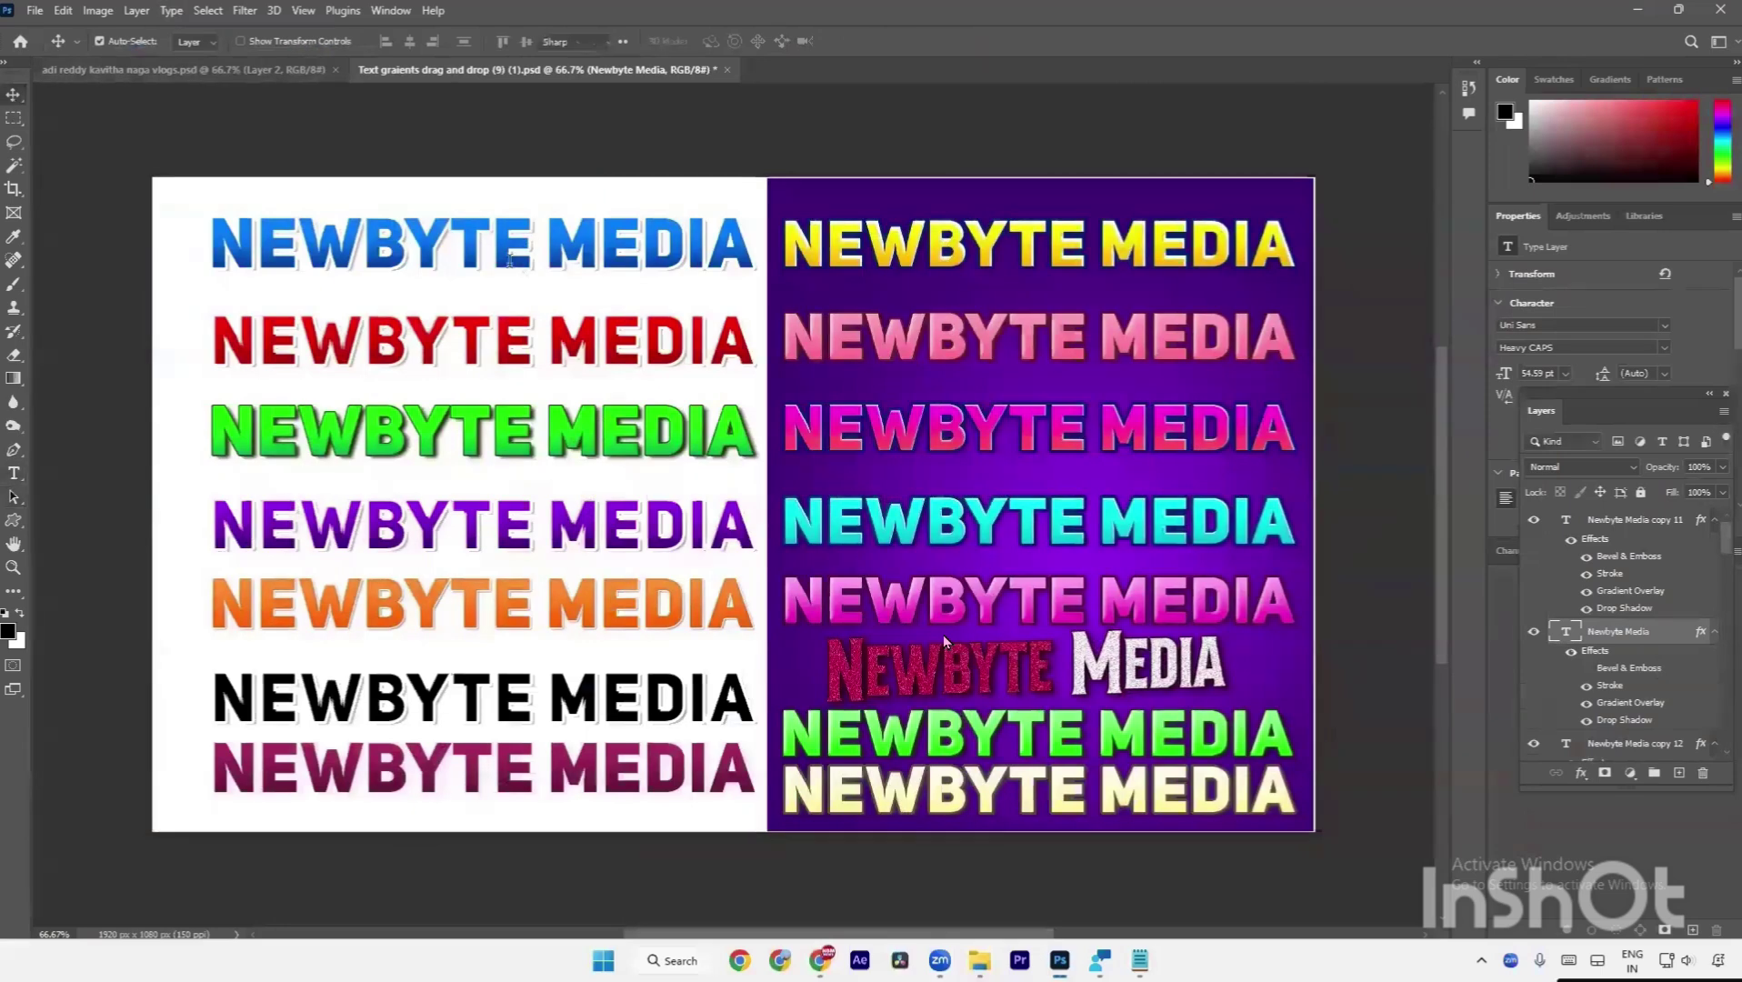
key(t)
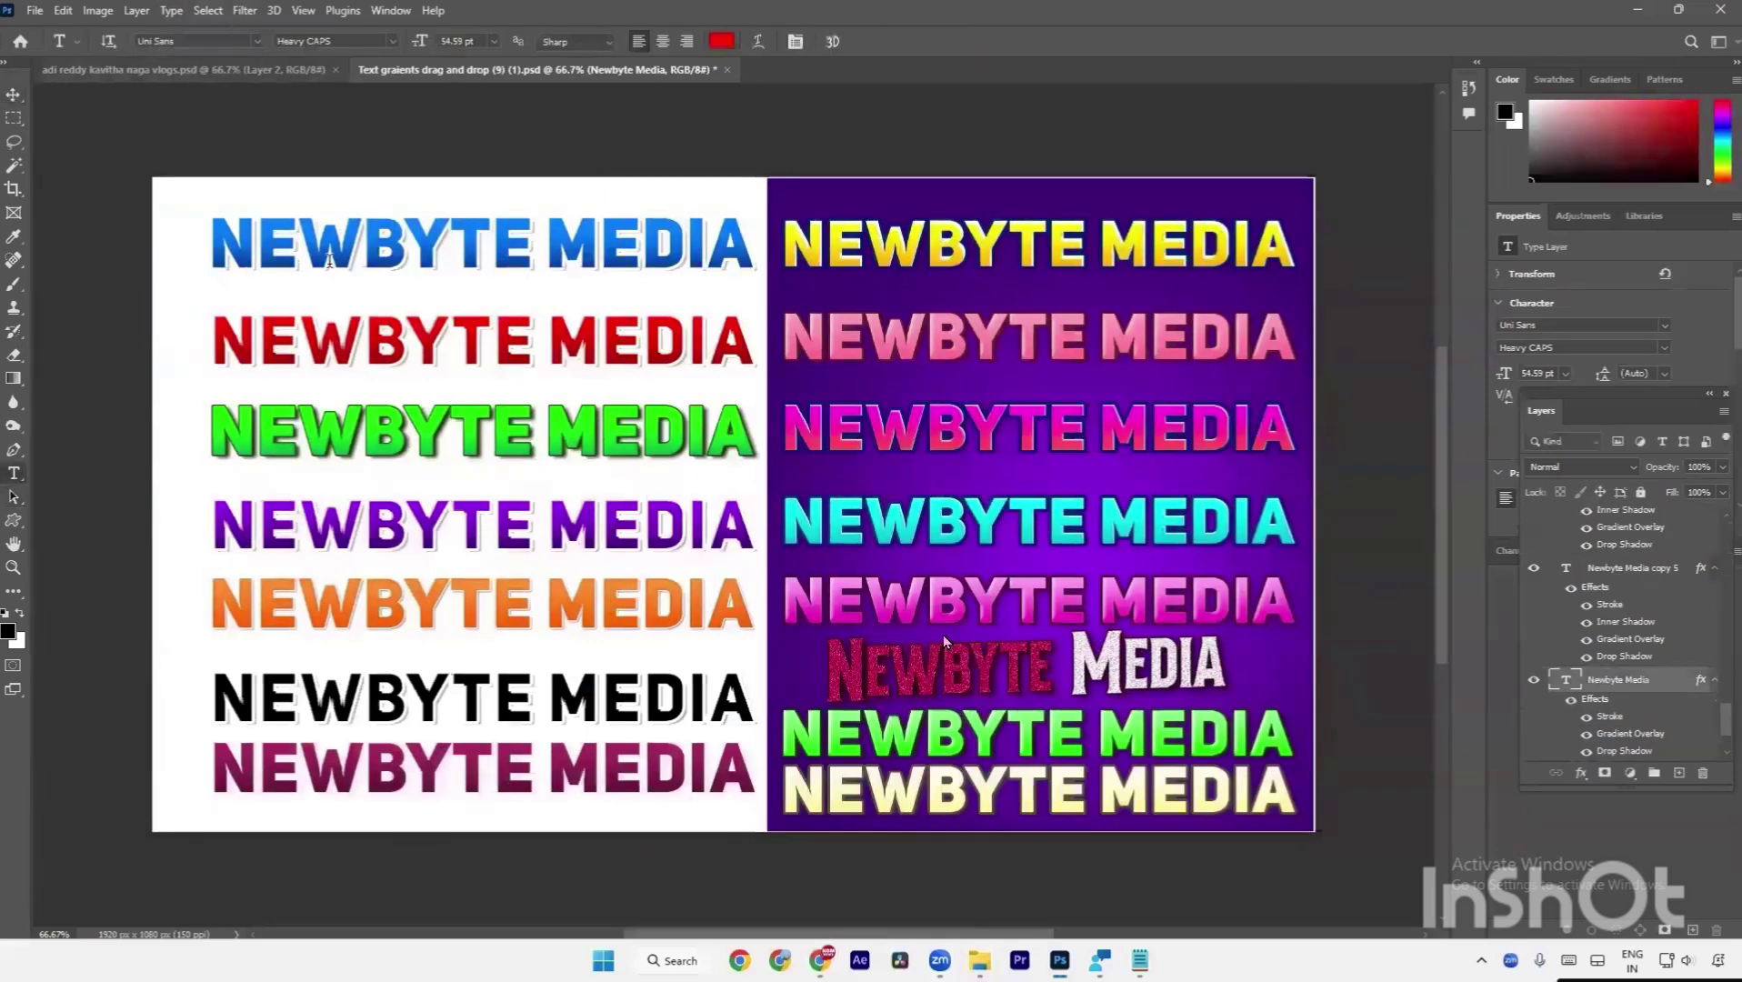
key(a)
drag(200, 159, 751, 833)
drag(817, 162, 901, 337)
drag(936, 420, 936, 420)
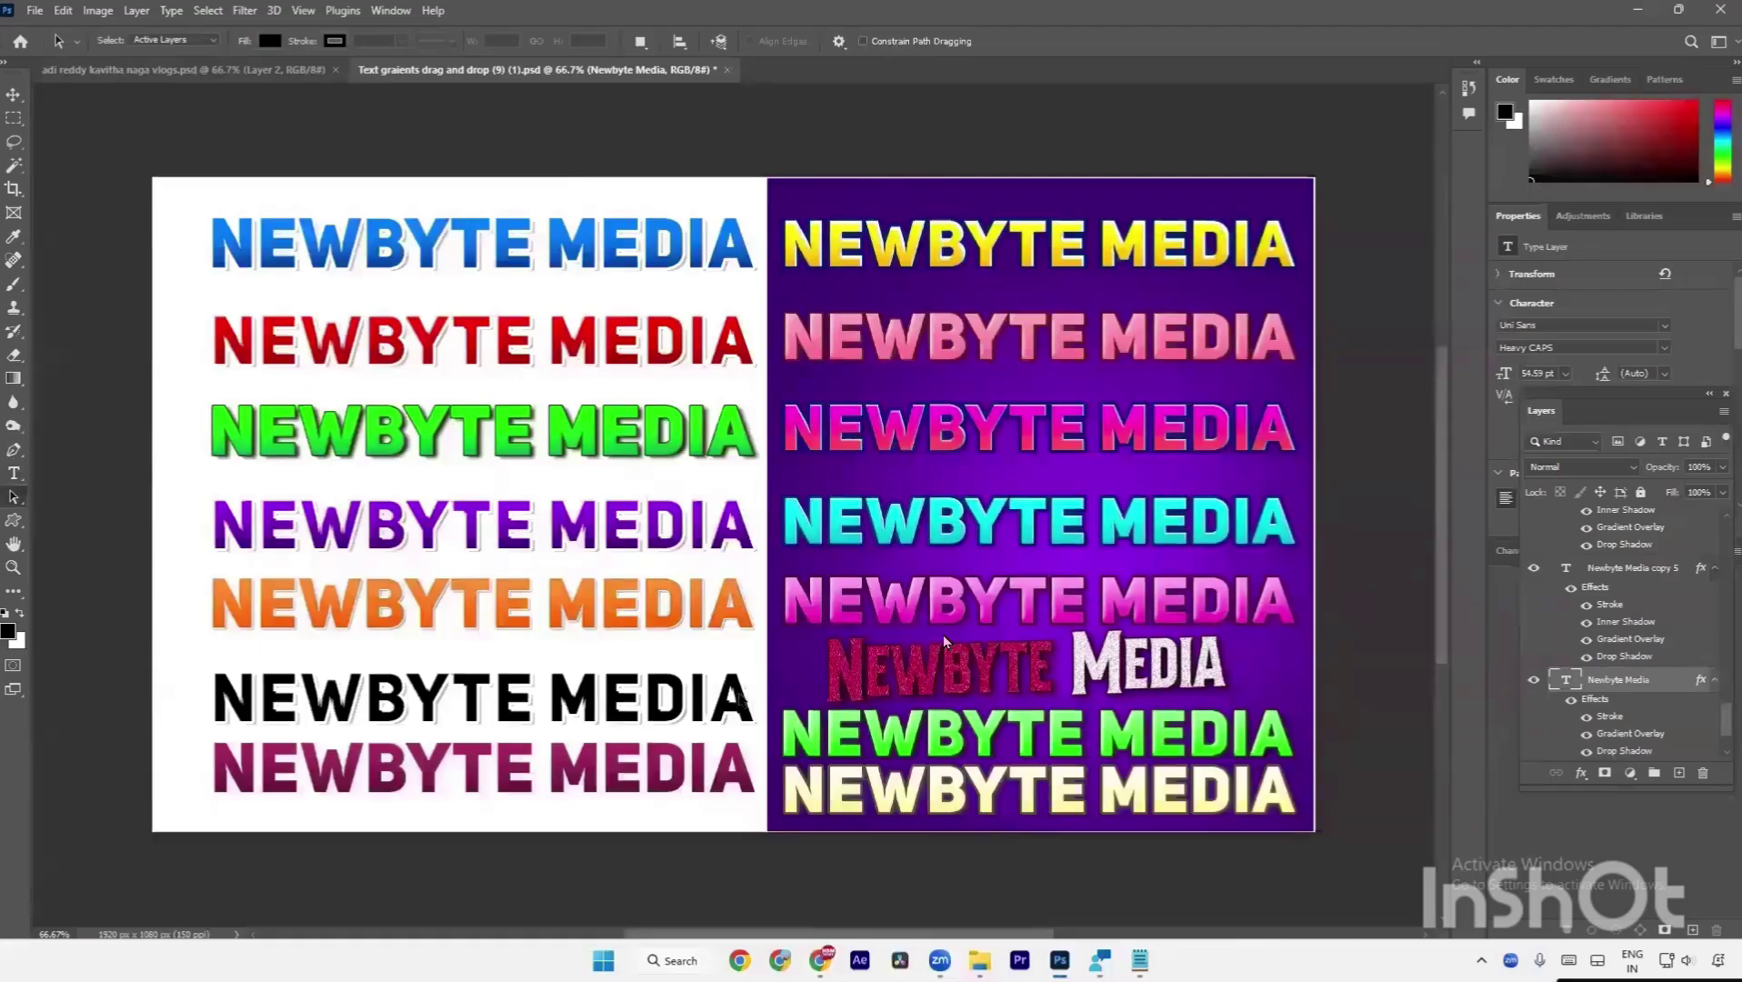
drag(170, 170, 762, 812)
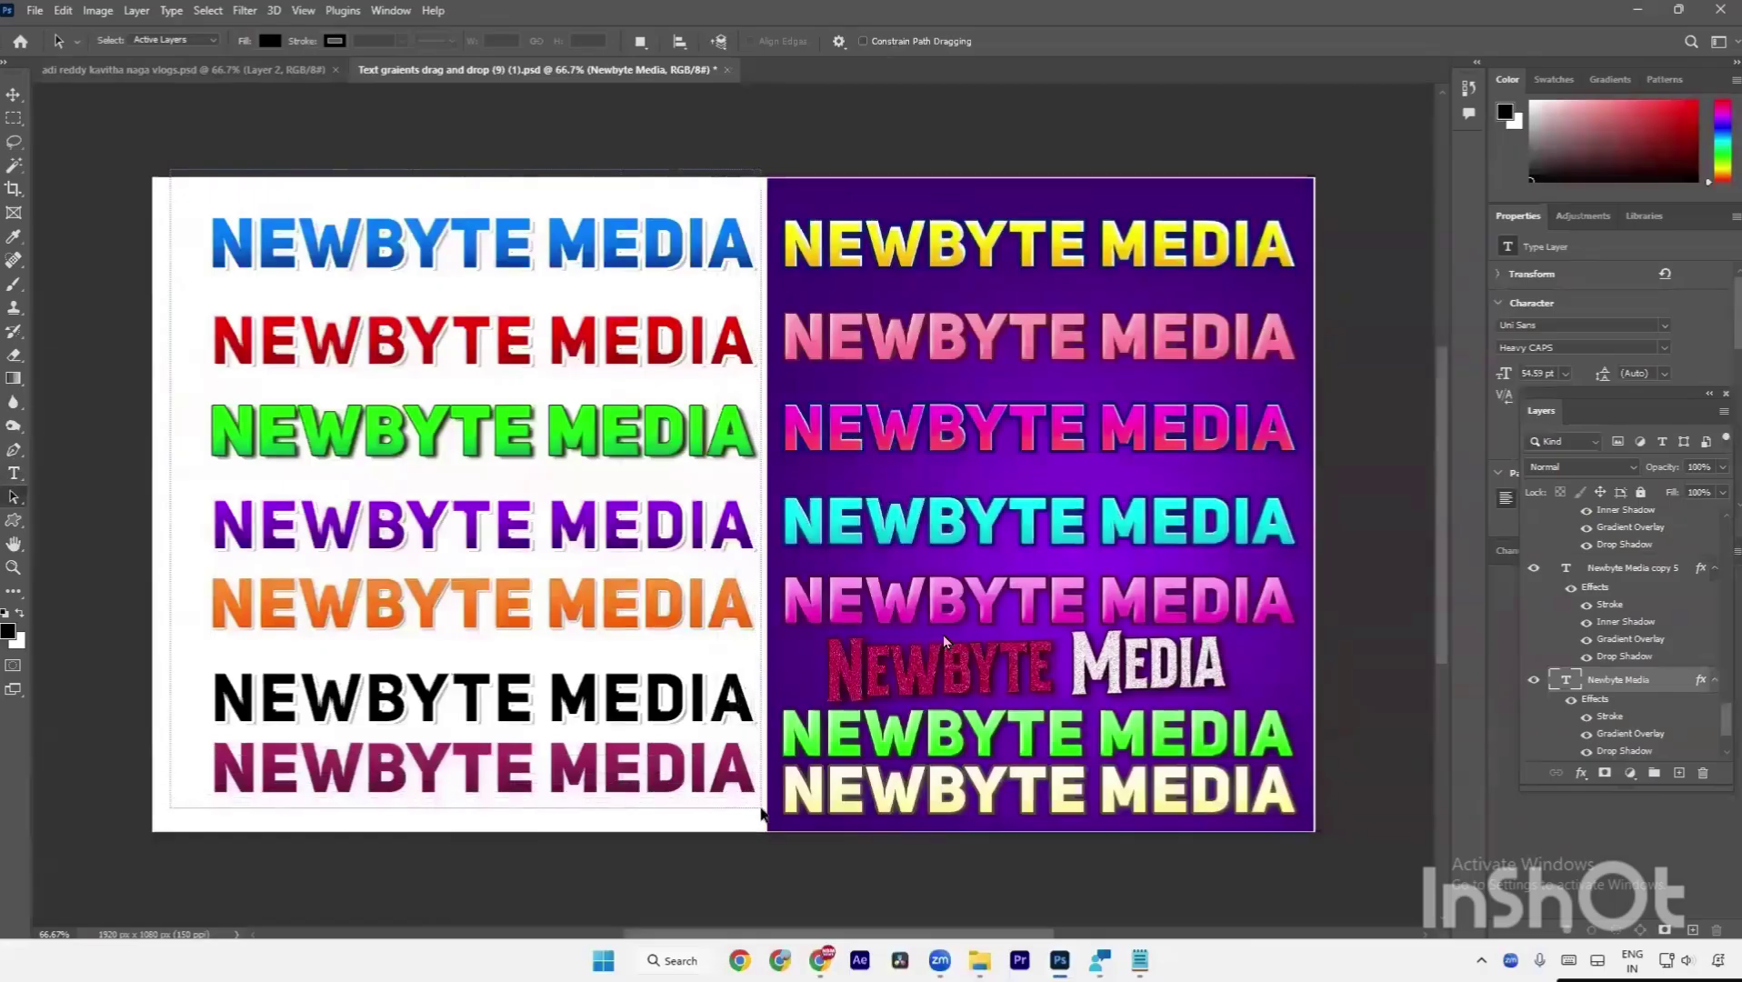
drag(762, 812, 762, 812)
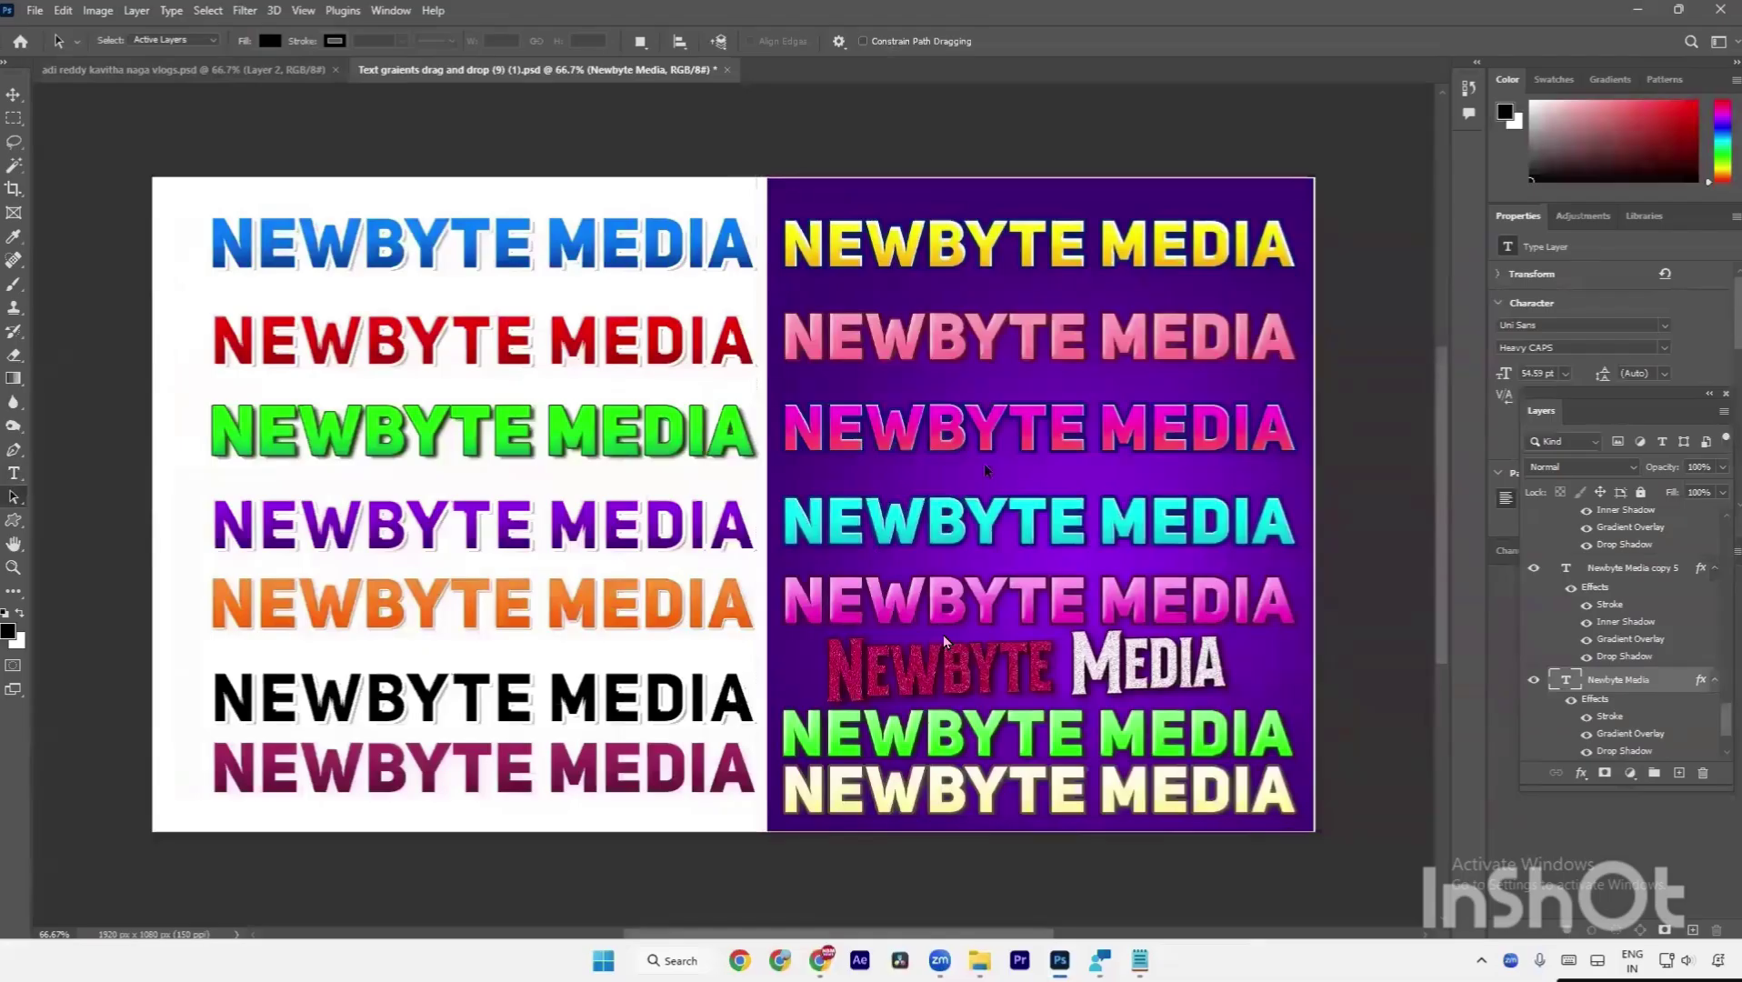
drag(947, 195, 1009, 775)
drag(1014, 849, 1014, 849)
Check the NEWBYTE MEDIA text-effects sheet, then return to the beach document and bring up title.txt.
click(293, 68)
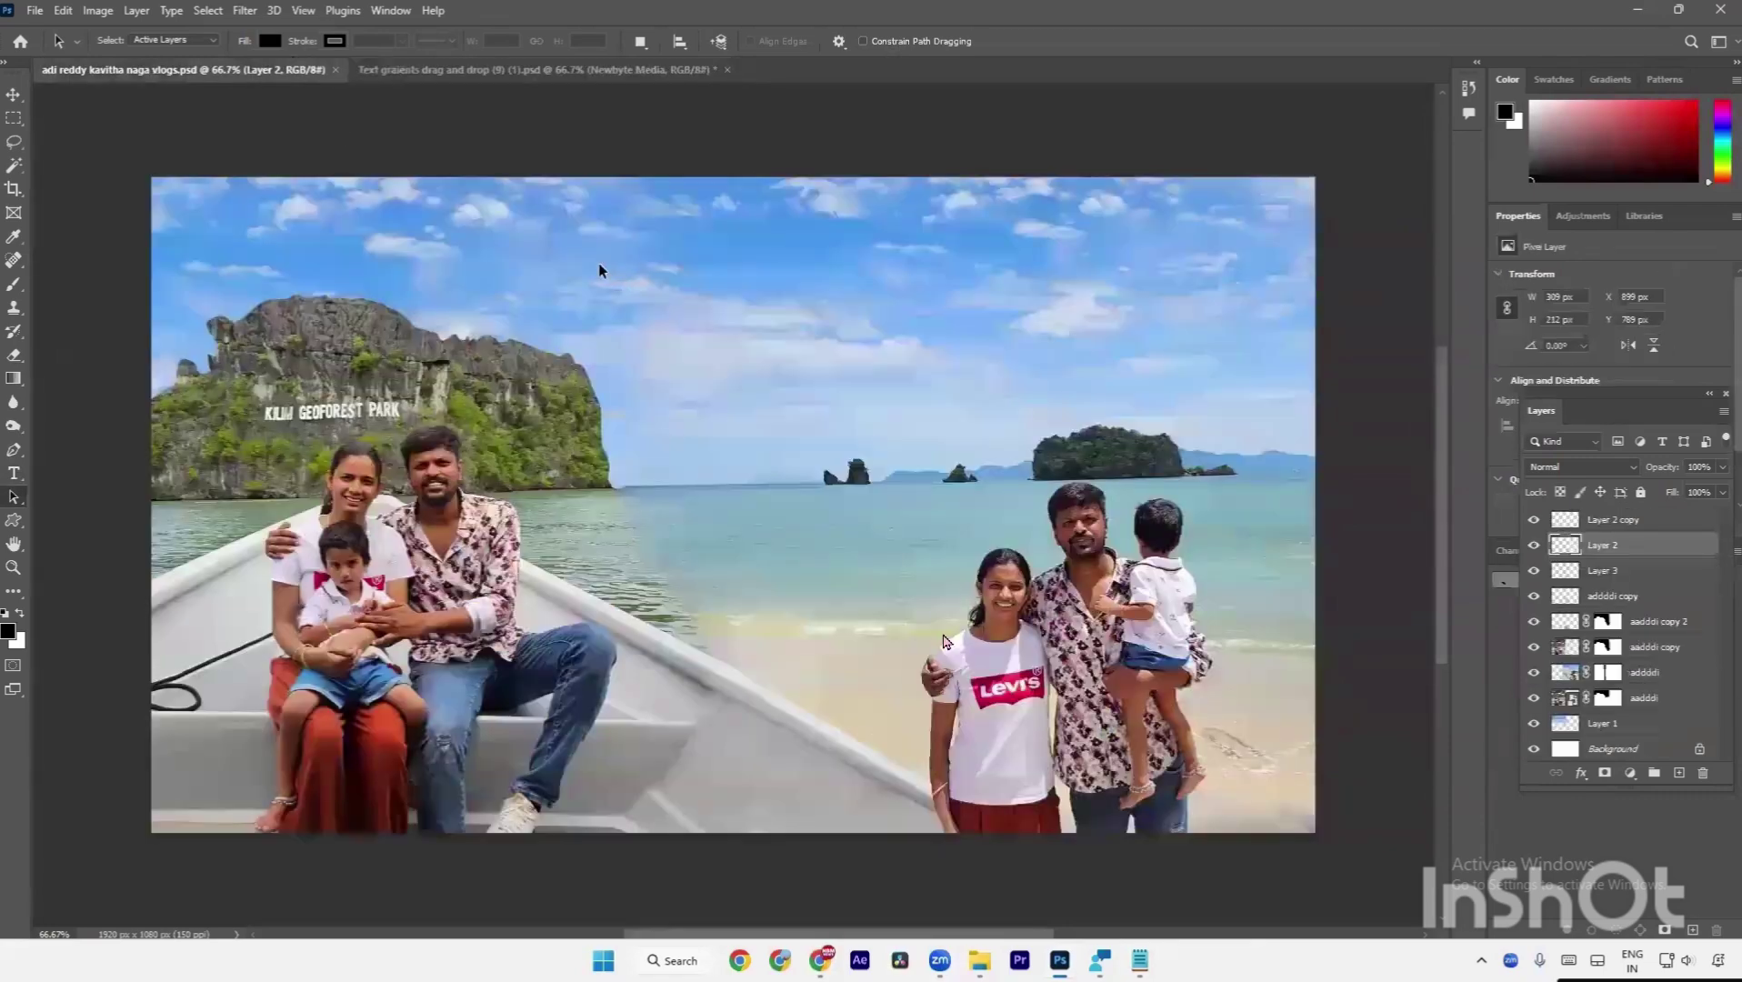
click(585, 73)
drag(452, 182, 594, 806)
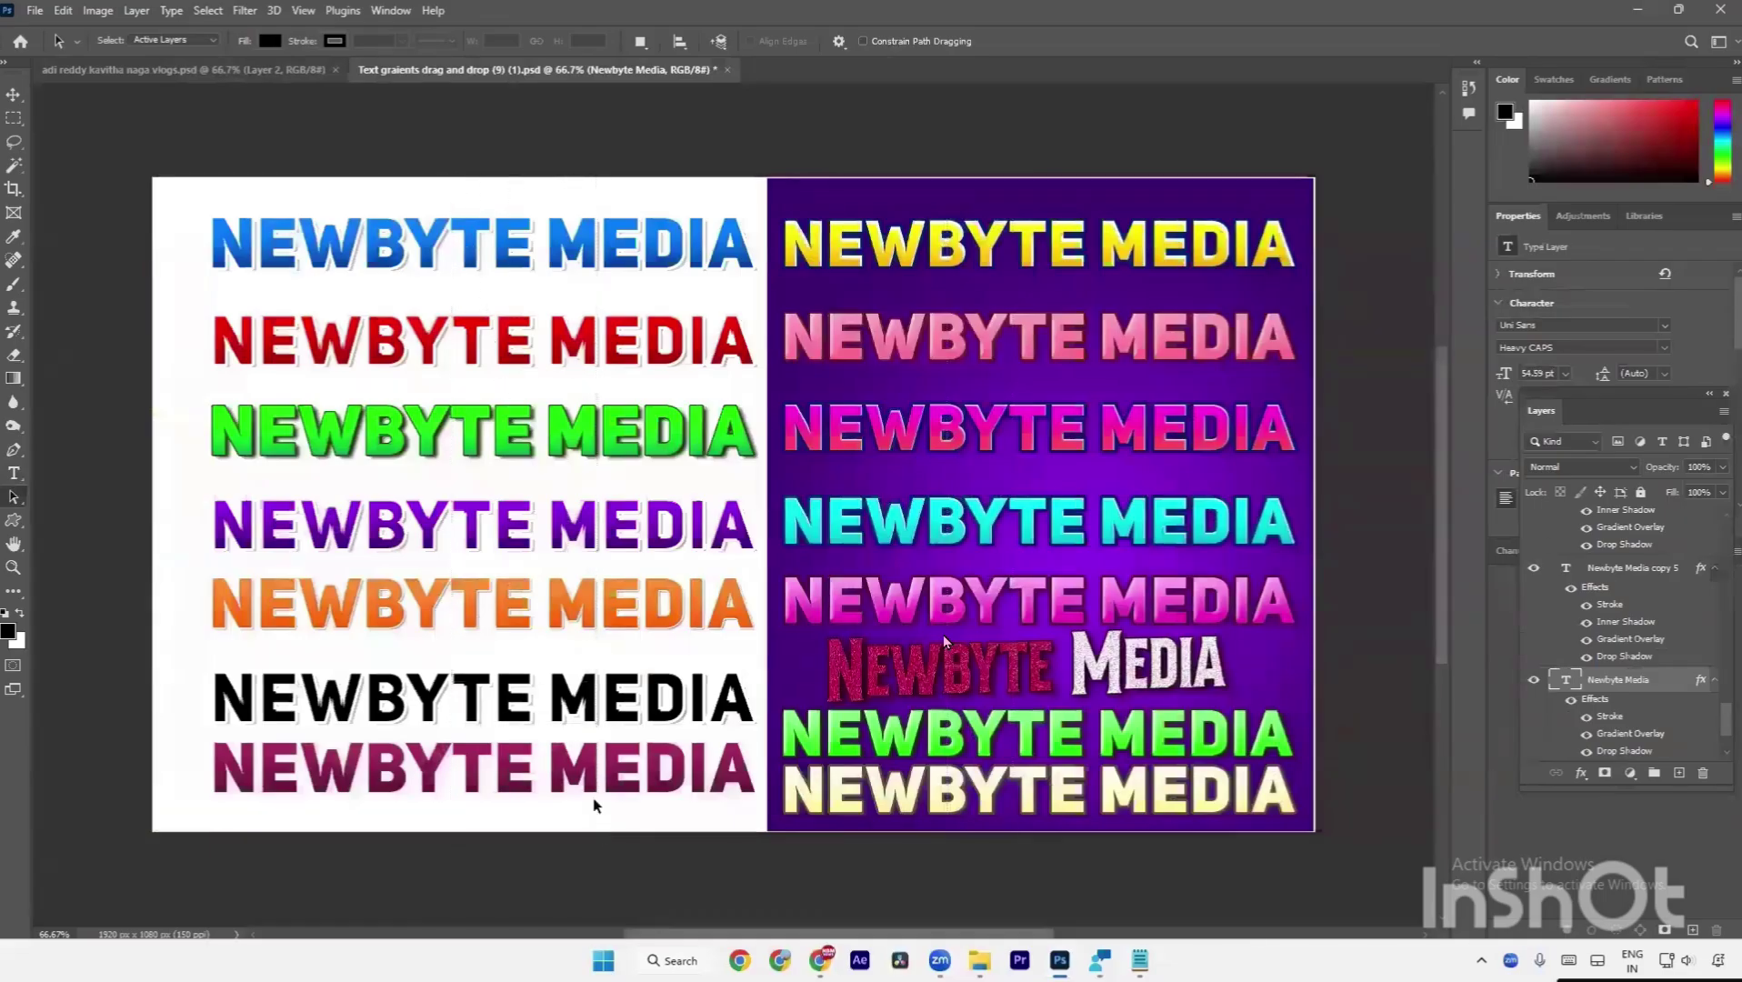
click(278, 73)
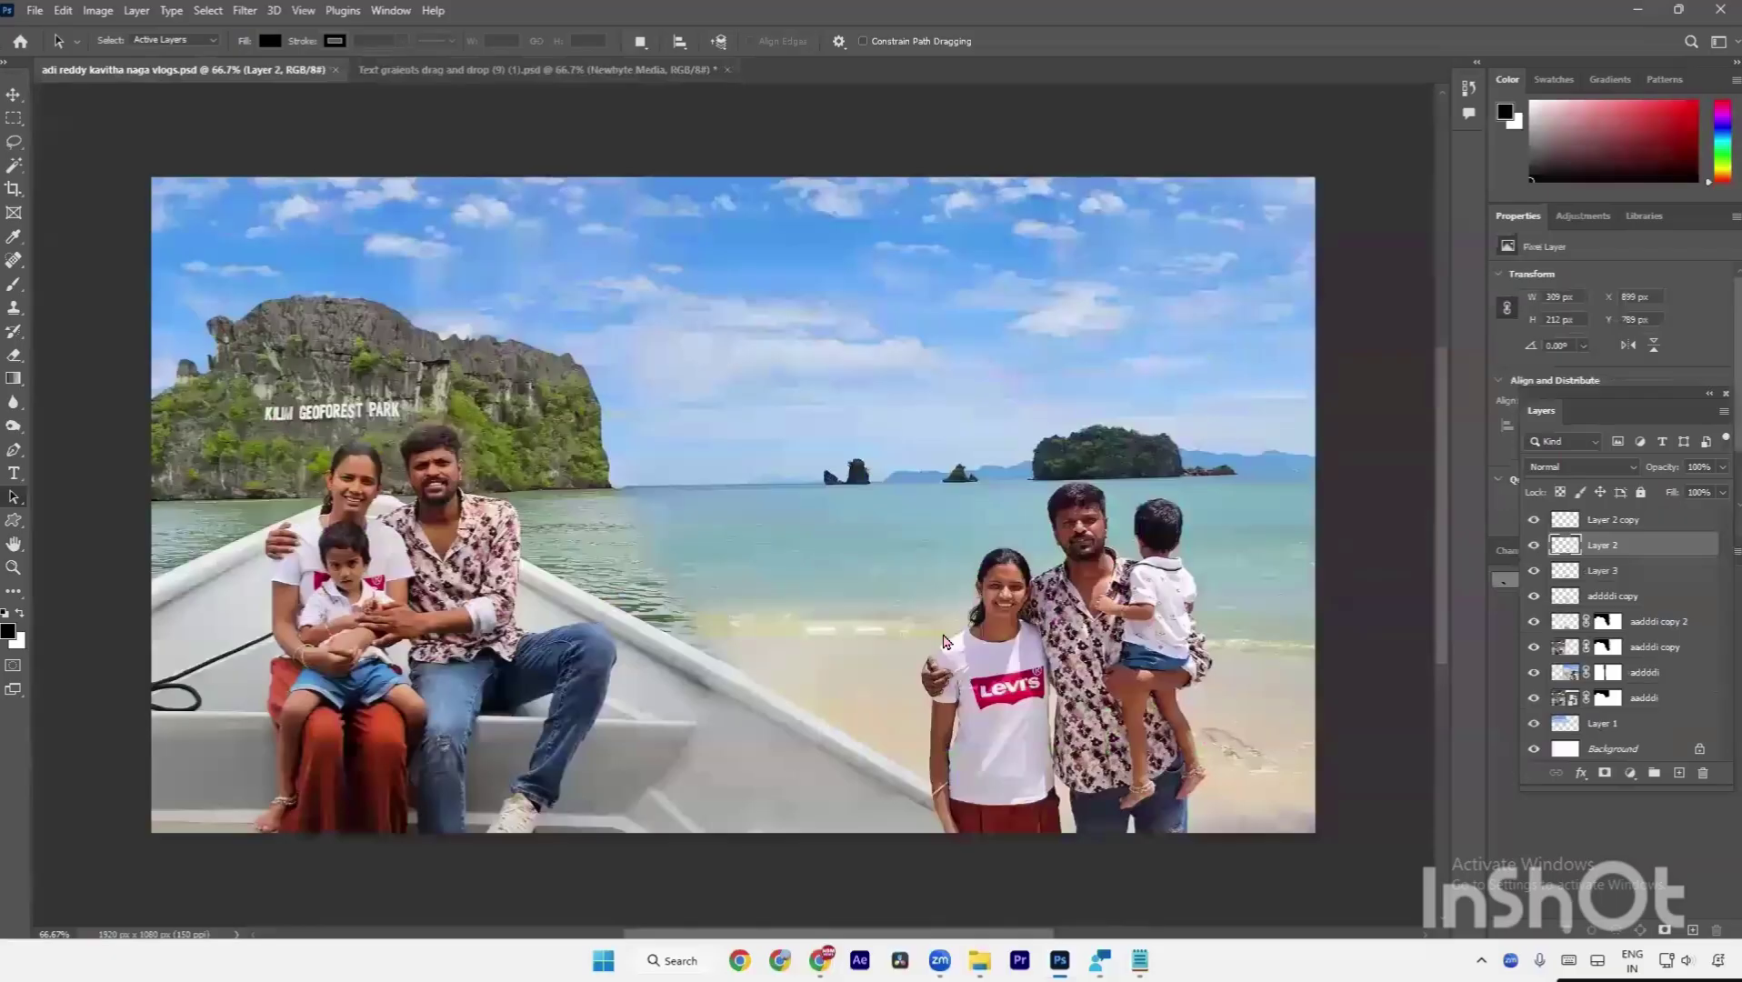
key(alt+Tab)
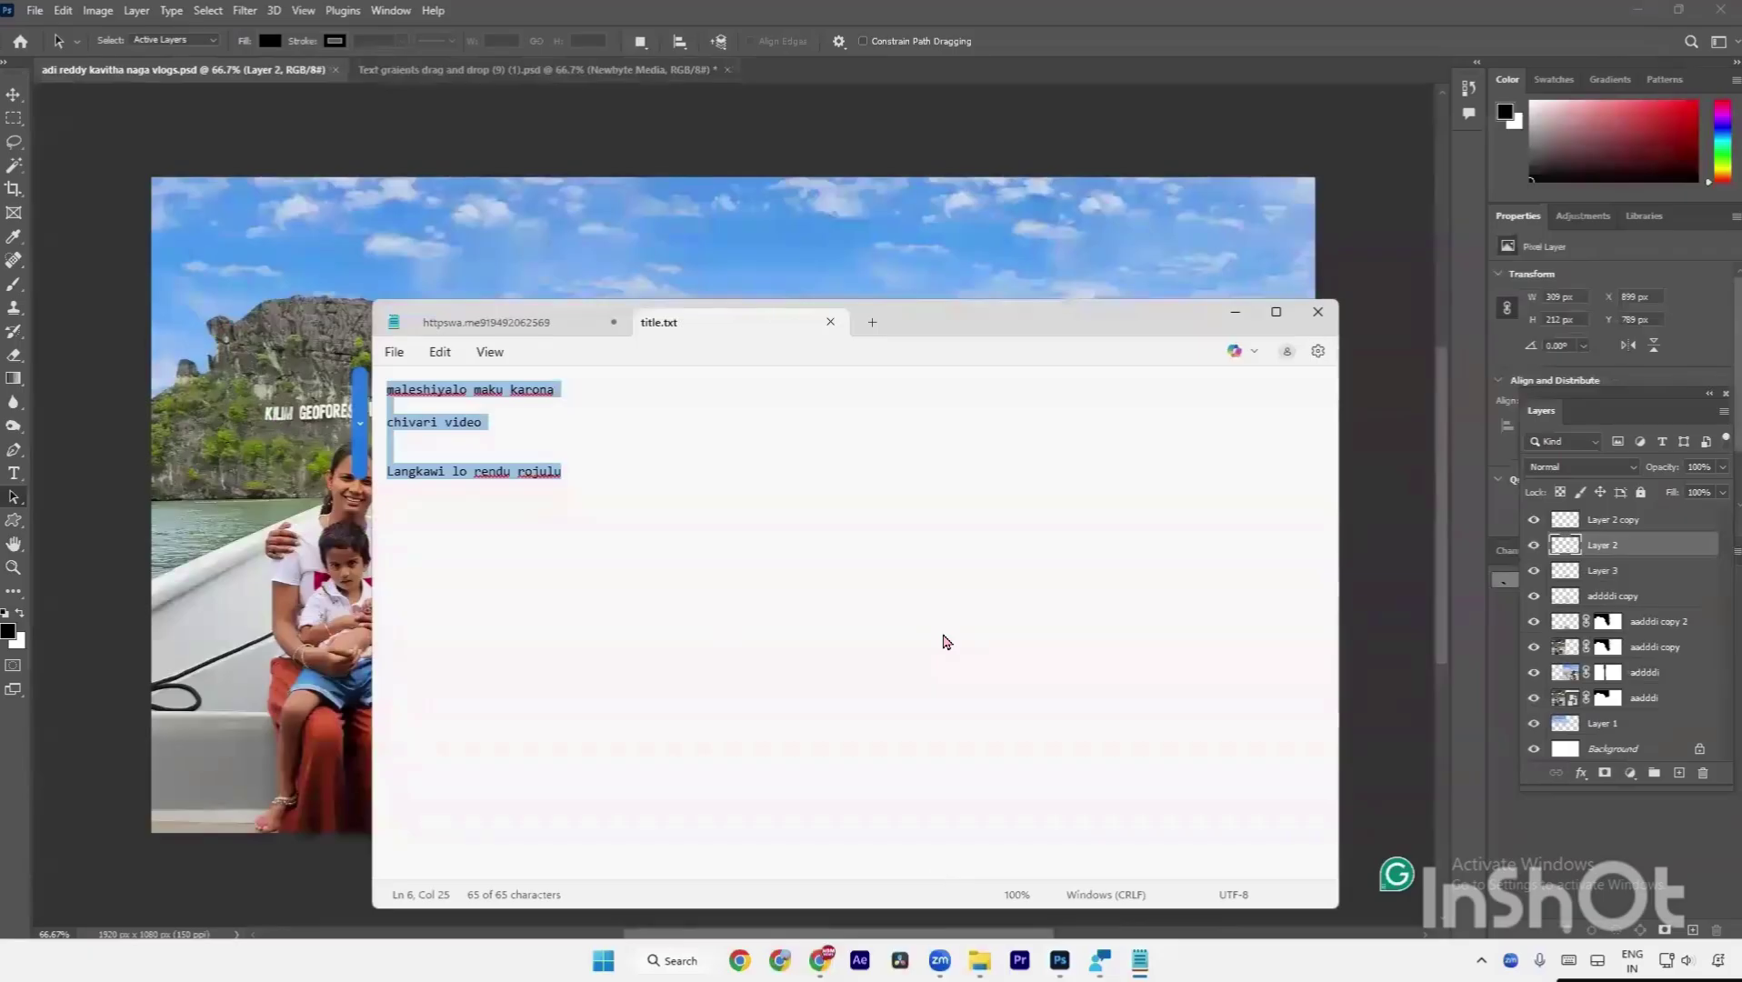
Search Google for 'google input tools telugu' and open the Try Google Input Tools online page.
key(alt+Tab)
text(g)
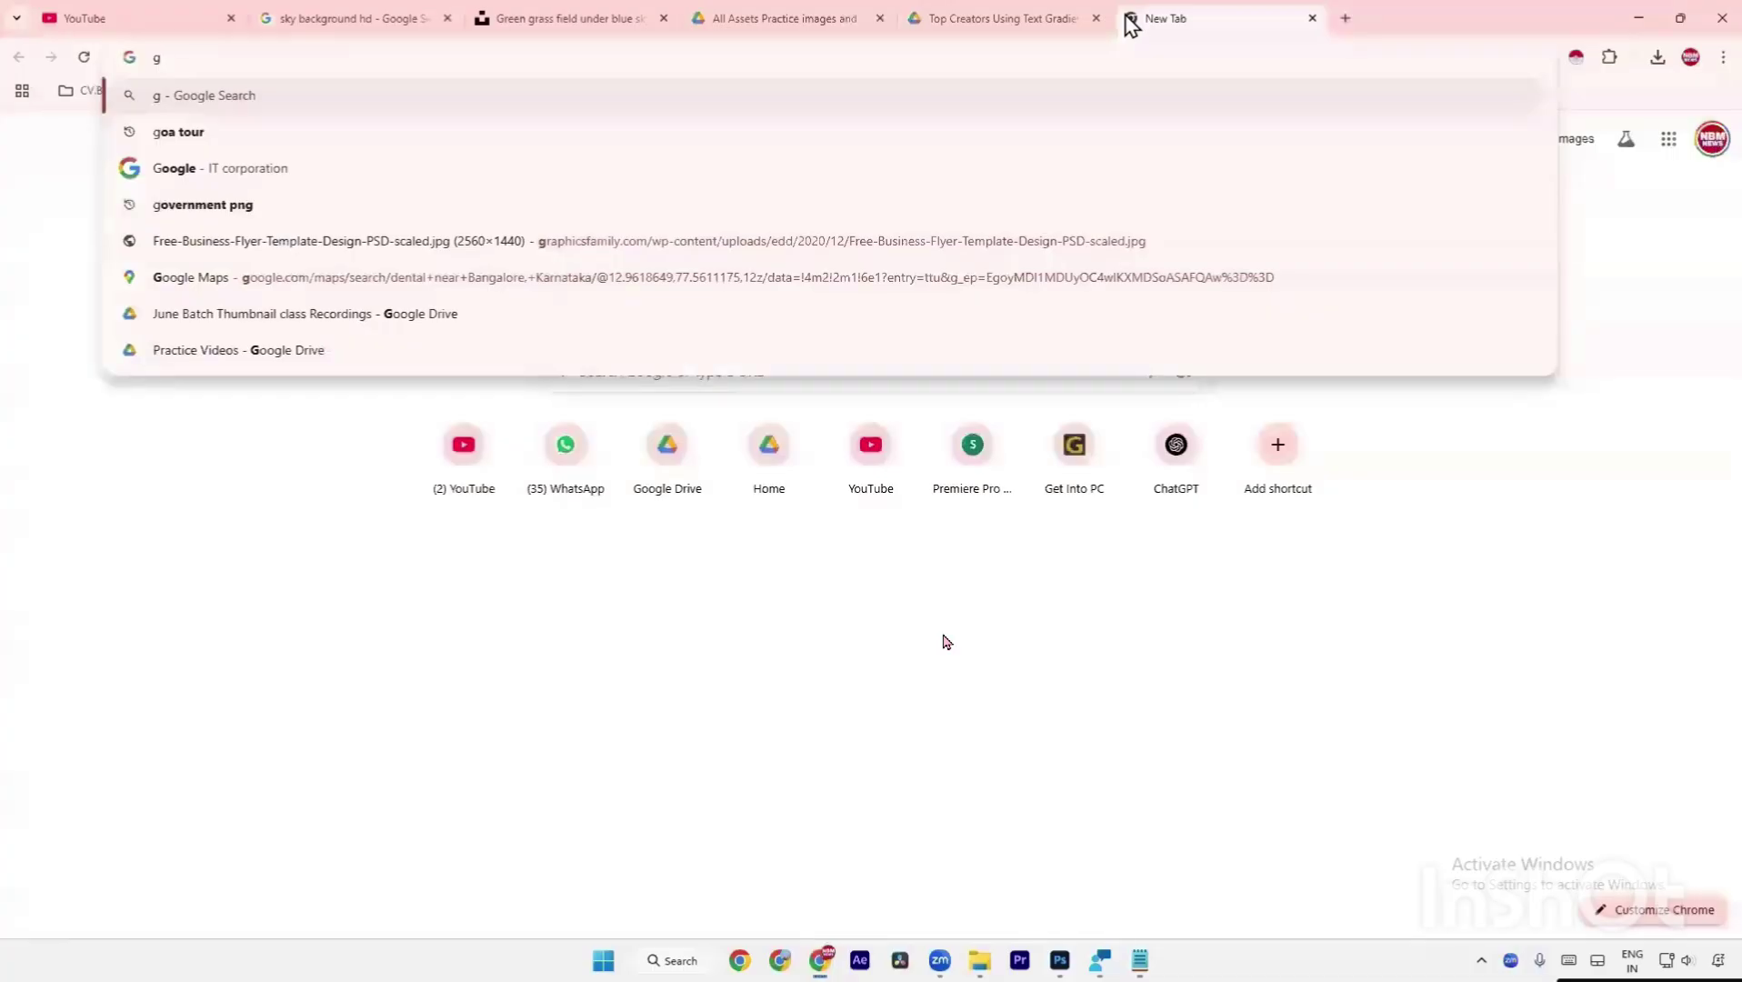
text(oogle i)
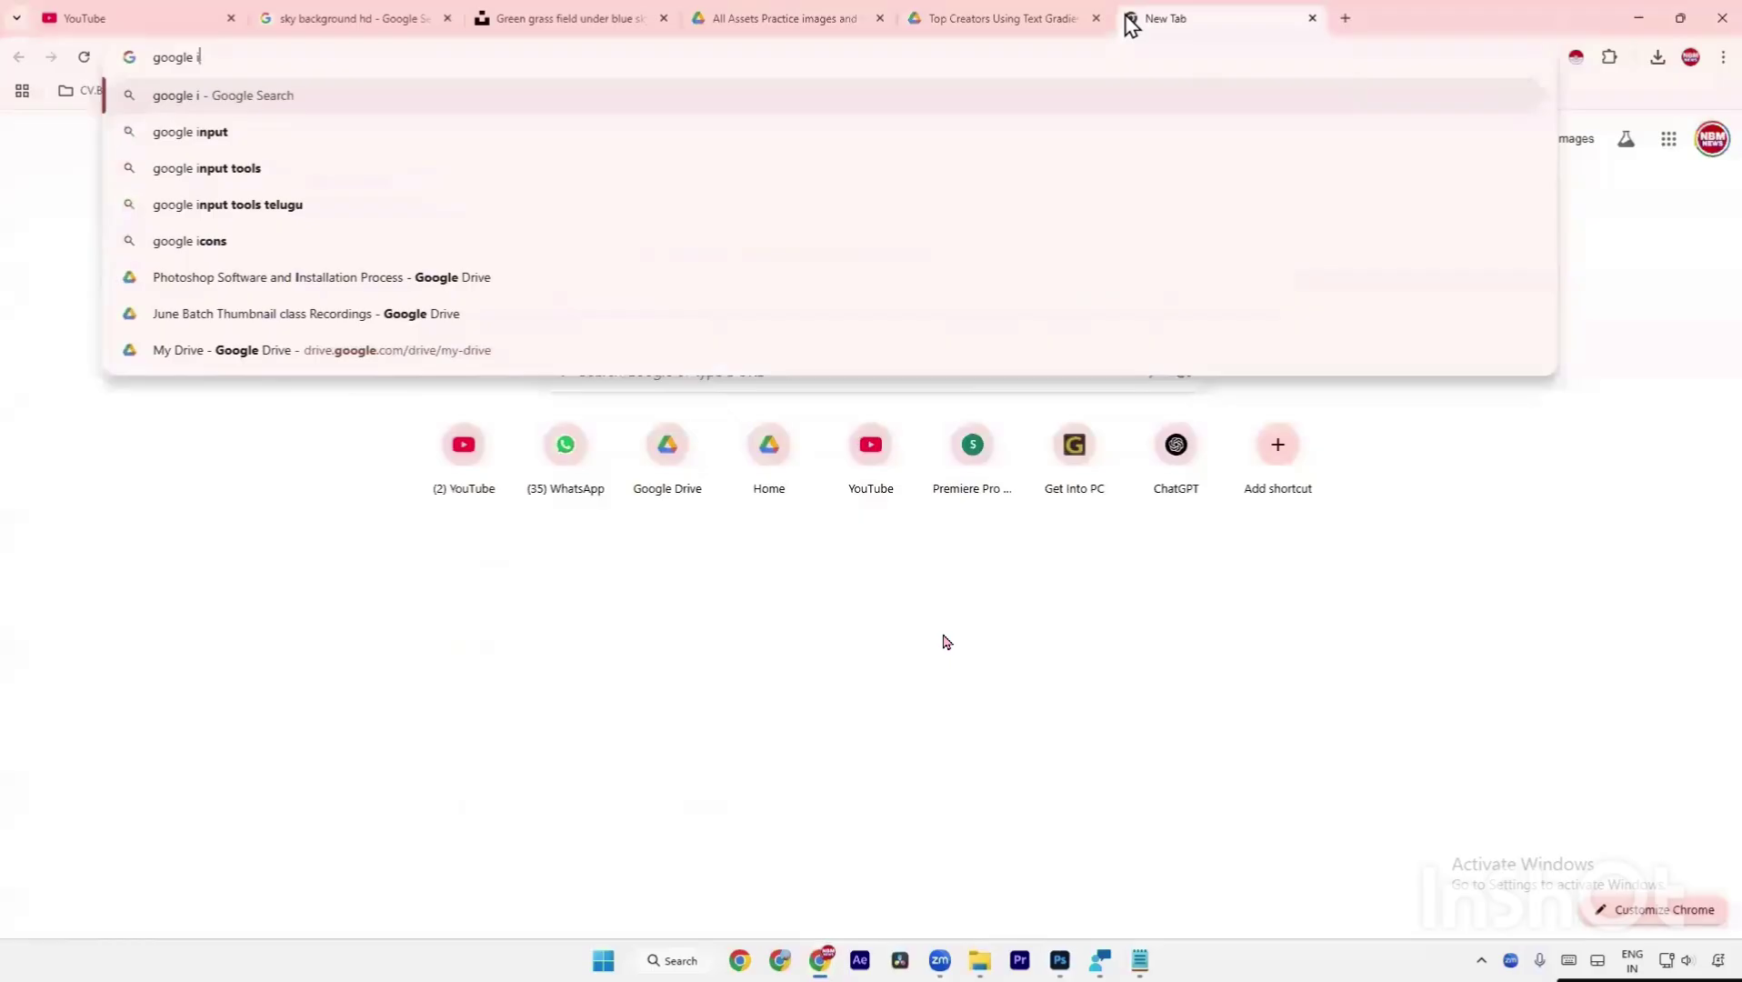
key(Down)
key(Down)
key(Down)
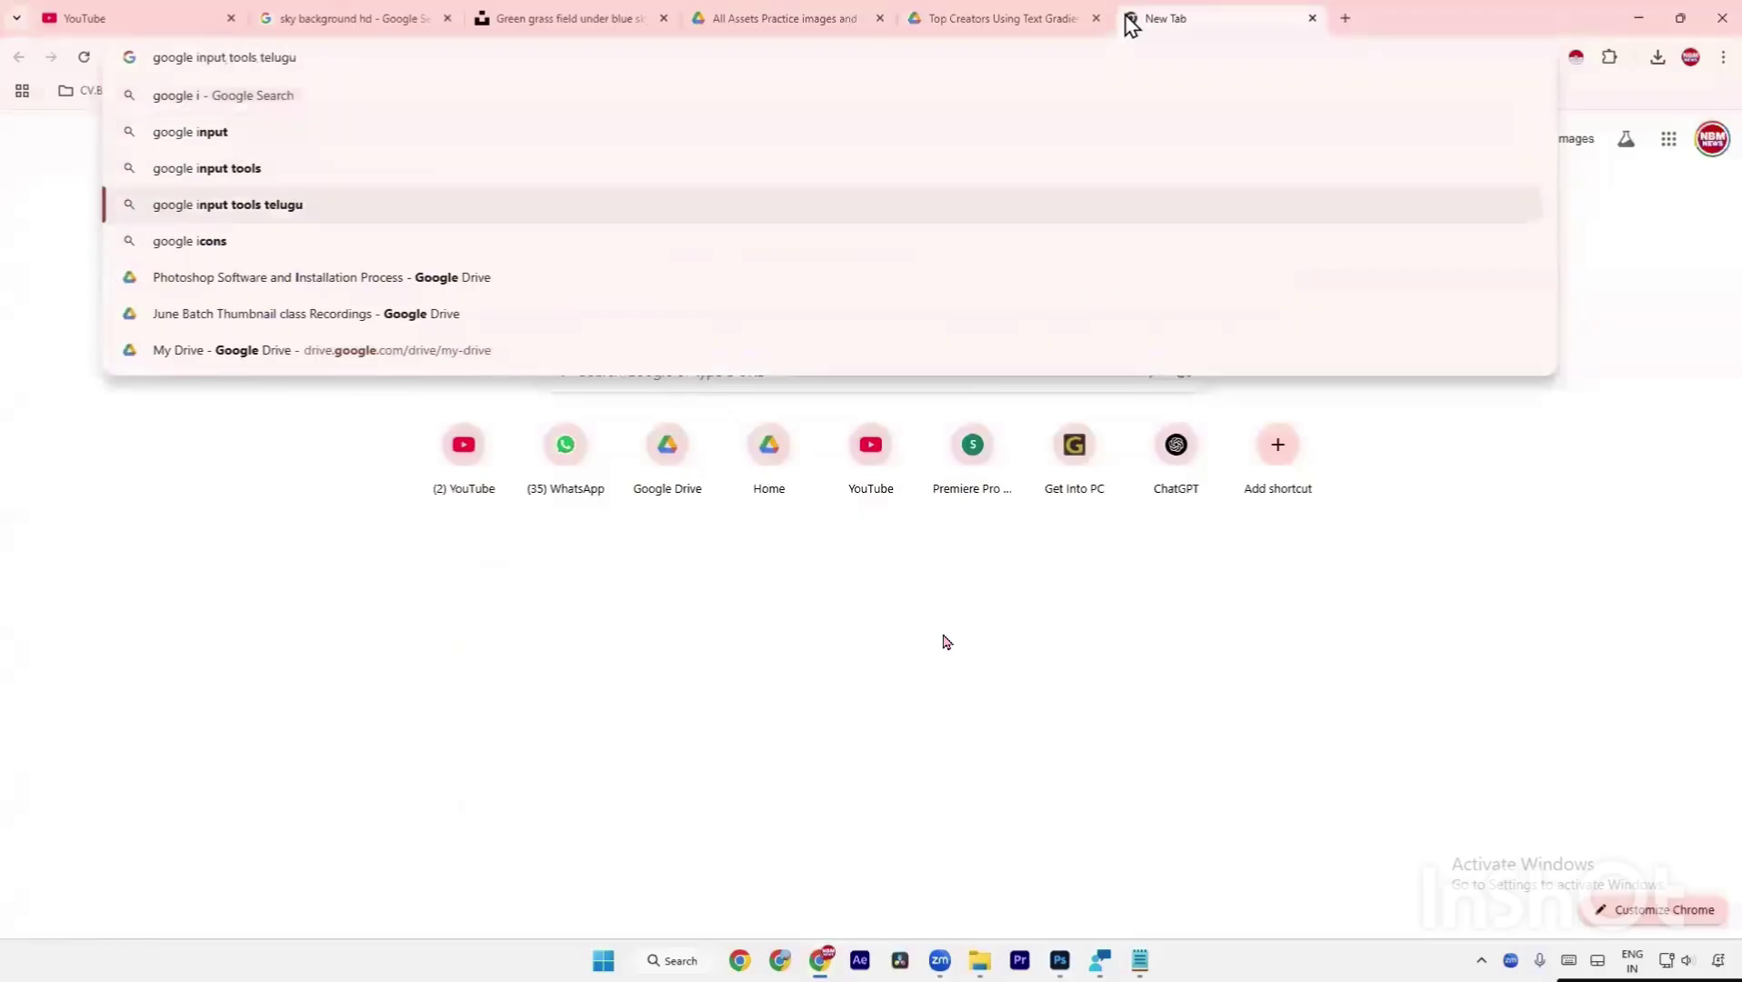
key(Return)
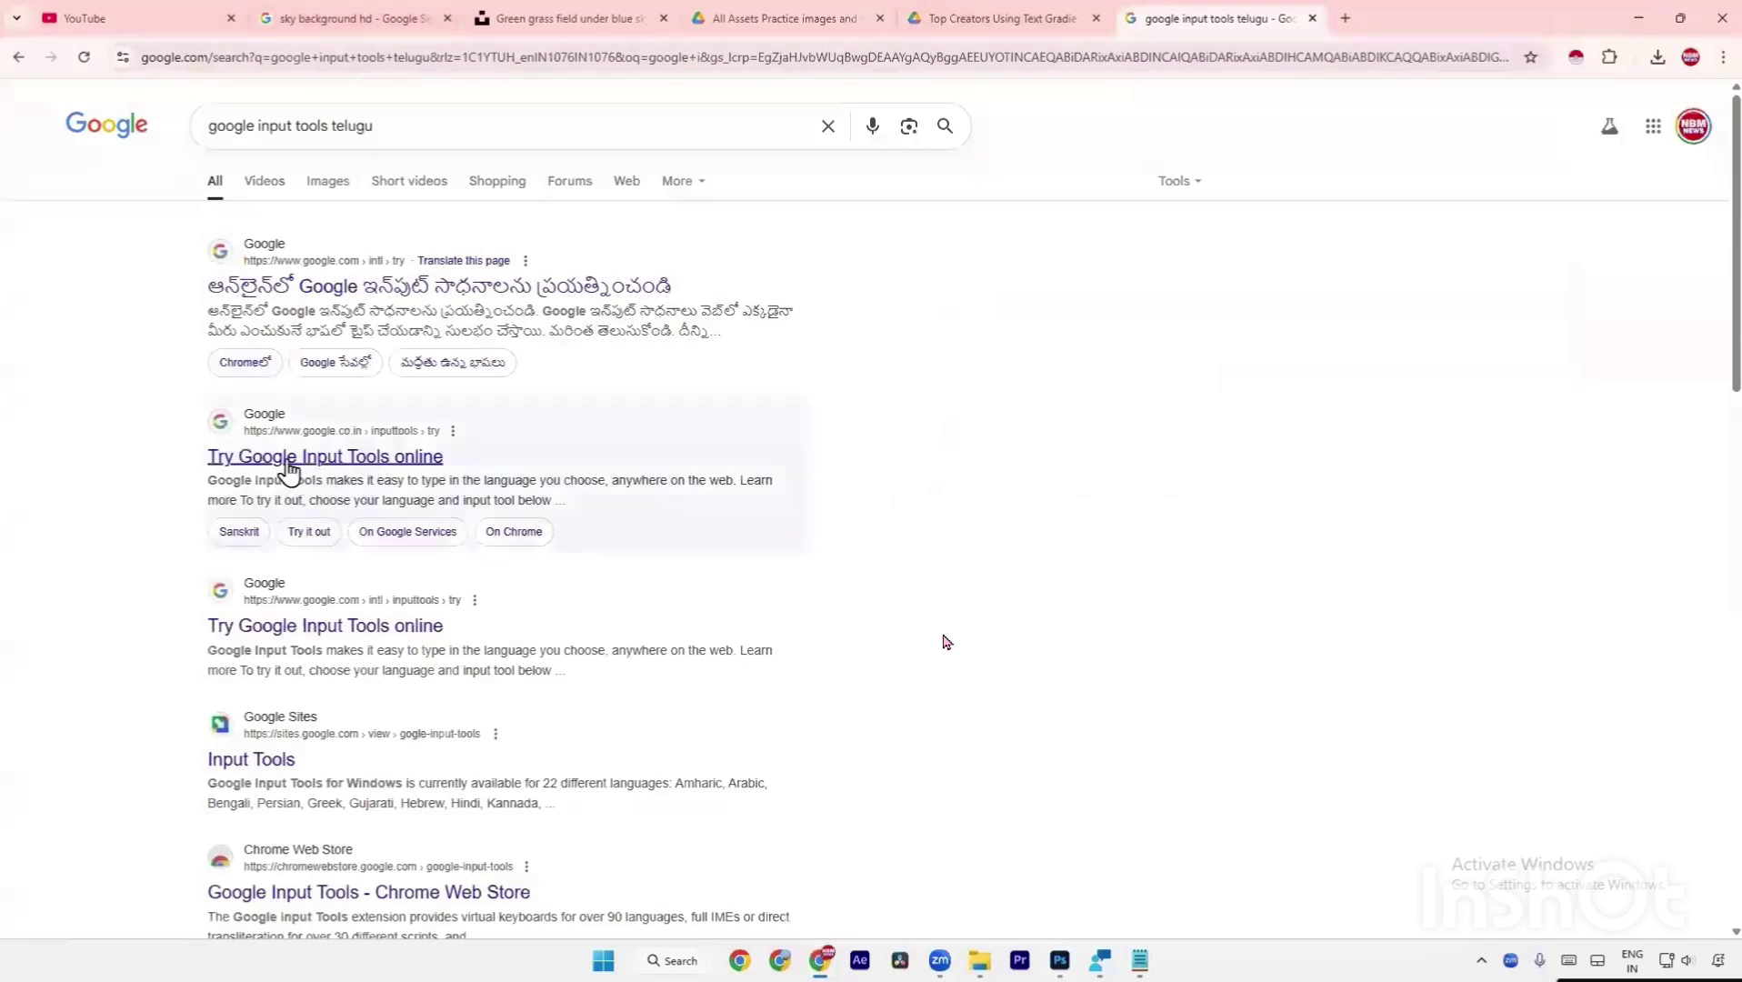
click(400, 461)
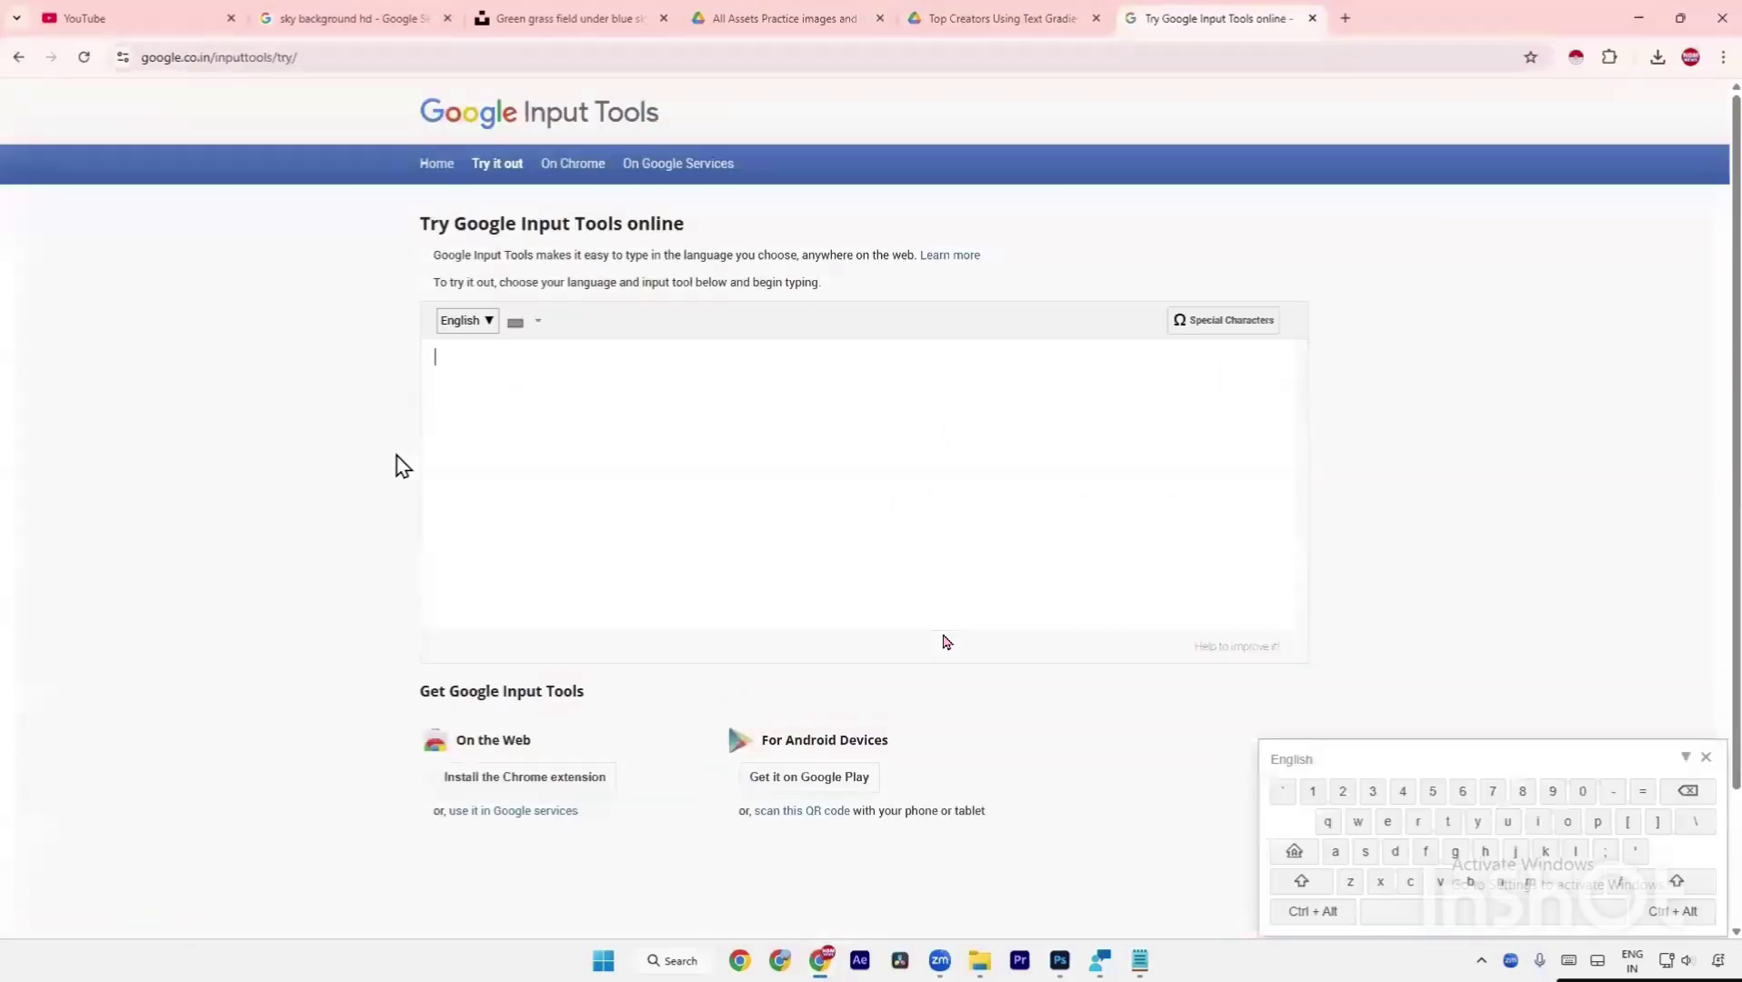
Set the input language to Telugu and paste the three romanised title lines.
click(490, 321)
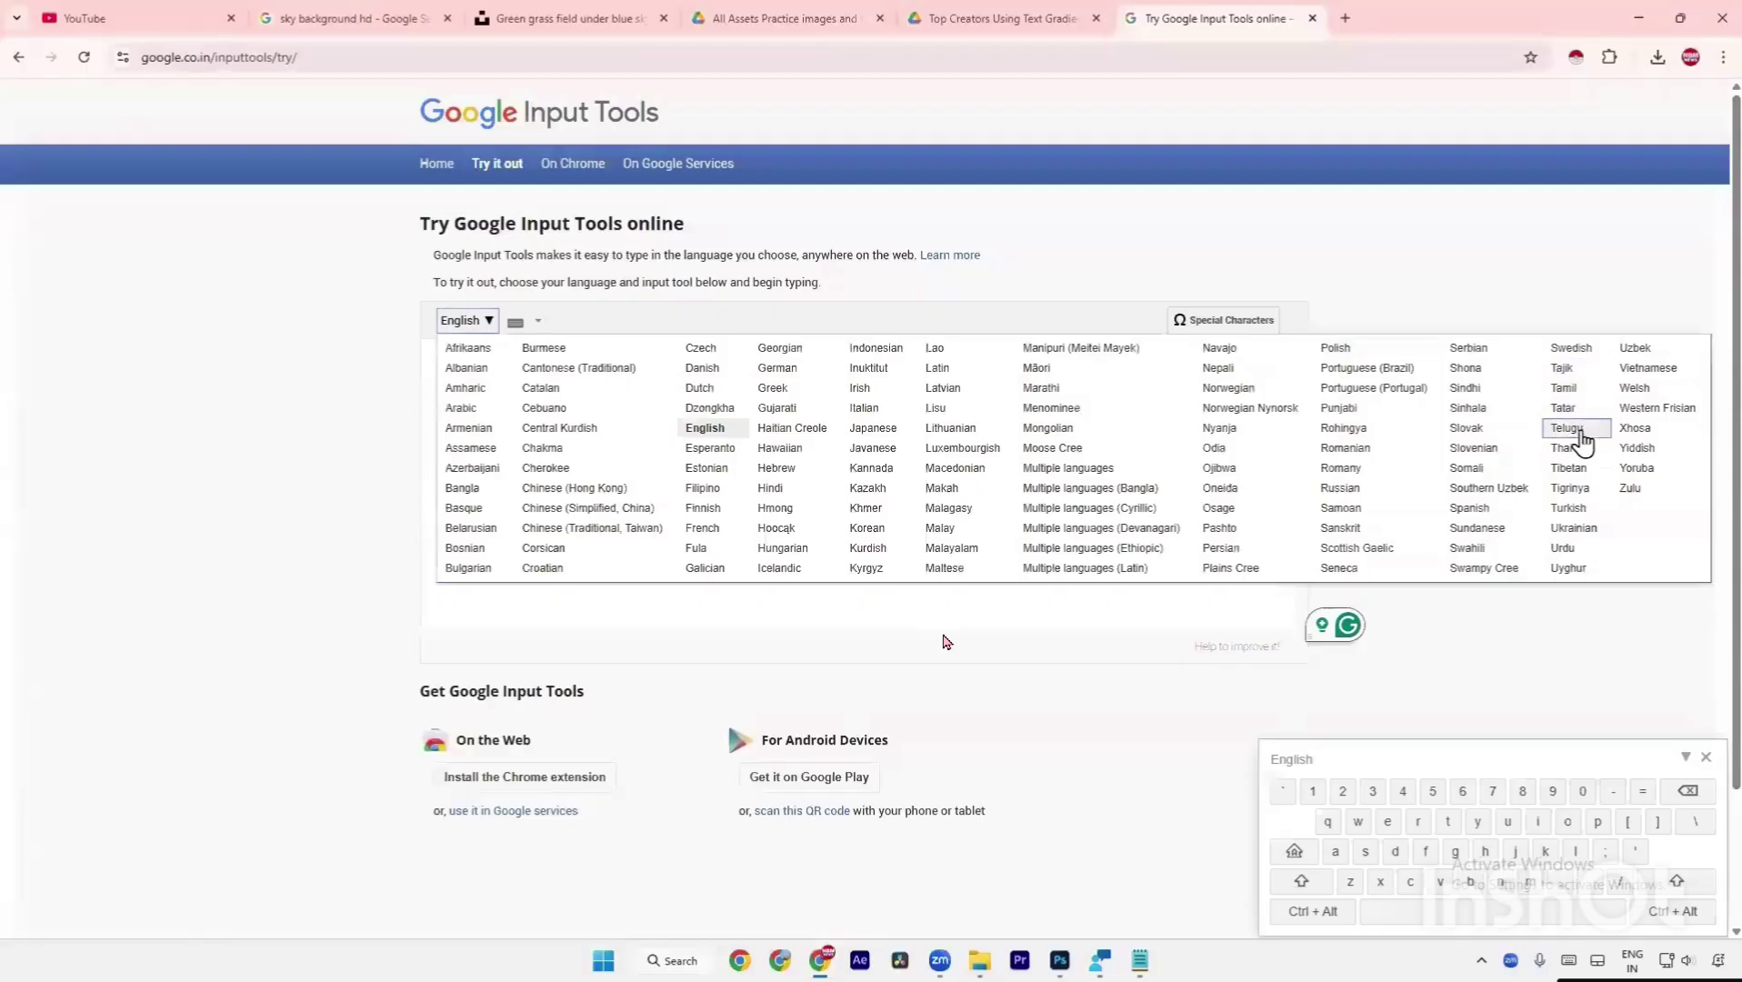
click(1572, 430)
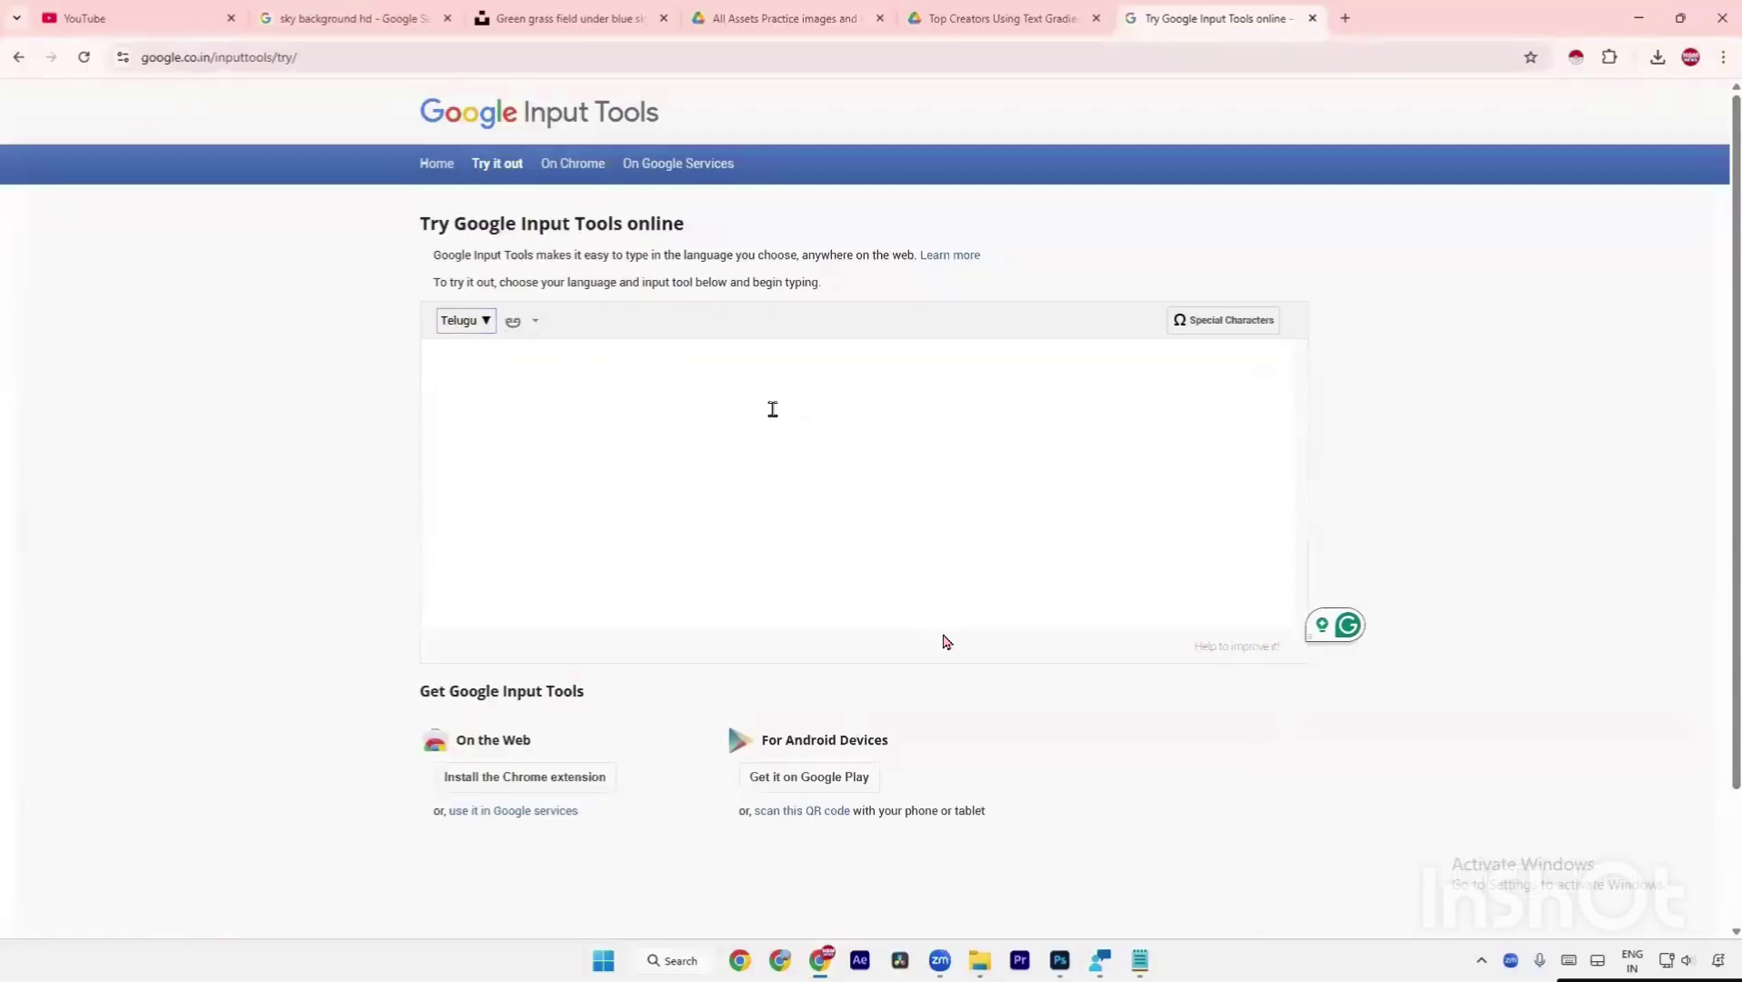
text(maleshiyalo maku karona chivari video Langkawi lo rendu rojulu)
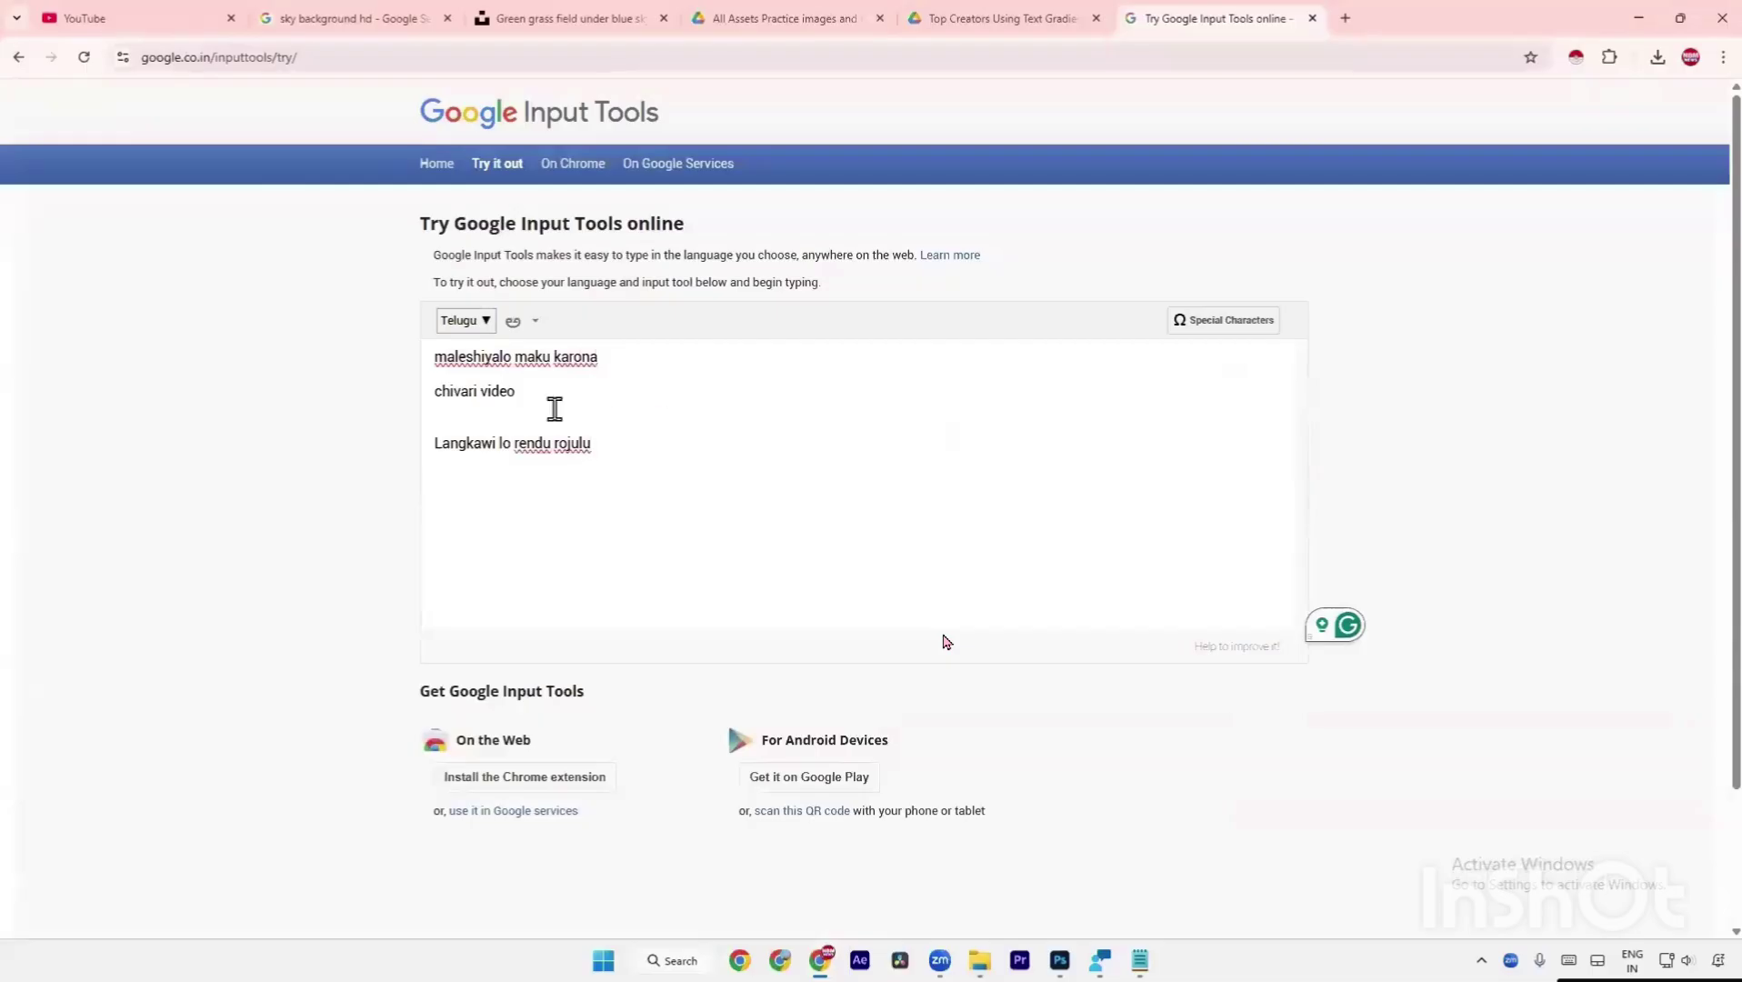
Remove the blank line, start a new line, and convert 'maleshialo' into మలేషియాలో.
click(555, 409)
key(BackSpace)
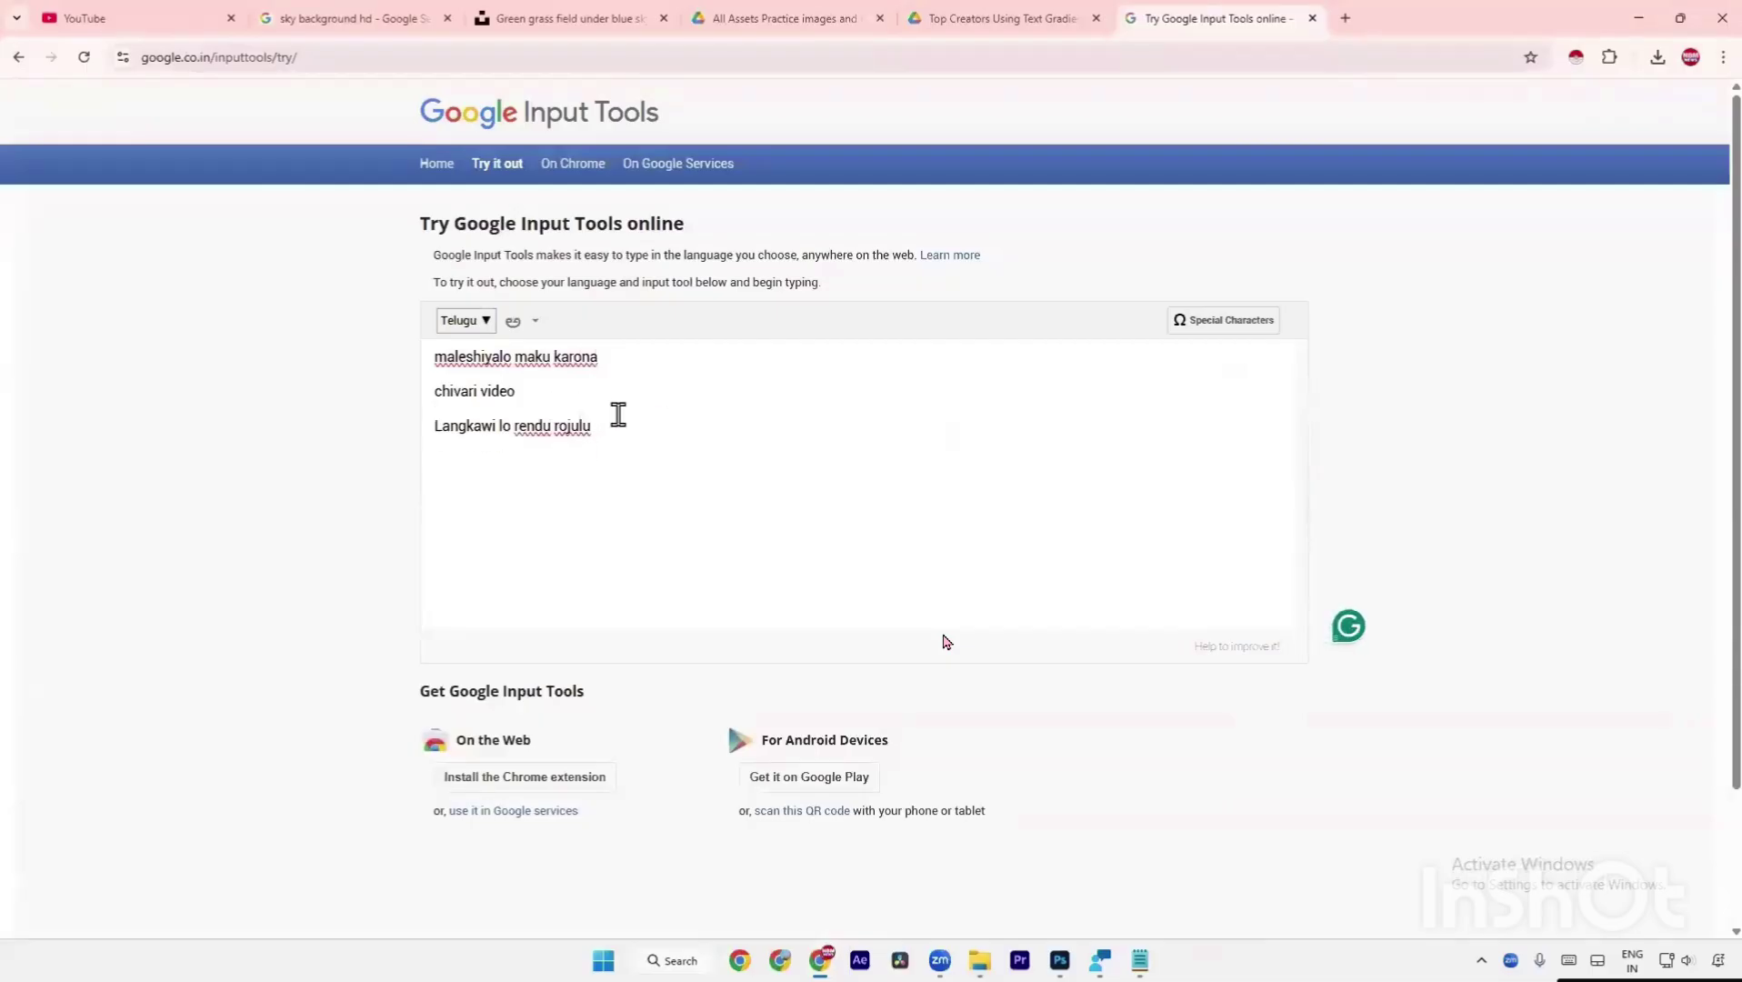
key(Return)
text(malesh)
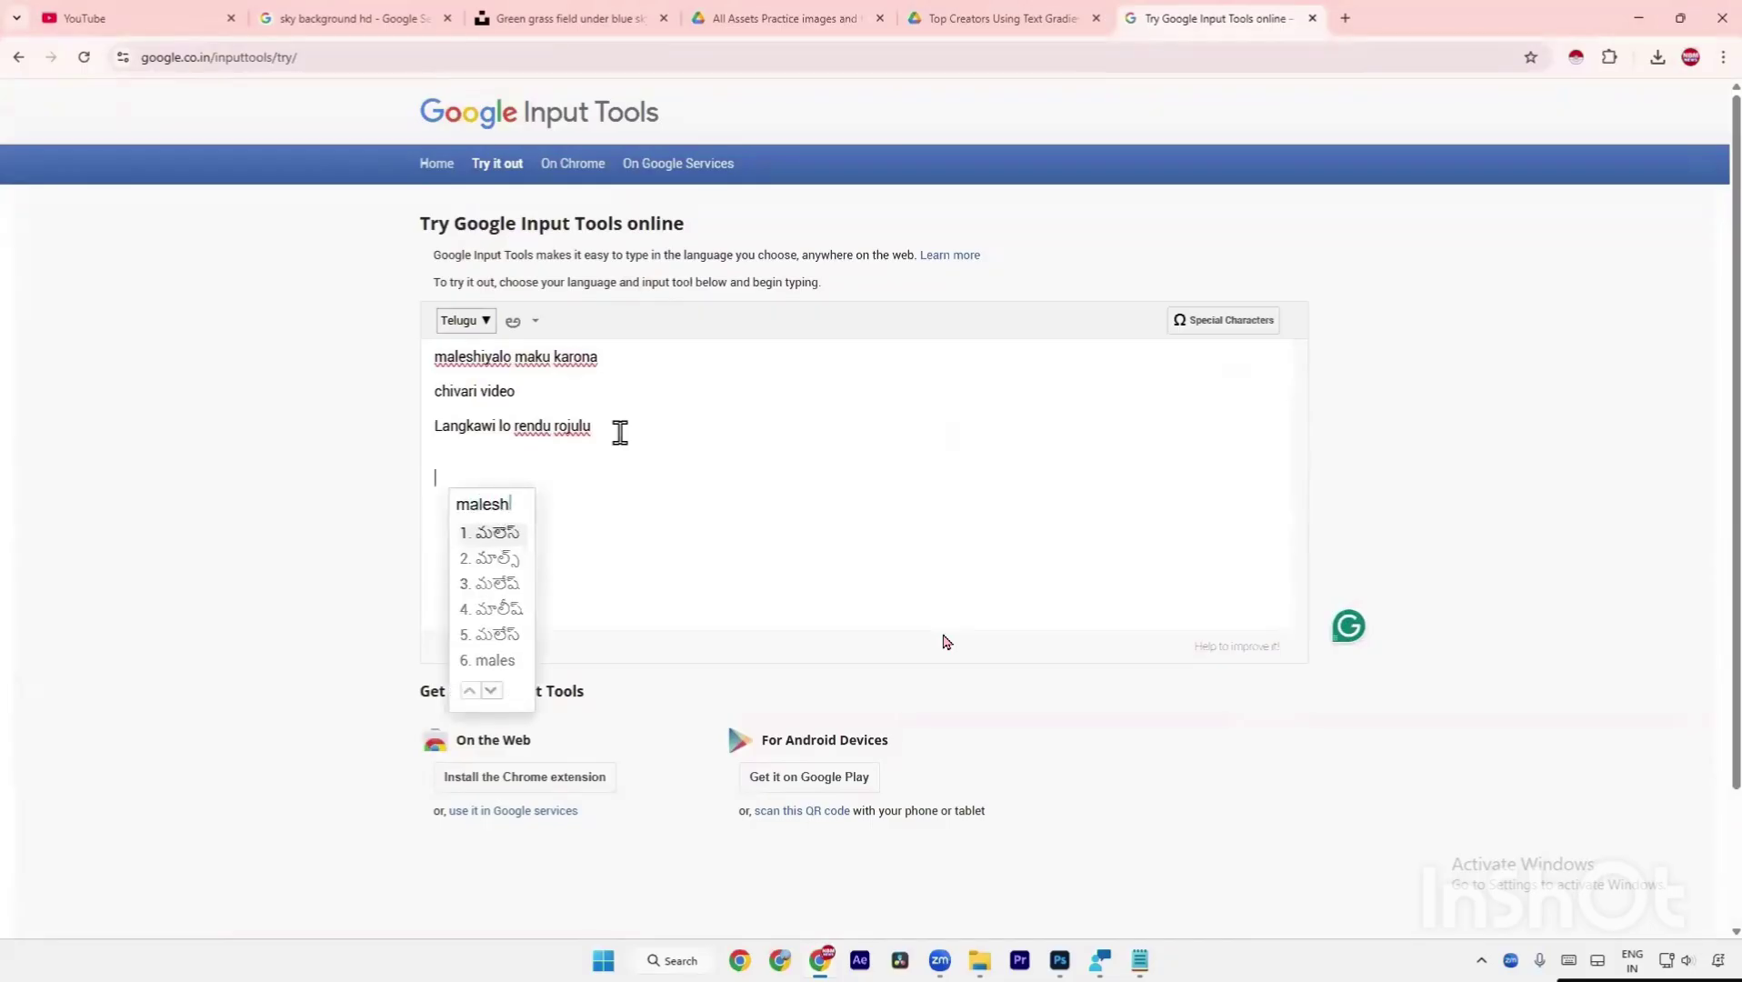
text(ialo)
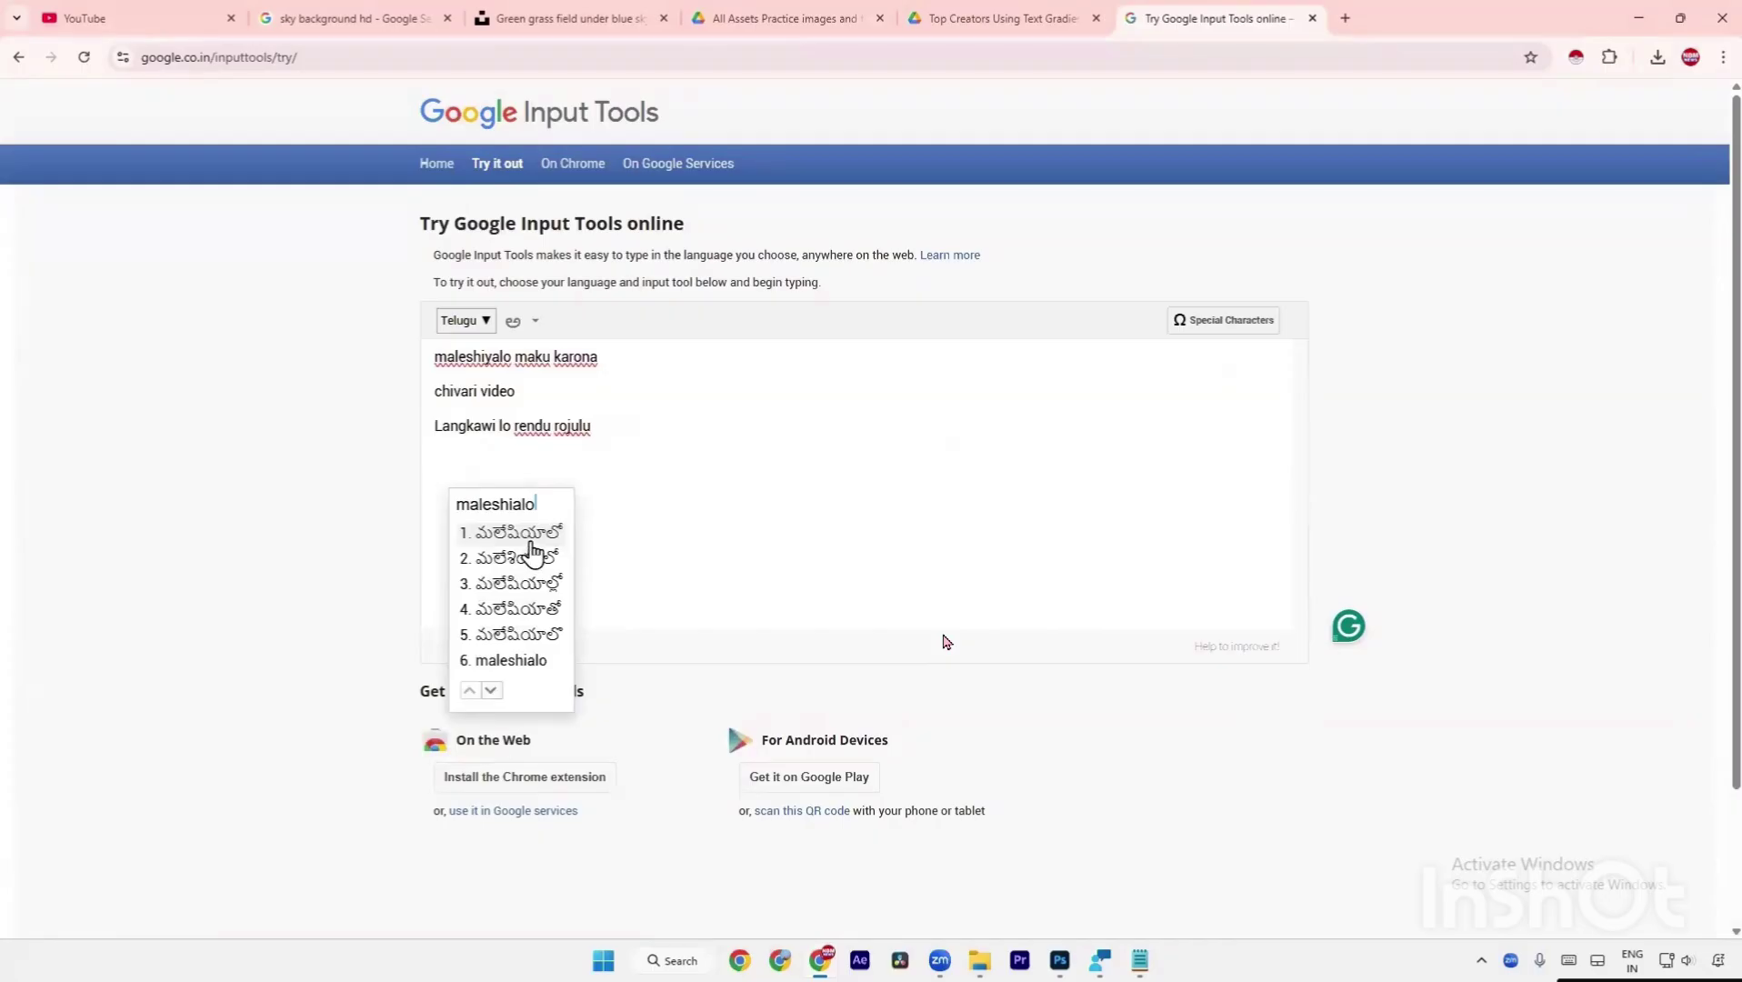
click(531, 542)
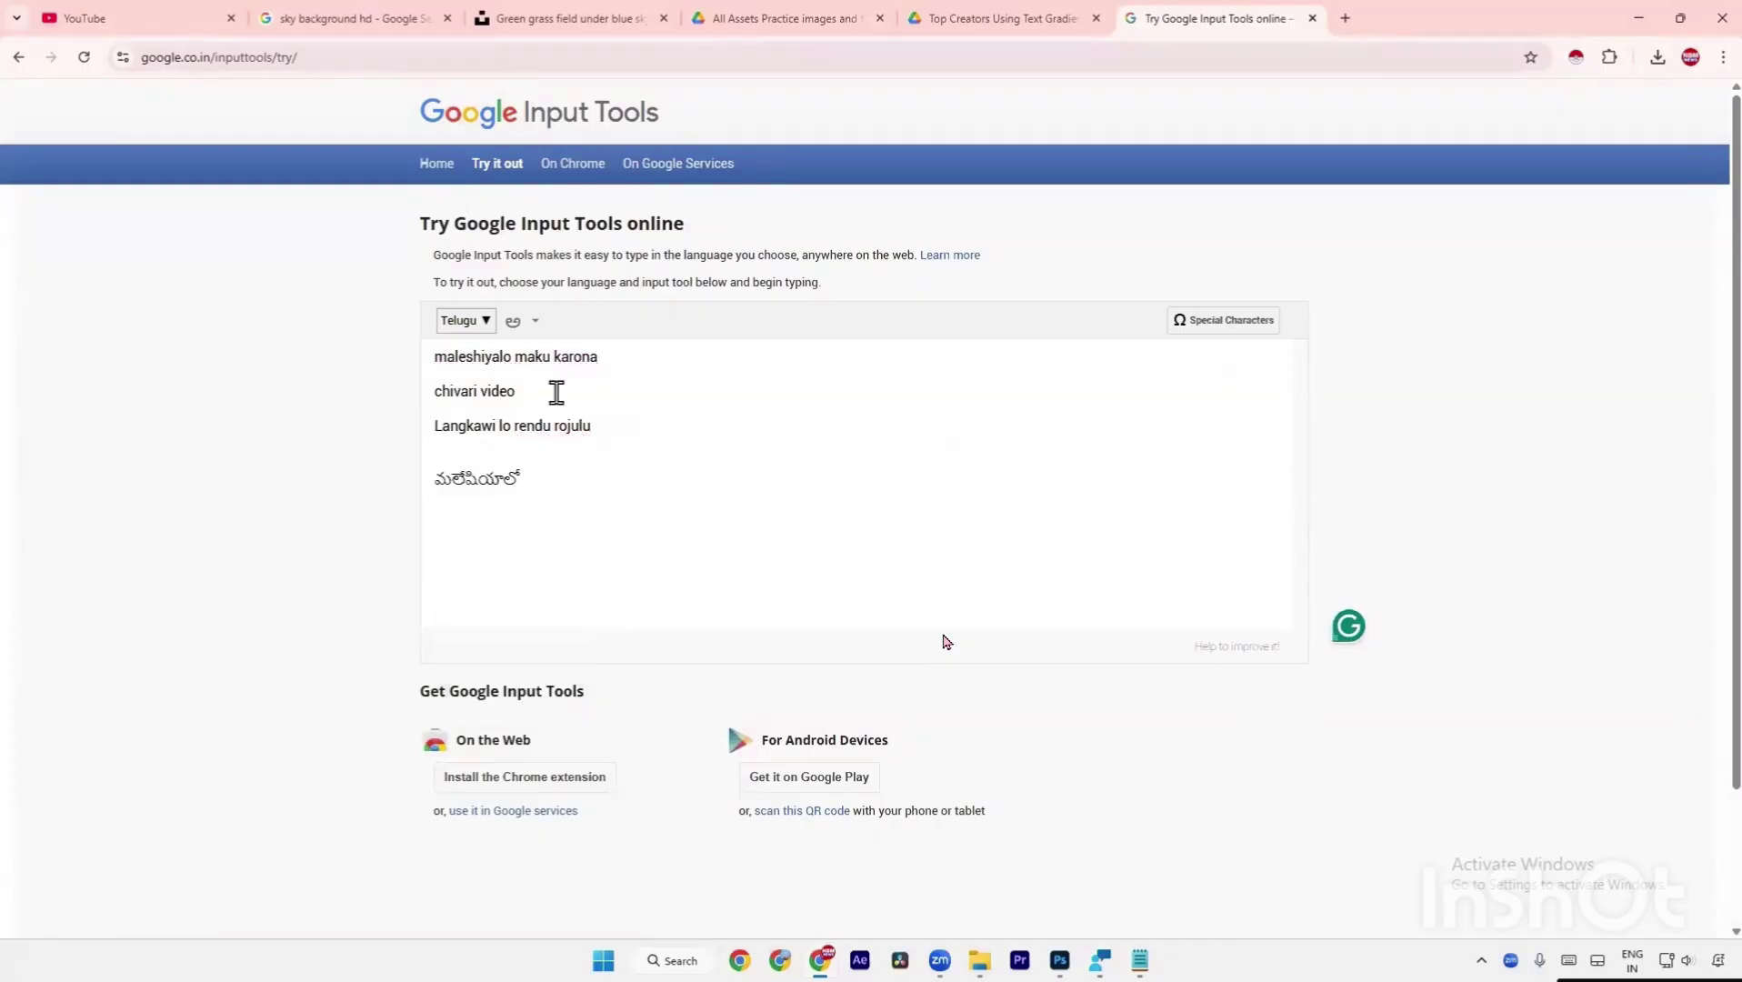
Complete the first title line with మాకు కరోనా and start a new line.
text(maku kar)
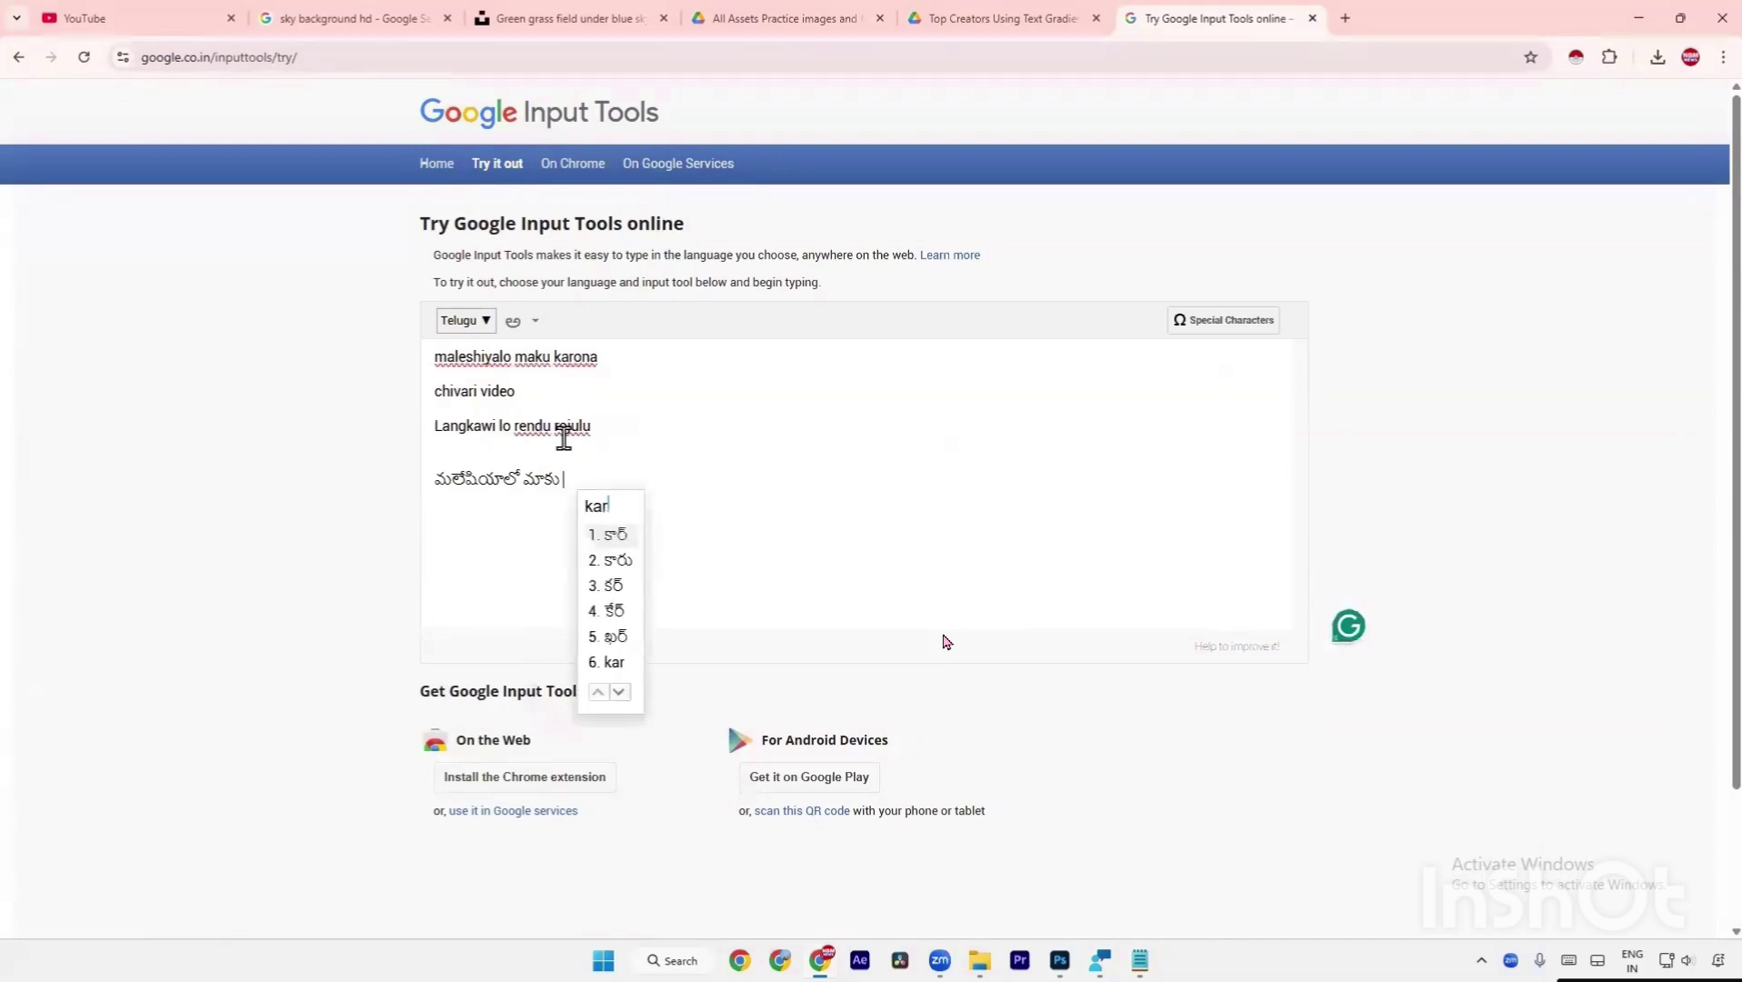
text(ona)
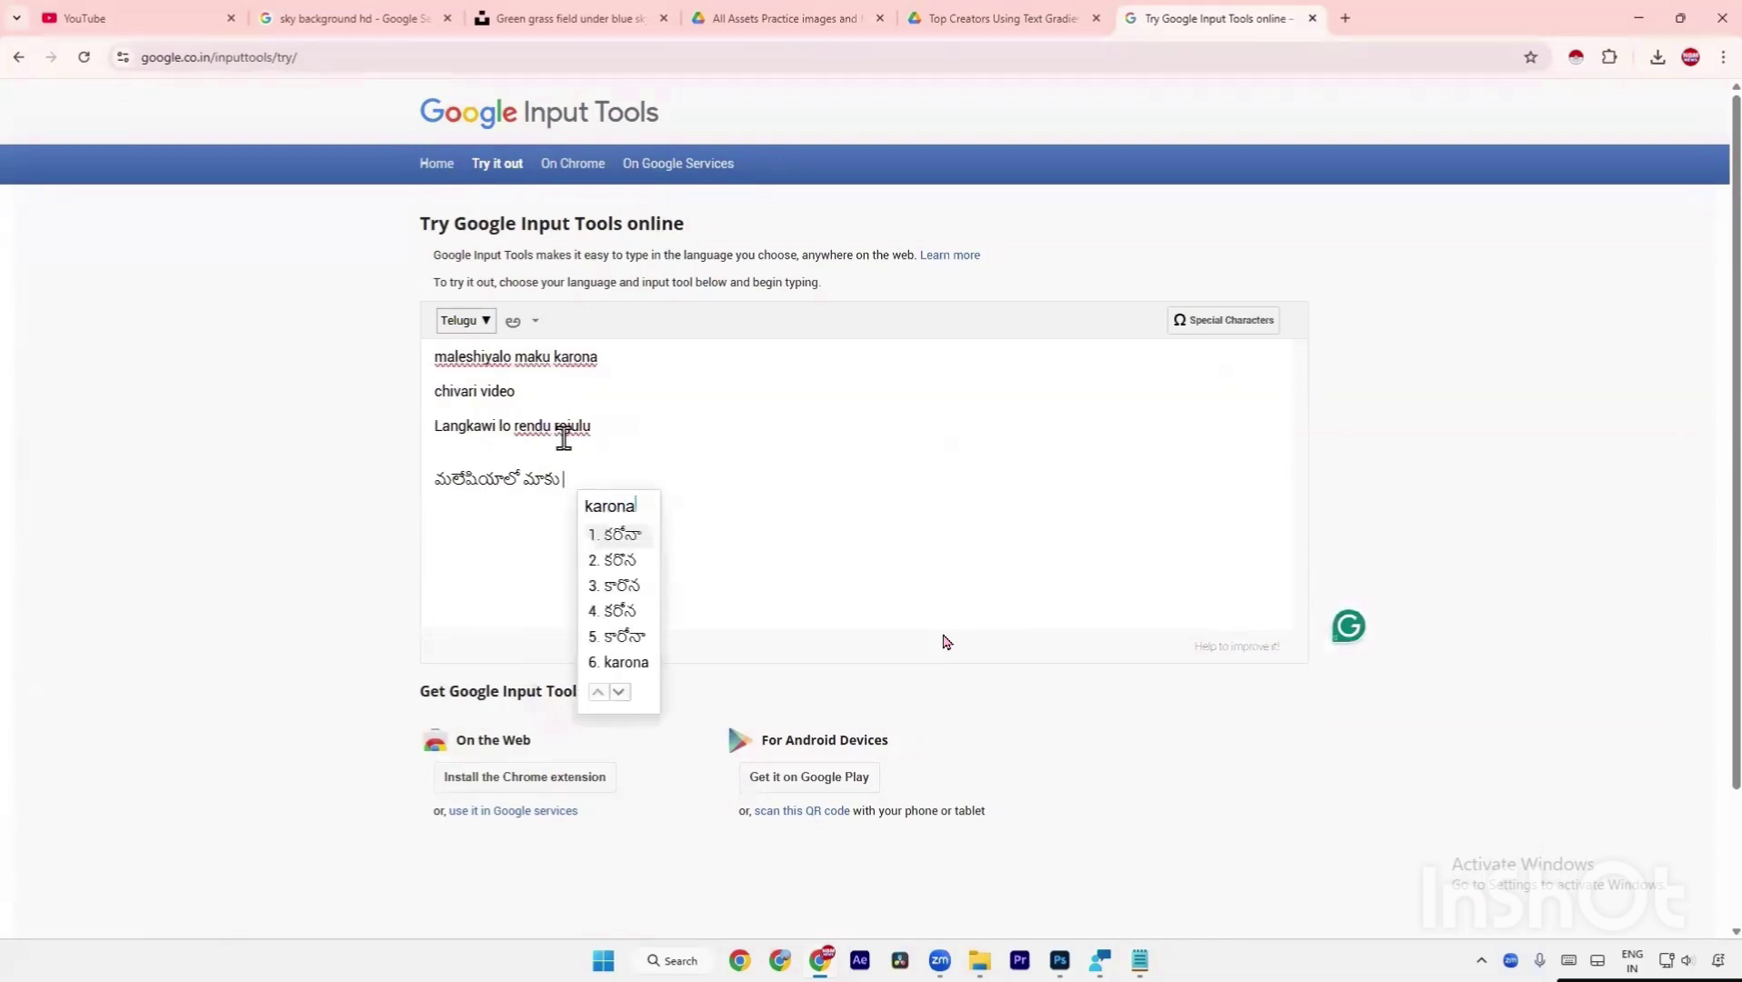
click(633, 542)
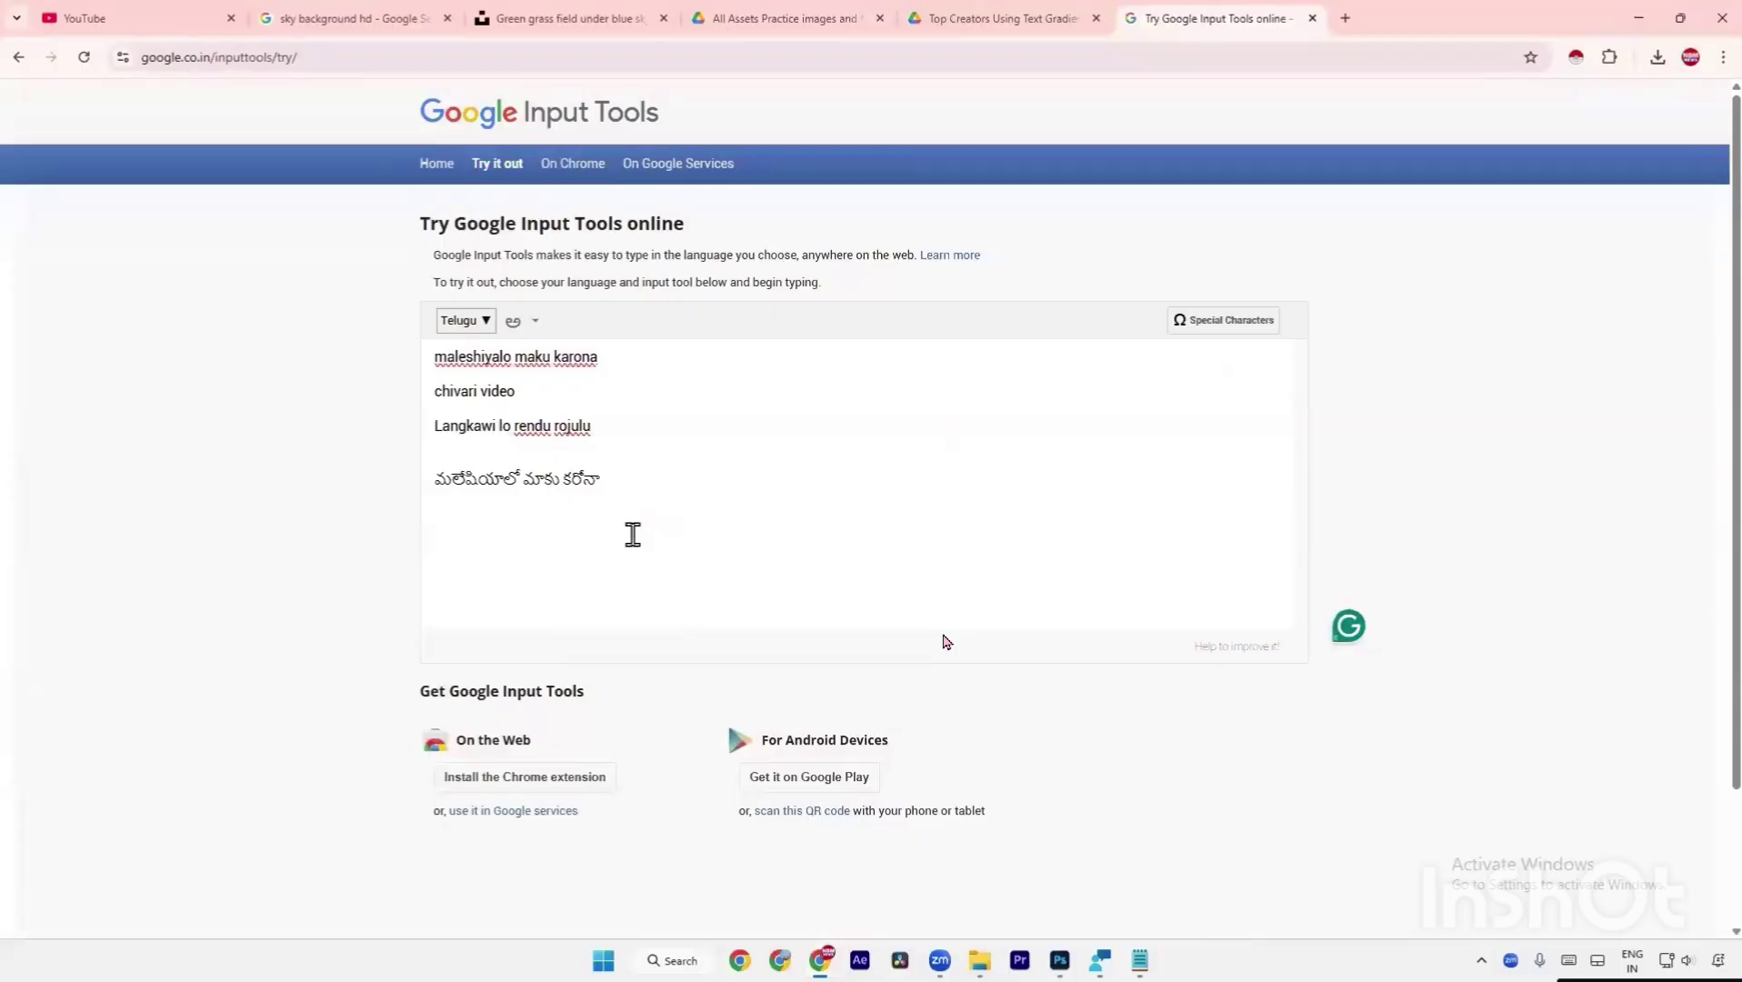
key(Return)
Add the lines చివరి వీడియో and లో రెండు రోజులు.
text(chivi)
key(BackSpace)
text(ari v)
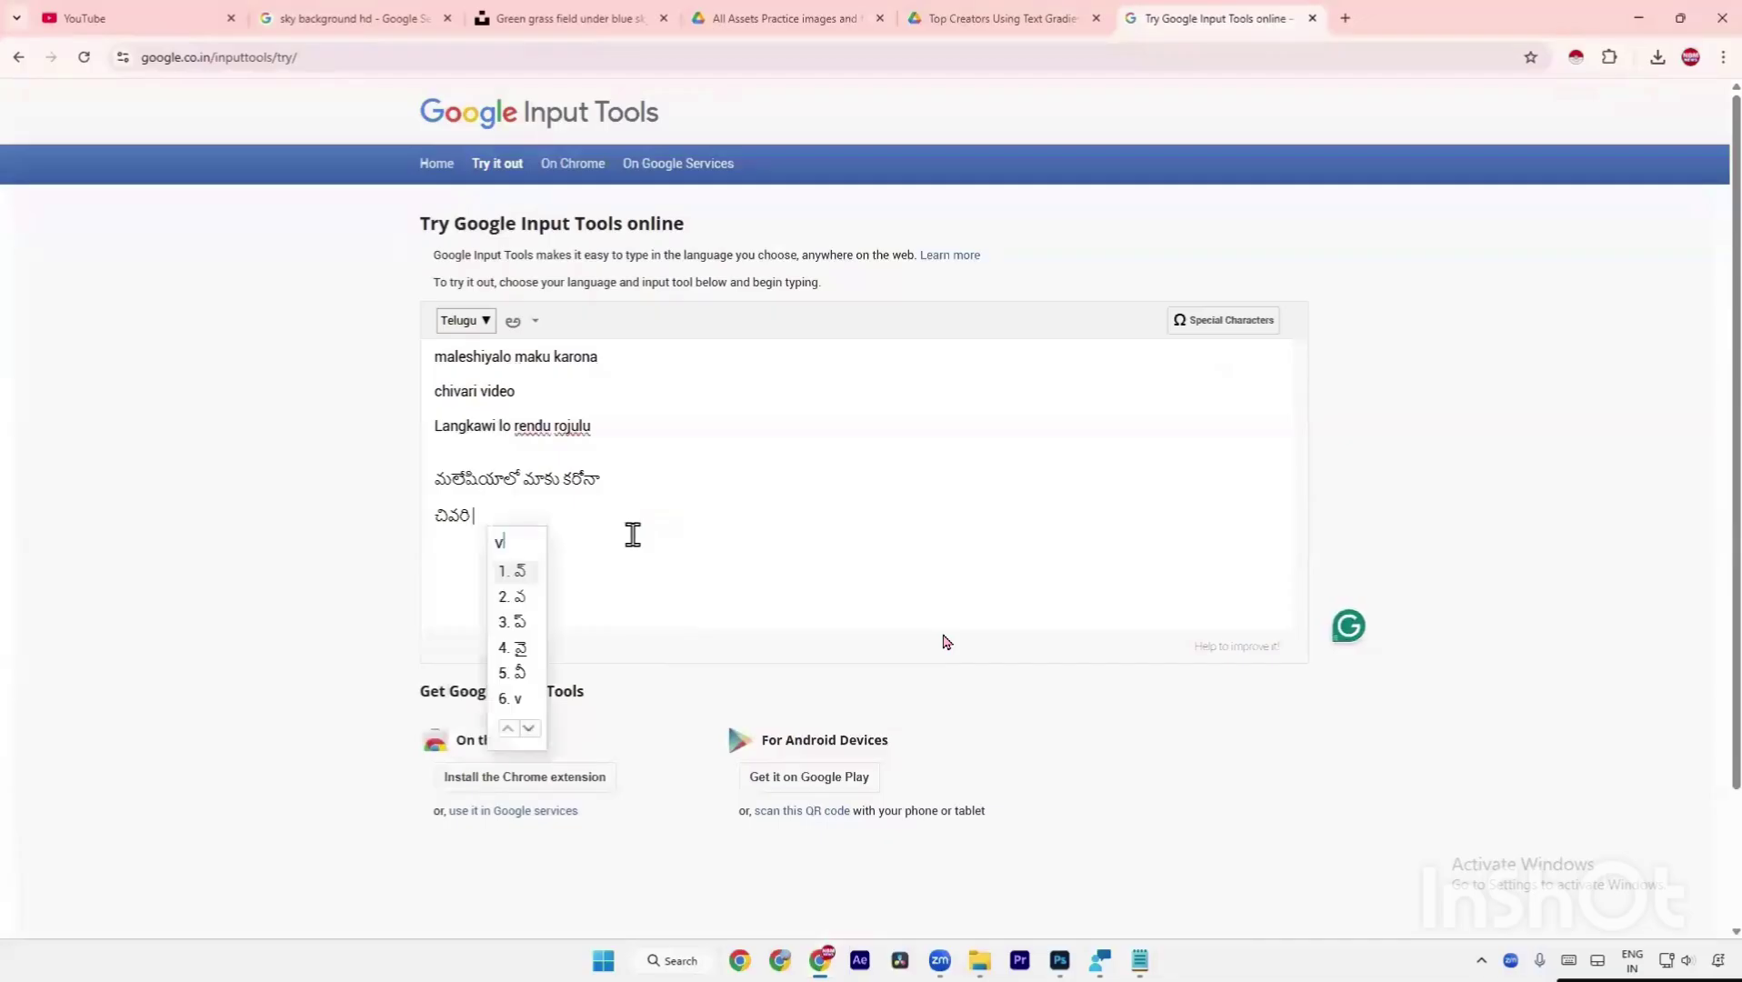
text(ideo)
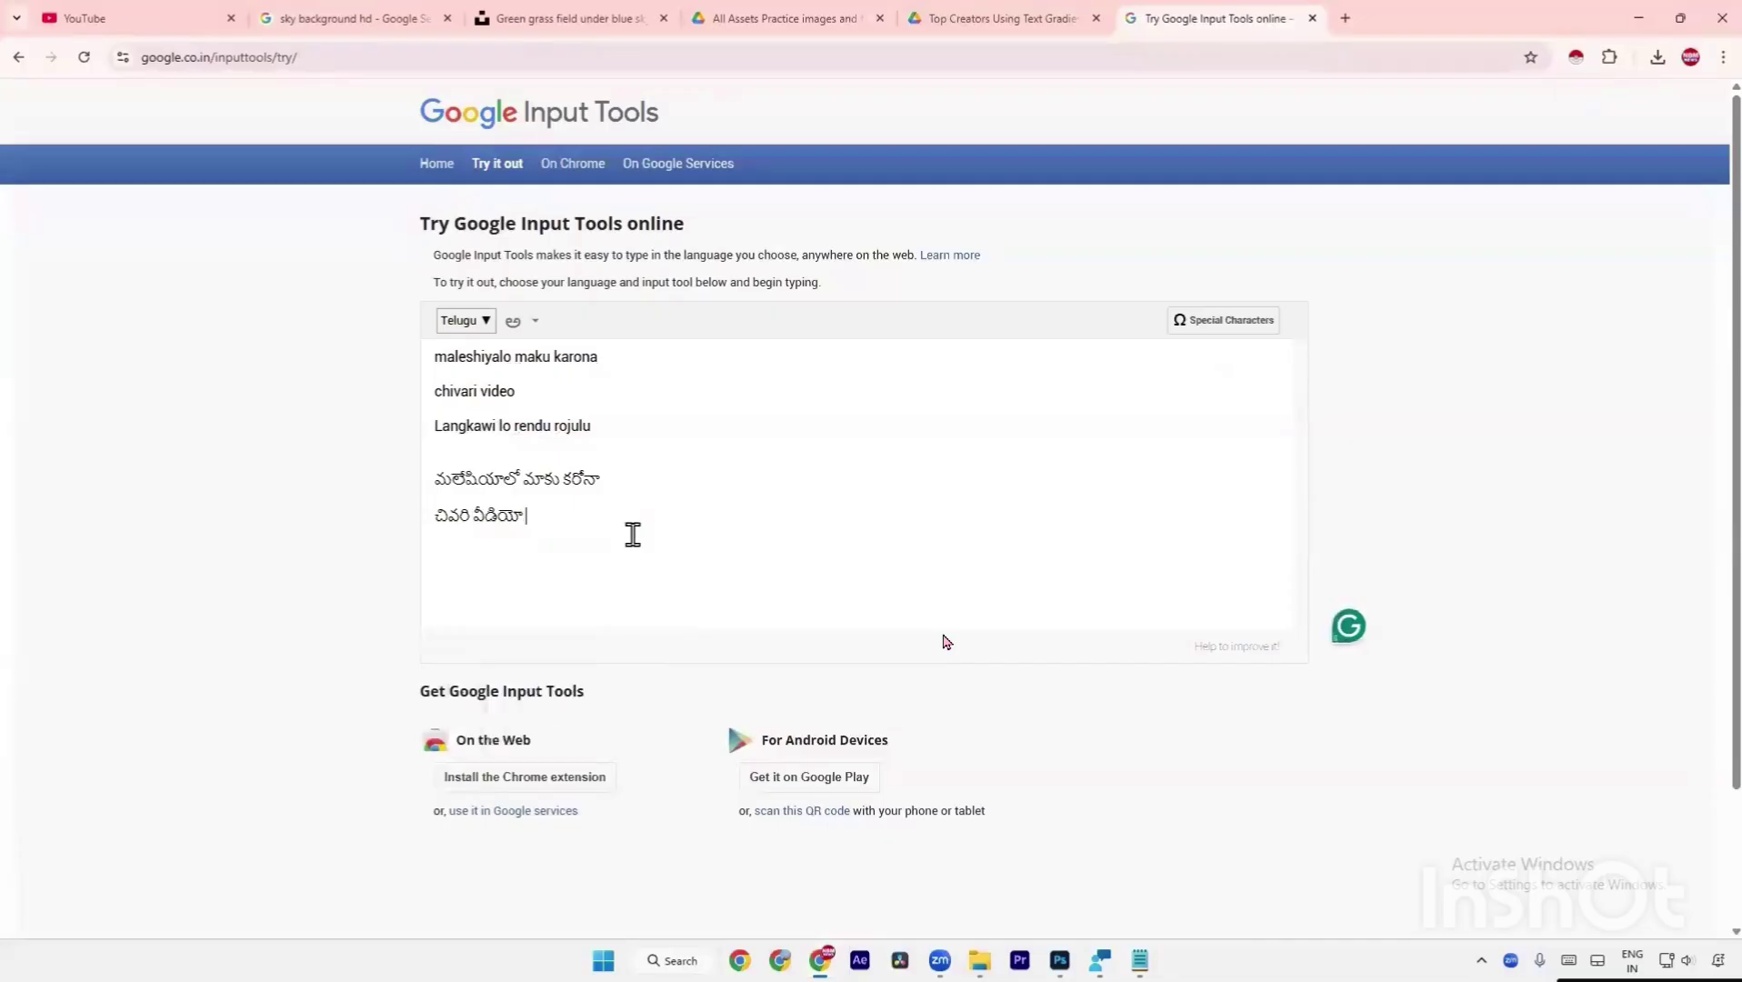
key(space)
key(Return)
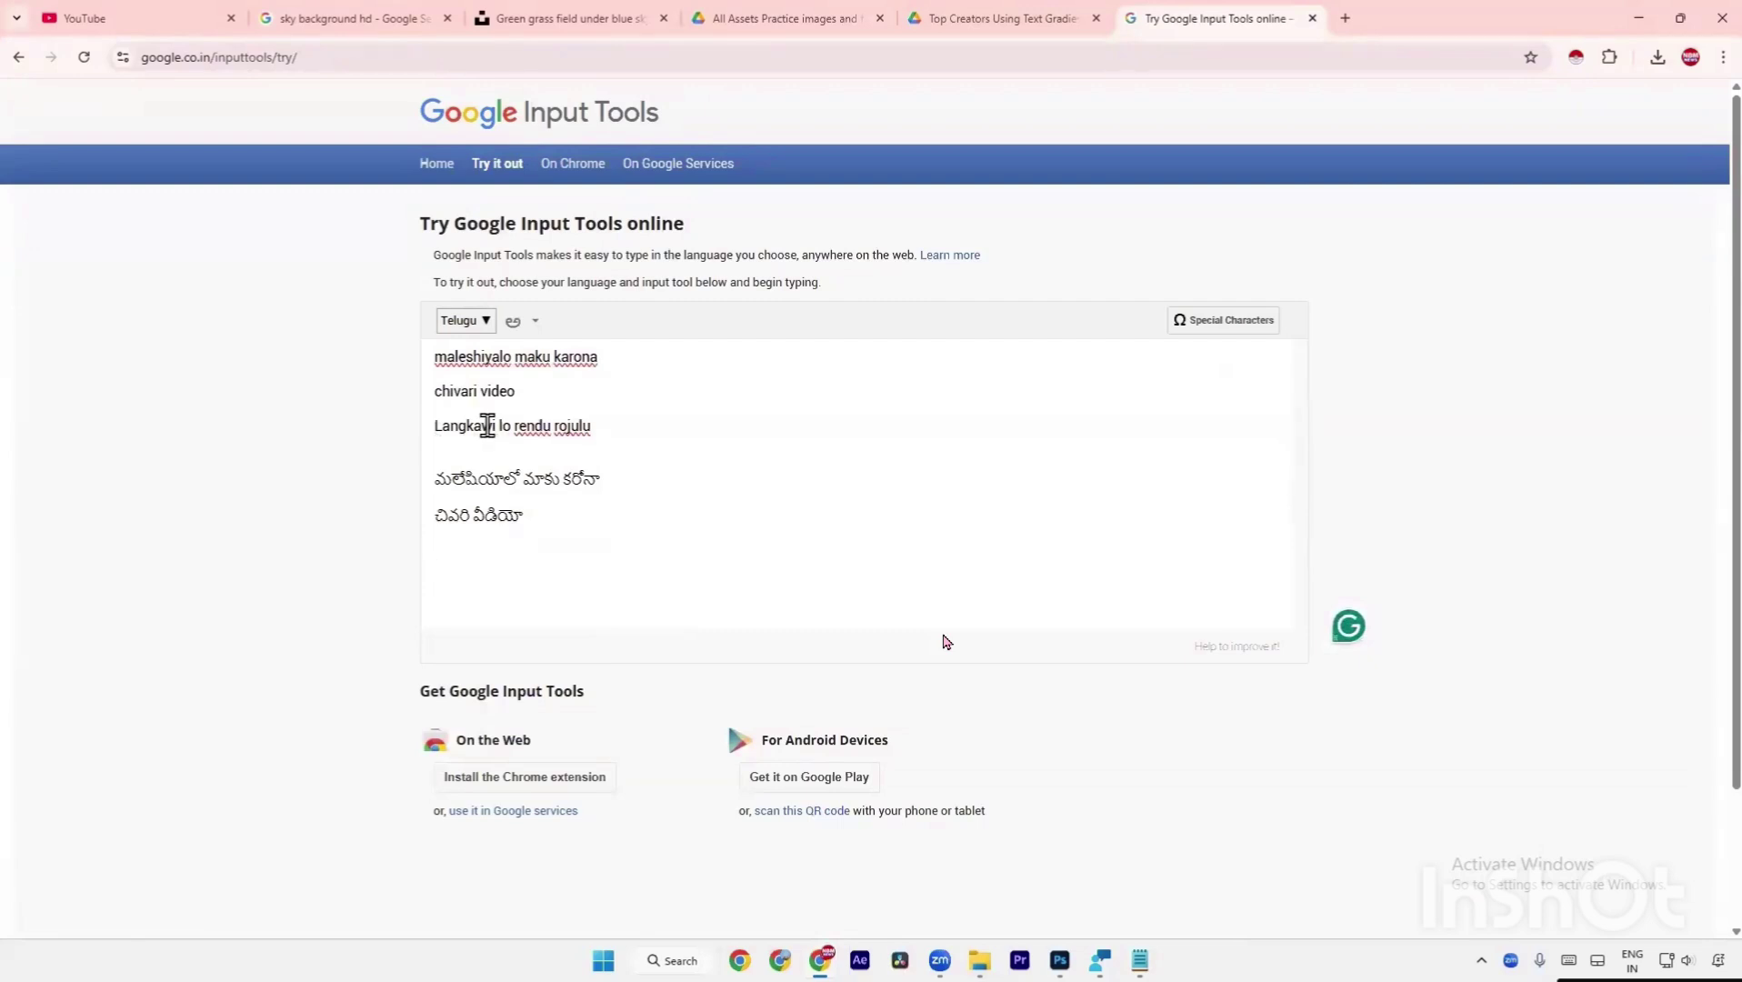
text(lo r)
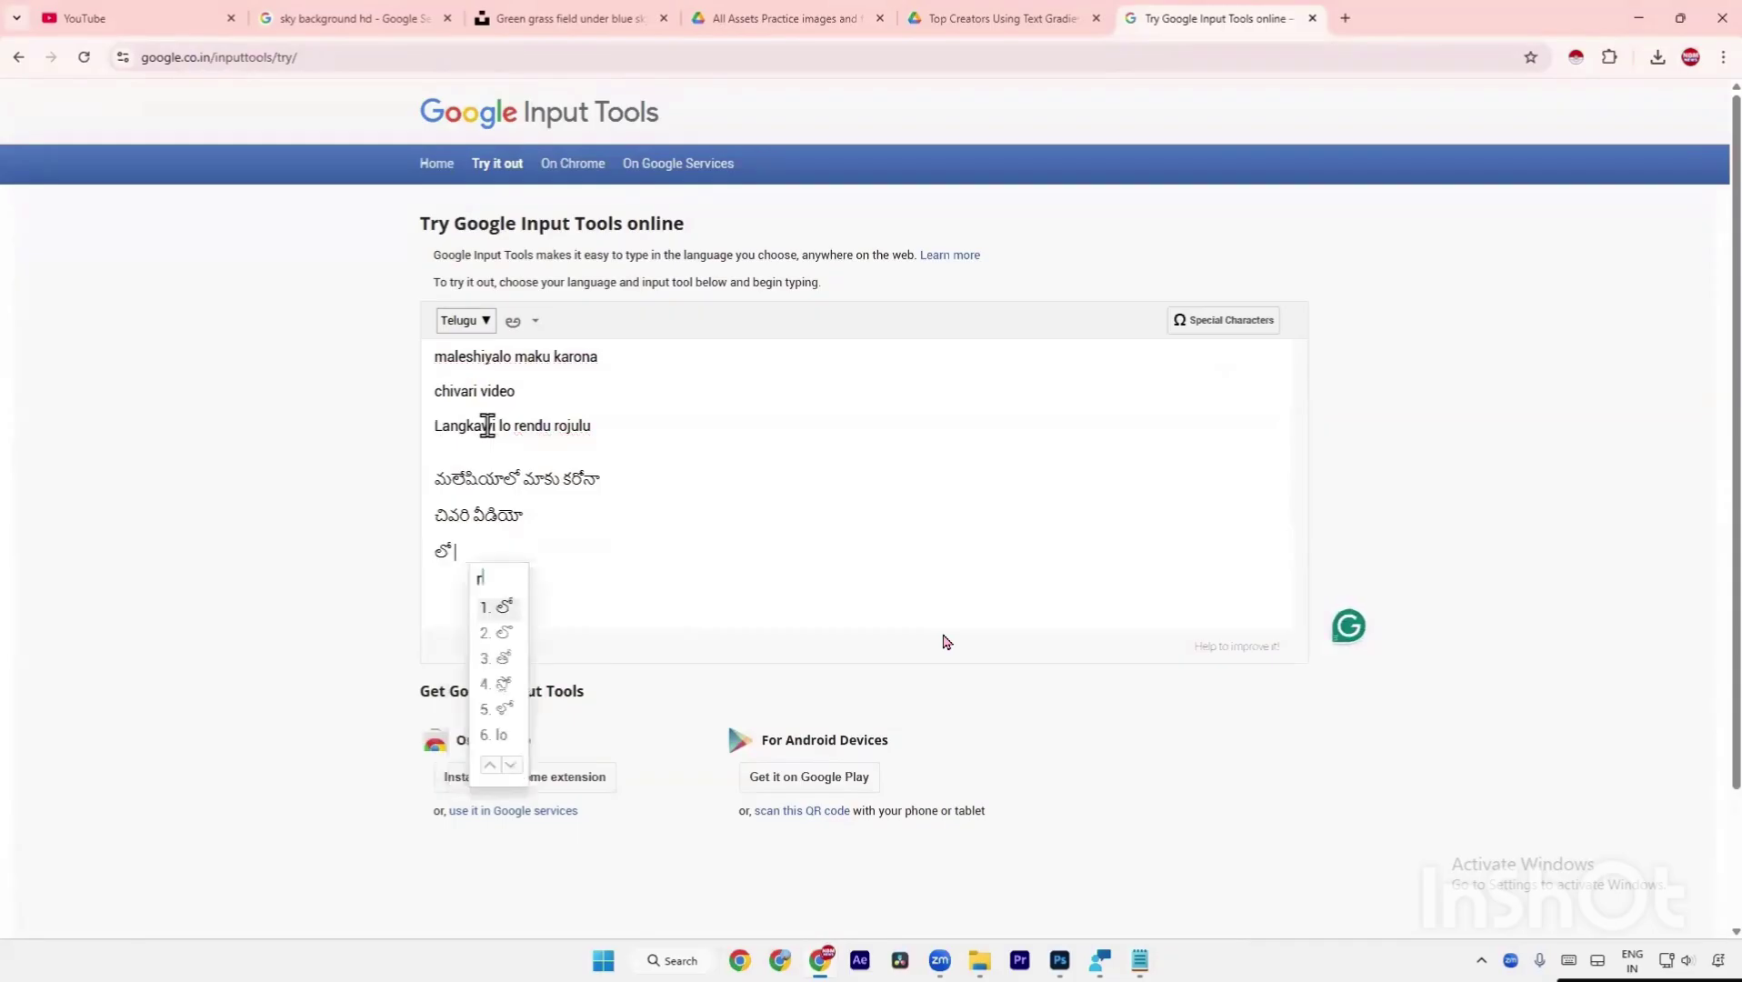
text(endu ro)
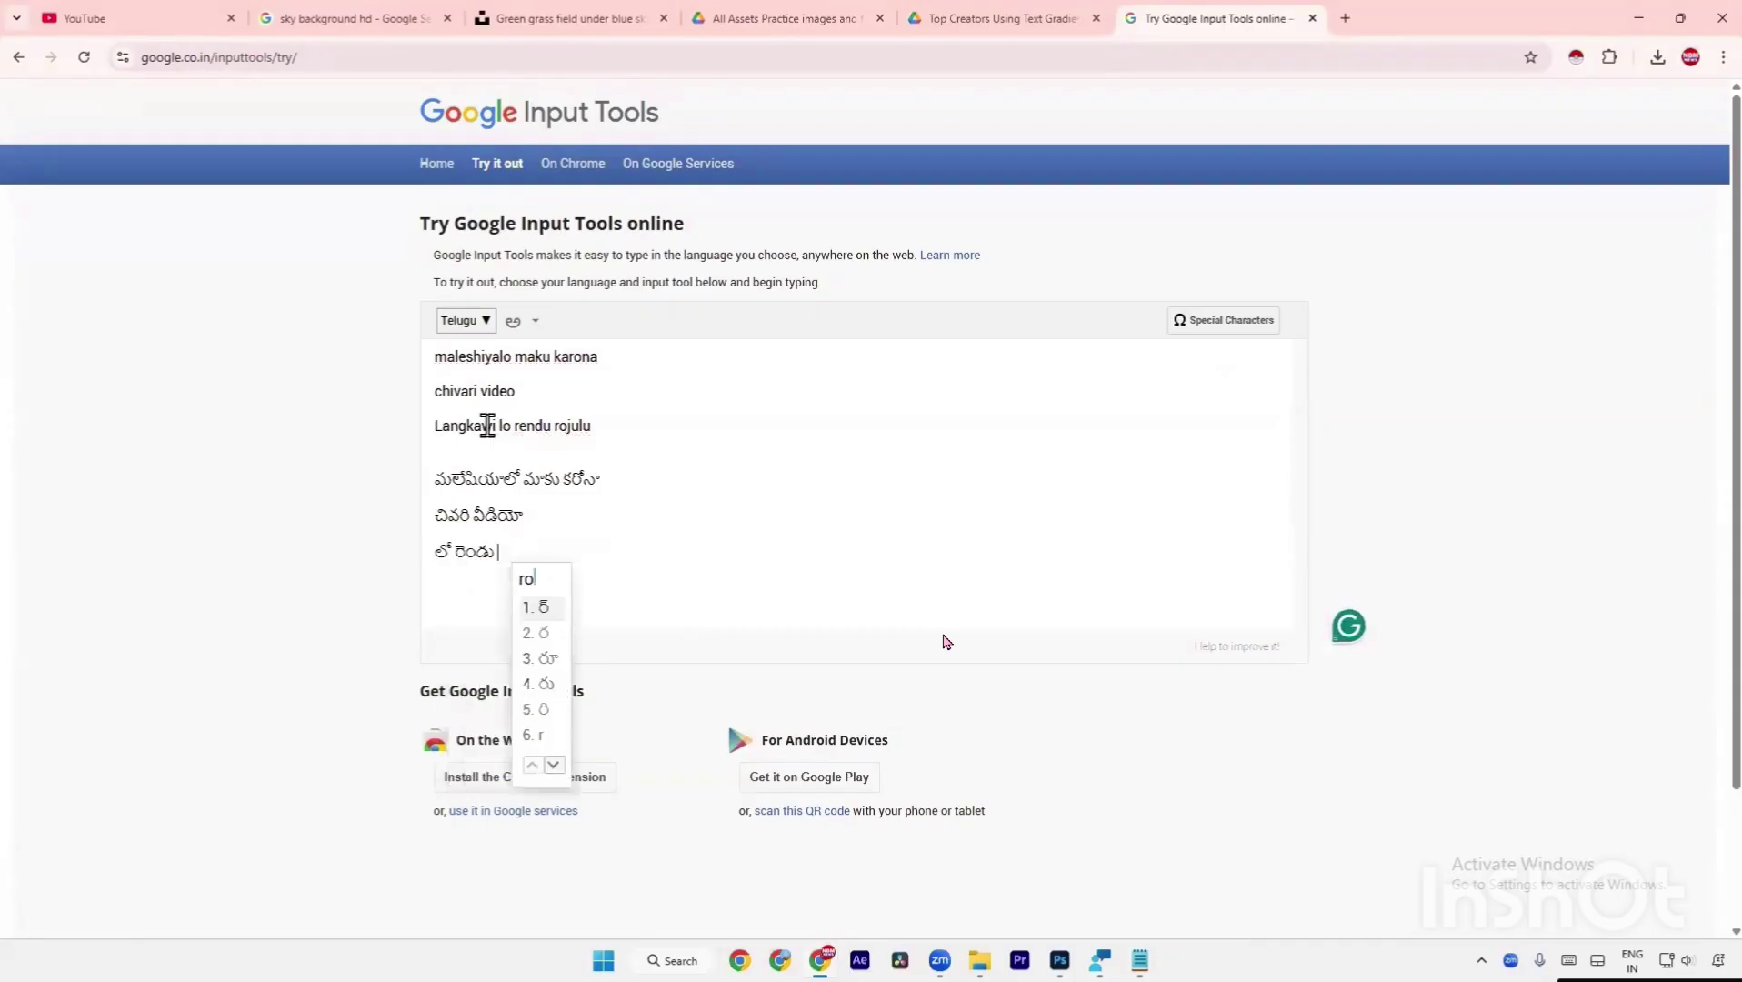
text(julu)
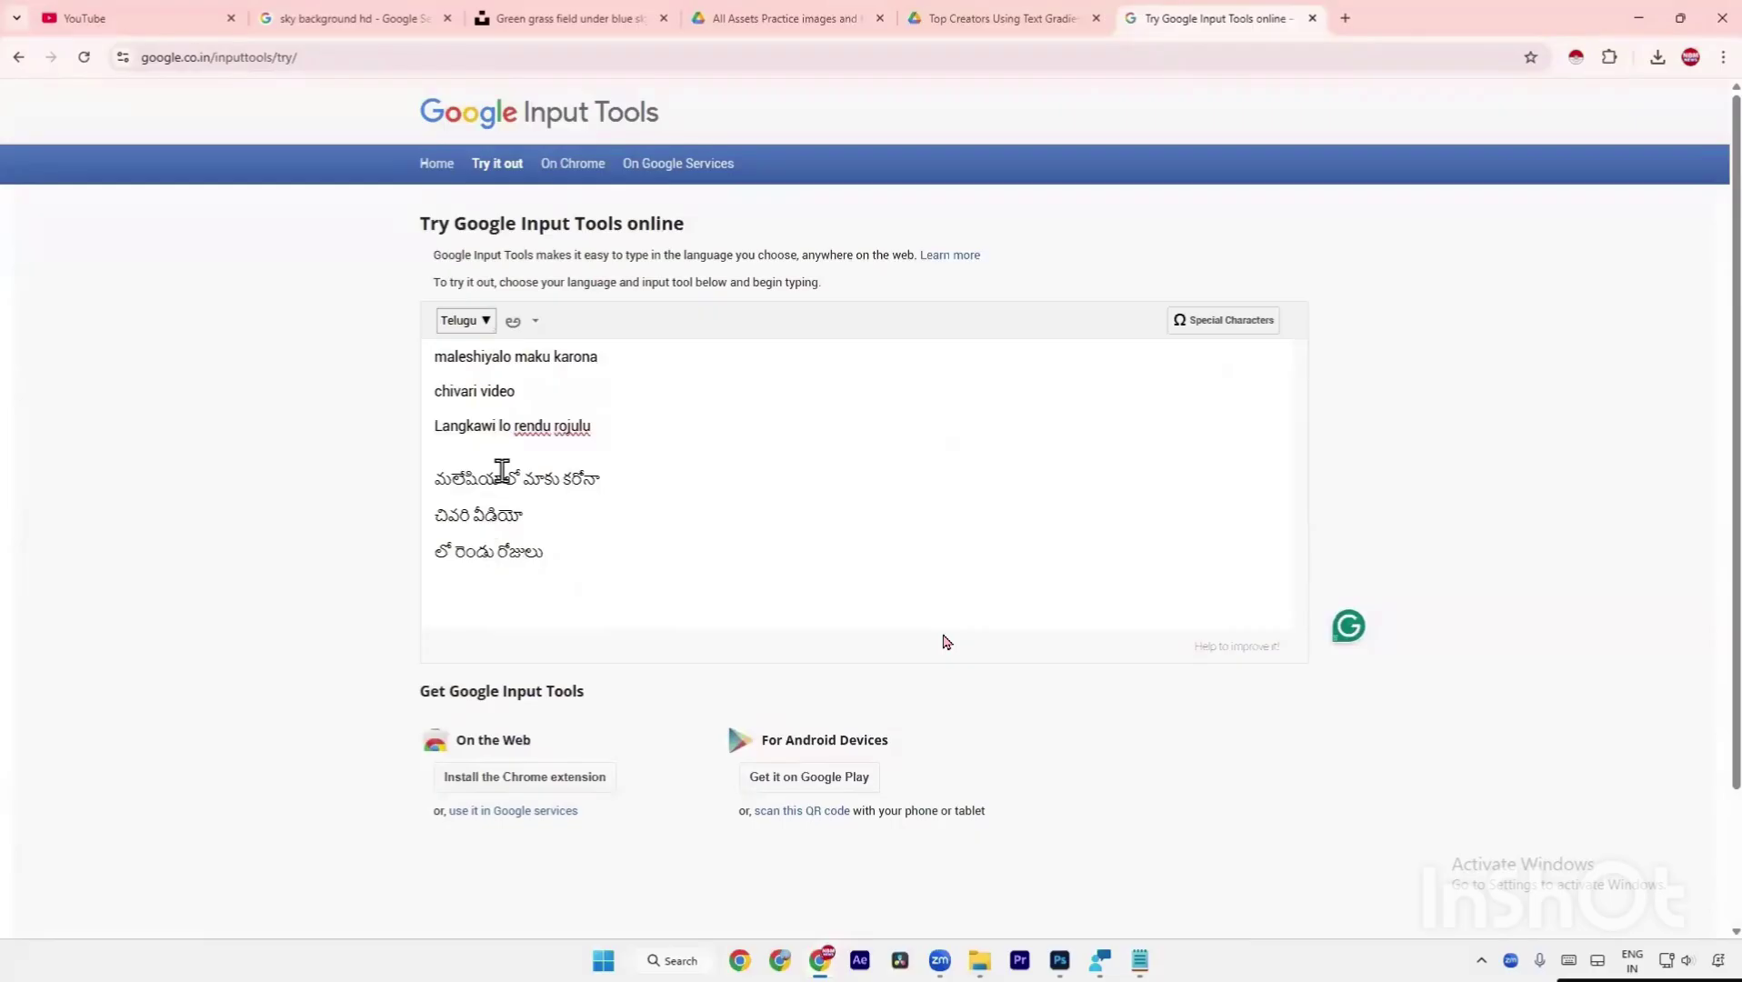
Copy the selected మలేషియాలో… title lines to the clipboard and open a blank Chrome tab.
drag(546, 551, 437, 483)
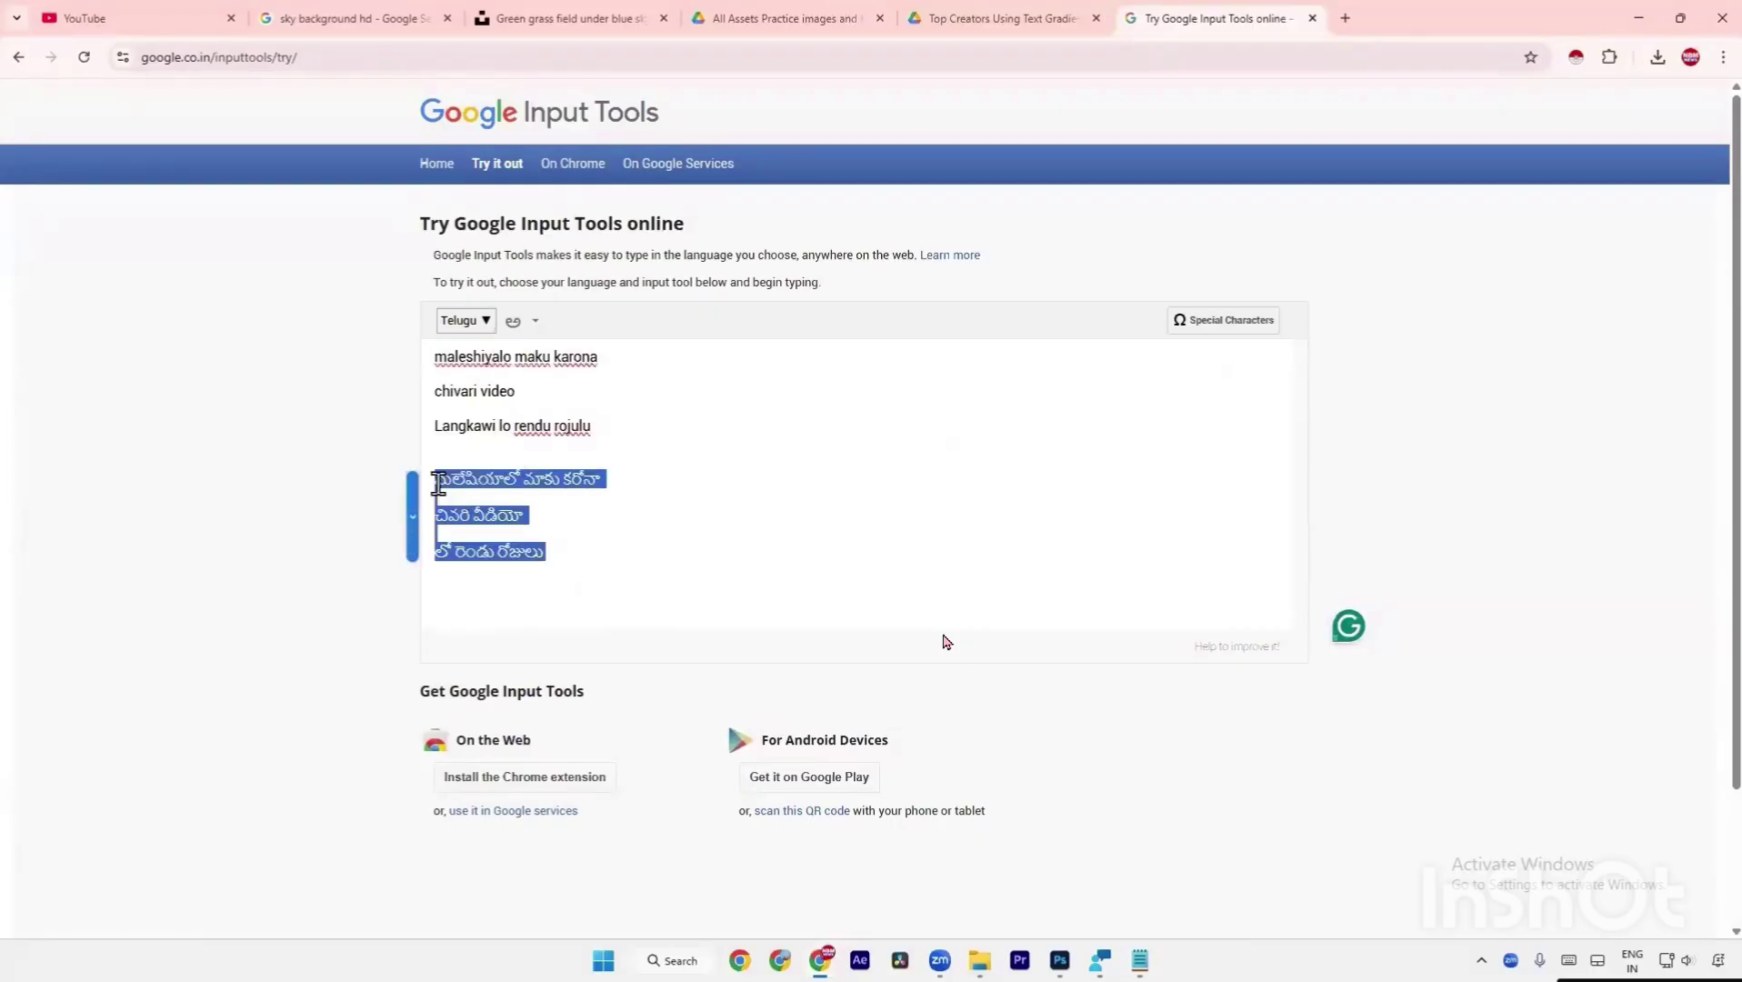
right_click(531, 480)
click(614, 134)
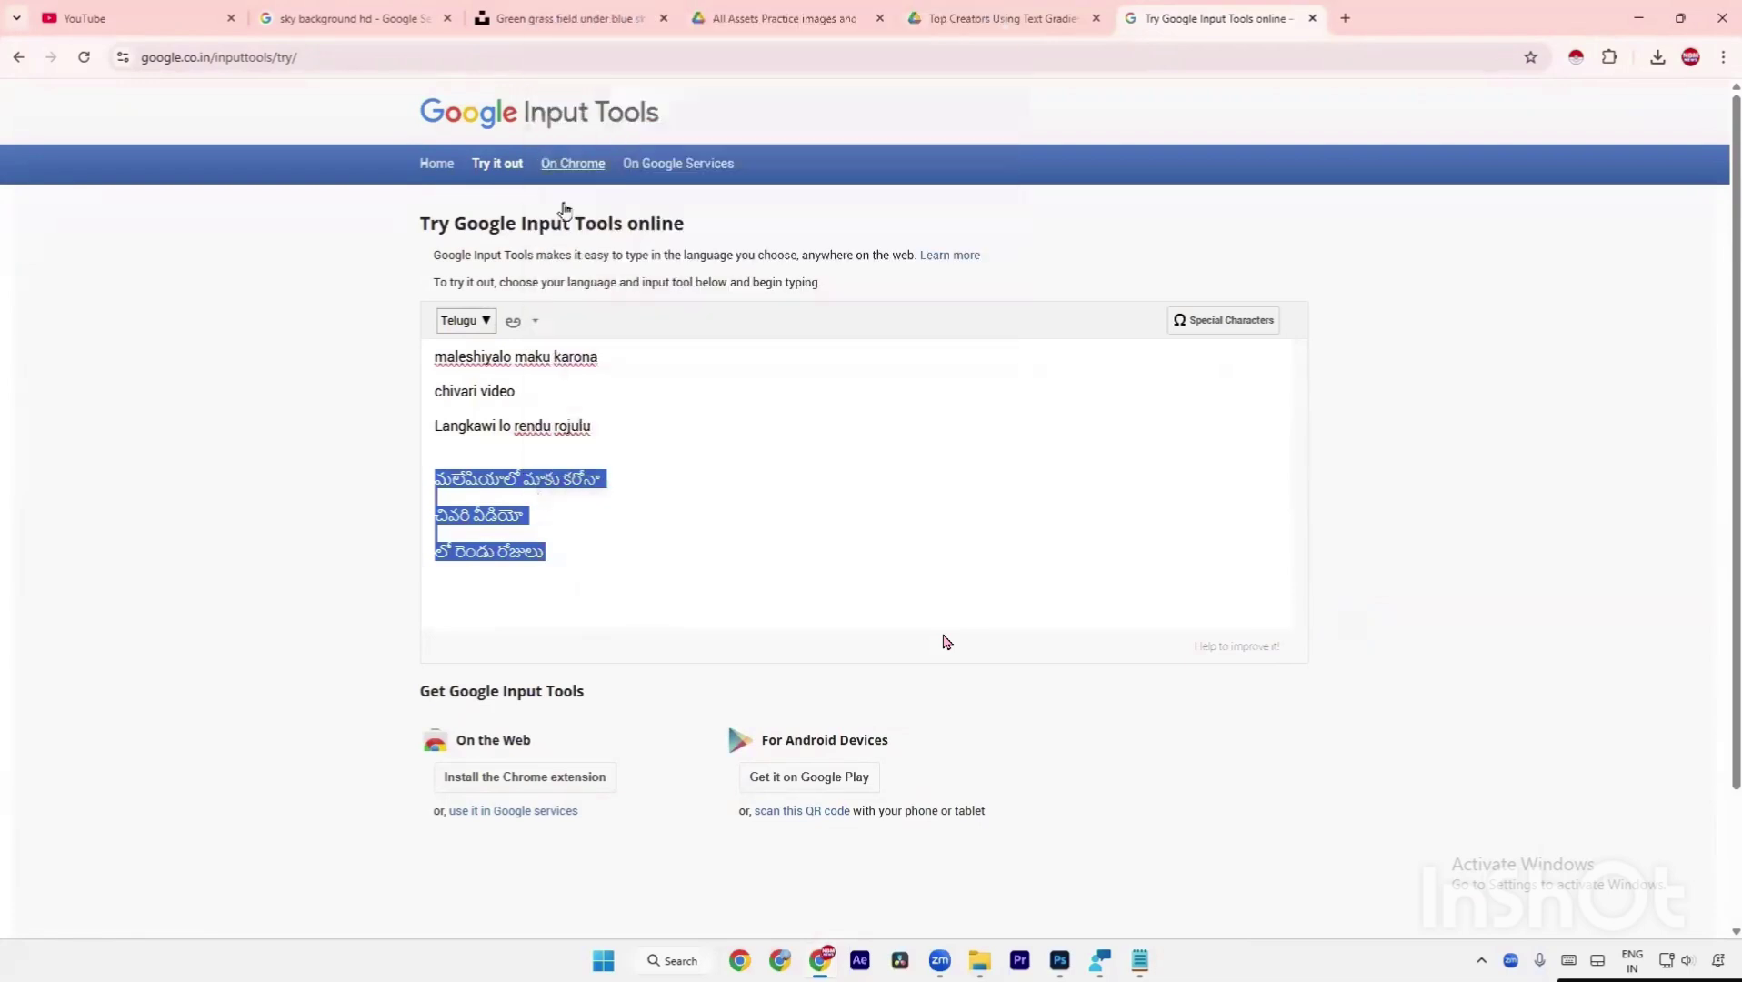
right_click(520, 491)
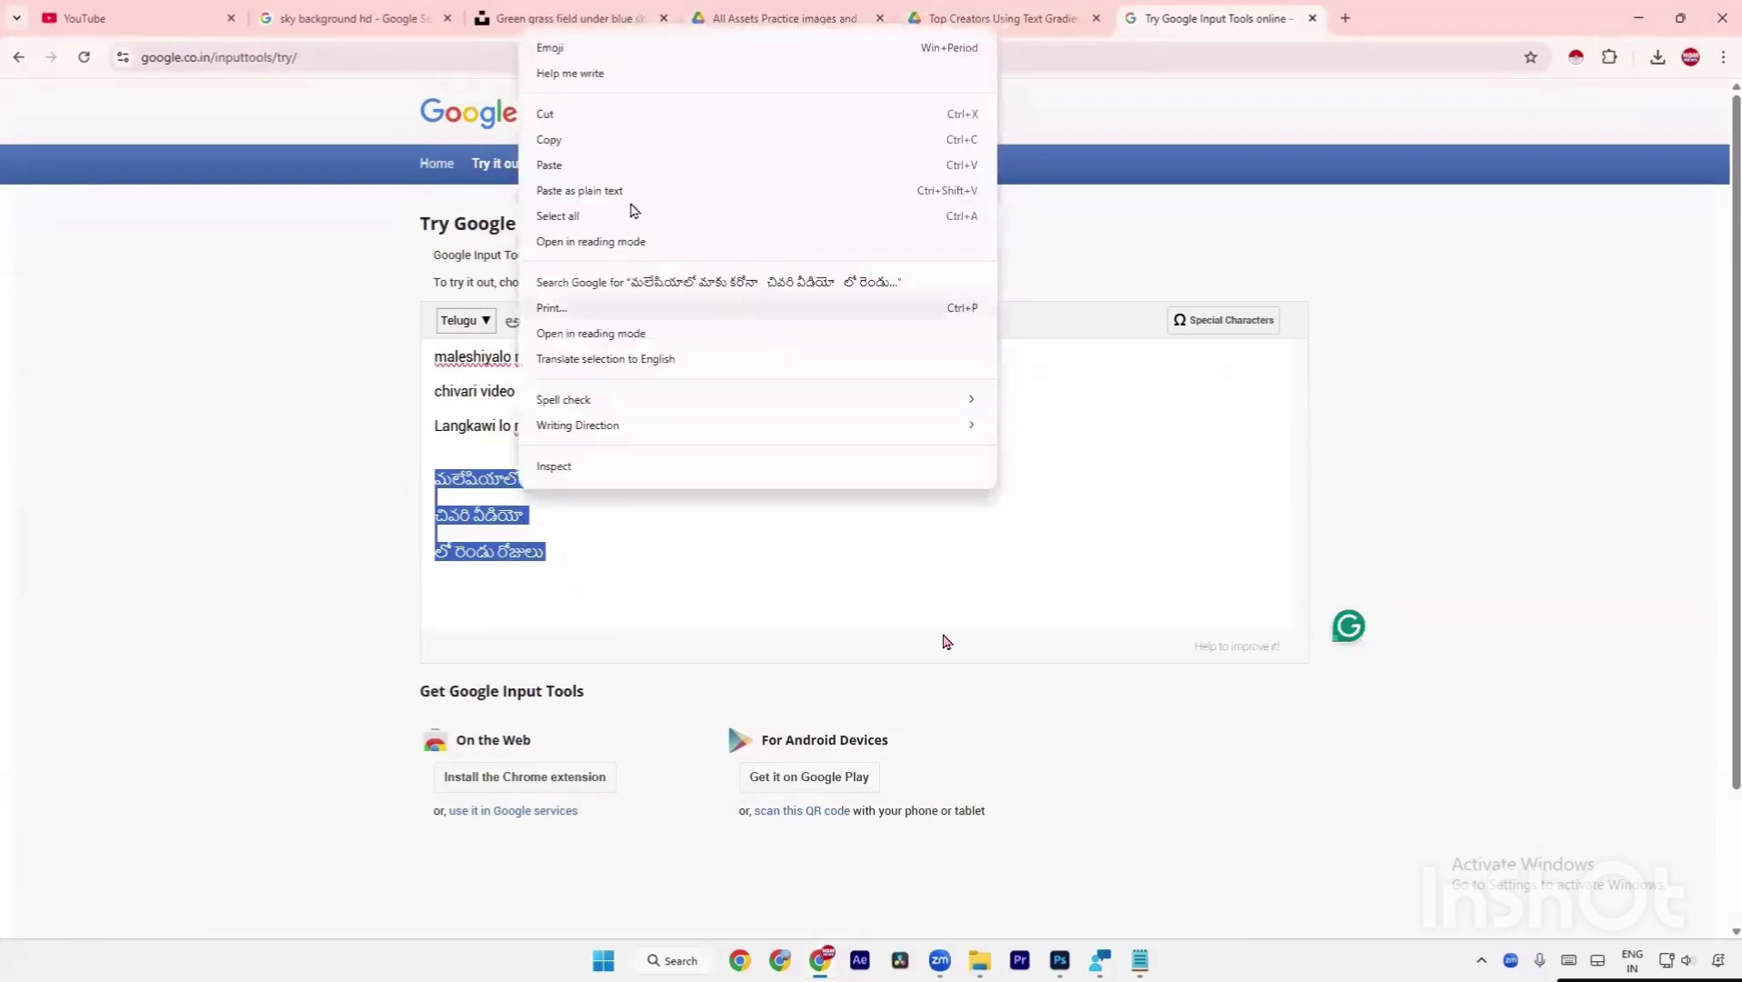
click(599, 139)
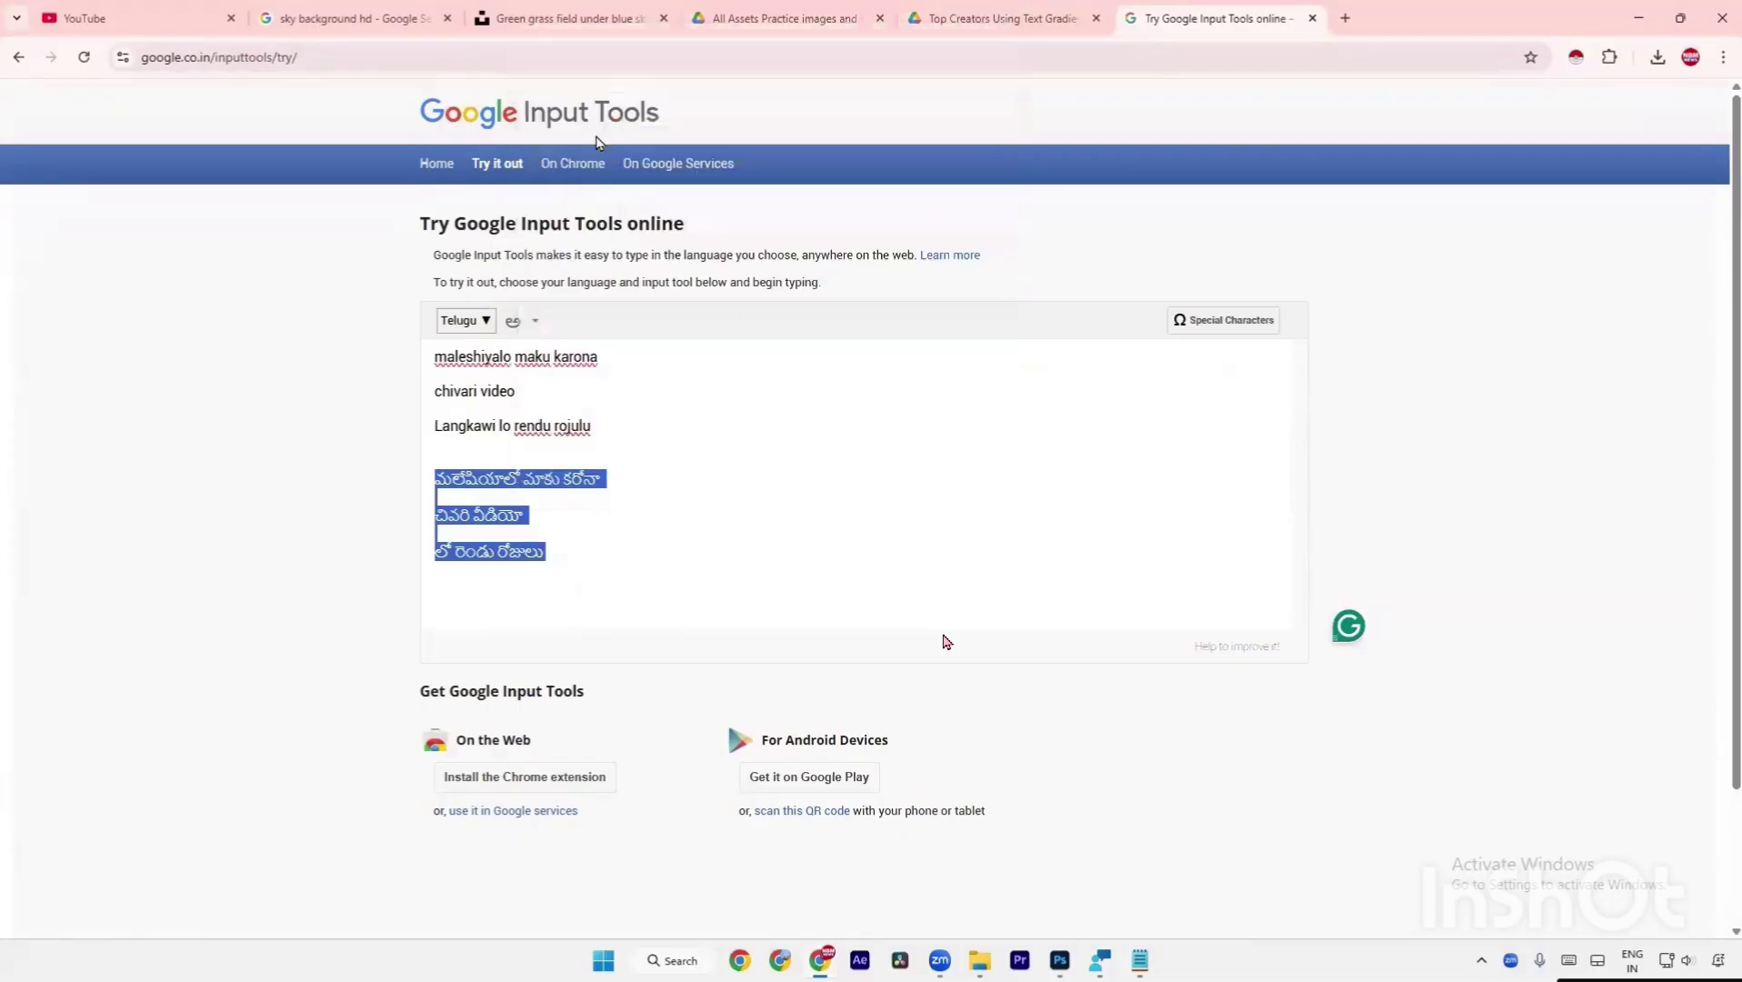
click(1344, 17)
Search 'unicode to non unicode' and open the kolichala.com font converter result.
text(u)
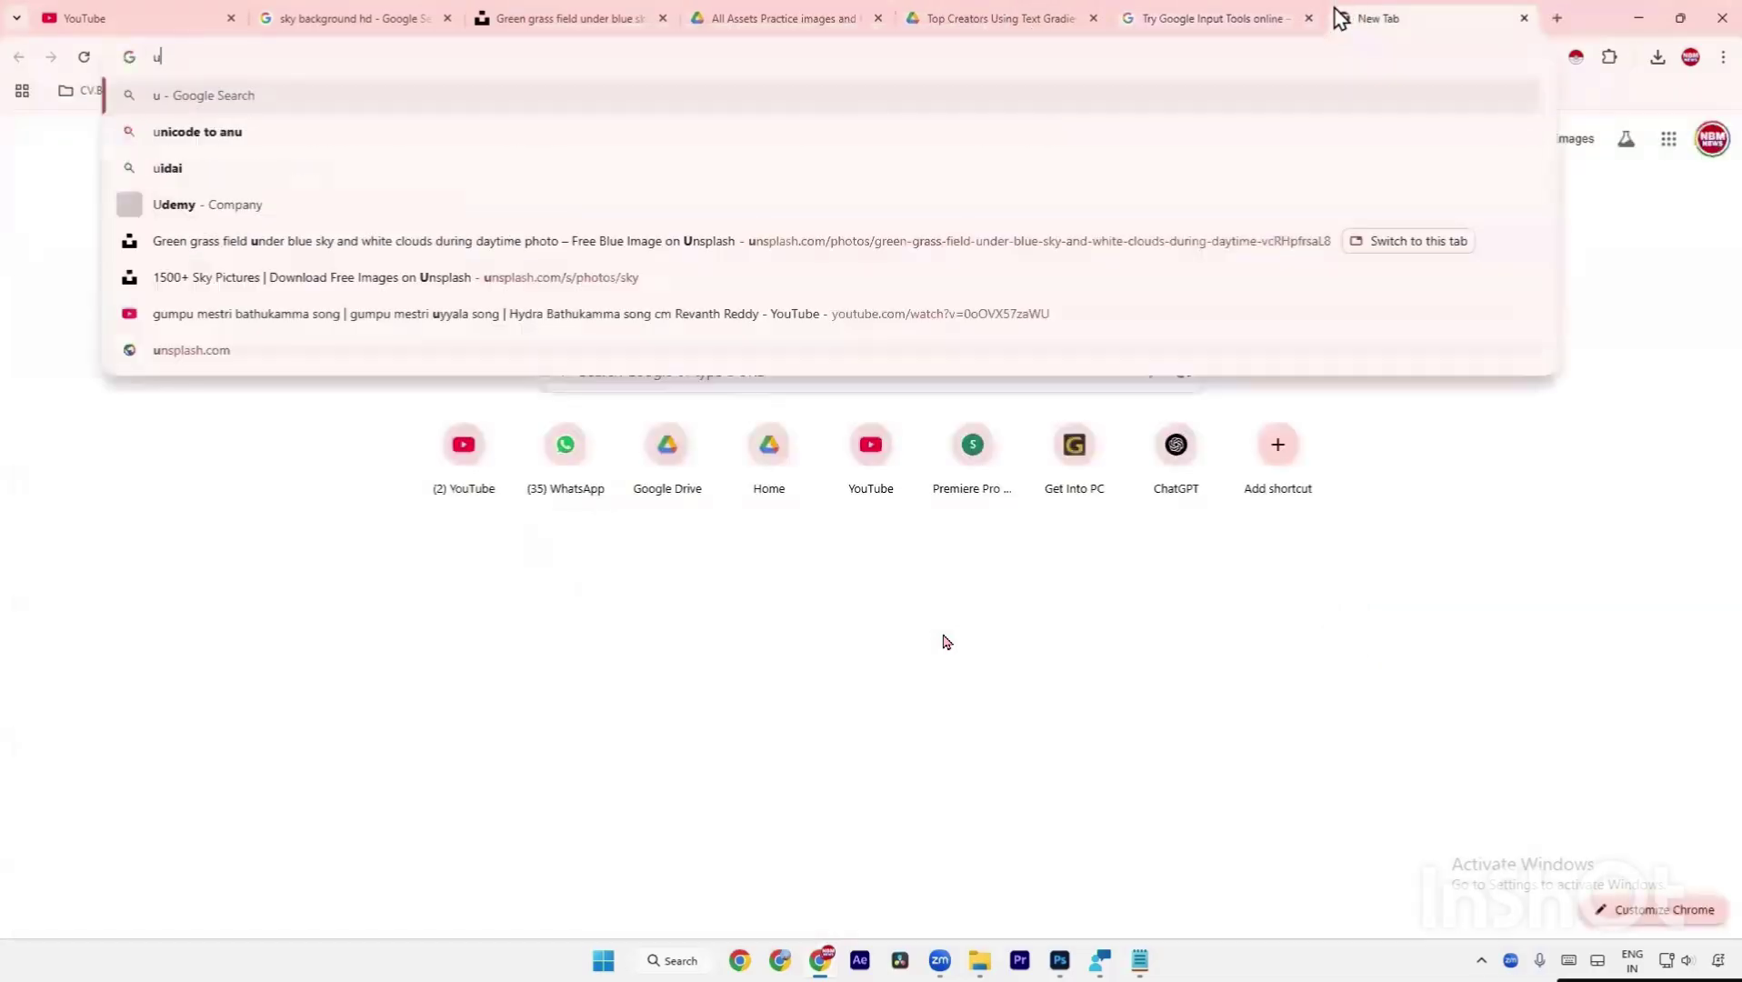
text(nicode)
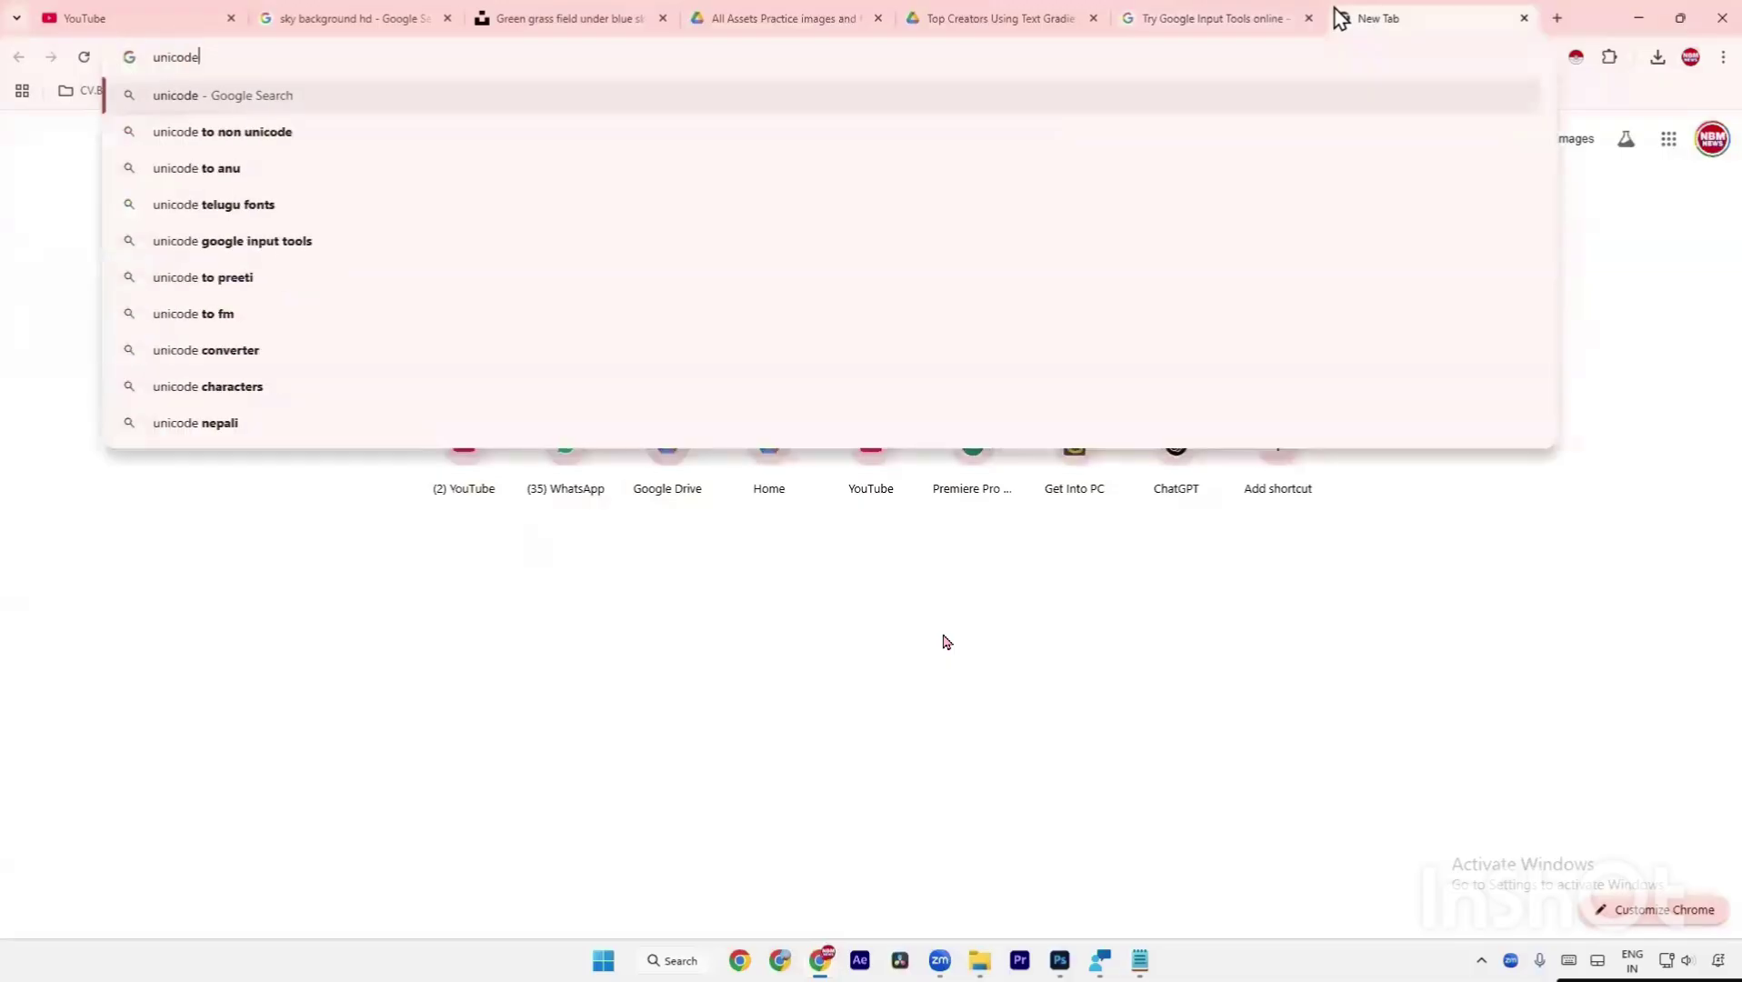
key(Down)
key(Down)
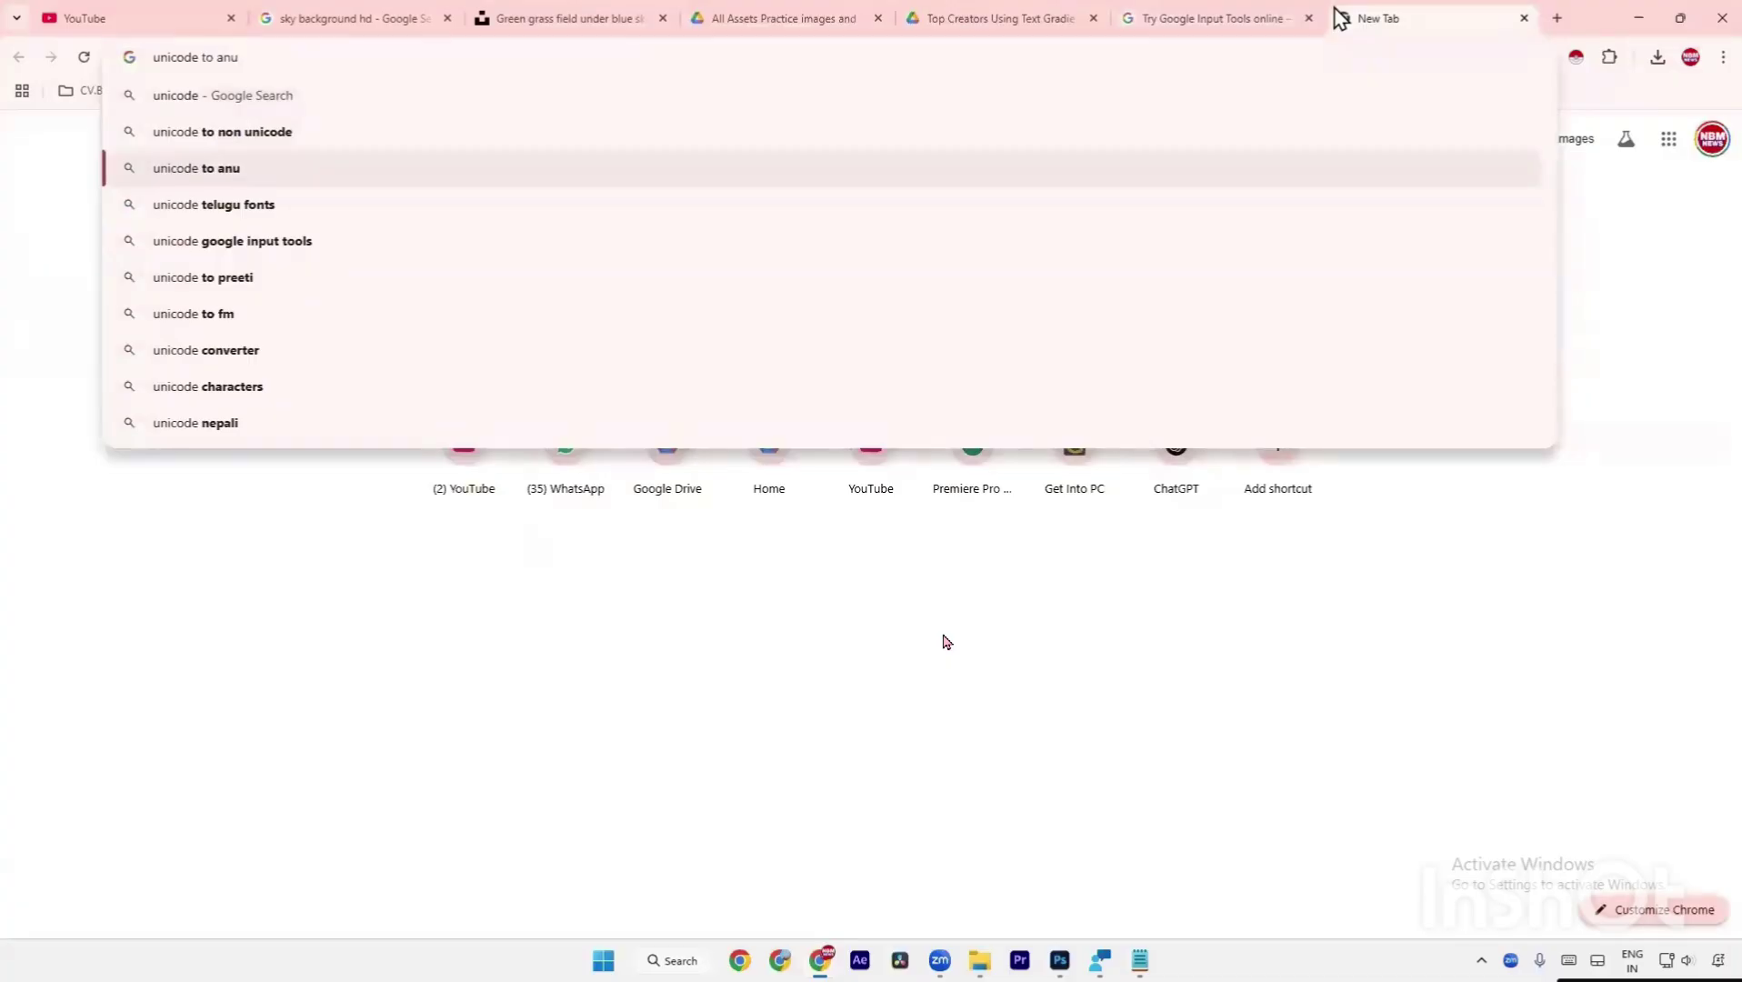
key(Up)
key(Return)
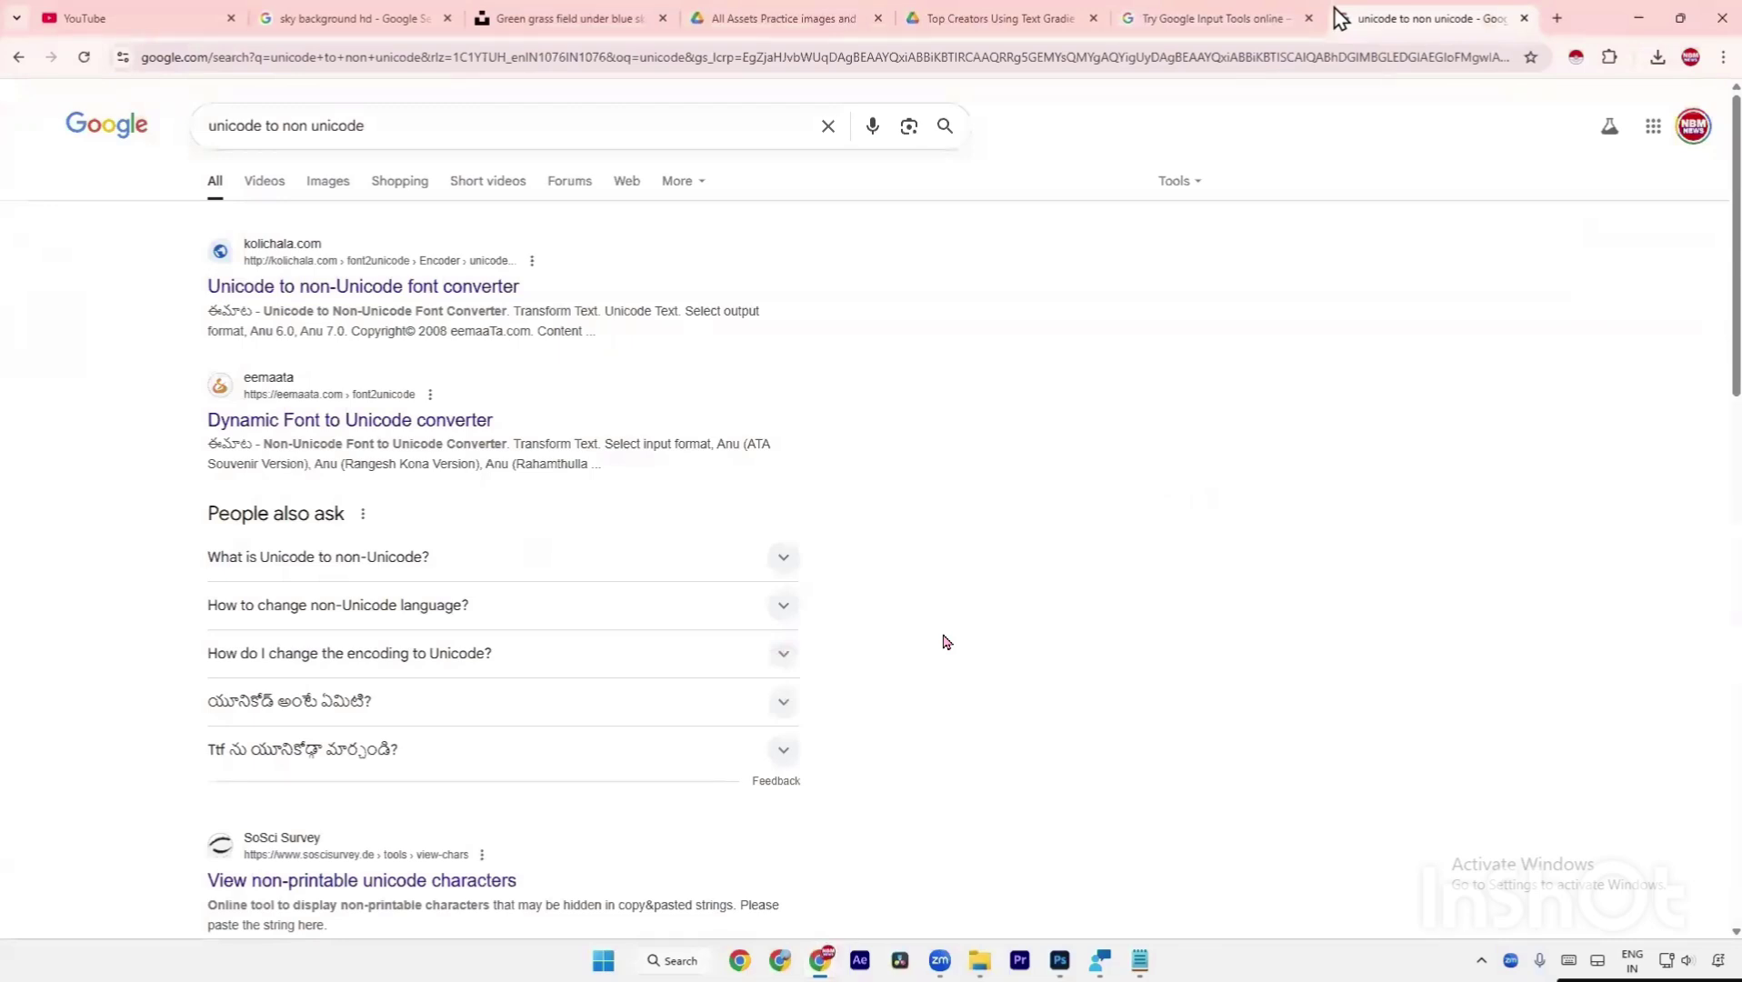
click(334, 291)
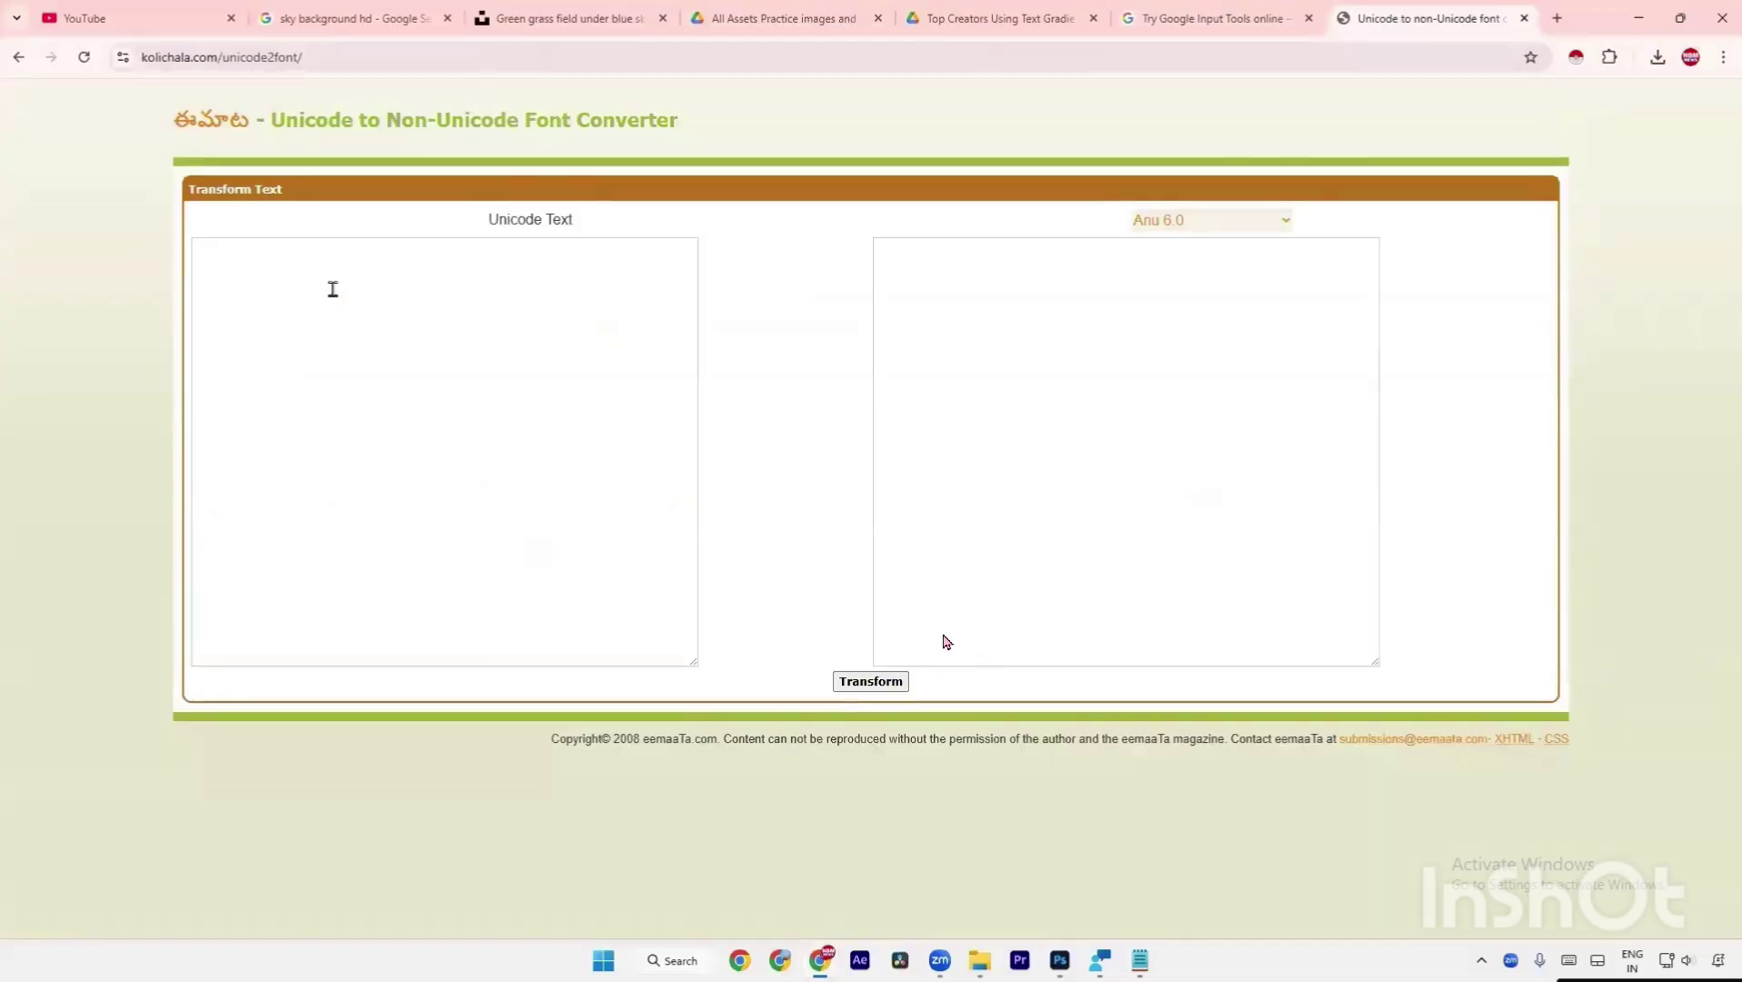
click(333, 289)
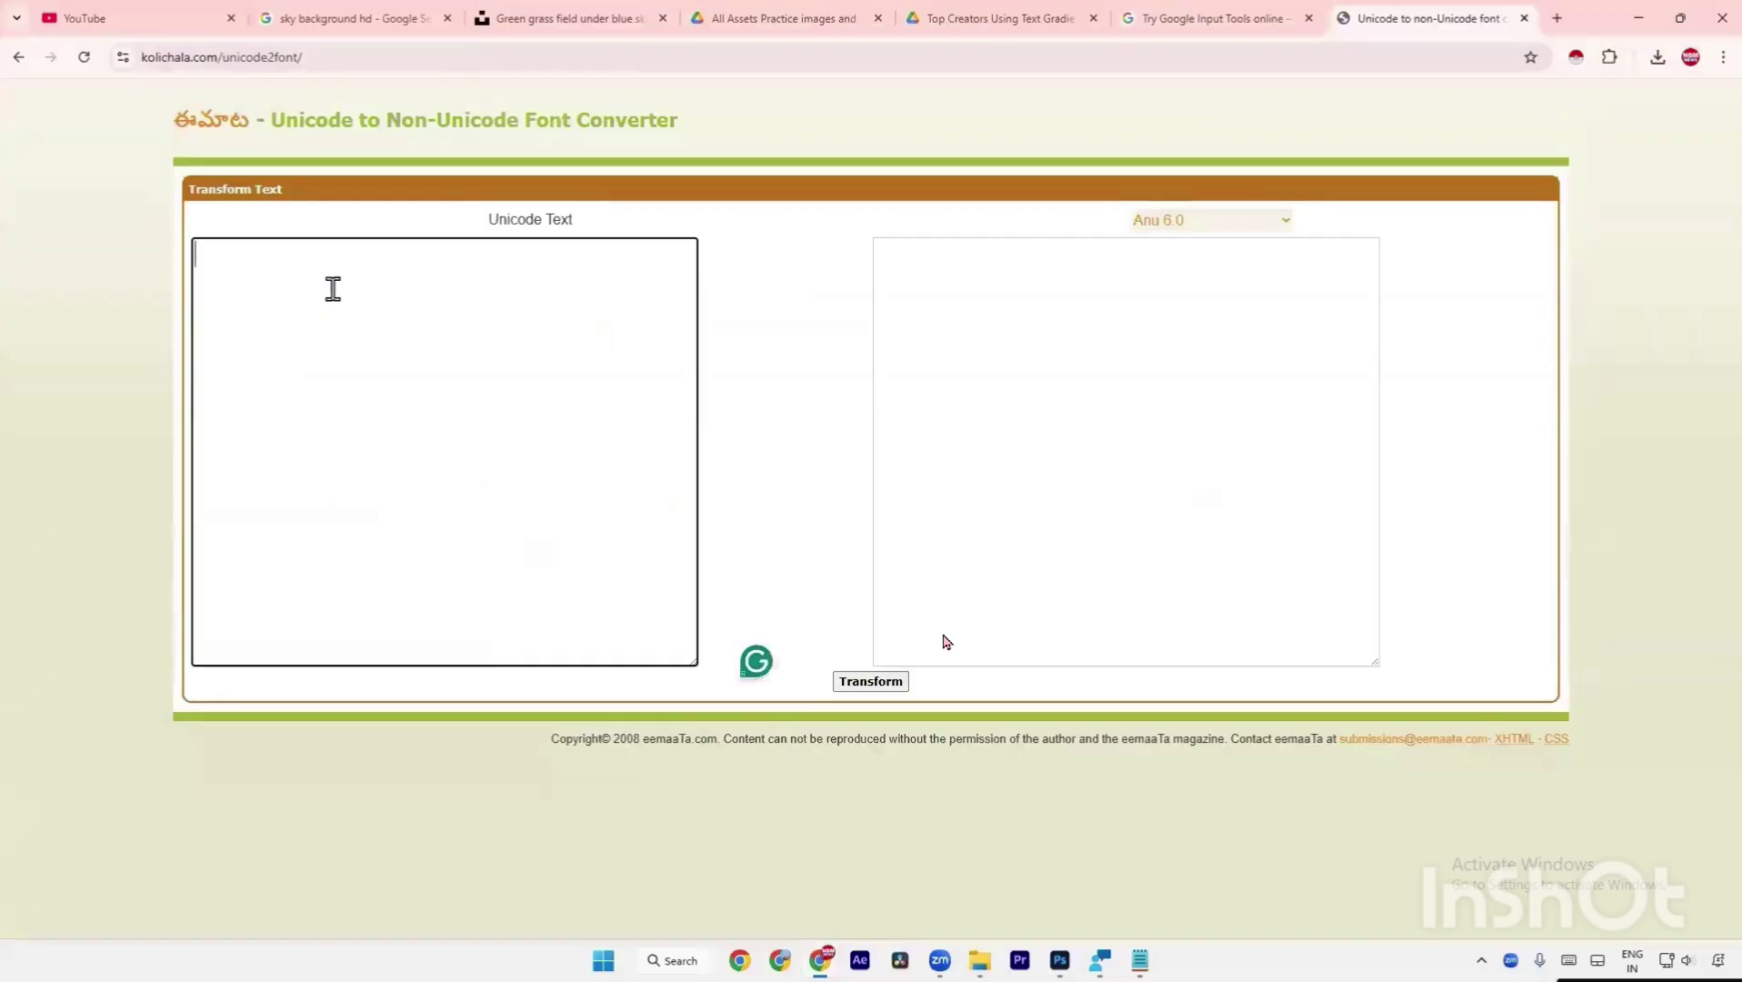
click(20, 58)
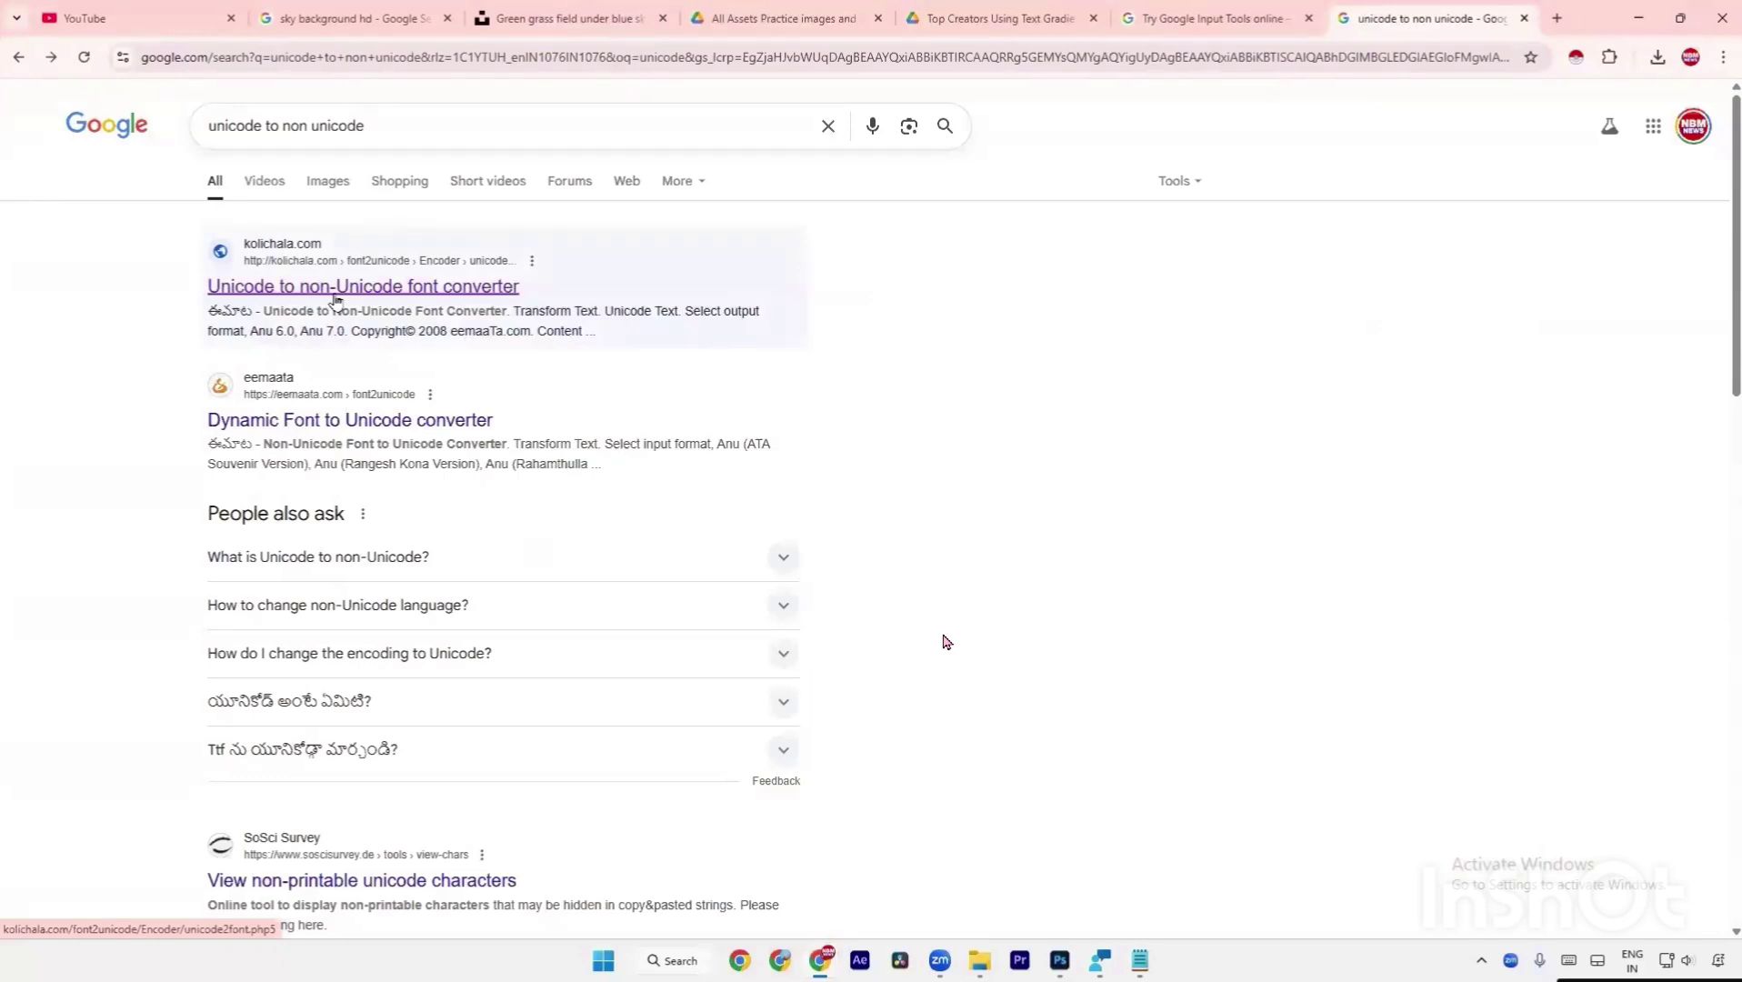
click(333, 289)
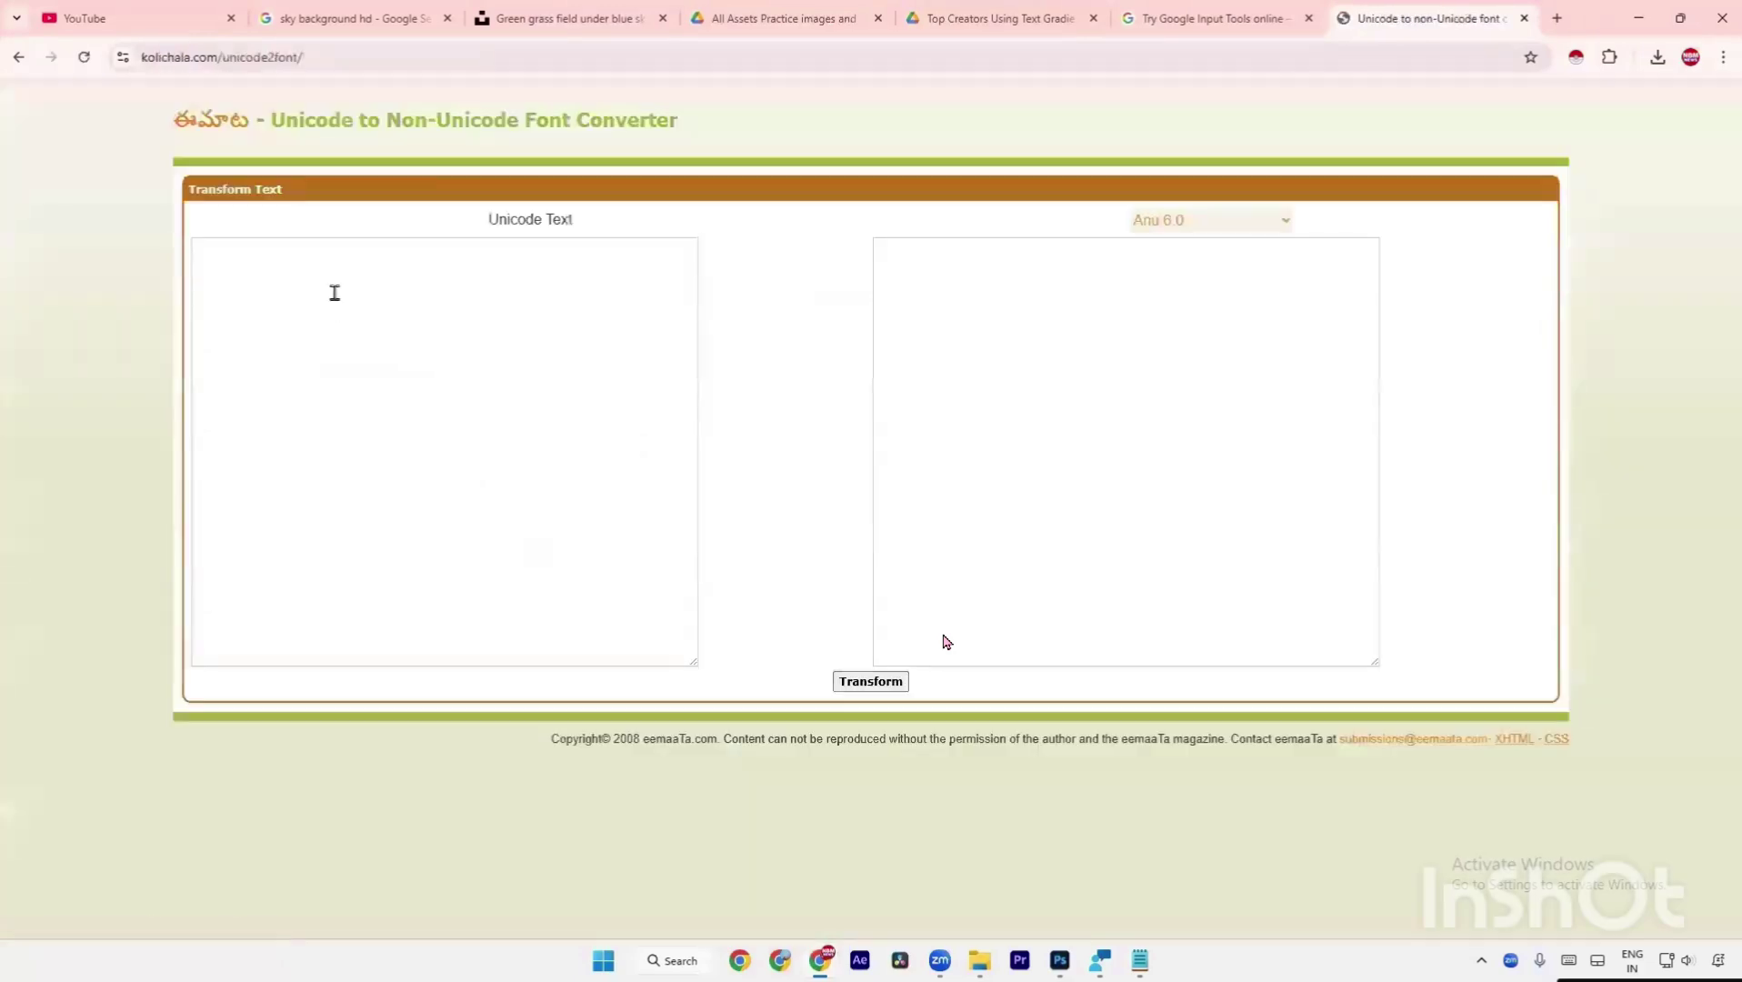
click(584, 300)
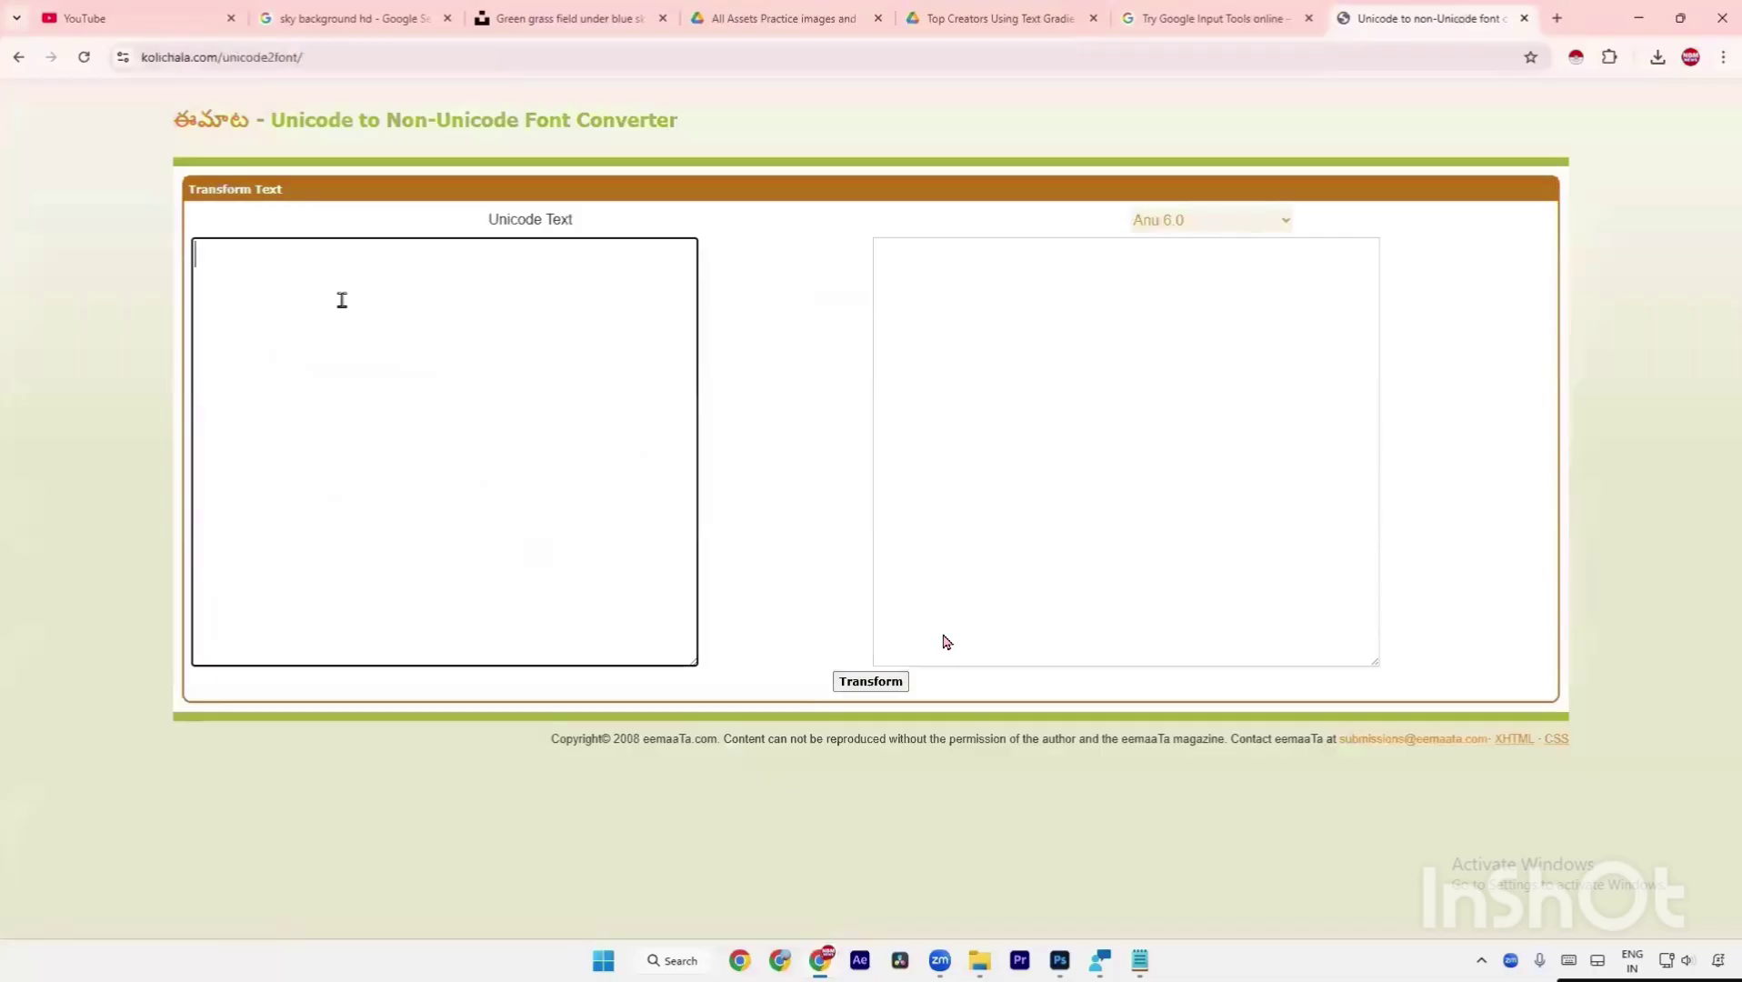
Copy the three Telugu lines from Input Tools and paste them into the Unicode Text box.
click(1197, 20)
drag(606, 564, 437, 479)
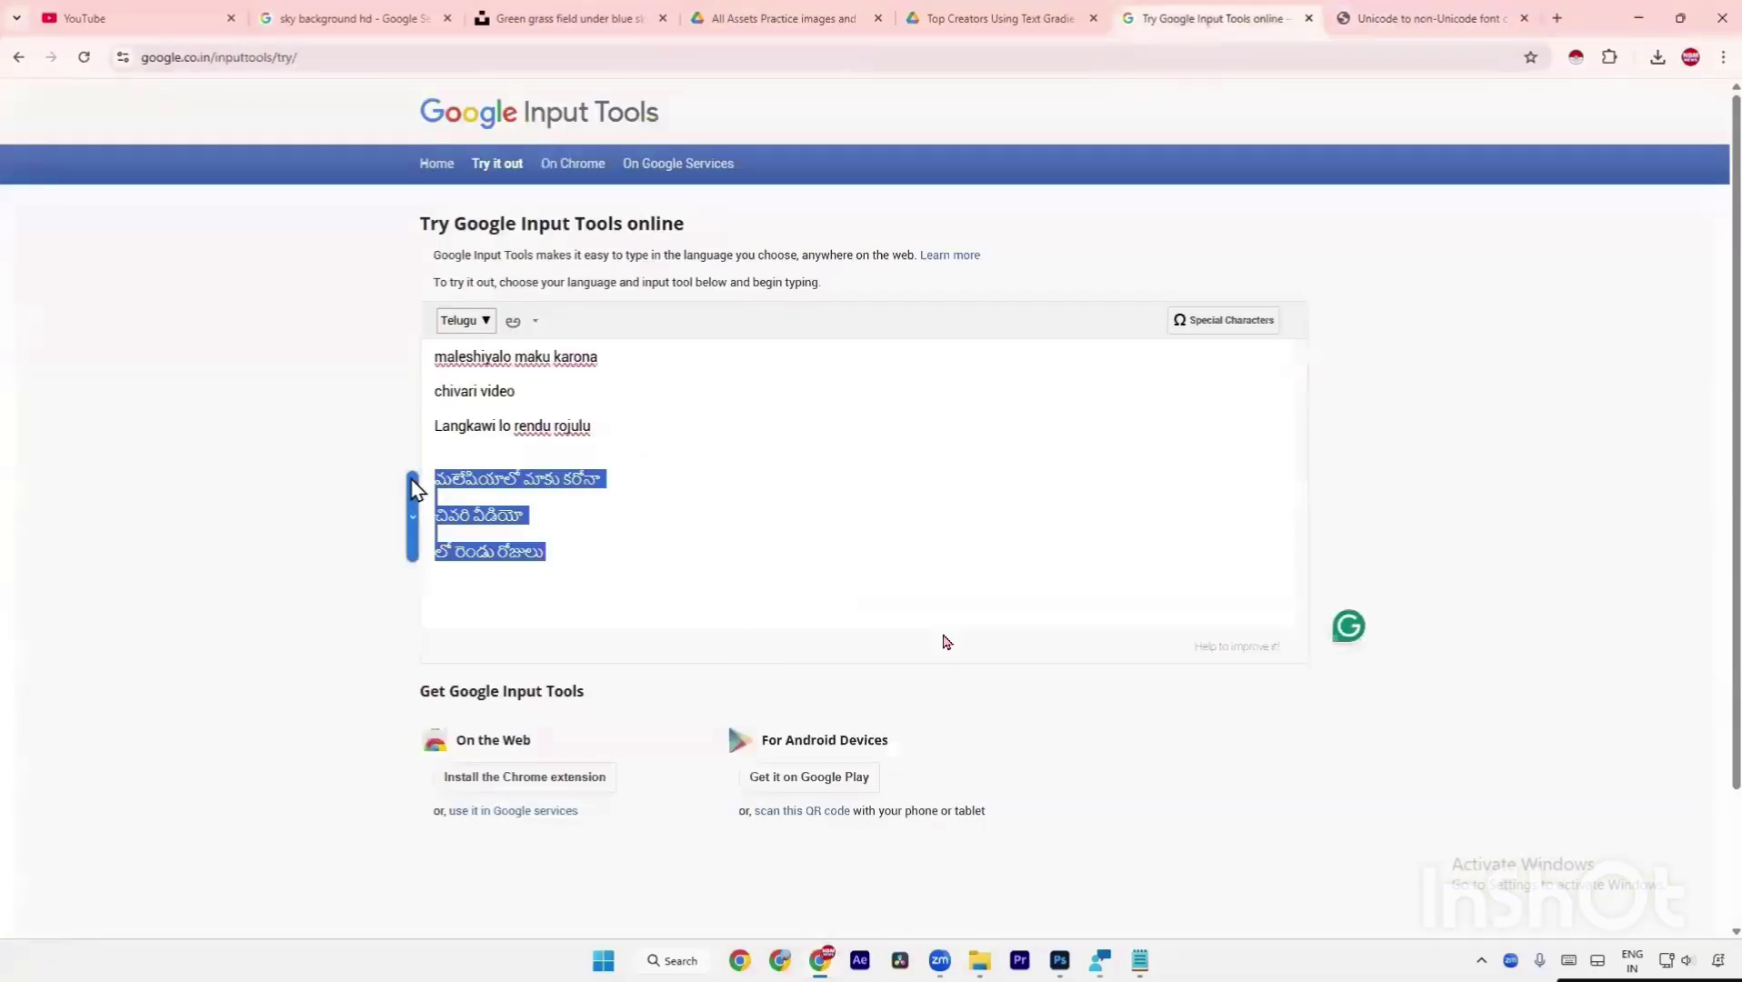
right_click(472, 482)
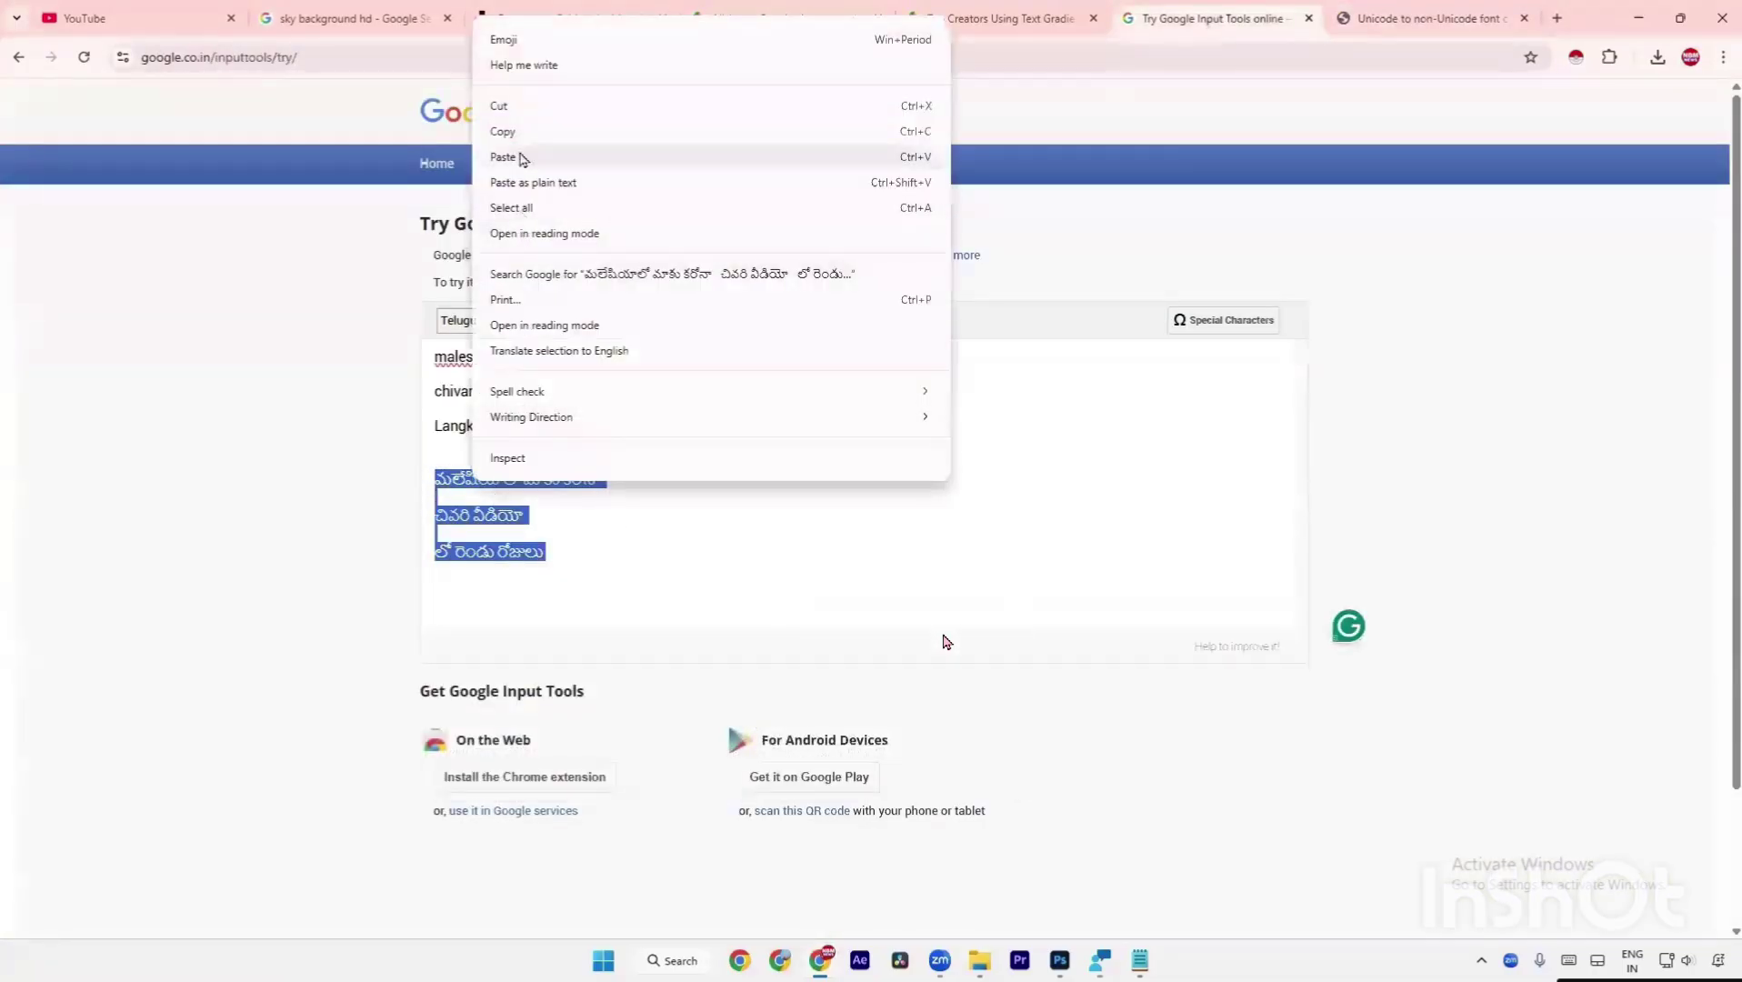
click(525, 133)
click(1341, 20)
click(538, 336)
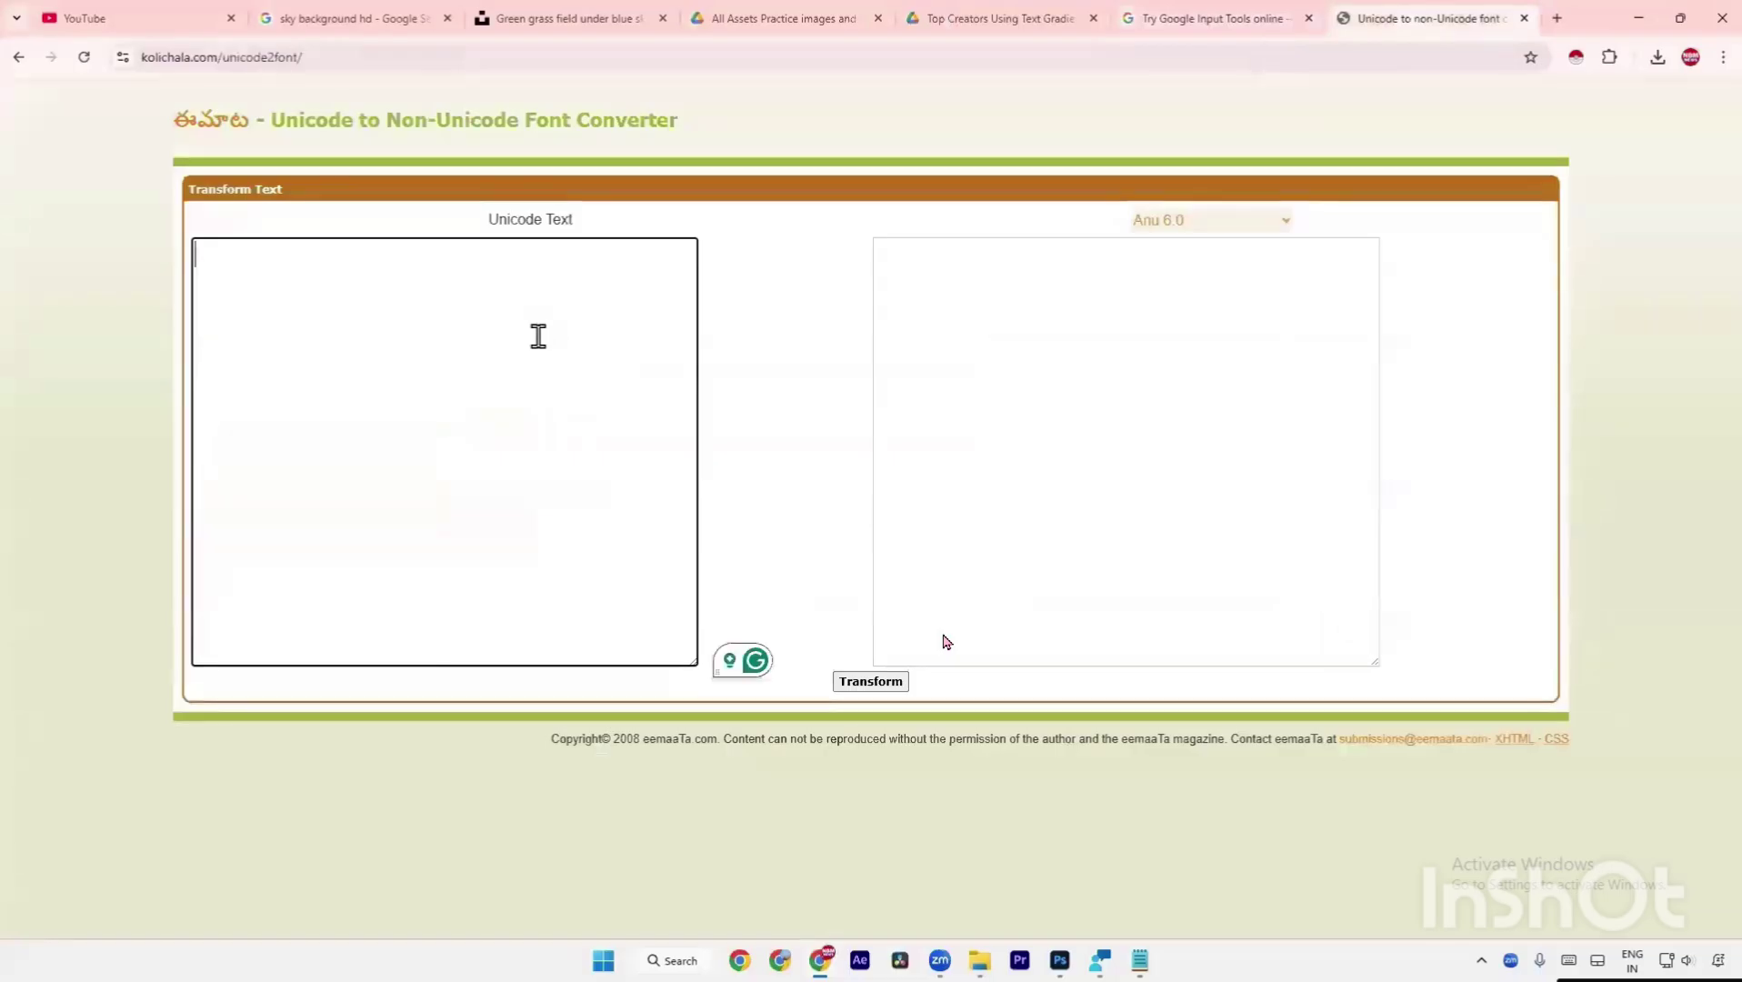
key(ctrl+v)
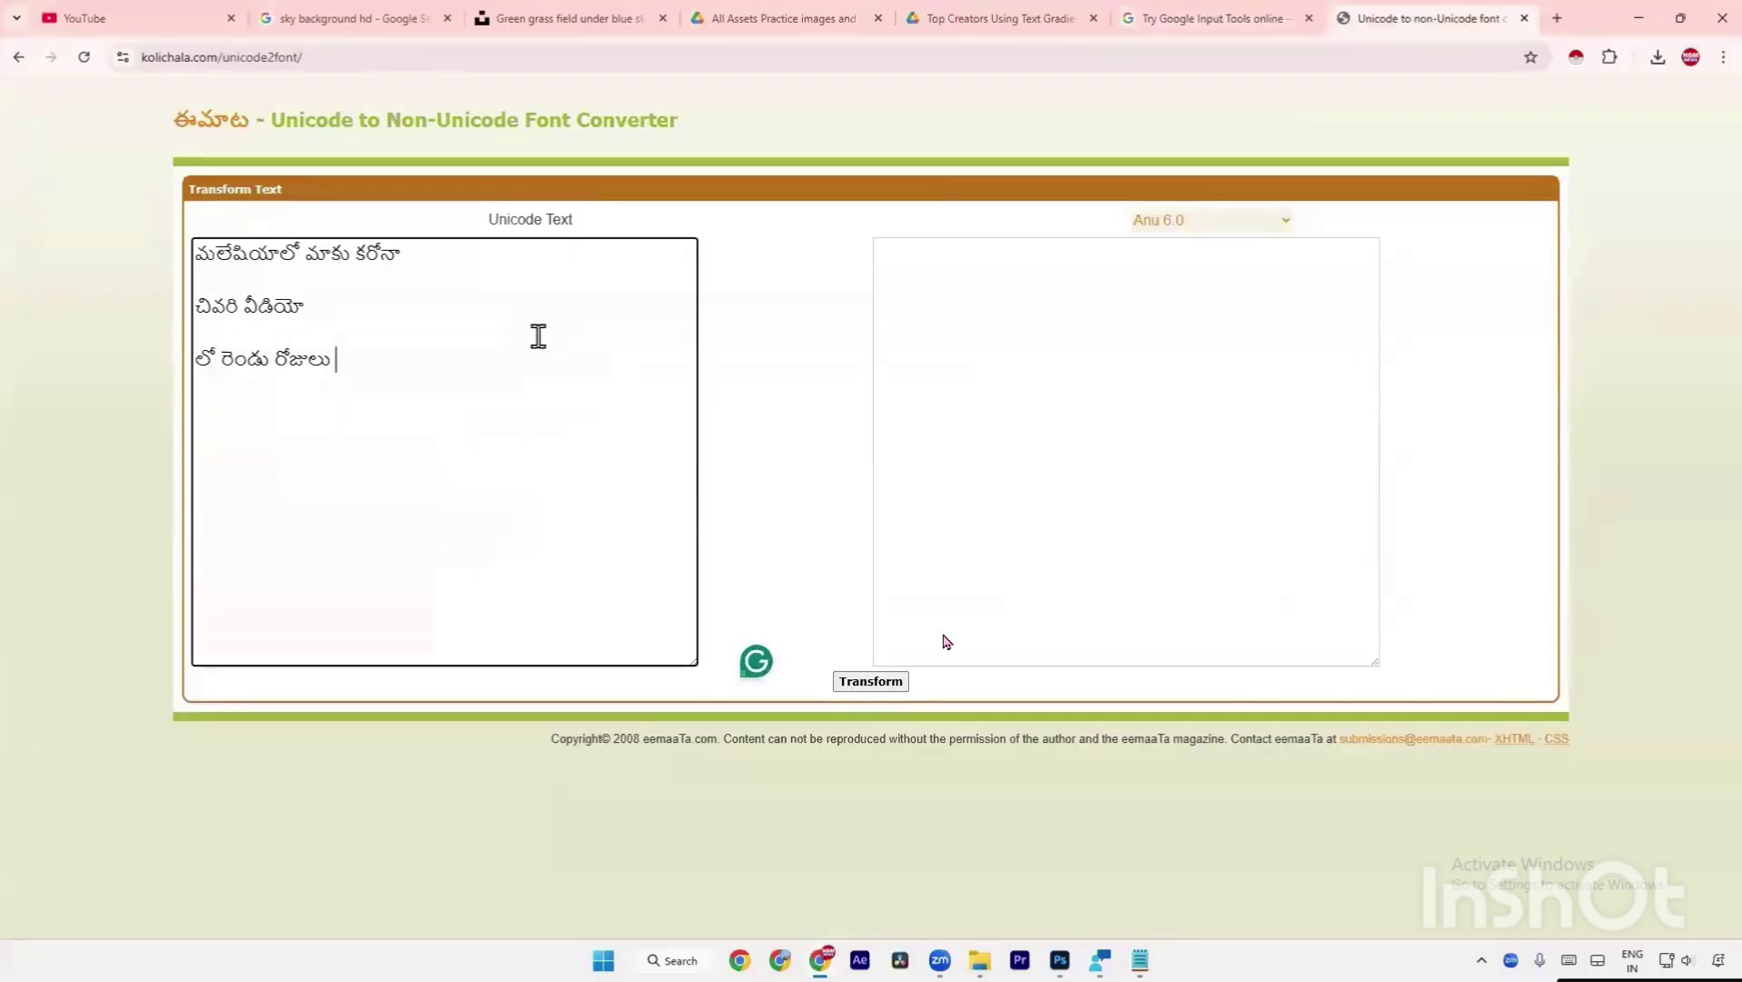
Set the output format to Anu 7.0 and transform the Telugu text.
click(1151, 225)
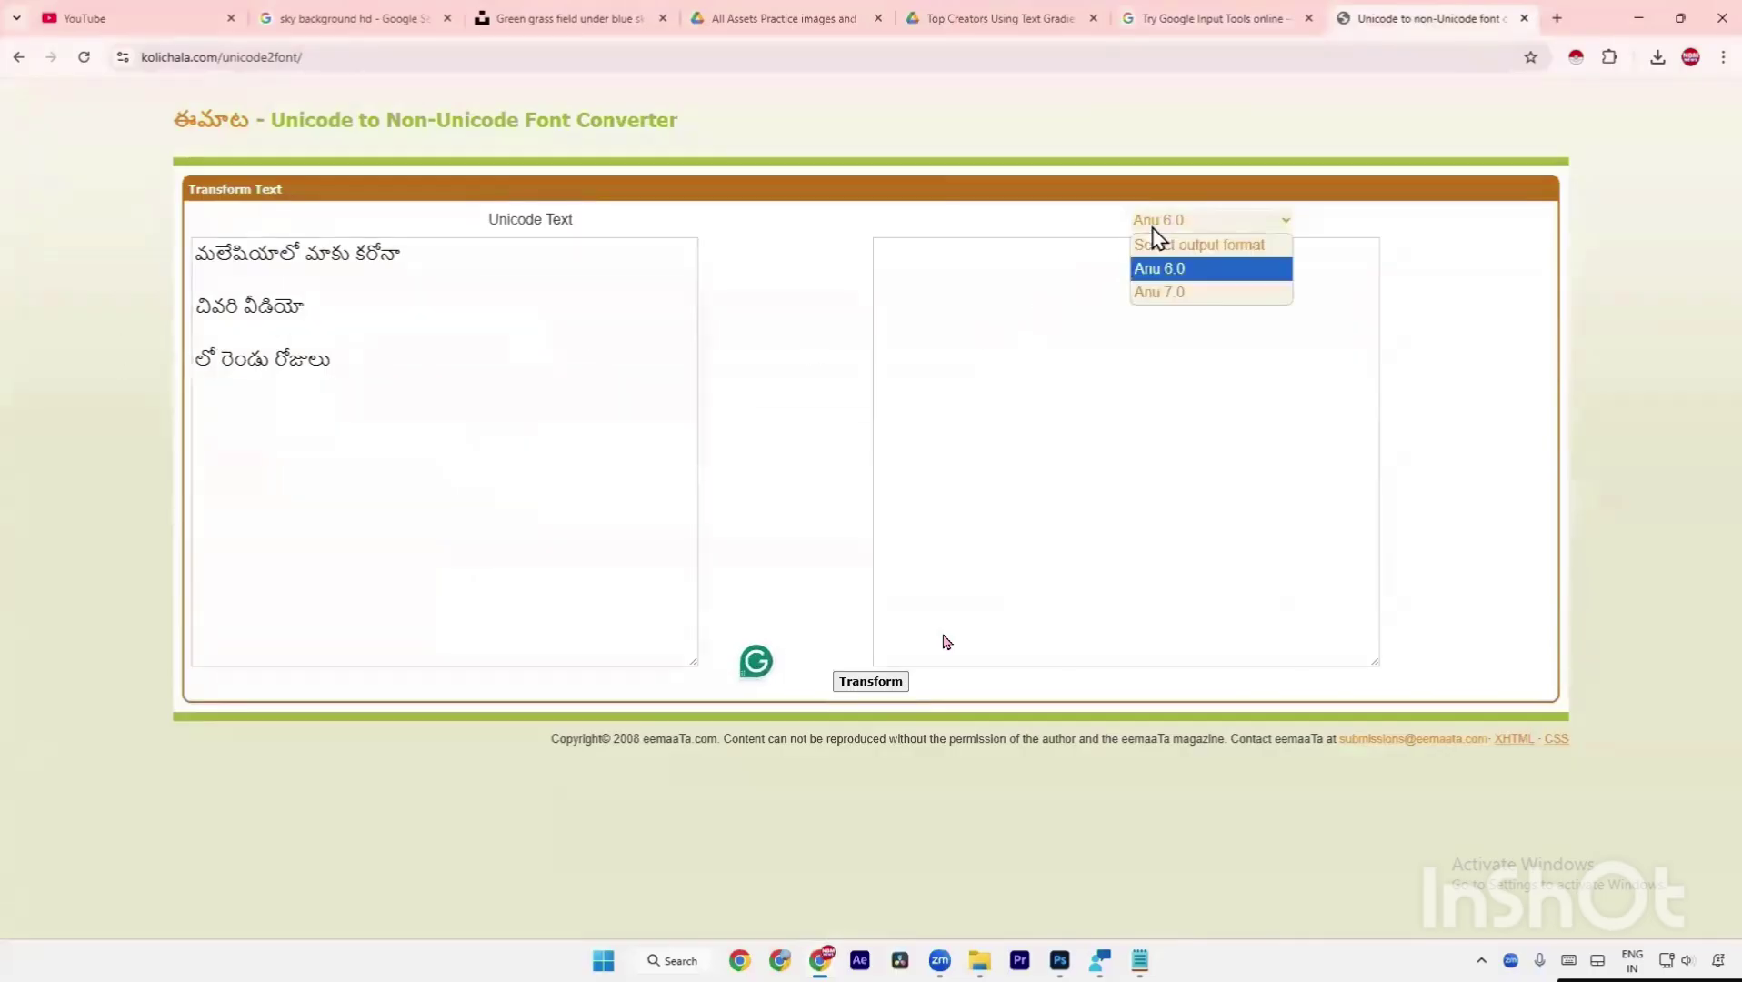
click(1173, 293)
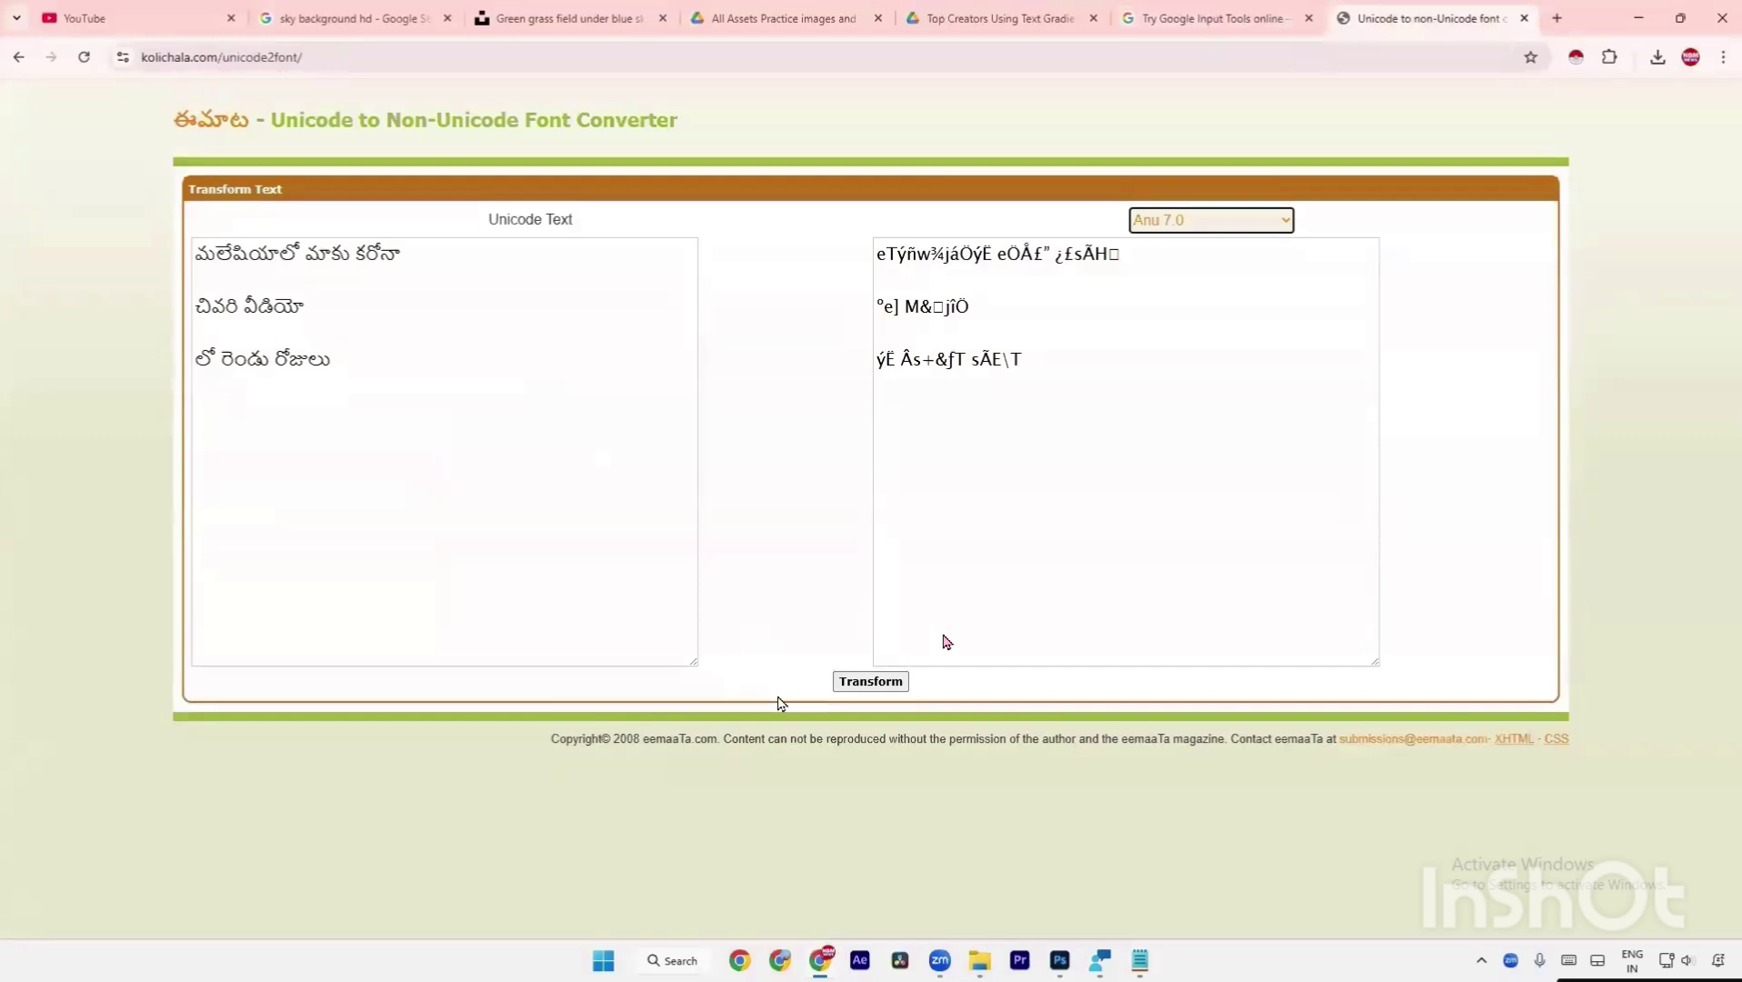
click(869, 690)
click(1216, 225)
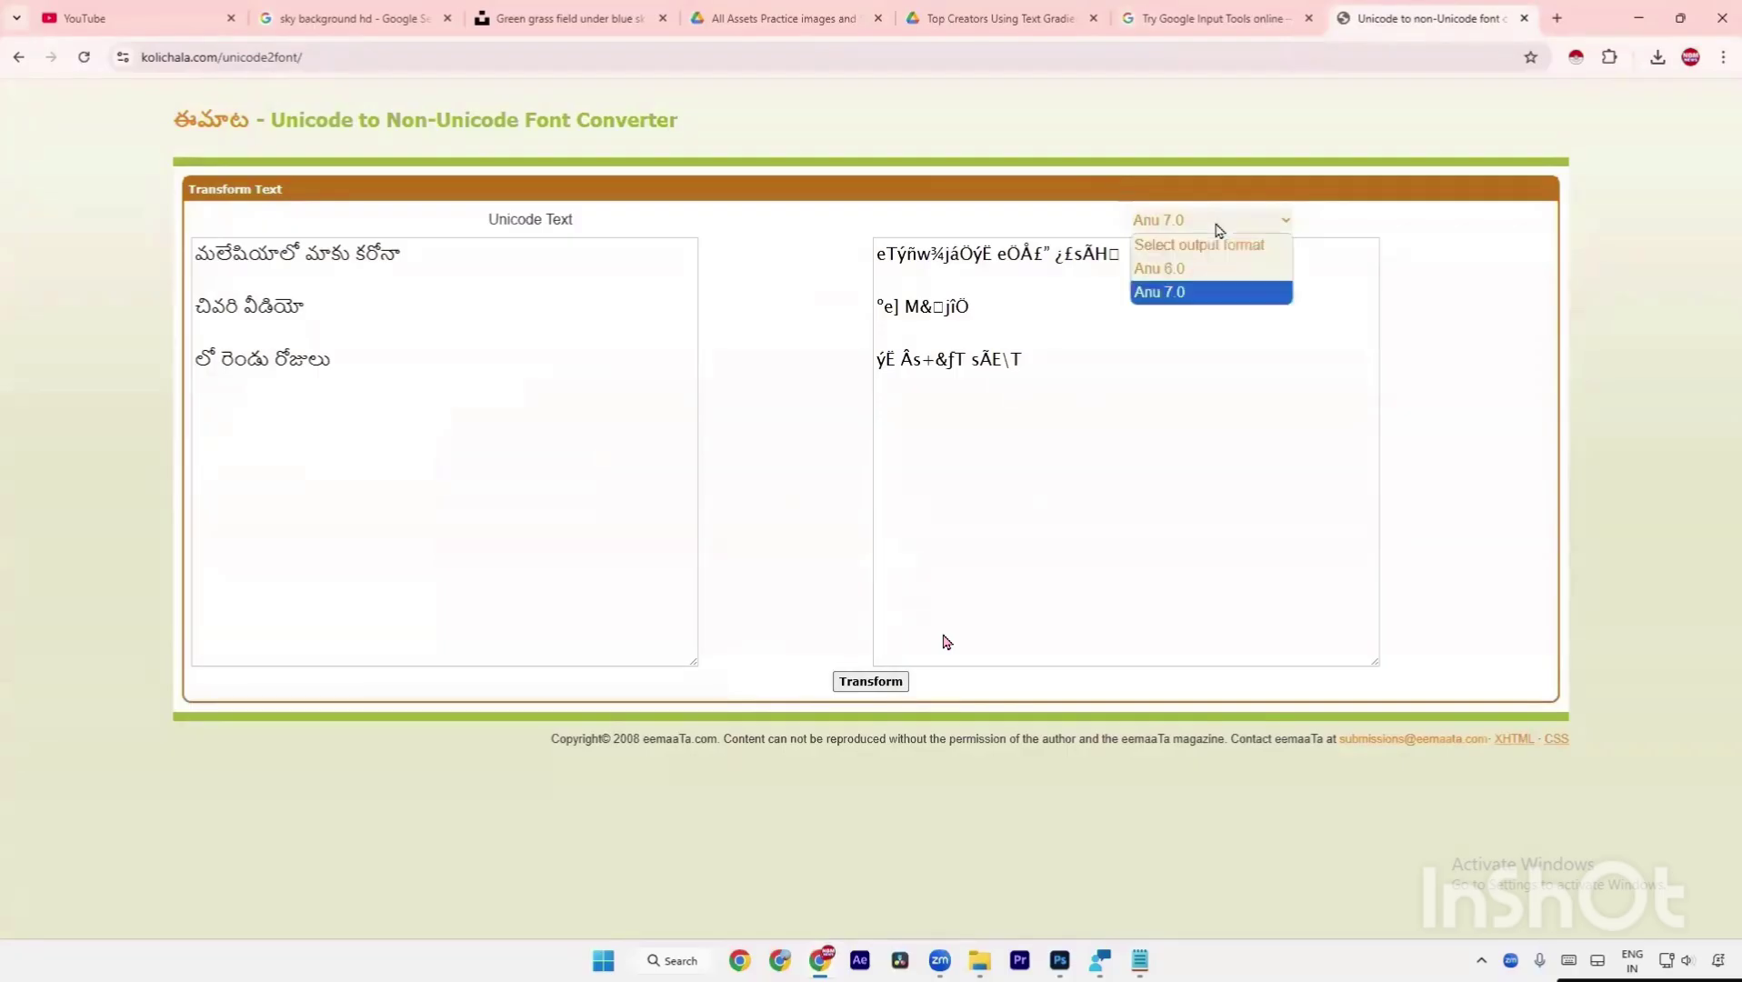
click(1186, 268)
key(Down)
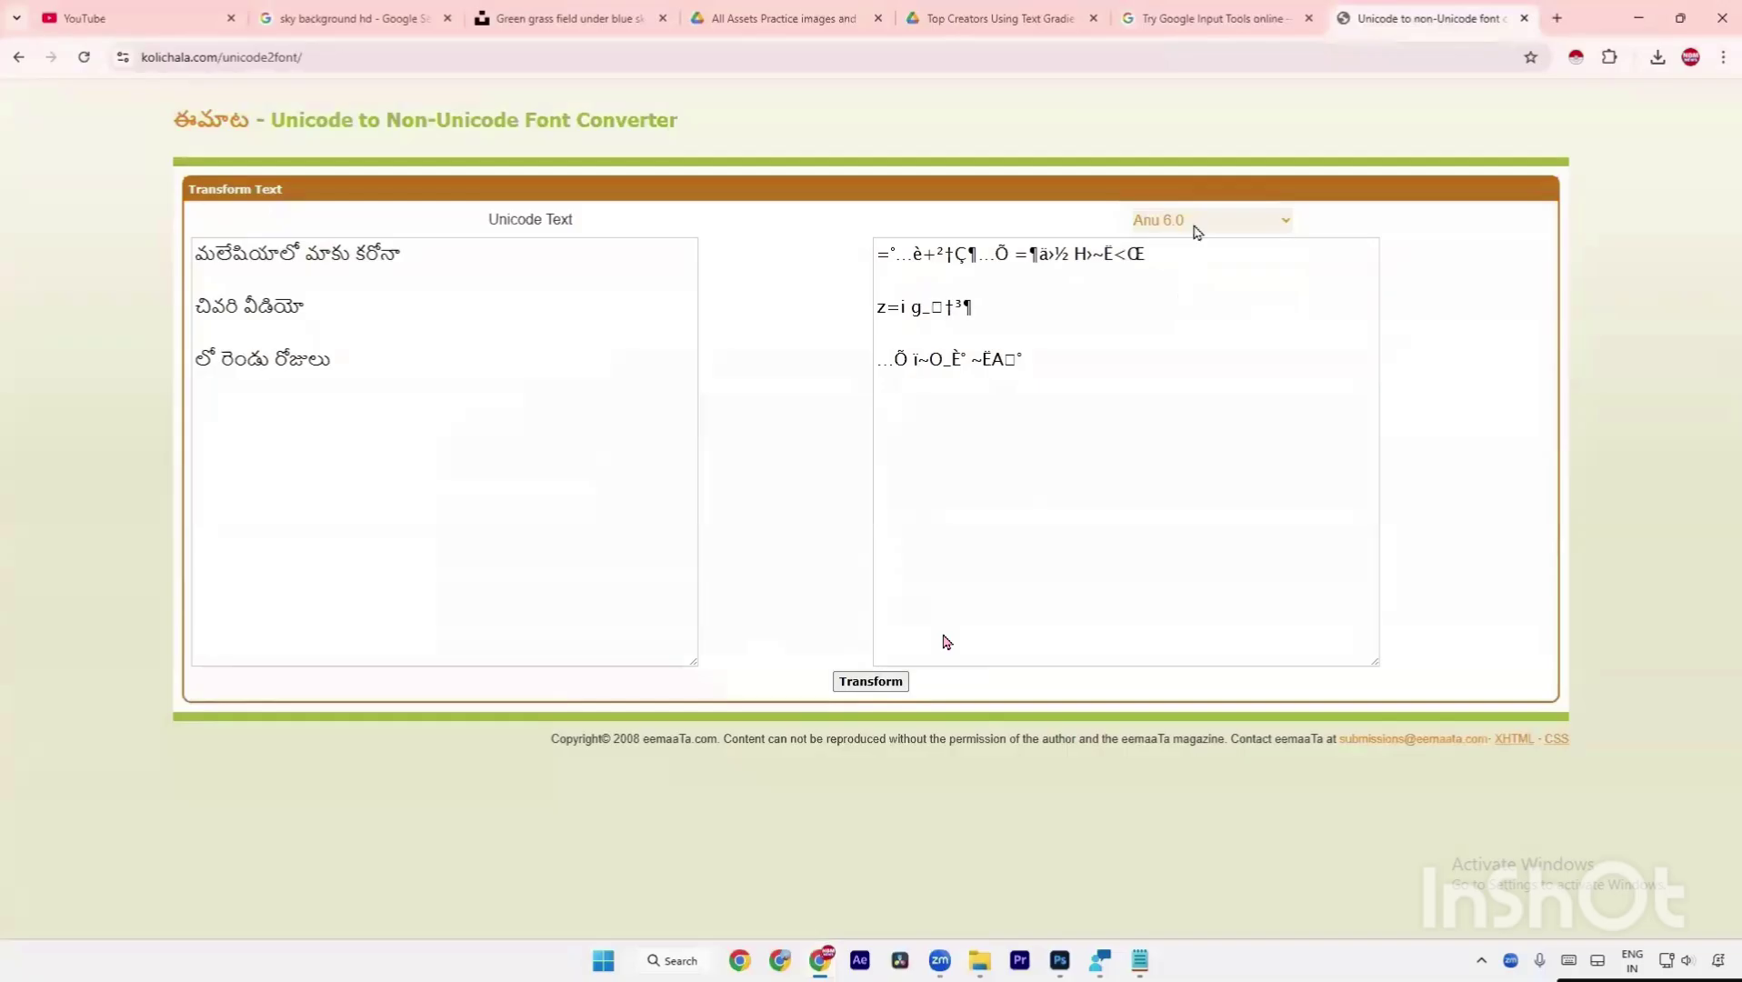
click(1190, 232)
click(1194, 289)
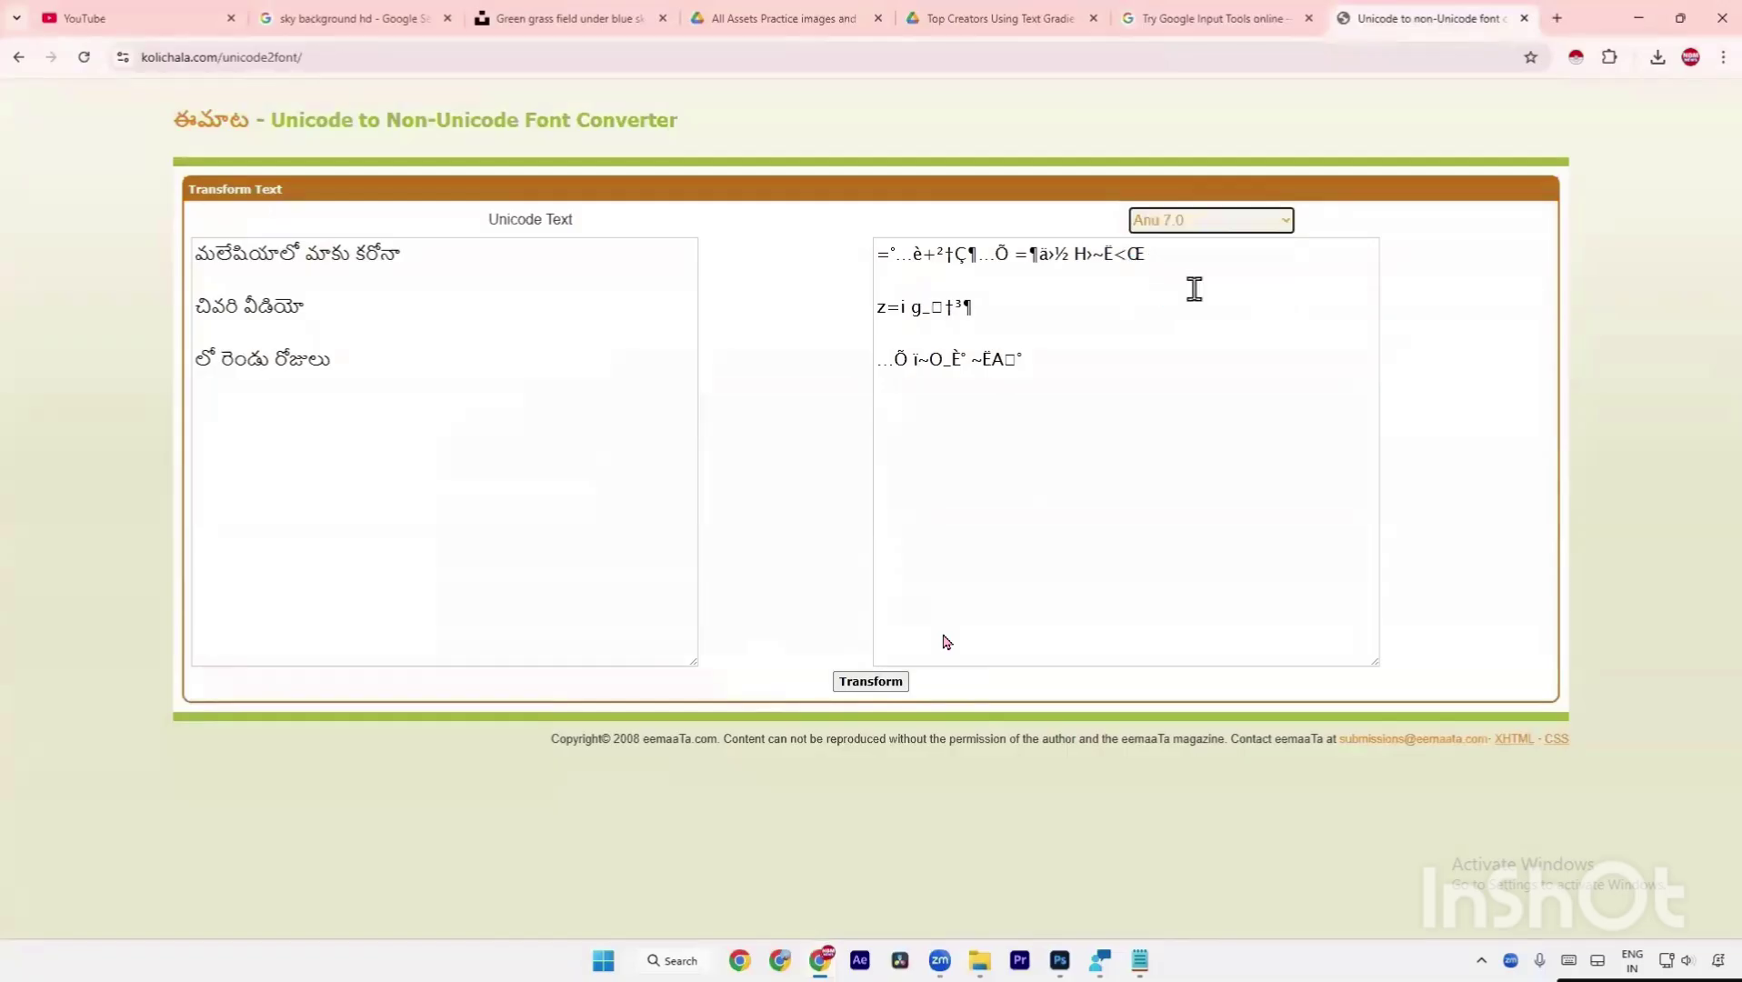
click(904, 688)
Copy the three converted Anu 7.0 output lines.
drag(1068, 383, 877, 252)
right_click(895, 264)
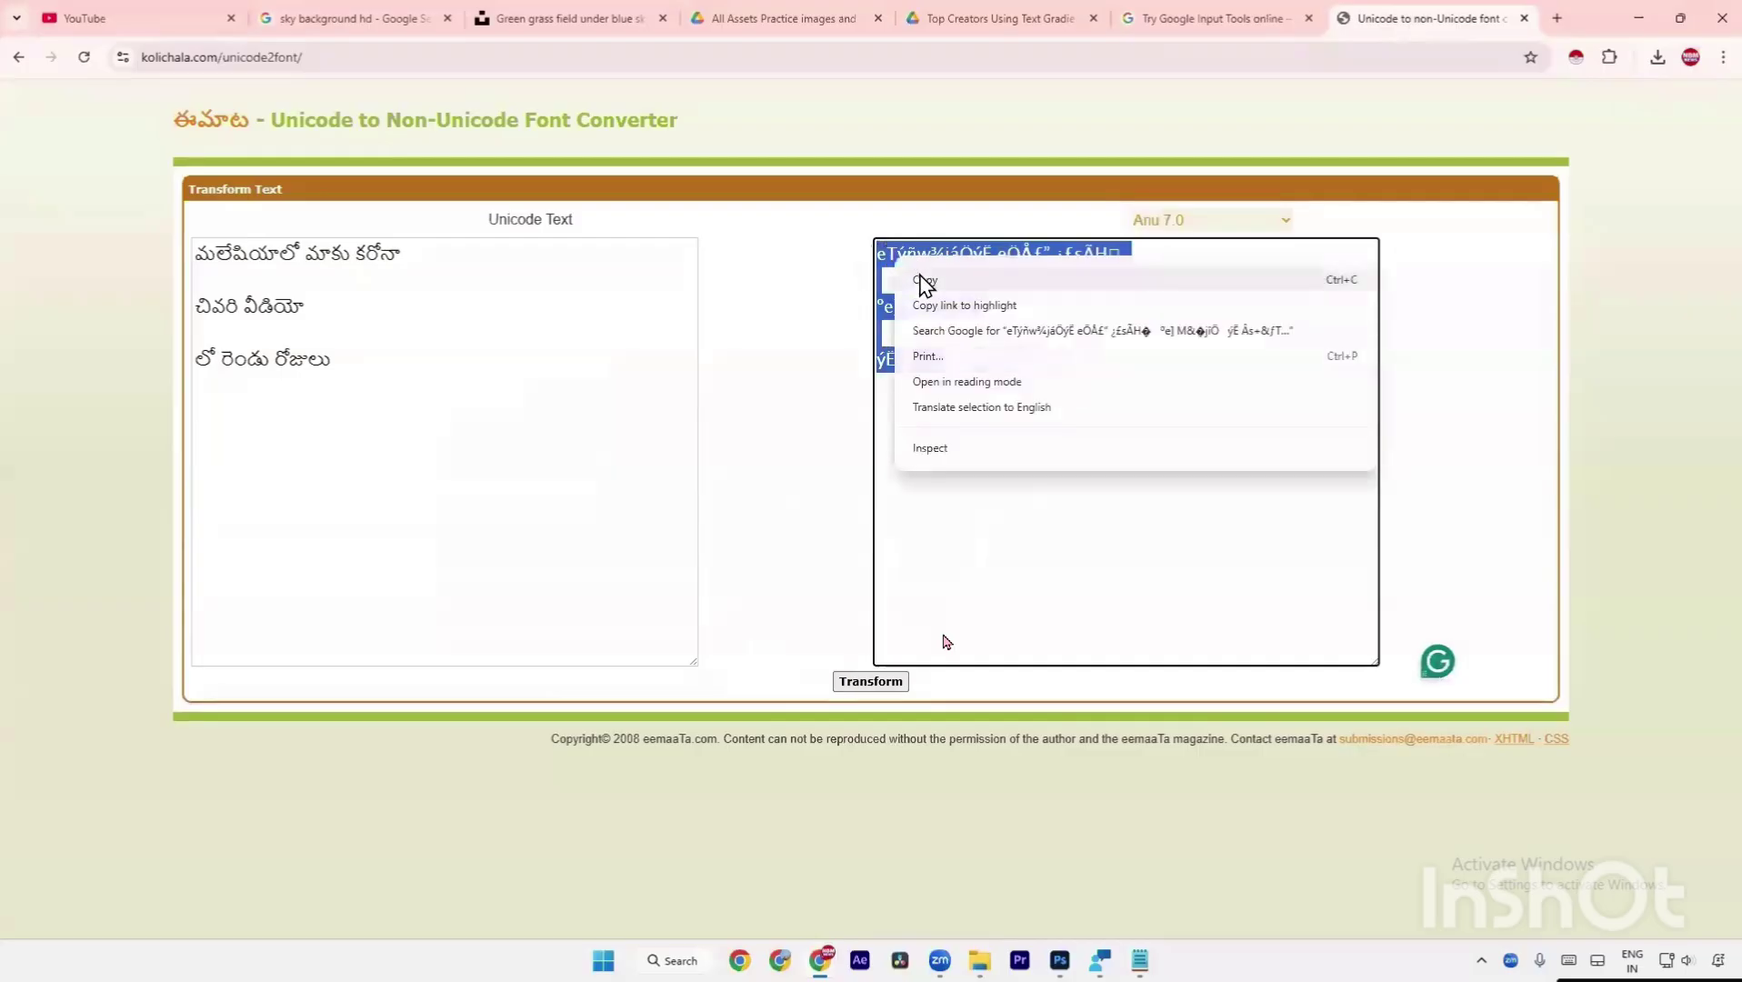
click(936, 282)
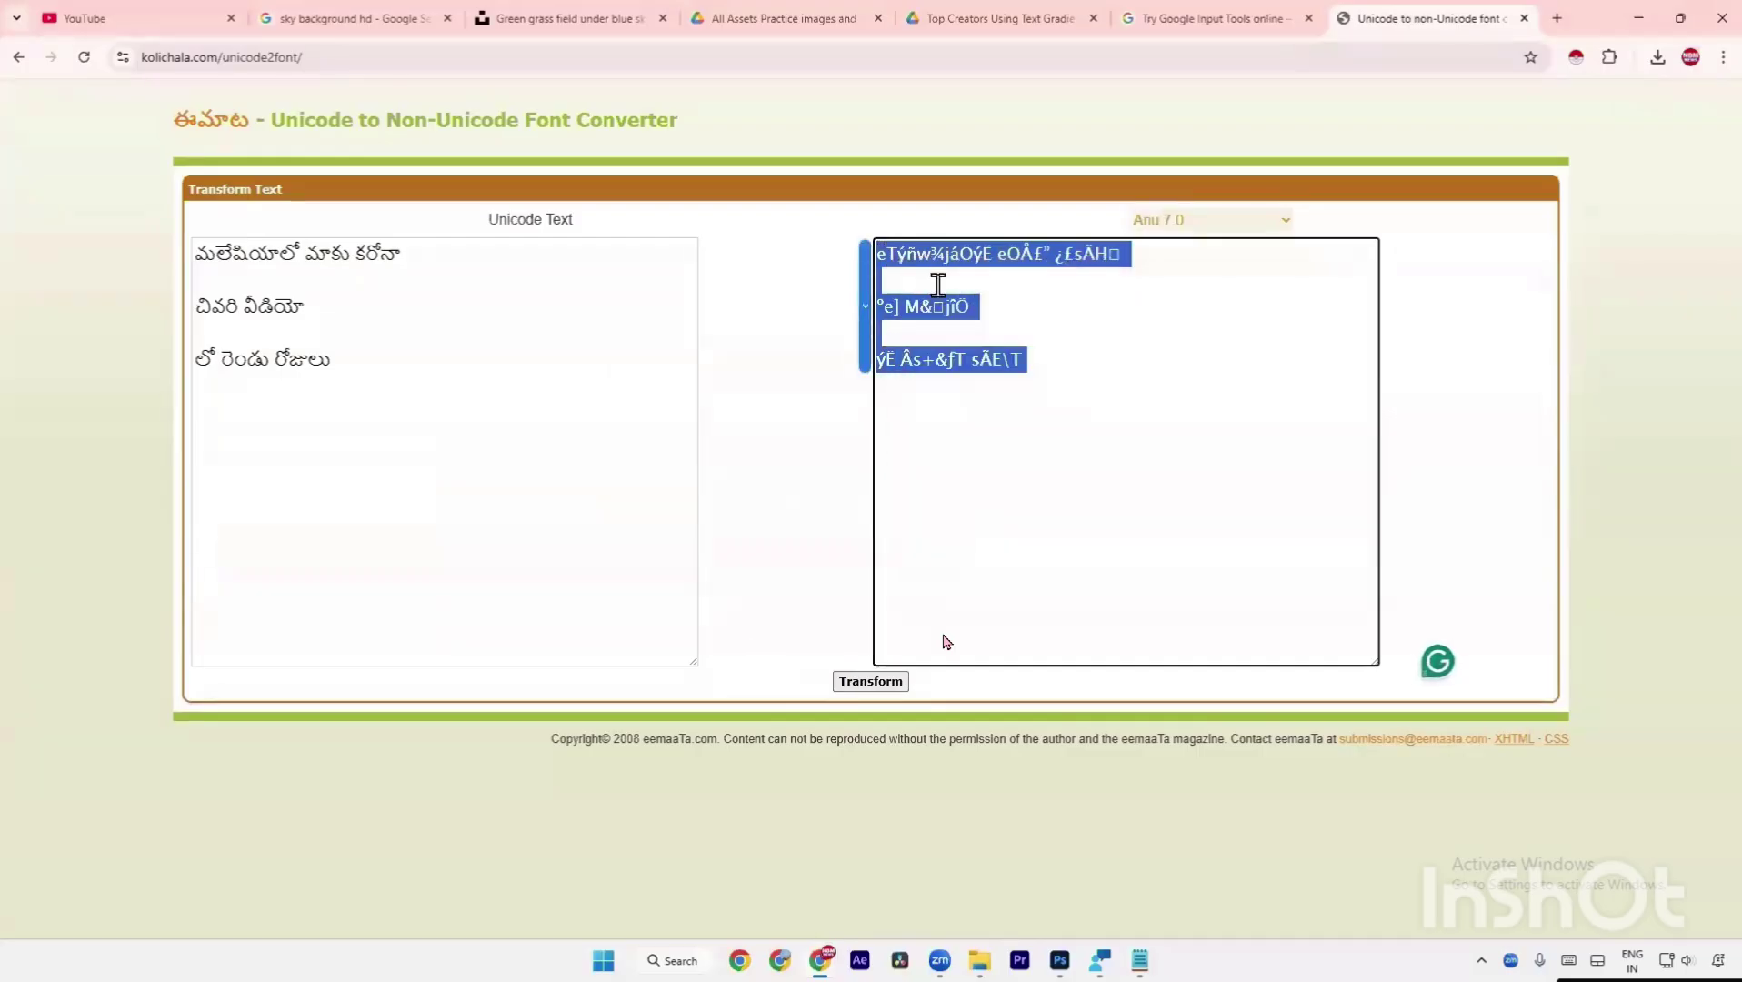
Launch Microsoft Word and create a new blank document.
key(super+s)
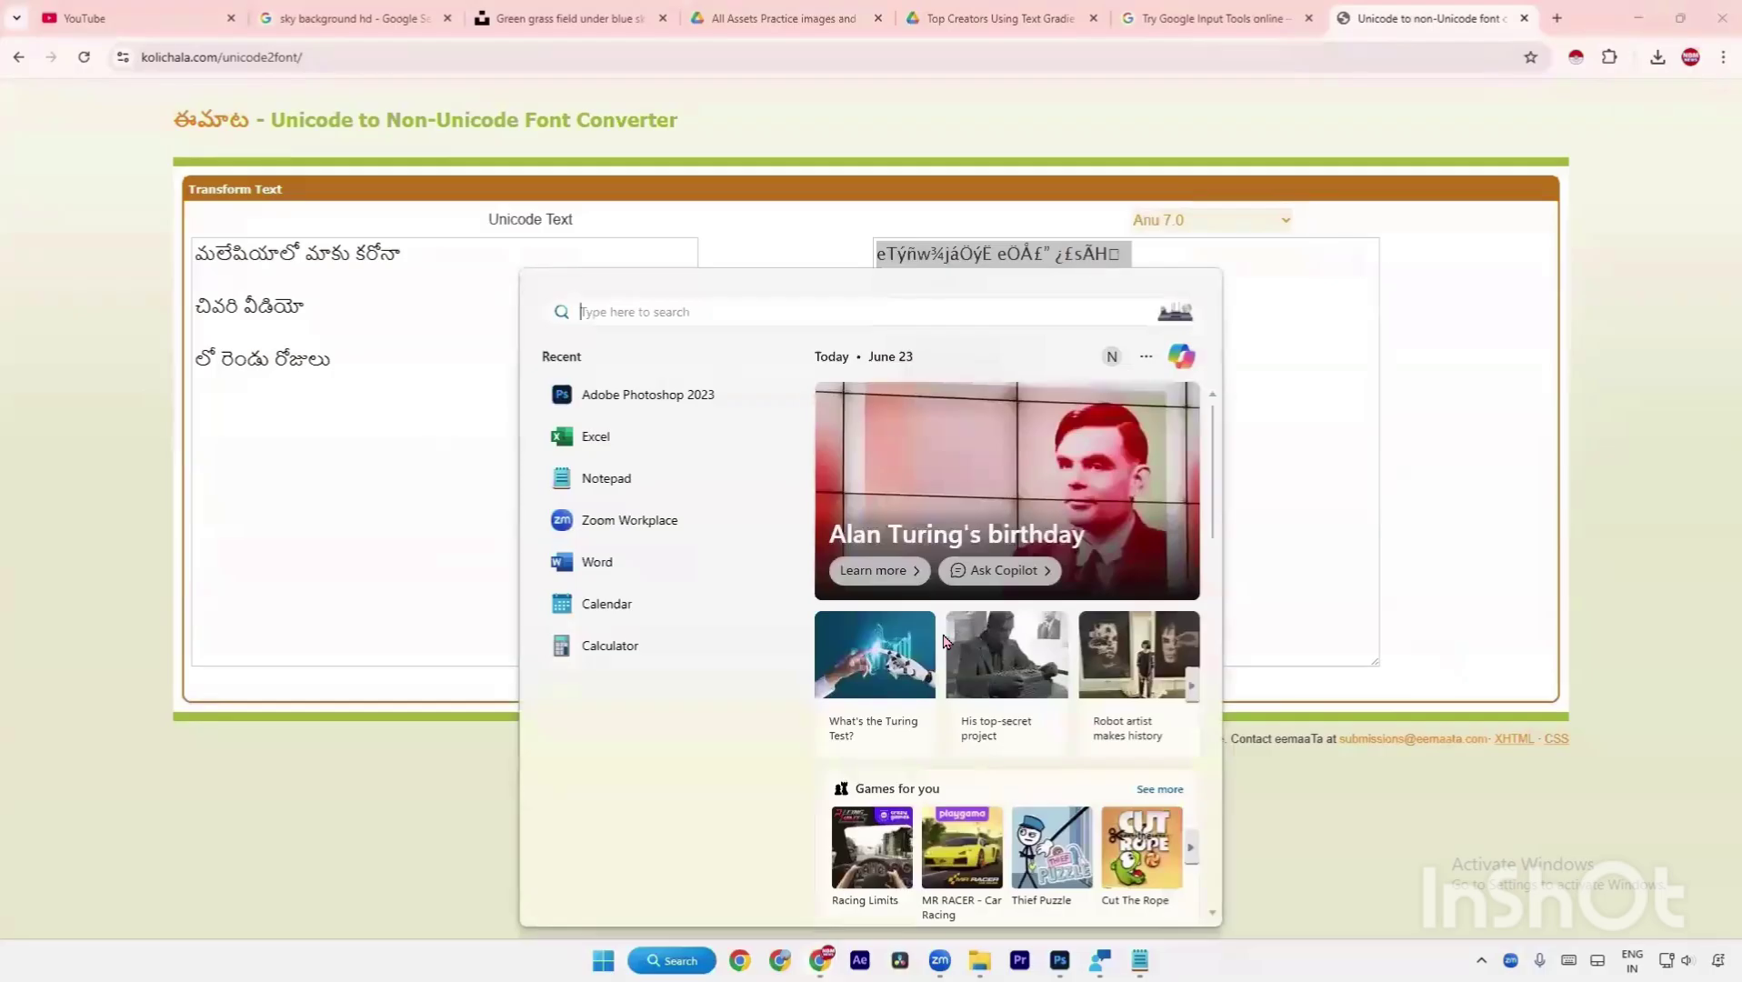
text(w)
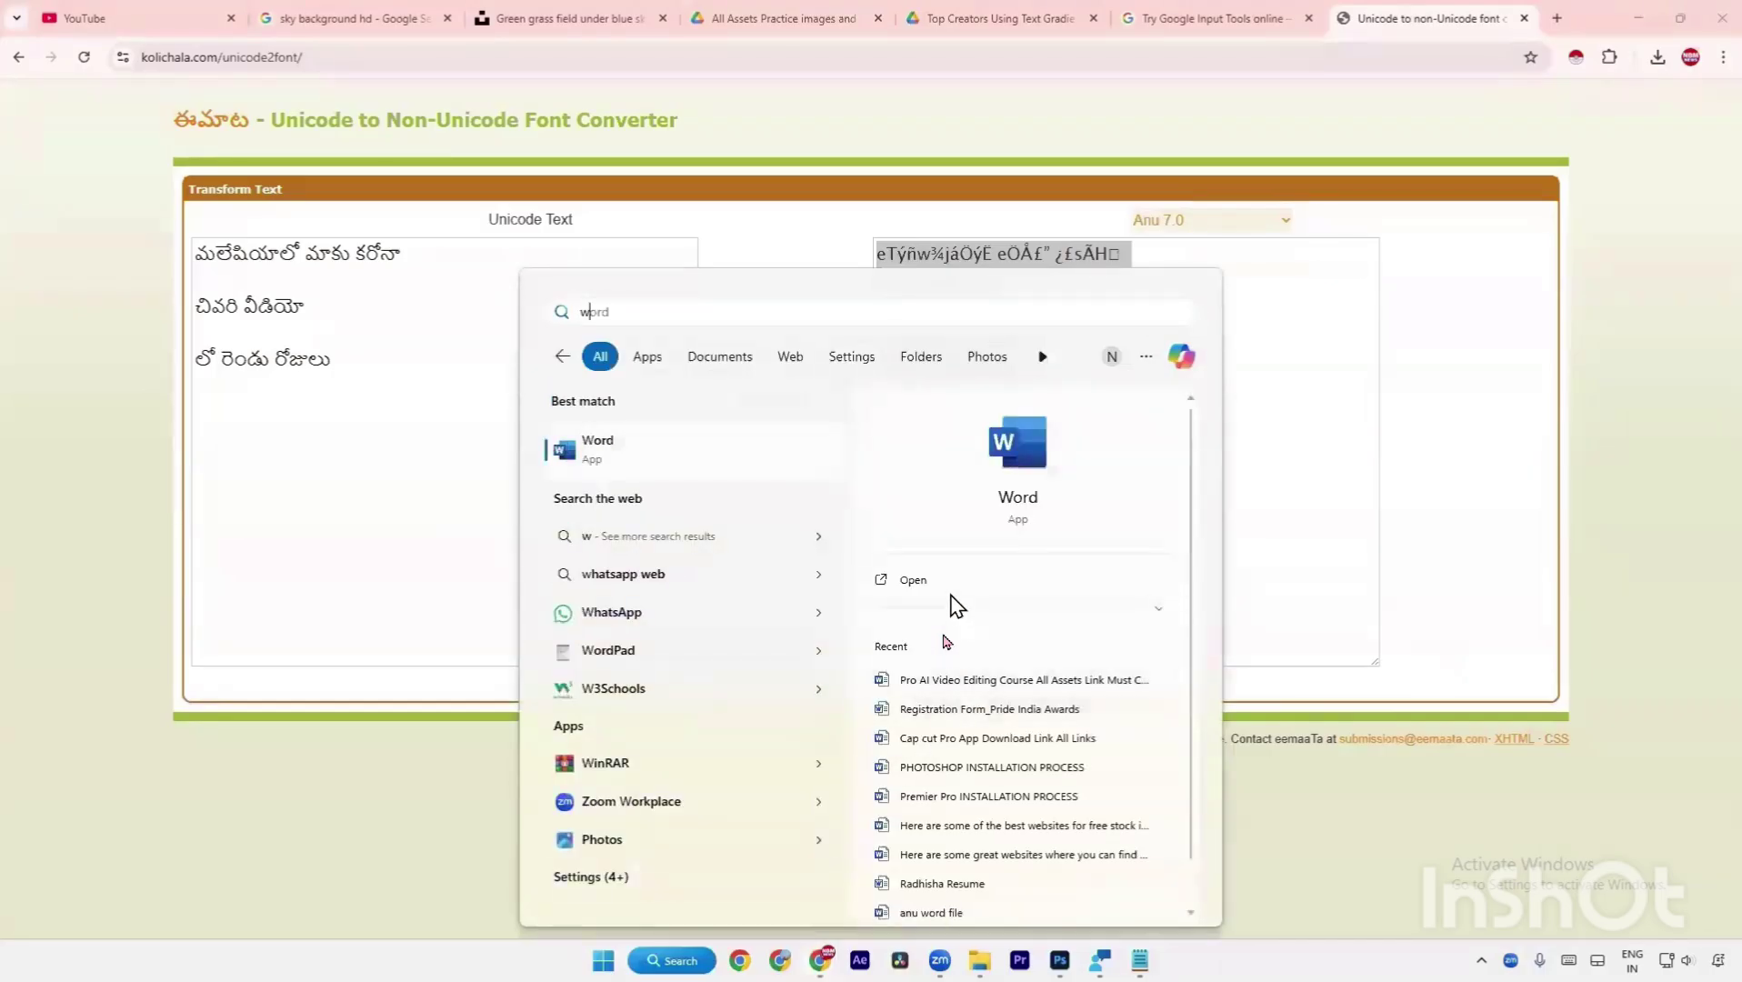
click(953, 593)
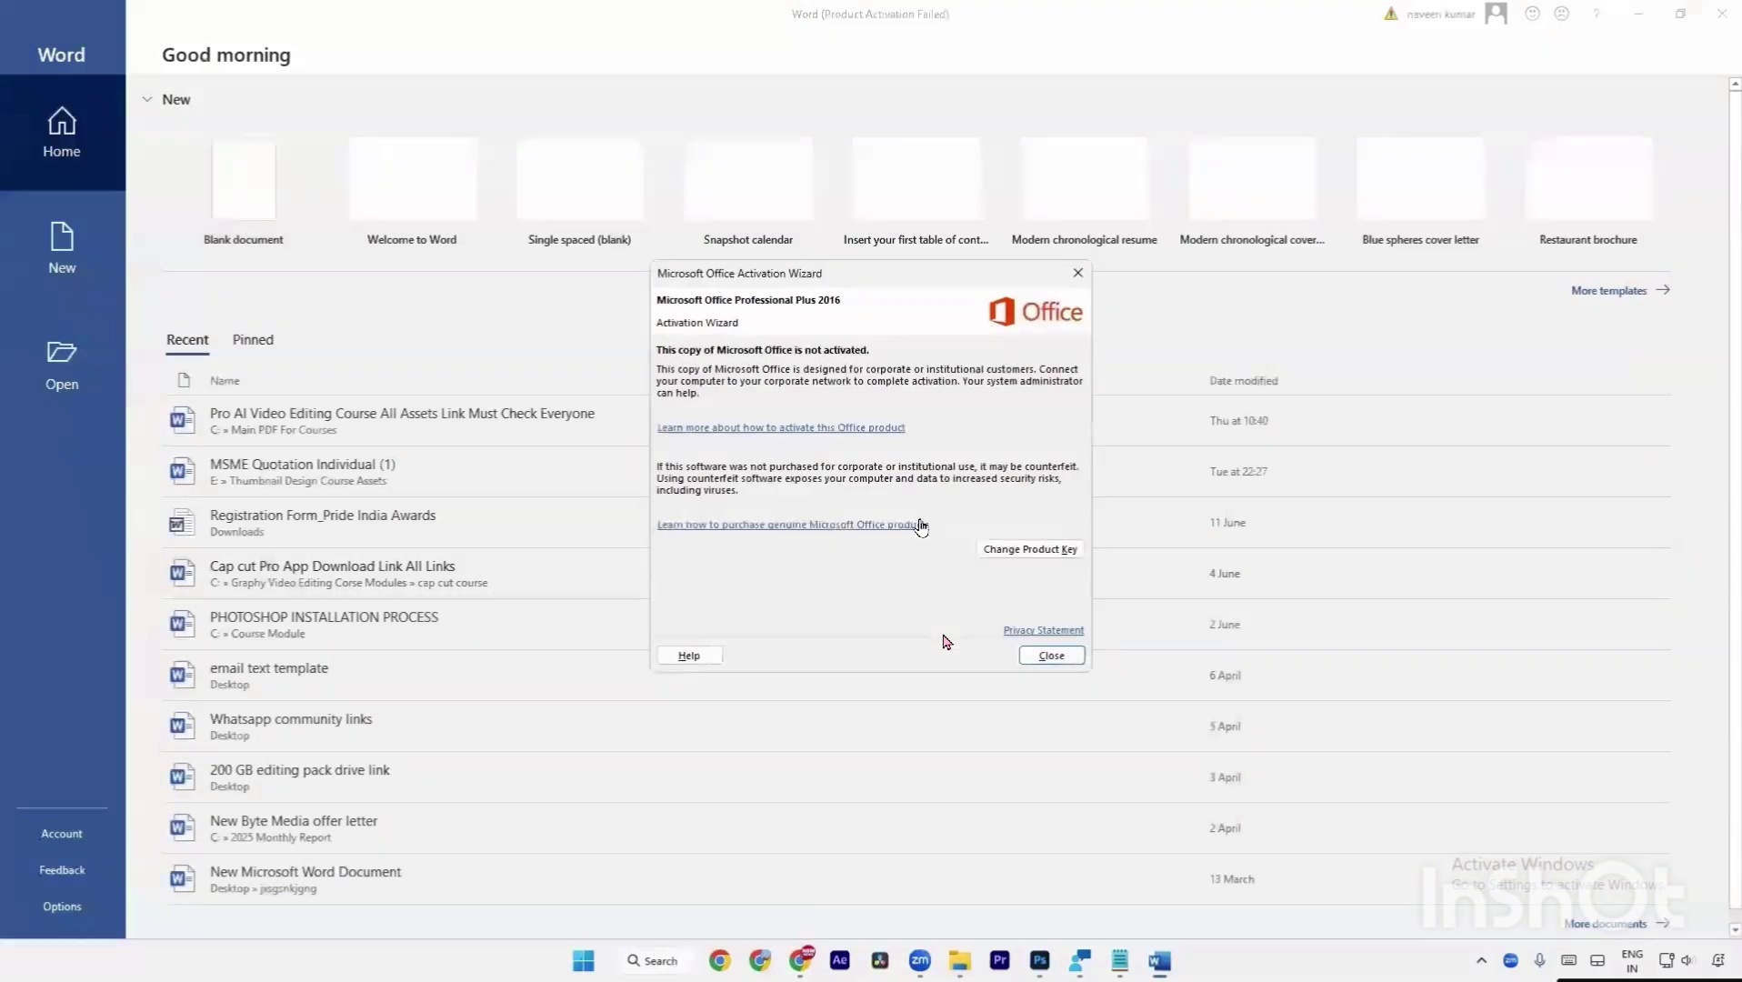
click(1078, 274)
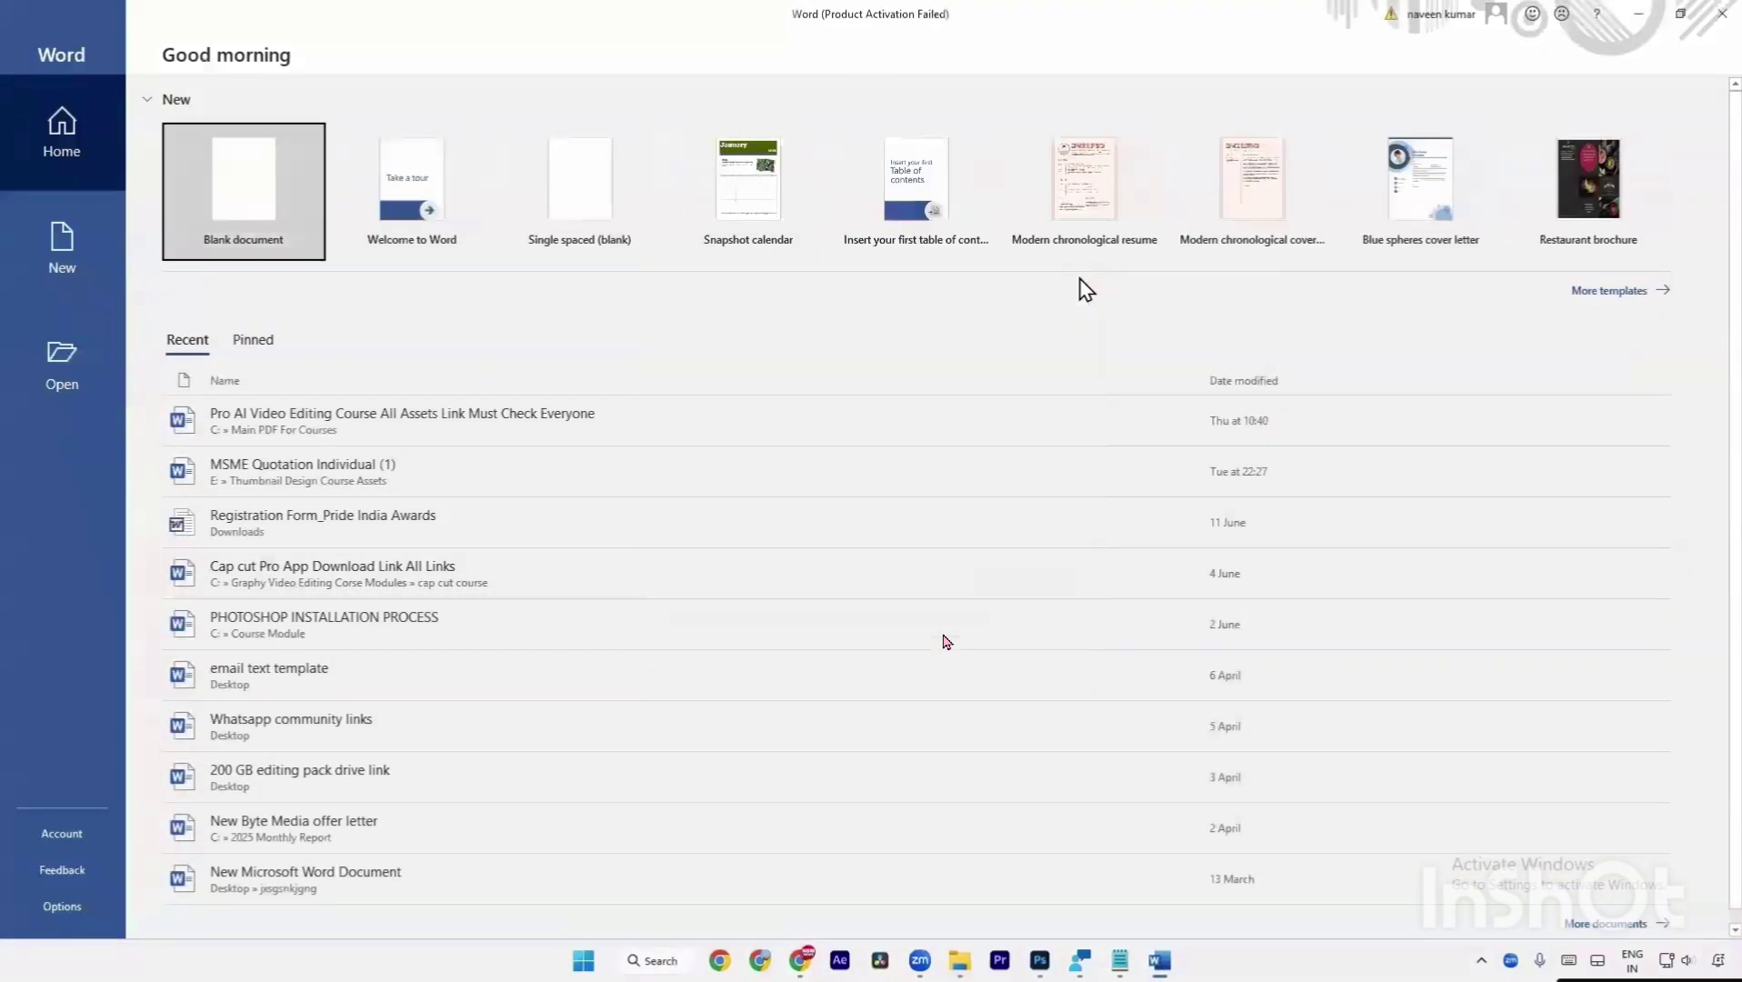
click(257, 244)
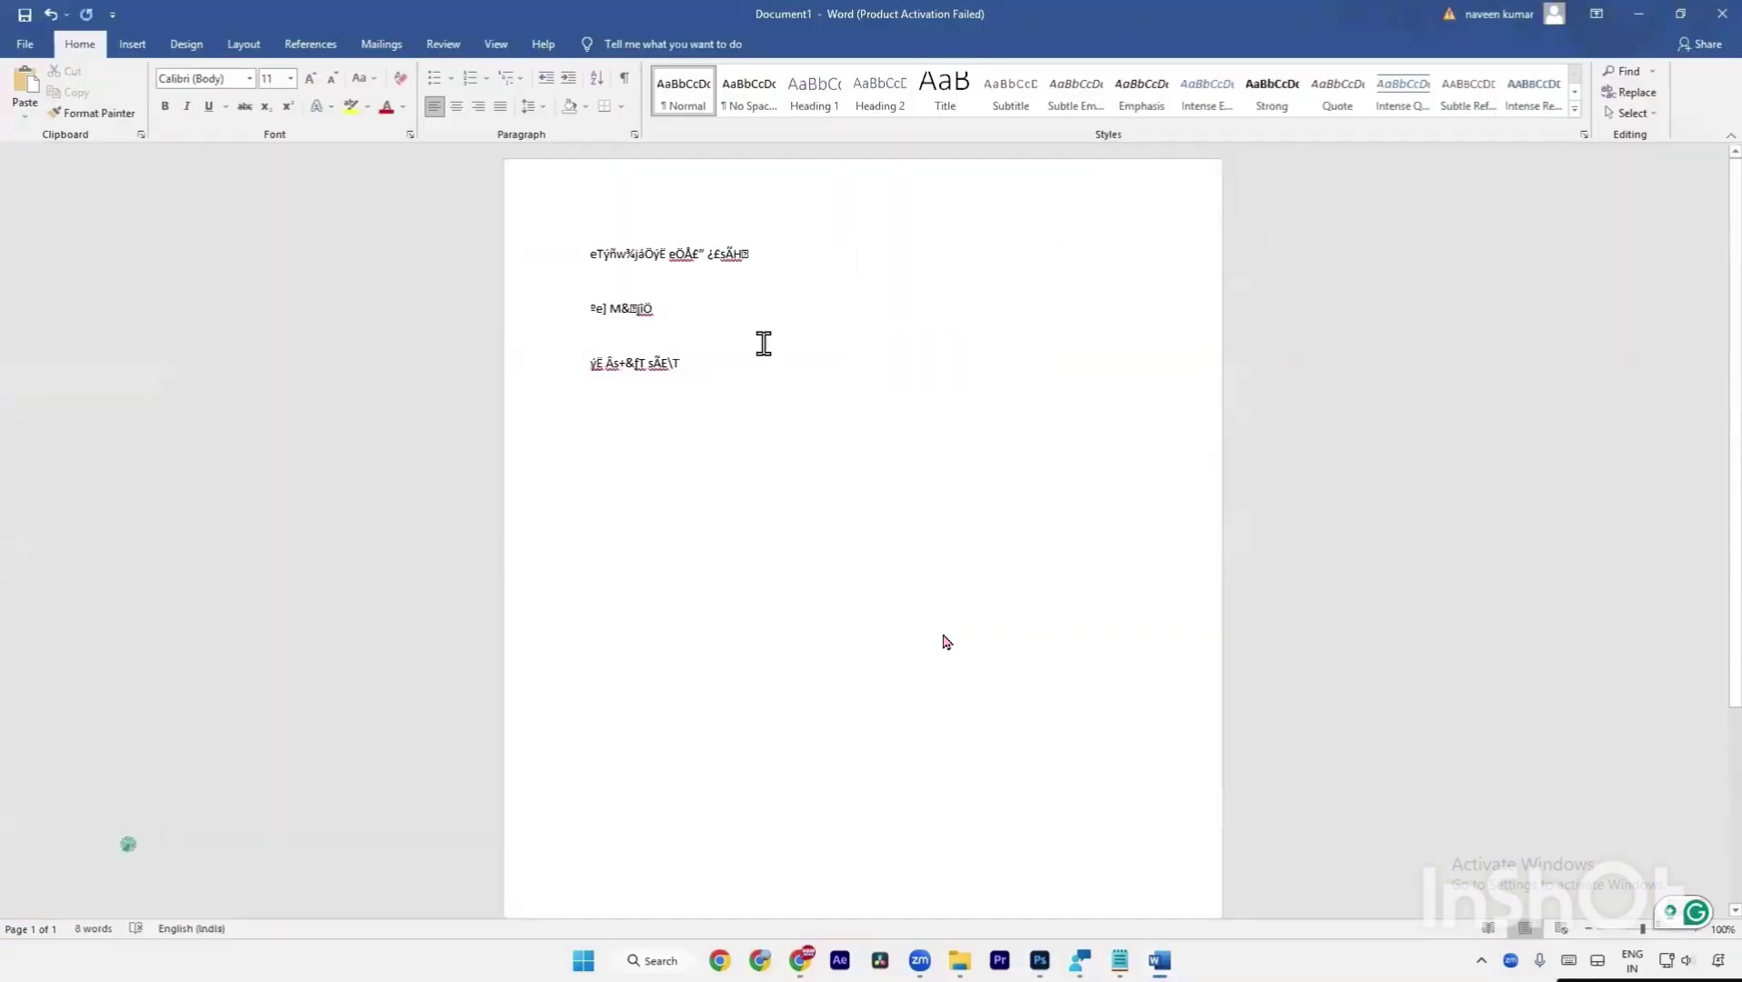
Apply the Pragathi font to all the pasted title text.
key(ctrl+a)
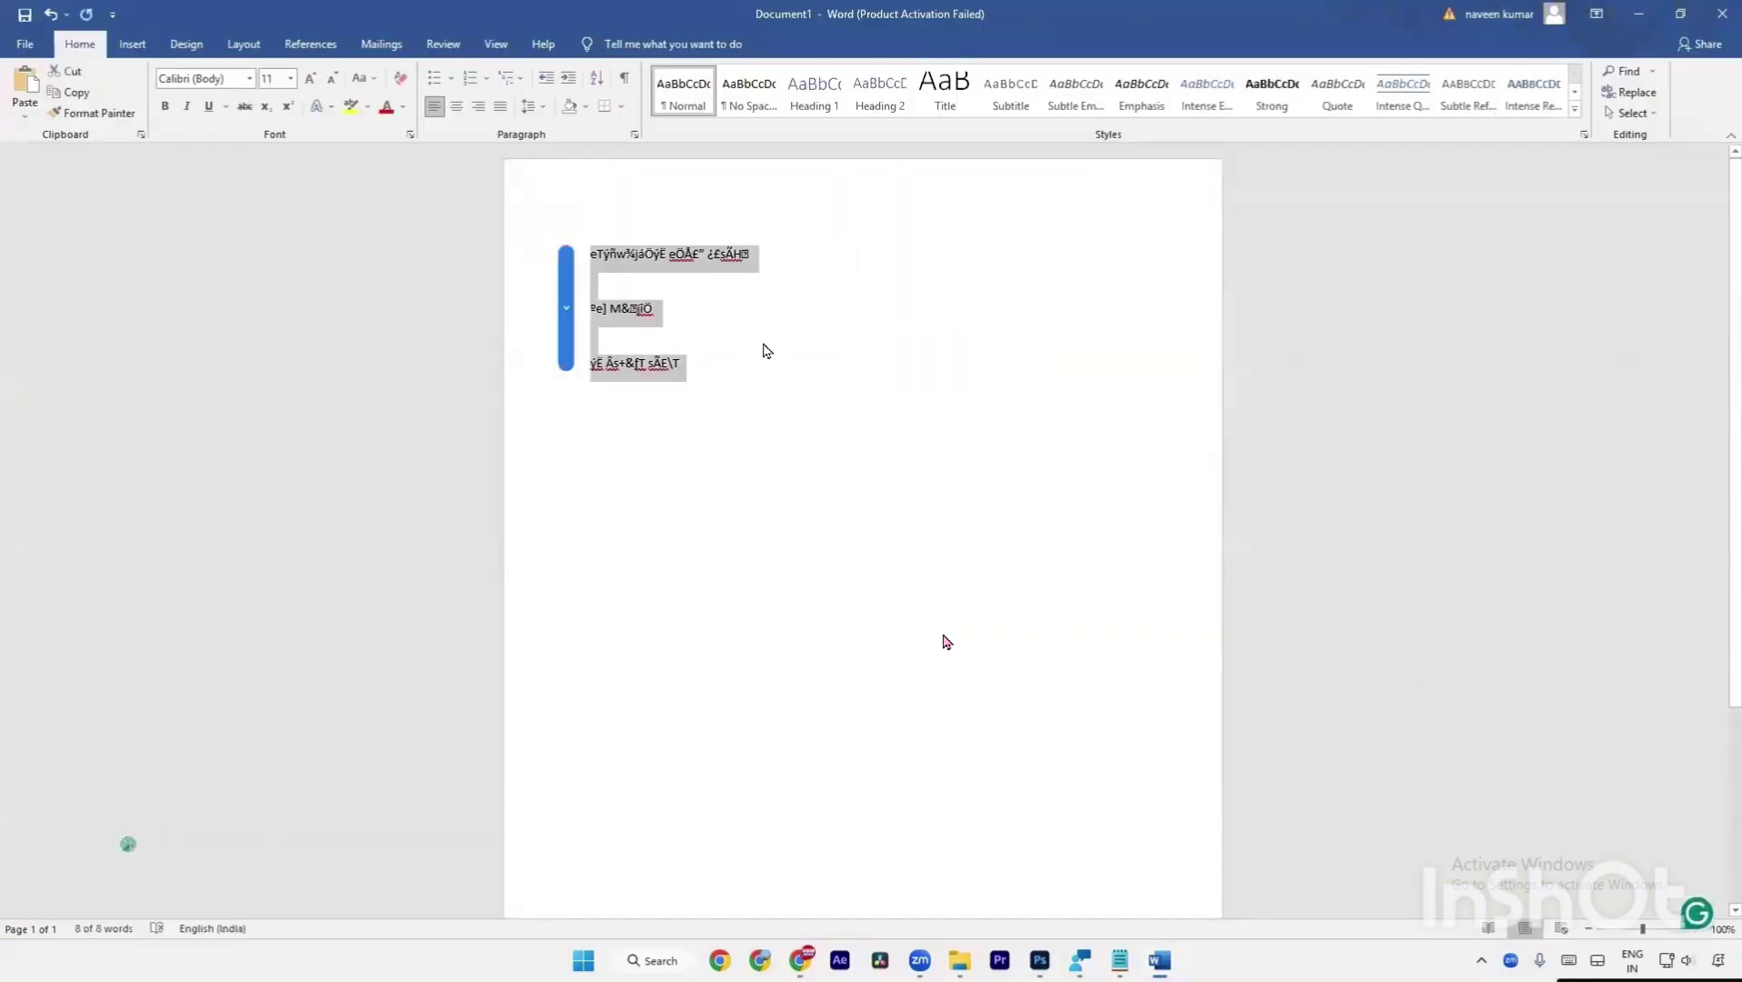
click(233, 77)
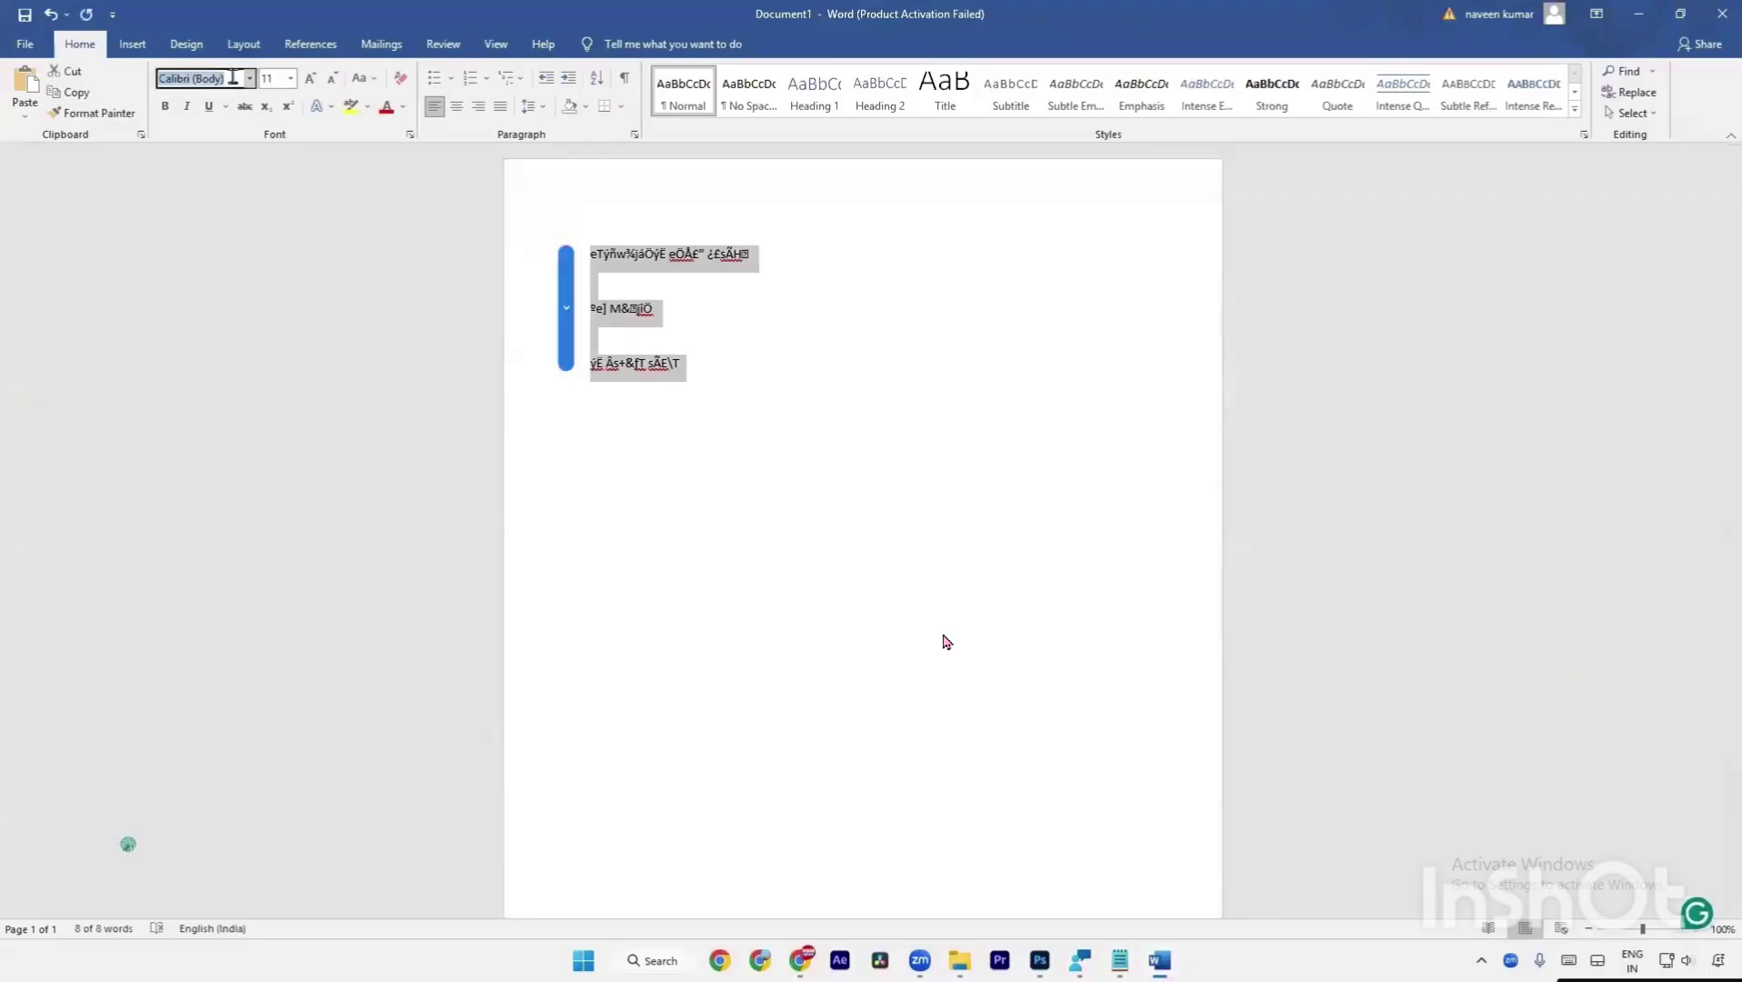
text(Pragathi)
key(Return)
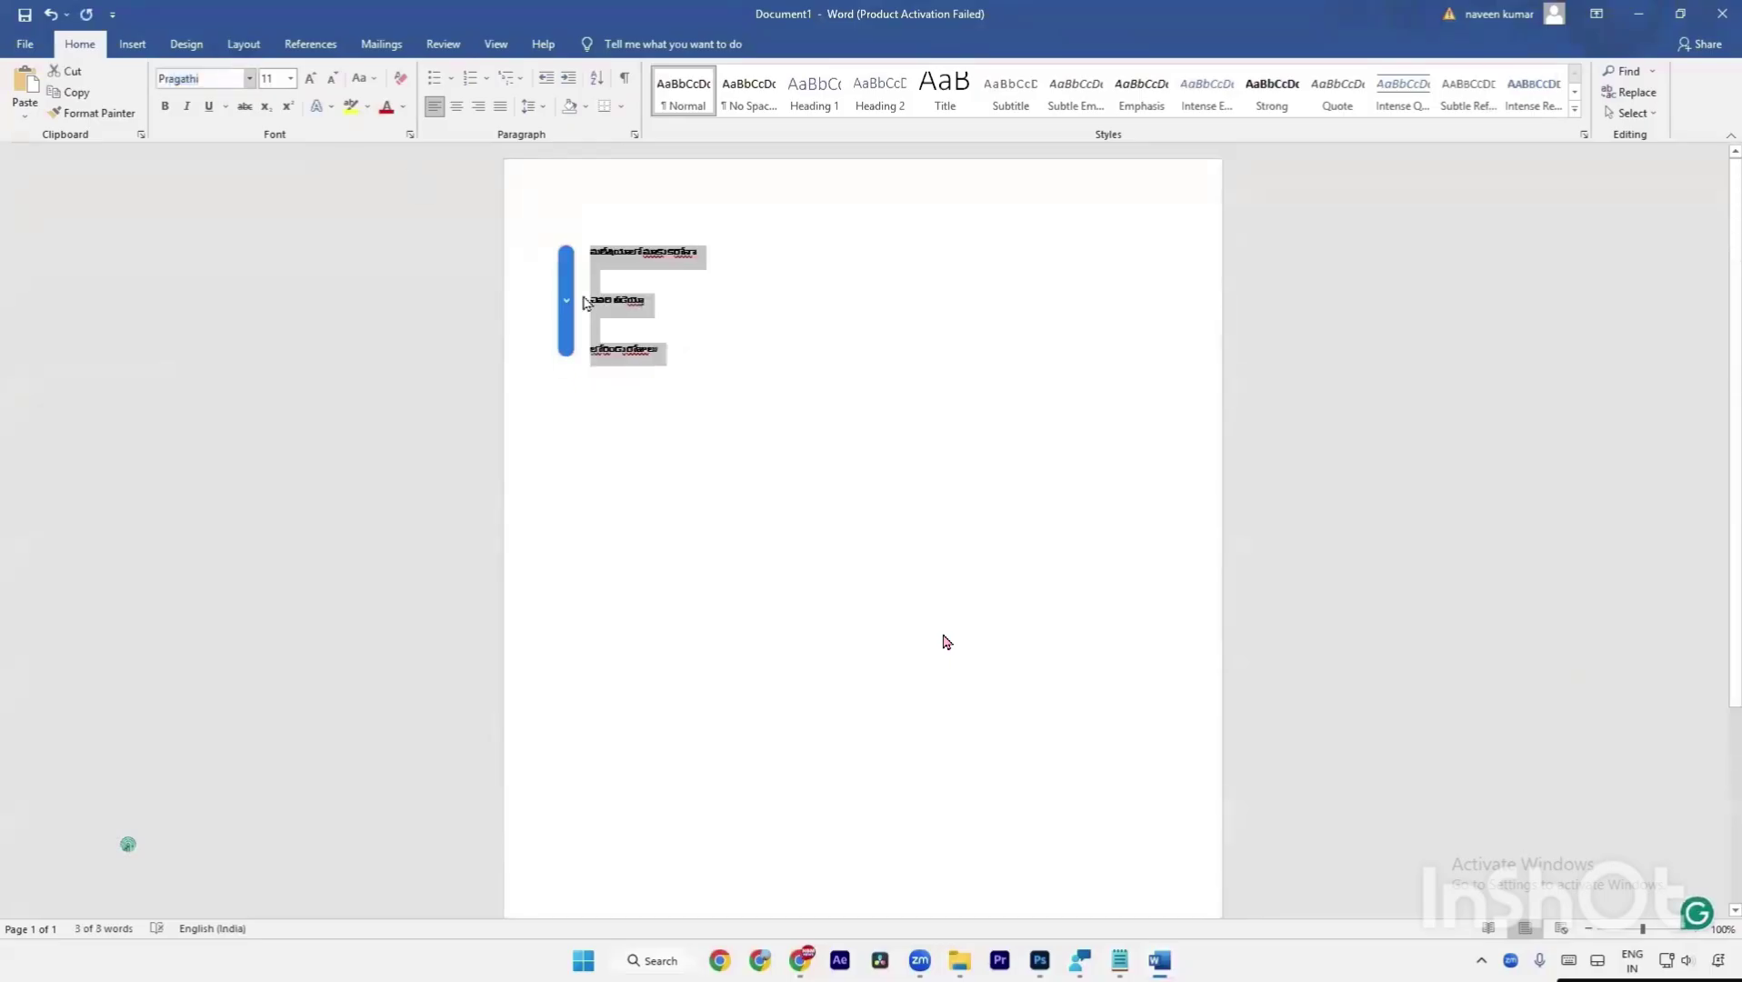
click(640, 281)
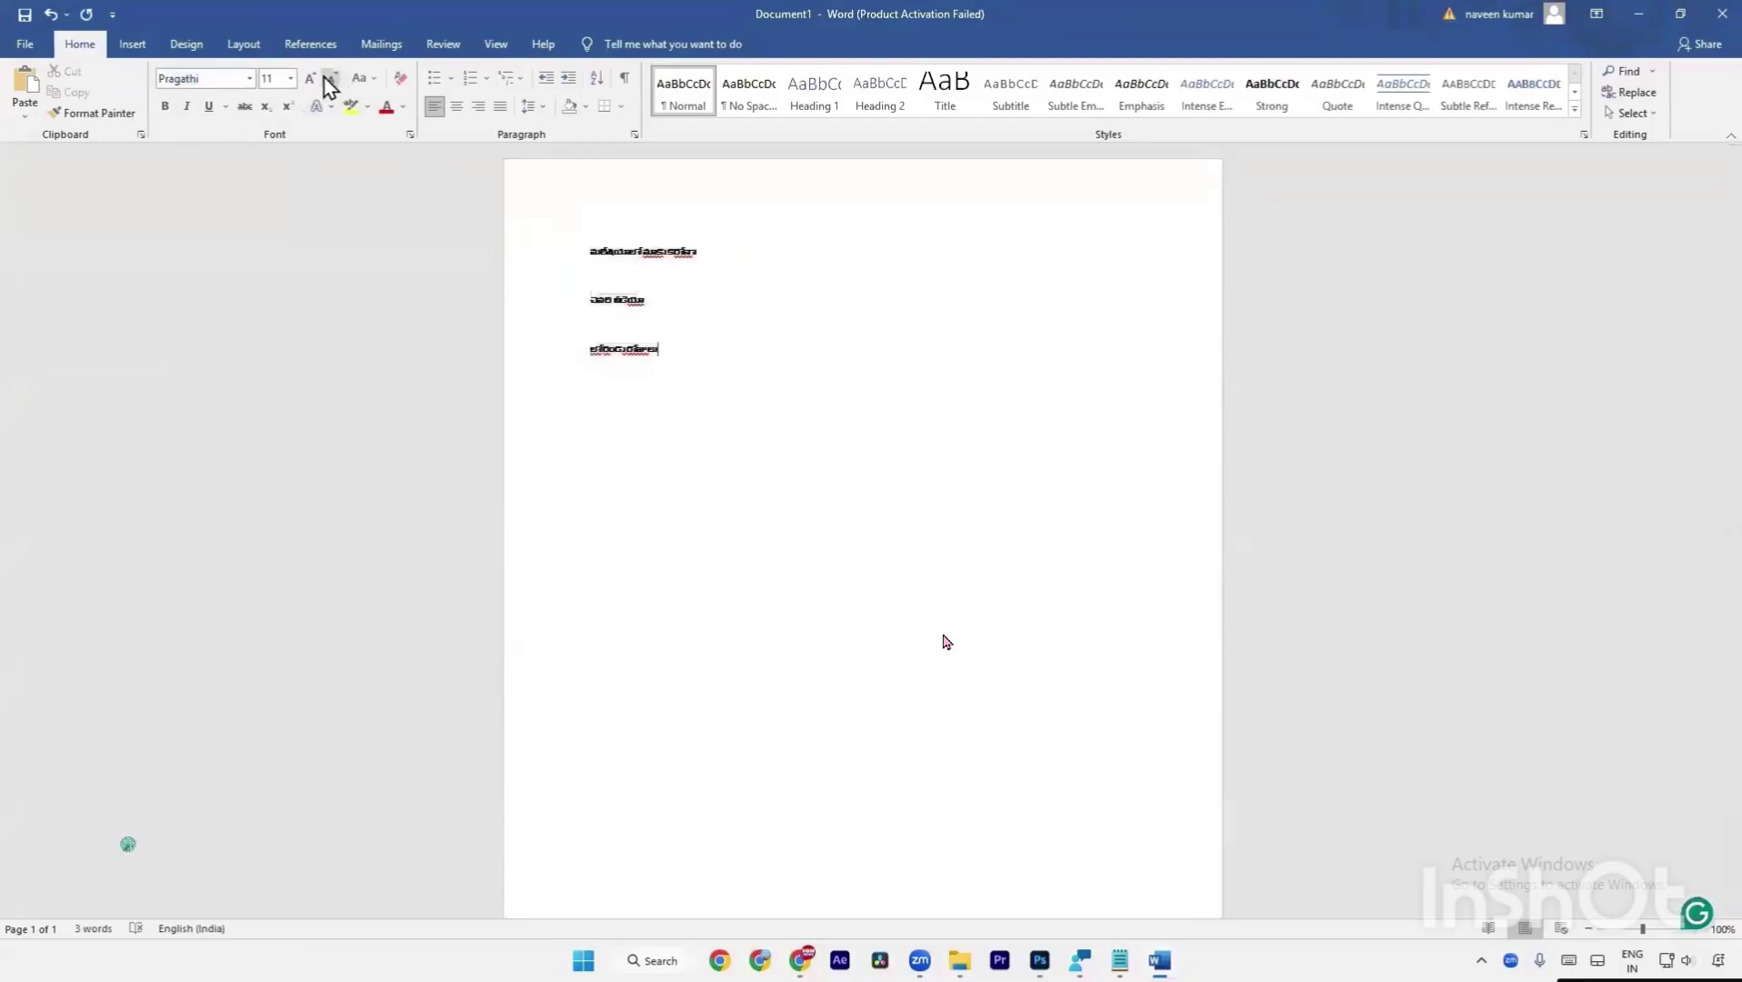
Set all three title lines to 48 point.
click(291, 79)
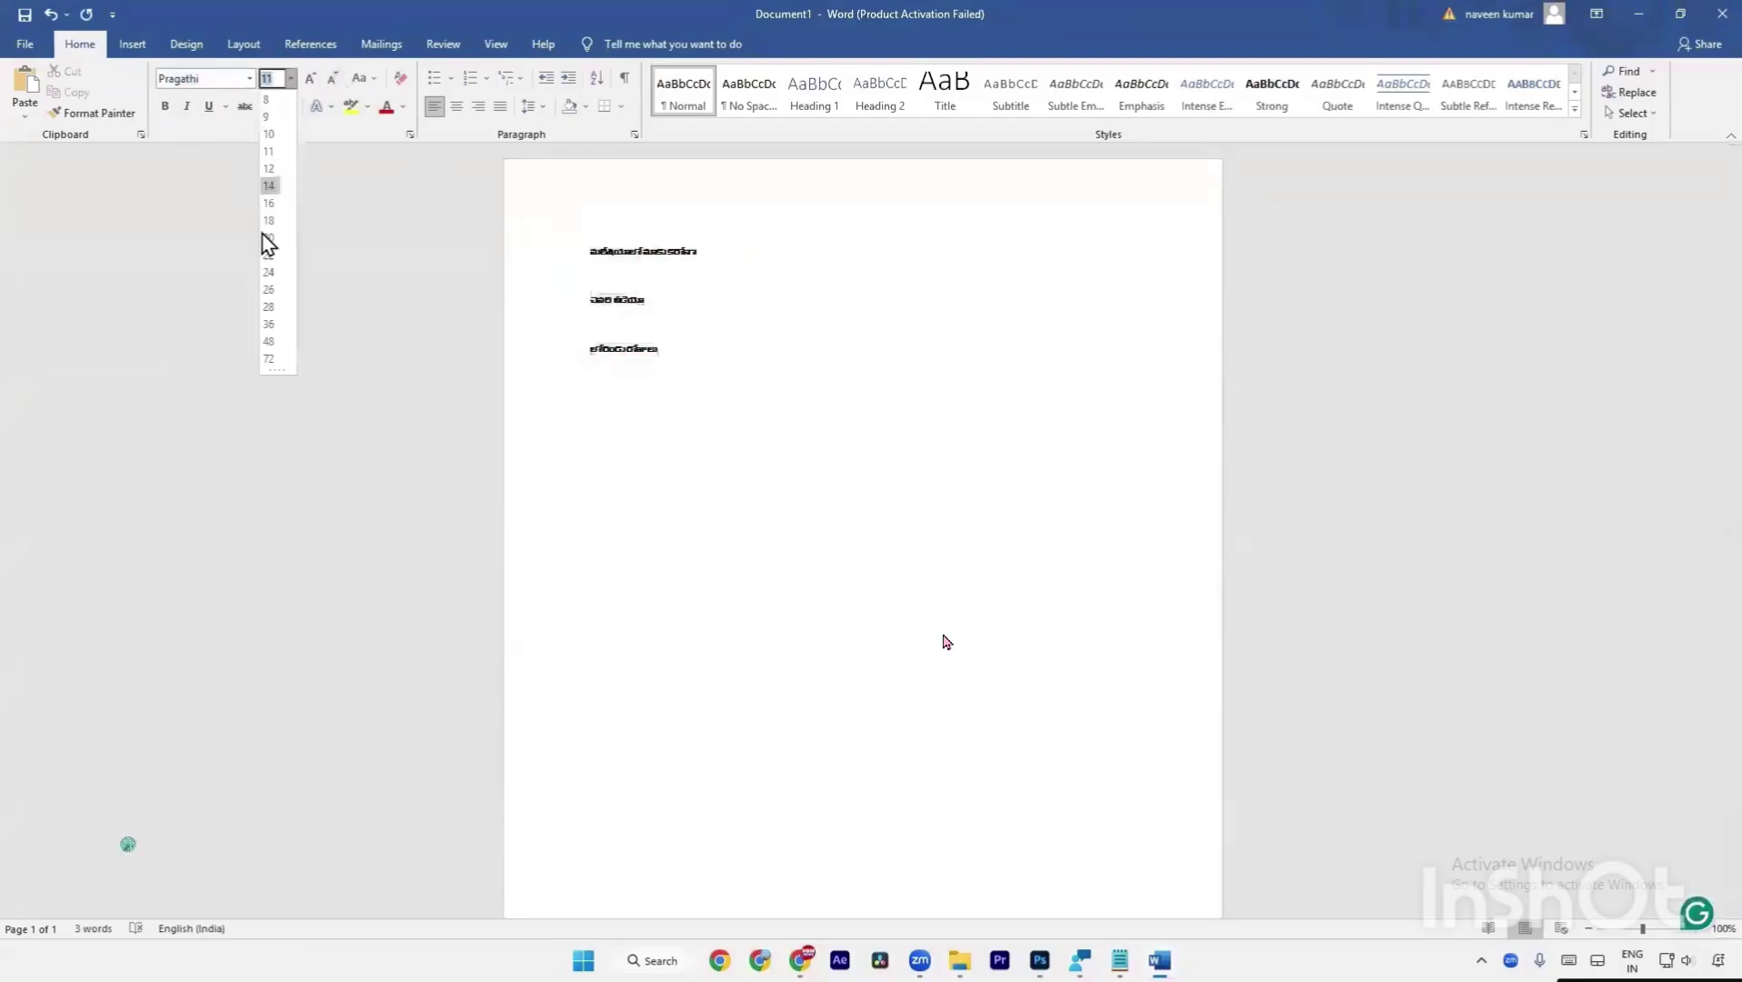
click(270, 341)
key(ctrl+a)
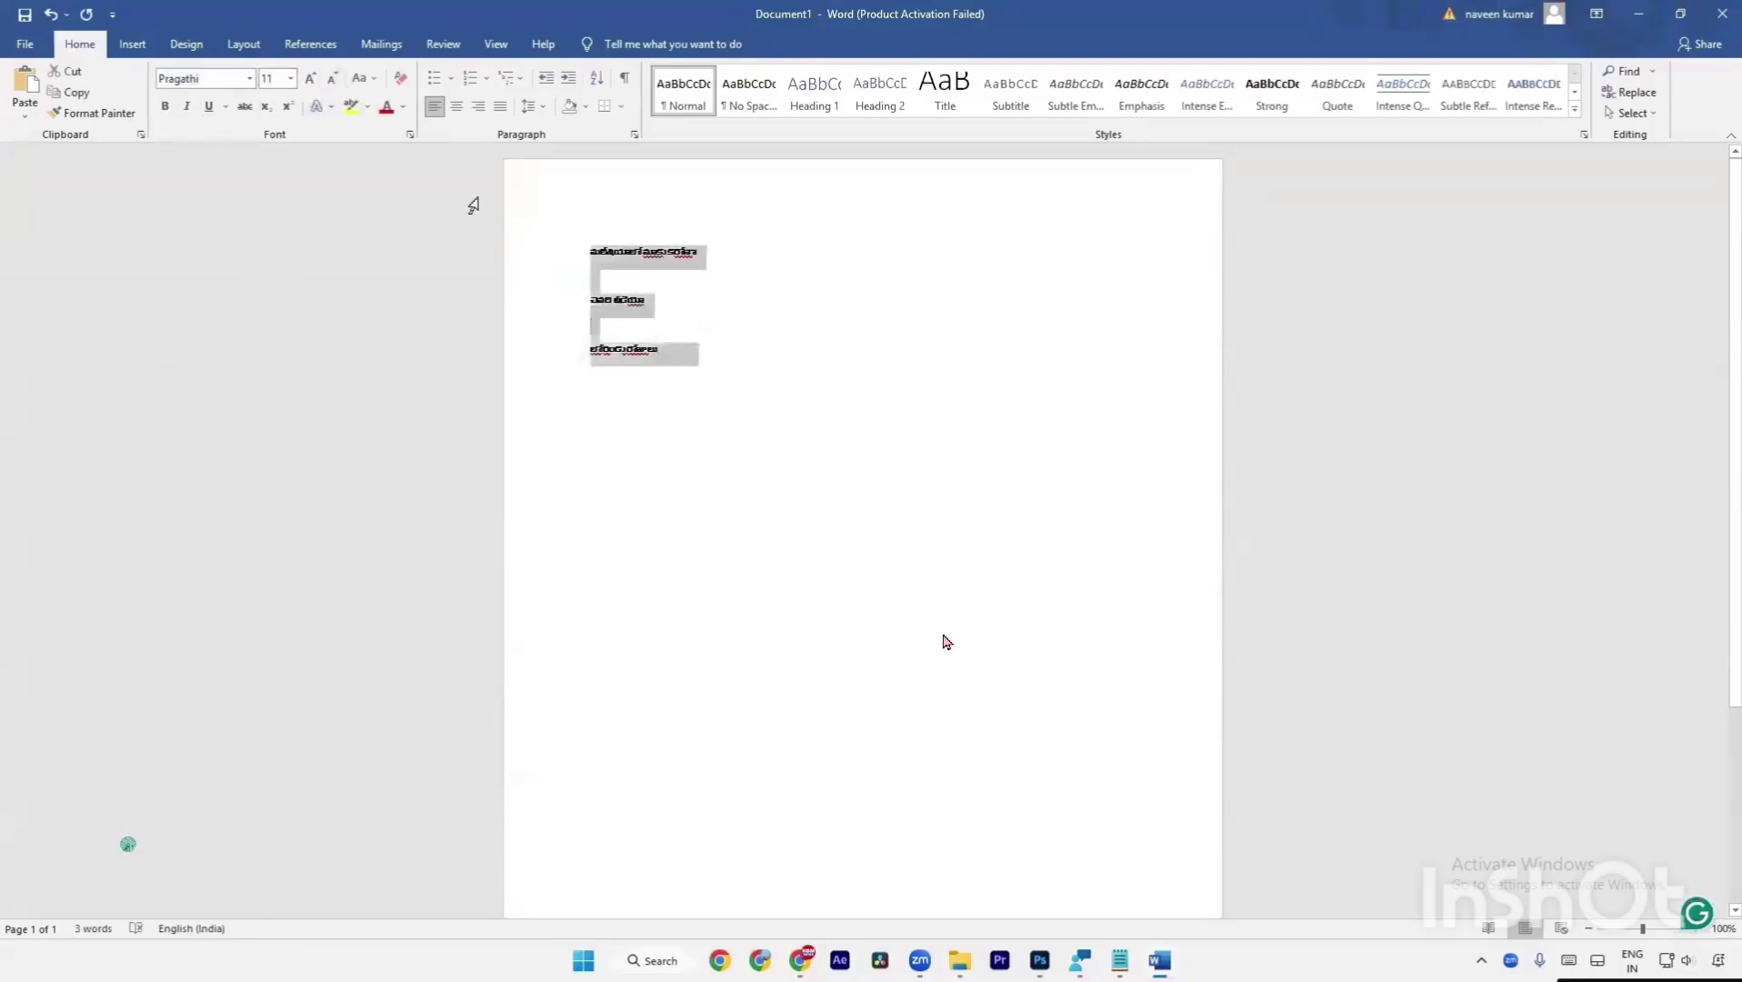
click(291, 79)
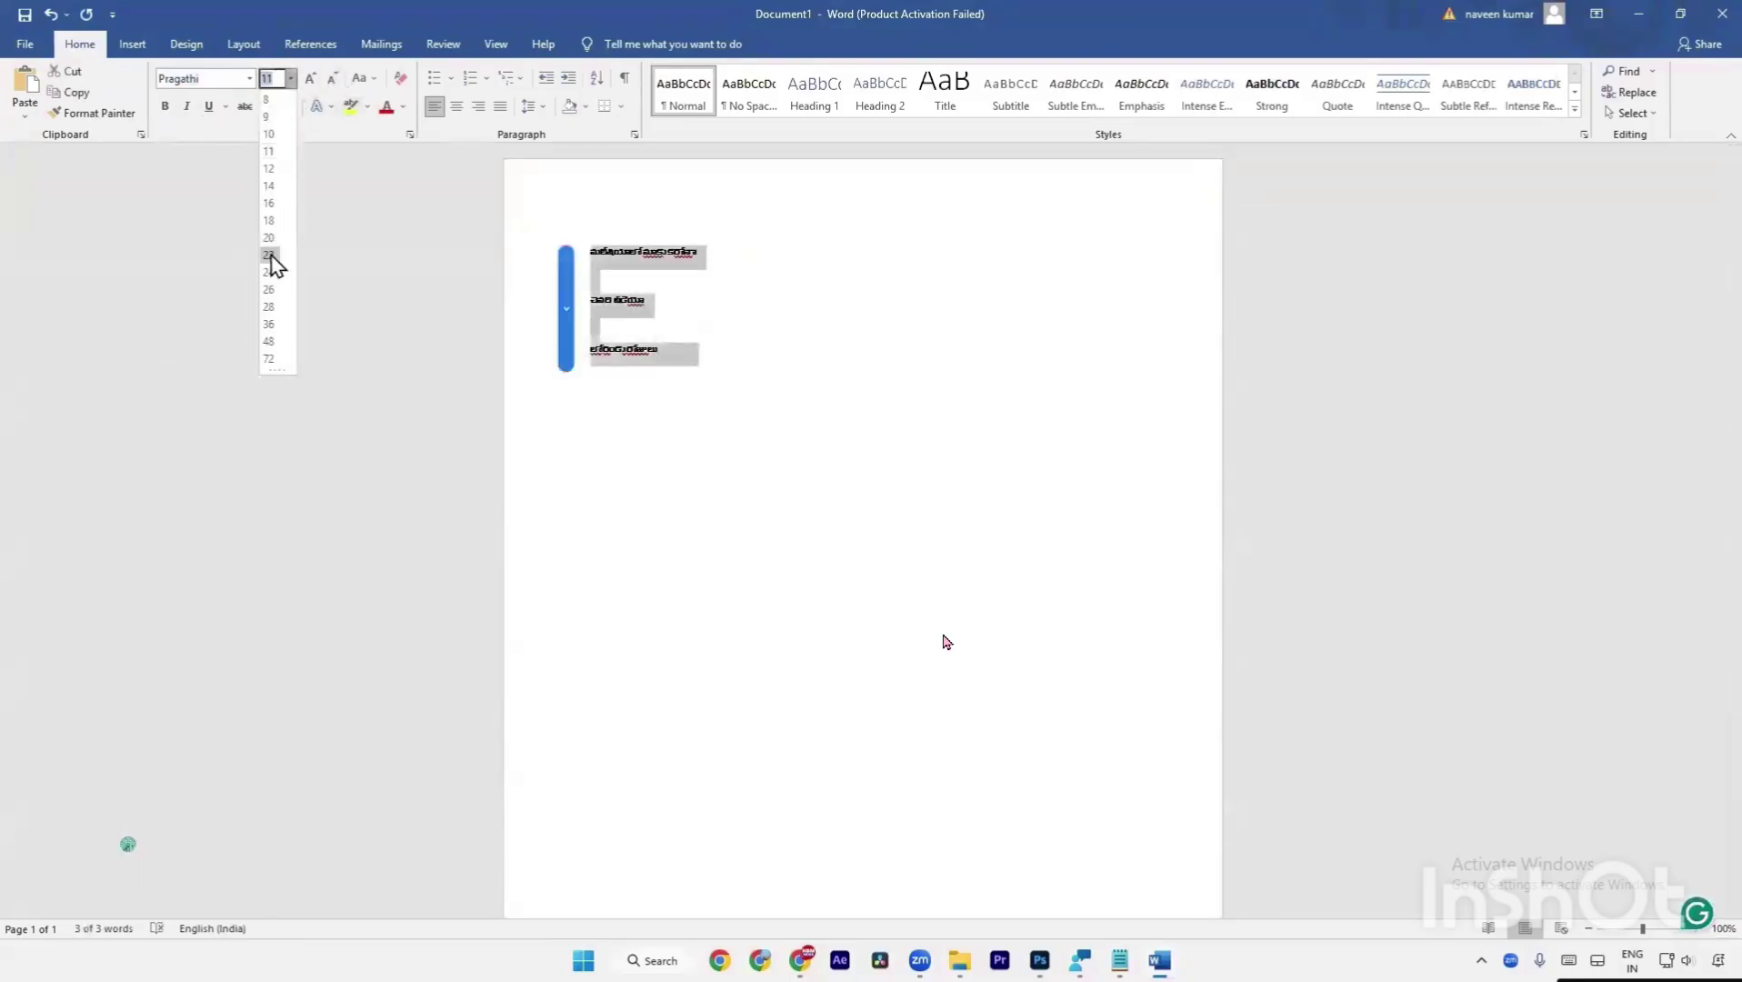
click(270, 341)
click(786, 342)
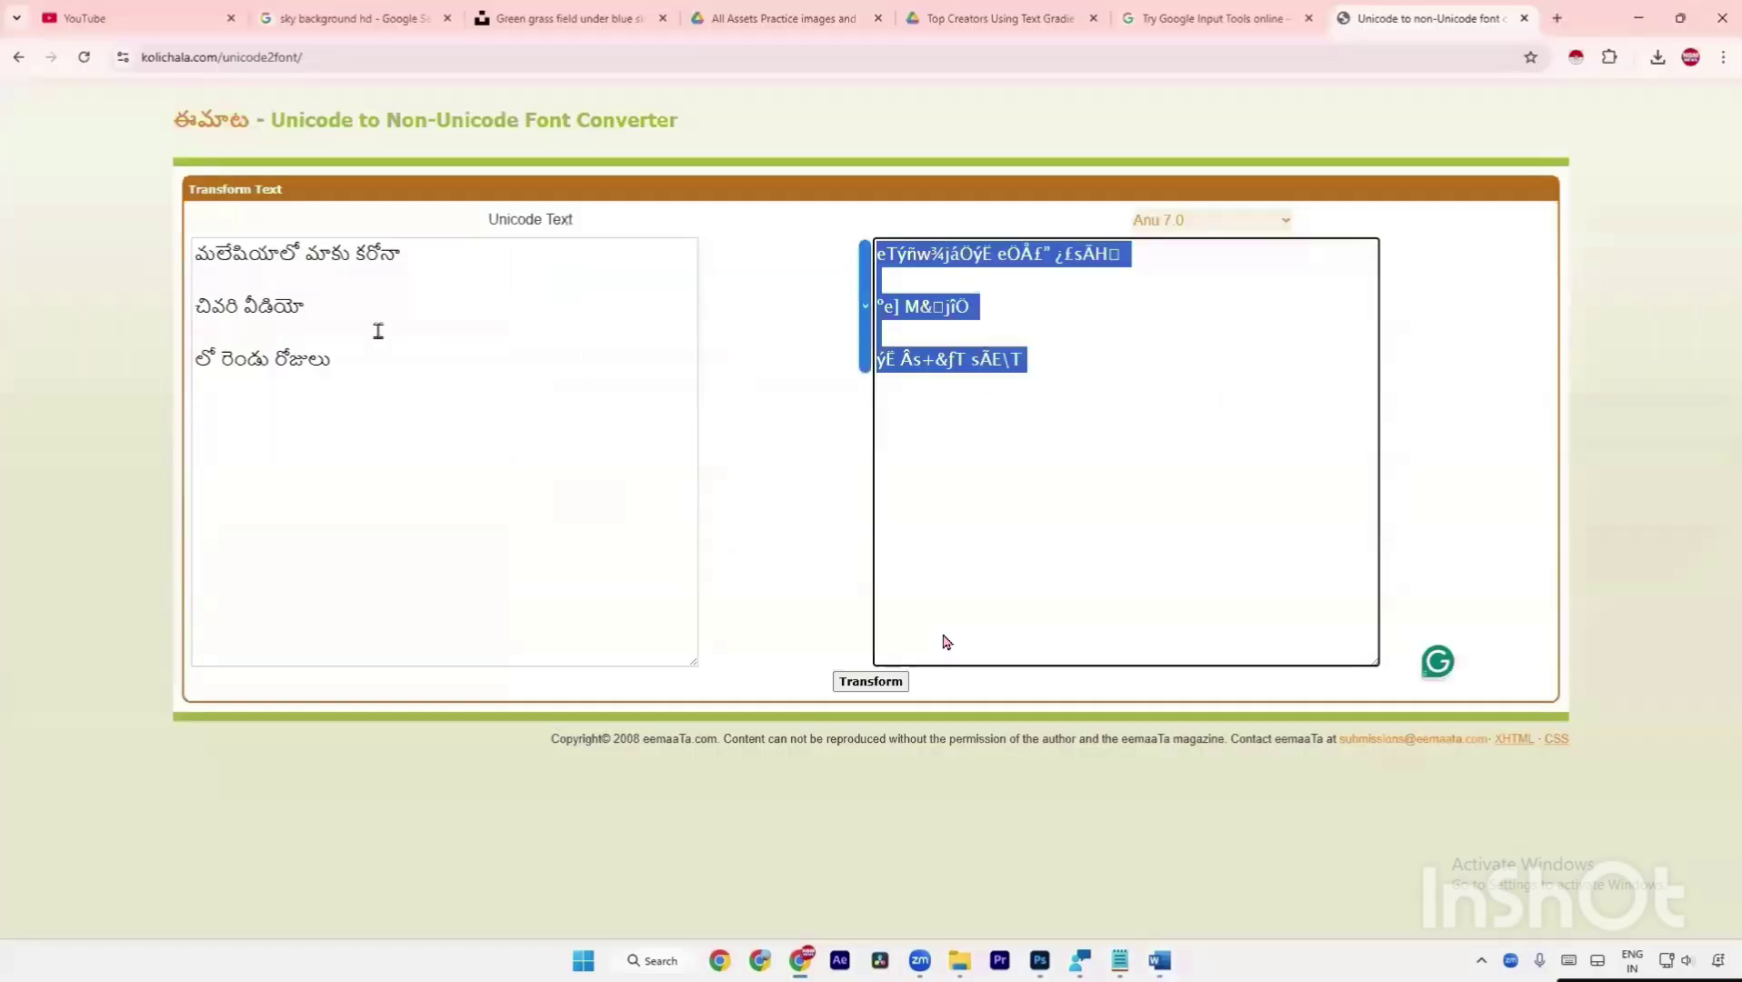
Search 'anu scribe' and browse the Anu Script Scribd documents.
click(1119, 521)
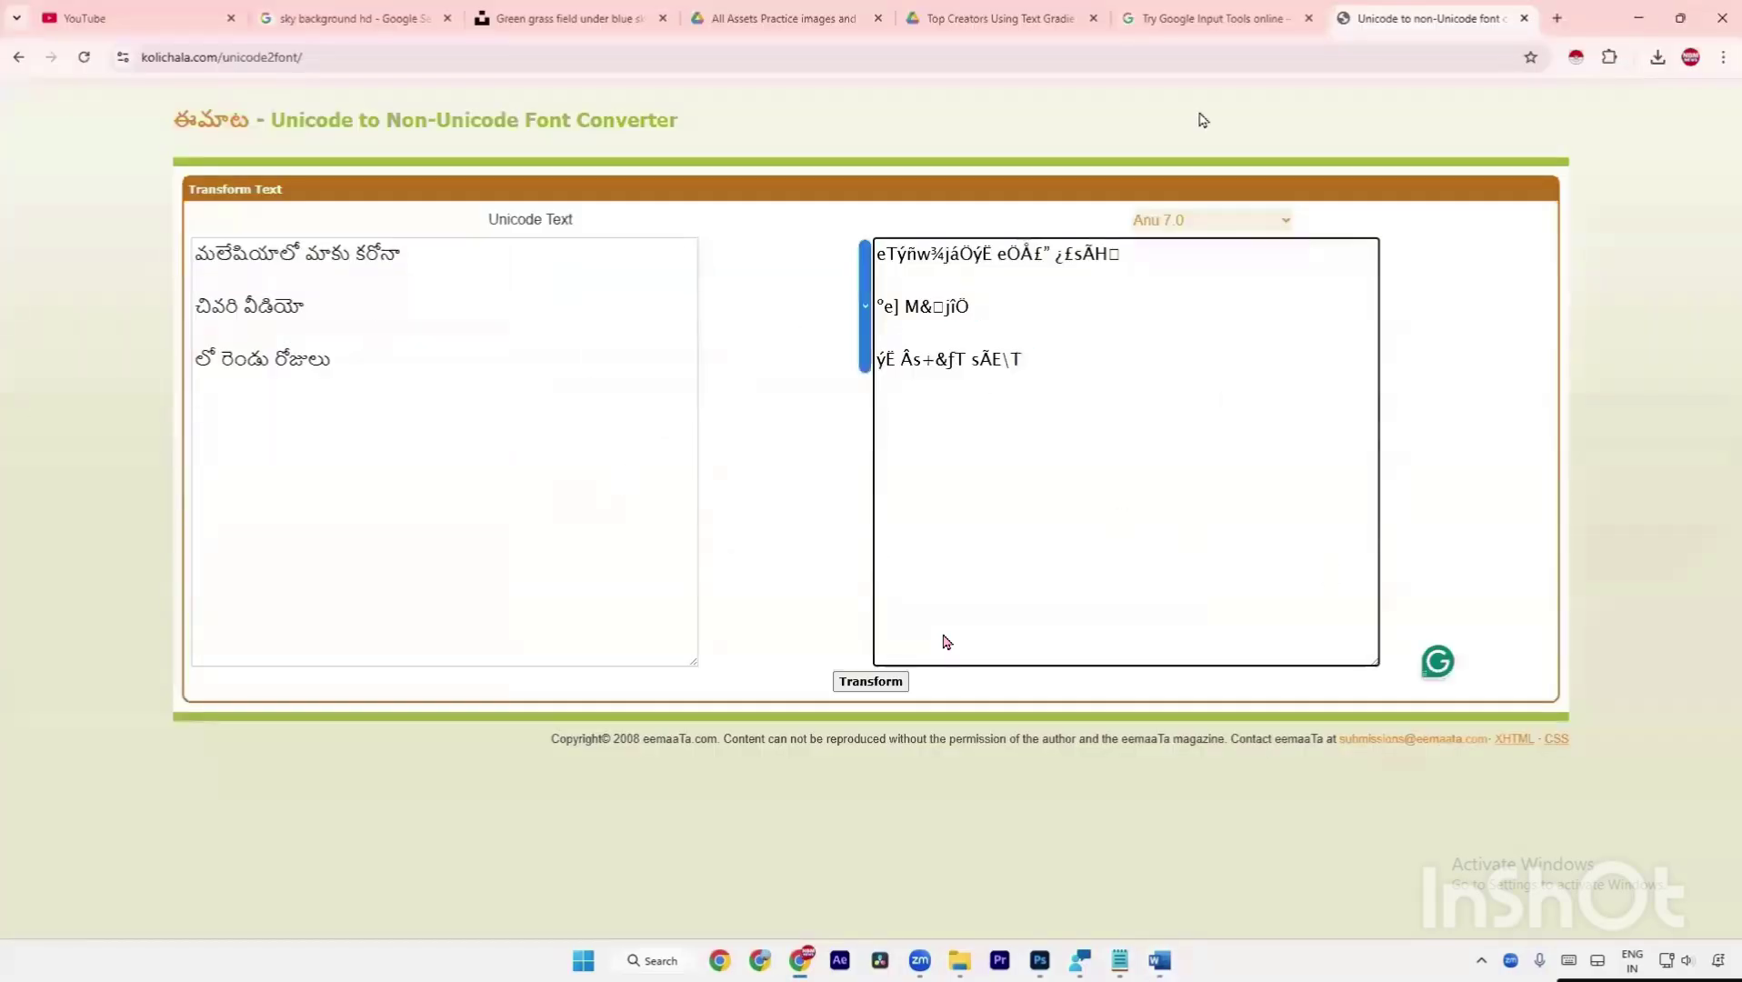
click(1563, 26)
text(anu )
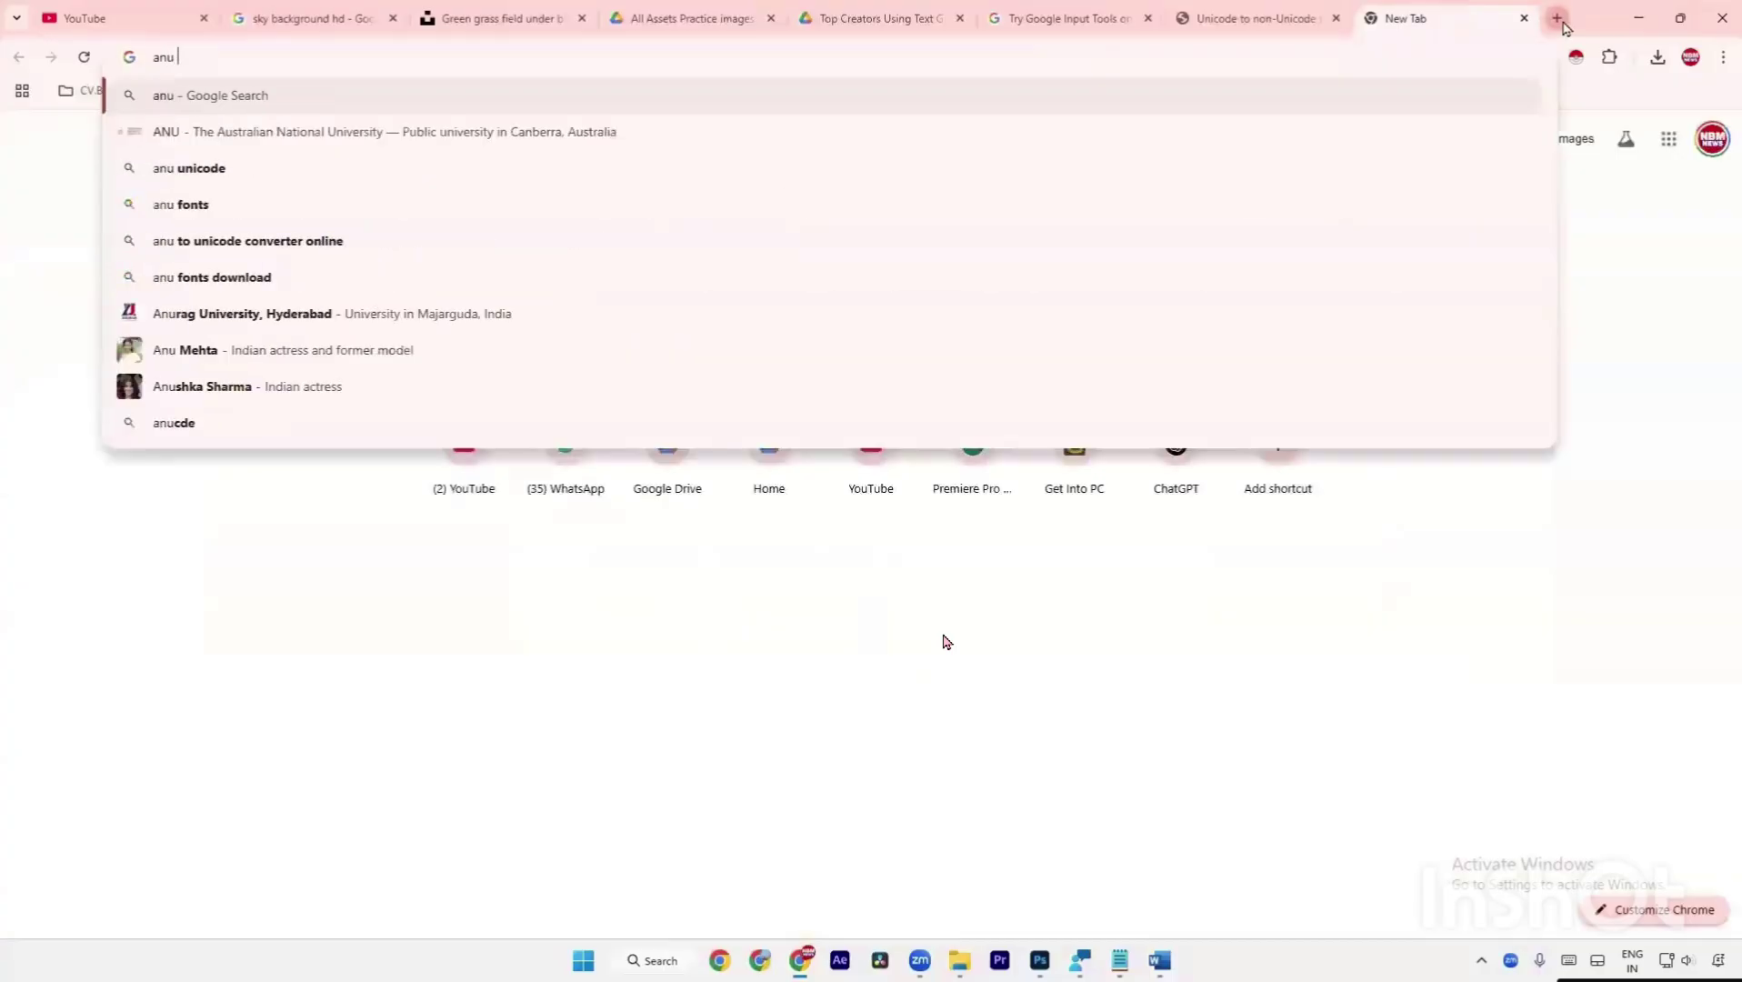
text(scrib)
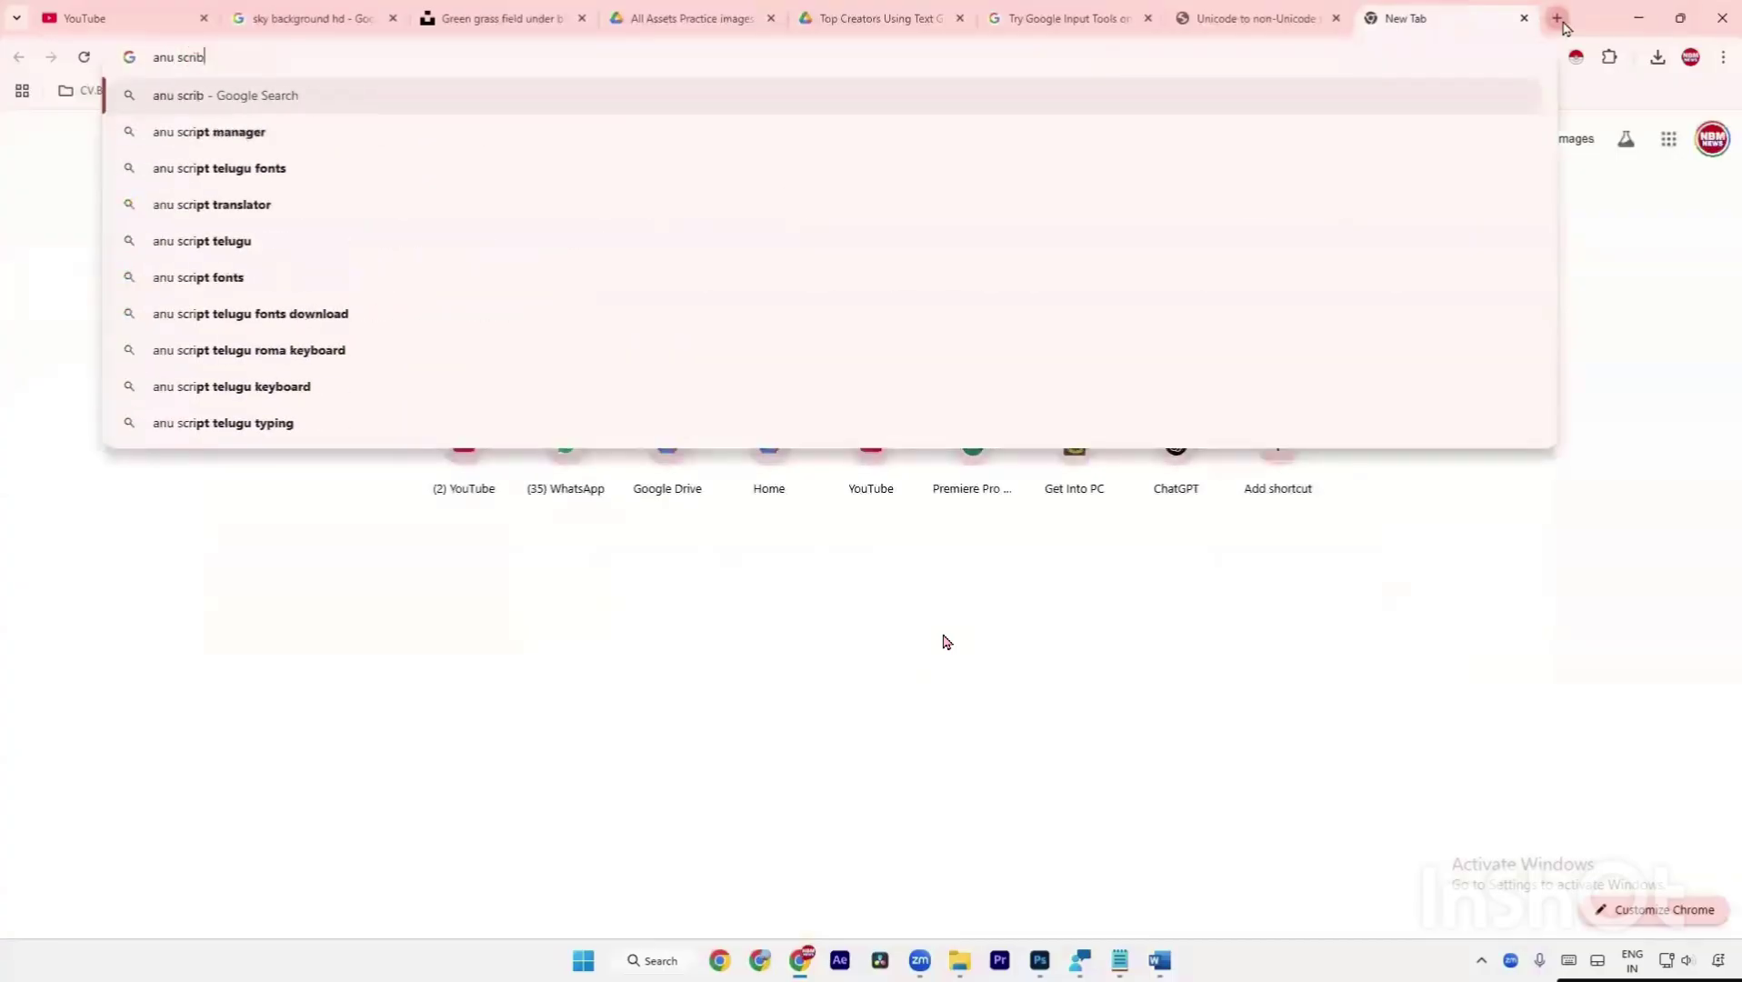
text(e)
key(Return)
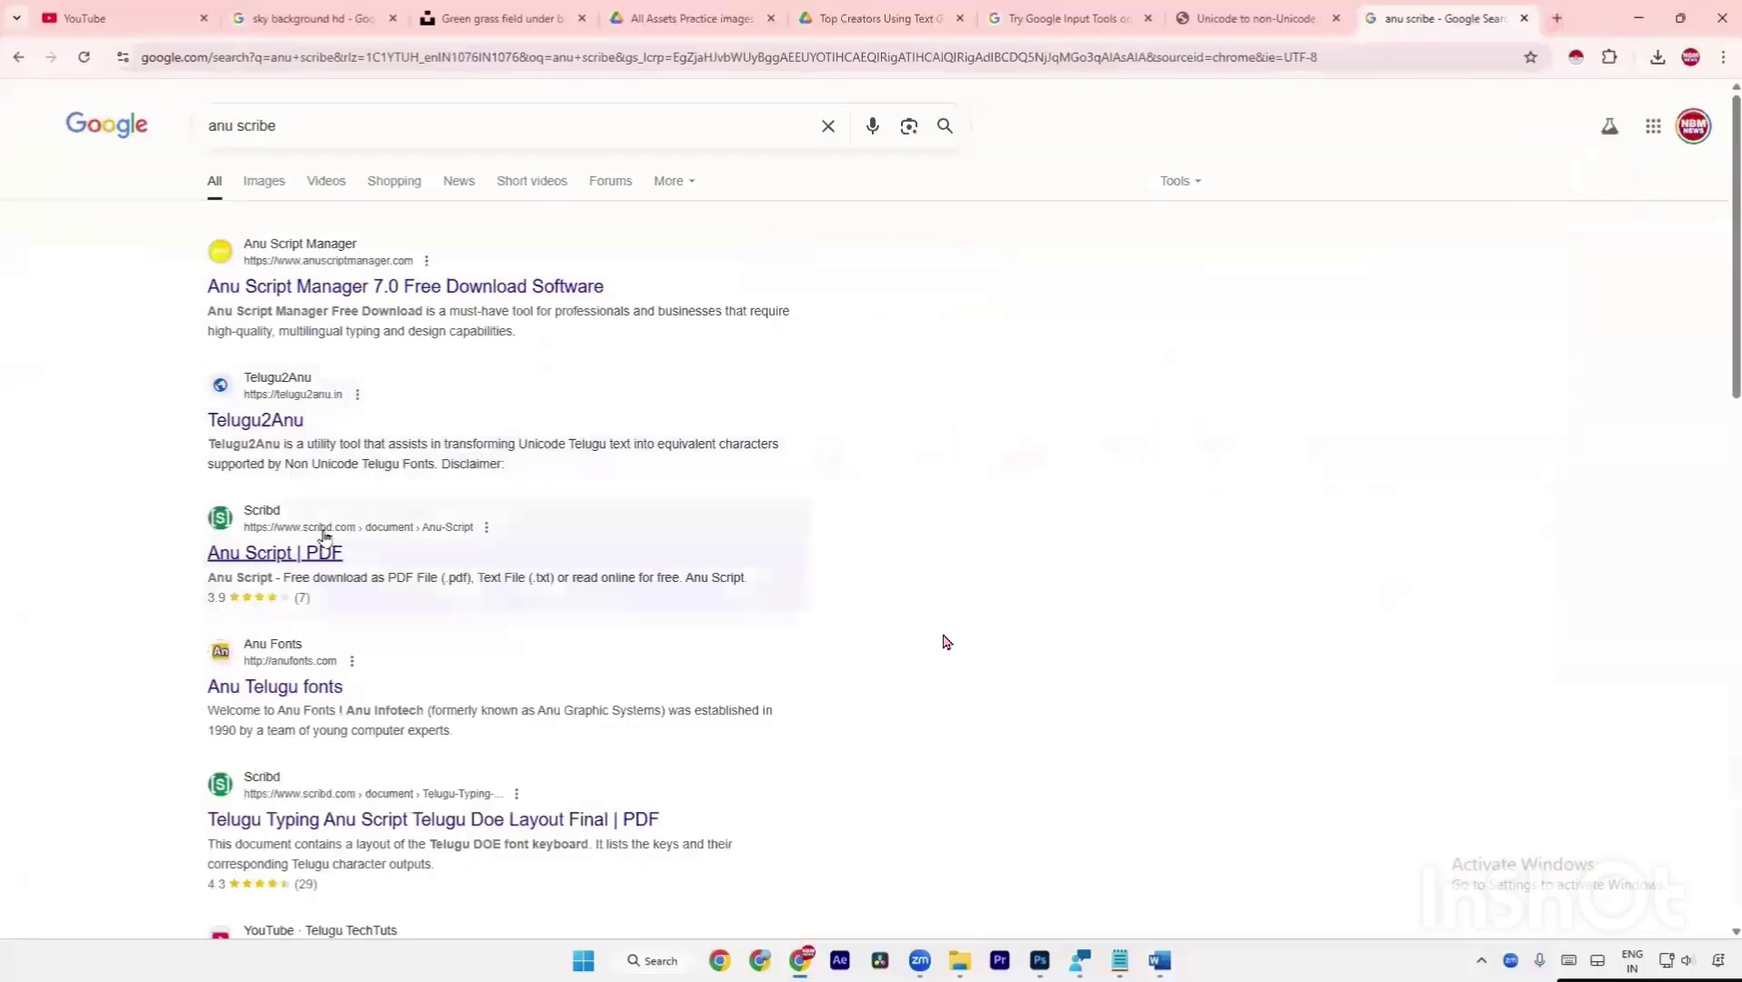
click(285, 562)
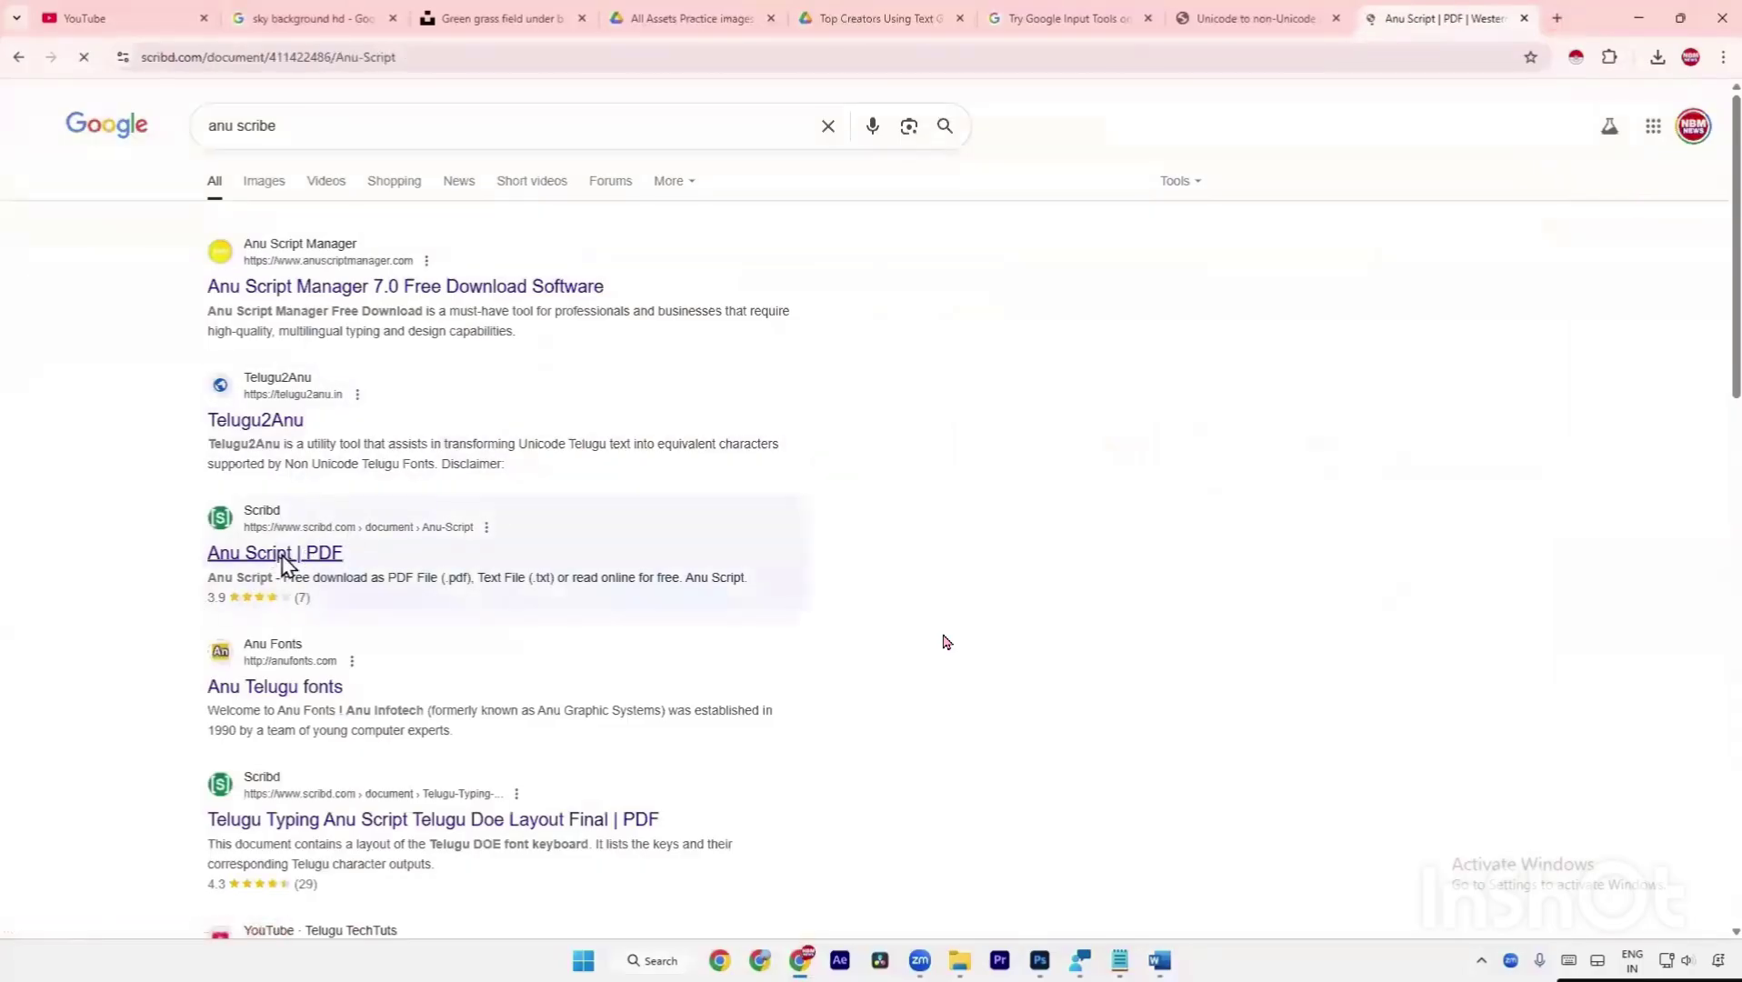
scroll(946, 642, down, 4)
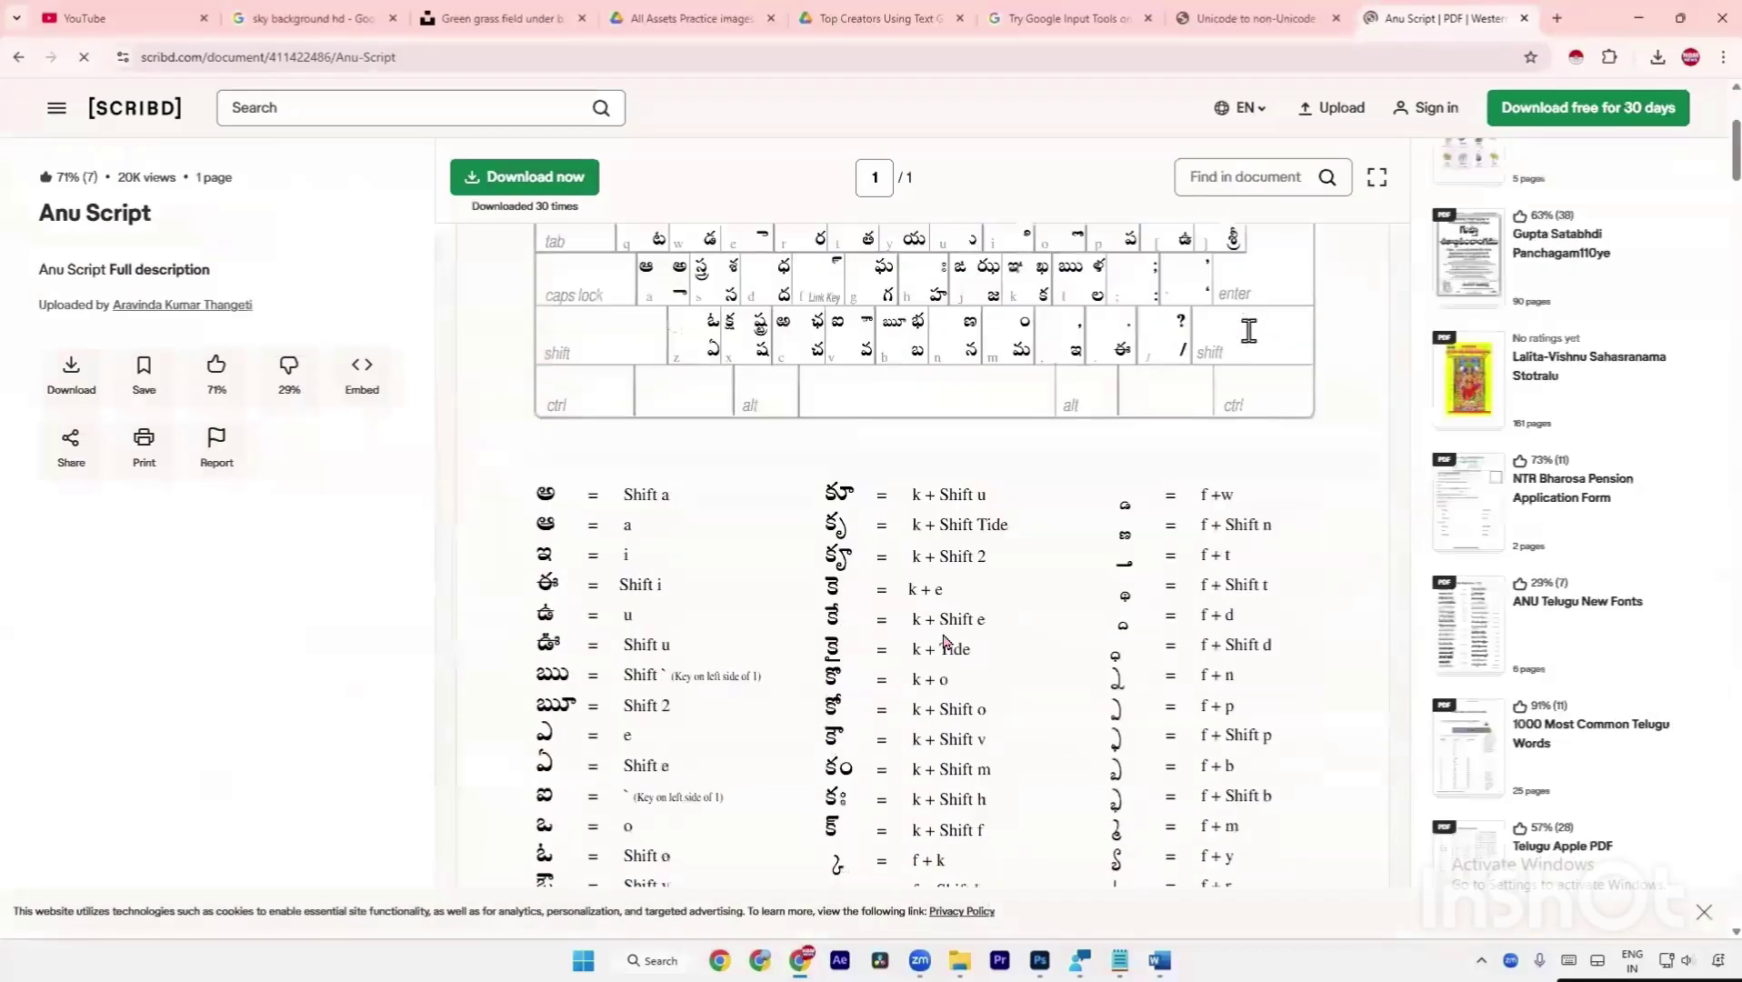
scroll(946, 642, down, 15)
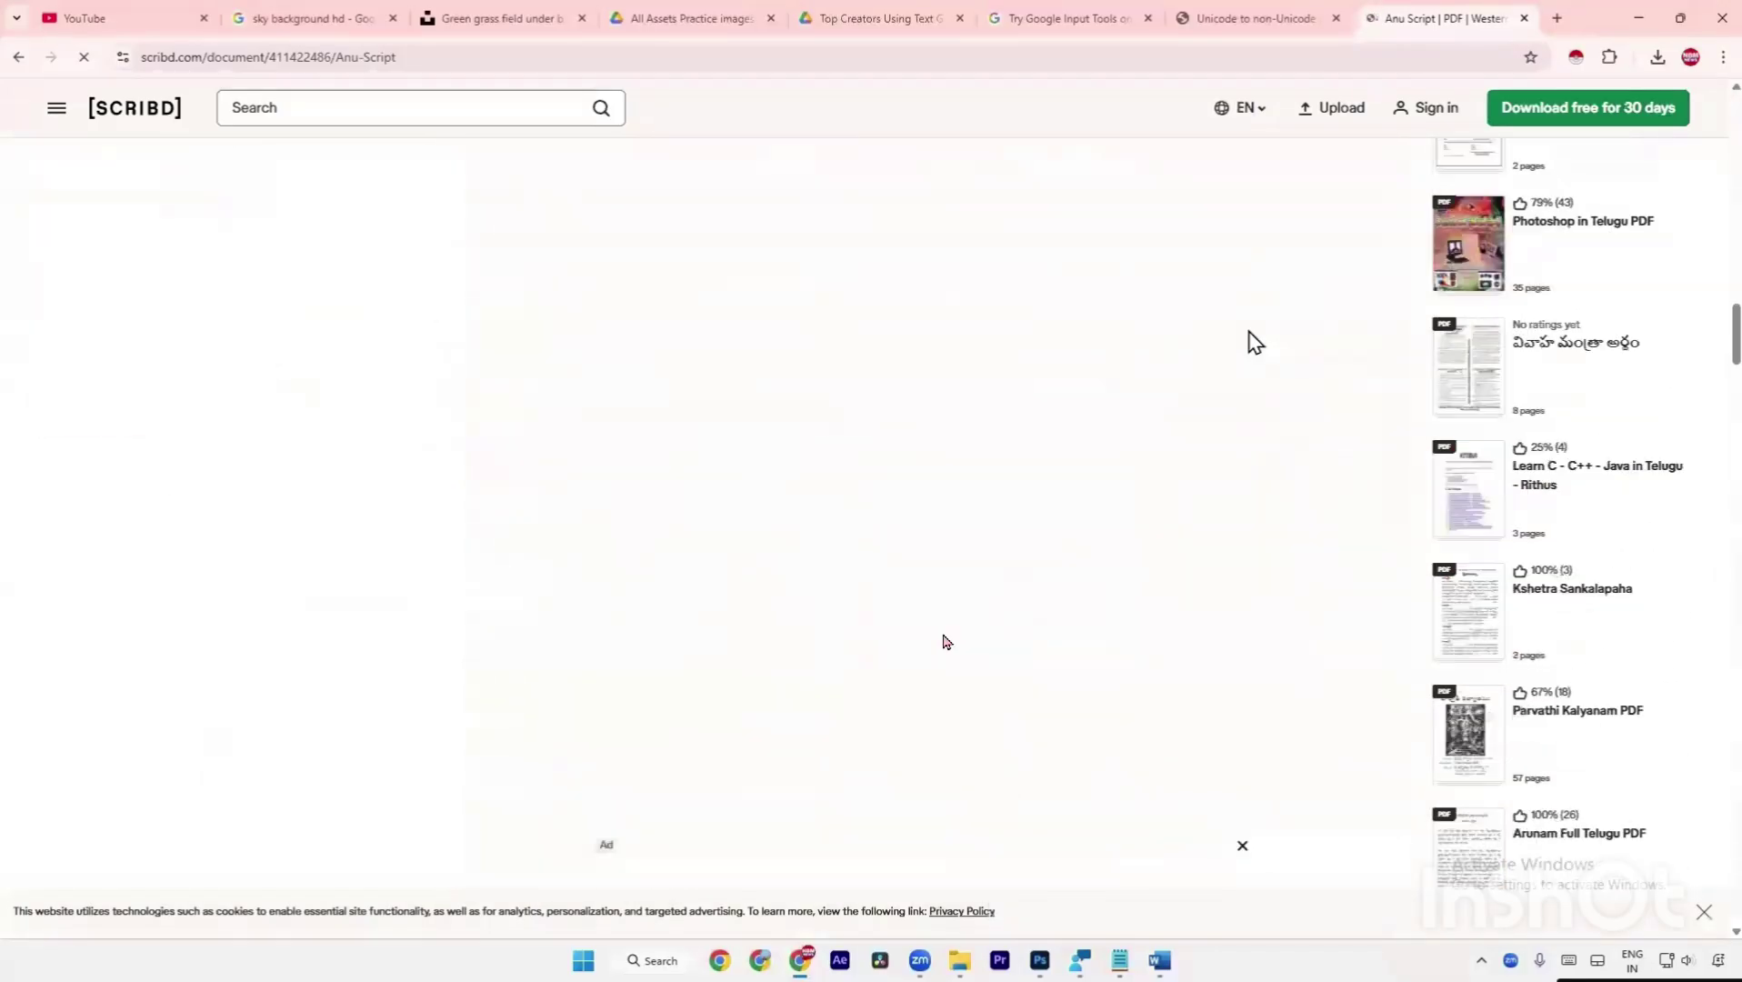
click(18, 57)
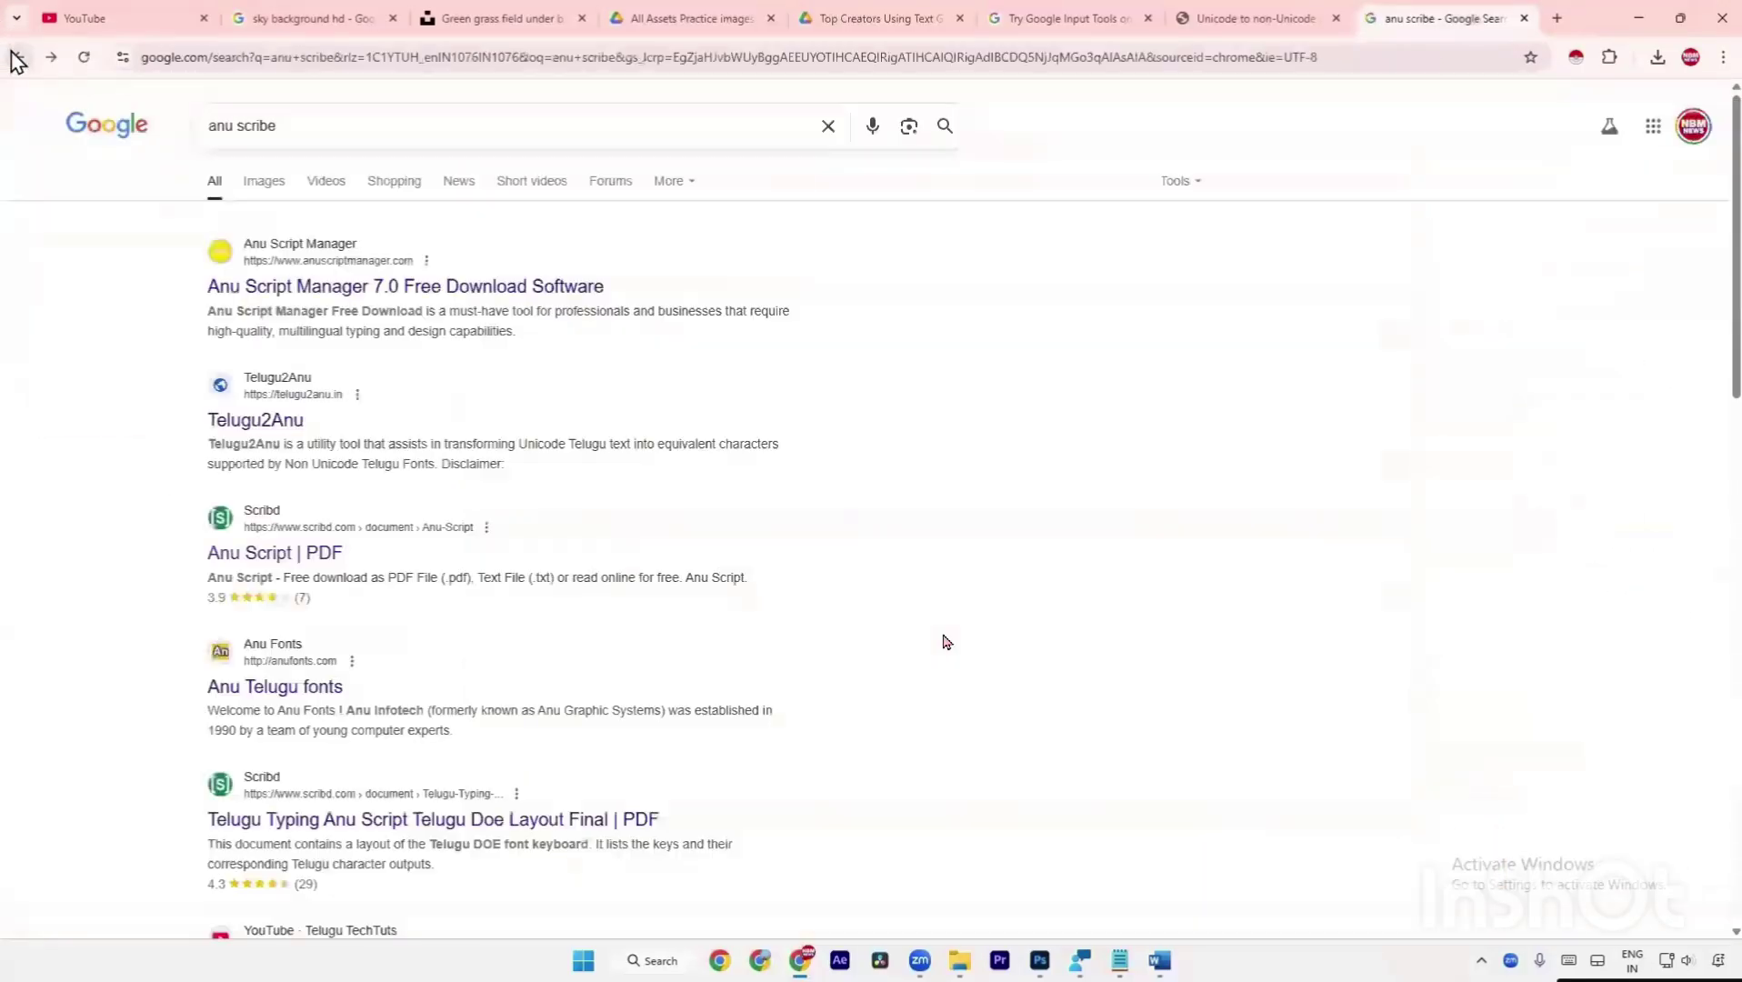
click(380, 818)
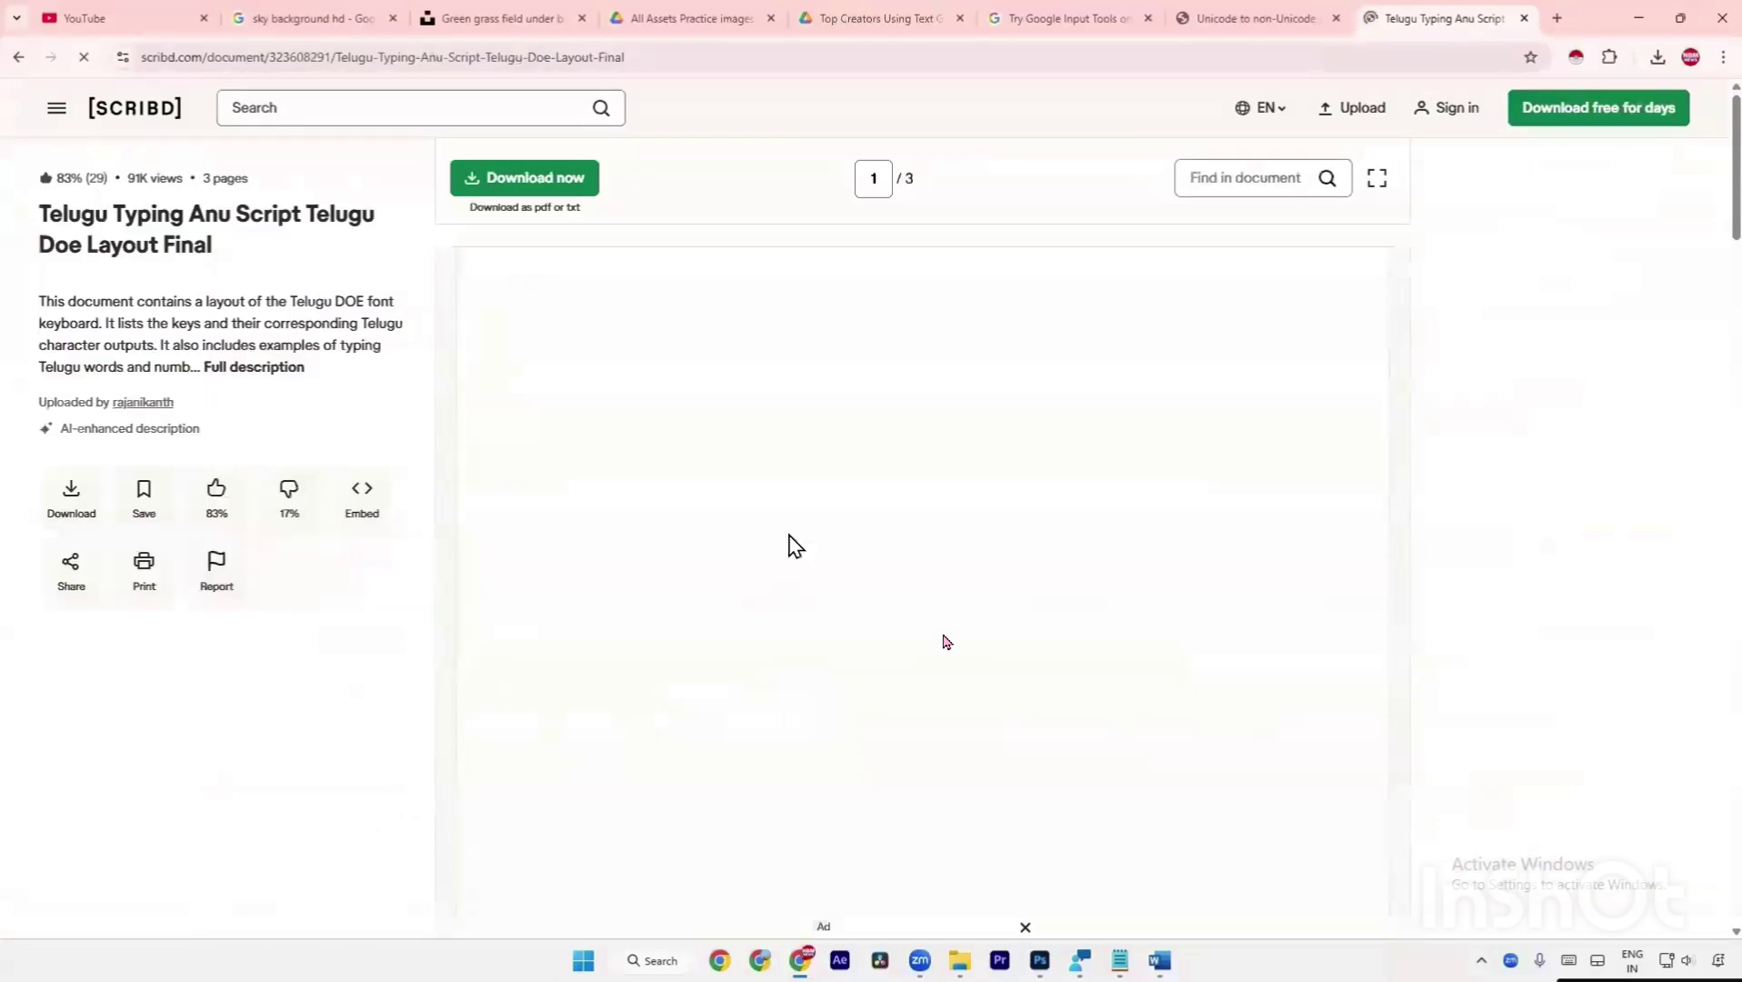
scroll(818, 496, down, 8)
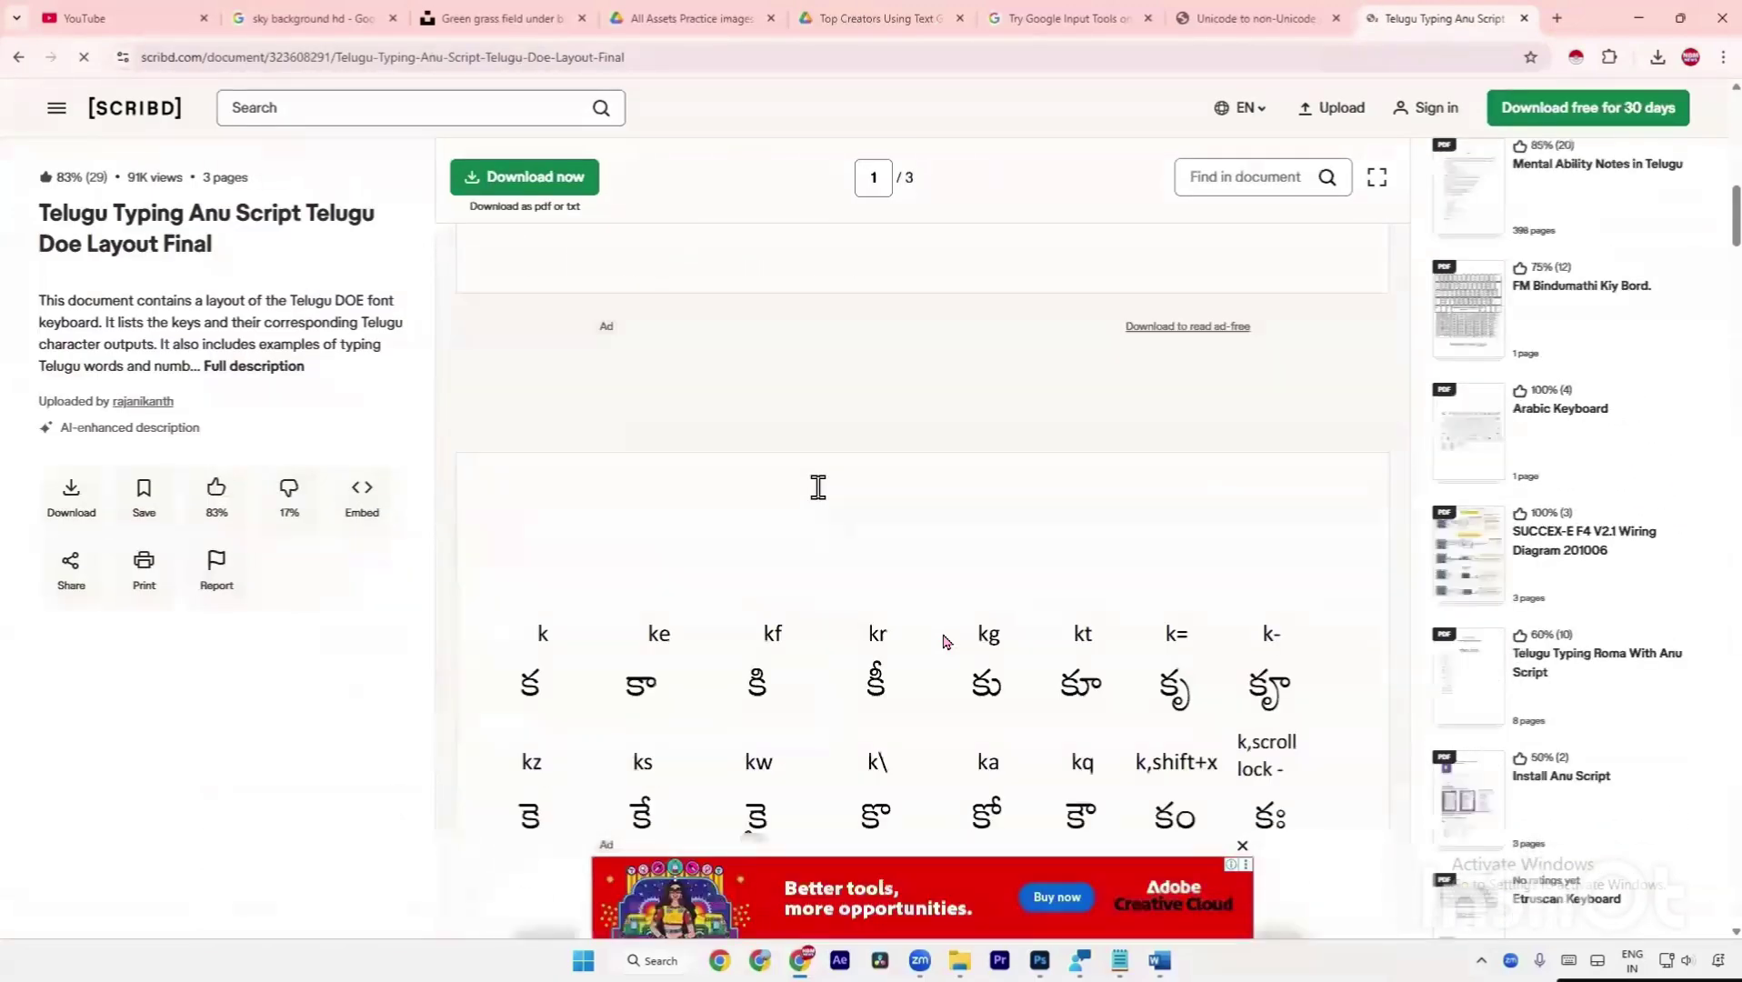
click(17, 67)
scroll(599, 582, down, 4)
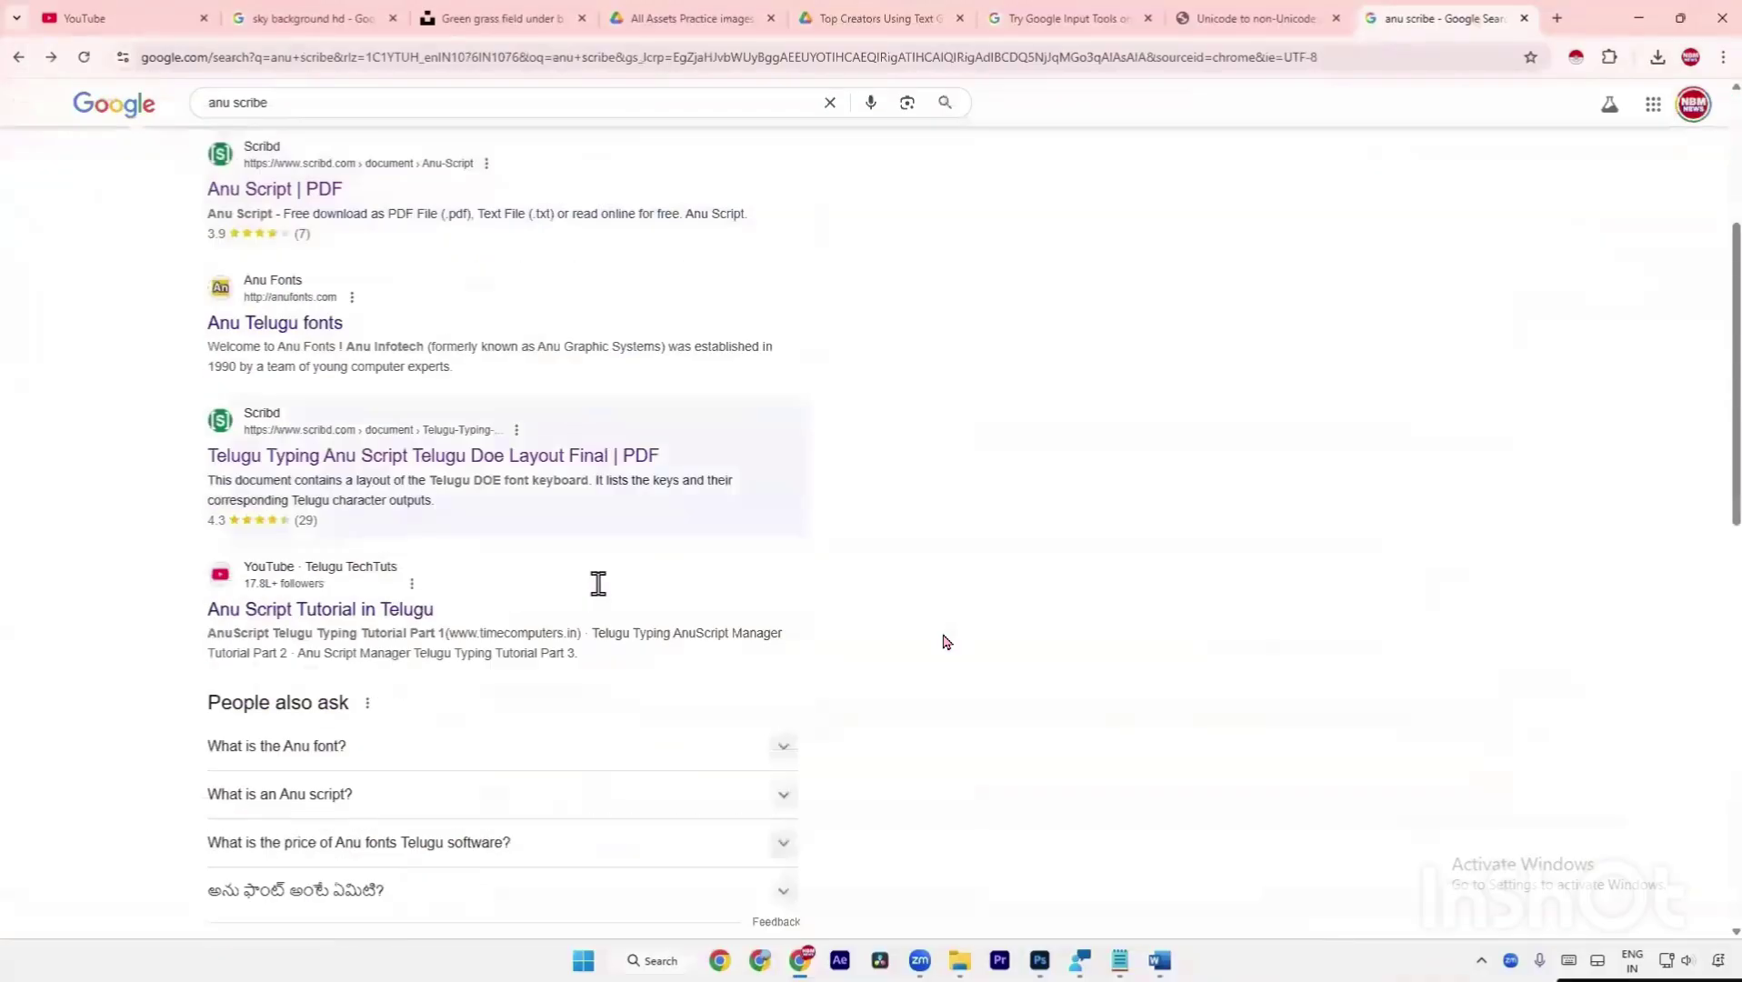
scroll(597, 586, up, 4)
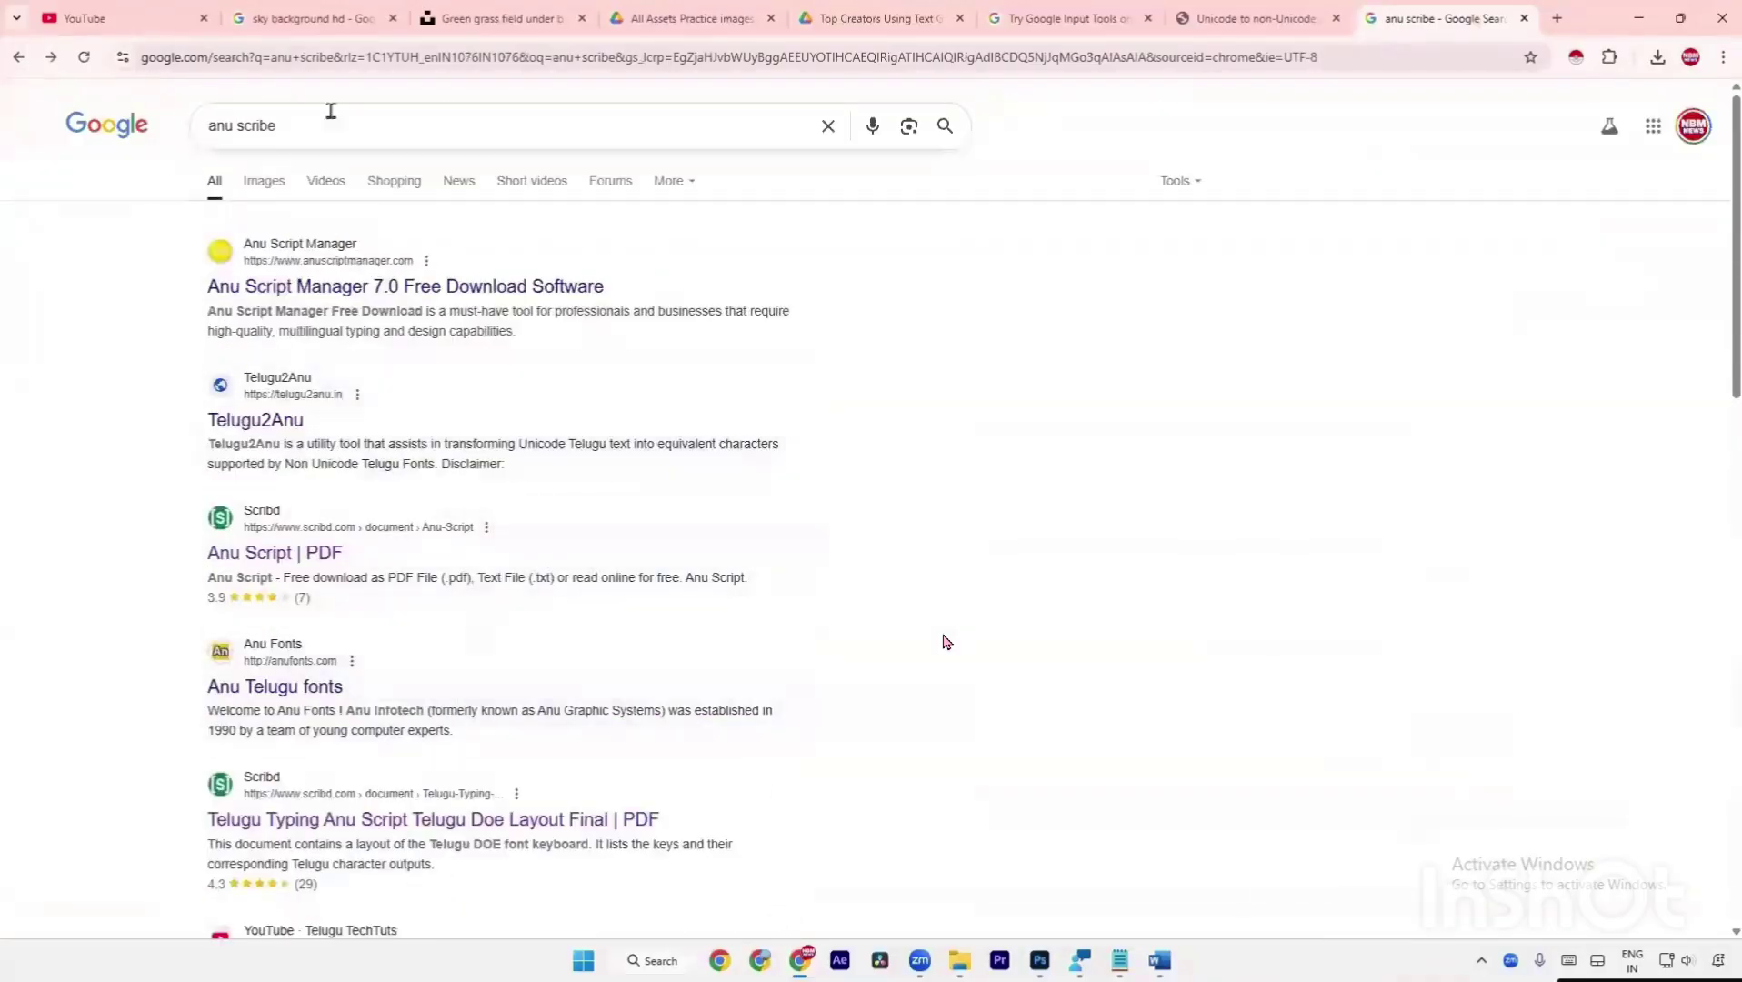
Change the search to 'anu fonts list' and scroll through the results.
click(324, 116)
key(BackSpace)
key(BackSpace)
key(BackSpace)
key(BackSpace)
key(BackSpace)
key(BackSpace)
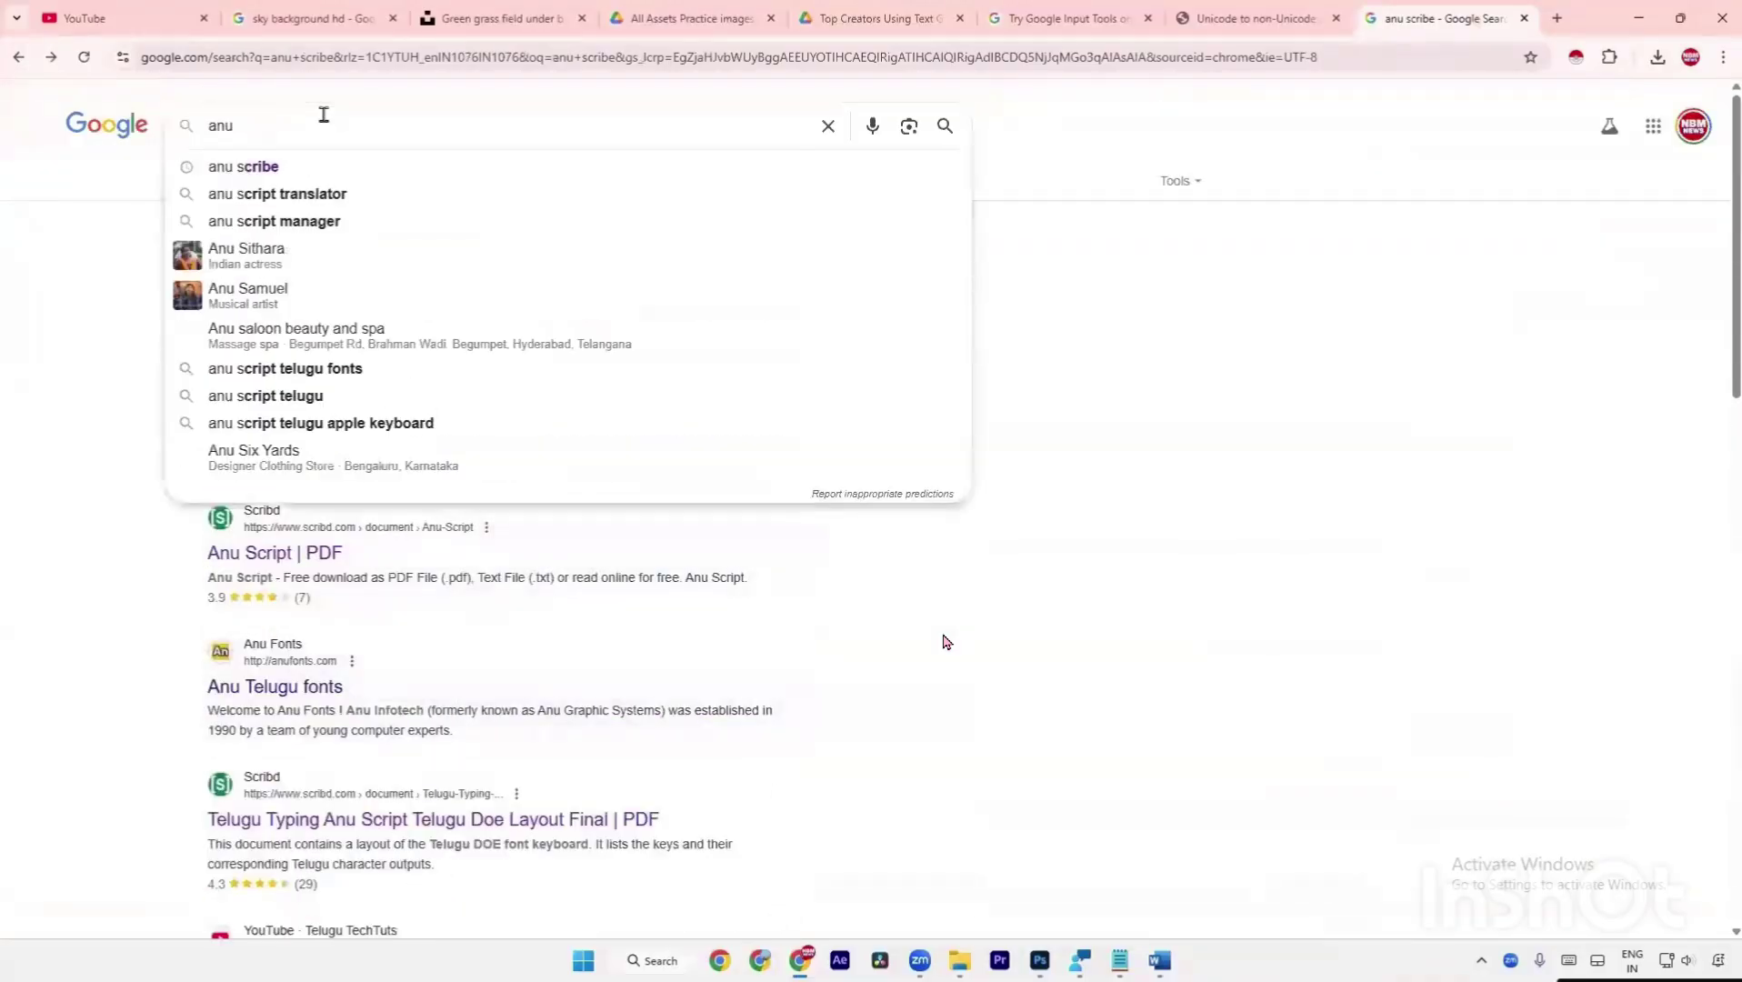
text(fonts list)
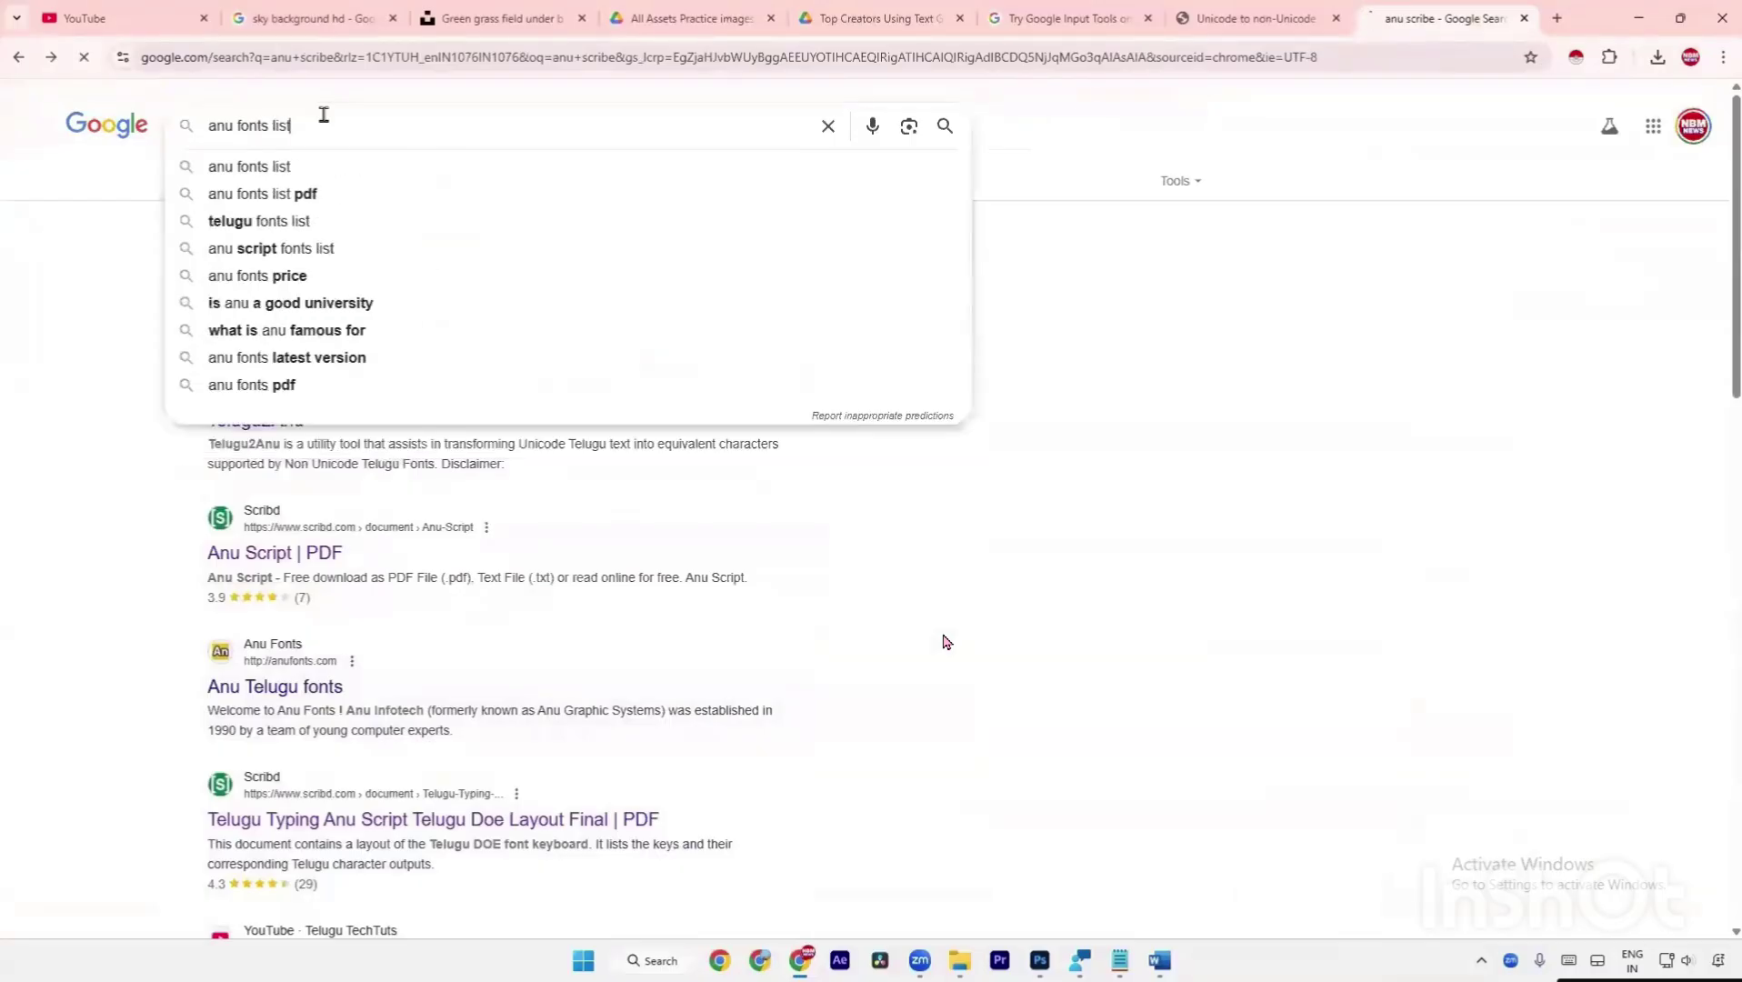
key(Return)
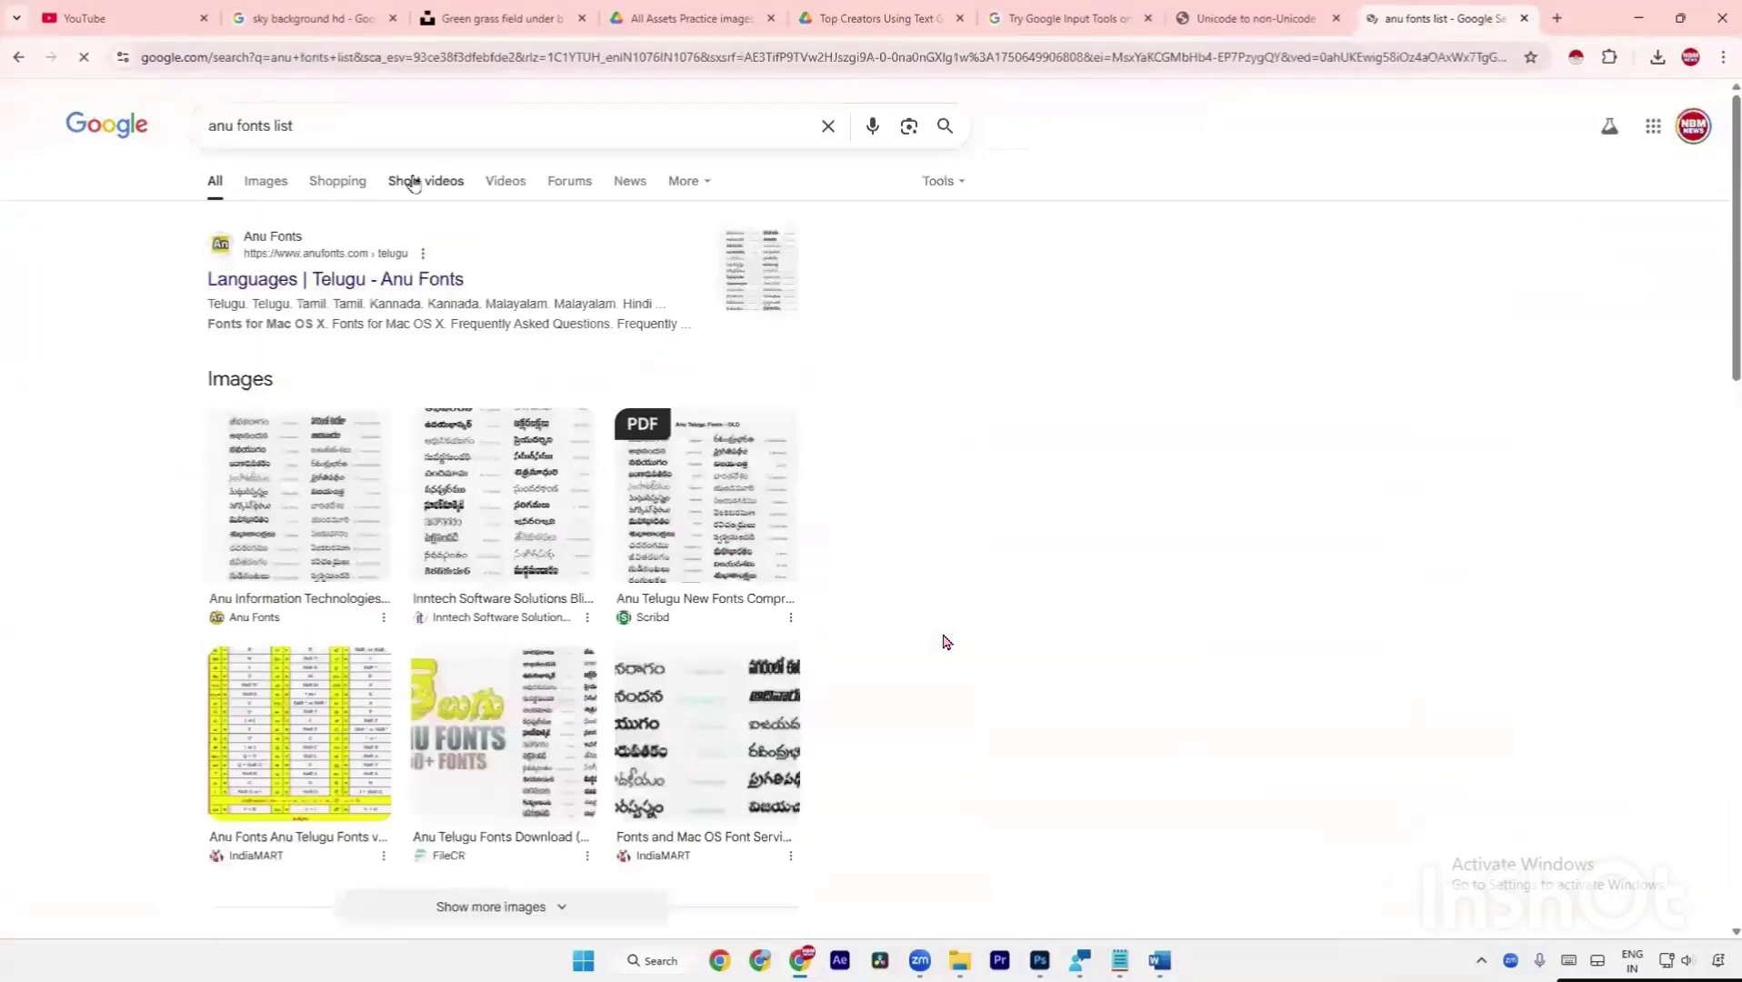
scroll(483, 504, down, 5)
scroll(483, 505, down, 1)
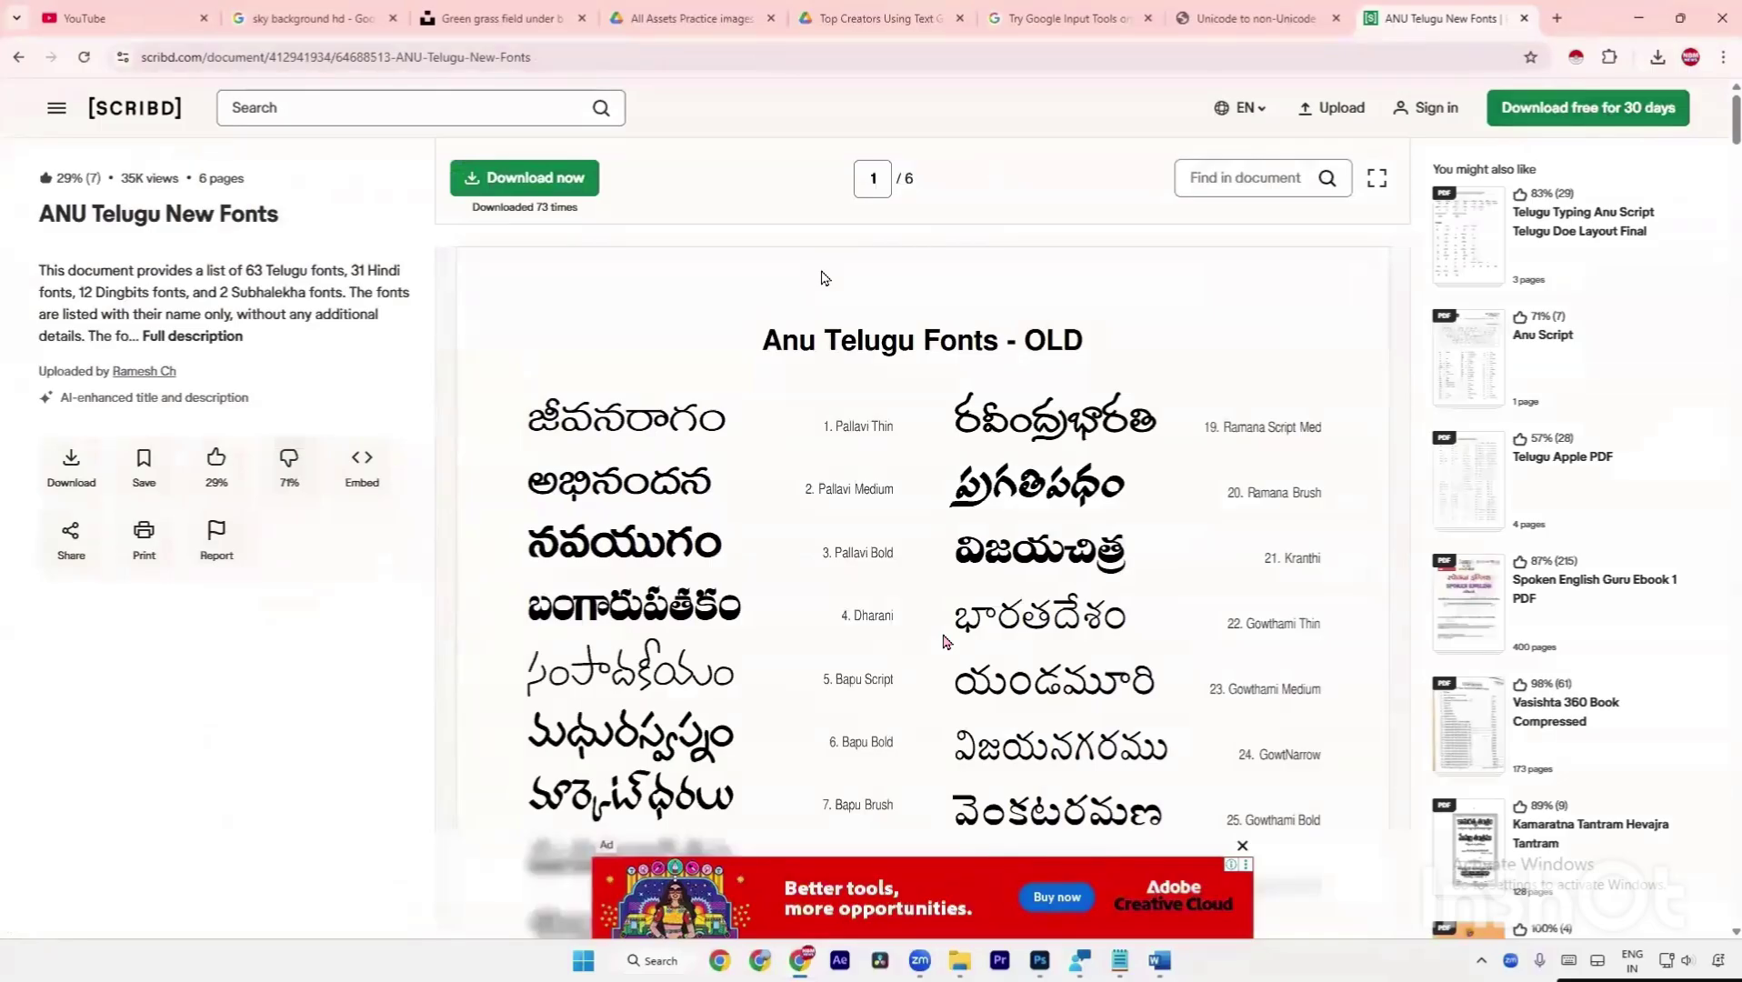
Zoom the page out to 50% and screenshot the Anu Telugu Fonts - OLD page.
scroll(945, 641, down, 10)
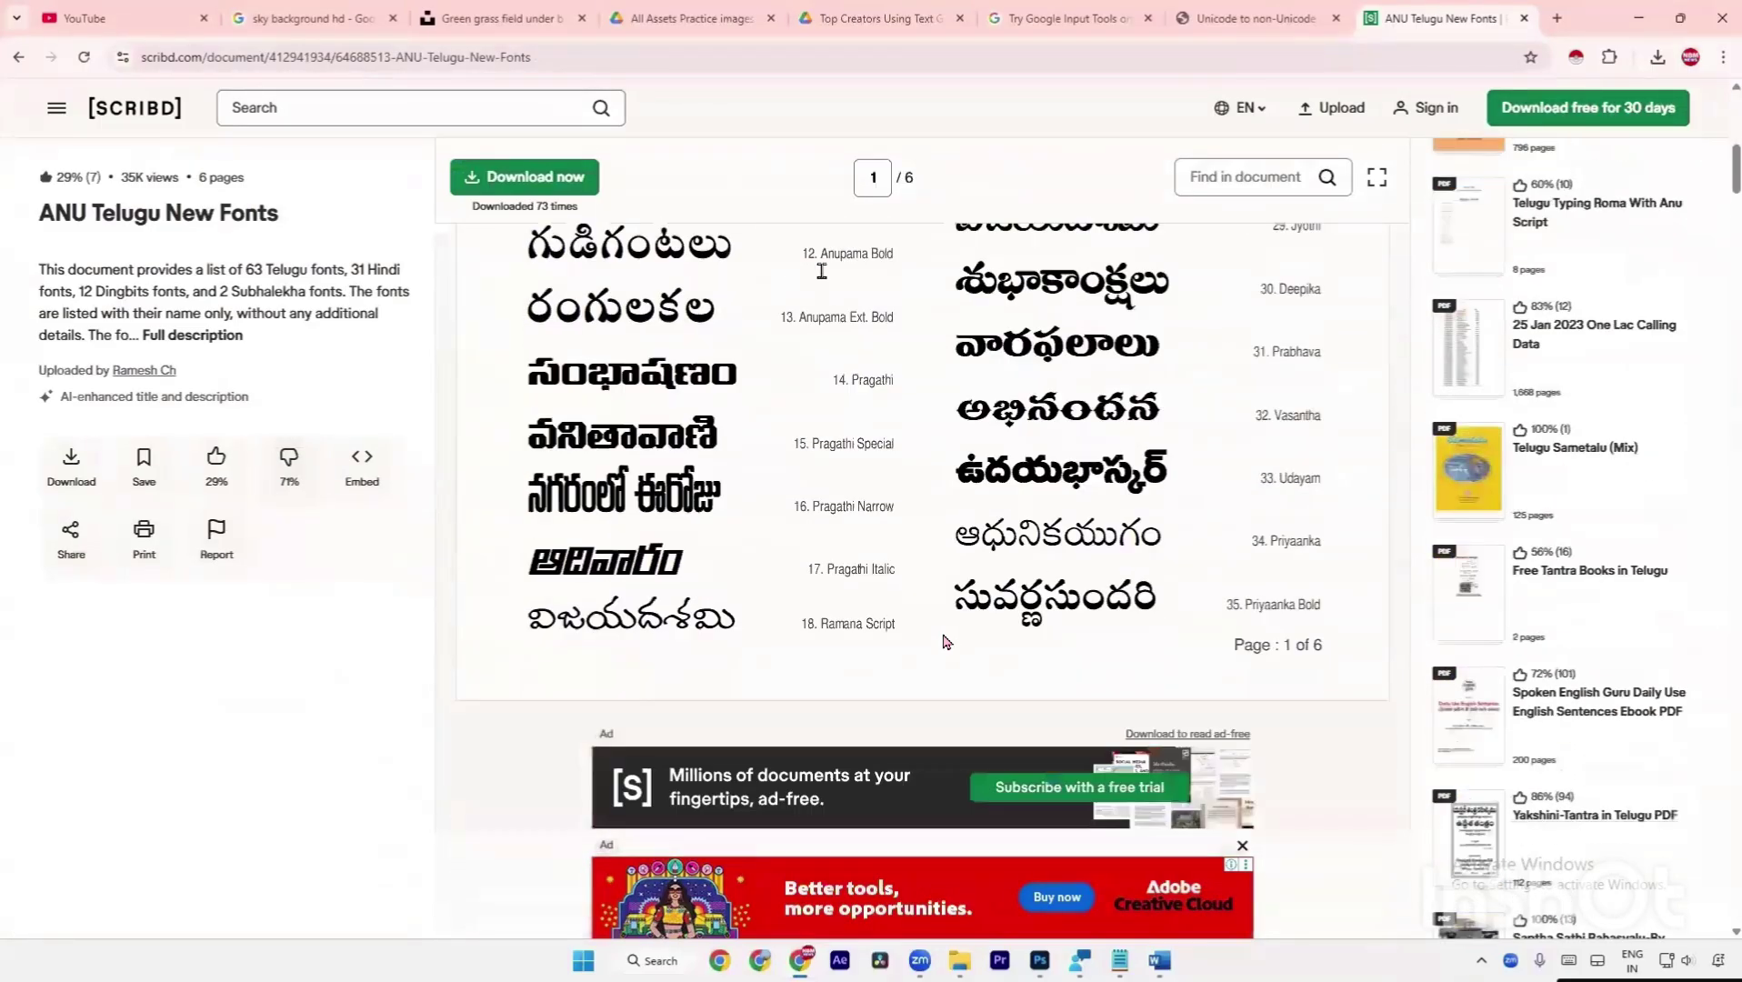
key(ctrl+minus)
key(ctrl+minus)
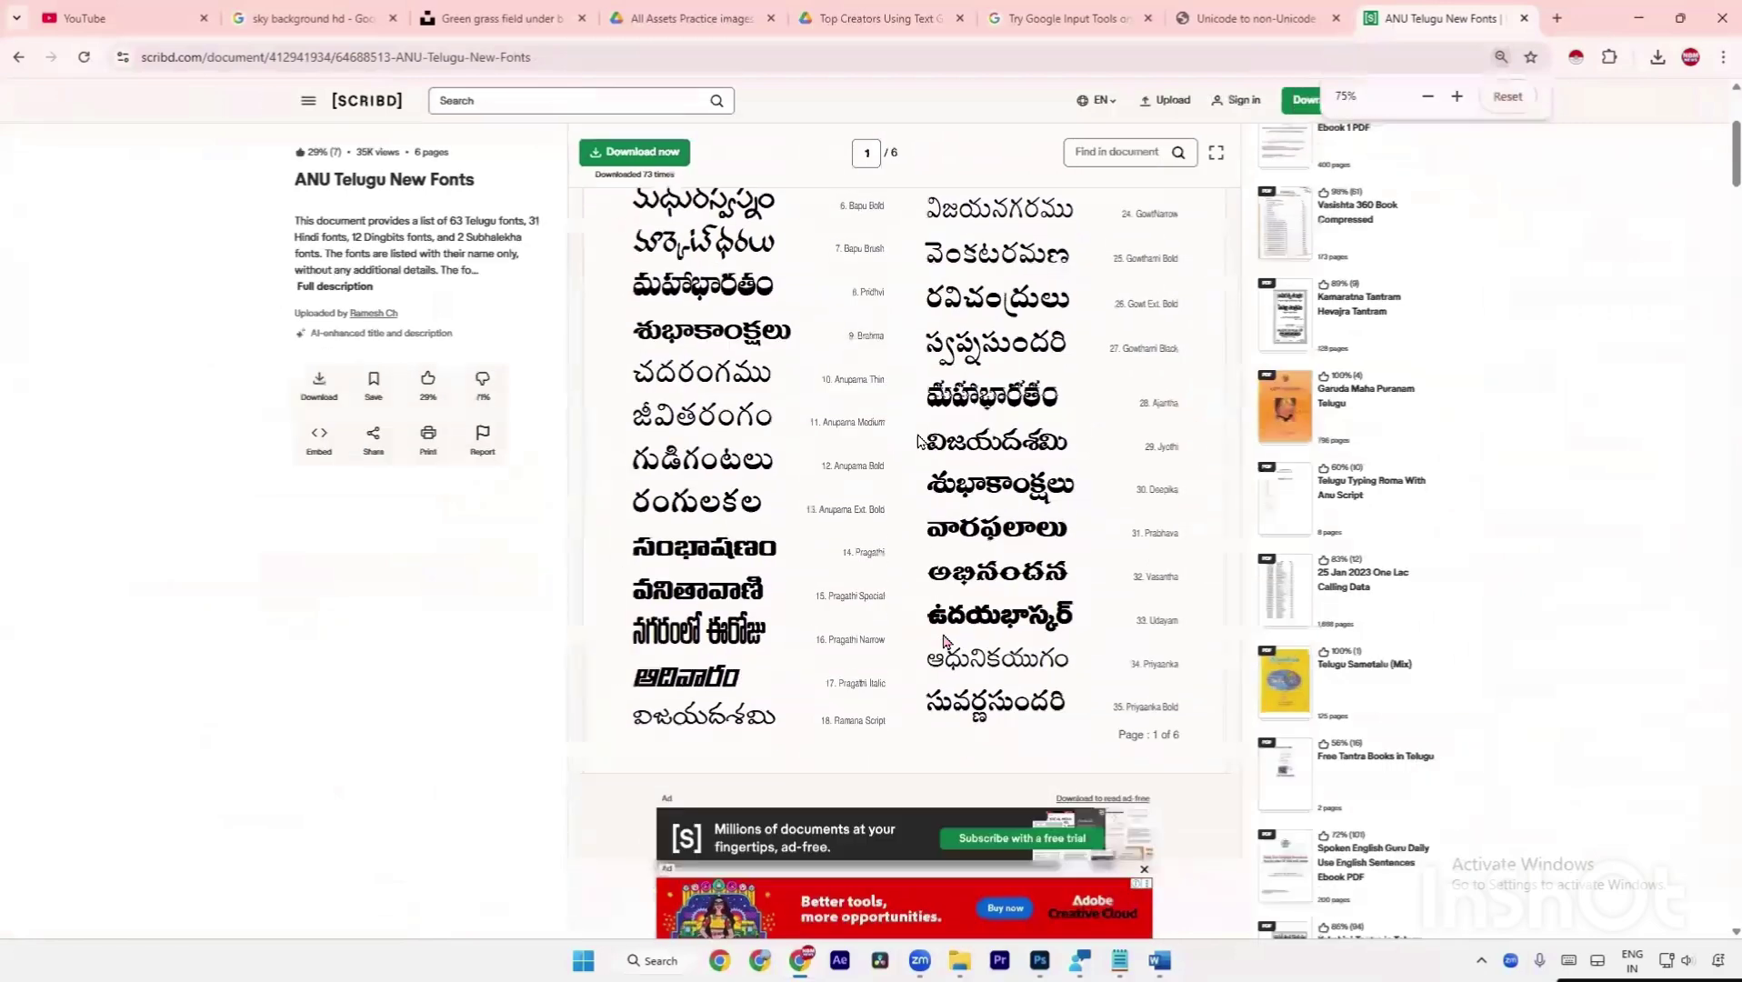
key(ctrl+minus)
key(ctrl+minus)
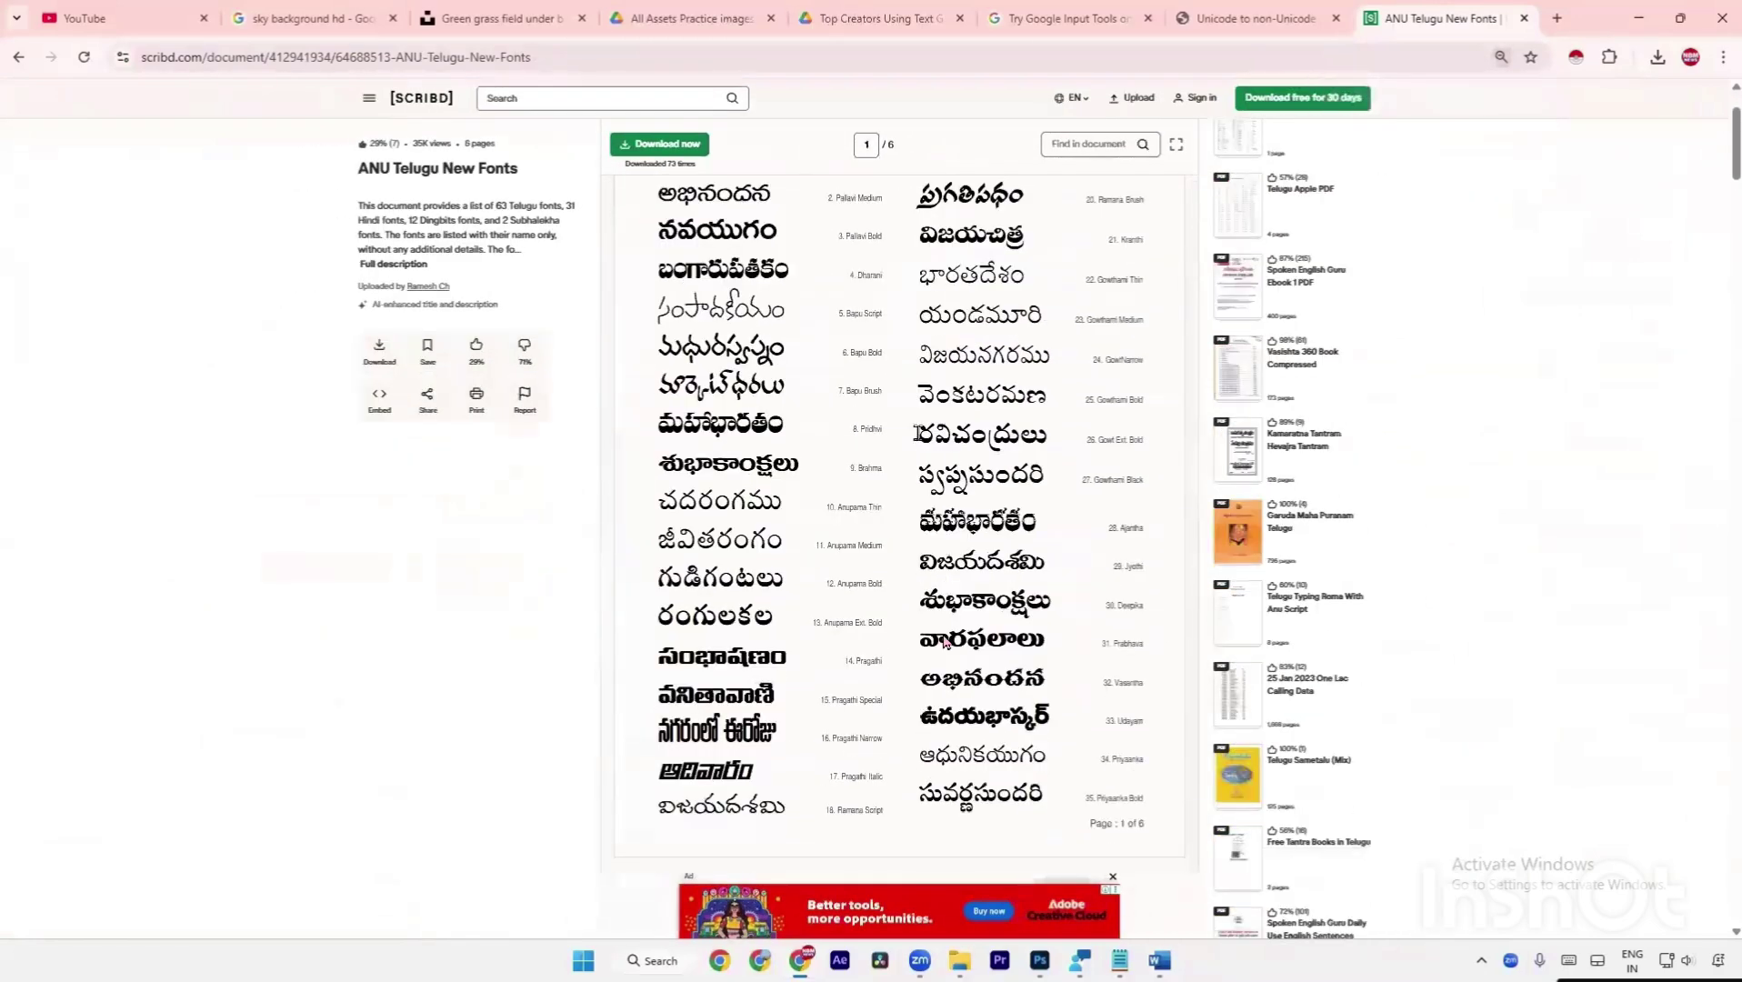
key(ctrl+minus)
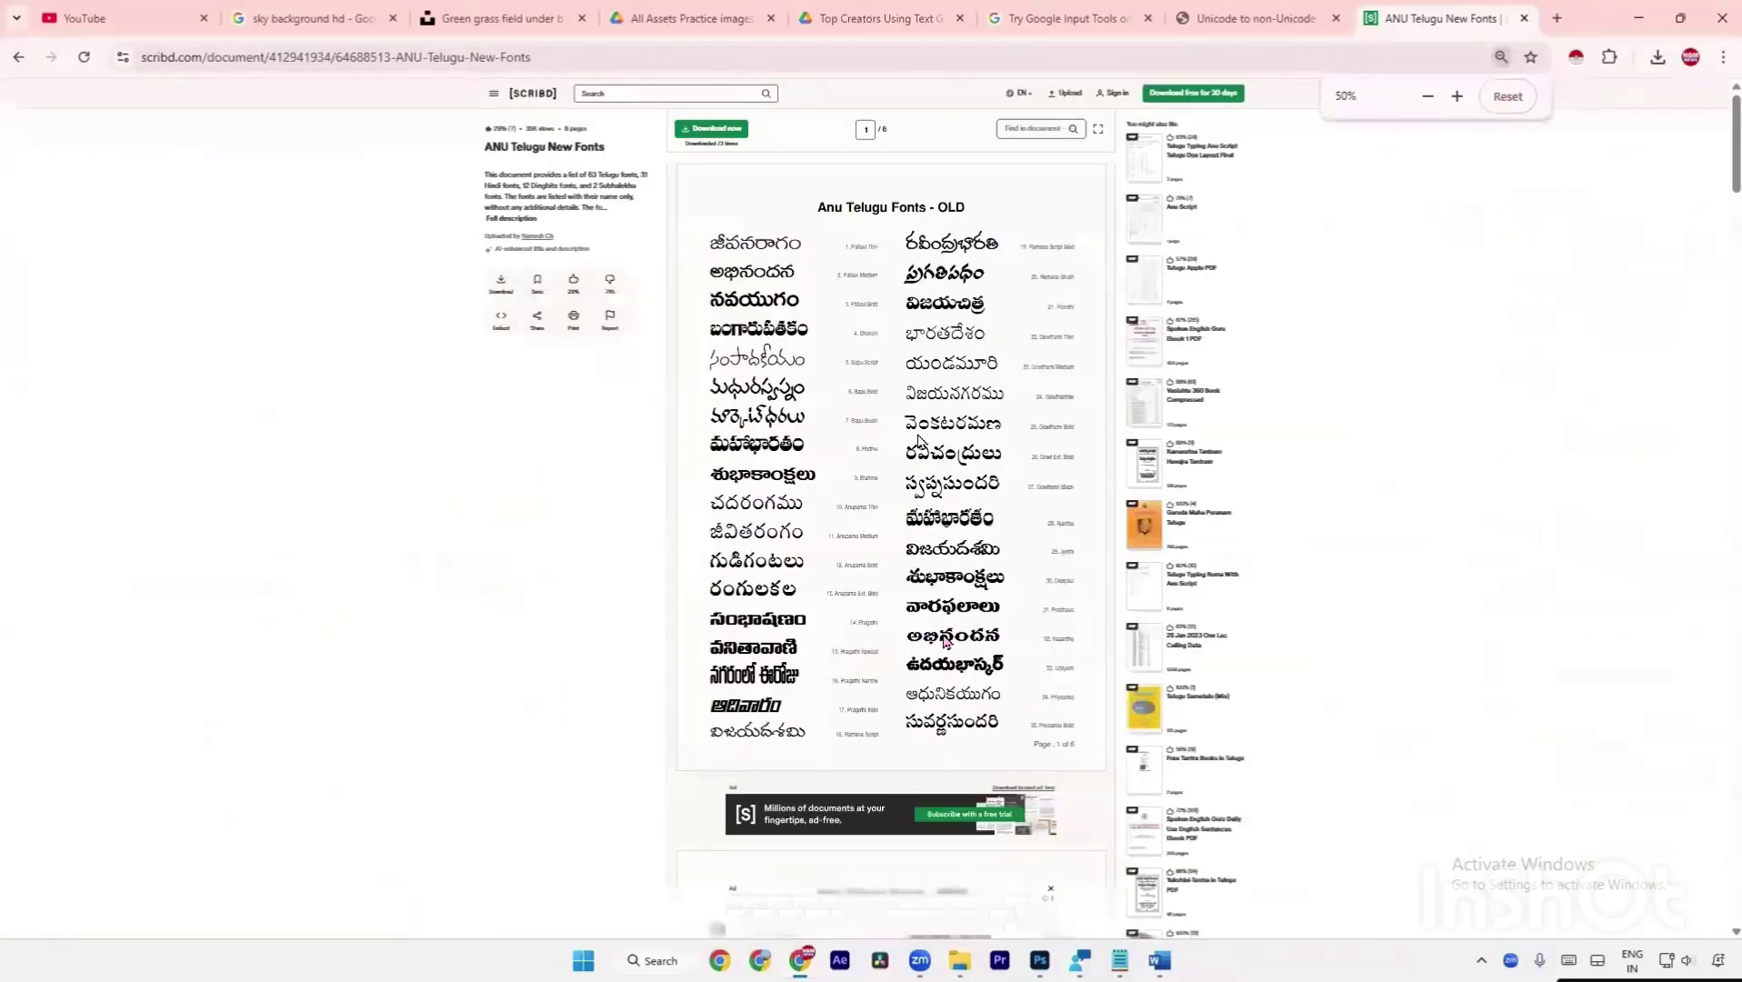
key(super+shift+s)
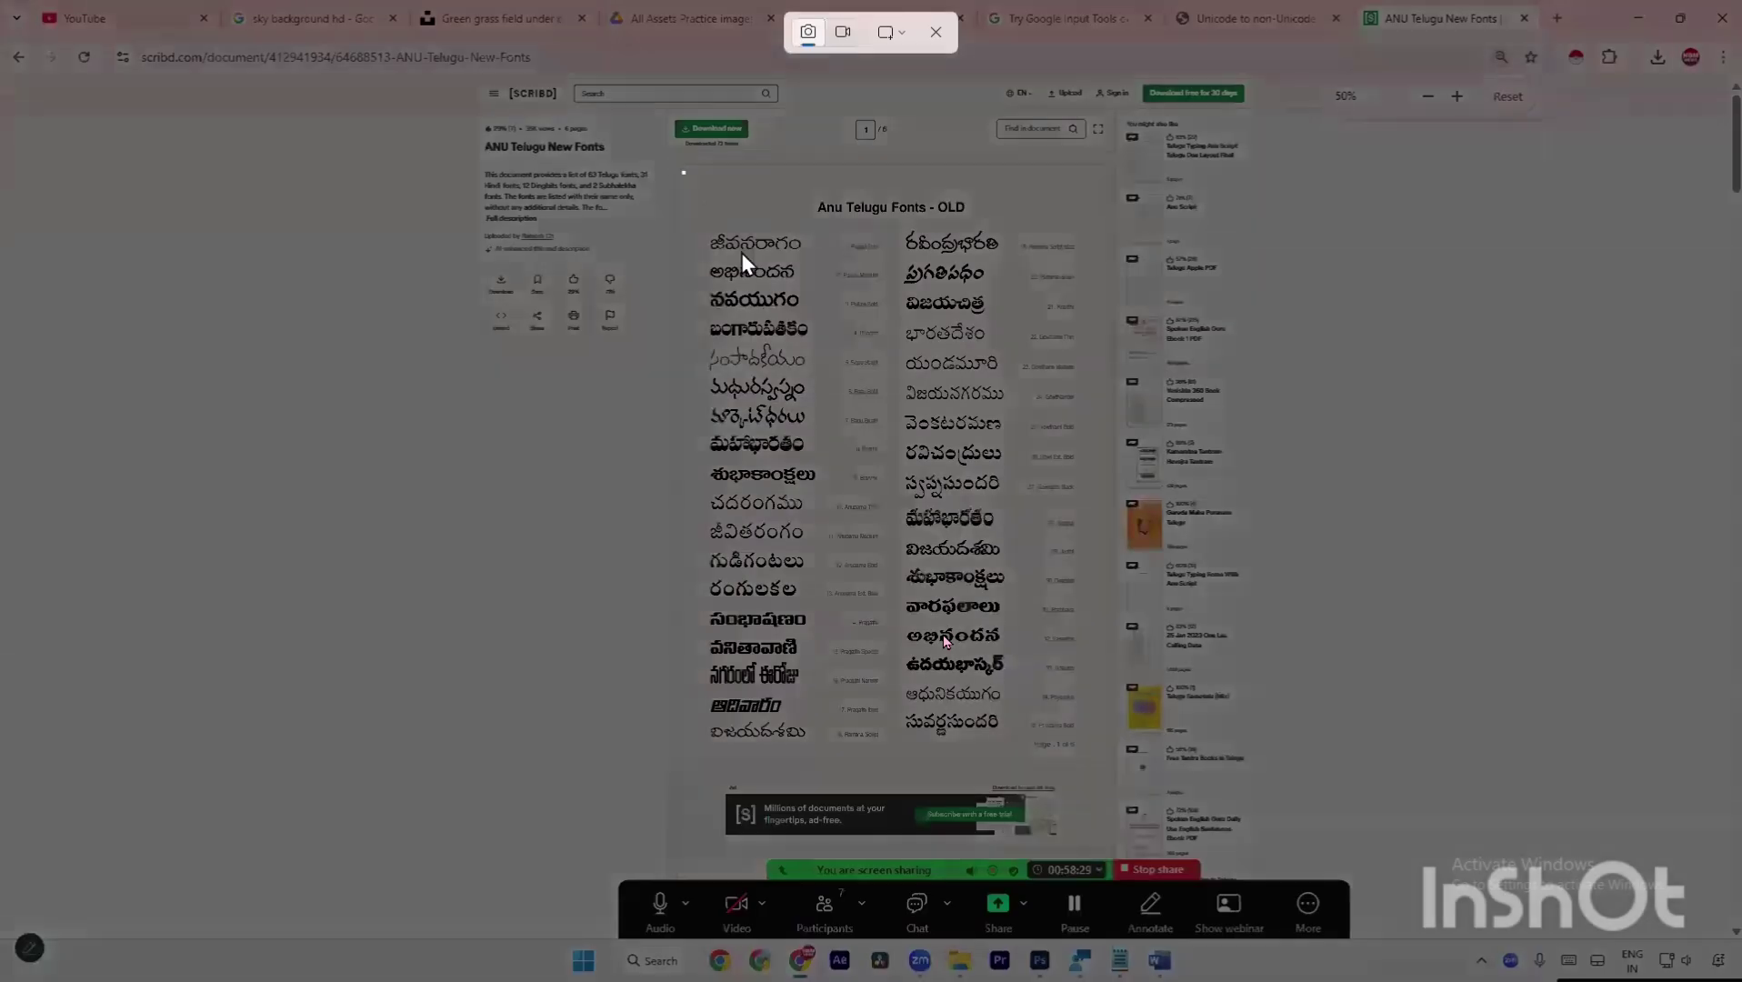
drag(682, 171, 1099, 767)
Screenshot the Anu Telugu Fonts - NEW page and the third font page, then open File Explorer.
scroll(1099, 766, down, 5)
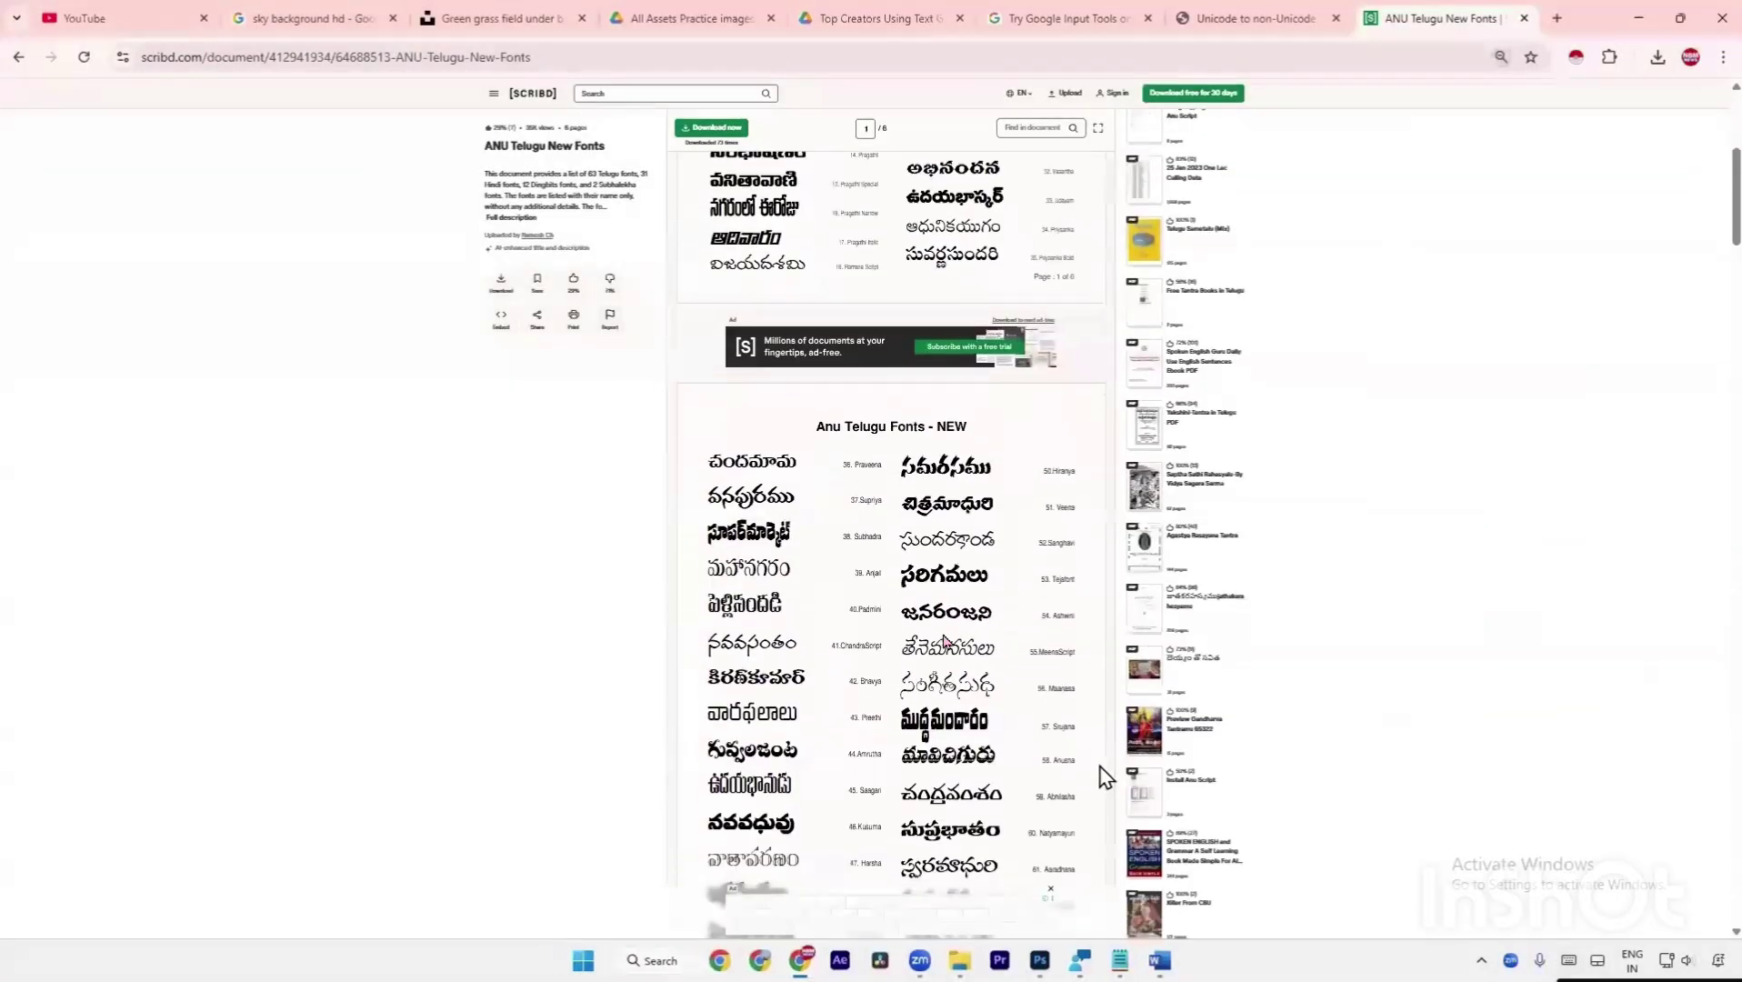
scroll(1099, 766, down, 2)
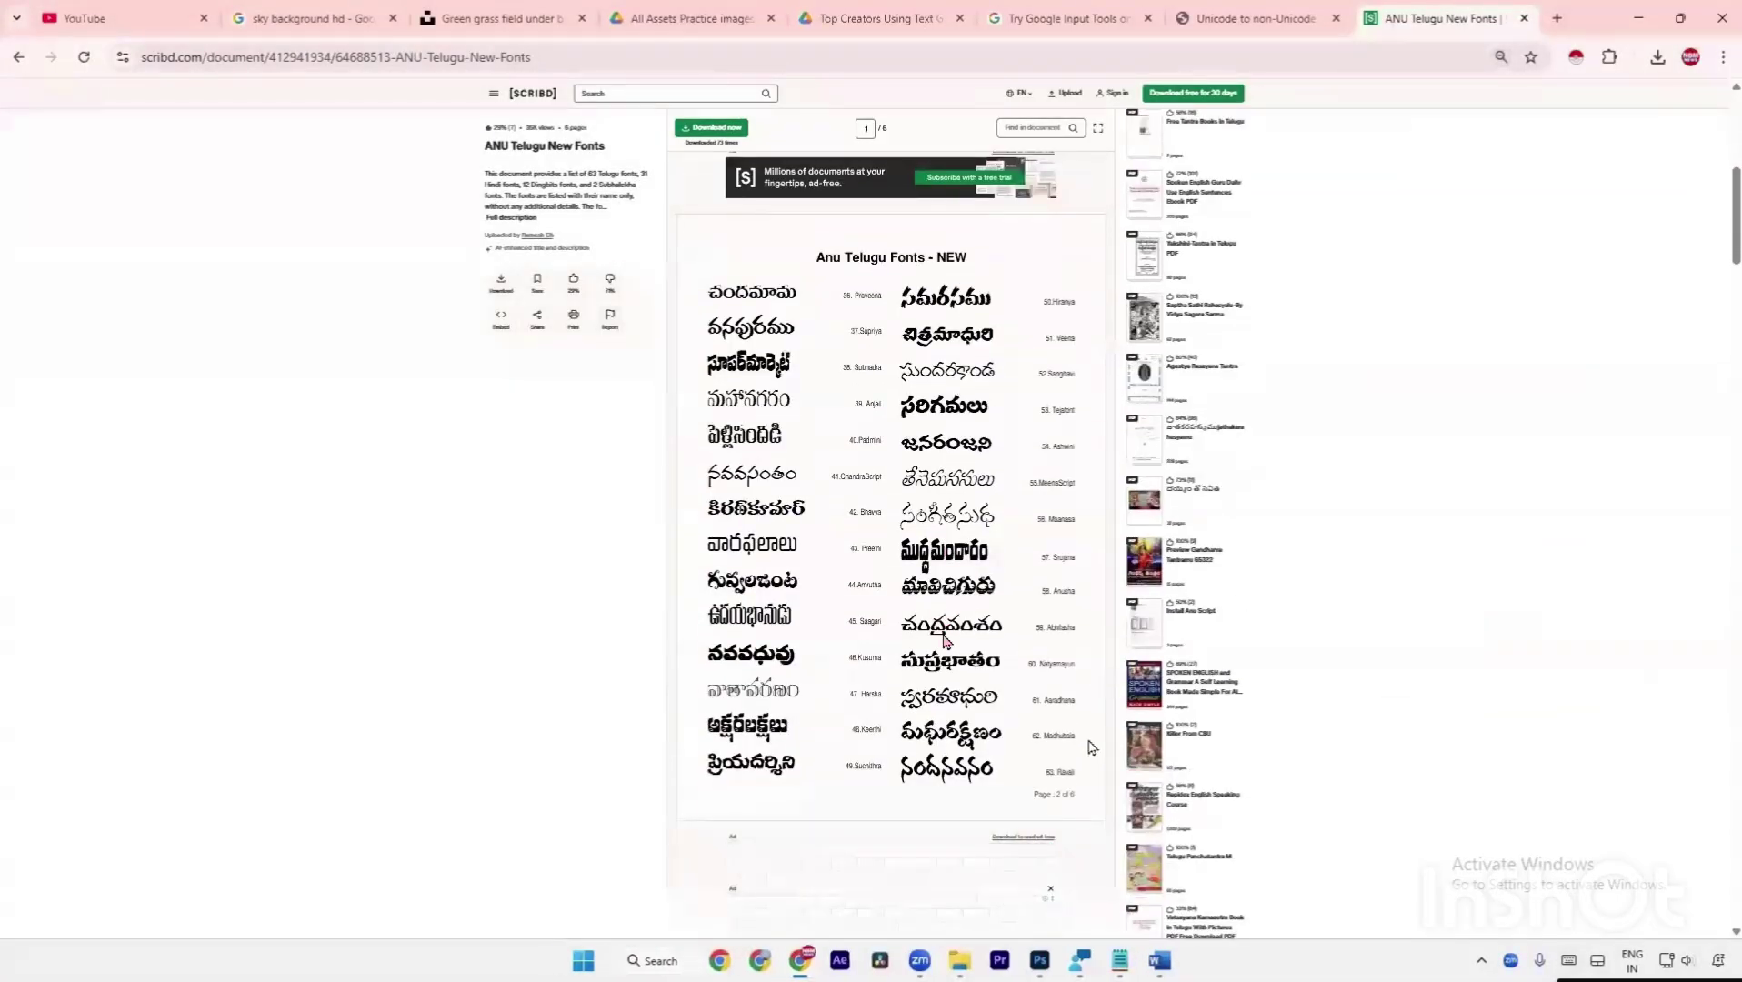
key(super+shift+s)
drag(685, 216, 1099, 805)
scroll(1095, 804, down, 5)
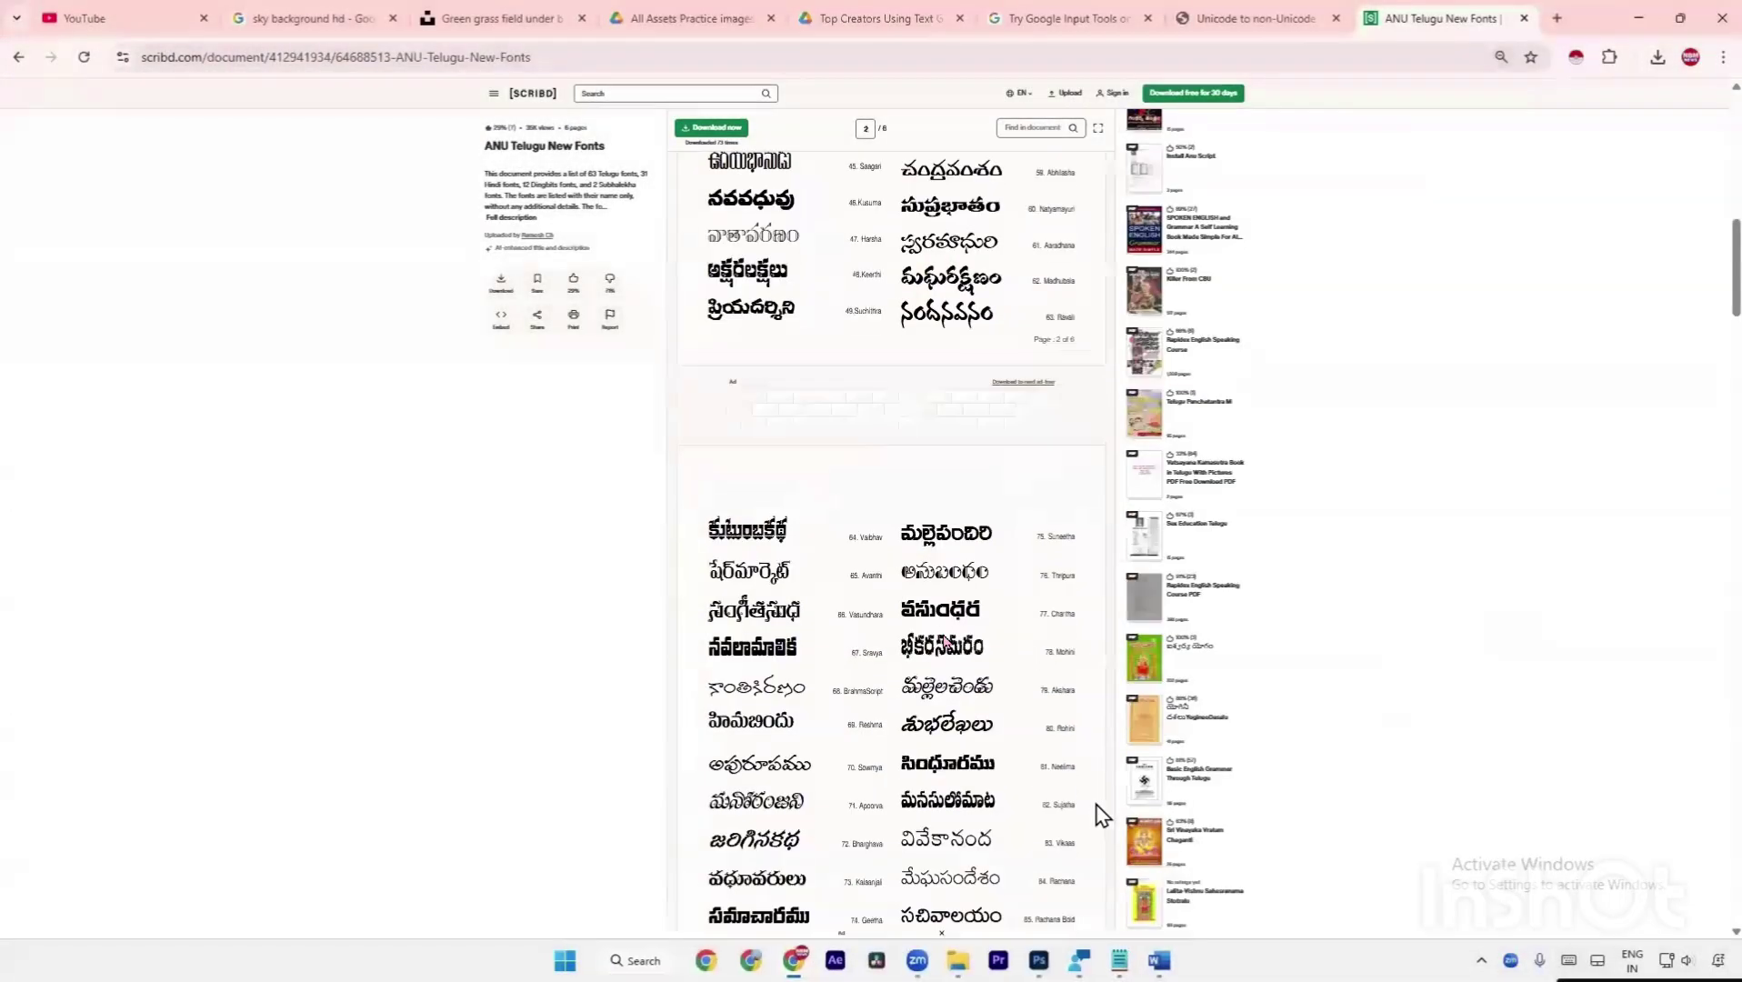
scroll(1097, 807, down, 2)
key(super)
key(super)
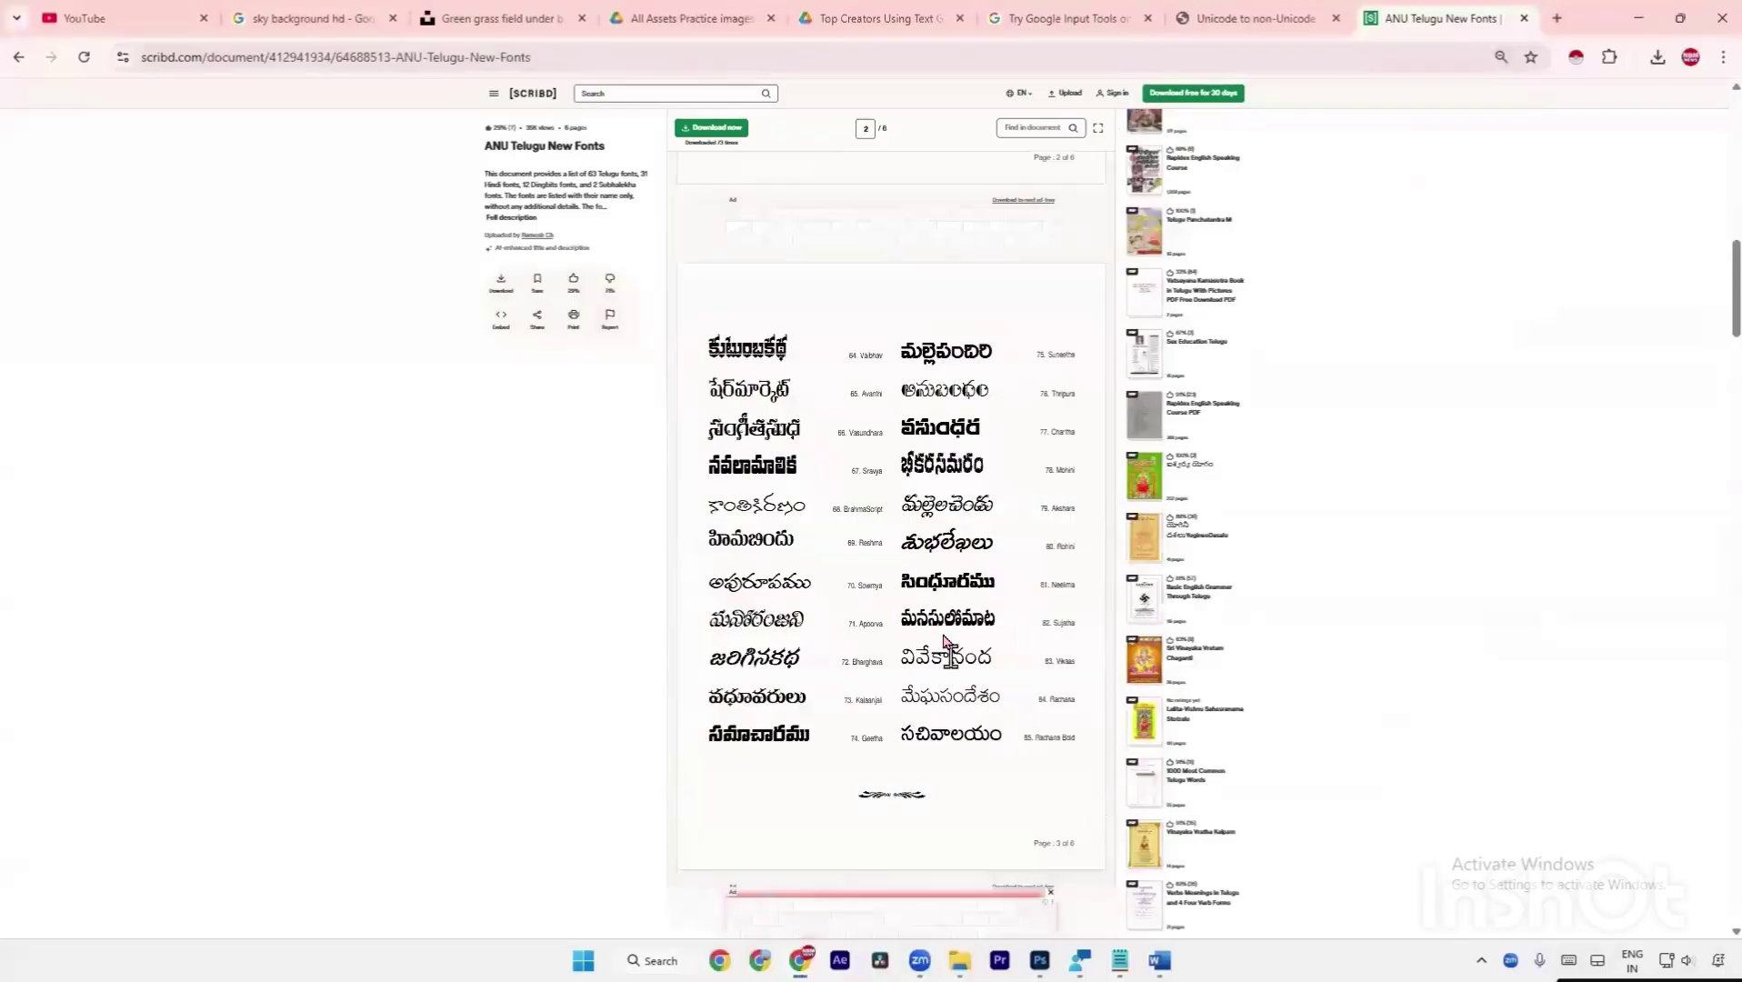
key(super+shift+s)
drag(684, 276, 1104, 821)
key(super+e)
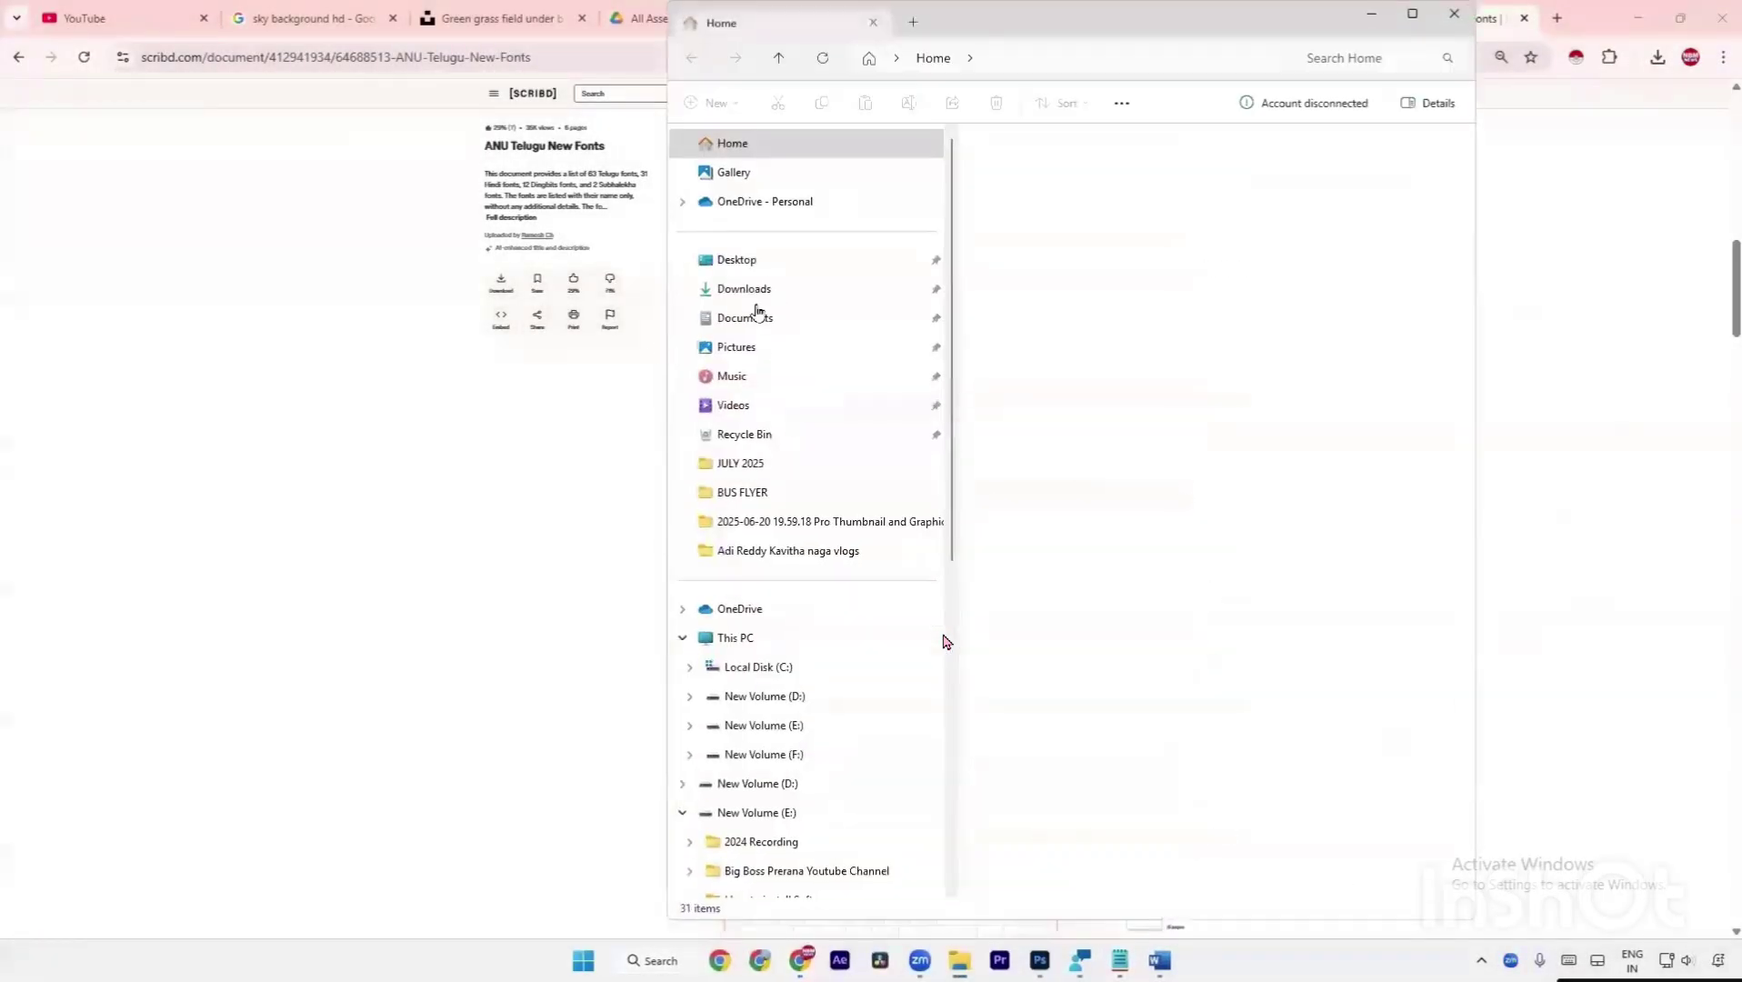
Go to the Pictures > Screenshots folder.
click(755, 318)
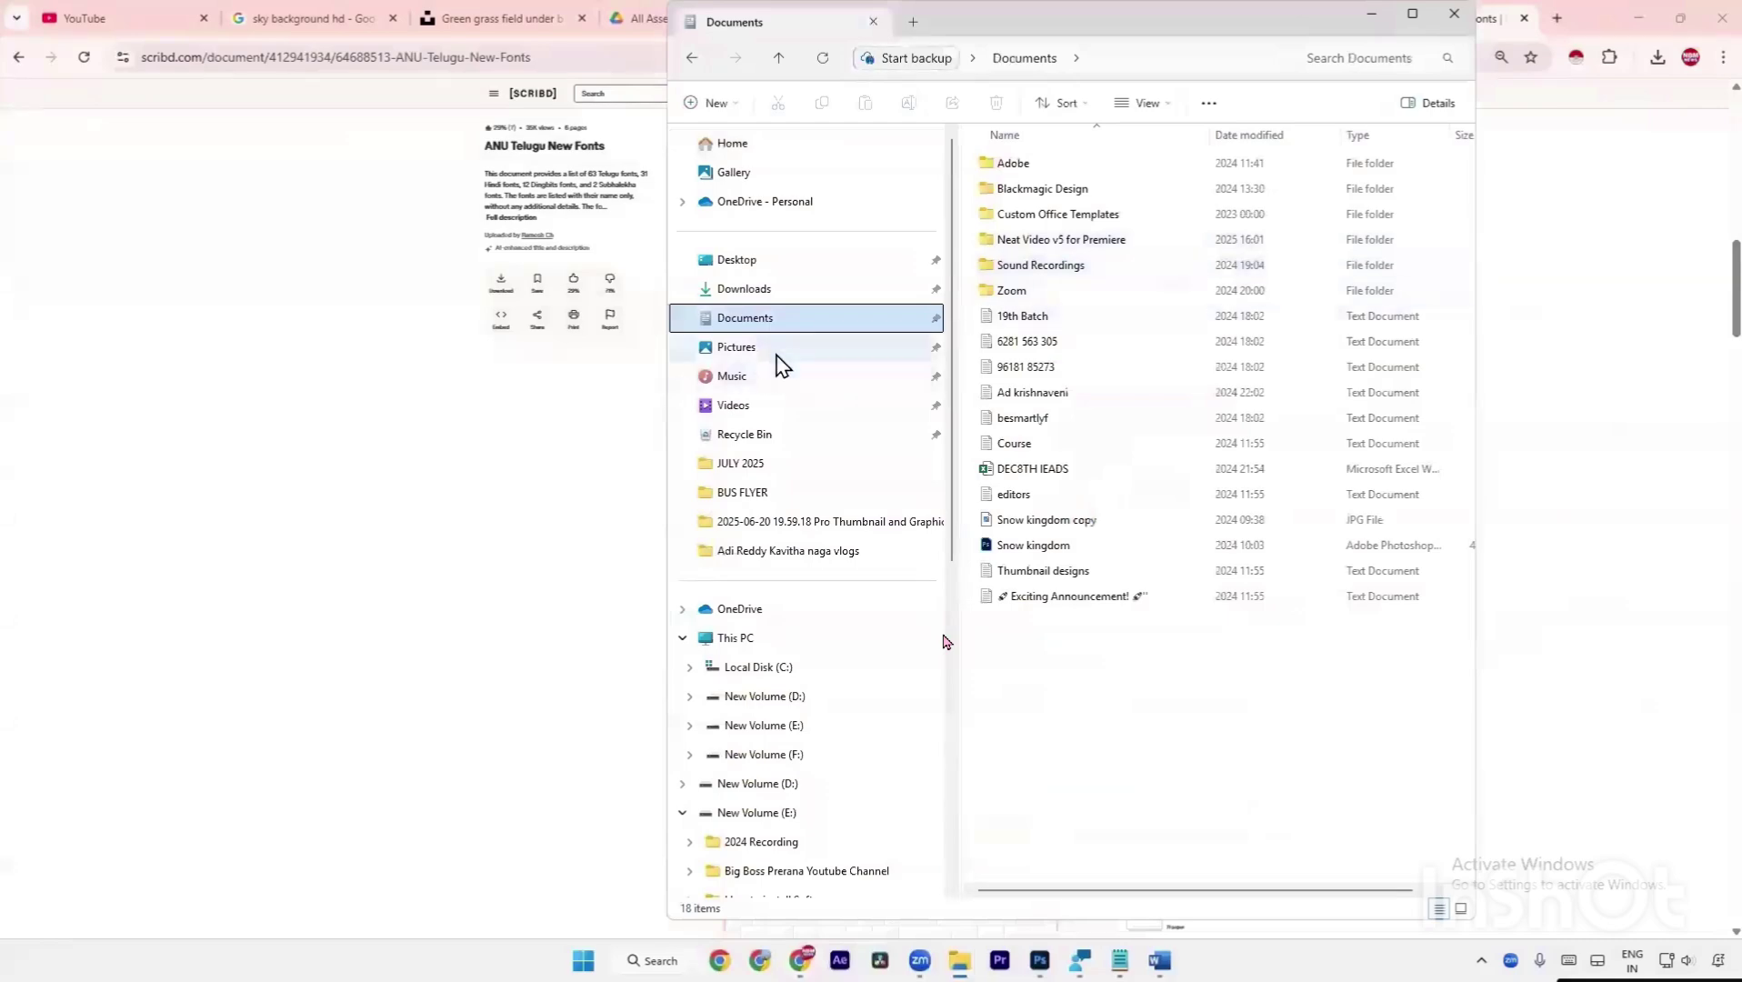
click(780, 348)
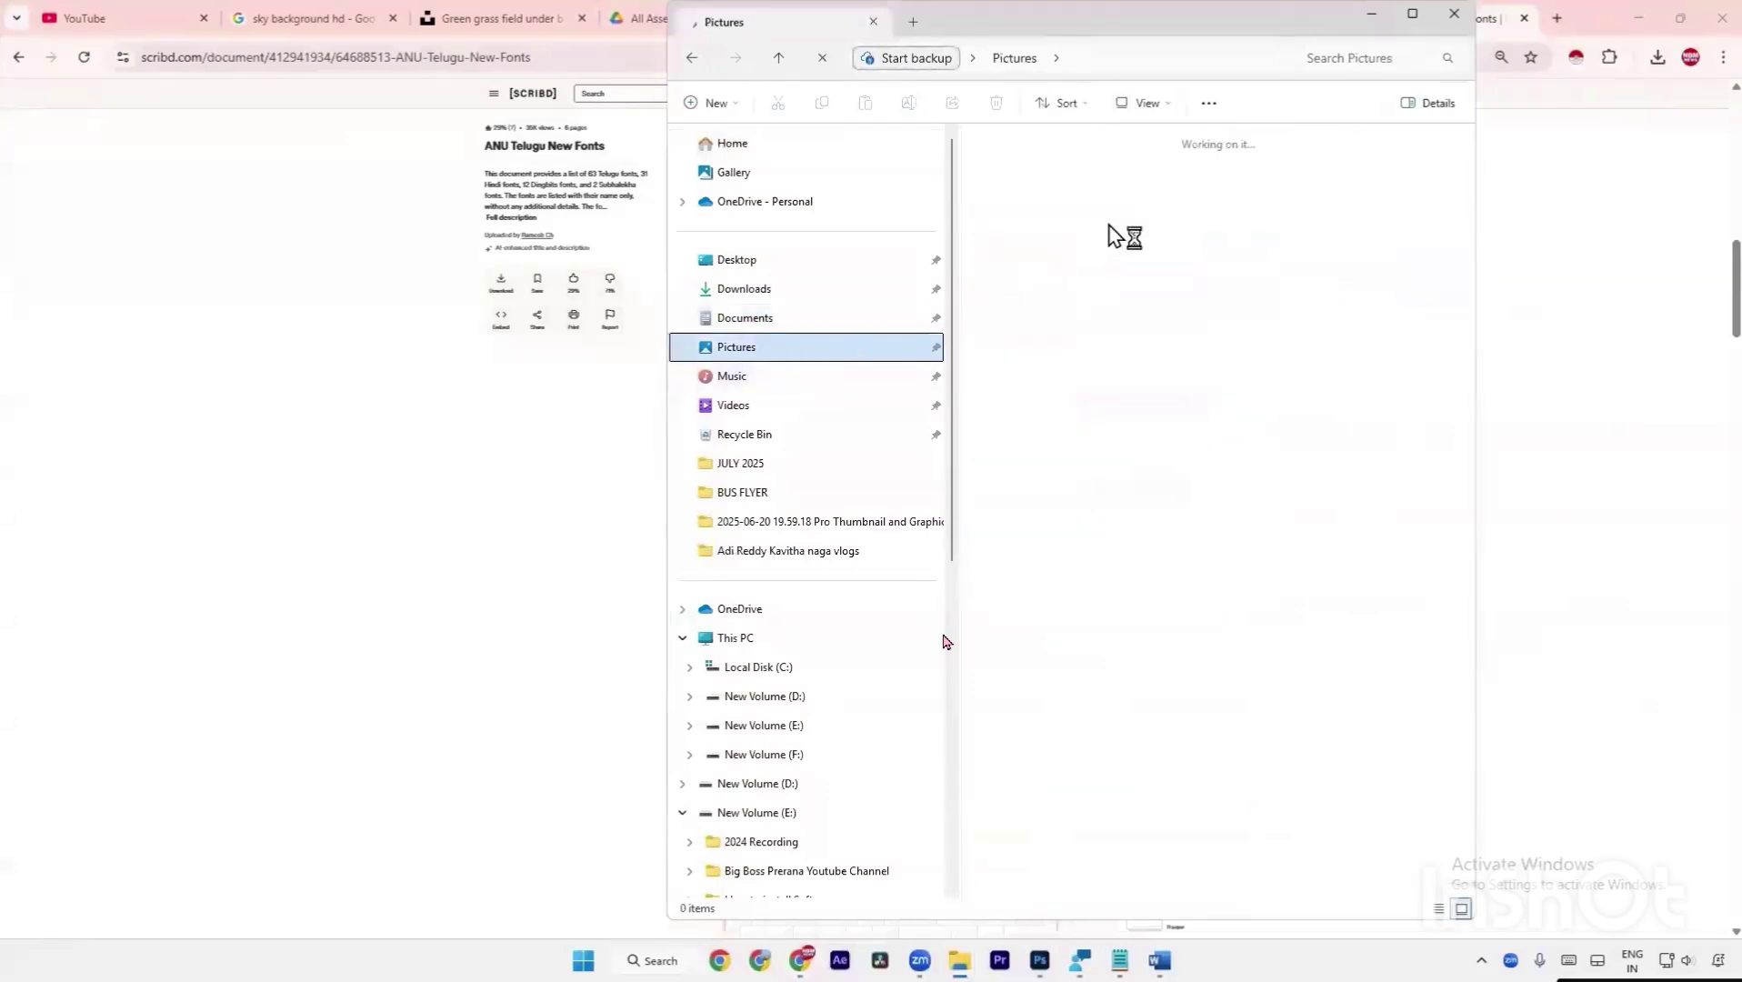
click(1136, 227)
key(End)
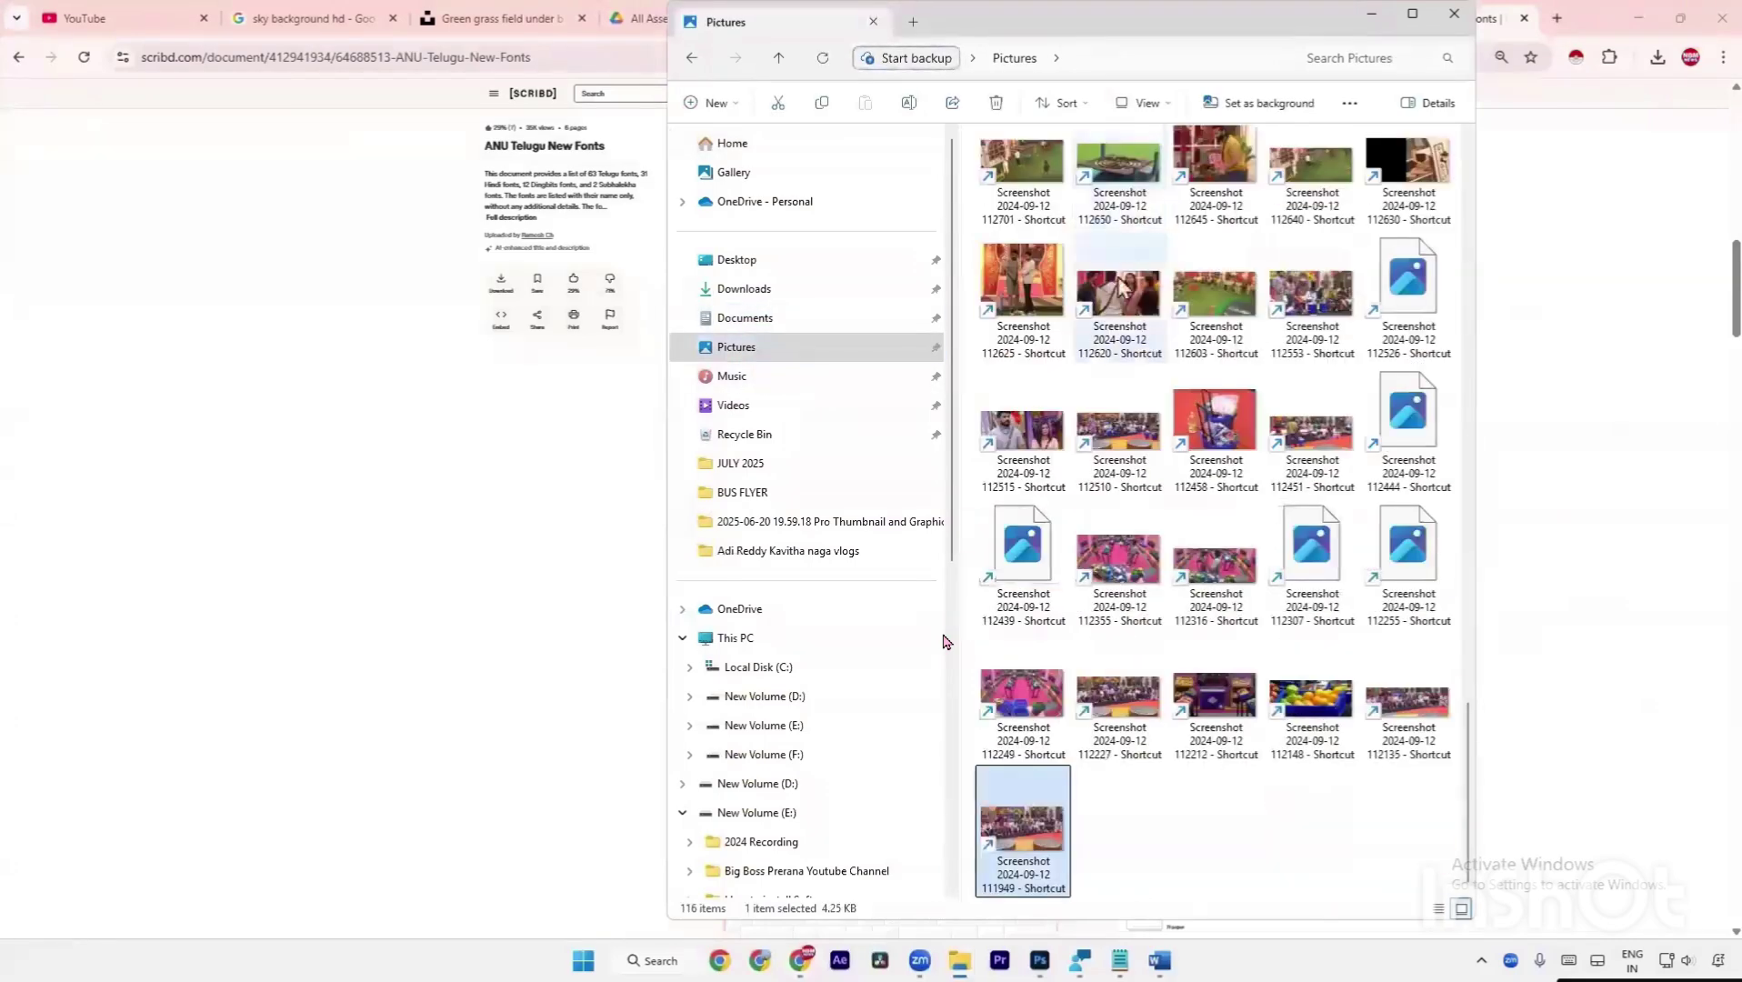
key(Home)
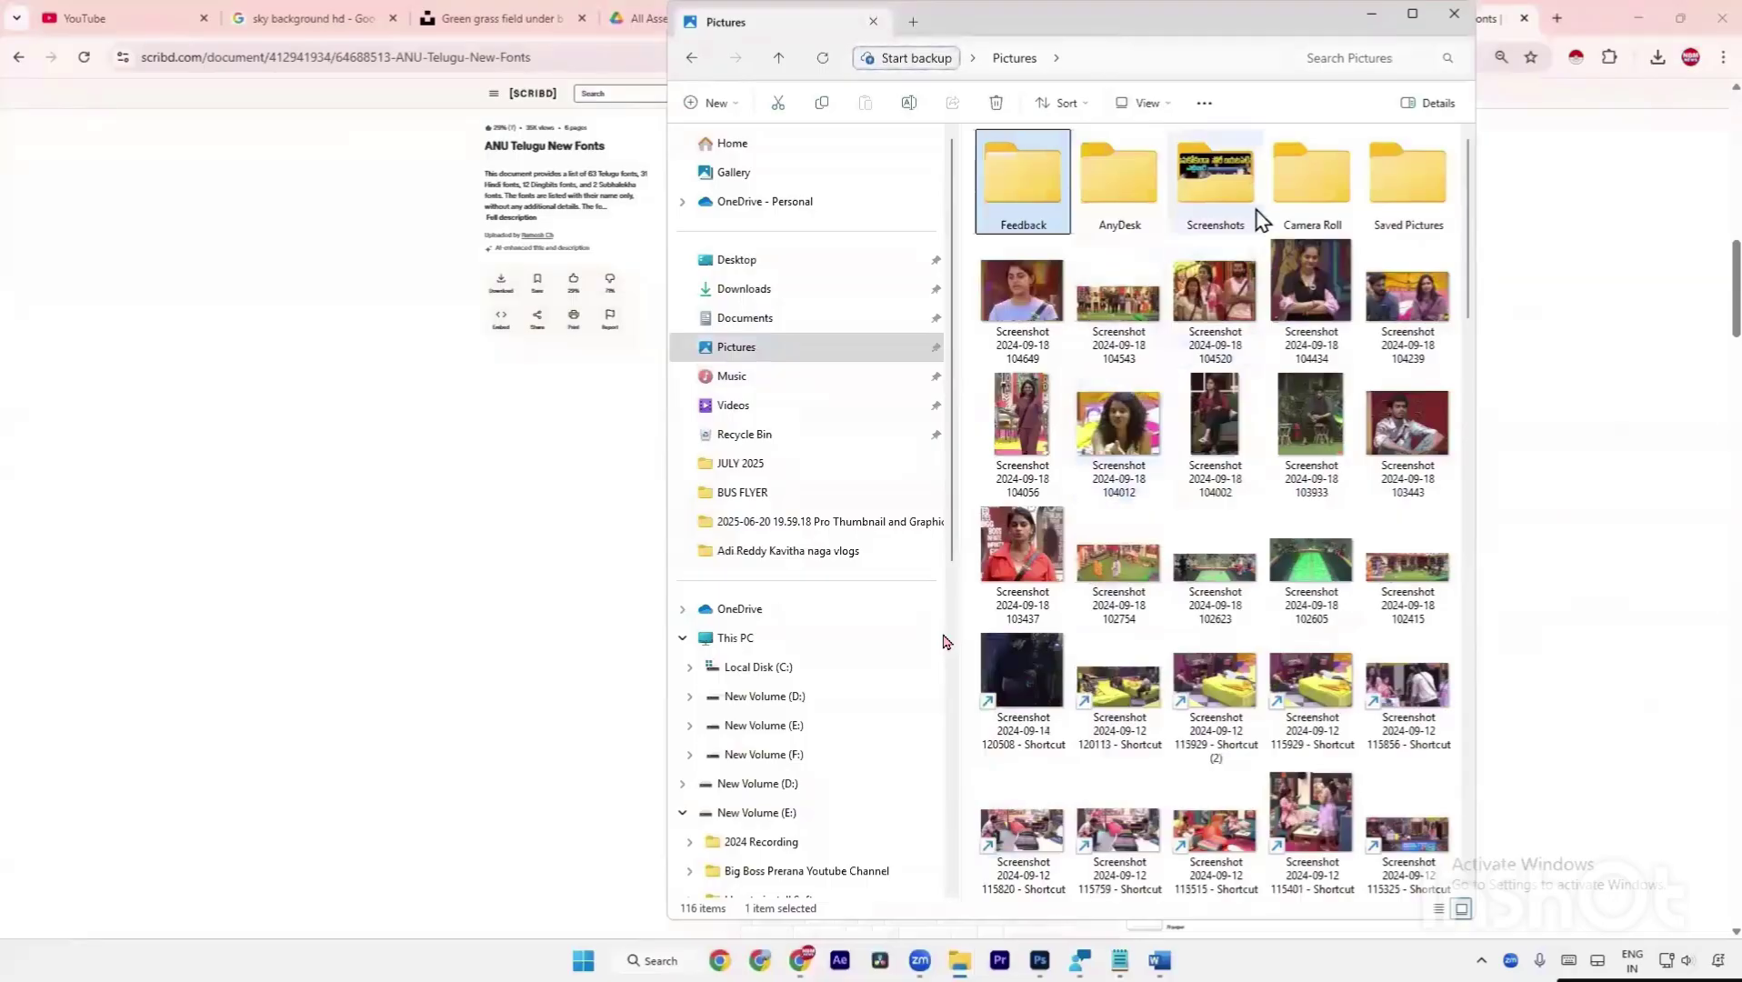
double_click(1202, 218)
Open Screenshot 2025-06-22 152943.png in the photo viewer, maximized.
key(Down)
key(Down)
key(Down)
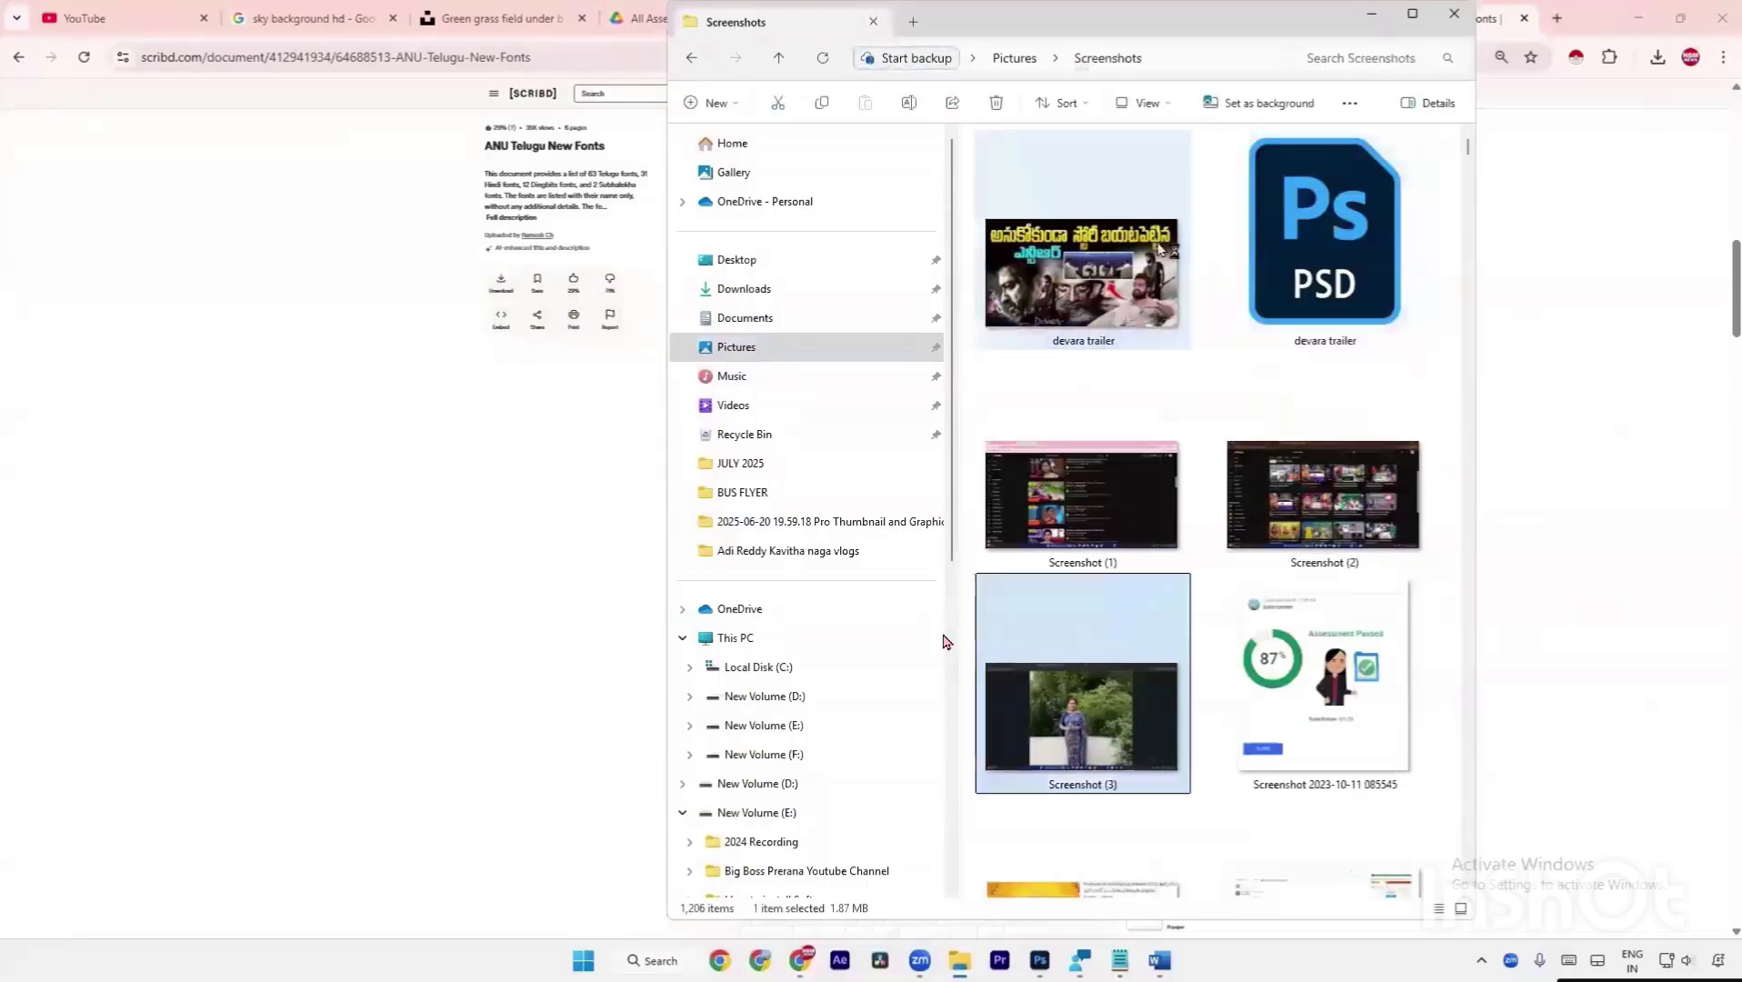
key(Page_Down)
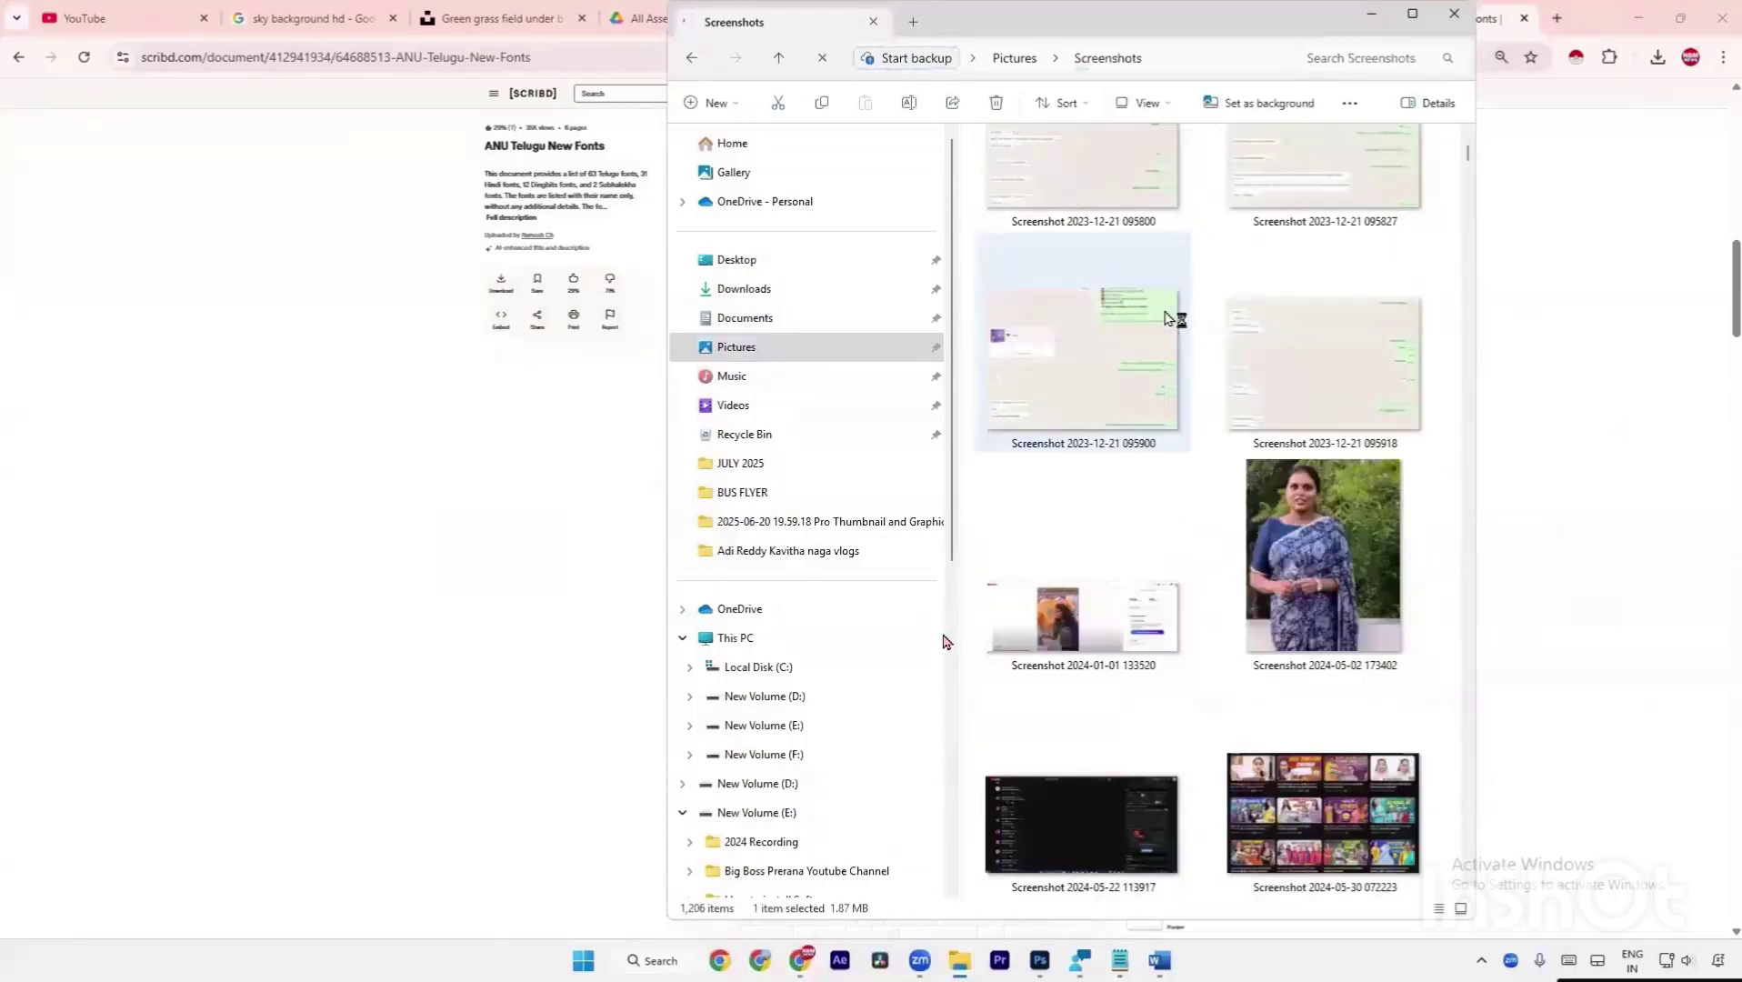
key(End)
key(Up)
key(Left)
key(Return)
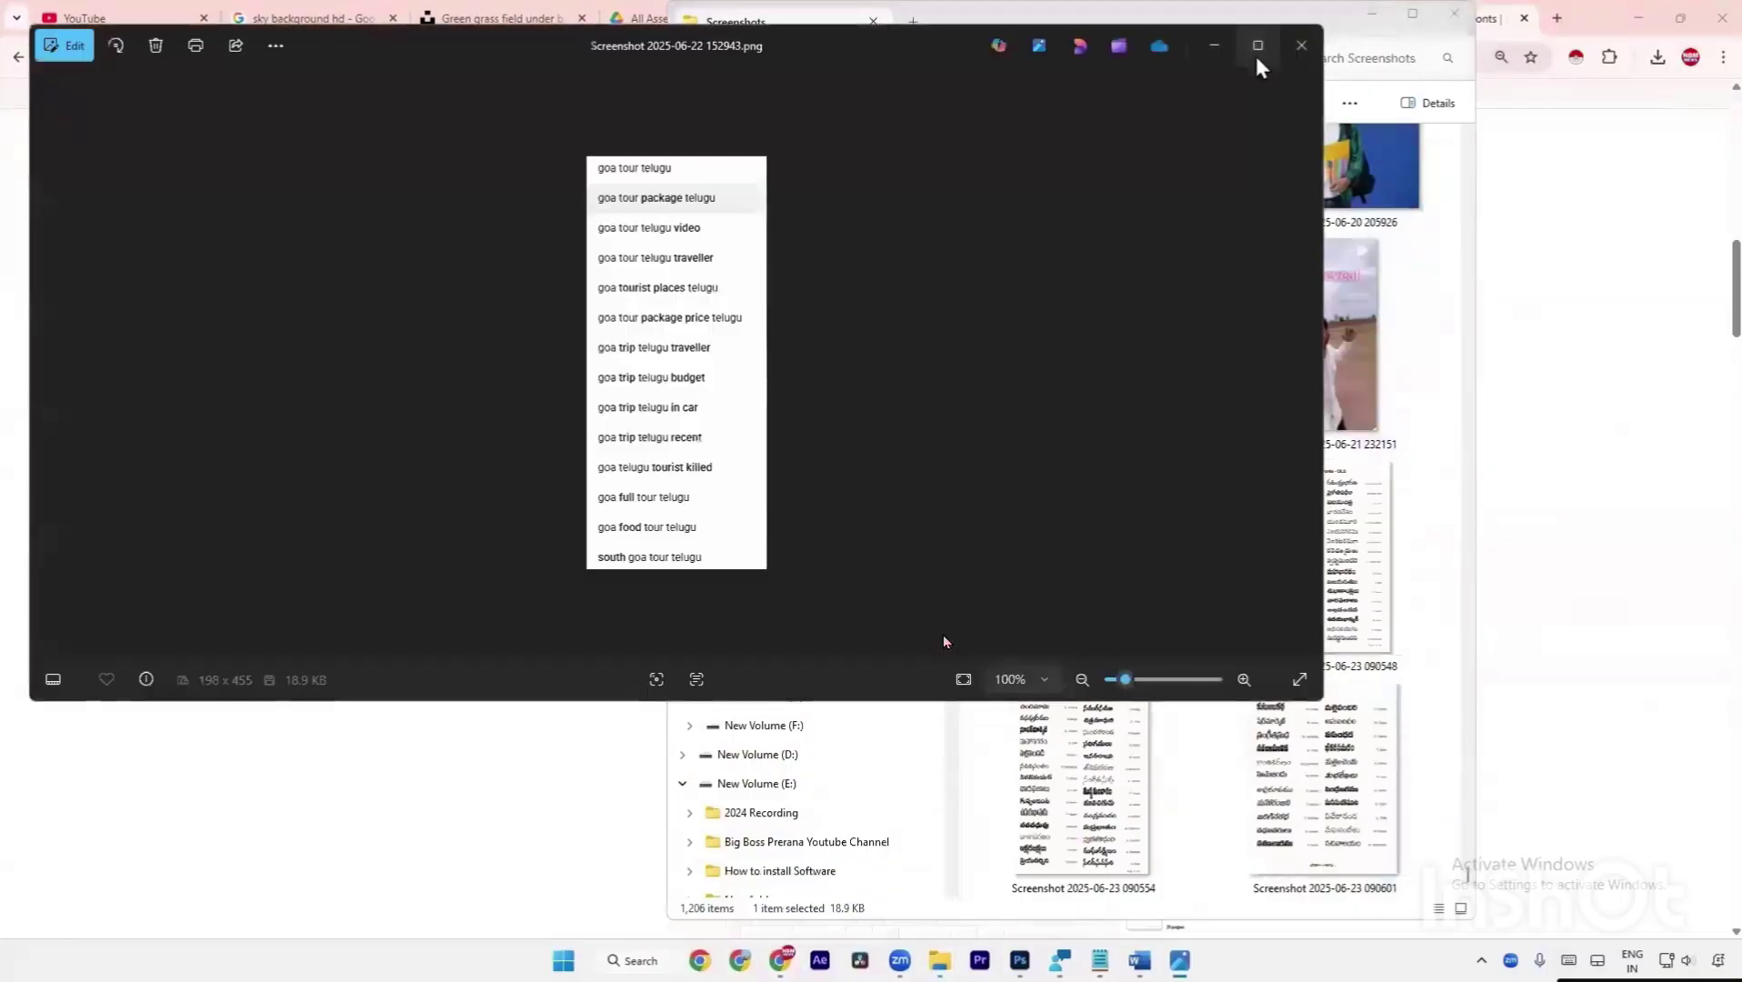
click(1254, 50)
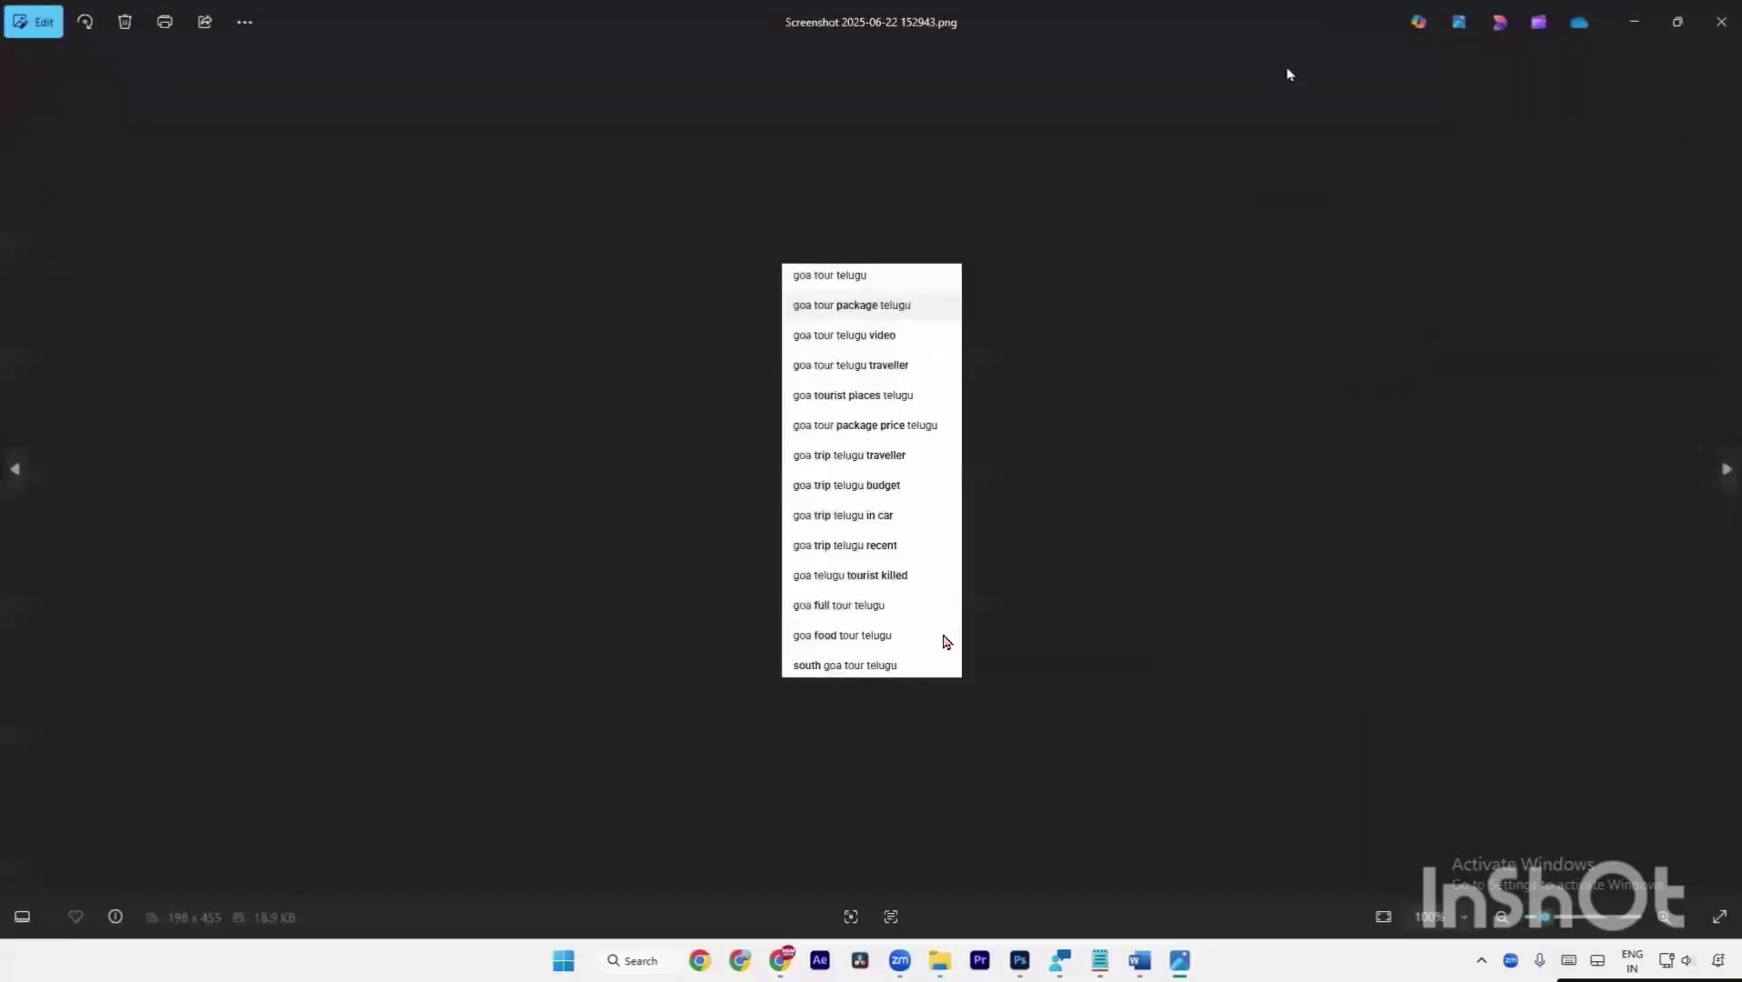
Flip through the OLD, NEW and fonts 64–85 Anu sample screenshots, zoomed in to read names.
key(Right)
key(ctrl+plus)
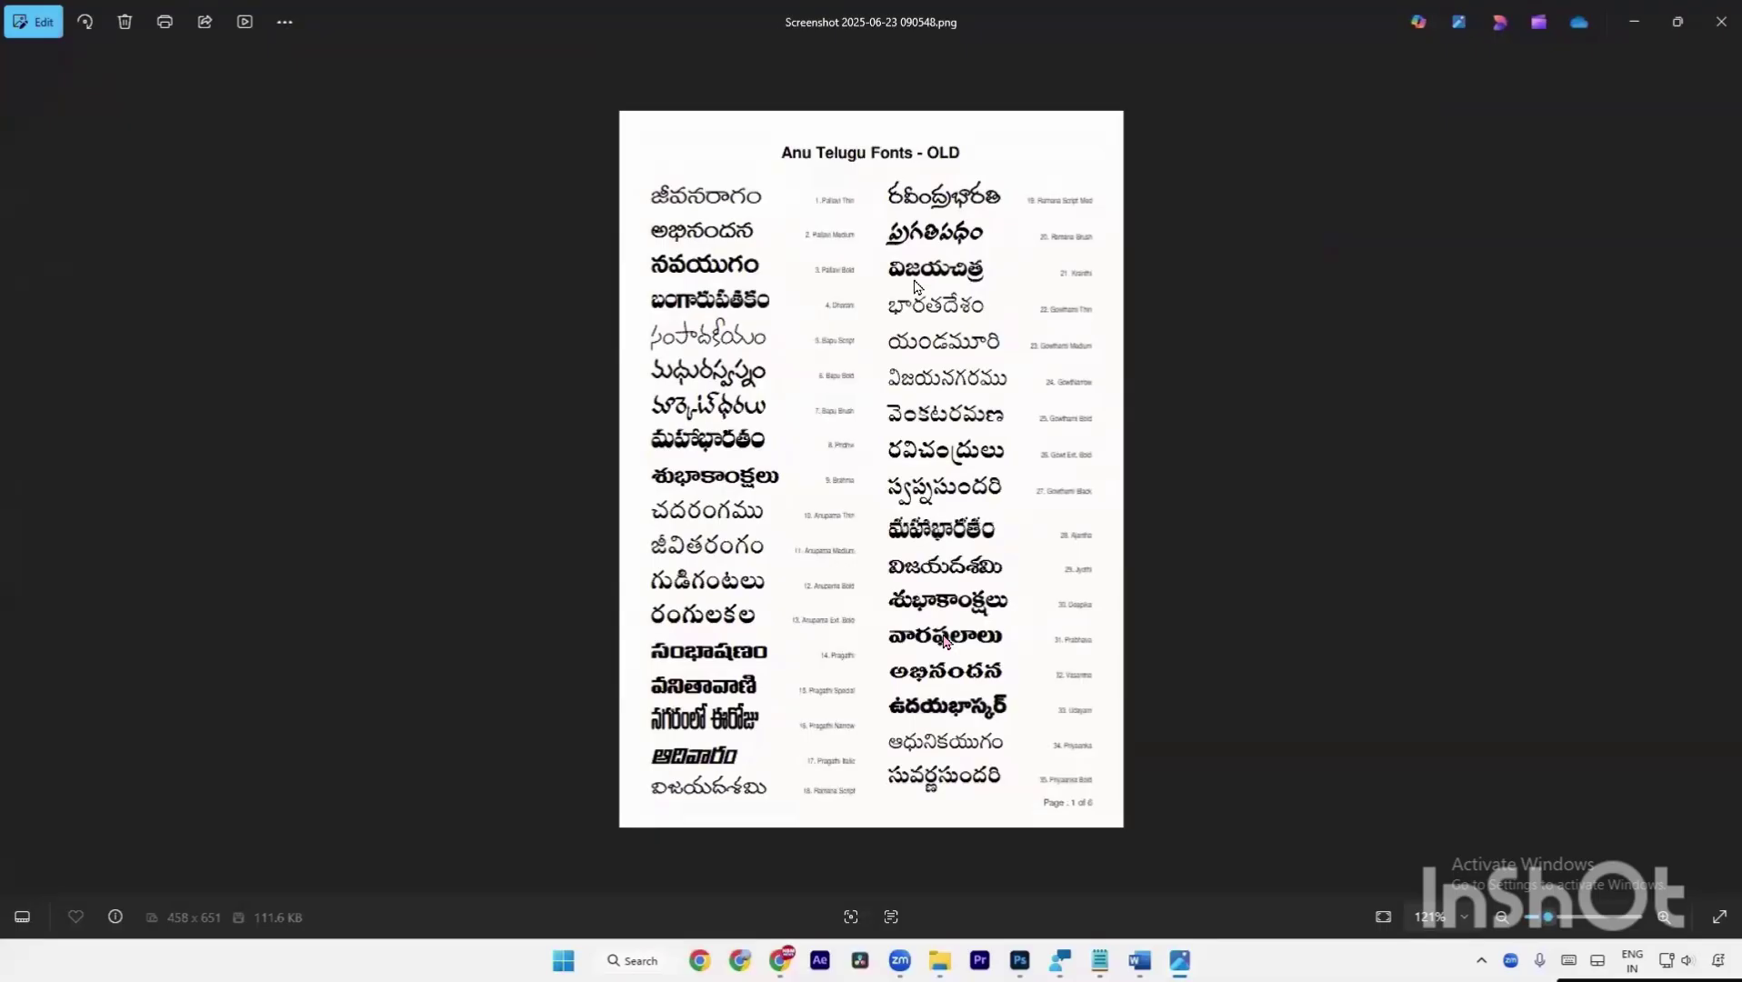
key(Right)
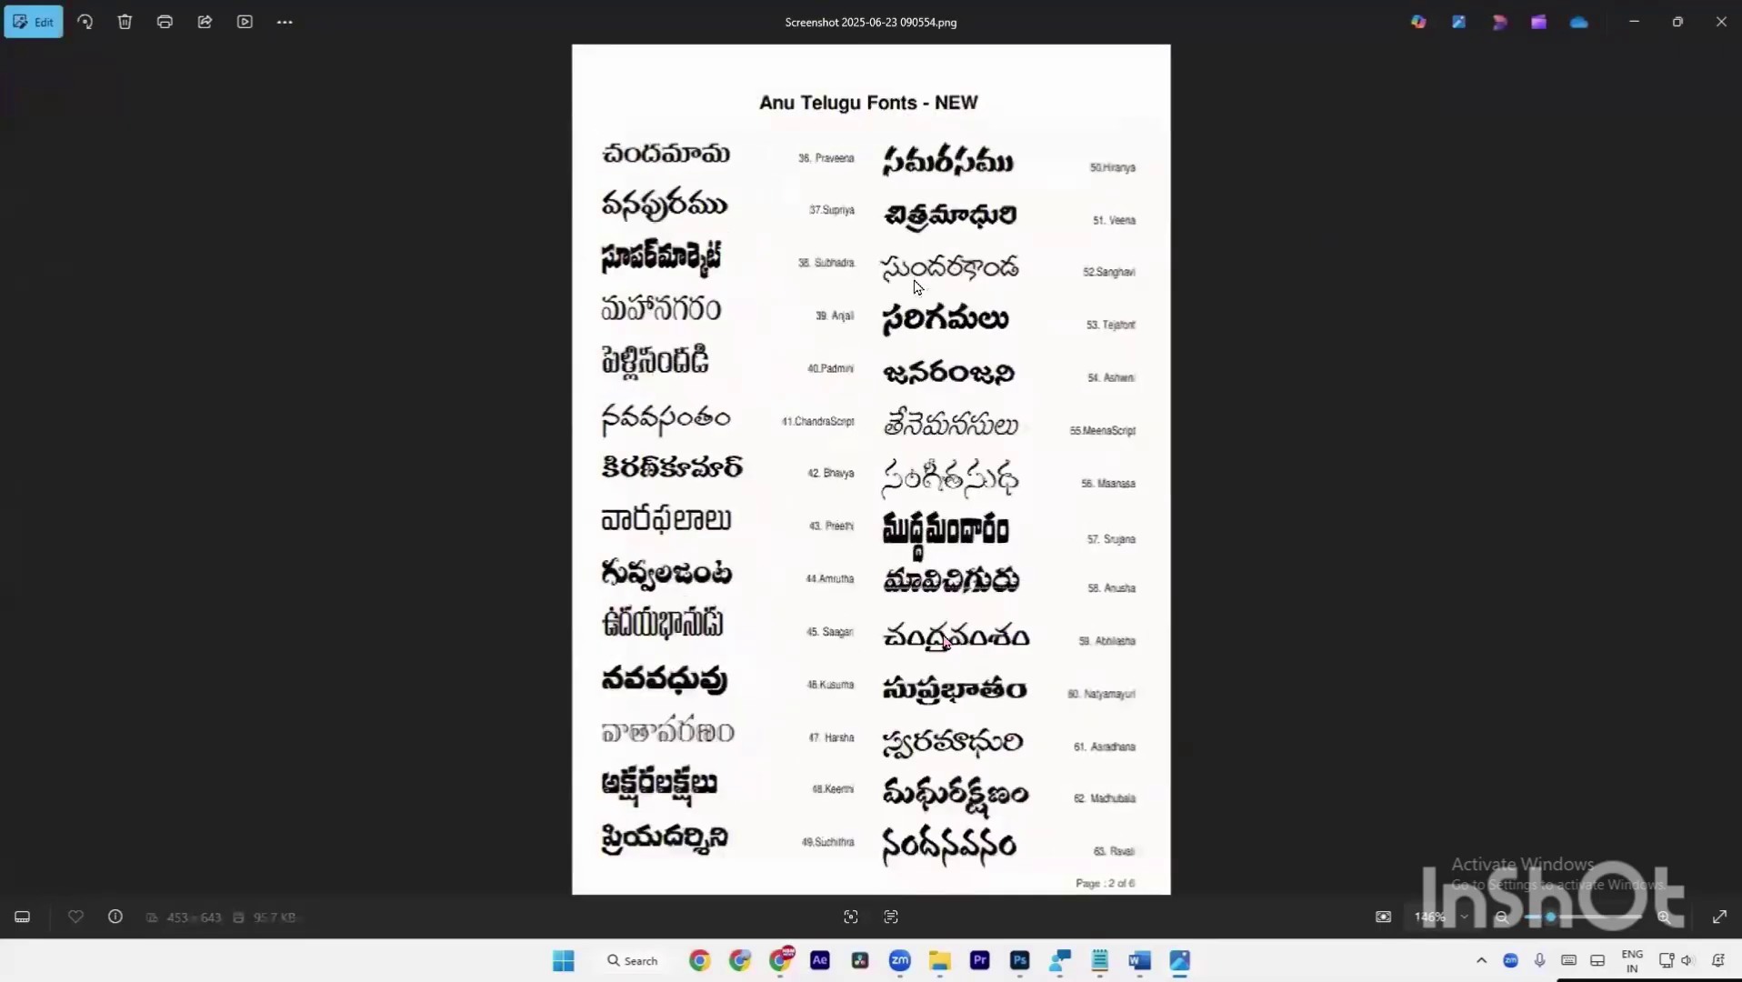
key(Right)
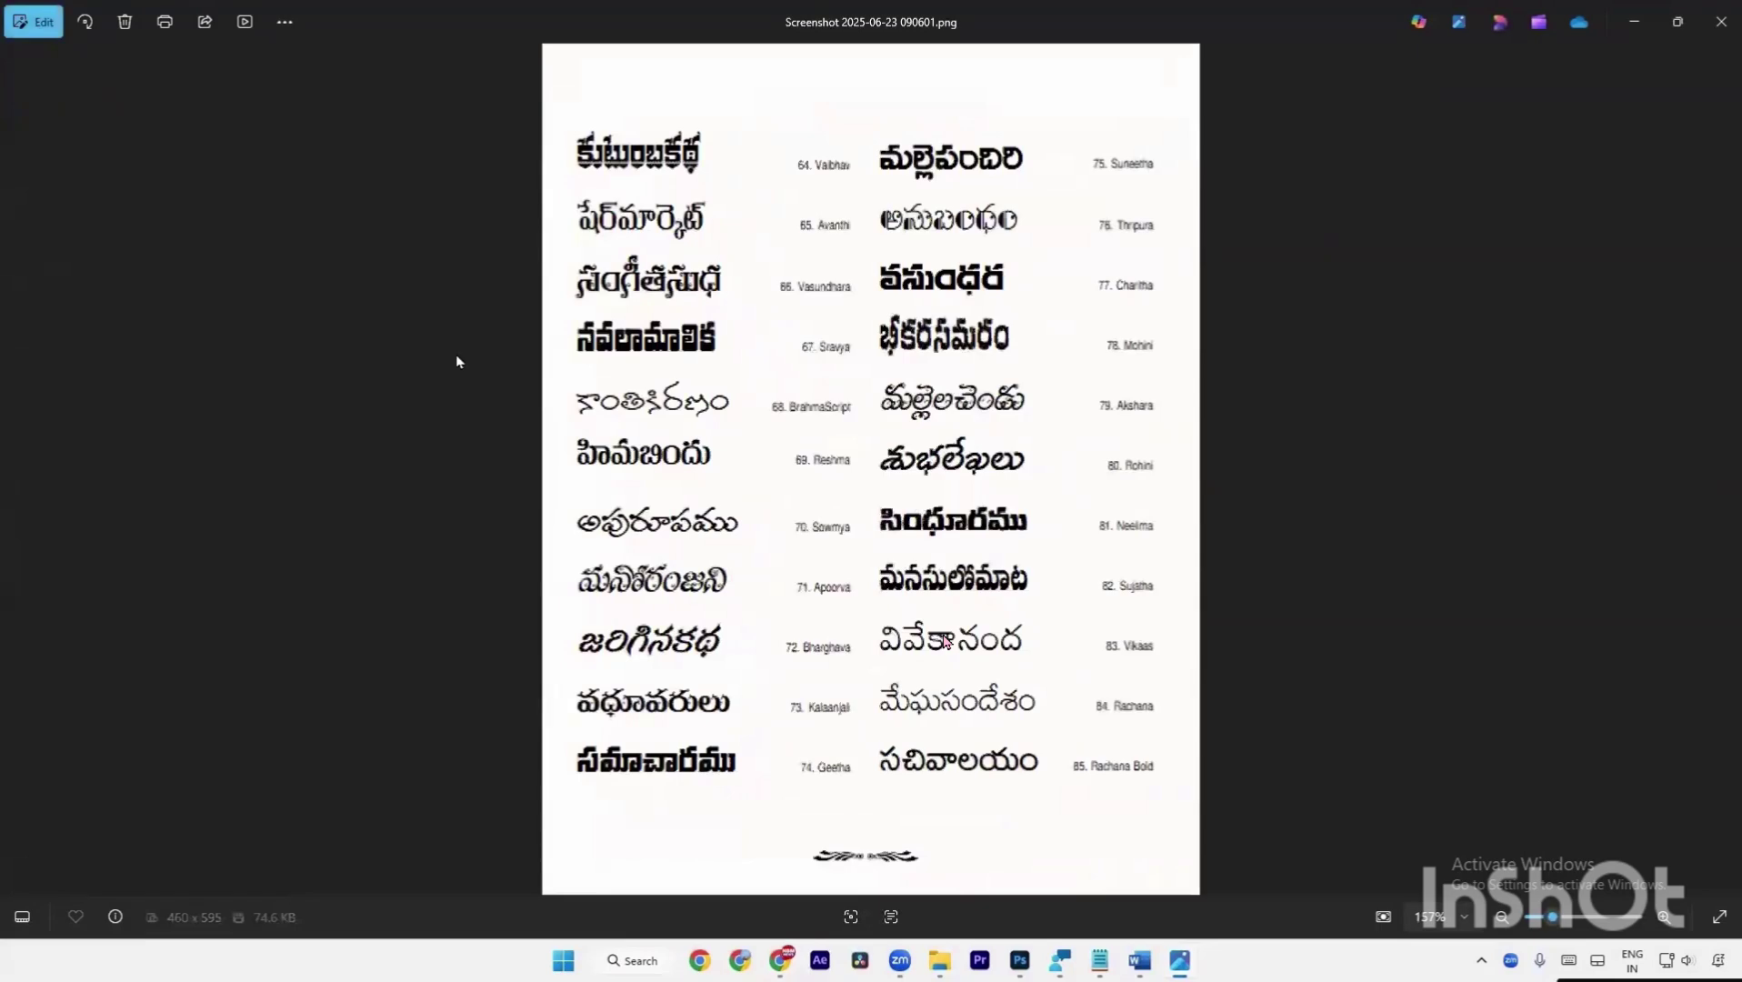
key(Left)
key(Left)
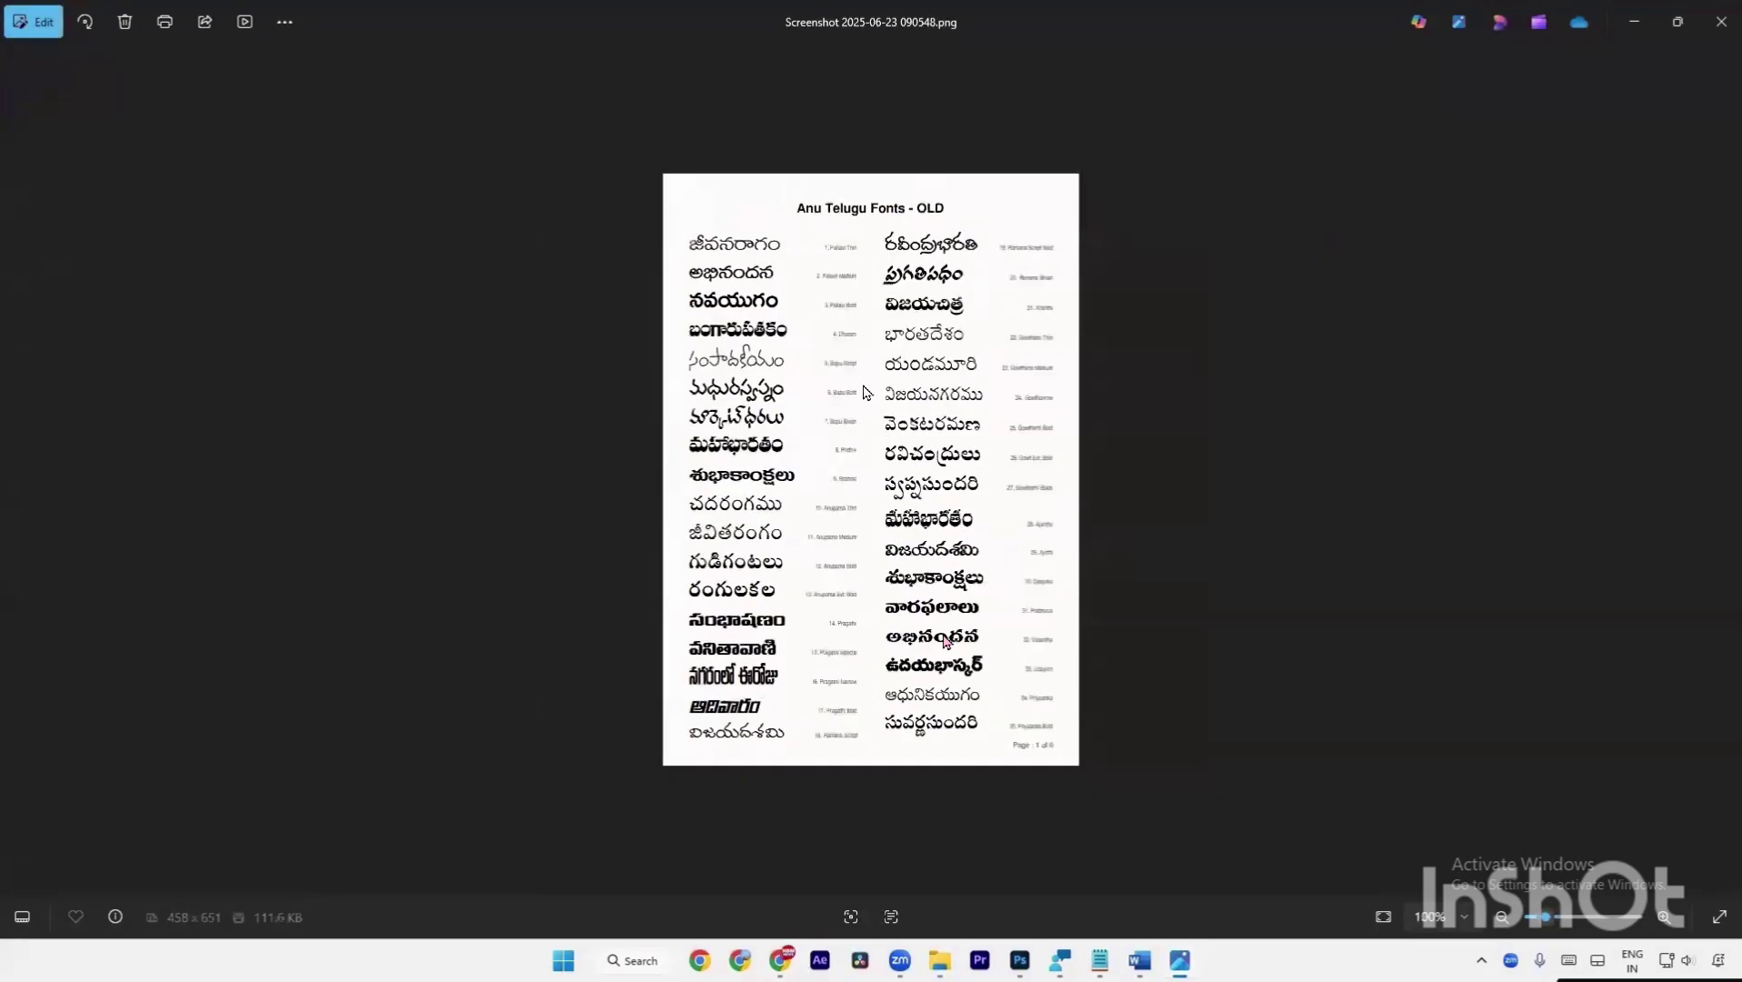
scroll(863, 393, up, 1)
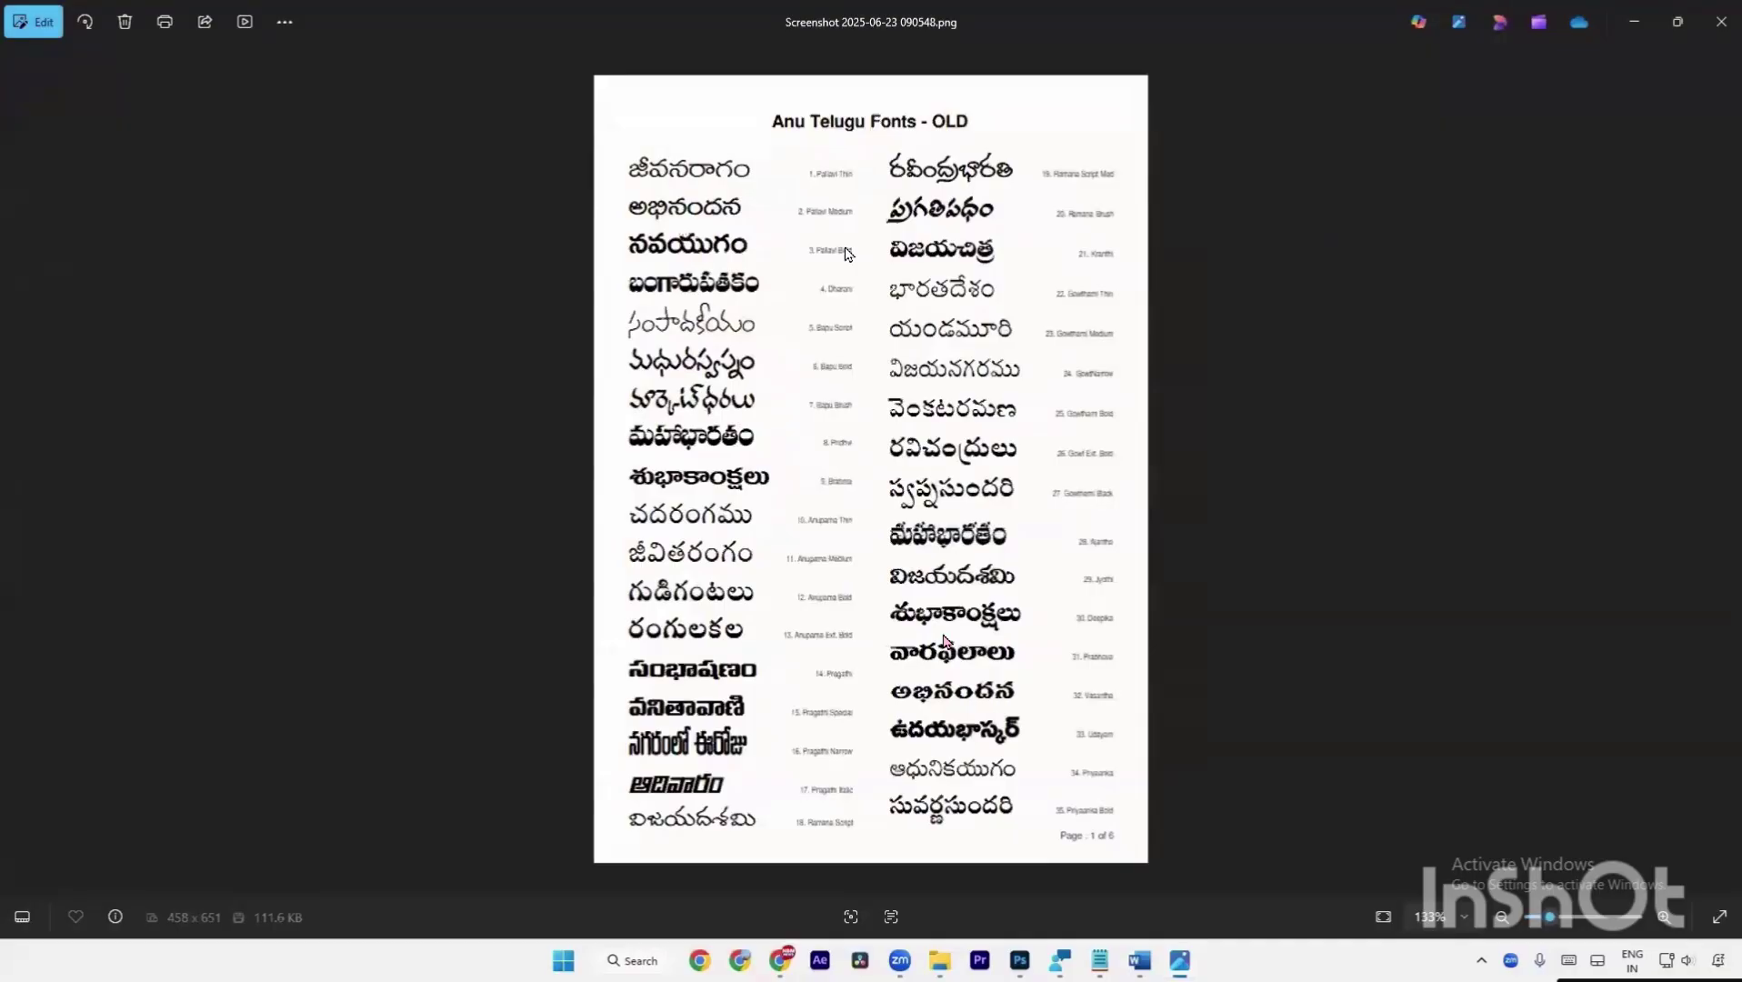
scroll(823, 287, up, 2)
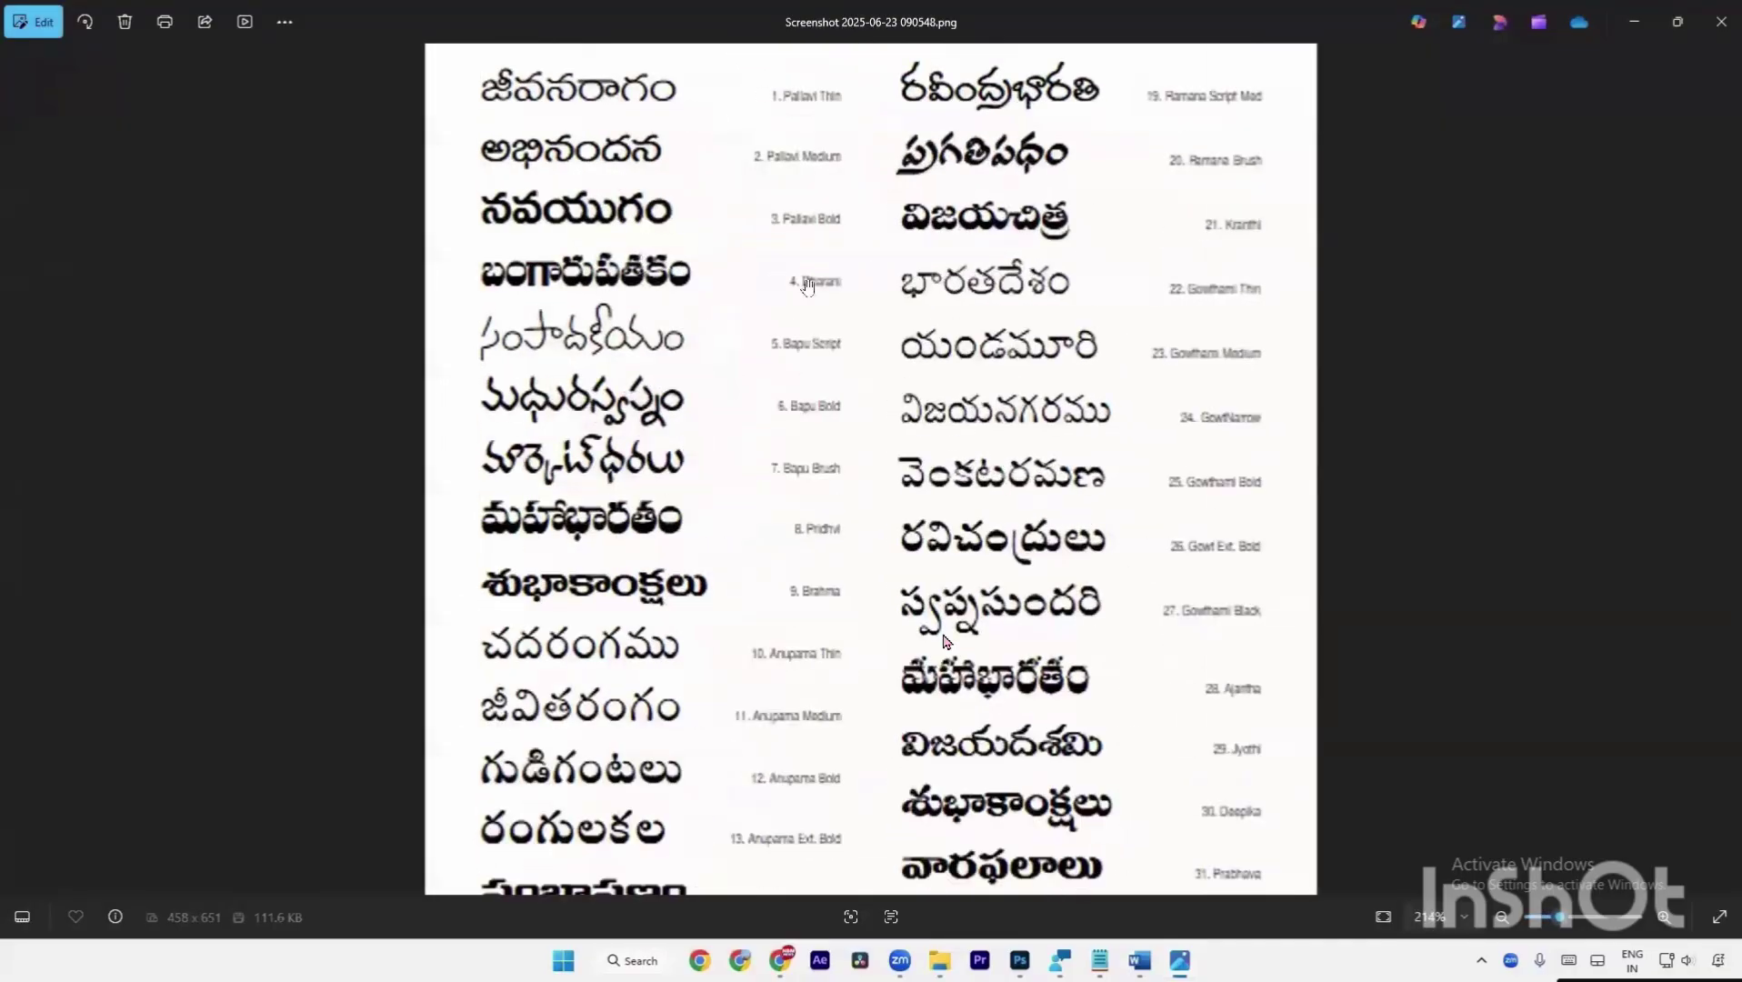
scroll(798, 283, down, 2)
key(Right)
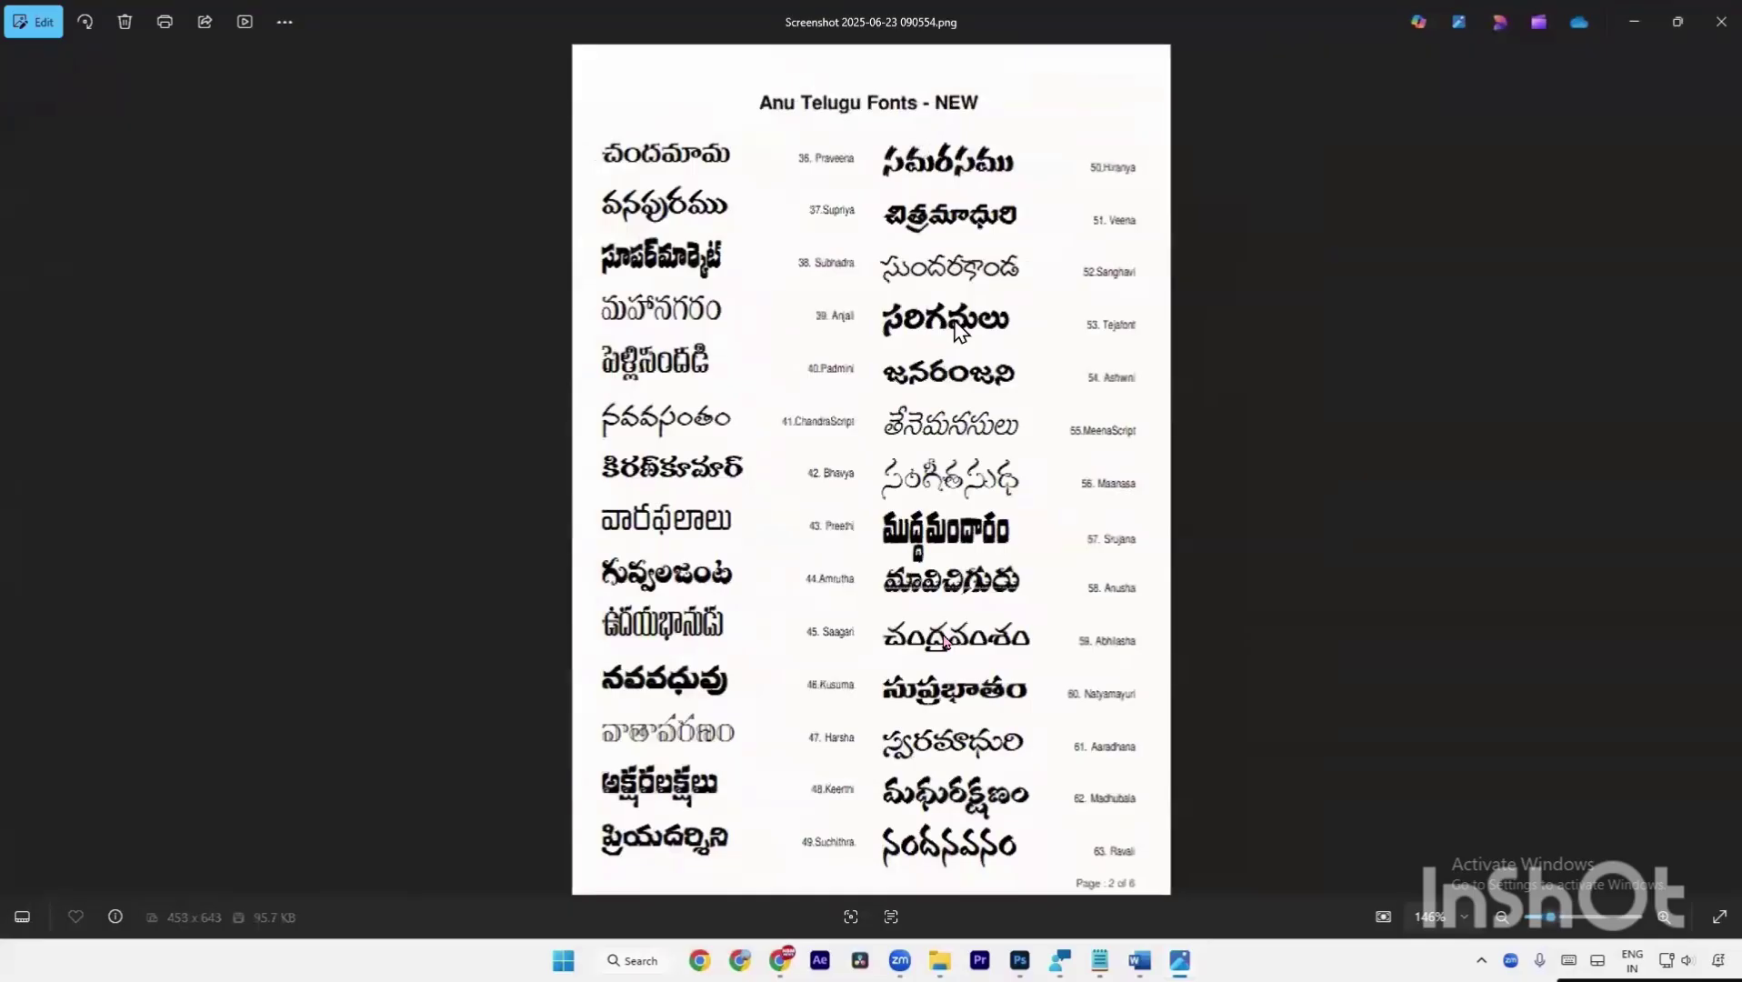
key(Right)
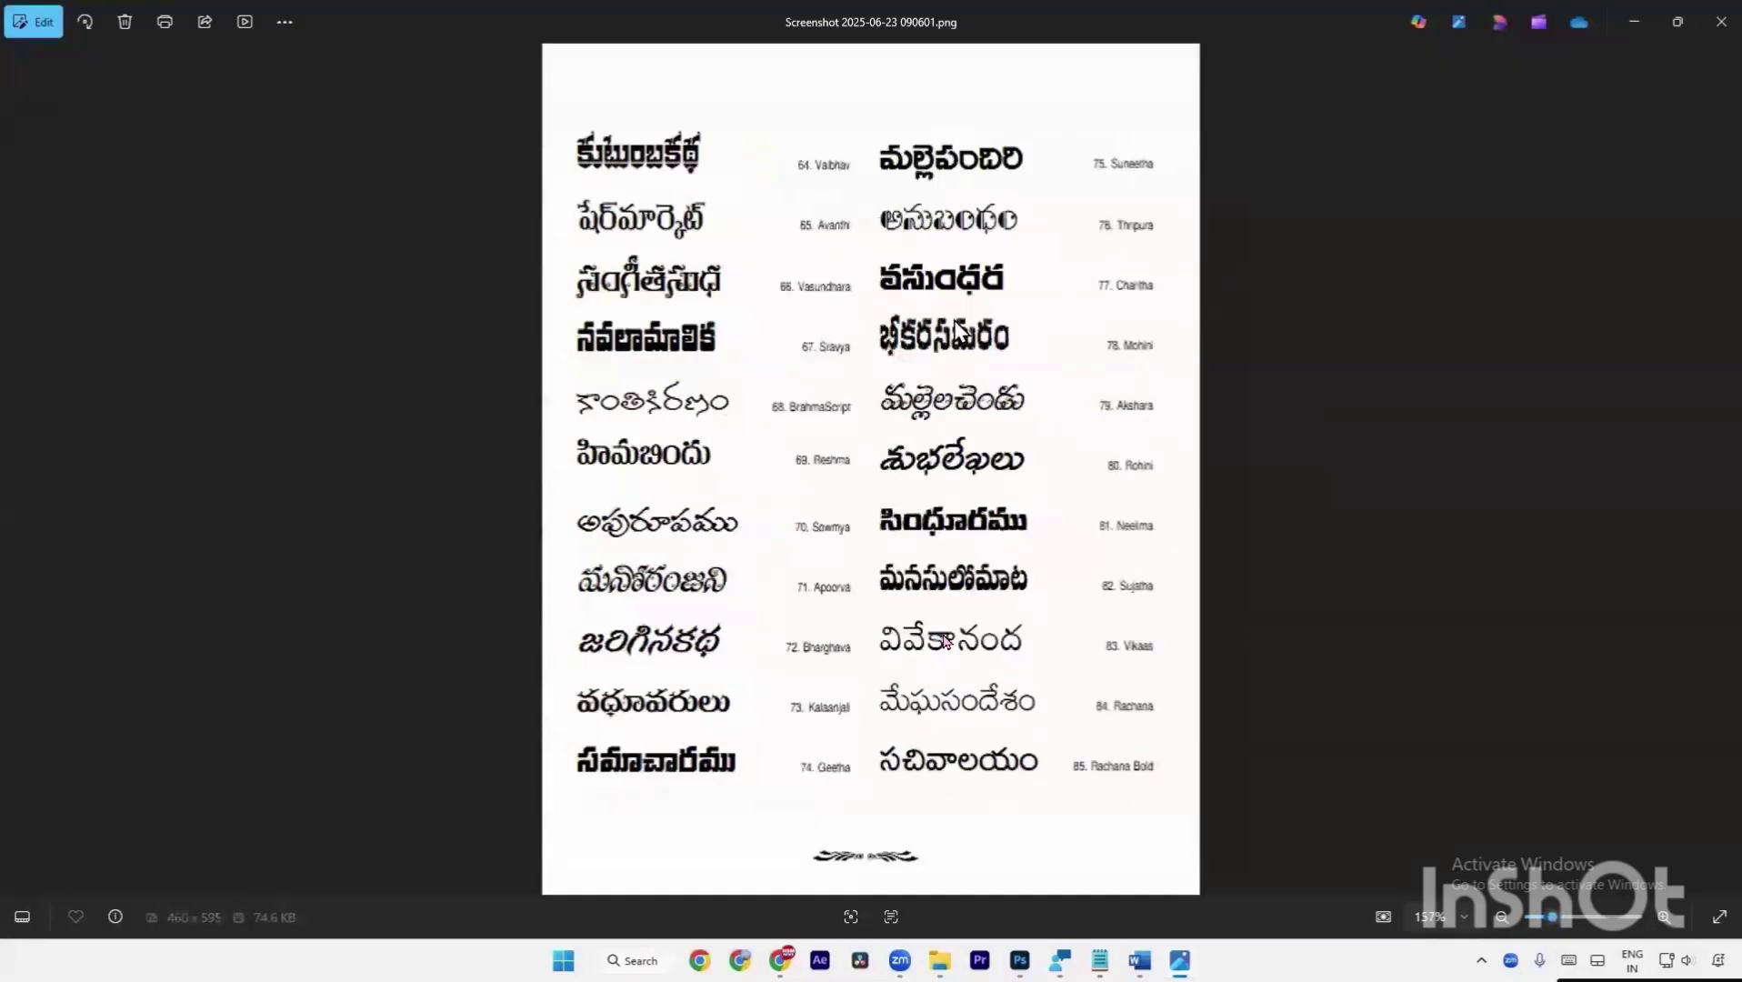
key(Left)
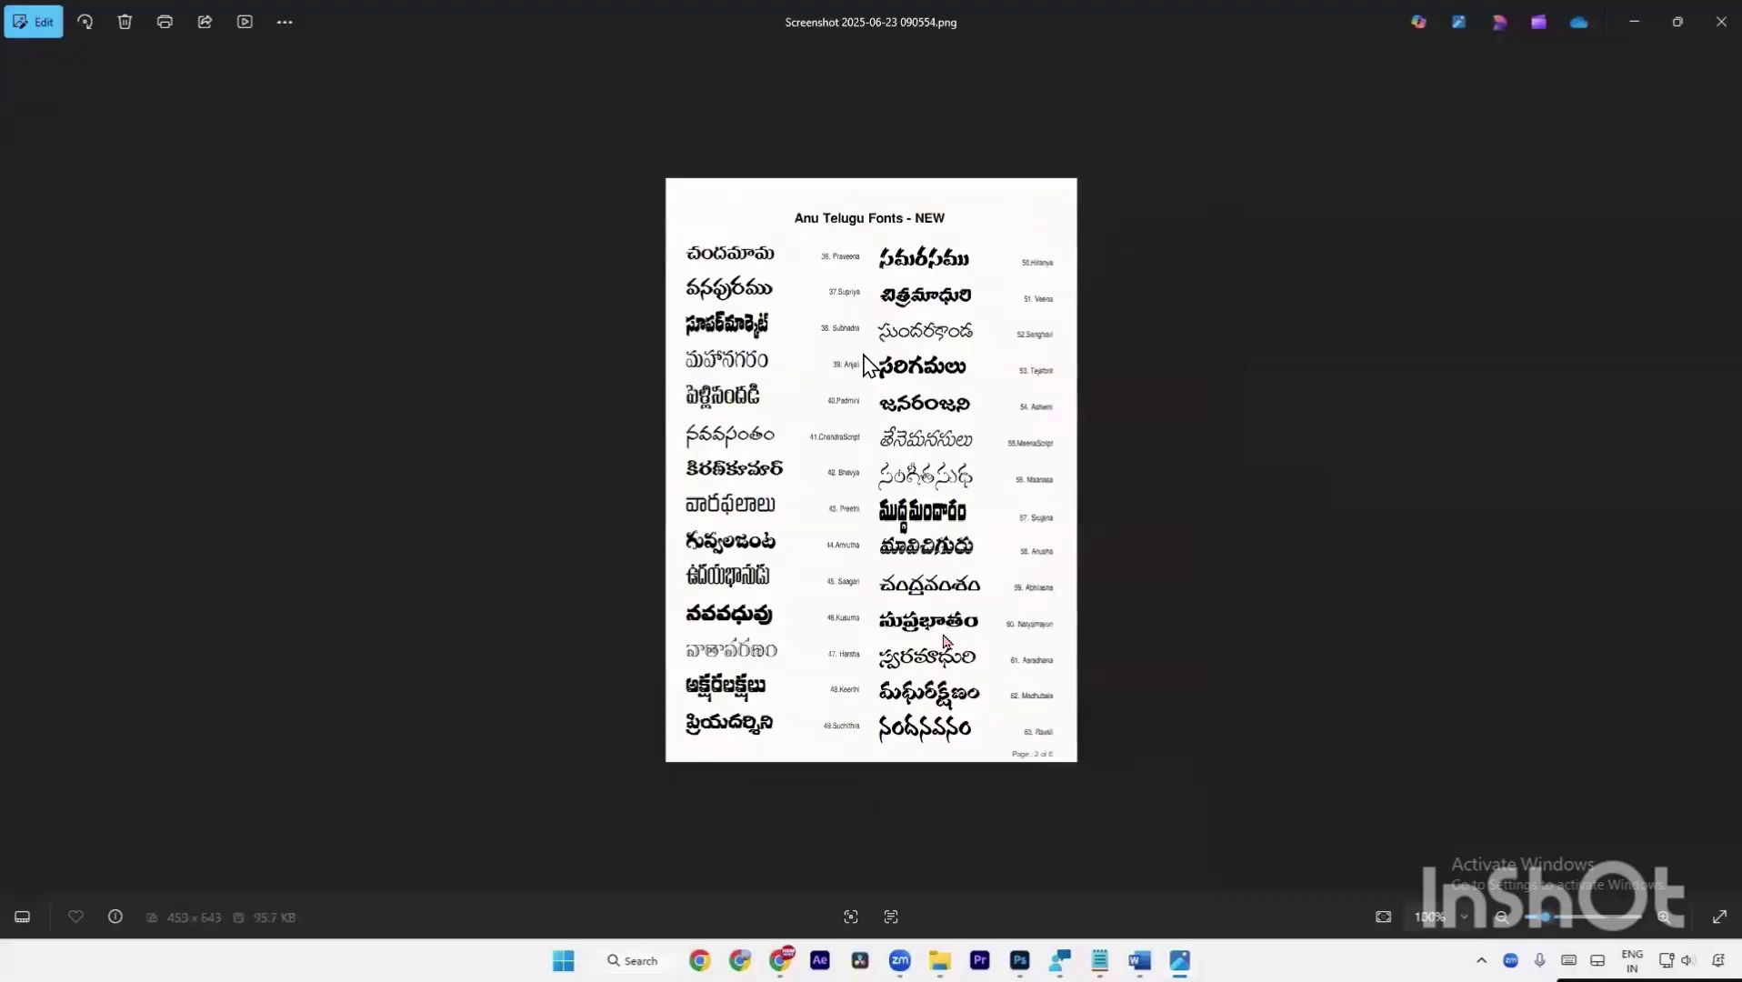
key(Left)
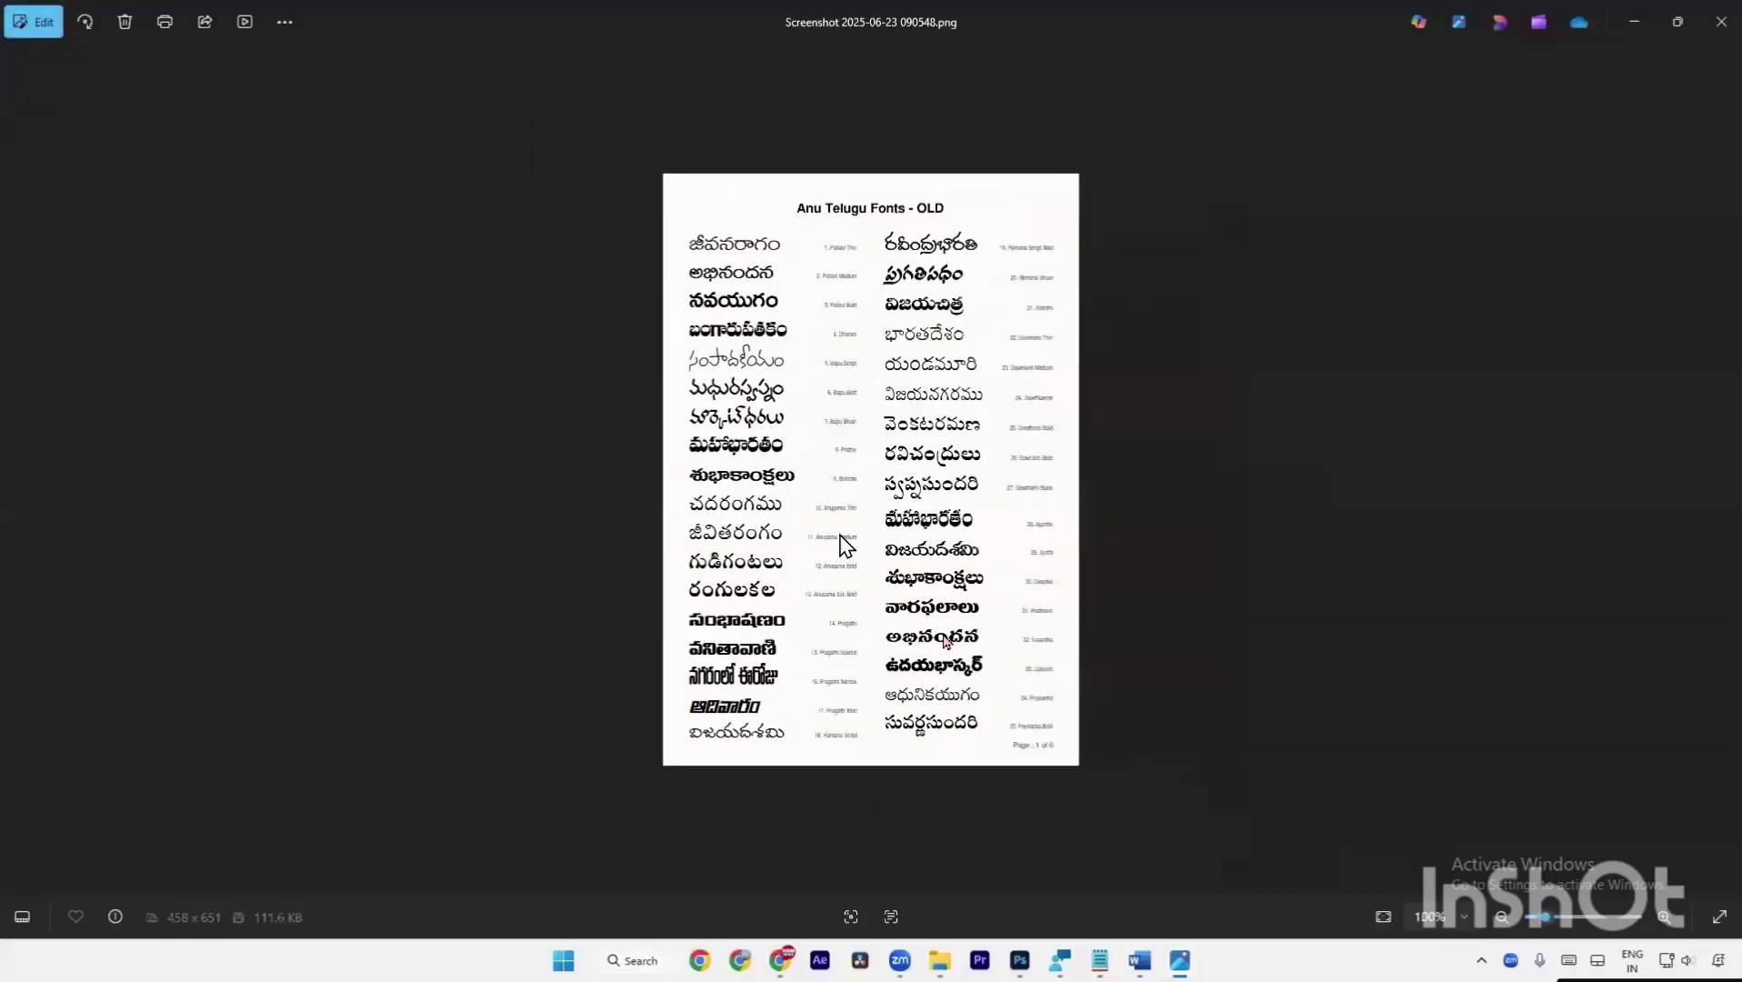
scroll(824, 639, up, 3)
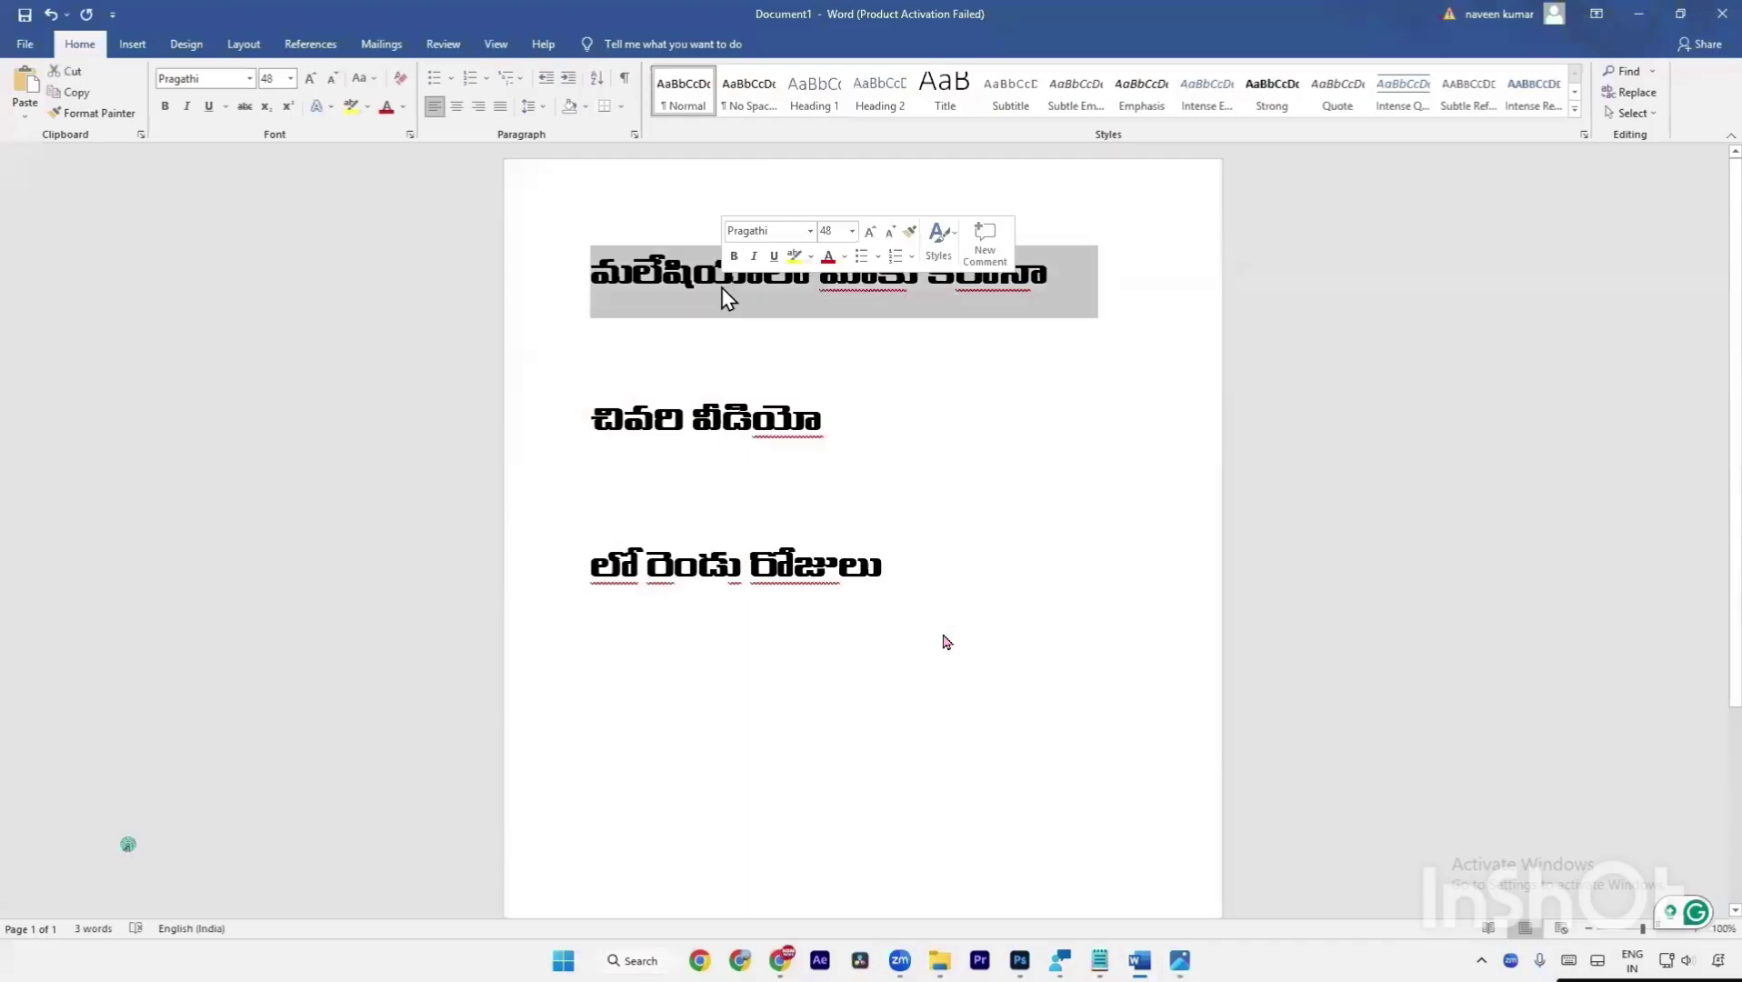
Copy the first Pragathi title line from Word and return to the Photoshop thumbnail.
right_click(771, 300)
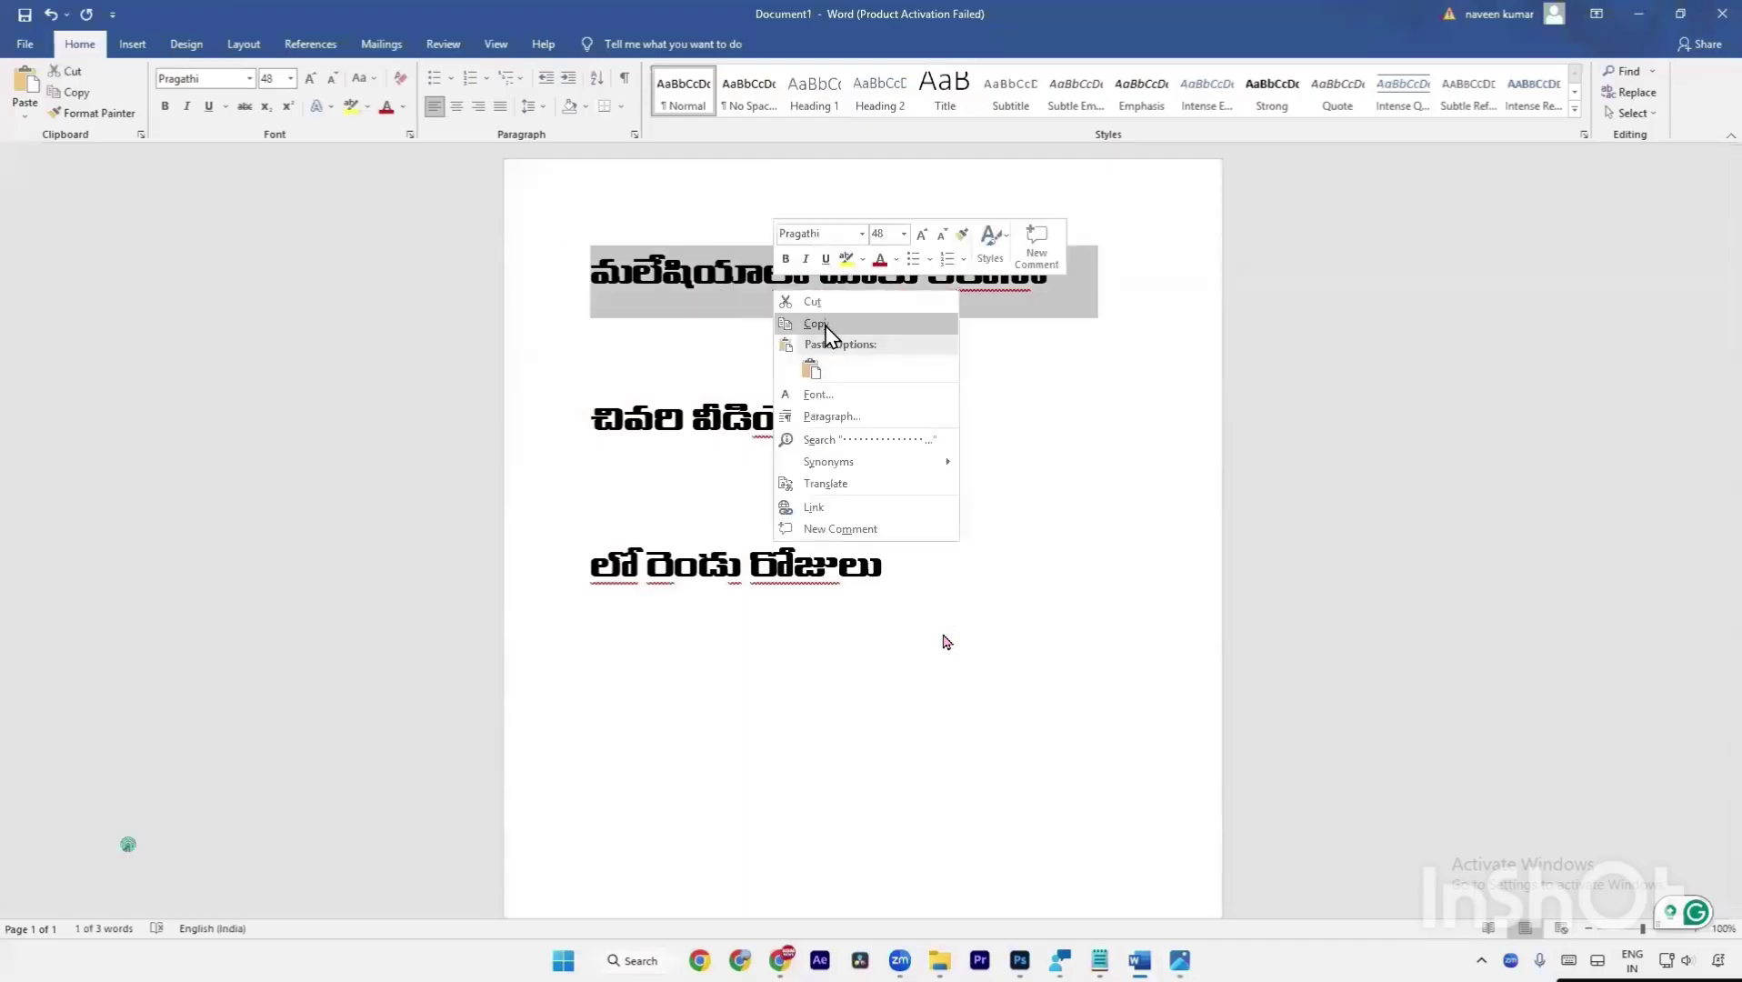
click(825, 332)
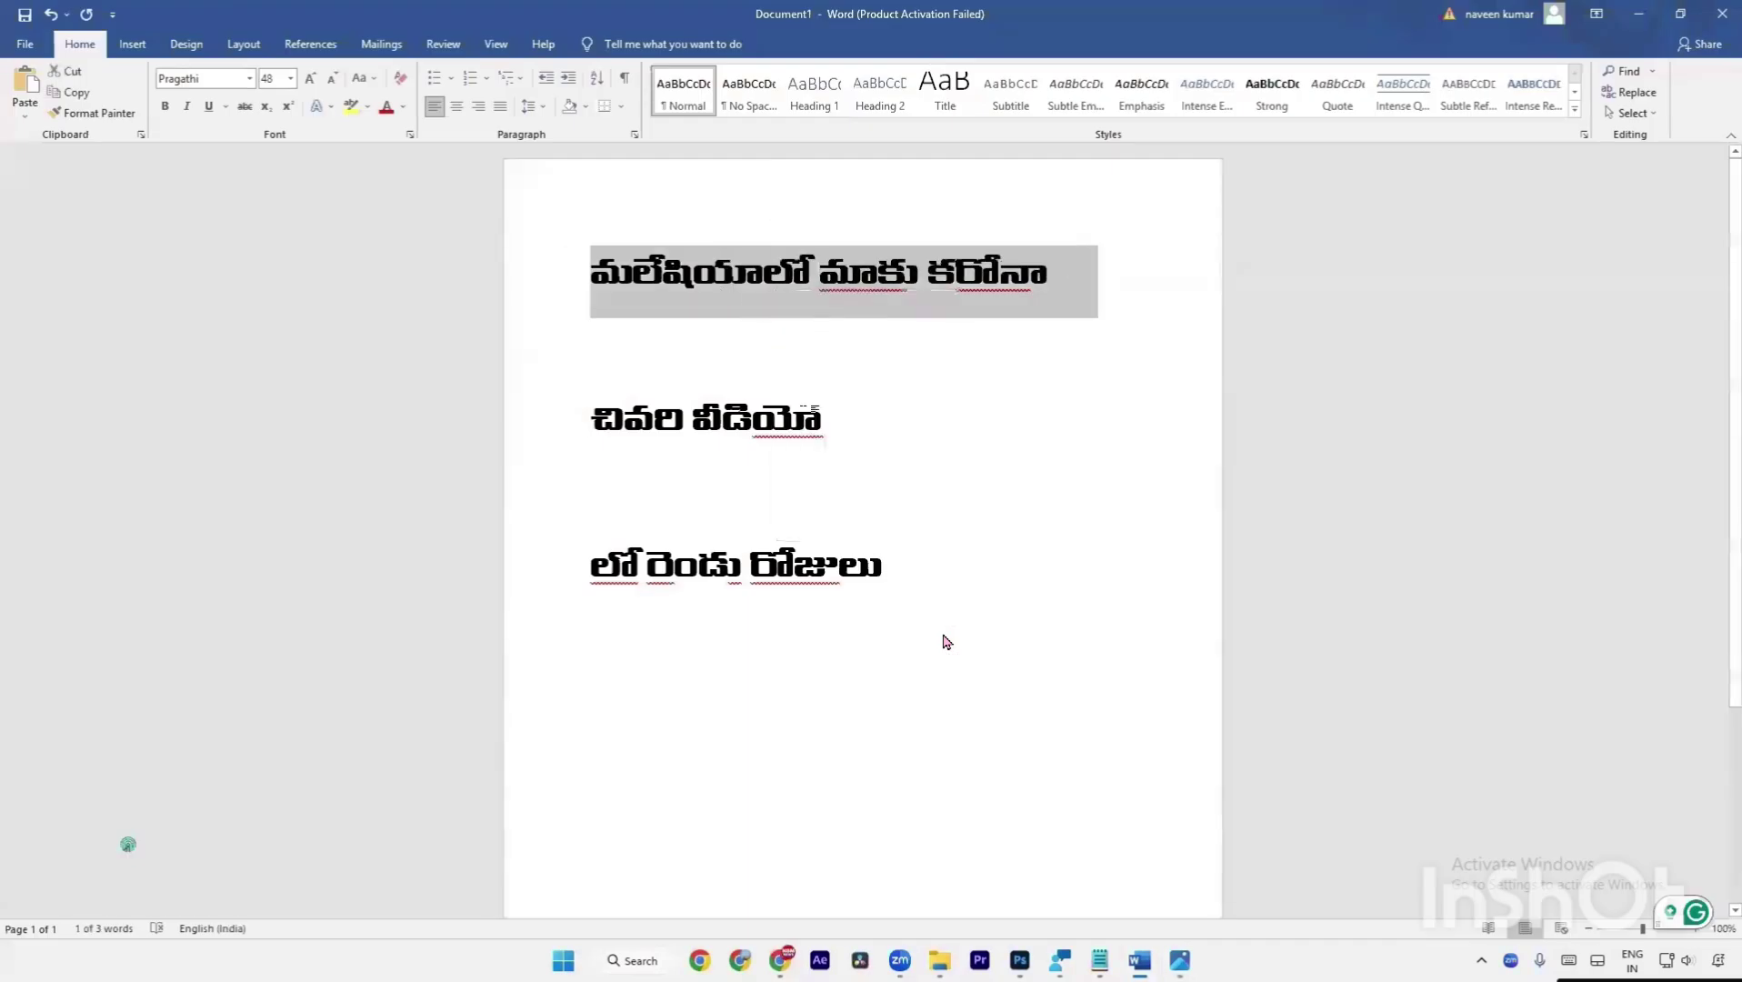
click(1011, 957)
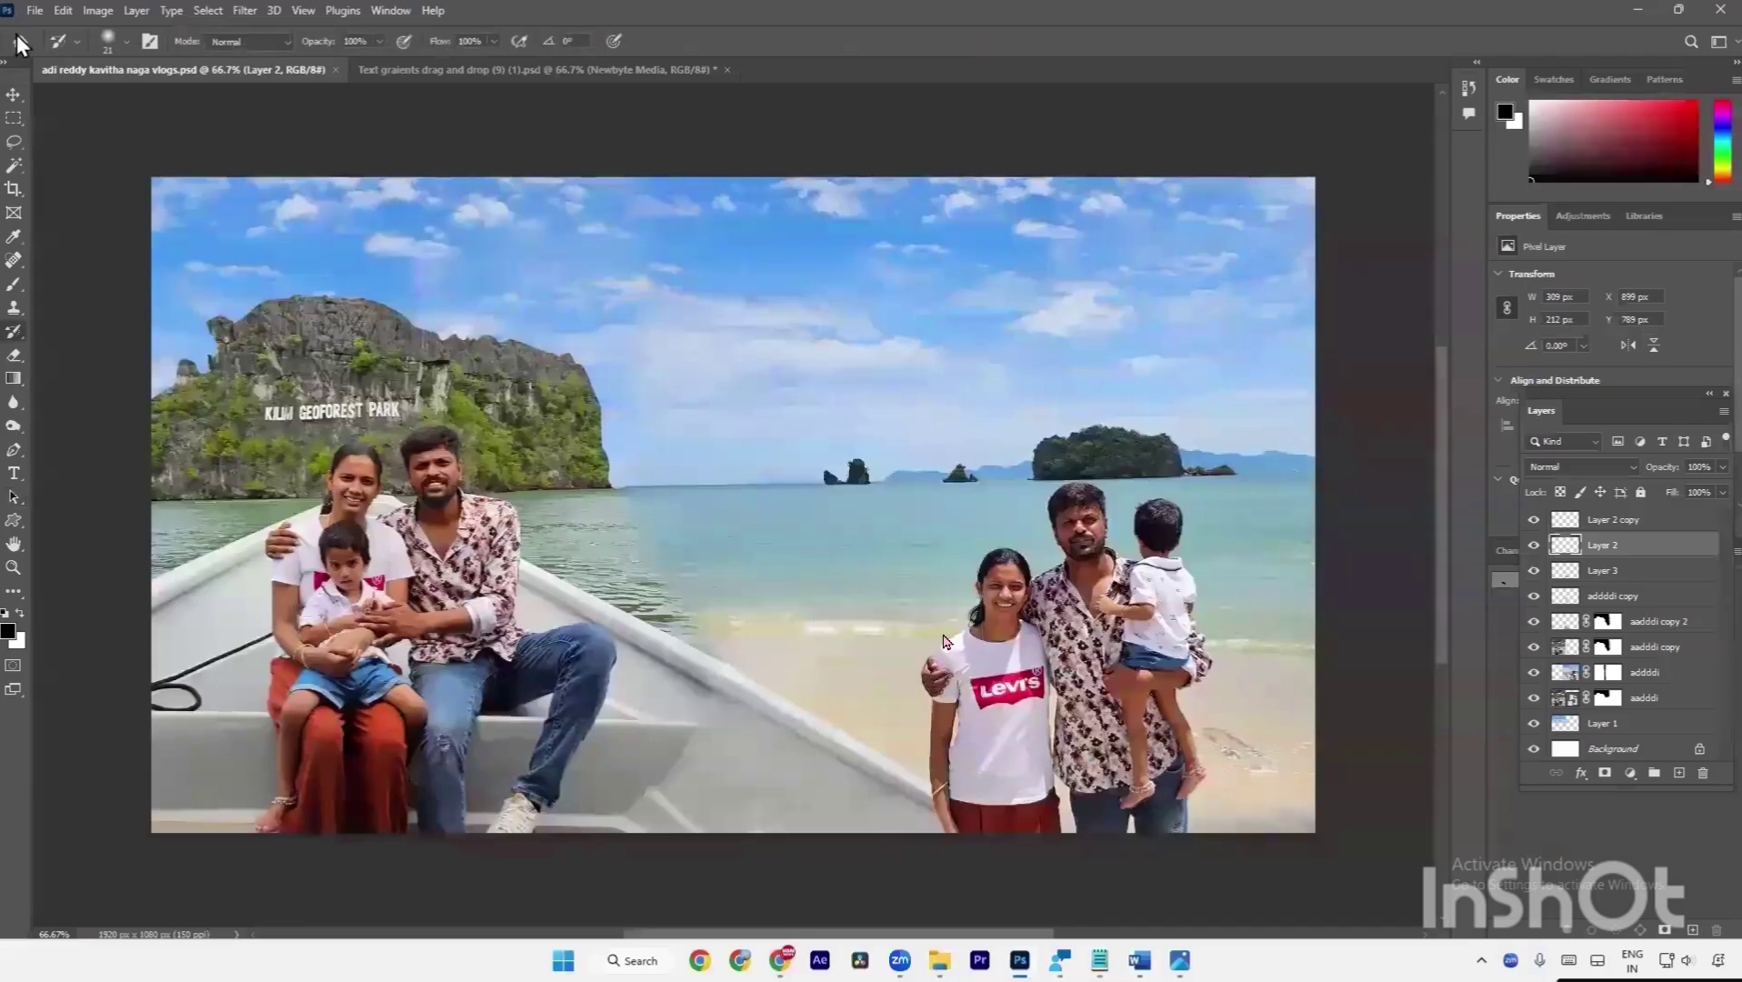
Save the thumbnail PSD over the existing file, replacing it.
click(34, 10)
click(82, 234)
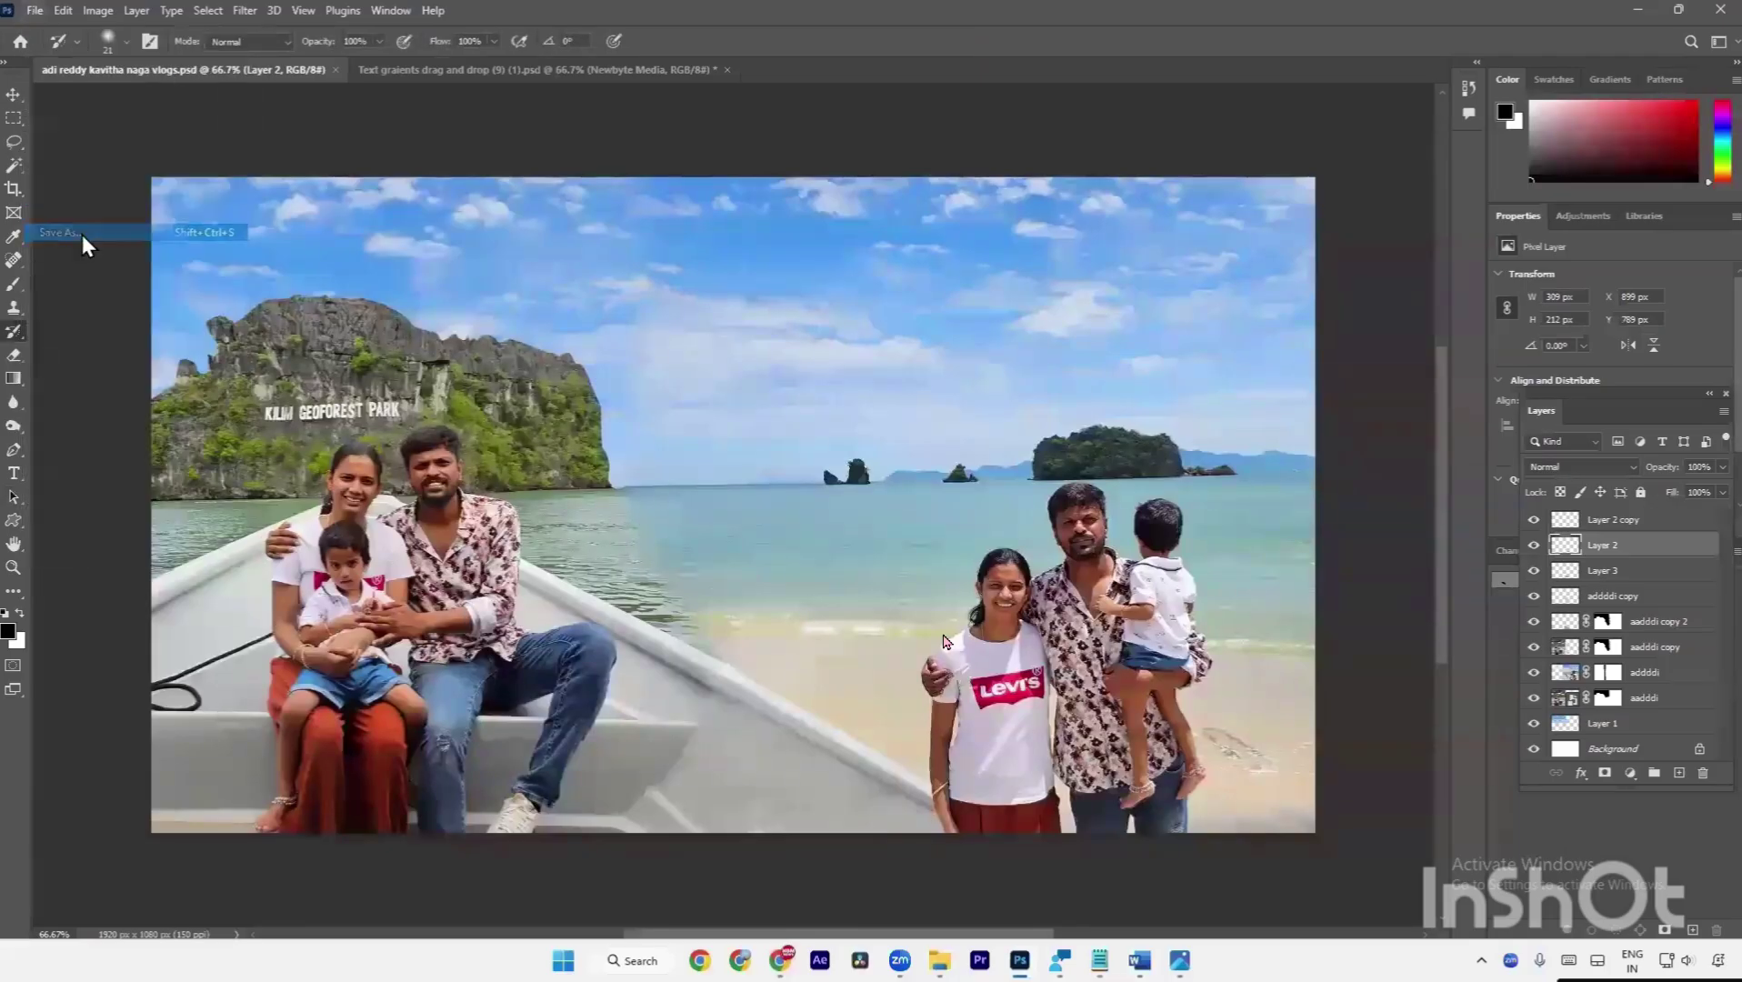
click(1586, 904)
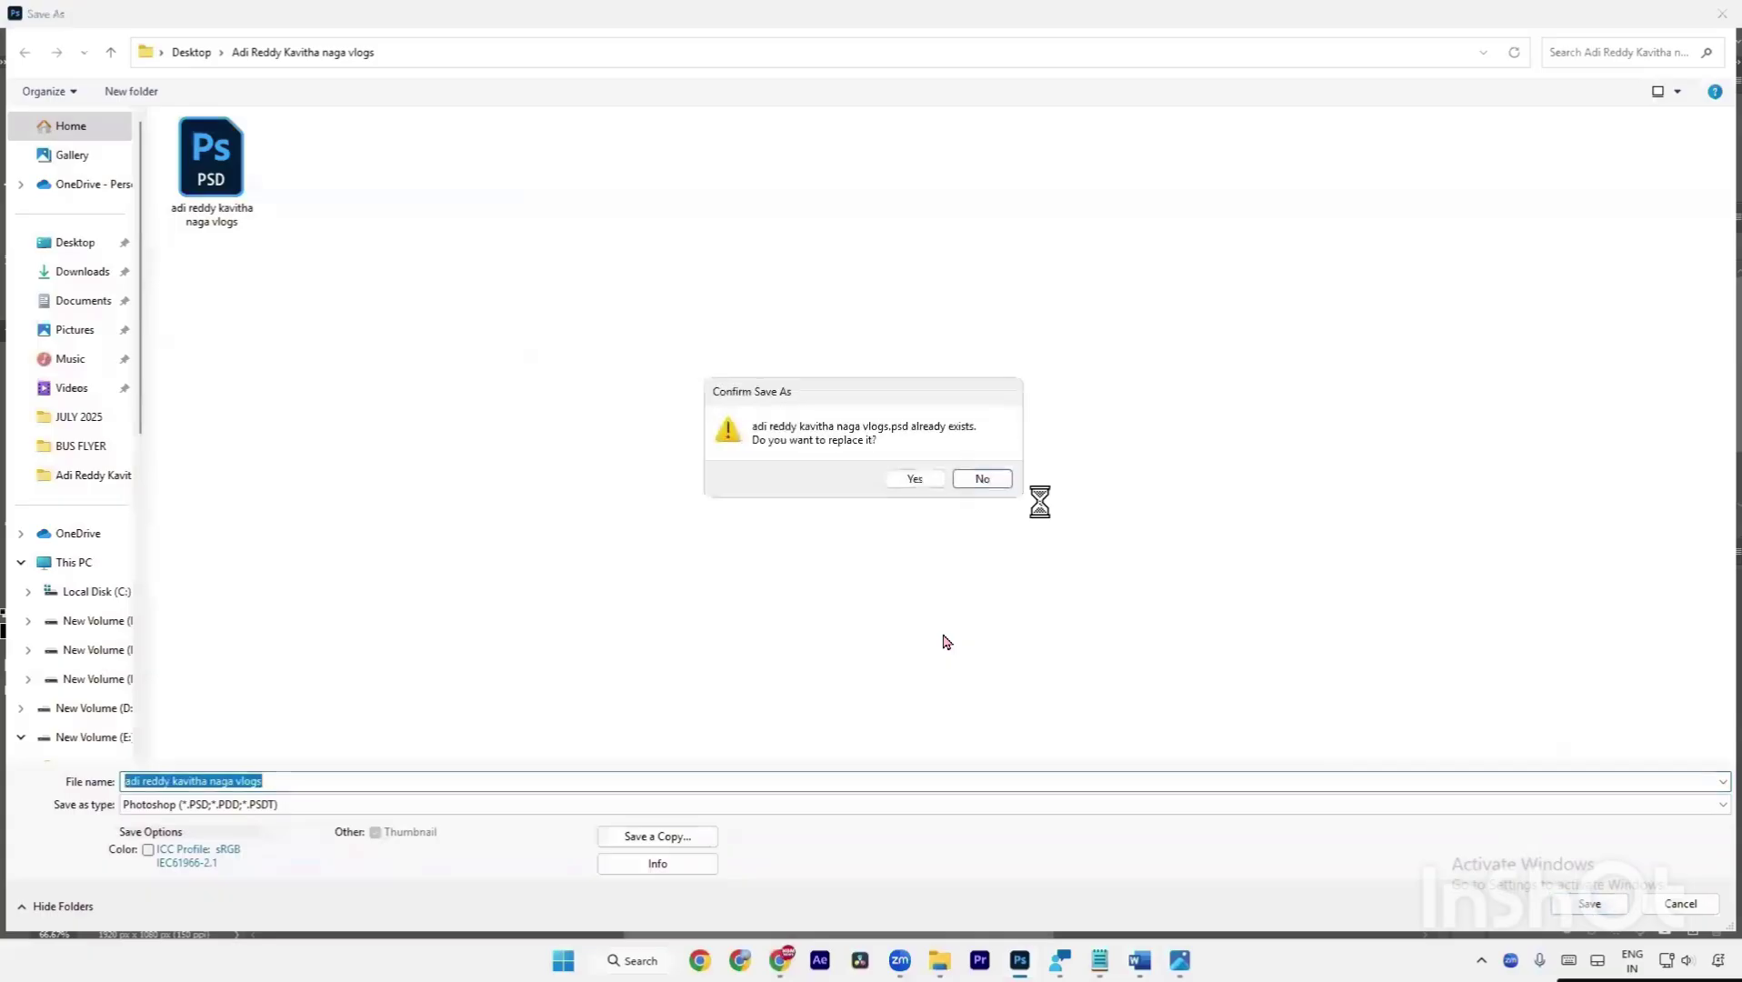
click(920, 480)
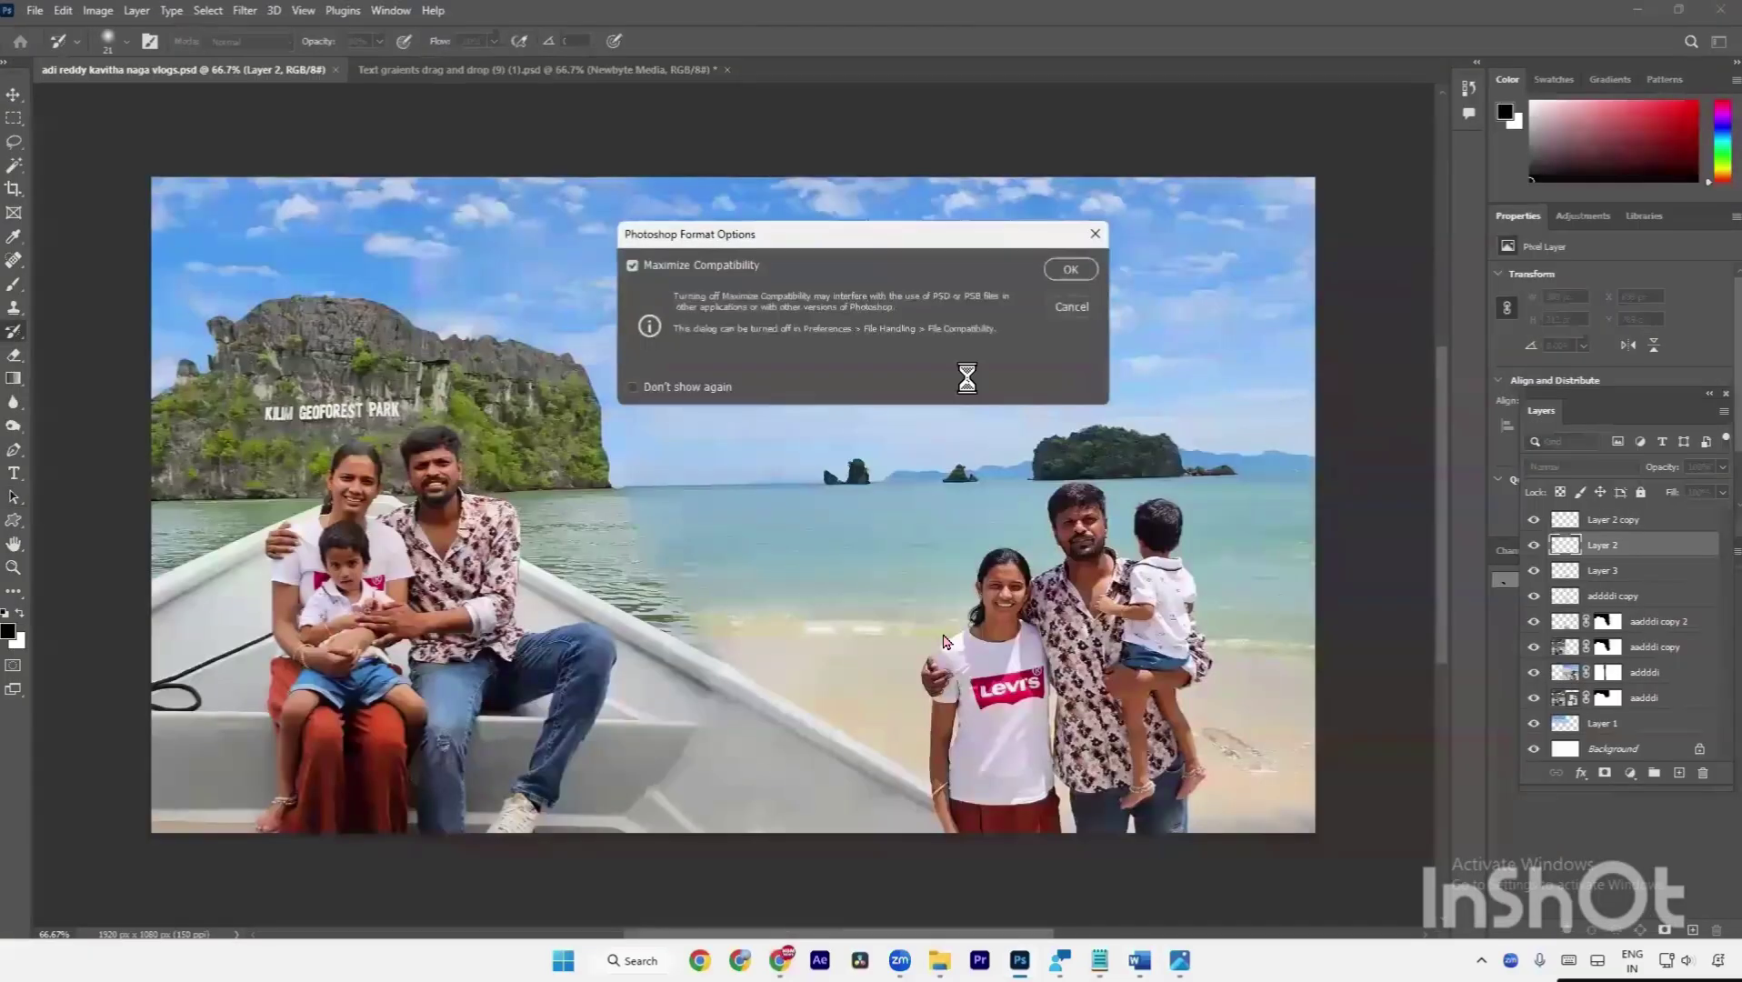
click(1062, 271)
Add a new text layer near the top and paste the copied Telugu title line into it.
key(t)
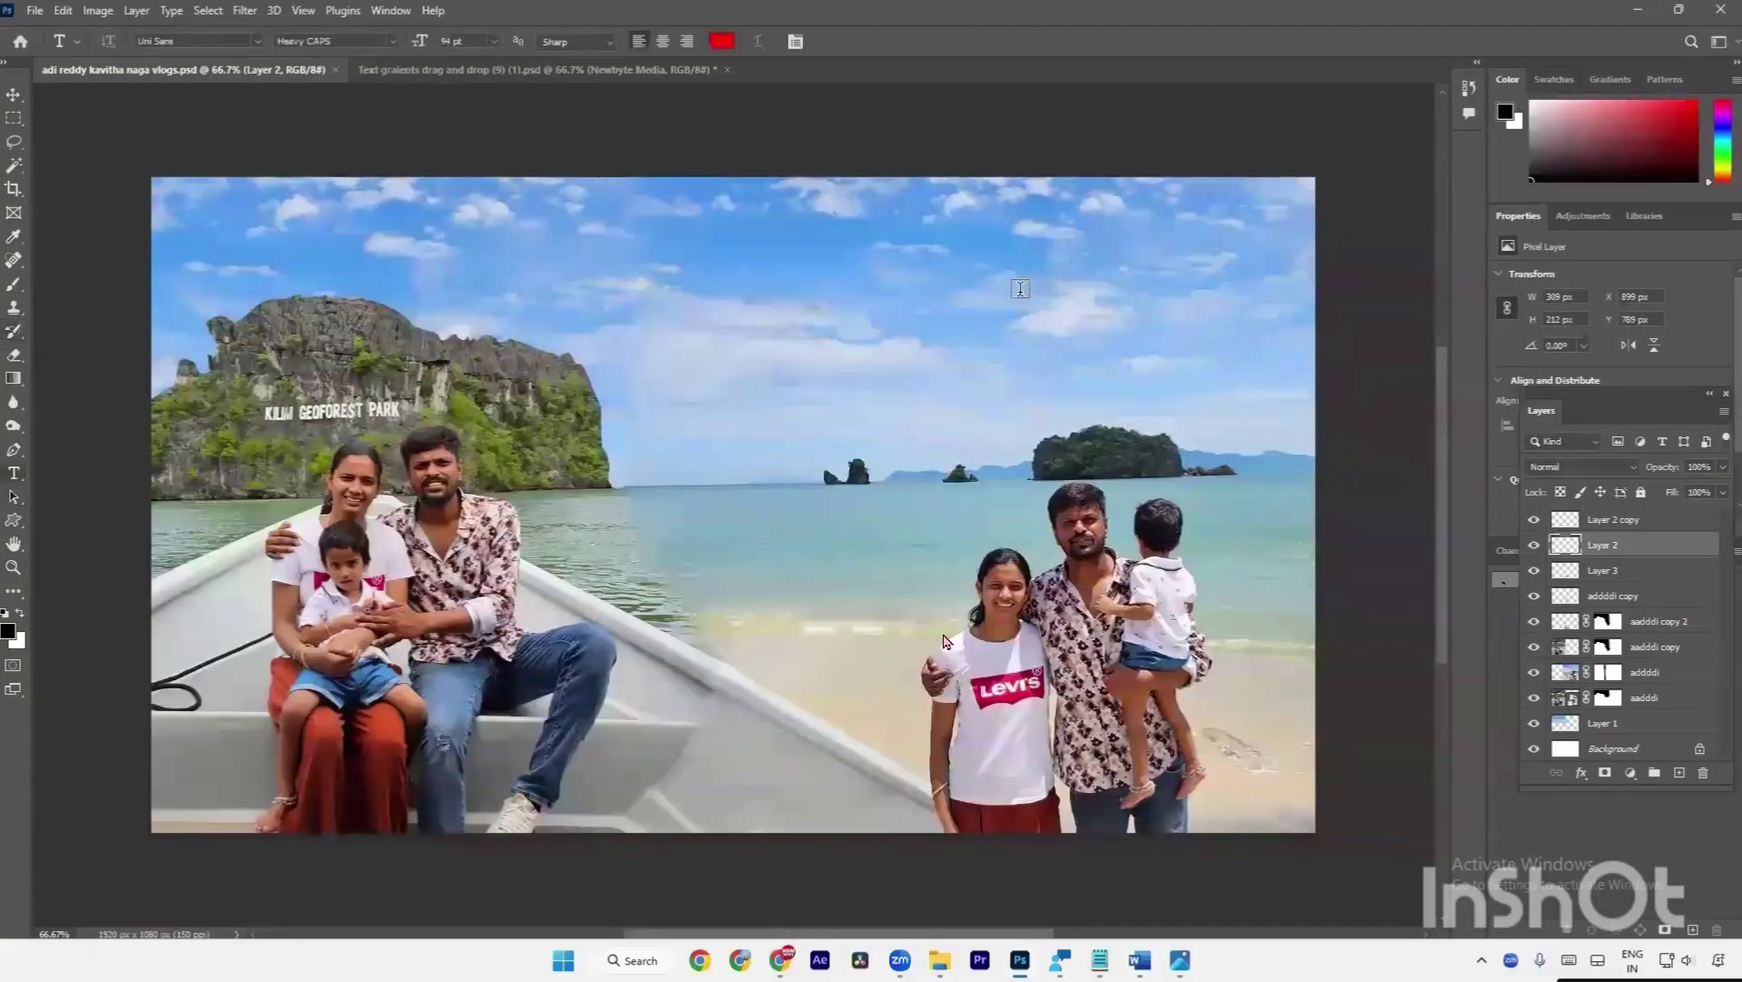
click(393, 250)
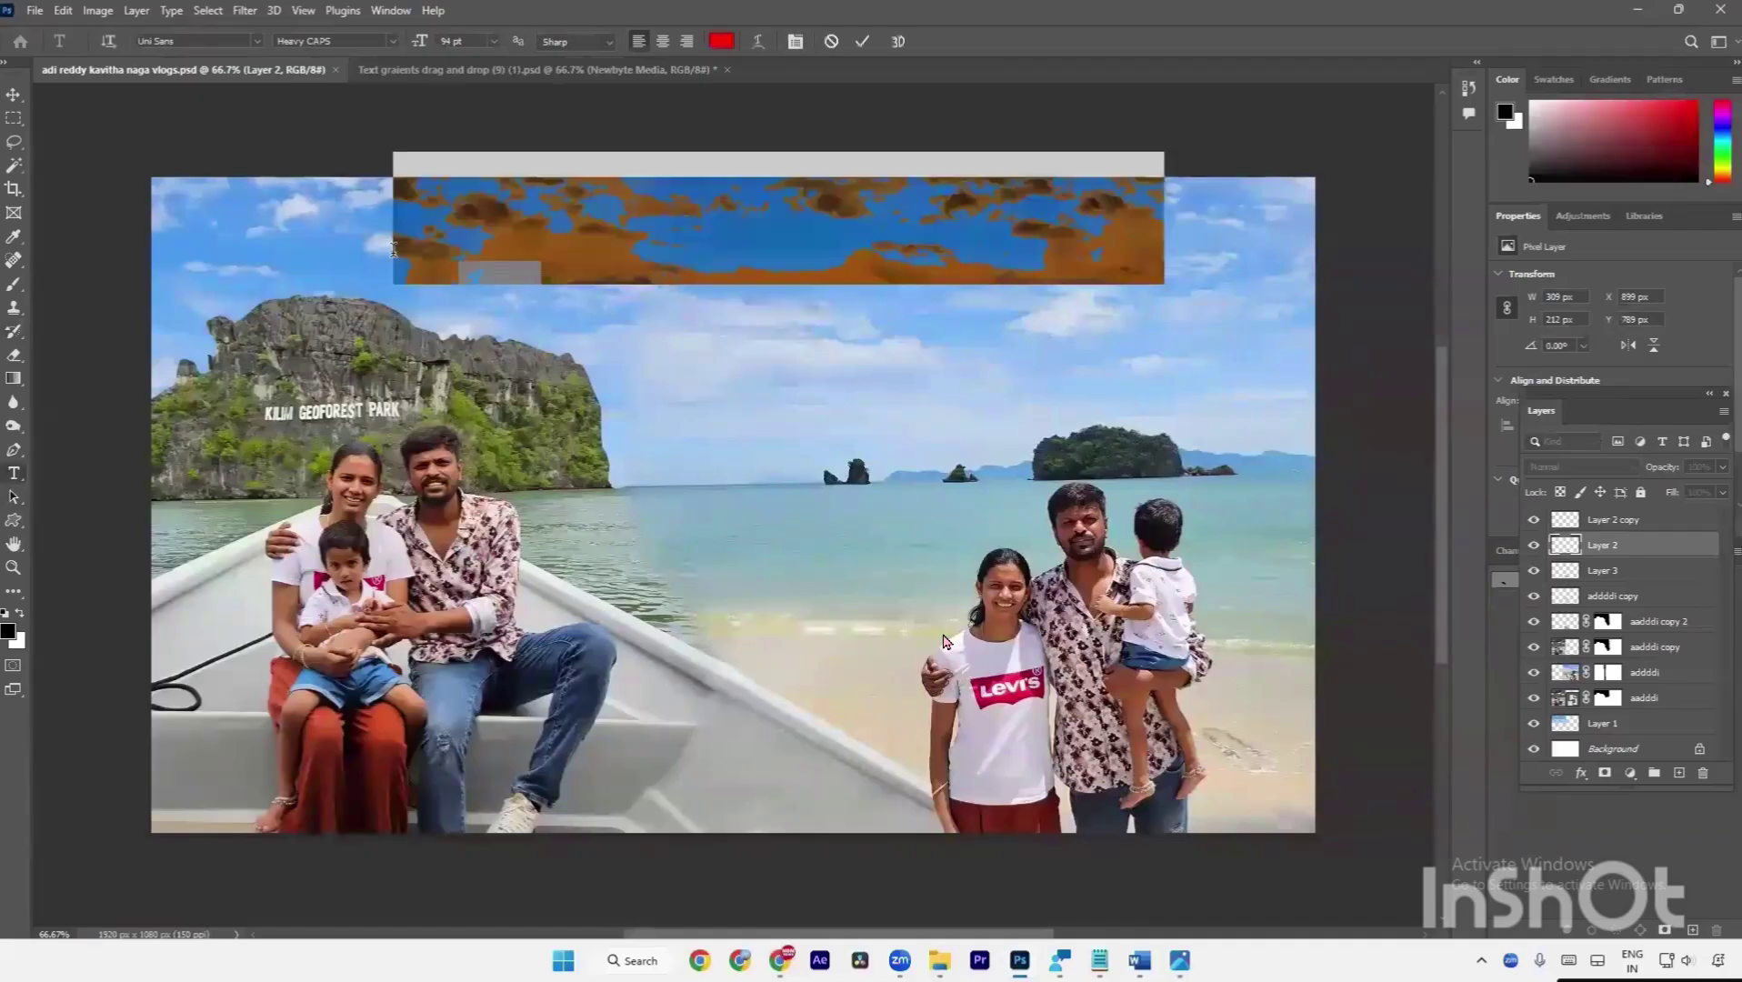
drag(570, 373, 521, 398)
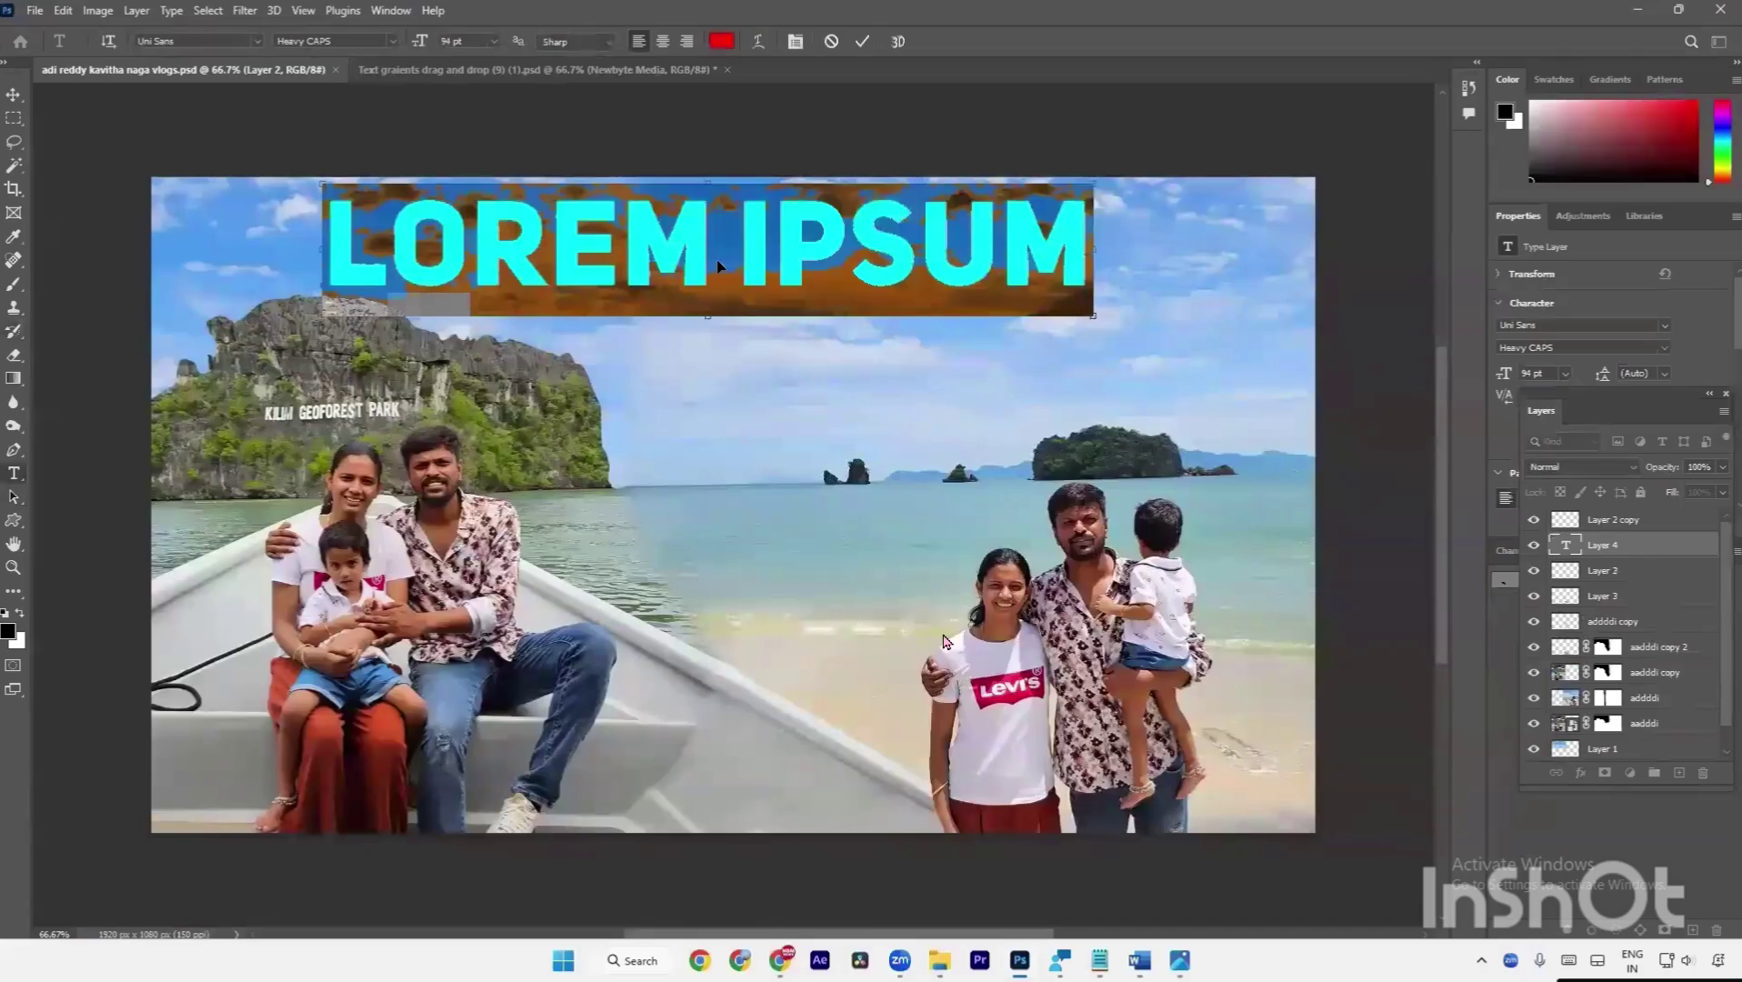
key(ctrl+v)
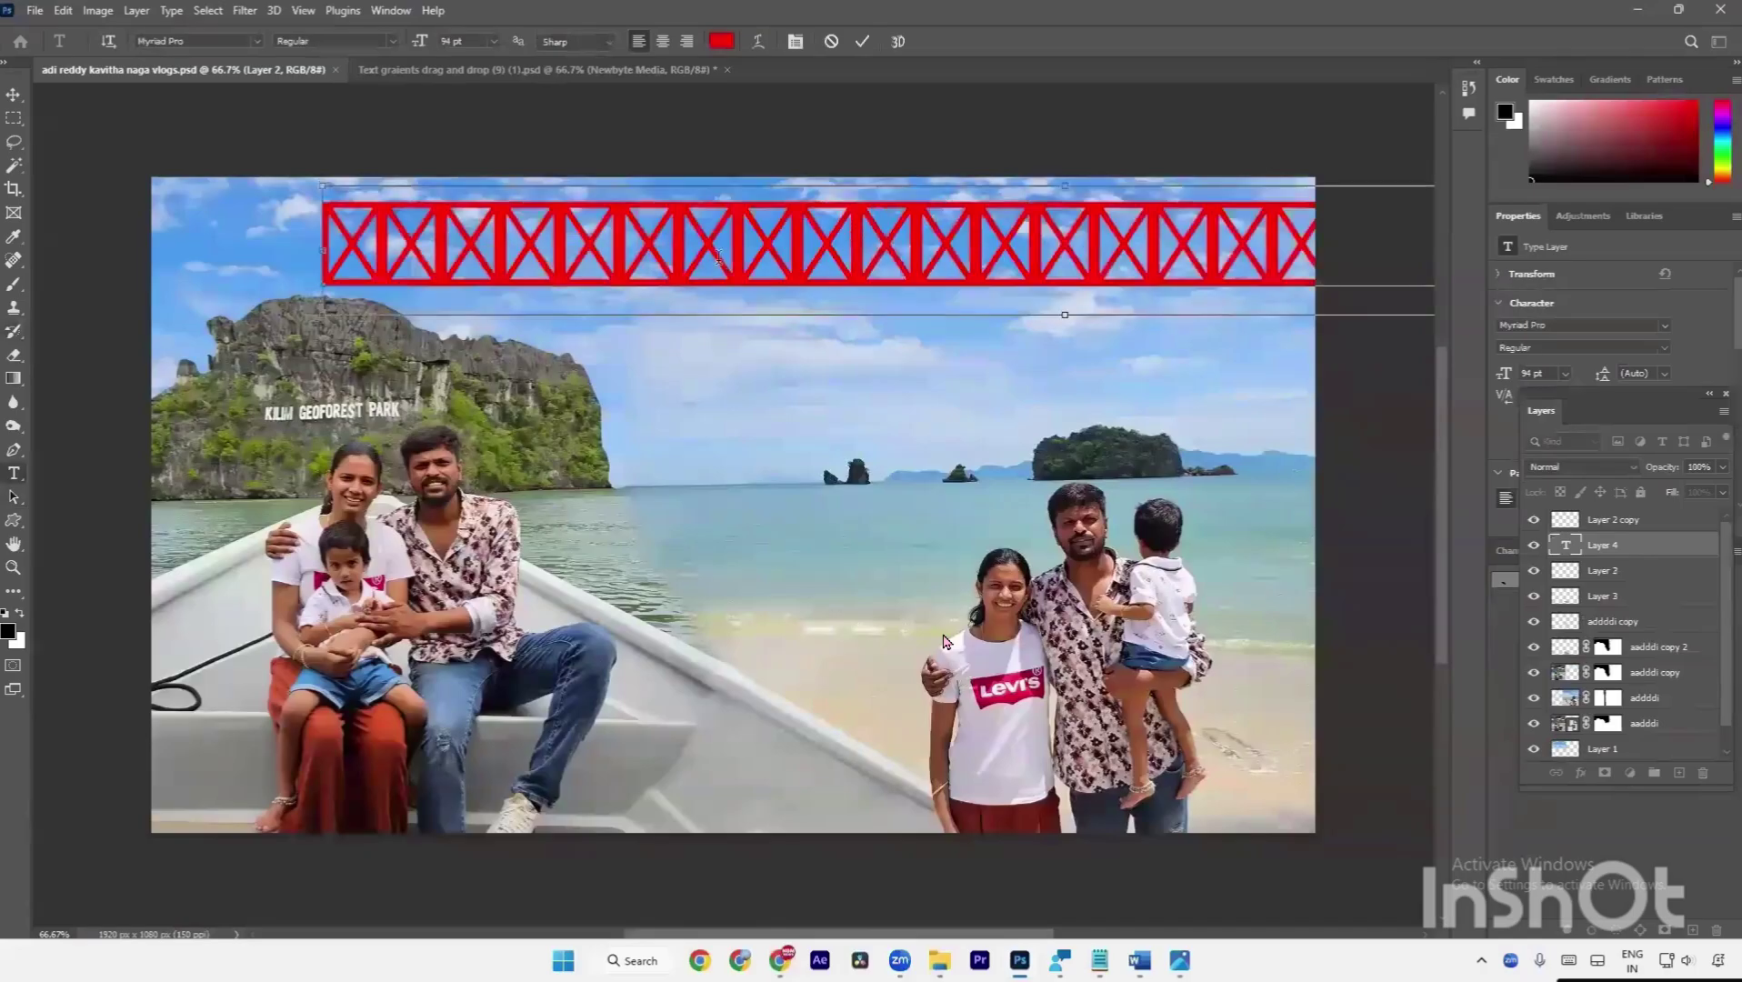
key(ctrl+a)
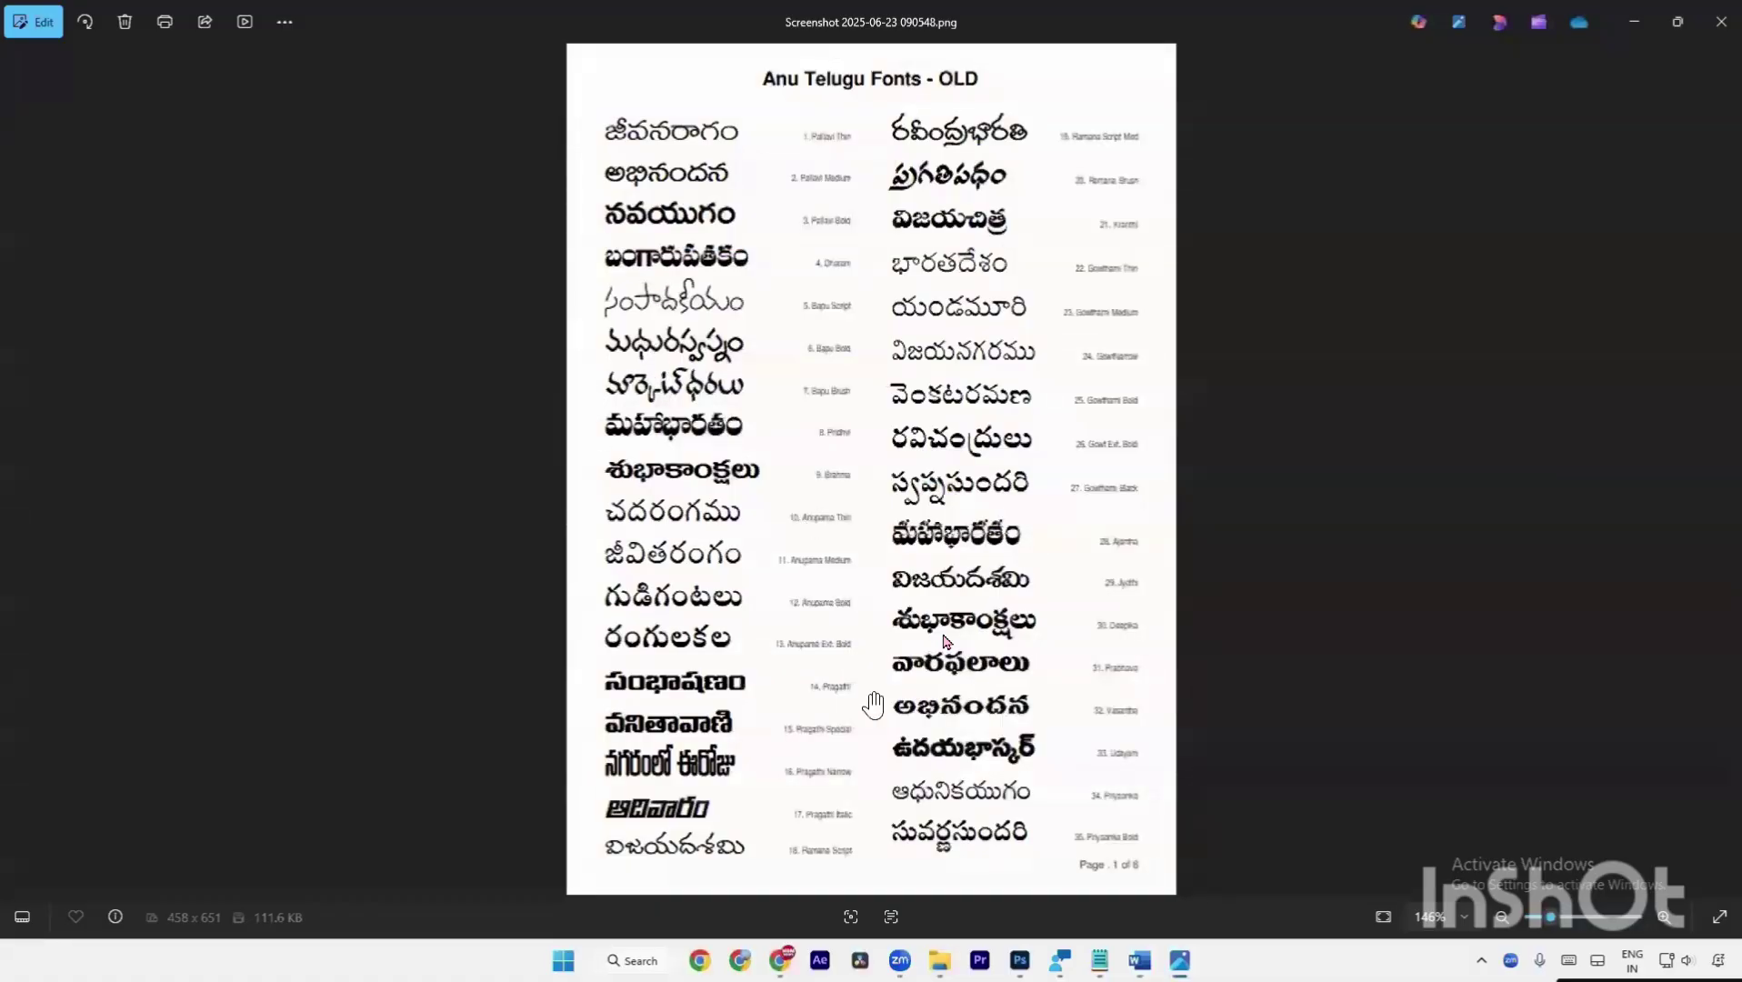
Zoom in and out on the Anu Telugu Fonts sample sheet, then return to the Photoshop thumbnail.
scroll(824, 698, up, 1)
scroll(824, 699, up, 6)
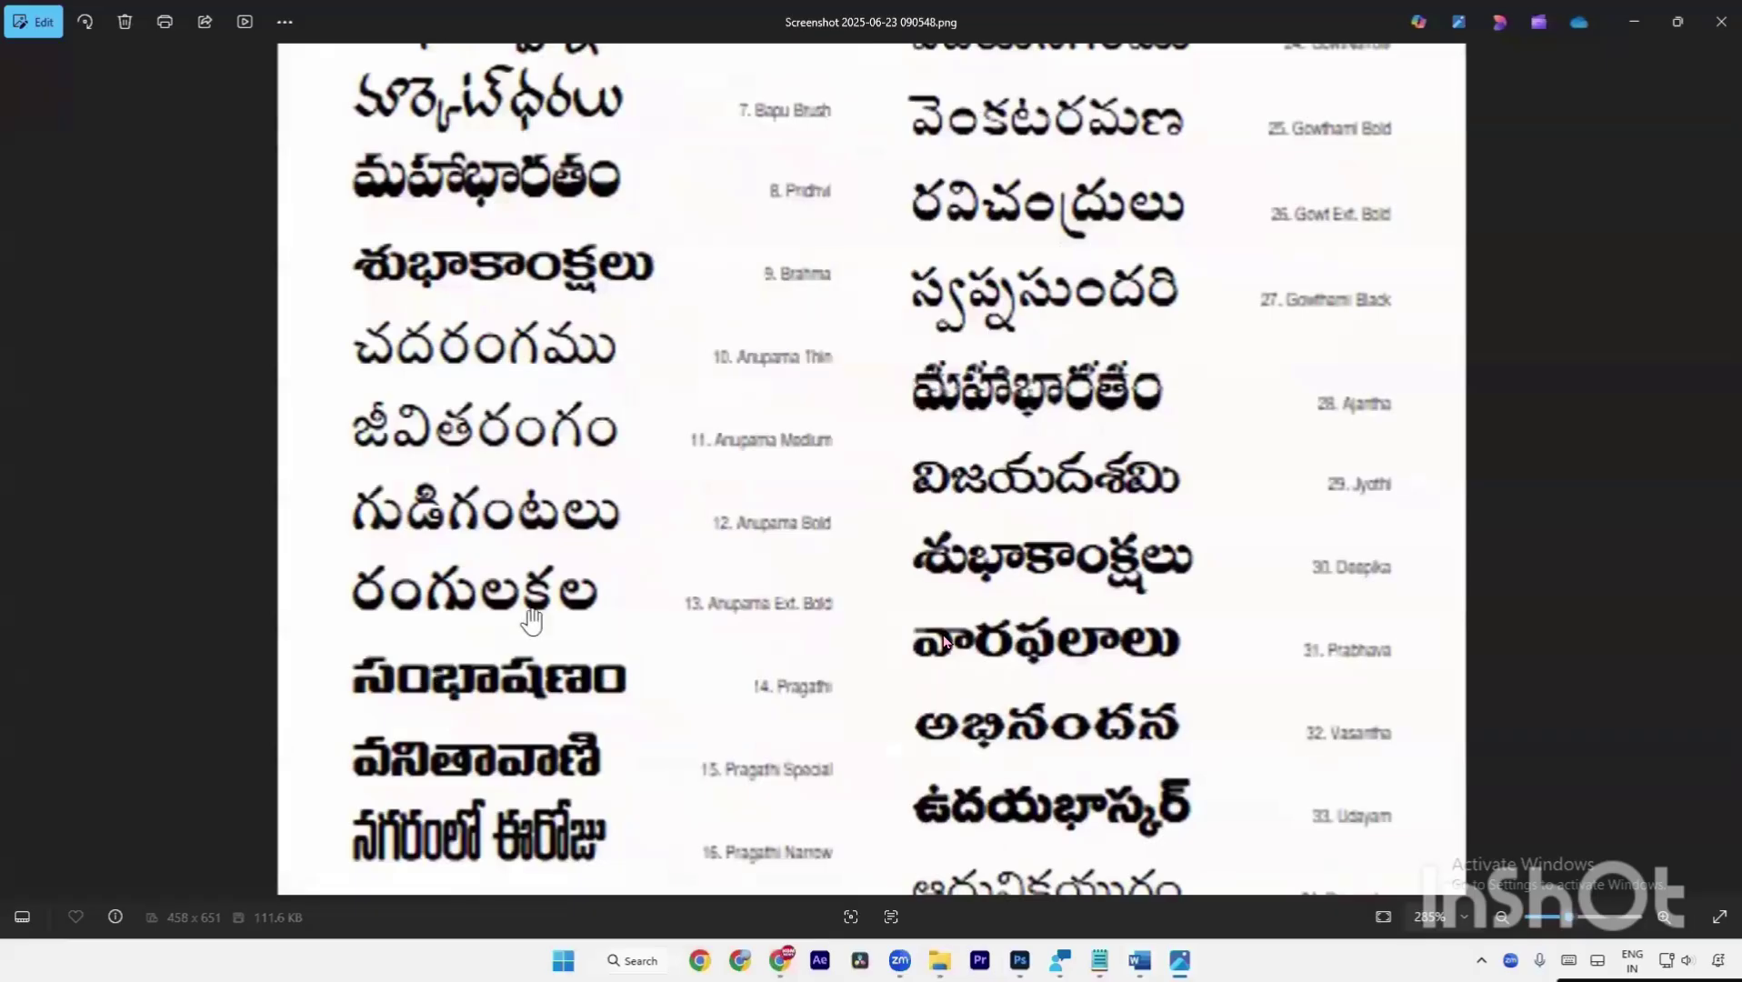
scroll(531, 621, down, 4)
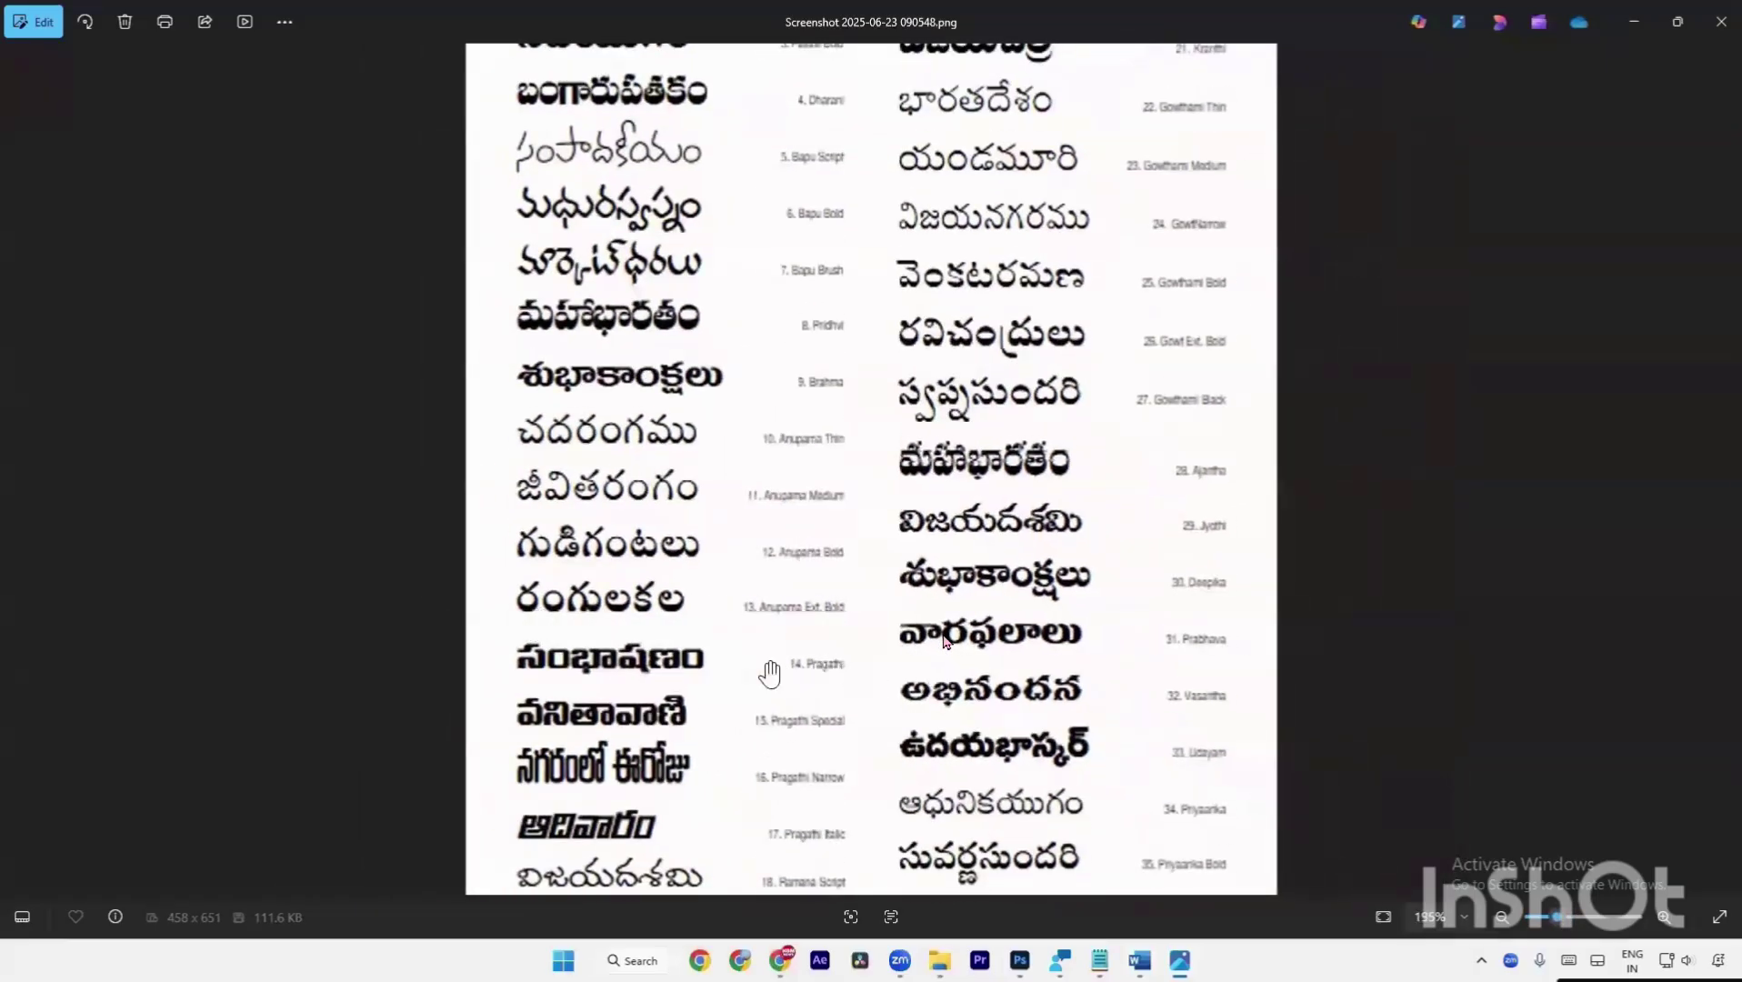
key(alt+Tab)
key(alt+Tab)
key(alt+Tab)
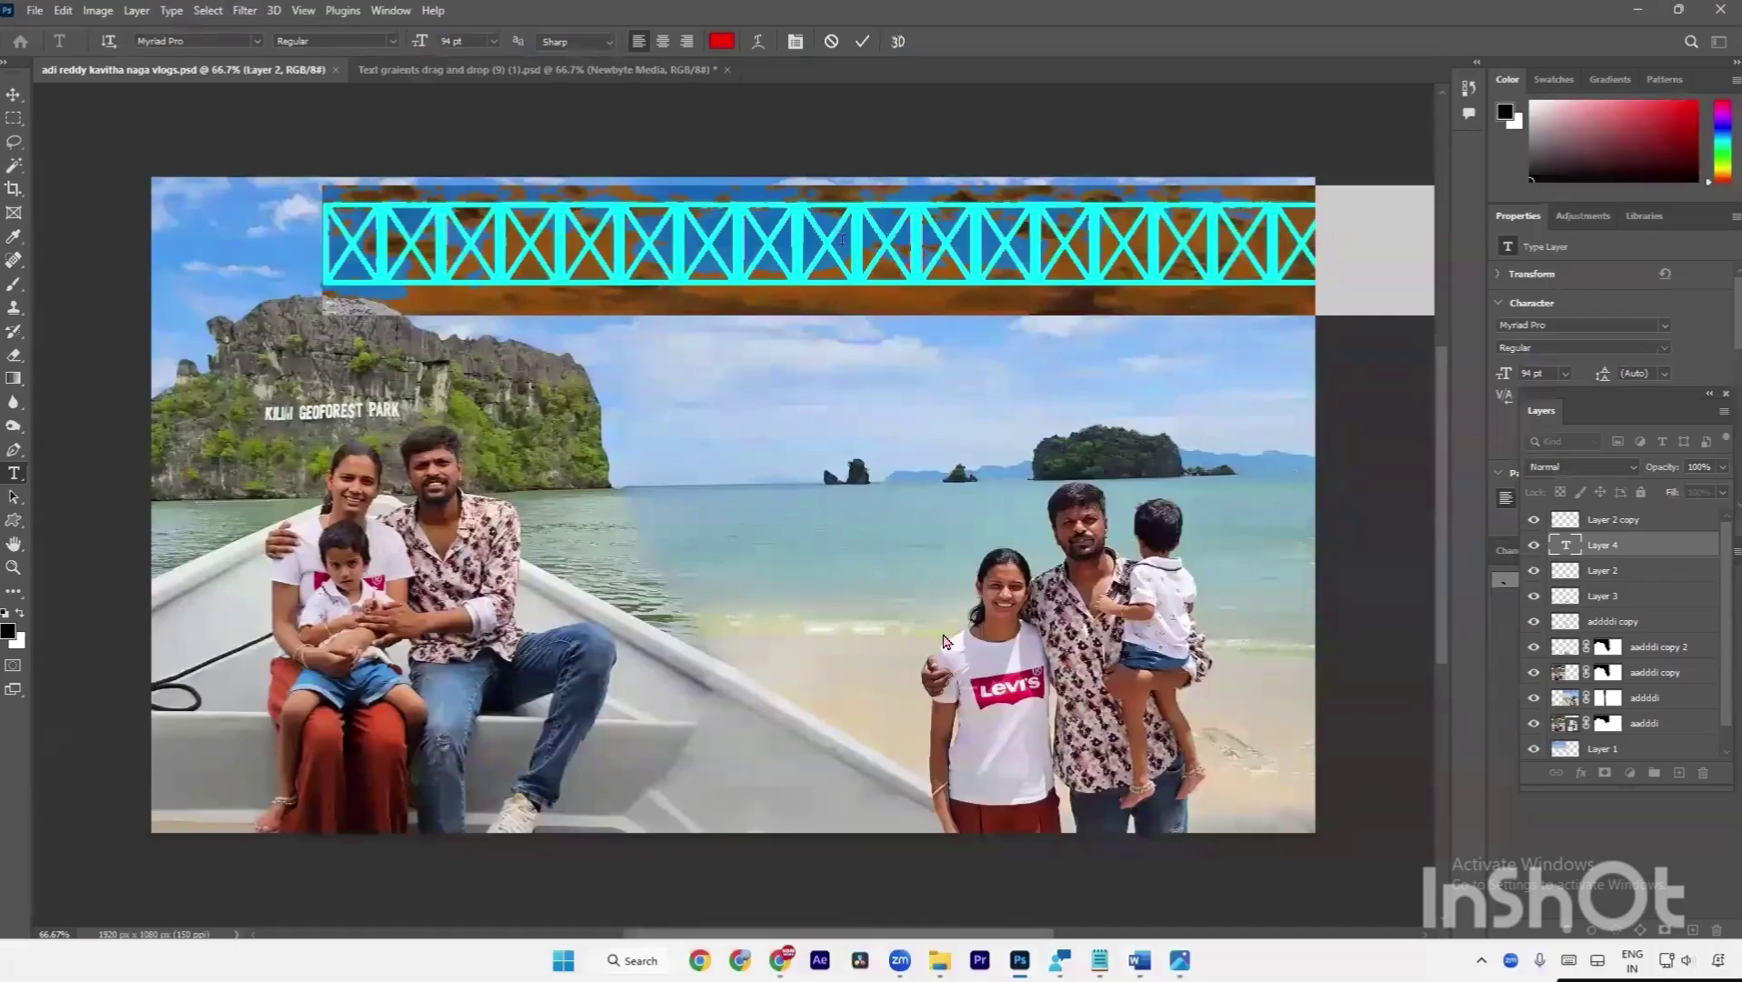
Search 'pra' in the font field and apply PragathiSpecial to the red title.
click(202, 41)
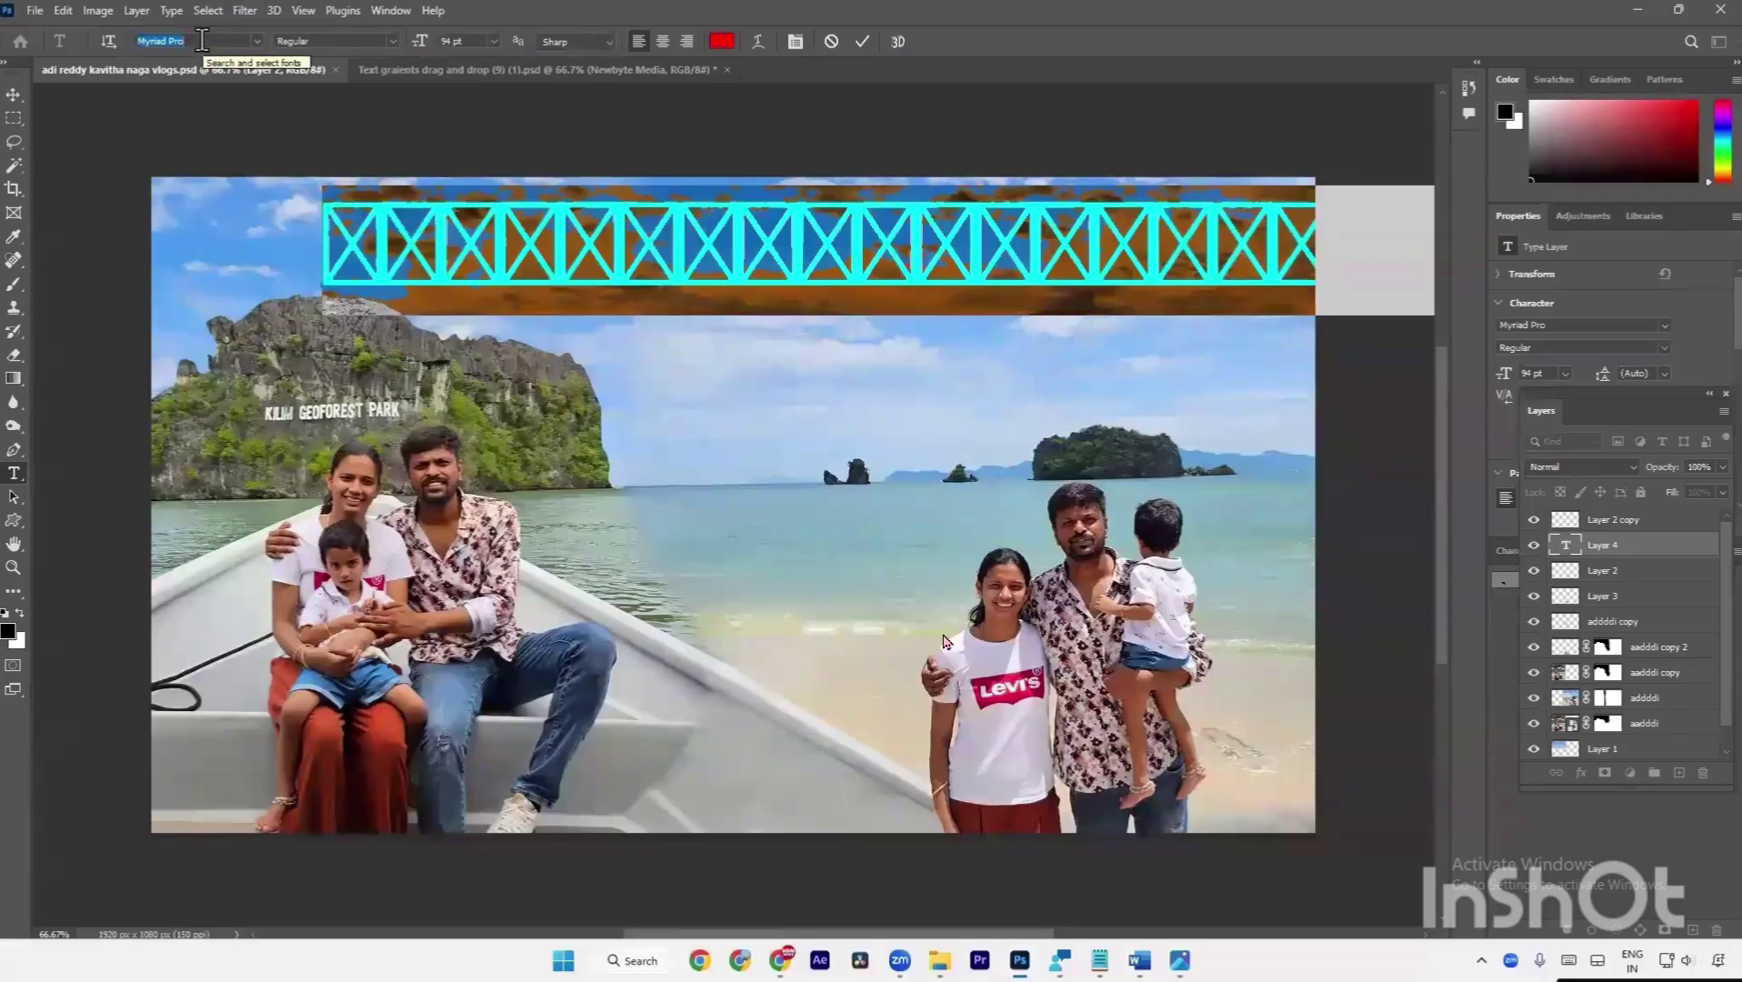
key(BackSpace)
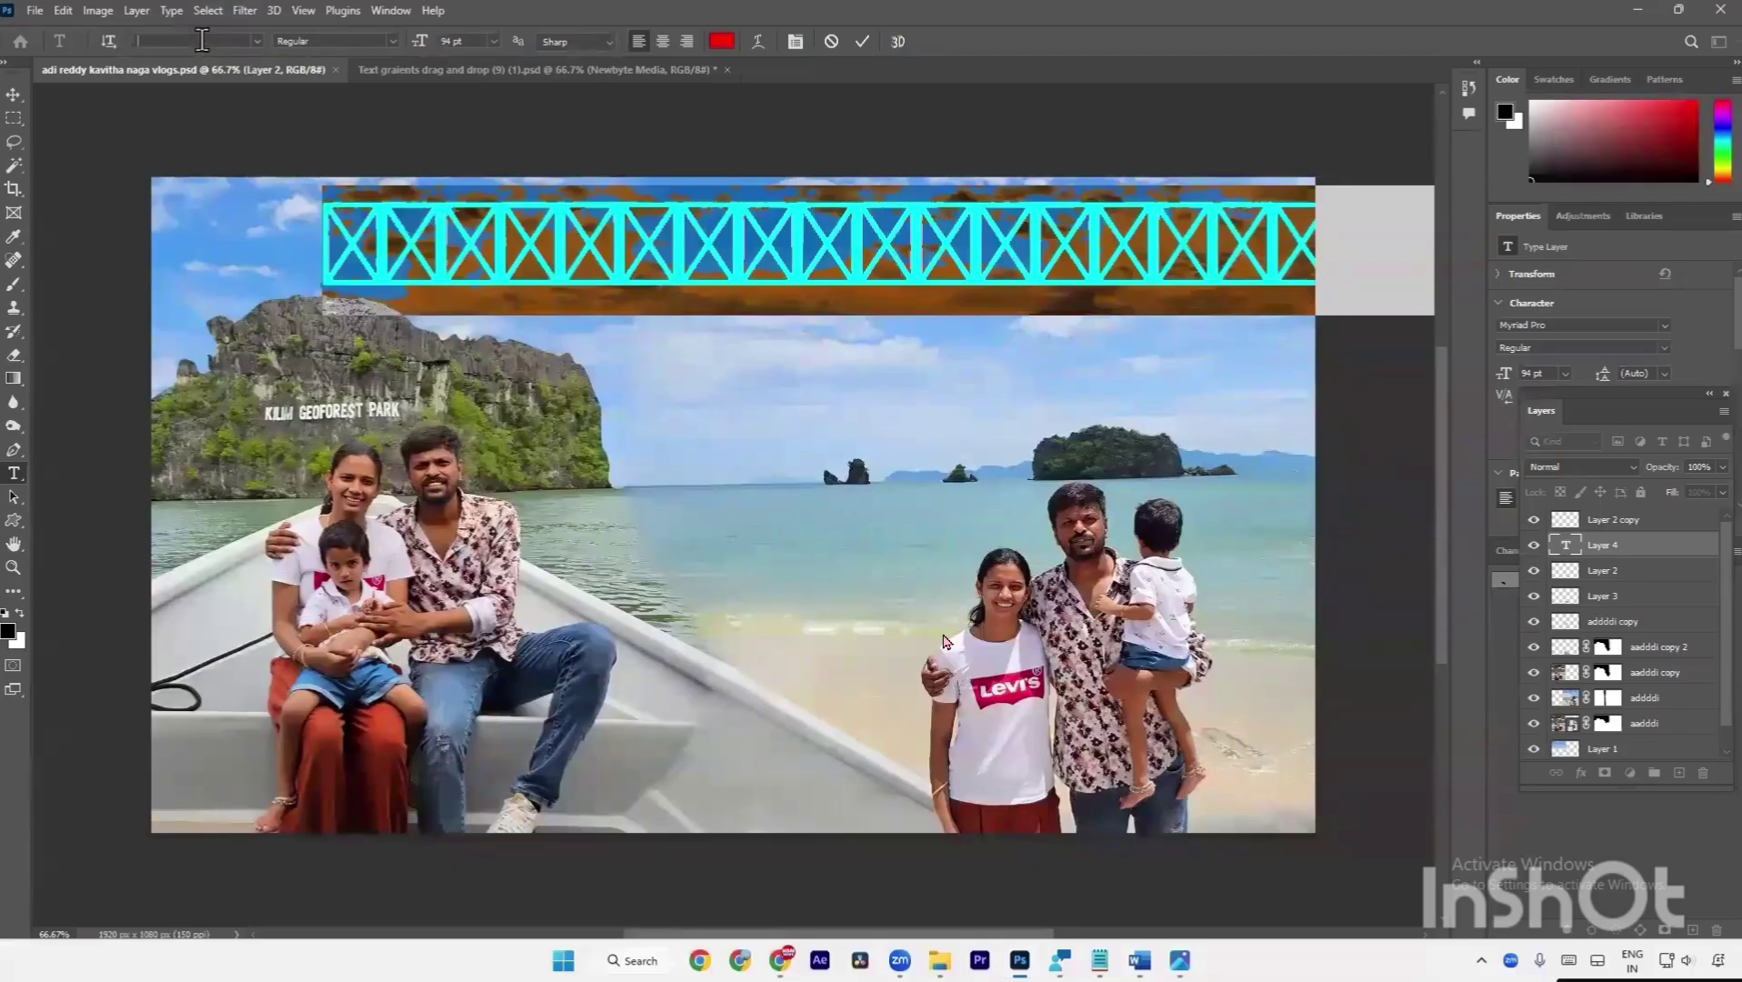
text(pra)
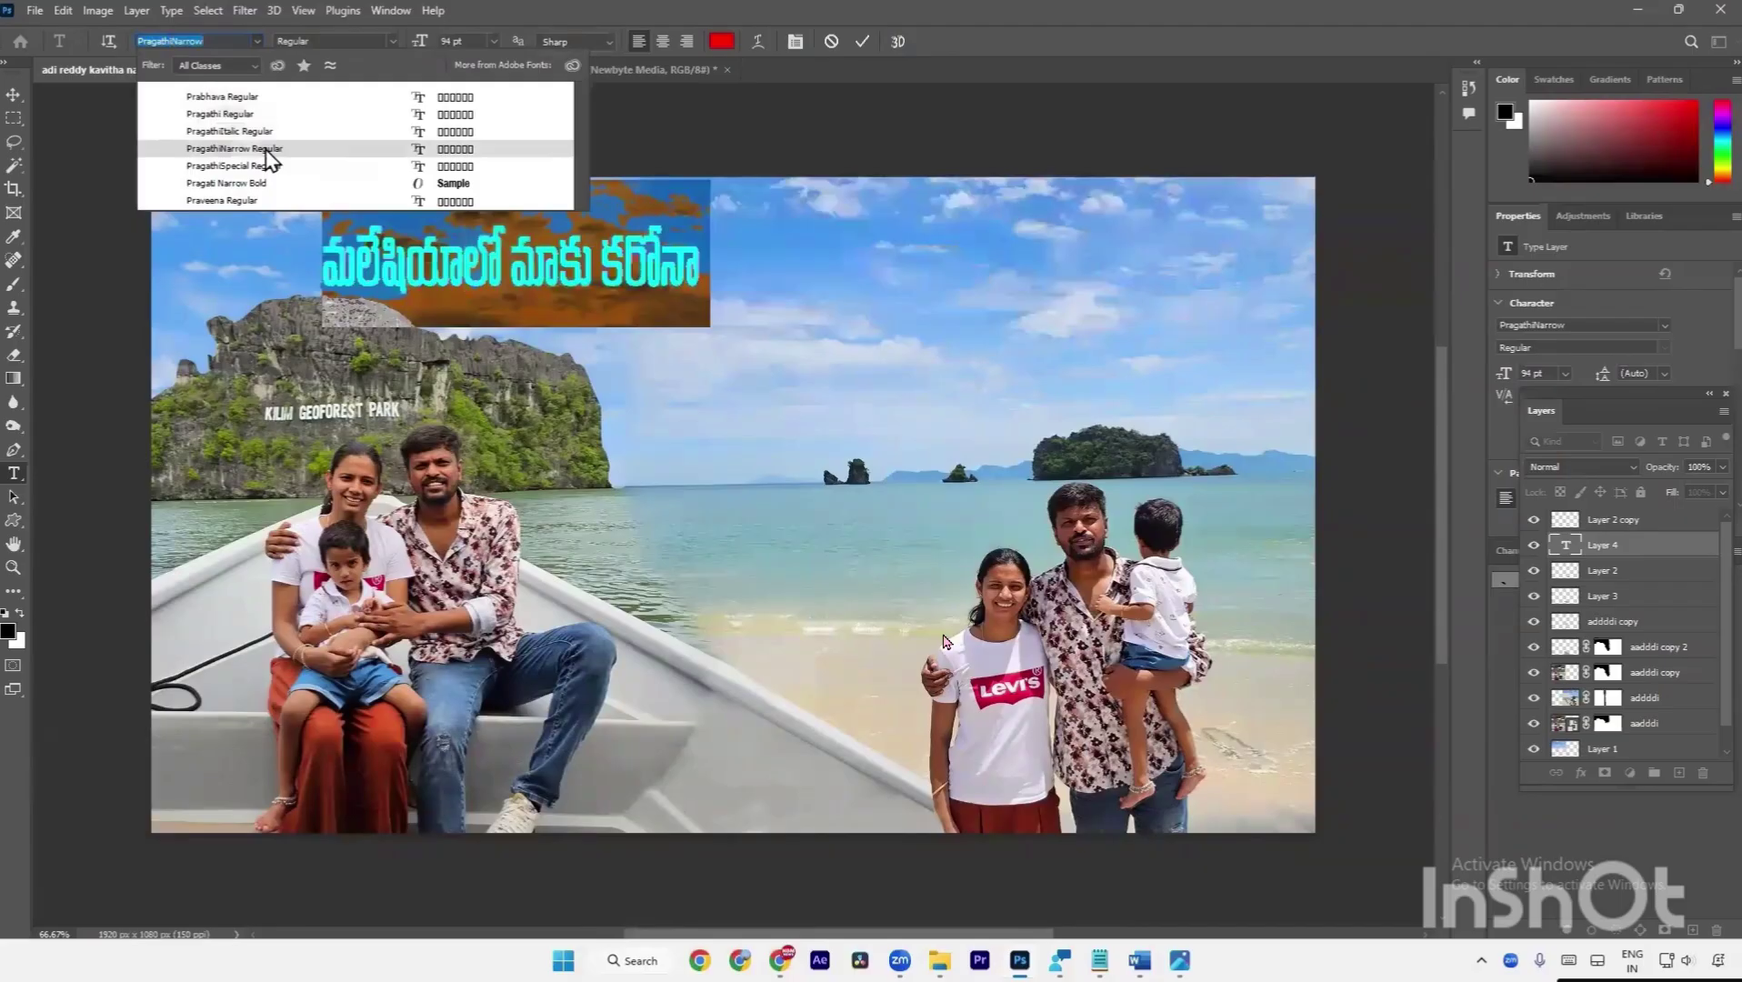
key(Up)
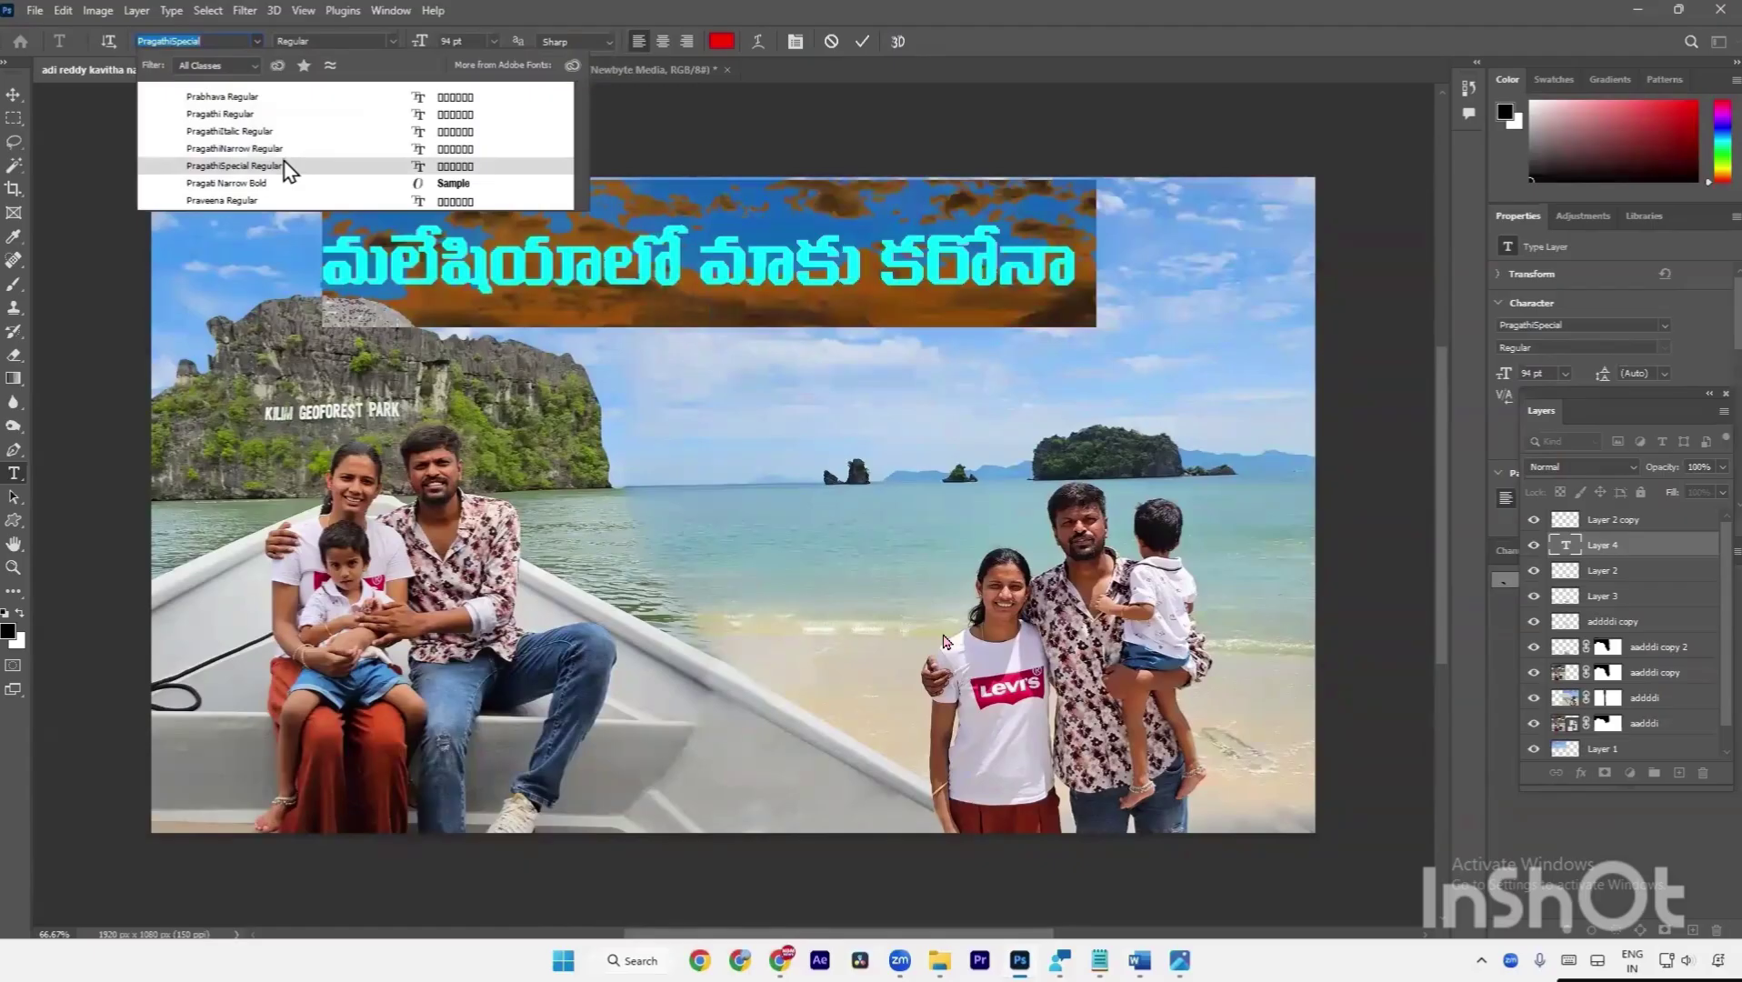
click(289, 167)
click(302, 134)
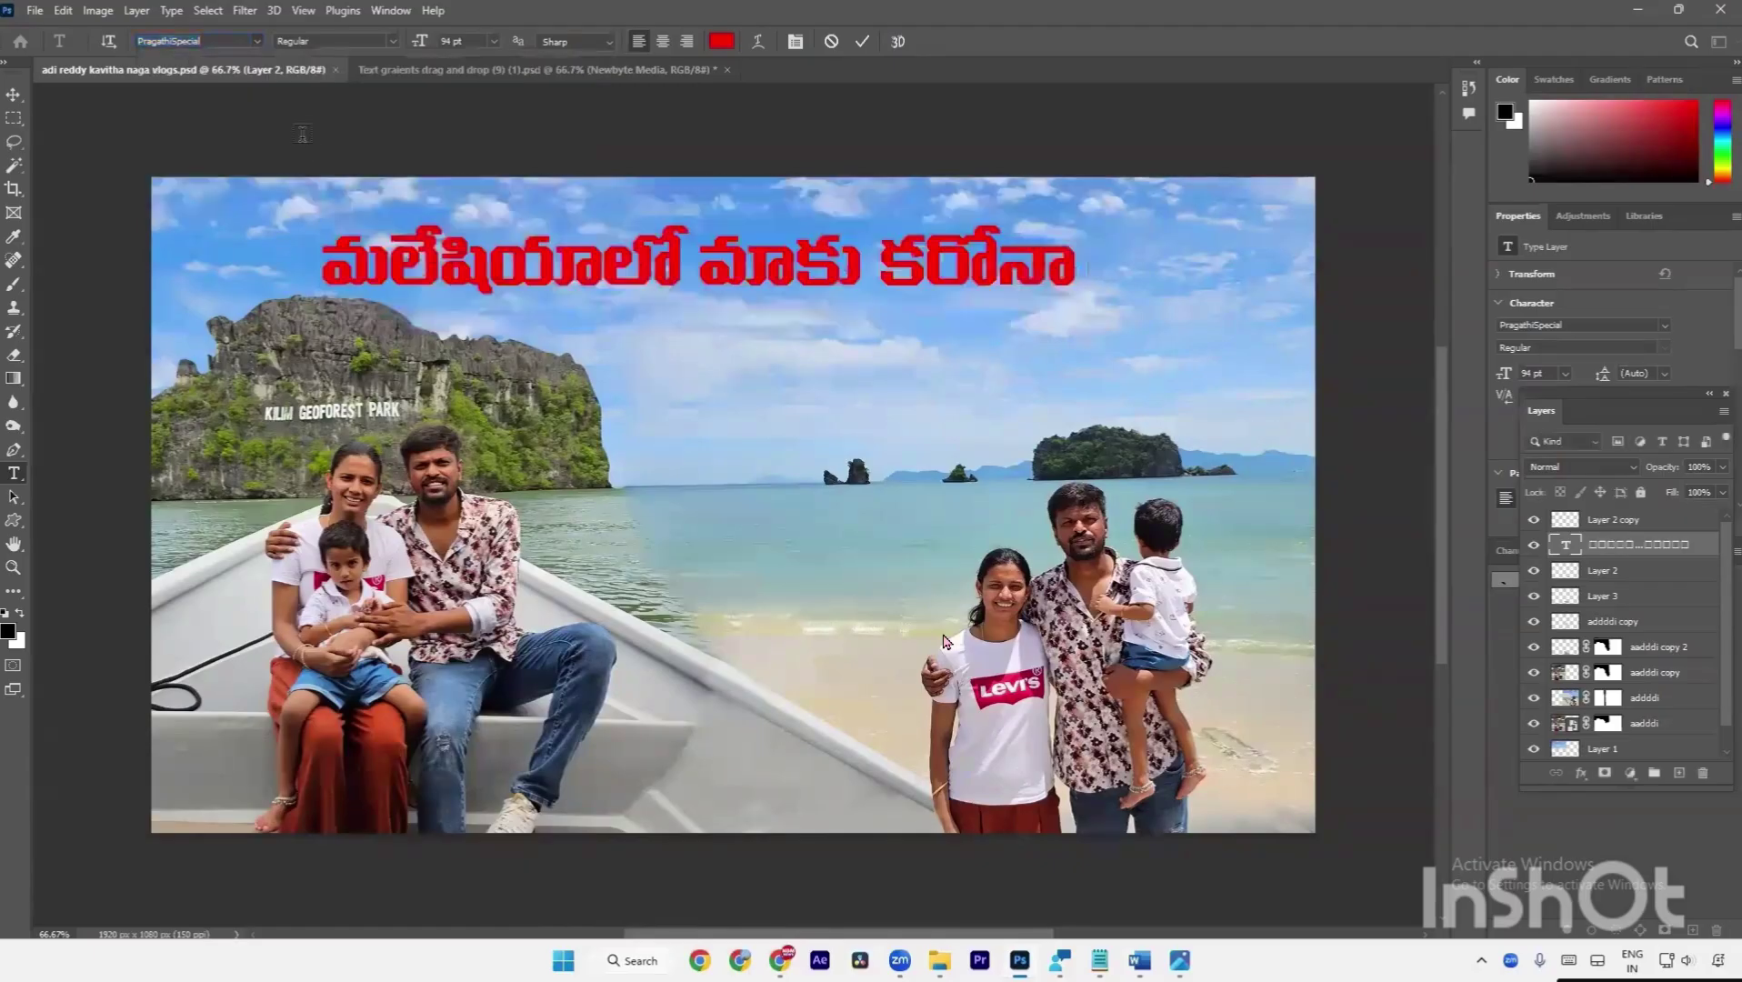
Reselect the whole title text and clear the font field to choose another Pragathi font.
click(918, 290)
key(ctrl+a)
click(224, 41)
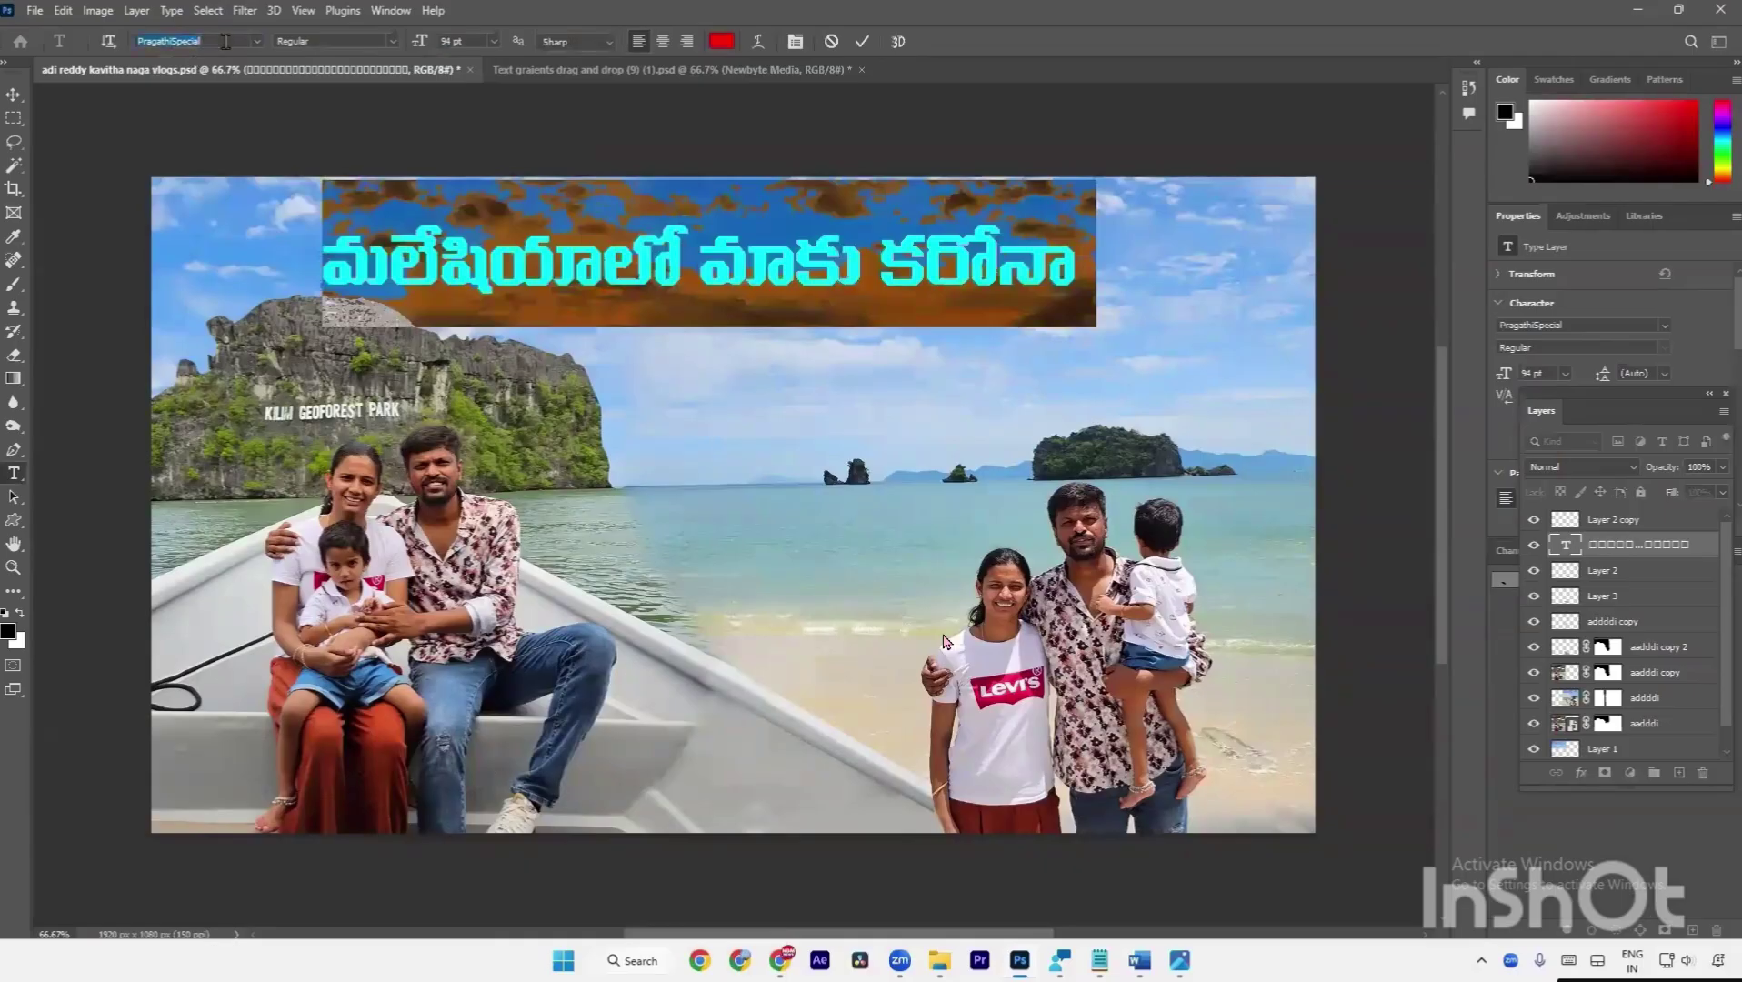
key(BackSpace)
key(BackSpace)
key(BackSpace)
key(BackSpace)
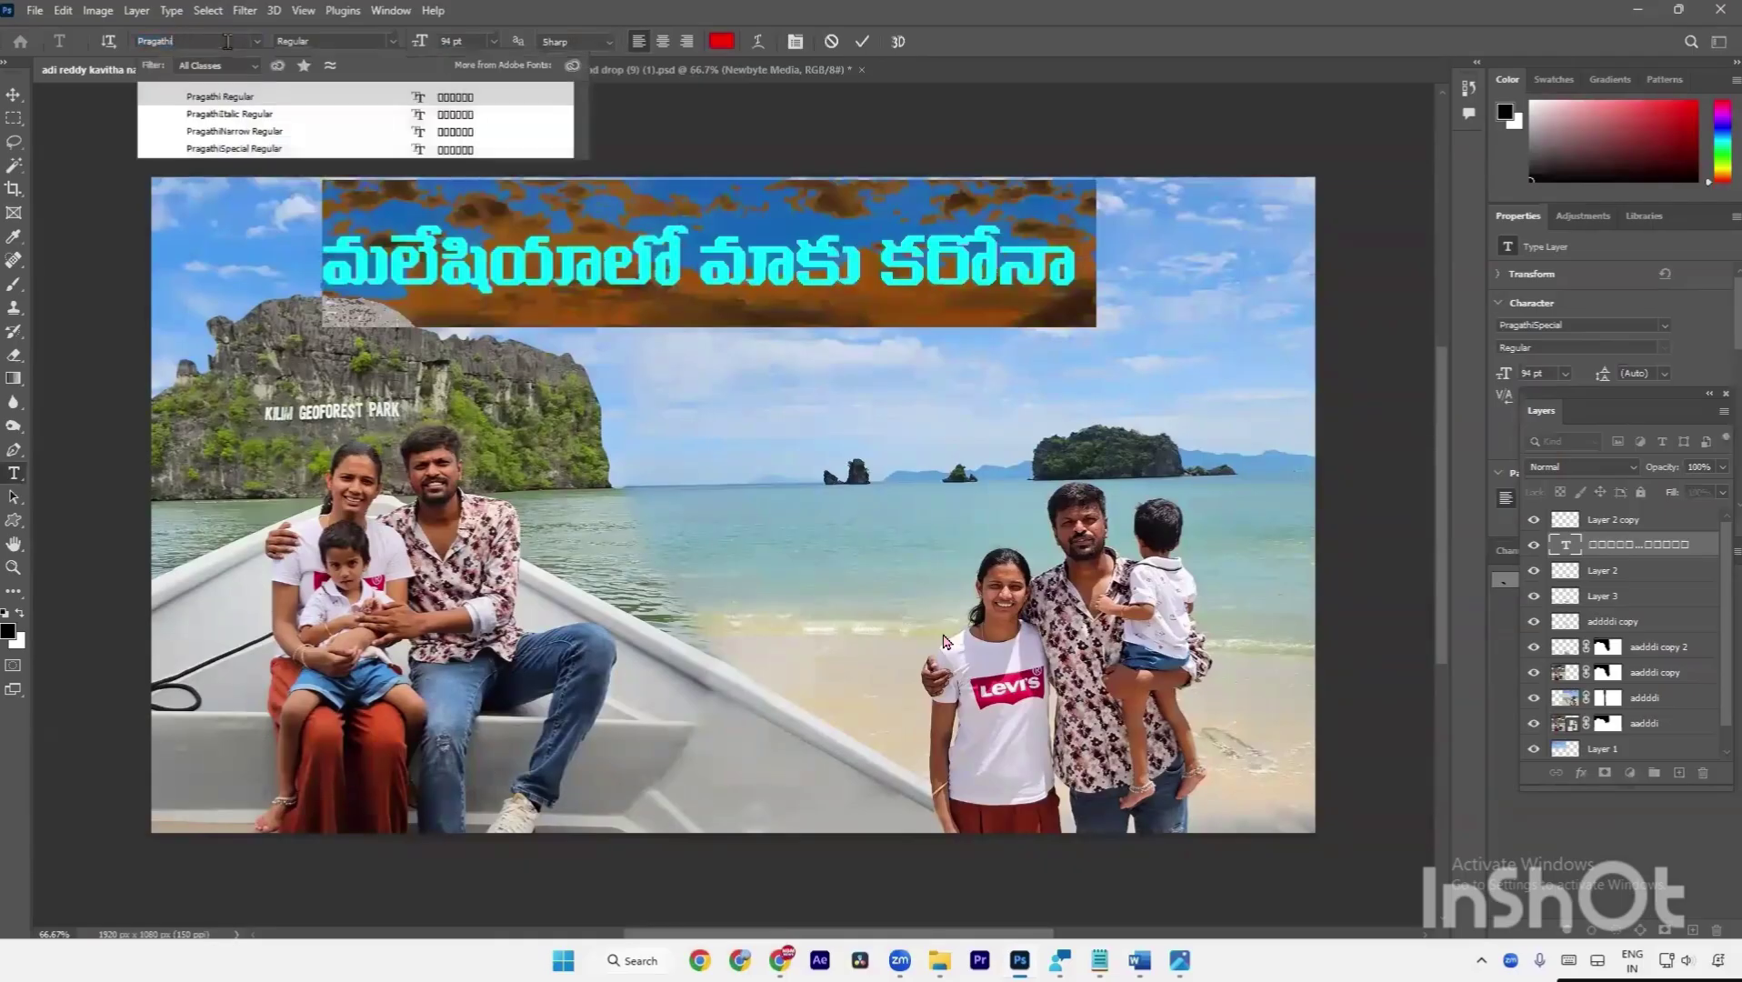
Apply Pragathi Regular and scale the title up across the top-left of the image.
click(221, 96)
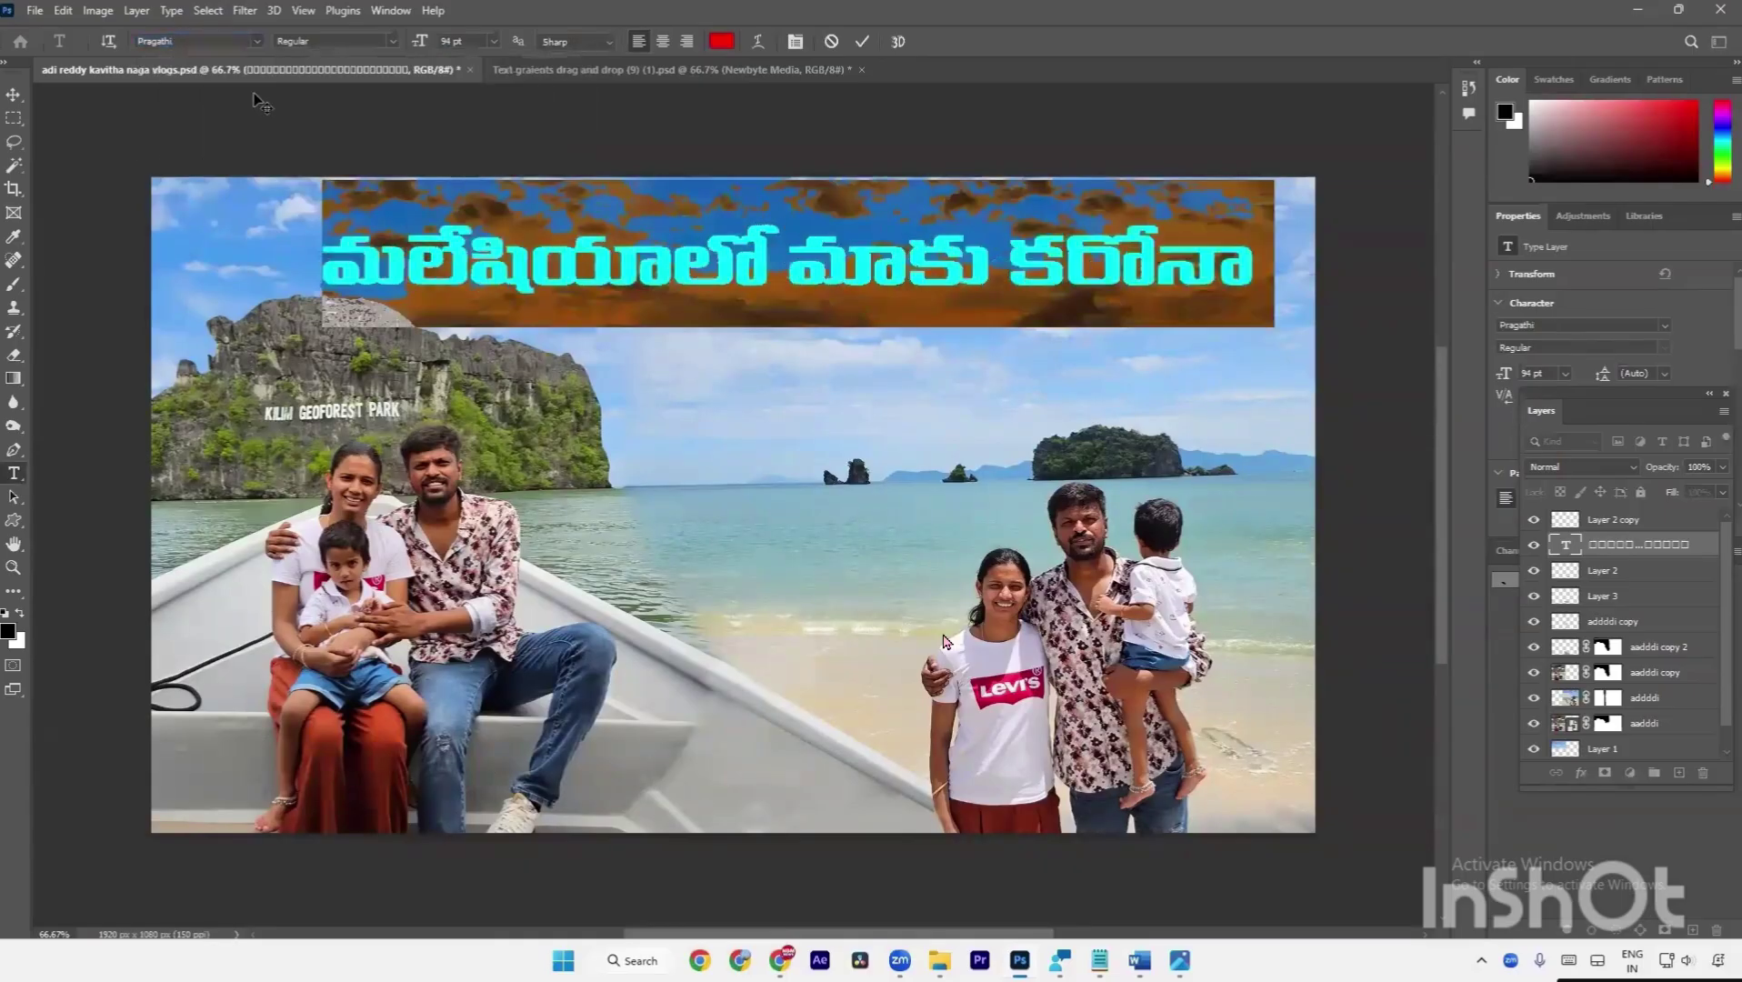
key(ctrl+Return)
drag(634, 261, 519, 248)
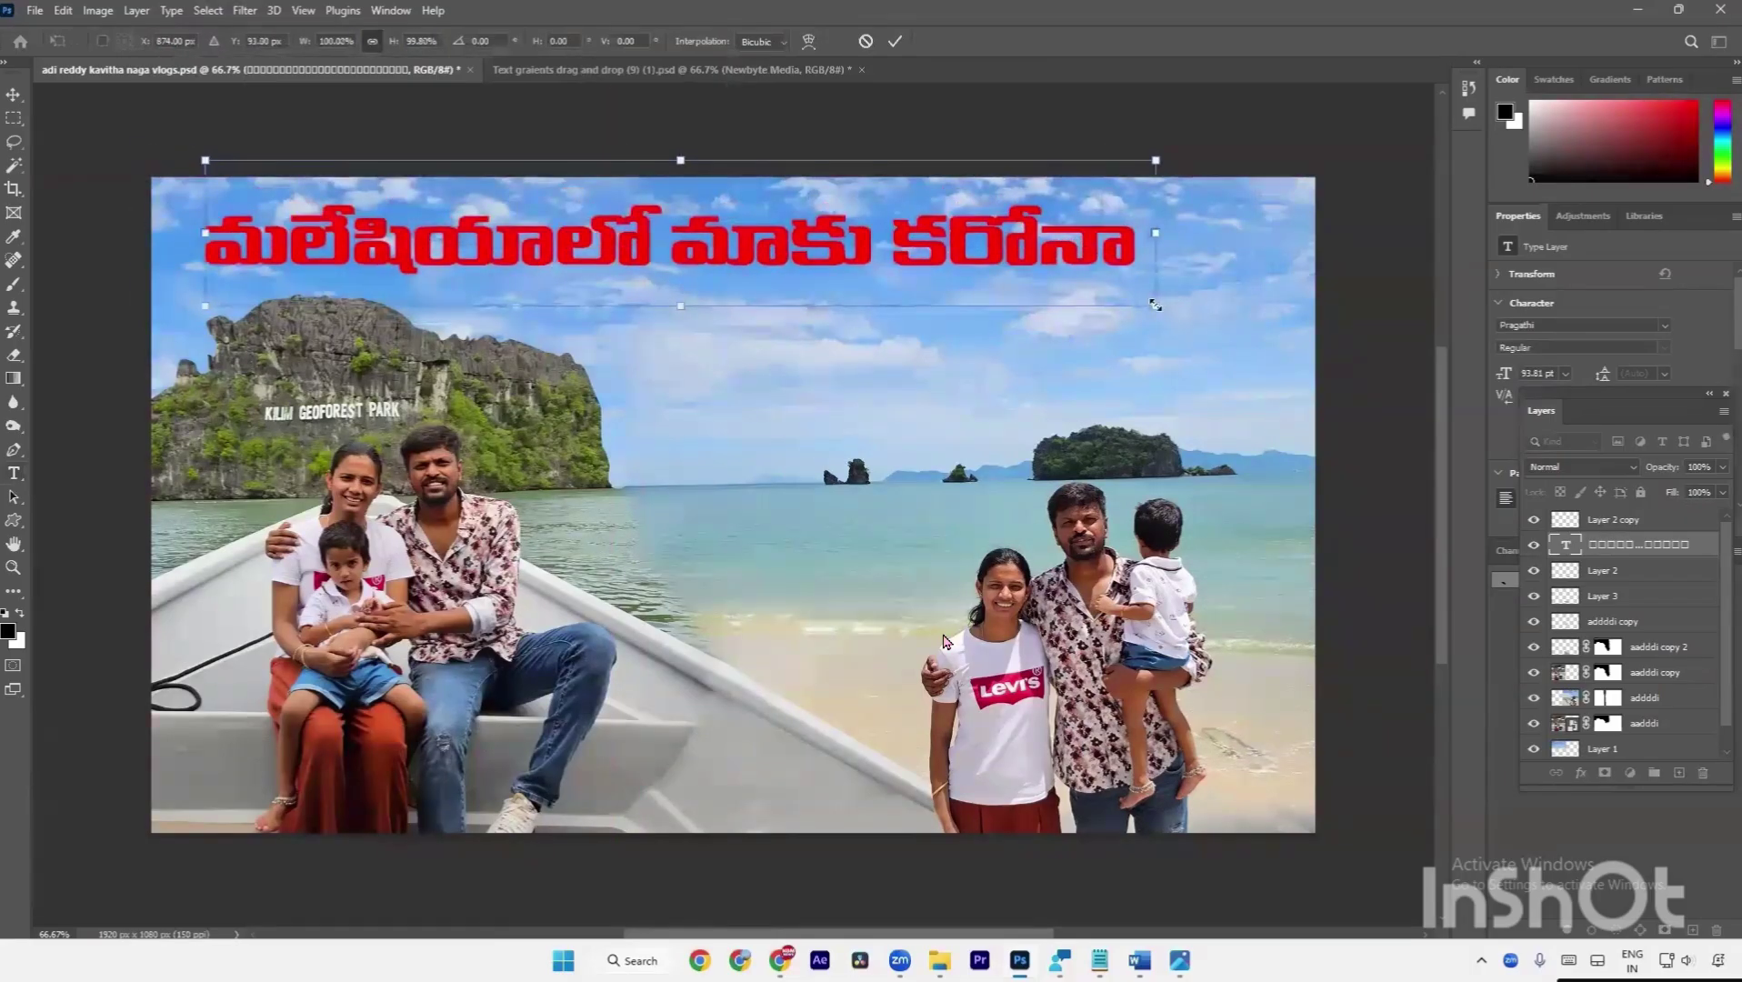
drag(1151, 303, 1119, 356)
mouse_move(1025, 313)
mouse_down()
mouse_move(1081, 278)
mouse_move(1015, 290)
mouse_move(1036, 293)
mouse_up()
drag(1133, 338, 1236, 333)
key(Return)
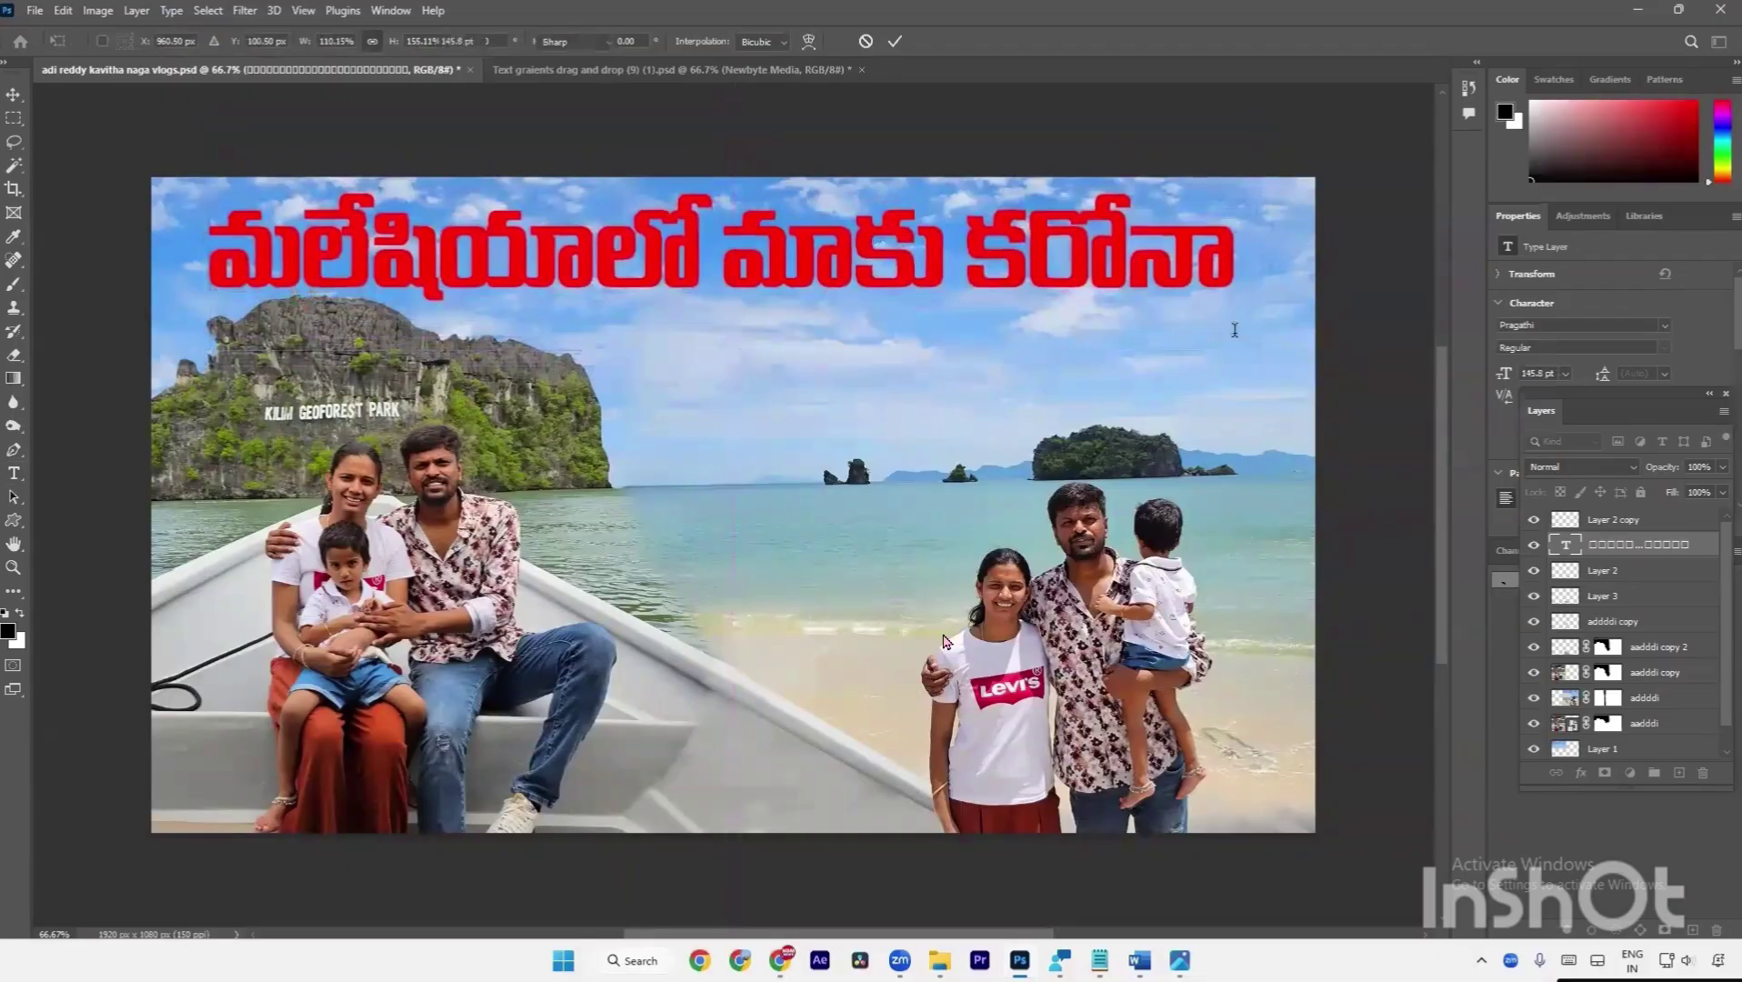
Fill the title text with a bright red colour.
key(a)
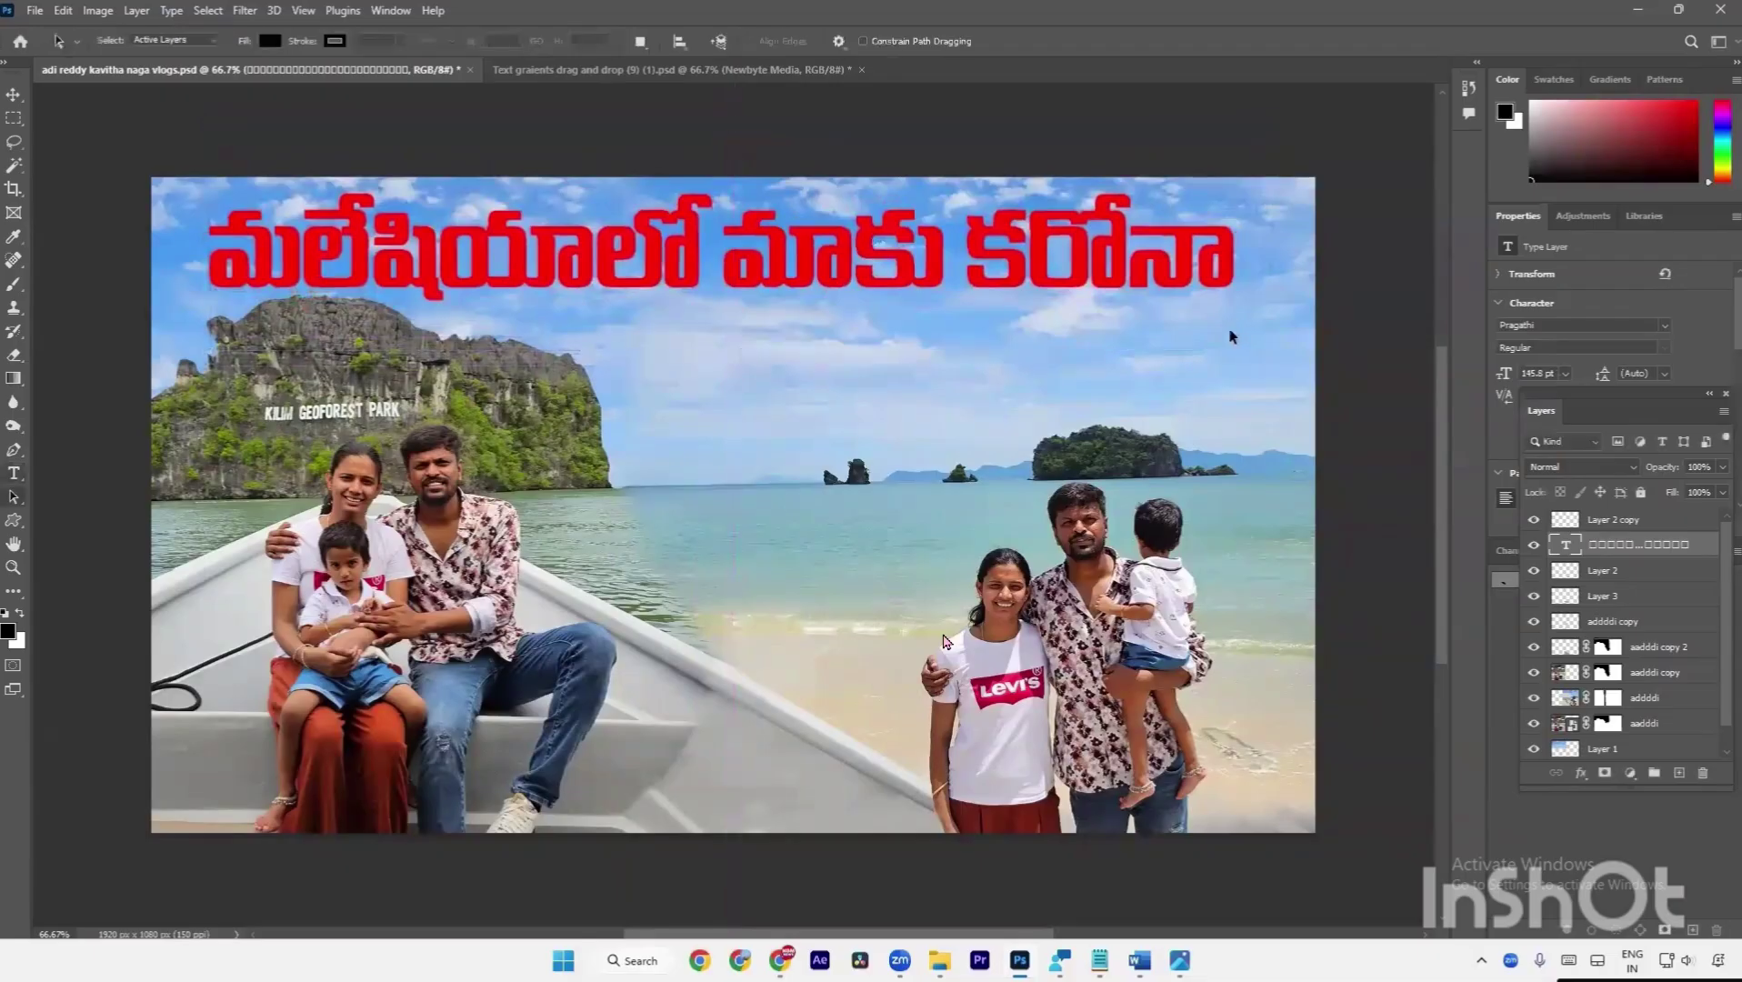
key(alt+BackSpace)
key(ctrl+BackSpace)
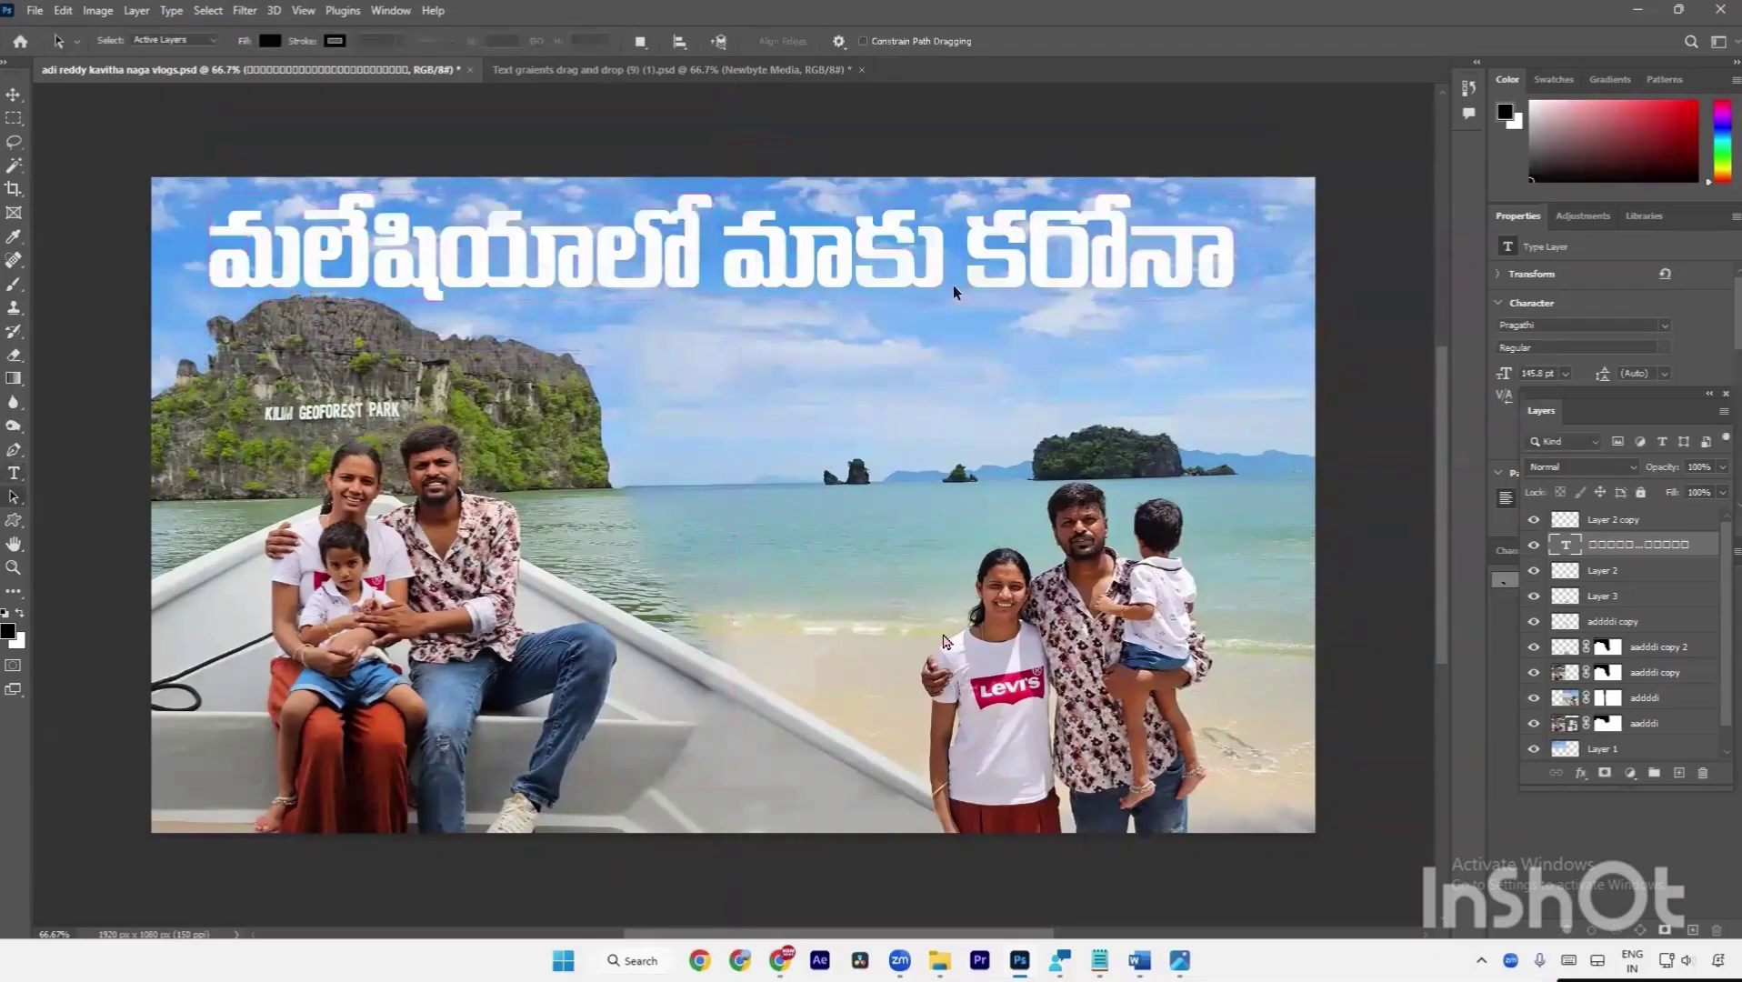
key(ctrl+z)
key(alt+BackSpace)
drag(1689, 123, 1722, 70)
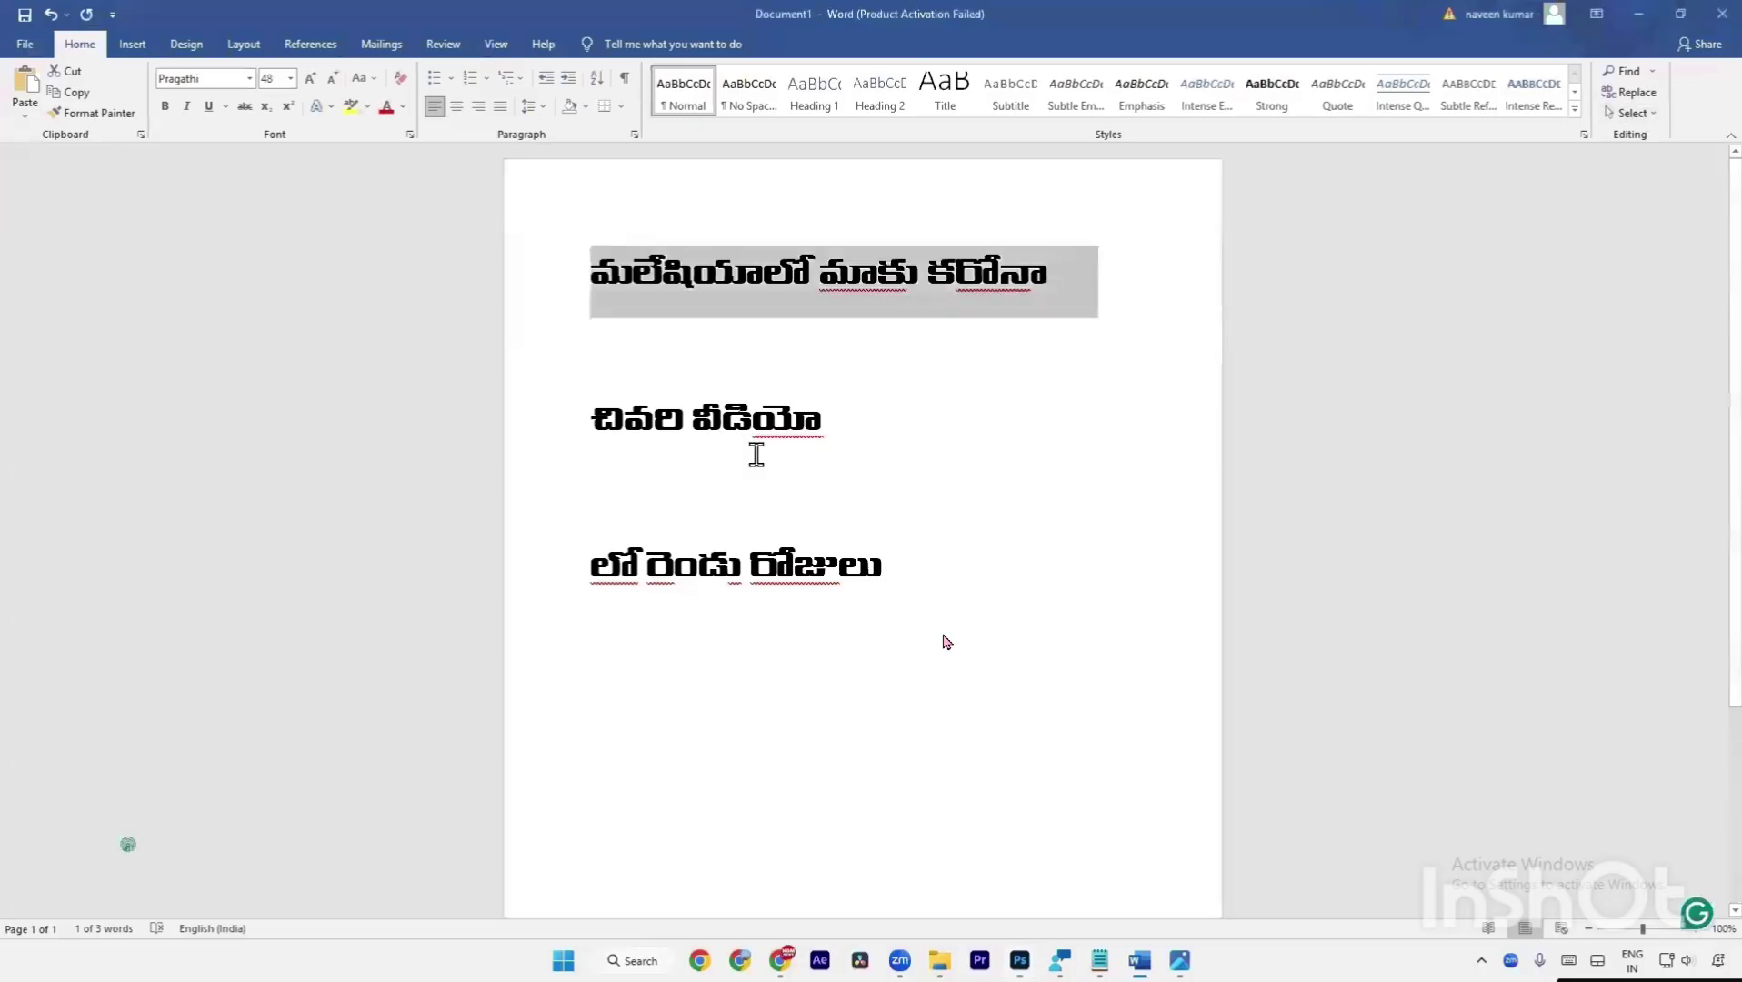
Copy the line చివరి వీడియో from the Word document.
click(755, 436)
triple_click(754, 437)
right_click(758, 454)
click(818, 469)
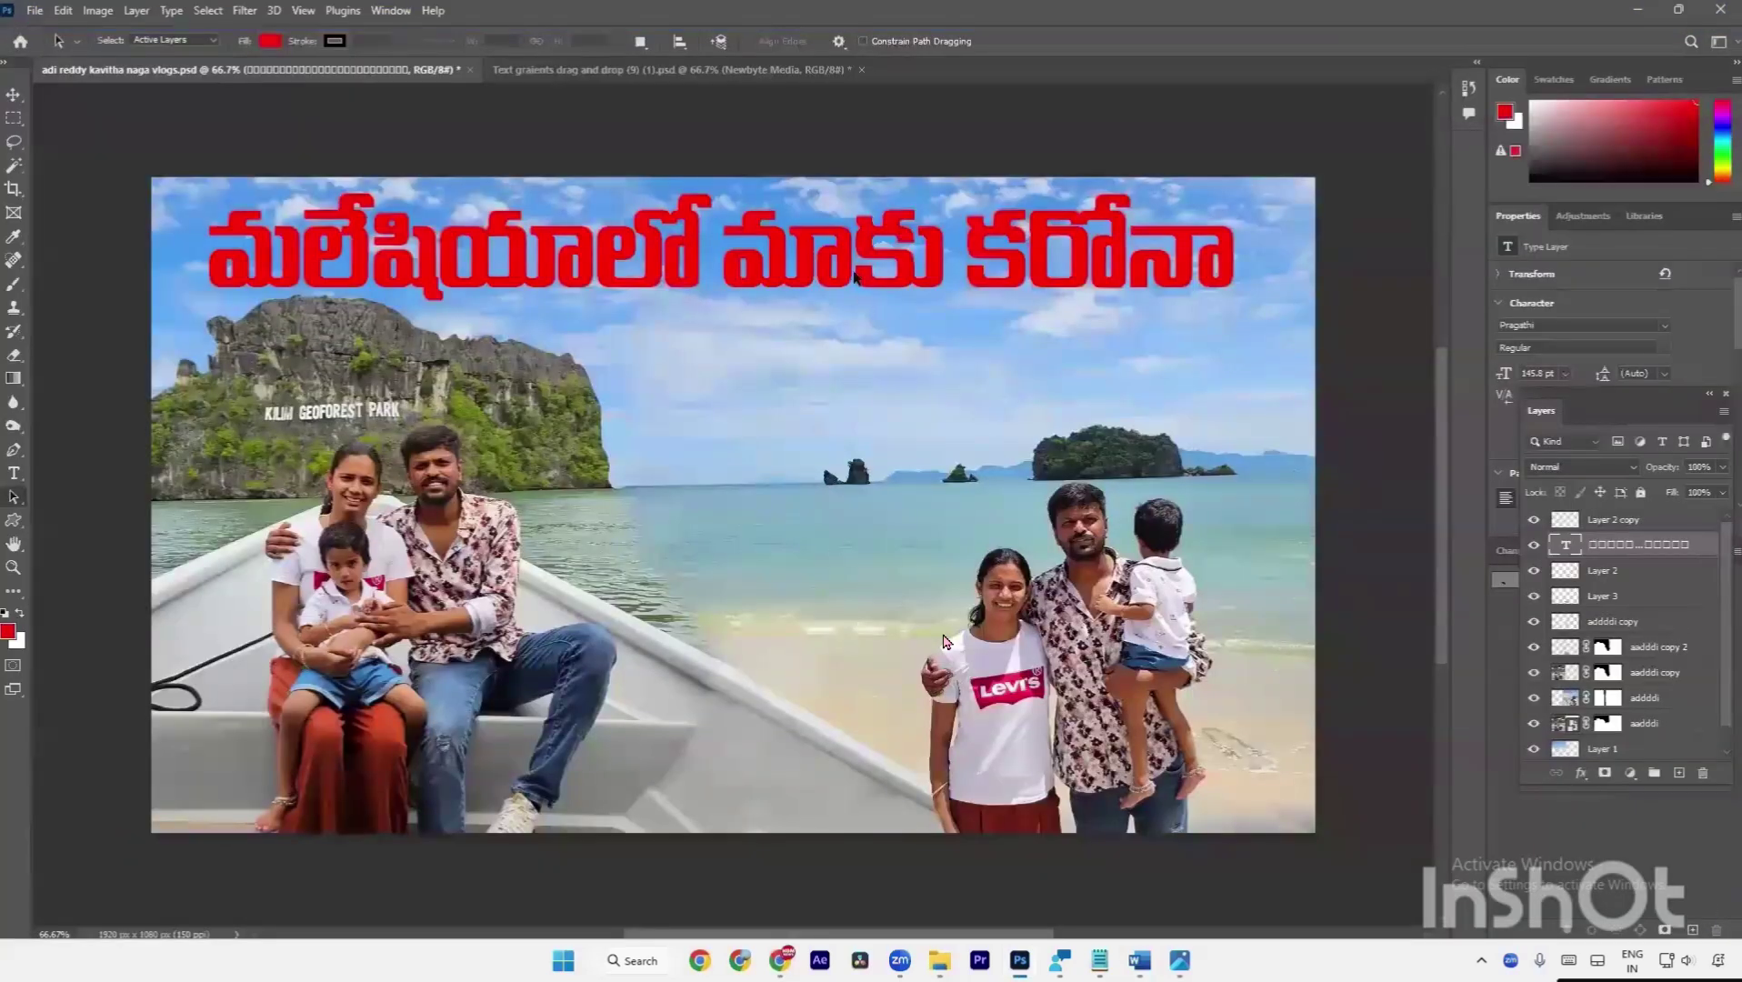
Duplicate the title layer, move it down, and replace its text with చివరి వీడియో.
key(t)
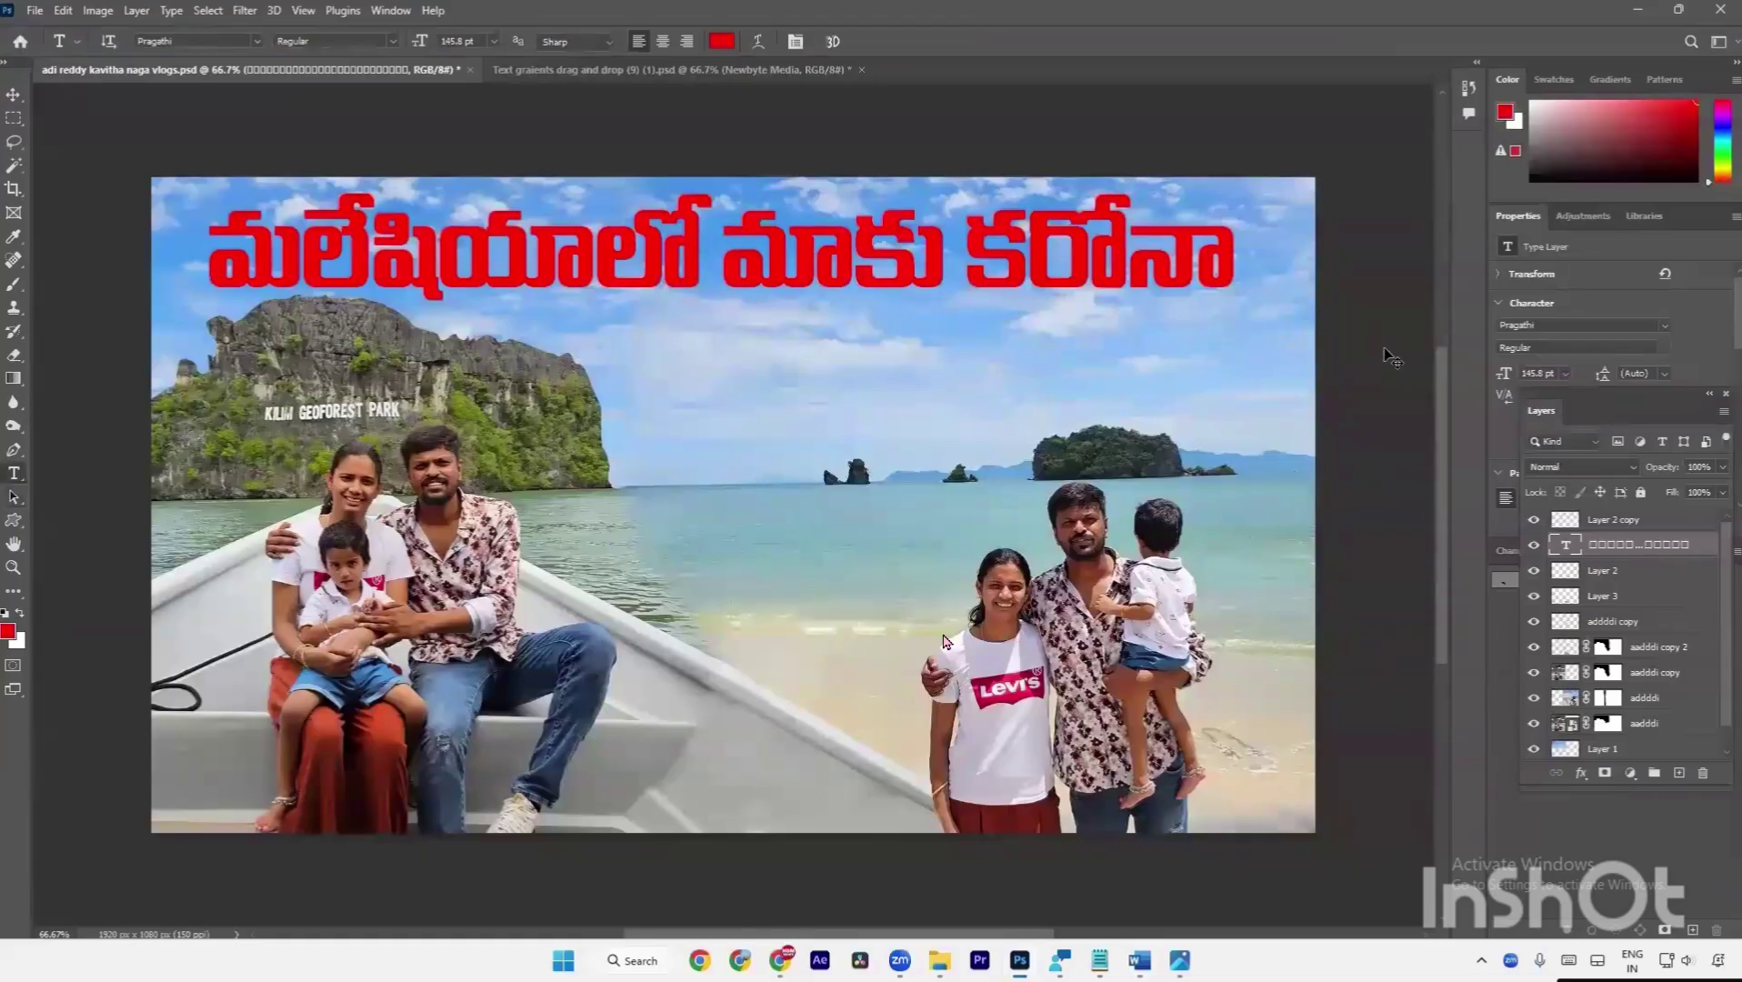
key(ctrl+j)
key(ctrl+t)
drag(841, 267, 947, 389)
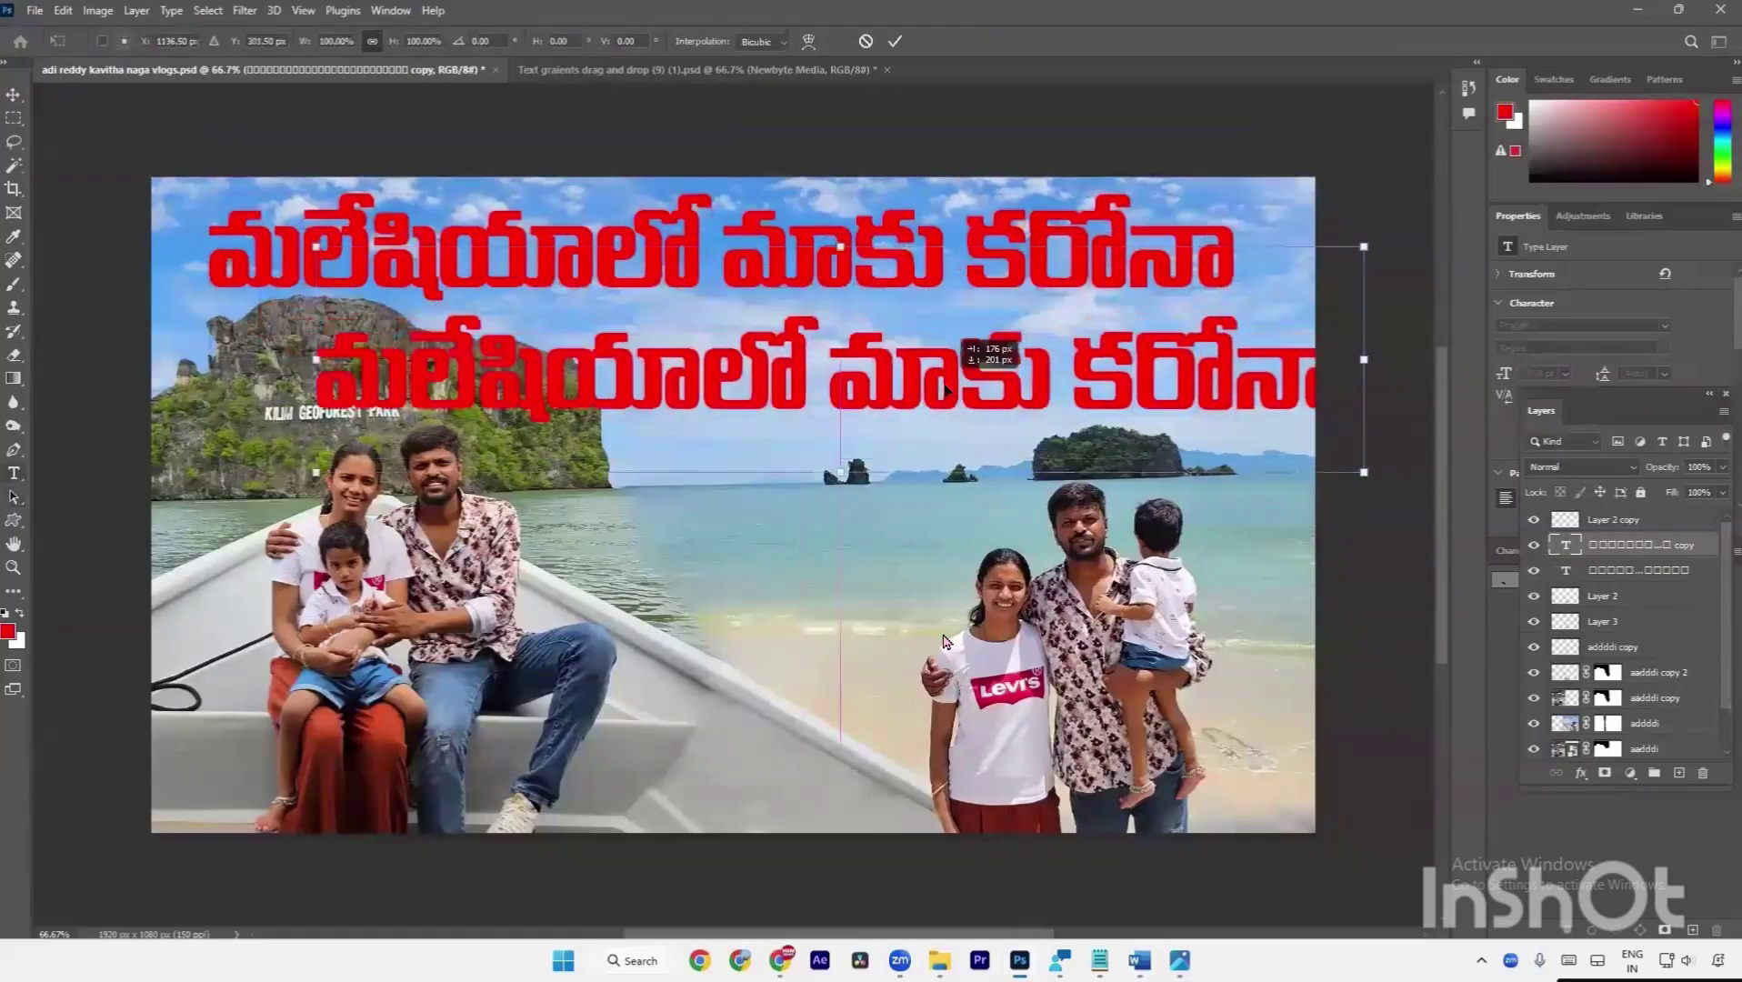
key(Return)
click(948, 389)
key(ctrl+a)
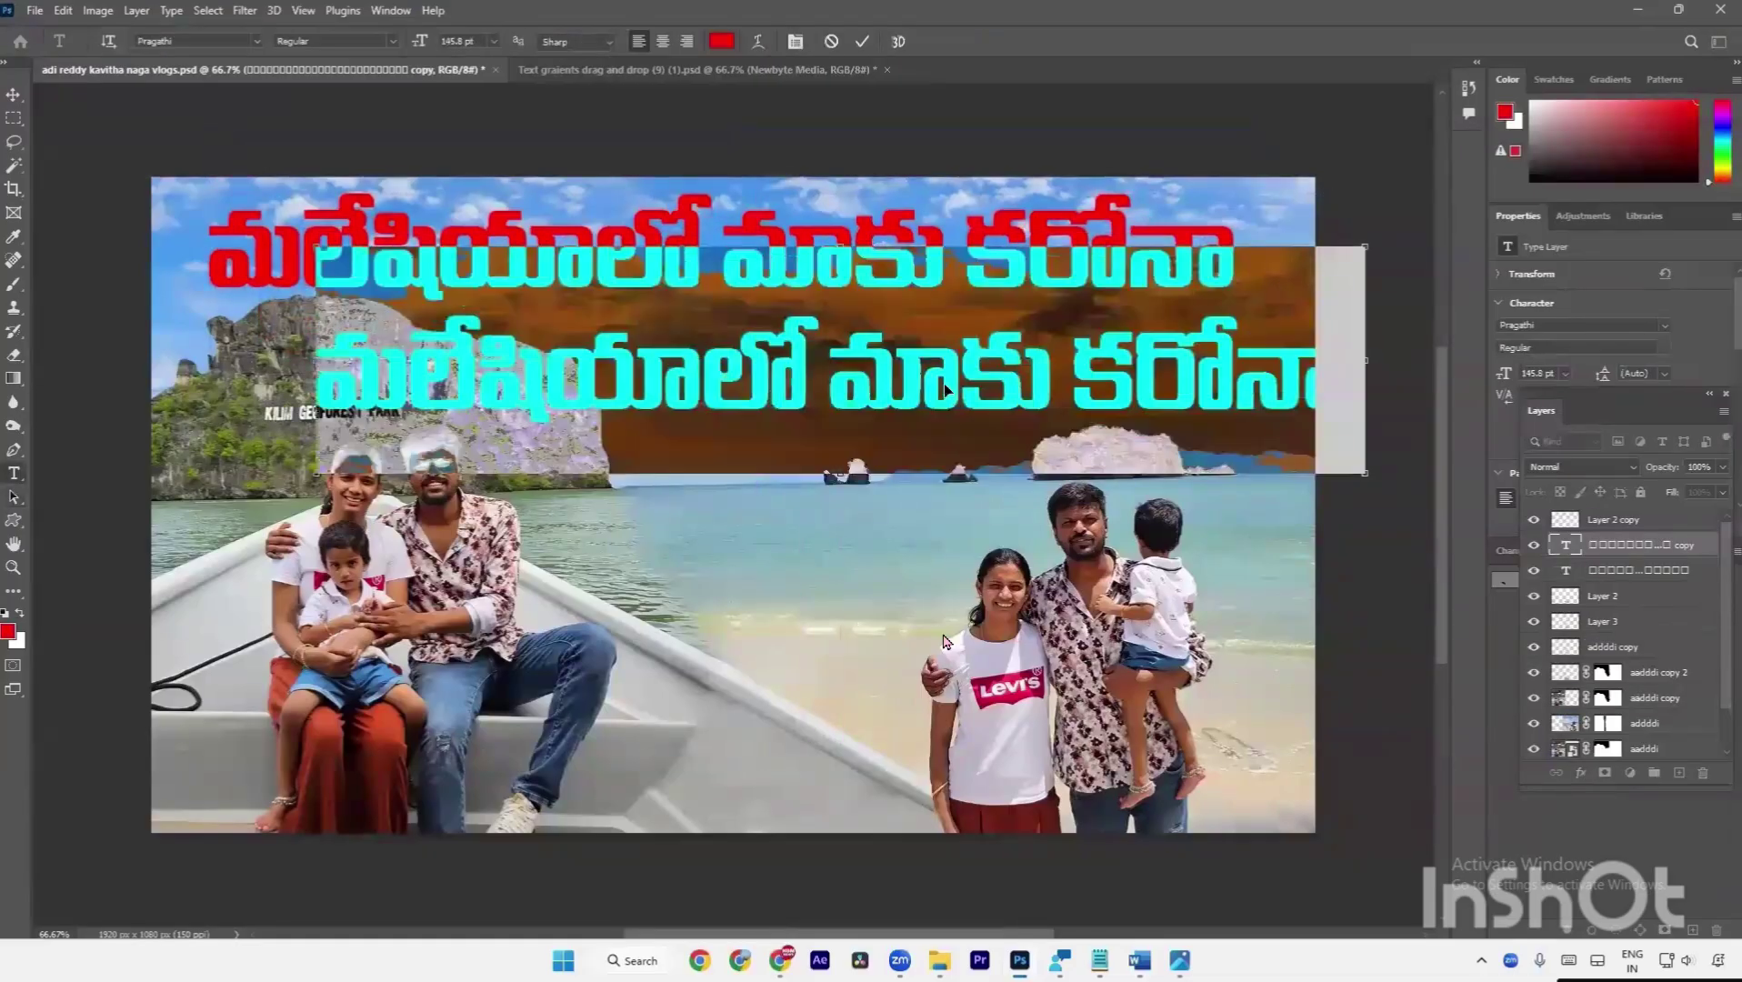
key(ctrl+v)
key(ctrl+Return)
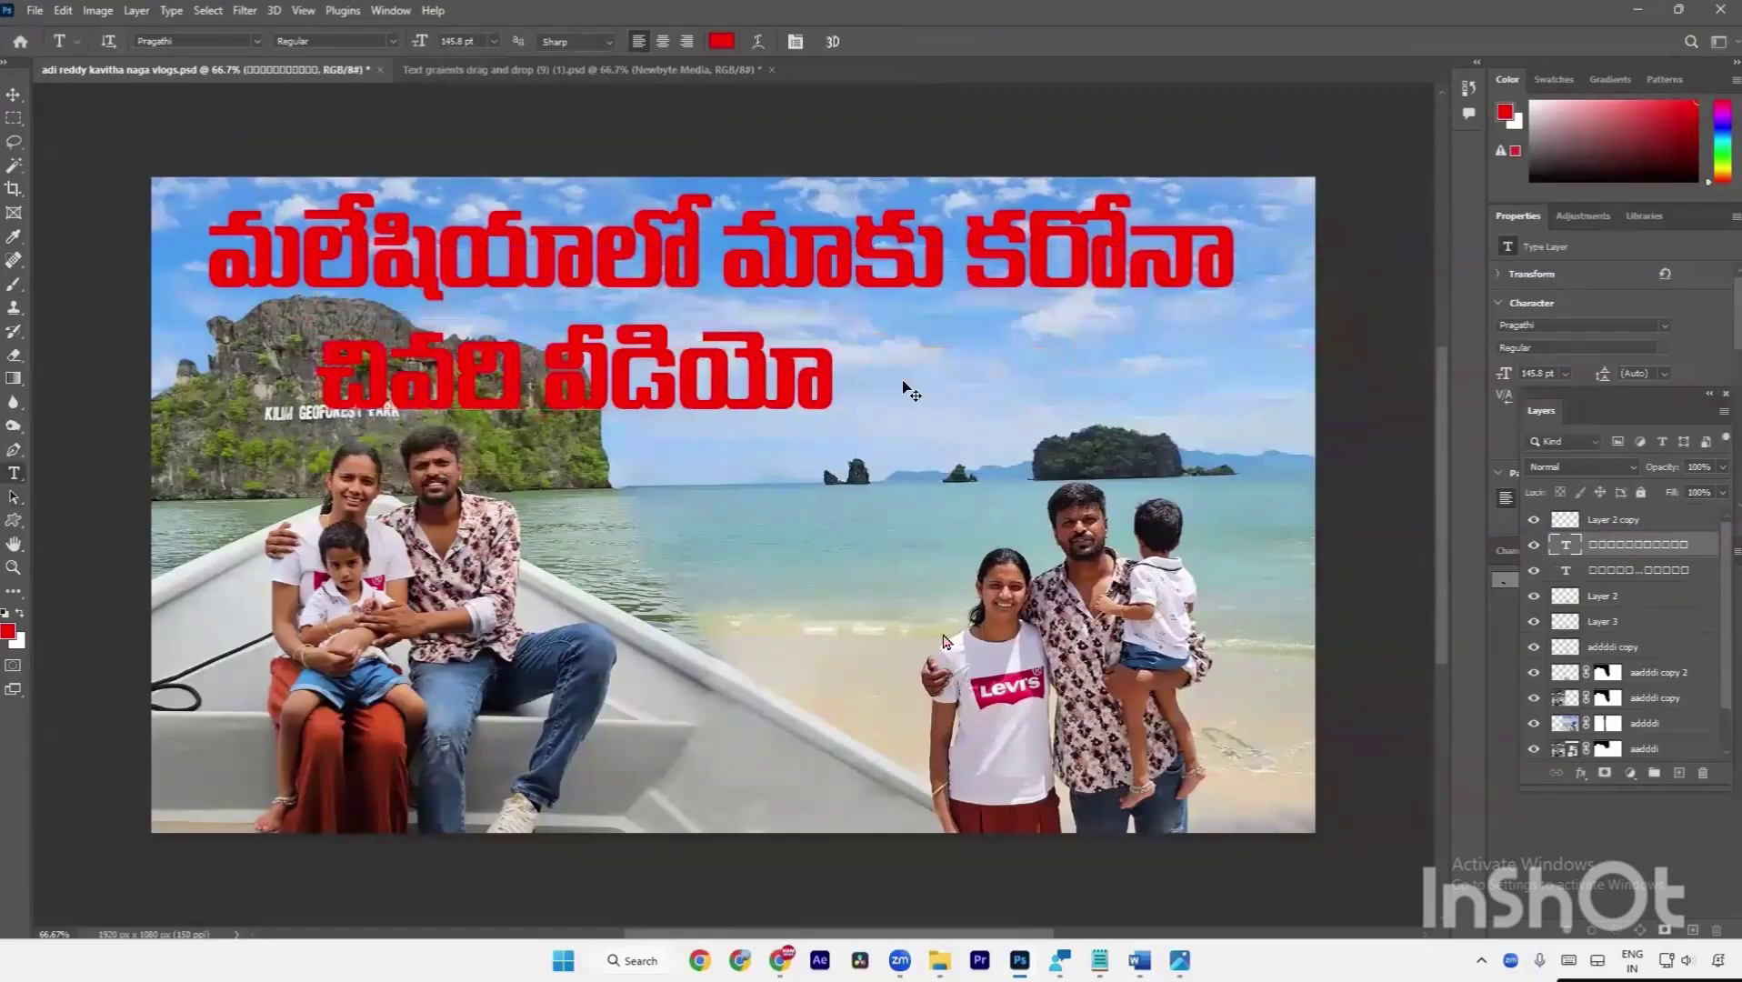
Shrink the second line to about 82% and place it at right under the main title.
key(ctrl+t)
drag(580, 366, 960, 346)
key(Return)
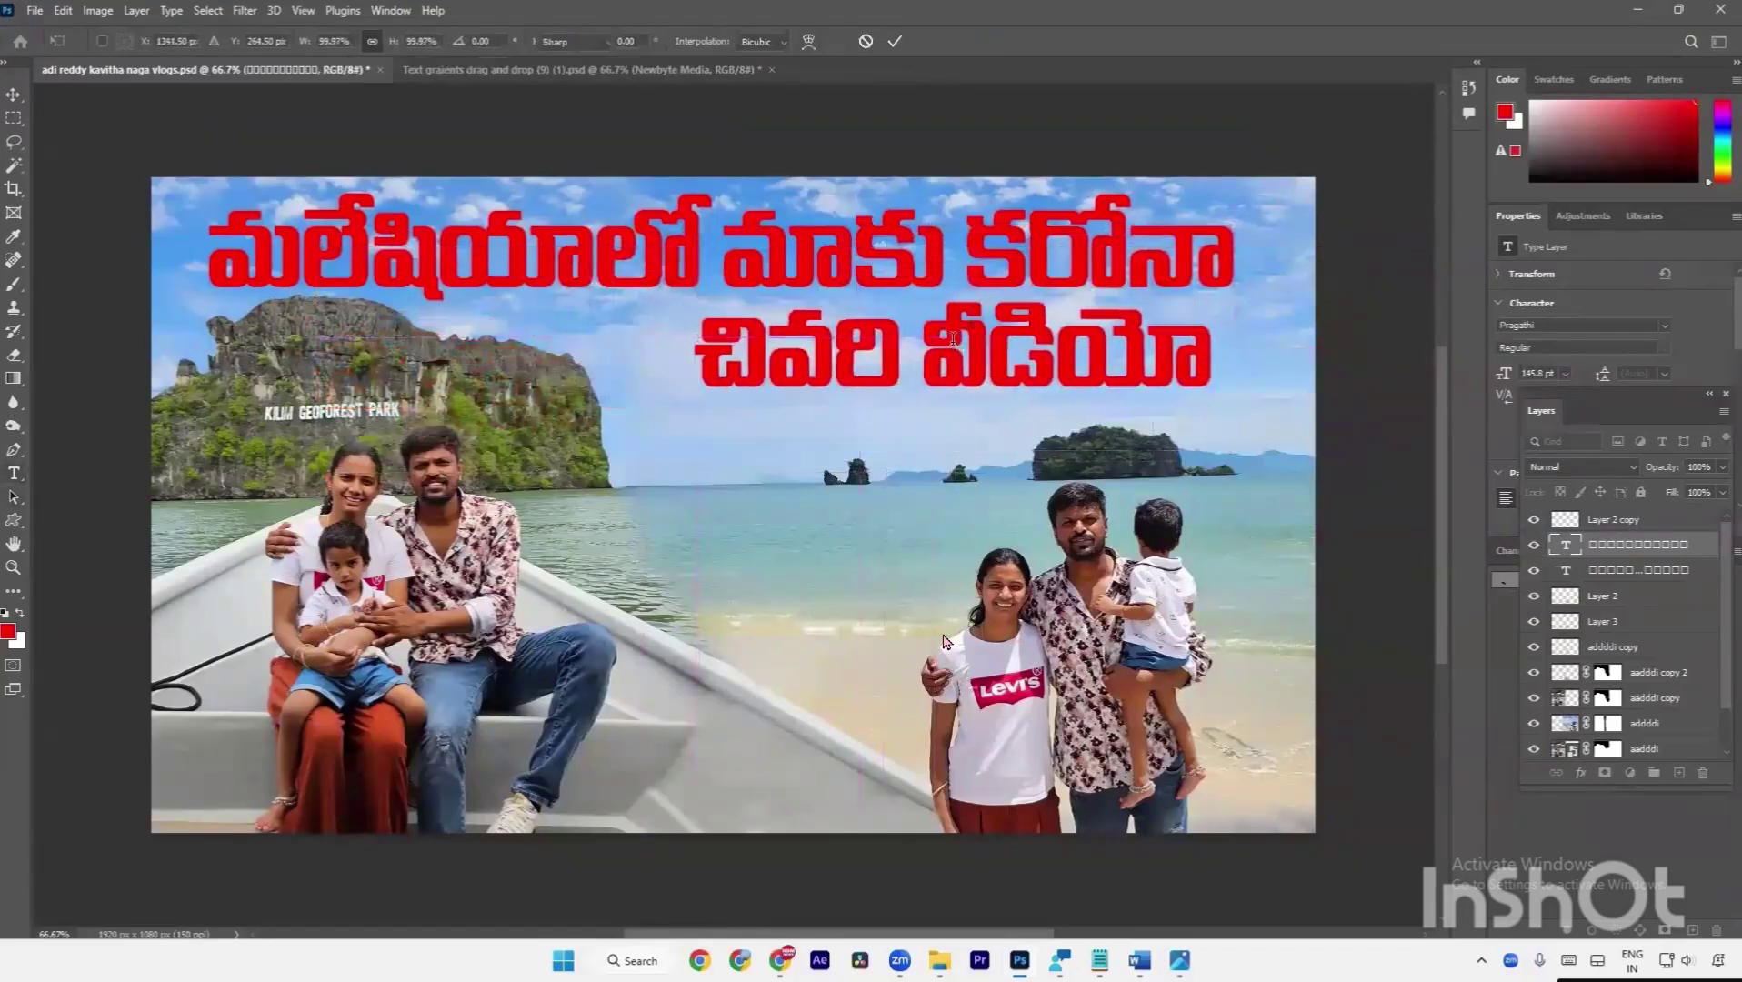
key(ctrl+t)
key(shift+Left)
key(shift+Left)
key(shift+Left)
key(shift+Left)
key(shift+Left)
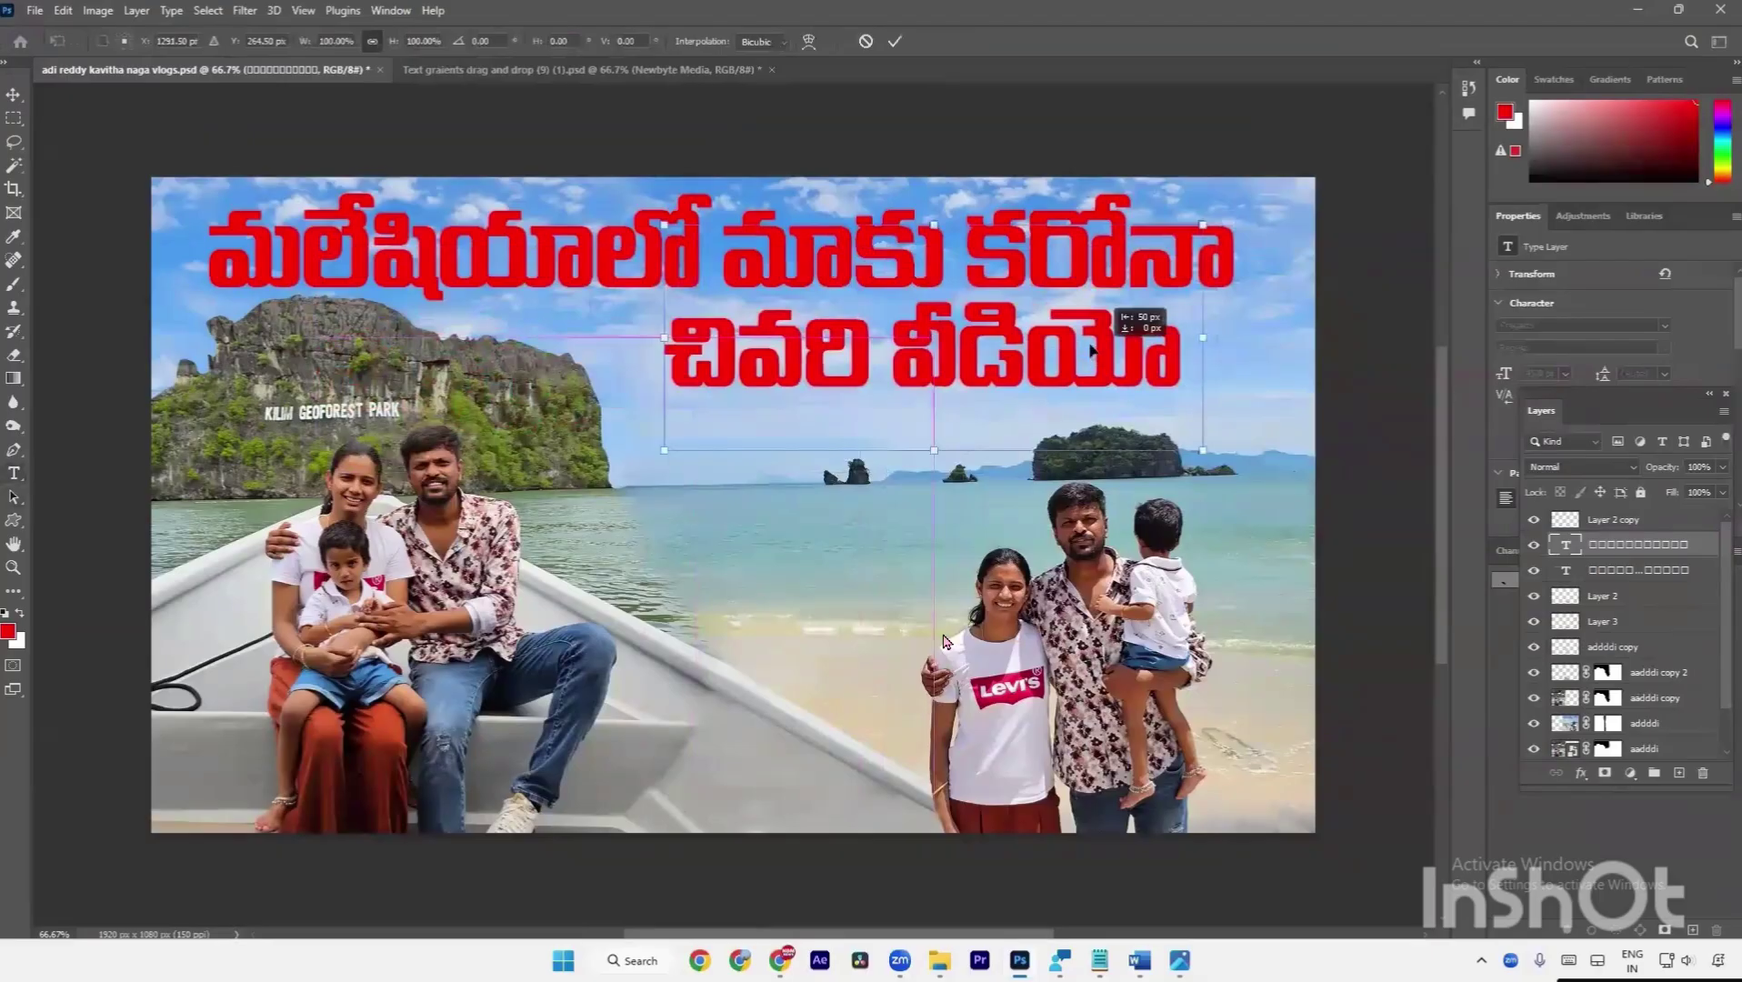
drag(1203, 337, 1108, 337)
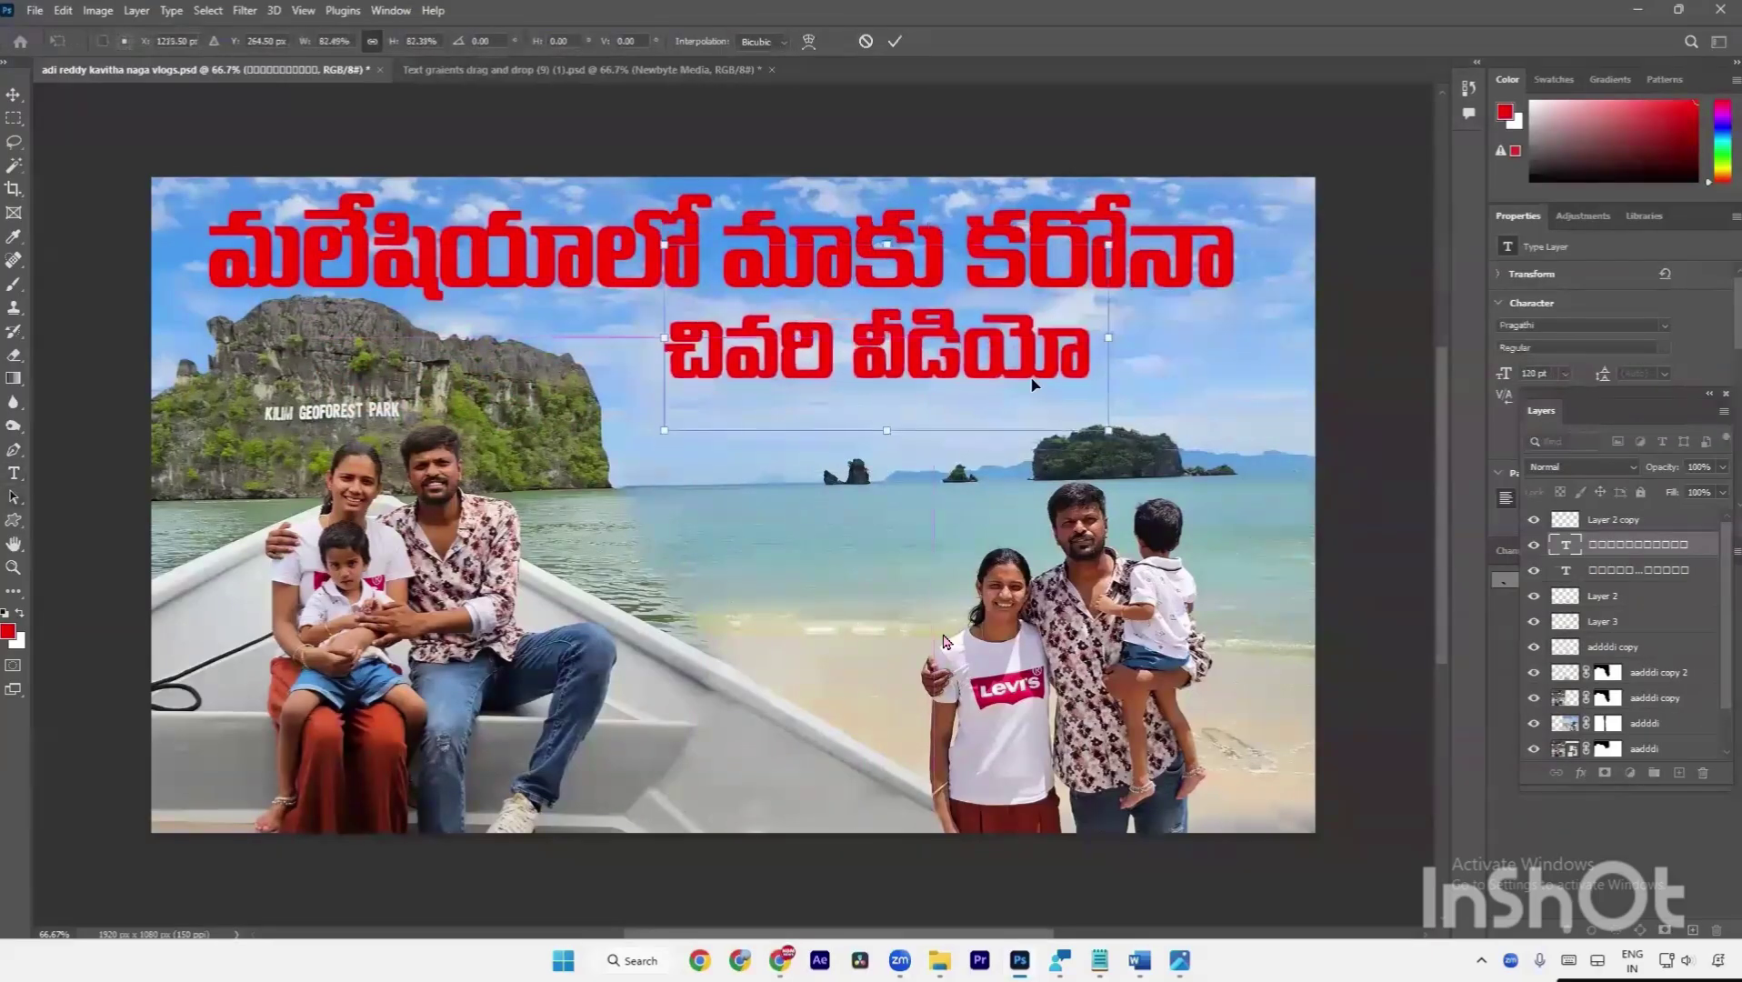
drag(1033, 384, 1132, 378)
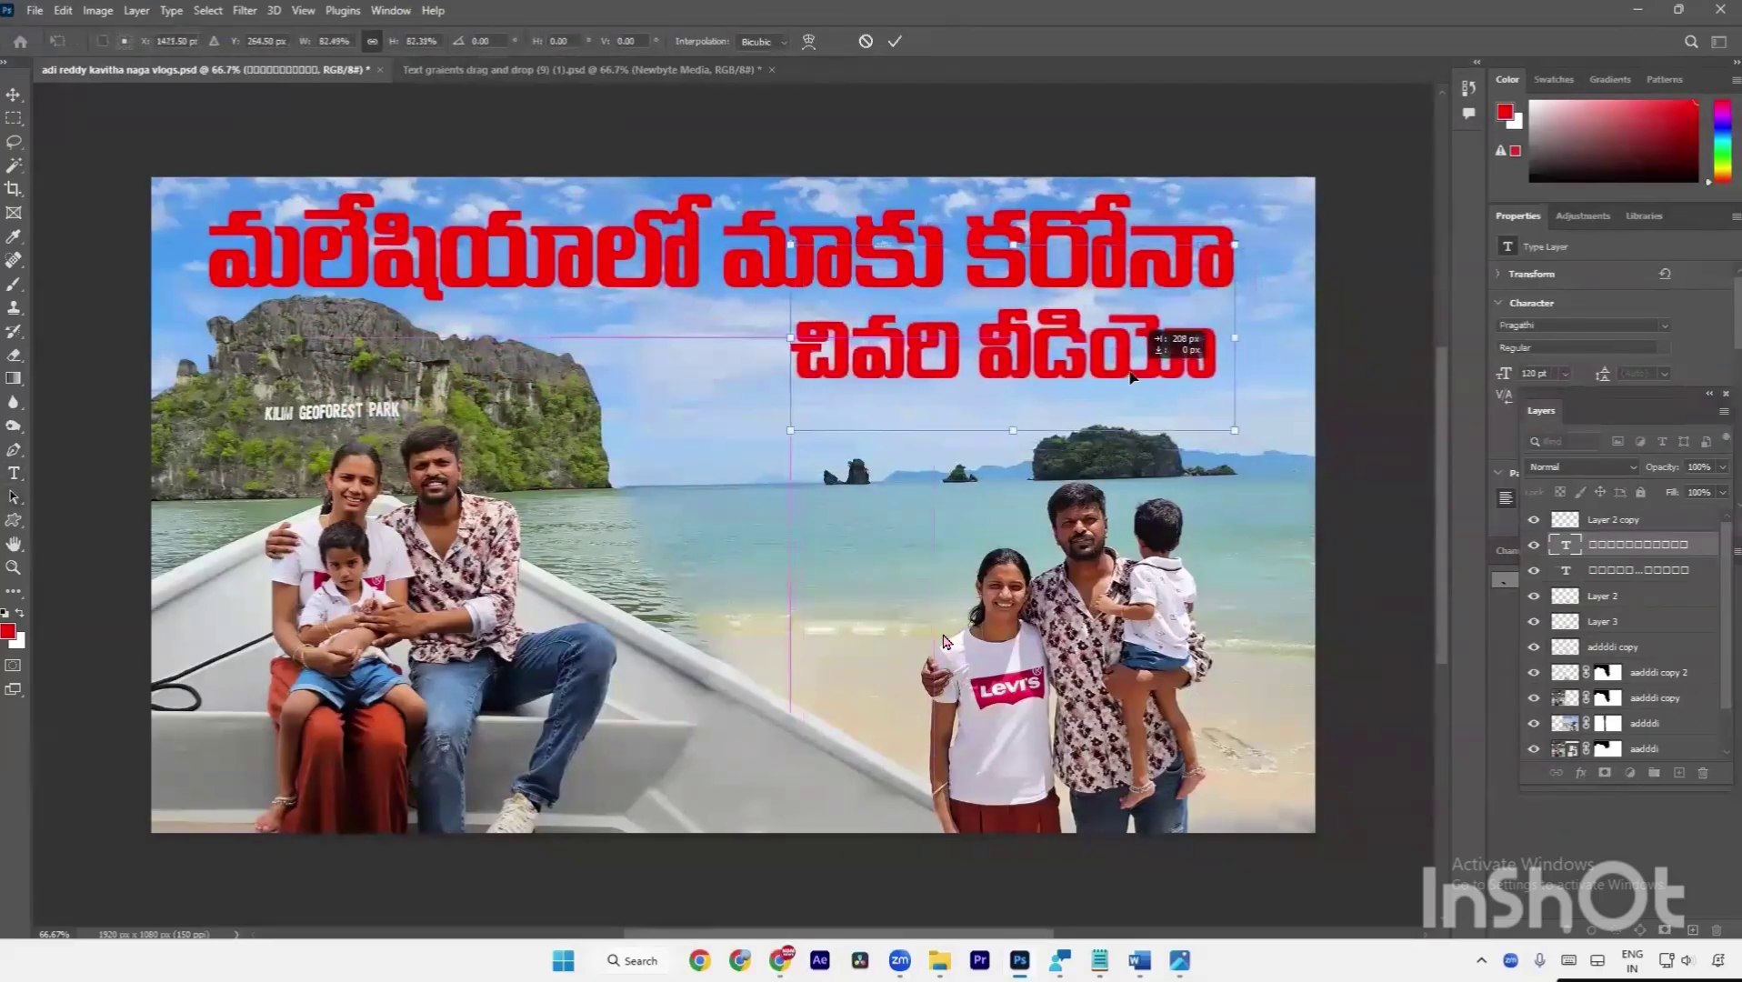
key(Return)
Copy the line లో రెండు రోజులు from the Word document.
key(alt+Tab)
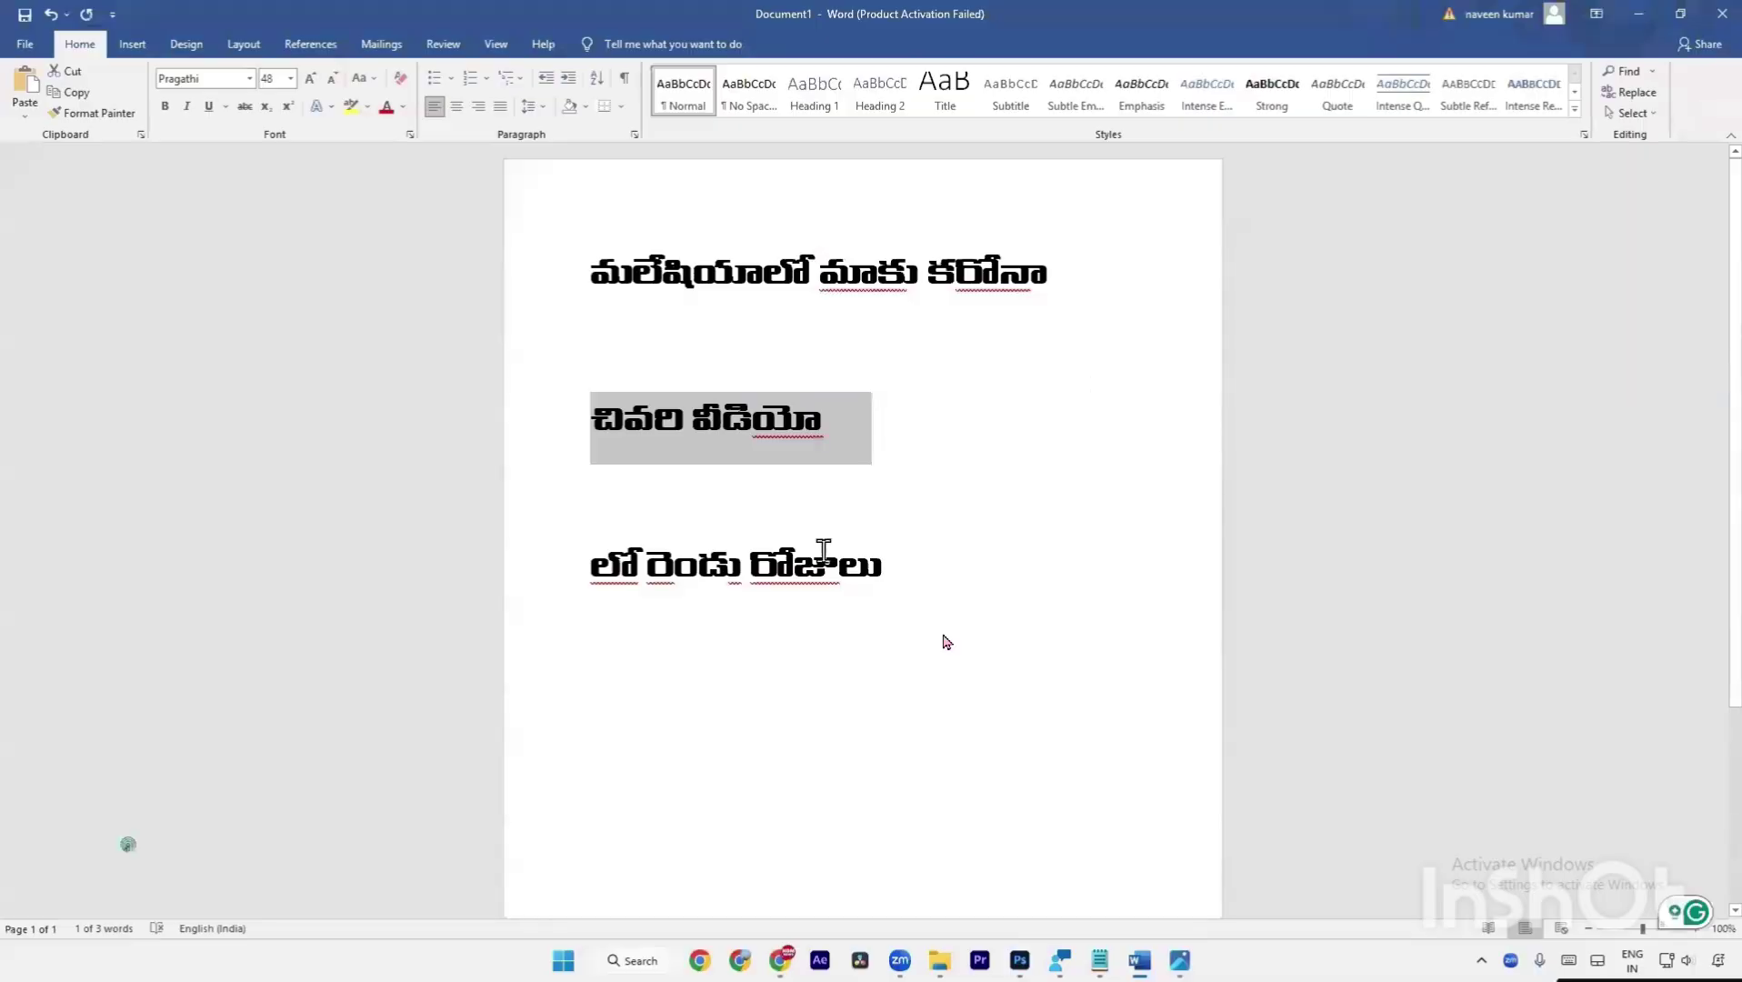
triple_click(818, 553)
right_click(820, 554)
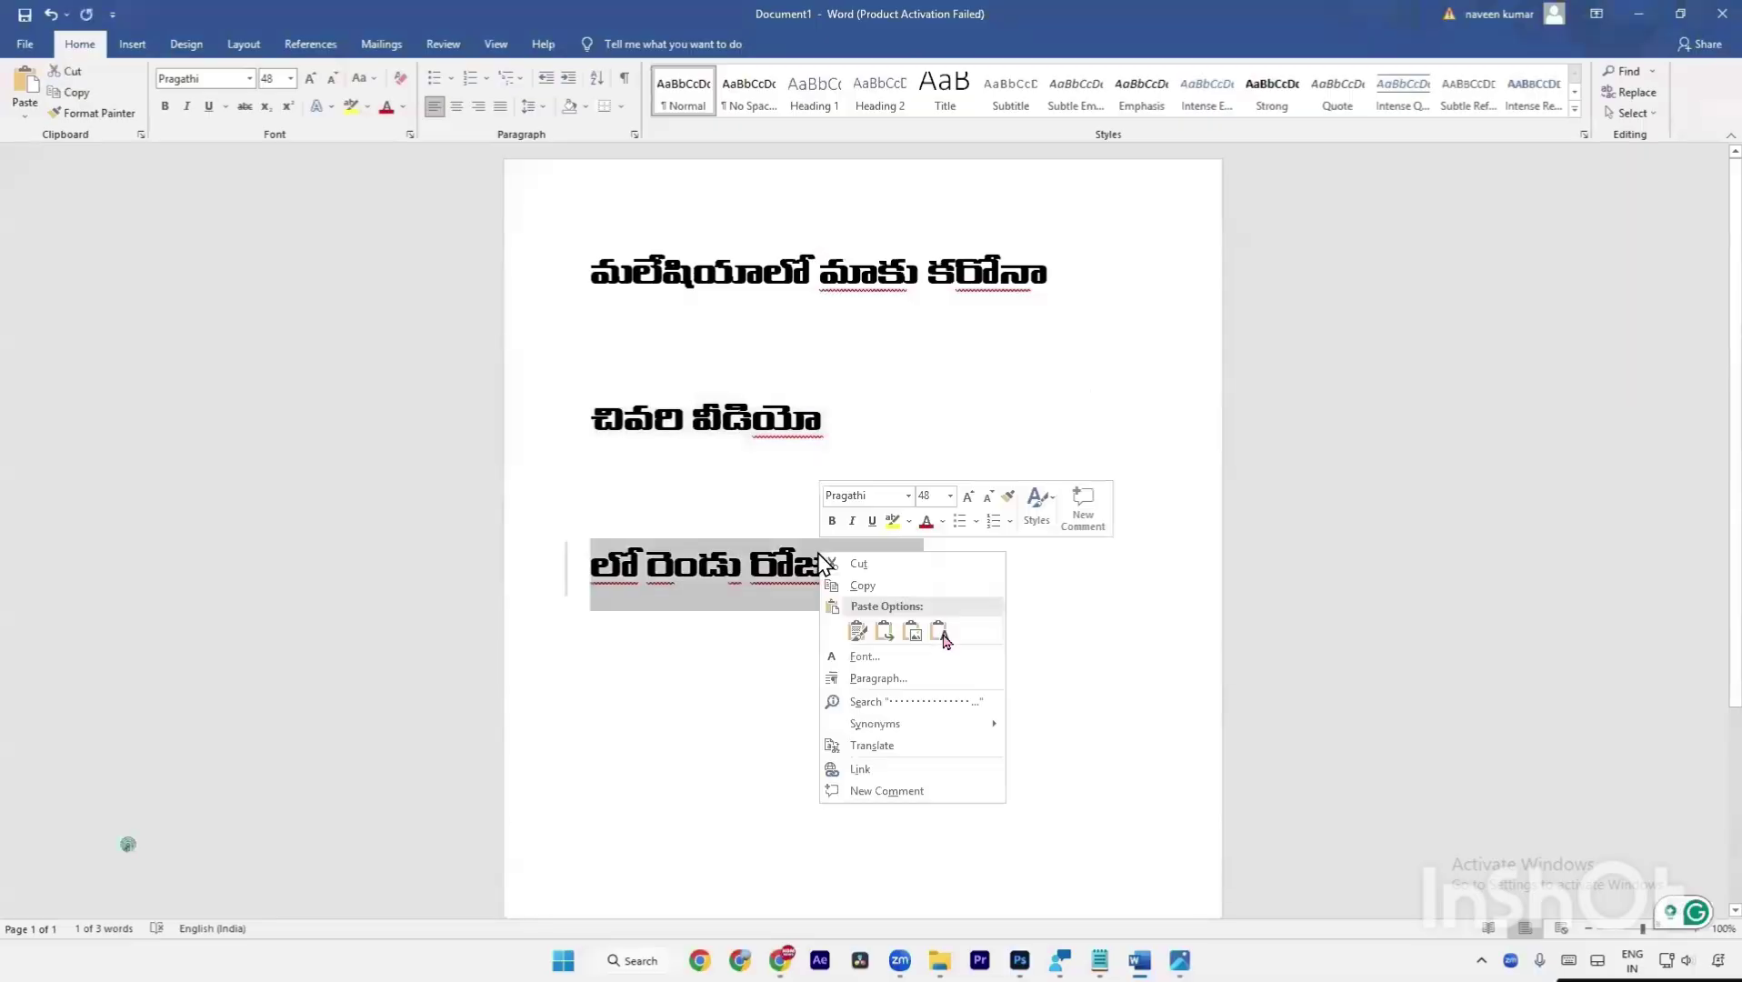
click(863, 586)
key(alt+Tab)
Duplicate the చివరి వీడియో layer and move the copy below it.
key(ctrl+Return)
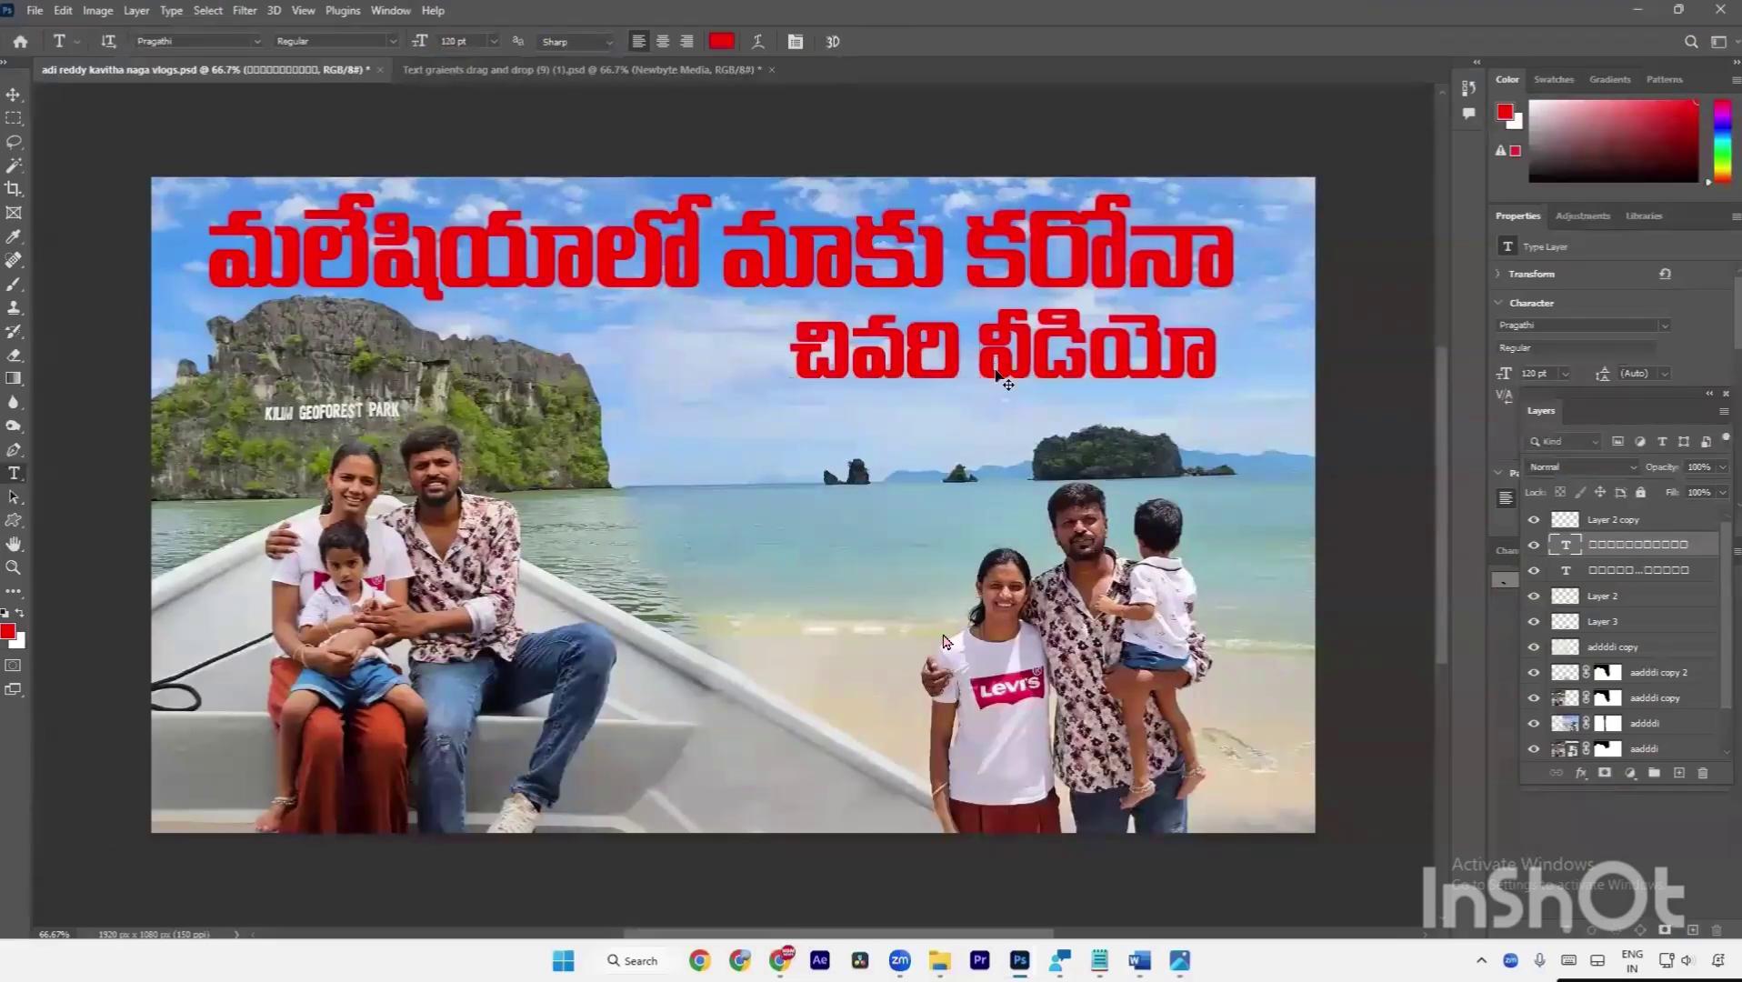
key(ctrl+j)
key(ctrl+t)
drag(997, 378, 997, 443)
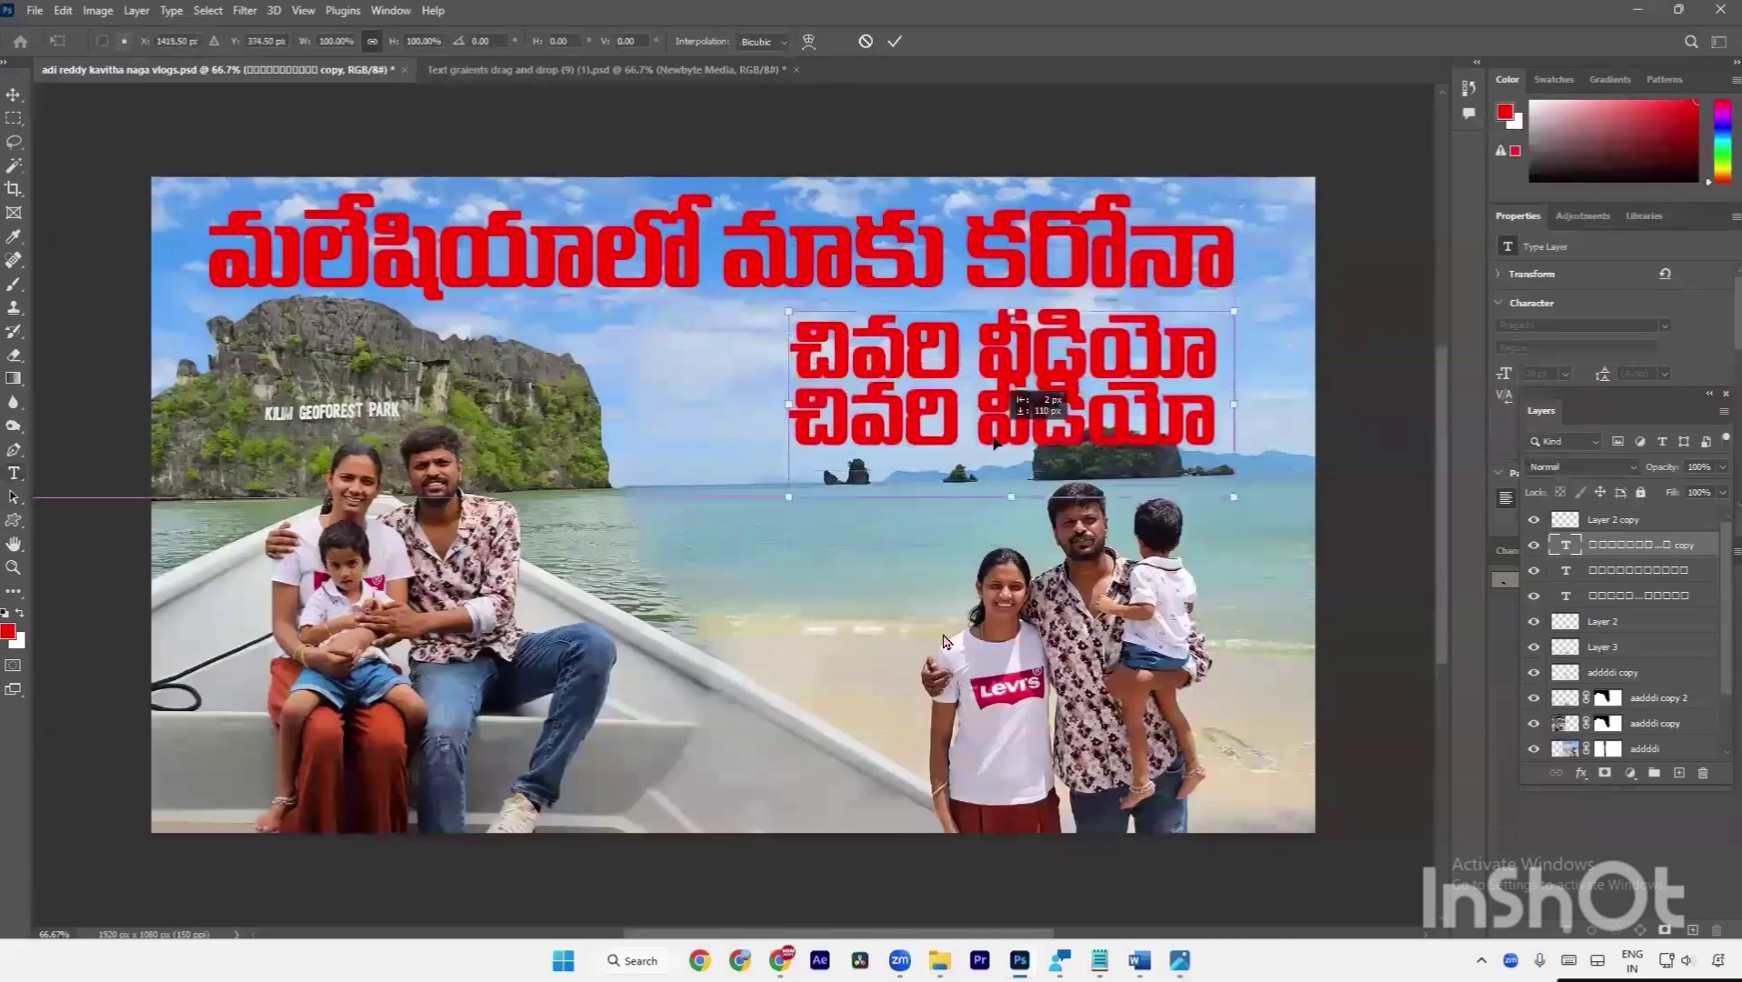
key(Return)
Replace the copy's text with లో రెండు రోజులు and narrow it to about 619 px.
double_click(997, 444)
key(ctrl+v)
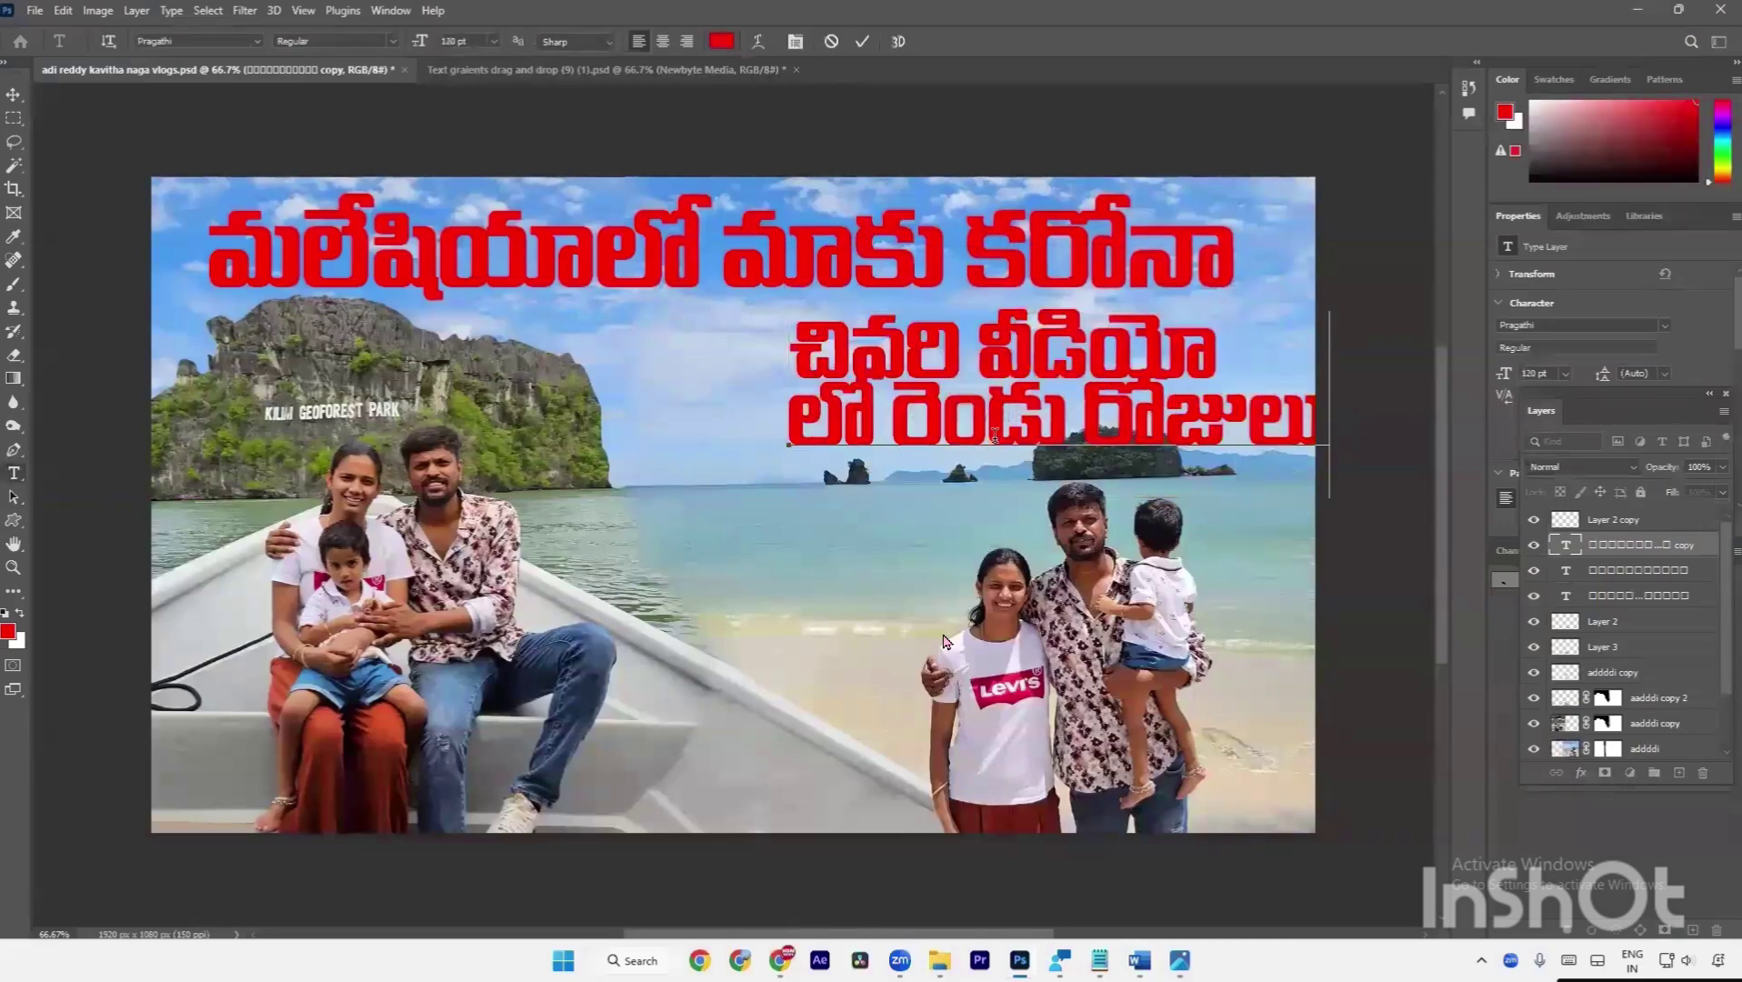
key(ctrl+Return)
key(ctrl+t)
drag(1324, 406, 1227, 400)
key(Return)
key(alt+Tab)
key(alt+Tab)
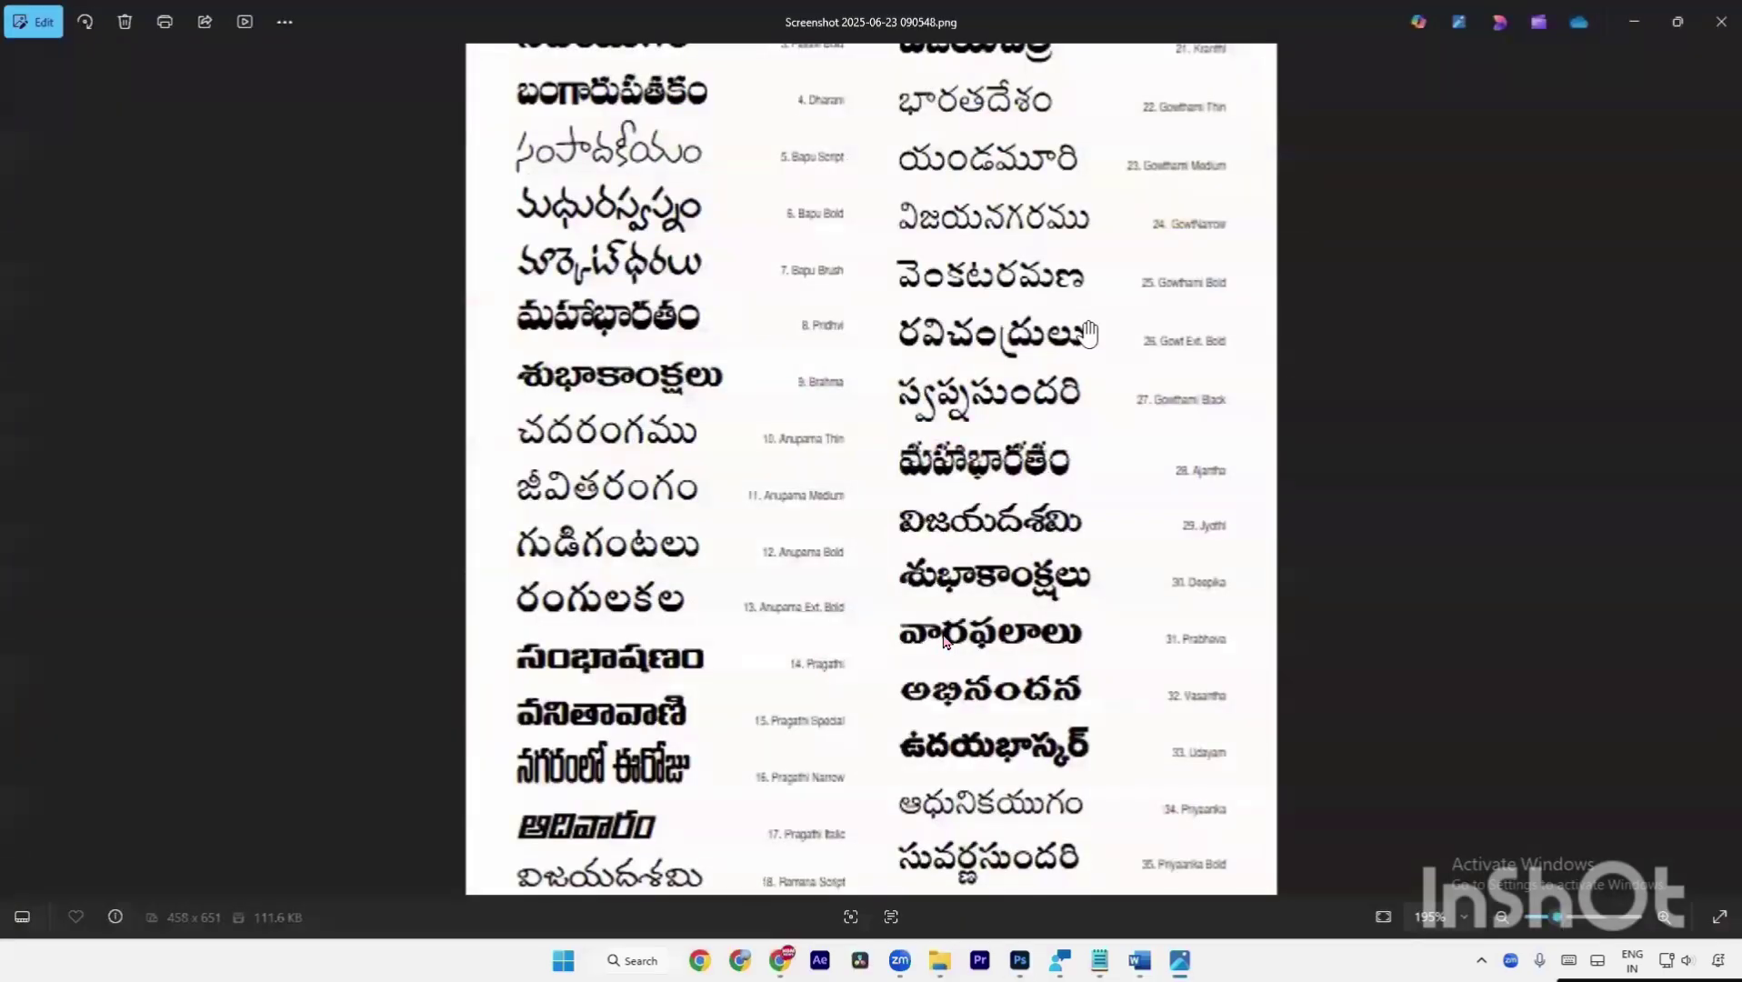
scroll(946, 641, down, 5)
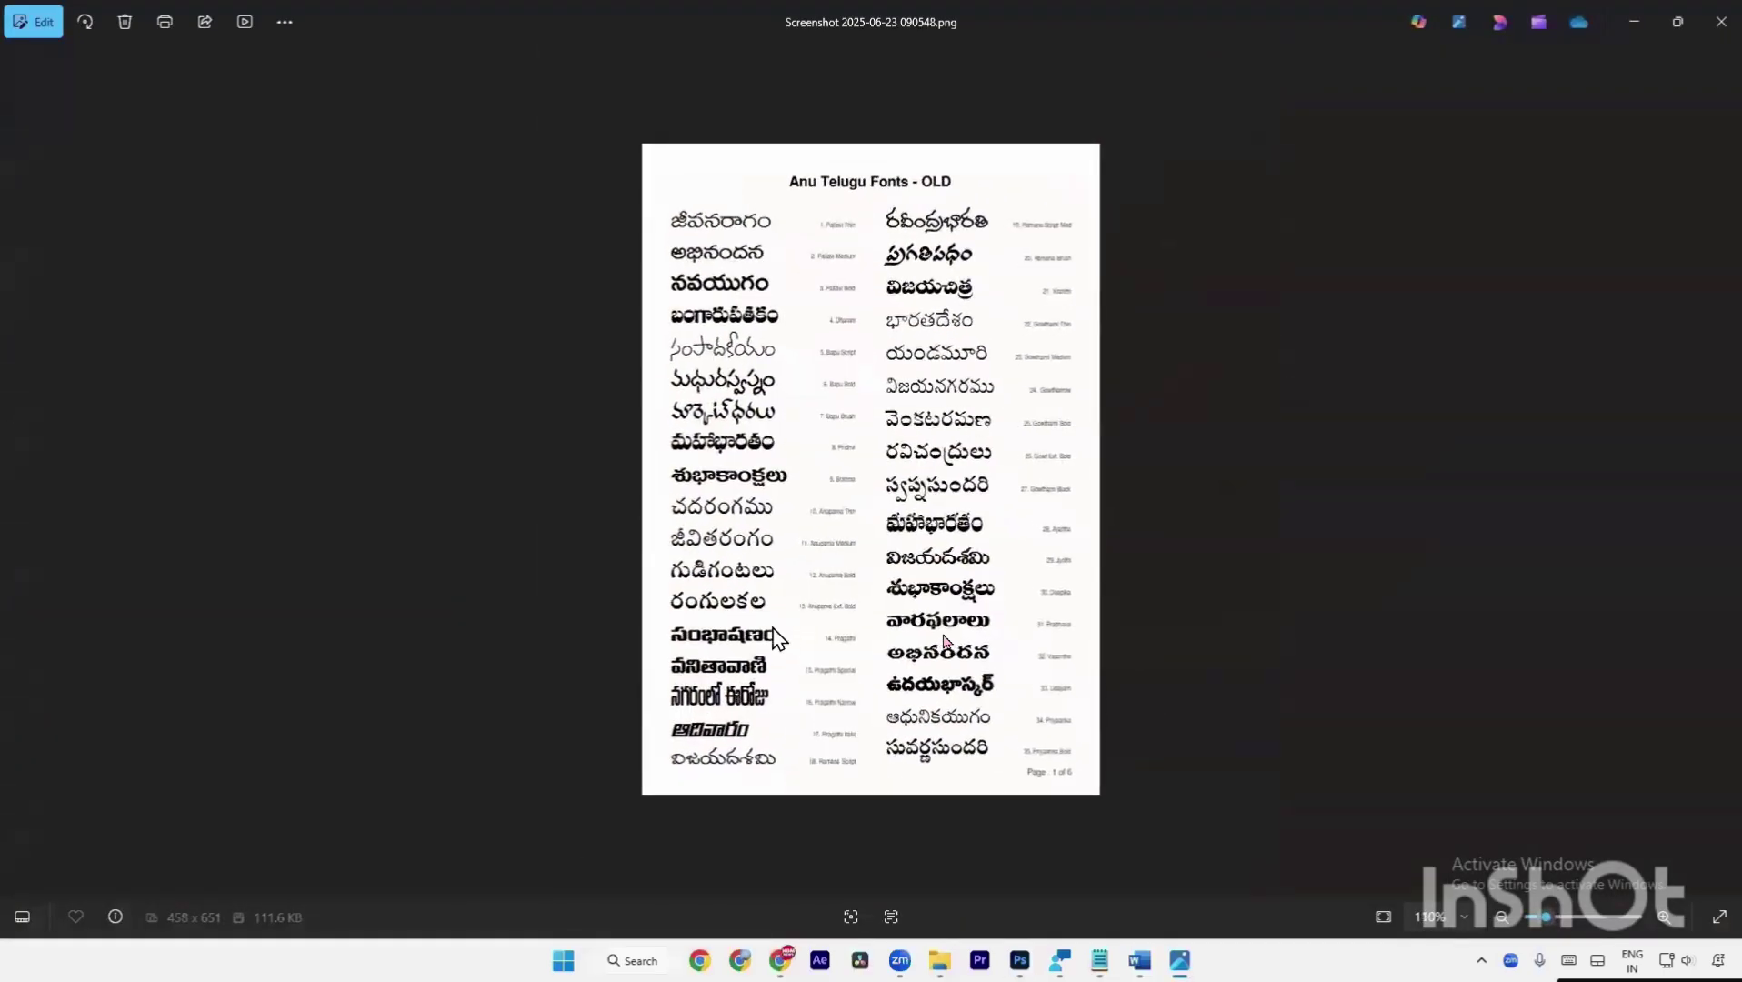
scroll(848, 332, up, 3)
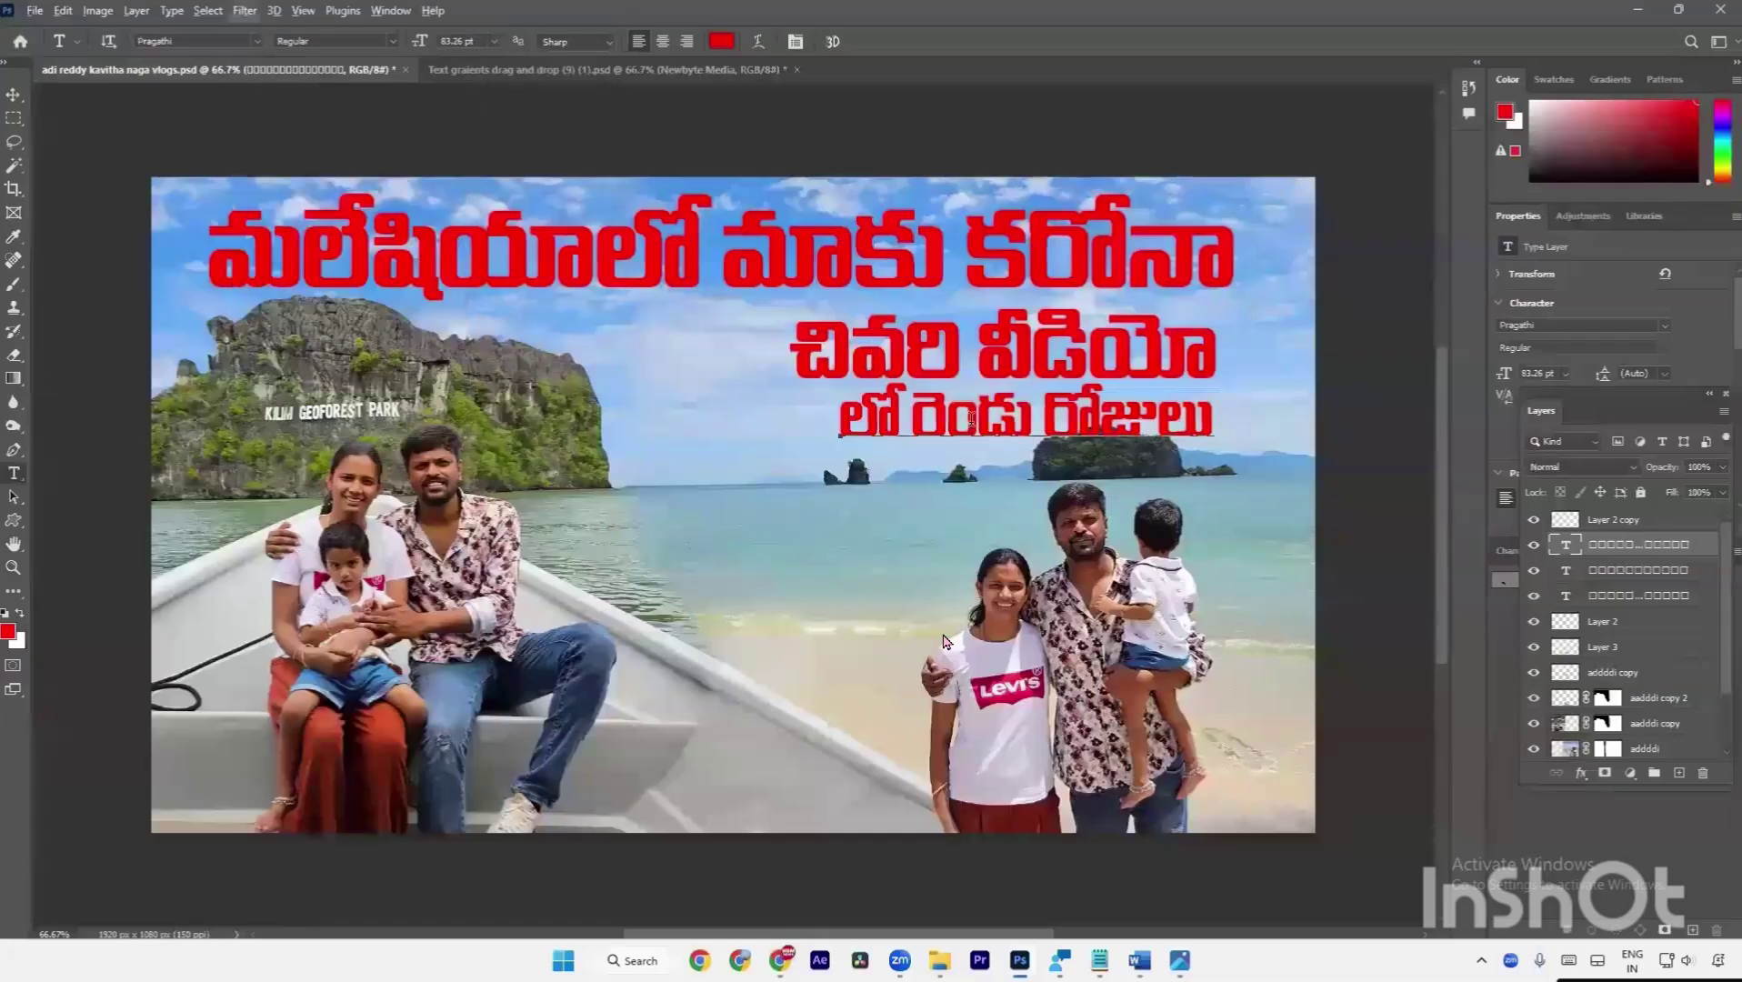
Set the line లో రెండు రోజులు in the Dharani font.
click(970, 416)
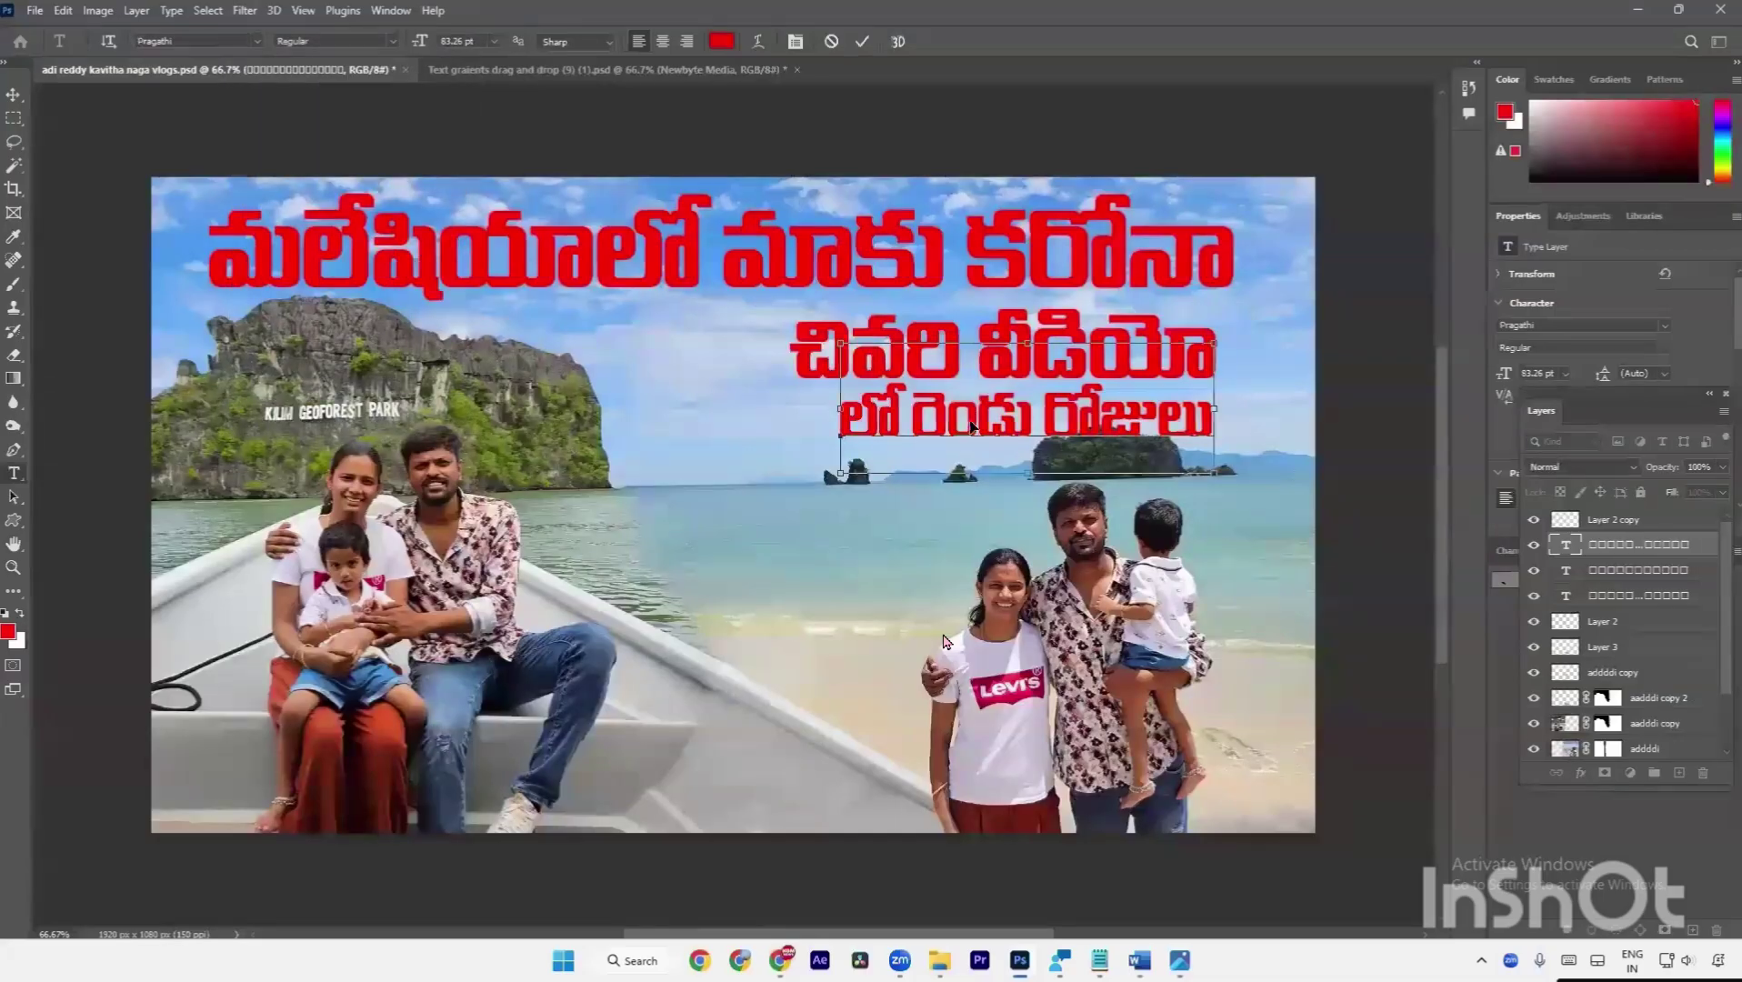
key(ctrl+a)
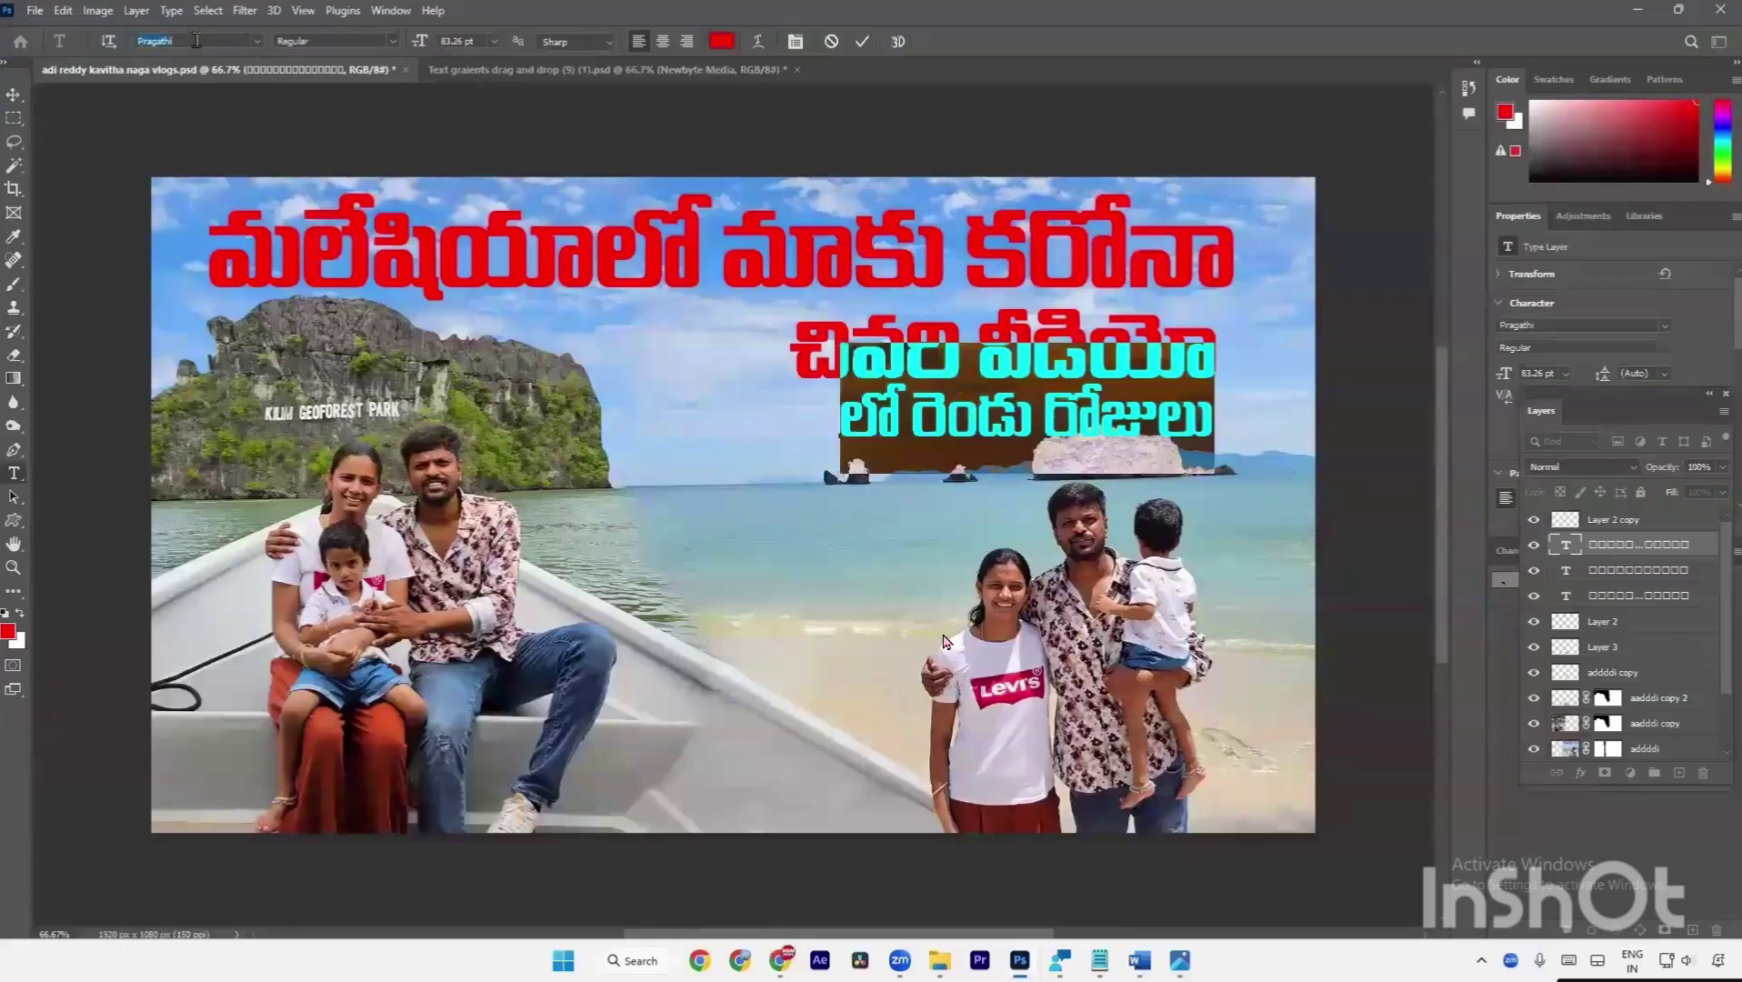
text(dha)
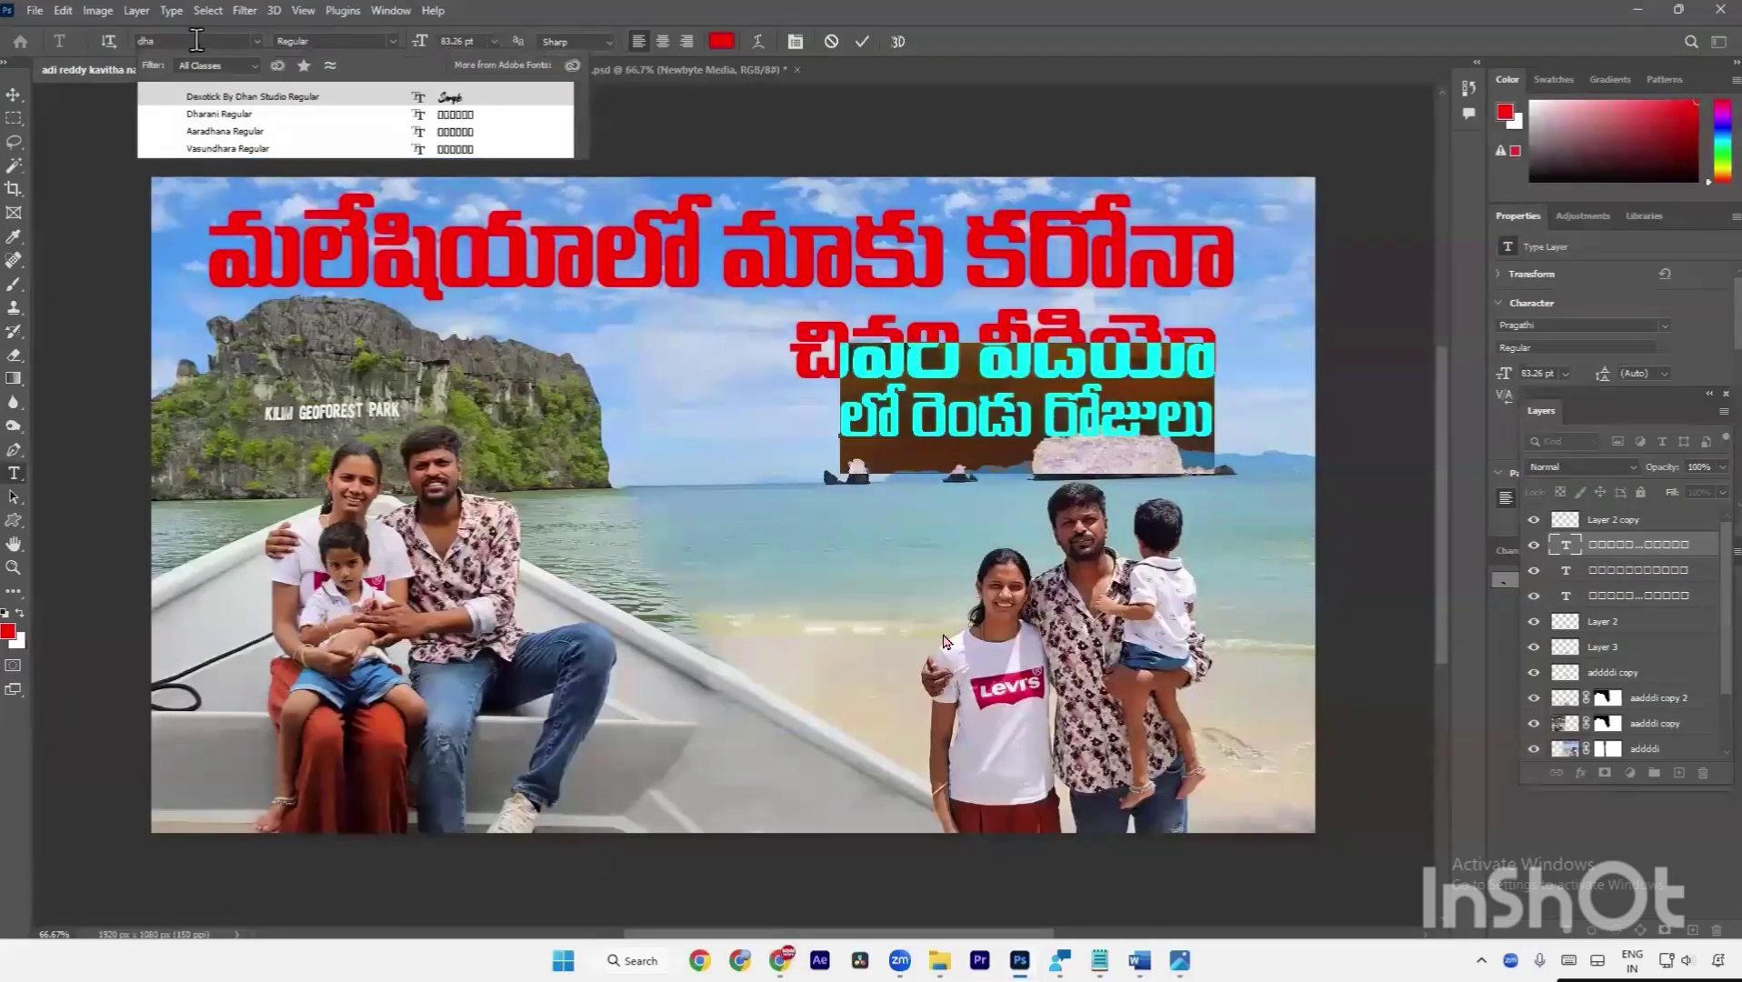
click(220, 113)
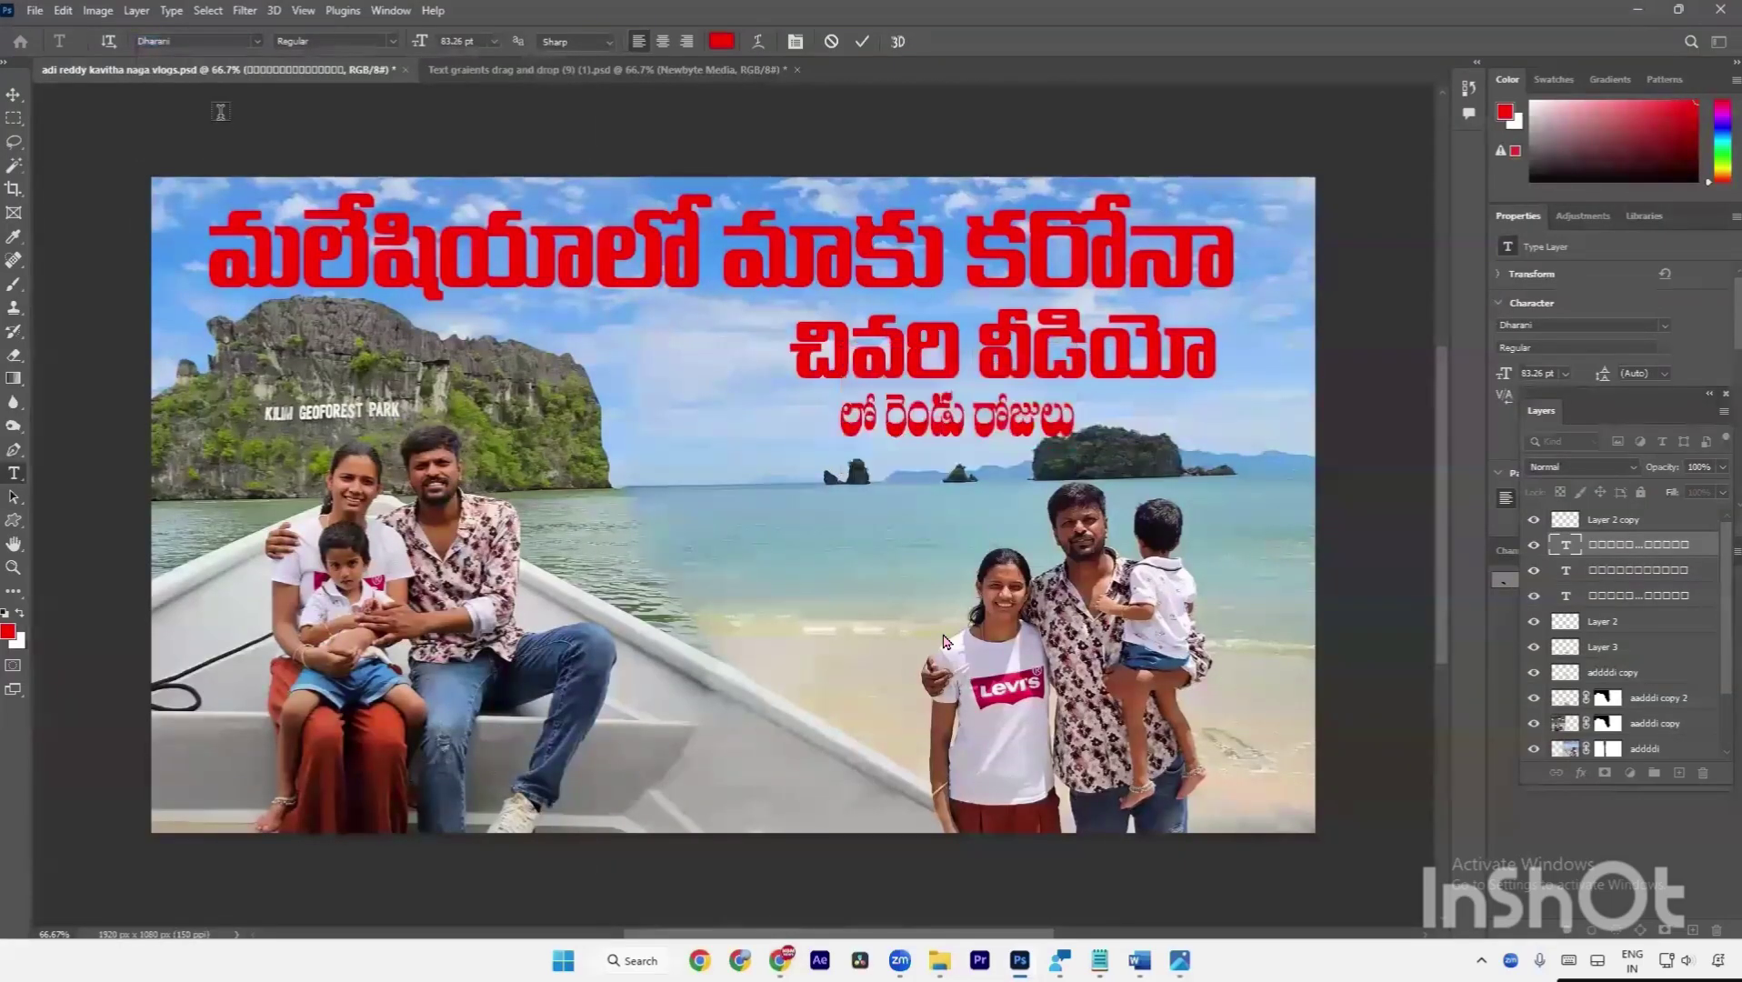
Move the line left under చివరి వీడియో, widen it slightly, and save the thumbnail.
key(ctrl+t)
drag(981, 436, 939, 436)
drag(1033, 407, 1053, 374)
key(Return)
key(v)
key(ctrl+s)
key(a)
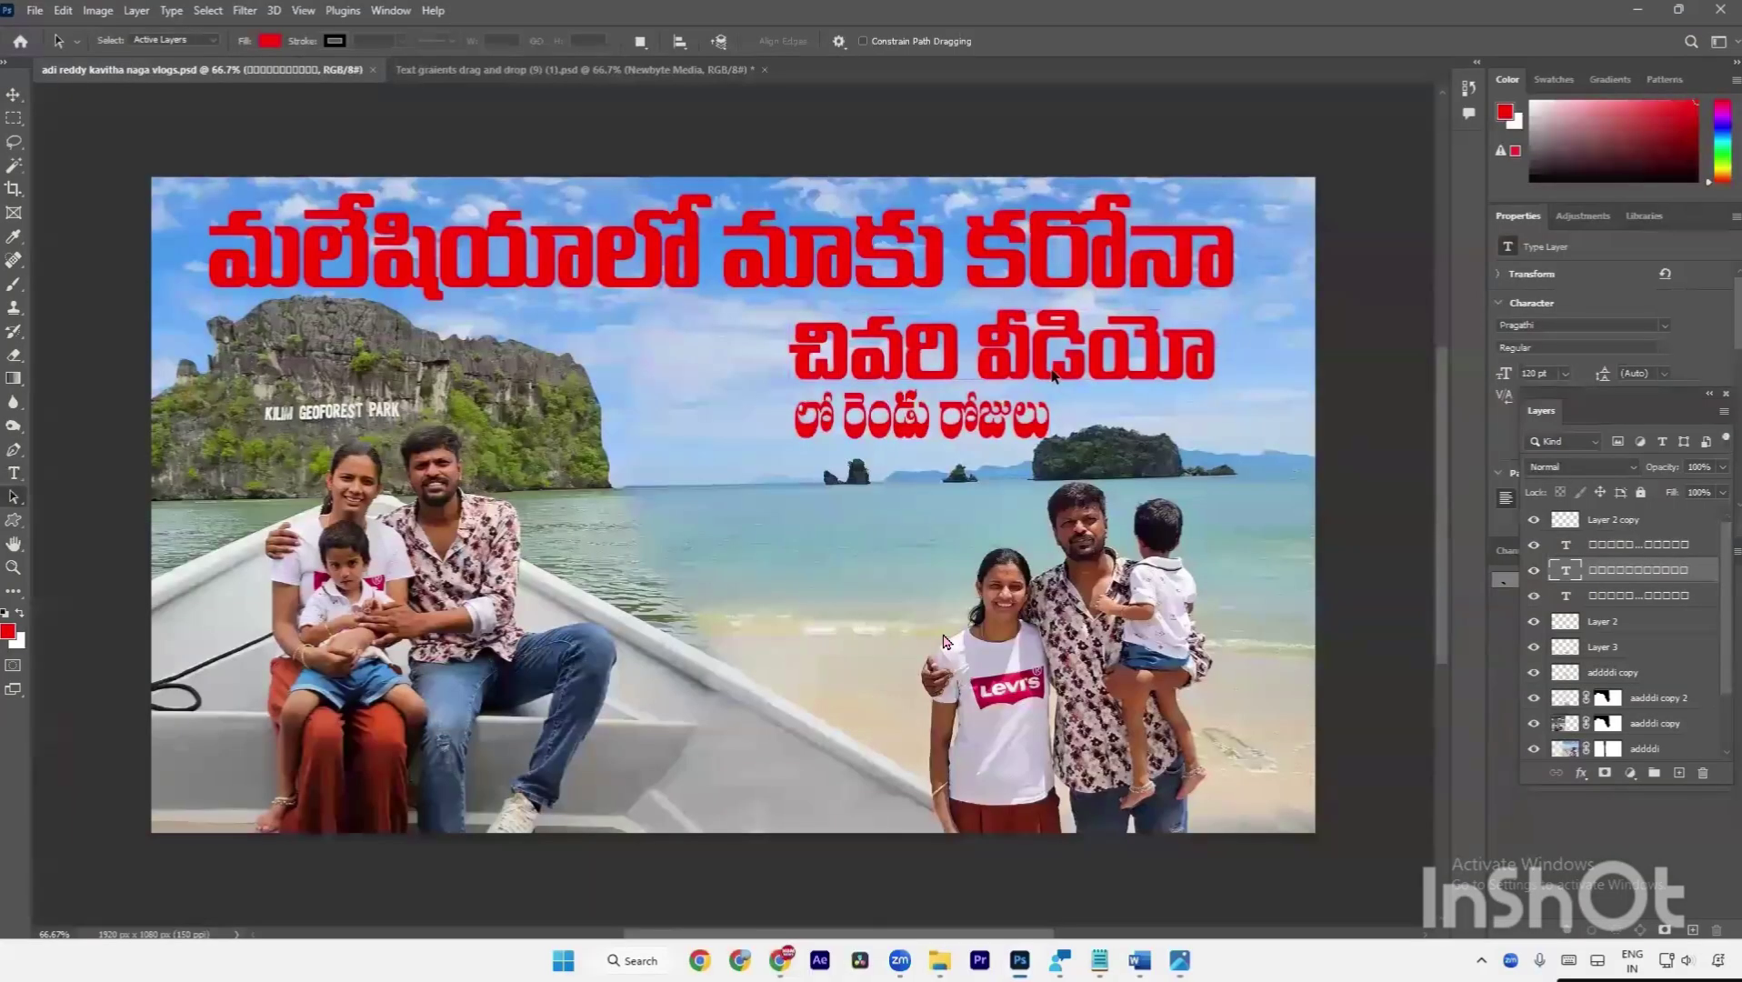
key(v)
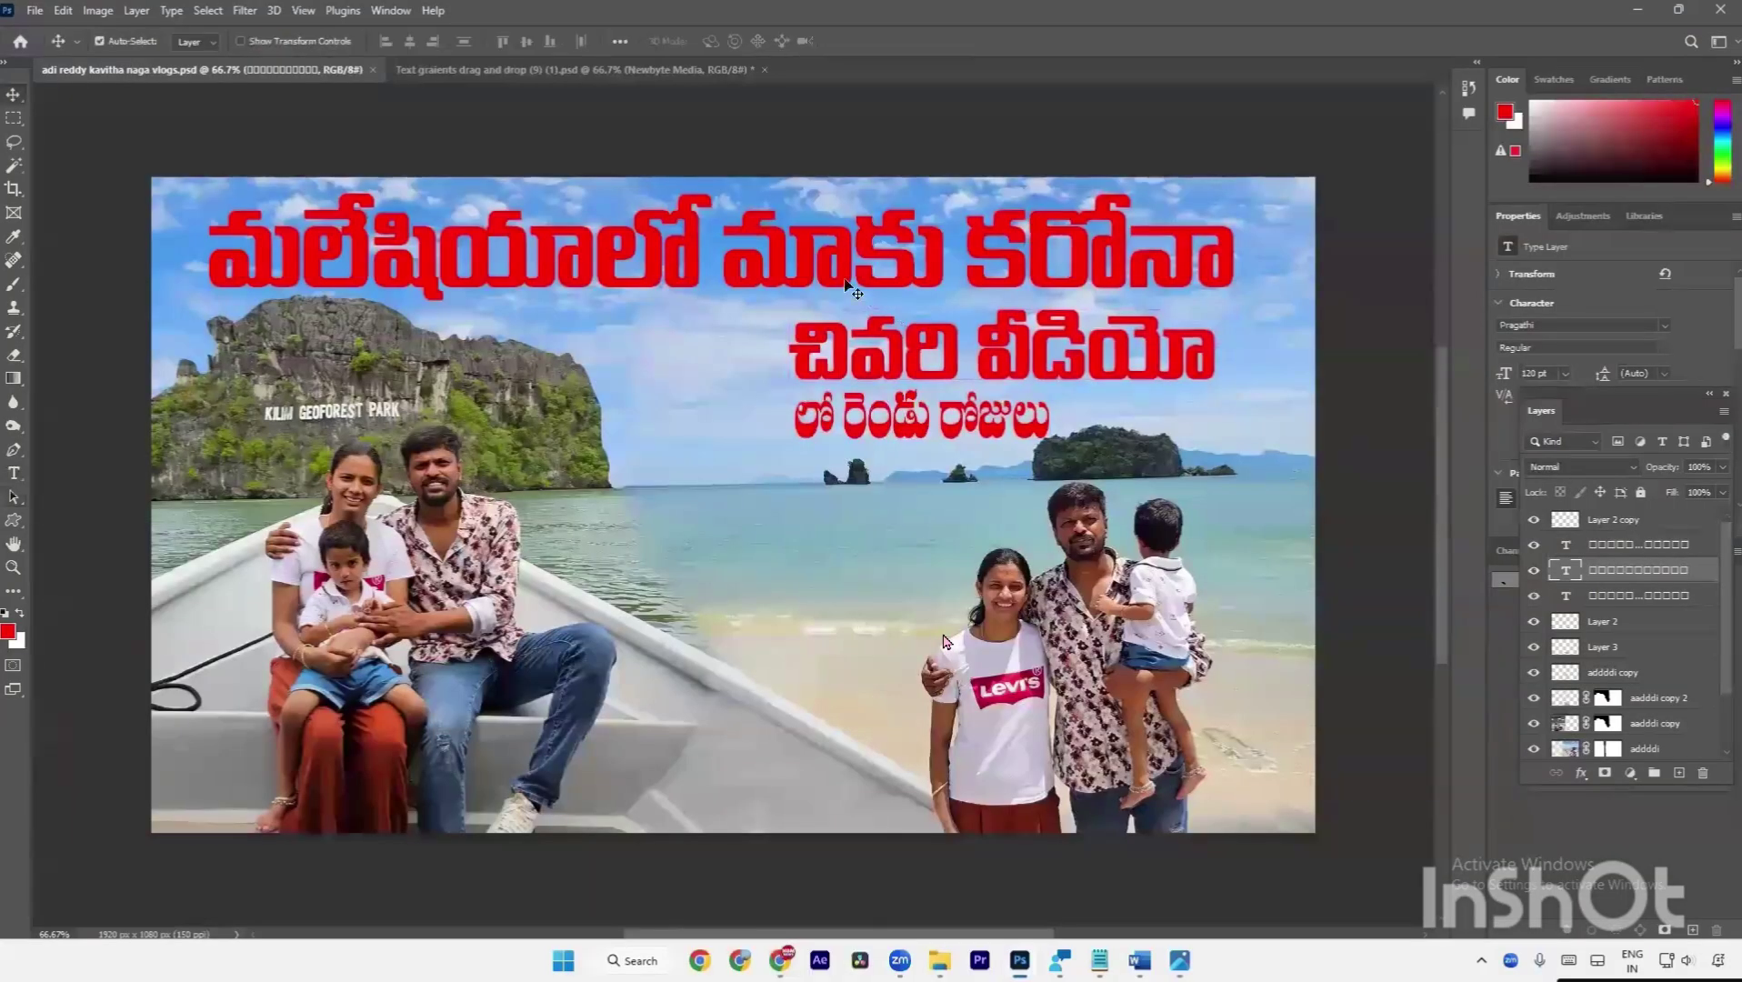
Paste the word Langkawi from the notes file into a new red text layer set in Anton.
click(1100, 959)
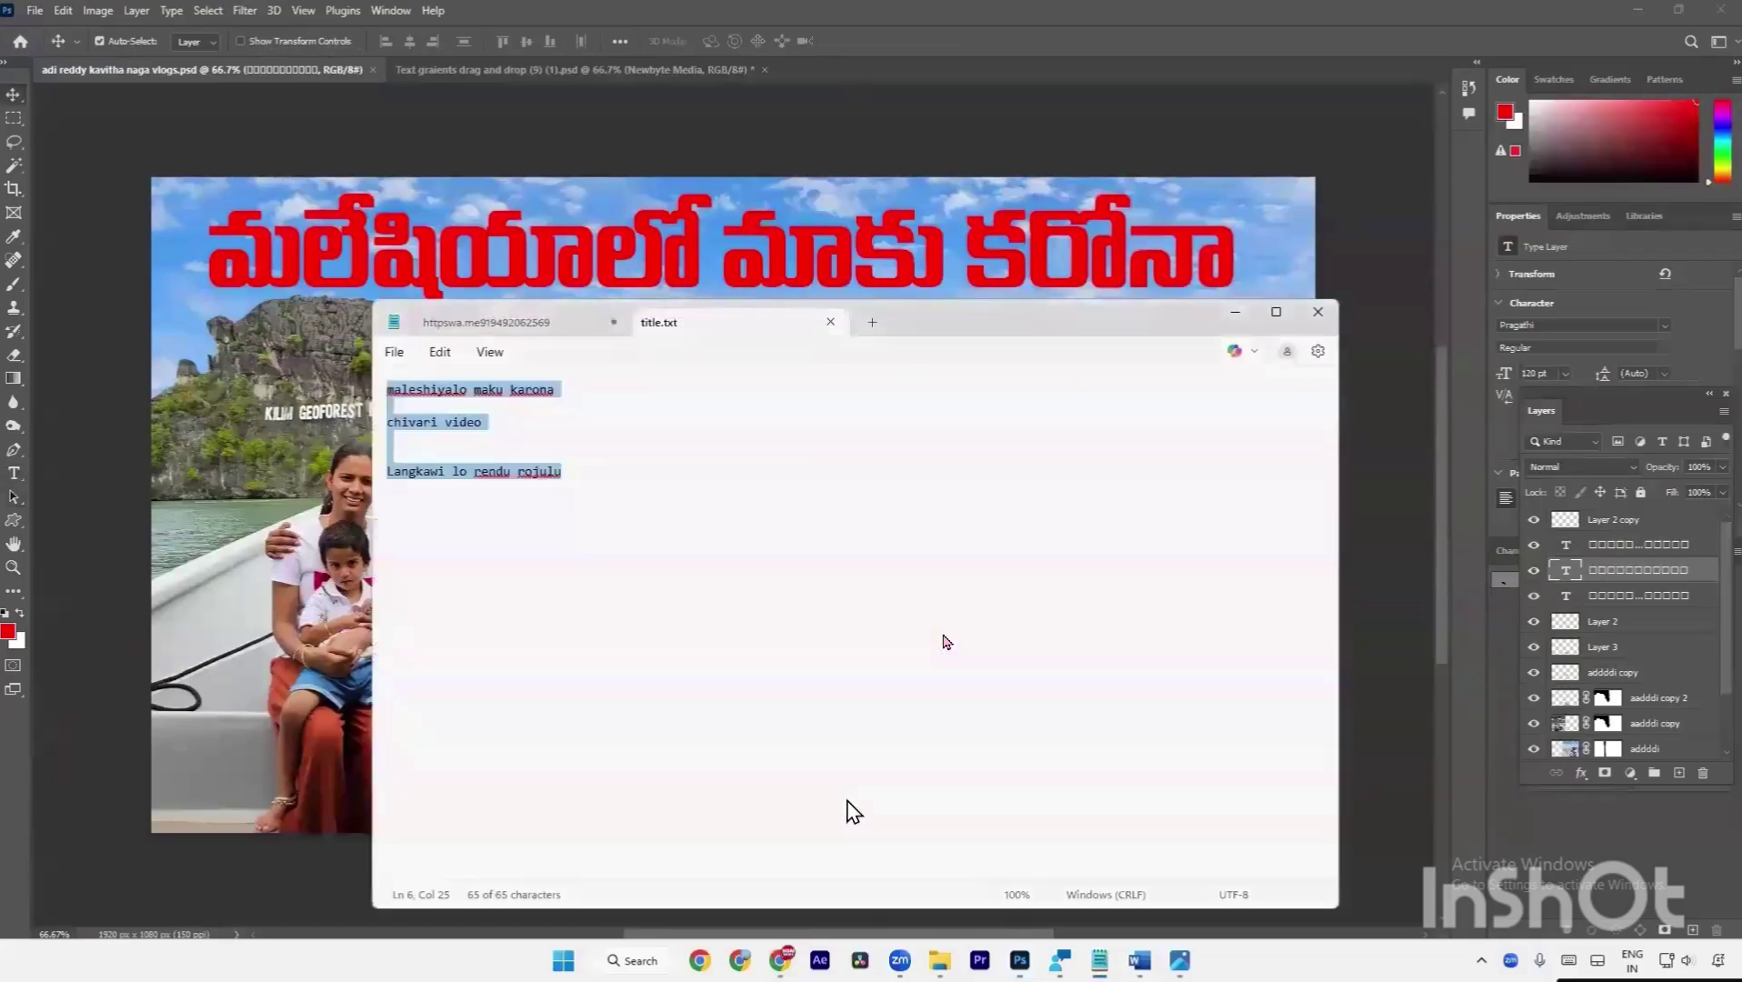
double_click(415, 471)
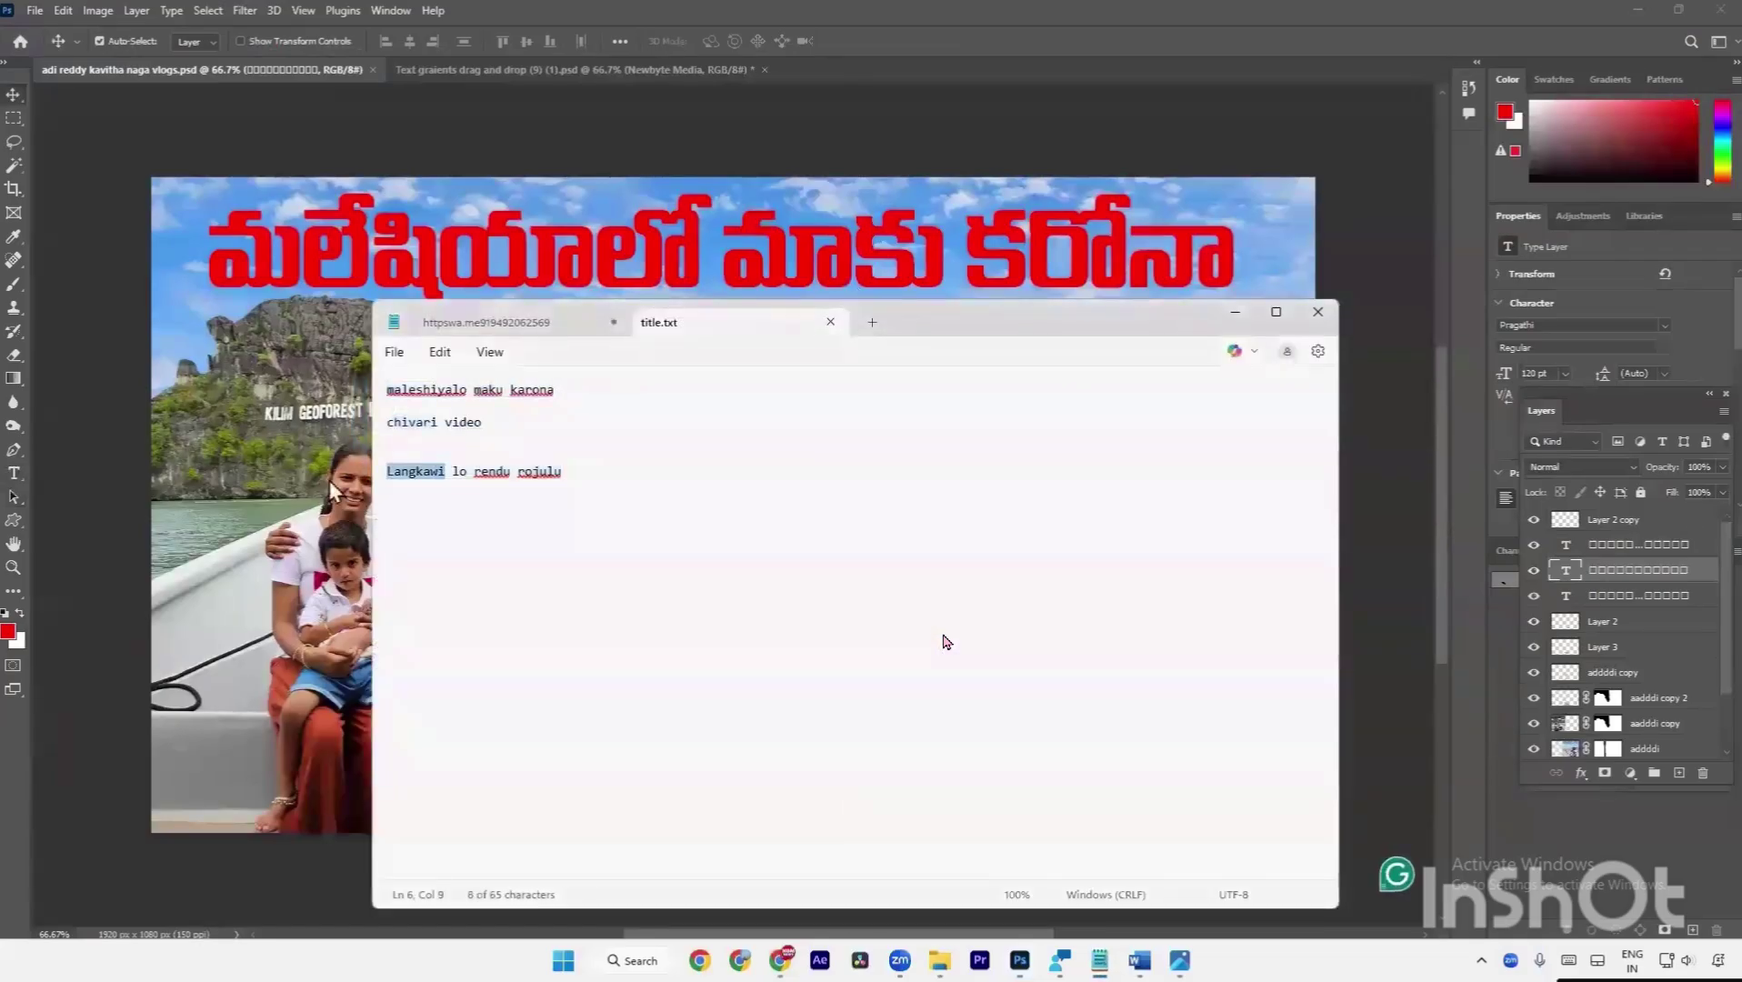
click(329, 480)
key(t)
click(616, 391)
key(ctrl+v)
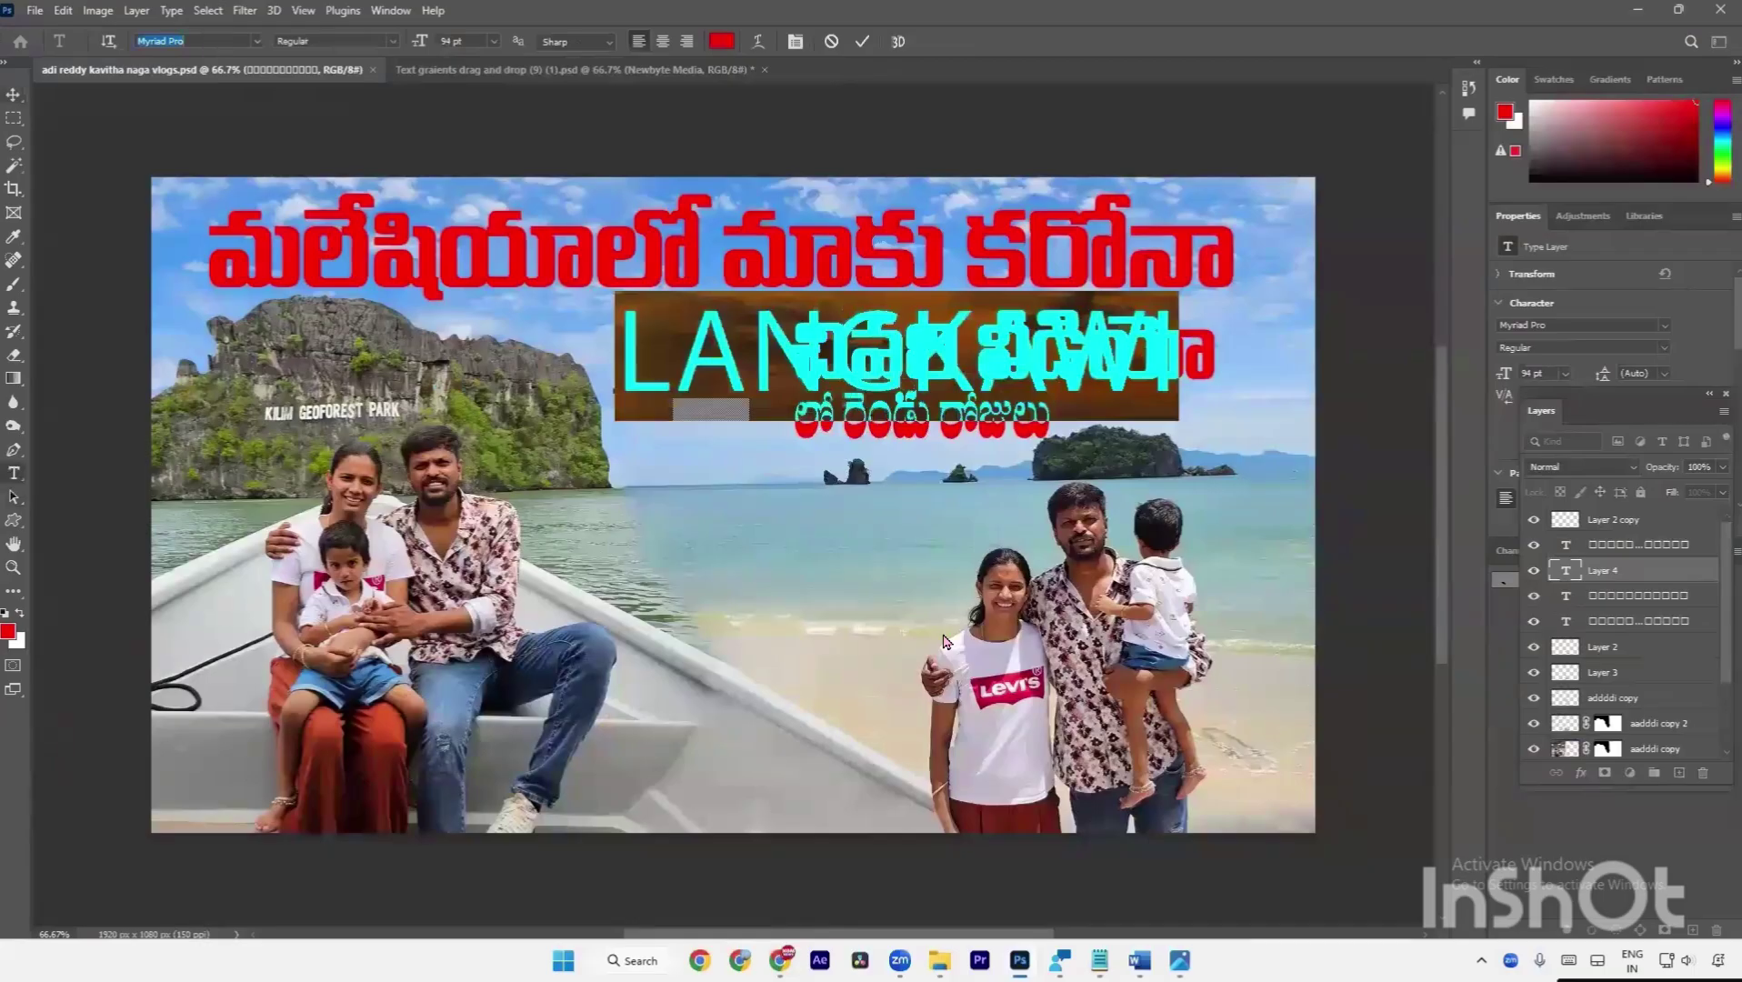
text(Anton)
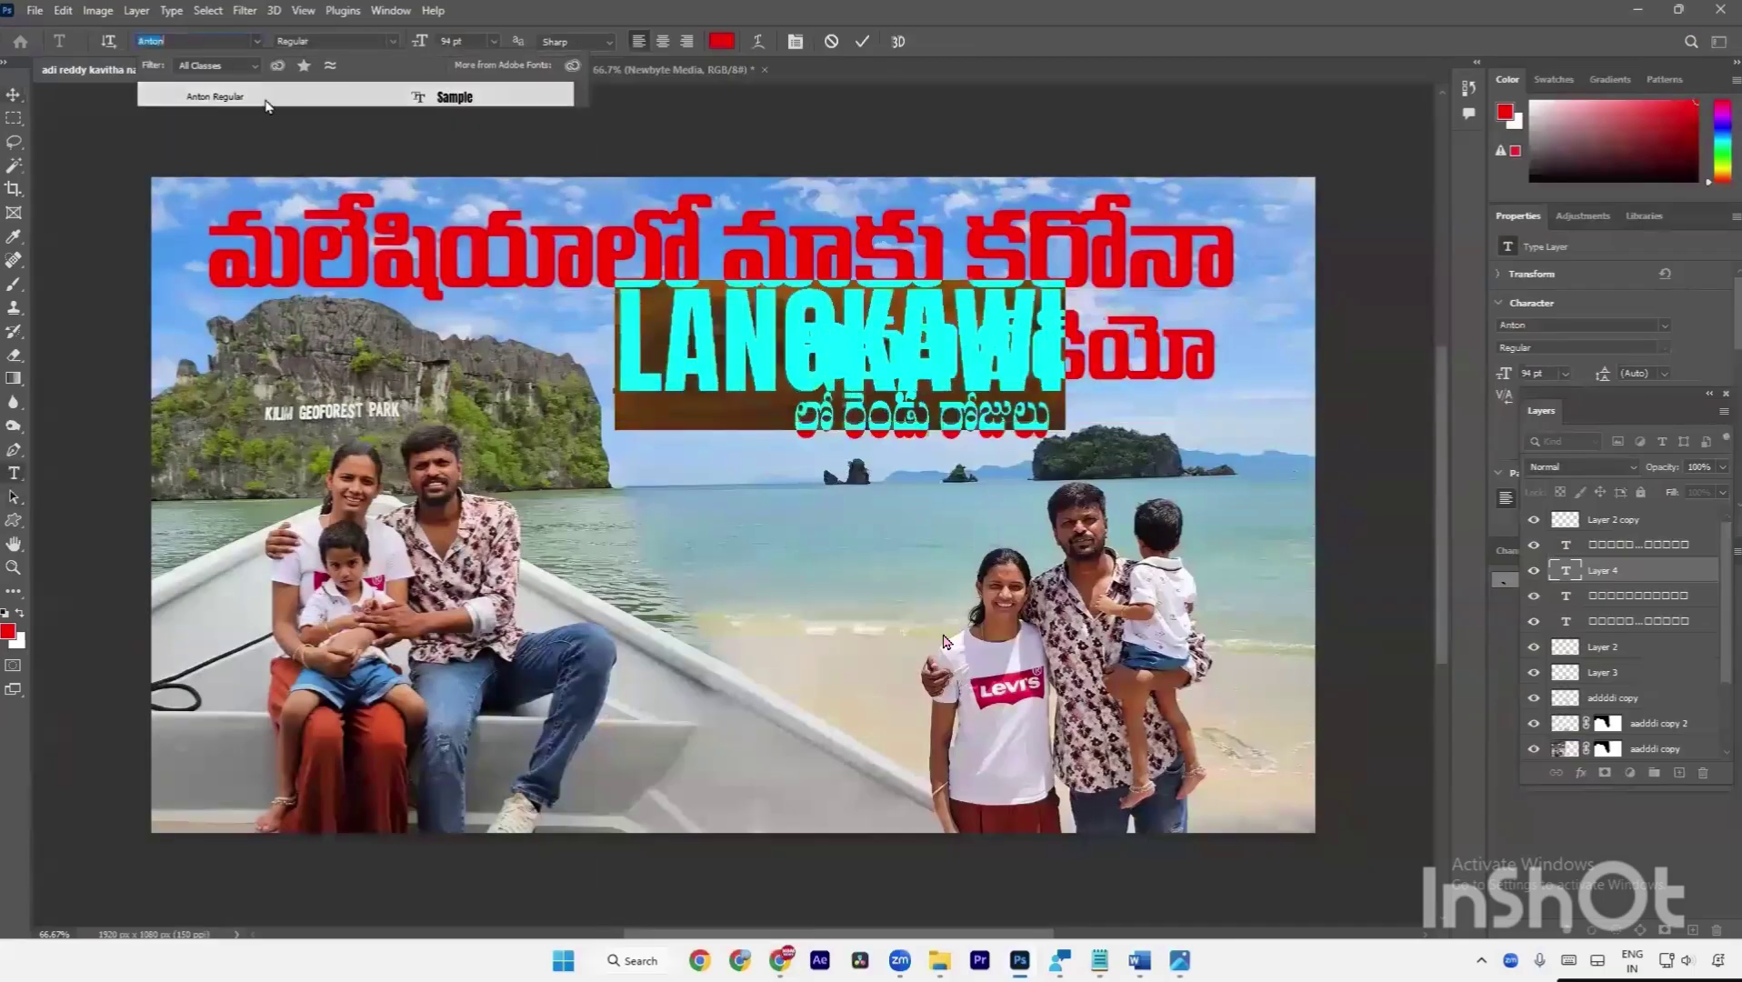
click(215, 97)
key(ctrl+Return)
Shrink LANGKAWI to sit before లో రెండు రోజులు and realign the three title lines.
key(ctrl+t)
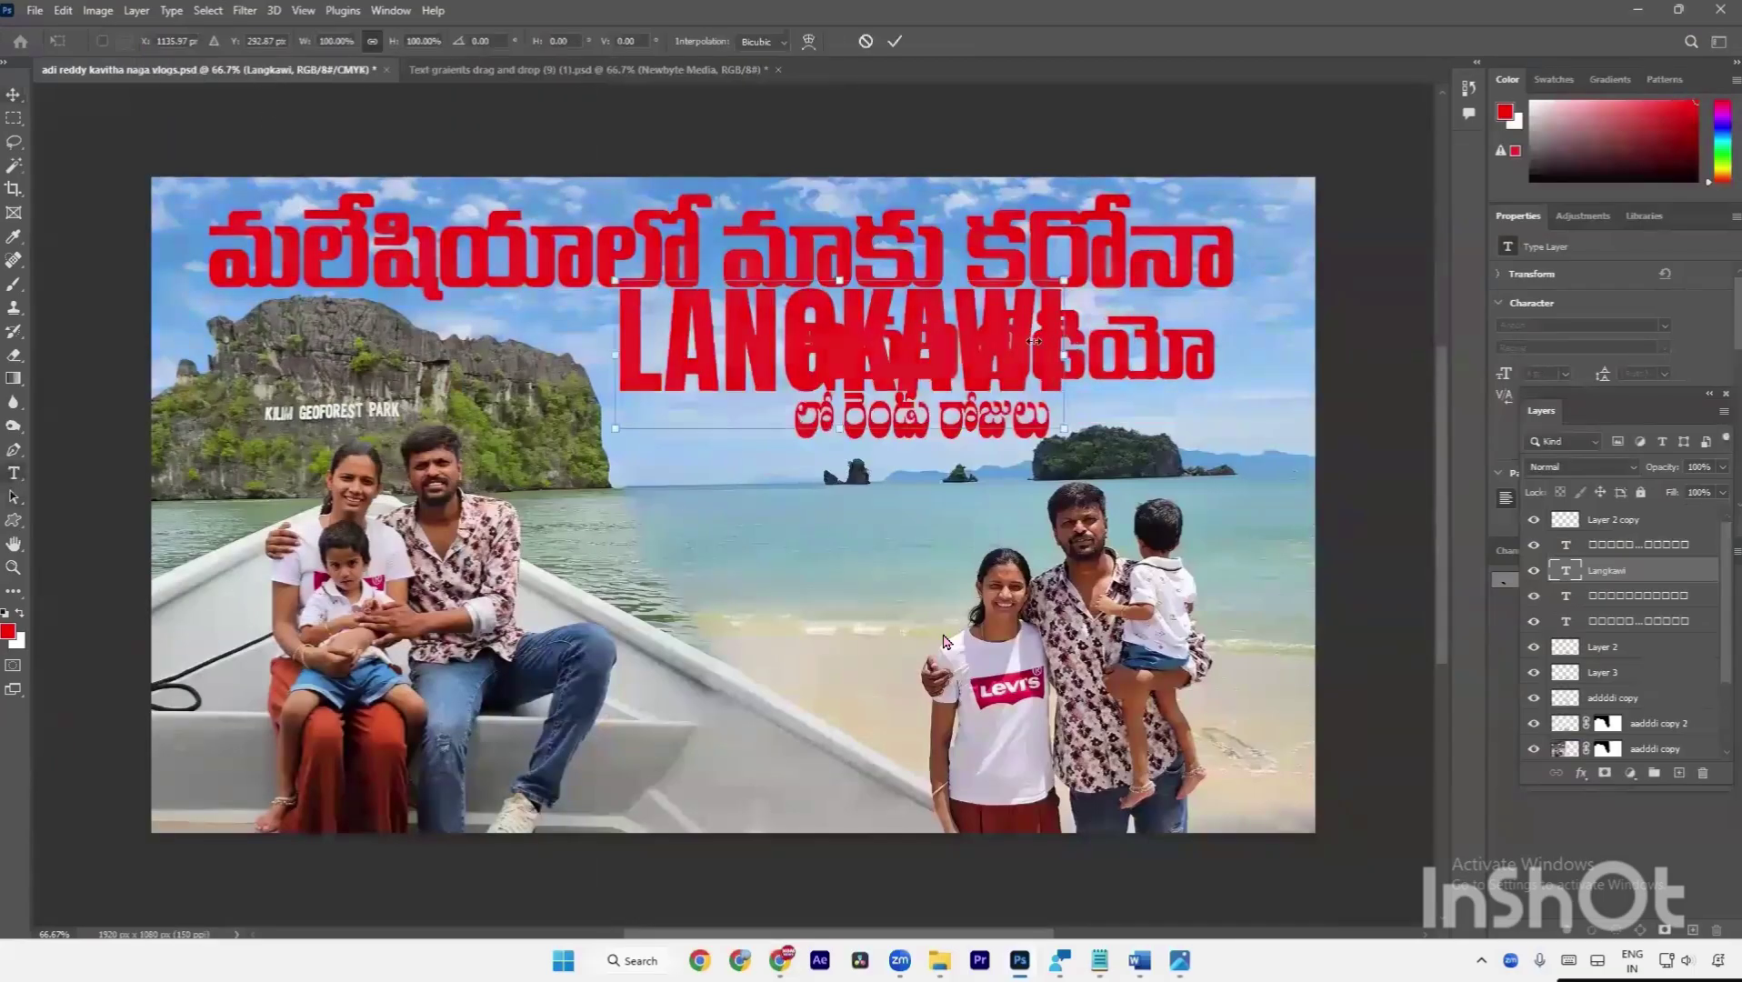
drag(1034, 341, 775, 417)
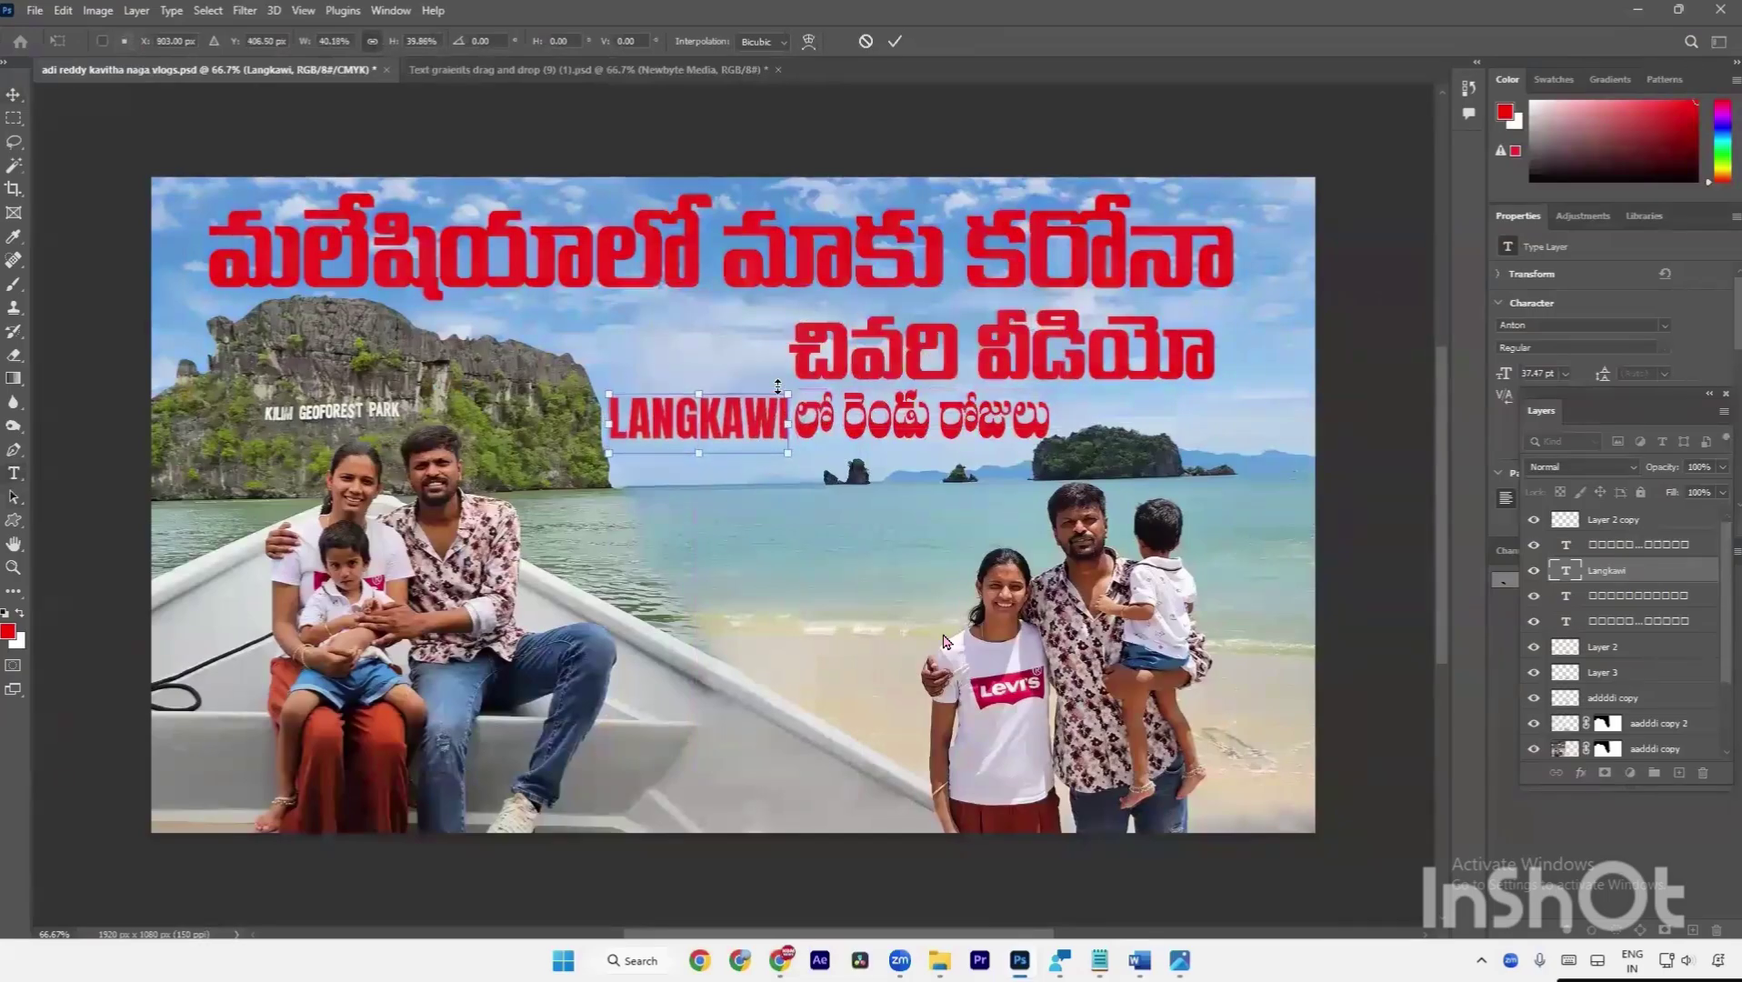
key(Return)
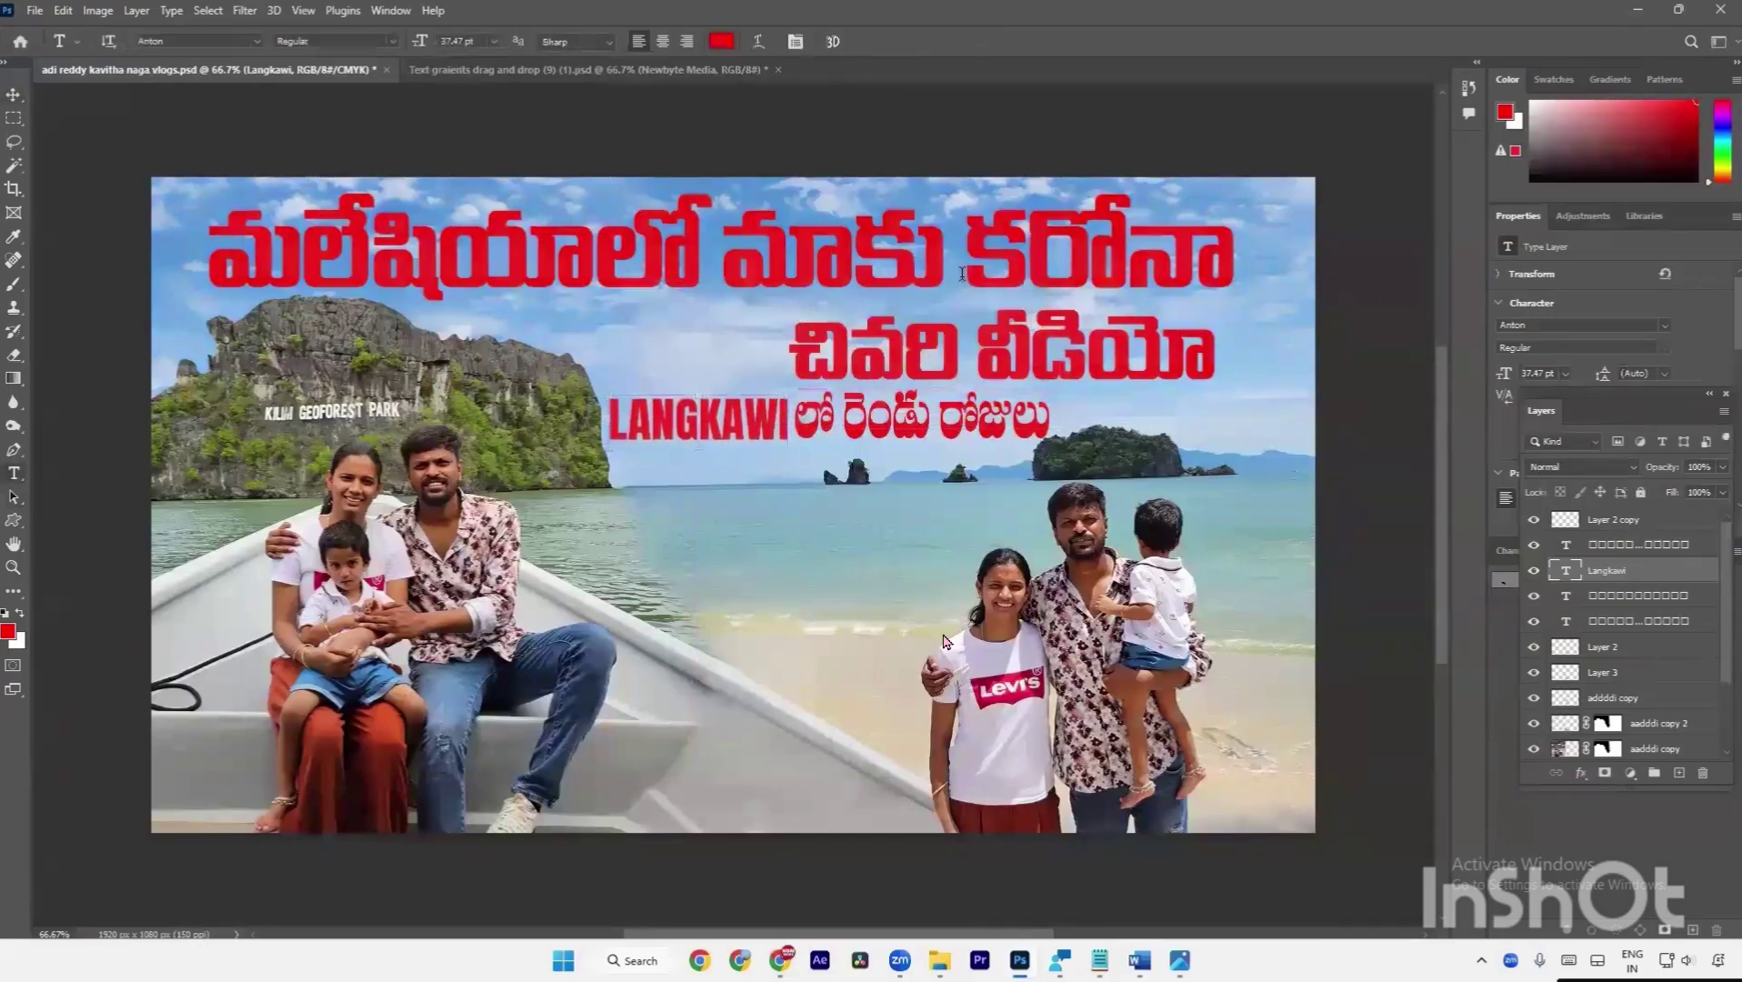
key(v)
drag(1068, 362, 1036, 355)
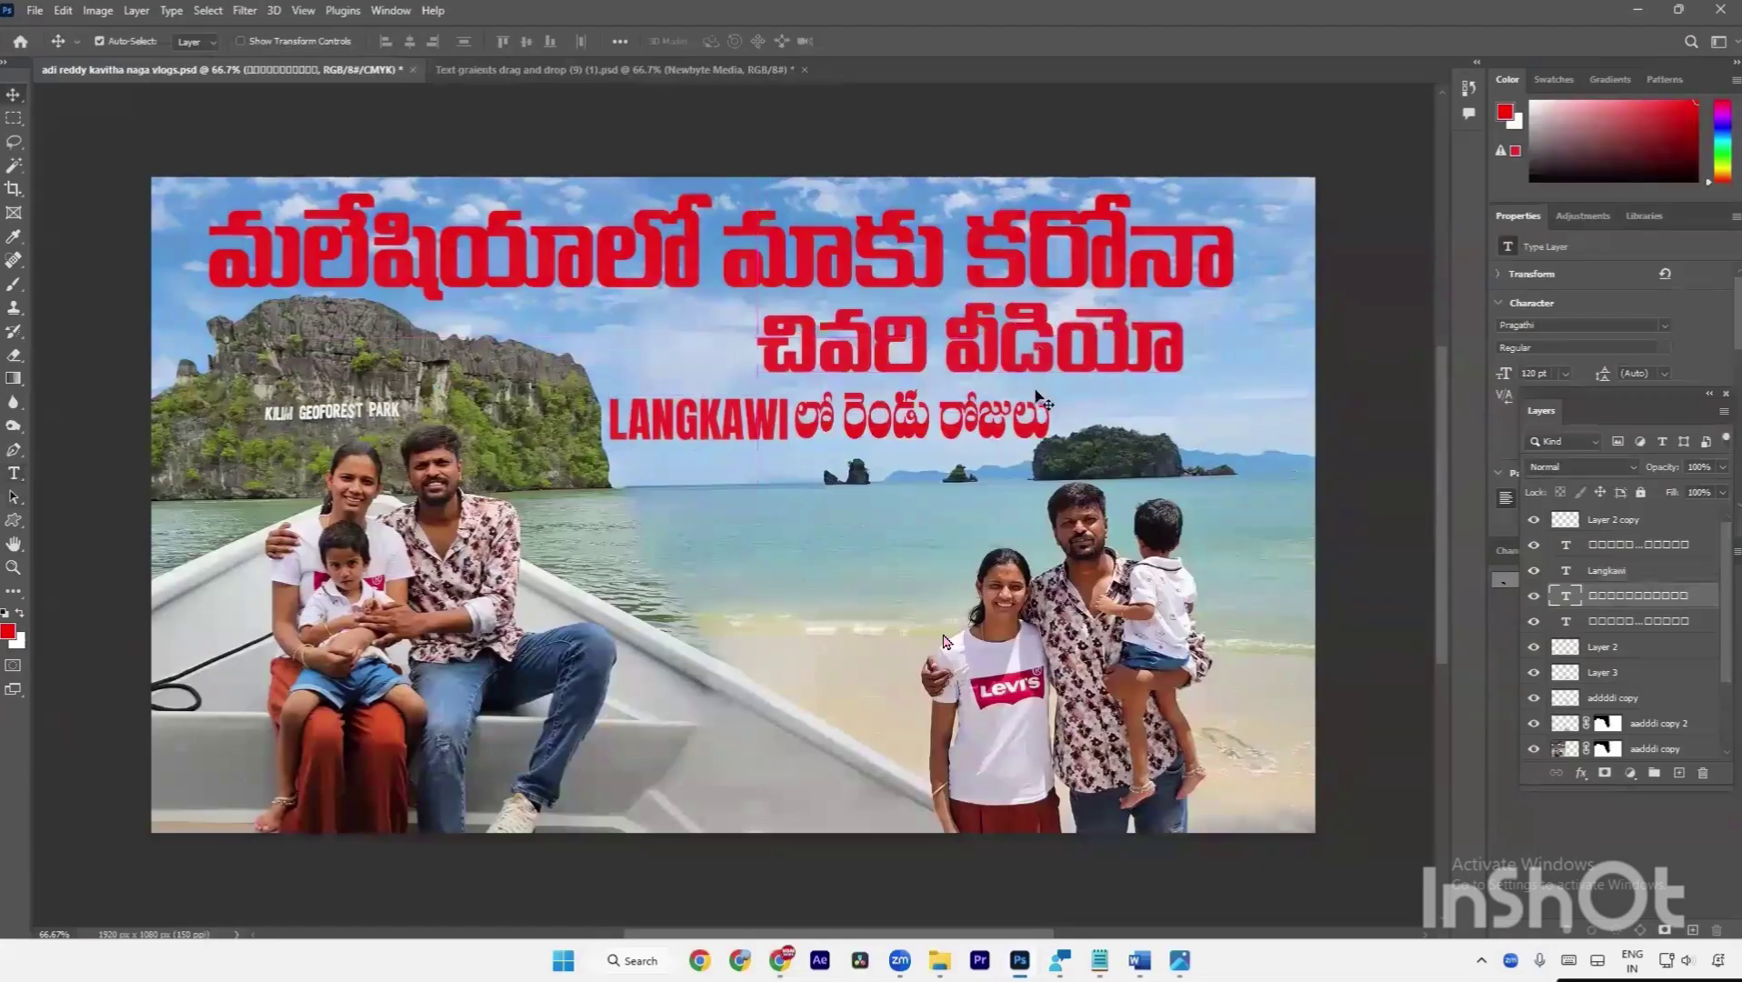
drag(964, 418, 1076, 360)
mouse_move(996, 270)
mouse_down()
mouse_move(1036, 250)
mouse_move(995, 274)
mouse_up()
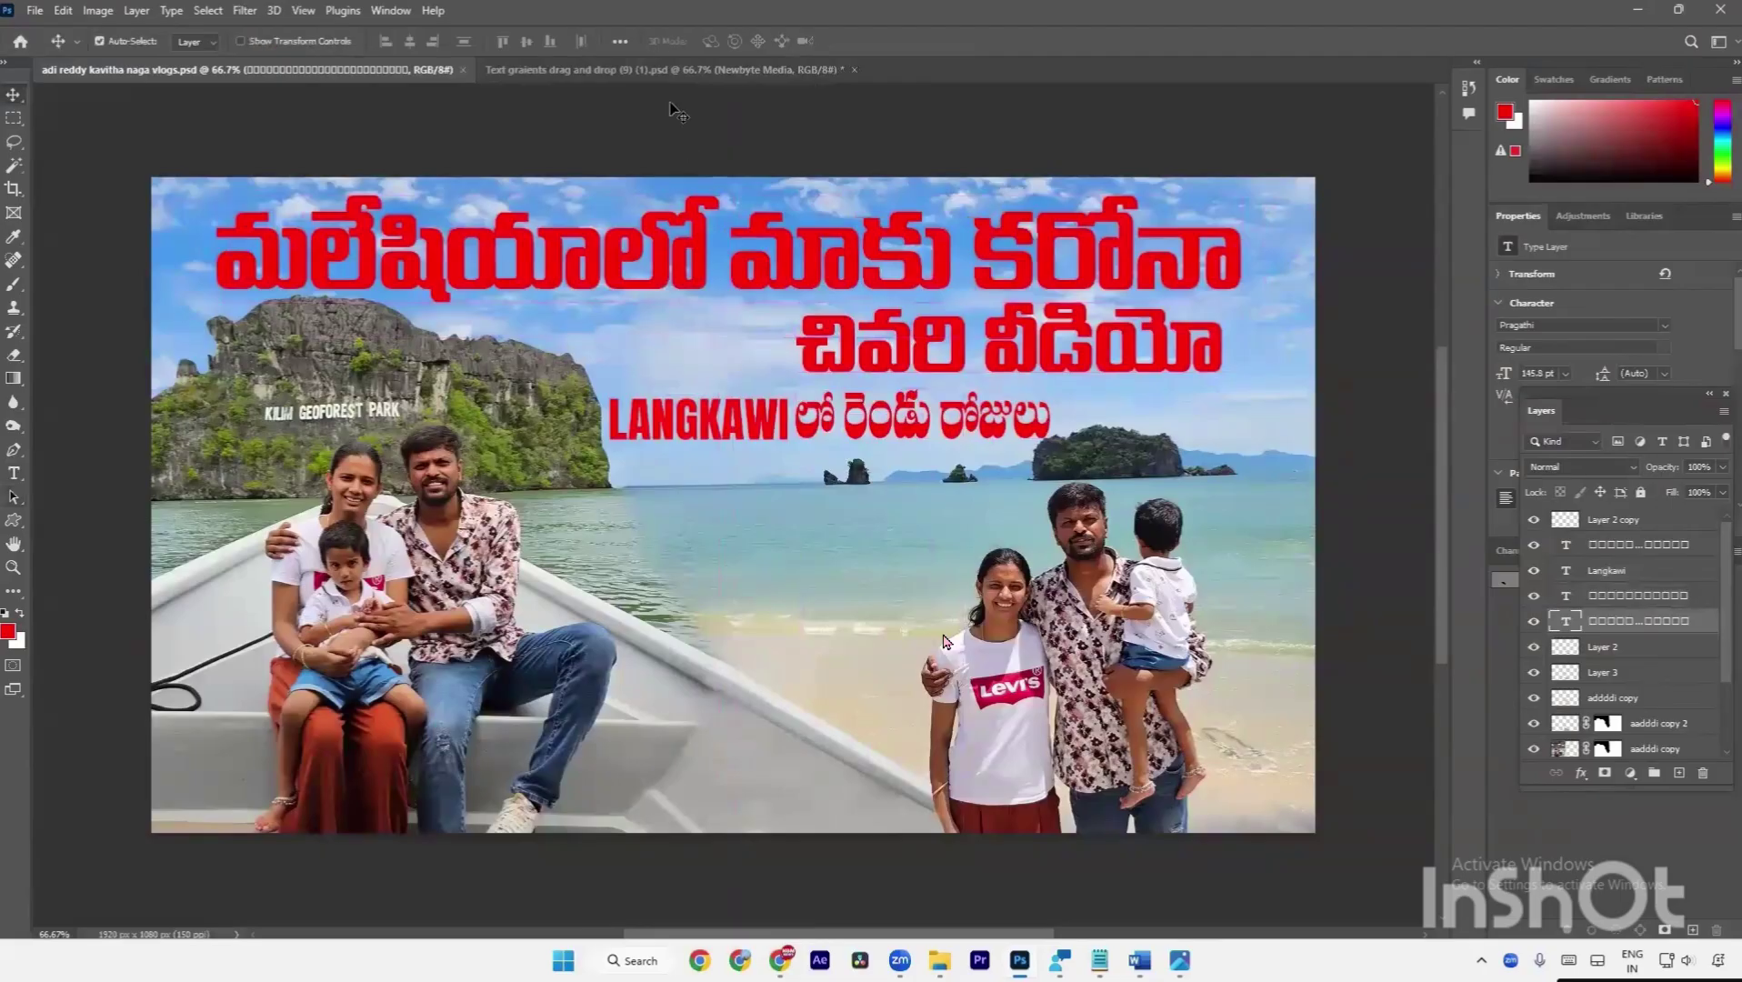
Drag the red NEWBYTE MEDIA text from the Text graients document into the thumbnail.
click(588, 74)
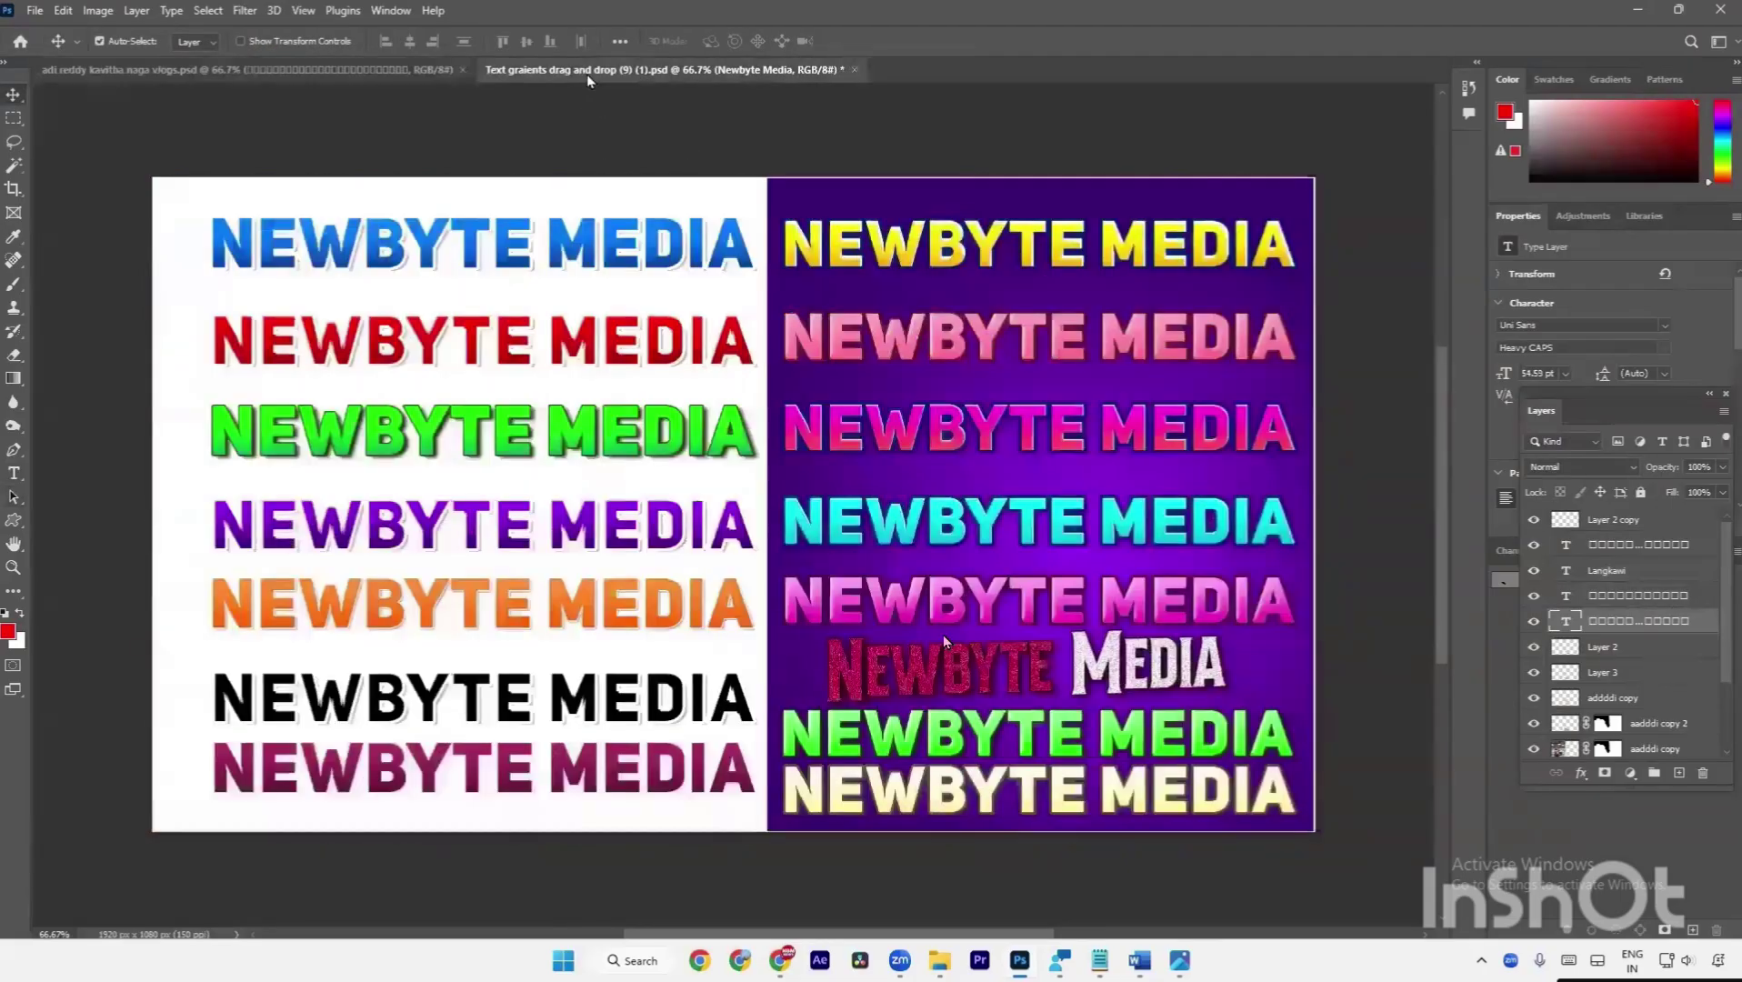
click(369, 77)
click(525, 69)
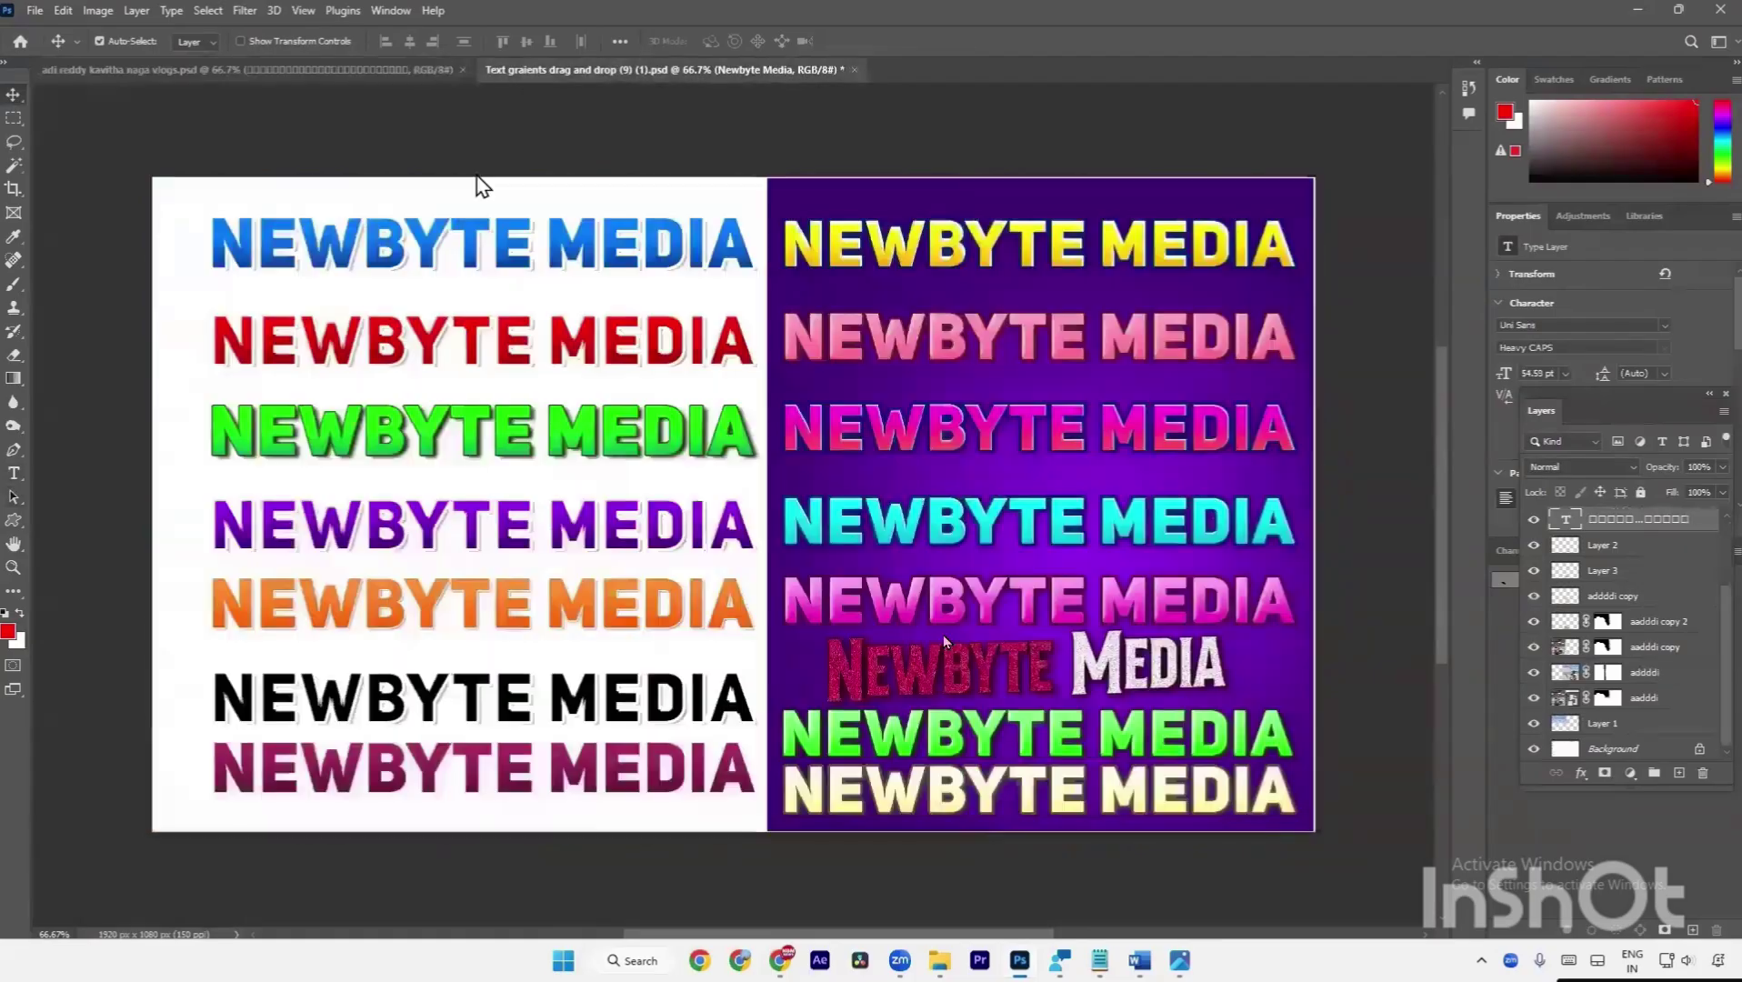
drag(482, 341, 318, 70)
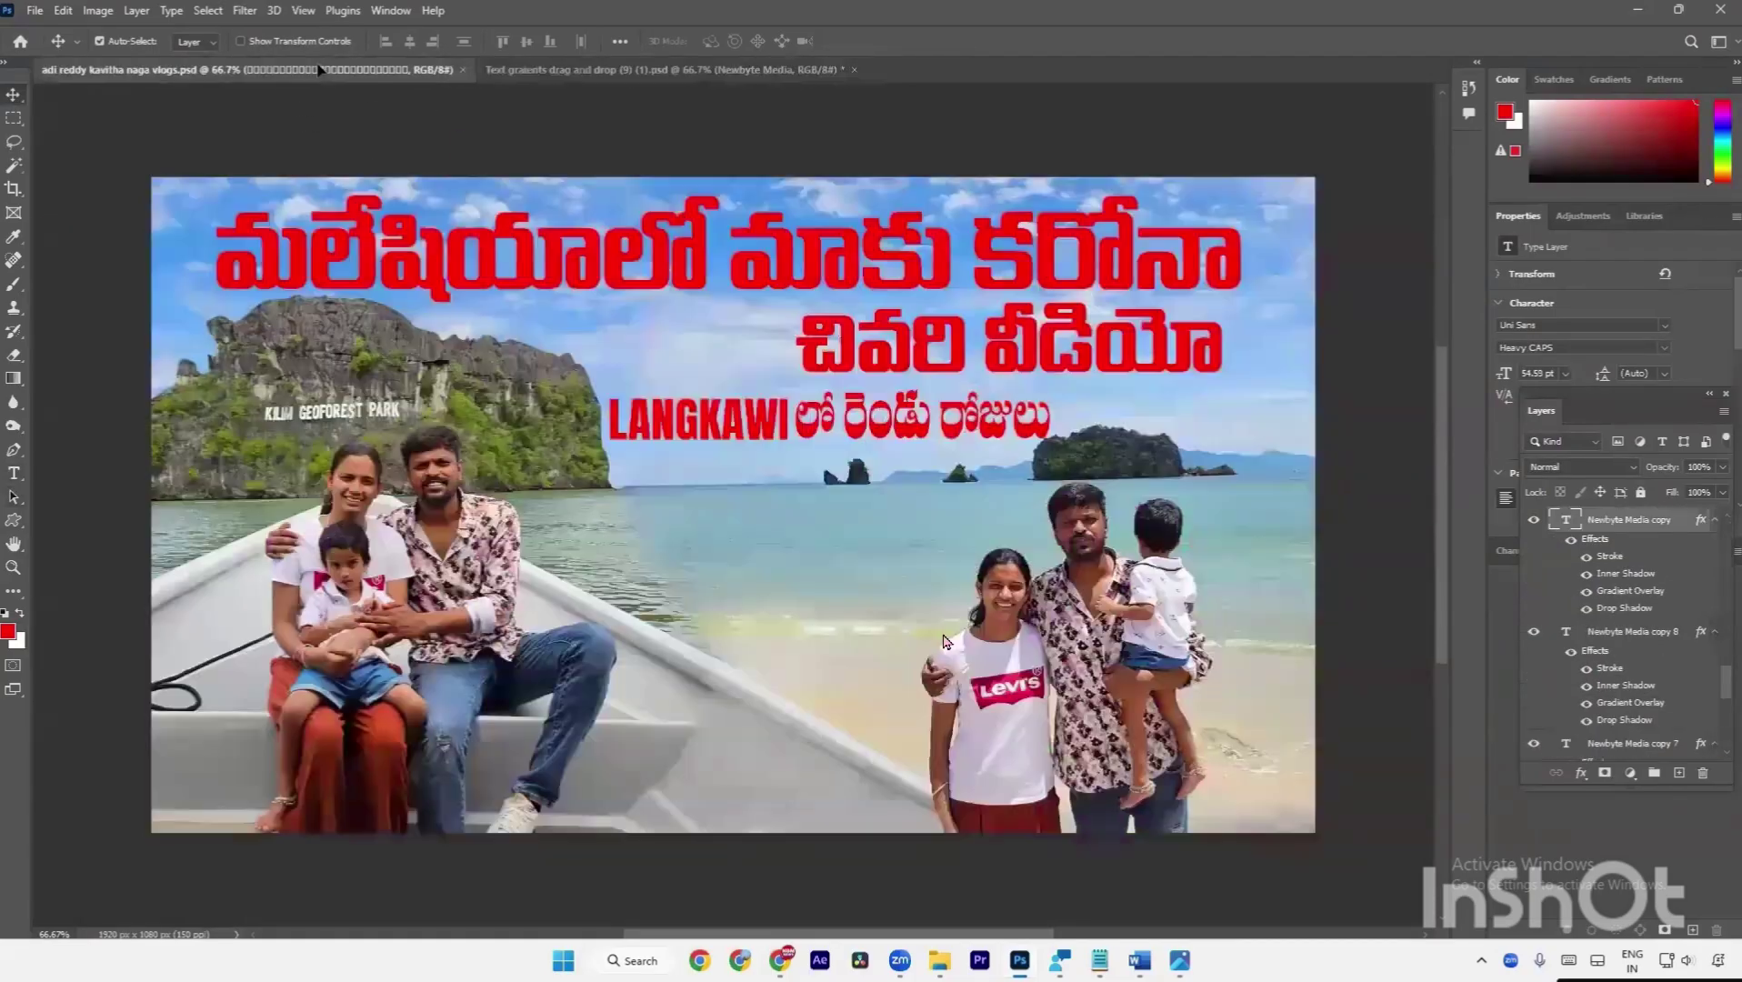
drag(700, 509, 700, 505)
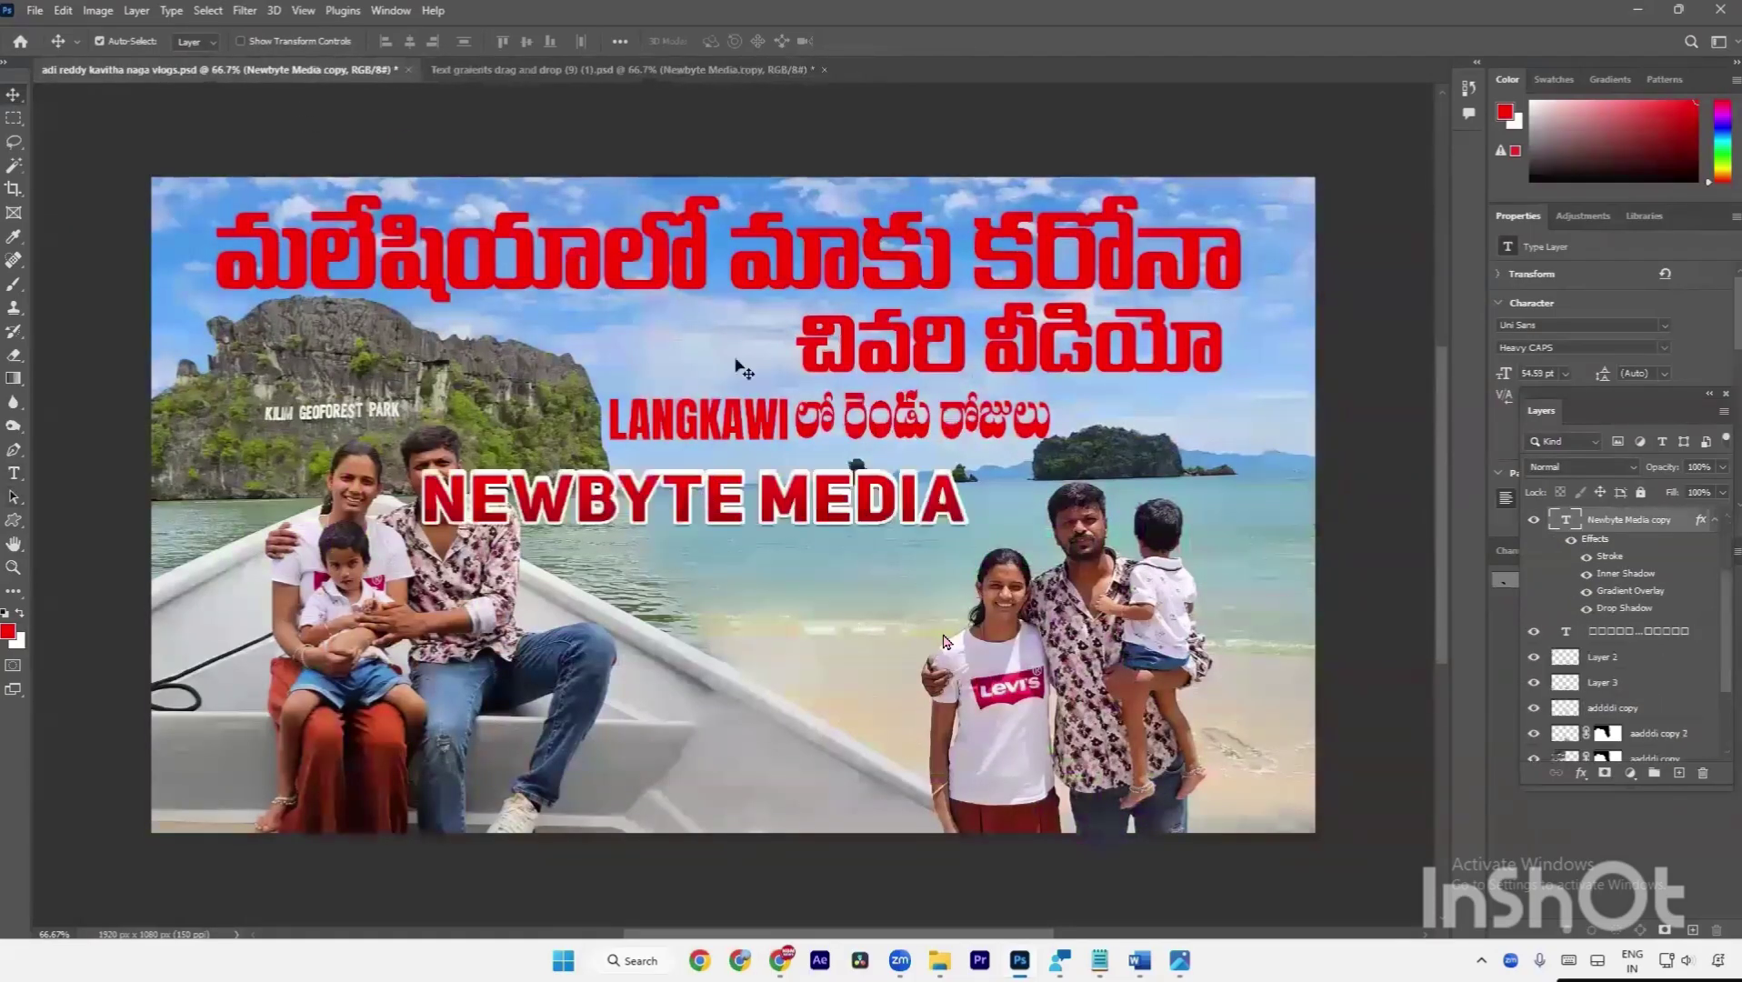
Copy the NEWBYTE MEDIA stroke, gradient and shadow effects onto the top Telugu headline, toggling Inner Shadow.
click(780, 280)
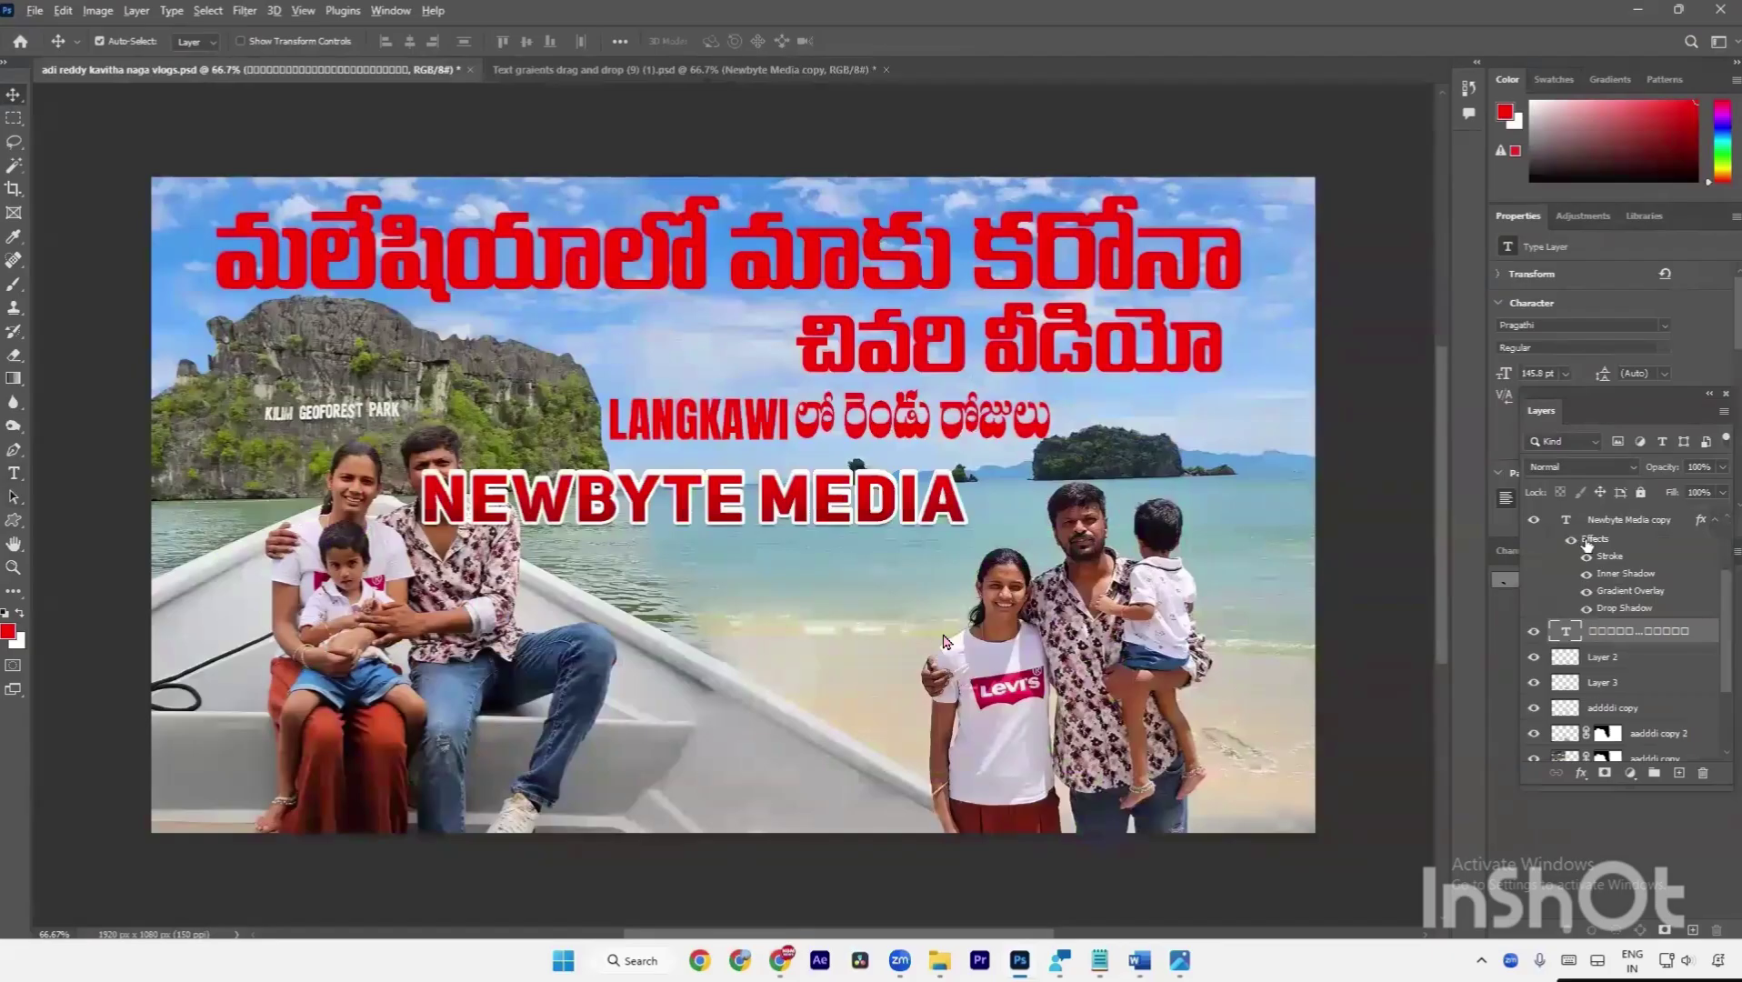
mouse_move(1587, 542)
mouse_down()
mouse_move(1664, 565)
mouse_move(1636, 630)
mouse_move(1609, 631)
mouse_up()
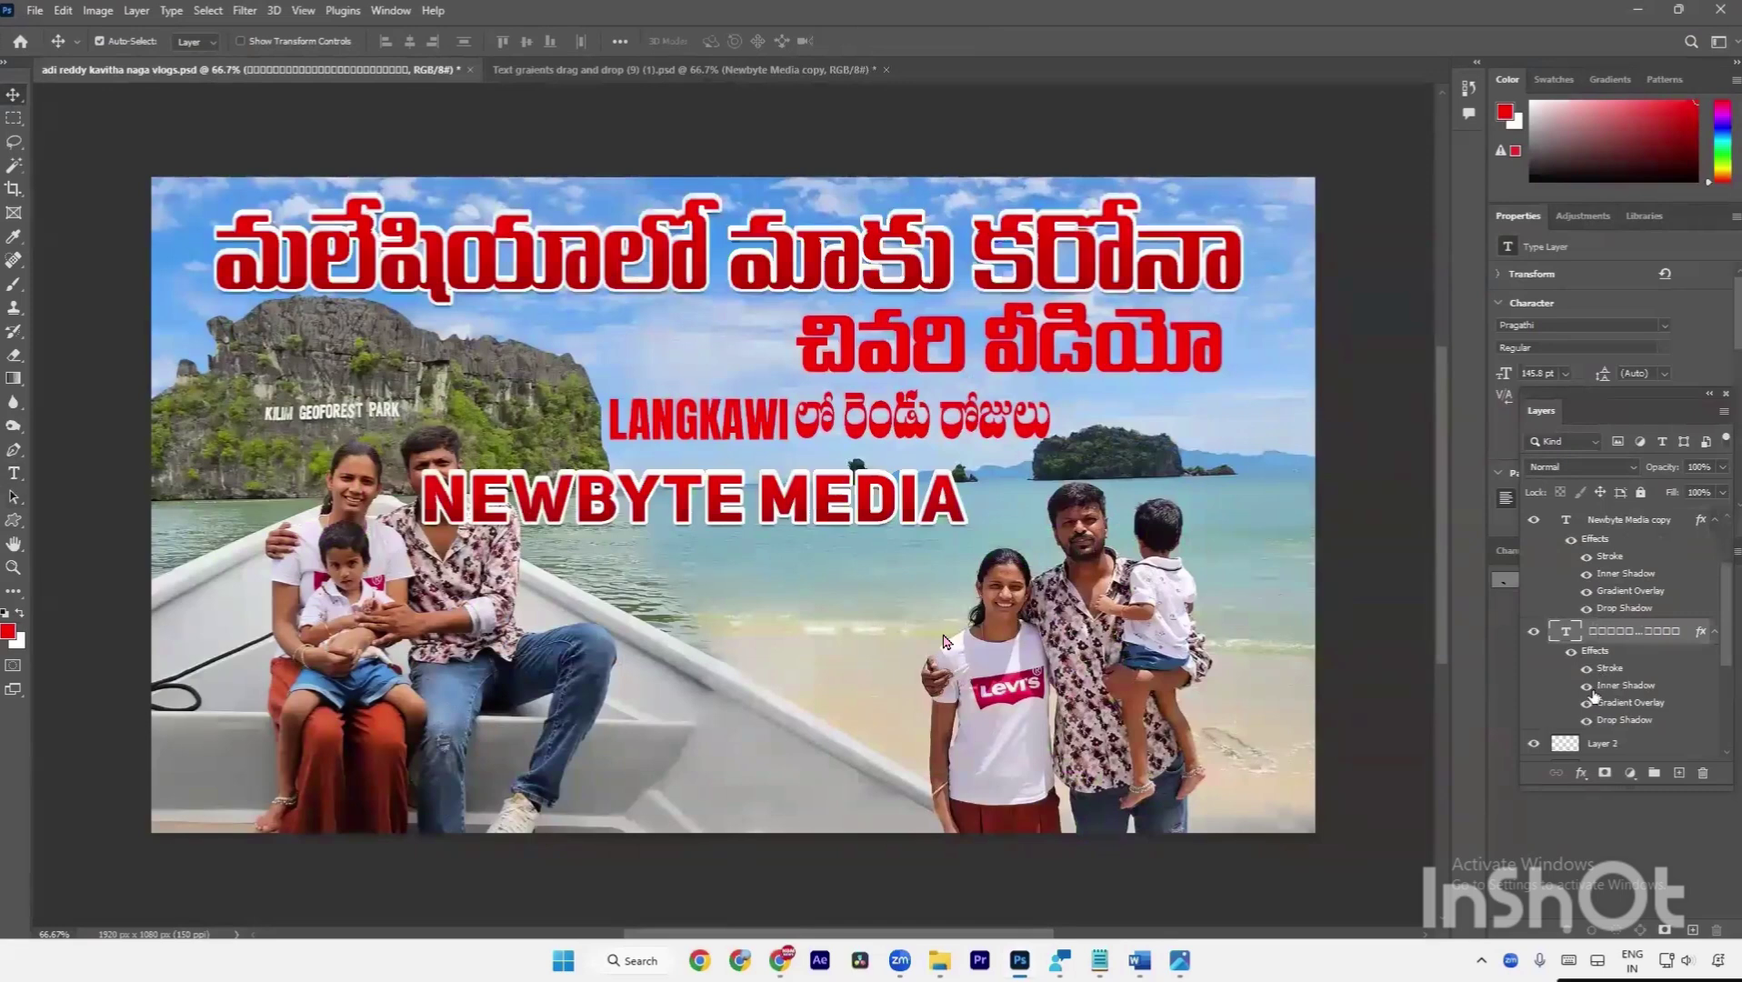
click(1588, 685)
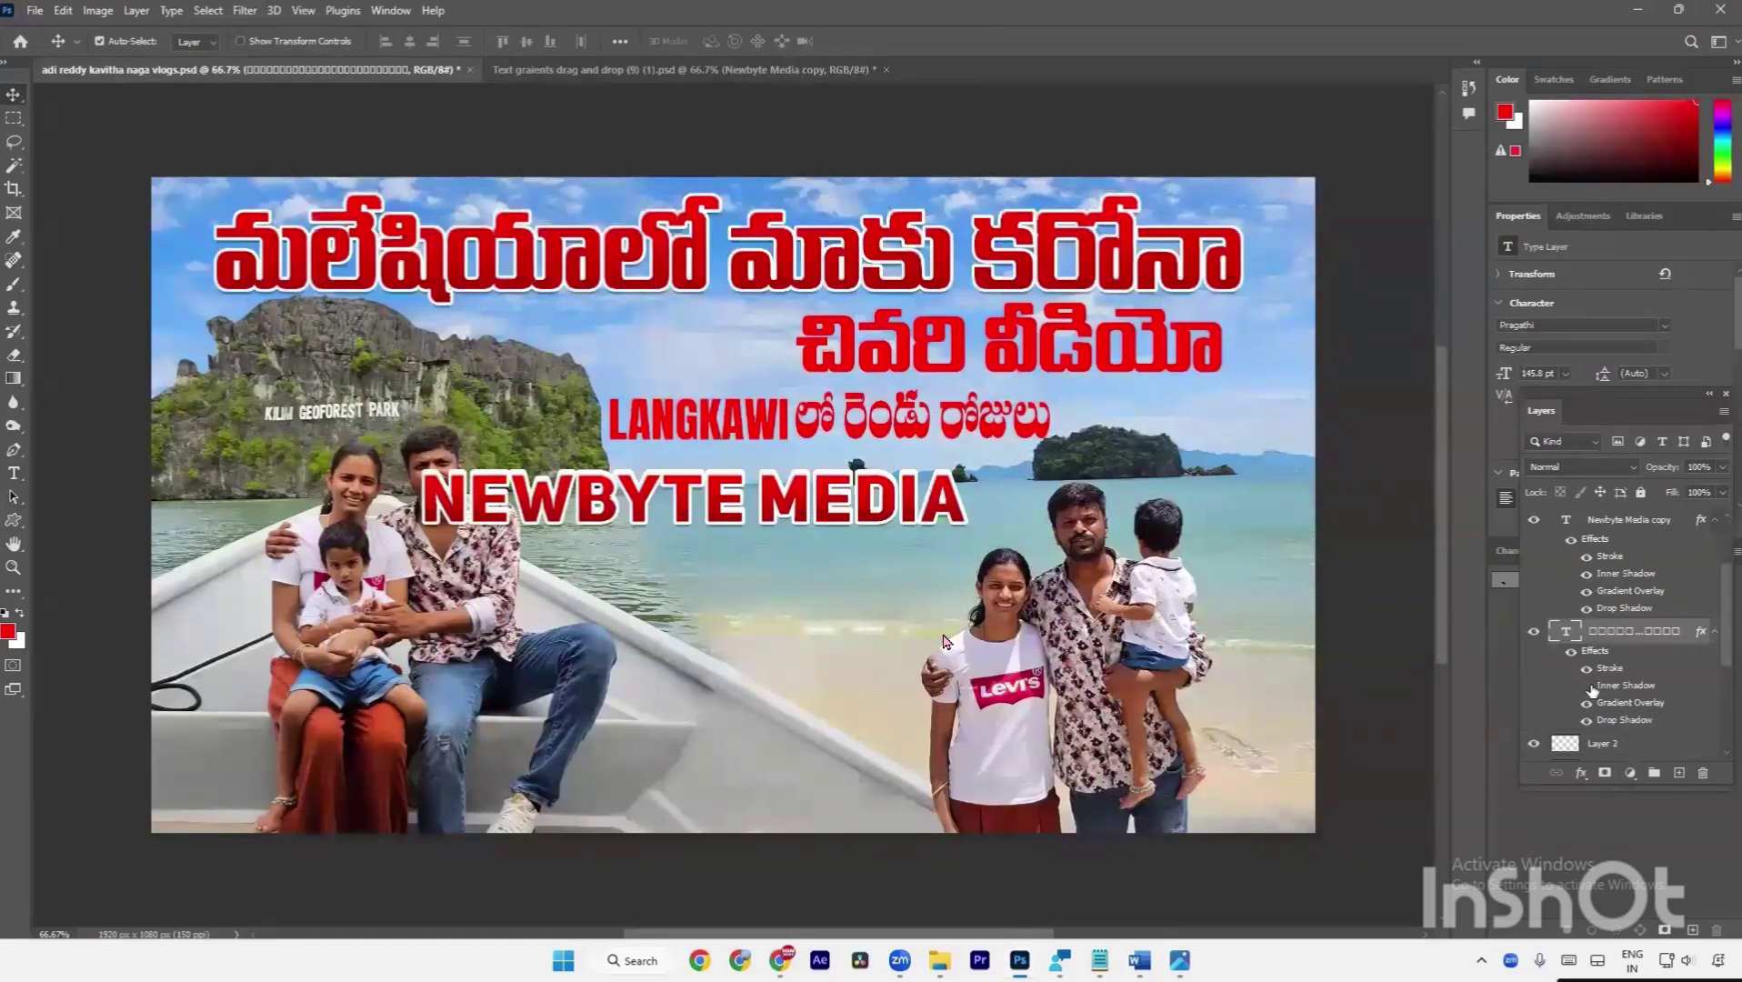
click(1094, 350)
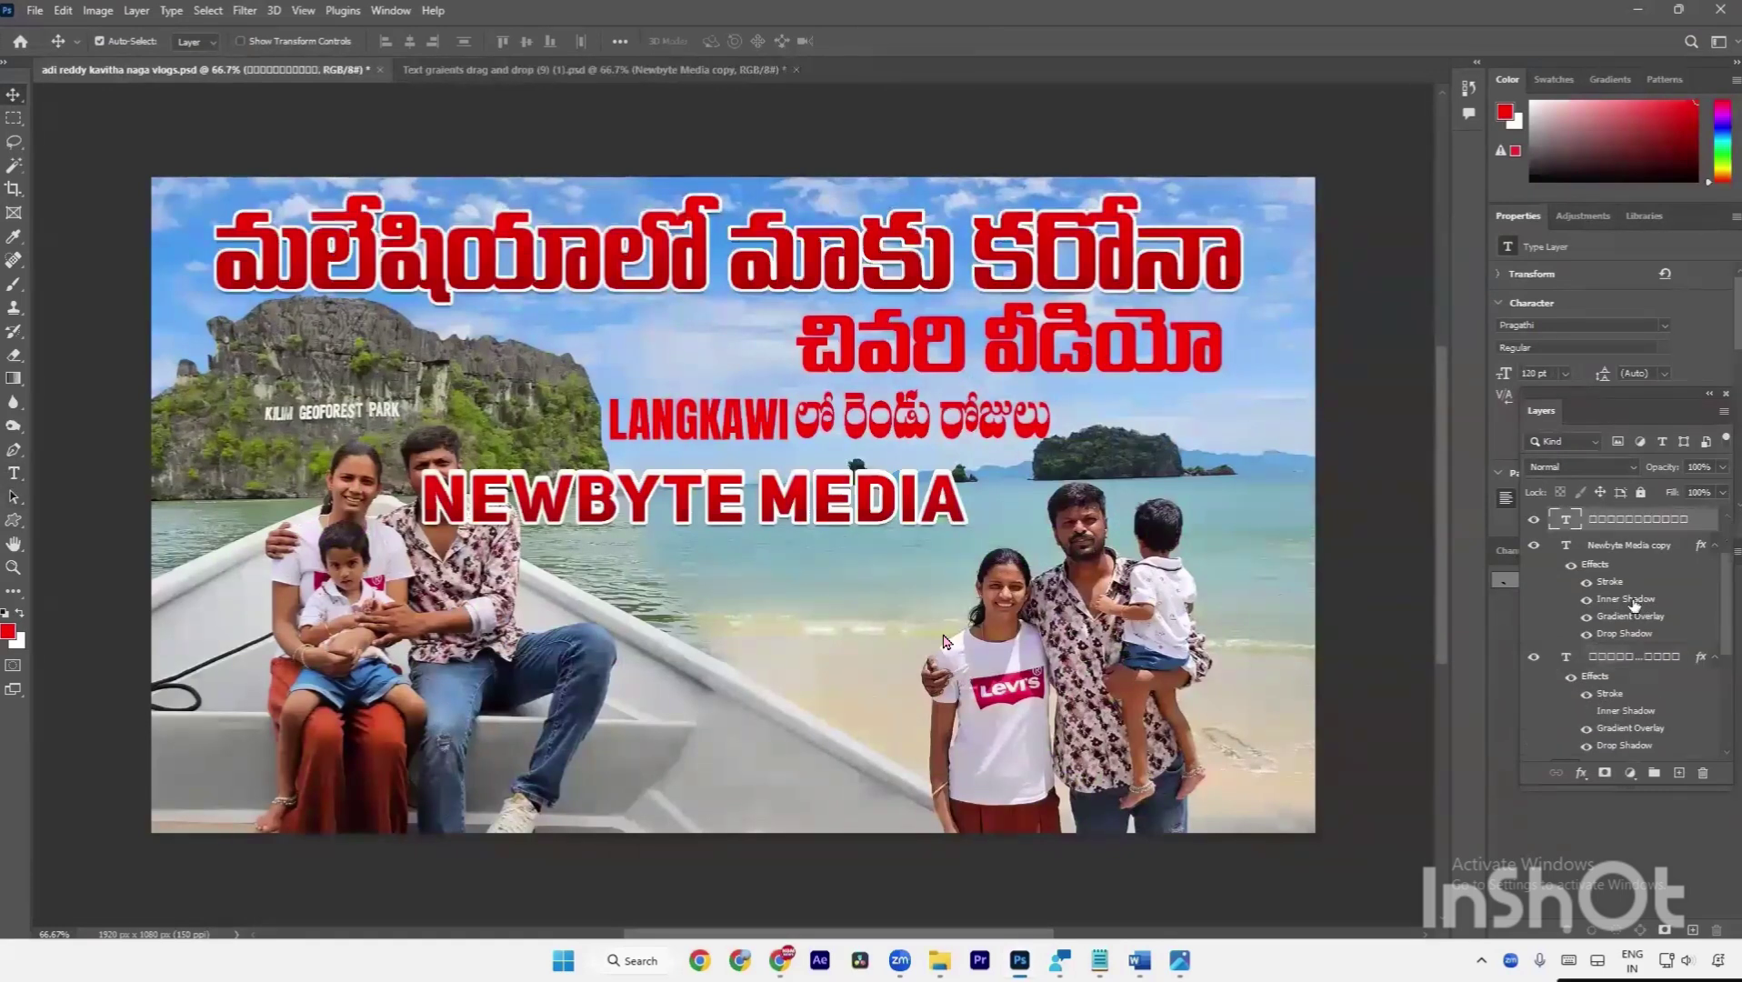
Bring the blue NEWBYTE MEDIA text into the thumbnail and copy its effects onto the చివరి వీడియో layer.
click(534, 71)
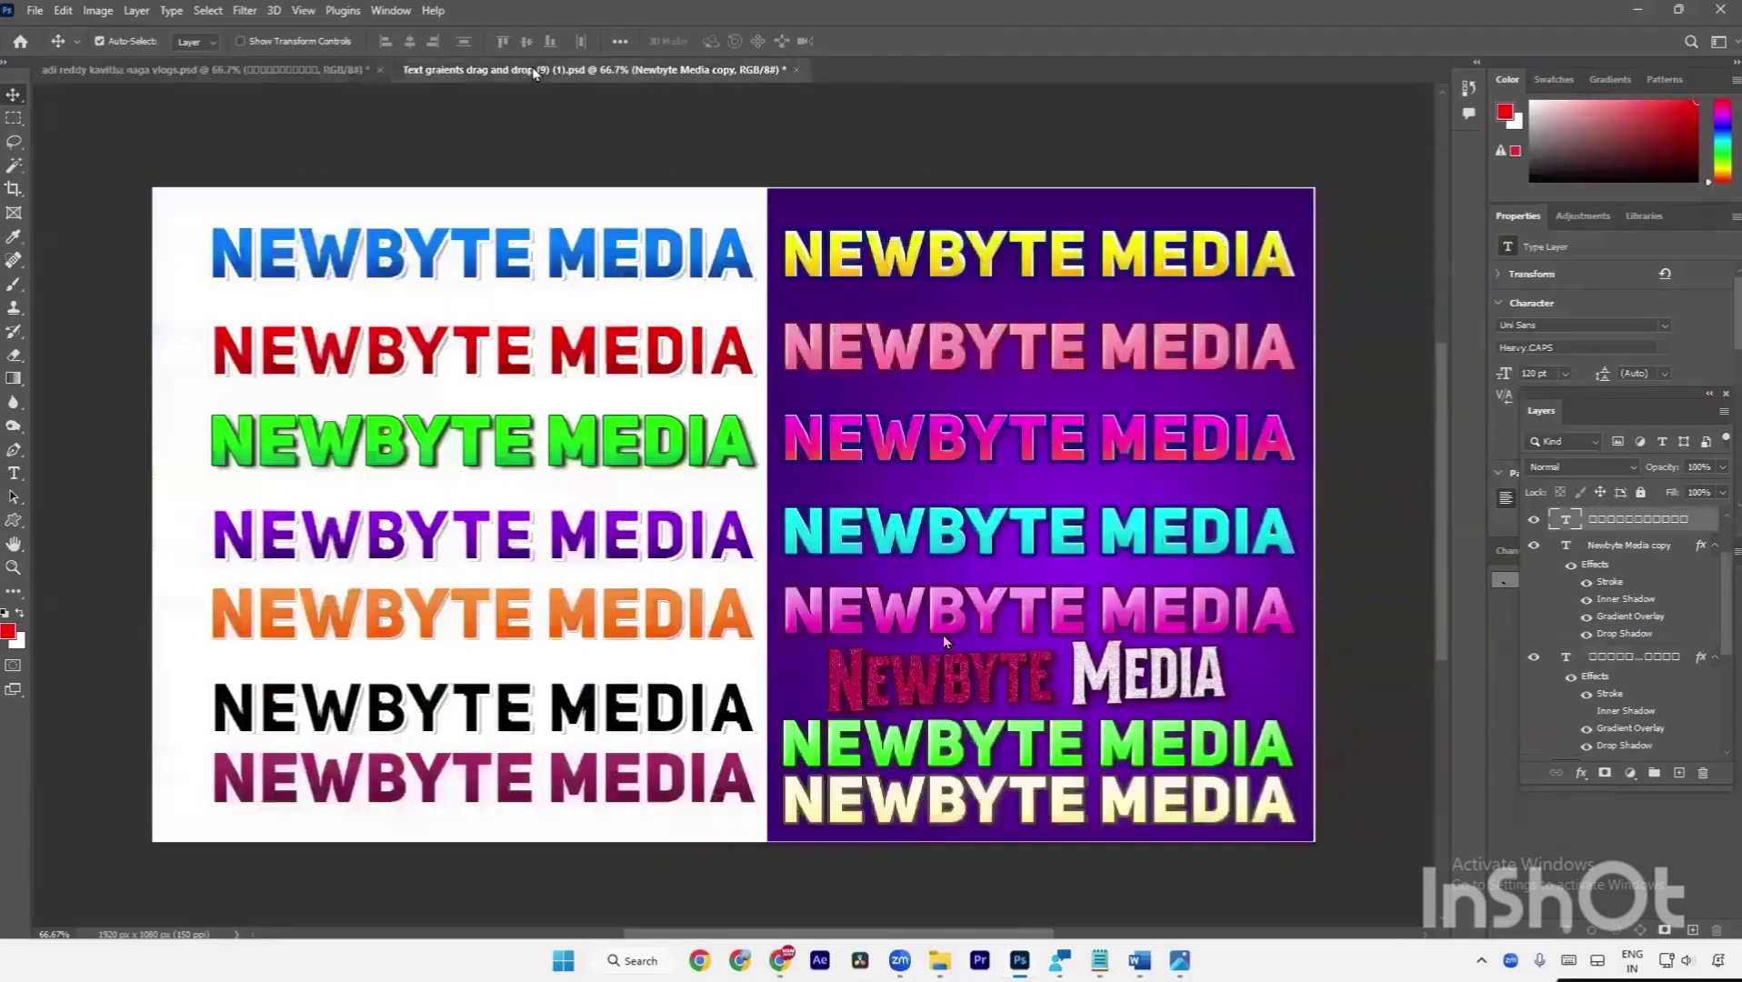
drag(609, 259, 315, 80)
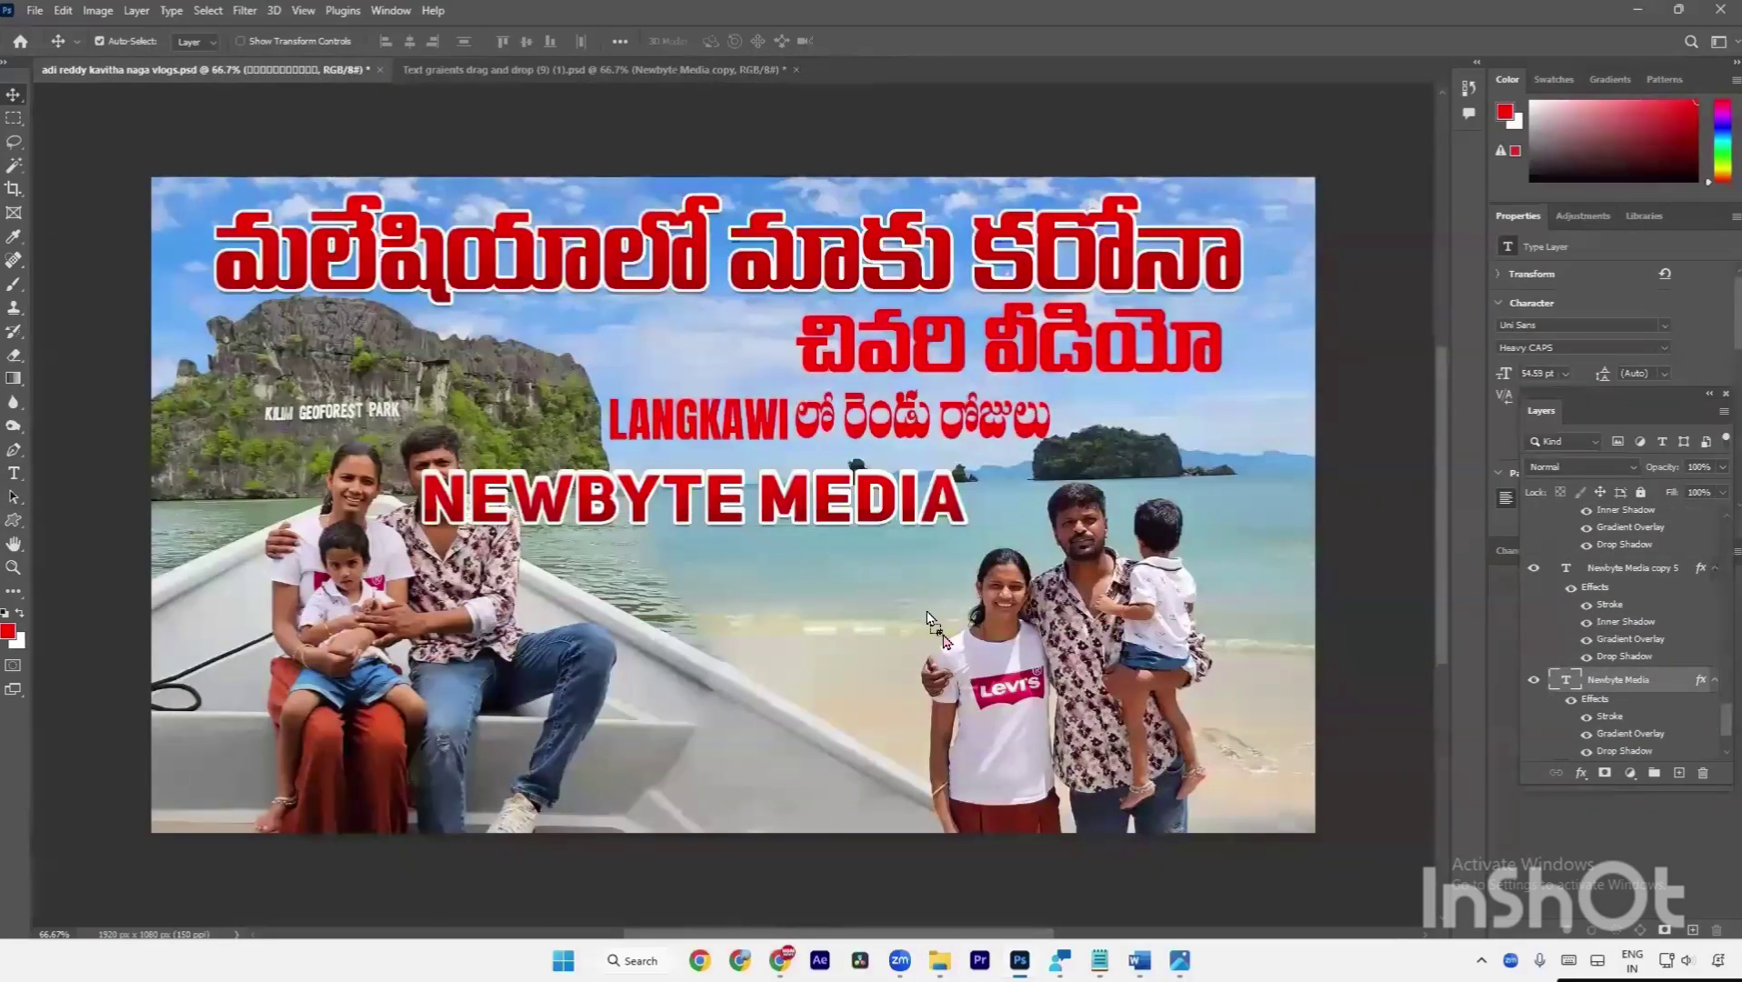
drag(927, 614, 944, 639)
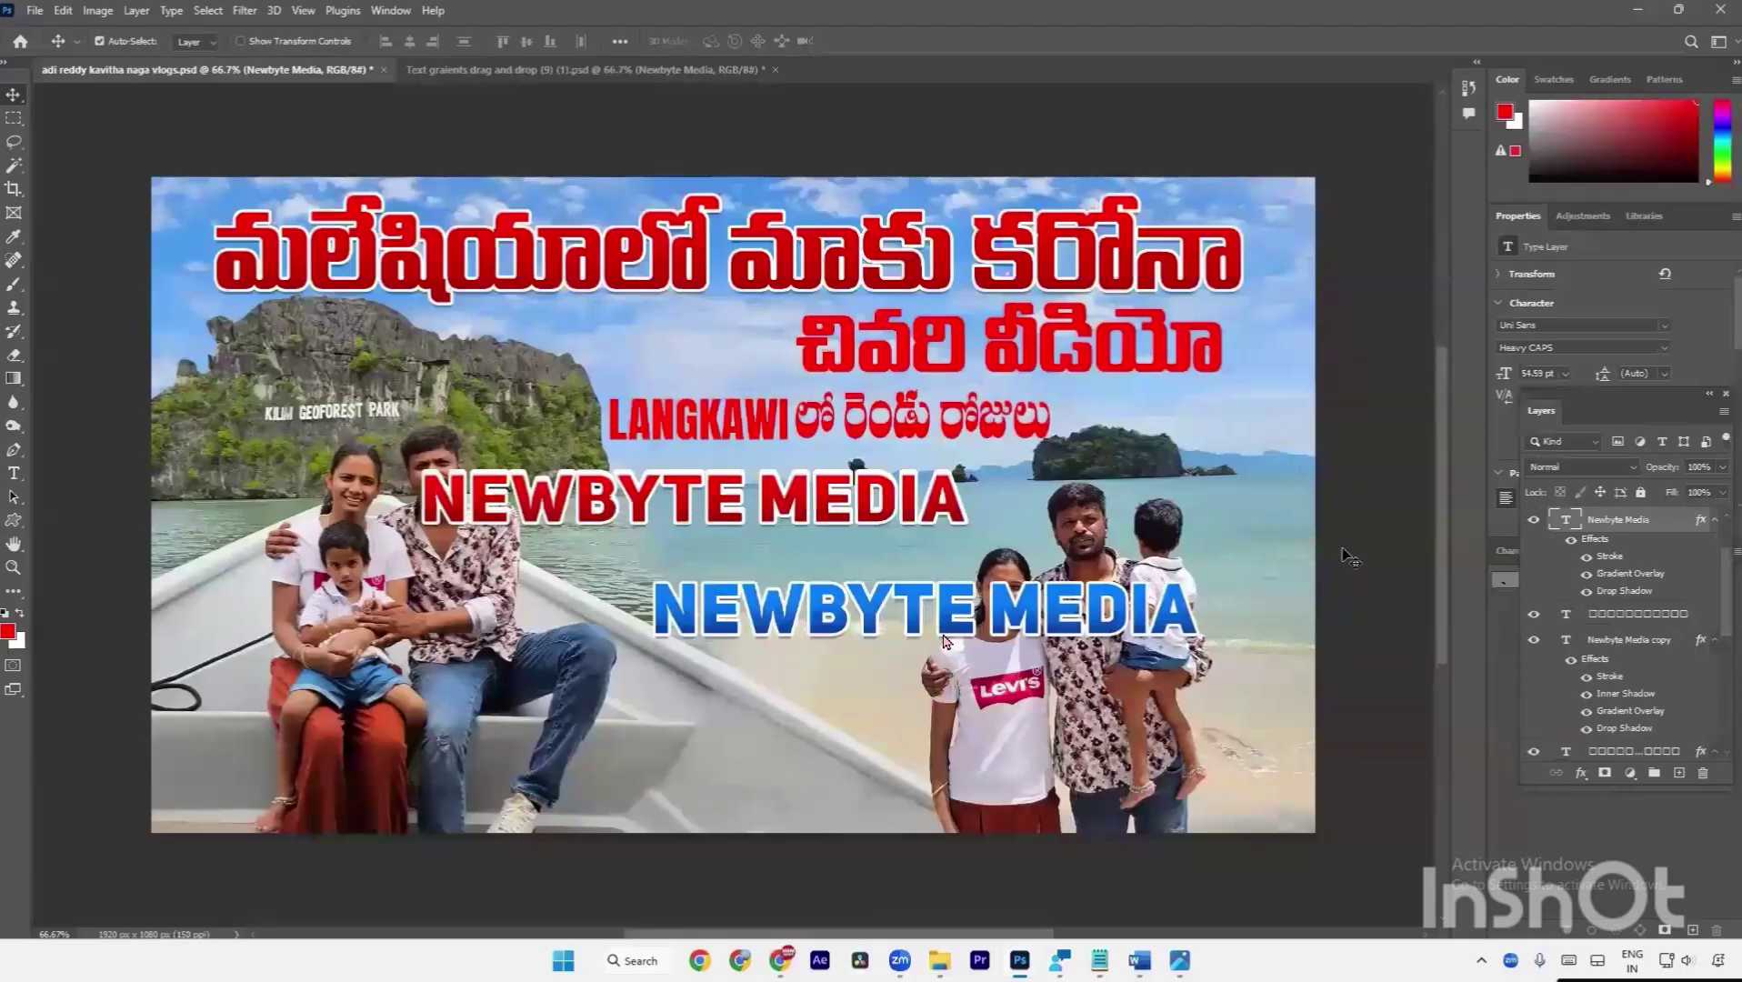
click(1602, 608)
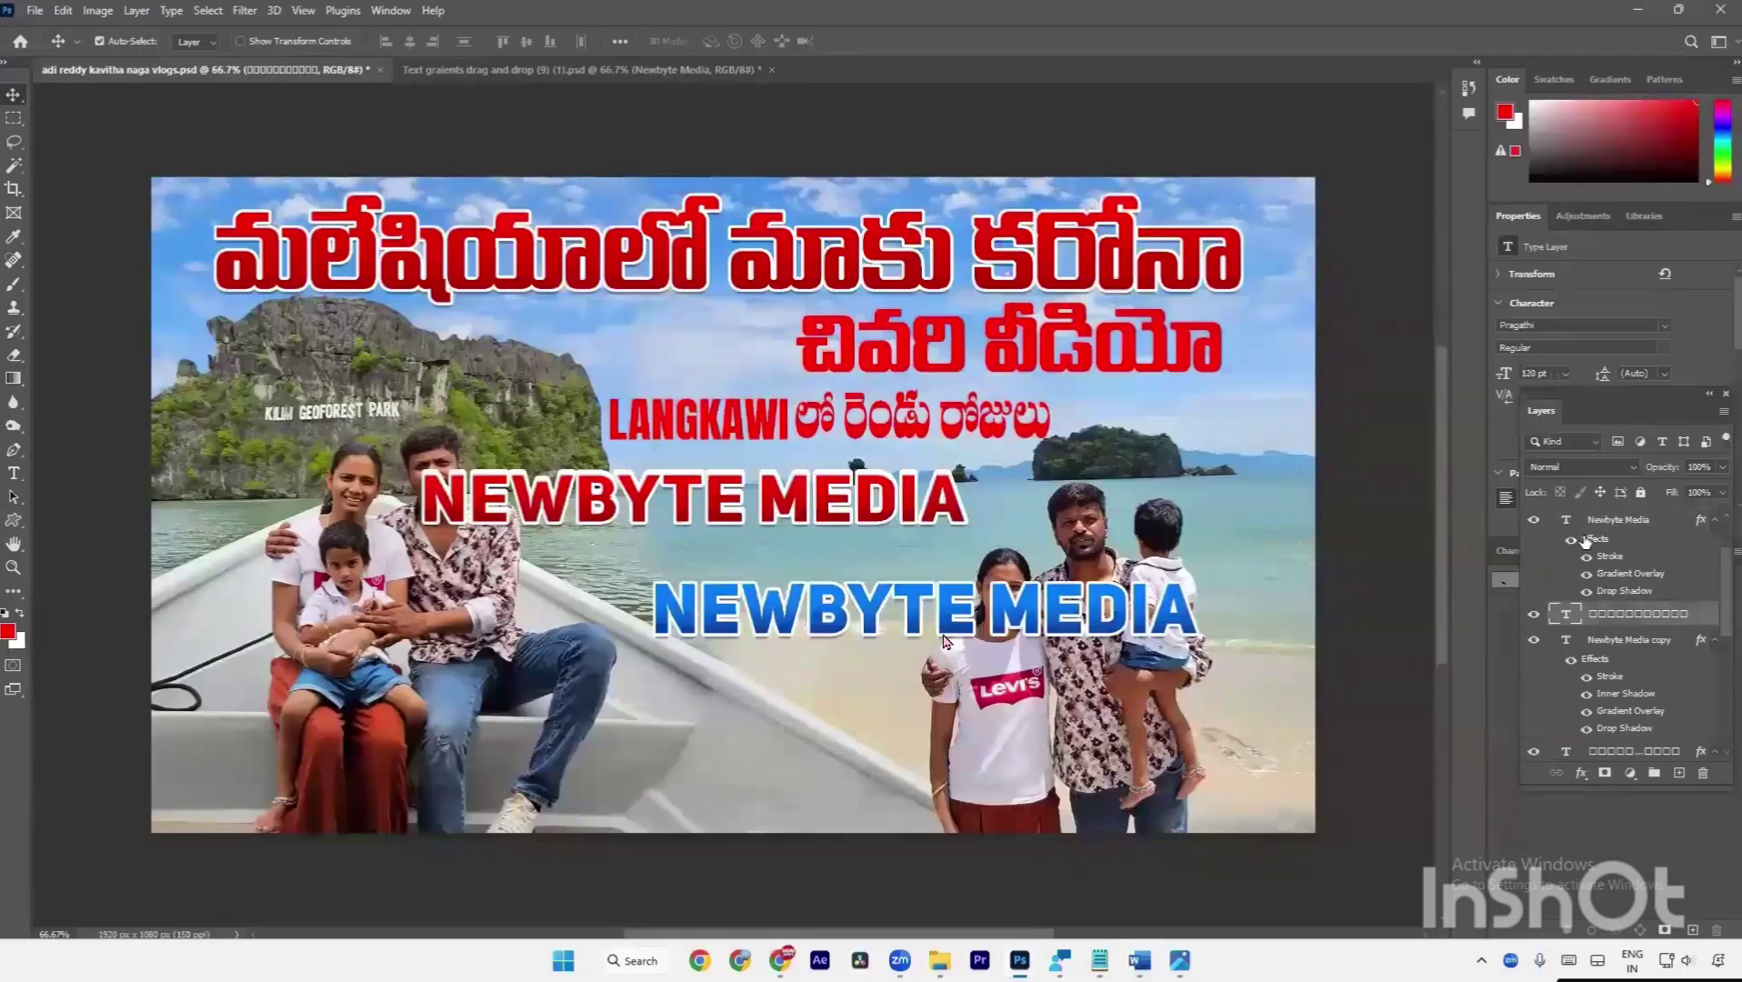
drag(1585, 541, 1624, 625)
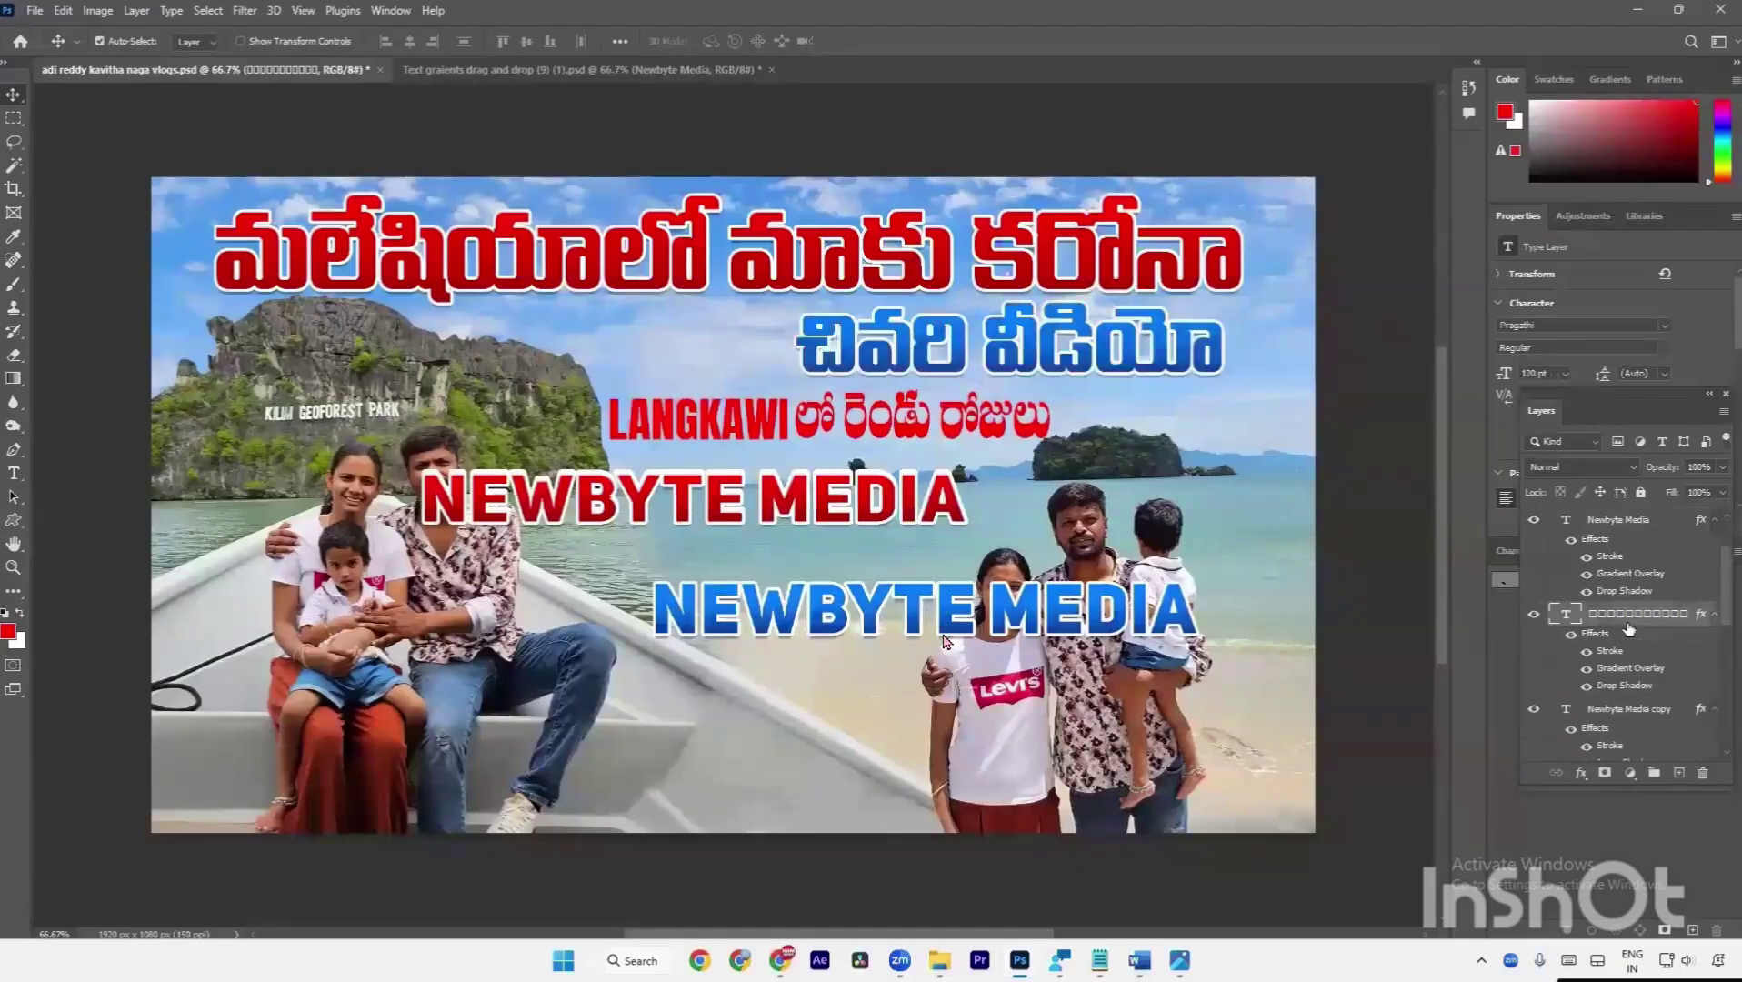
Drag the black NEWBYTE MEDIA text onto the thumbnail, undoing a stray effects copy.
click(480, 71)
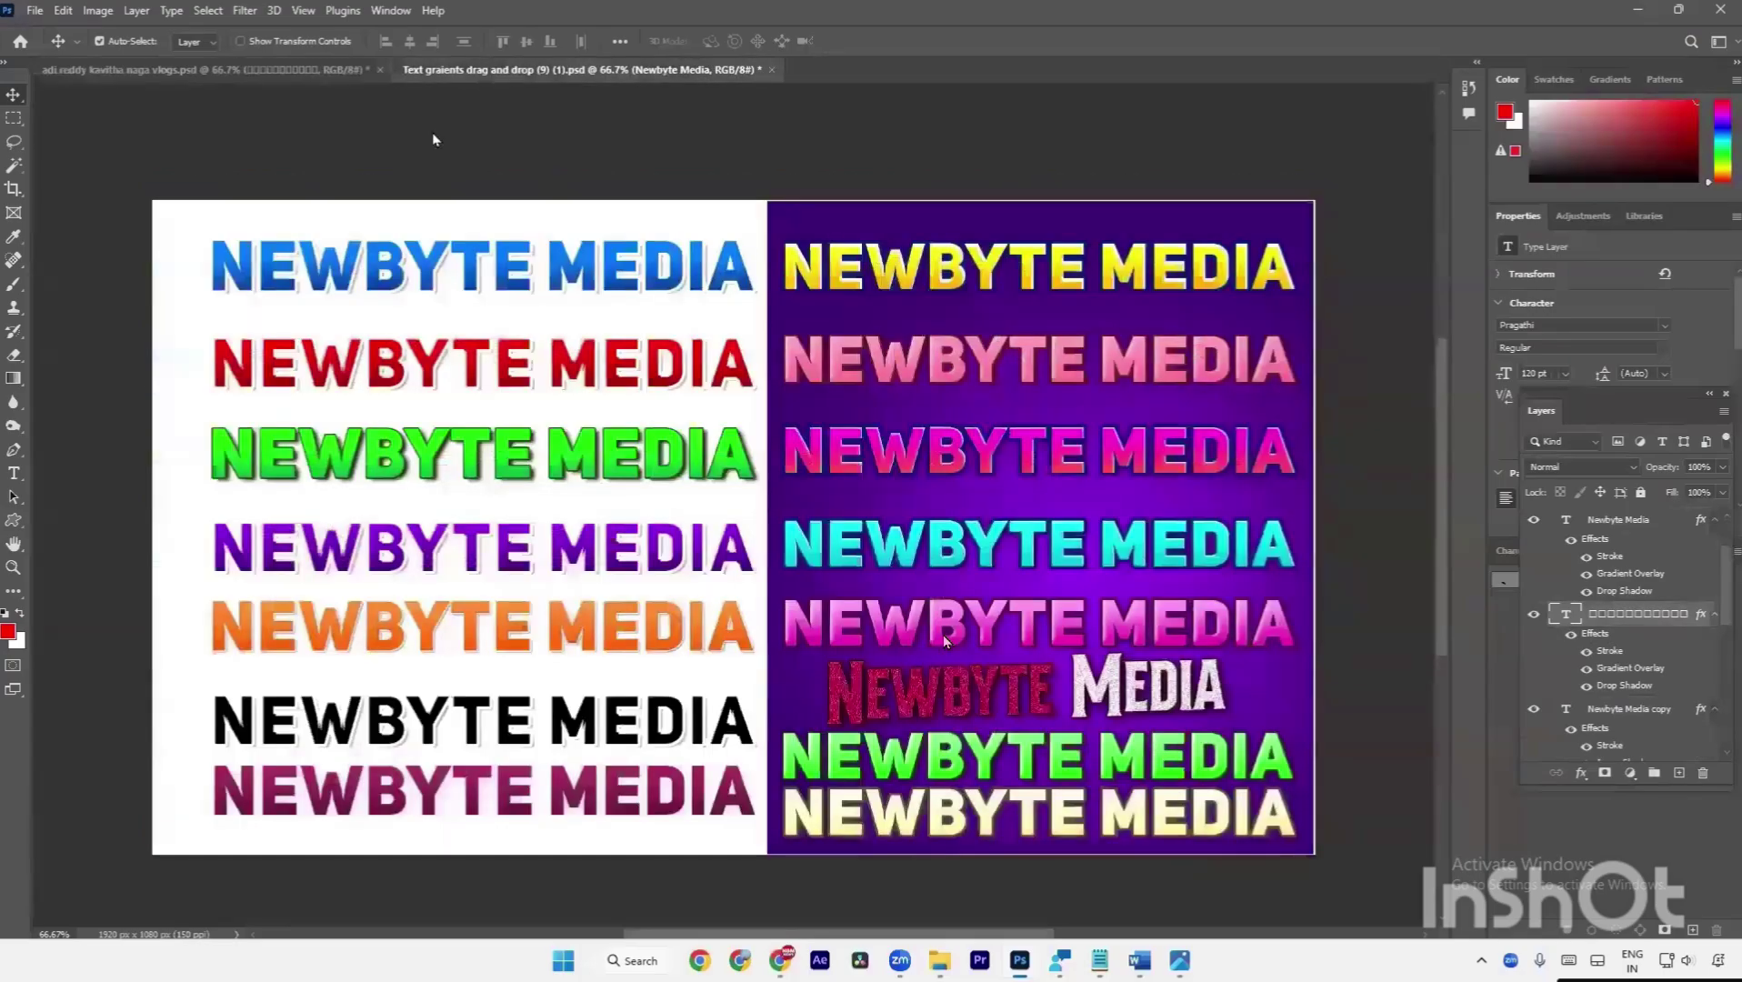
drag(473, 725, 320, 73)
drag(580, 482, 736, 700)
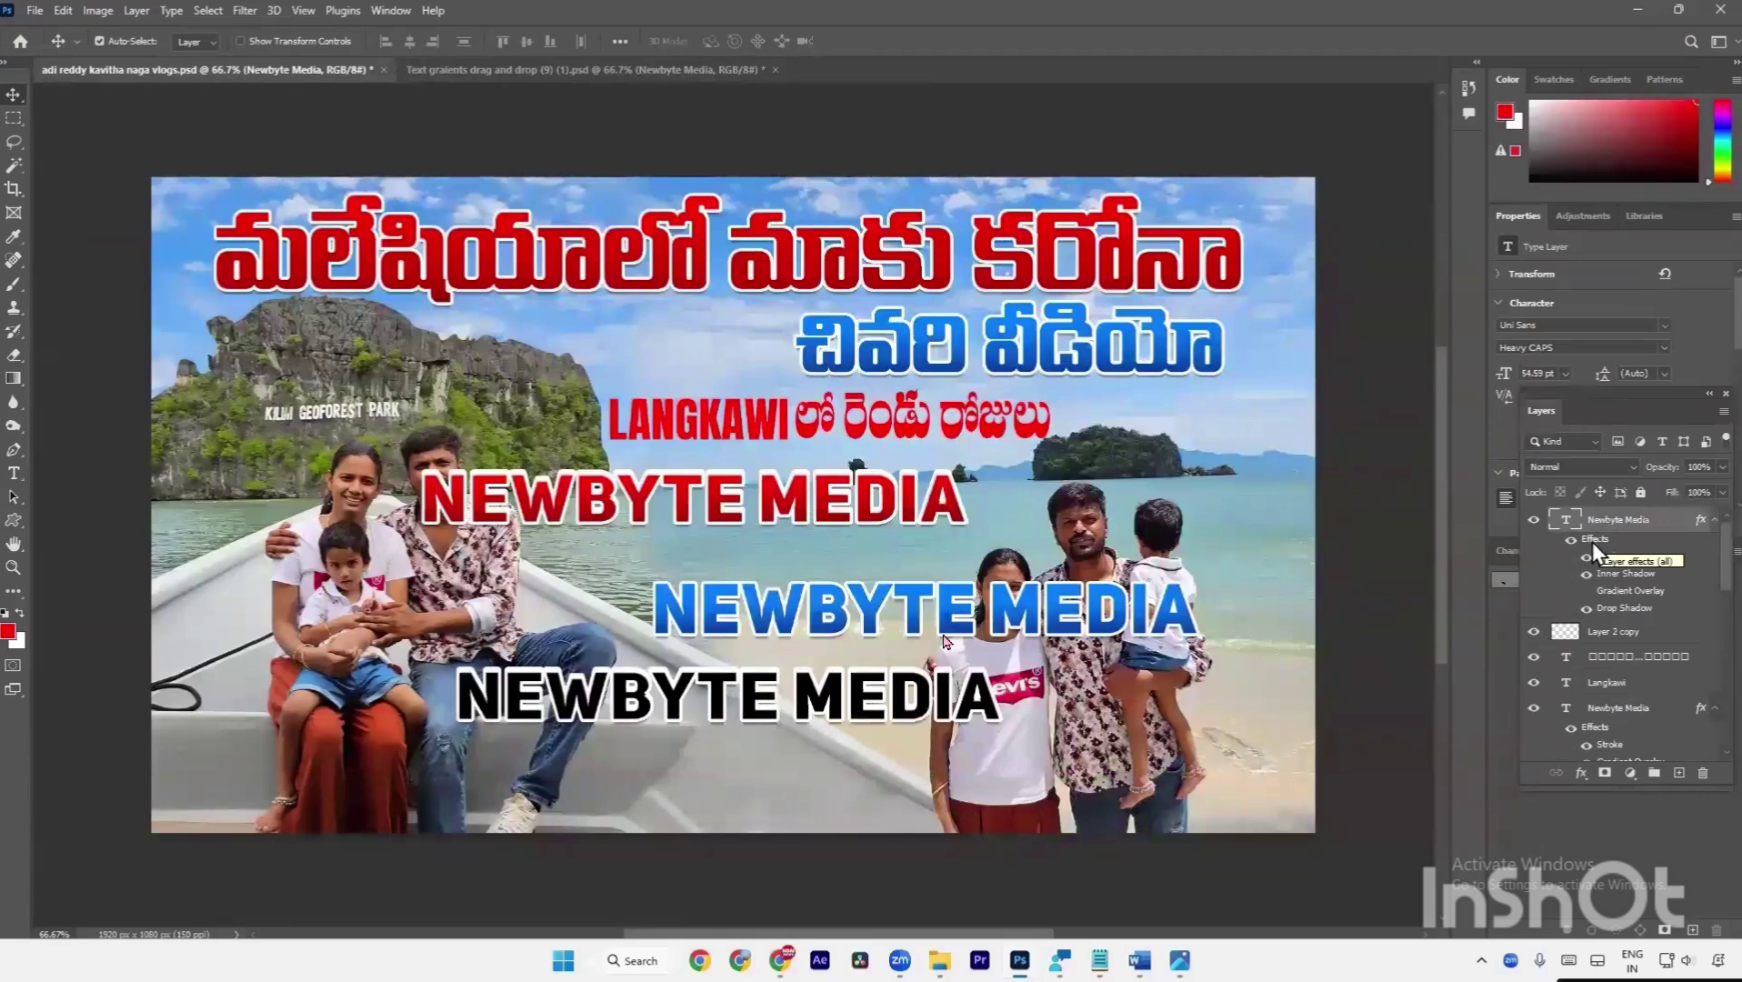
drag(1592, 545, 1636, 656)
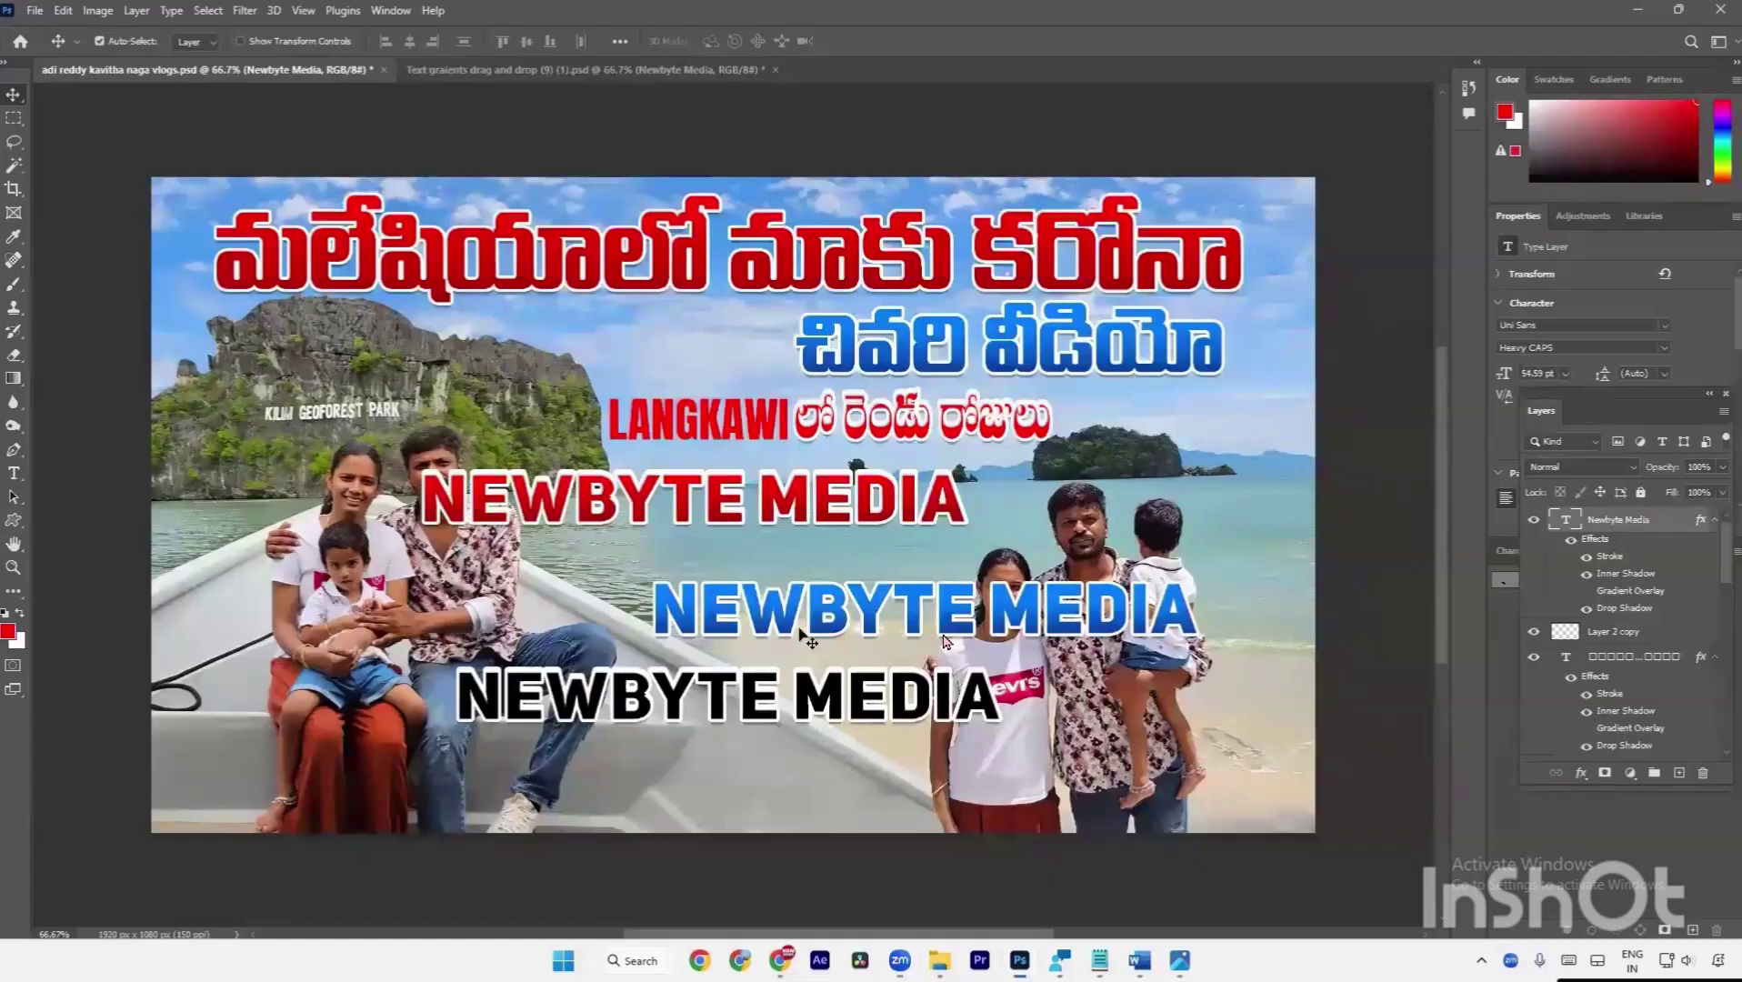
key(ctrl+z)
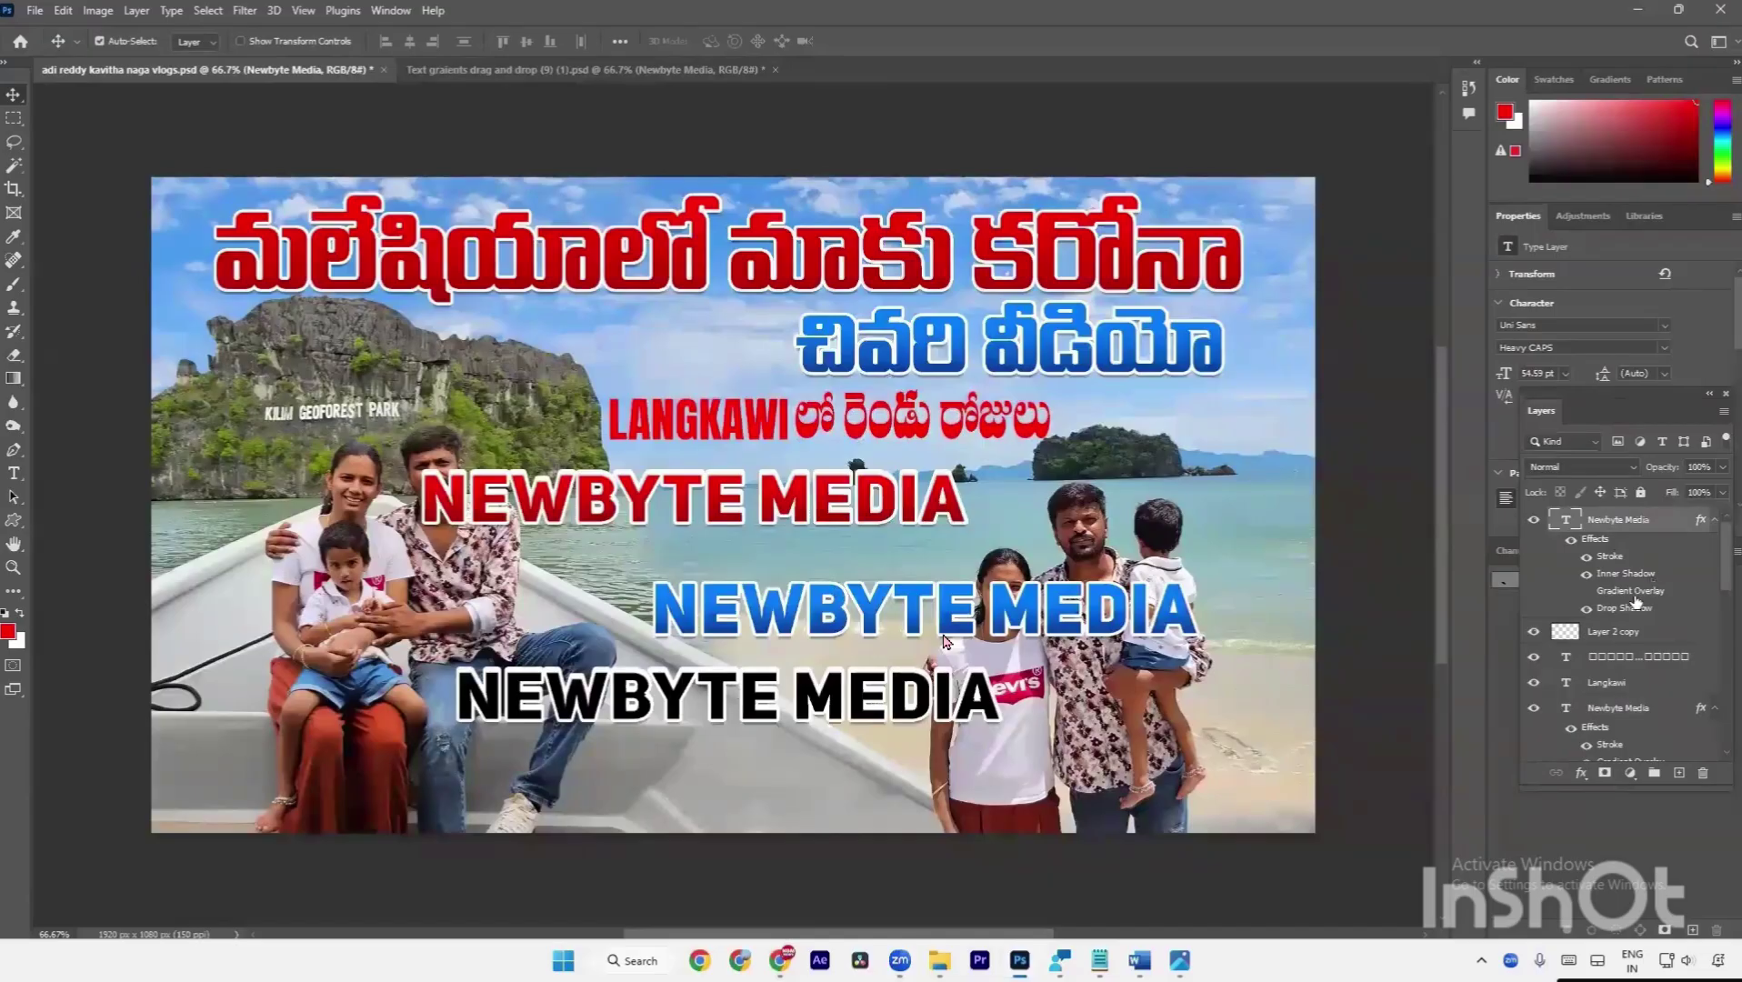
Delete the red and blue NEWBYTE MEDIA sample text layers.
click(1003, 433)
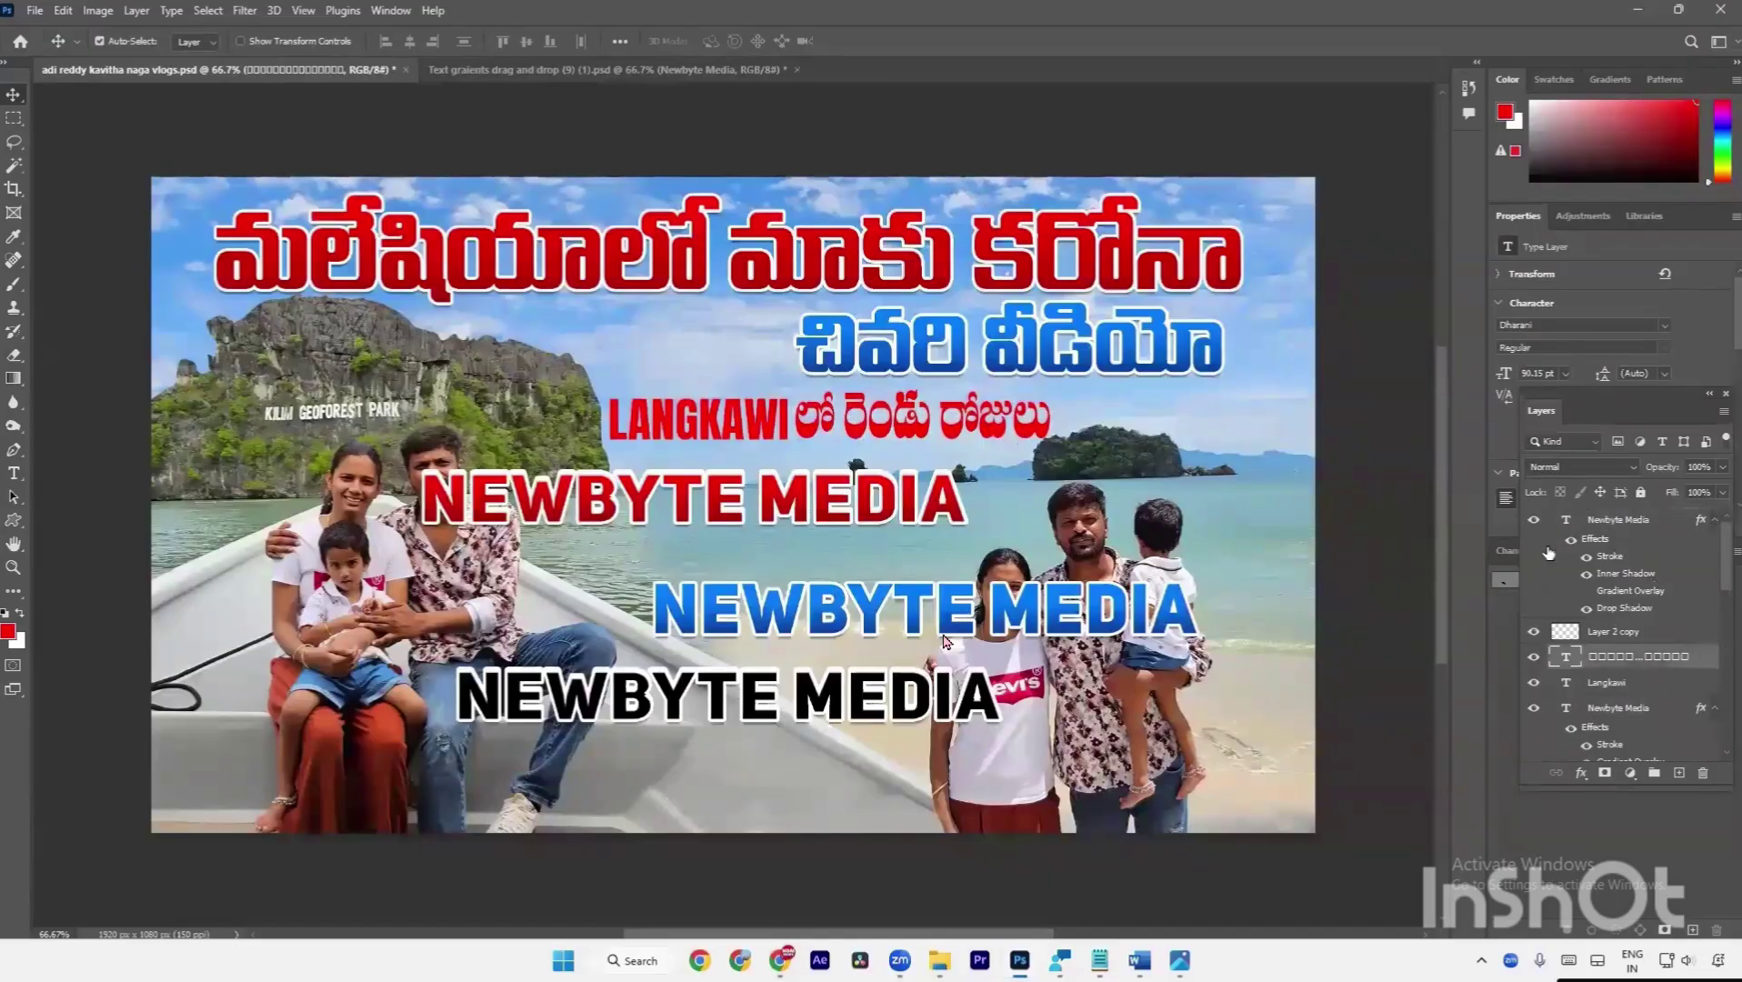
click(1598, 541)
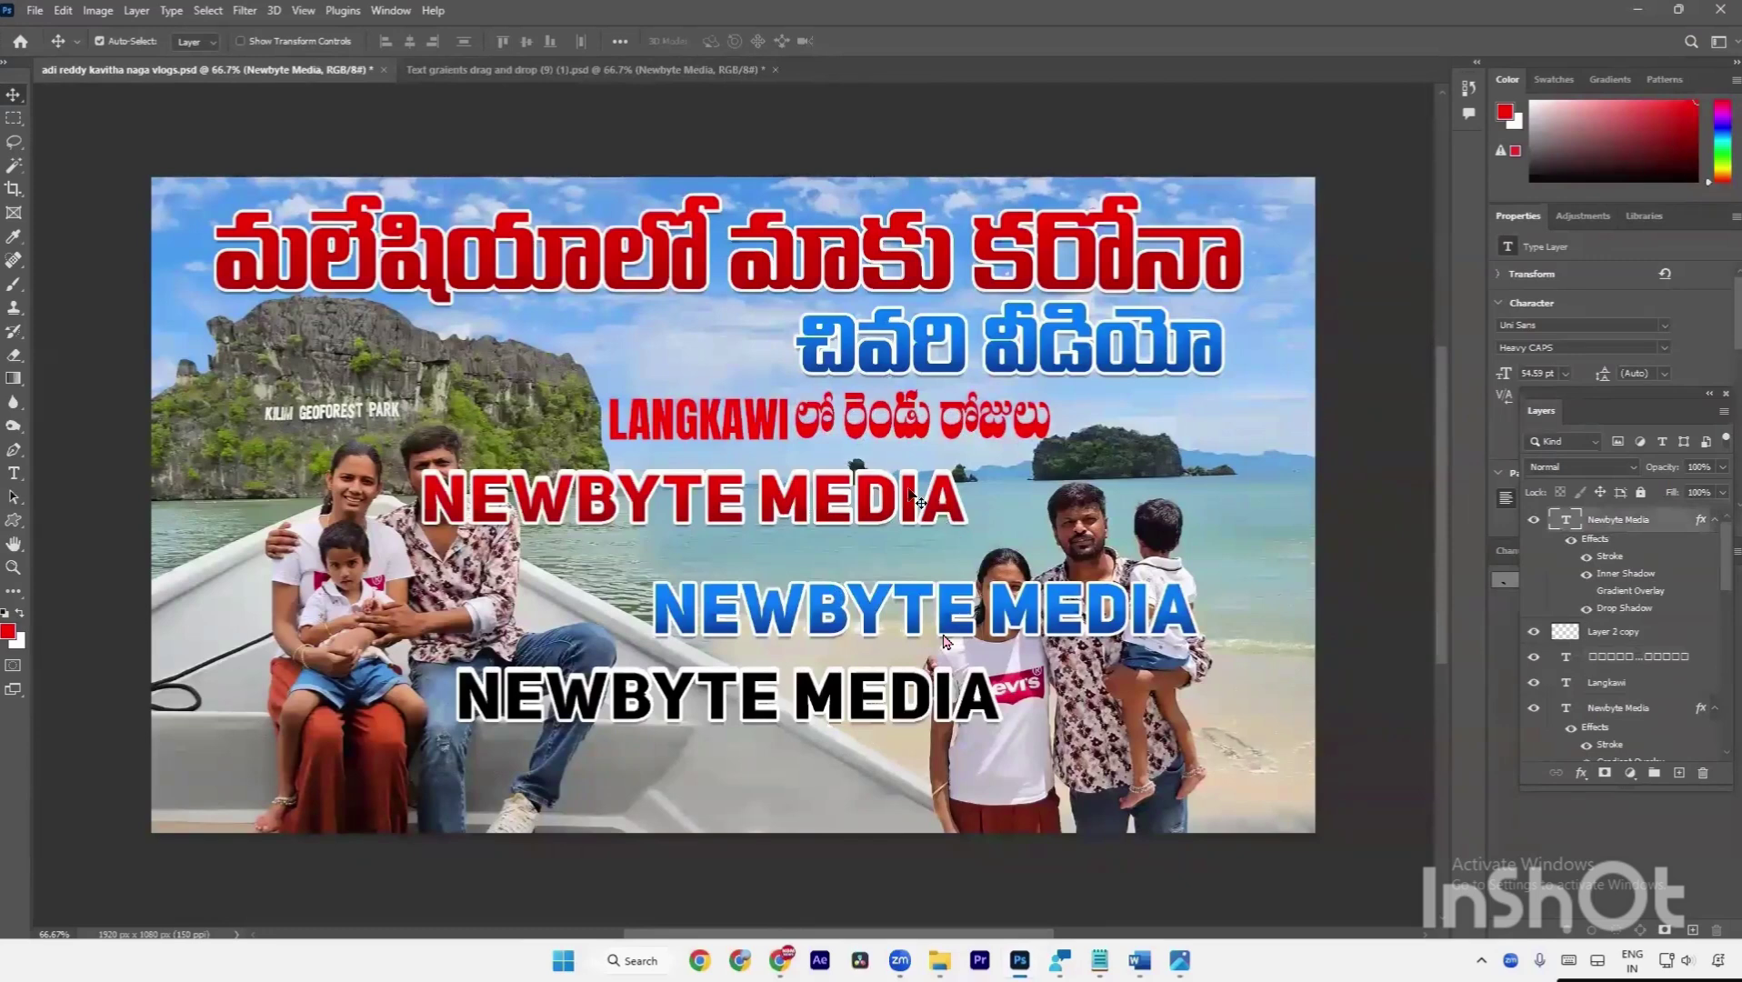
key(ctrl+j)
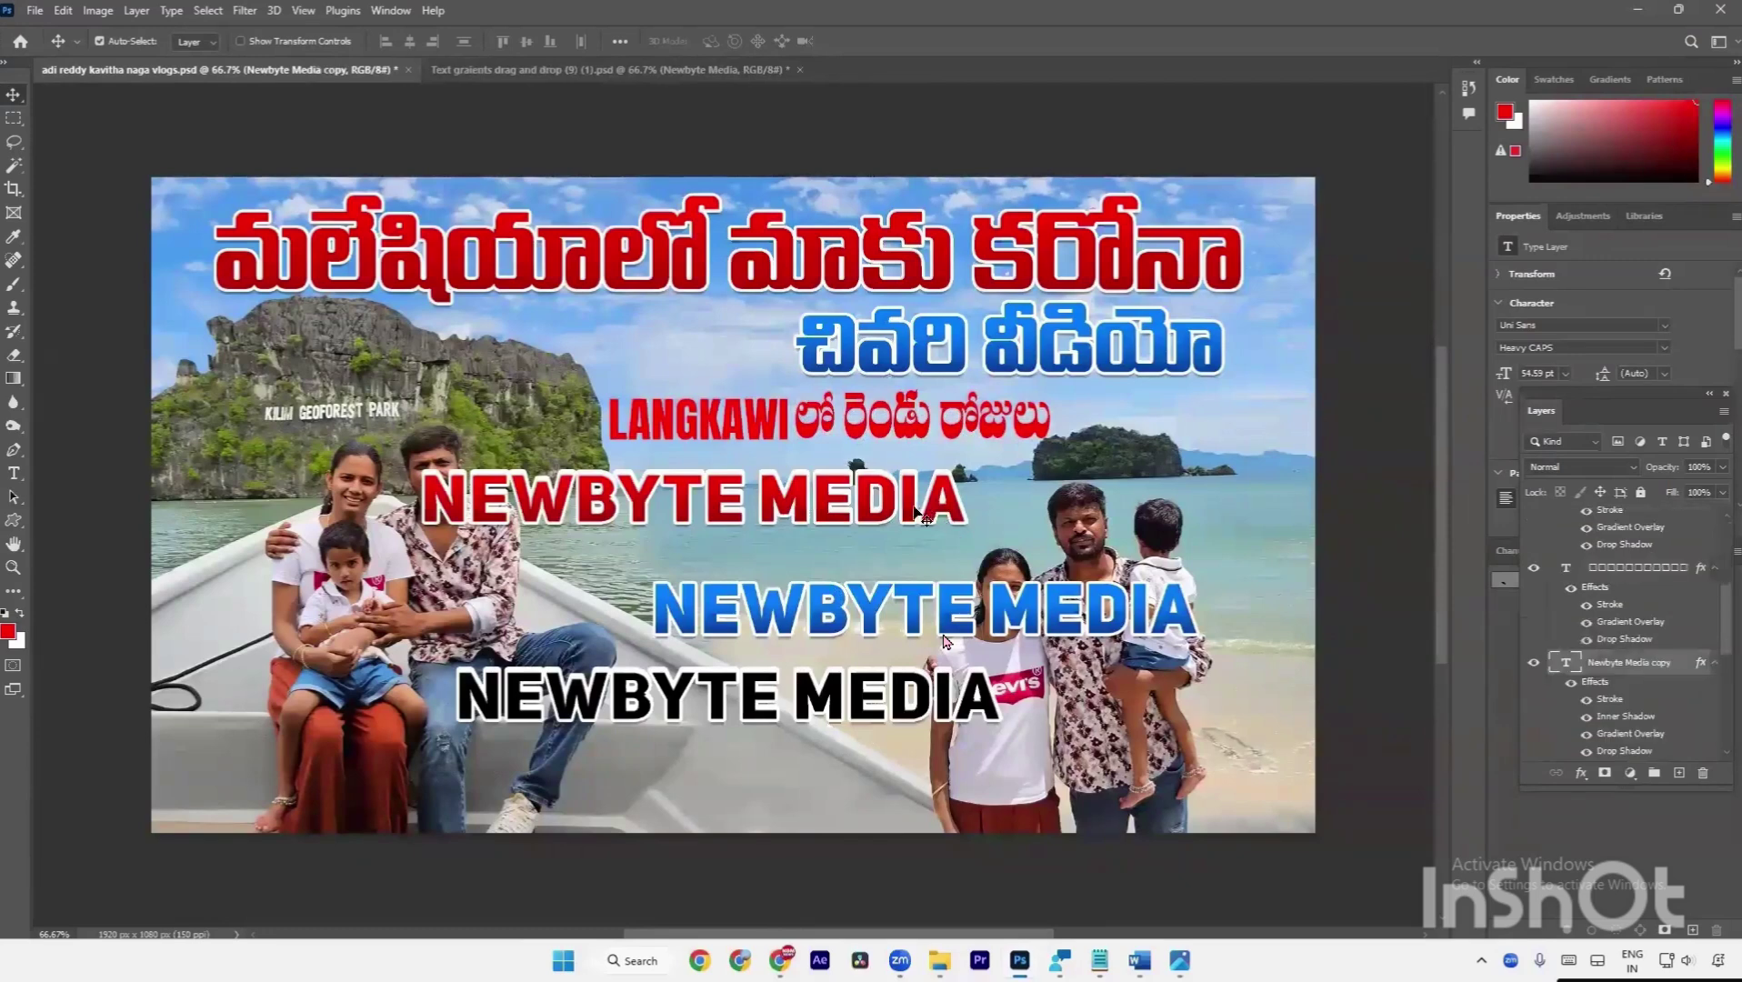
key(Delete)
key(Delete)
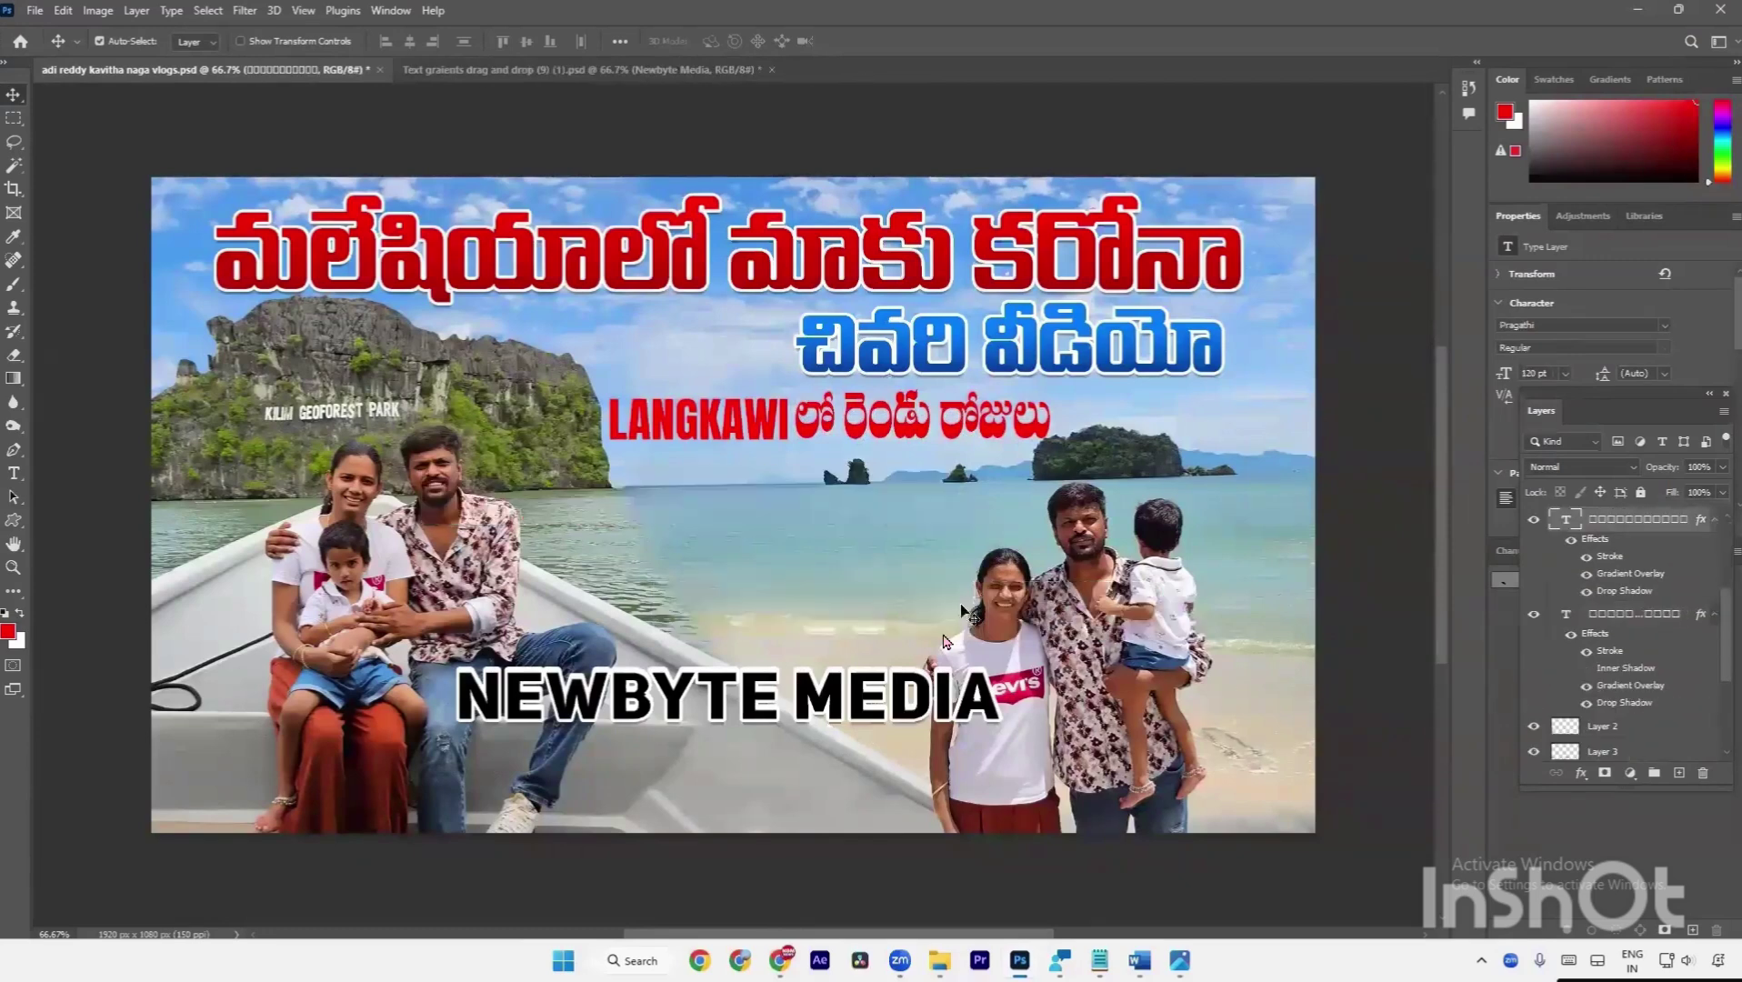
Copy the black NEWBYTE MEDIA effects onto the Telugu words and switch off their Inner Shadow.
drag(841, 695, 837, 582)
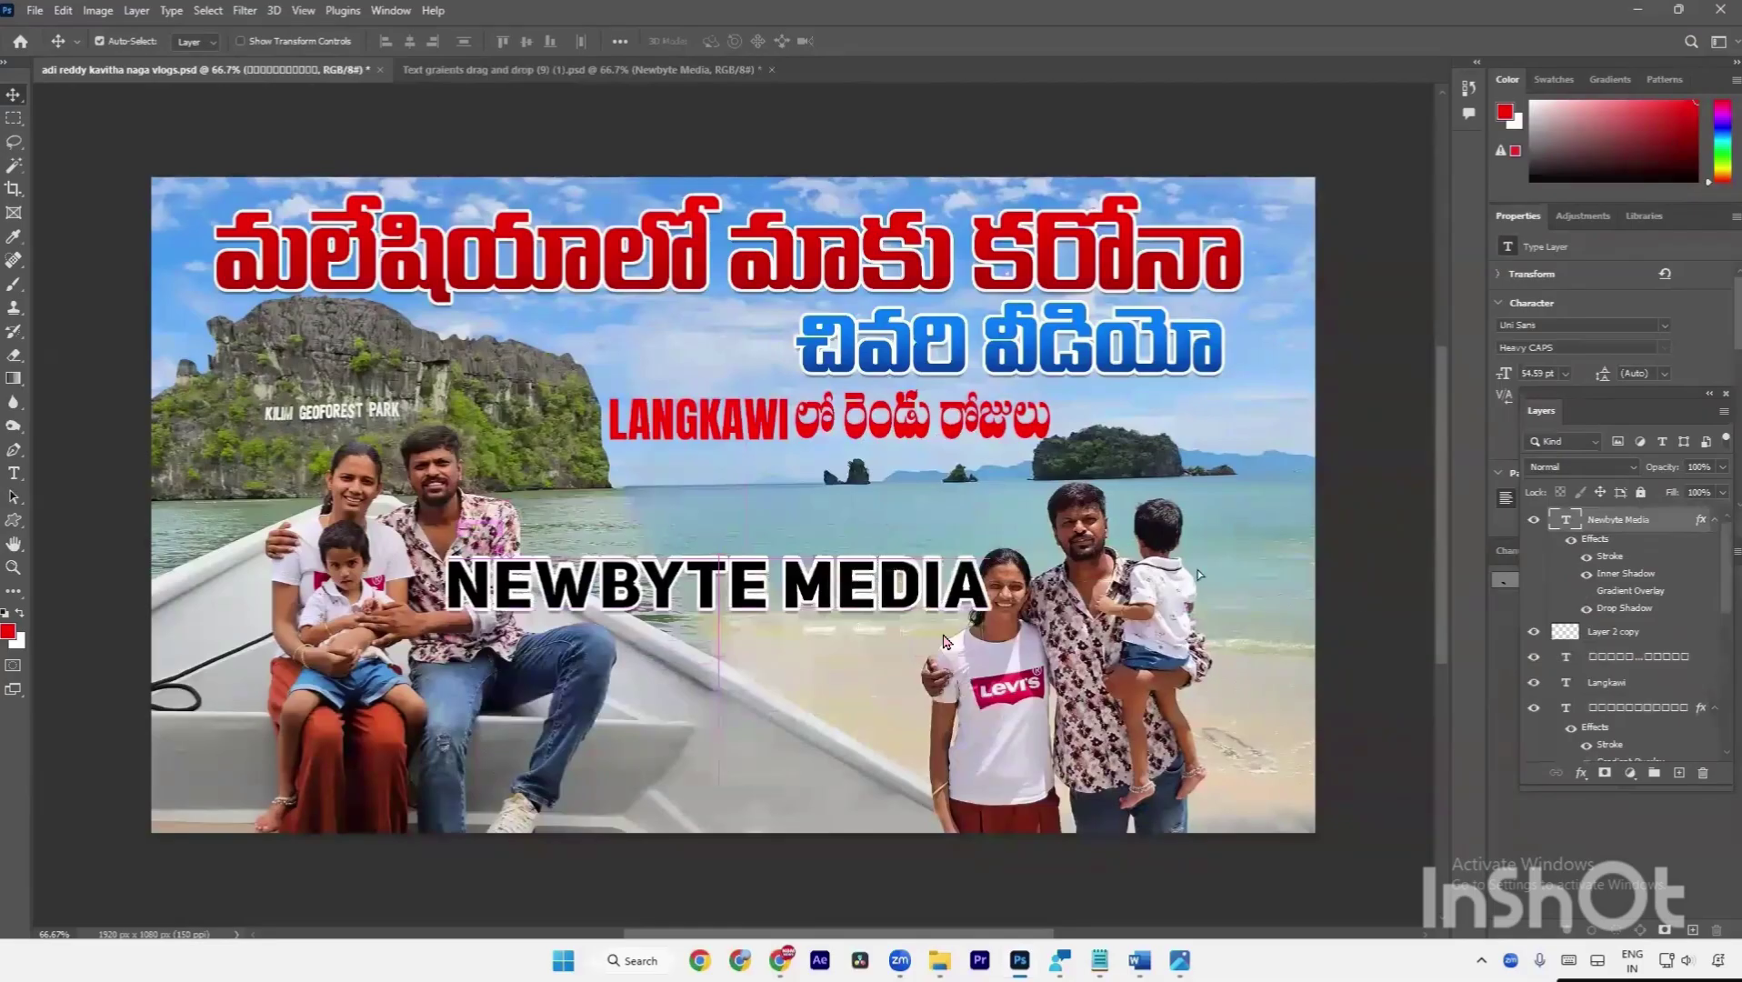
click(1592, 658)
click(1533, 656)
click(1533, 655)
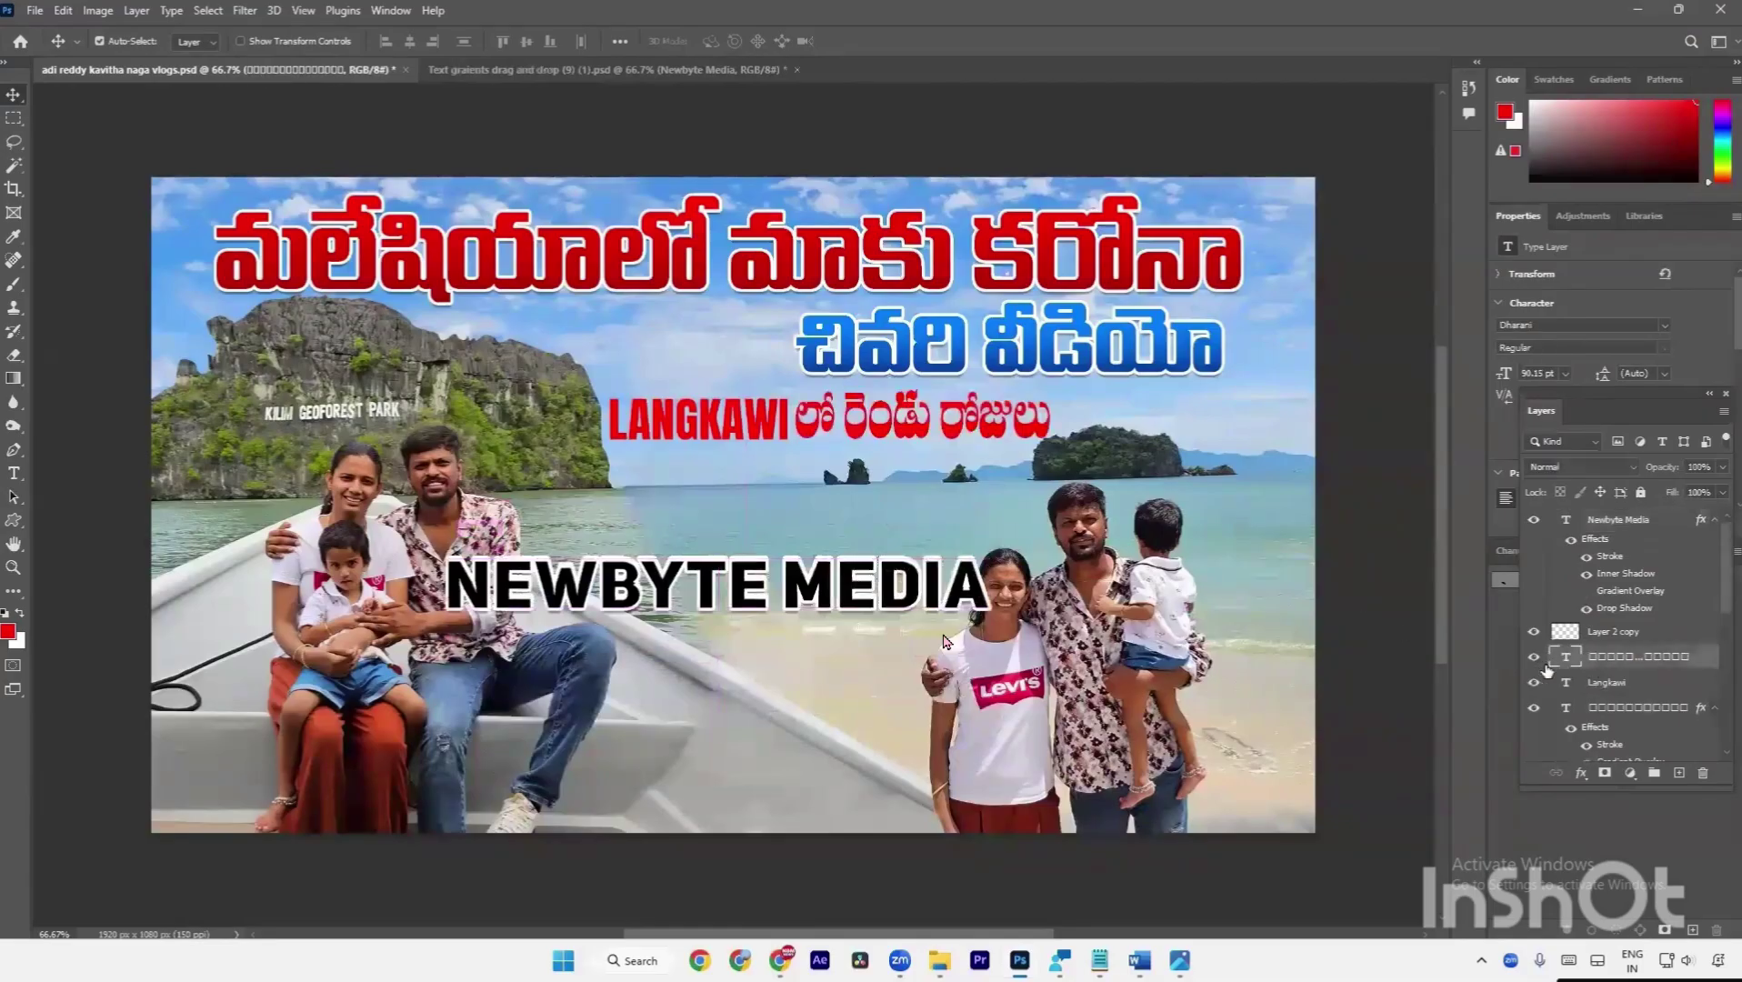
drag(1595, 544, 1611, 660)
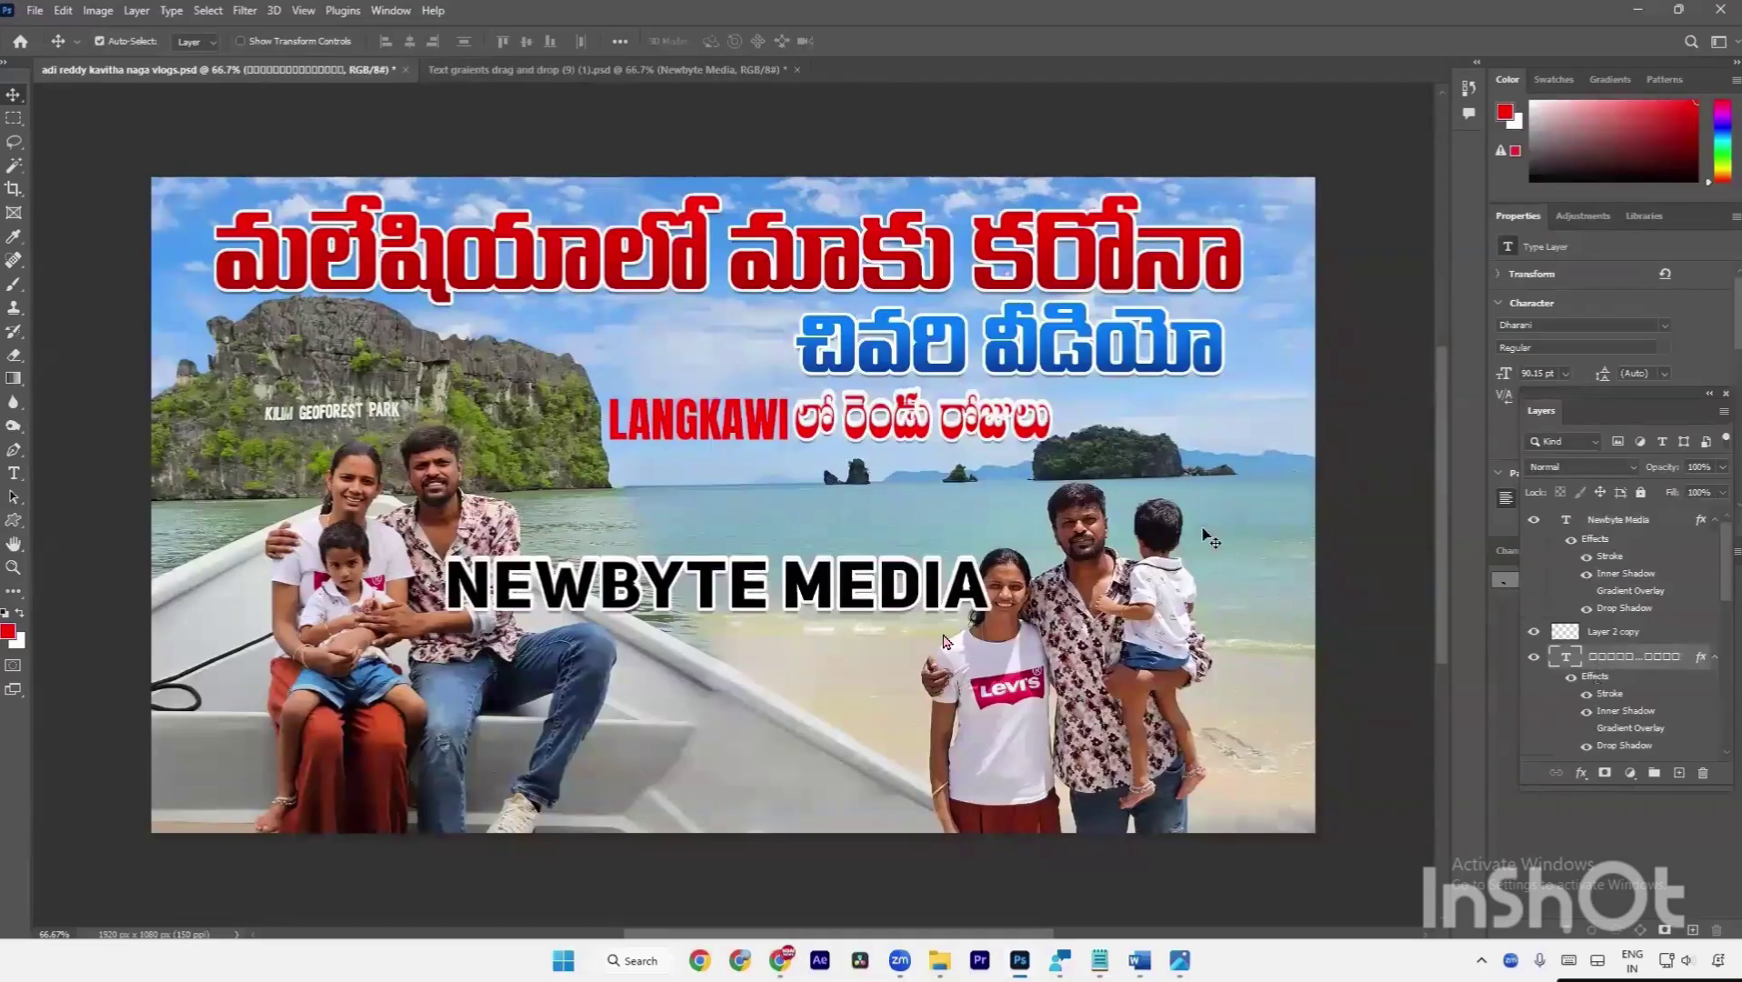
click(1586, 712)
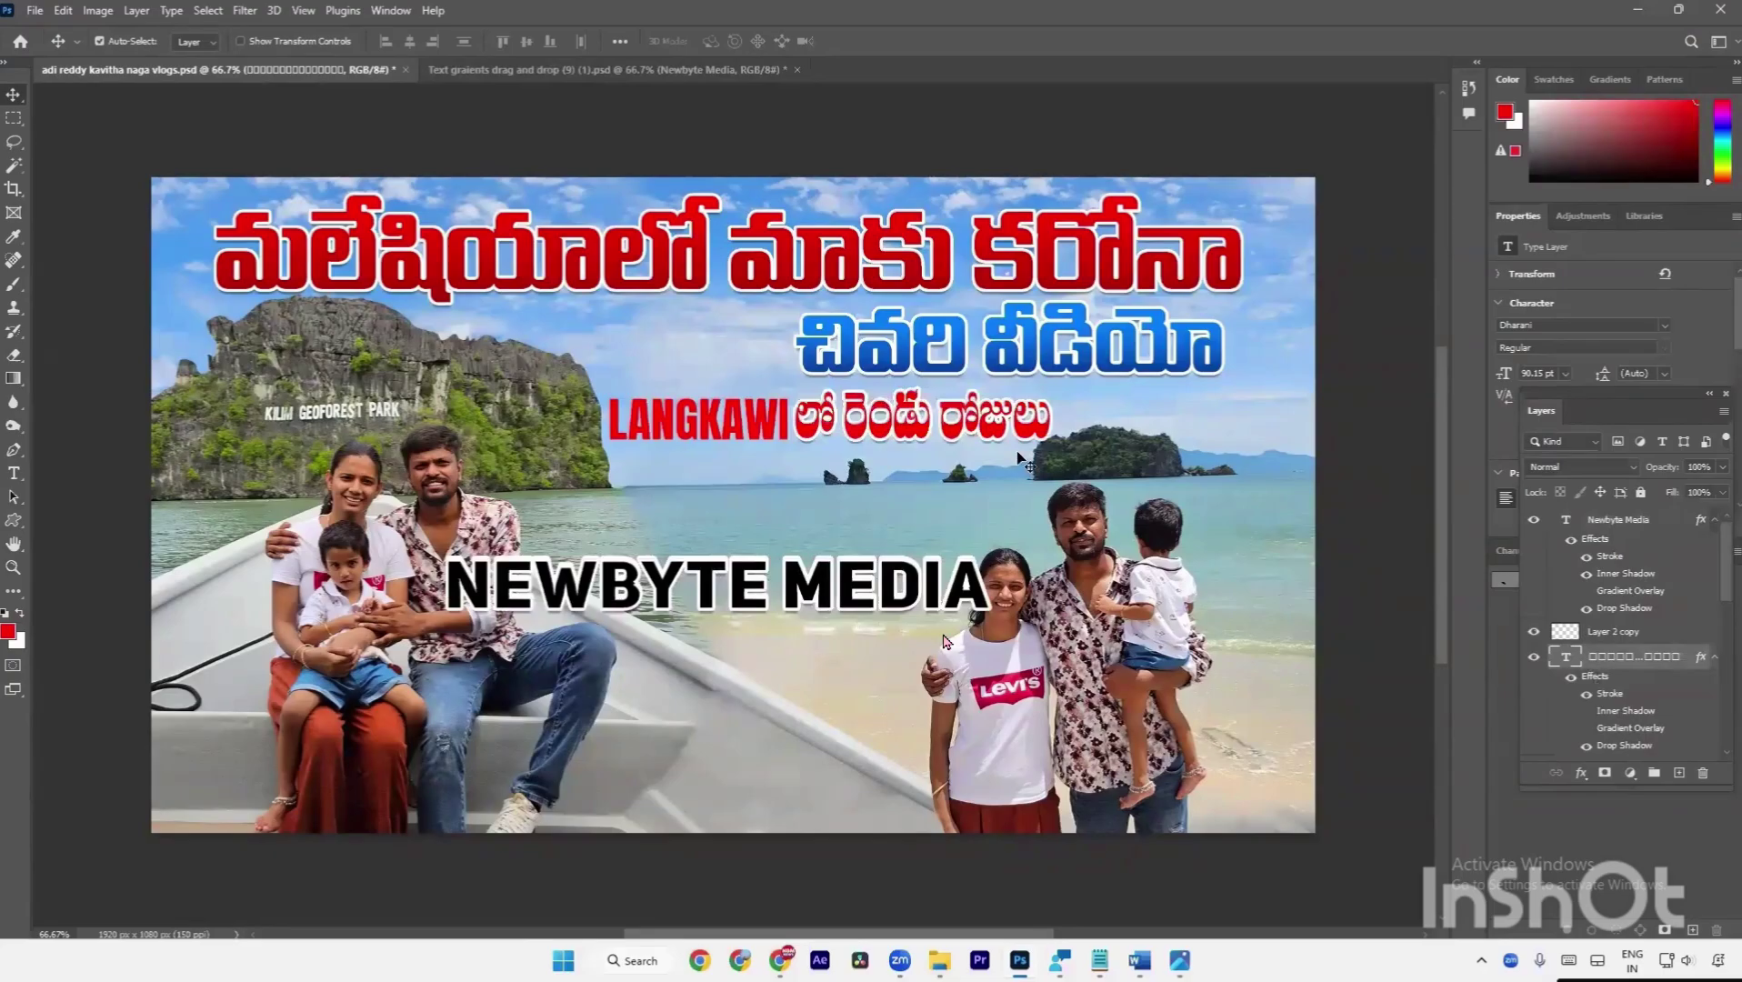
Fill the Telugu words with black after briefly trying a cyan fill.
key(d)
click(1718, 143)
click(1663, 125)
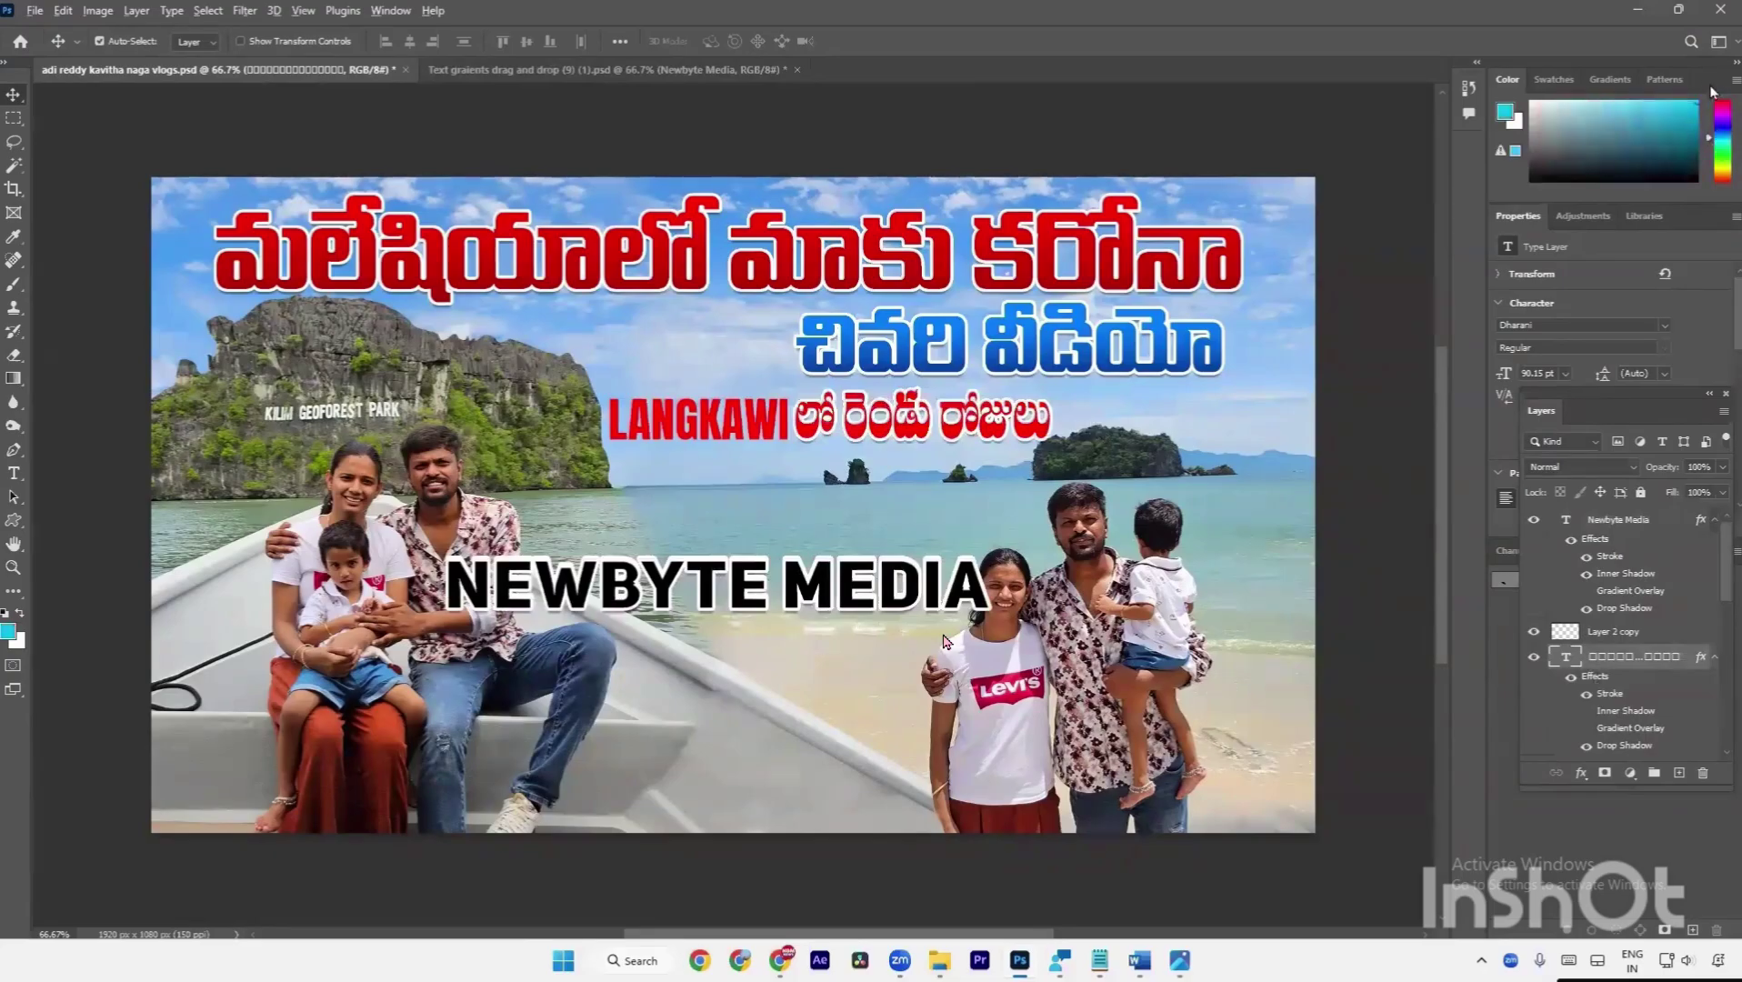
key(alt+BackSpace)
click(1717, 147)
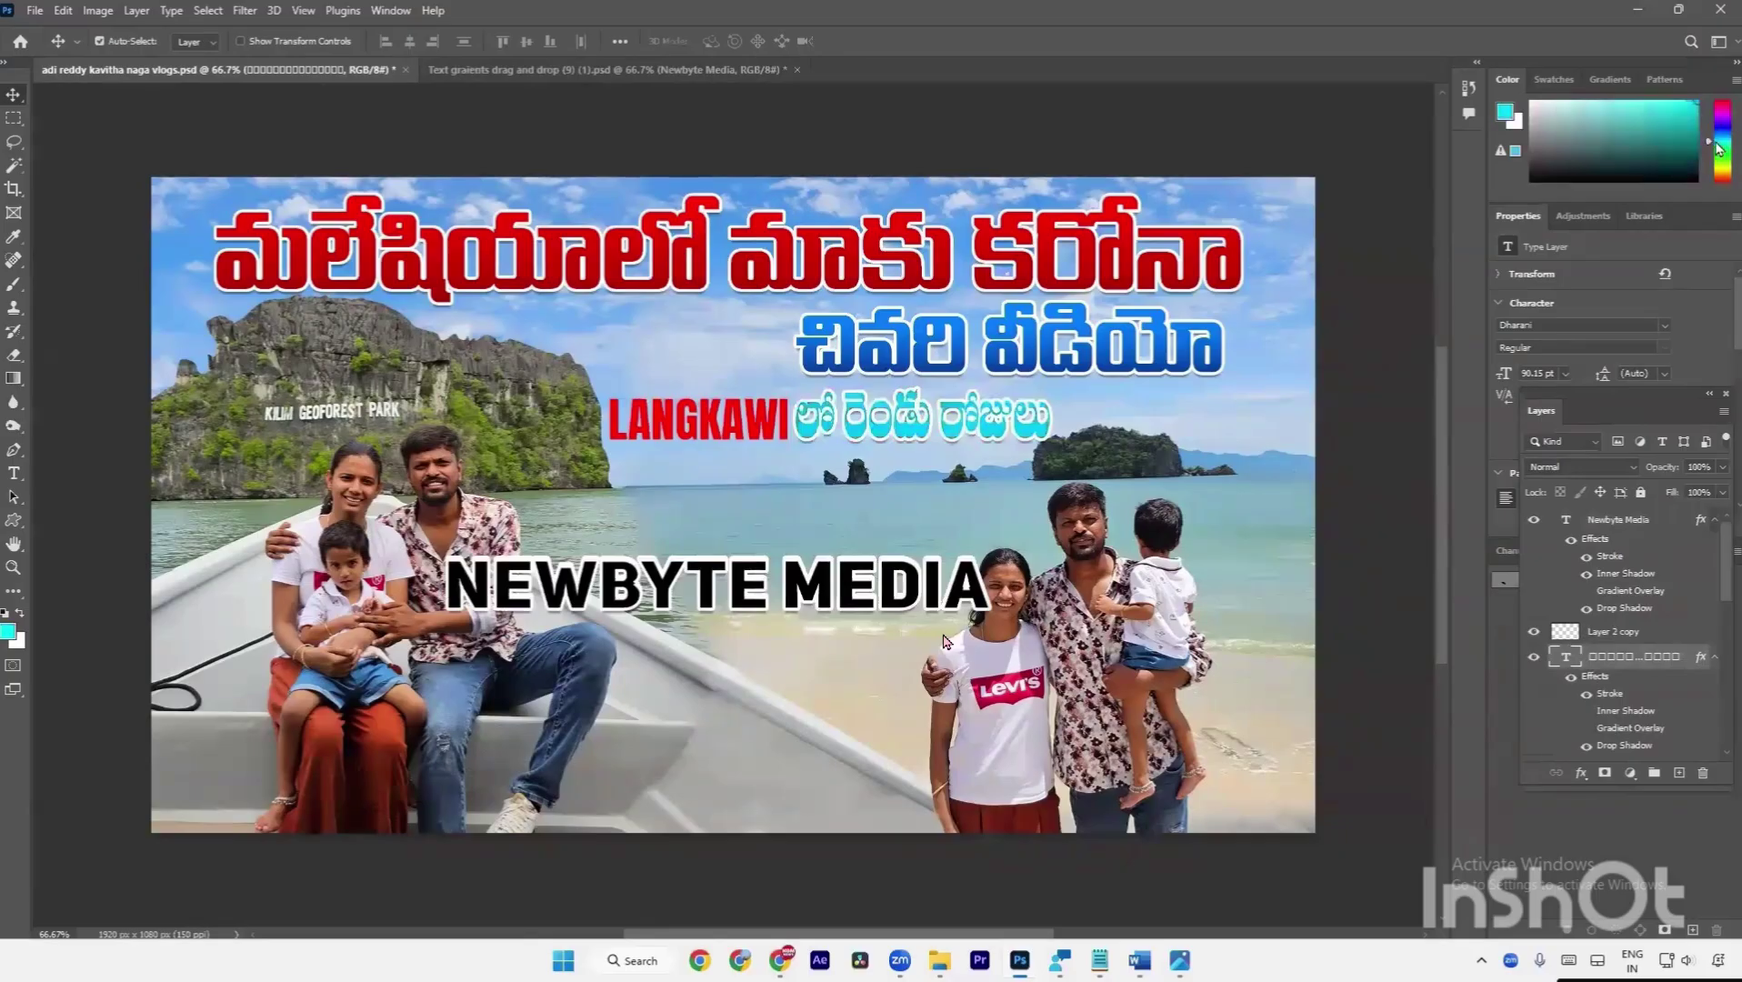
key(d)
key(alt+BackSpace)
key(alt+bracketleft)
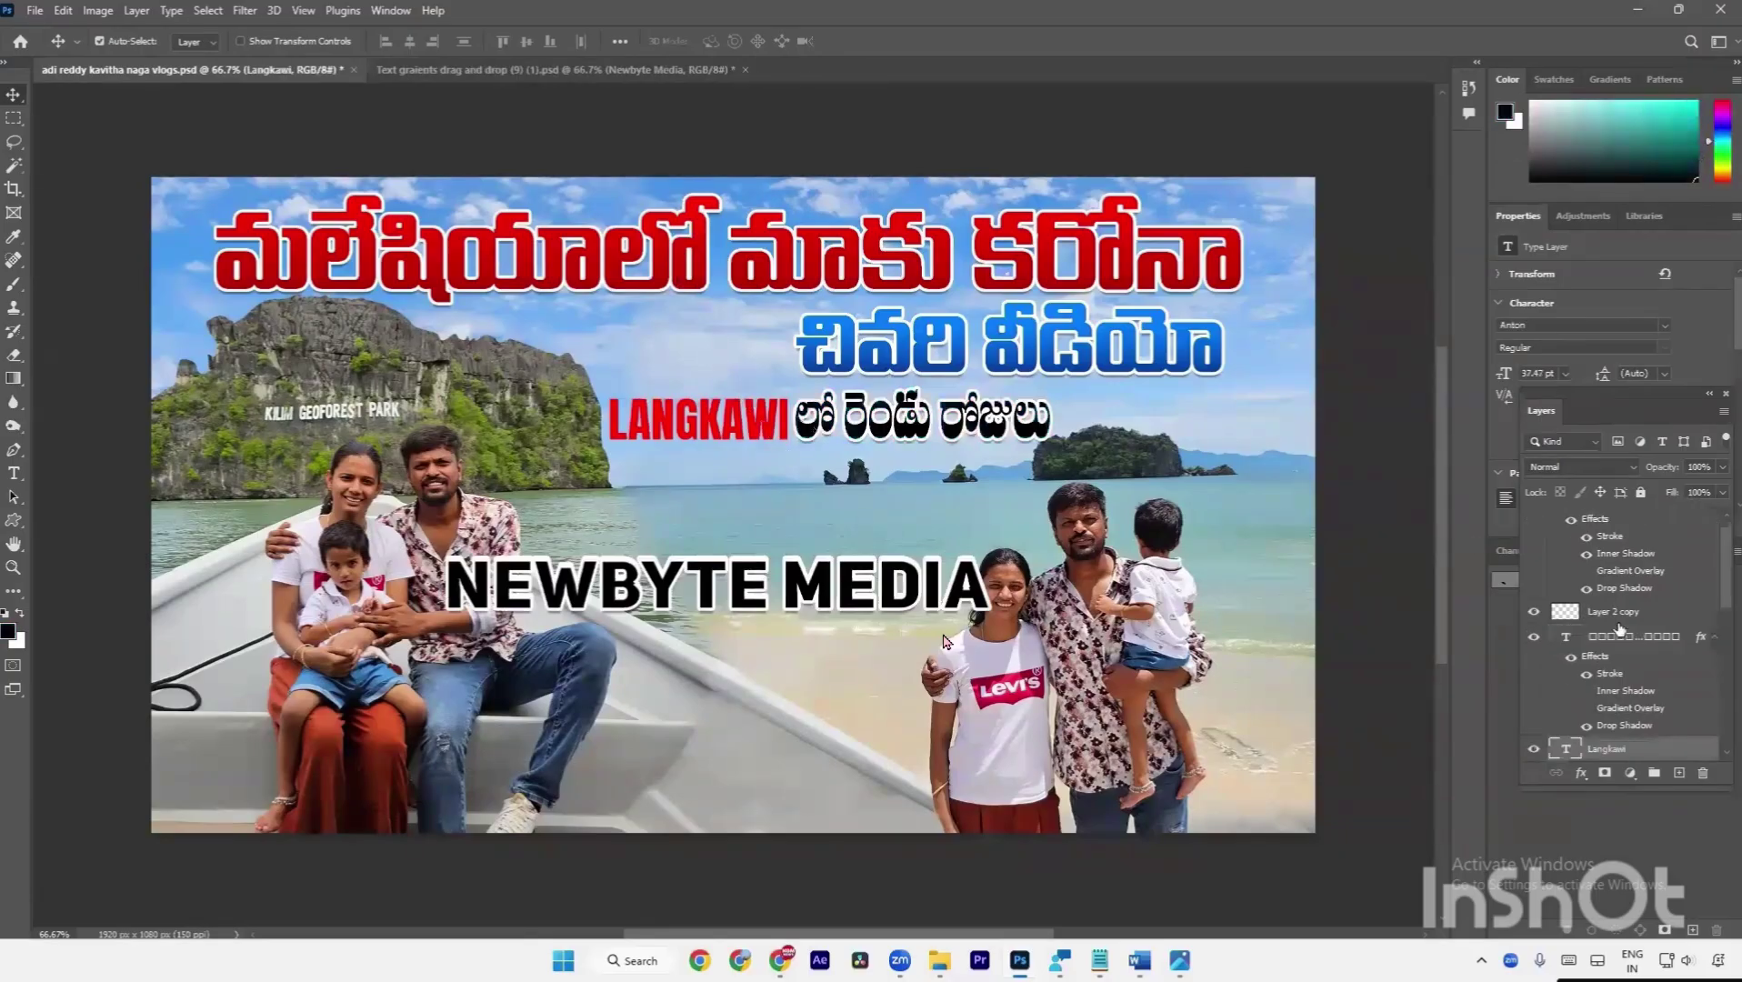
Copy the stroke, gradient and shadow effects onto the LANGKAWI layer in an enlarged floating Layers panel.
key(alt+bracketright)
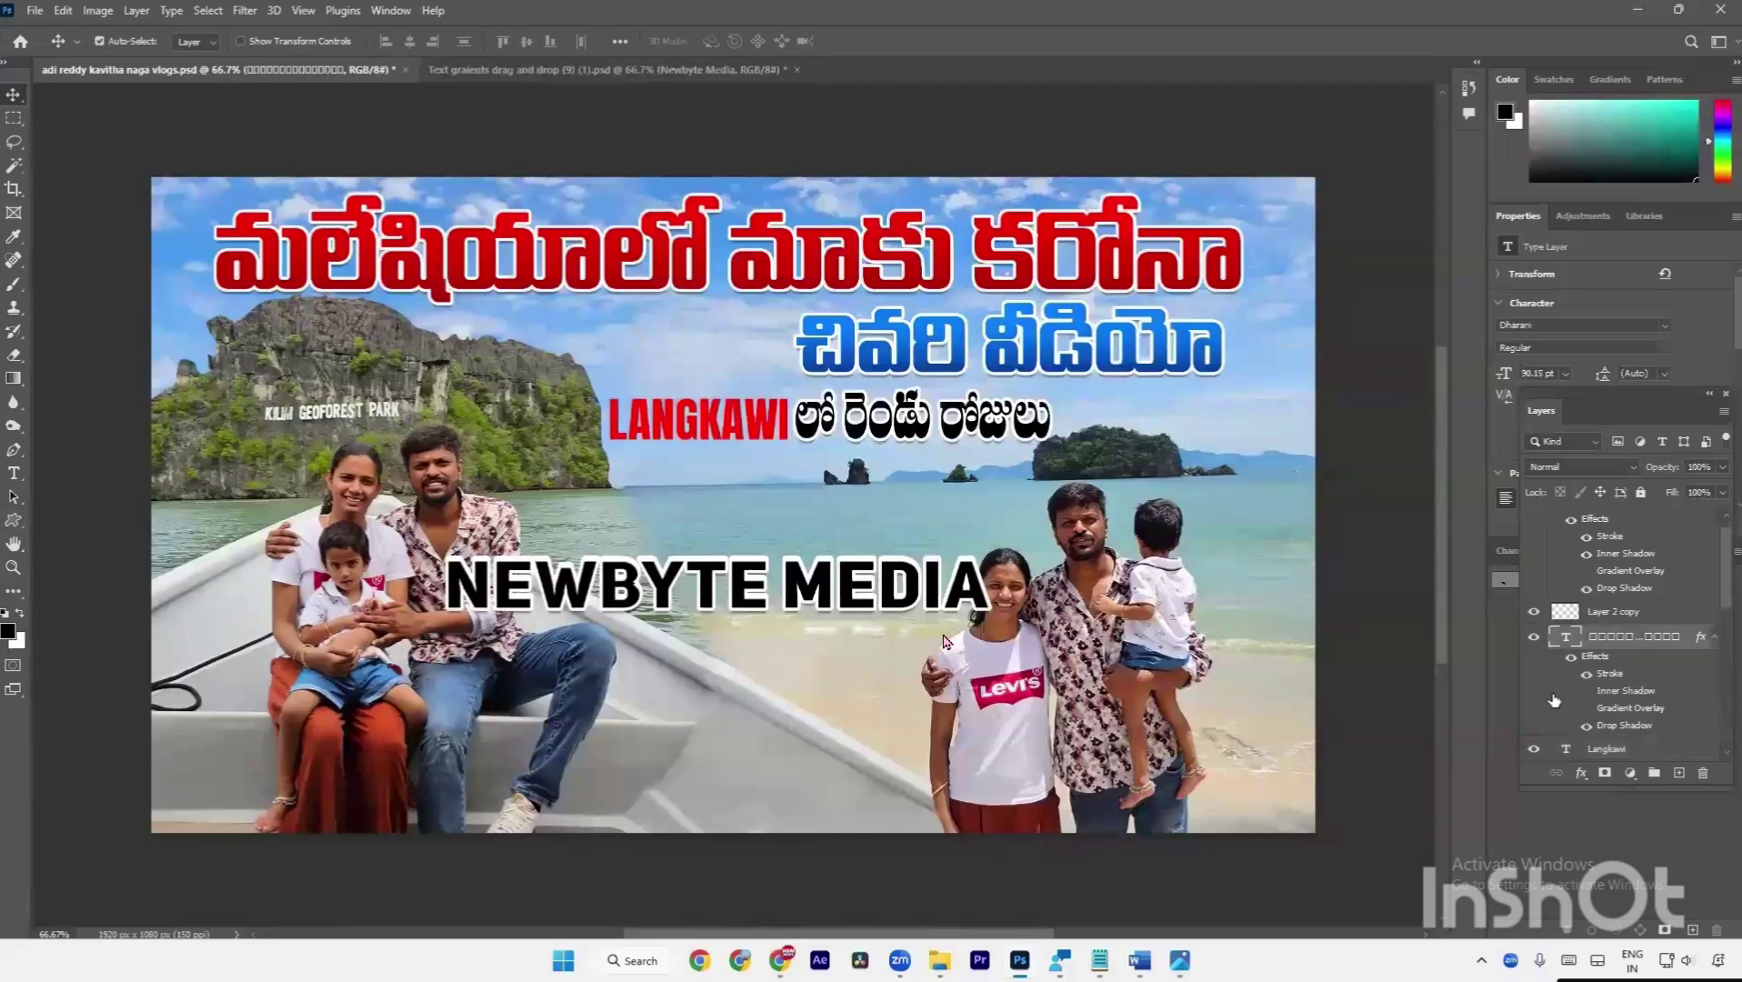
scroll(1555, 700, down, 3)
drag(1545, 416, 1348, 150)
drag(1377, 527, 1382, 859)
drag(1404, 296, 1402, 383)
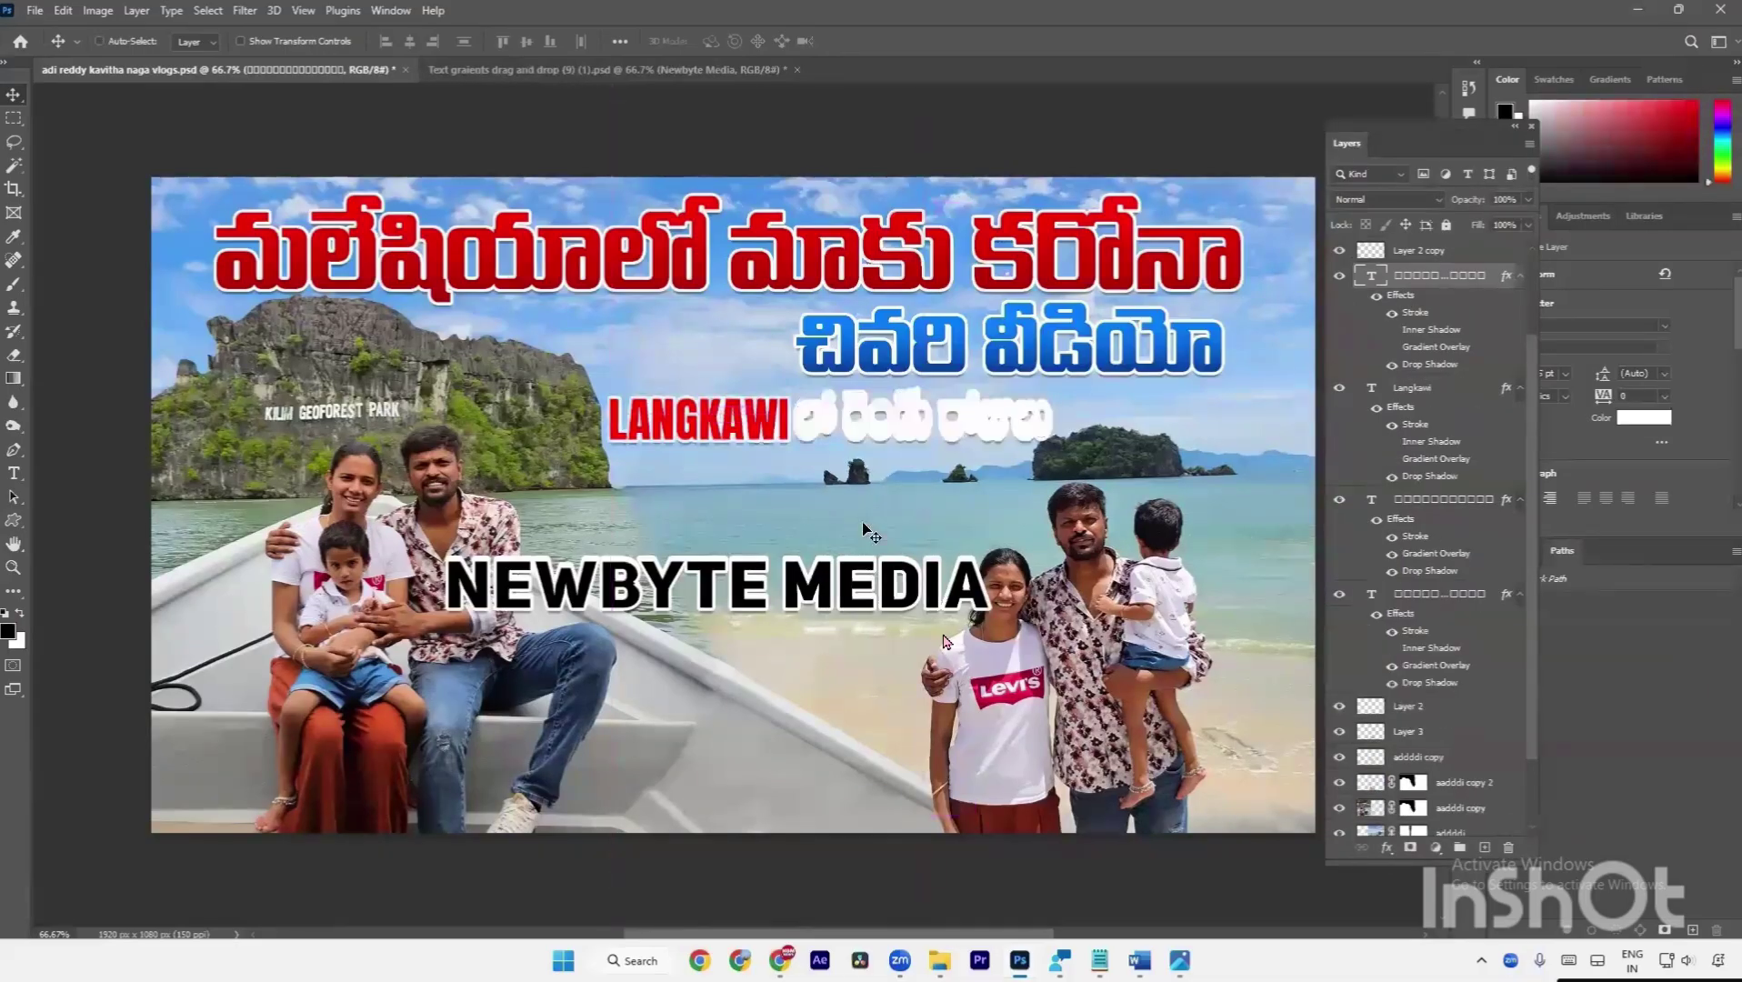
Delete the Layer 2 copy holding the NEWBYTE MEDIA sample text.
ctrl+click(725, 440)
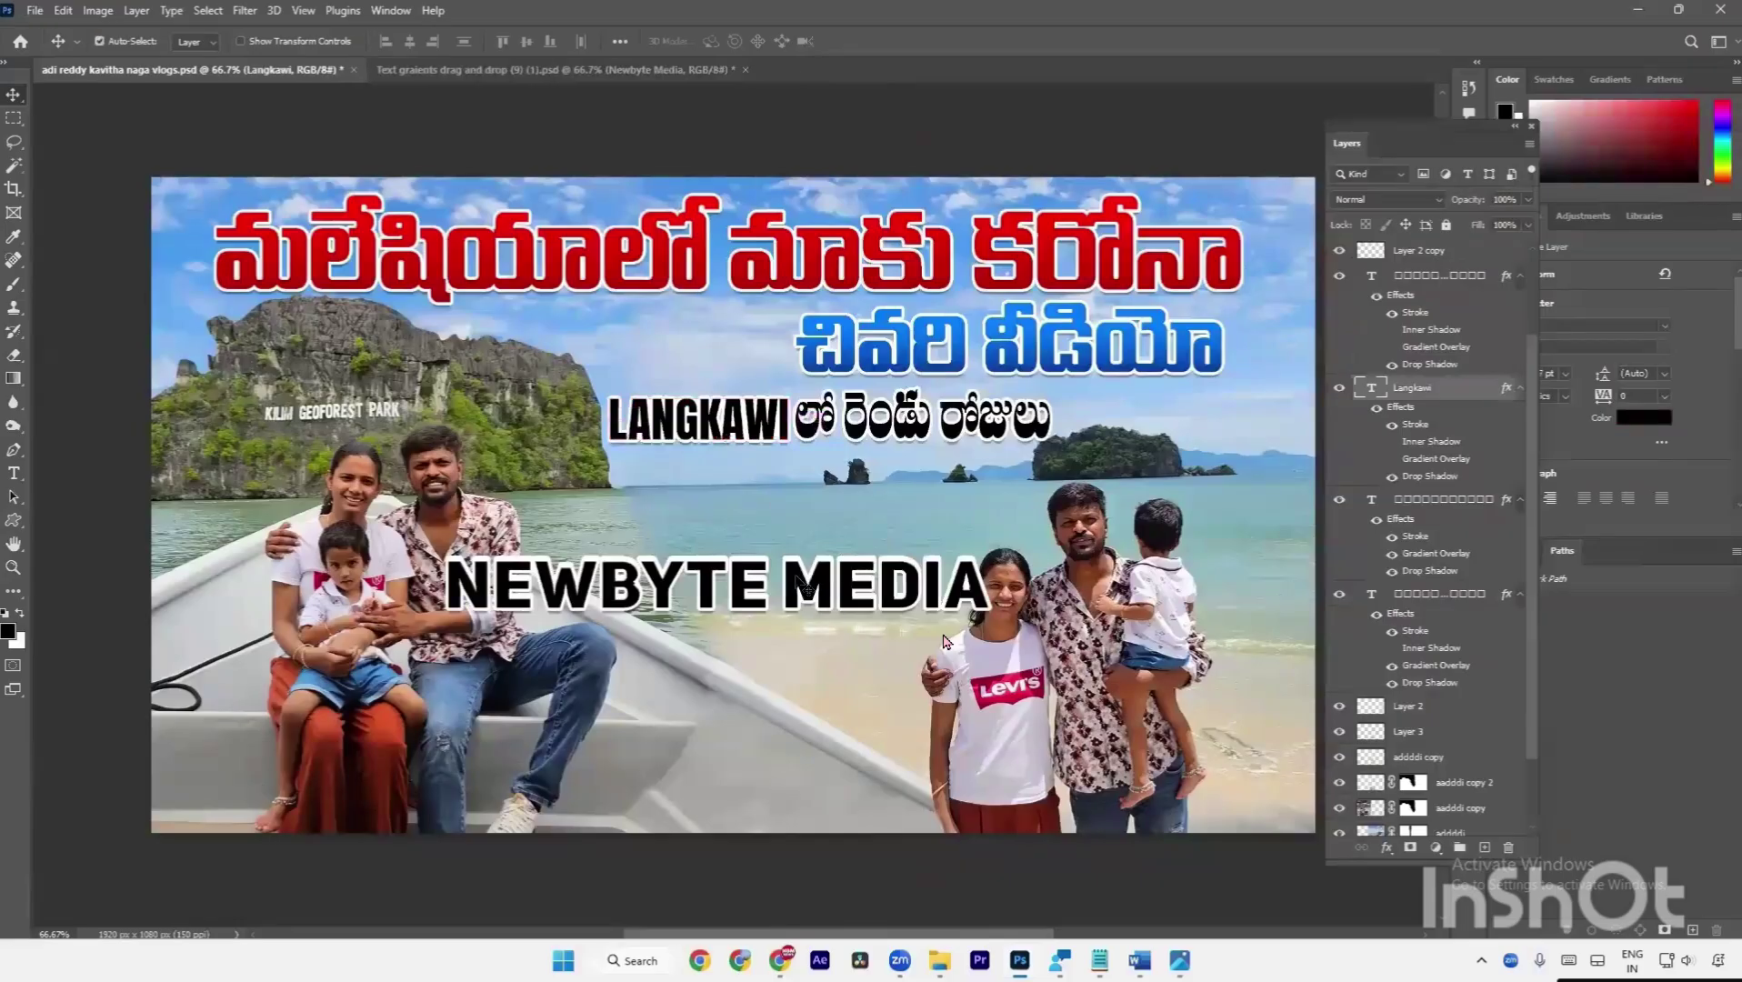
click(805, 582)
key(Delete)
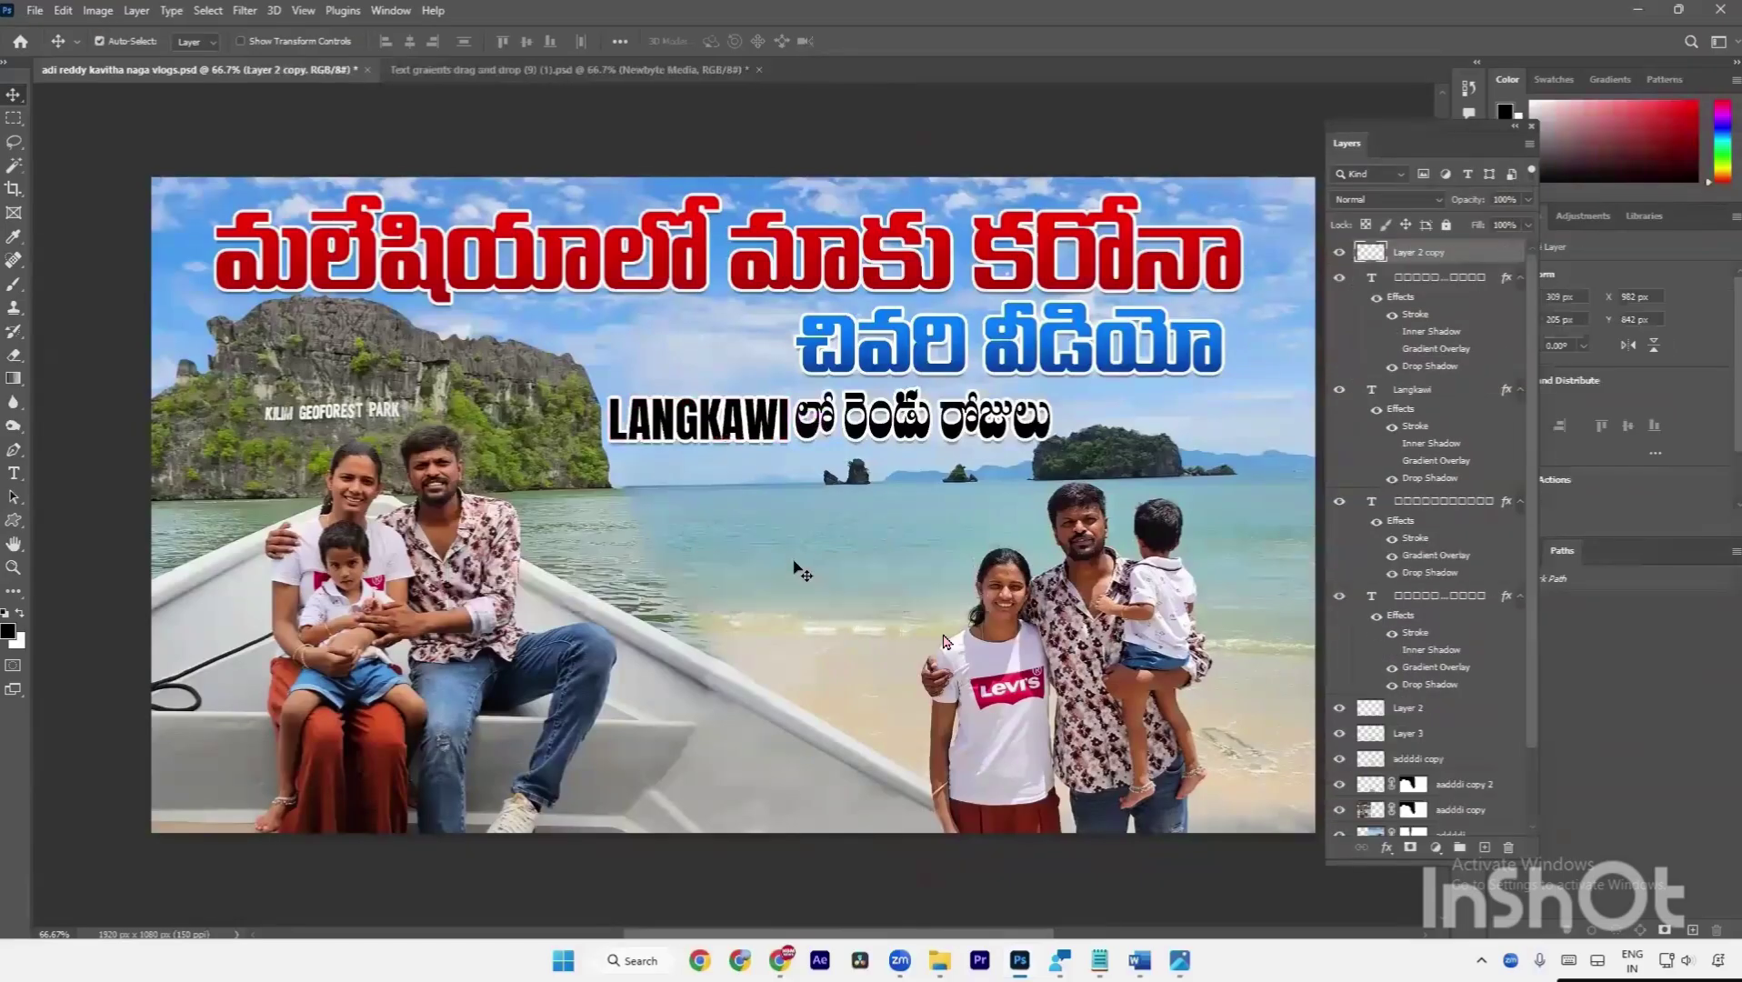
key(ctrl+minus)
key(a)
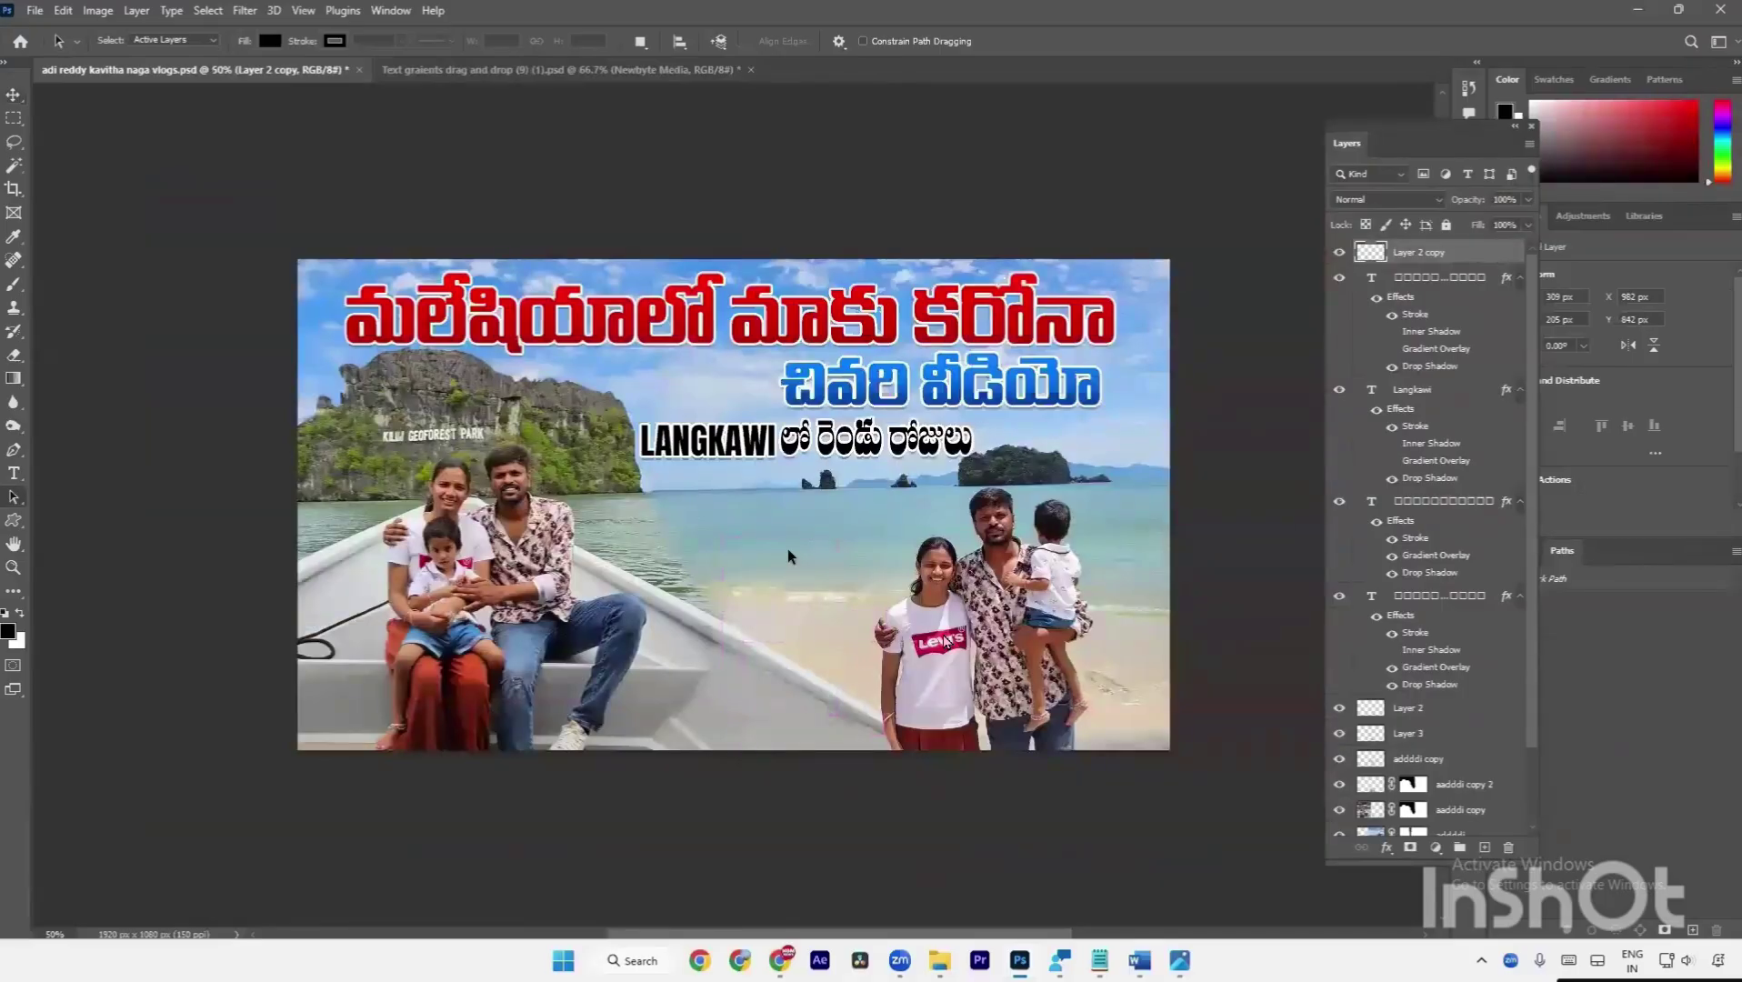
key(ctrl+minus)
key(ctrl+minus)
key(ctrl+minus)
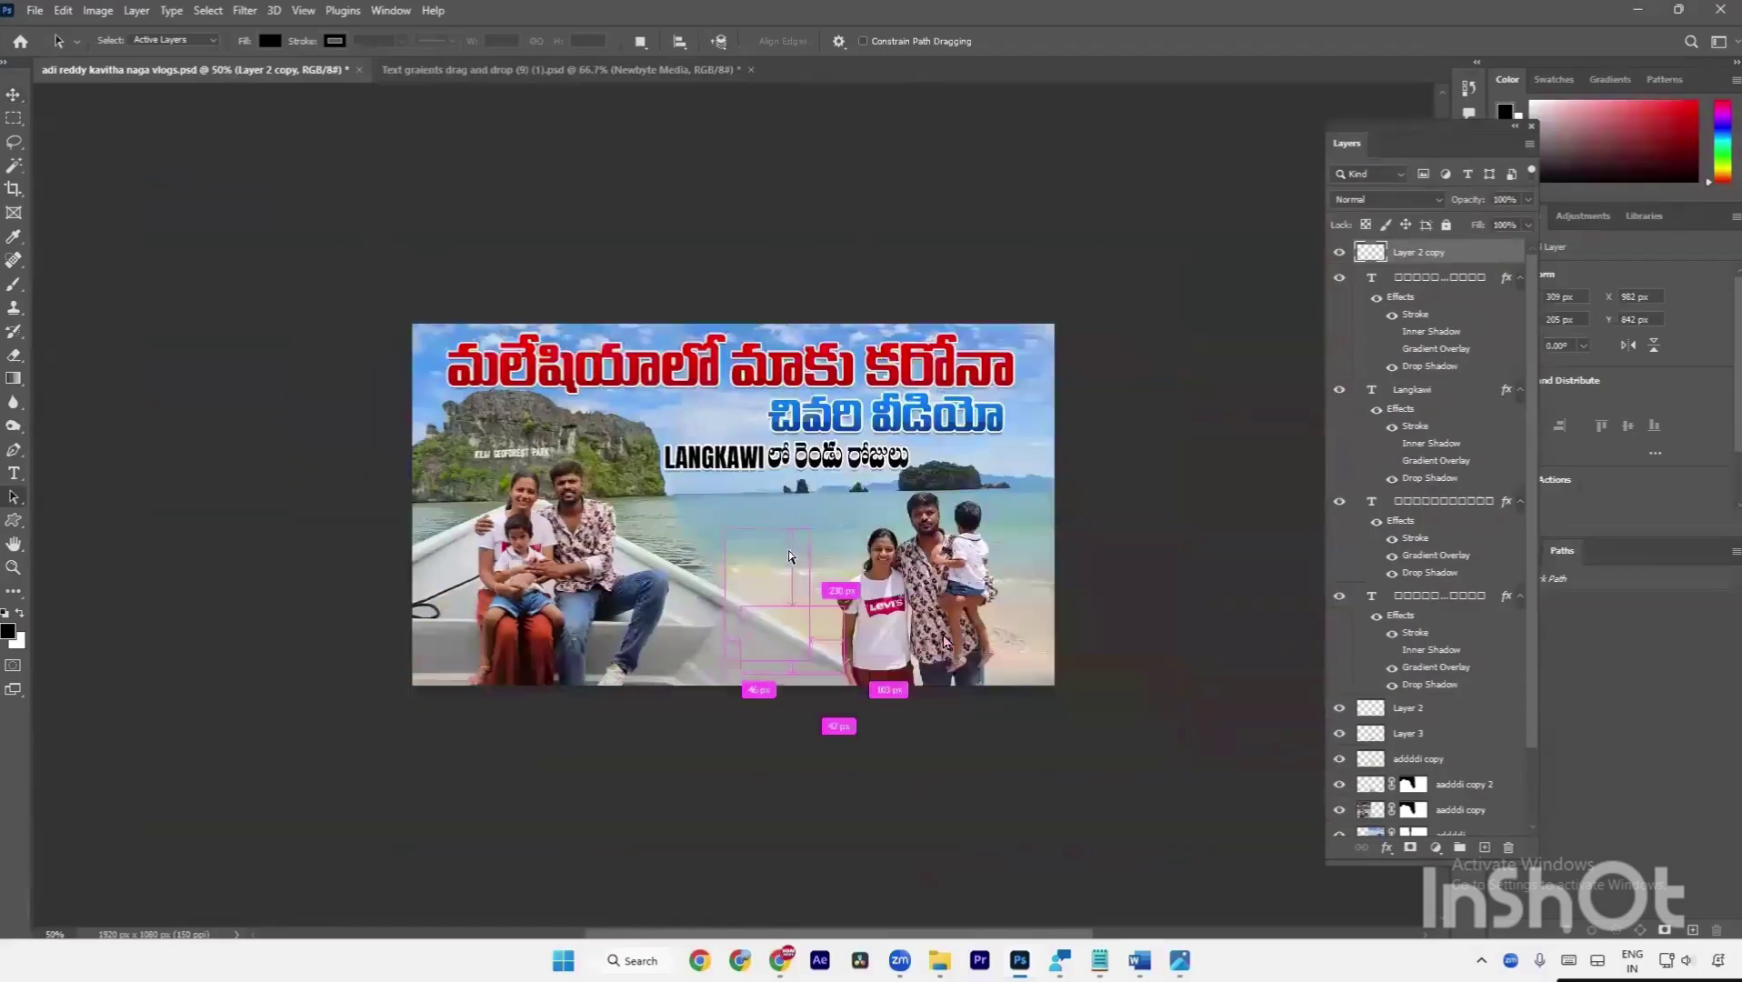
key(ctrl+0)
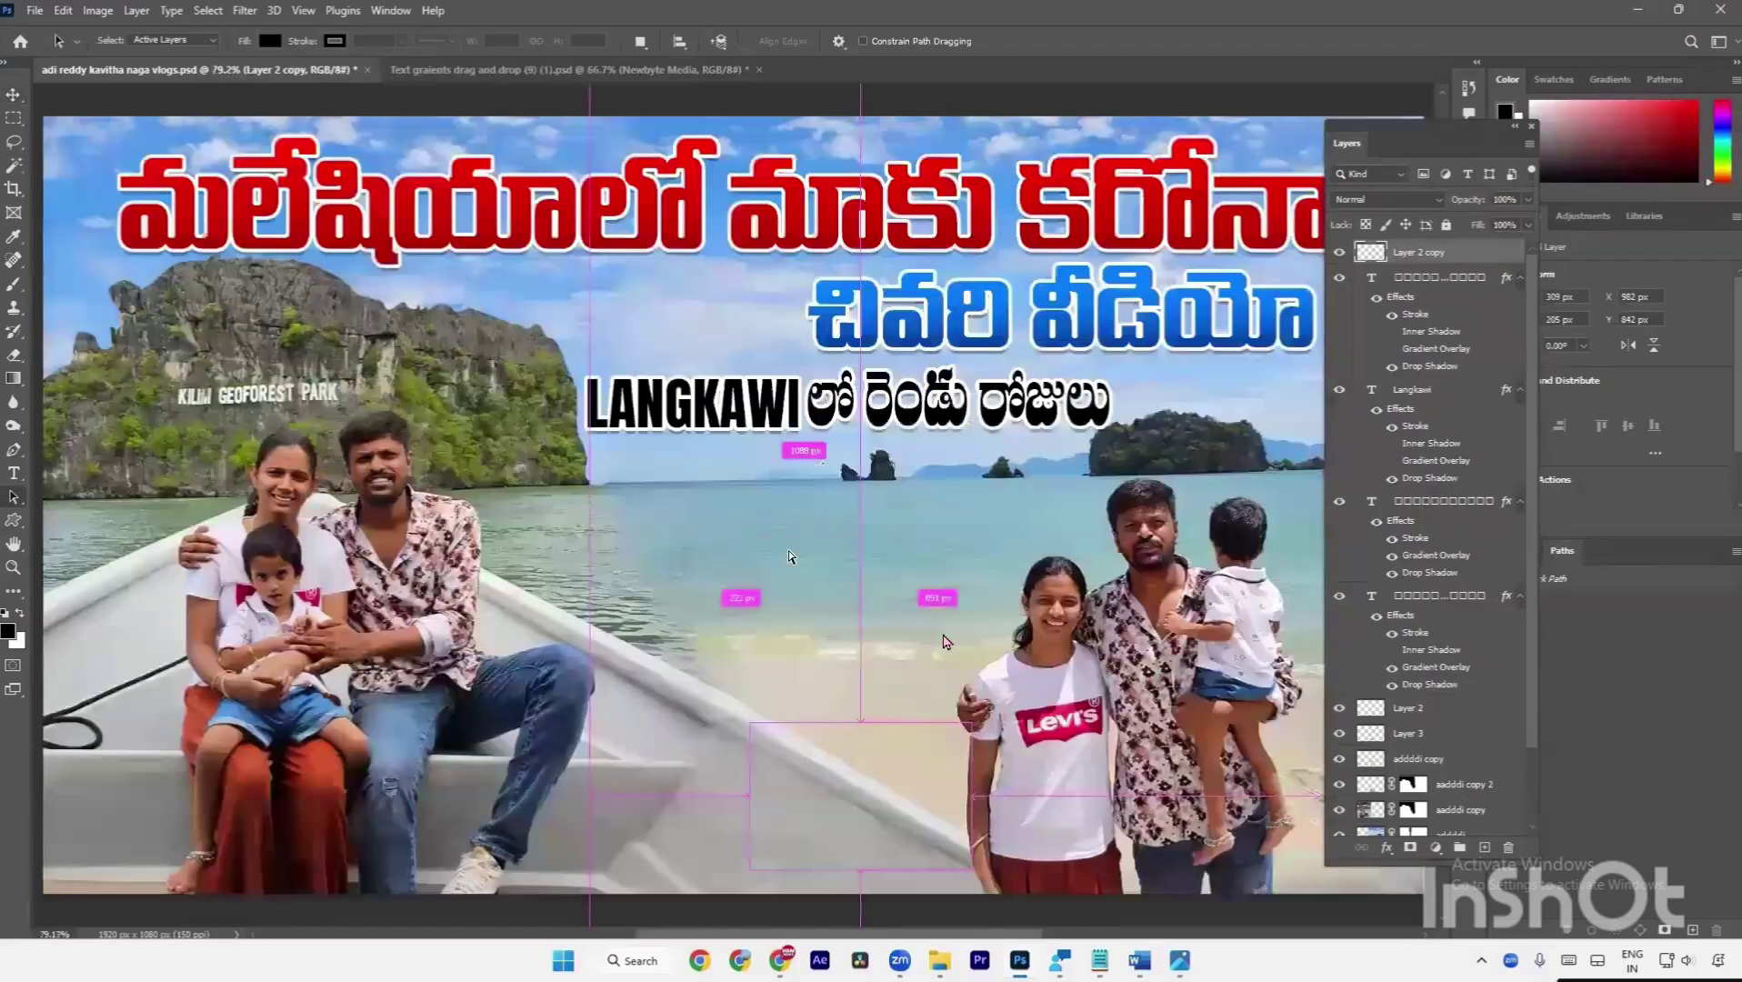
key(ctrl+minus)
key(ctrl+minus)
key(v)
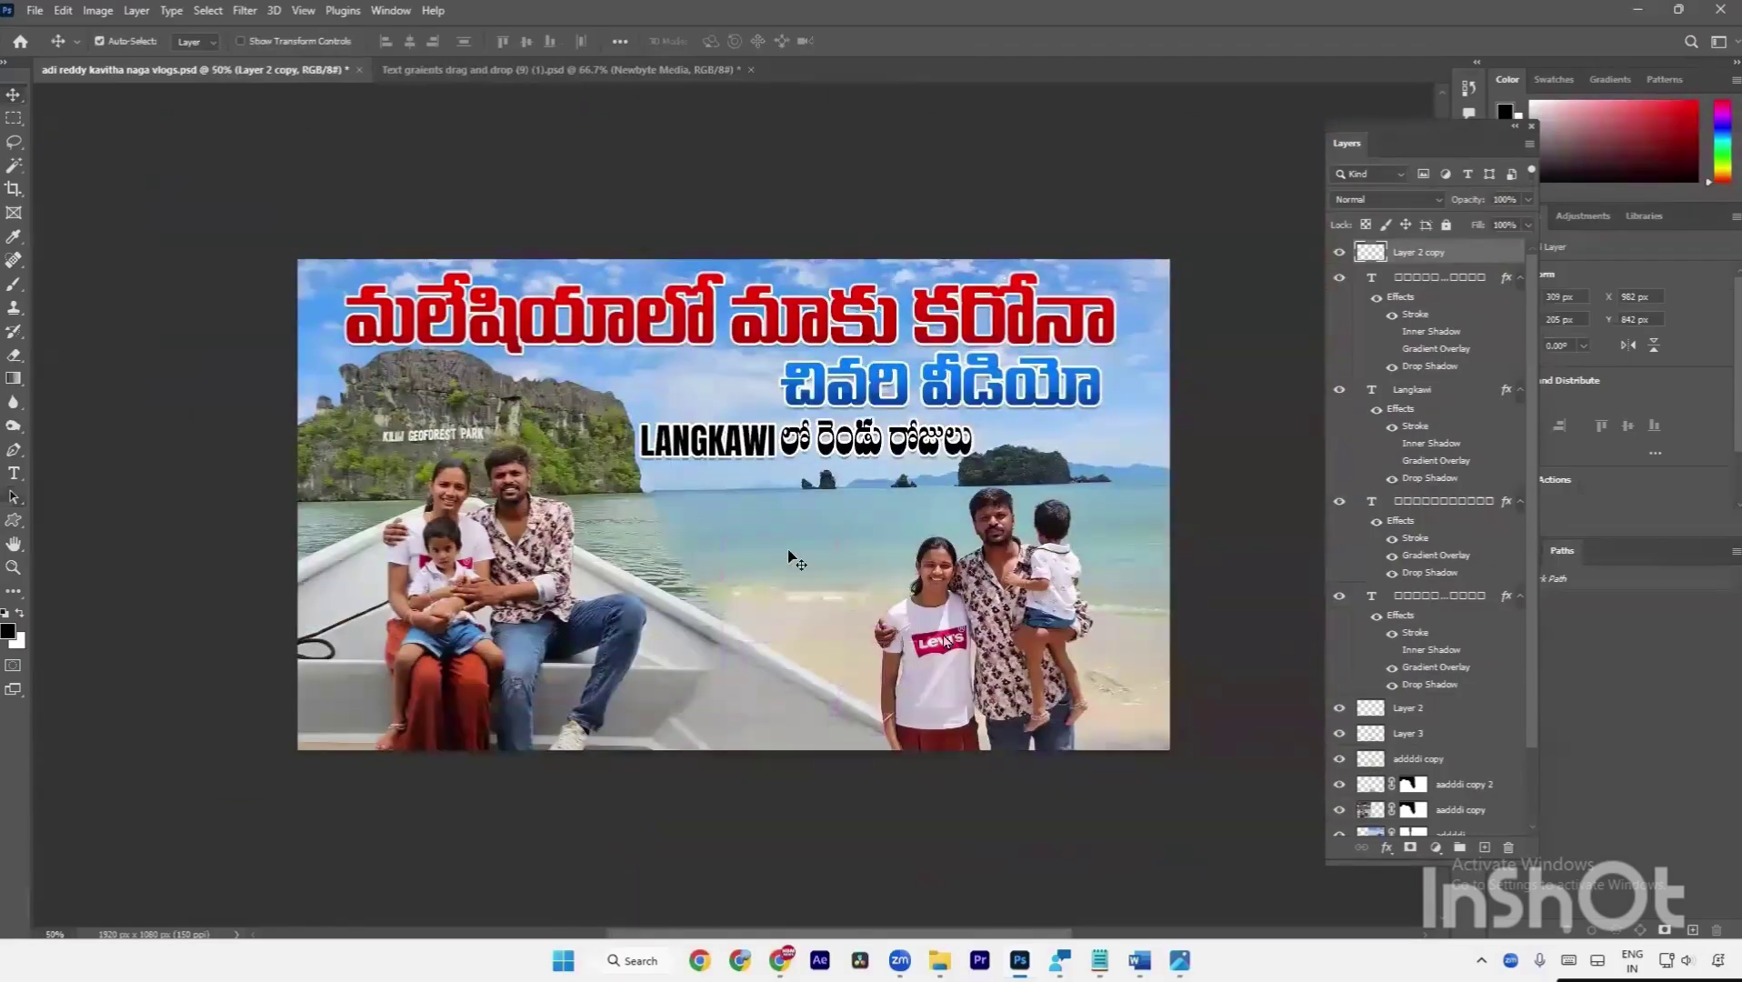
key(a)
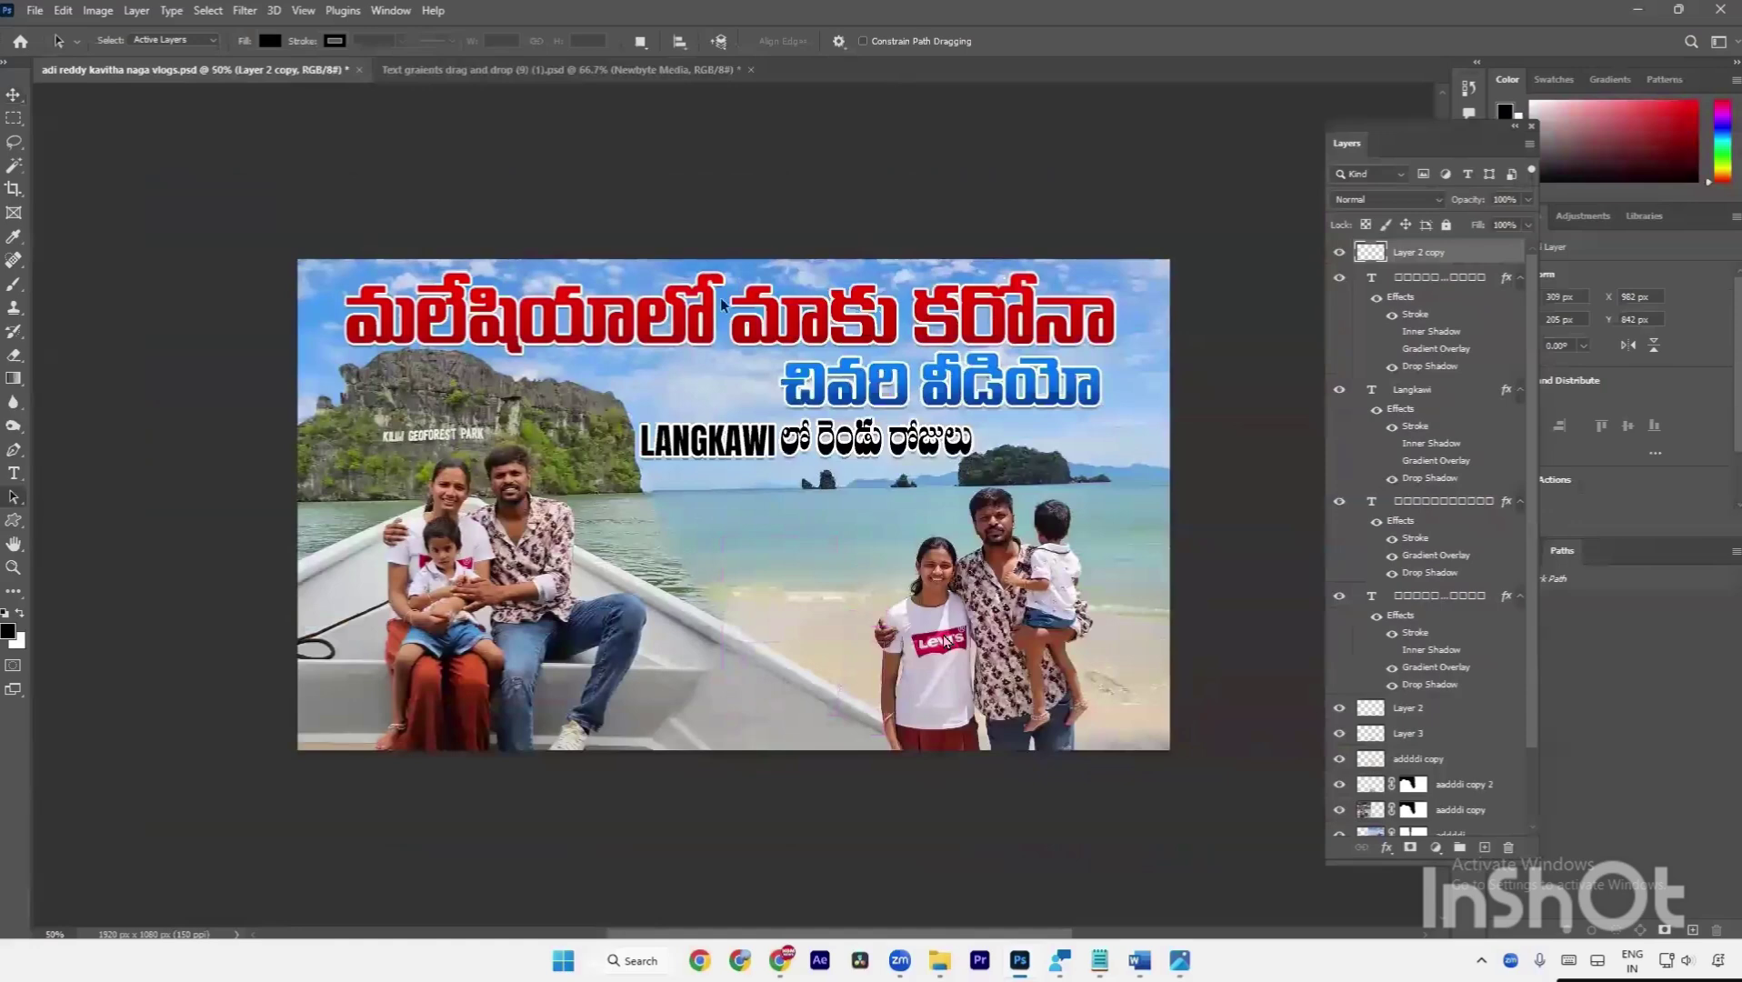